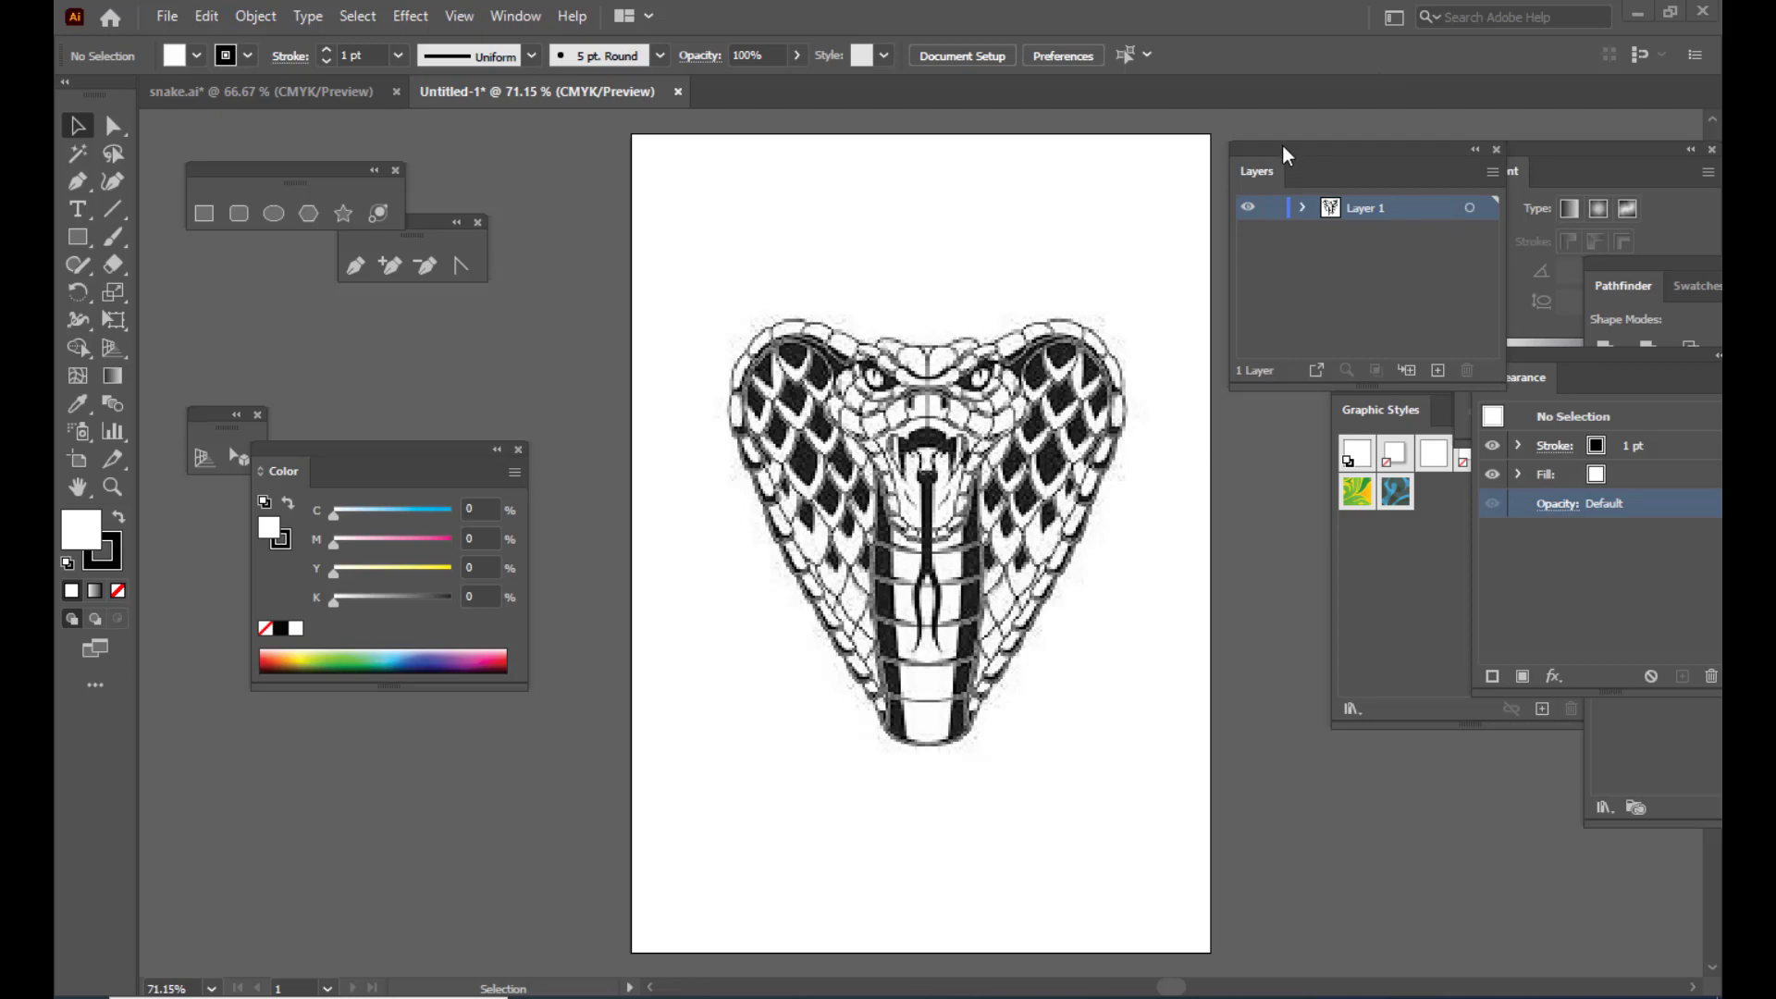
Step: Add a new layer above the snake drawing and lock Layer 1
left_click_drag(1282, 146, 1275, 214)
left_click(1403, 426)
left_click(1317, 298)
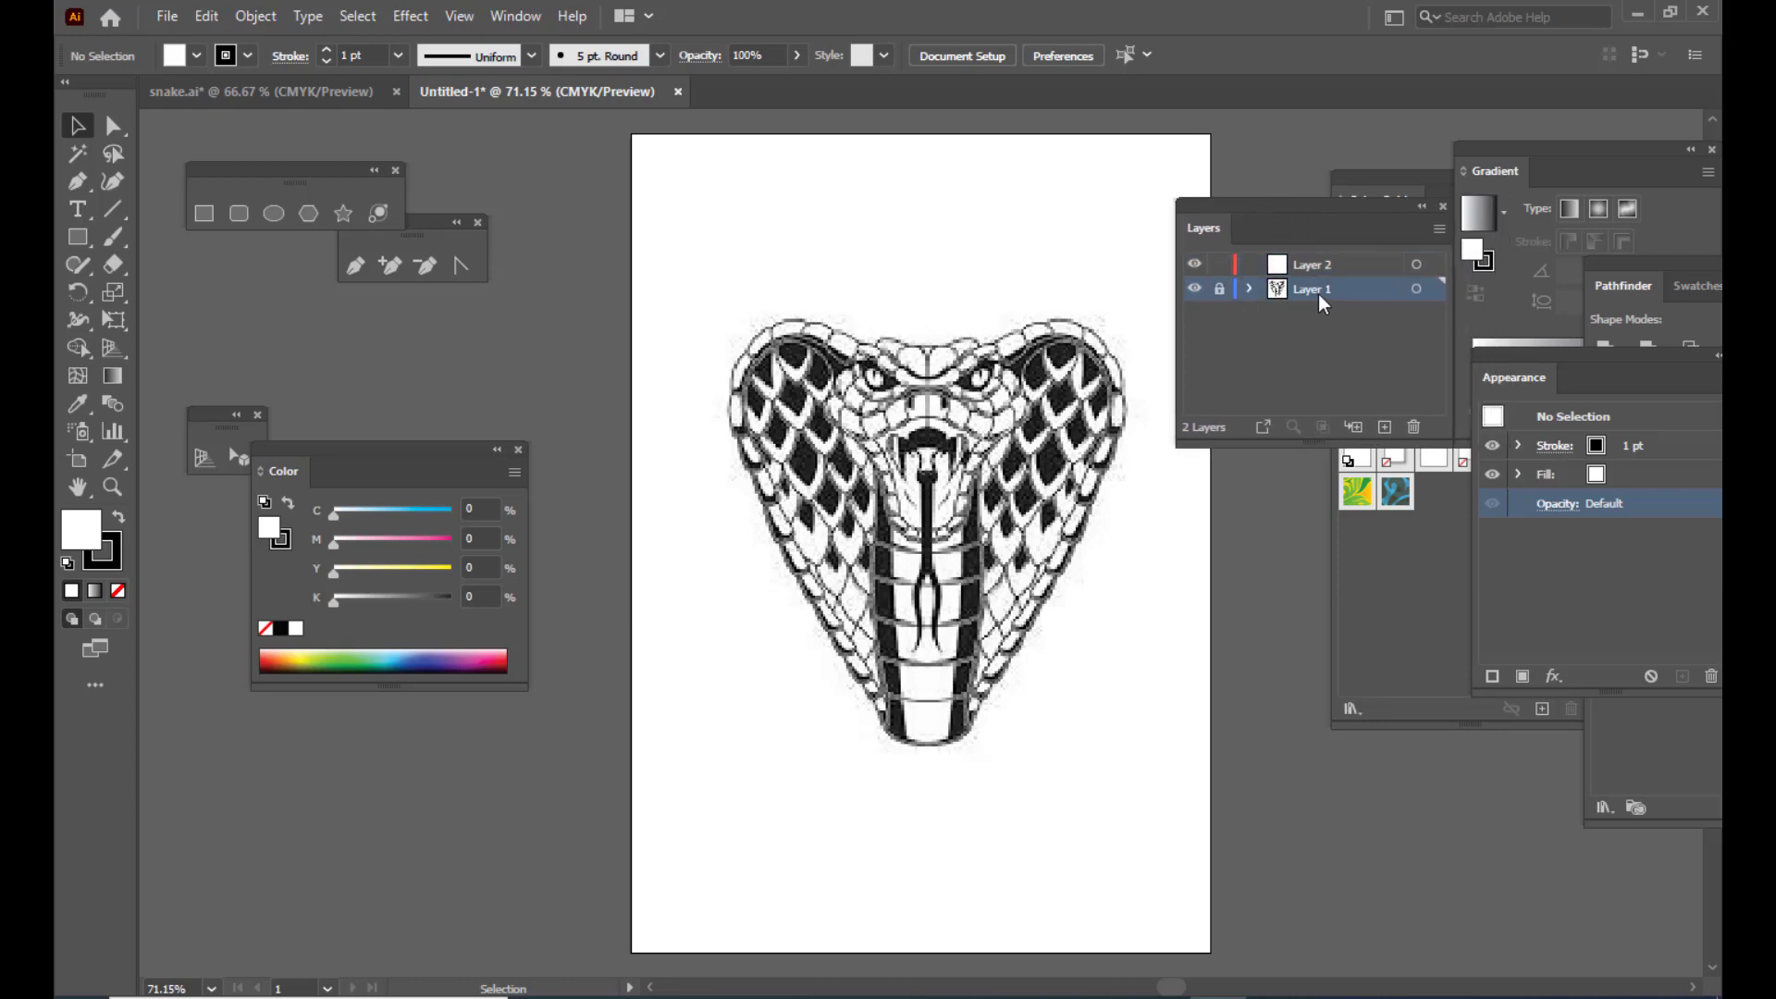
Step: Rename Layer 1 as drawing and make Layer 2 the active layer
double_click(1317, 287)
type("drawing")
key("Return")
left_click(1334, 265)
left_click_drag(1222, 206, 1240, 206)
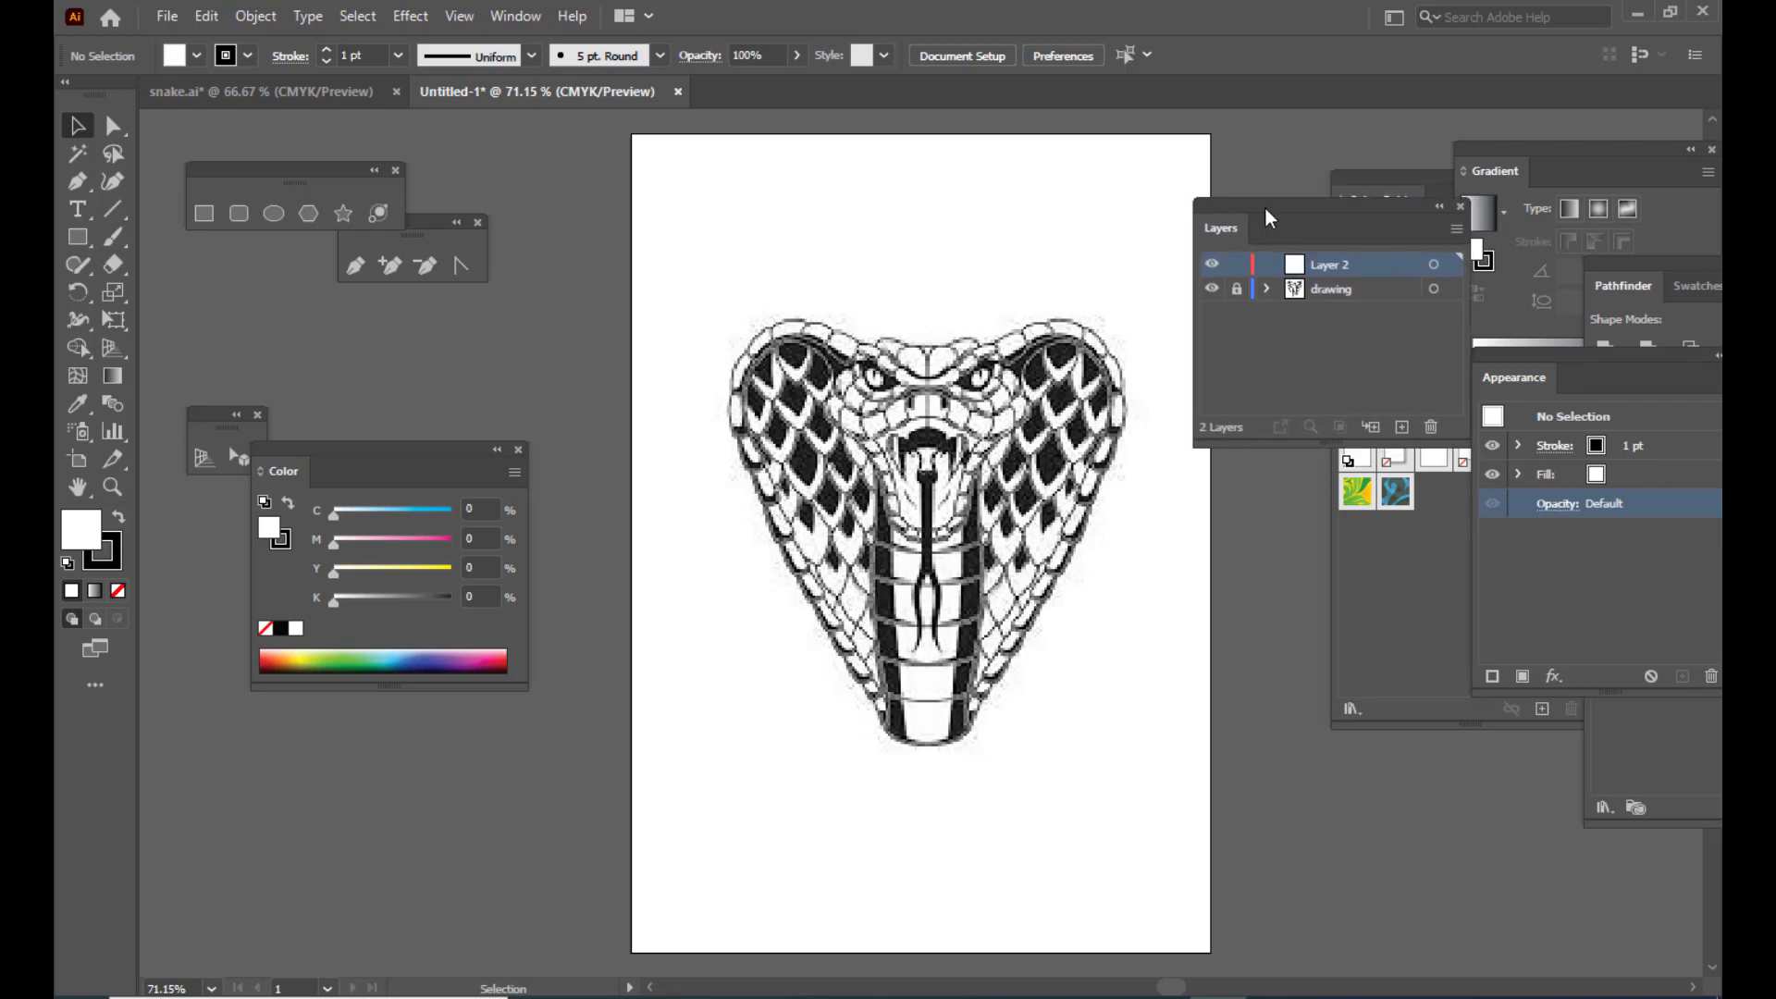
Step: Unlock the drawing layer and lower the opacity of the linked snake image to 32%
key("ctrl+1")
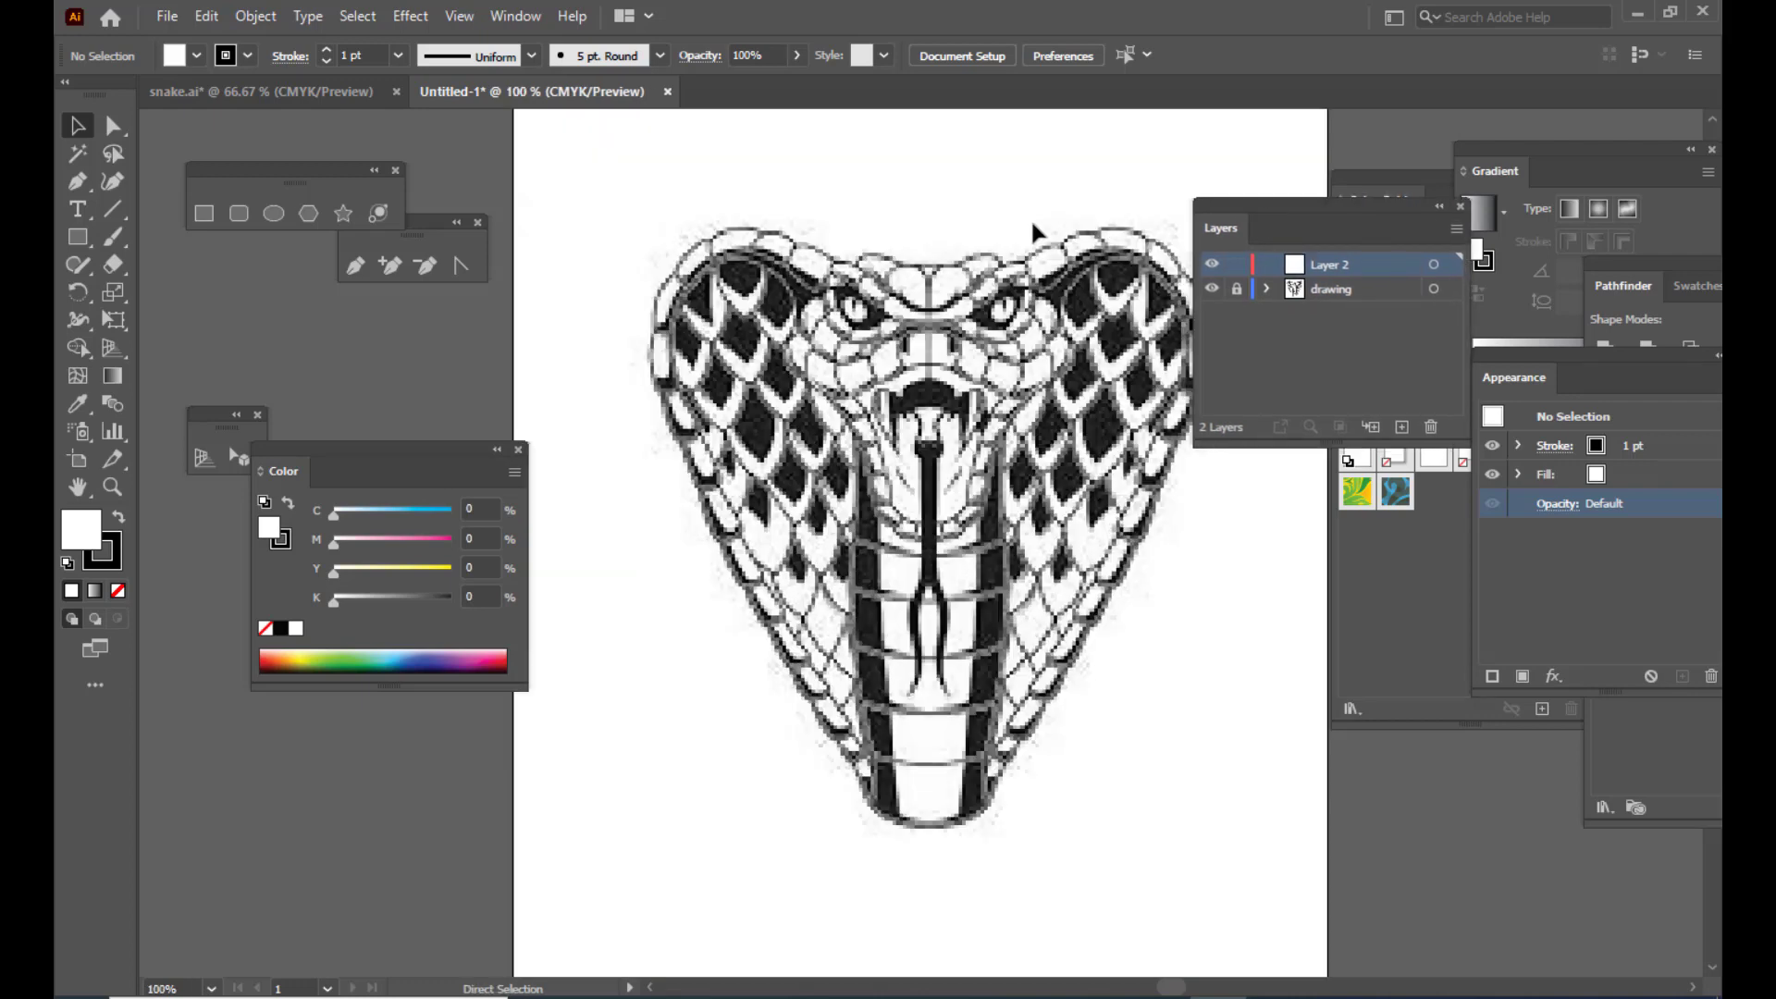
left_click(1237, 289)
left_click_drag(1275, 205, 1289, 203)
left_click(1317, 283)
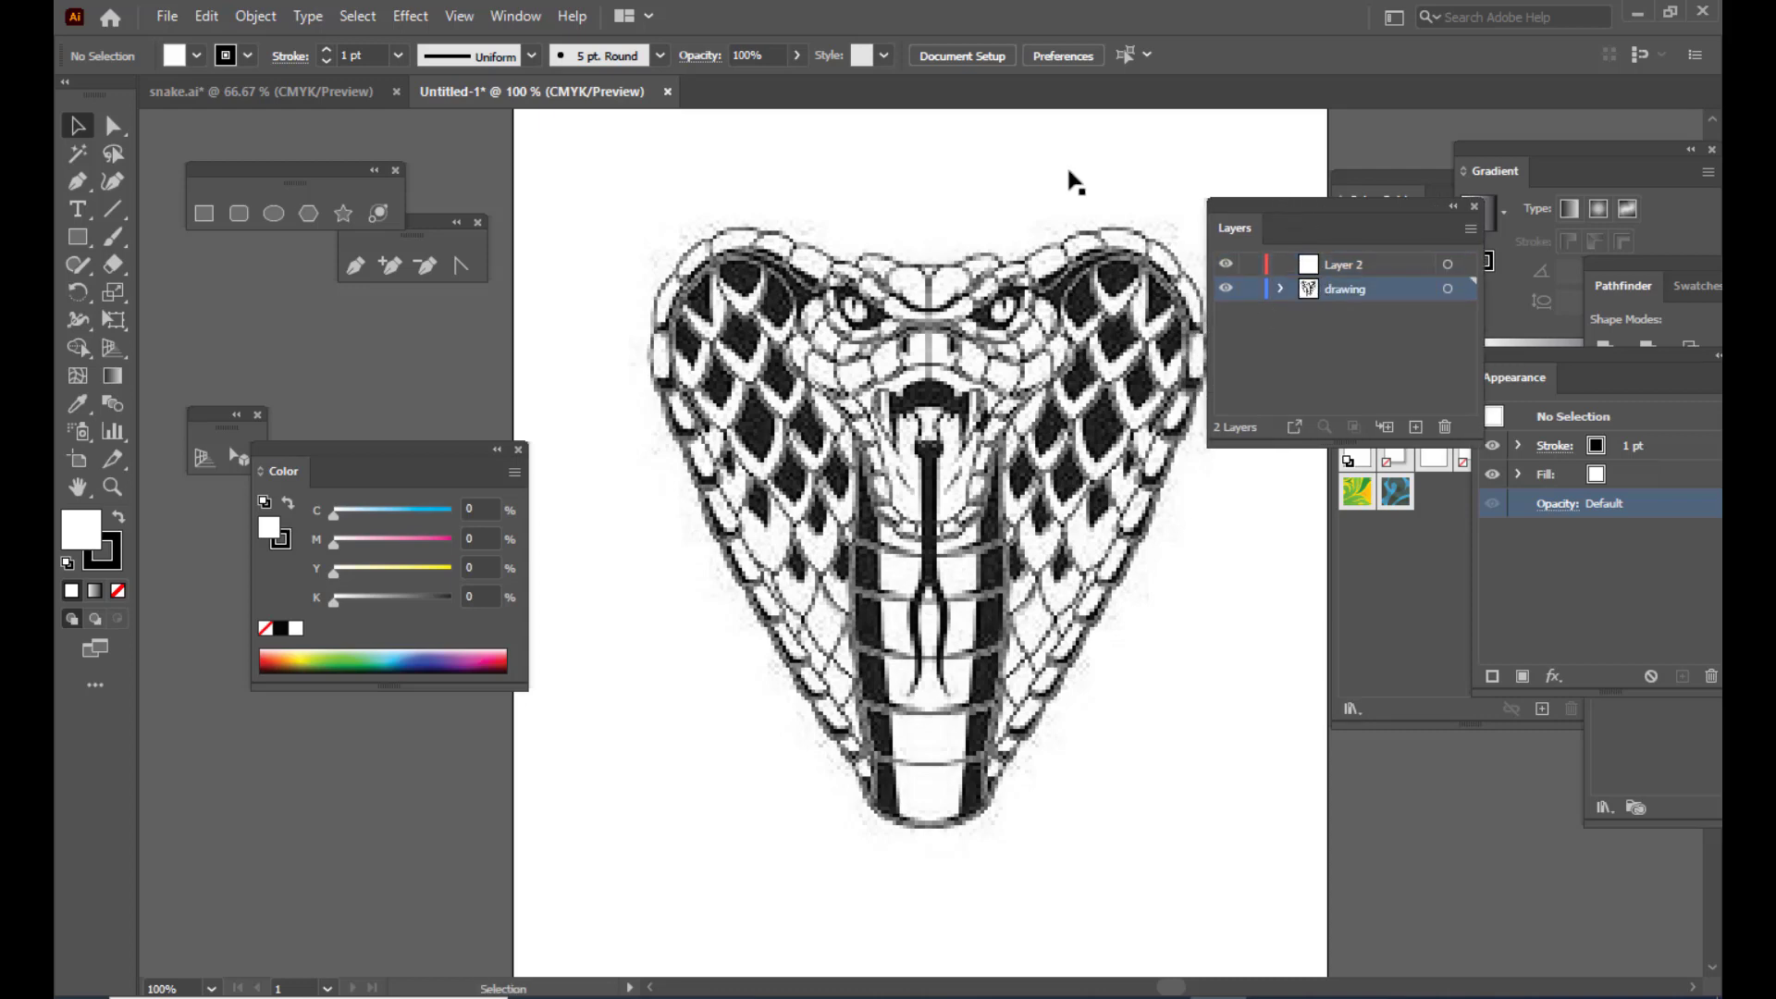
left_click(796, 56)
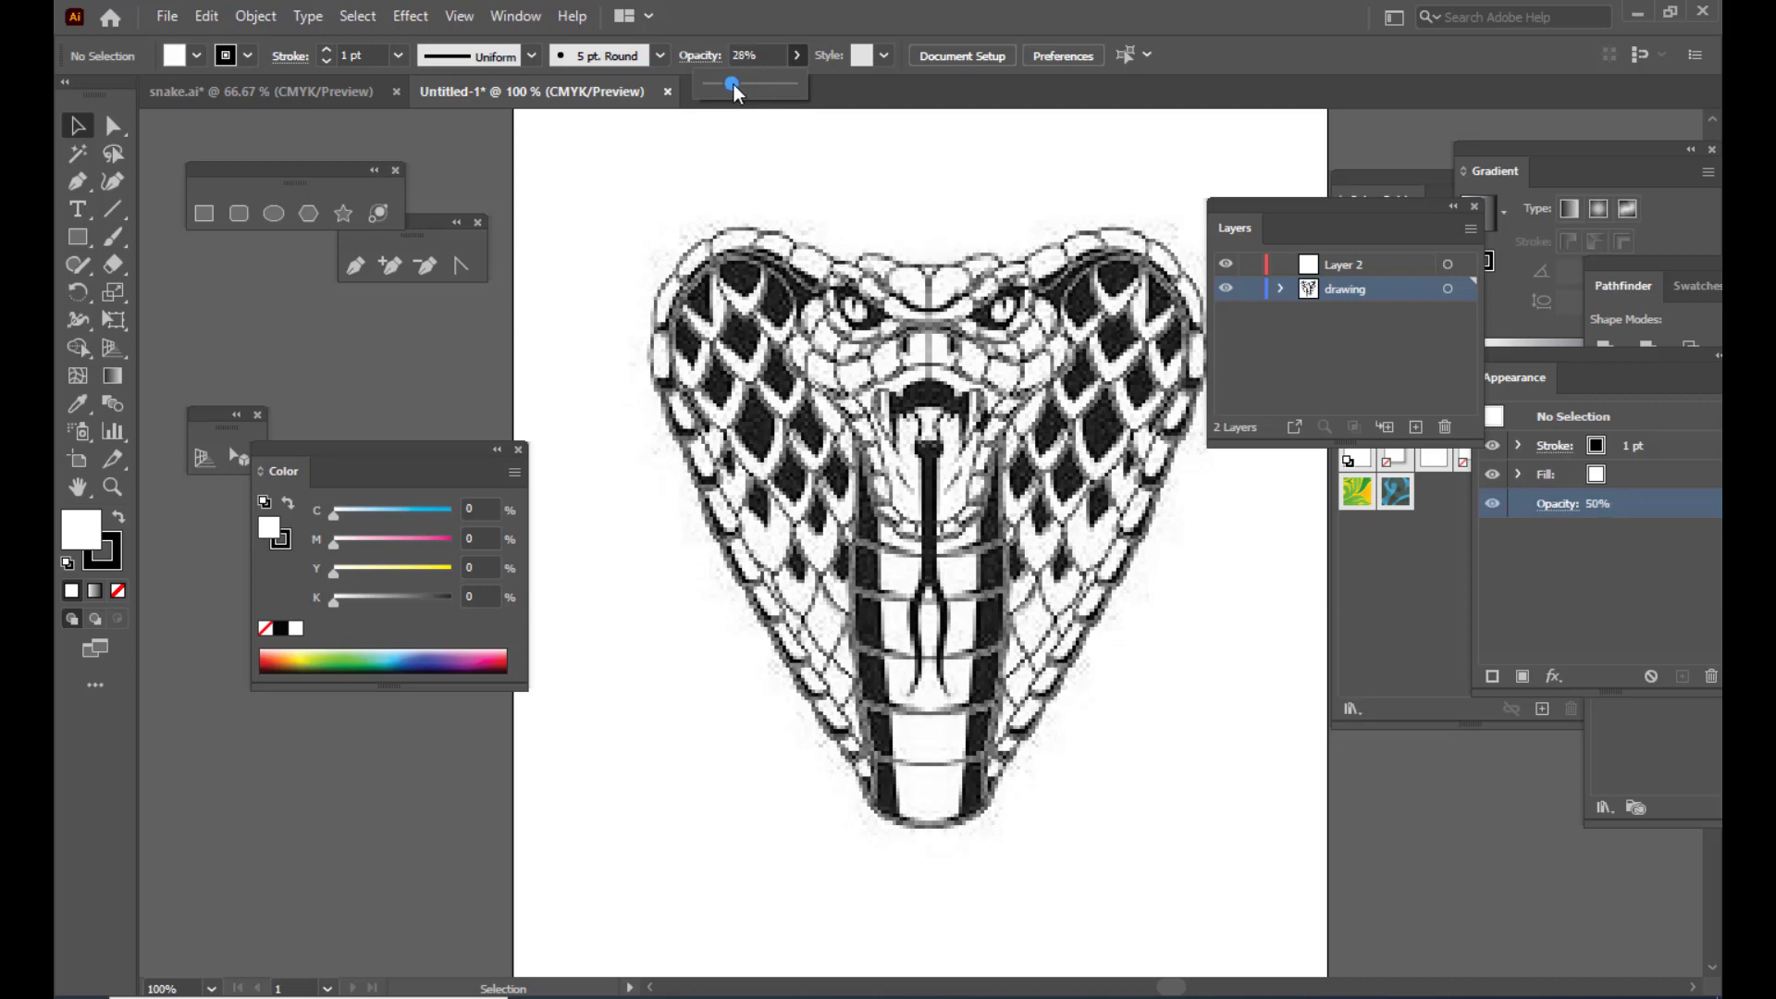
left_click(881, 198)
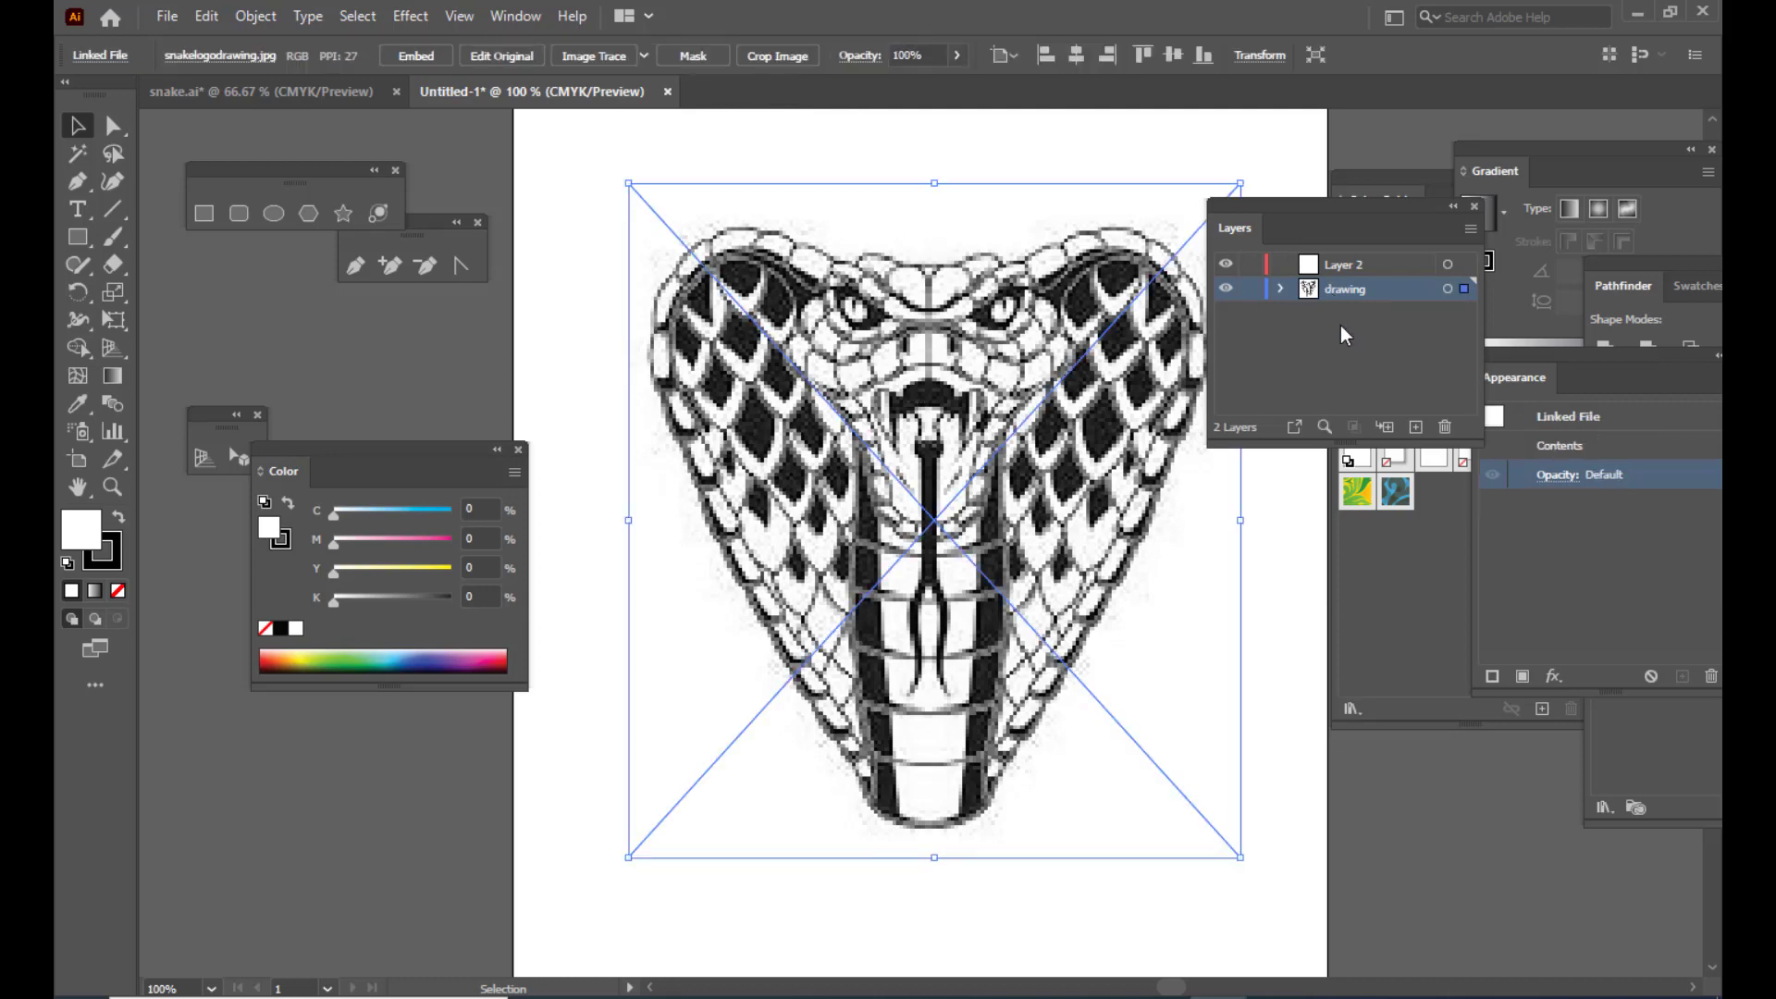
left_click(958, 55)
left_click_drag(952, 86, 900, 96)
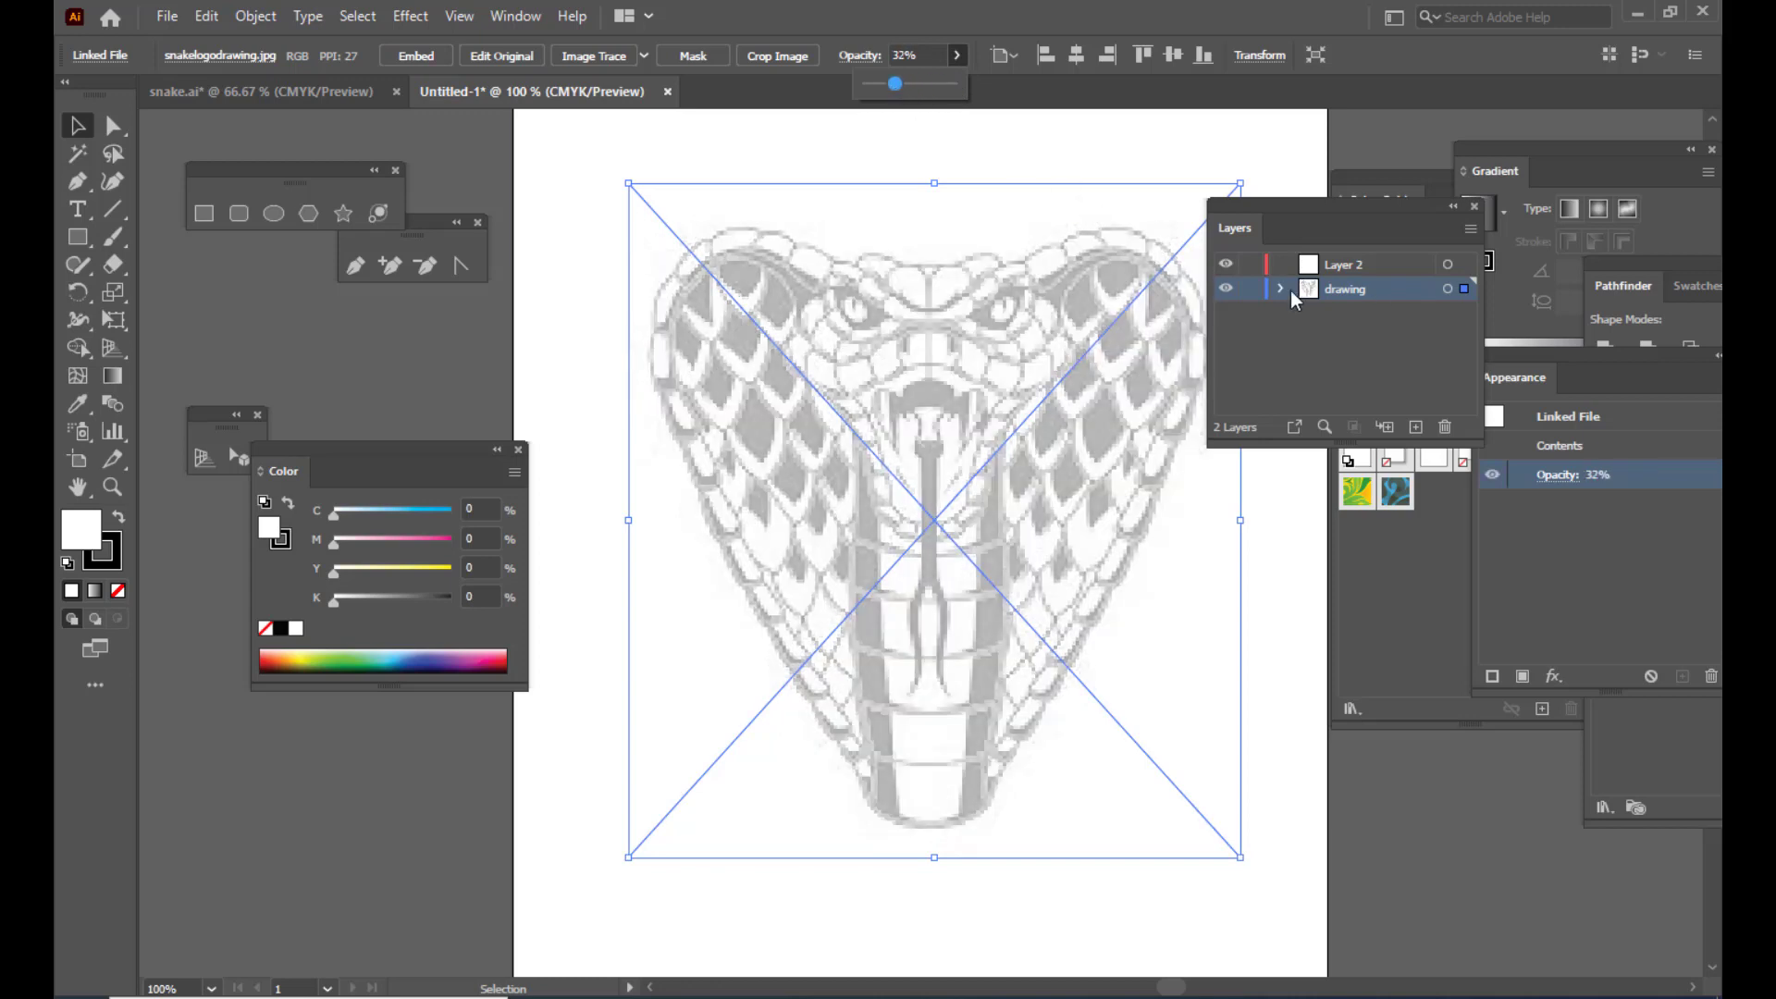
Step: Lock the drawing layer again, activate Layer 2 and move the layer list clear of the snake image
left_click(1251, 289)
left_click(1342, 262)
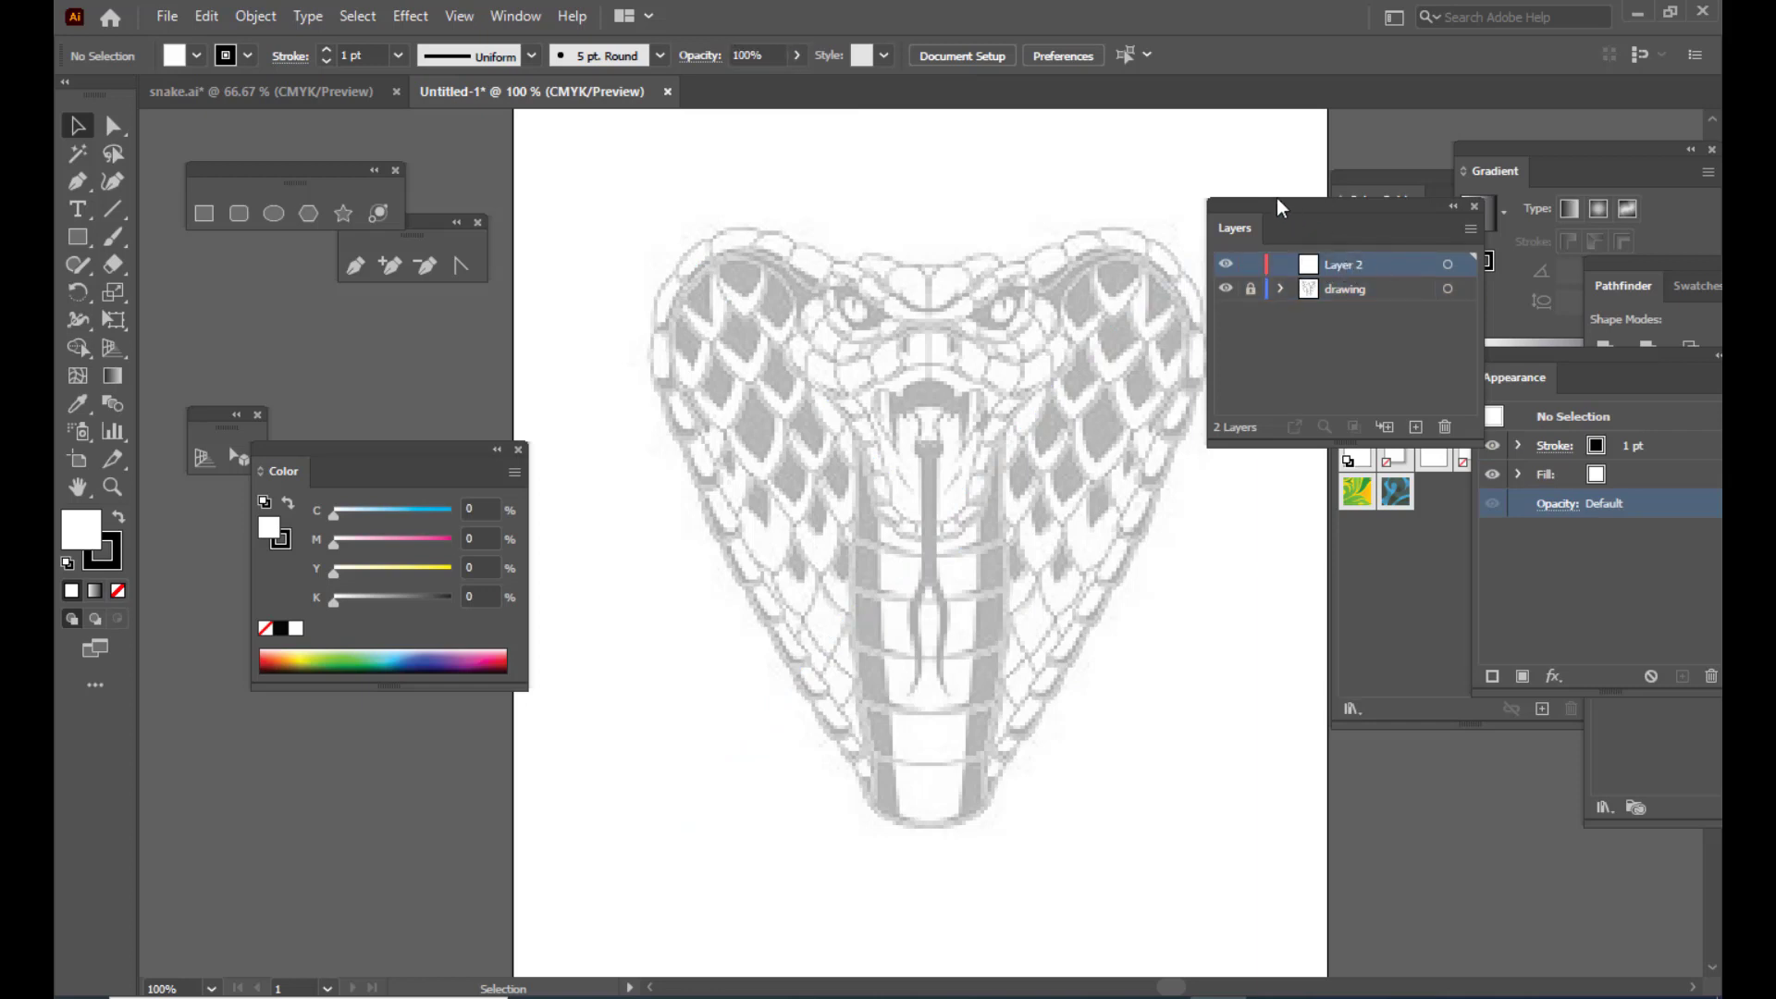
left_click_drag(1277, 198, 1378, 192)
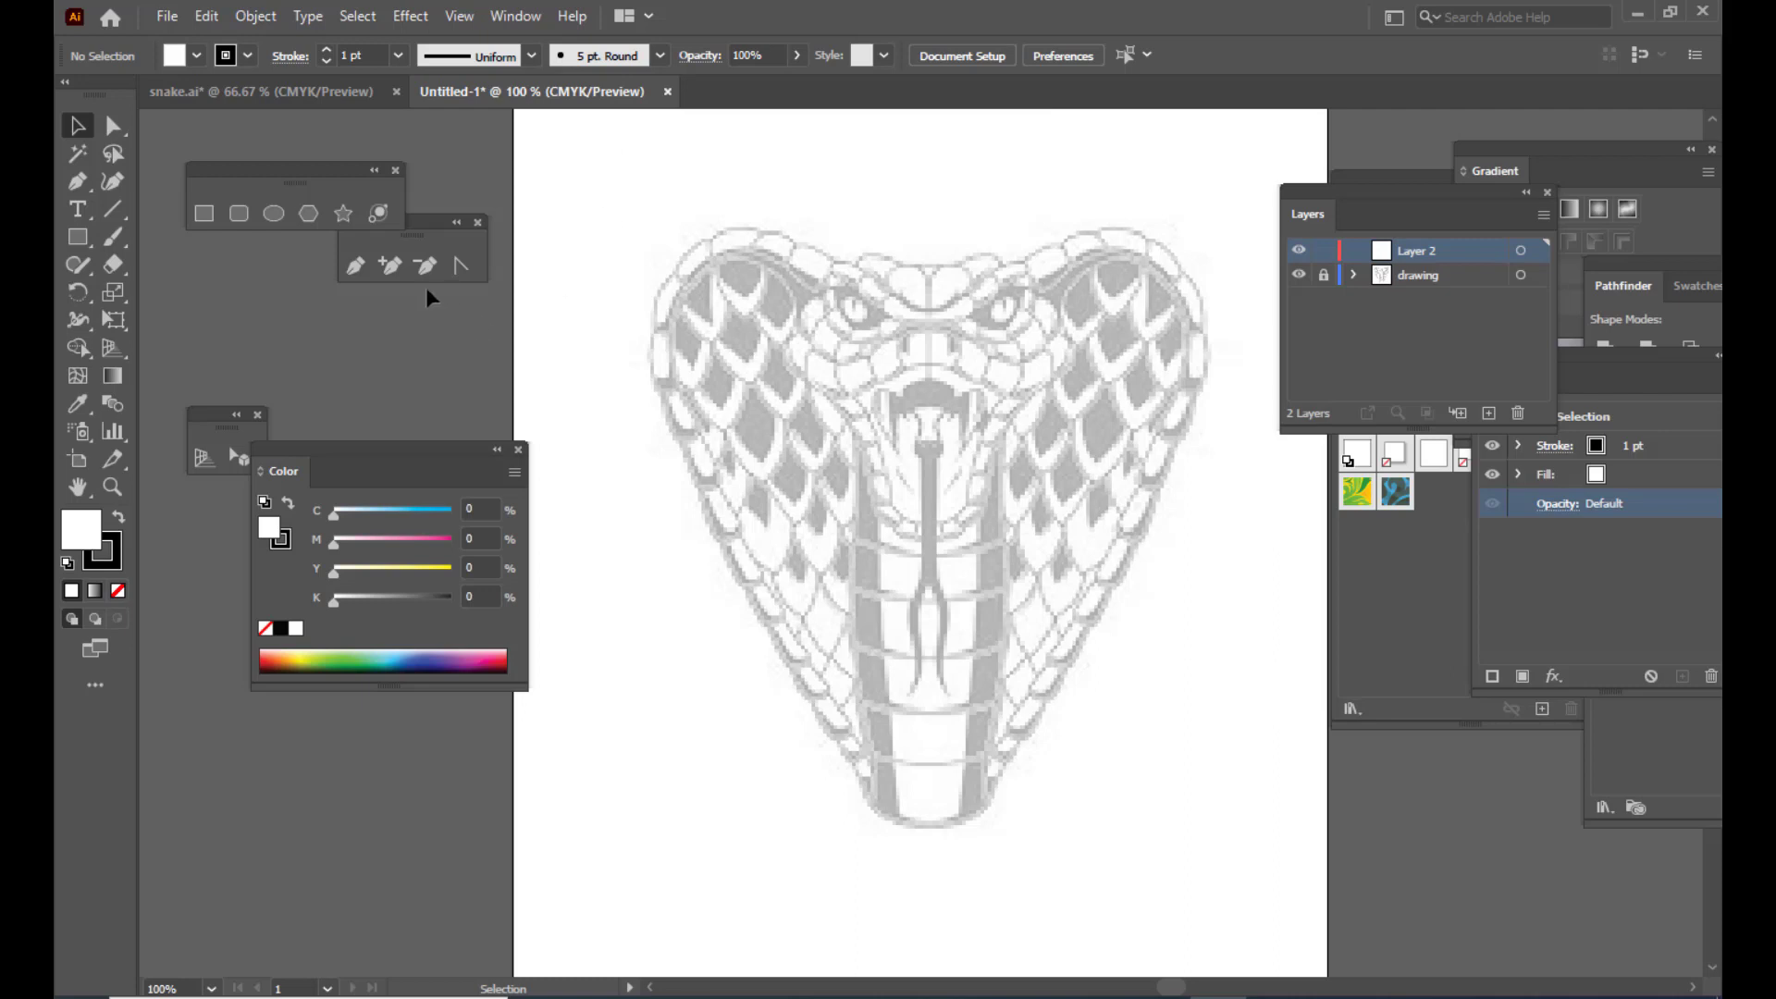
Step: With no fill and a black 1 pt stroke, trace the left half of the snake's head as a closed Pen path
left_click(351, 271)
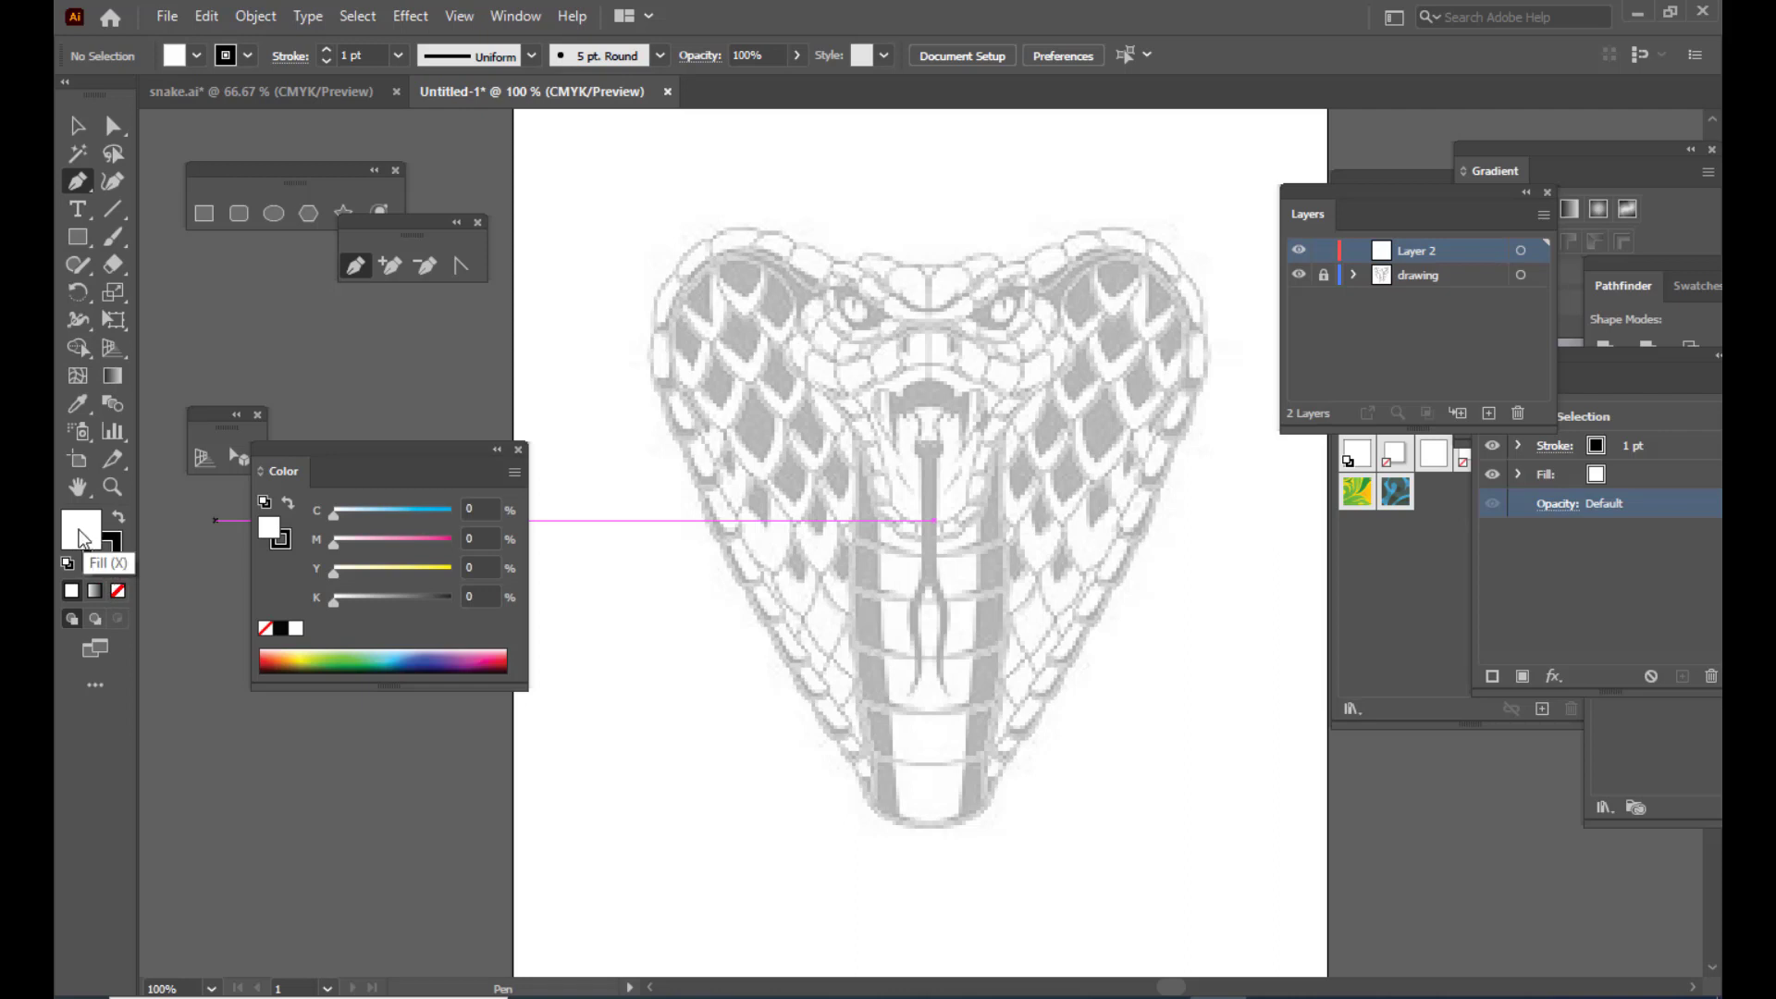
left_click(118, 591)
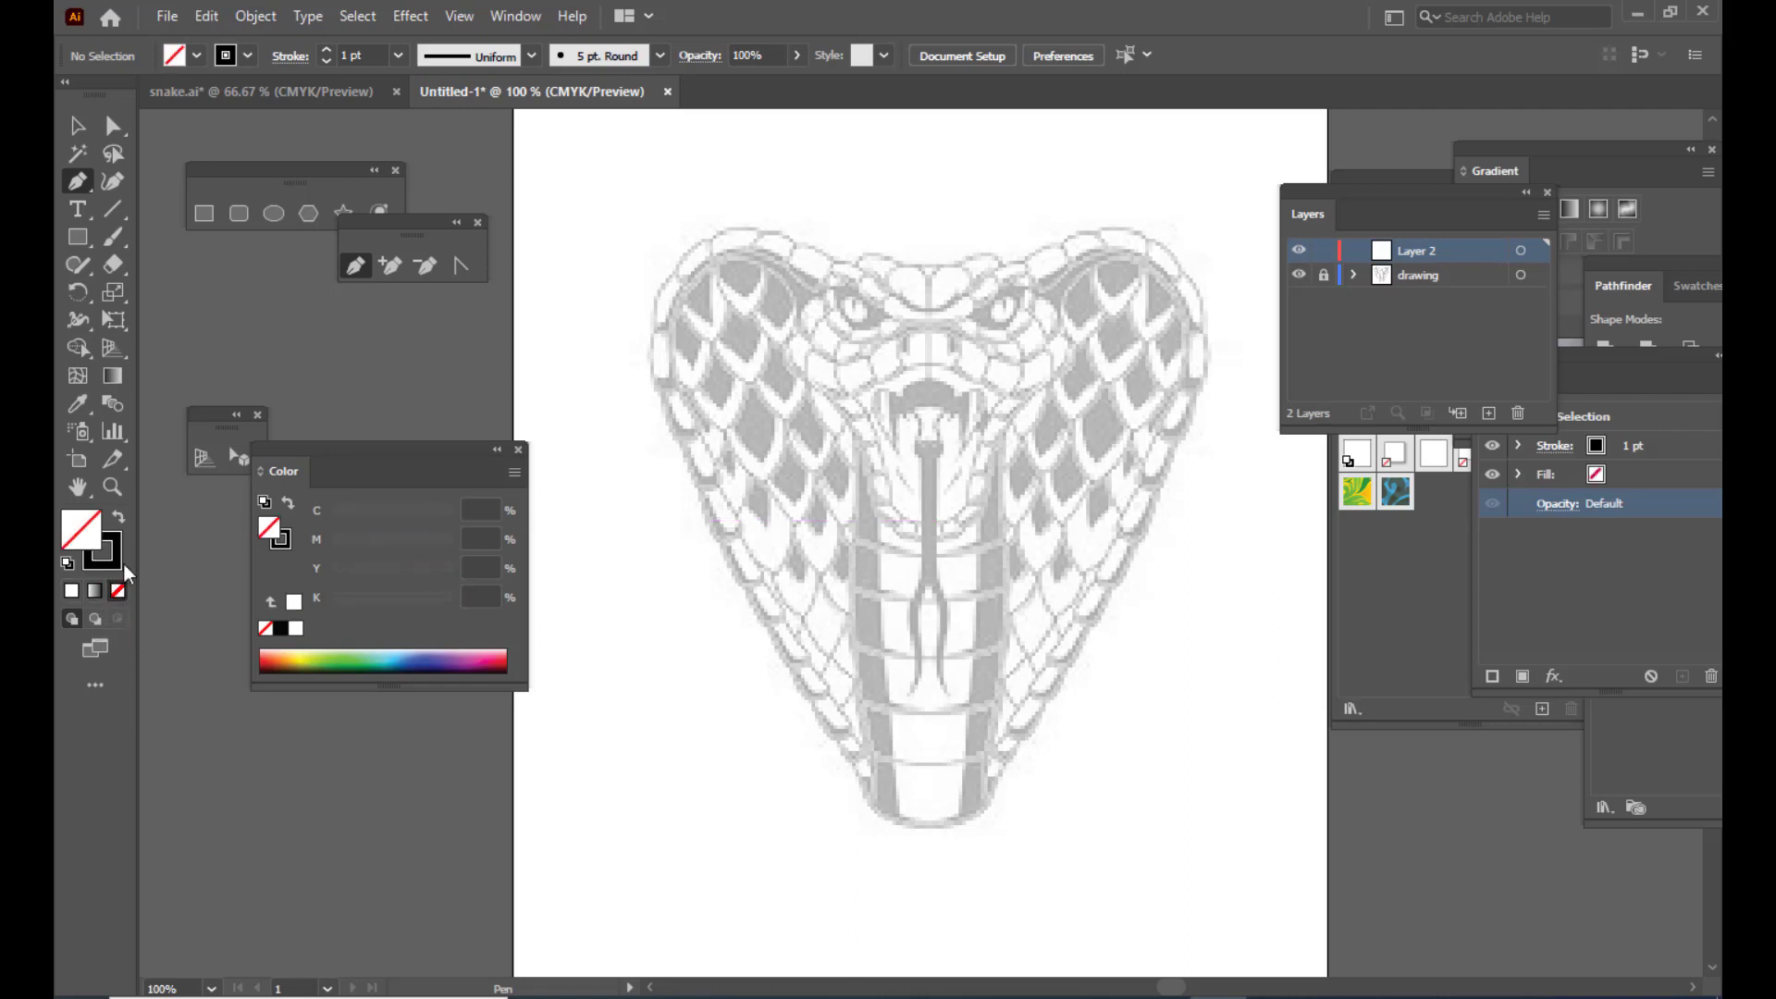
left_click(116, 566)
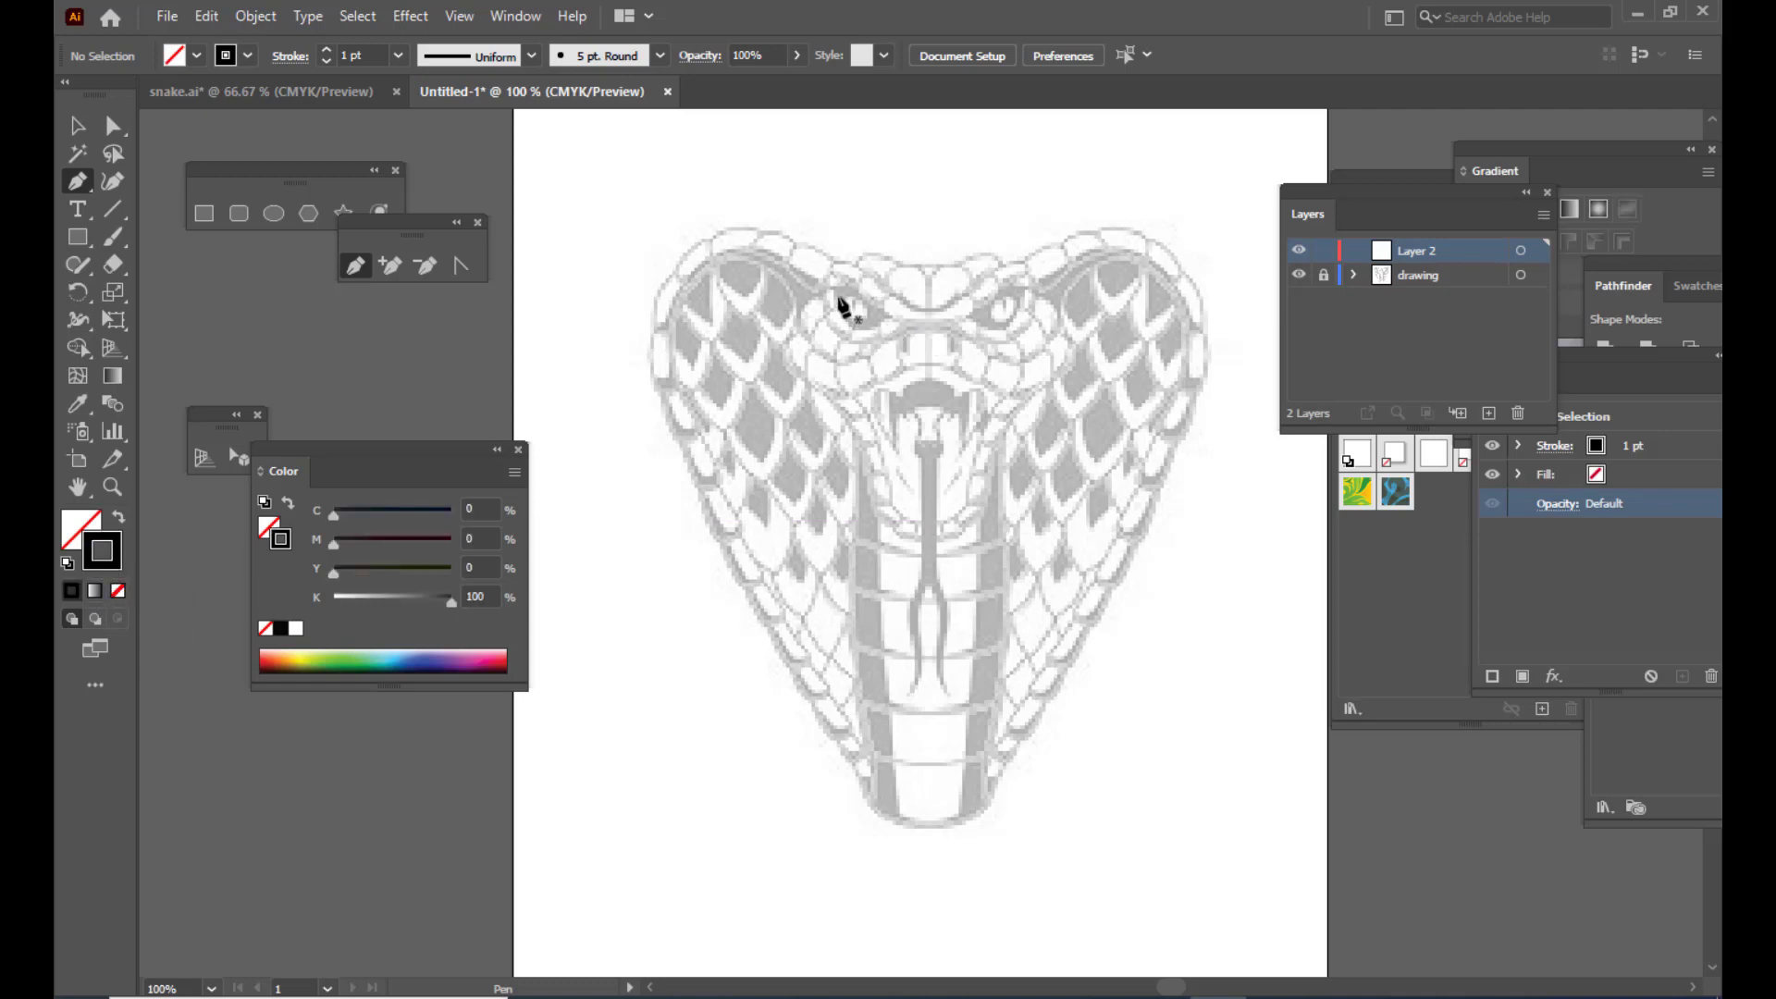
left_click(927, 269)
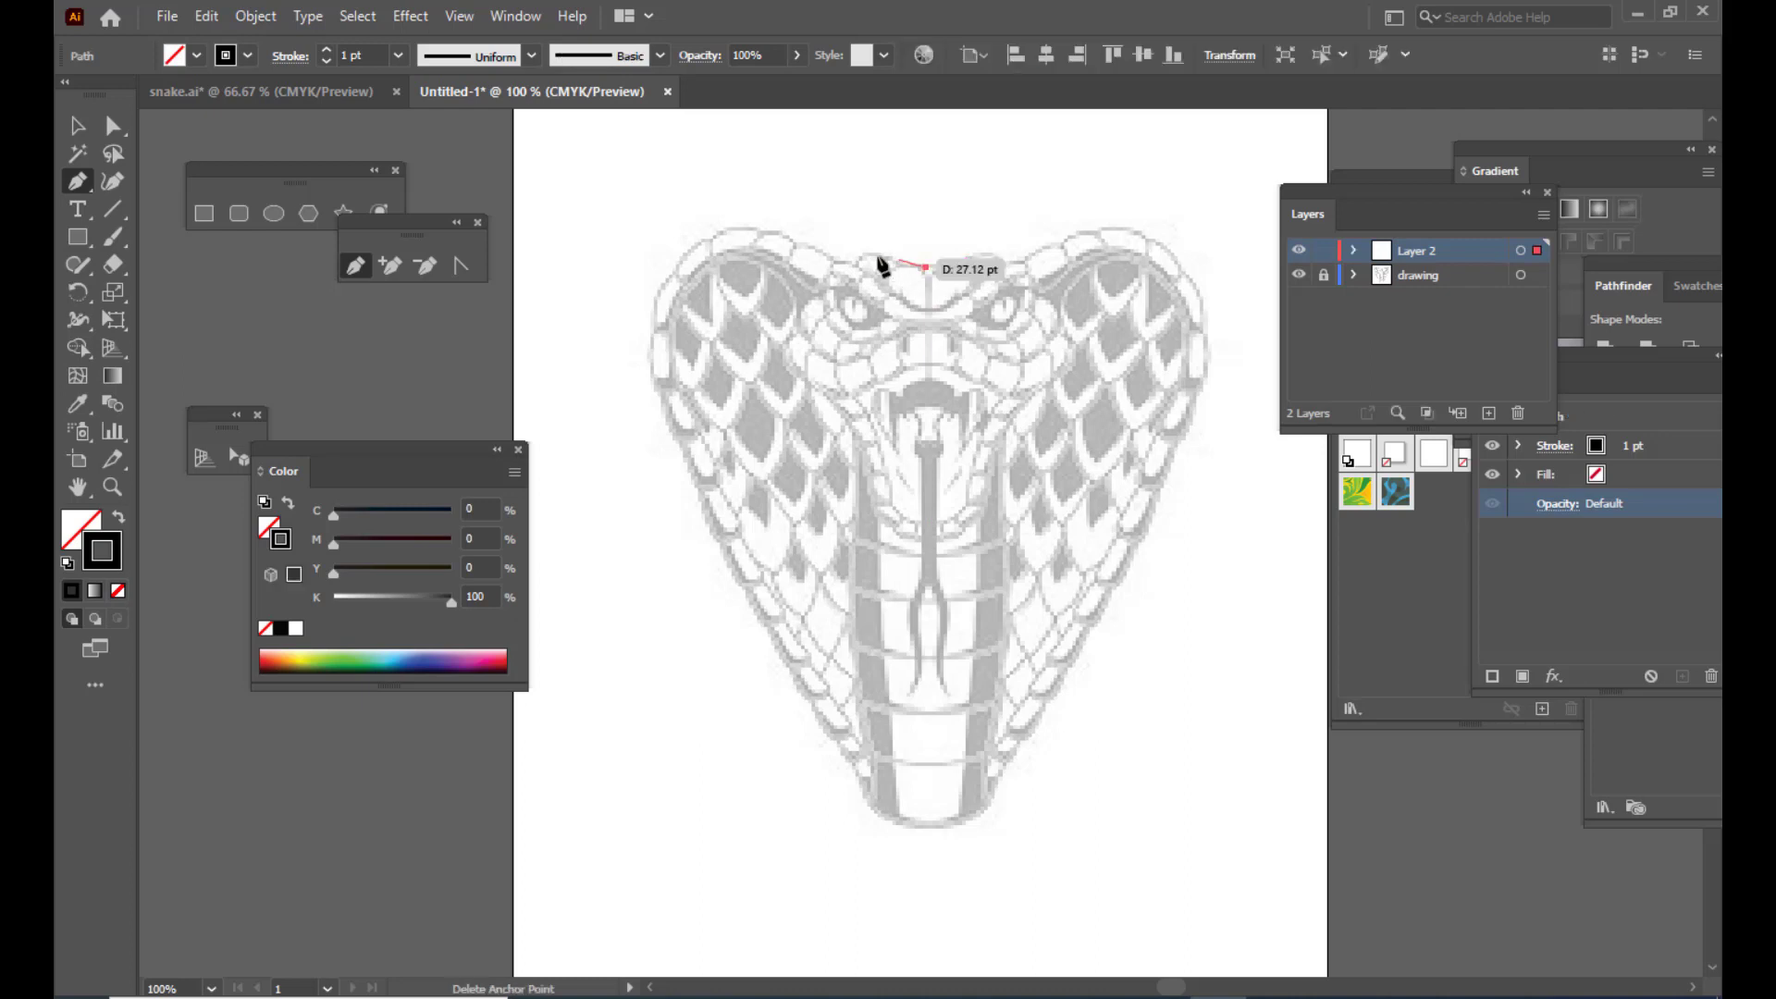
left_click_drag(870, 251, 783, 361)
left_click(825, 300)
left_click(799, 336)
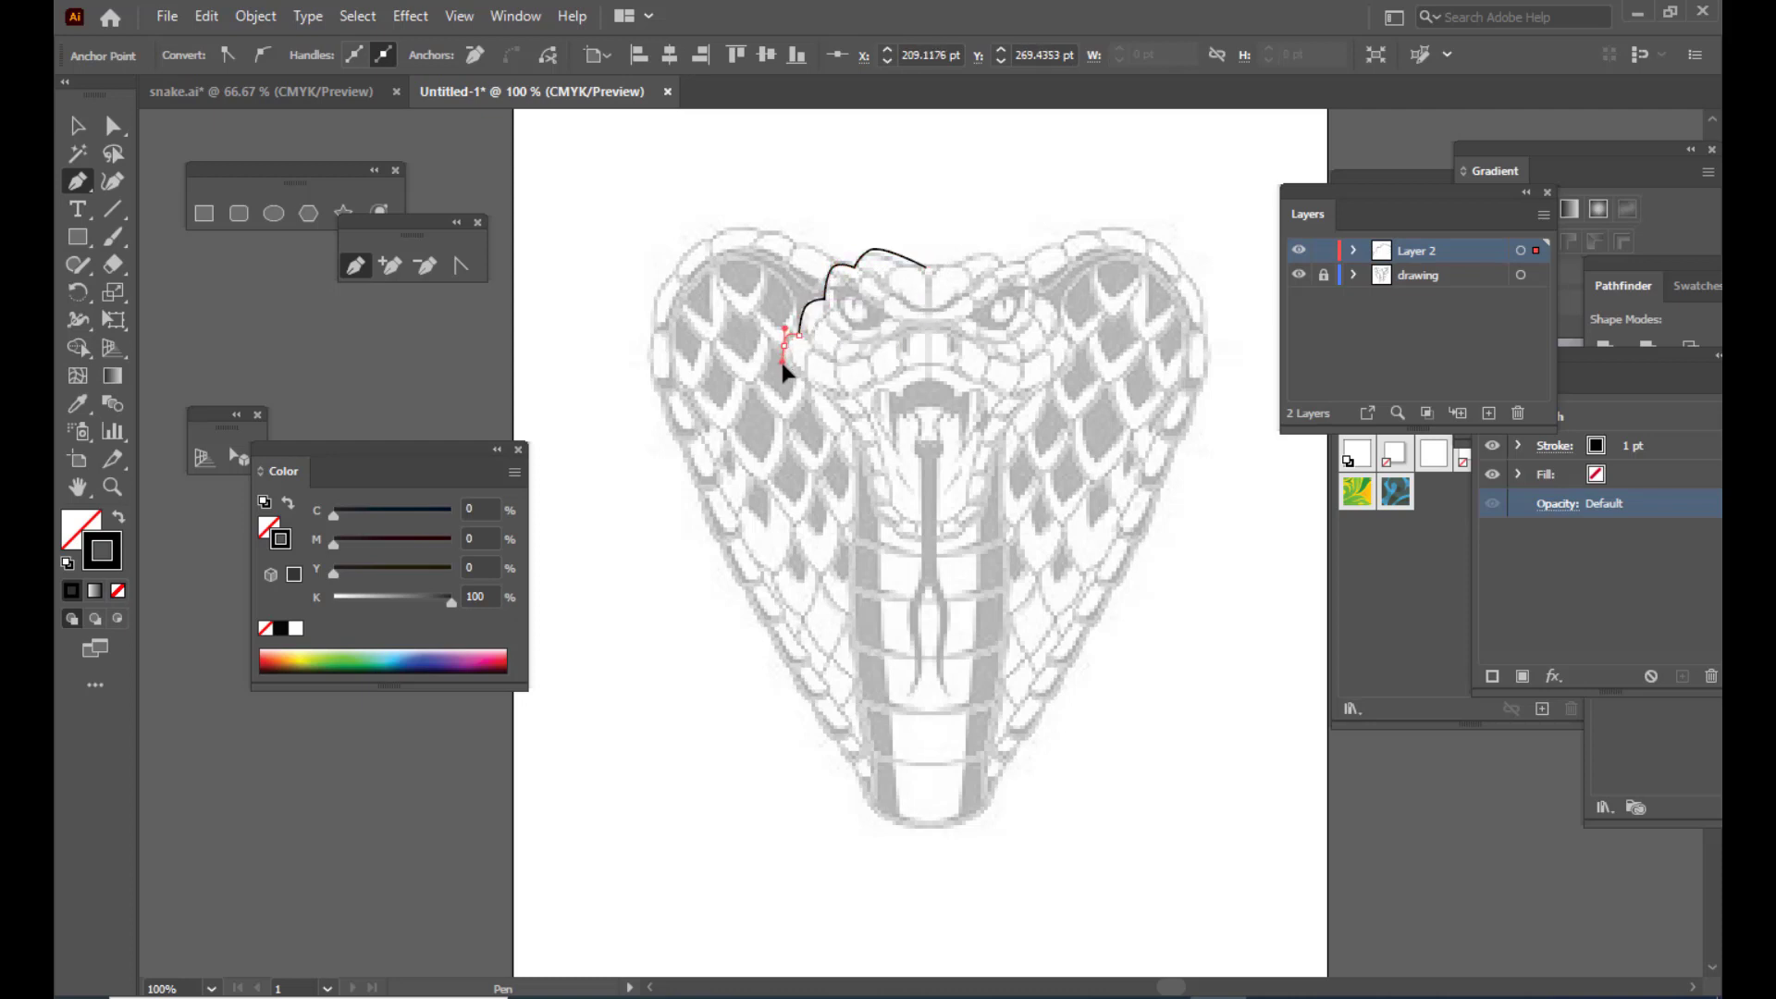
left_click(843, 417)
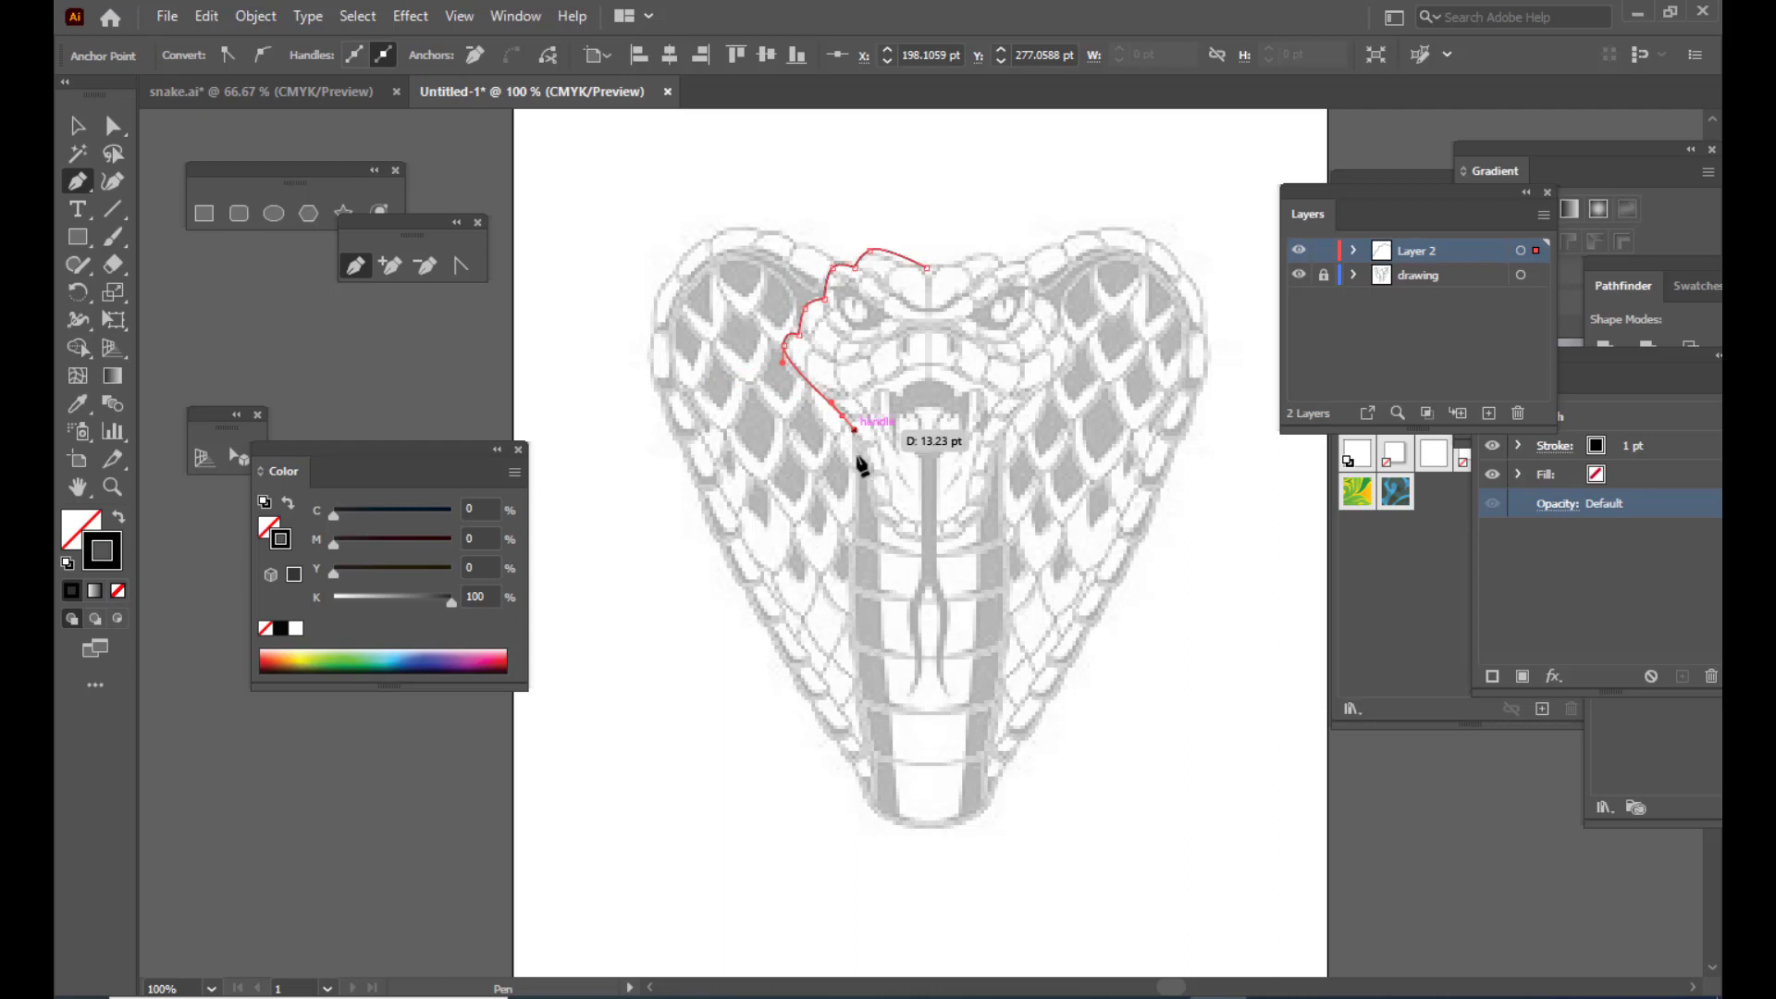
left_click_drag(878, 520, 894, 522)
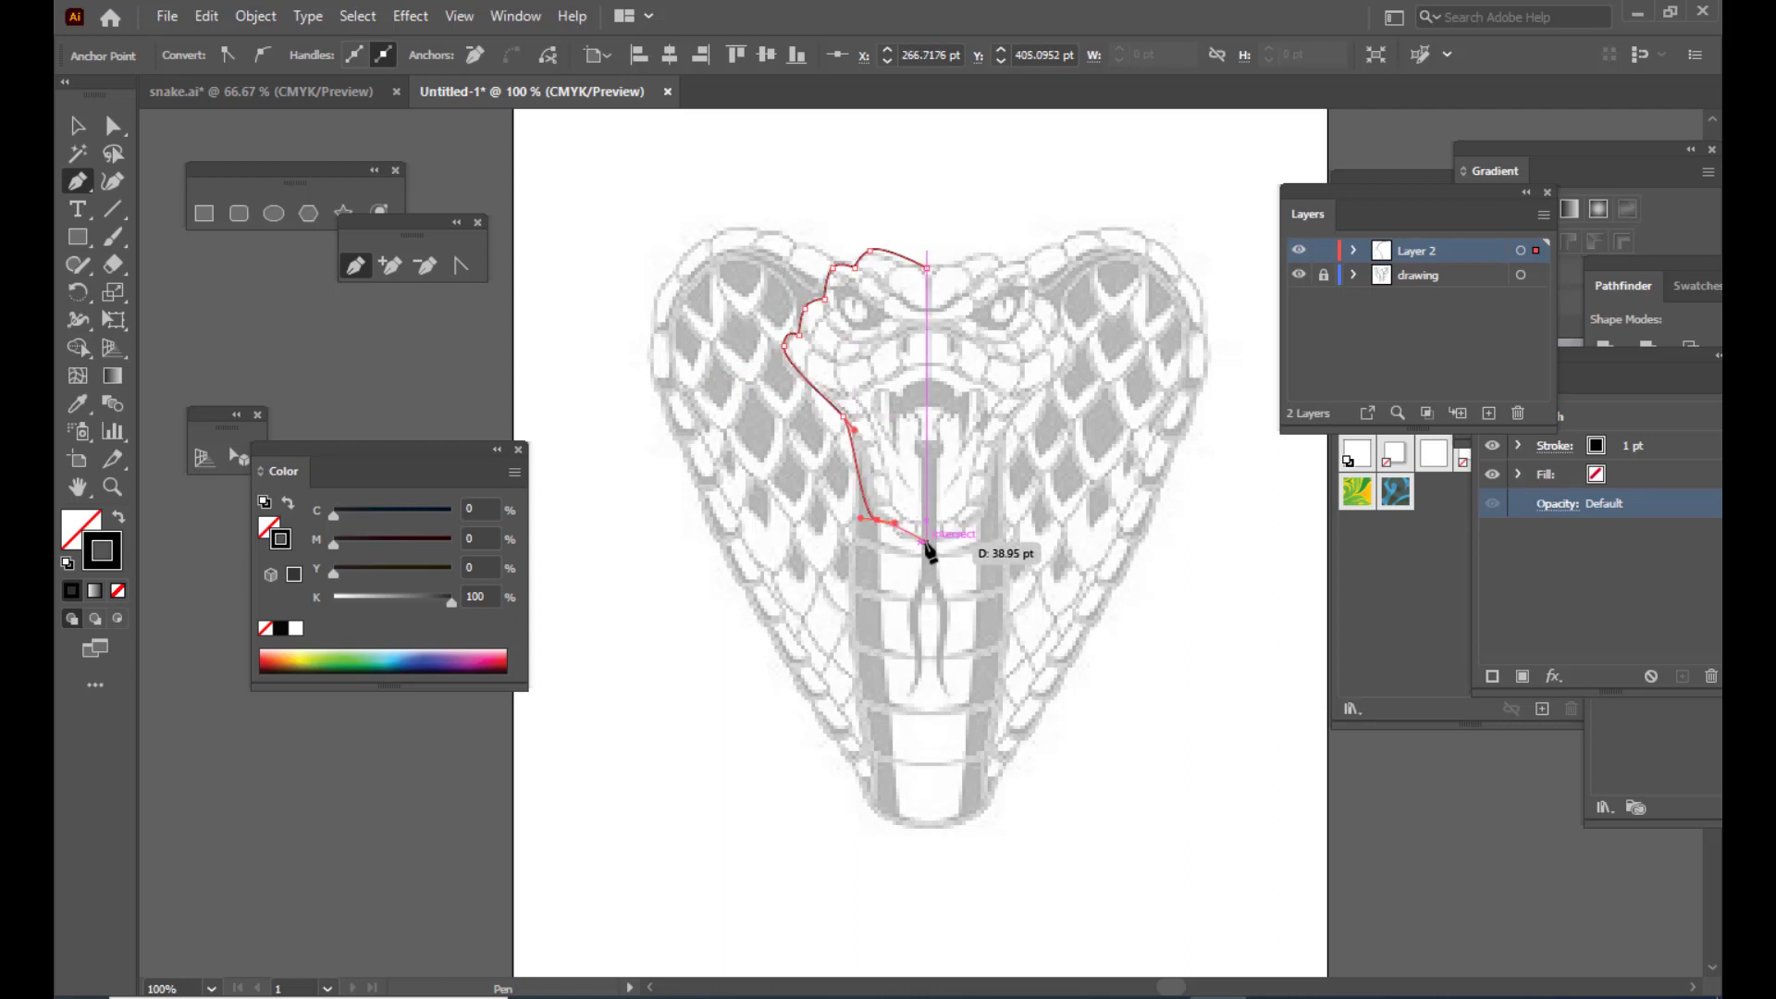
left_click(920, 535)
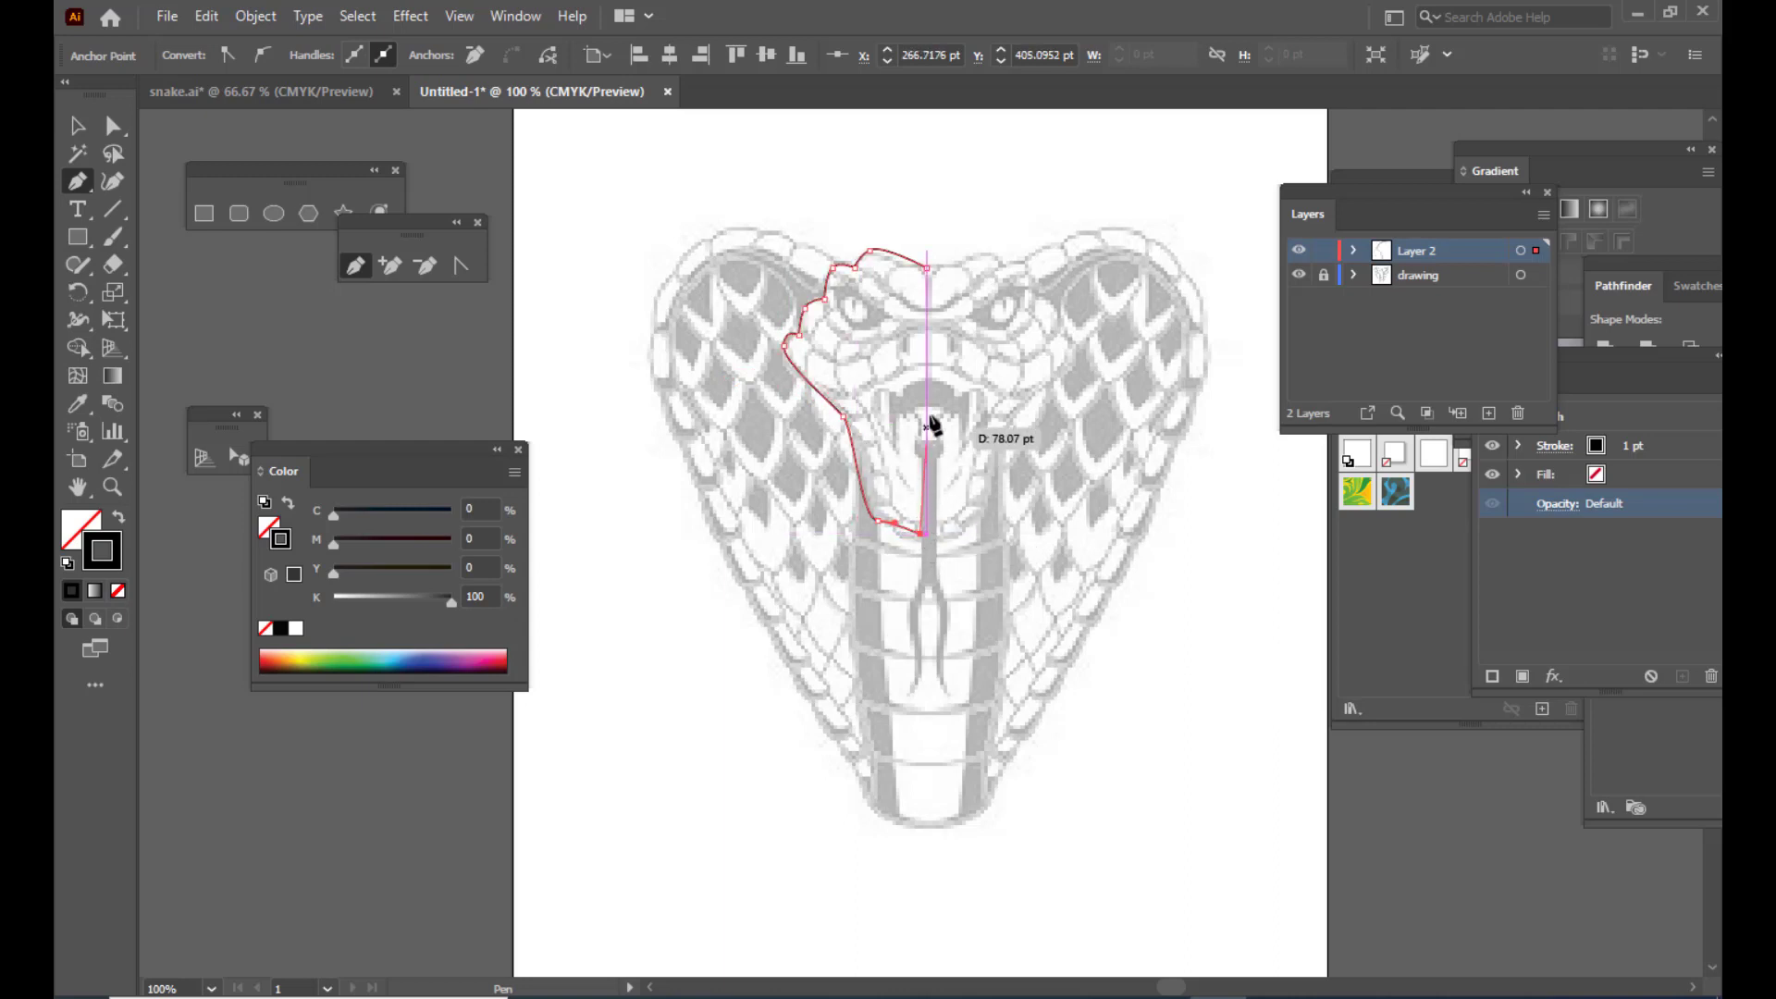
left_click(927, 268)
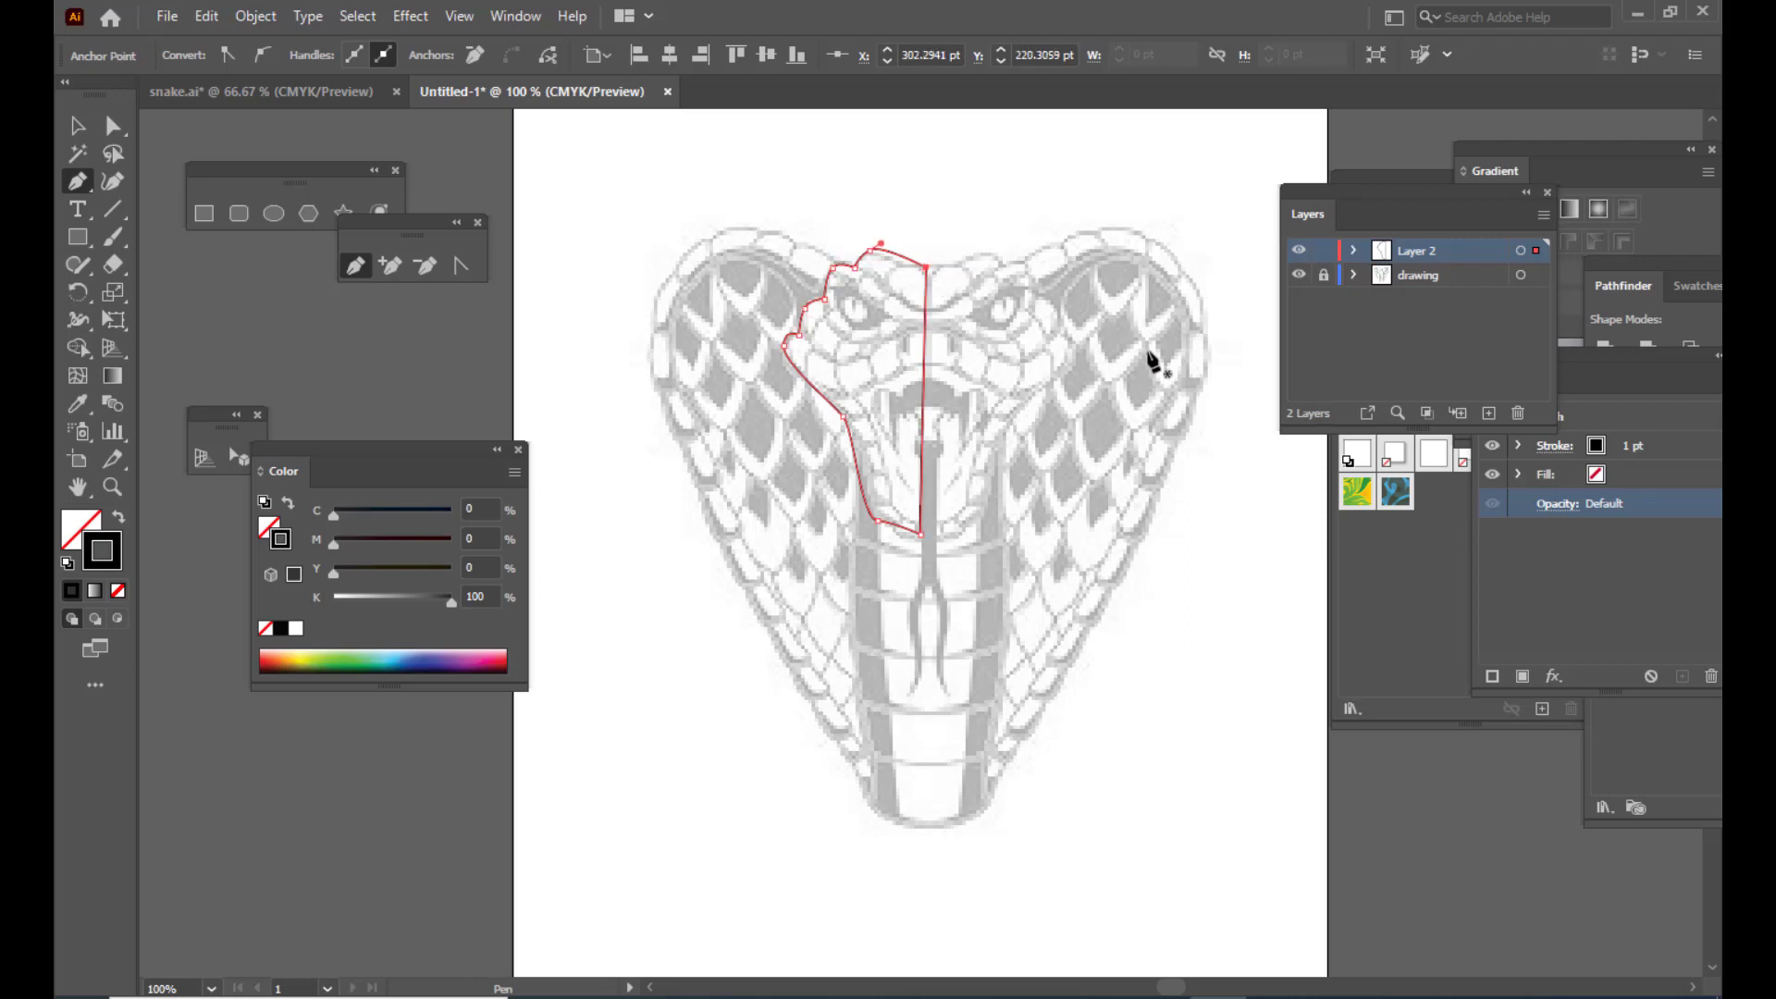
Step: Curve the bottom edge of the half-head outline and shift its top and bottom centre anchors onto the drawing's midline
scroll(1082, 554, "up", 2)
key("ctrl+equal")
key("ctrl+equal")
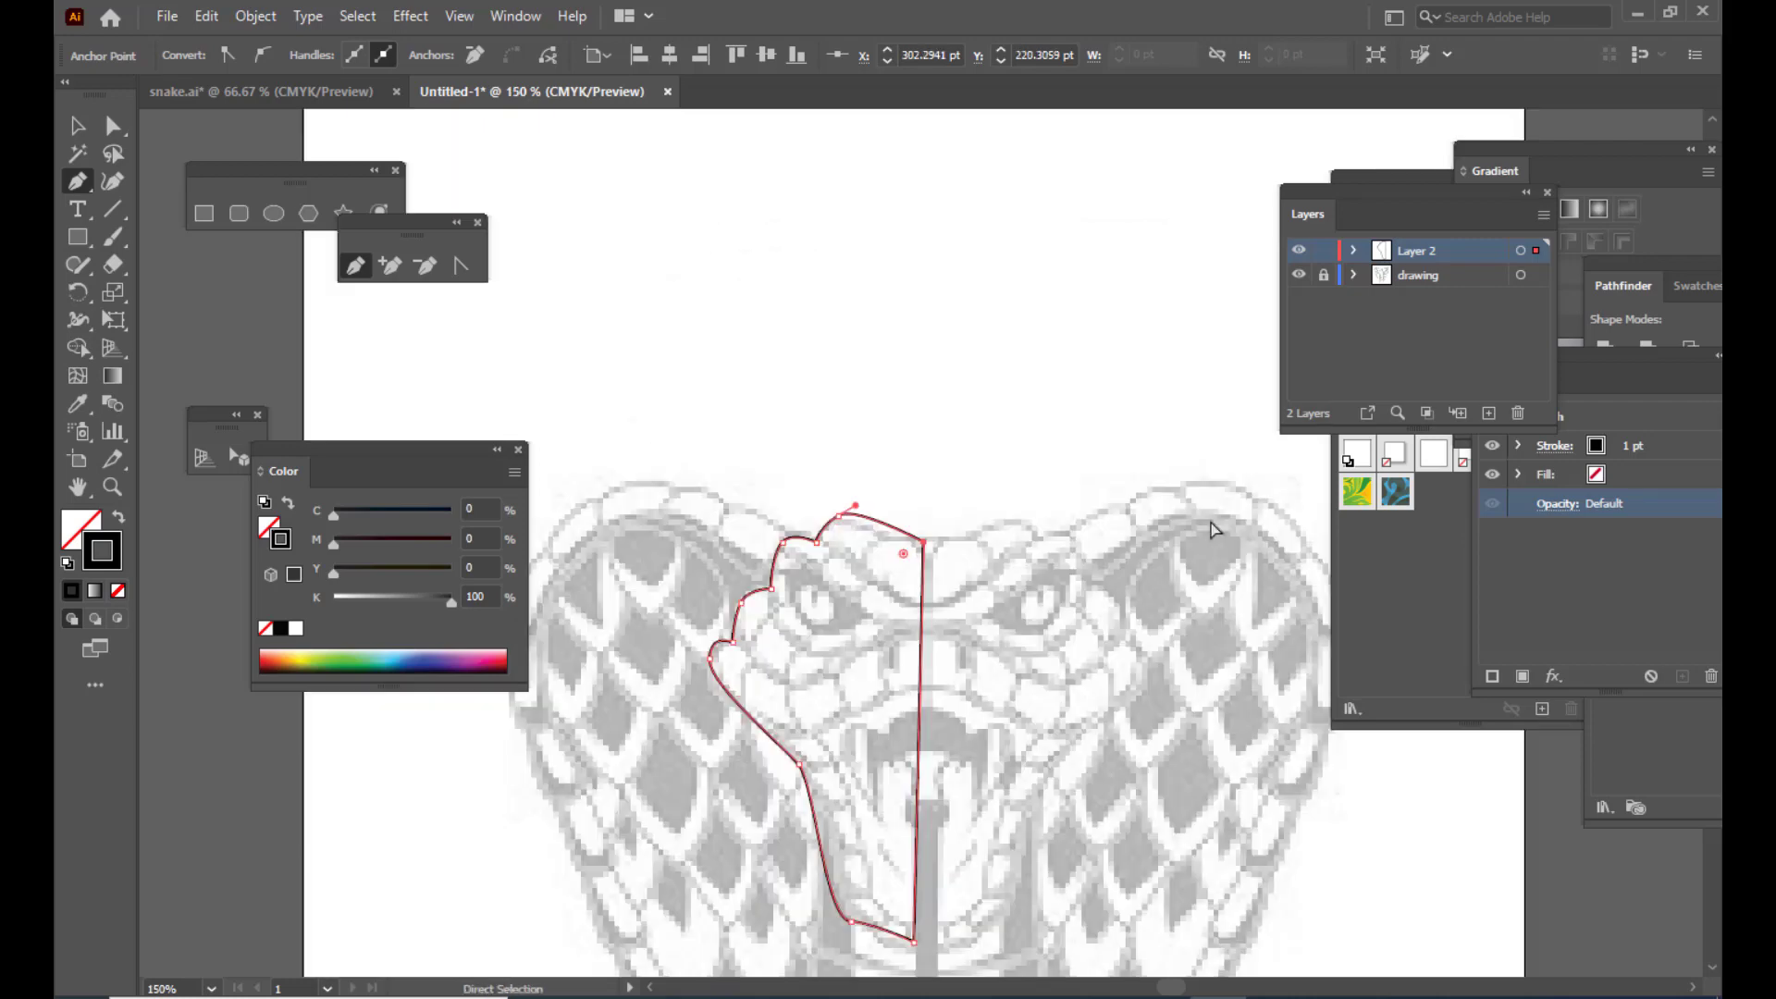
scroll(1055, 437, "down", 3)
scroll(1055, 437, "down", 3)
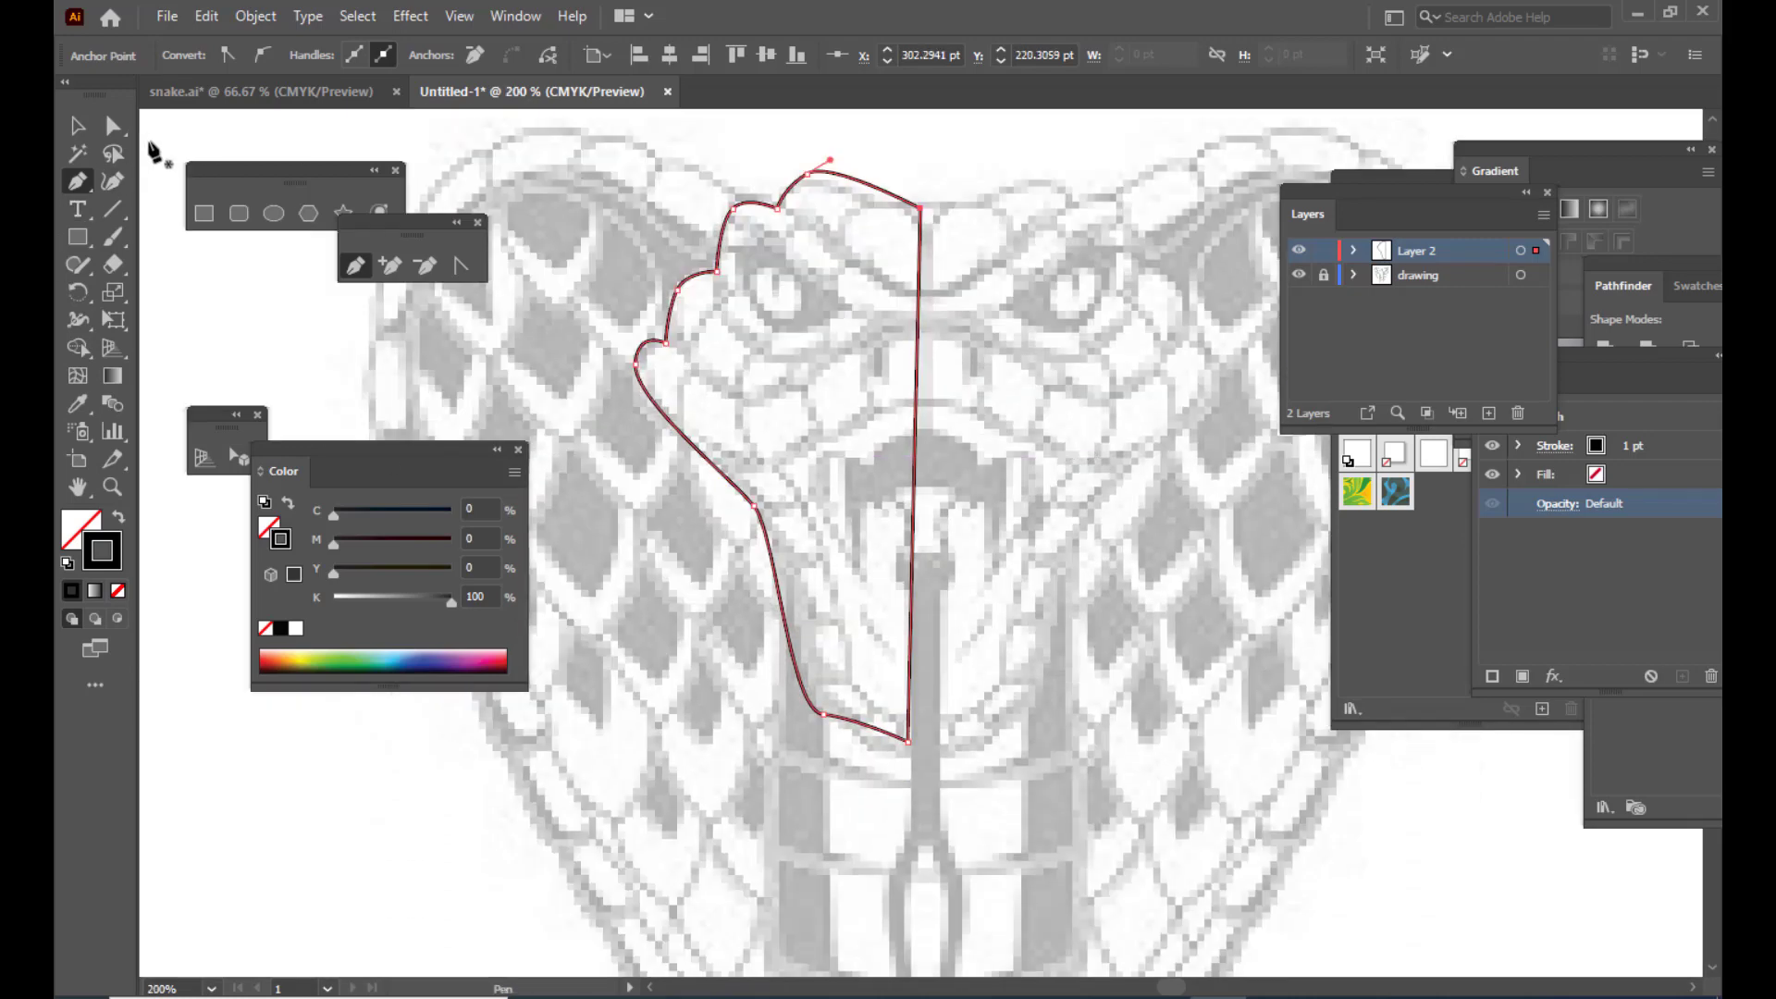
left_click(114, 127)
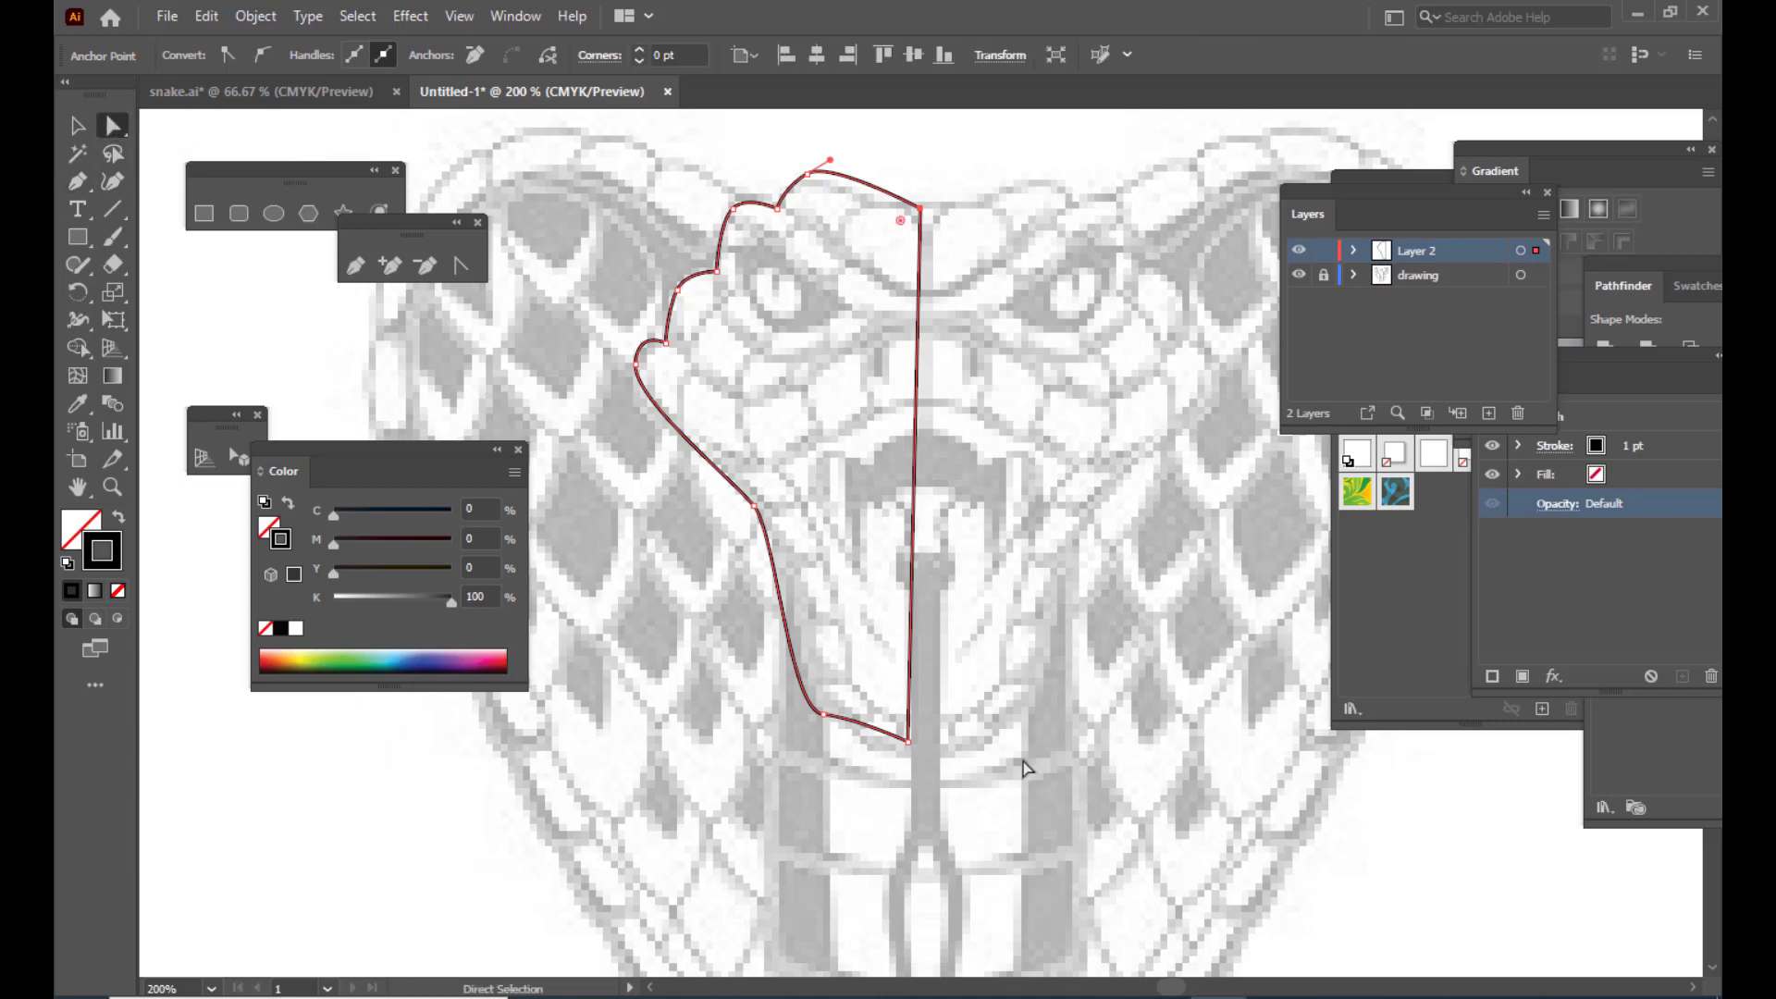
left_click(906, 744)
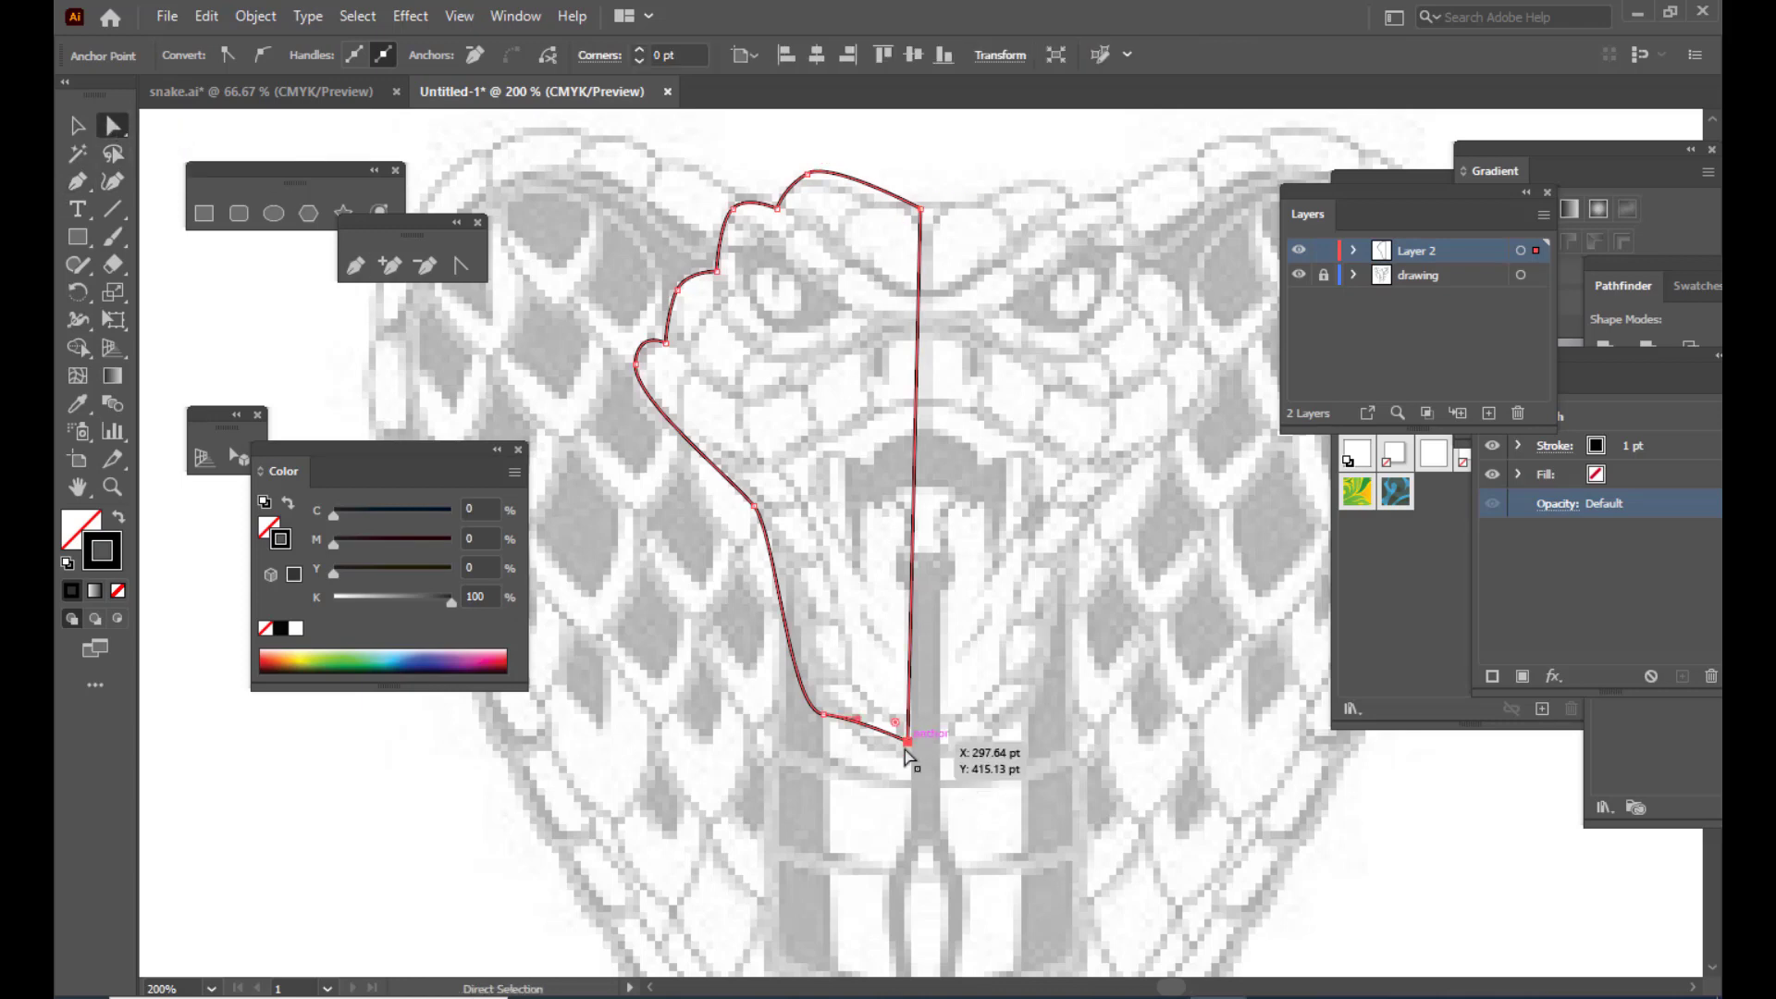
left_click(855, 729)
left_click(848, 730)
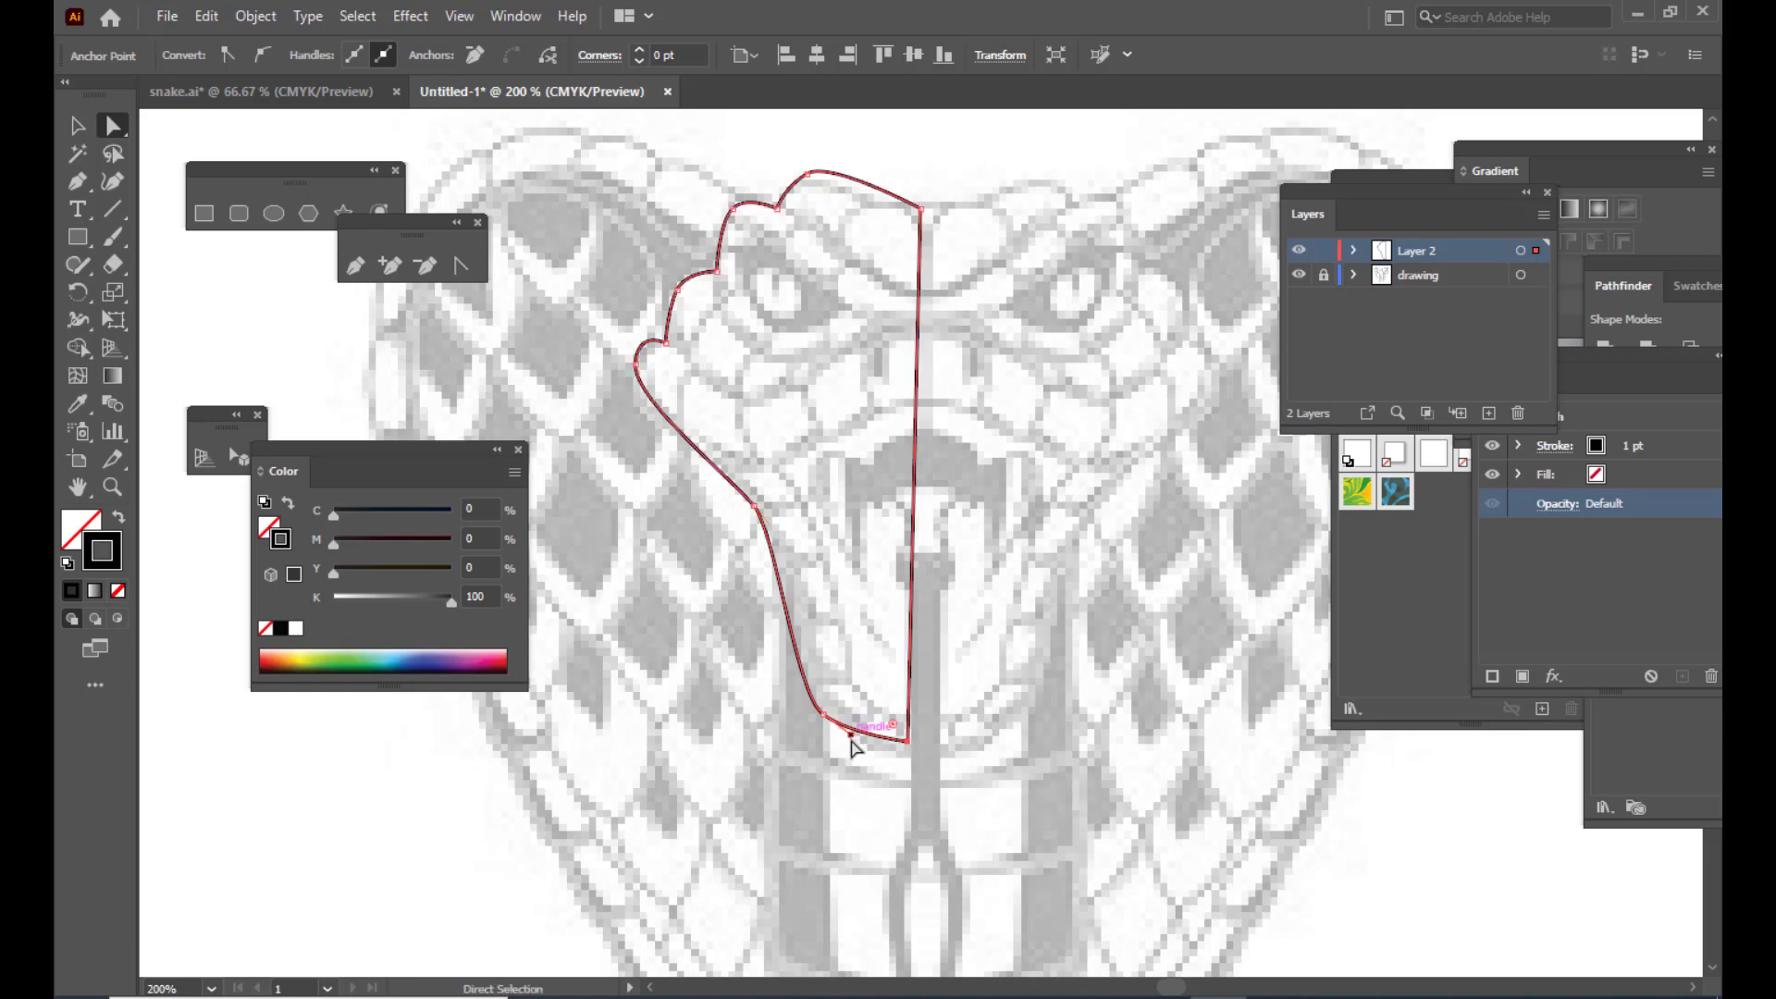
left_click_drag(921, 209, 928, 203)
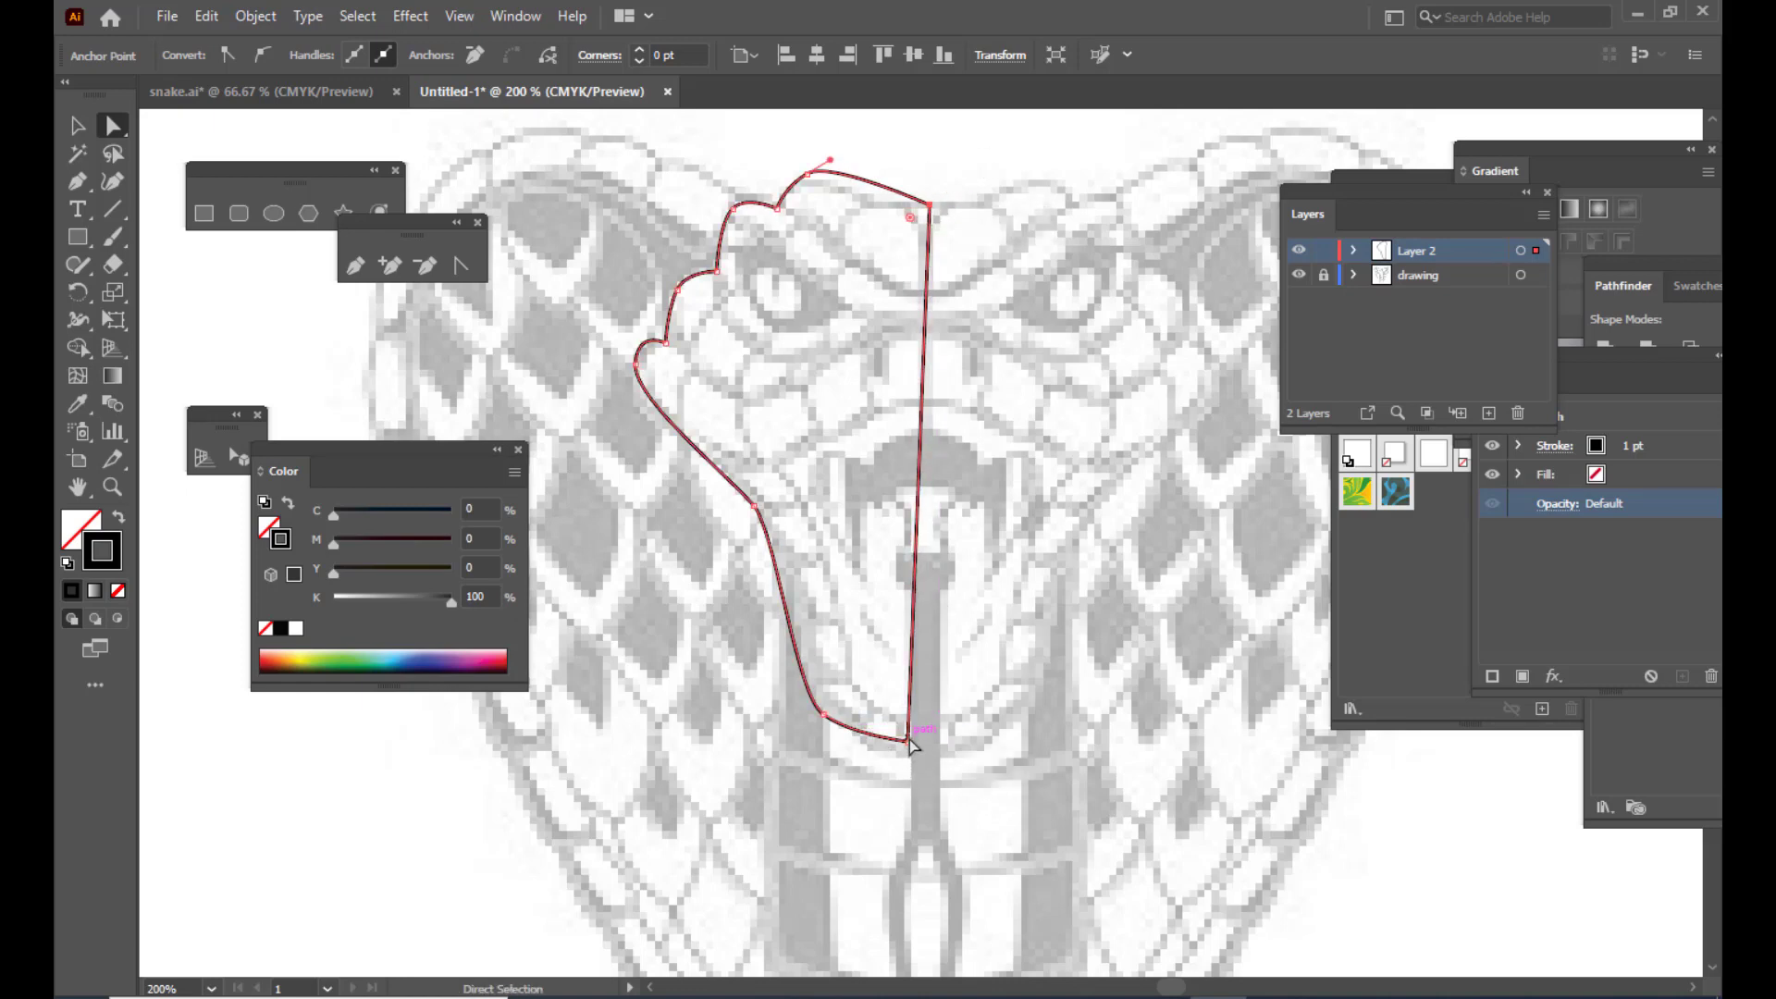
left_click_drag(909, 741, 922, 740)
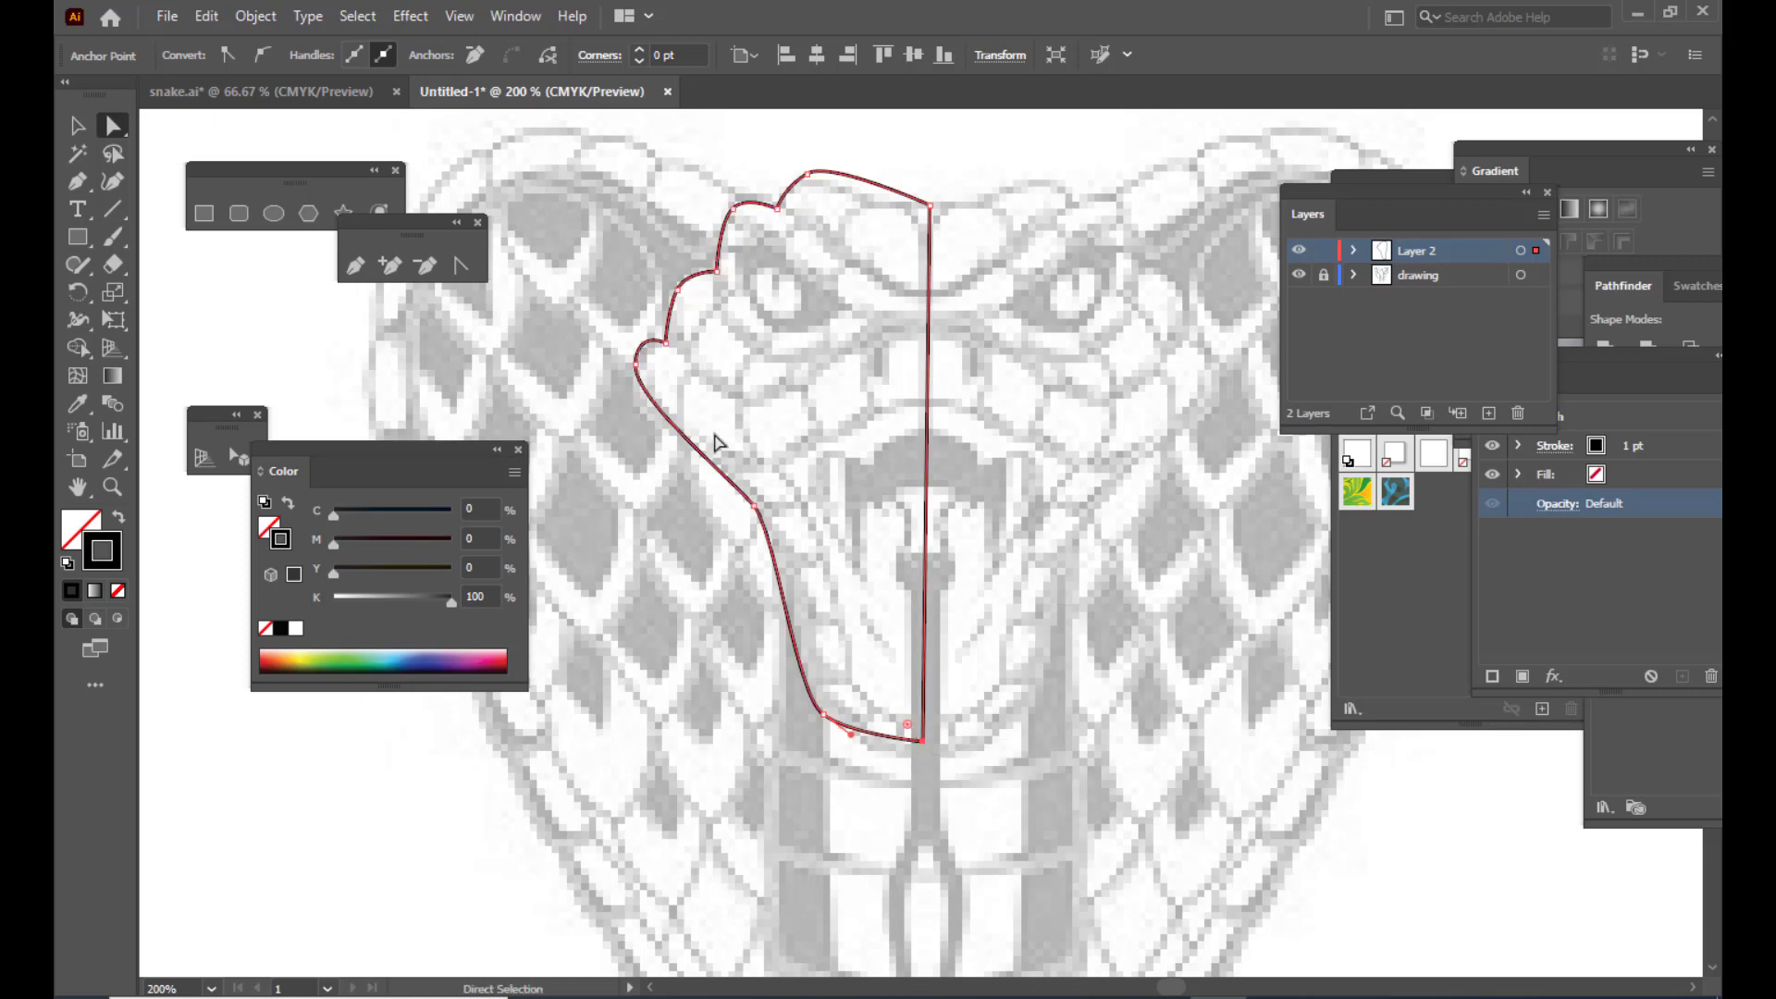
Step: Refine the curves of the uppermost brow bump and the cheek edge by adjusting their anchor handles
left_click(719, 271)
left_click_drag(809, 172, 842, 159)
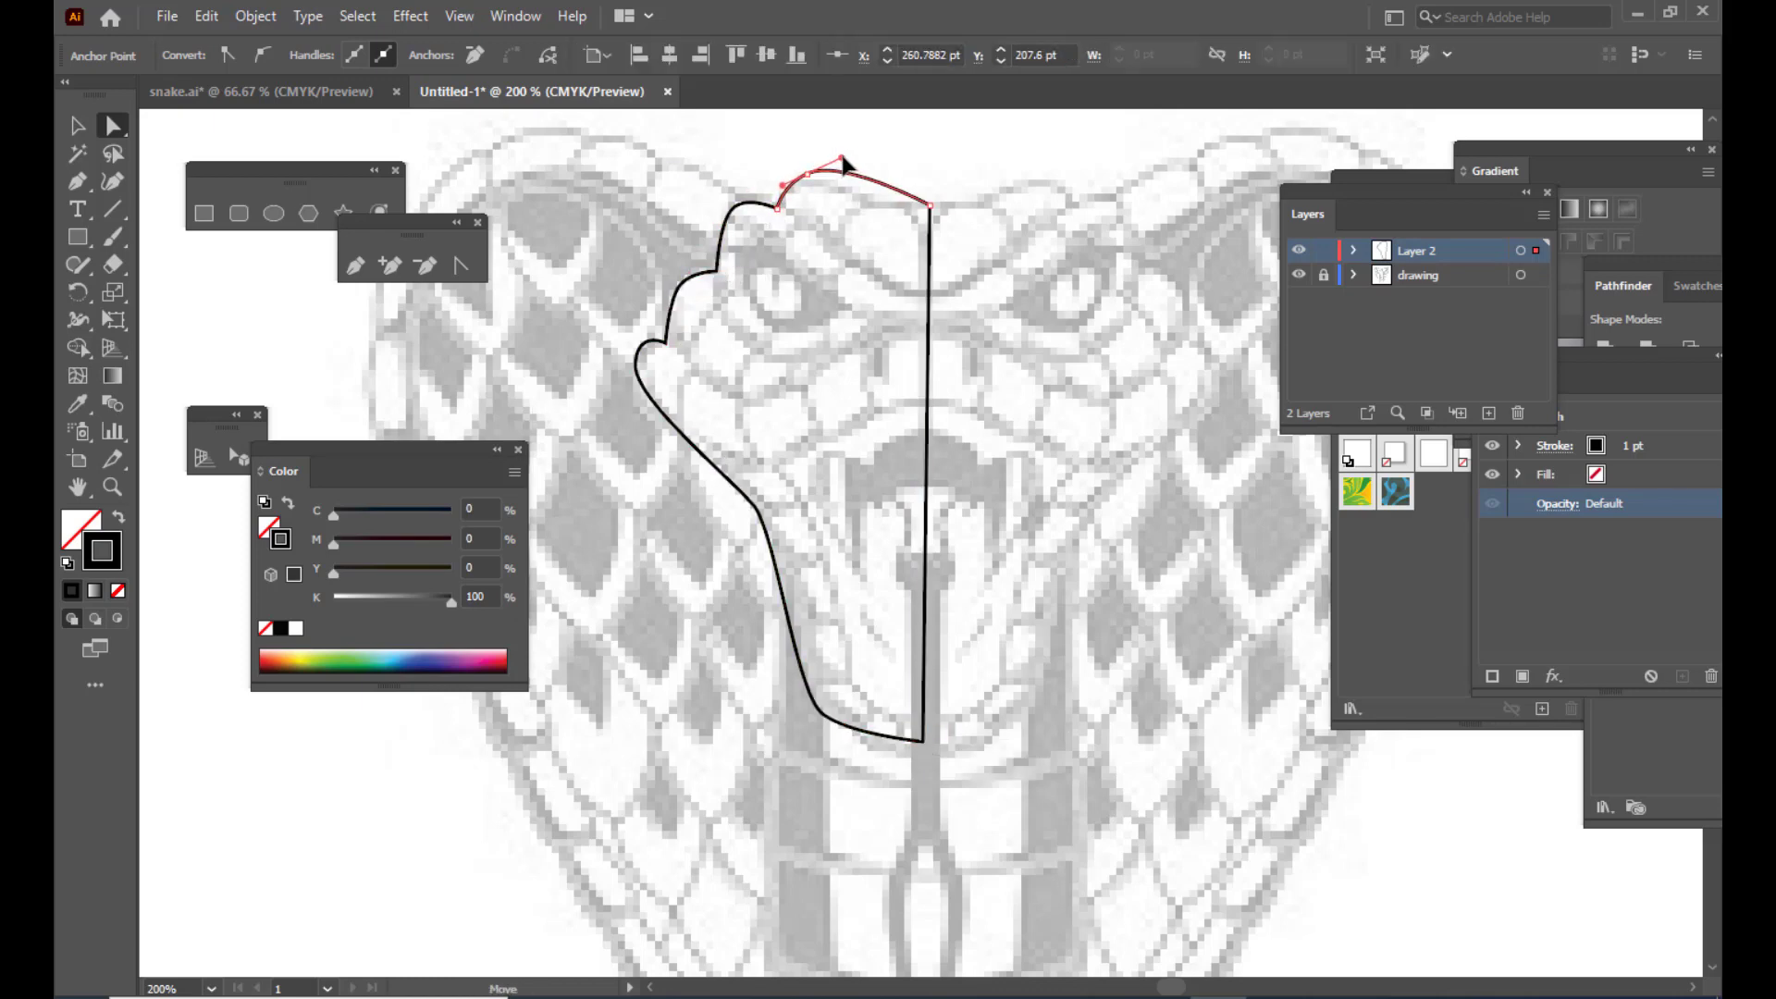
left_click(757, 507)
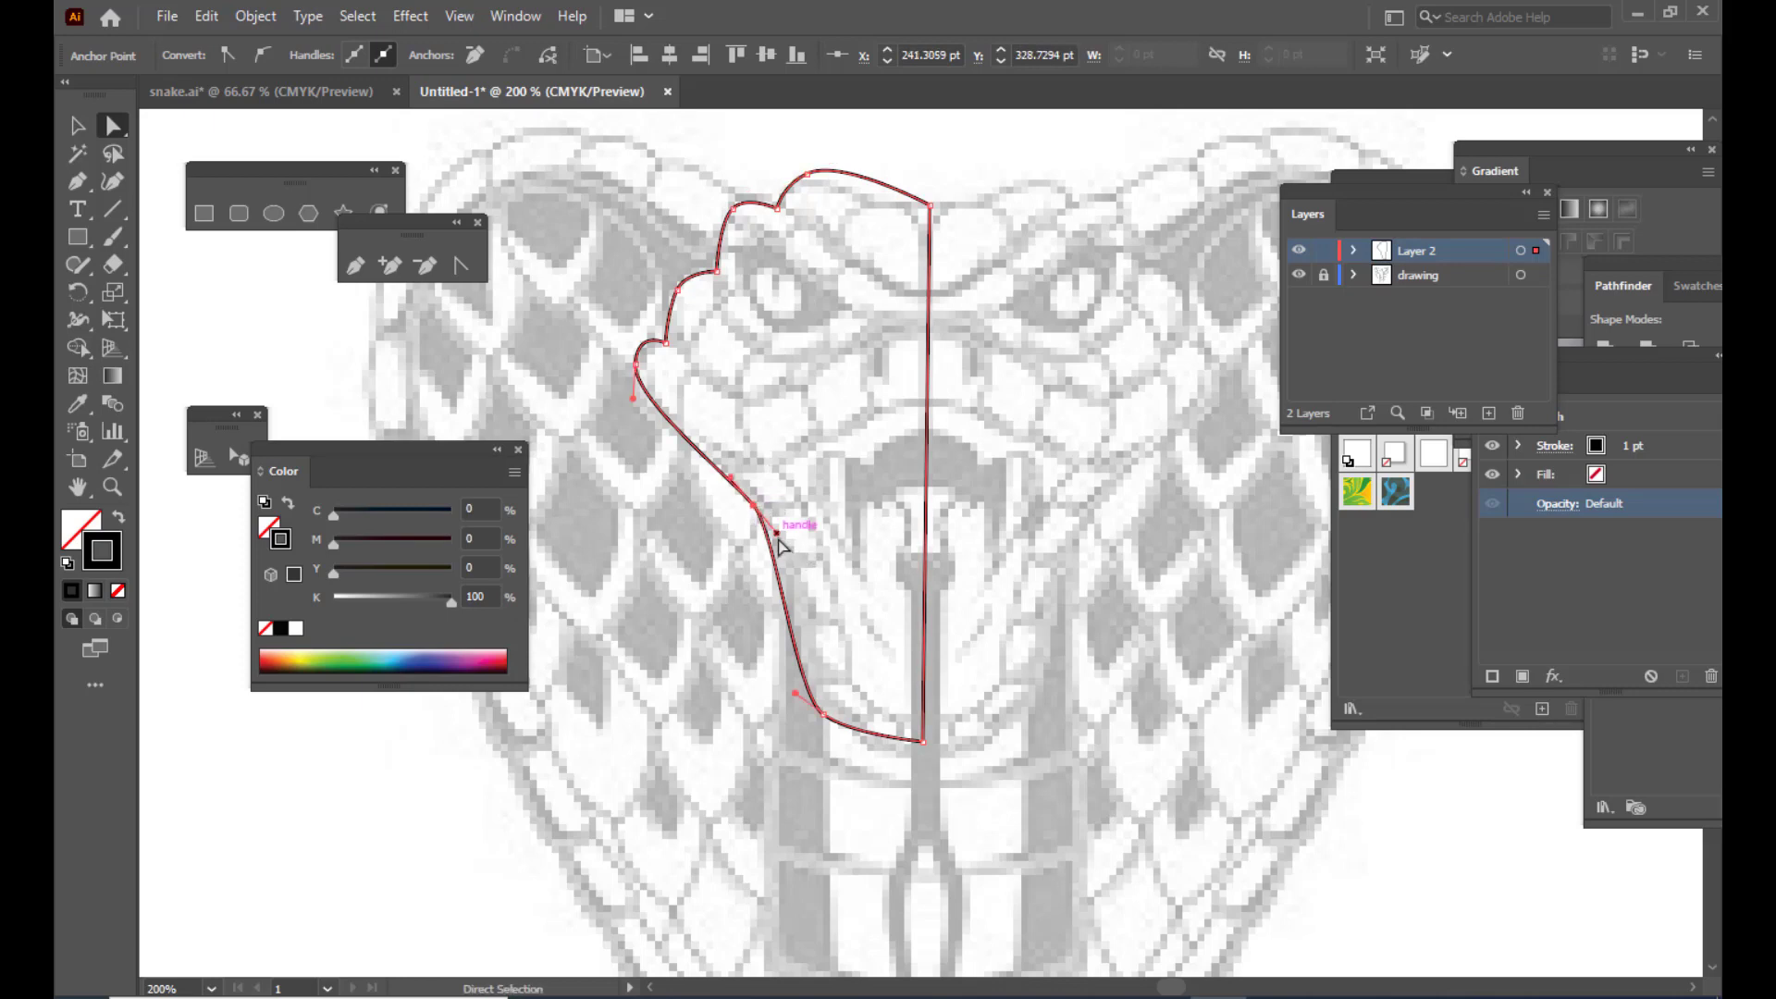
mouse_move(777, 534)
left_mouse_down()
mouse_move(782, 551)
mouse_move(777, 515)
mouse_move(782, 544)
left_mouse_up()
left_click_drag(732, 476, 730, 465)
left_click(635, 365)
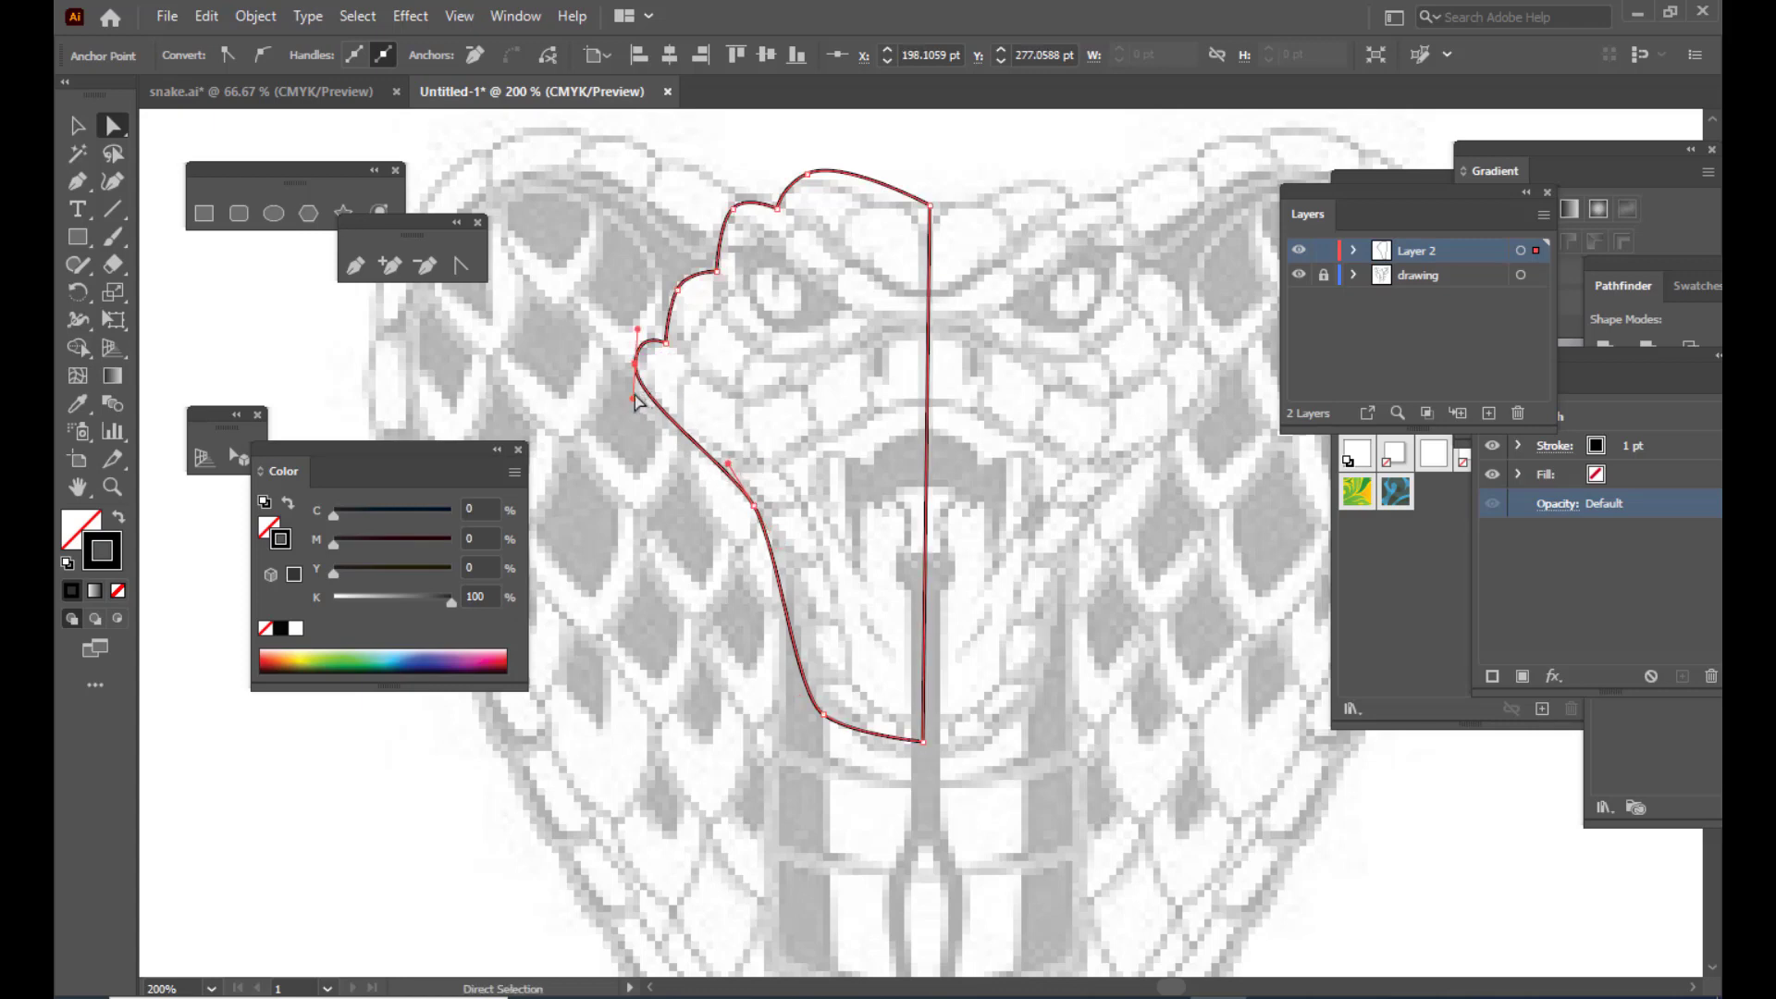
left_click_drag(634, 398, 635, 407)
Step: Adjust the handles of the two scale bumps beside the left eye to follow the drawing
left_click(665, 345)
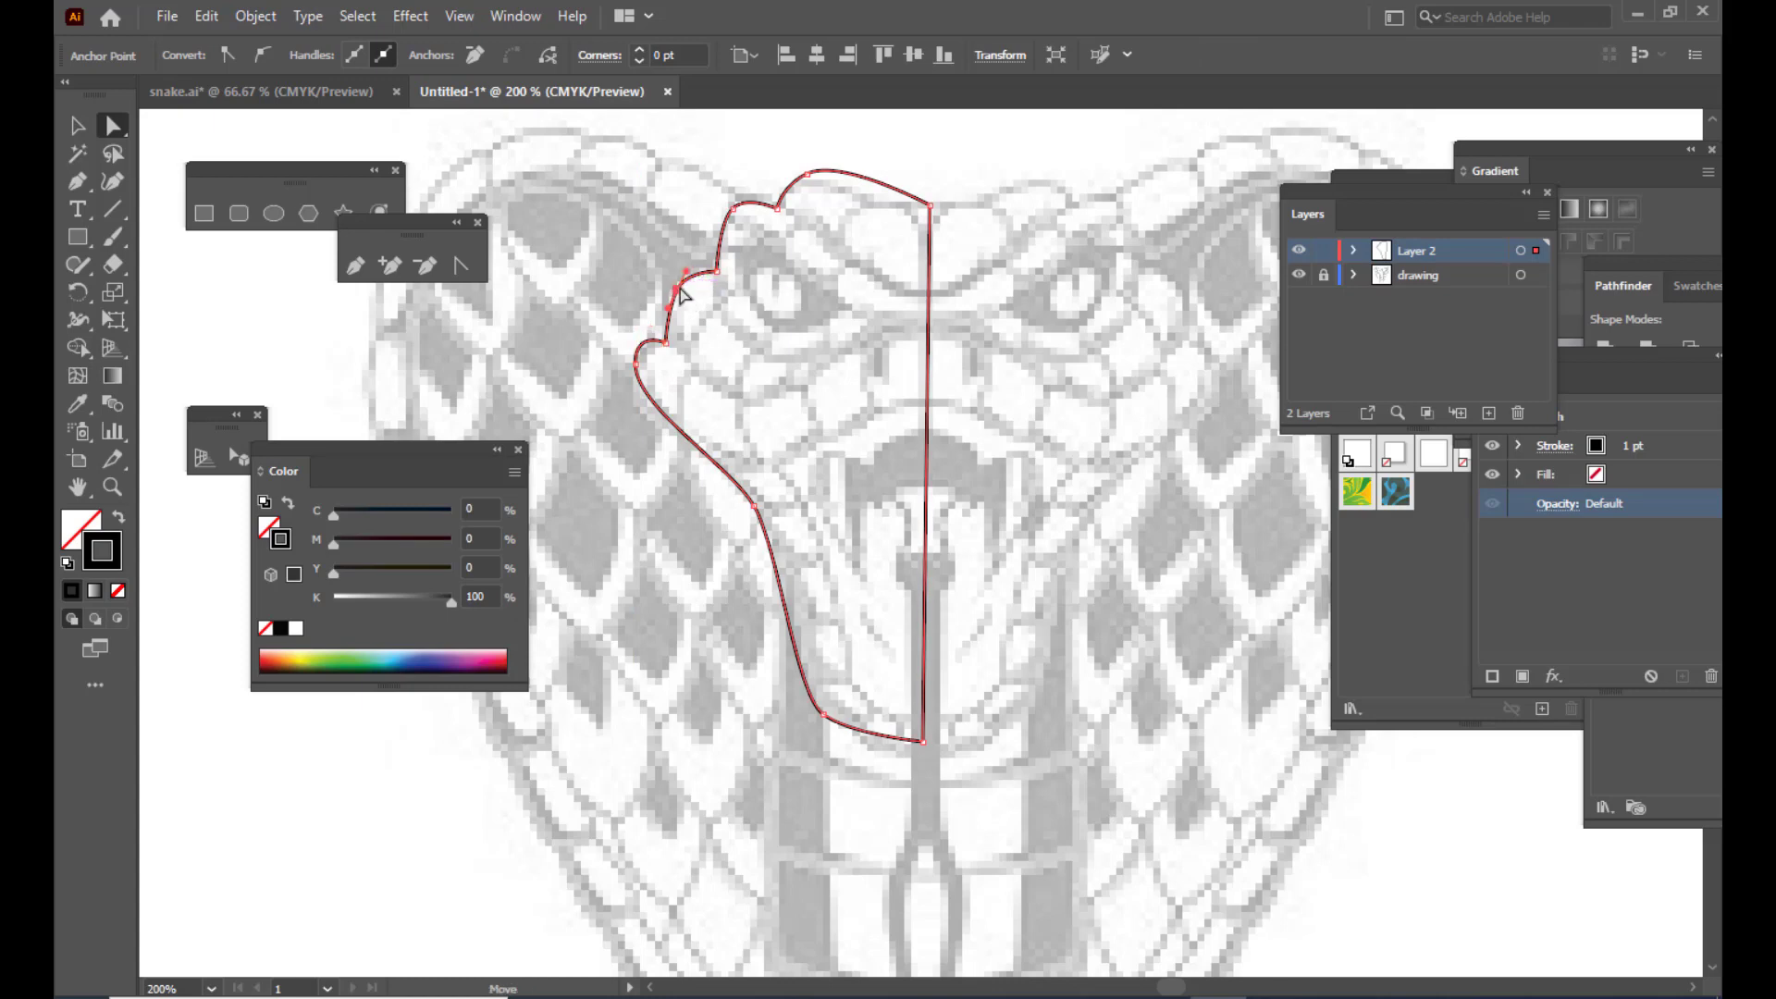
left_click(677, 290)
left_click_drag(688, 277, 745, 270)
left_click(735, 201)
left_click_drag(747, 195, 752, 189)
left_click(1007, 186)
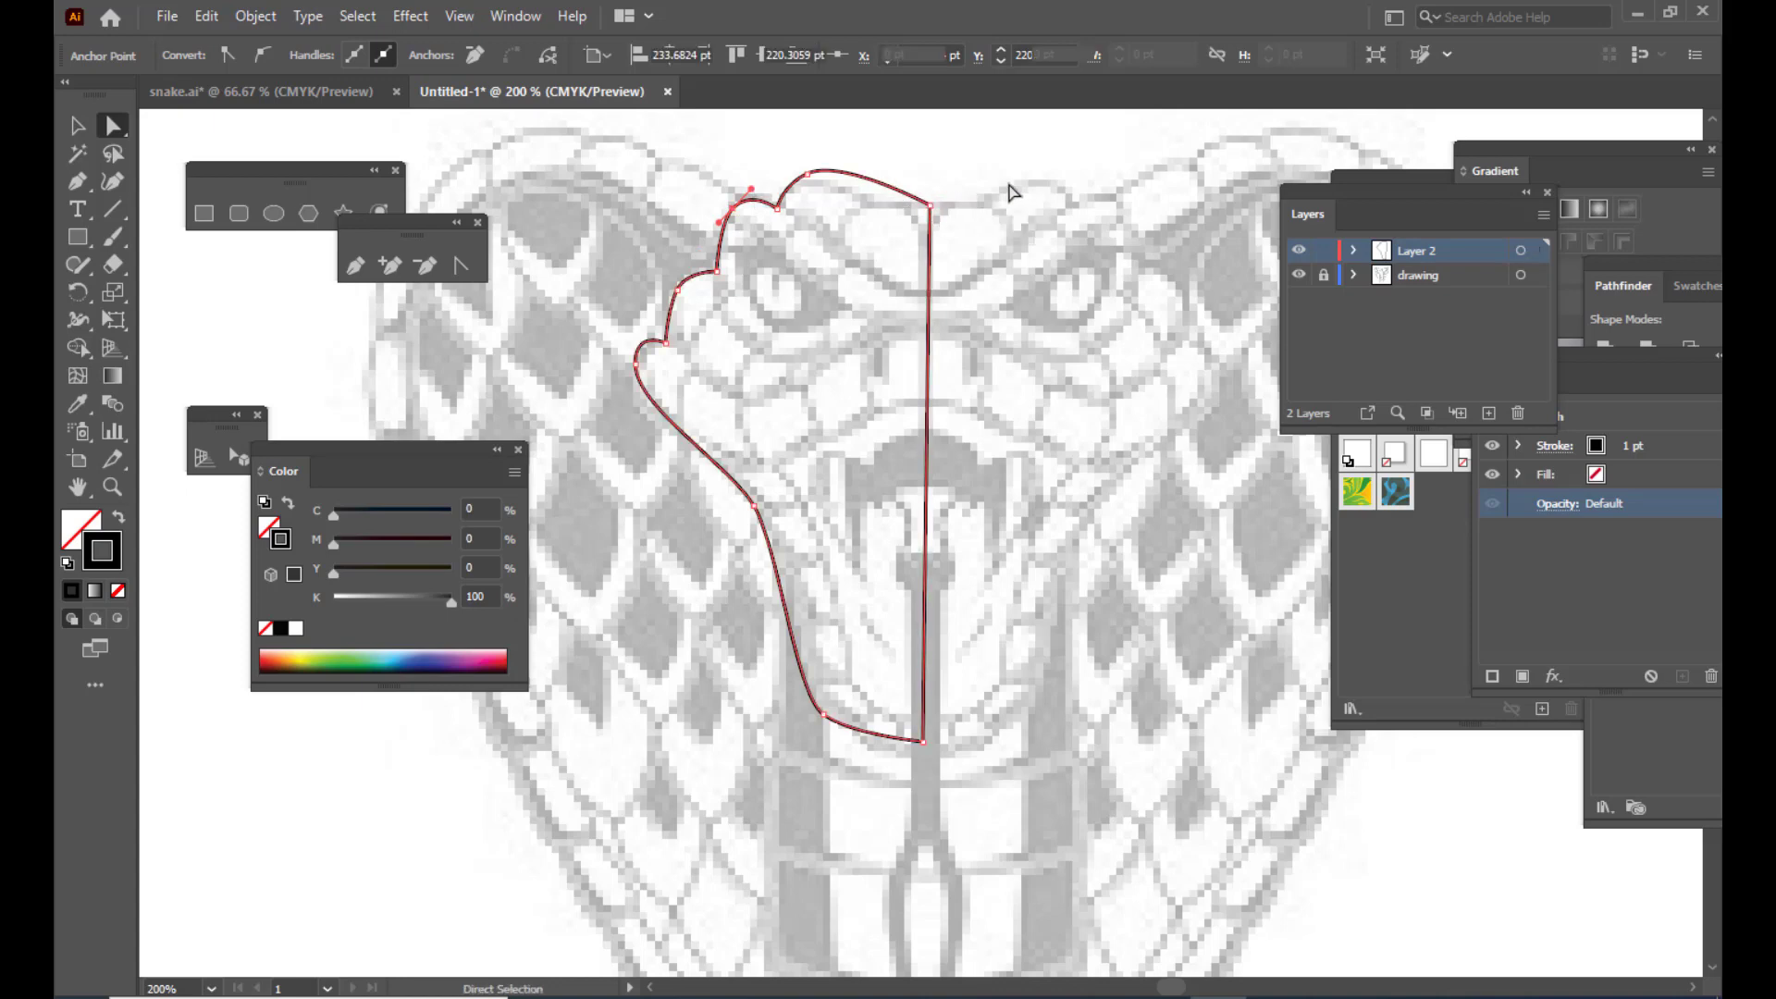
Step: Reshape the lower jaw curve by moving its anchor and handles, and deselect the head outline
left_click(821, 714)
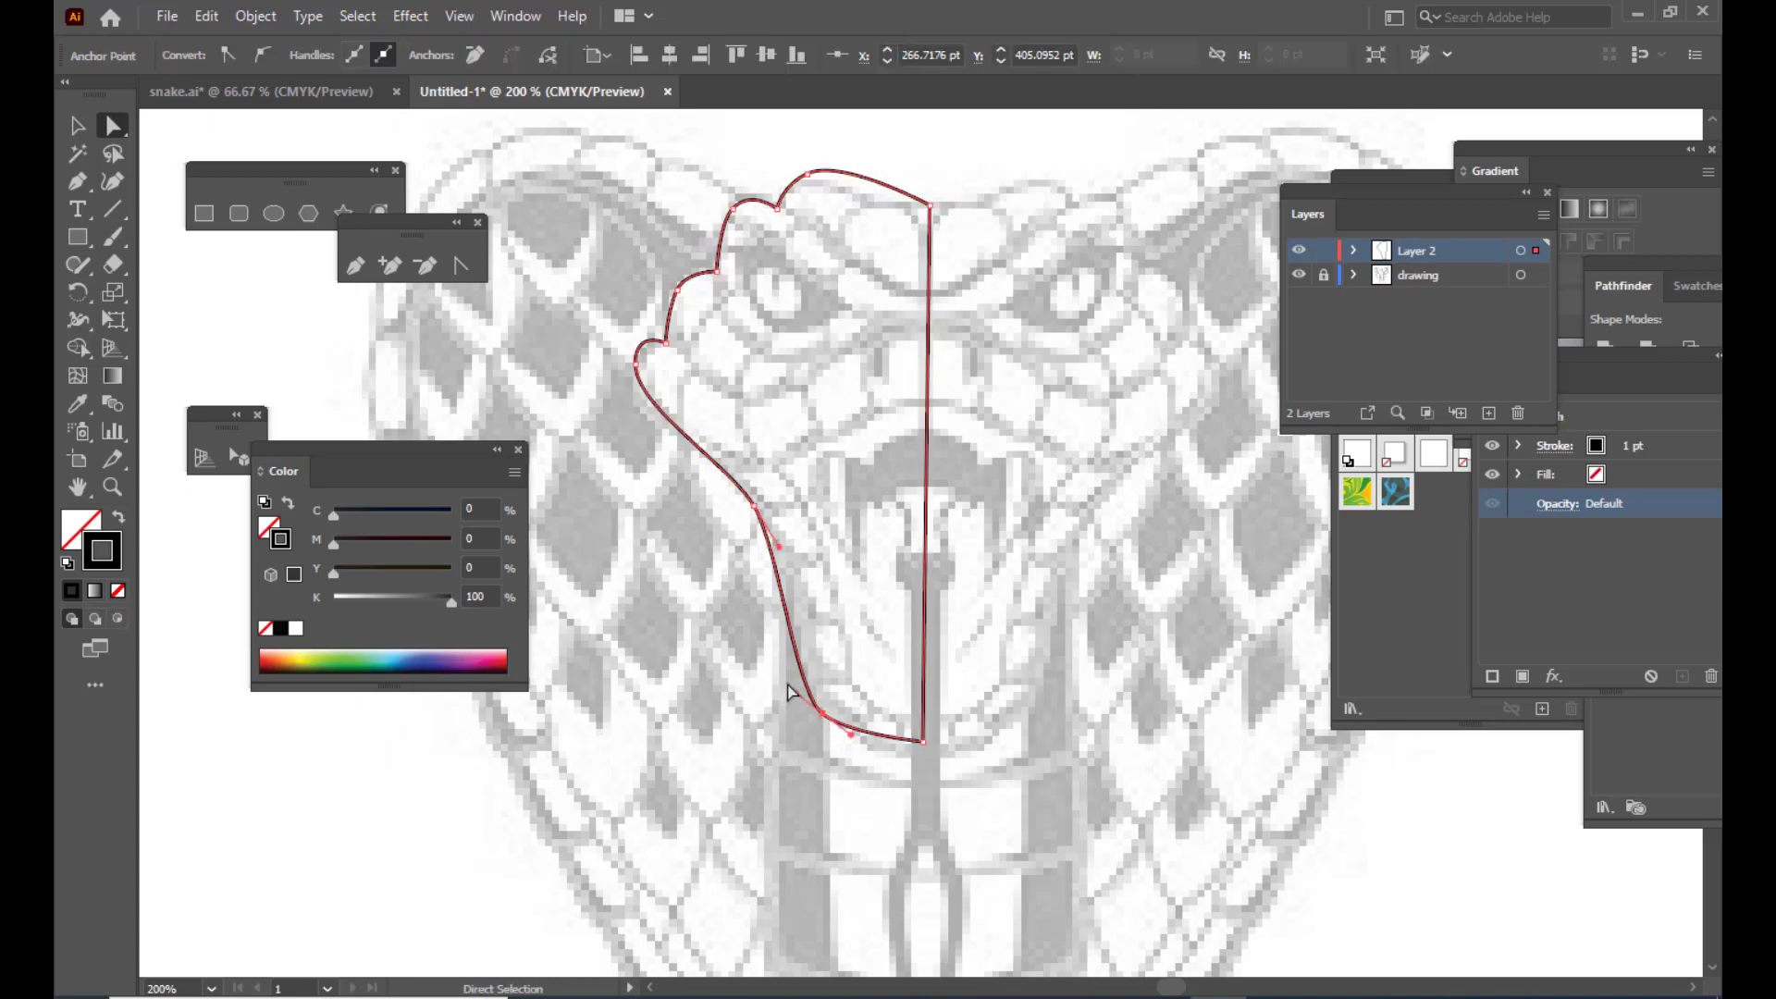
left_click_drag(794, 694, 779, 670)
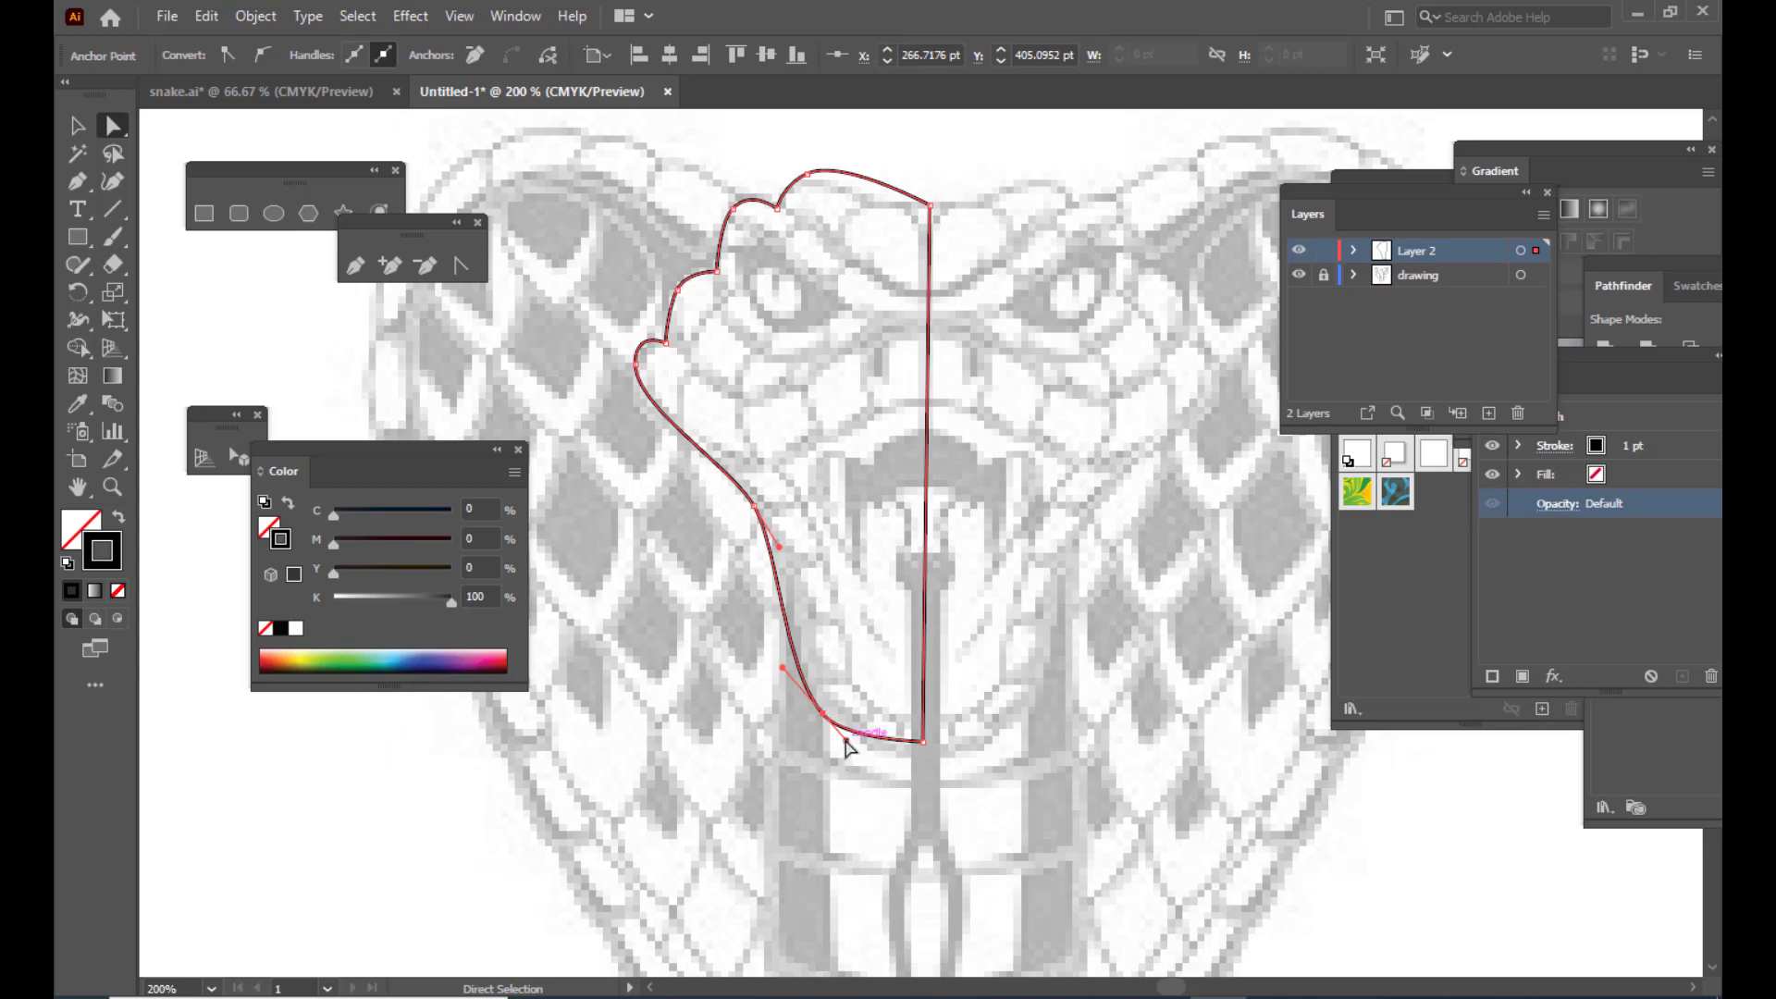
left_click_drag(851, 734, 826, 697)
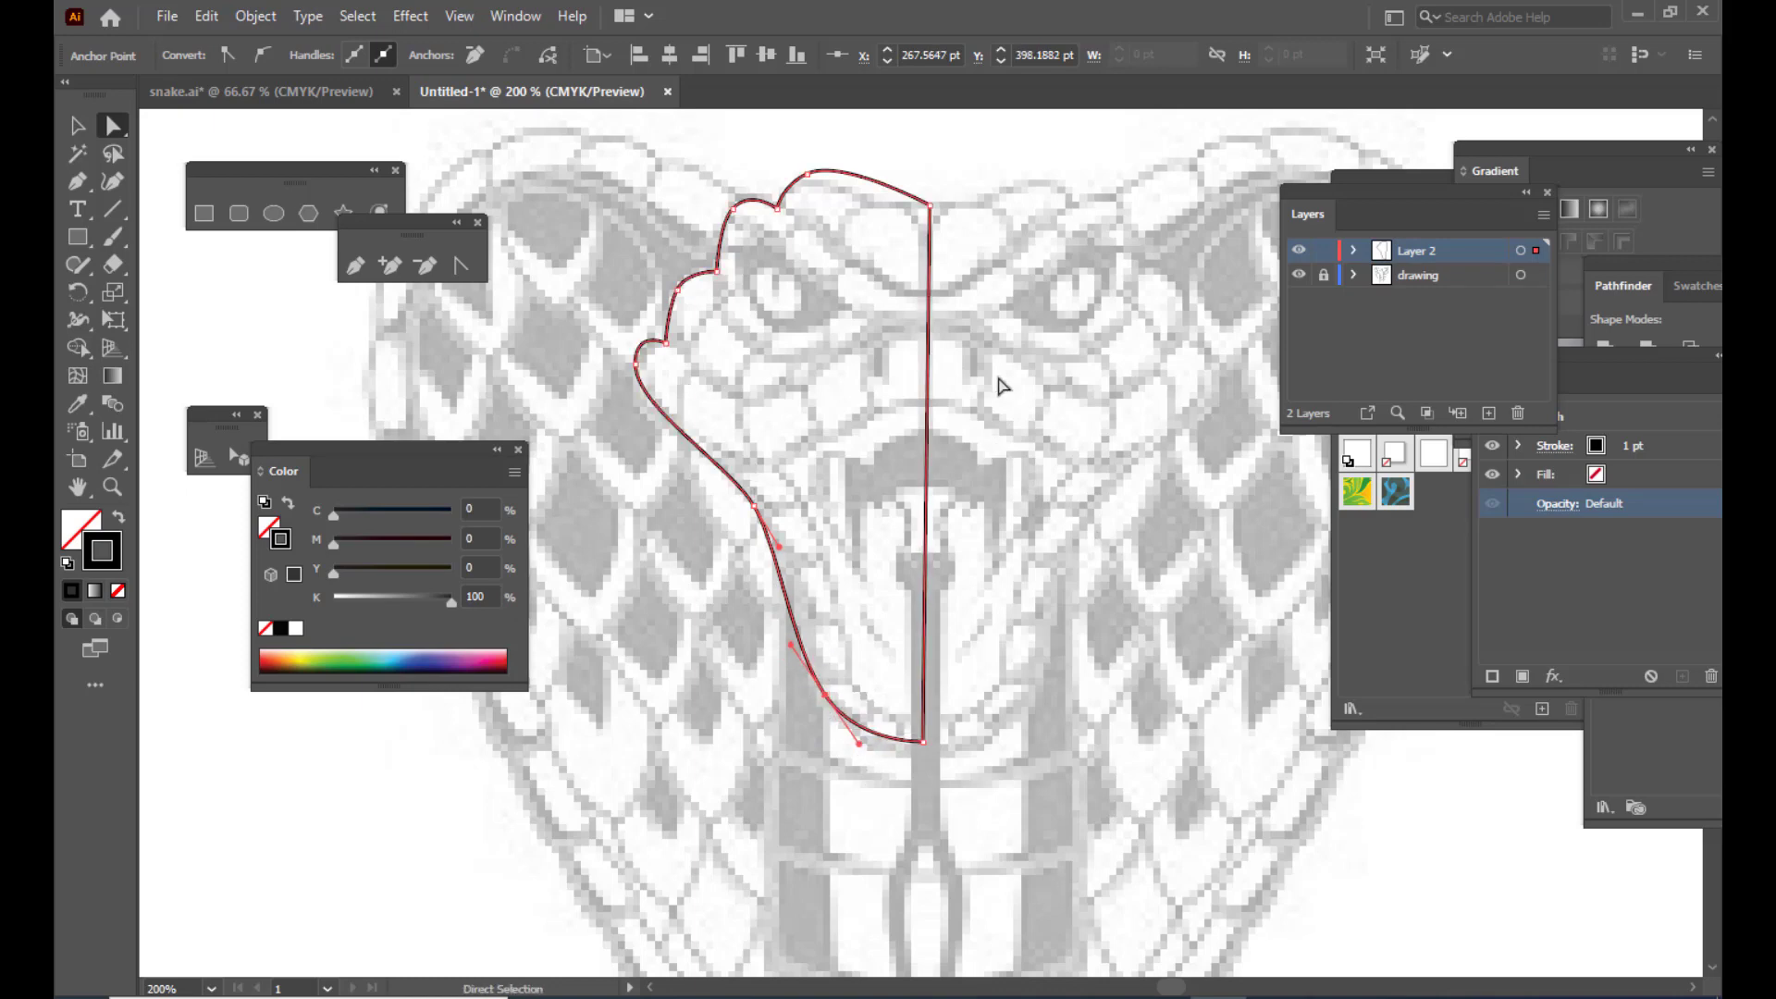
left_click(999, 385)
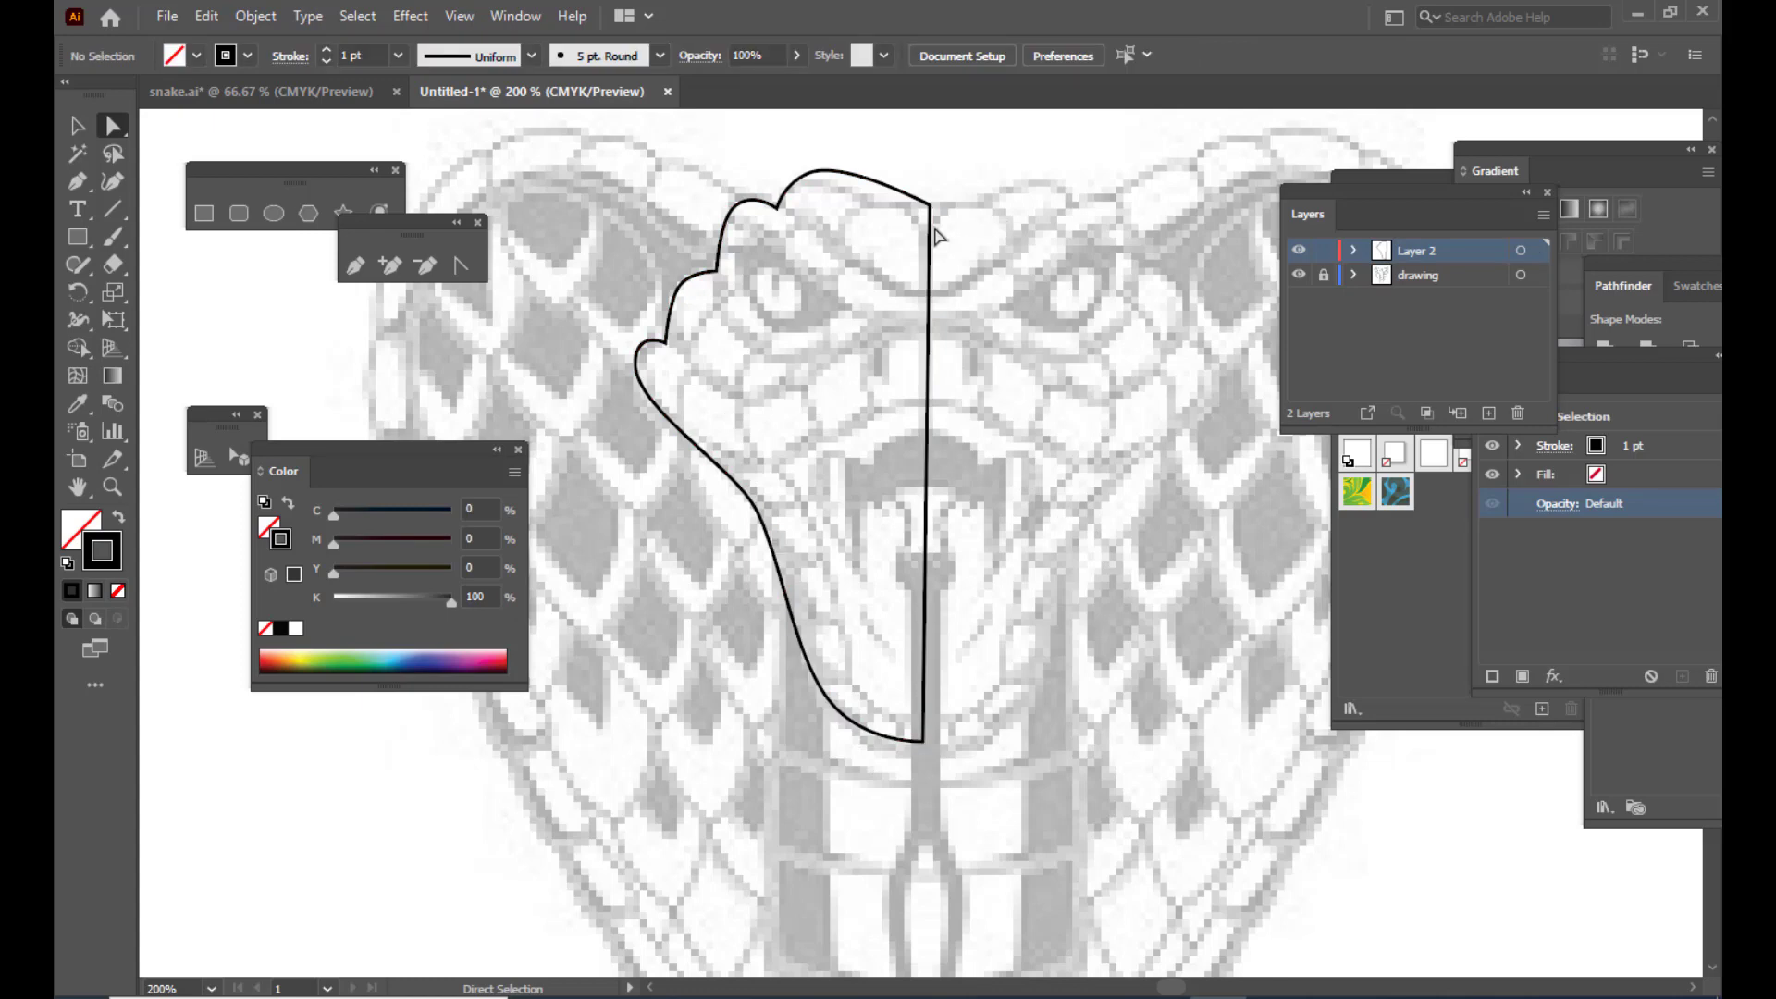
left_click(78, 124)
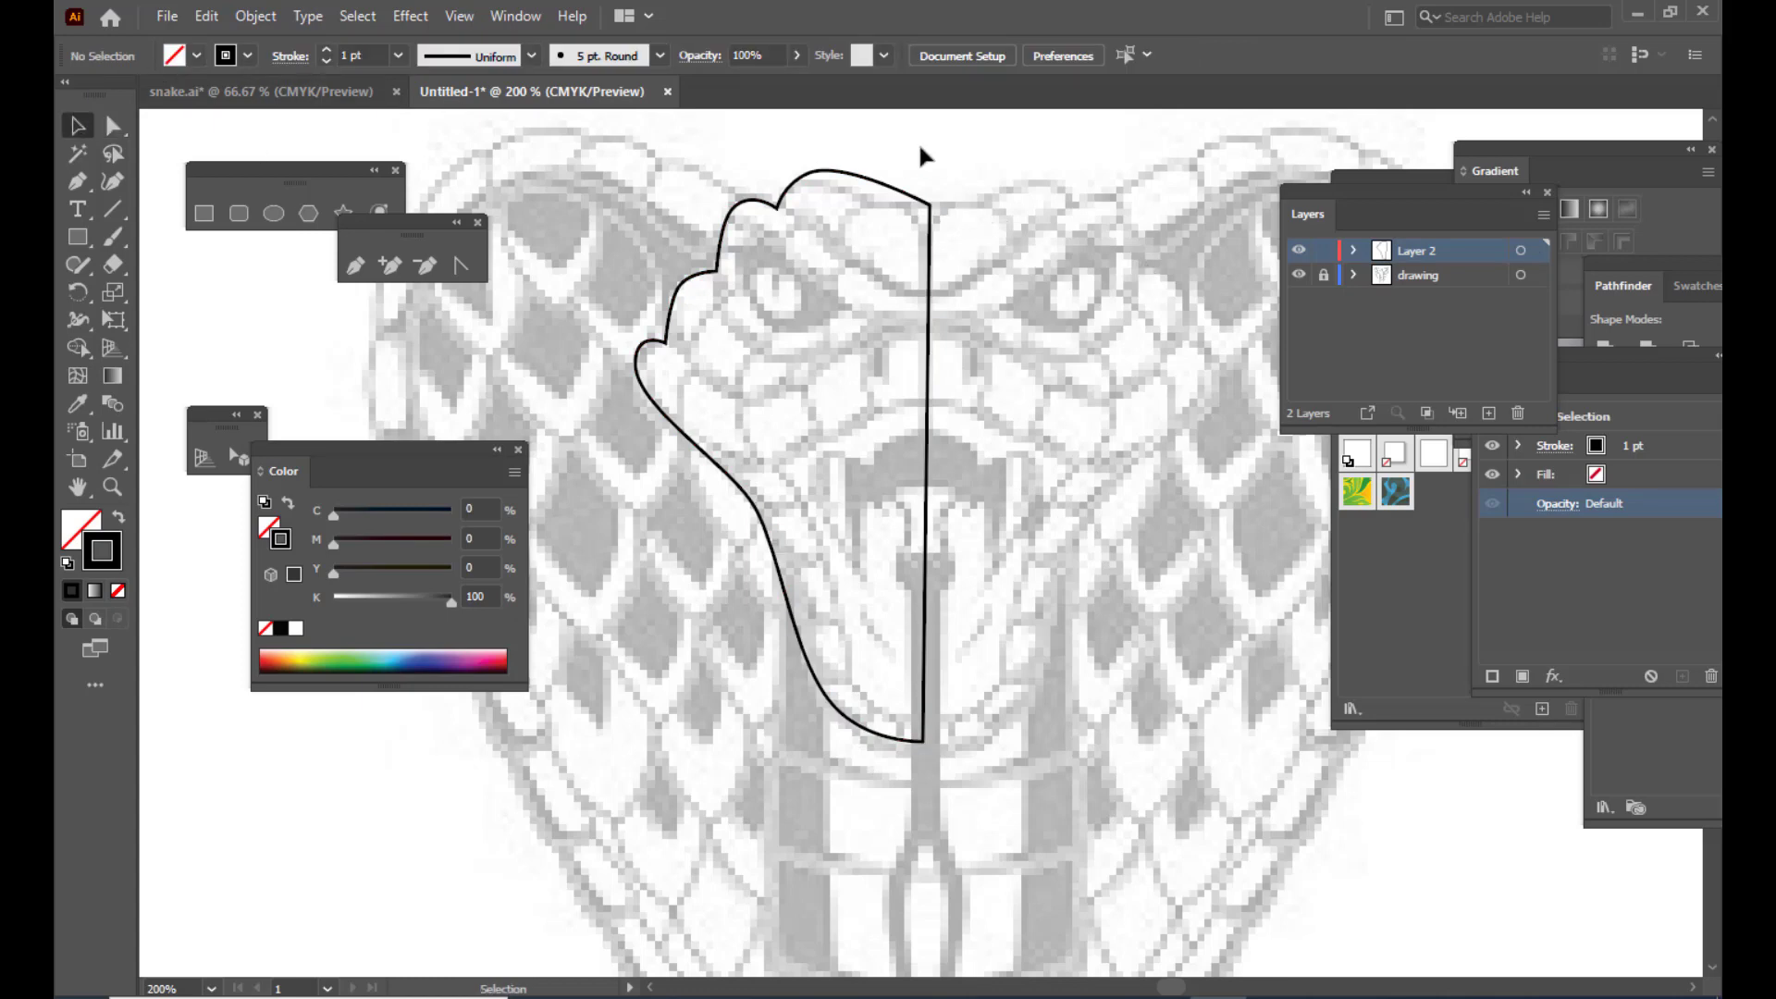
Step: Duplicate the left half-head outline and place the copy over the other half of the cobra drawing
left_click(894, 190)
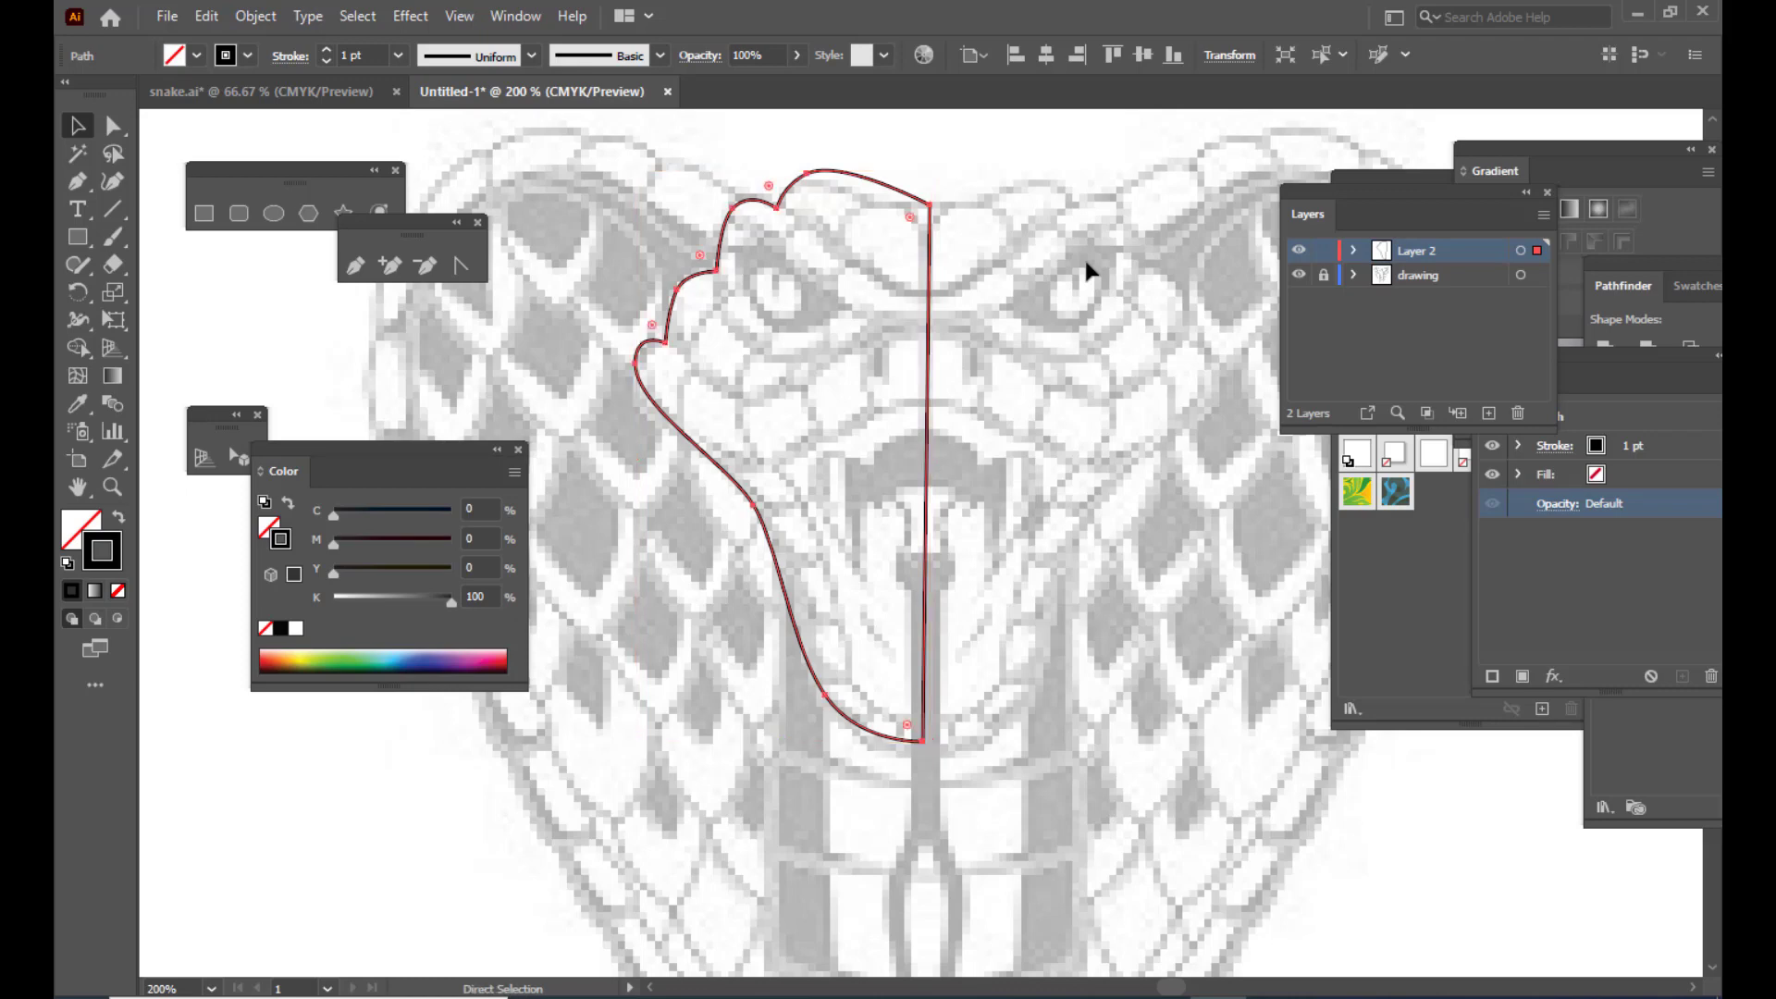
key("ctrl+z")
key("ctrl+shift+z")
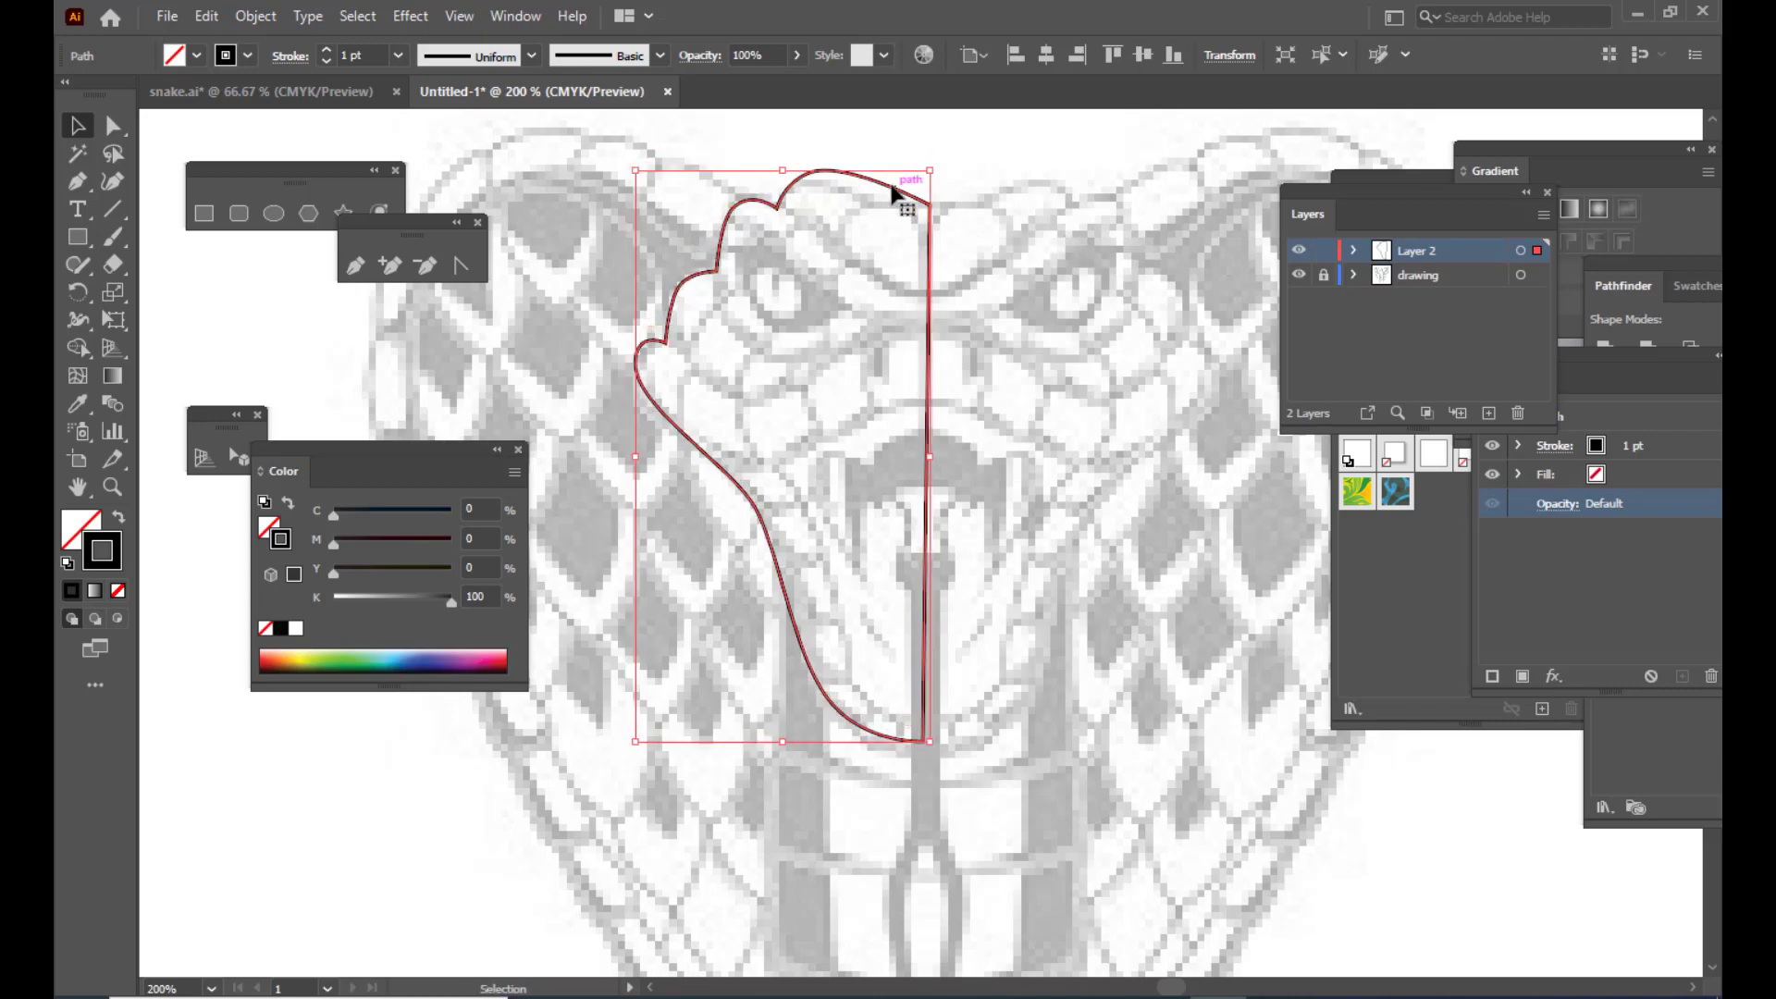
left_click_drag(888, 192, 1196, 217)
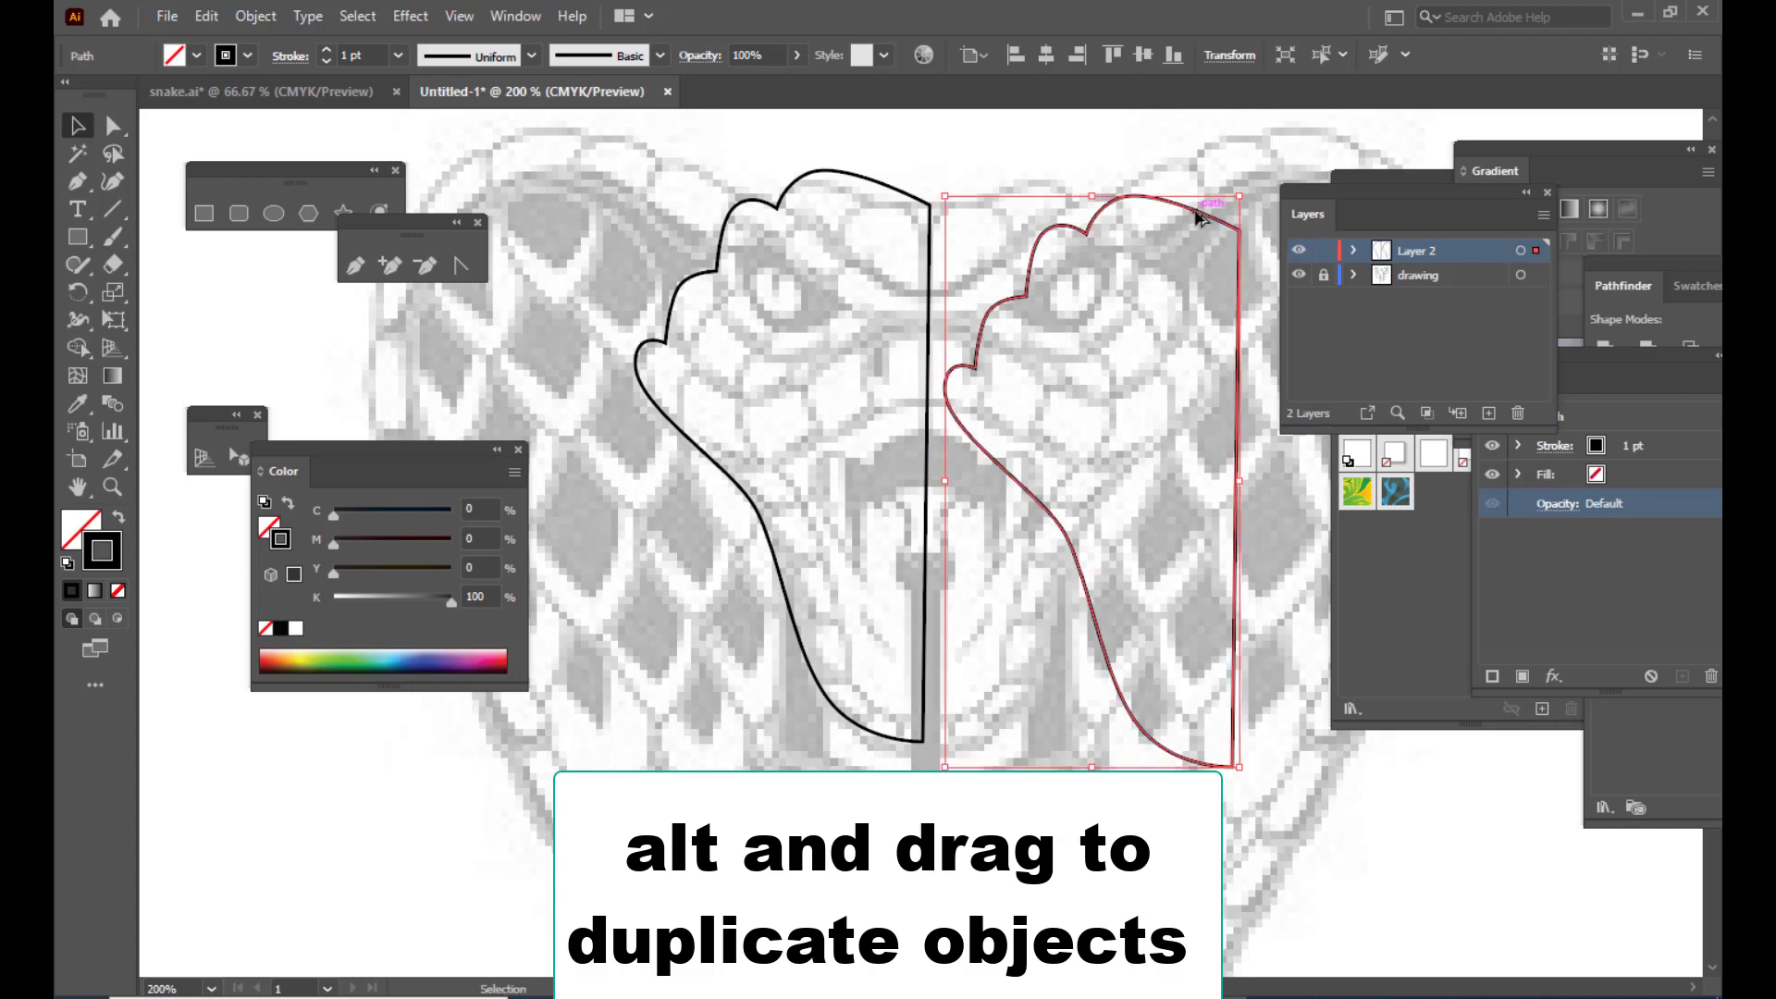
left_click_drag(1306, 191, 1406, 178)
Step: Reflect the duplicated half-head outline across the vertical axis at 90°
right_click(1183, 210)
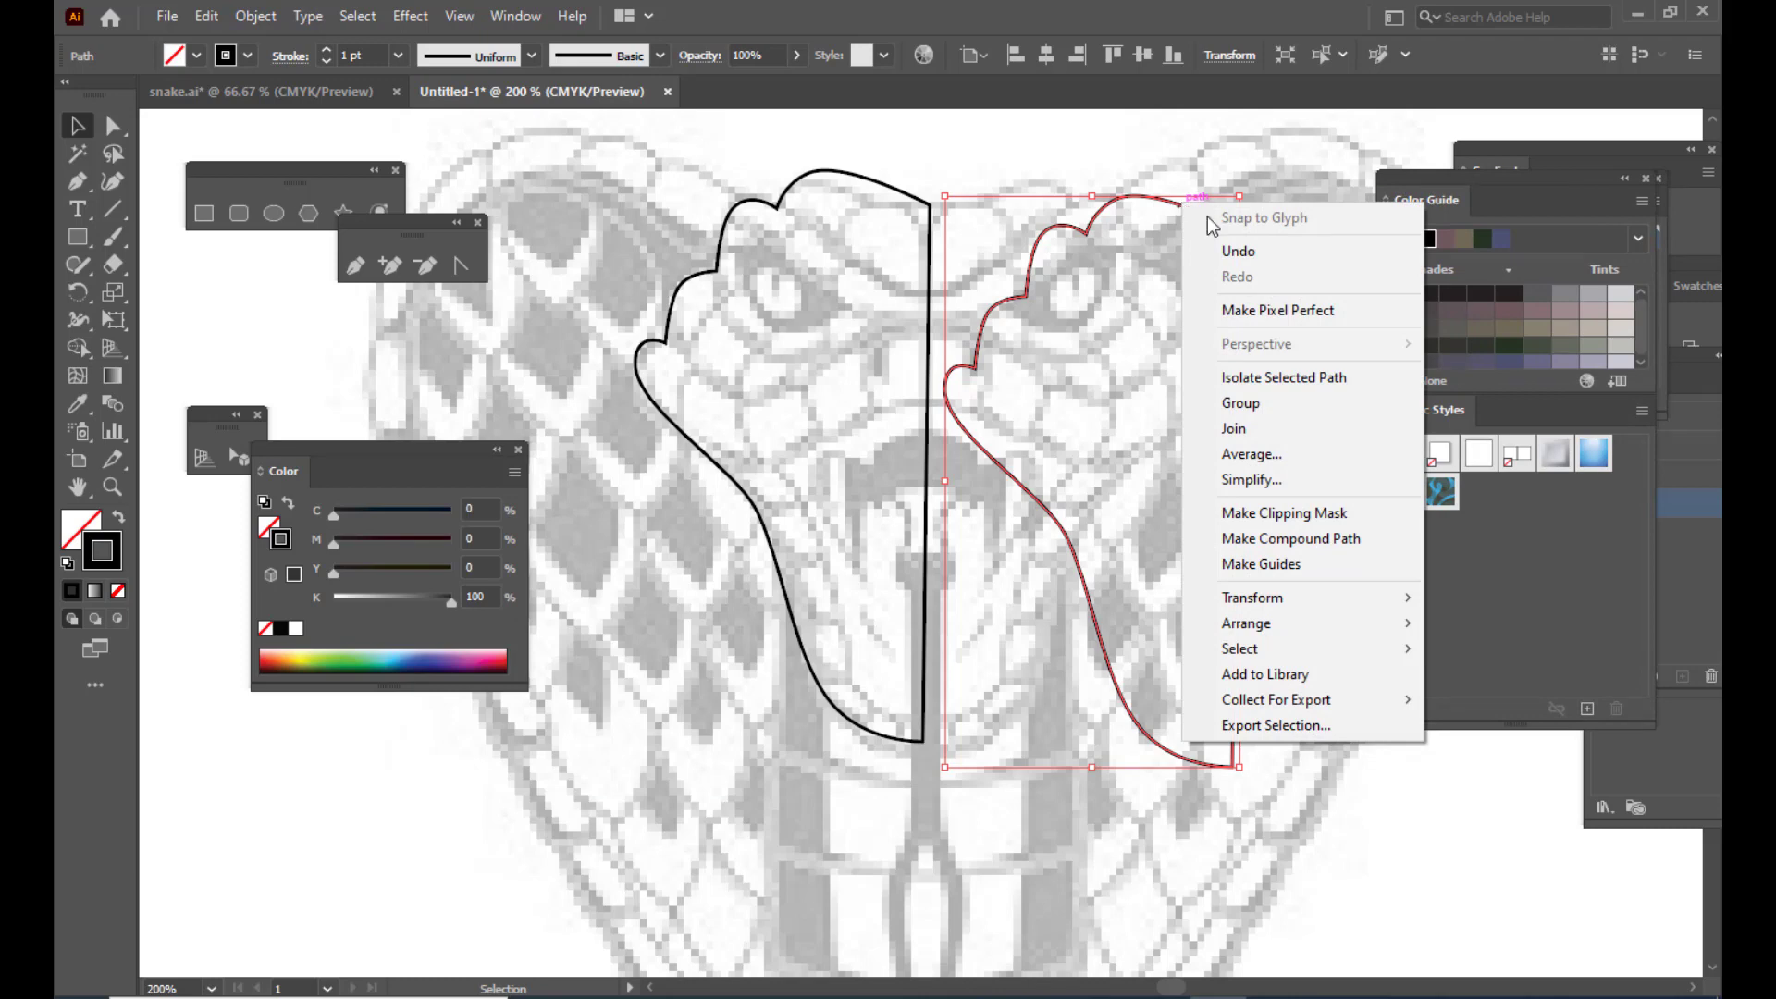
mouse_move(1276, 603)
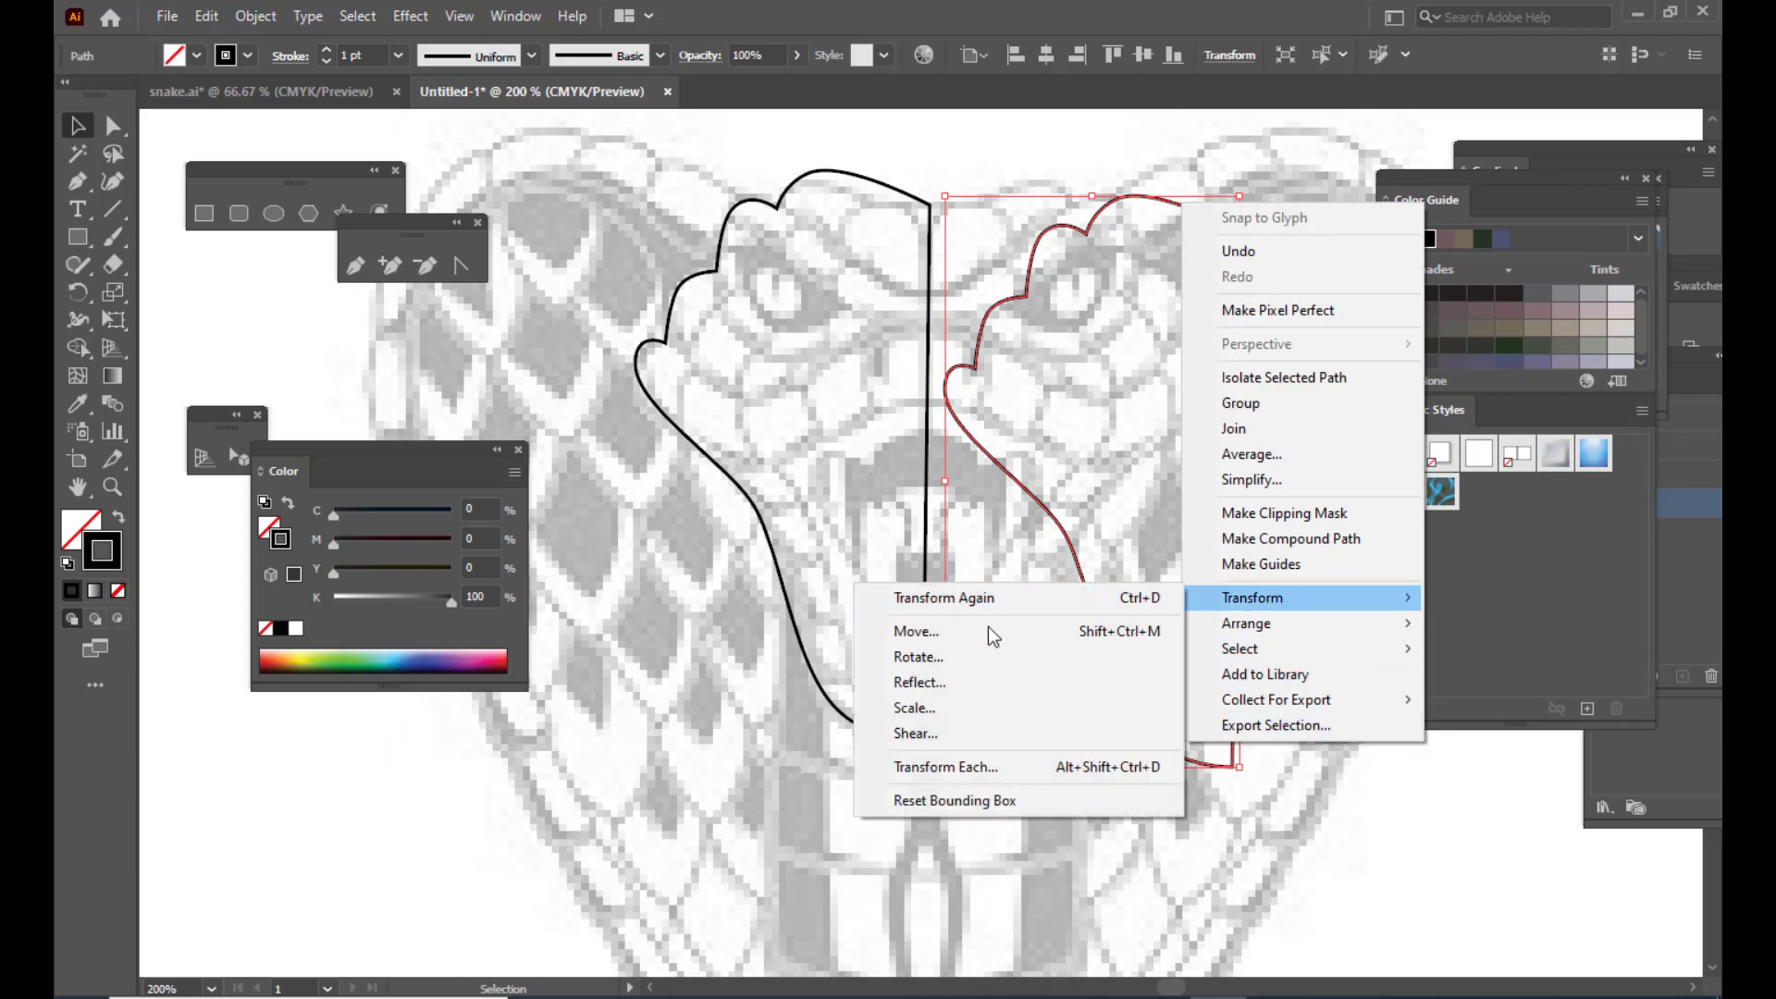
left_click(930, 684)
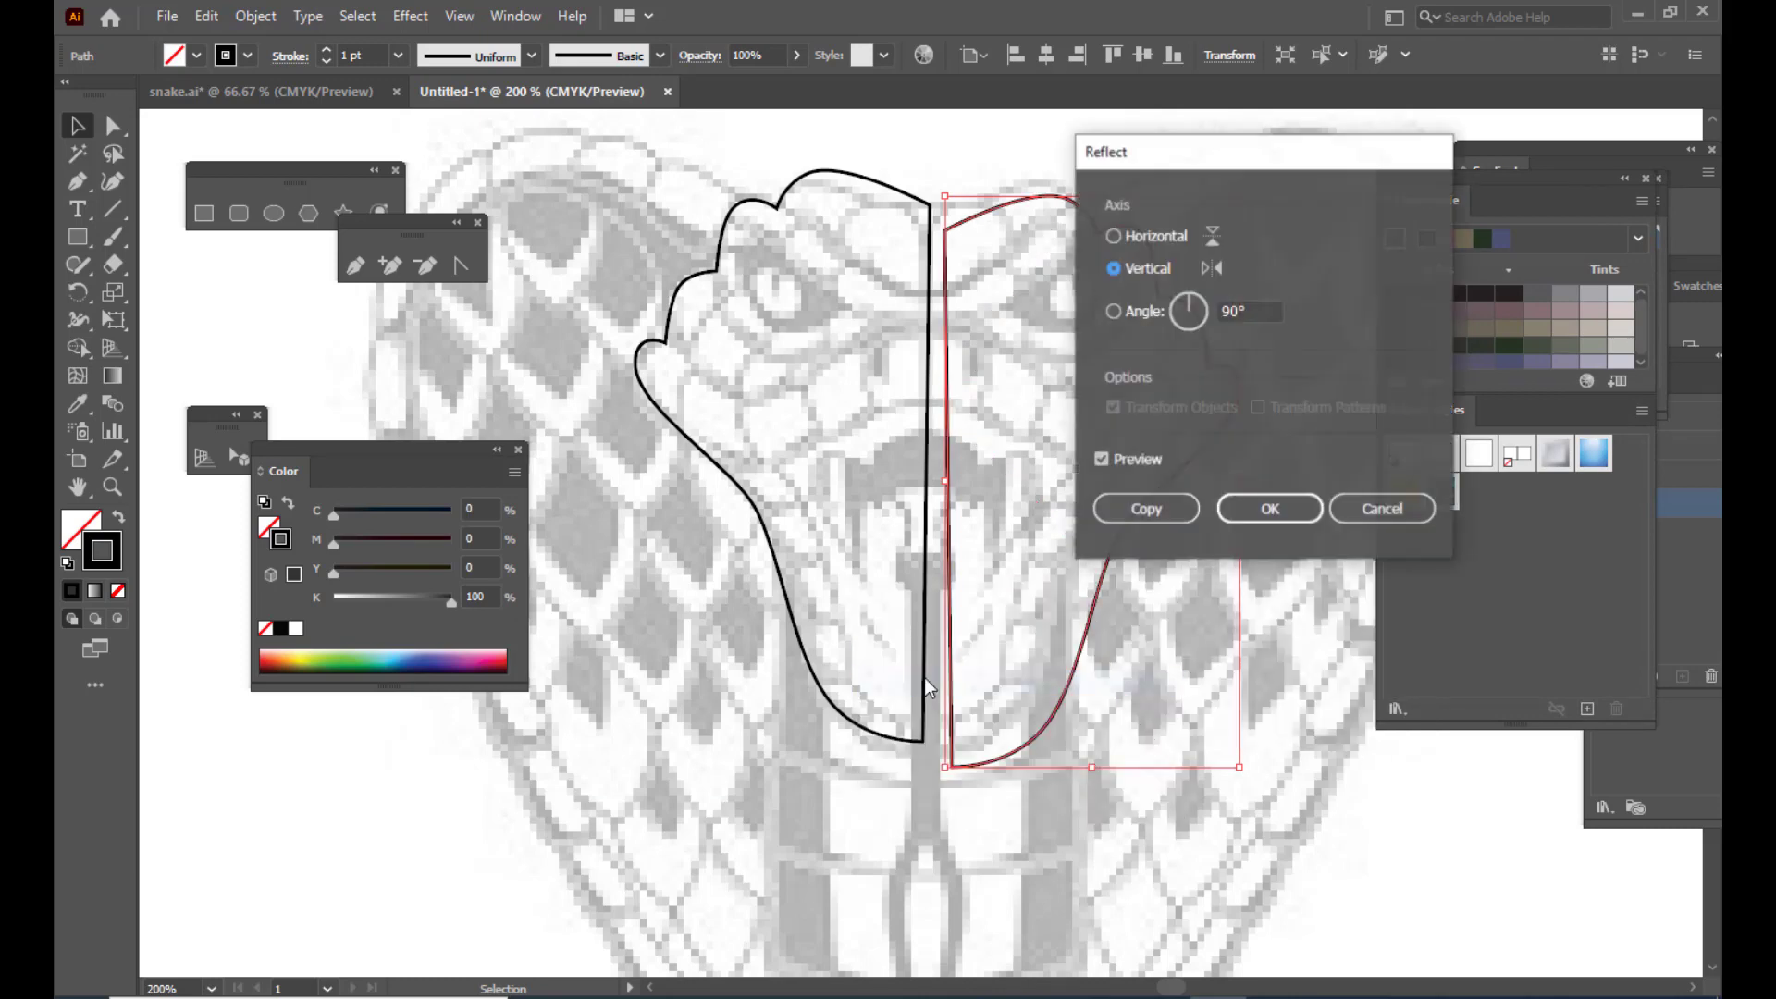
left_click(1257, 510)
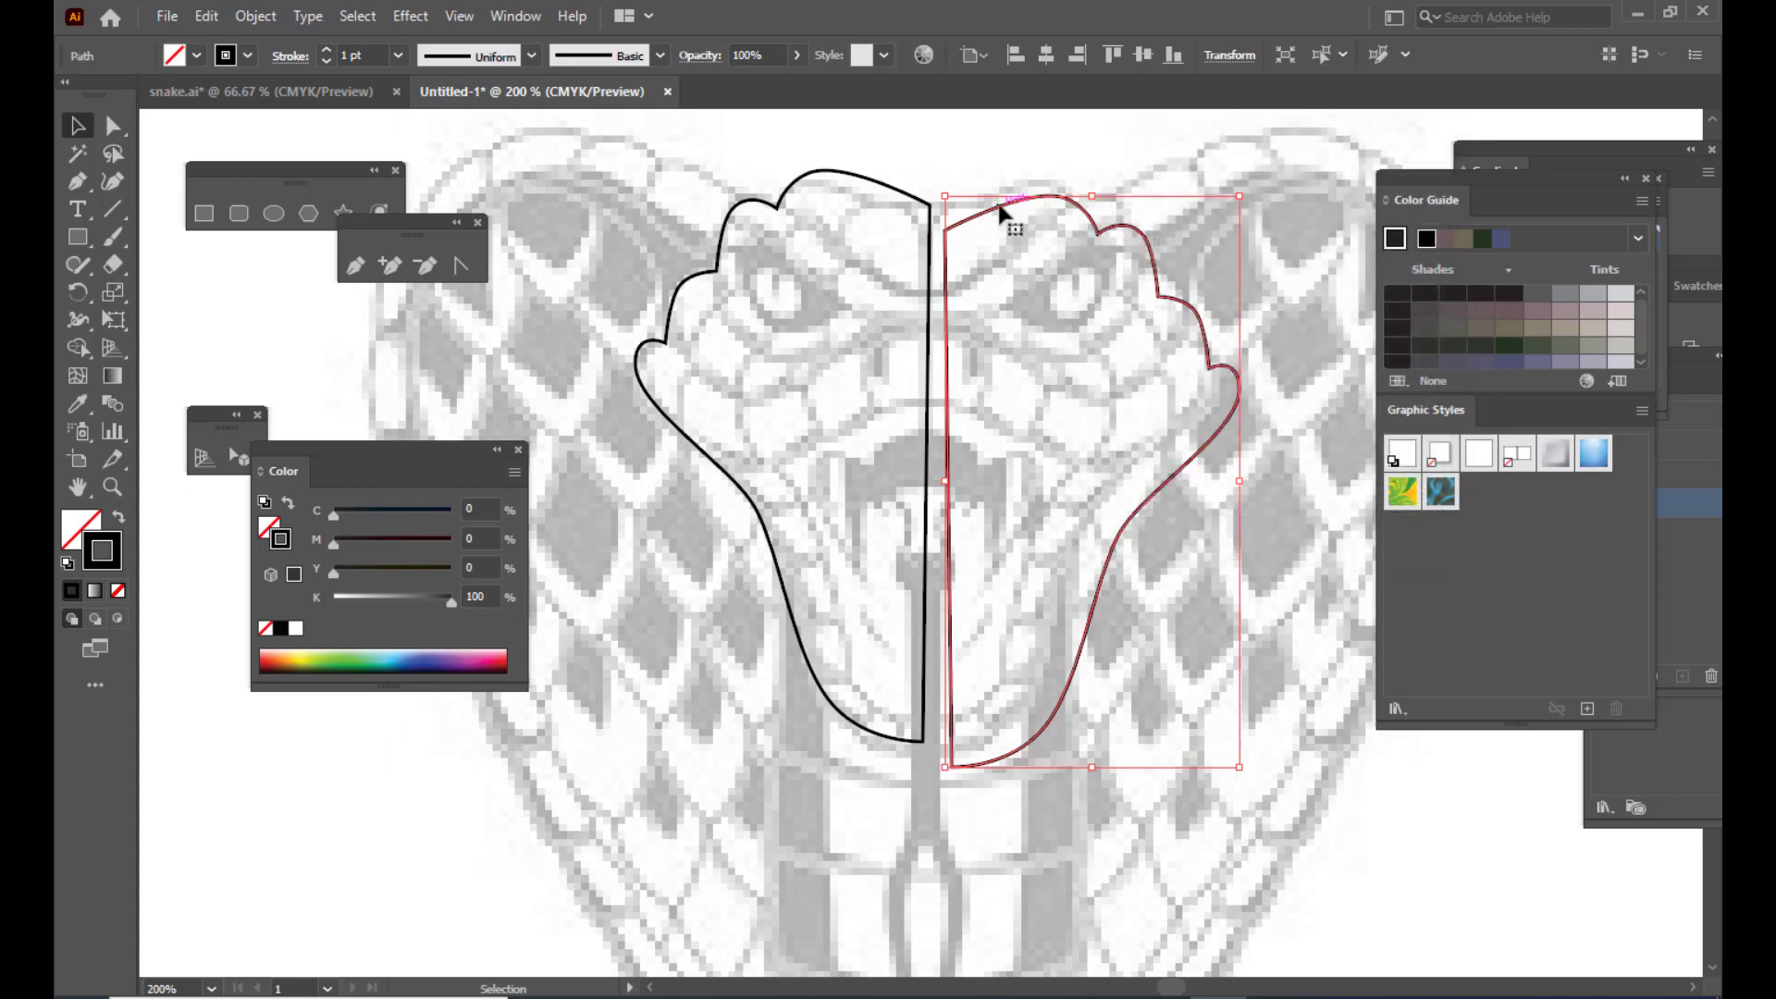
Step: Move the mirrored outline so its top centre anchor meets the left half at the midline, and deselect it
left_click_drag(999, 206, 1000, 193)
left_click_drag(995, 192, 986, 191)
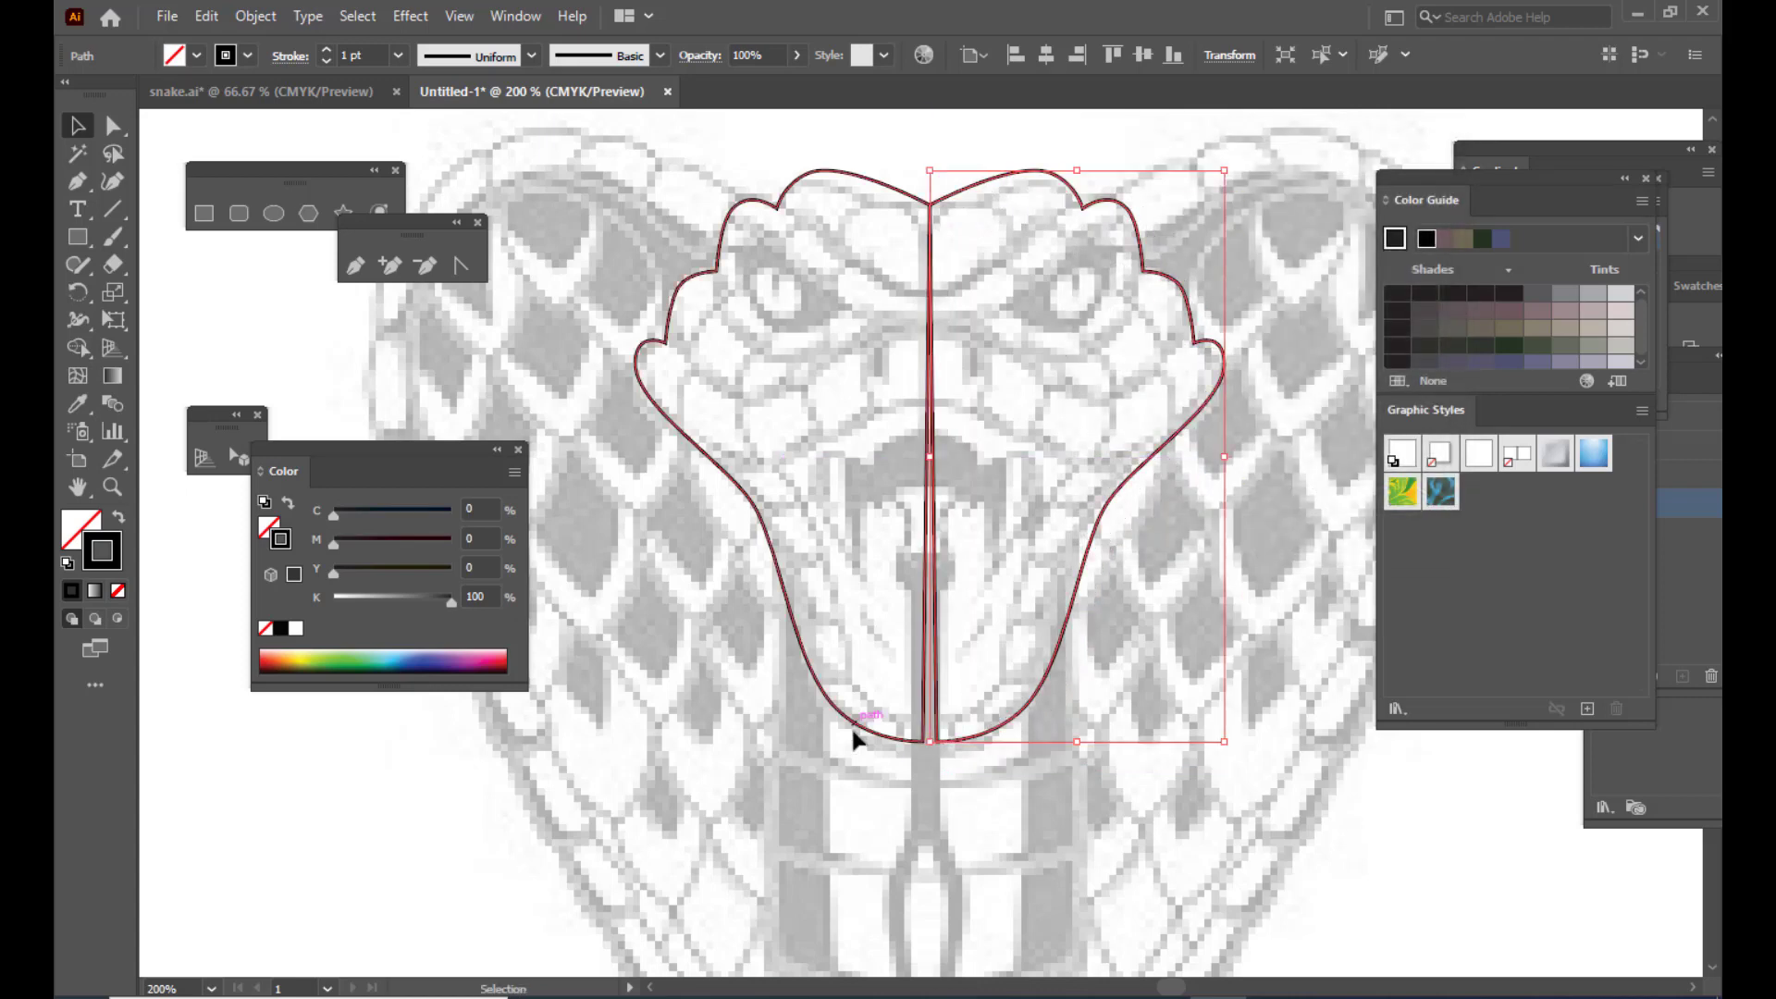
left_click(949, 796)
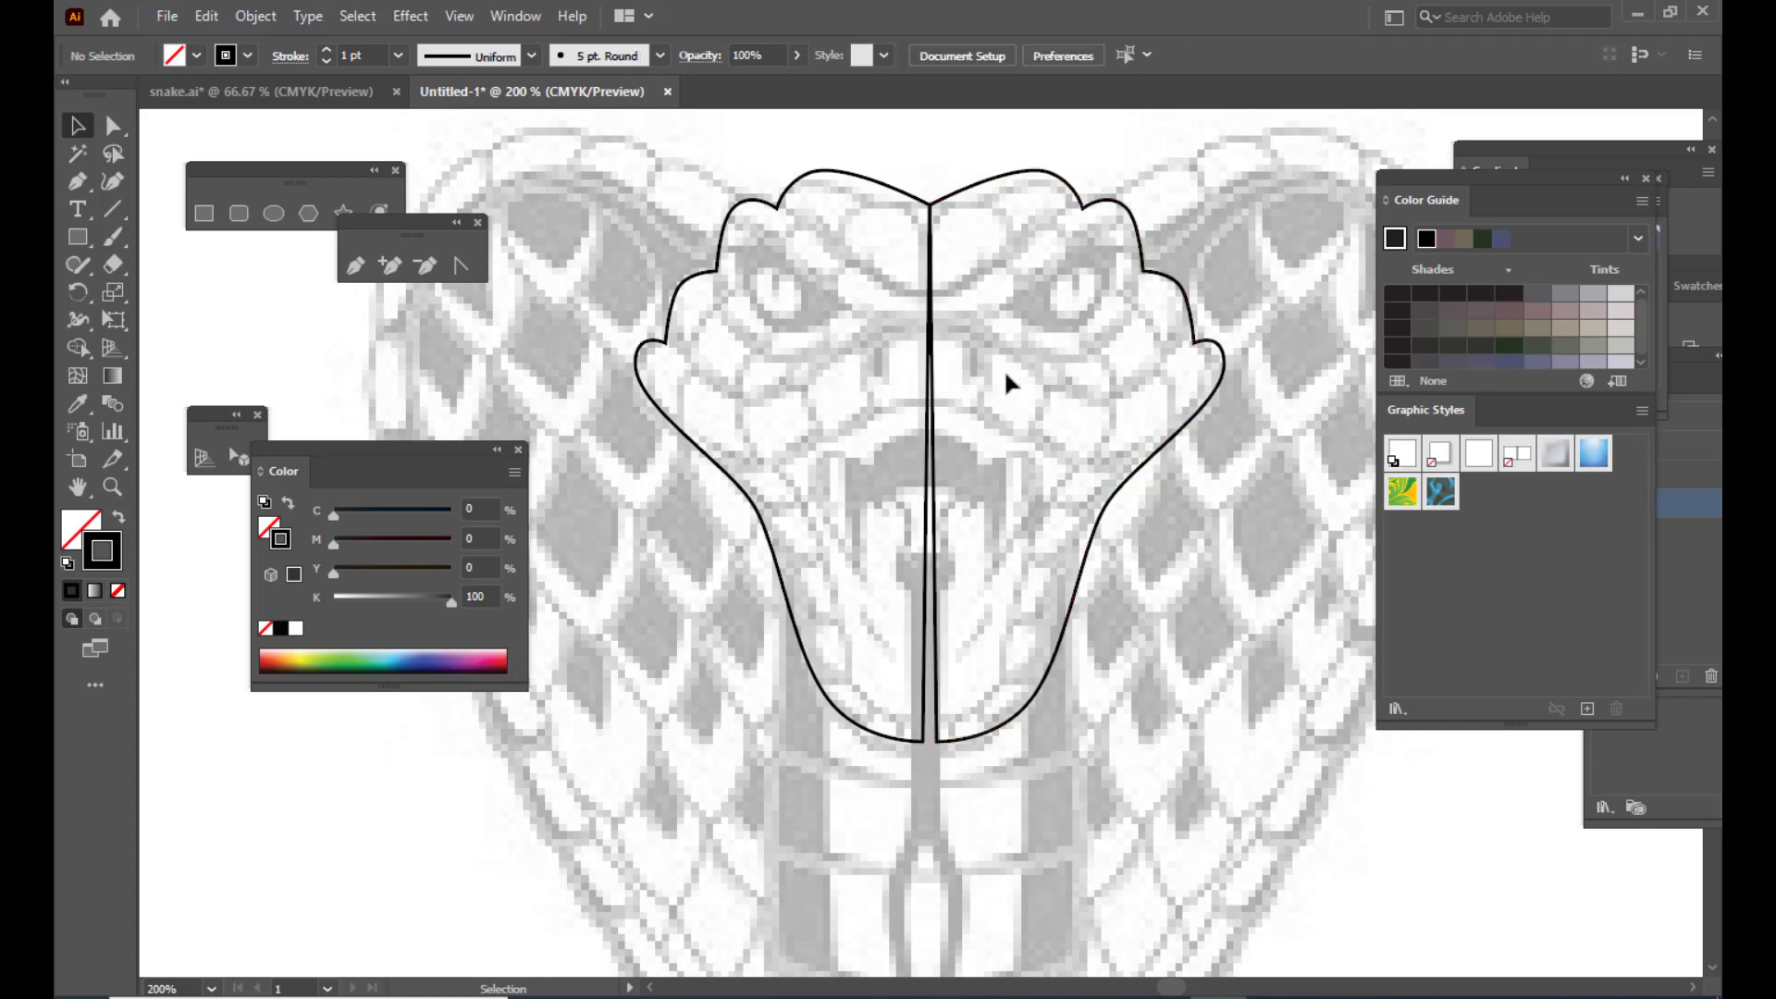
Step: Shift the mirrored outline's bottom centre anchor onto the left half's bottom anchor to close the gap between them
left_click(109, 132)
left_click(937, 742)
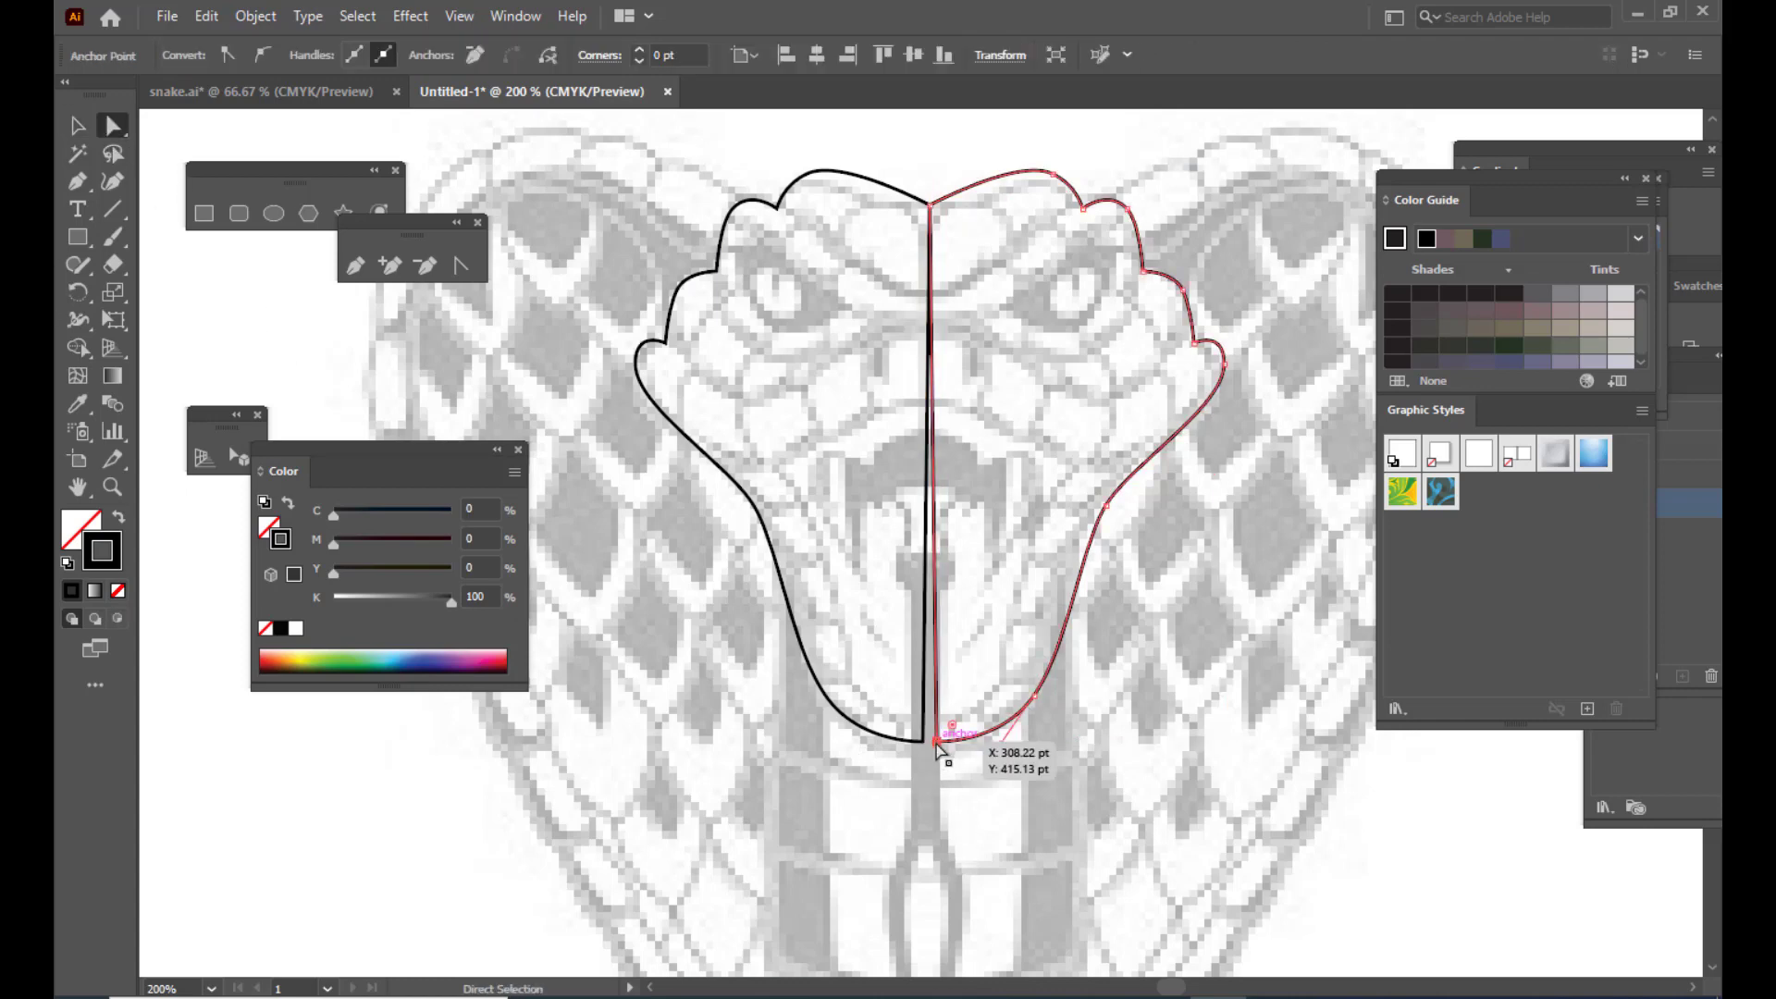
left_click_drag(937, 746, 925, 738)
left_click(76, 130)
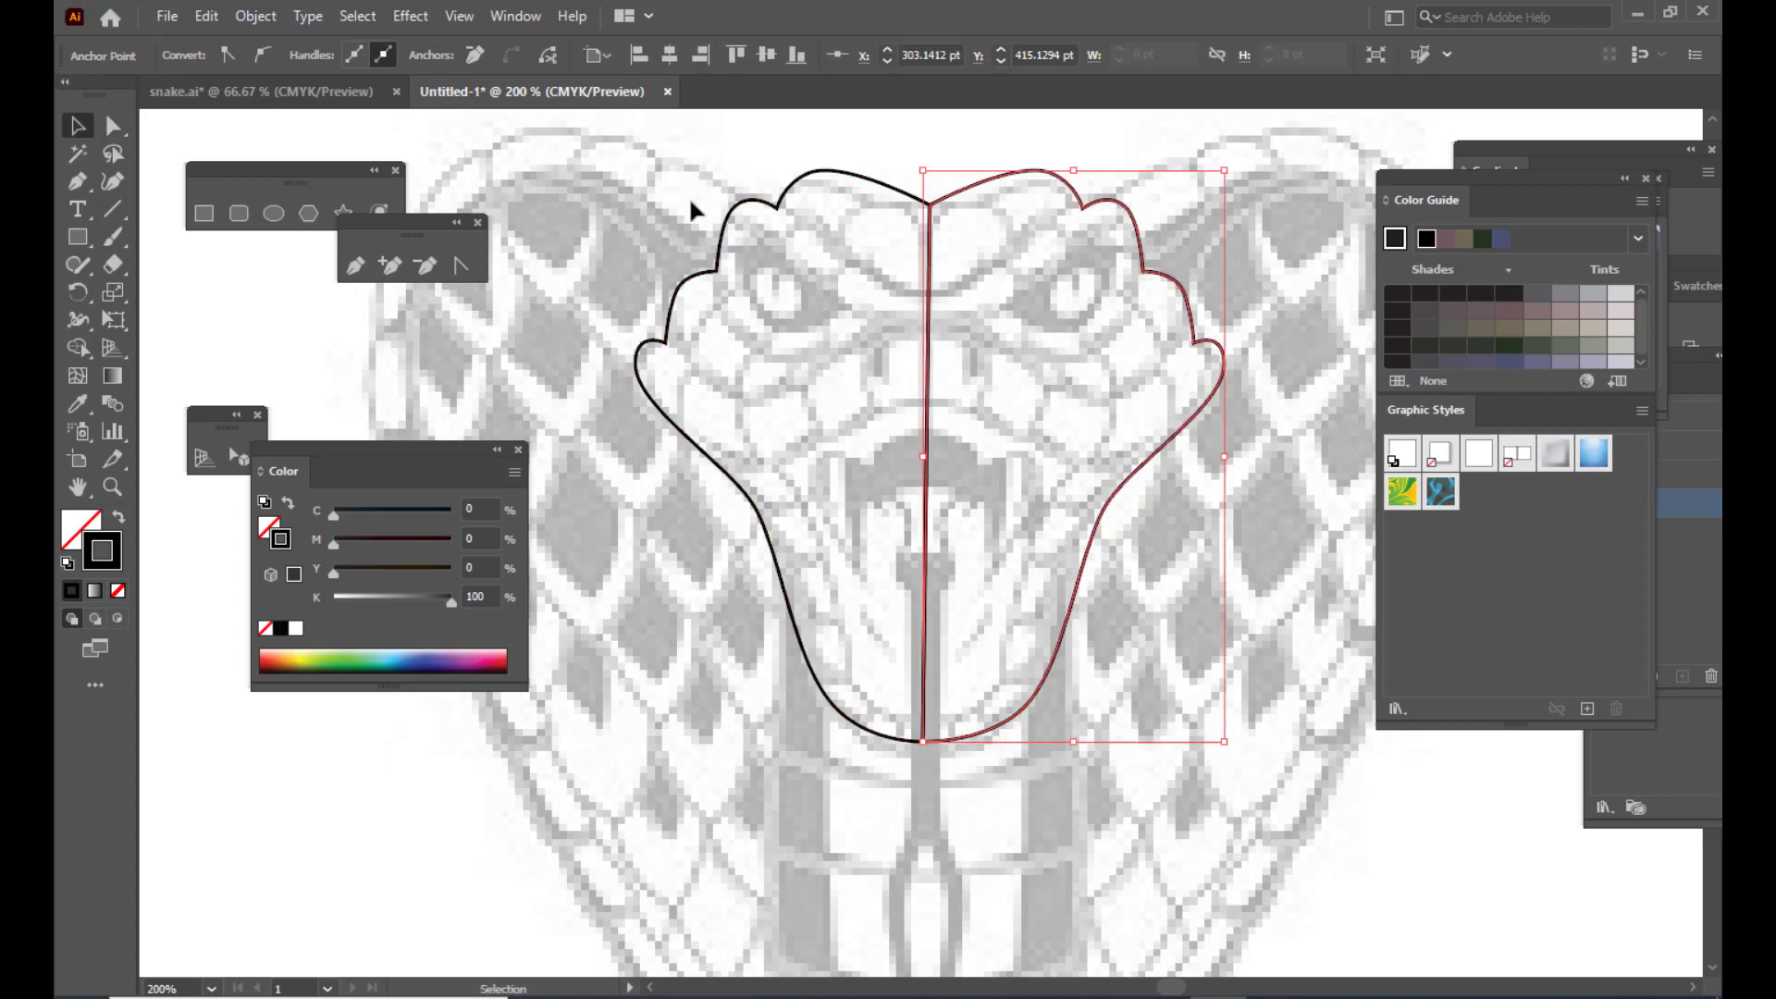
left_click(930, 145)
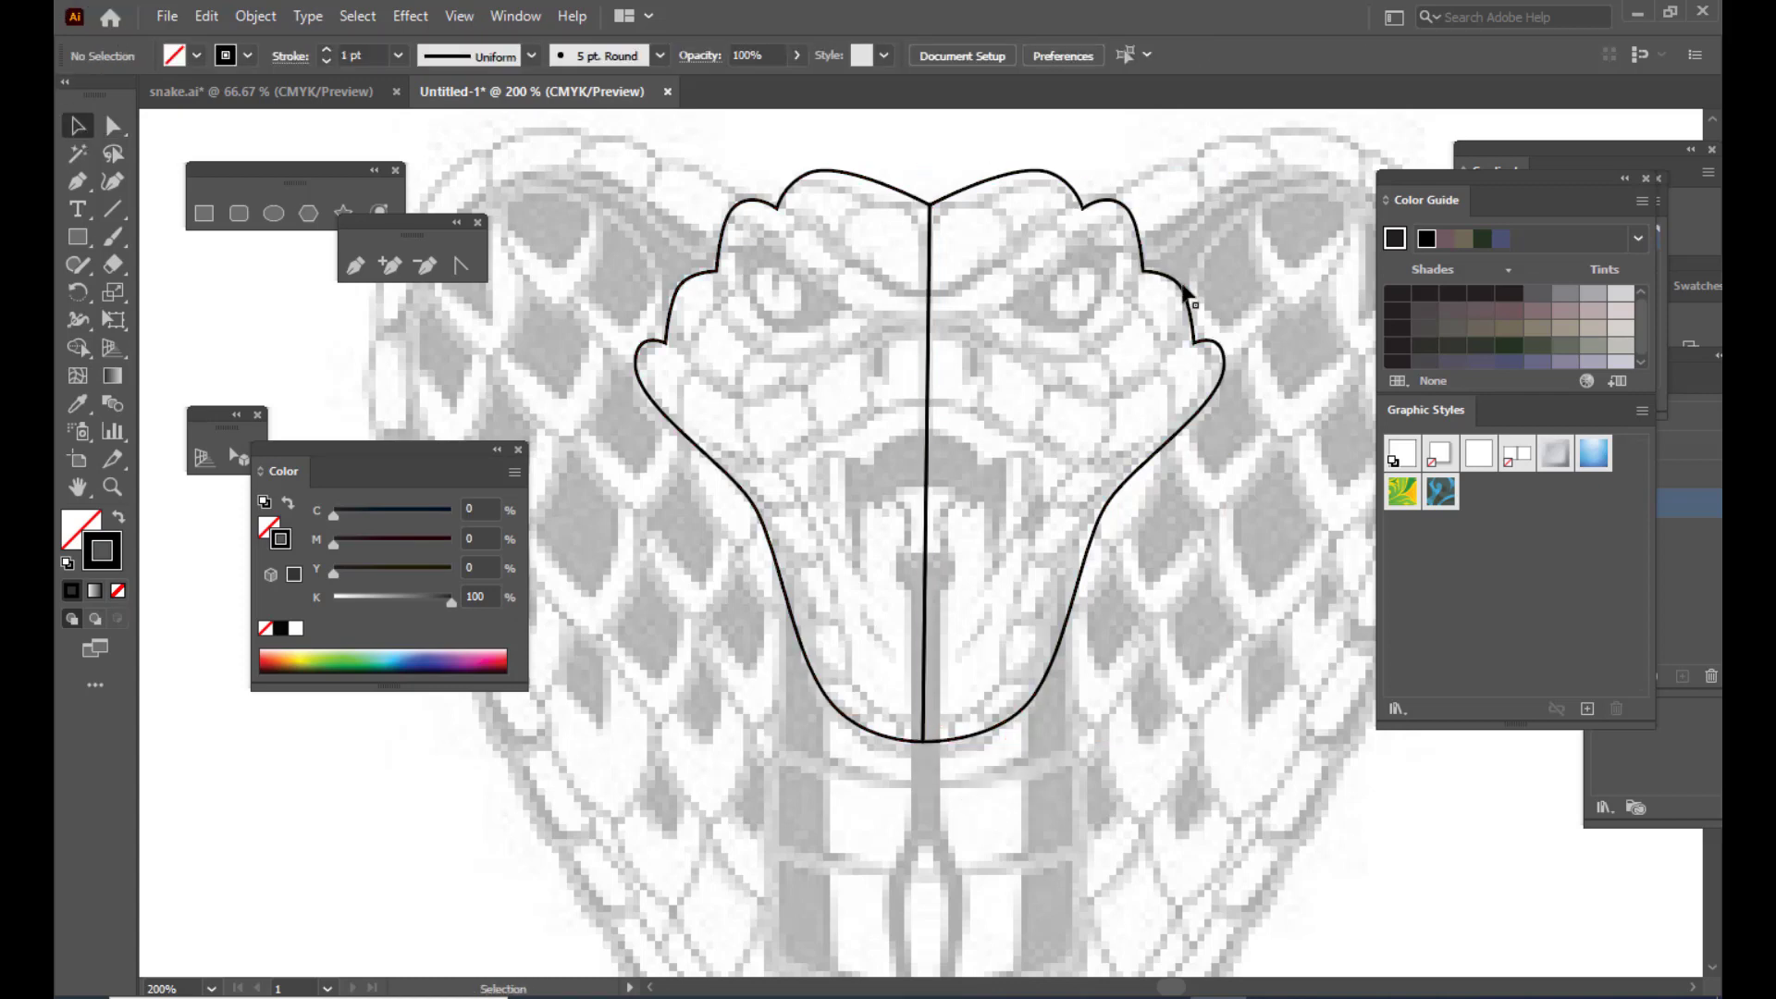
Step: Unite the left and right half-head outlines into one shape with Pathfinder, and deselect it
left_click(1114, 205)
left_click(801, 176, "shift")
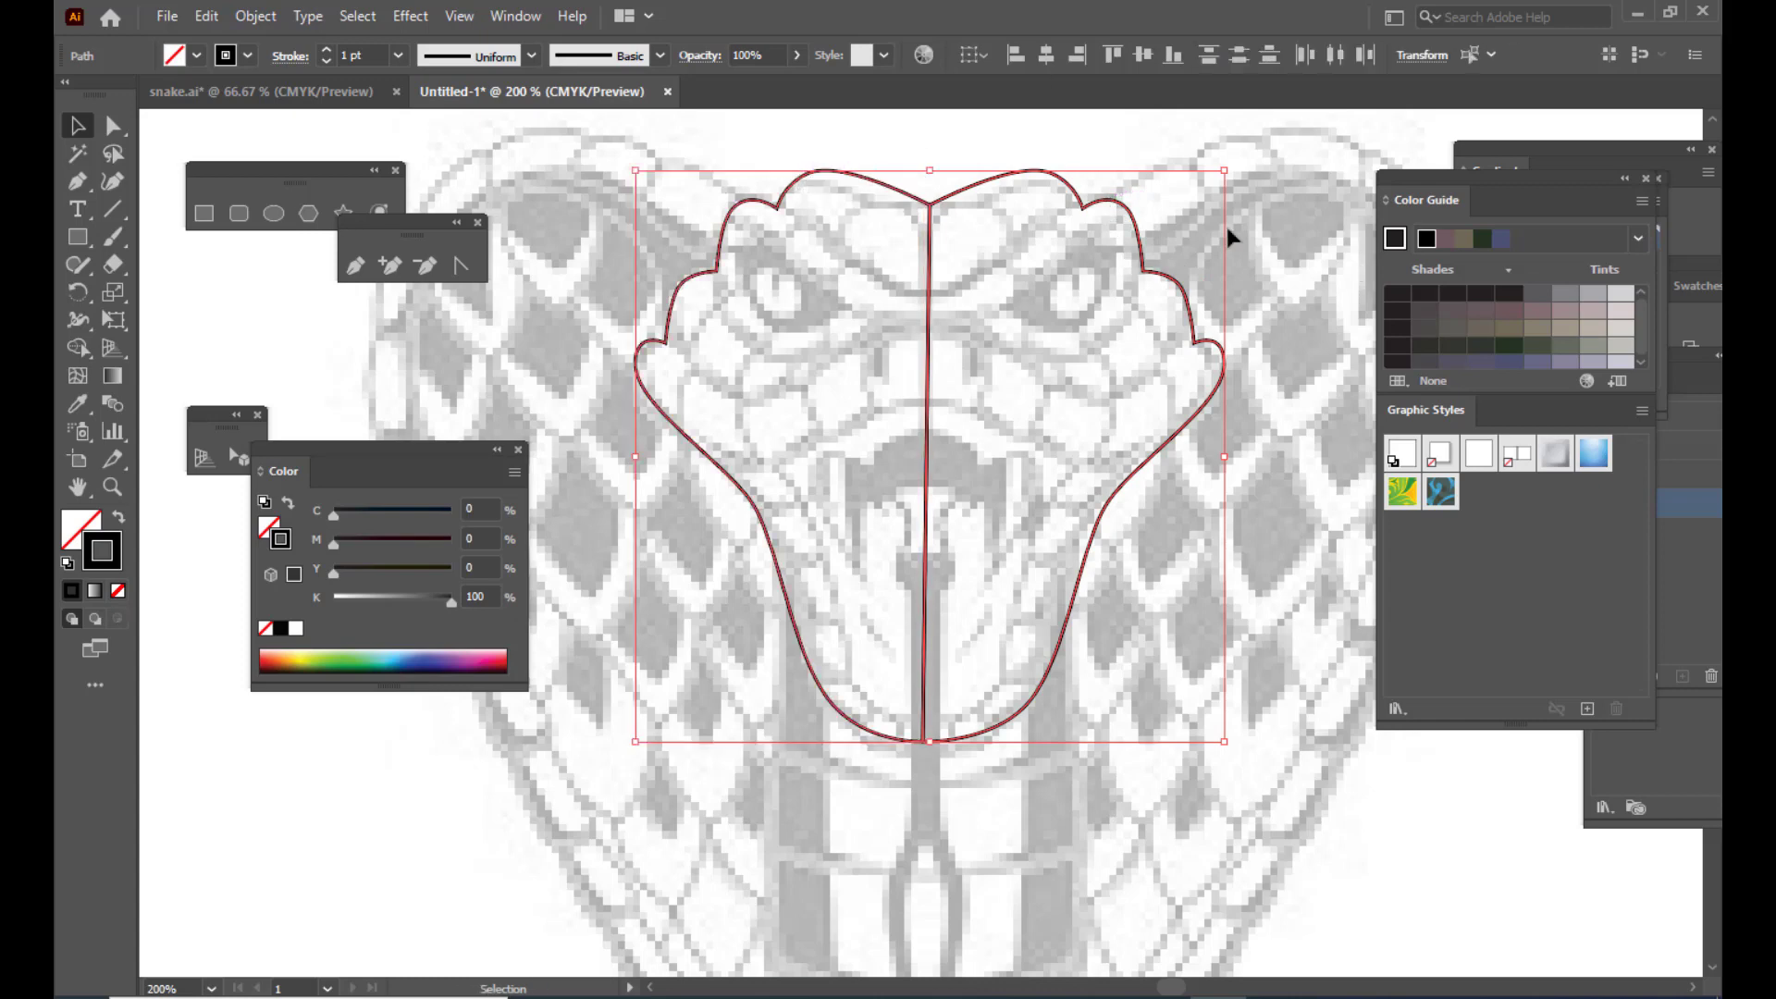
left_click_drag(336, 449, 354, 450)
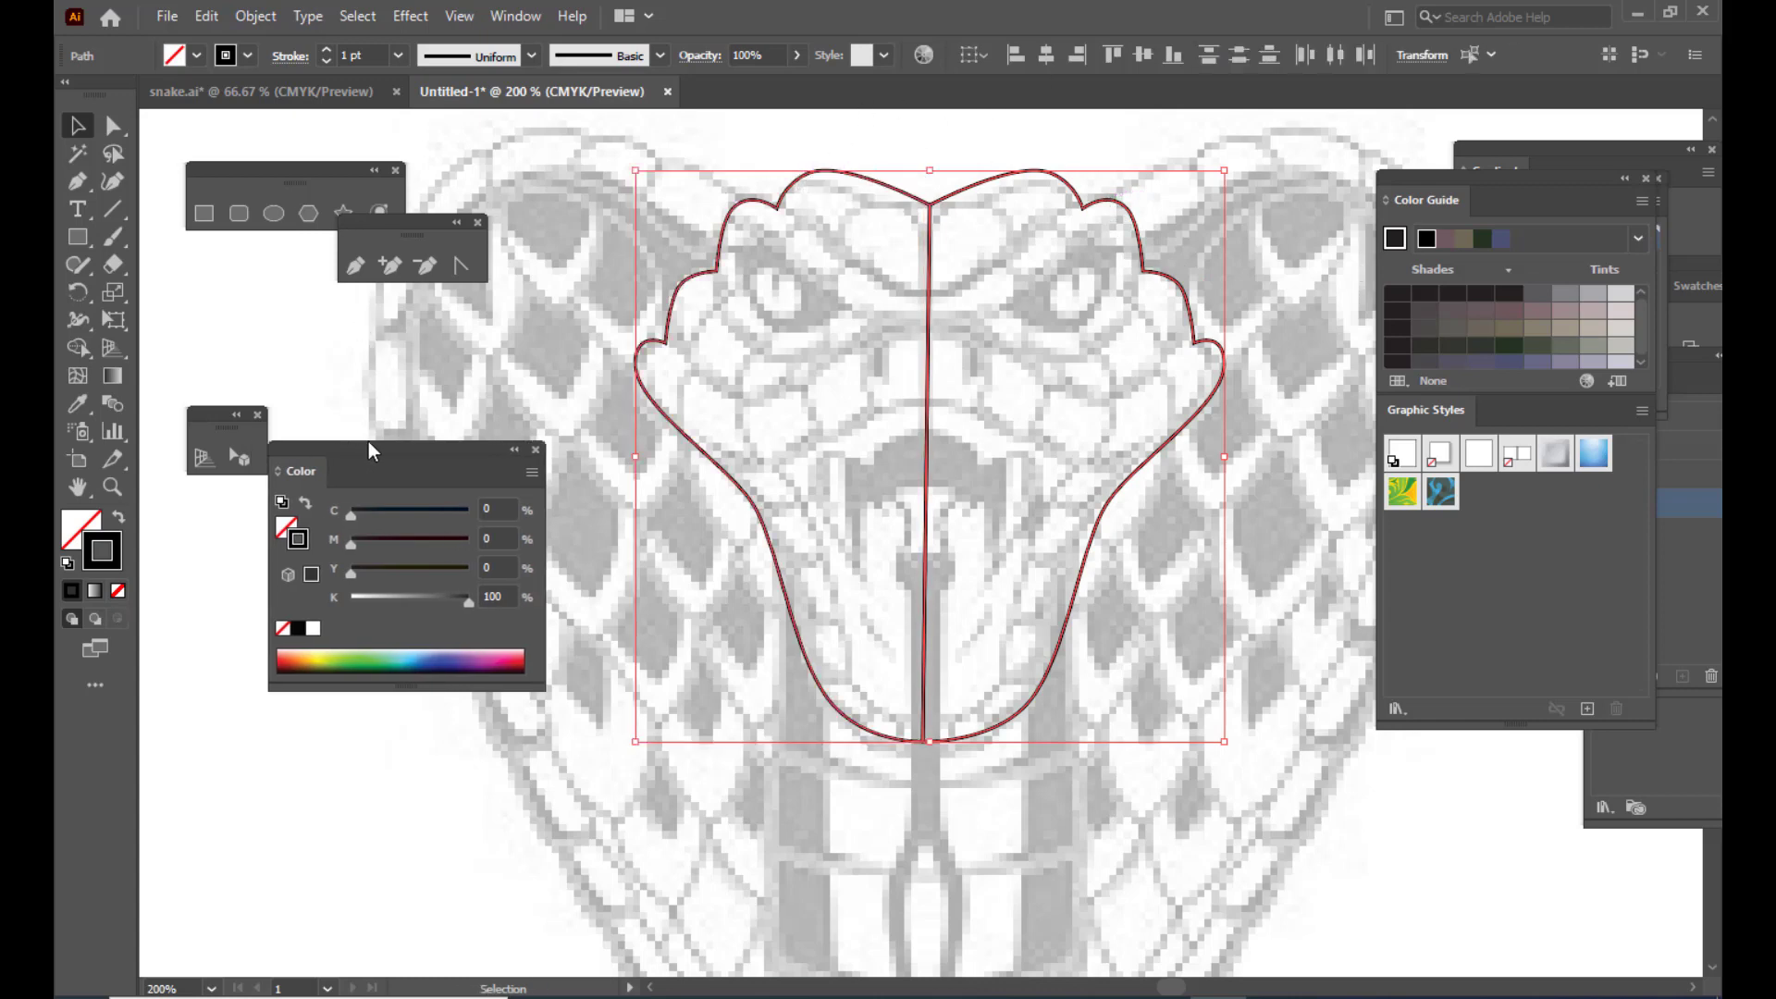
left_click_drag(1447, 200, 1355, 659)
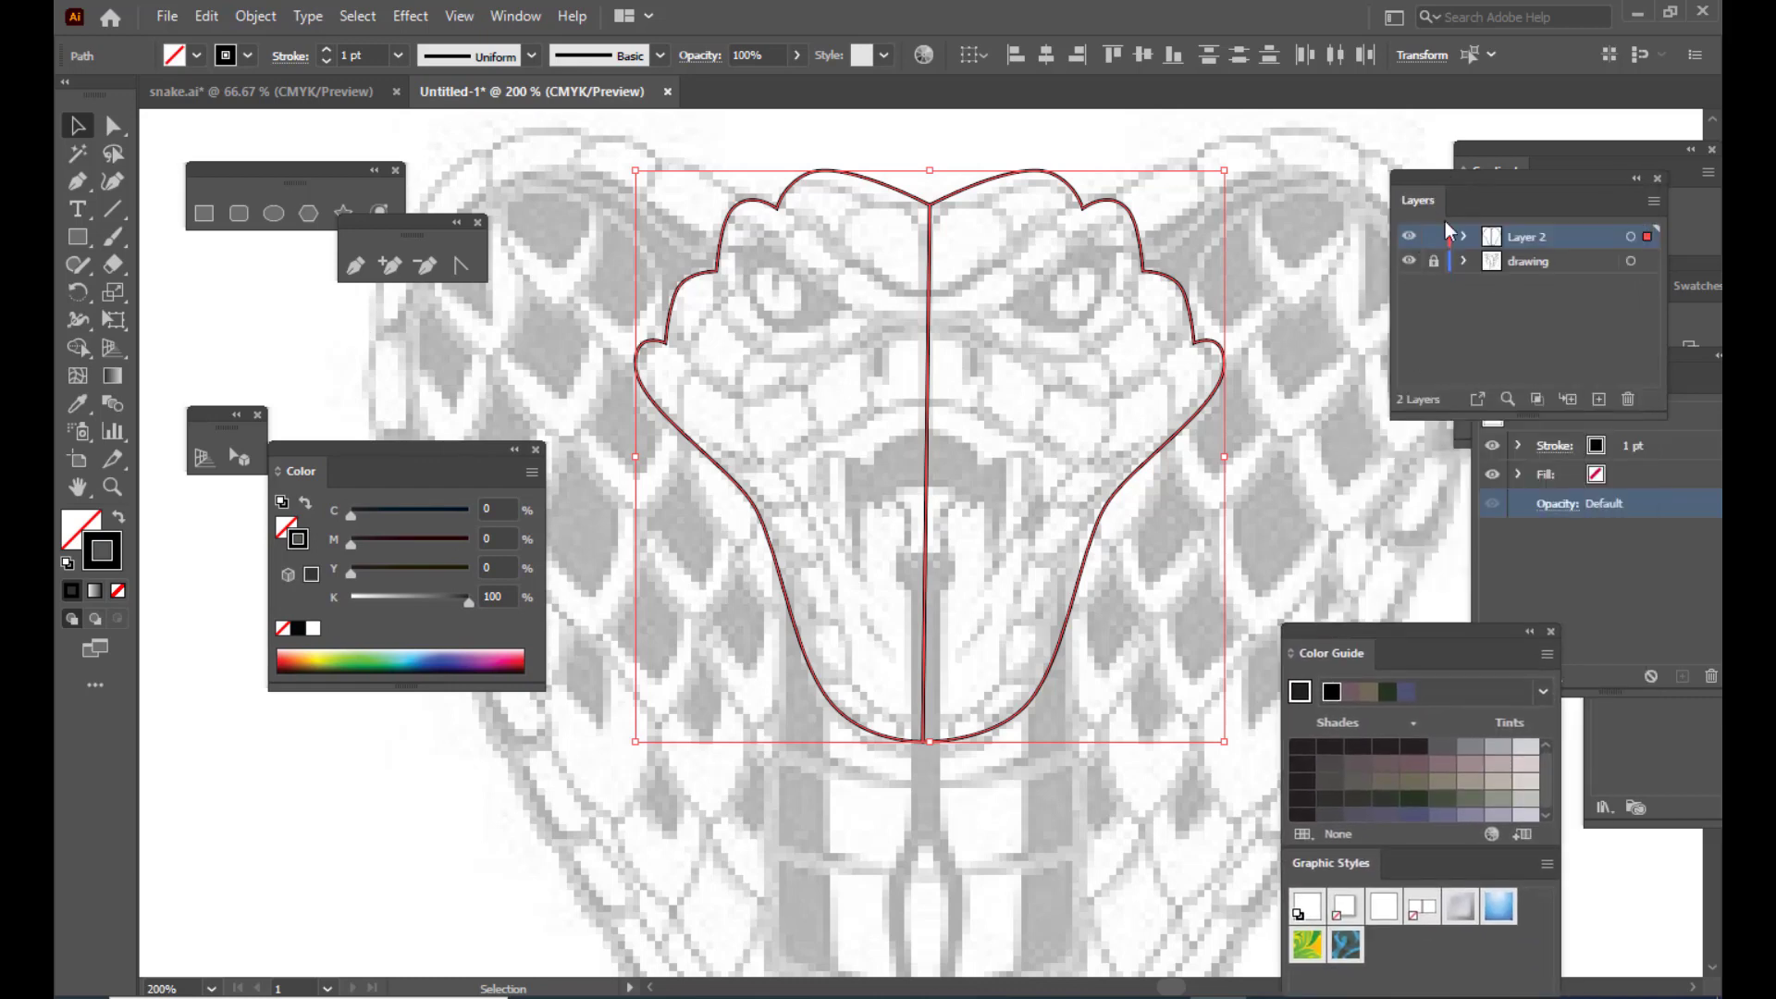
left_click_drag(1428, 181, 1332, 478)
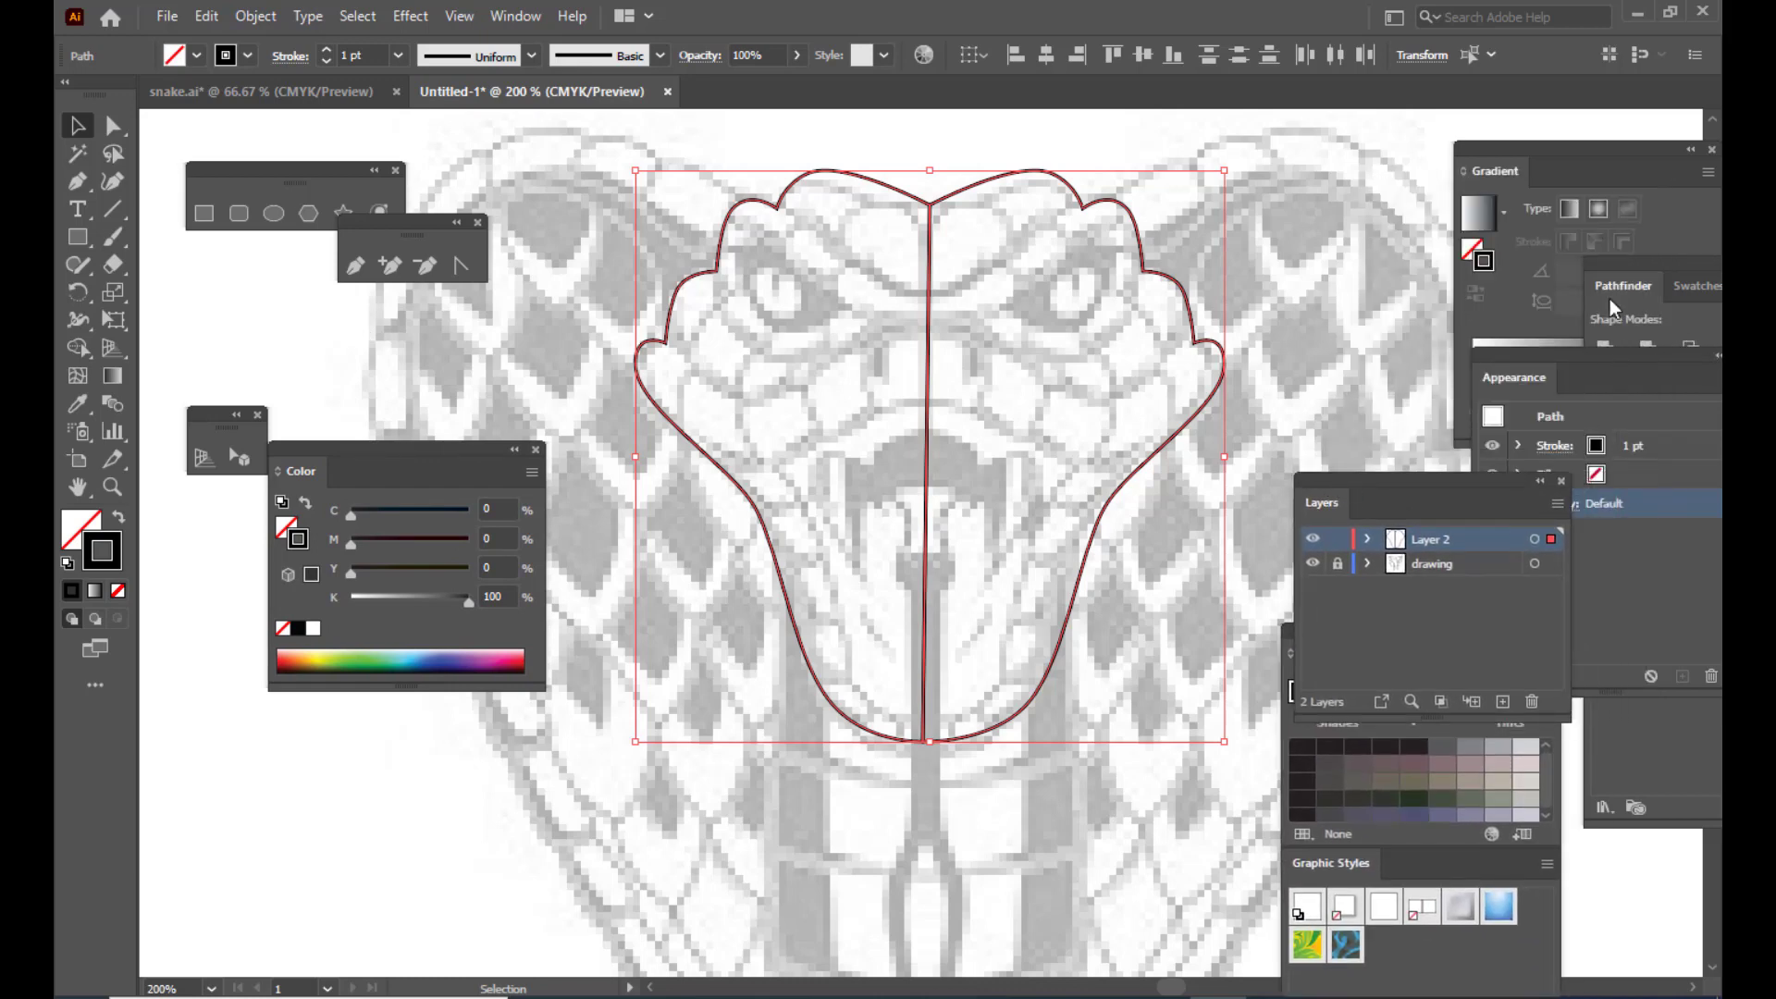
left_click_drag(1619, 263, 1341, 301)
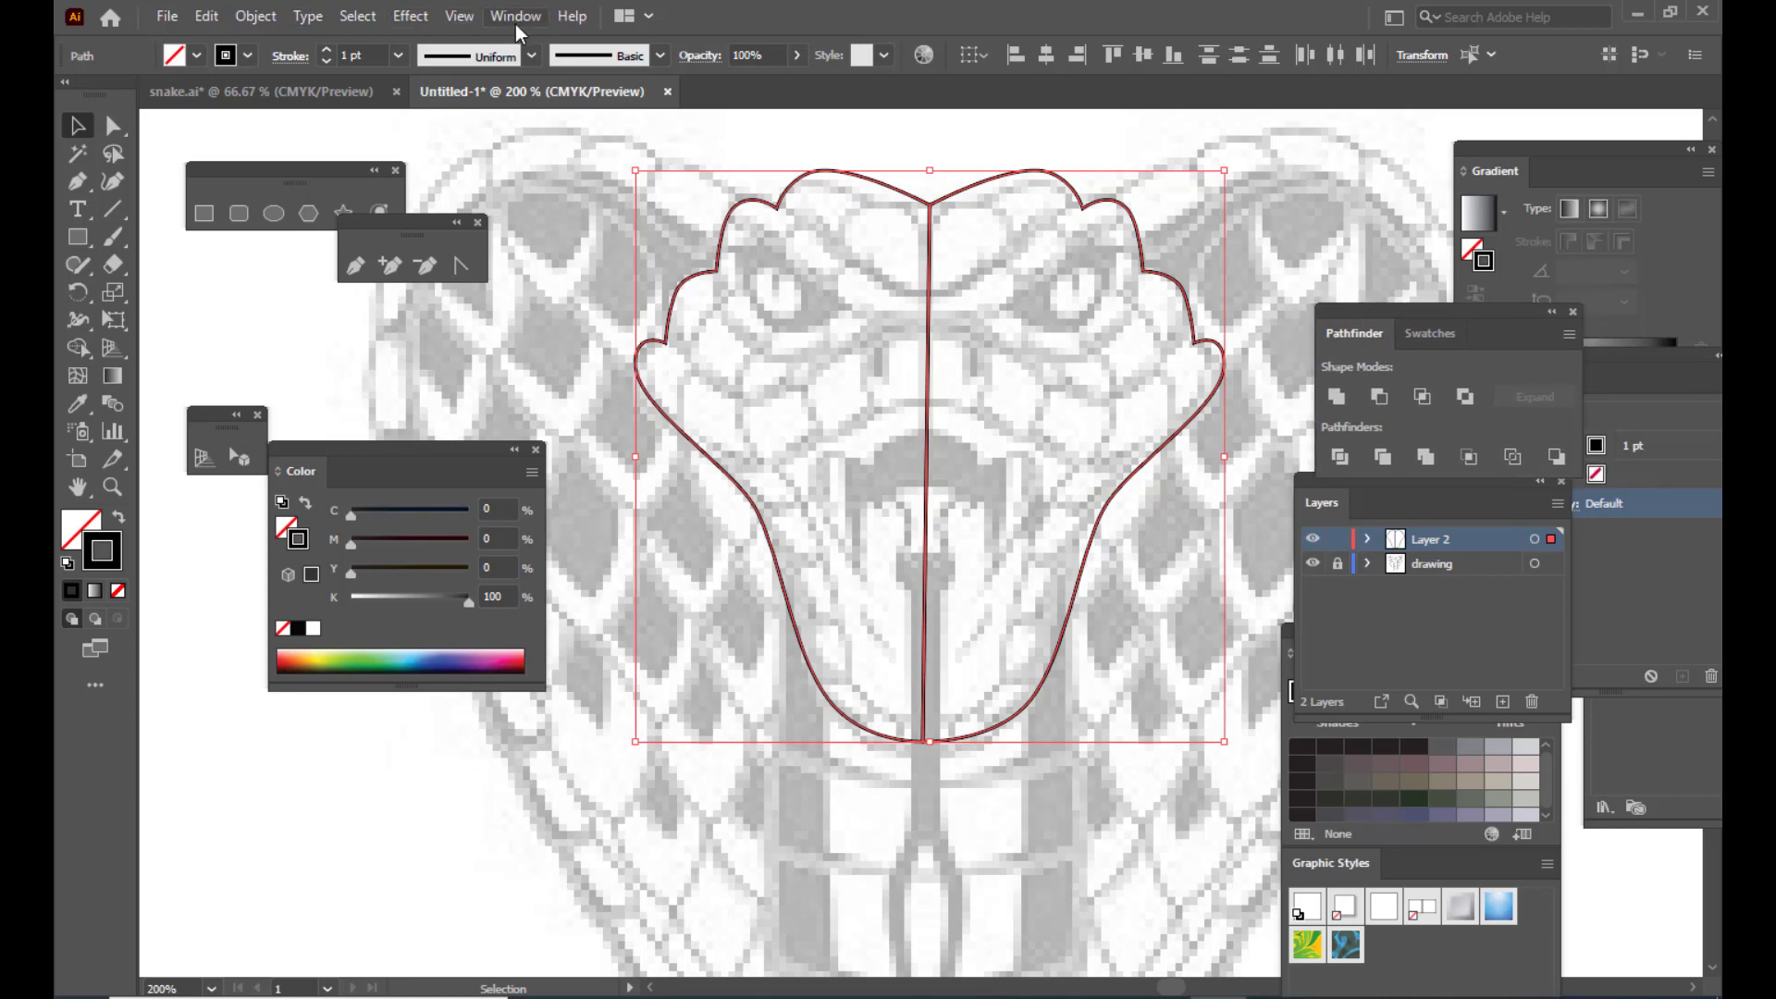
left_click(515, 19)
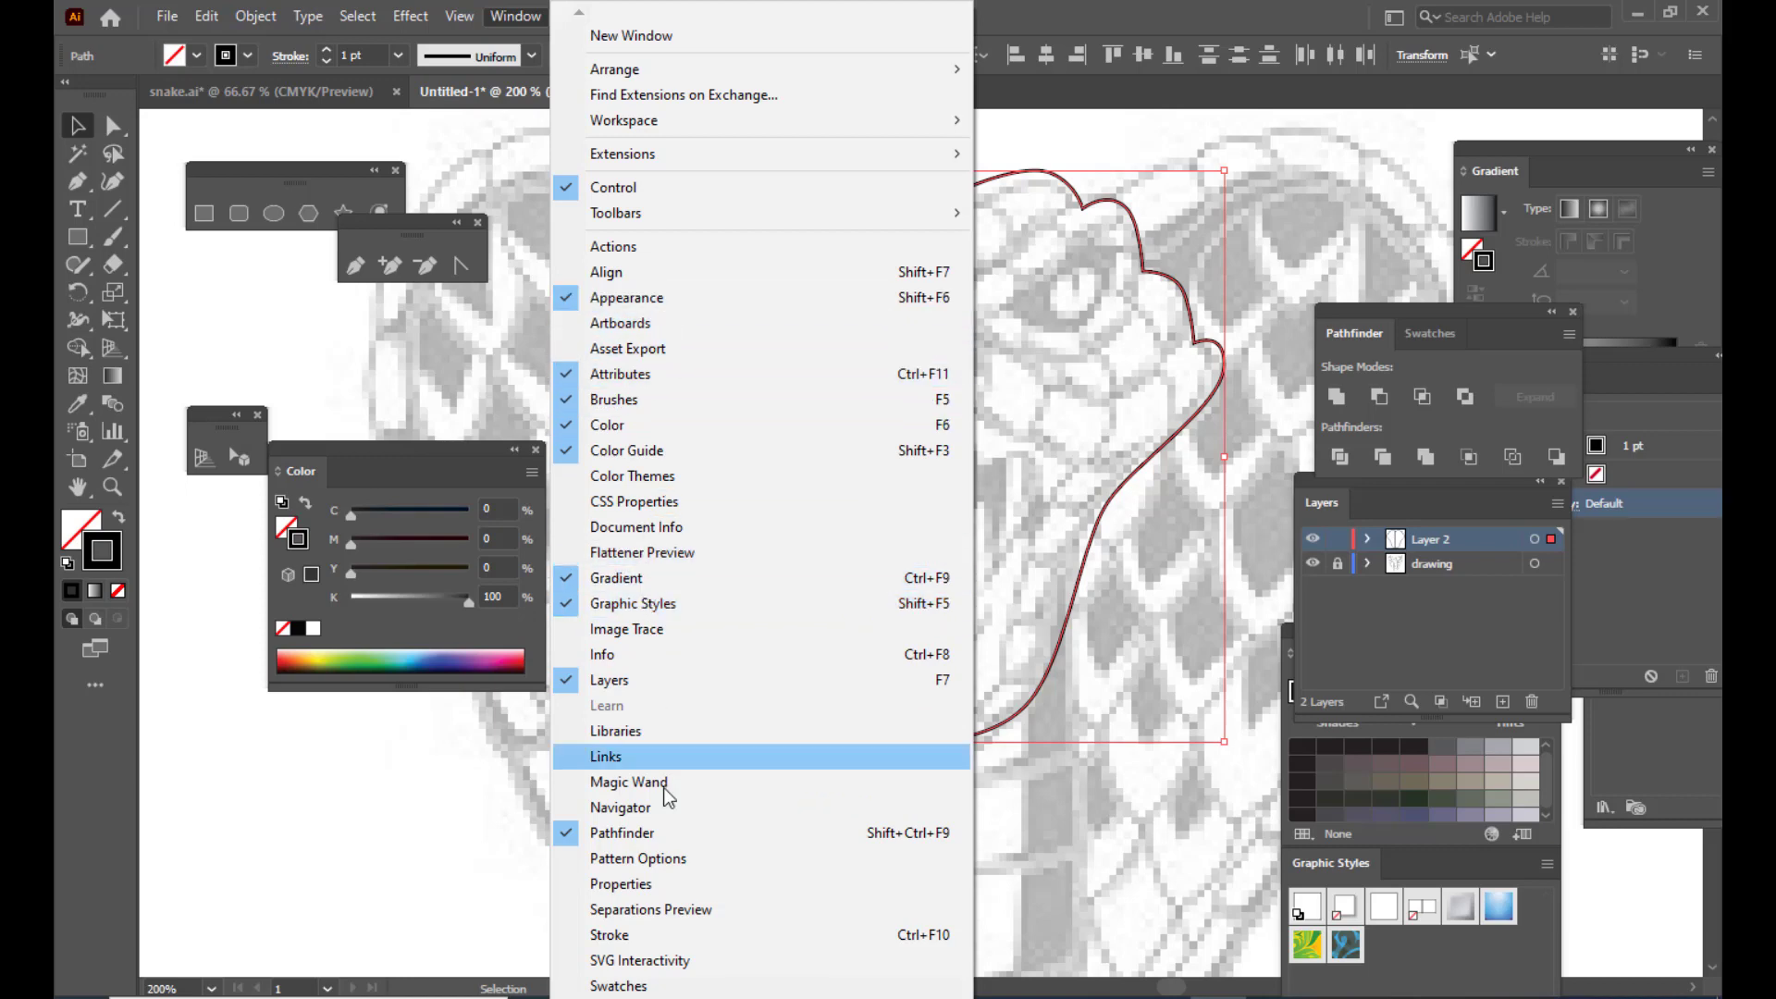
left_click(716, 835)
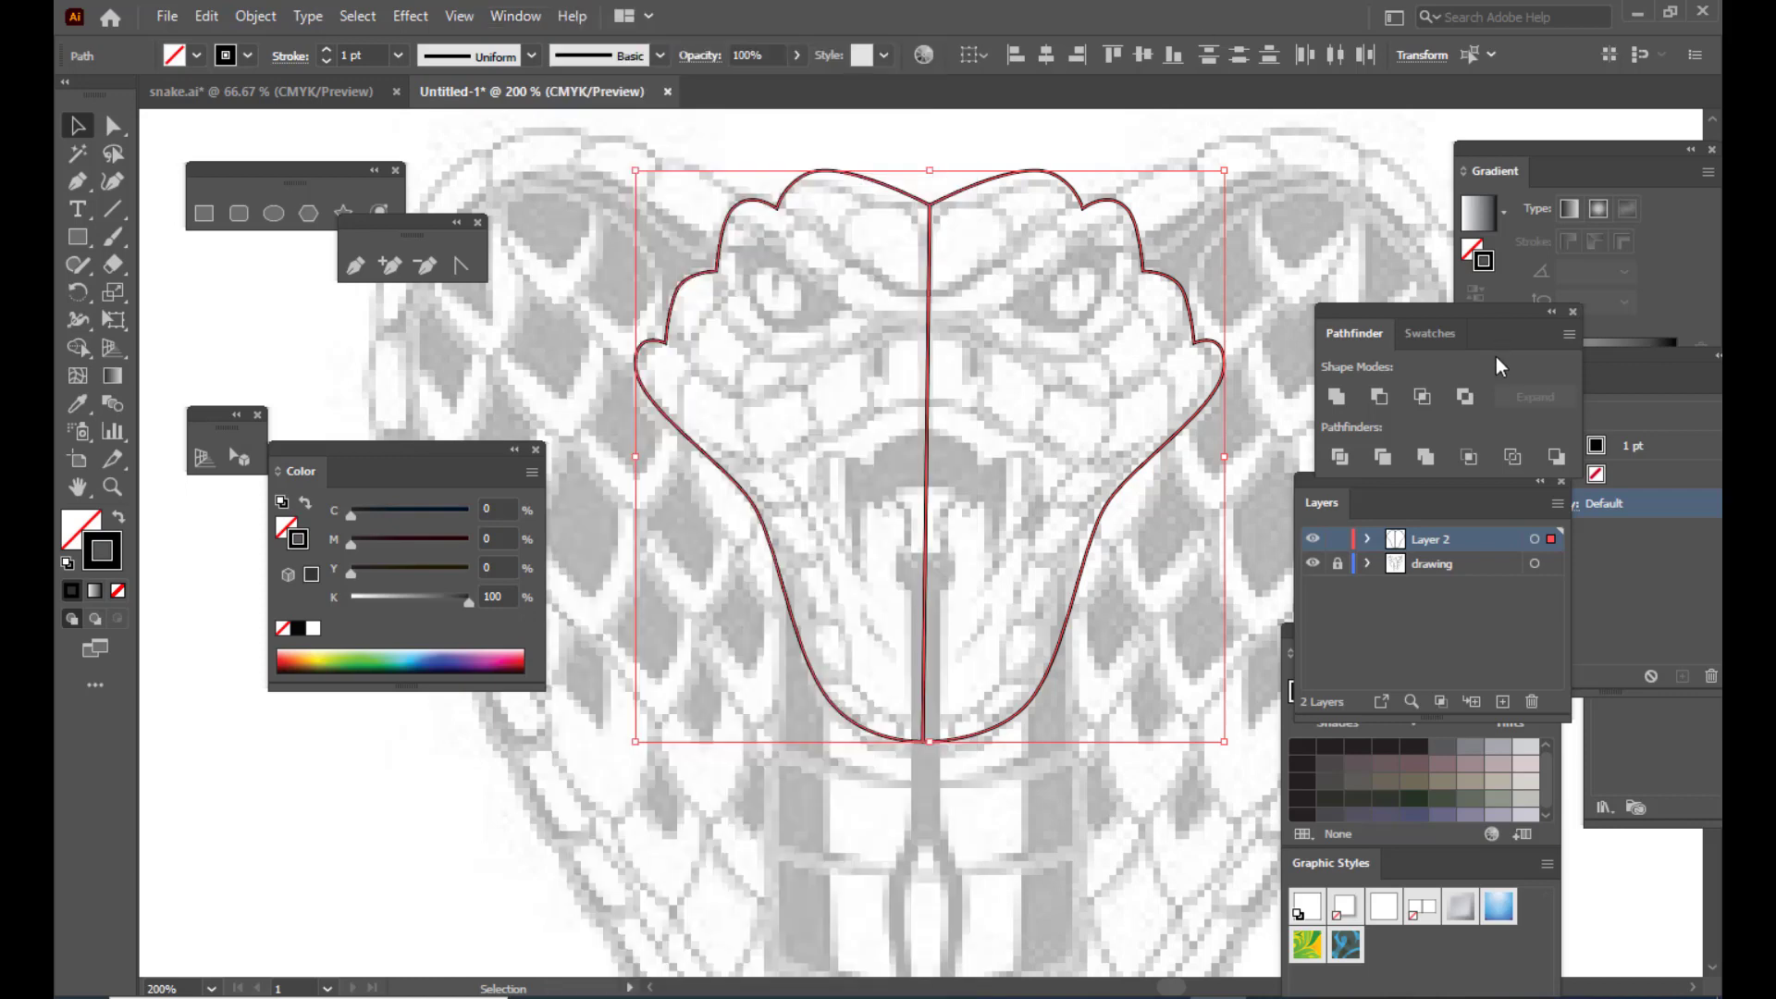
left_click_drag(1363, 311, 1314, 254)
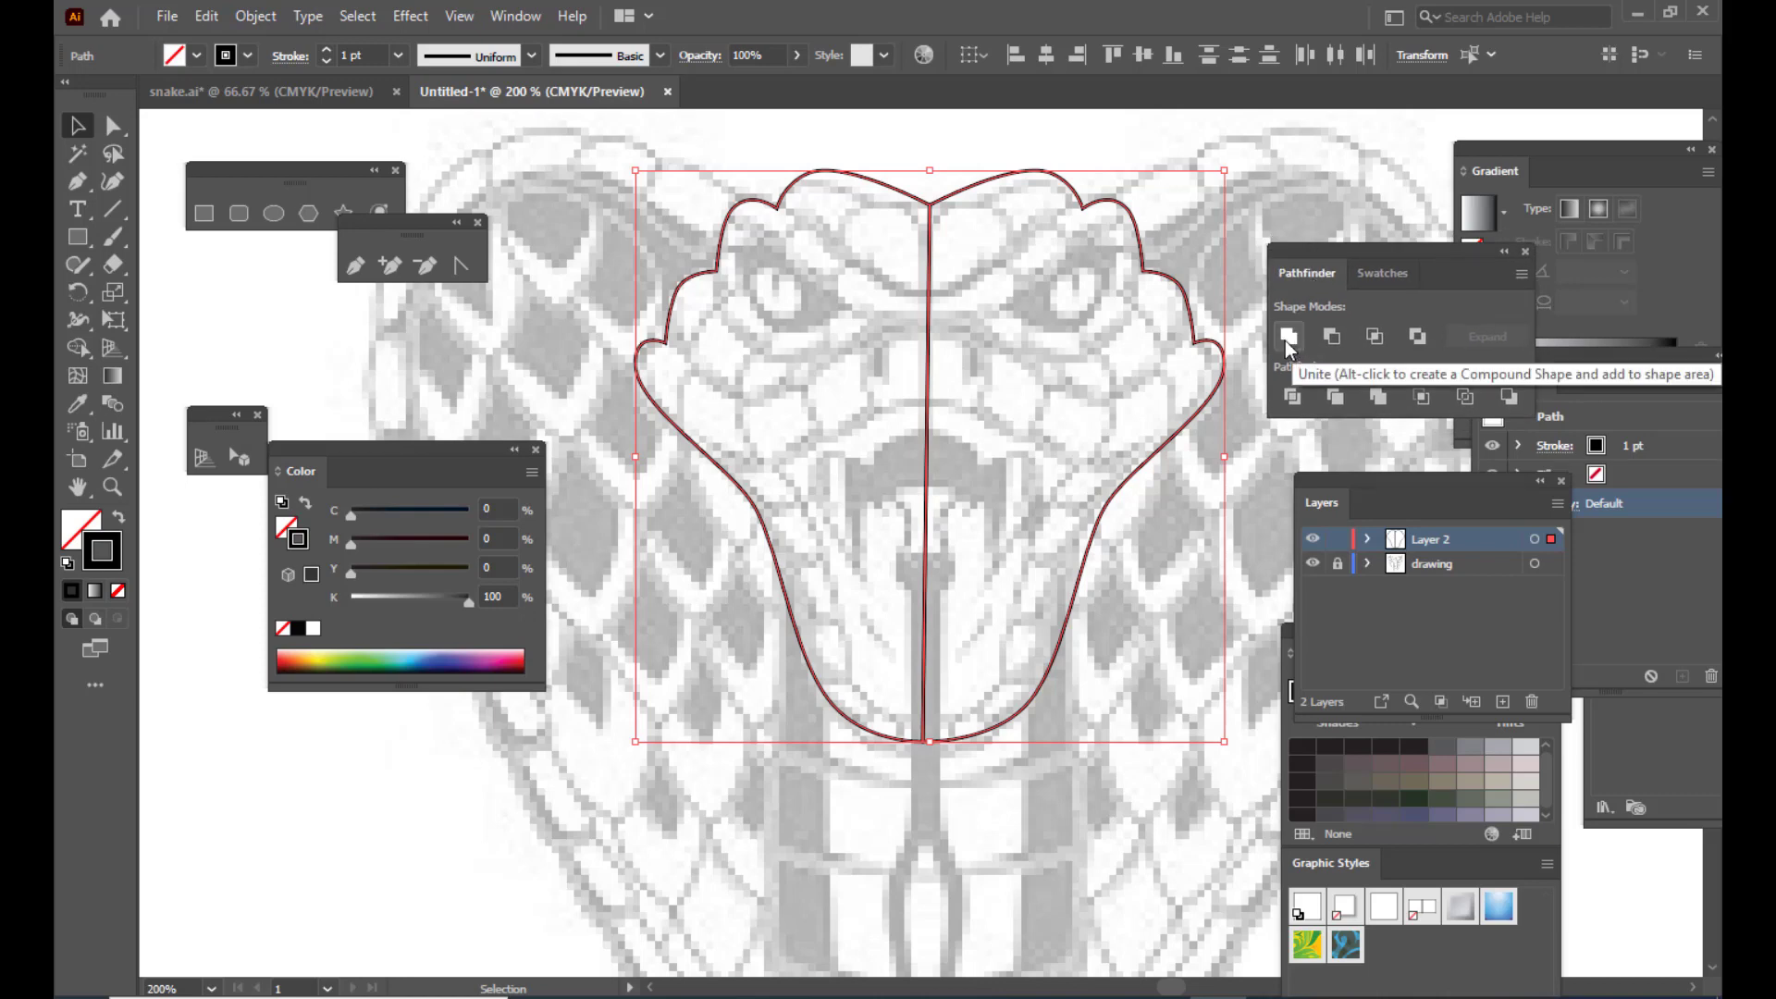
left_click(1291, 338)
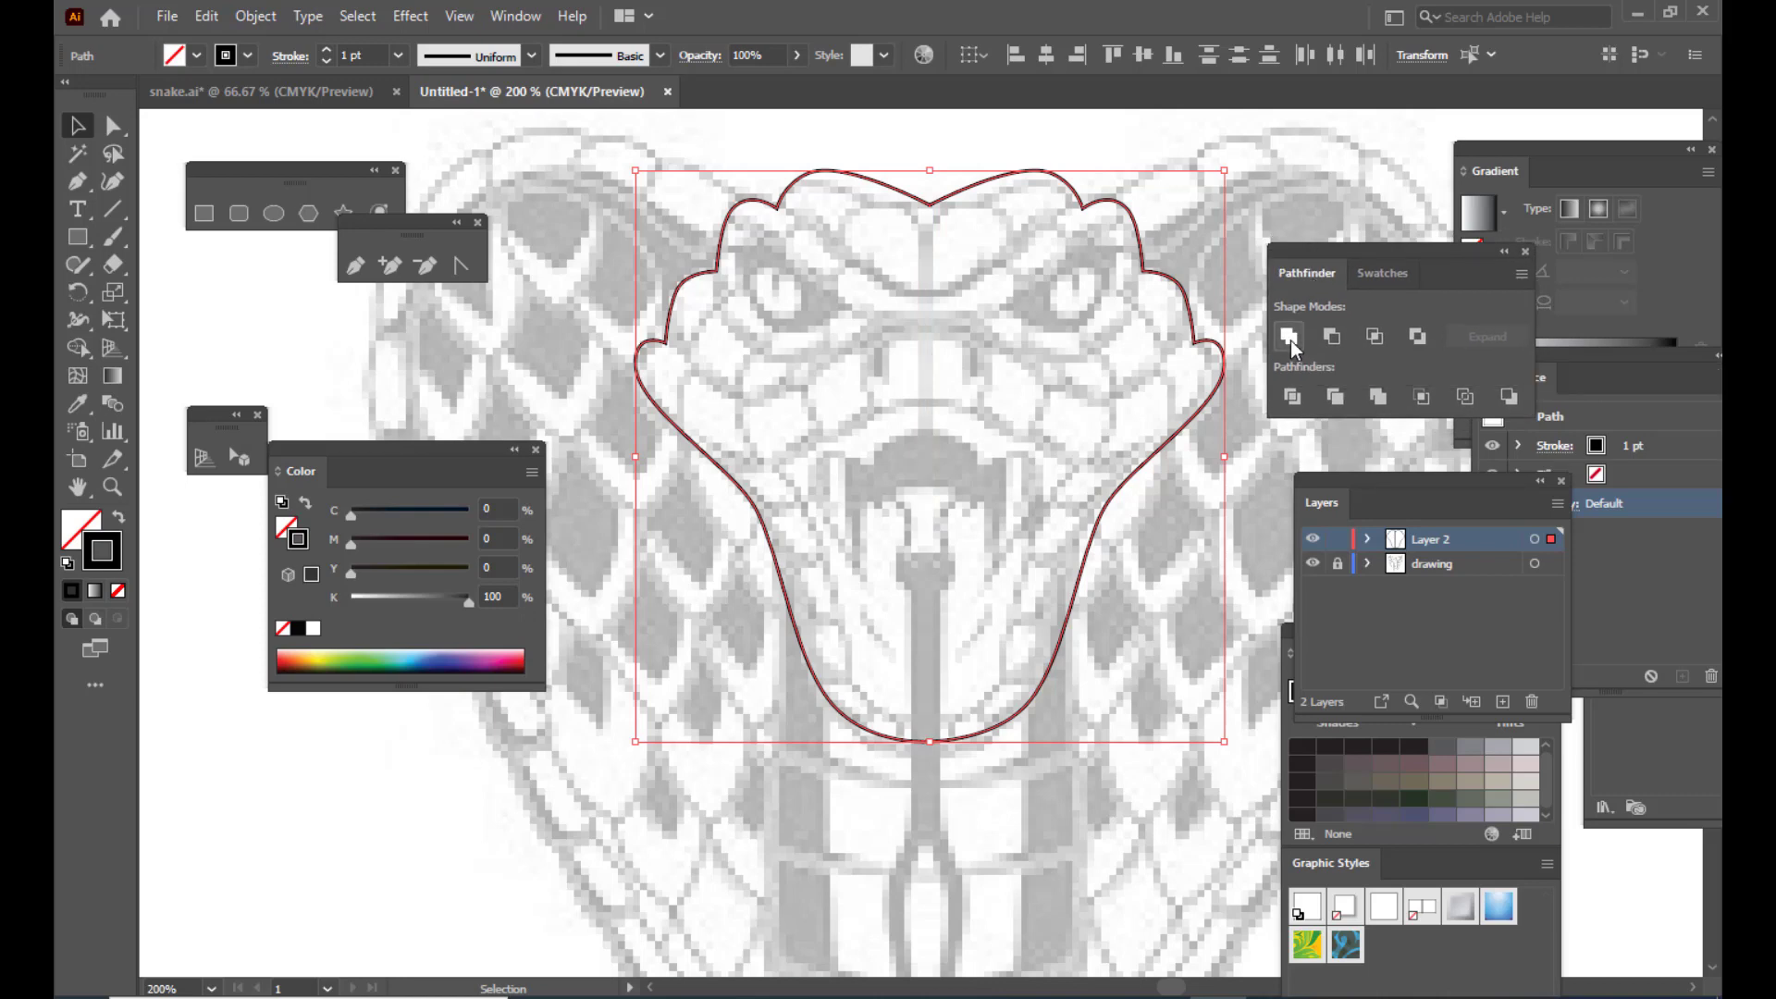
left_click(945, 146)
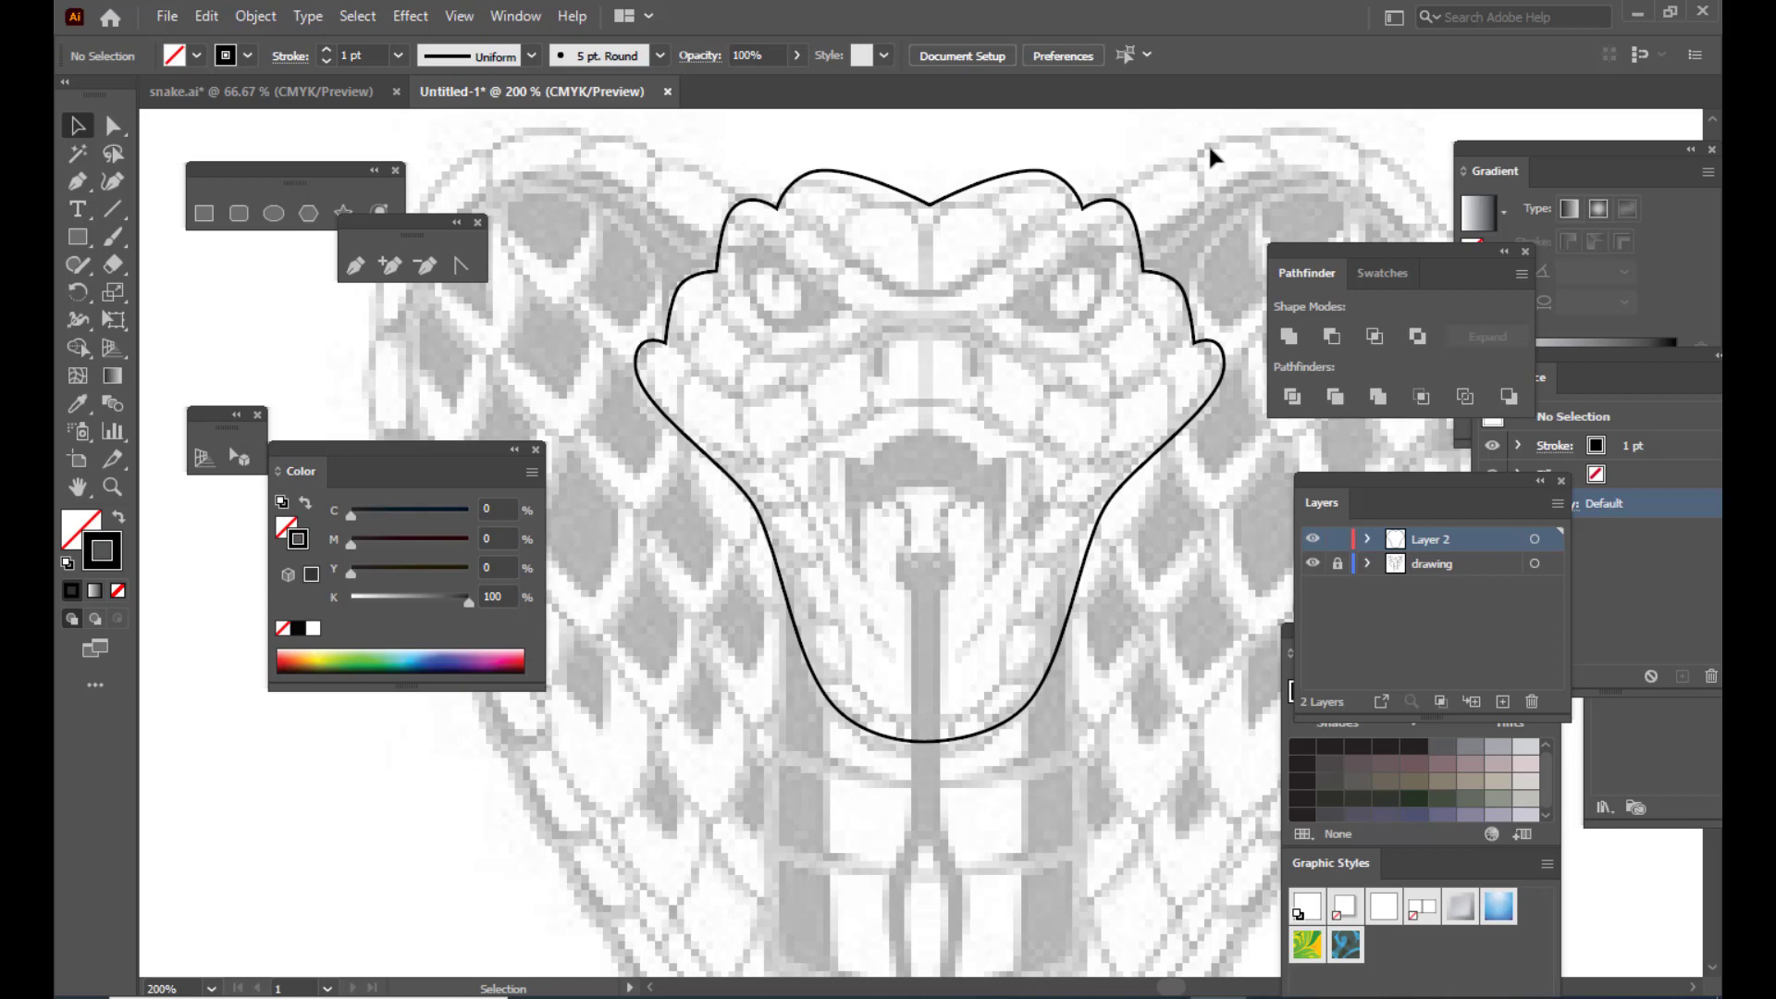
left_click_drag(1336, 251, 1346, 251)
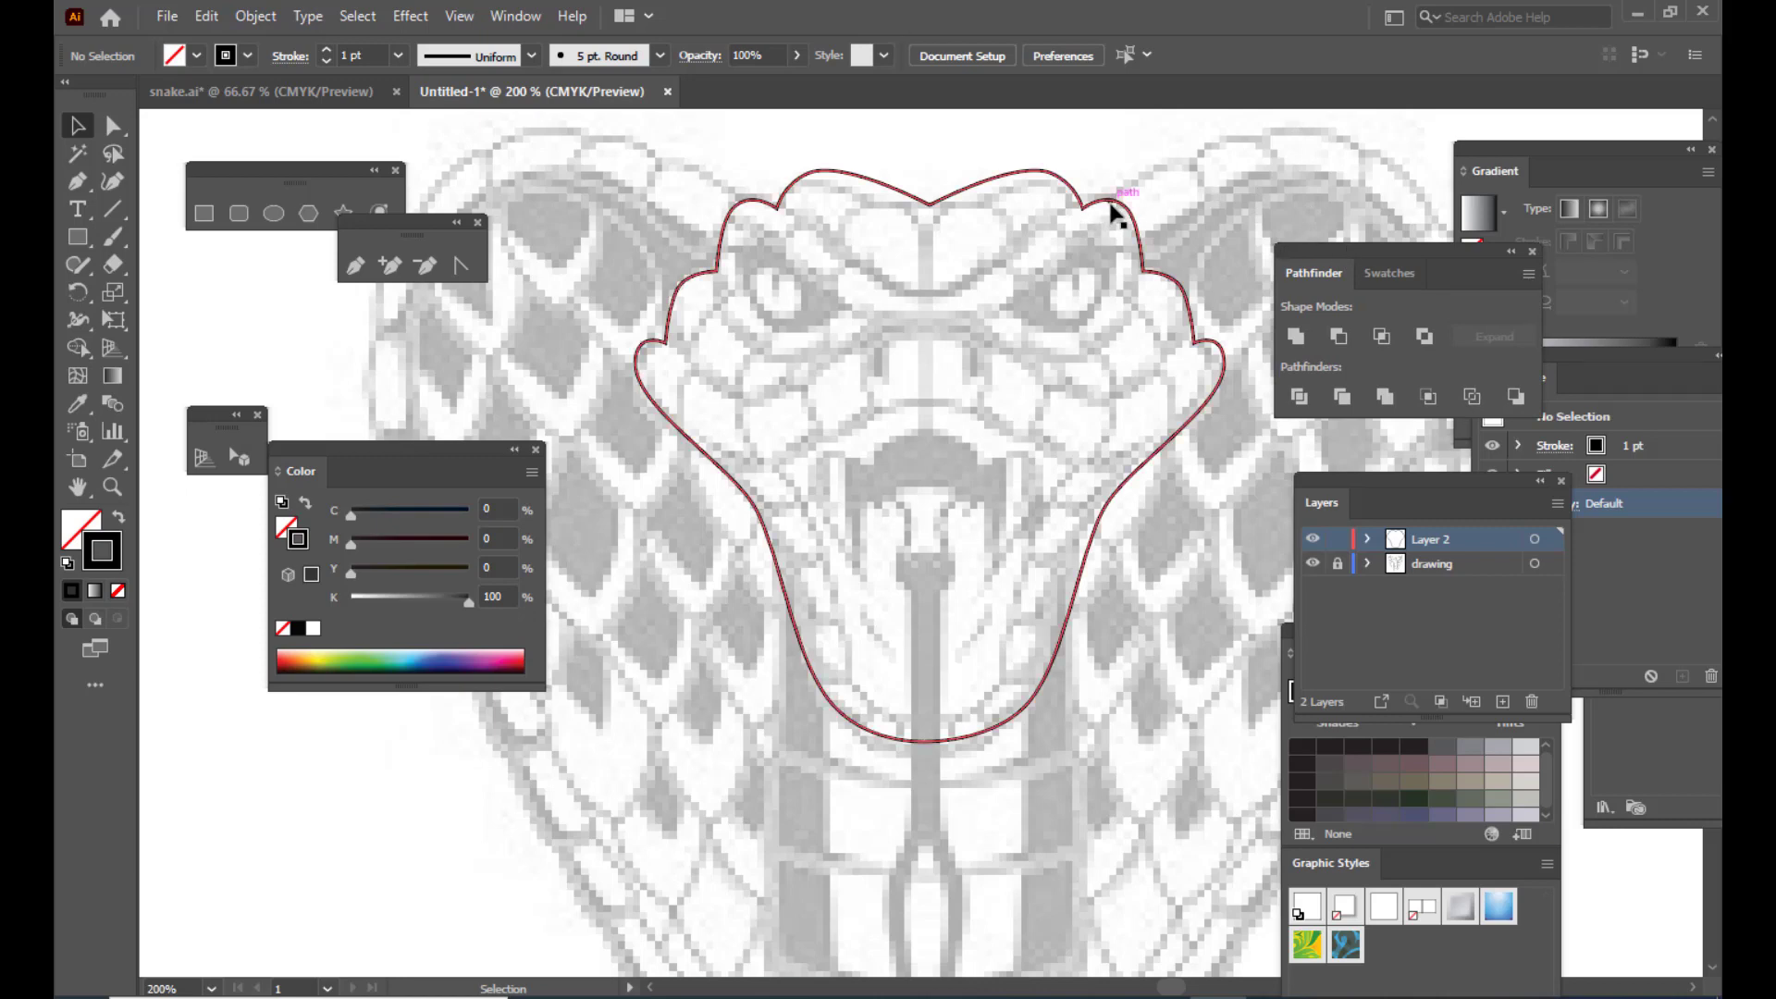
left_click(1210, 350)
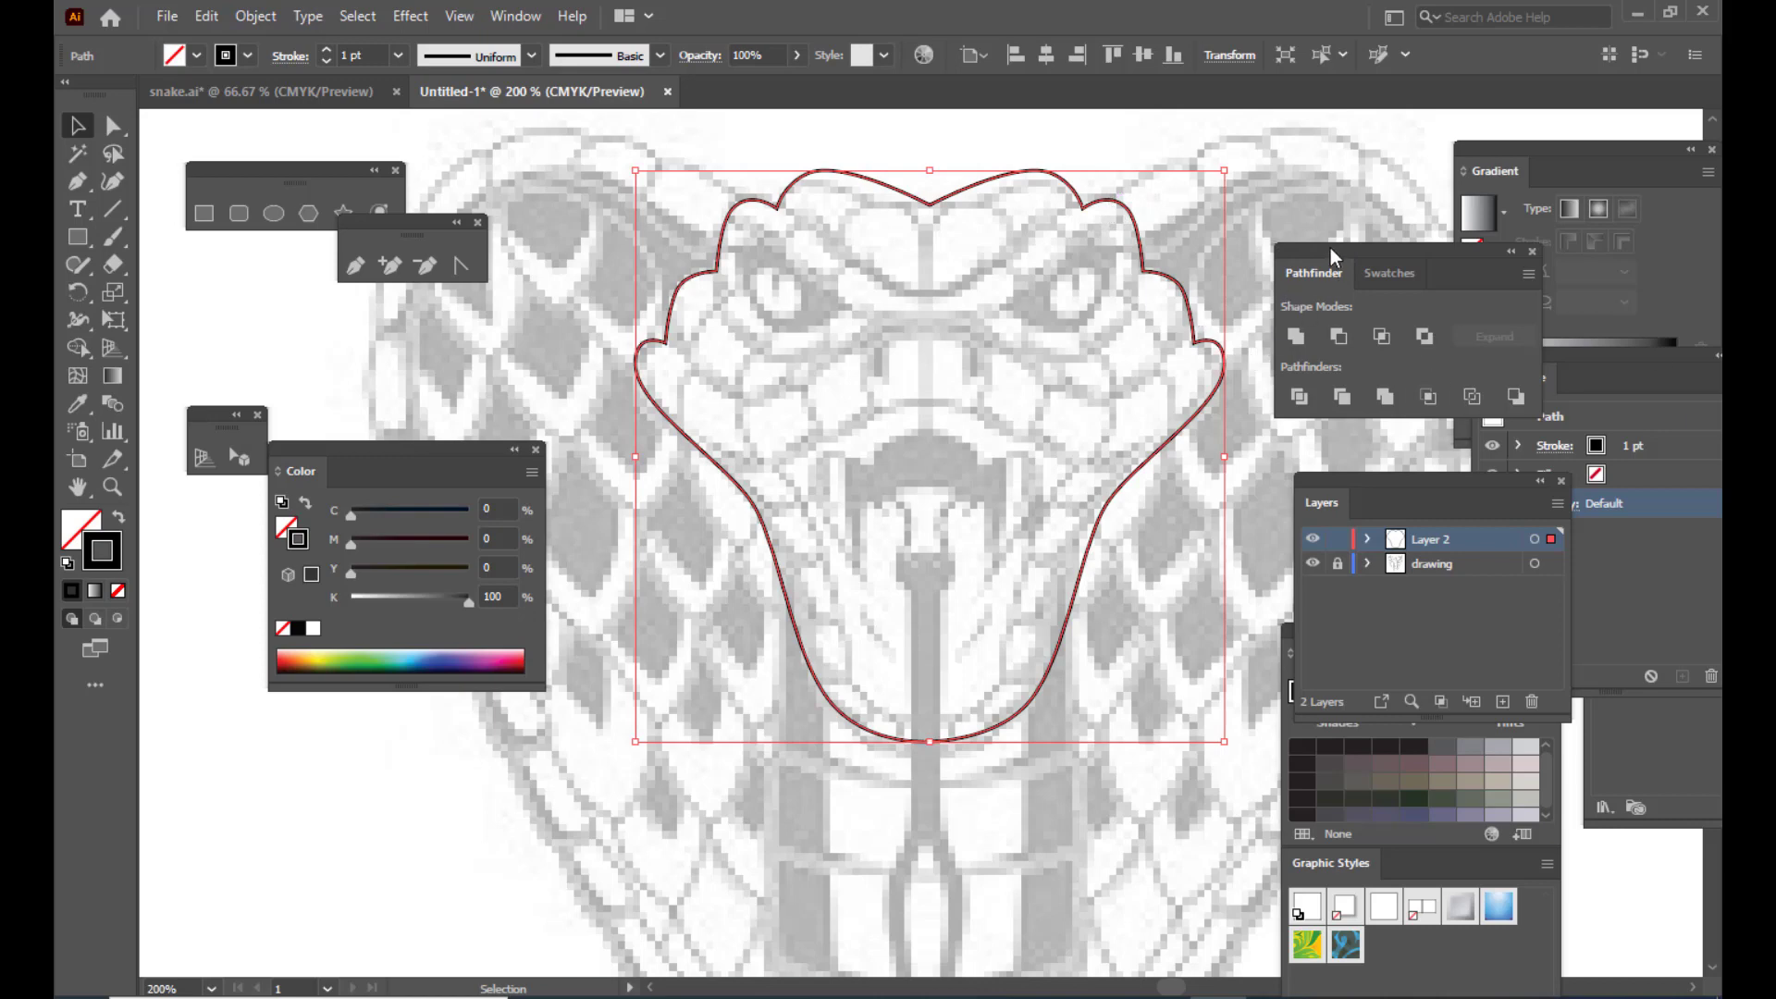
left_click_drag(1331, 250, 1329, 254)
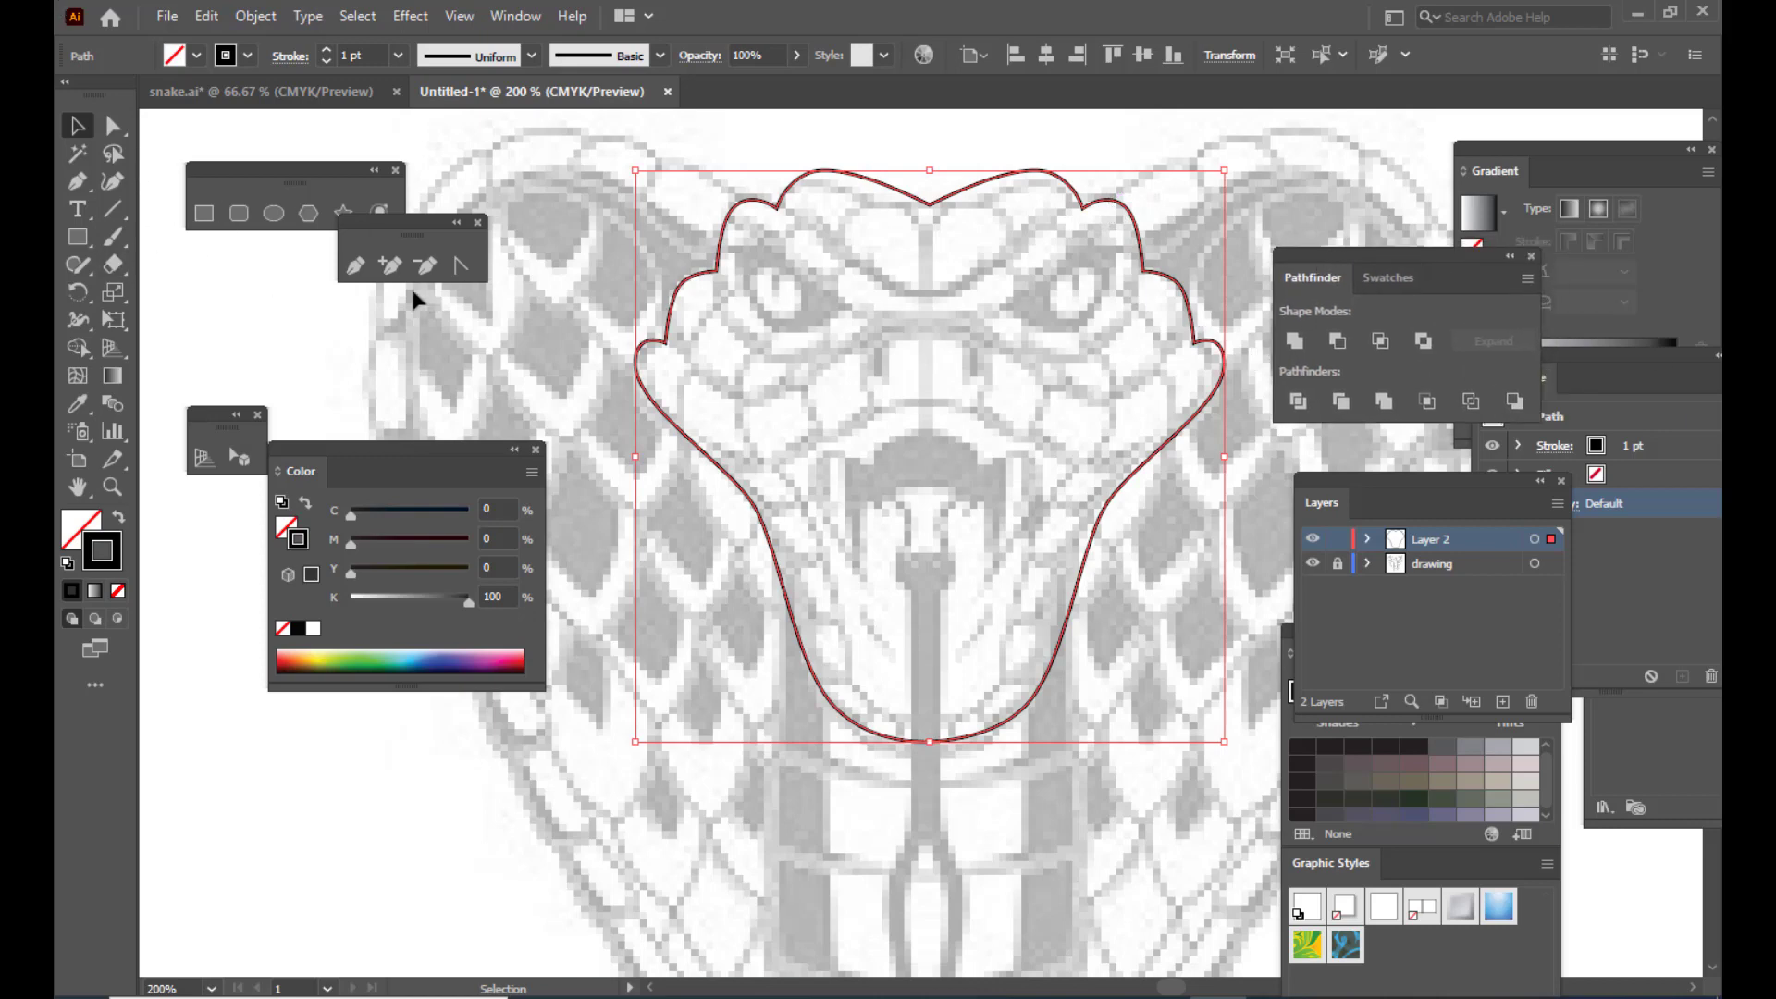
Step: Draw an open Pen curve from the left brow notch, dipping across the forehead's midline, to the matching right brow notch
left_click(355, 265)
left_click_drag(415, 225, 412, 258)
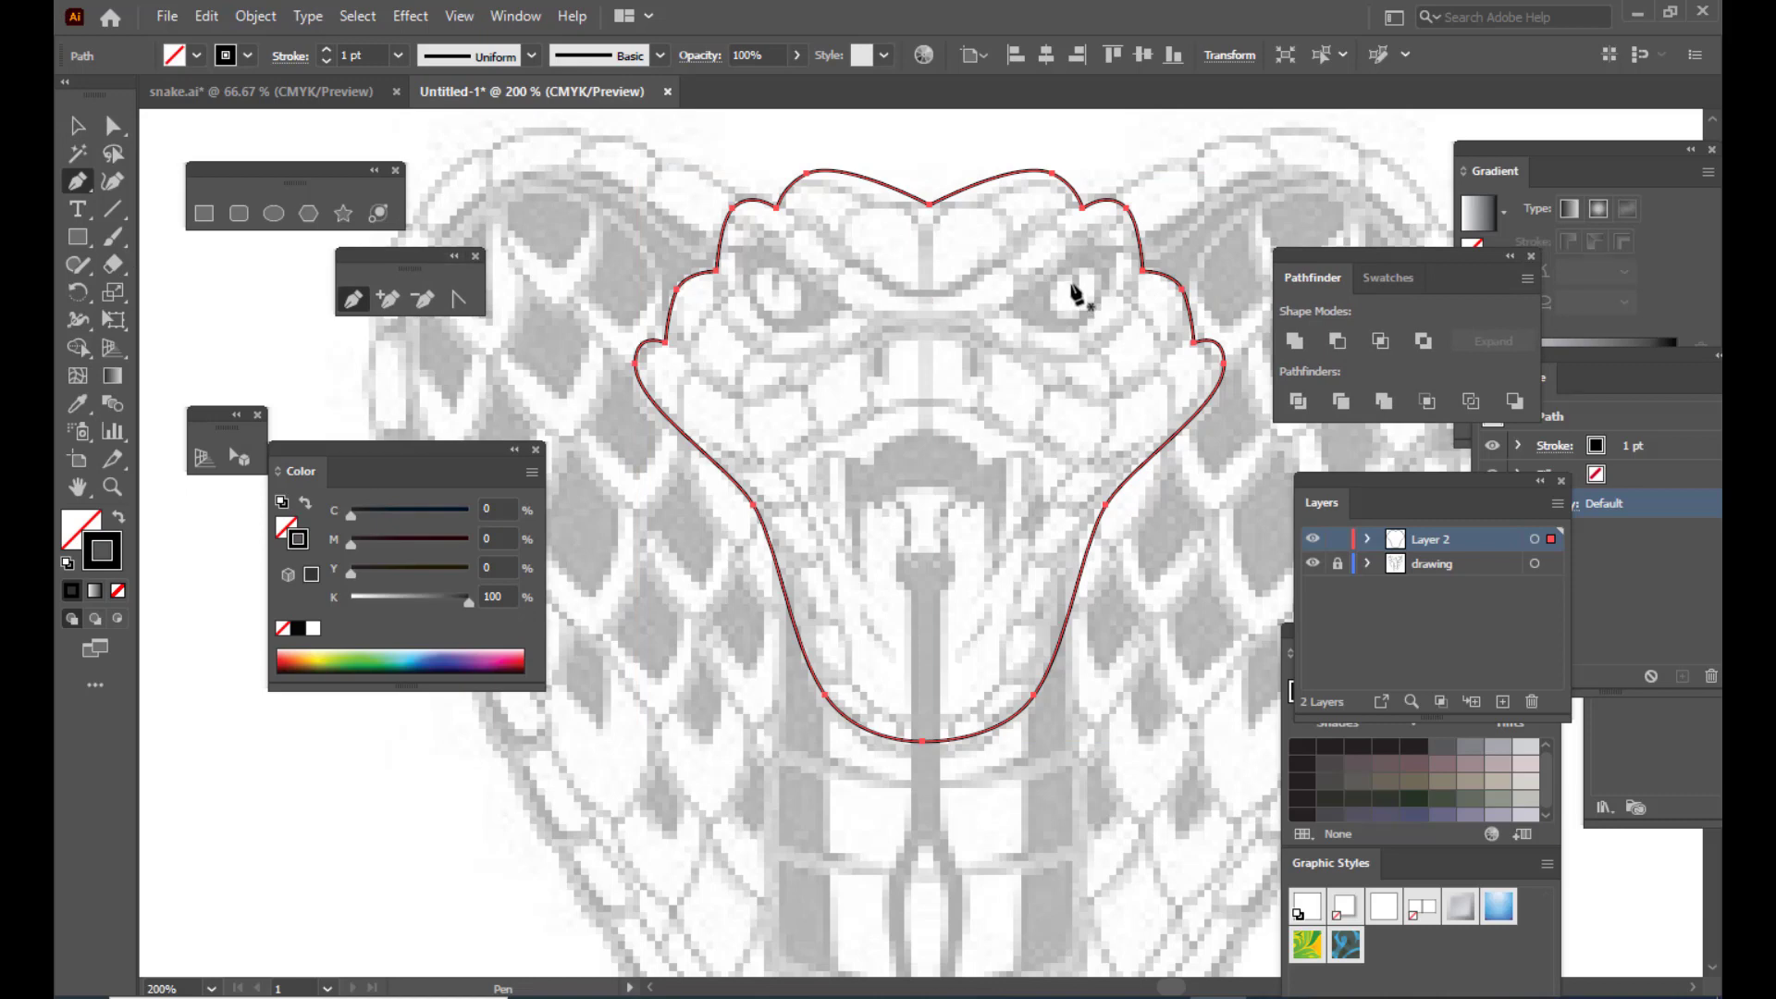
left_click(776, 208)
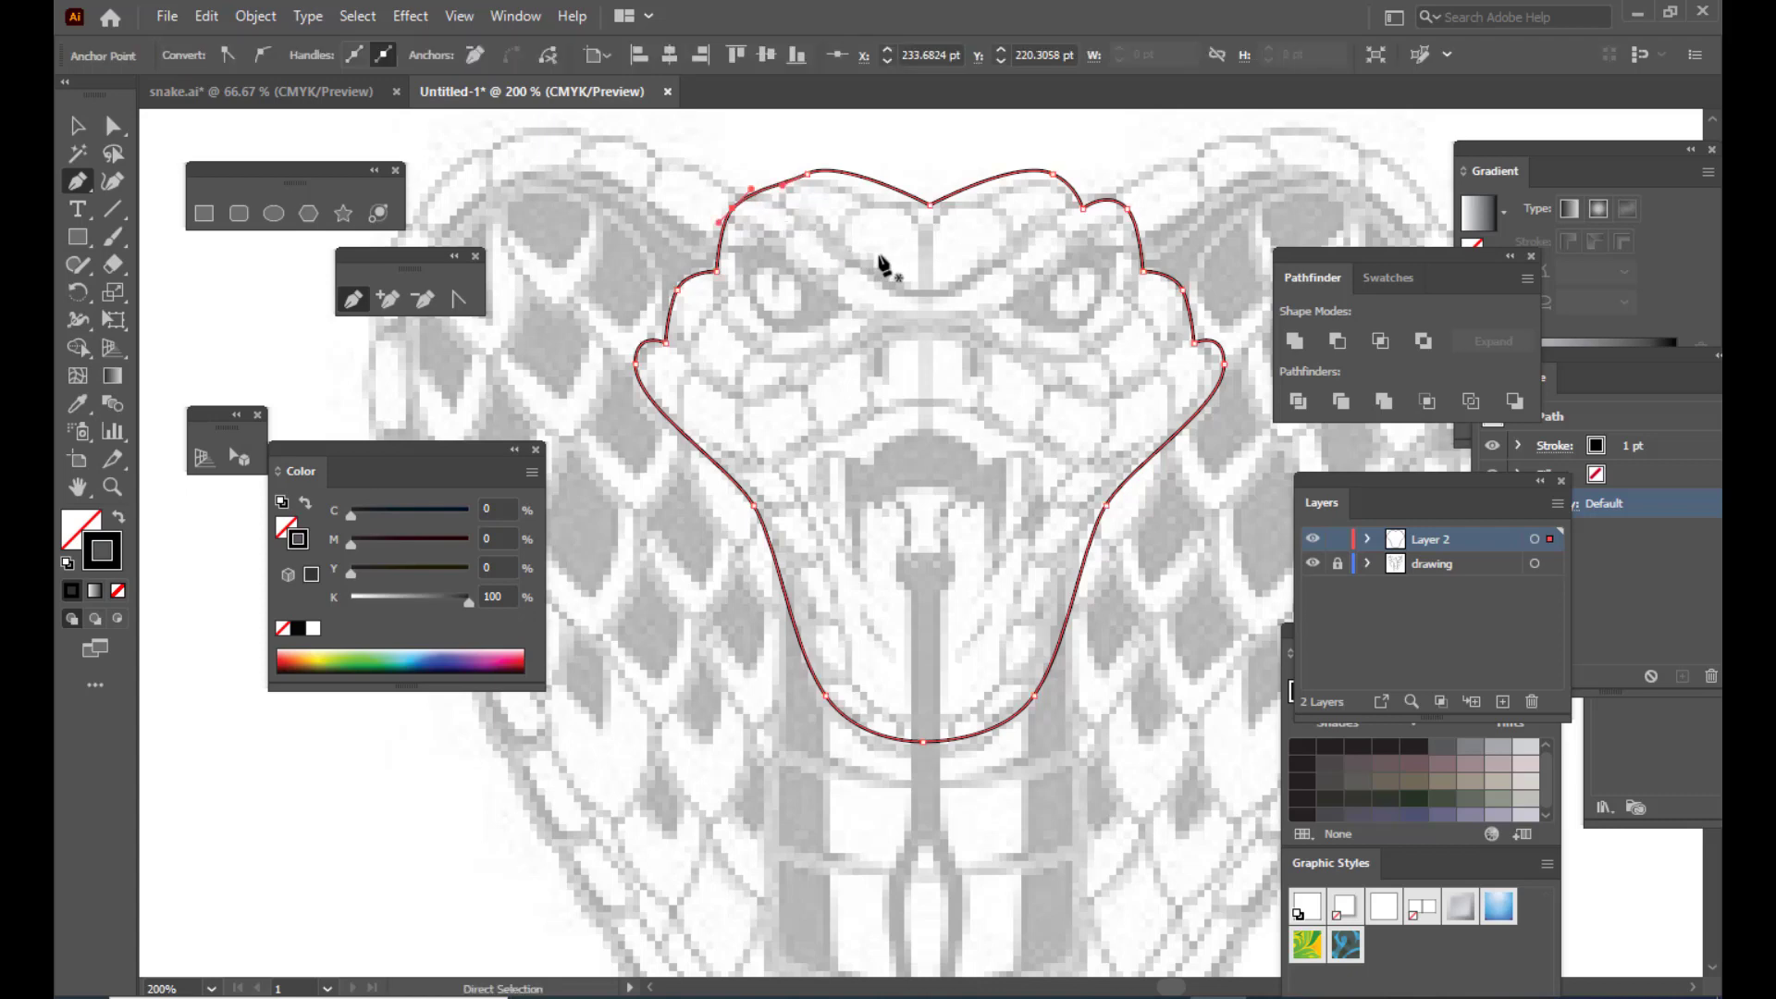
key("ctrl+z")
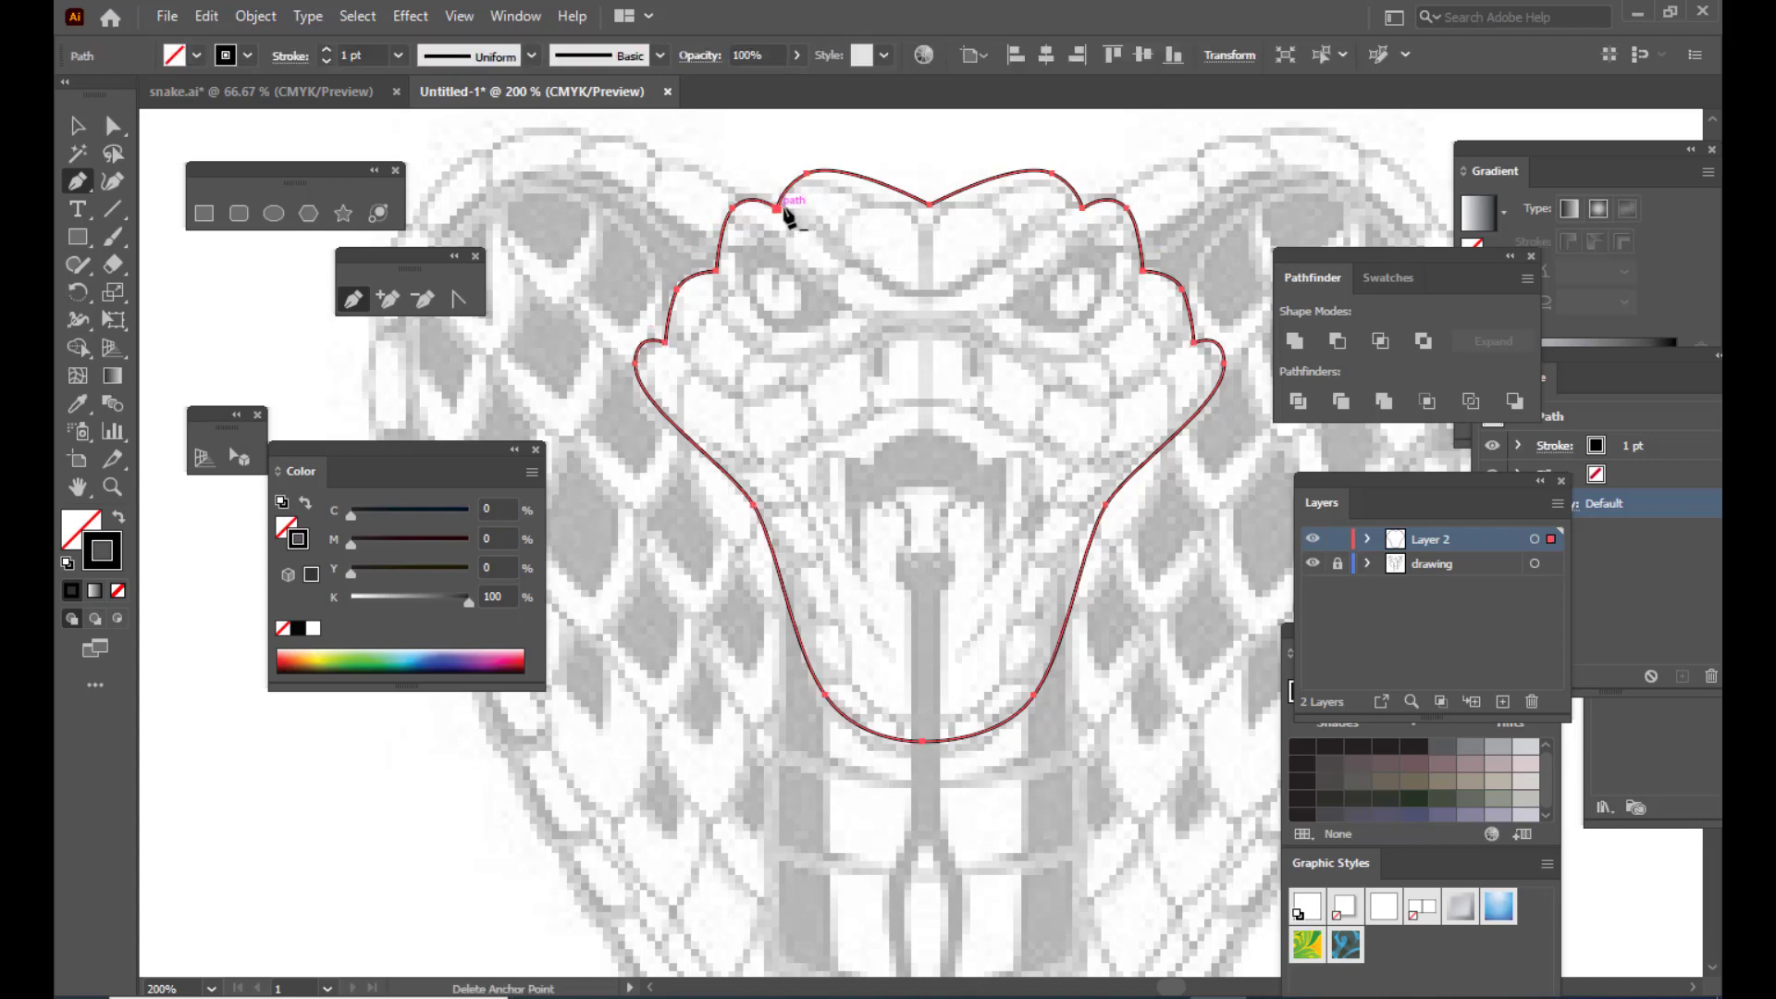
left_click(784, 209)
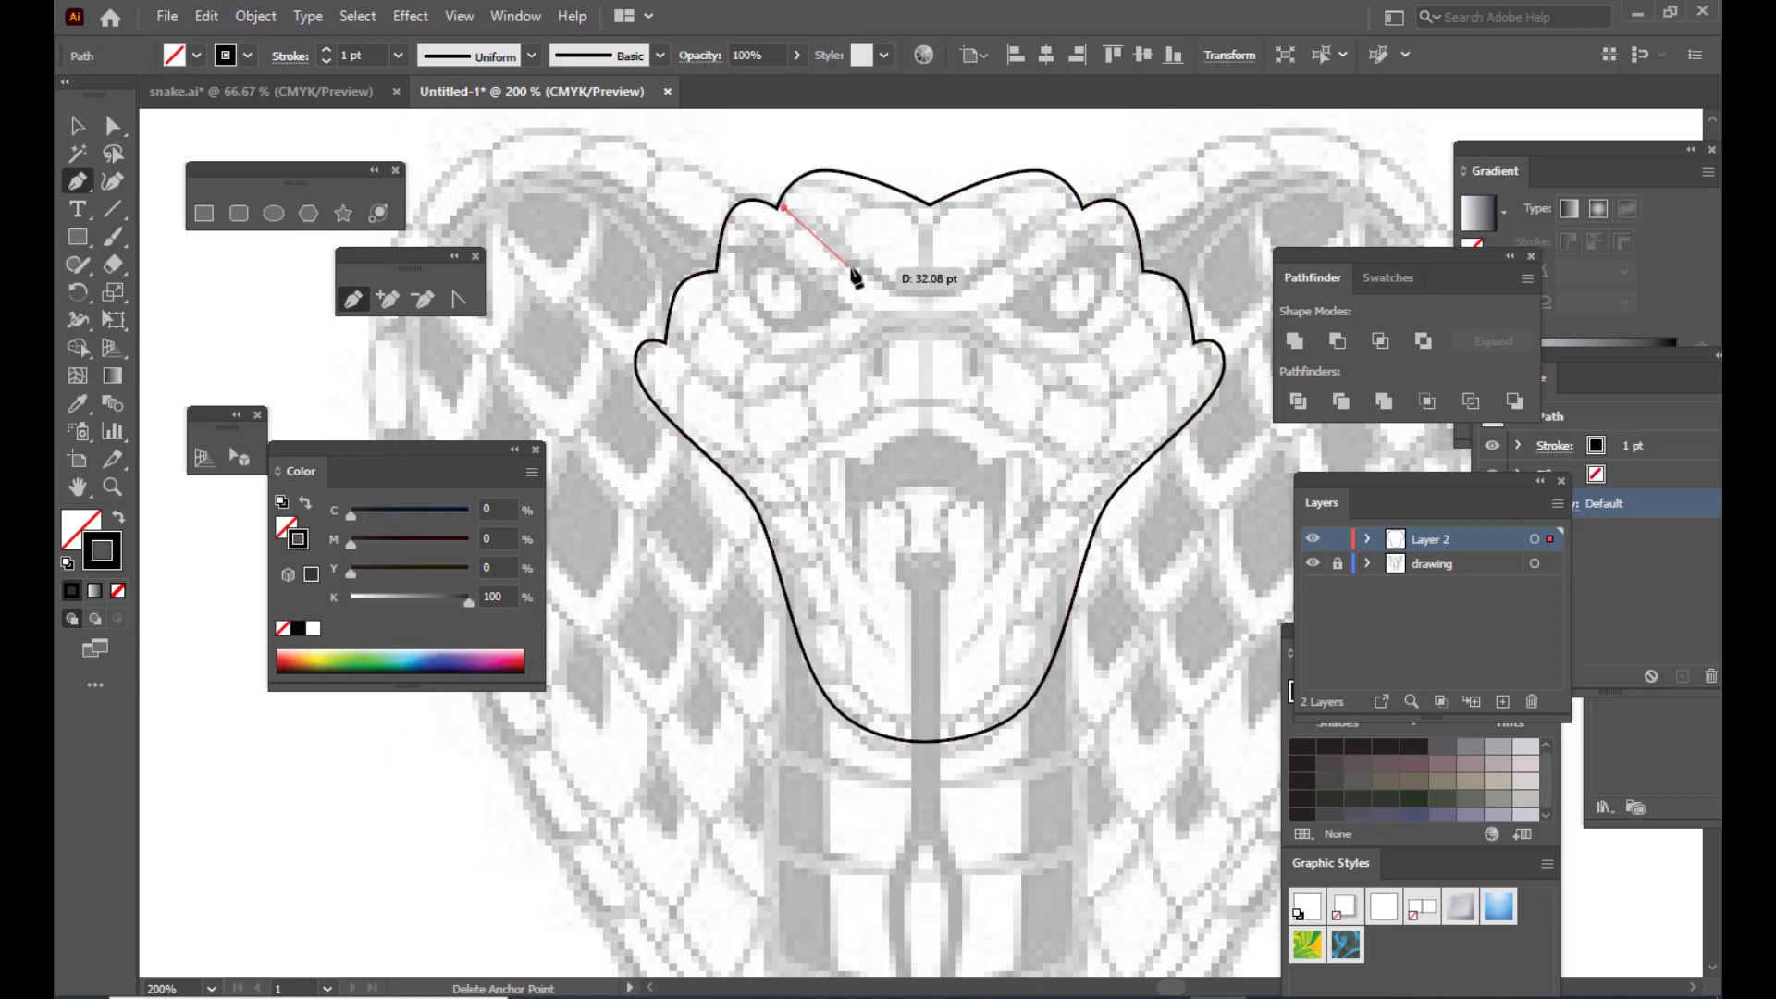
left_click_drag(916, 292, 1032, 243)
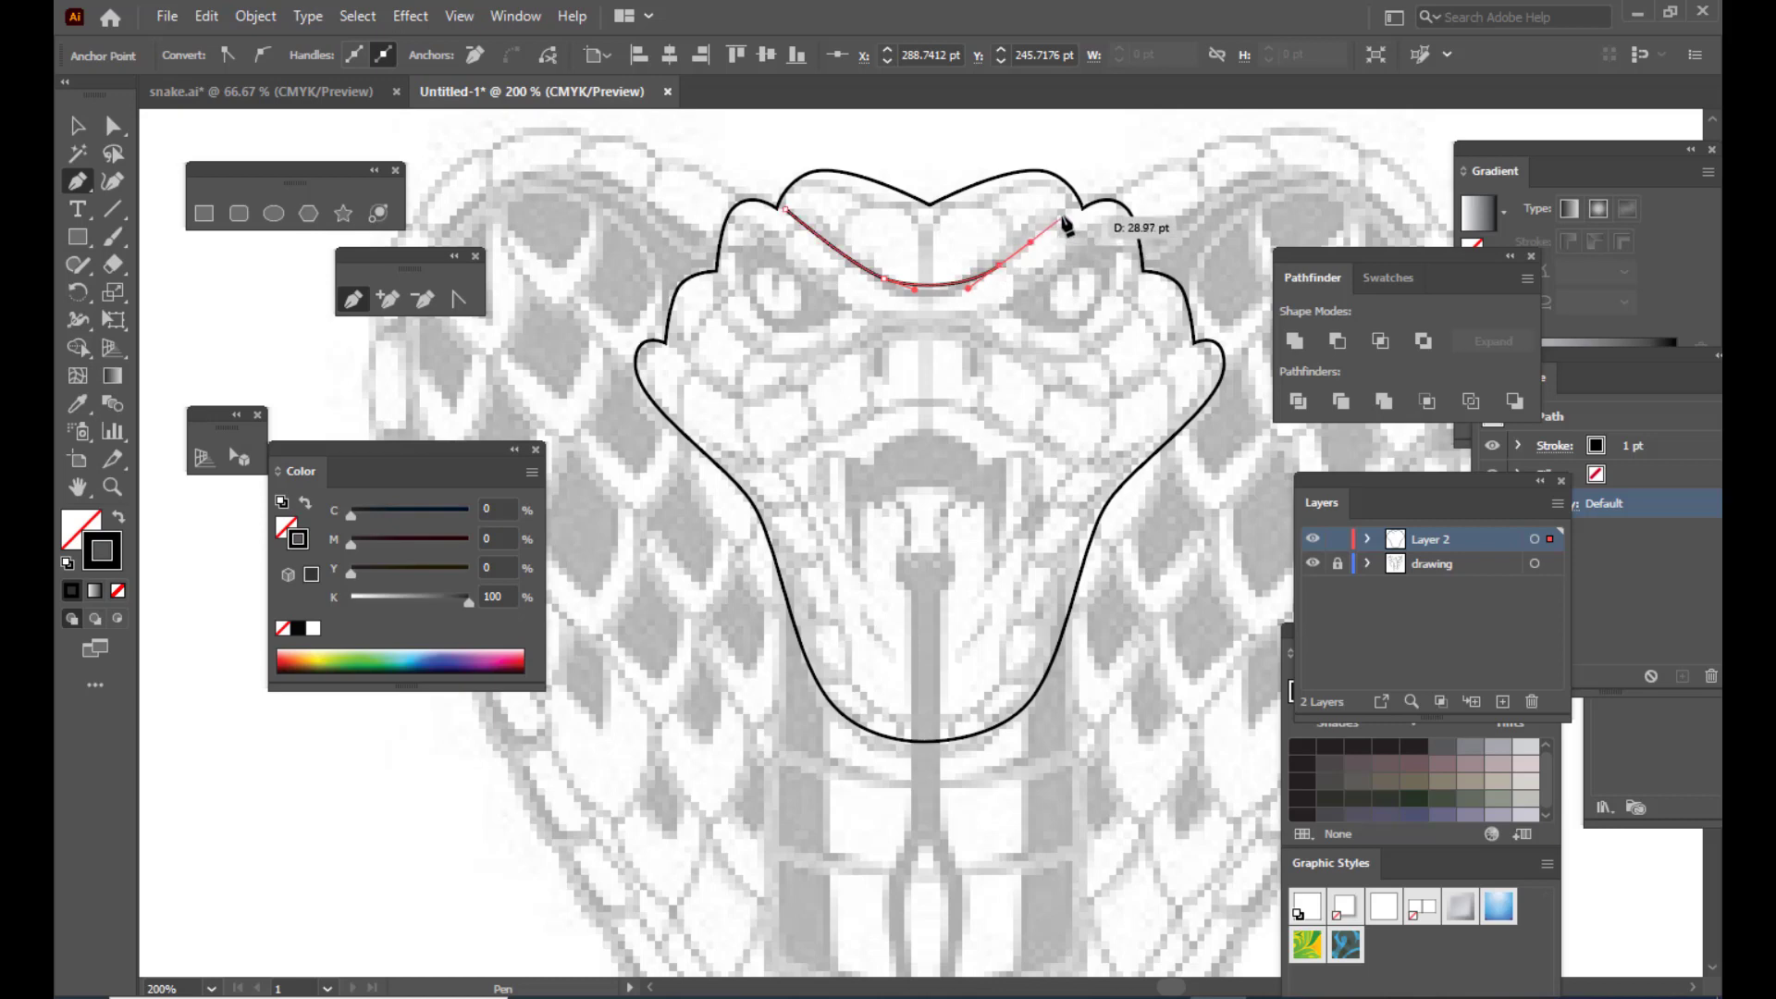
left_click(1074, 209)
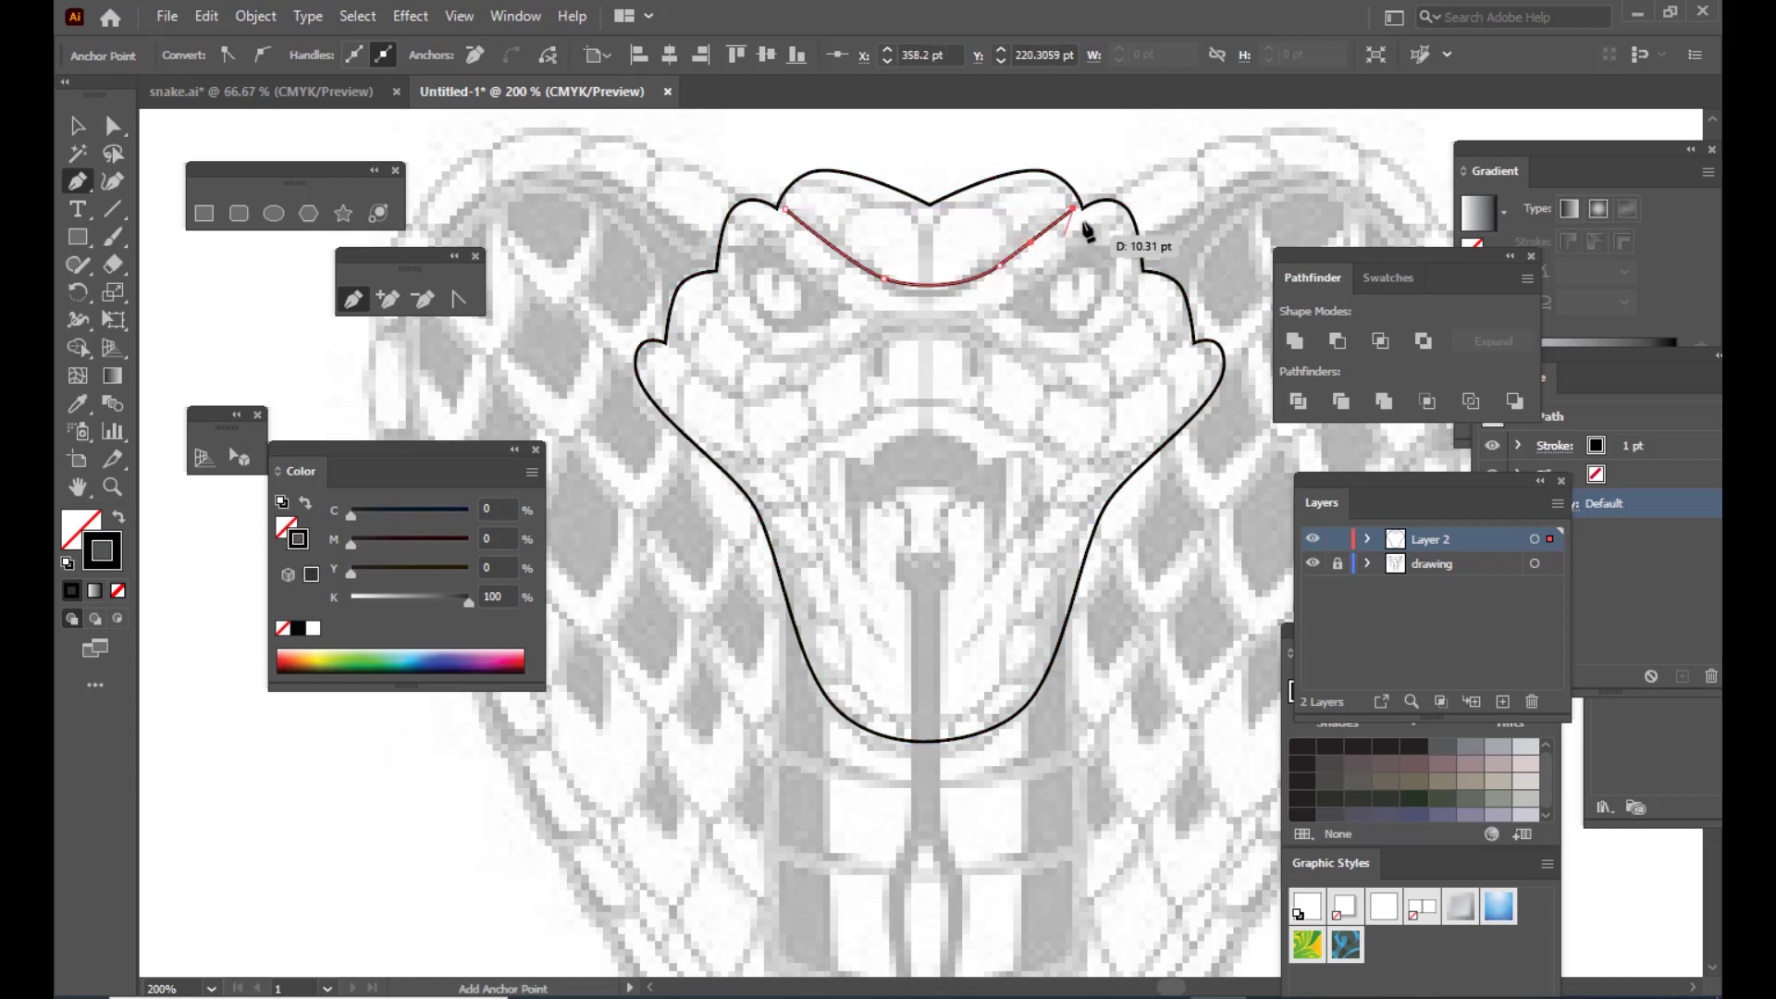
key("Escape")
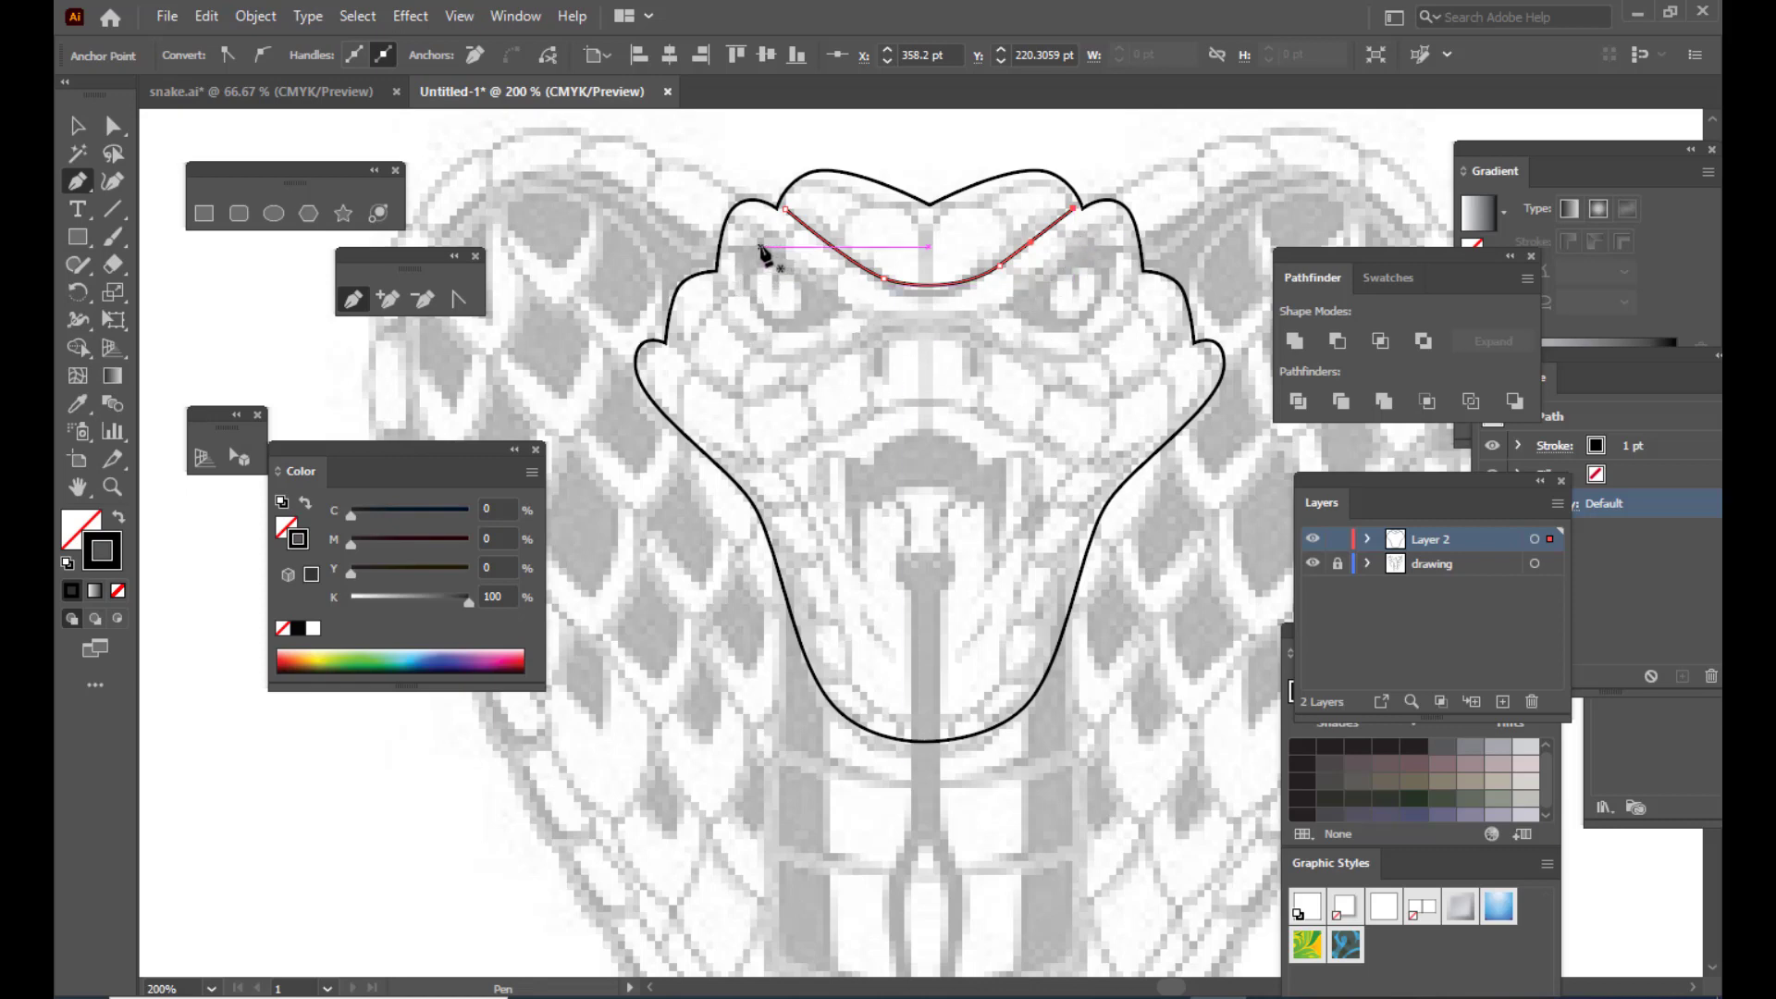
Step: Draw a second Pen curve arching over the left eye, dipping across the nose bridge, and arching over the right eye
left_click_drag(732, 277, 785, 253)
left_click_drag(861, 307, 894, 315)
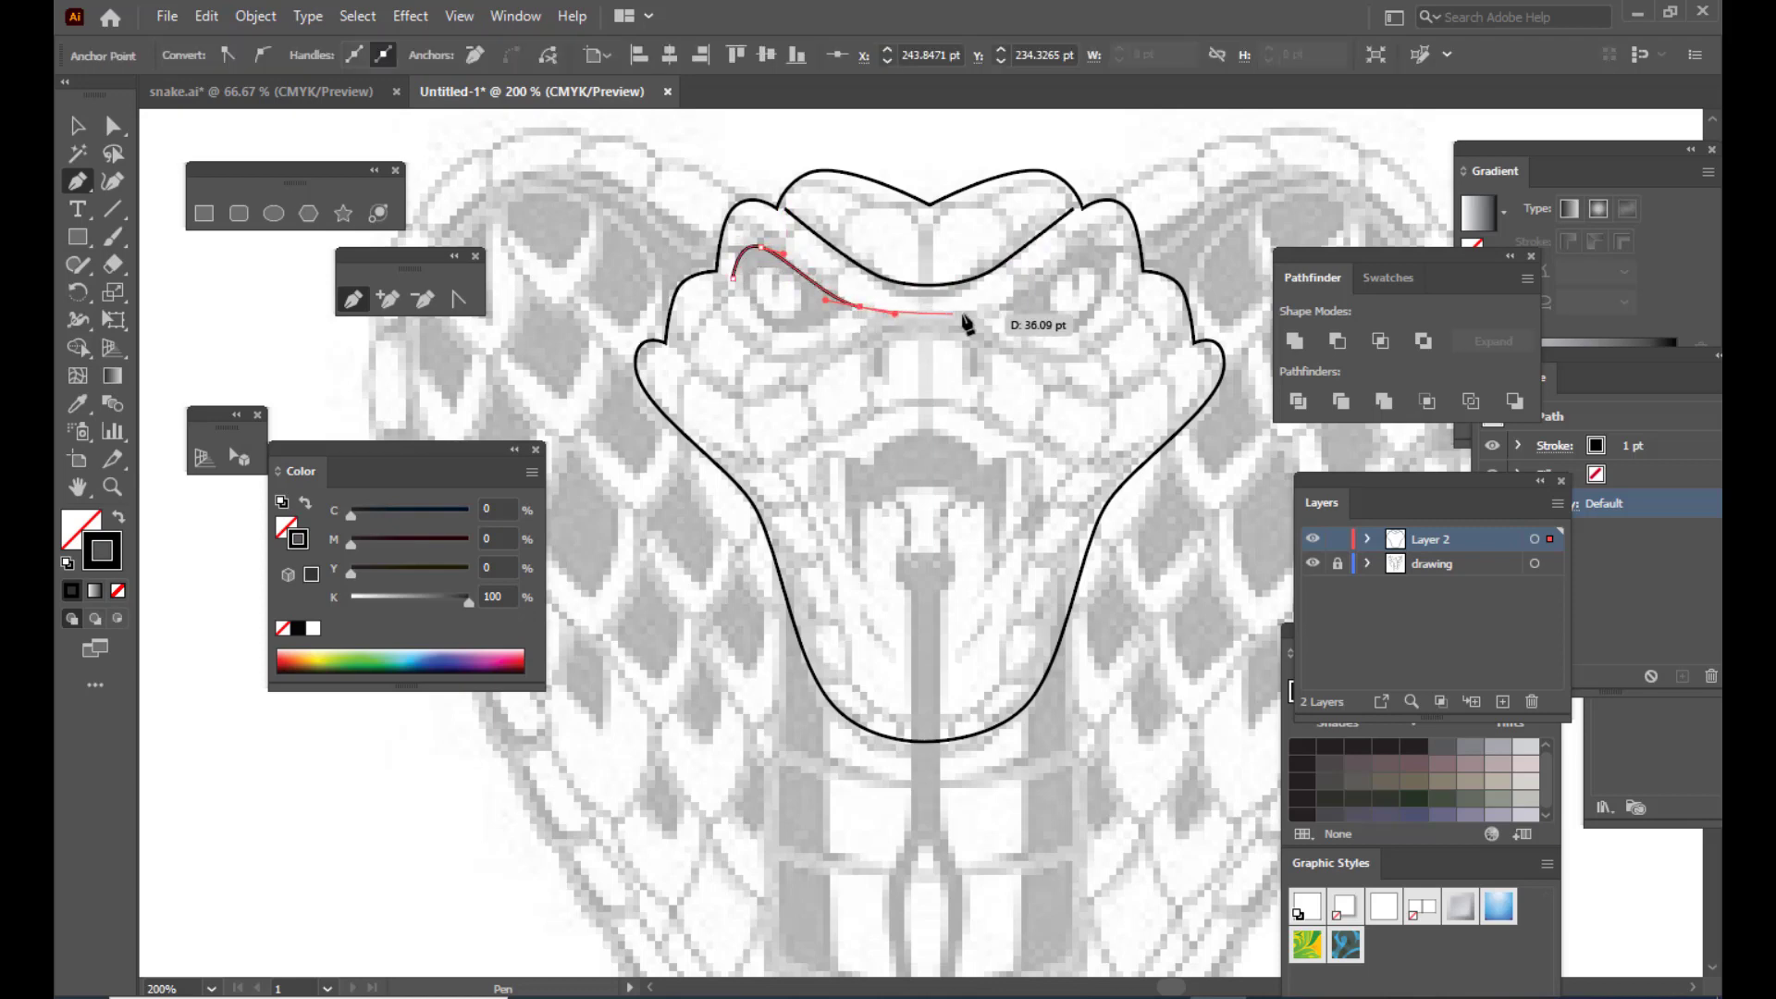
left_click_drag(1005, 307, 1117, 249)
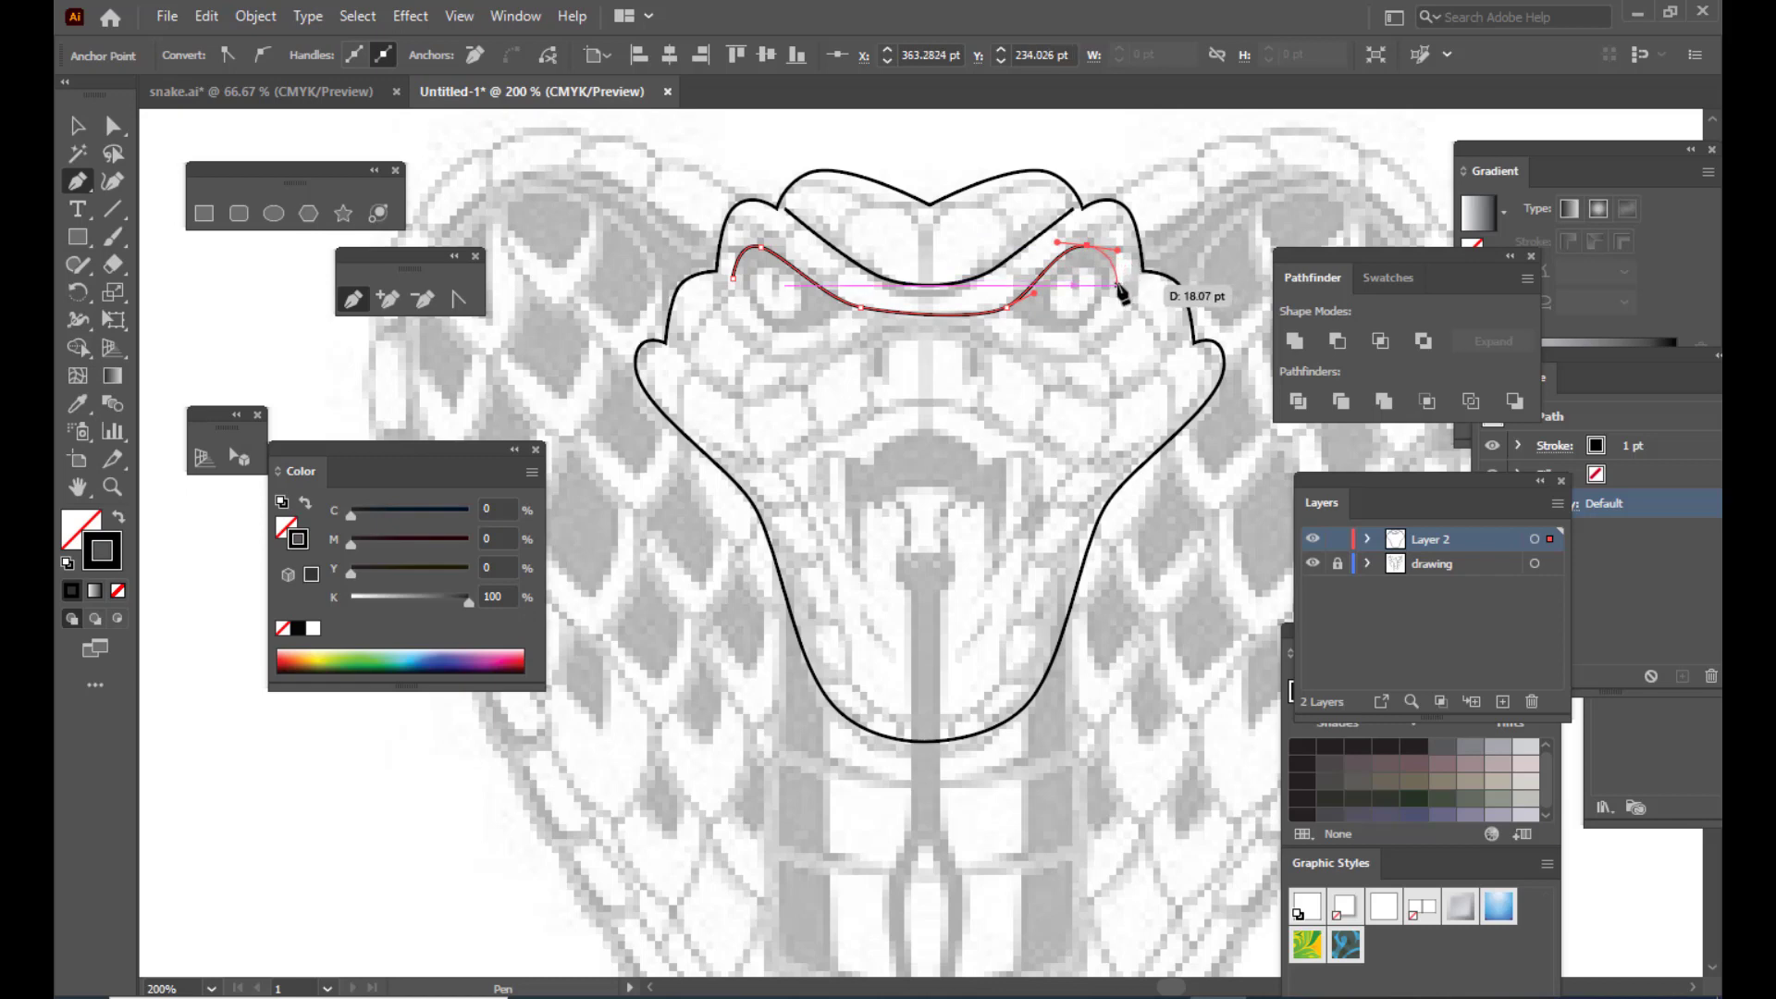
left_click(1117, 282)
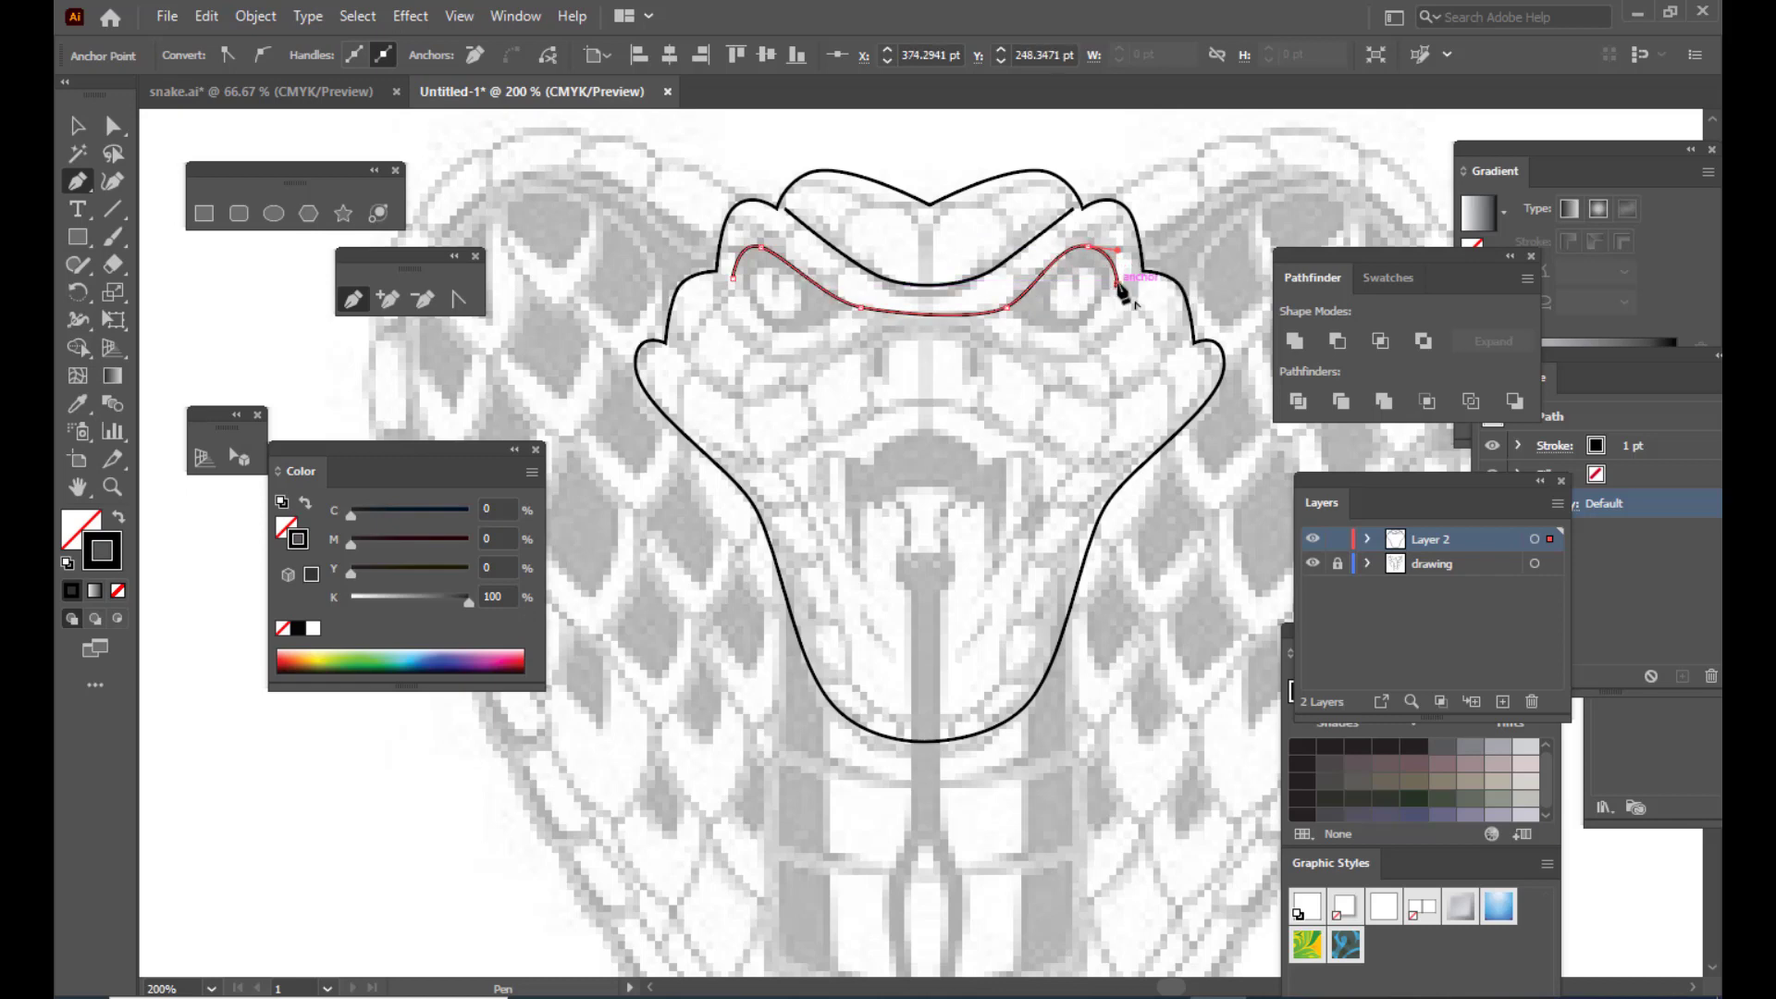
Step: Refine the curve over both eyes by shifting its two nose-bridge anchors inward and adjusting the right arch's handle with Direct Selection, and deselect it
left_click(113, 125)
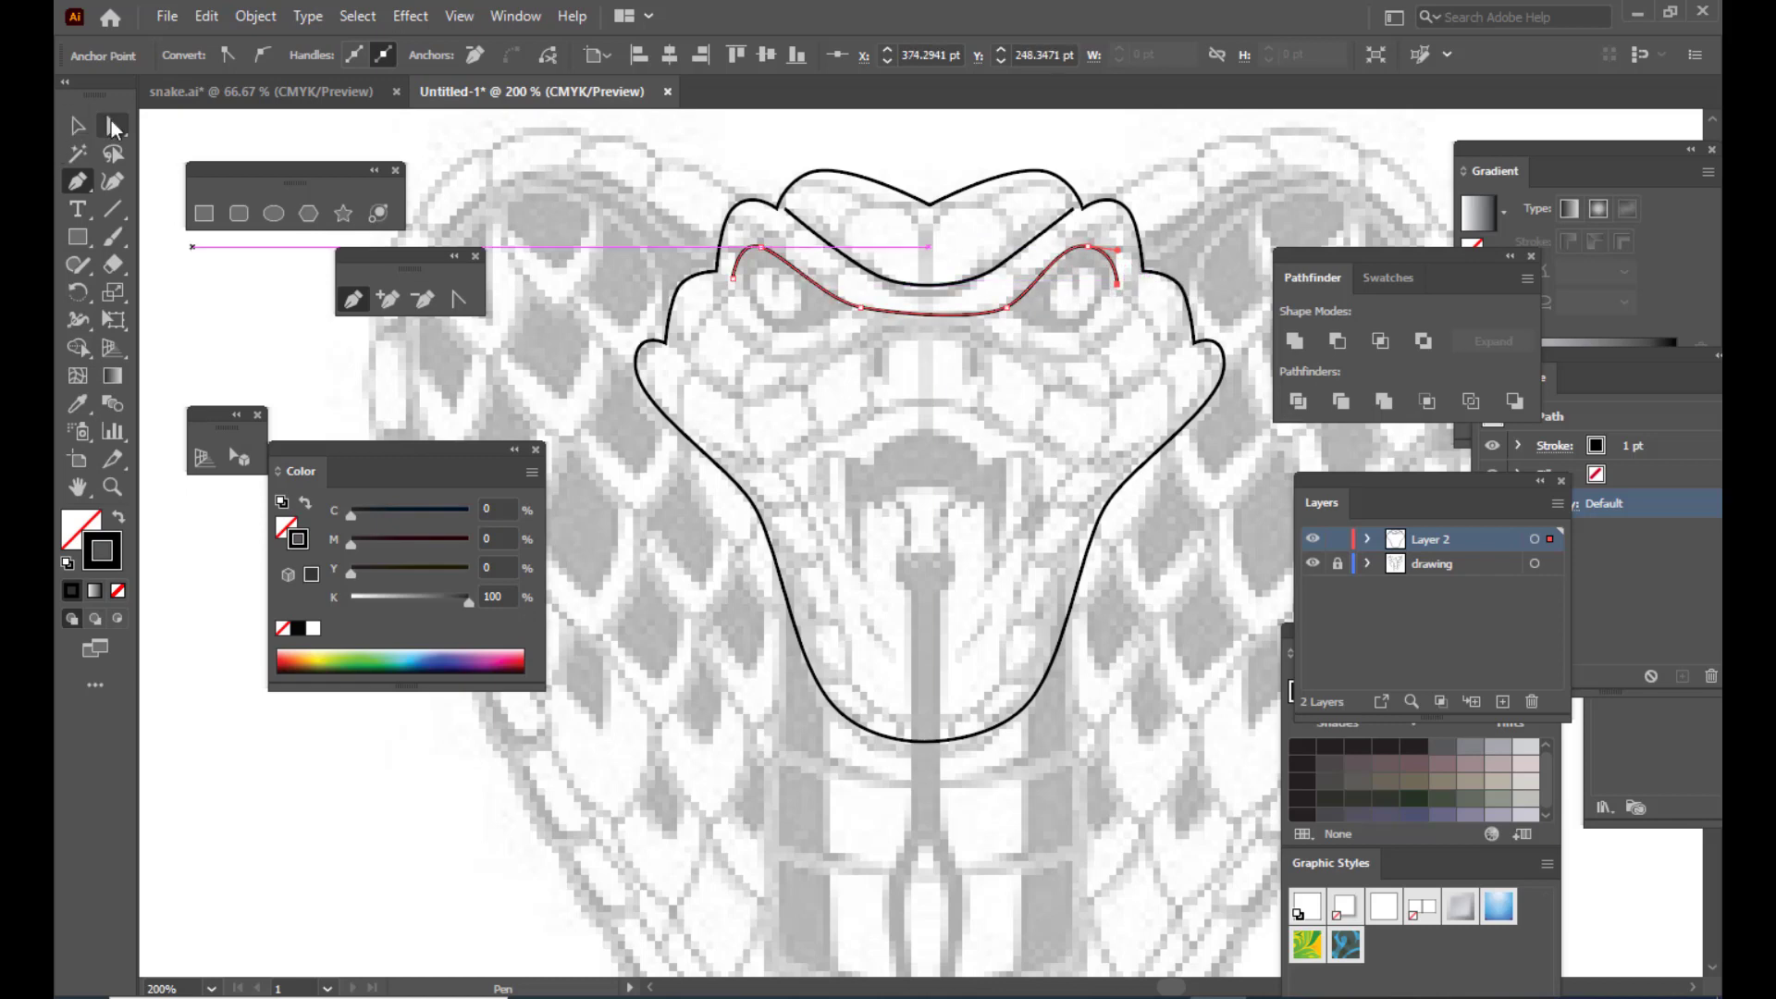
left_click(1007, 309)
left_click_drag(977, 319, 996, 311)
left_click(862, 307)
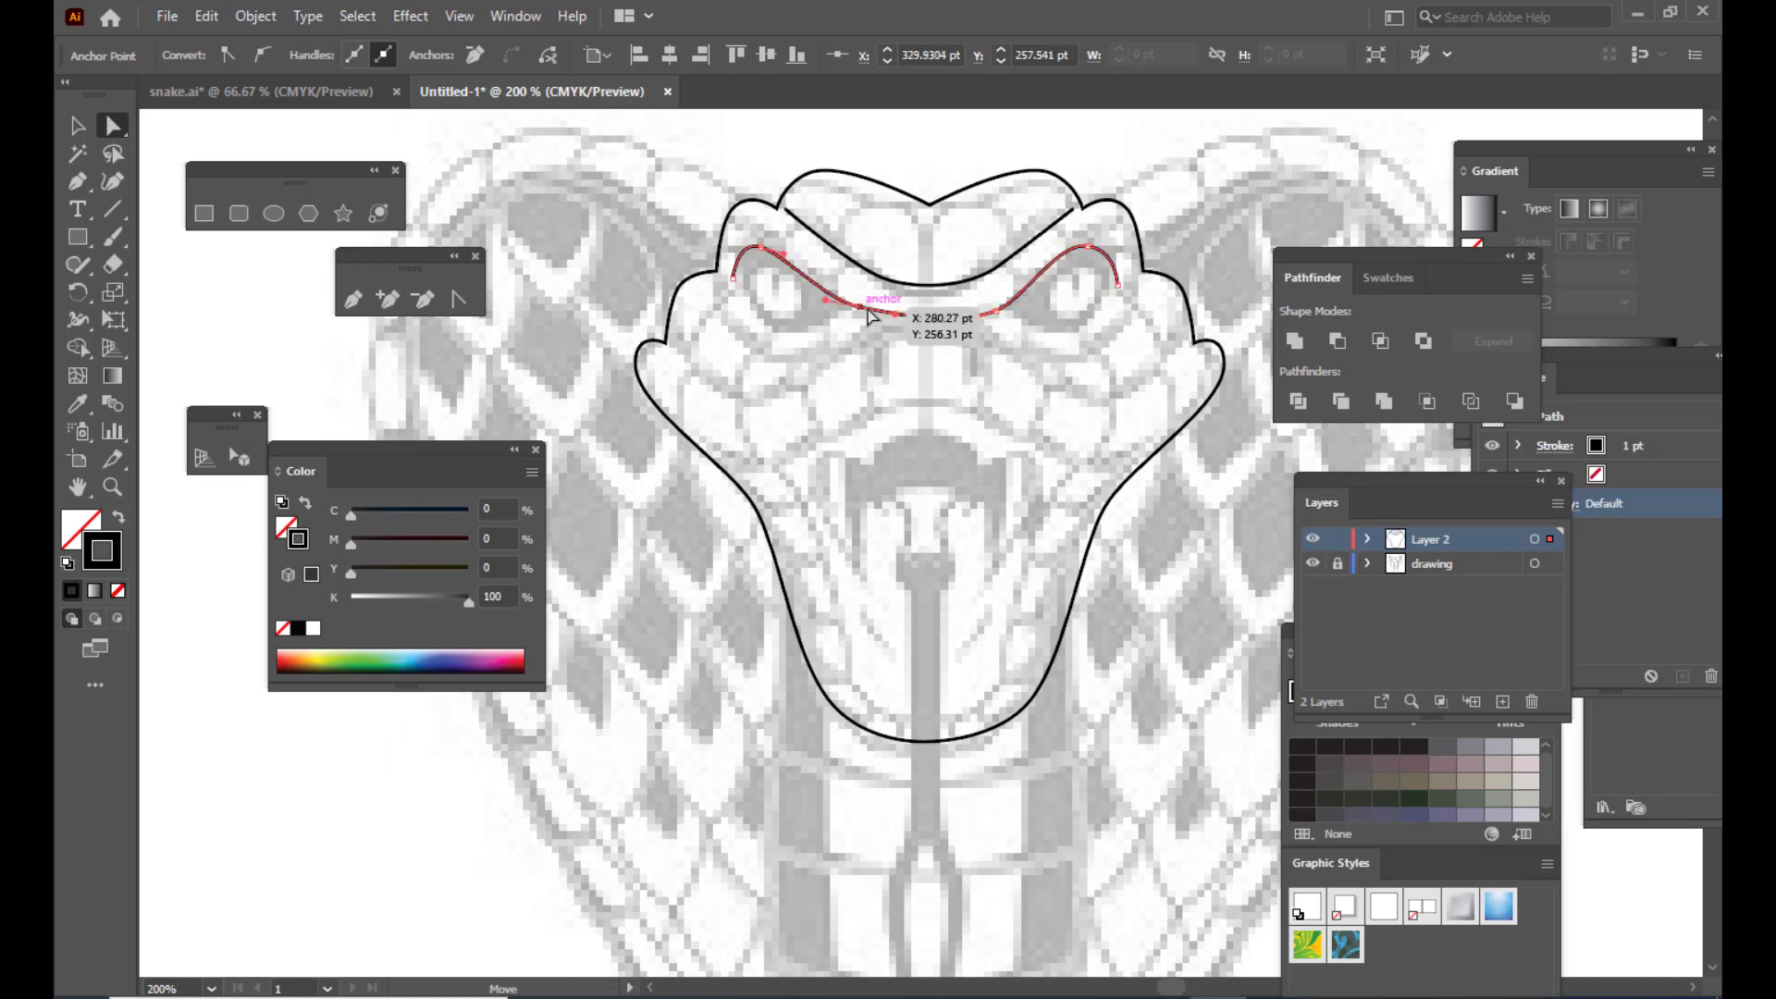
left_click_drag(862, 308, 874, 306)
left_click(761, 247)
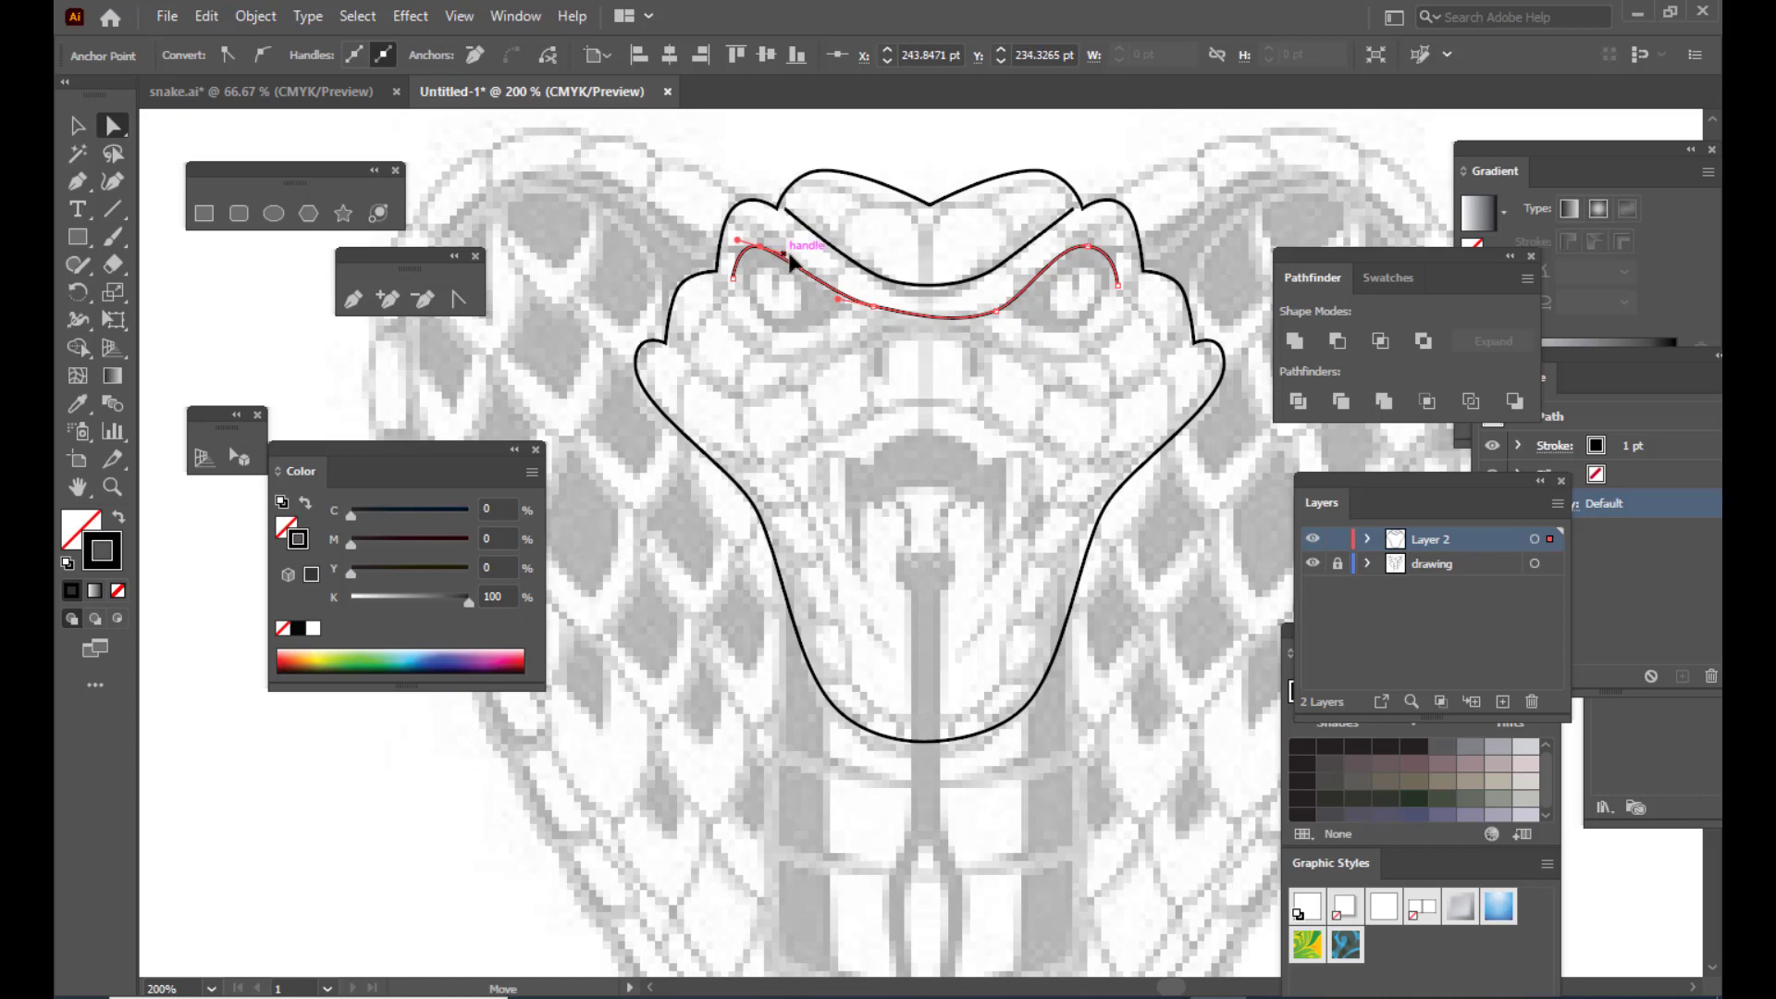
left_click(1088, 246)
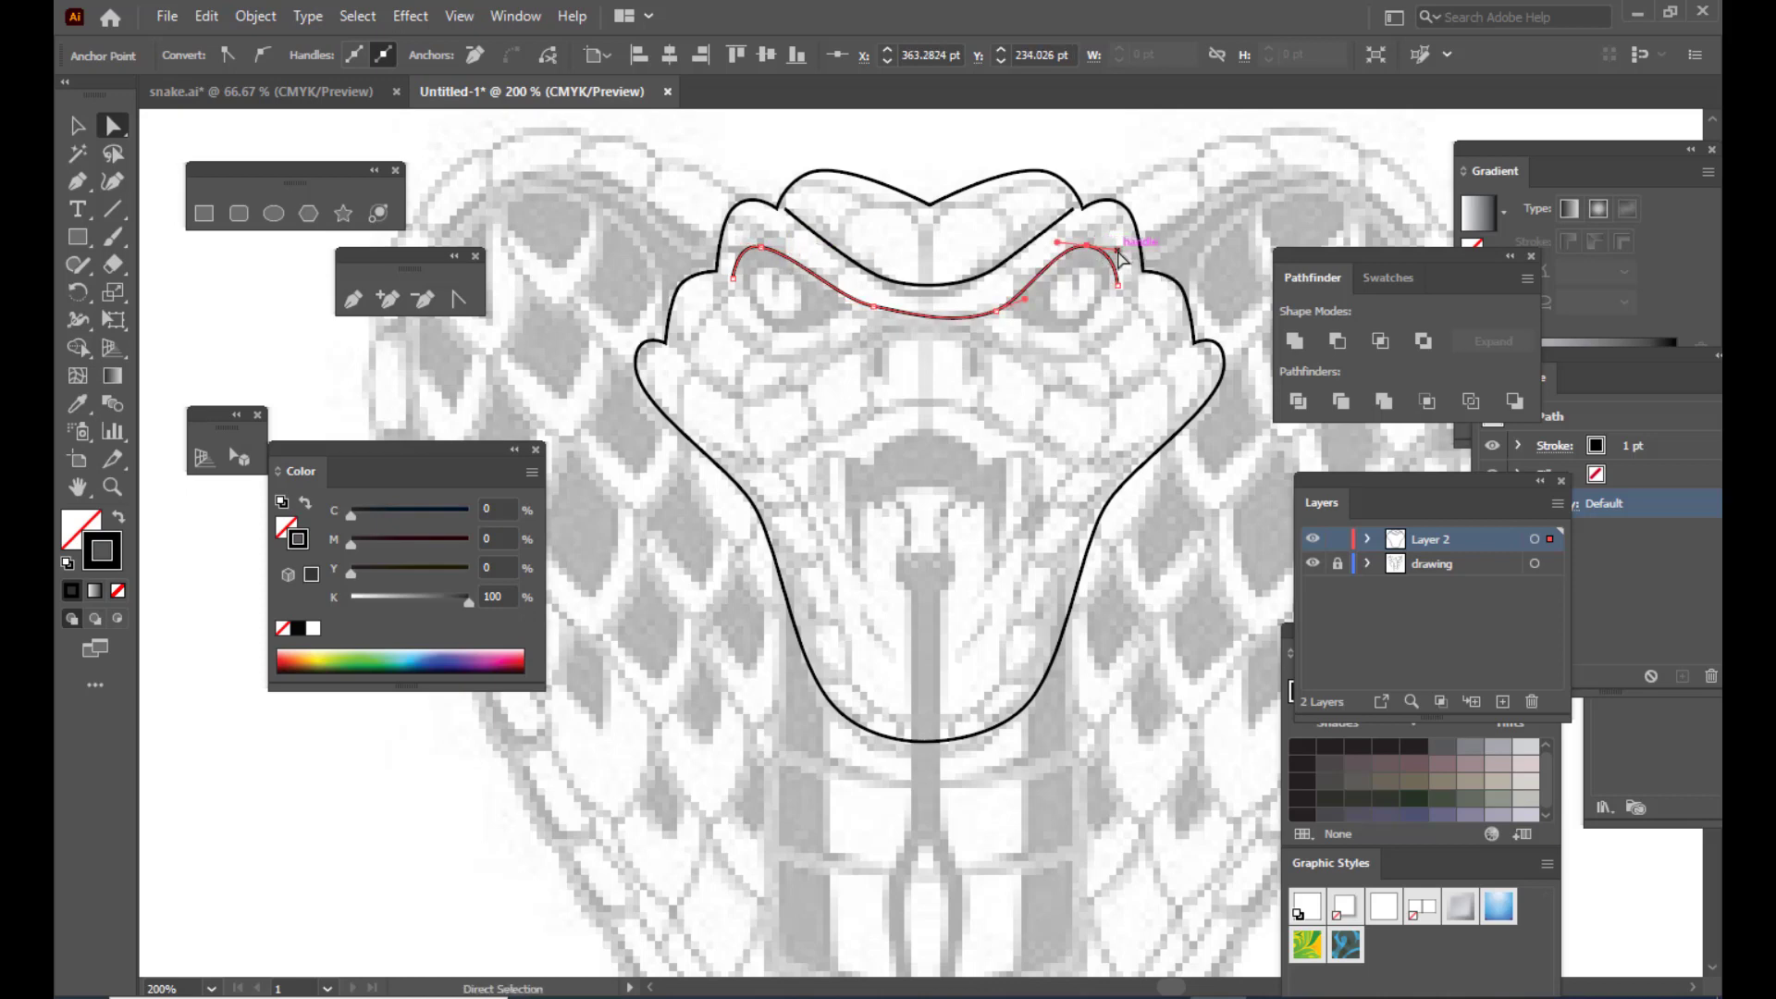
left_click_drag(1117, 250, 1118, 240)
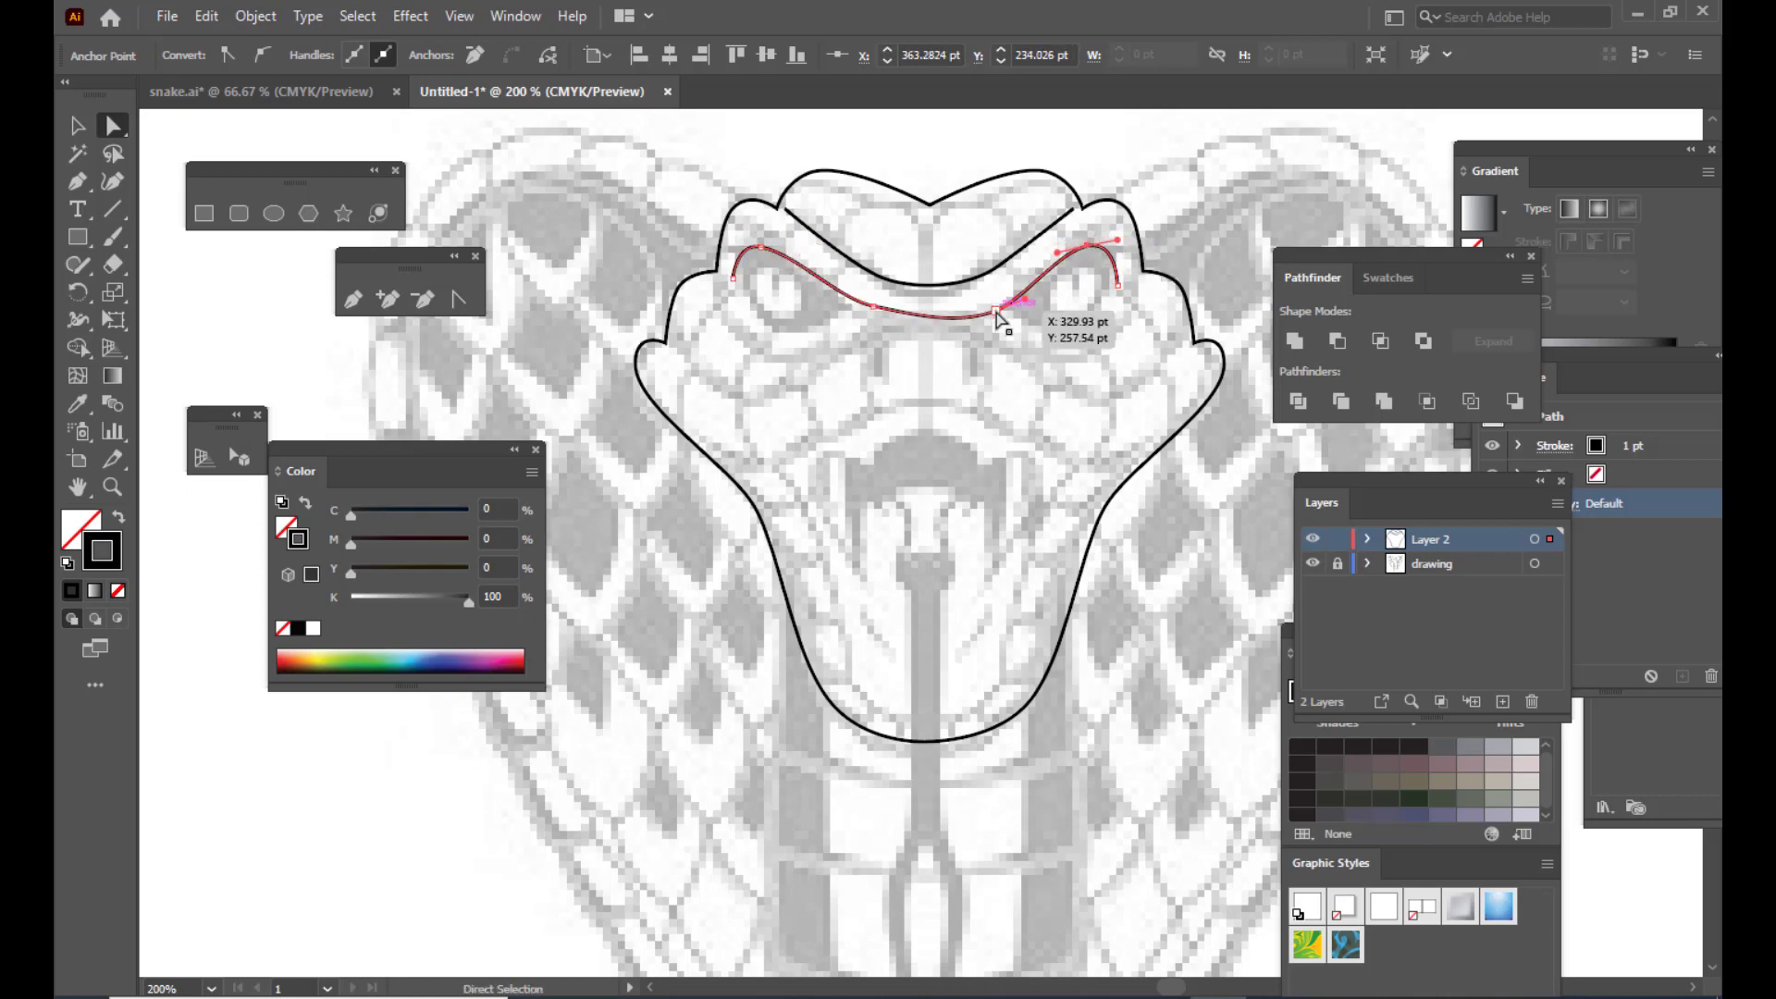
left_click_drag(997, 315, 903, 321)
left_click(1092, 352)
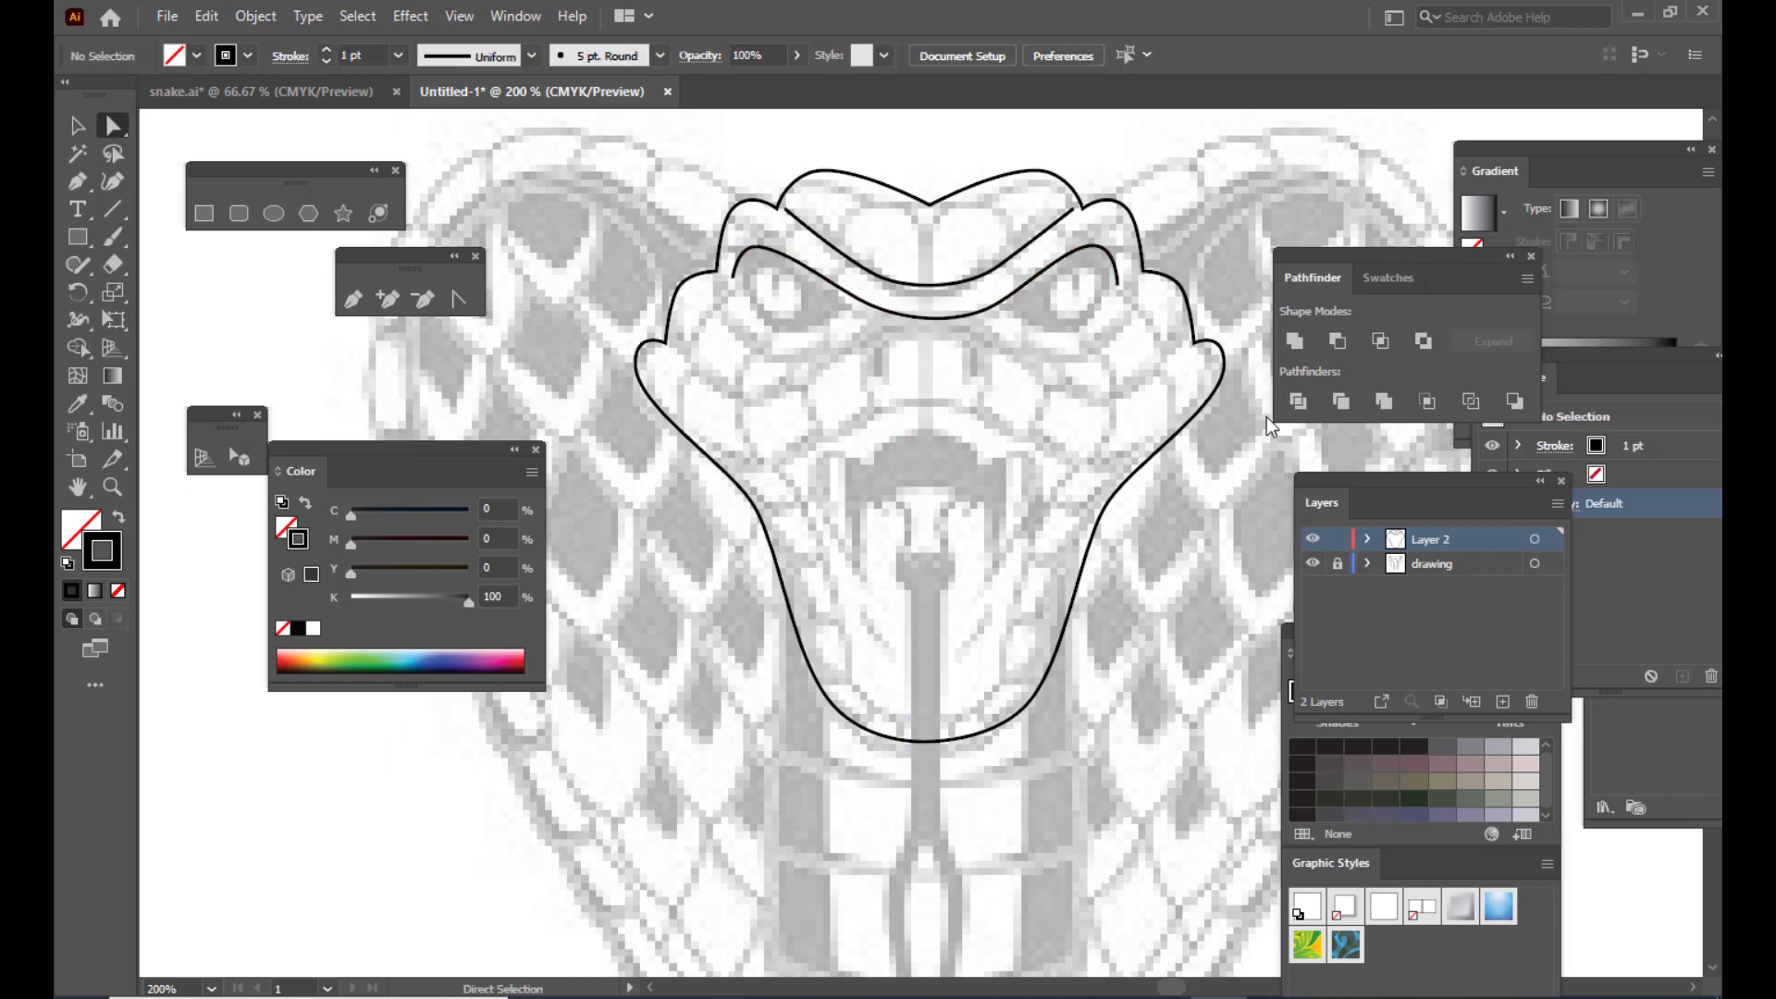
Step: Draw an open Pen curve under the left eye from its outer corner up to the nose bridge, and deselect it
left_click(352, 302)
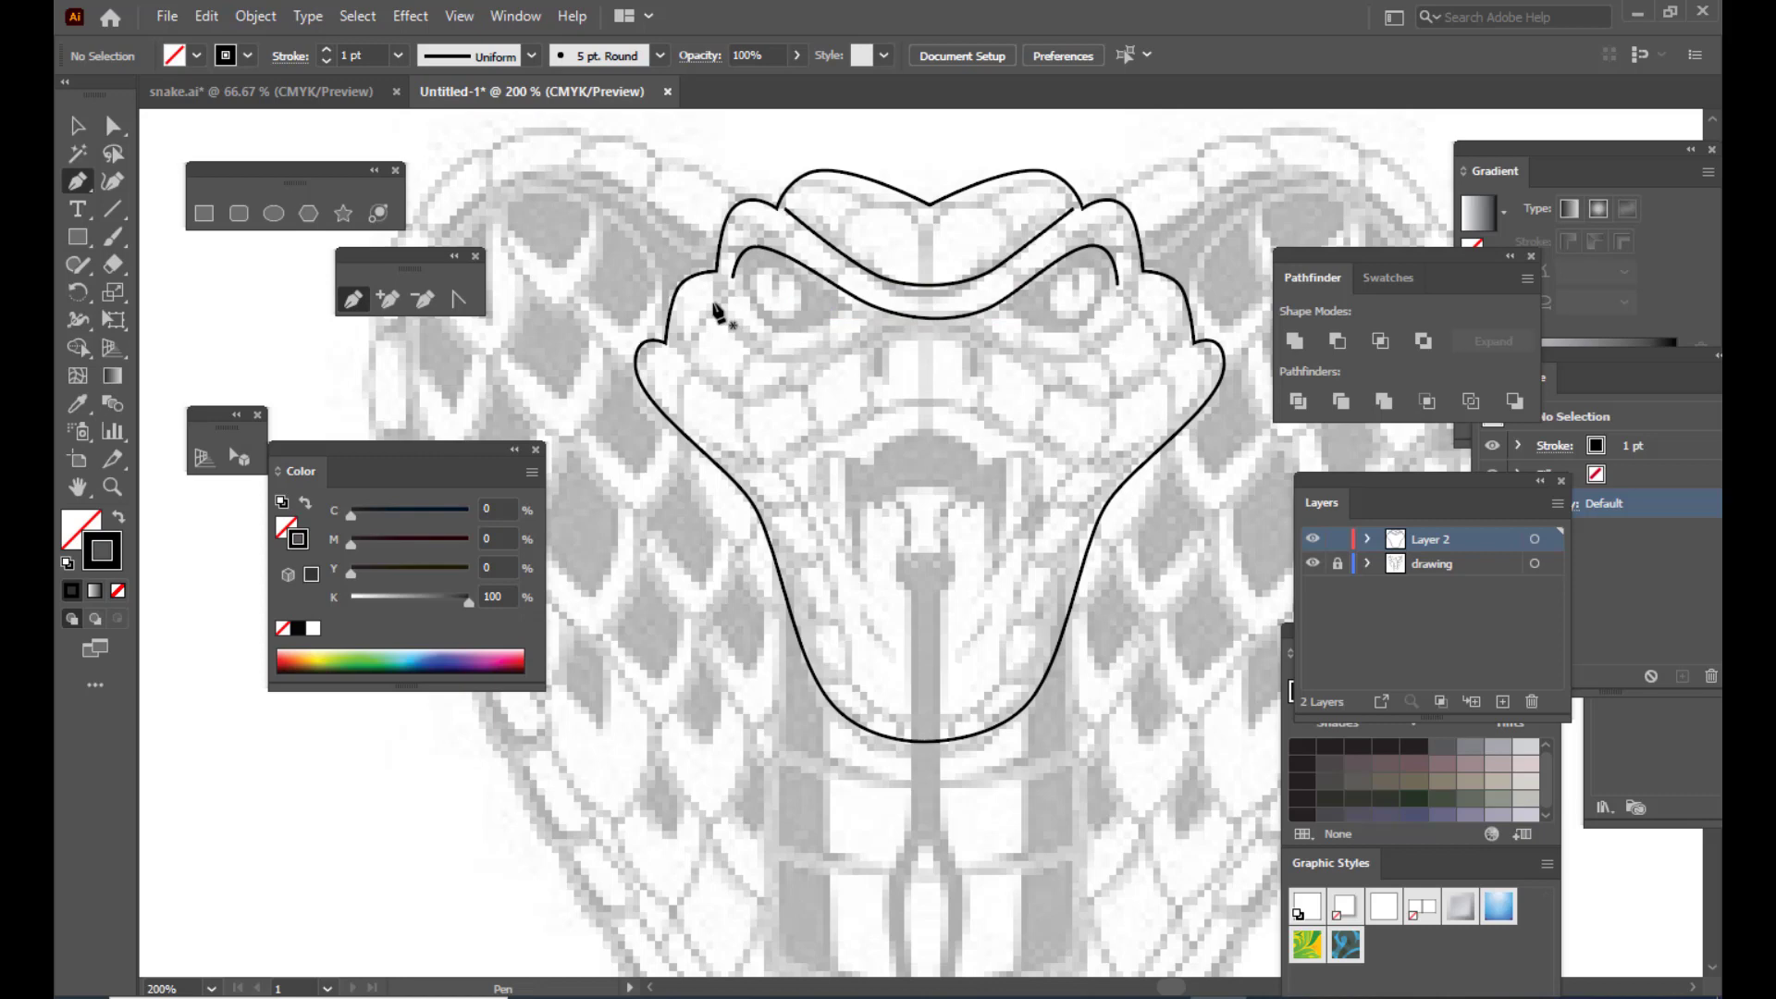
left_click(715, 297)
left_click_drag(731, 327, 831, 351)
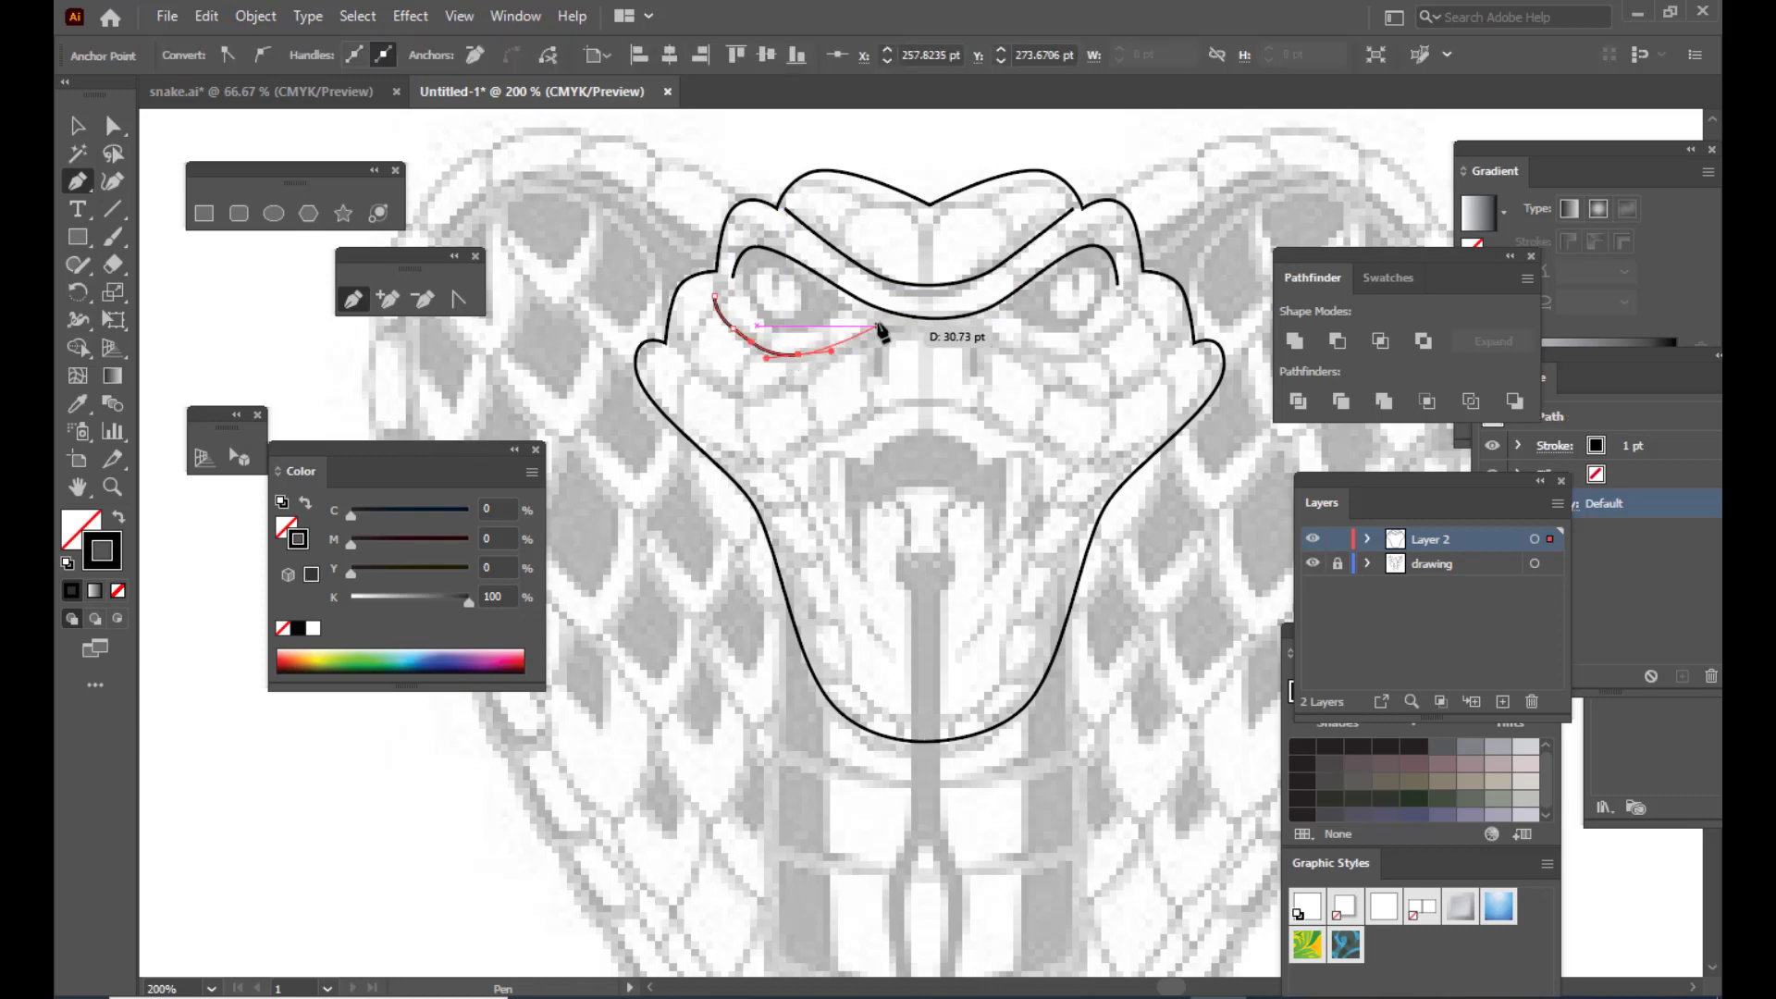
left_click(877, 325)
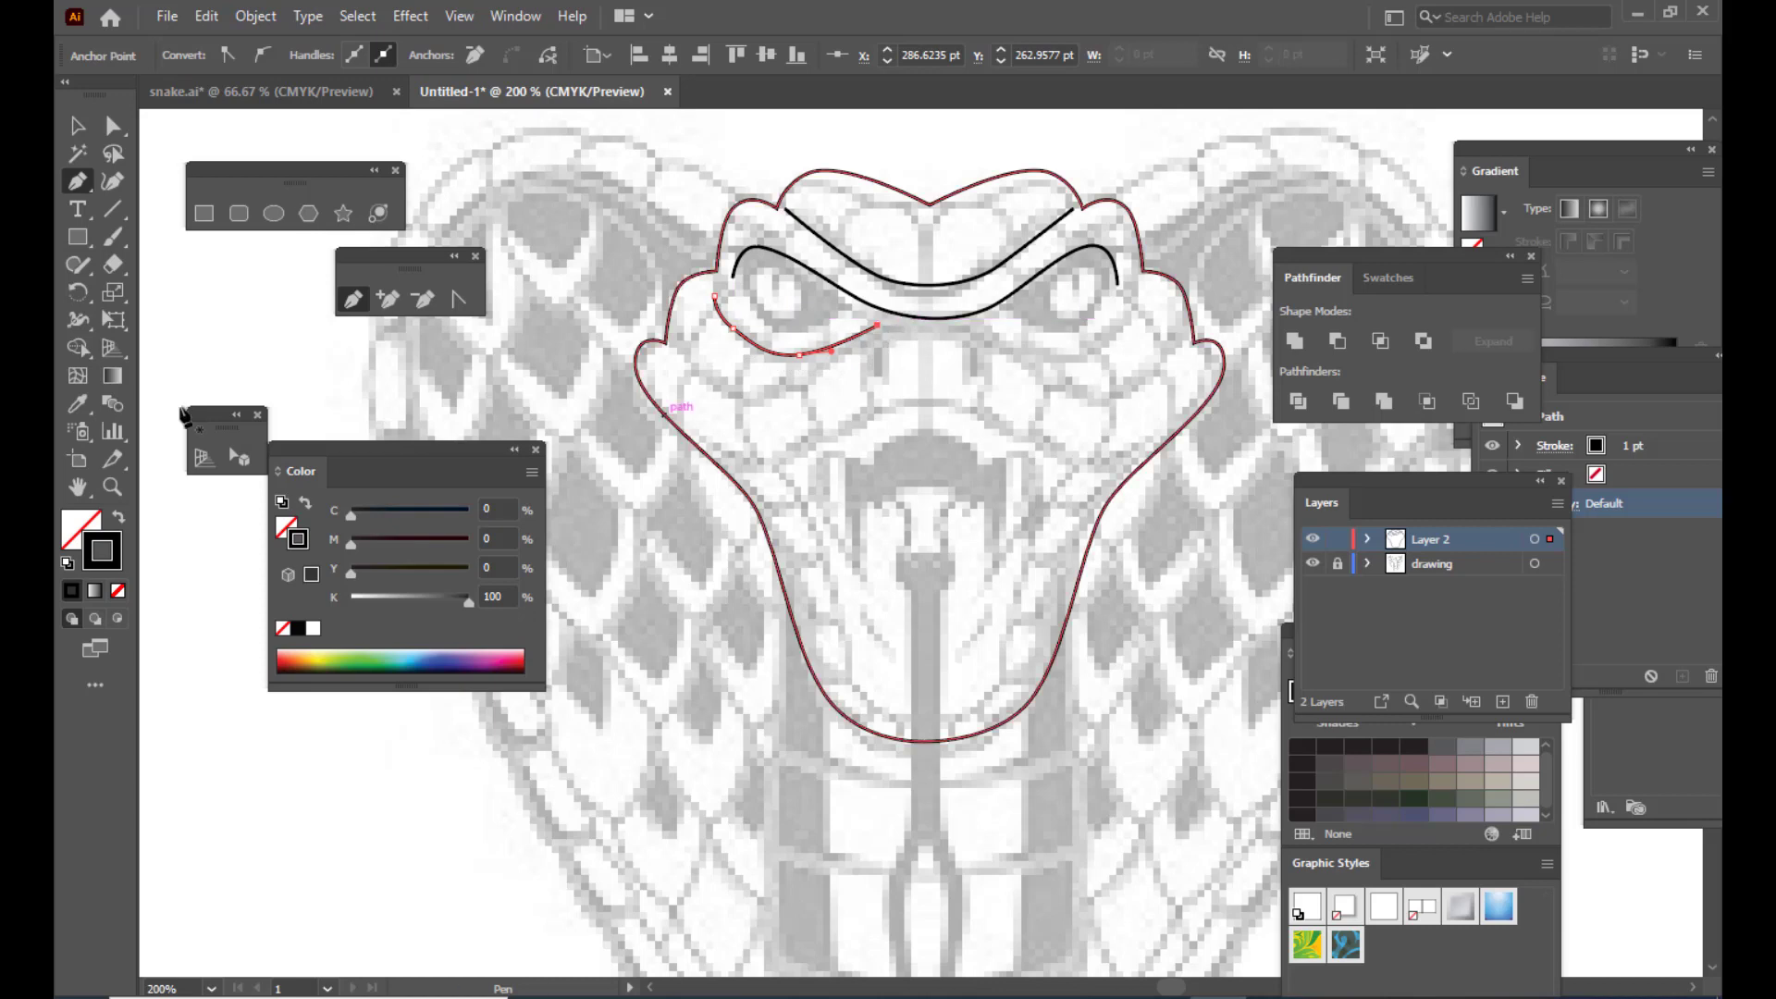
left_click(1140, 324, "ctrl")
Step: Draw a matching open Pen curve under the right eye from its outer corner up to the nose bridge
left_click(1133, 306)
left_click_drag(1094, 355, 993, 341)
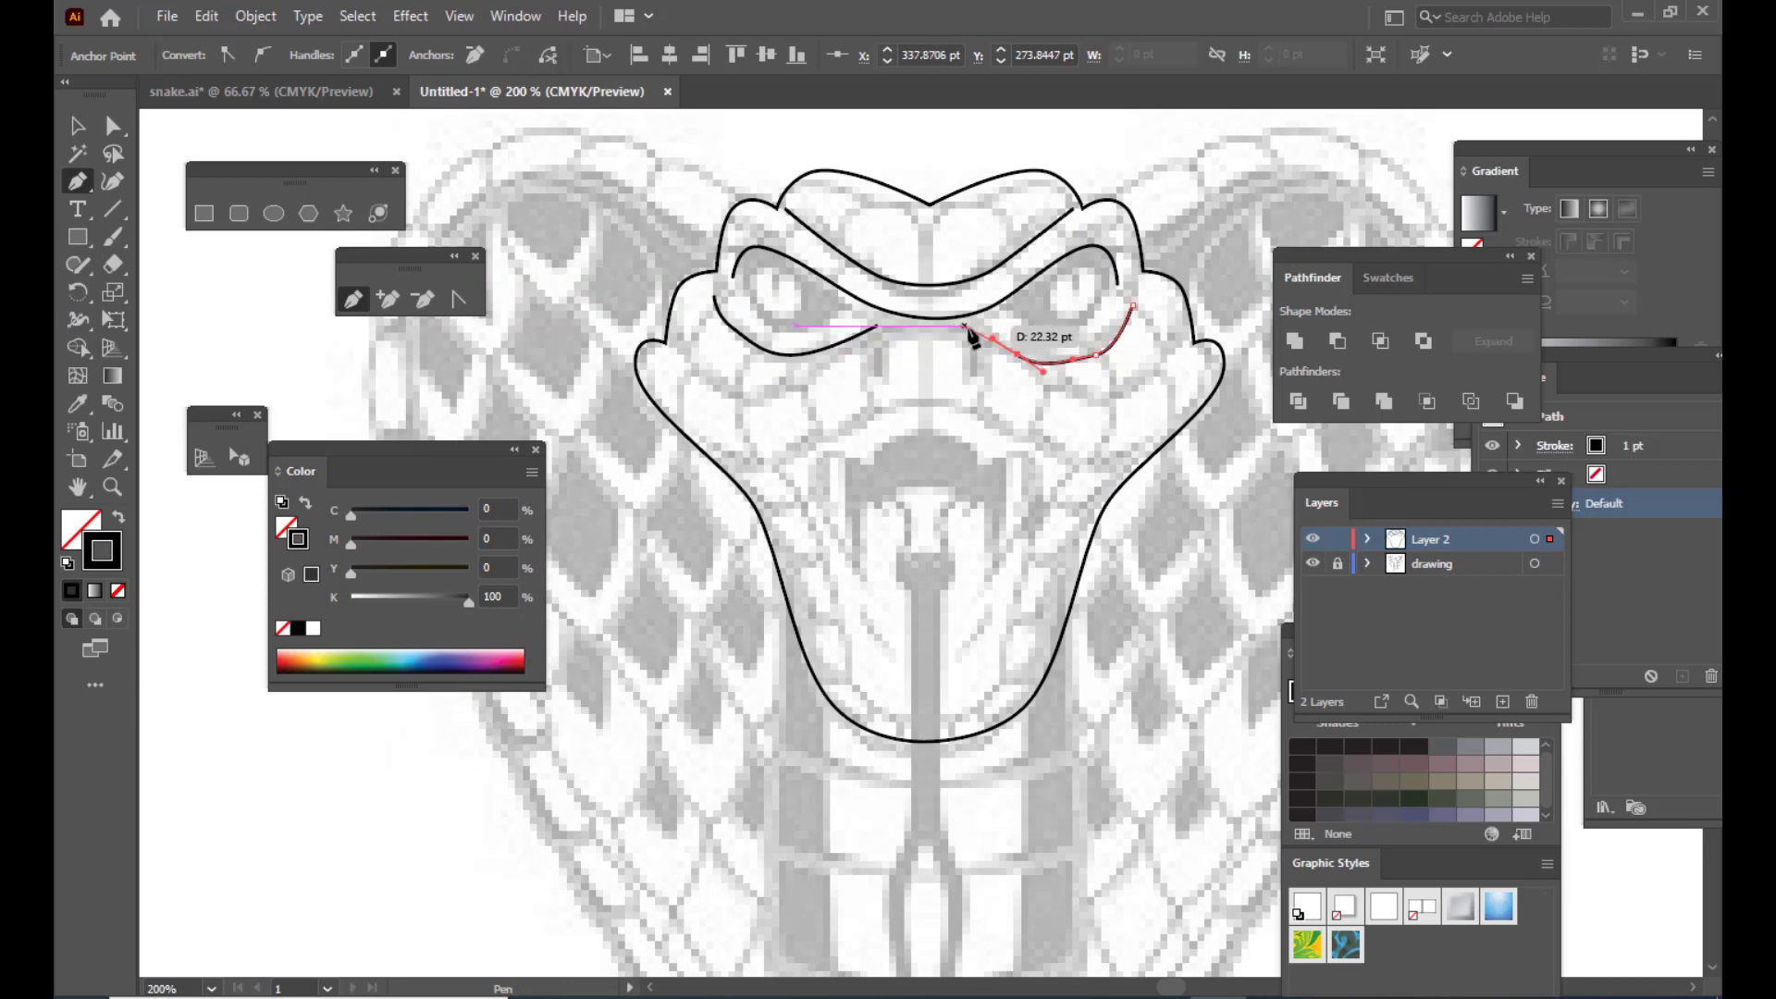
left_click(965, 334)
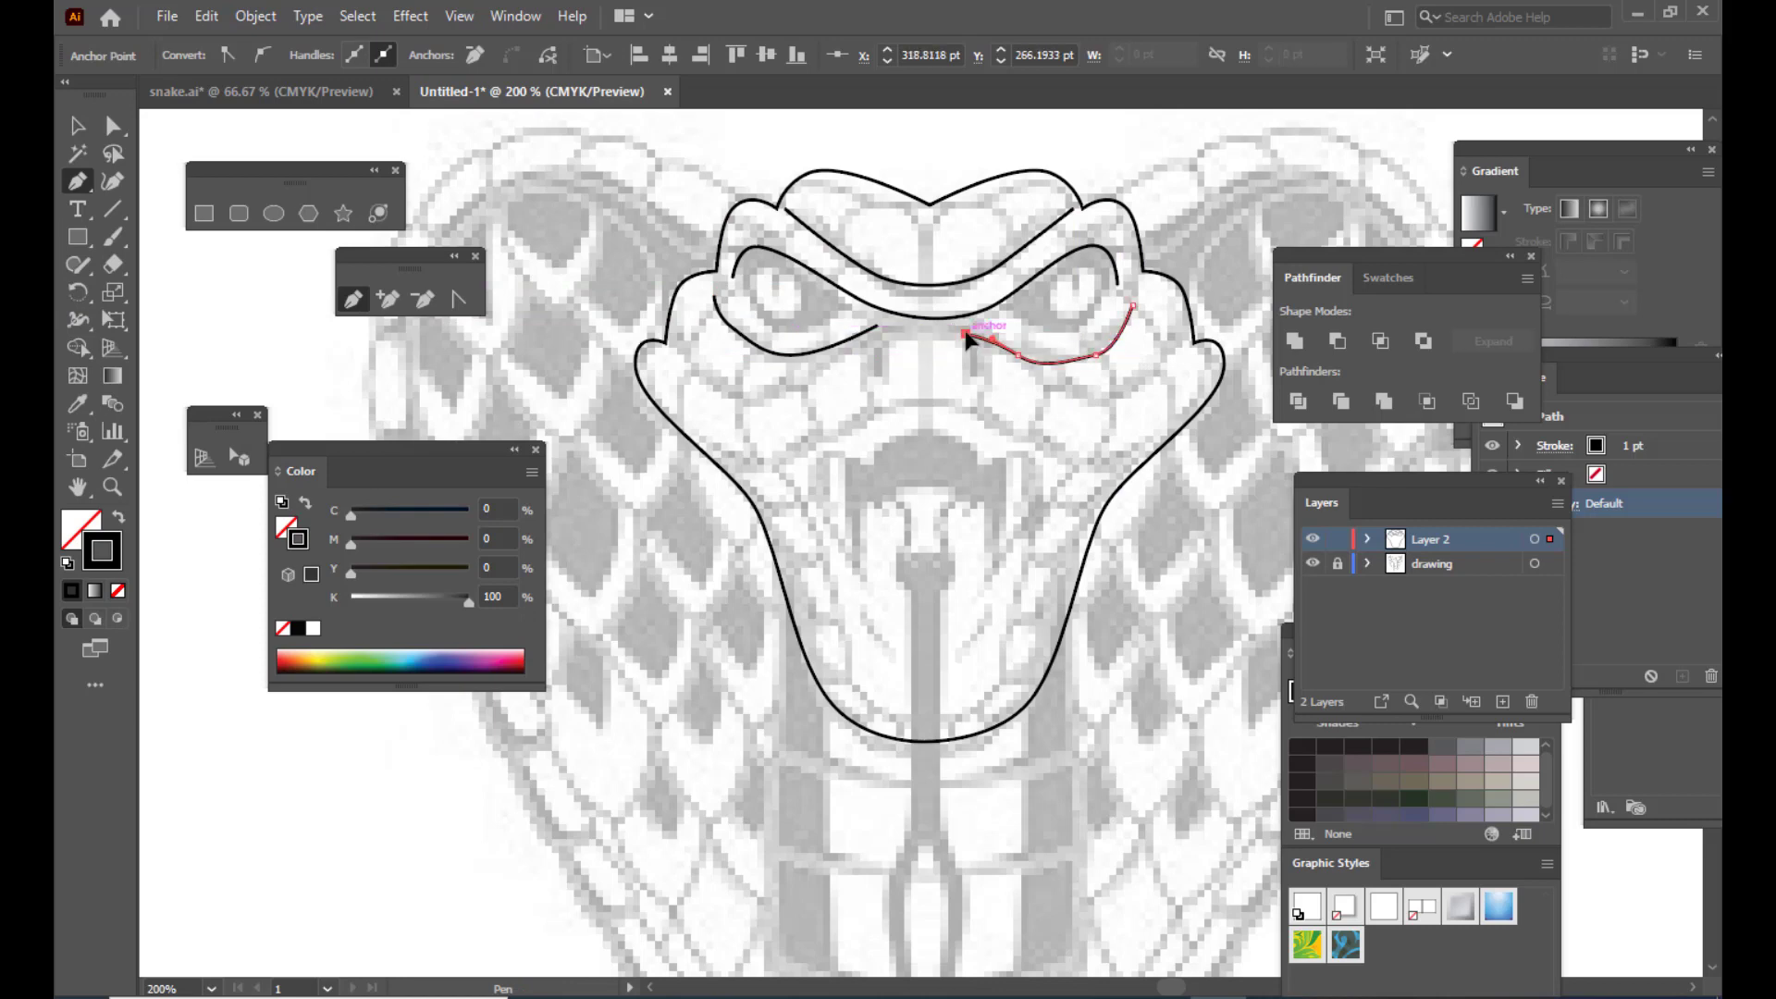
Step: Smooth the curve under the left eye by adjusting its lower anchors and handles with Direct Selection
left_click(114, 124)
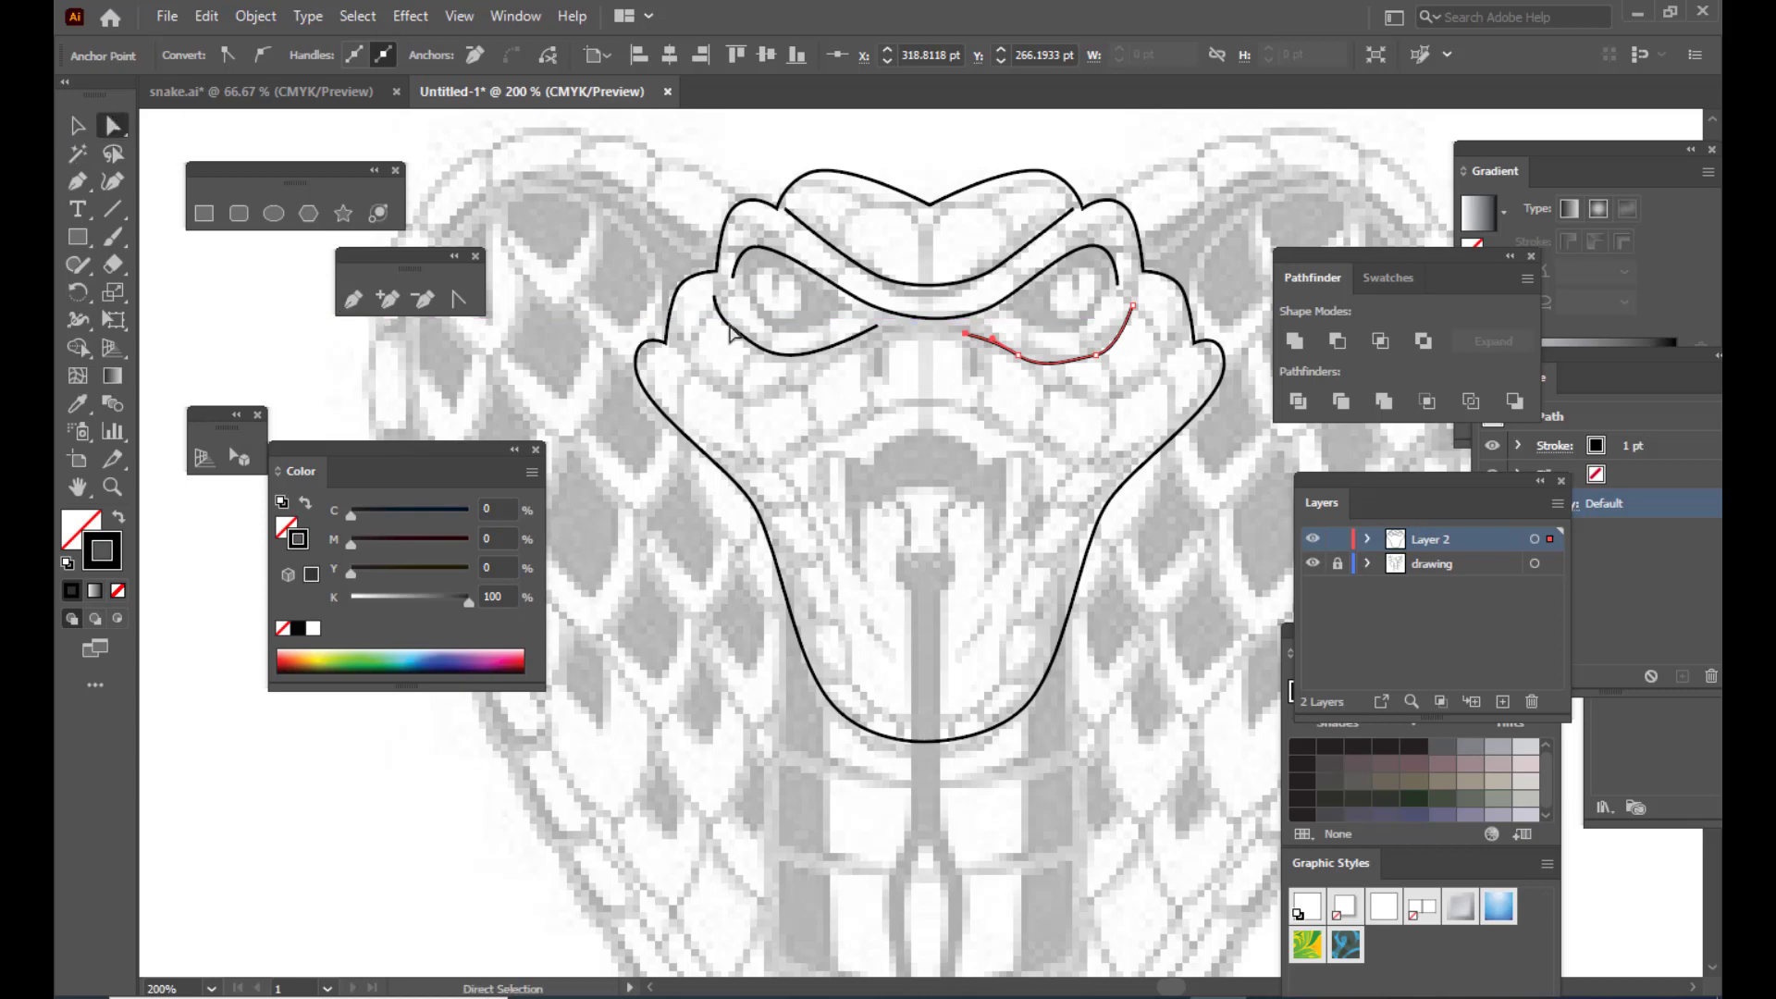
left_click(759, 346)
left_click(758, 346)
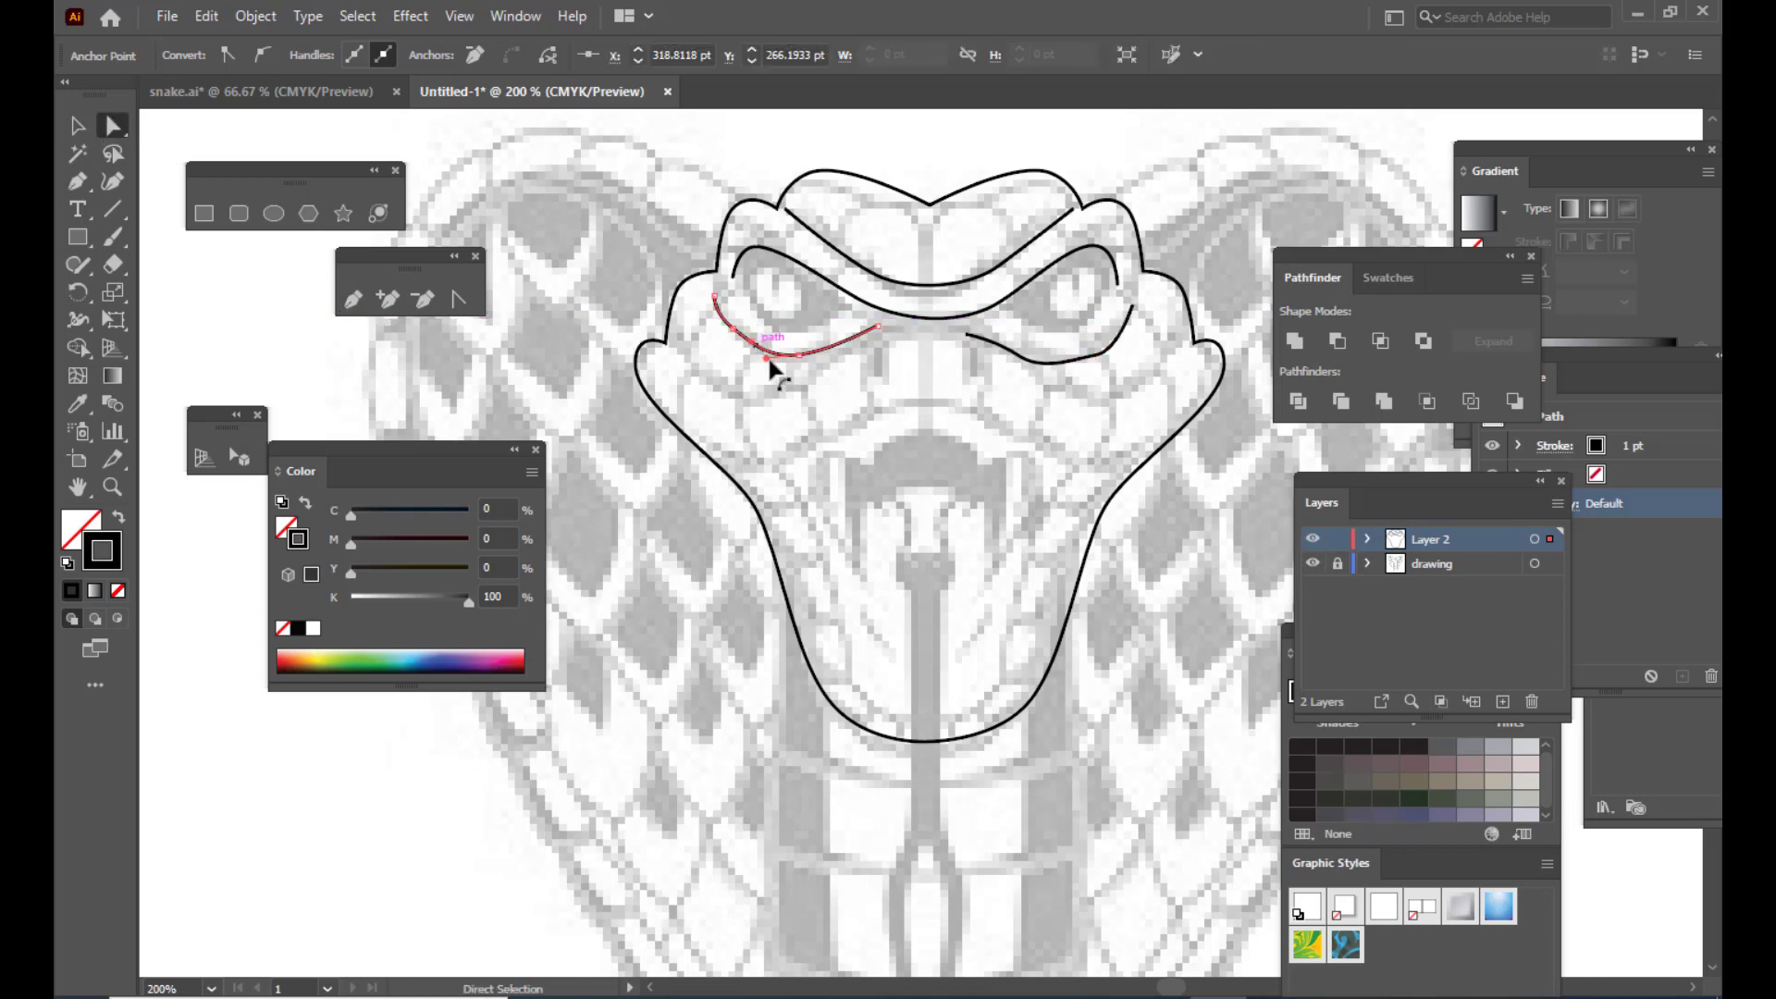
left_click(799, 354)
left_click_drag(761, 362, 747, 343)
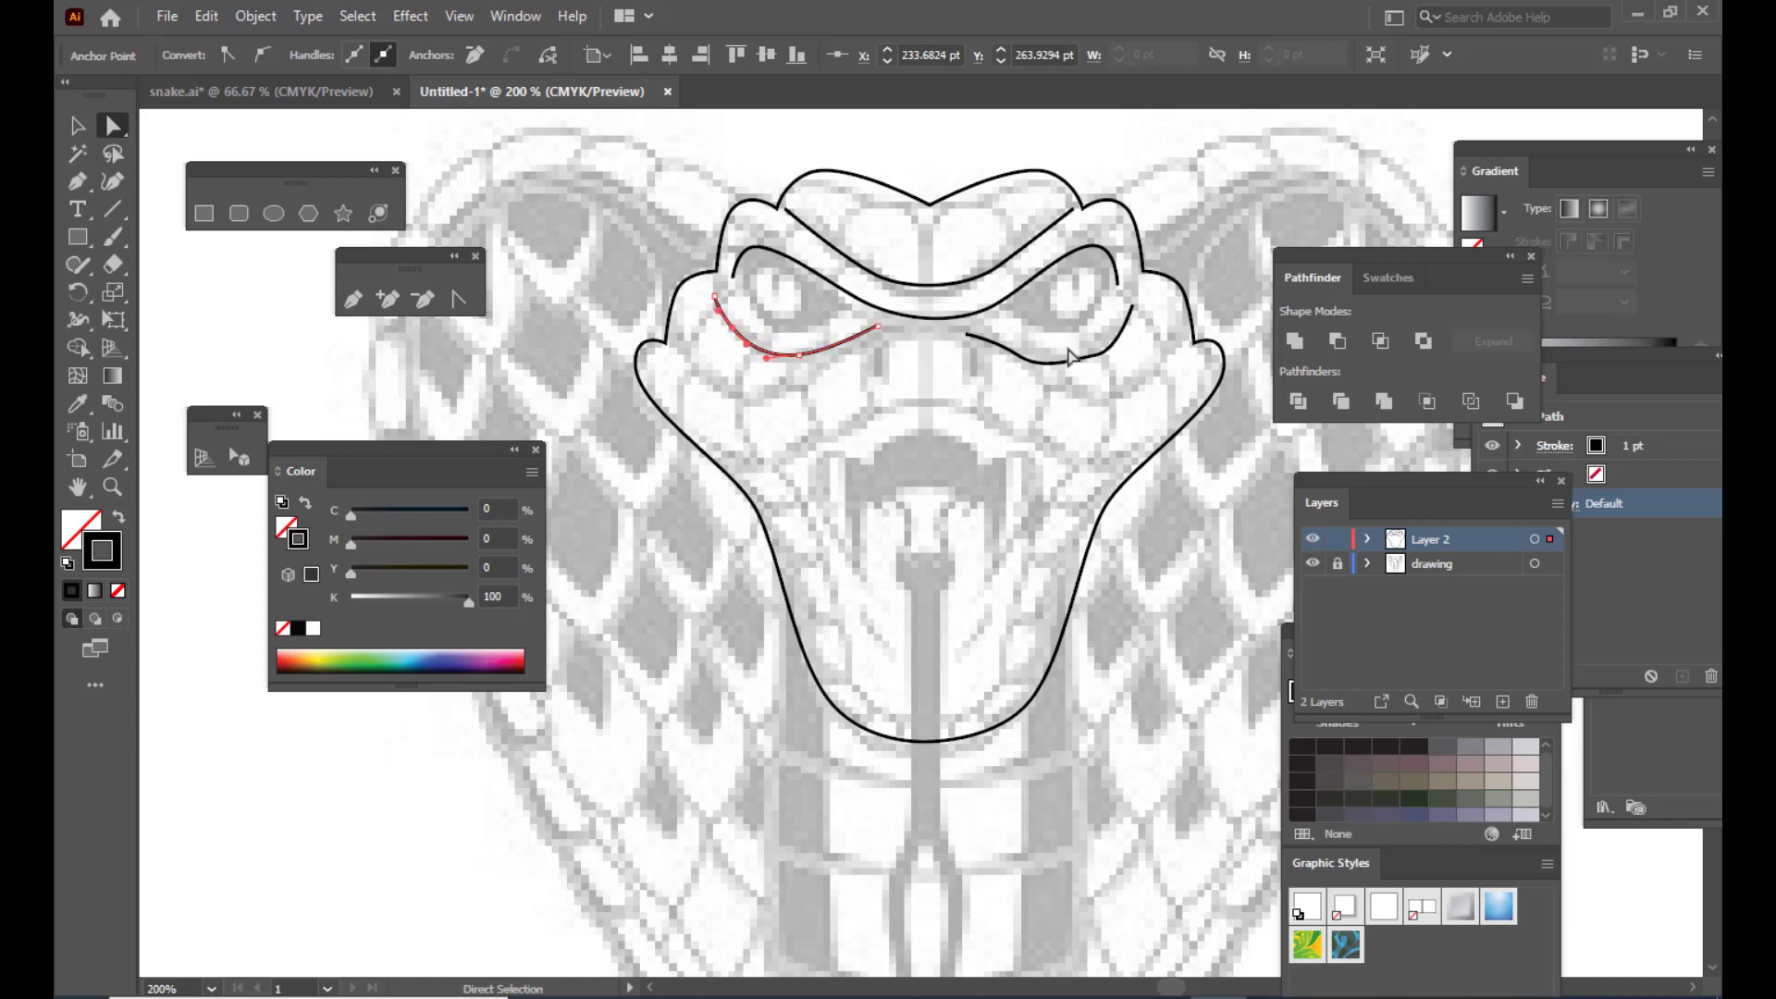
Step: Smooth the curve under the right eye by adjusting the handles of its lower inner anchor, and deselect it
left_click(1031, 363)
left_click(1018, 355)
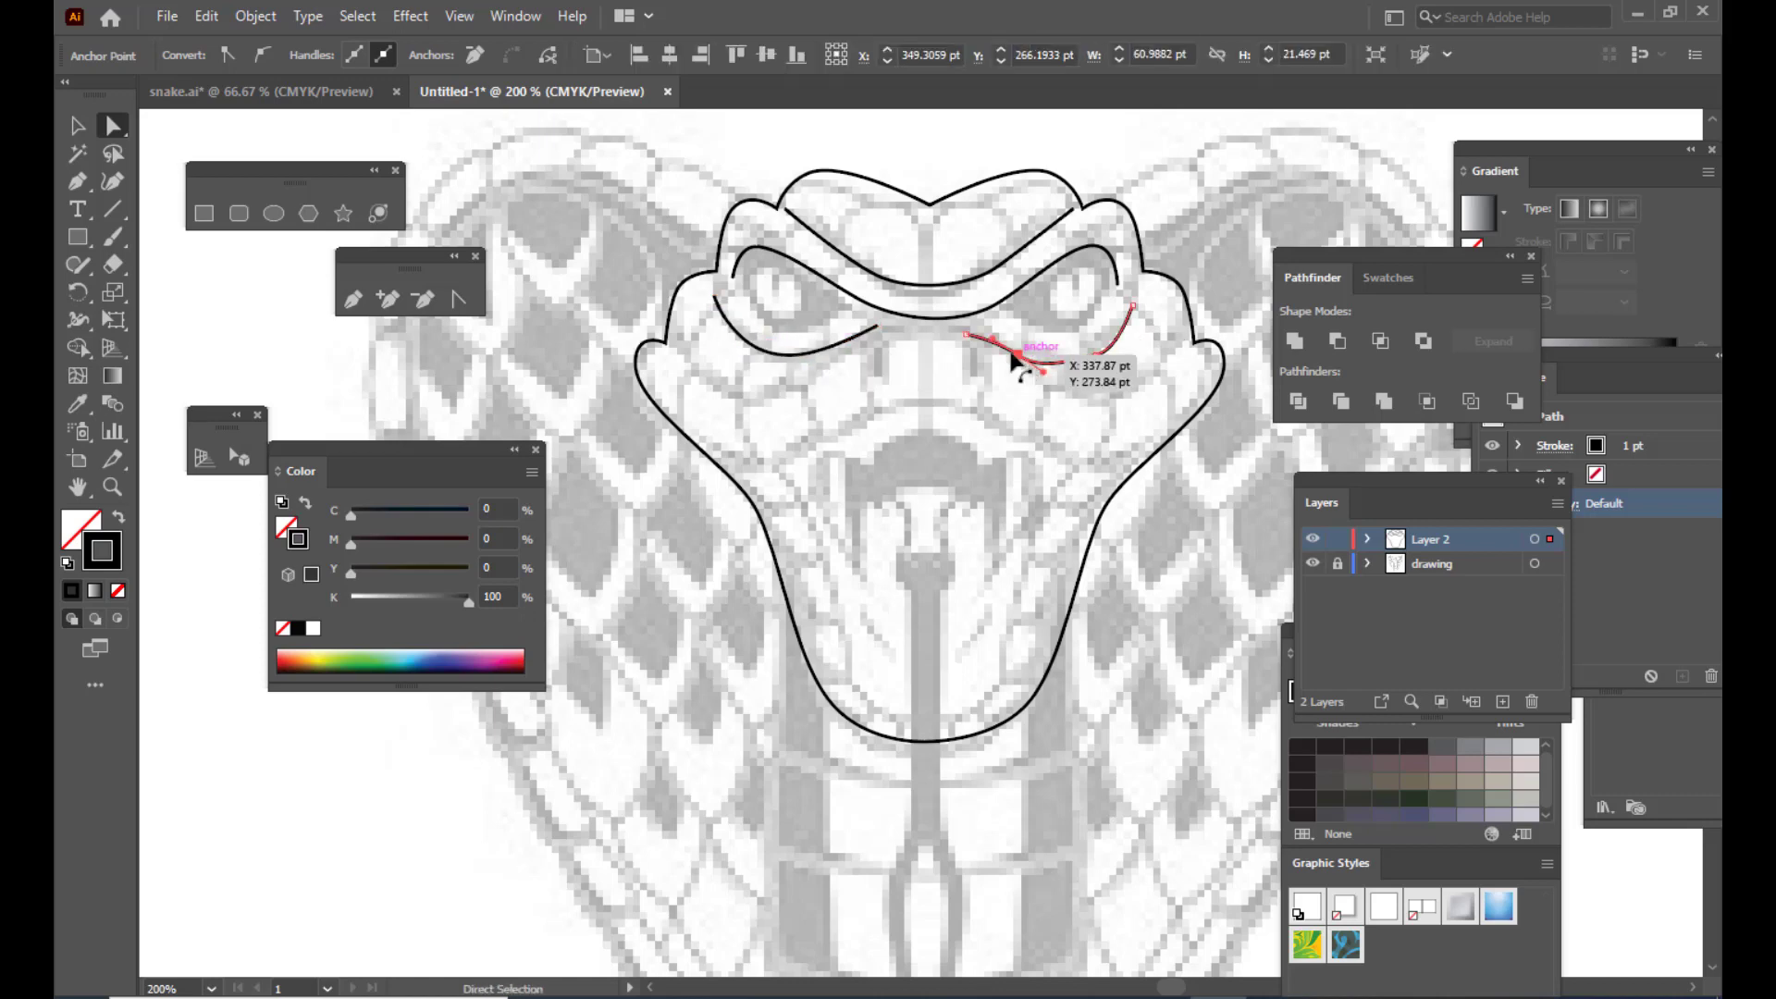
left_click(991, 342)
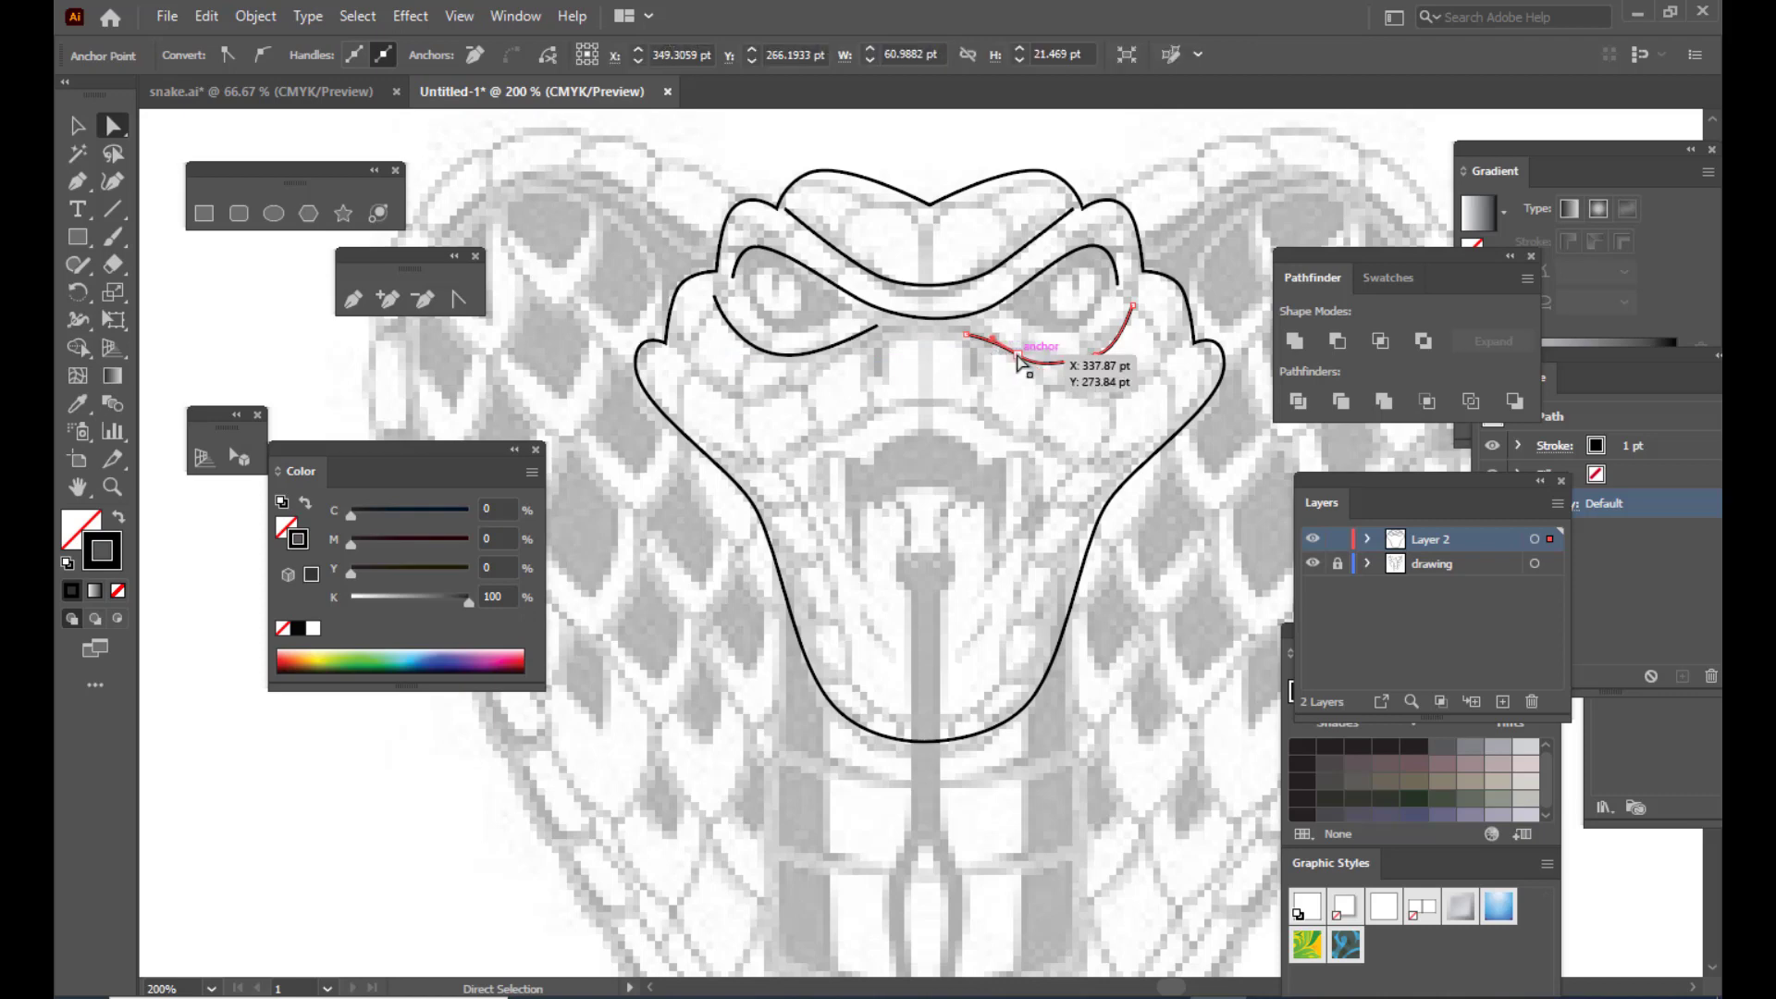
left_click(1018, 355)
left_click_drag(993, 340, 991, 348)
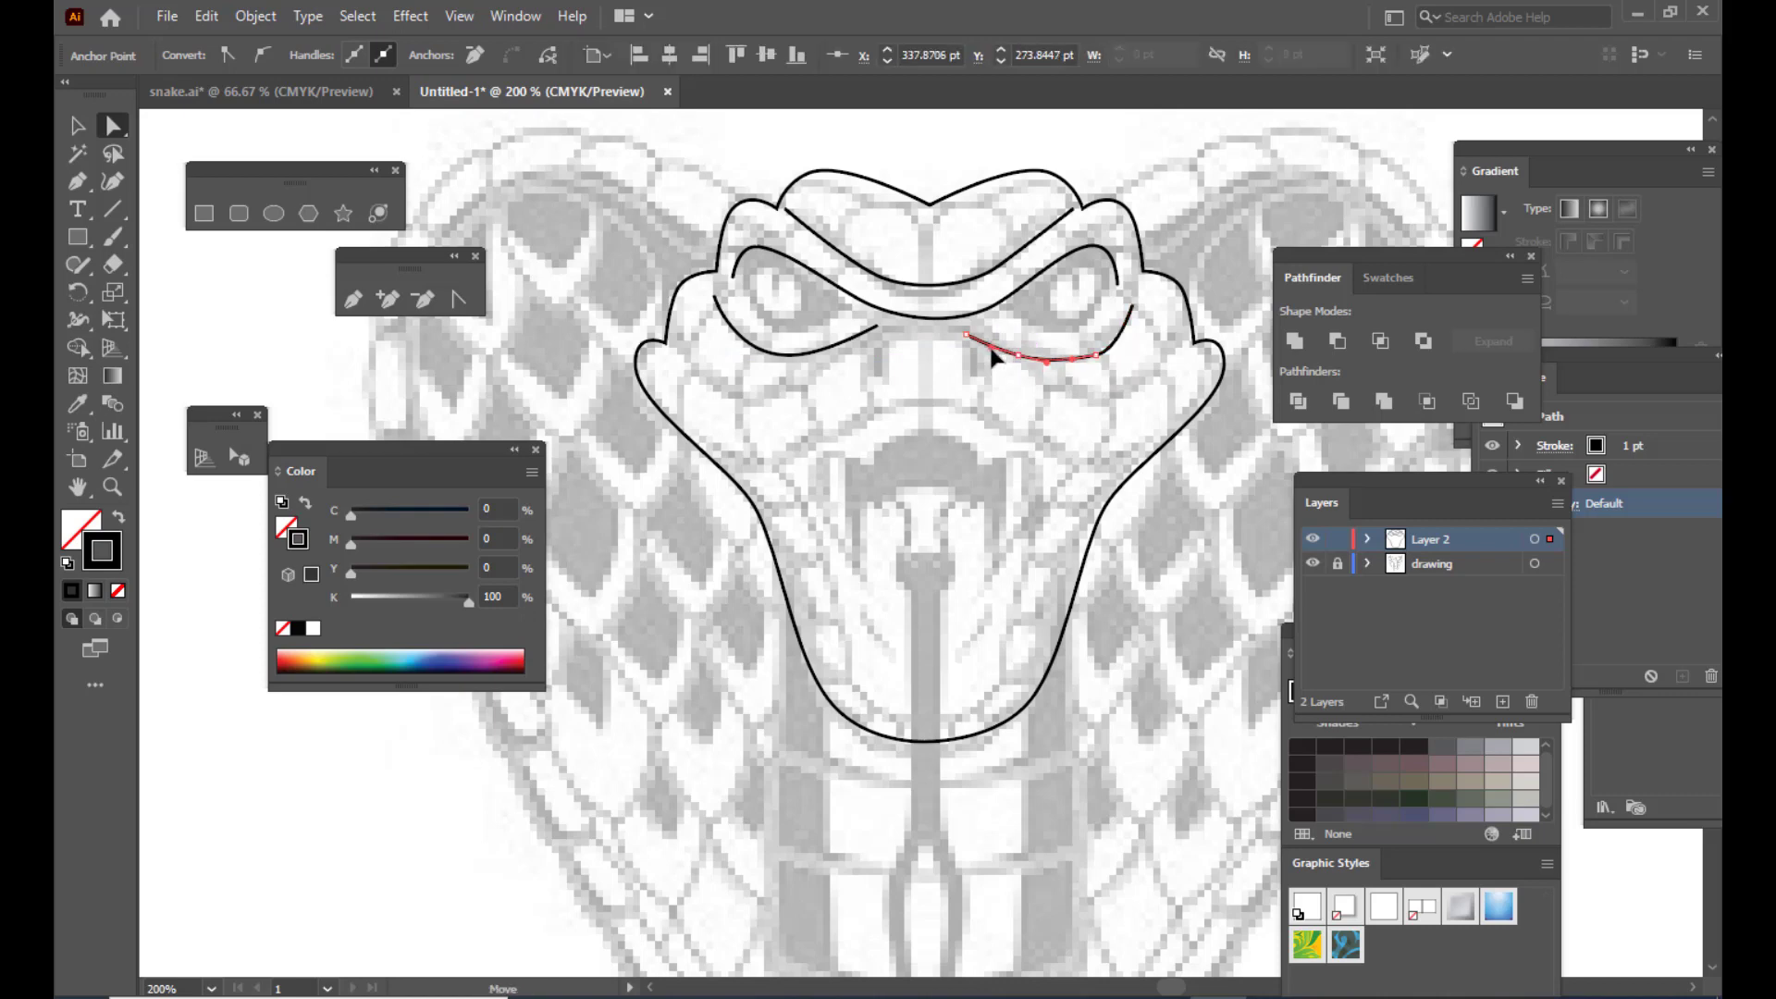
left_click(1097, 355)
left_click(980, 401)
Step: Draw an open Pen curve across the left cheek below the under-eye line, from the outer notch up toward the nostril
left_click(352, 298)
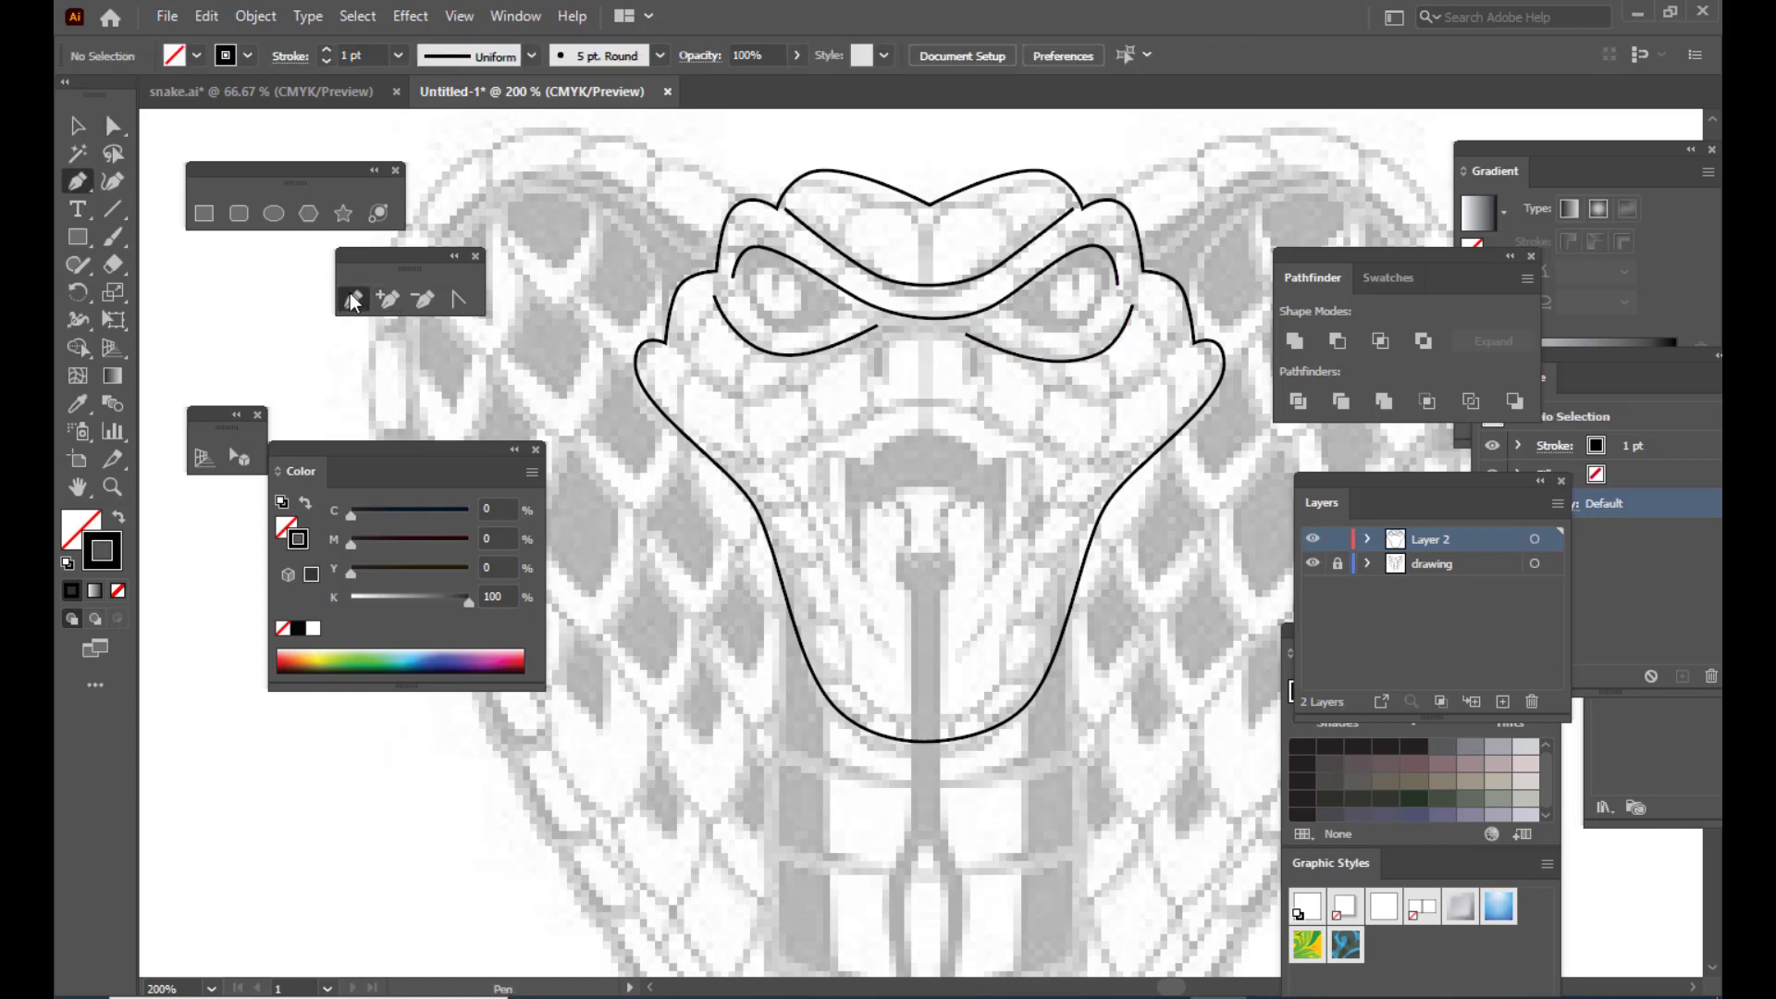
left_click(680, 343)
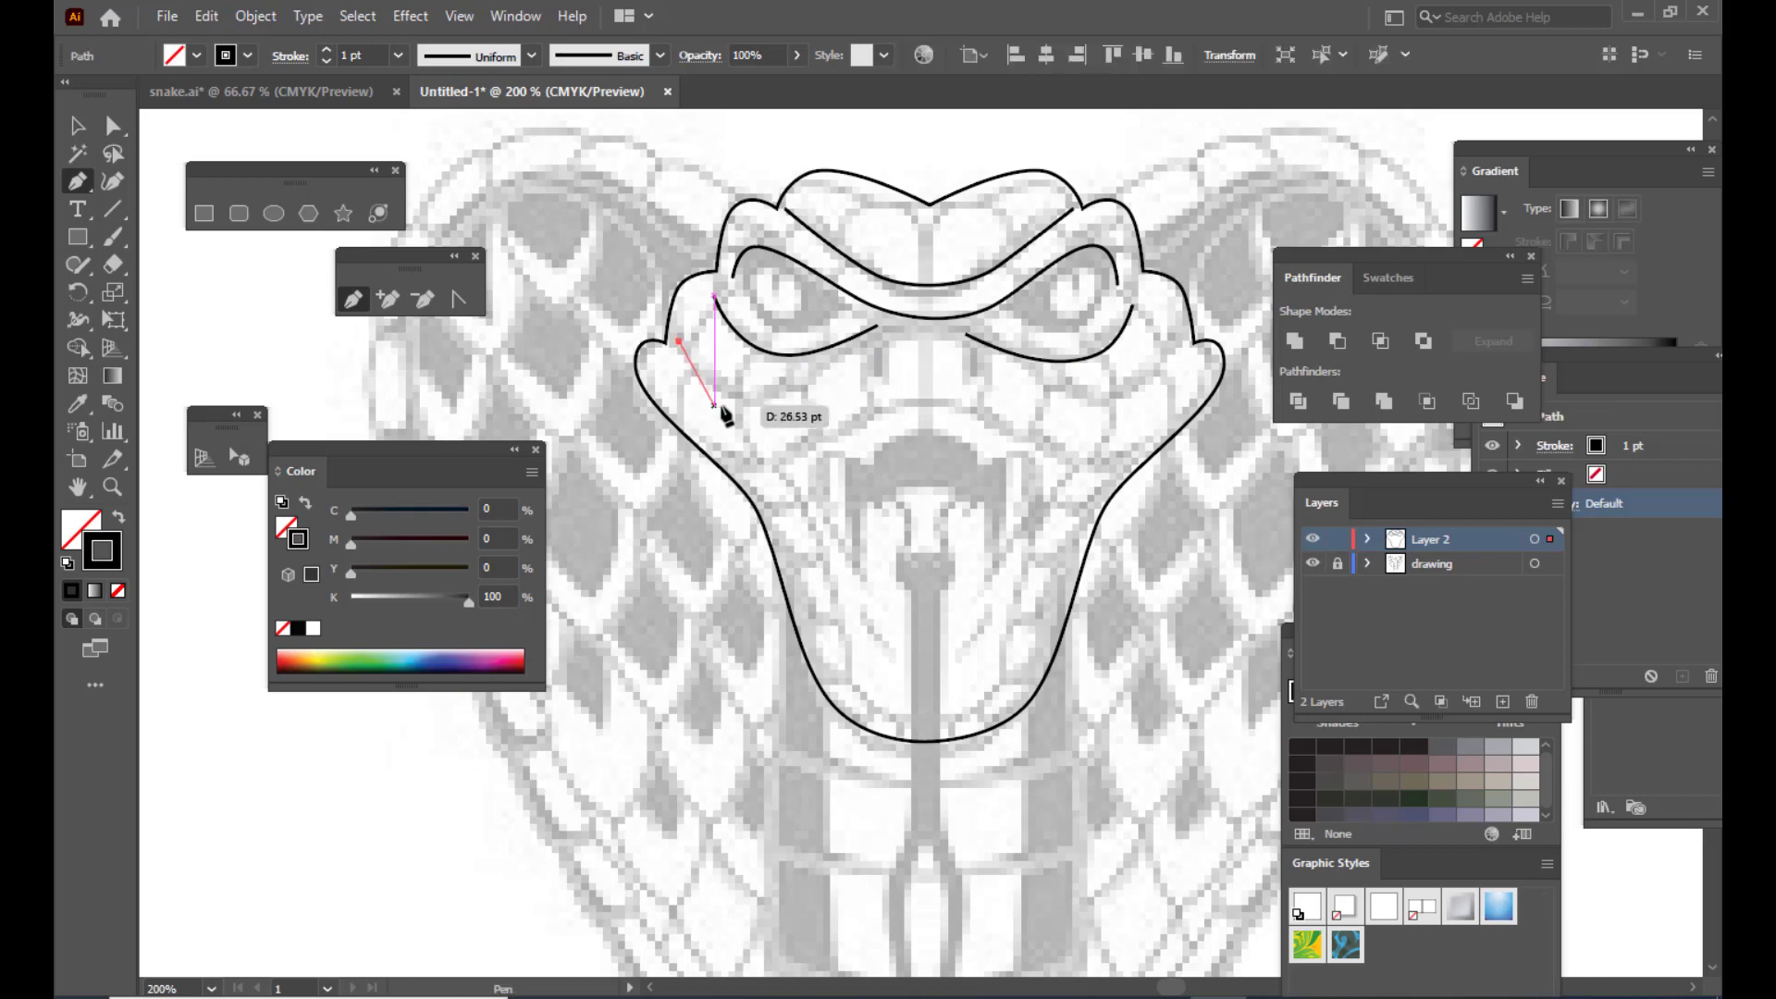
left_click_drag(742, 399, 777, 404)
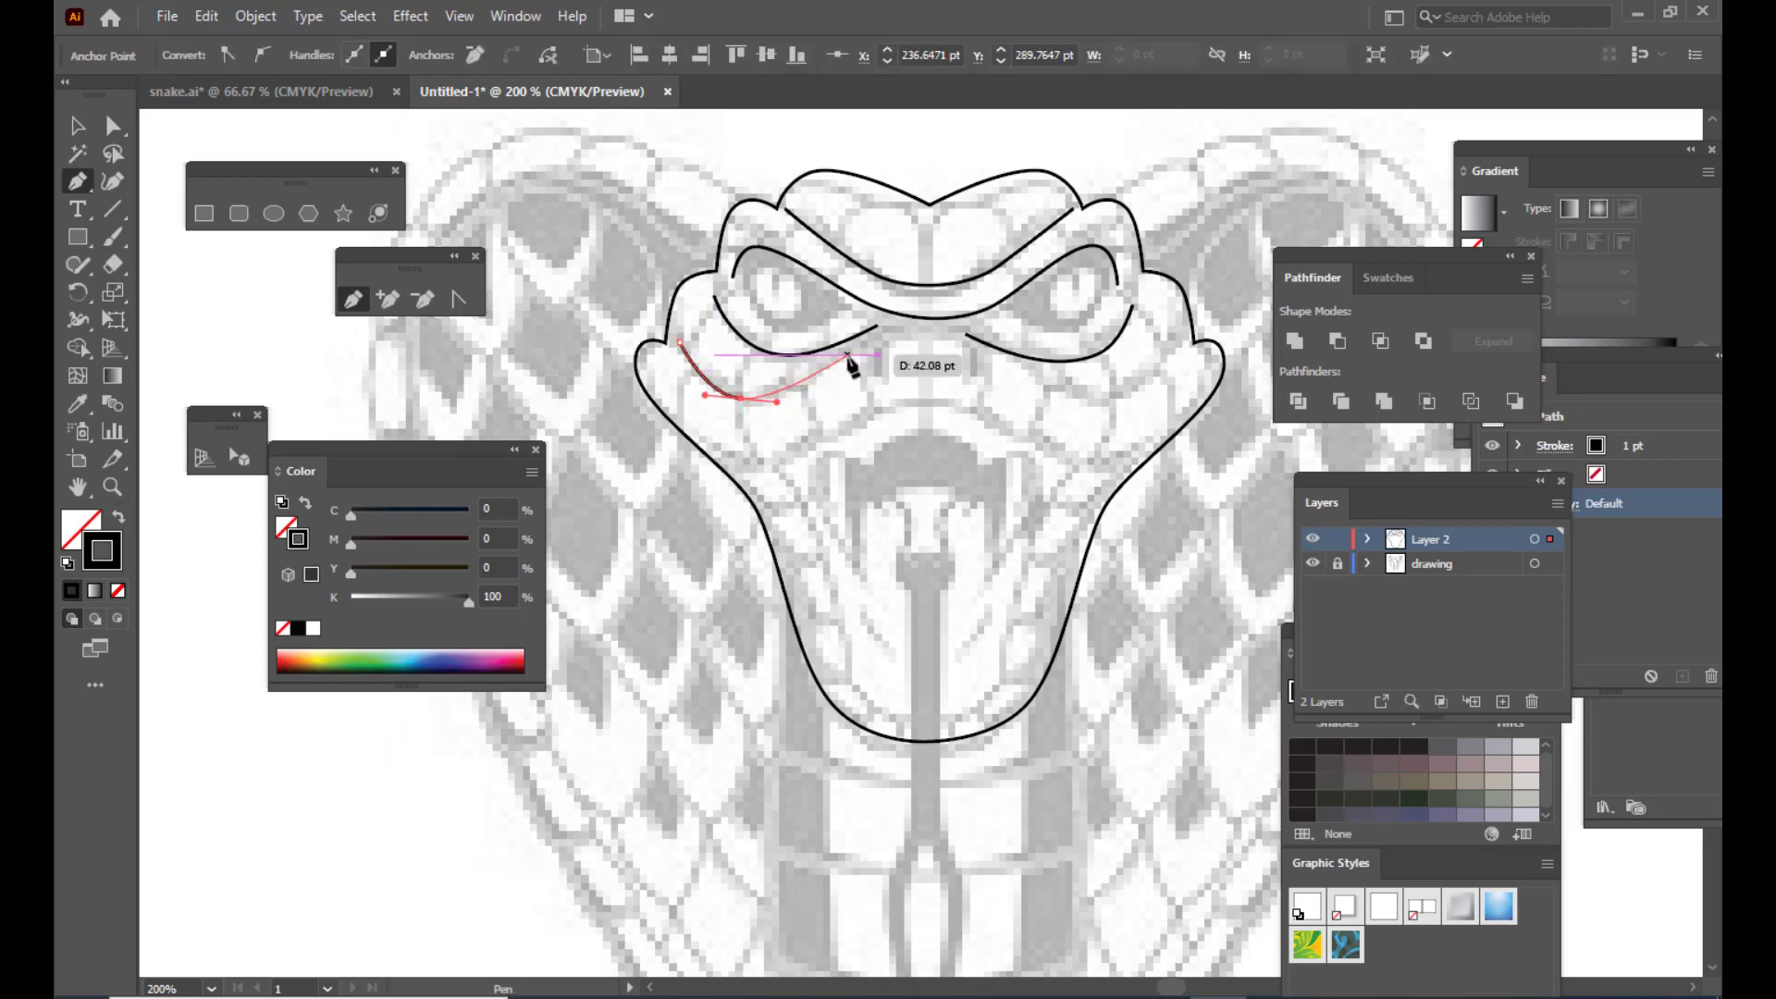
left_click_drag(865, 349, 885, 335)
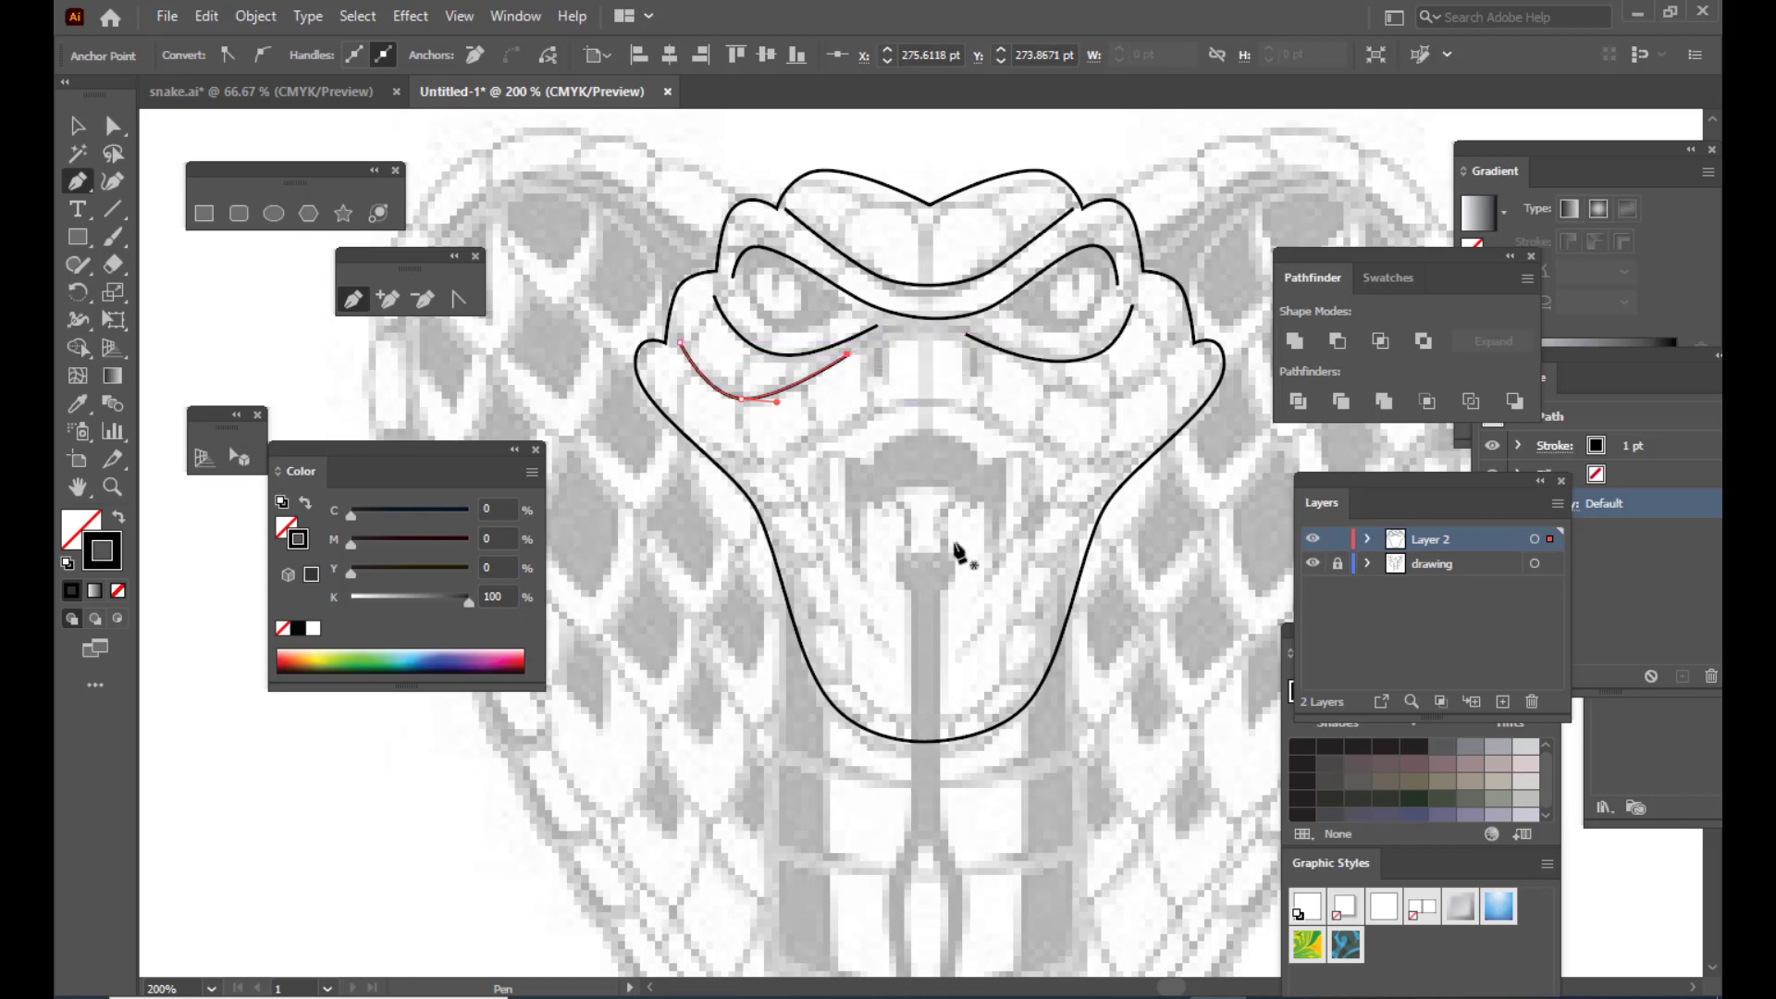
Step: Draw a matching Pen curve across the right cheek, from beside the nostril down and up to the outer notch
left_click(353, 303)
left_click(979, 355)
left_click_drag(1072, 398, 1096, 394)
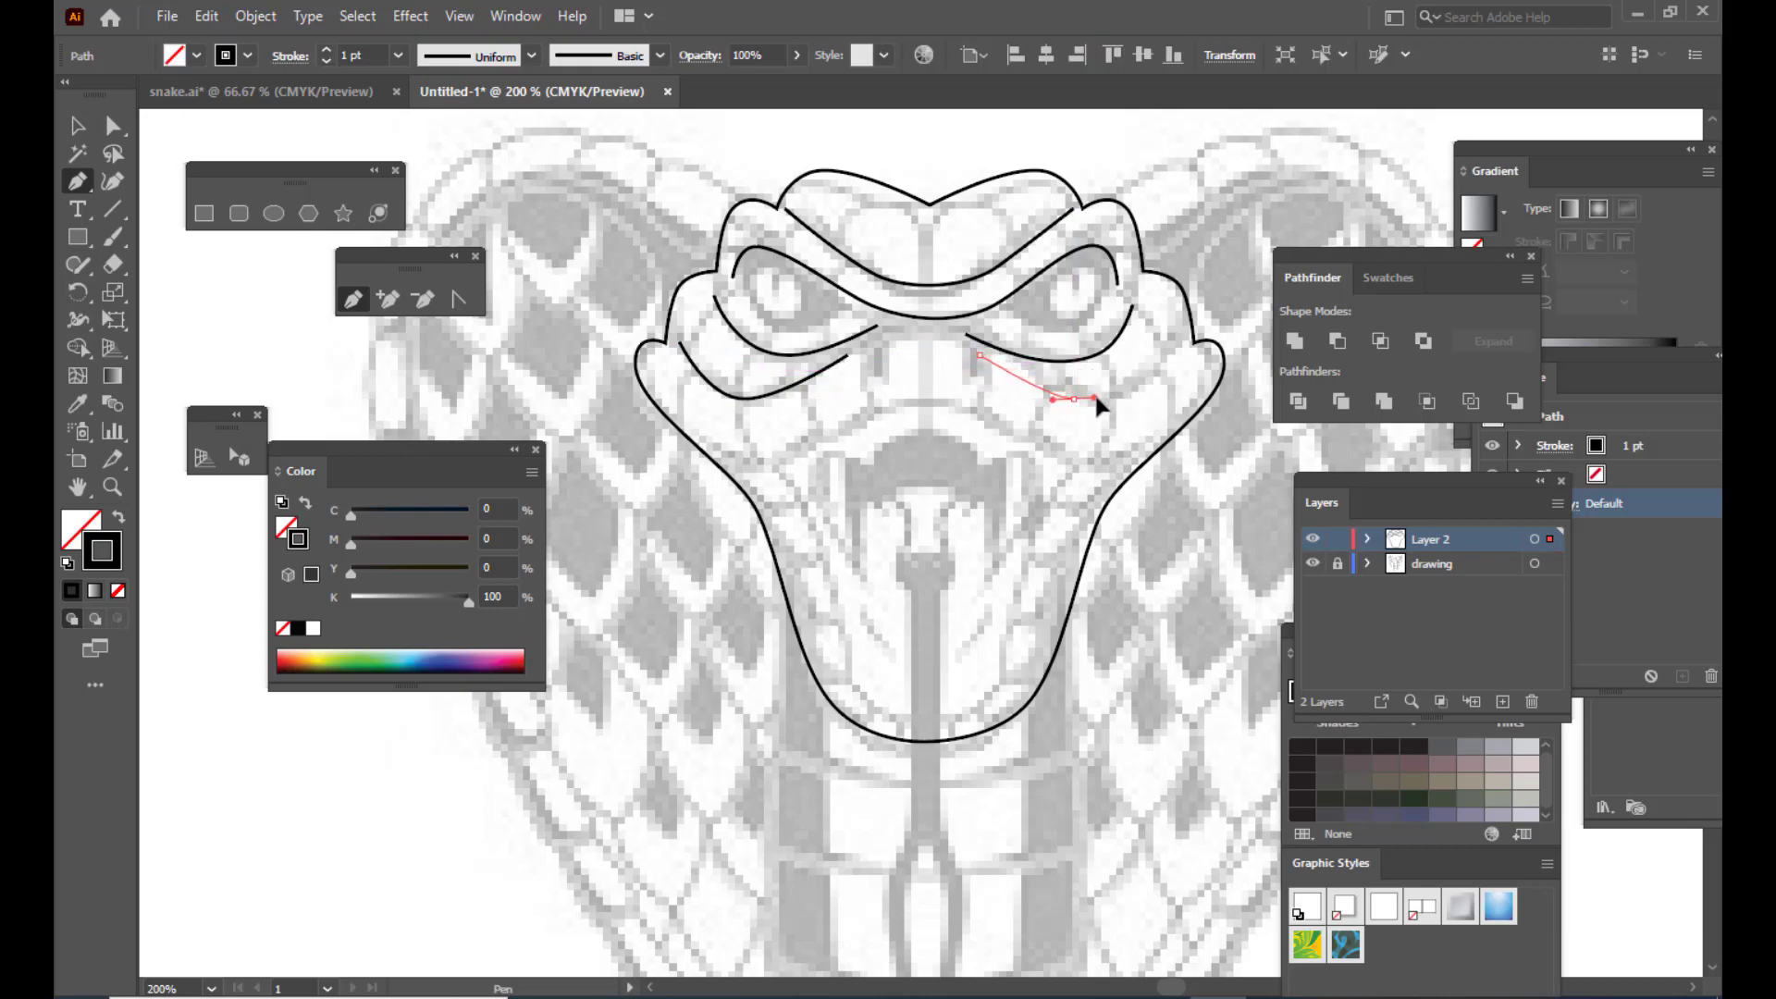
left_click_drag(1180, 342, 1185, 350)
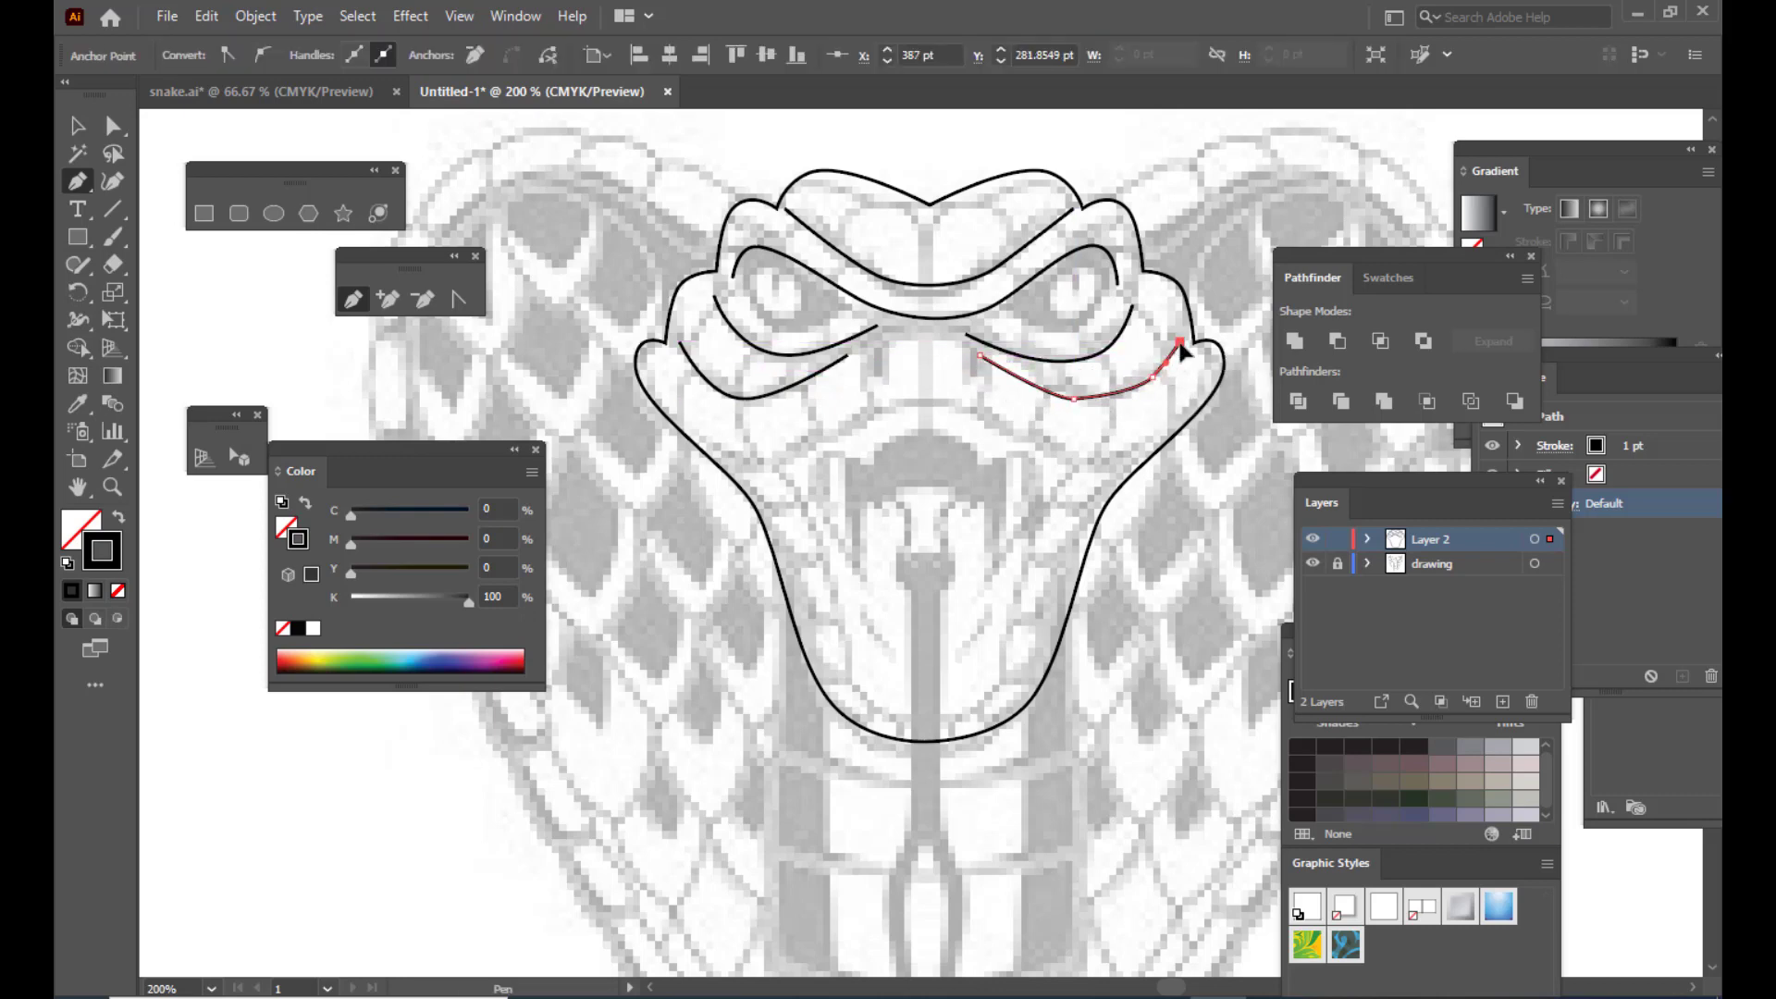
Step: Smooth the bottom of the right cheek curve by adjusting its lowest anchor's handle, and deselect the curve
left_click(112, 126)
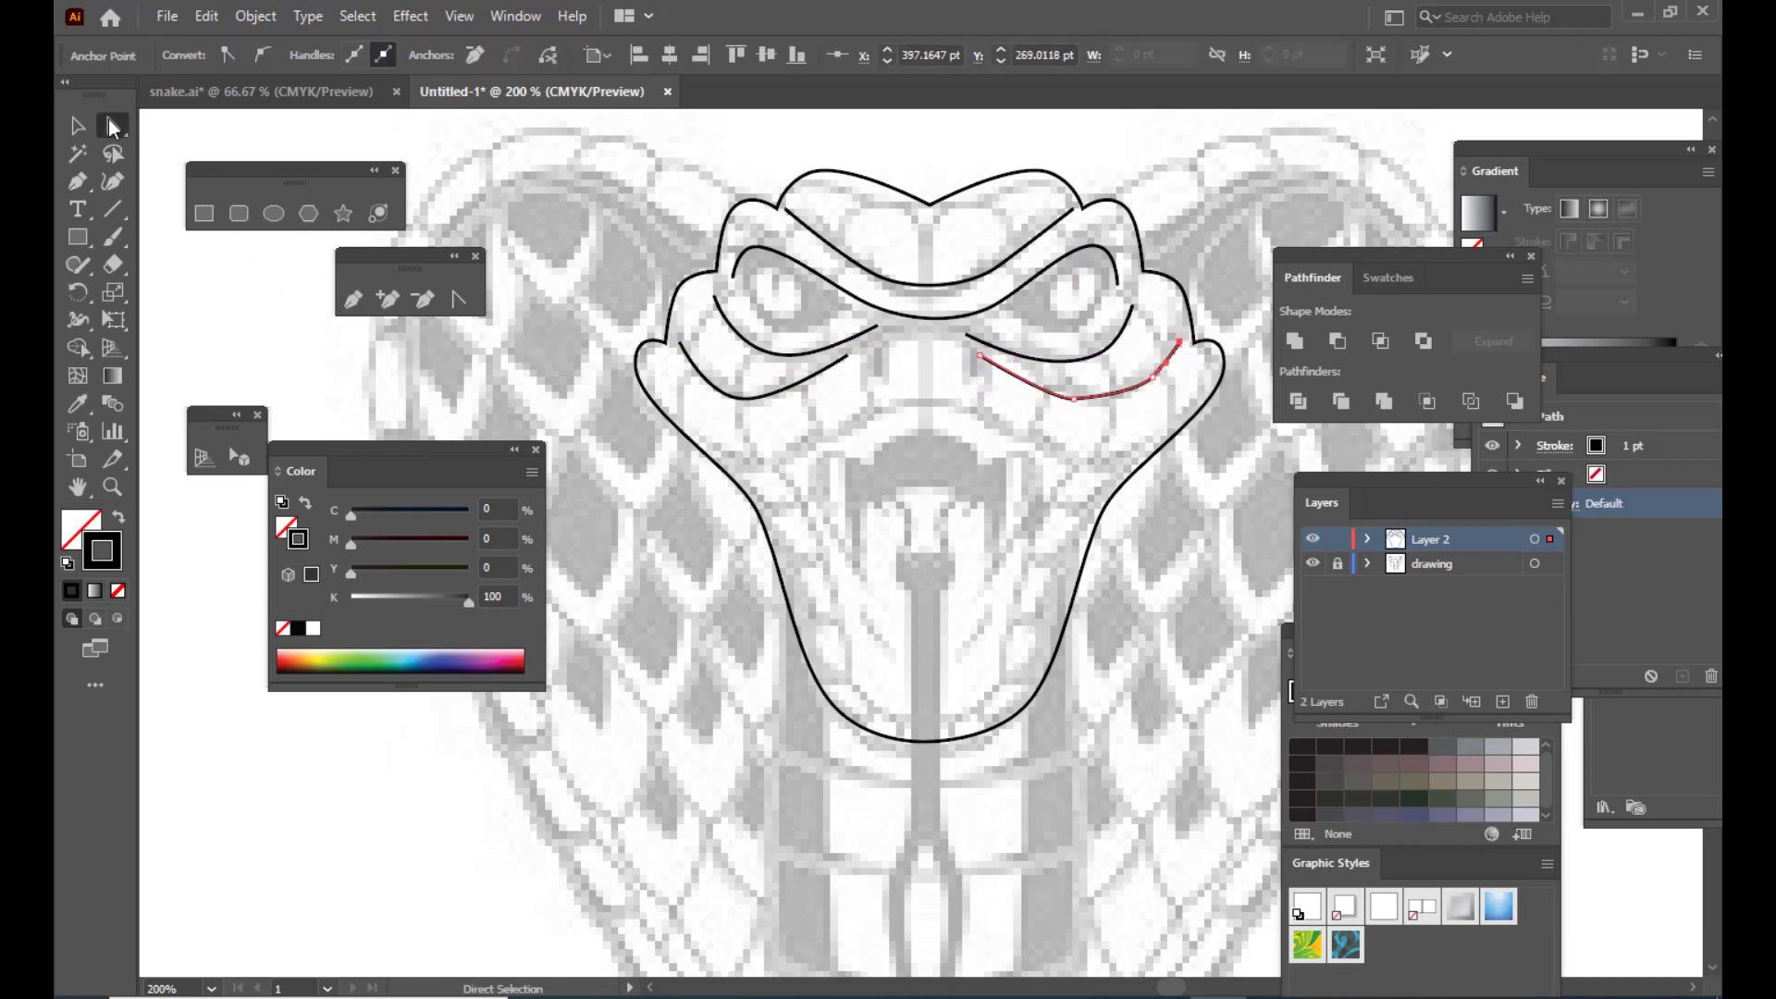
left_click(1074, 399)
left_click_drag(1097, 398, 1110, 403)
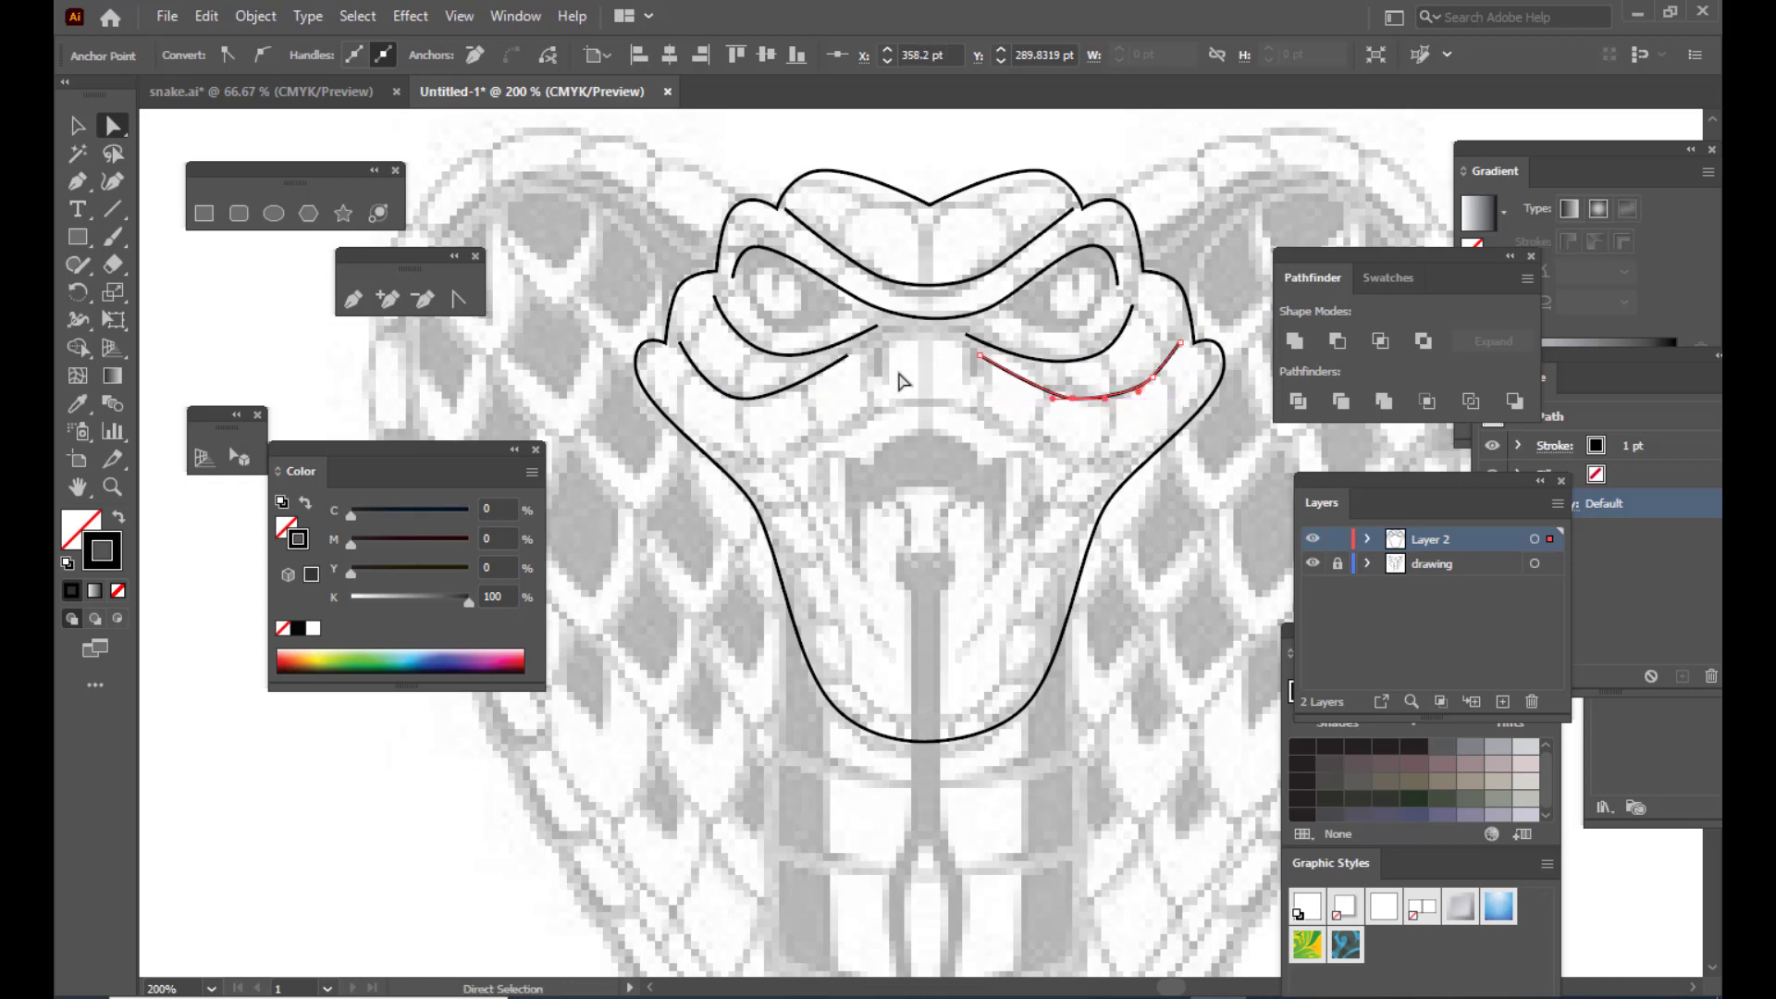
left_click(1196, 167)
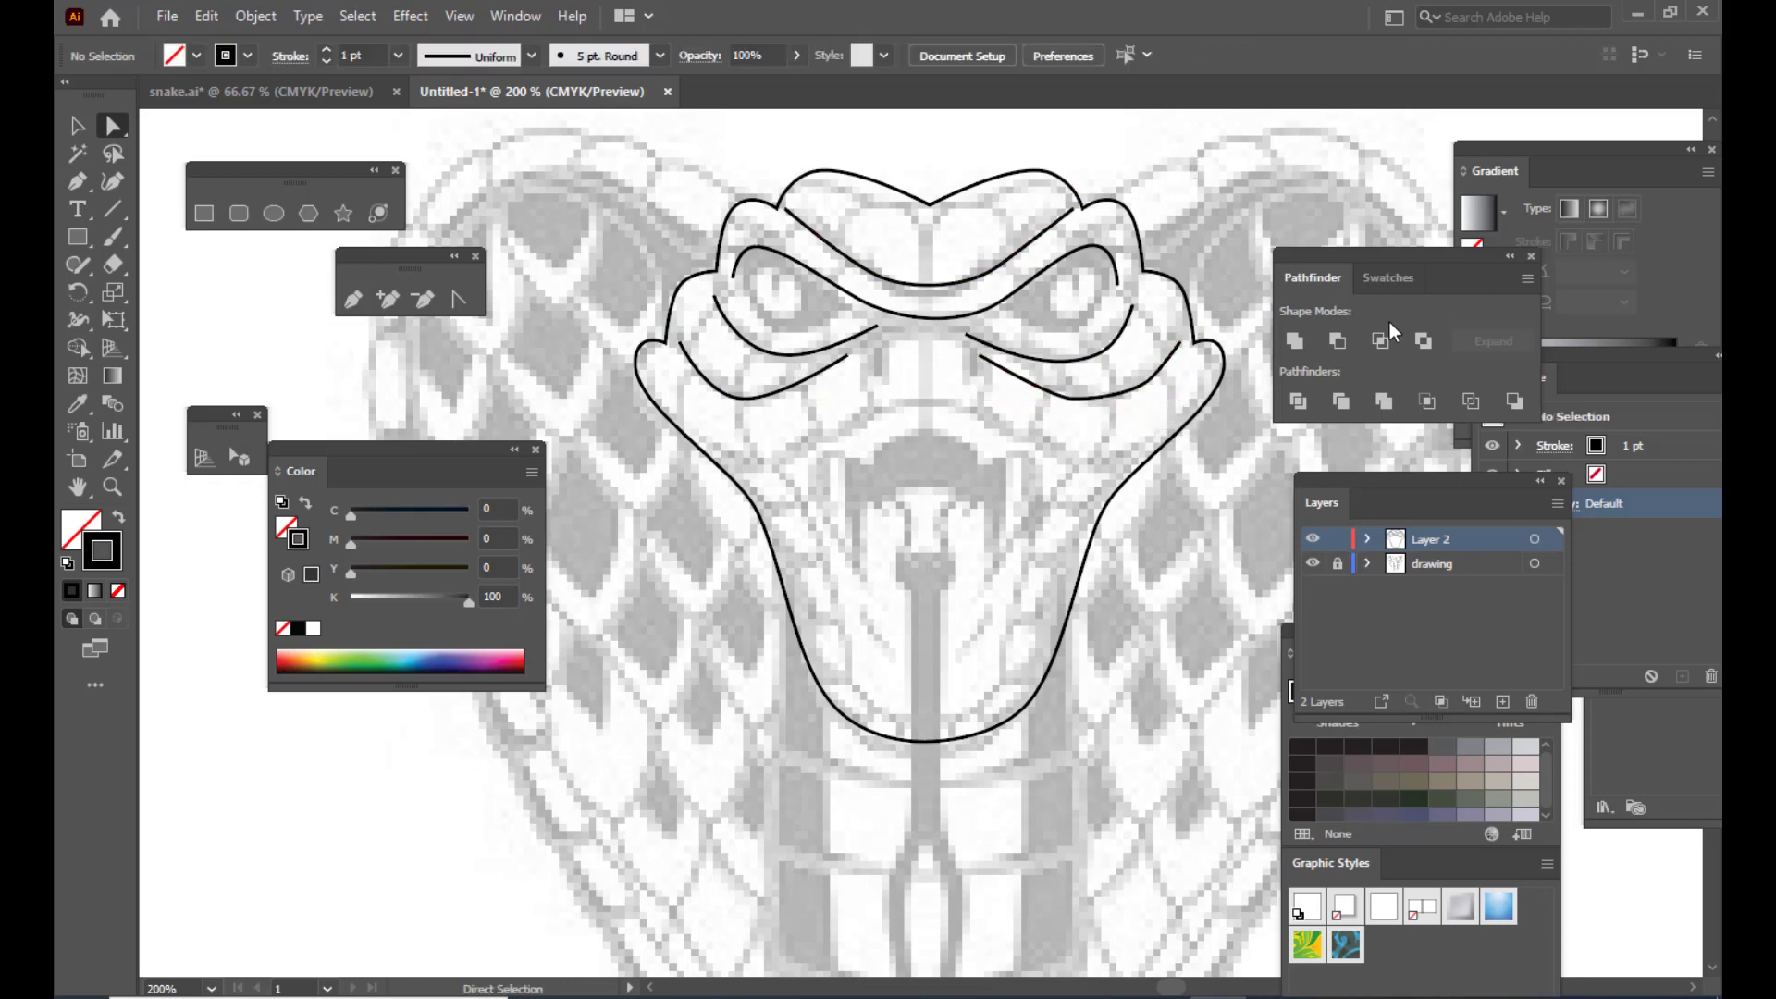
Step: Draw the left half of the open mouth as a closed Pen shape, following the upper lip, the straight midline and the lower jaw edge
left_click(351, 296)
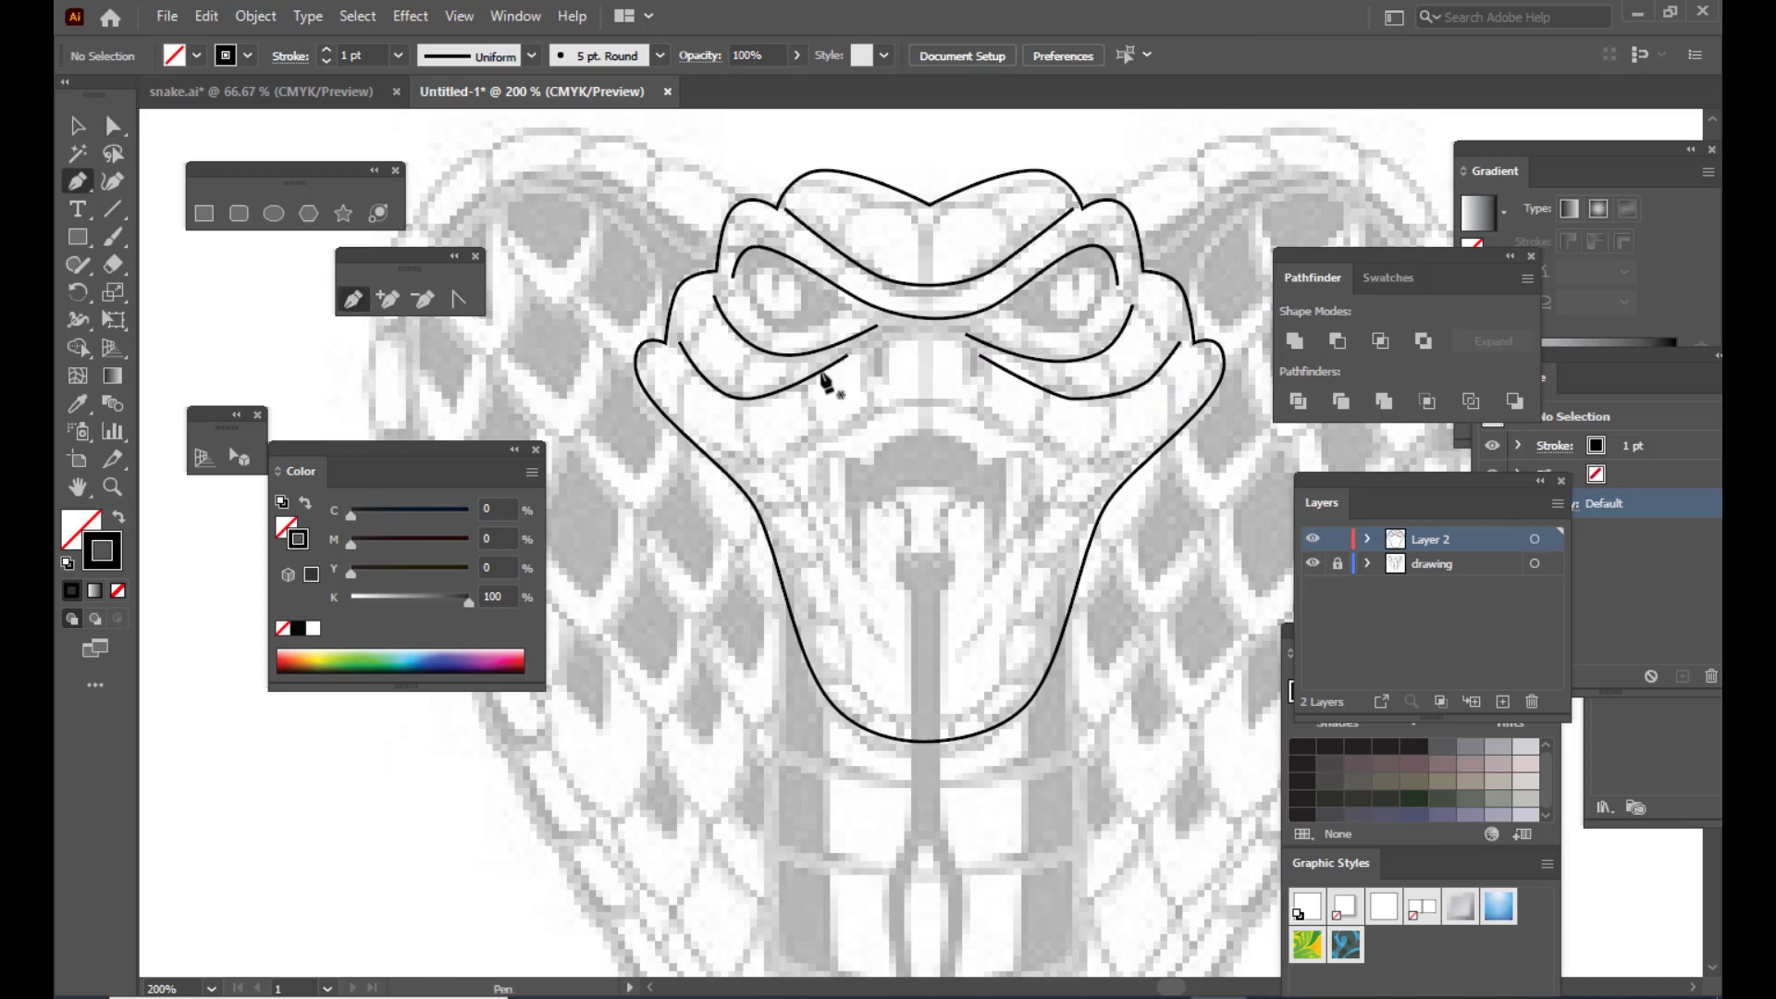
left_click(740, 456)
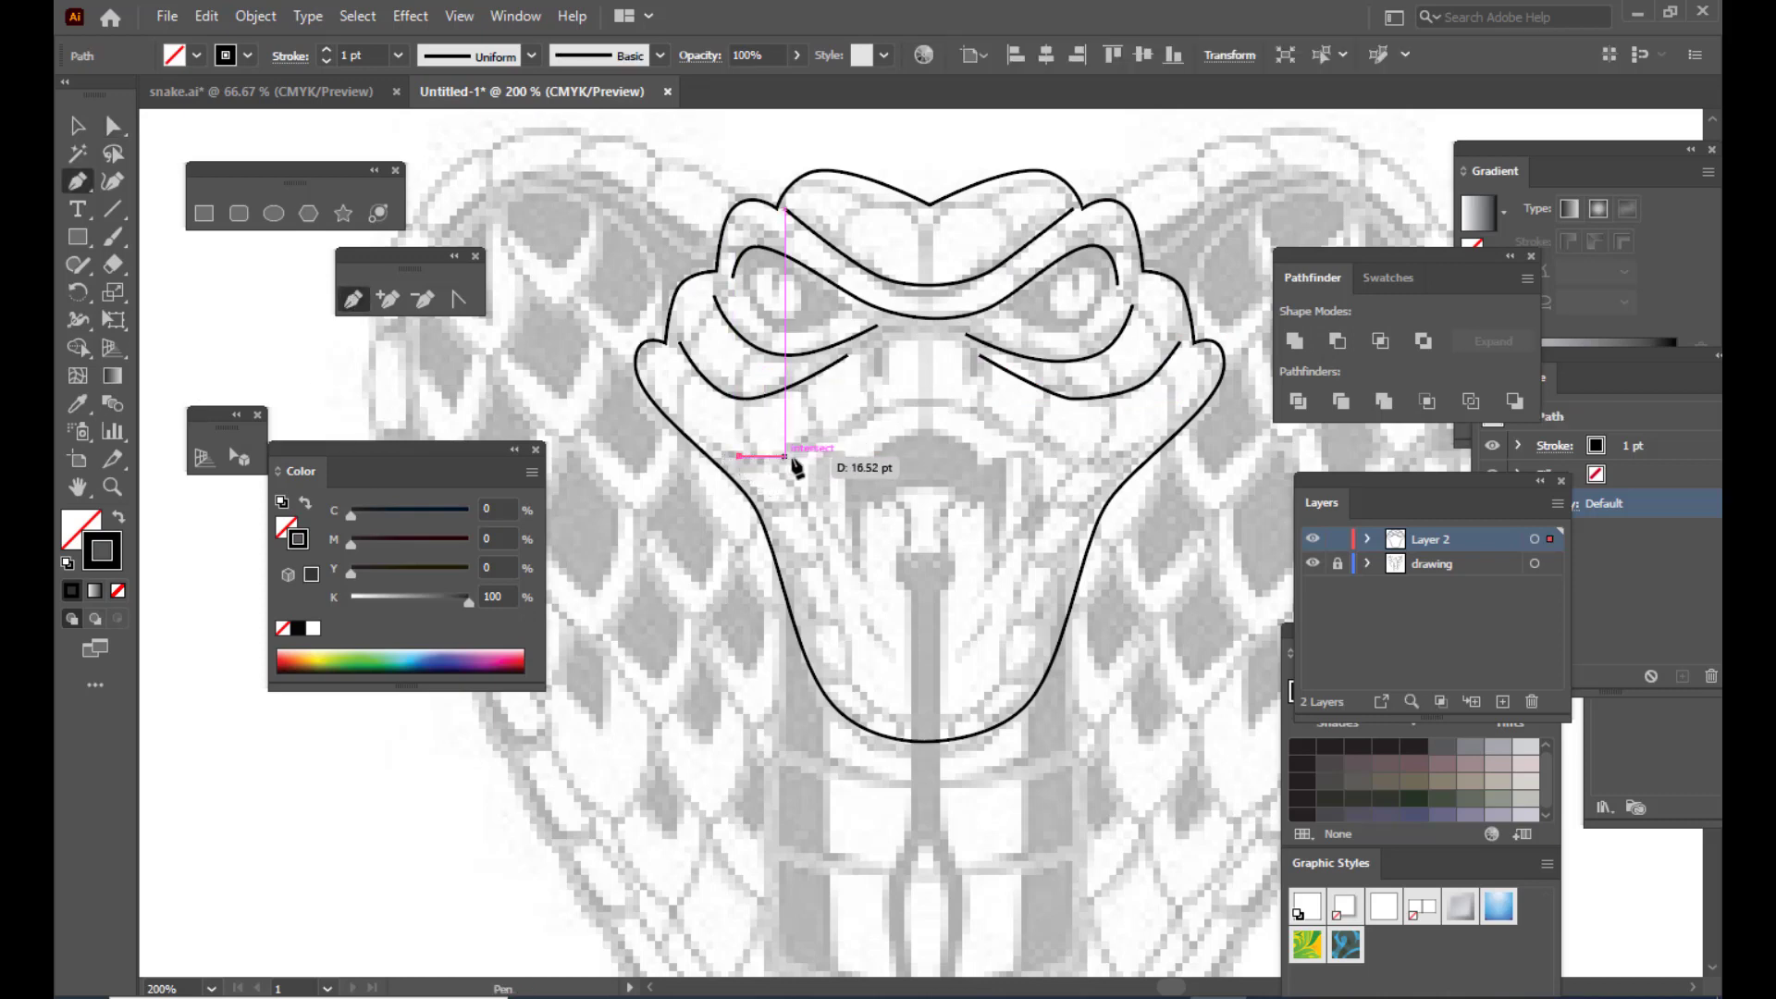
left_click_drag(796, 456, 906, 398)
left_click(925, 400)
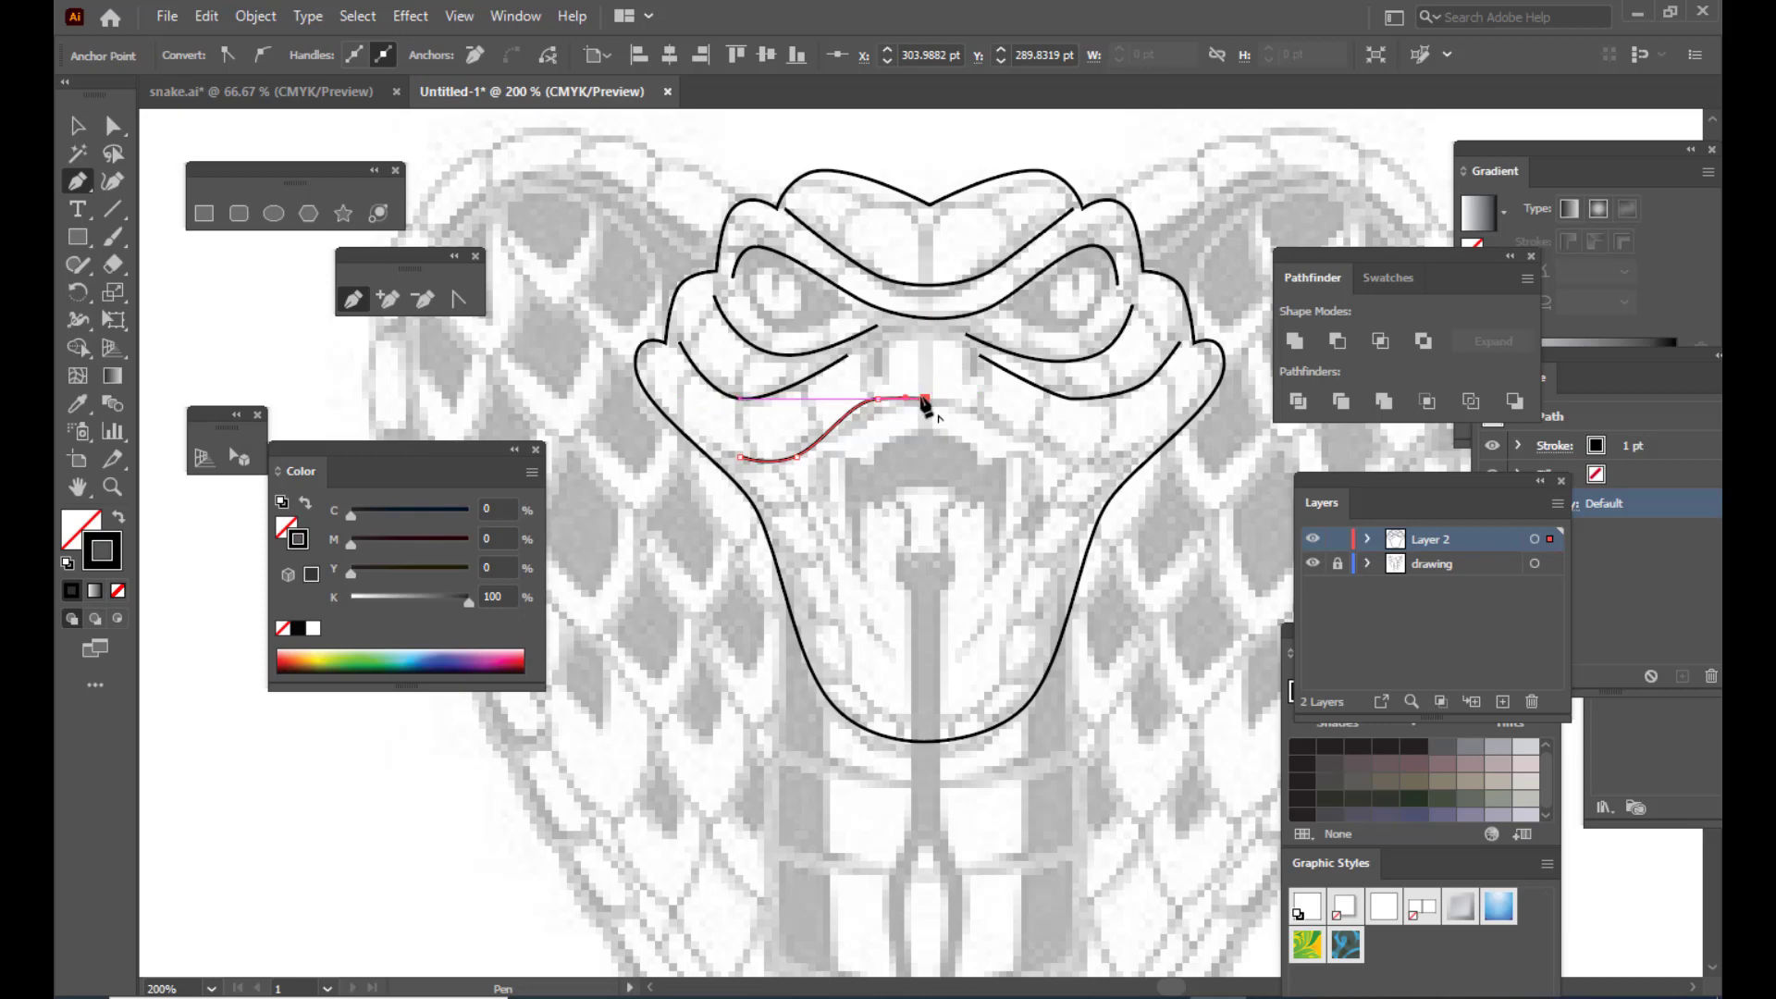
left_click(925, 666)
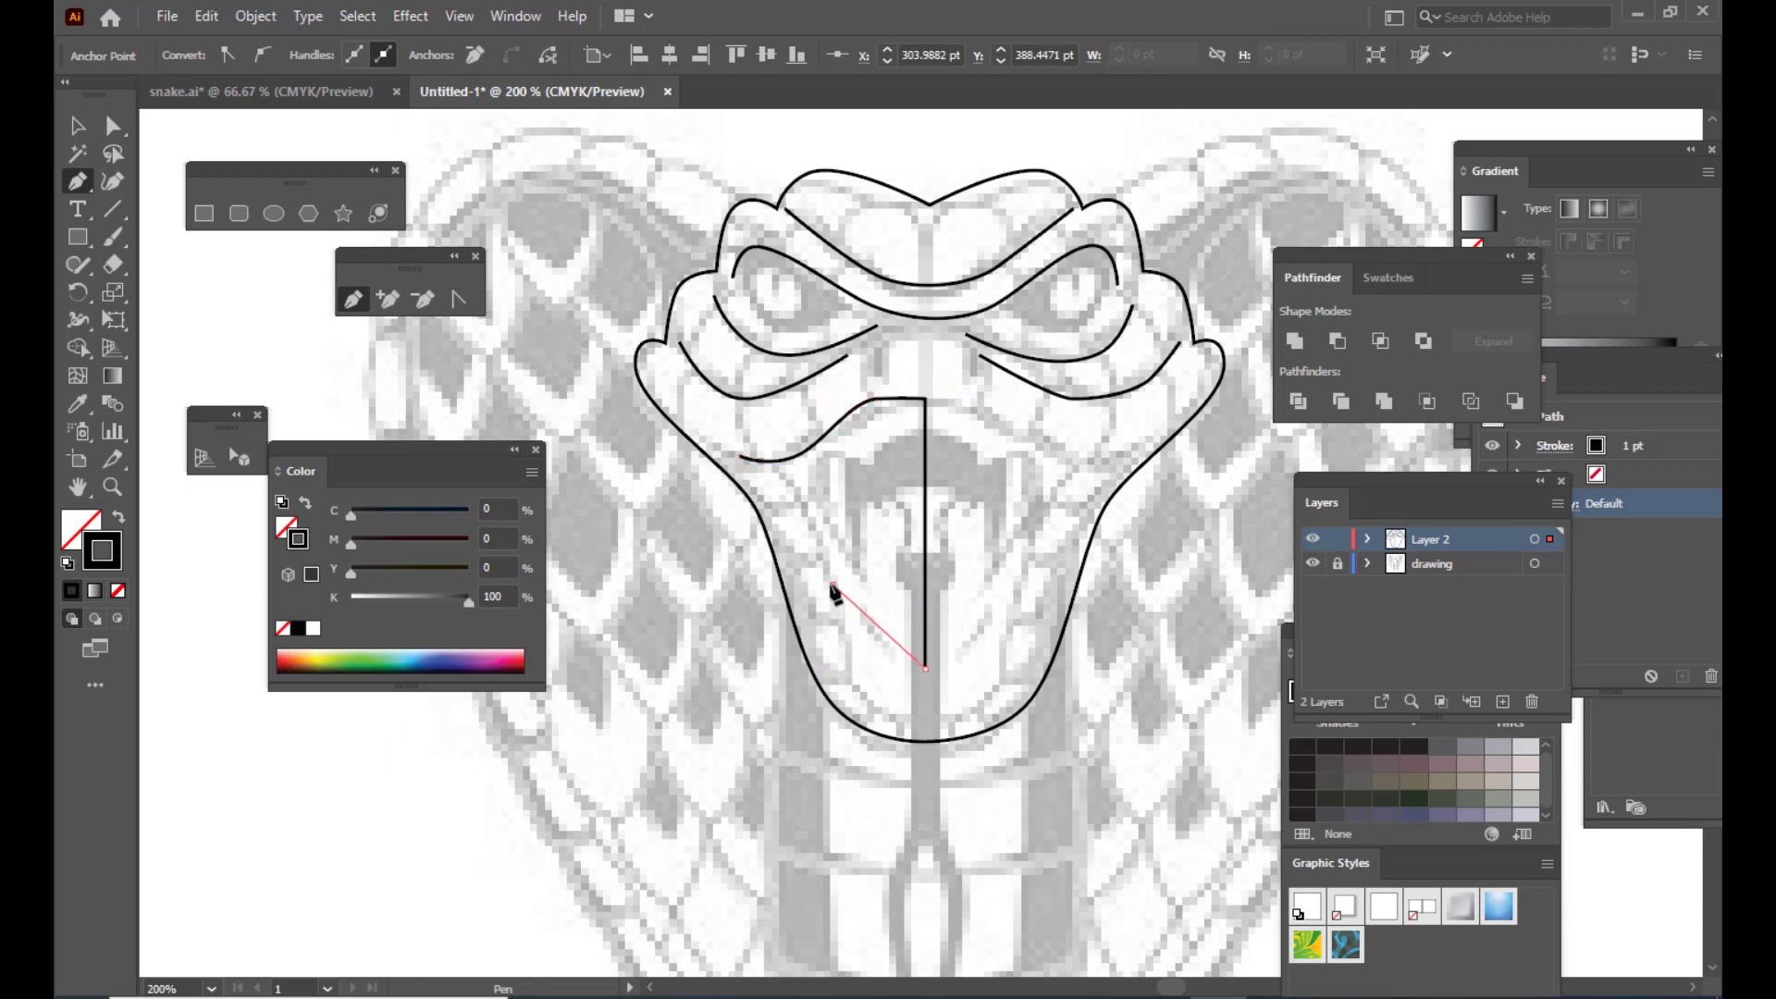
left_click_drag(816, 553, 809, 520)
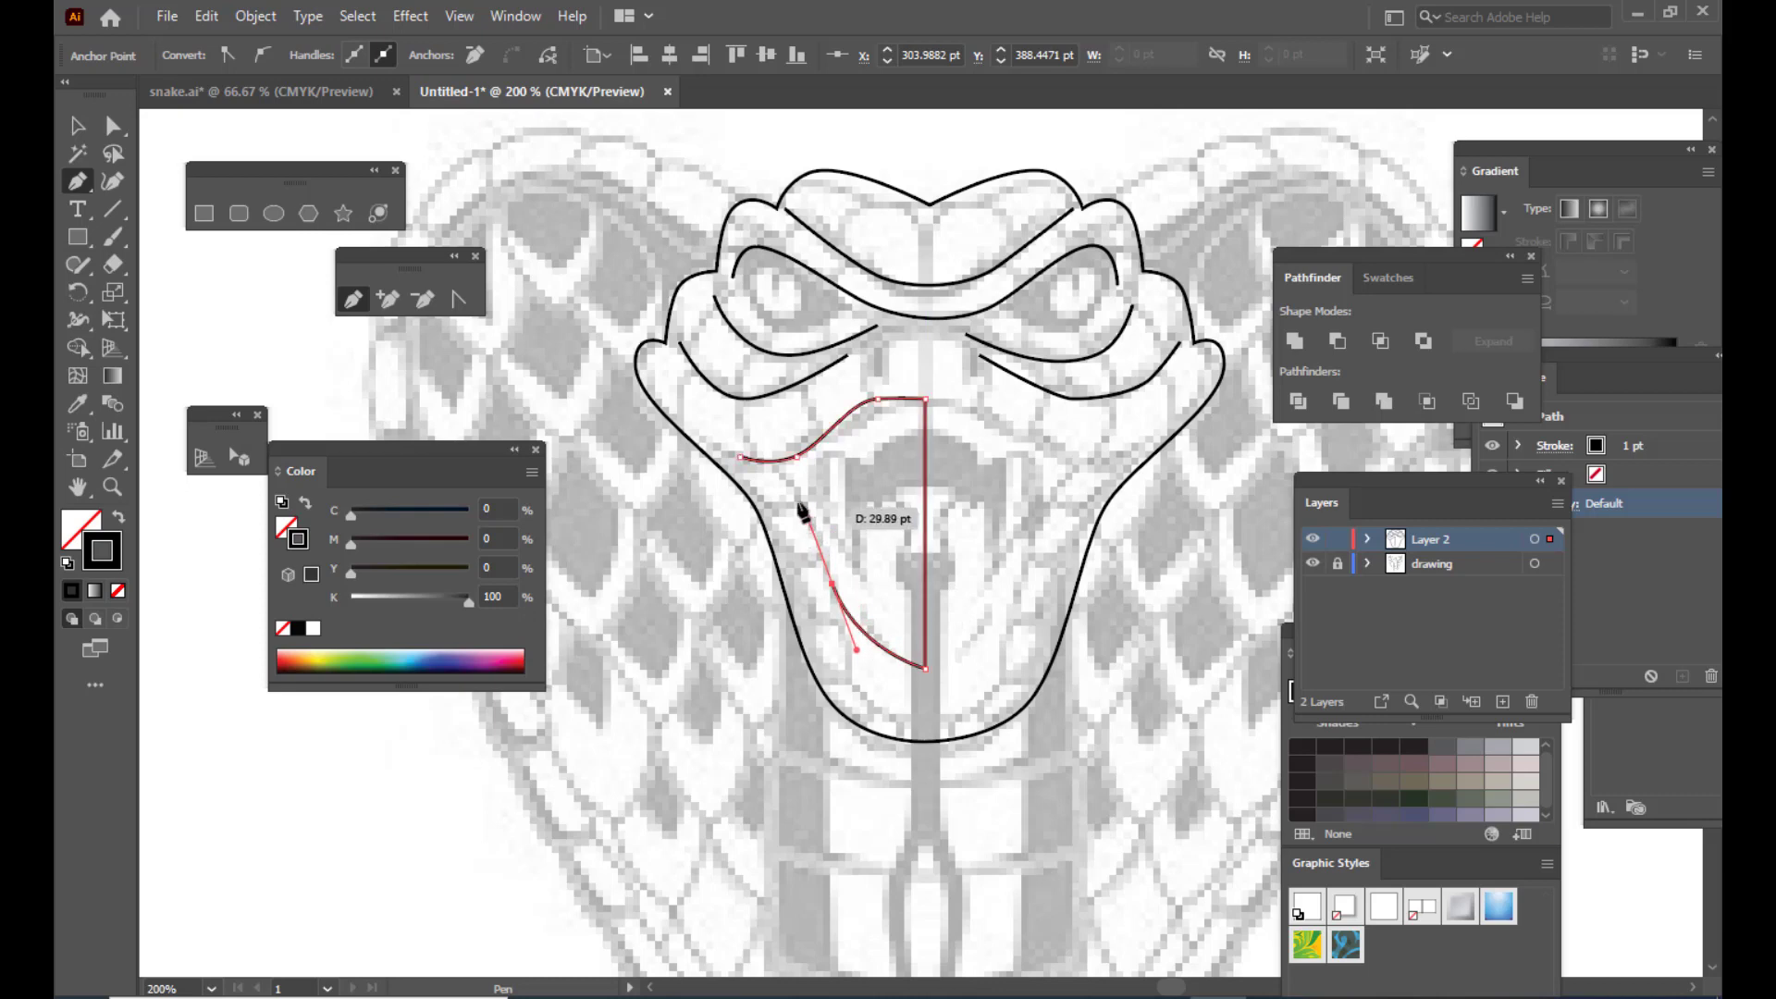
left_click_drag(764, 470, 749, 464)
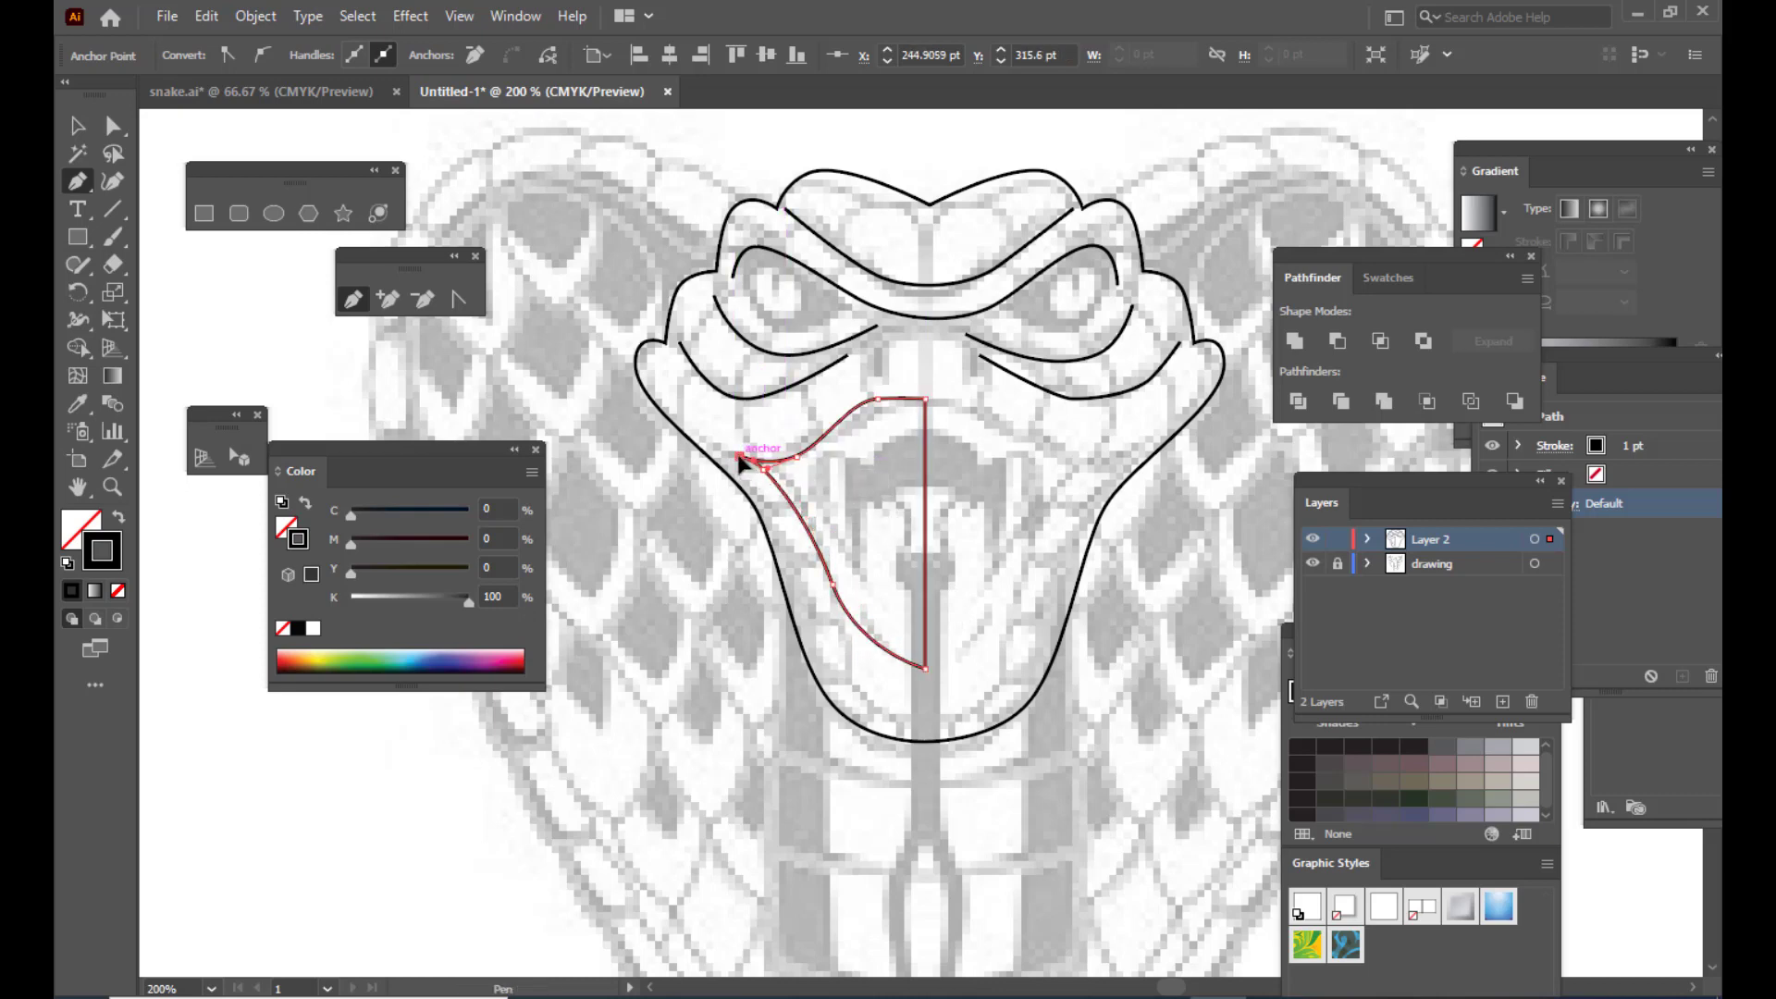
left_click(739, 457)
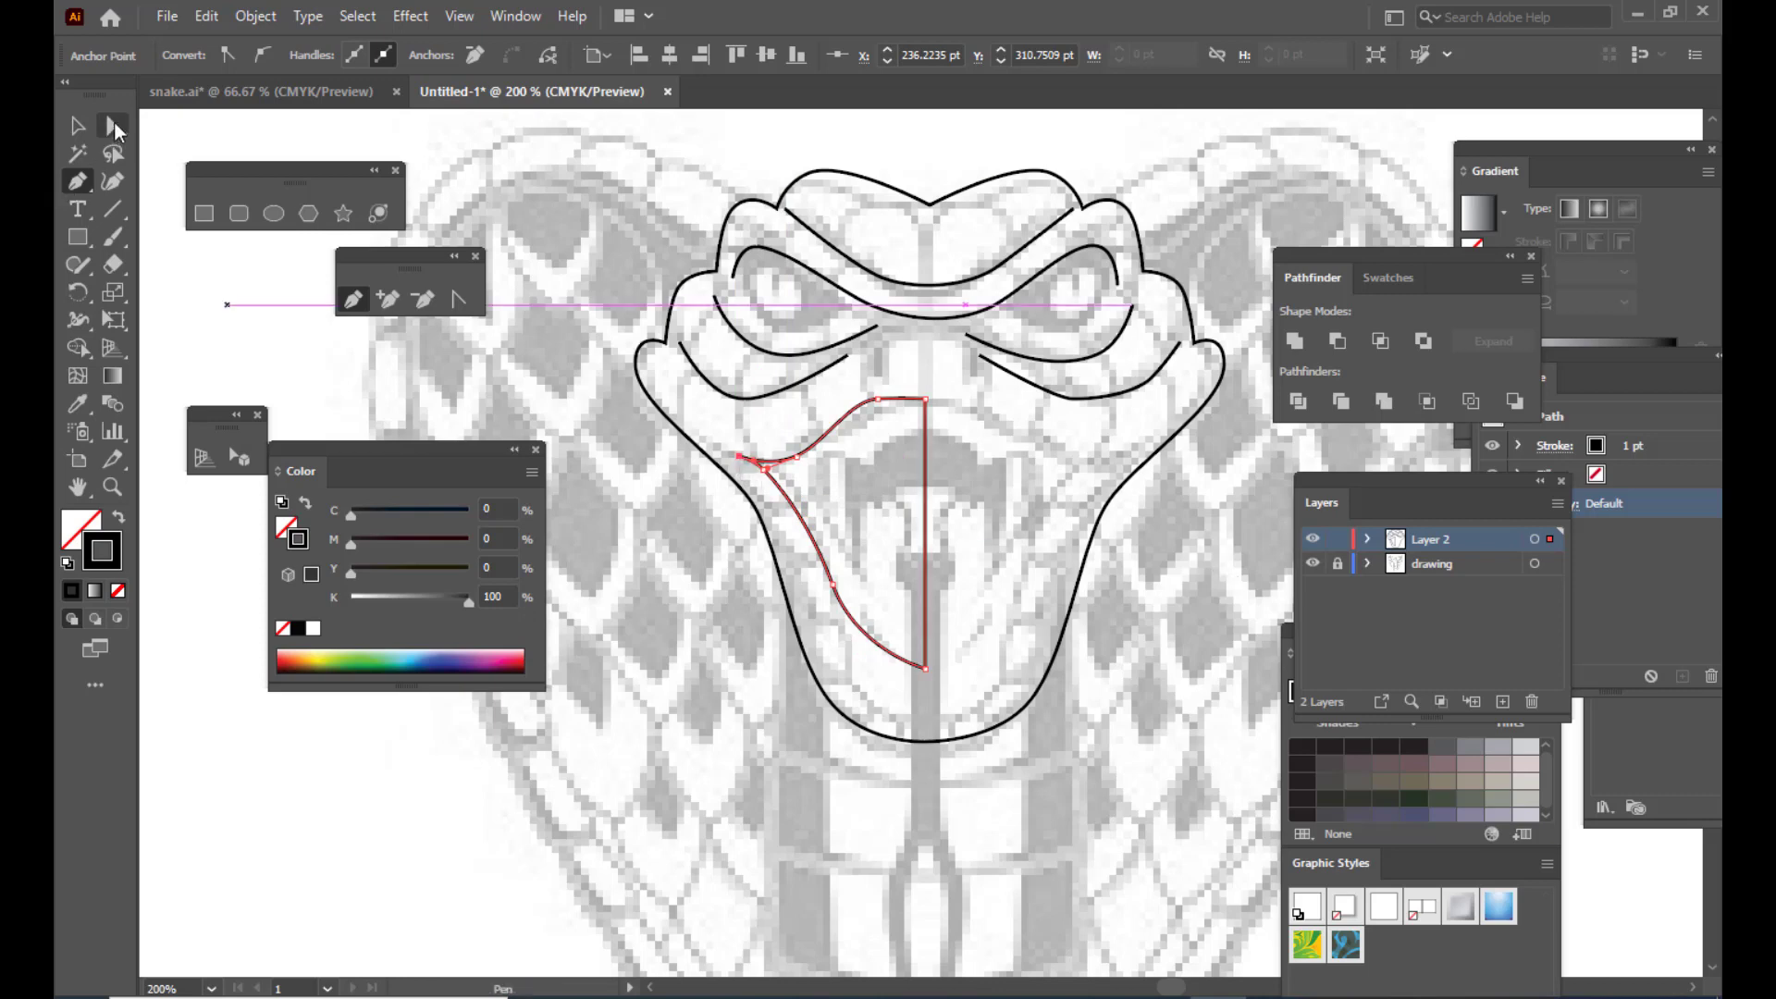
Step: Reshape the half-mouth by lowering its bottom midline anchor toward the chin, rounding the jaw edge, and raising the top midline anchor slightly
left_click(114, 126)
left_click(833, 585)
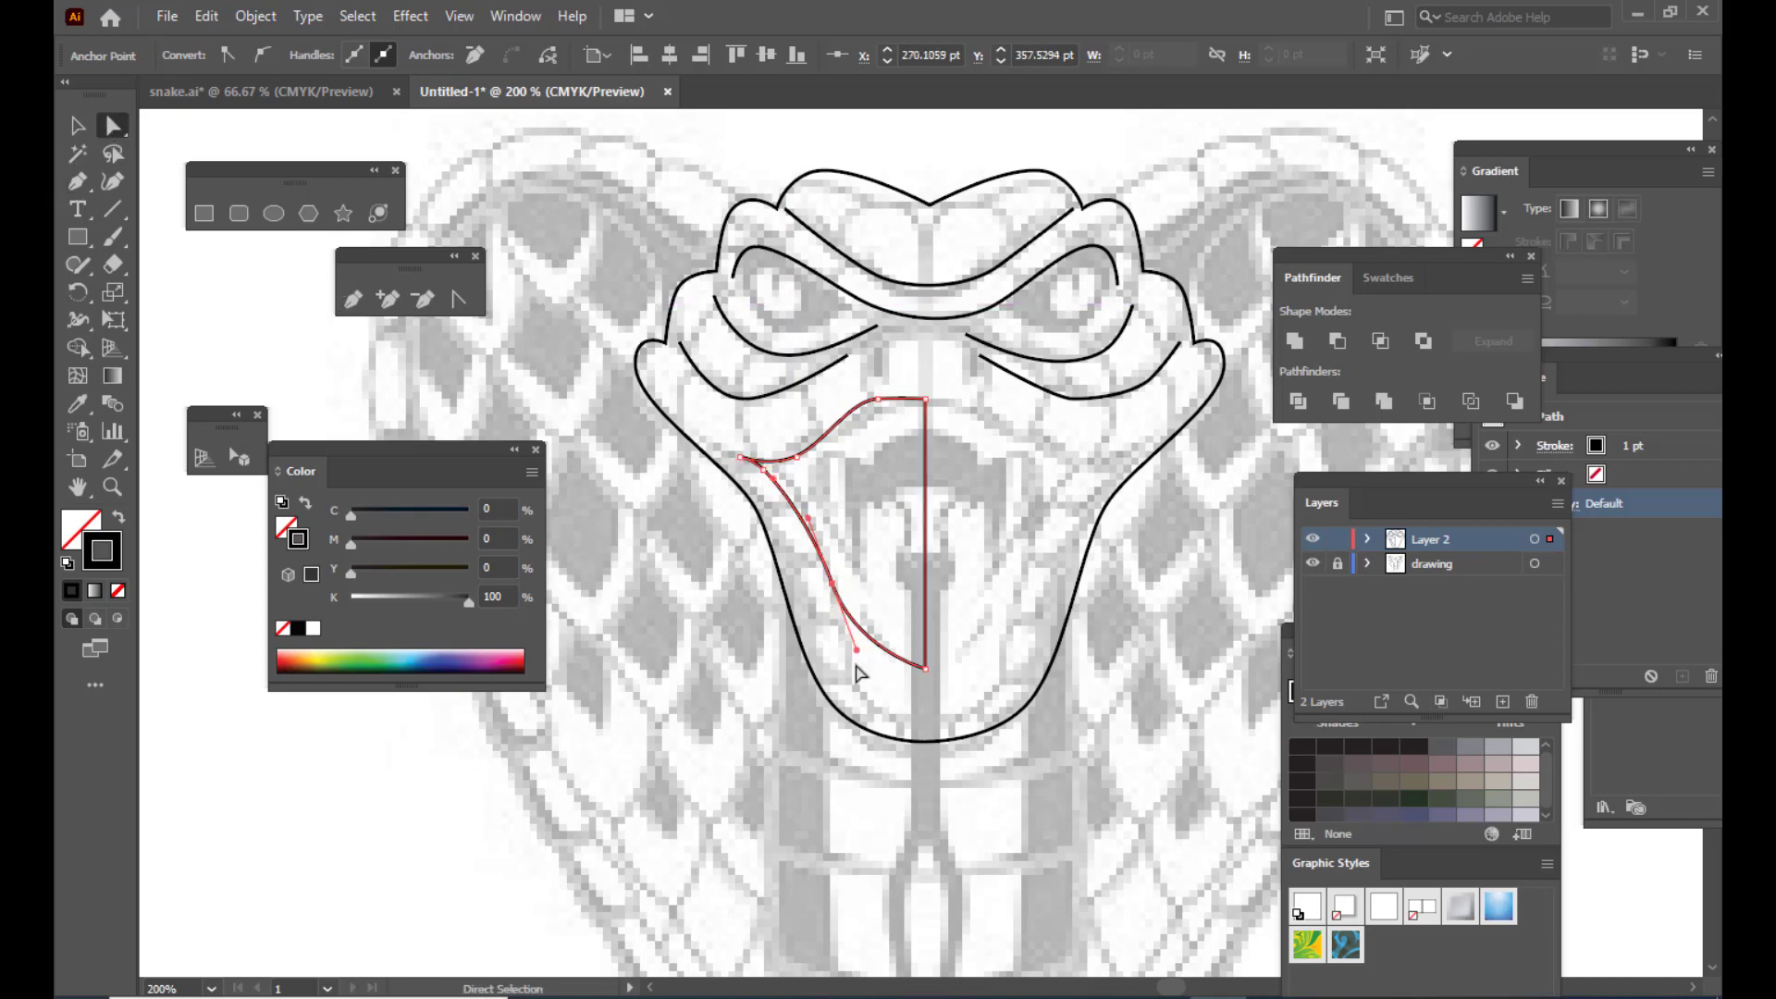
left_click_drag(925, 668, 858, 681)
left_click(925, 582)
left_click_drag(823, 523, 817, 505)
mouse_move(879, 389)
left_mouse_down()
mouse_move(851, 418)
mouse_move(928, 391)
left_mouse_up()
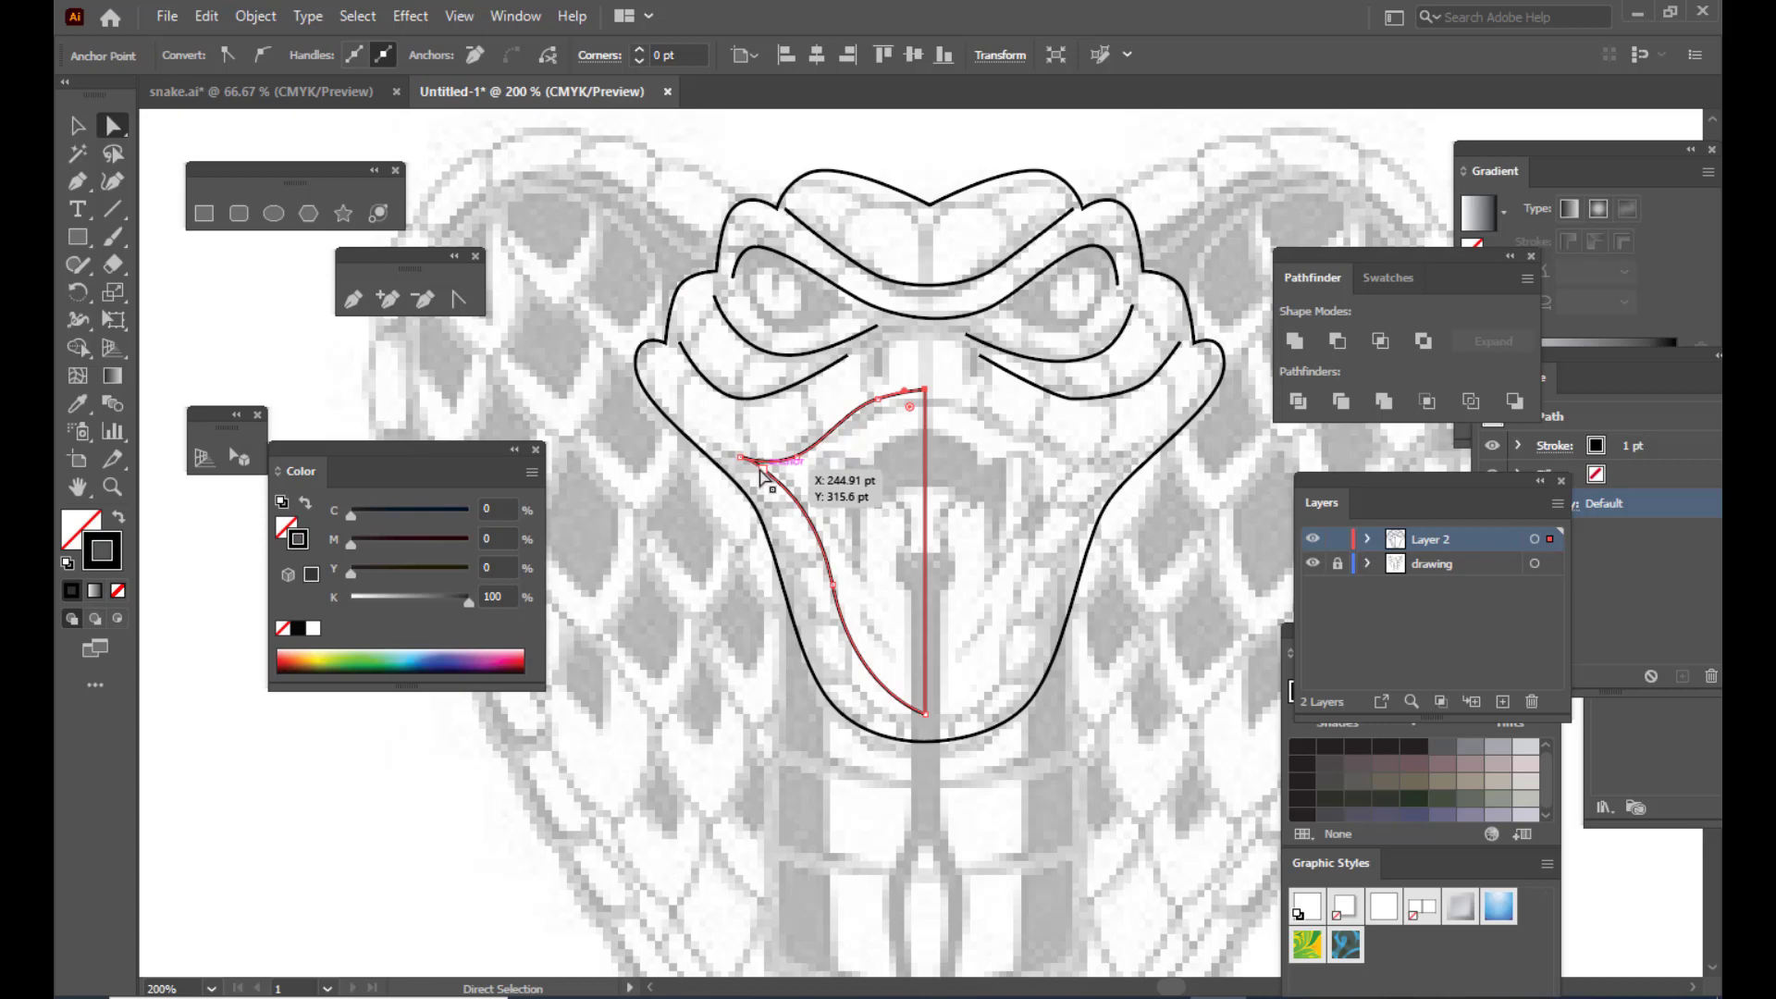
Step: Duplicate the left half-mouth shape to the right and reflect the copy across the vertical axis
left_click(1052, 497)
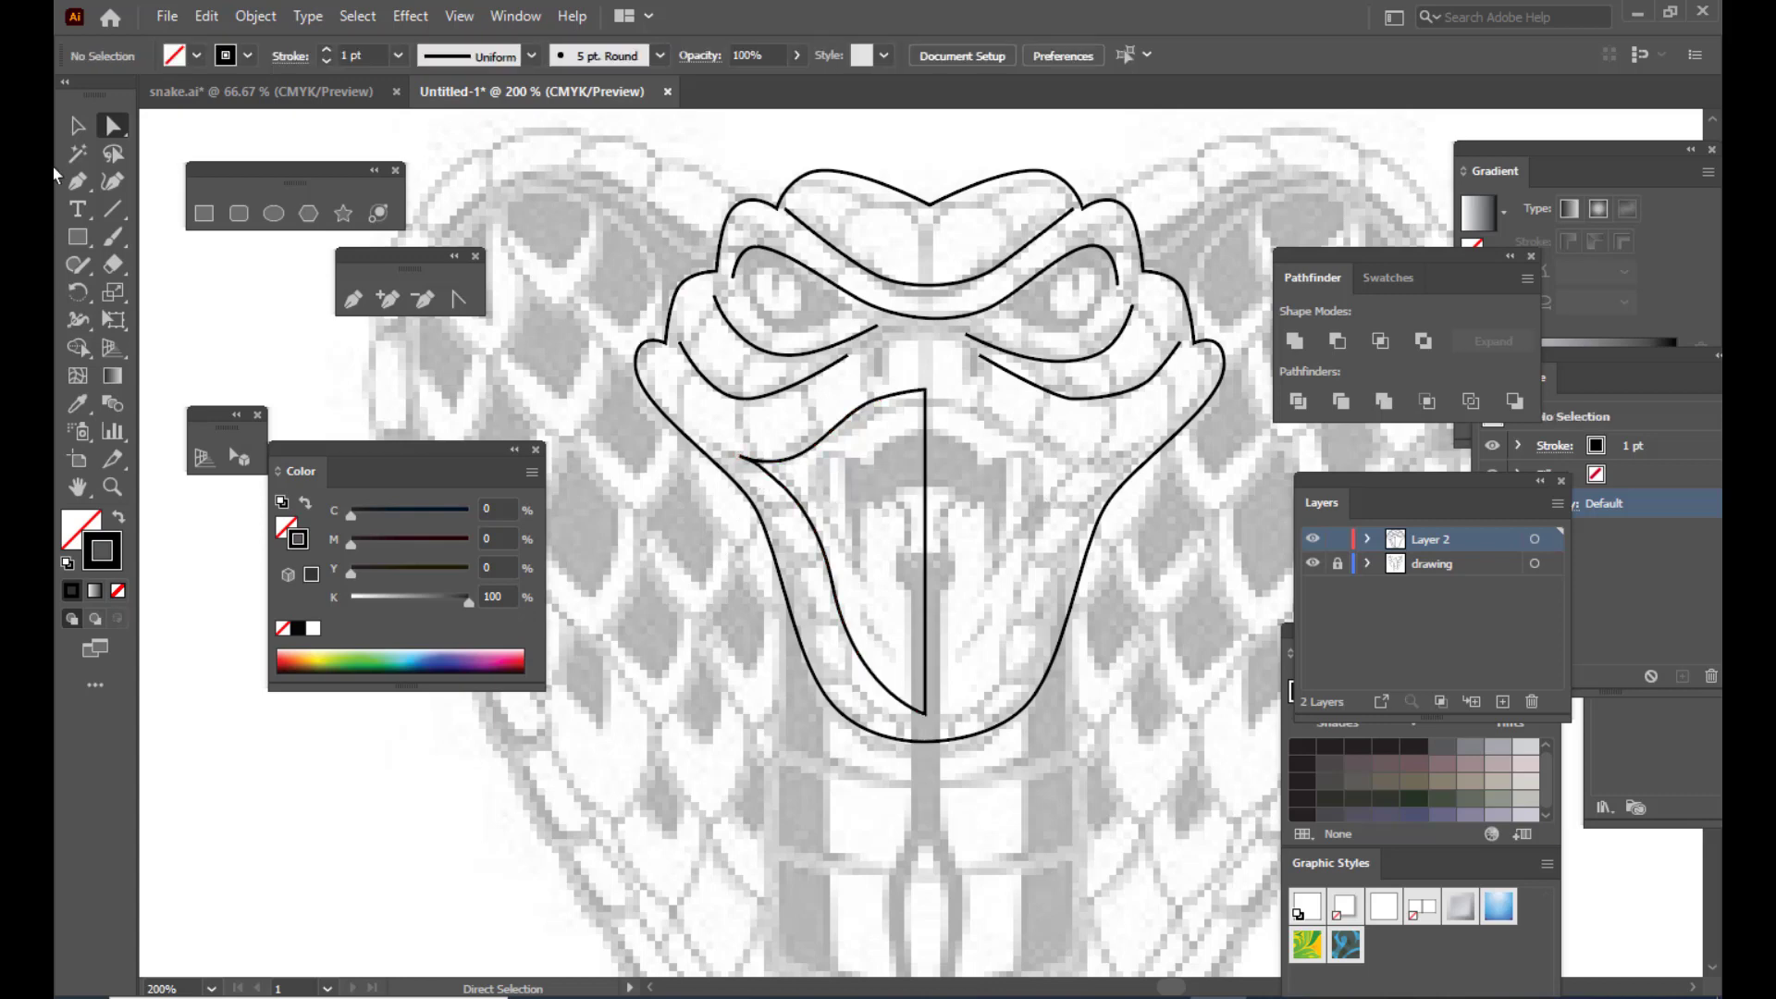
left_click(78, 125)
left_click(925, 398)
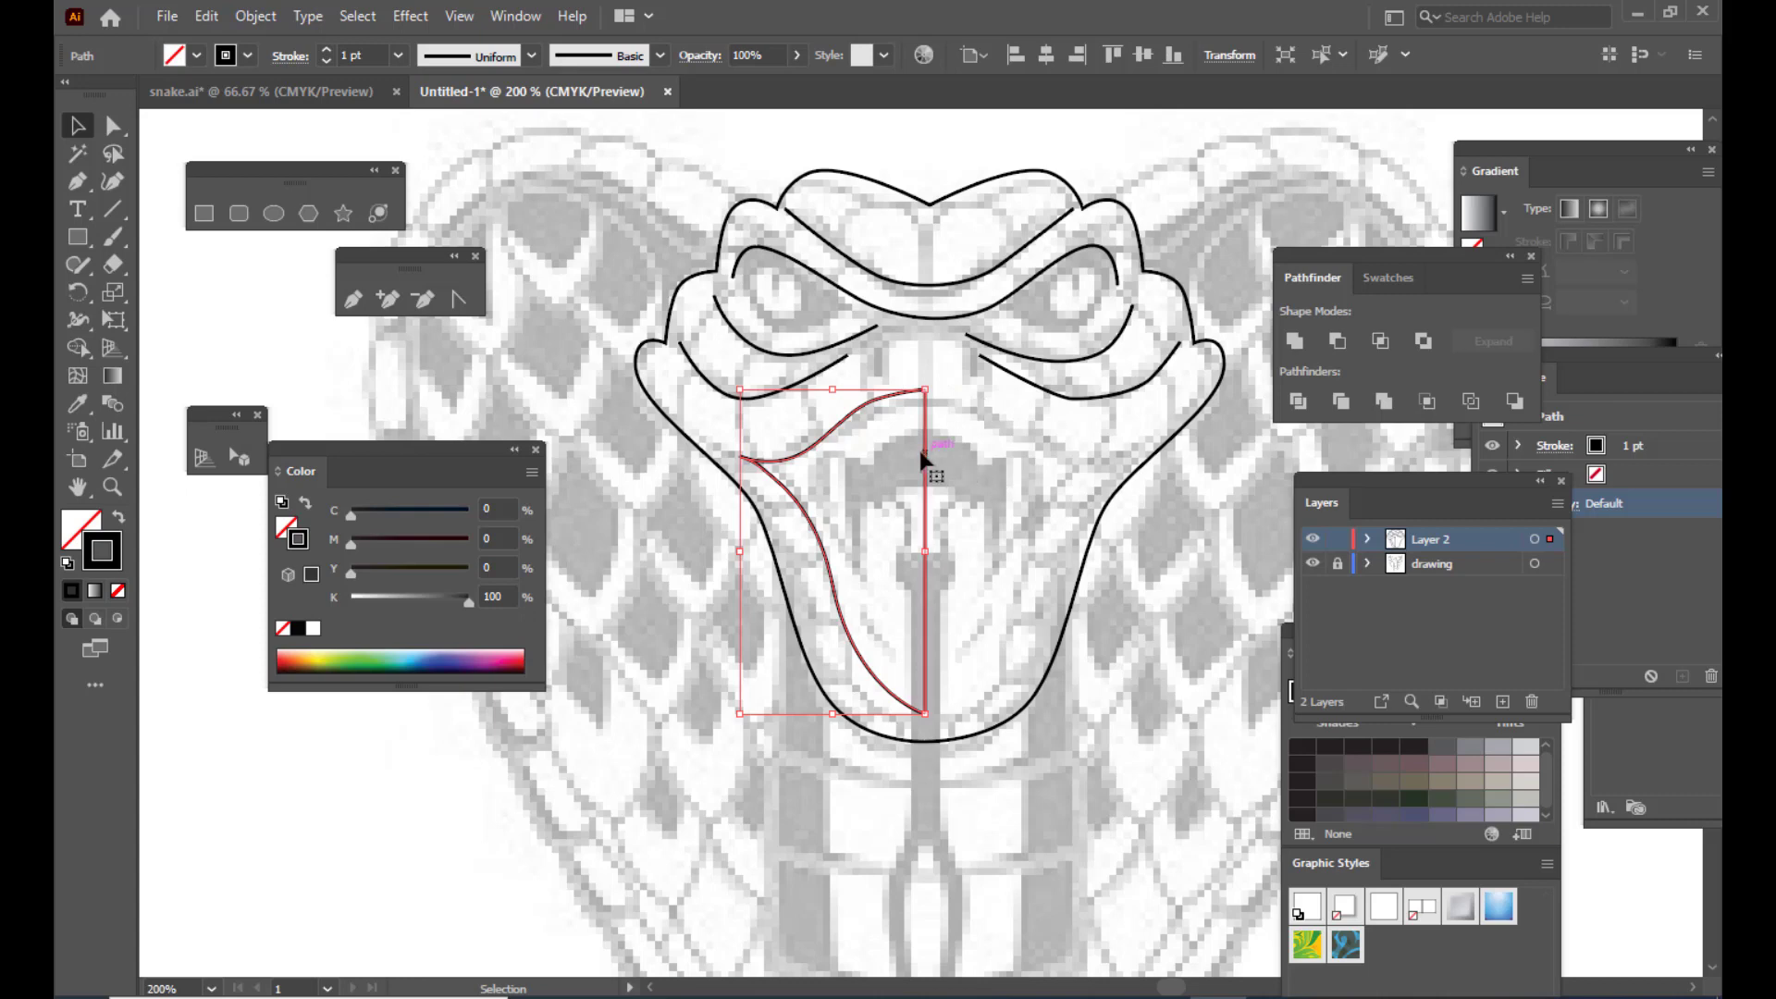
left_click_drag(928, 458, 1039, 459)
right_click(1039, 460)
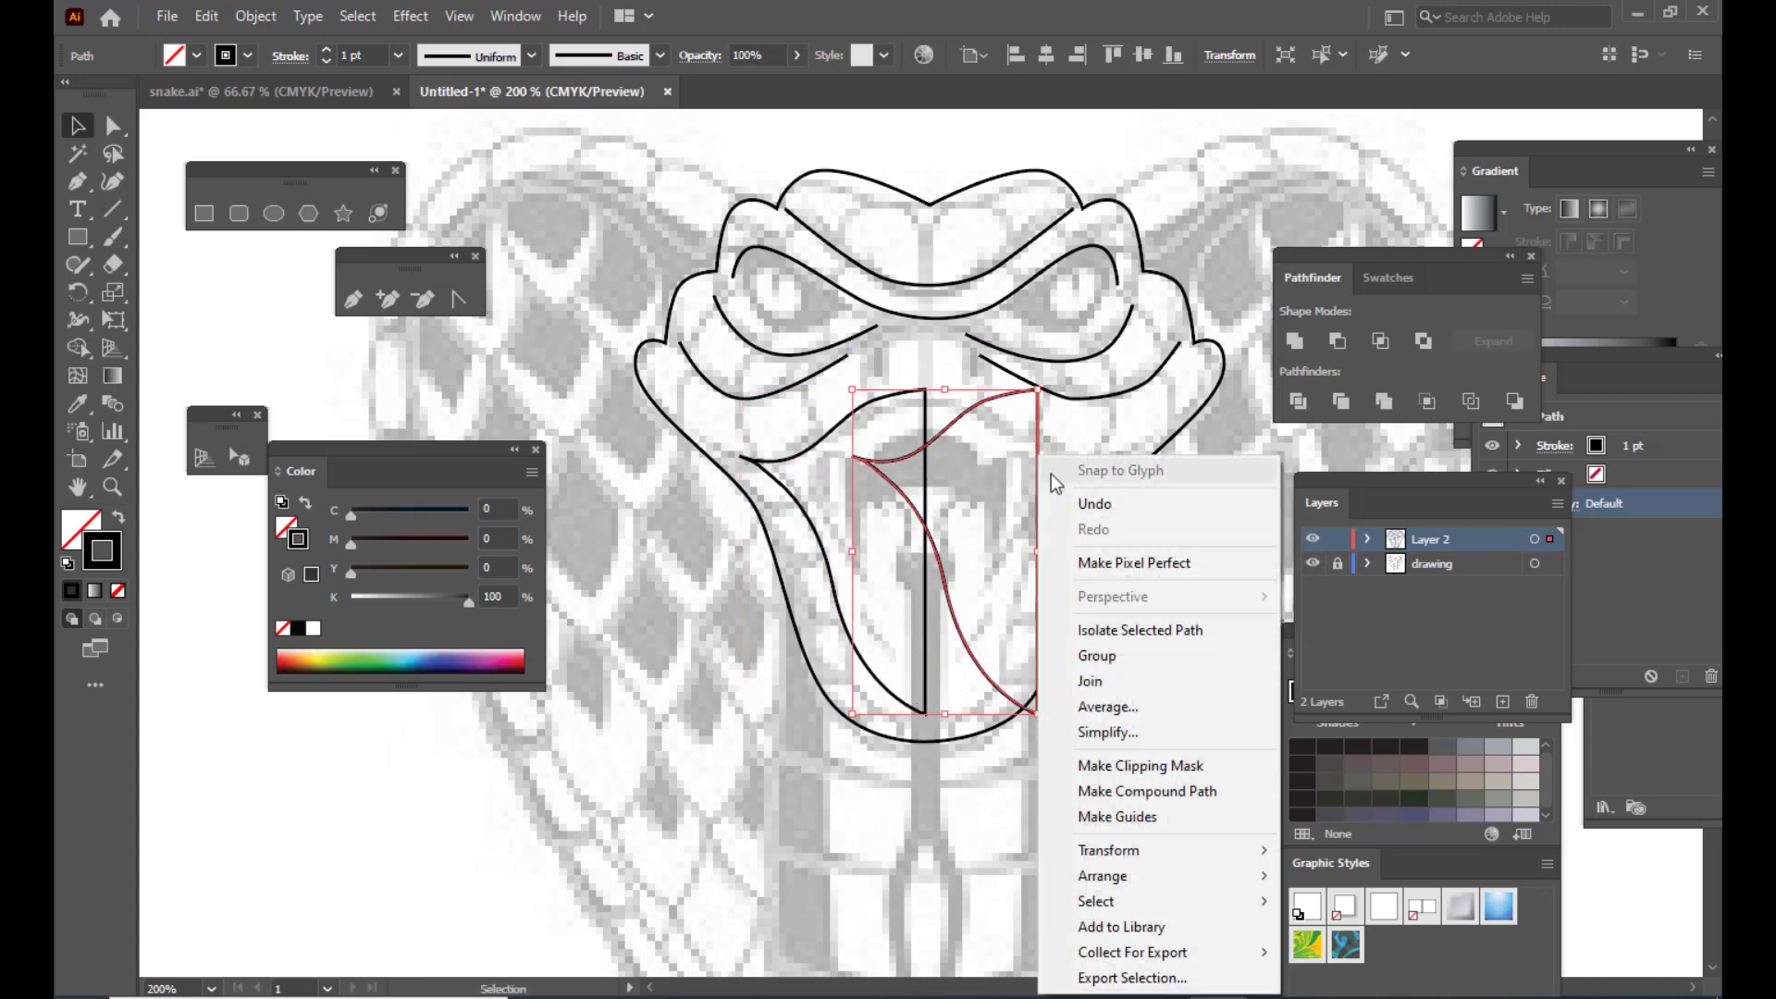
mouse_move(1141, 855)
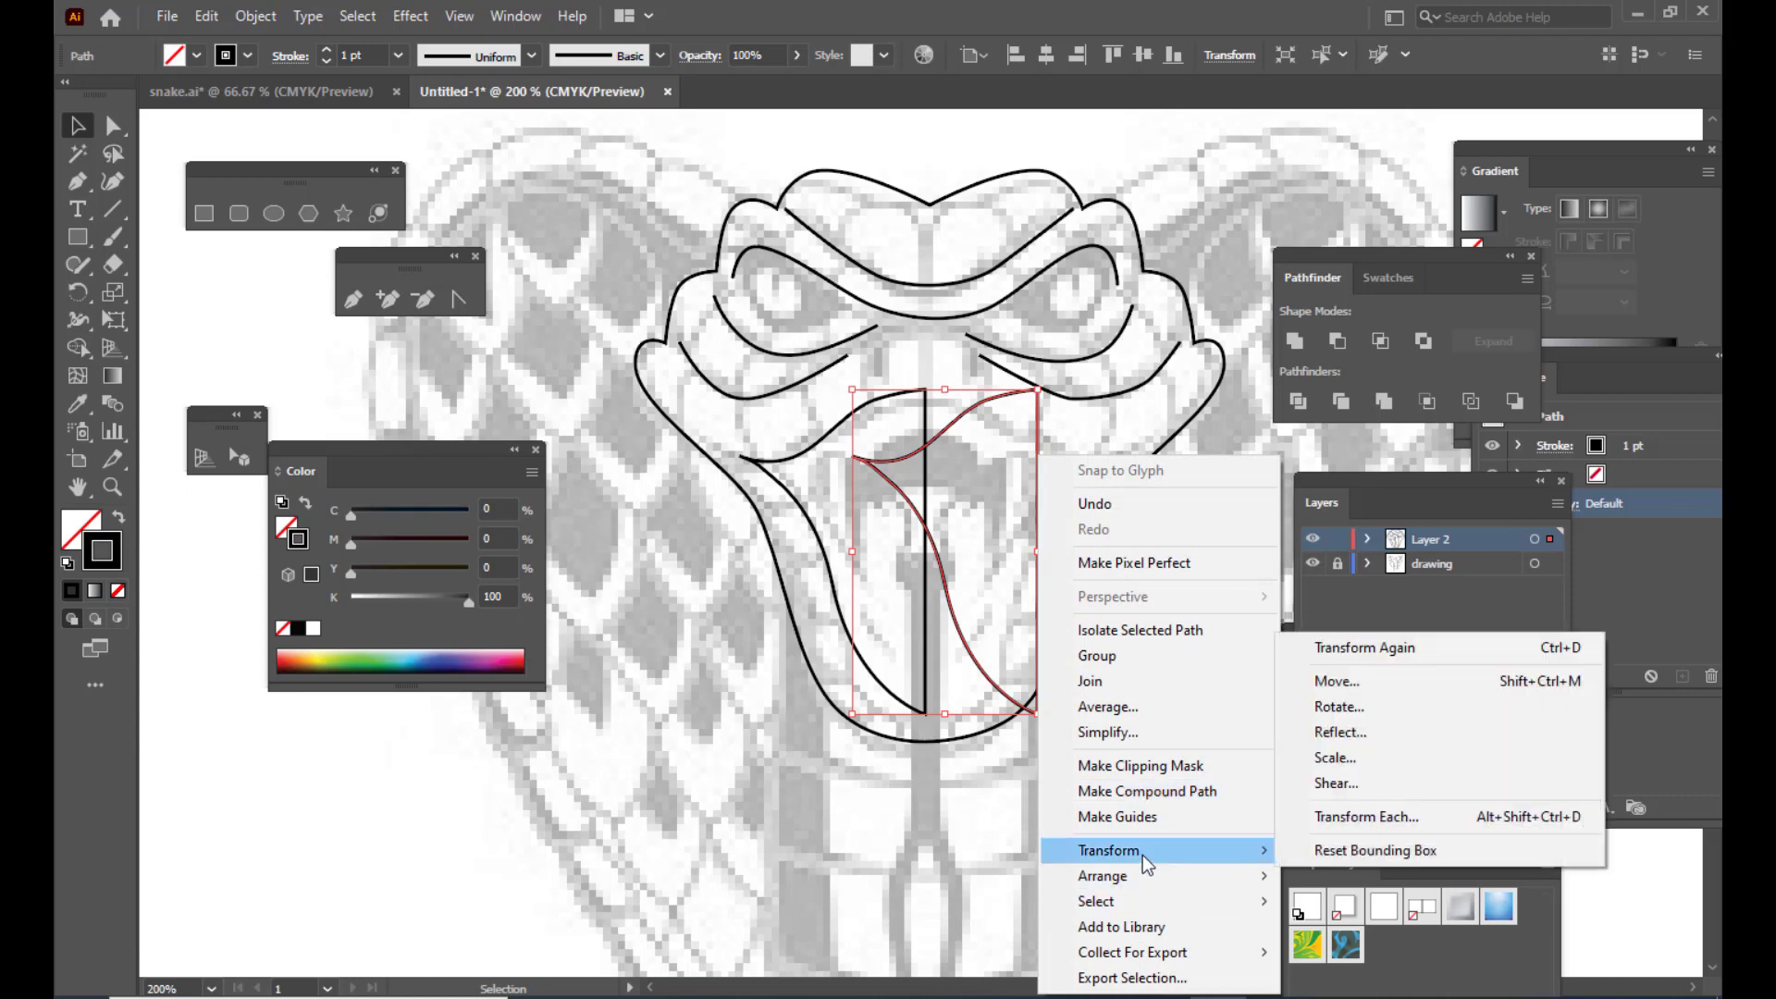
left_click(1347, 740)
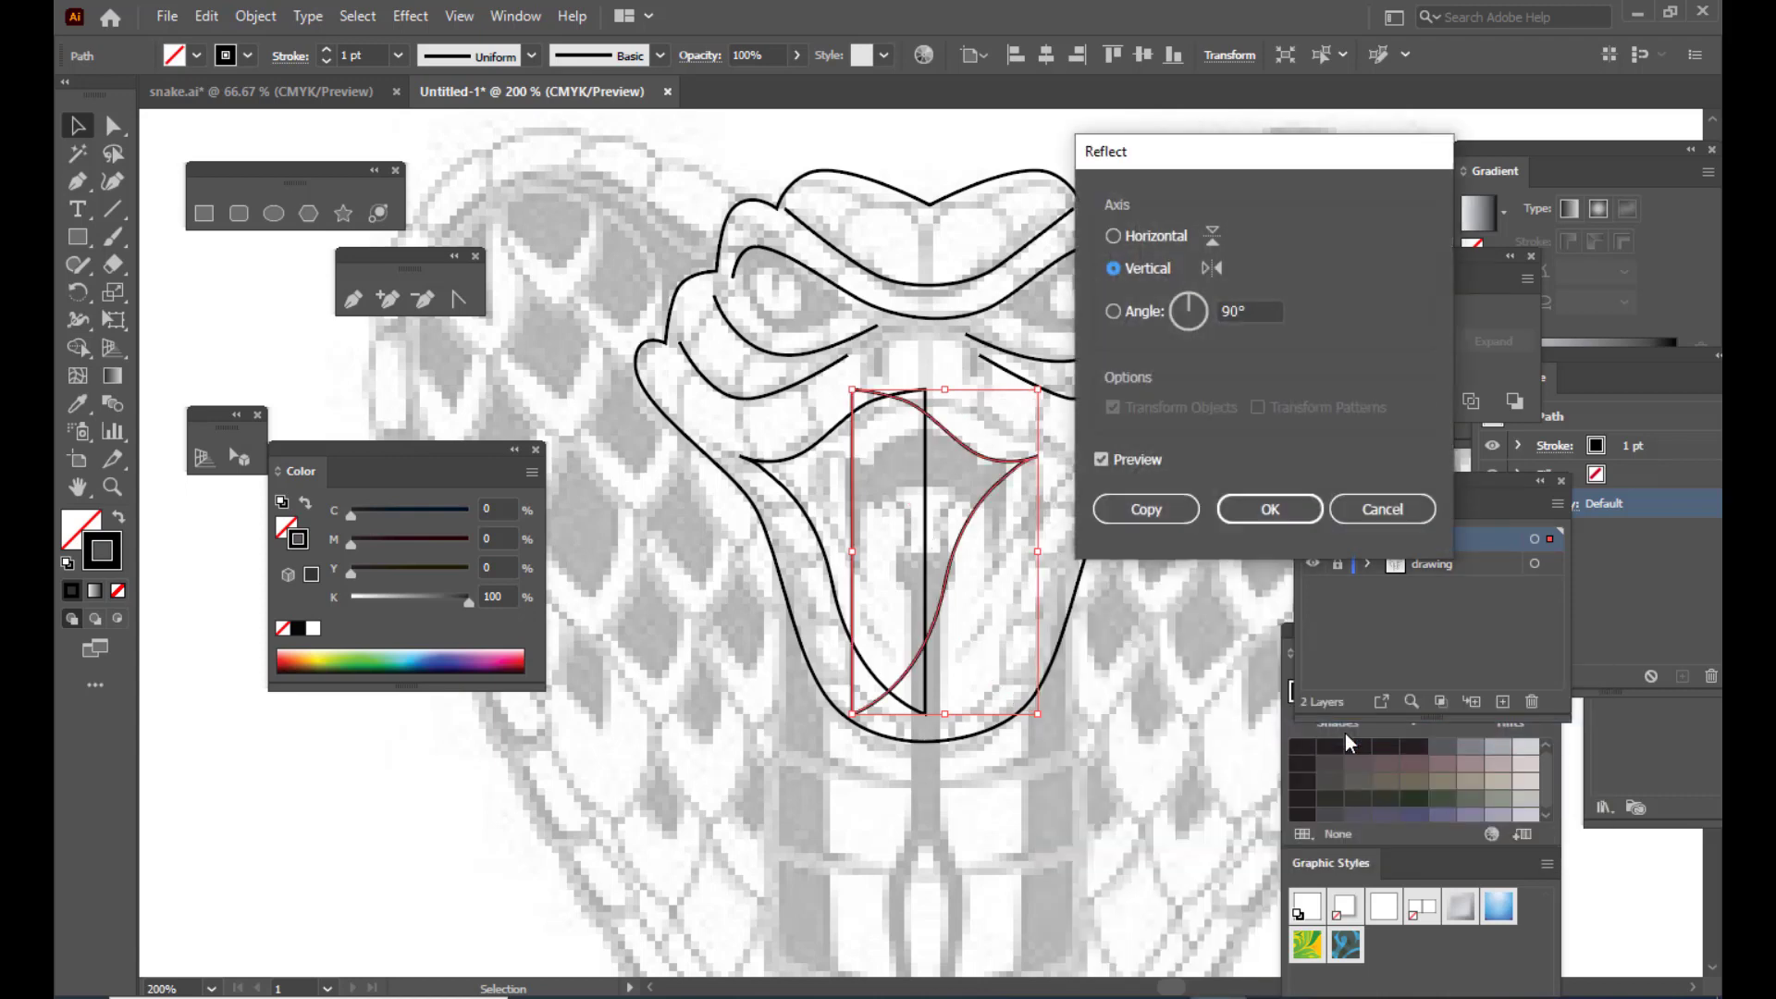
left_click(1269, 509)
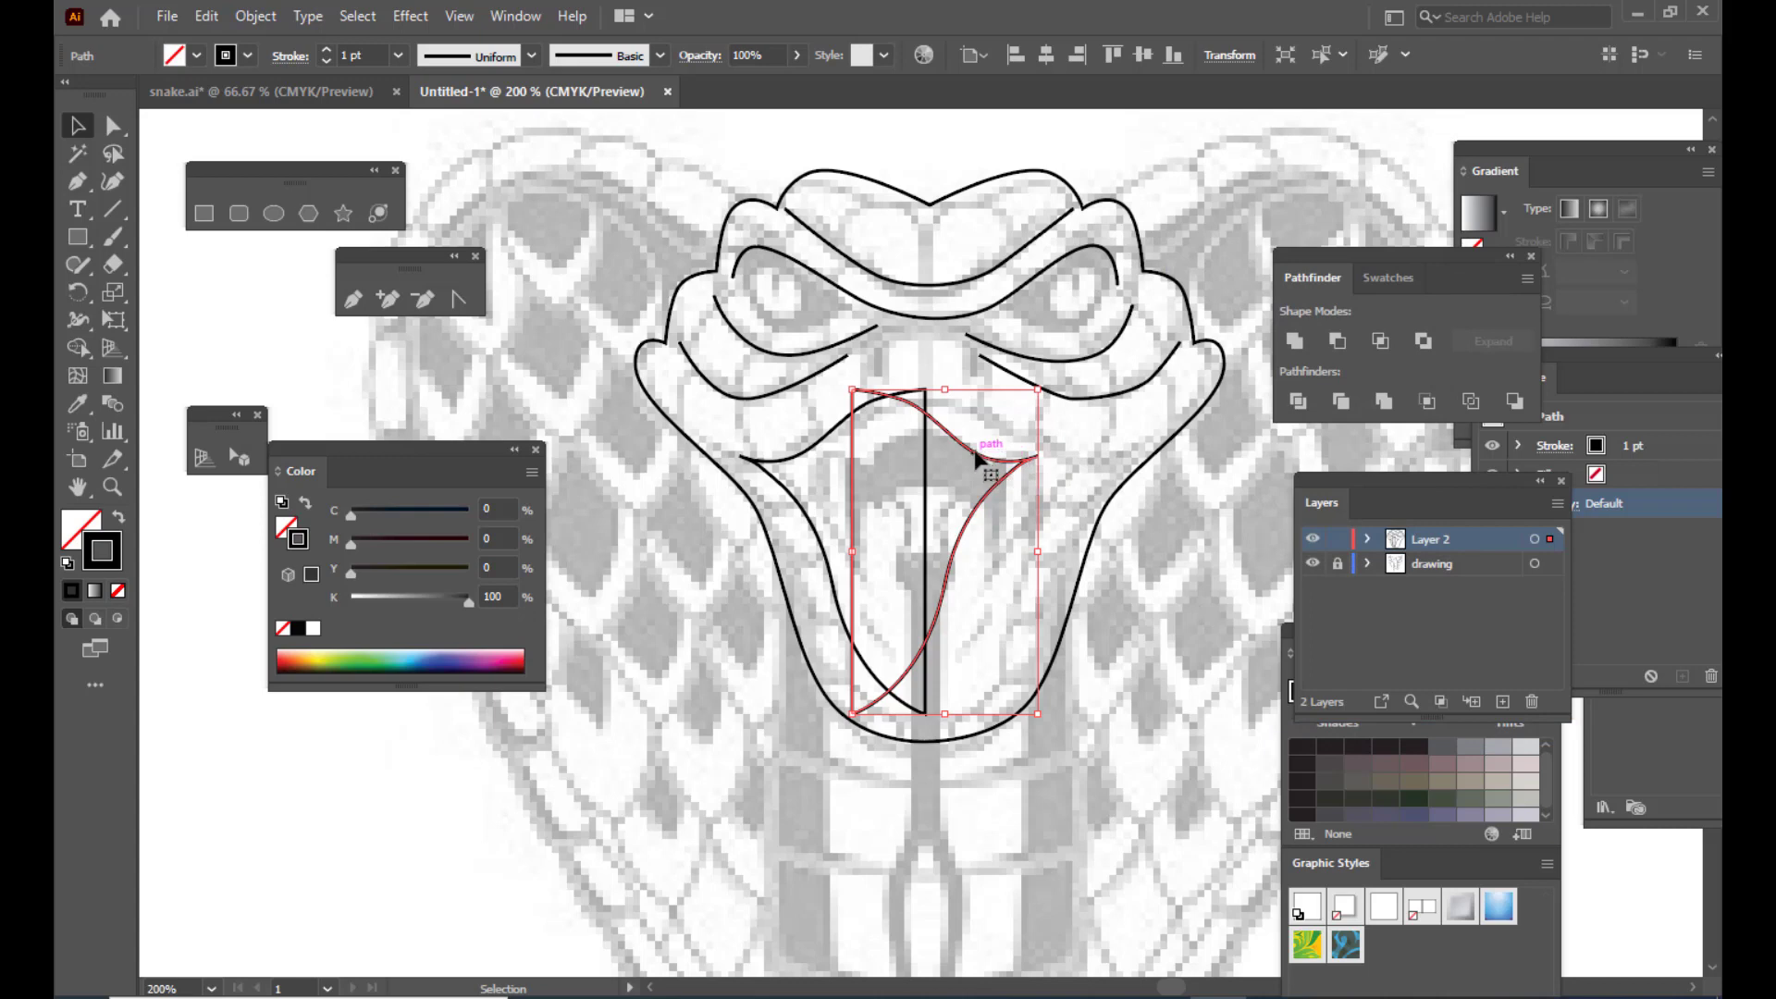
Step: Align the mirrored half-mouth against the original's midline and unite both halves into a single mouth shape with Pathfinder
left_click_drag(996, 460, 1050, 454)
key("Left")
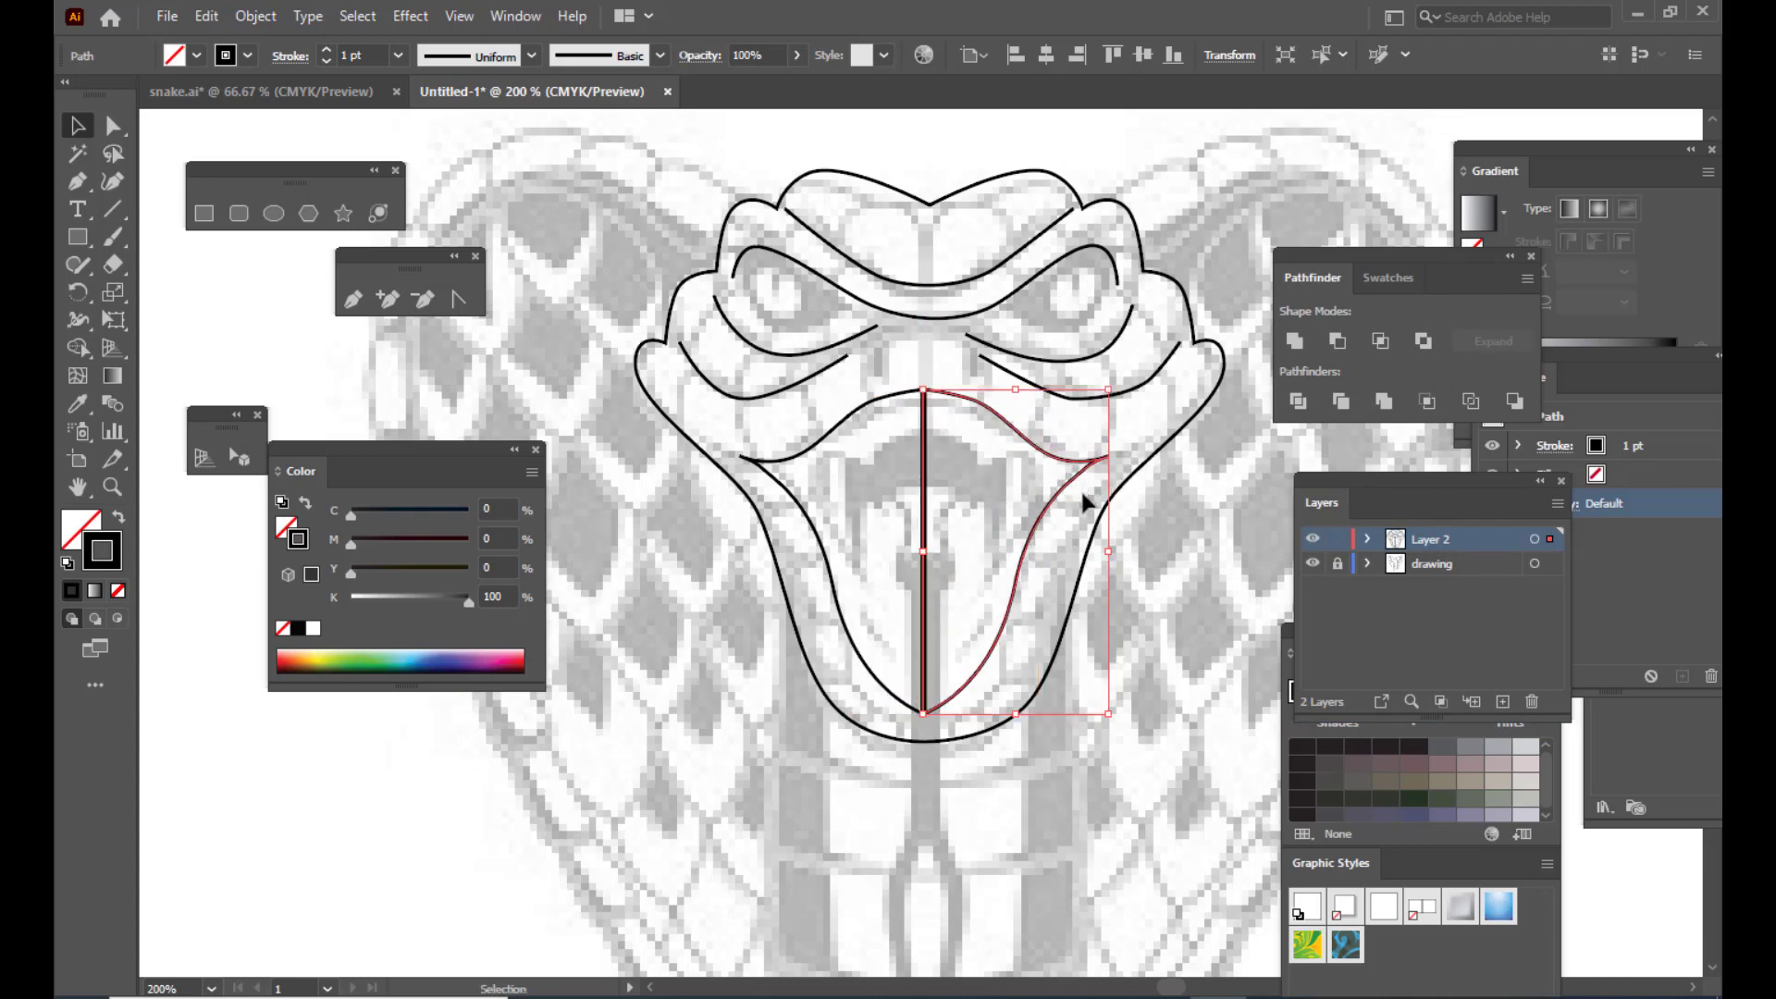
left_click(836, 427, "shift")
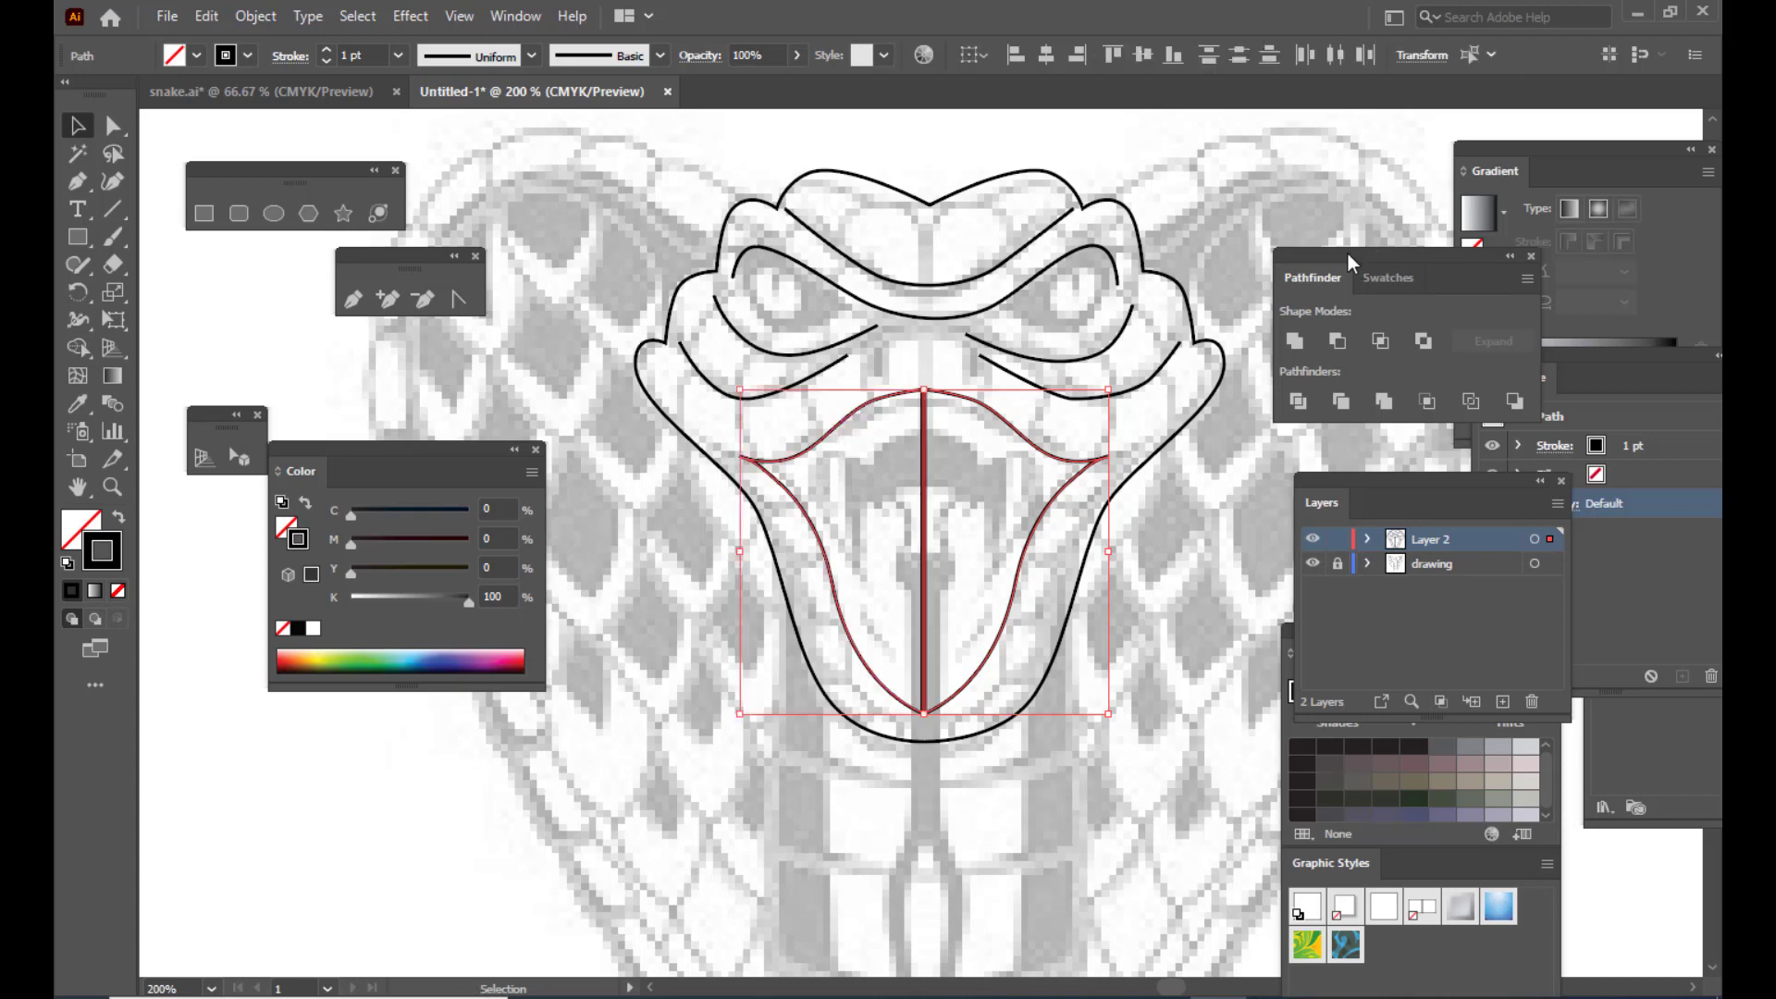
left_click_drag(1347, 253, 1357, 254)
left_click(1313, 339)
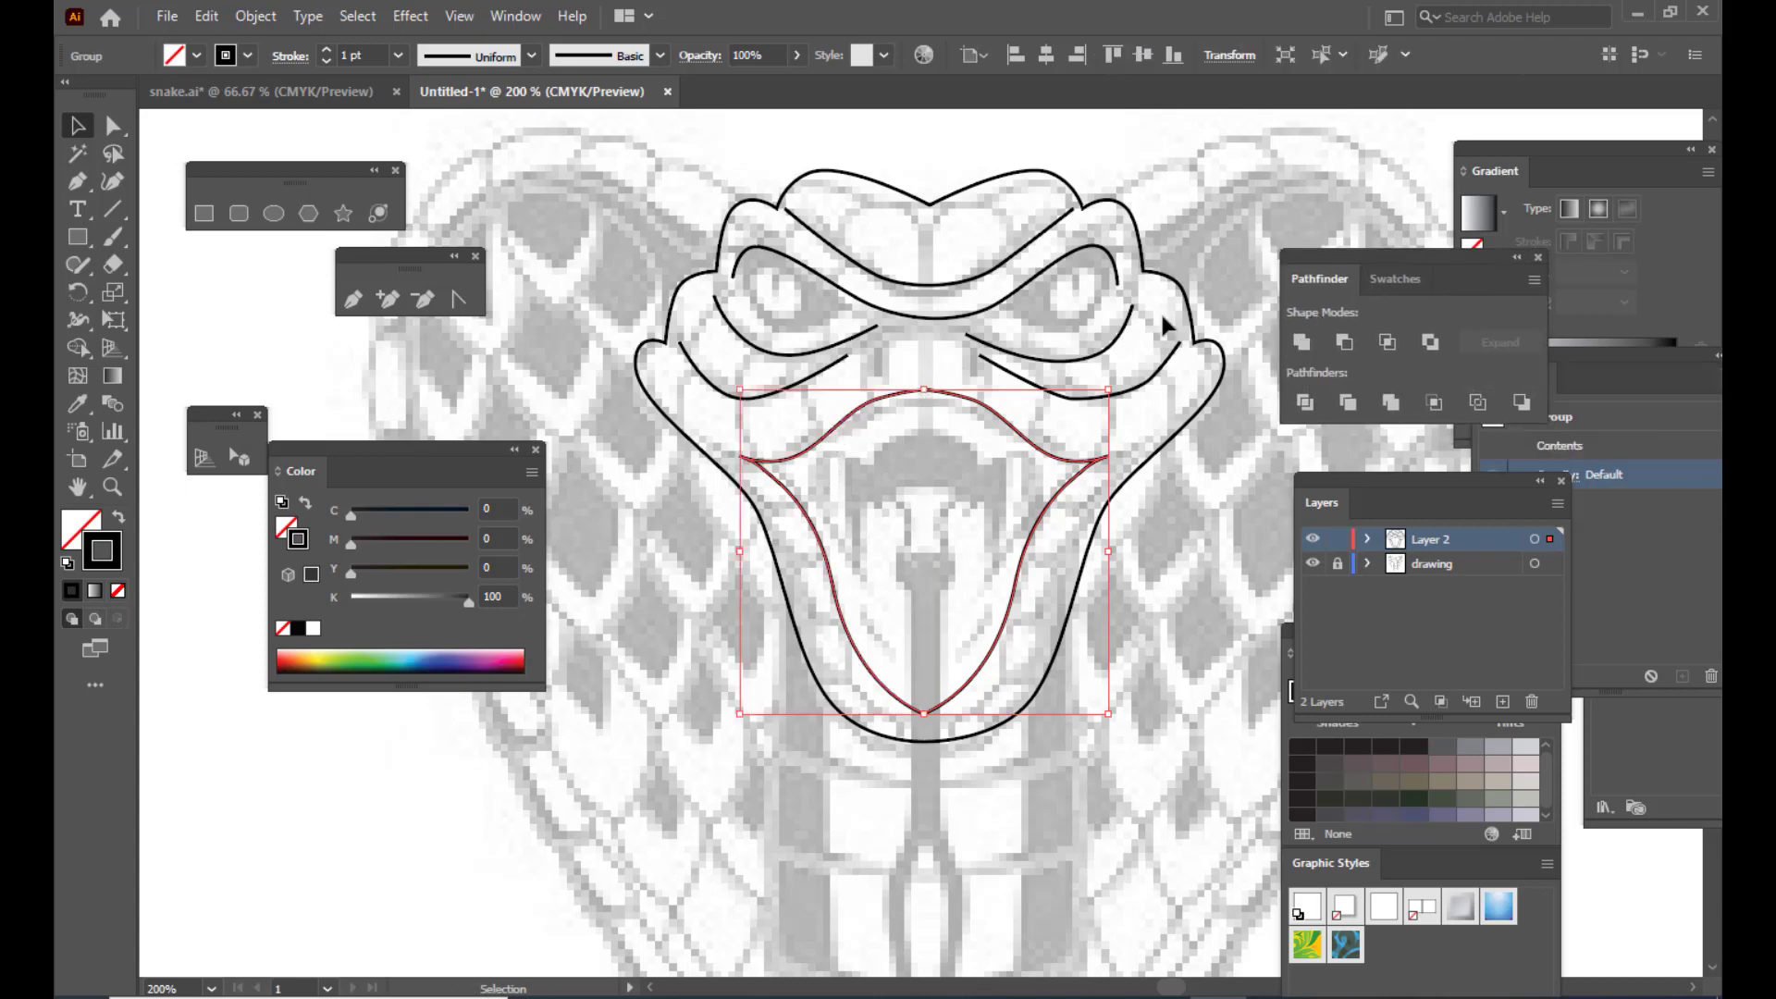
left_click(1179, 185)
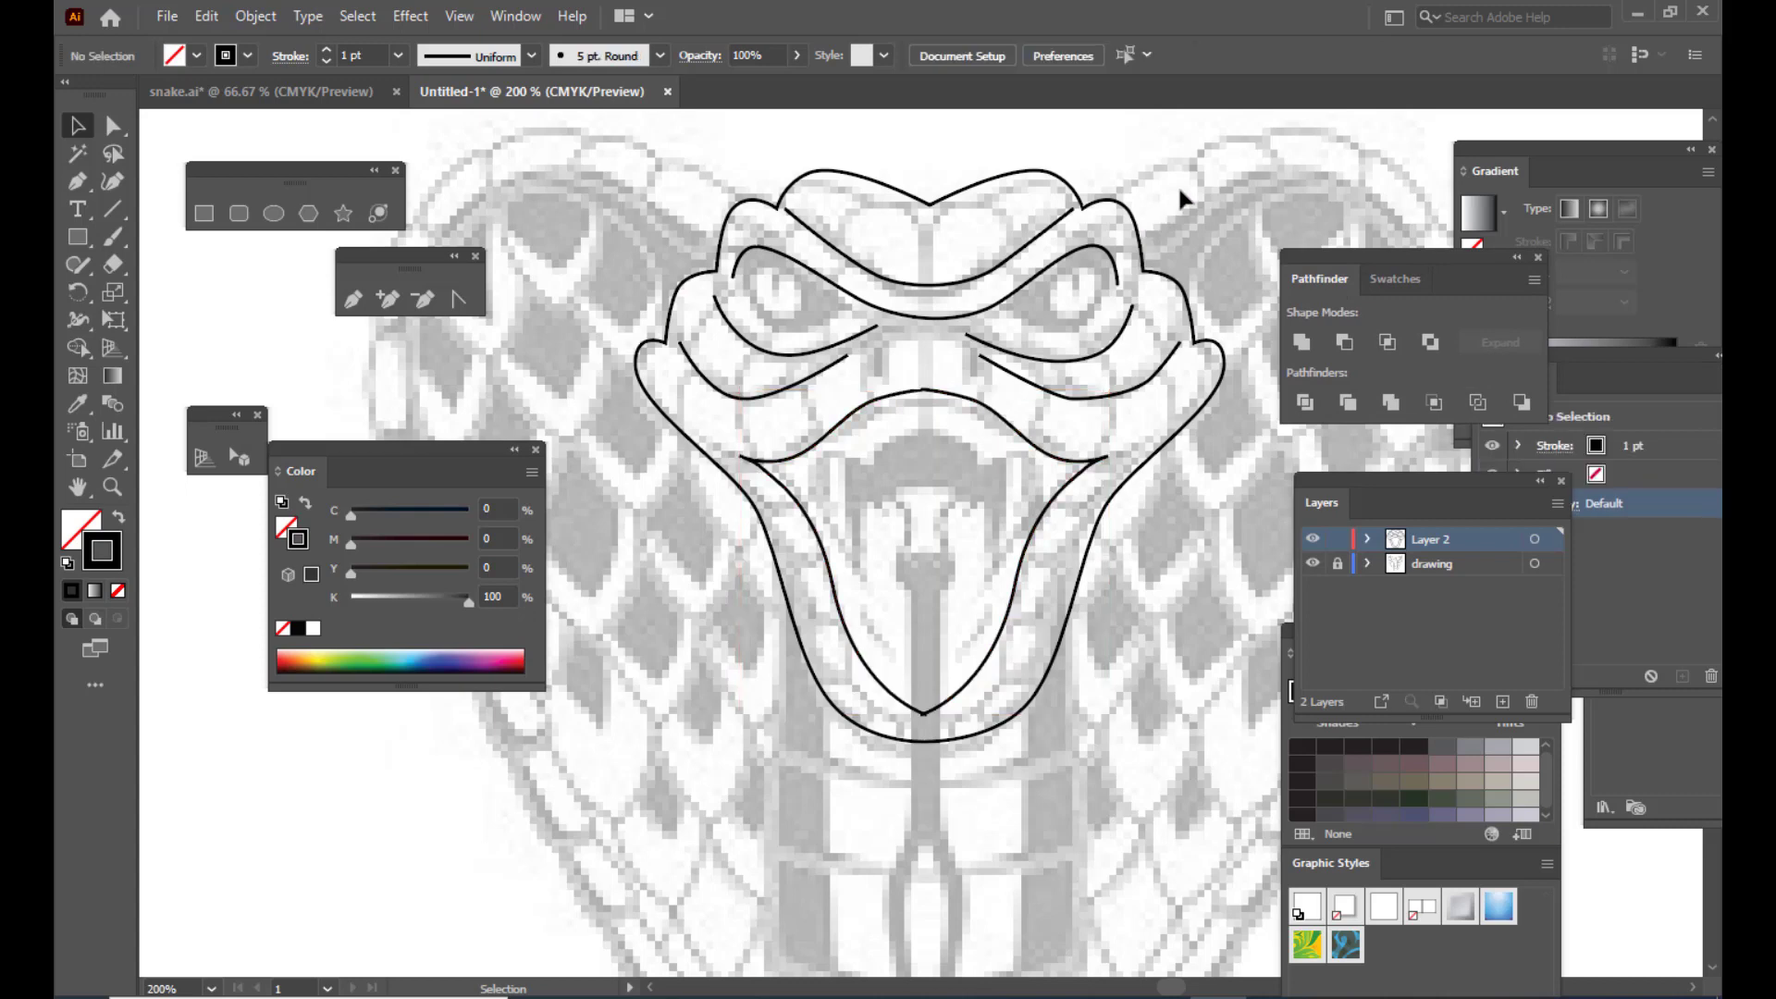
Step: Delete the stray anchors forming the small notch at the bottom tip of the mouth outline
left_click(113, 124)
scroll(1034, 627, "down", 4)
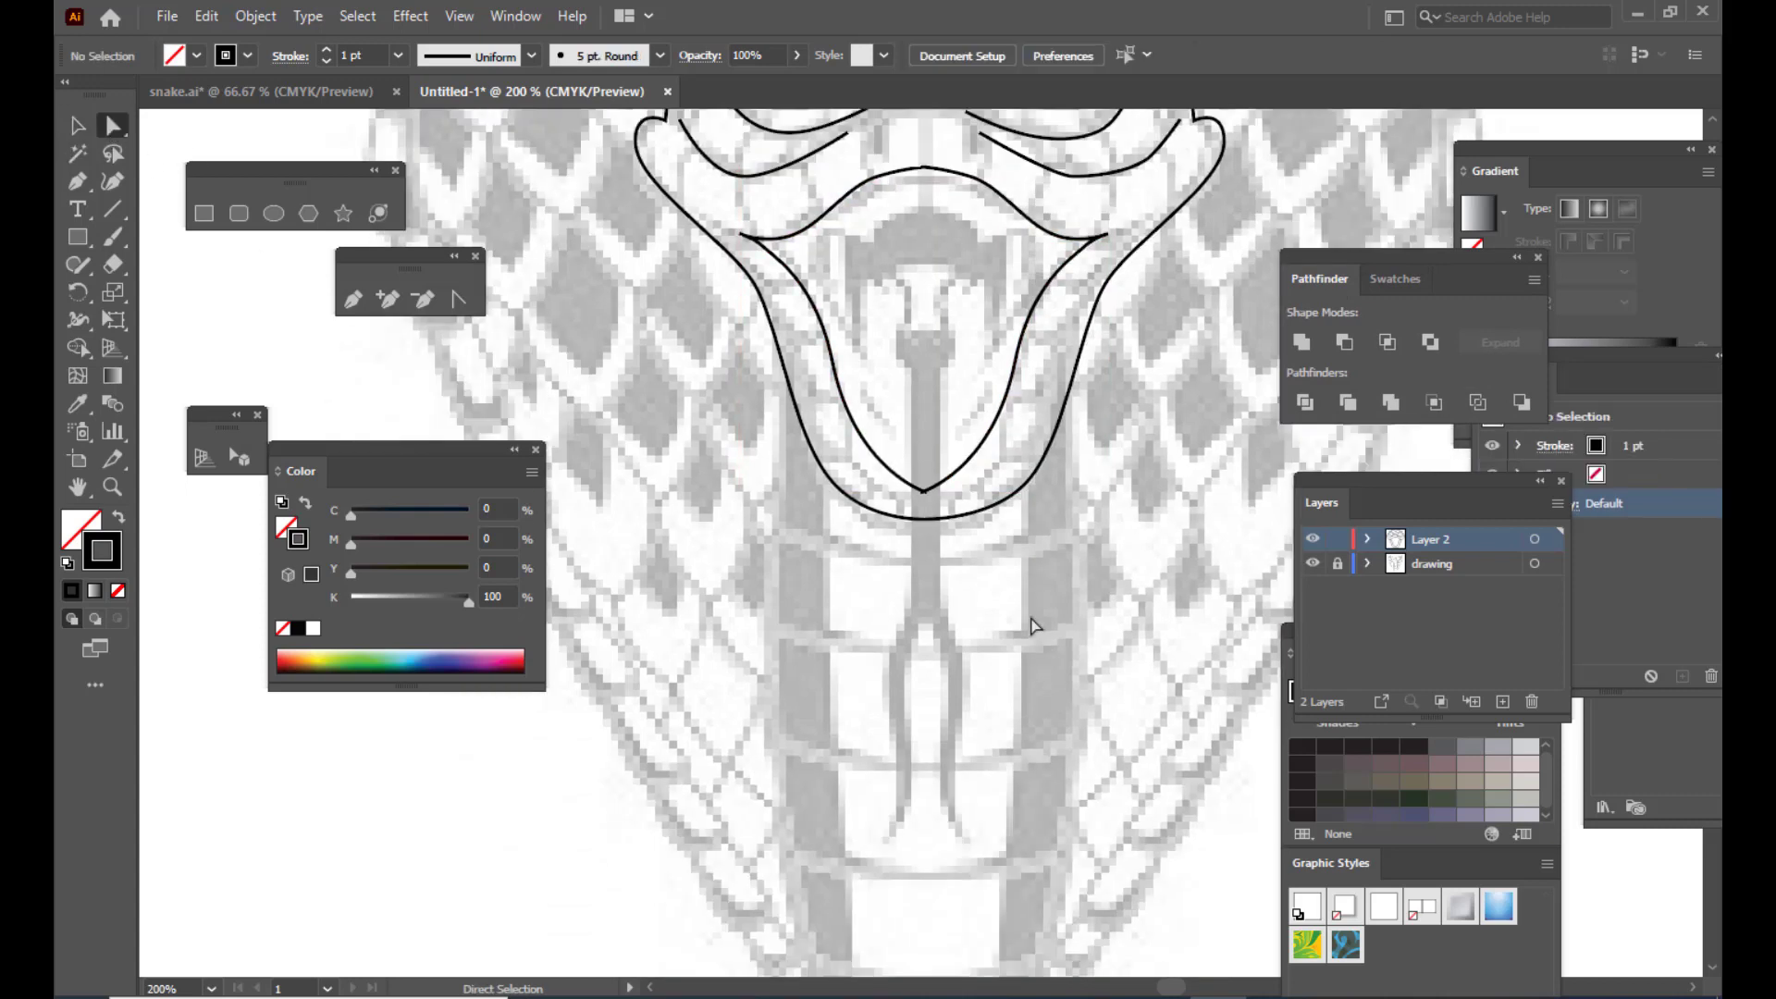
scroll(1034, 628, "up", 4)
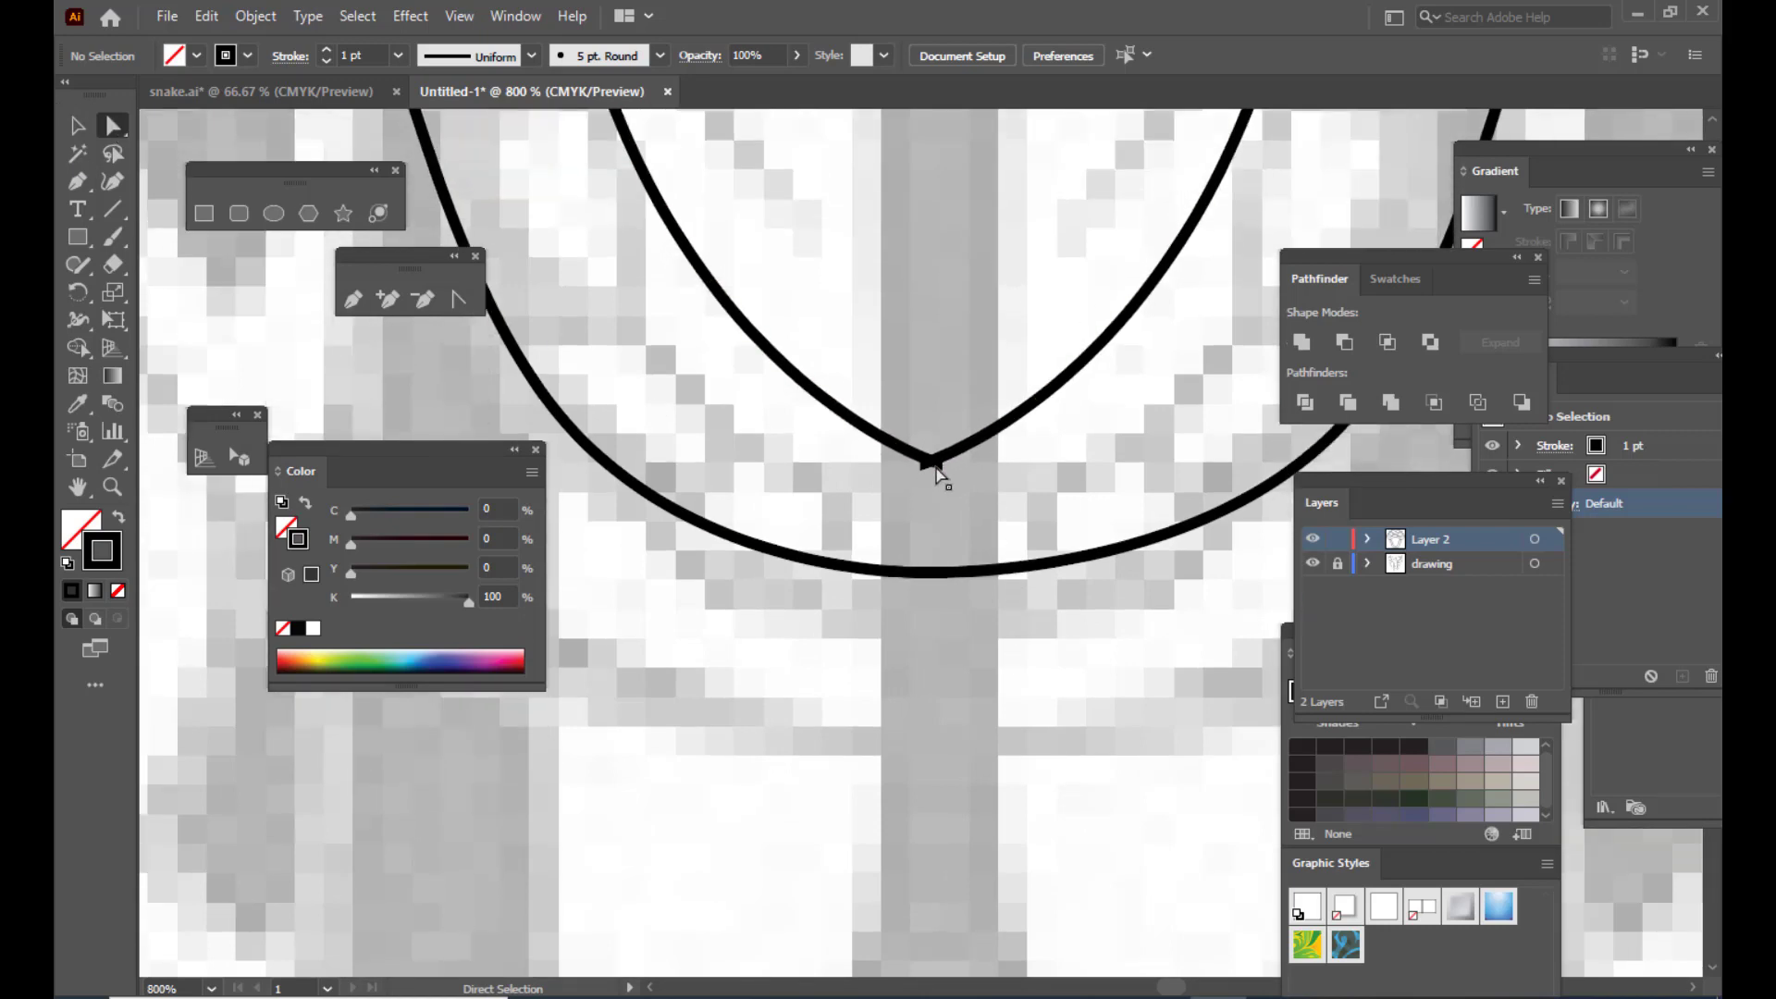
left_click(933, 462)
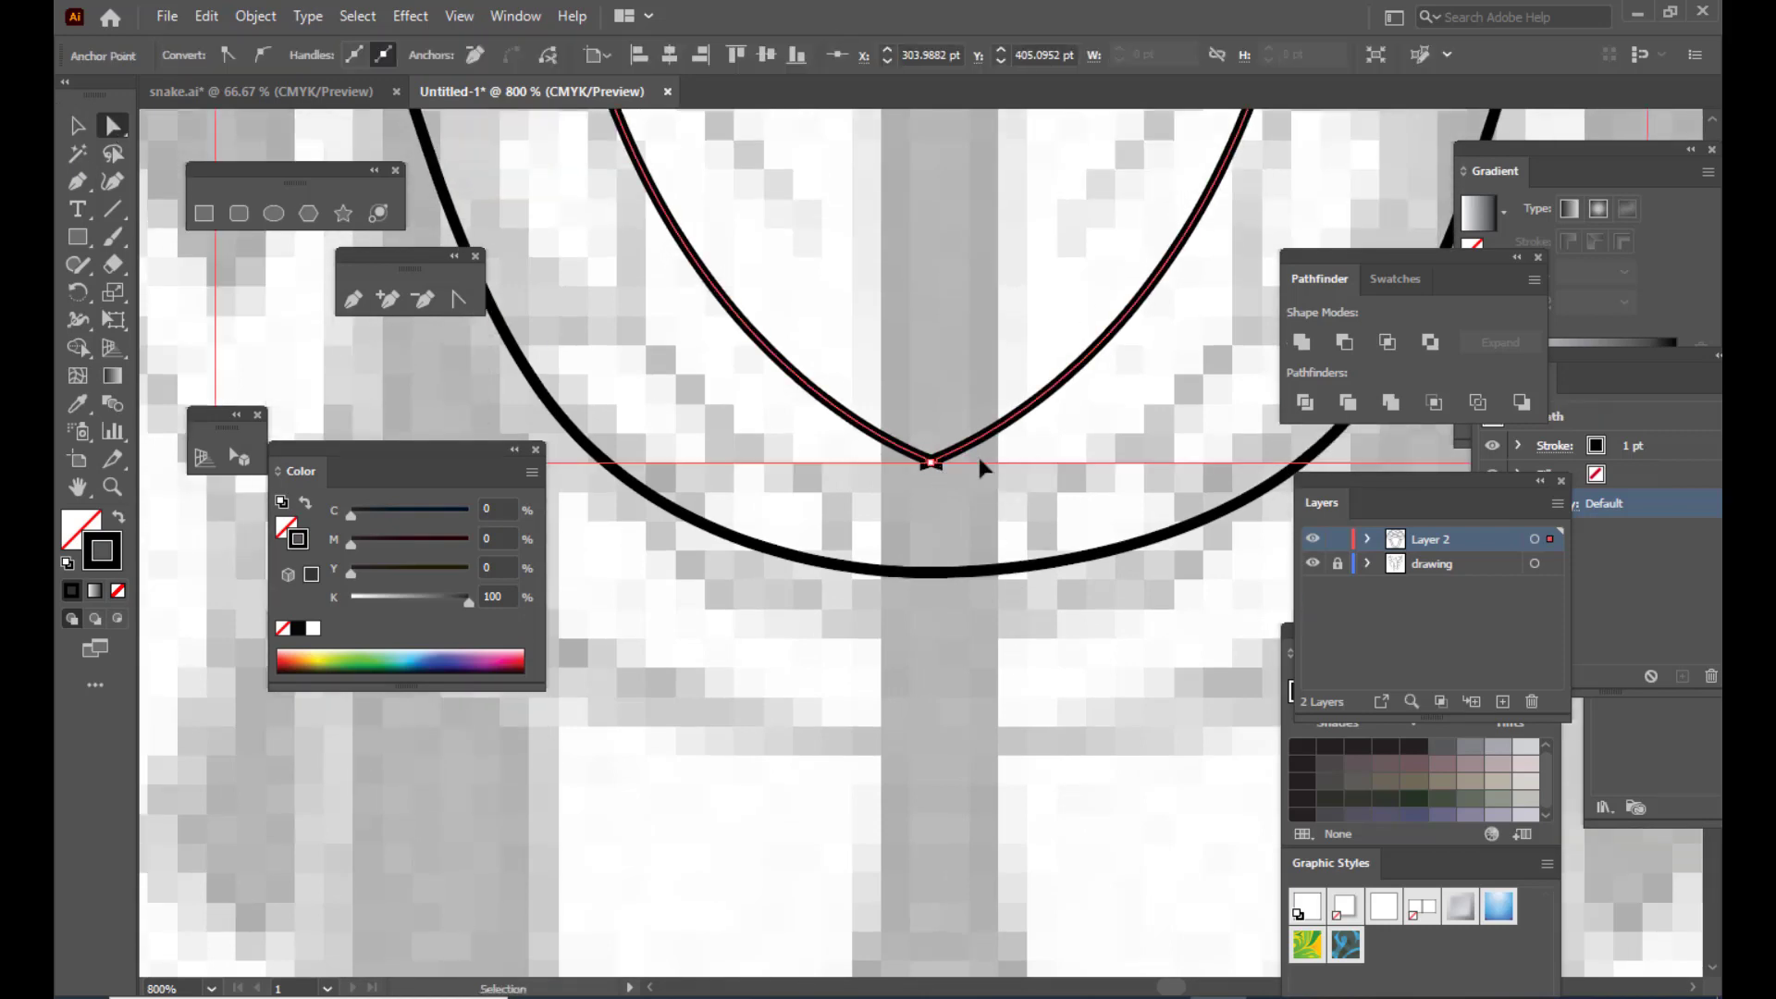
scroll(981, 467, "up", 4)
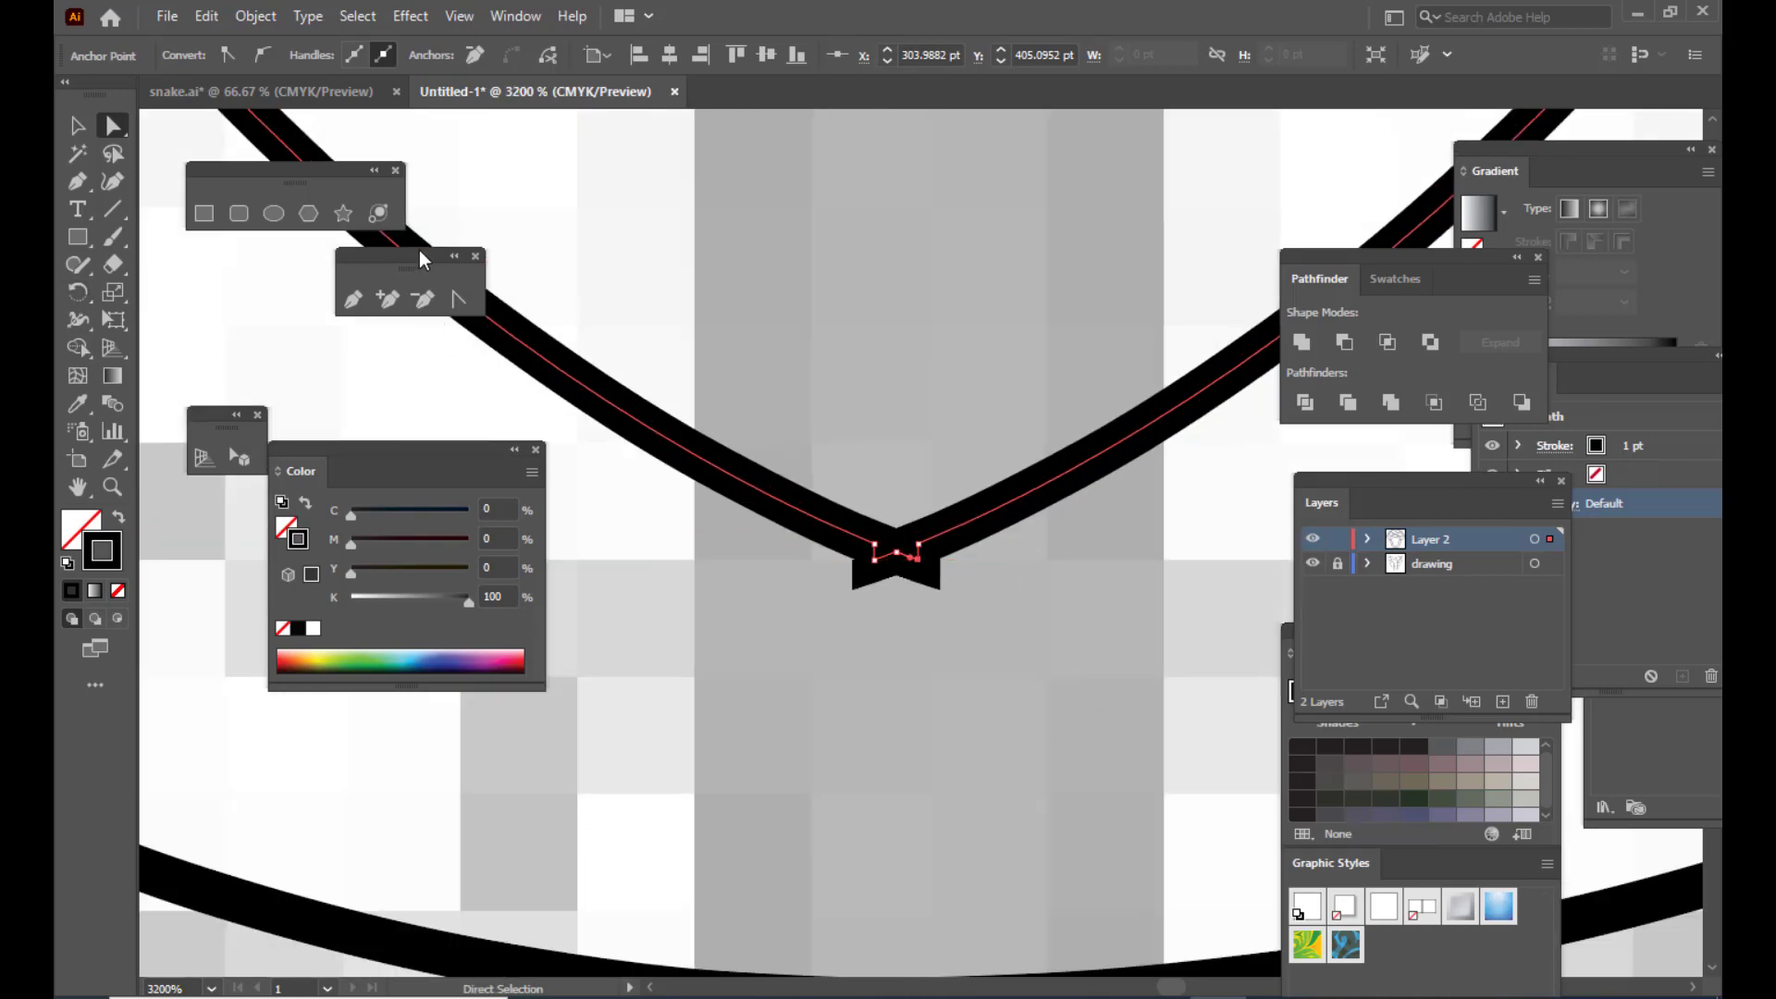
left_click_drag(419, 250, 430, 248)
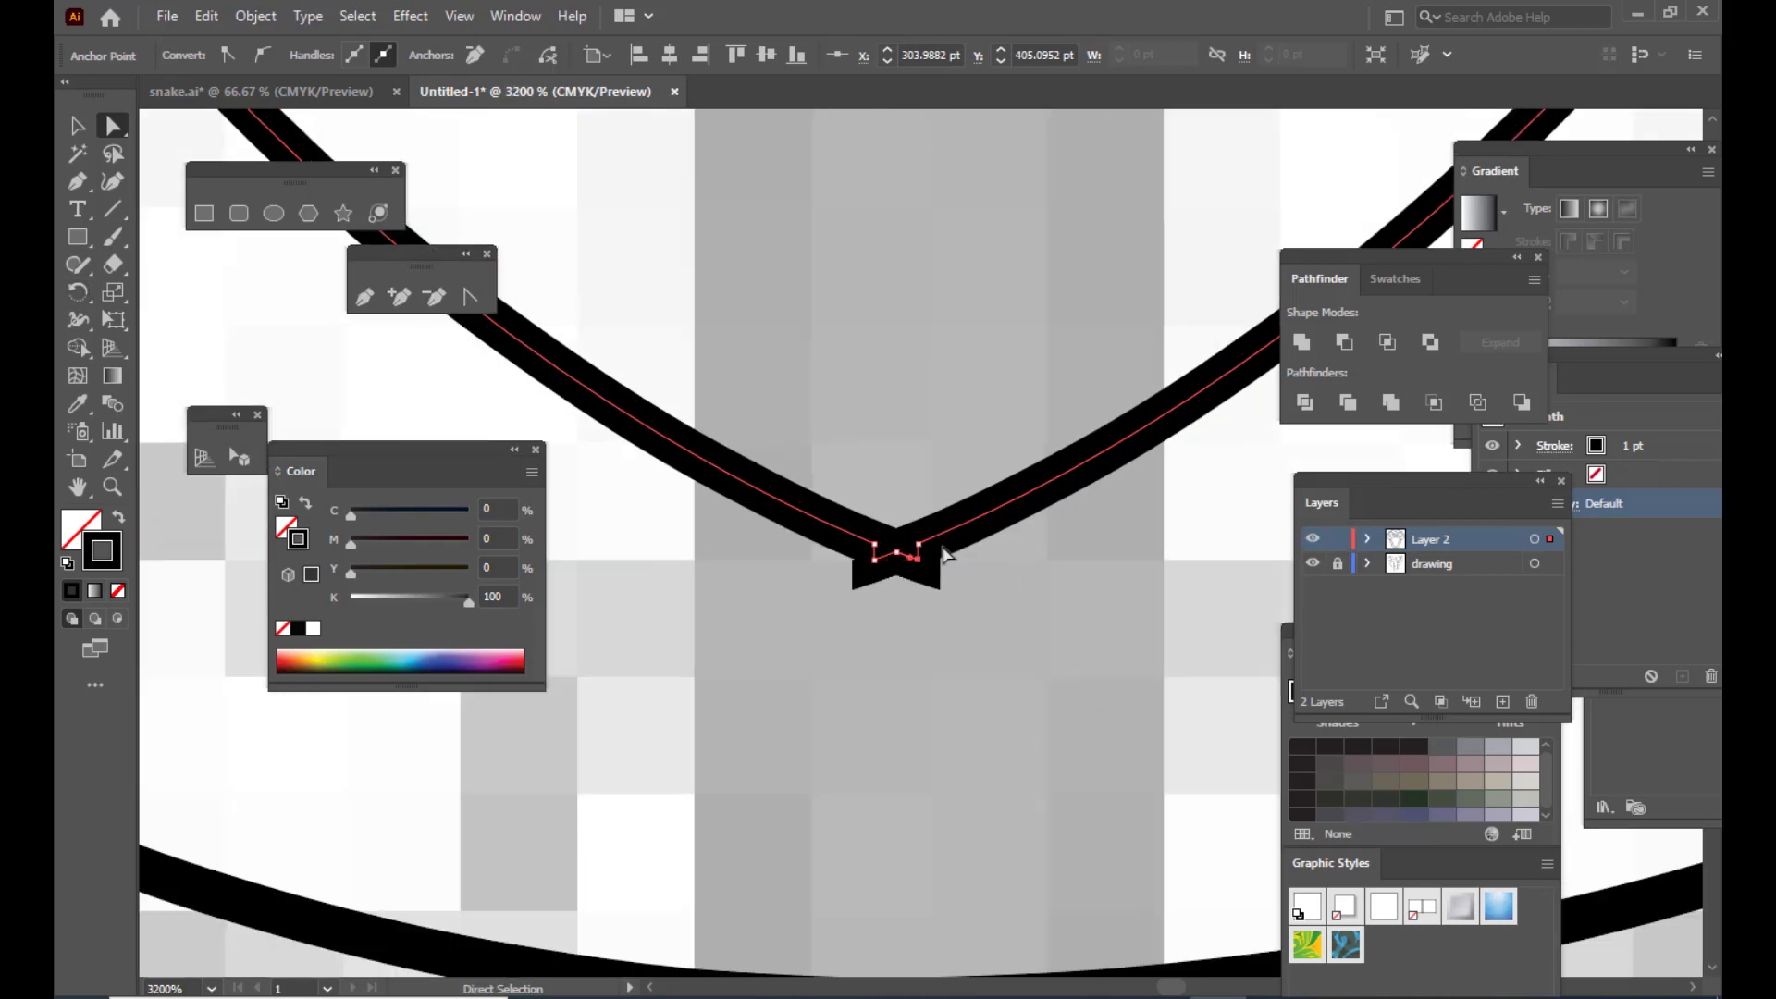
left_click(437, 297)
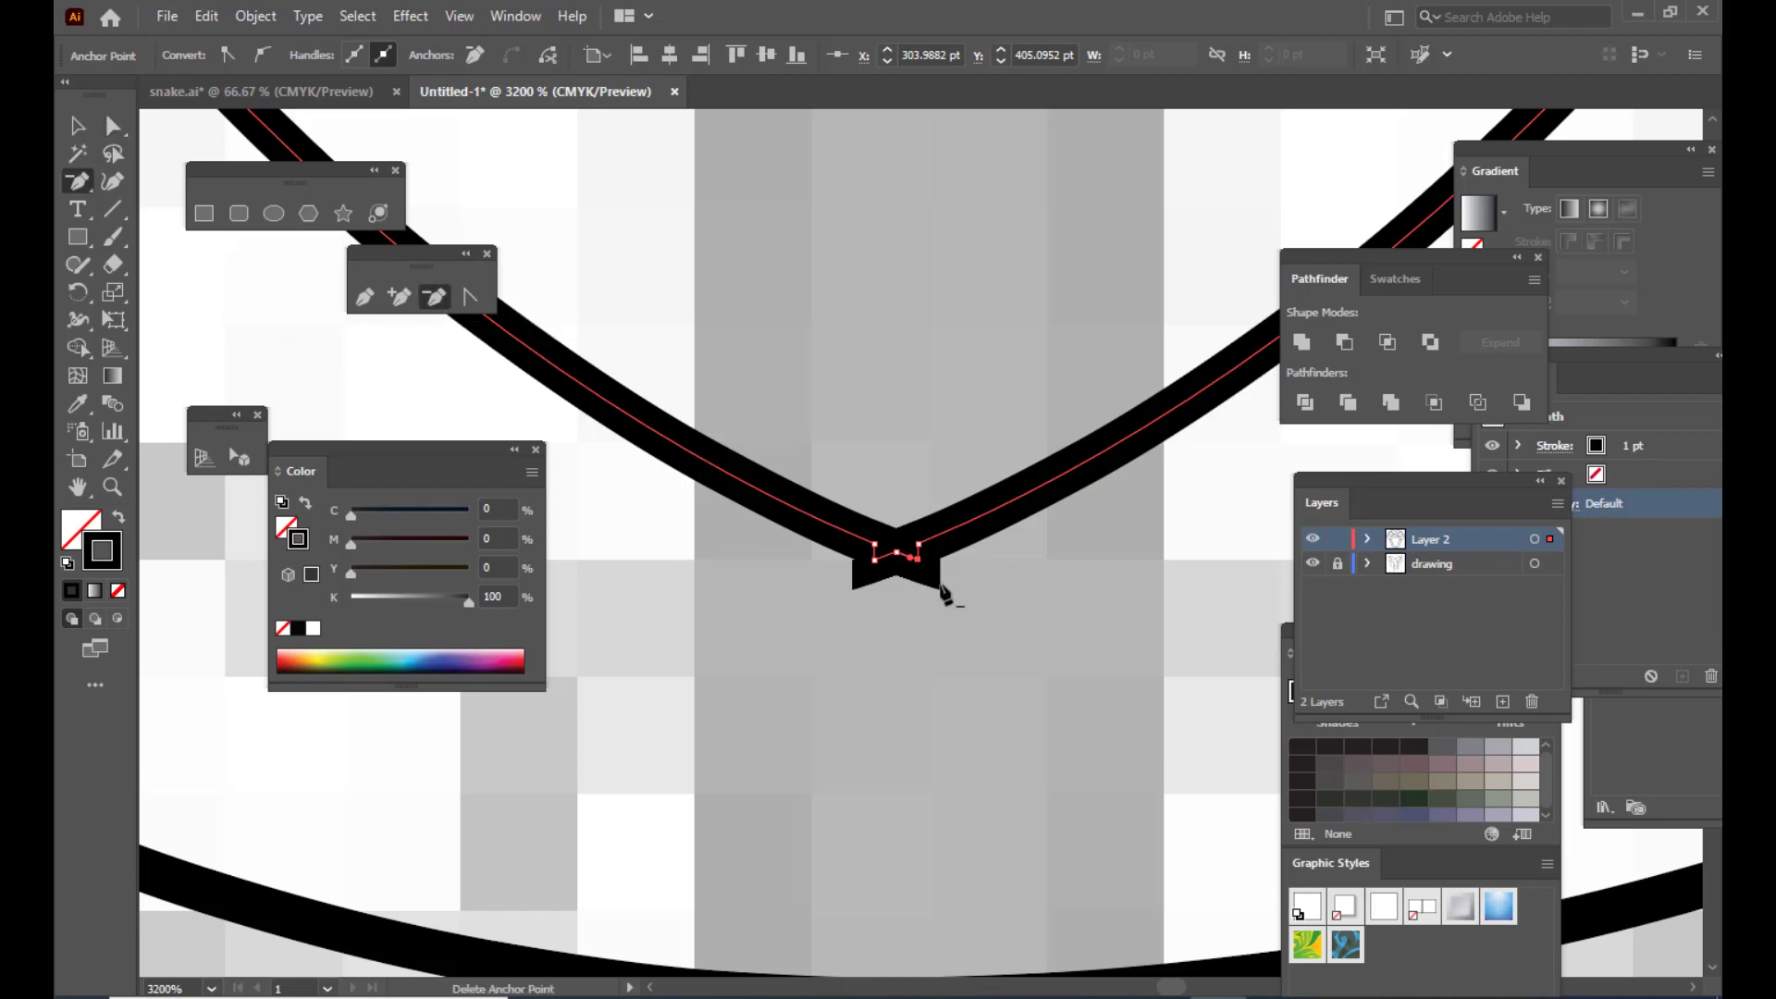
left_click(897, 552)
left_click(919, 558)
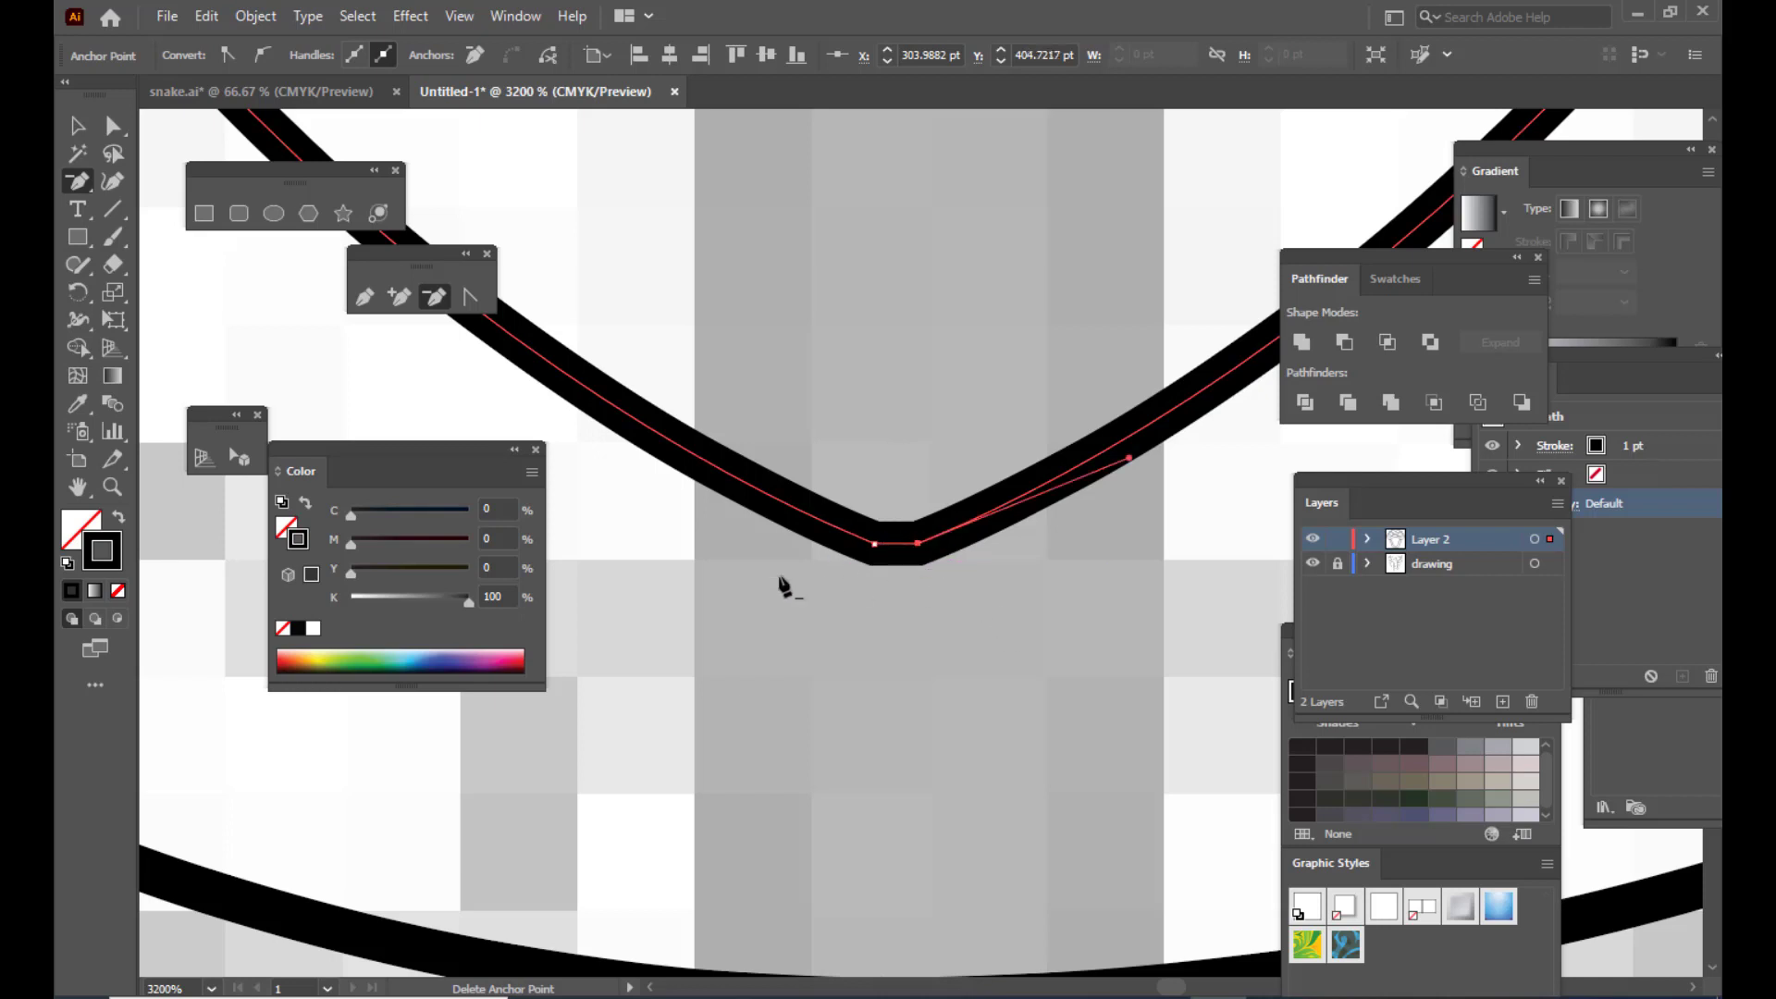
Step: Add a centred anchor at the mouth's bottom tip and delete the two anchors flanking it
left_click(400, 297)
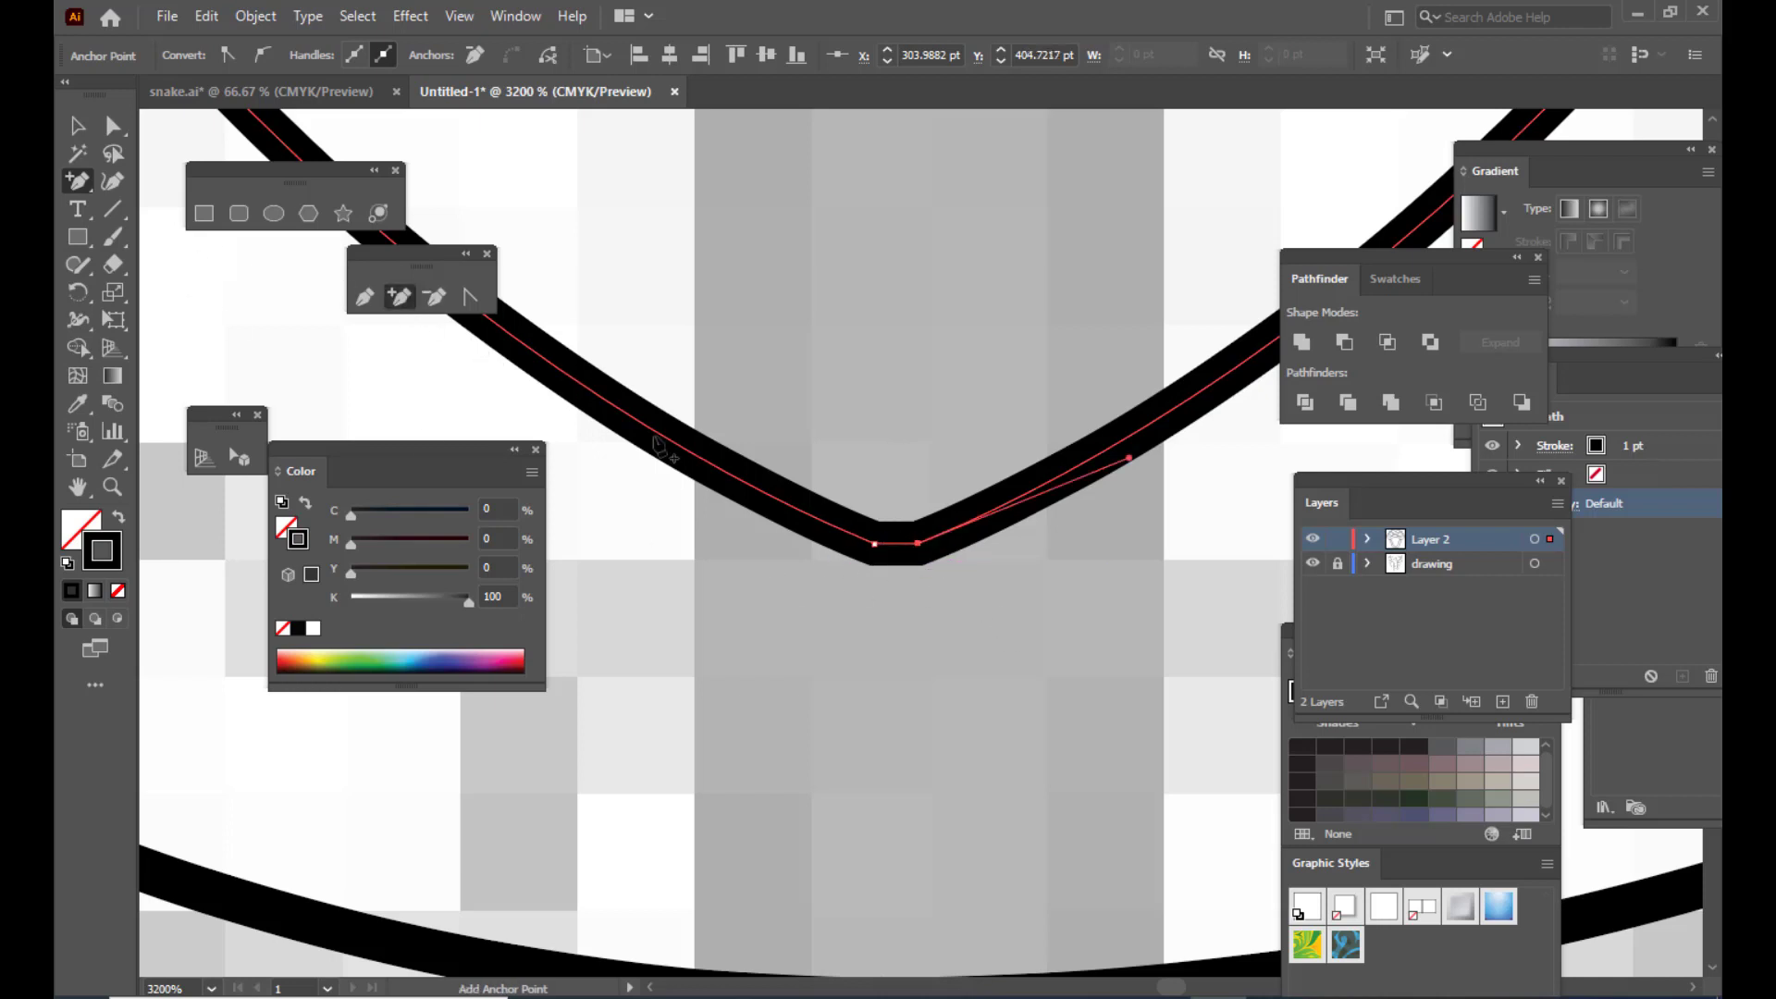
left_click(897, 544)
left_click(435, 297)
left_click(874, 544)
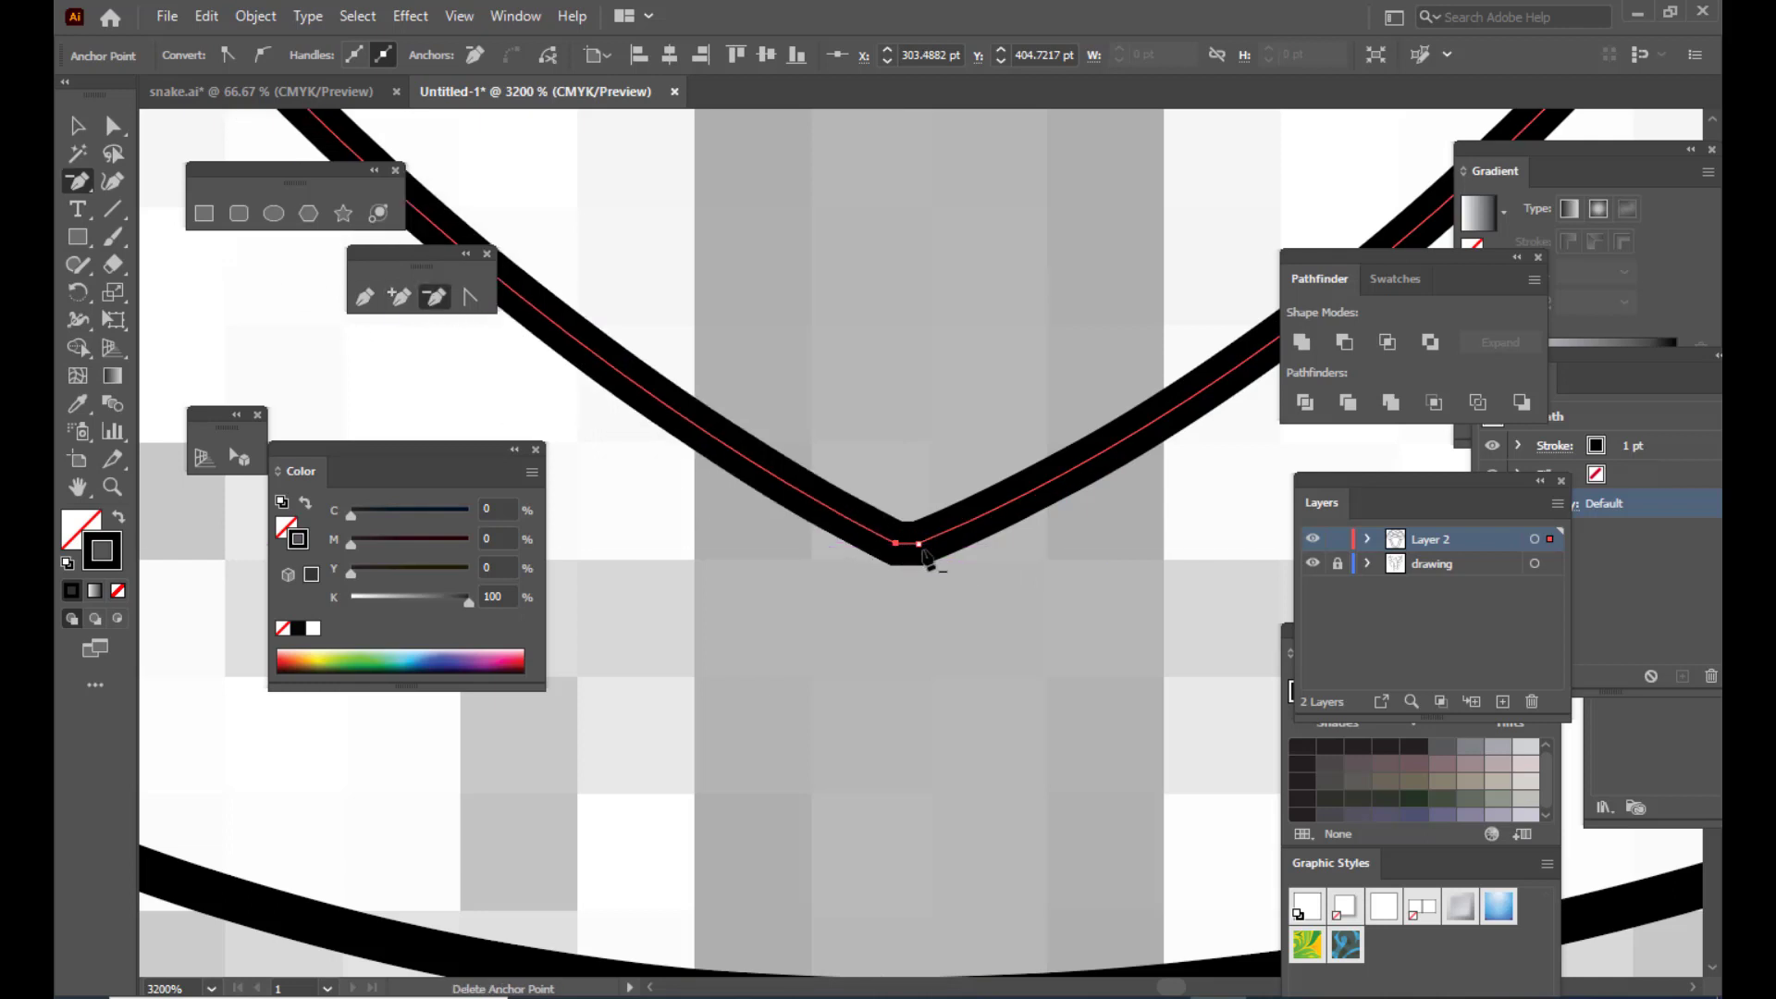
left_click(919, 544)
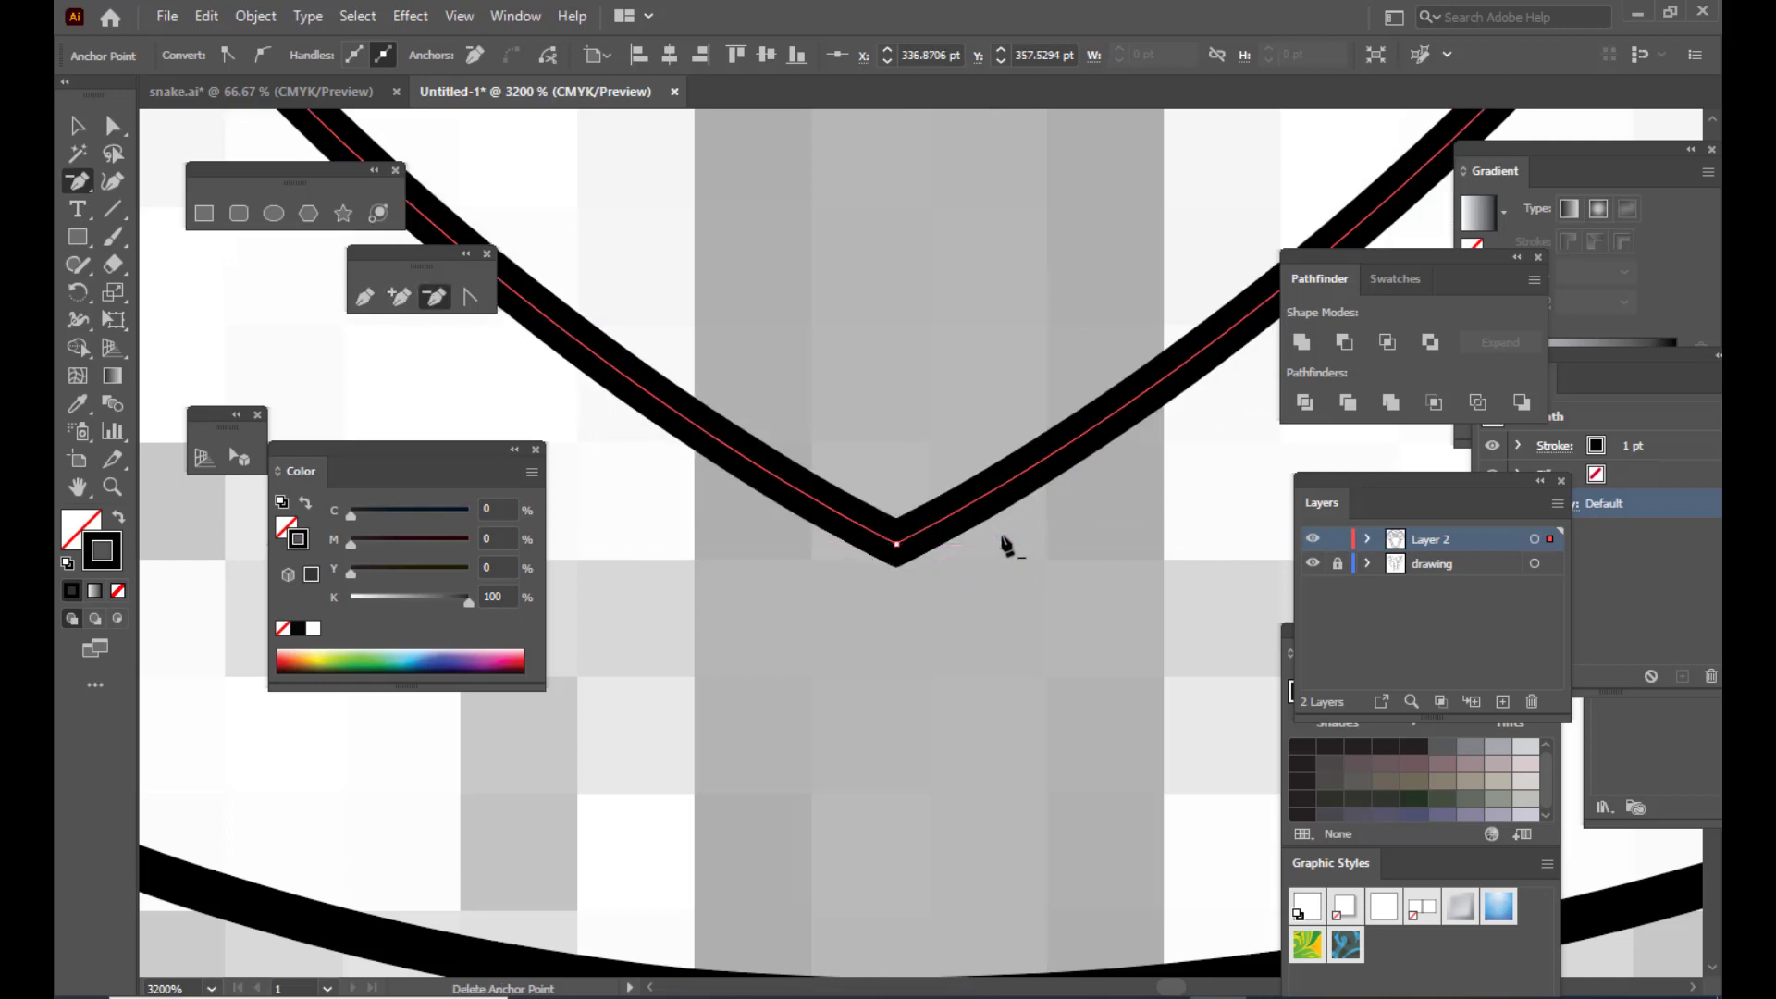
Step: Convert the mouth's bottom corner anchor to a smooth point with short horizontal handles, rounding the lower jaw edge
key("ctrl+minus")
key("ctrl+minus")
key("ctrl+minus")
key("ctrl+minus")
key("ctrl+minus")
key("ctrl+minus")
key("ctrl+minus")
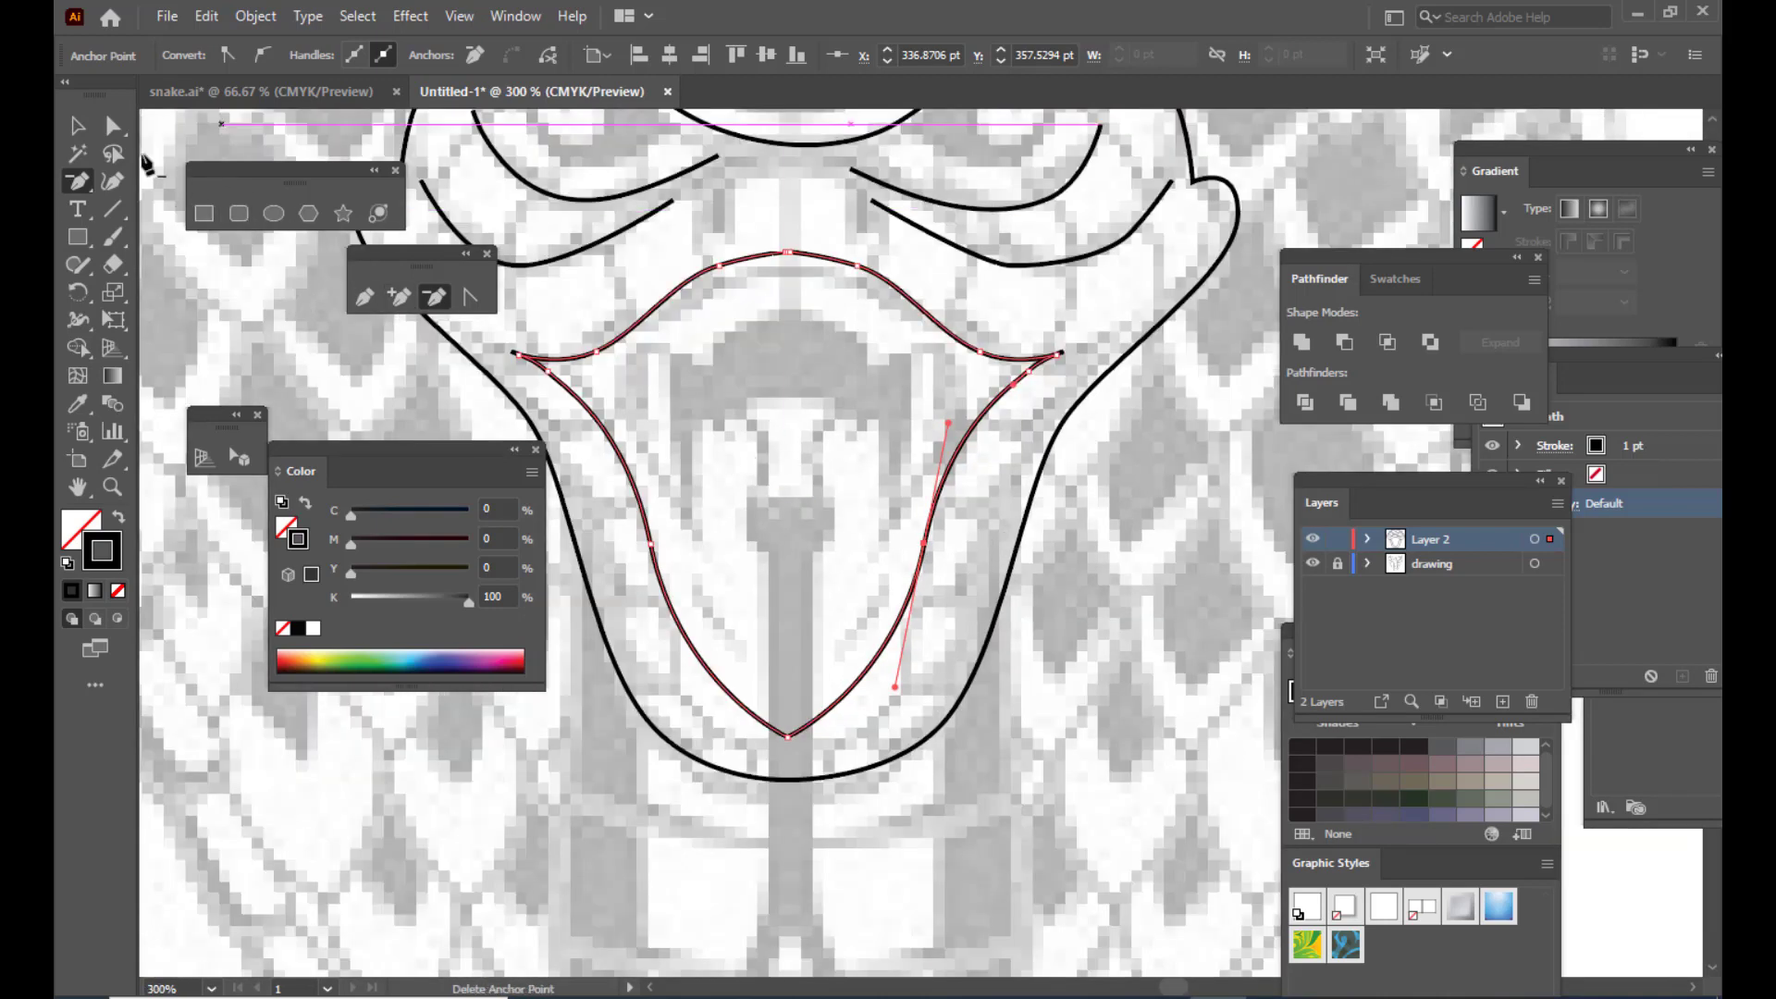
left_click(470, 298)
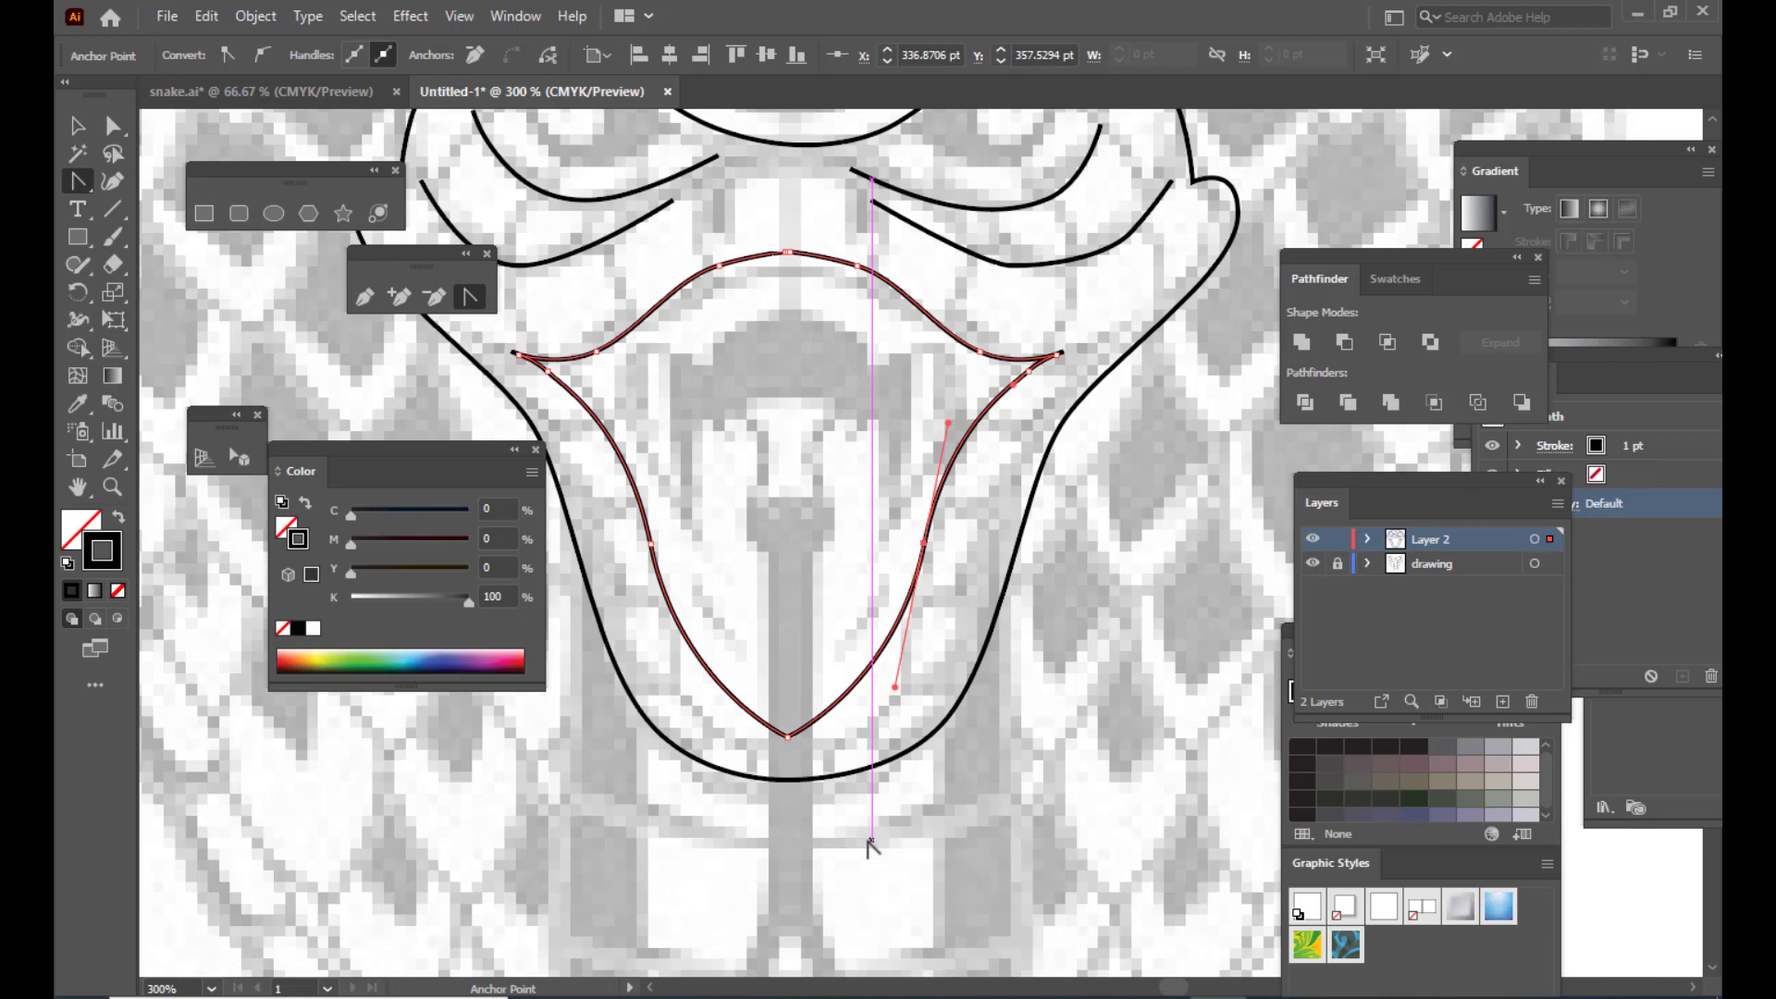
left_click(790, 738)
left_click_drag(795, 741, 821, 732)
Step: Delete the stray anchors forming the small notch at the top centre of the mouth outline
scroll(872, 280, "up", 2)
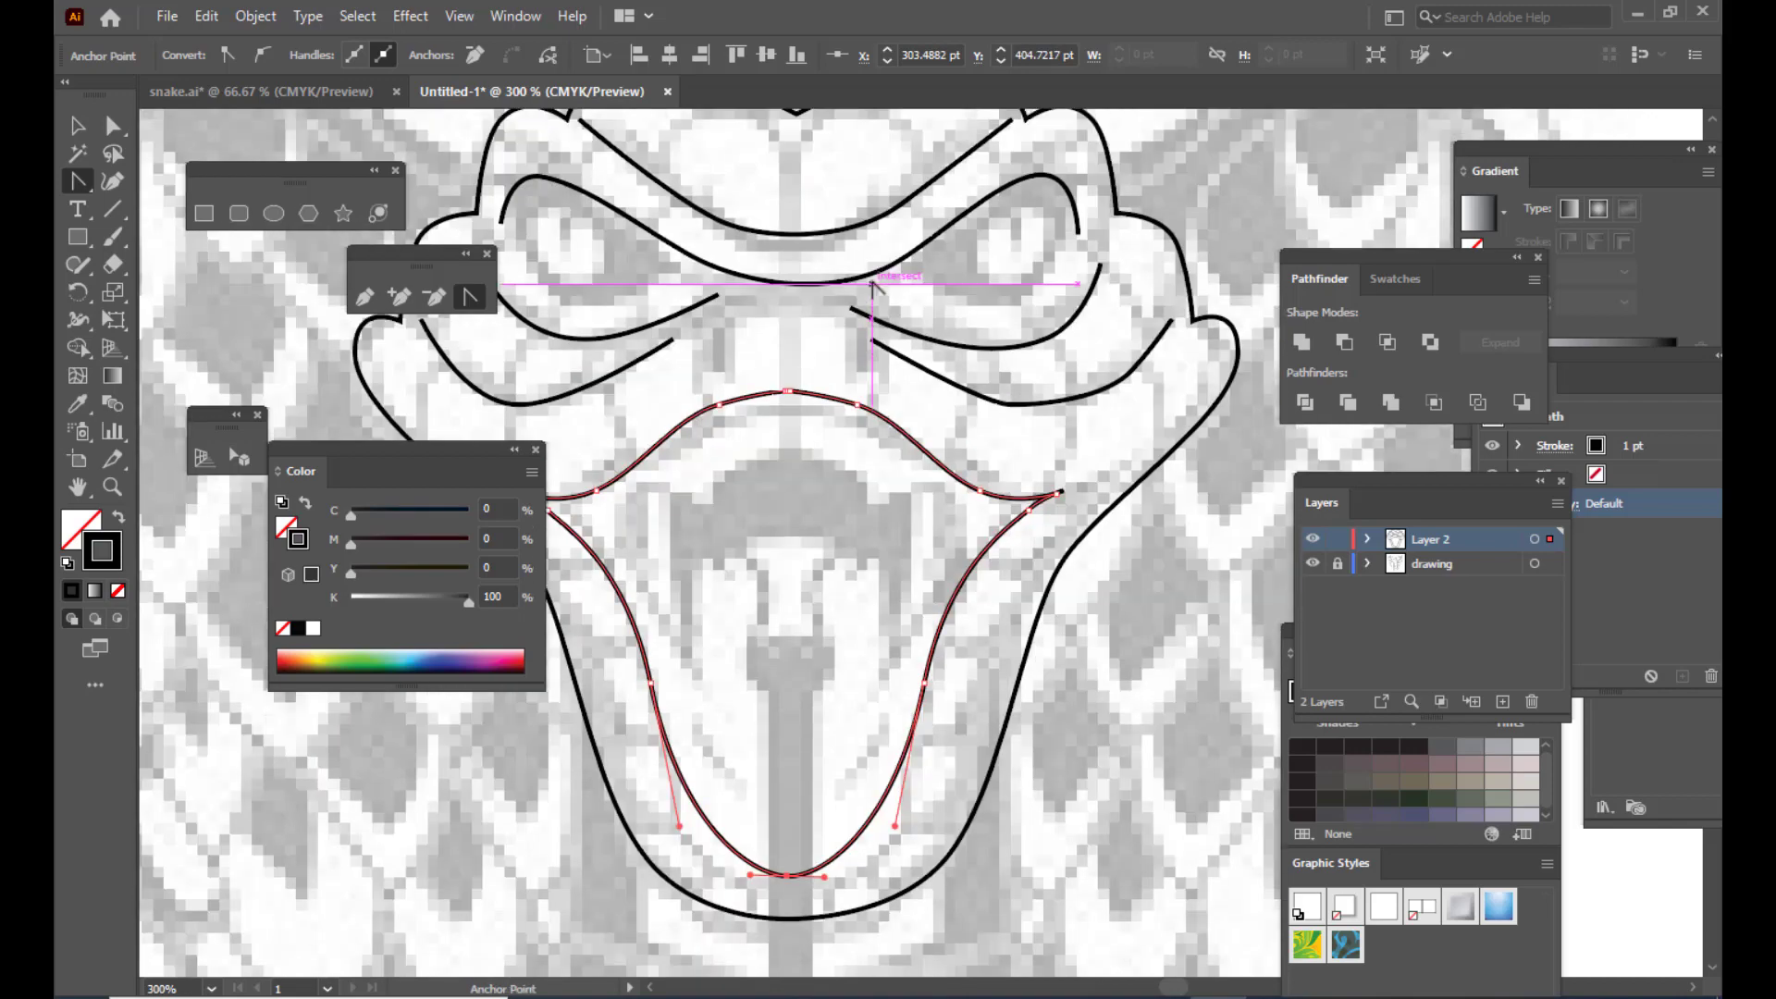
key("ctrl+plus")
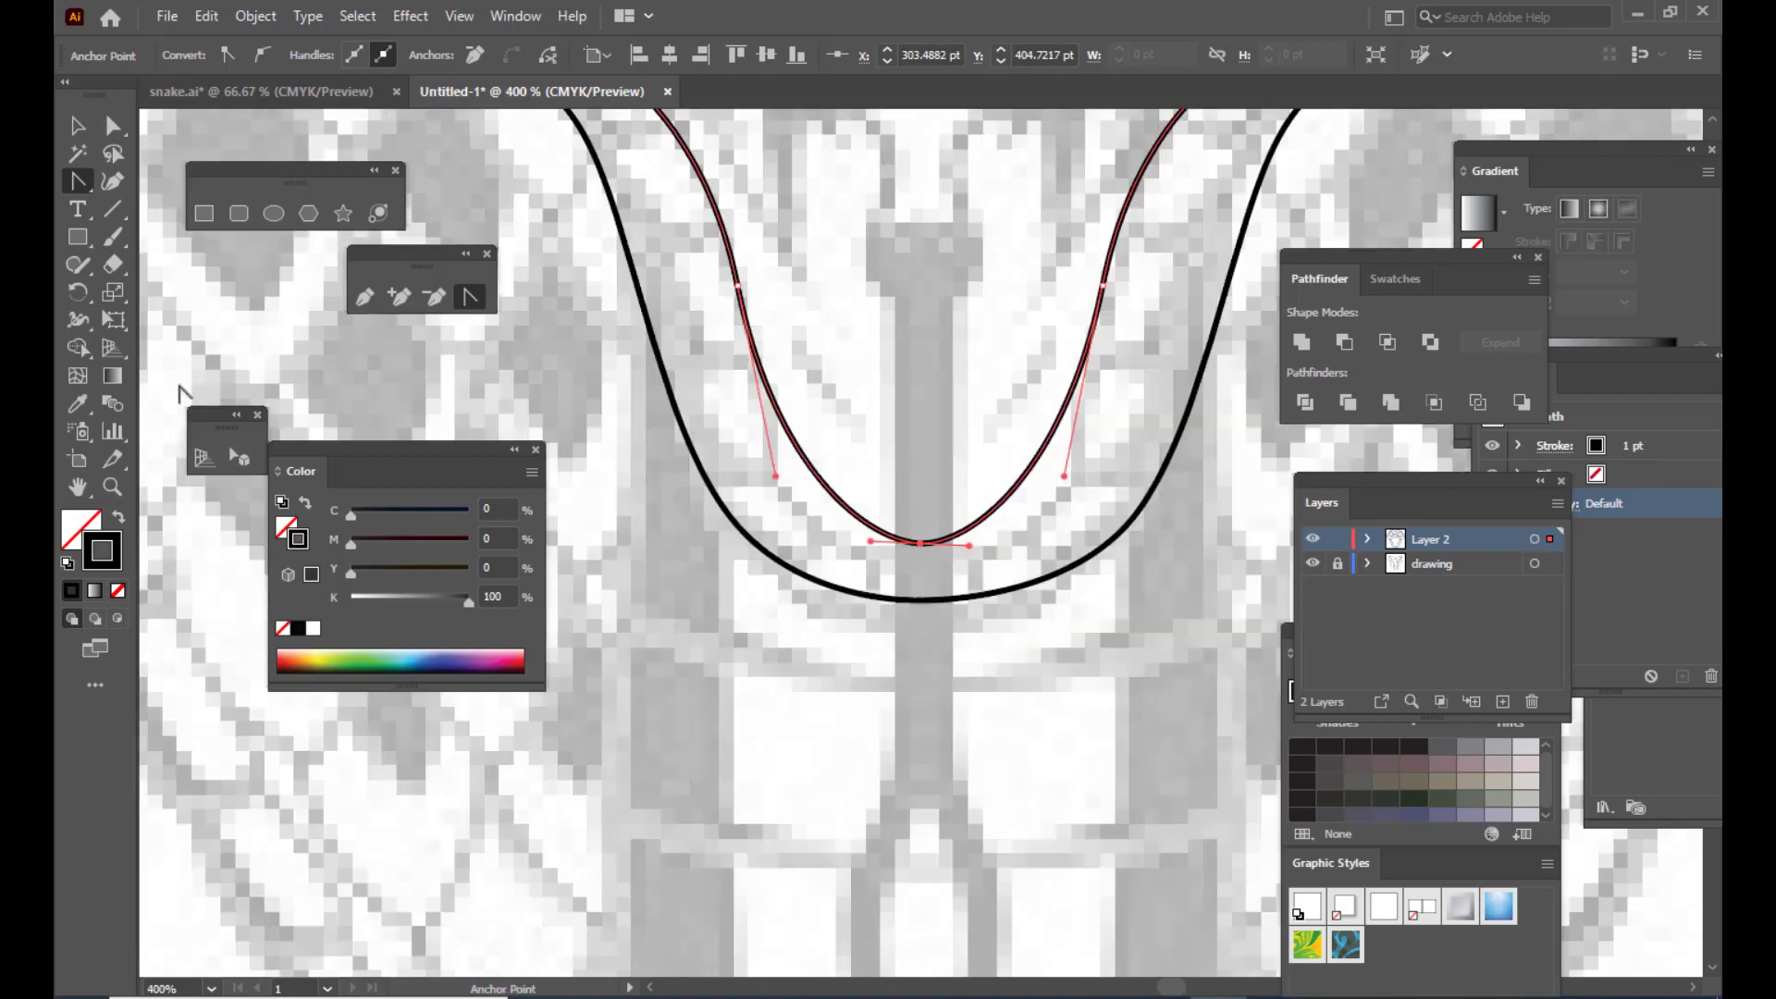
scroll(995, 304, "up", 5)
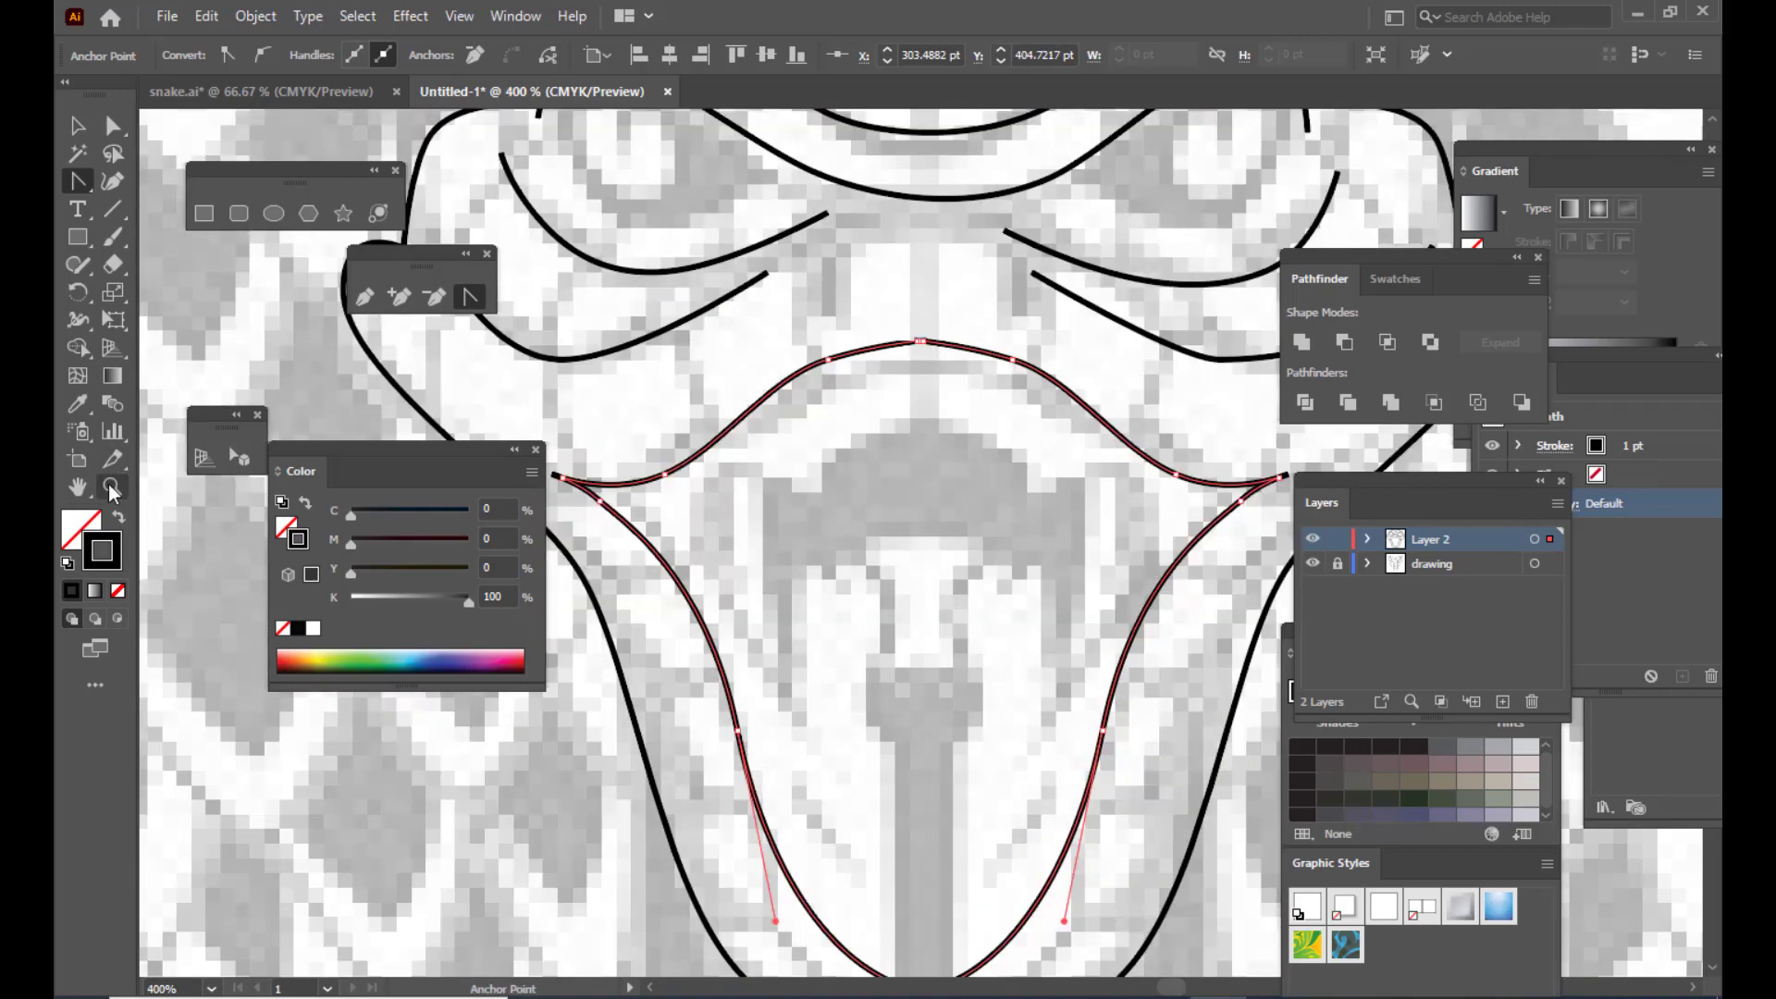
left_click(111, 487)
left_click_drag(930, 344, 1420, 601)
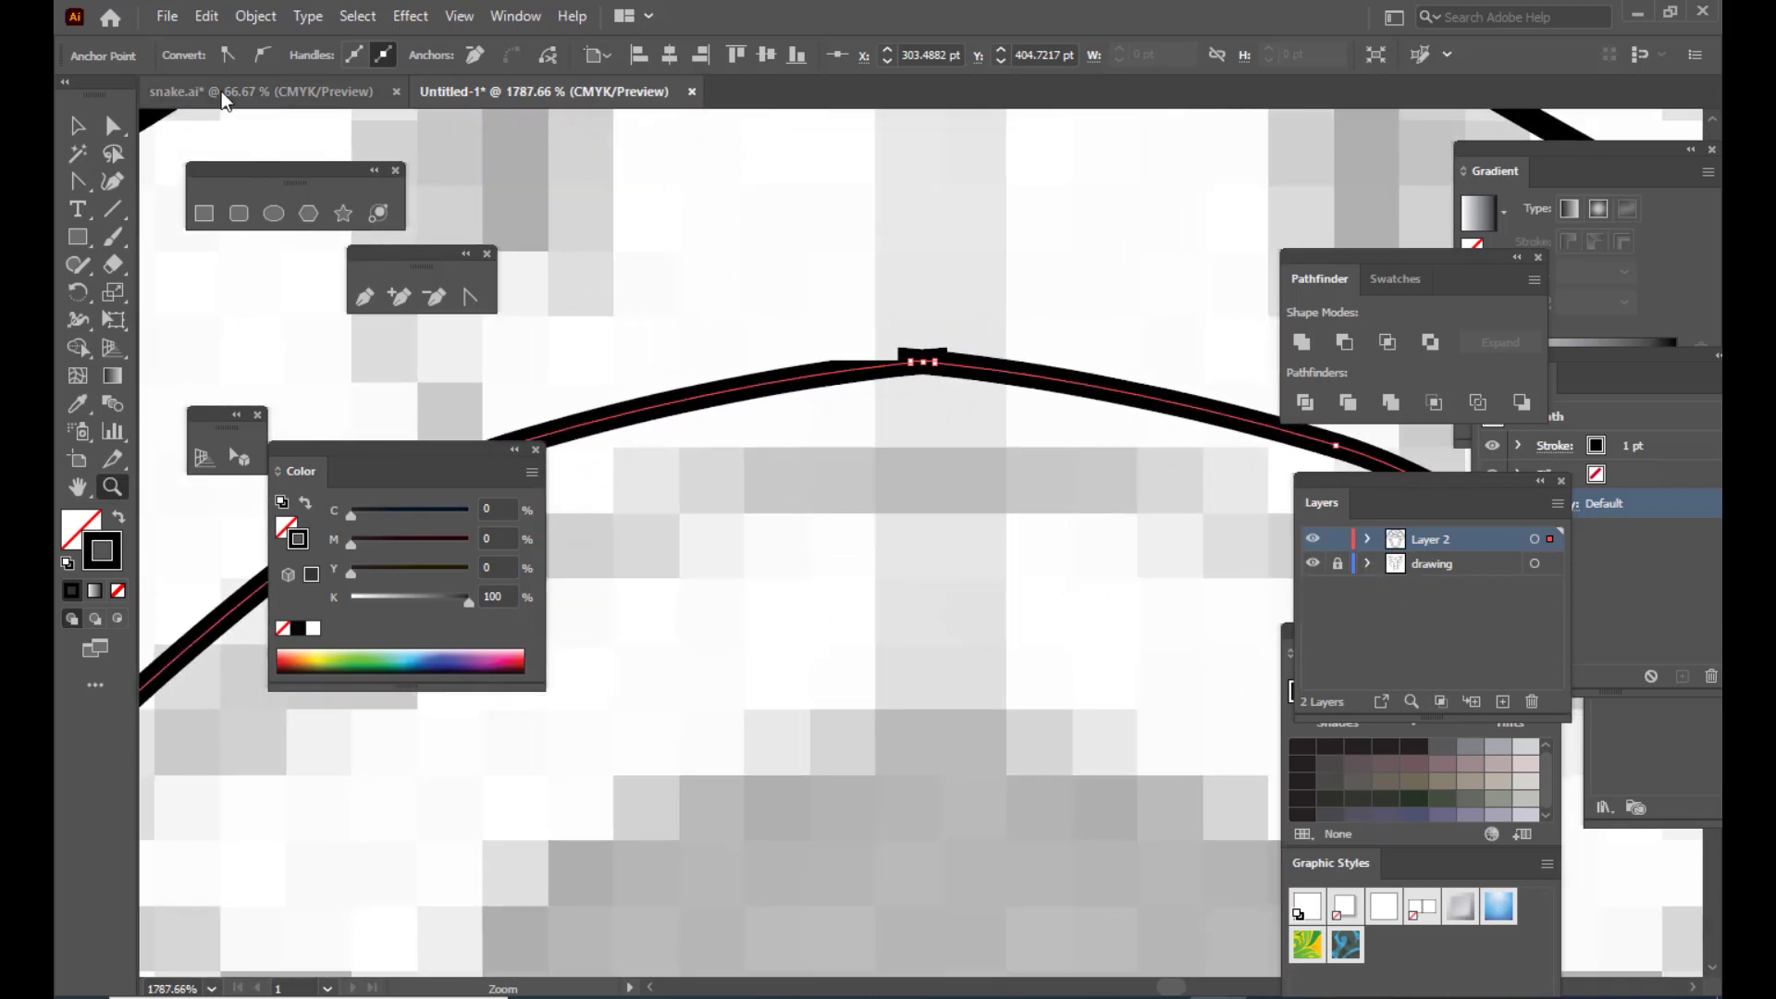
left_click(113, 125)
scroll(981, 383, "up", 3)
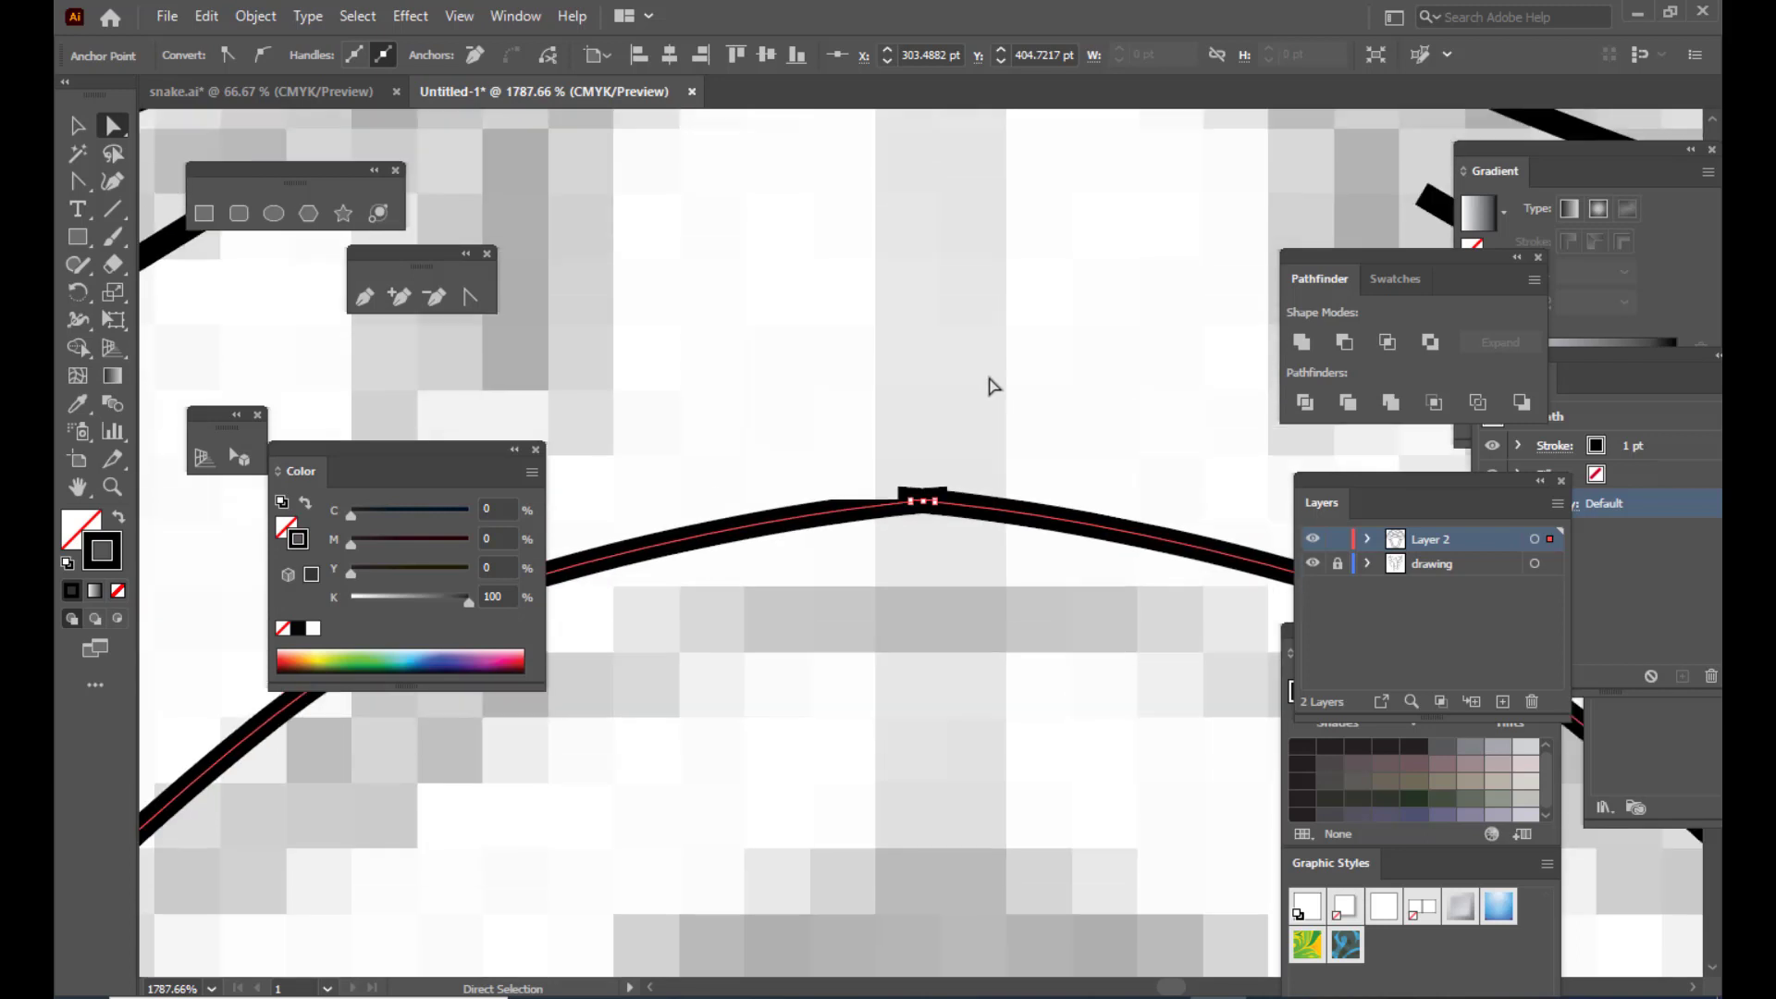
left_click(111, 487)
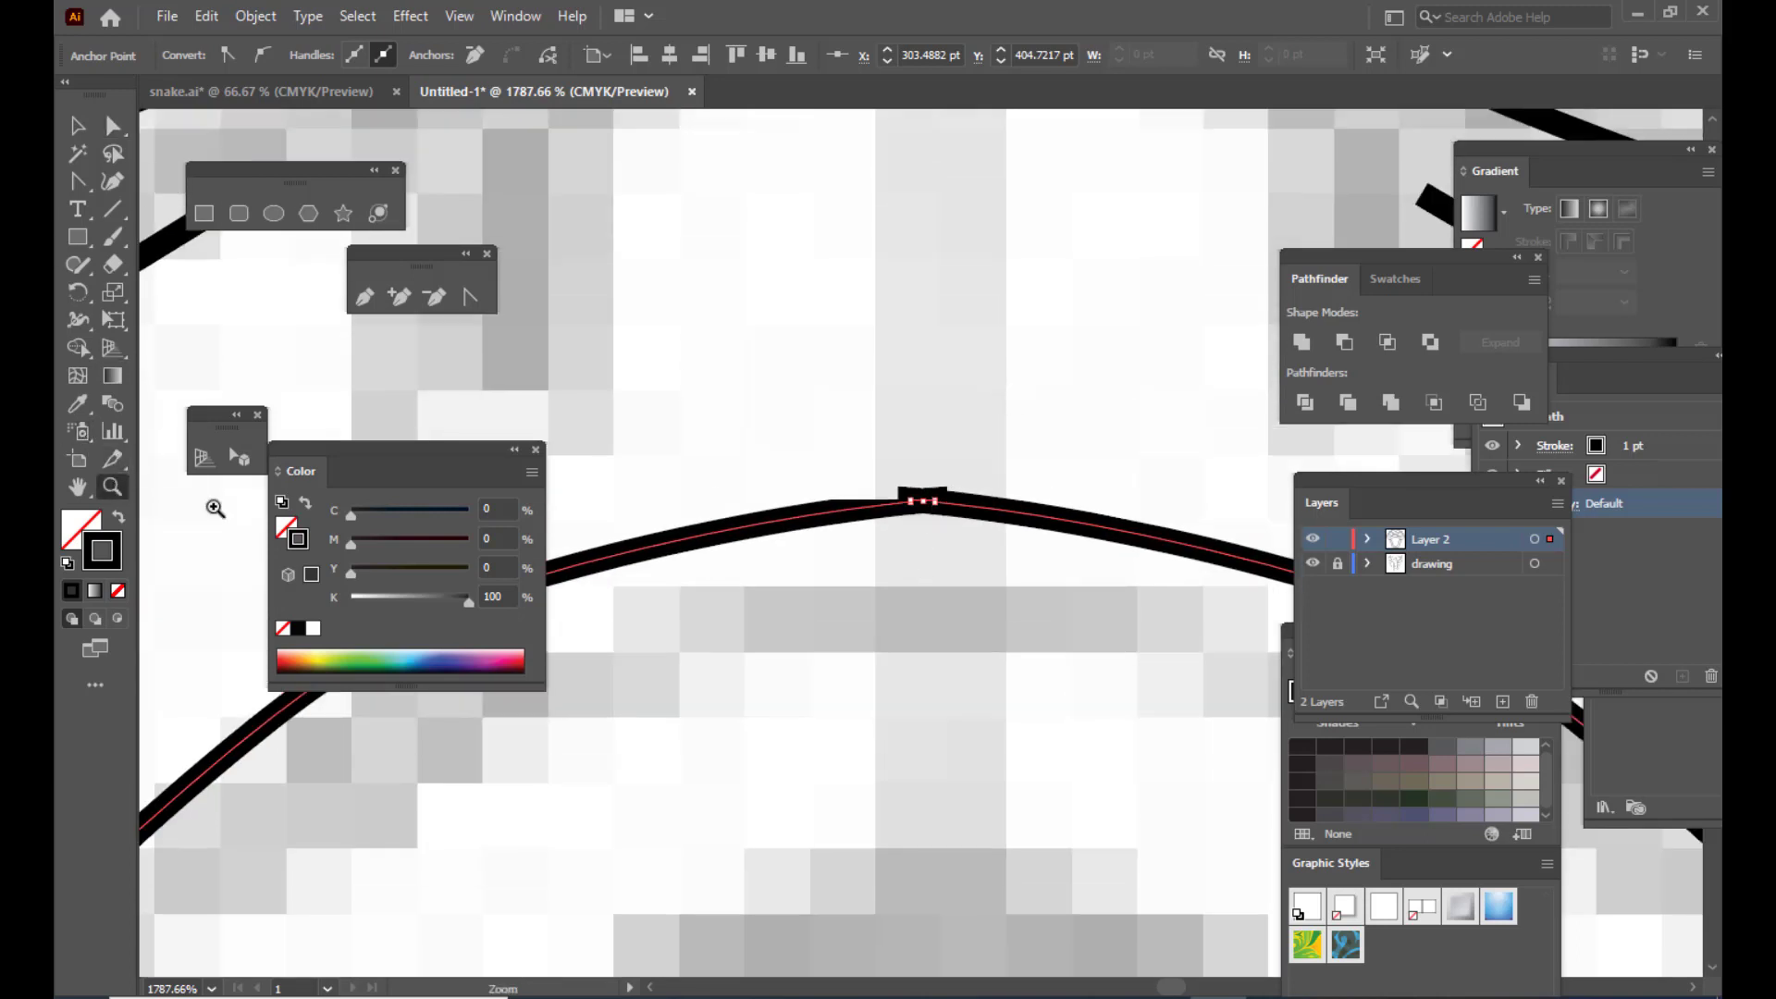
left_click_drag(929, 494, 982, 555)
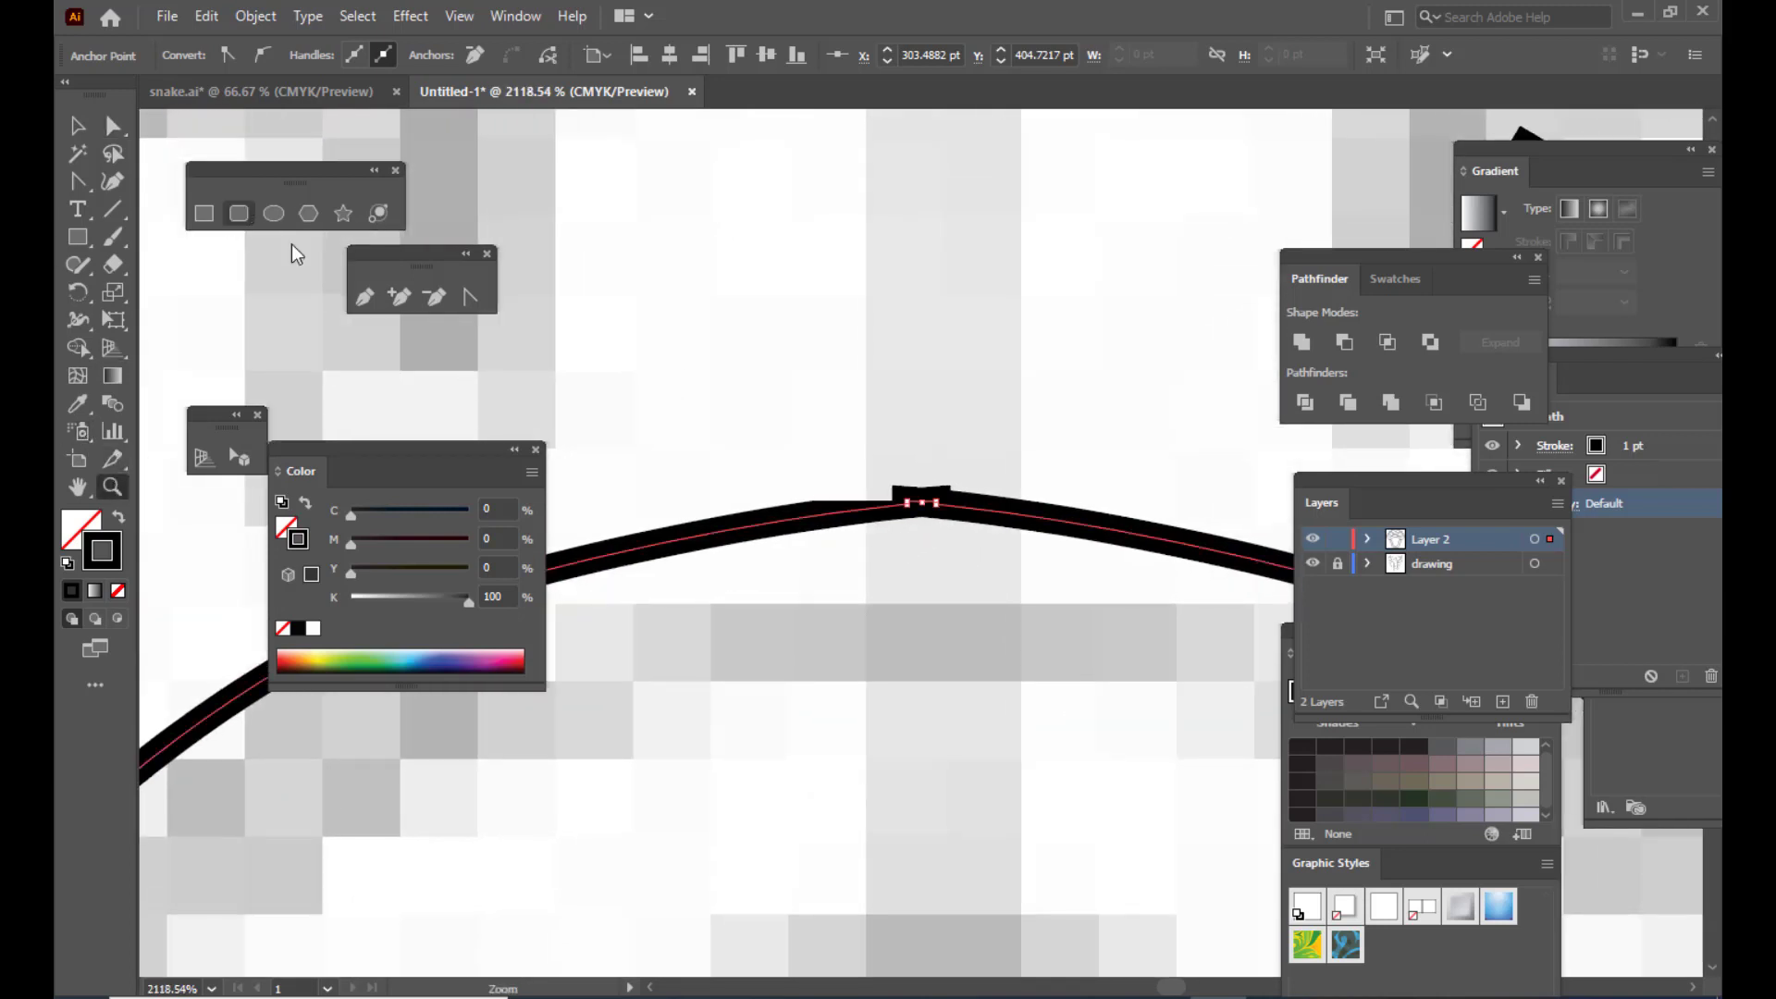
left_click(113, 126)
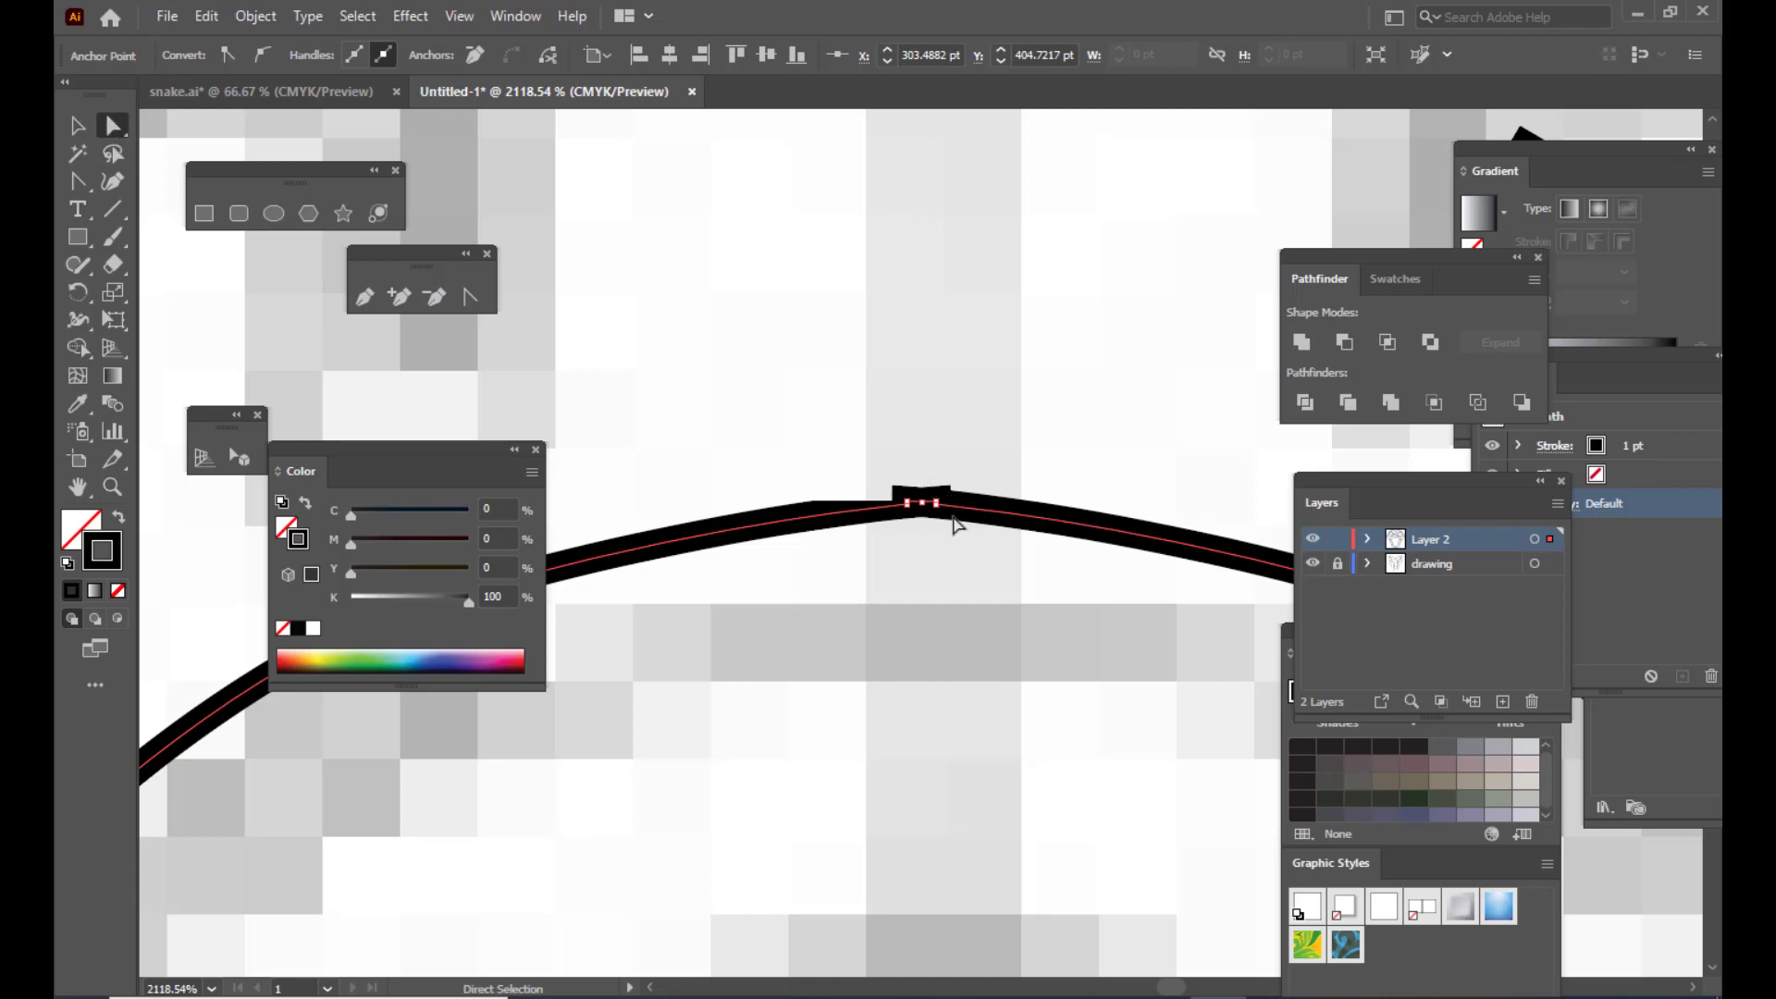
left_click(442, 301)
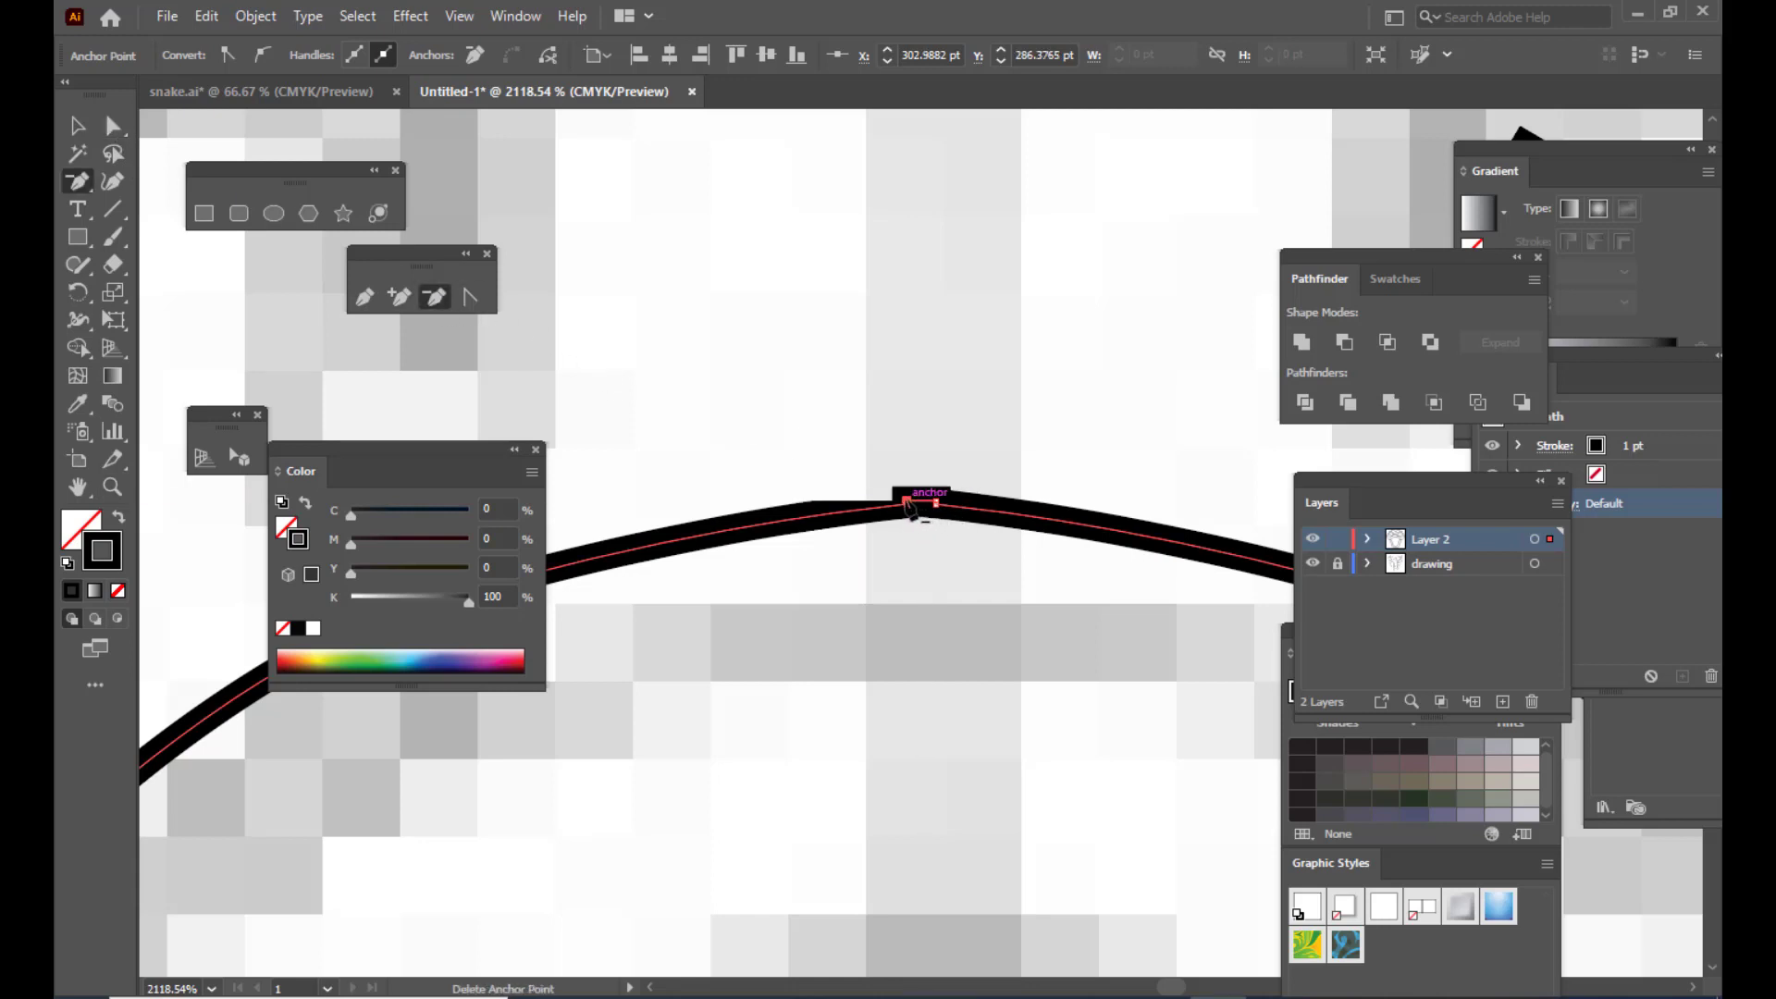
left_click(935, 506)
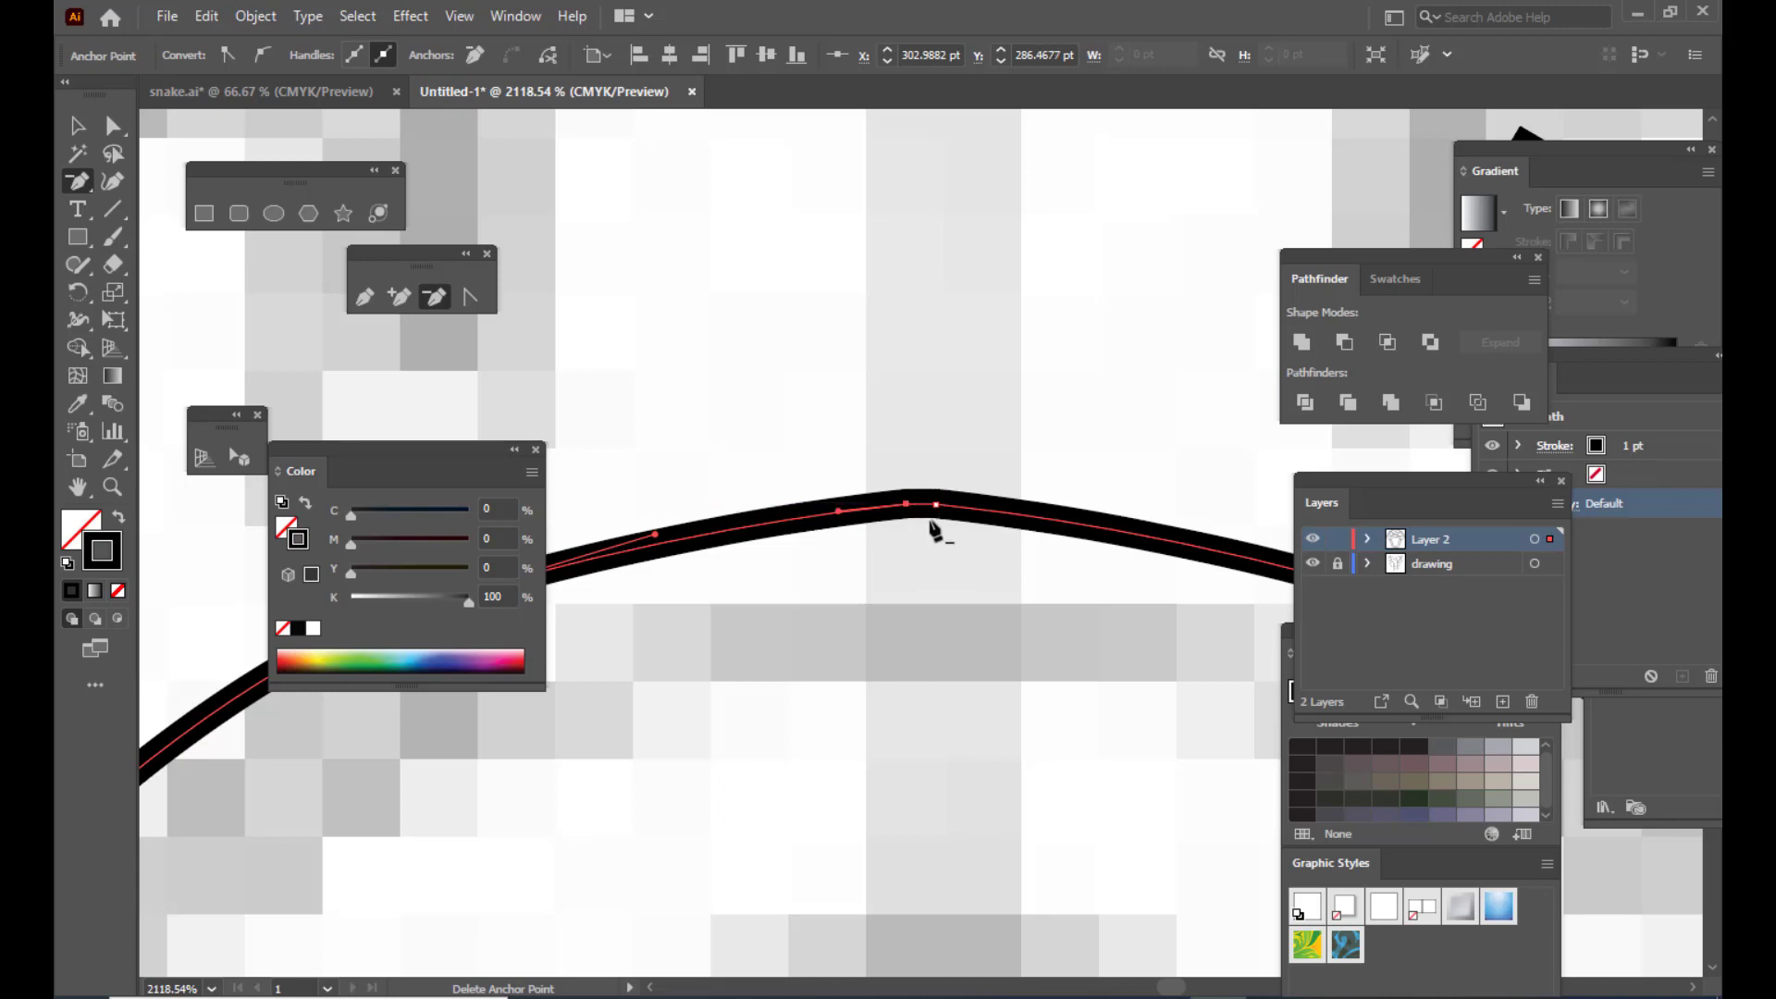
Step: Add a centred anchor at the peak of the upper lip and delete the two anchors flanking it
left_click(393, 296)
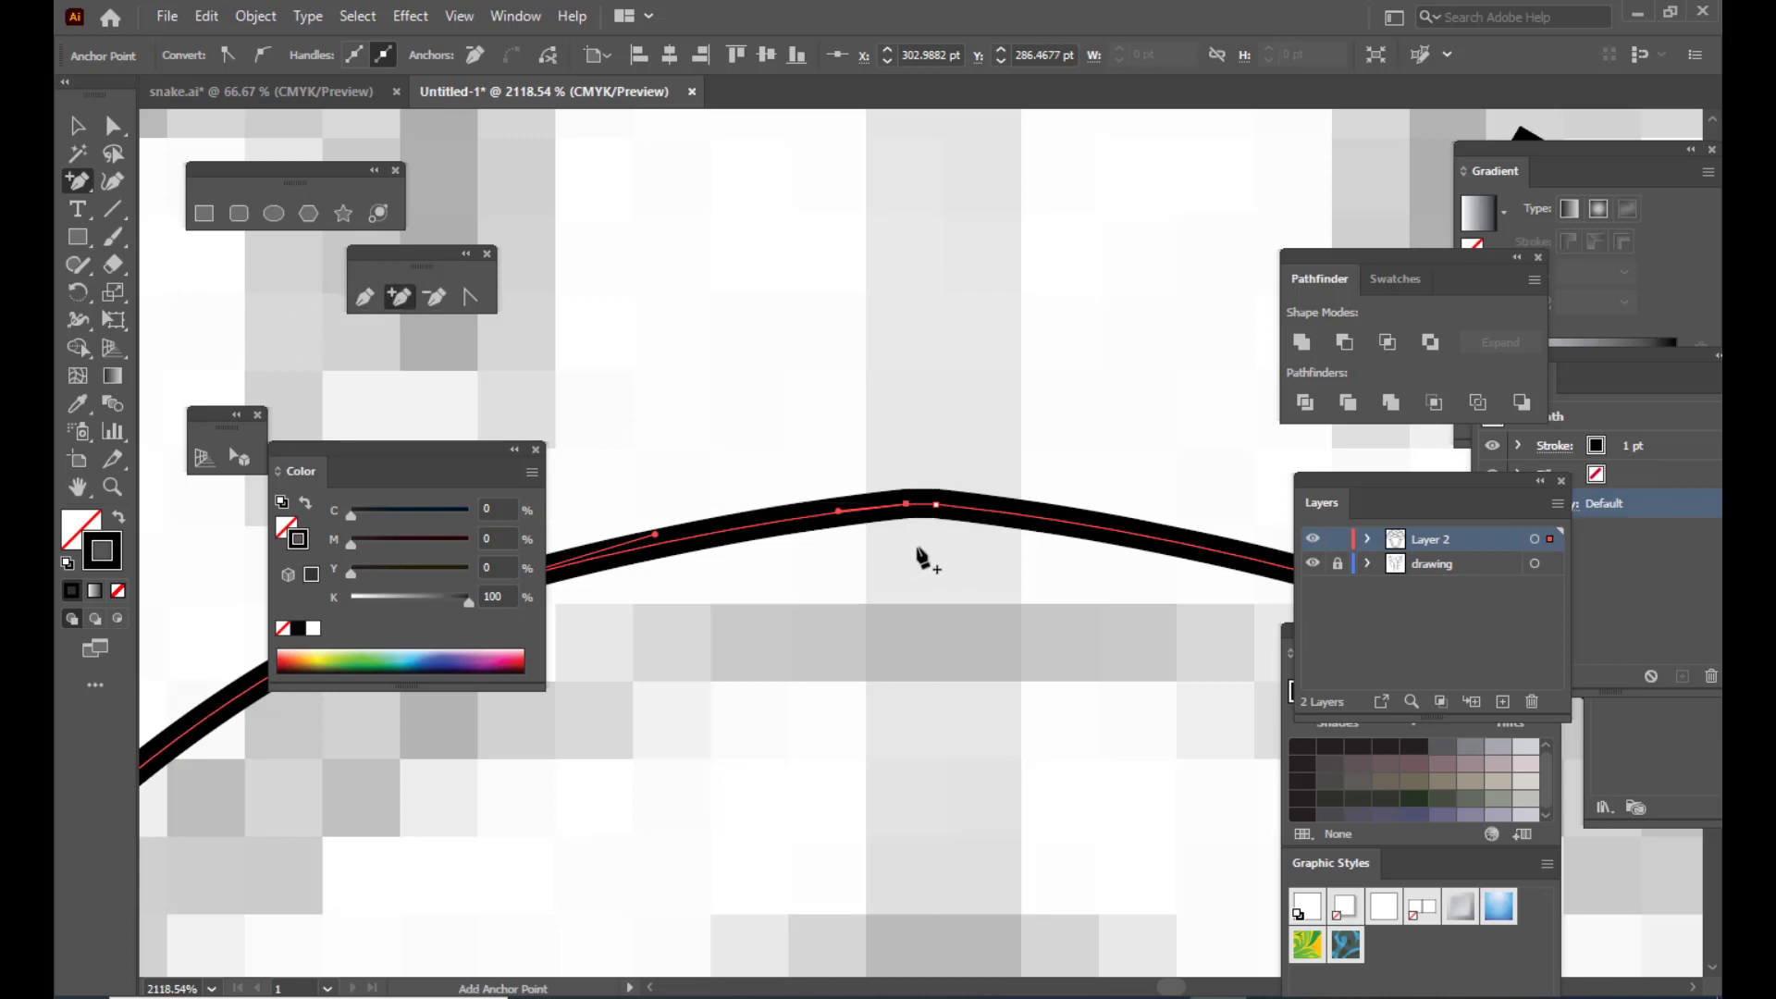
left_click(922, 505)
left_click(427, 297)
left_click(907, 505)
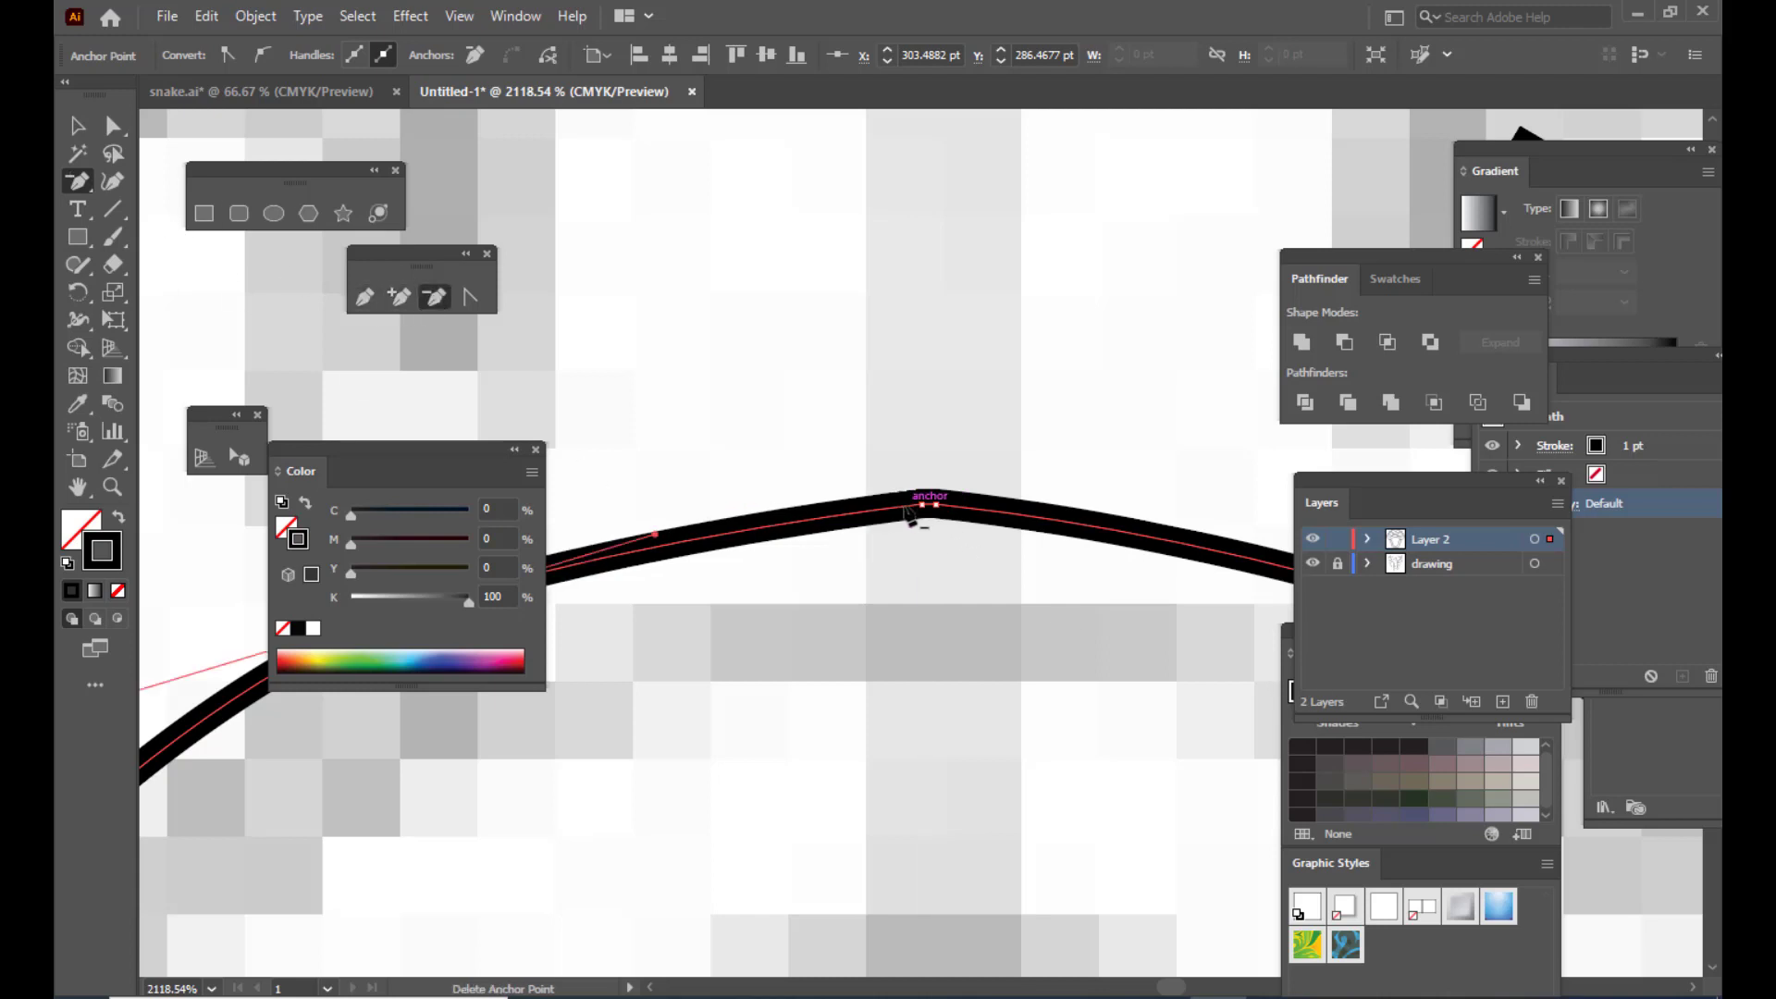
left_click(936, 505)
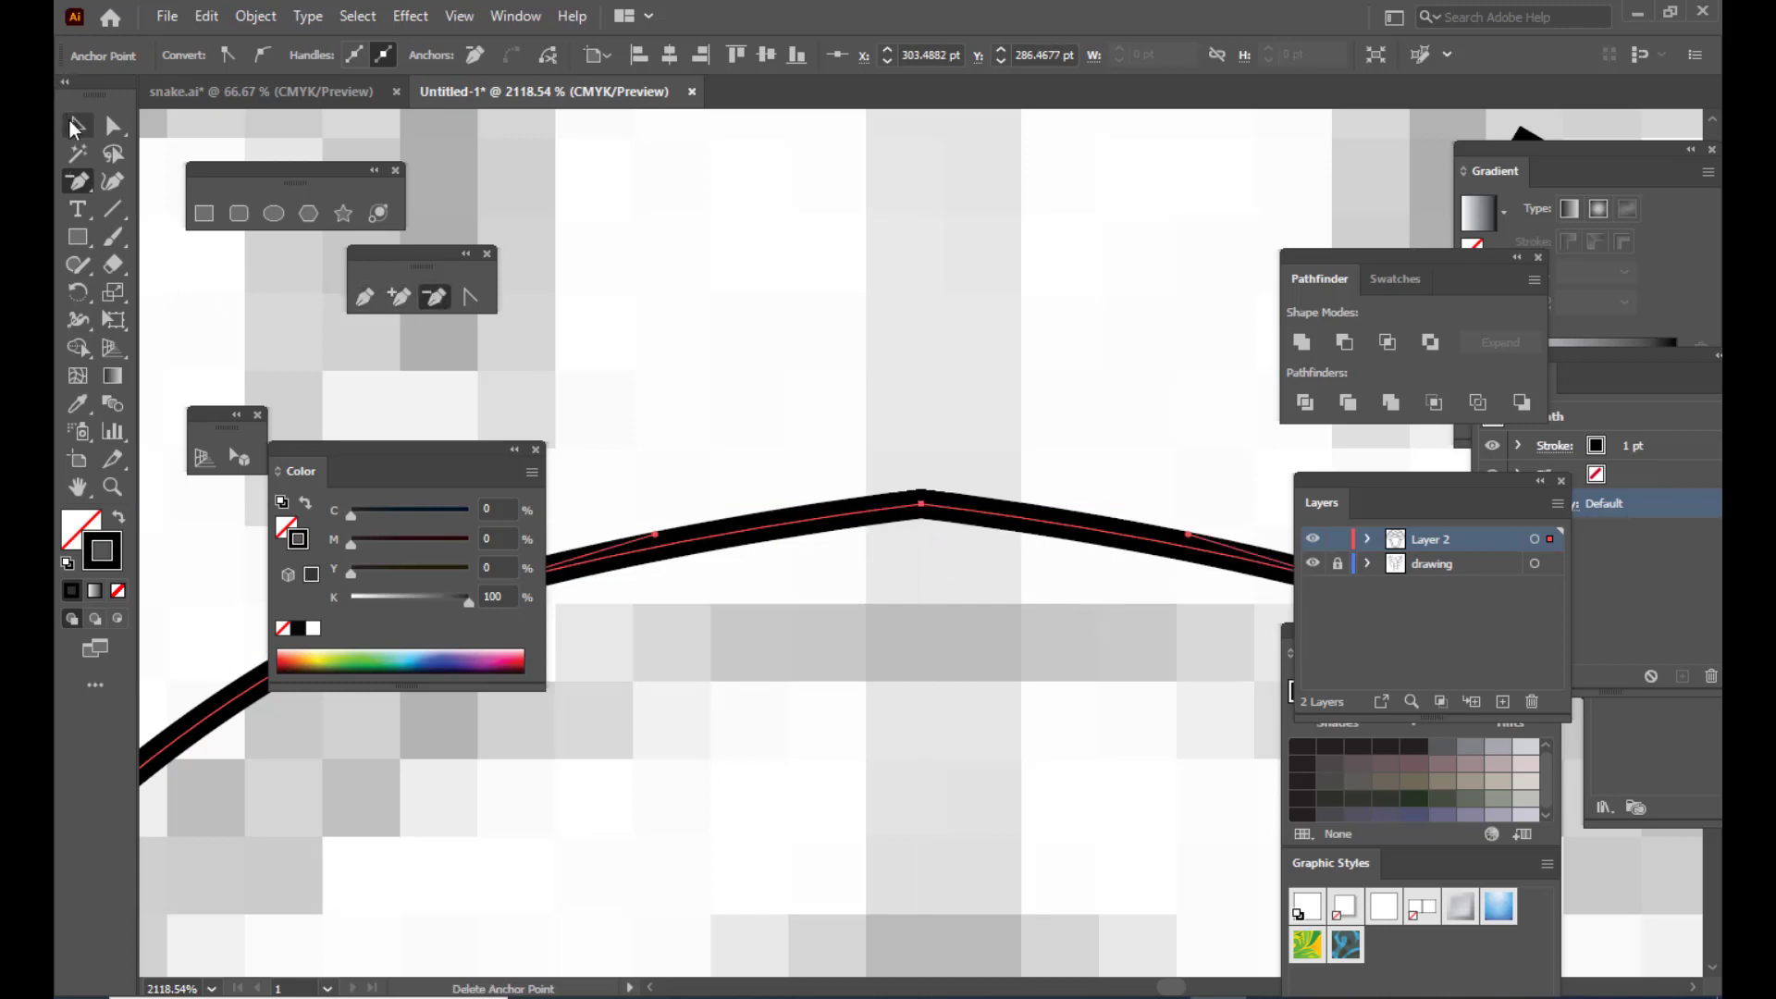
Step: Deselect the mouth path and examine the whole traced head against the reference drawing
left_click(77, 126)
left_click(1036, 405)
key("ctrl+minus")
key("ctrl+minus")
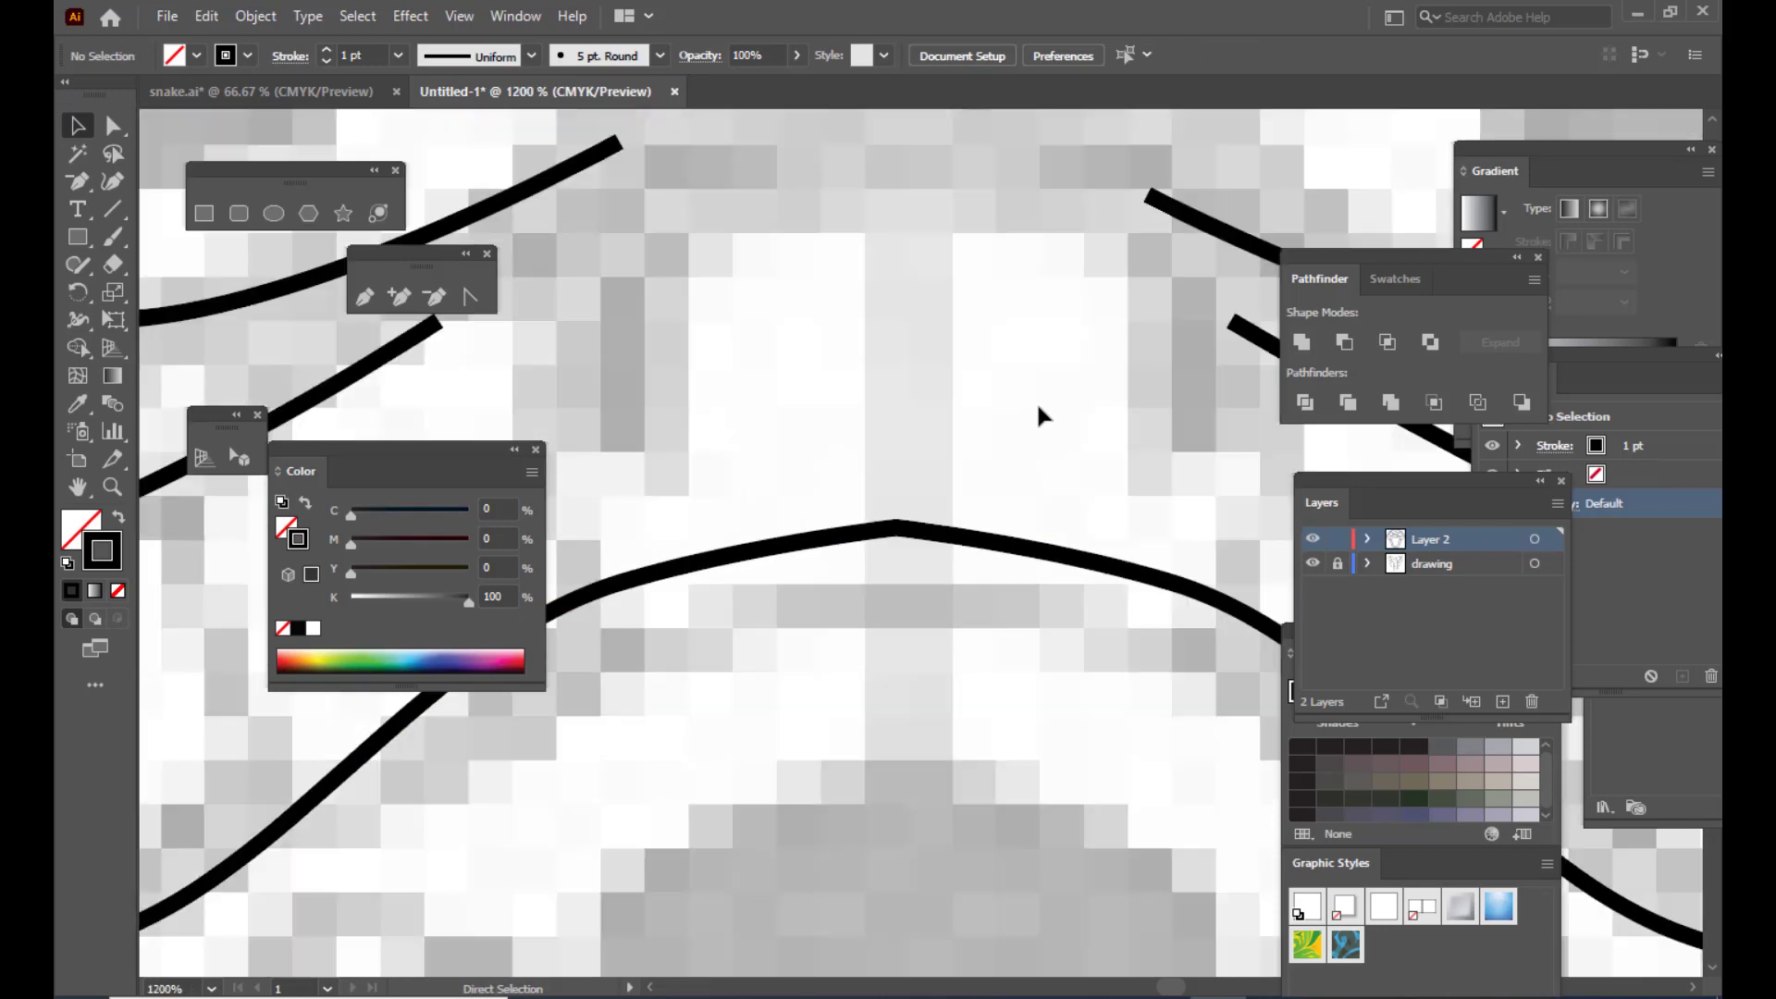
key("ctrl+minus")
key("ctrl+minus")
key("ctrl+plus")
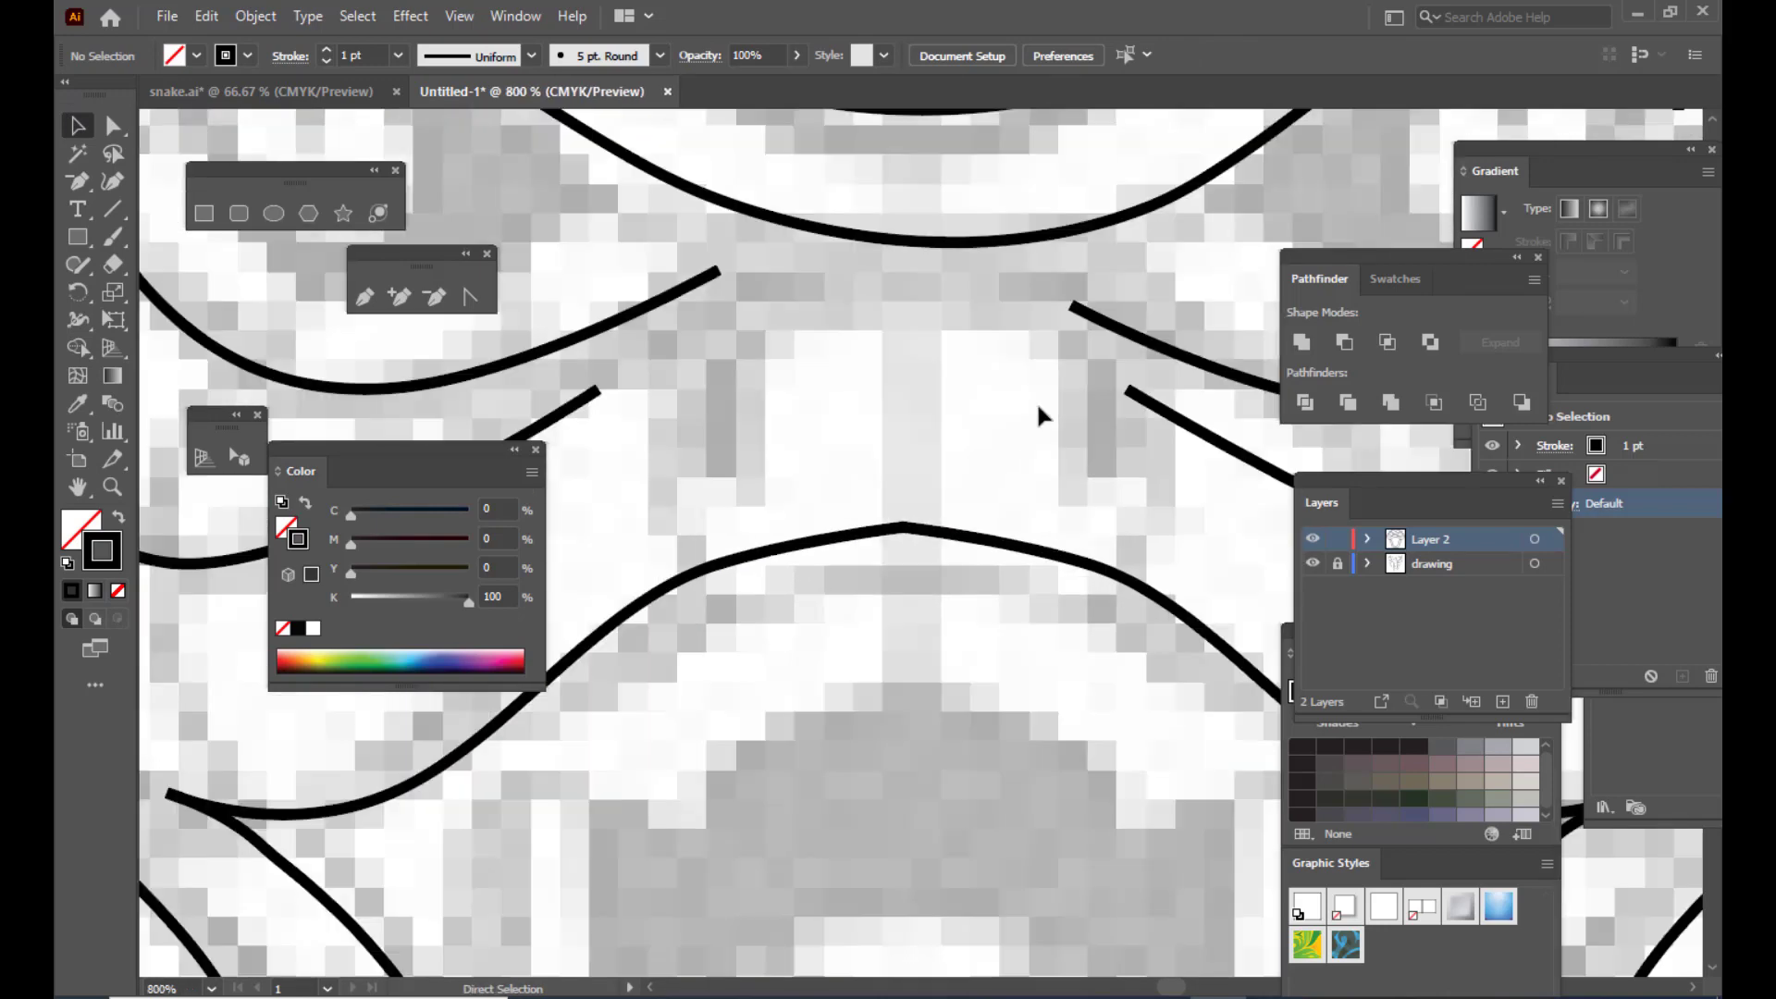
key("ctrl+minus")
key("ctrl+minus")
key("ctrl+minus")
key("ctrl+minus")
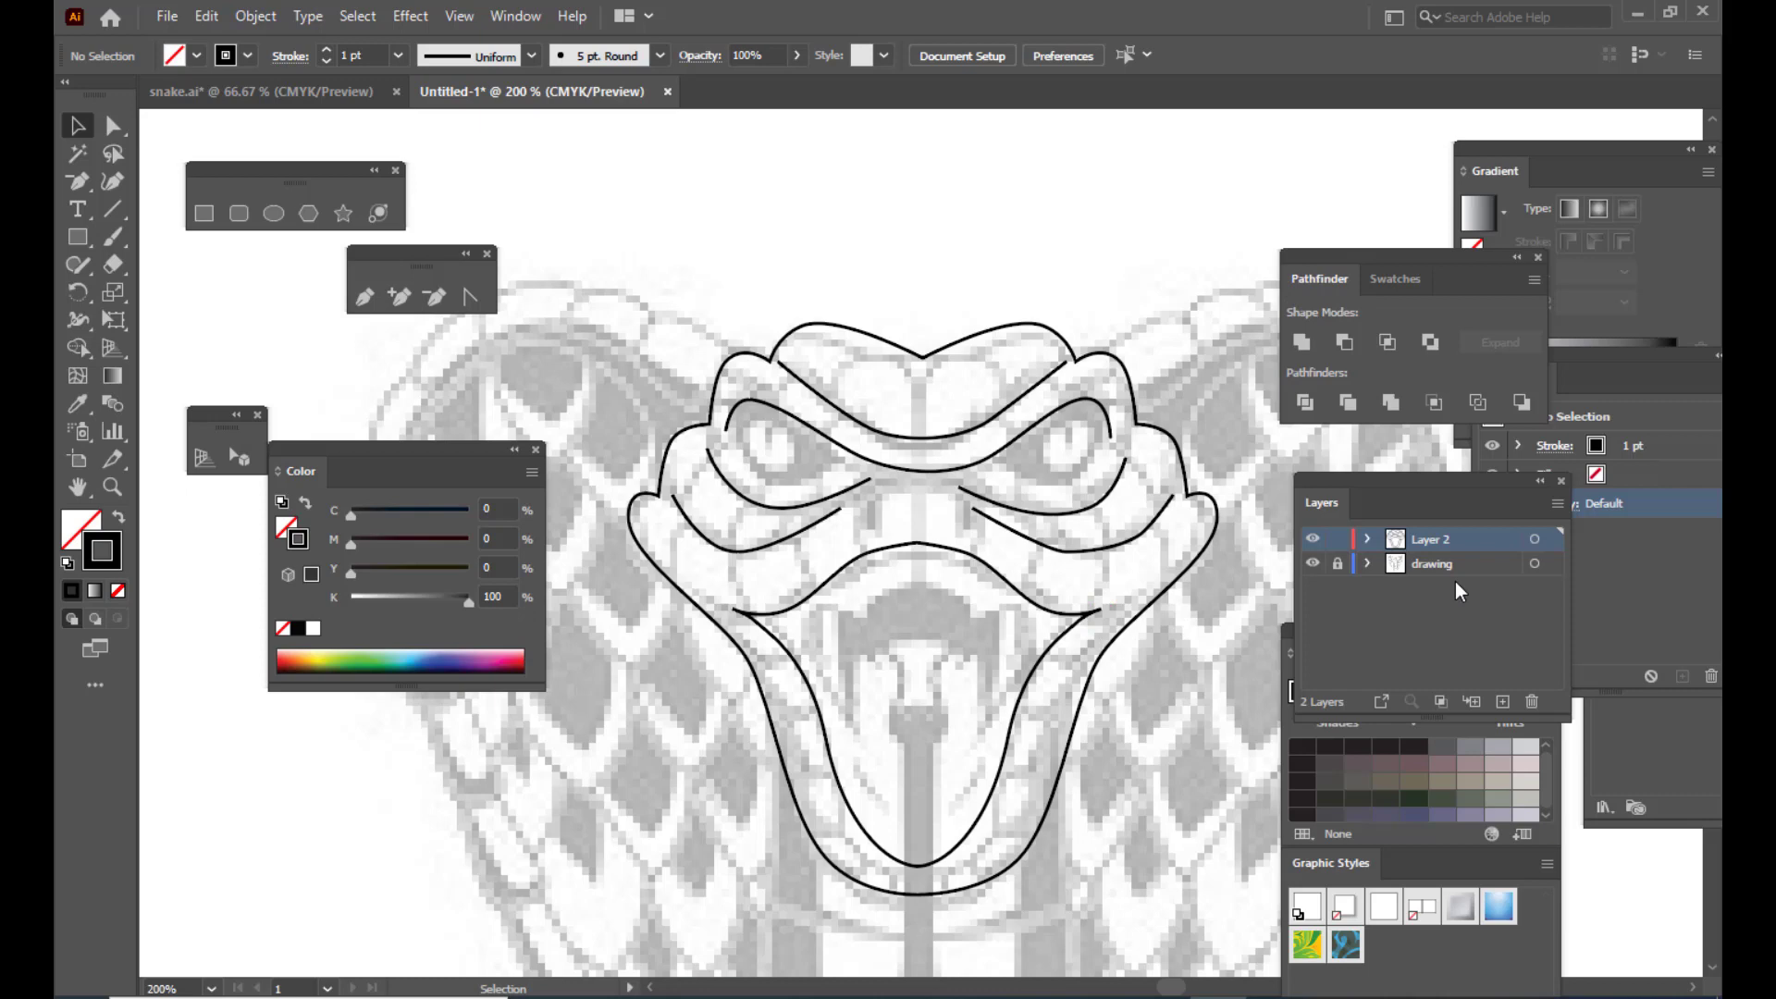
Step: Draw a curved Pen path across the left cheek from the lower eyelid line down to the mouth corner
left_click(365, 297)
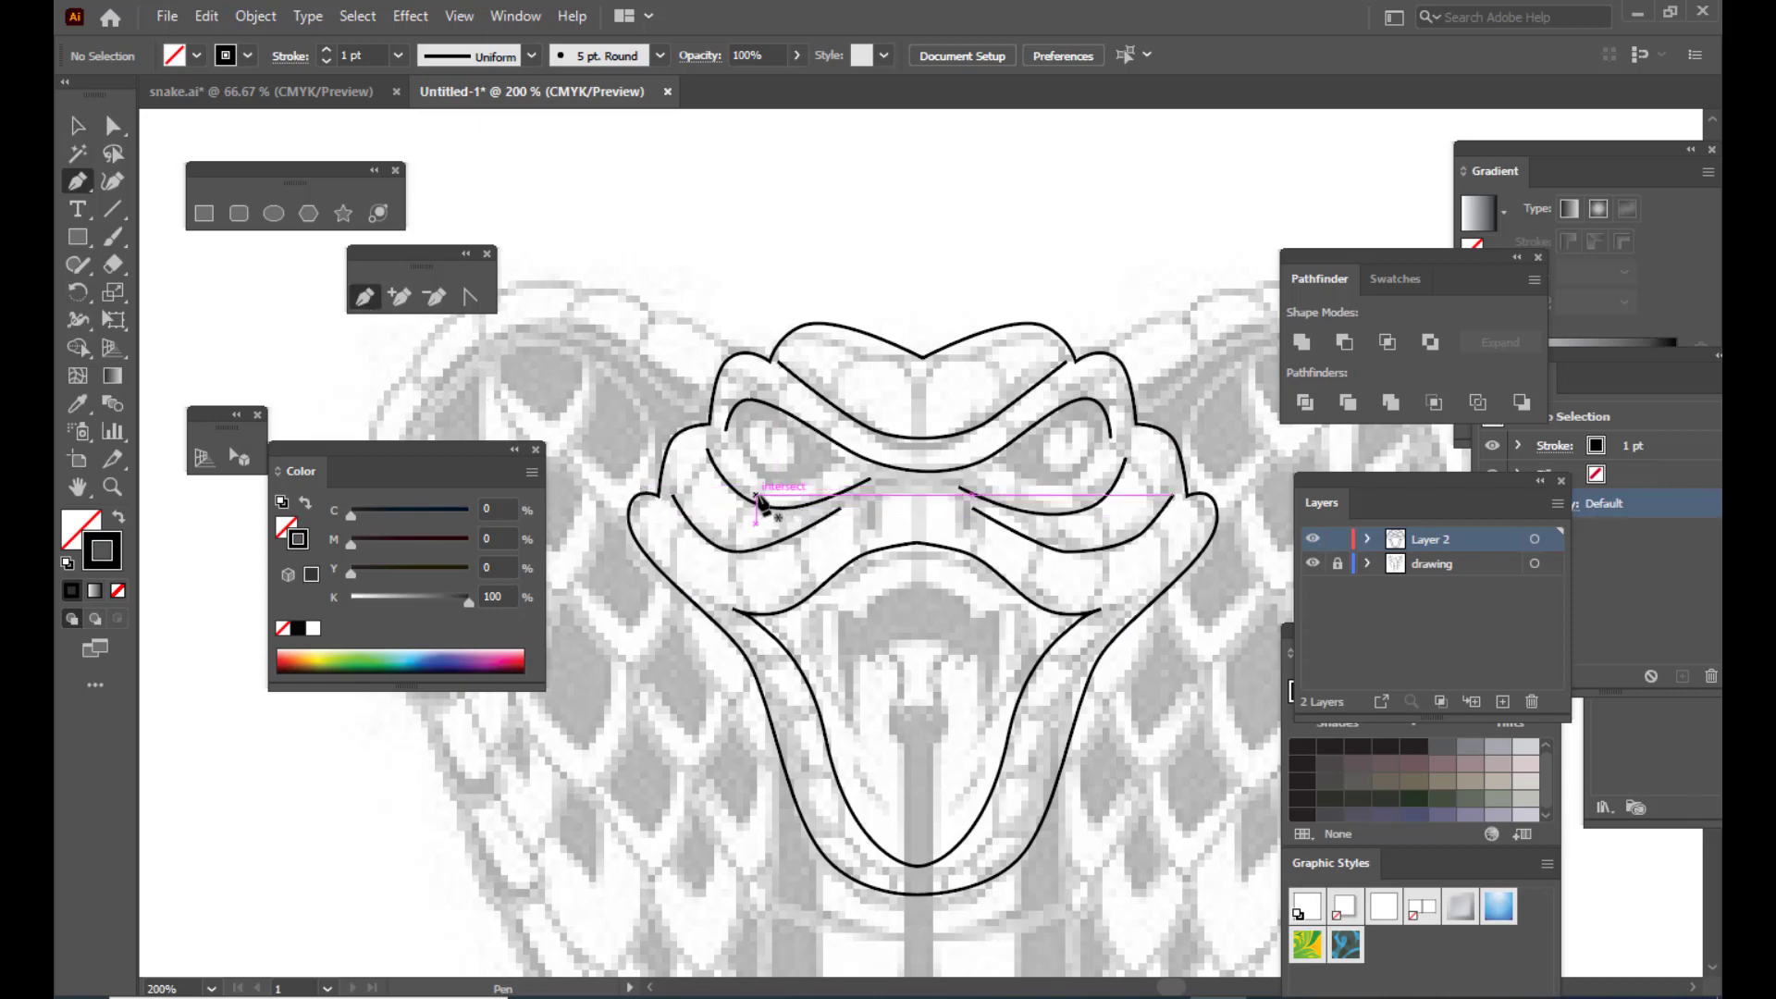
left_click_drag(757, 499, 737, 539)
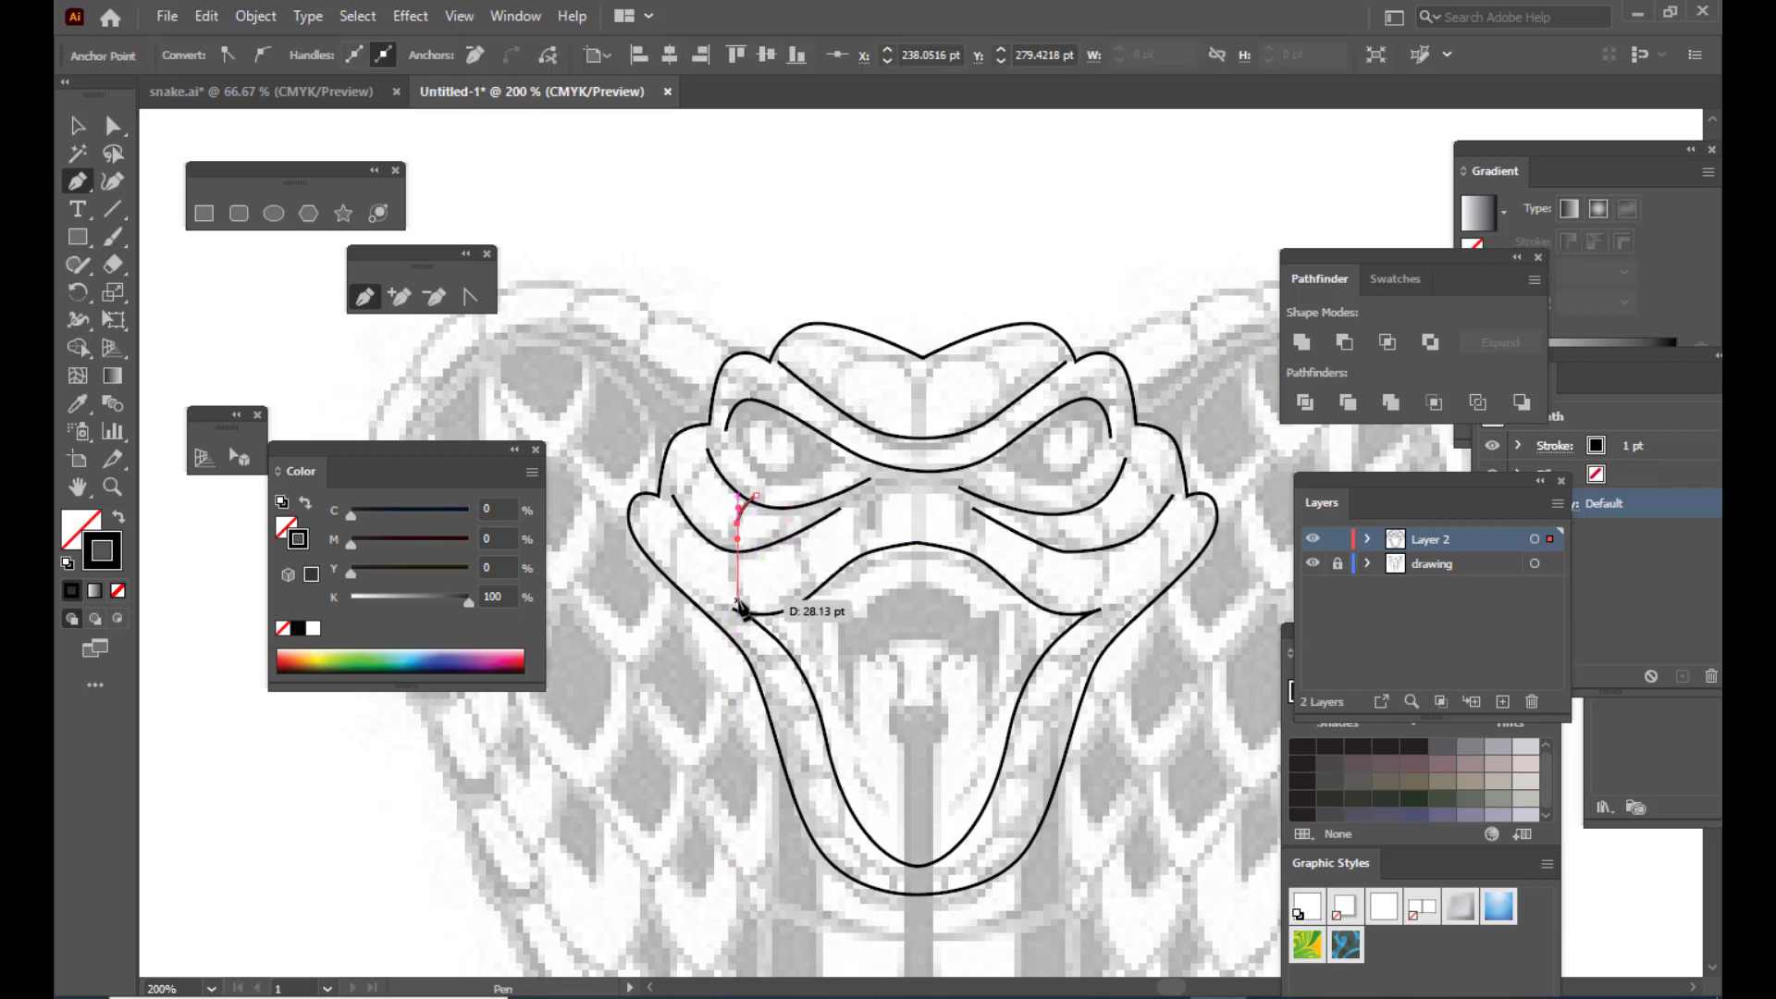
left_click(747, 601)
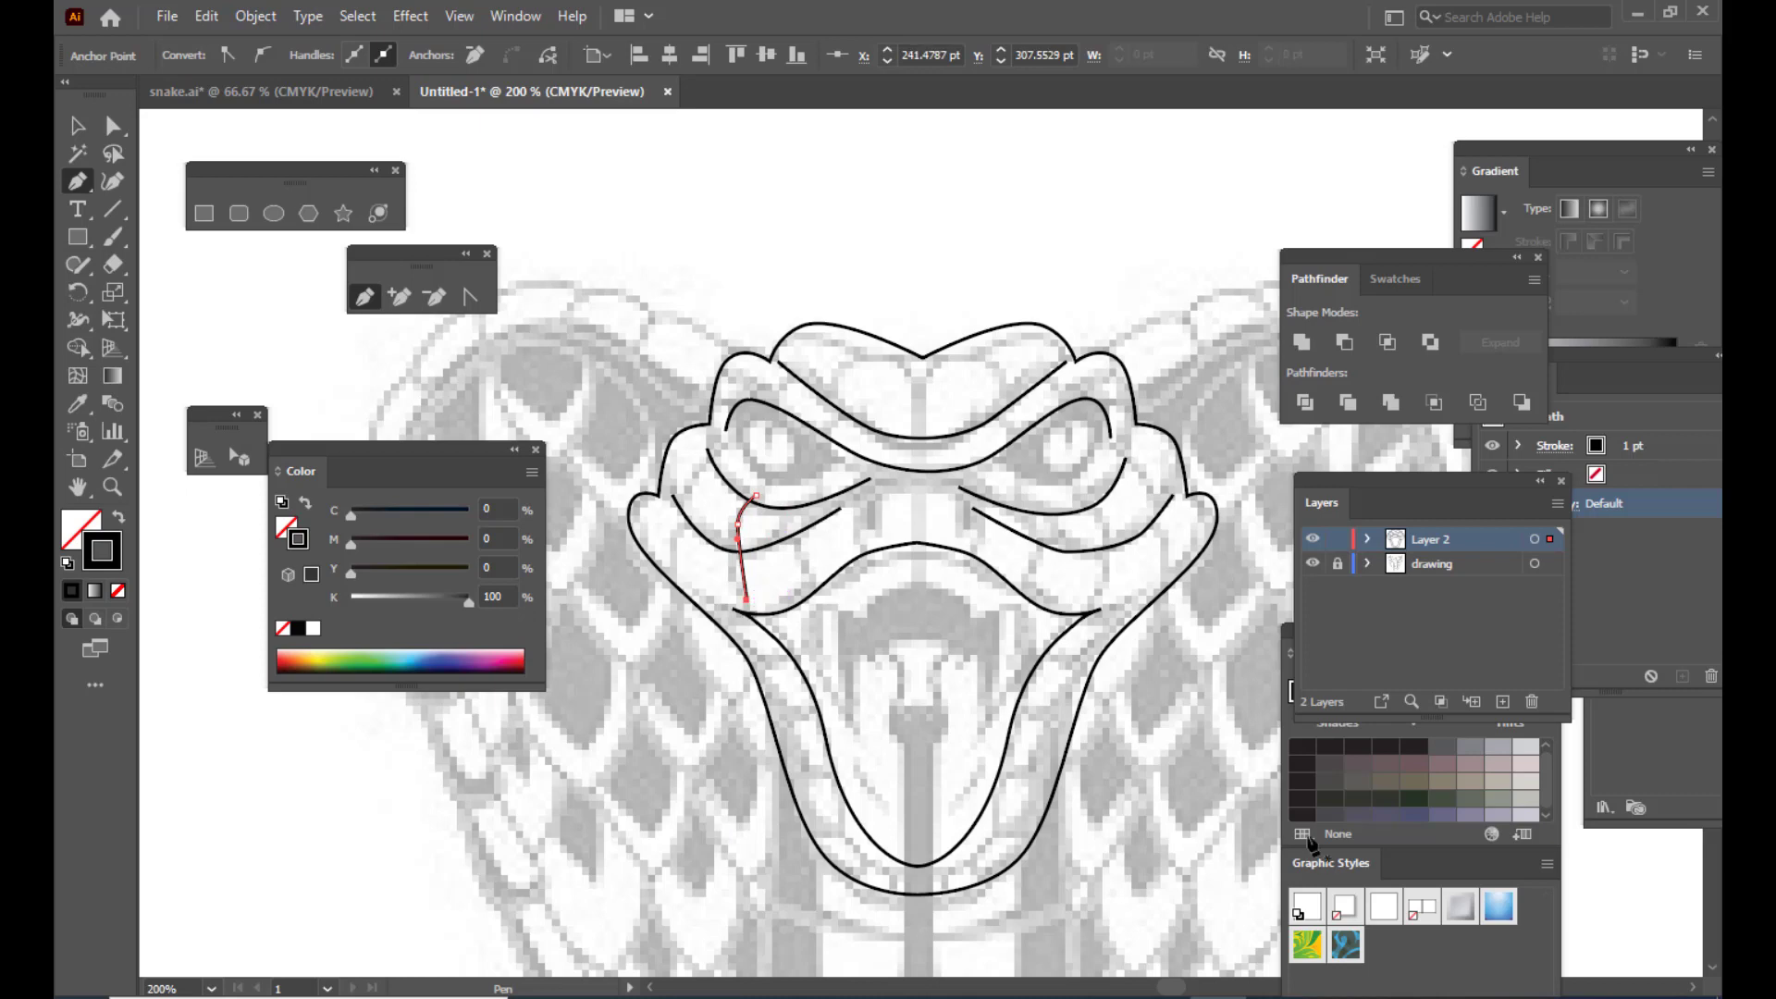
Step: Draw an S-shaped Pen path on the outer left cheek from the lower eyelid's outer end across the second cheek curve to the head outline
left_click(403, 294)
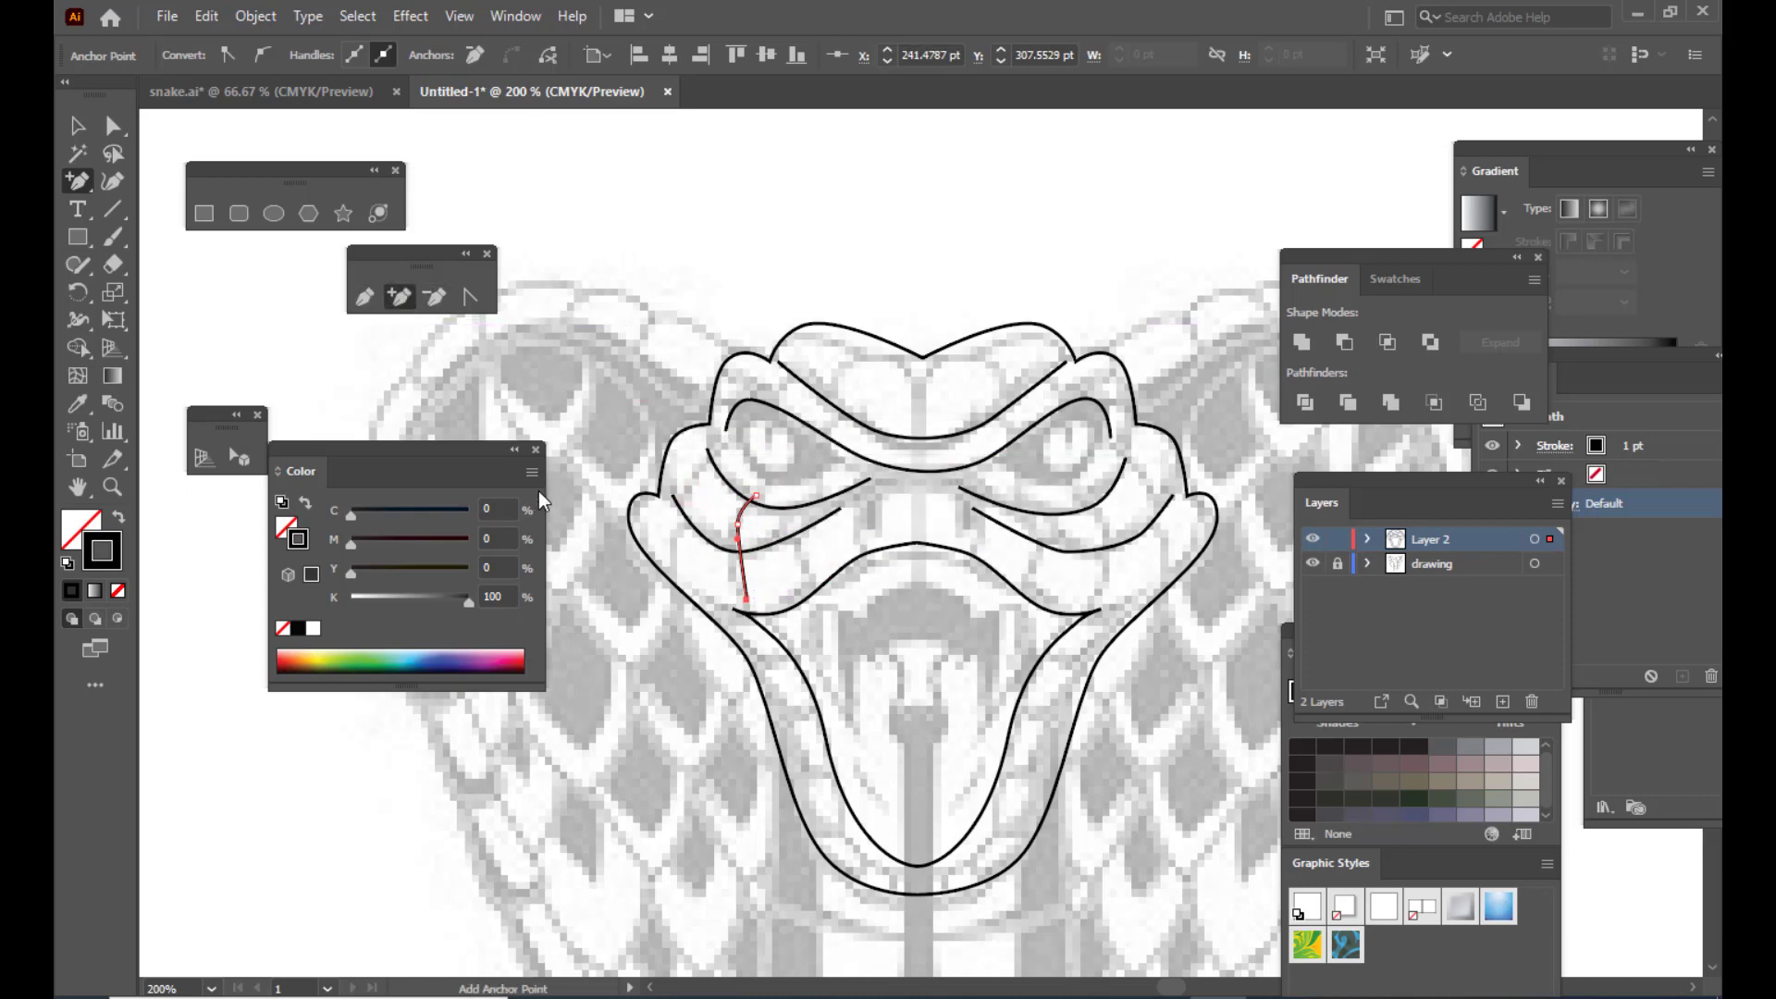
key("ctrl")
key("ctrl+equal")
key("ctrl+equal")
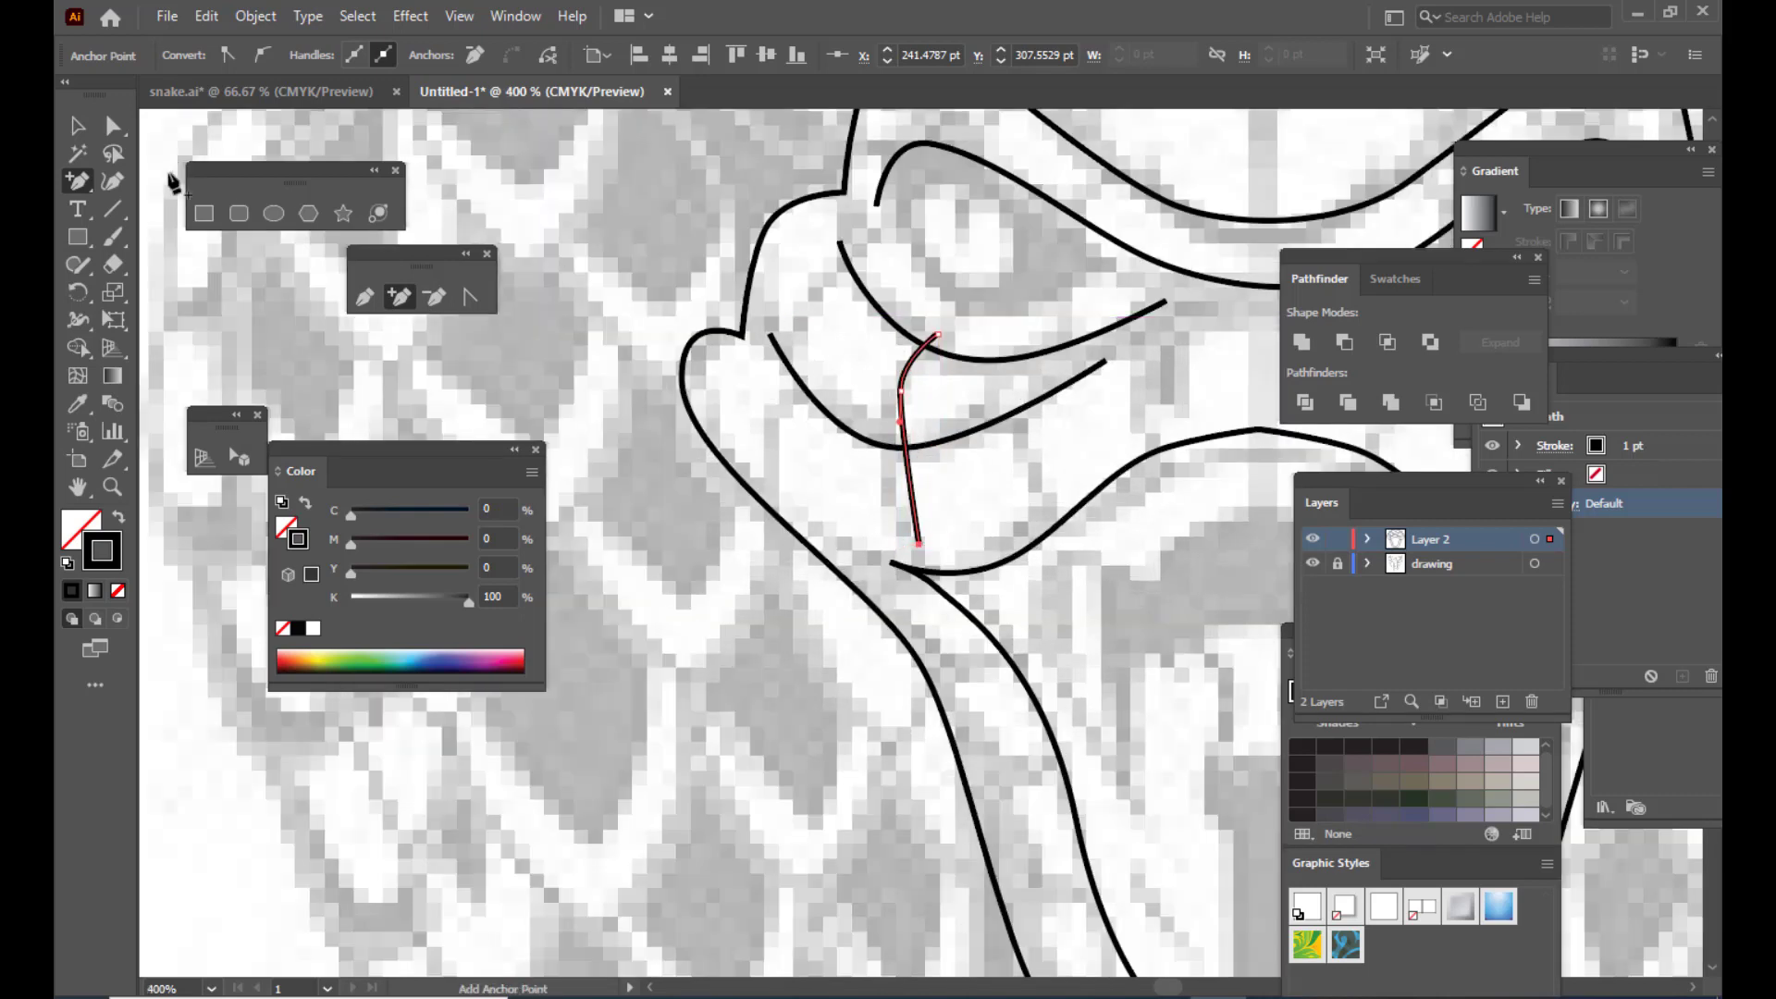
left_click(361, 300)
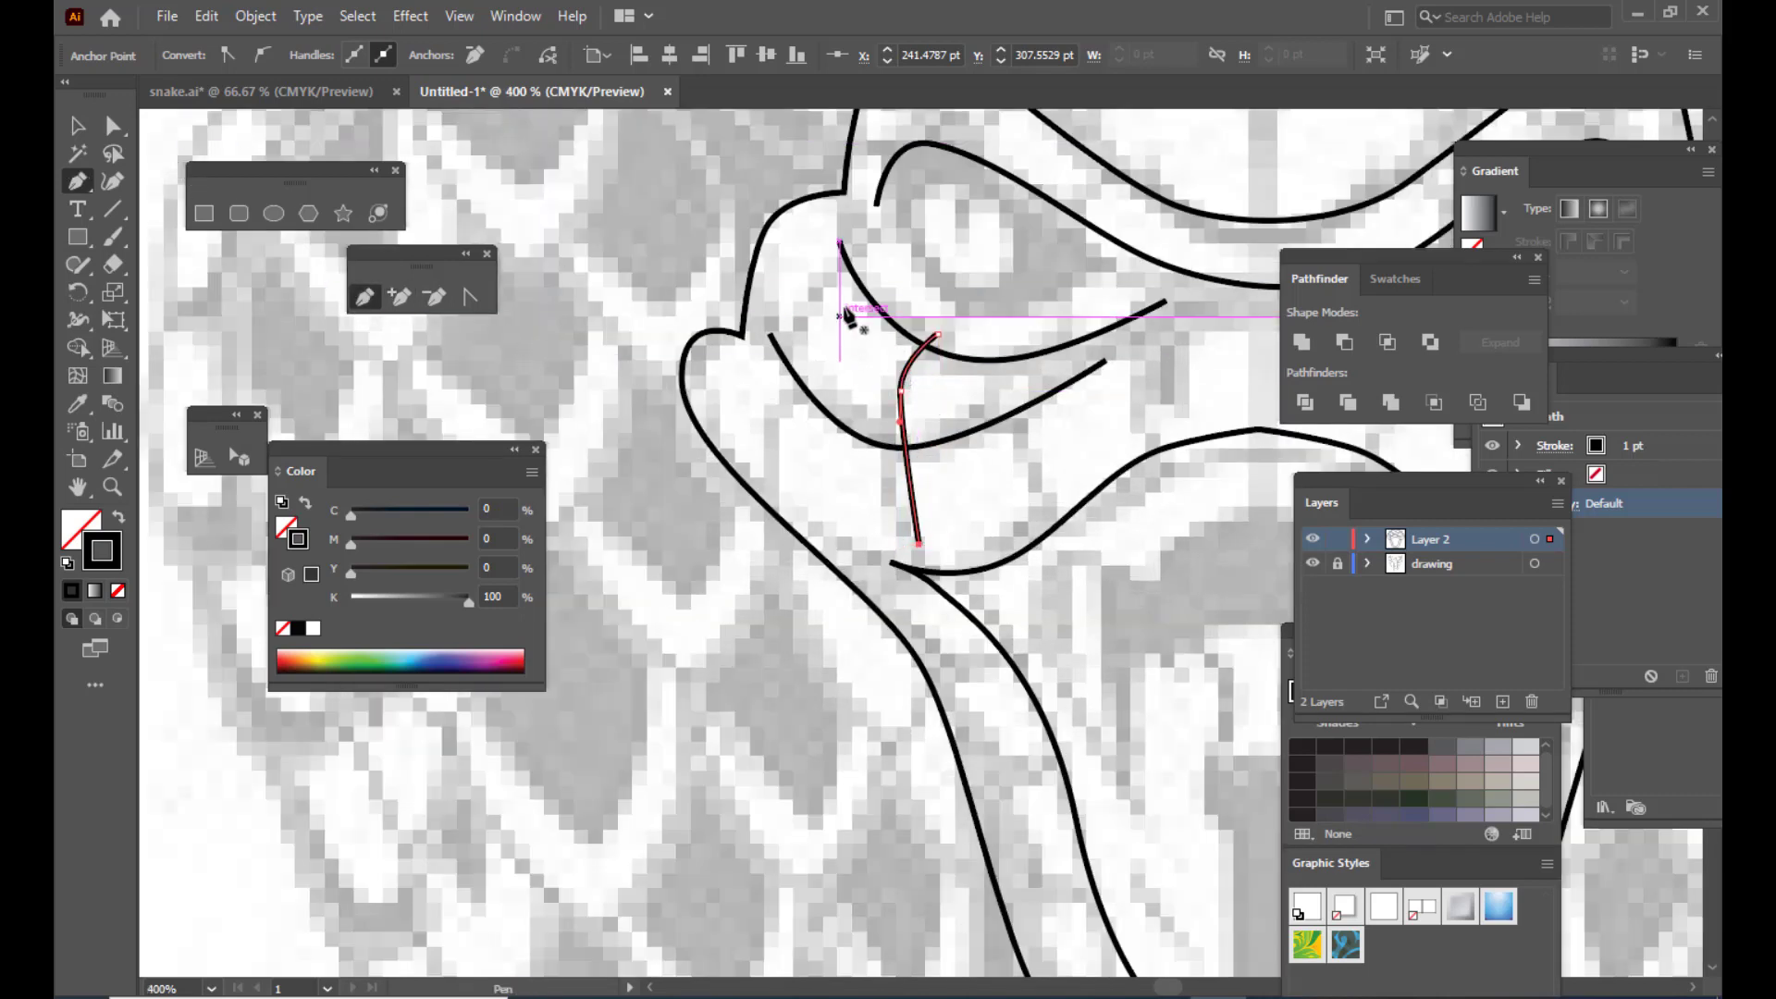
left_click(840, 268)
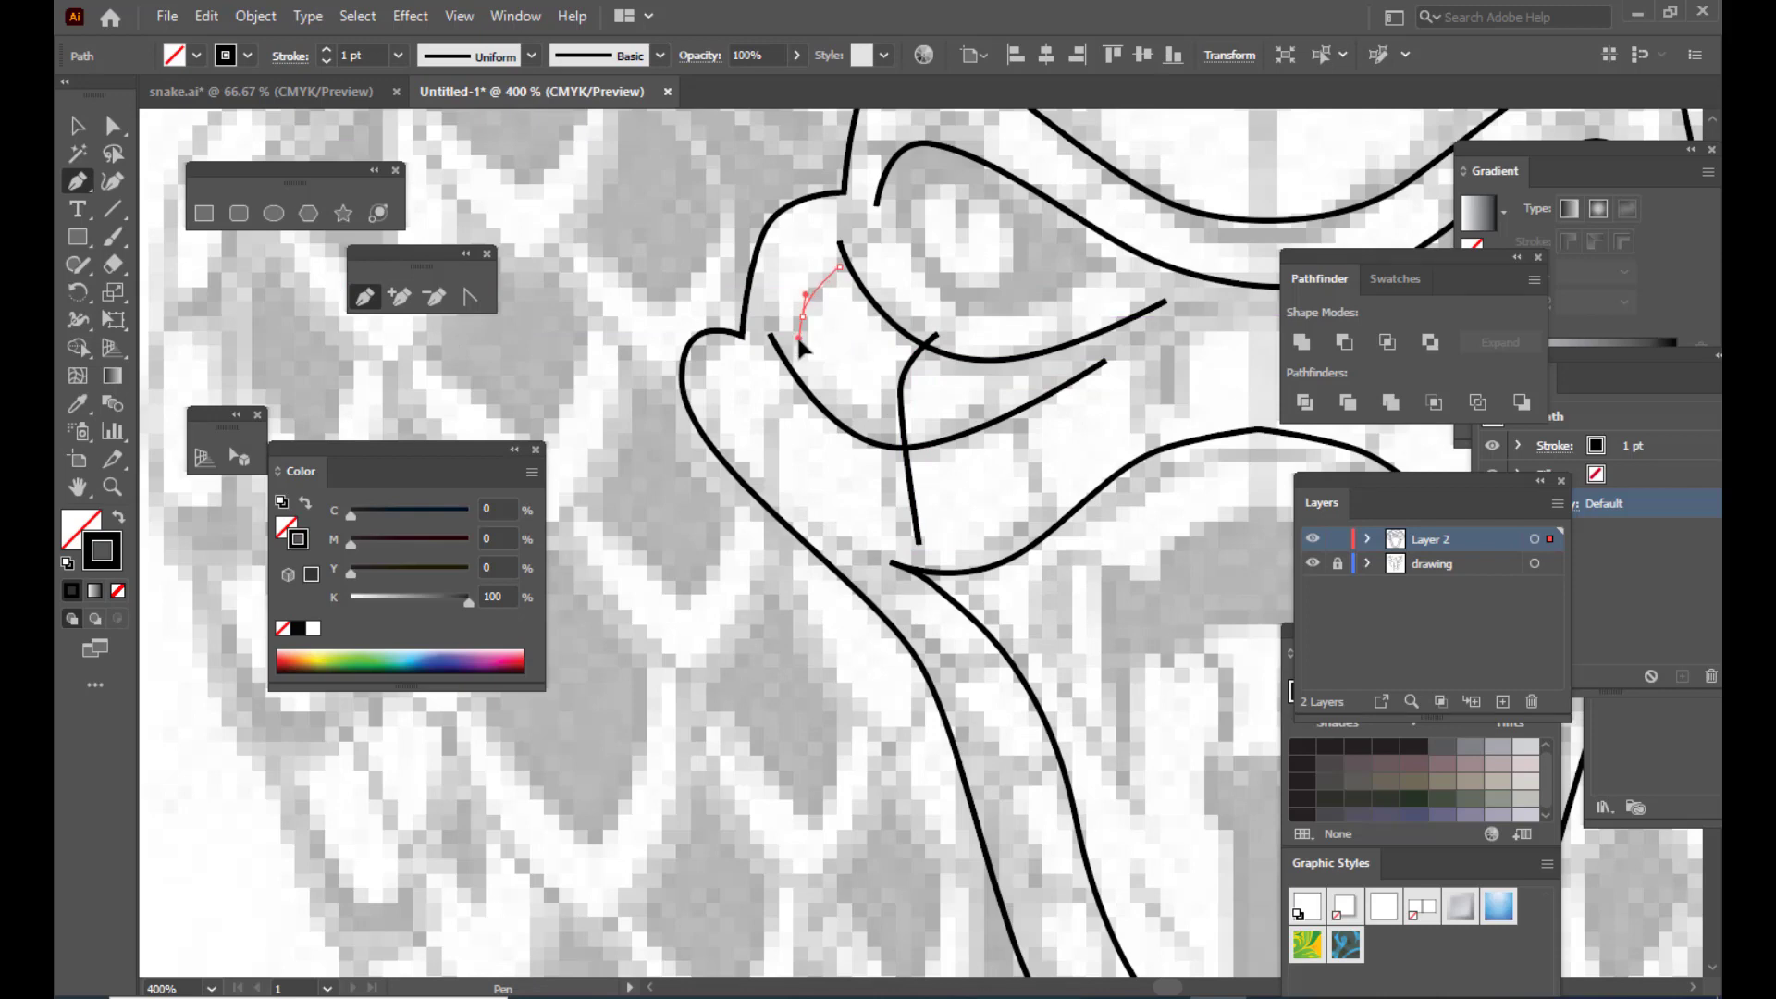
left_click_drag(797, 337, 766, 446)
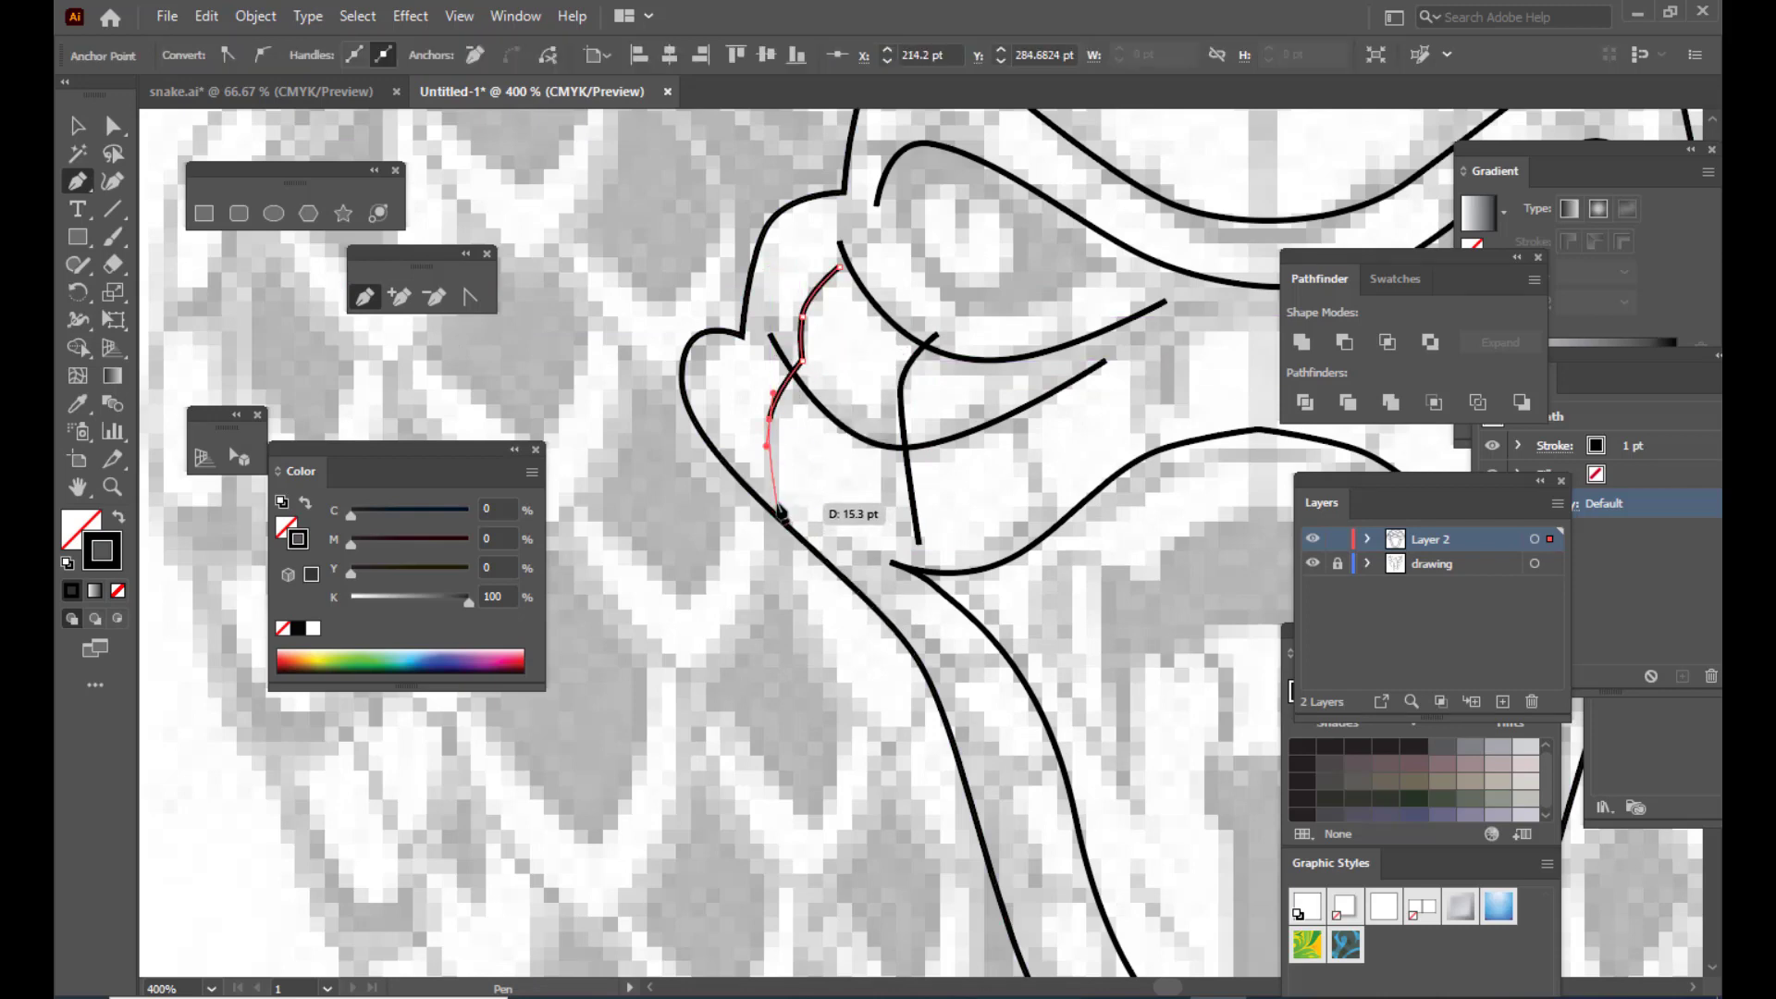
left_click(777, 503)
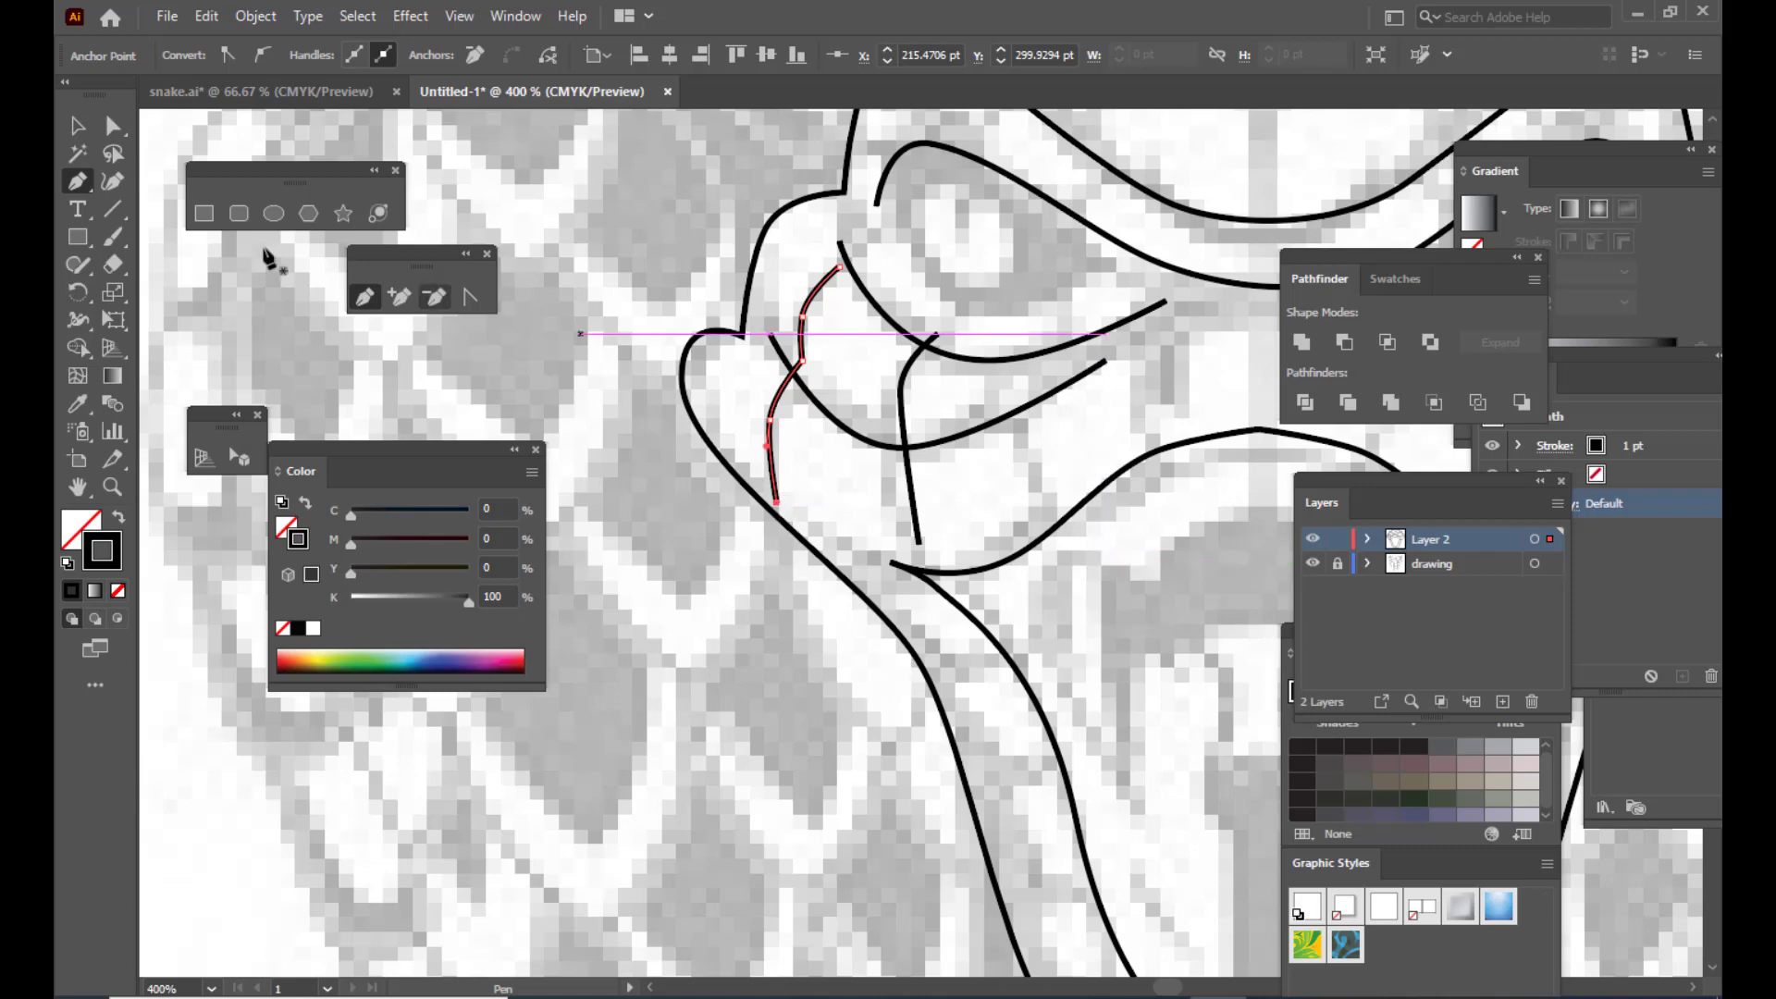
key("ctrl+minus")
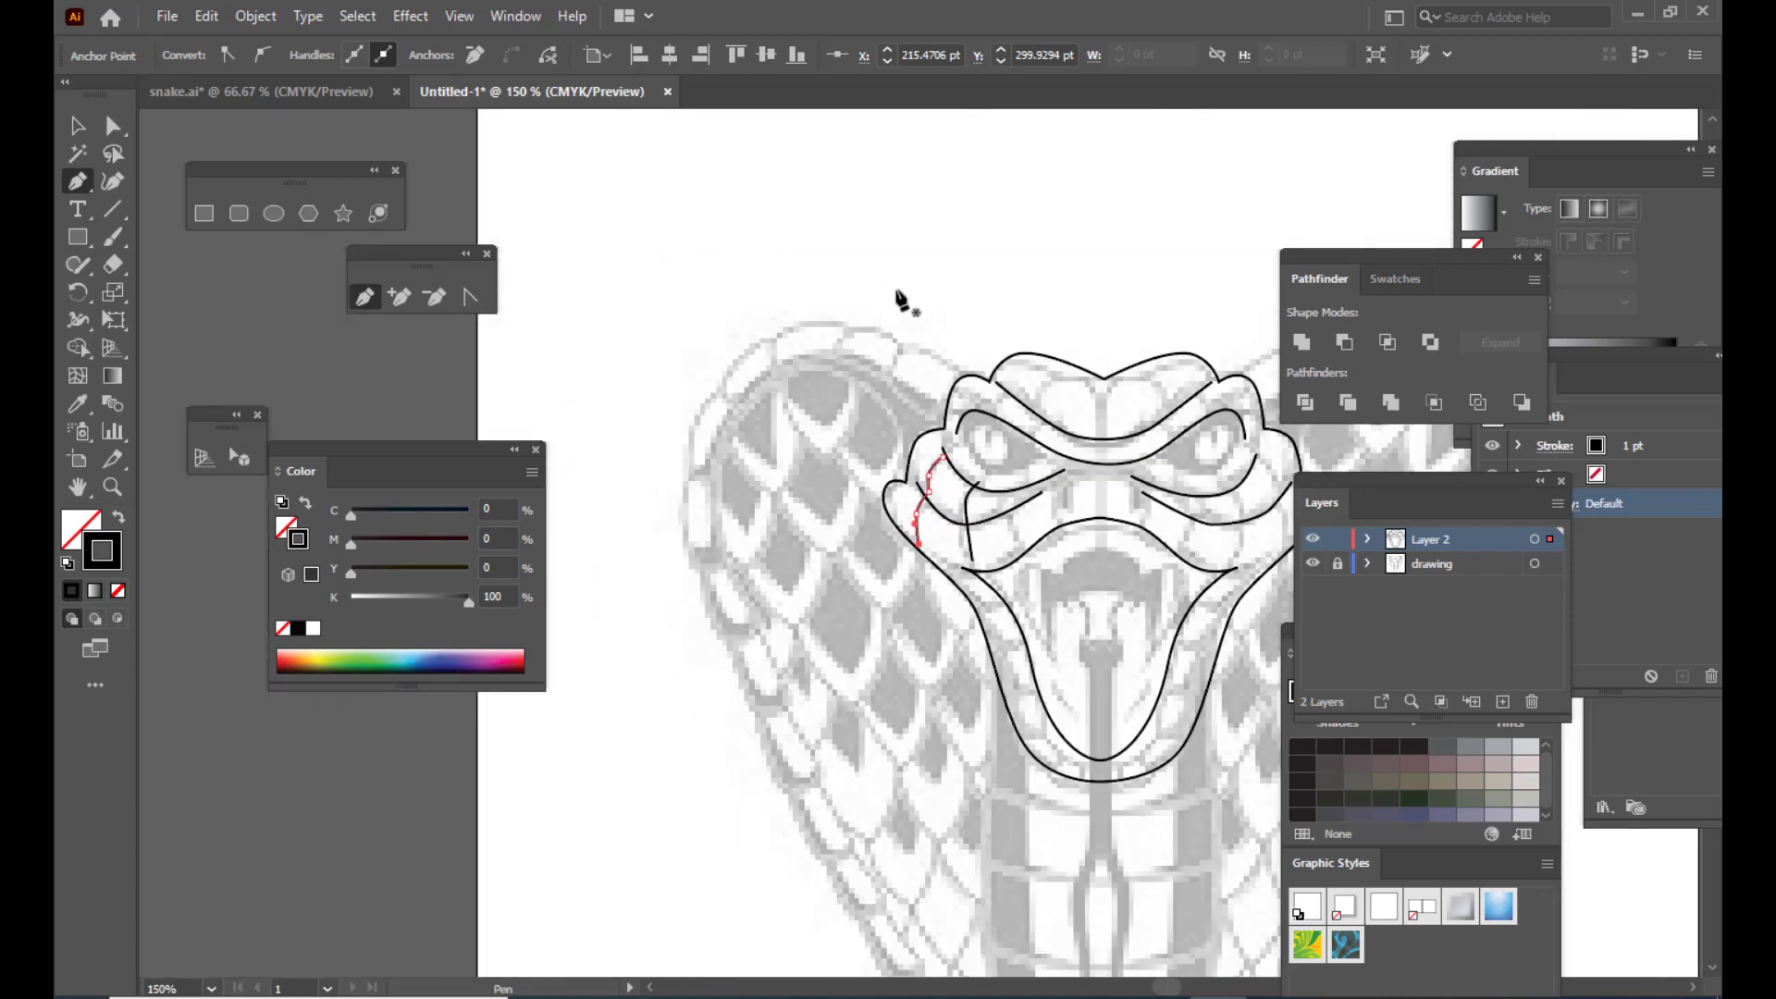
key("space")
mouse_move(1018, 403)
left_mouse_down()
mouse_move(724, 373)
mouse_move(835, 427)
left_mouse_up()
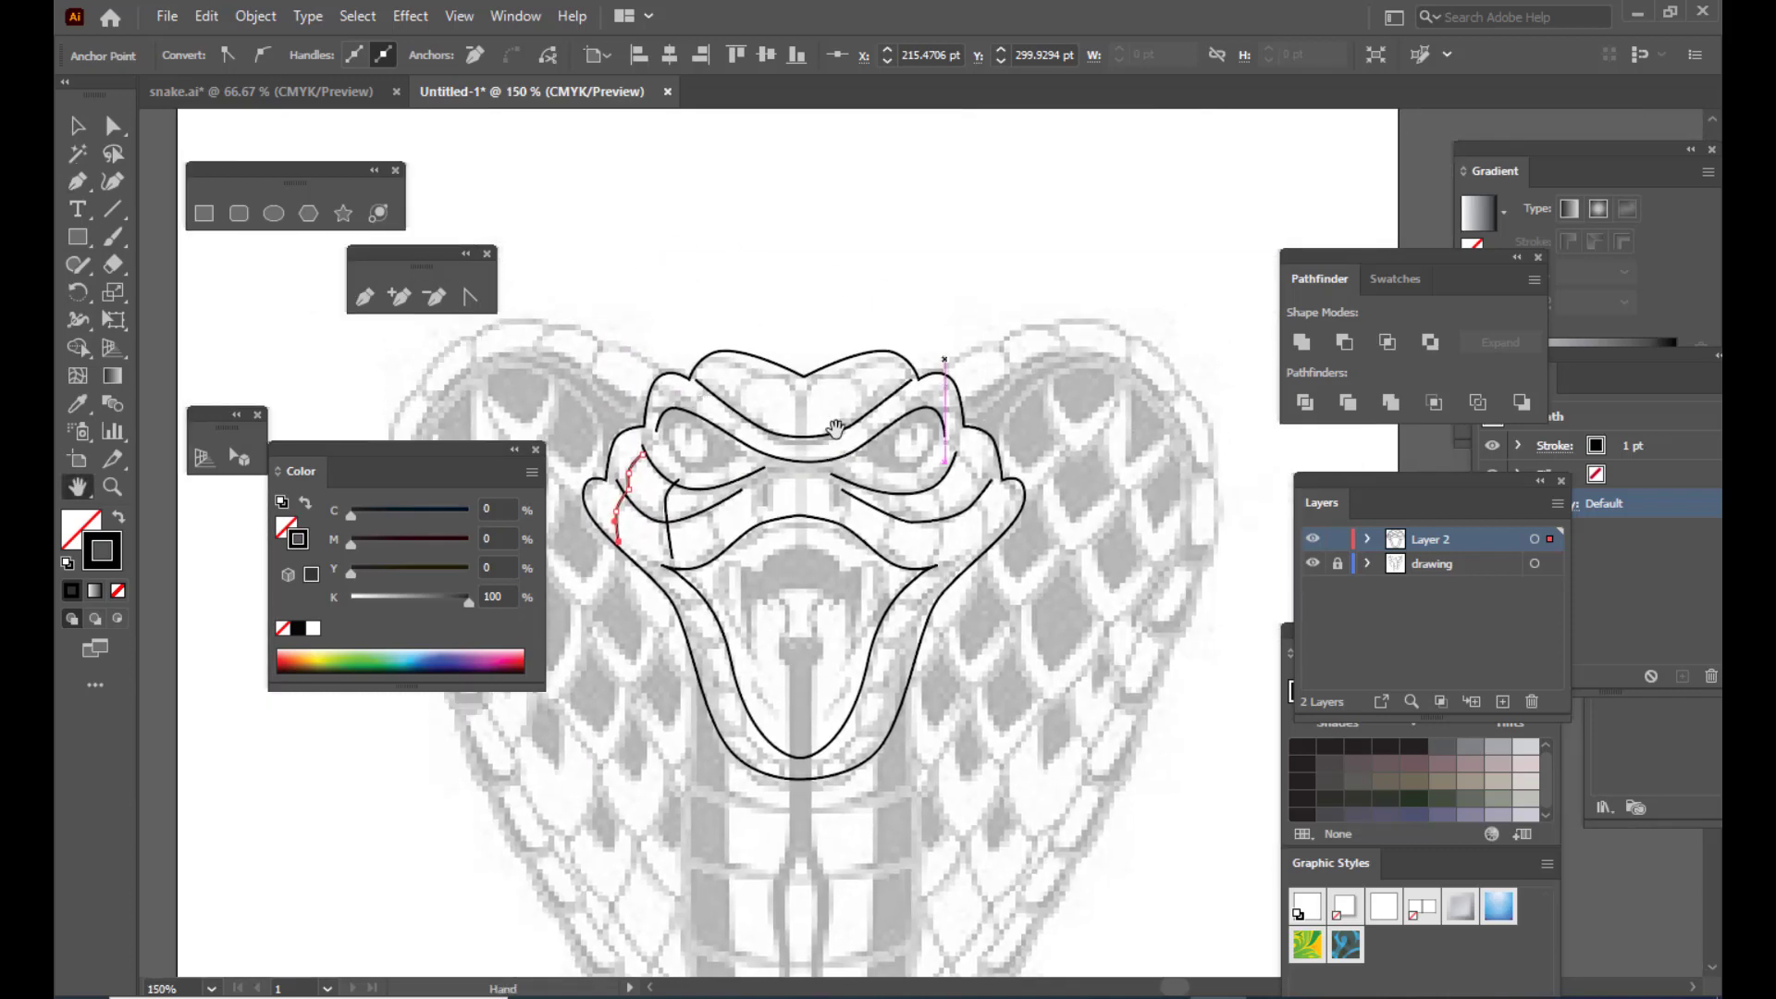
mouse_move(948, 511)
left_mouse_down()
mouse_move(1106, 512)
mouse_move(942, 515)
left_mouse_up()
key("ctrl+equal")
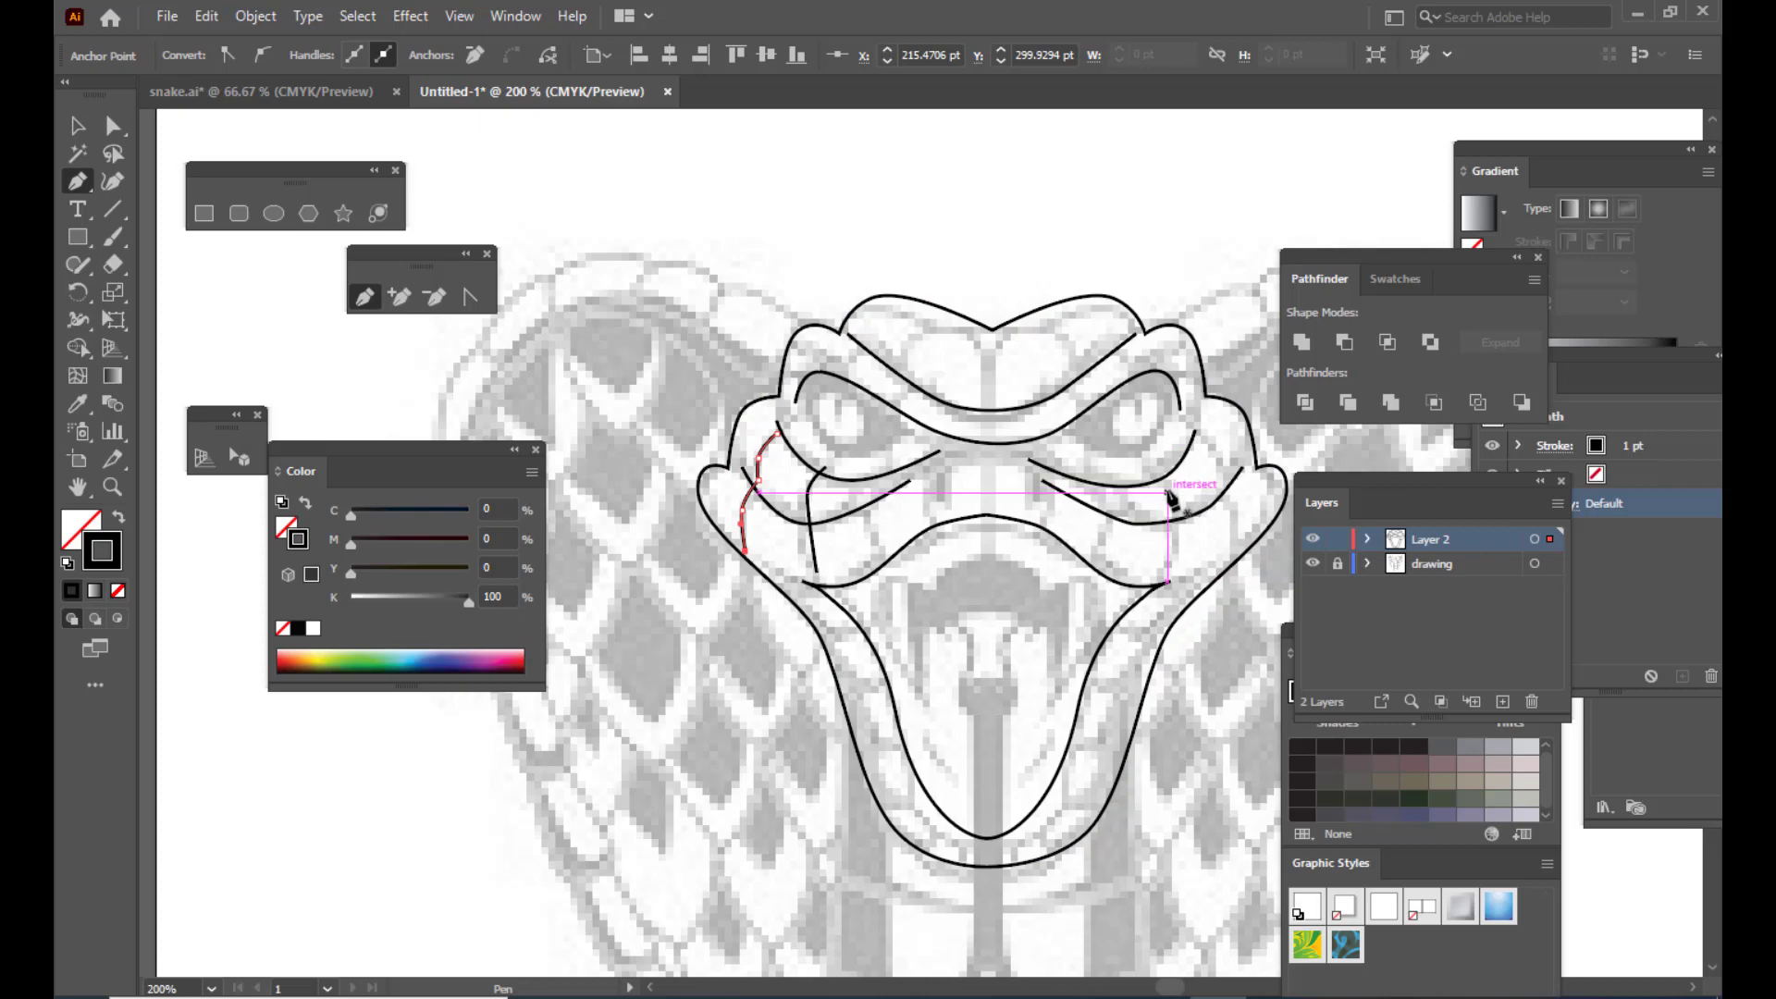
mouse_move(1171, 496)
left_mouse_down()
mouse_move(1168, 516)
mouse_move(1181, 503)
left_mouse_up()
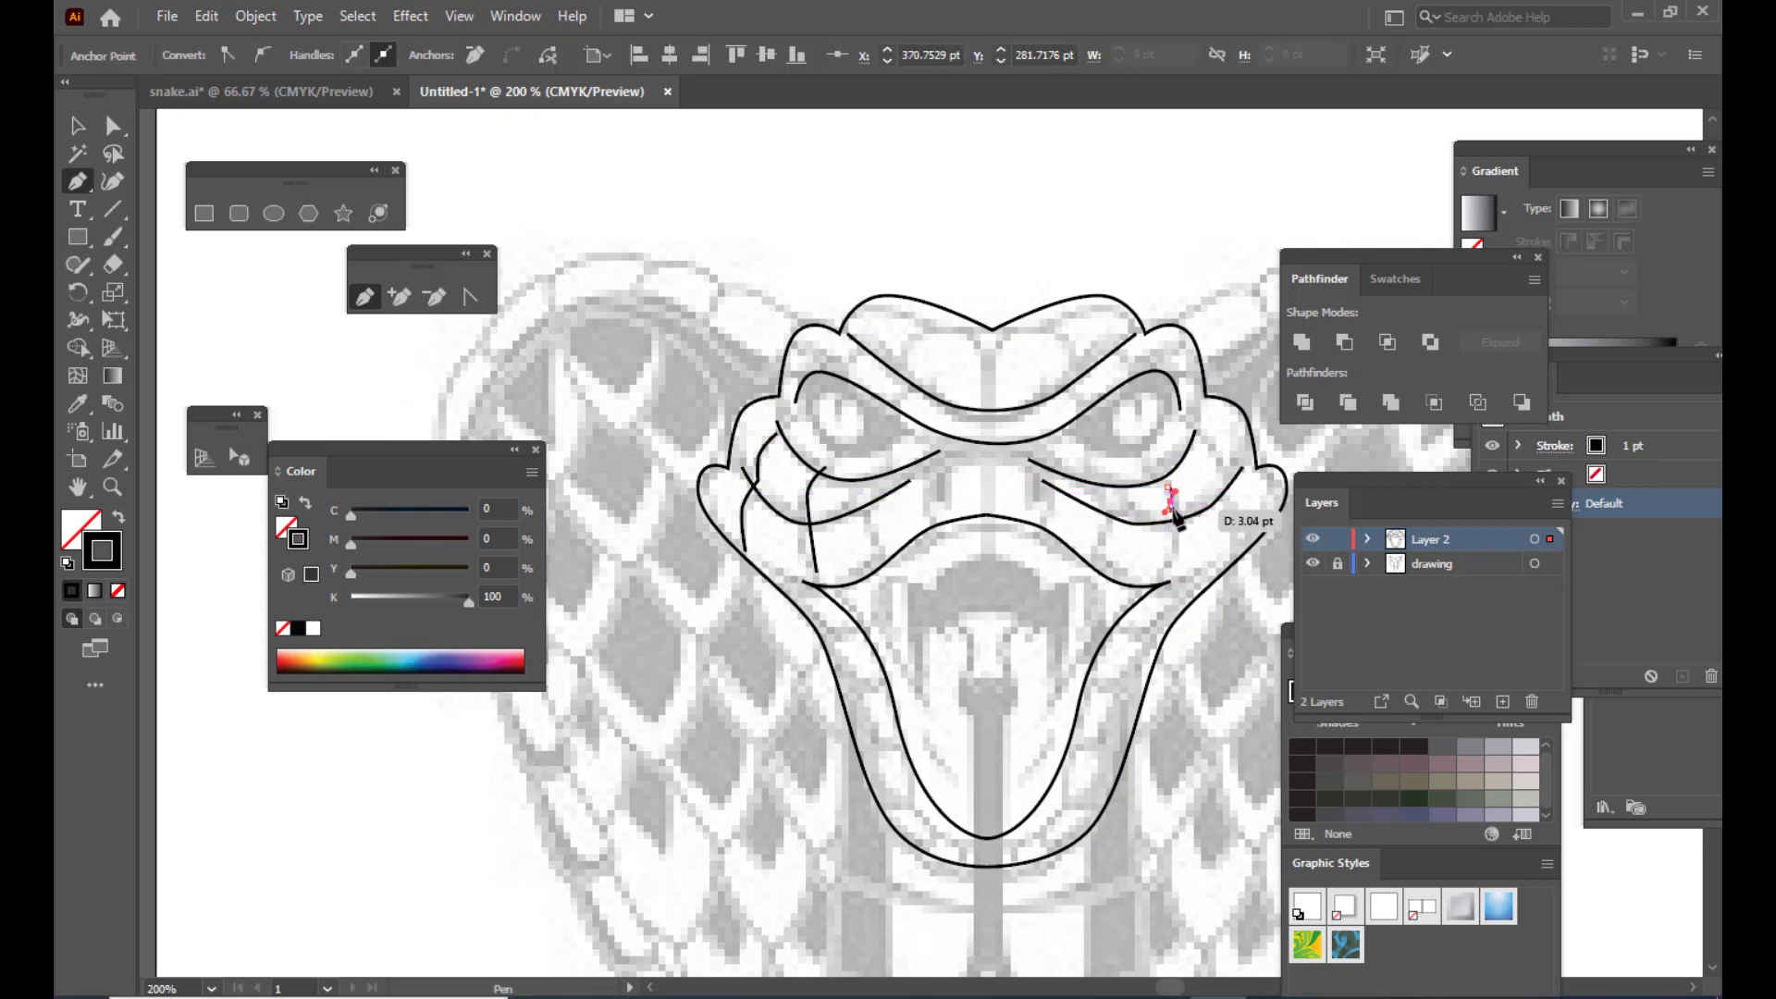
key("Escape")
Step: Draw a wavy Pen path on the inner right cheek from the lower eyelid line across the second cheek curve towards the mouth corner
left_click(112, 485)
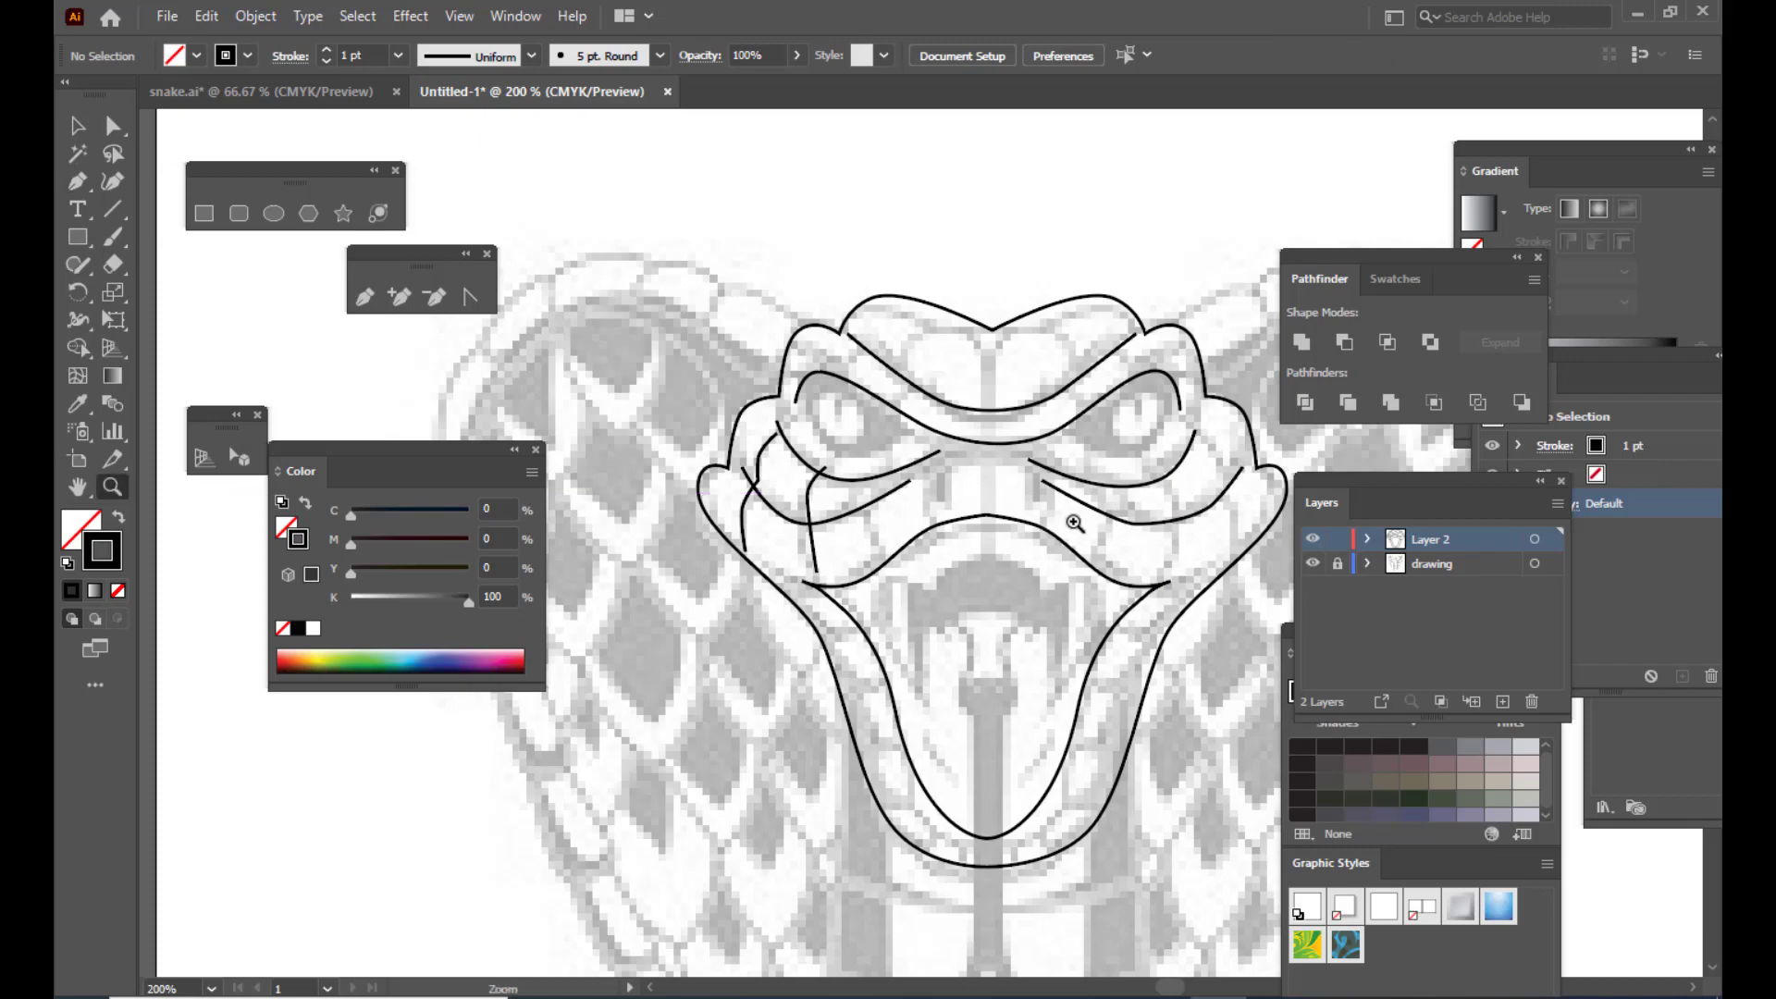
left_click_drag(1071, 508, 1471, 928)
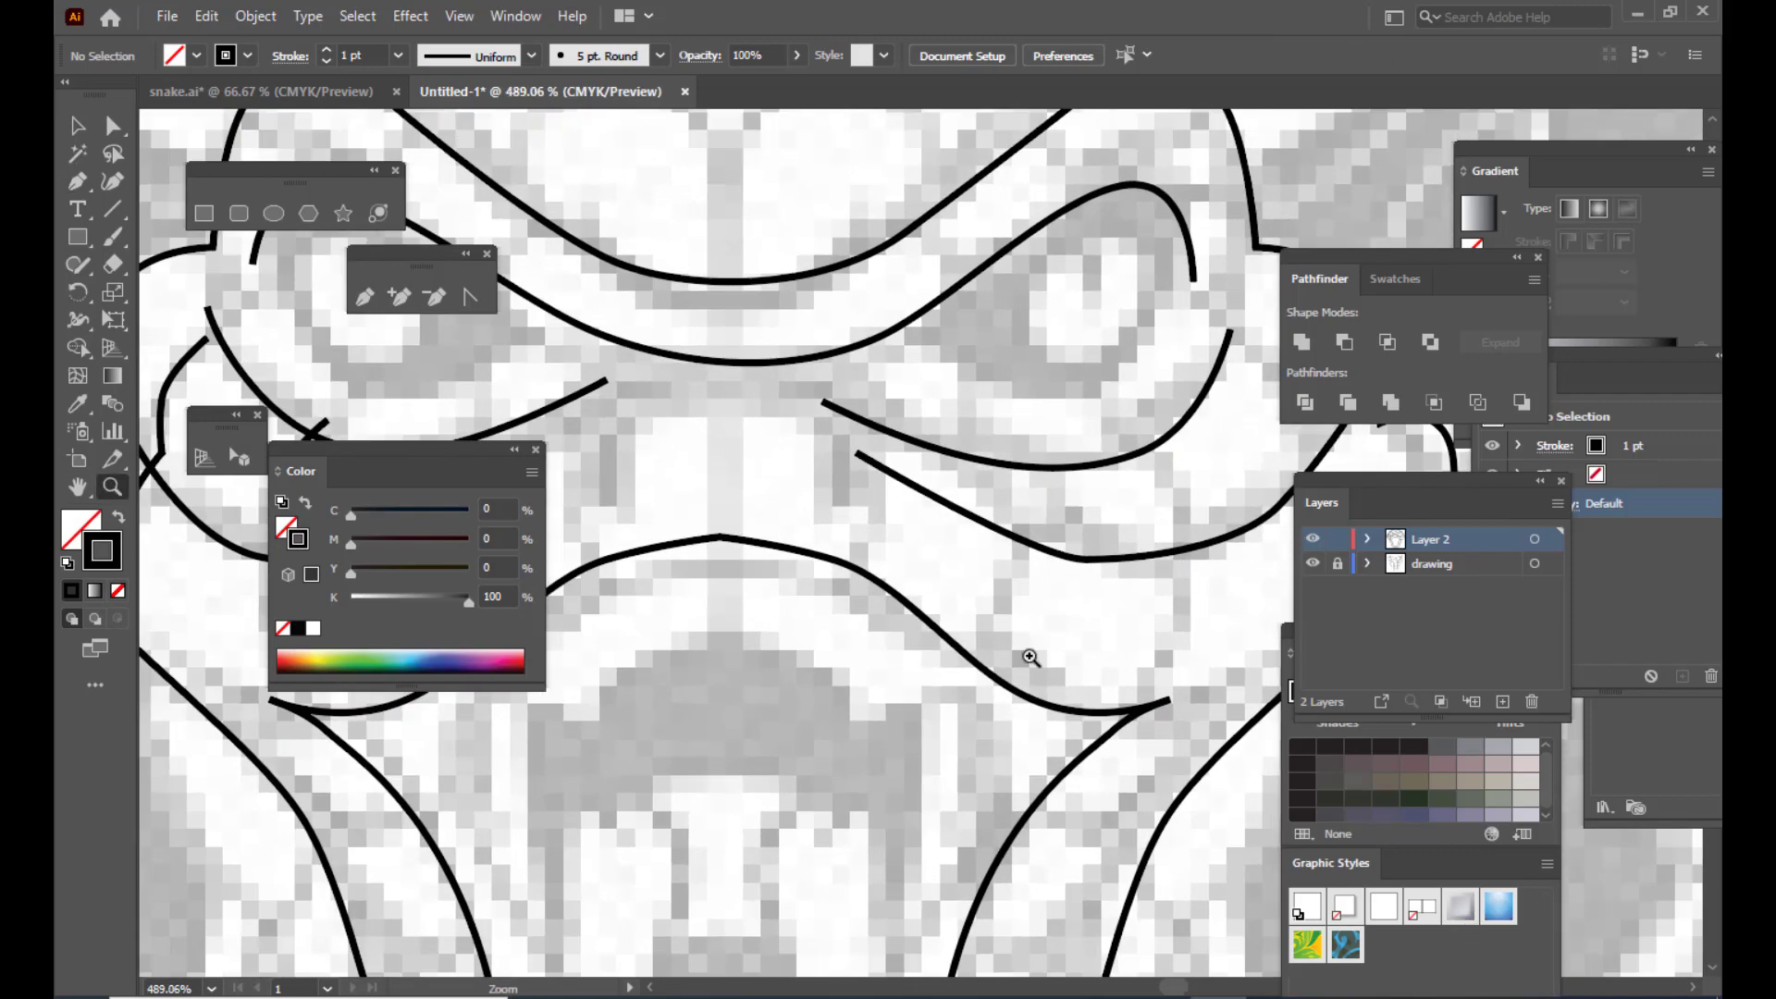
key("h")
left_click_drag(1110, 520, 991, 523)
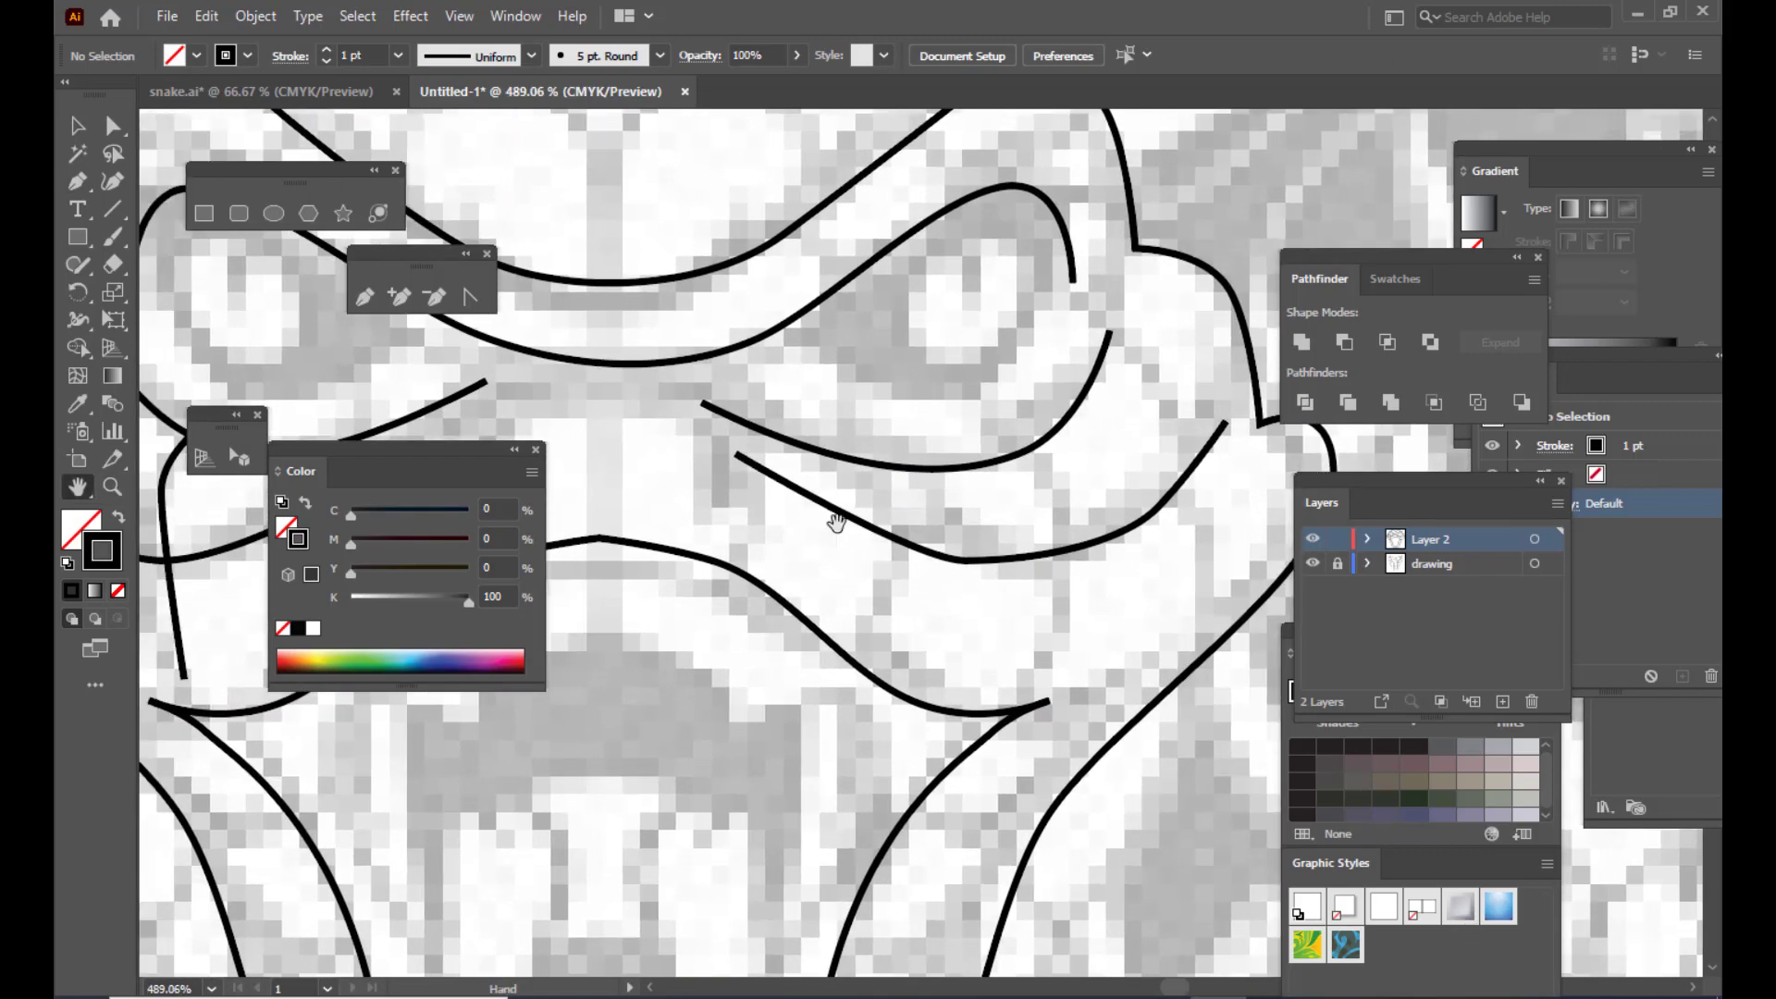
left_click(368, 302)
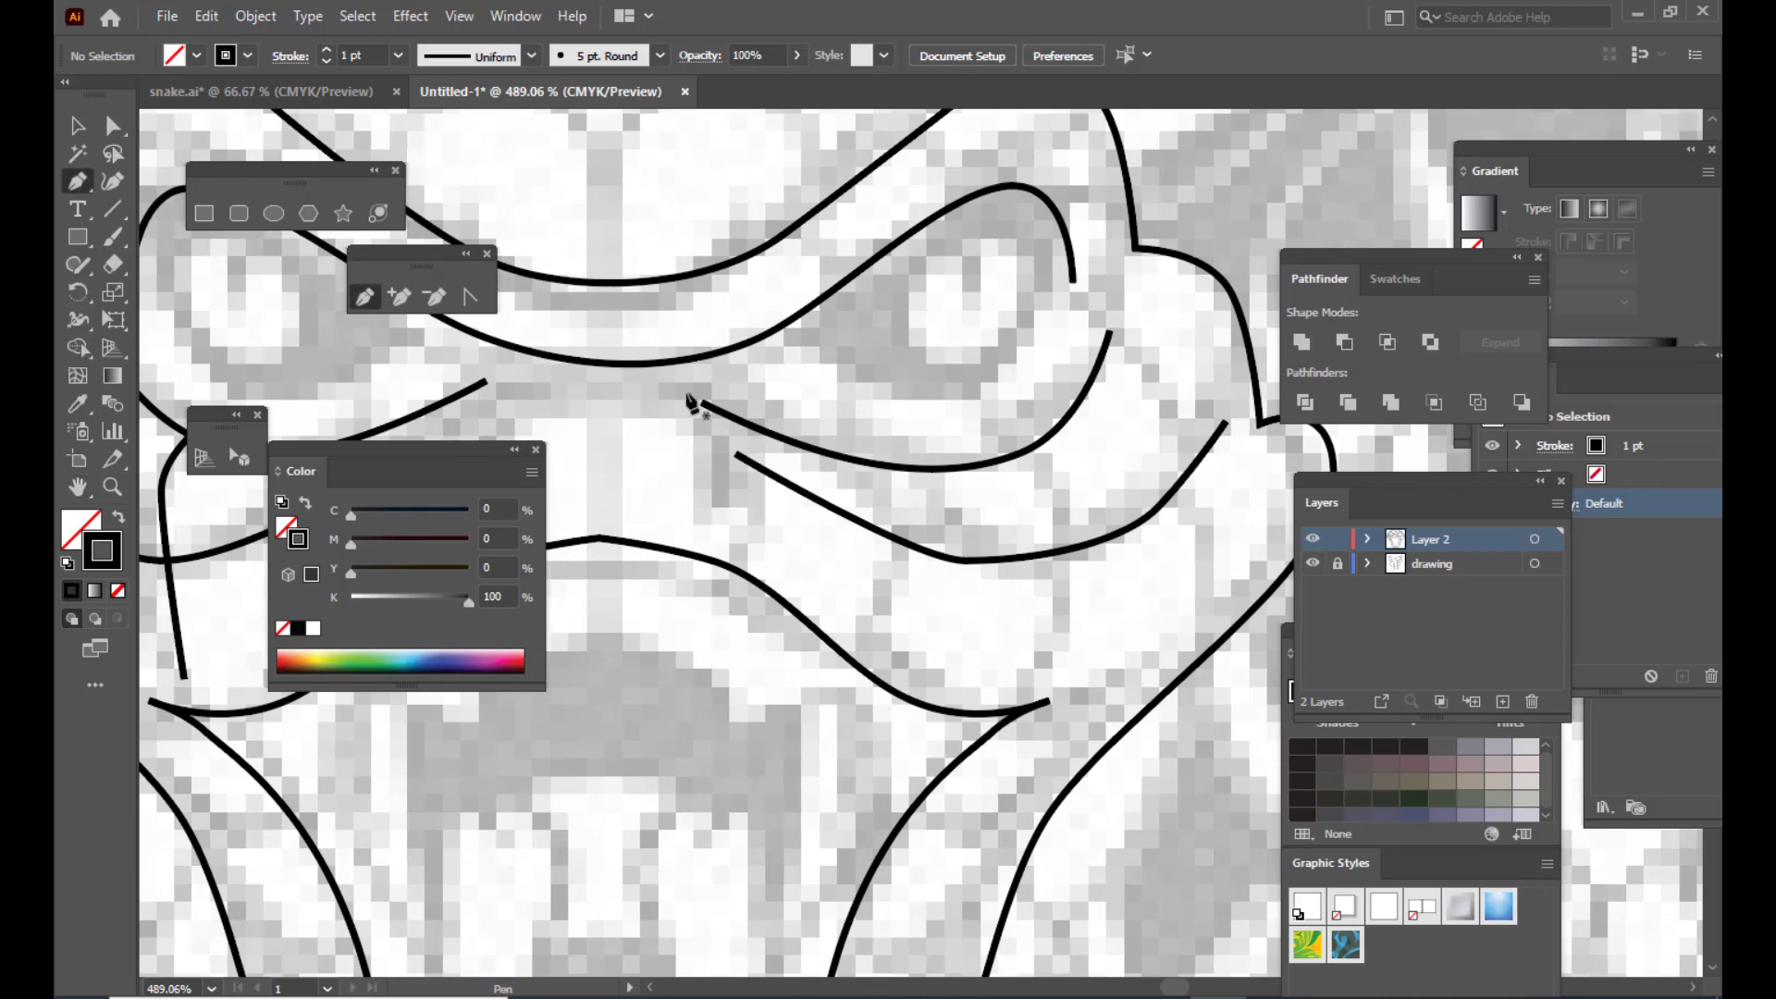
left_click(1038, 454)
left_click_drag(1073, 497, 1073, 517)
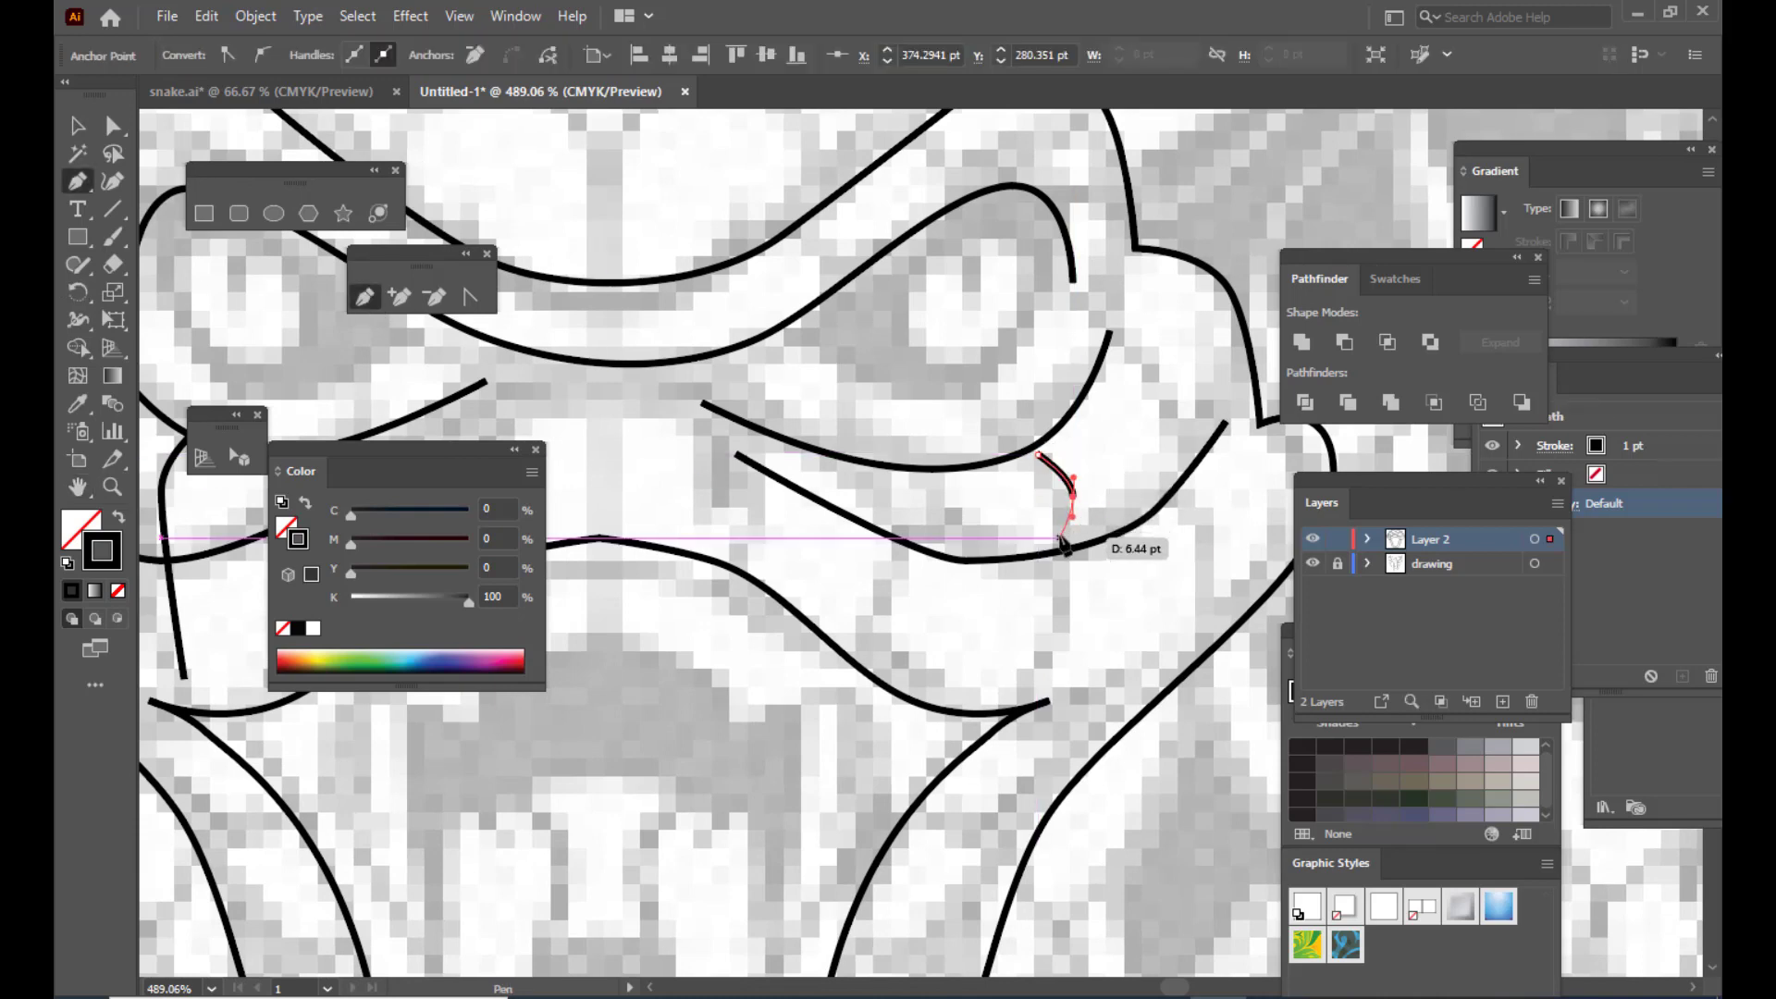
left_click(1057, 536)
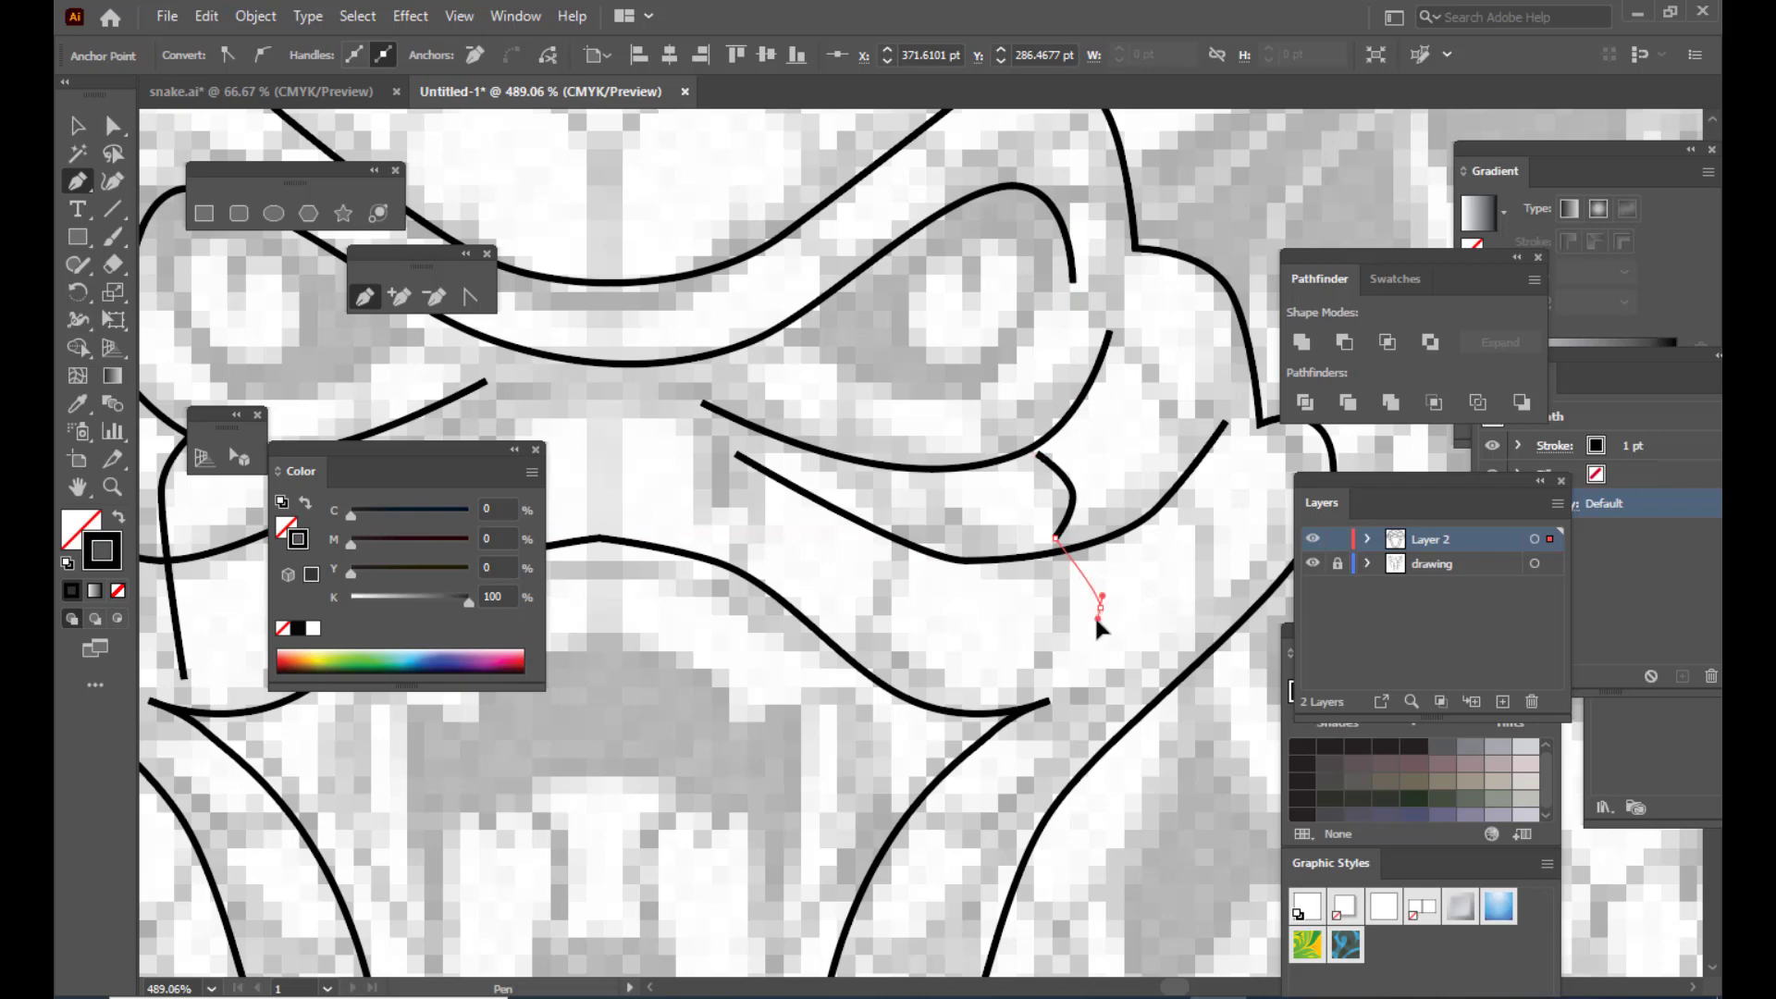
left_click_drag(1100, 608, 1095, 631)
left_click(1078, 689)
Step: Draw a two-bend Pen path on the outer right cheek from the lower eyelid's outer end down to the head outline
left_click(361, 296)
left_click(1122, 343)
left_click_drag(1172, 404, 1171, 424)
left_click(1171, 470)
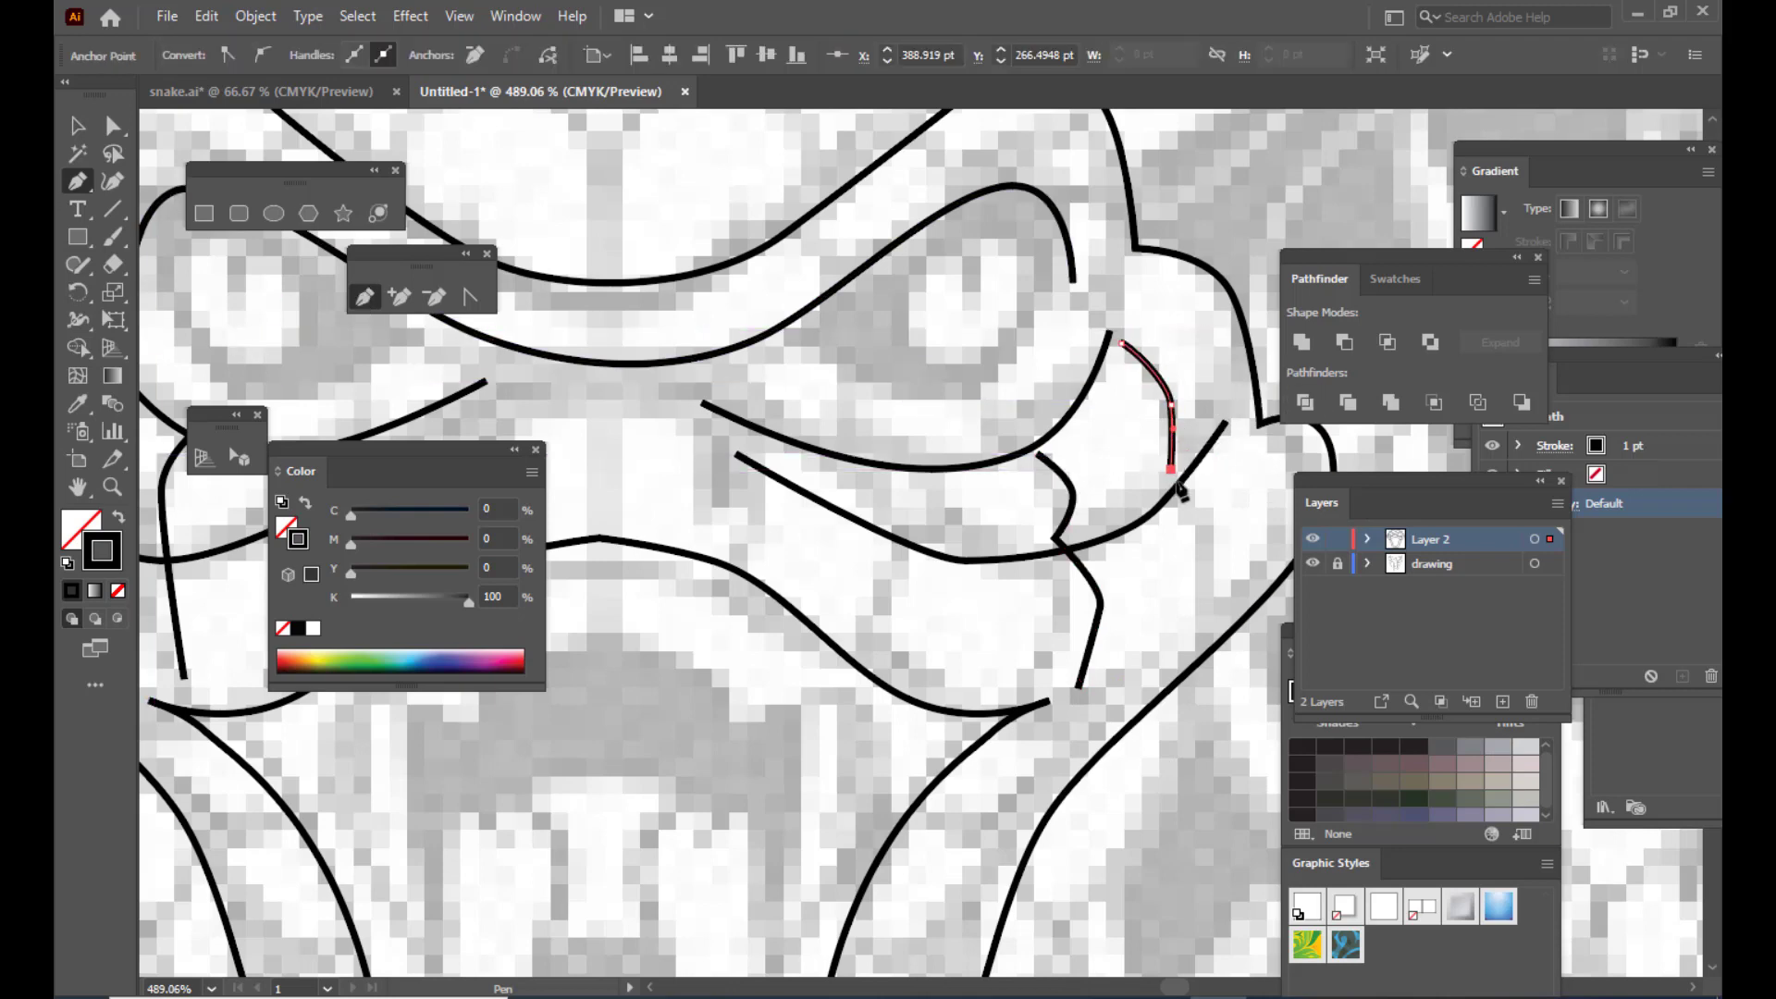
left_click_drag(1214, 513, 1229, 557)
left_click(1212, 633)
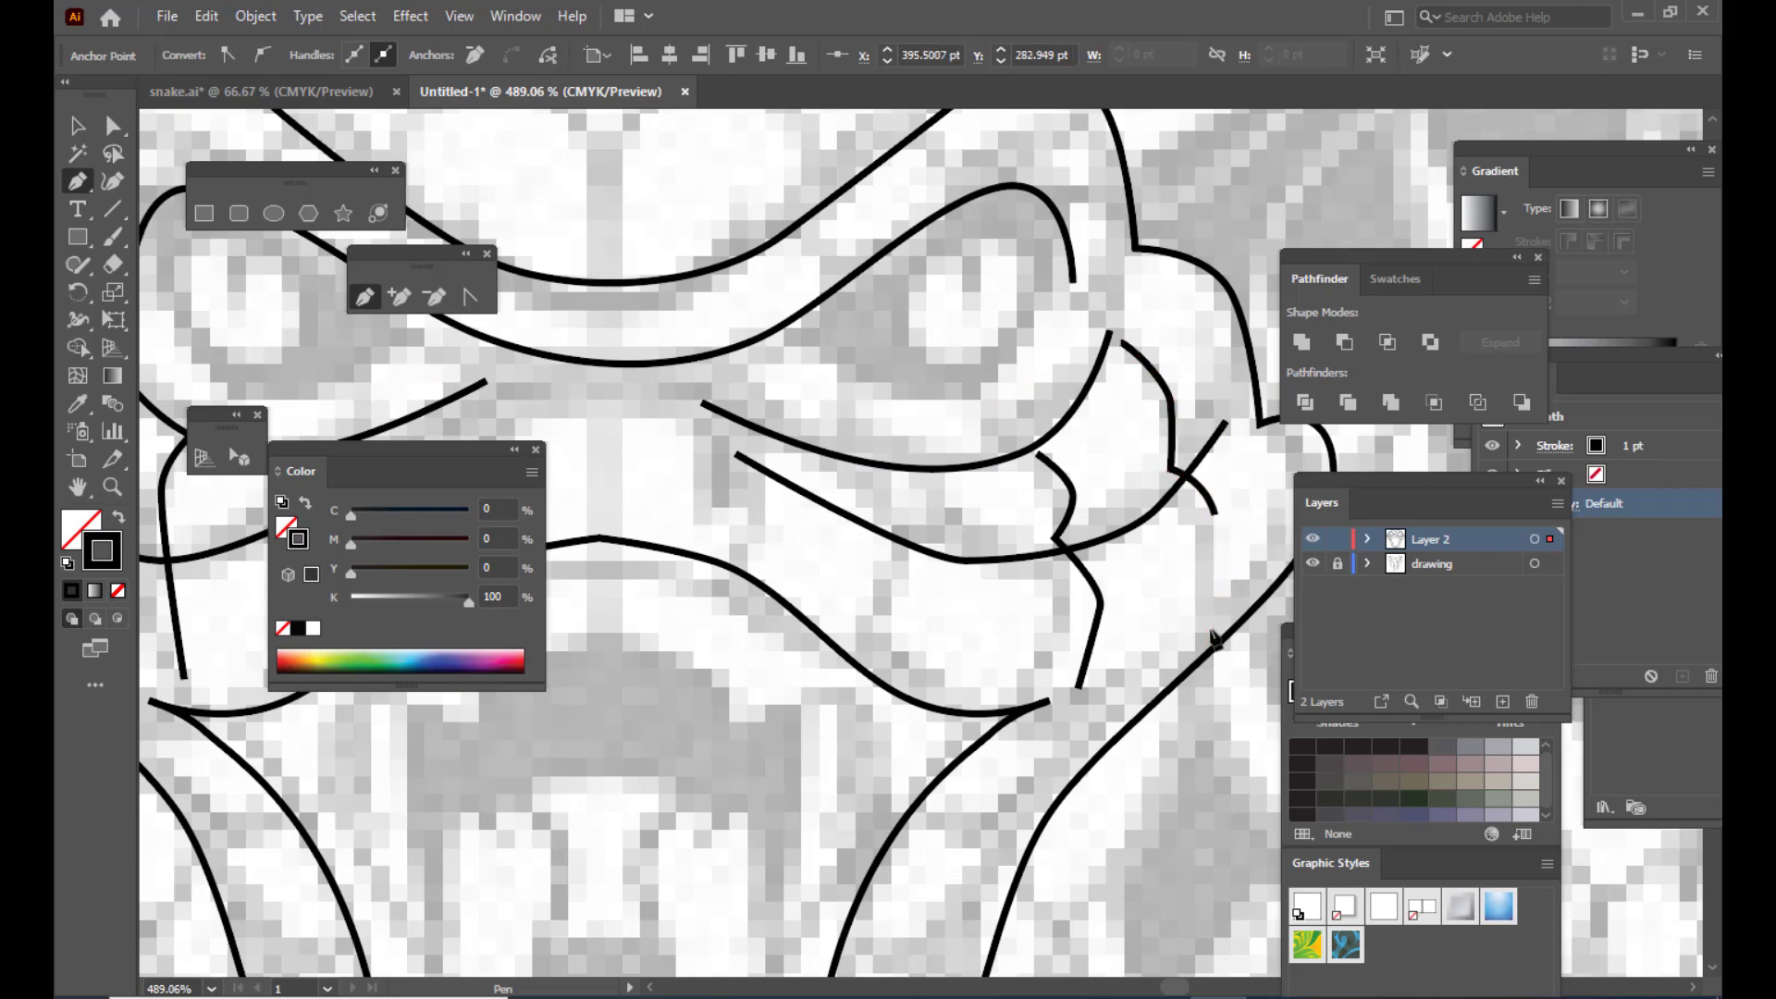
Step: Examine the cheek scale lines on both sides of the whole head against the reference drawing
key("ctrl+minus")
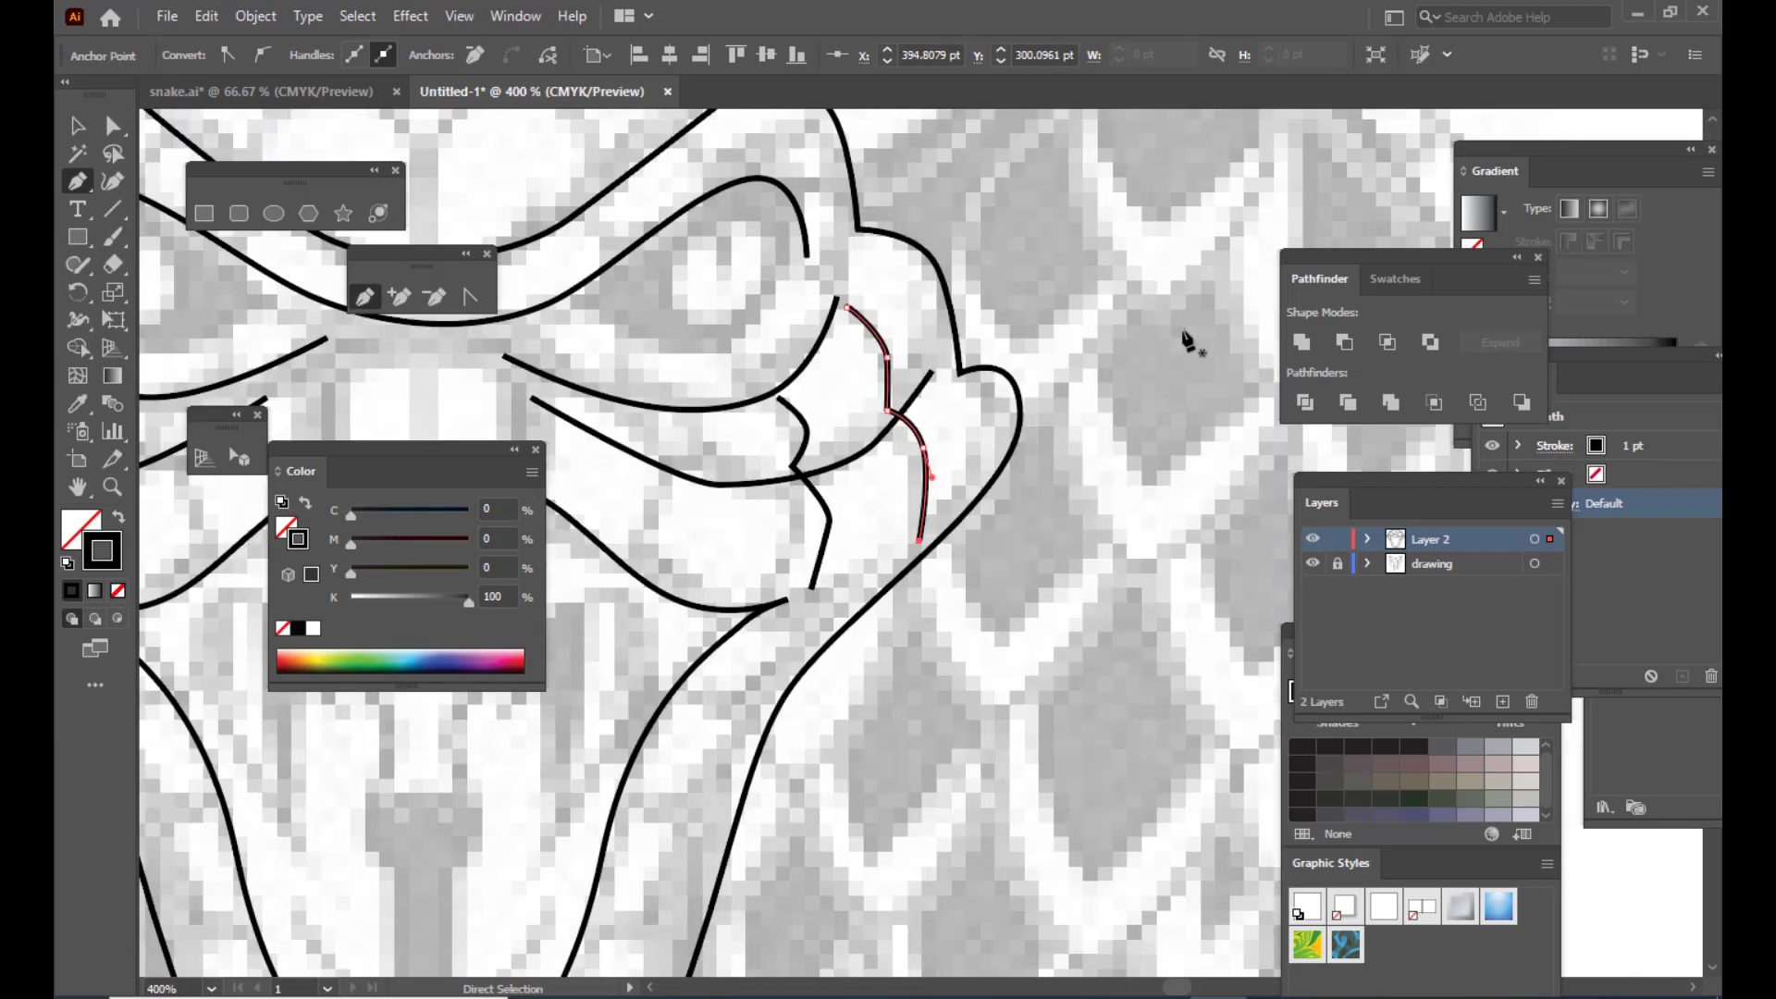
key("ctrl+minus")
key("ctrl+minus")
key("ctrl+minus")
key("space")
left_click_drag(953, 337, 1116, 310)
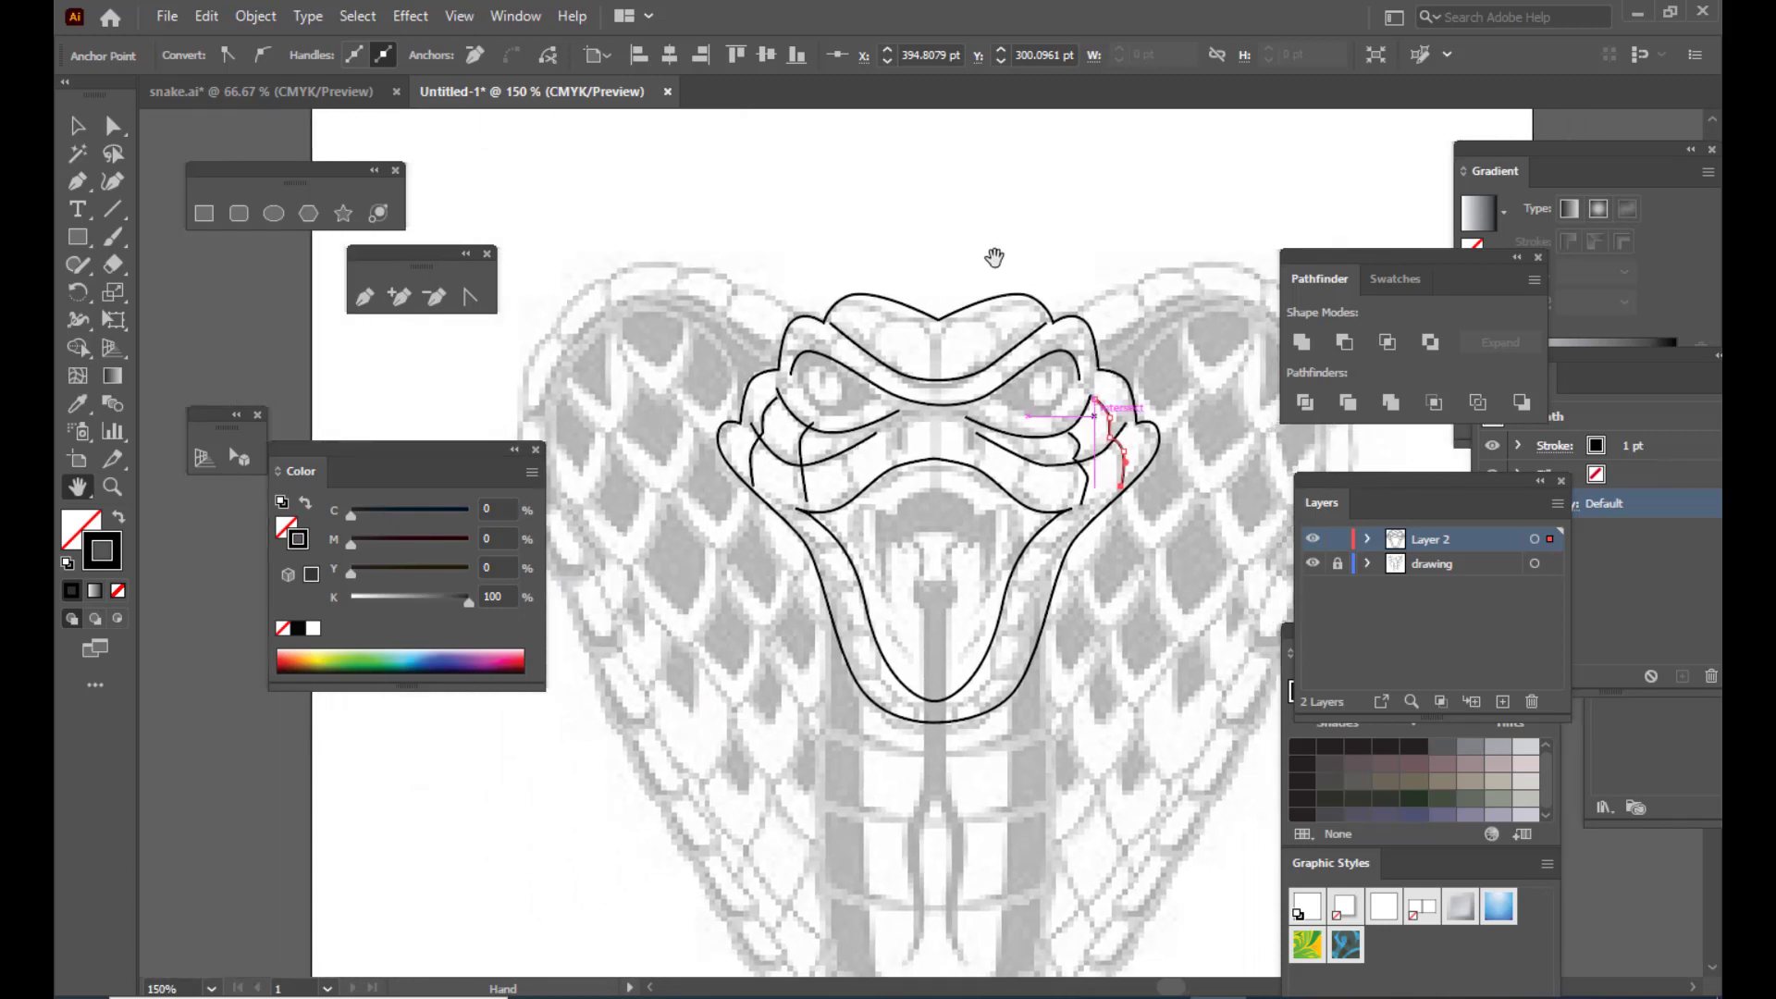
scroll(1027, 255, "up", 2)
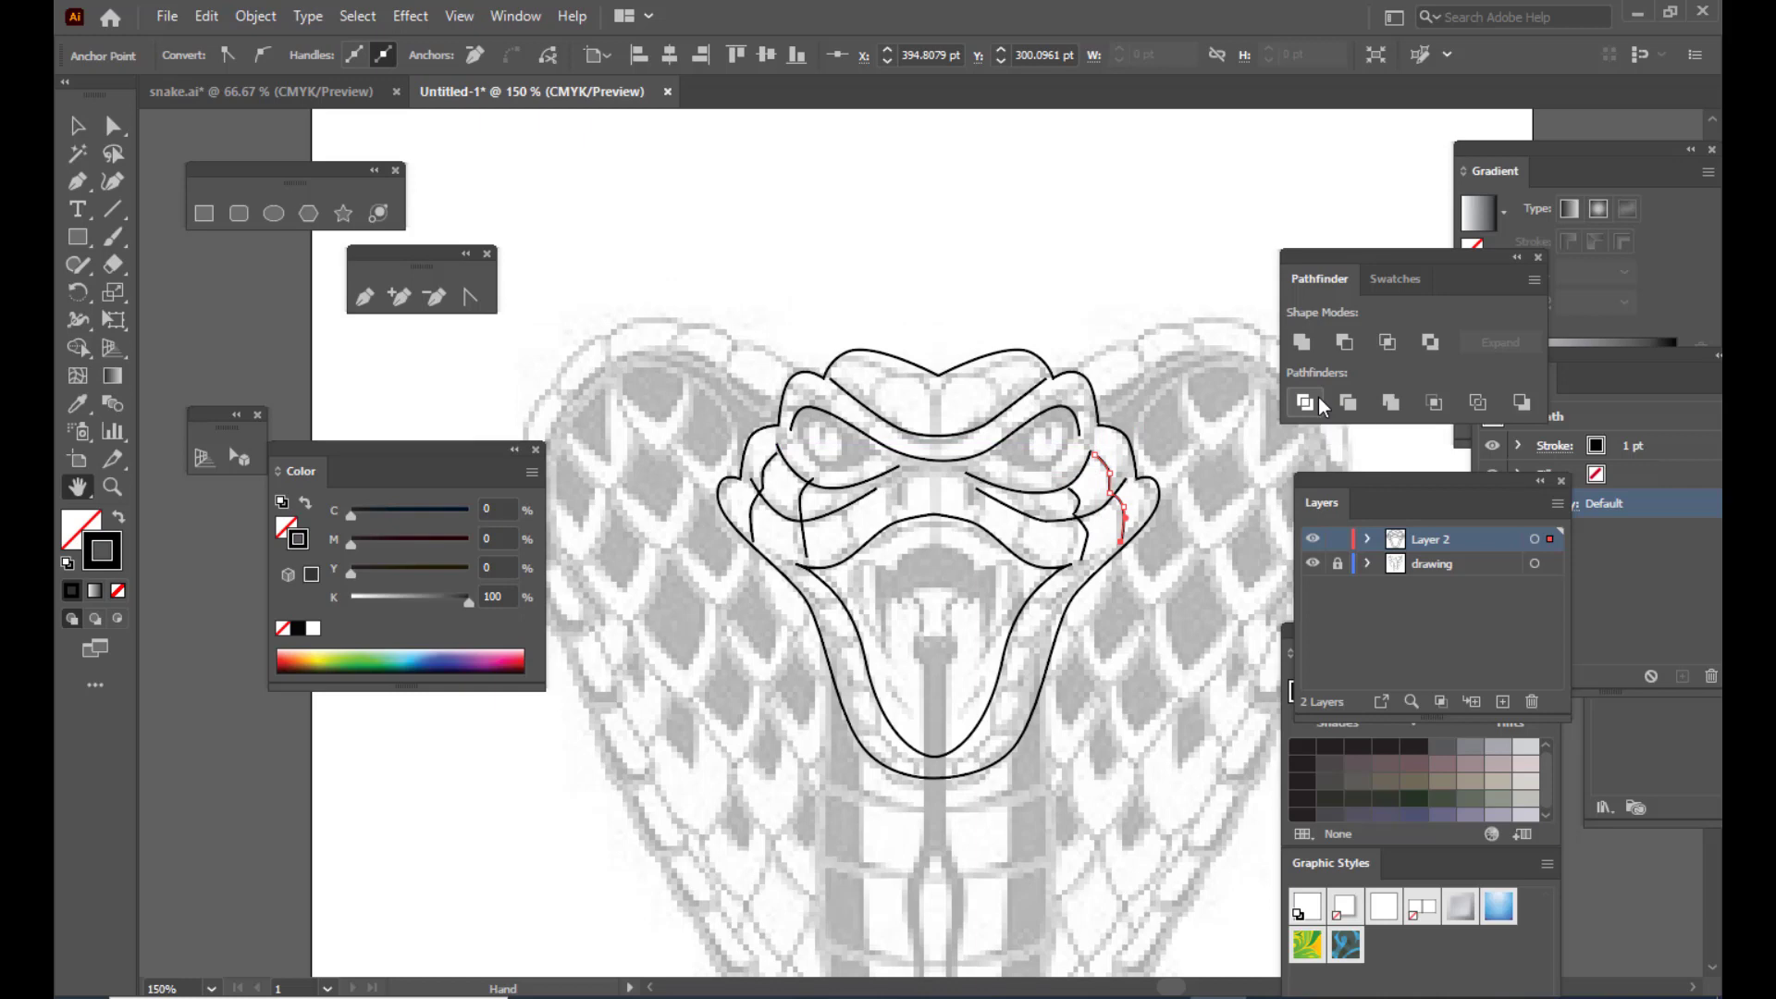
key("ctrl+plus")
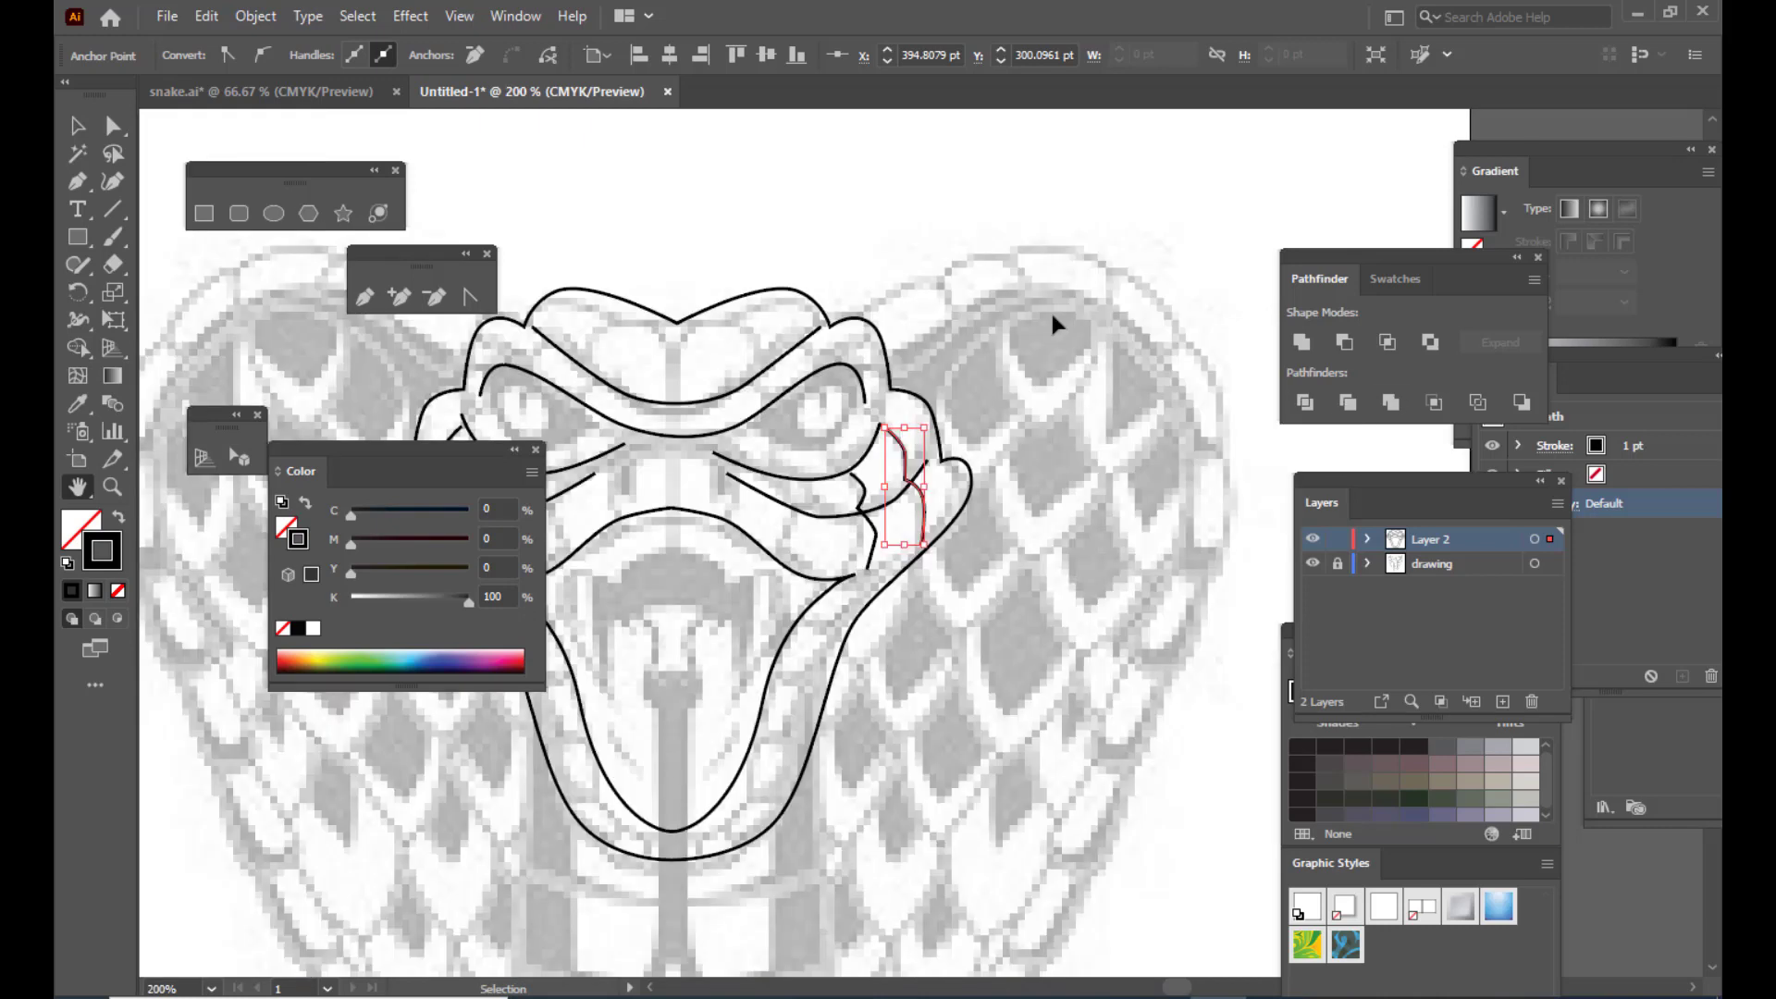
left_click_drag(942, 491, 965, 522)
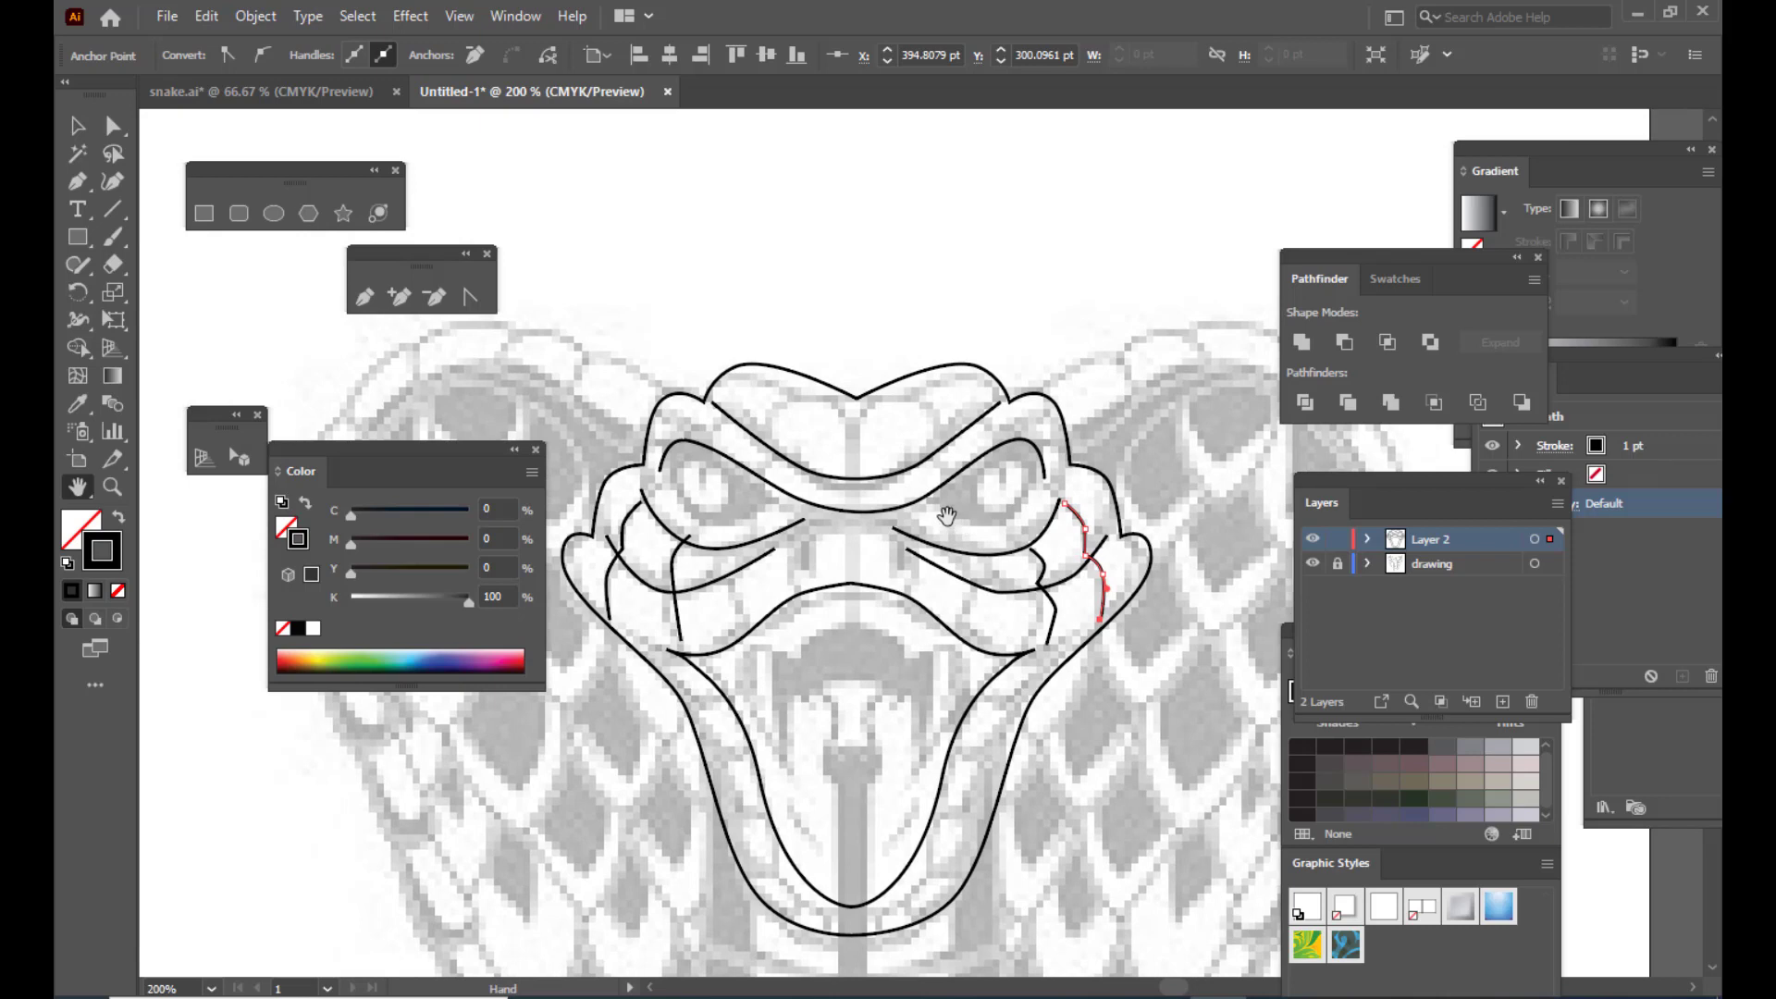
Step: Draw a short curved Pen path inside the left forehead lobe, from the brow line up towards the head's top notch
left_click(364, 296)
left_click(766, 426)
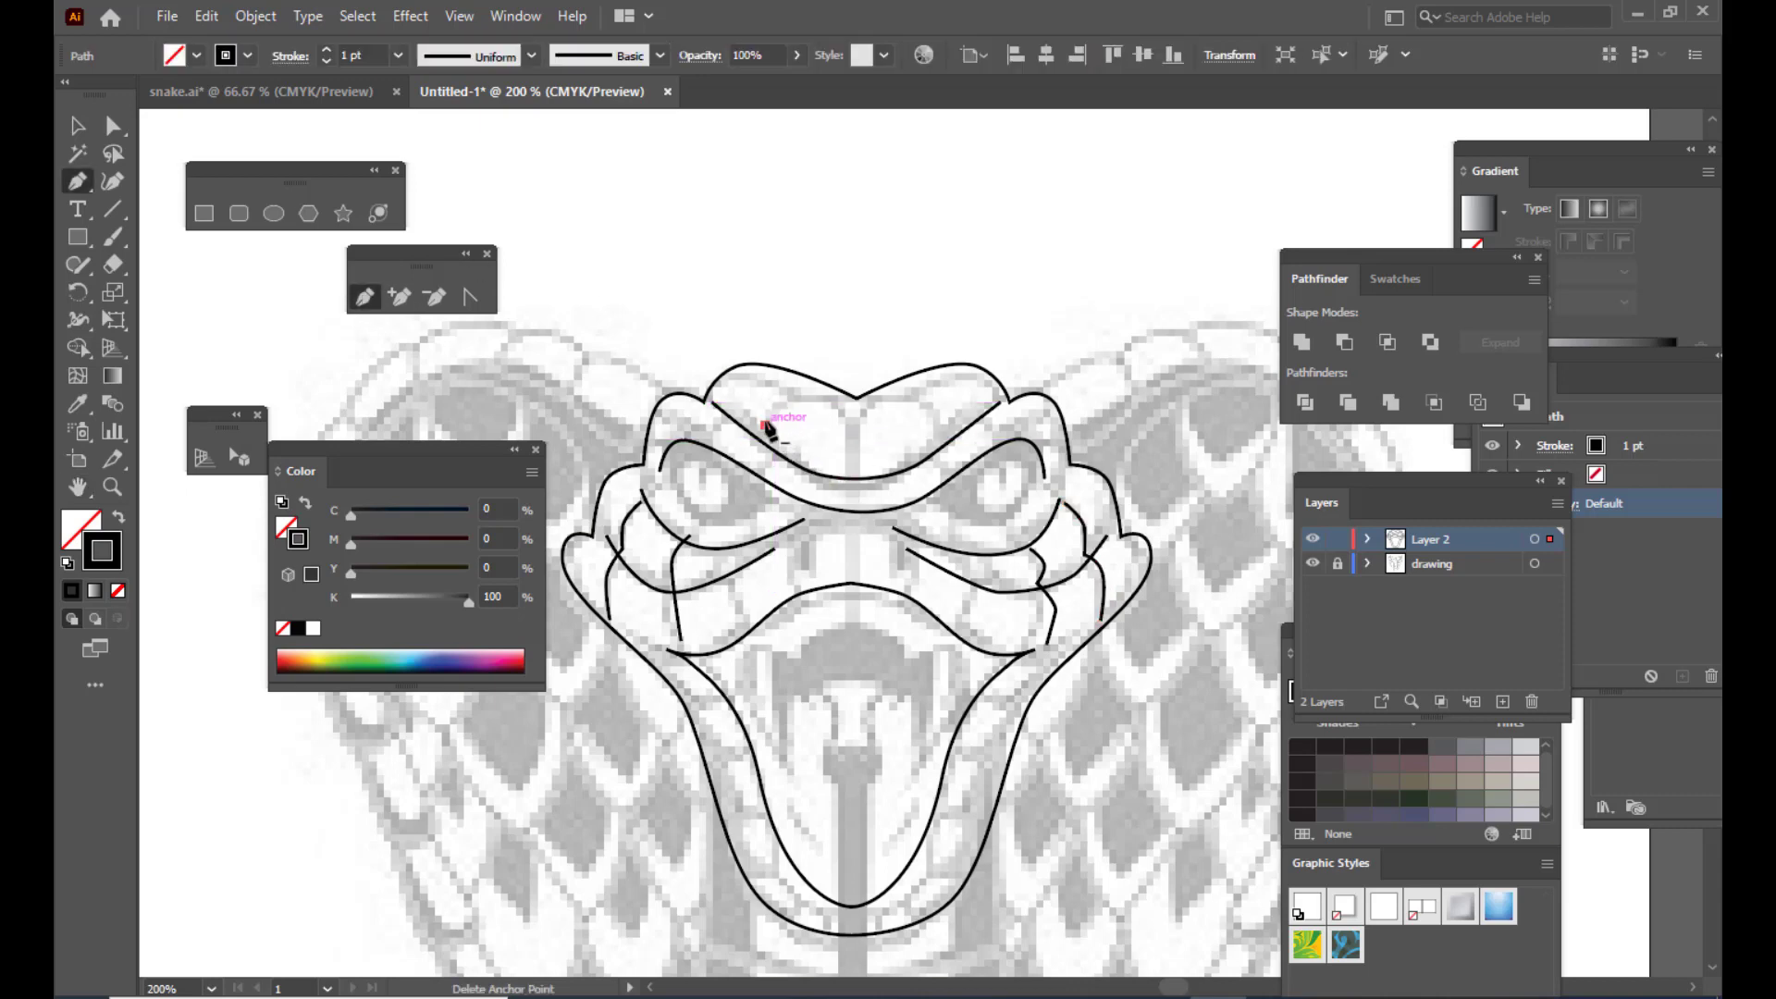
left_click_drag(791, 394, 805, 394)
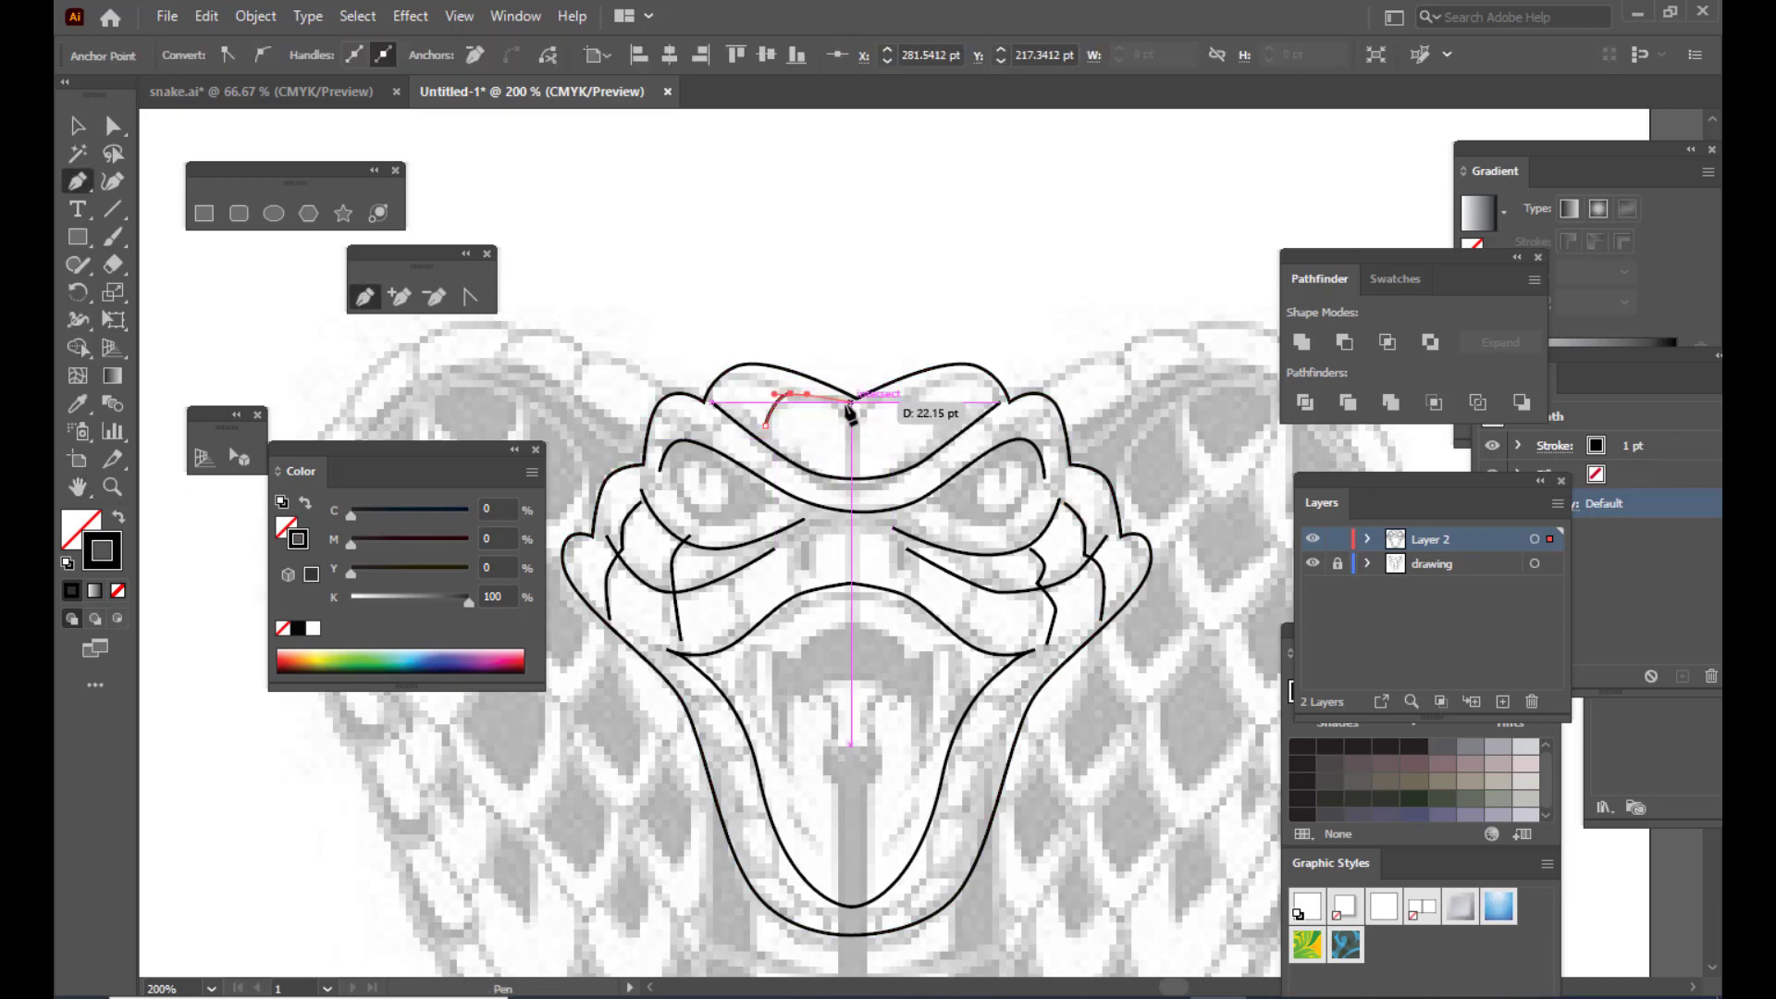
left_click(818, 394)
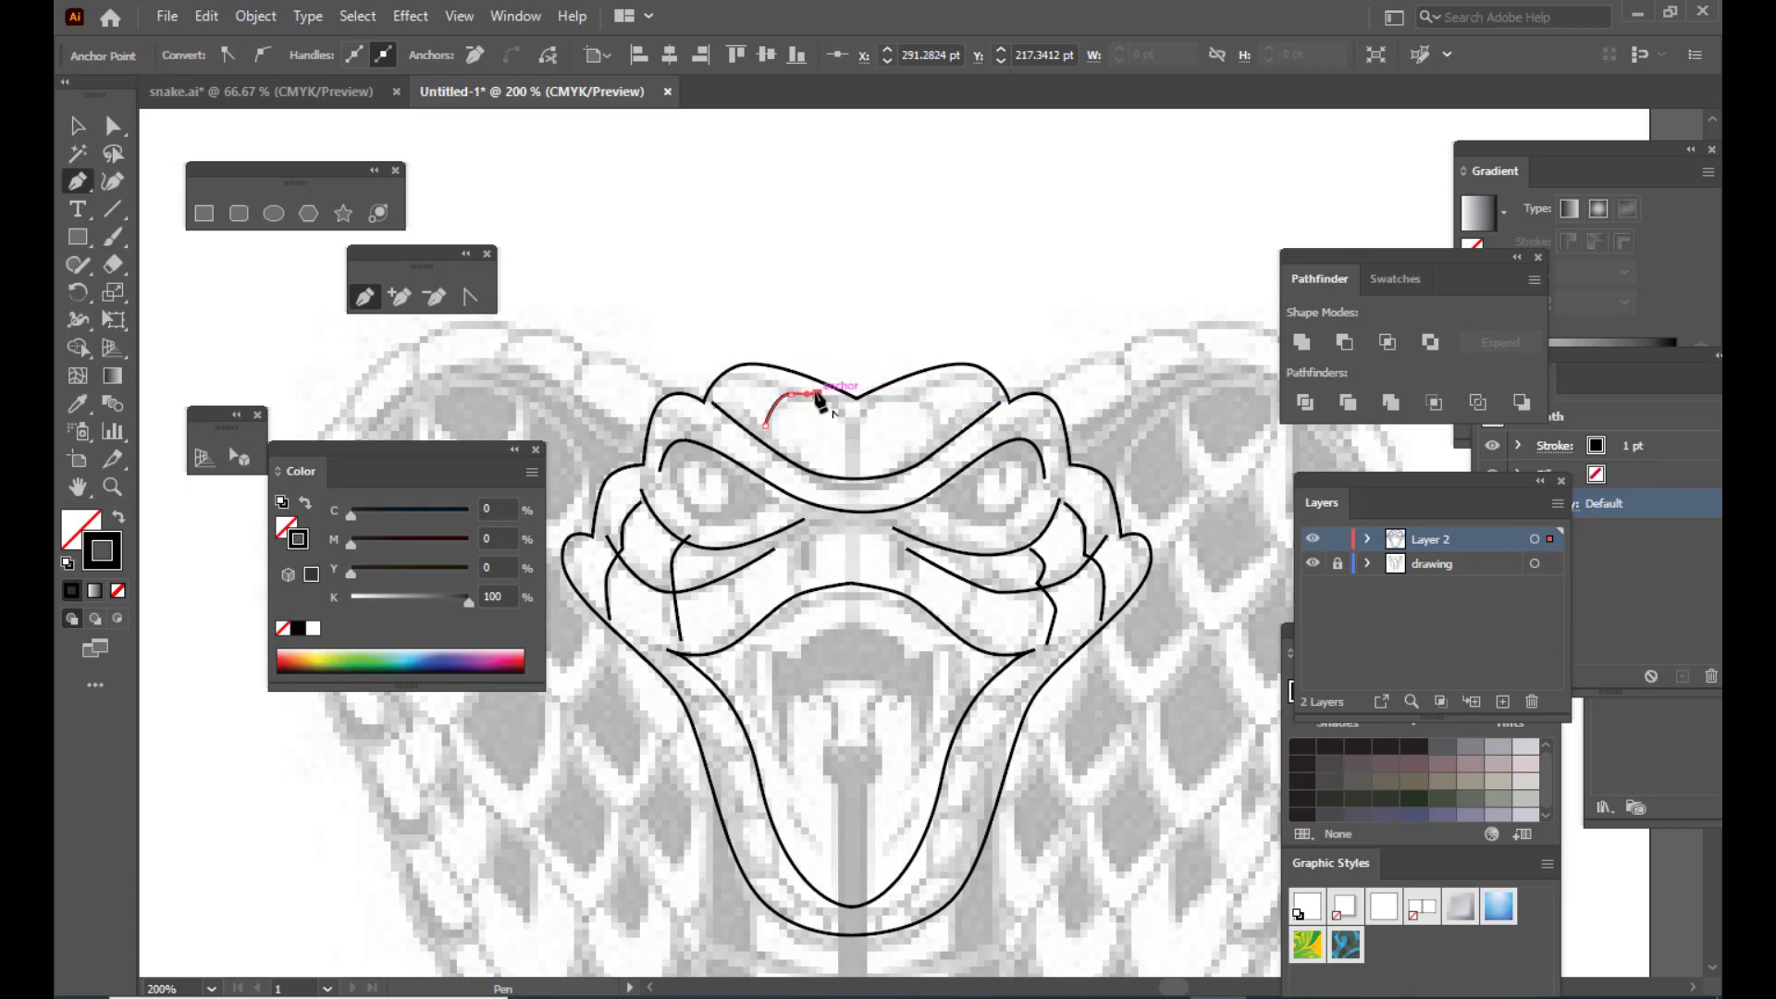
Step: Adjust the left forehead curve's anchors so its lower end meets the brow line and its upper end meets the head's top outline
left_click(113, 125)
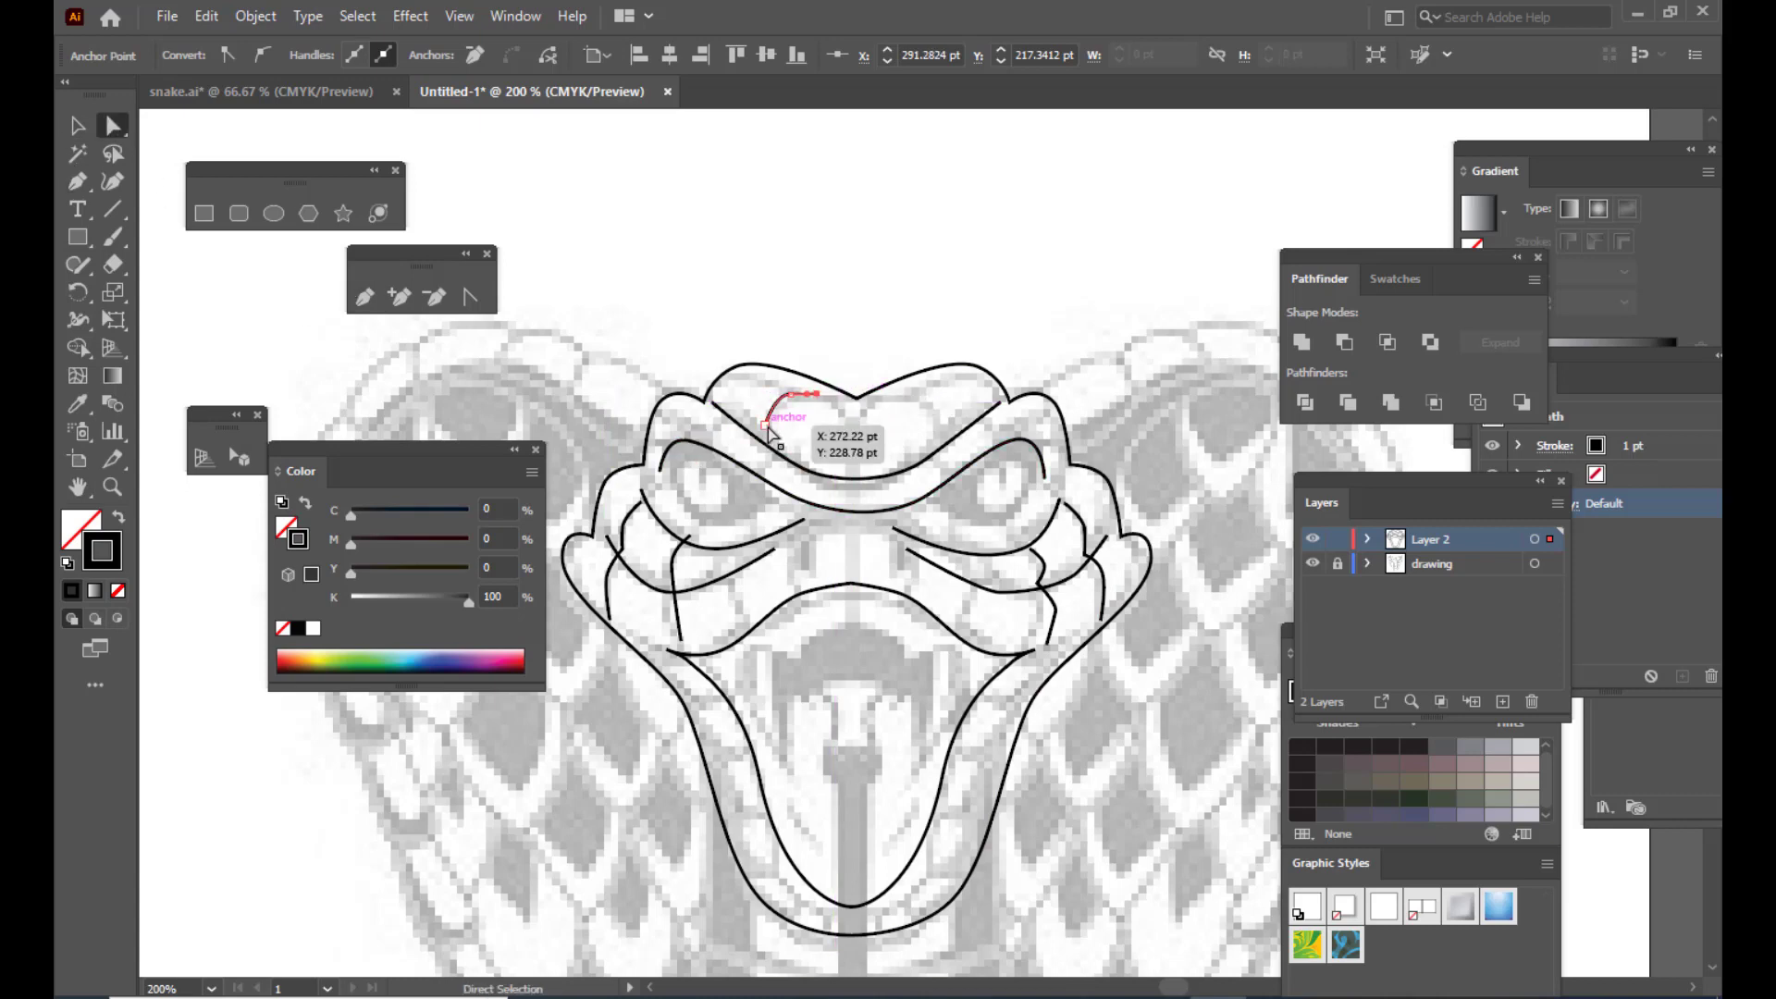
left_click_drag(766, 426, 822, 383)
left_click(791, 395)
left_click_drag(766, 440, 765, 445)
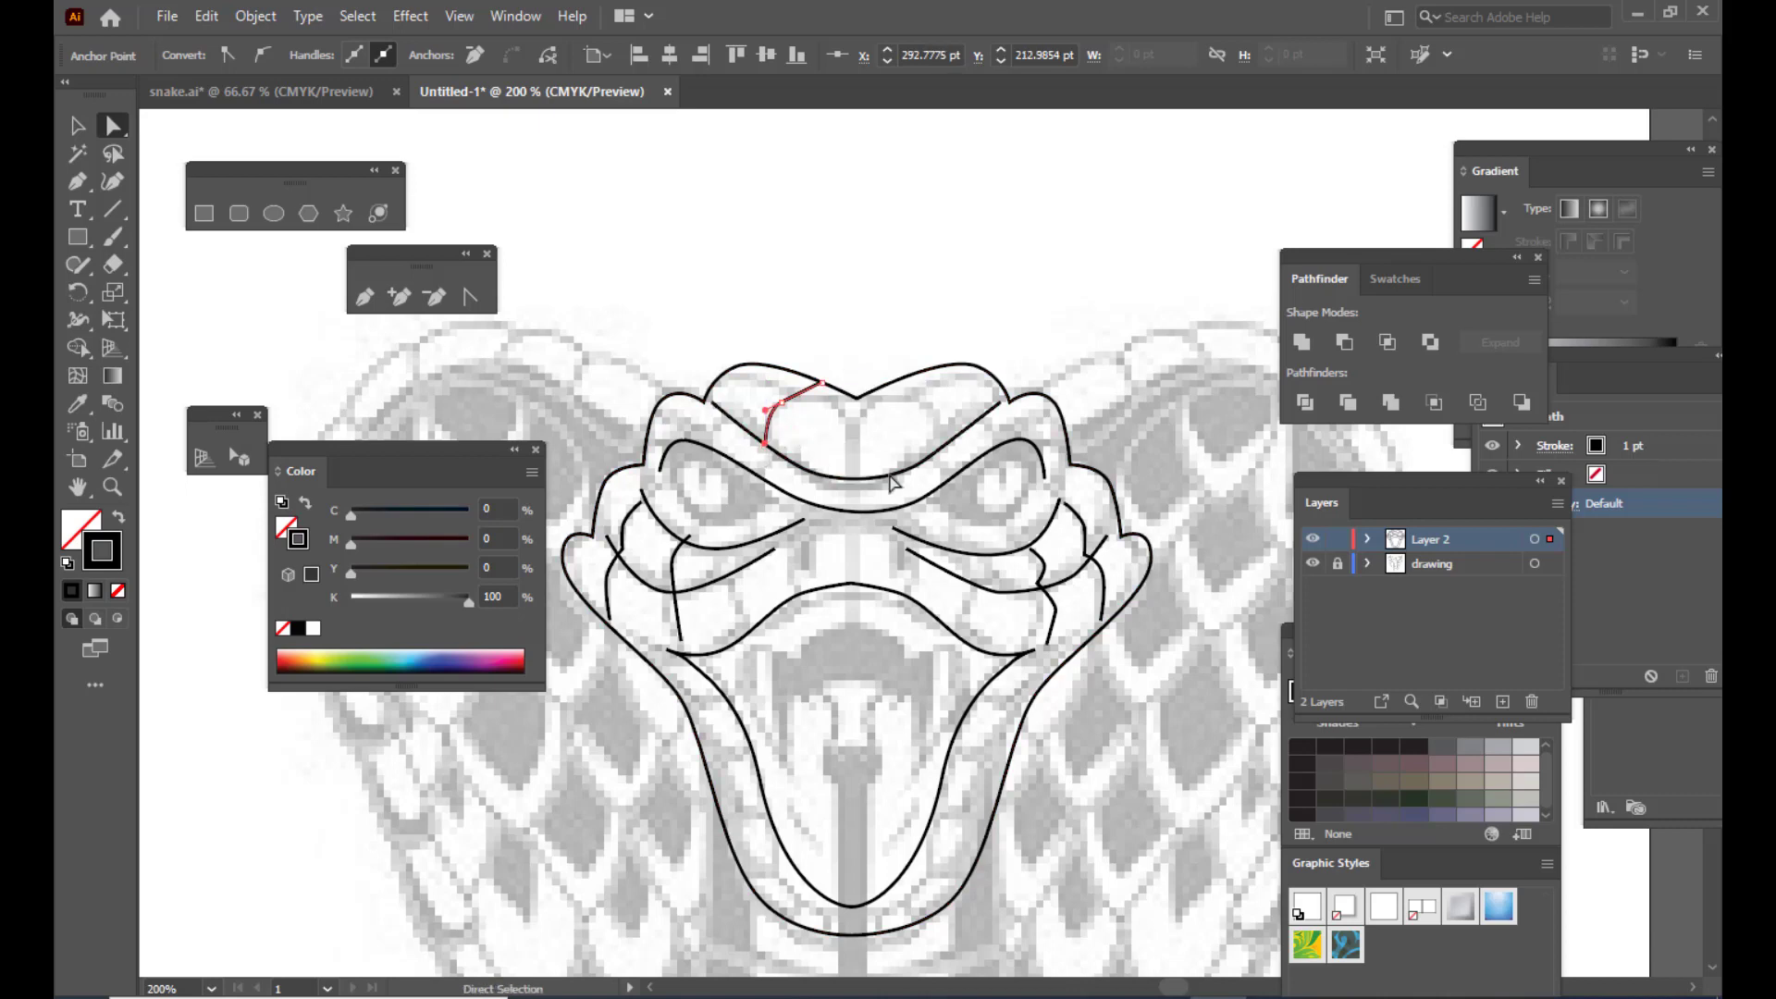
left_click(370, 293)
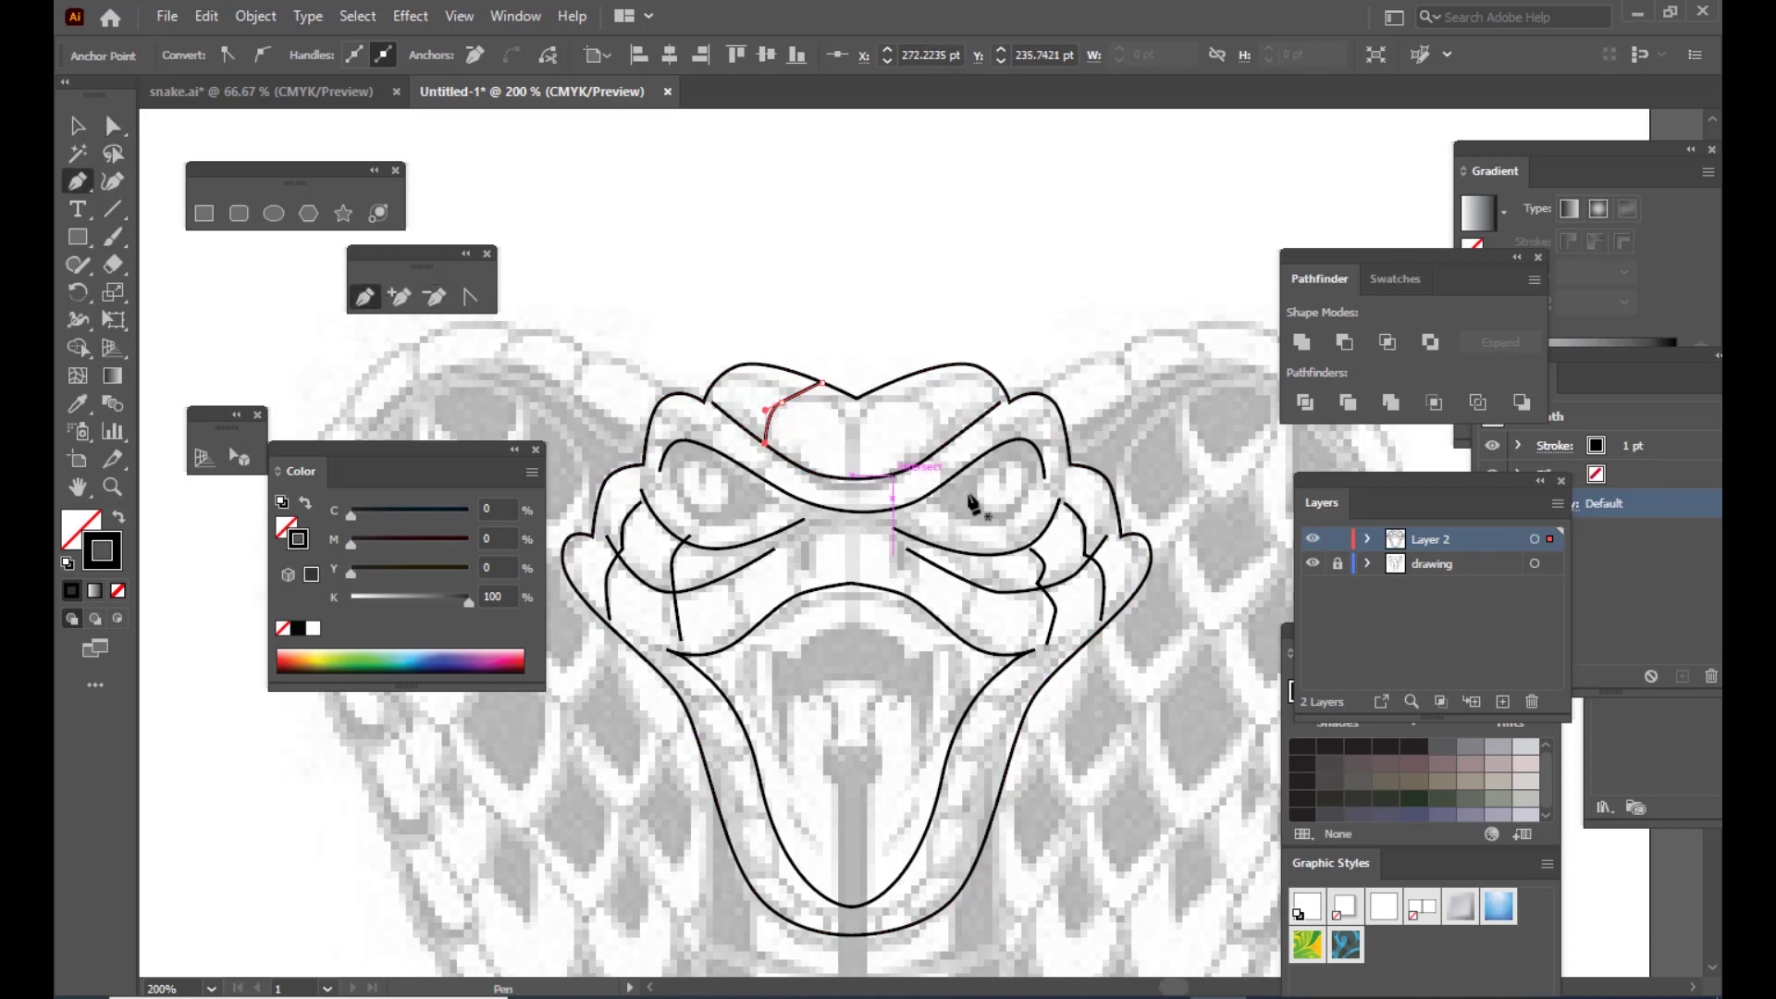
Step: Draw a curved Pen path inside the right forehead lobe, from the head's top outline down to the brow line
left_click(899, 382)
left_click(929, 402)
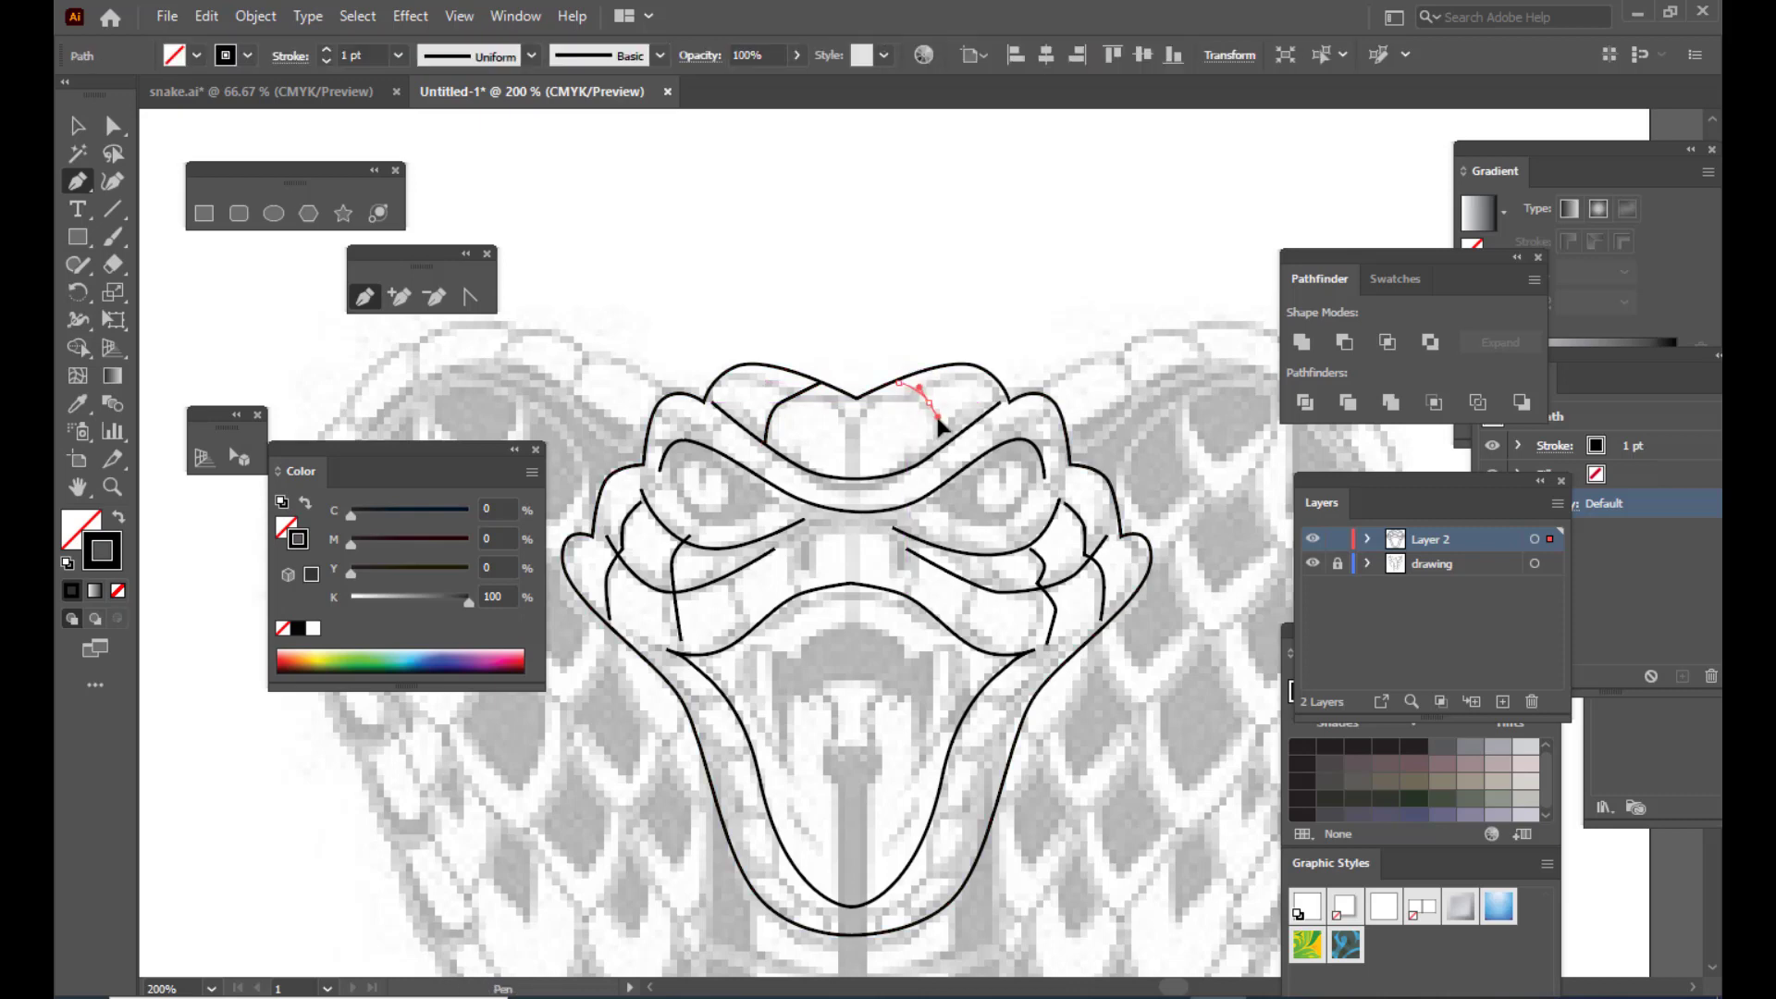
mouse_move(940, 424)
left_mouse_down()
mouse_move(945, 465)
mouse_move(932, 448)
mouse_move(955, 435)
mouse_move(941, 448)
left_mouse_up()
key("a")
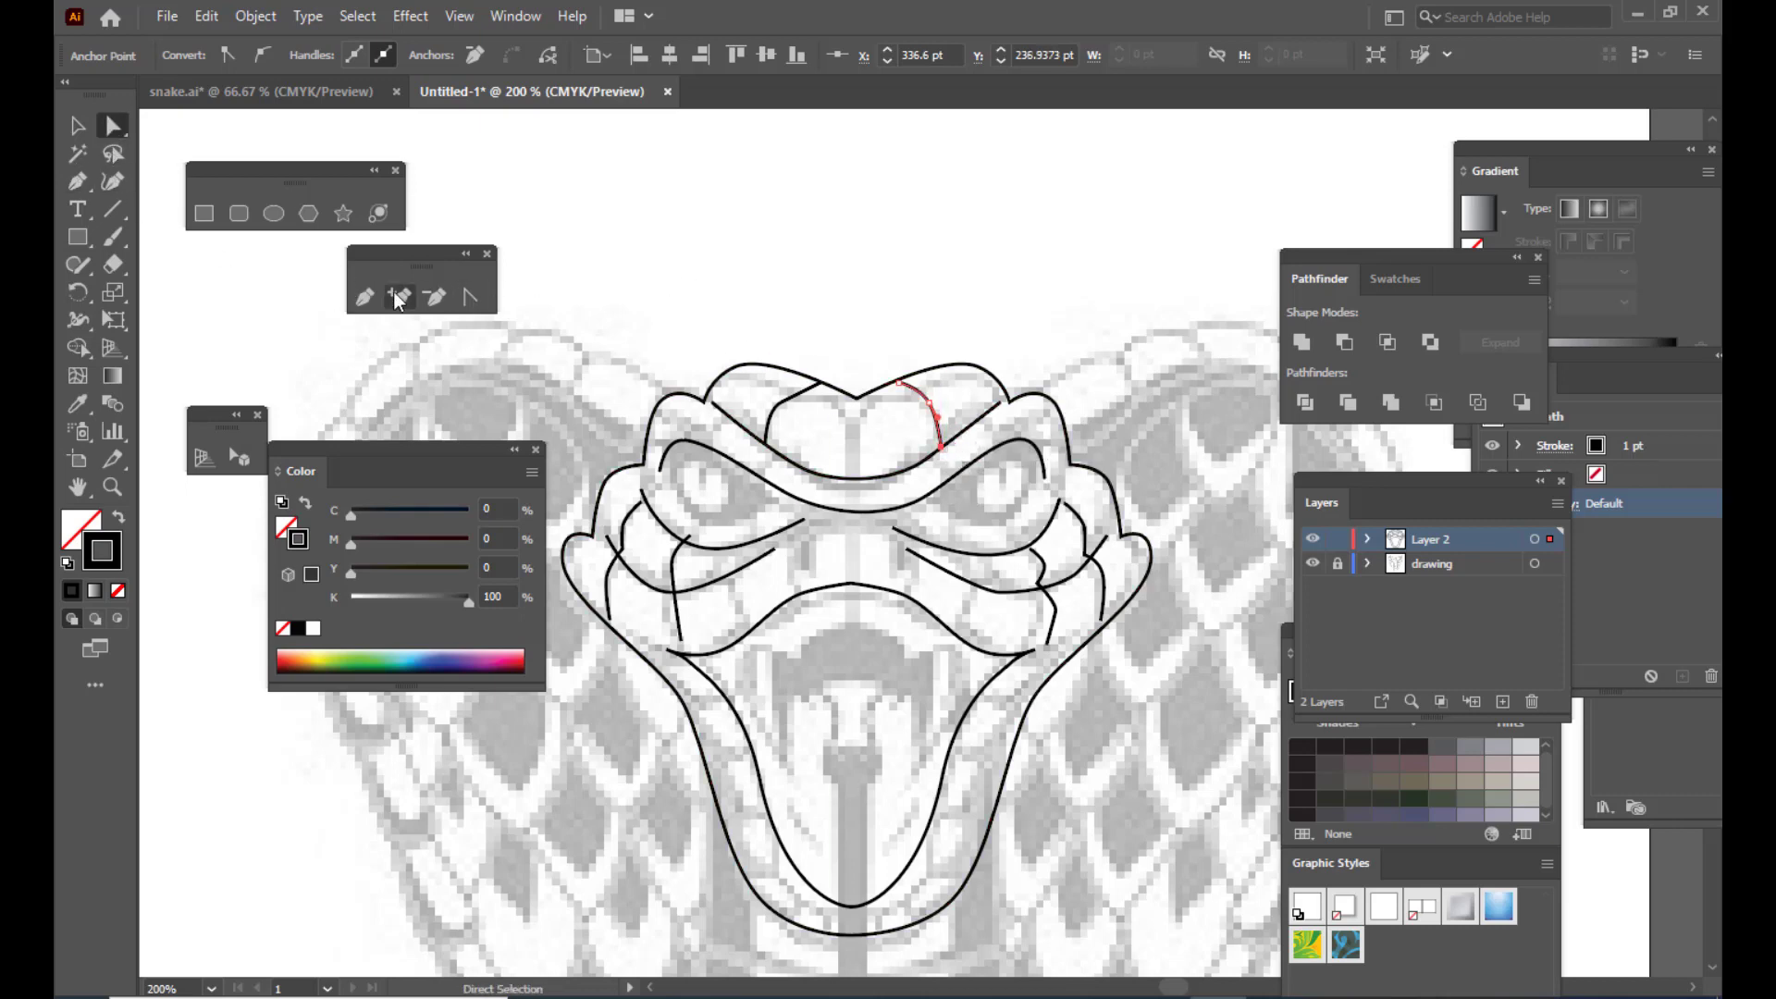
Step: Draw a vertical Pen line down the middle of the forehead, from the top notch to the brow line
left_click(365, 297)
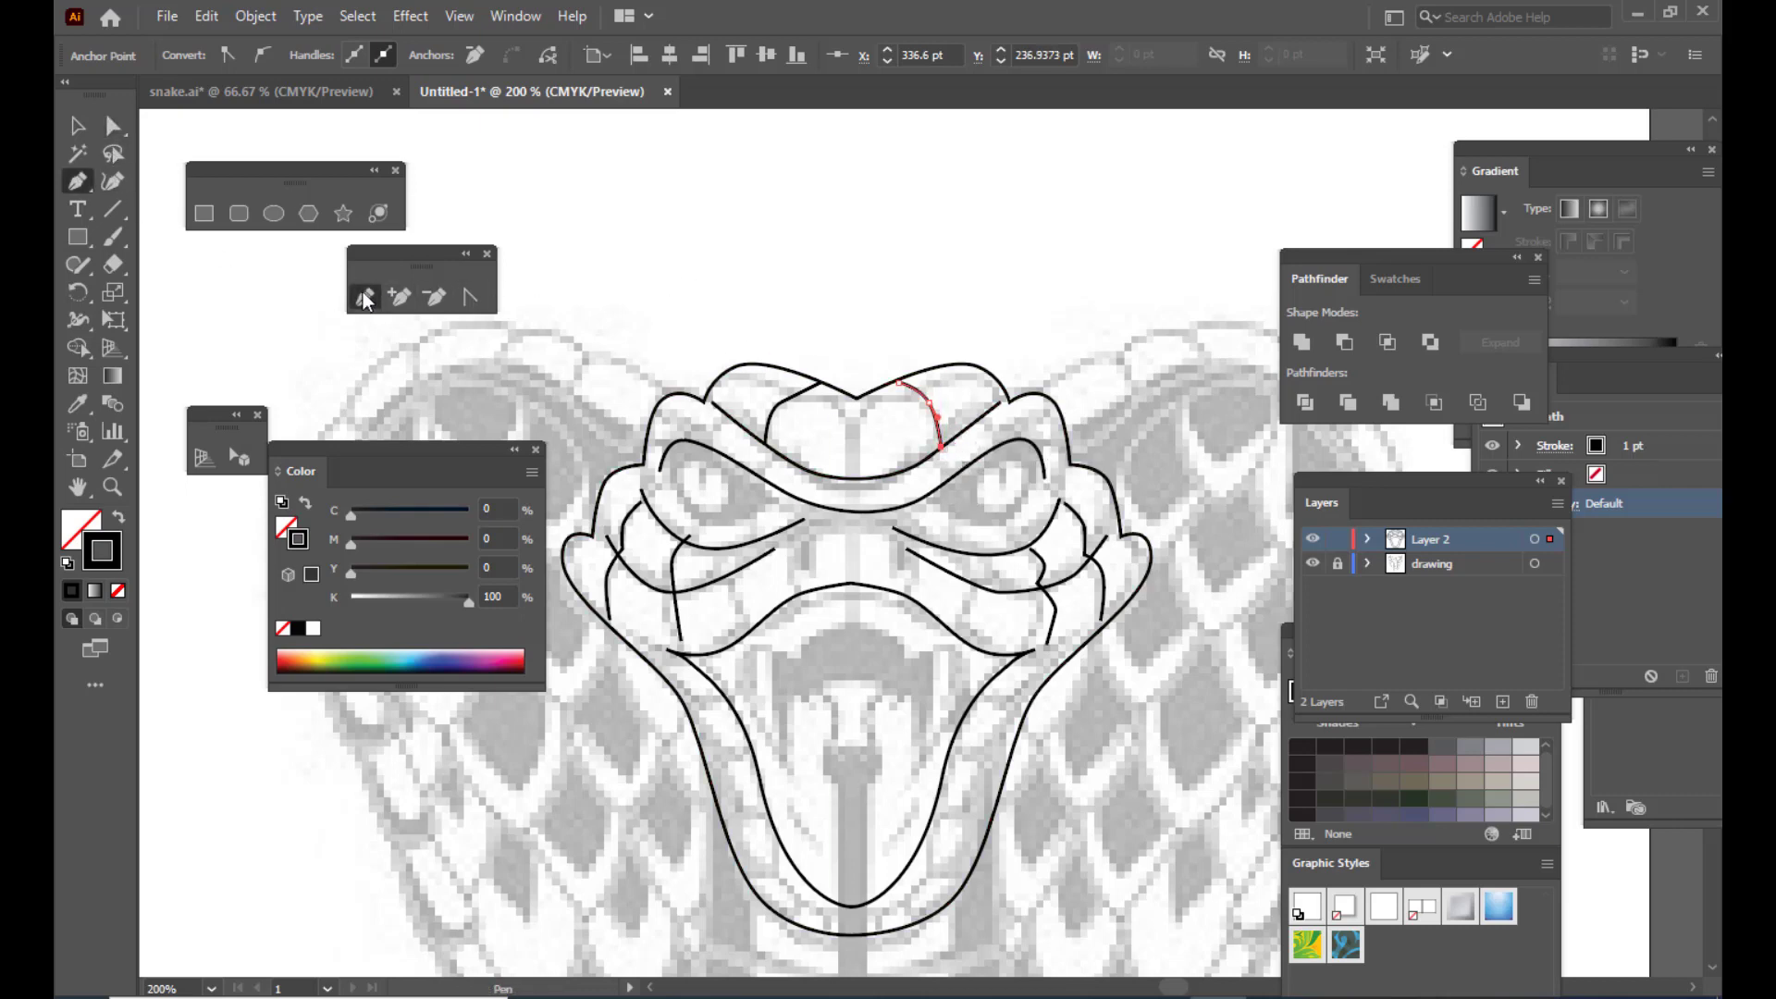
left_click(857, 398)
left_click(856, 449)
left_click(855, 475)
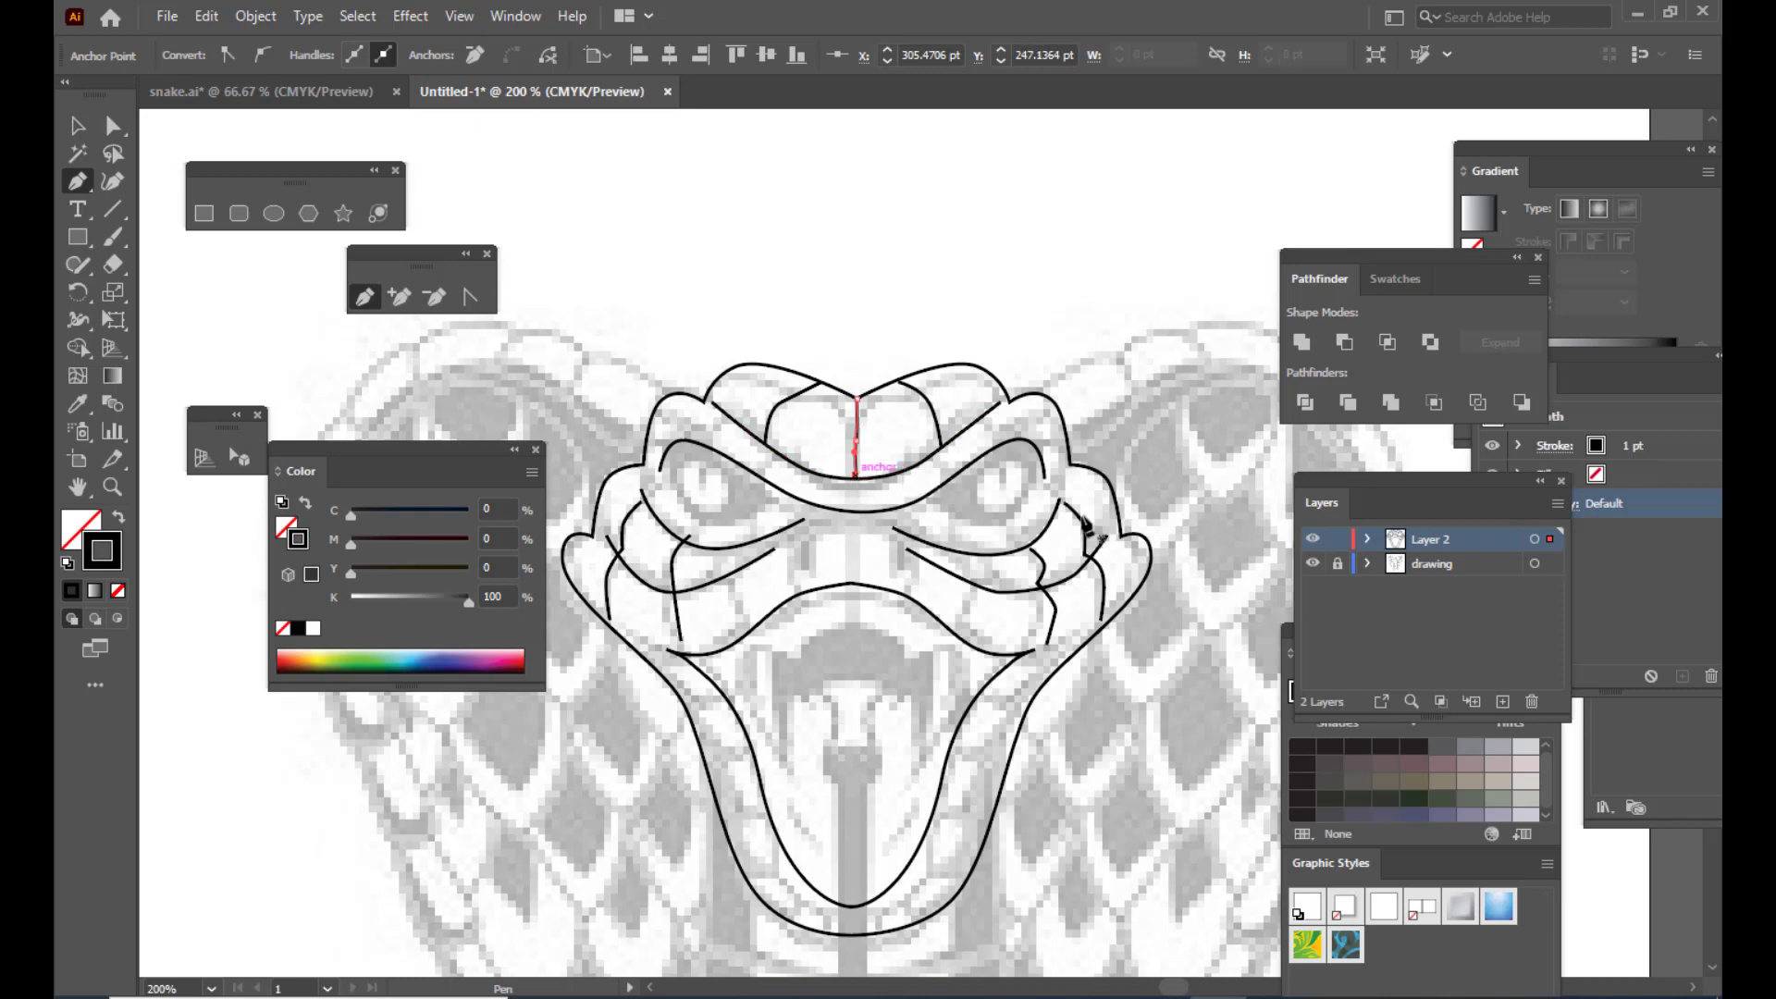
Step: Deselect everything and hide the drawing layer to examine the traced lines alone, and show the layer again
left_click(79, 126)
left_click(1055, 223)
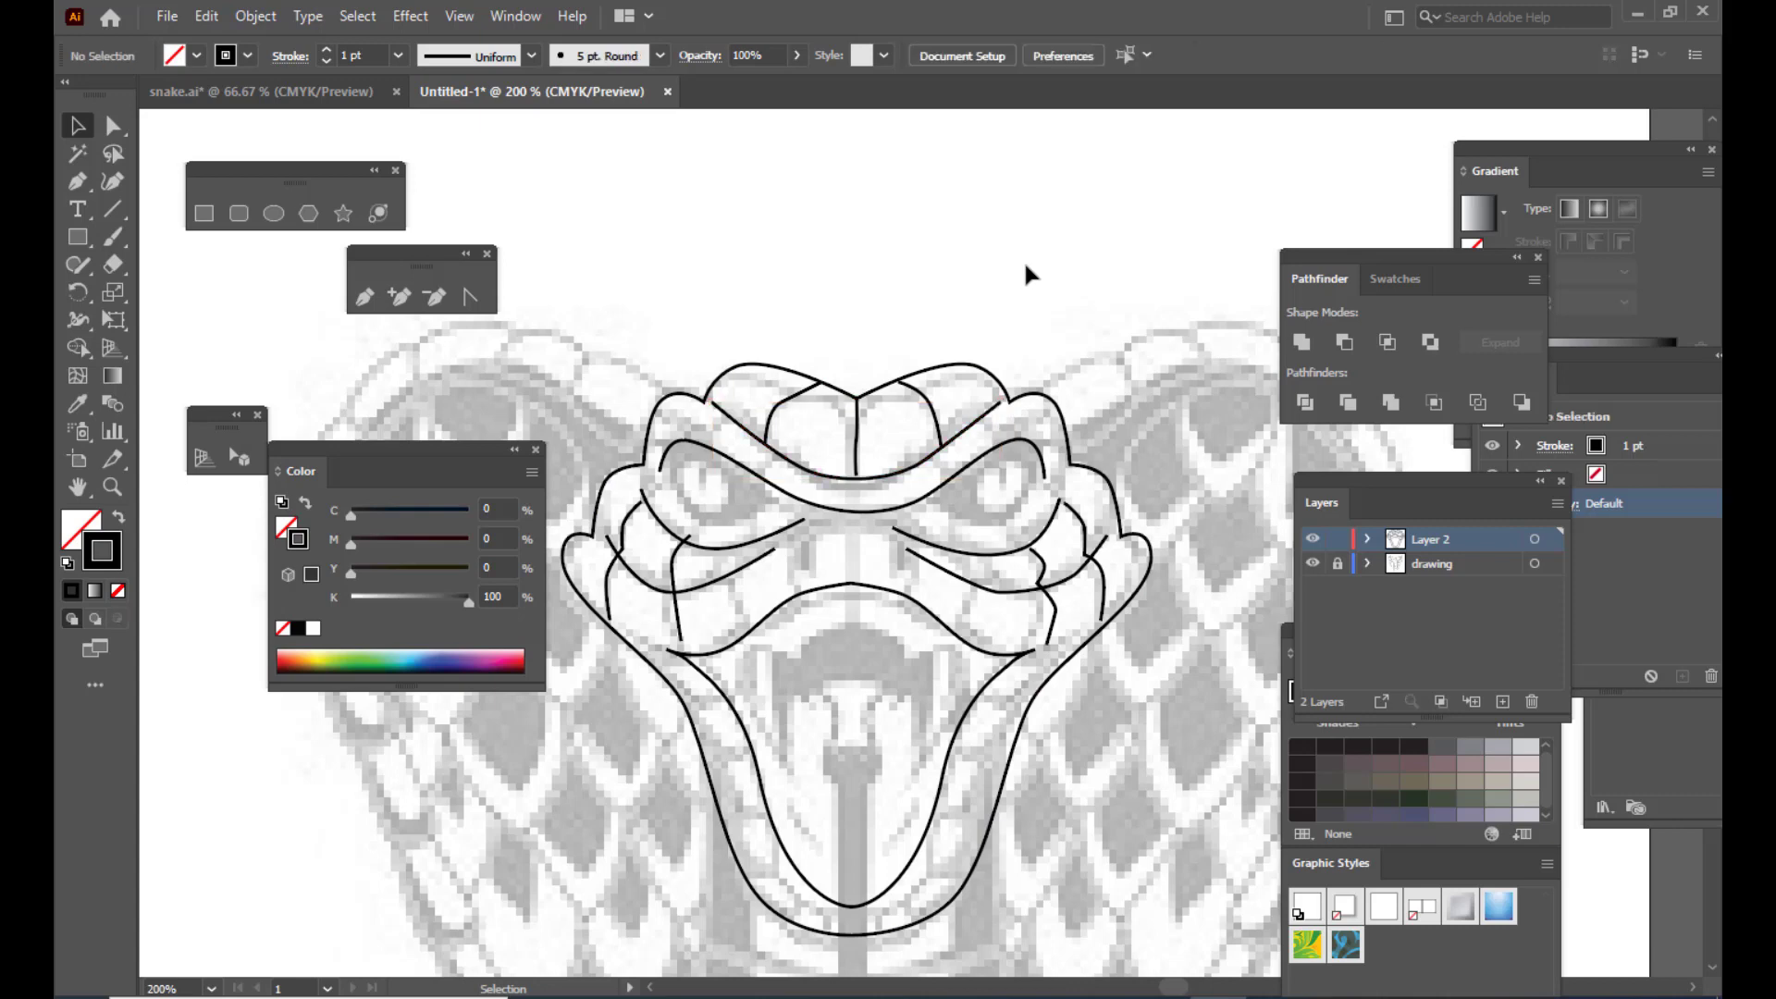
left_click(1311, 565)
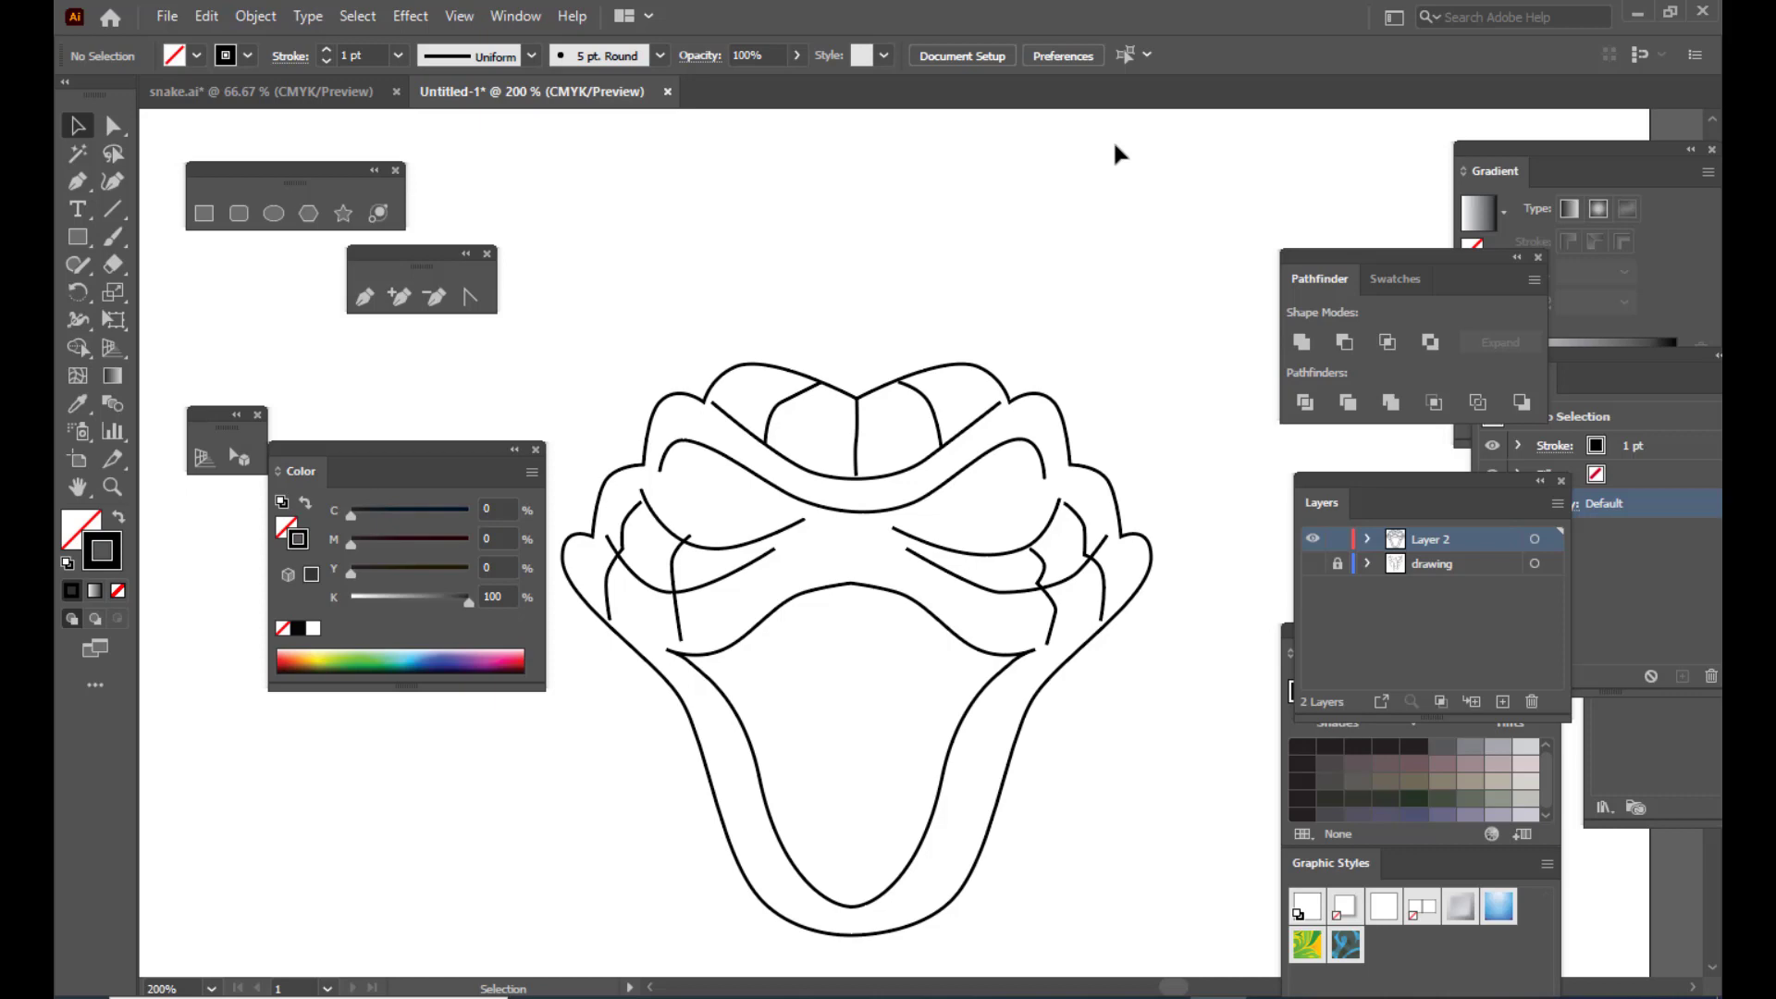
left_click(1313, 564)
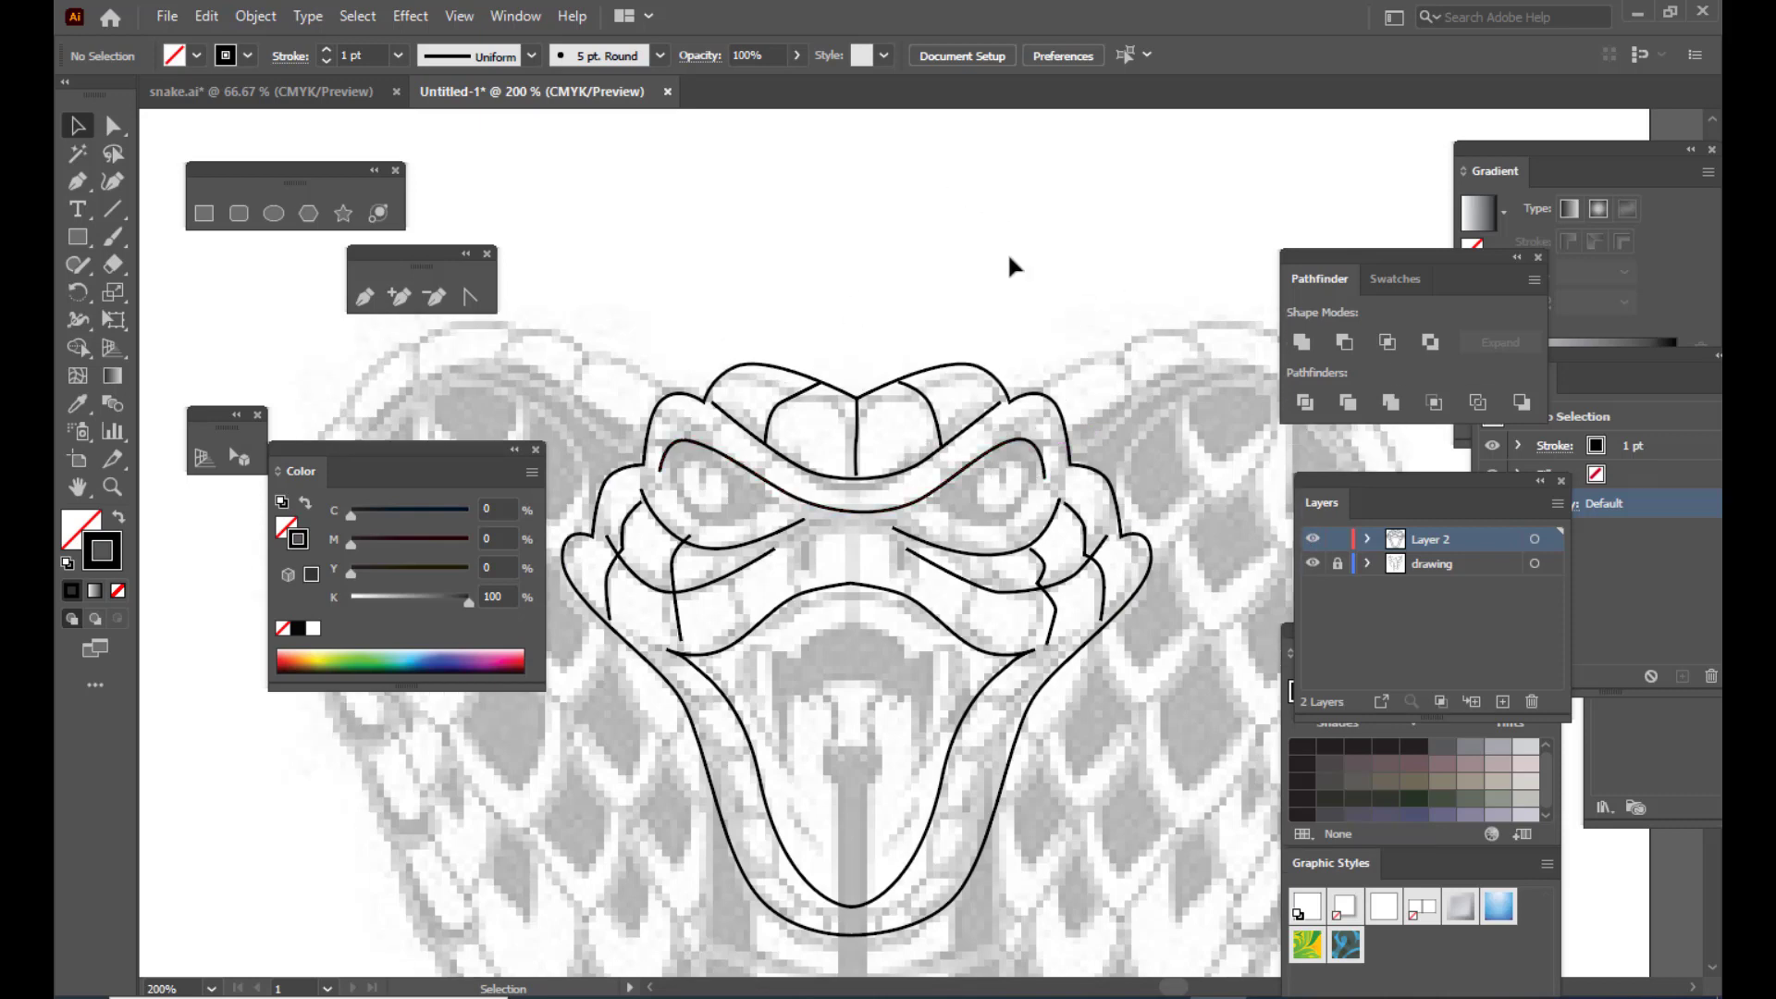
Step: Draw pointed, almond-shaped Pen outlines around the left and right eyes beneath the brow
left_click(363, 305)
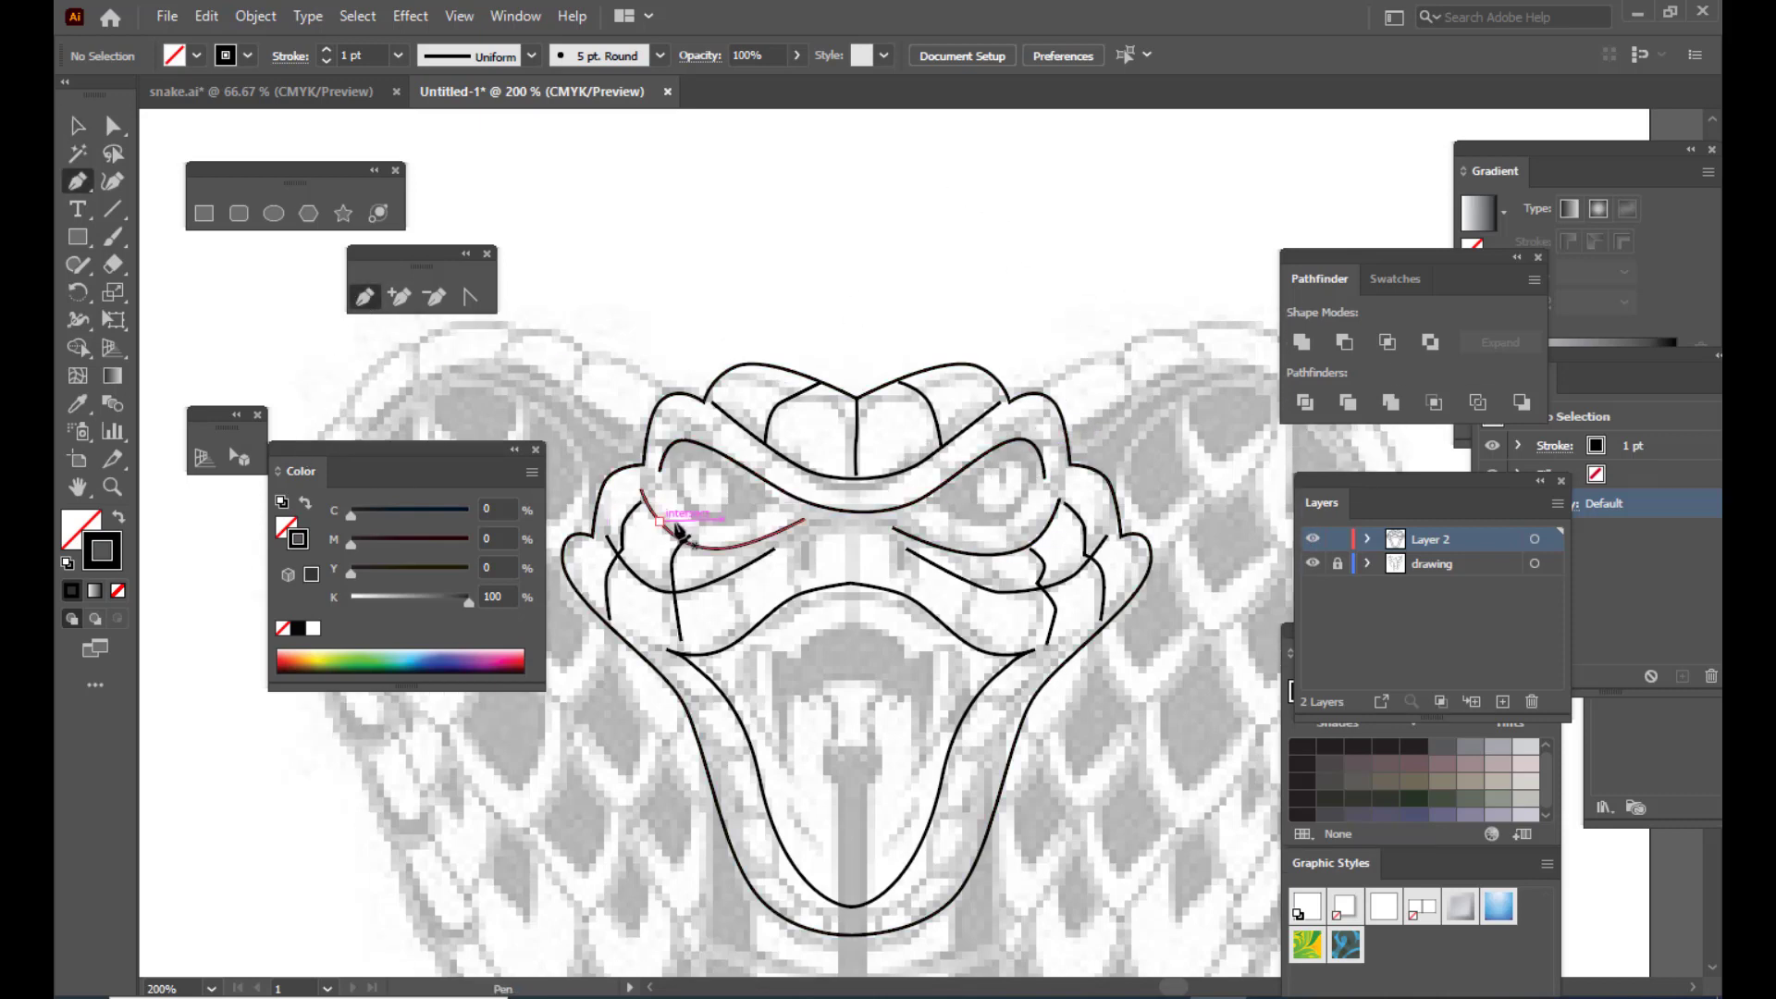
left_click(667, 479)
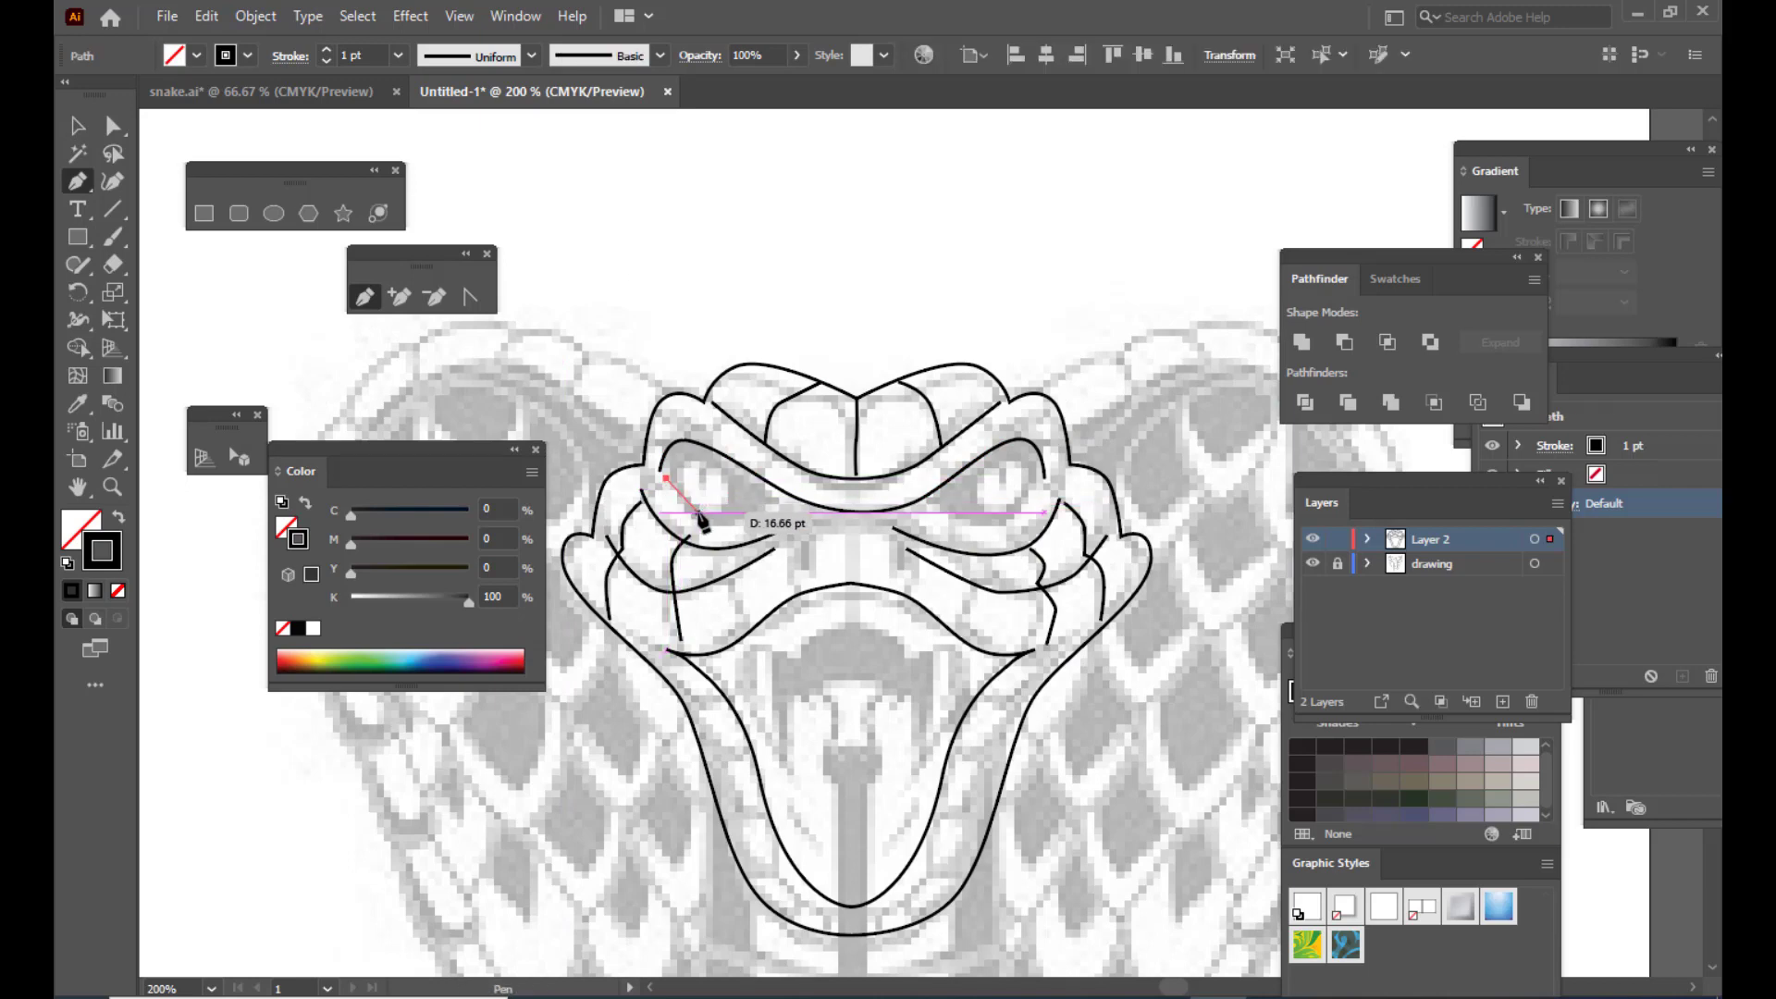
left_click_drag(700, 512, 670, 490)
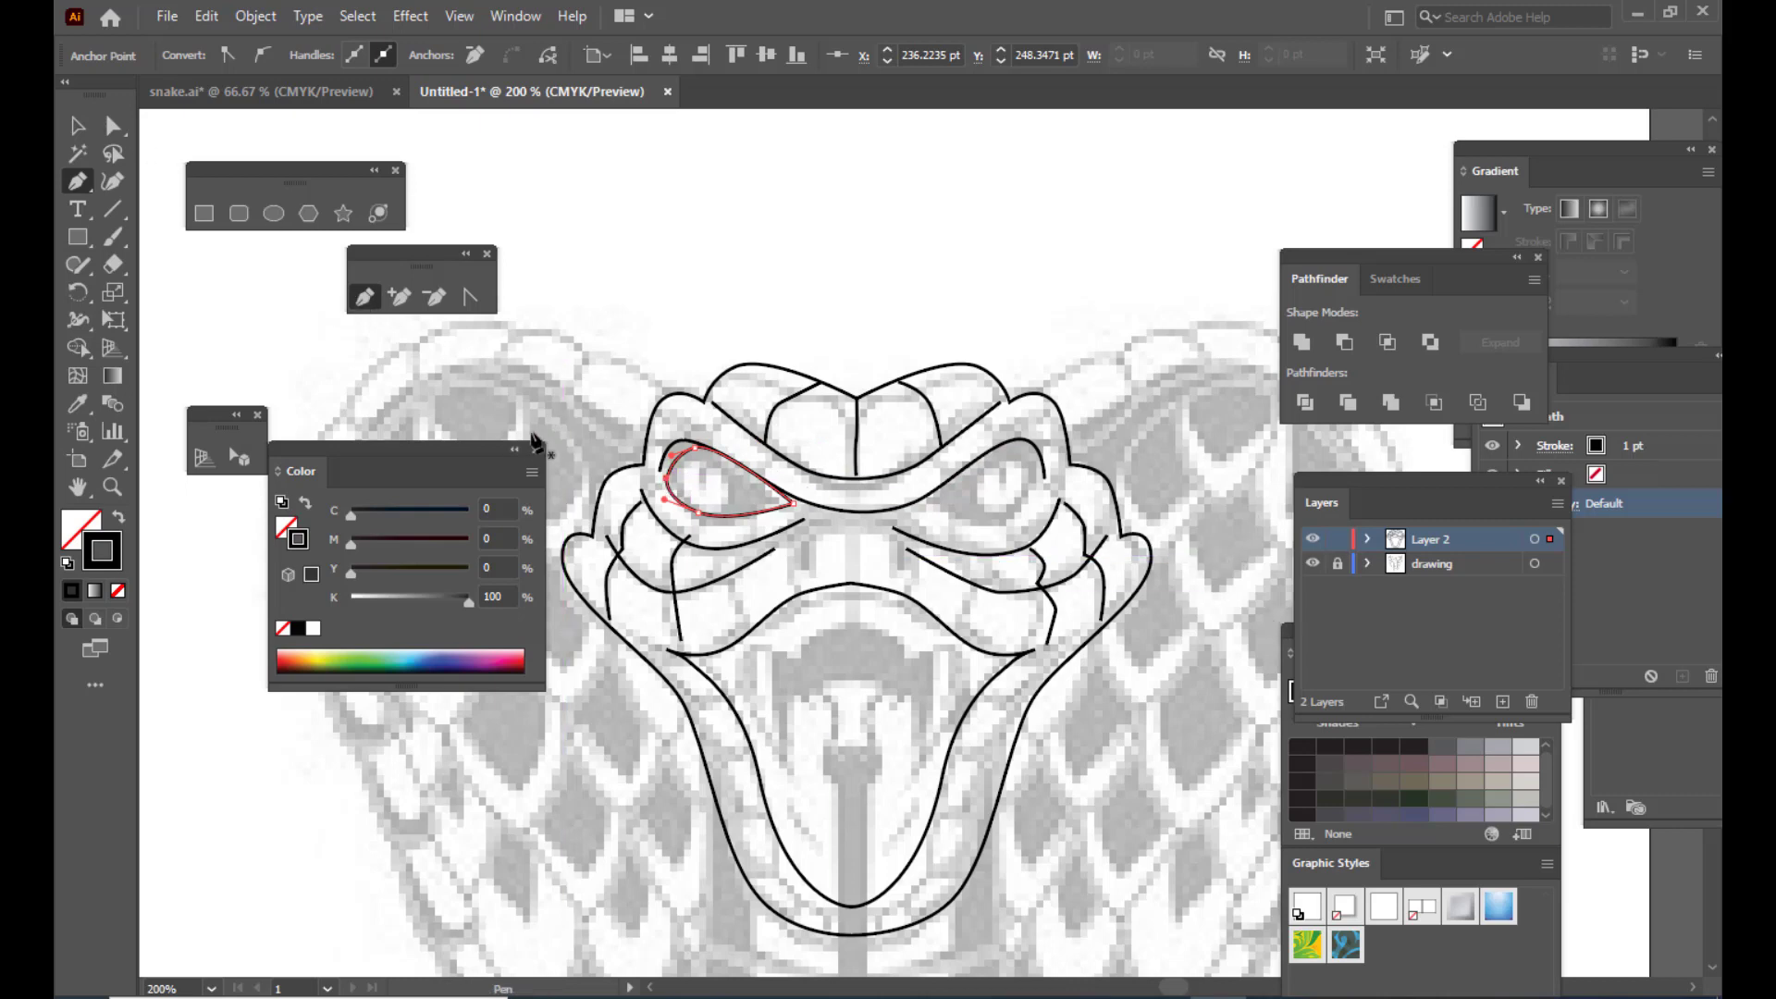
left_click_drag(929, 504, 974, 525)
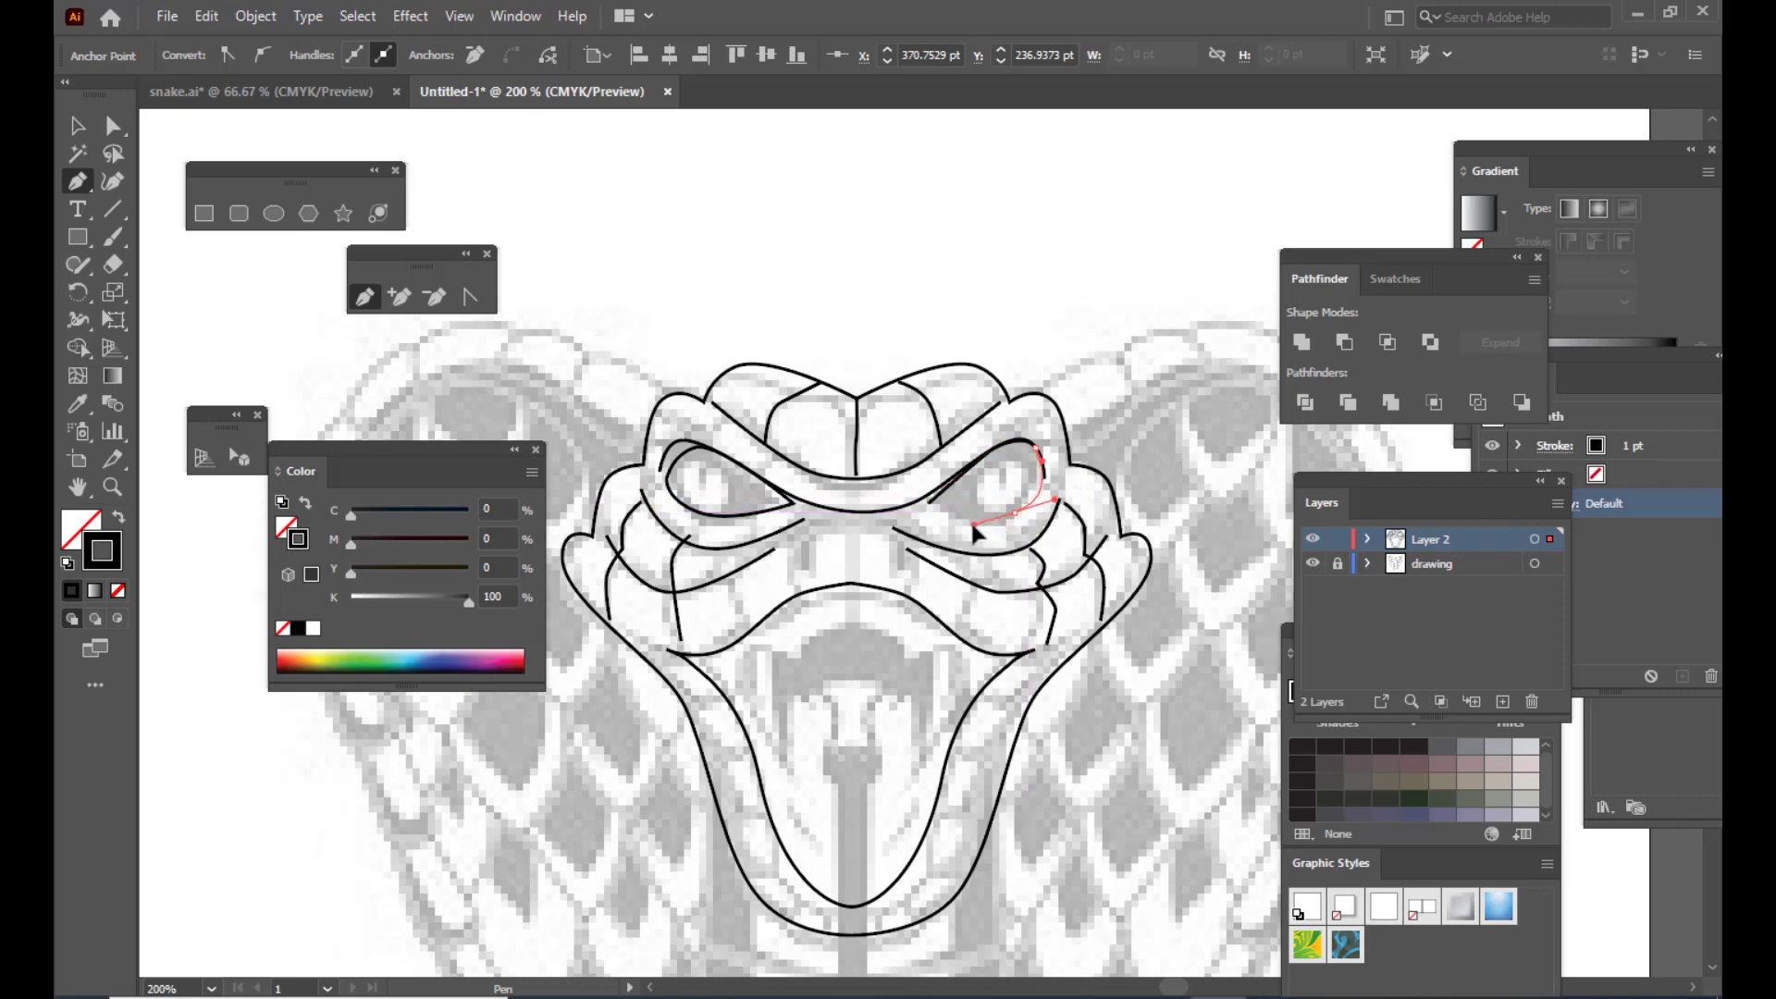
left_click(928, 502)
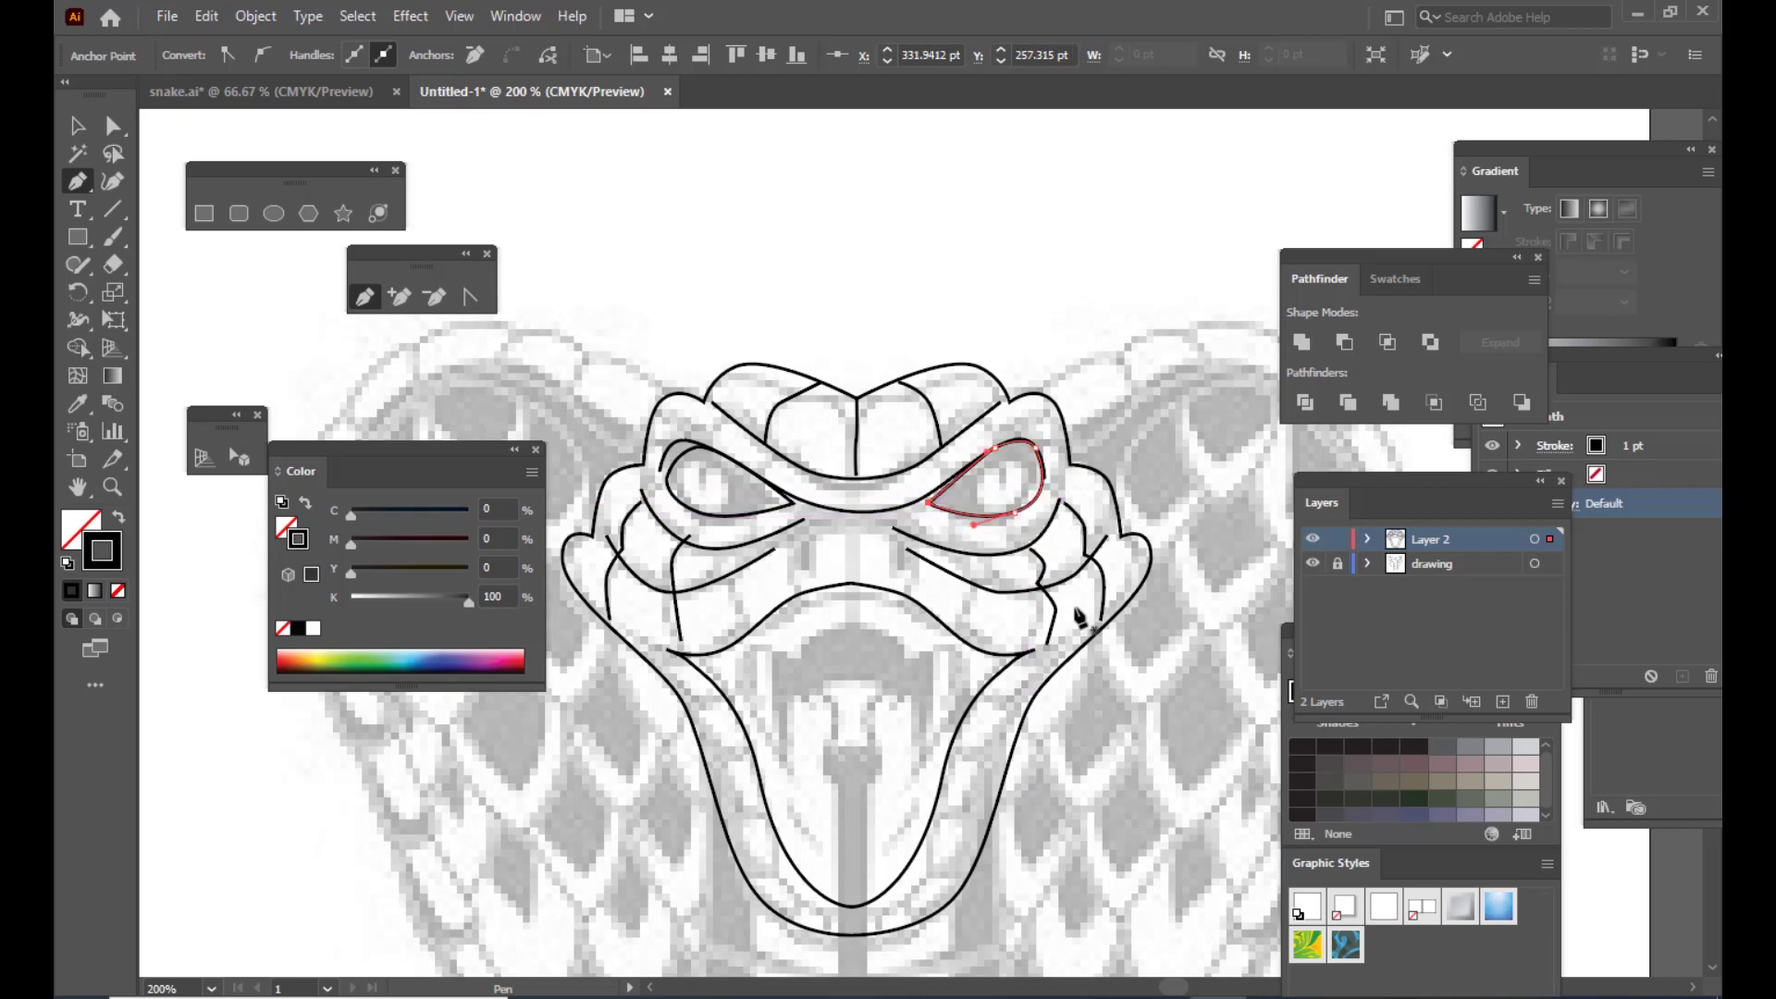
Step: Draw two short bent Pen paths under the right eye, each running from the eye outline to the lower eyelid line
scroll(1059, 294, "down", 1)
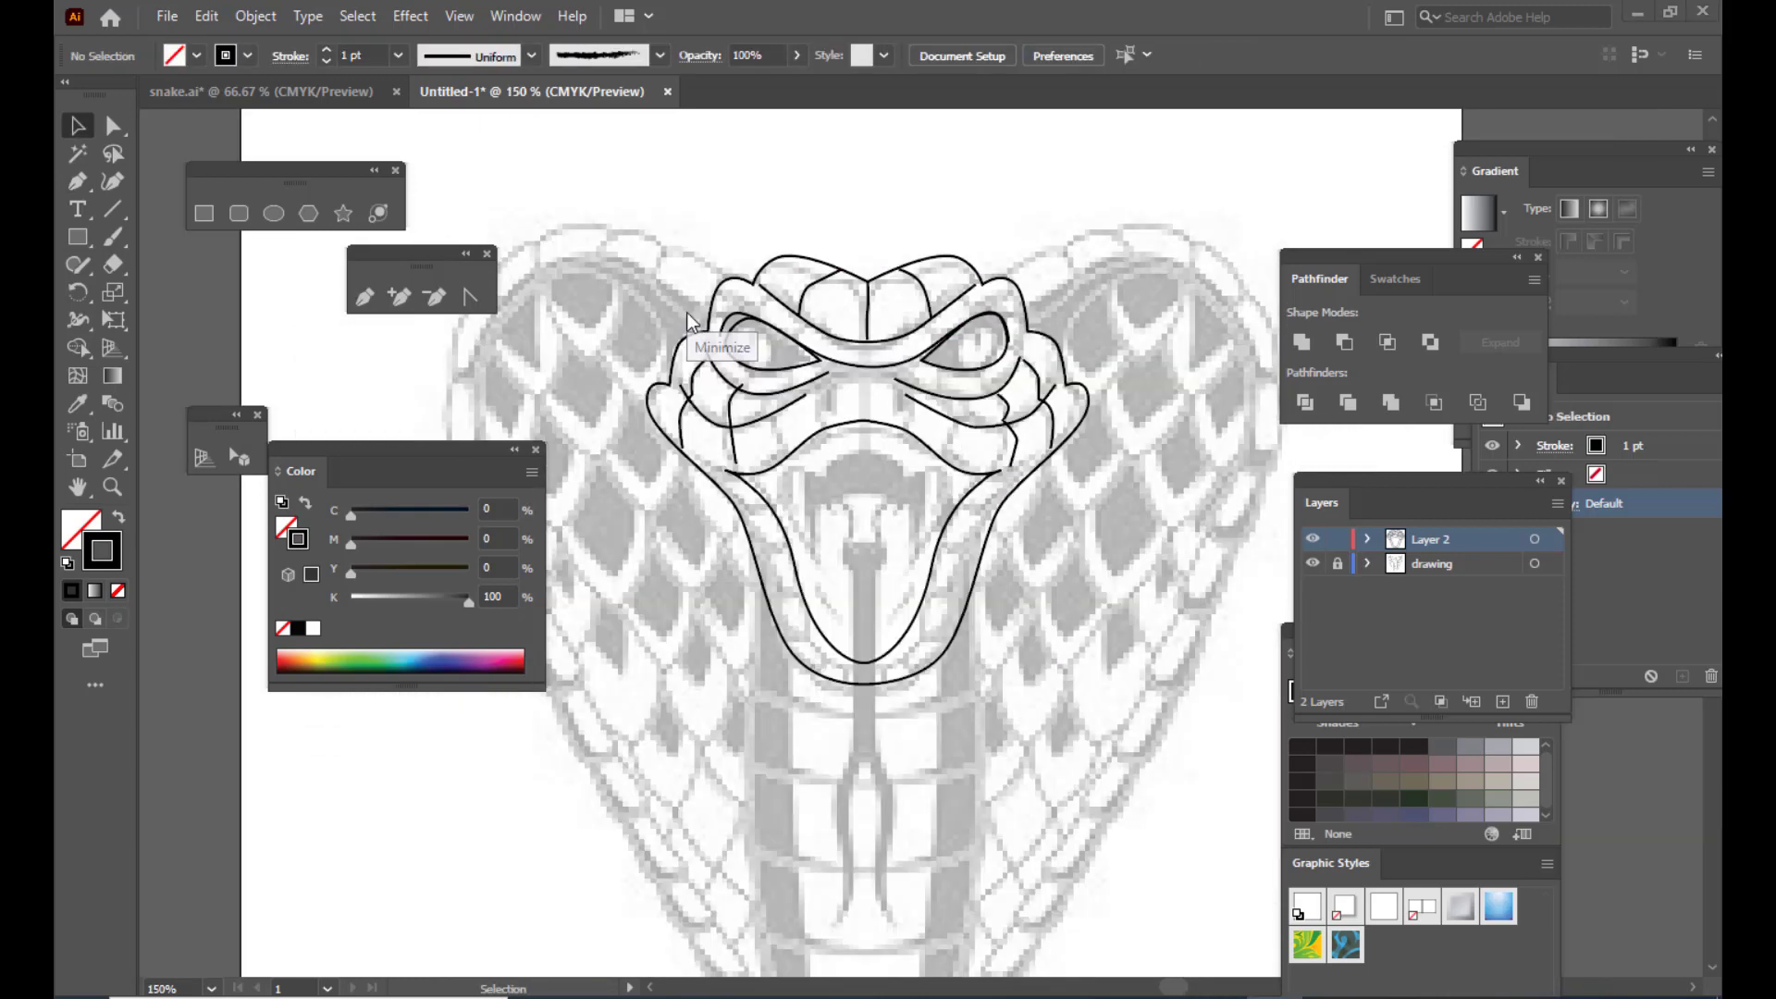
left_click(364, 296)
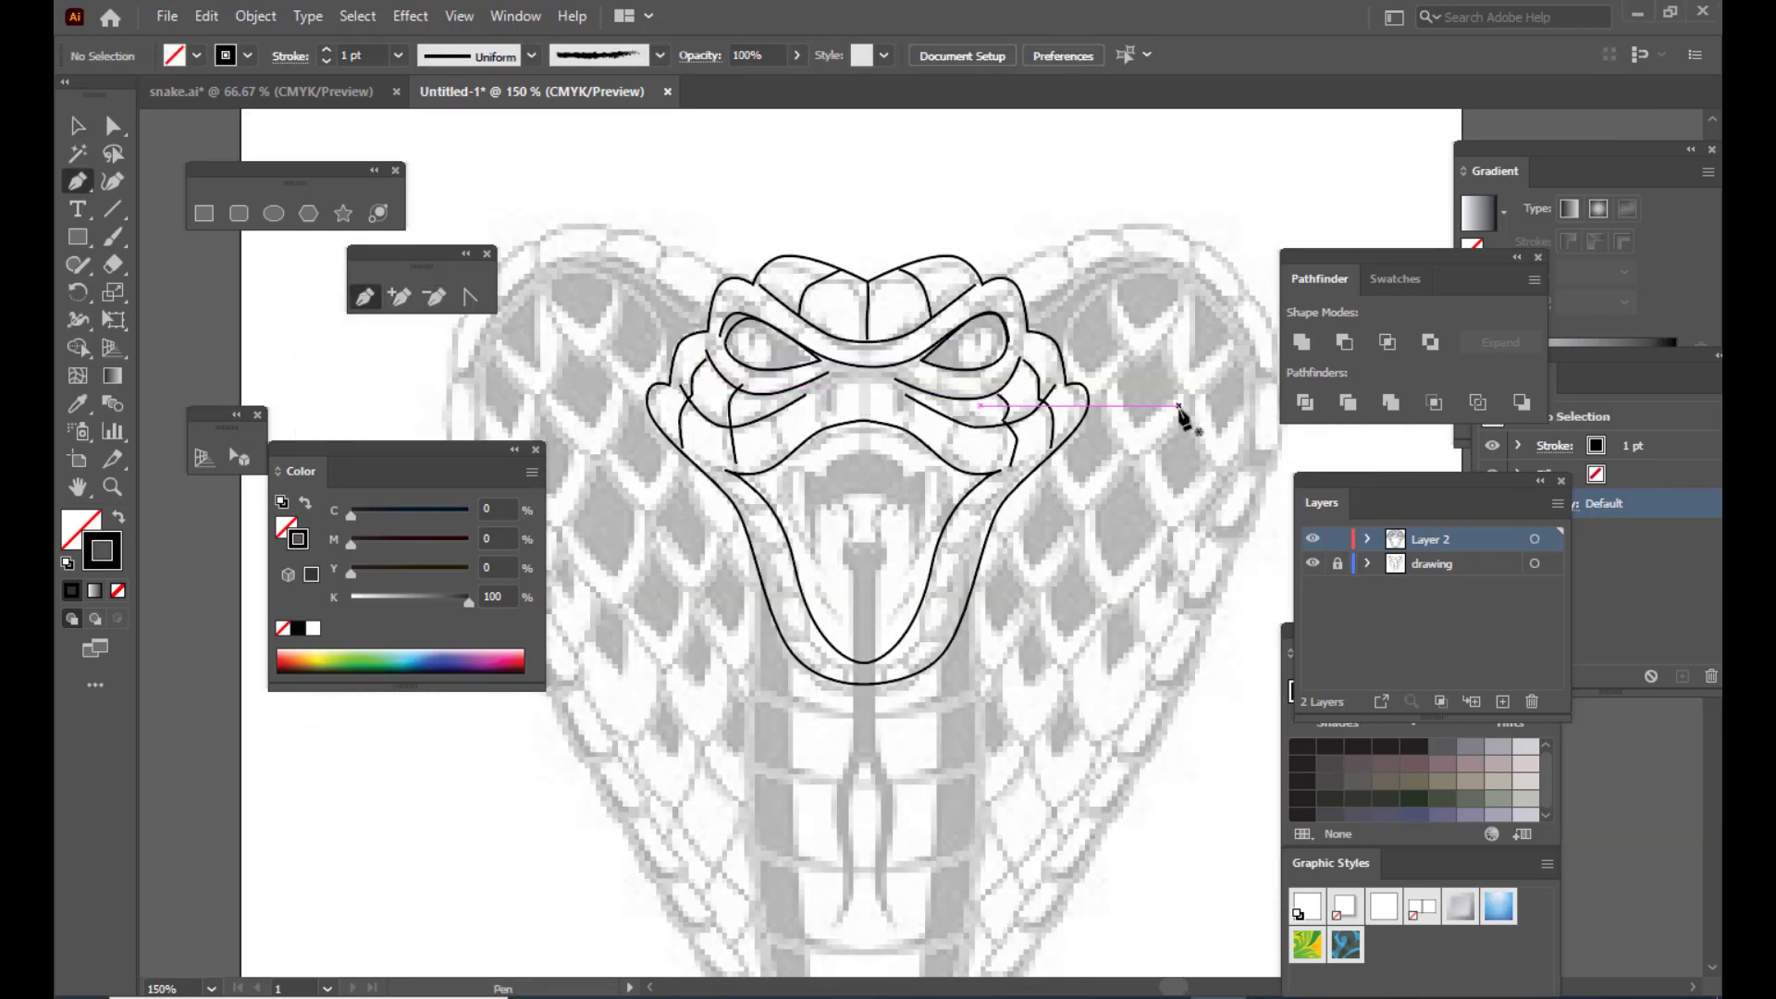
key("ctrl+plus")
scroll(1156, 388, "up", 1)
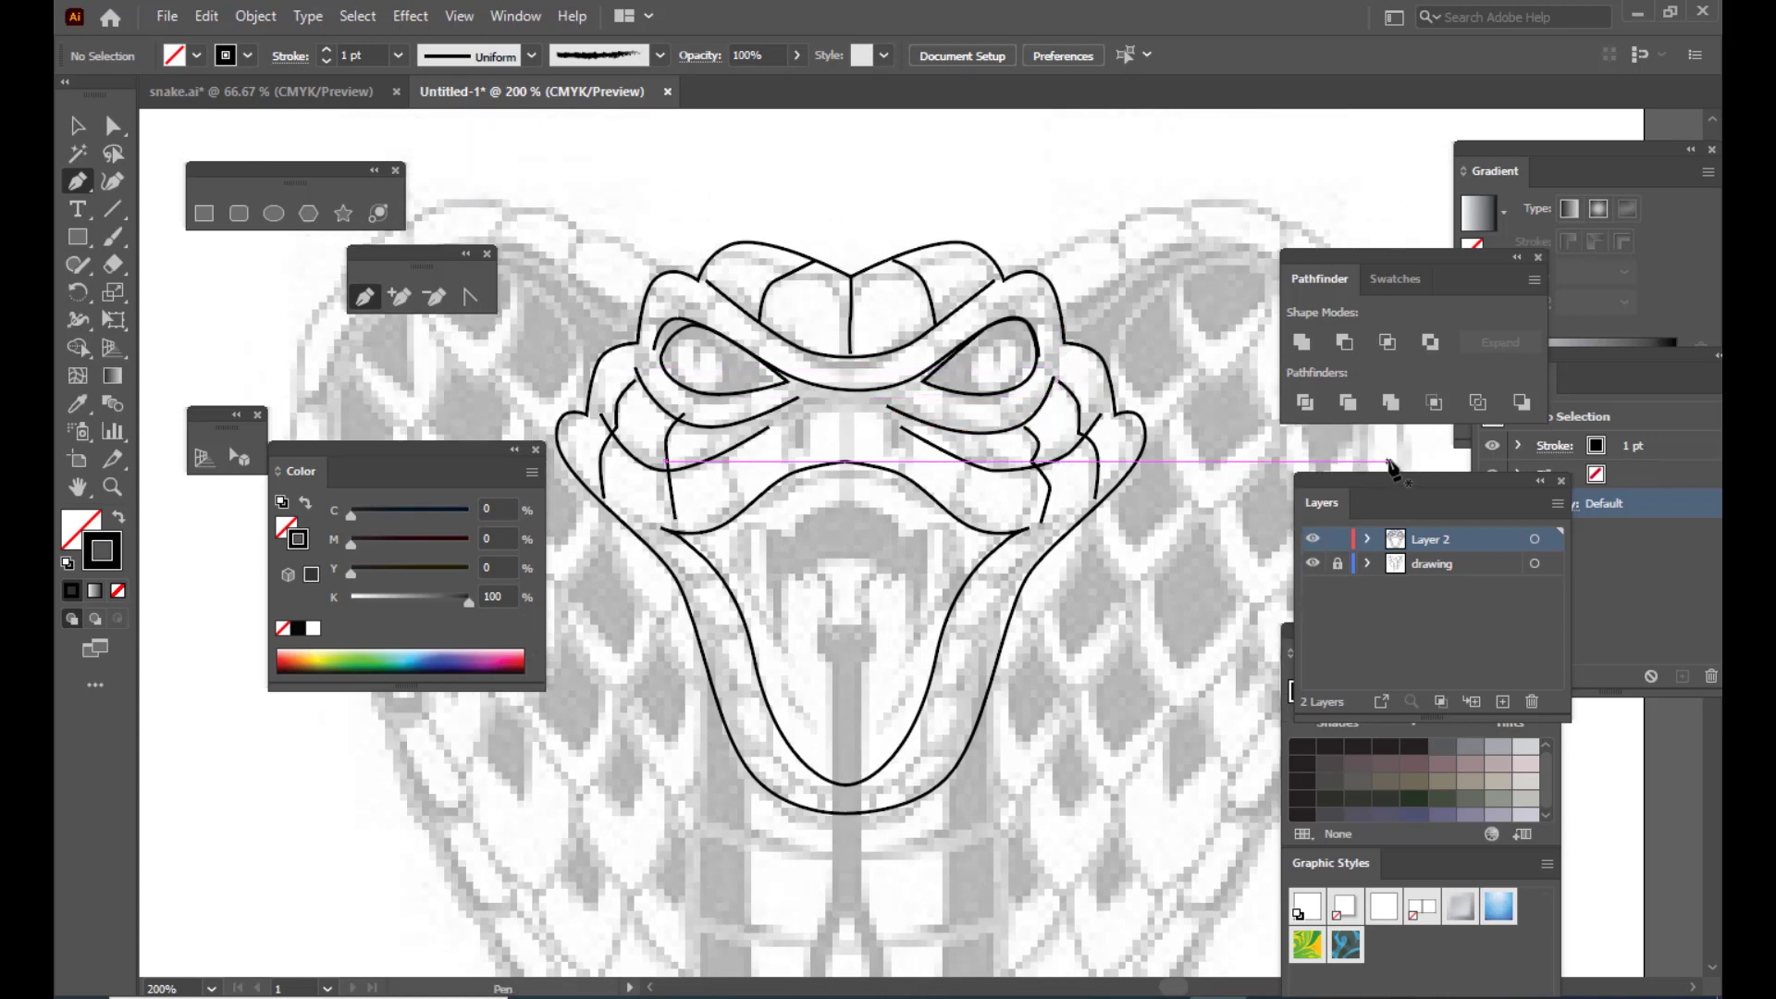
key("ctrl+plus")
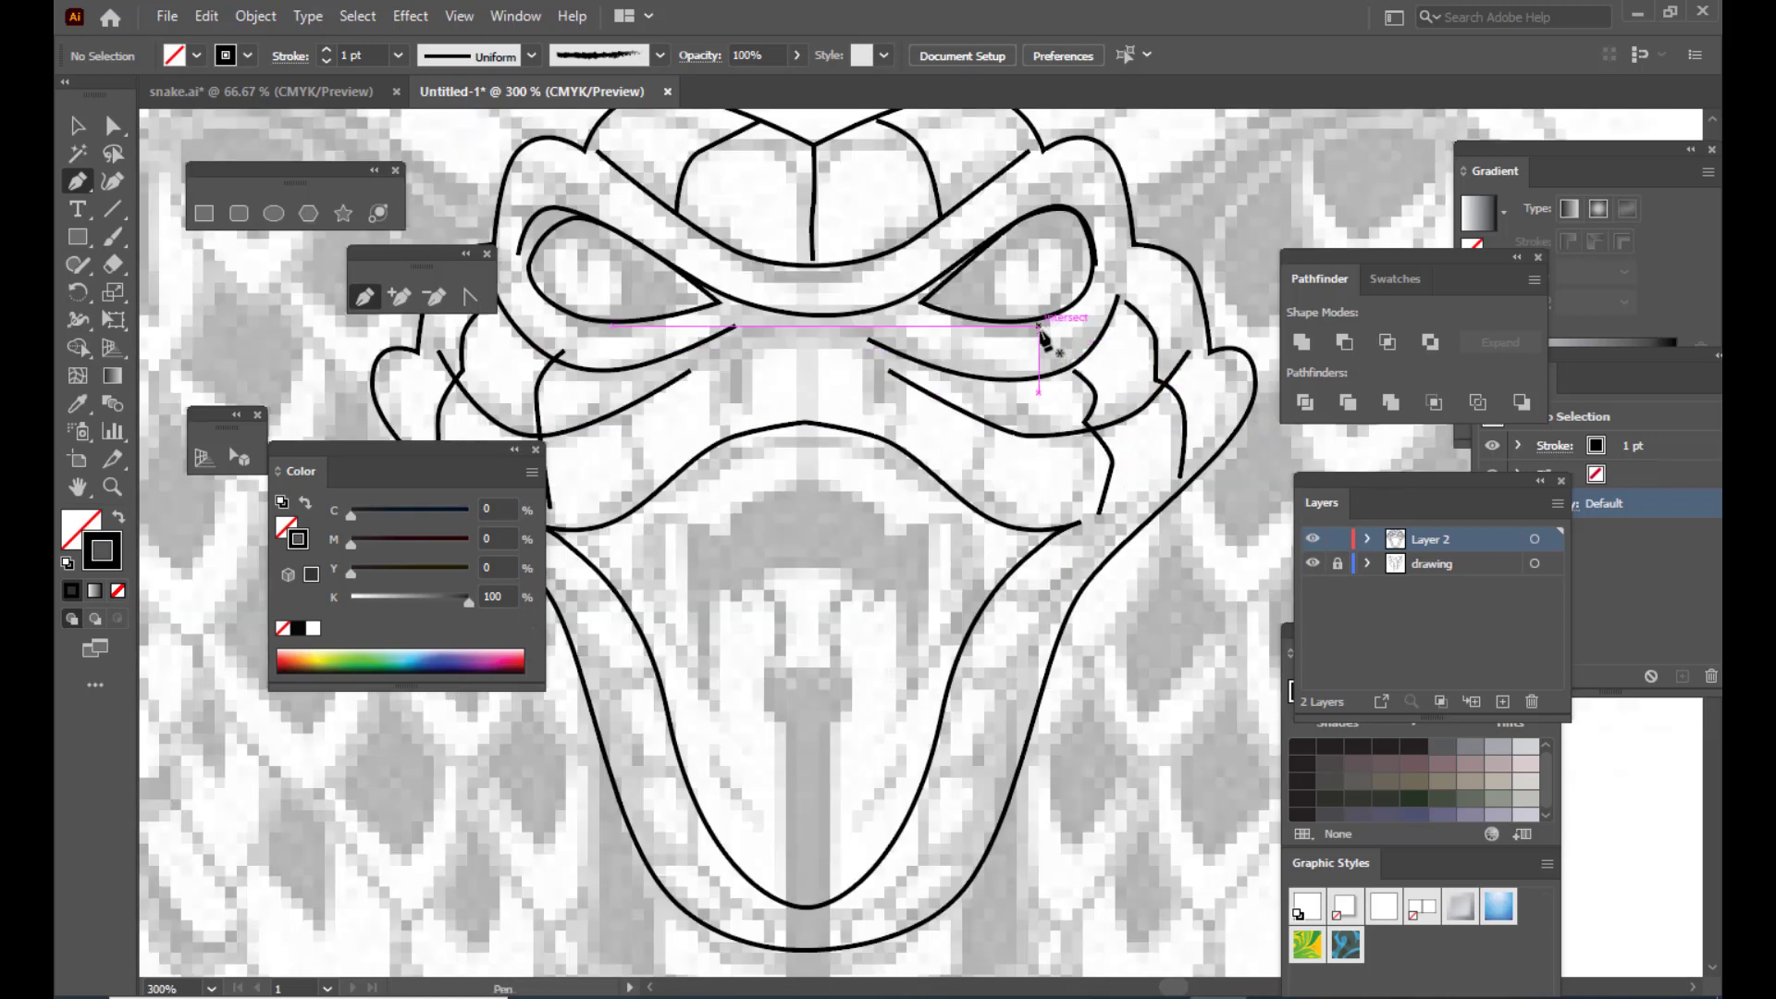
left_click(1038, 324)
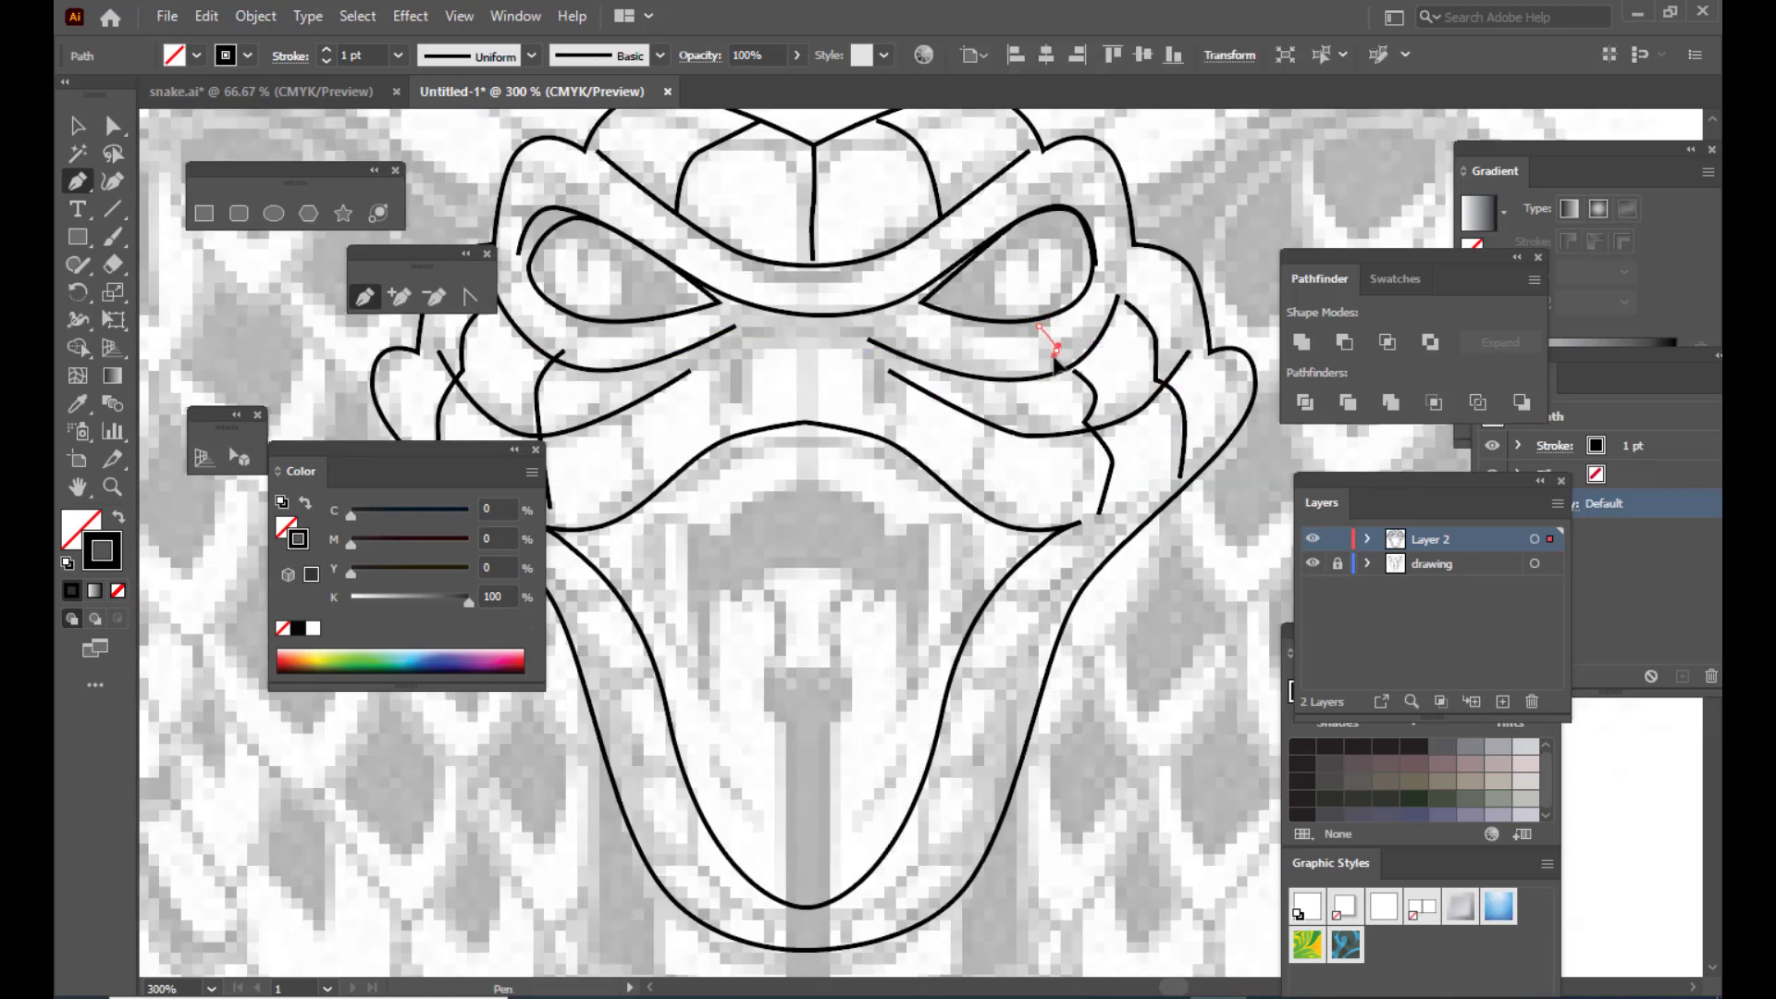
left_click(1053, 370)
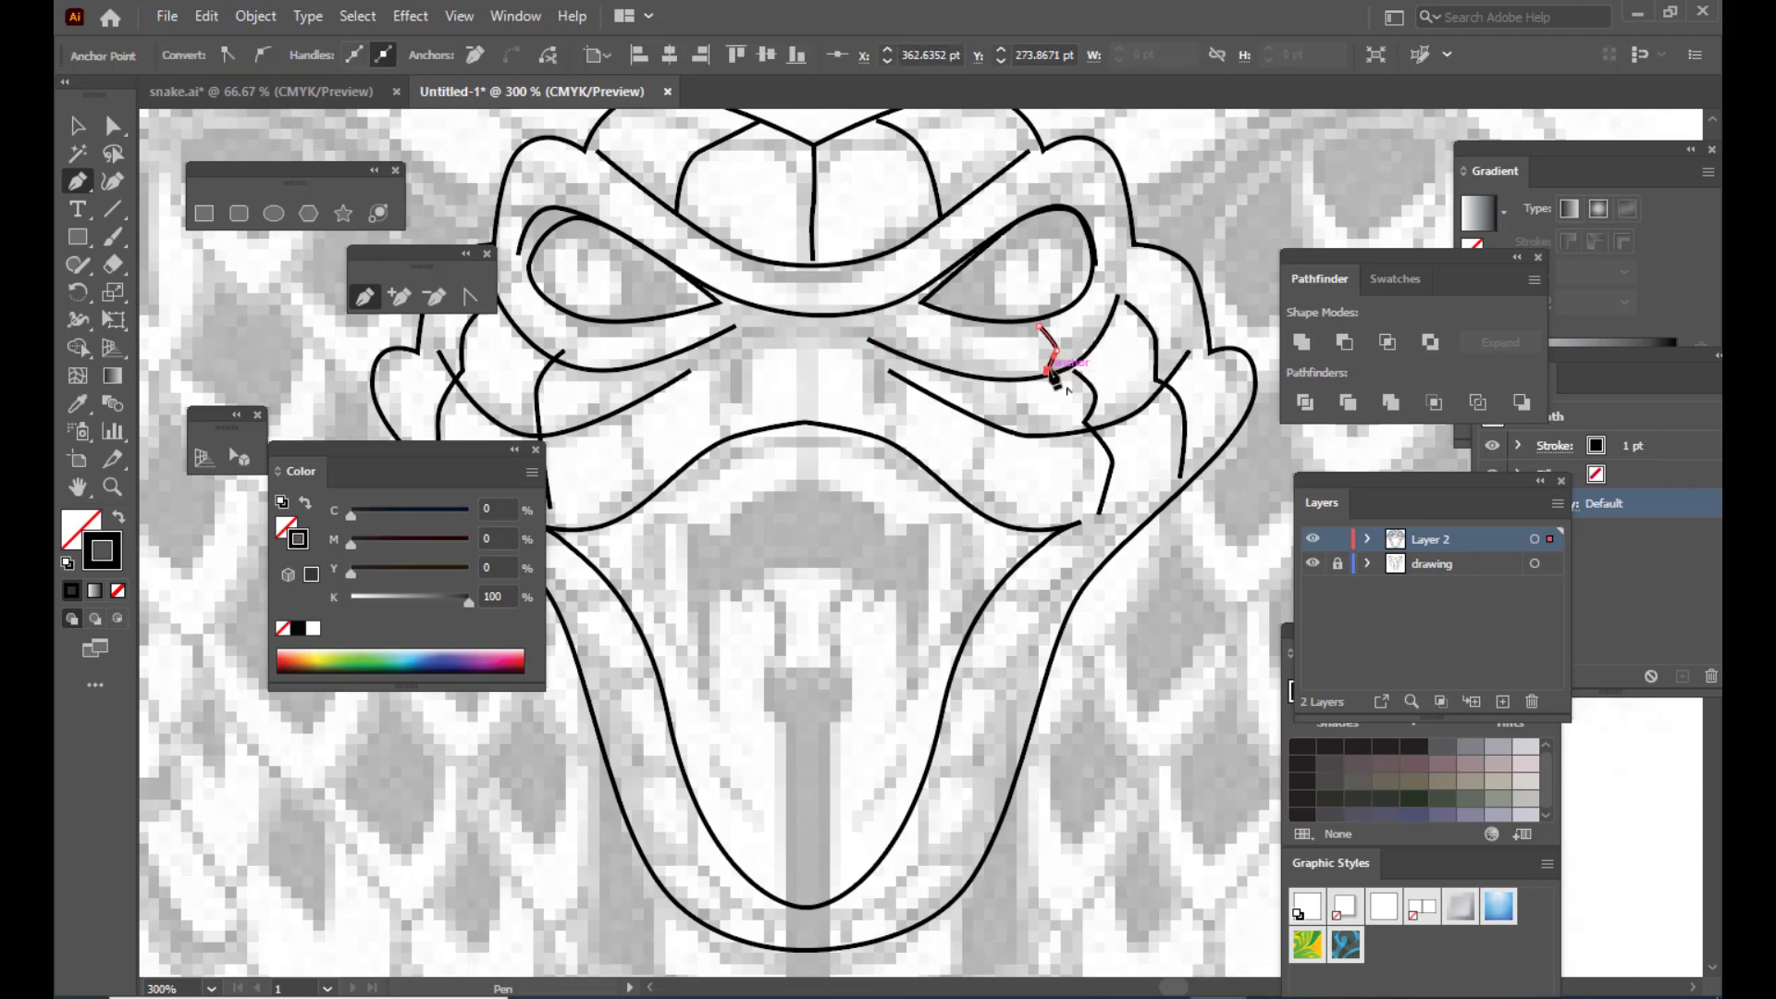
key("Escape")
left_click(956, 327)
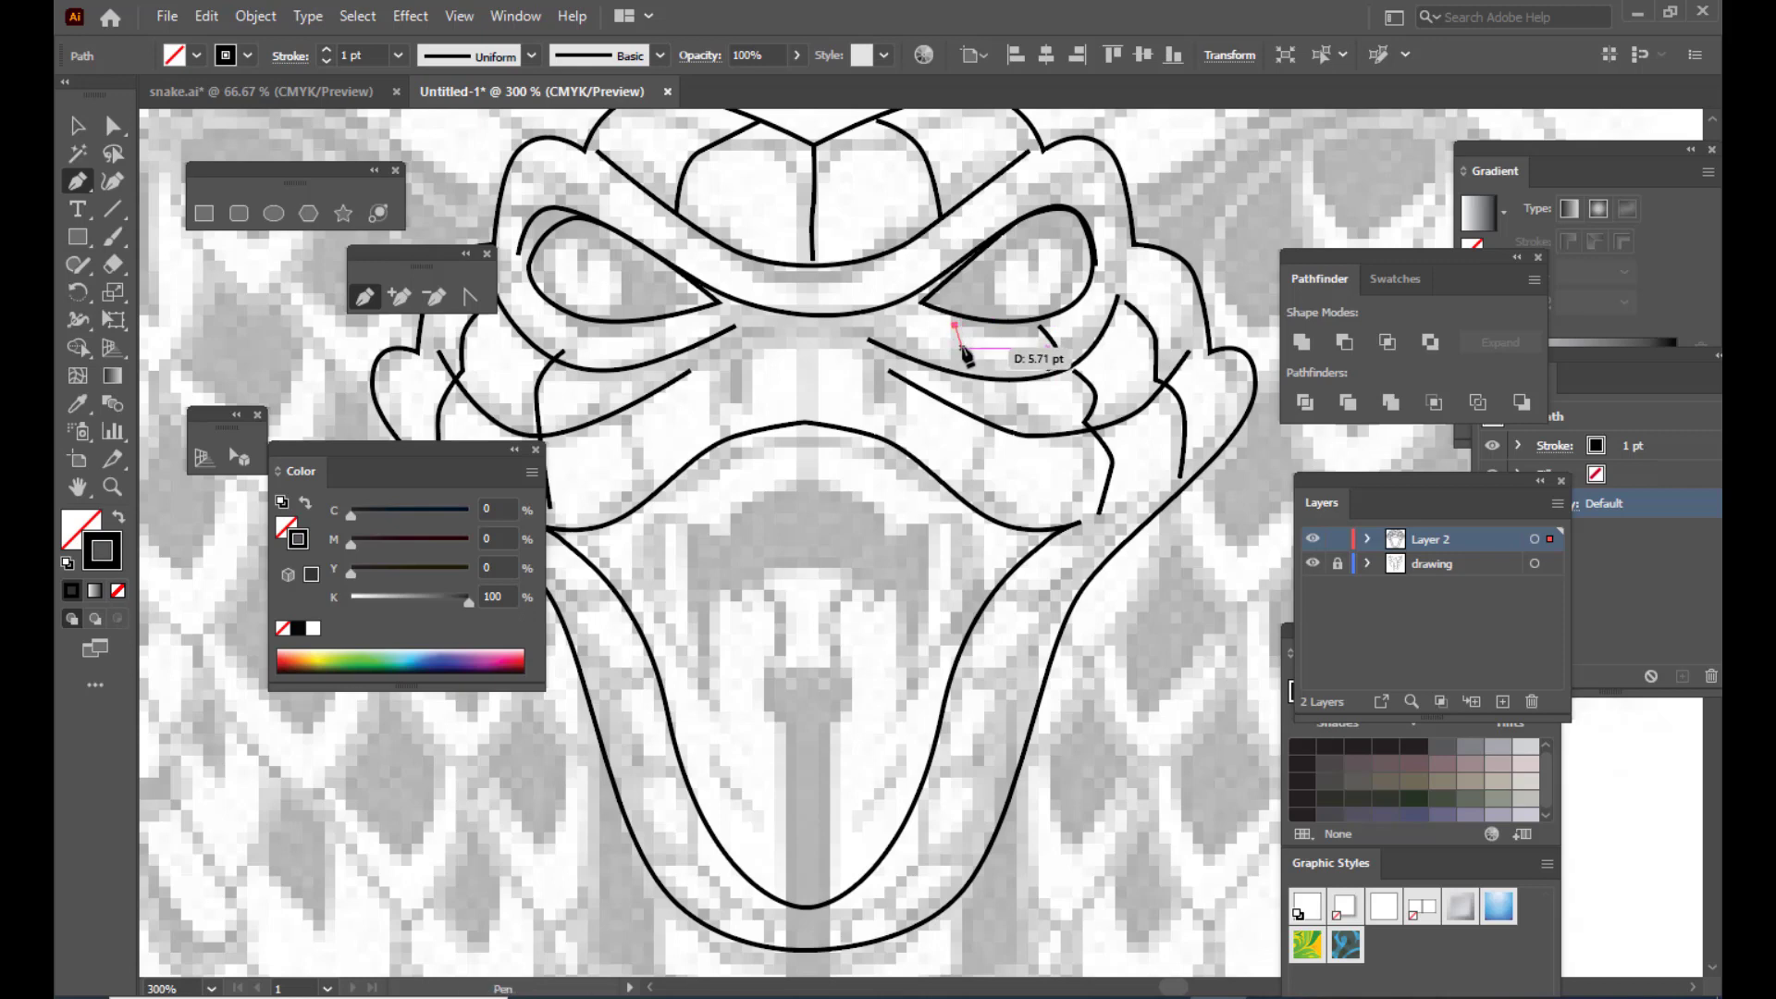
left_click_drag(958, 373, 956, 370)
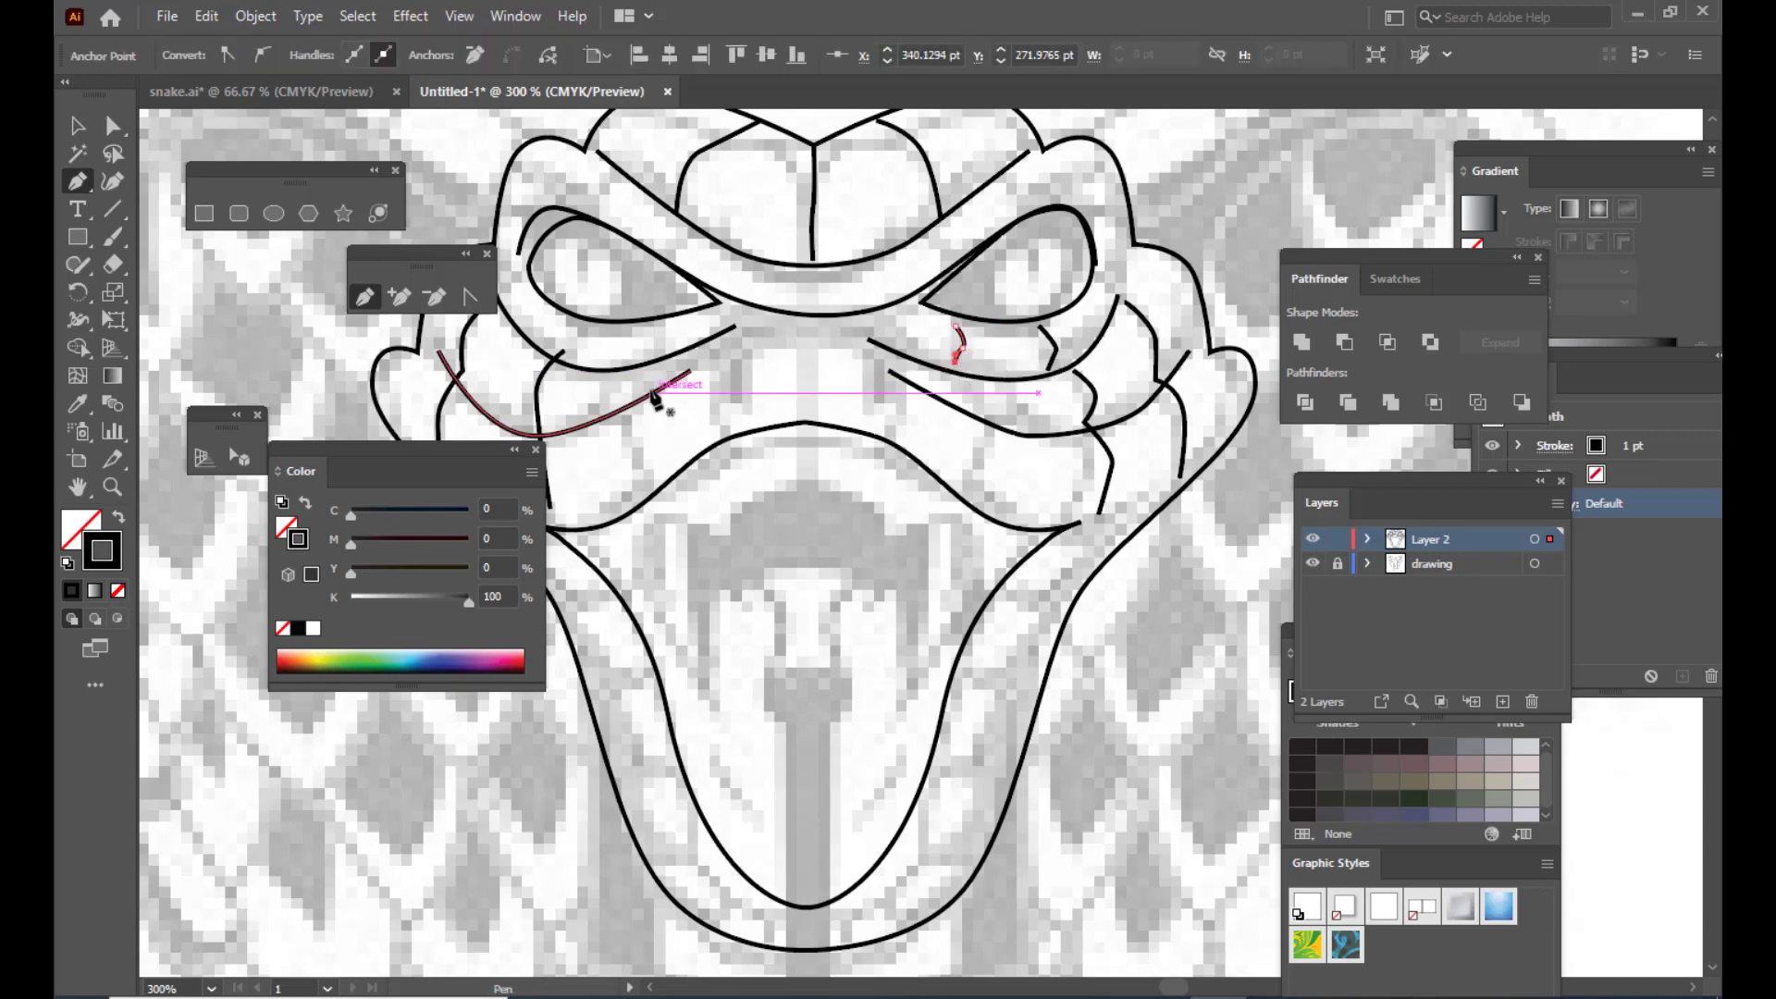
Step: Draw a short bent Pen path under the left eye's inner half, from the eye outline towards the lower eyelid line
left_click_drag(691, 386, 828, 418)
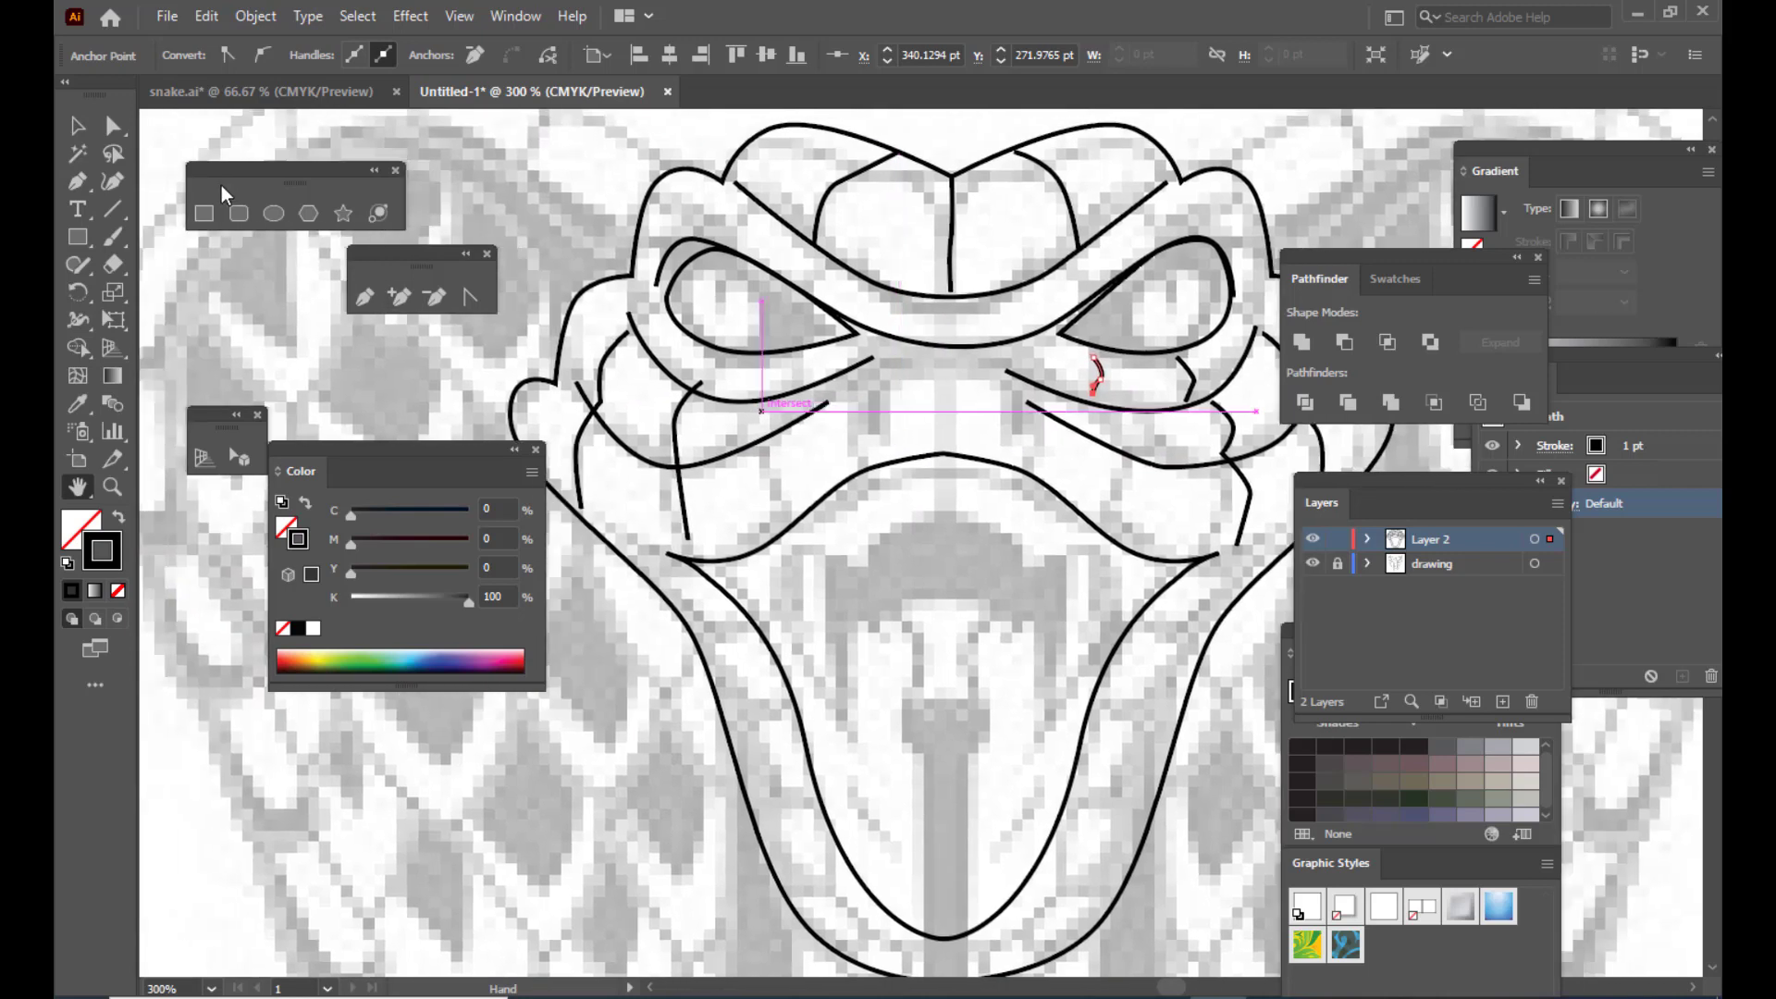
left_click(366, 297)
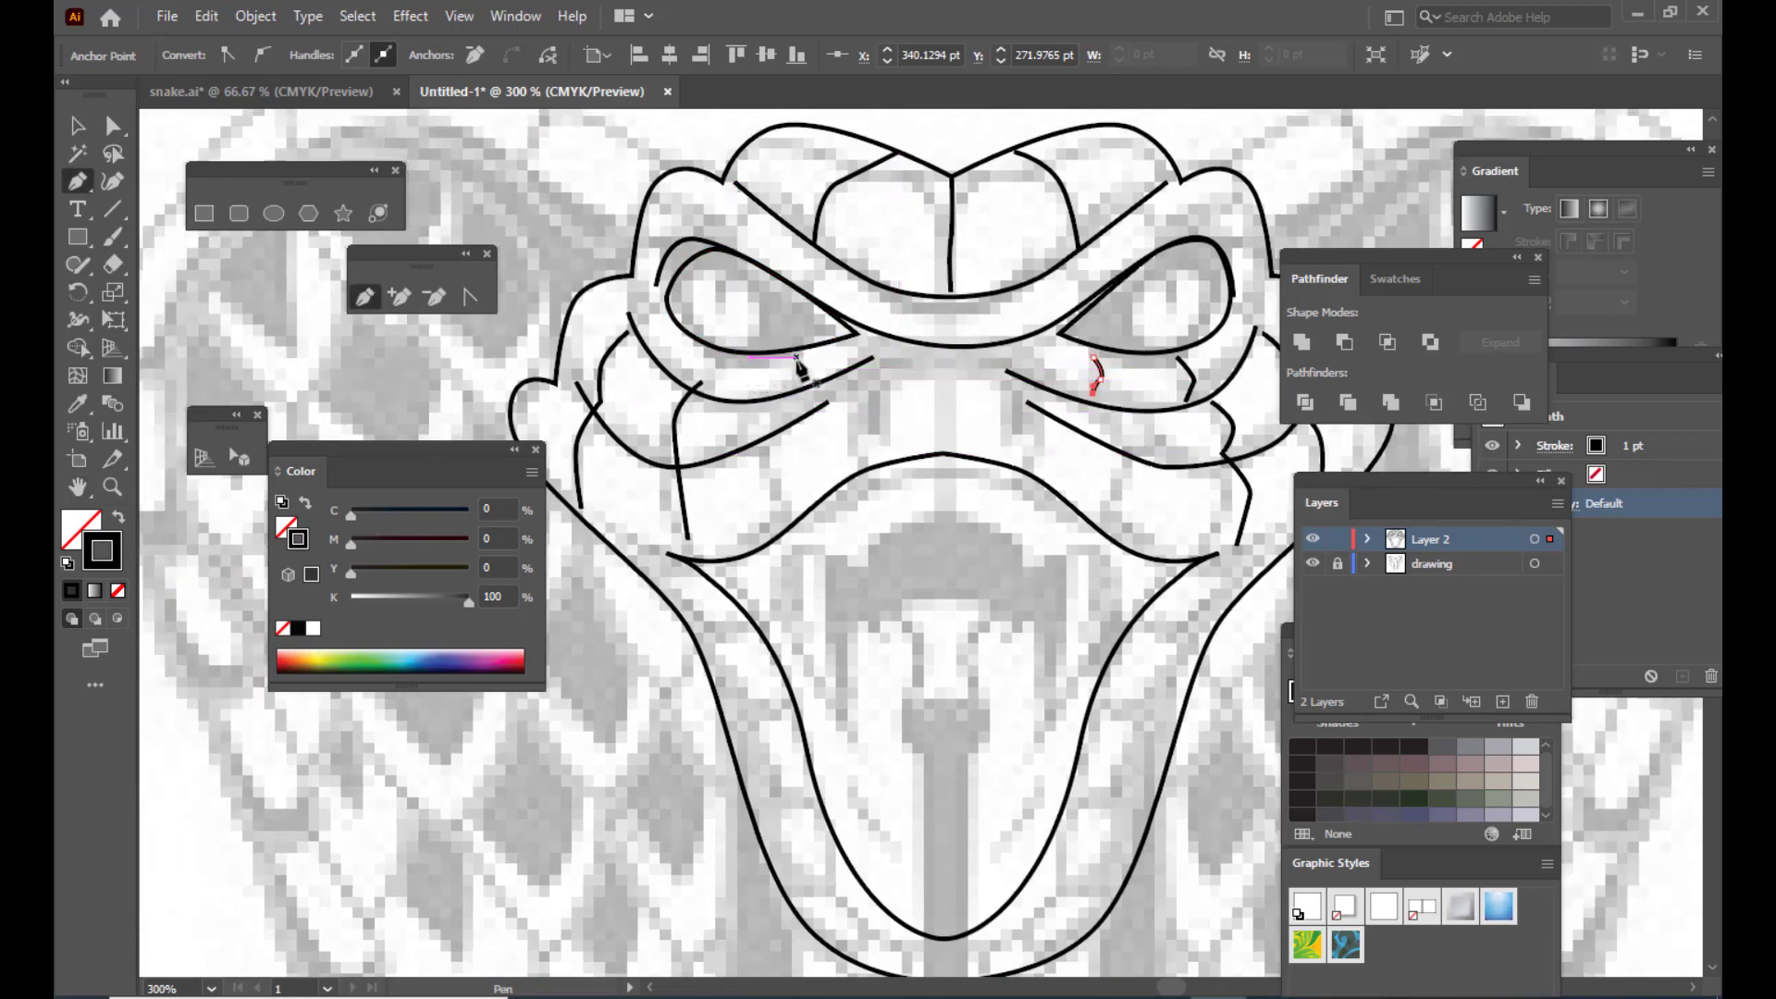
left_click_drag(797, 362, 807, 385)
left_click(807, 383)
key("Escape")
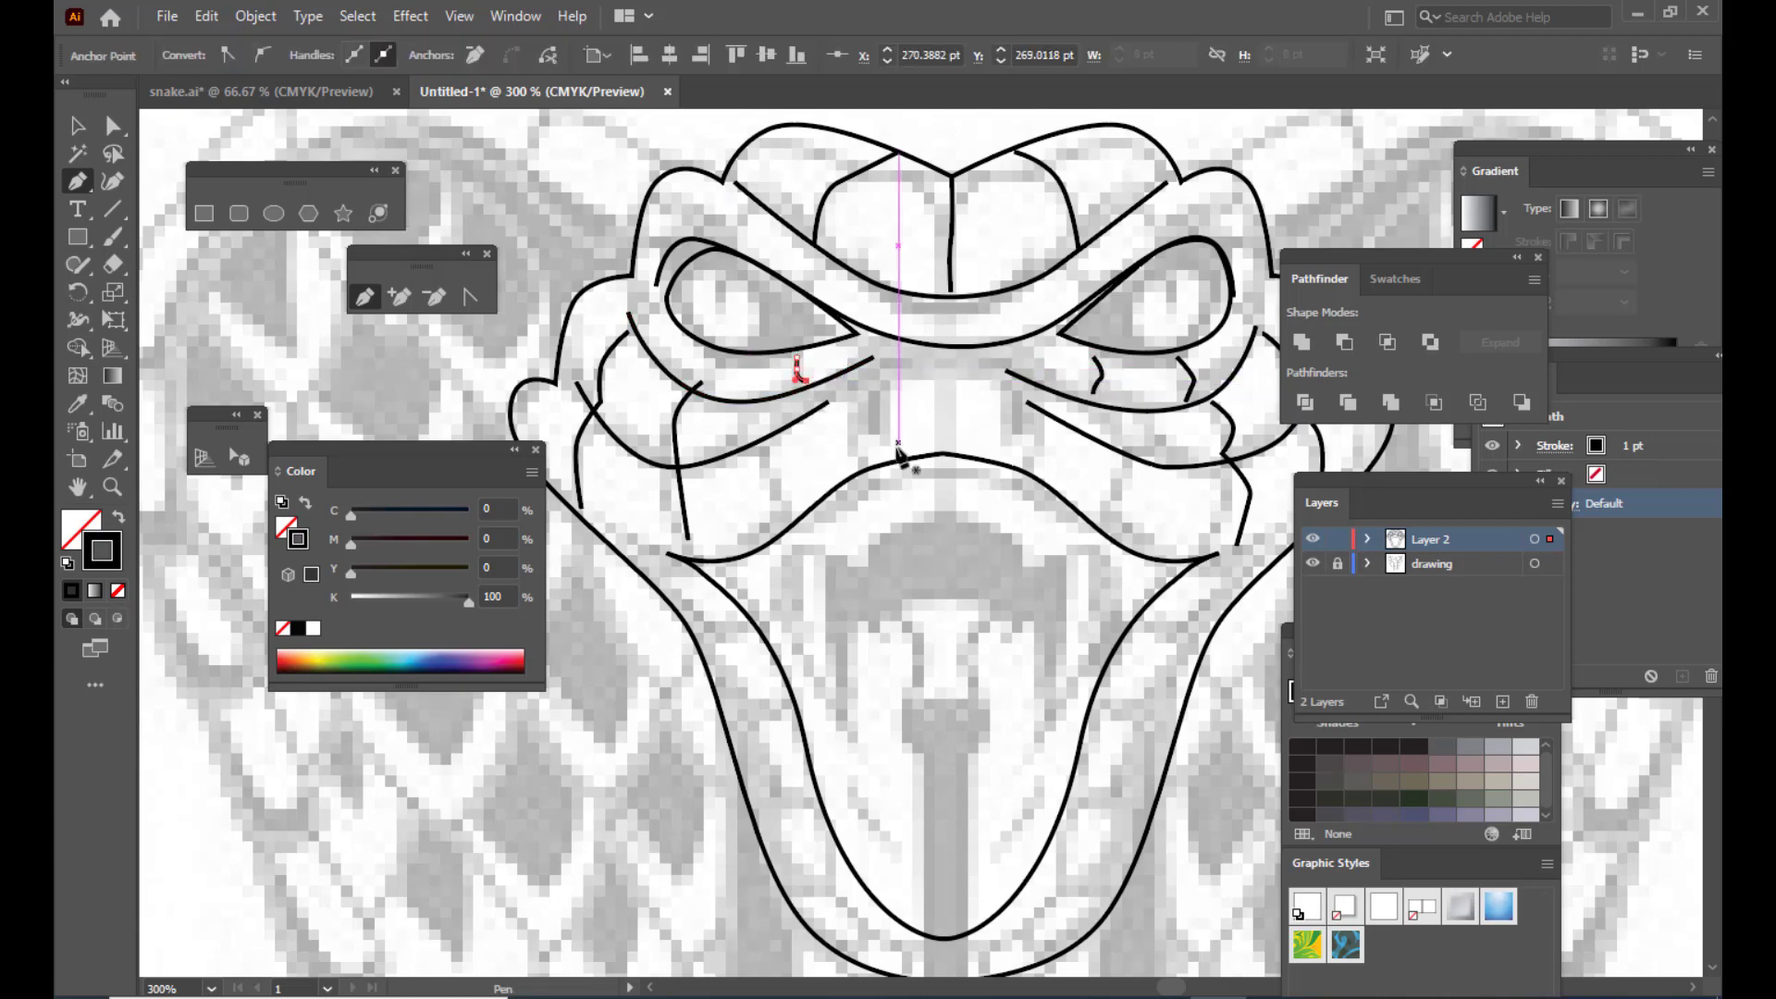
Step: Draw a short curved Pen path across the outer left brow, from the brow line down to the eye outline
left_click(753, 202)
left_click(736, 230)
left_click(740, 246)
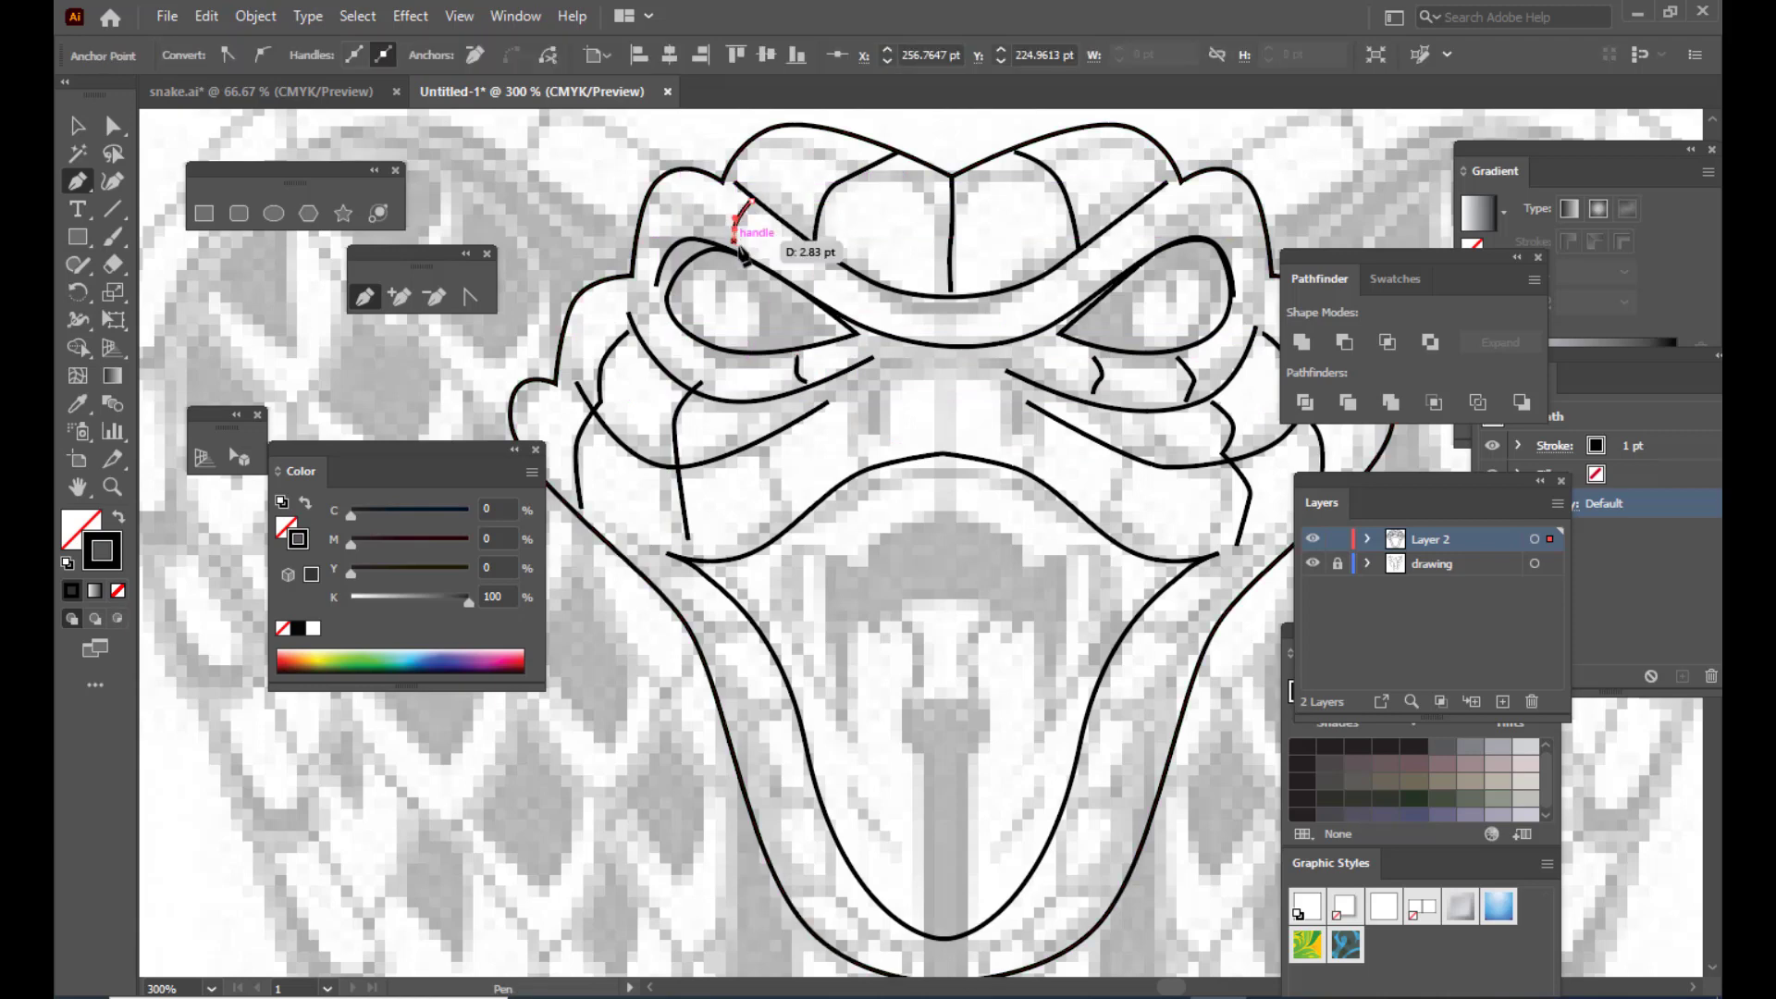
key("Escape")
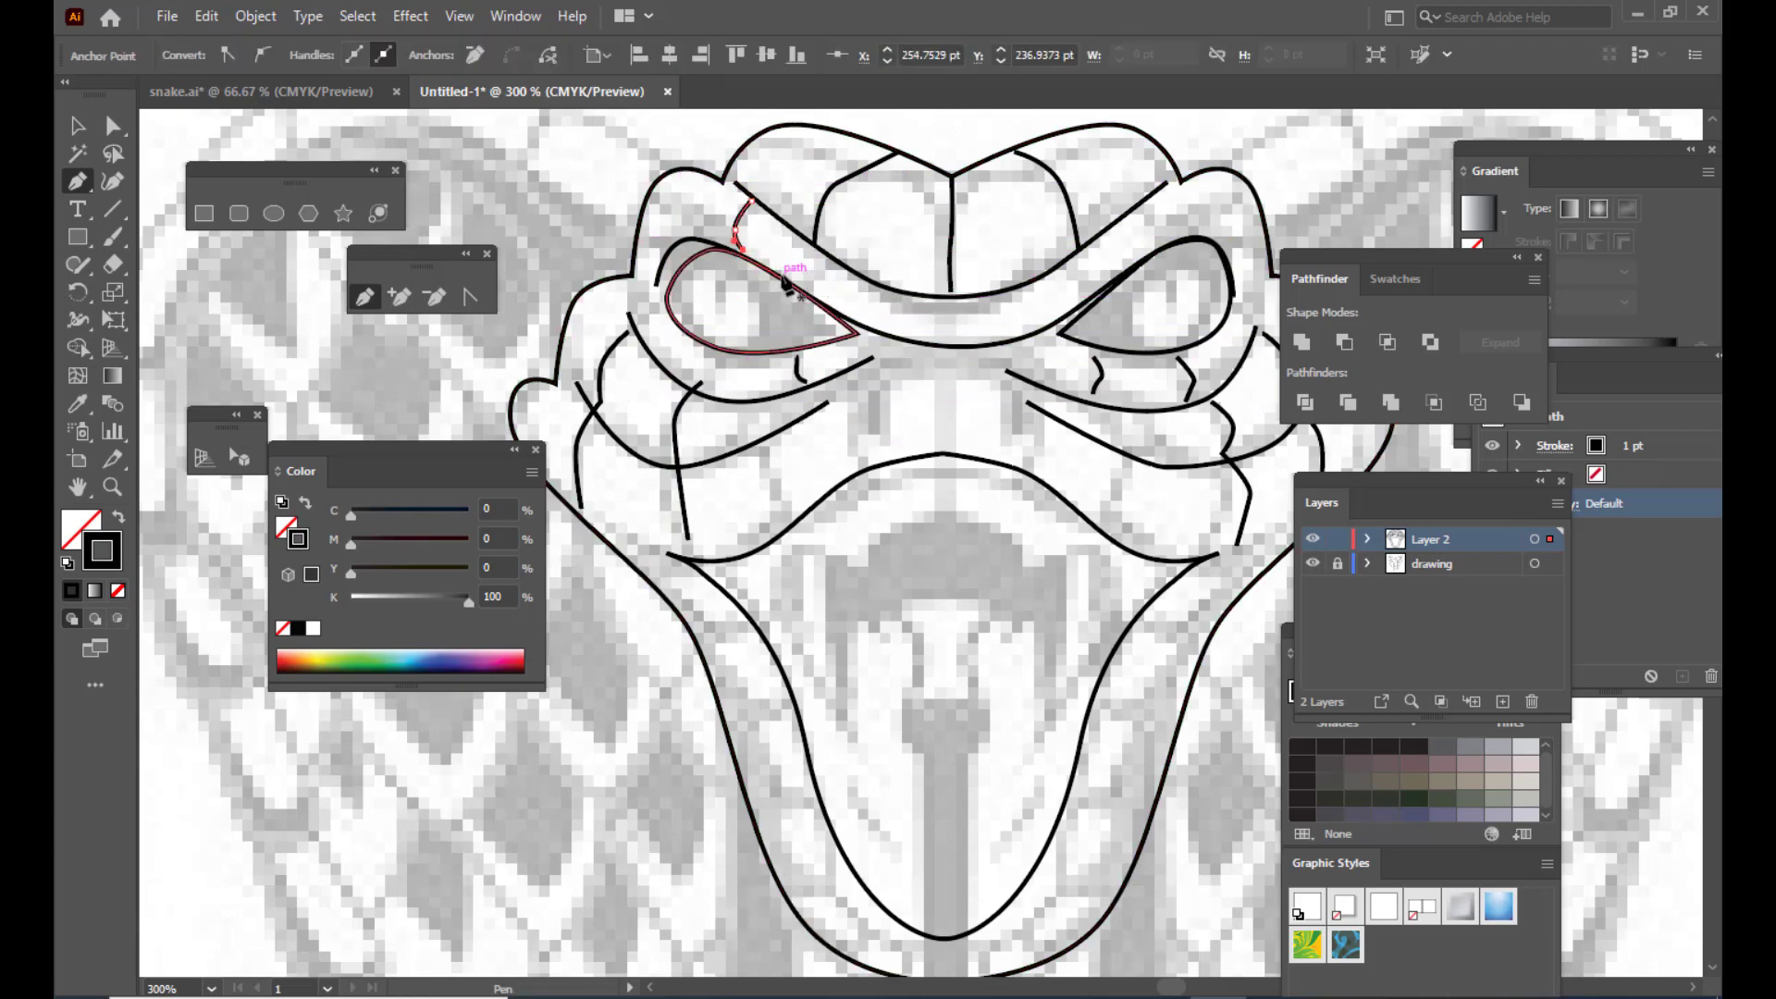
Step: Draw a second Pen path across the inner left brow and adjust both brow paths' ends to meet the adjoining lines
left_click(814, 277)
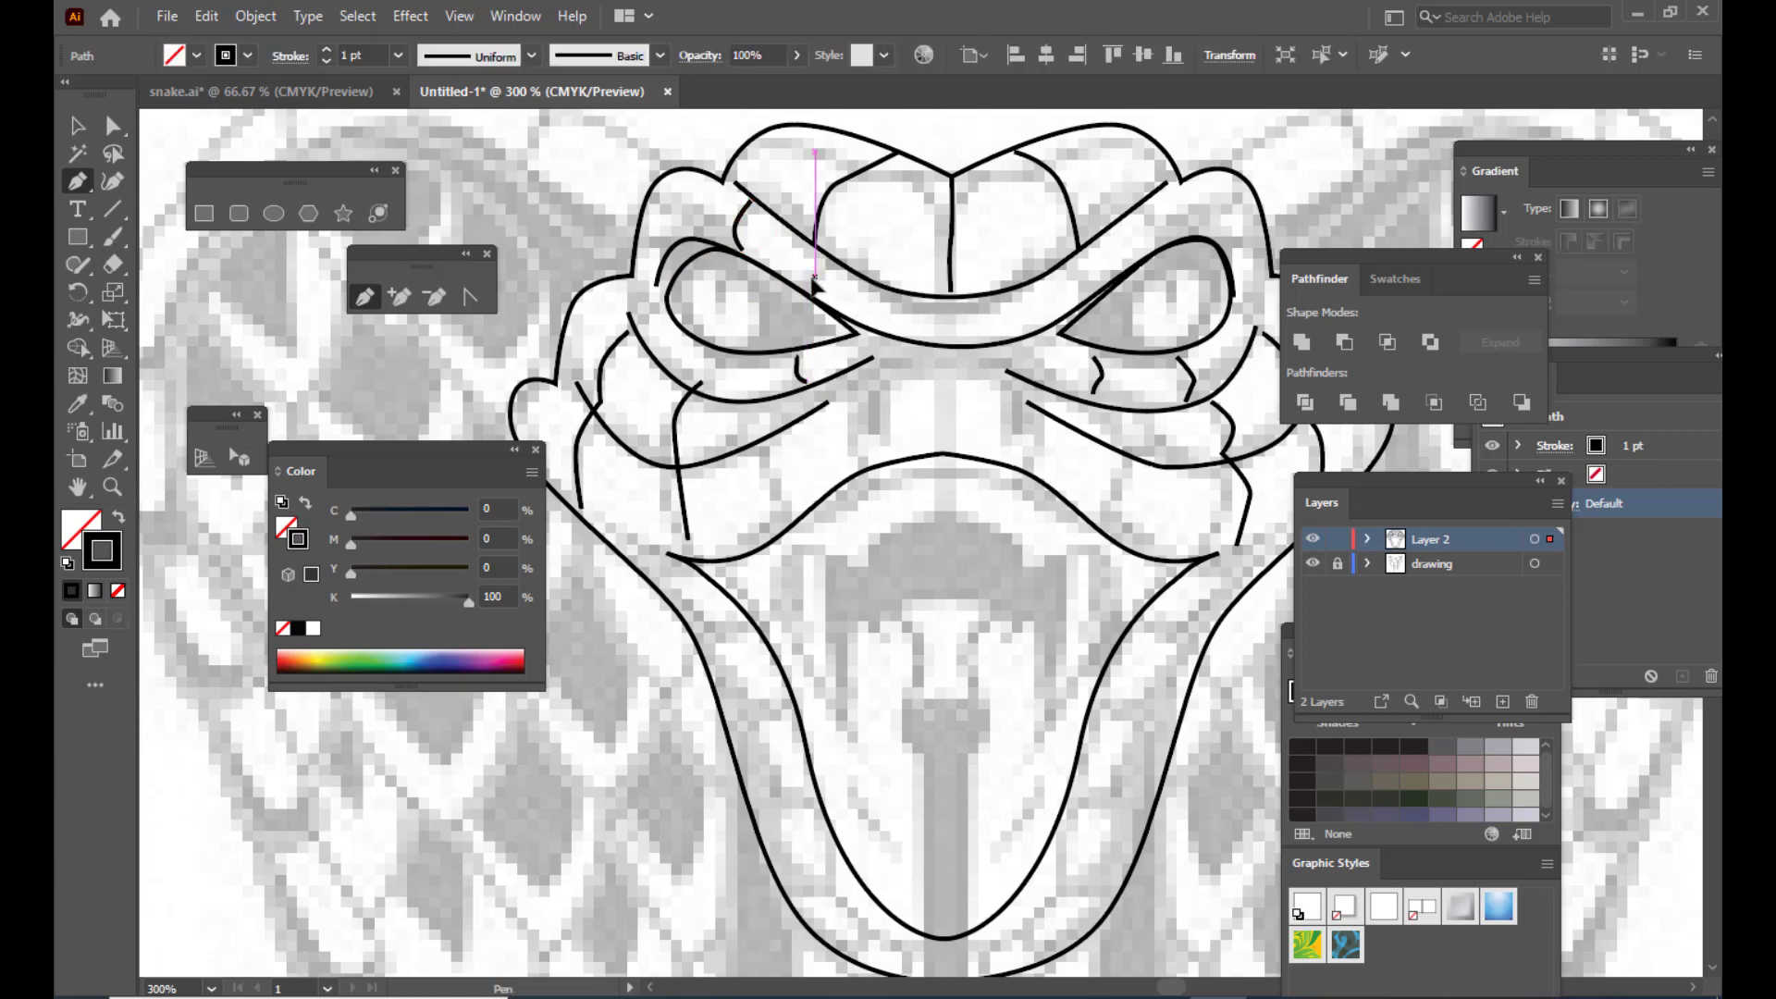
left_click(815, 295)
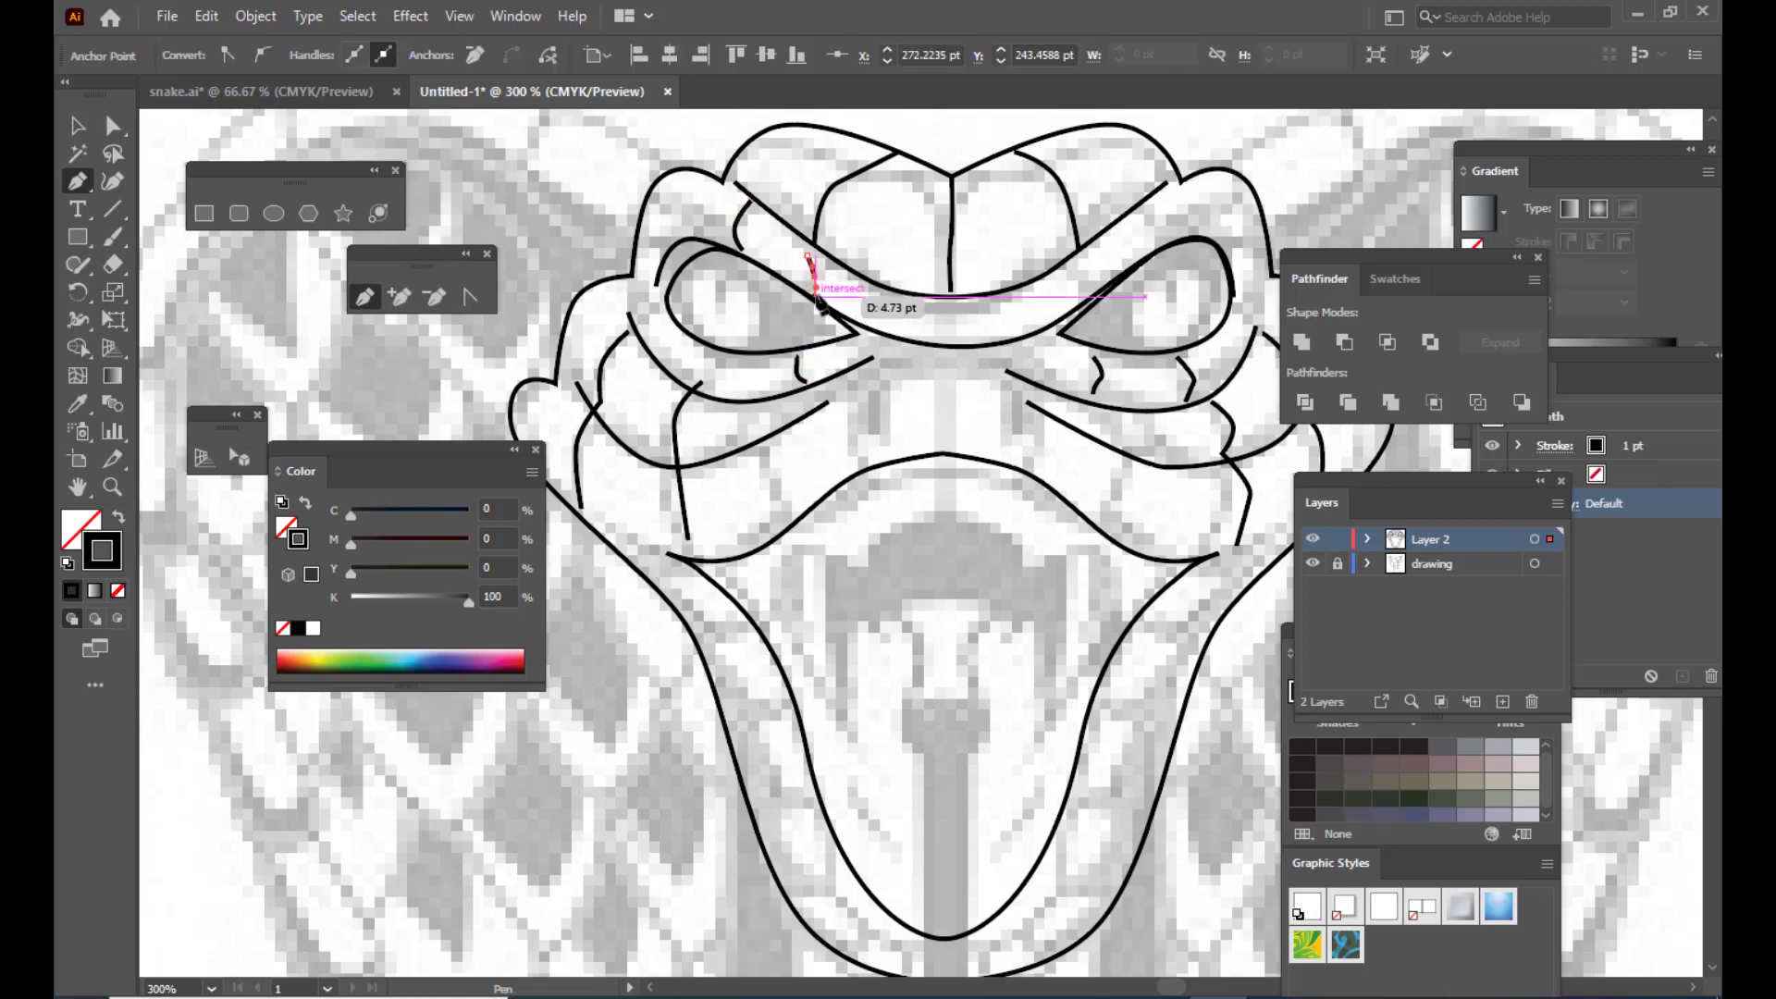
left_click(113, 126)
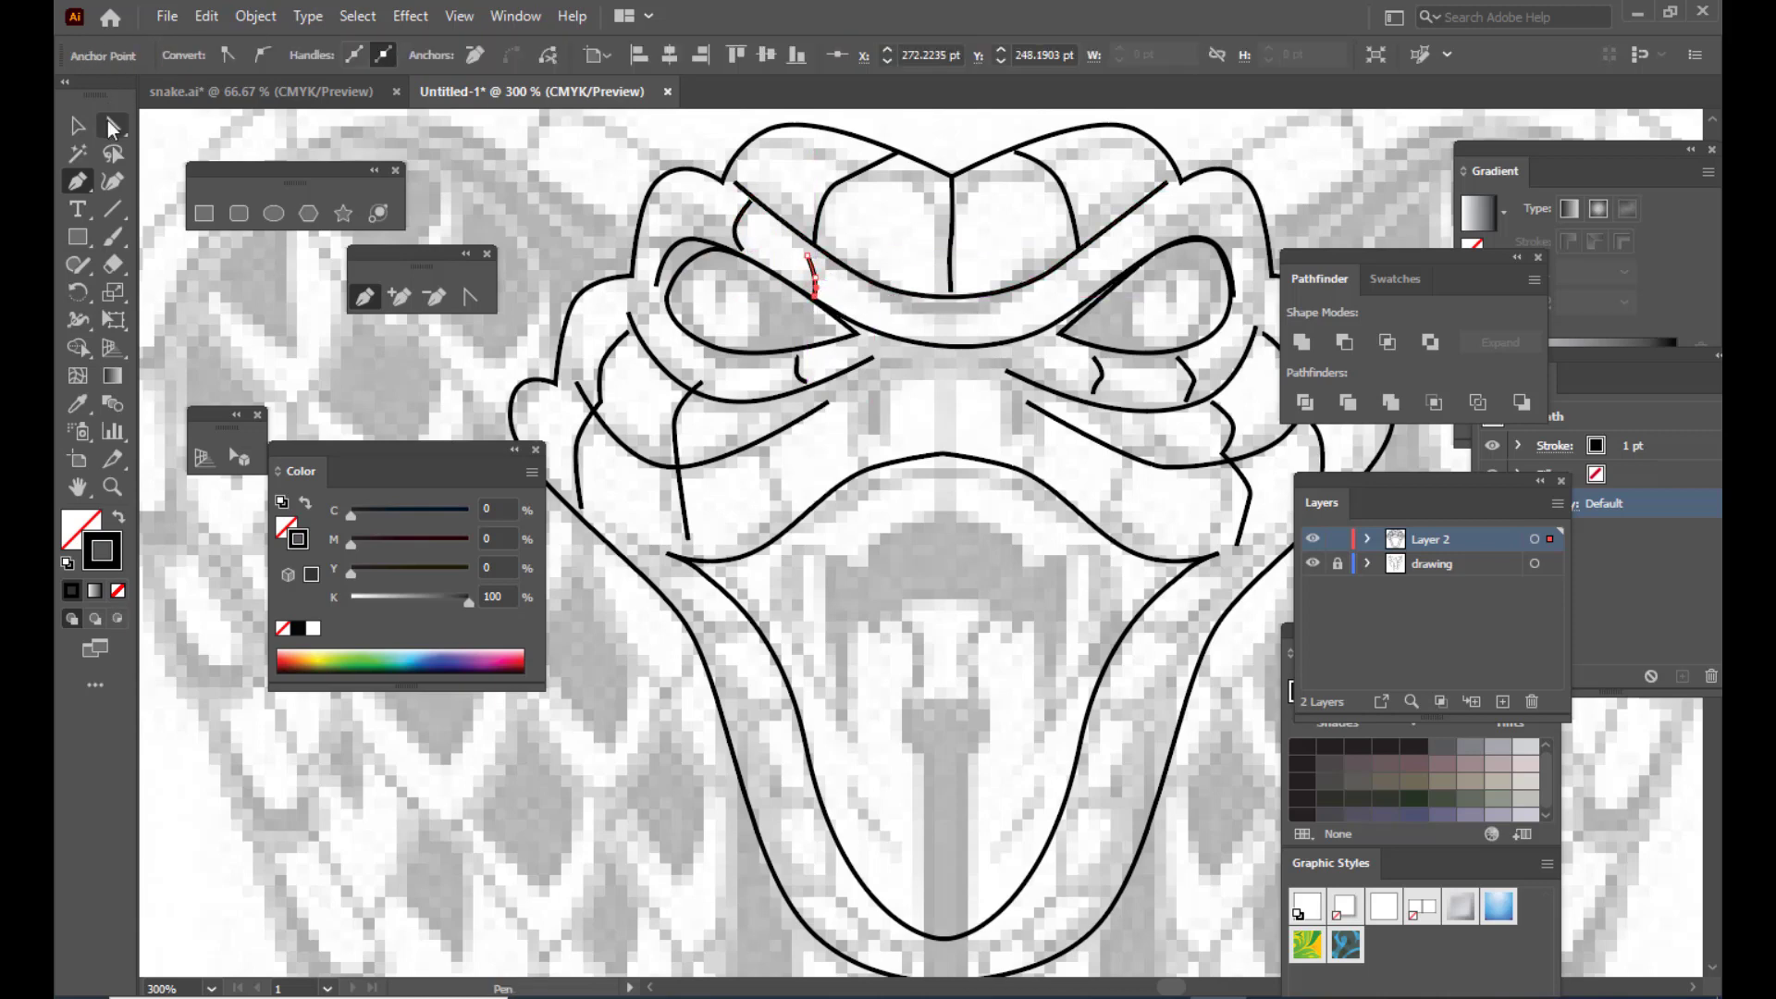
left_click_drag(808, 256, 744, 260)
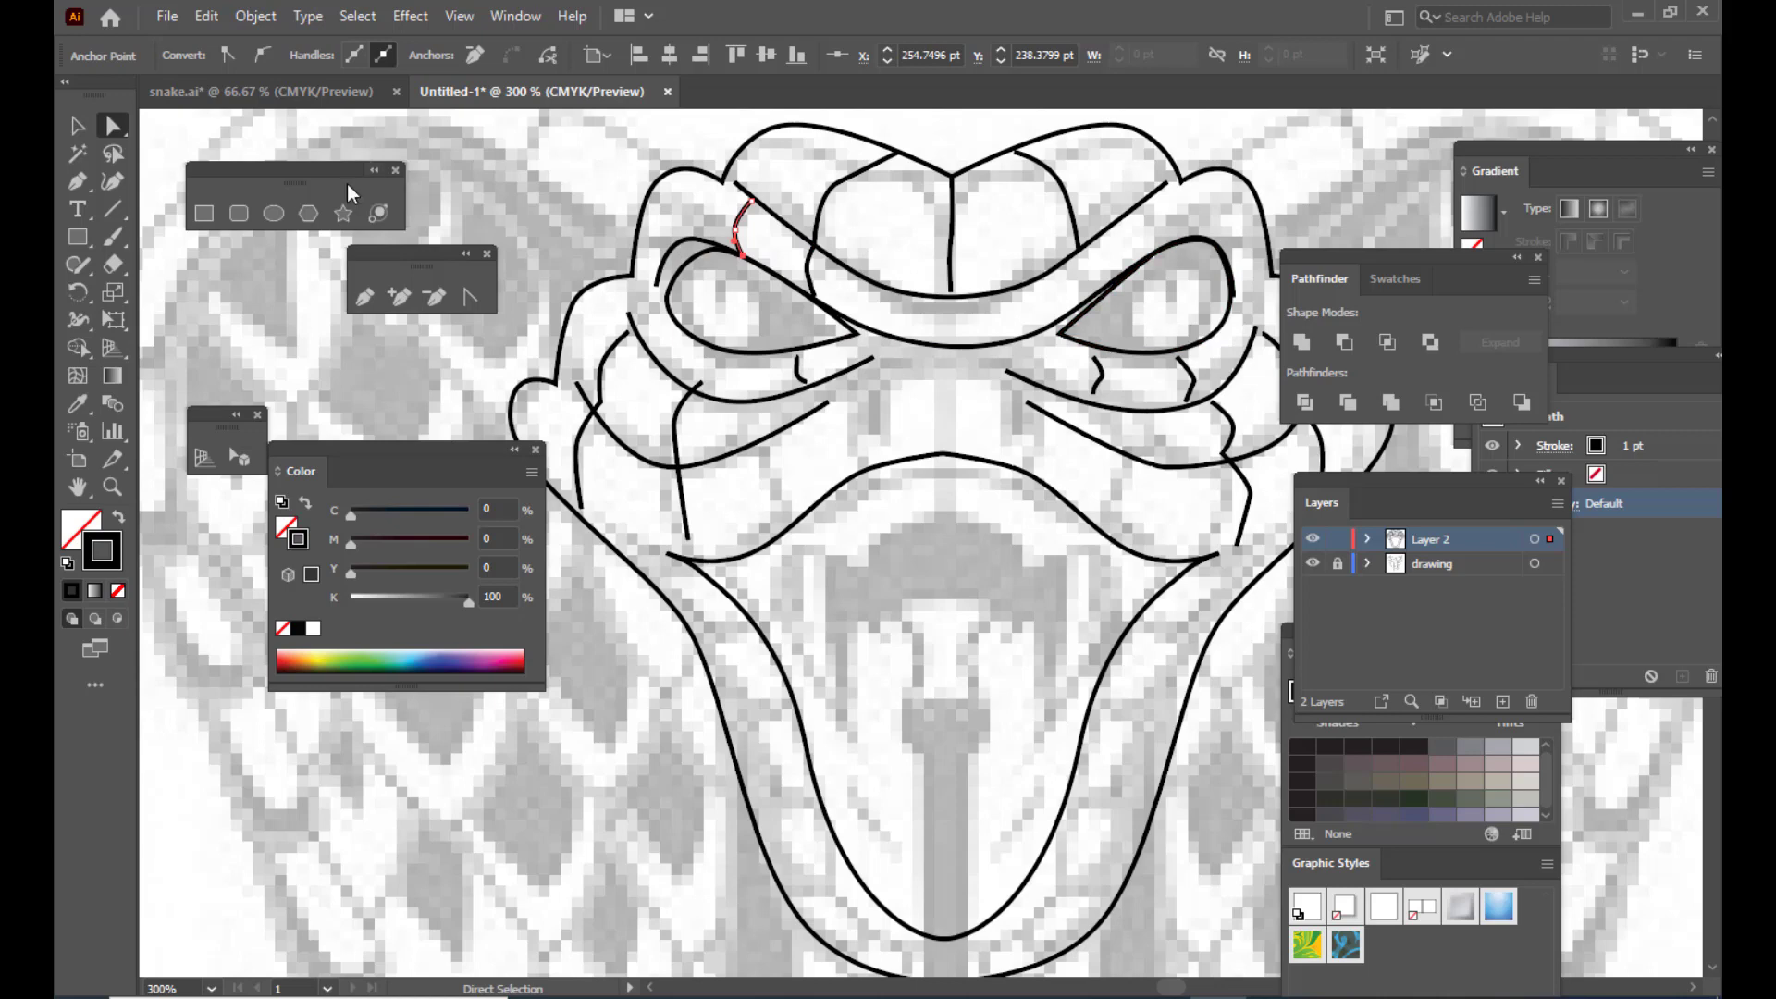
Step: Draw a short curved Pen path across the outer right brow, from the brow line down to the eye outline
left_click(368, 286)
left_click(1138, 206)
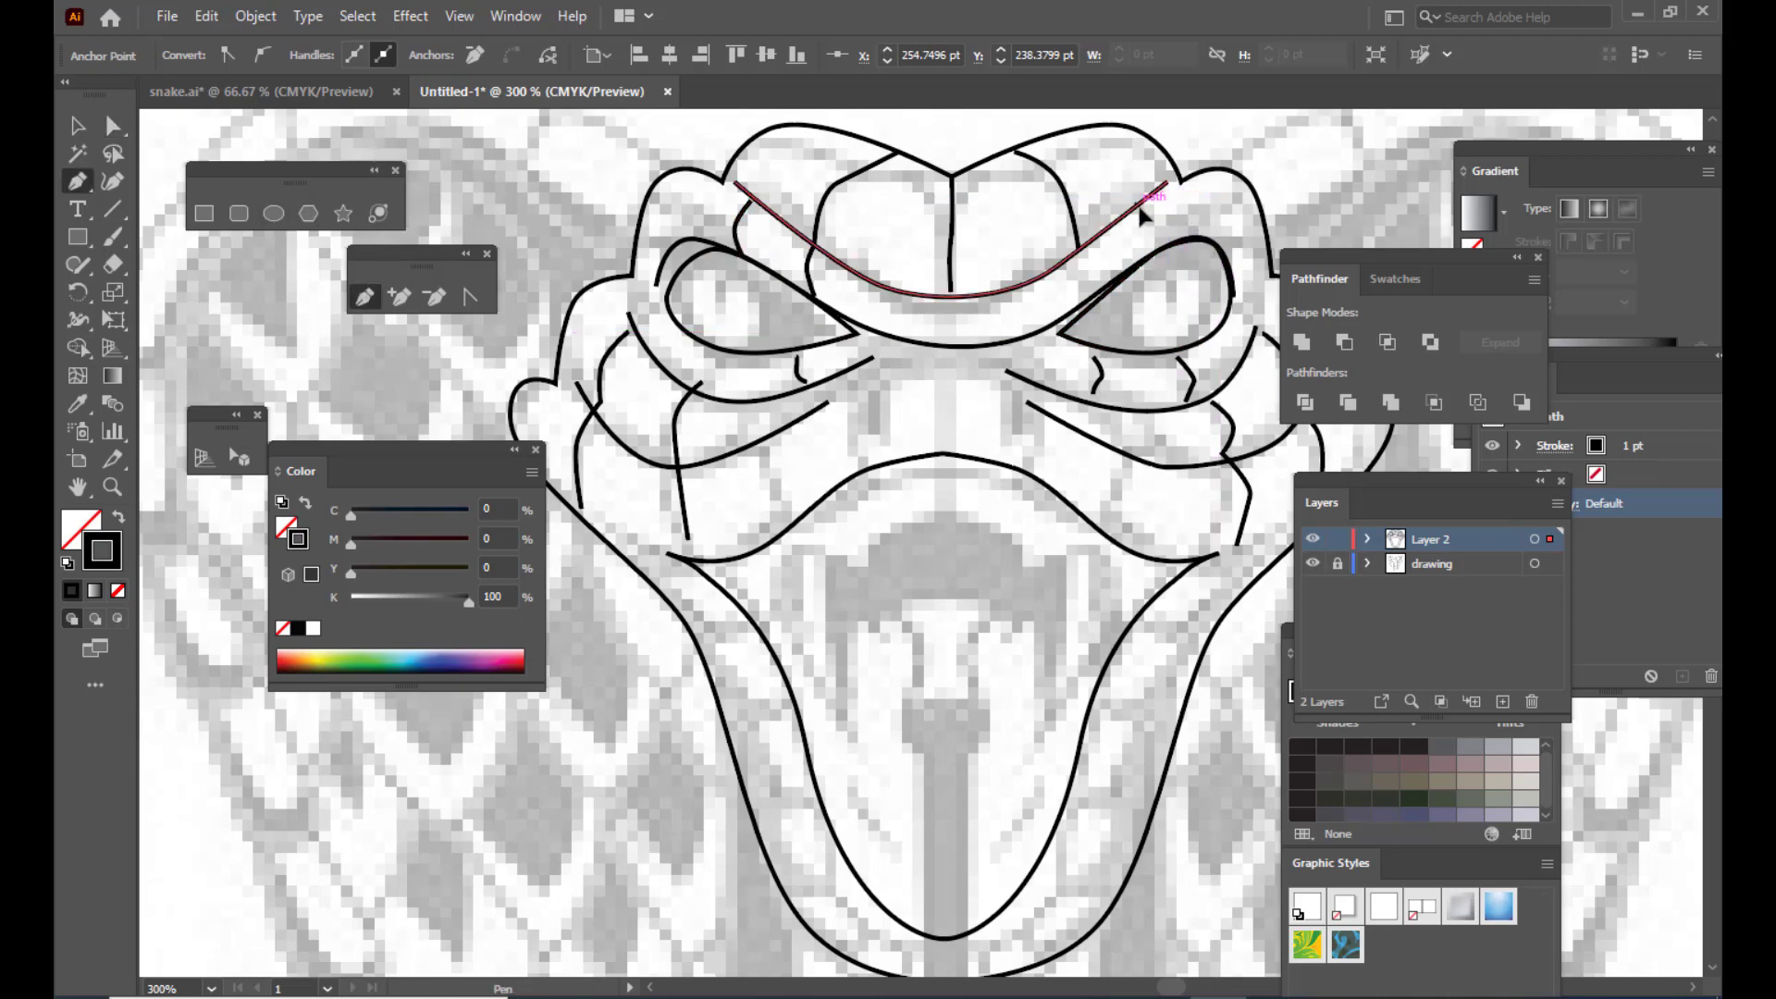
left_click_drag(1161, 222, 1165, 241)
left_click(1158, 250)
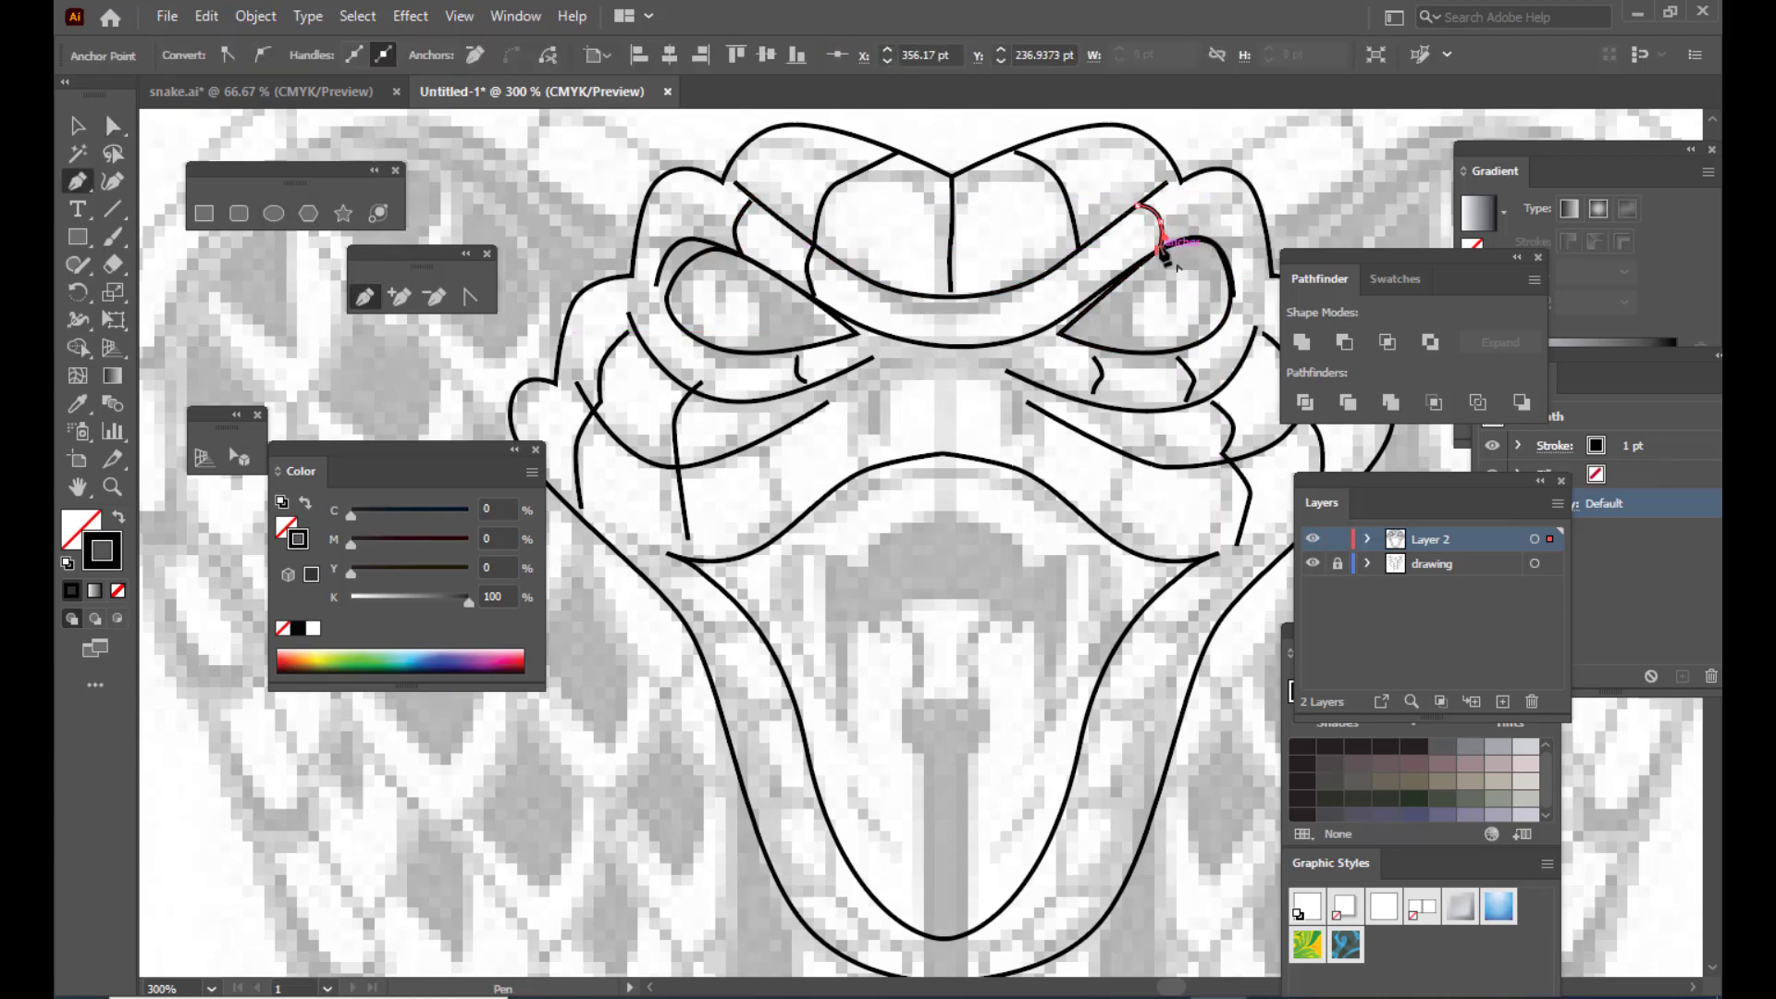
Step: Draw a second curved Pen path across the inner right brow, from the brow line to the line above the eye
left_click(1068, 259)
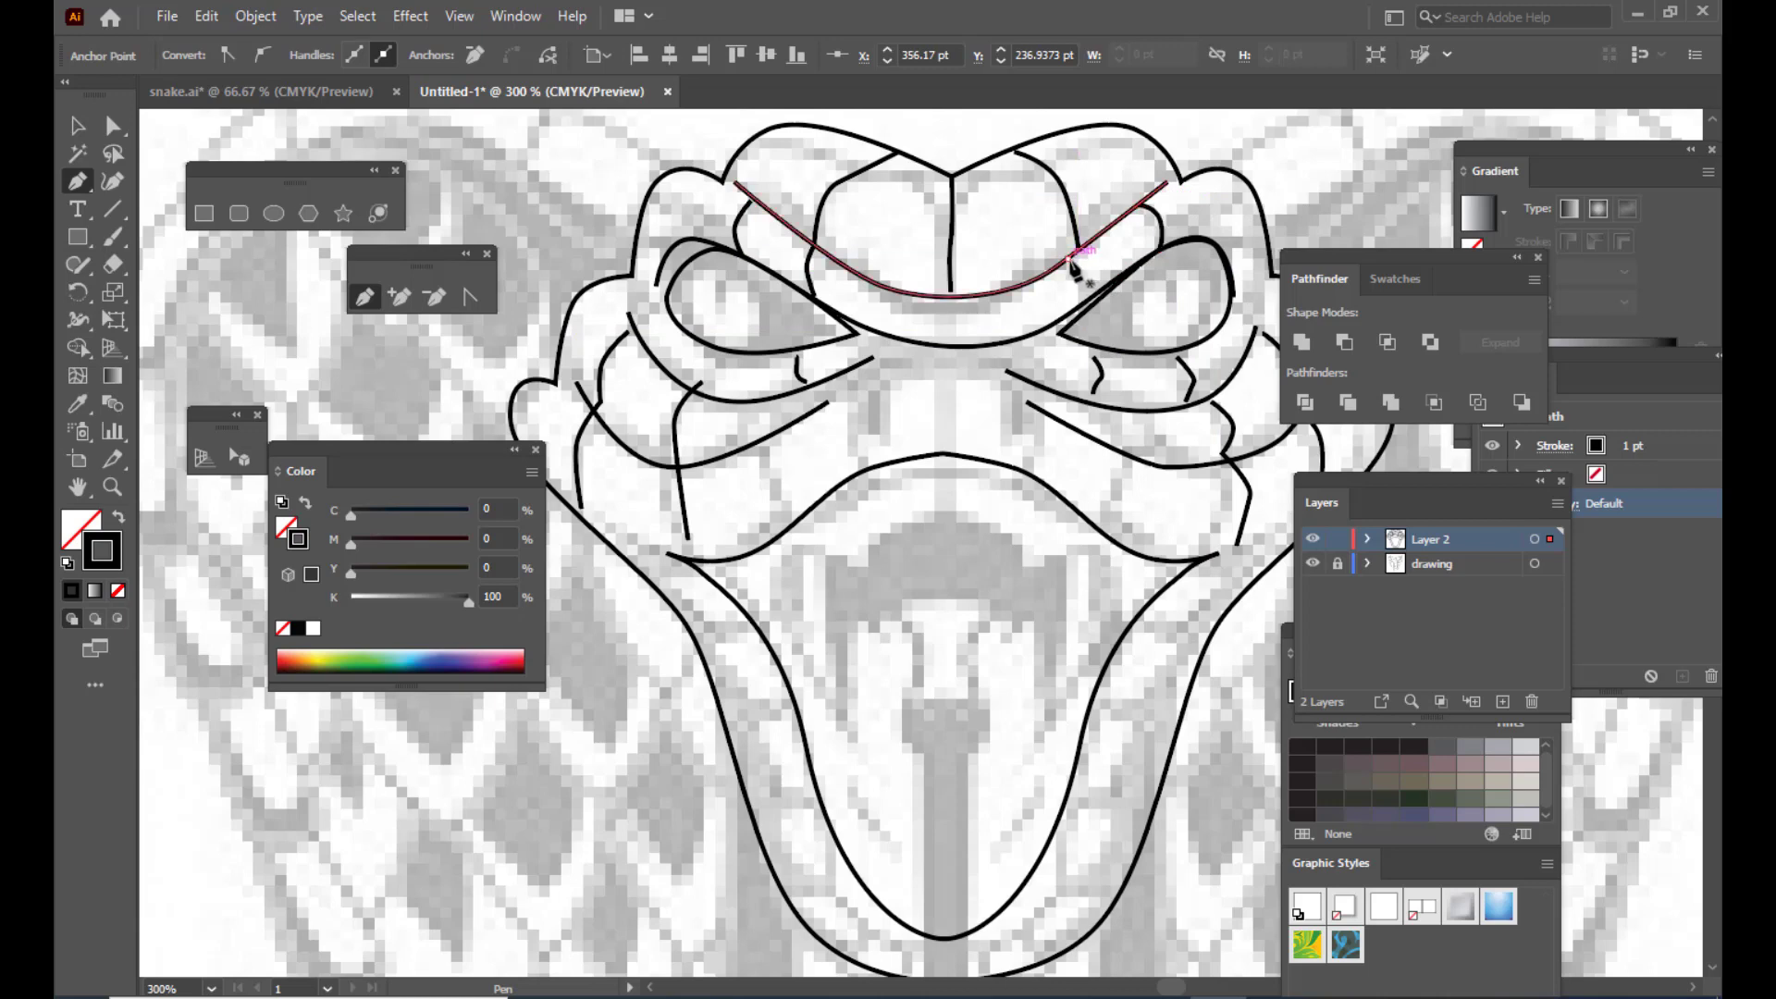
left_click(1079, 278)
left_click_drag(1080, 294, 1080, 296)
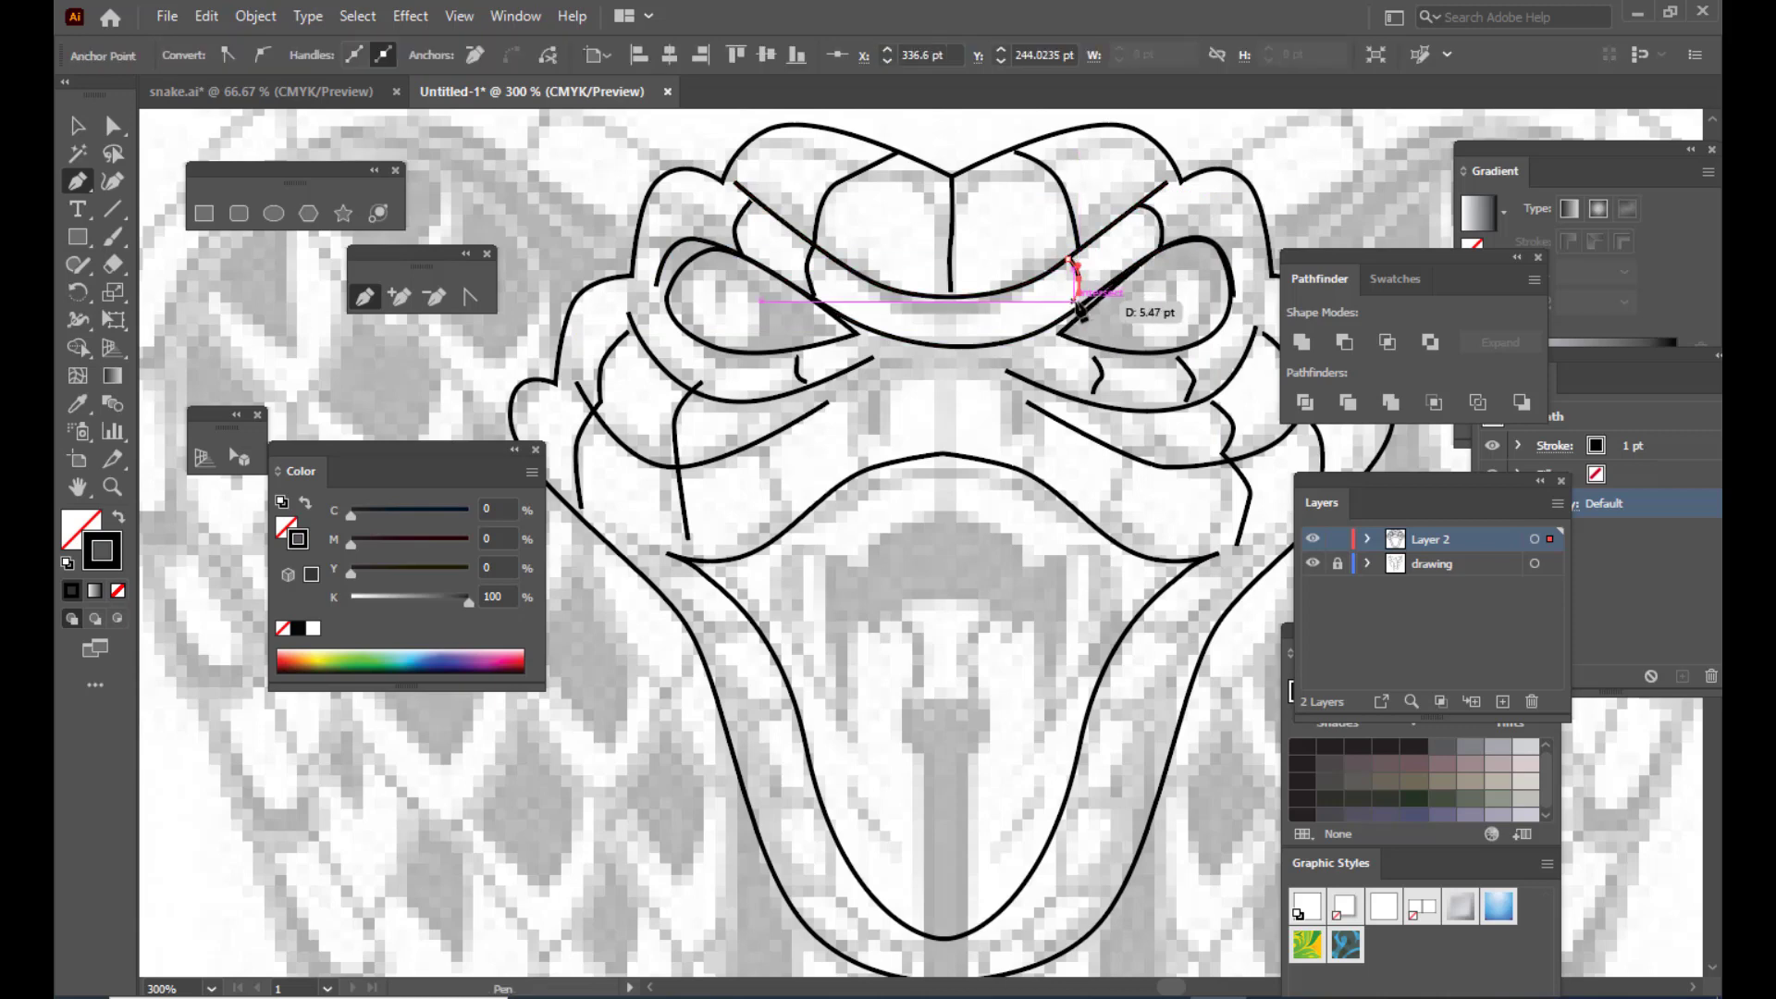
left_click(1080, 306)
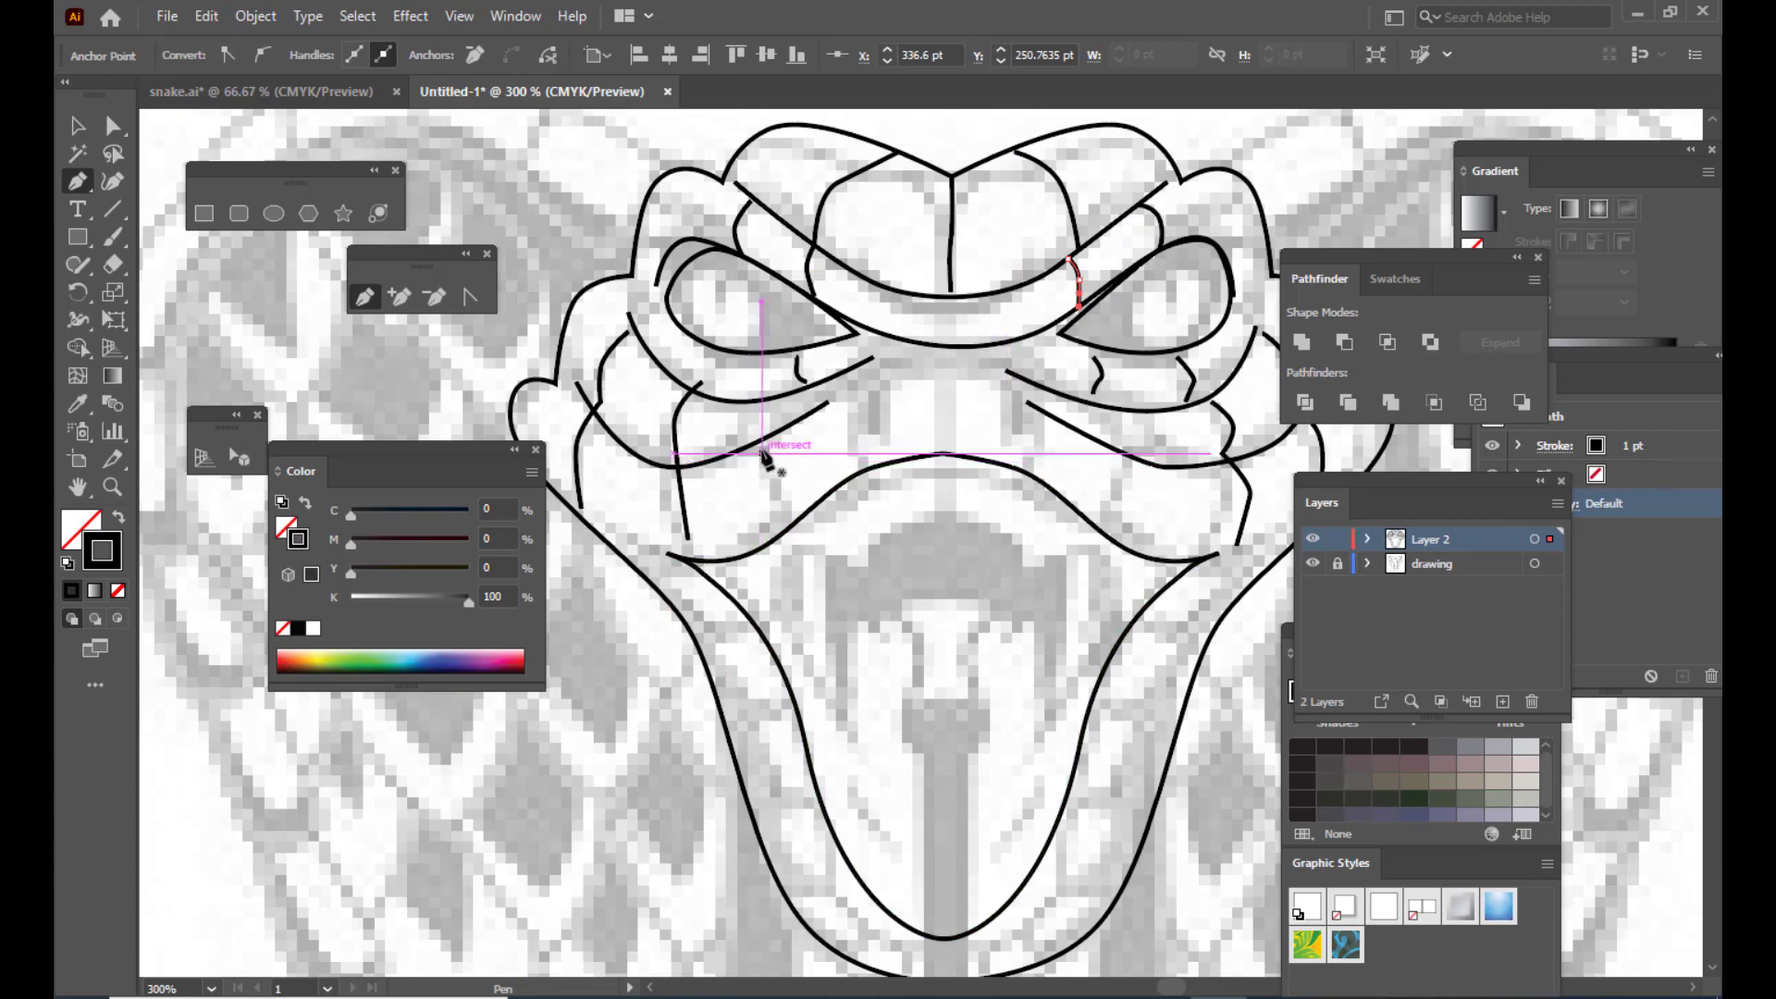
key("Escape")
Step: Draw a curved Pen path on the inner left cheek, from the lower cheek line down to the upper mouth outline
left_click_drag(766, 453, 785, 506)
left_click(793, 524)
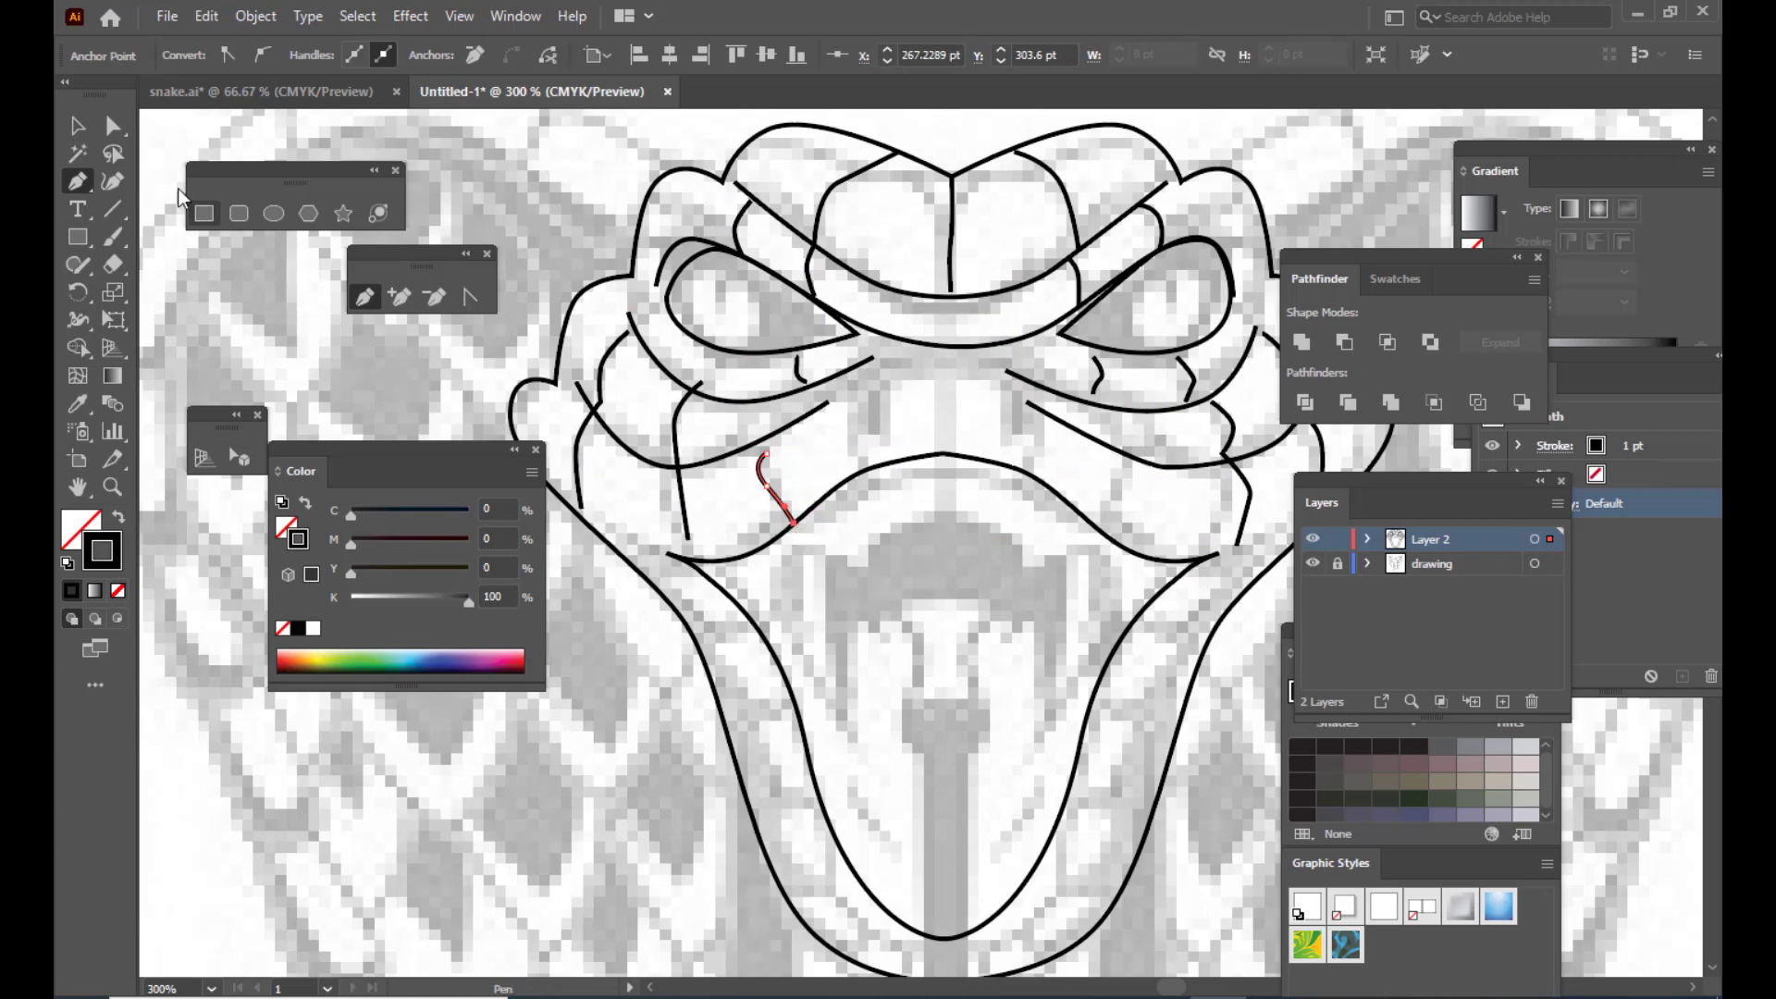
Step: Reshape the upper curve of the inner left cheek path by adjusting its anchor handle
left_click(113, 126)
left_click(768, 484)
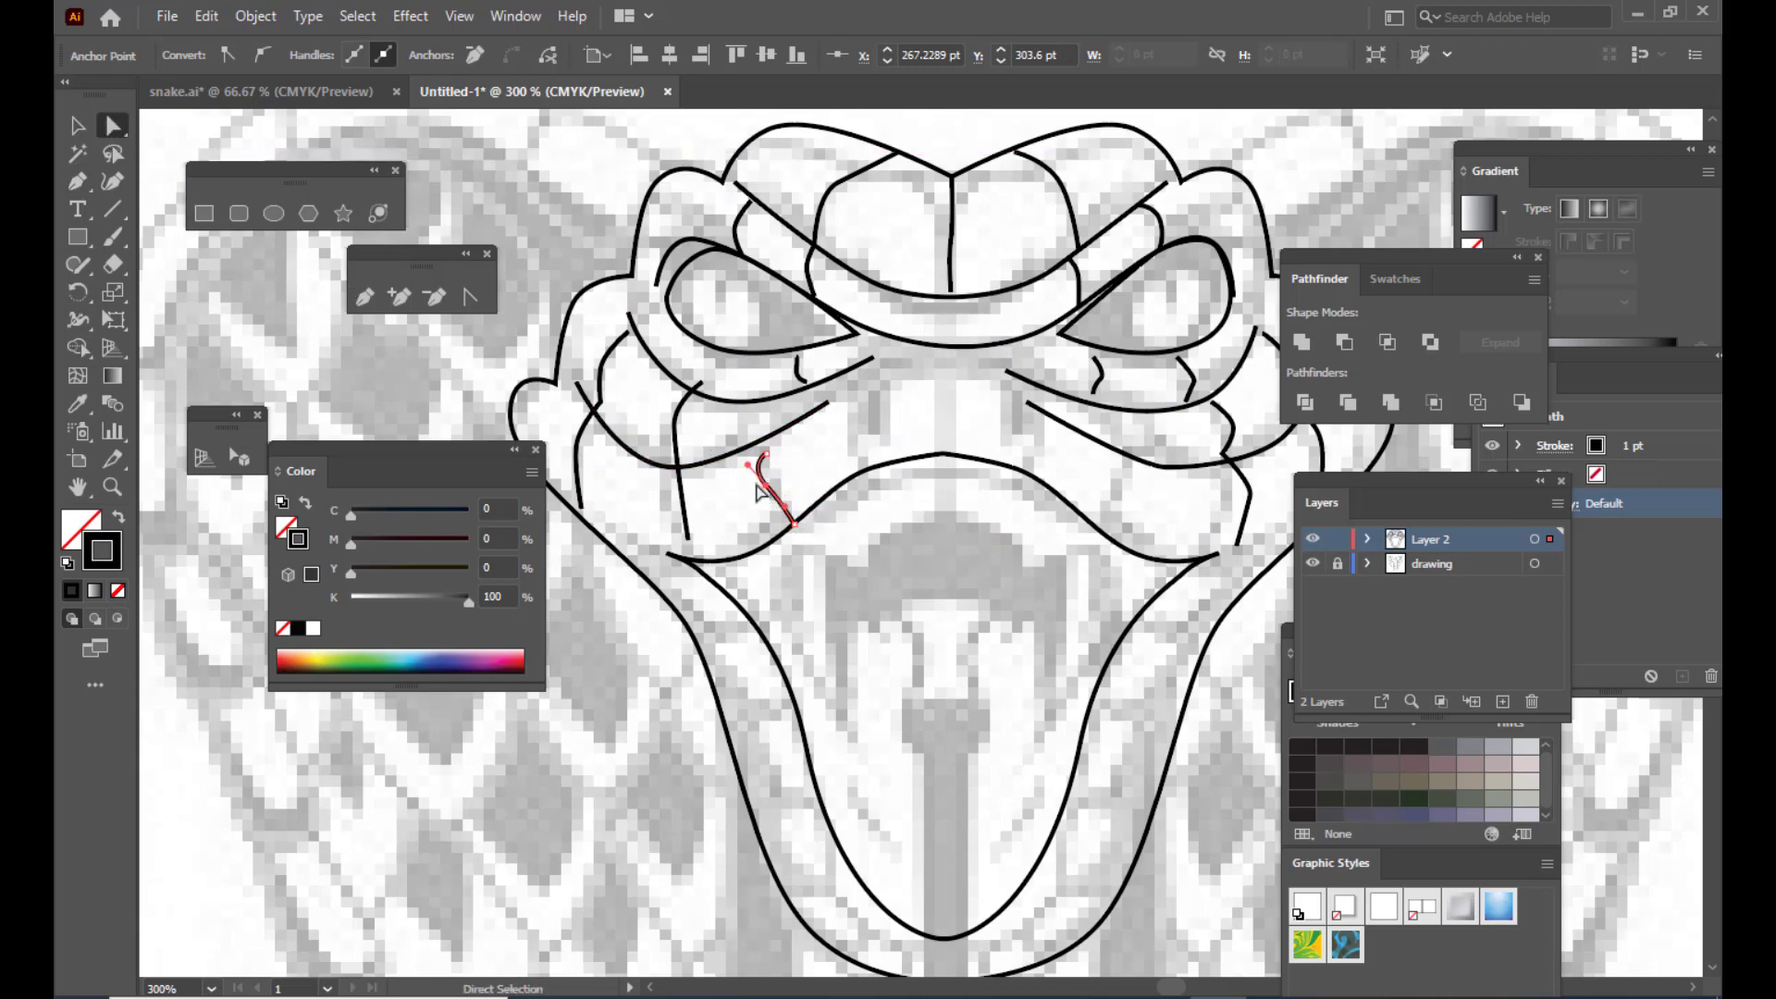
left_click_drag(747, 466, 760, 469)
left_click(896, 427)
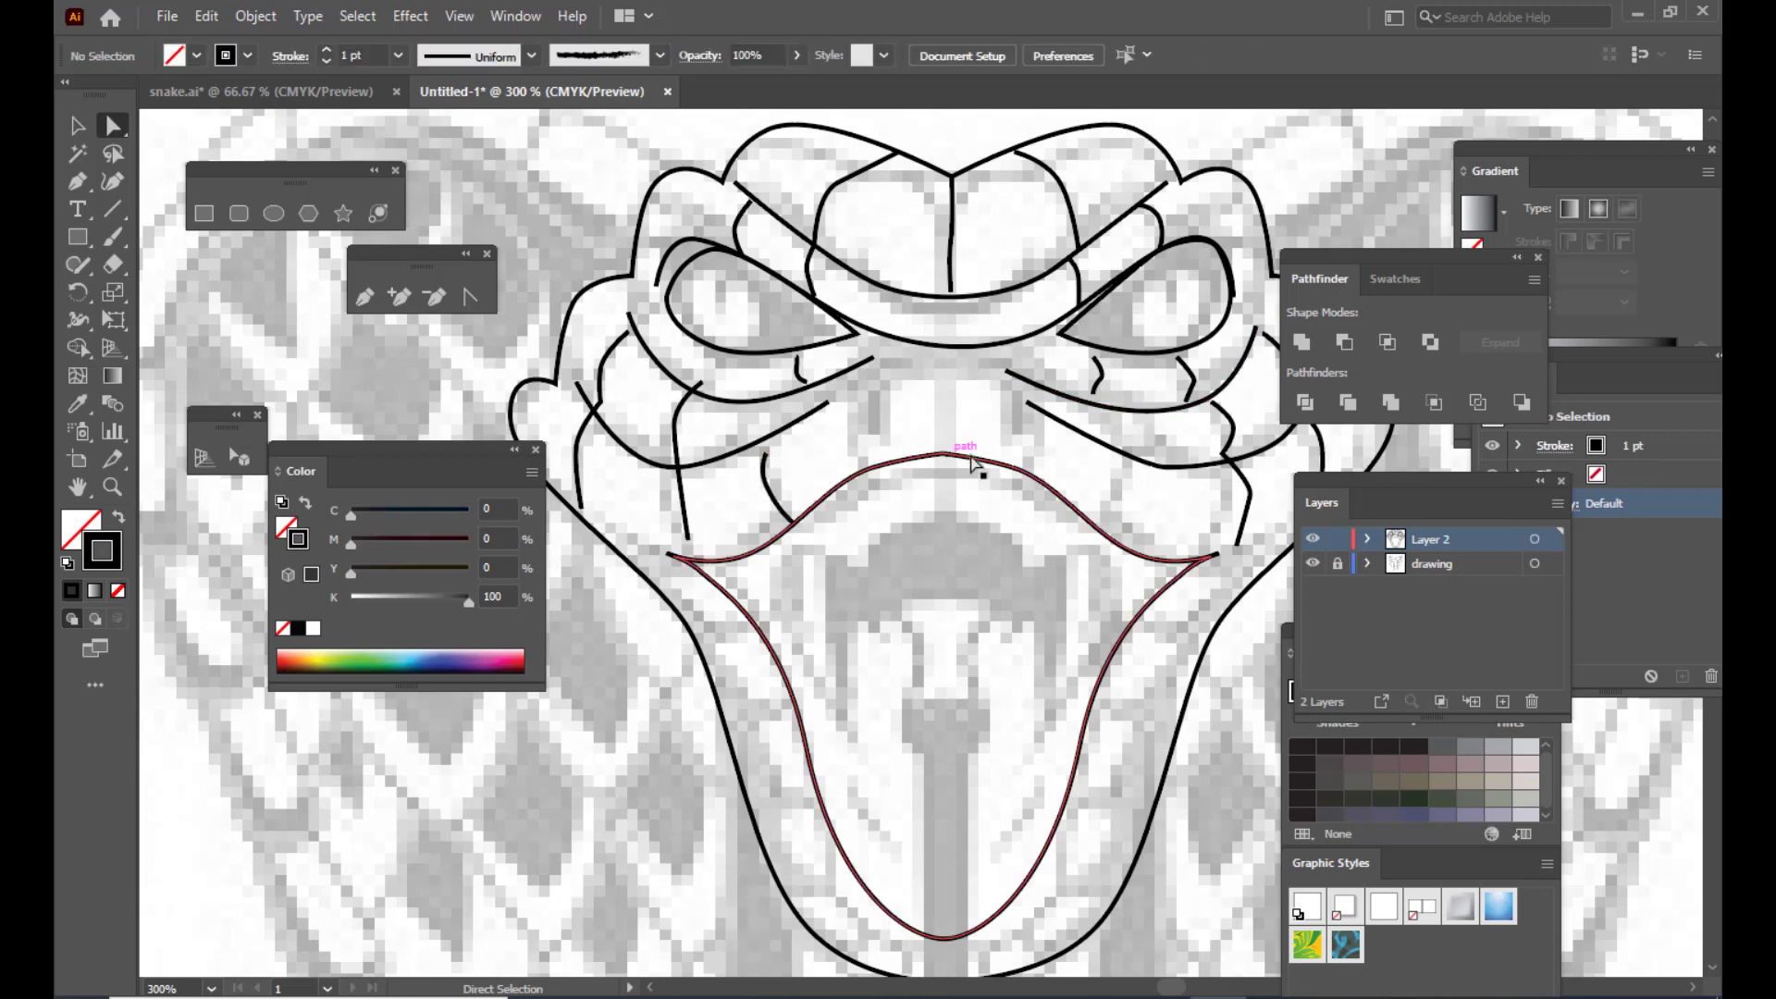
Step: Draw a curved Pen path on the inner right cheek, from below the lower cheek line down to the upper mouth outline
left_click(366, 298)
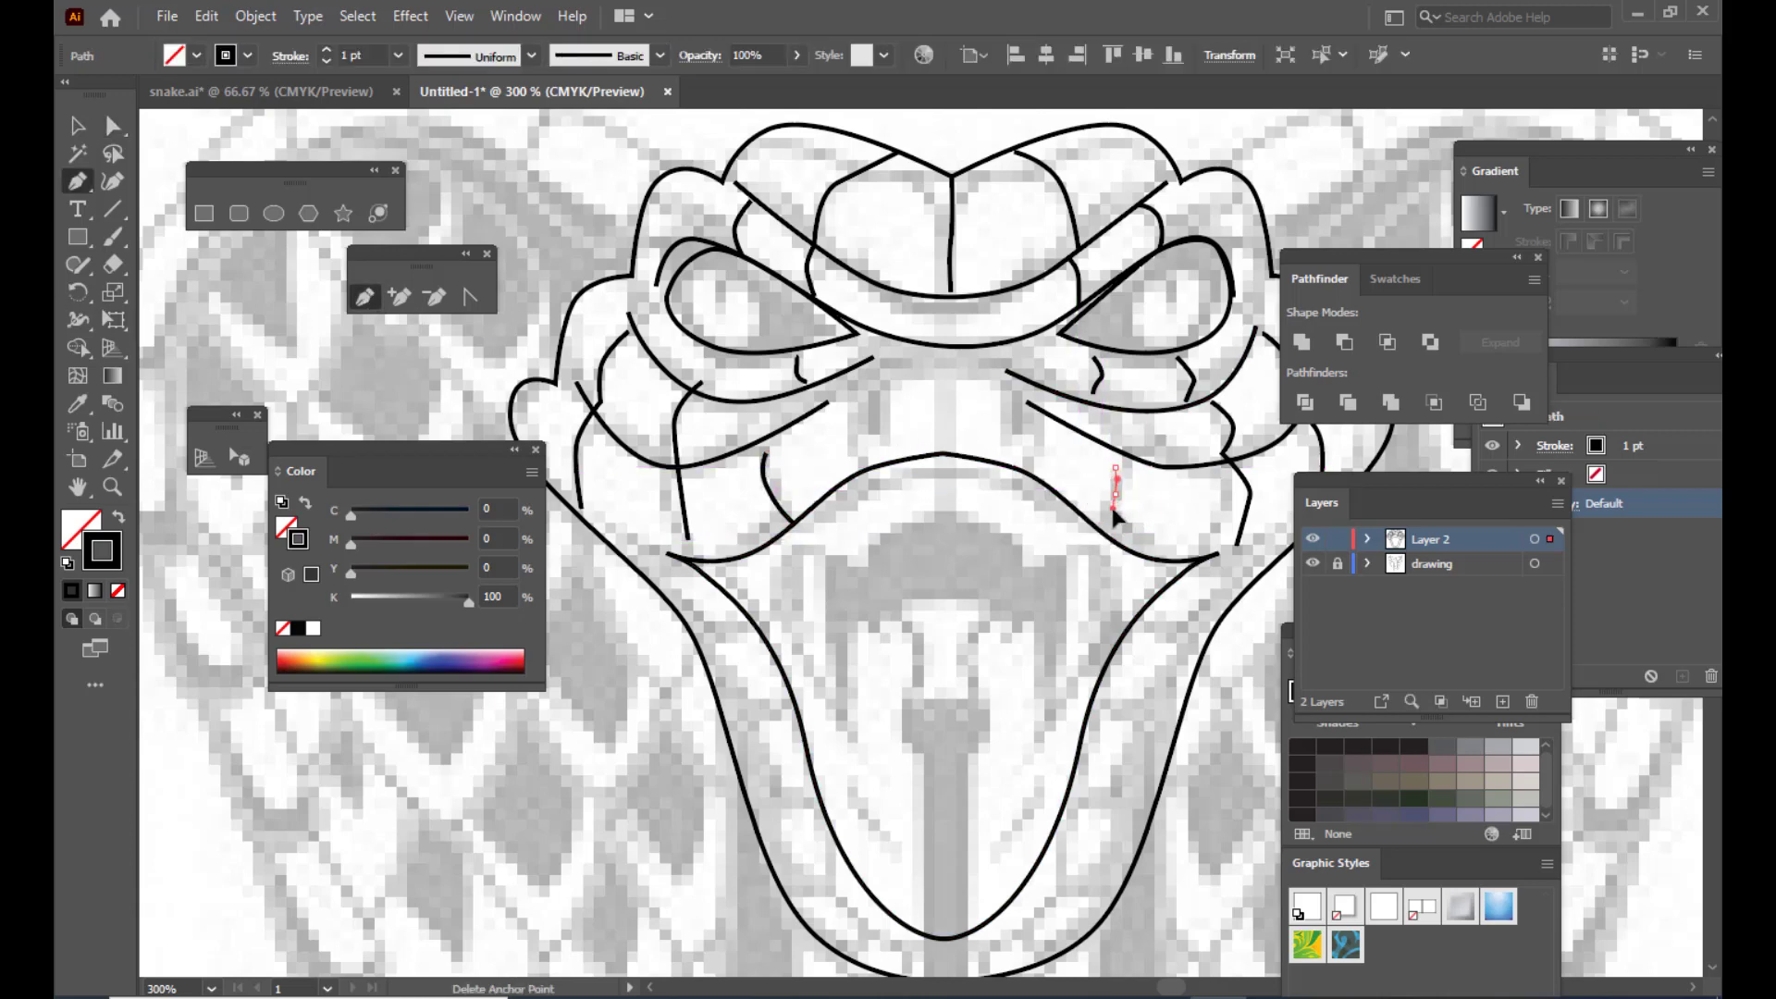
left_click(1116, 469)
left_click(1104, 532)
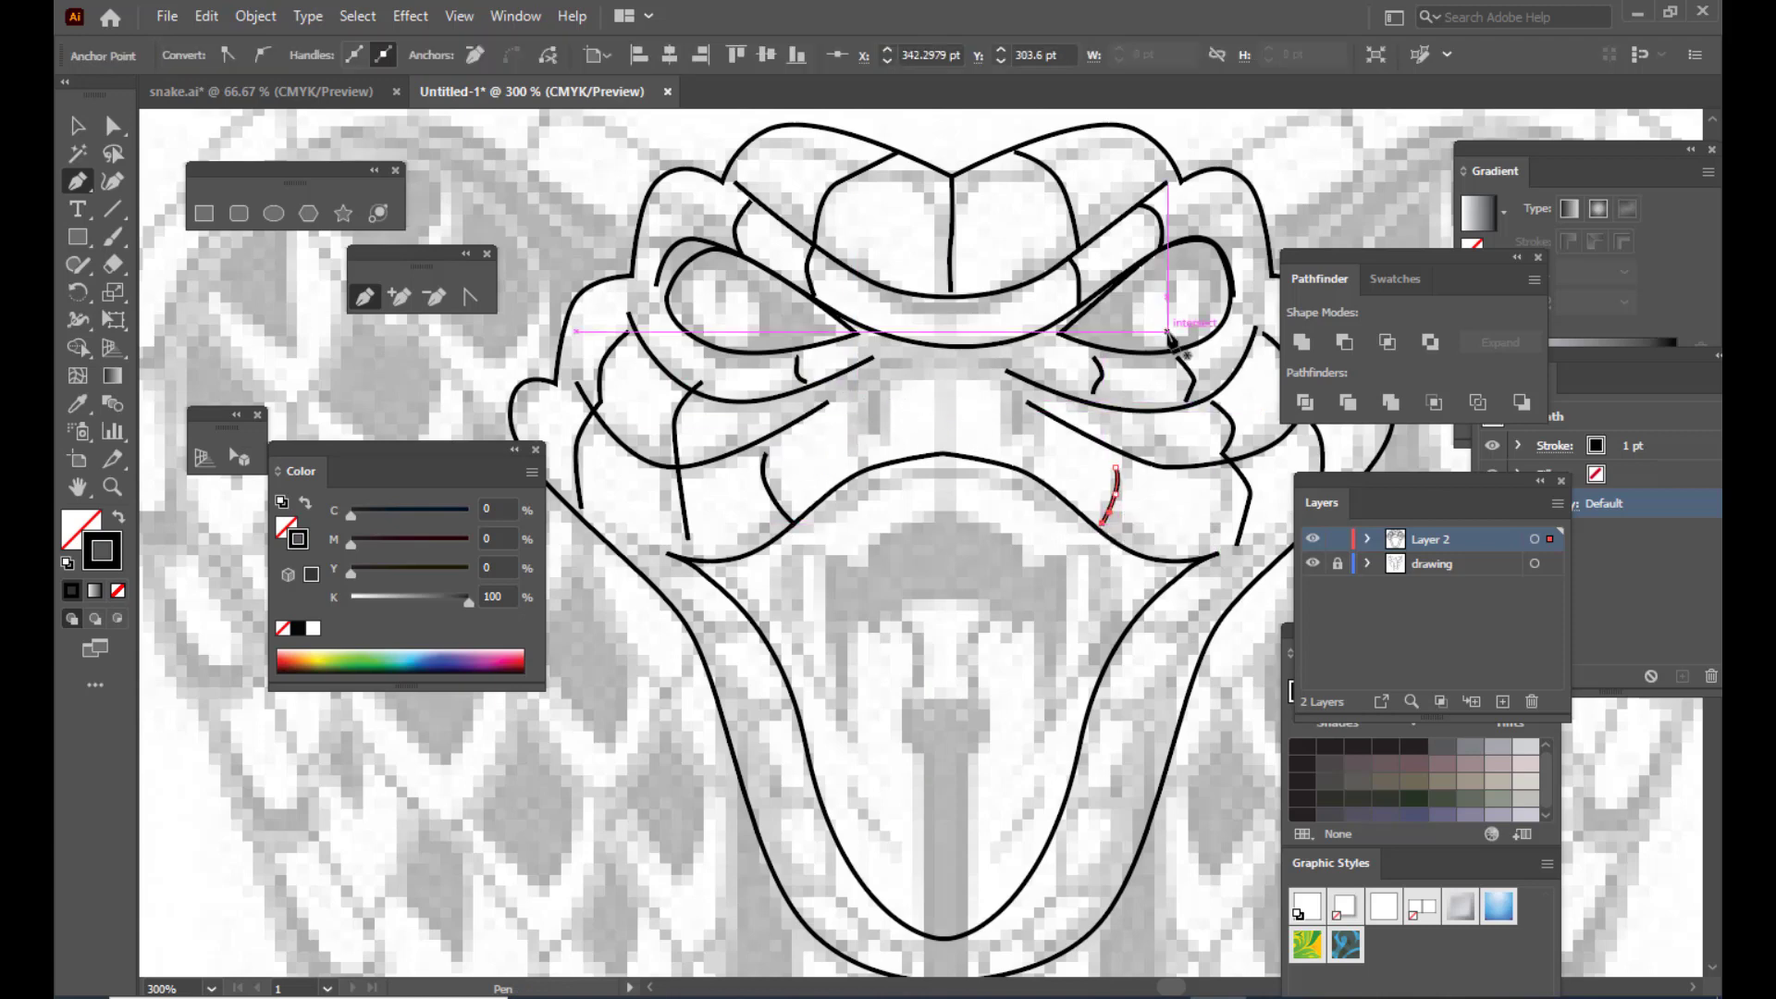
Step: Draw a short bent Pen path from the outer corner of the left eye down to the line below it
scroll(1171, 278, "up", 1)
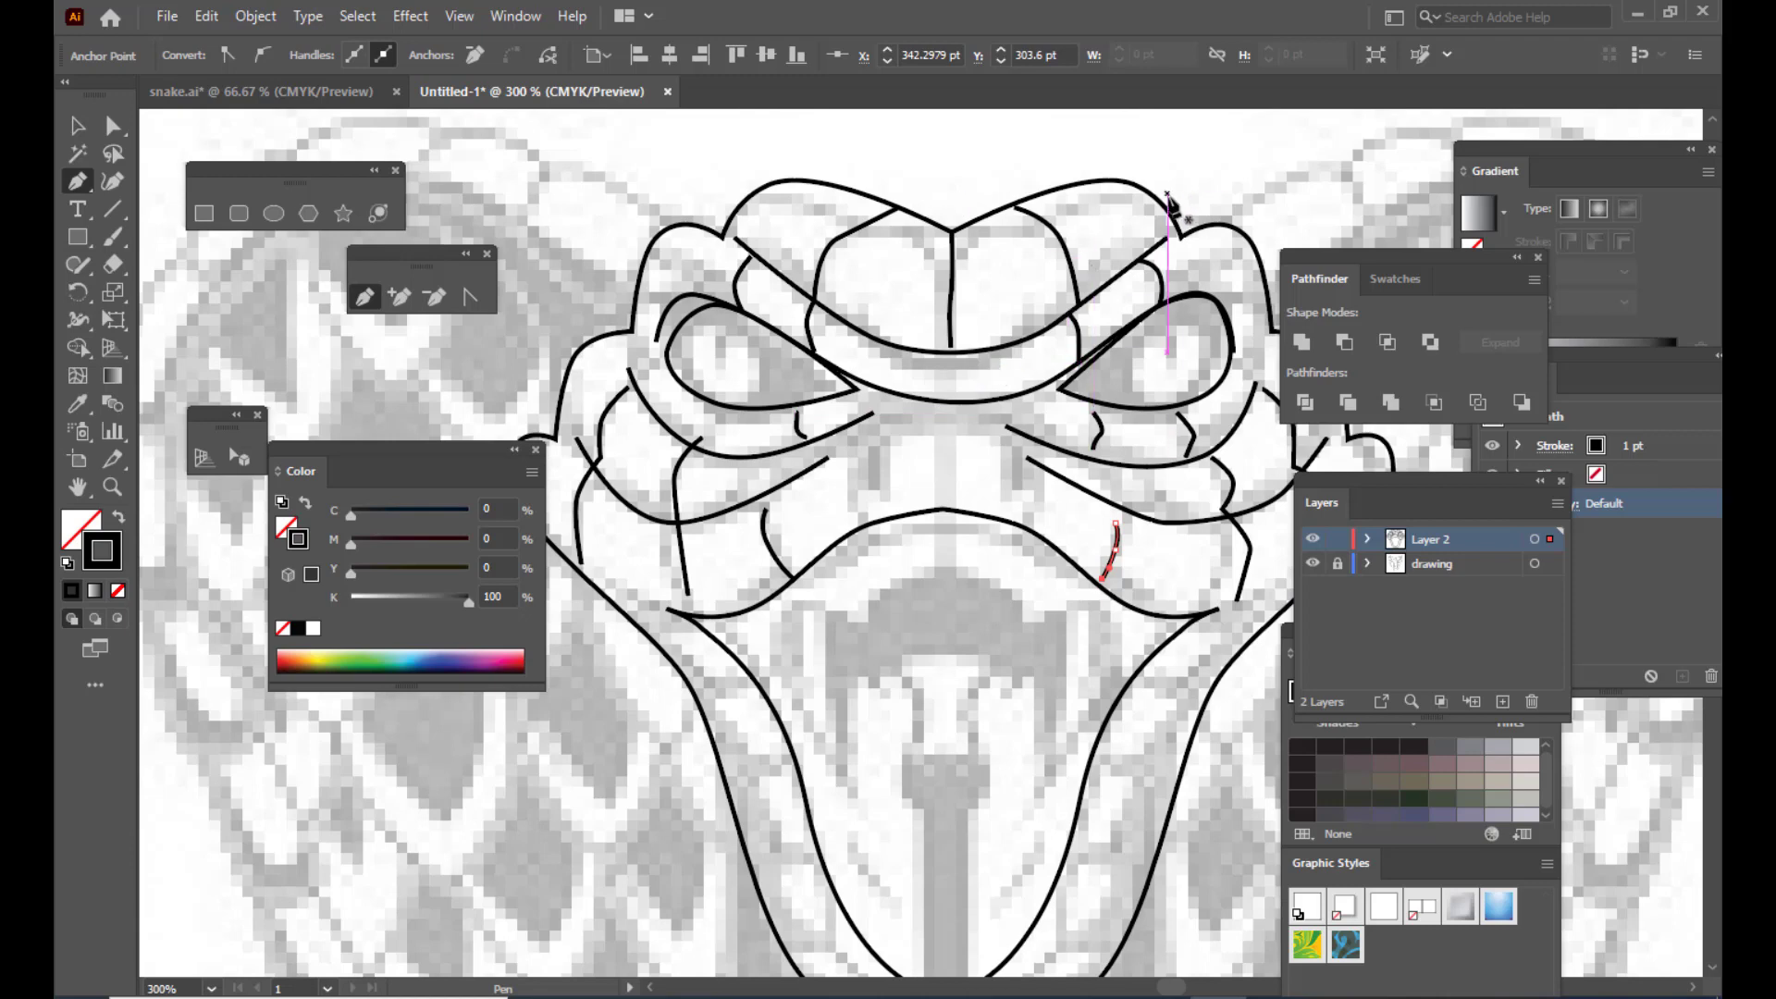
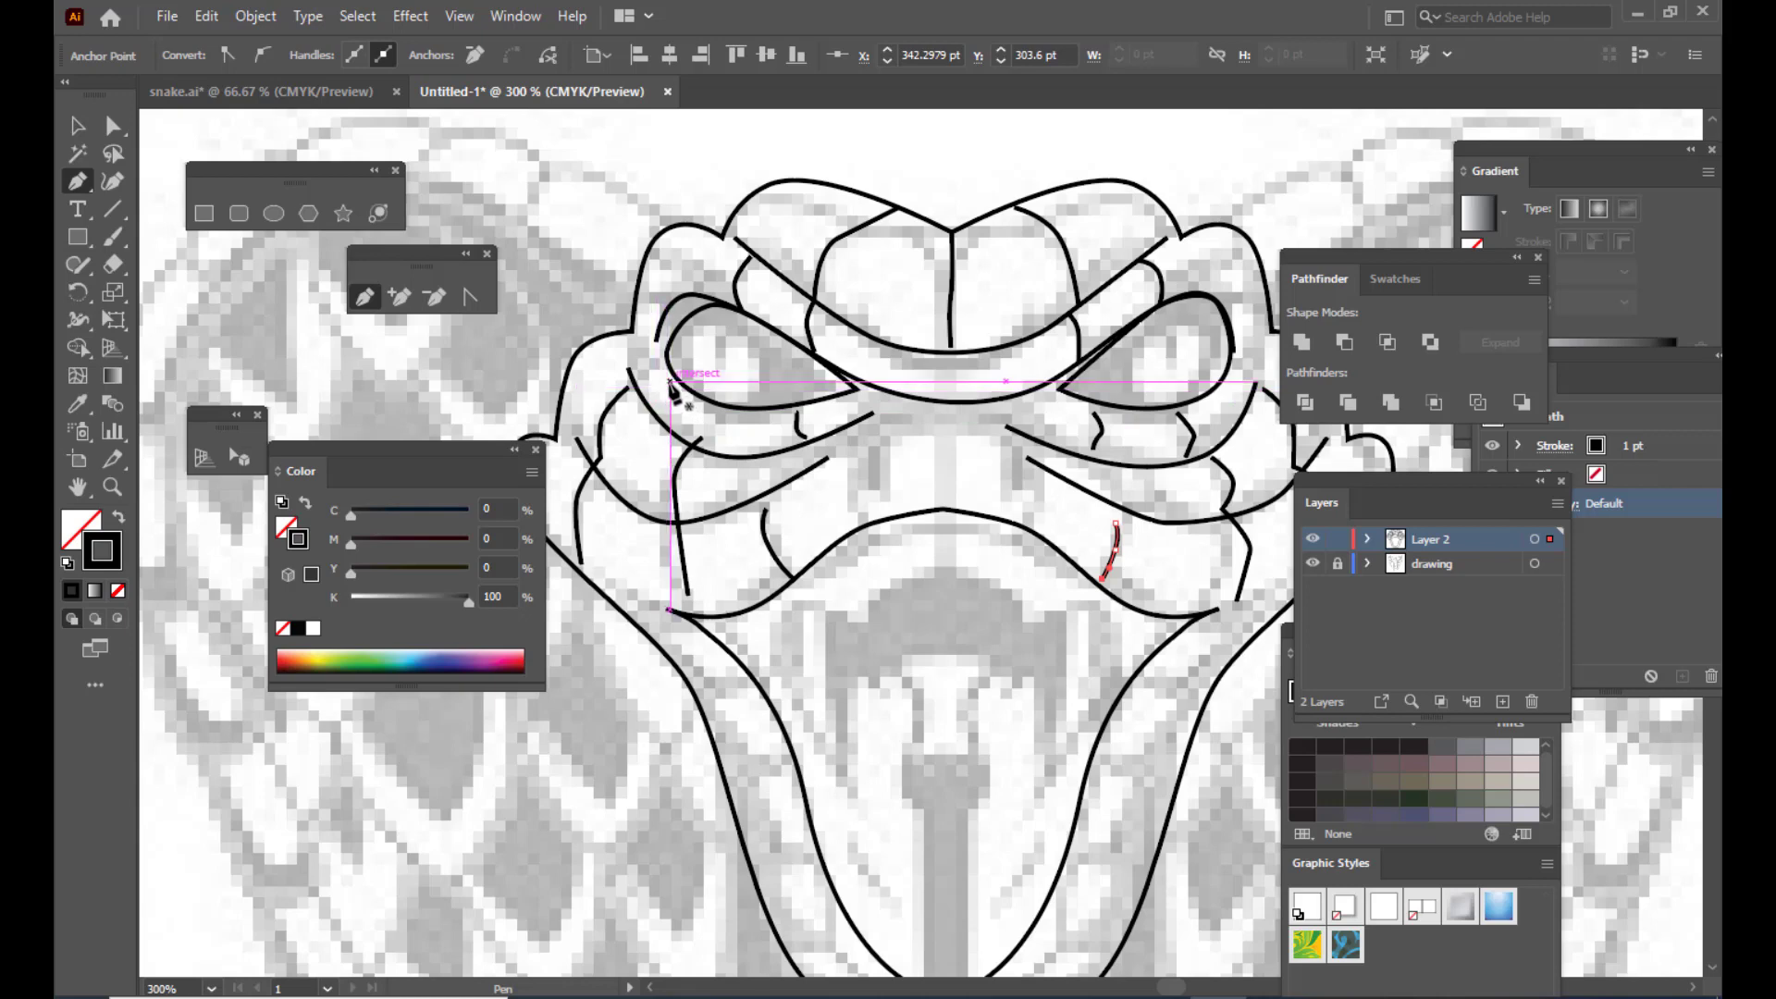
left_click_drag(655, 383, 658, 403)
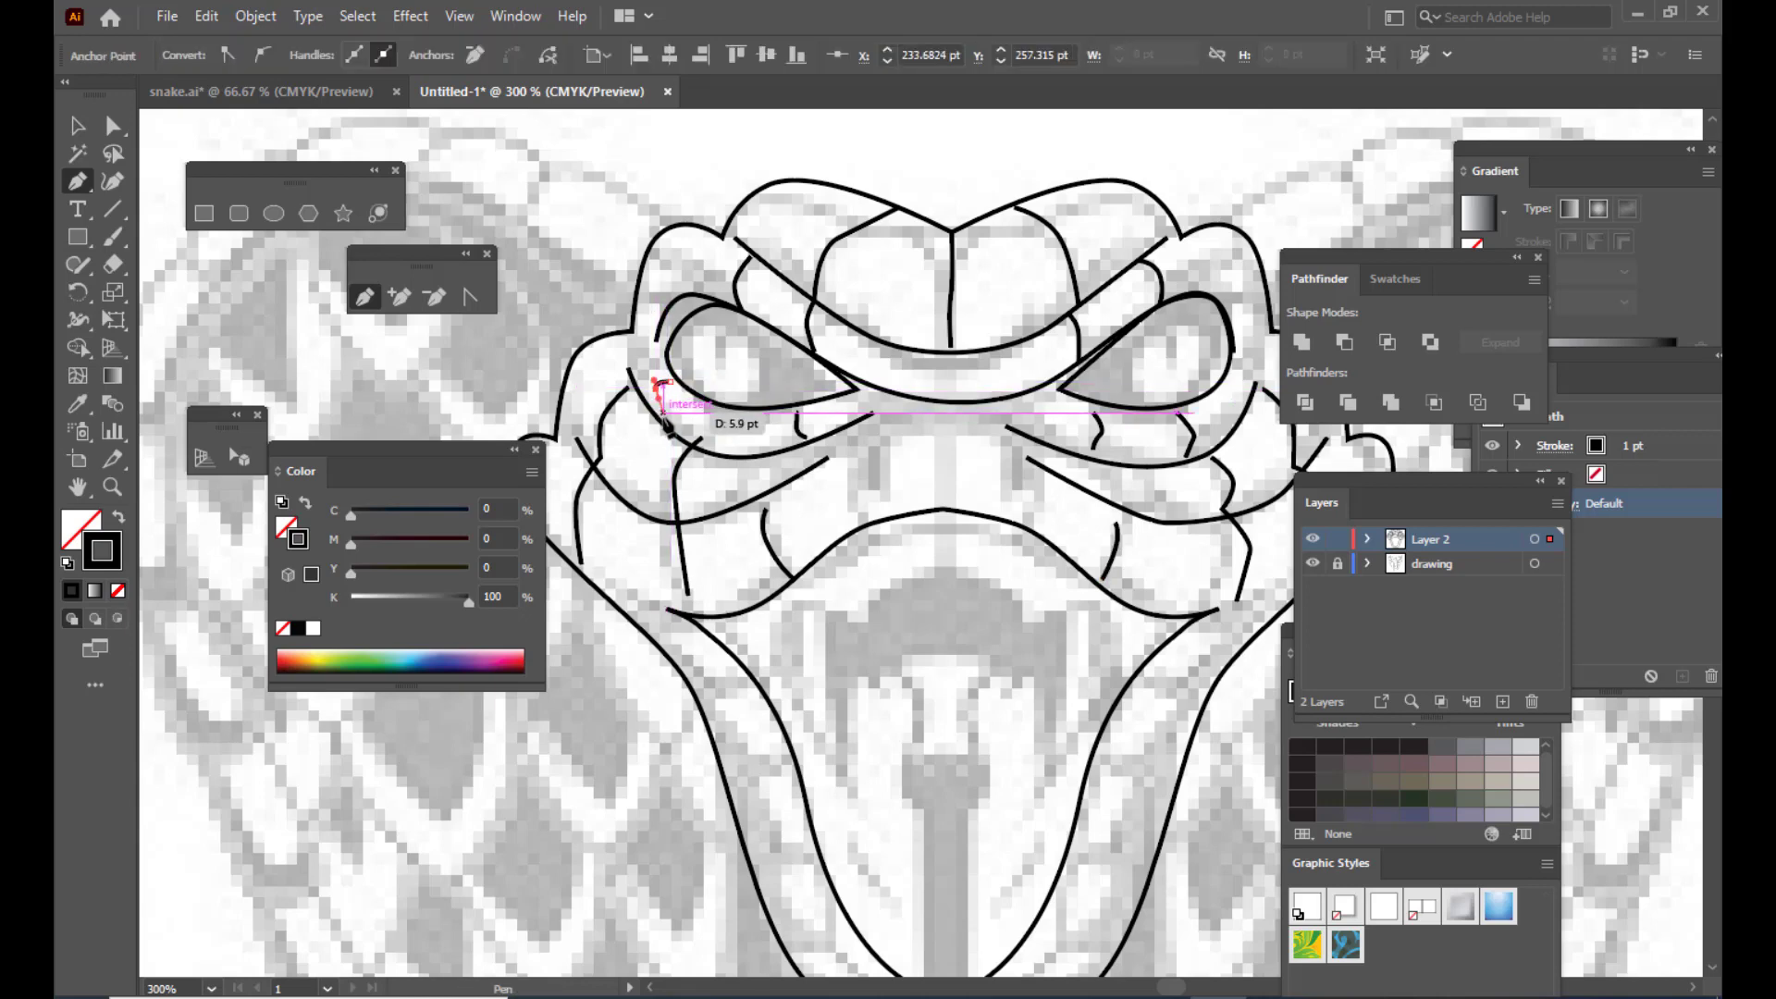
left_click(662, 426)
Step: Reposition the anchors of the short path under the left eye so it curves neatly between the eye outline and brow line
key("a")
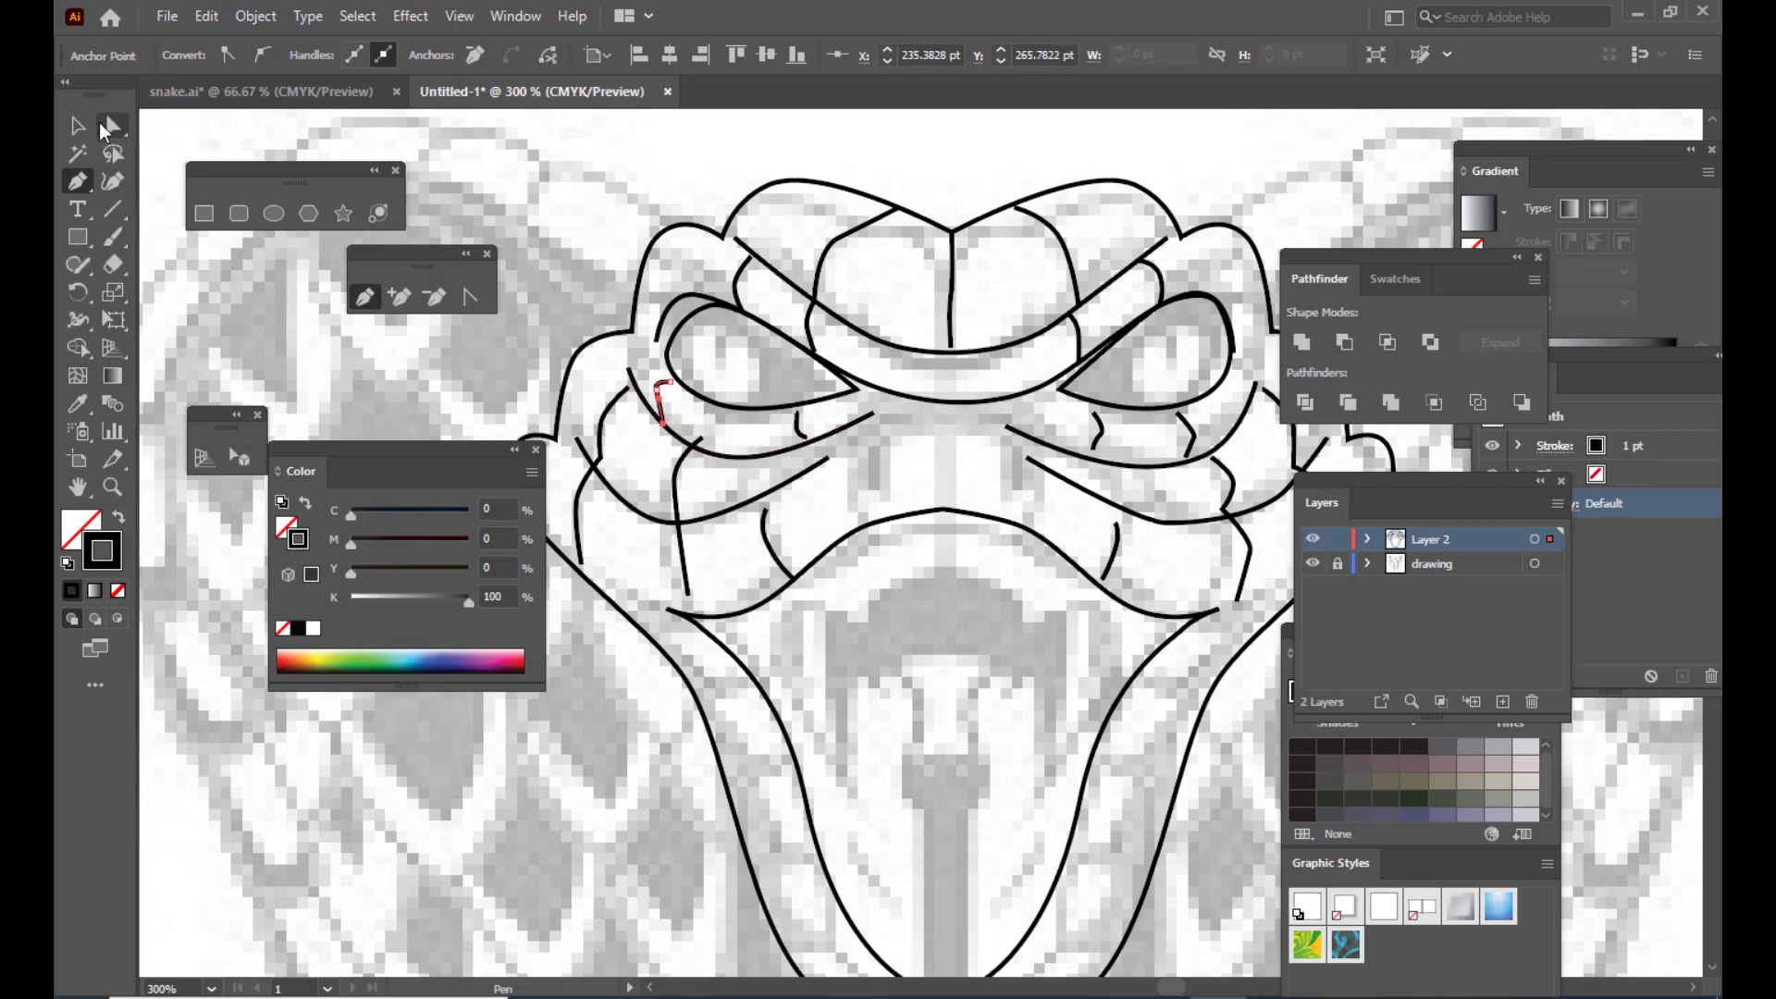
left_click_drag(659, 399, 655, 383)
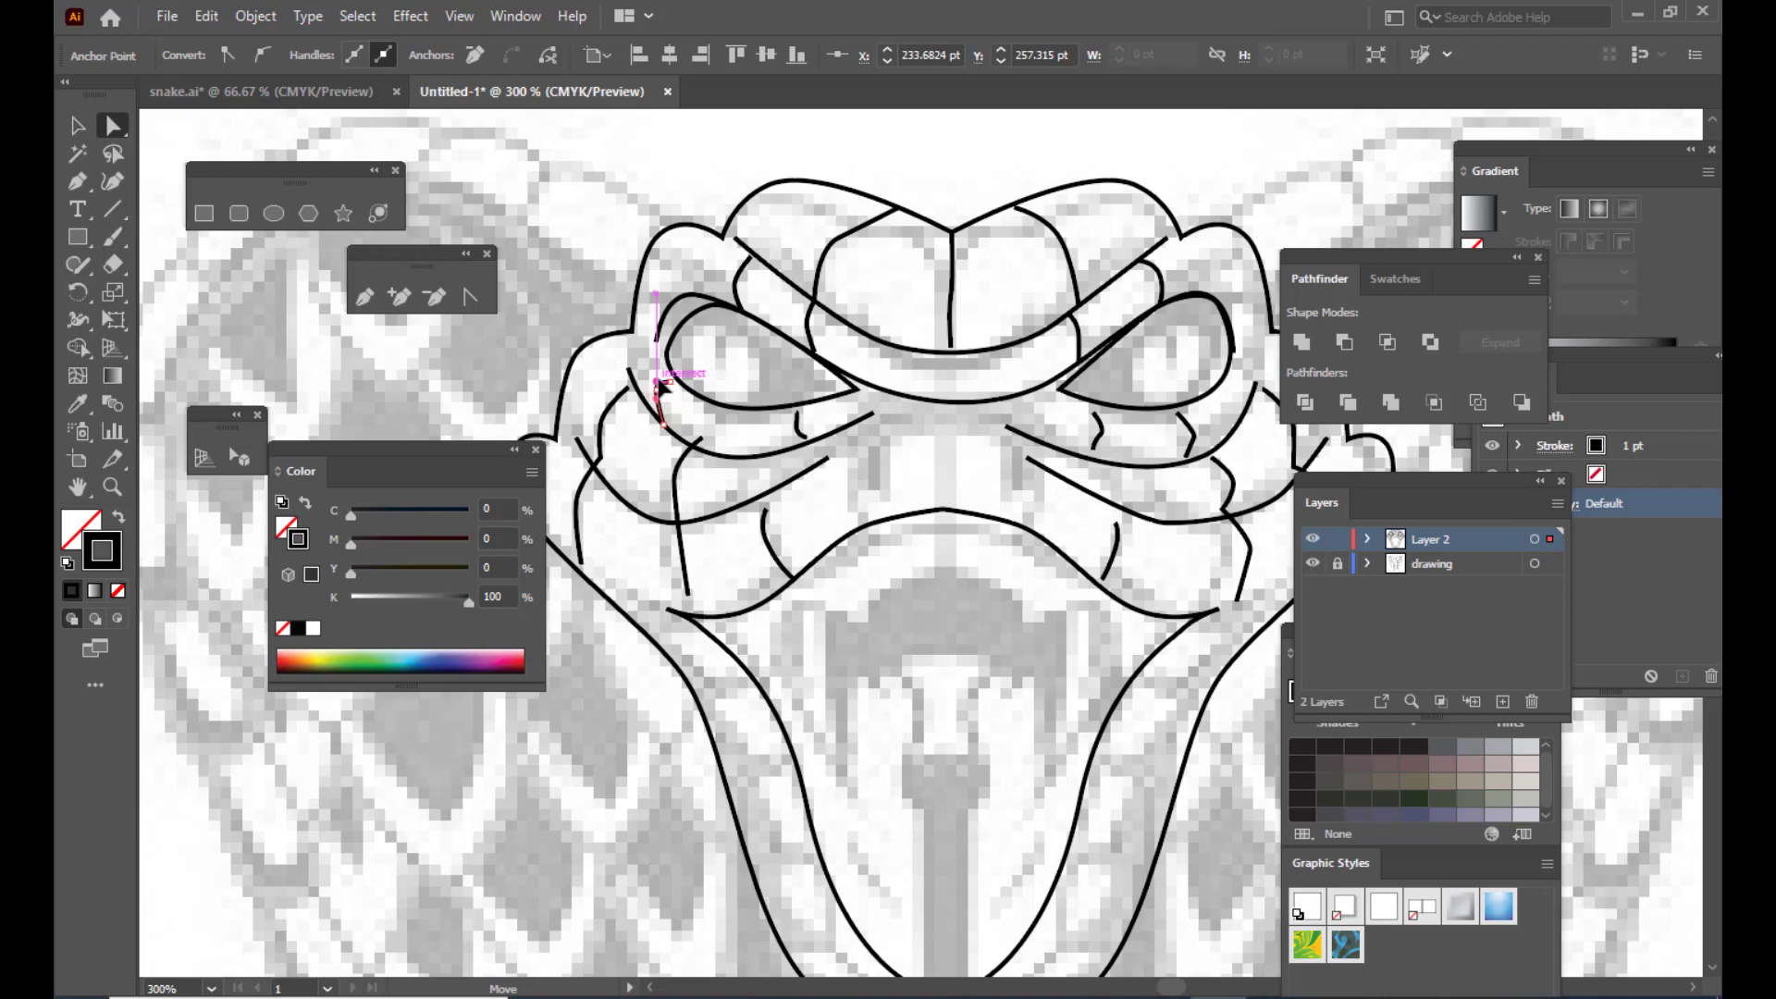
left_click_drag(658, 385, 658, 396)
left_click(607, 277)
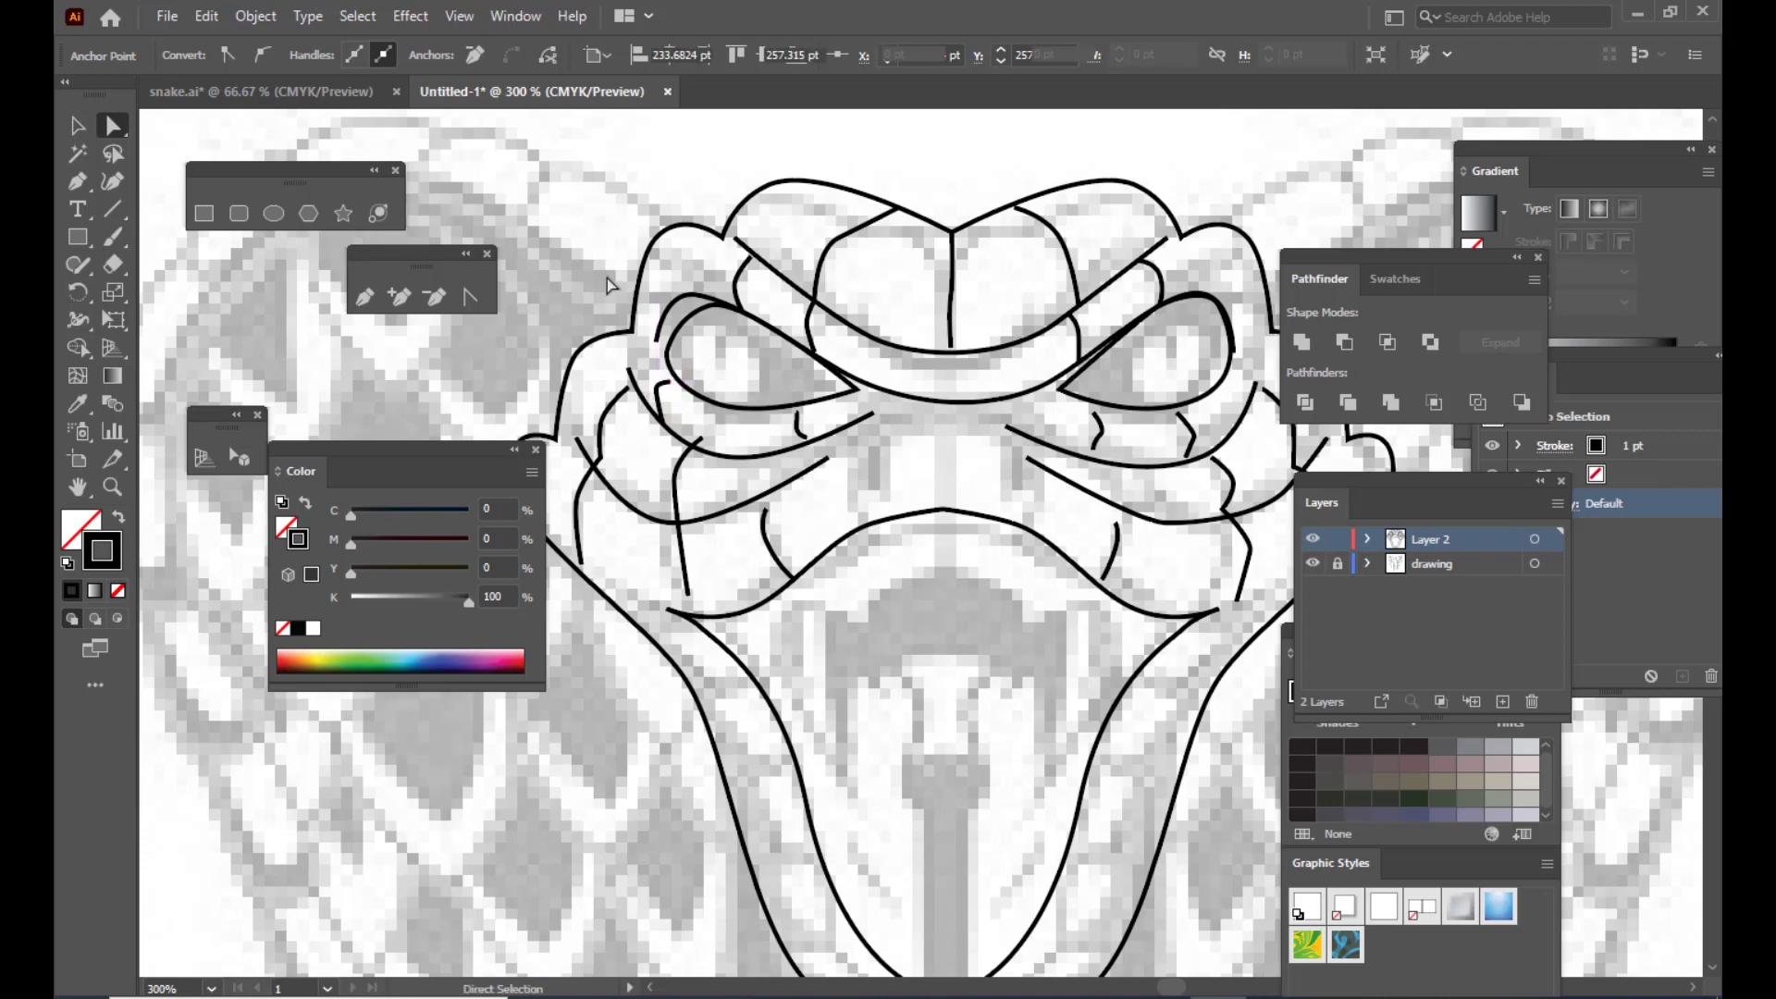
left_click(672, 387)
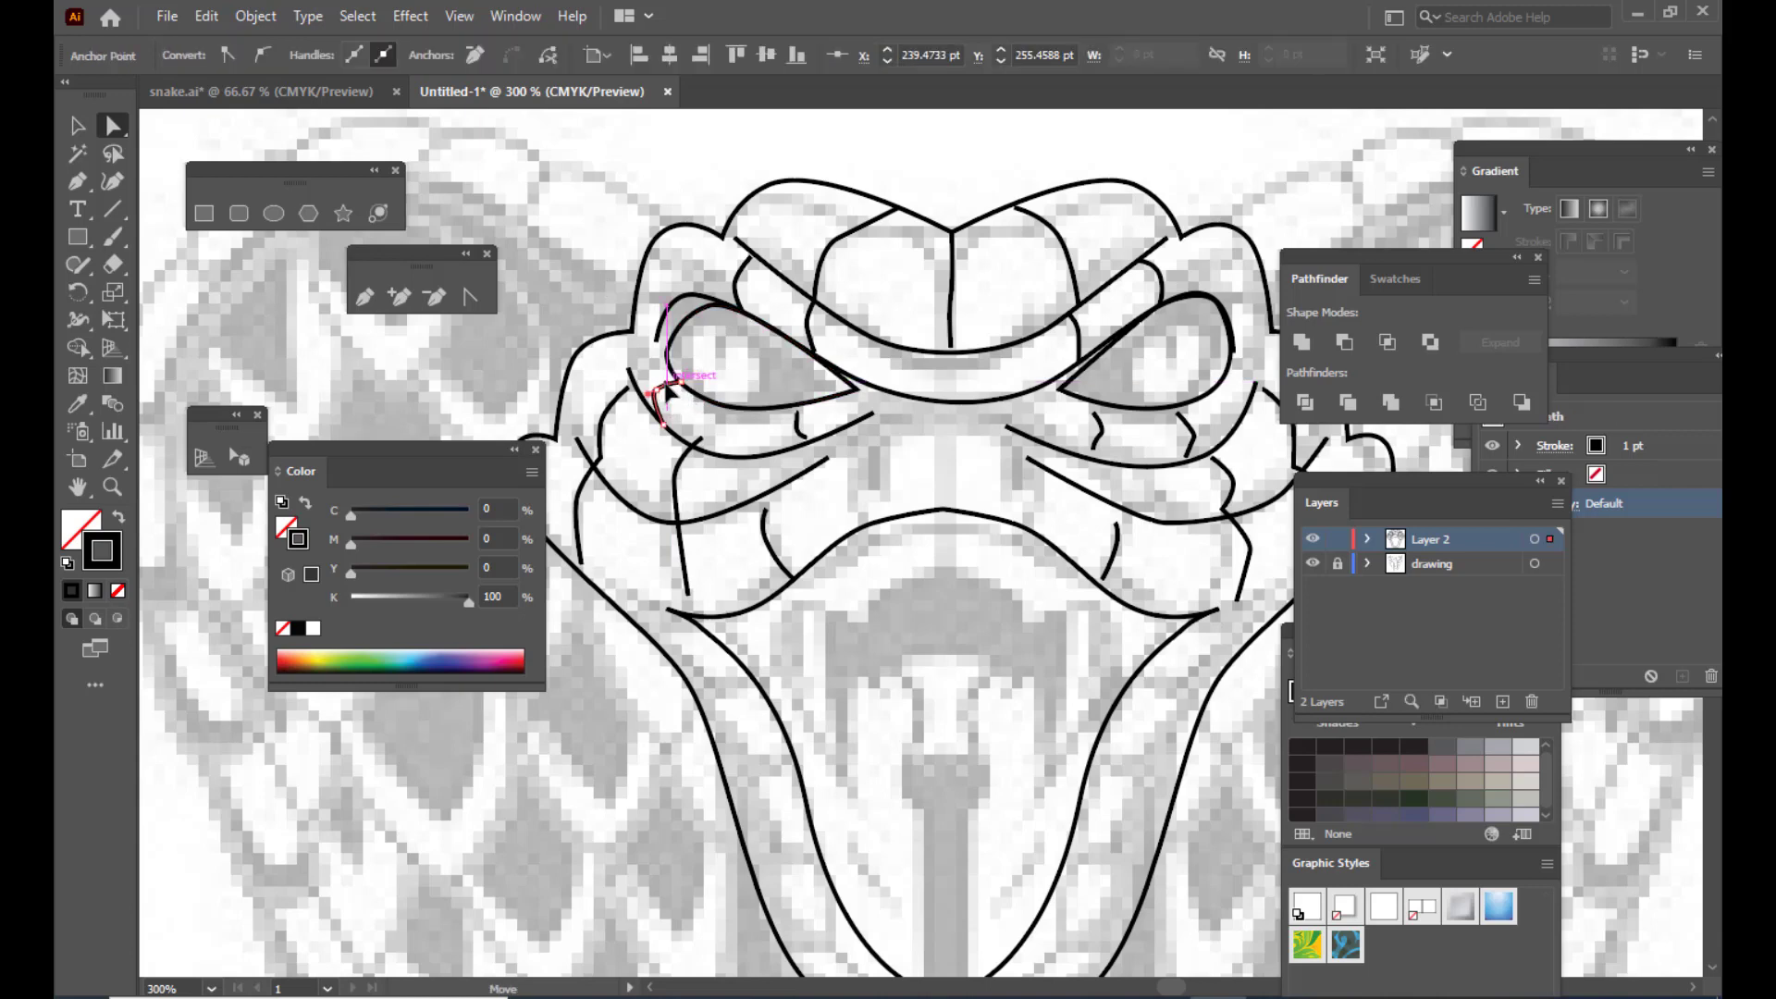
left_click_drag(668, 389, 666, 396)
left_click(673, 157)
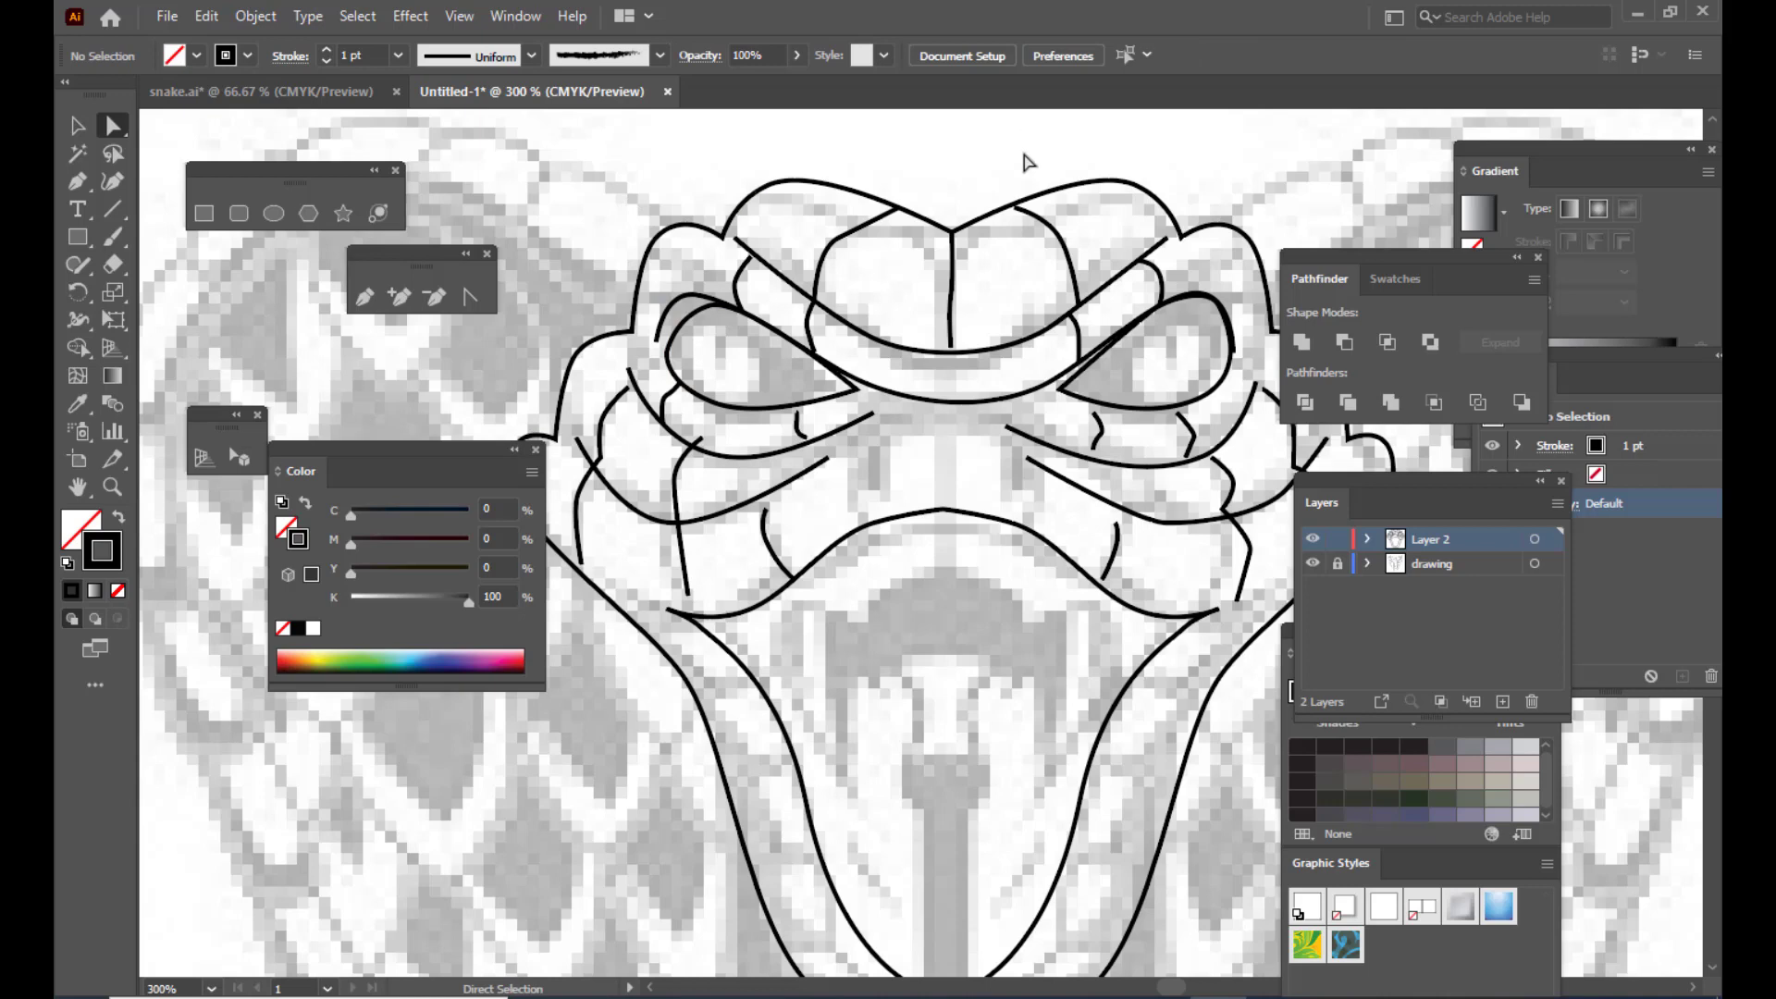
Step: Paste a copy of the mouth outline in front and scale it down to sit just inside the original
scroll(1090, 376, "down", 3)
left_click(938, 403)
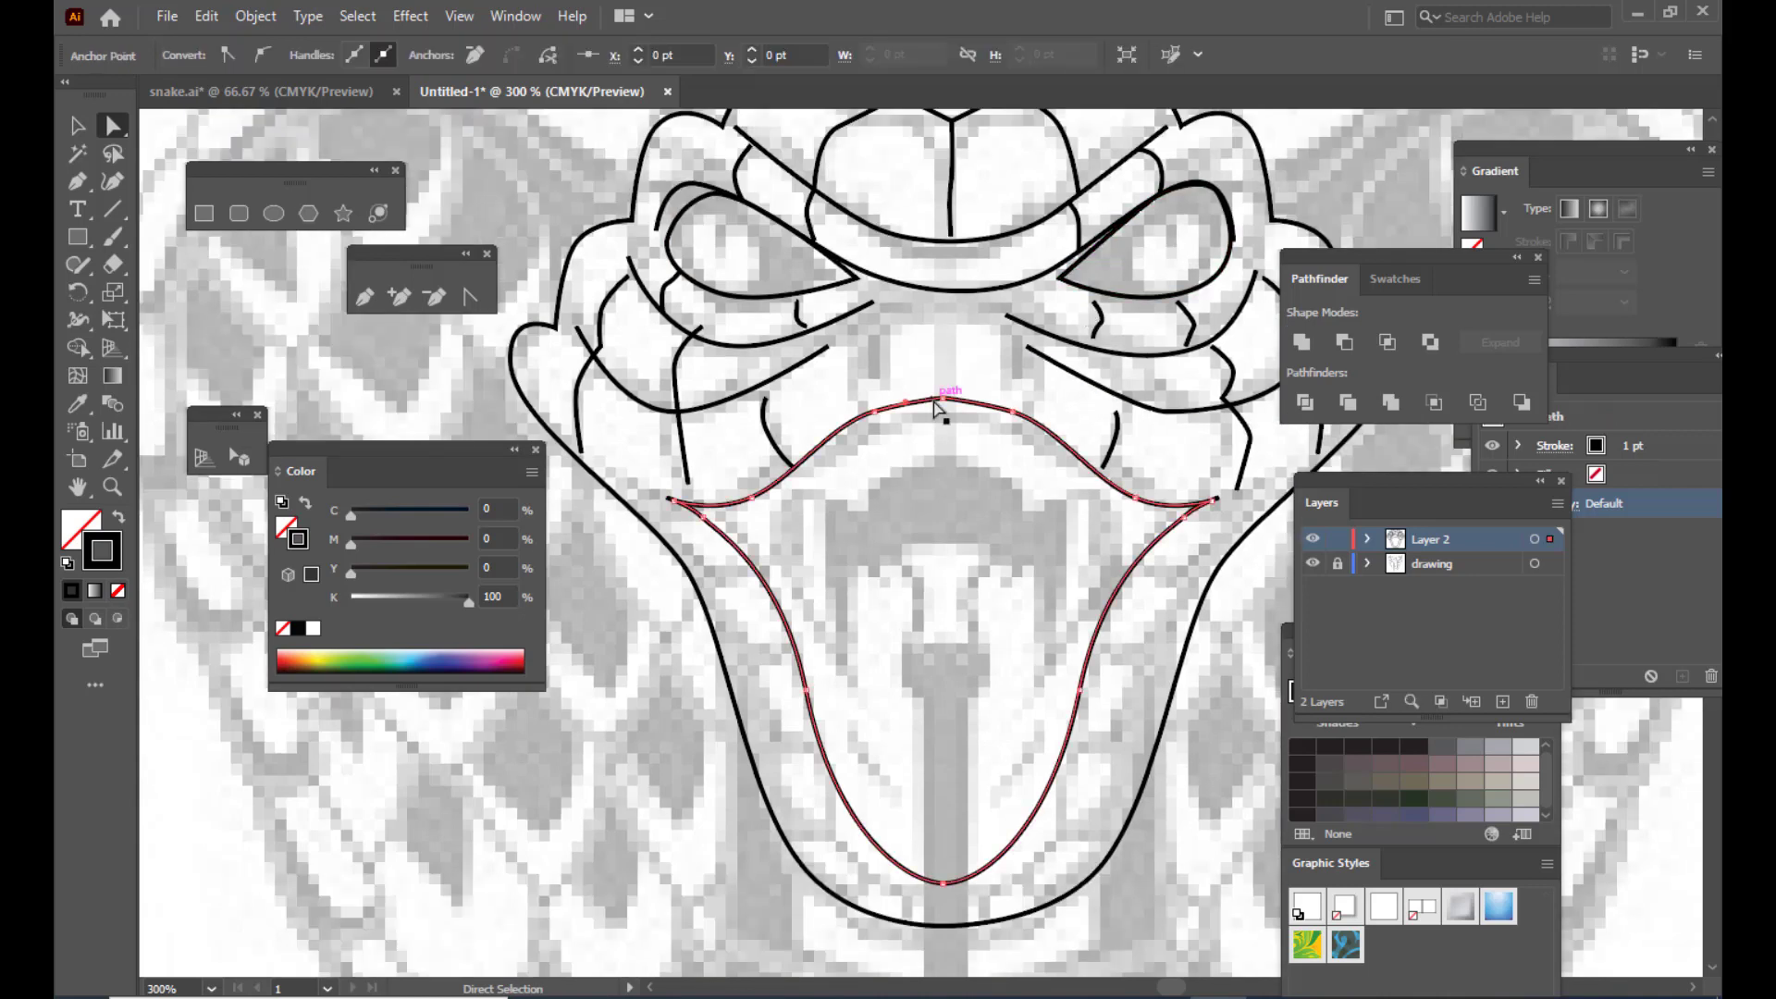
left_click(78, 127)
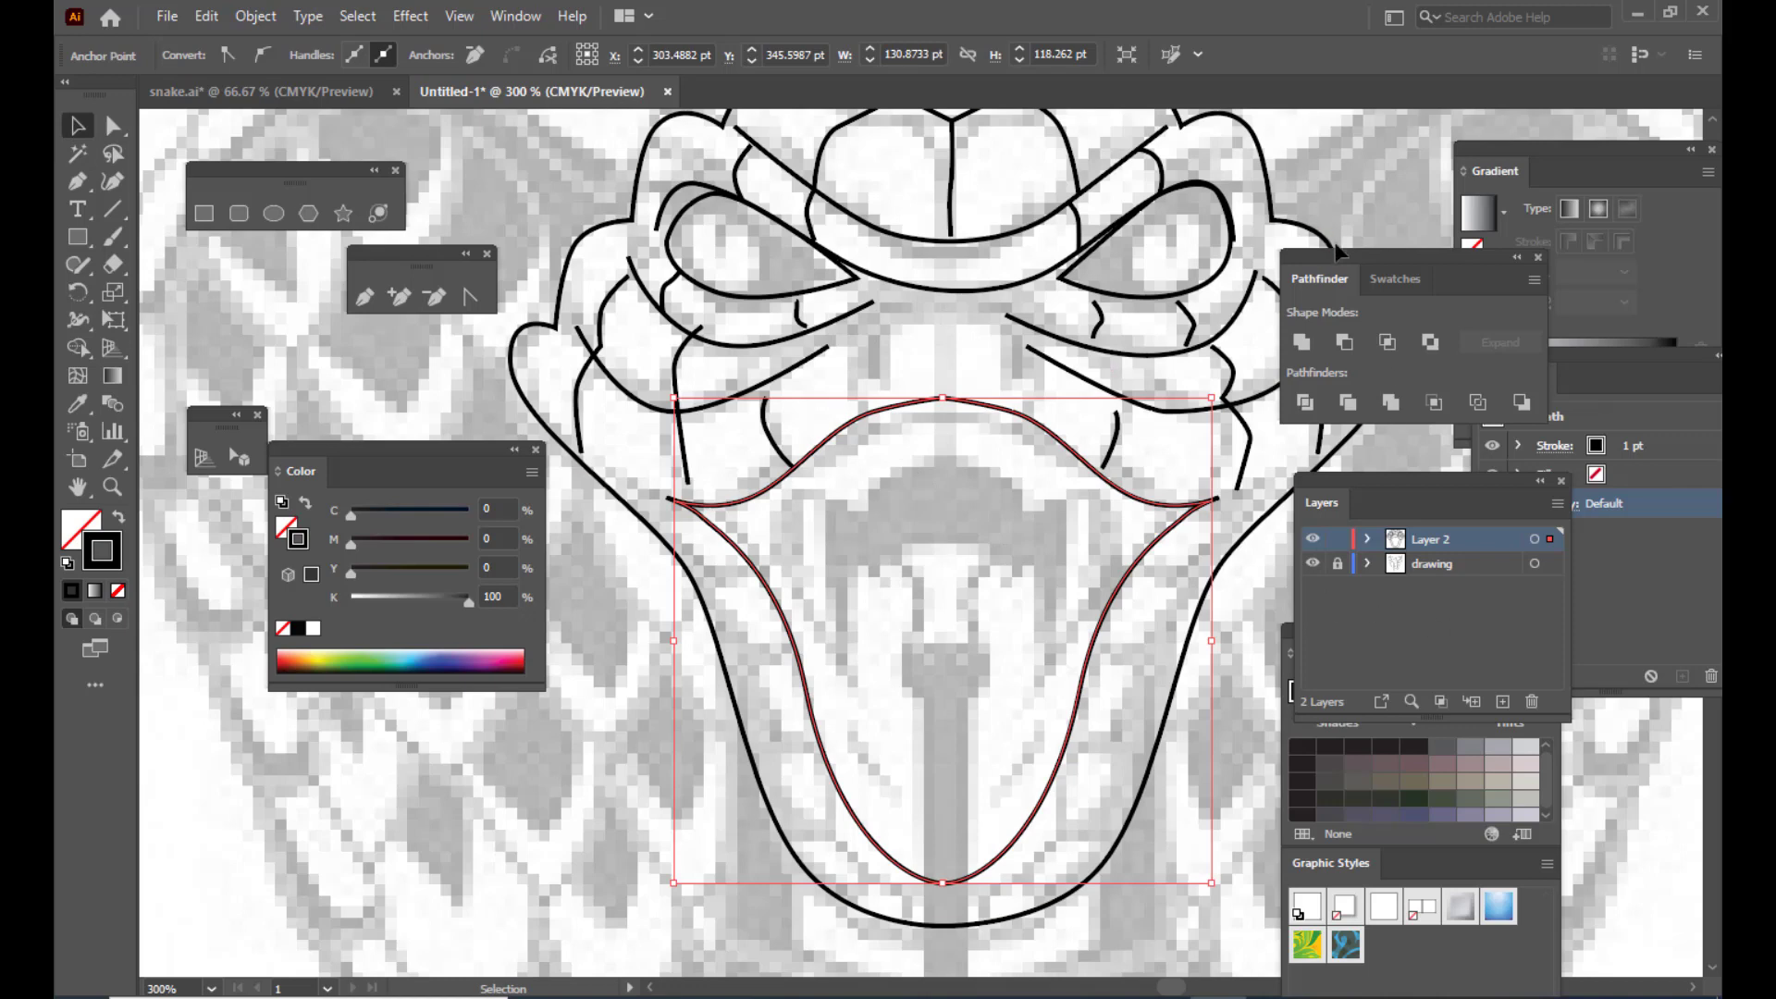
left_click_drag(1338, 253, 1432, 238)
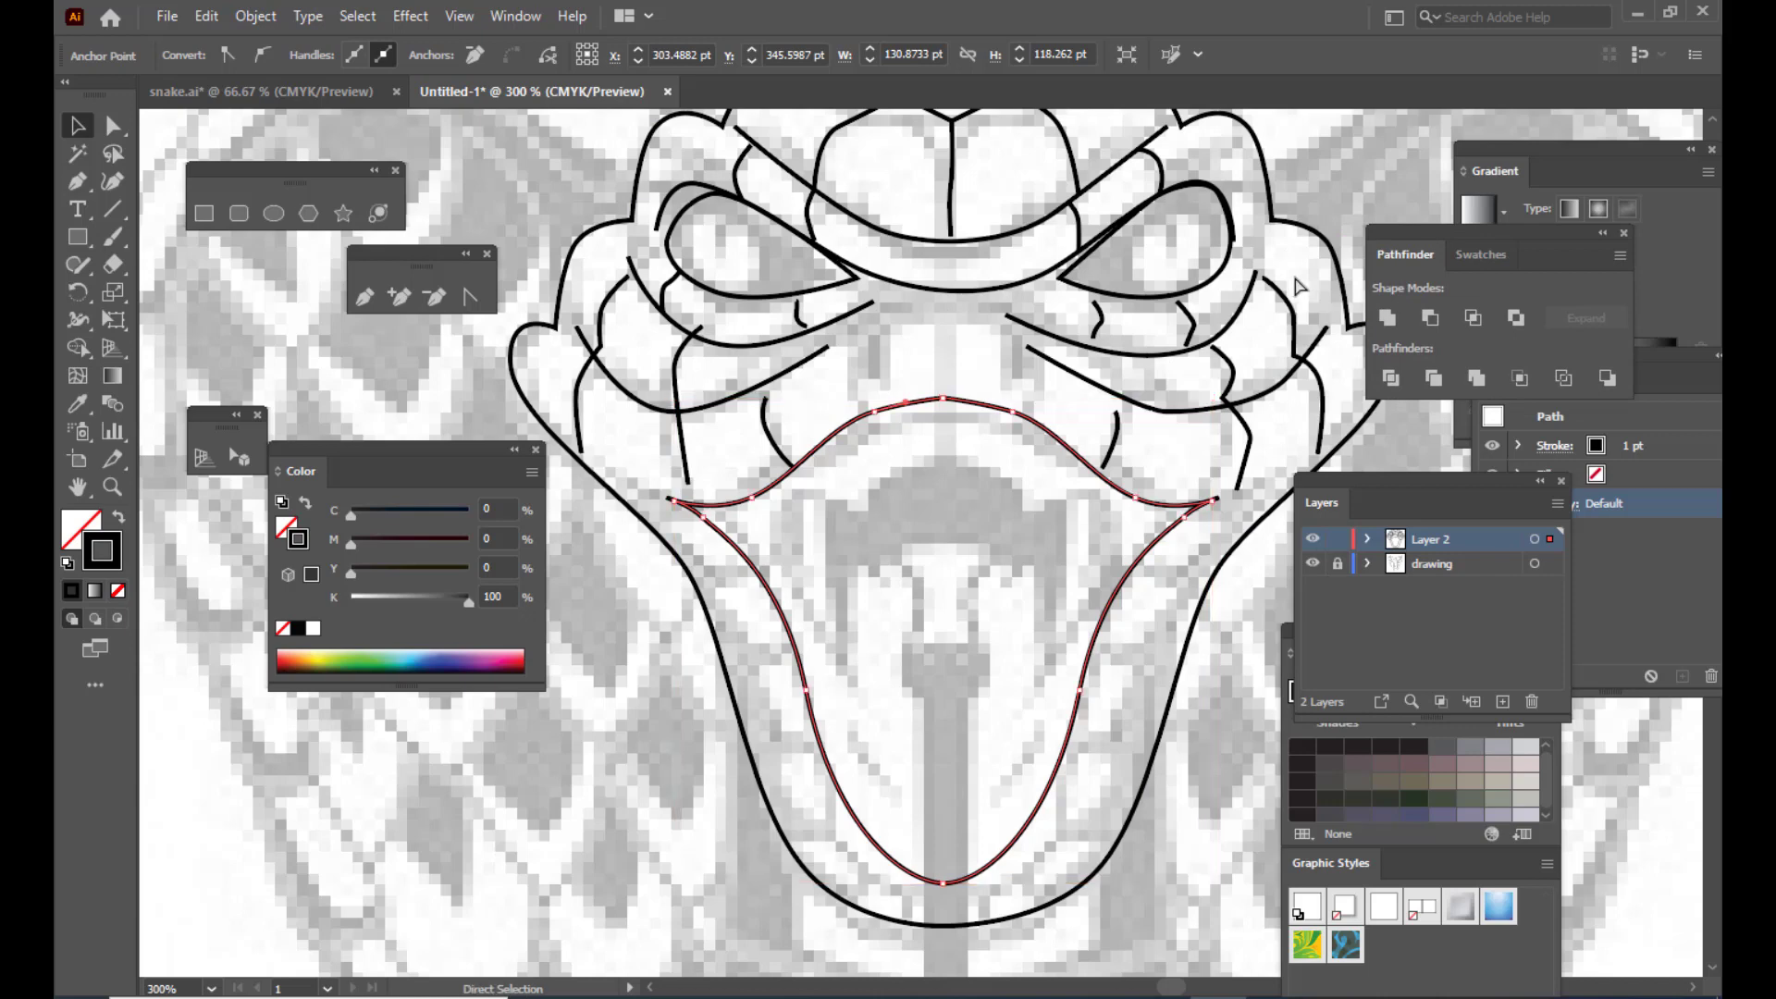
key("ctrl+c")
key("ctrl+f")
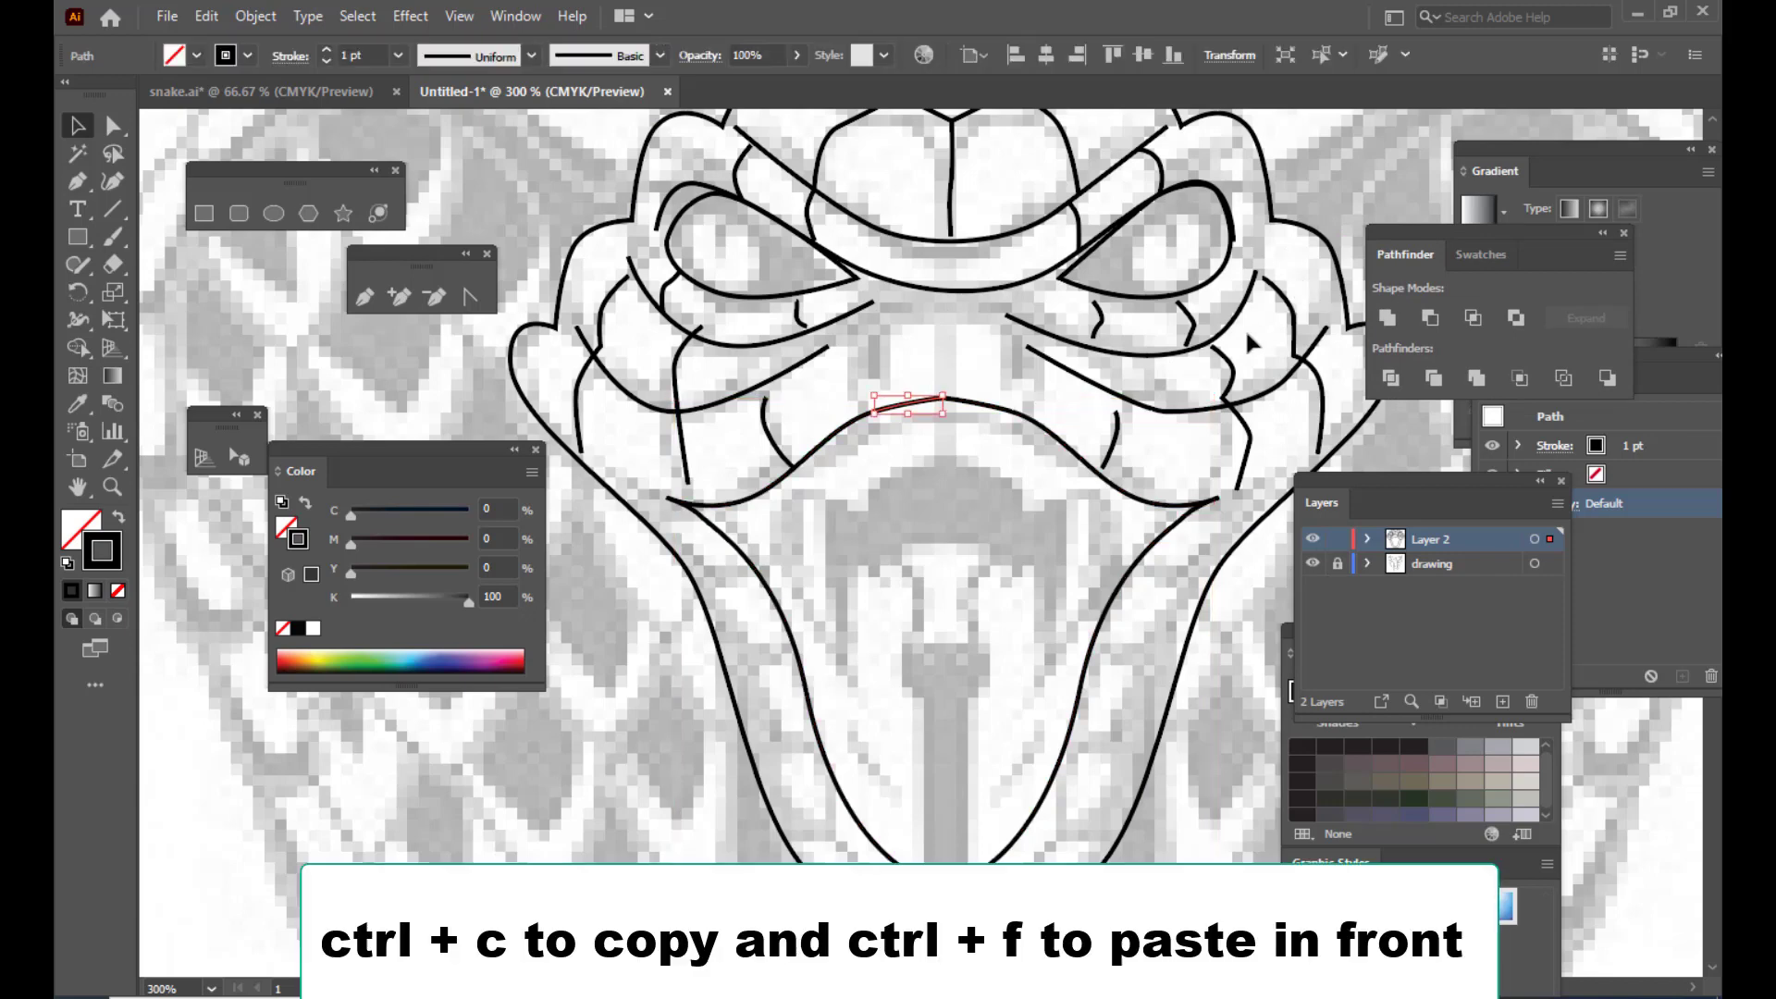
left_click(983, 408)
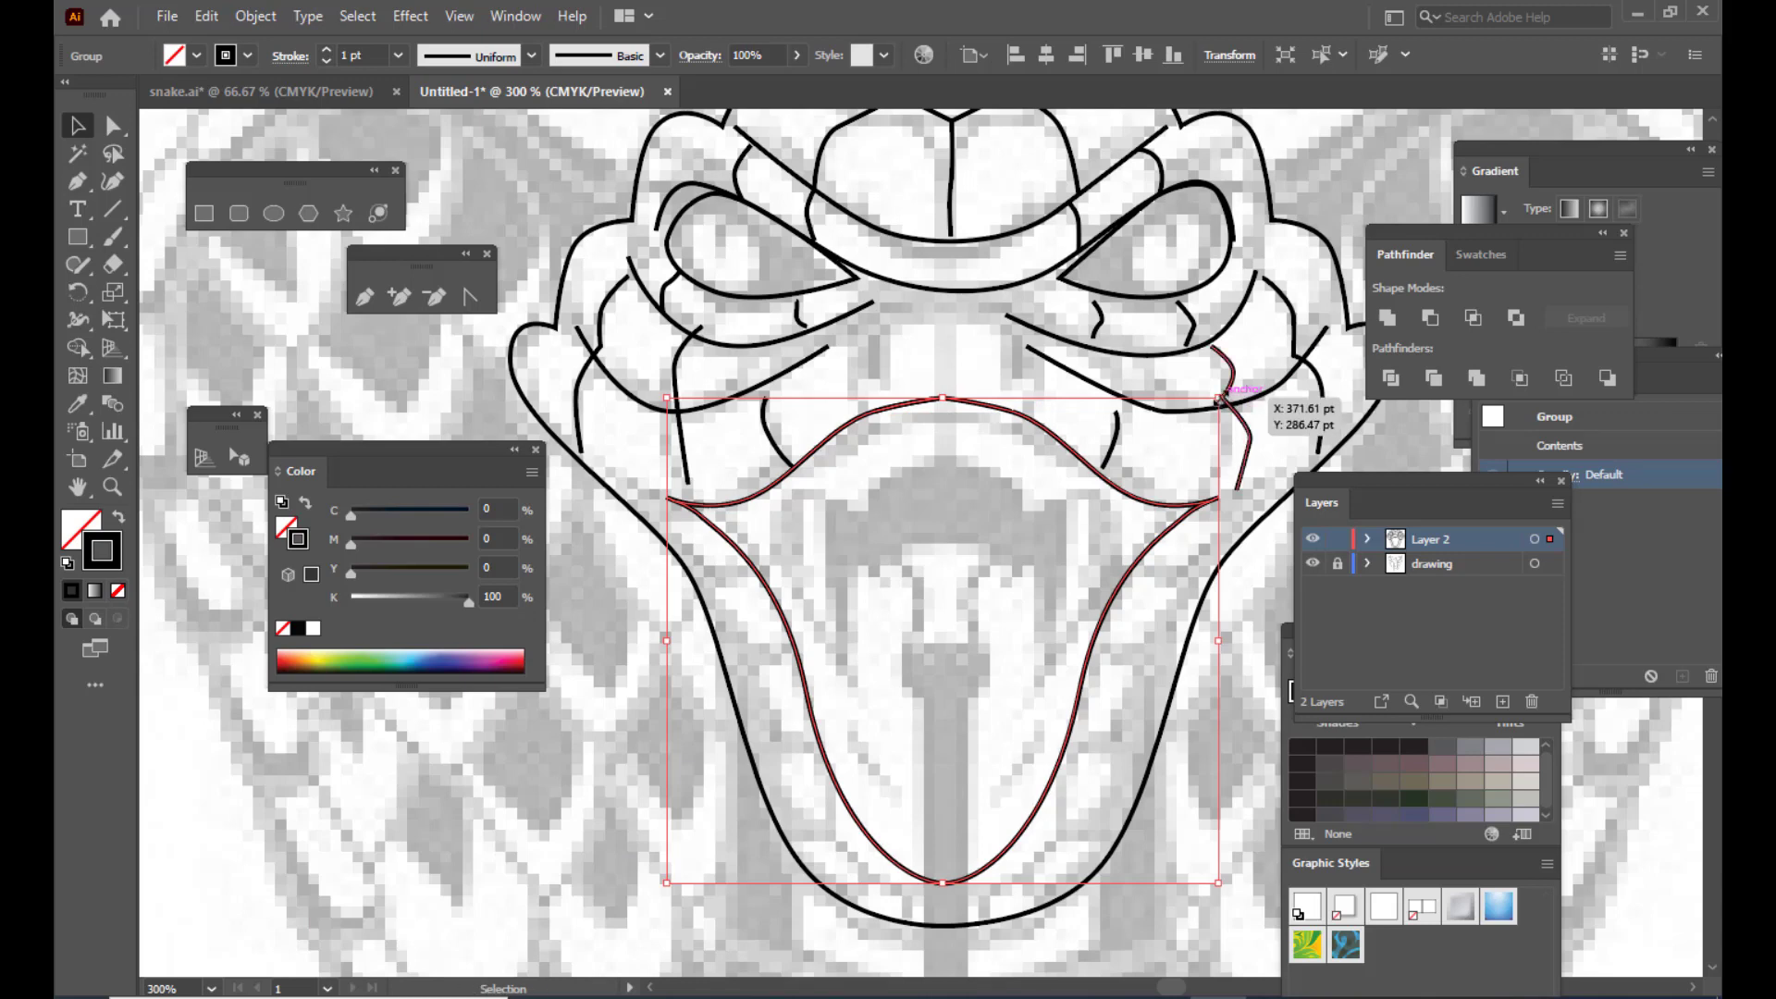
left_click_drag(1220, 398, 1200, 419)
Step: Move the left and right corner anchors of the inner mouth outline outward to meet the corners of the original outline
left_click(113, 127)
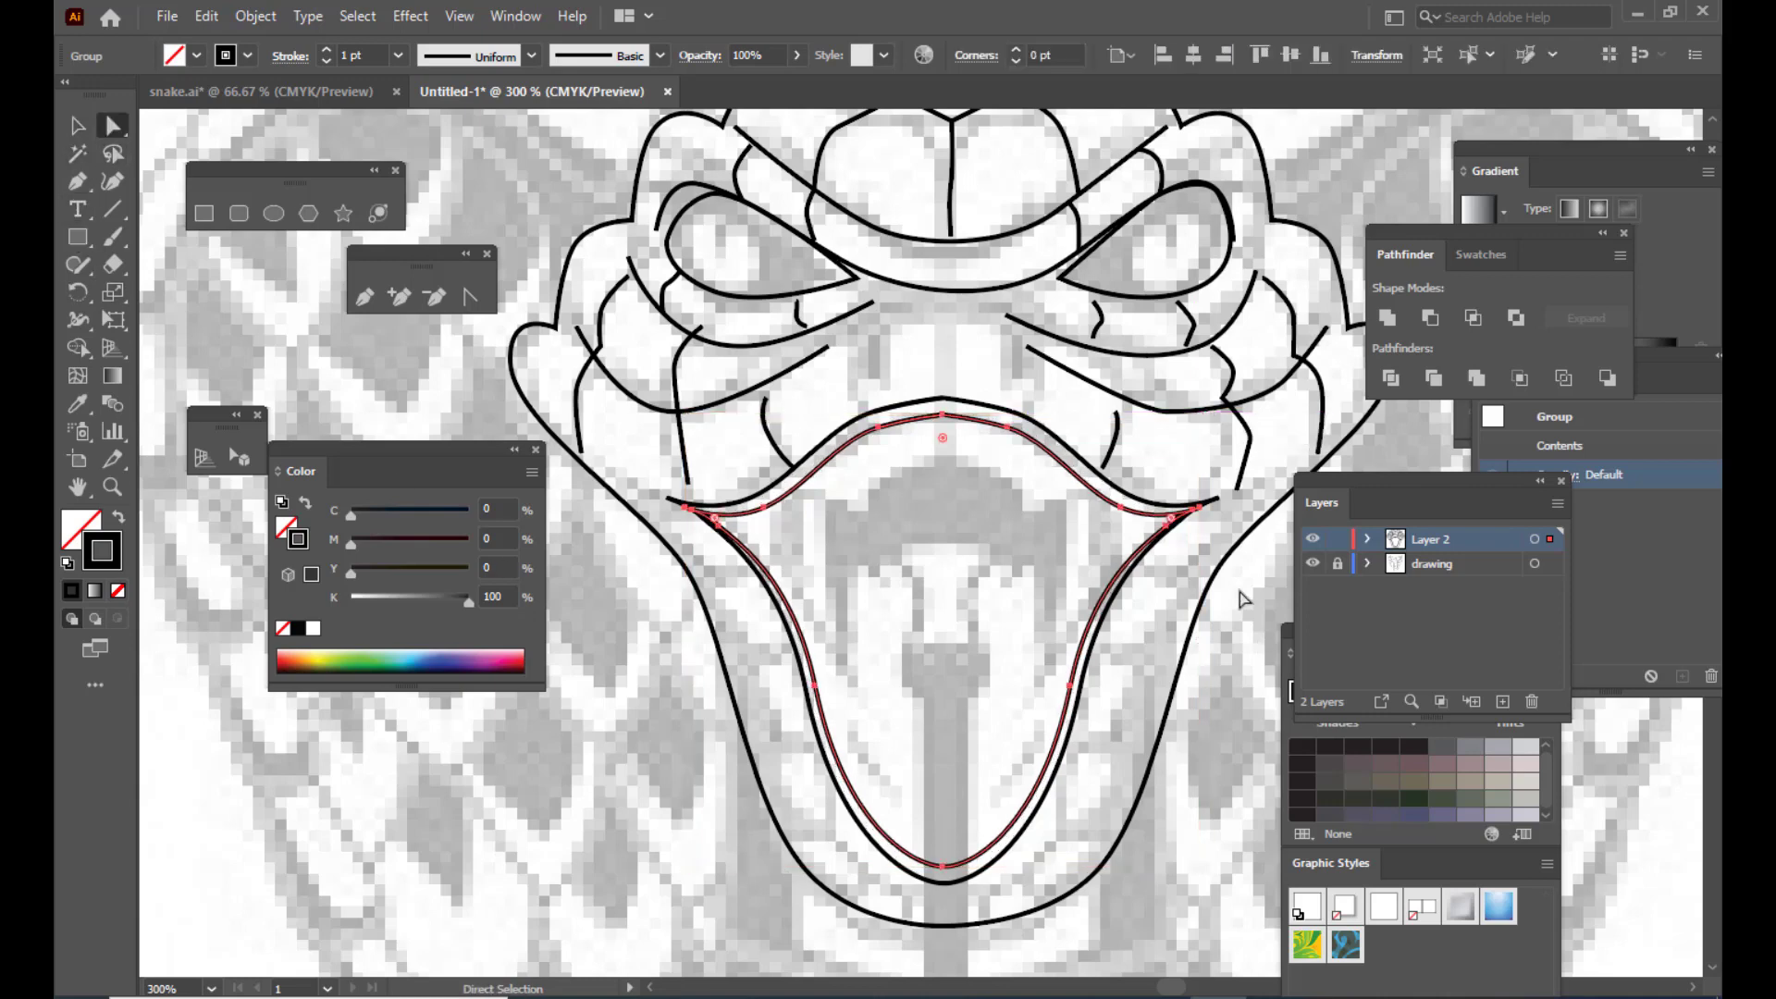
left_click(1208, 546)
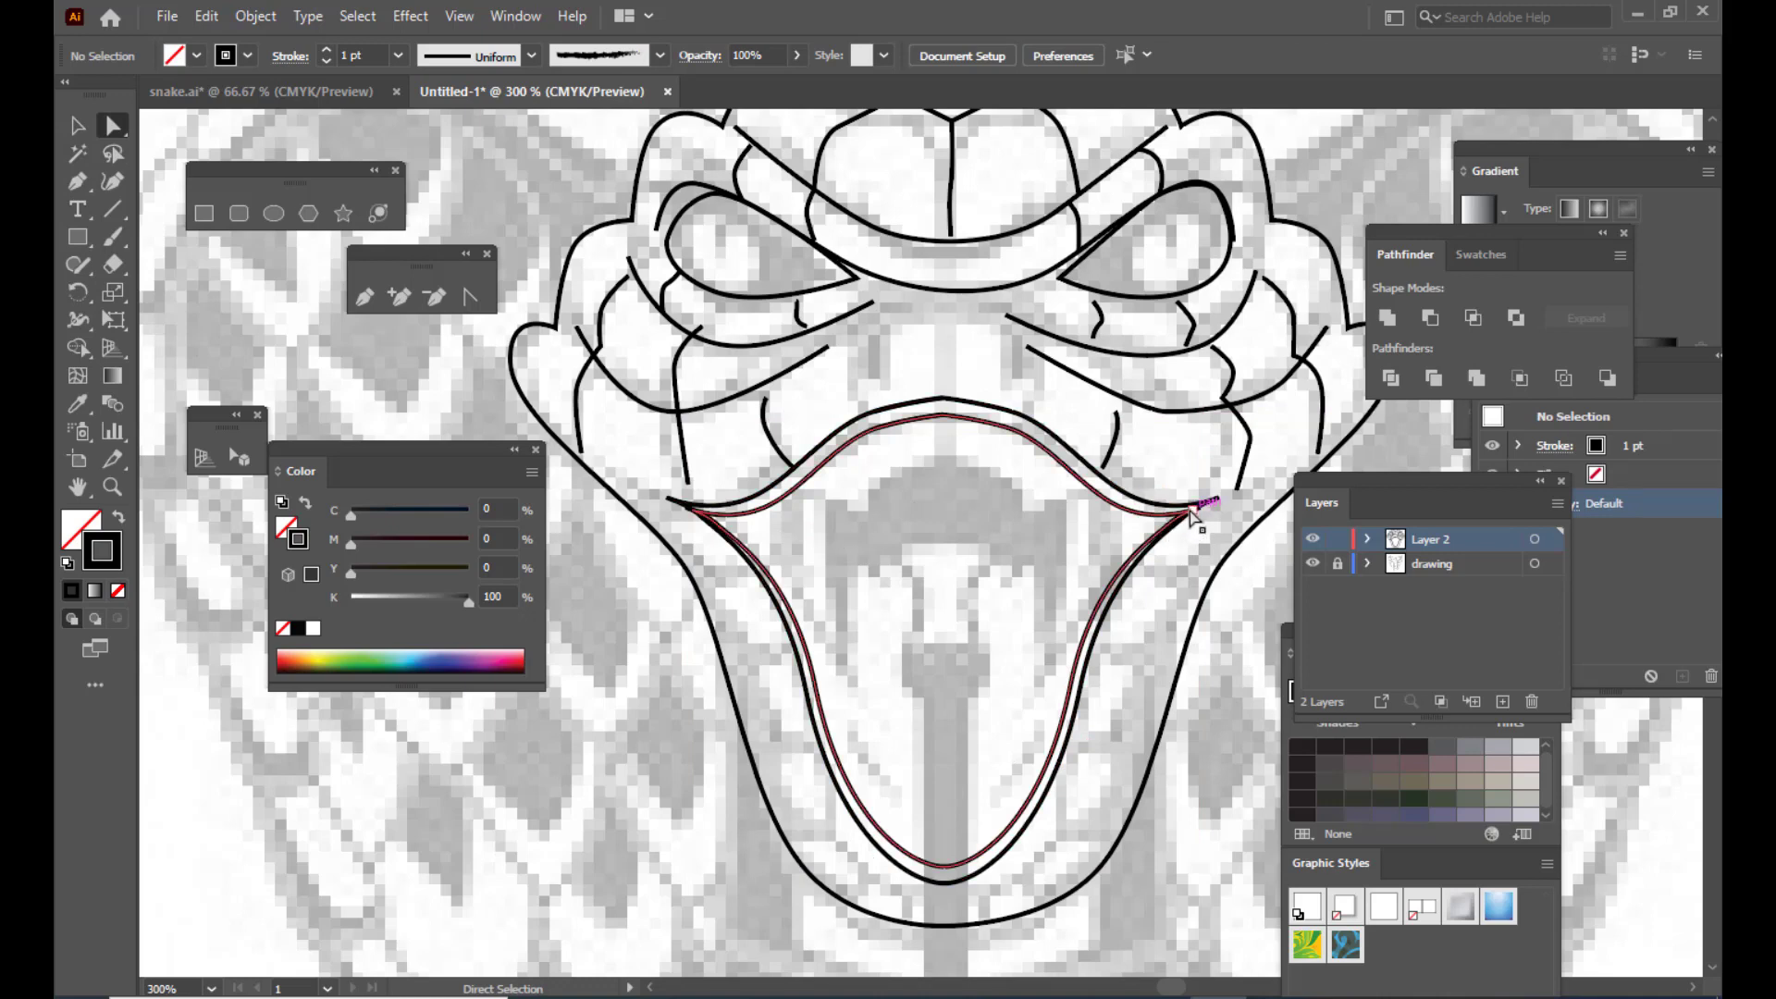
left_click_drag(1196, 509, 1196, 509)
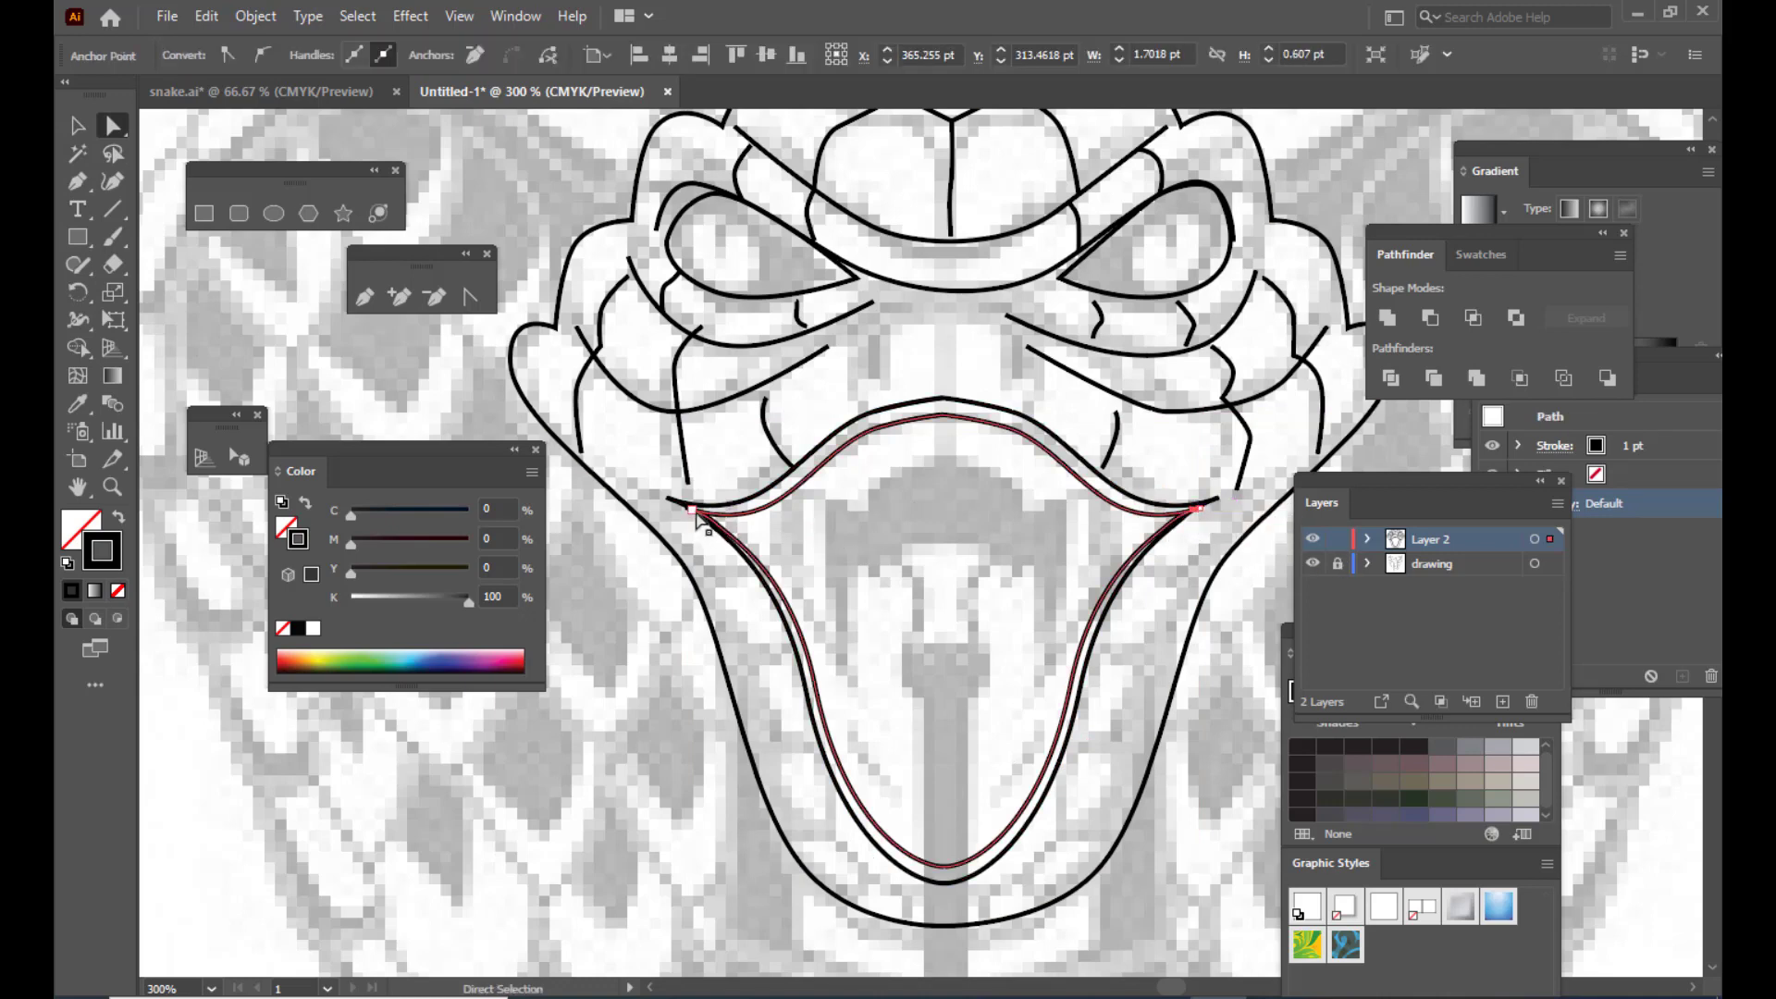
left_click_drag(693, 512, 685, 508)
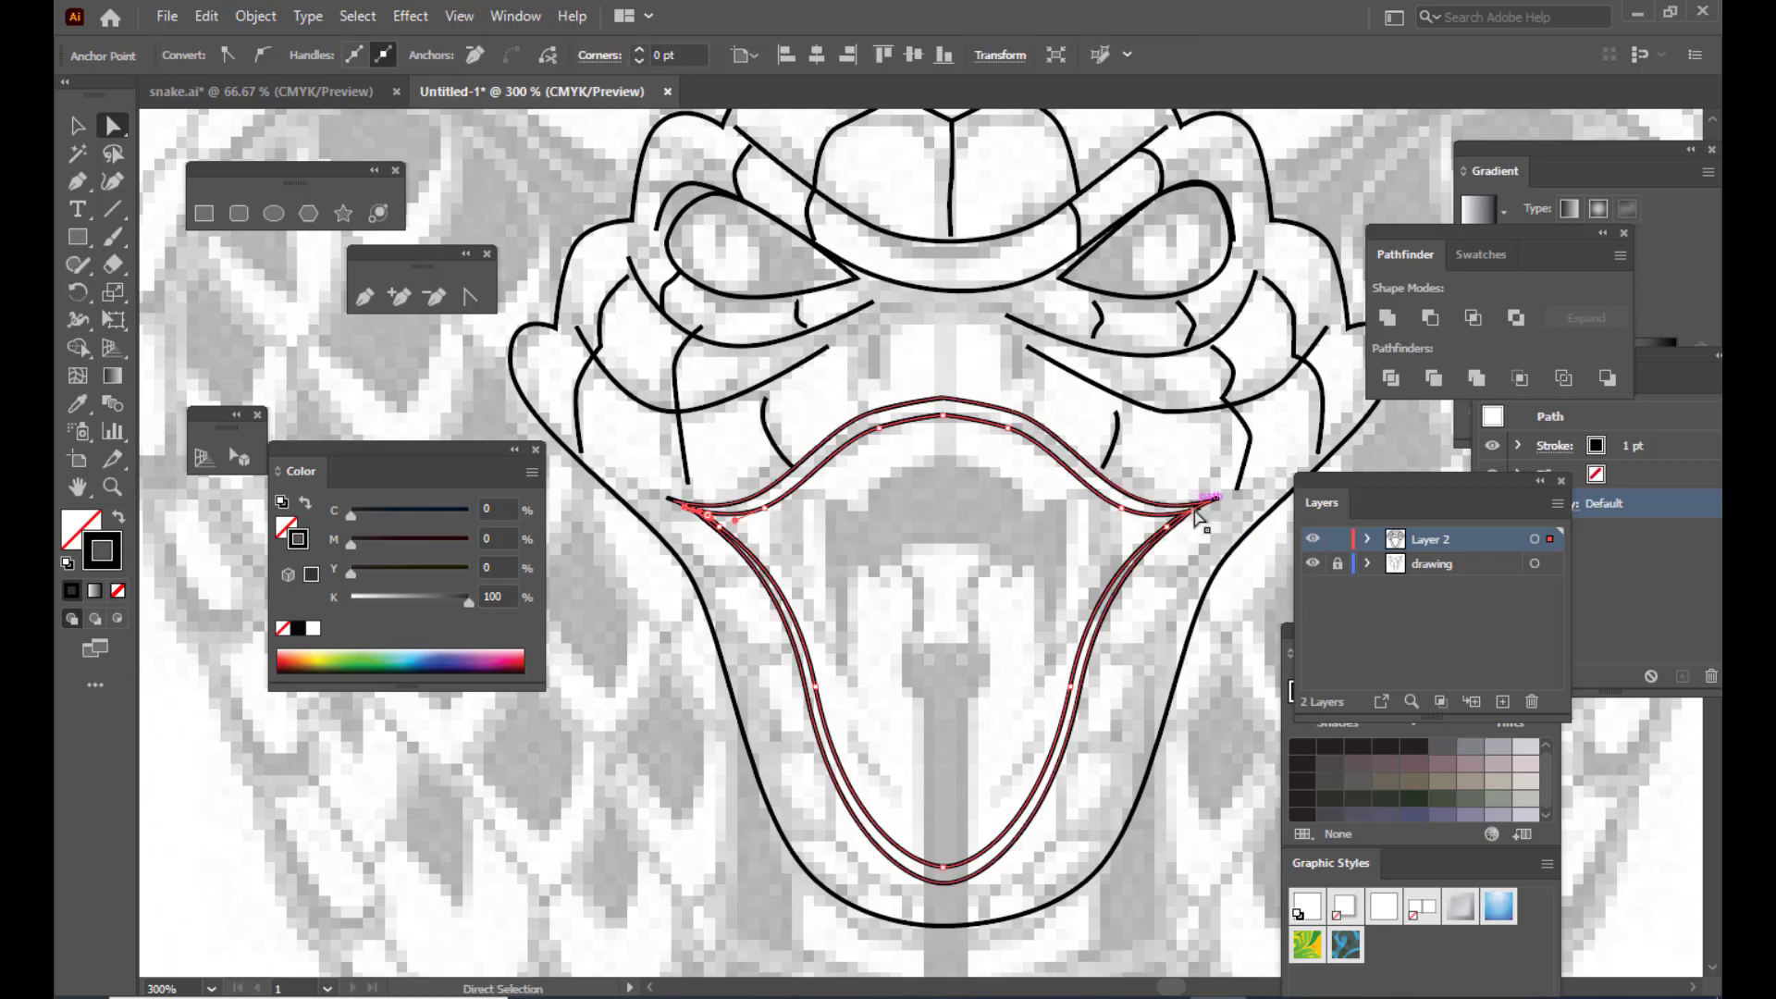
left_click_drag(1194, 510, 1201, 508)
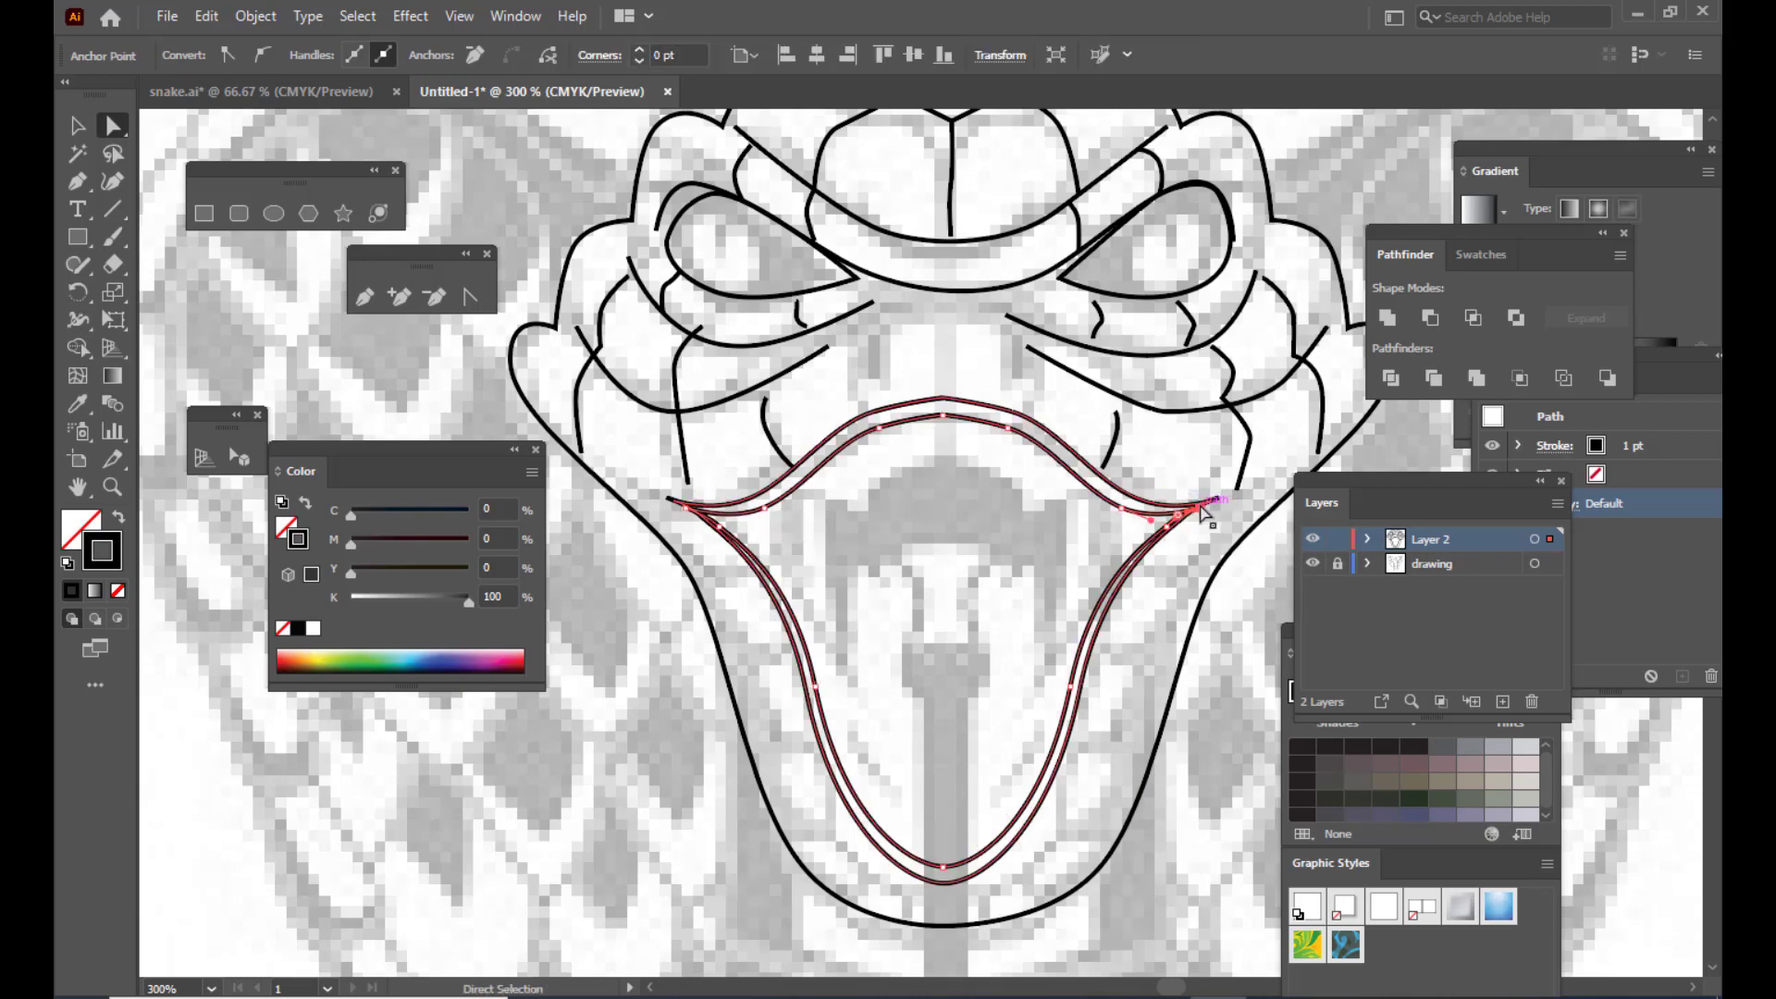
left_click(891, 526)
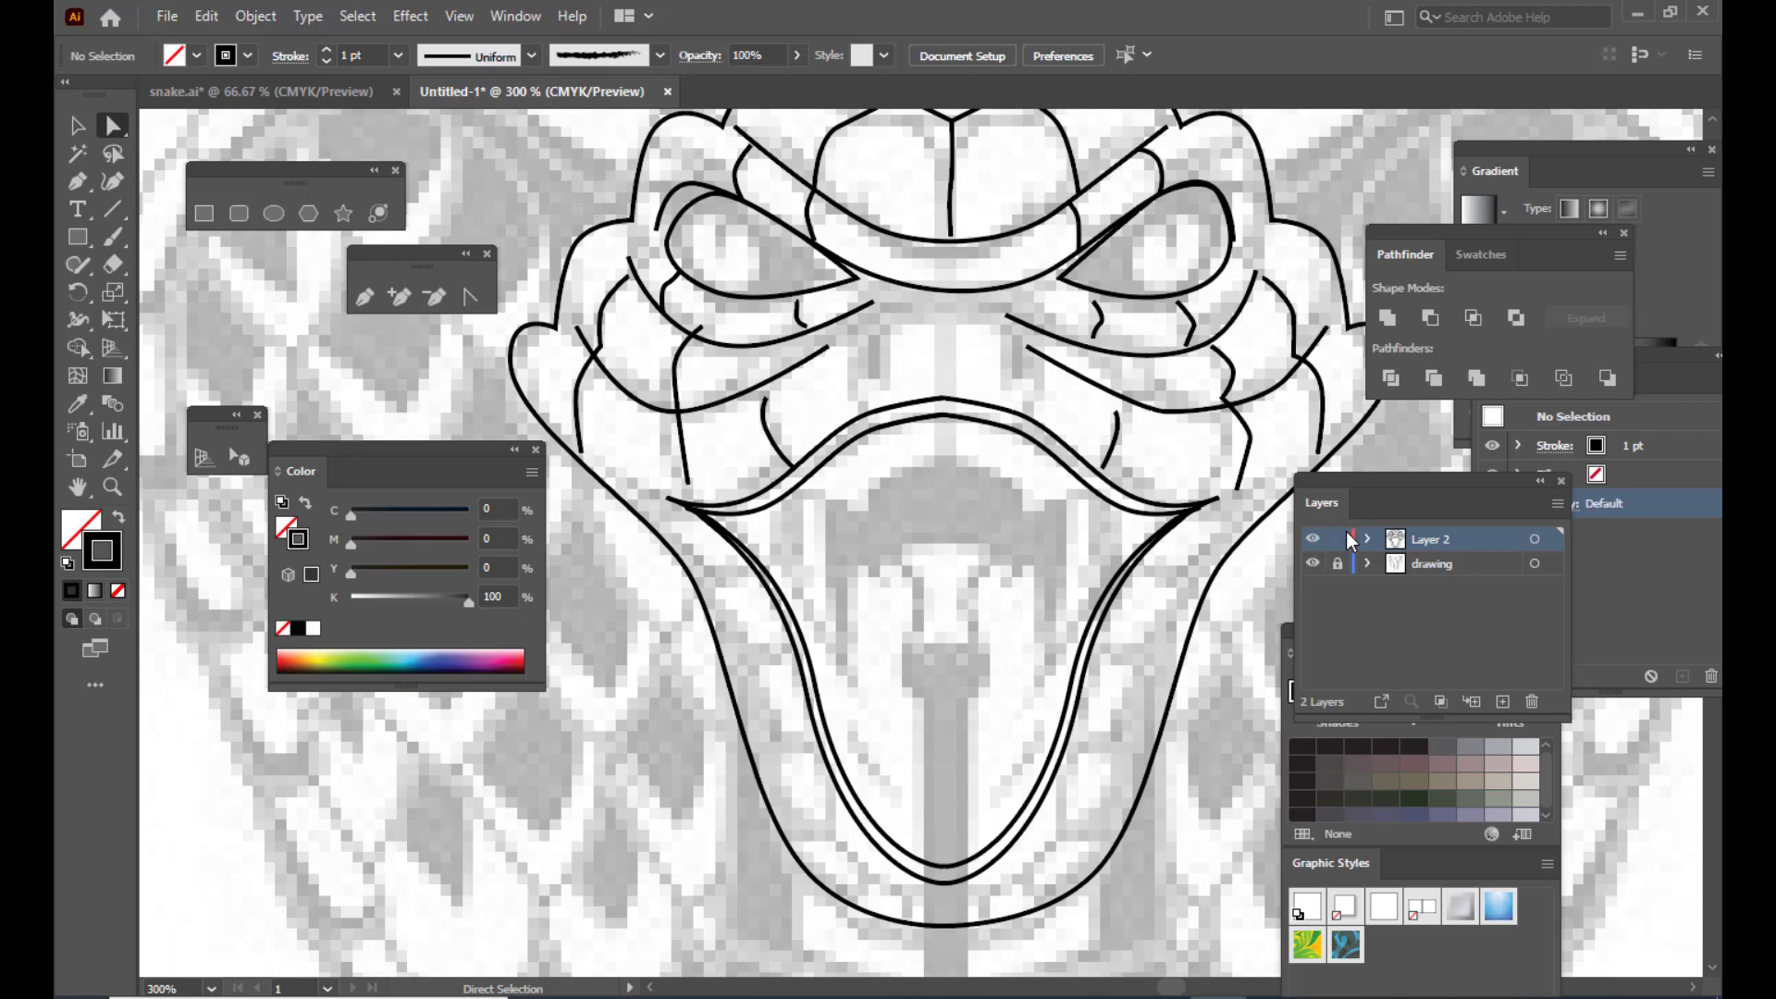
Step: Draw an arched Pen path across the roof of the mouth, just below the upper edge of the inner mouth outline
left_click(76, 126)
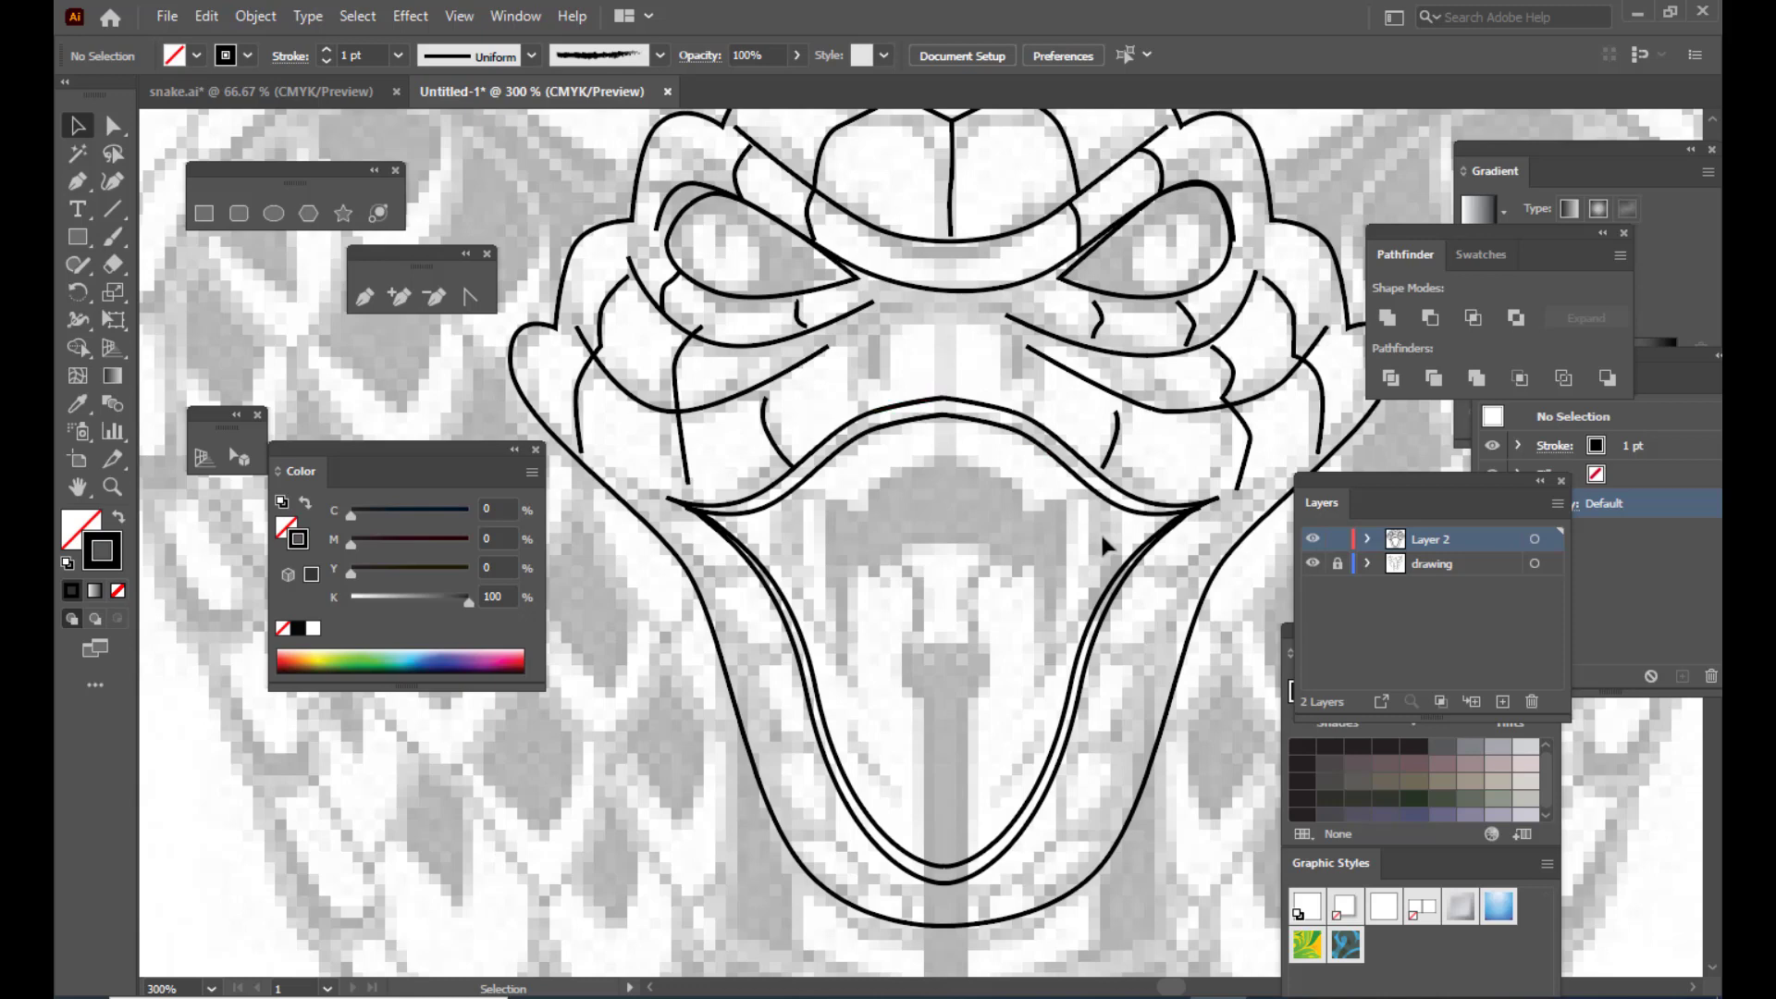
left_click(363, 298)
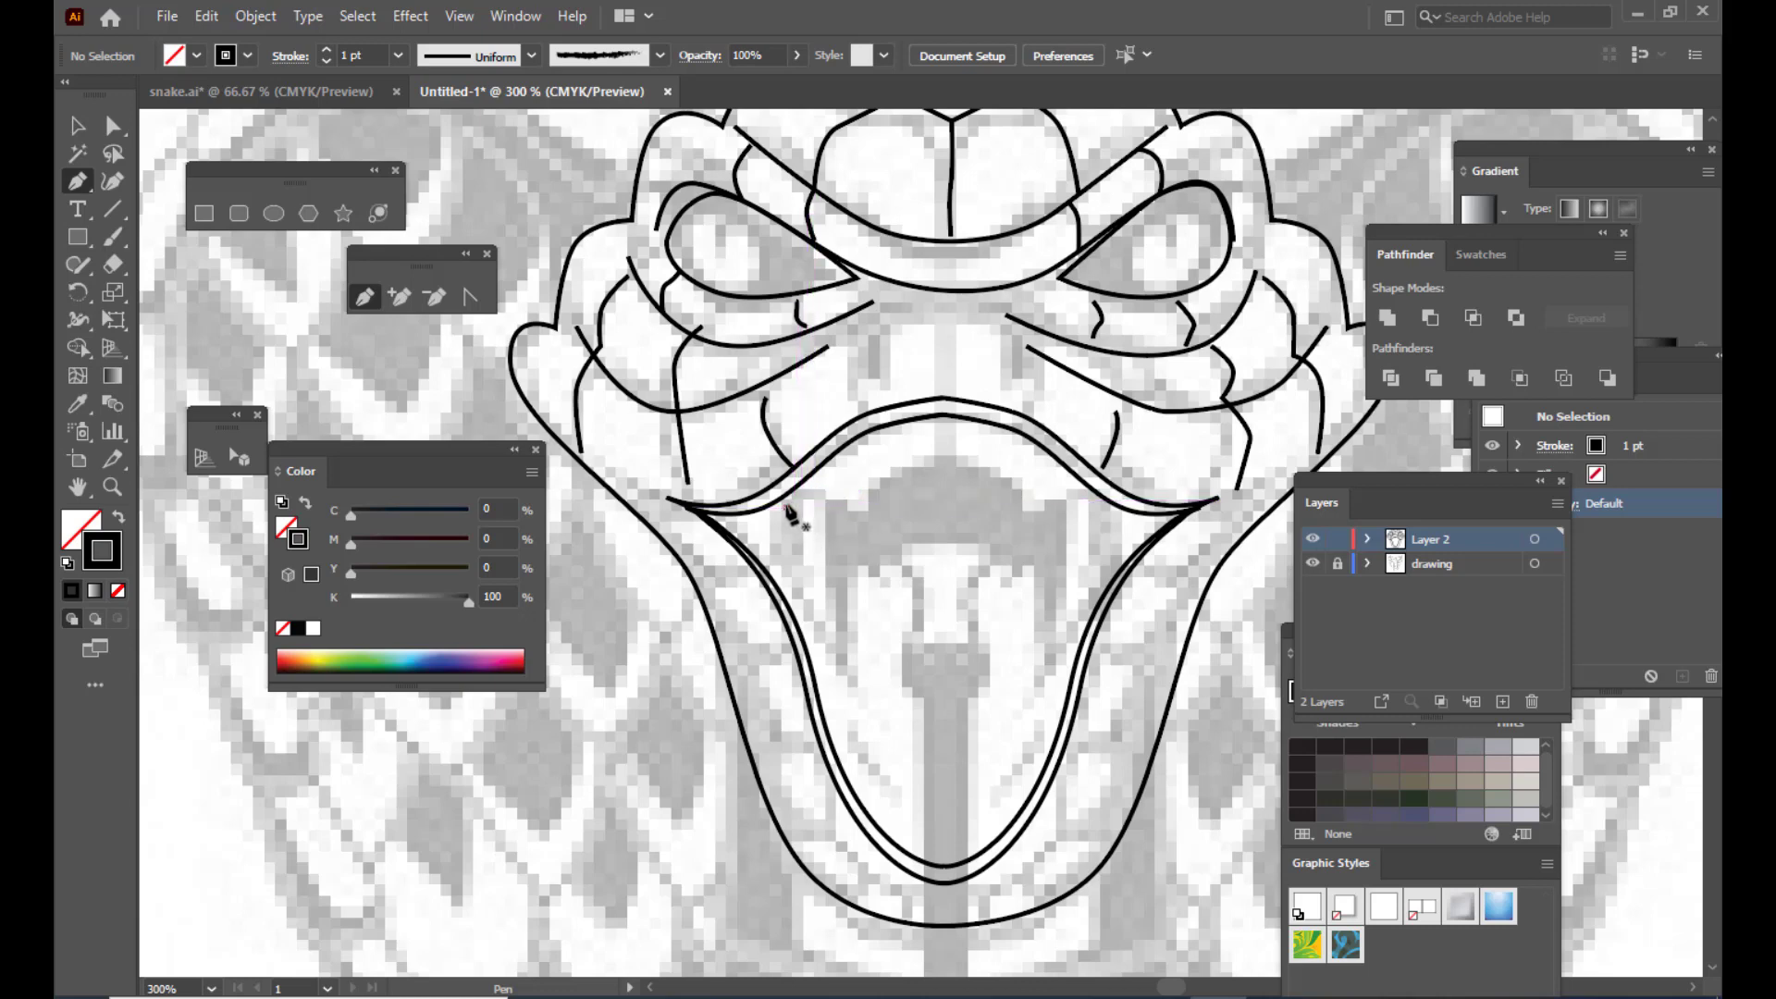
left_click(787, 507)
left_click_drag(840, 501, 1049, 492)
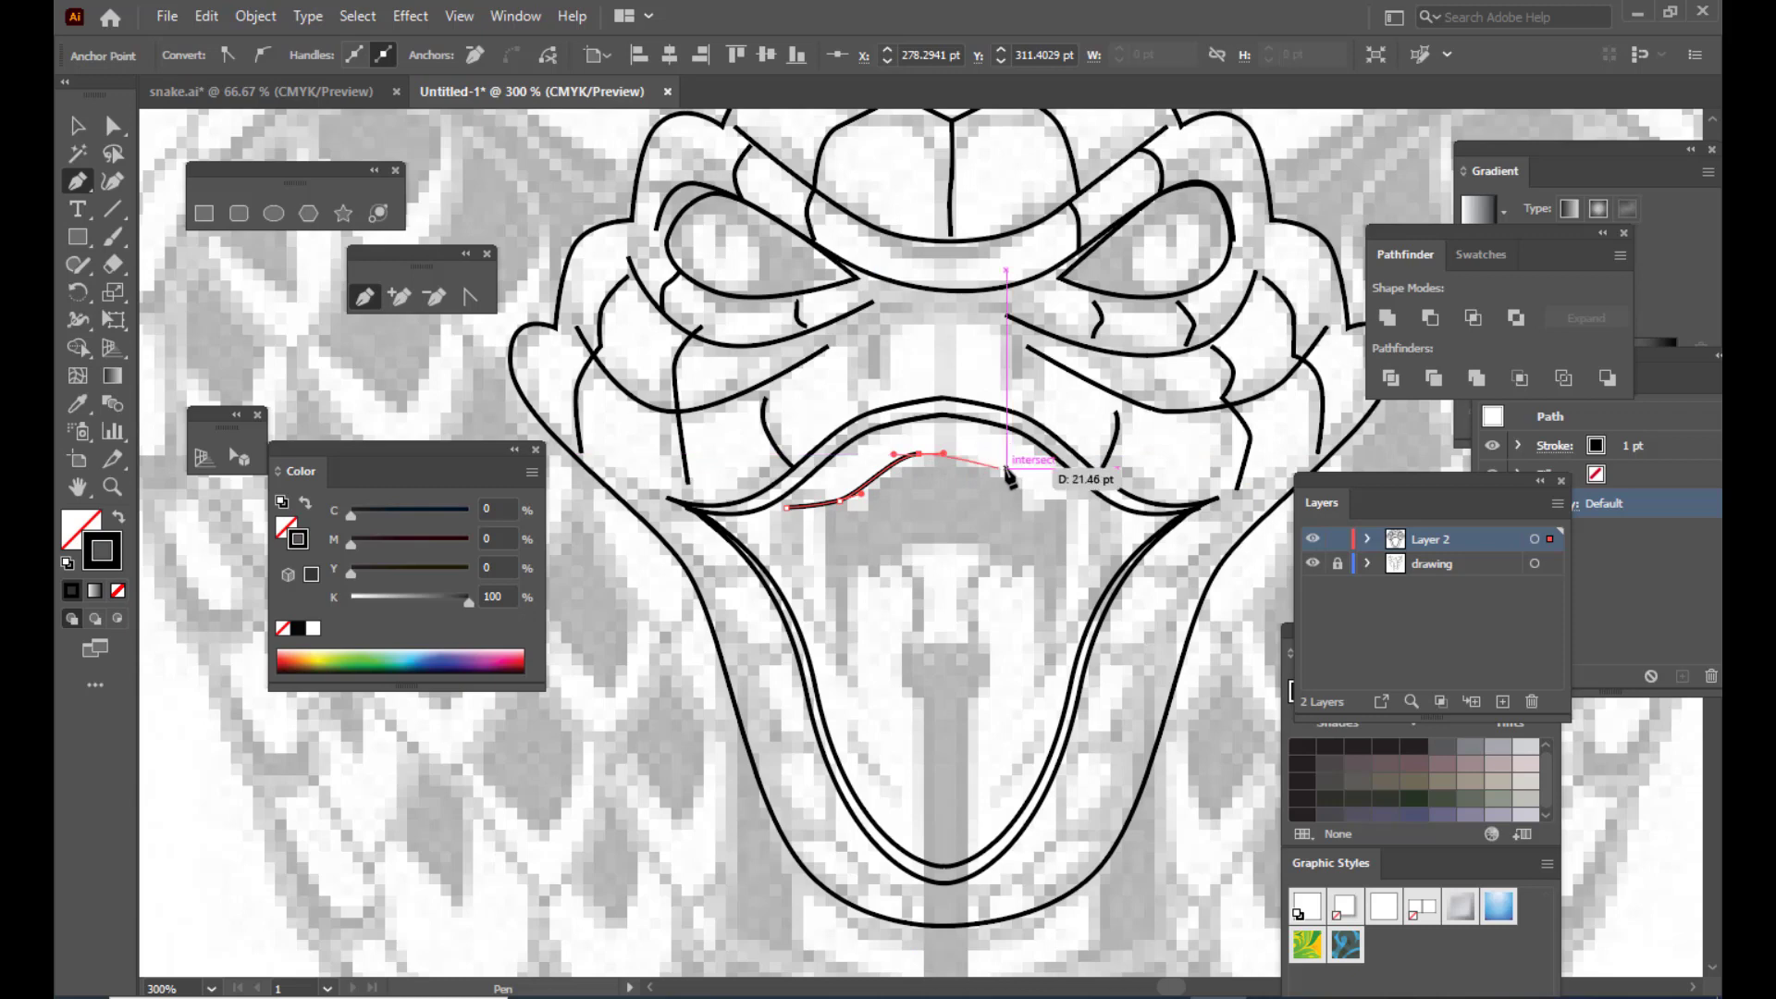
left_click(1097, 493)
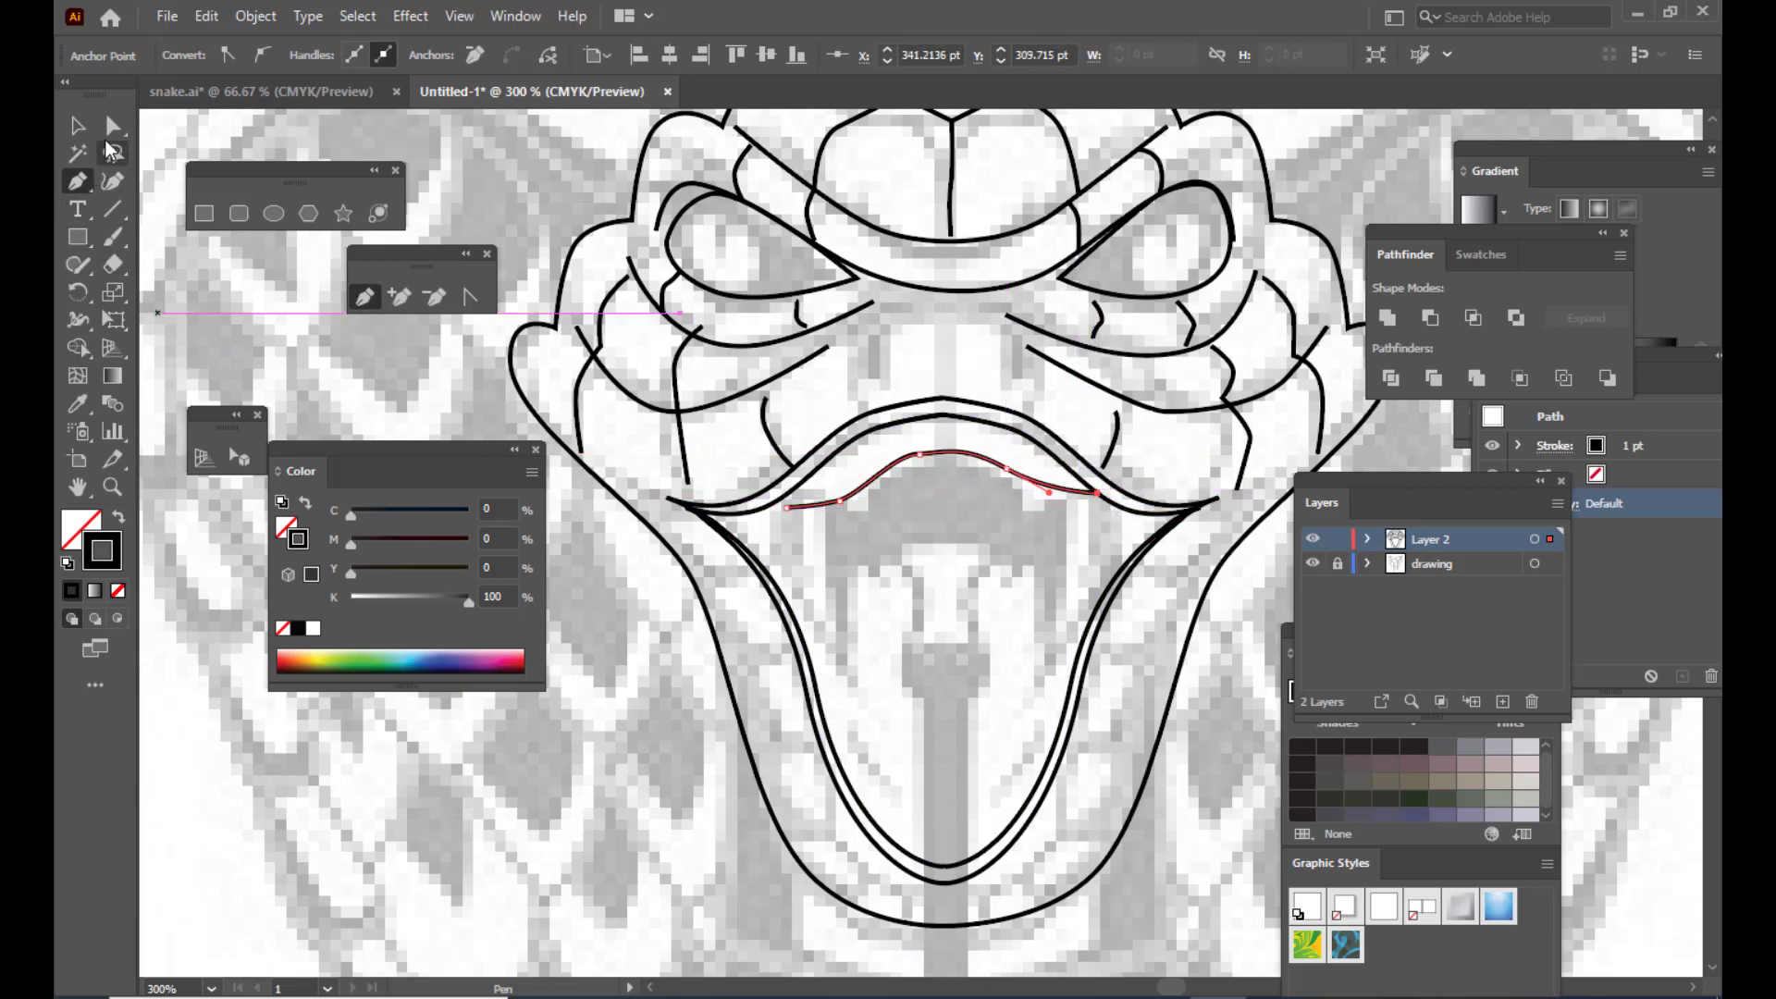
Step: Adjust the left end, anchors and handles of the mouth roof path to even out its arch
key("a")
left_click_drag(786, 507, 836, 491)
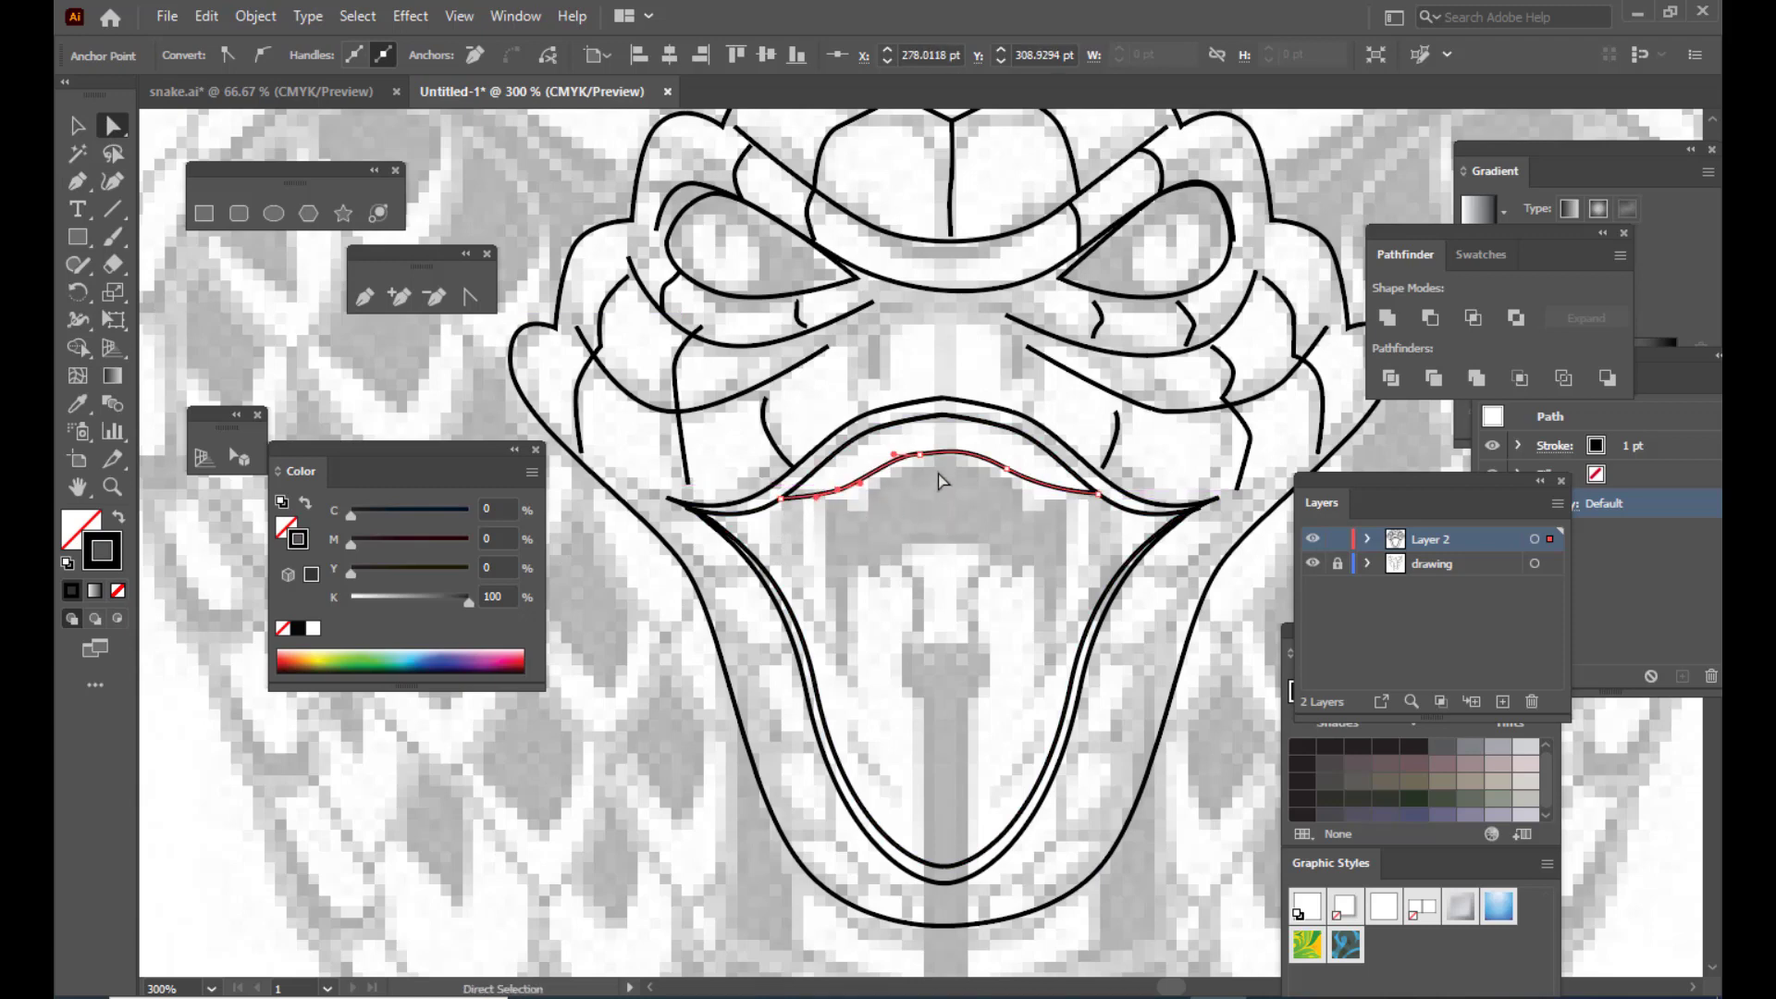
left_click_drag(944, 459, 938, 457)
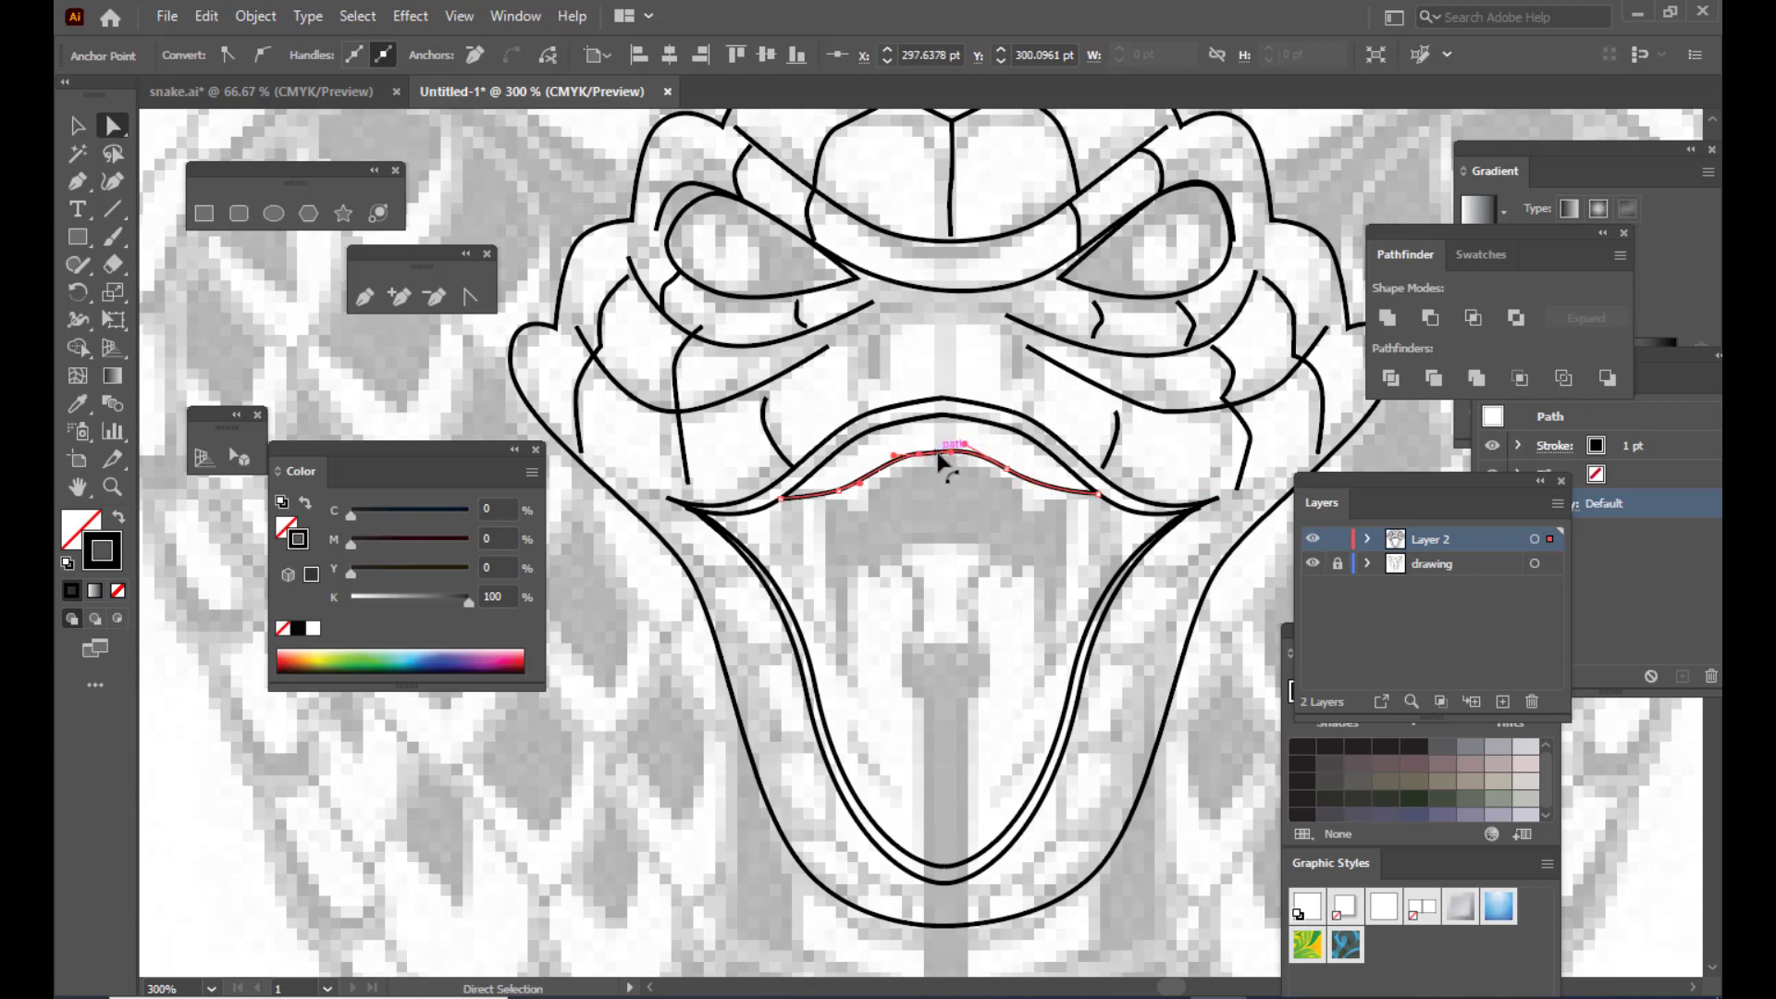
left_click(1014, 472)
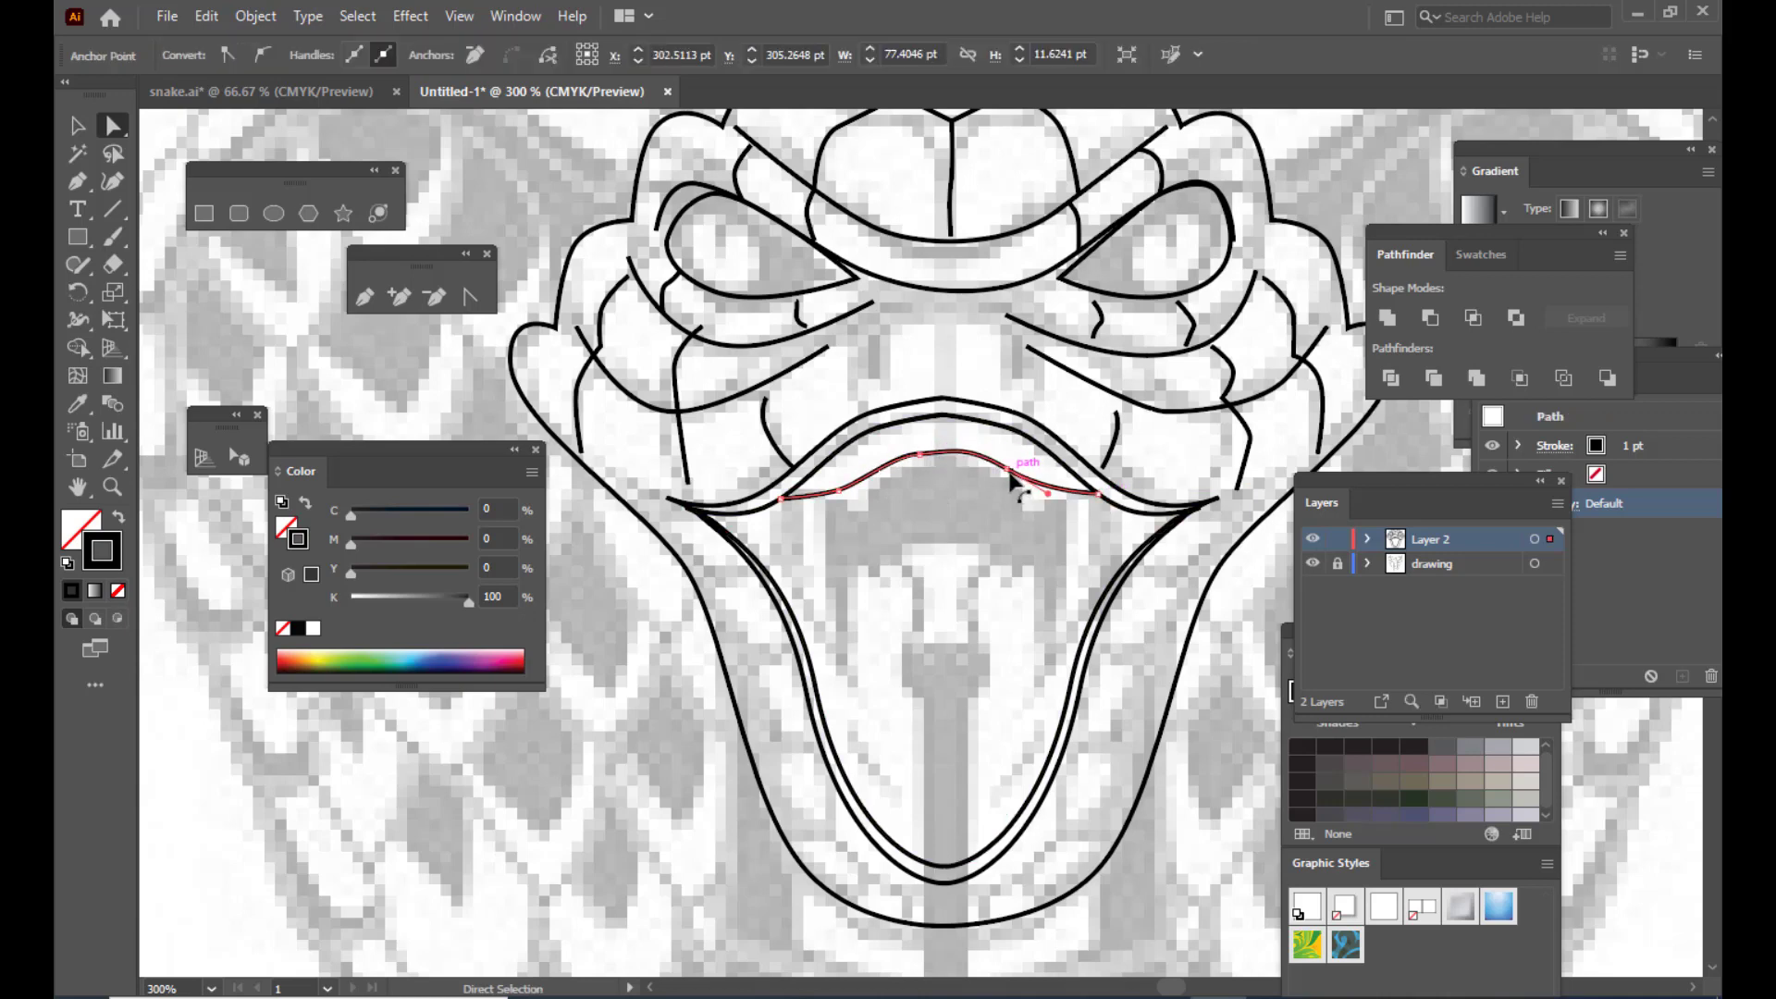
left_click_drag(1007, 470, 892, 468)
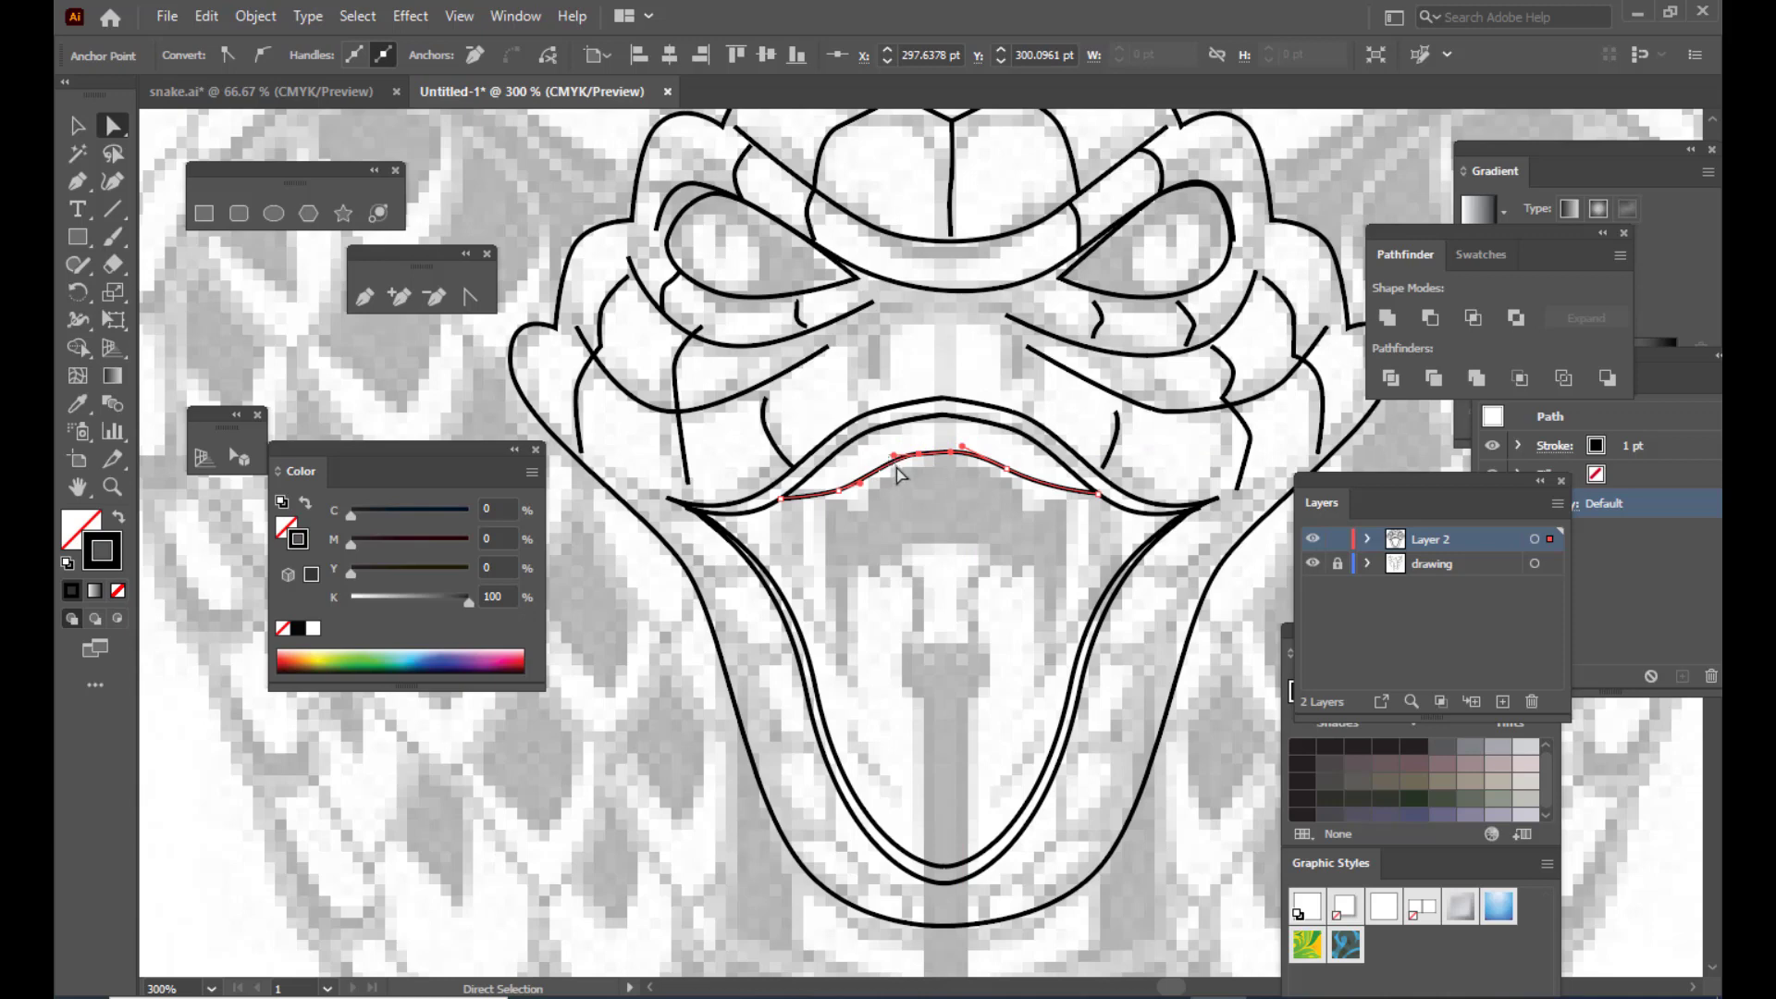
left_click(923, 457)
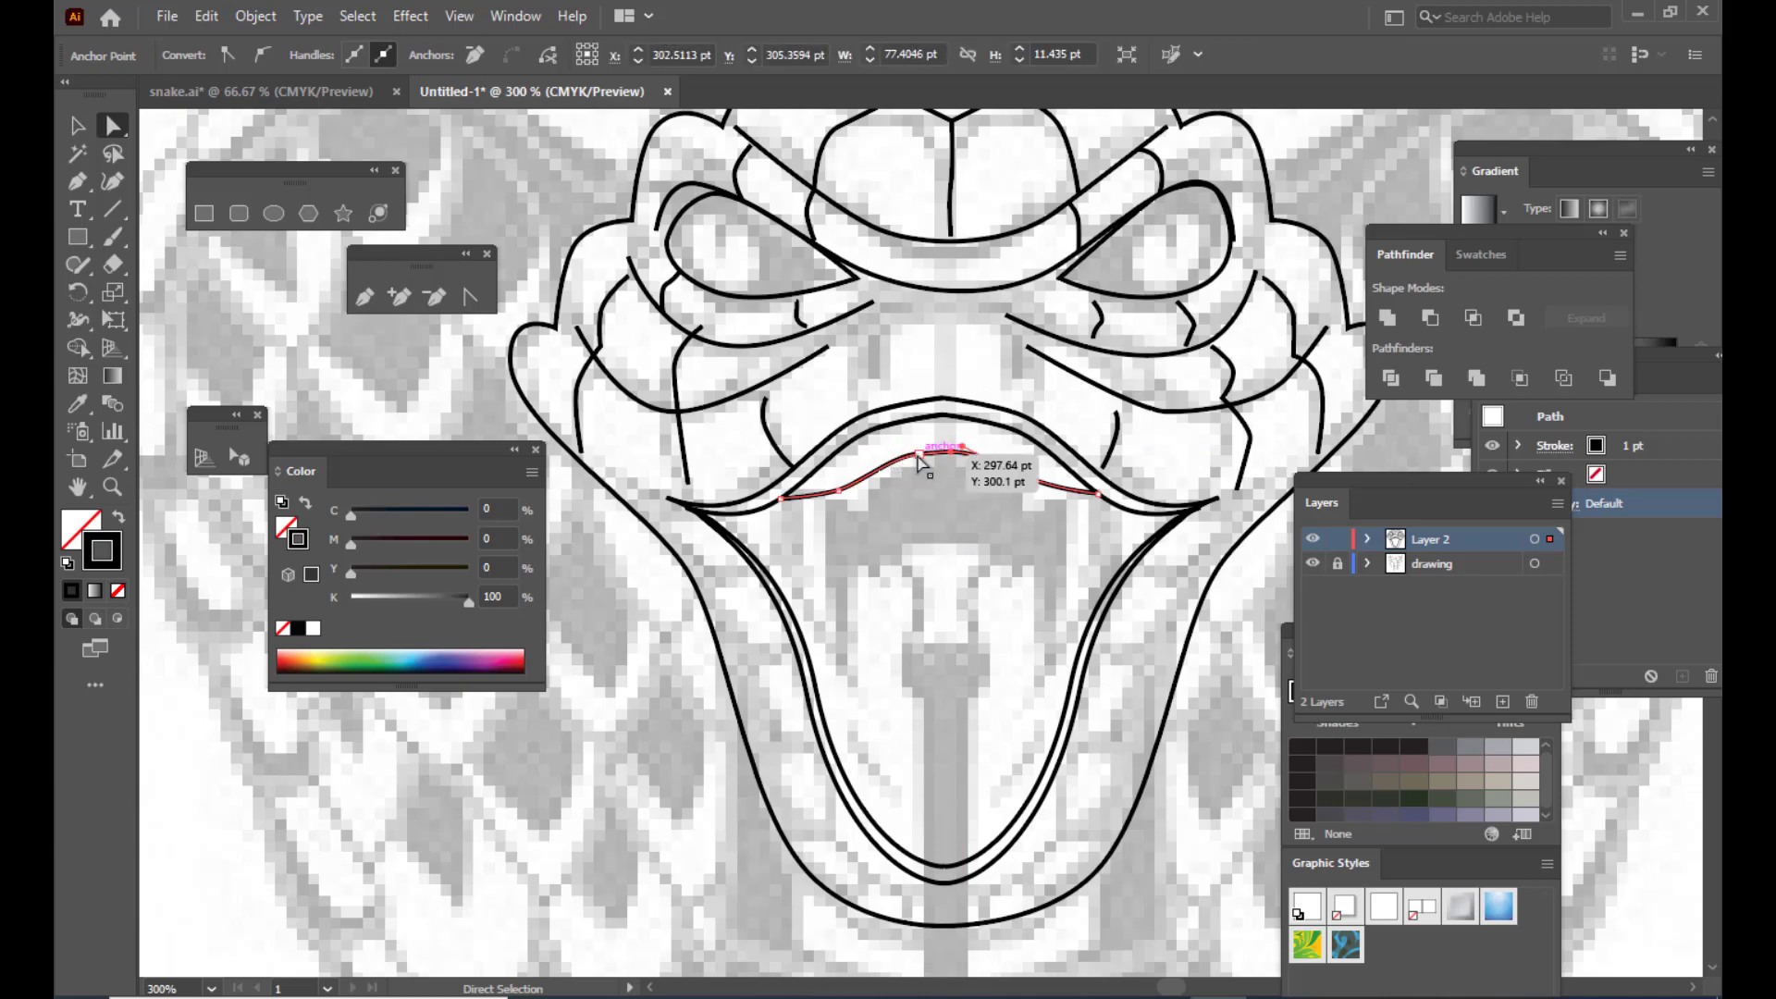
left_click(920, 456)
left_click_drag(893, 456, 889, 458)
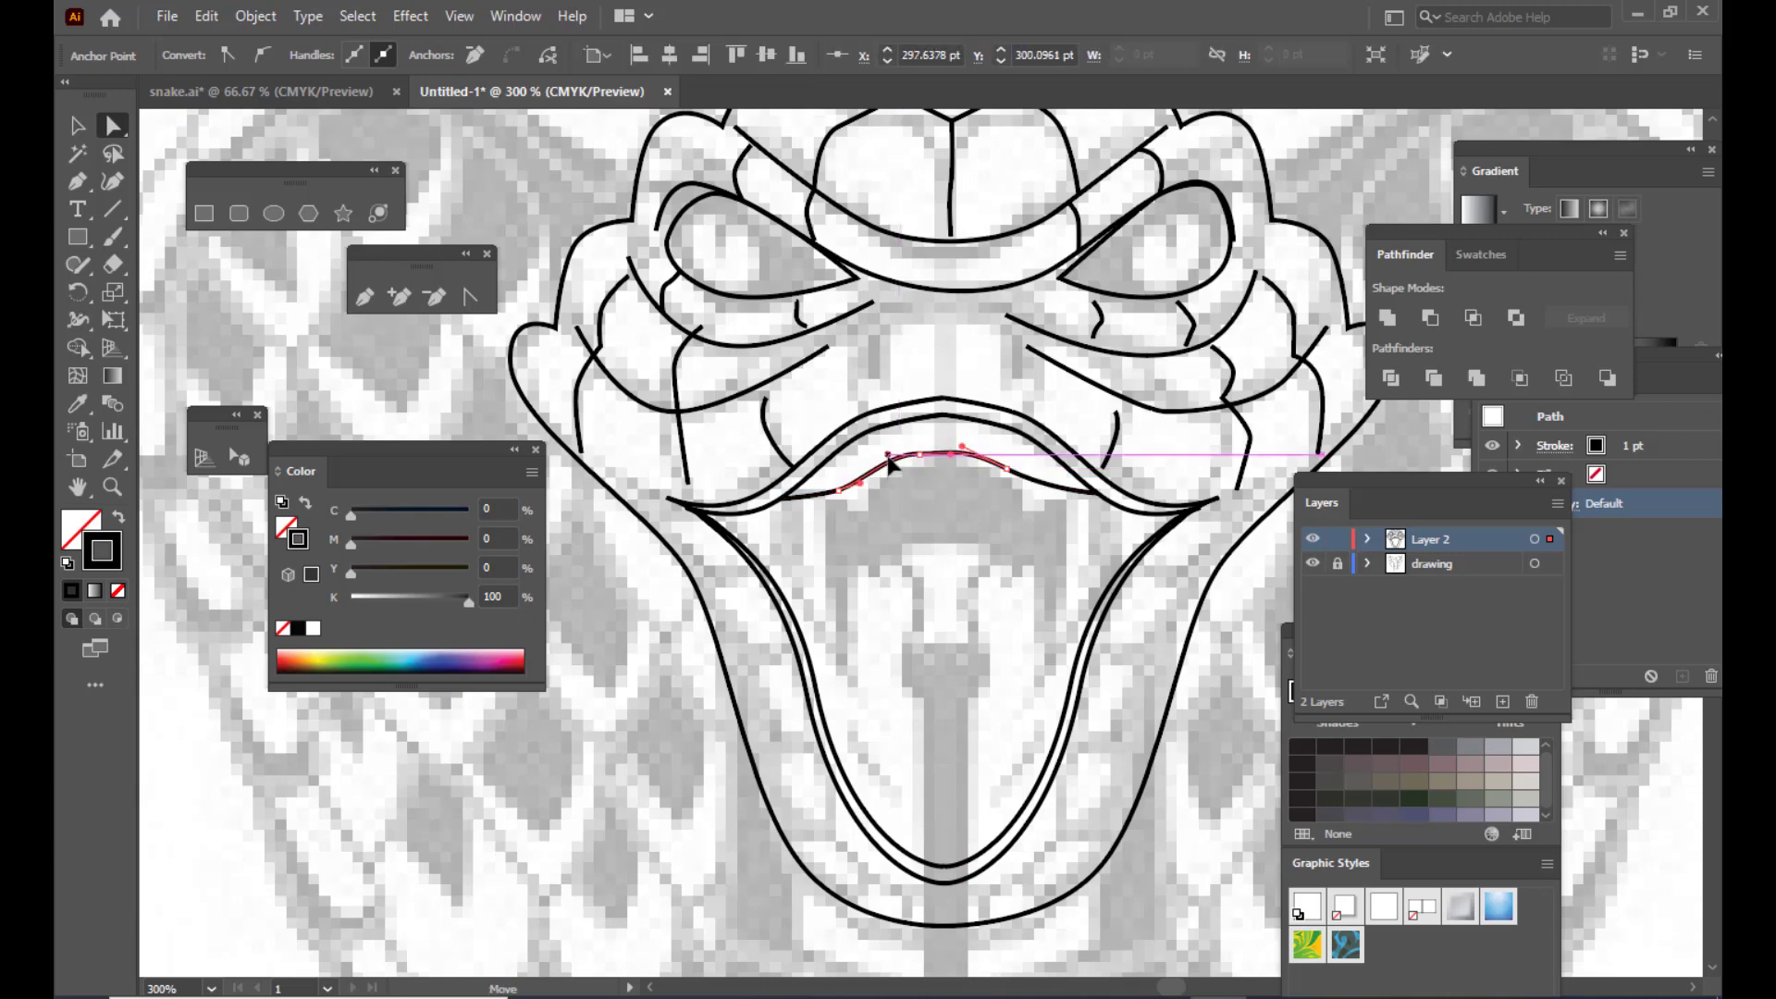
left_click(974, 520)
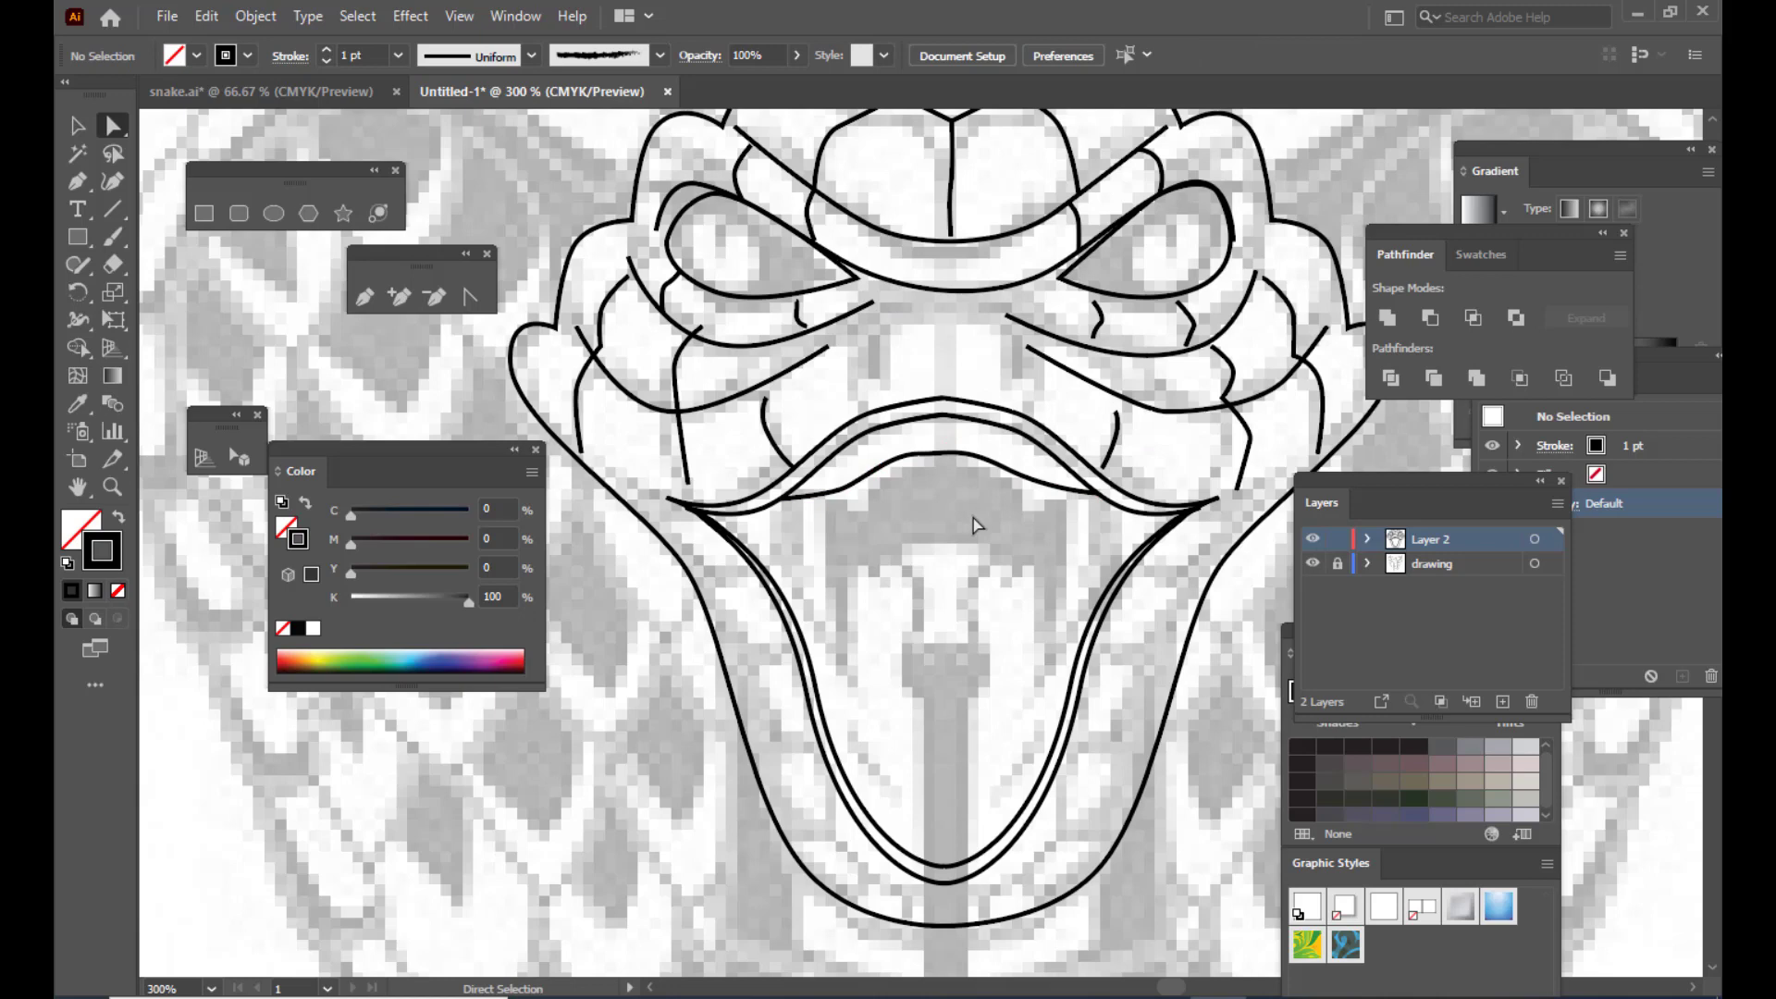
Step: Draw a closed, curved fang with the Pen tool, hanging from the left part of the mouth roof path and tapering to a point
scroll(1070, 607, "down", 3)
scroll(1073, 612, "up", 3)
left_click(357, 297)
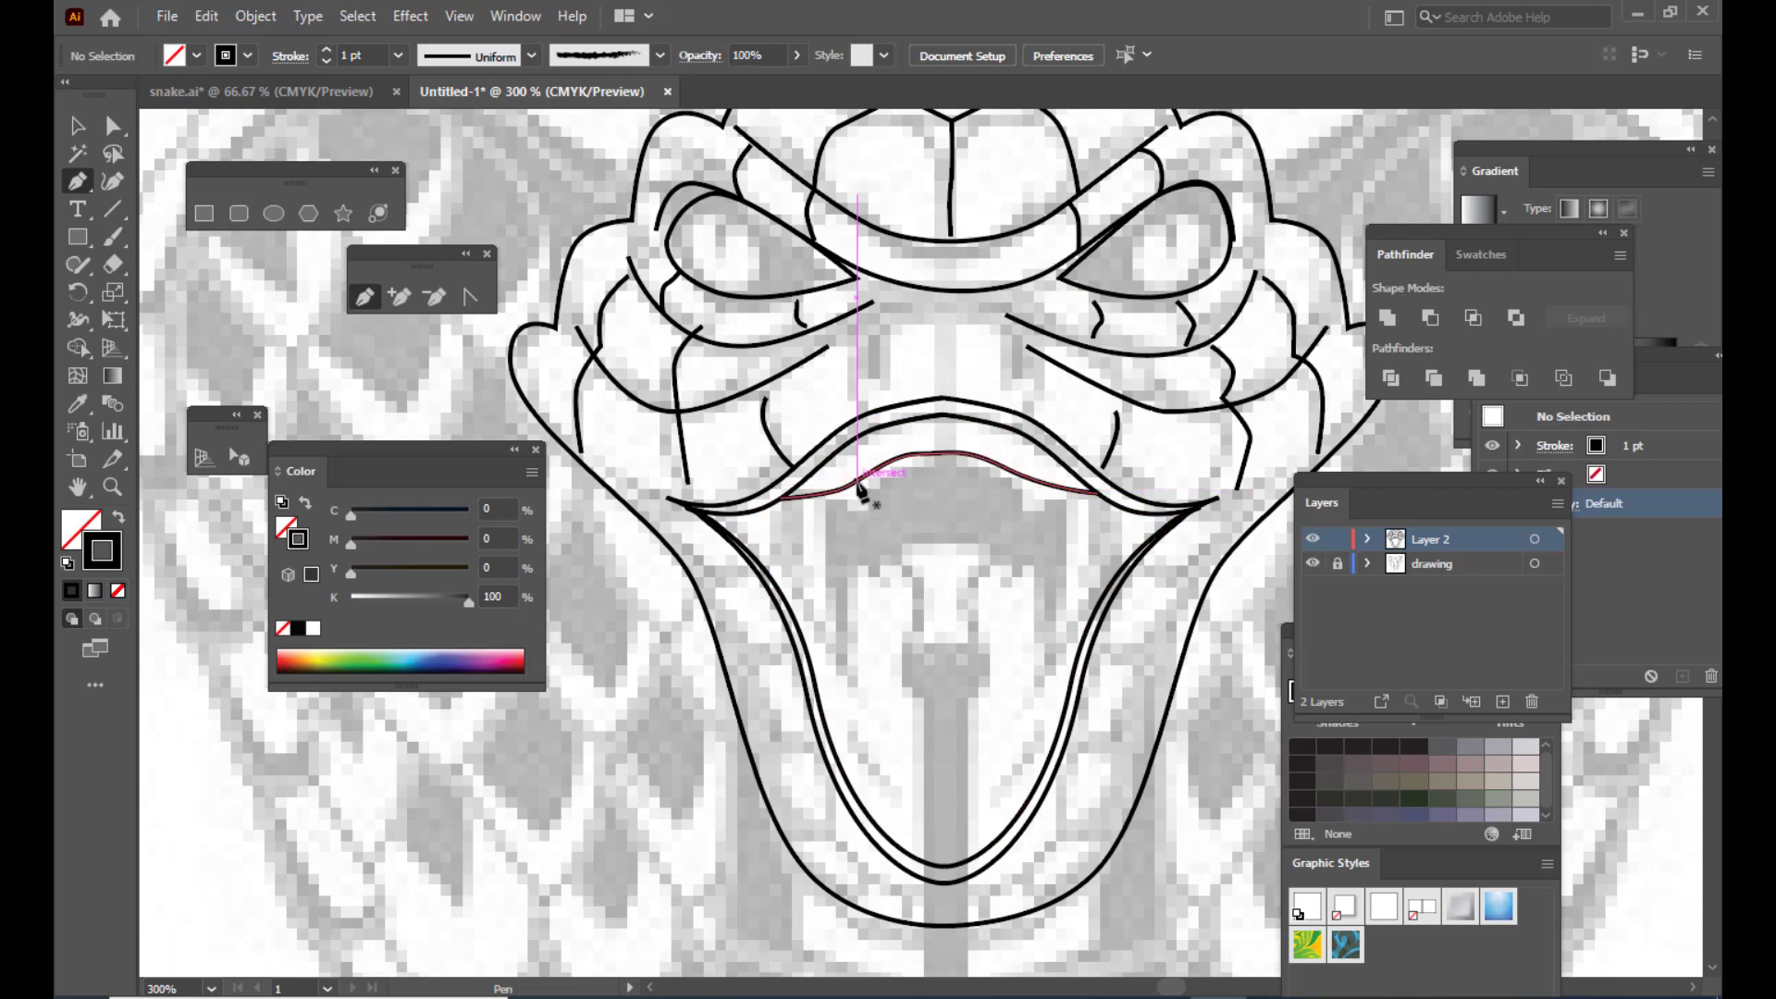
left_click(856, 483)
left_click_drag(858, 582, 883, 626)
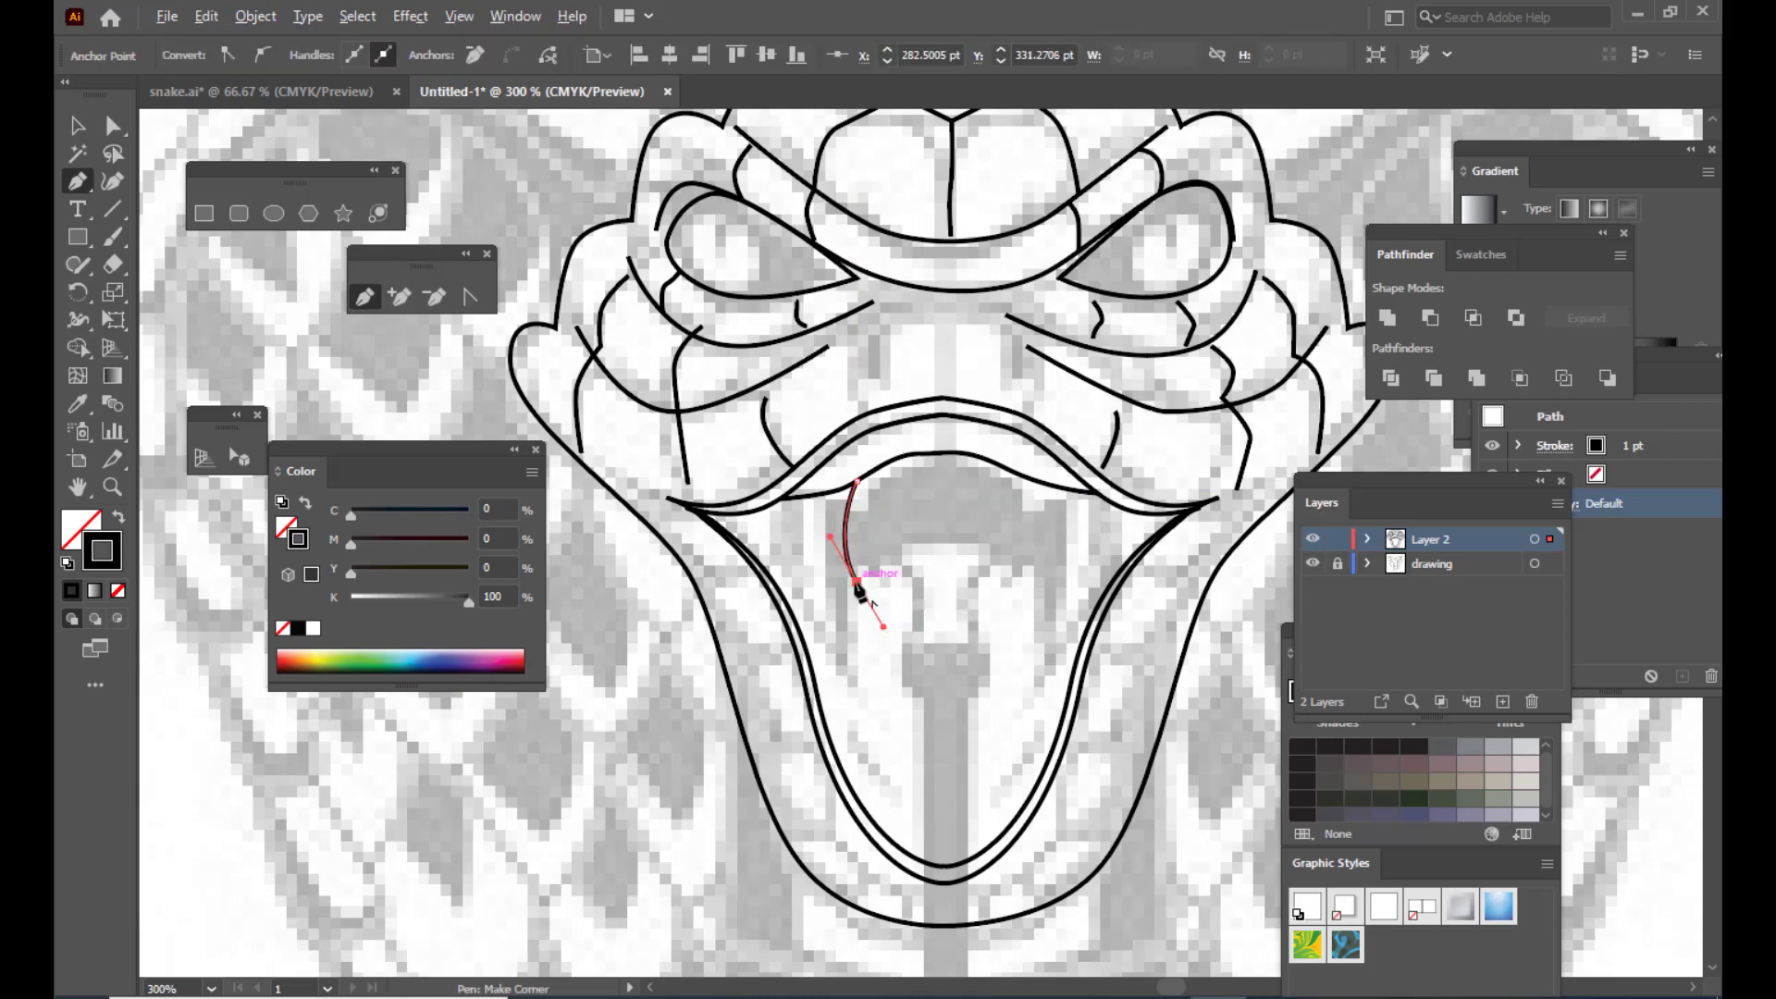
left_click_drag(858, 582, 819, 518)
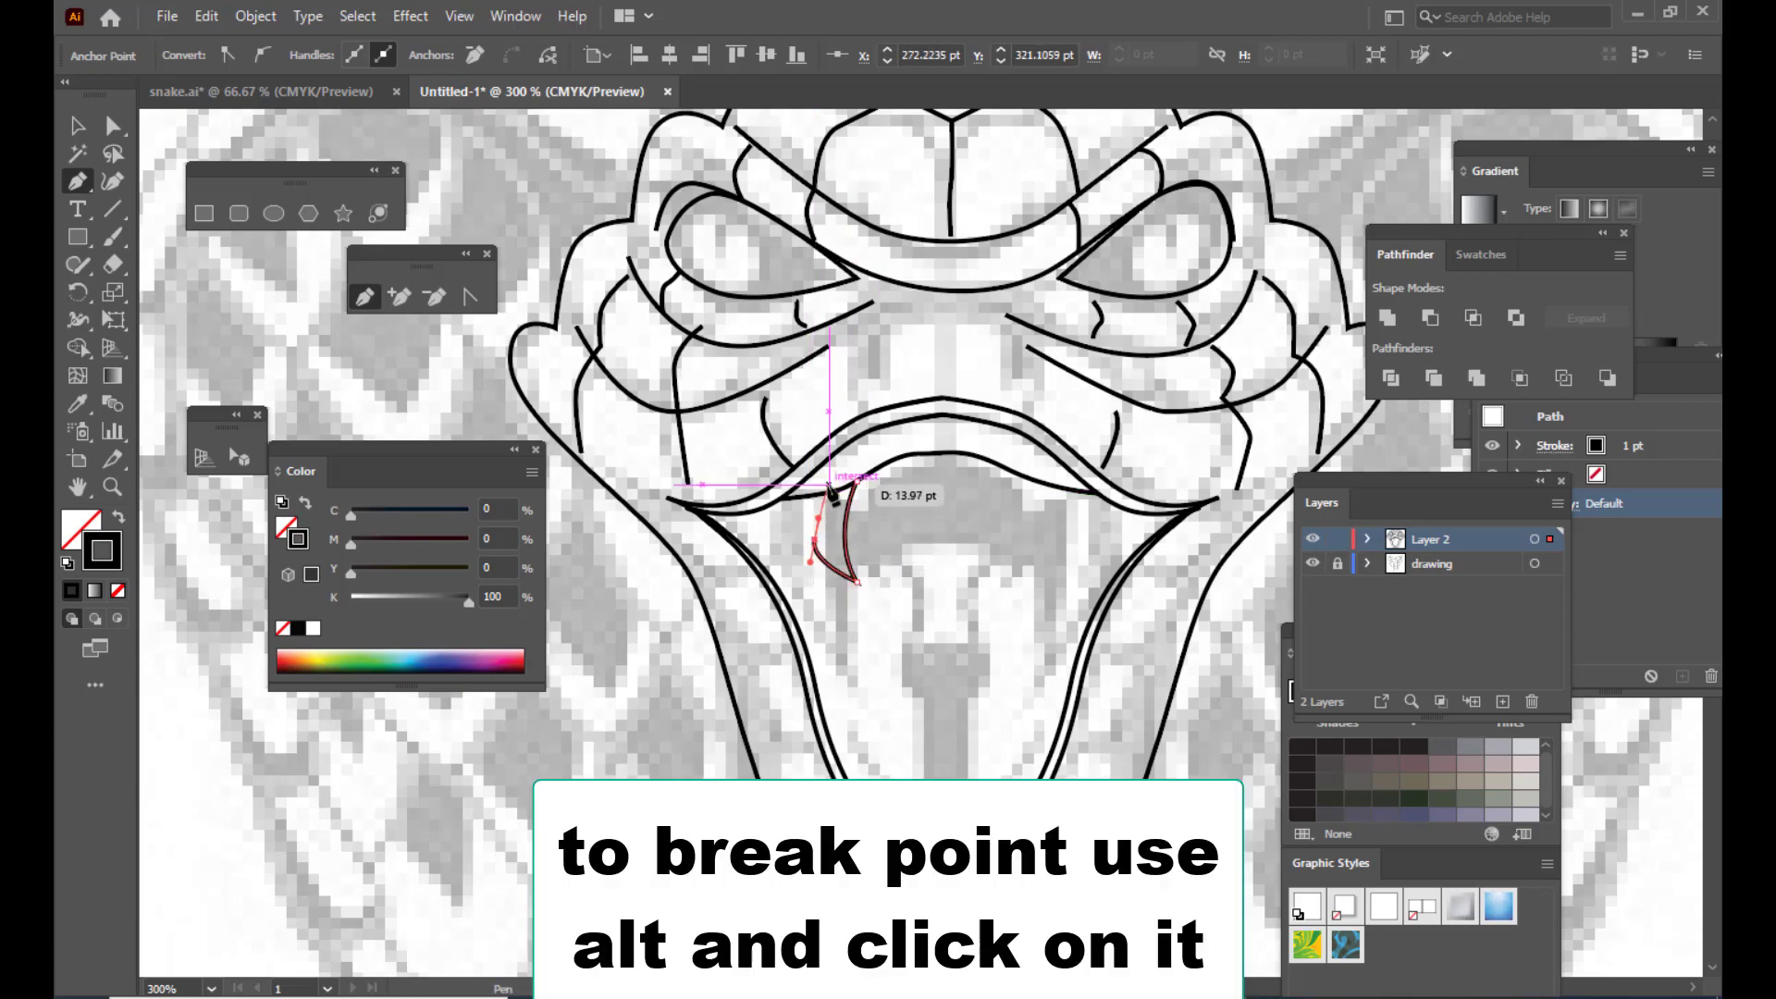
left_click(829, 493)
left_click(857, 482)
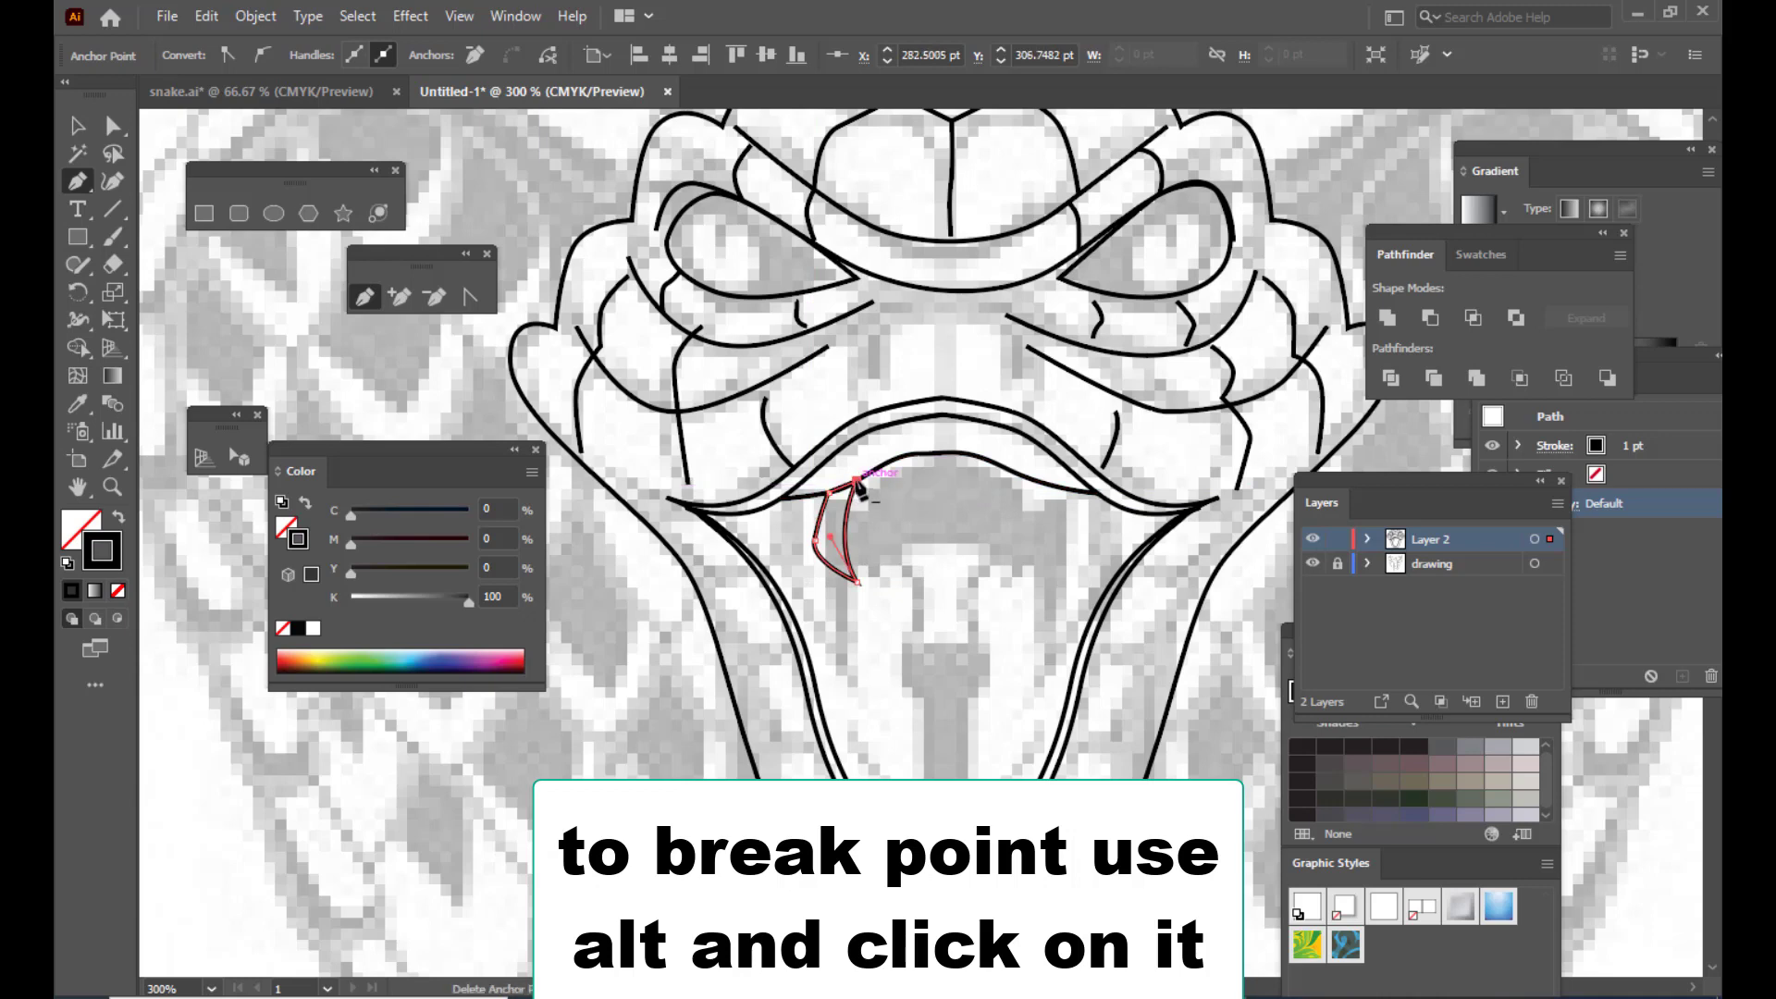
Step: Reshape the left upper fang by lengthening its tip, reducing the outer bulge and extending its inner top corner to the mouth roof path
left_click(113, 125)
mouse_move(812, 548)
left_mouse_down()
mouse_move(823, 575)
mouse_move(805, 467)
mouse_move(824, 545)
left_mouse_up()
mouse_move(852, 586)
left_mouse_down()
mouse_move(870, 592)
mouse_move(864, 615)
left_mouse_up()
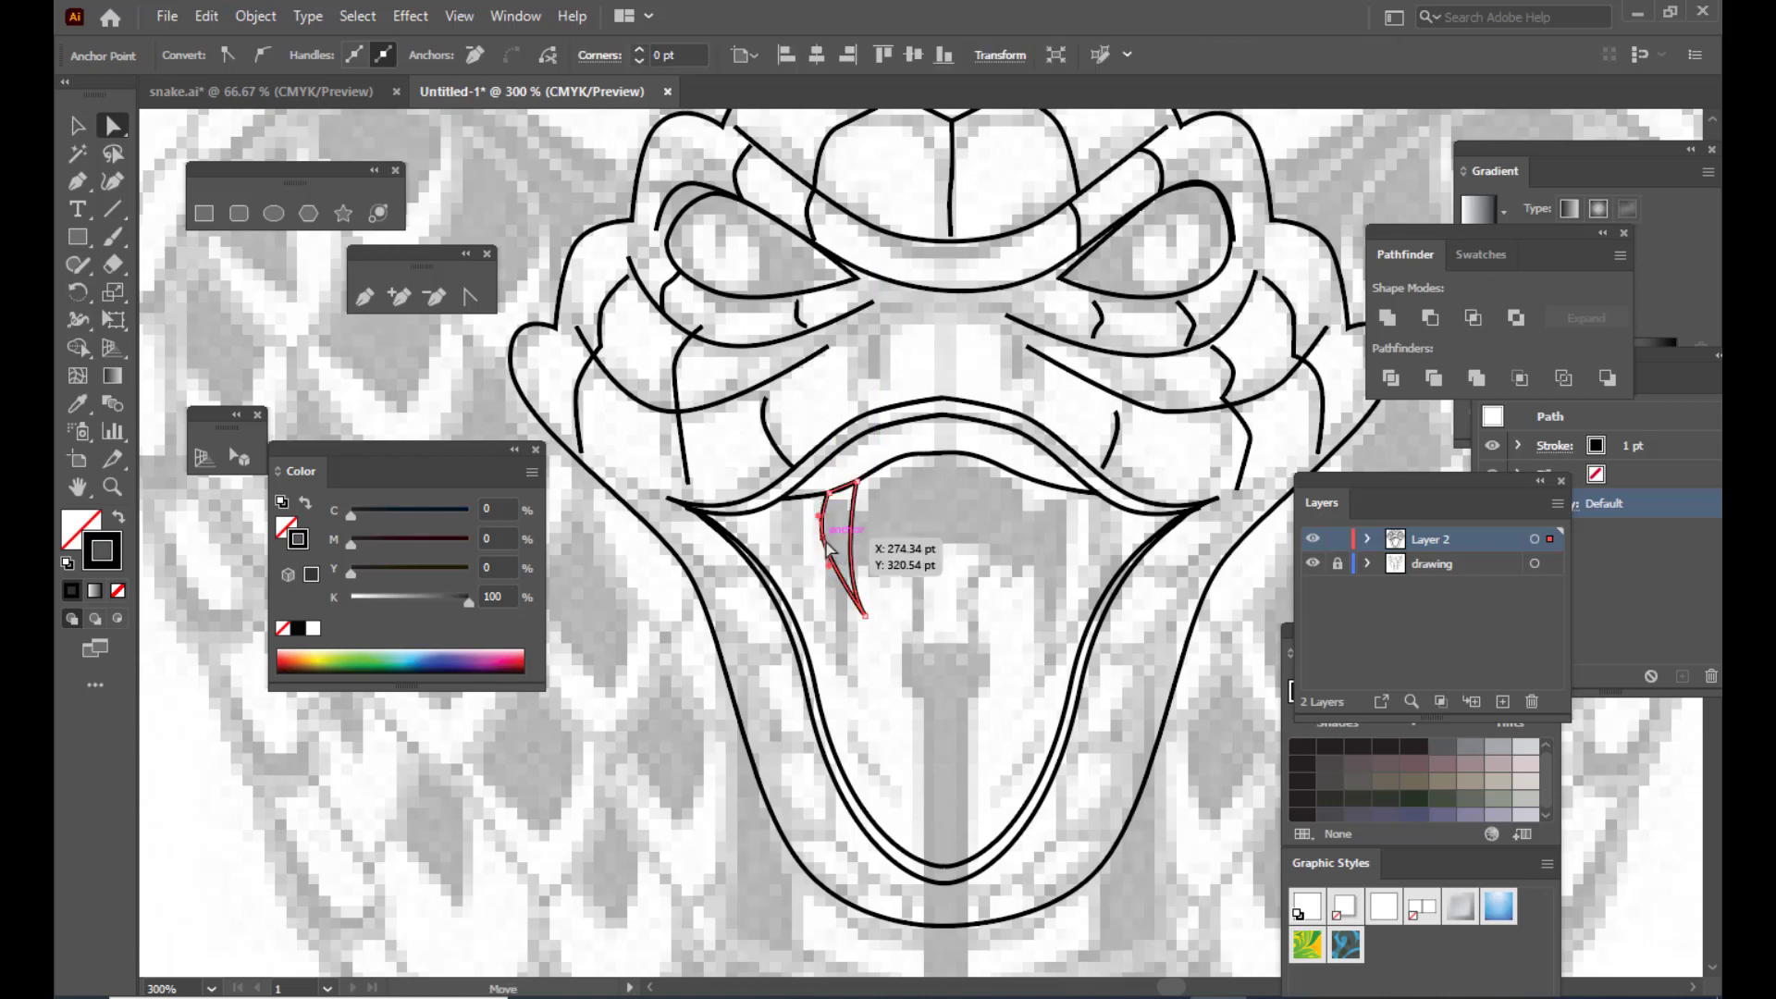
left_click_drag(823, 538, 822, 548)
left_click_drag(860, 482, 869, 474)
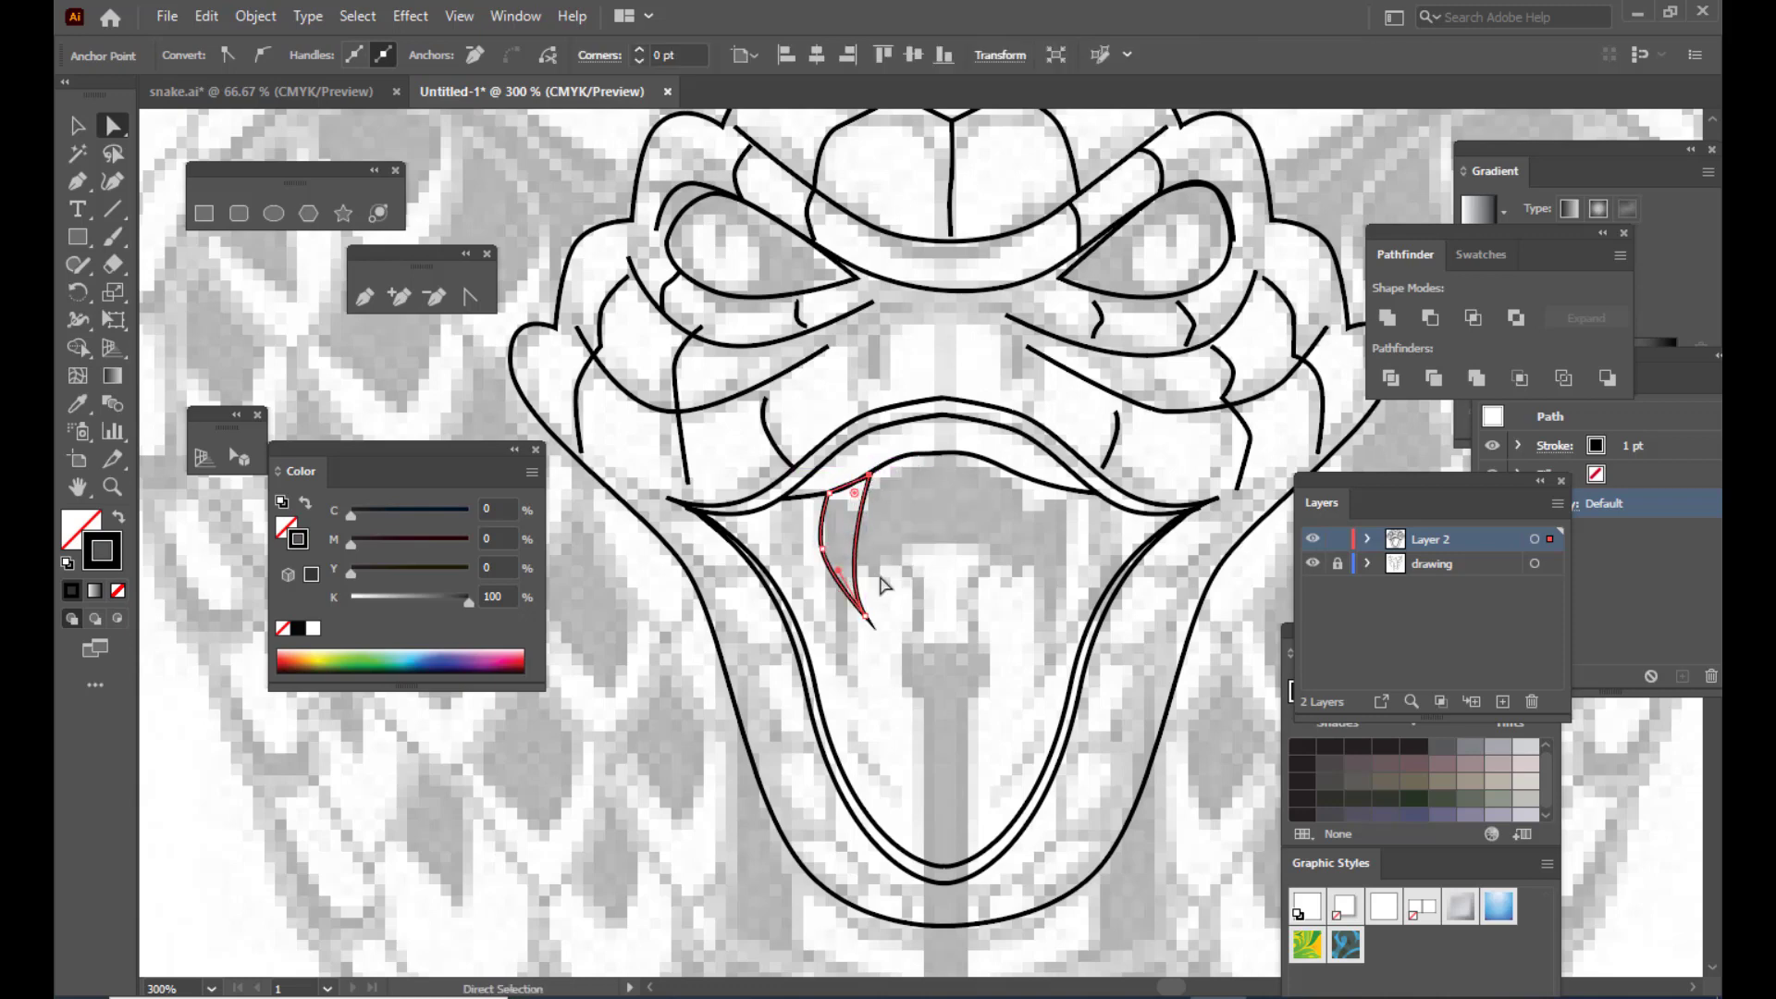
left_click(1042, 573)
left_click_drag(877, 629, 862, 613)
left_click_drag(821, 548, 829, 550)
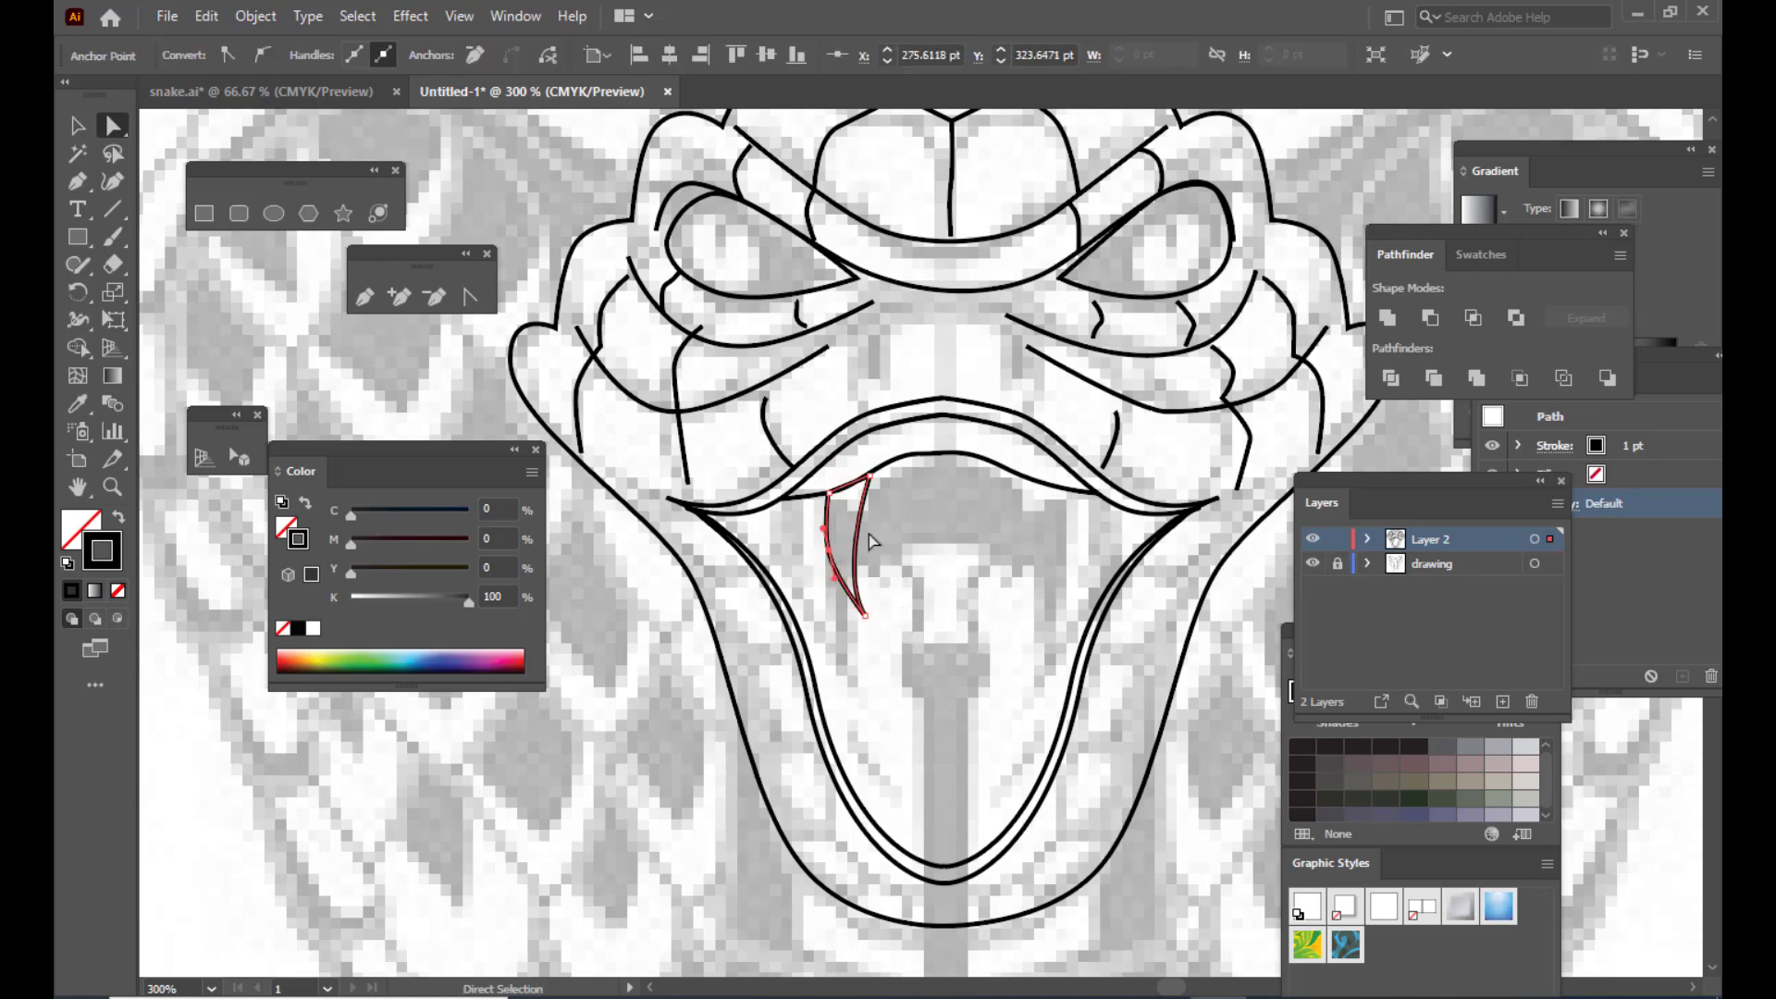
left_click(923, 528)
Step: Duplicate the left upper fang toward the right half of the mouth and reflect the copy across the vertical axis
left_click(88, 135)
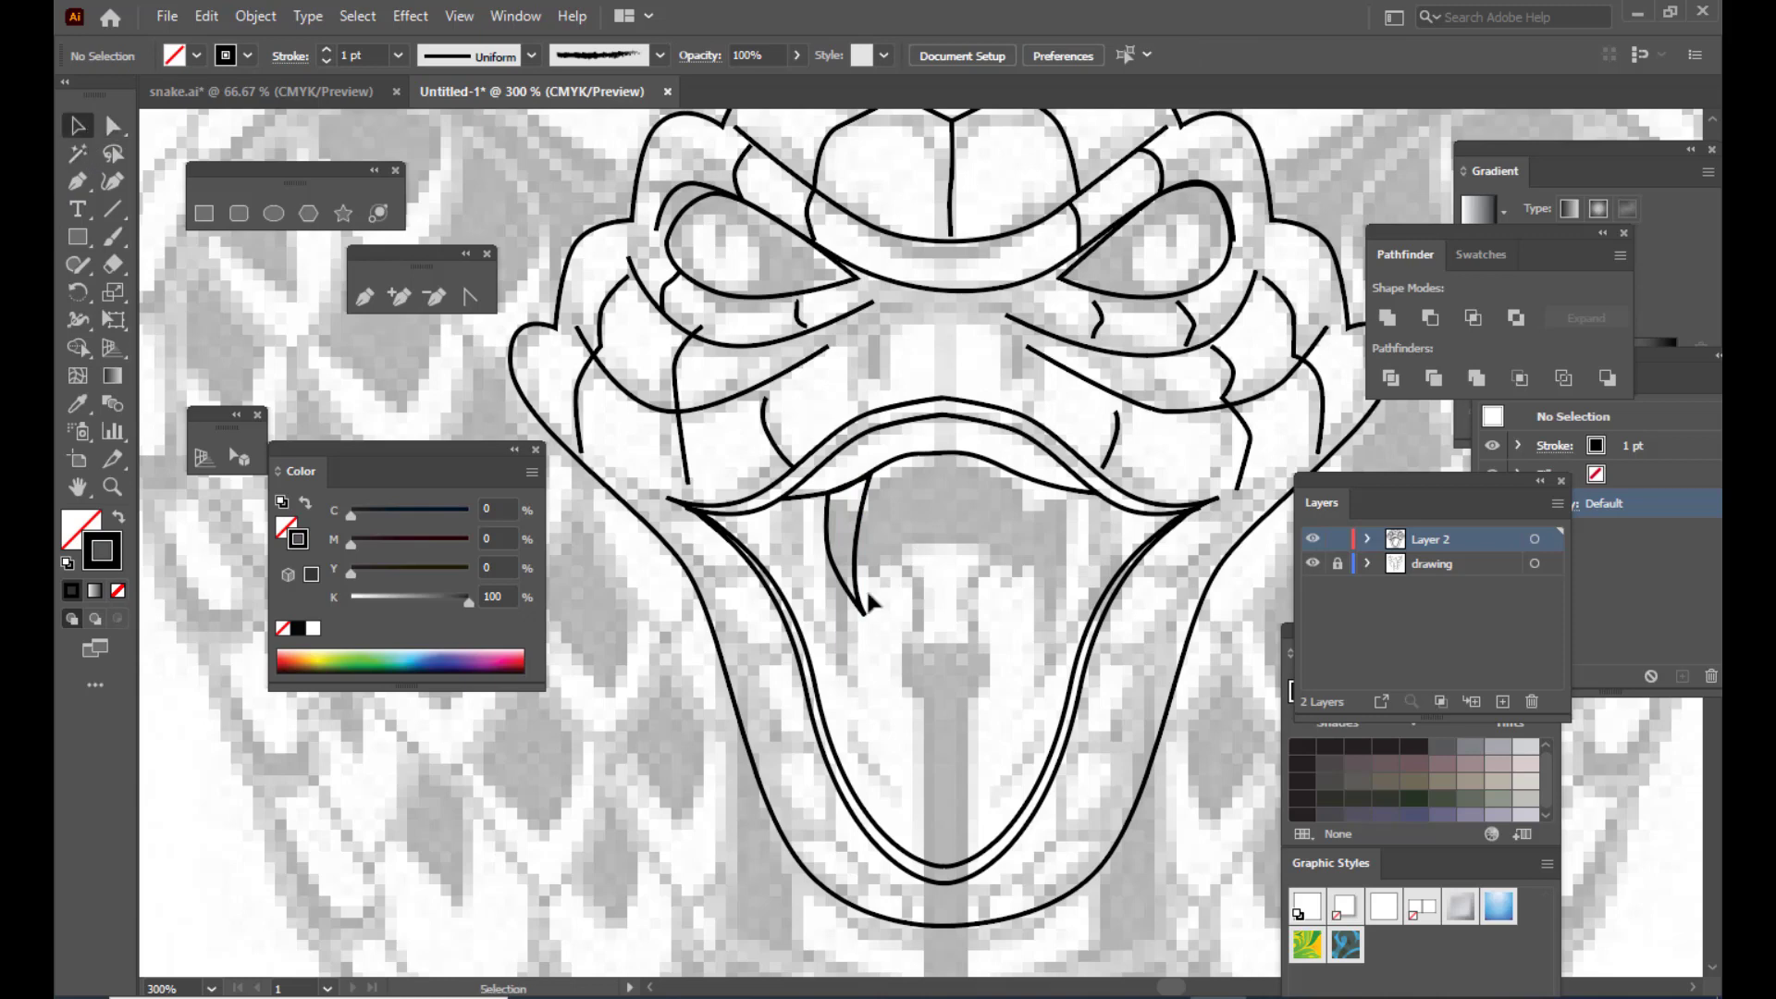
left_click(860, 540)
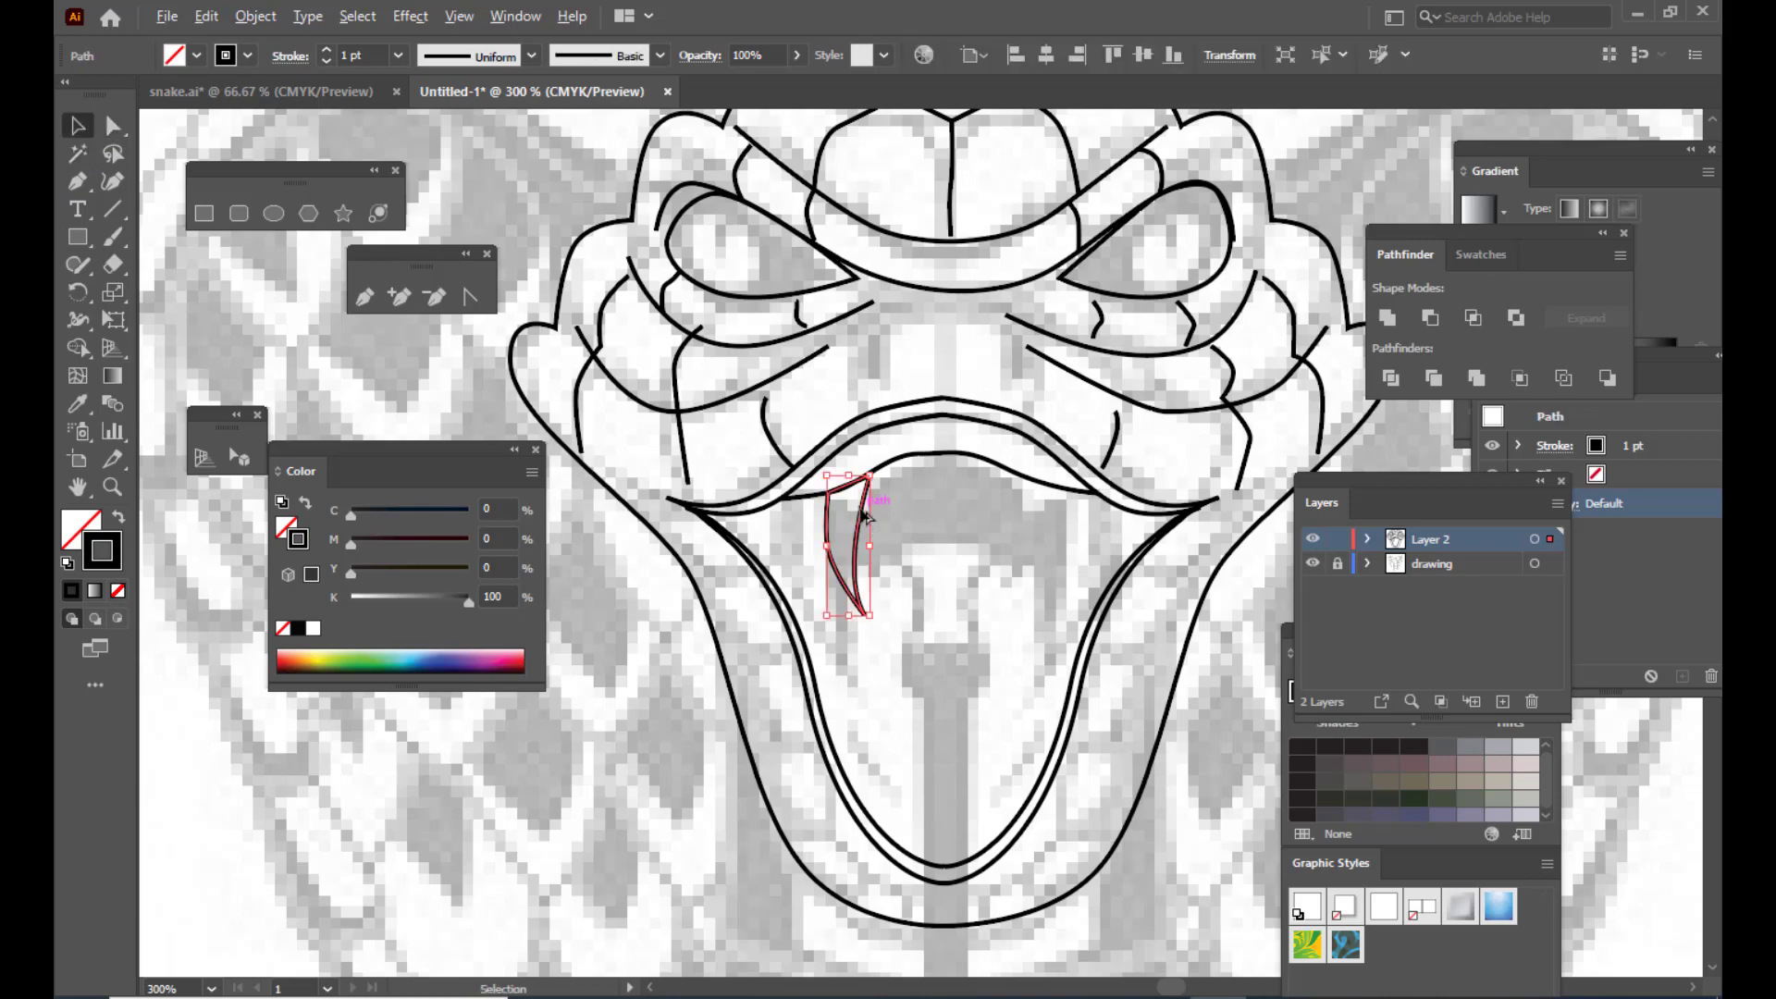
left_click(888, 553)
left_click(876, 515)
left_click_drag(876, 515, 1005, 513)
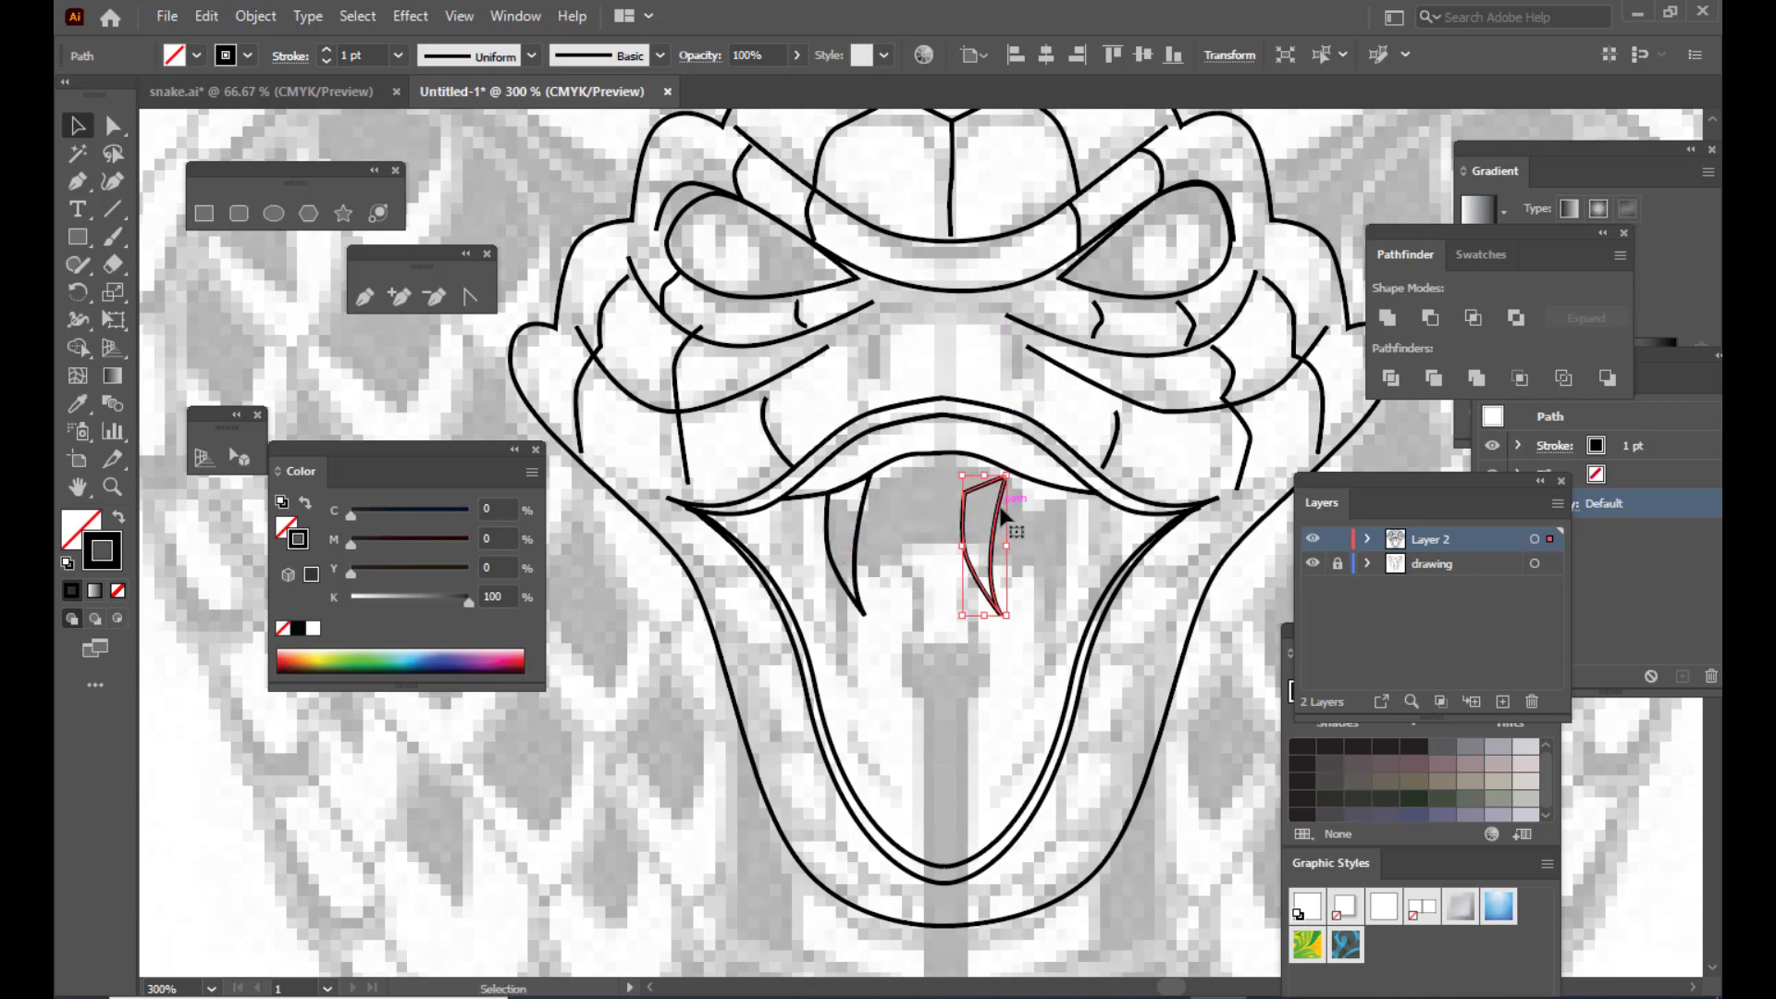
right_click(1005, 514)
mouse_move(1107, 859)
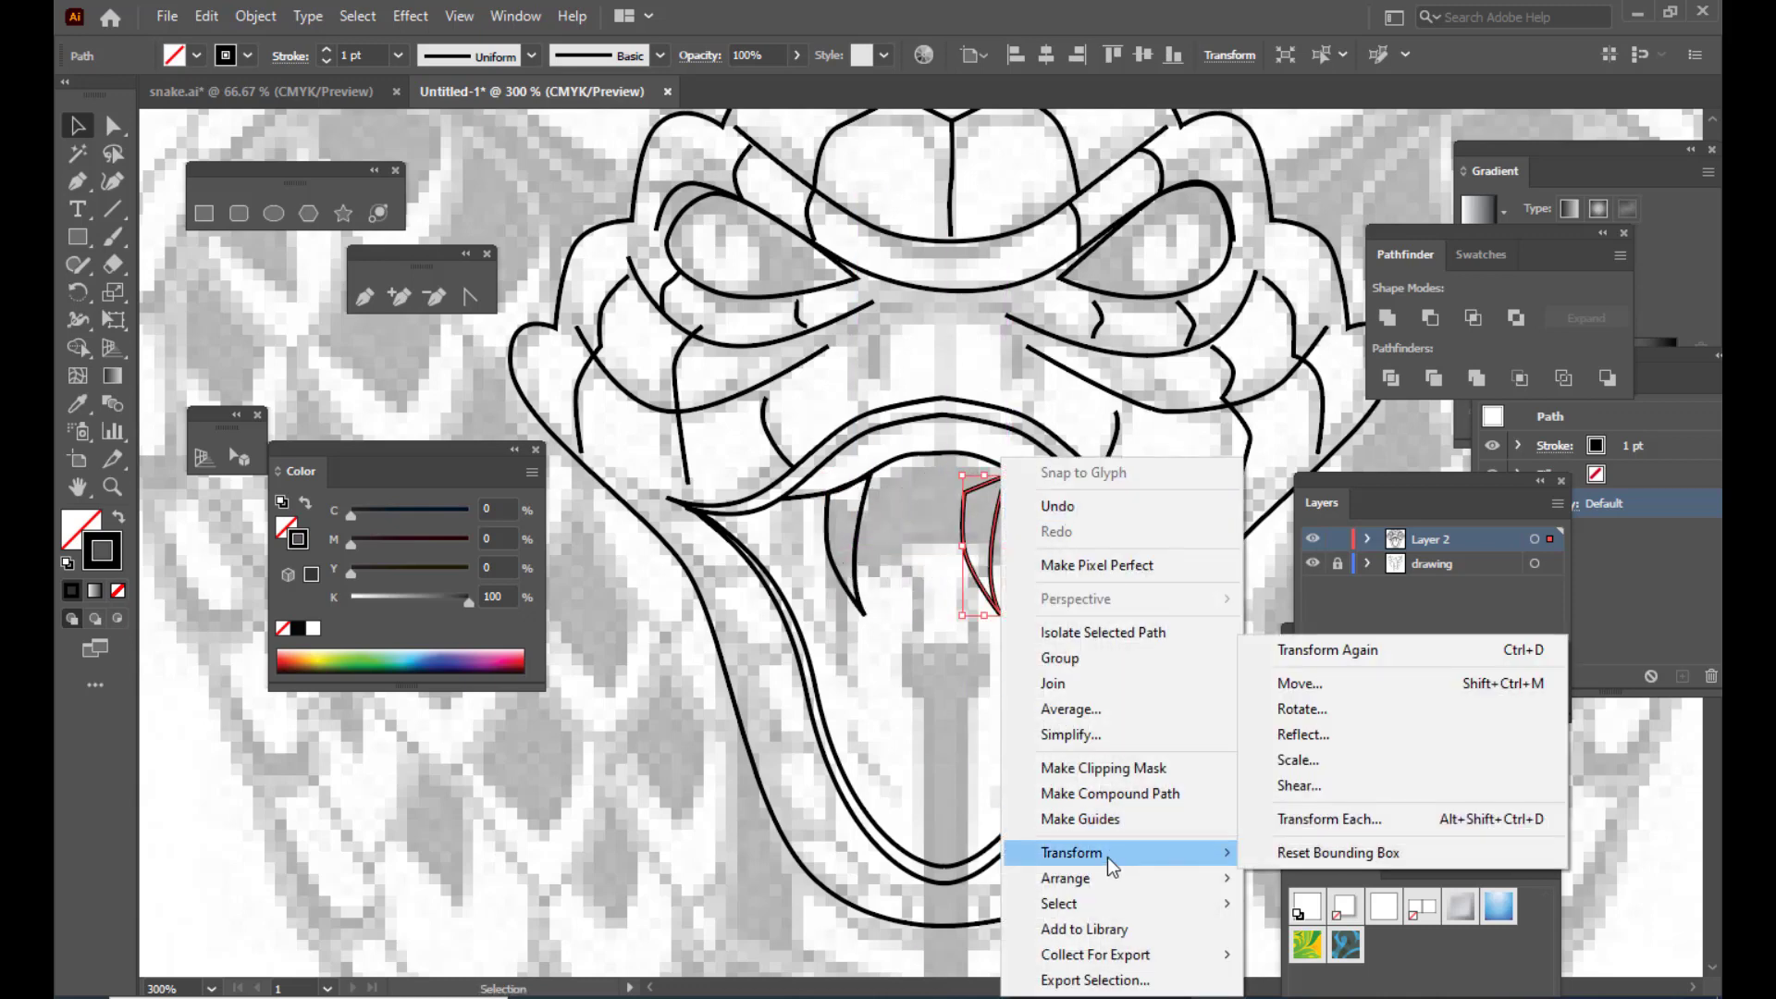
left_click(1336, 737)
left_click(1239, 507)
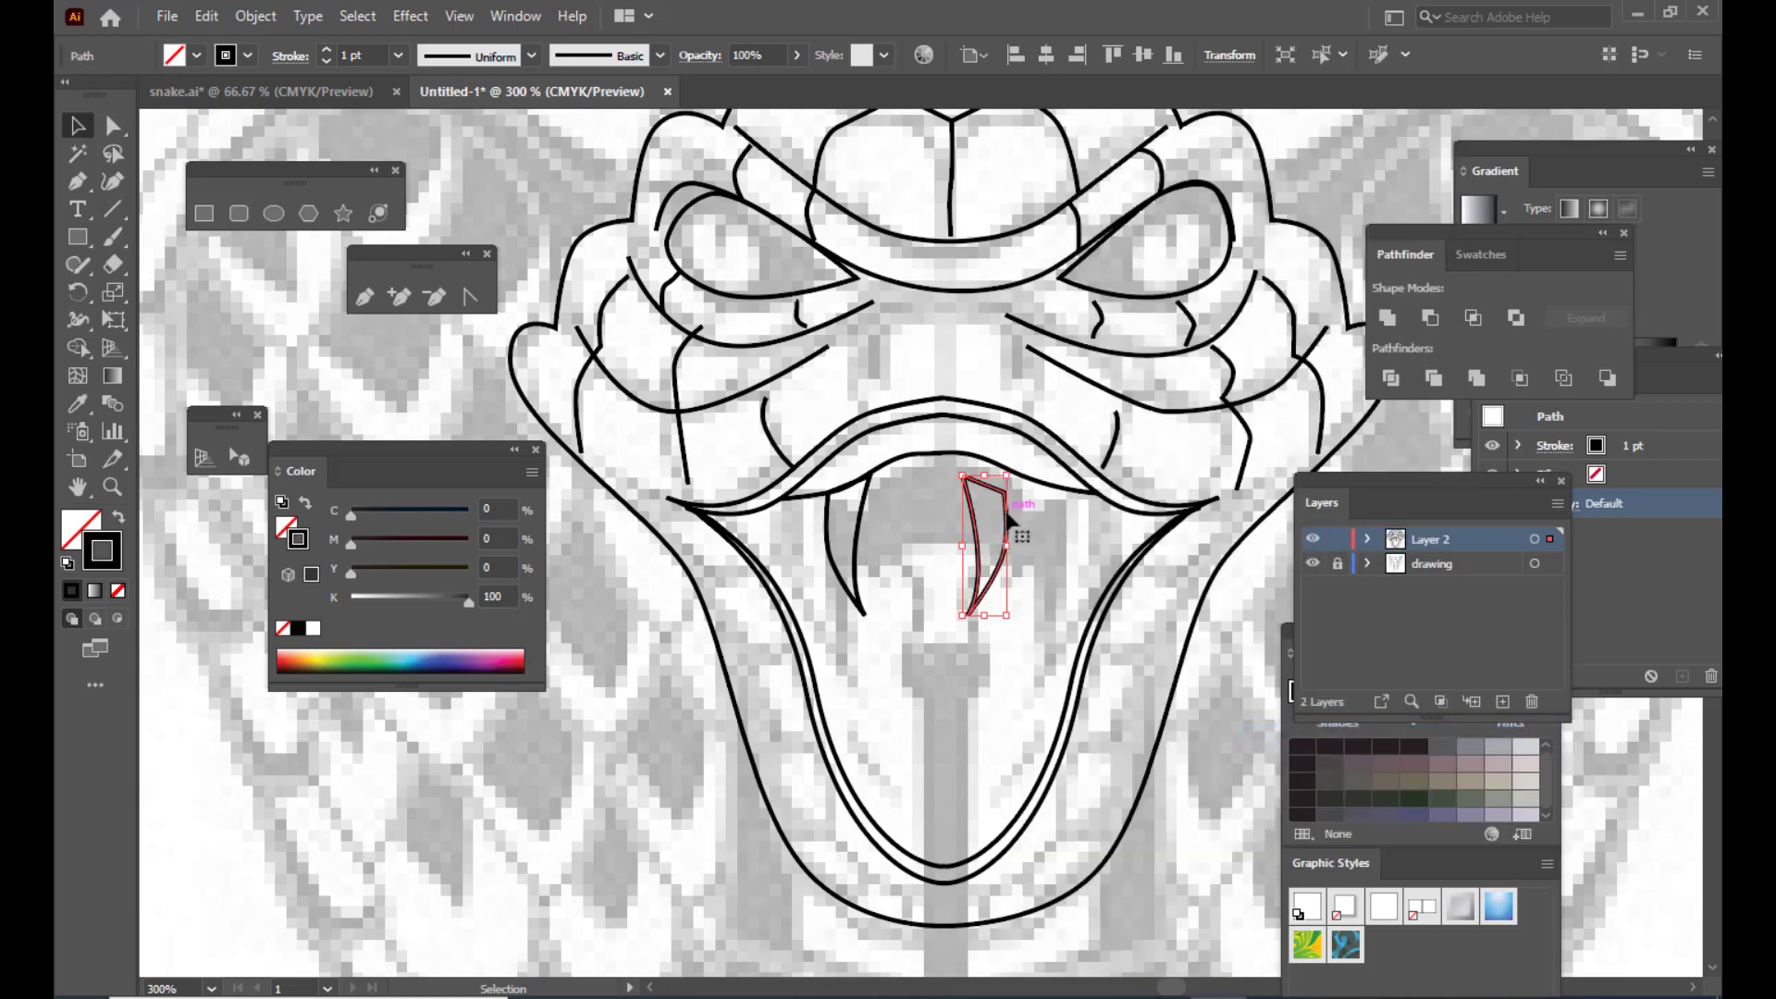
Step: Position the mirrored fang under the right part of the mouth roof and shift the left fang slightly outward to balance the pair
left_click_drag(1016, 520, 1048, 515)
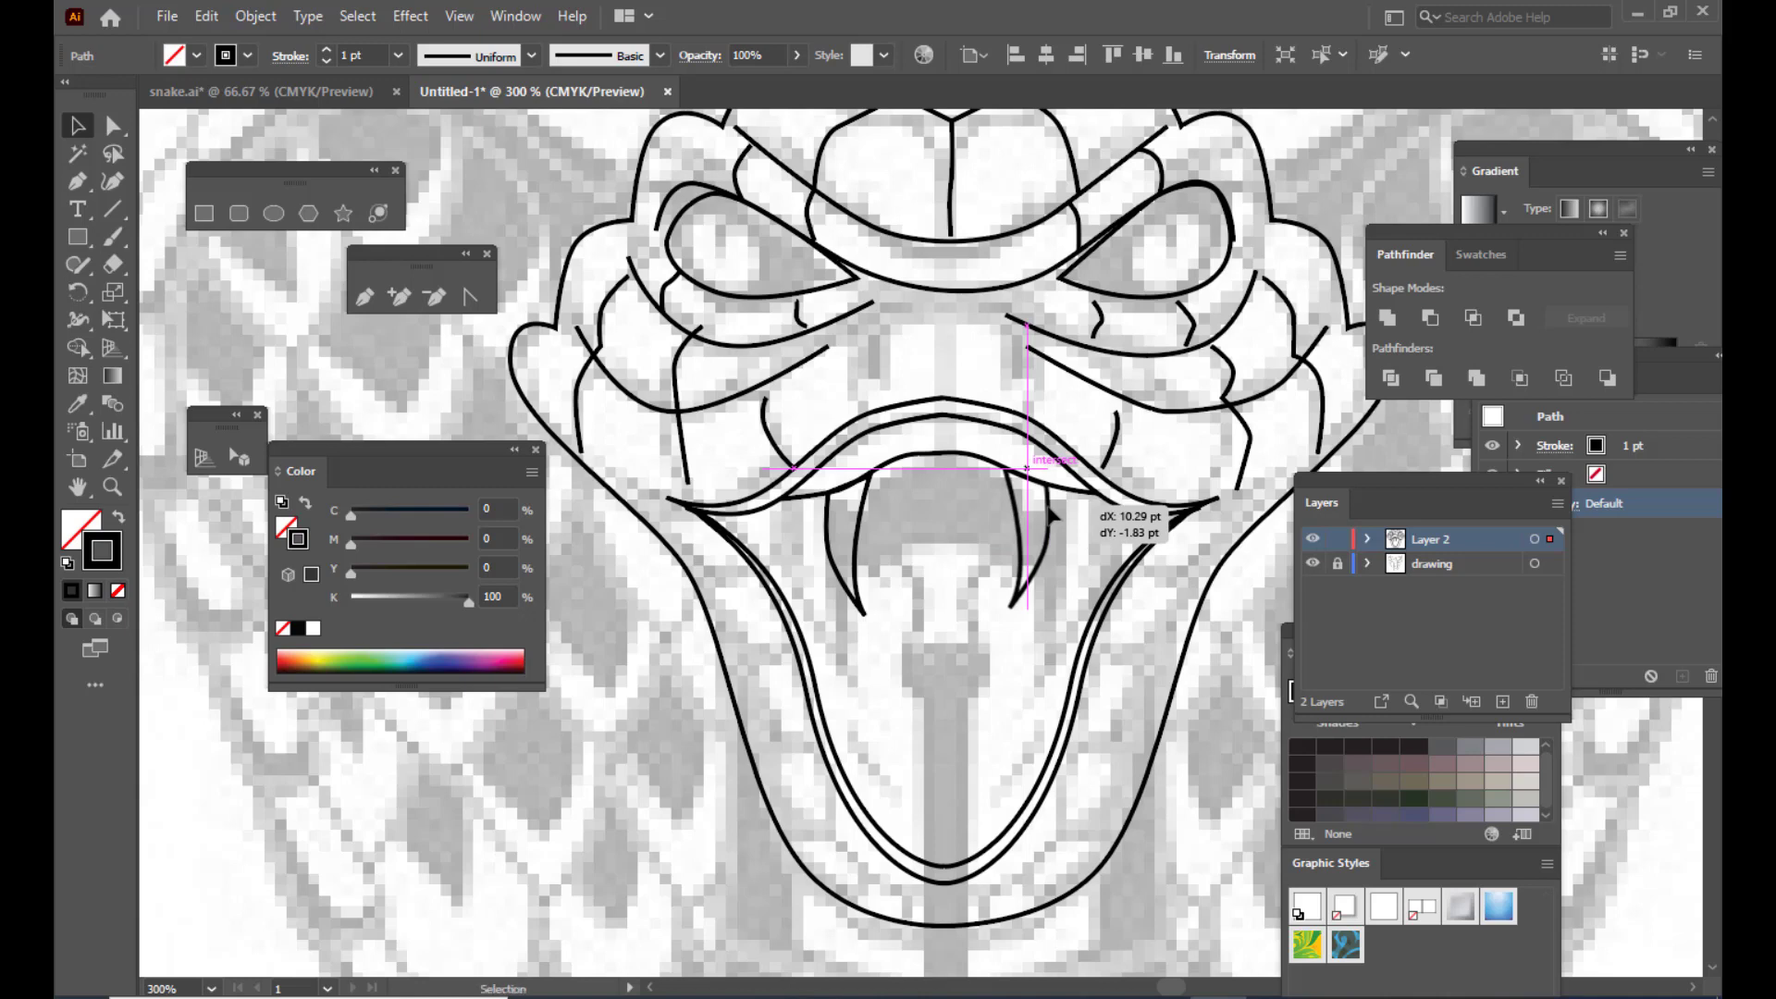
left_click_drag(1048, 515, 1050, 511)
left_click(909, 474)
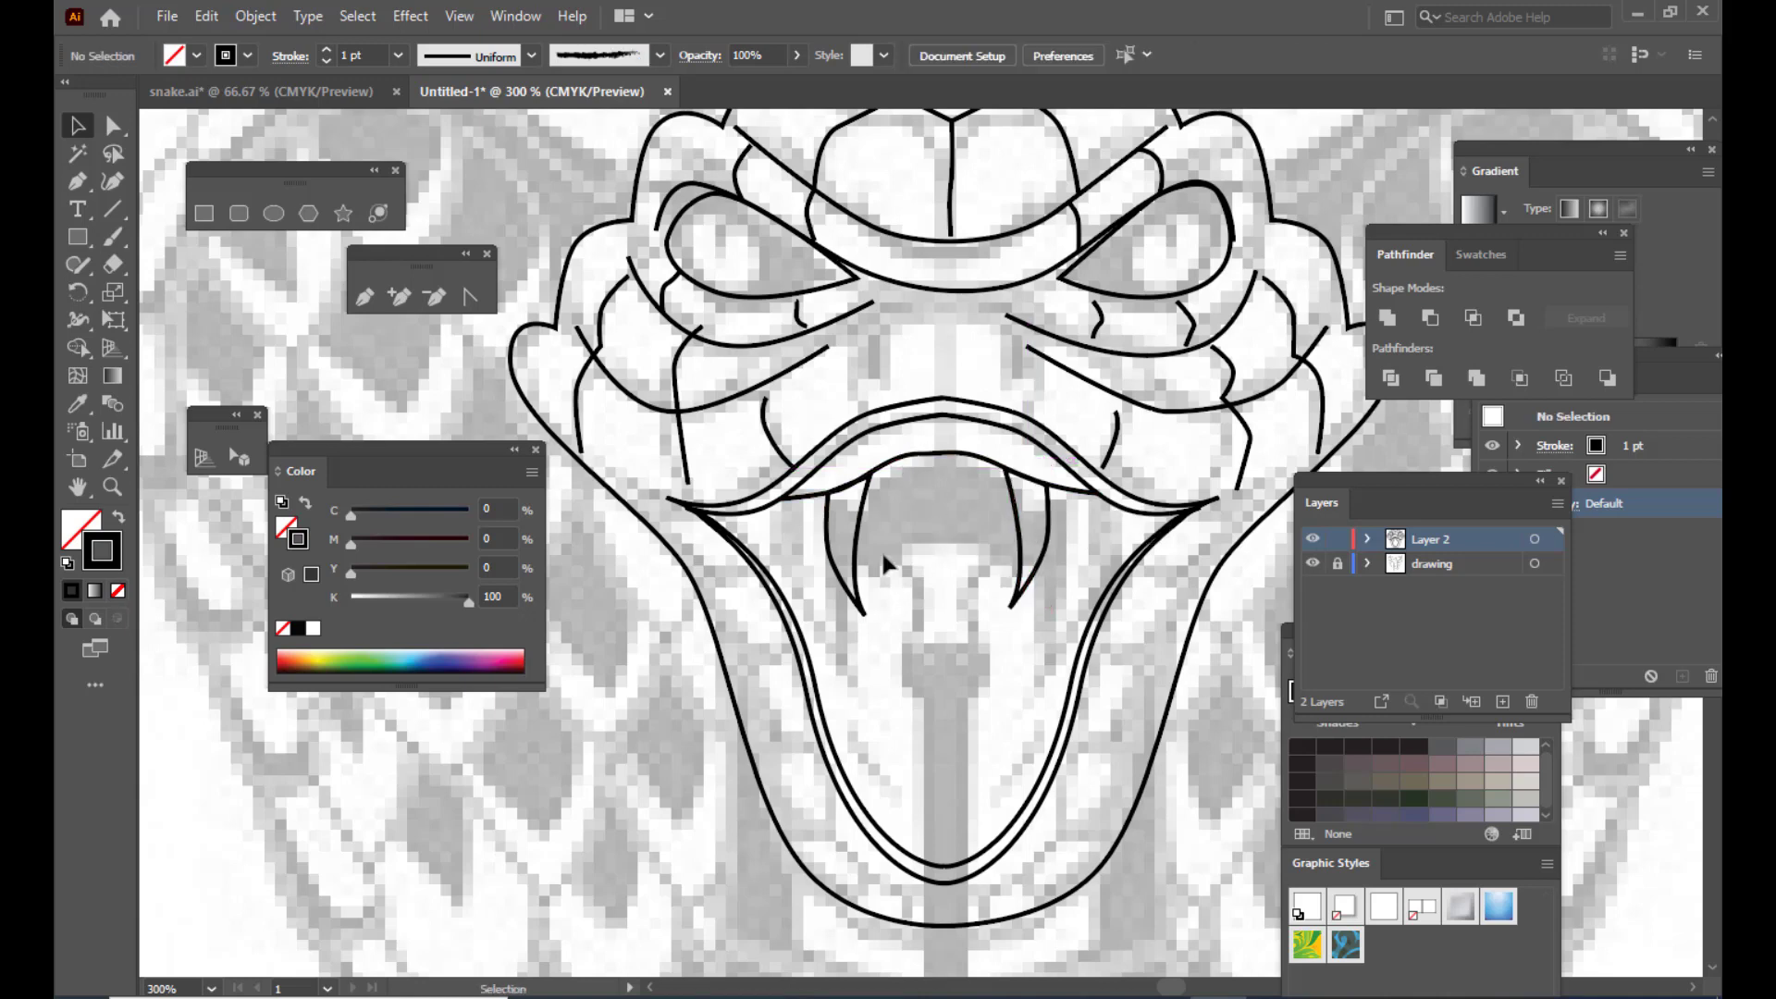
left_click(1052, 514)
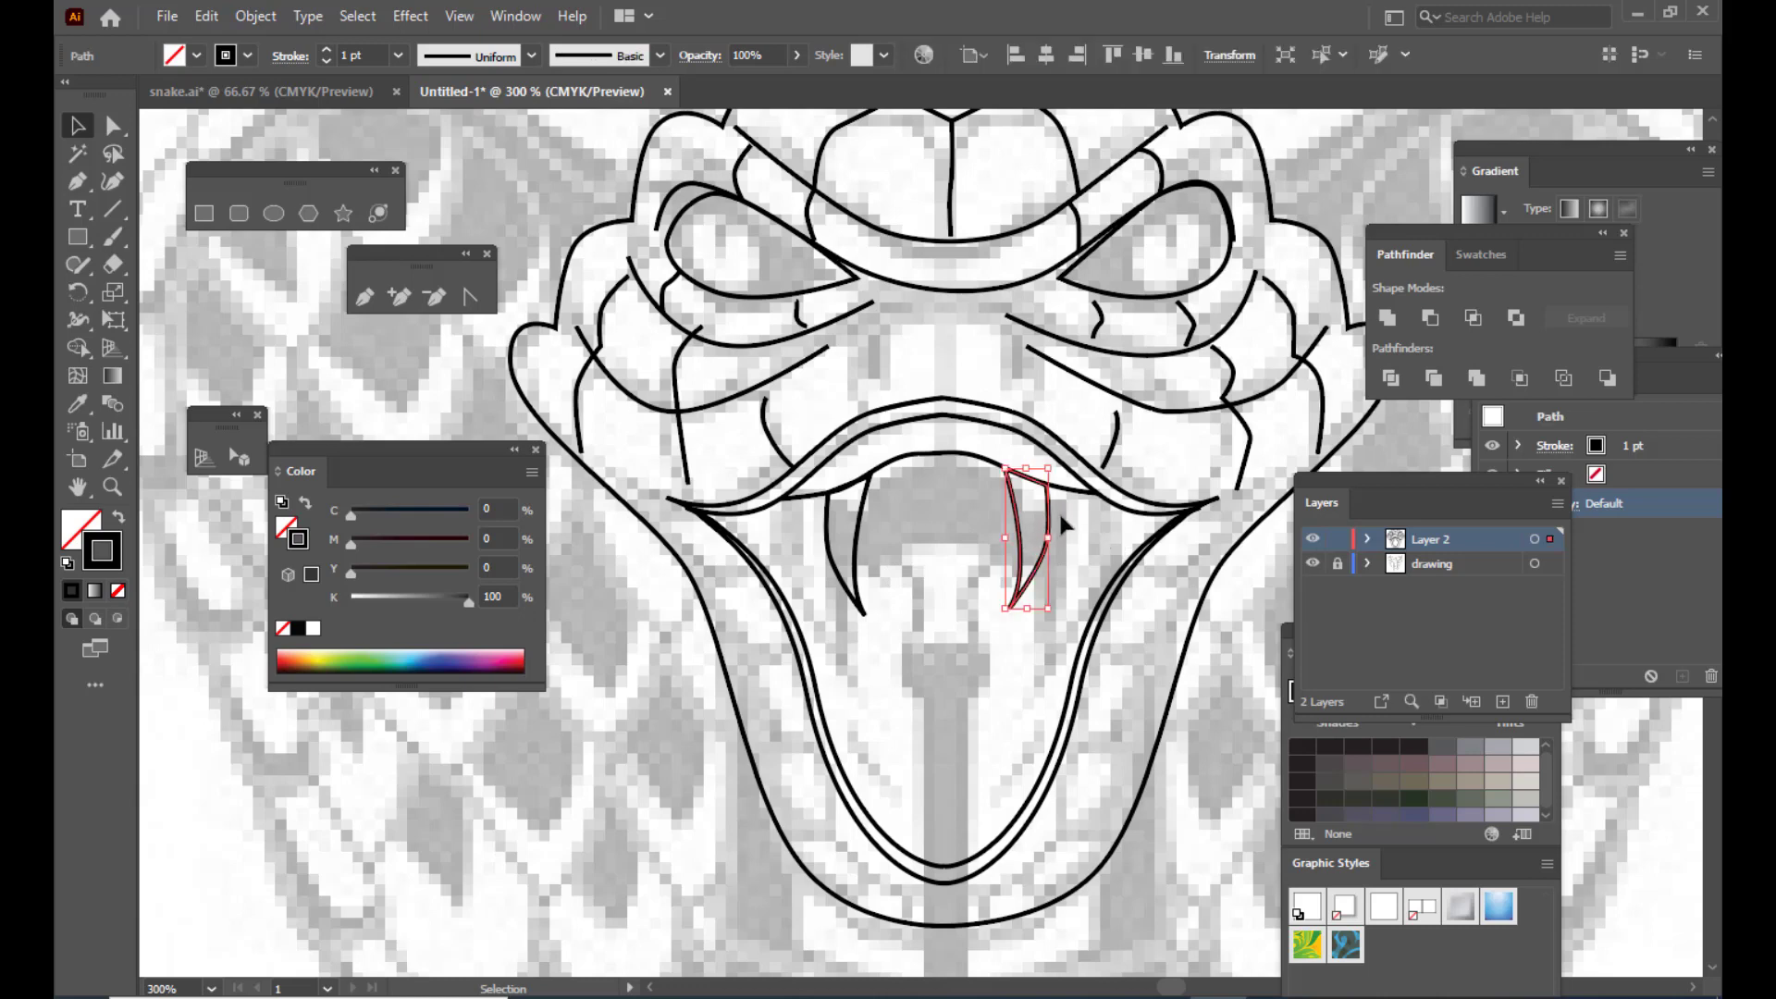
left_click_drag(1048, 515, 1055, 509)
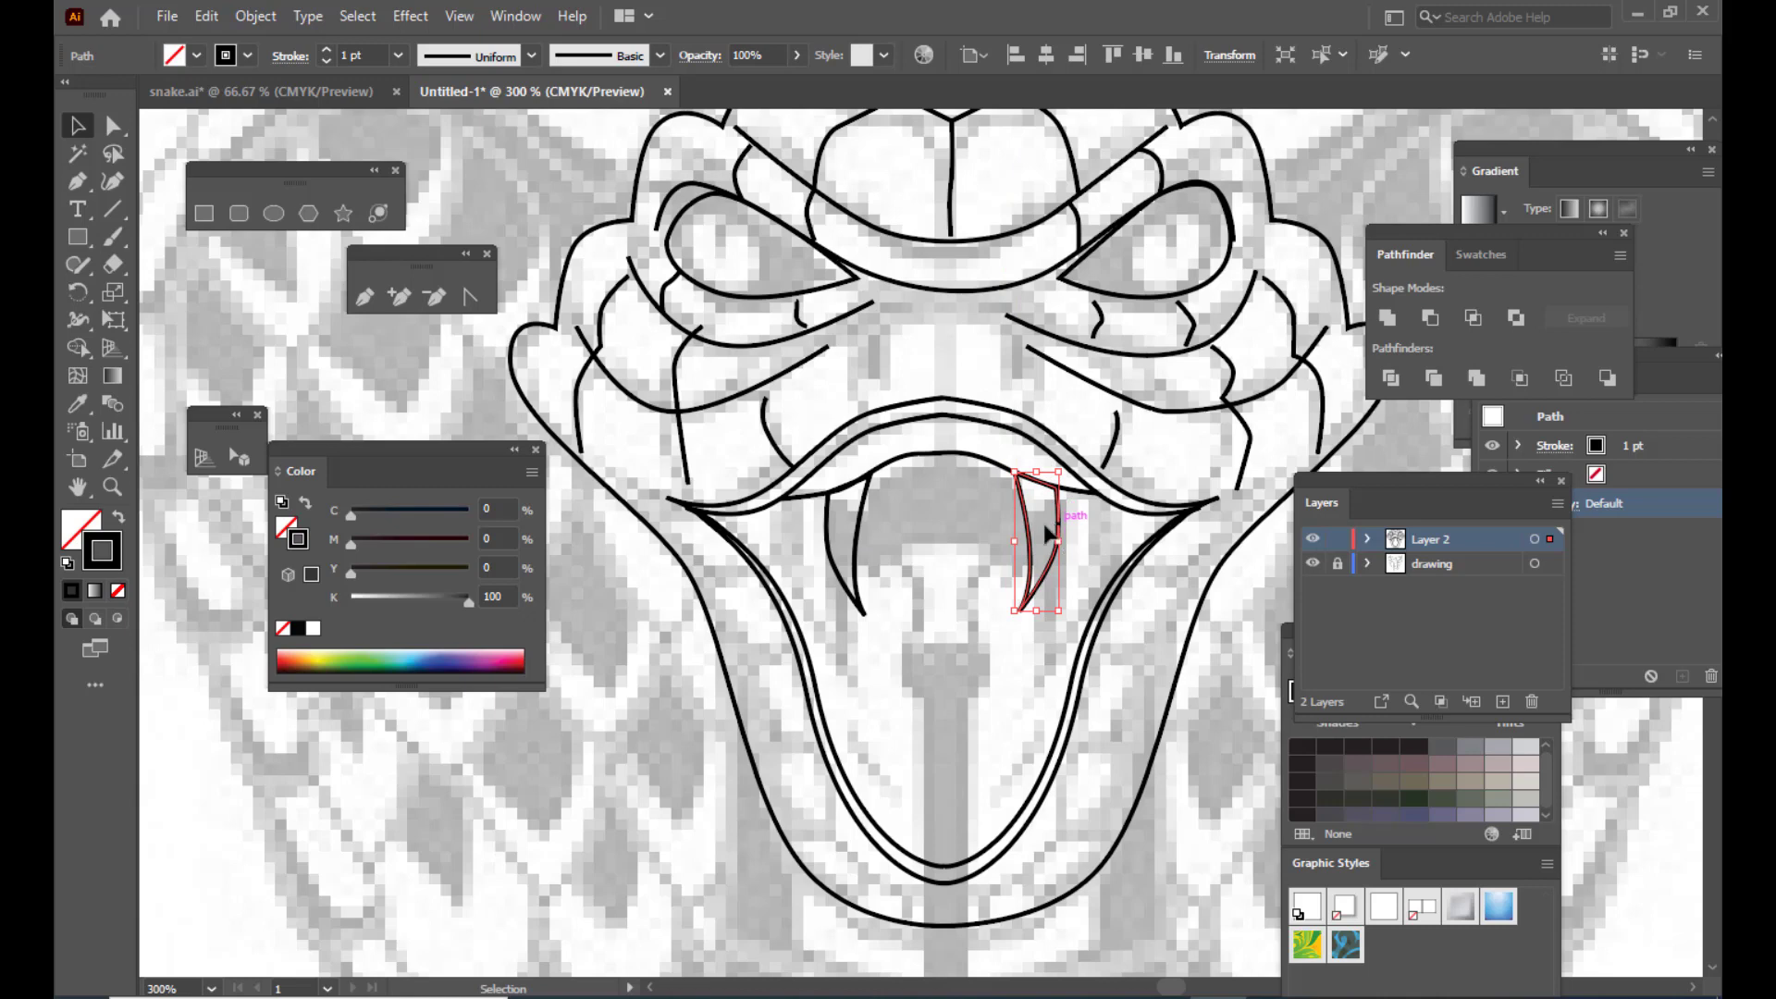
left_click(865, 543)
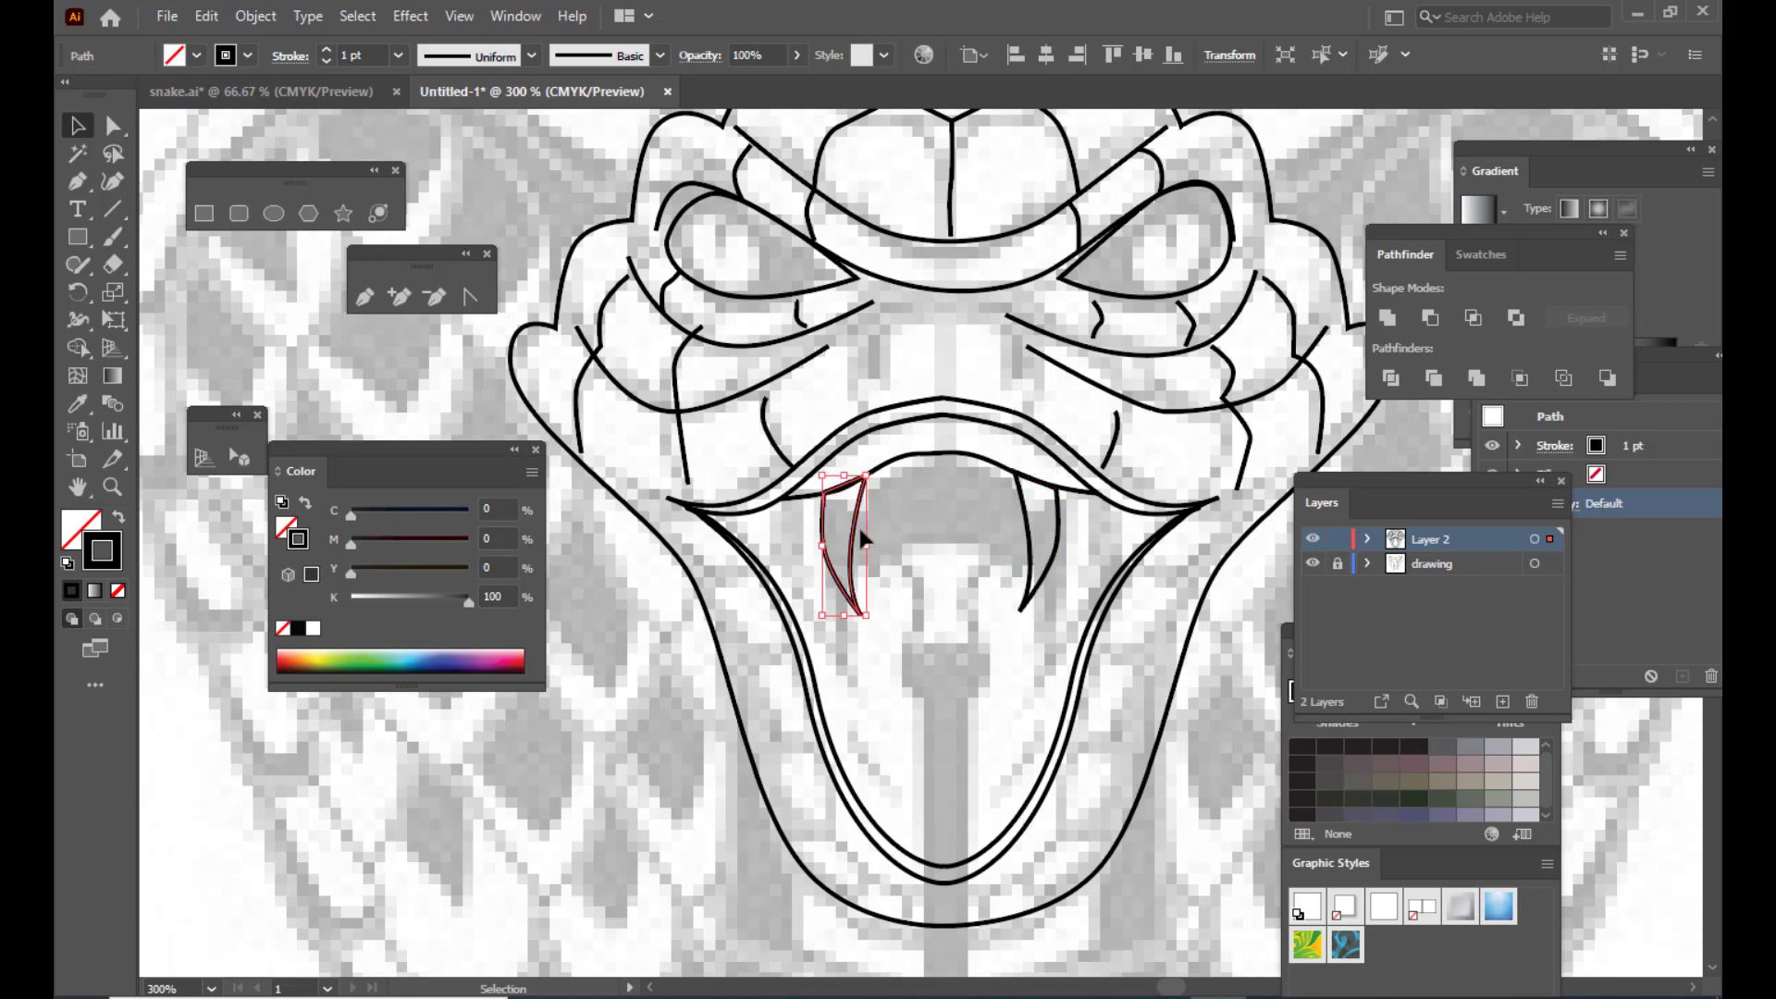
left_click(958, 532)
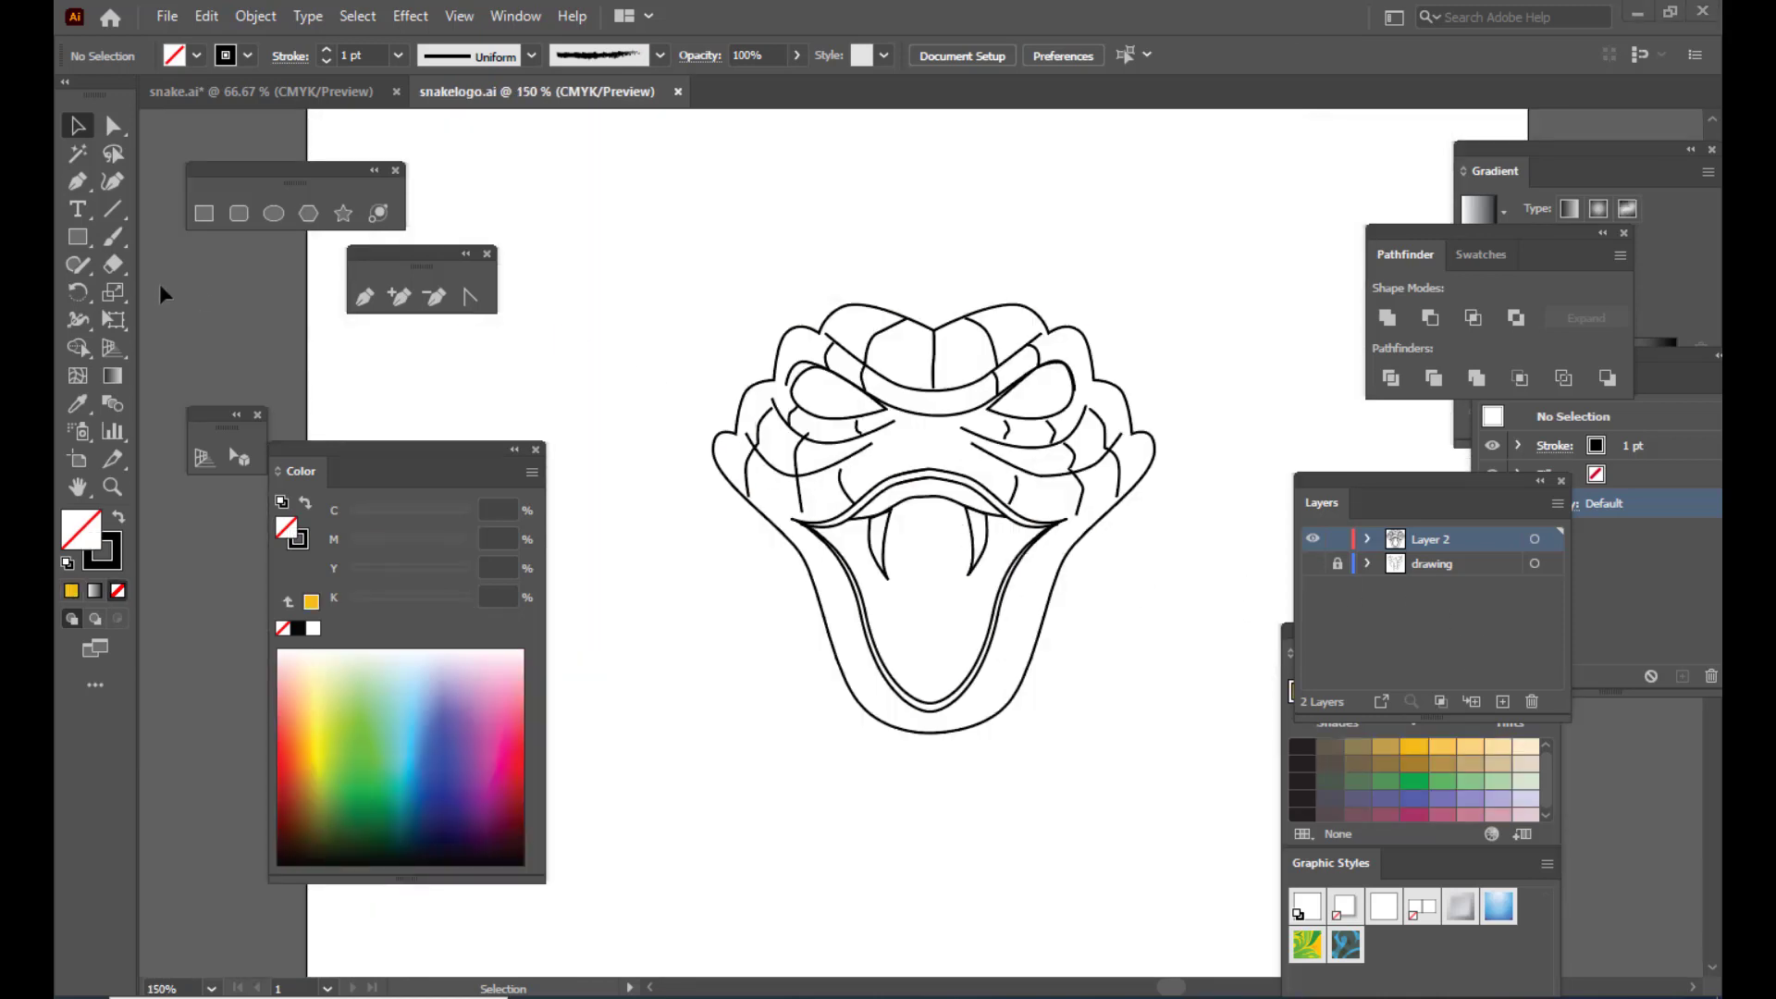
Step: Draw a narrow vertical ellipse on the empty canvas beside the head and give it a black fill with no stroke
left_click(274, 215)
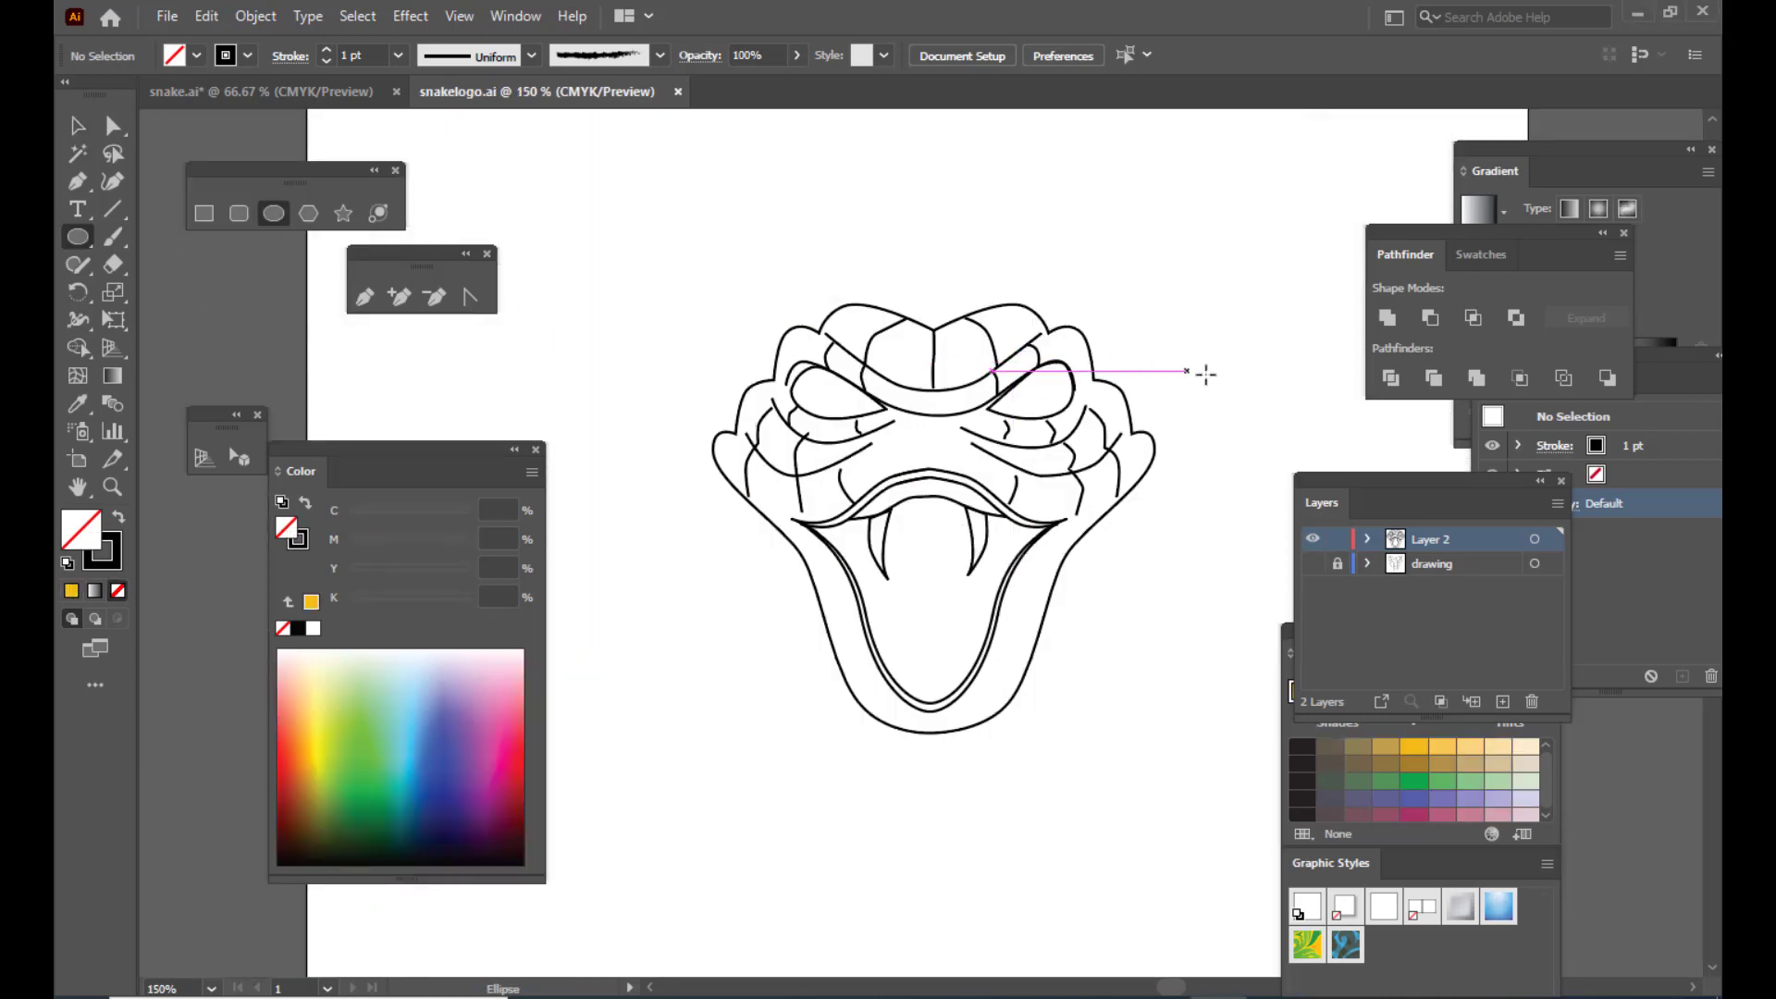
key("ctrl+equal")
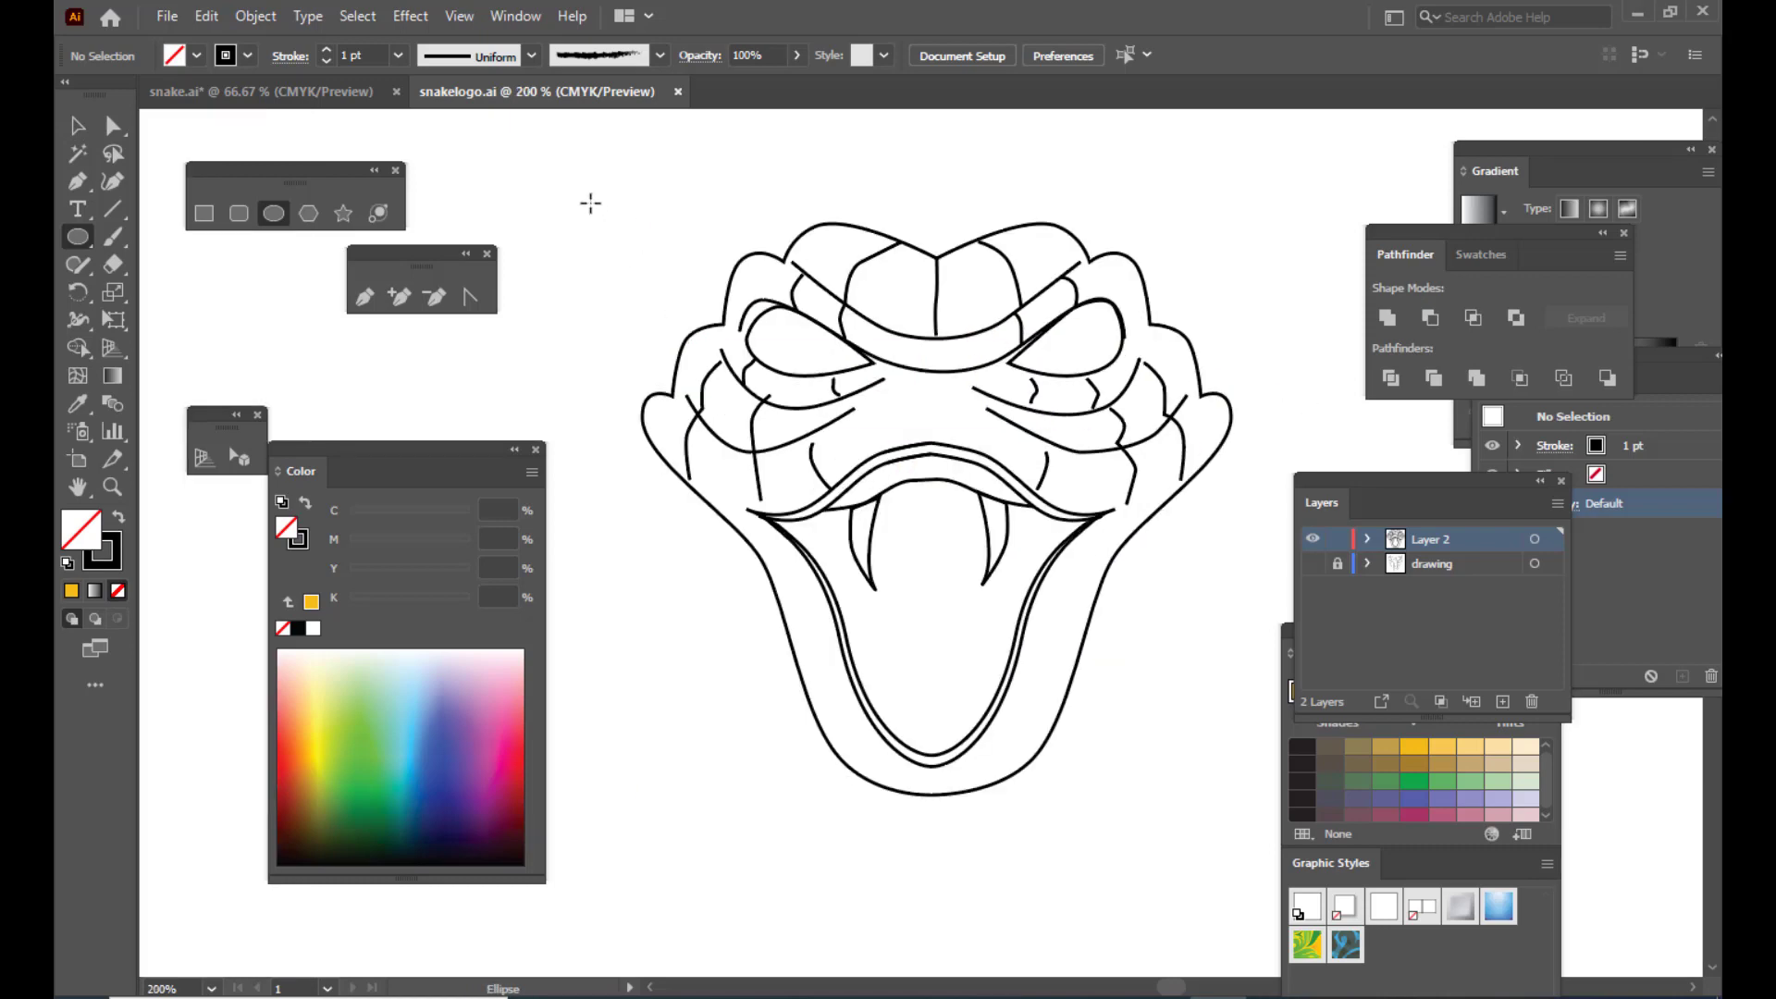
left_click_drag(589, 200, 609, 294)
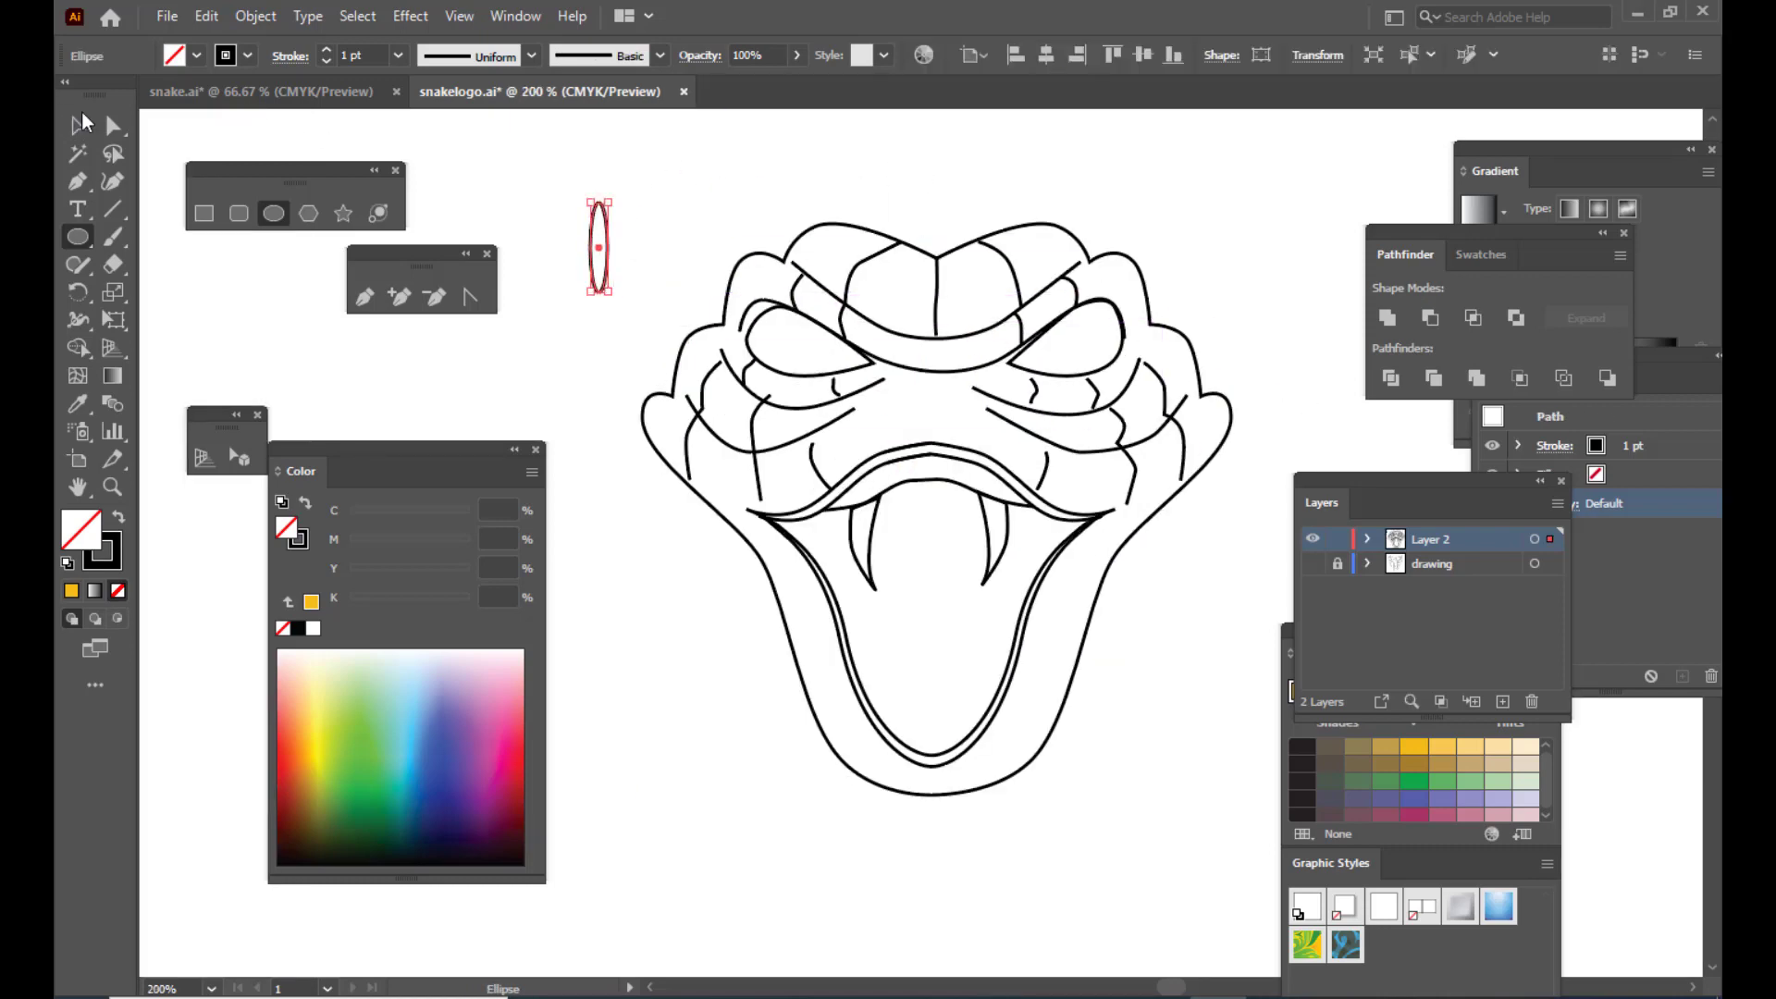
left_click(113, 126)
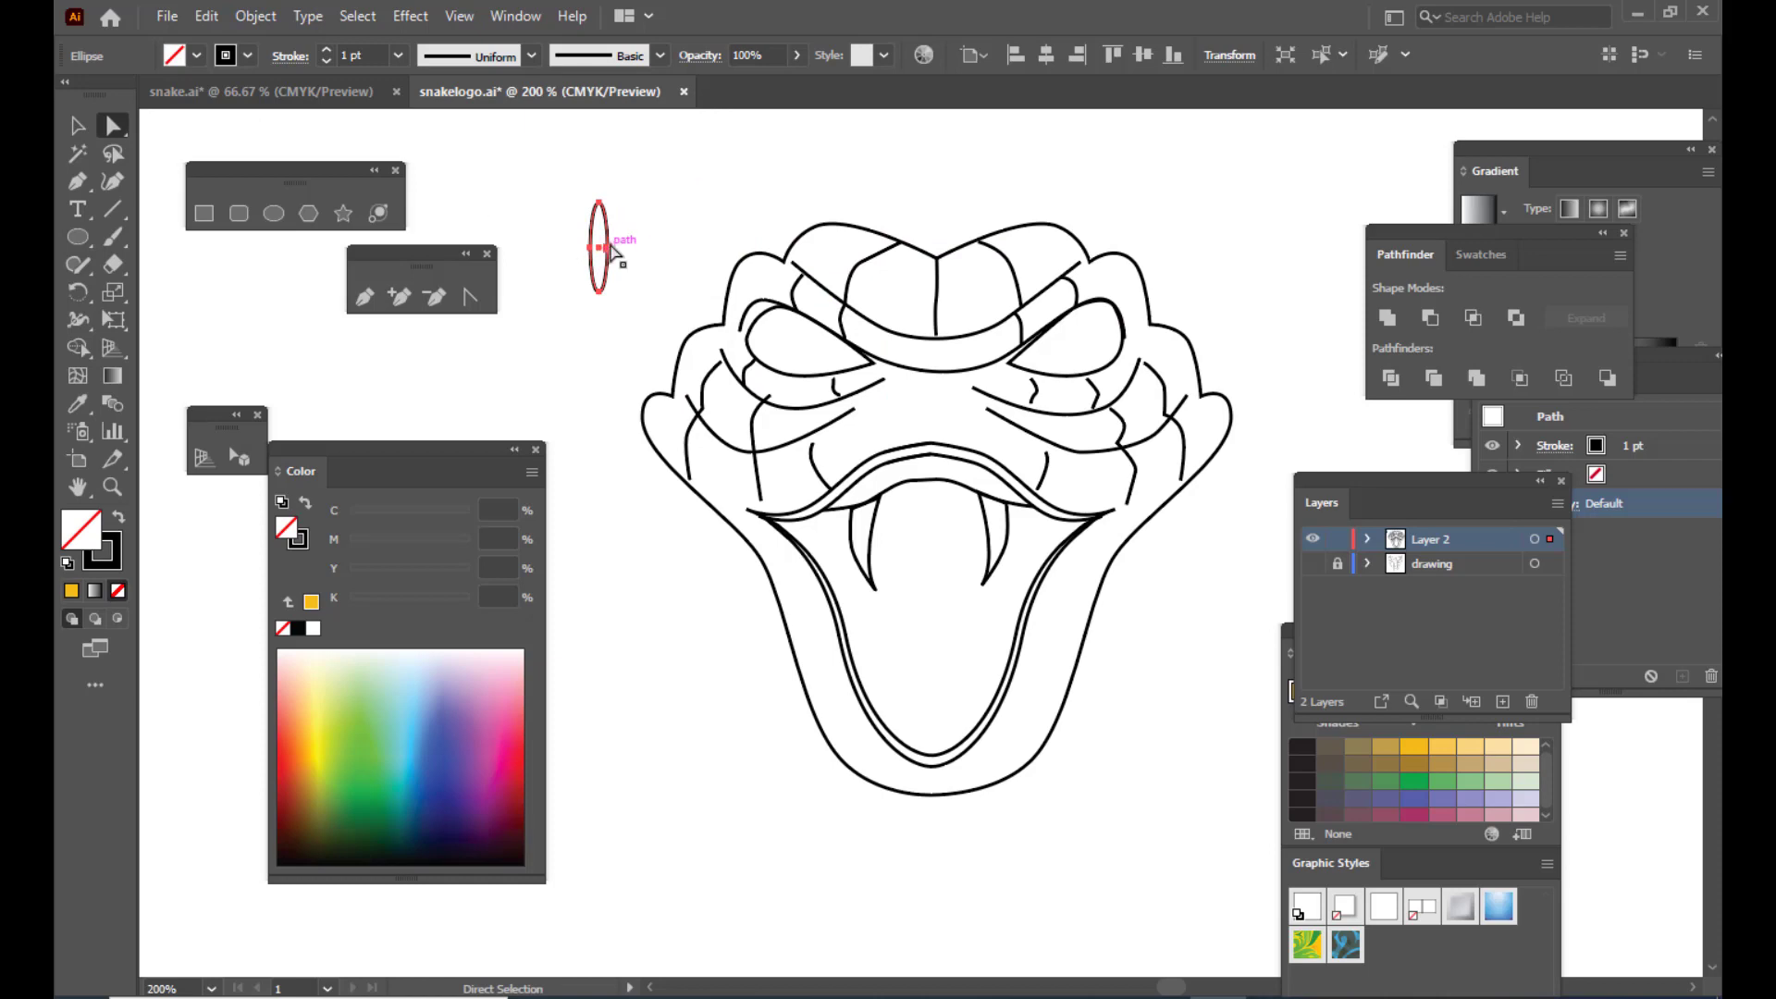
left_click(119, 520)
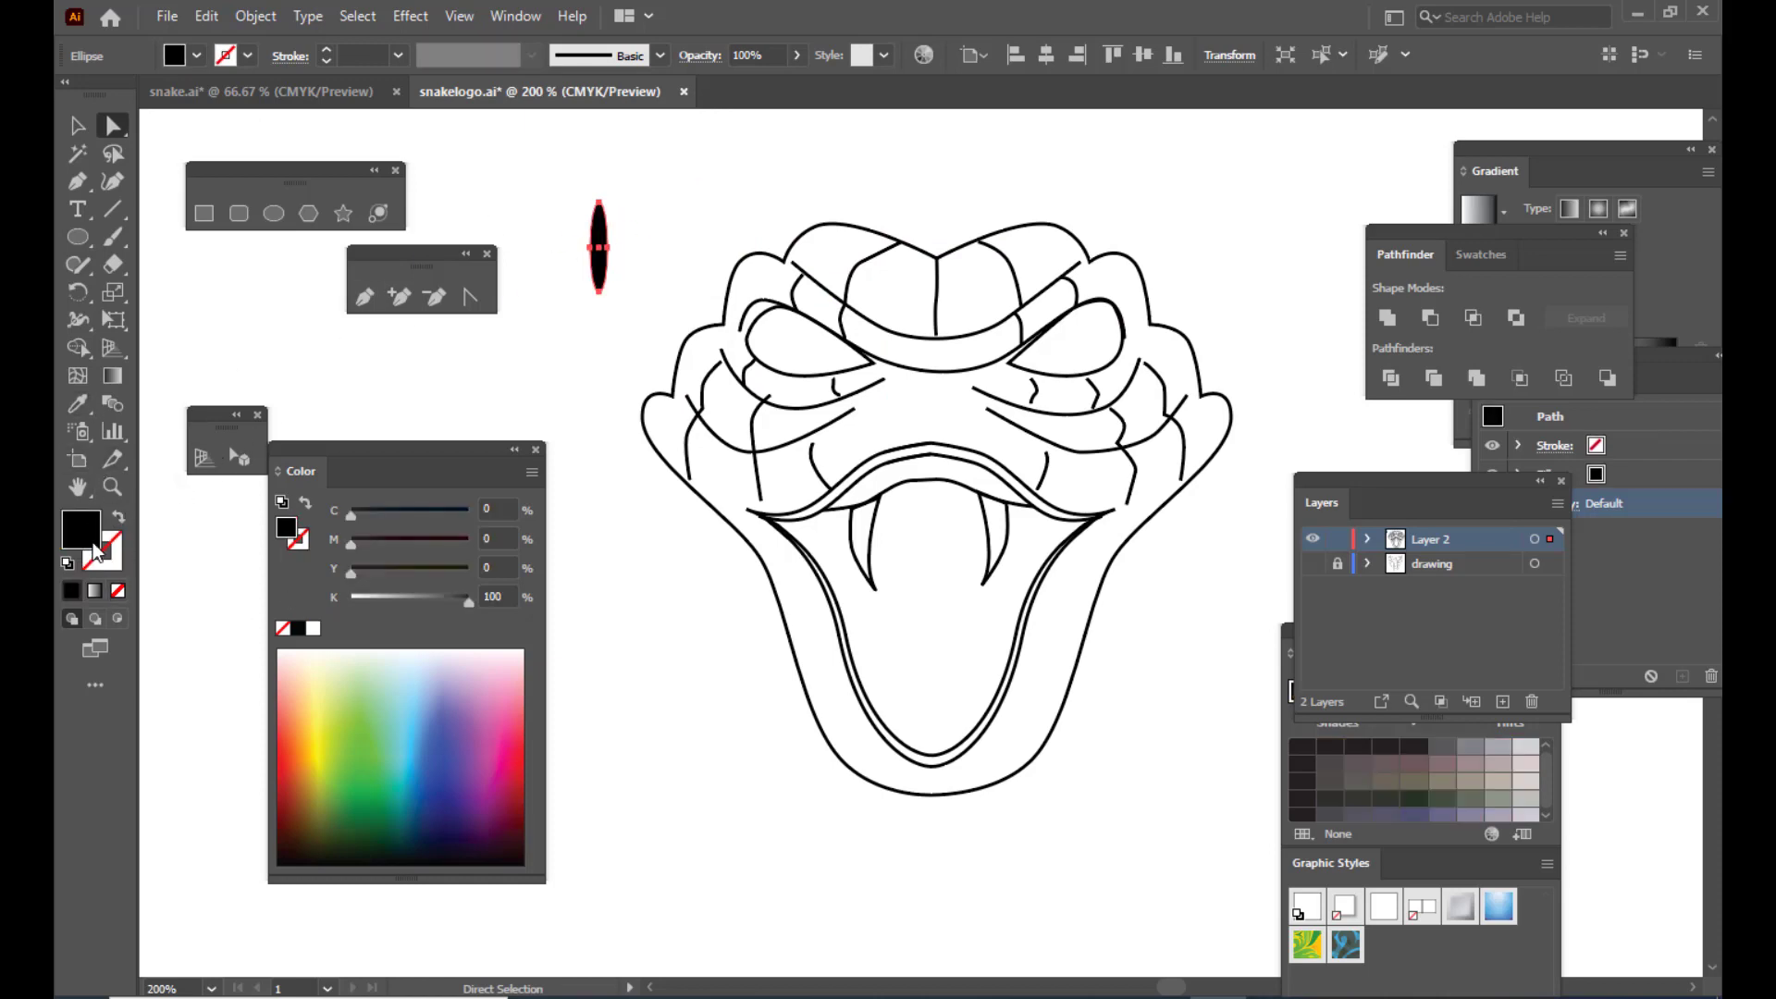
Step: Place small copies of the black ellipse side by side above the mouth as the two nostrils
left_click(76, 124)
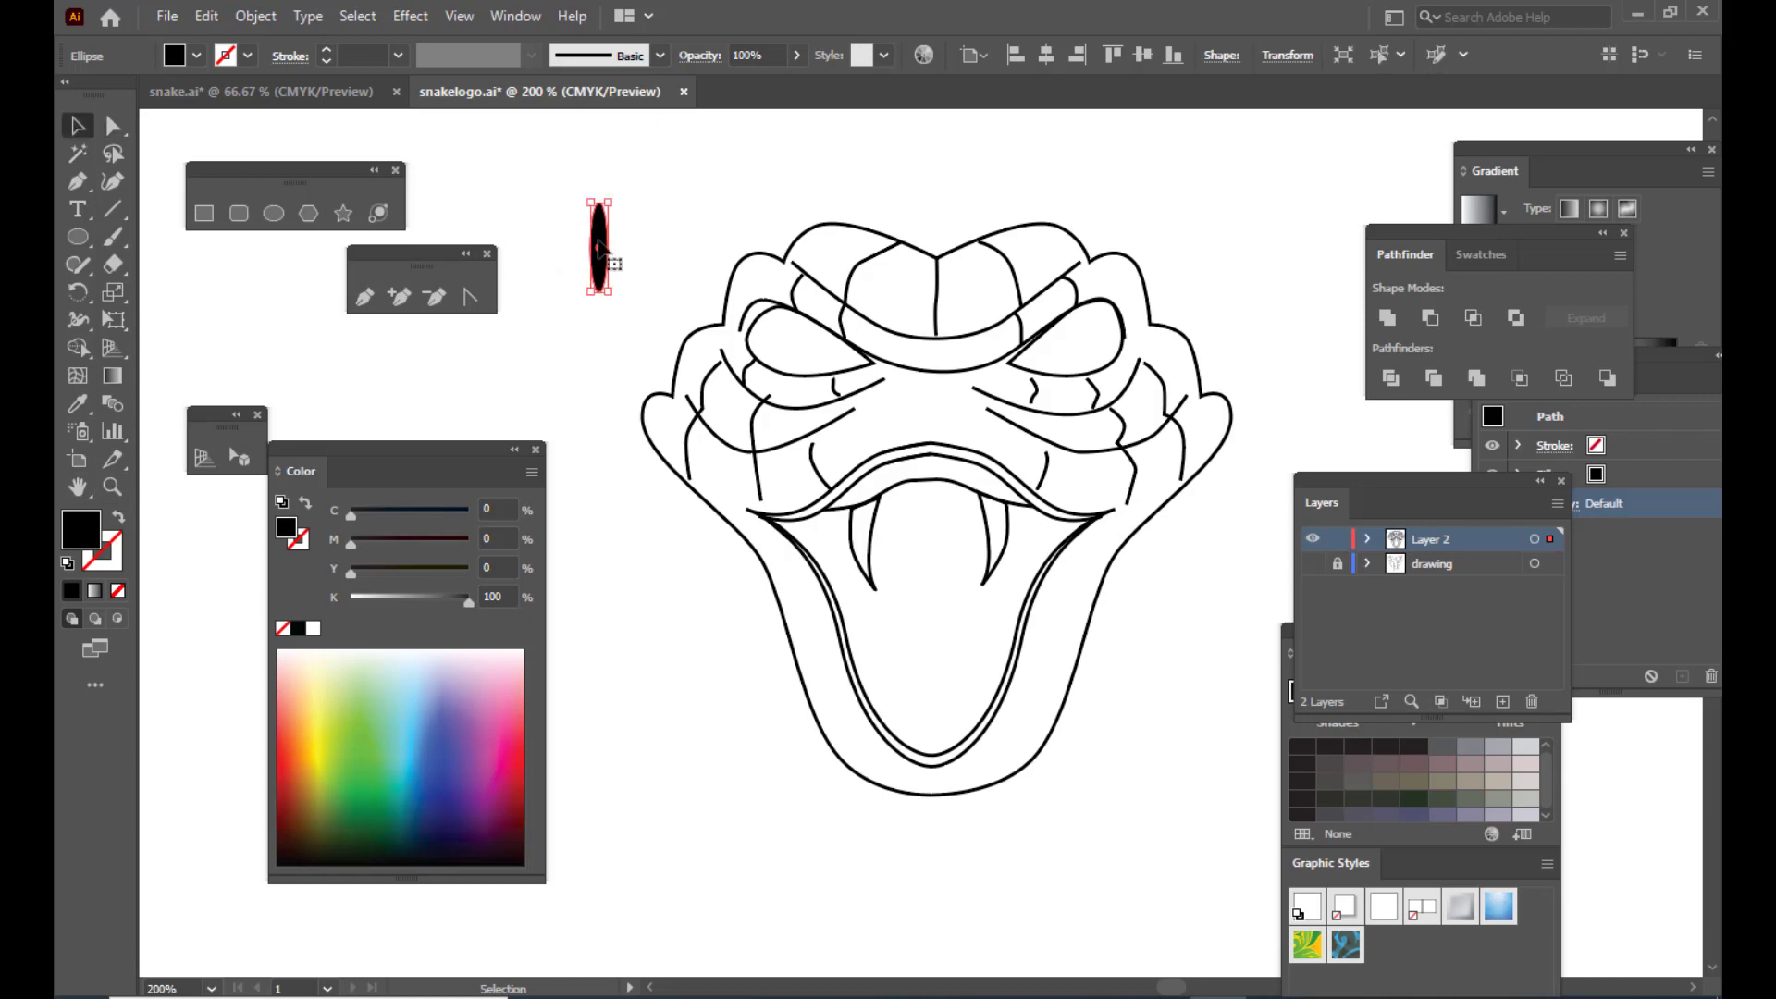
left_click_drag(603, 246, 960, 423)
left_click(662, 248)
left_click(1008, 196)
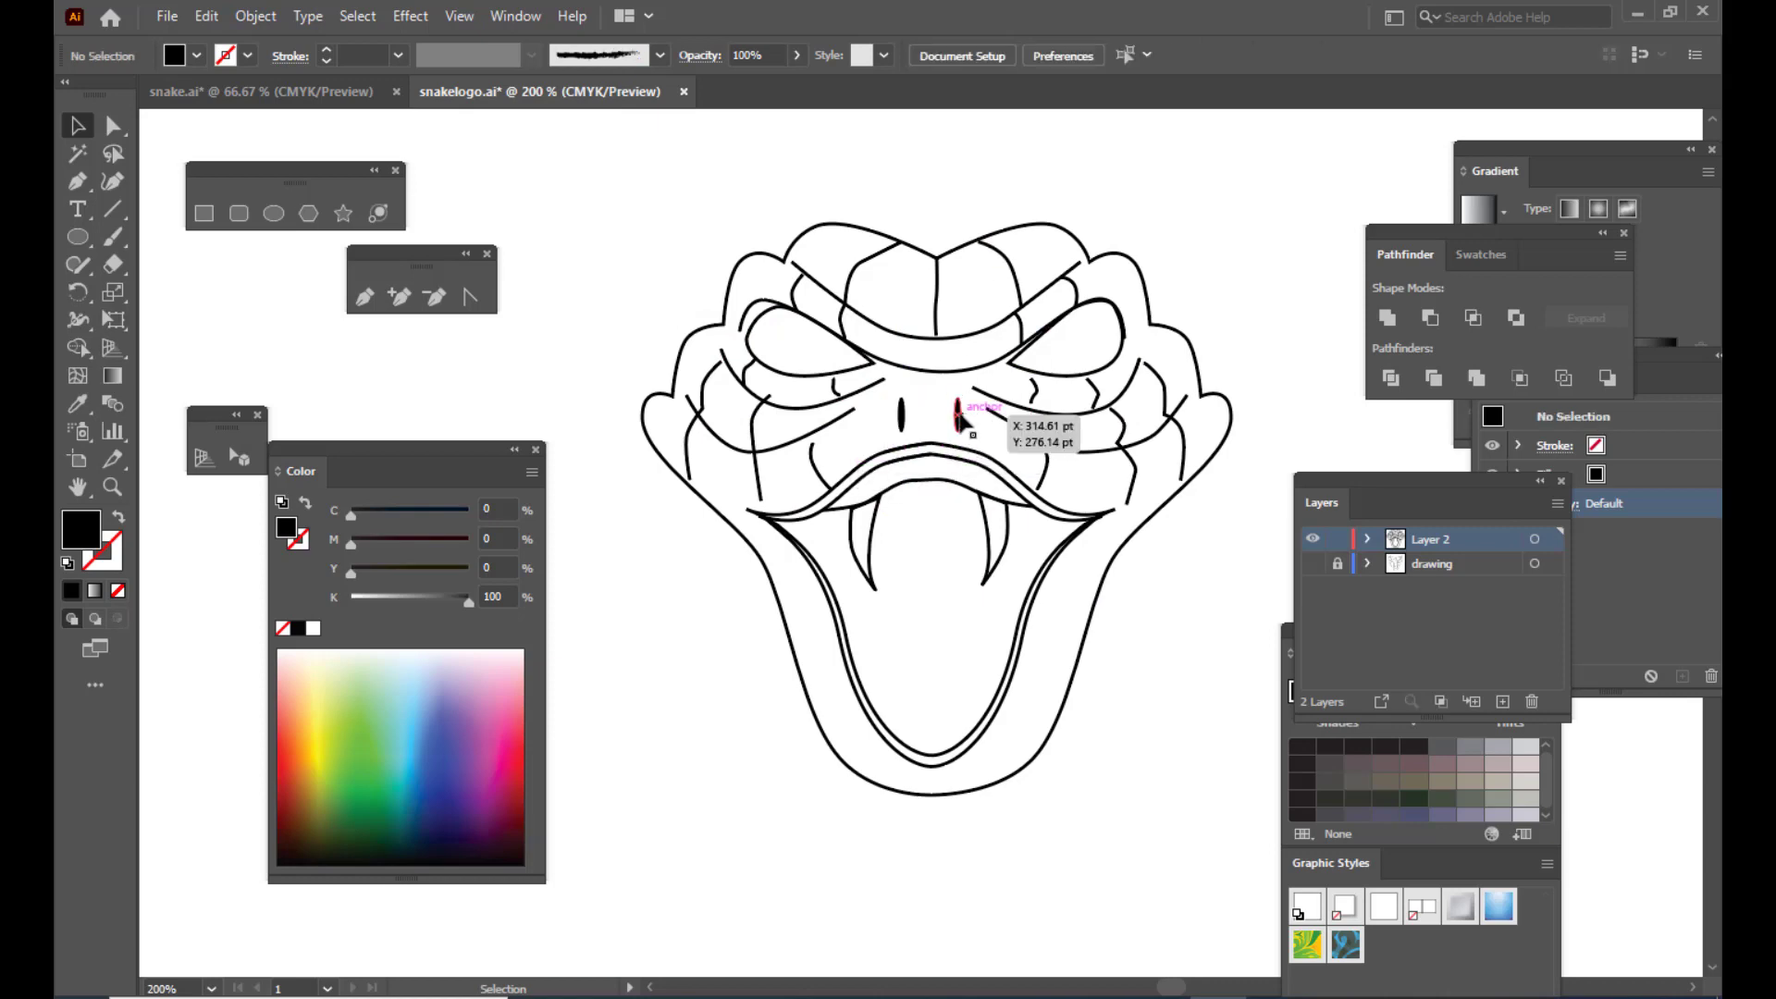
Step: Select both nostrils and nudge them slightly to the right to center them on the snout
left_click(960, 415)
left_click(901, 415, "shift")
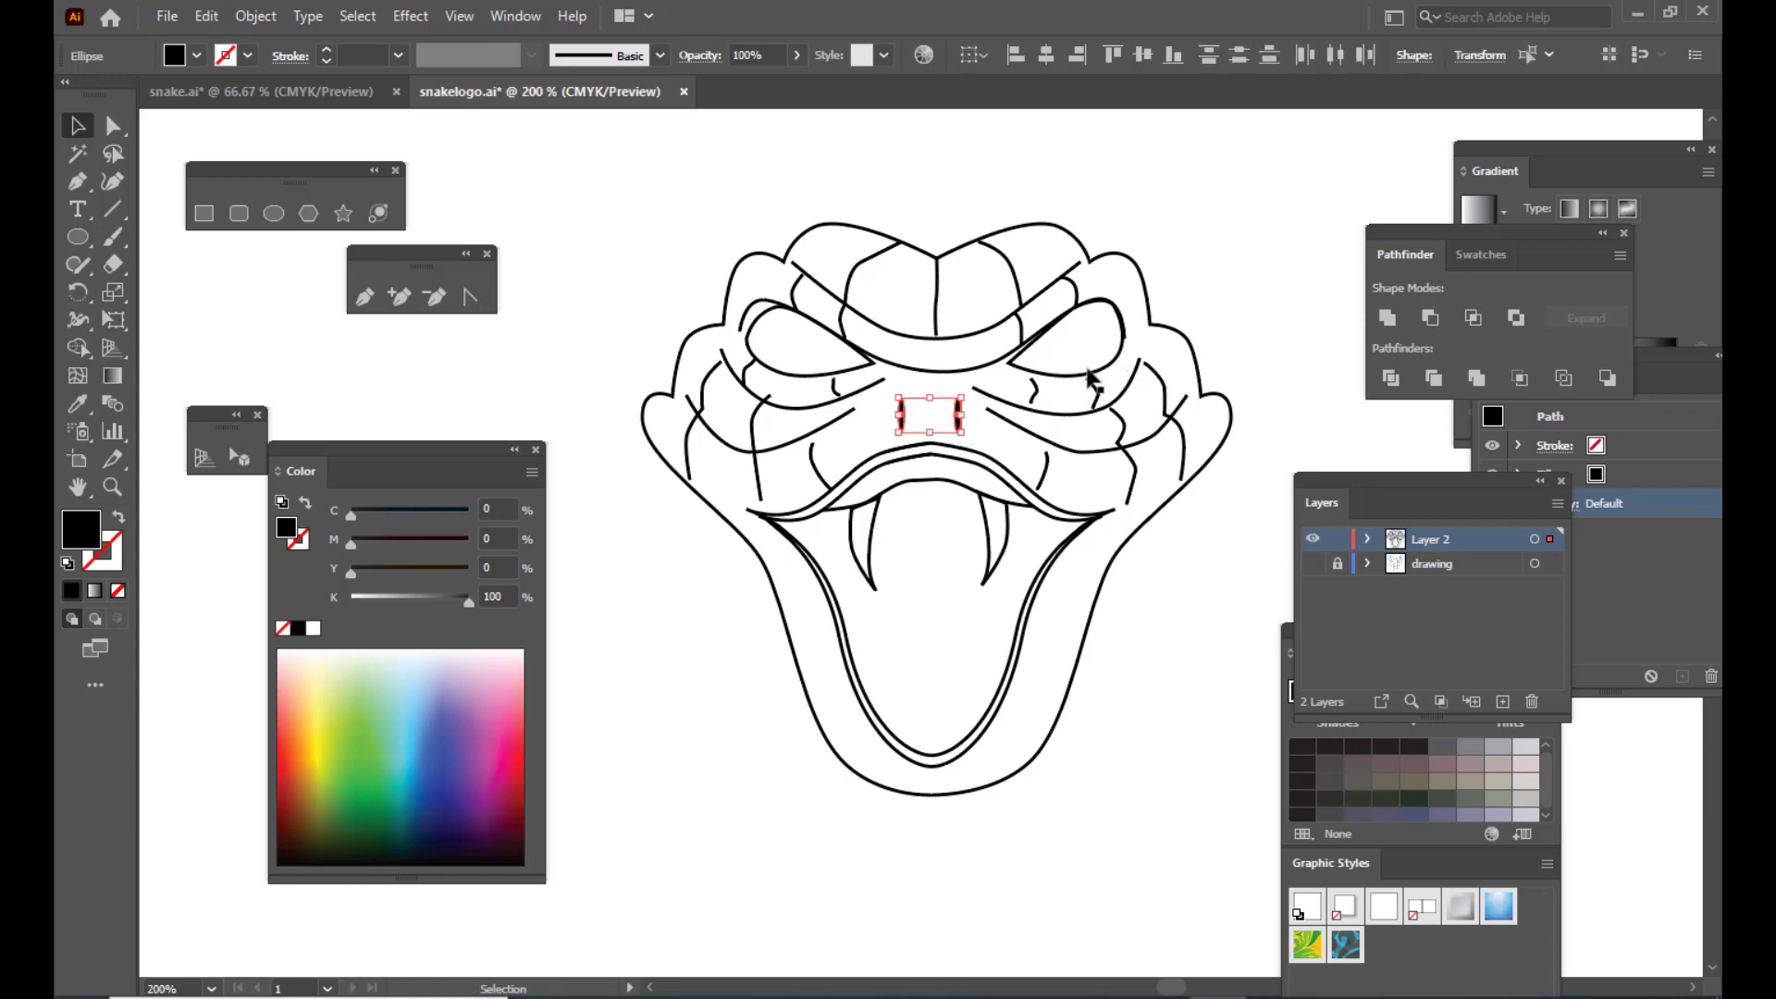
key("Right")
key("Right")
key("Left")
key("Right")
left_click(1079, 136)
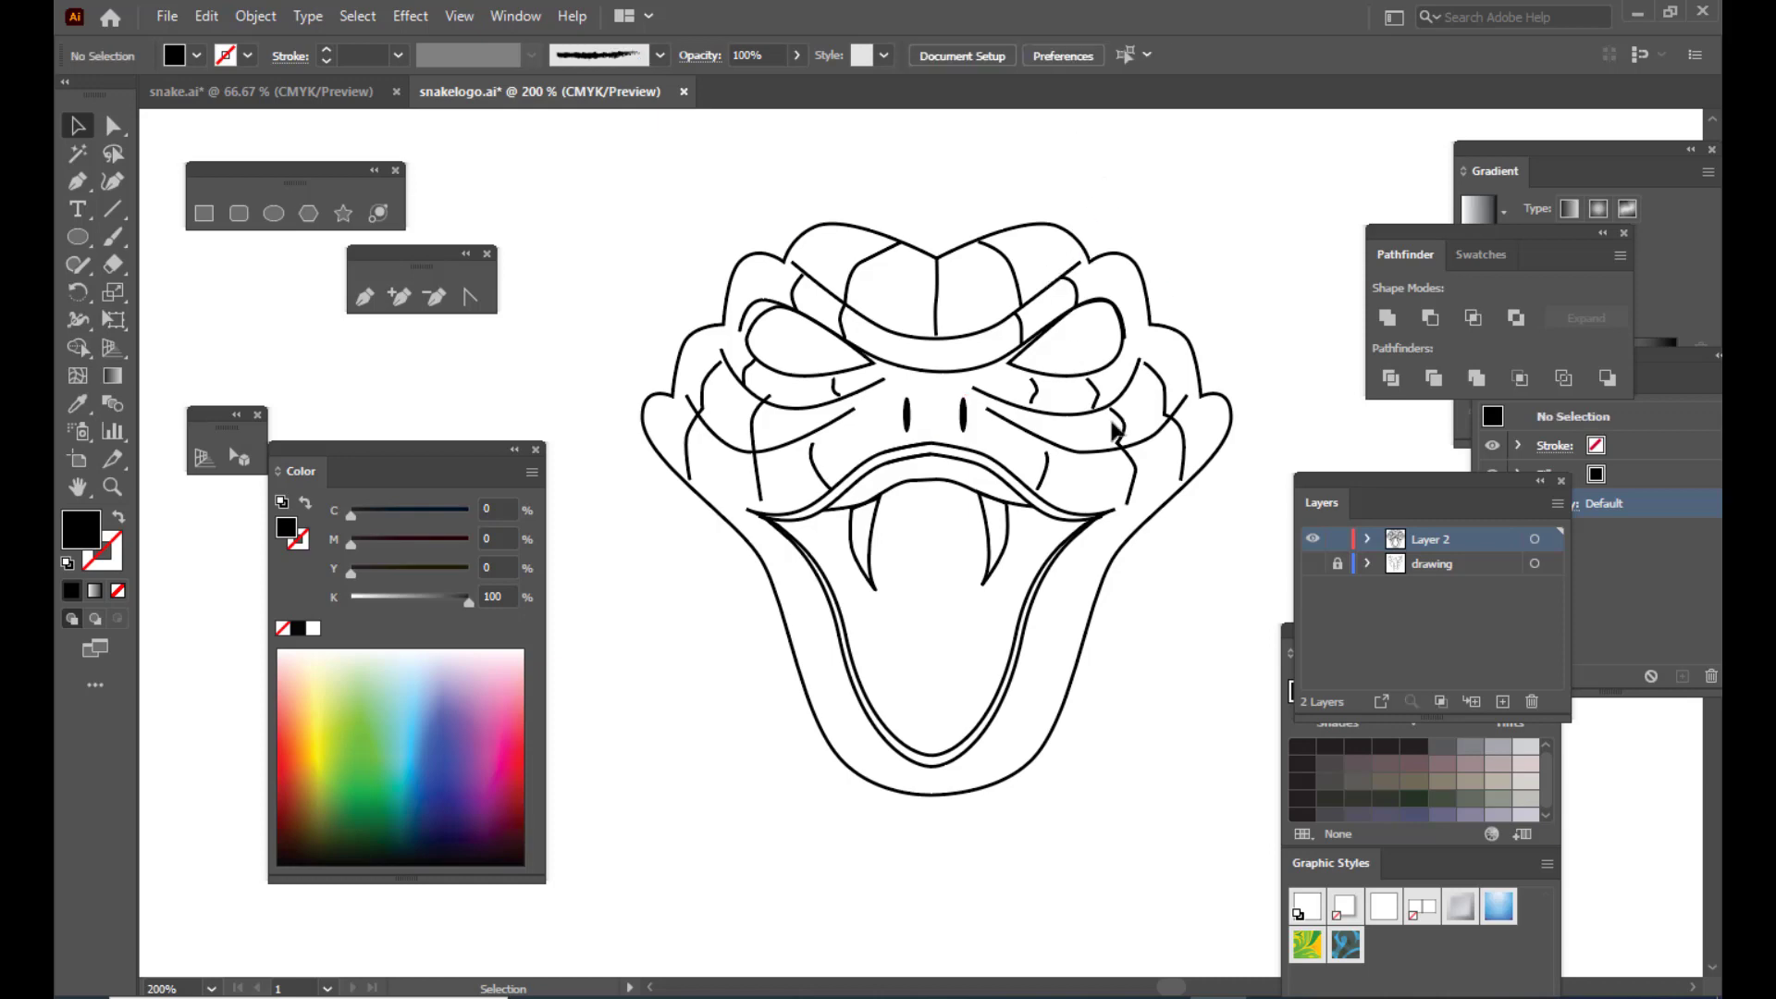
Step: Duplicate the left upper fang down to the lower jaw and reflect the copy across the horizontal axis so it points upward
left_click(867, 569)
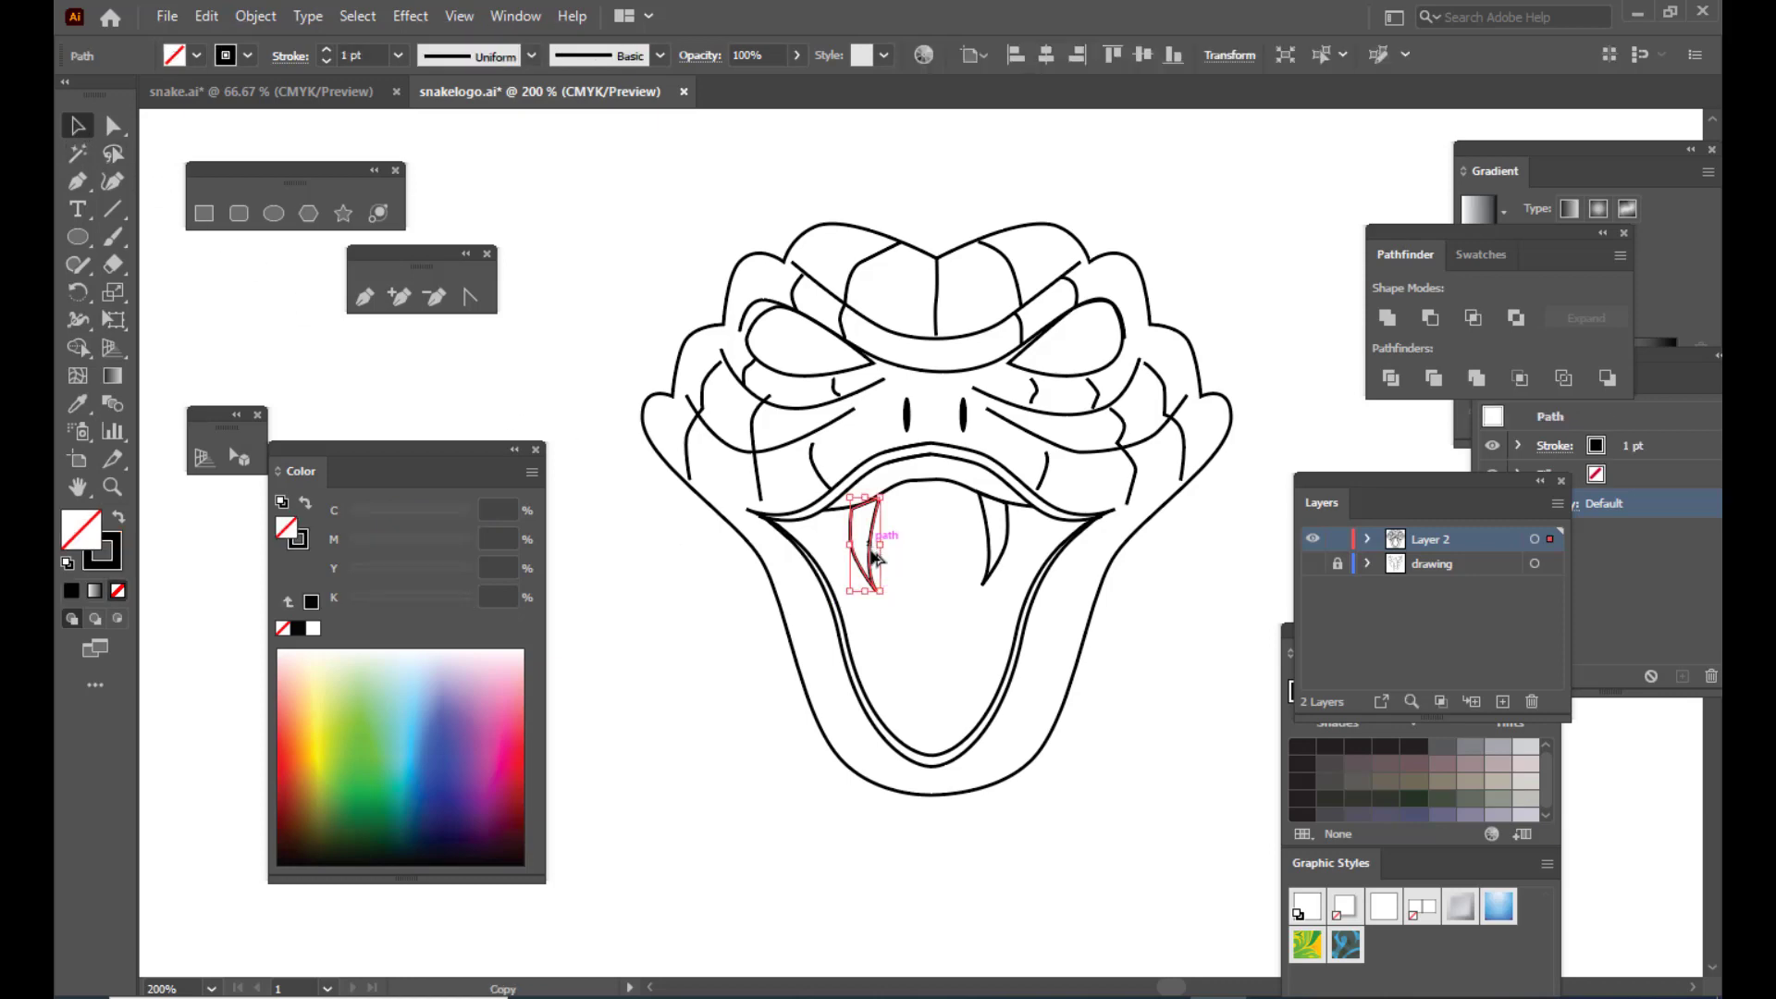
left_click_drag(873, 551, 907, 671)
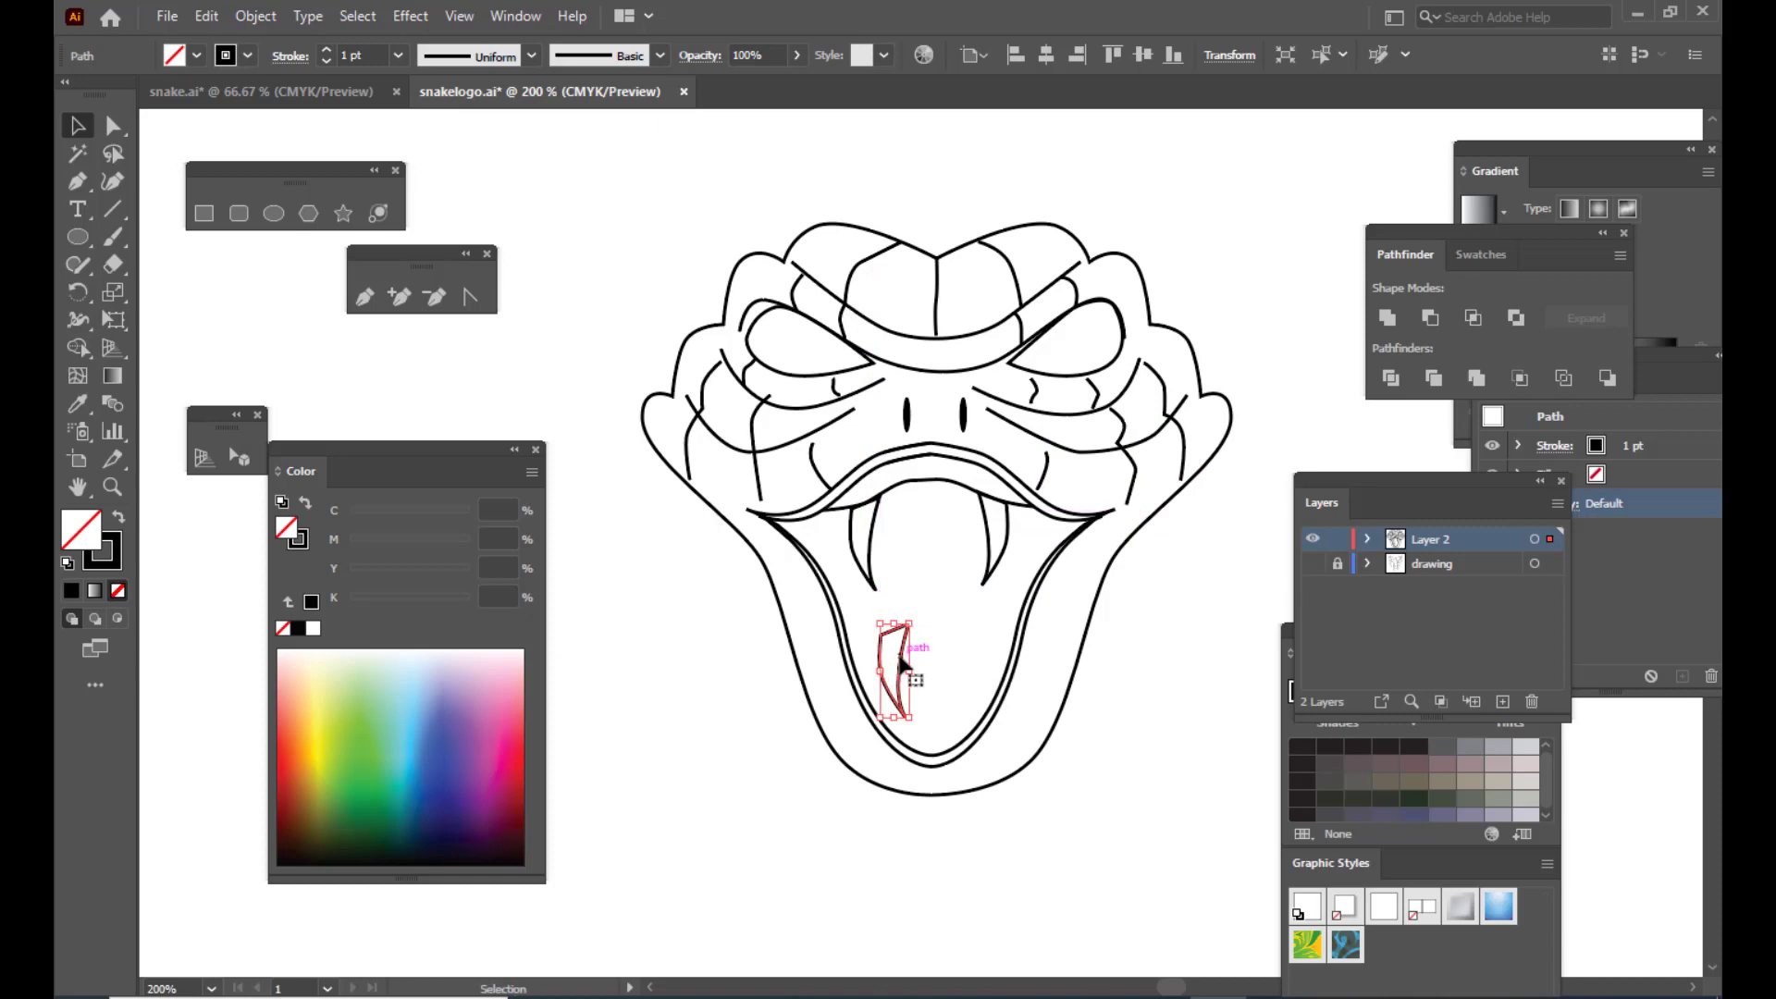
right_click(902, 658)
mouse_move(981, 519)
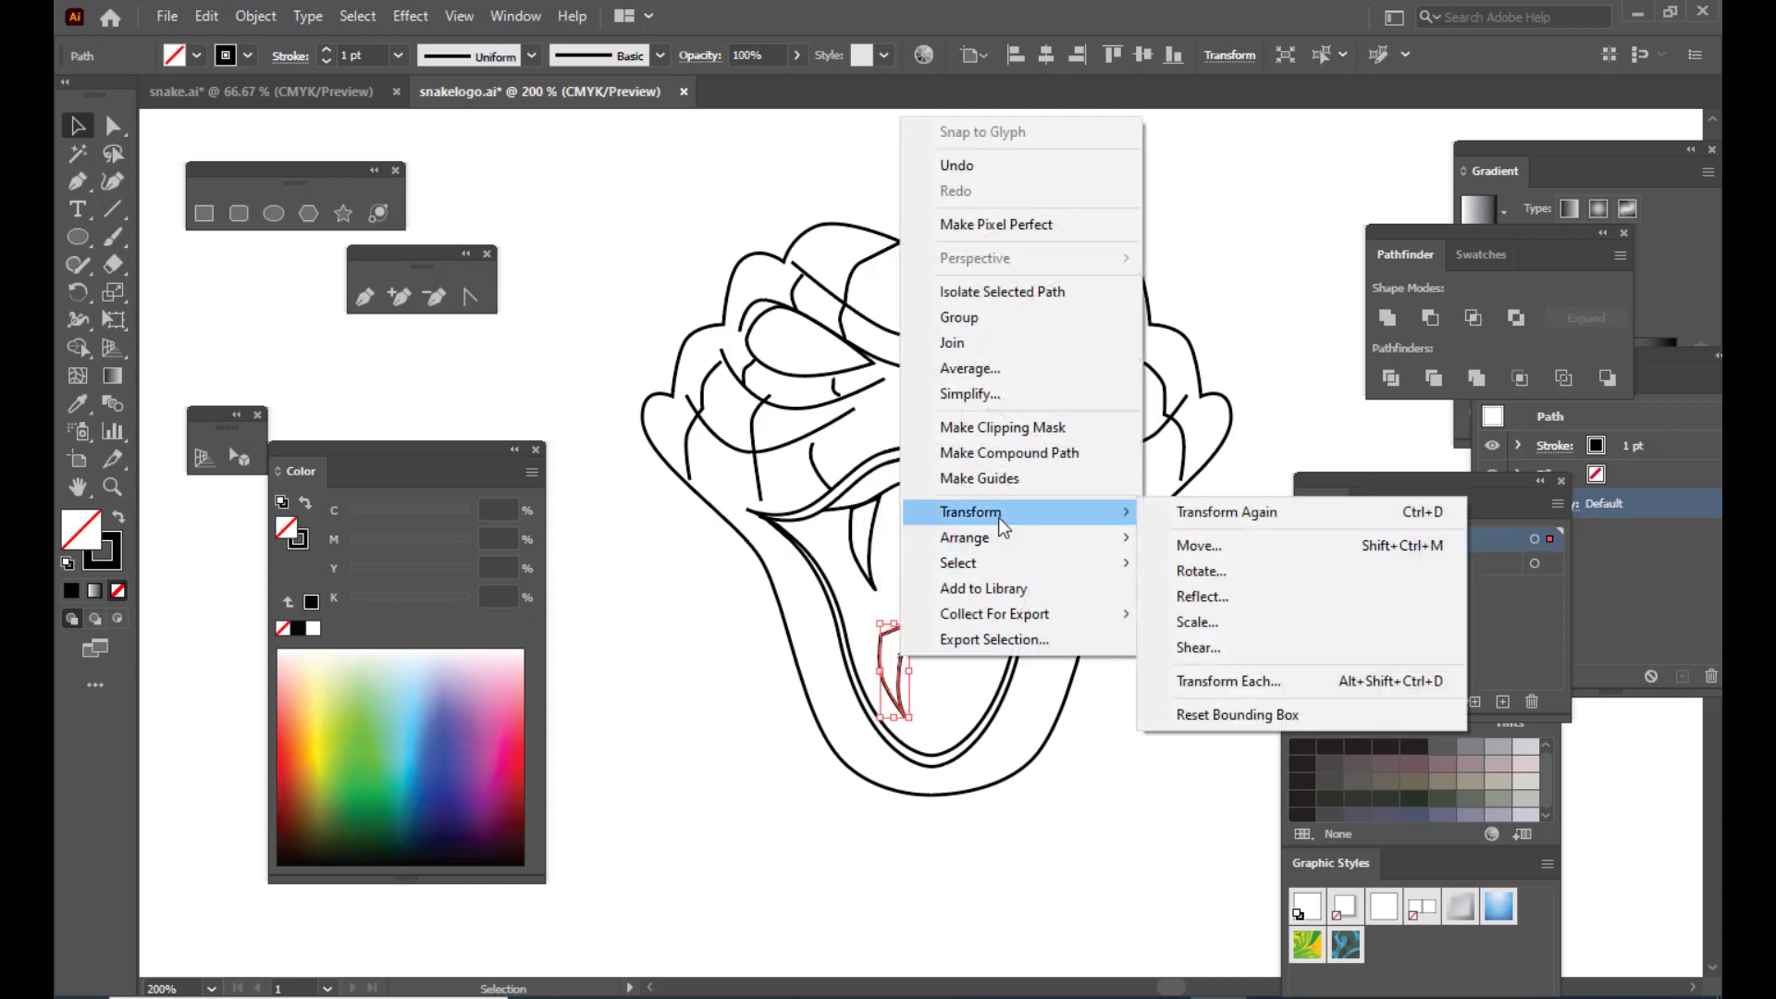
left_click(1243, 596)
left_click(1114, 236)
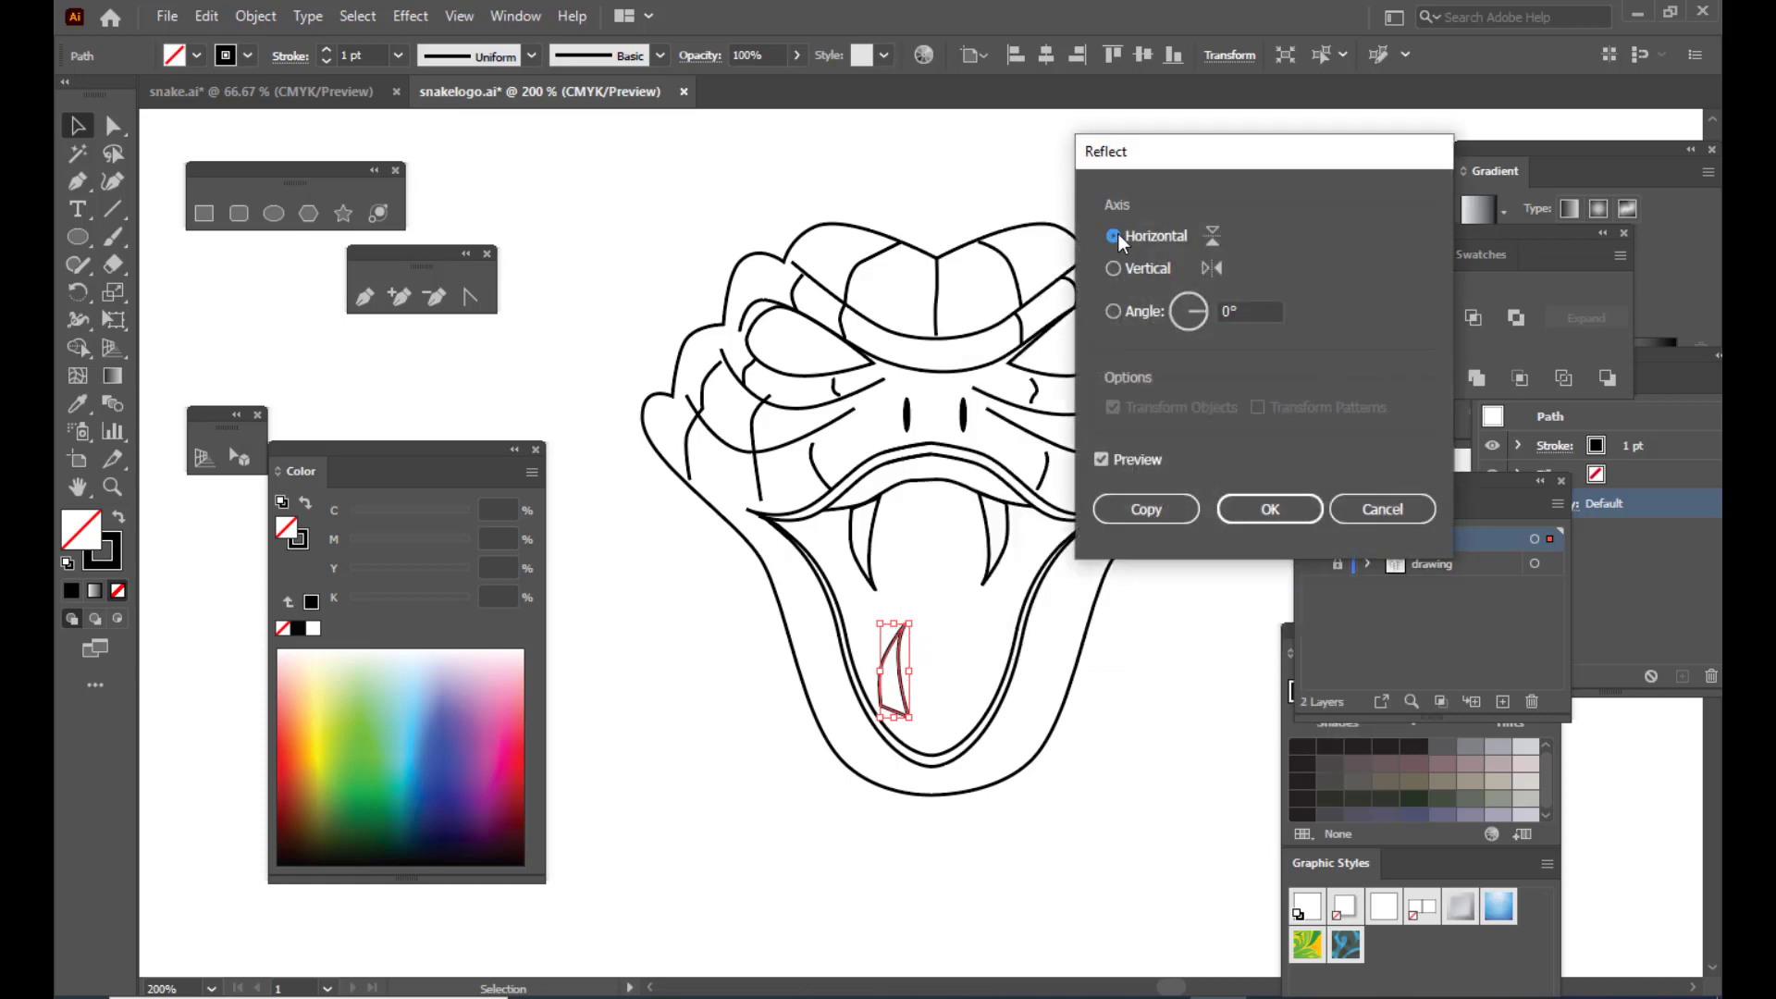
left_click(1235, 509)
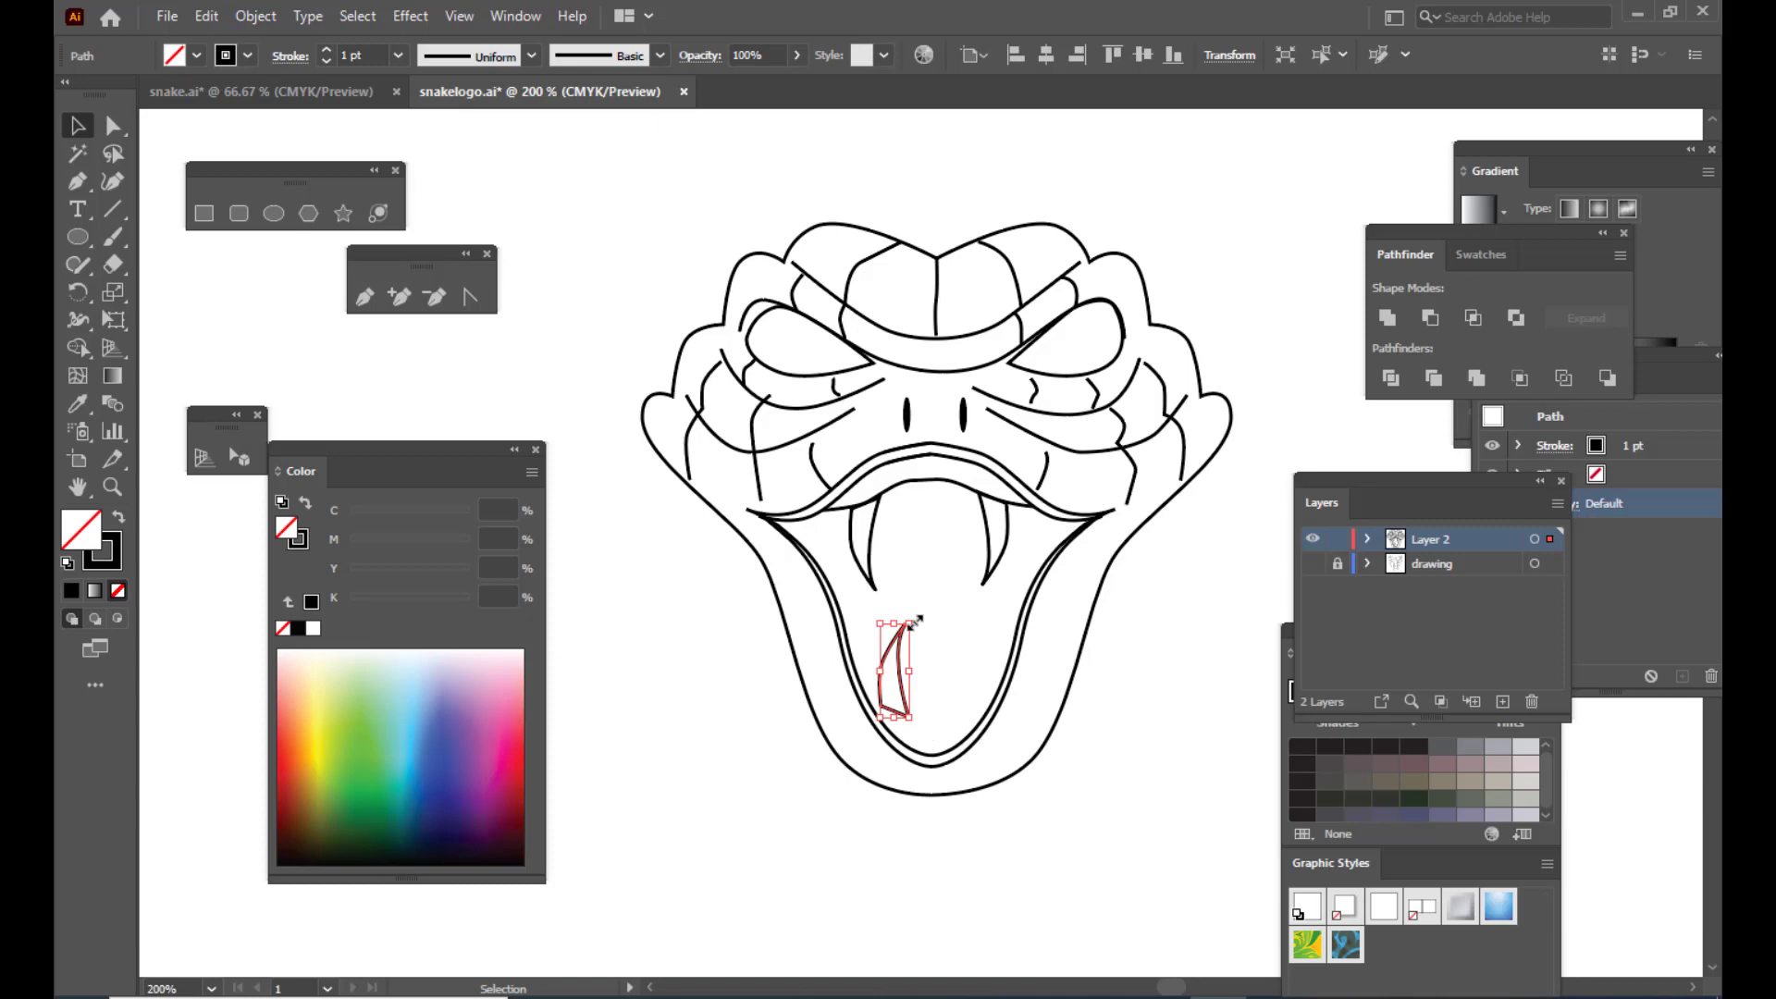
Step: Scale down the lower fang, tilt it slightly clockwise and move it against the left side of the inner mouth outline
mouse_move(916, 620)
left_mouse_down()
mouse_move(953, 609)
mouse_move(902, 648)
left_mouse_up()
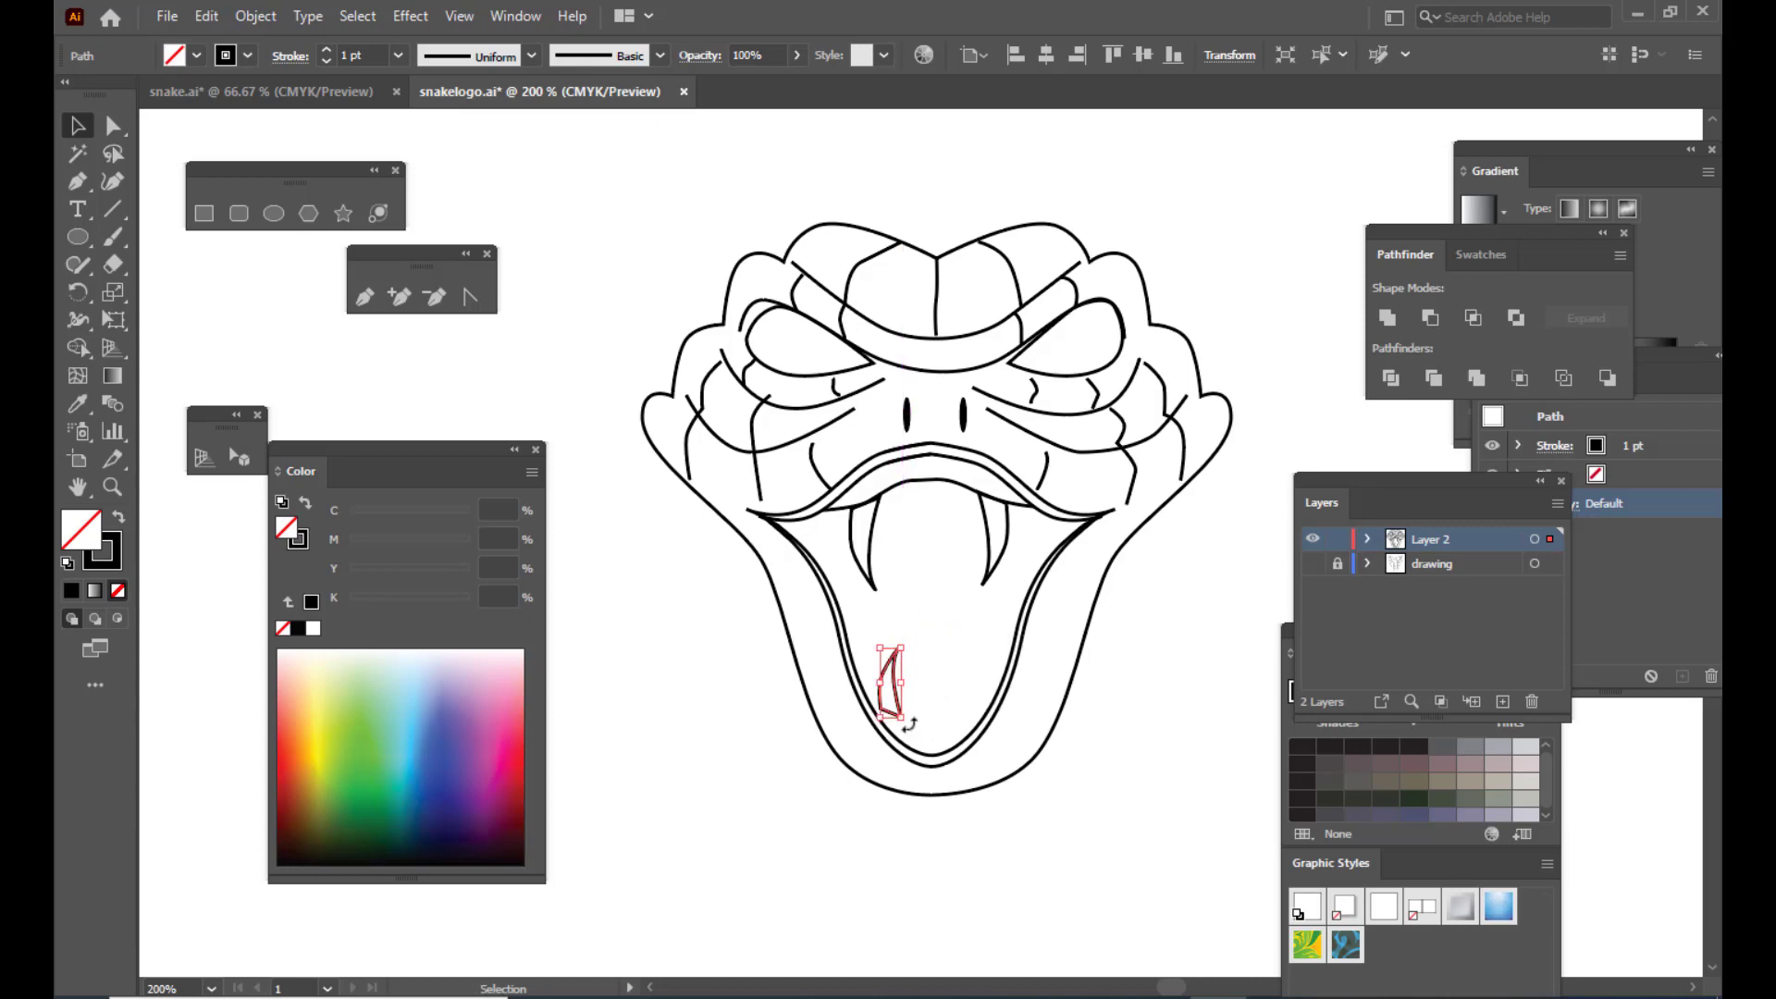
left_click_drag(909, 724, 883, 749)
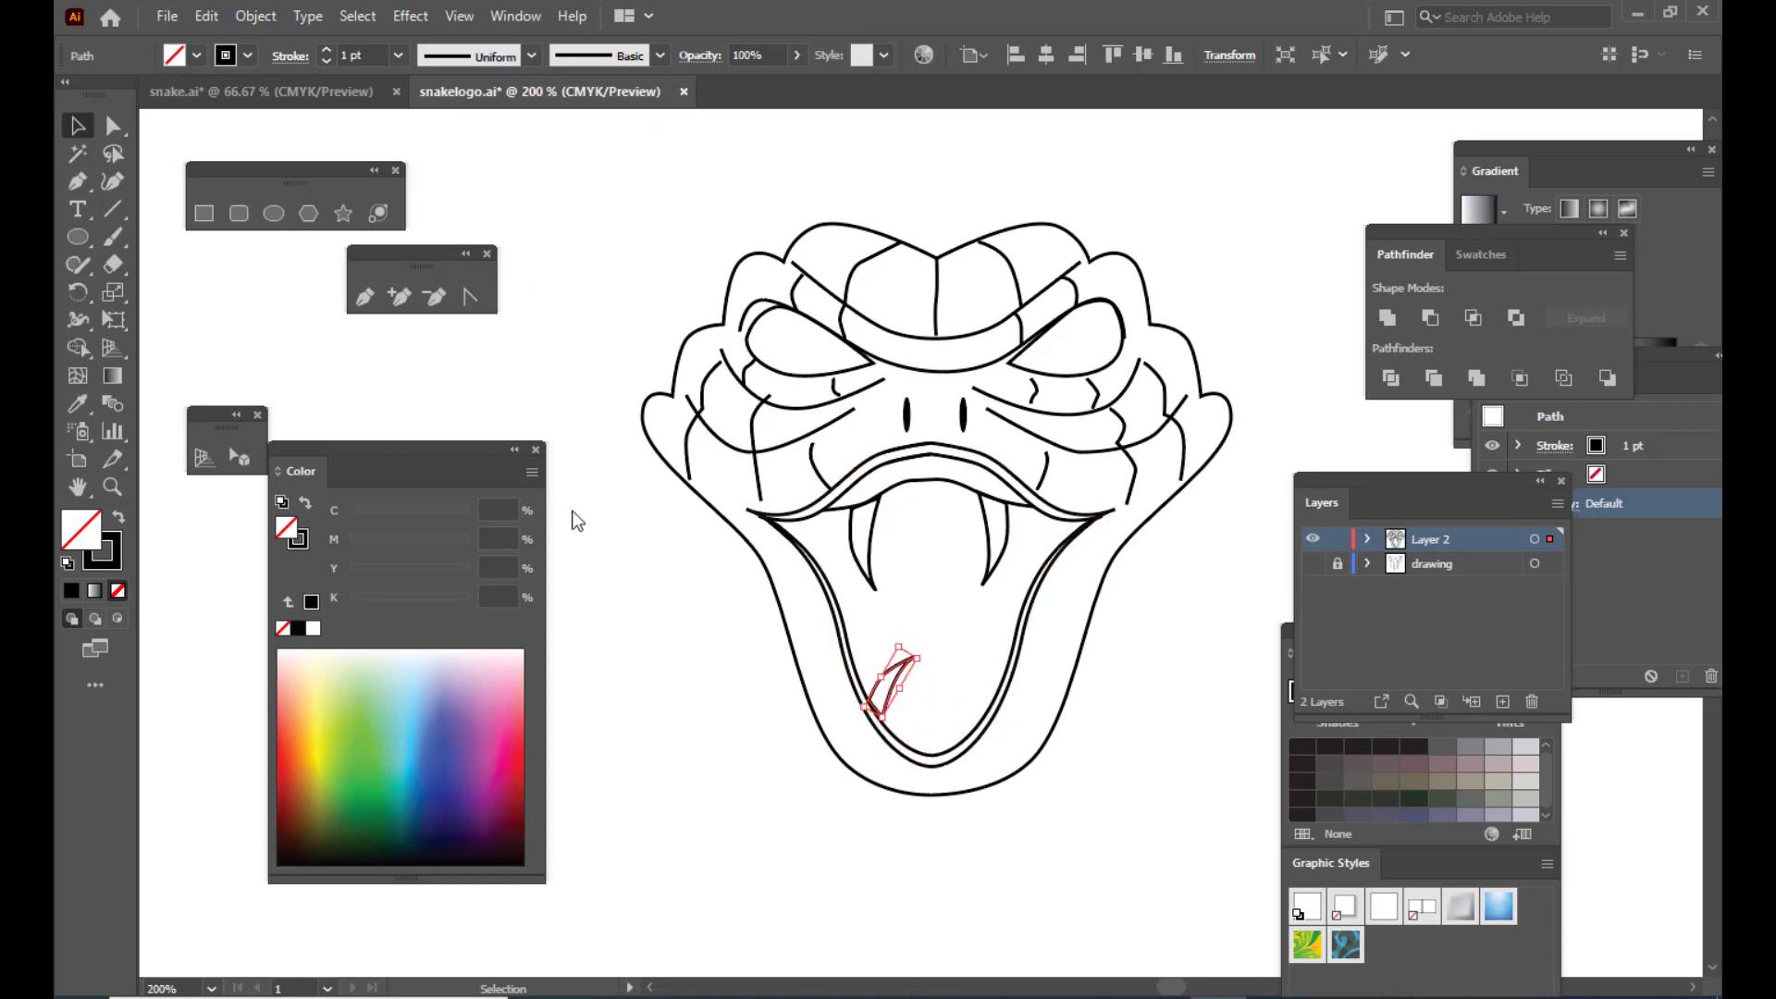
left_click_drag(932, 667, 883, 668)
left_click(113, 125)
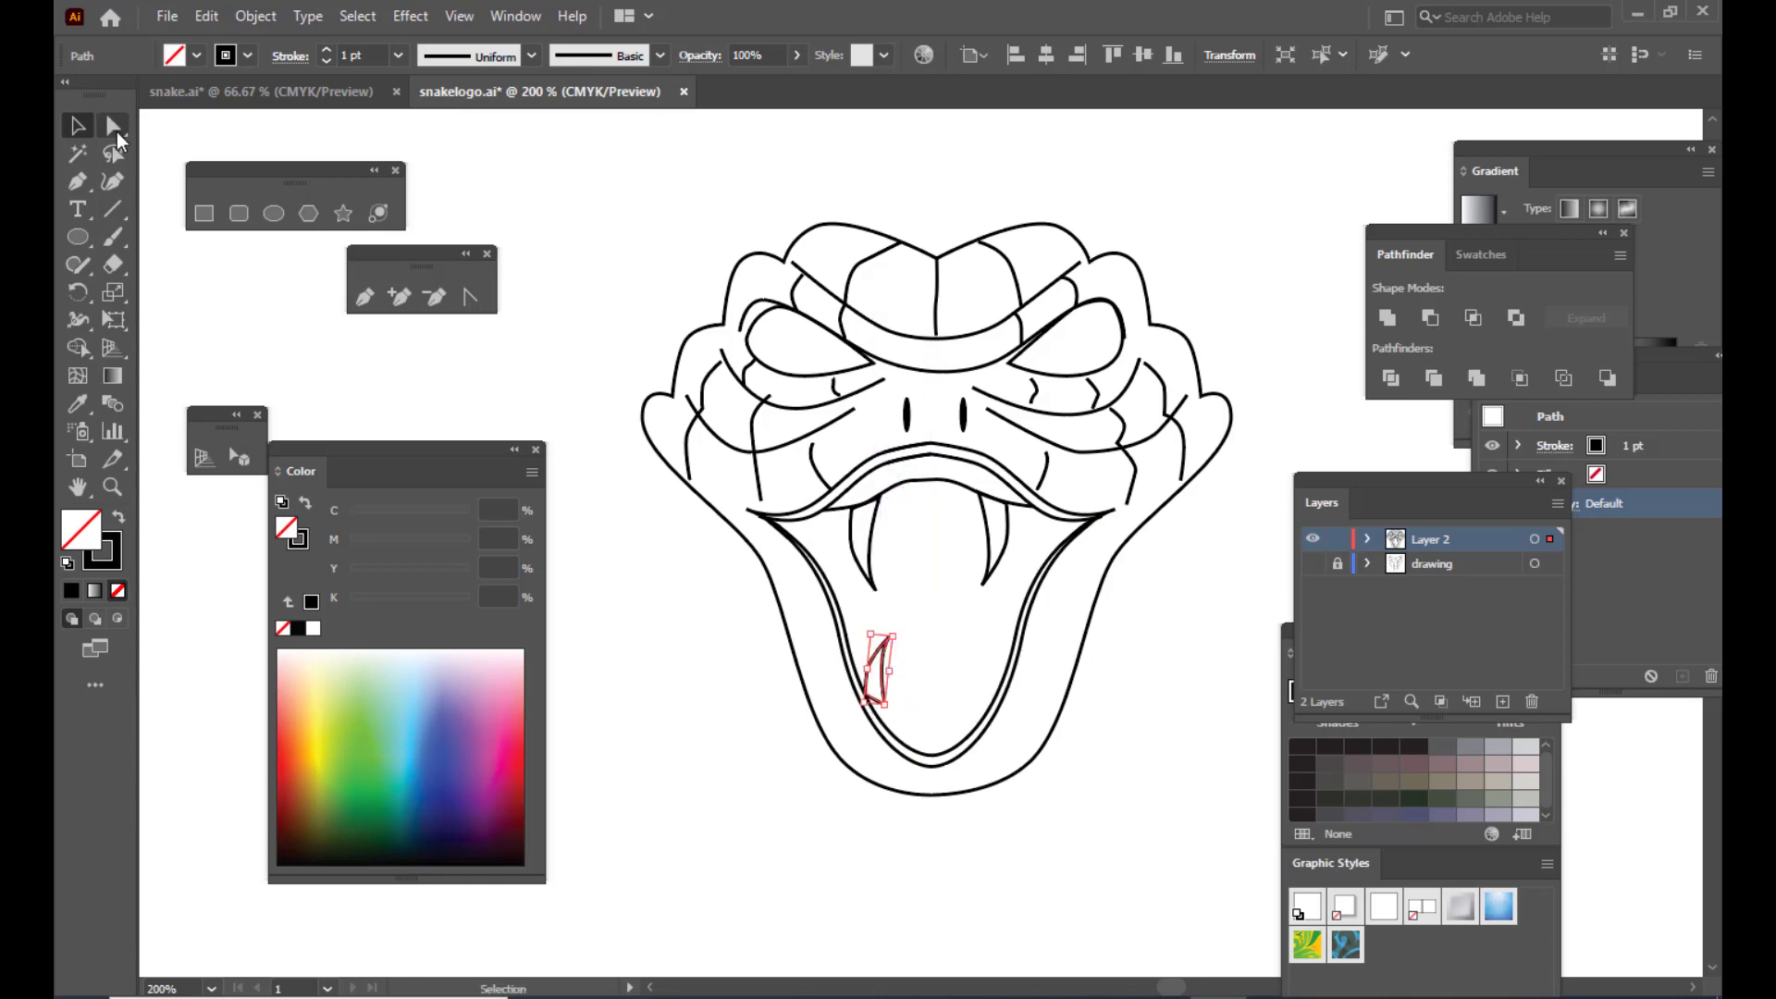
Step: Extend the base corner of the left lower fang down to the inner mouth outline
left_click(886, 708)
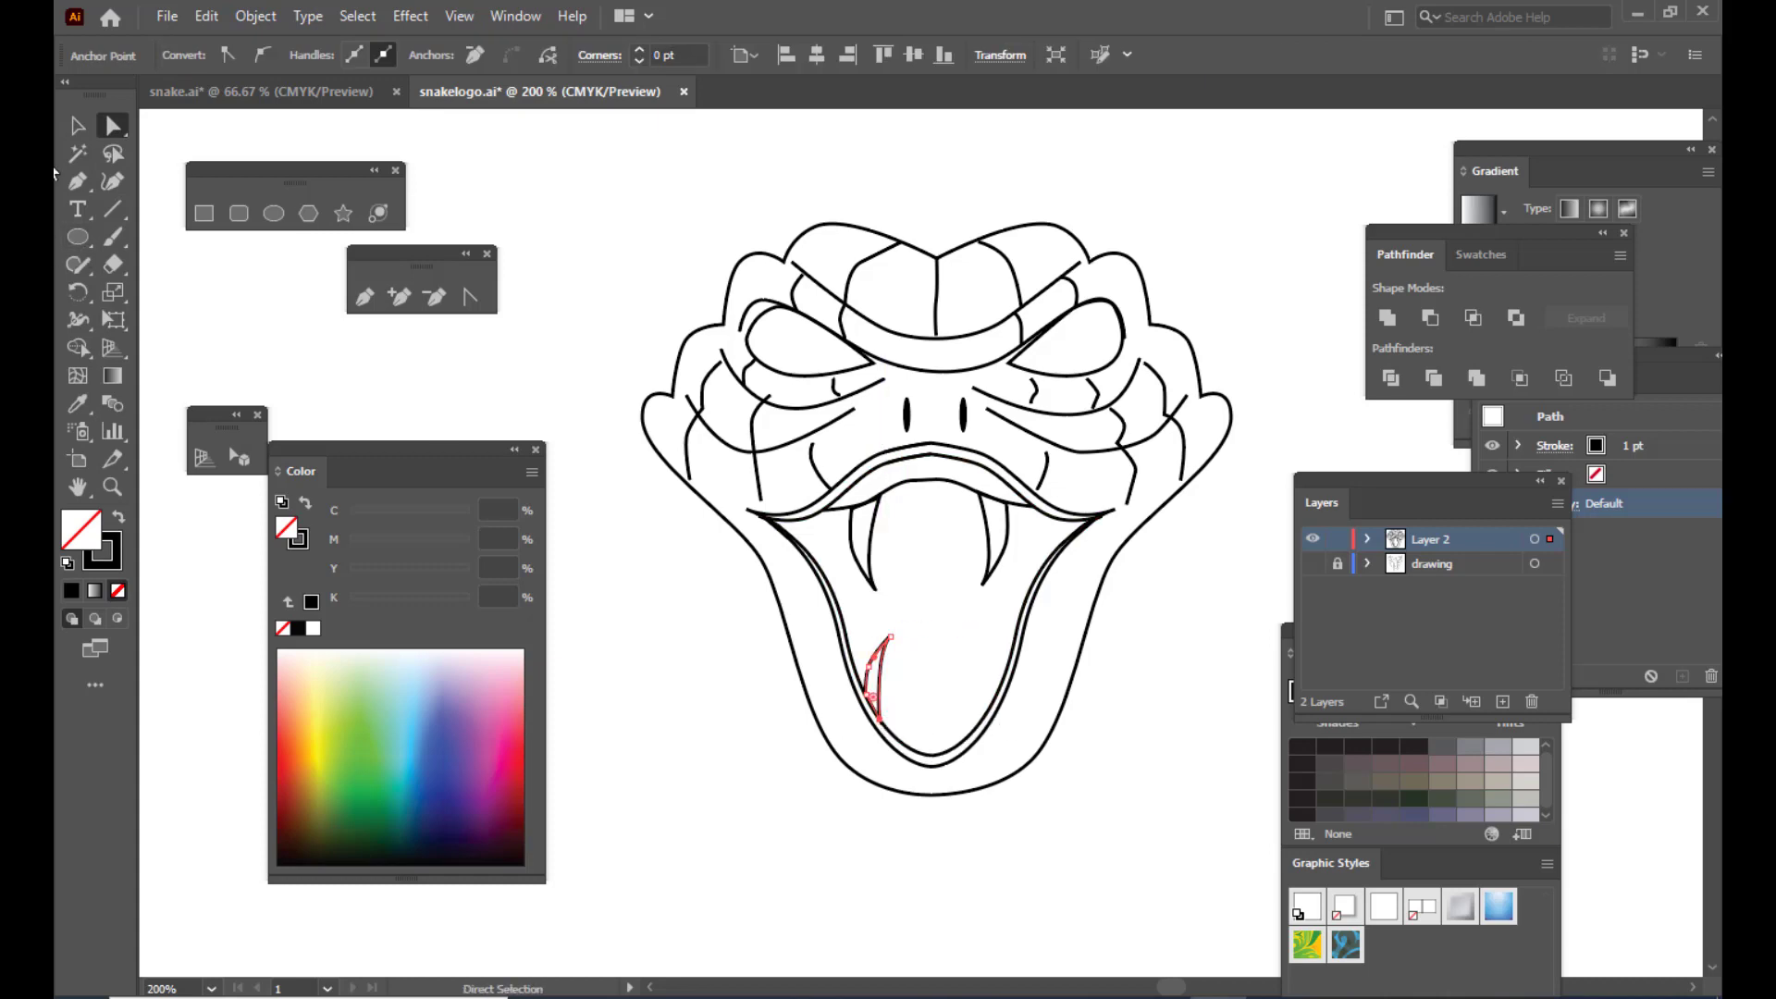
left_click(77, 125)
left_click(734, 733)
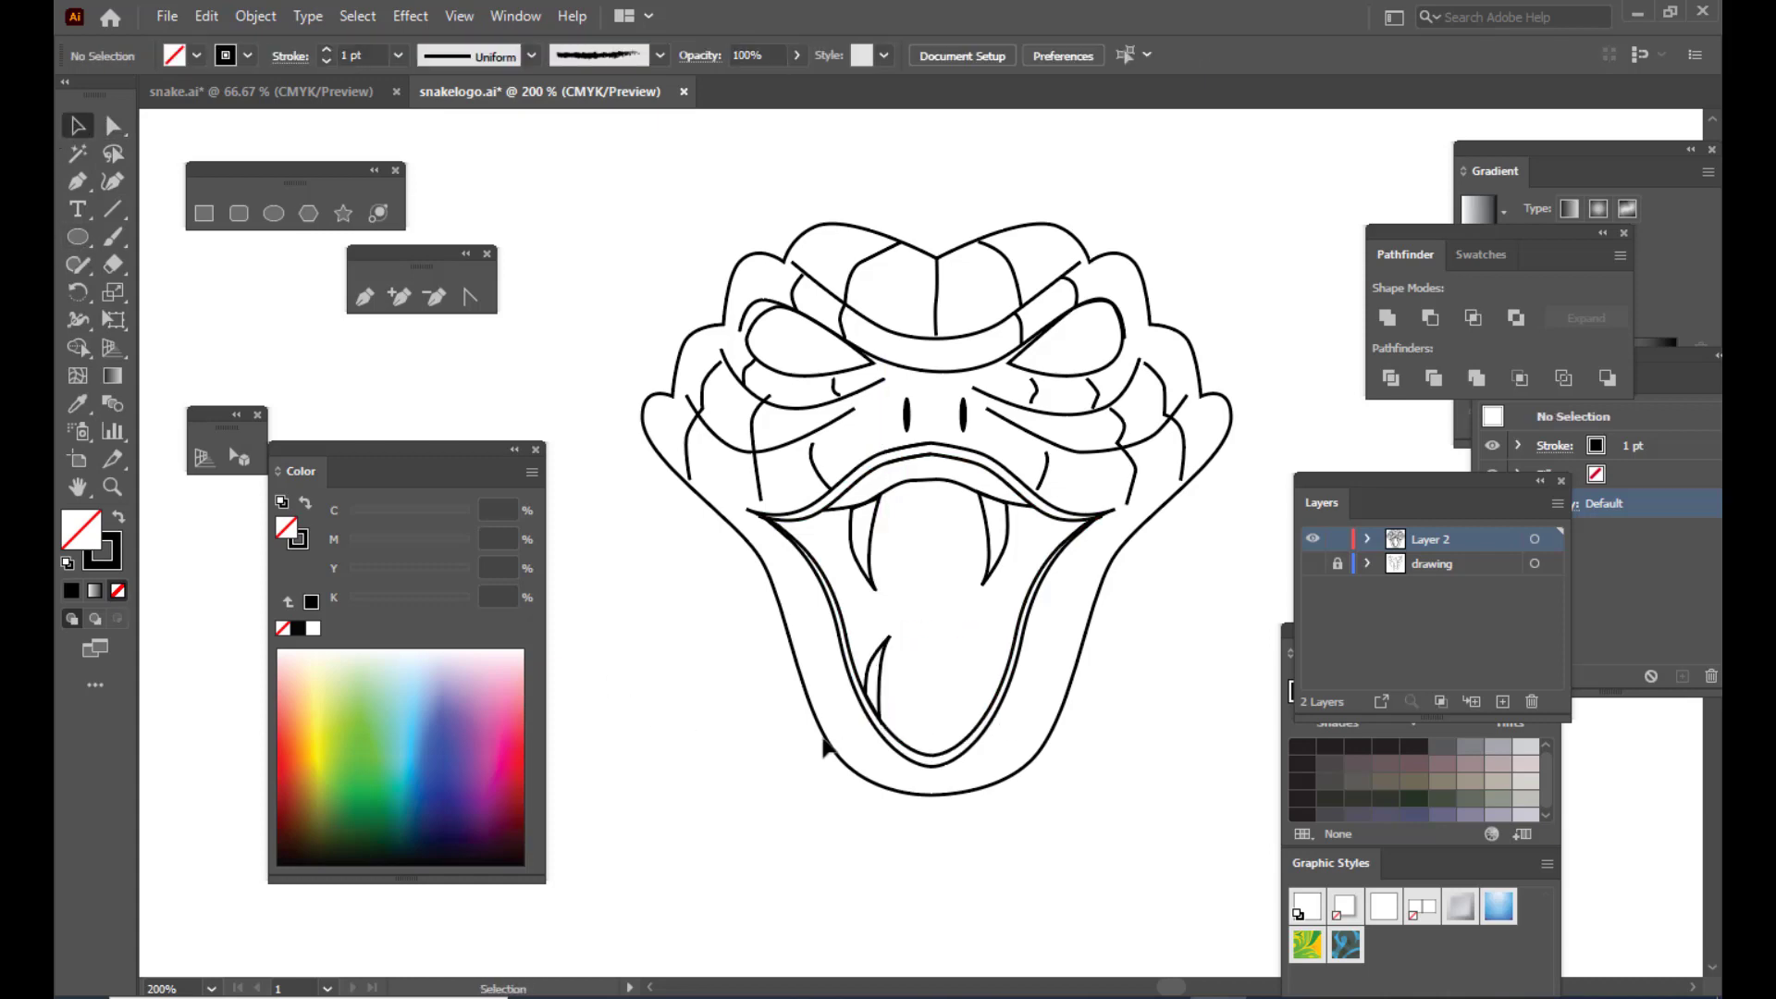
Step: Refine the left lower fang by shifting its tip slightly down and left and aligning its base corner with the inner mouth outline
left_click(879, 683)
left_click(112, 125)
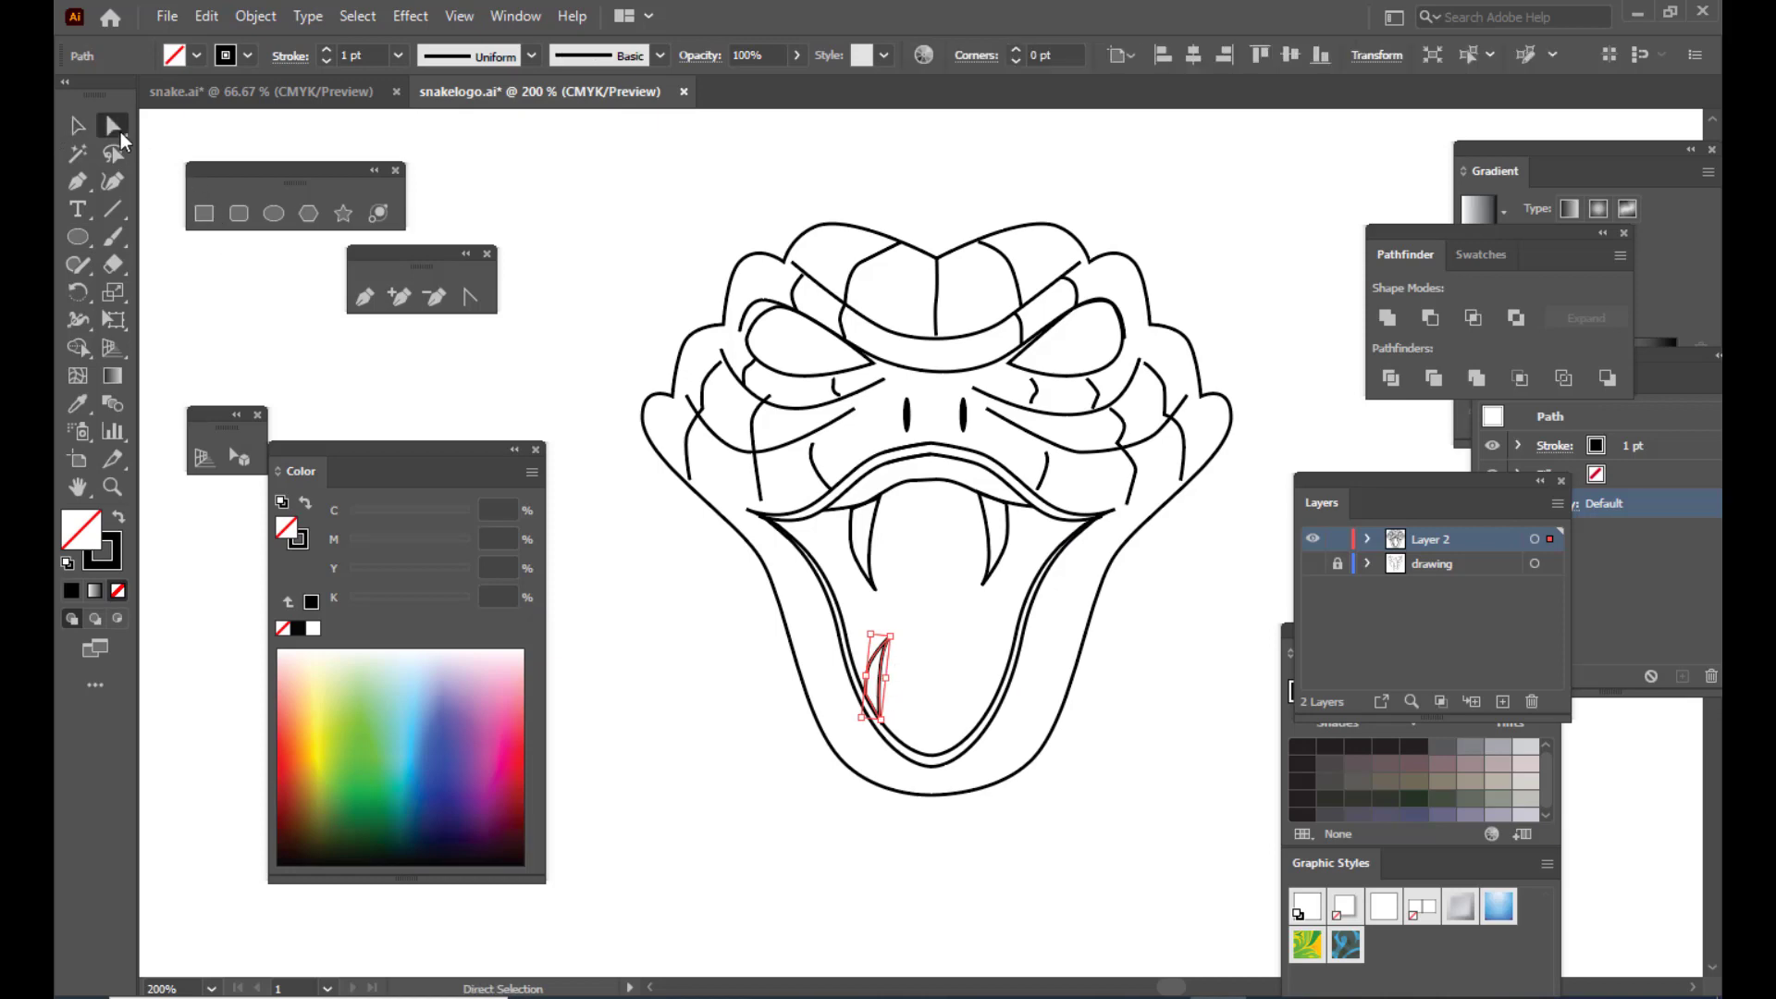
left_click(839, 635)
key("ctrl+plus")
key("ctrl+plus")
key("ctrl+plus")
key("ctrl+plus")
key("ctrl+plus")
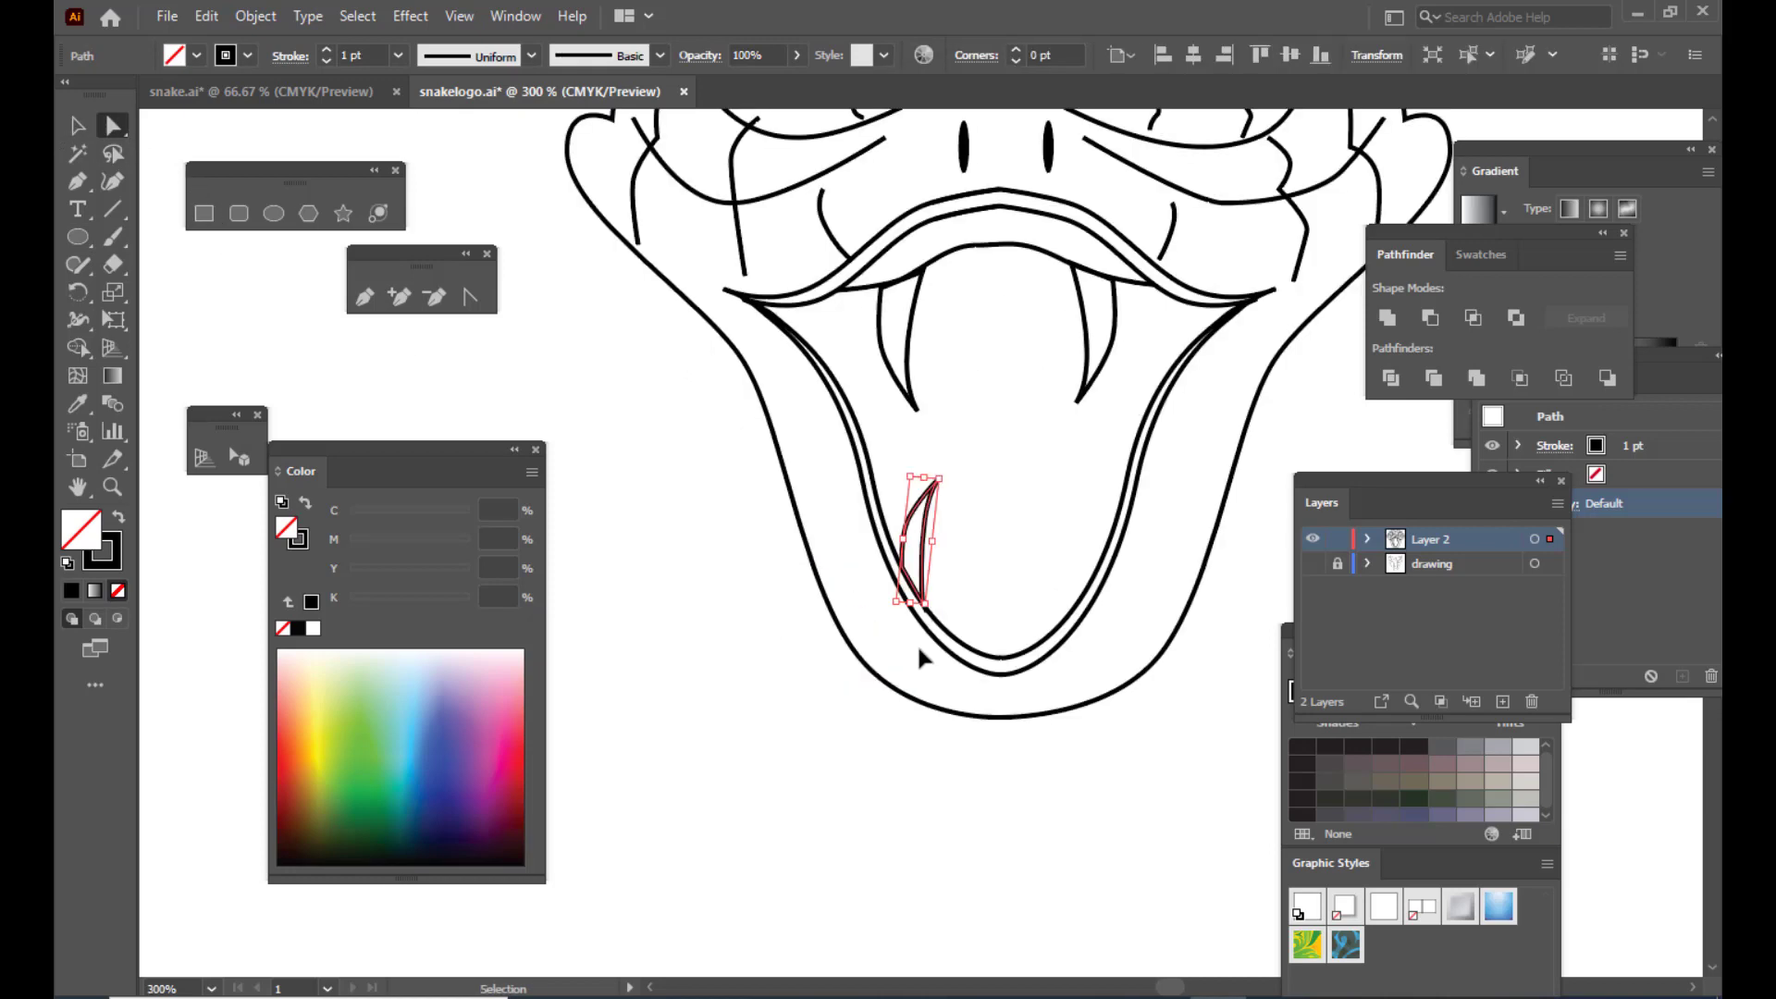
left_click(1019, 306)
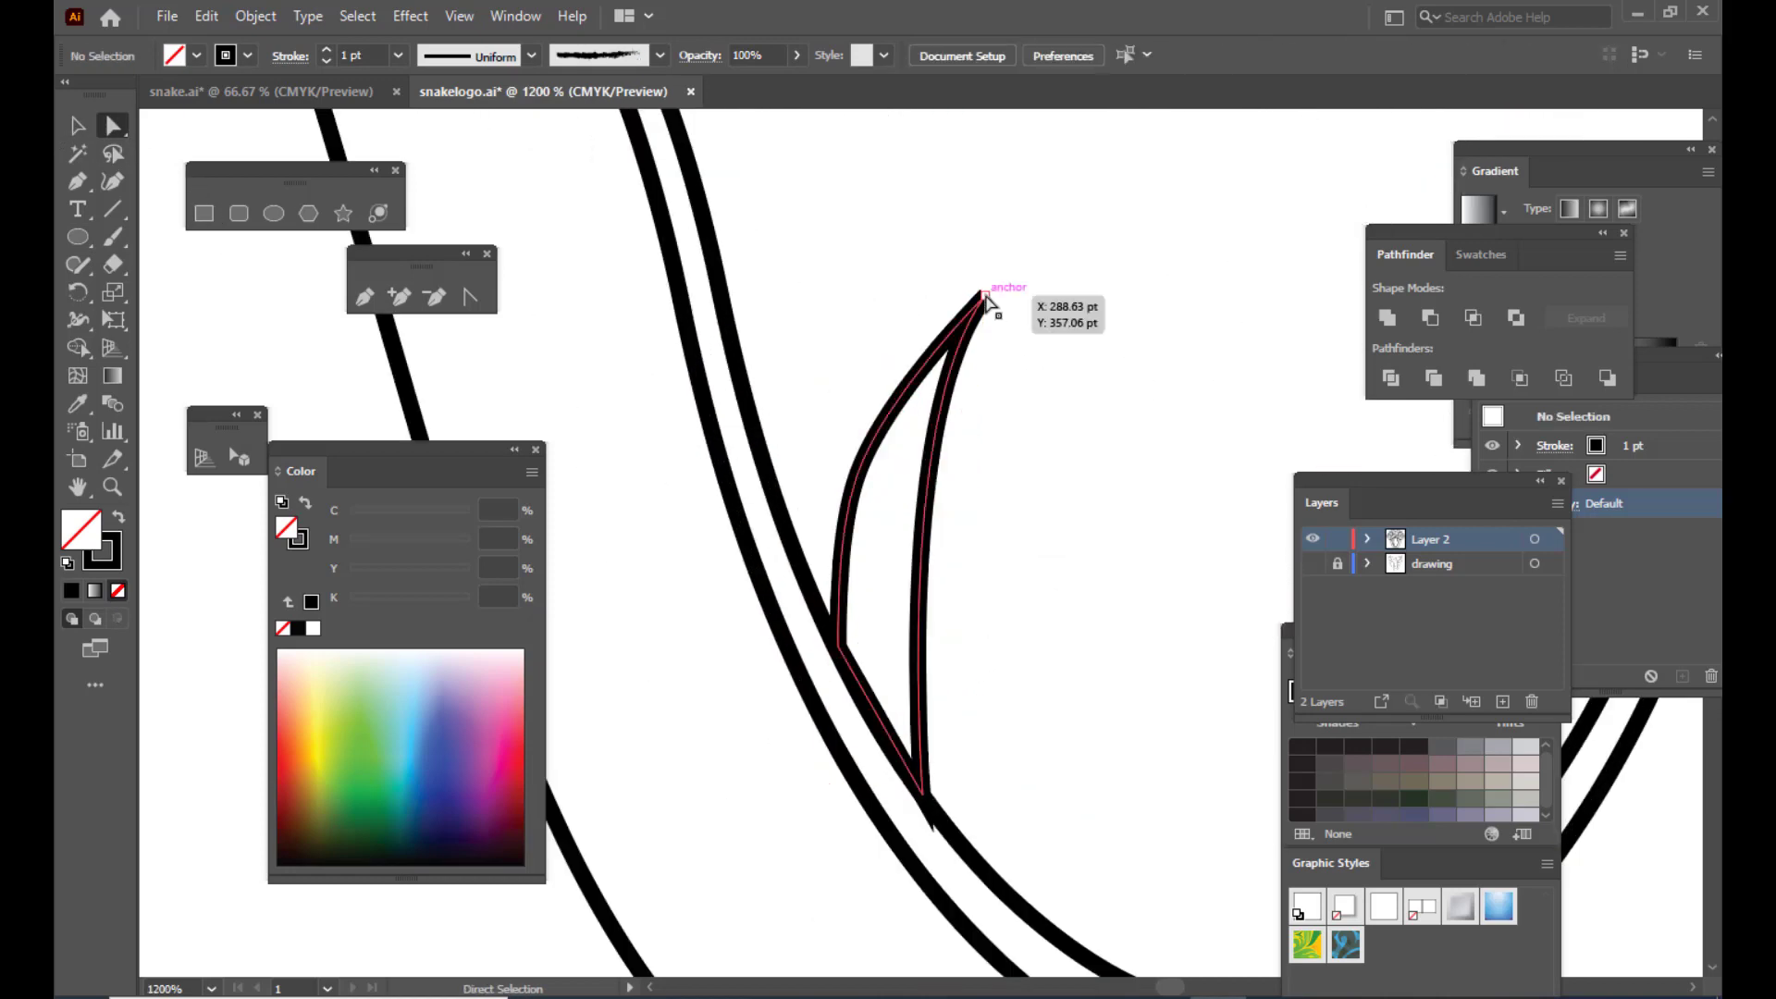
left_click_drag(985, 298, 964, 347)
left_click_drag(926, 794, 928, 792)
left_click(635, 542)
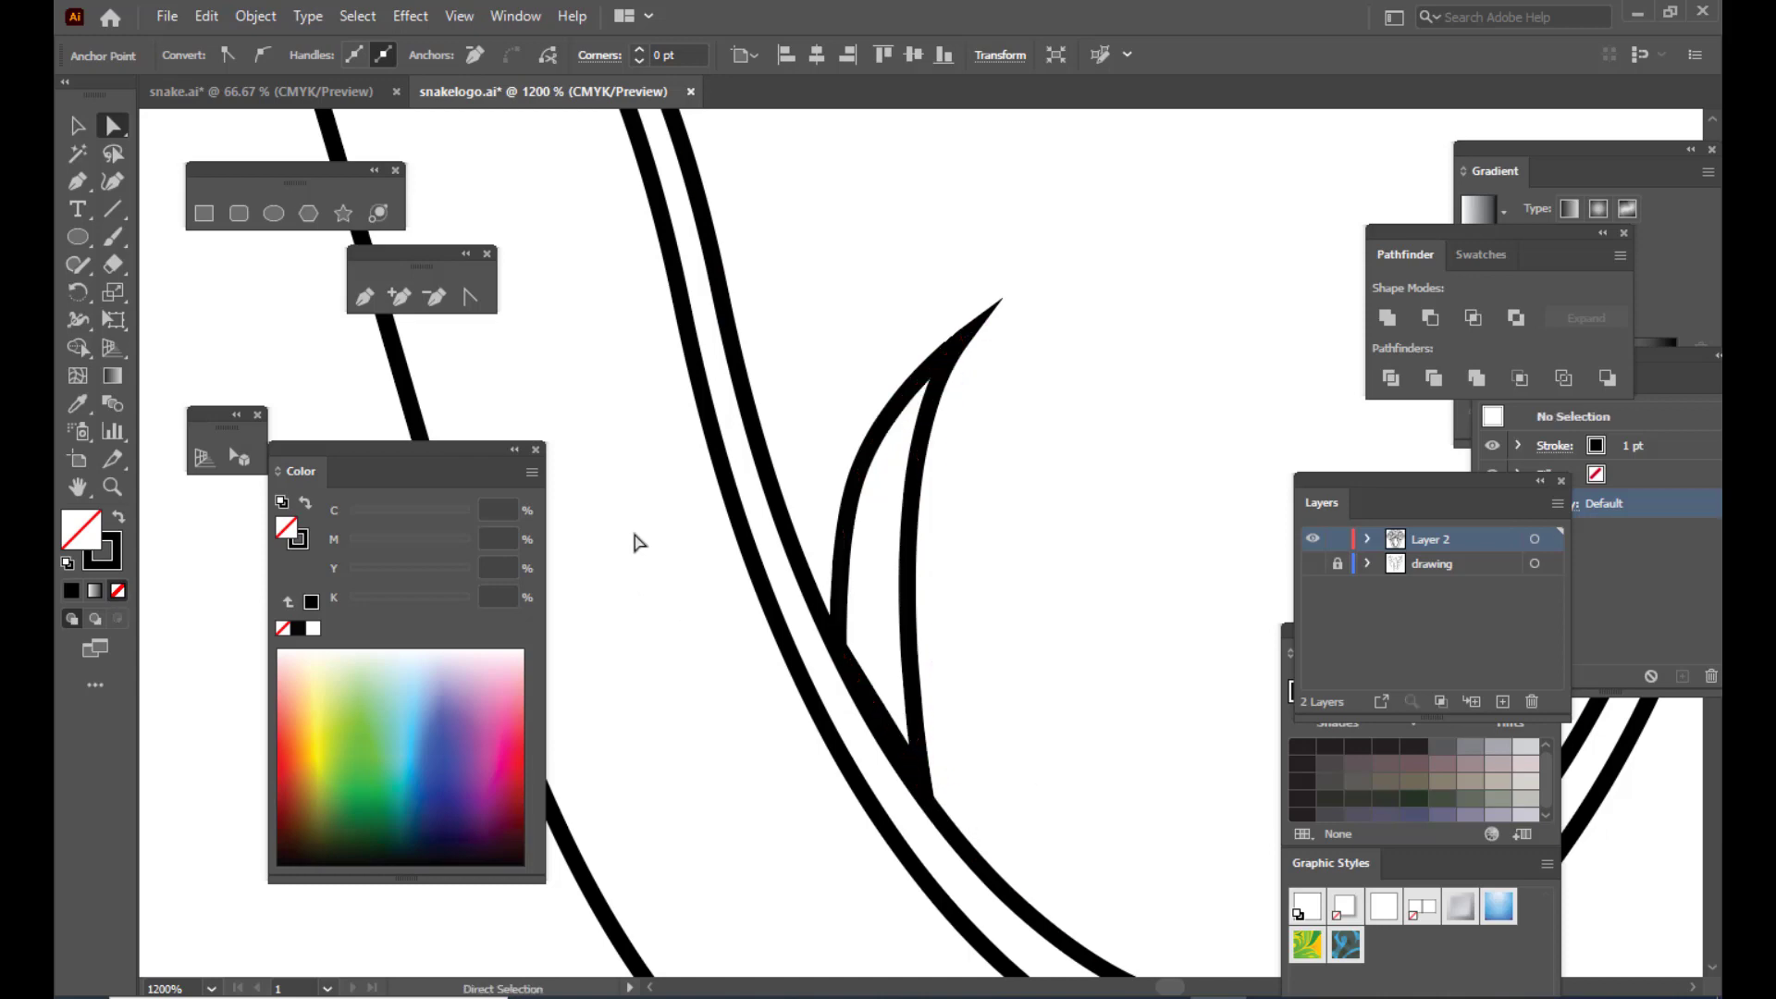
Step: Duplicate the left lower fang toward the other side of the mouth and reflect the copy across the vertical axis
key("ctrl+minus")
key("ctrl+minus")
key("ctrl+minus")
key("ctrl+minus")
key("ctrl+minus")
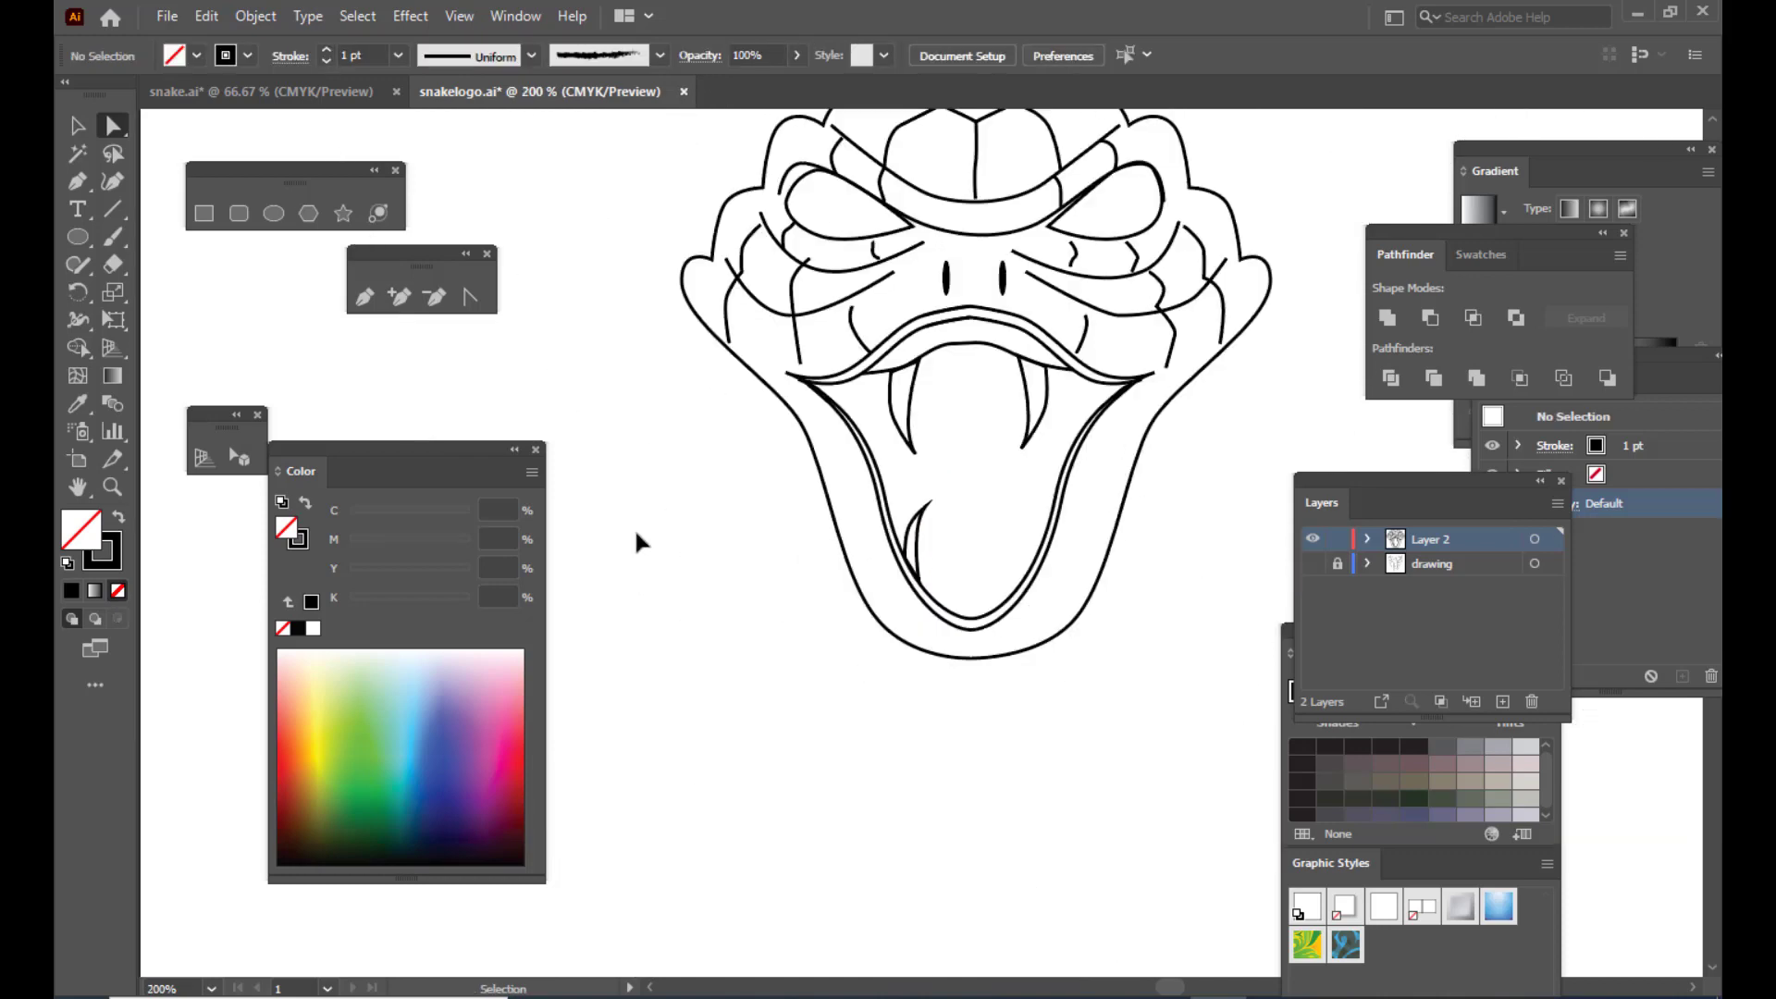
key("ctrl+equal")
left_click(79, 123)
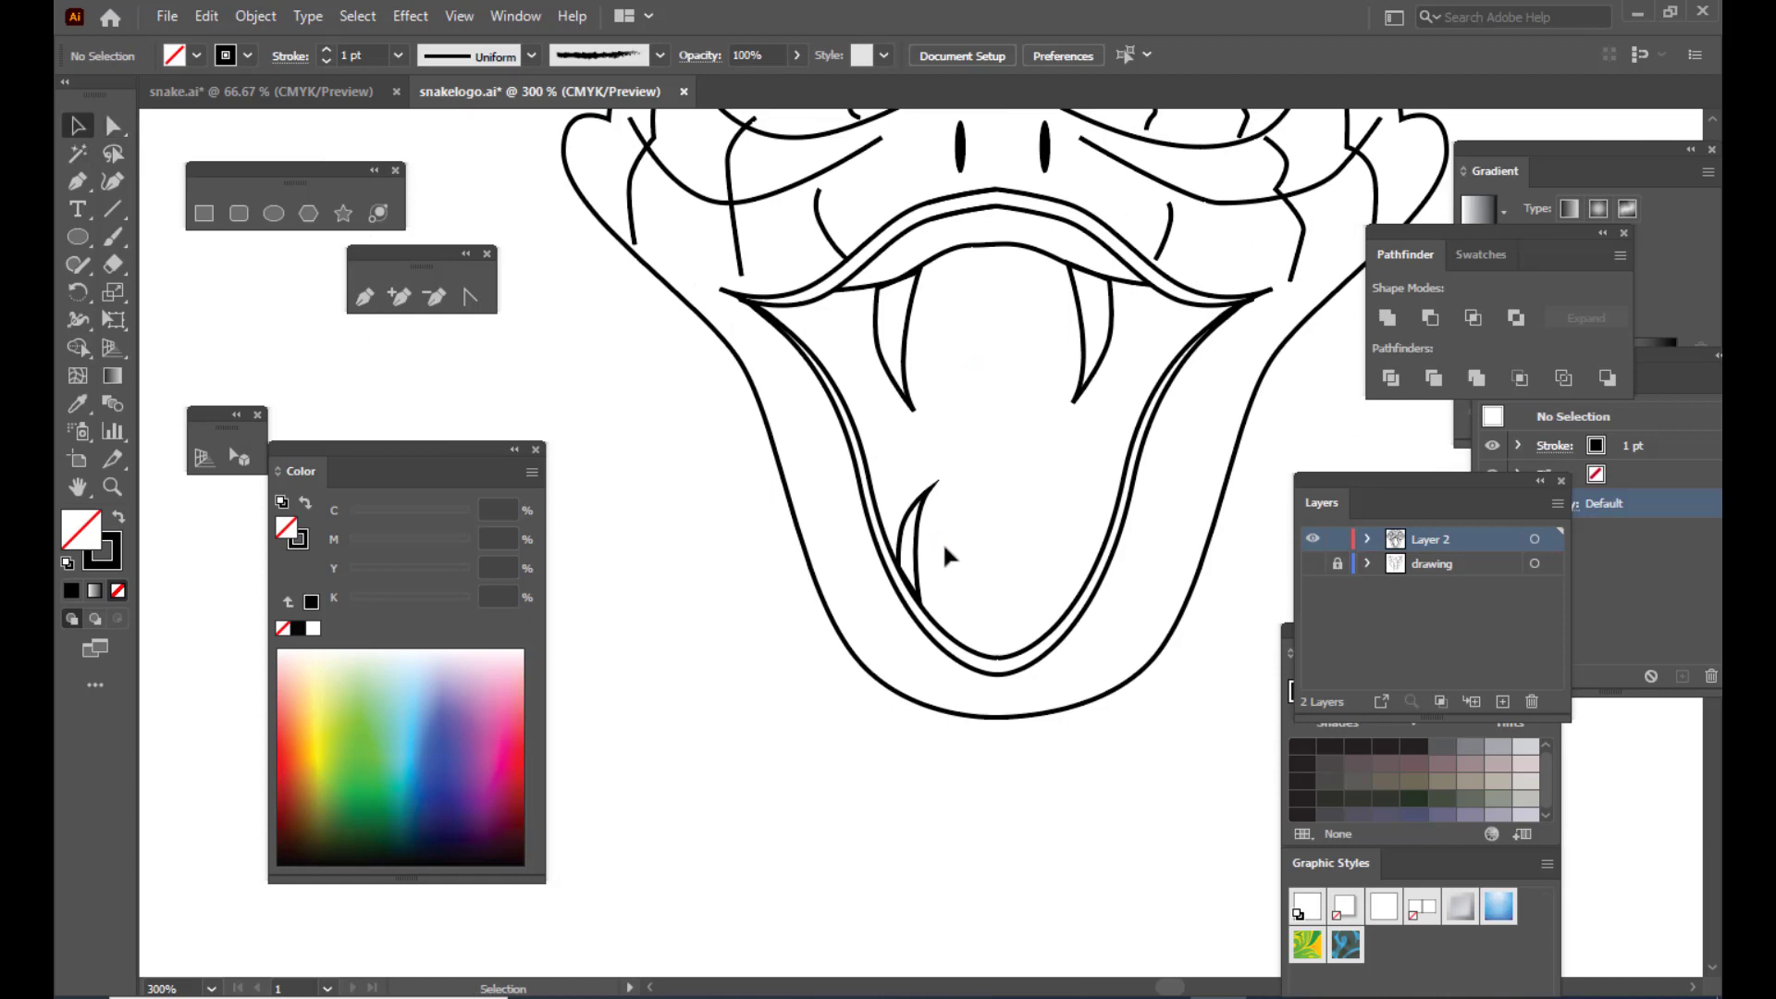
left_click_drag(921, 560, 1048, 558)
right_click(1045, 558)
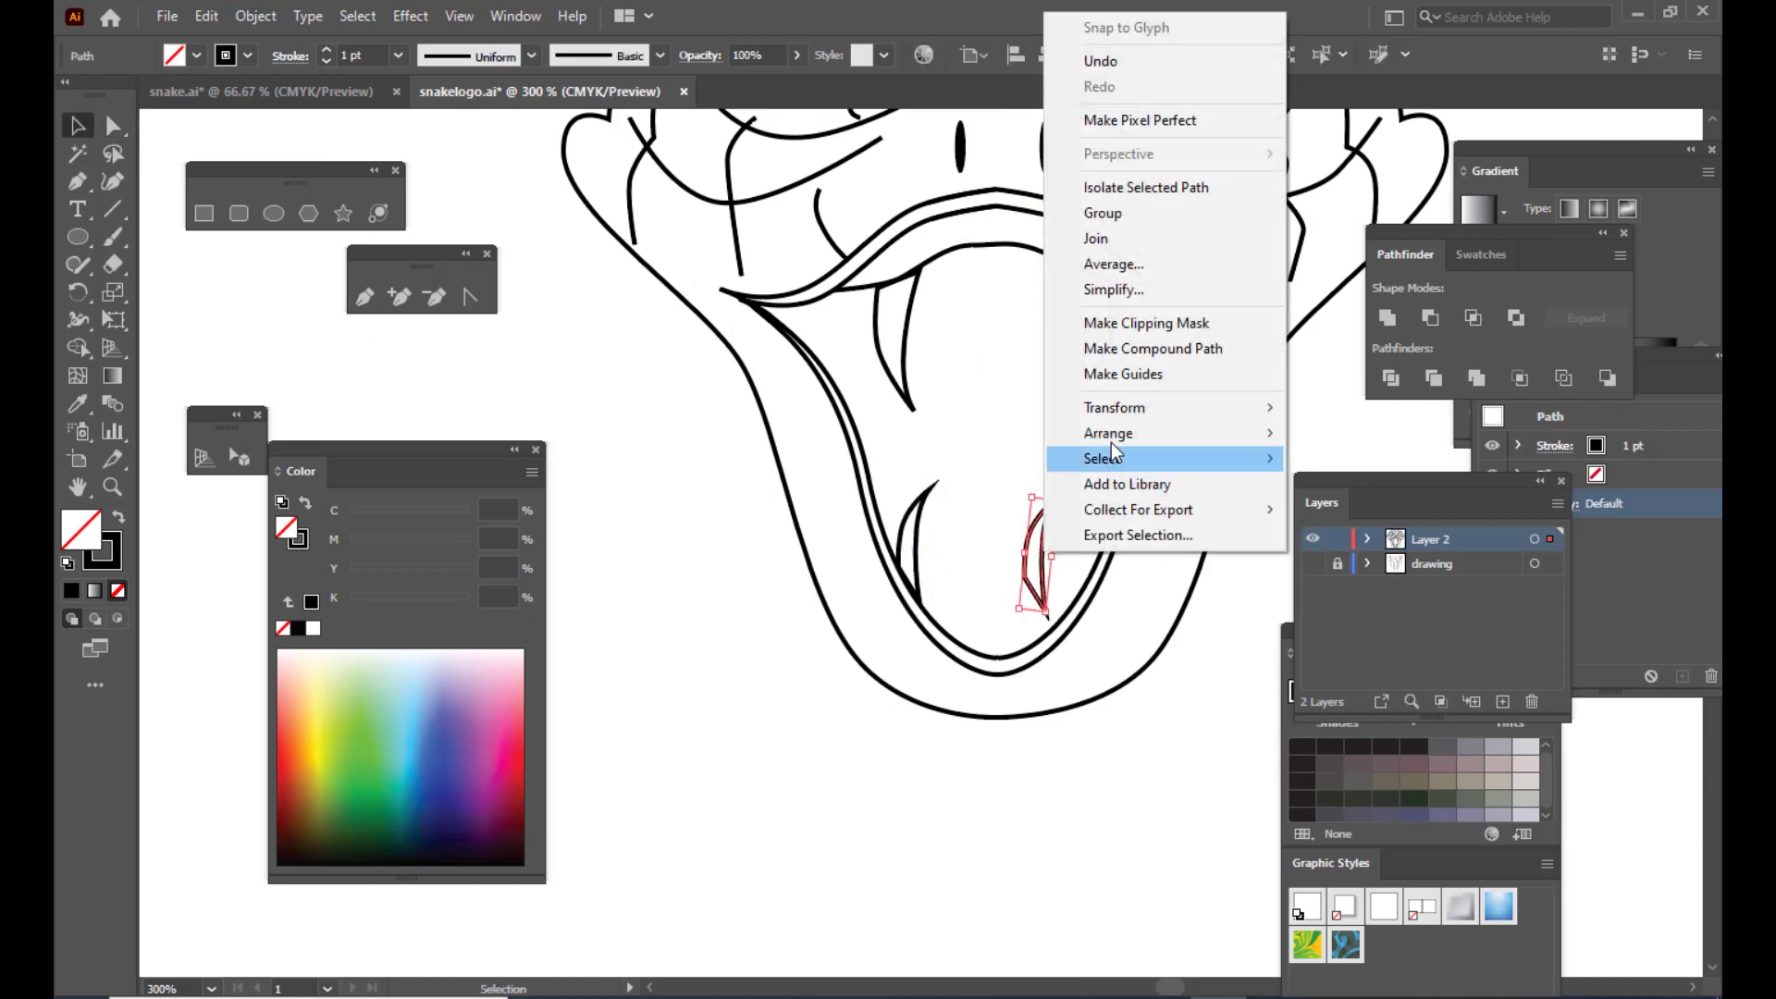
mouse_move(1127, 417)
left_click(1373, 492)
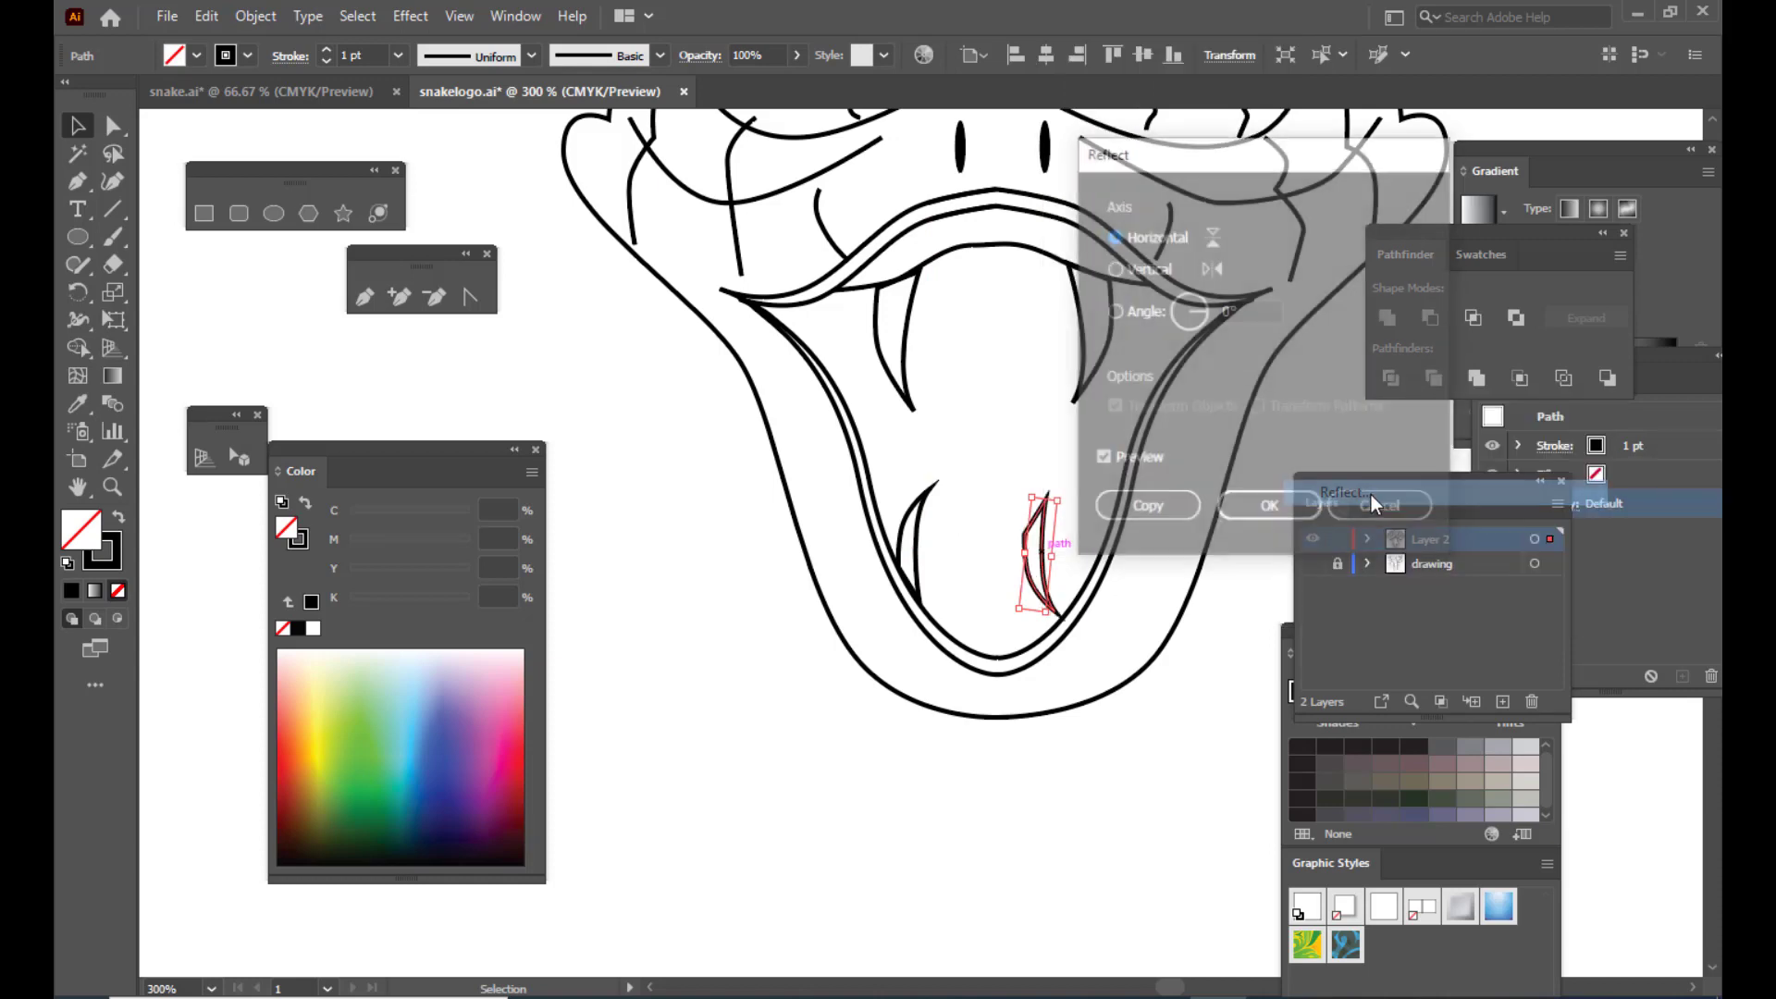
left_click(1114, 268)
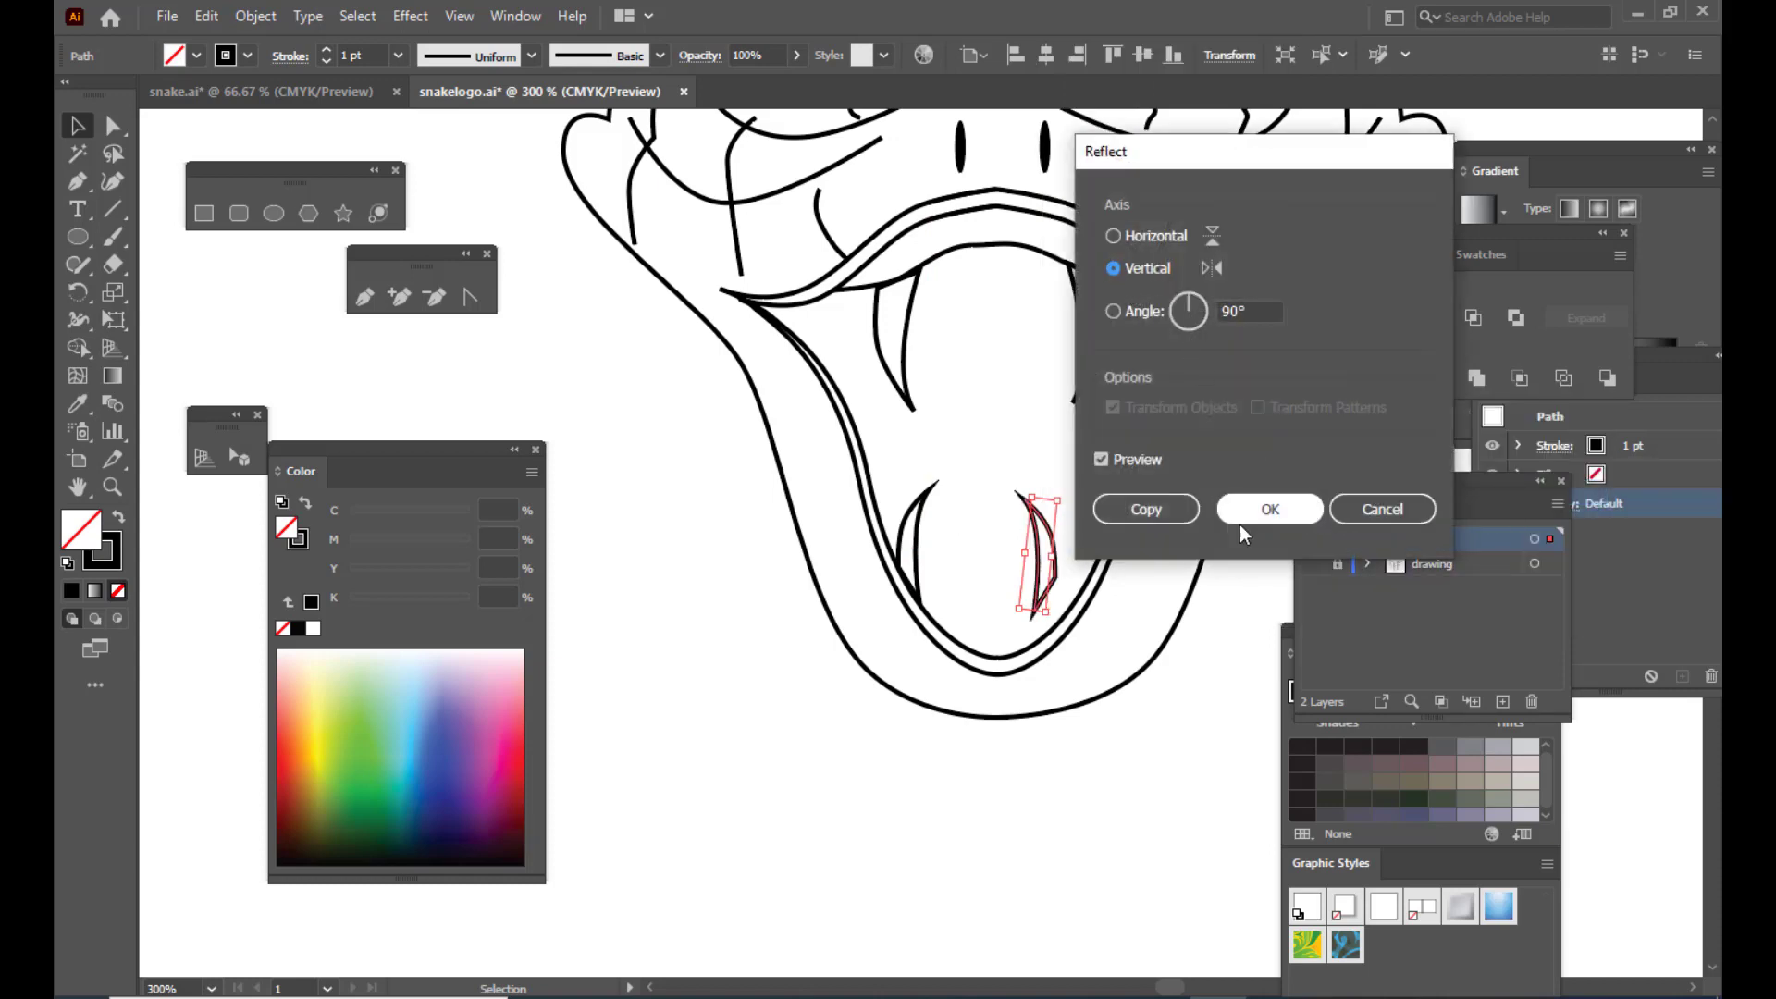
left_click(1269, 508)
Step: Move the mirrored lower fang against the right side of the inner mouth outline, level with the left one
left_click_drag(1049, 523, 1085, 523)
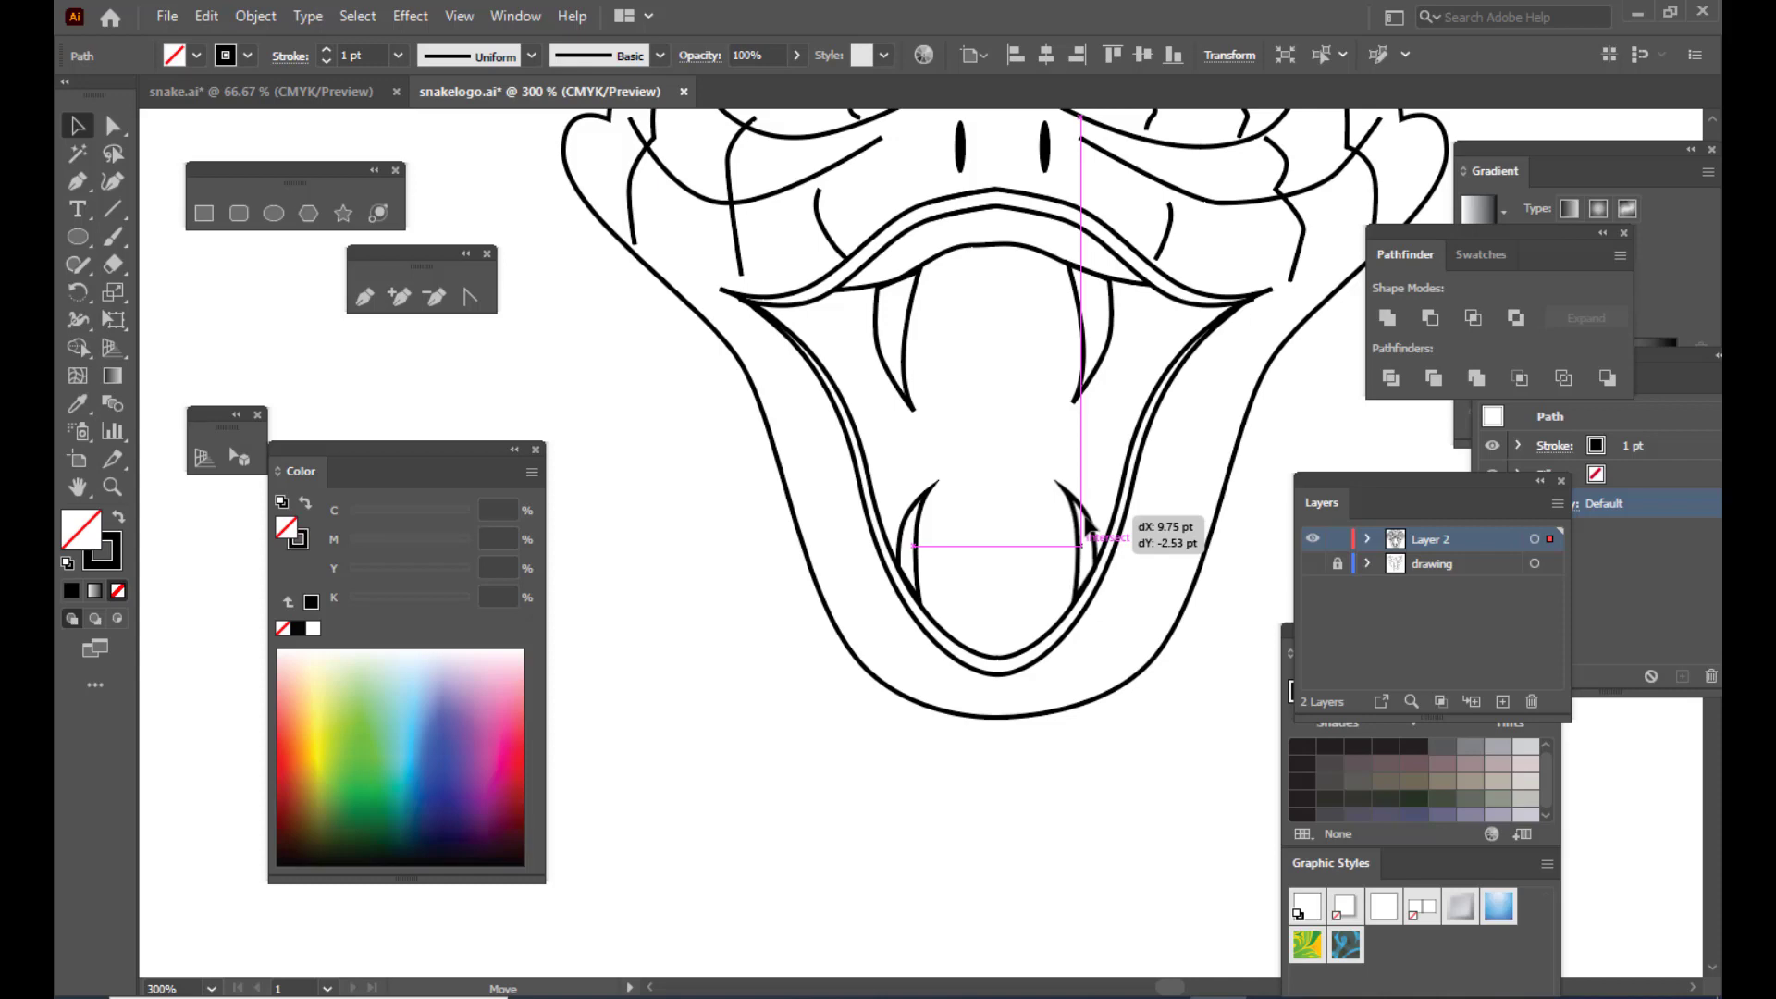
left_click_drag(1084, 524, 1085, 524)
left_click(729, 528)
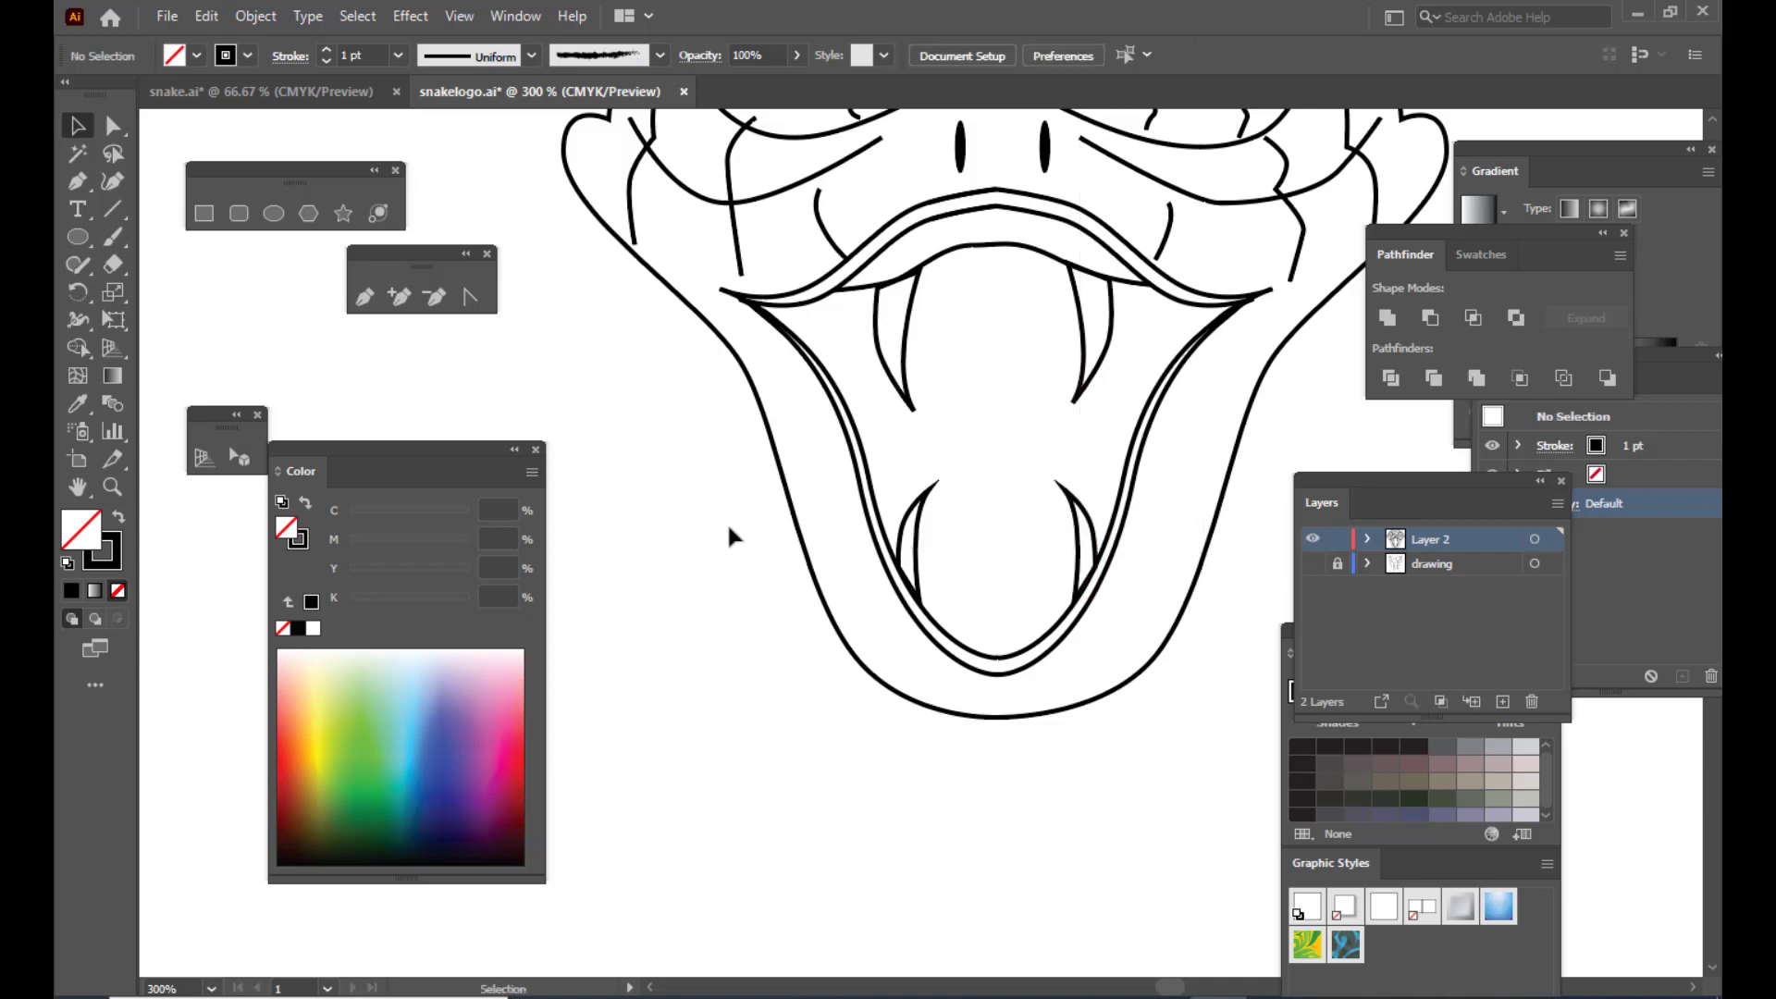
Step: Lower the tip anchors of both lower fangs to make the fangs shorter and more hooked
key("ctrl+minus")
key("ctrl+minus")
key("ctrl+minus")
key("ctrl+plus")
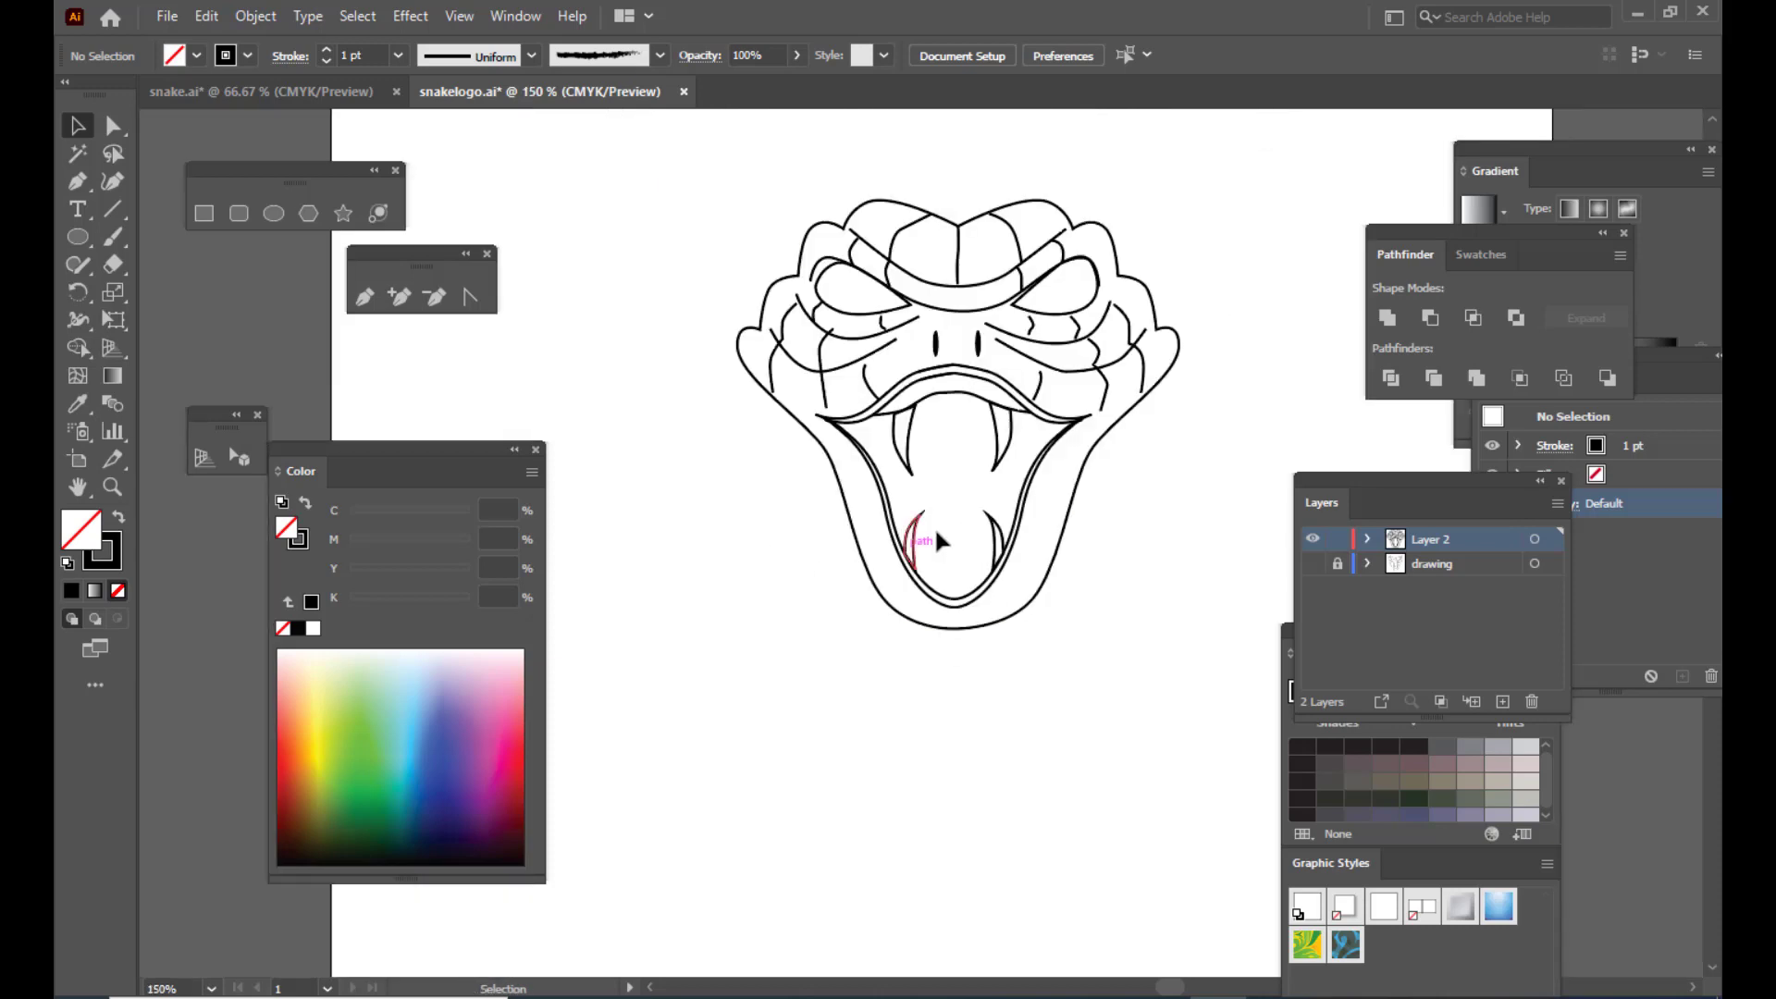
key("ctrl+plus")
key("ctrl+plus")
key("ctrl+plus")
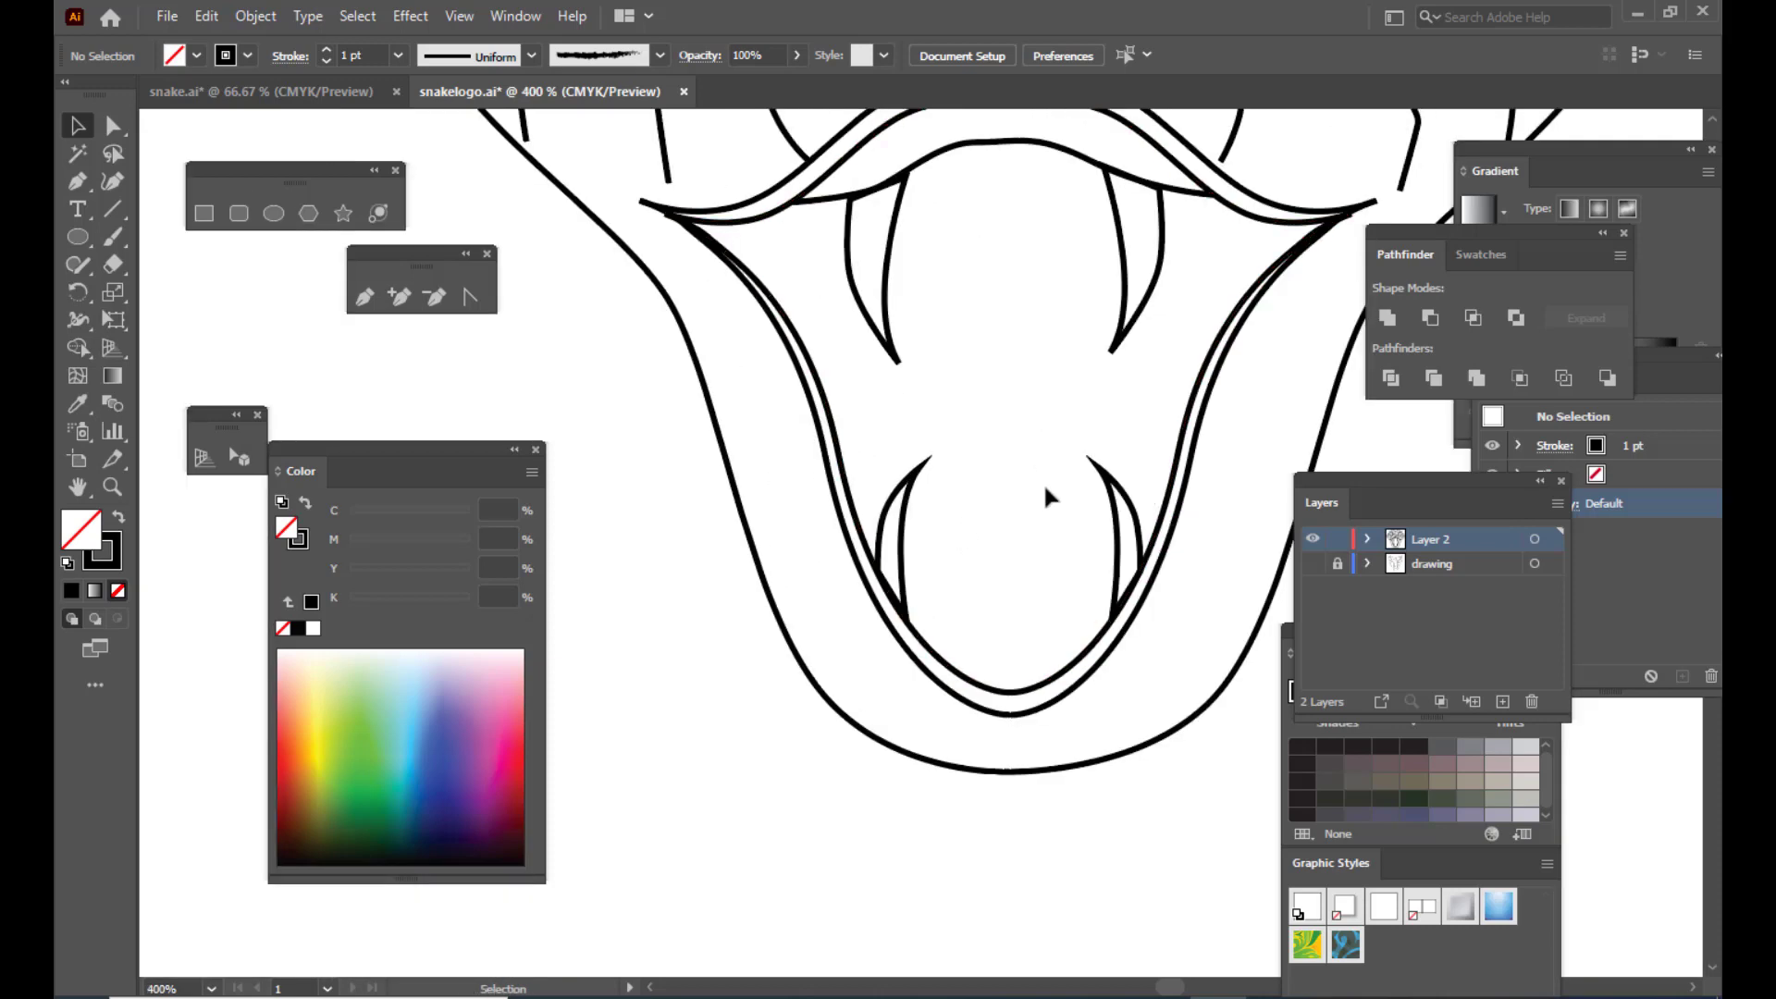
left_click(113, 125)
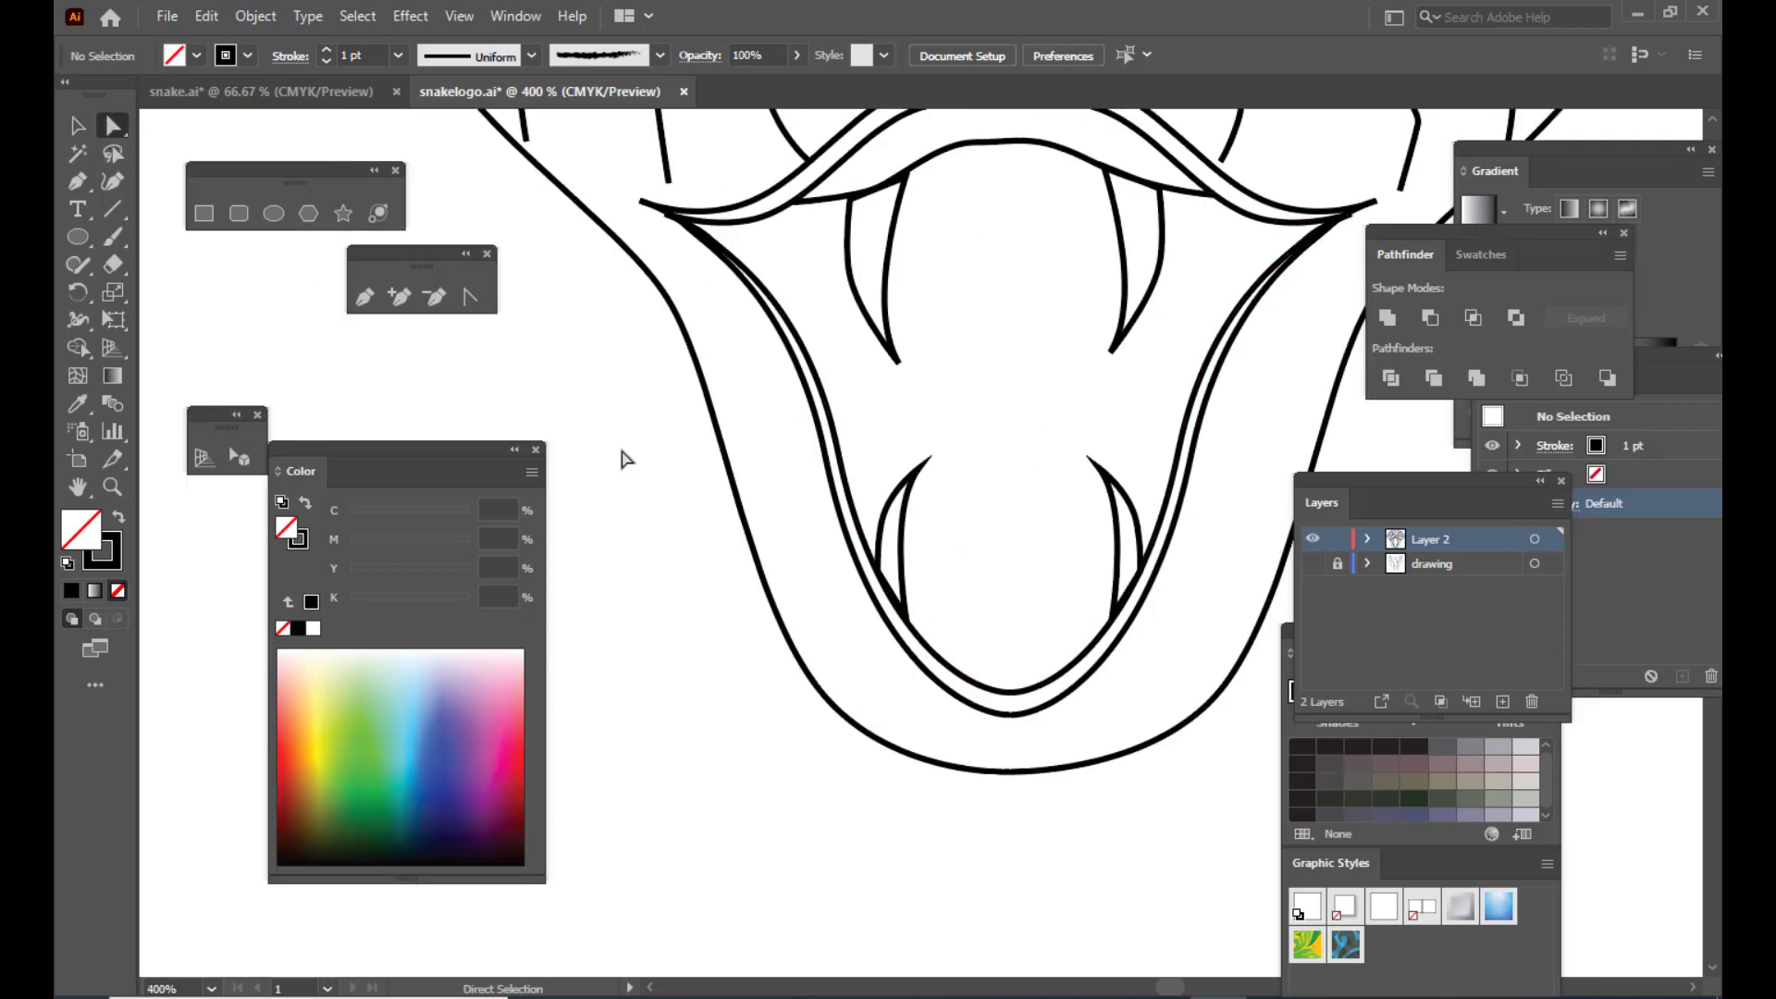
left_click(922, 468)
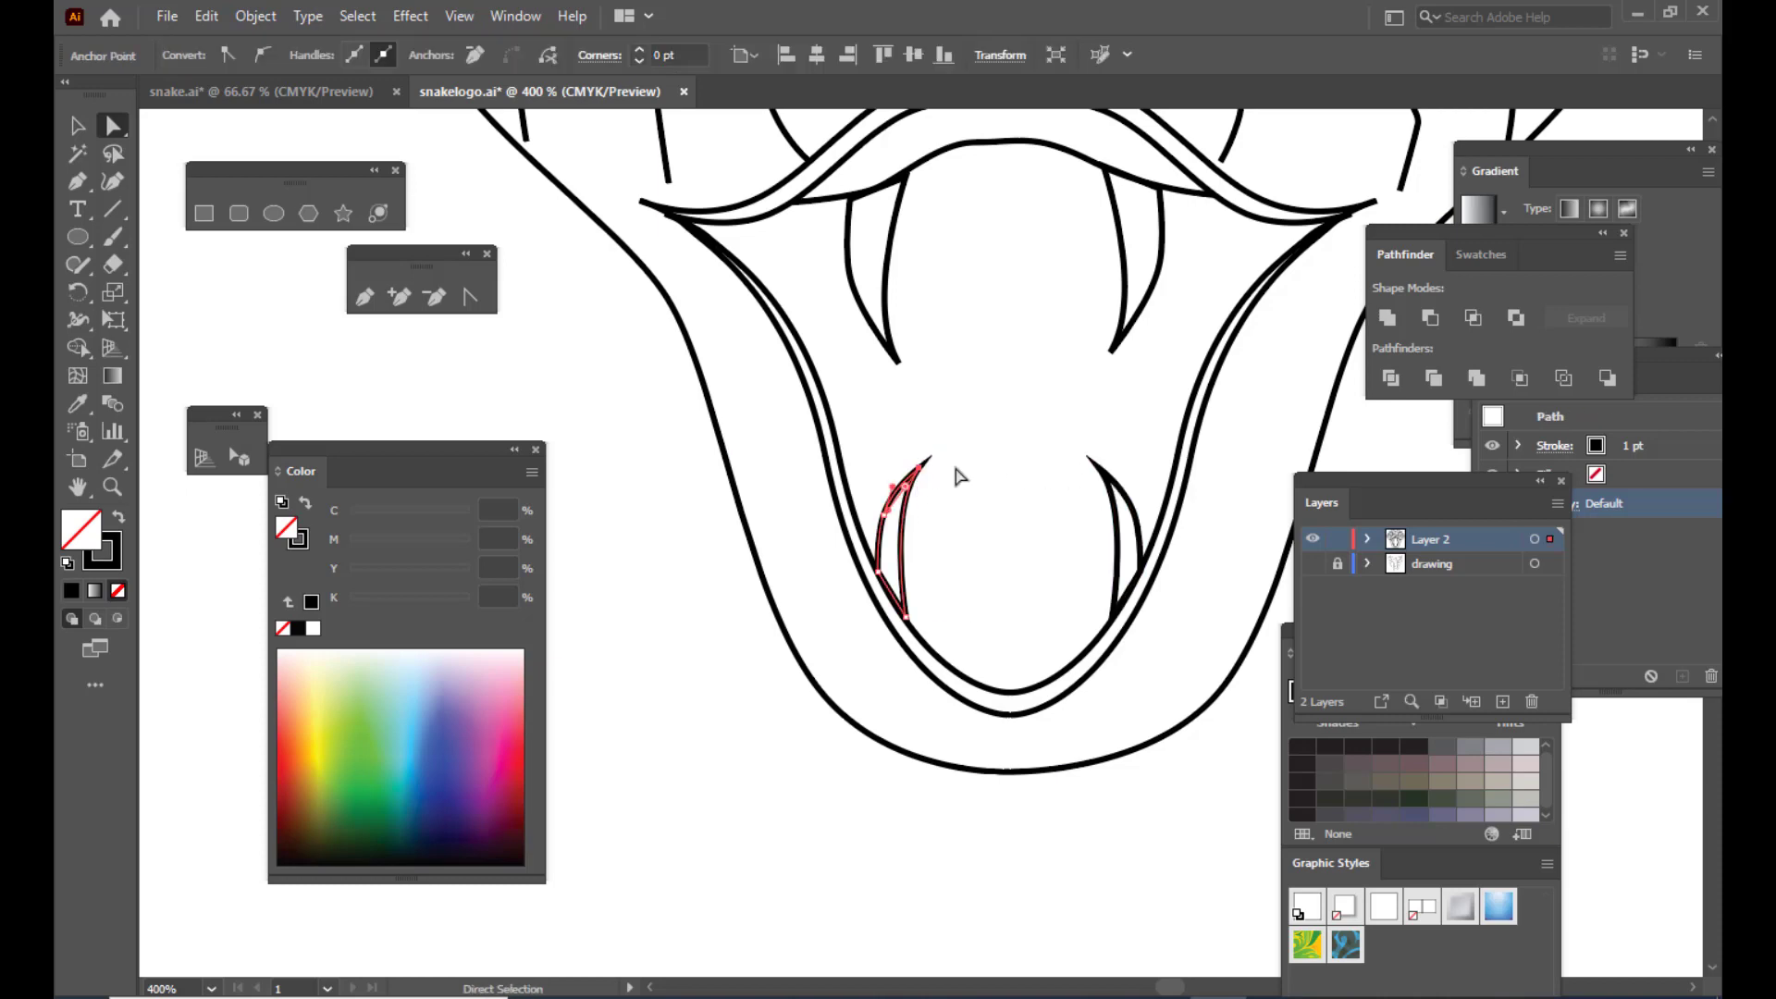
left_click_drag(920, 470, 917, 491)
left_click(1145, 523)
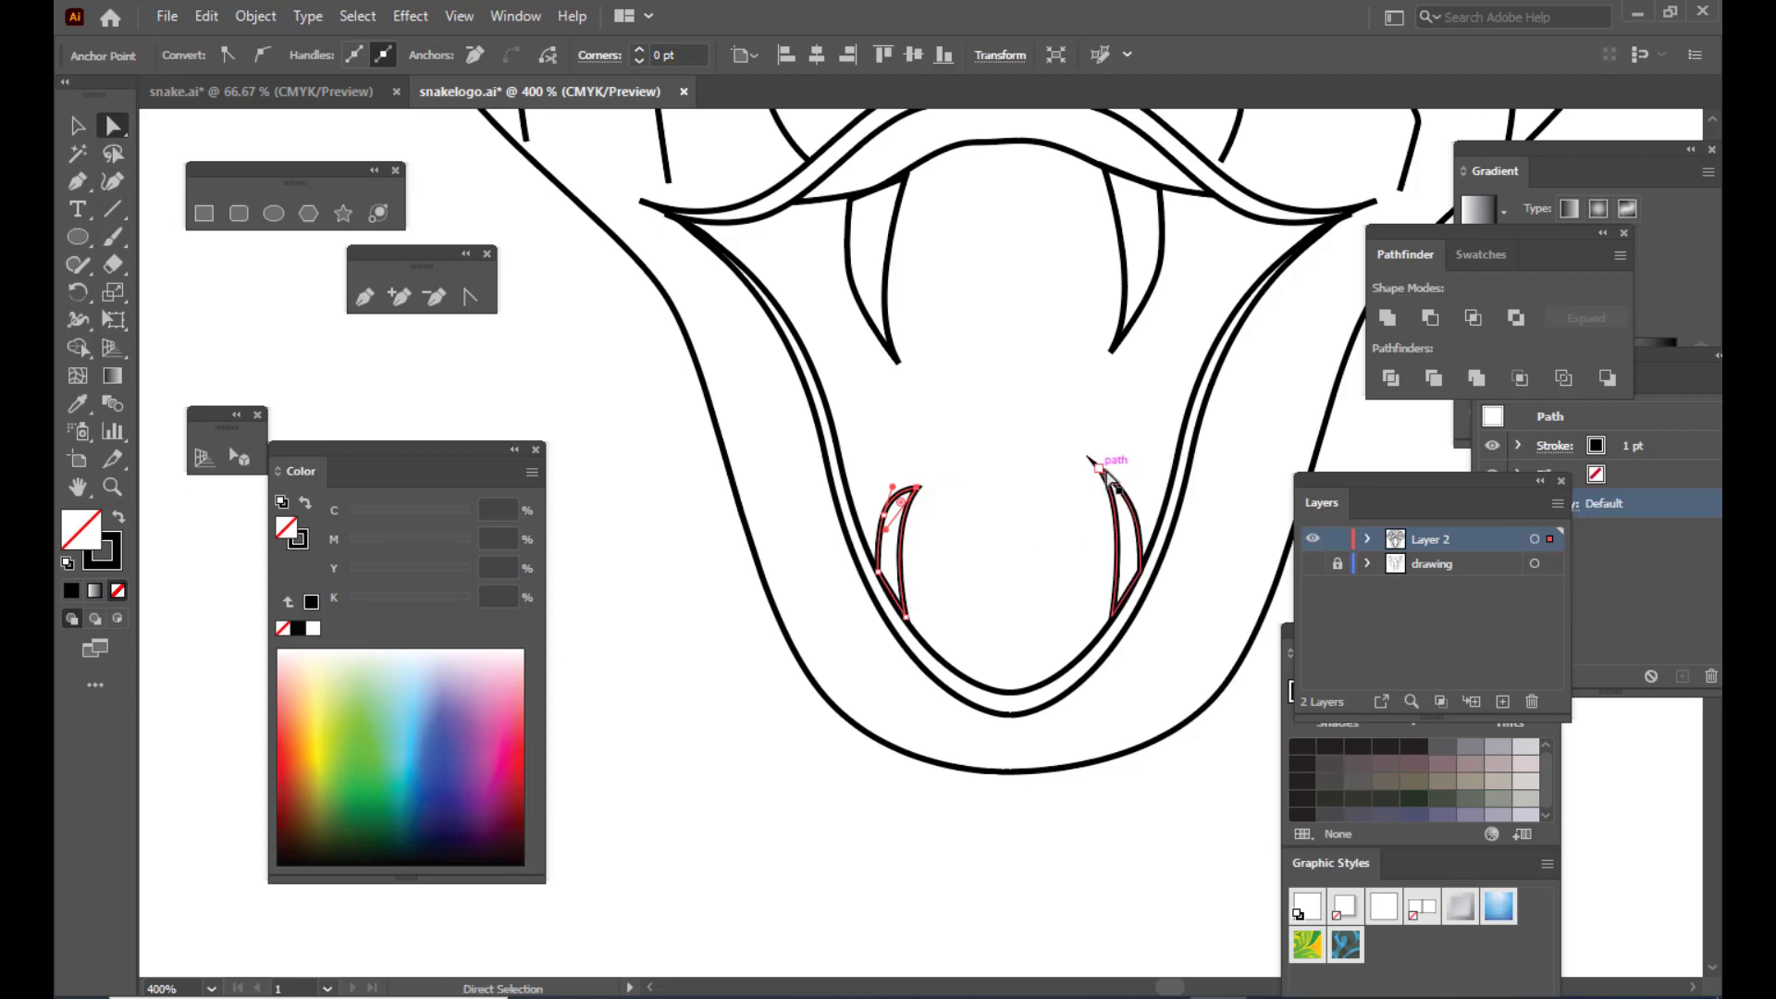
left_click_drag(1104, 467, 1105, 488)
left_click(673, 519)
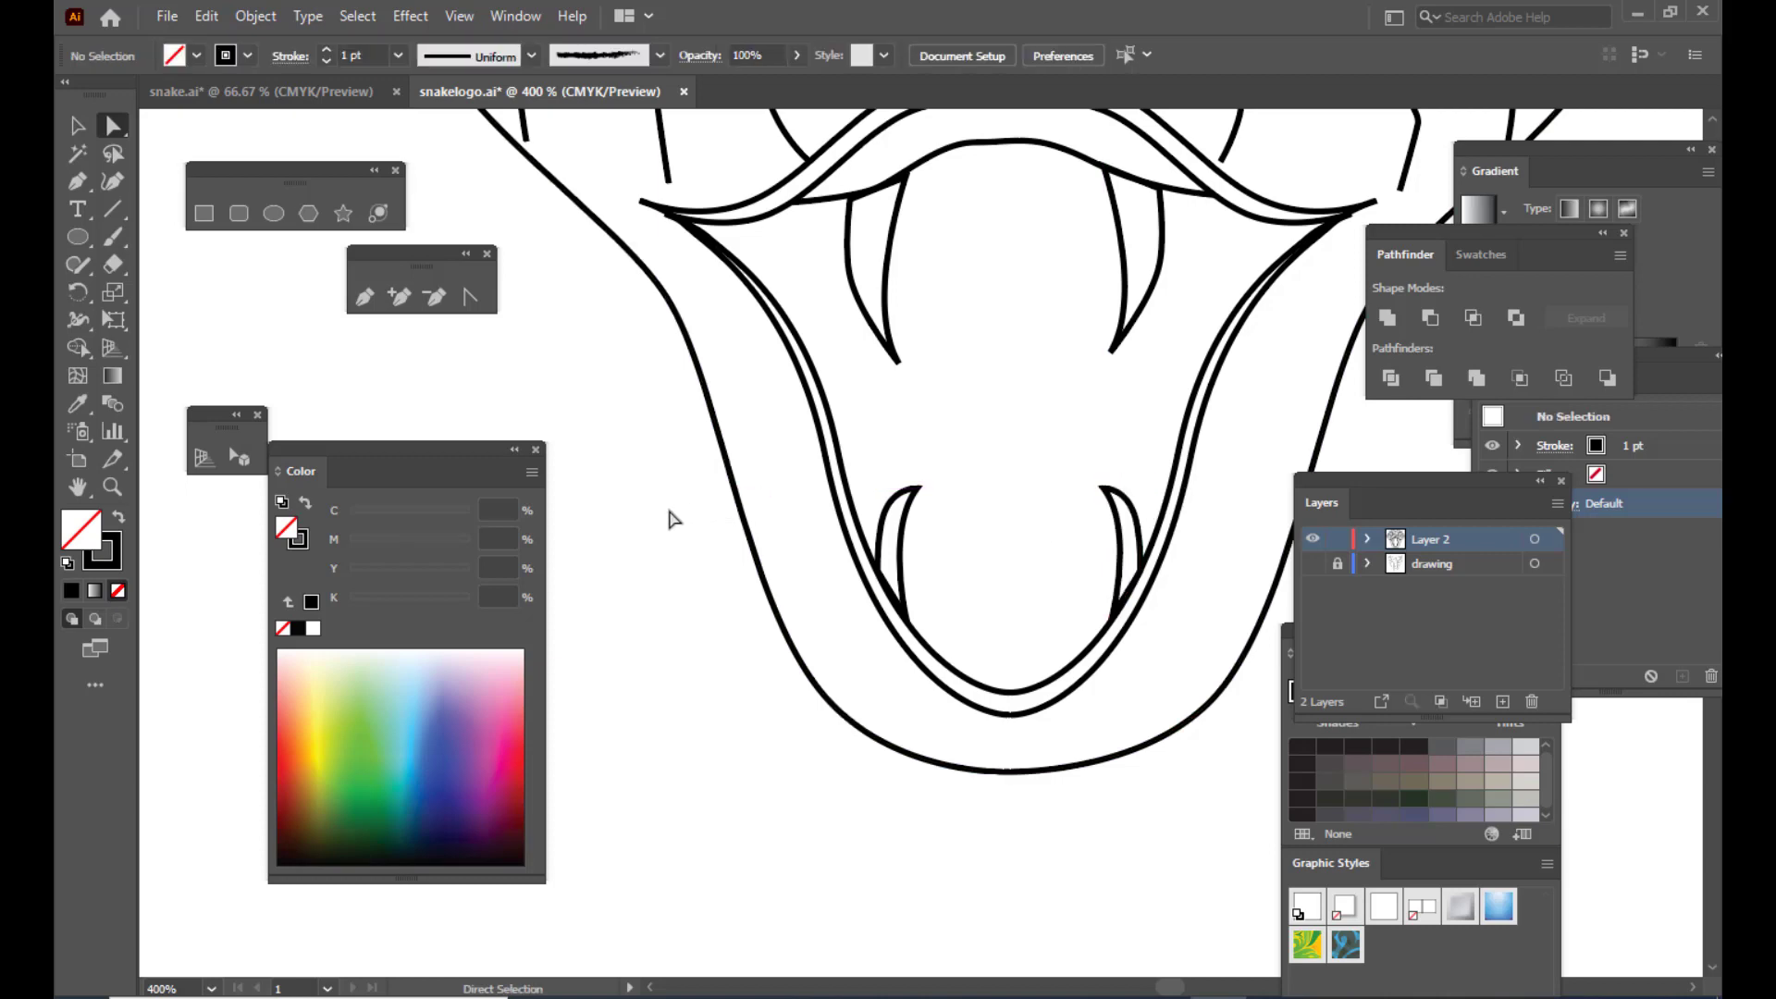
Step: Review the whole snake head line art and inspect the curved line on the left of the forehead
key("ctrl+minus")
key("ctrl+minus")
key("ctrl+minus")
key("ctrl+minus")
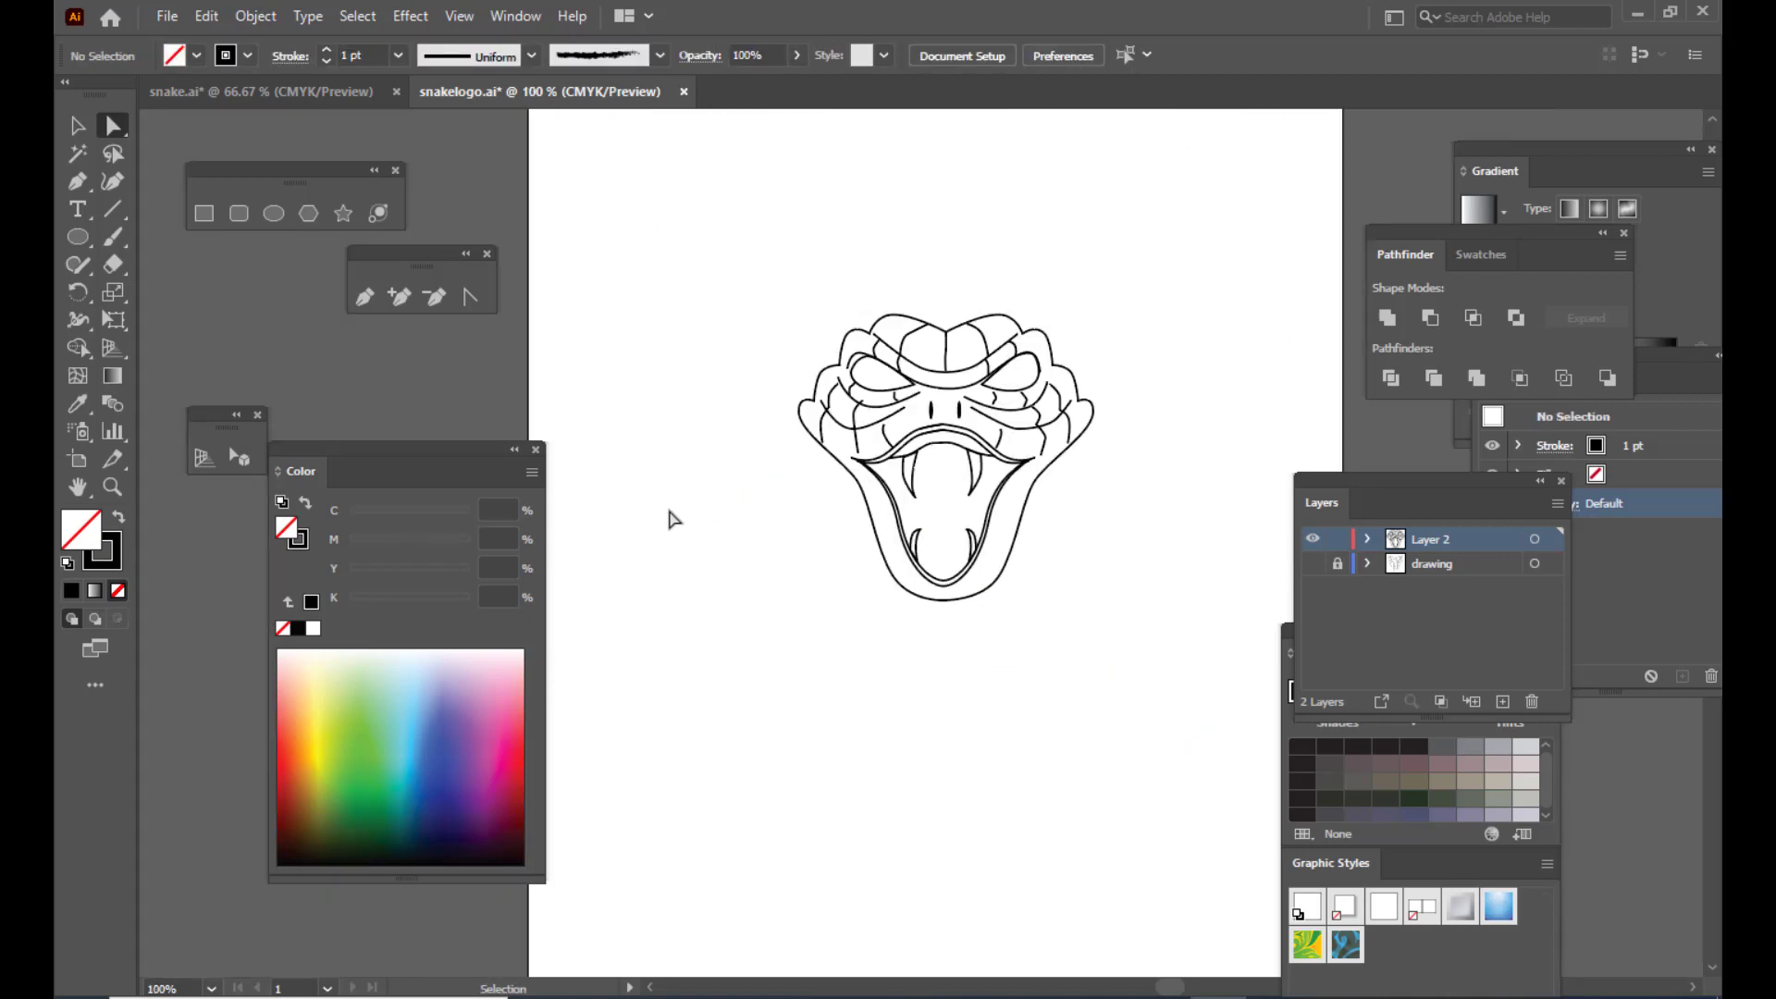
key("ctrl+plus")
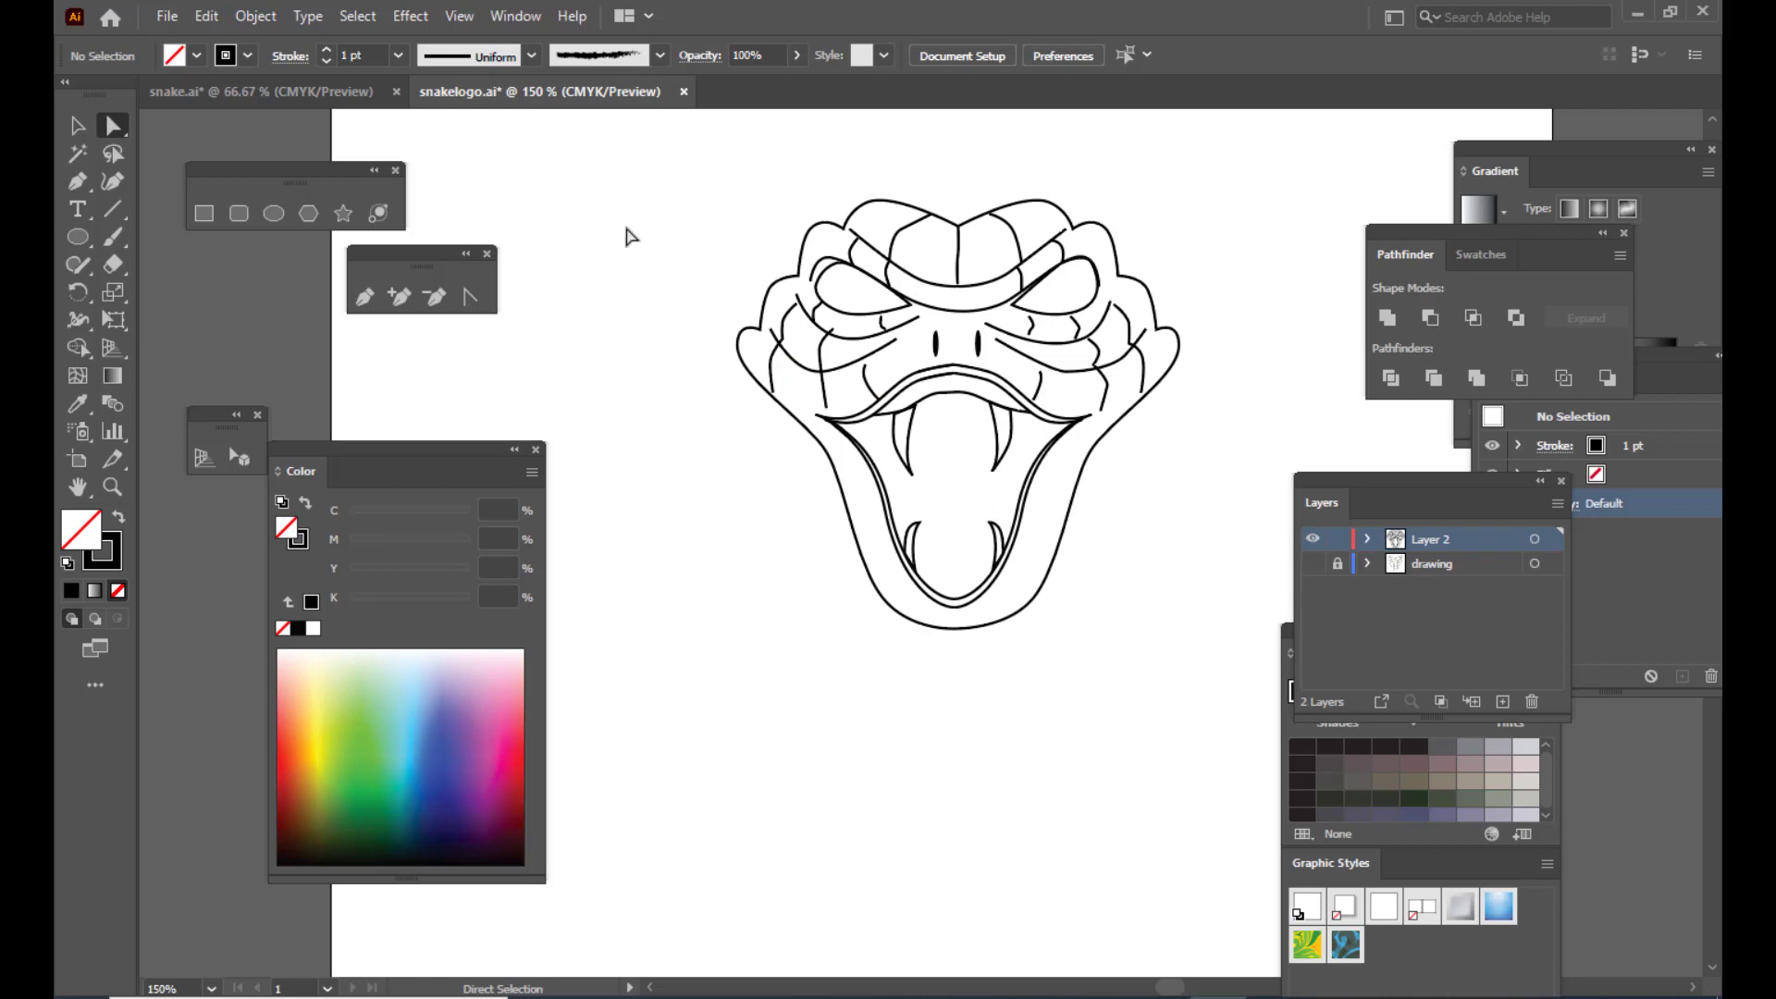
left_click(76, 126)
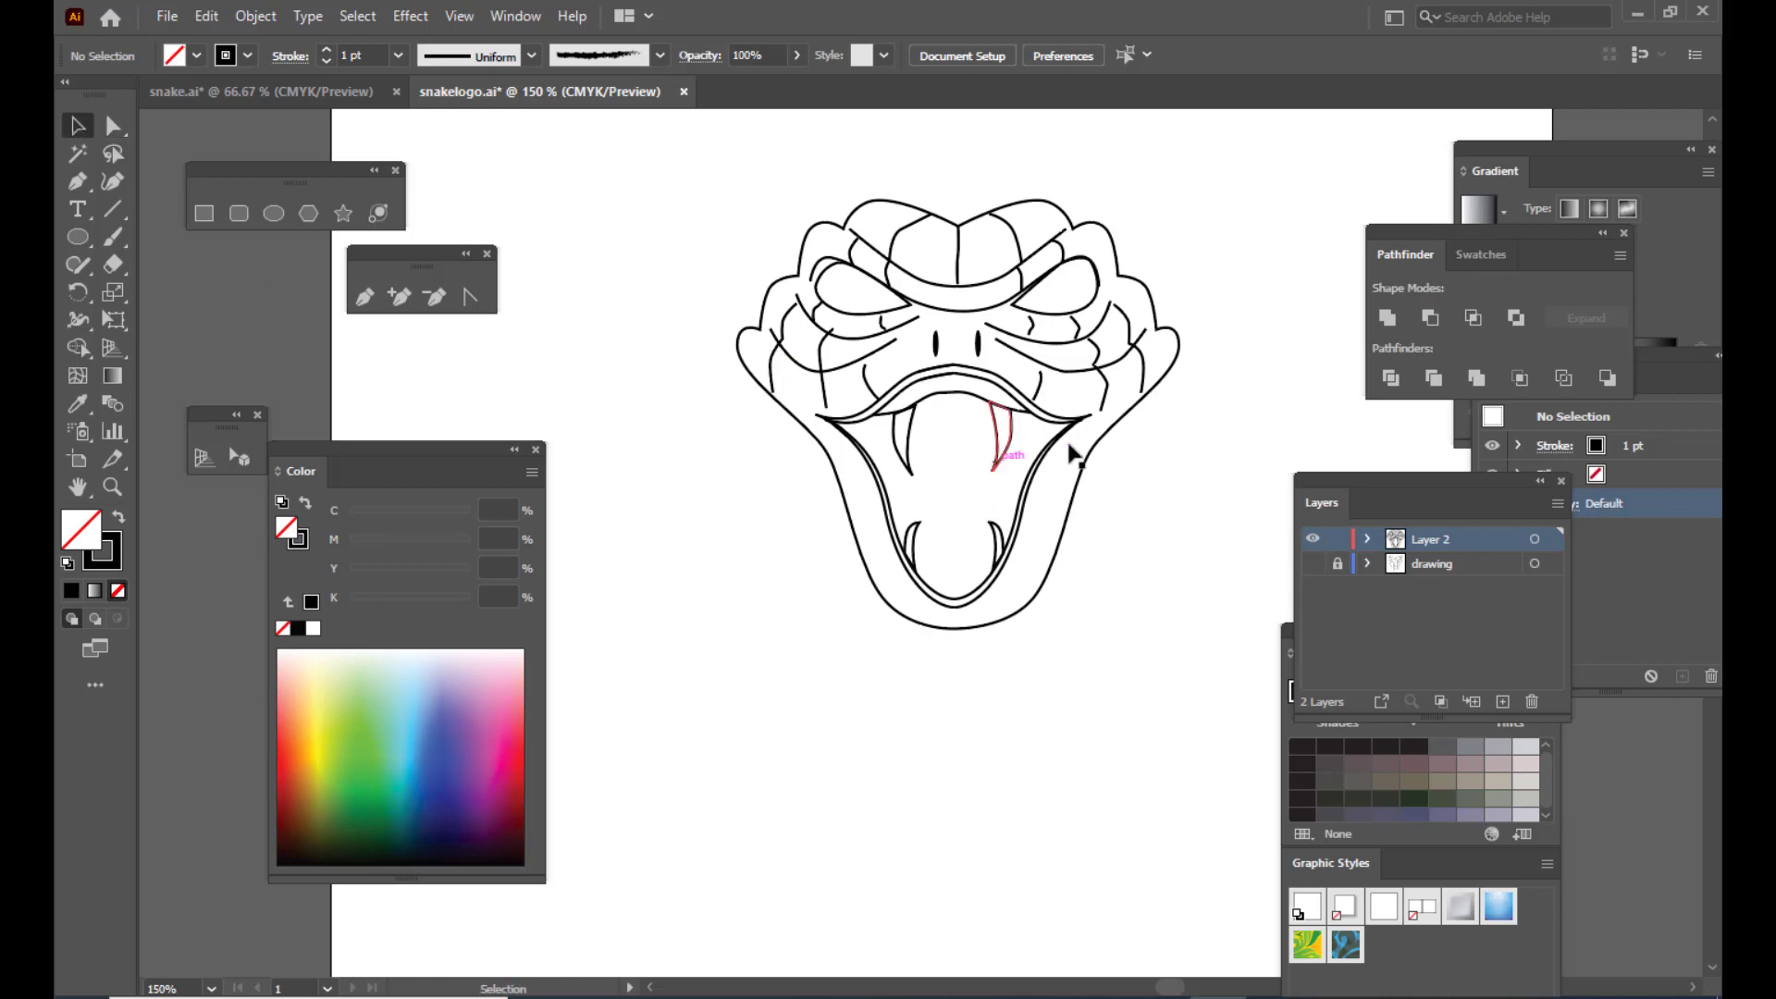
scroll(1239, 308, "up", 2)
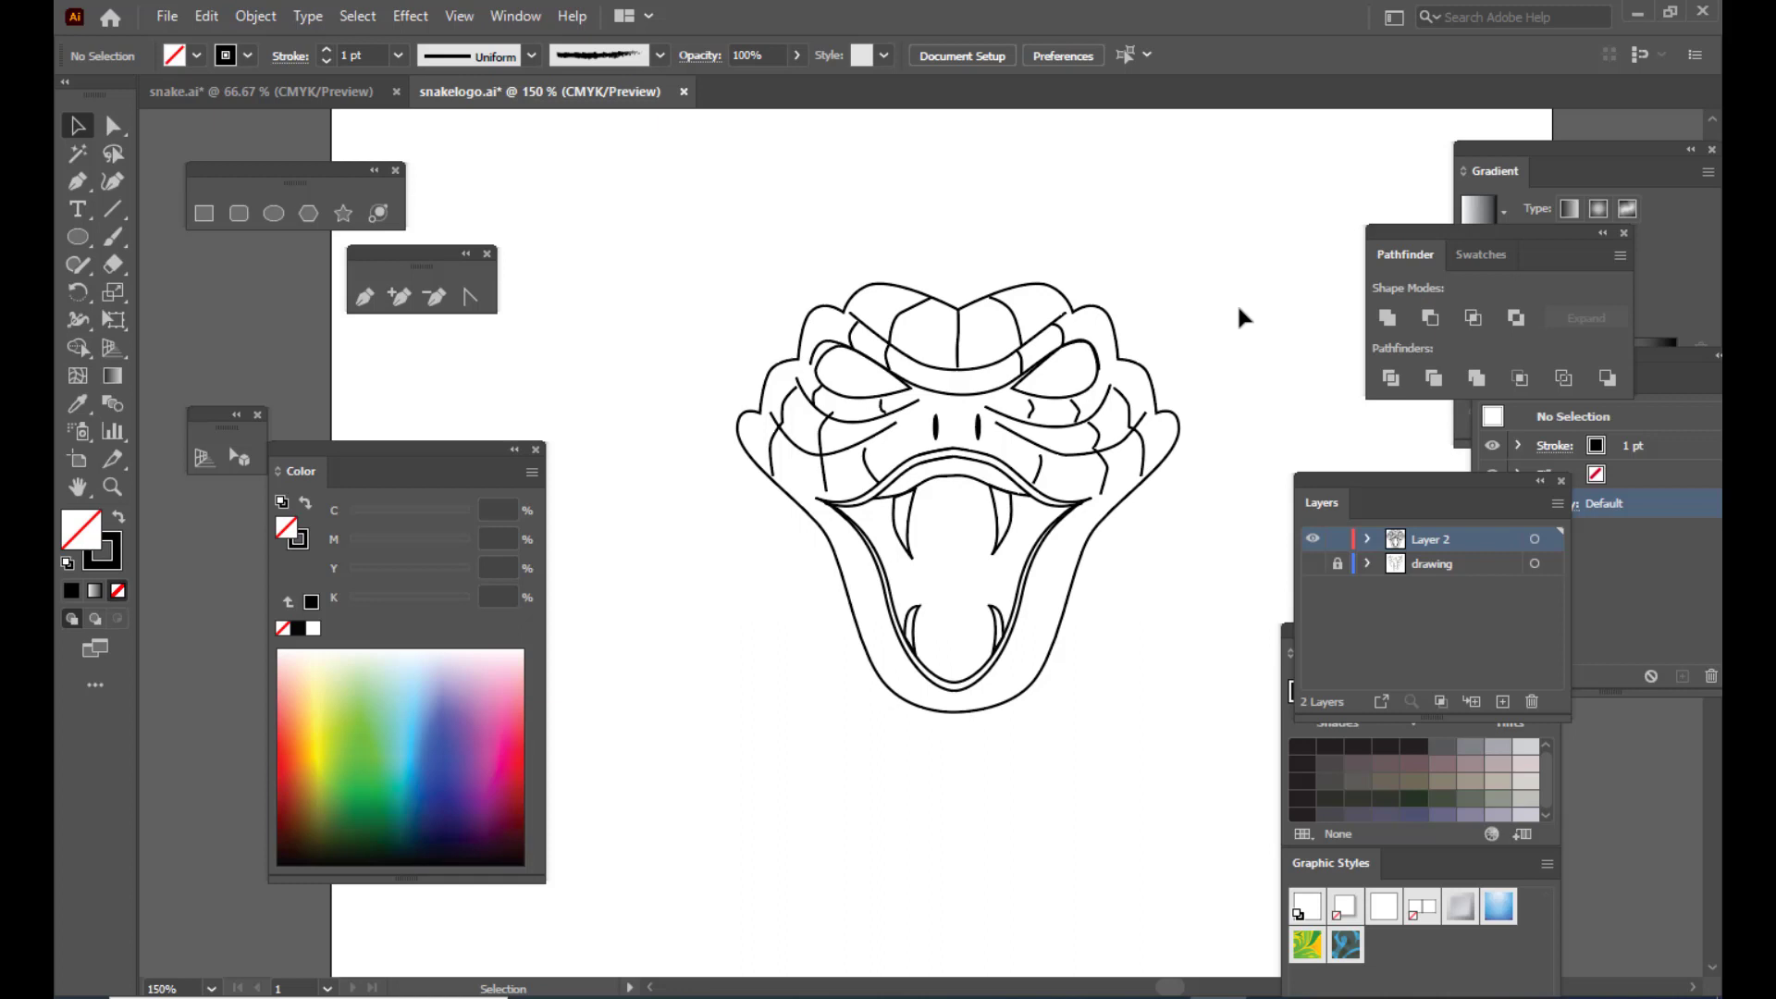
left_click(902, 326)
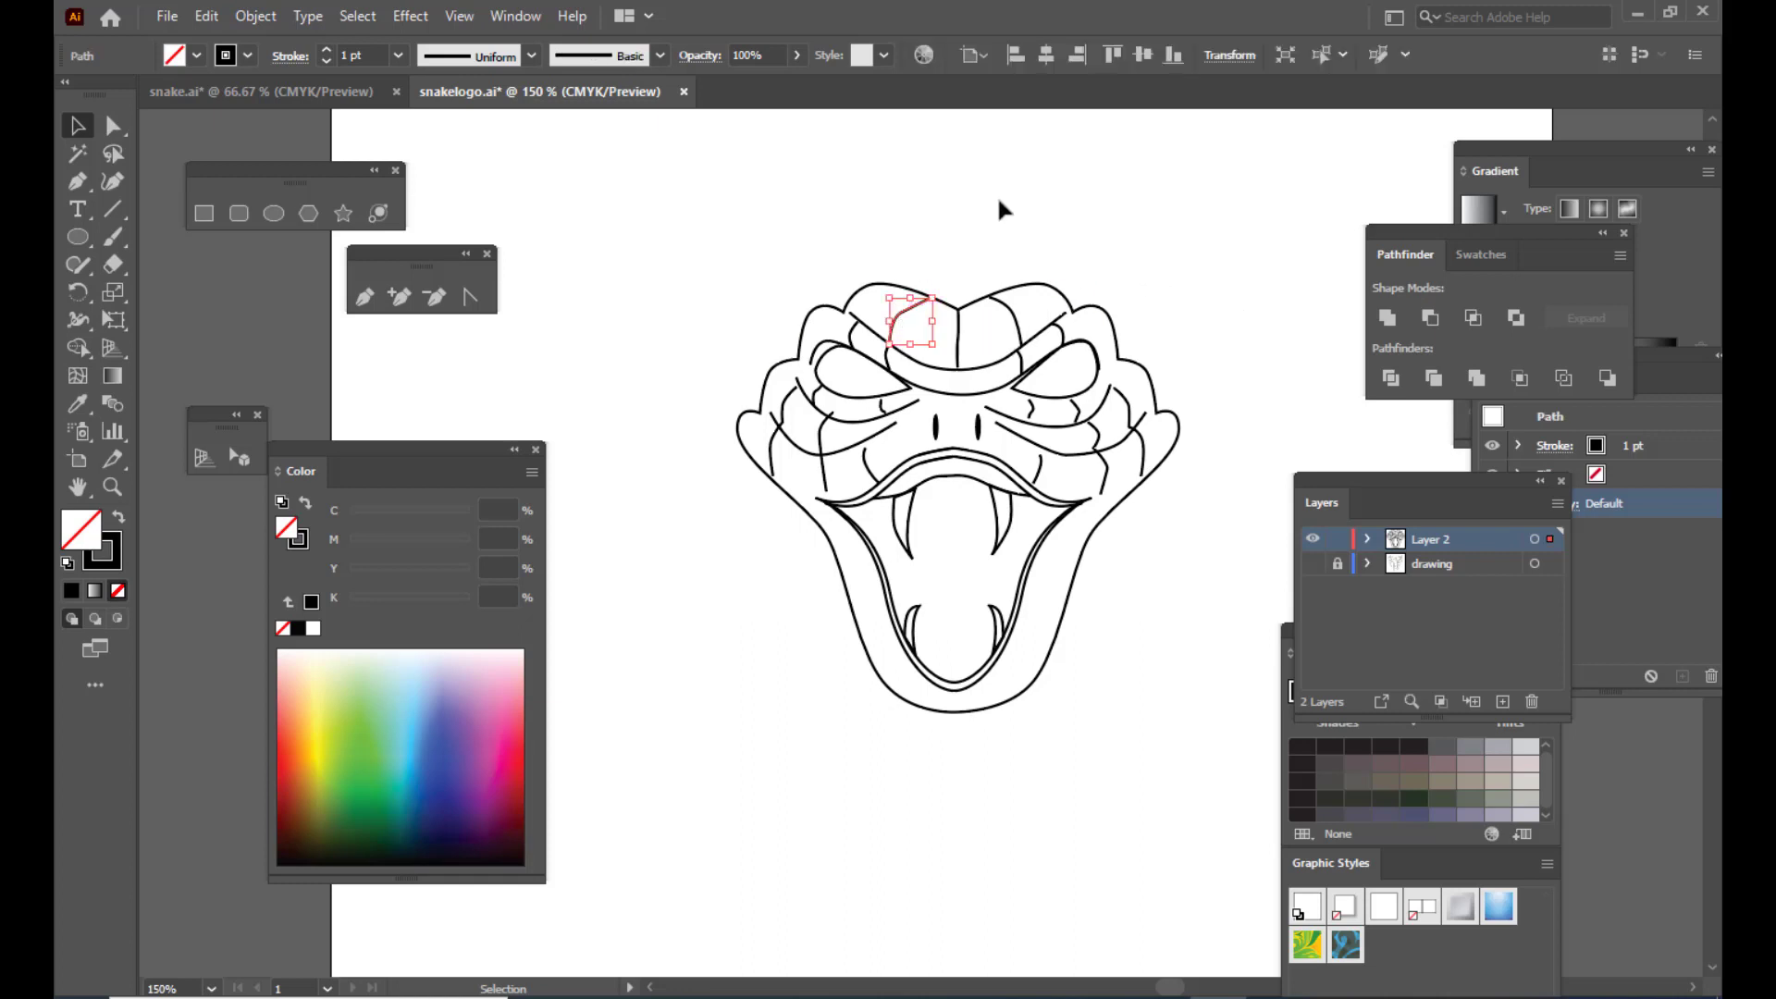
left_click(1005, 213)
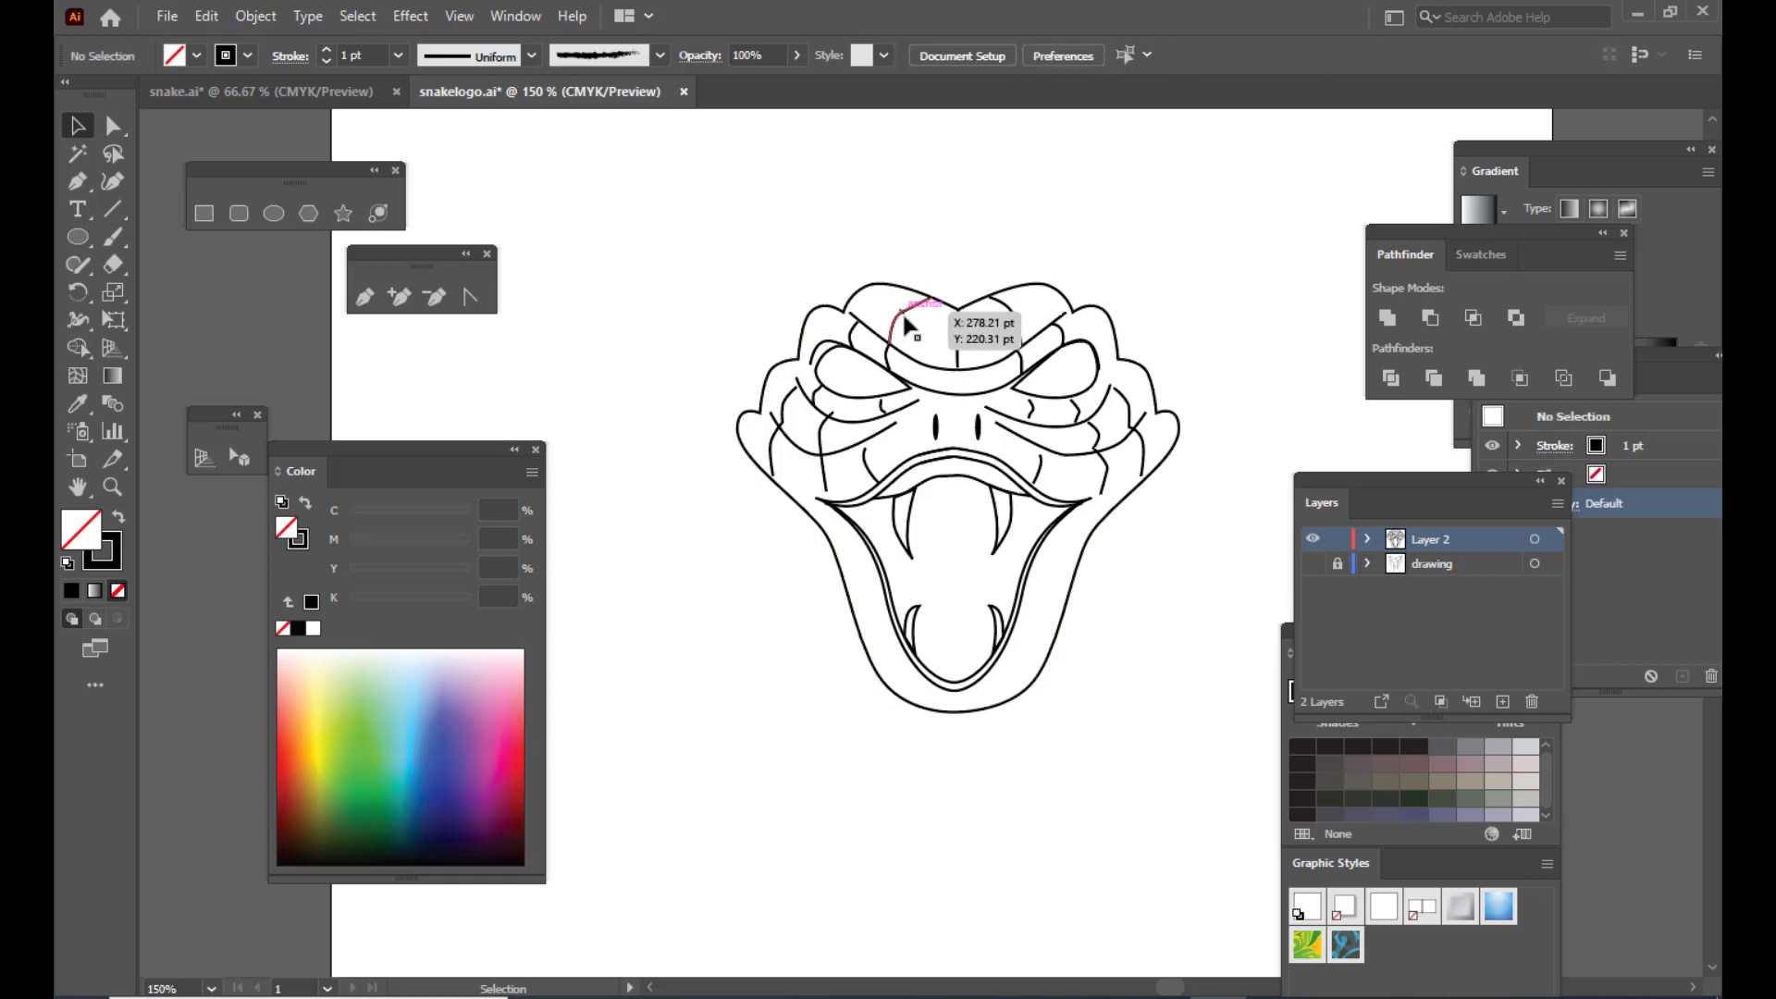
left_click(916, 307)
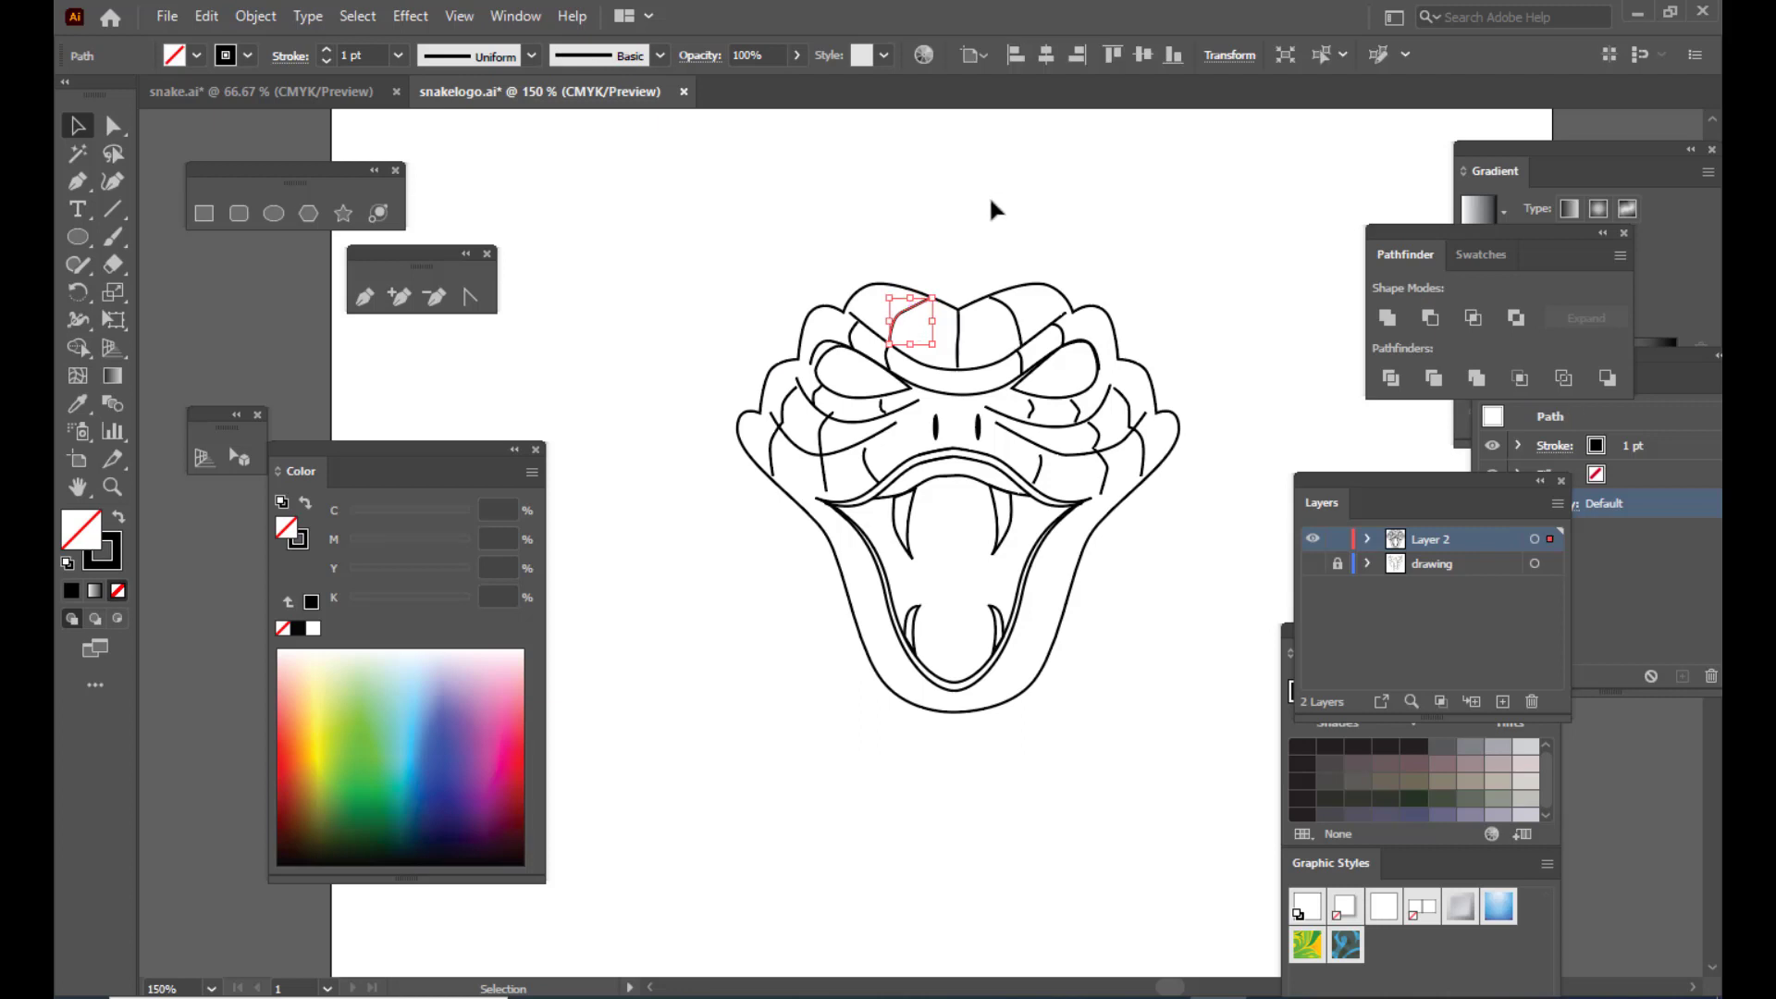
left_click(977, 205)
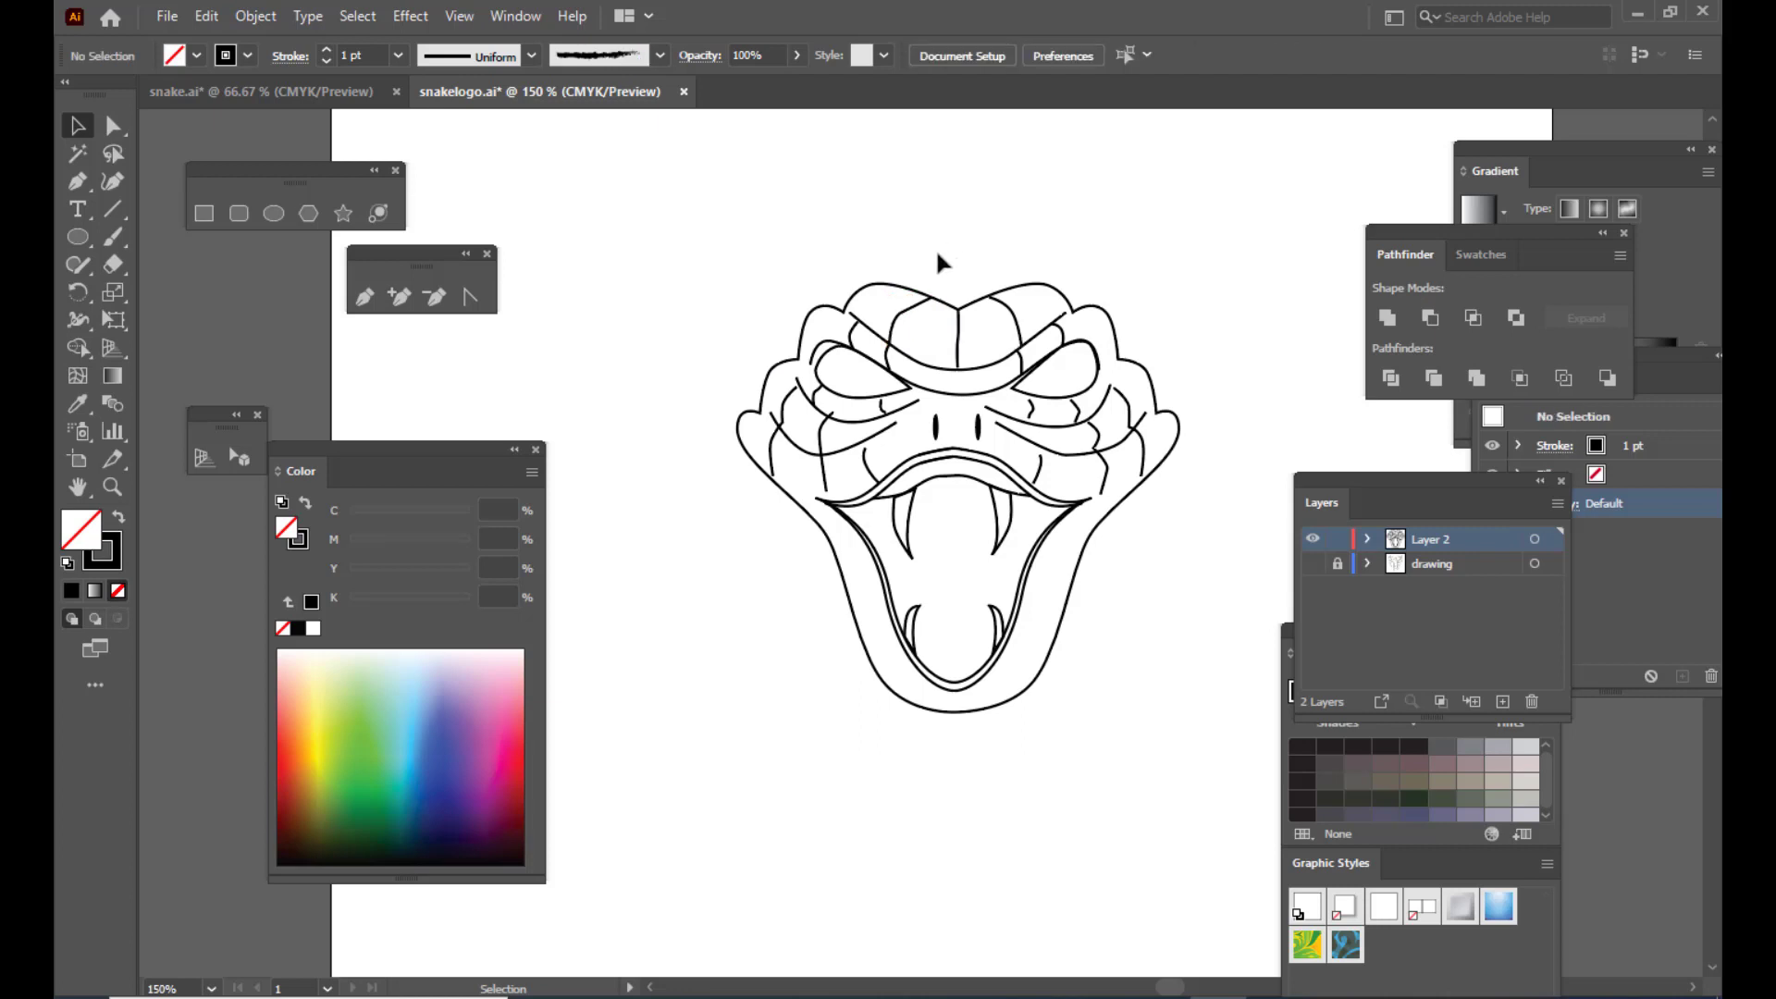
left_click(916, 315)
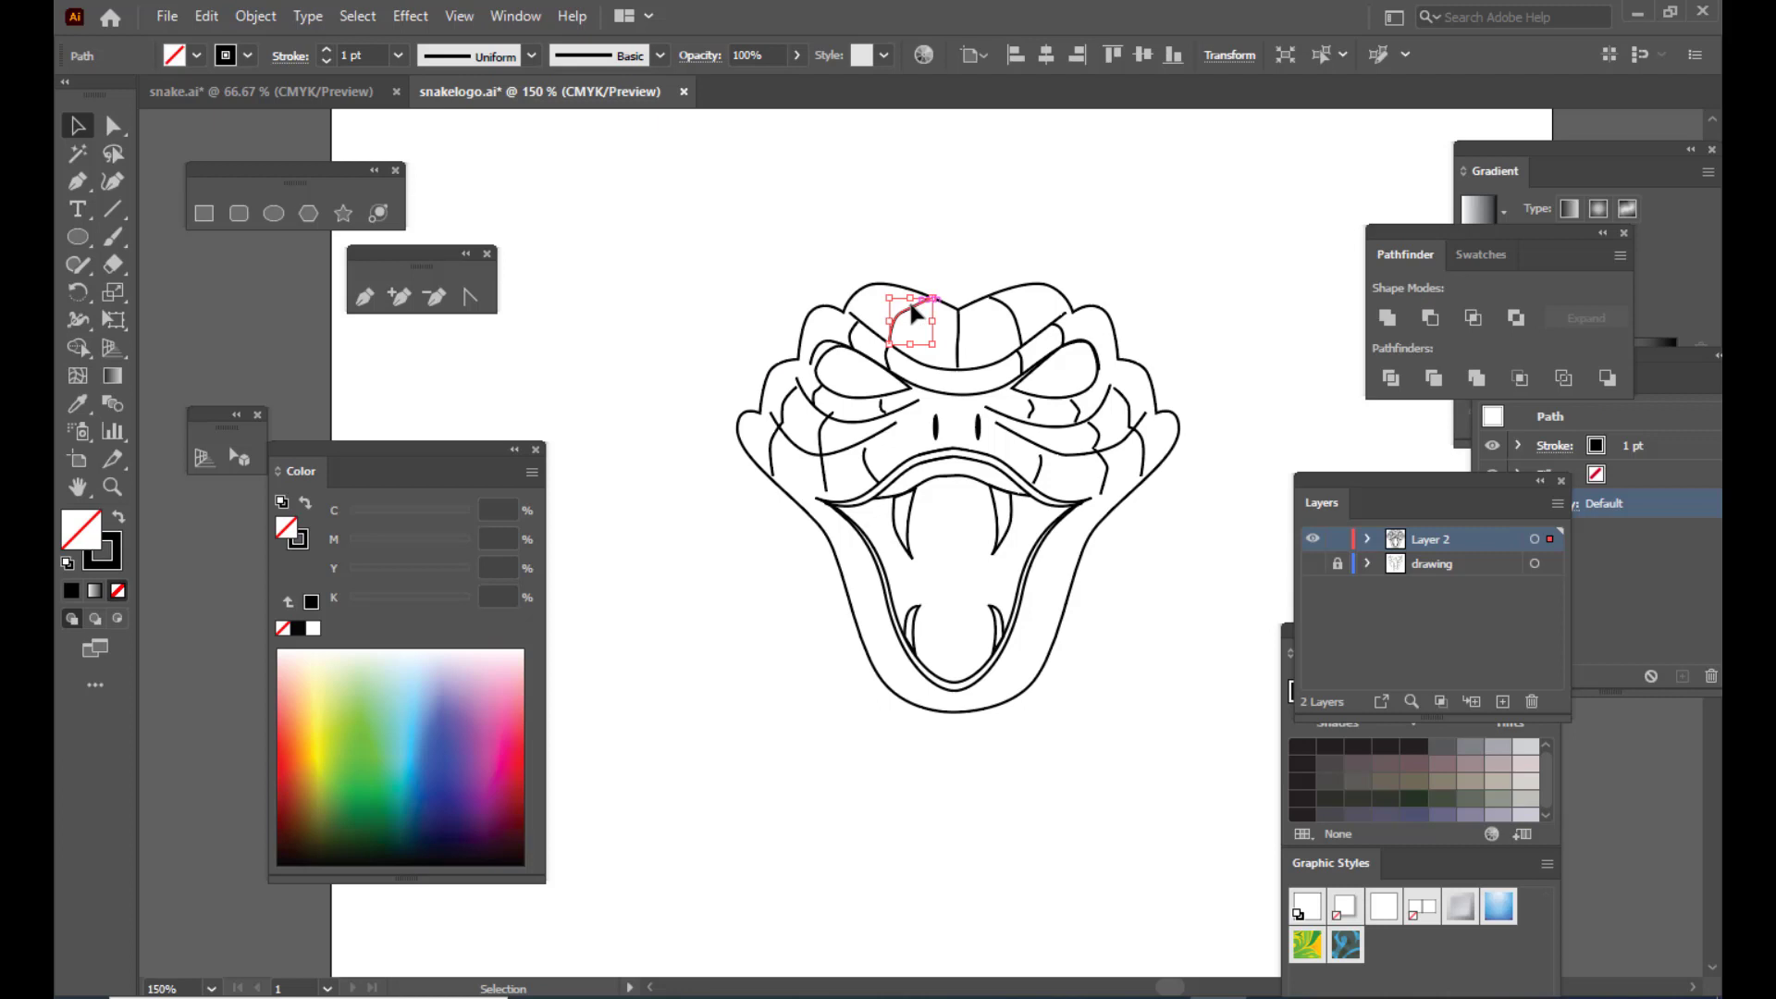
scroll(913, 315, "up", 2)
left_click(1140, 229)
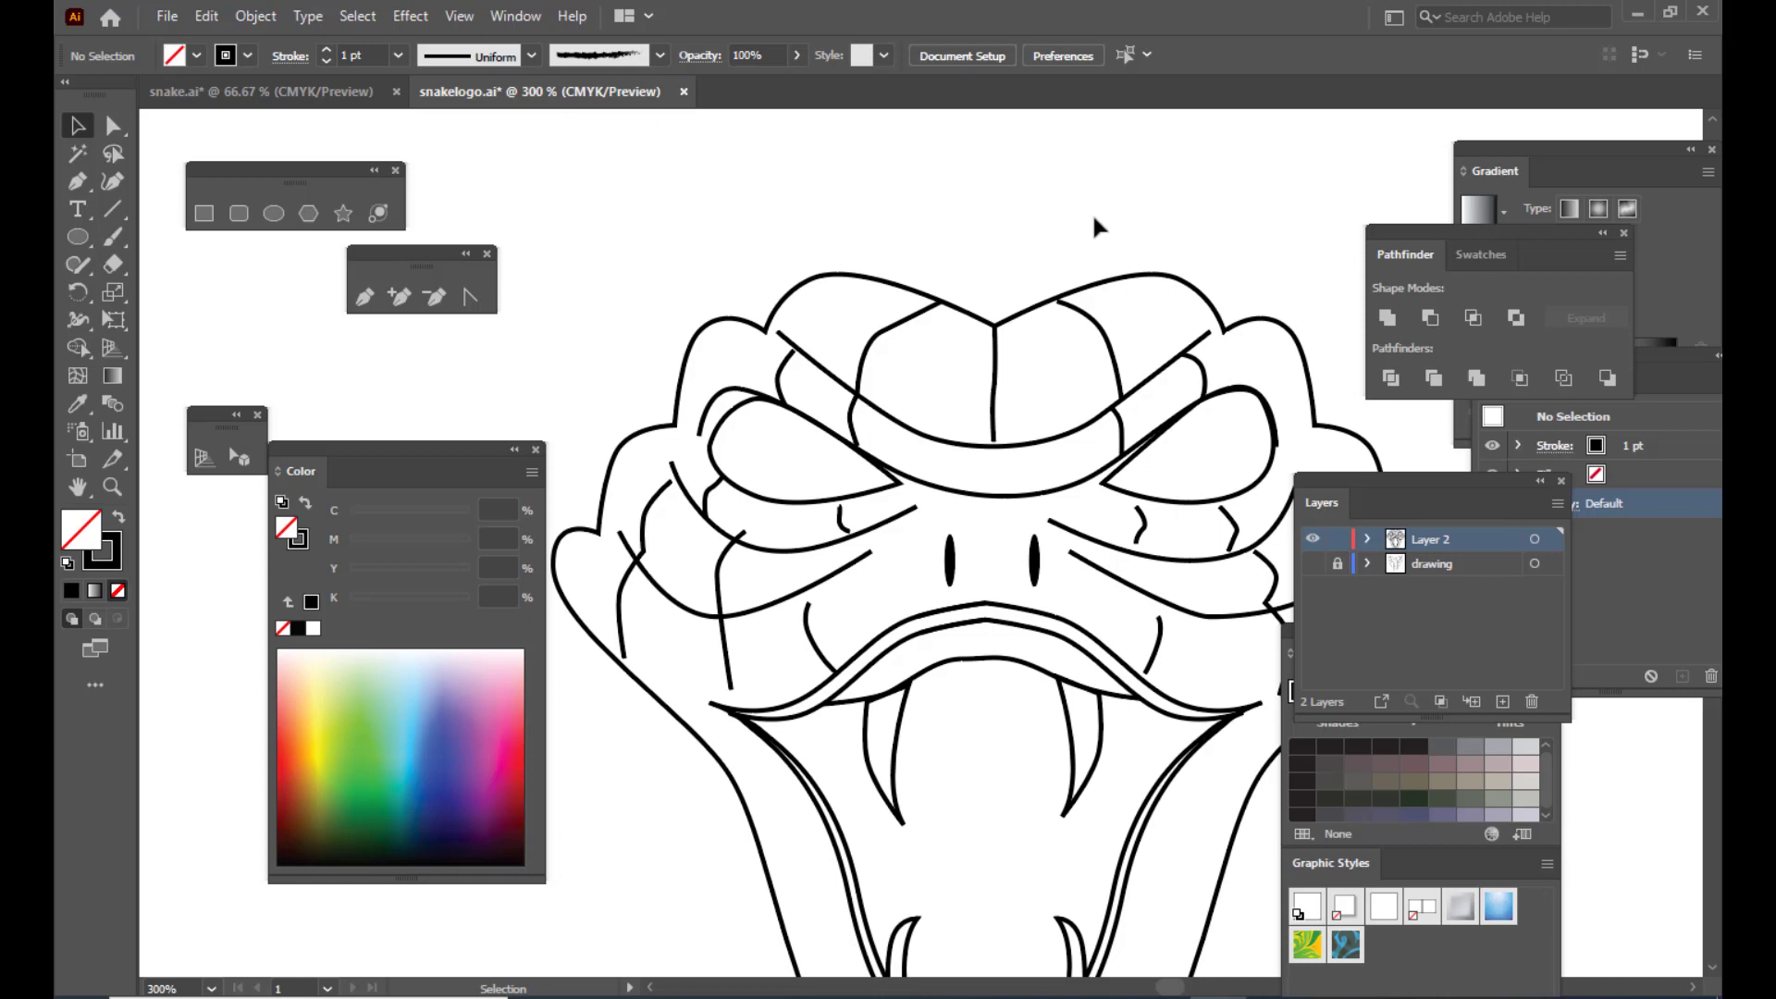
Step: Apply the lens-shaped width profile, tapered at both ends, to the left forehead line
left_click(878, 334)
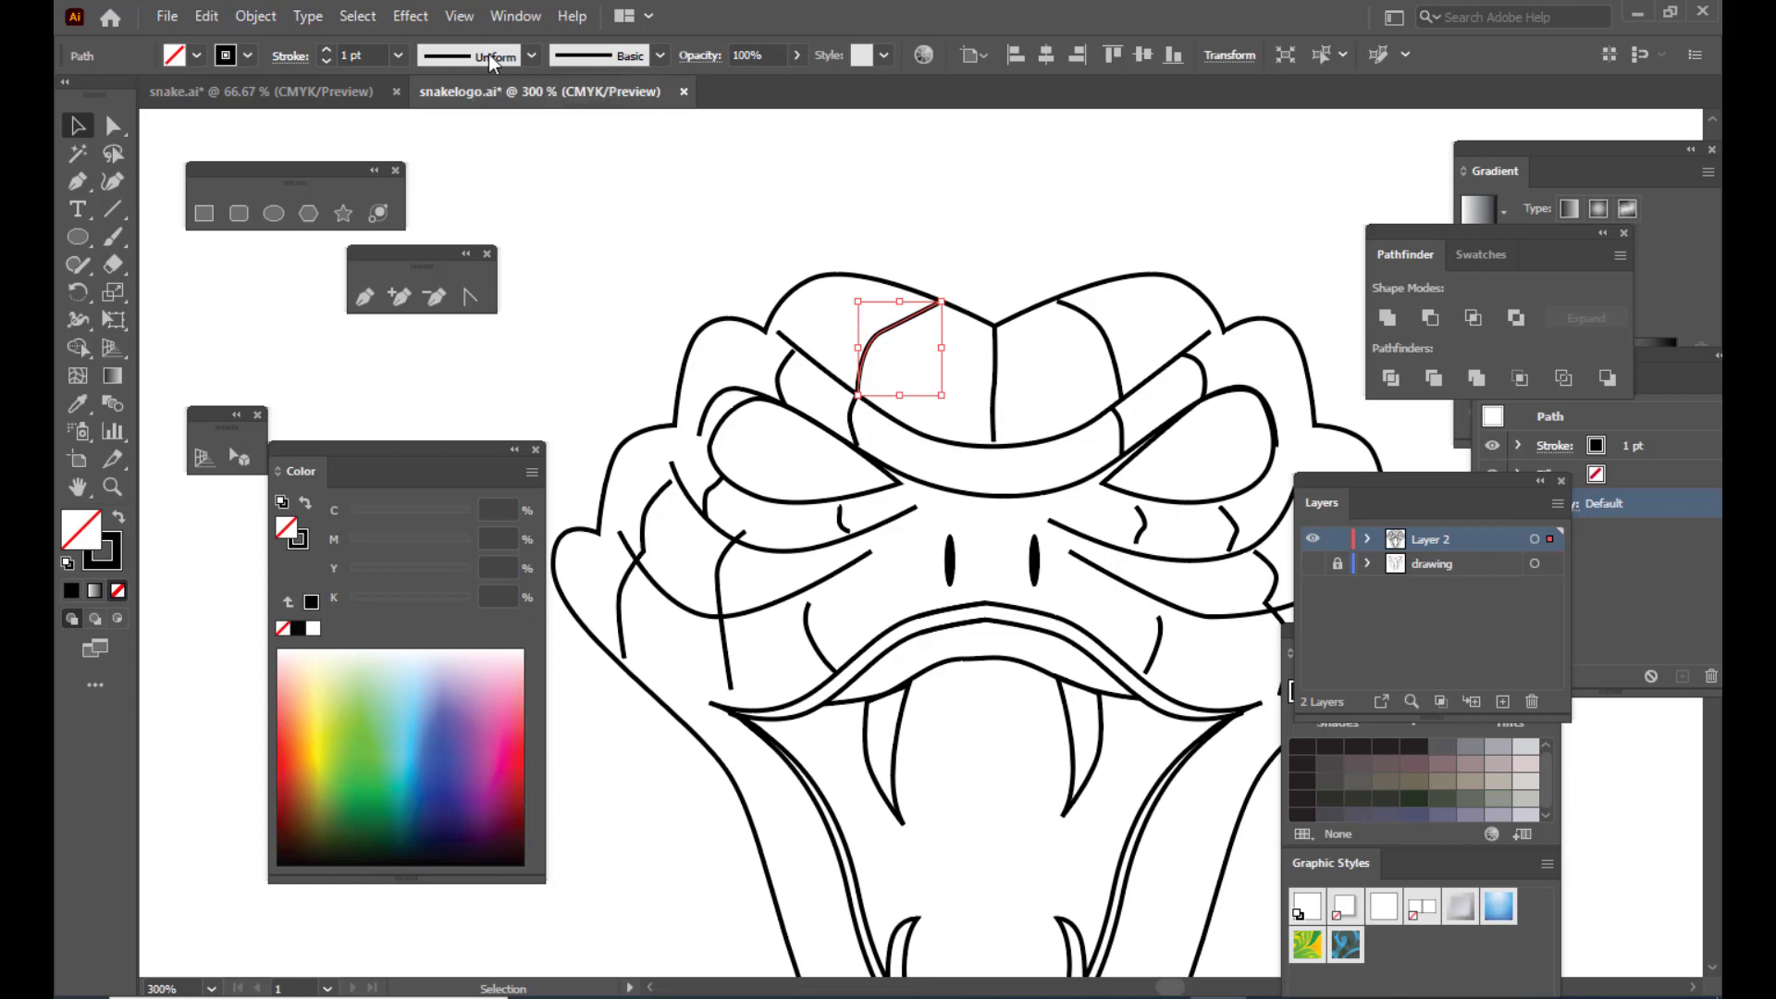
left_click(489, 53)
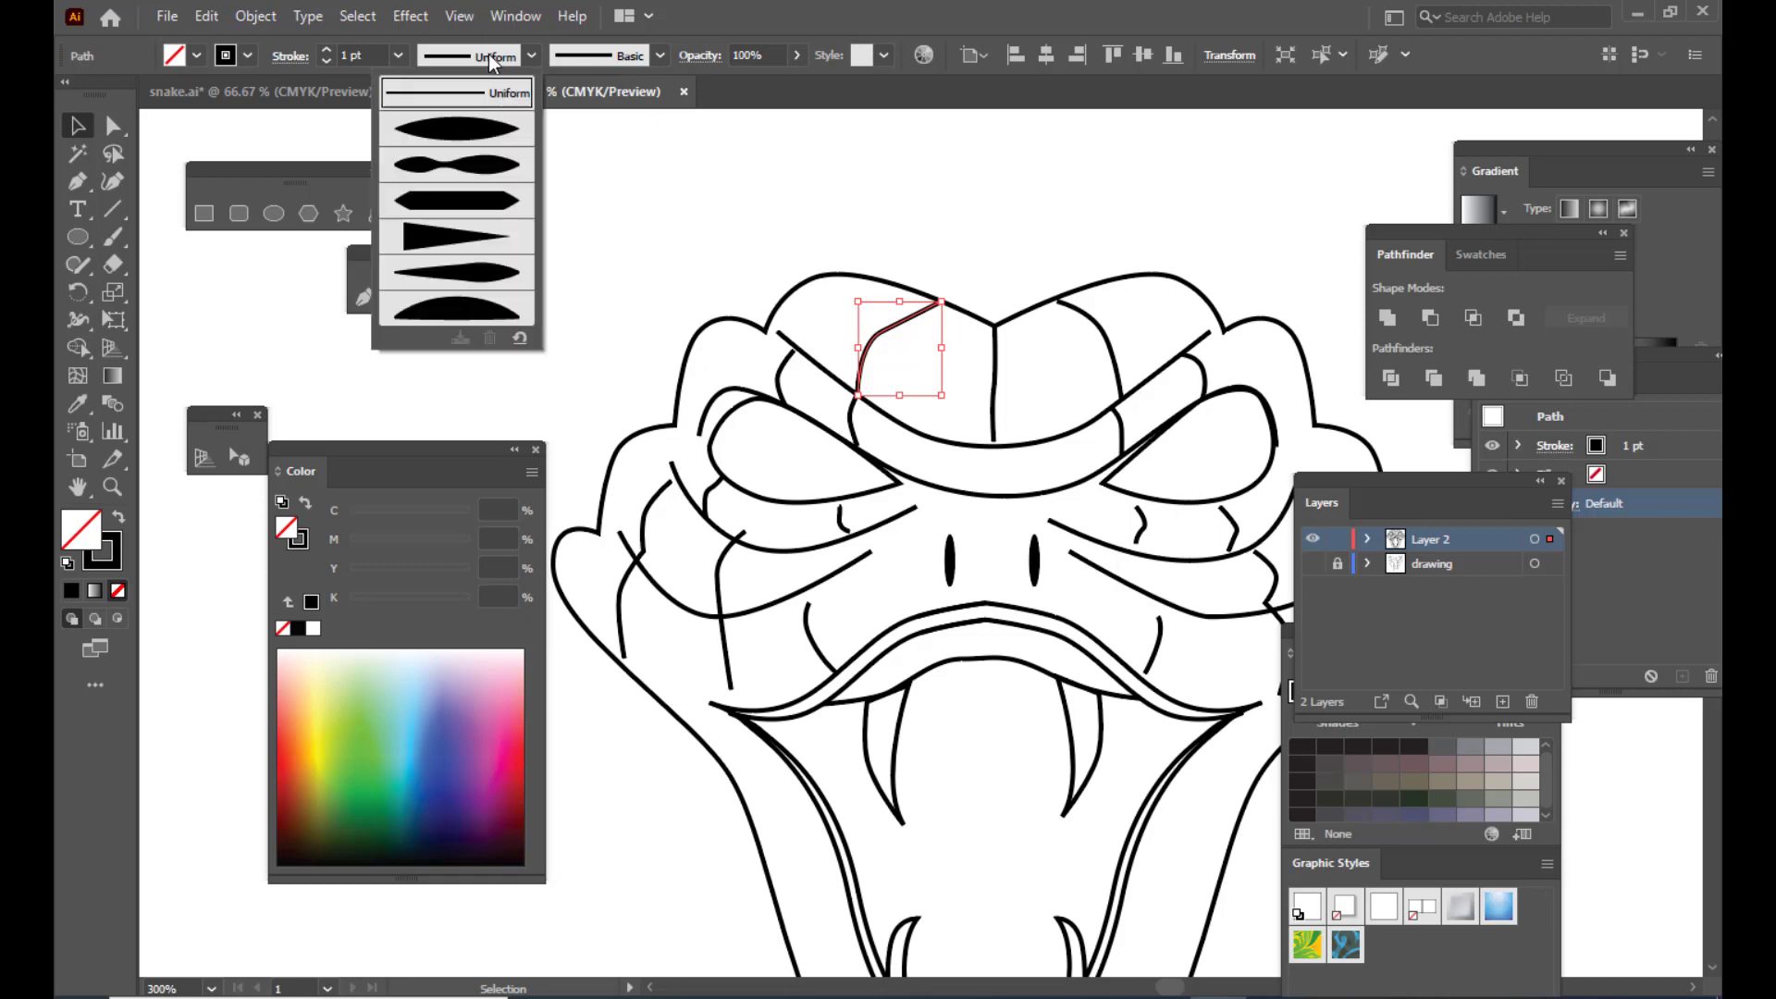
left_click(468, 139)
left_click(1170, 262)
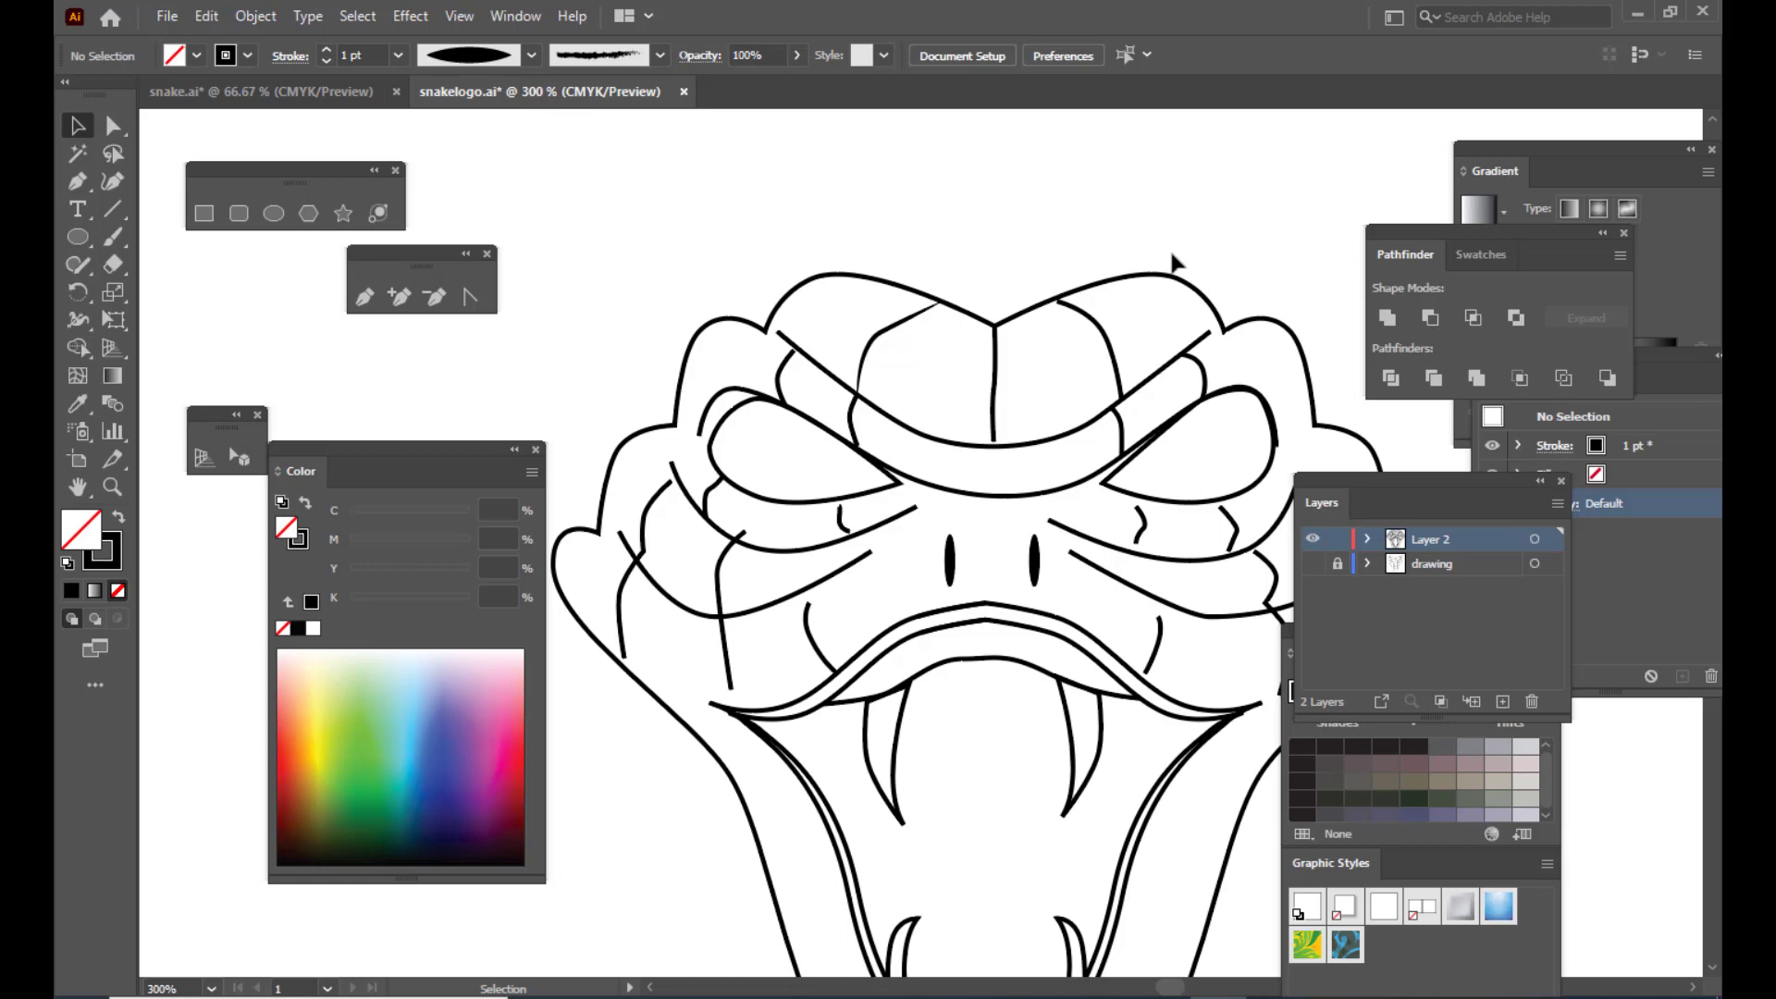
Step: Give the central and right forehead lines the same lens-shaped width profile with tapered ends
left_click(995, 370)
left_click(453, 54)
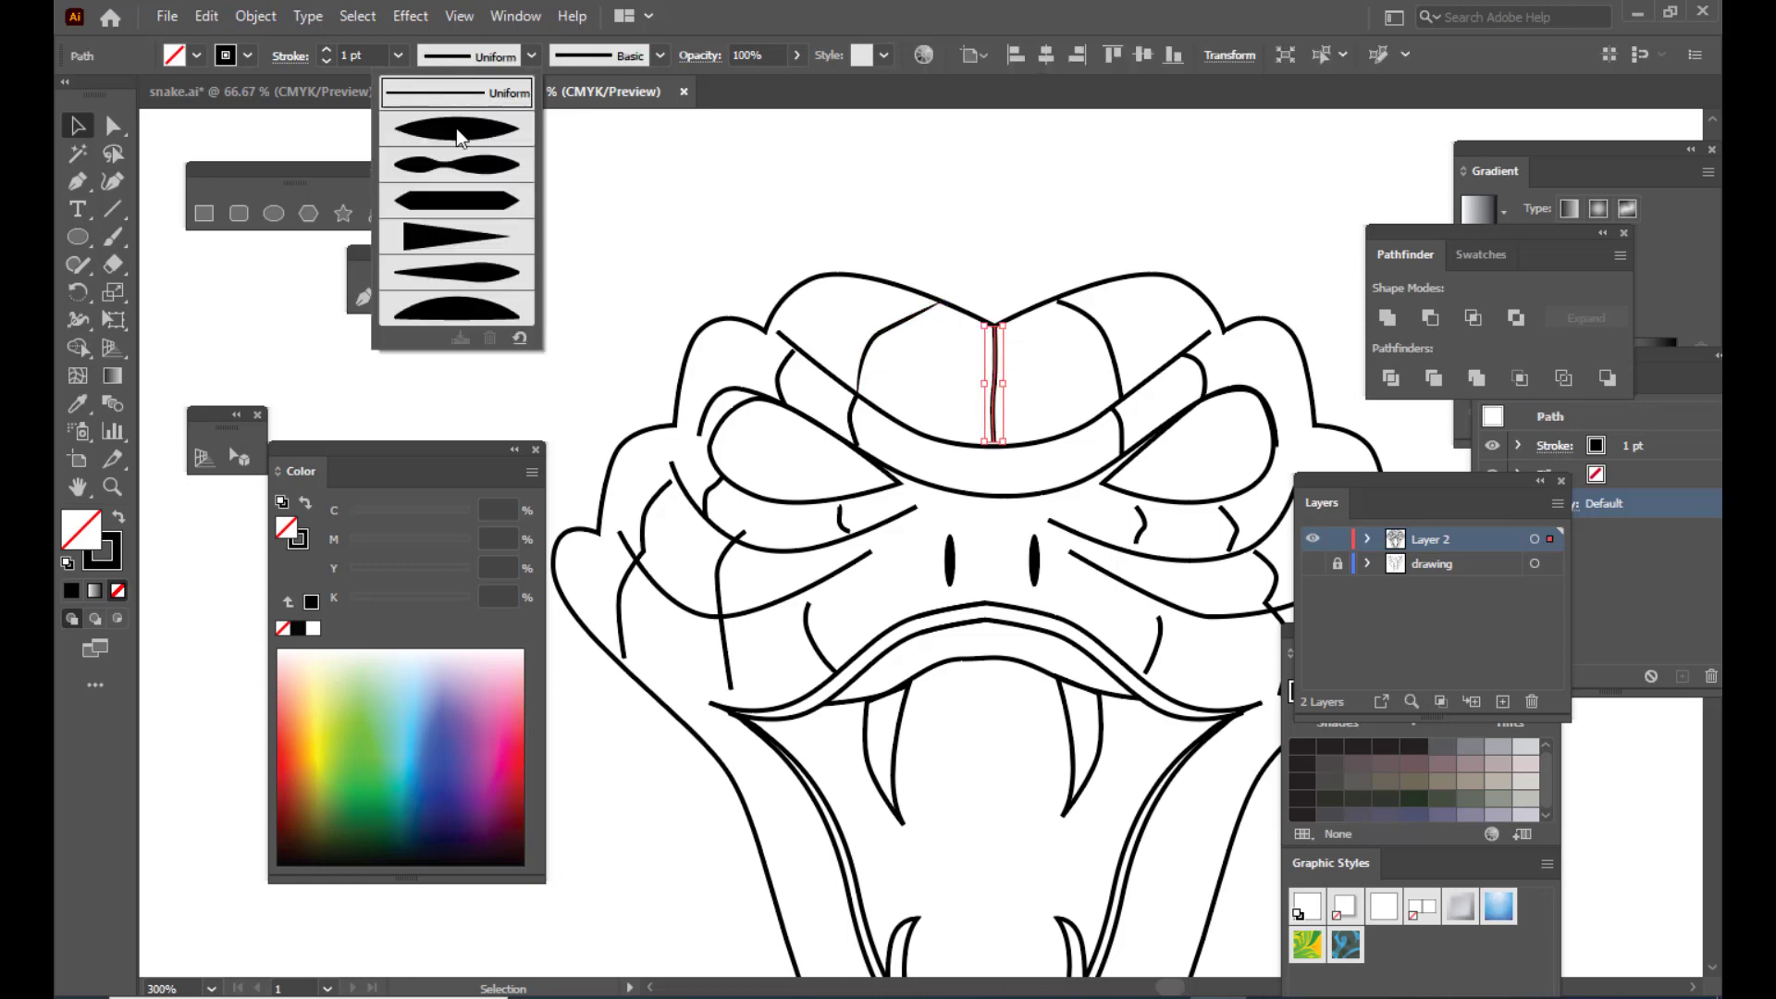
left_click(454, 138)
left_click(1096, 334)
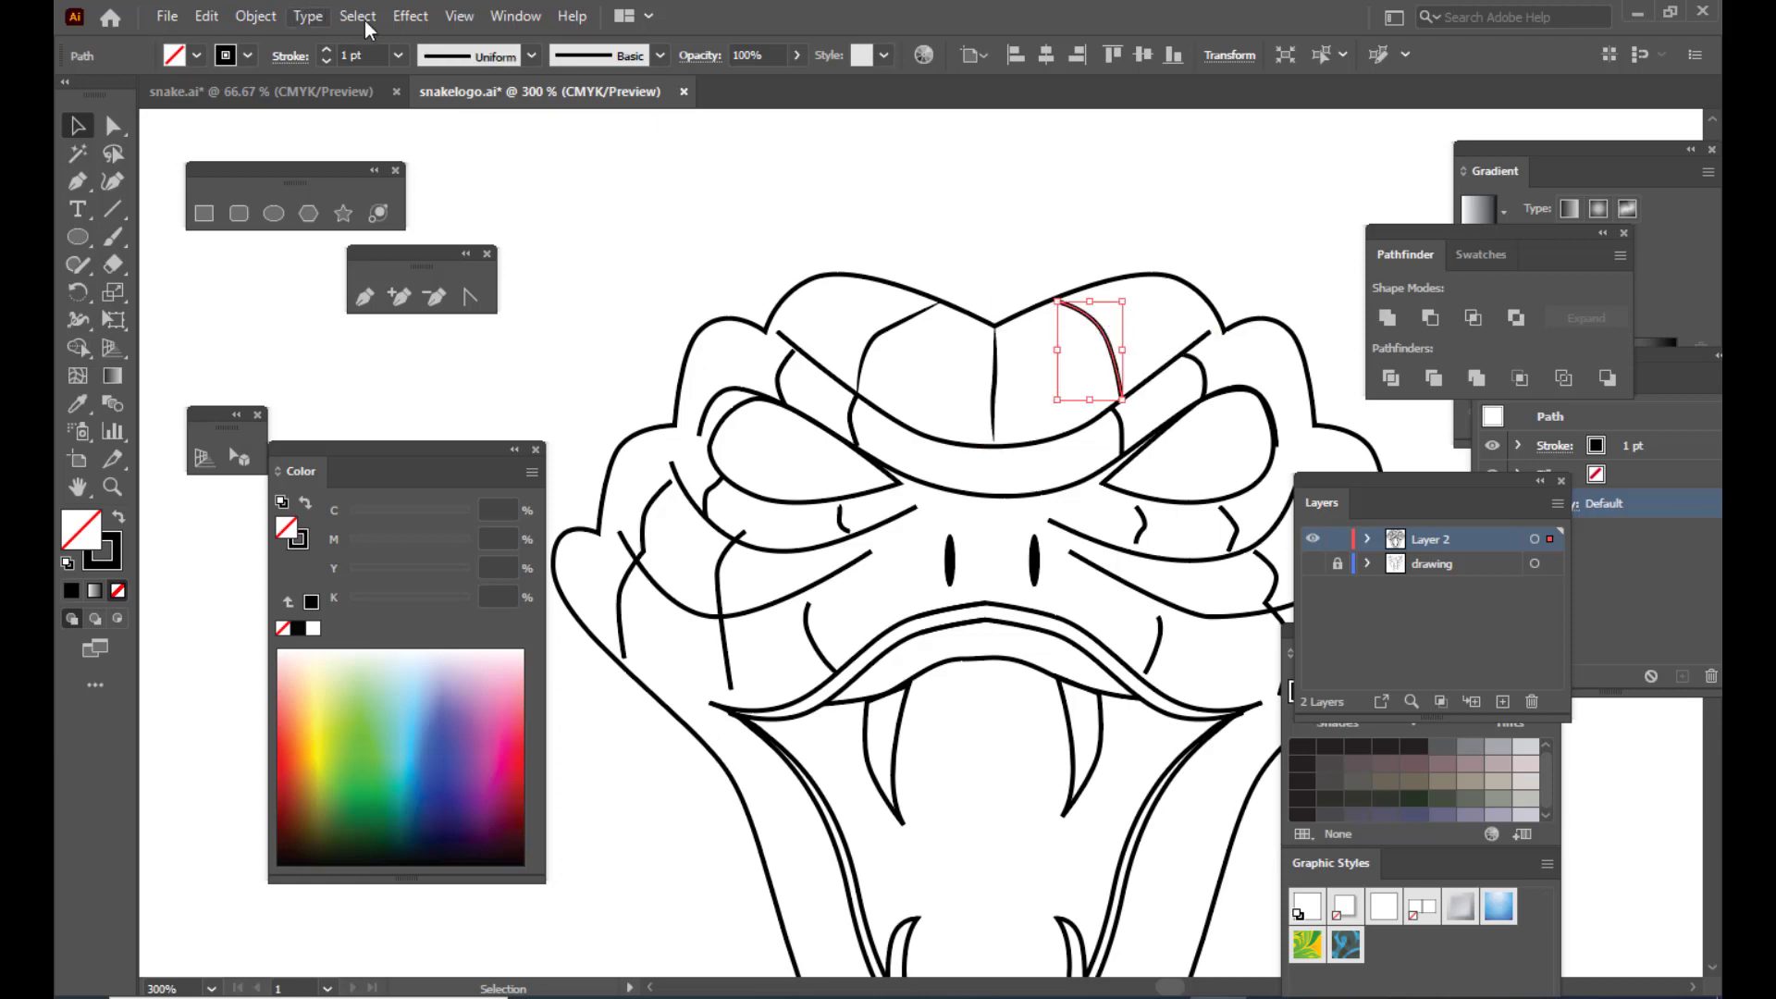
left_click(469, 58)
left_click(483, 137)
left_click(1013, 258)
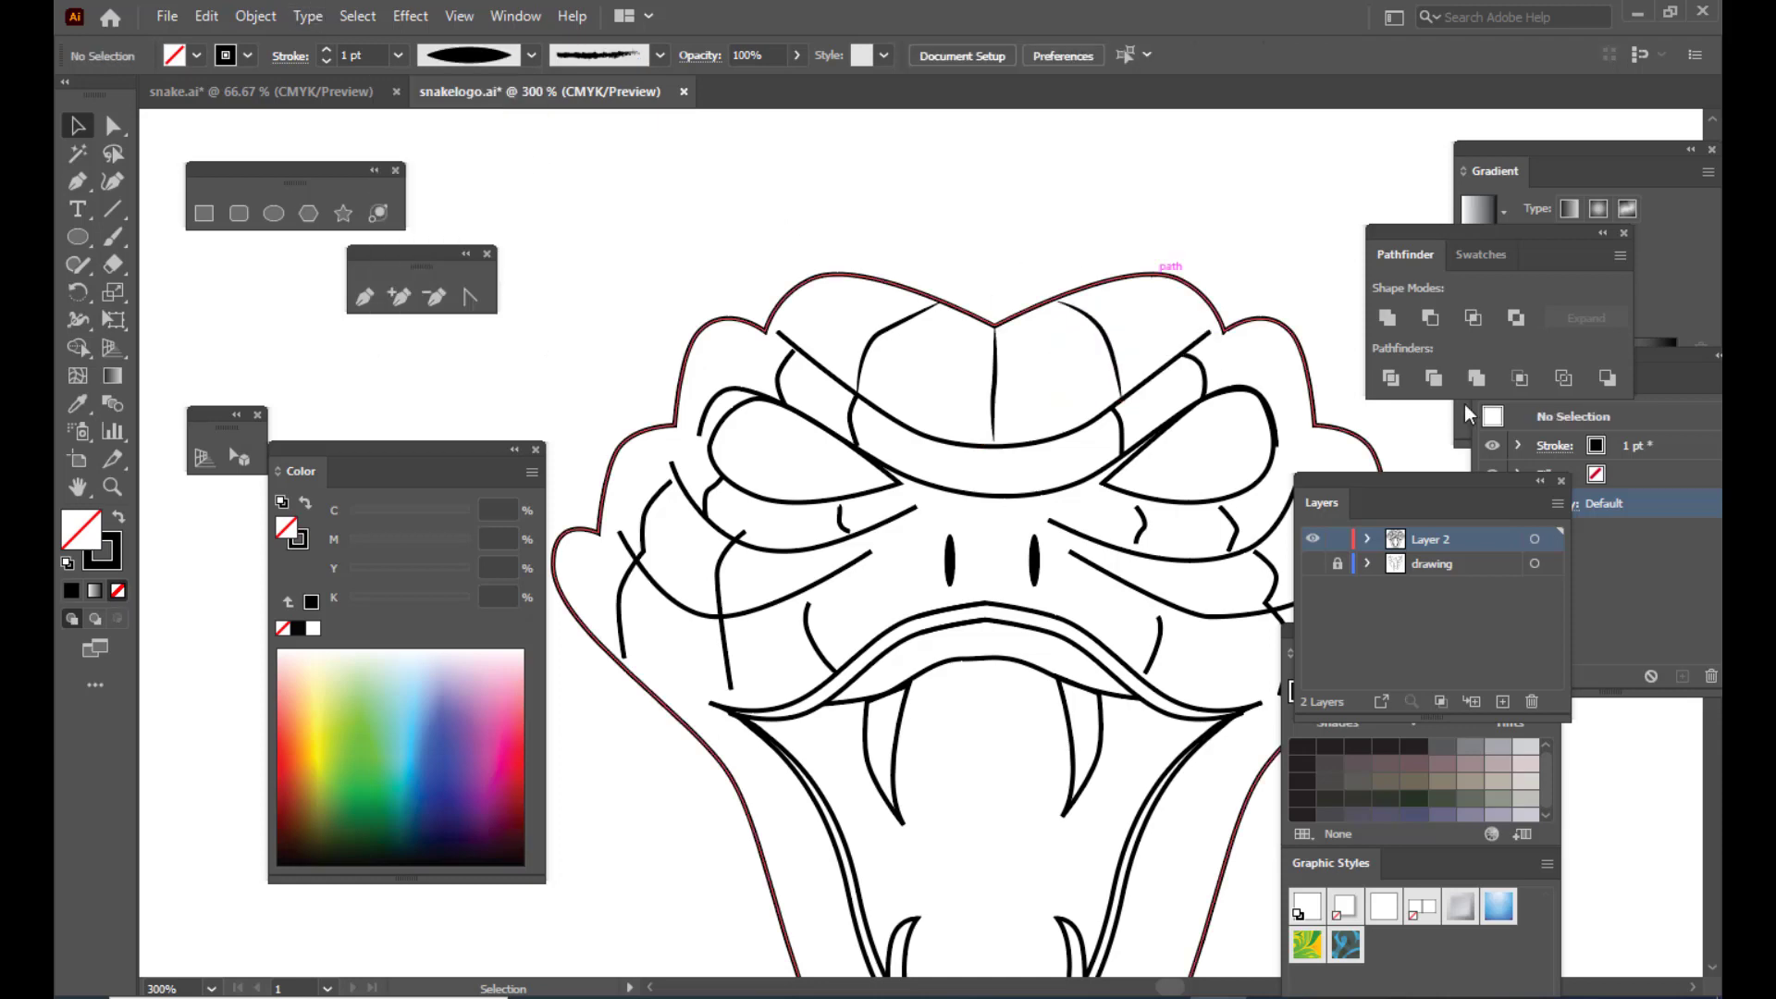
Step: Apply the lens-shaped width profile, tapered at both ends, to the inner short lines between the two brow curves on both sides
left_click(853, 421)
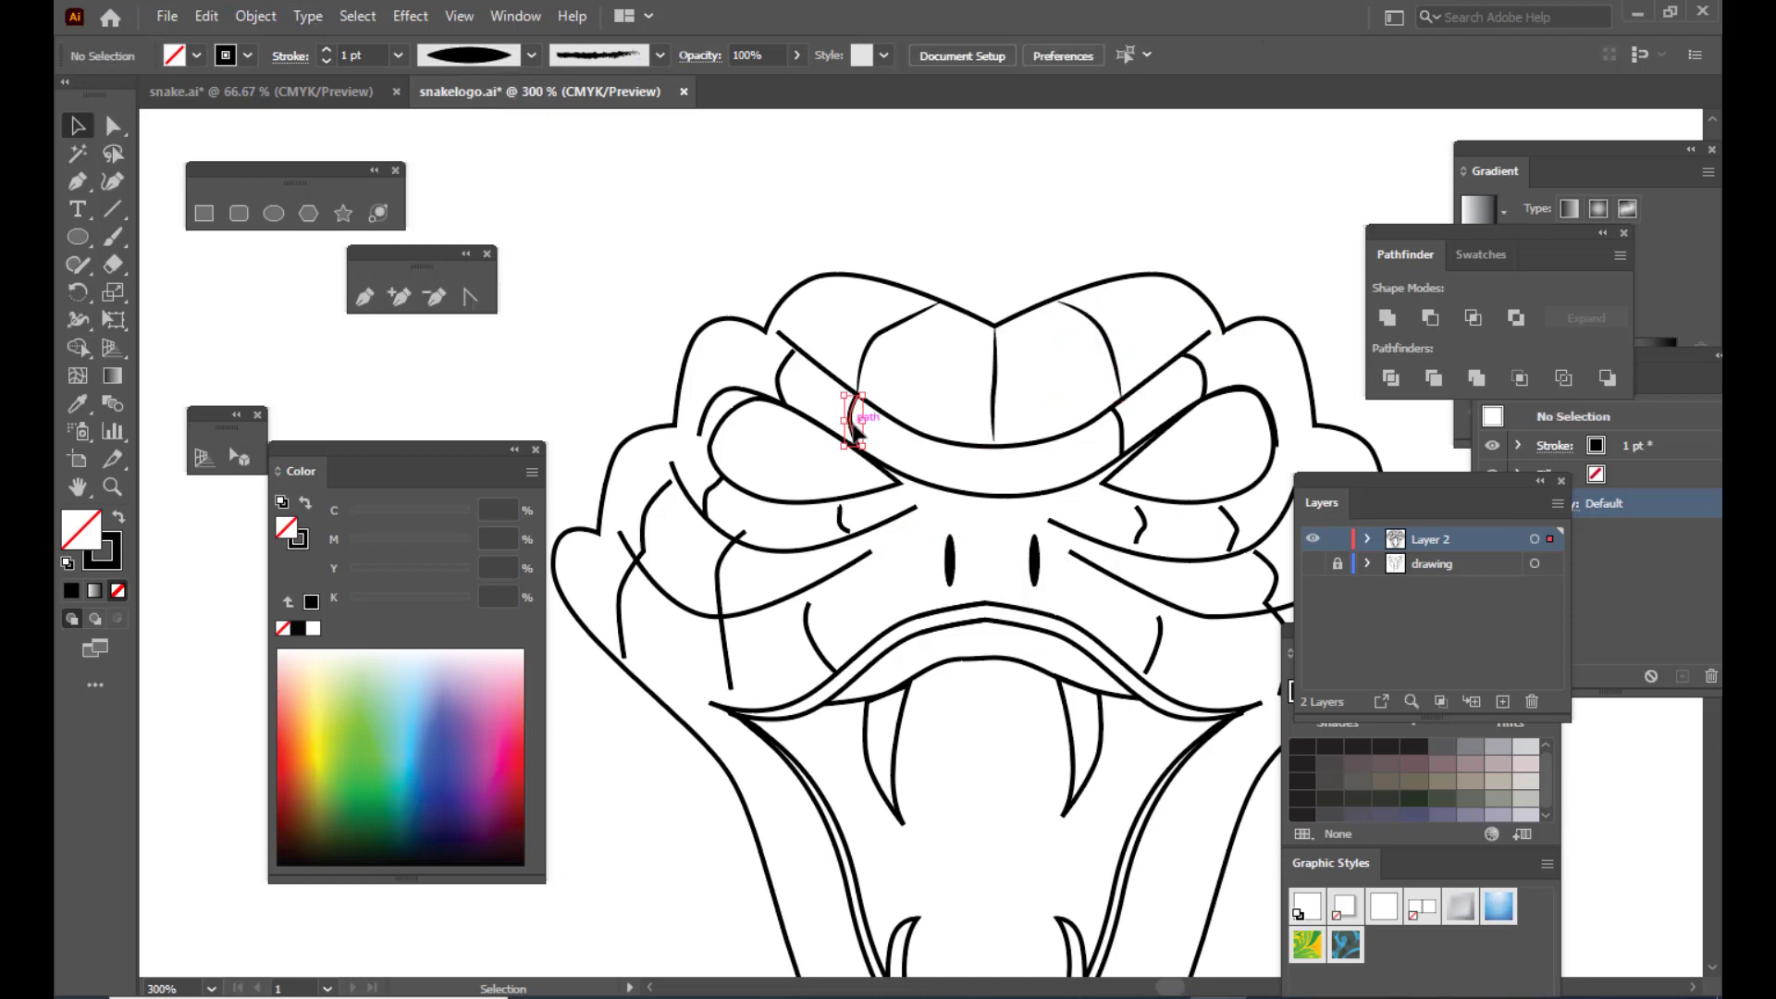
left_click(470, 53)
left_click(469, 171)
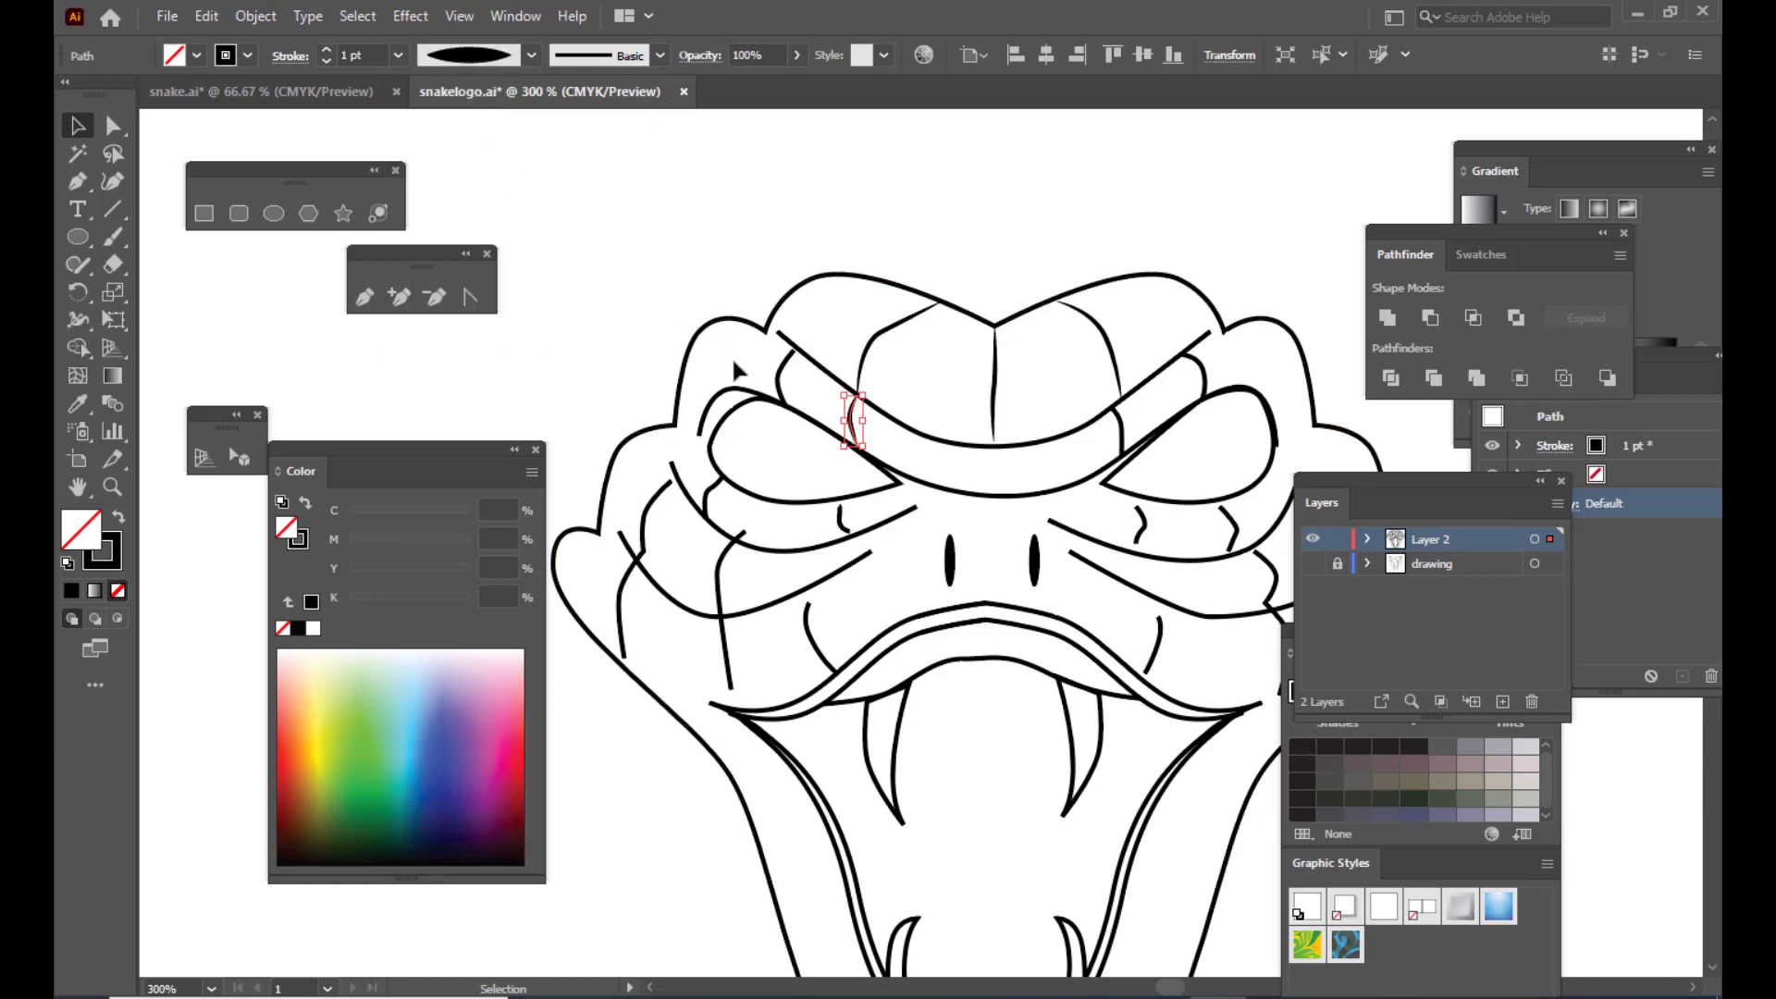
left_click(786, 374)
left_click(1120, 430)
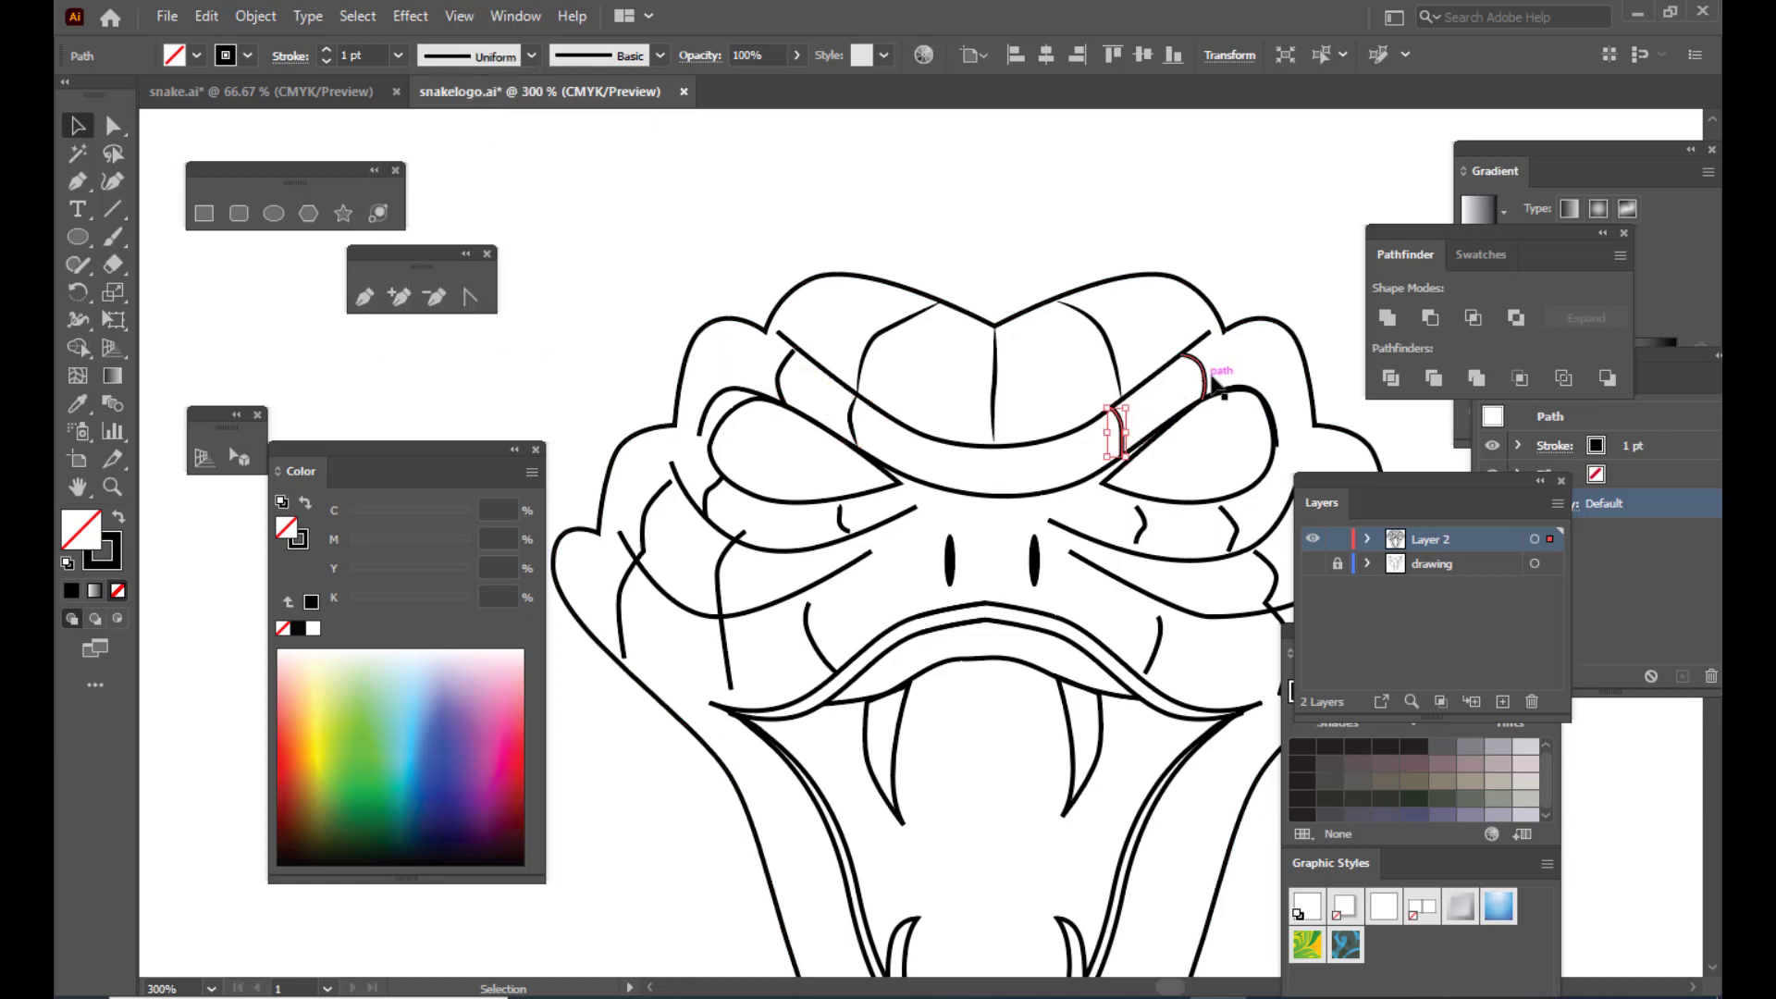
left_click(472, 55)
left_click(487, 137)
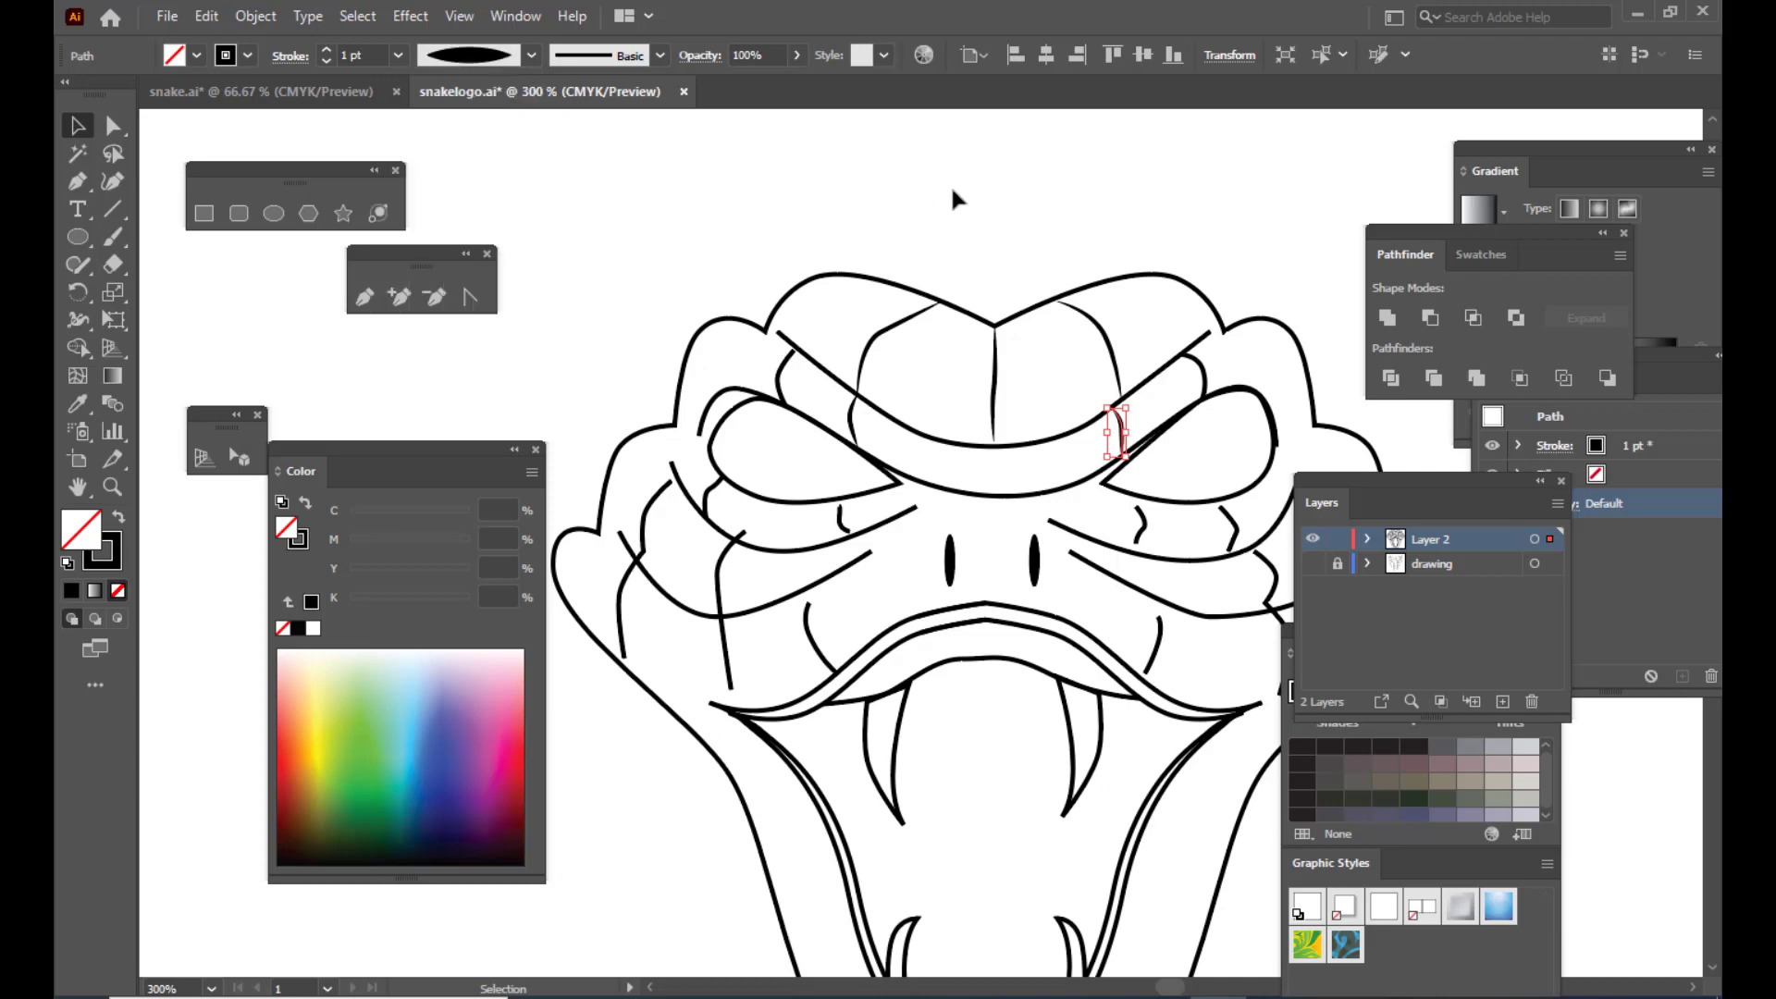
left_click(956, 185)
Step: Give the outer short line above the right eye the same lens-shaped width profile
left_click(1198, 375)
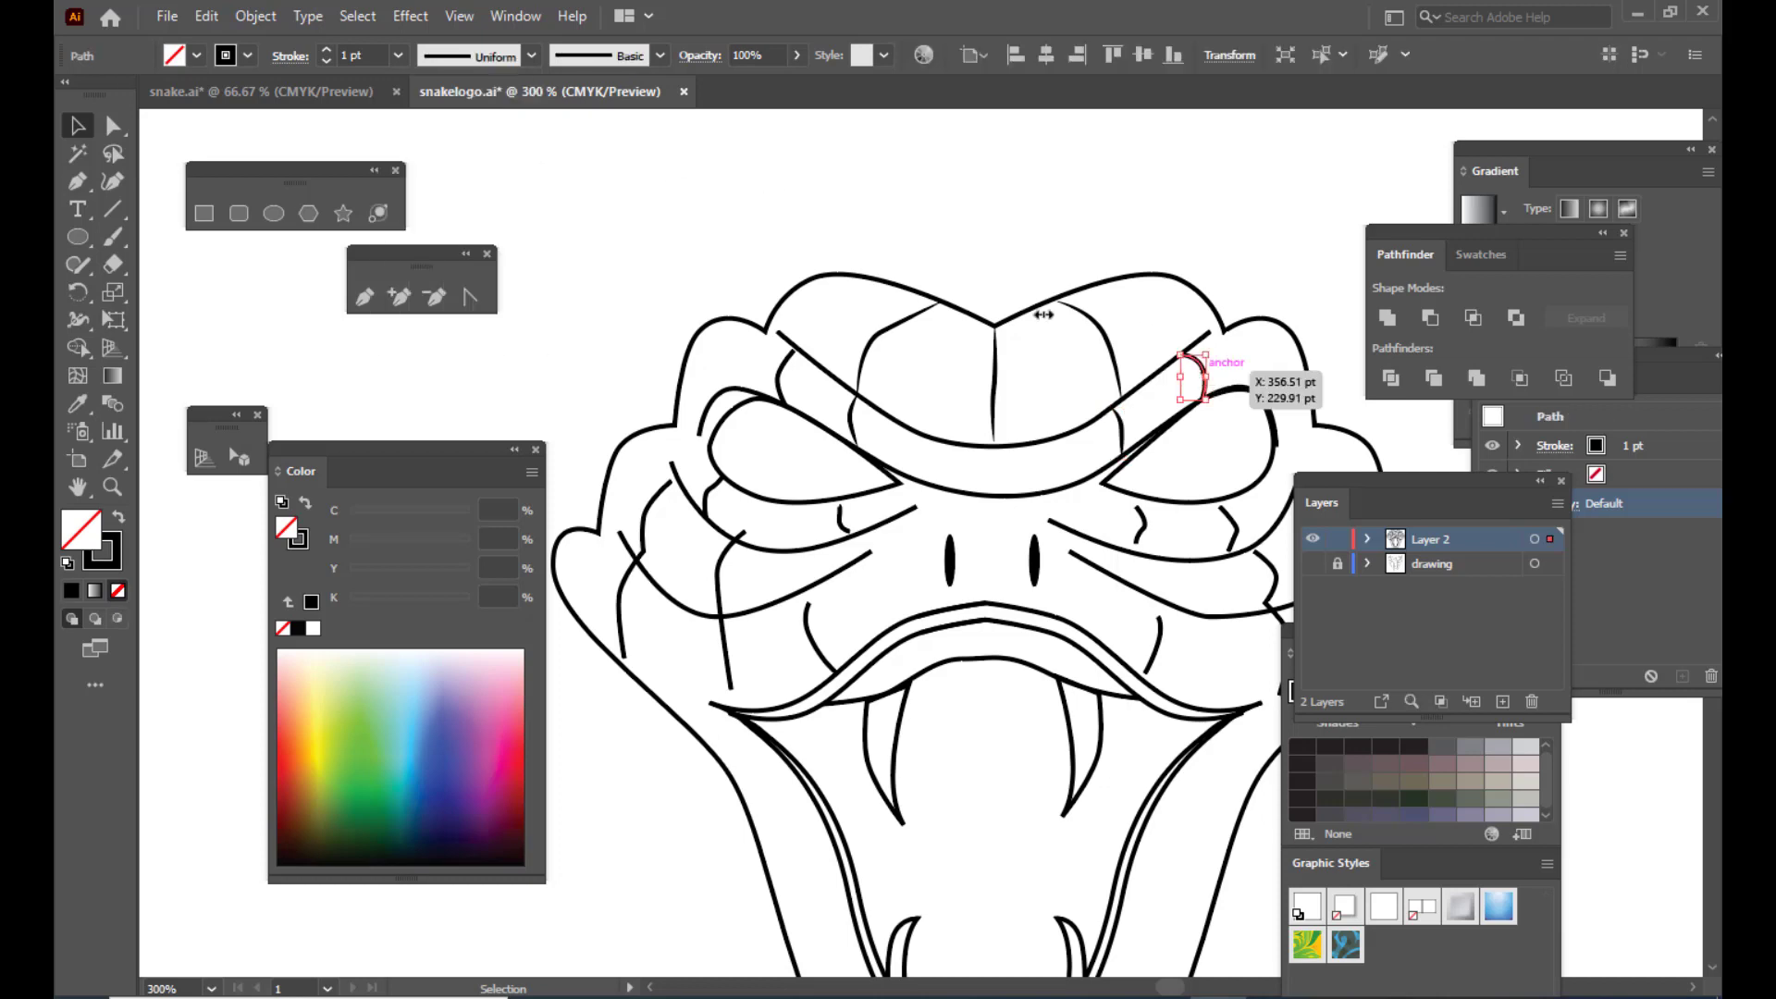
left_click(472, 55)
left_click(487, 136)
left_click(941, 212)
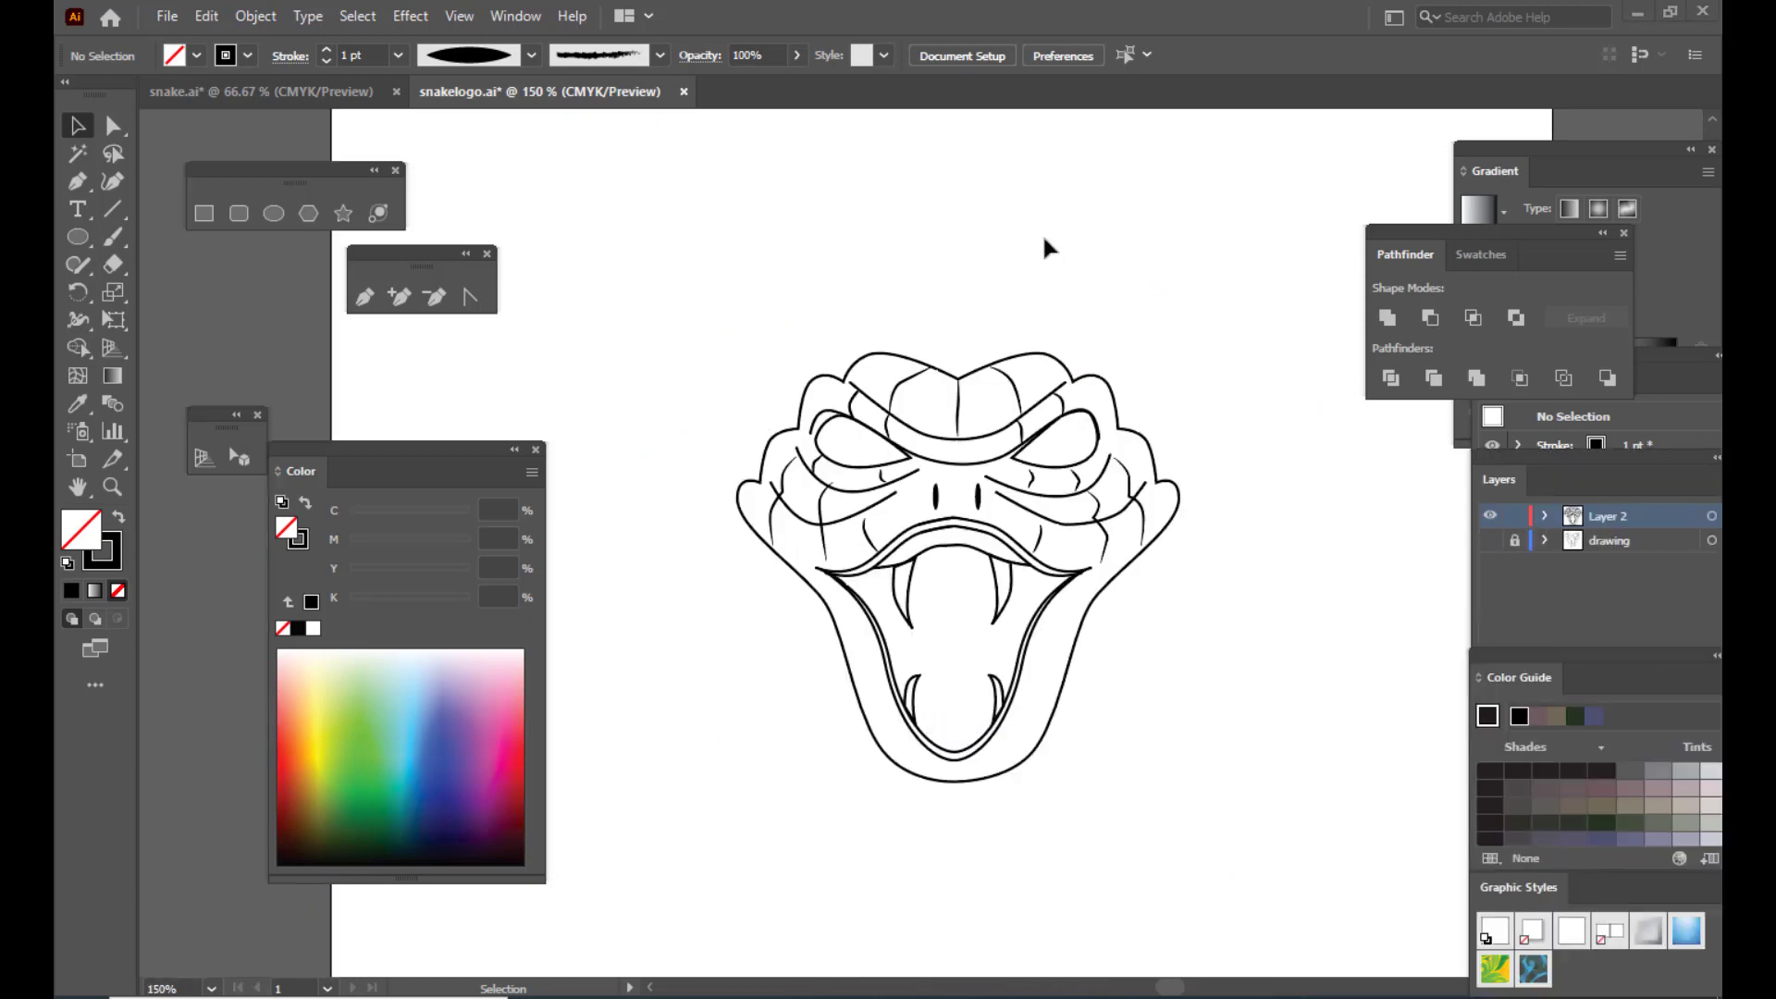
Step: Review the line art of the whole snake head and inspect the brow and cheek lines up close
left_click(1018, 387)
left_click(981, 242)
key("a")
key("ctrl+plus")
key("ctrl+plus")
key("v")
scroll(1152, 389, "up", 2)
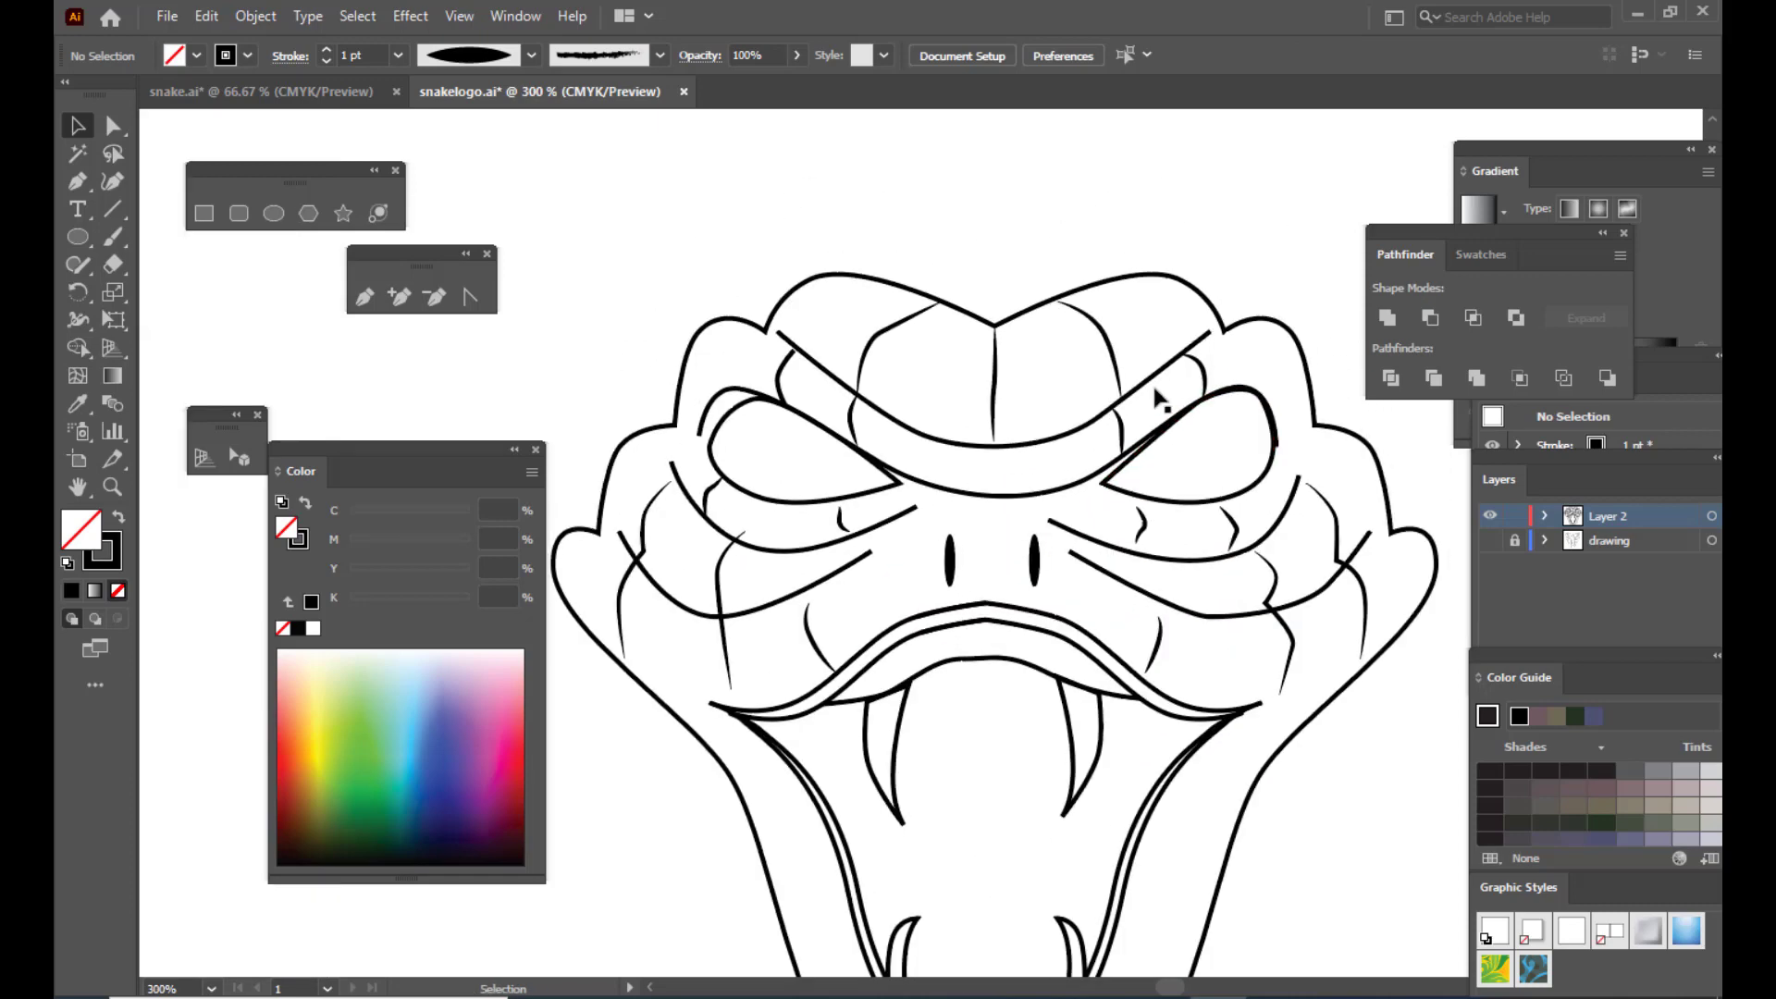
scroll(1110, 349, "down", 1)
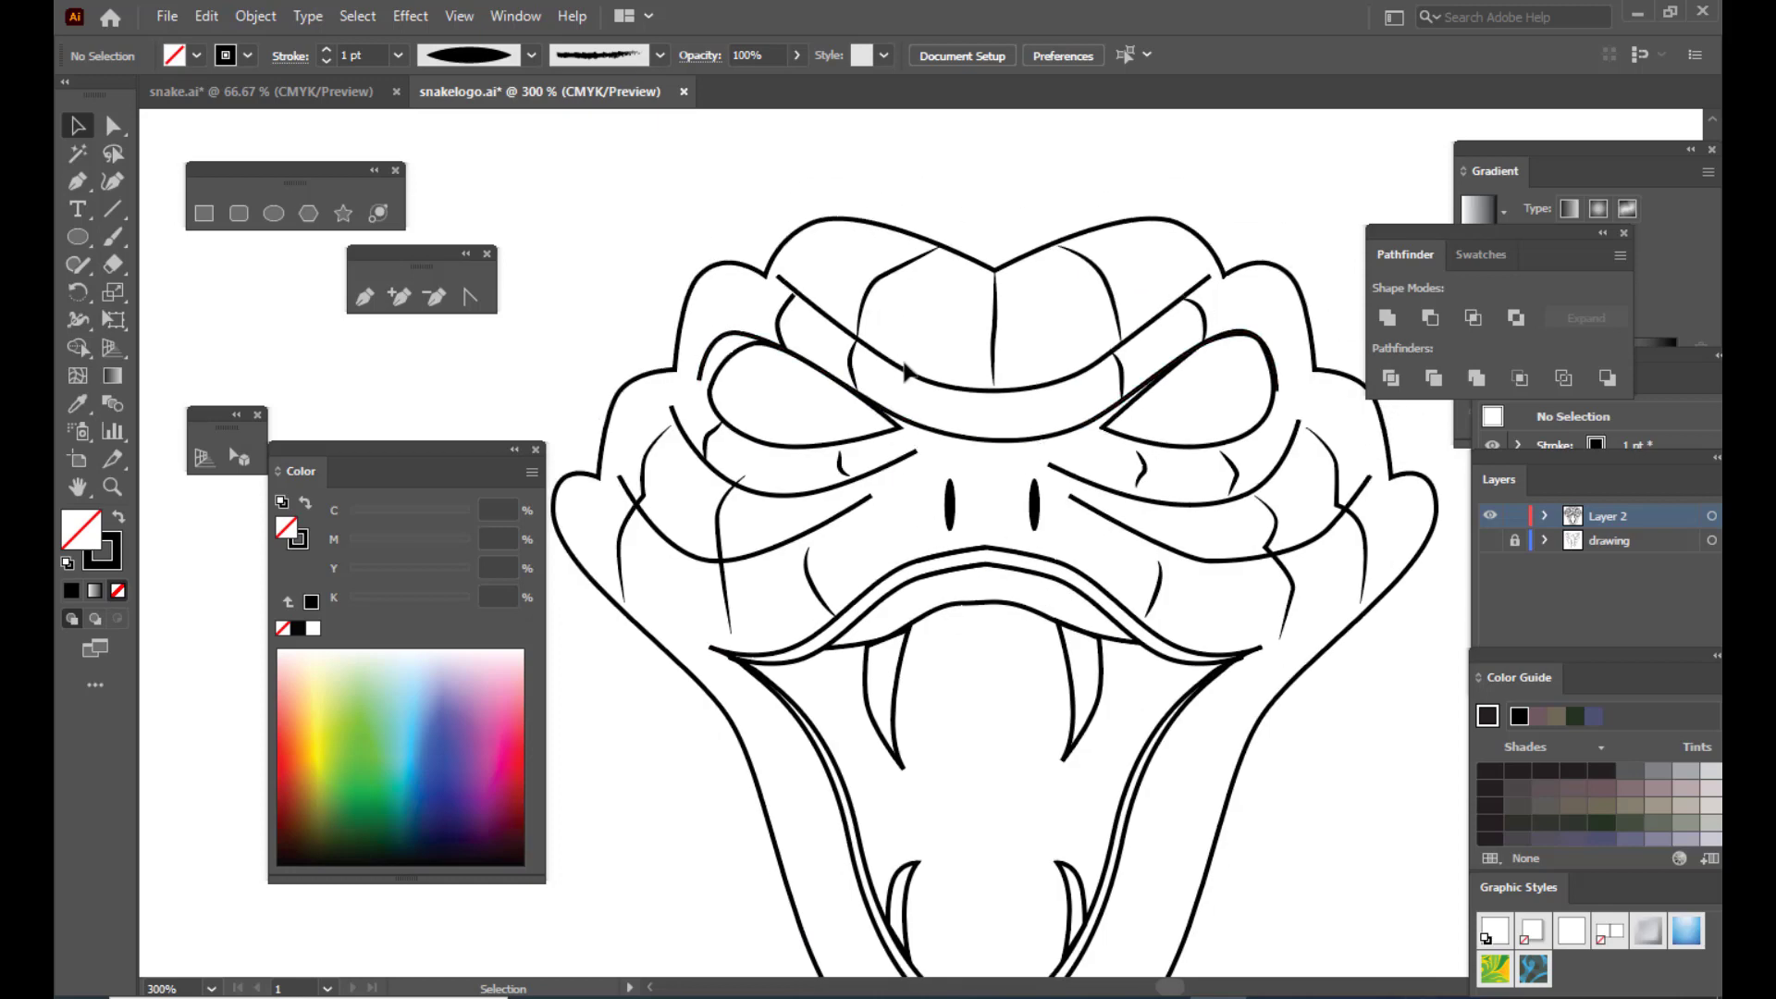
Step: Apply the lens-shaped width profile to the long upper brow curve and open its stroke weight choices
left_click(905, 375)
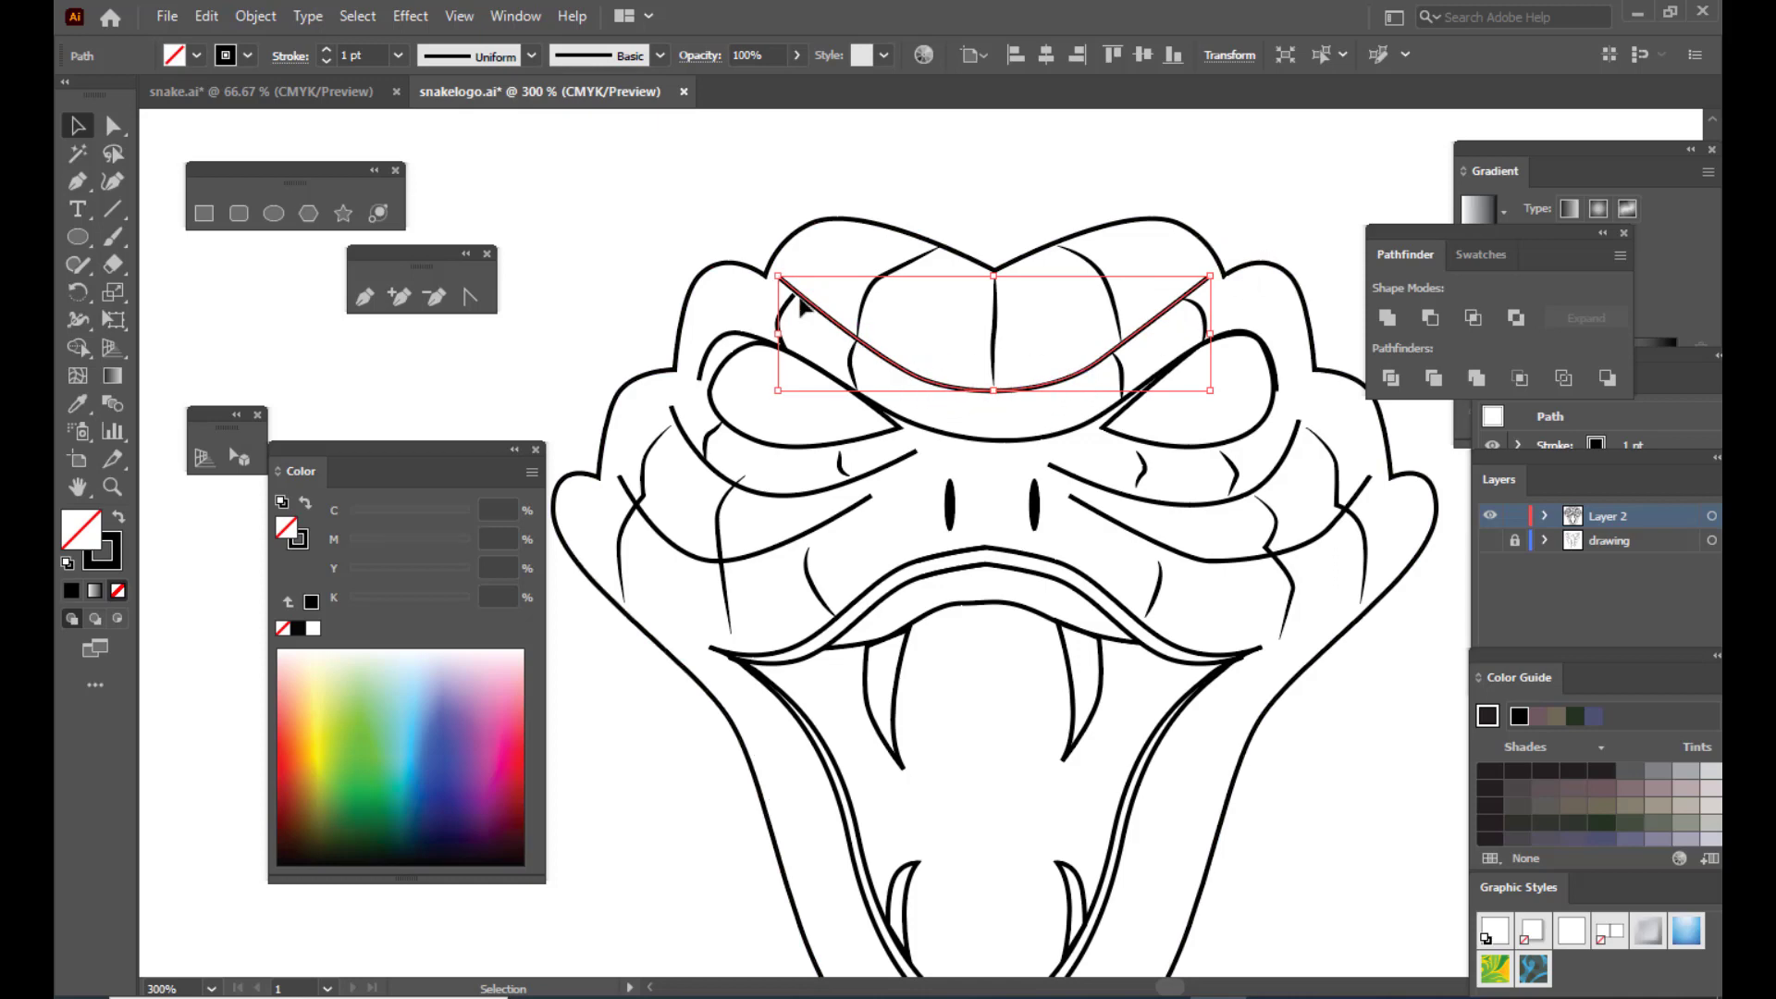
left_click(530, 56)
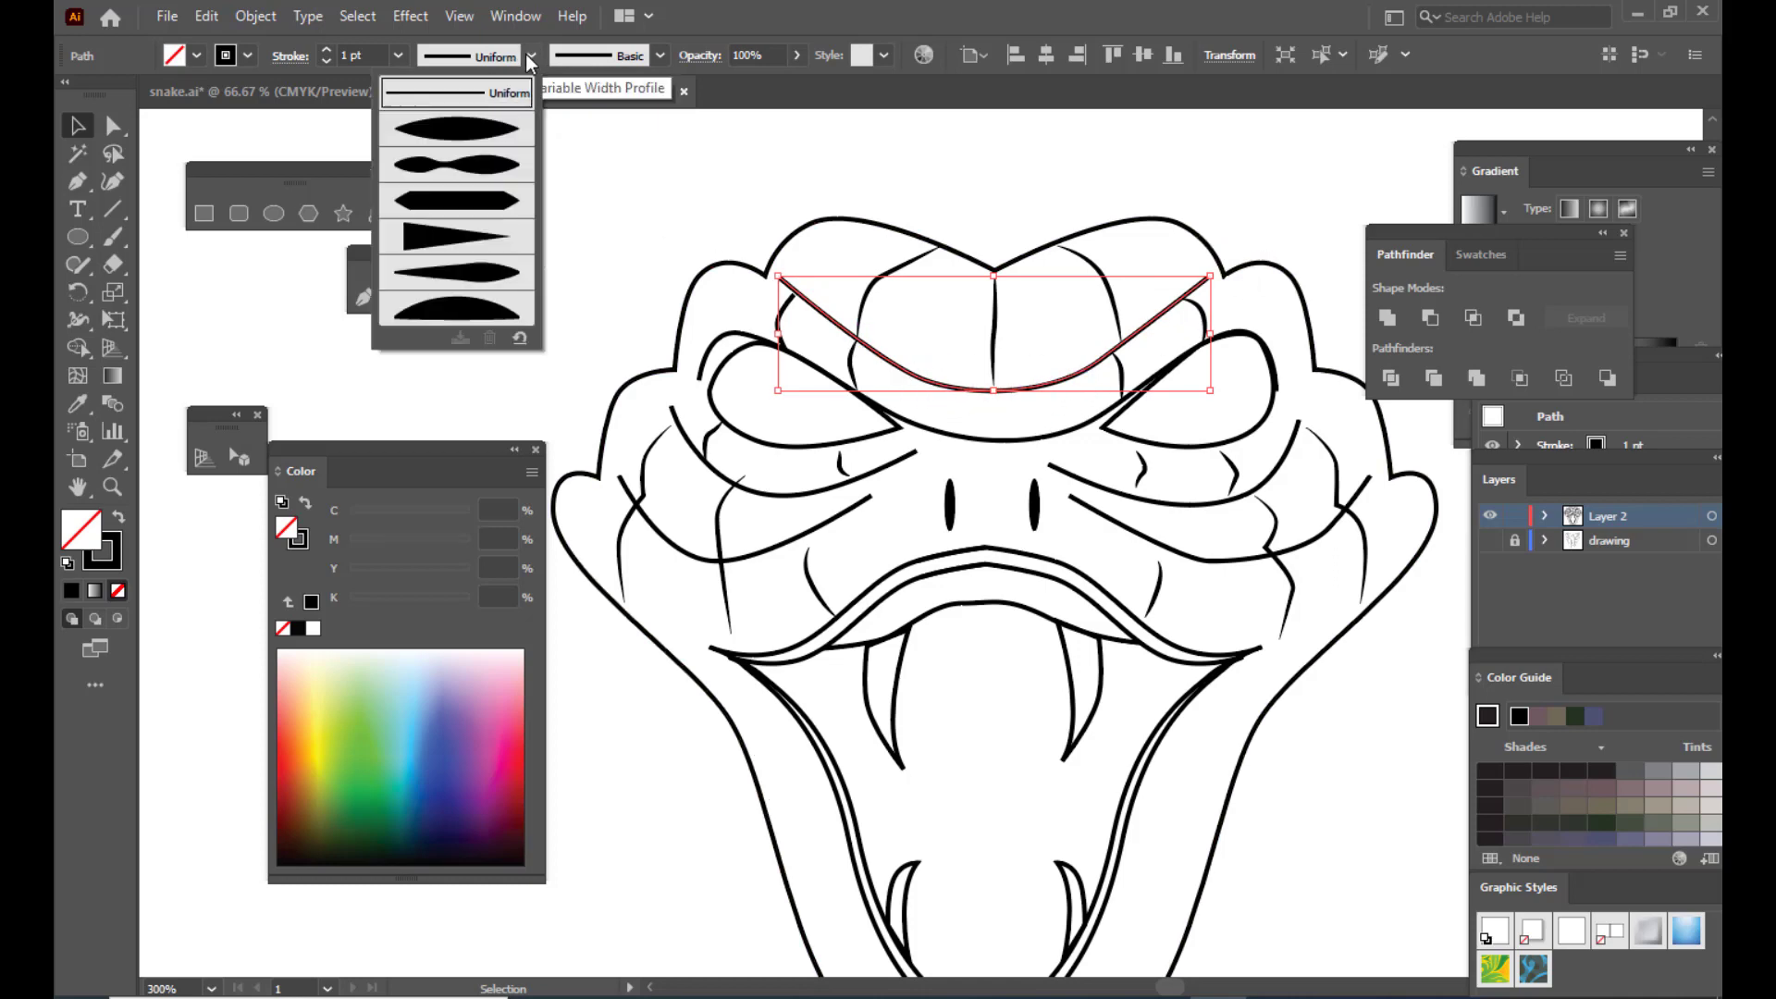
left_click(459, 126)
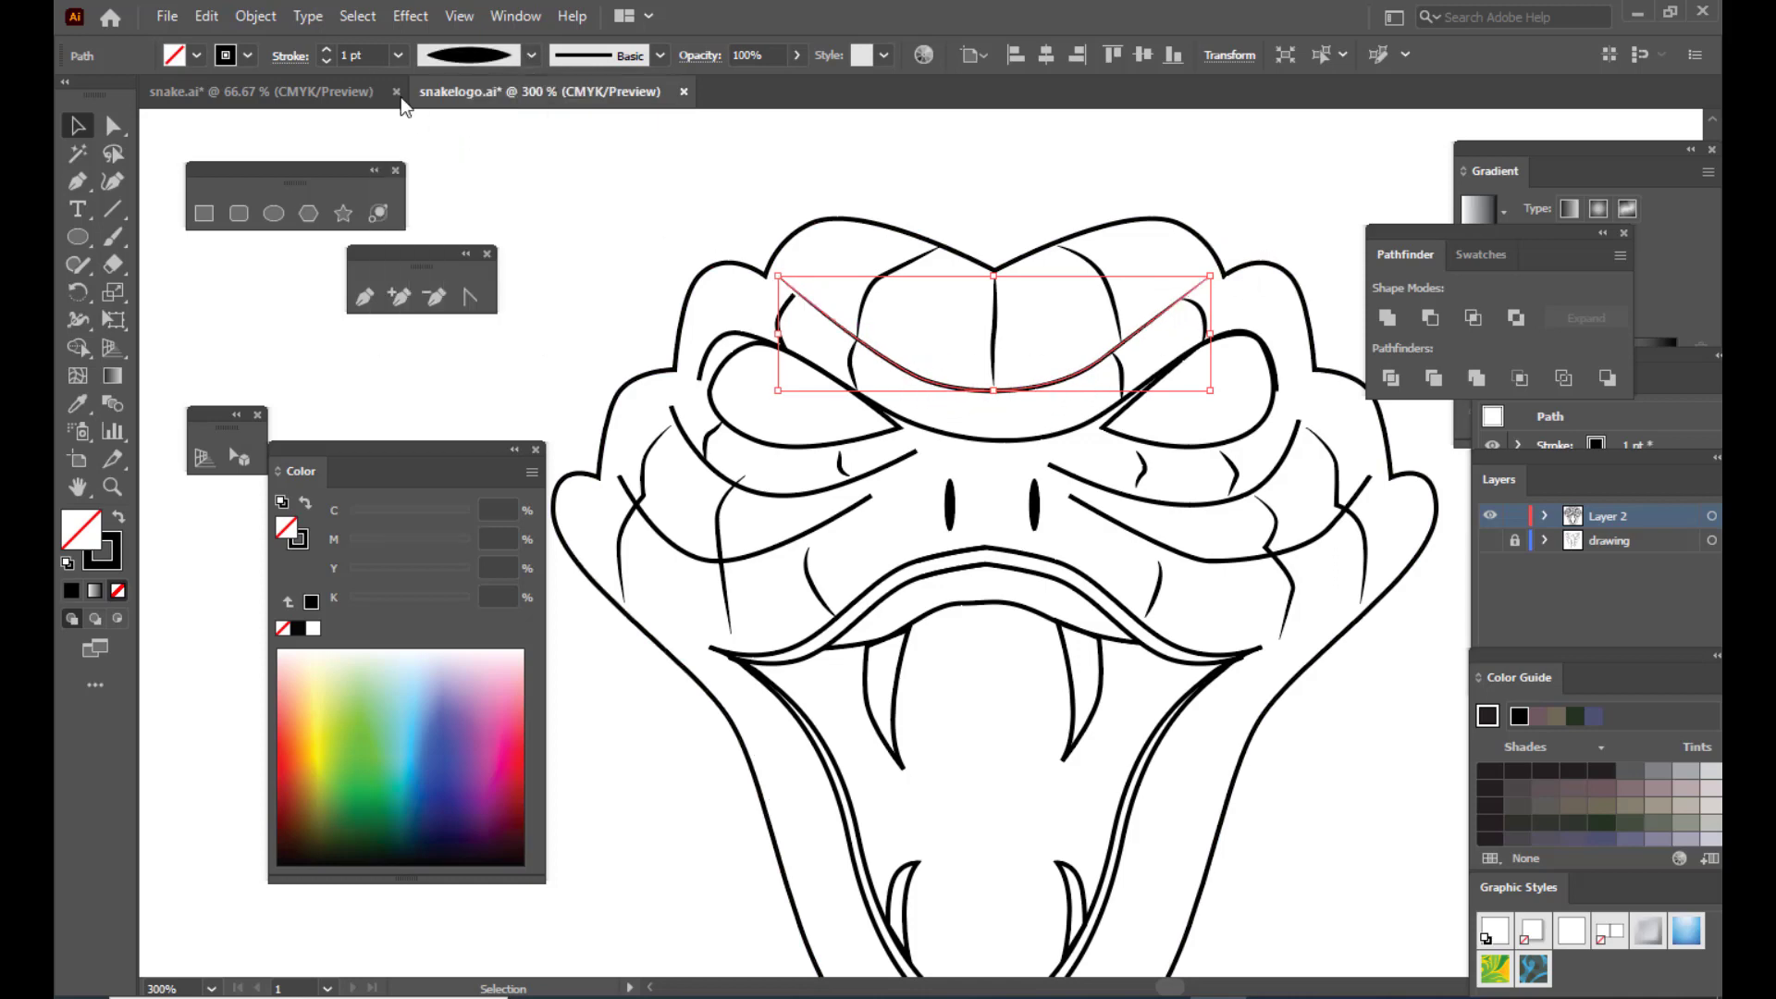
left_click(399, 57)
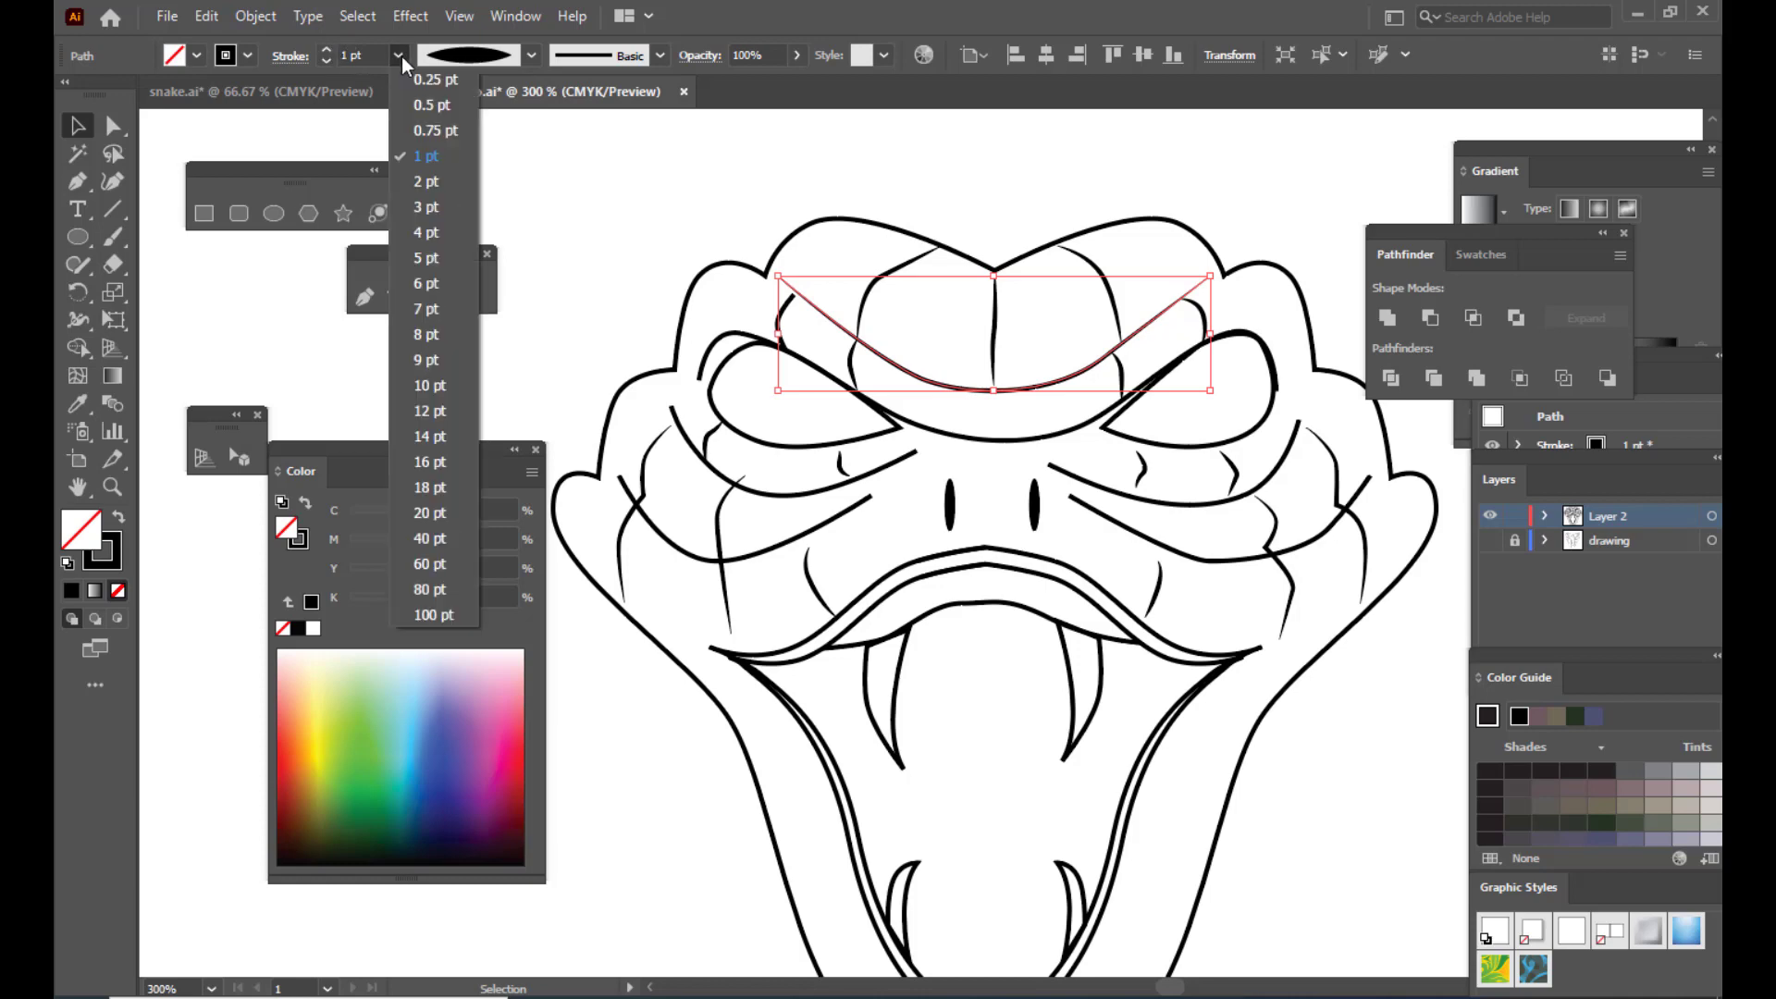
Step: Try stroke weights of 0.75 pt, 2 pt and 3 pt on the curved crease across the snake's forehead
left_click(450, 131)
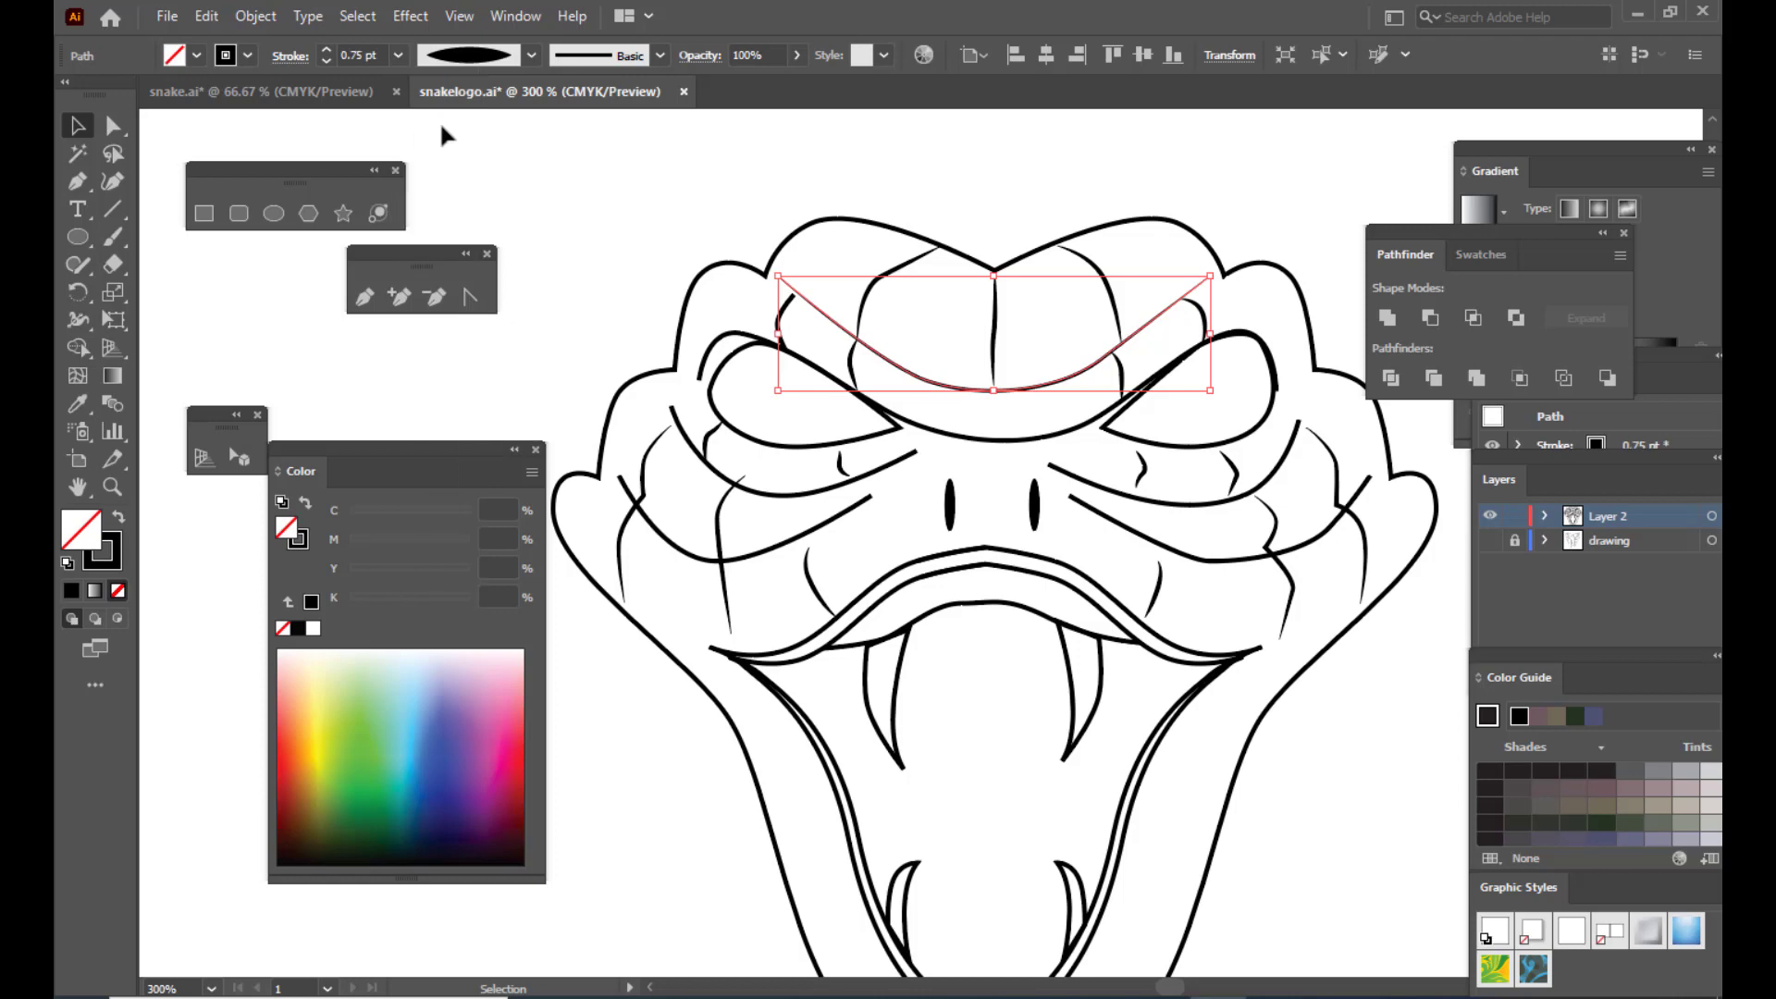
left_click(399, 55)
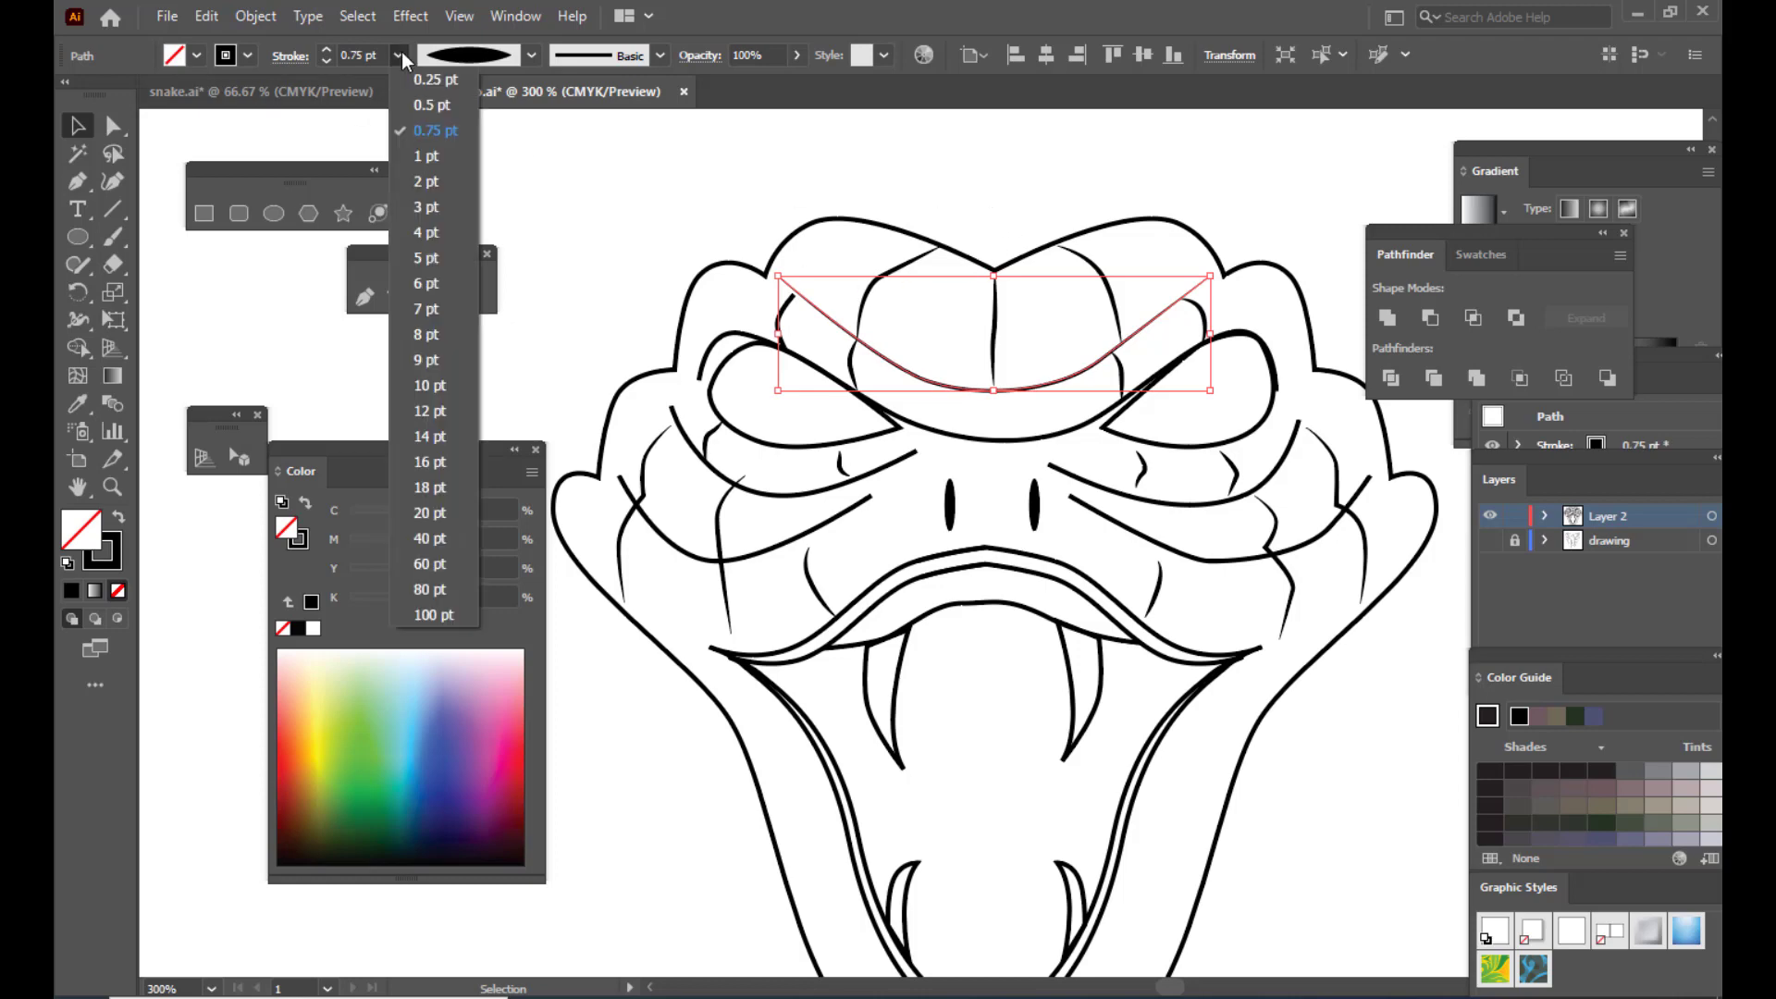
left_click(419, 191)
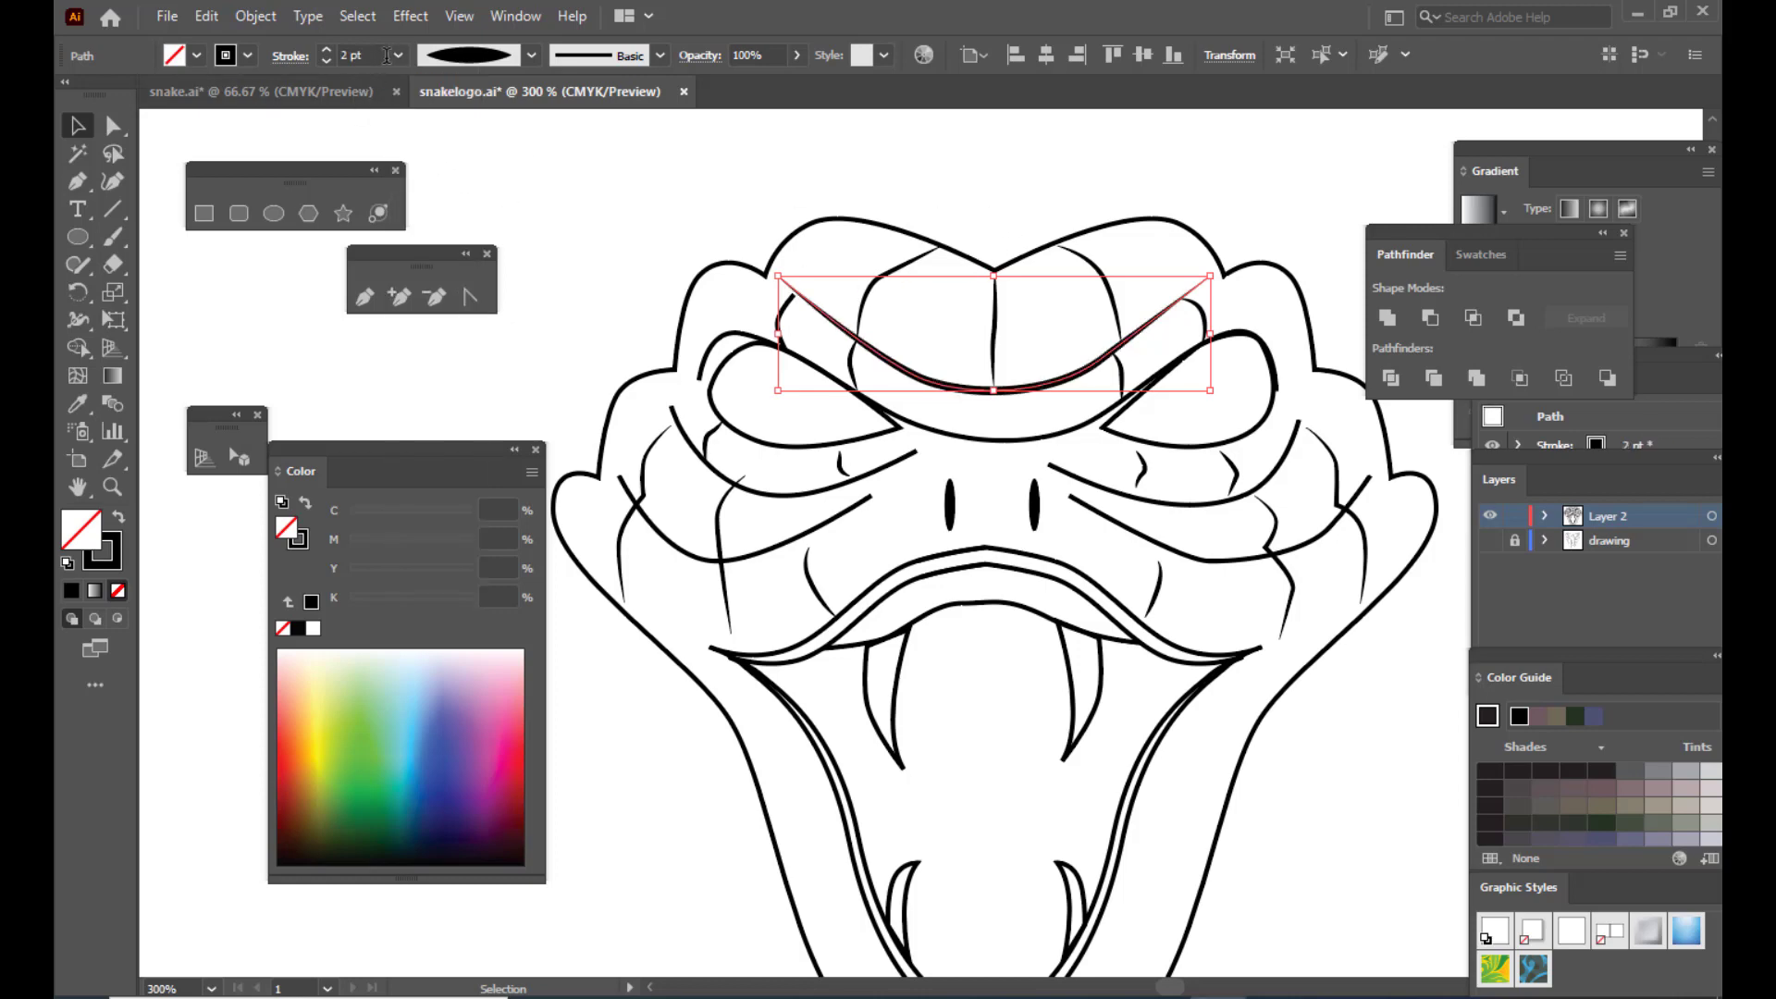
left_click(399, 55)
left_click(425, 200)
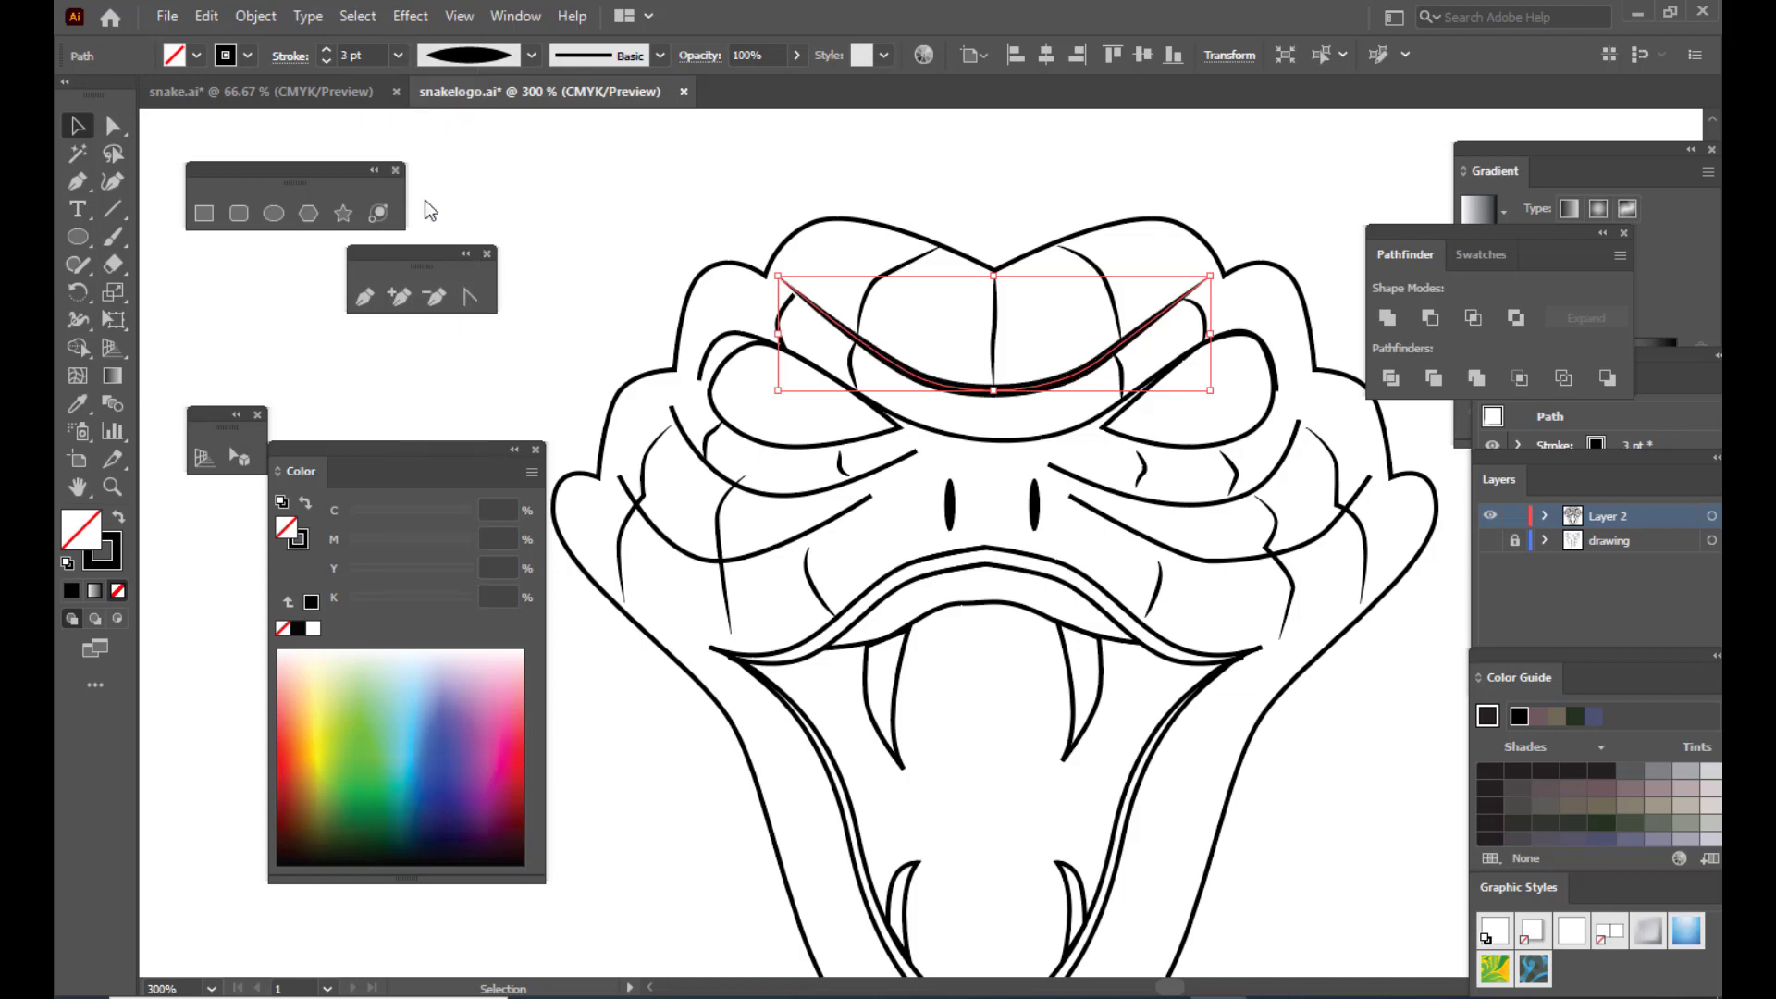
left_click(665, 184)
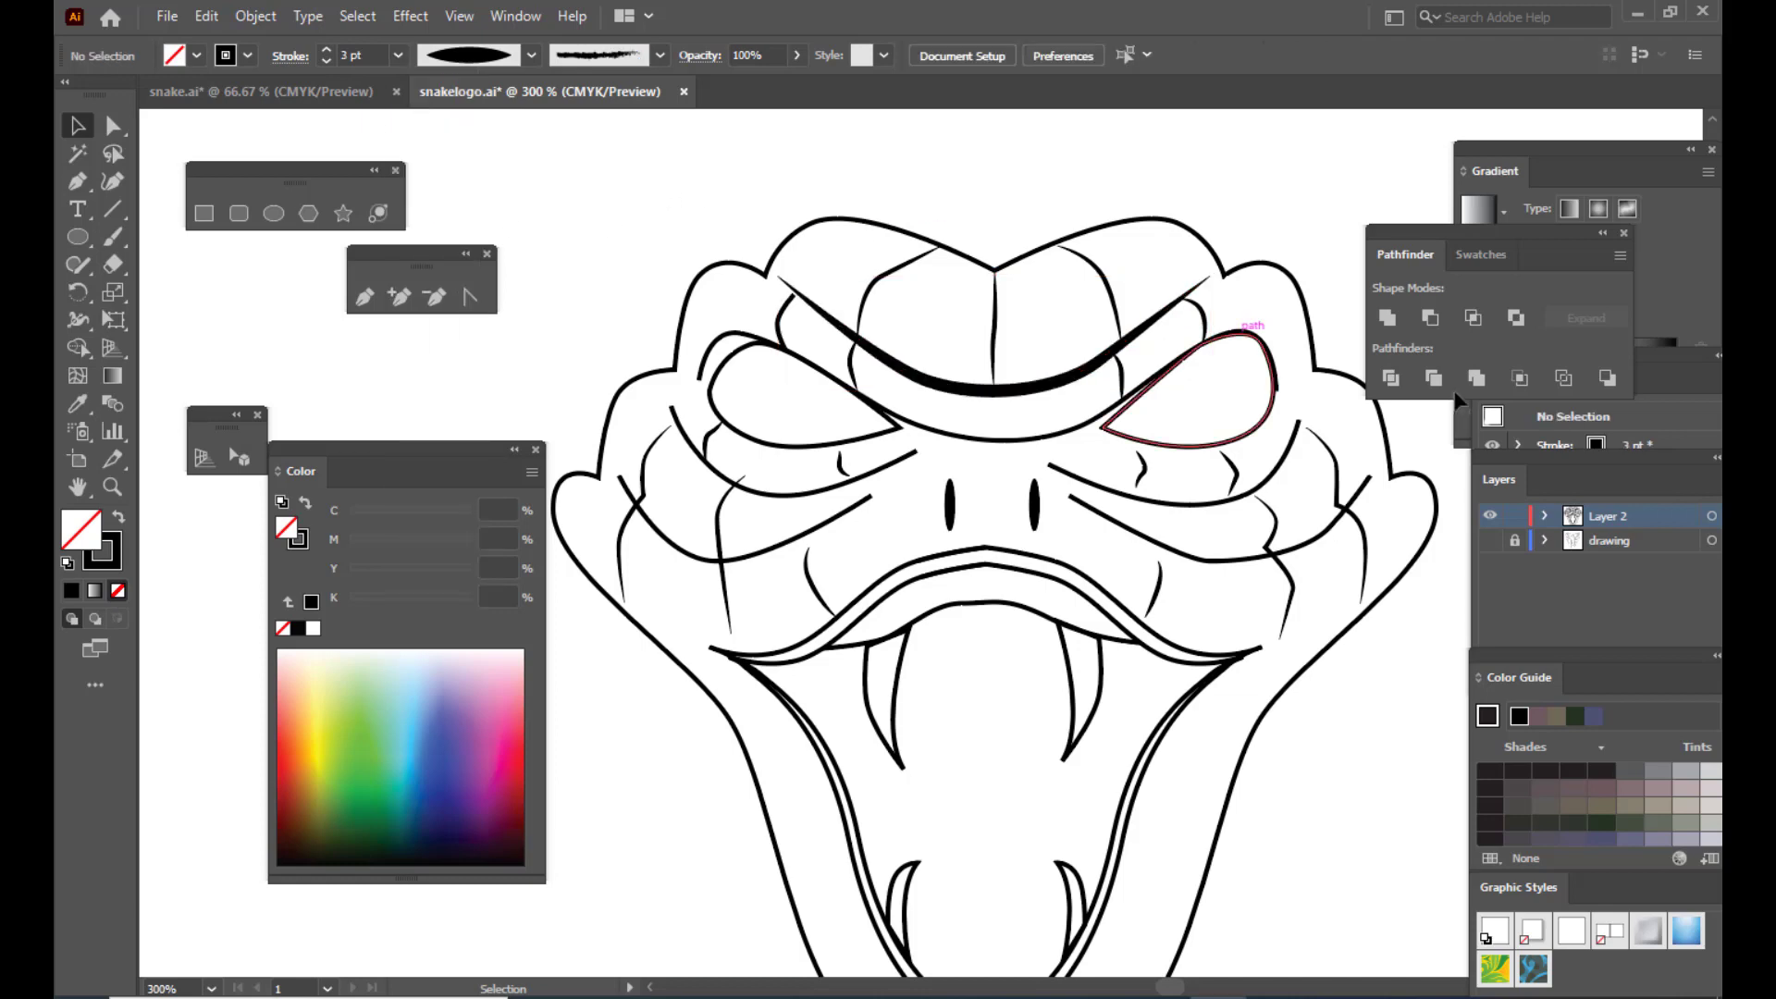
Step: Give the long brow line above both eyes a 3 pt stroke with the lens-shaped width profile that tapers at both ends
left_click(1000, 443)
left_click(398, 57)
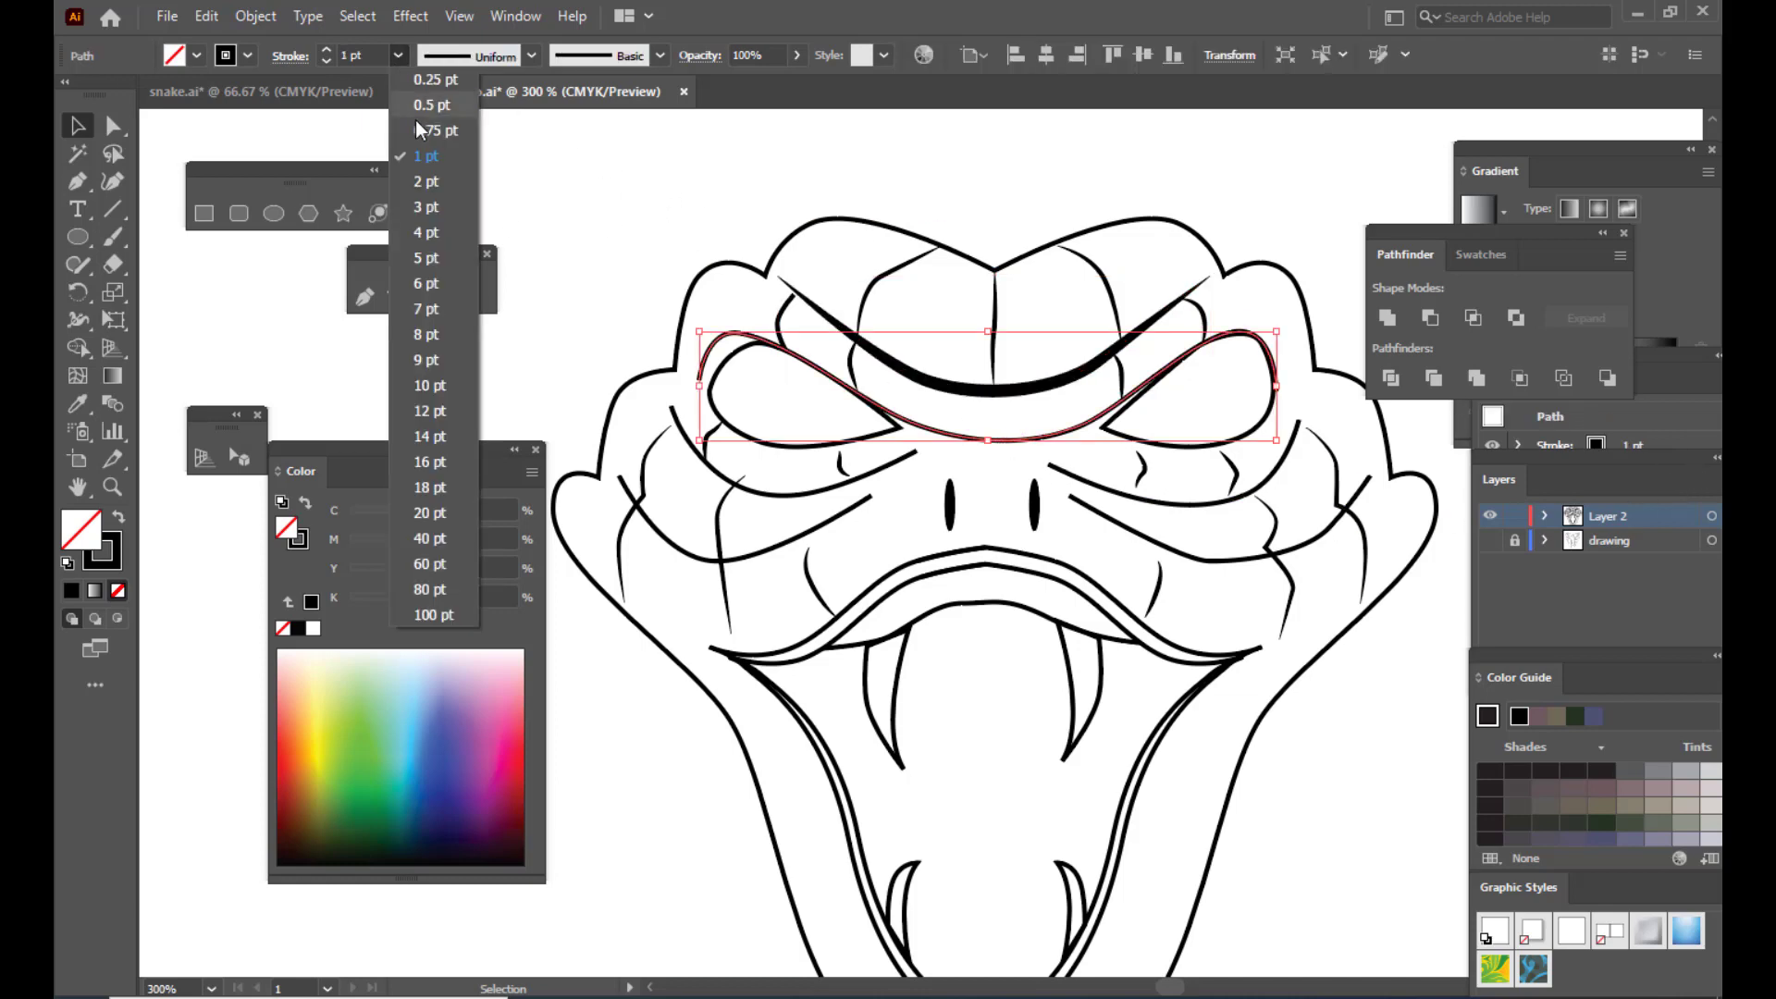
left_click(437, 205)
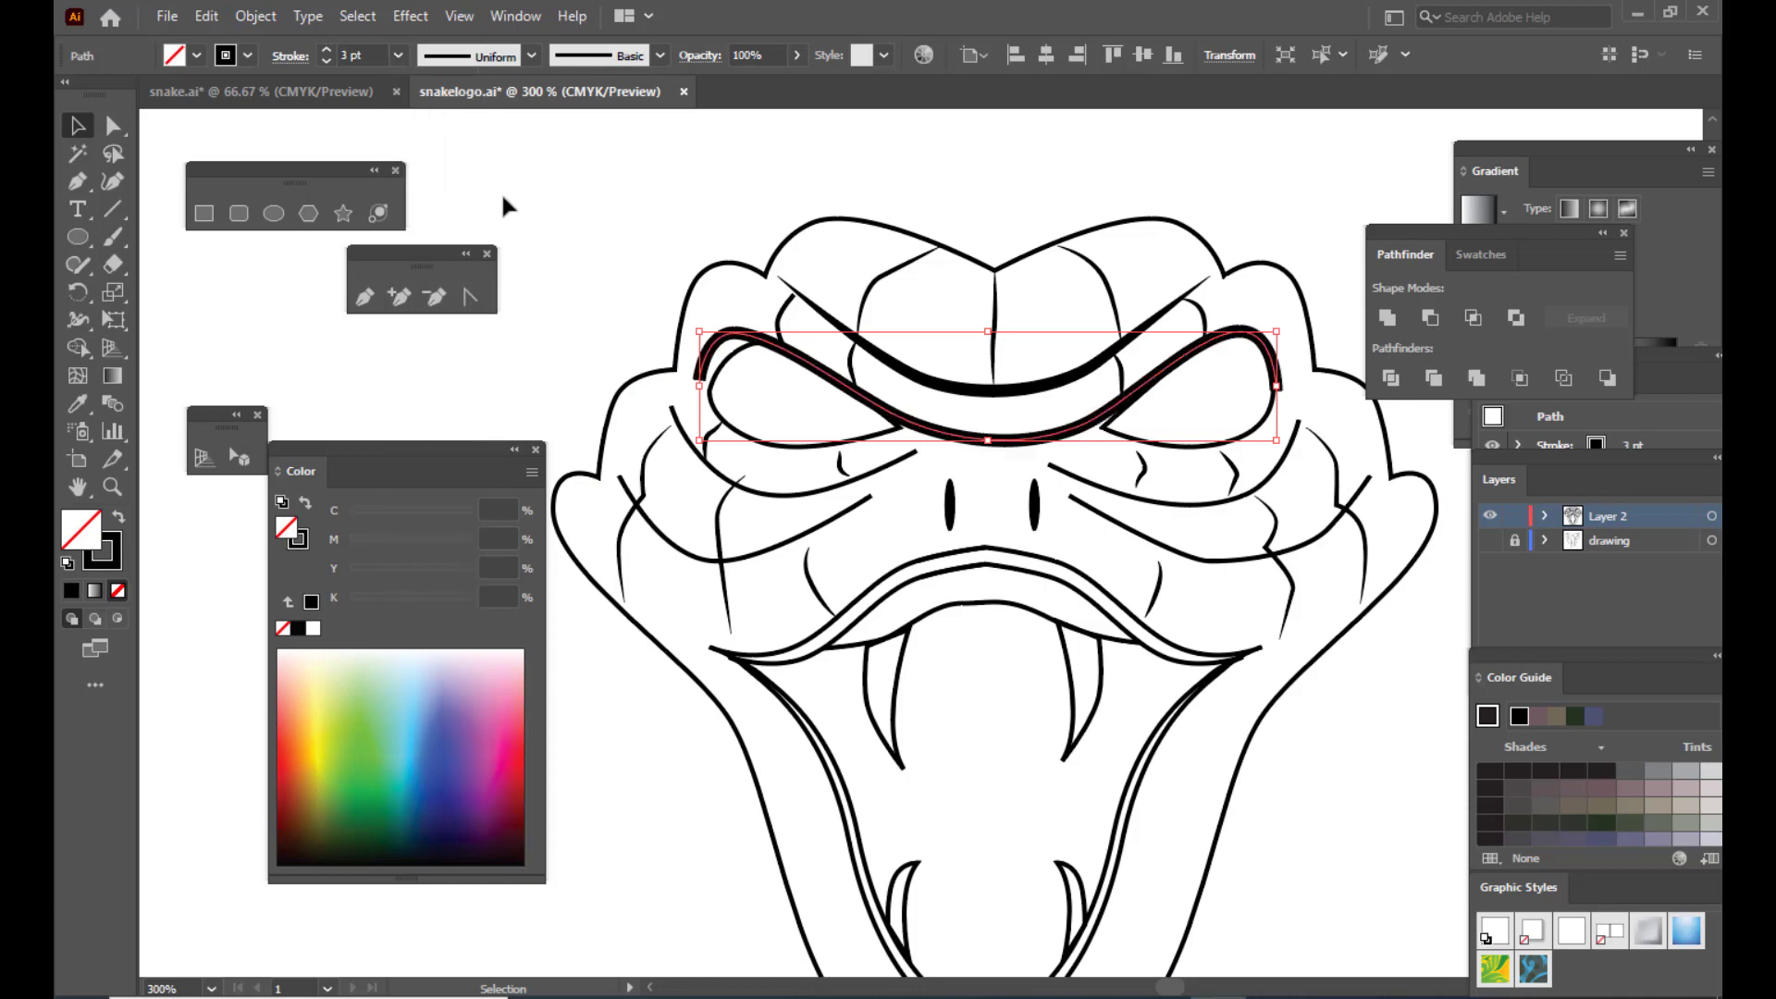
left_click(531, 57)
left_click(480, 134)
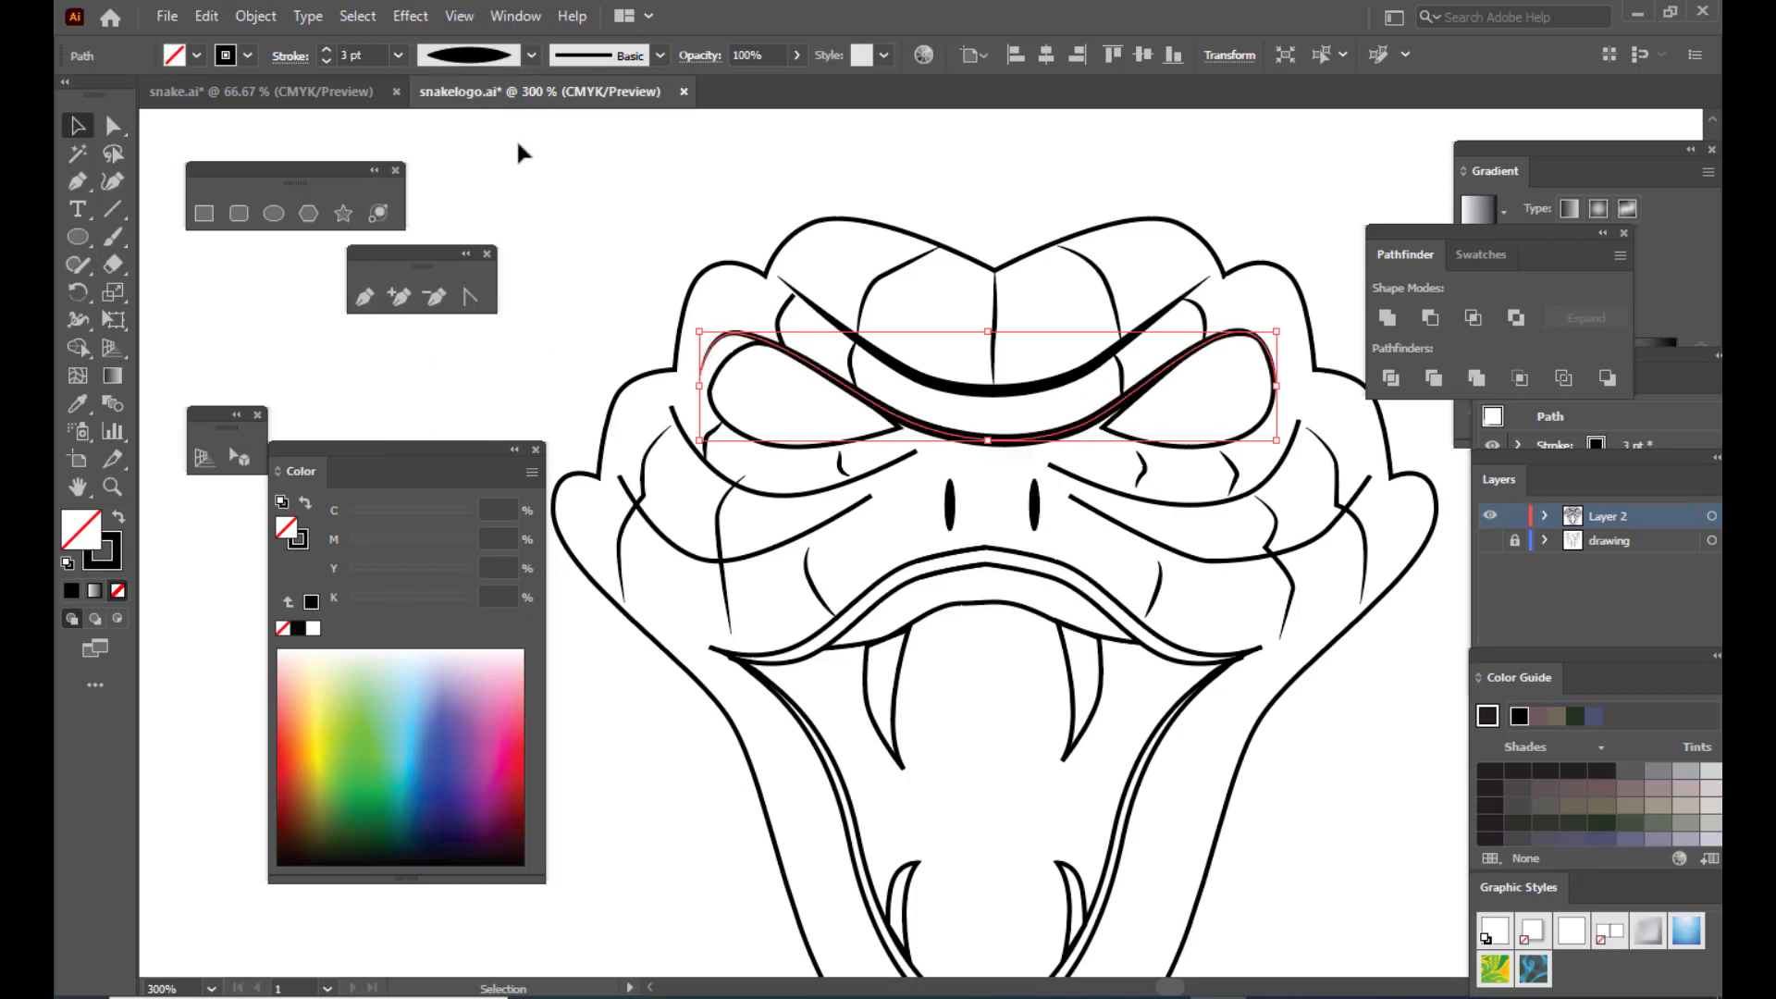
key("ctrl+shift+a")
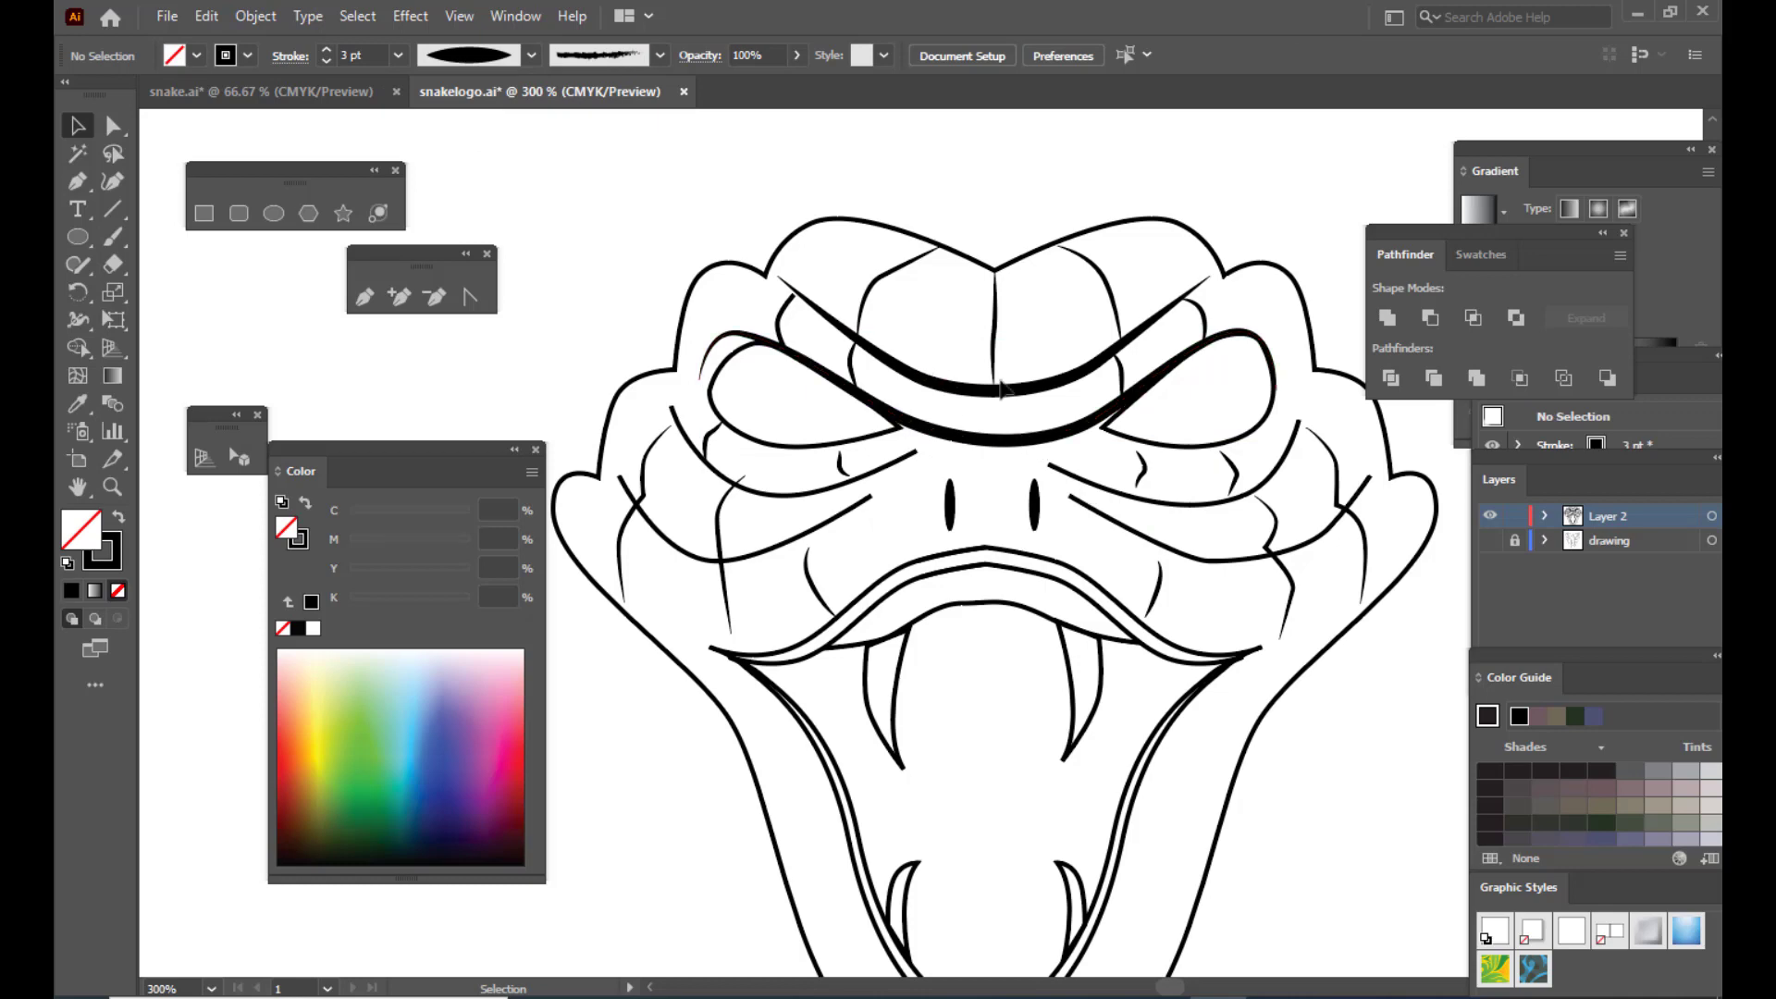
Step: Set the forehead crease's stroke weight to 2 pt
left_click(1073, 377)
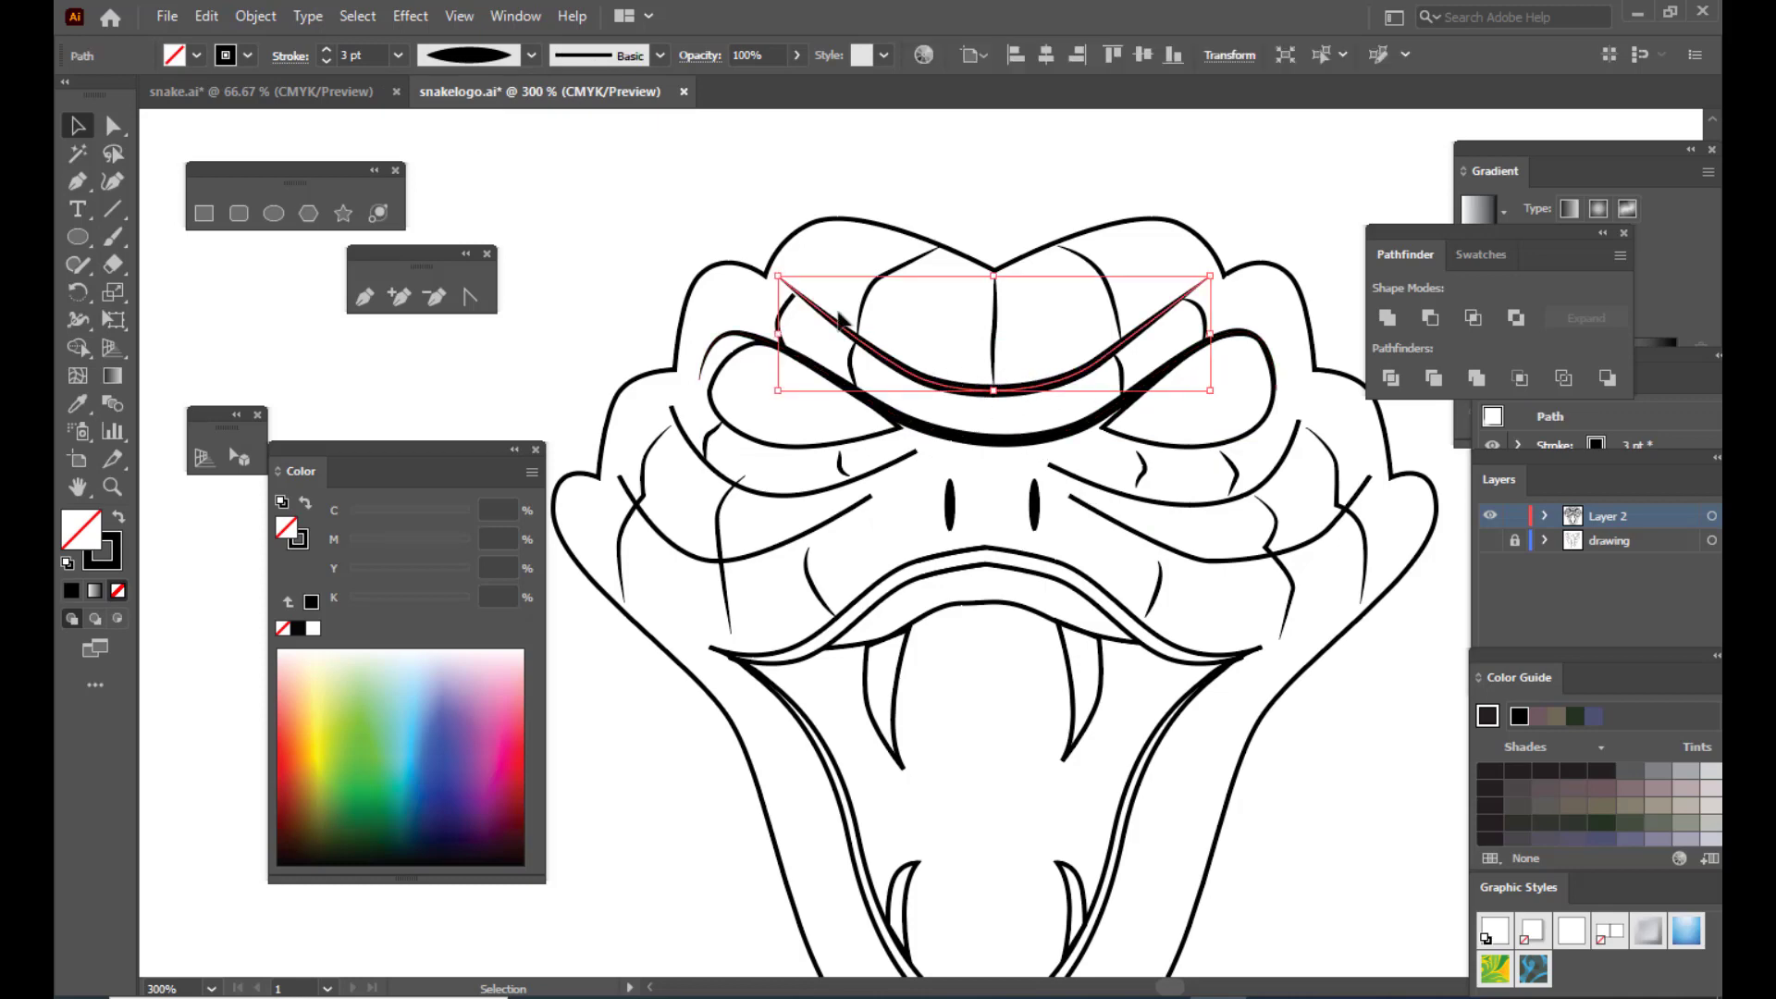
left_click(398, 55)
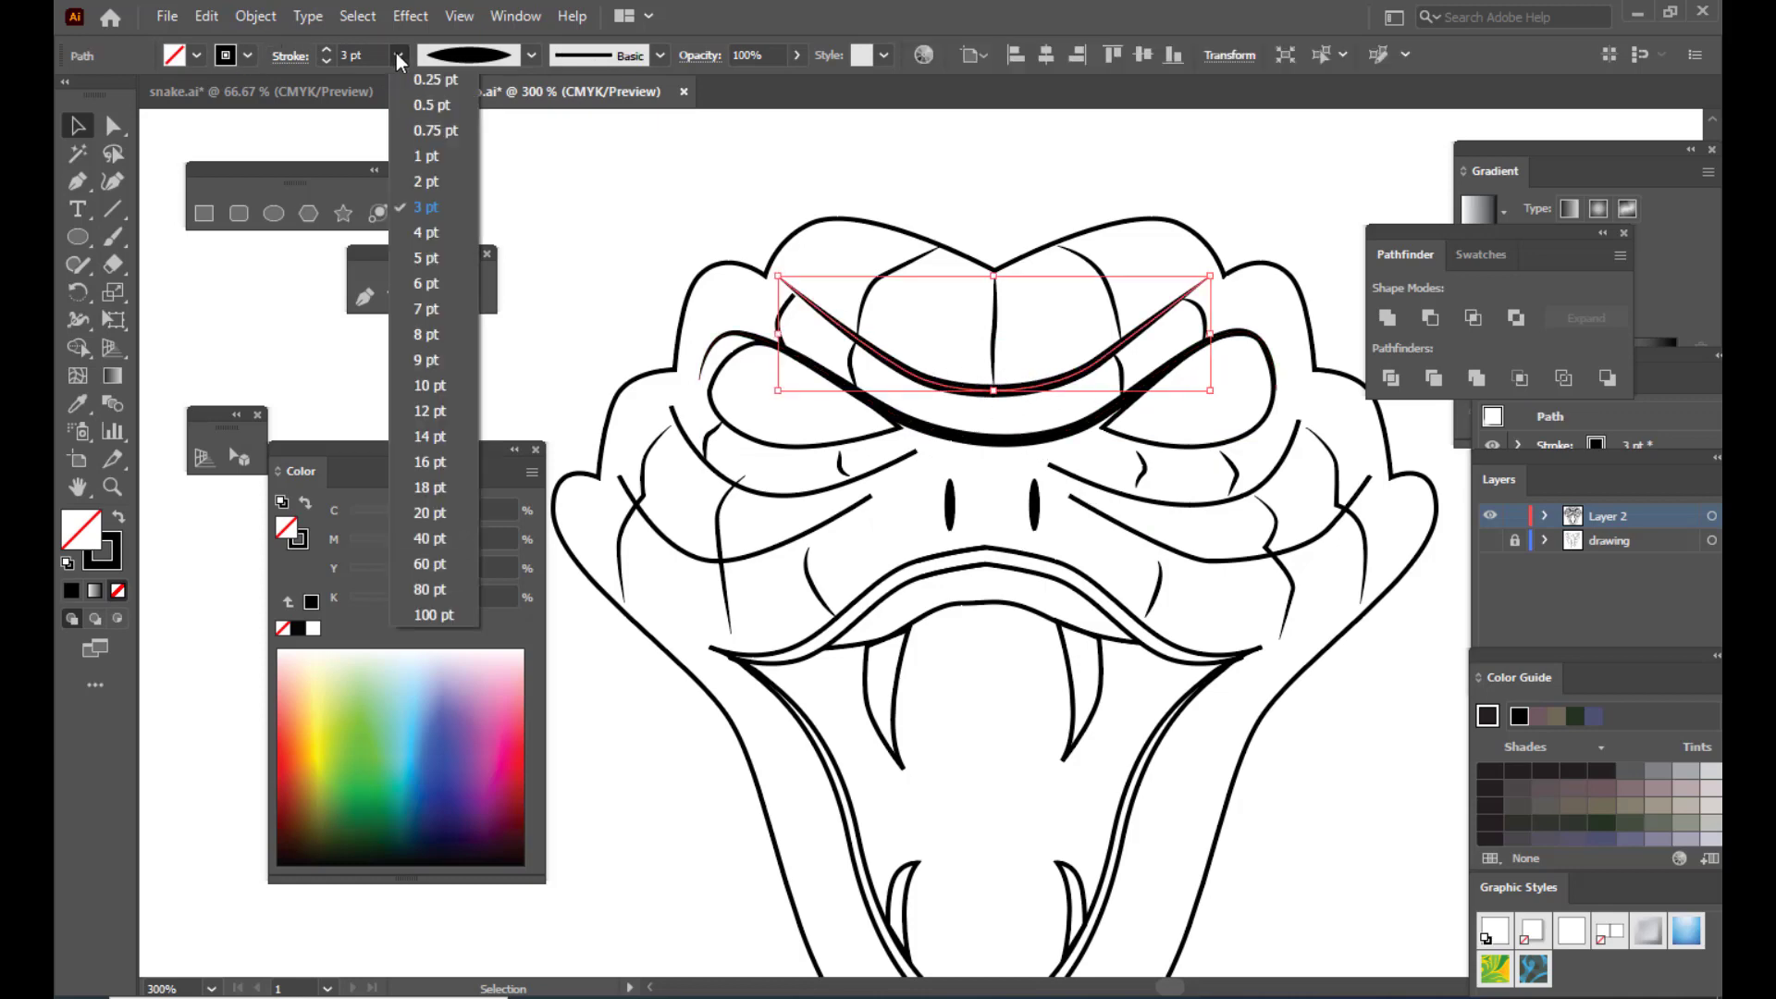
left_click(425, 157)
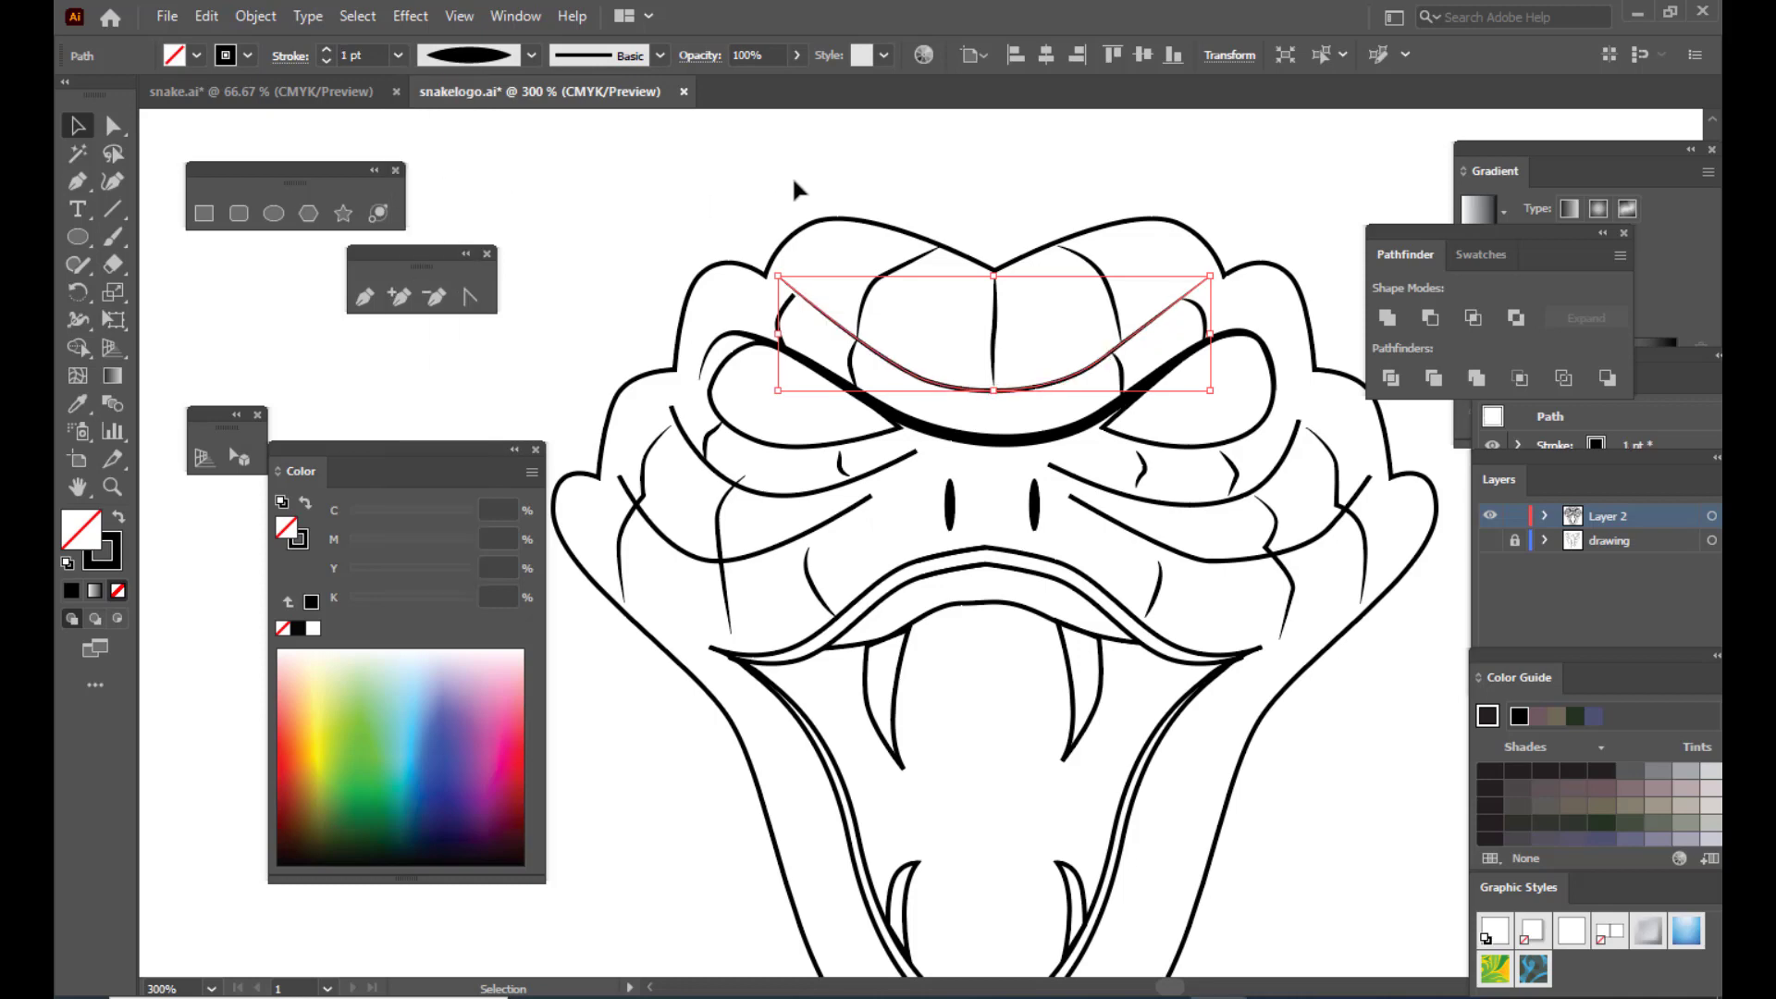
left_click(399, 57)
left_click(424, 181)
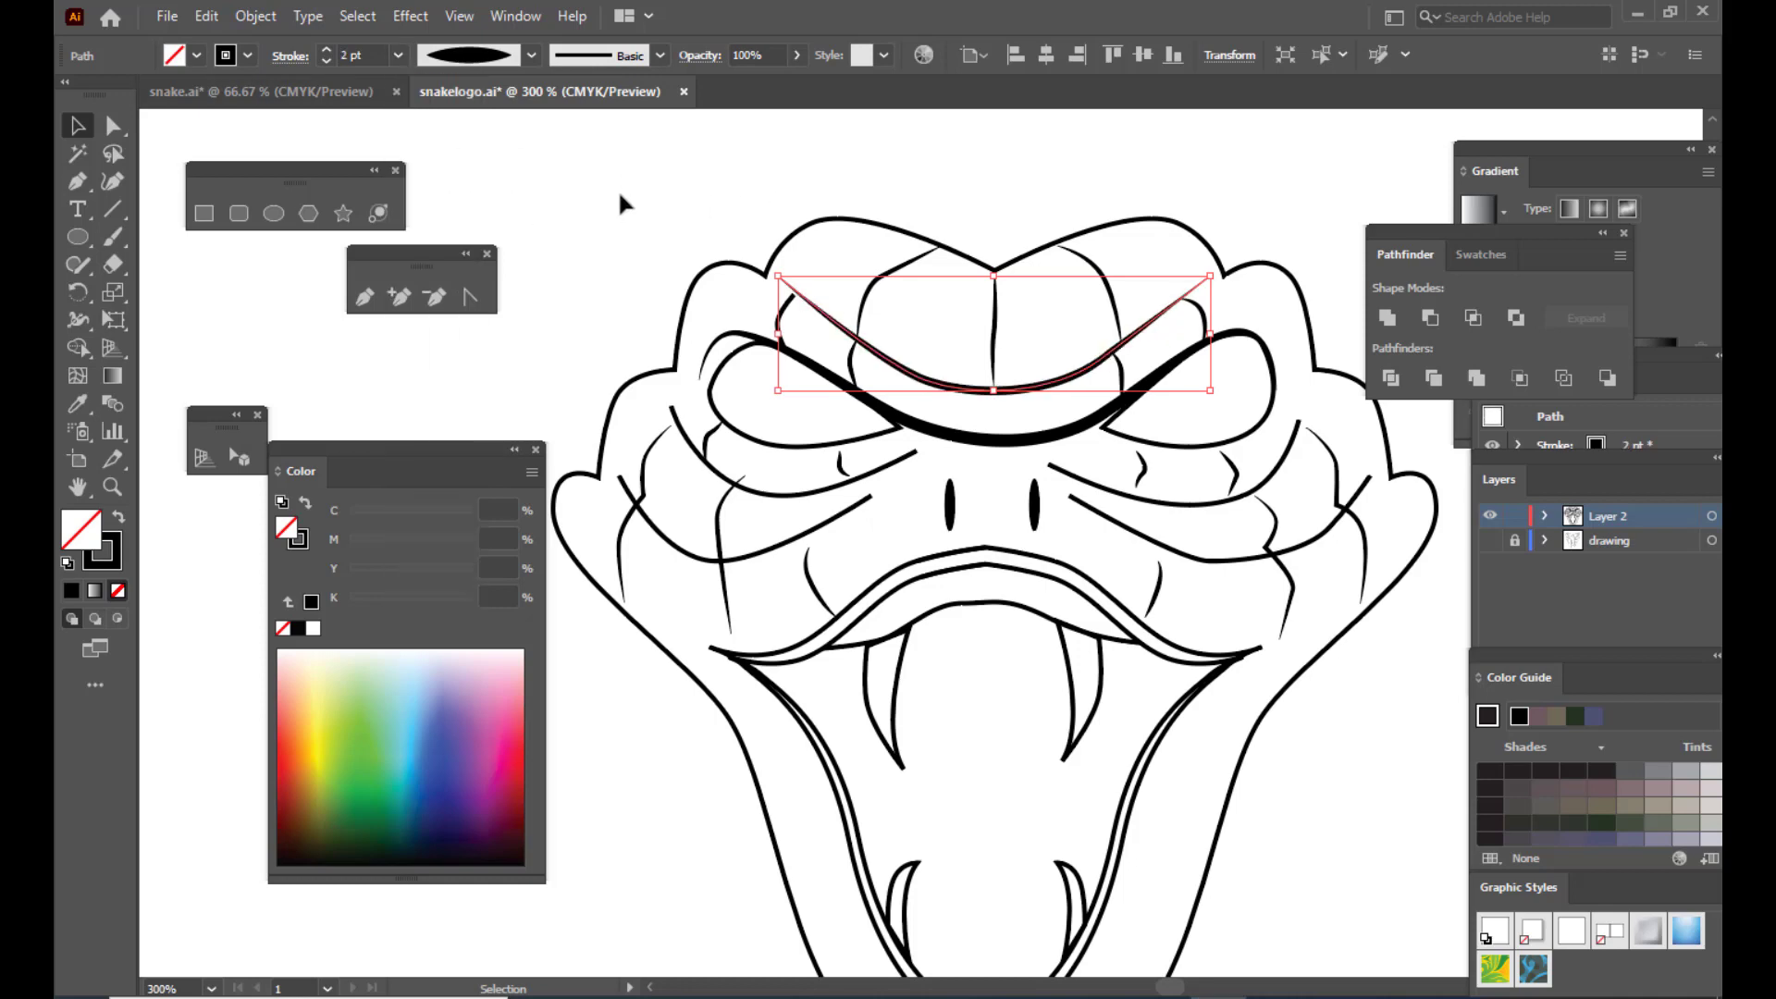
left_click(601, 176)
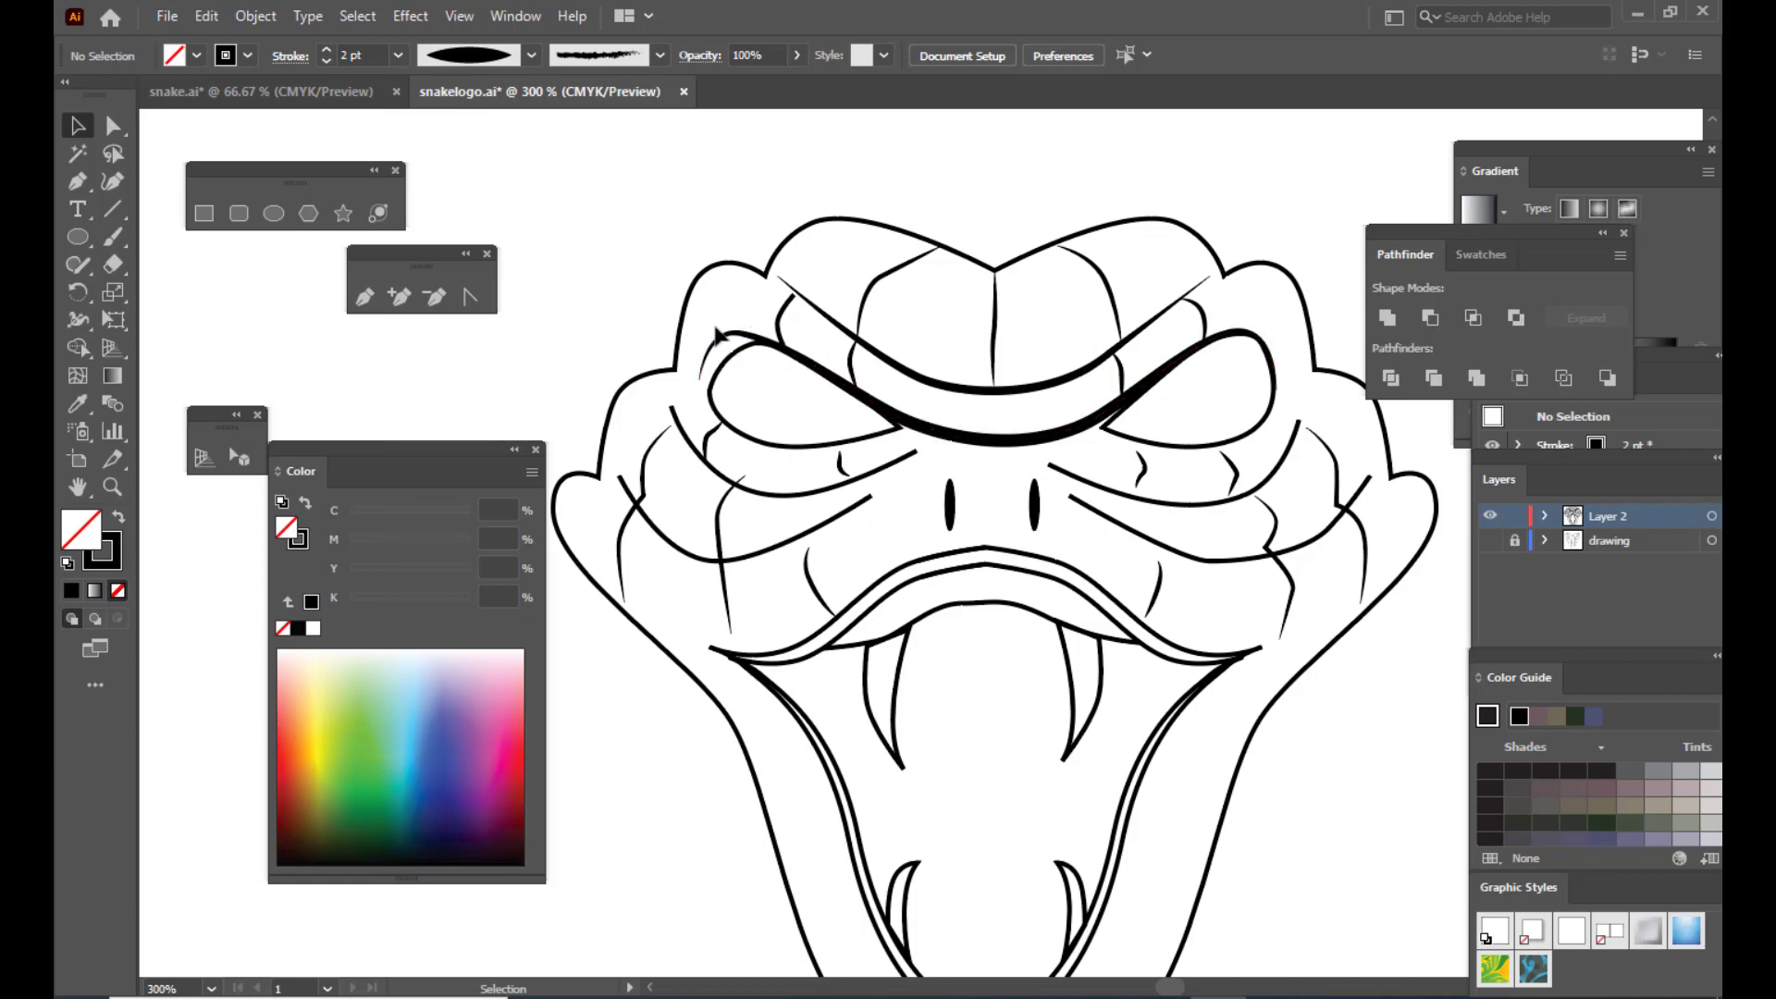
Step: Apply the lens-shaped tapered width profile to both long curved lines beneath the snake's left-hand eye
scroll(1101, 347, "down", 1)
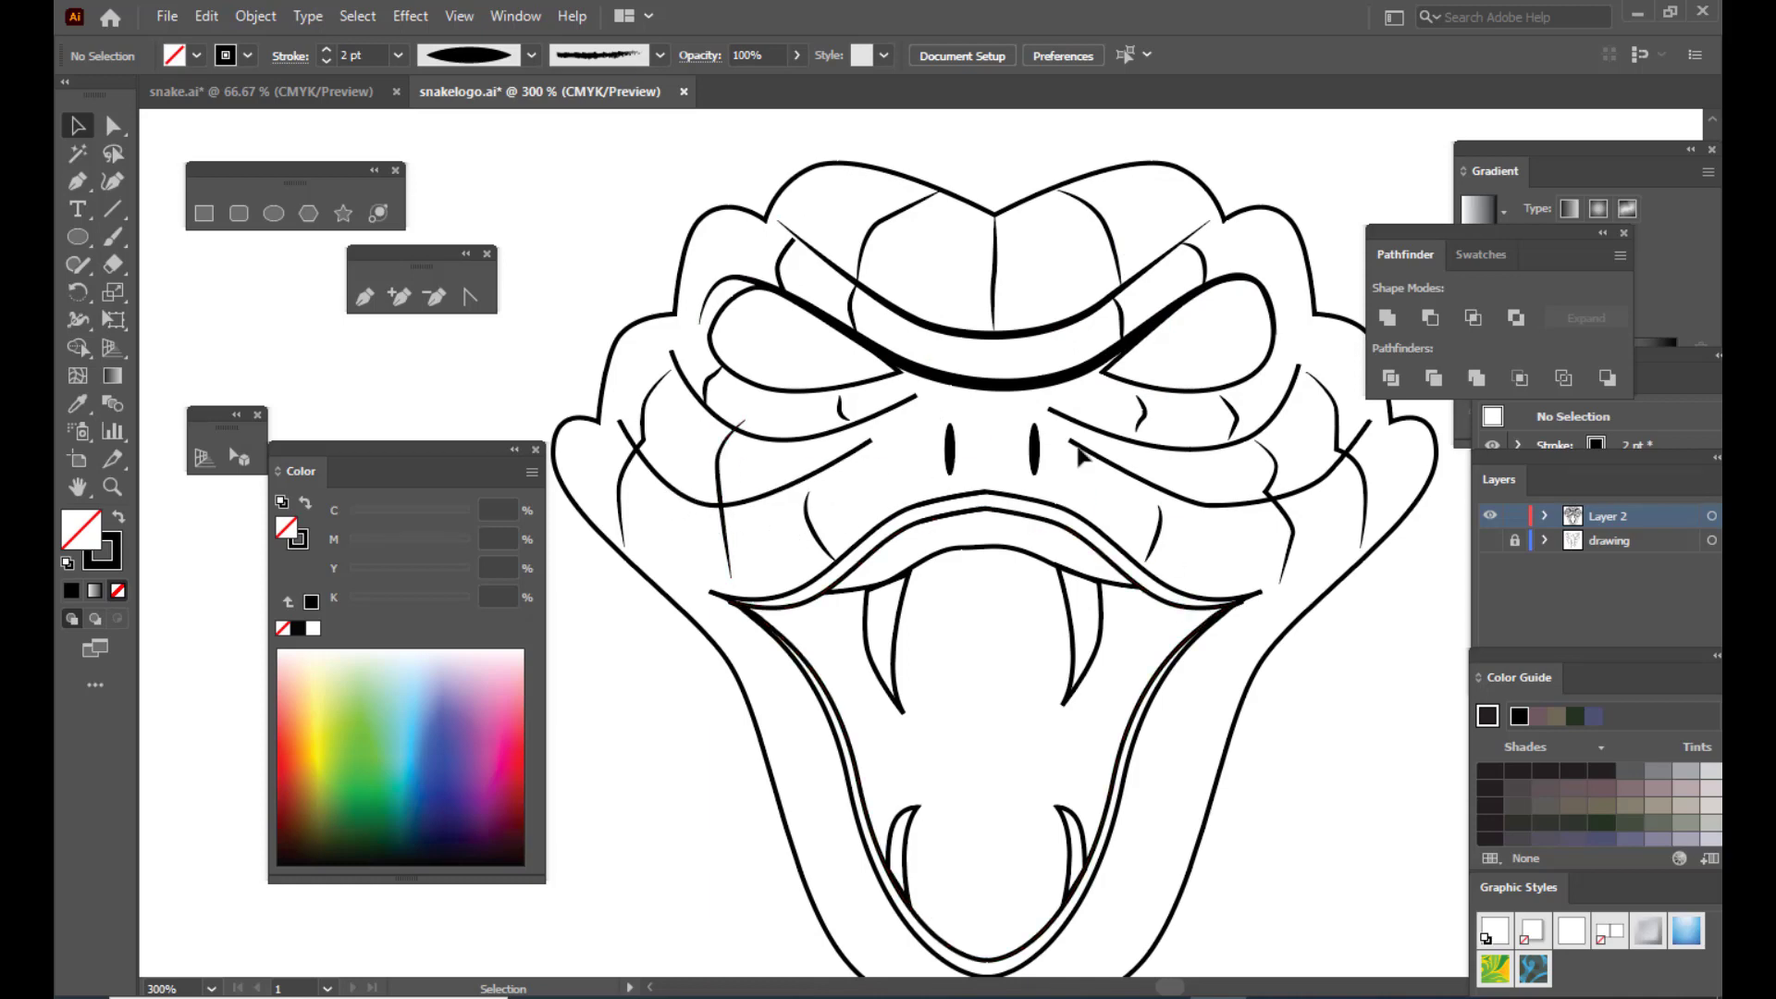
left_click(777, 444)
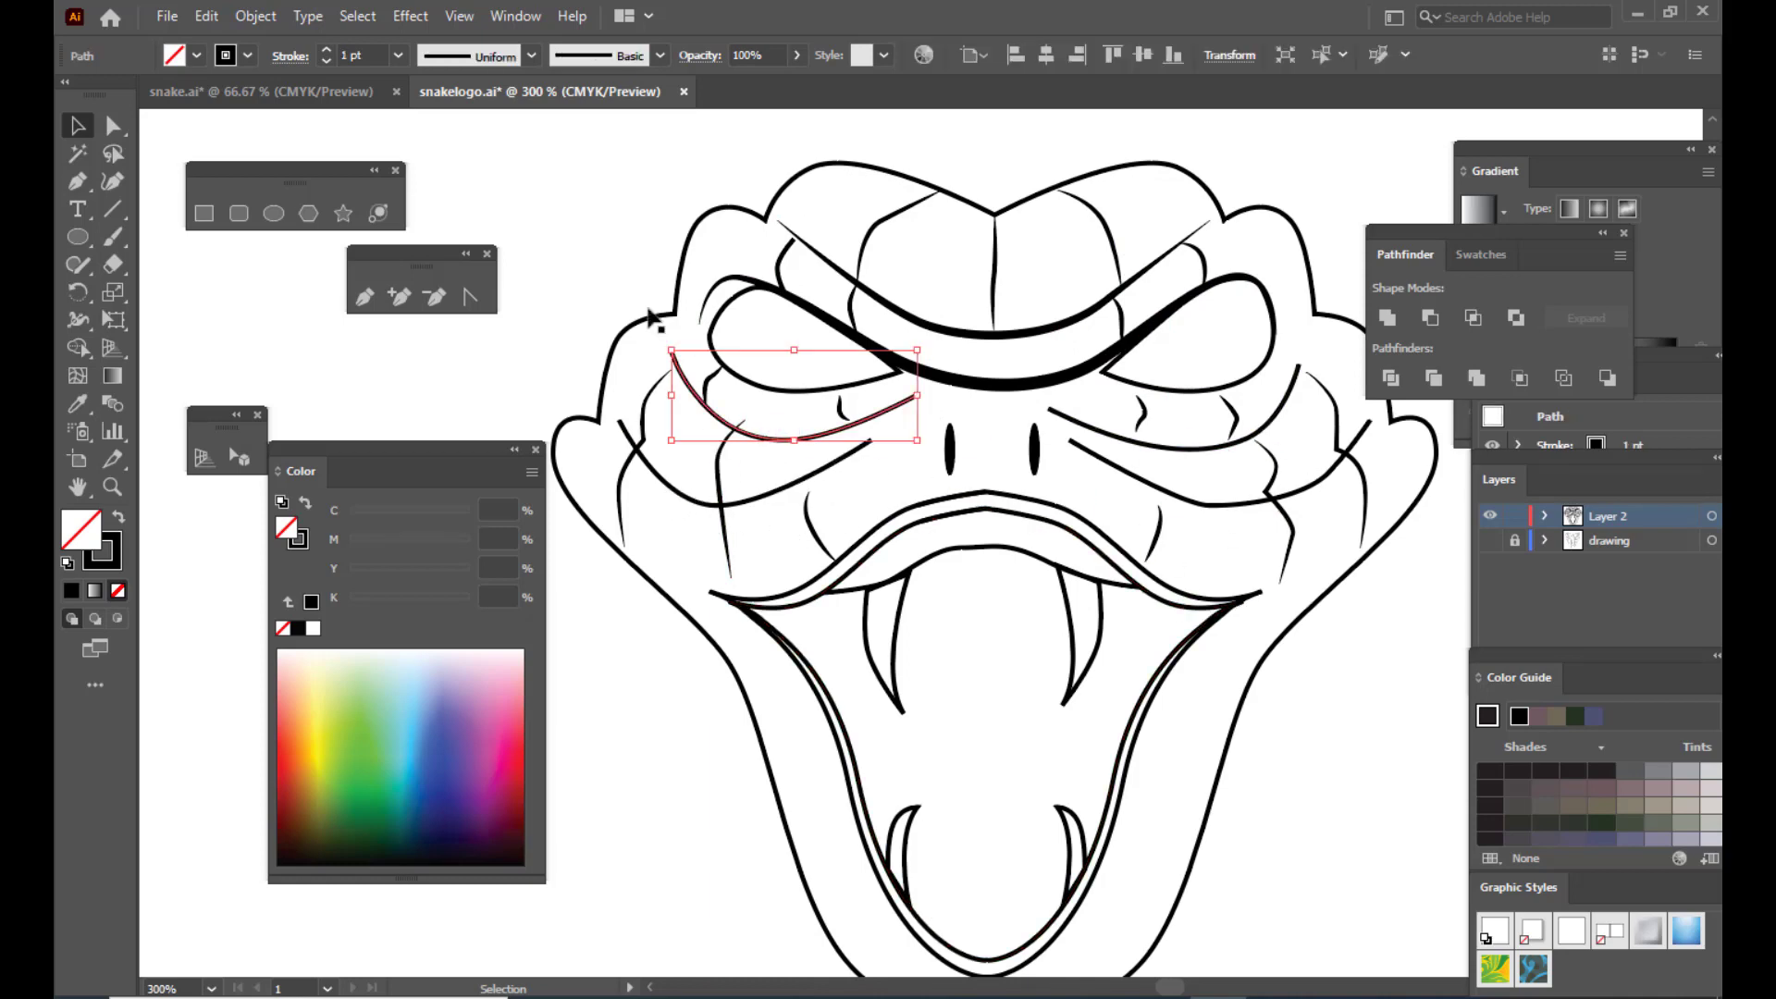
left_click(470, 53)
left_click(451, 131)
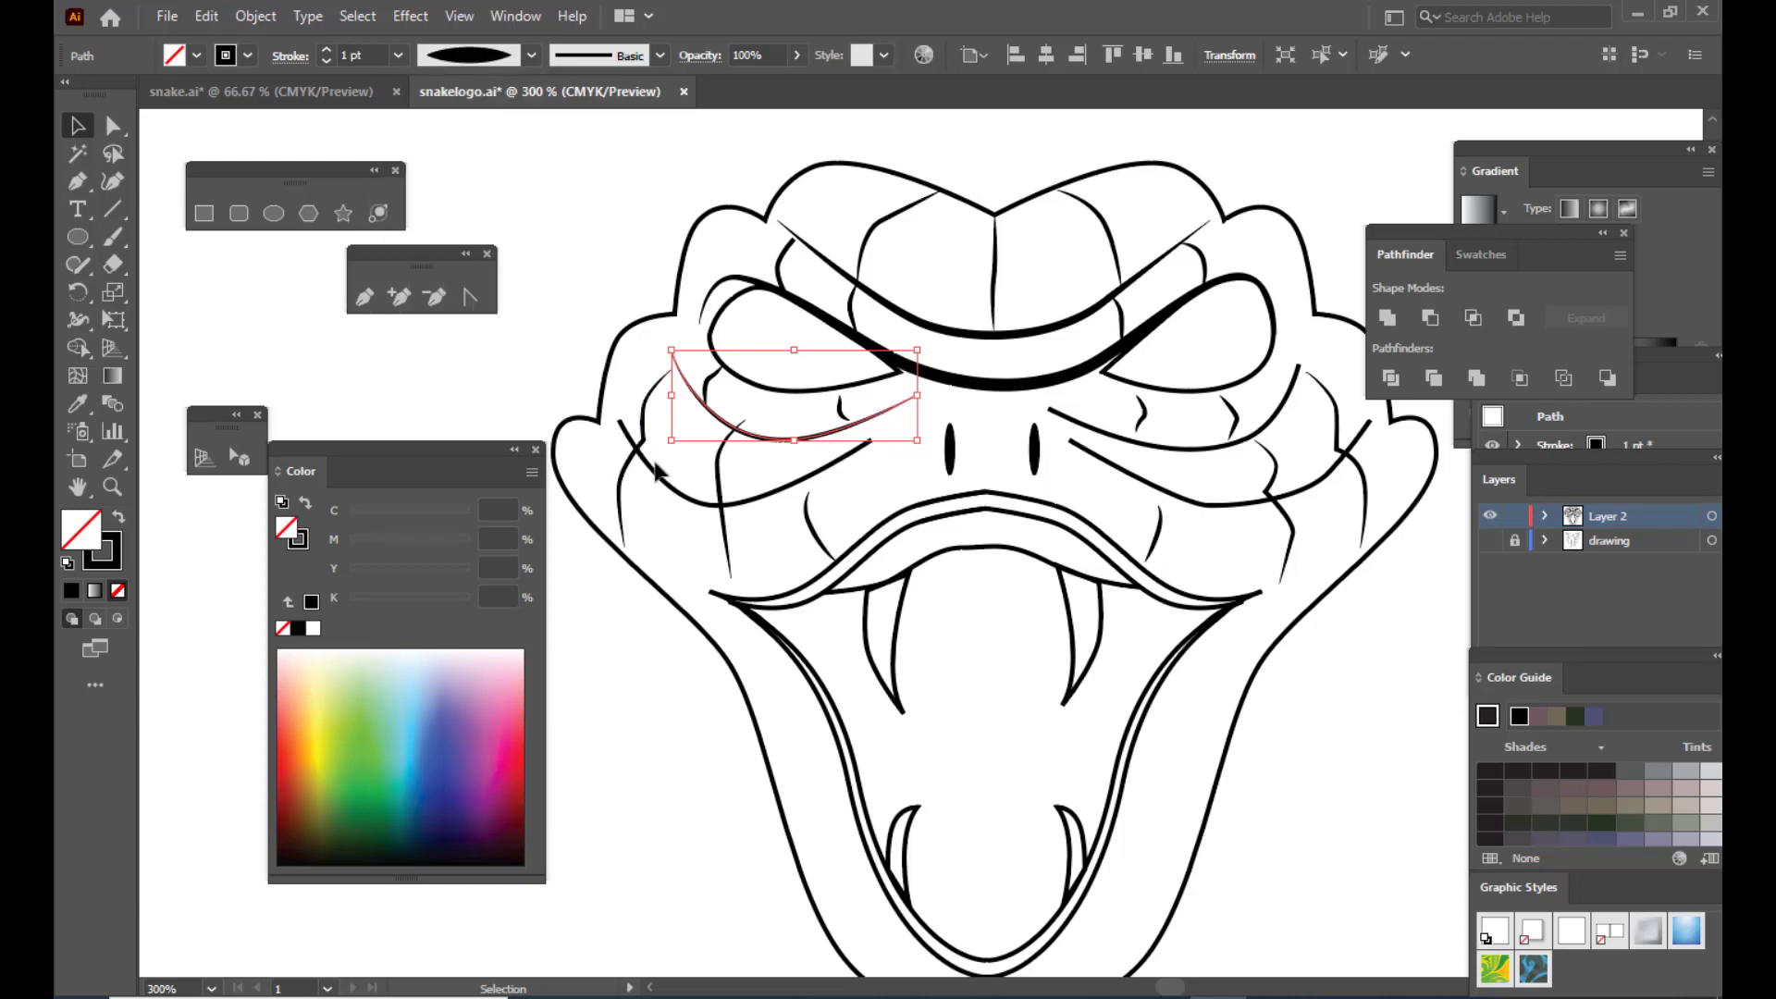
left_click_drag(666, 485, 667, 485)
left_click(474, 57)
left_click(459, 124)
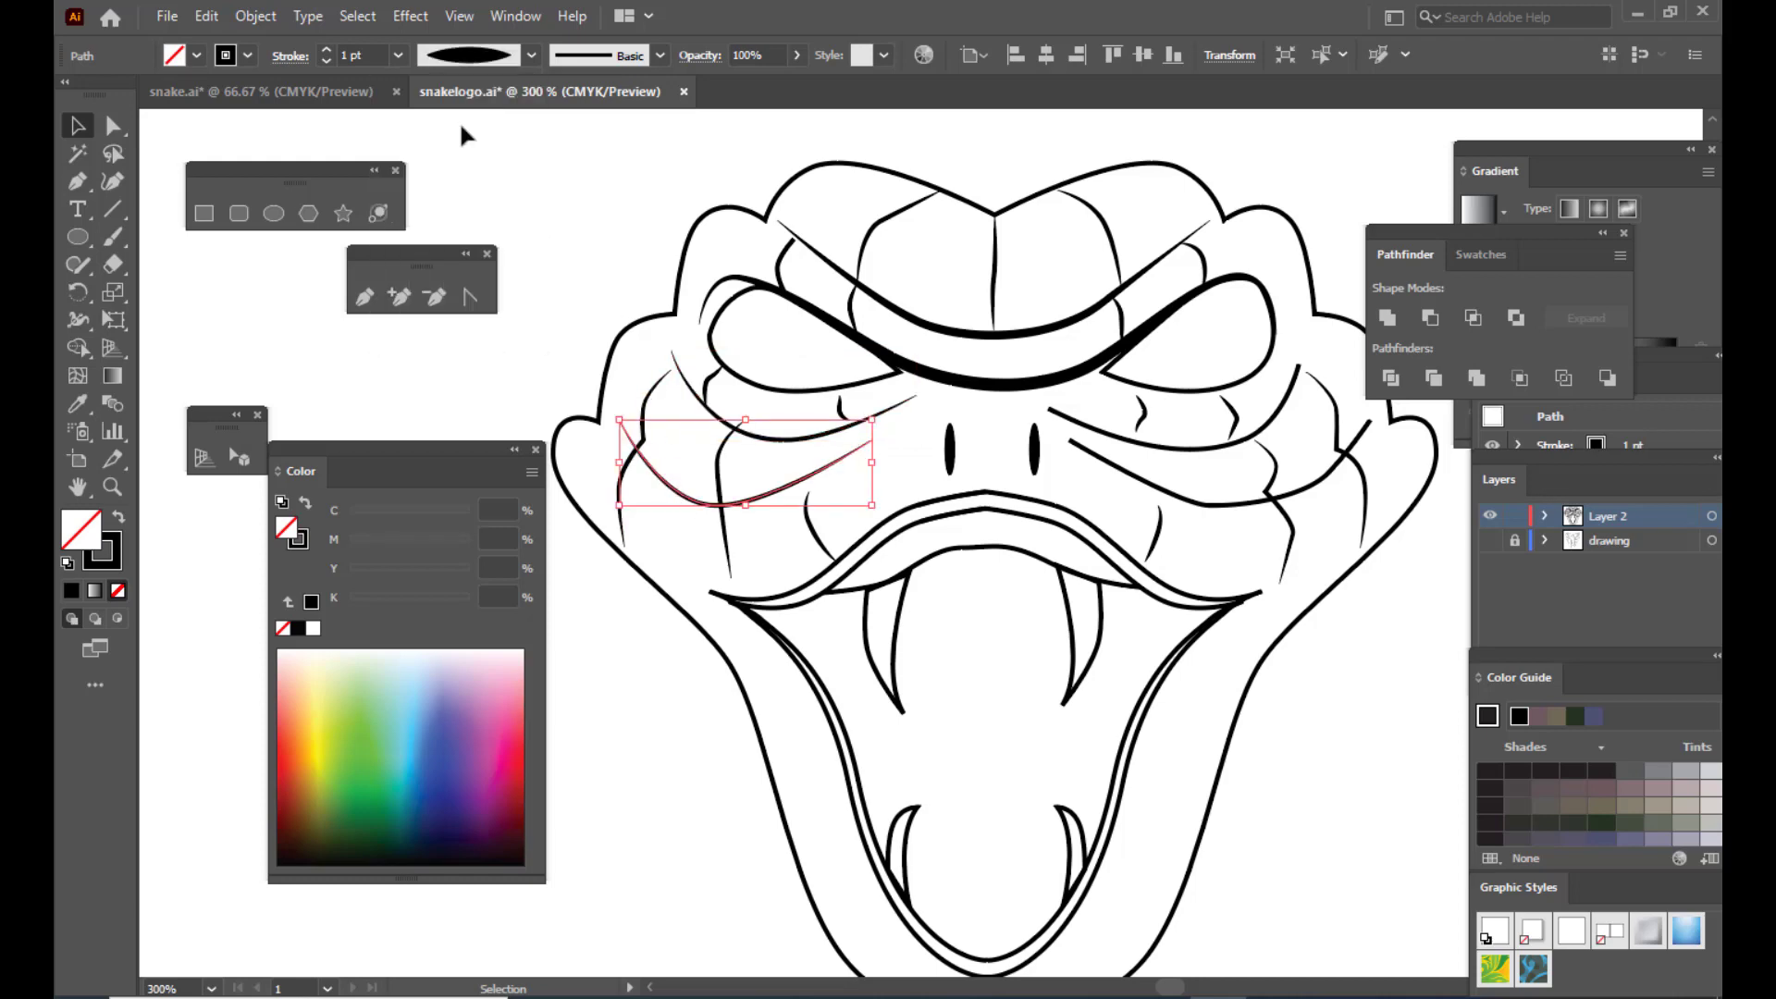
Step: Apply the same tapered width profile to both long curved lines beneath the right-hand eye and deselect
left_click(1212, 505)
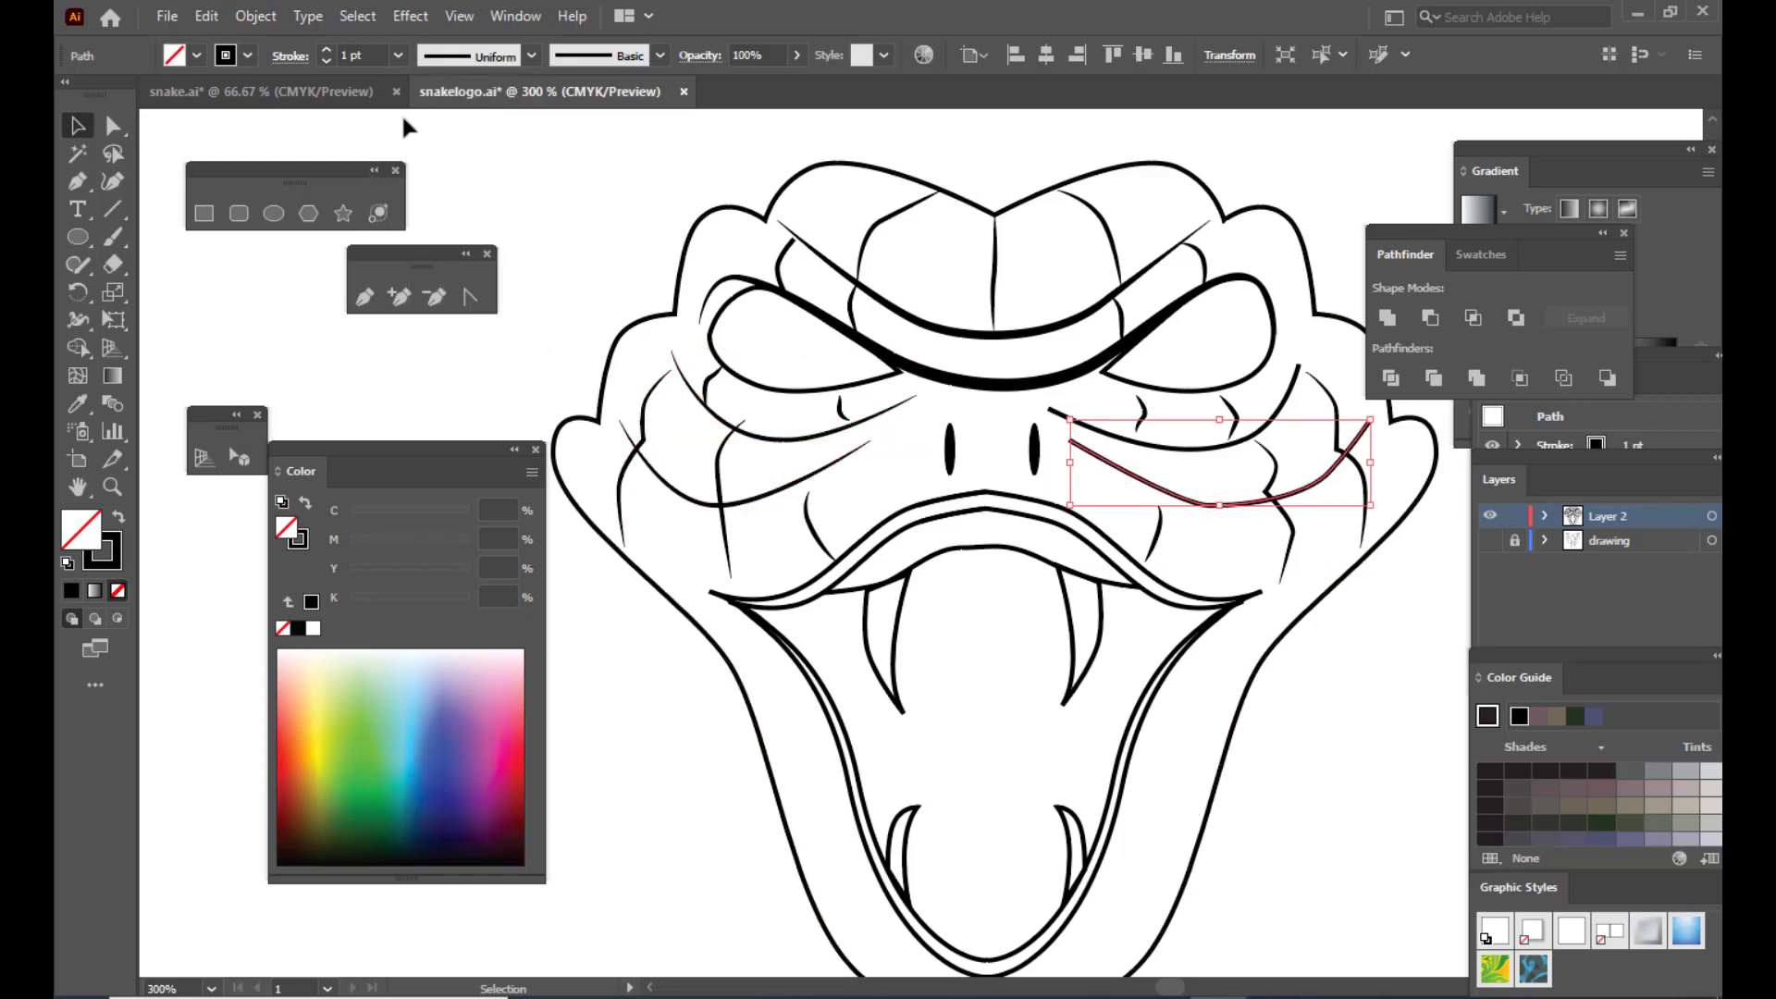
left_click(468, 57)
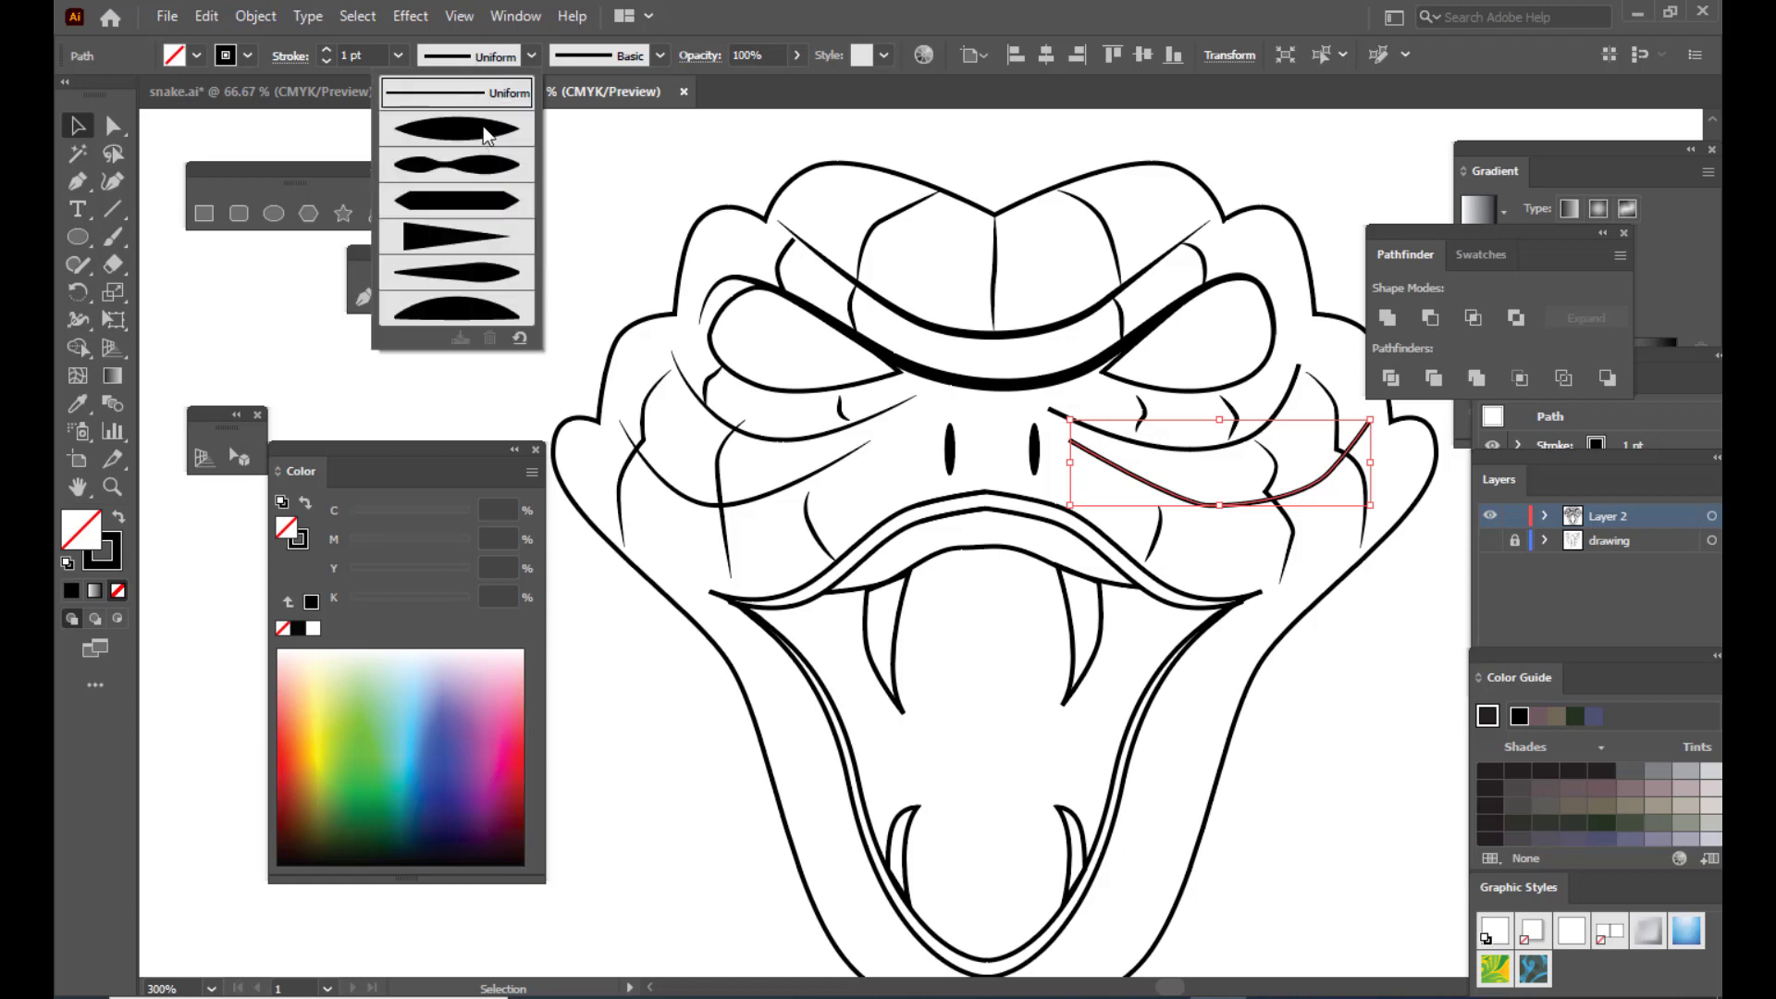
left_click(488, 134)
left_click(1124, 444)
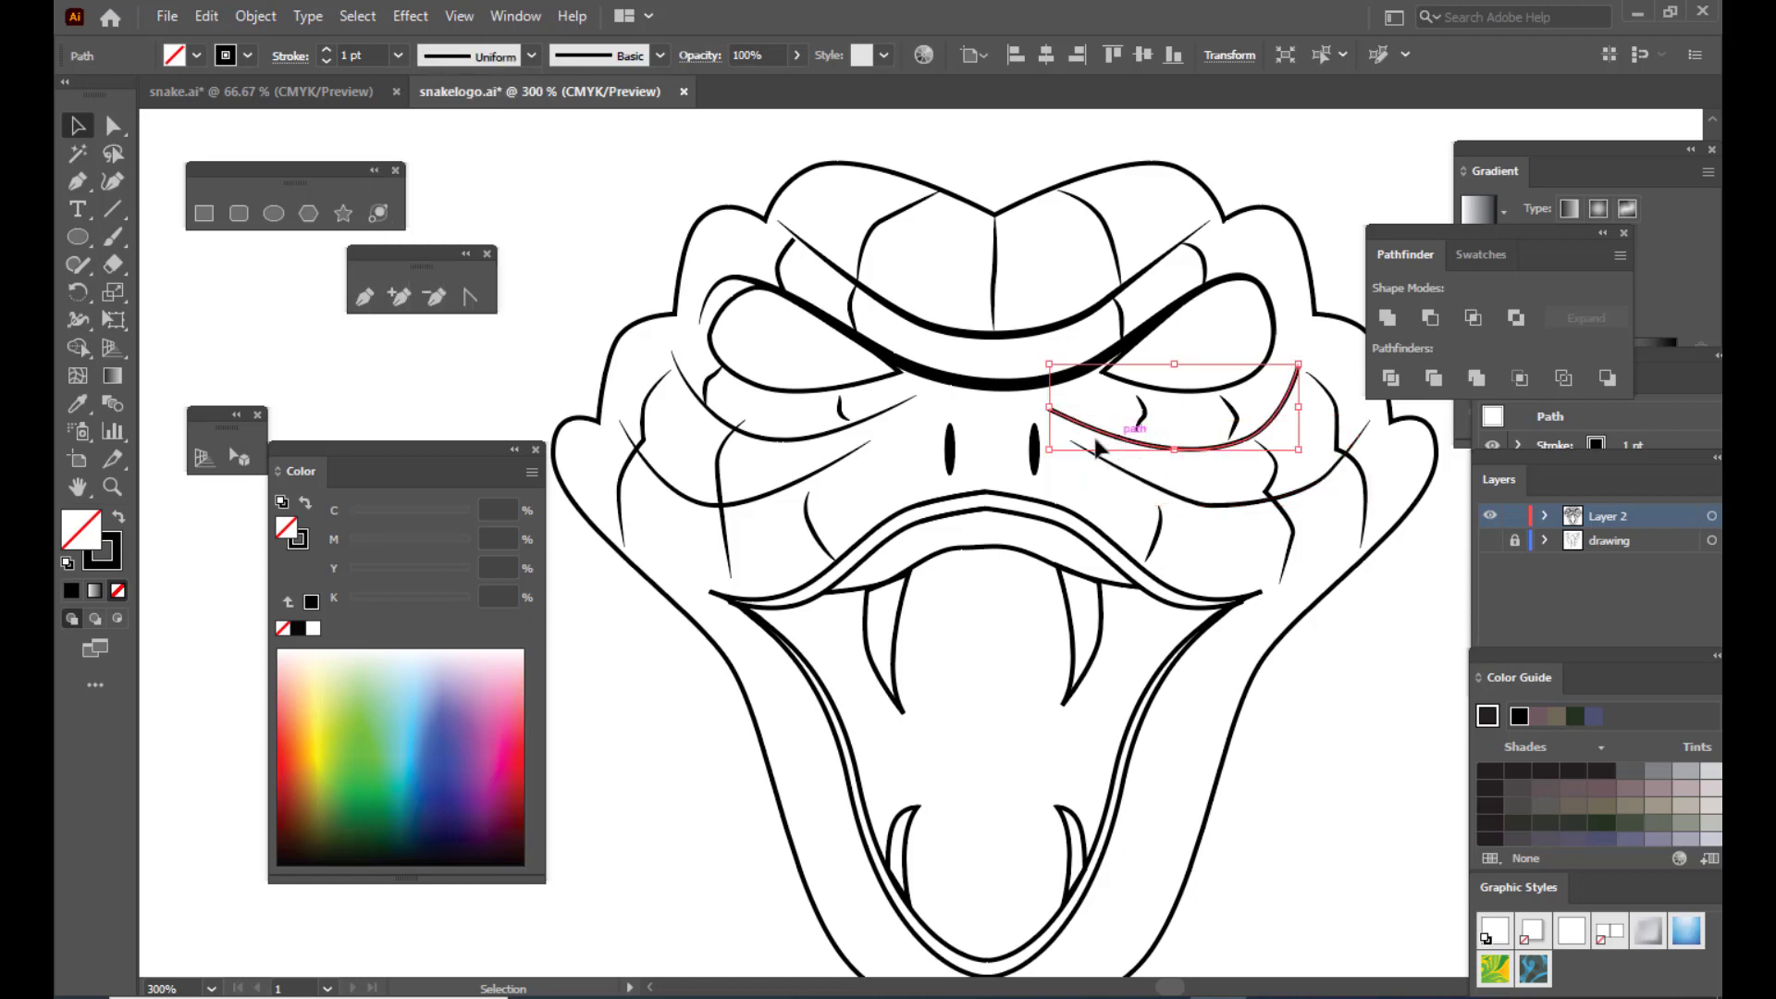
left_click(433, 58)
left_click(486, 138)
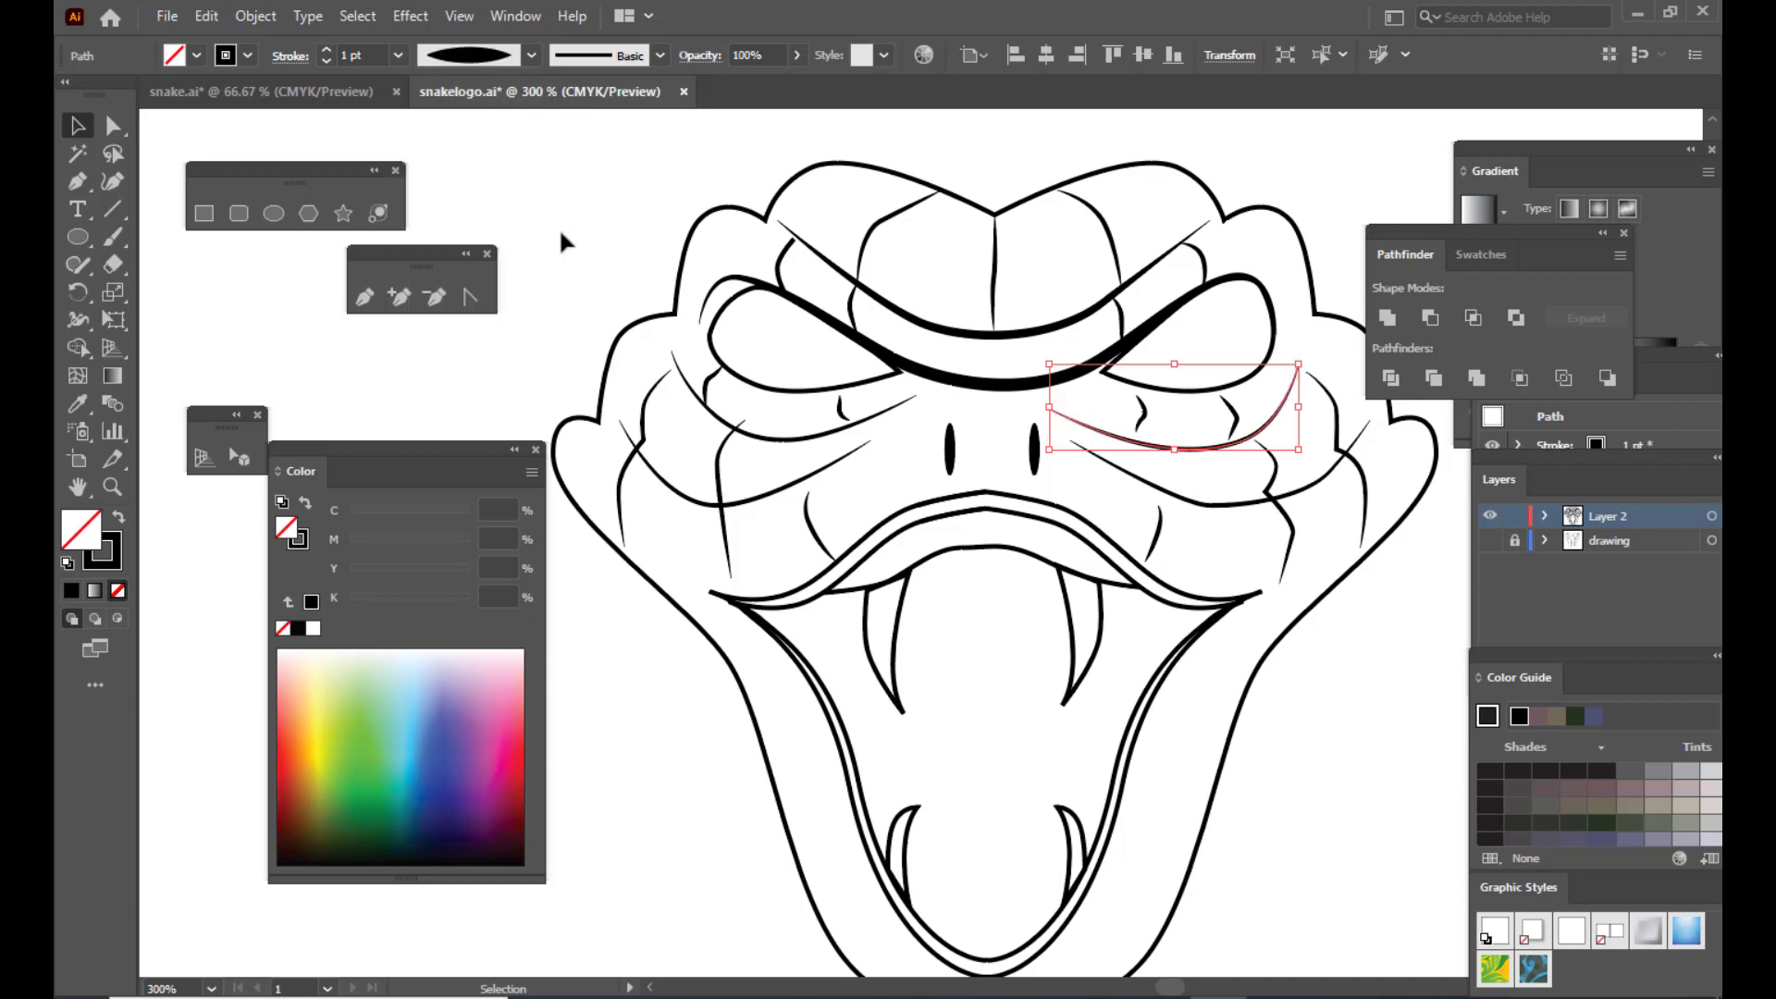
left_click(573, 244)
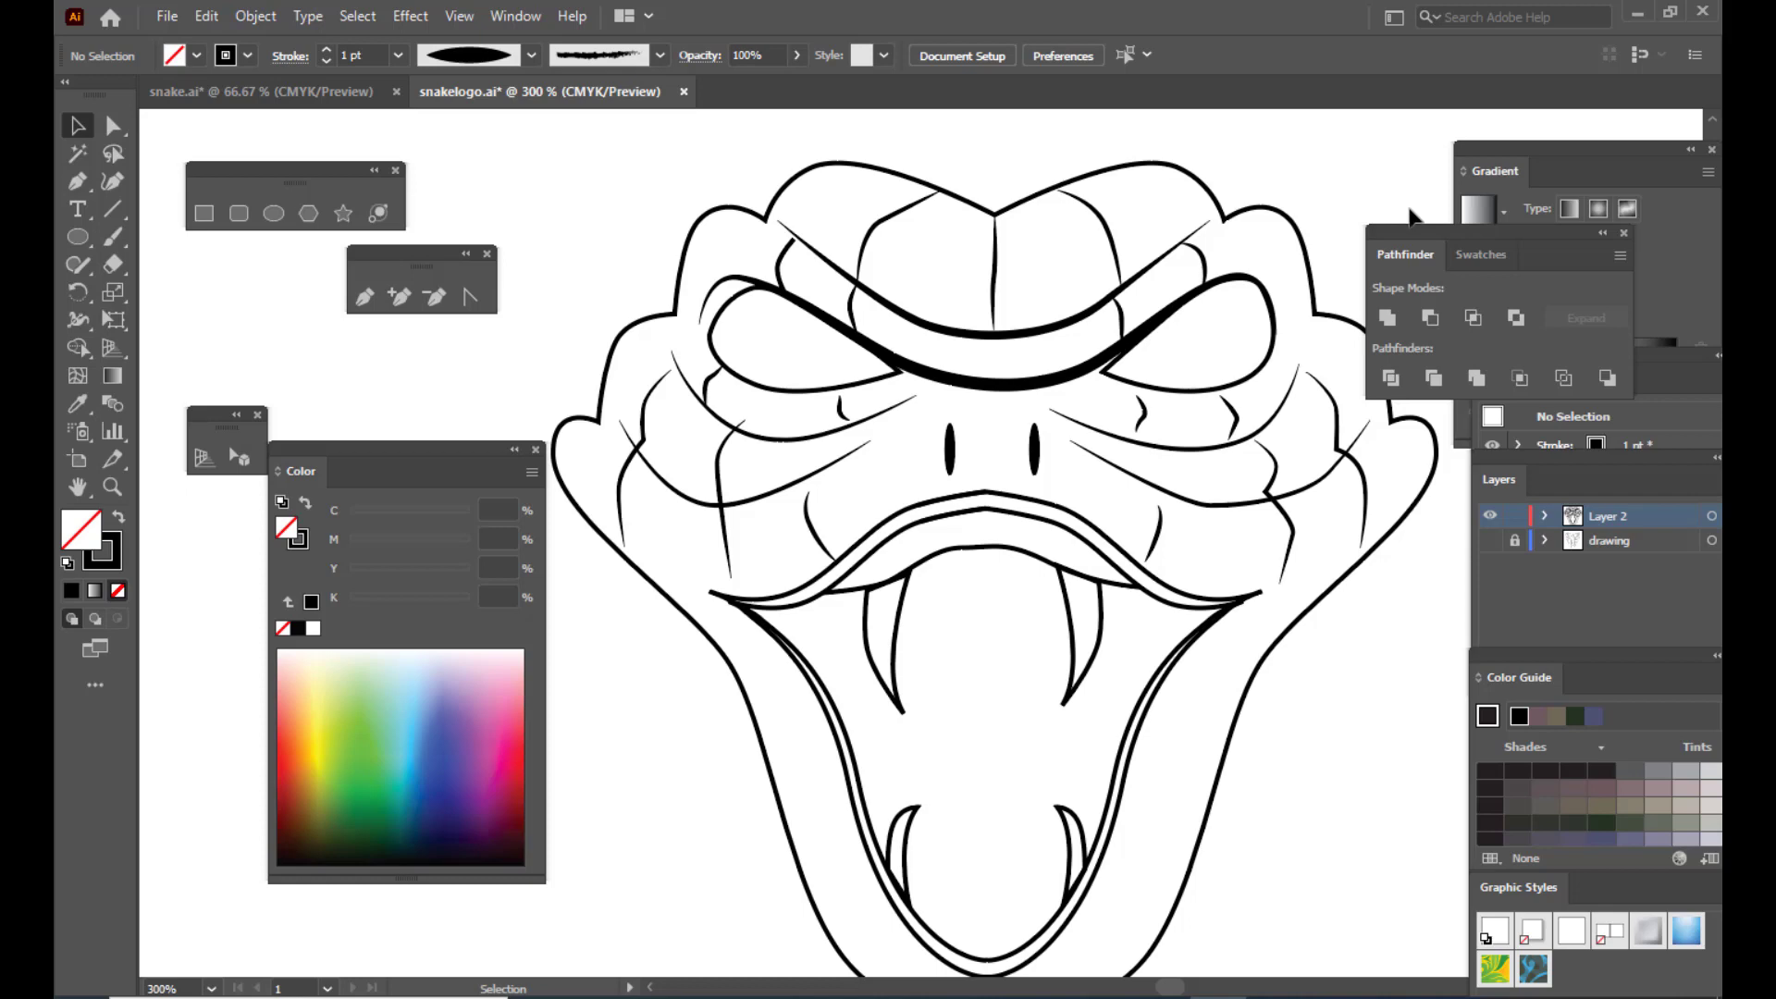
Step: Move the floating Pathfinder and Gradient panels away from the snake's head
left_click_drag(1382, 237, 1492, 228)
left_click_drag(1478, 146, 1562, 146)
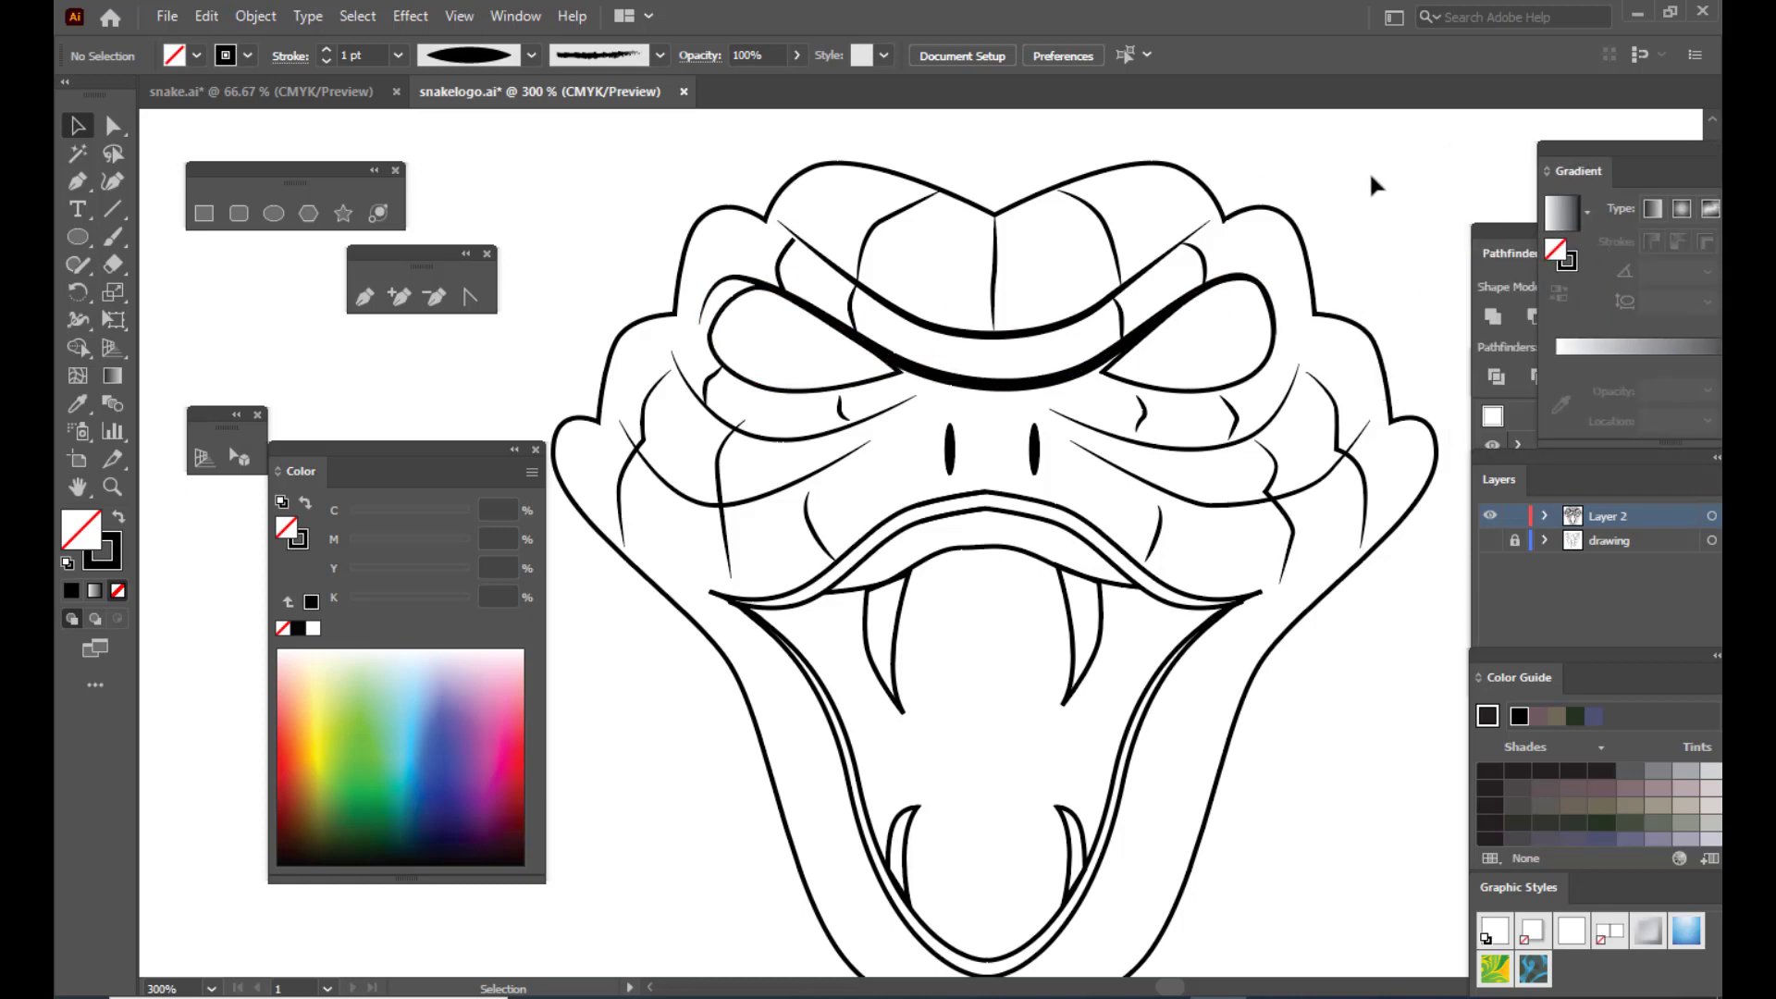
scroll(1373, 185, "up", 5)
scroll(1379, 190, "down", 4)
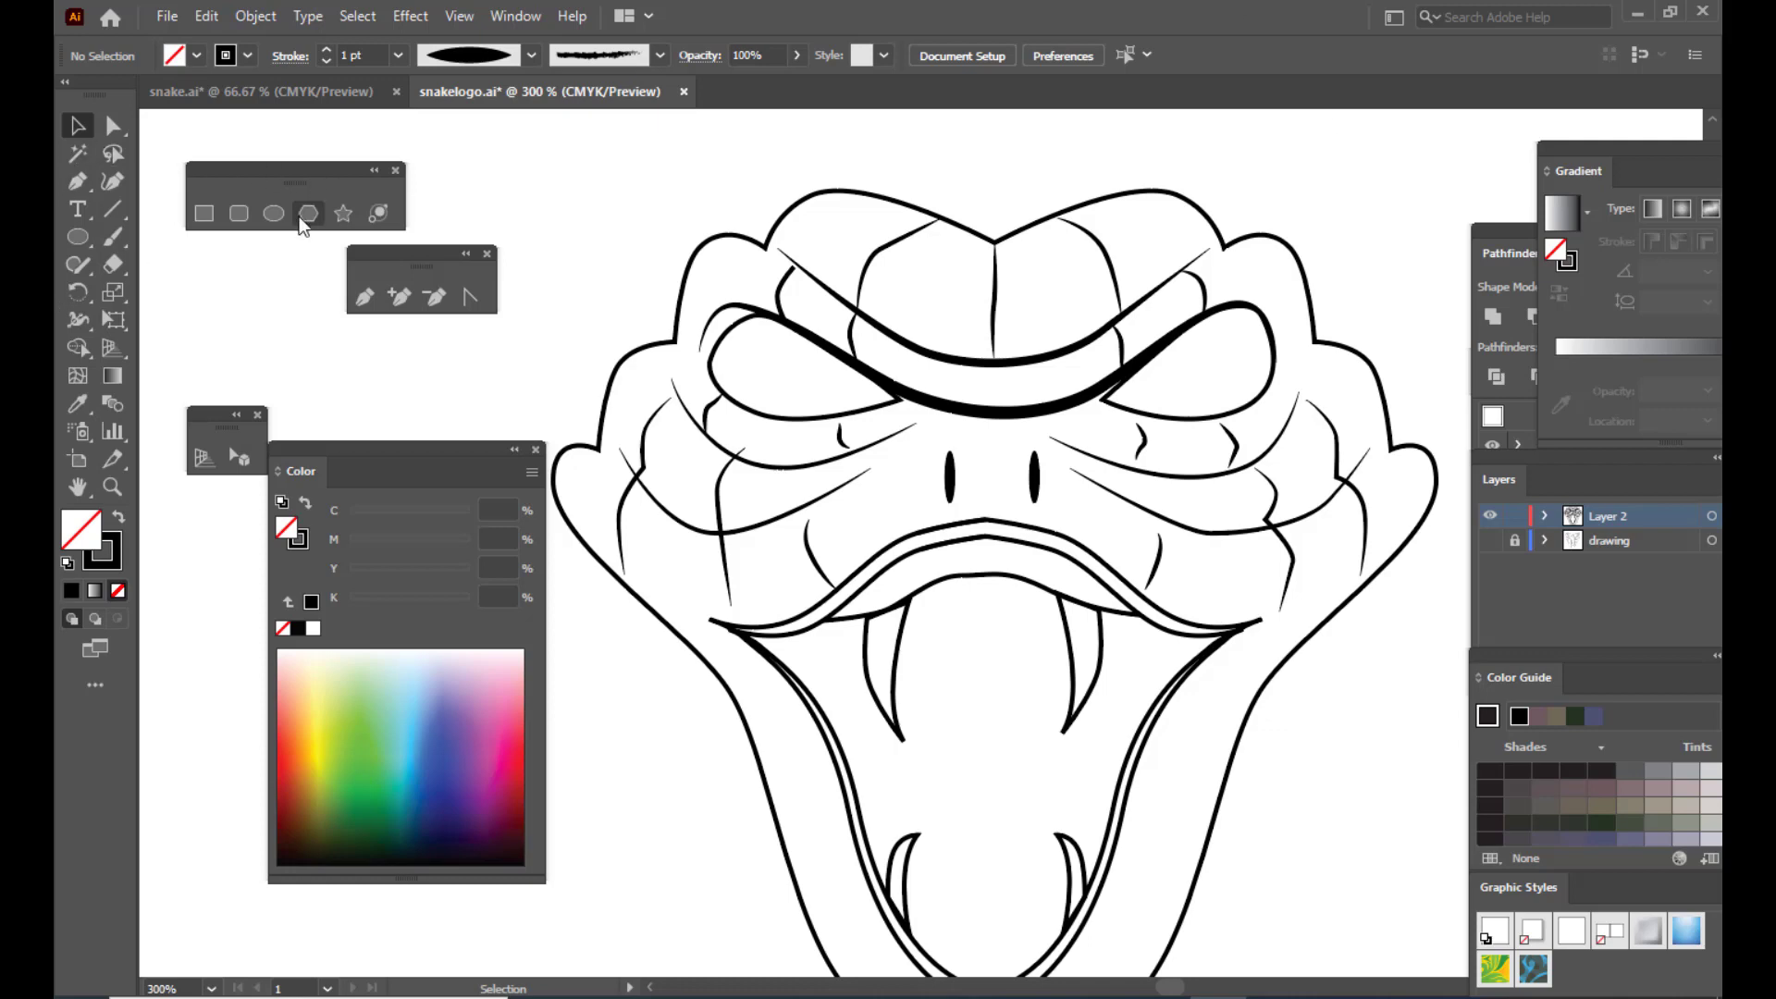
Step: Draw a small closed scale shape about 23 pt tall with the Pen tool, in the empty space beside the head's upper left
left_click(363, 298)
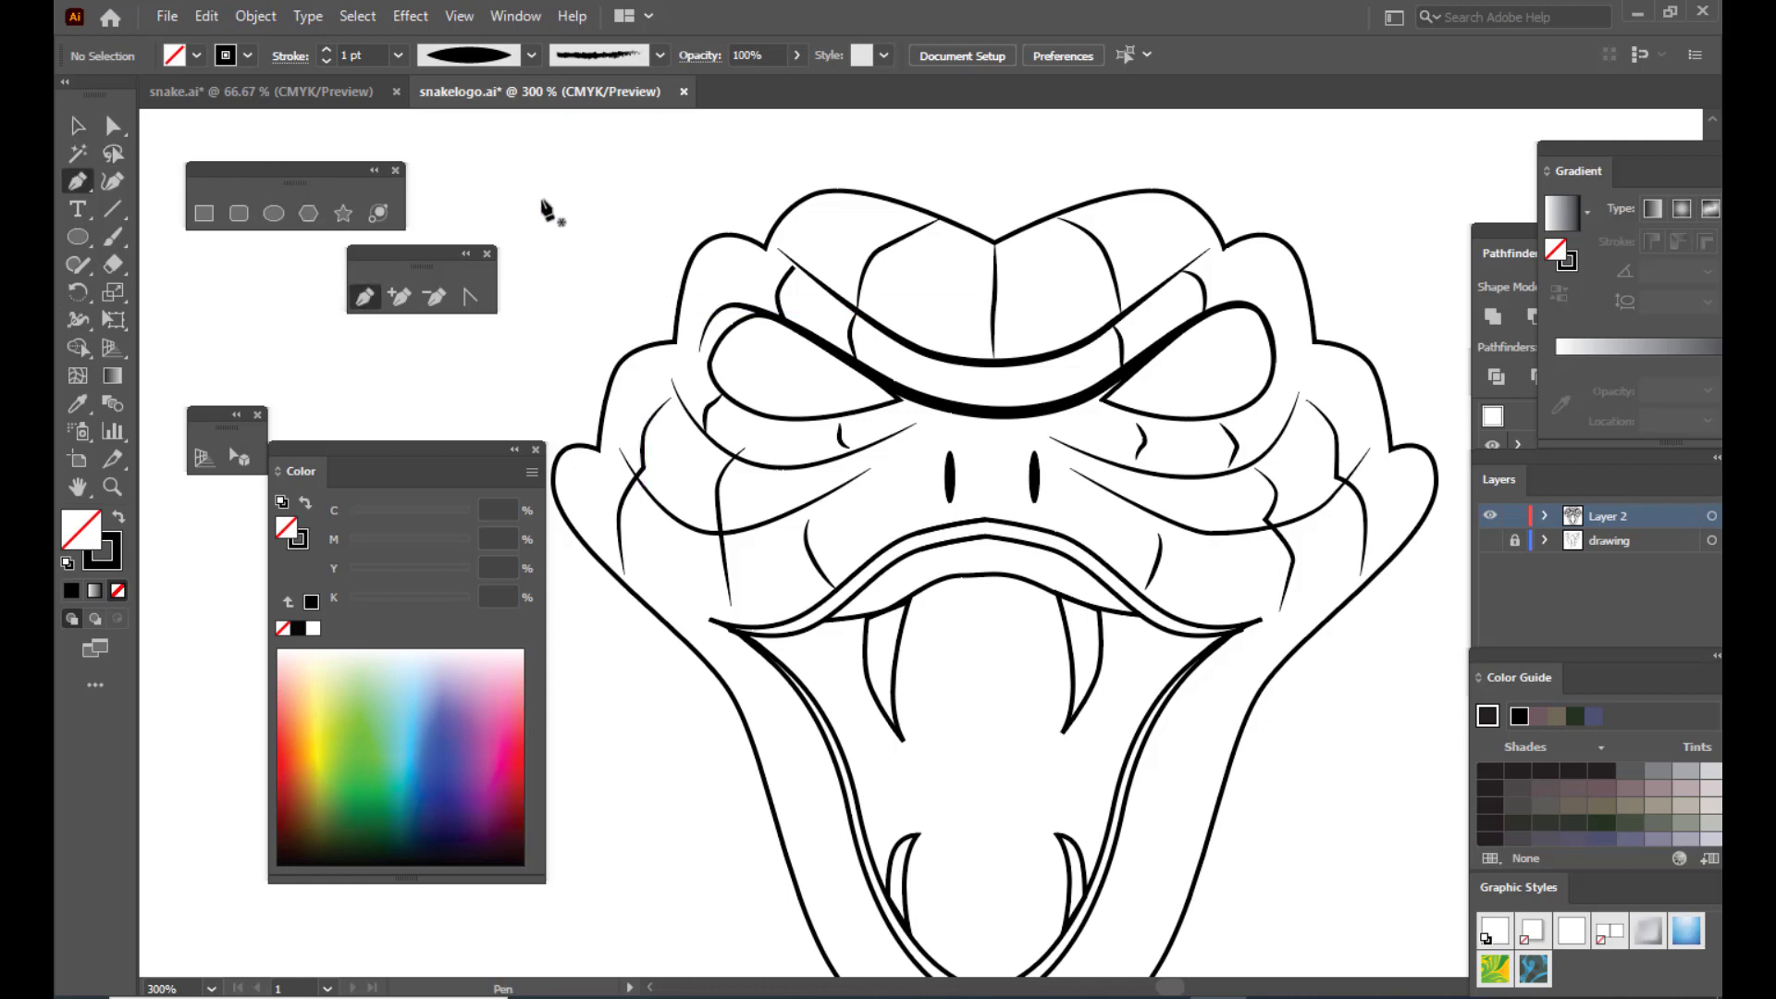
left_click(607, 243)
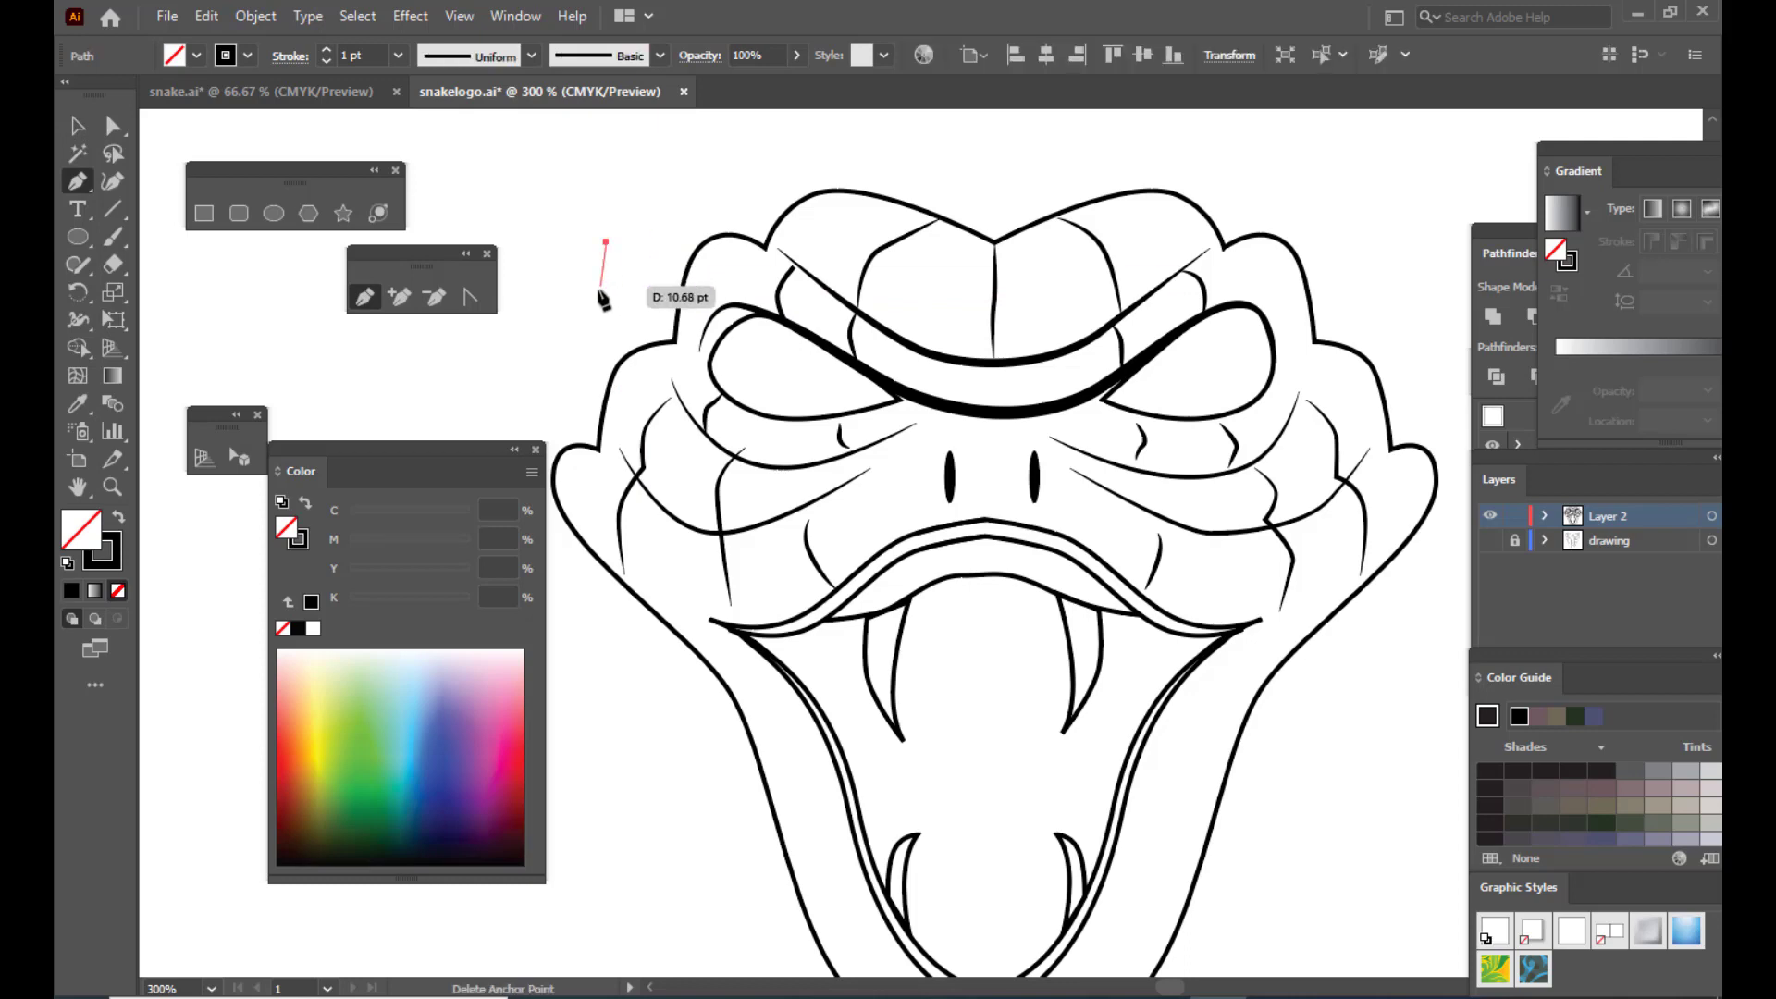
left_click(598, 298)
left_click_drag(599, 319, 607, 329)
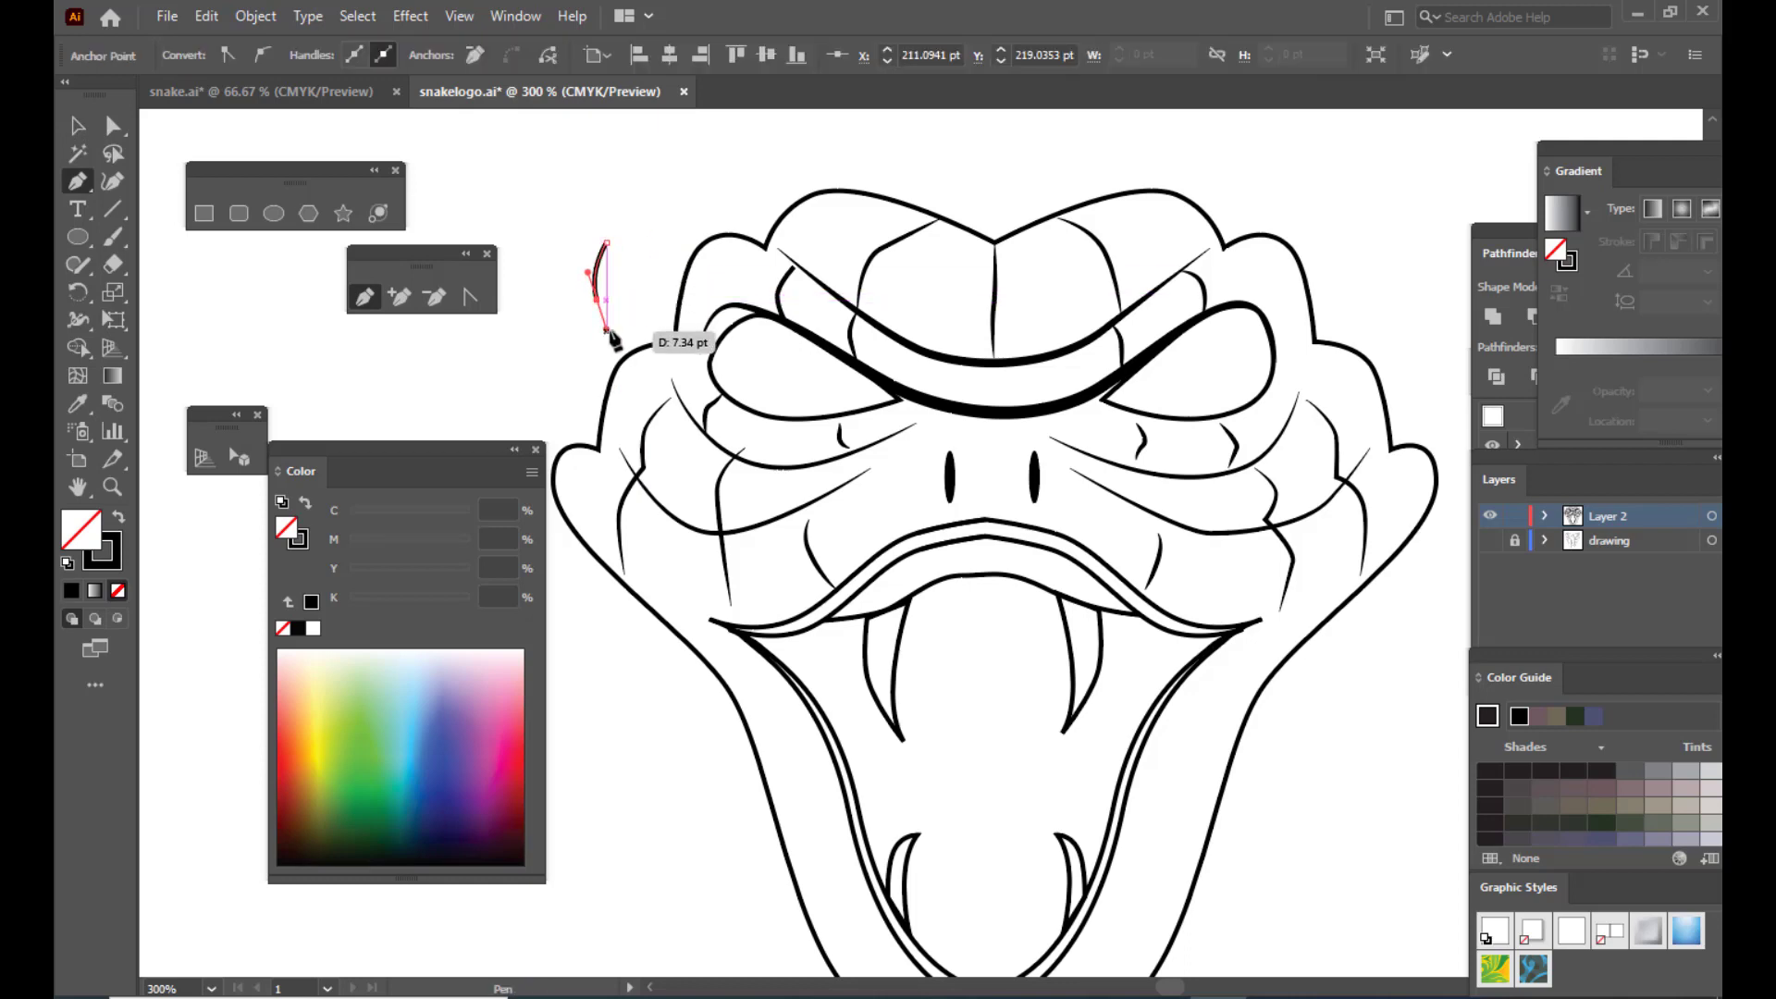
left_click(619, 338)
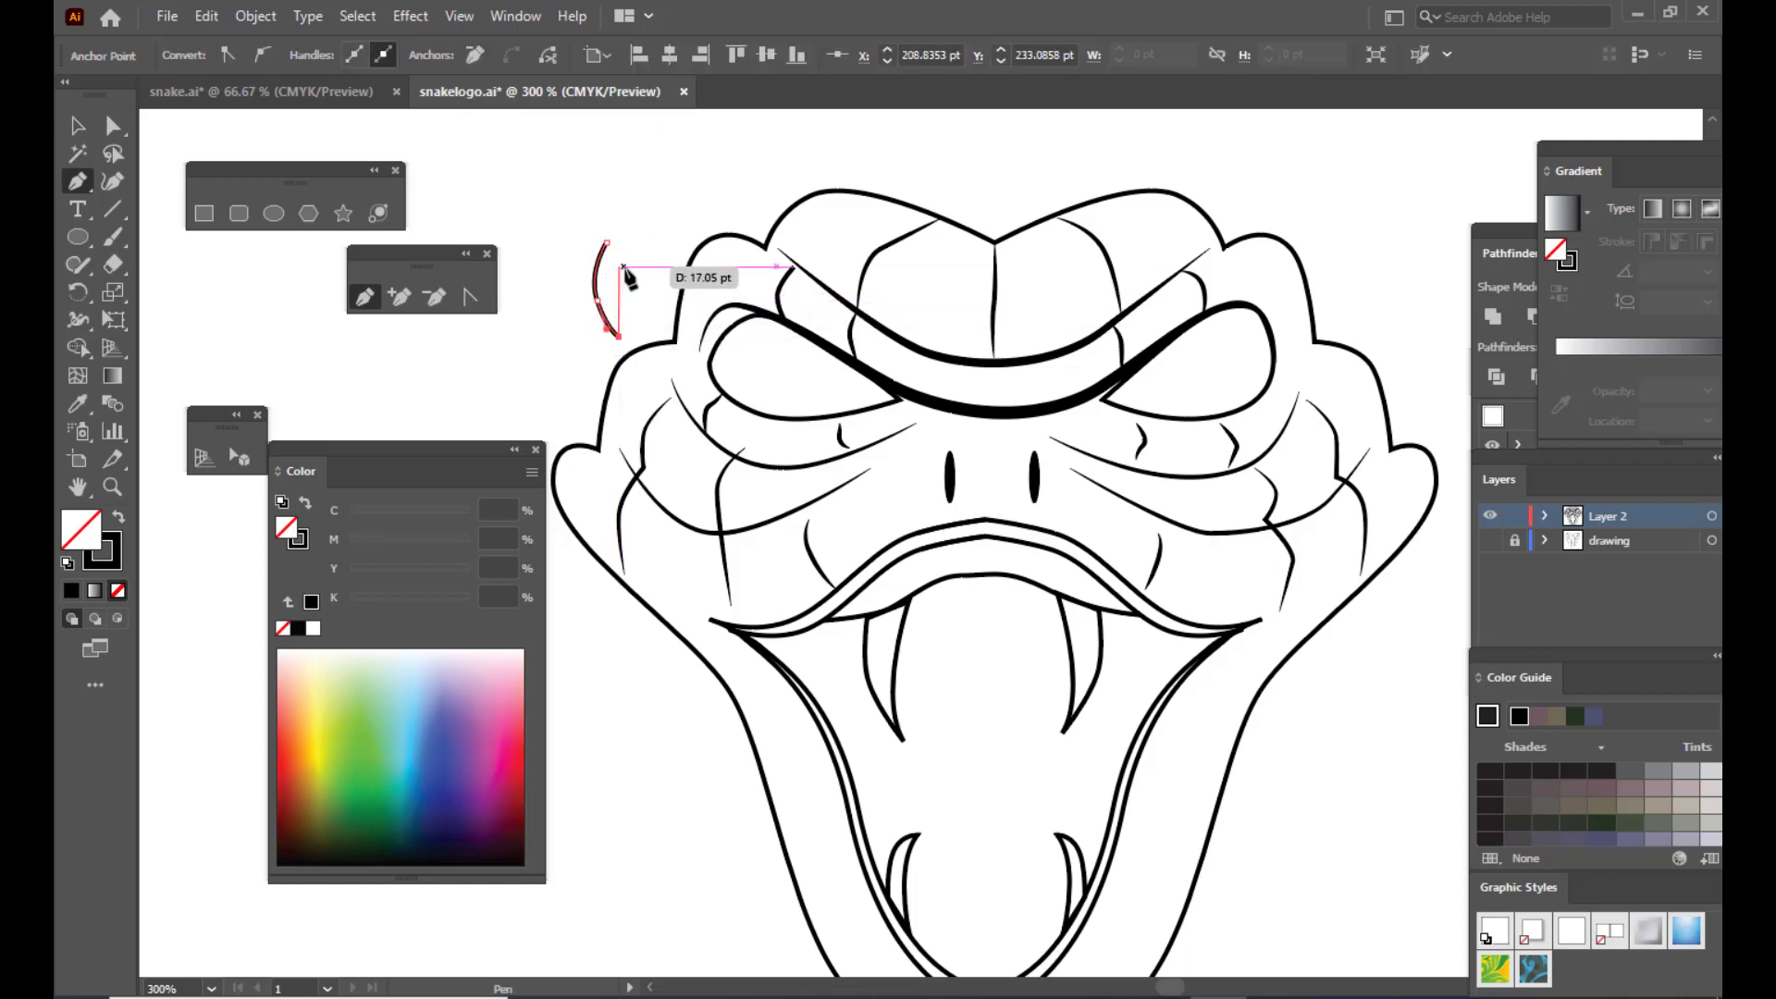
left_click_drag(625, 267, 636, 256)
left_click(607, 243)
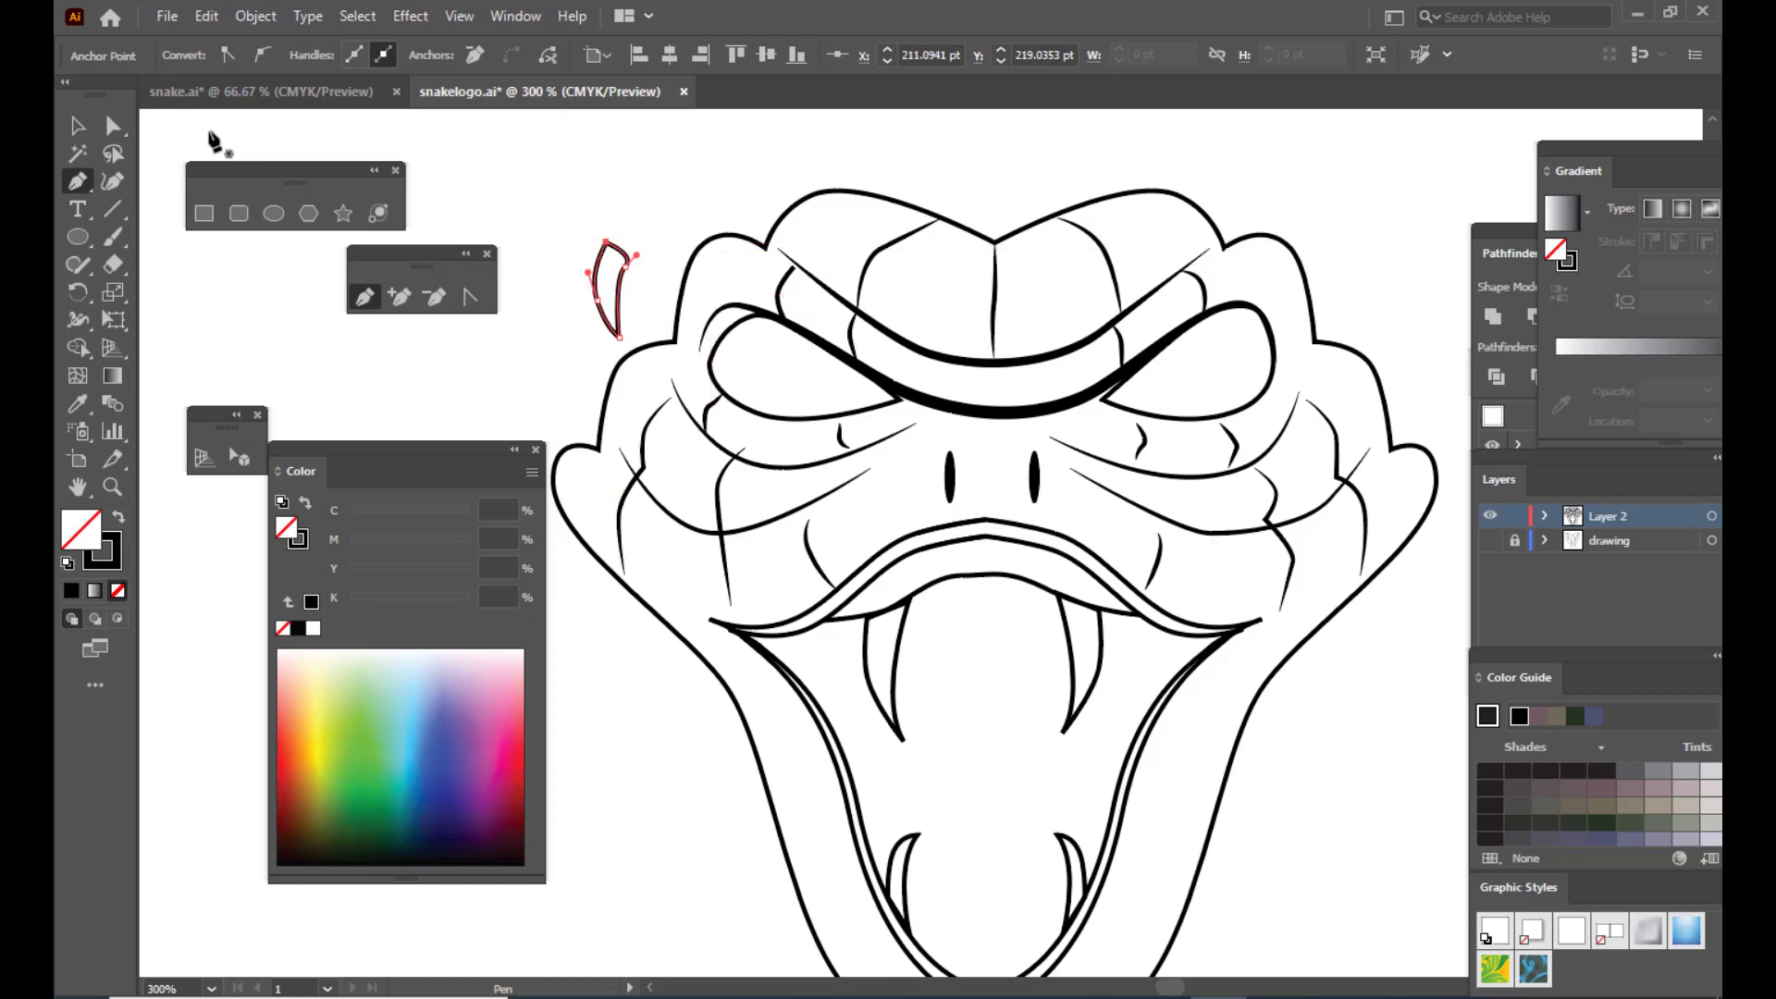
Step: Convert the small scale shape's lowest anchor to a smooth point and shorten its handle
left_click(113, 125)
left_click(619, 338)
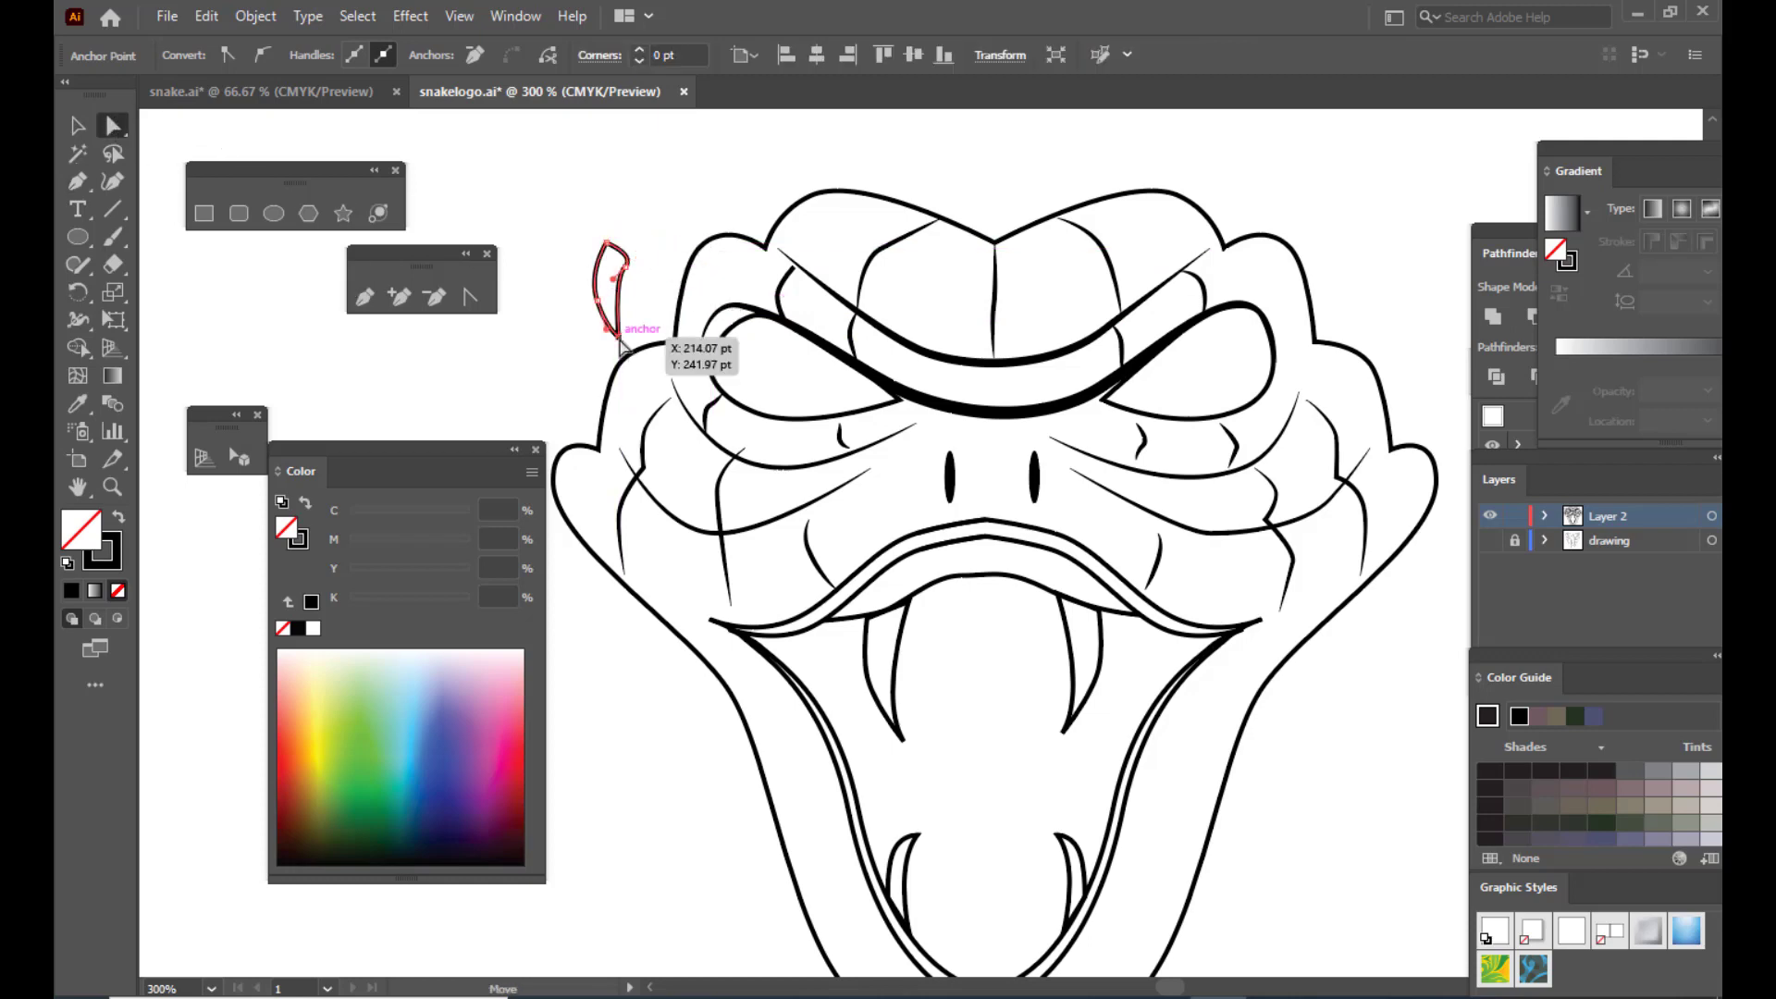
left_click(259, 55)
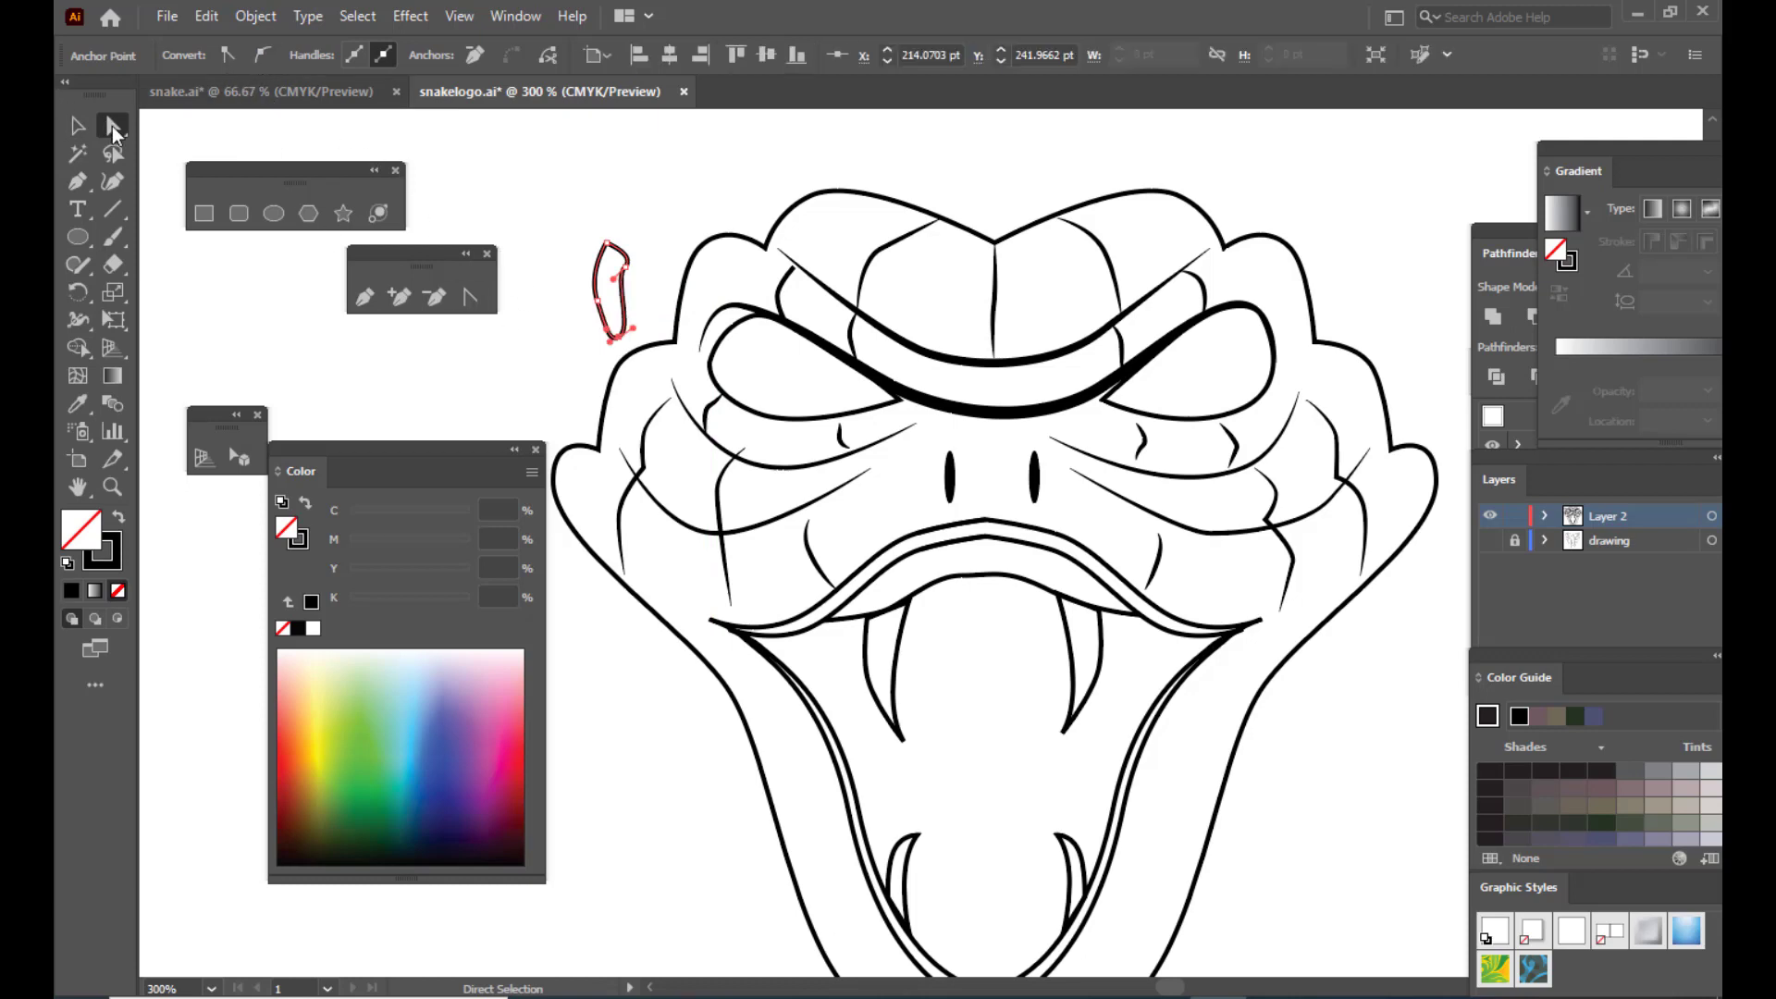
left_click_drag(633, 328, 618, 341)
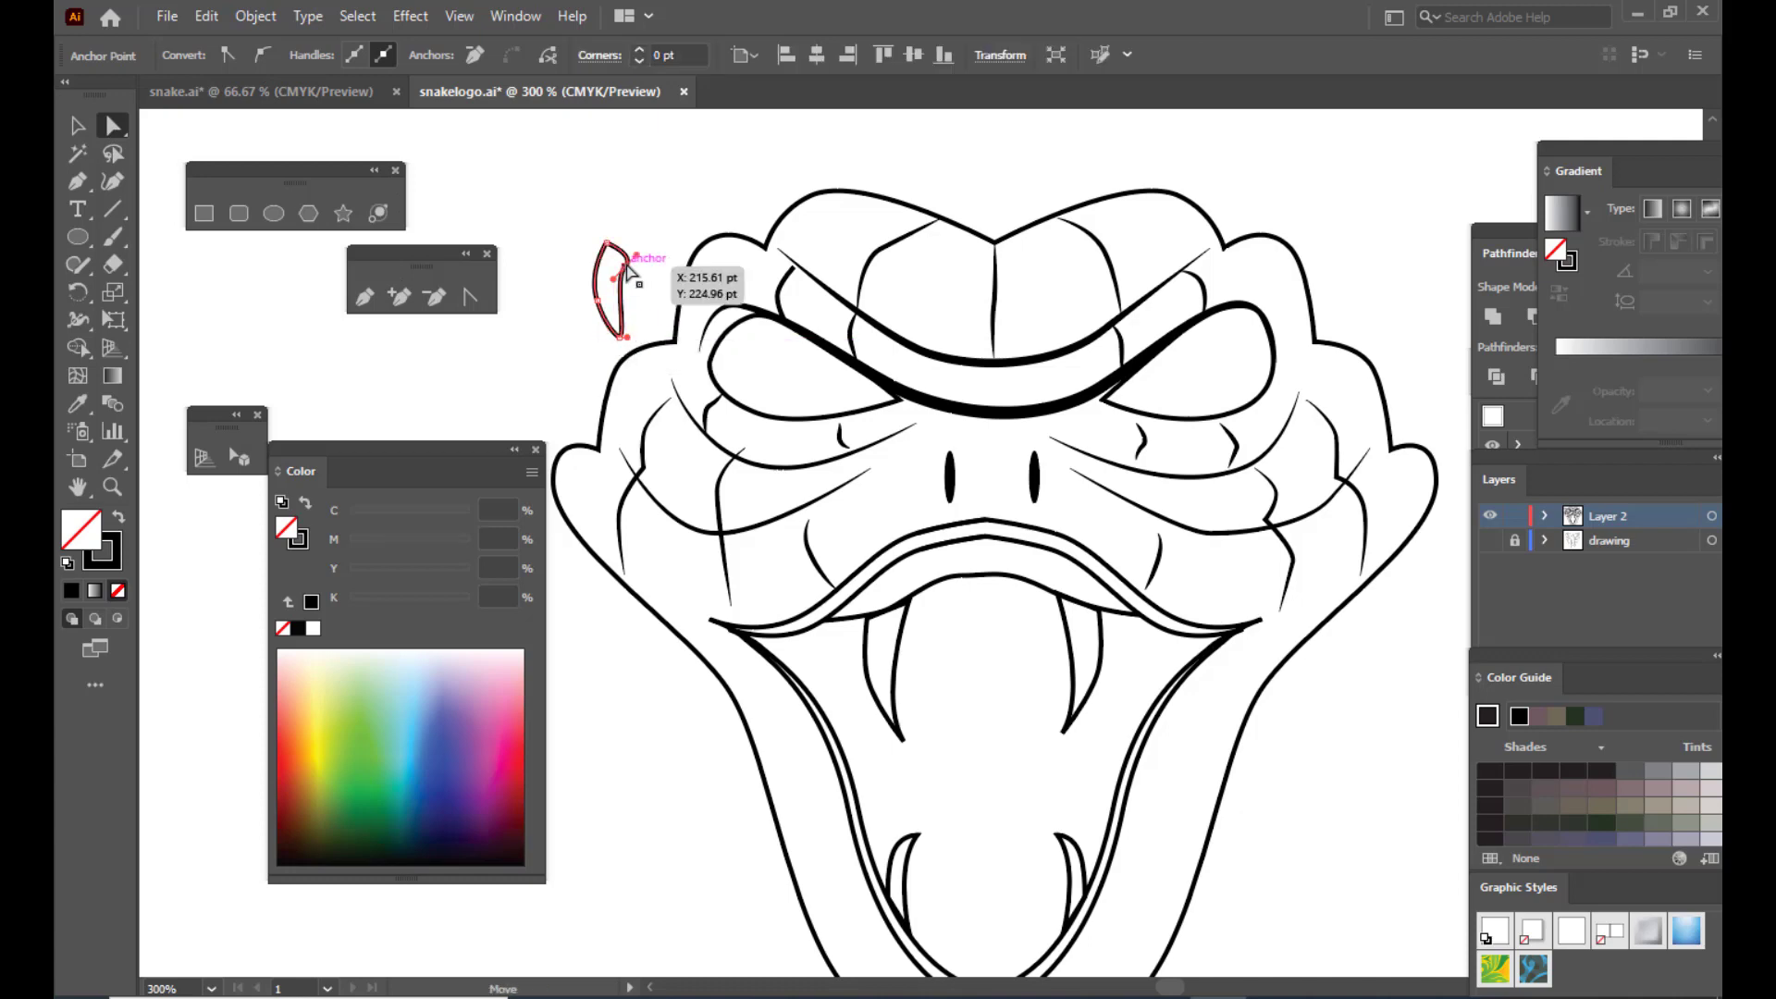
Step: Move the scale shape's upper-right anchor inward and adjust its handles to form a slim leaf outline, then deselect
left_click(625, 267)
left_click_drag(632, 257, 645, 296)
left_click(620, 277)
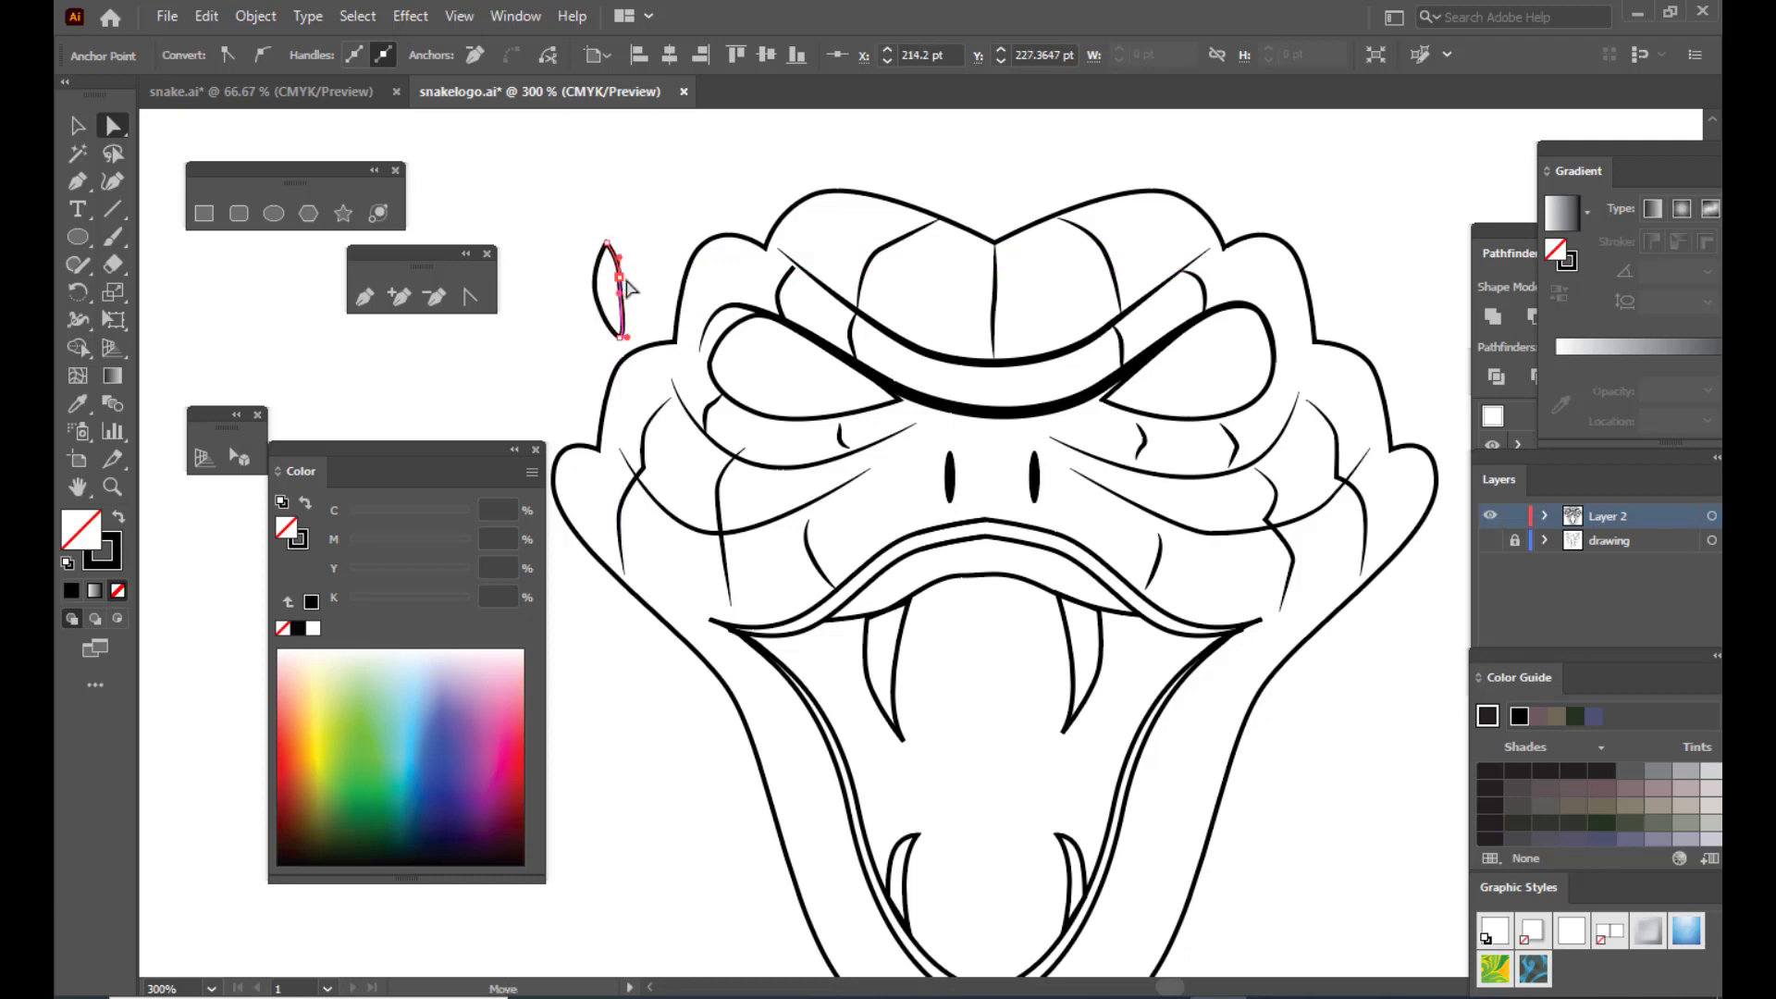
left_click(77, 126)
left_click(602, 186)
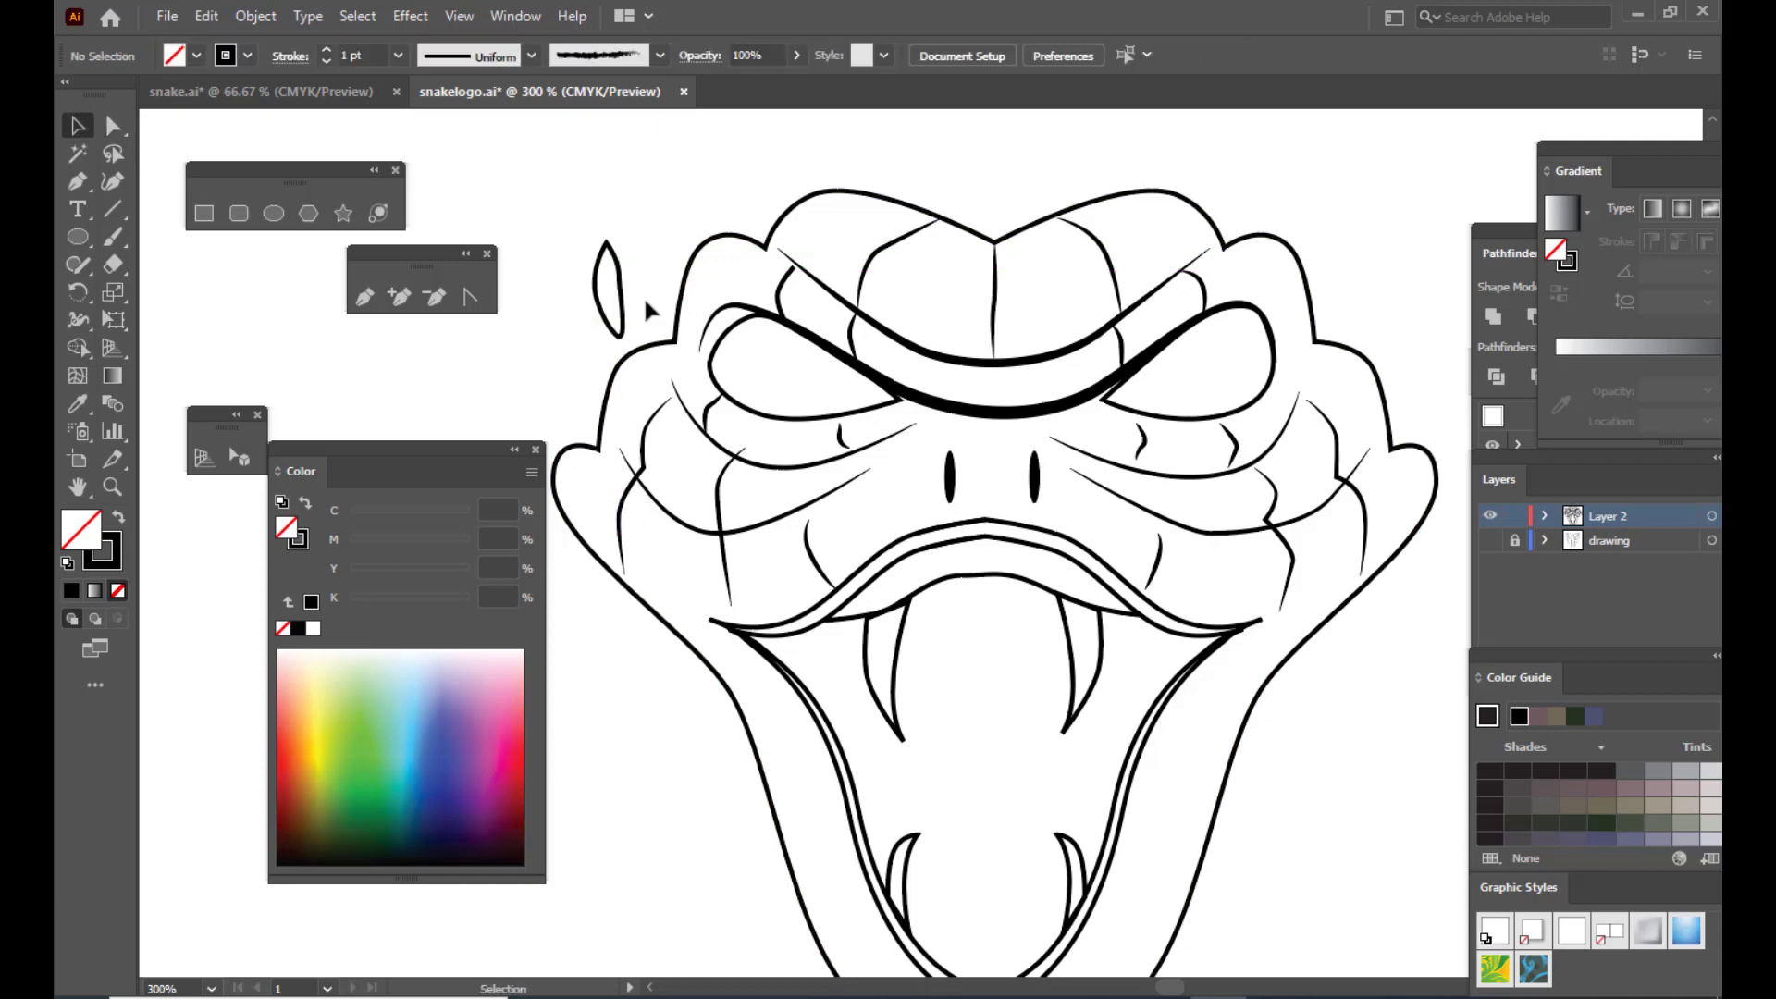
Step: Fill the small leaf shape with yellow (C 3.14, M 0, Y 80, K 0), remove its stroke, and deselect it
left_click(623, 278)
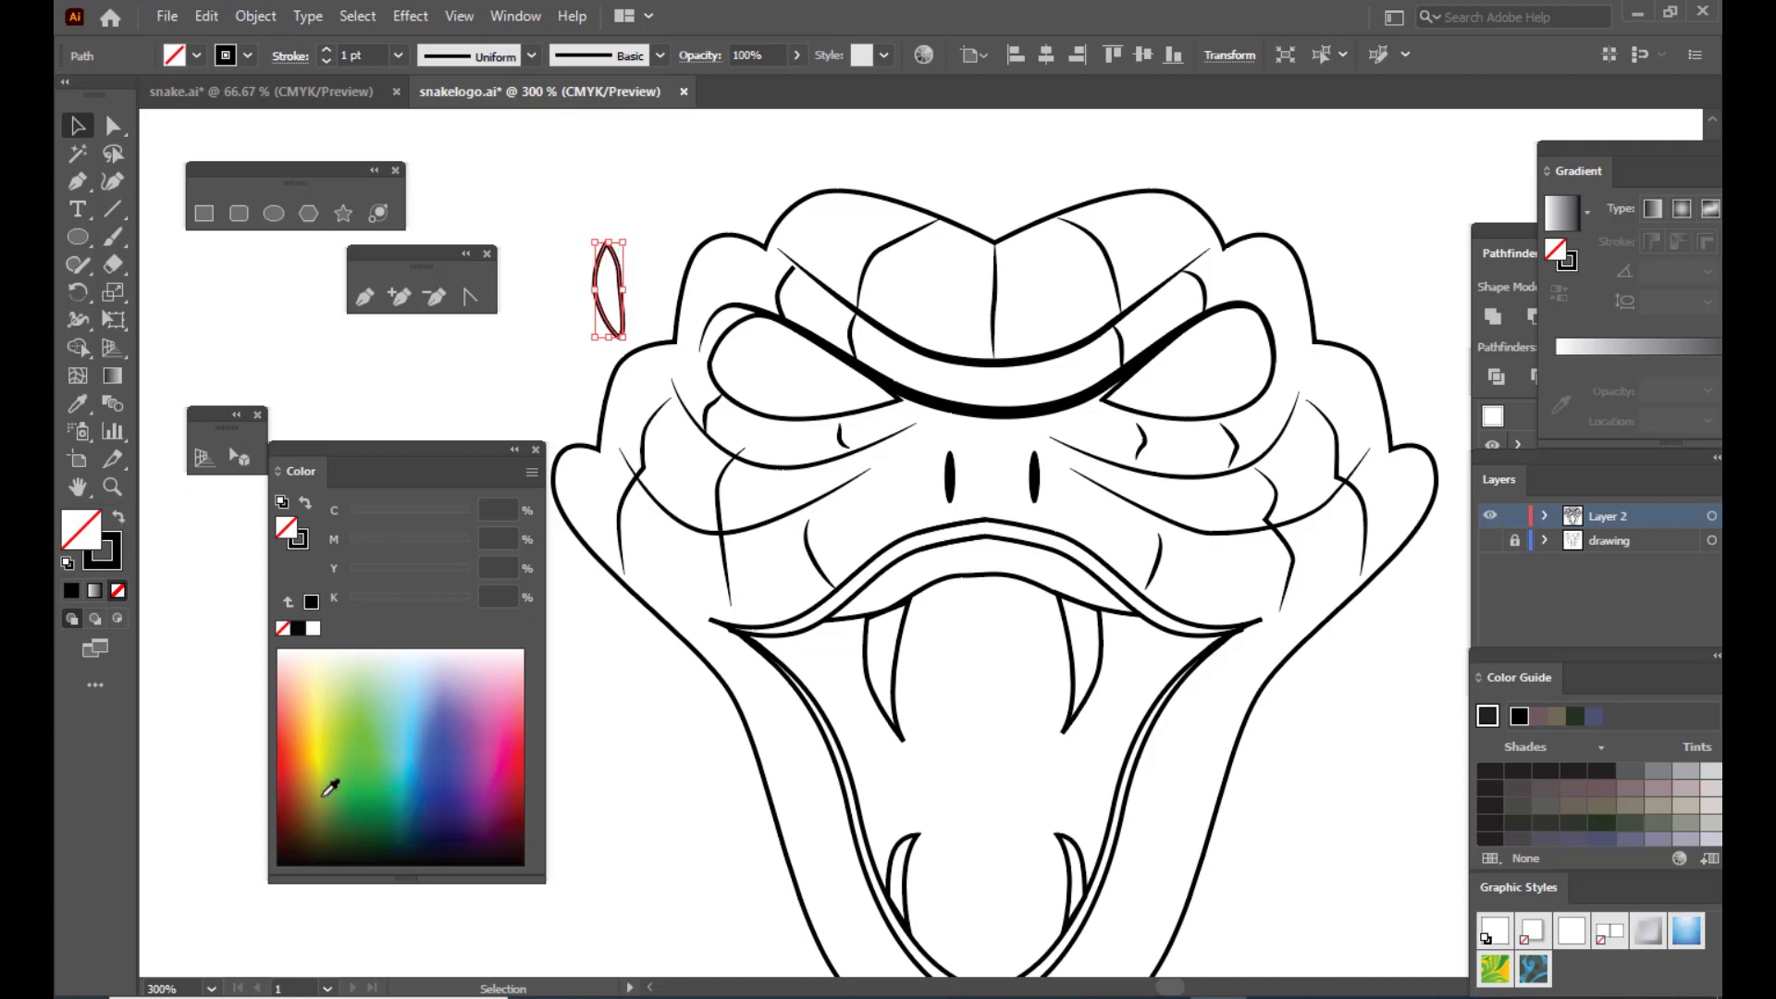
left_click(295, 768)
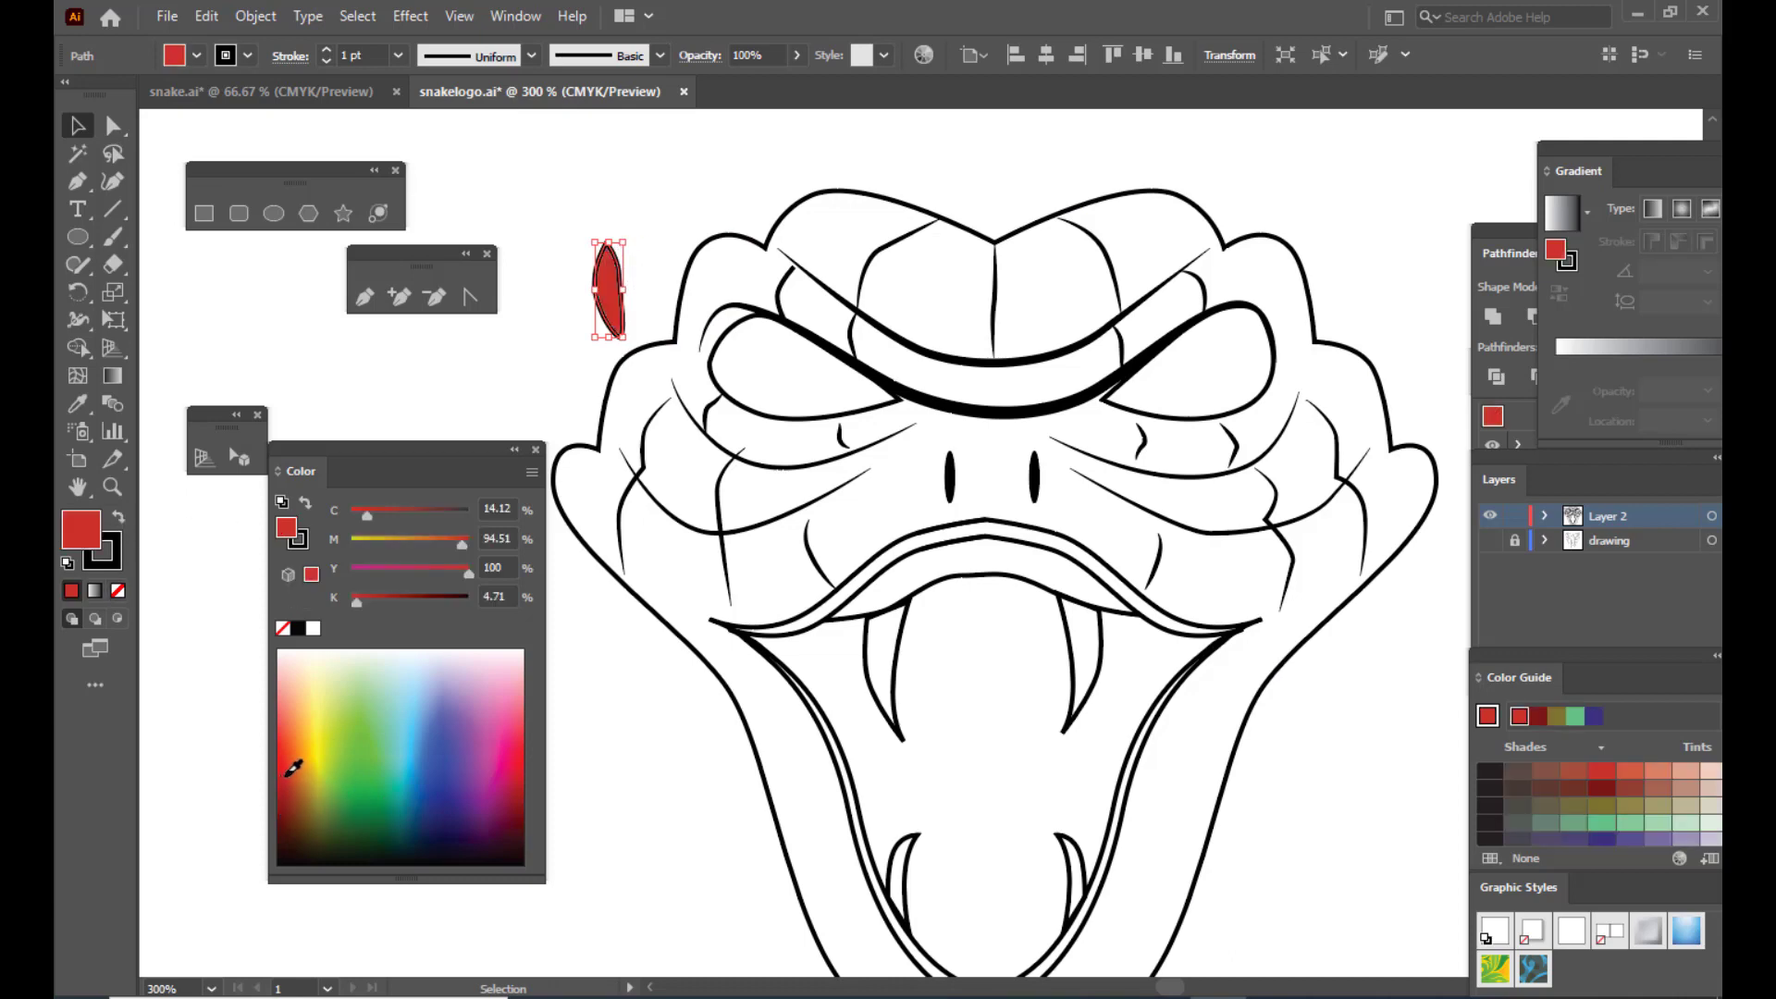
left_click(319, 712)
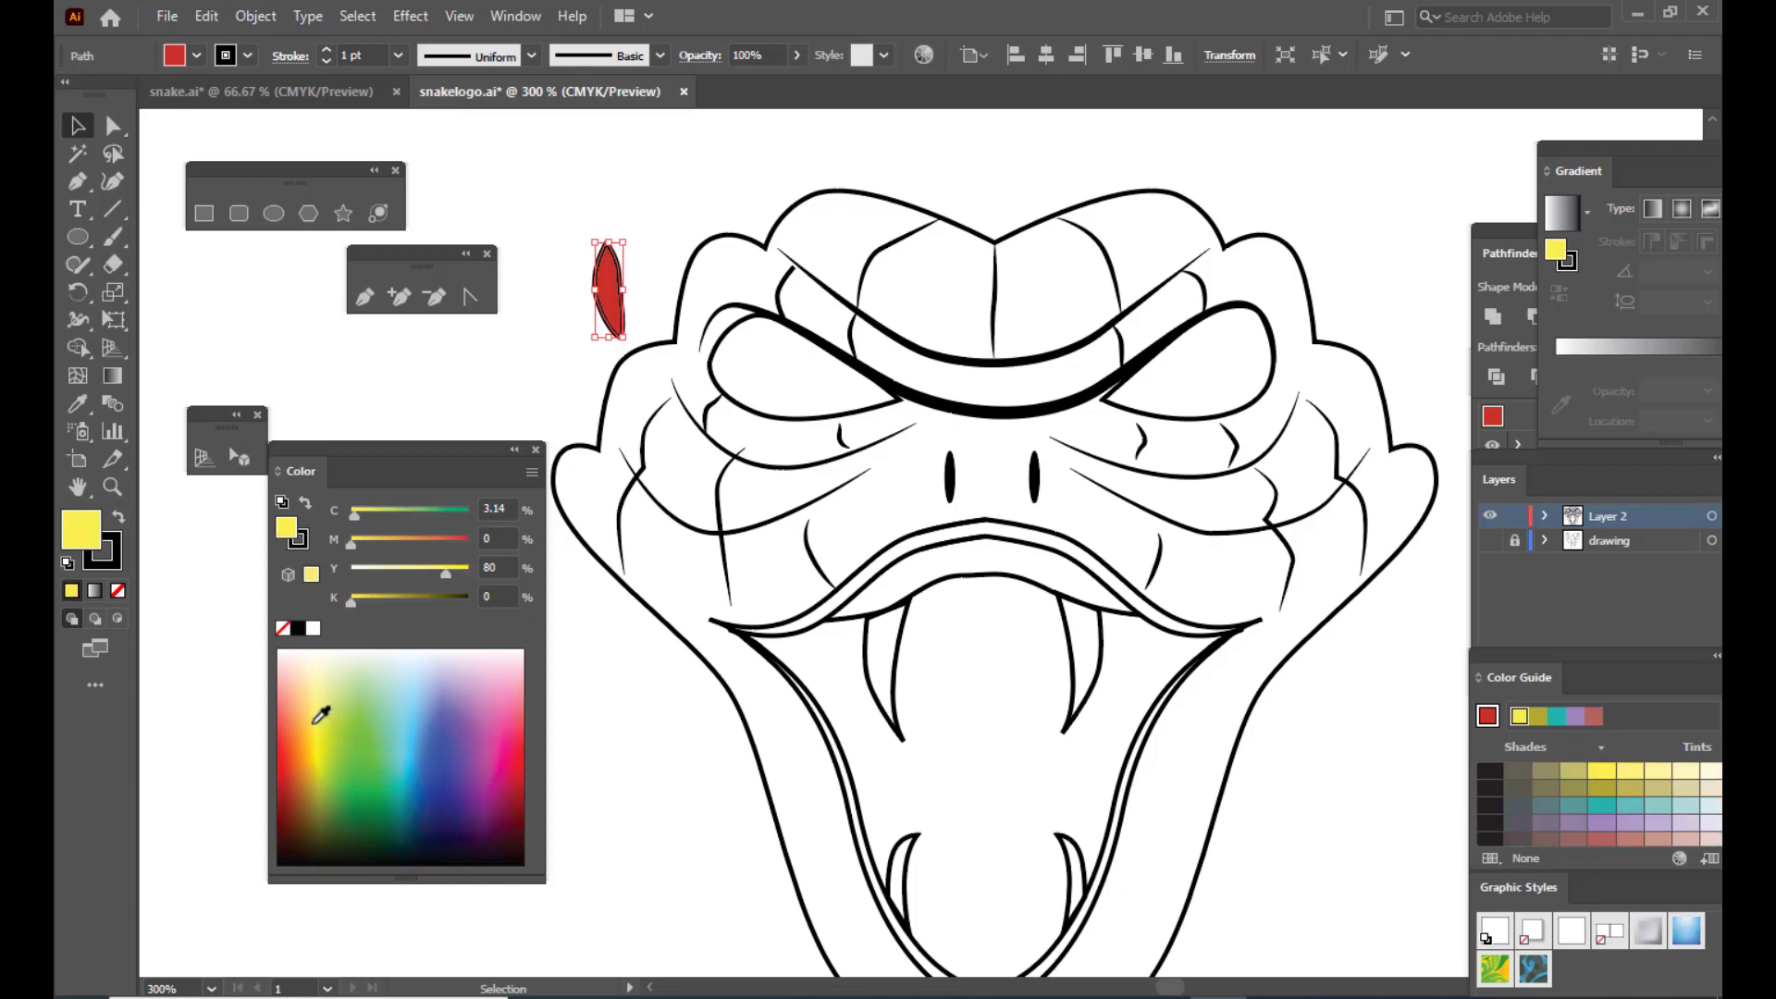
left_click(118, 590)
left_click(576, 232)
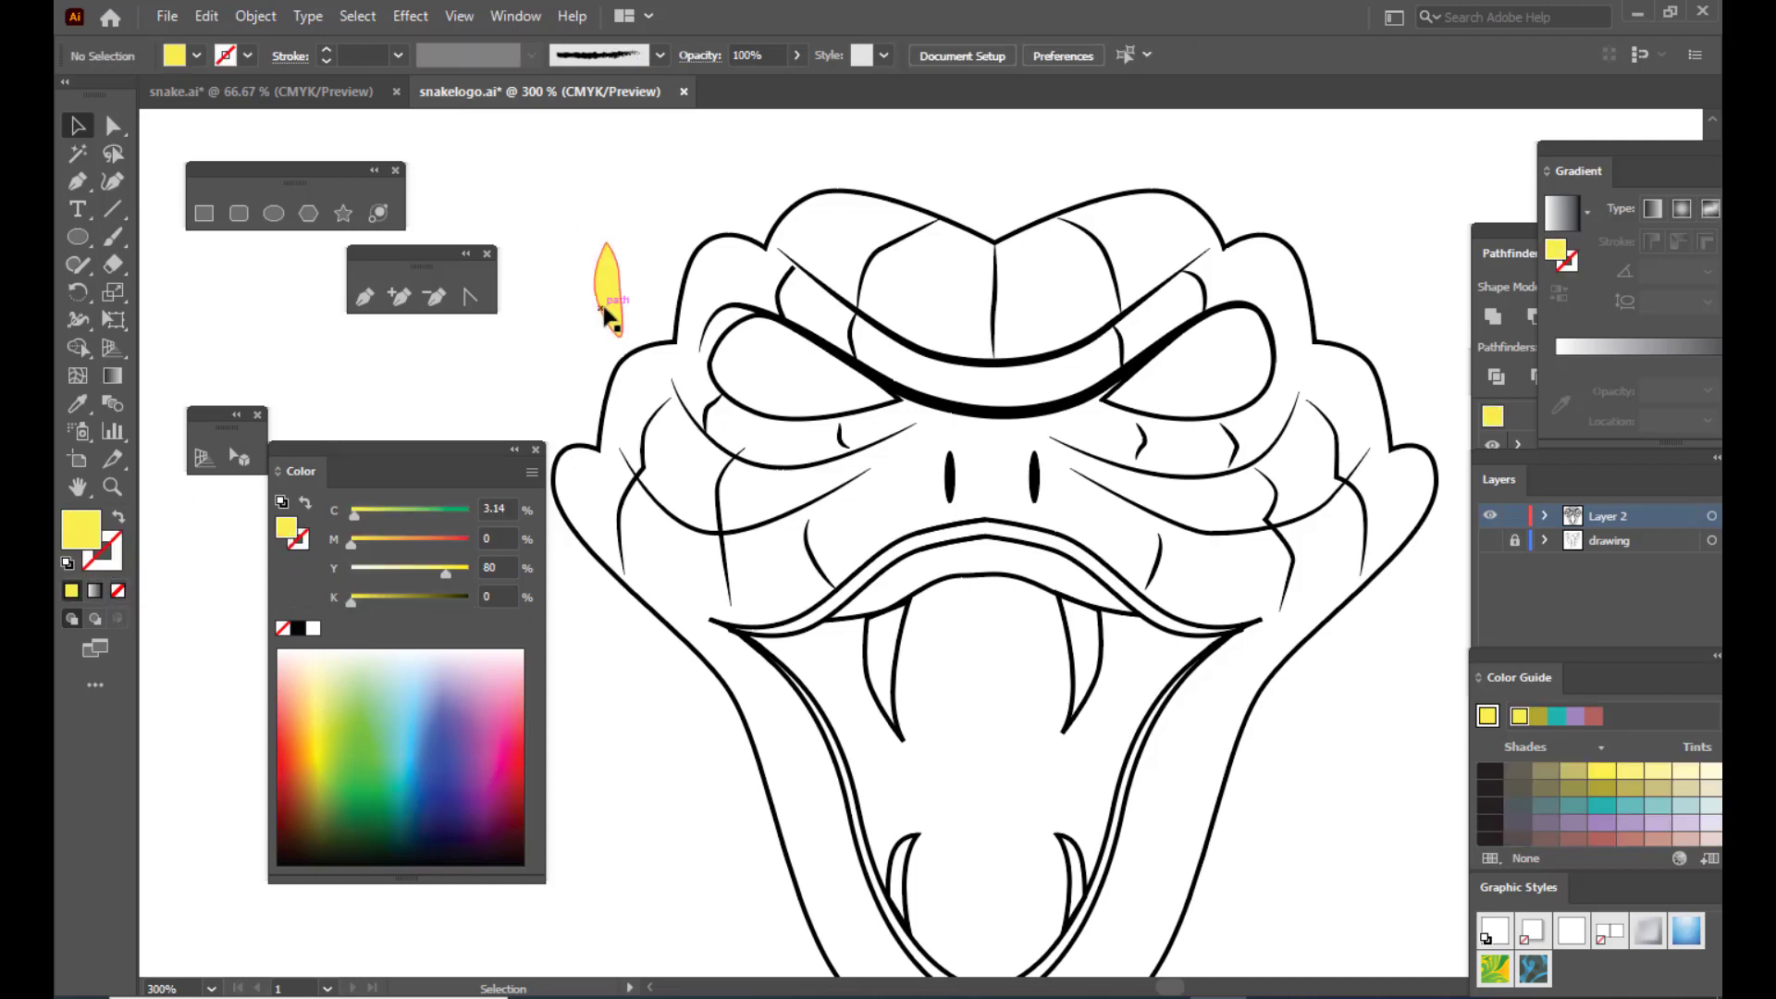
Step: Move the yellow leaf shape into the snake's left eye as a pupil, tilt it slightly clockwise and scale it down
left_click(606, 301)
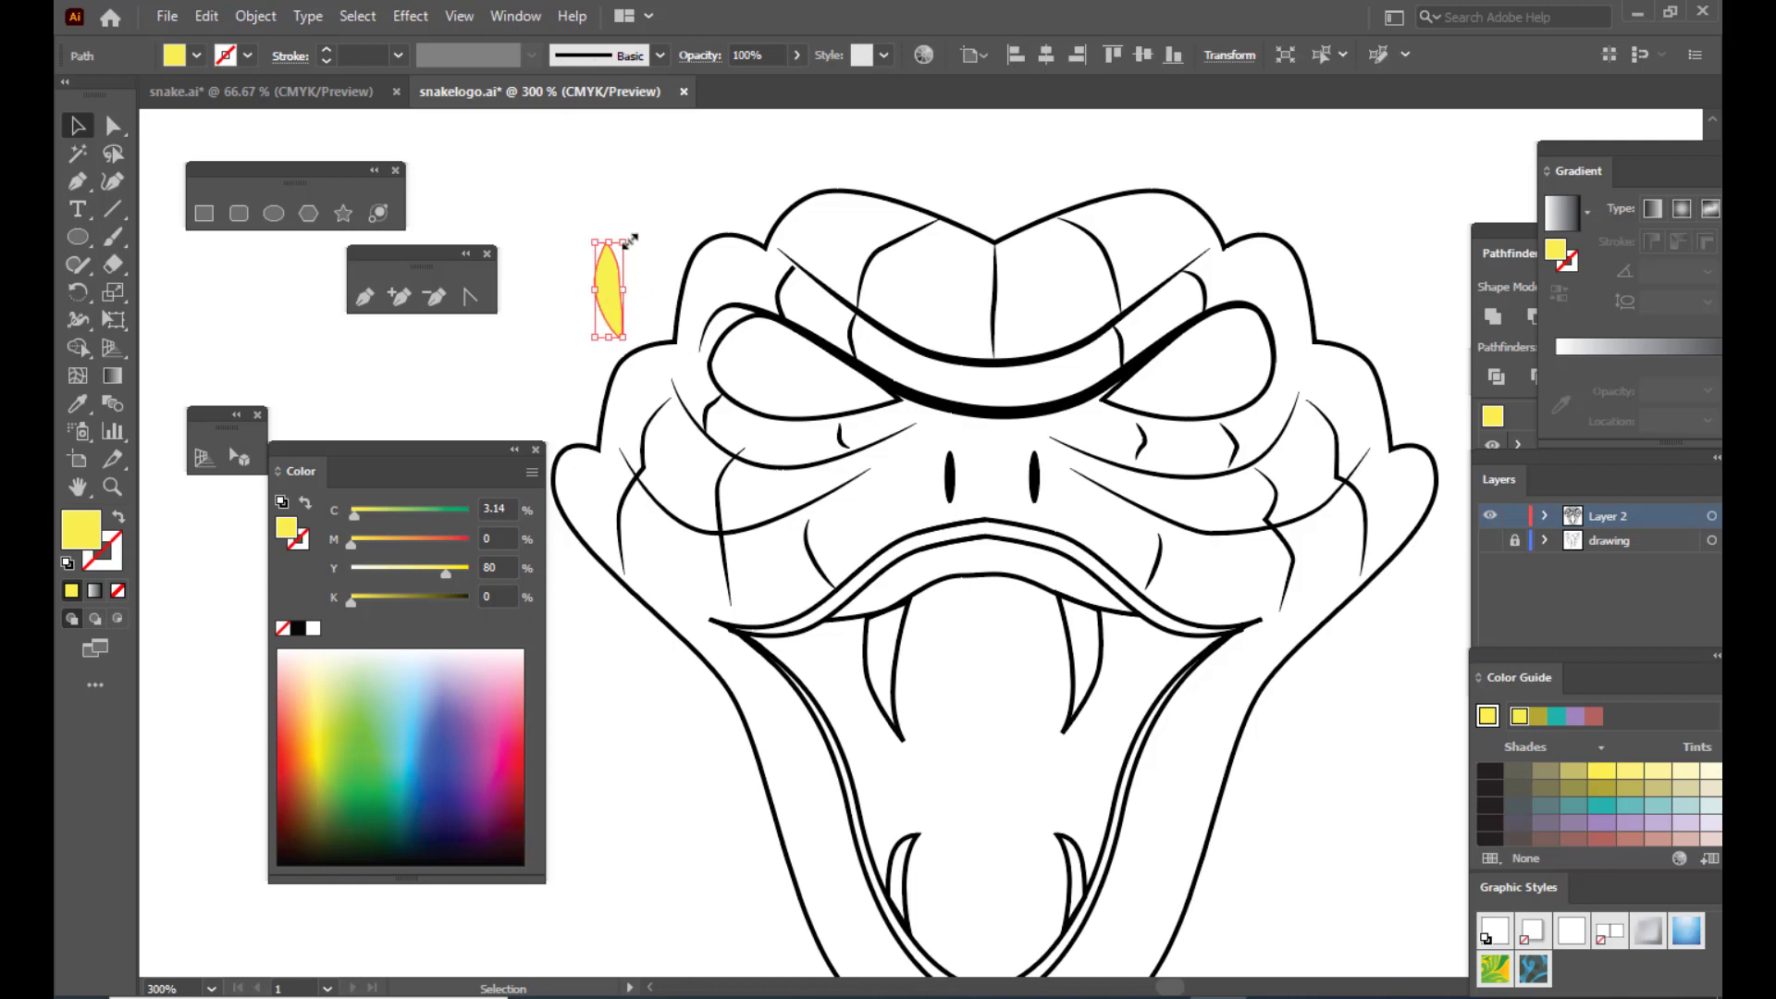
left_click_drag(607, 282, 801, 327)
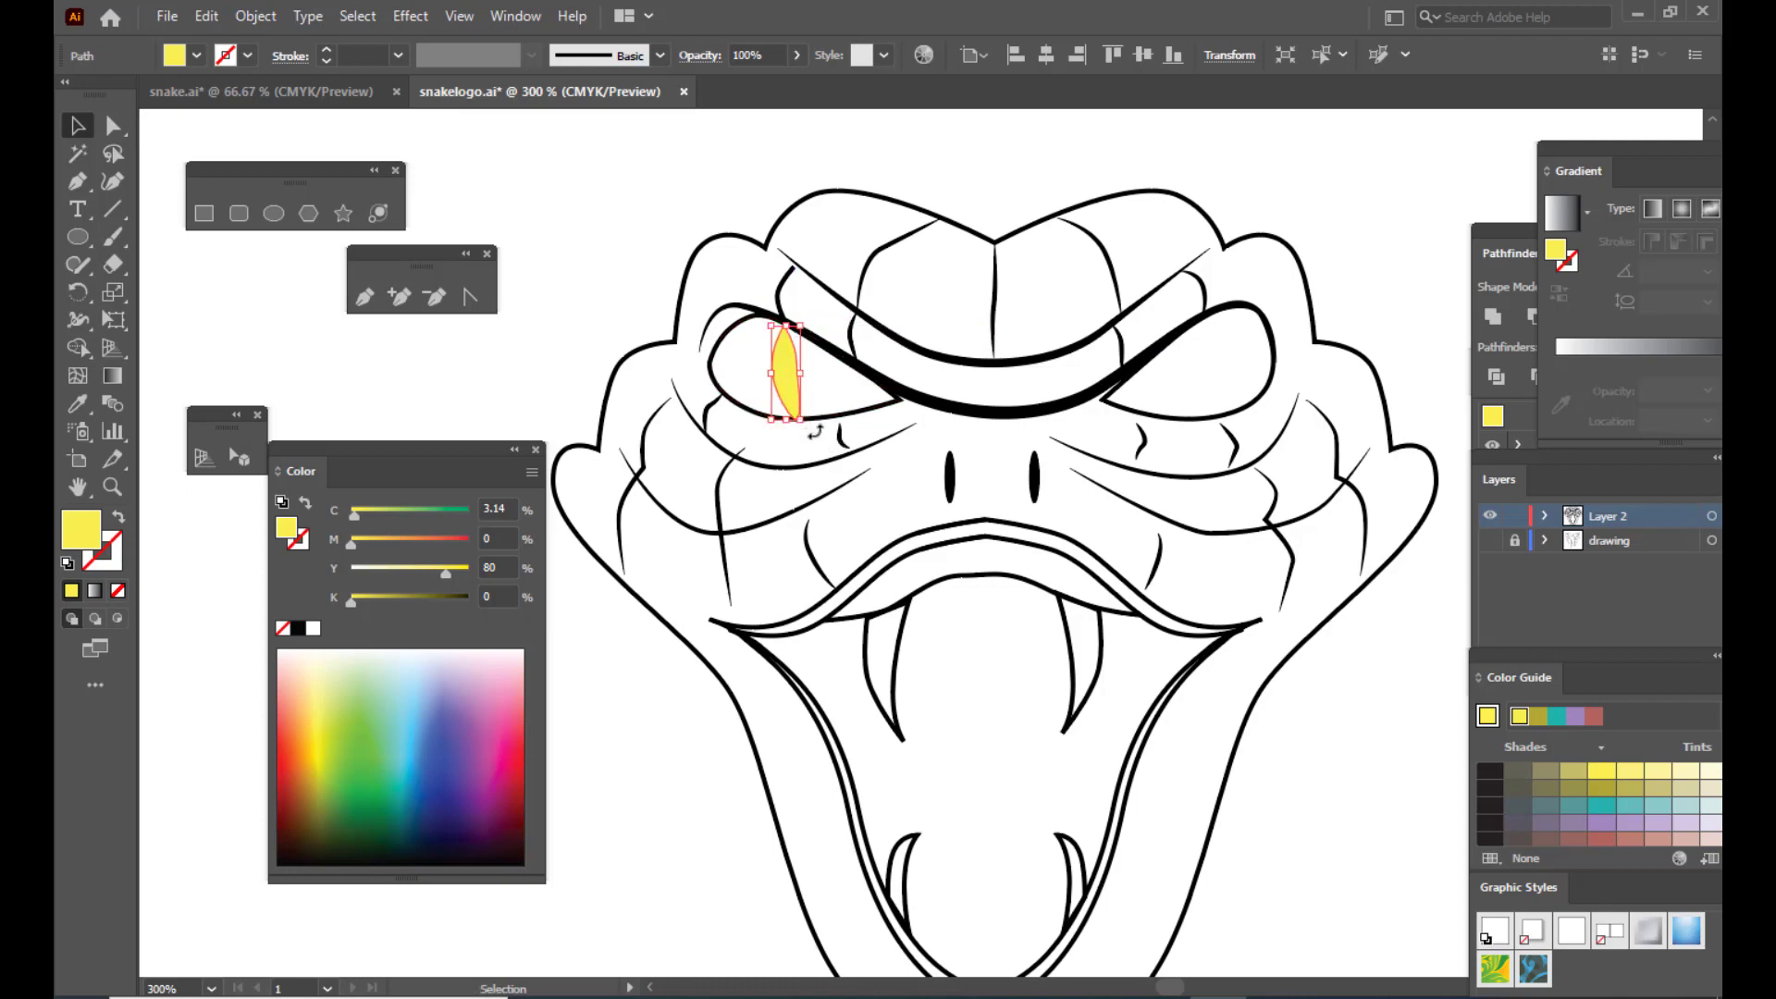
left_click_drag(811, 427, 804, 430)
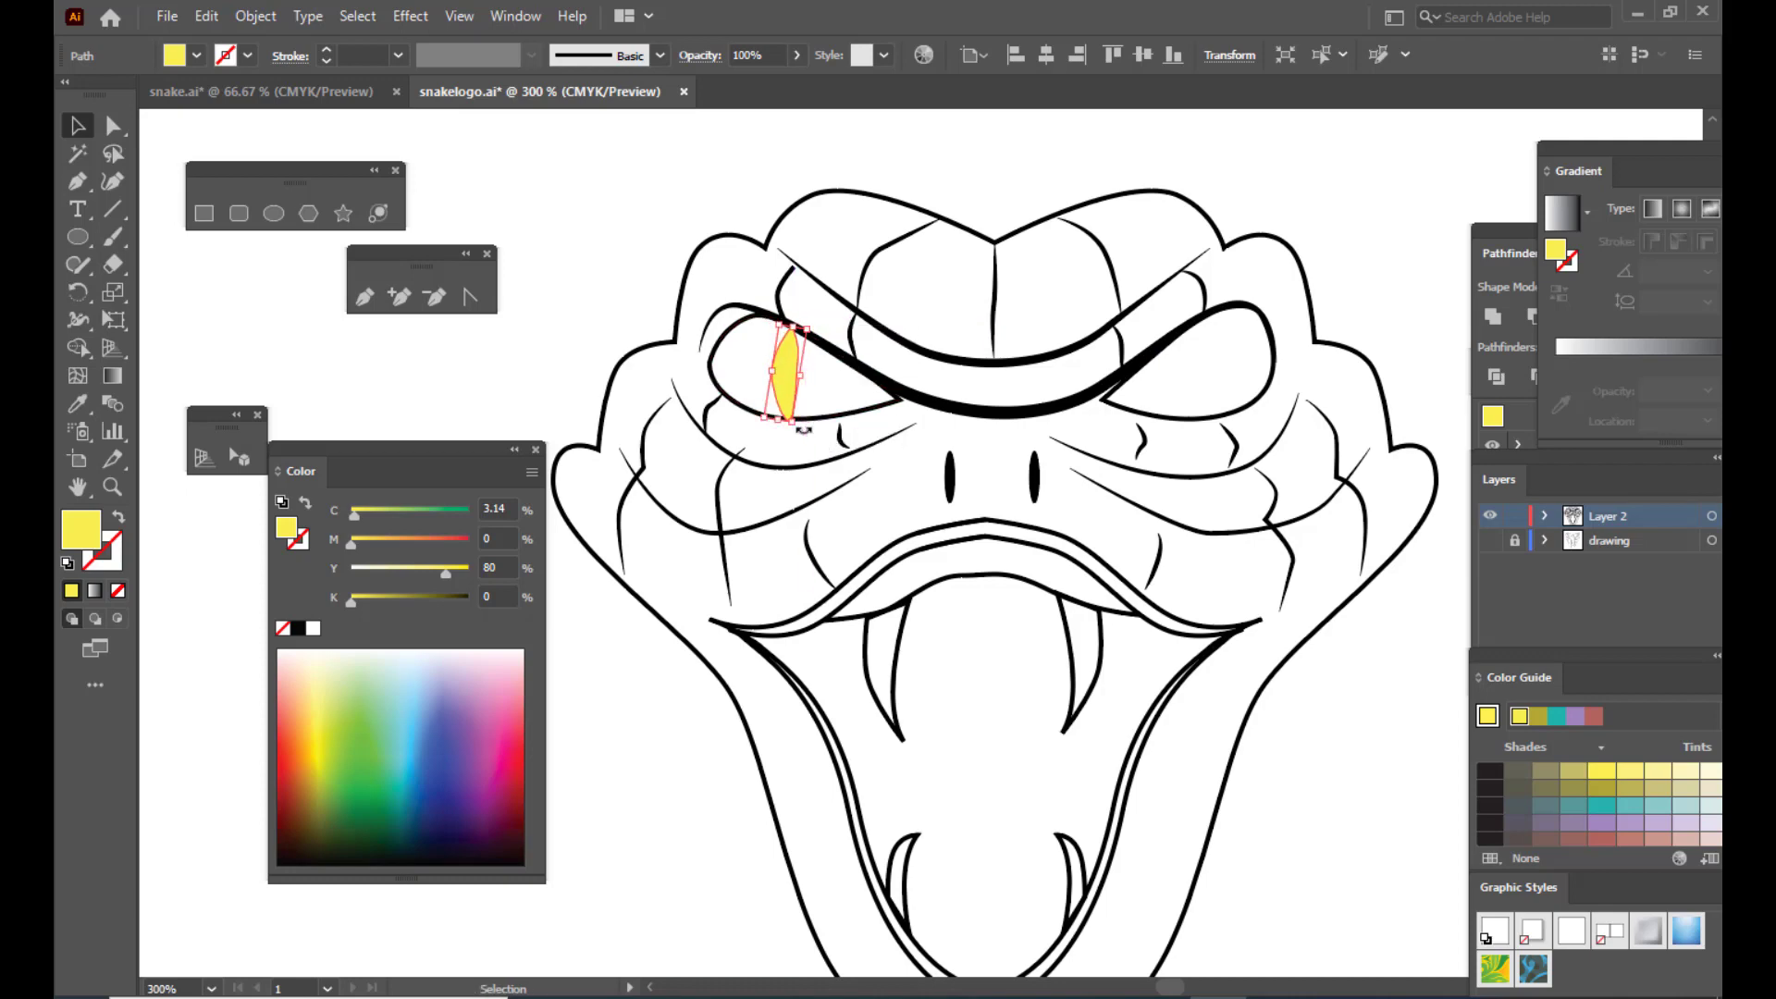
left_click_drag(808, 329, 816, 329)
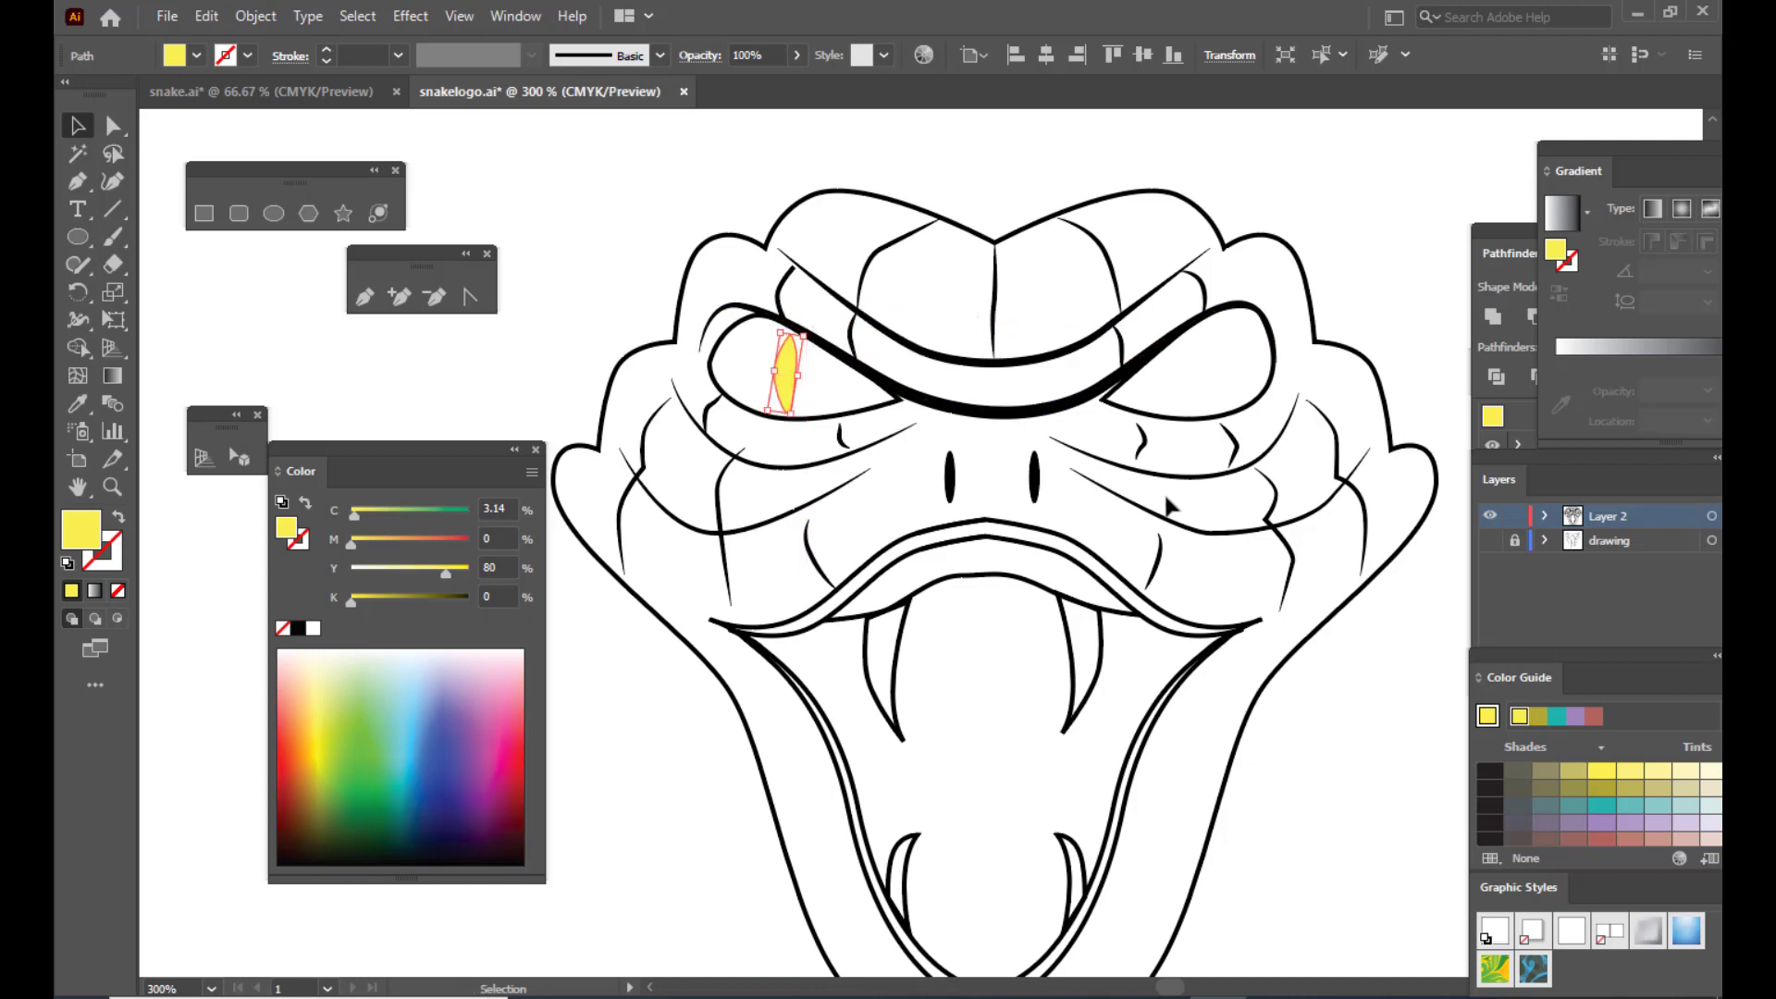
Step: Fit the yellow pupil between the left eye's upper and lower outlines by repositioning and stretching it, then deselect
key("a")
key("ctrl+equal")
key("ctrl+equal")
key("ctrl+equal")
key("v")
left_click_drag(940, 435, 945, 428)
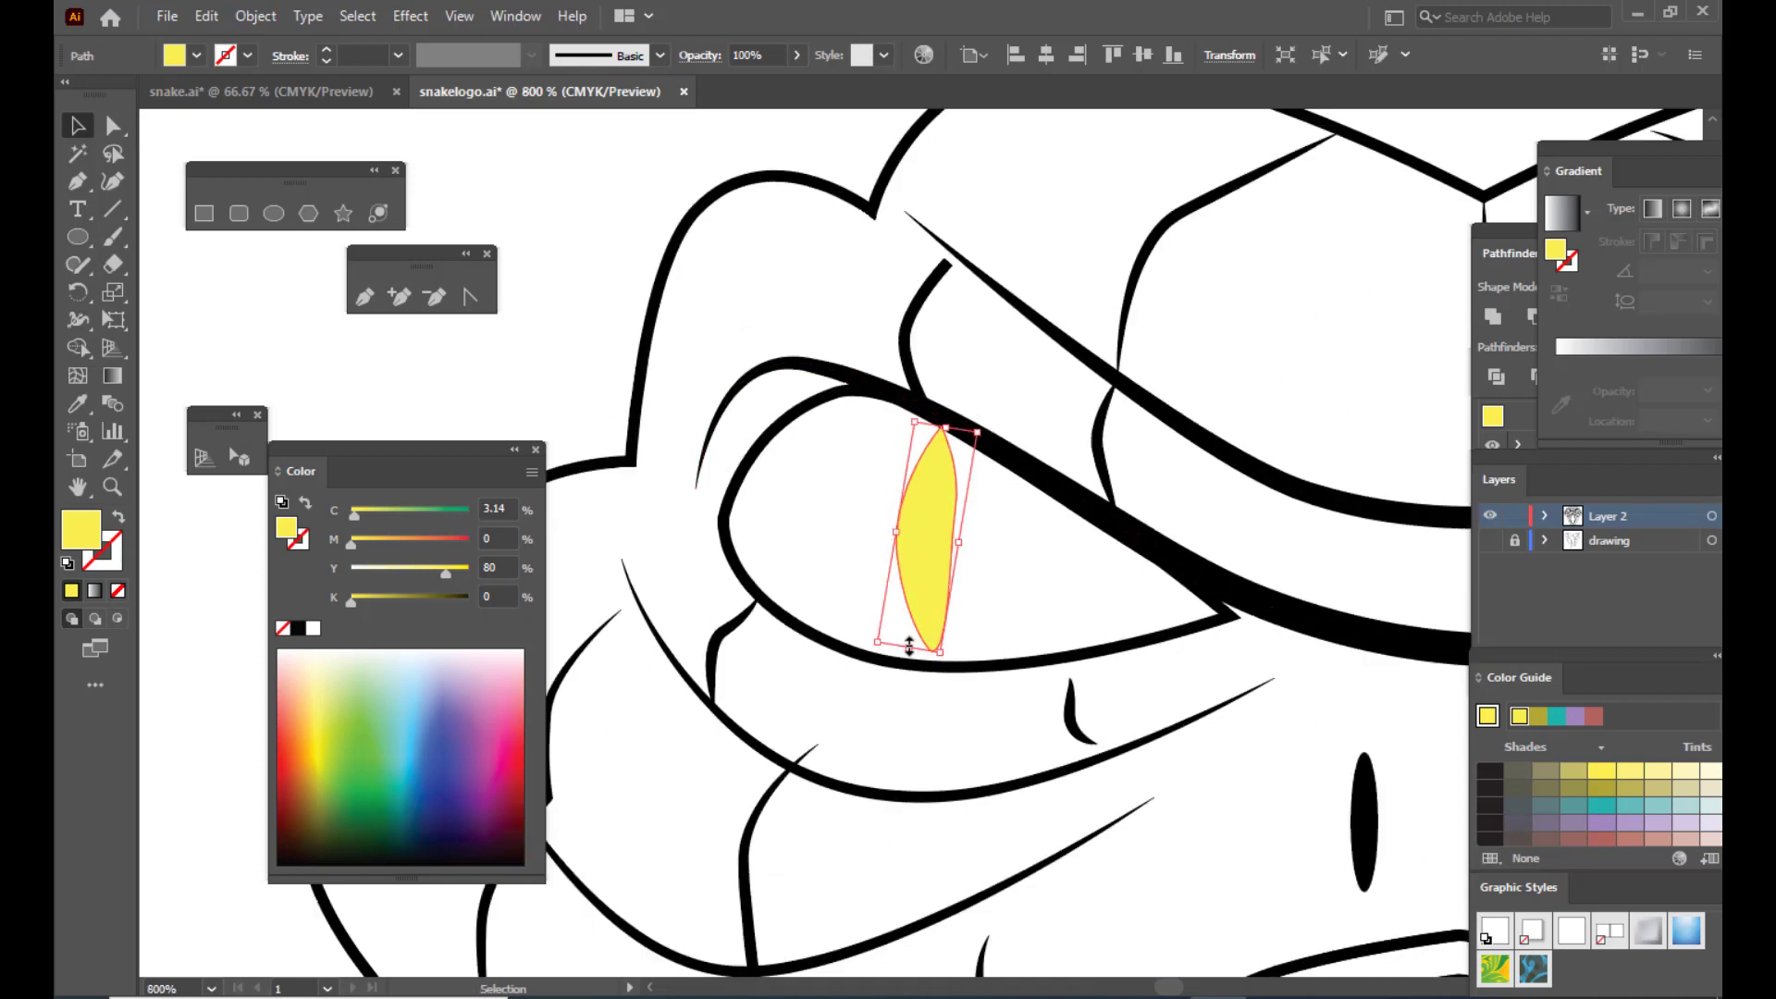
left_click_drag(910, 648, 910, 659)
left_click(570, 294)
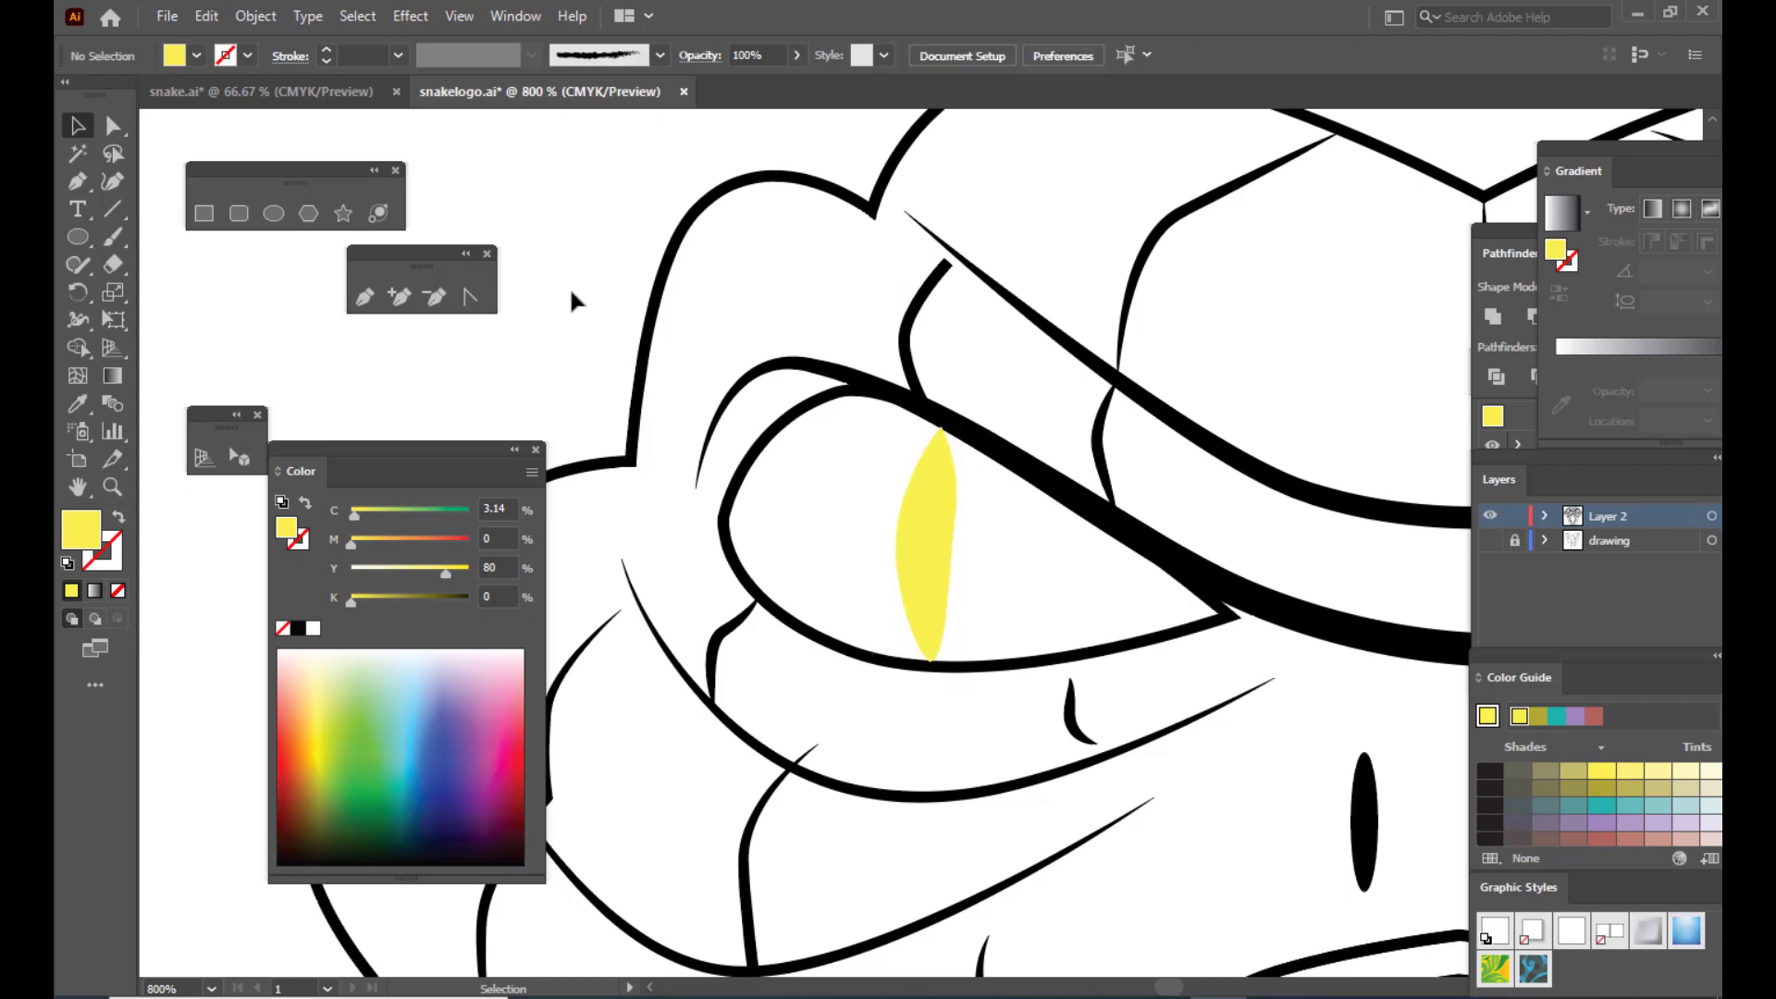
Step: Duplicate the yellow pupil into the right eye and reflect the copy across the vertical axis
key("ctrl+minus")
key("ctrl+minus")
key("ctrl+minus")
key("ctrl+minus")
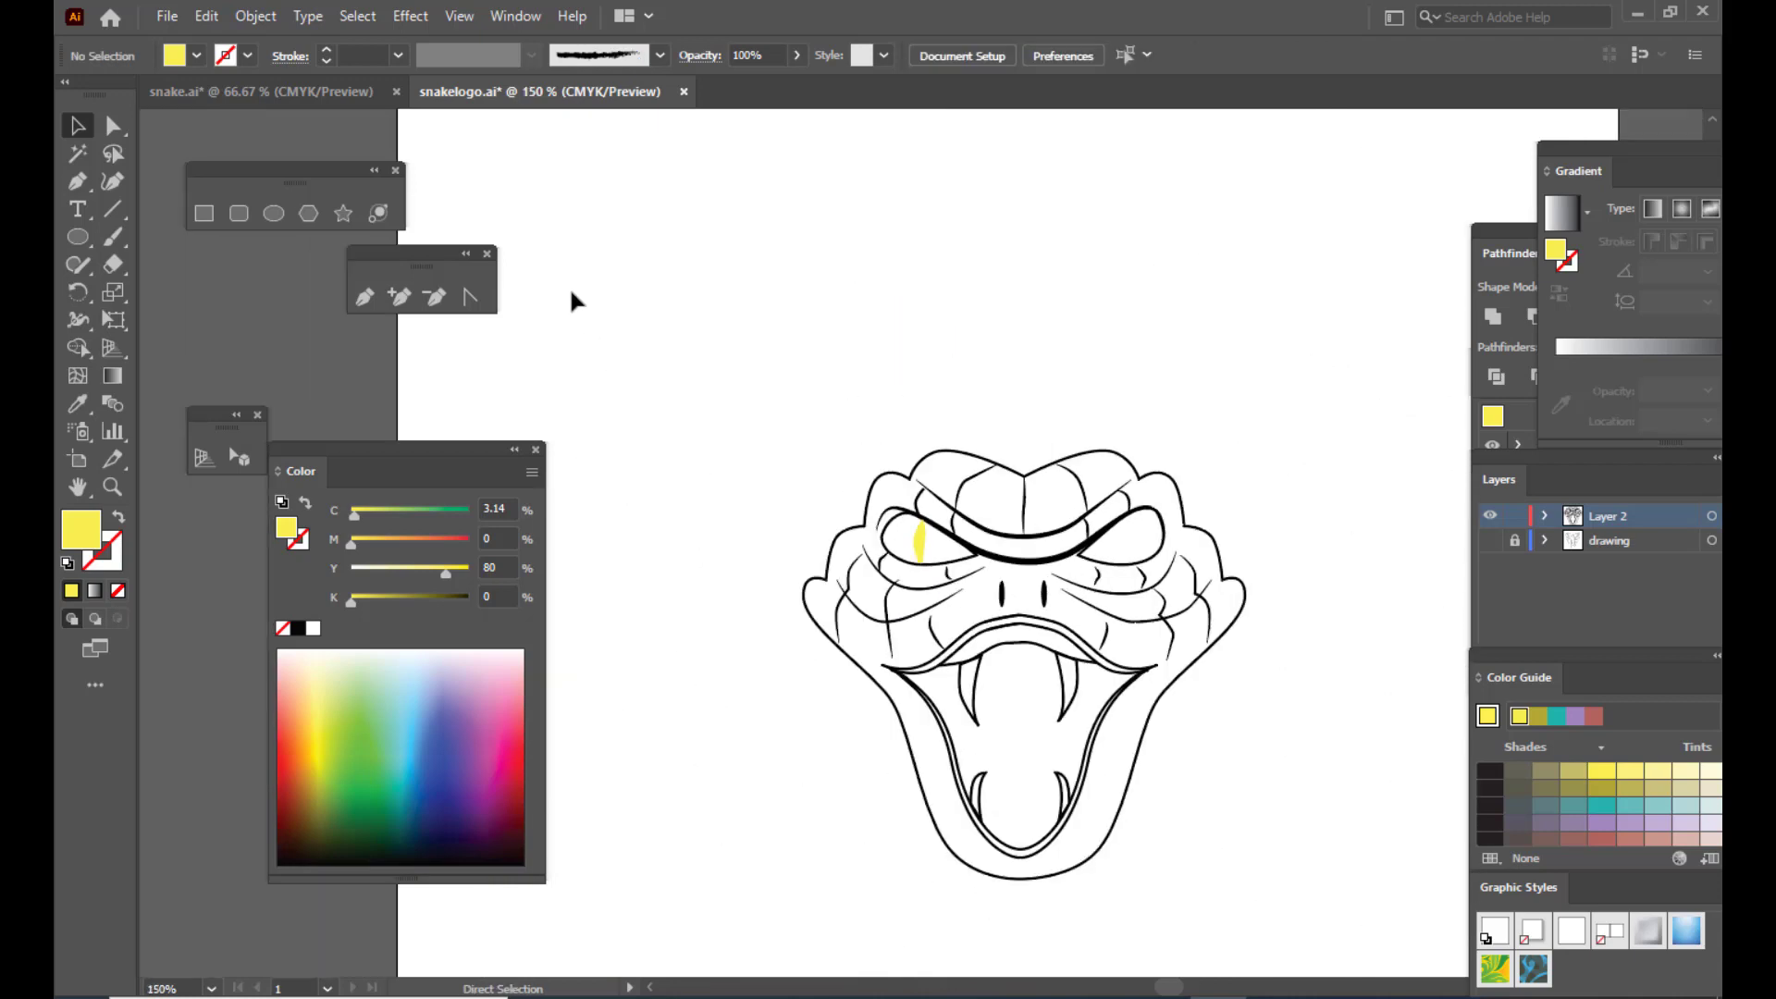
left_click_drag(916, 554, 1199, 535)
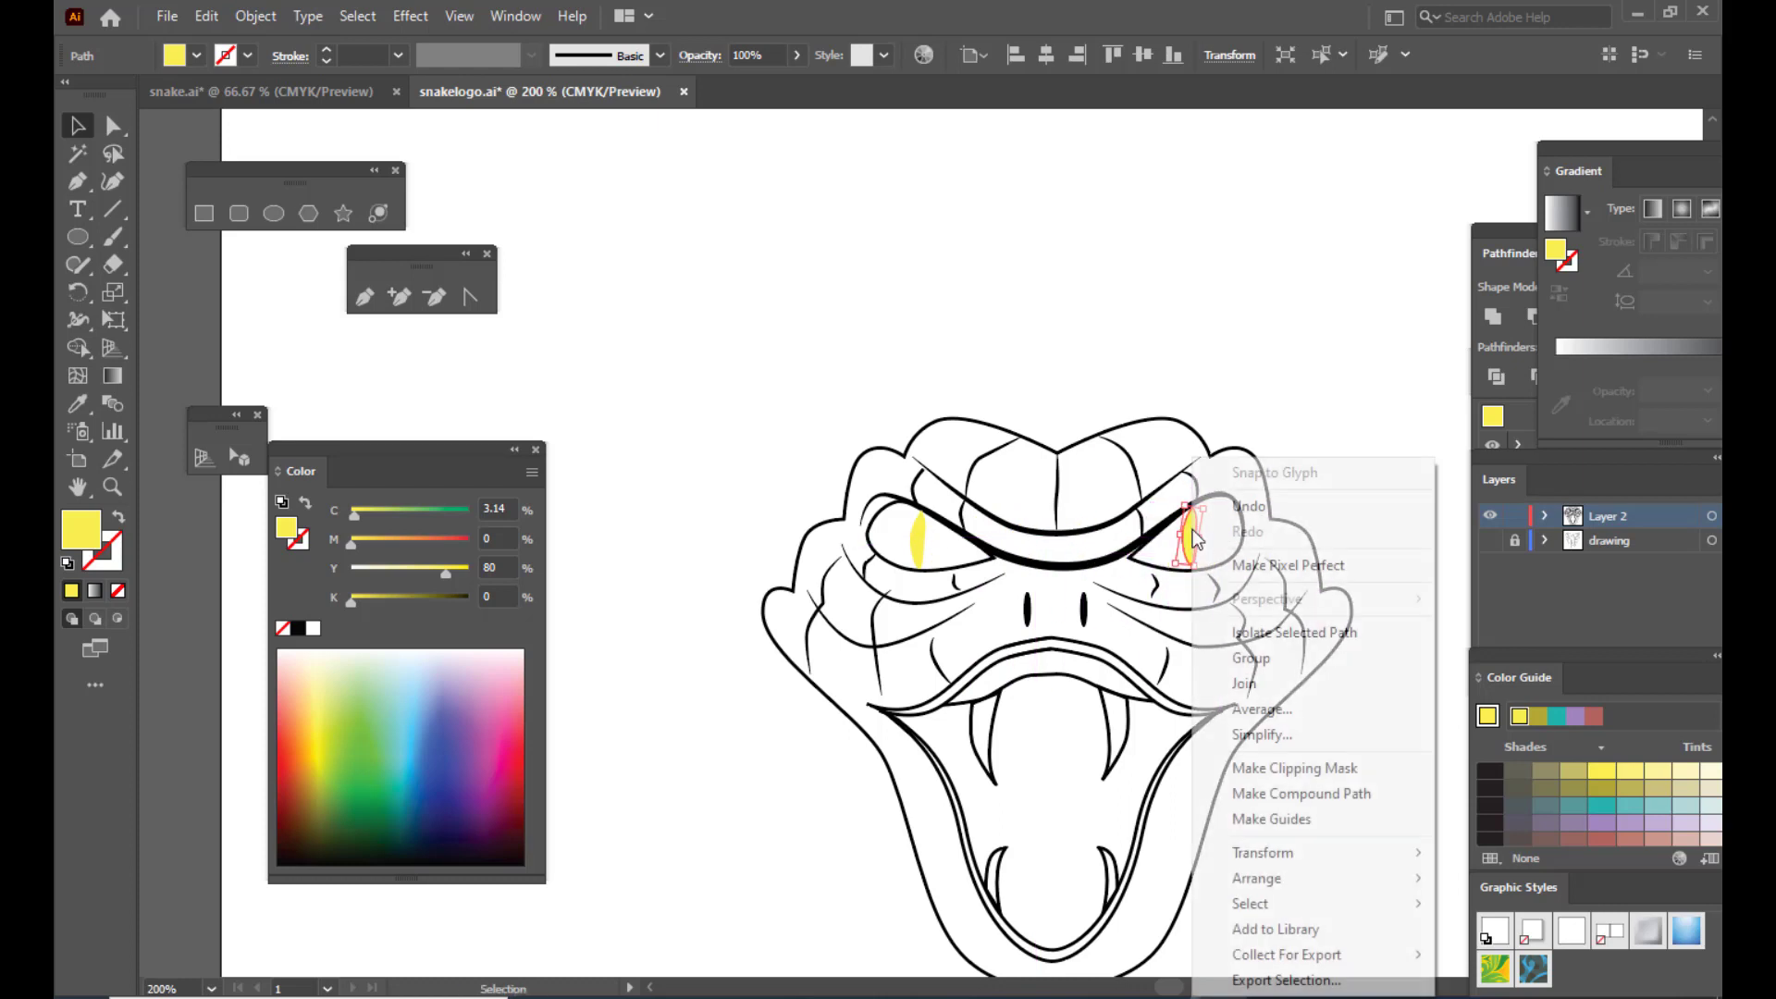
right_click(1192, 530)
mouse_move(1302, 852)
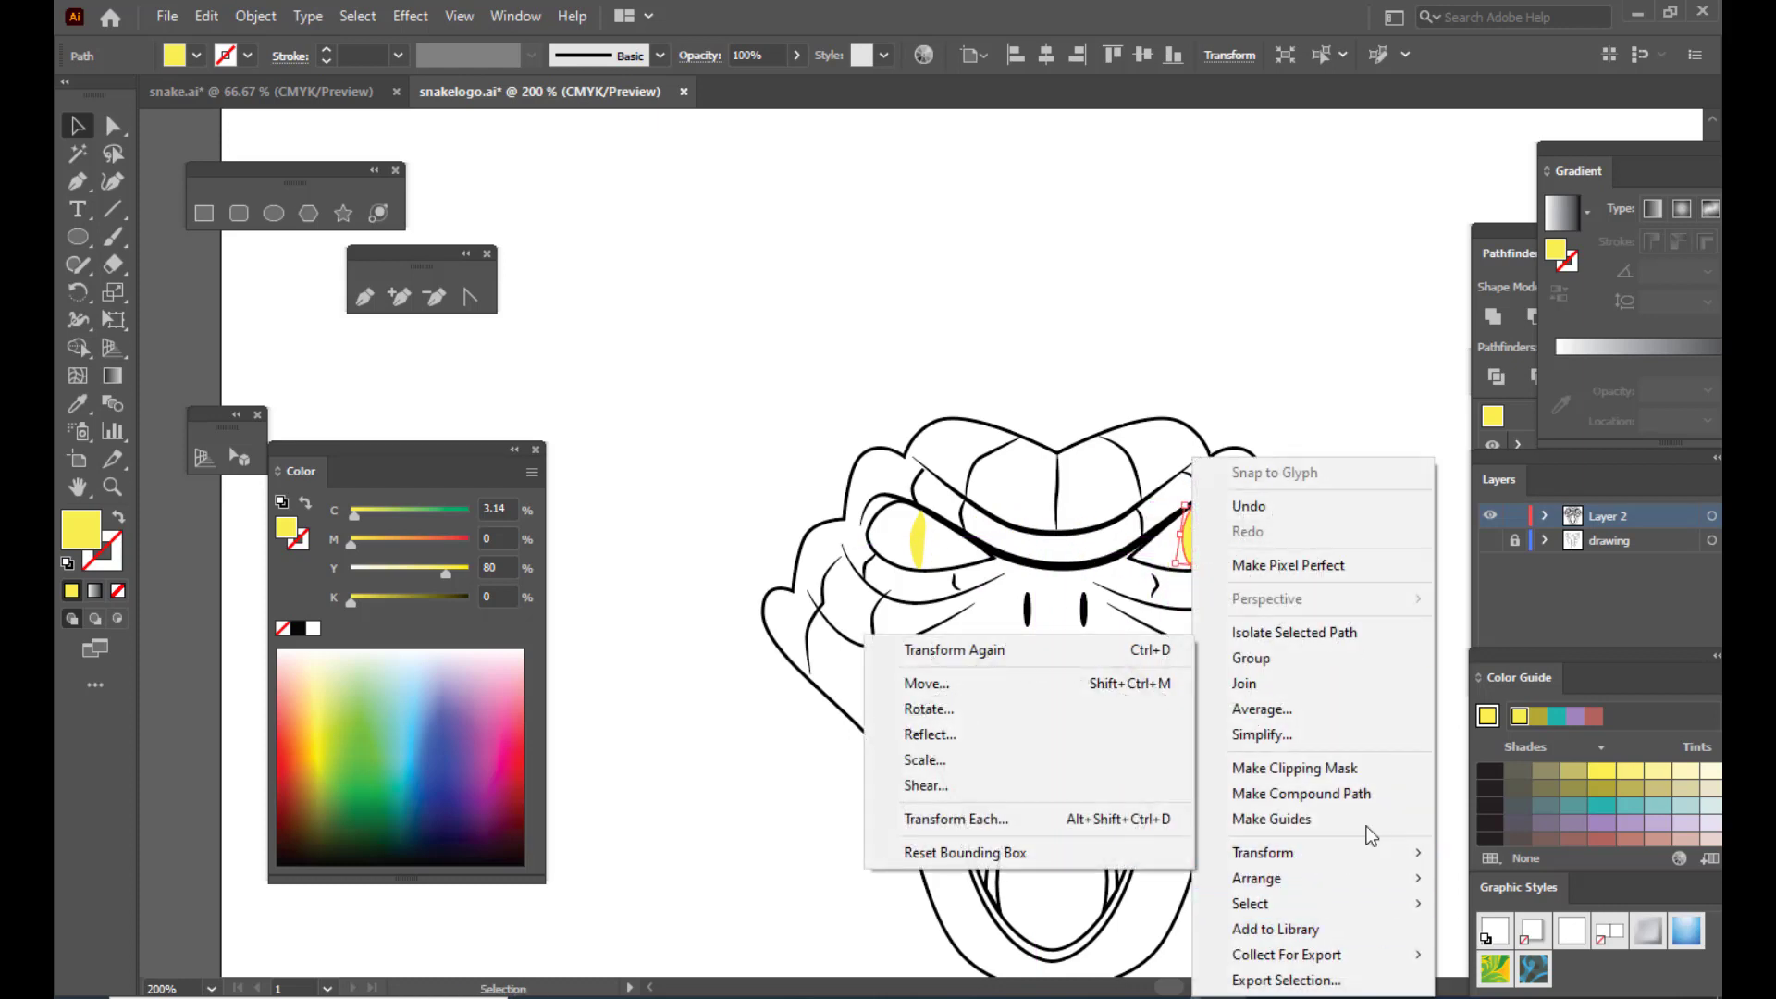
left_click(957, 737)
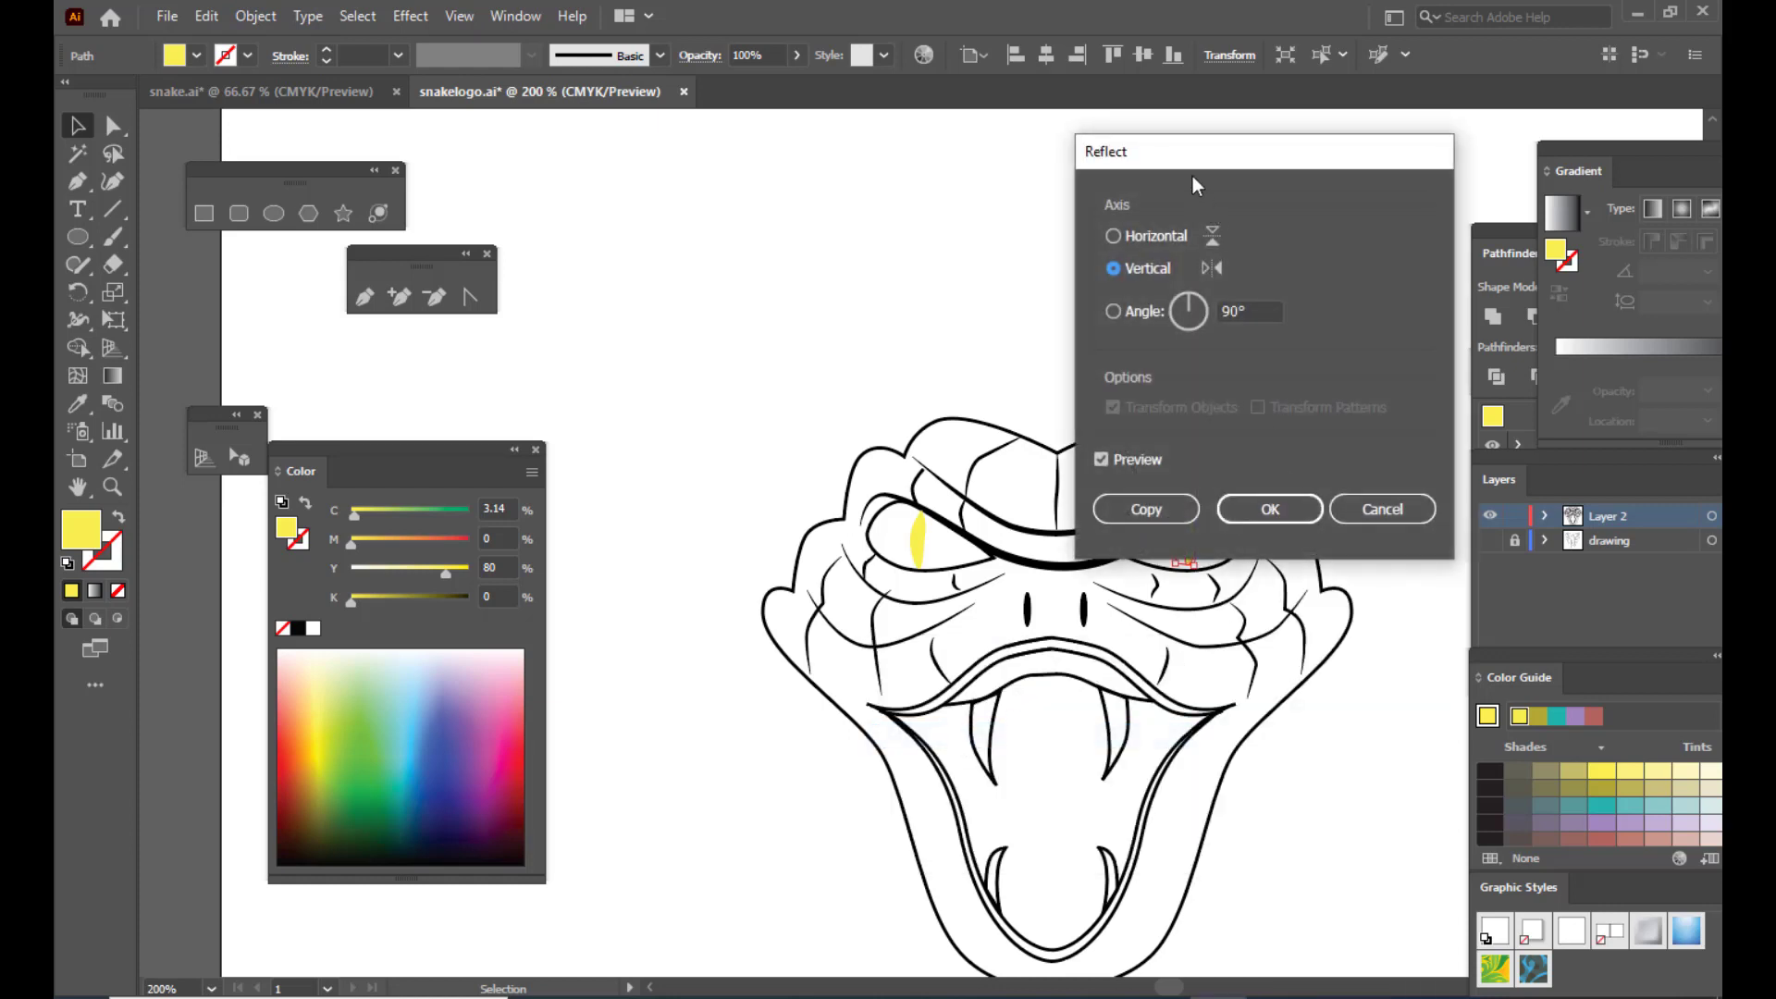
left_click_drag(1179, 137, 1368, 98)
left_click(1449, 466)
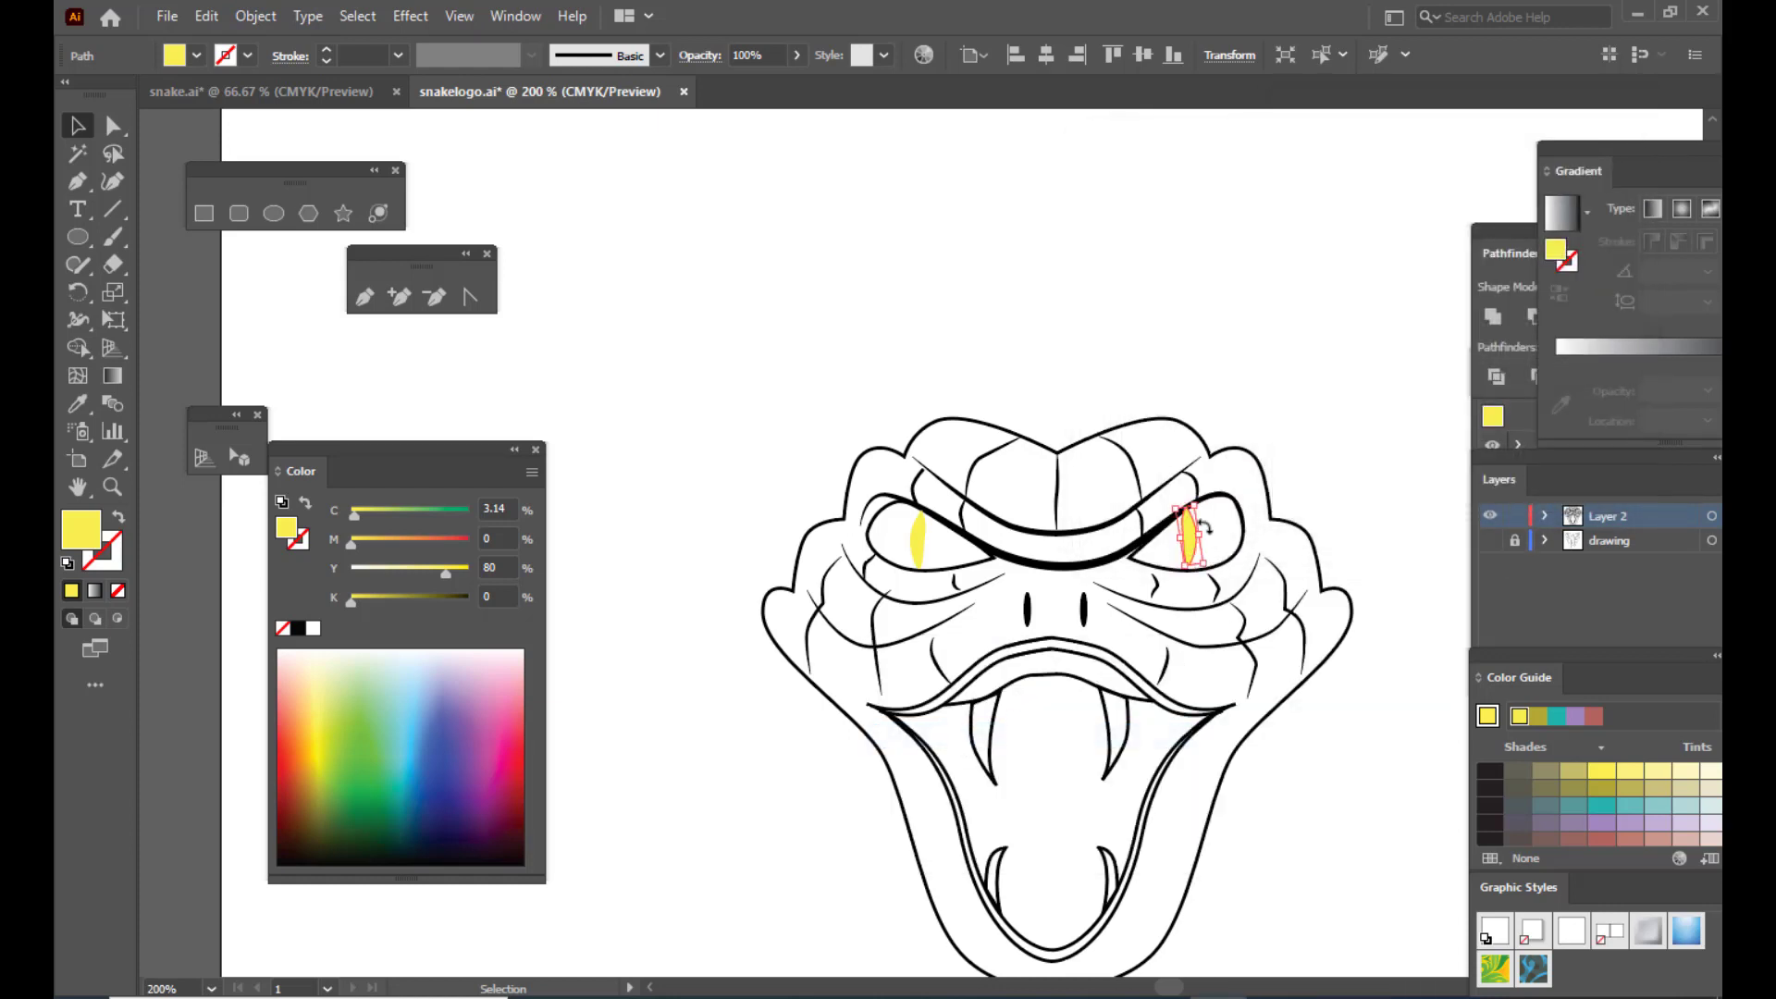
Step: Nudge the right eye's pupil slightly outward to match the left eye, then deselect
left_click_drag(1193, 537, 1195, 537)
key("Right")
key("Right")
key("Right")
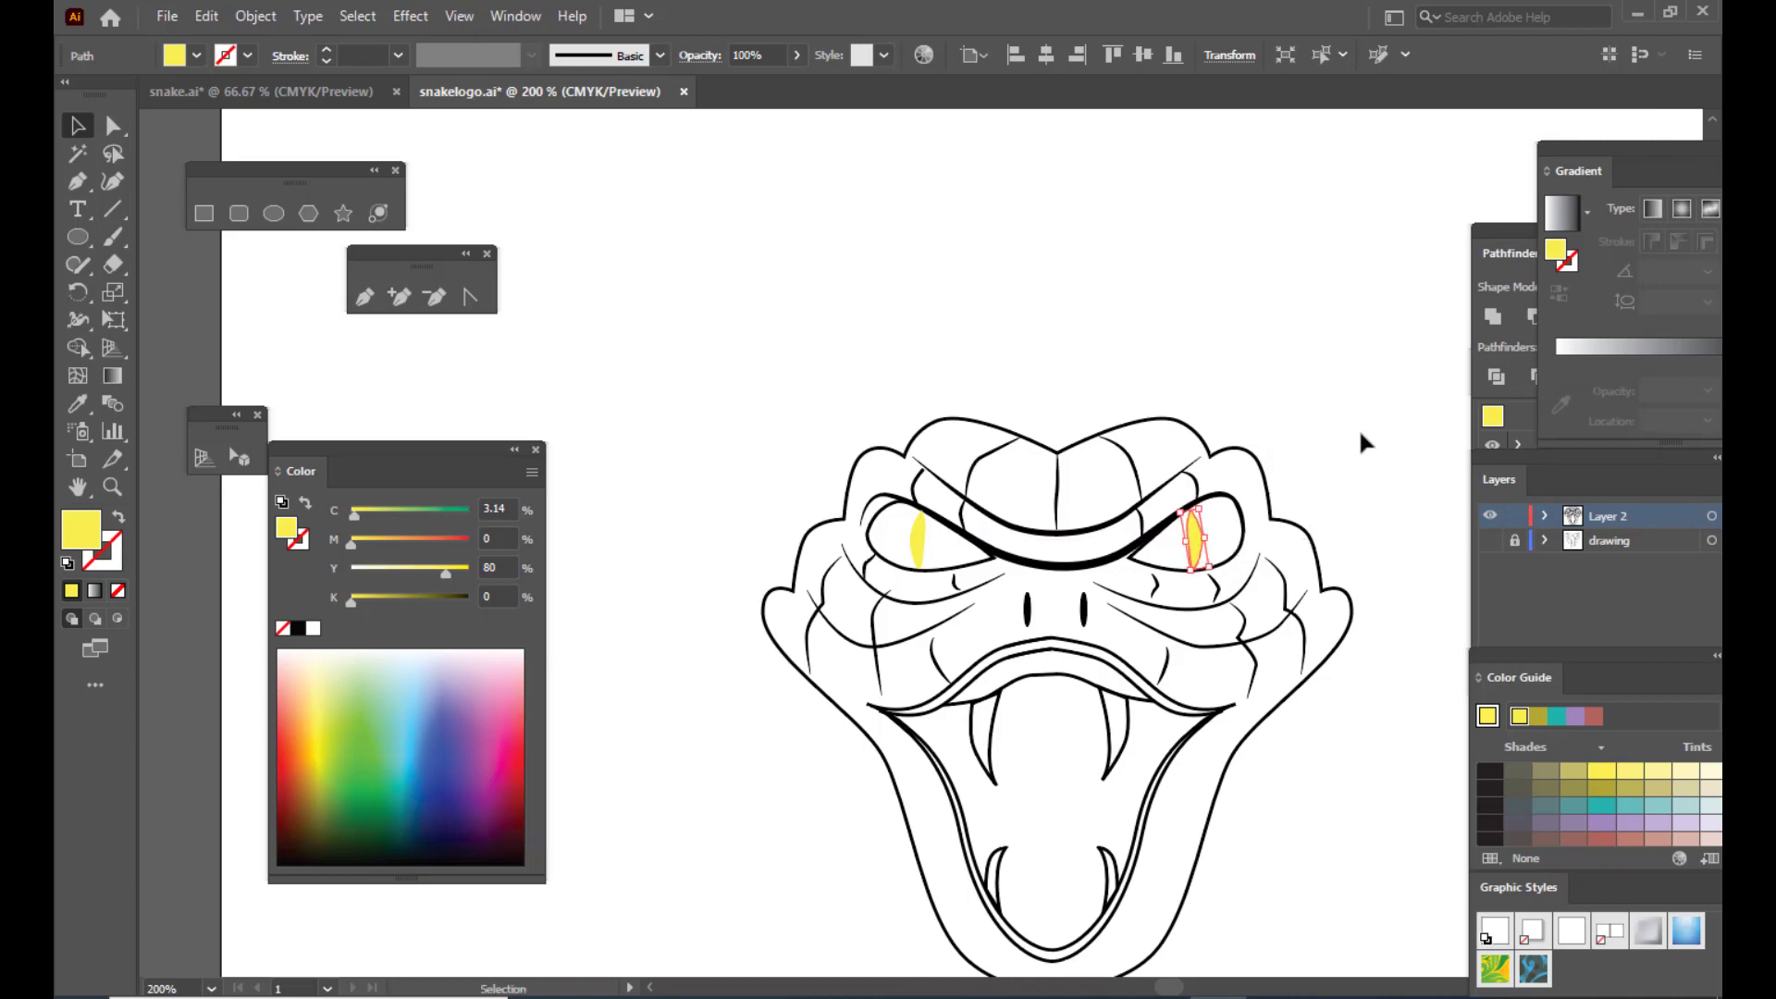
key("Left")
left_click(1342, 418)
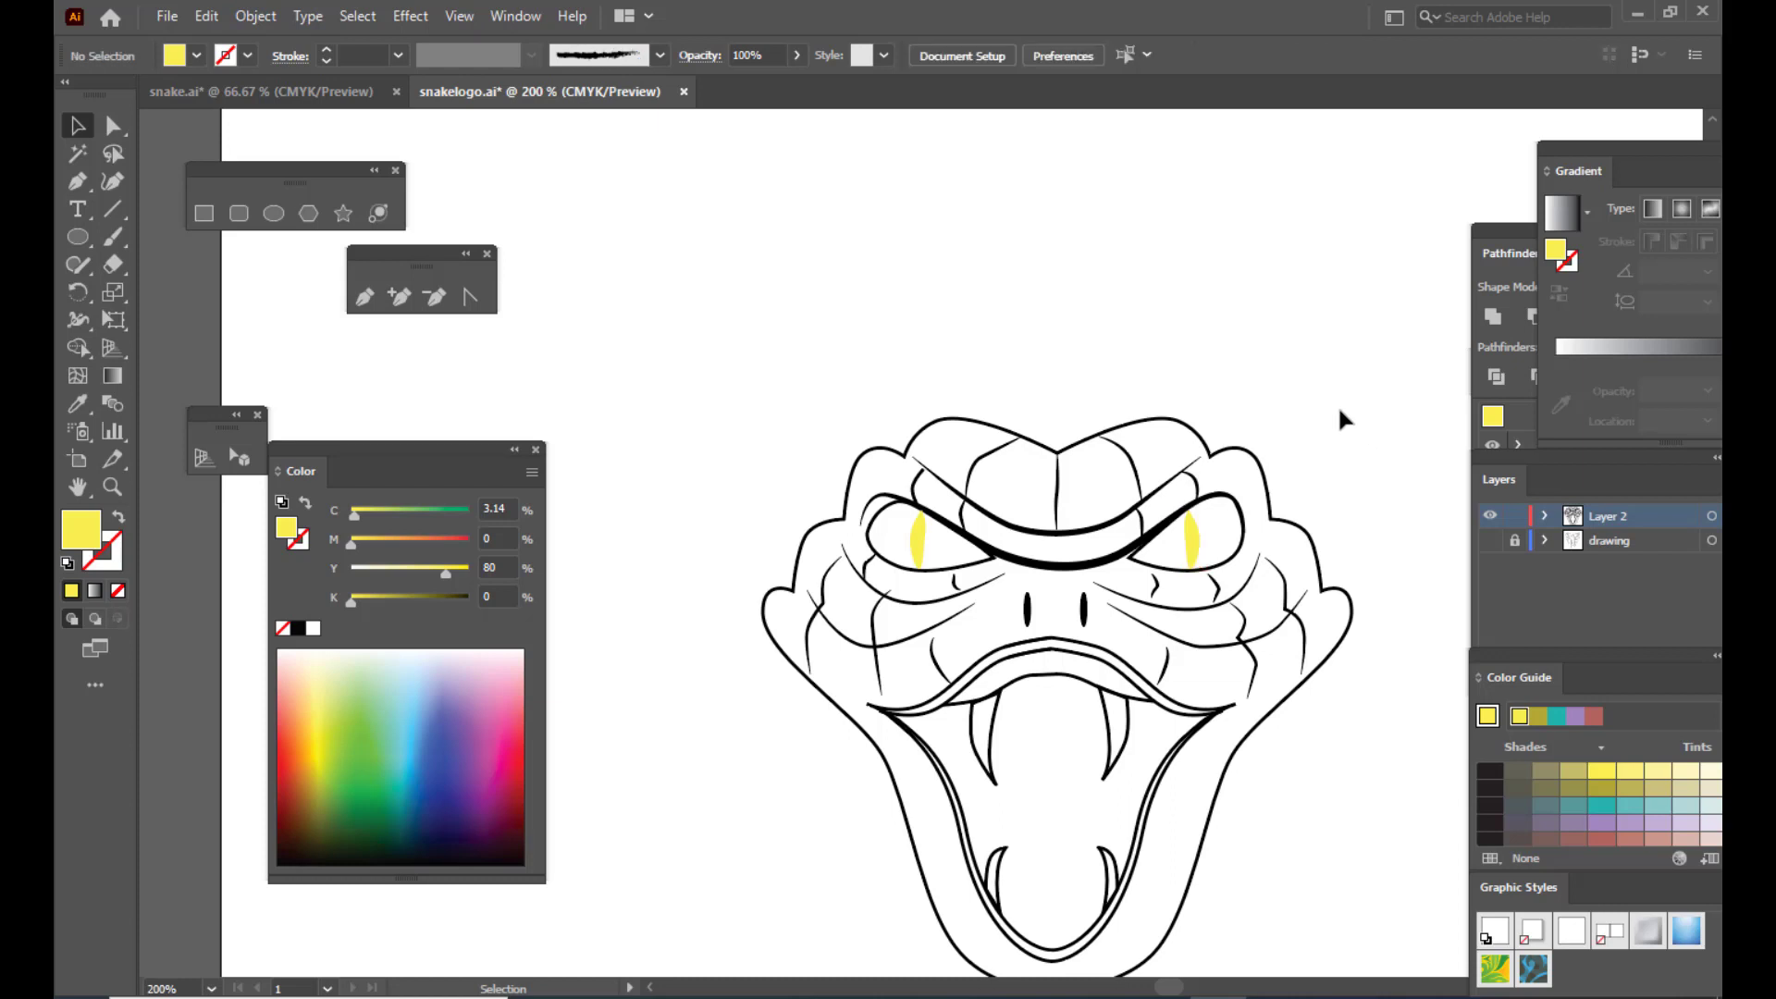
Step: Select the whole snake head and fill both eyes around the pupils with dark red (C 23.53, M 96.08, Y 100, K 20.39) using Shape Builder, then deselect
scroll(1299, 421, "down", 2)
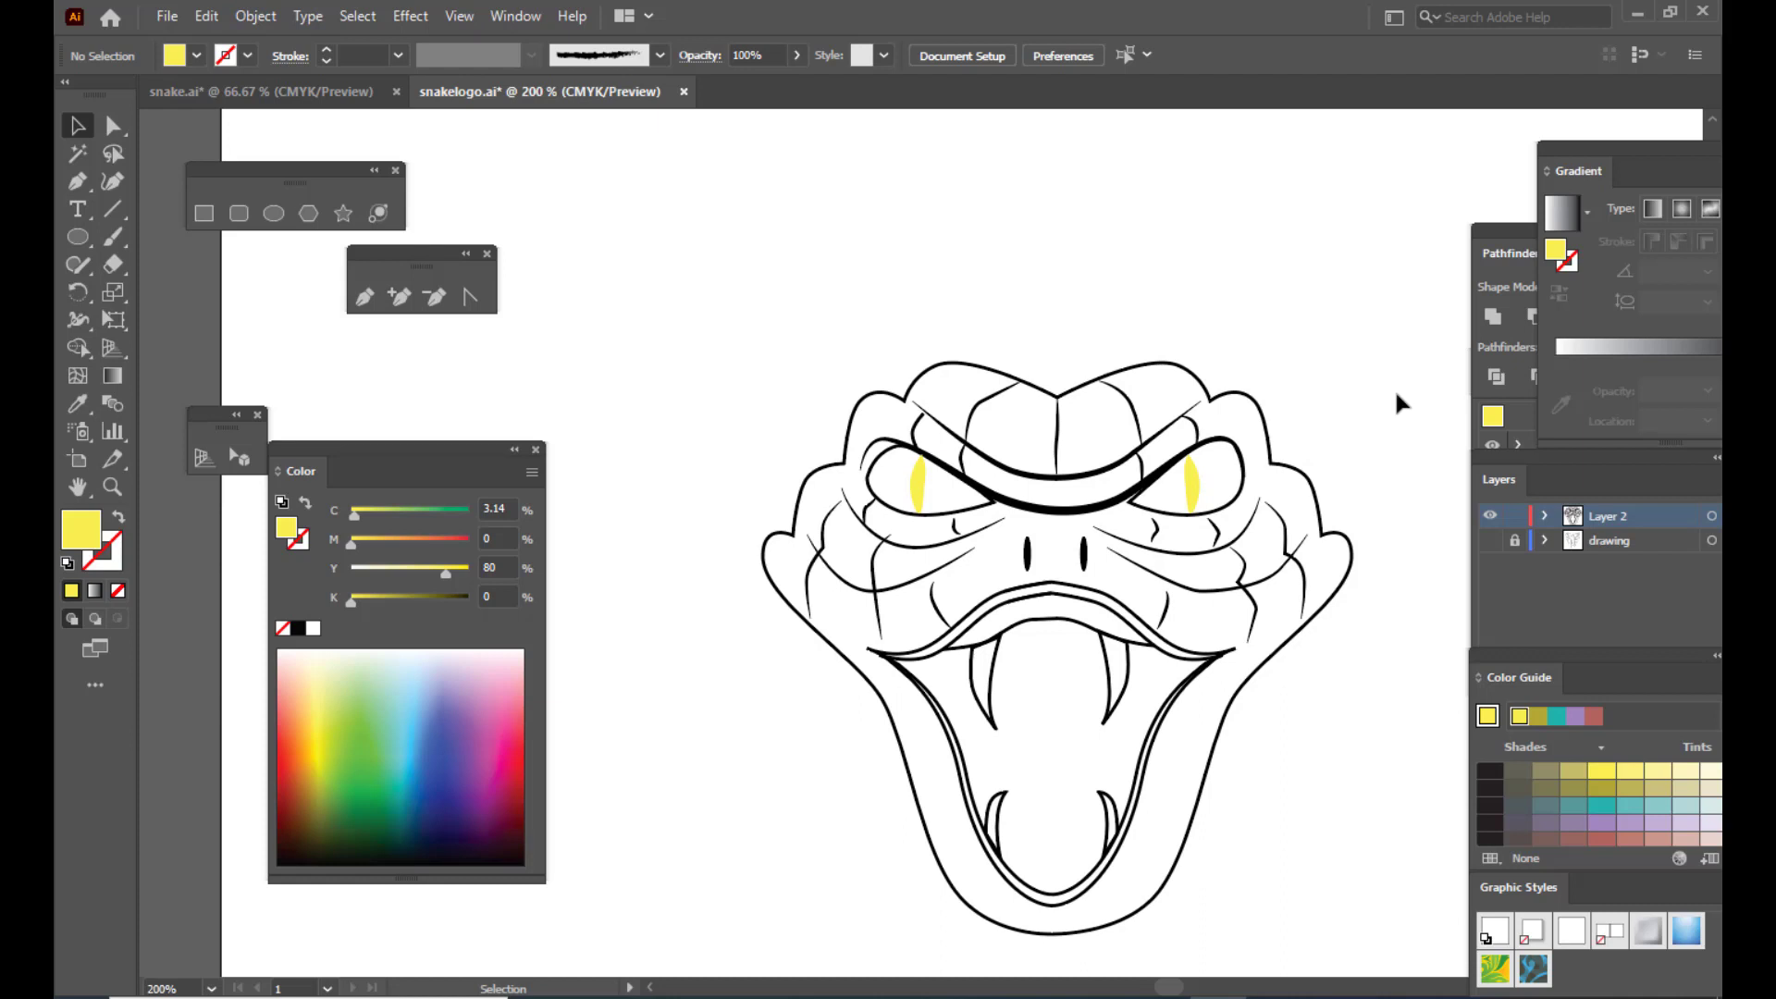
key("space")
left_click_drag(1213, 369, 1093, 269)
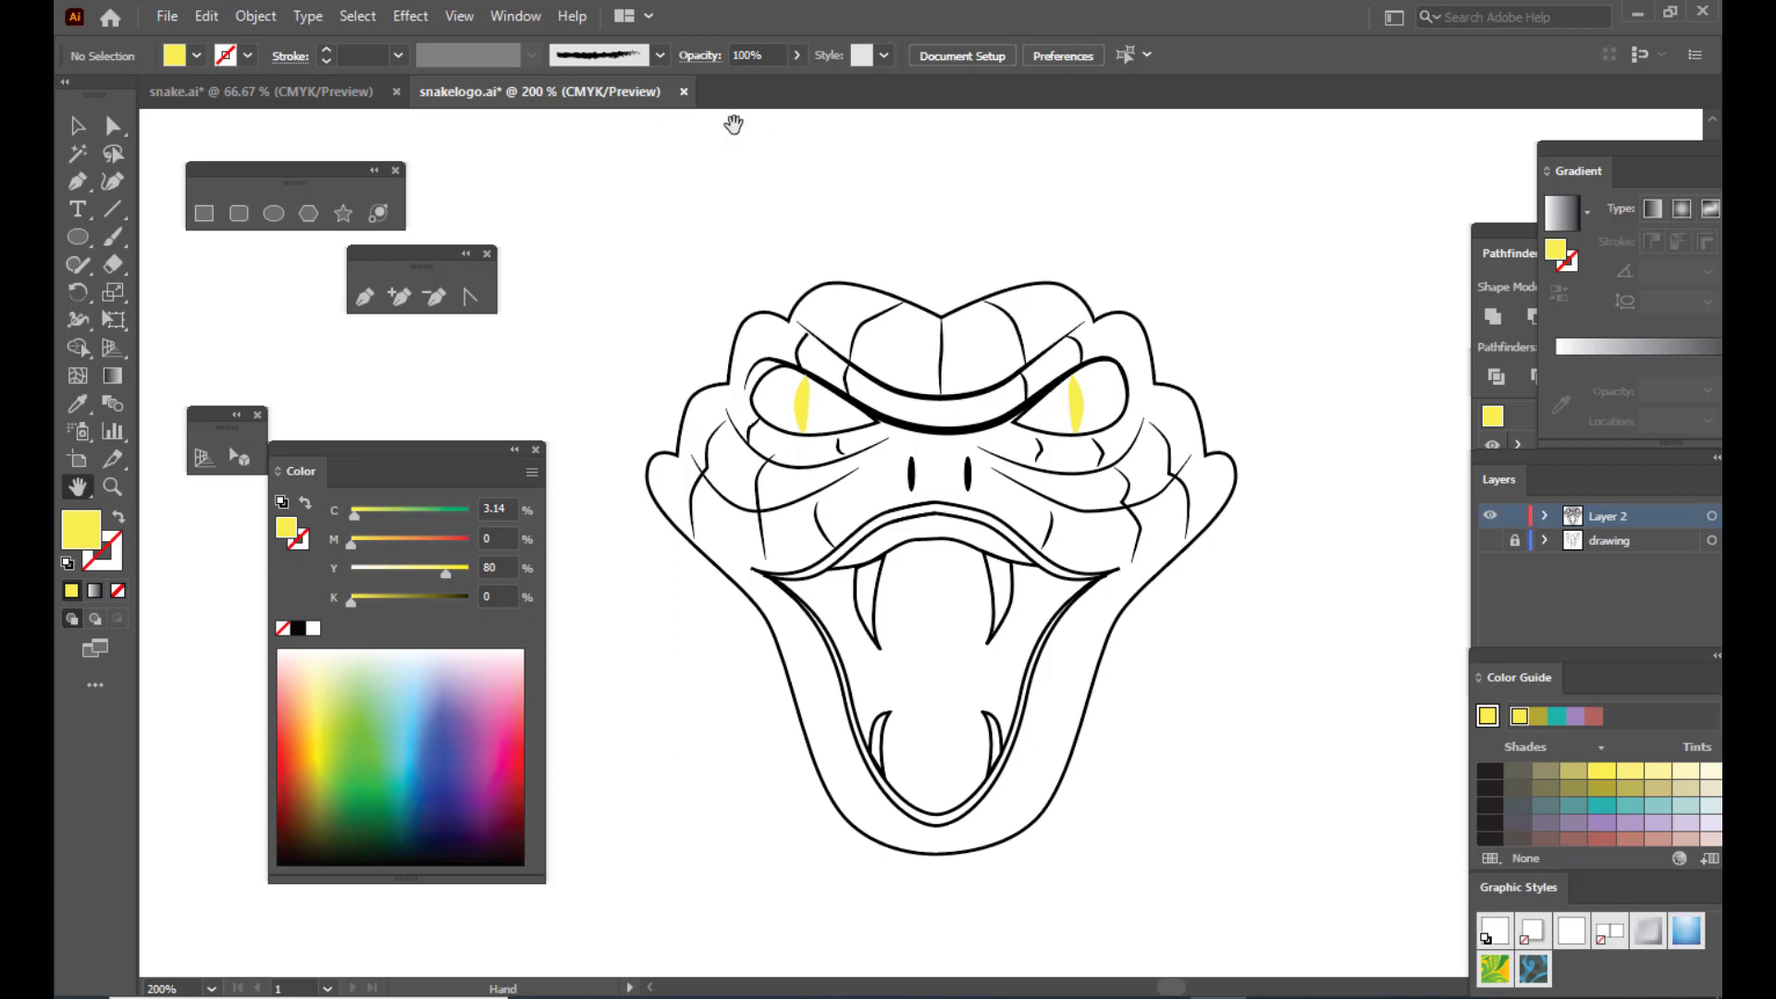
left_click(78, 125)
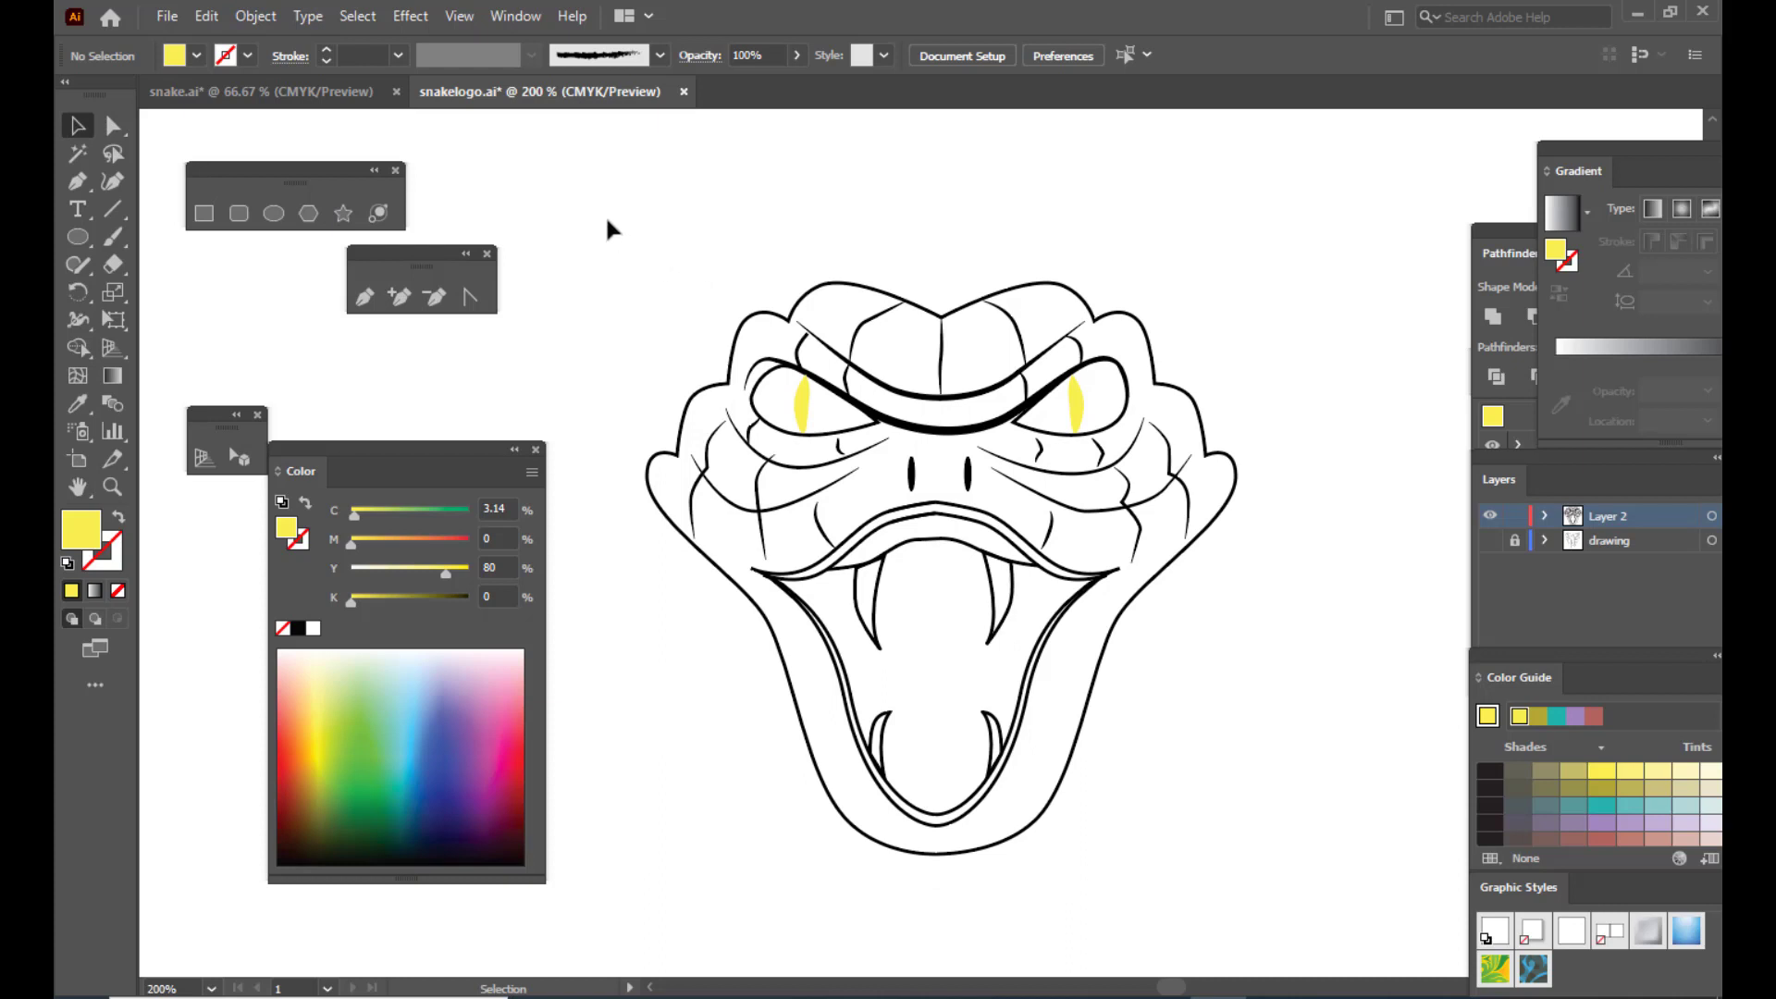
left_click_drag(703, 281, 1332, 914)
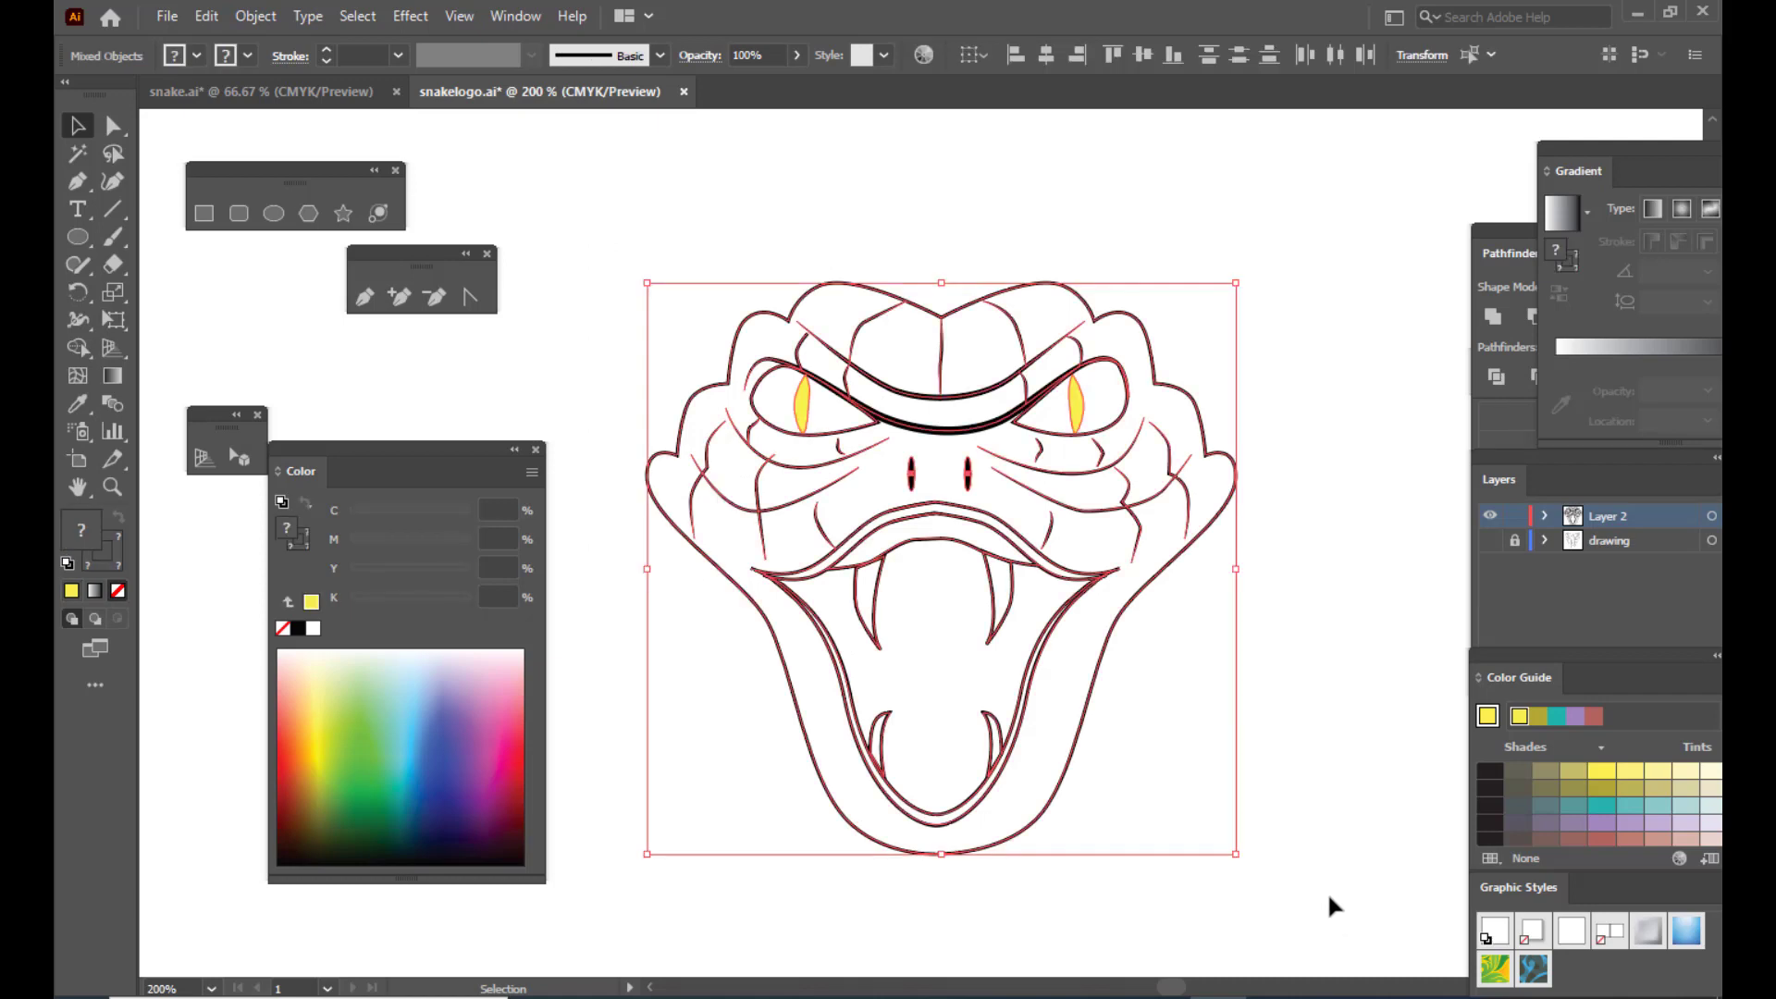
left_click_drag(70, 352, 168, 348)
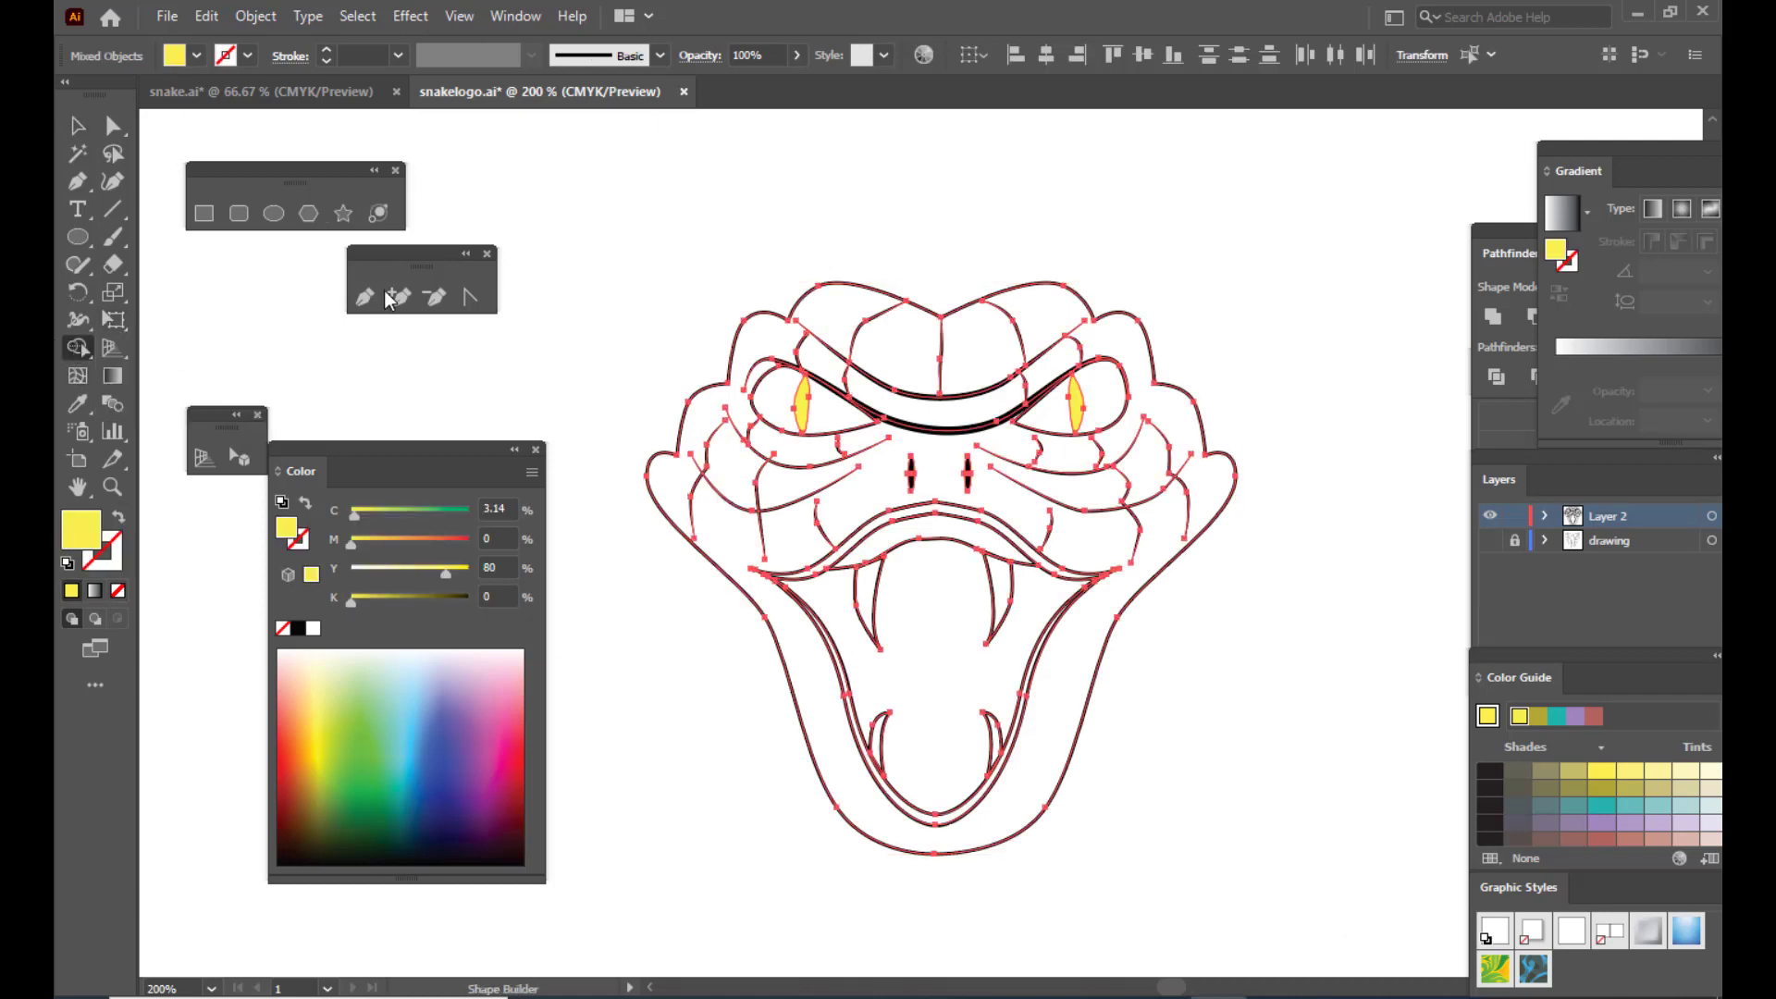
left_click_drag(381, 446, 381, 352)
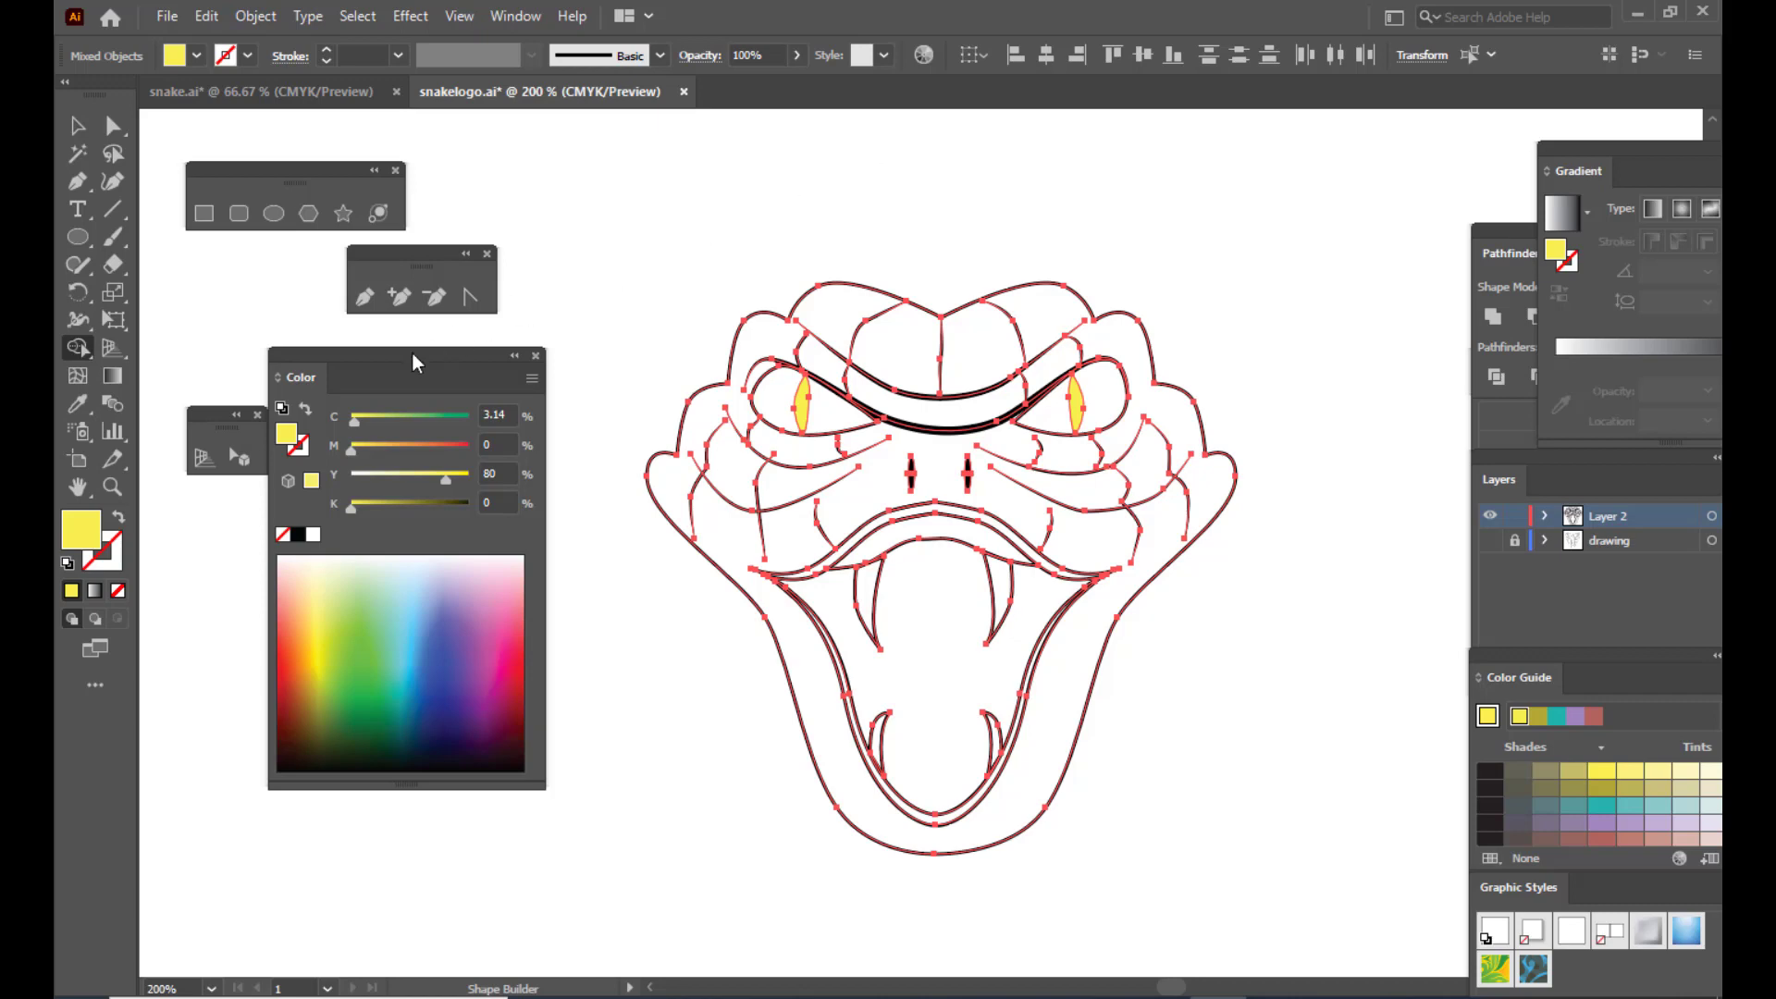
left_click_drag(412, 352, 453, 352)
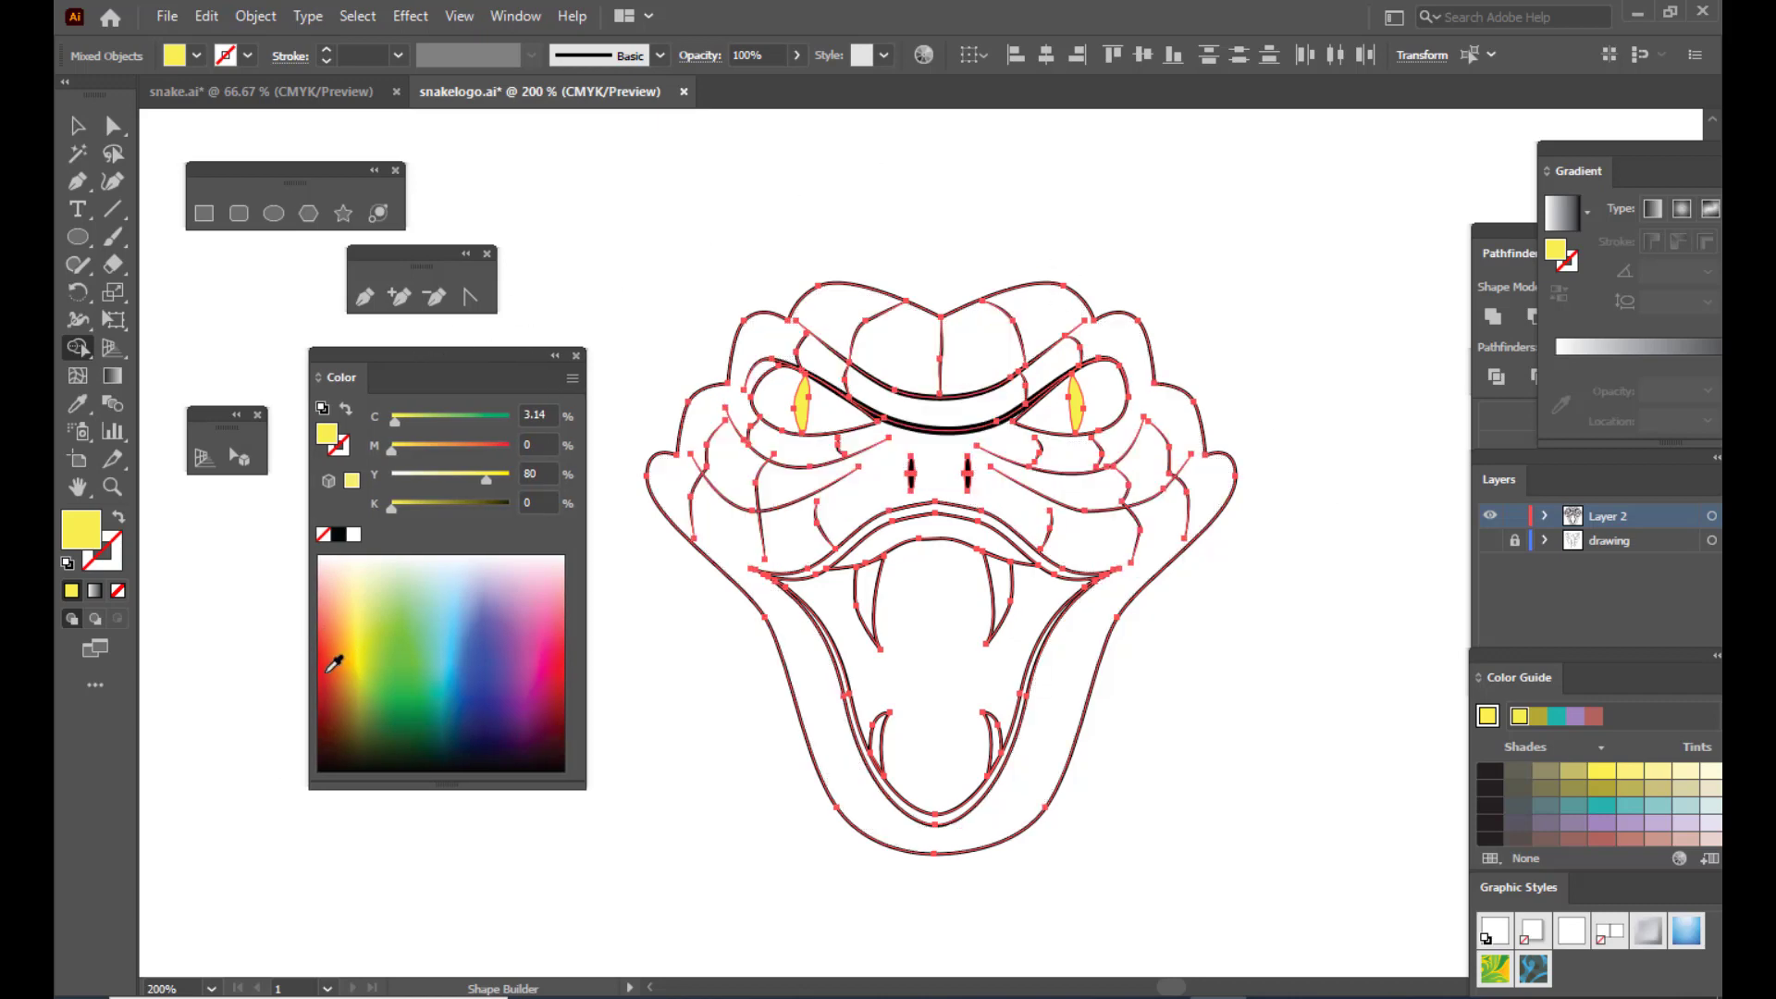
left_click(334, 683)
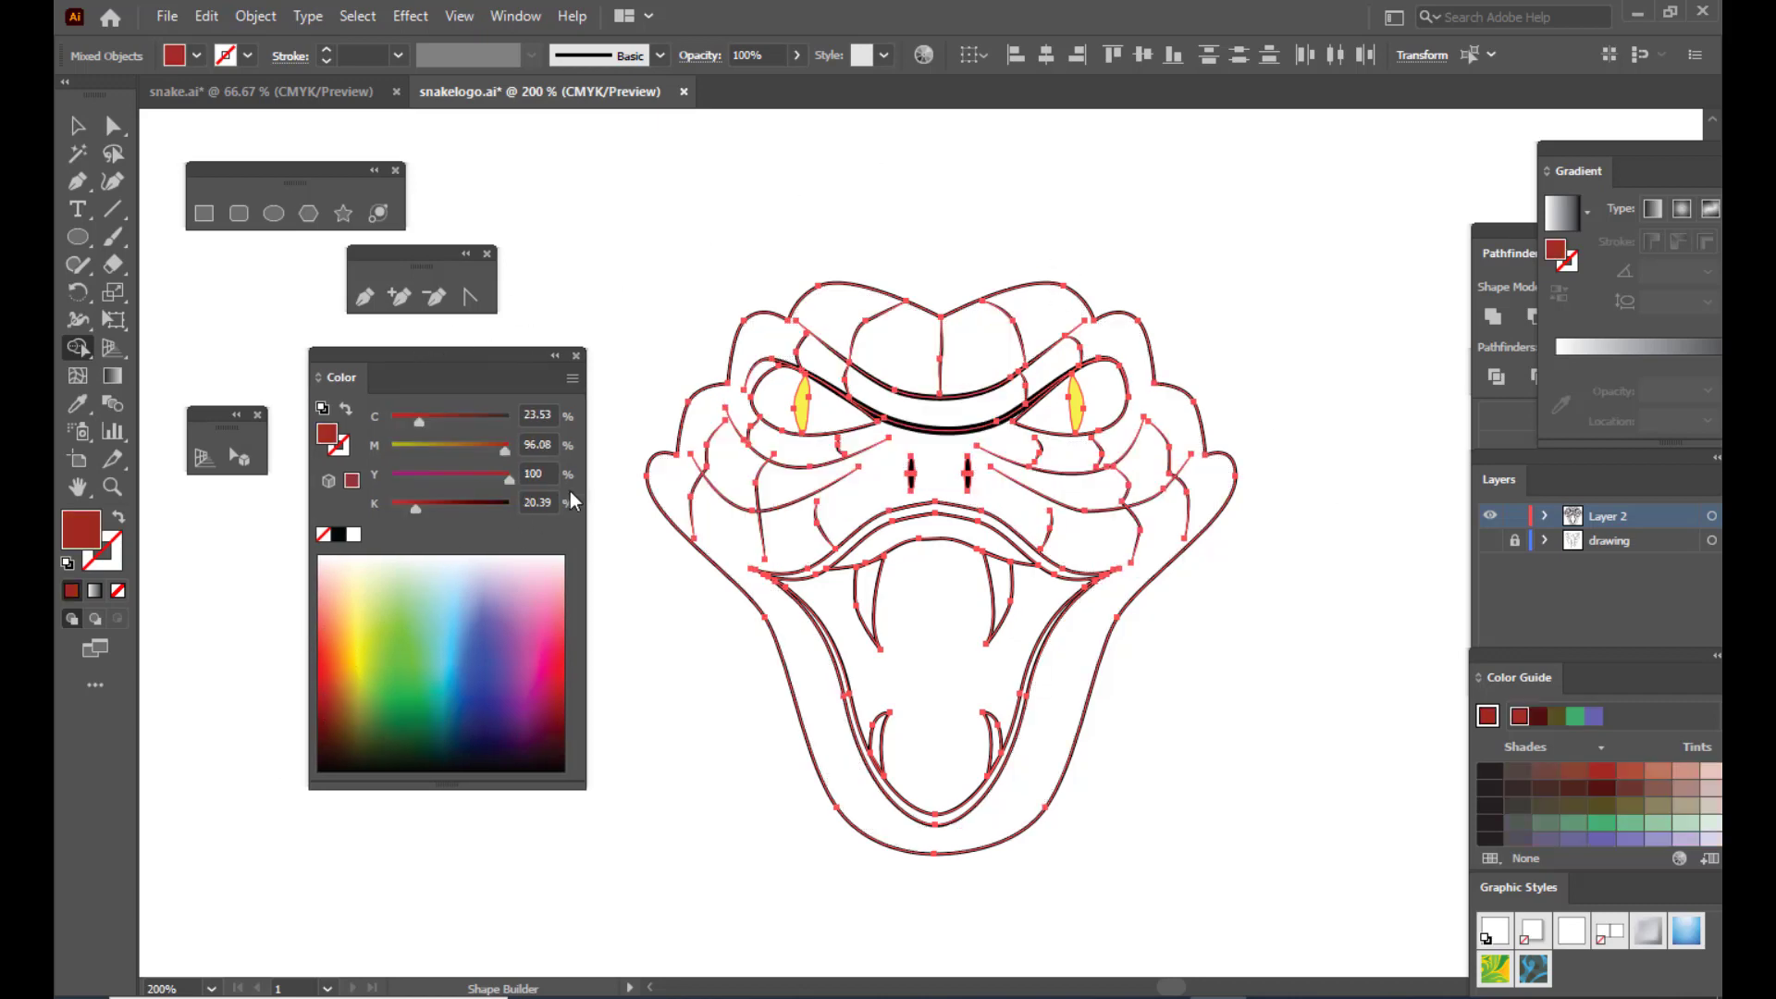
left_click(781, 400)
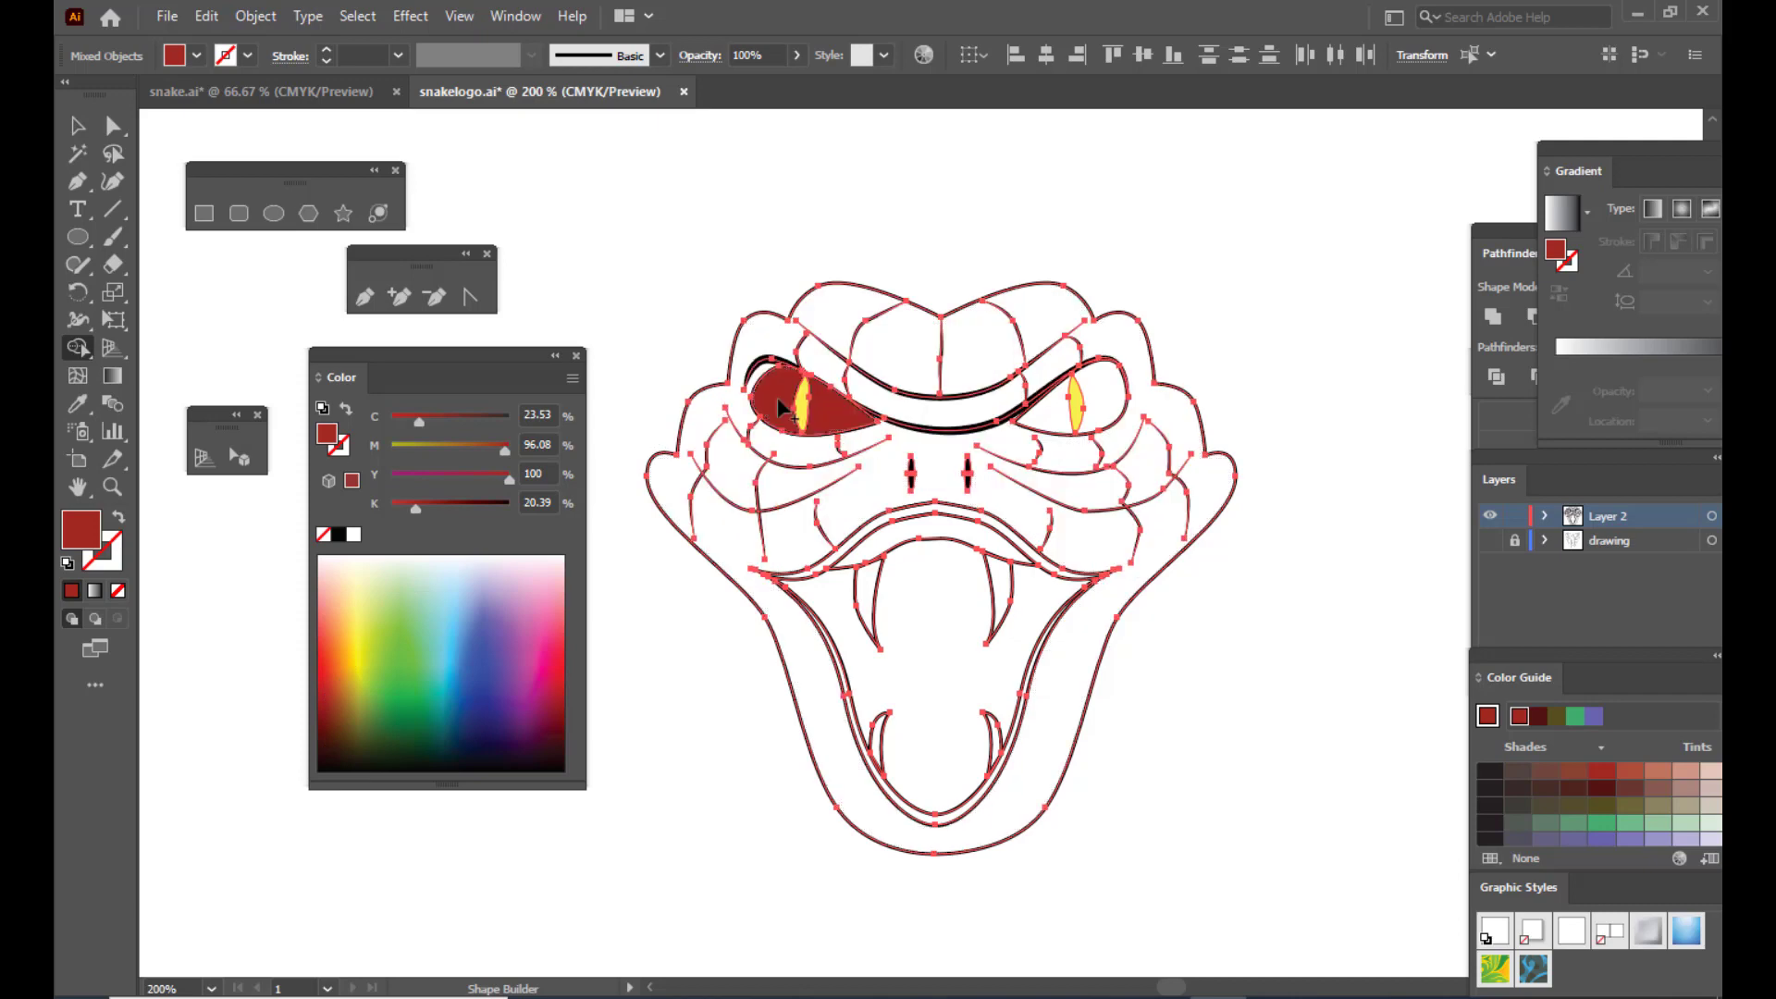
left_click(1107, 404)
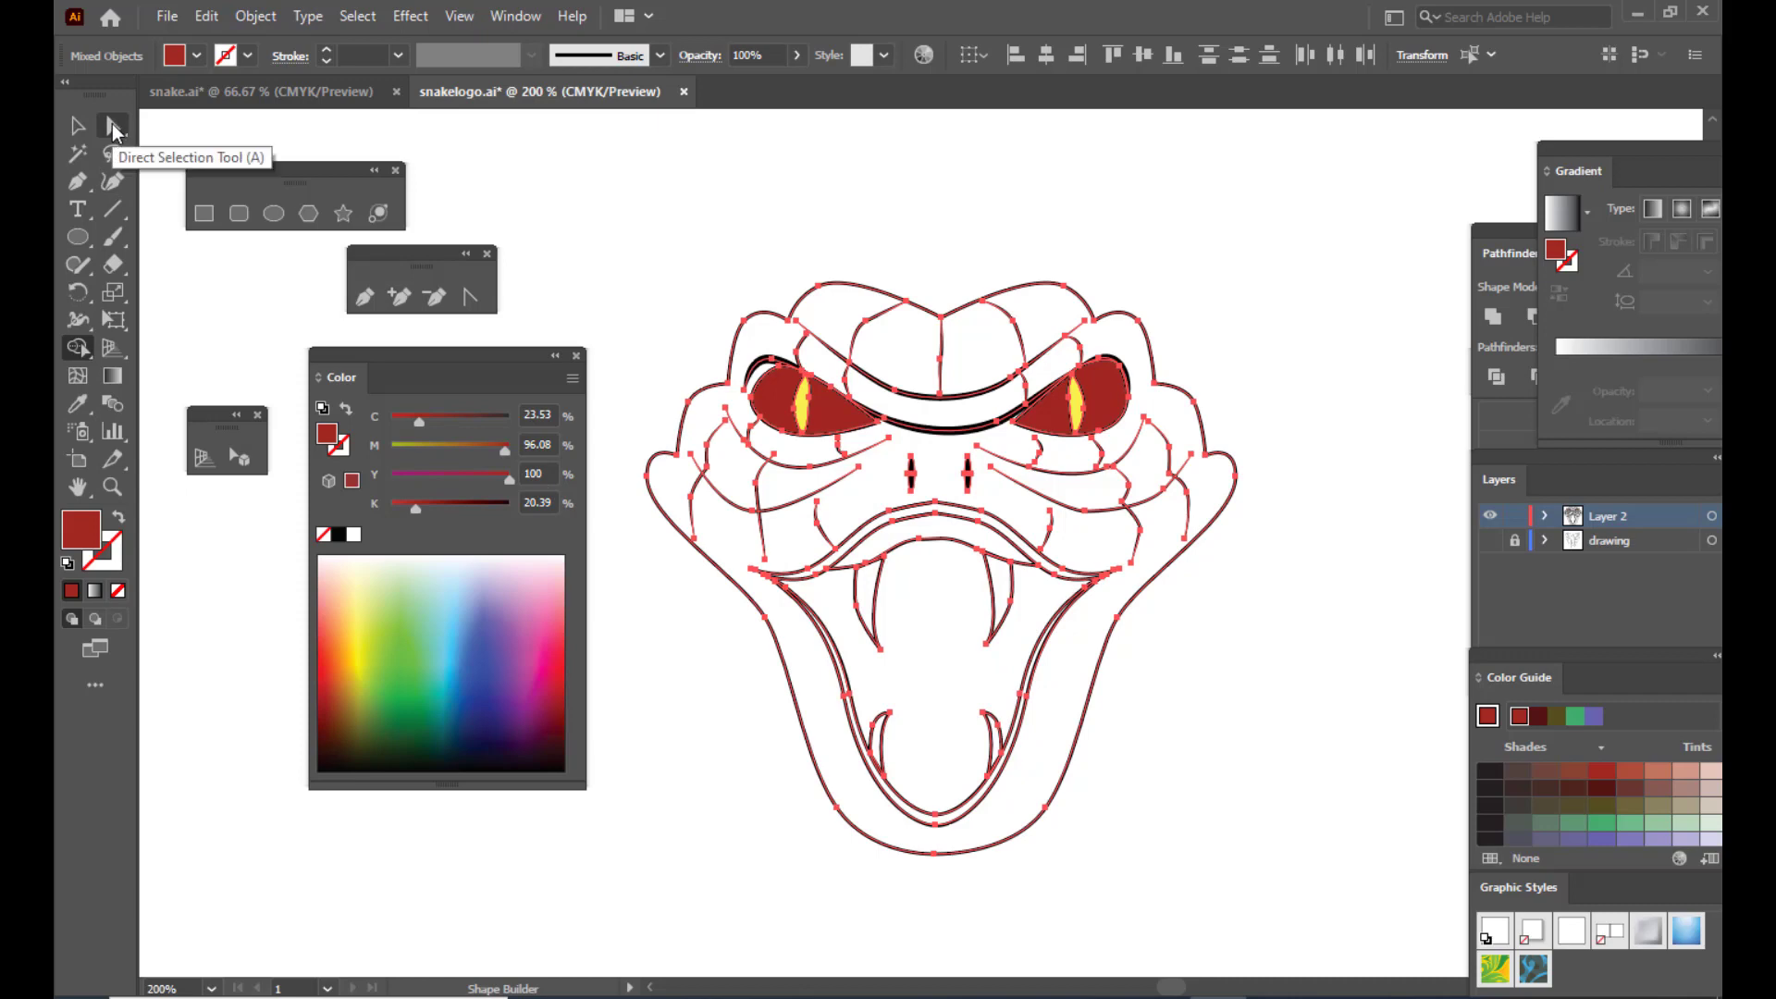
left_click(113, 125)
left_click(651, 189)
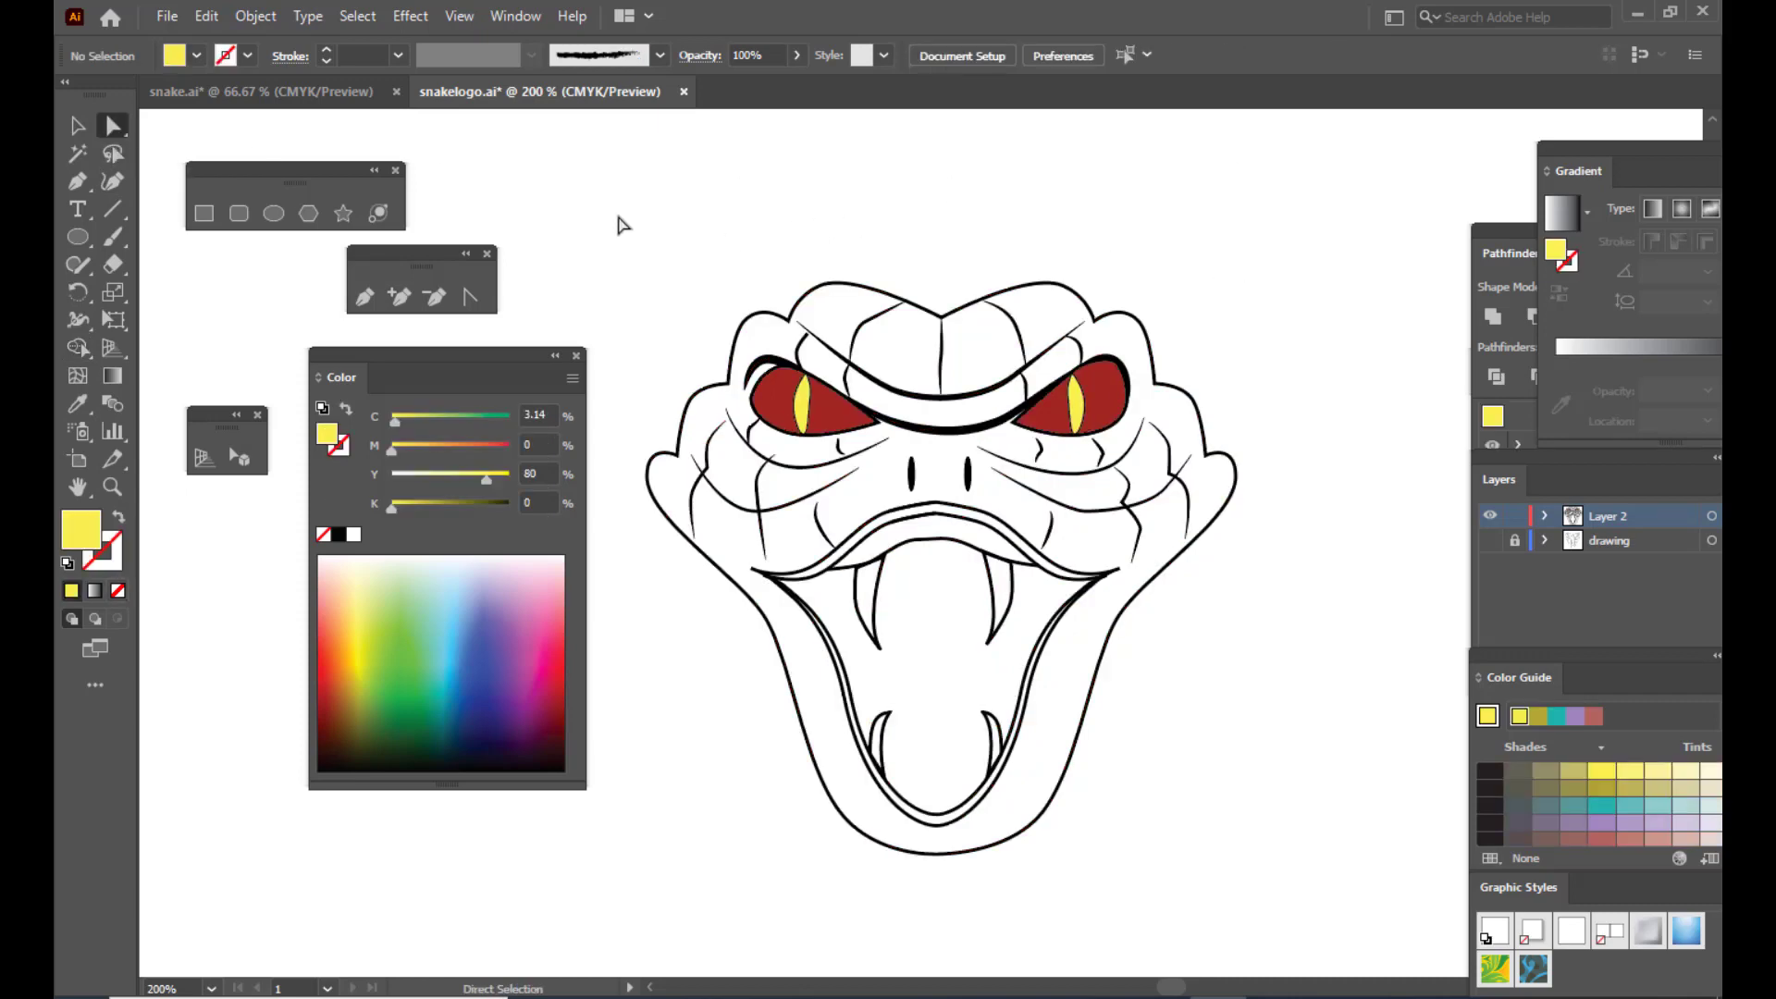
Step: Select the whole snake head and fill the mouth interior with dark maroon (C 54.51, M 76.47, Y 67.45, K 80) using Shape Builder
left_click_drag(608, 208, 1339, 953)
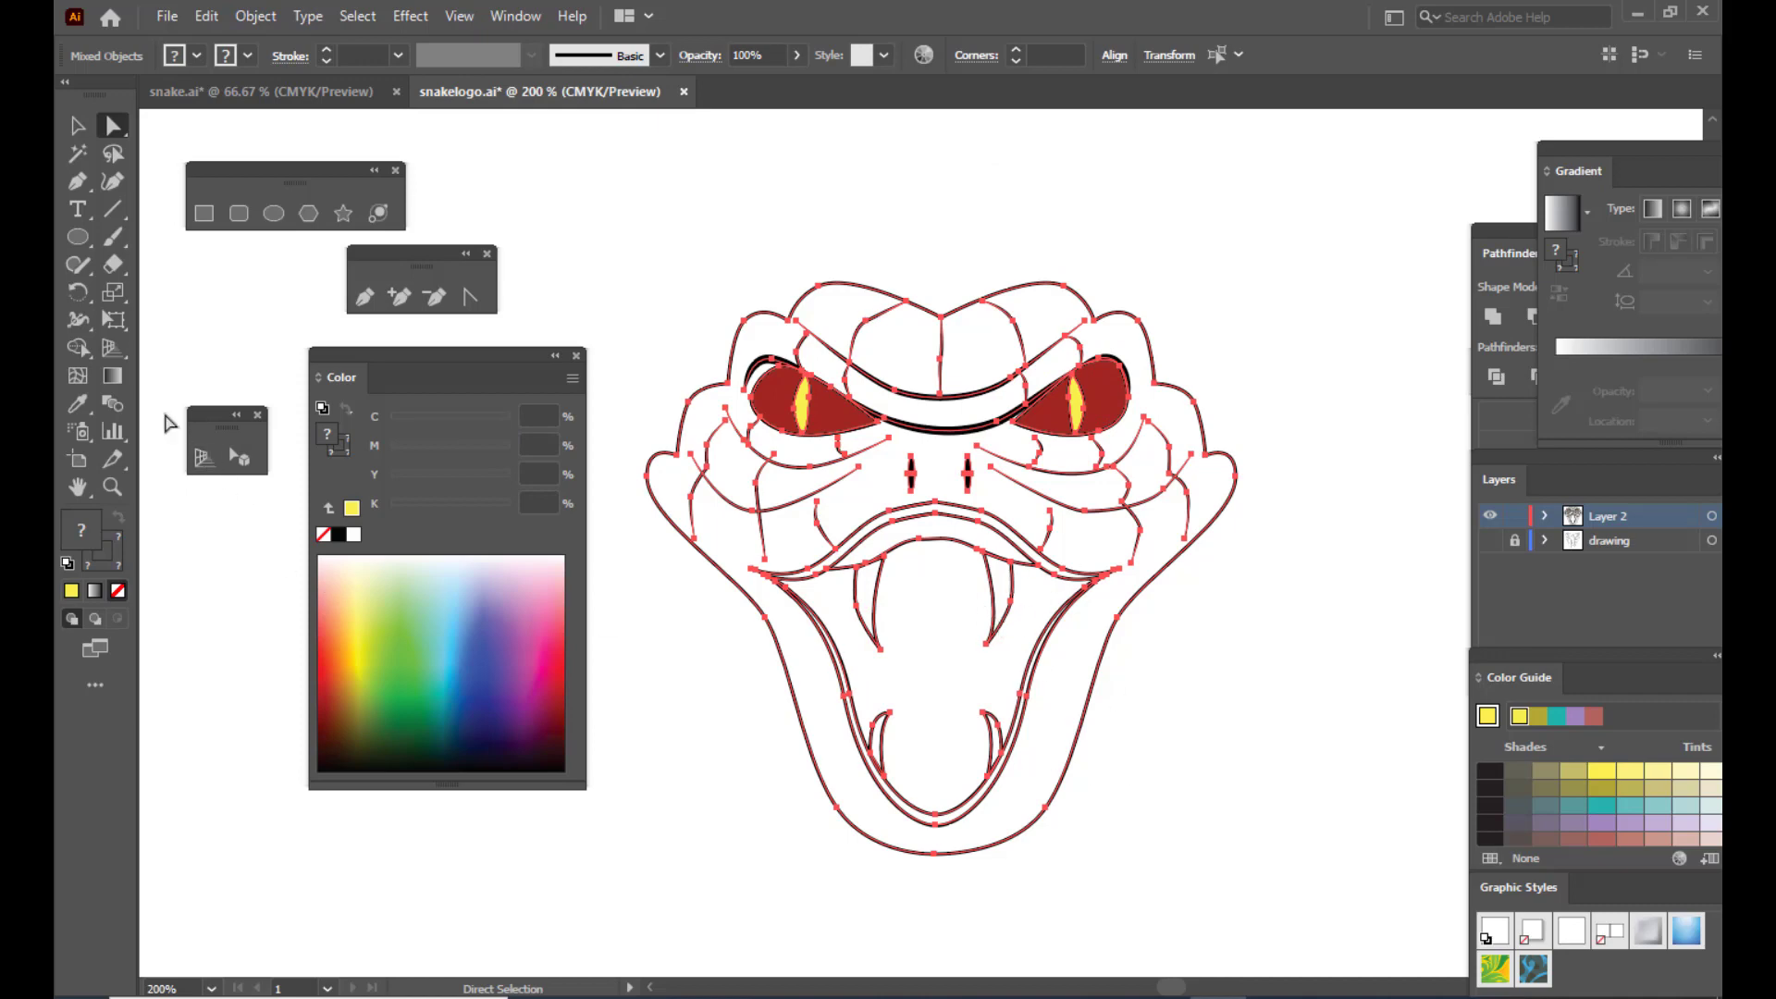
left_click_drag(75, 346, 141, 346)
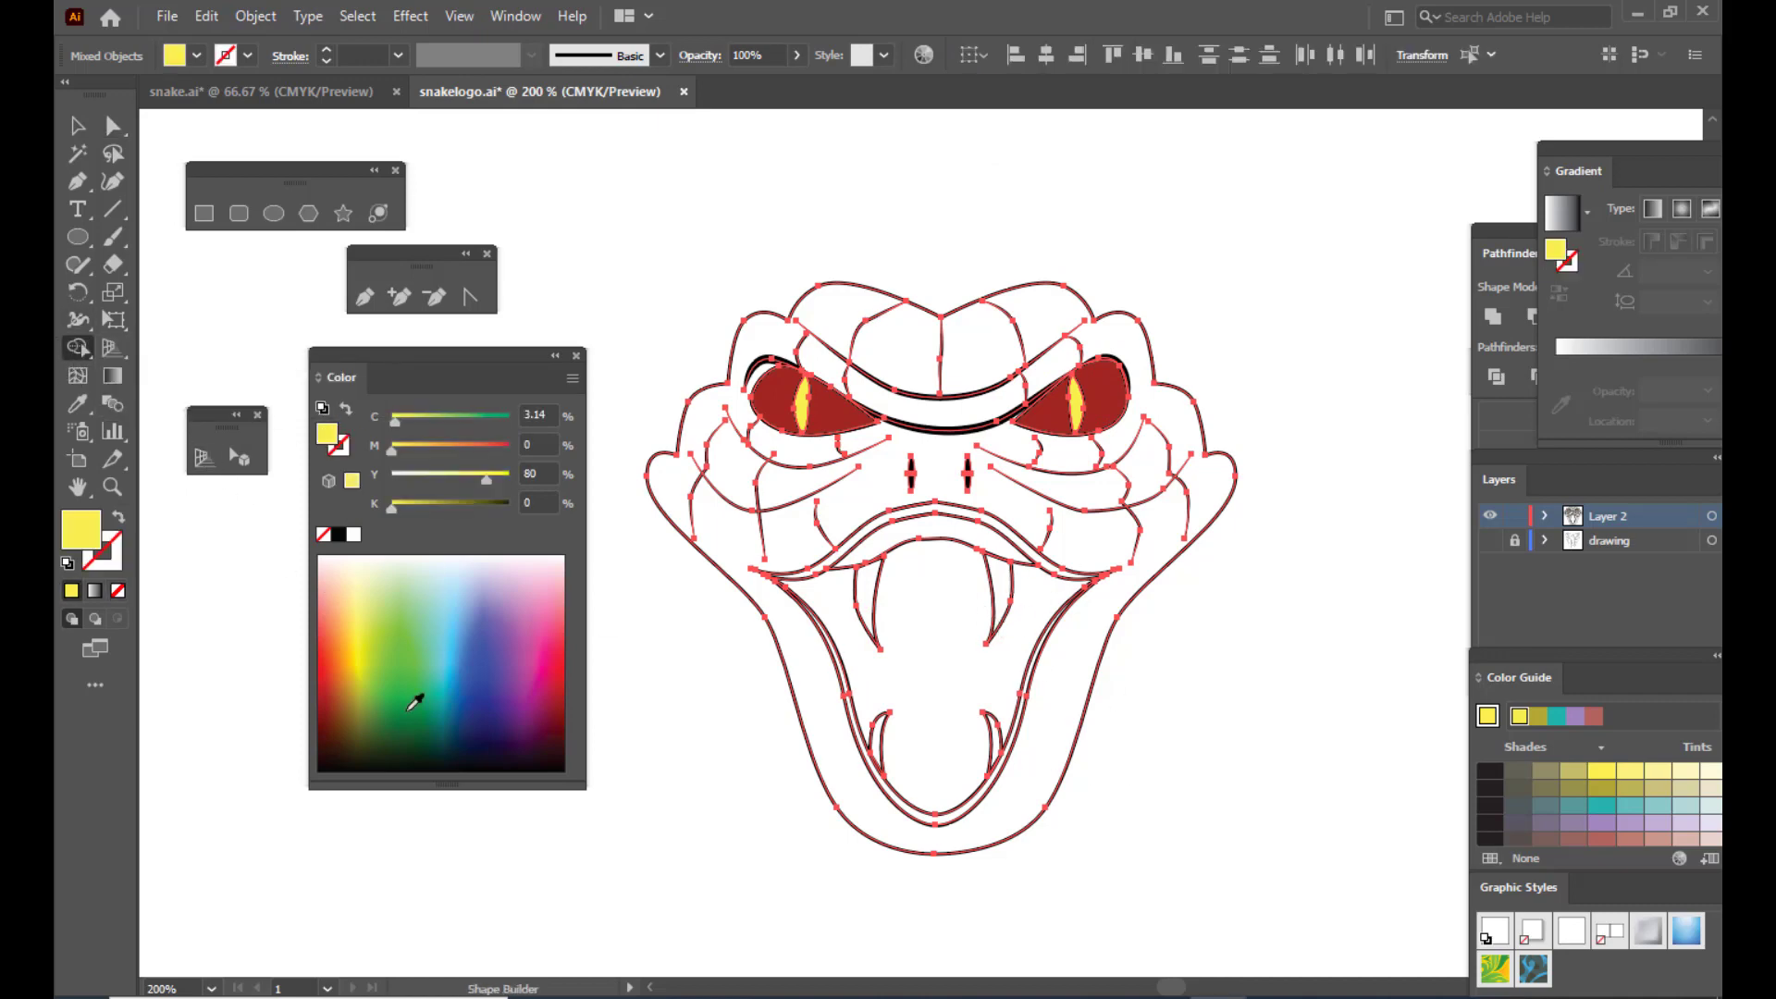
left_click(568, 739)
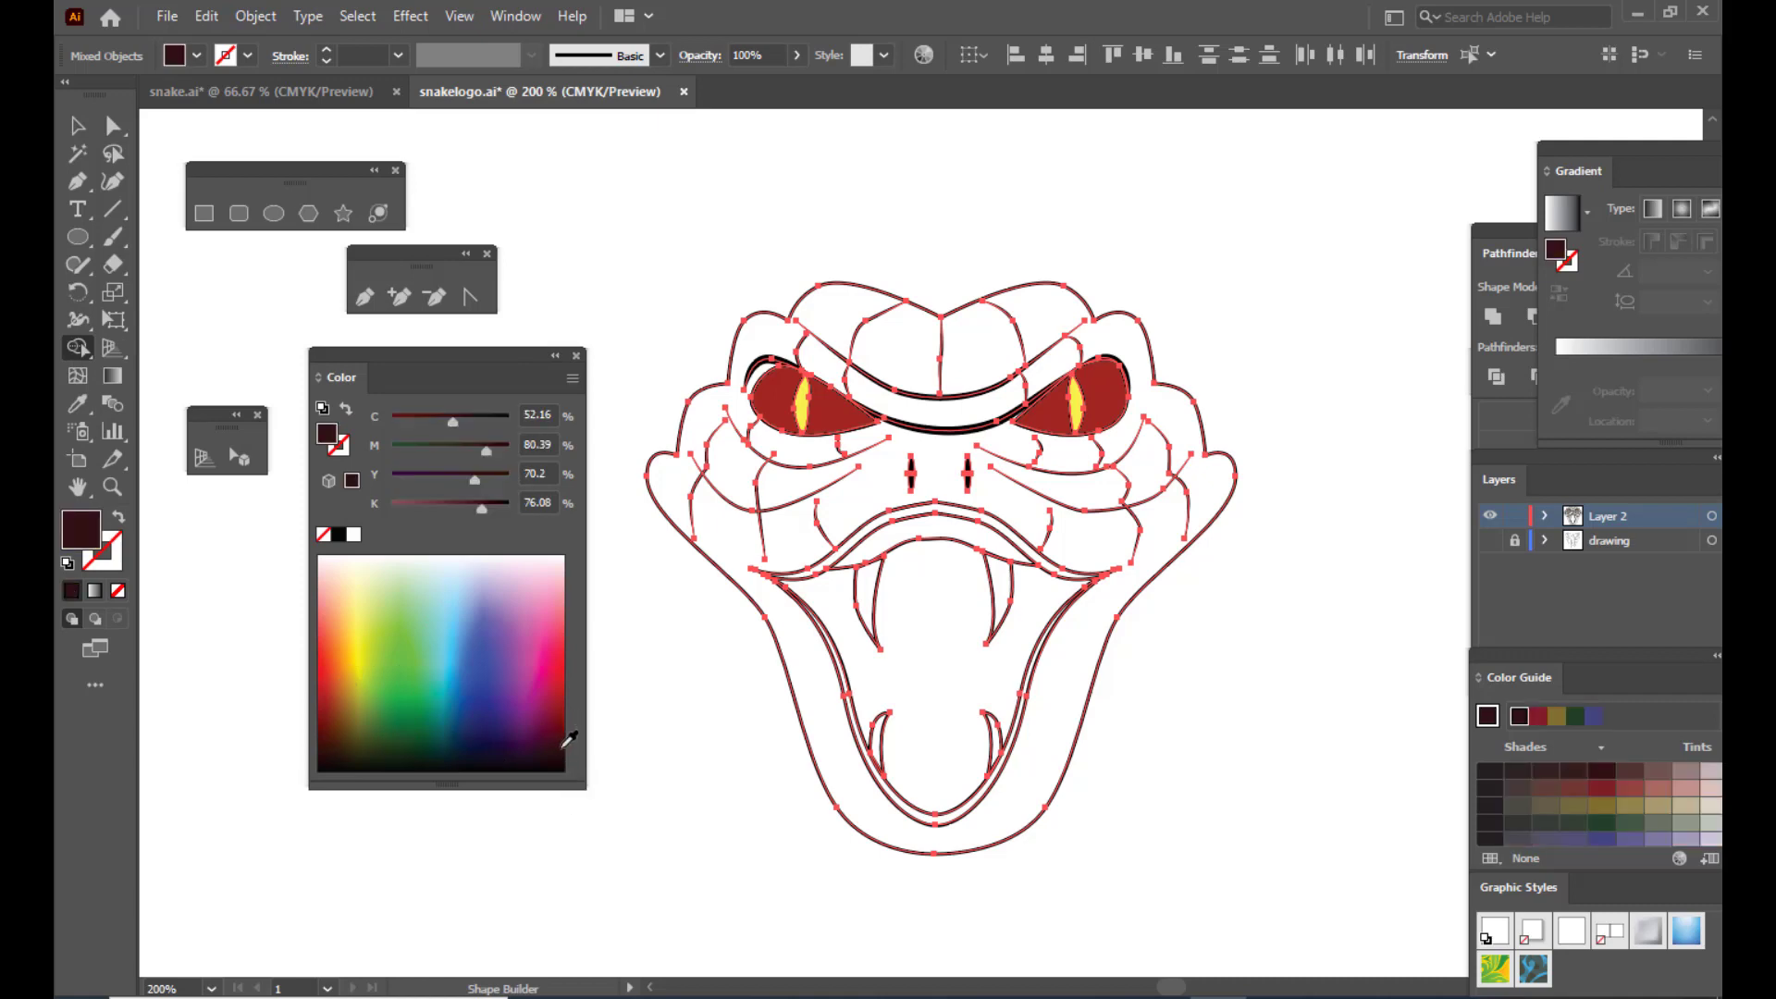
left_click(568, 741)
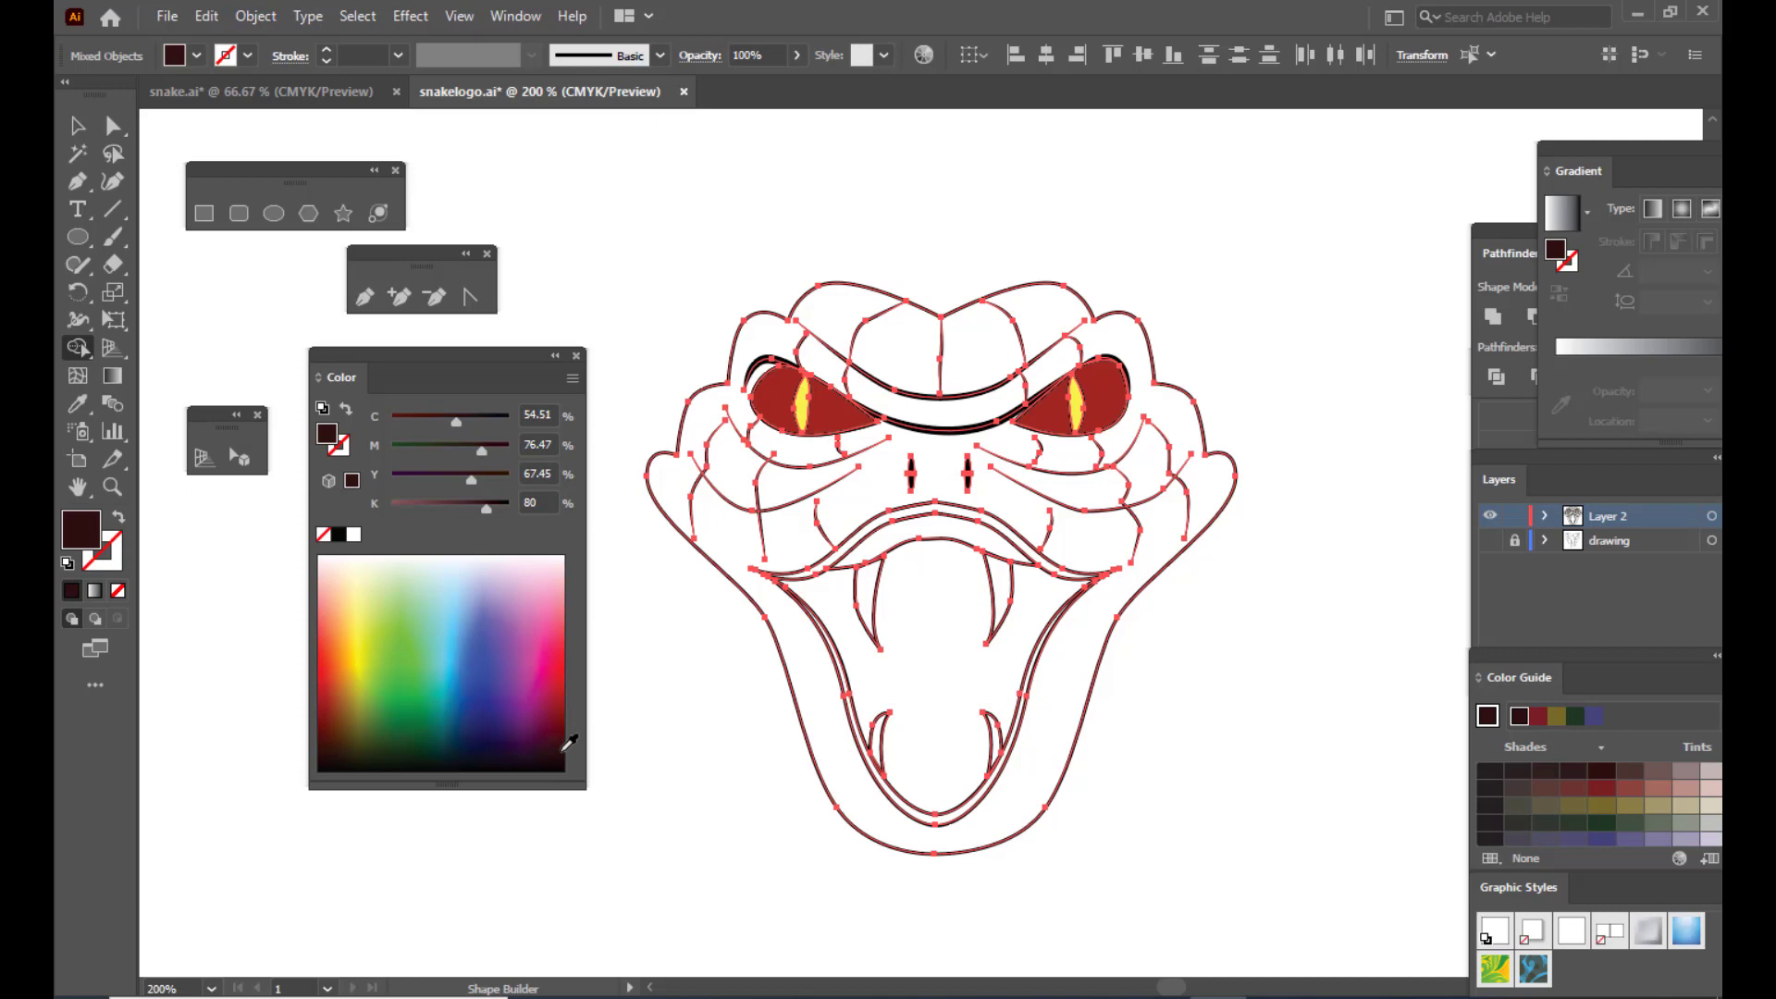
left_click(934, 638)
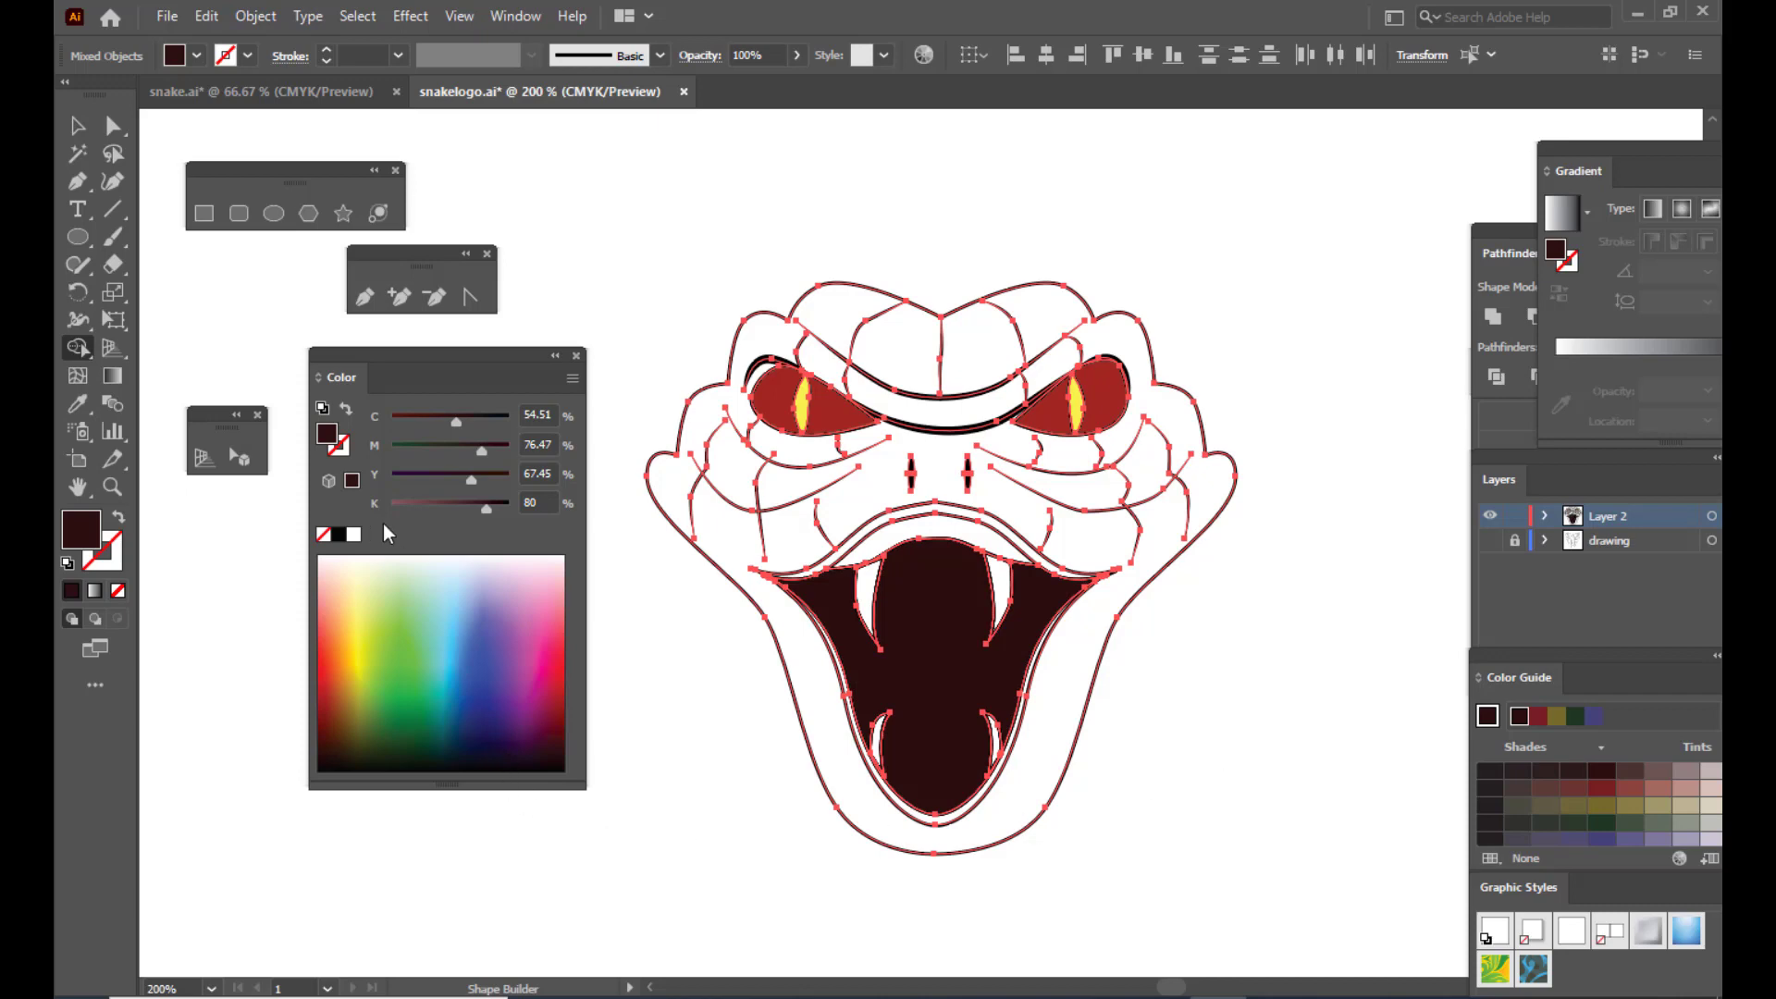
Step: Fill the lower fangs with white using Shape Builder
left_click(354, 535)
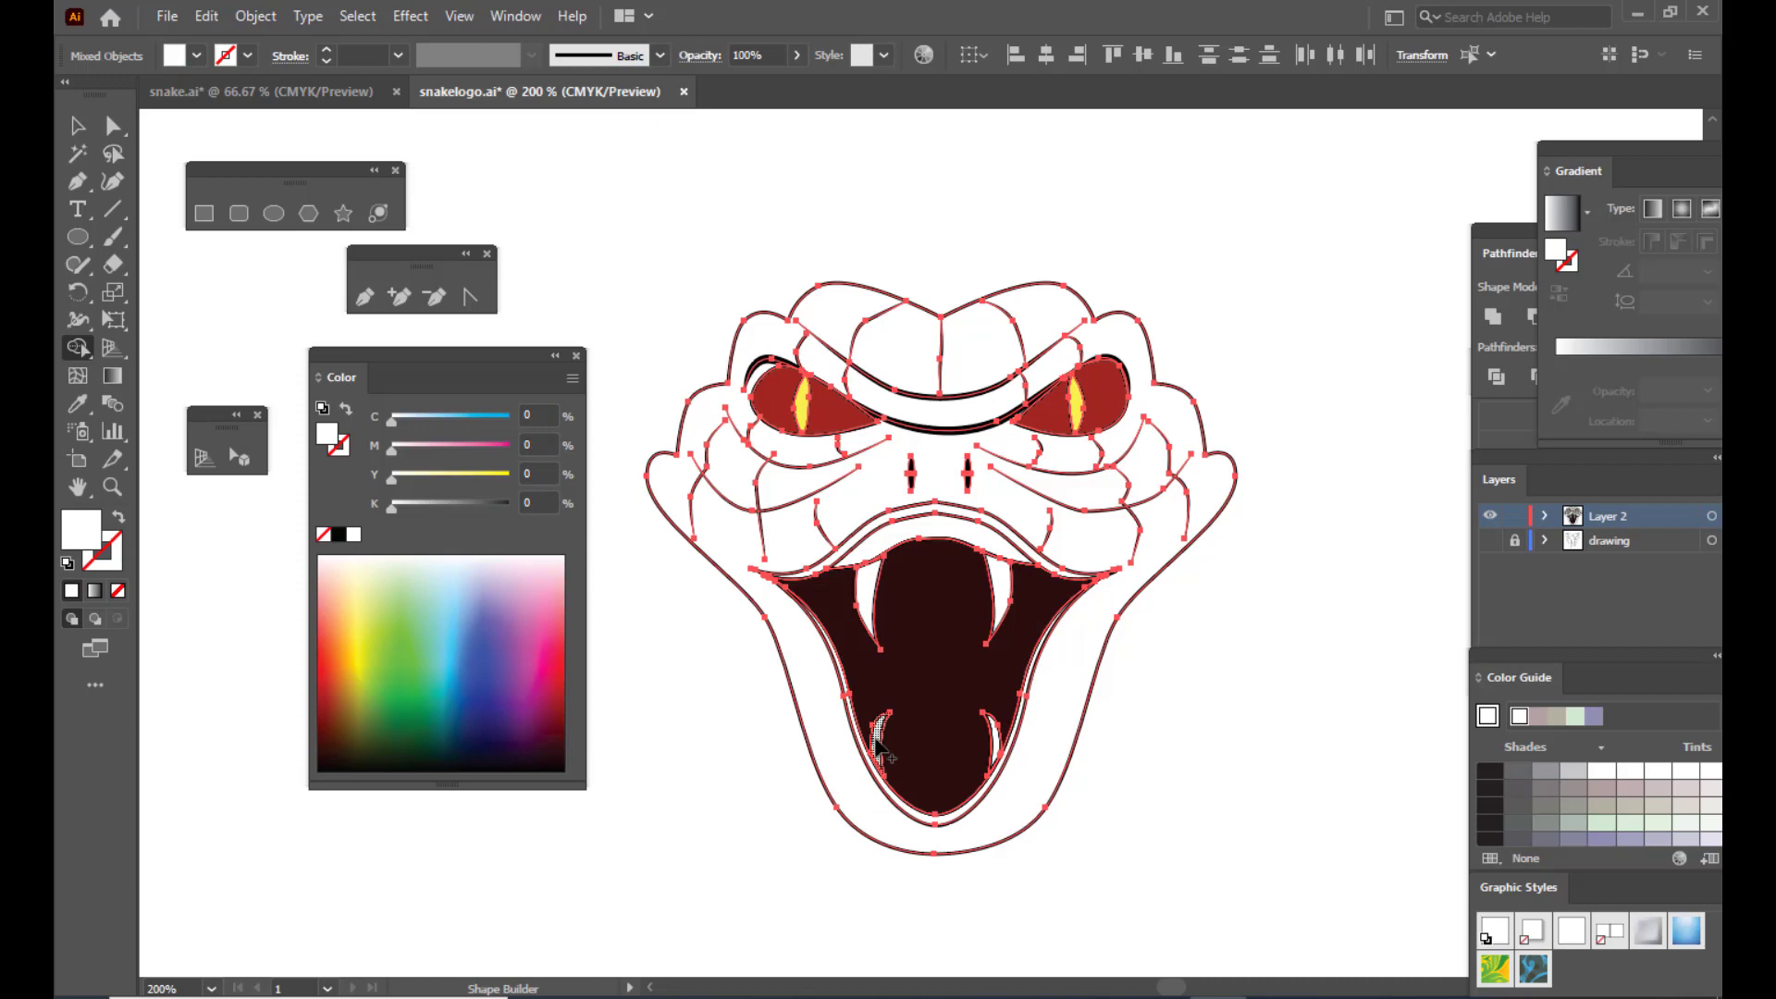
left_click(995, 740)
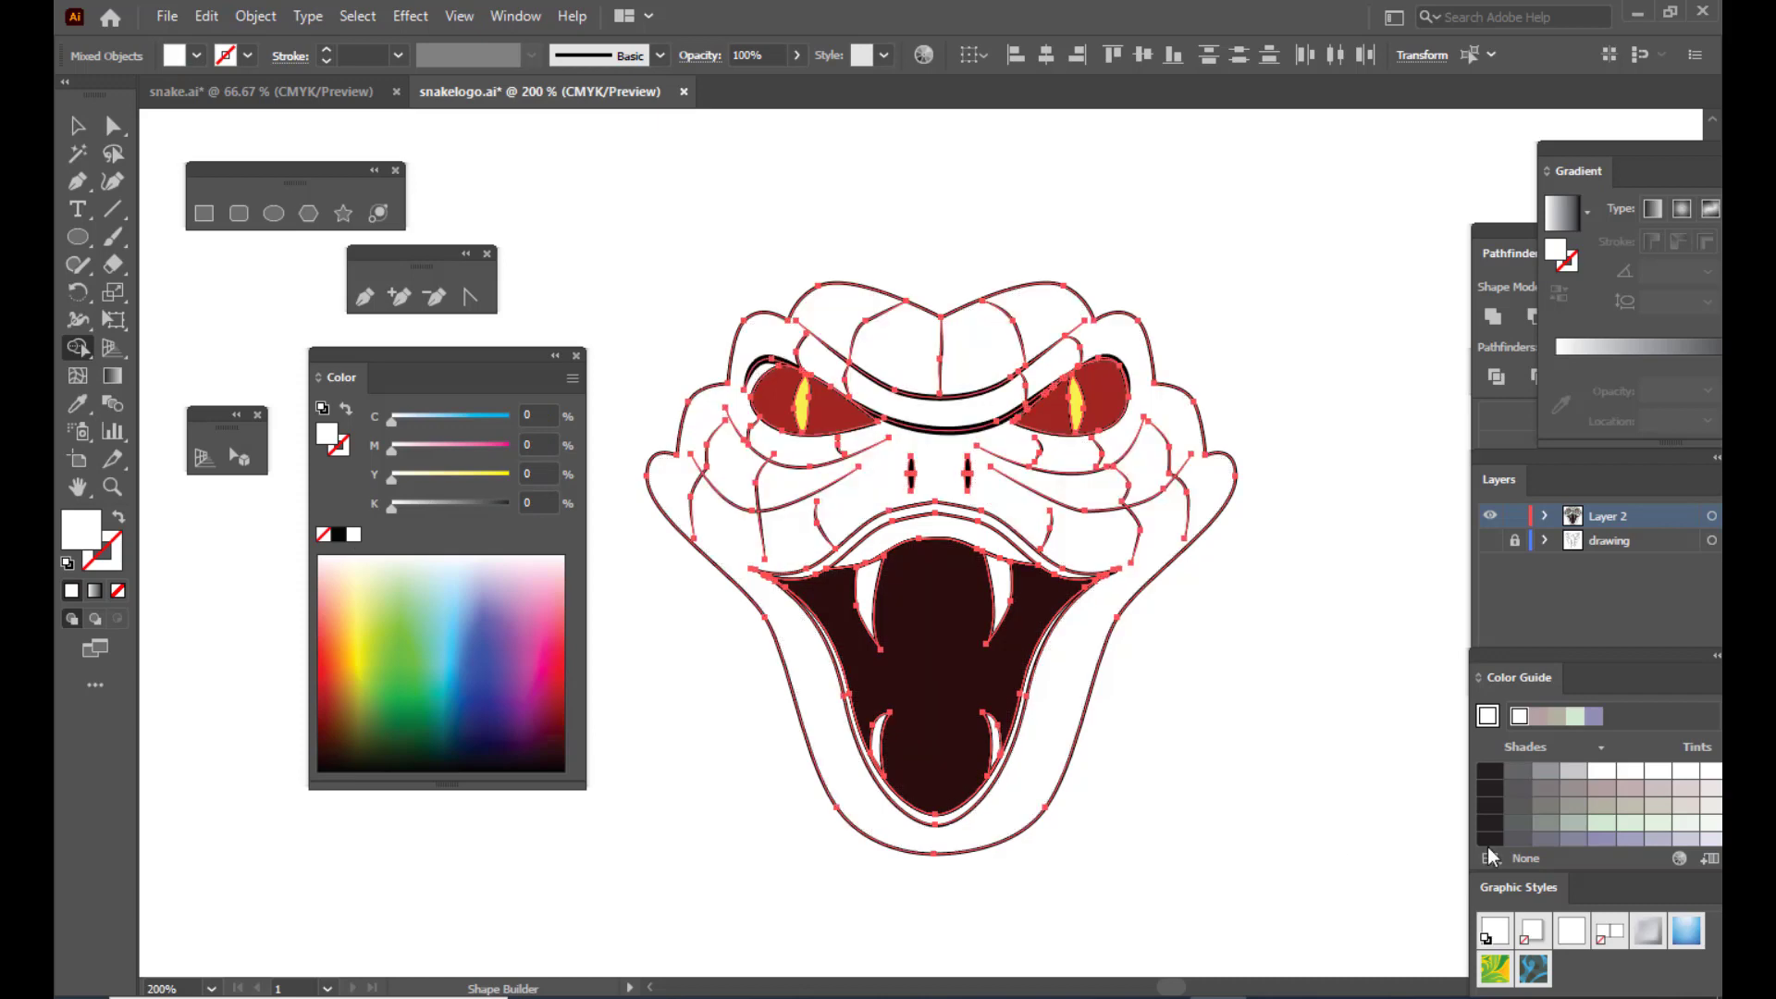
Step: Fill the snake's skin with orange (M 47.06, Y 100) and the upper palate with peach (M 21.96, Y 42.75) using Shape Builder
left_click(349, 650)
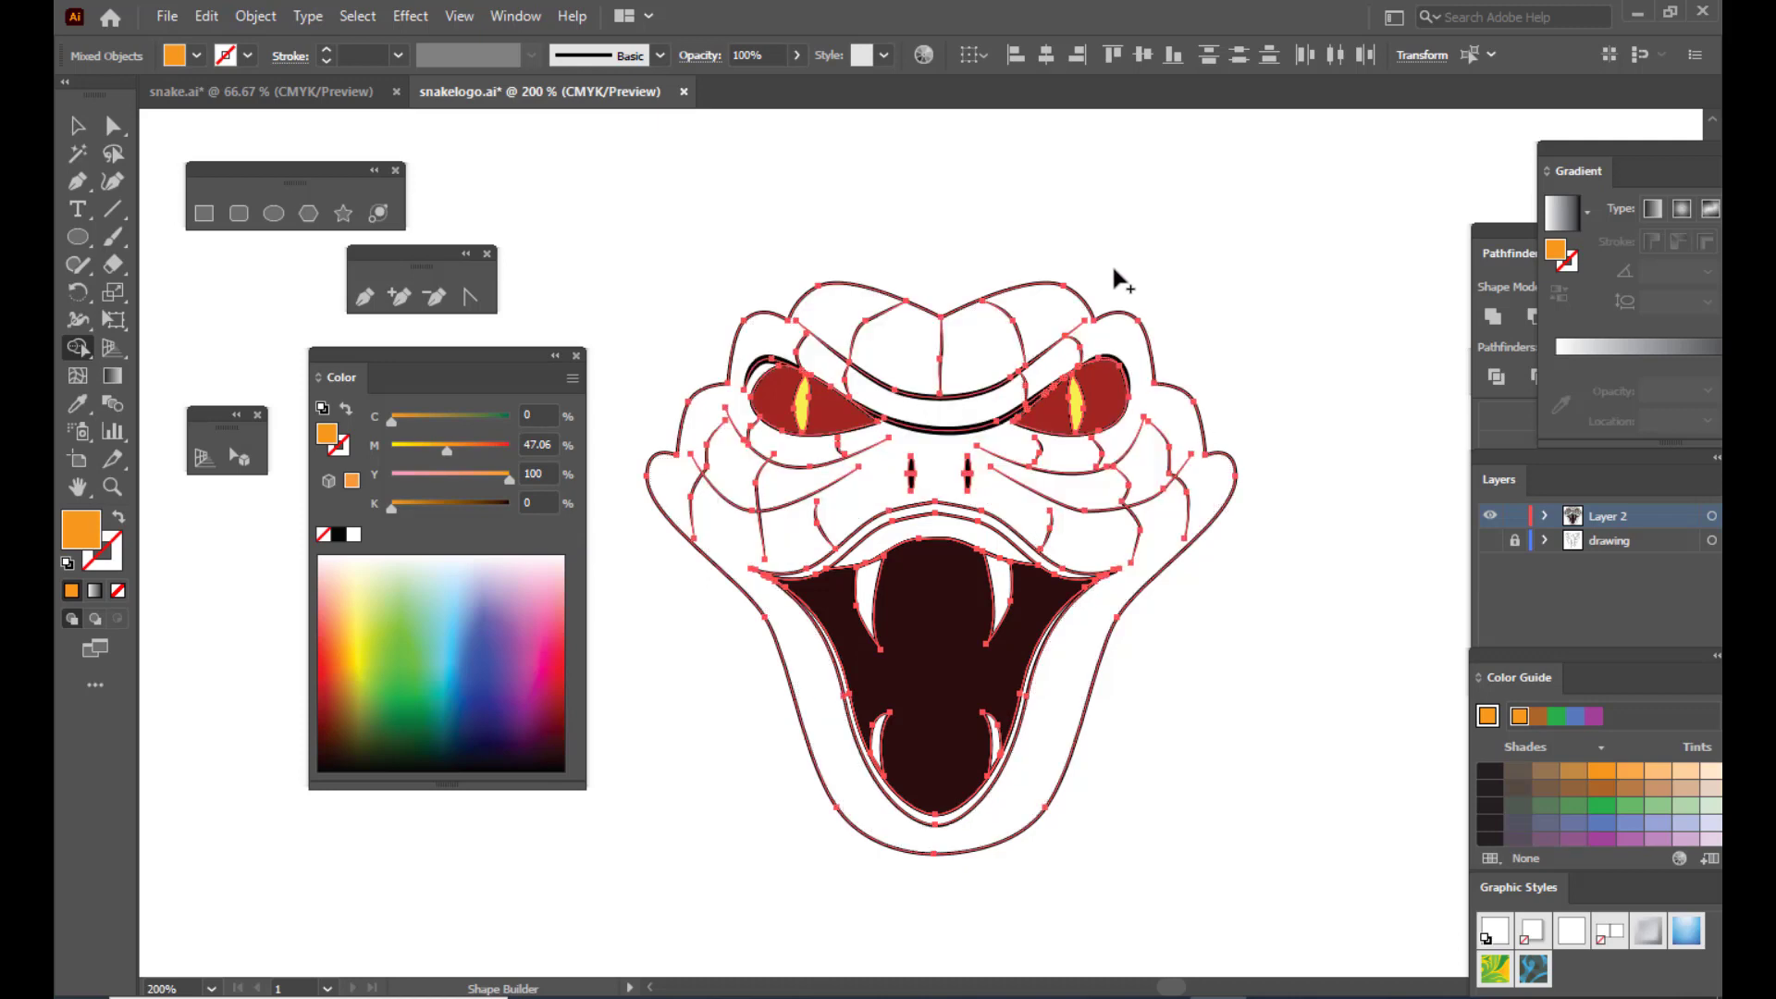
left_click(1106, 346)
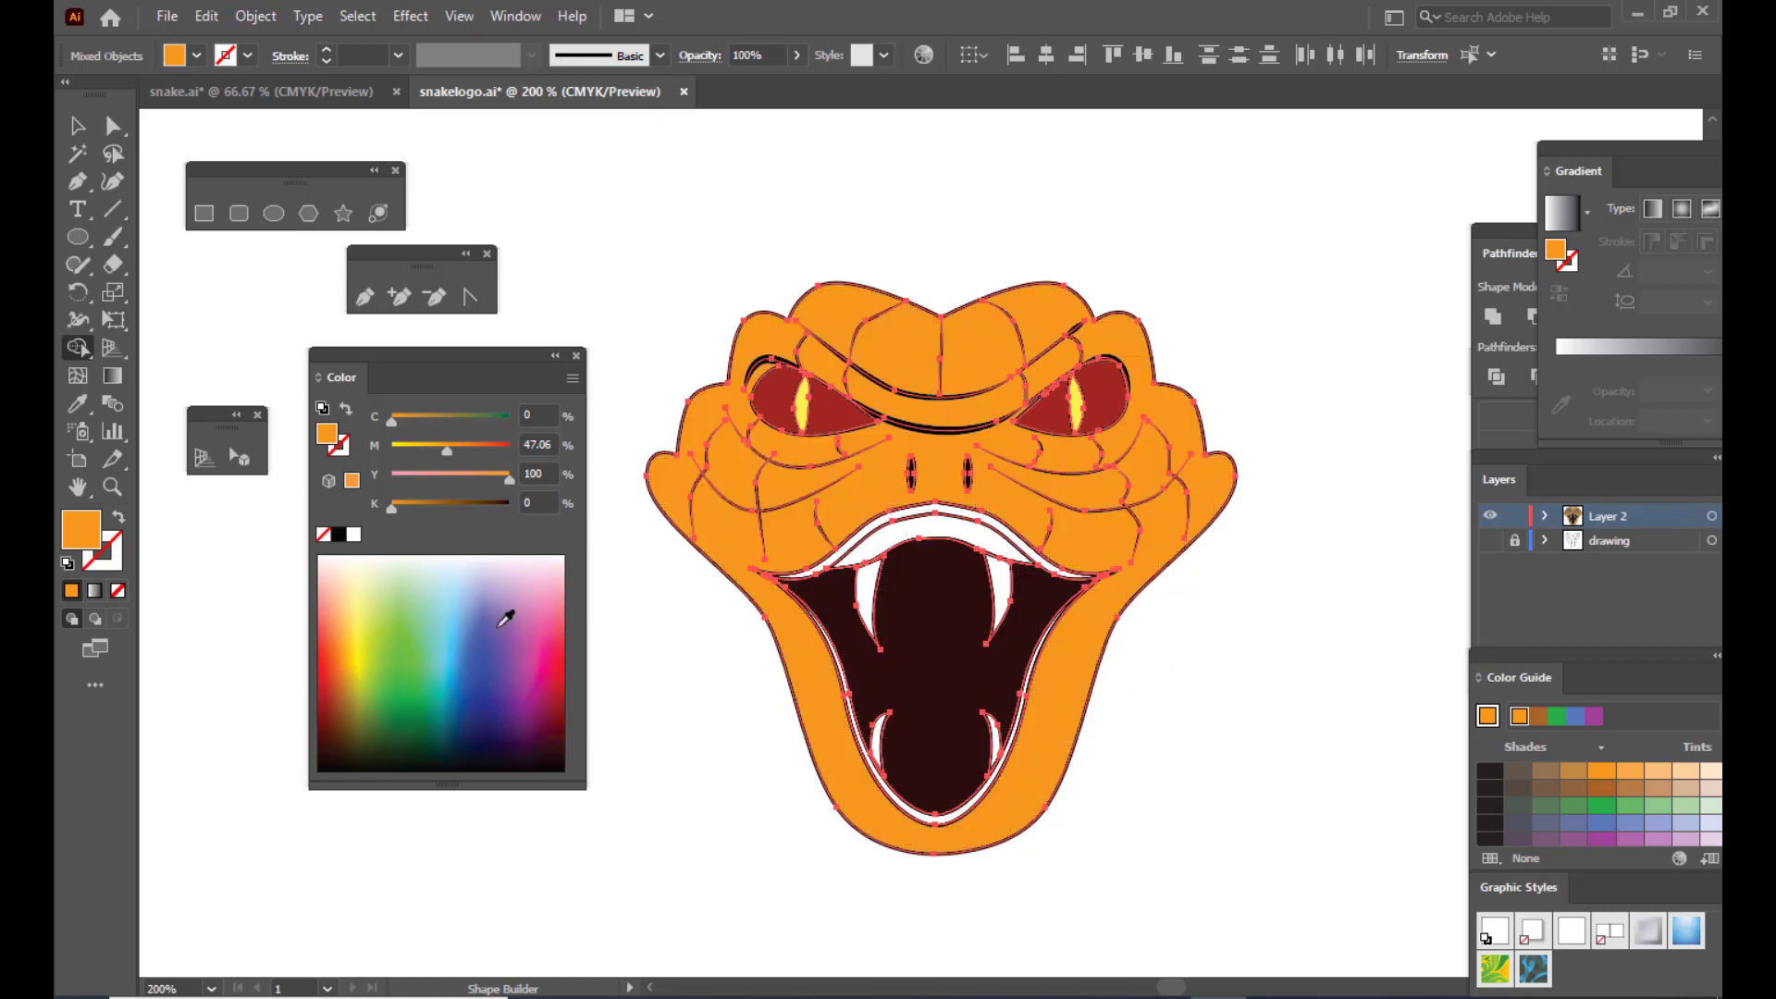
left_click(344, 589)
left_click(903, 548)
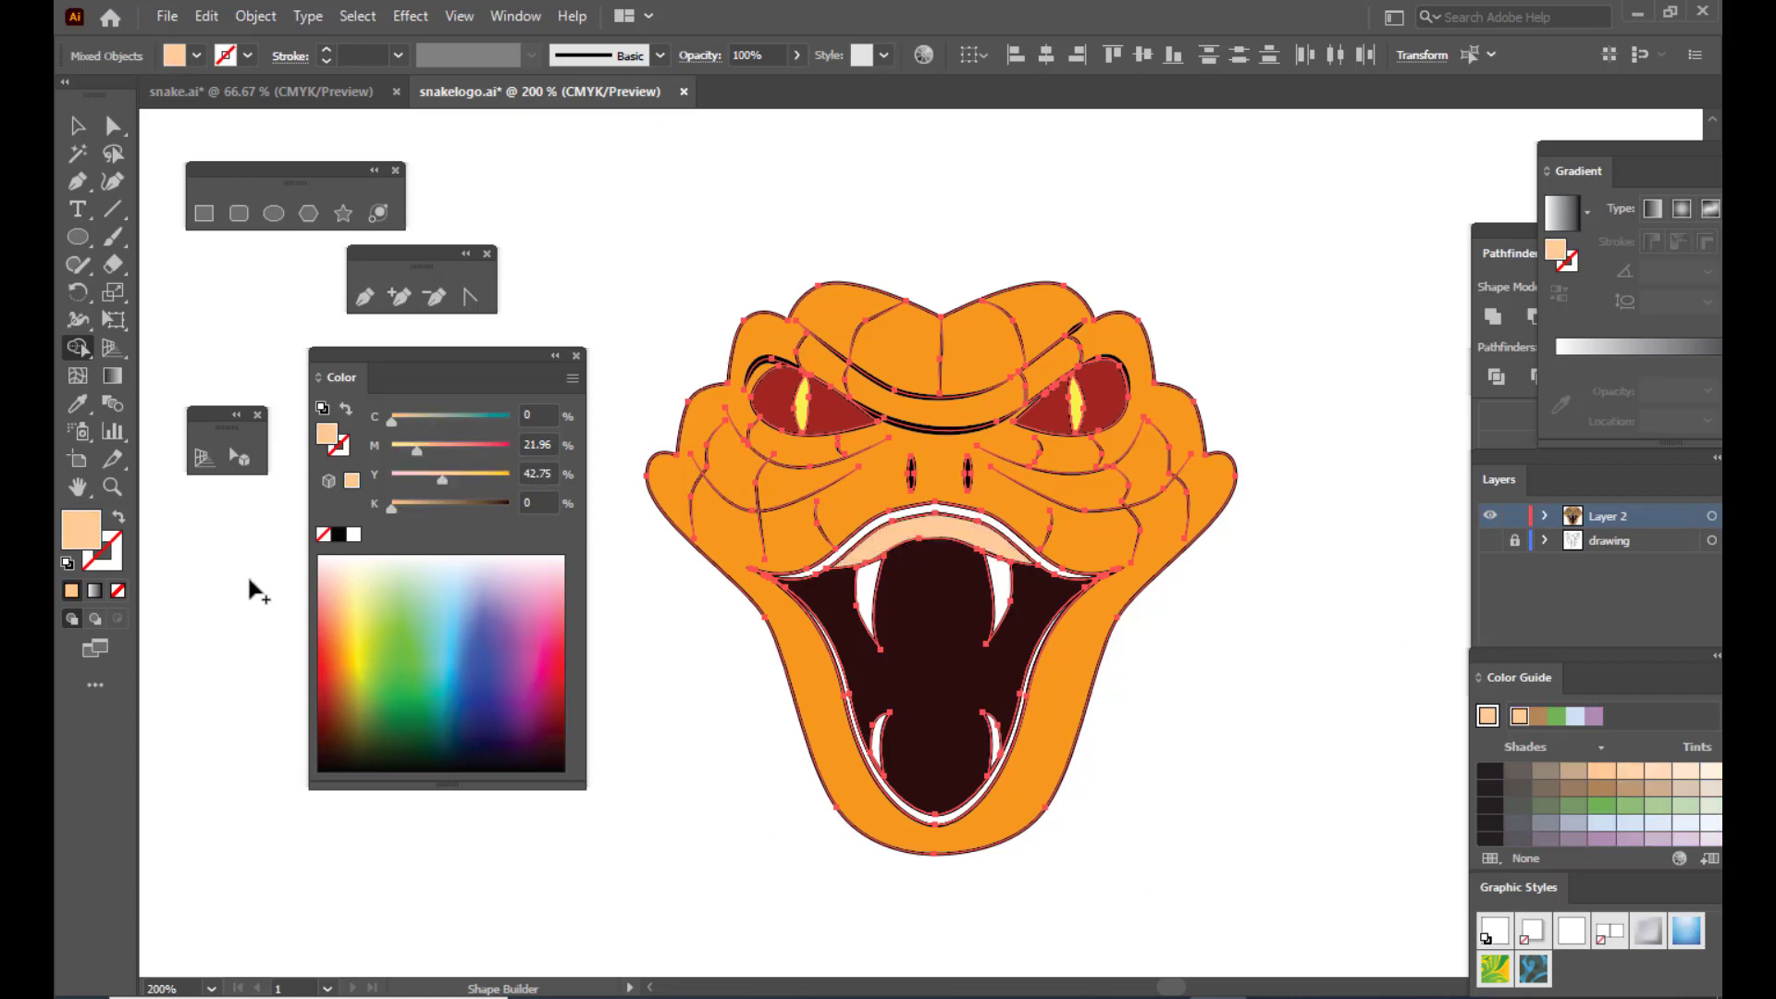
Step: Fill the thin upper and lower lip bands around the mouth with red (C 5.49, M 98.43, Y 100, K 0.78)
left_click(317, 674)
left_click(899, 521)
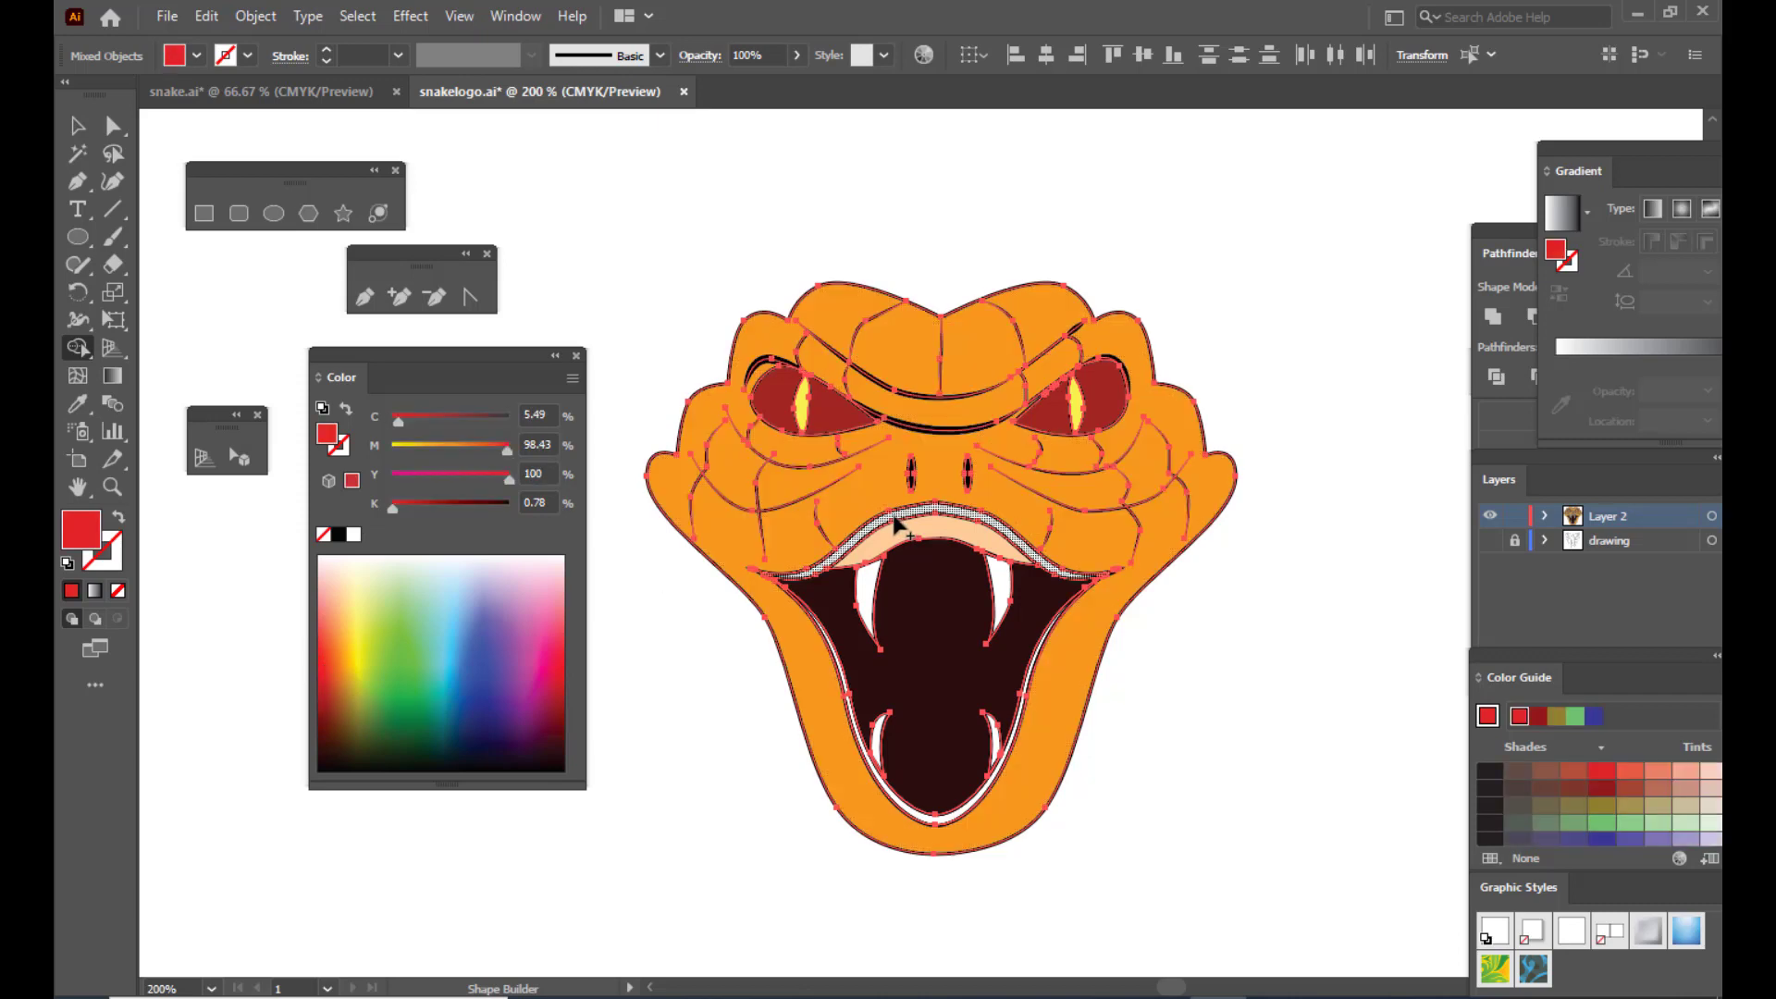
left_click(892, 800)
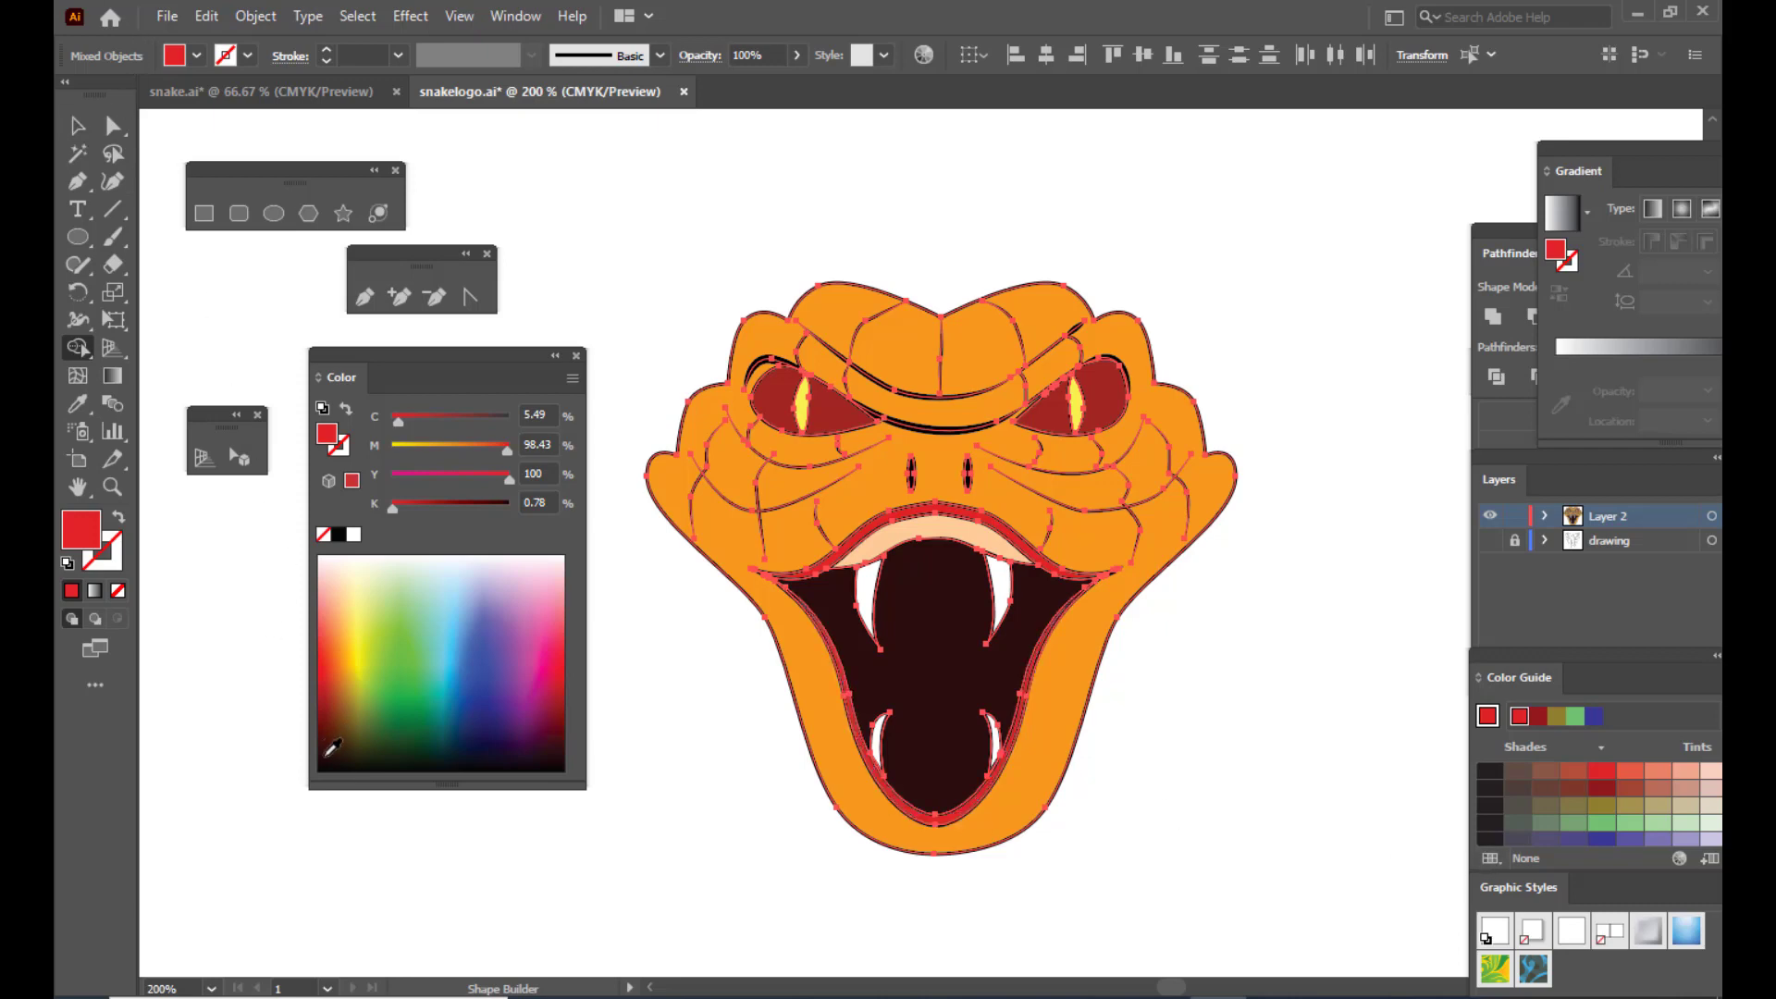
Step: Fill both lip bands with dark maroon (C 61.18, M 72.16, Y 70.59, K 83.14) using Shape Builder, then deselect the artwork
left_click(331, 764)
left_click(953, 824)
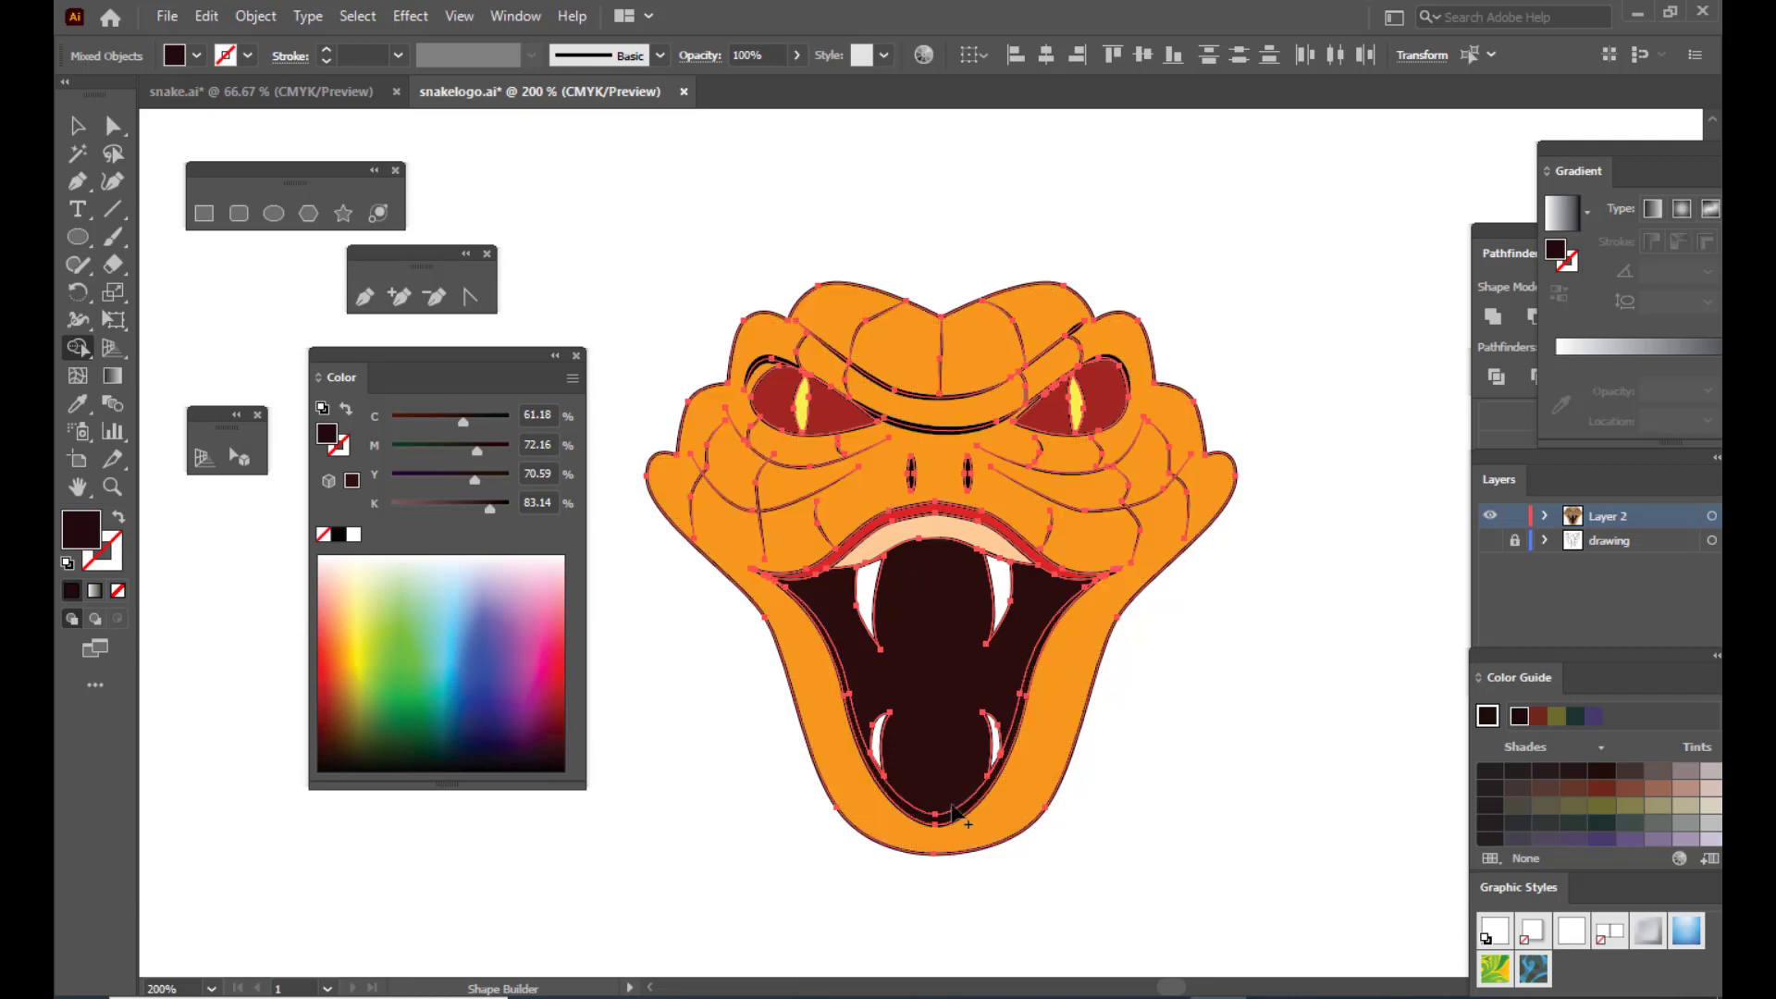
left_click(933, 521)
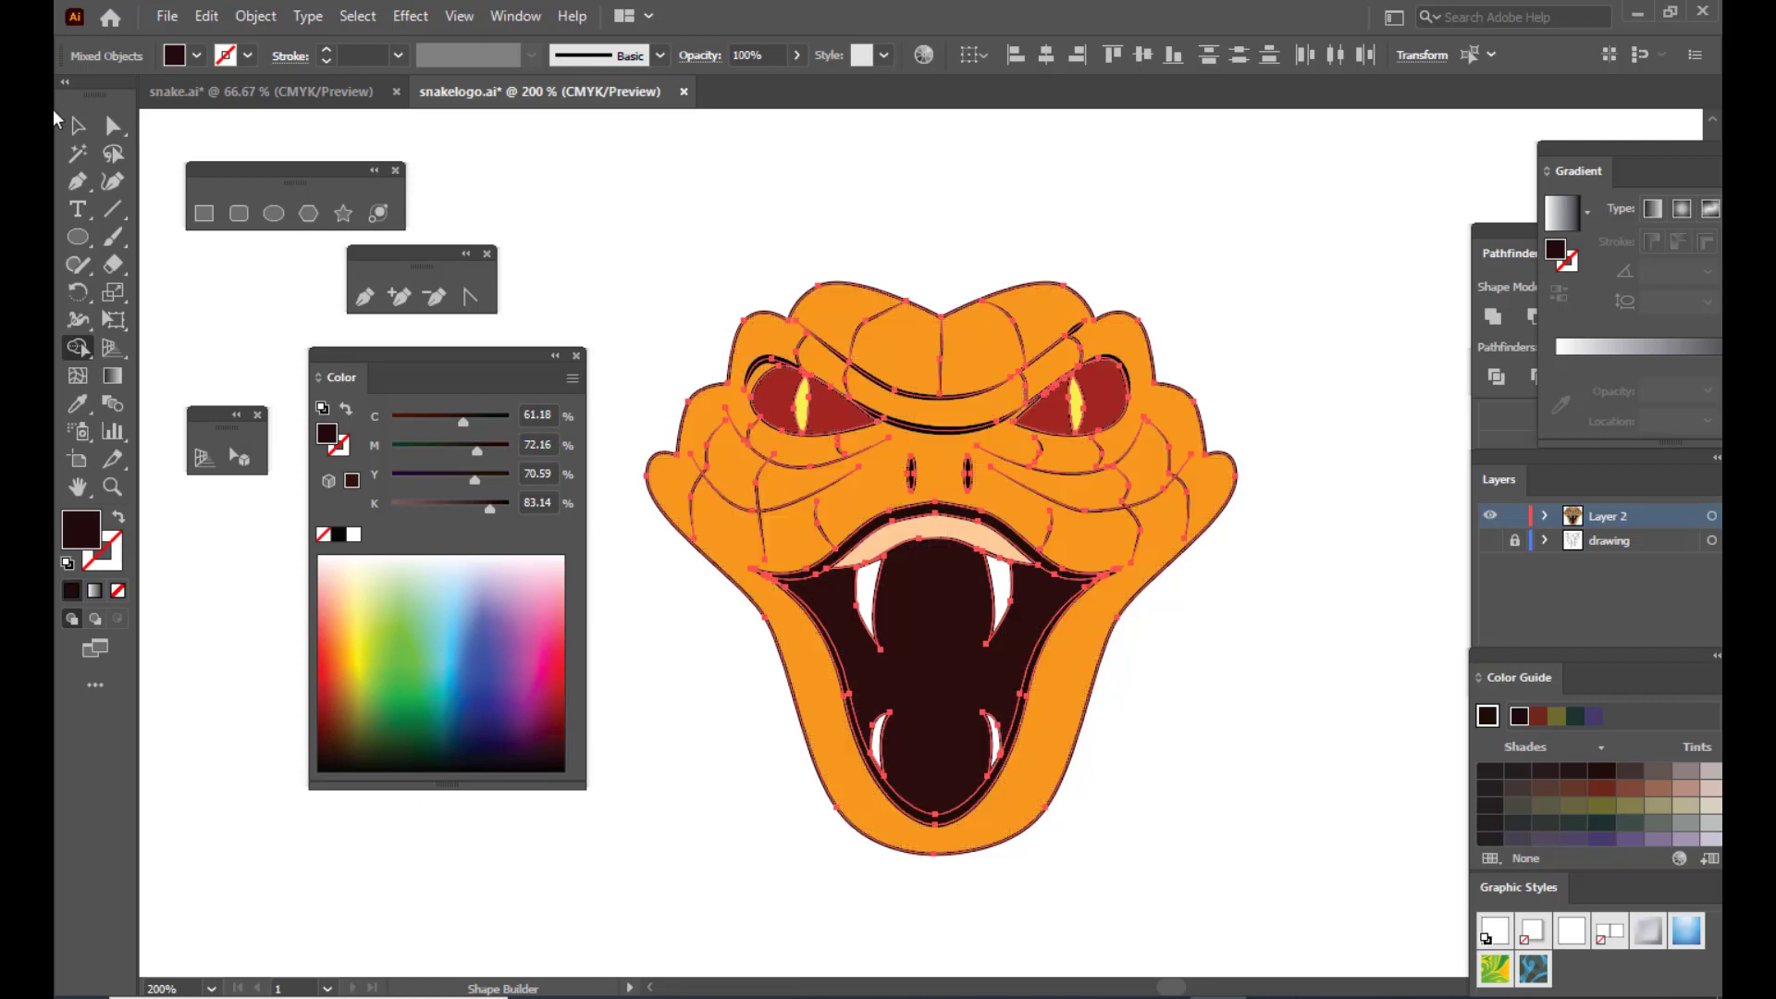
left_click(77, 124)
left_click(754, 233)
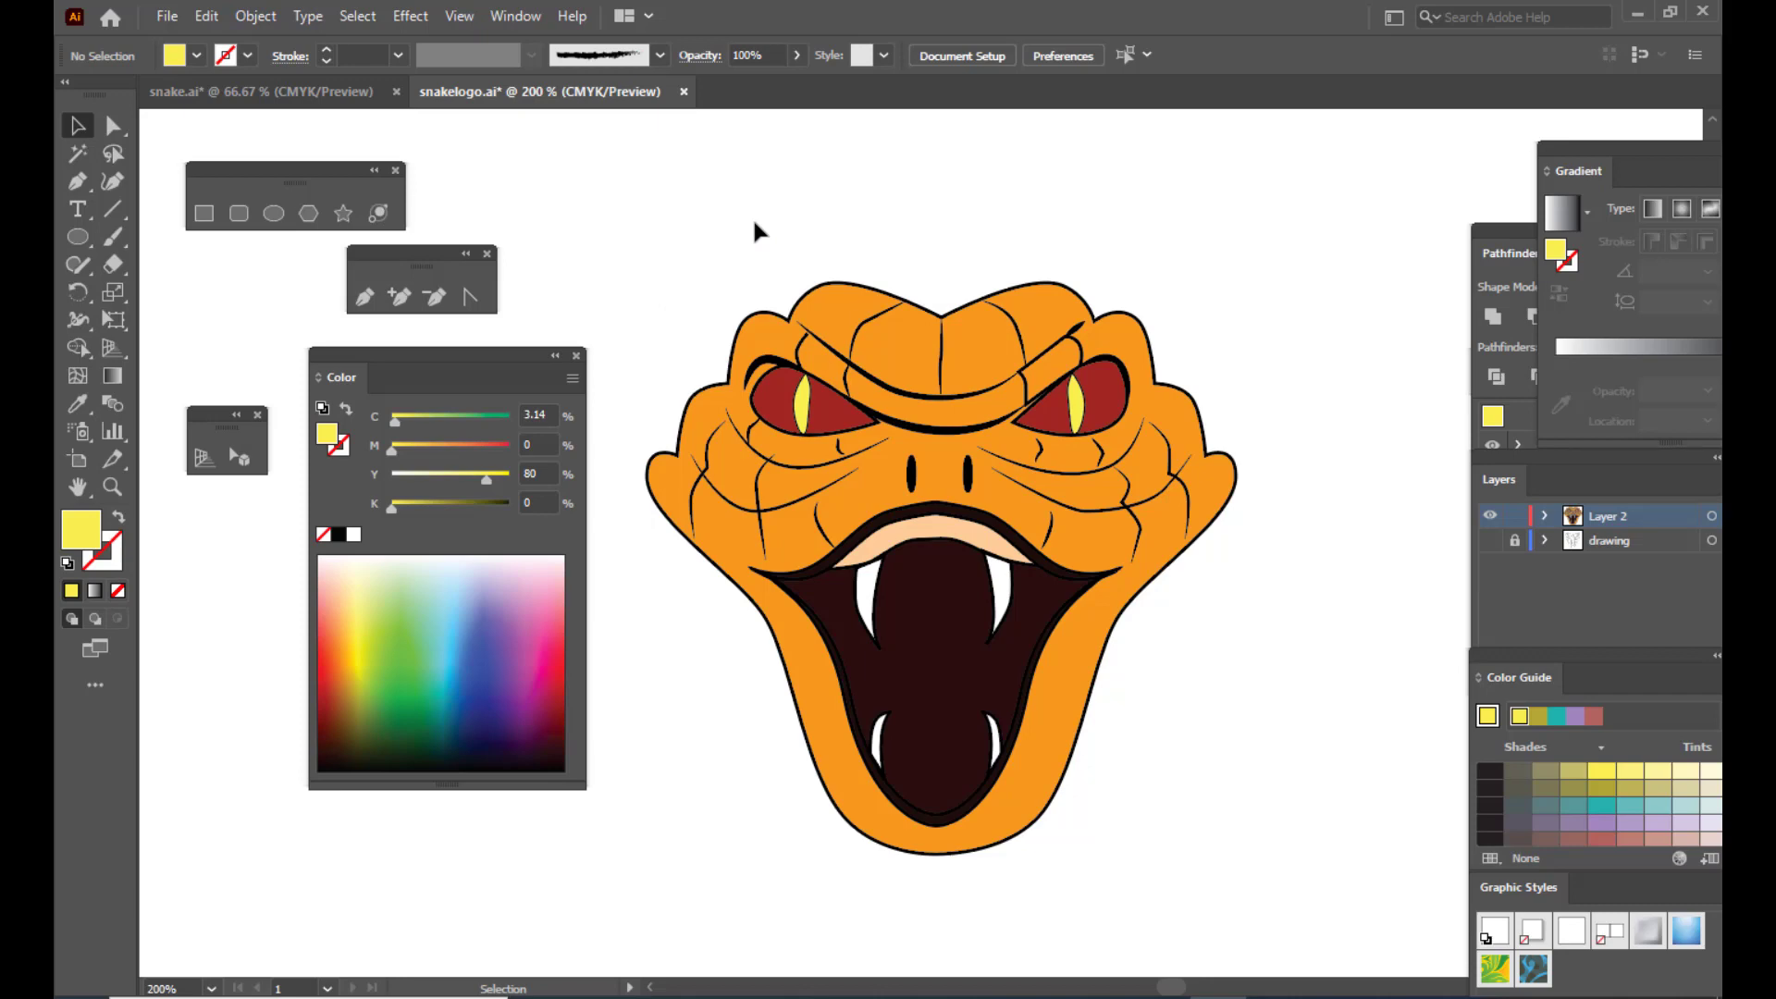
Step: Draw the left half of a forked tongue as a closed Pen tool shape on the blank area beside the snake head
scroll(887, 212, "down", 1)
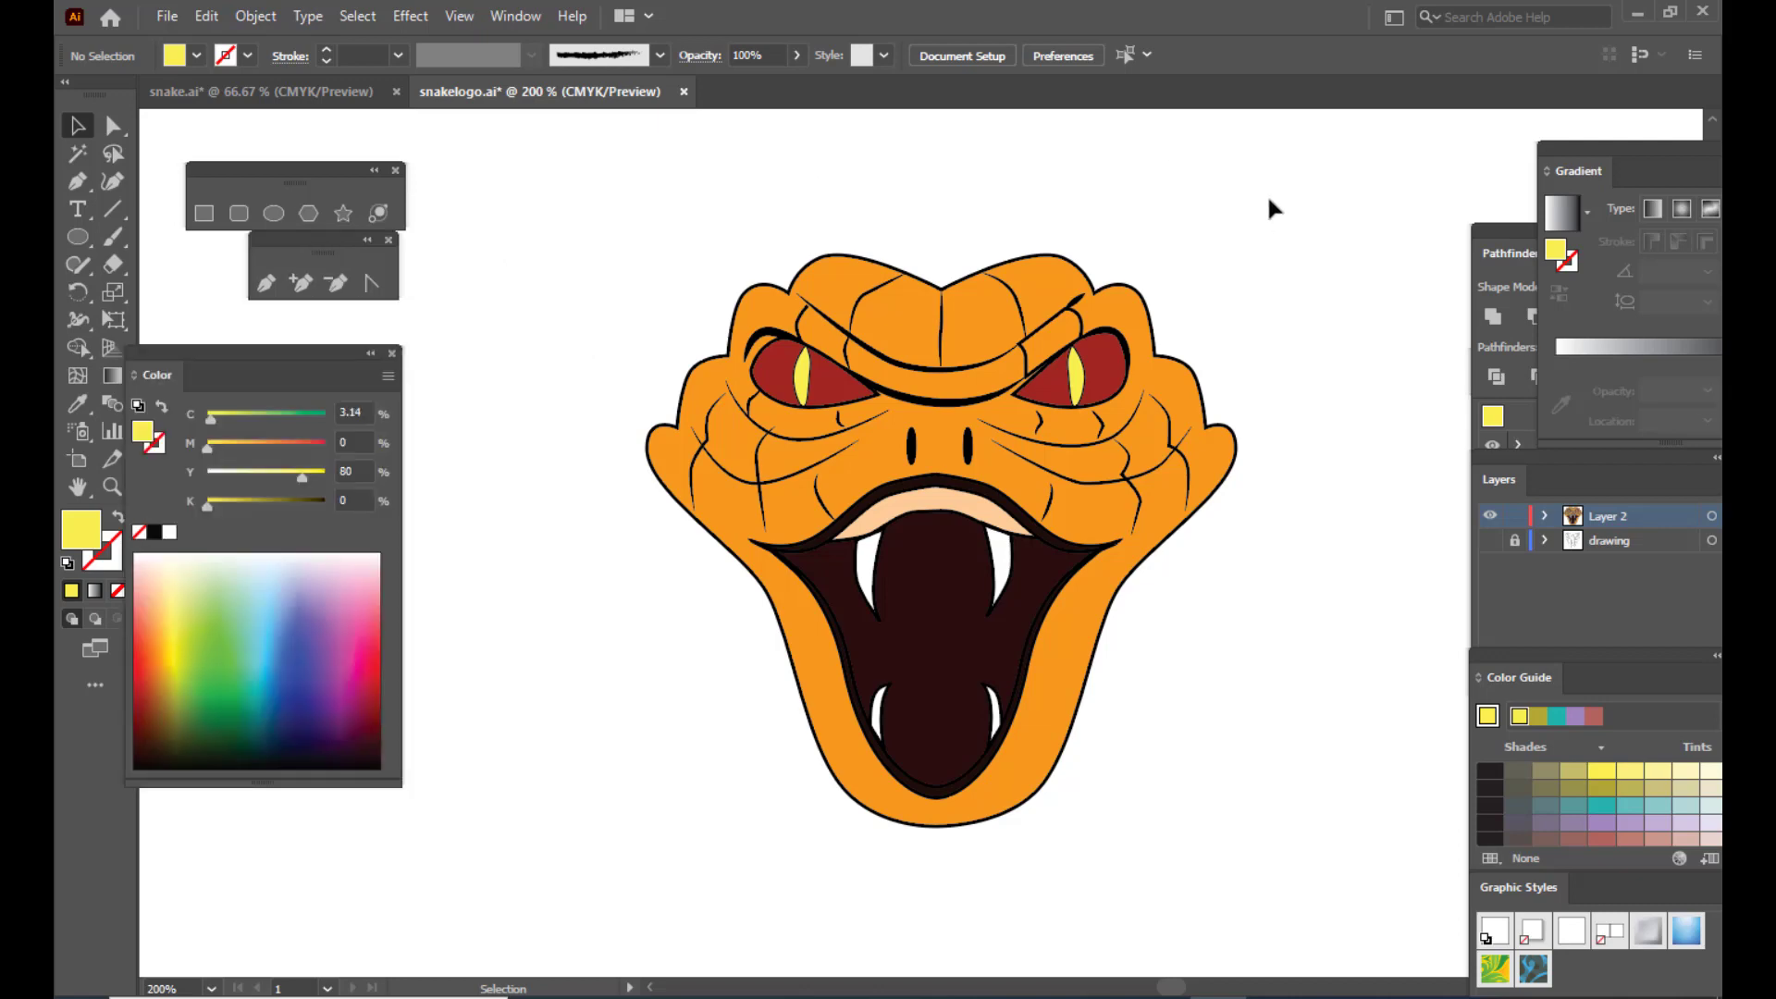
left_click(266, 282)
key("ctrl+minus")
key("ctrl+minus")
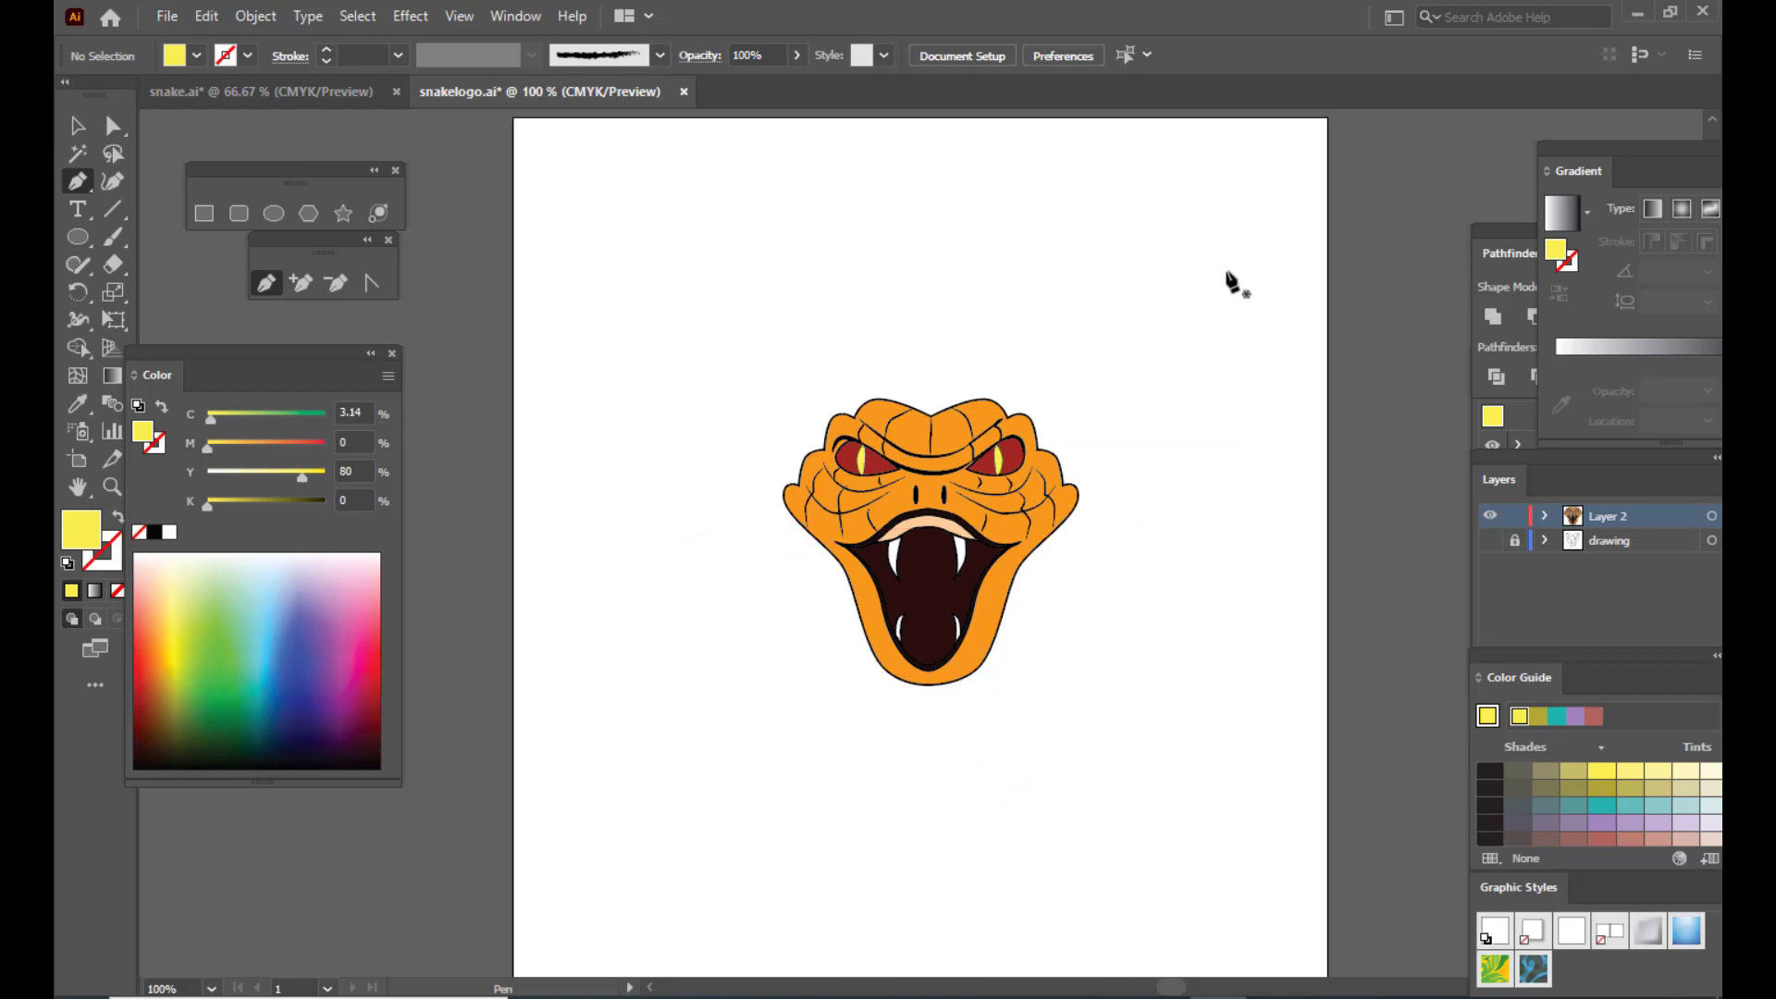
scroll(606, 393, "up", 1)
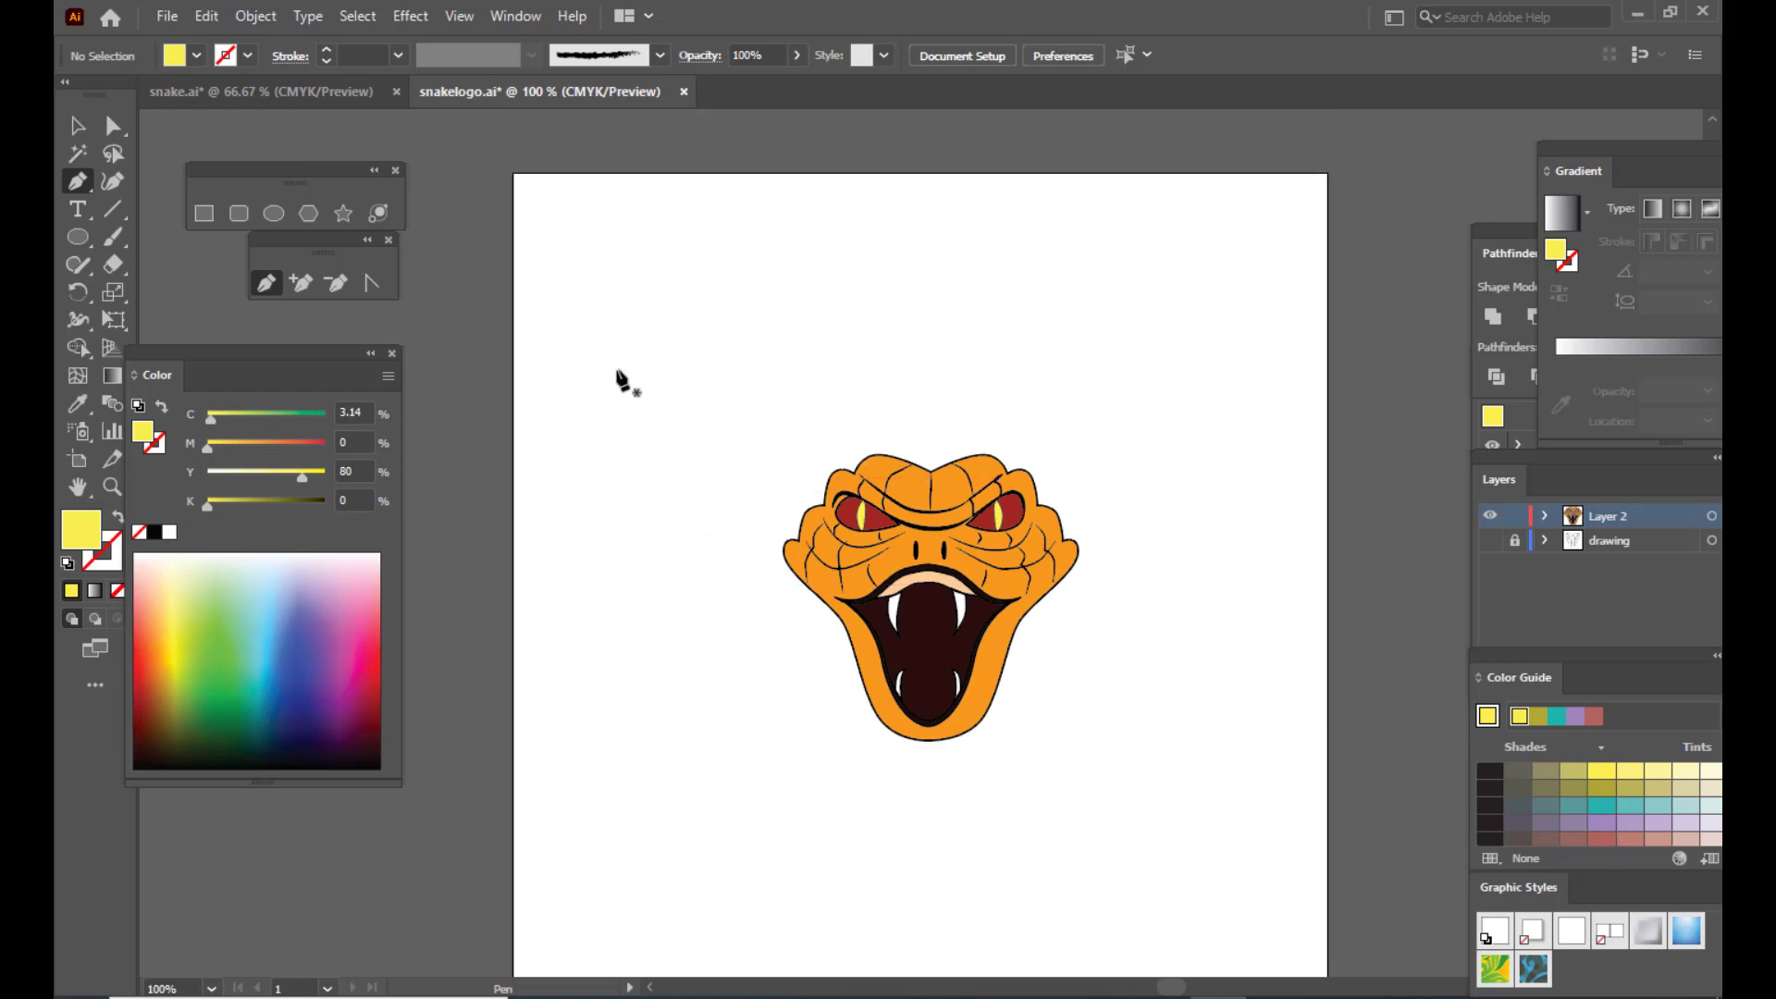
left_click(625, 287)
left_click_drag(626, 507, 627, 557)
left_click(643, 658)
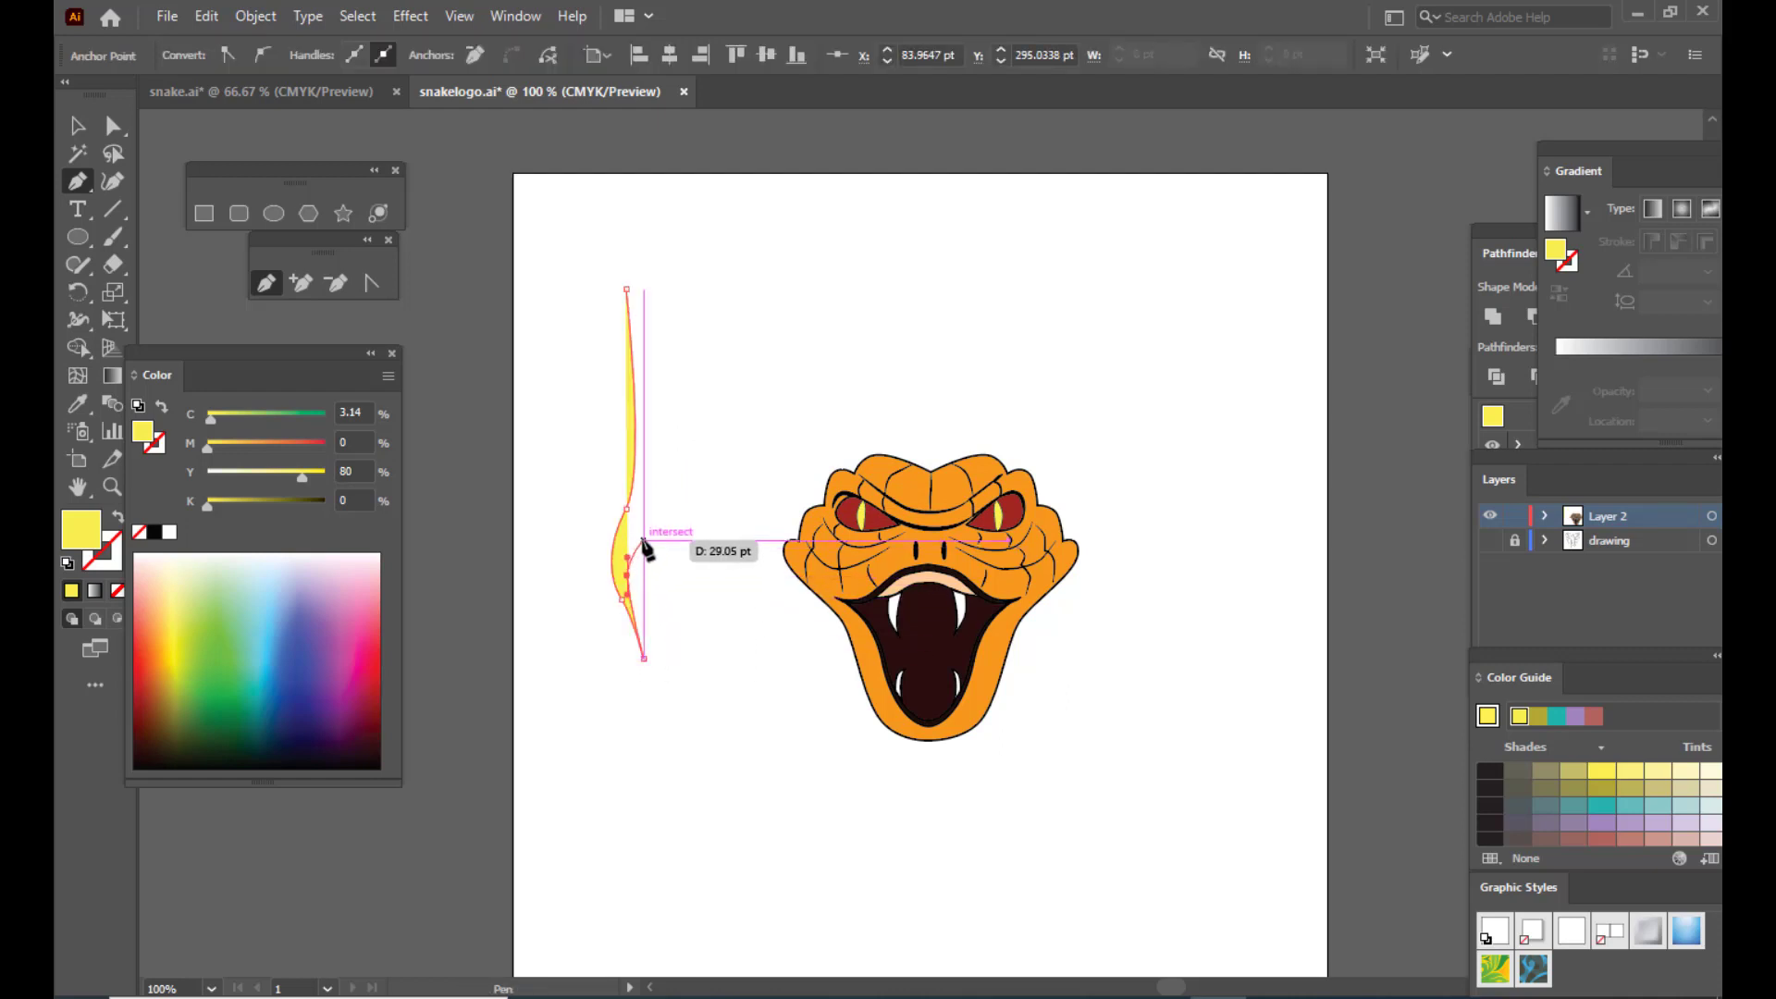
left_click(644, 541)
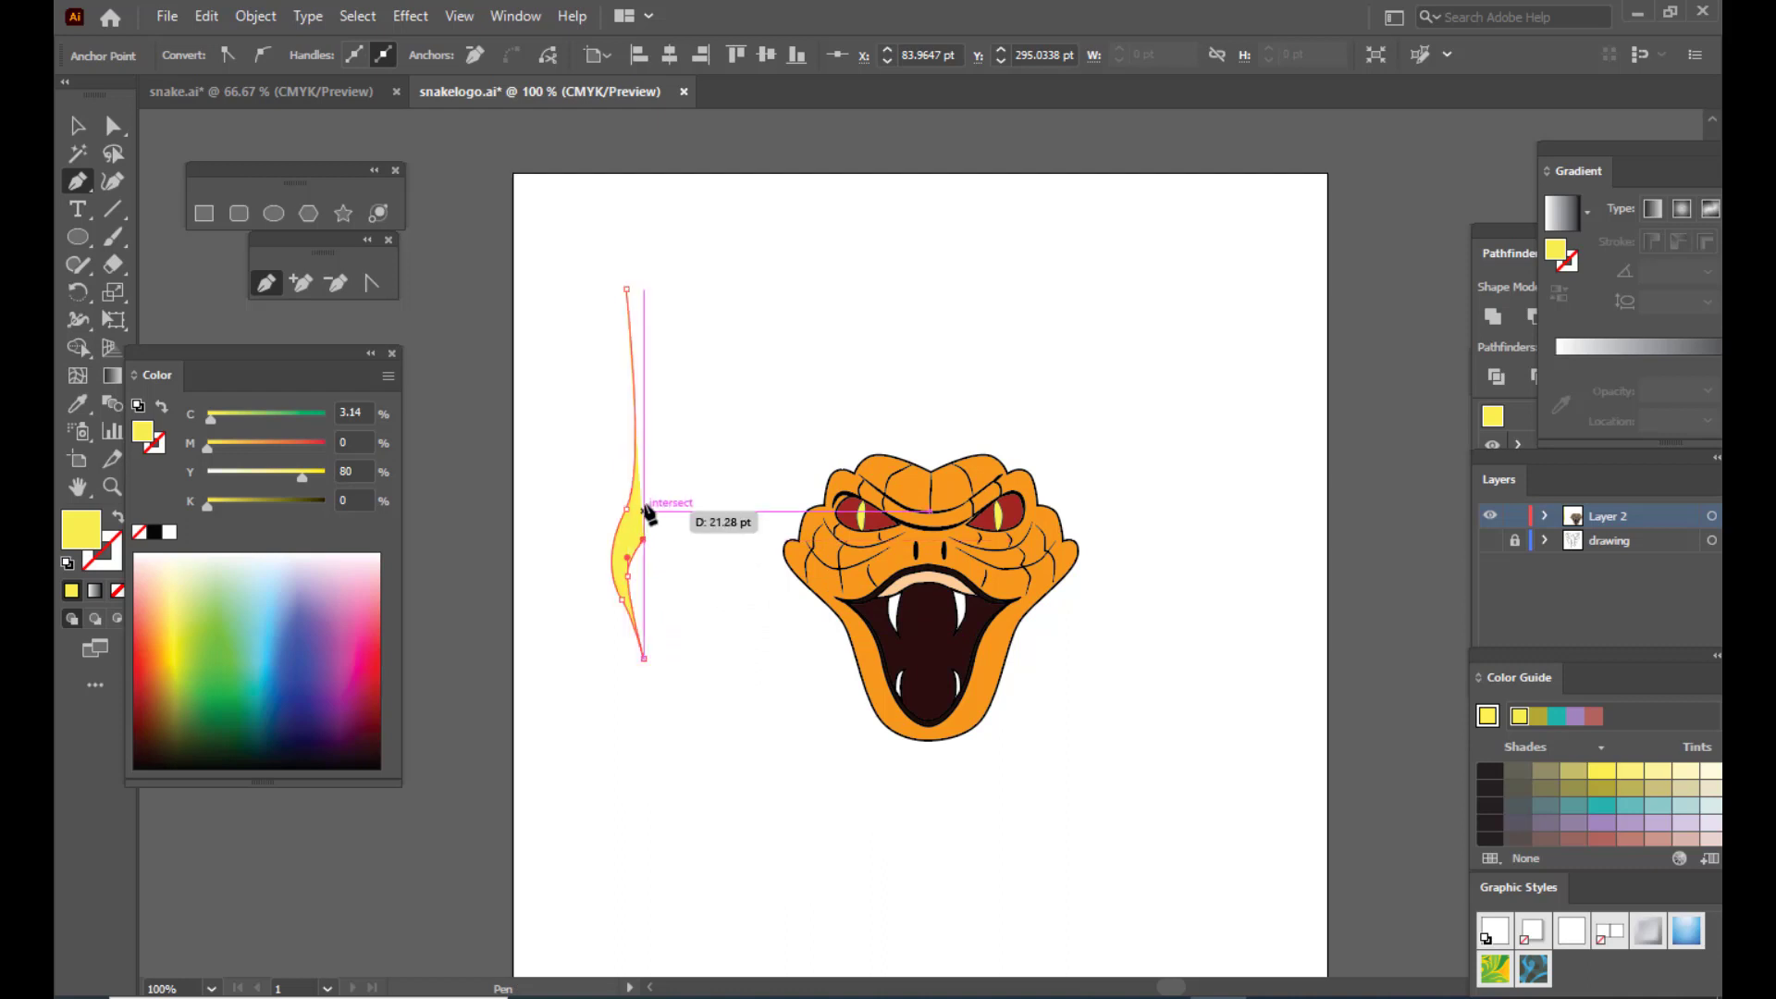
left_click(645, 289)
left_click(626, 287)
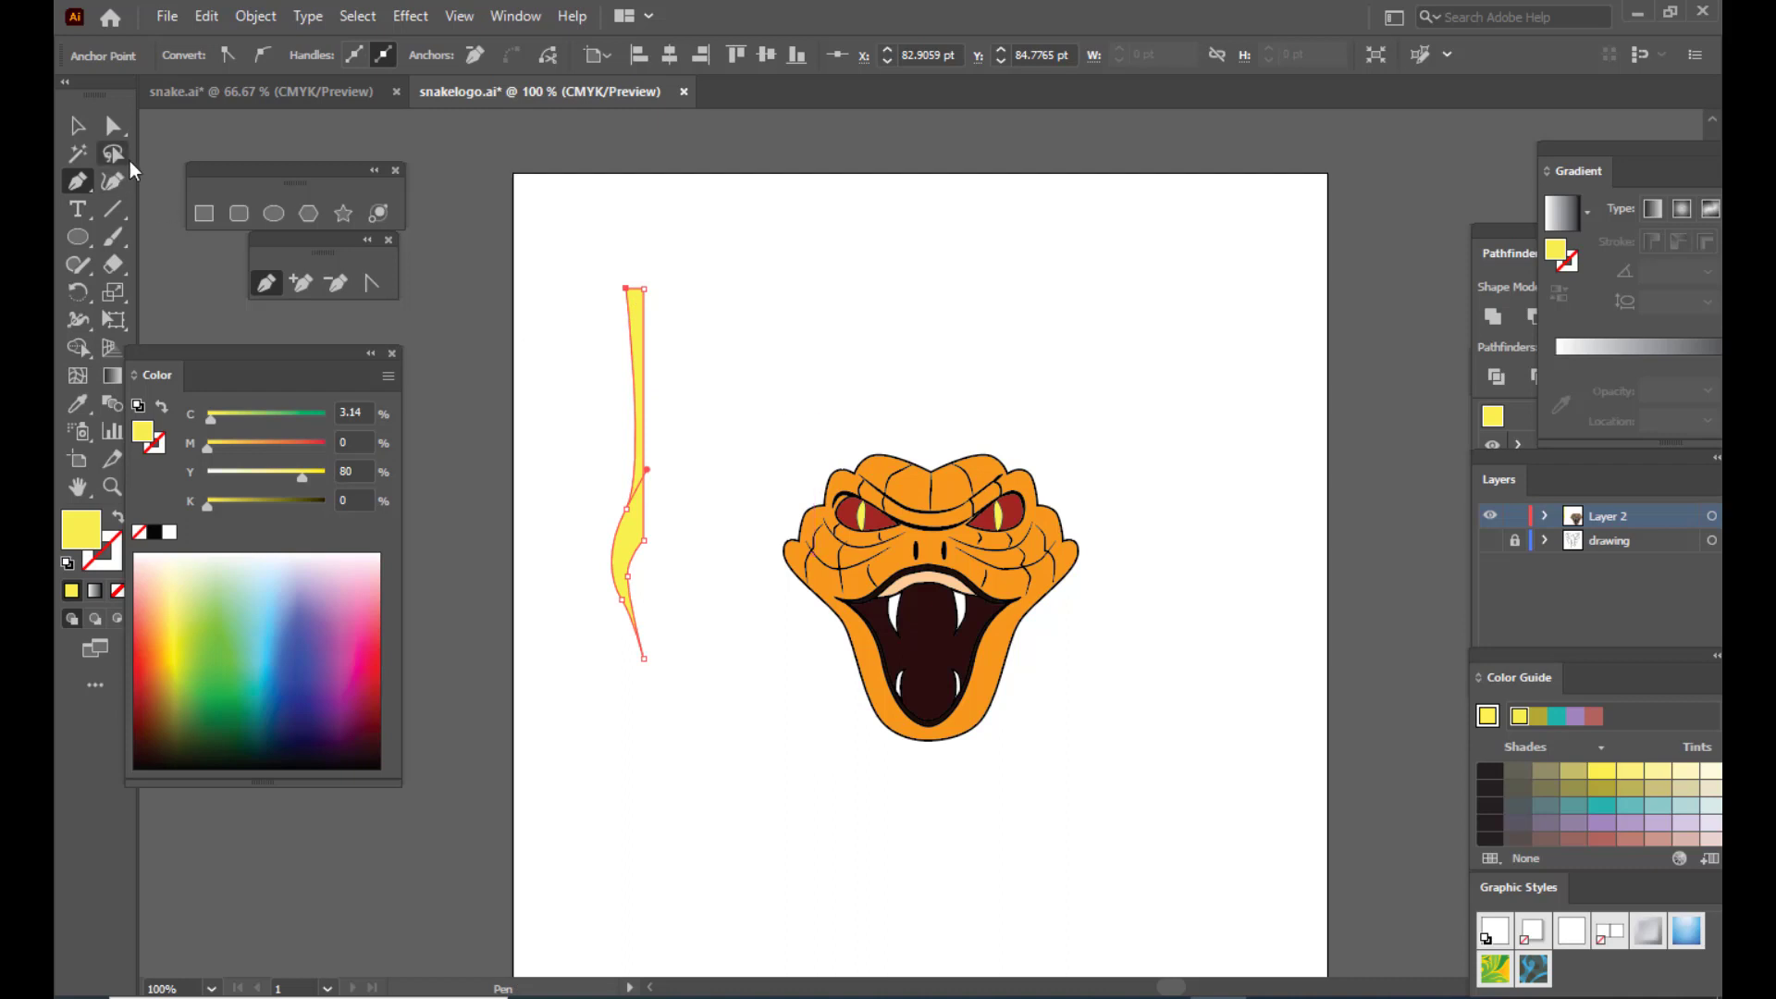
Step: Convert the inner anchor above the tongue half's fork to a smooth point and adjust its handle to curve the long inner edge slightly
left_click(112, 127)
mouse_move(645, 659)
left_mouse_down()
mouse_move(625, 657)
mouse_move(648, 658)
left_mouse_up()
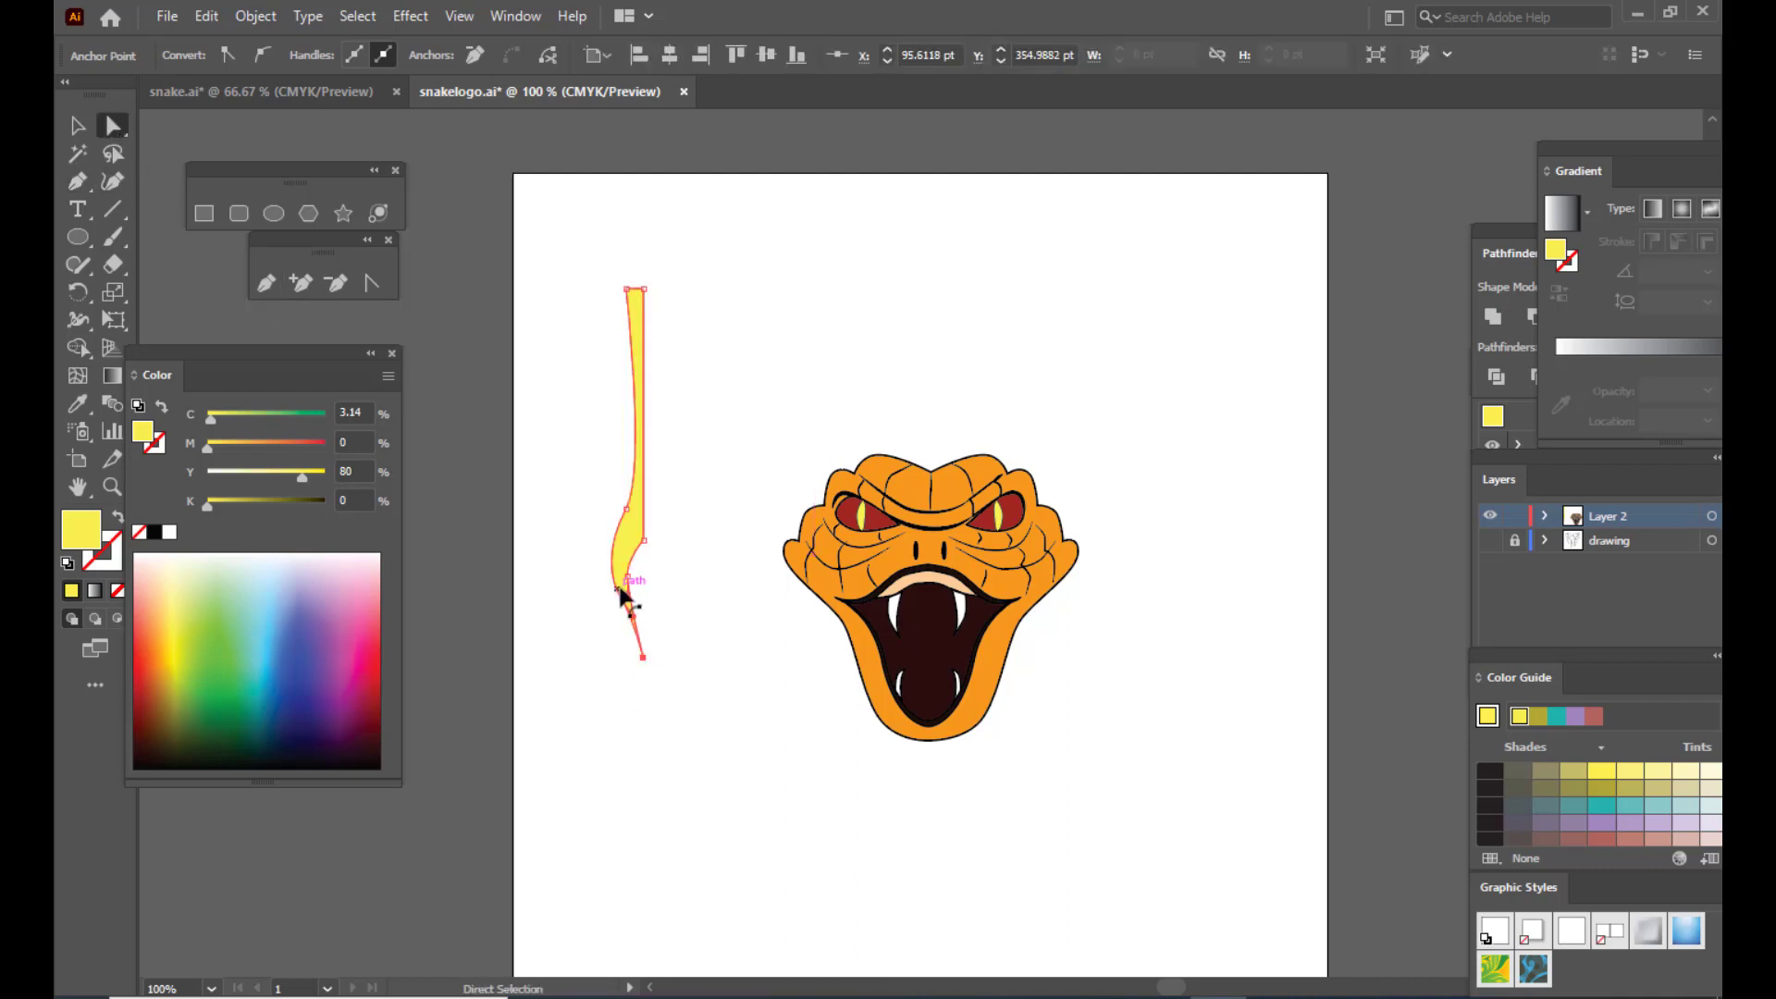
left_click(644, 540)
left_click(262, 55)
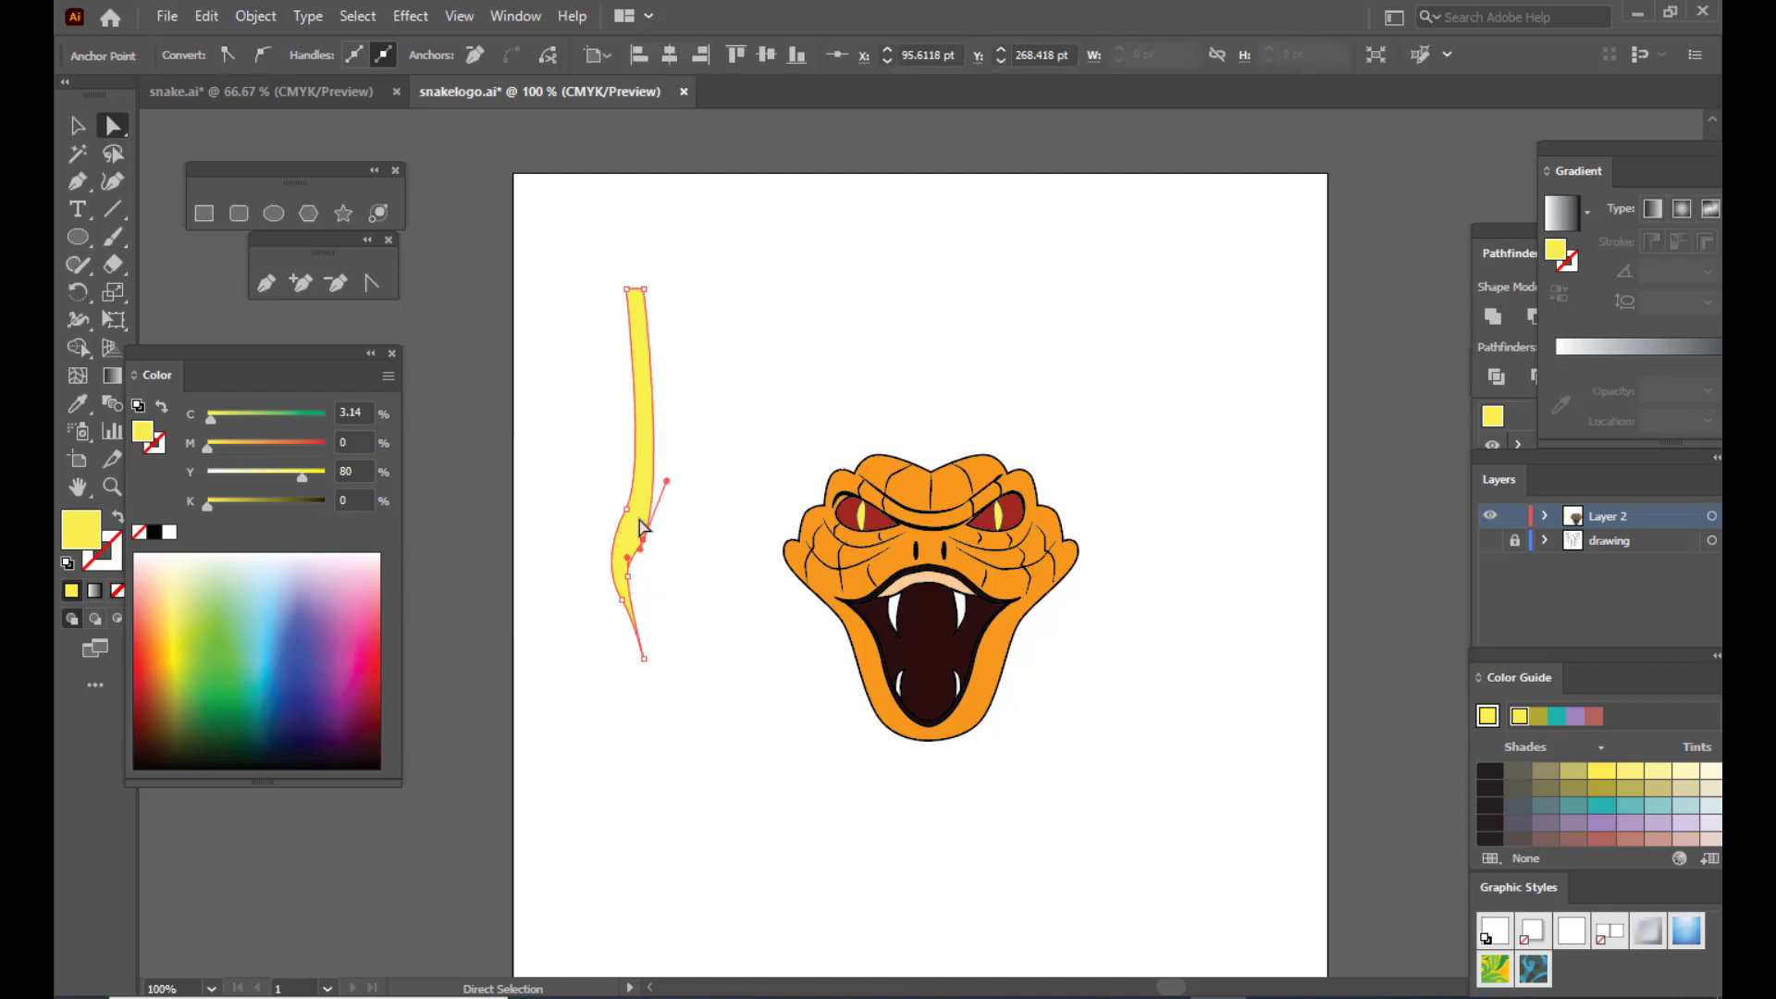
left_click_drag(640, 551, 643, 558)
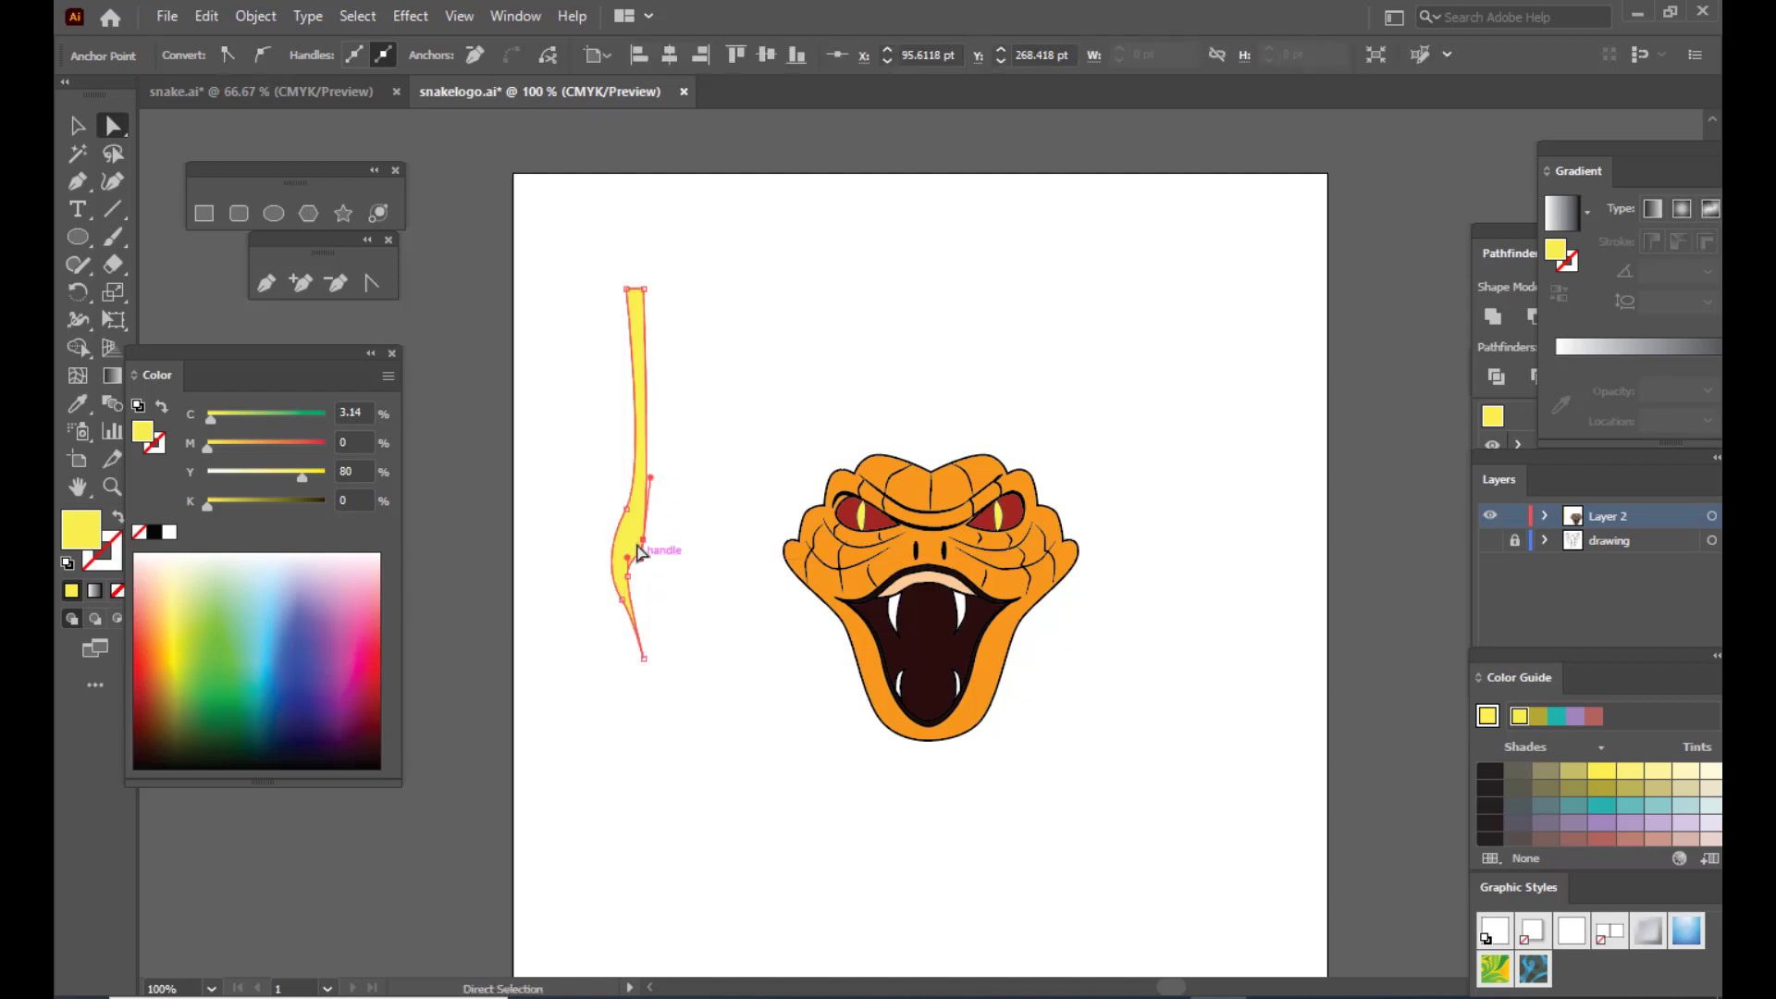
Step: Move the two anchors where the tongue half widens into the fork slightly down to refine the curve, then deselect
left_click(626, 509)
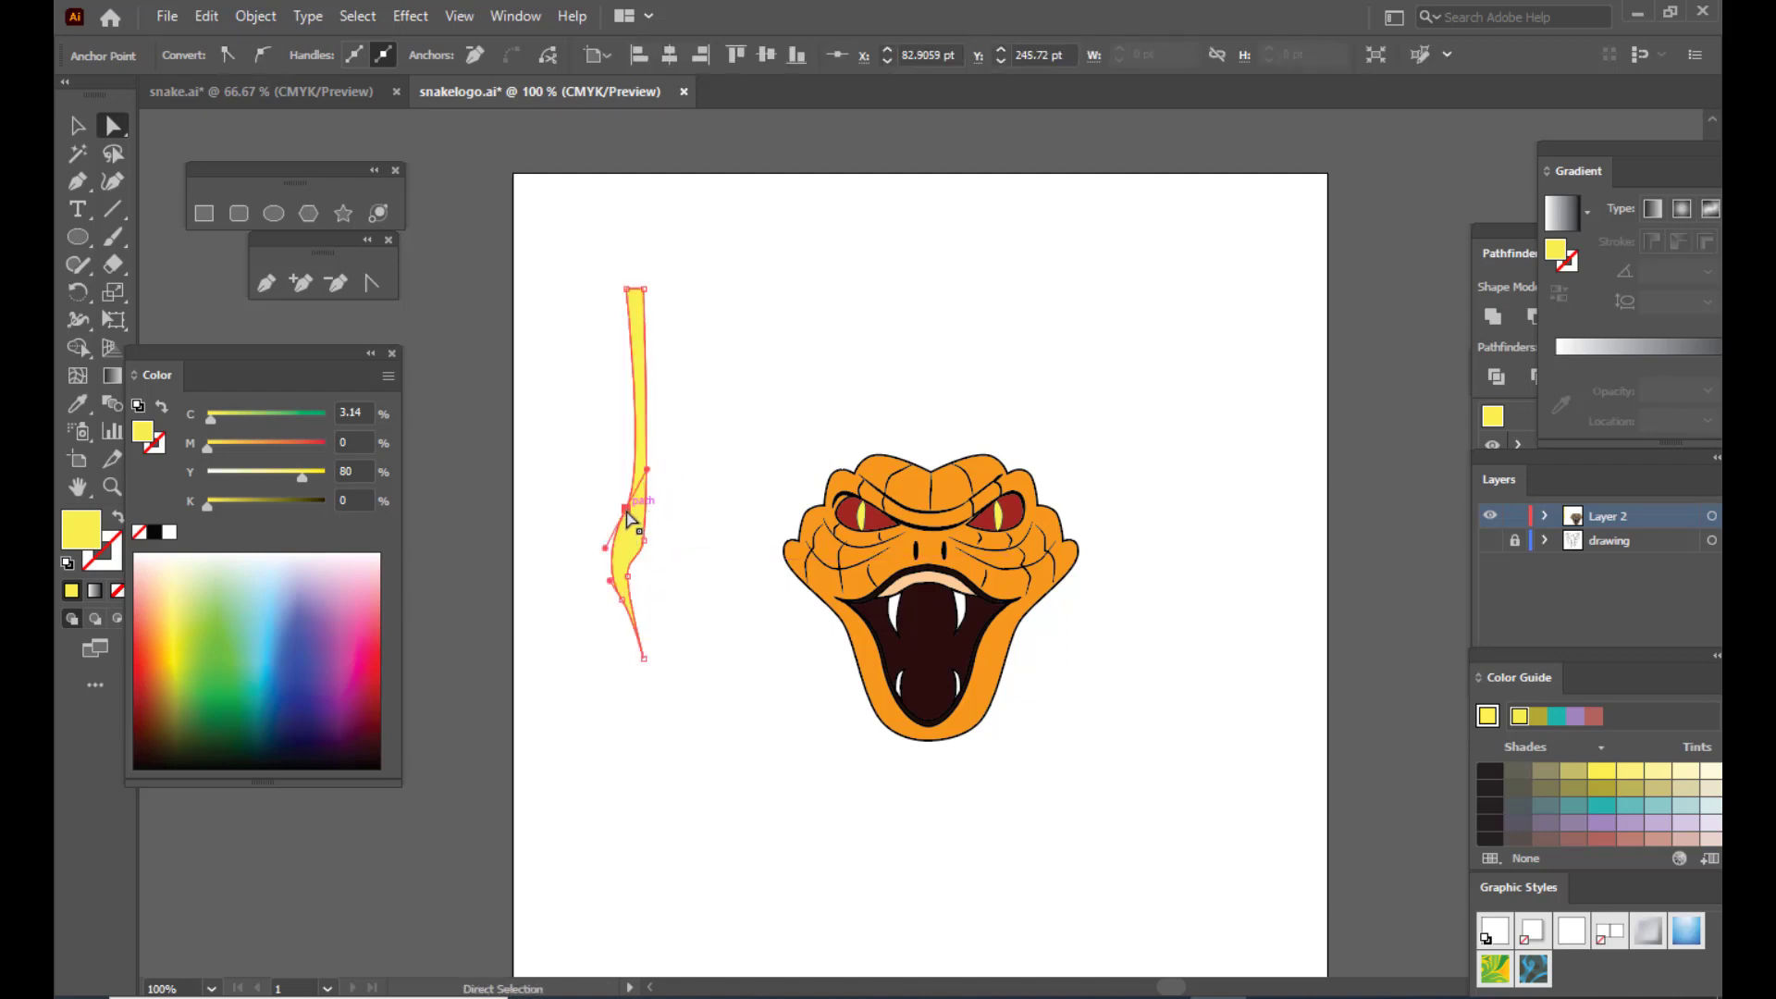
left_click_drag(627, 511, 628, 518)
left_click(706, 480)
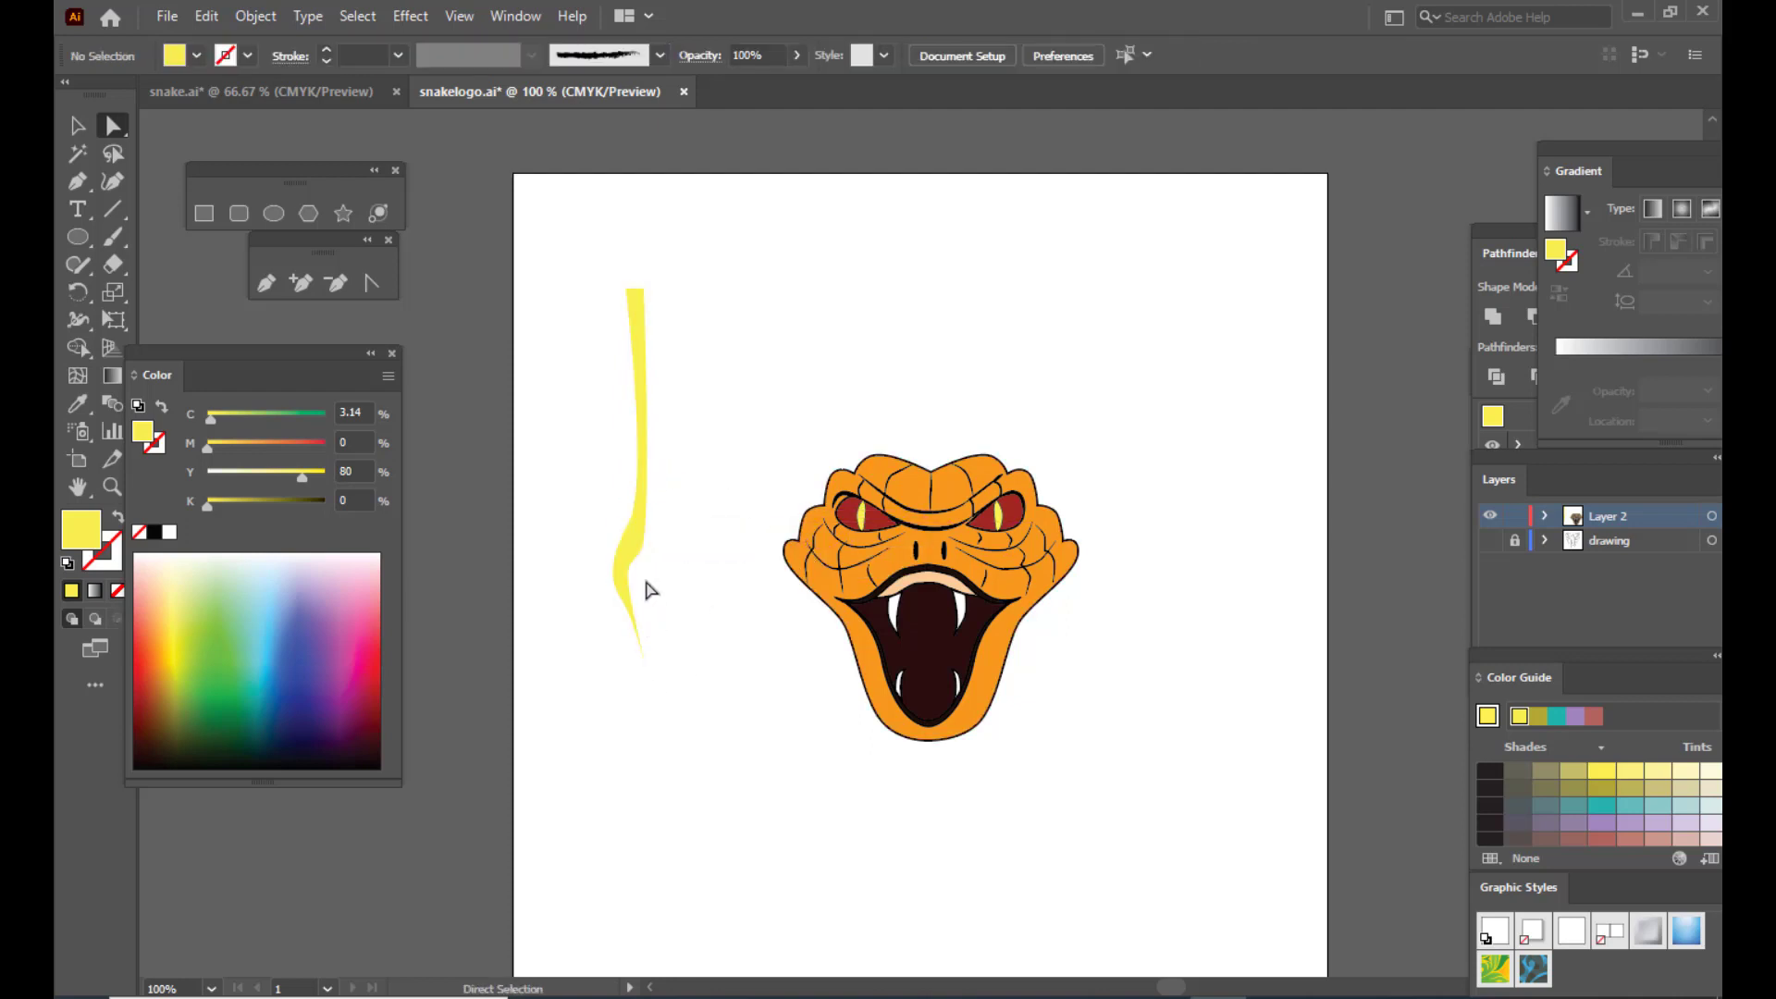
left_click_drag(643, 540, 645, 544)
left_click(719, 379)
Step: Duplicate the tongue half, reflect the copy across the vertical axis, and place it against the original to form a forked tongue
left_click(639, 347)
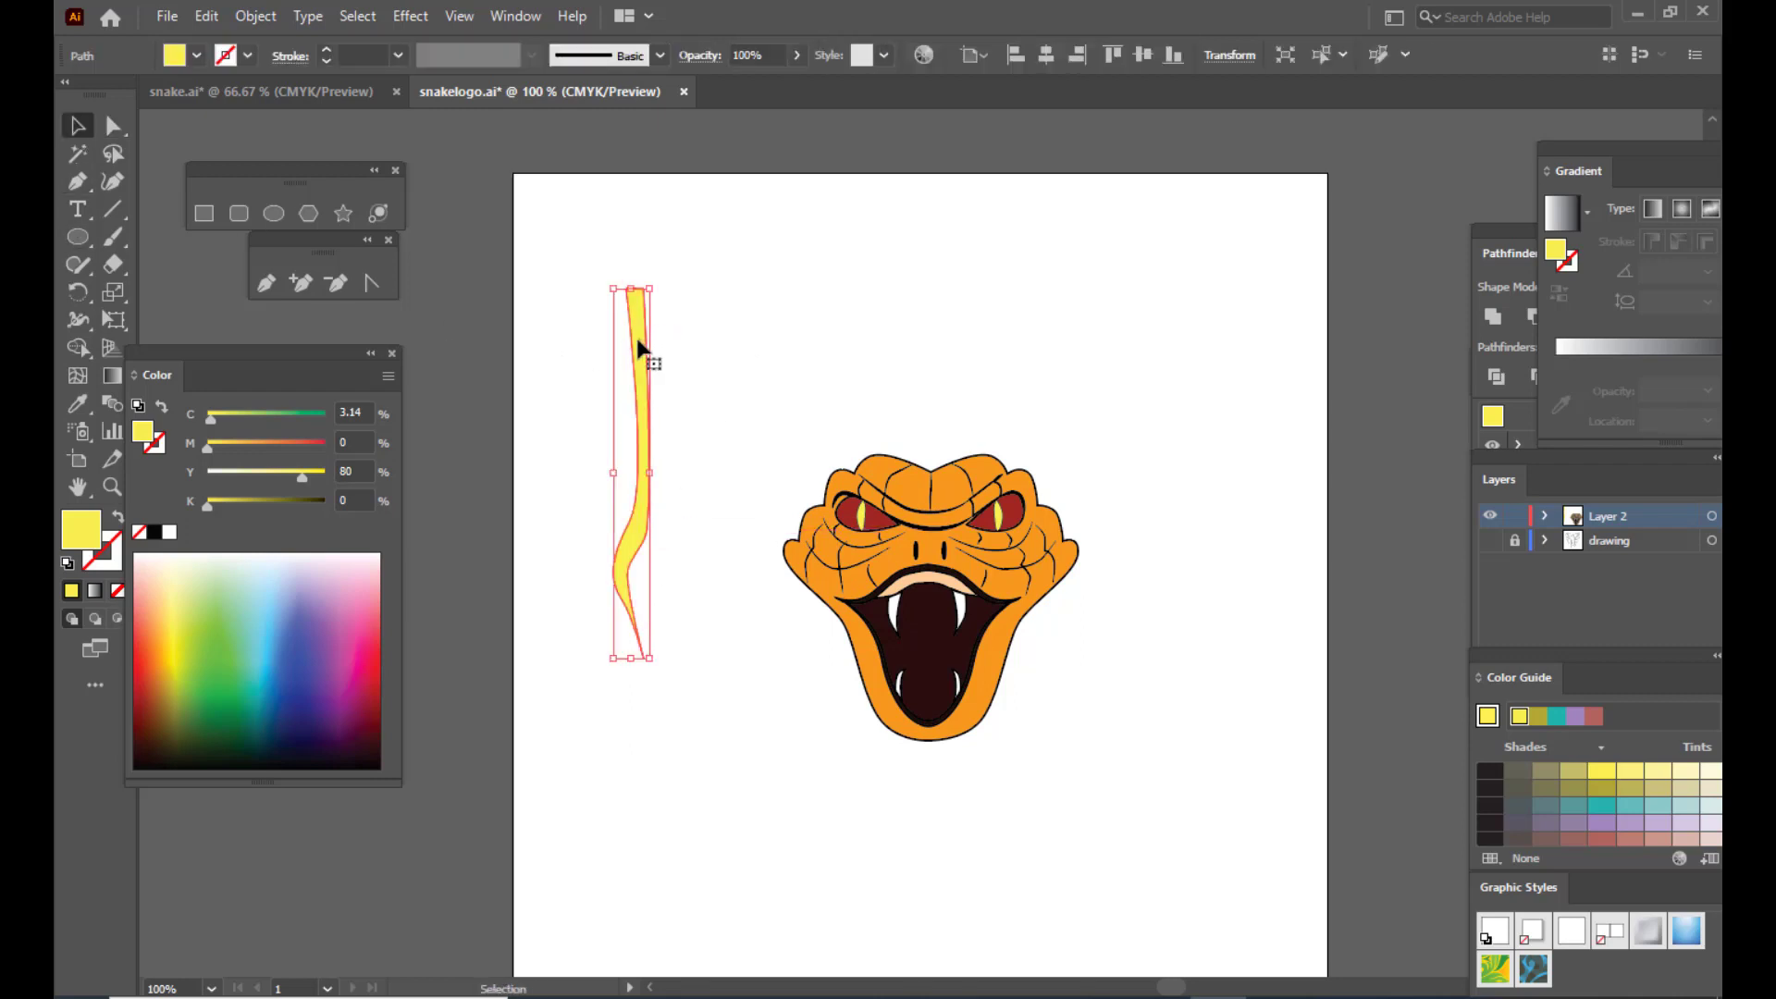
left_click_drag(645, 348, 684, 349)
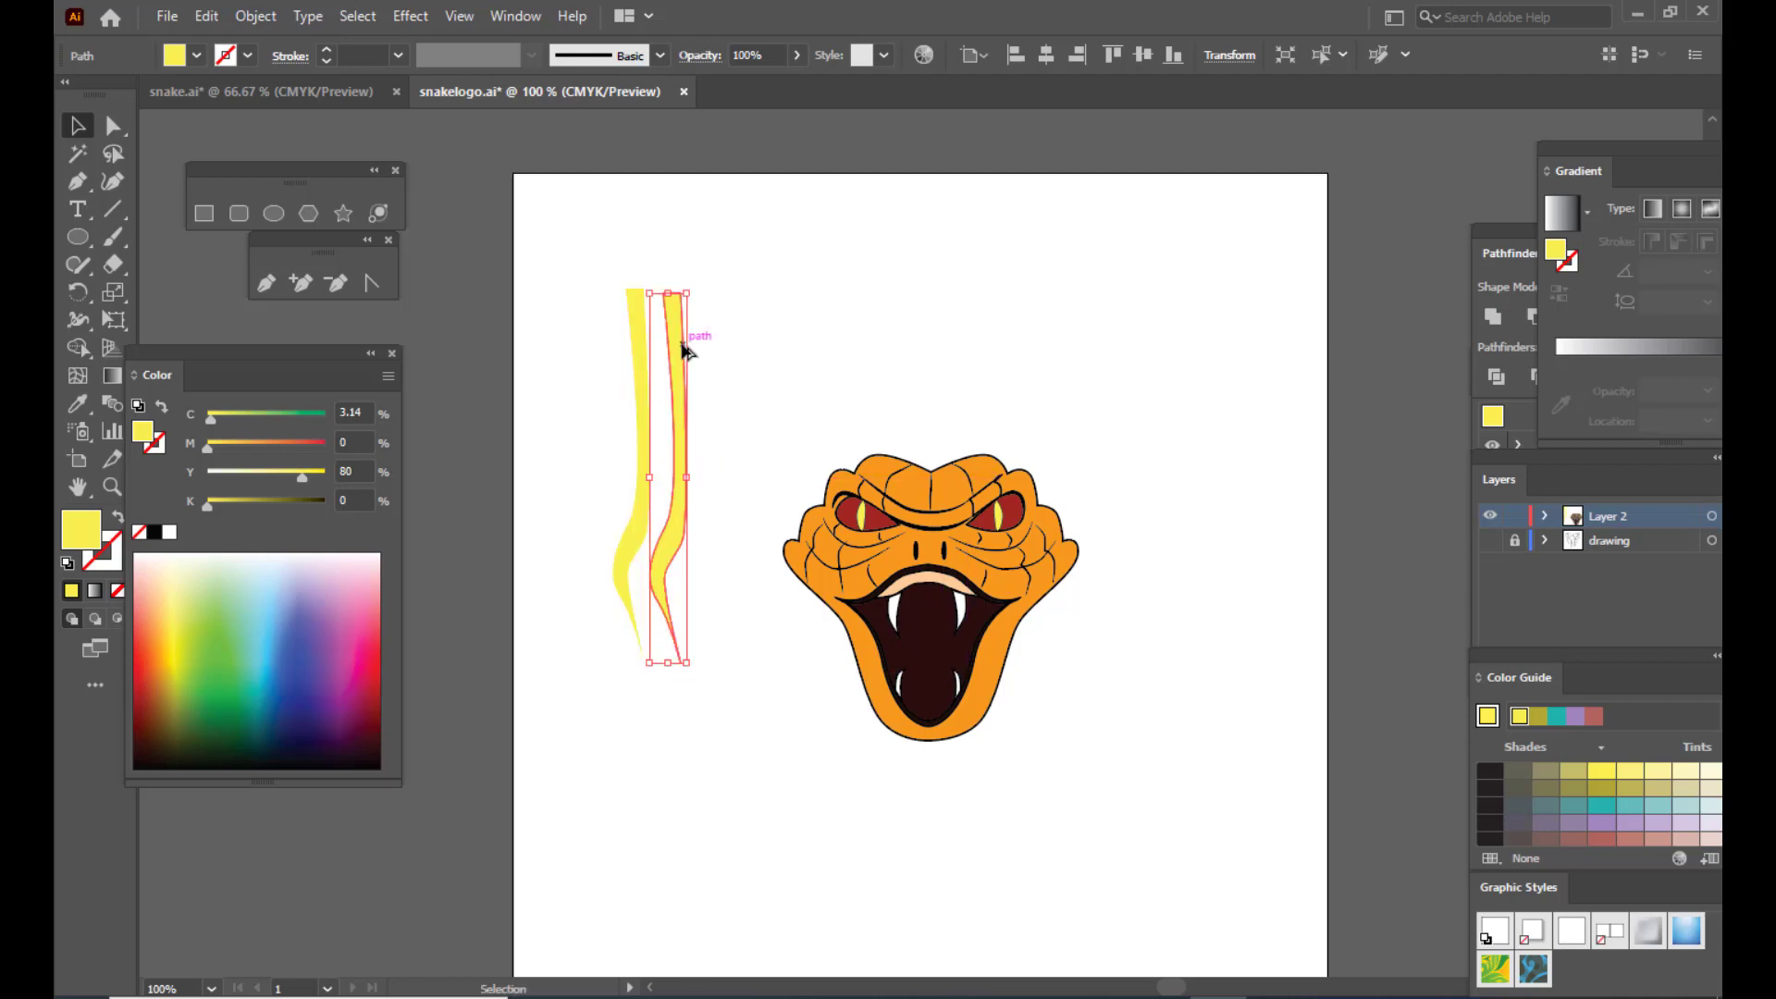
right_click(684, 350)
mouse_move(774, 744)
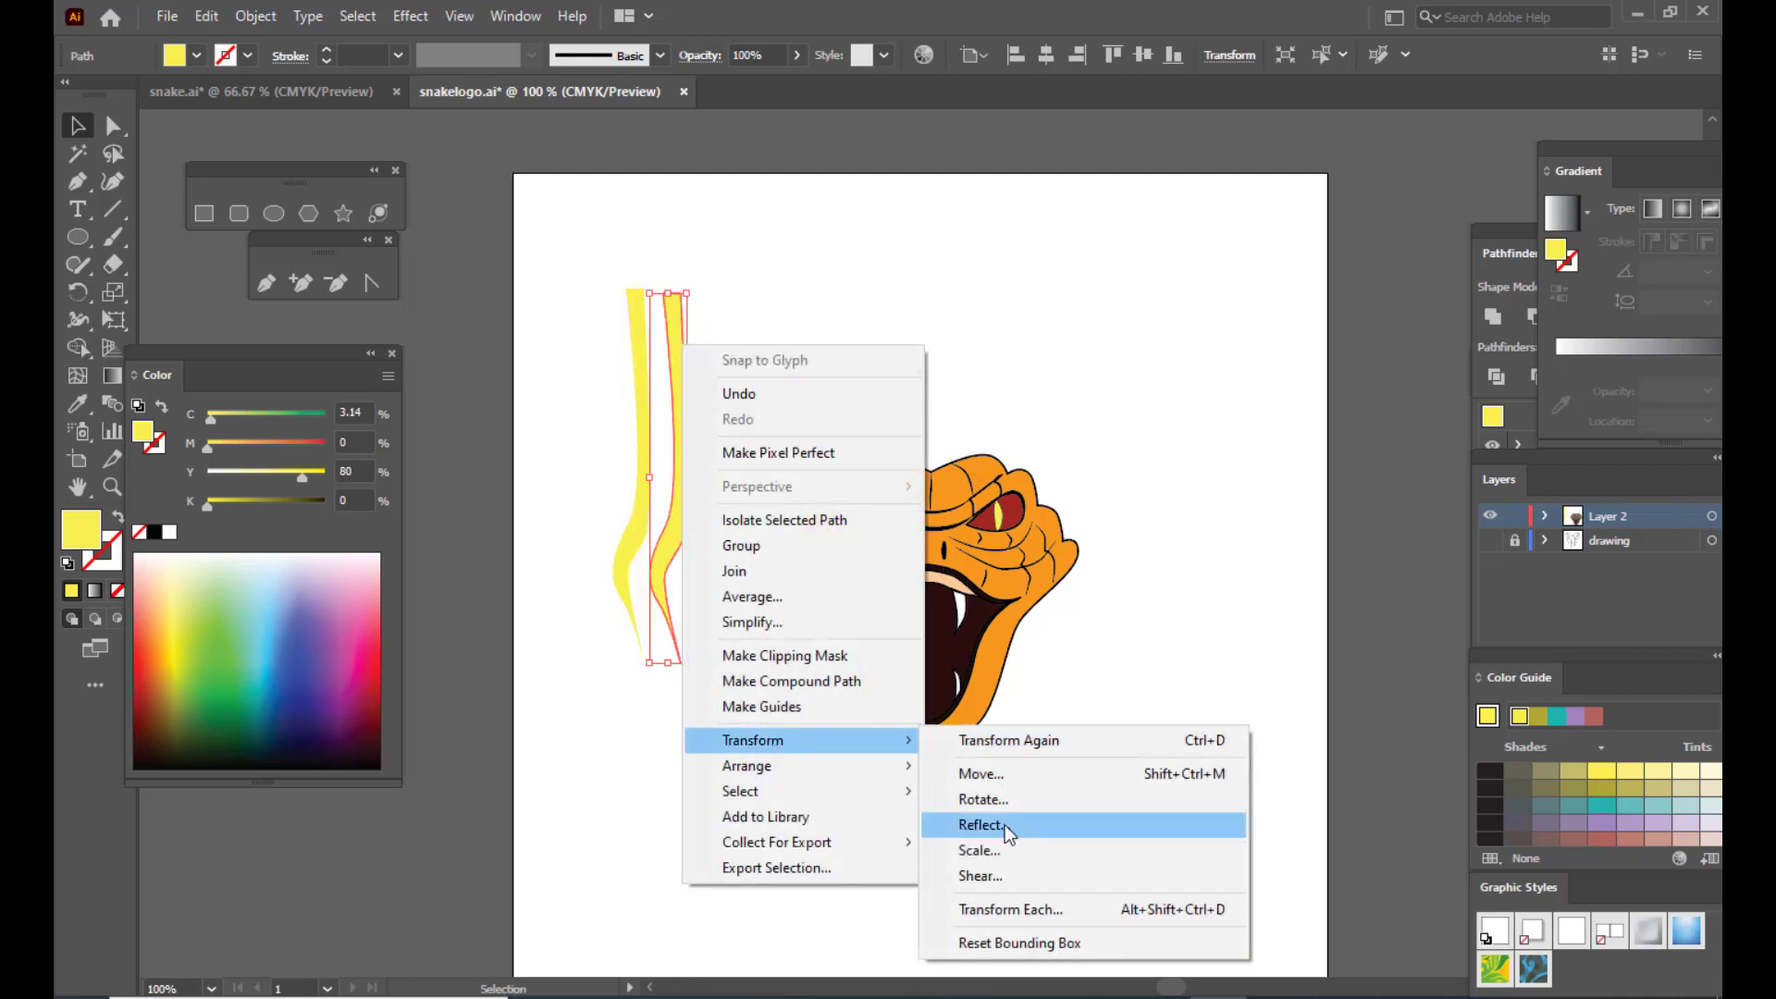
left_click(1006, 831)
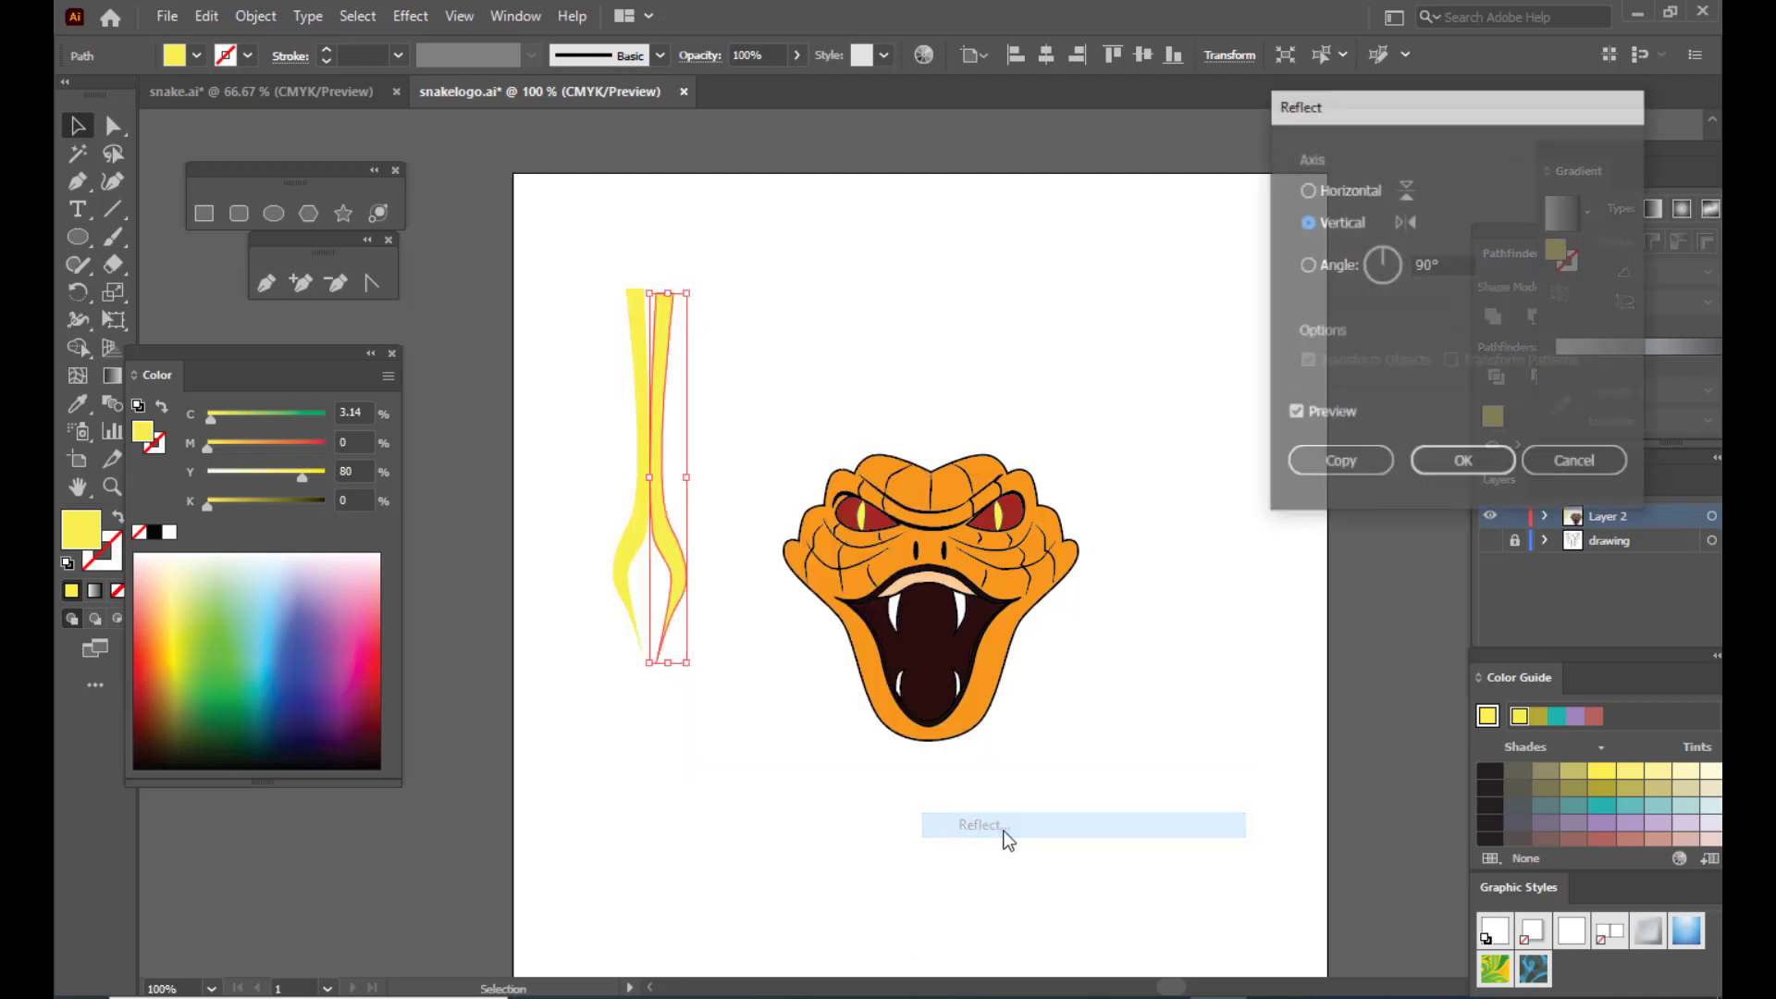
left_click(1453, 466)
left_click_drag(665, 338, 655, 323)
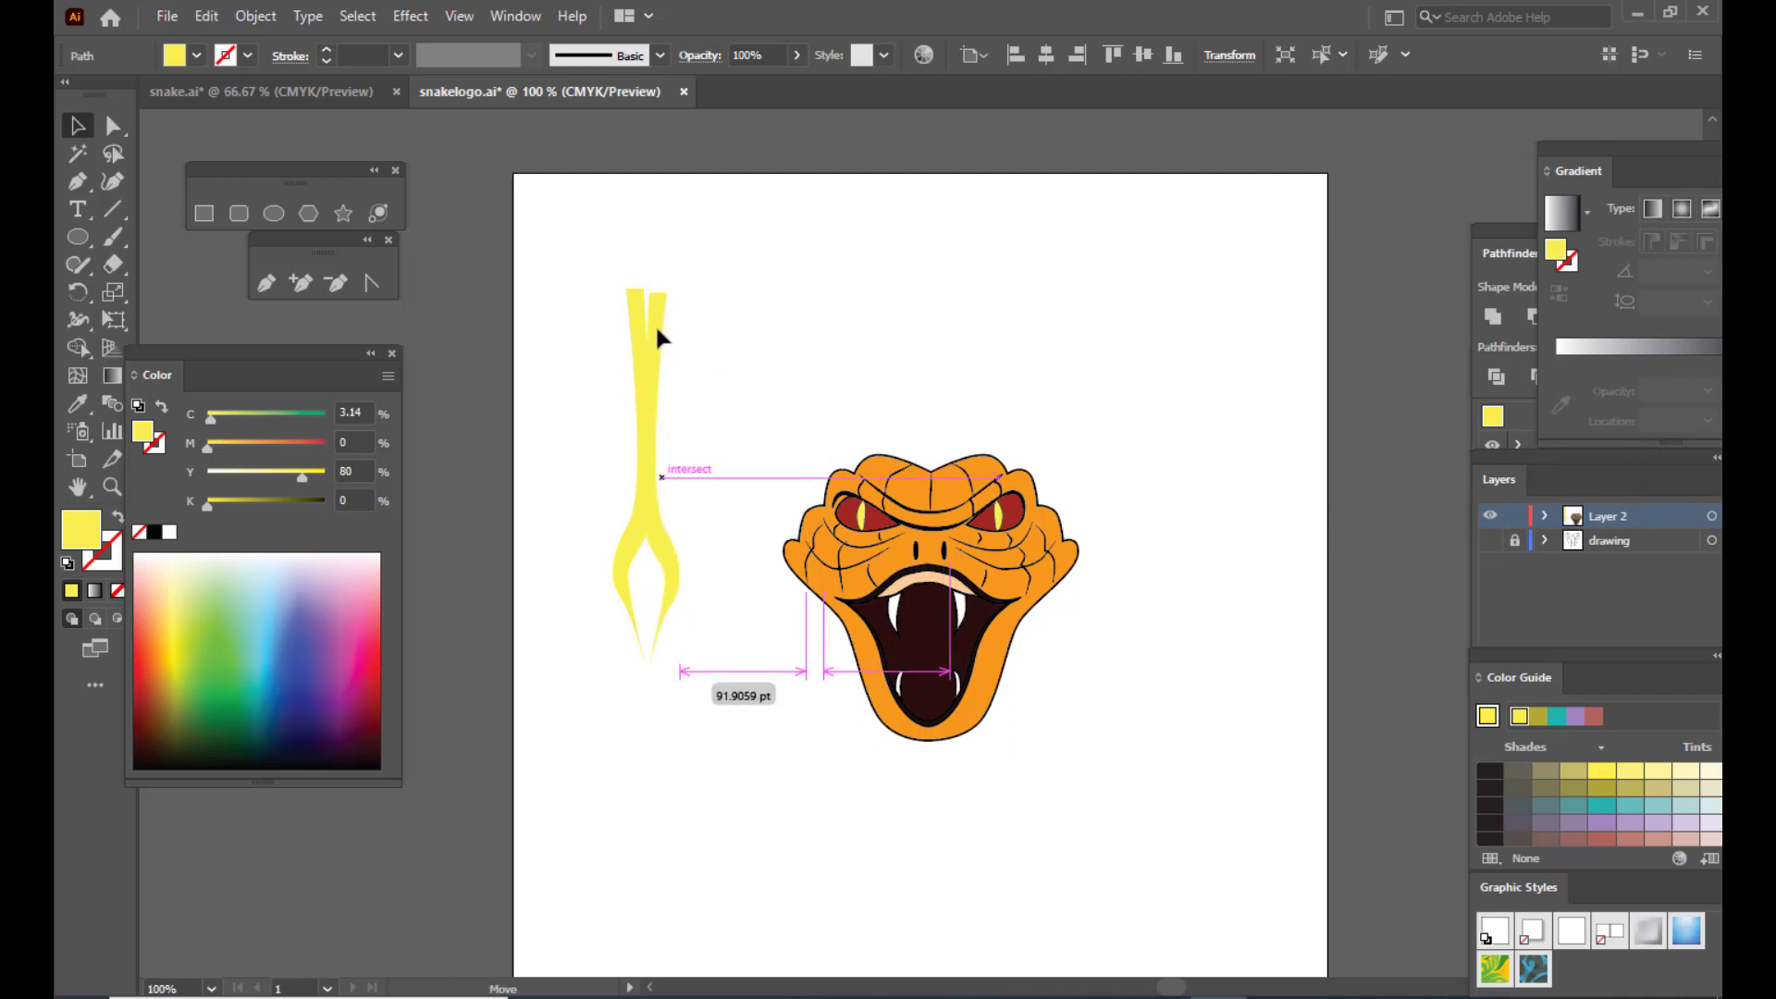
left_click(754, 312)
Step: Move the upper inner corner of the mirrored tongue half over the original half to close the gap between them
key("a")
left_click(650, 294)
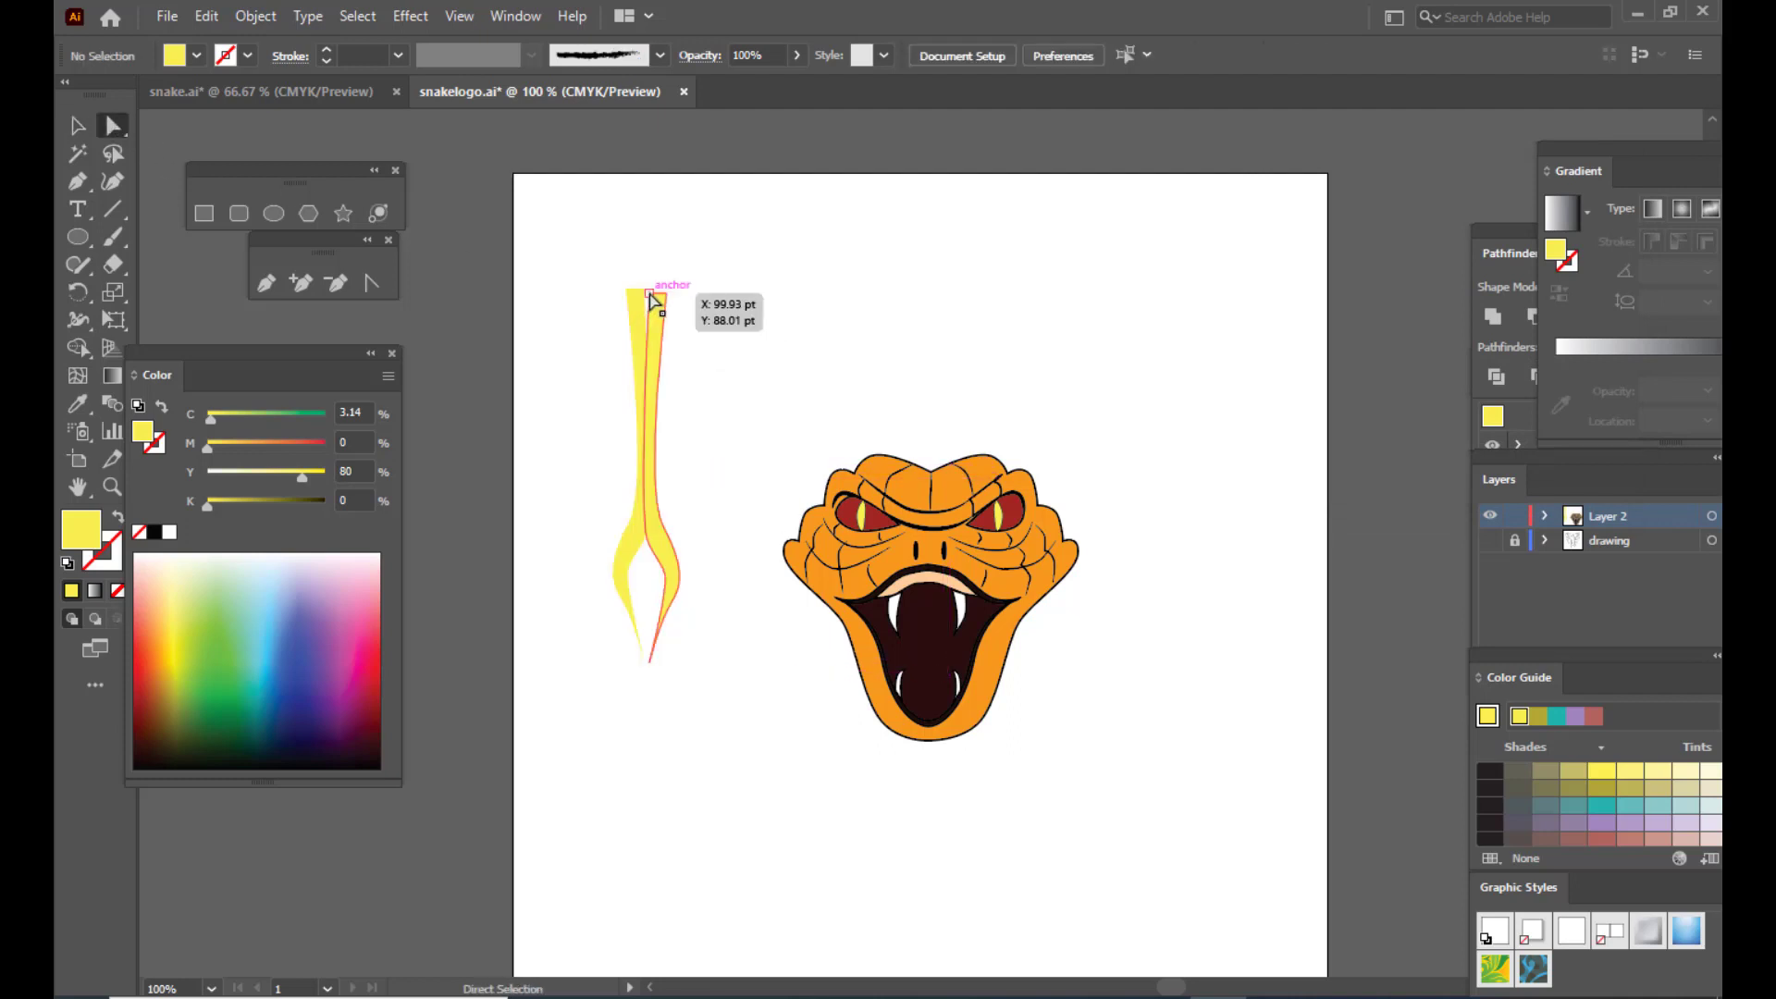
left_click_drag(649, 295, 626, 290)
left_click(628, 292)
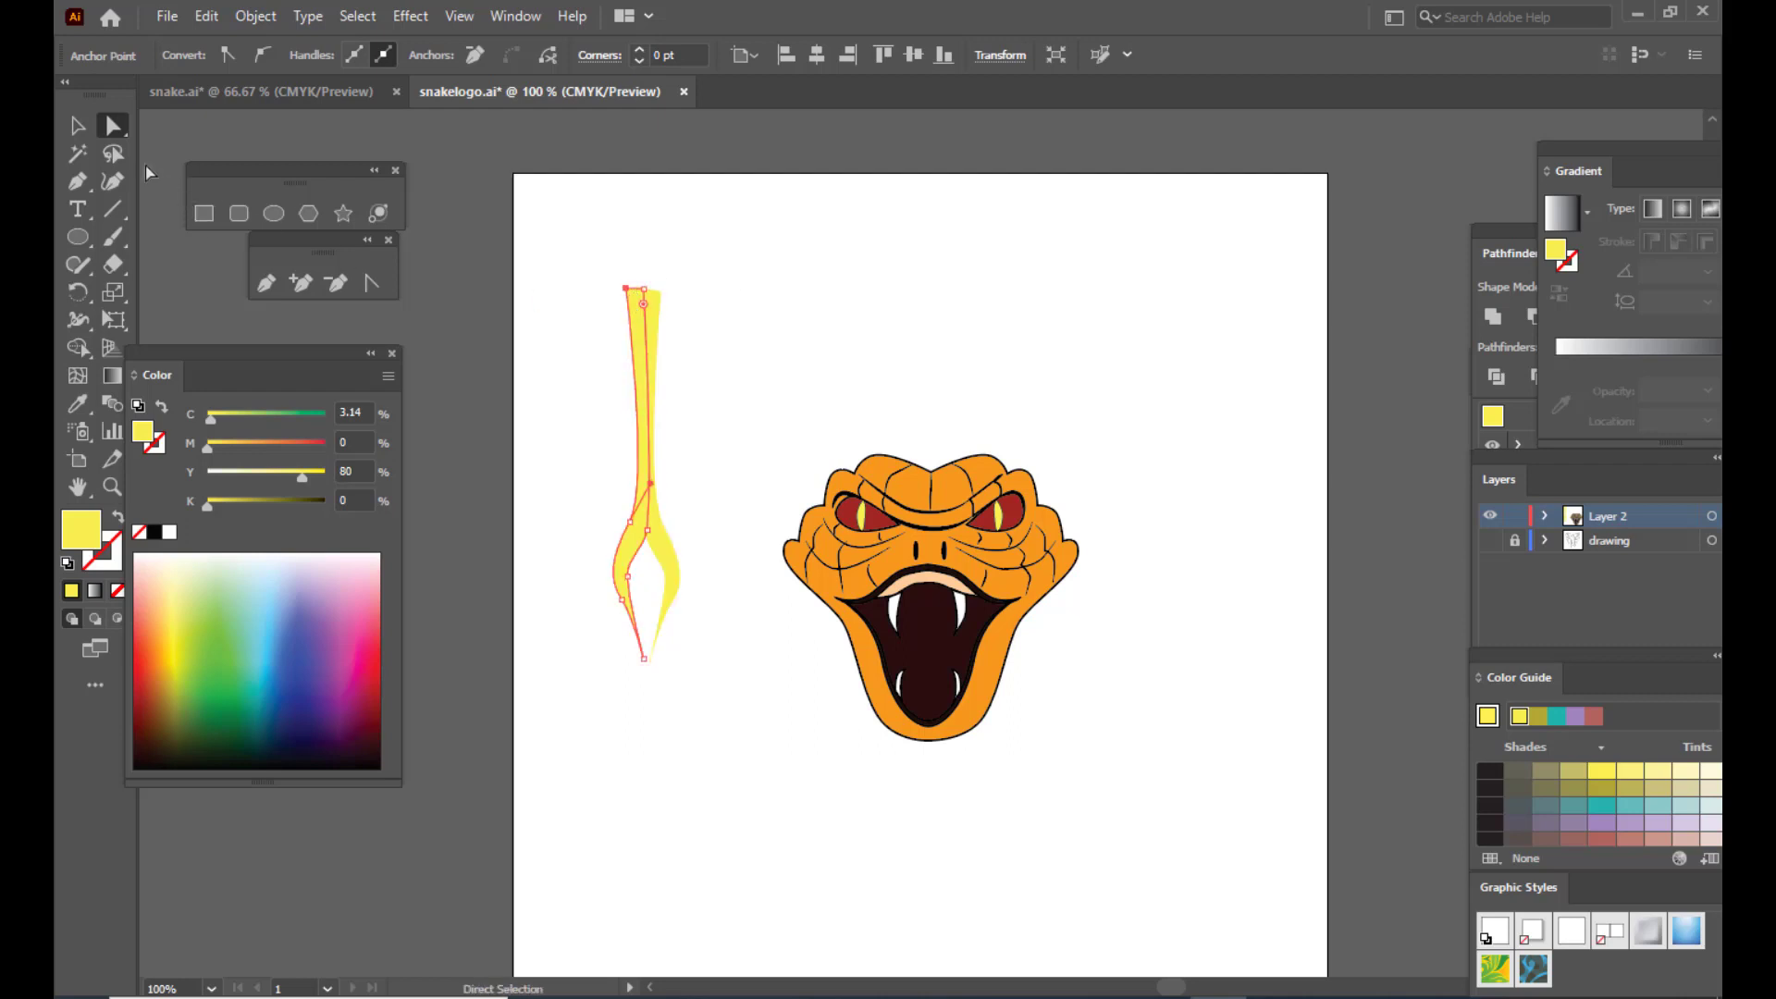
Step: Select both tongue halves and merge them into one shape with Pathfinder Unite, then deselect
left_click(77, 129)
left_click(701, 310)
left_click(654, 325)
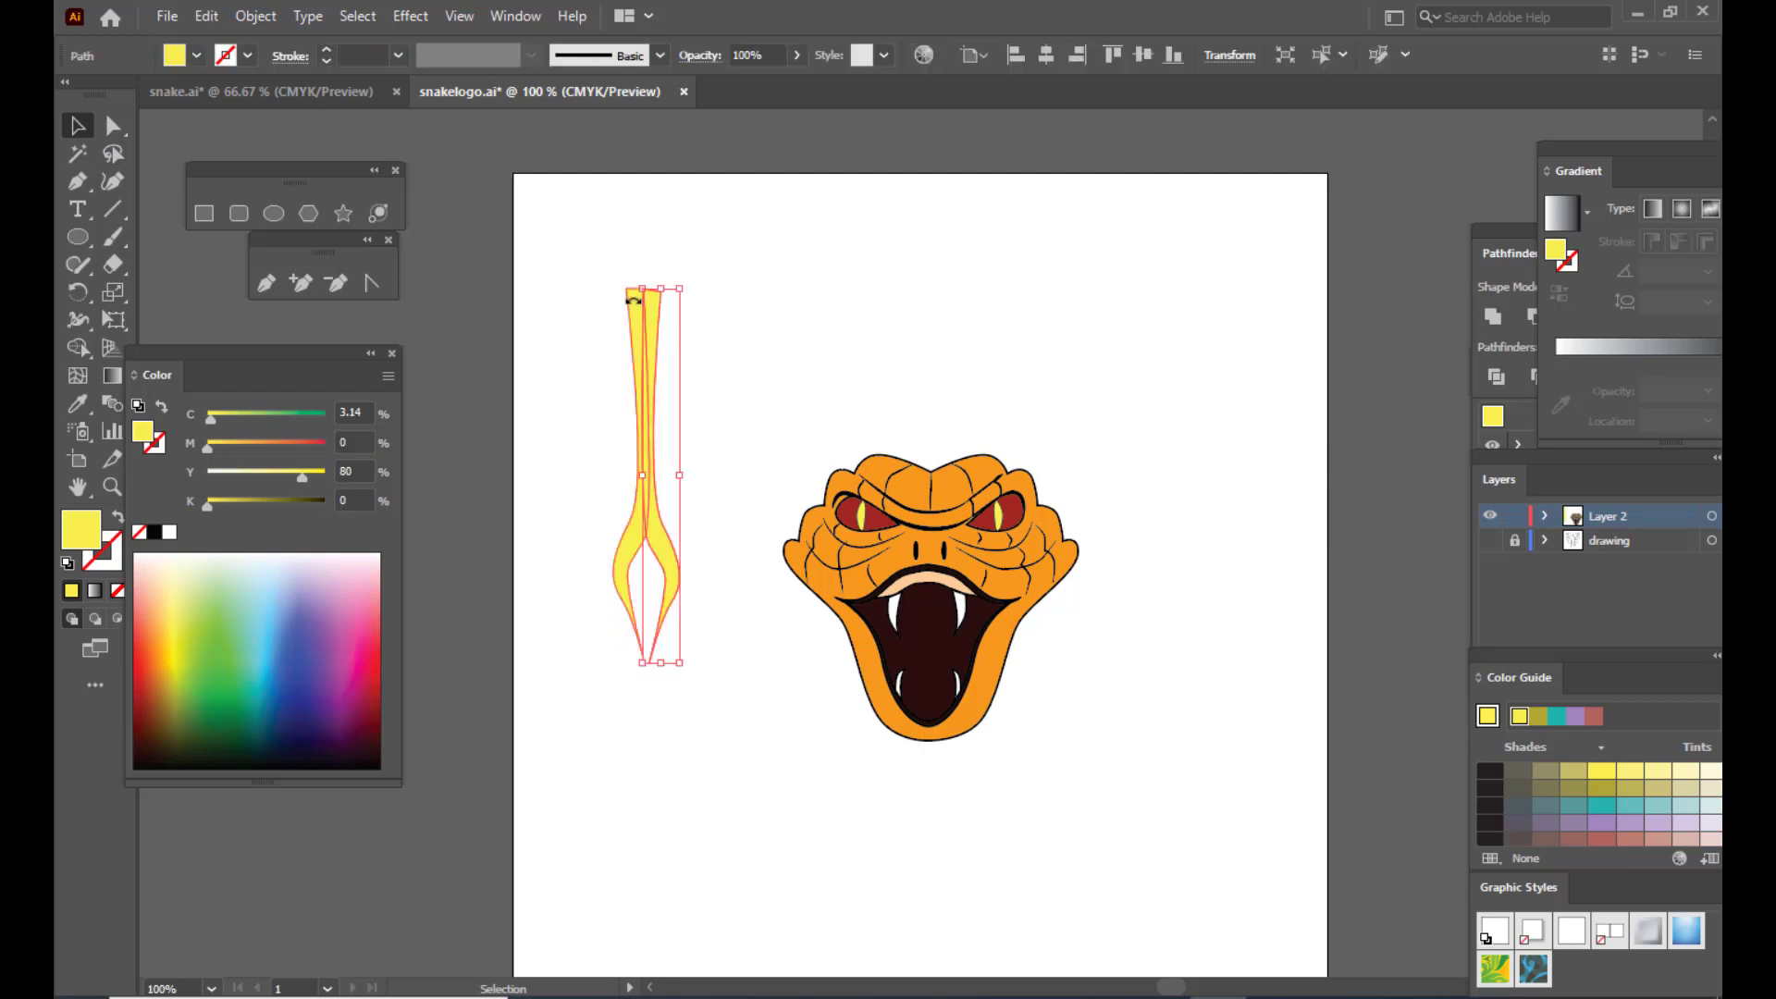
left_click_drag(603, 263, 682, 362)
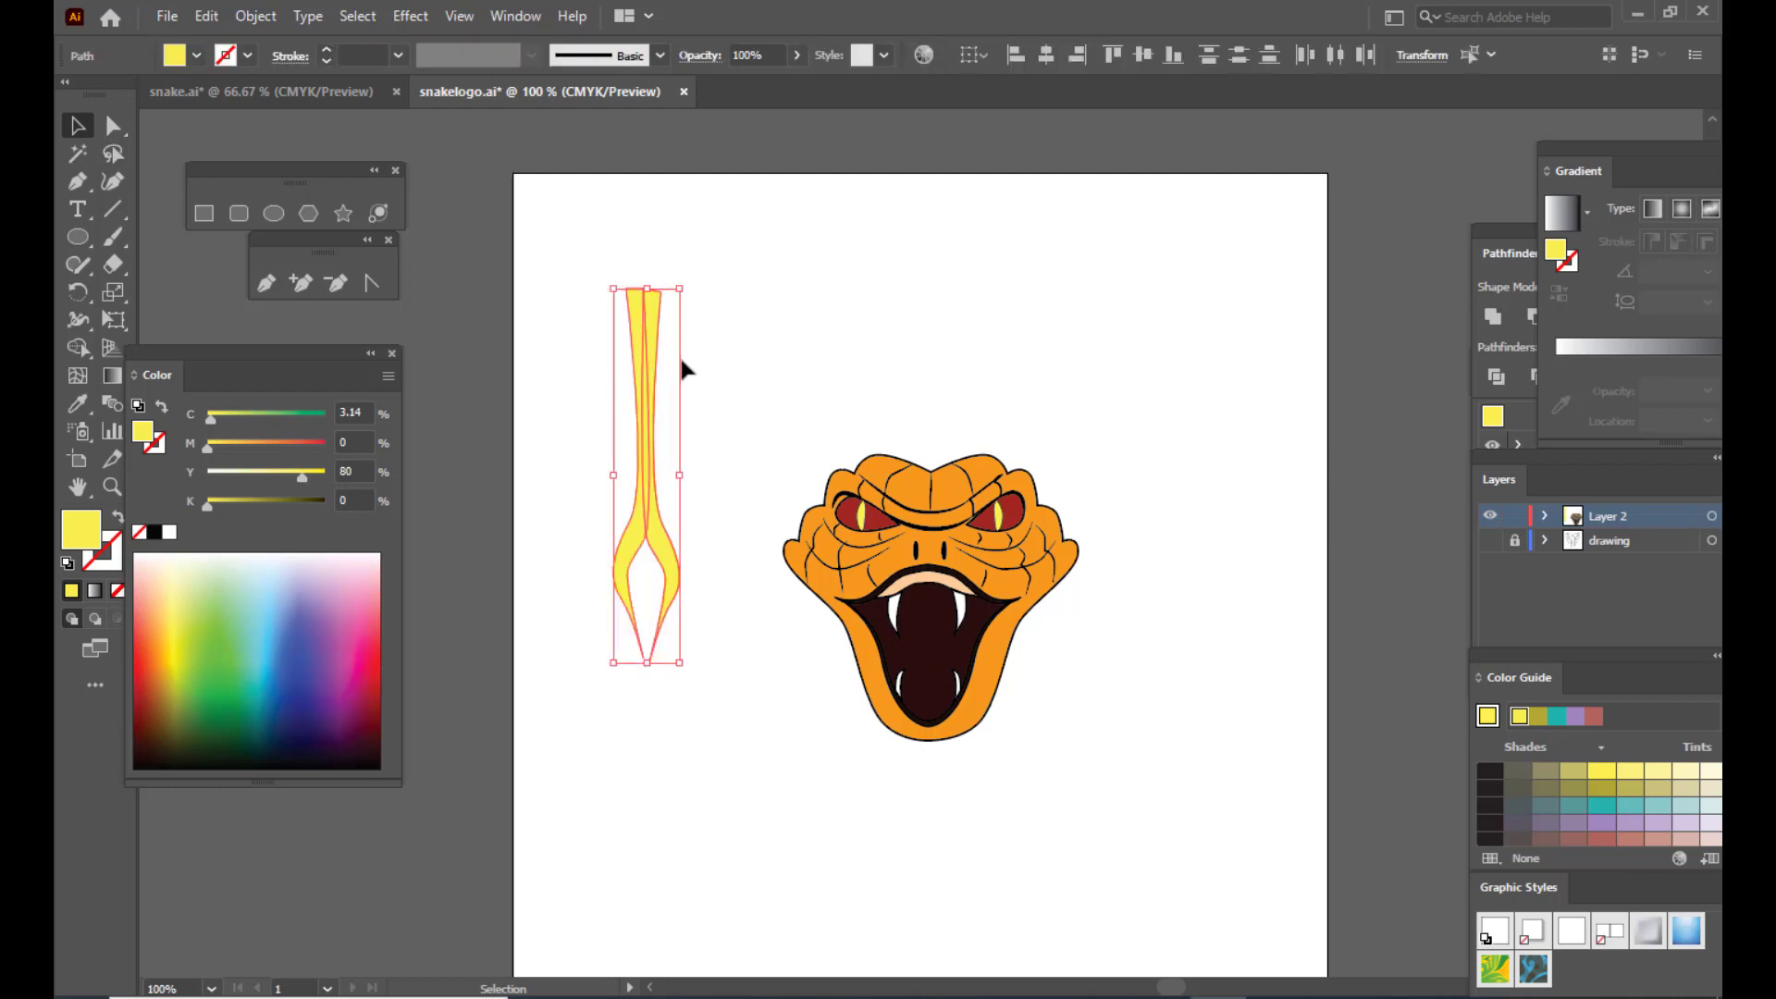
left_click(1500, 229)
left_click(1294, 312)
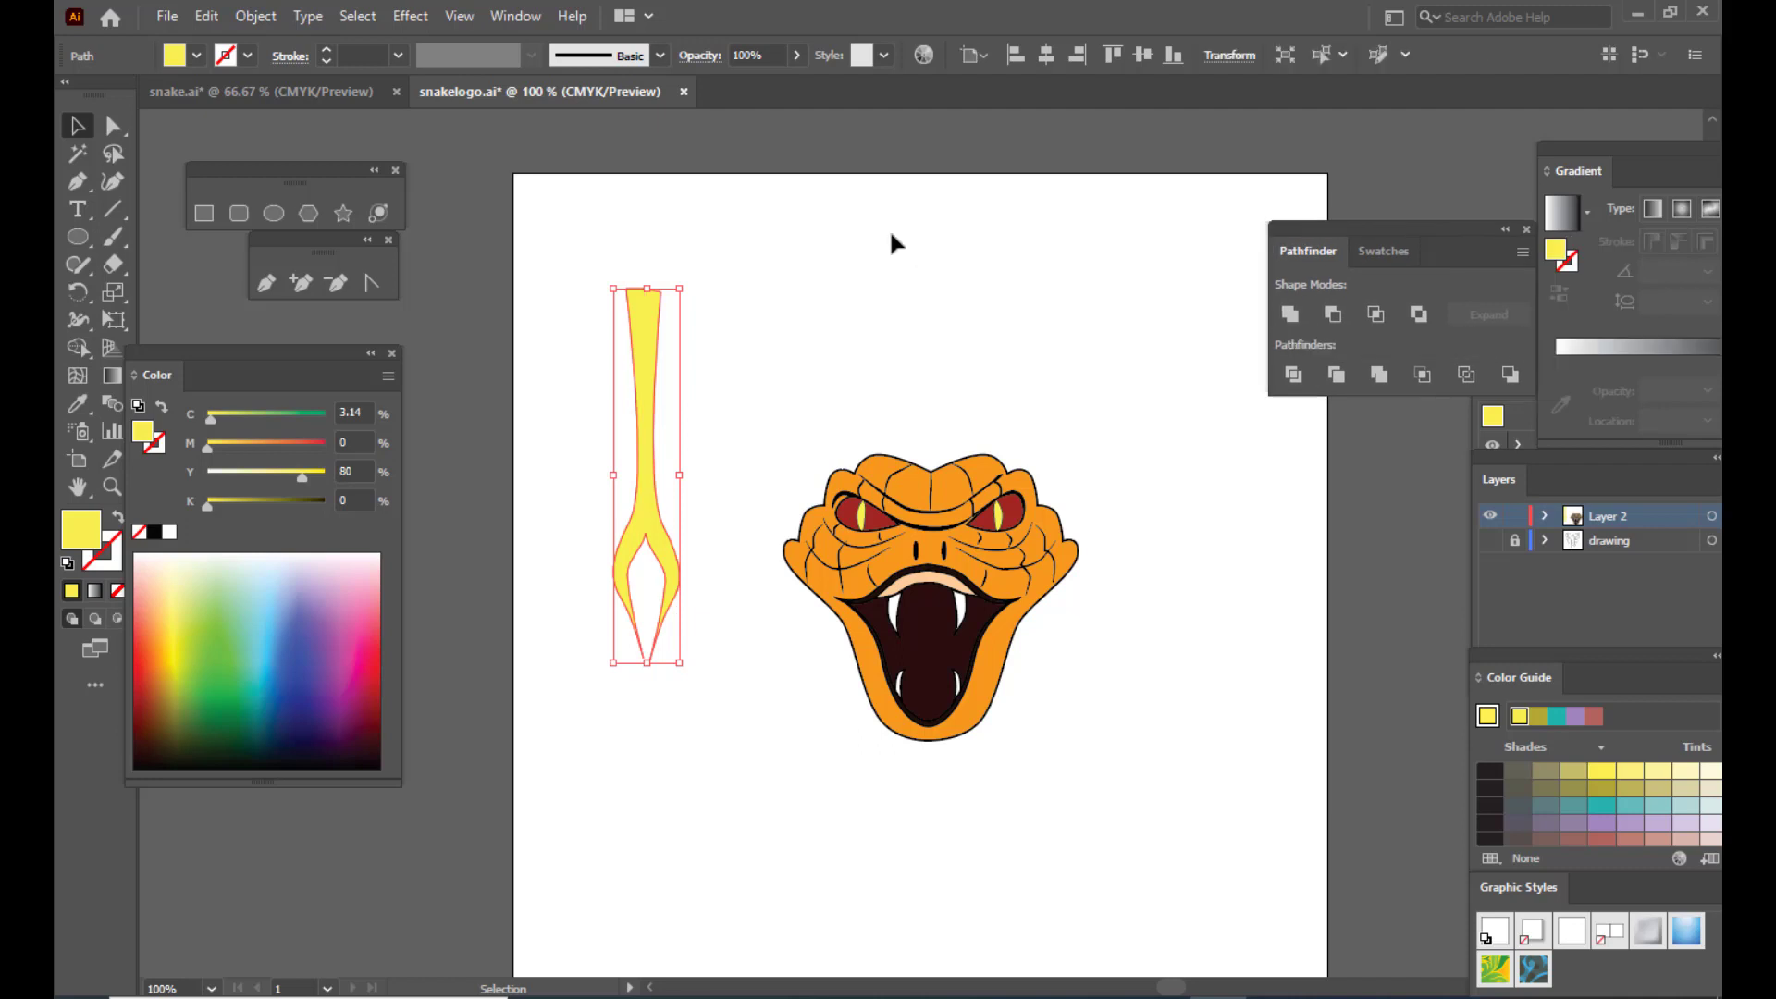
left_click(925, 236)
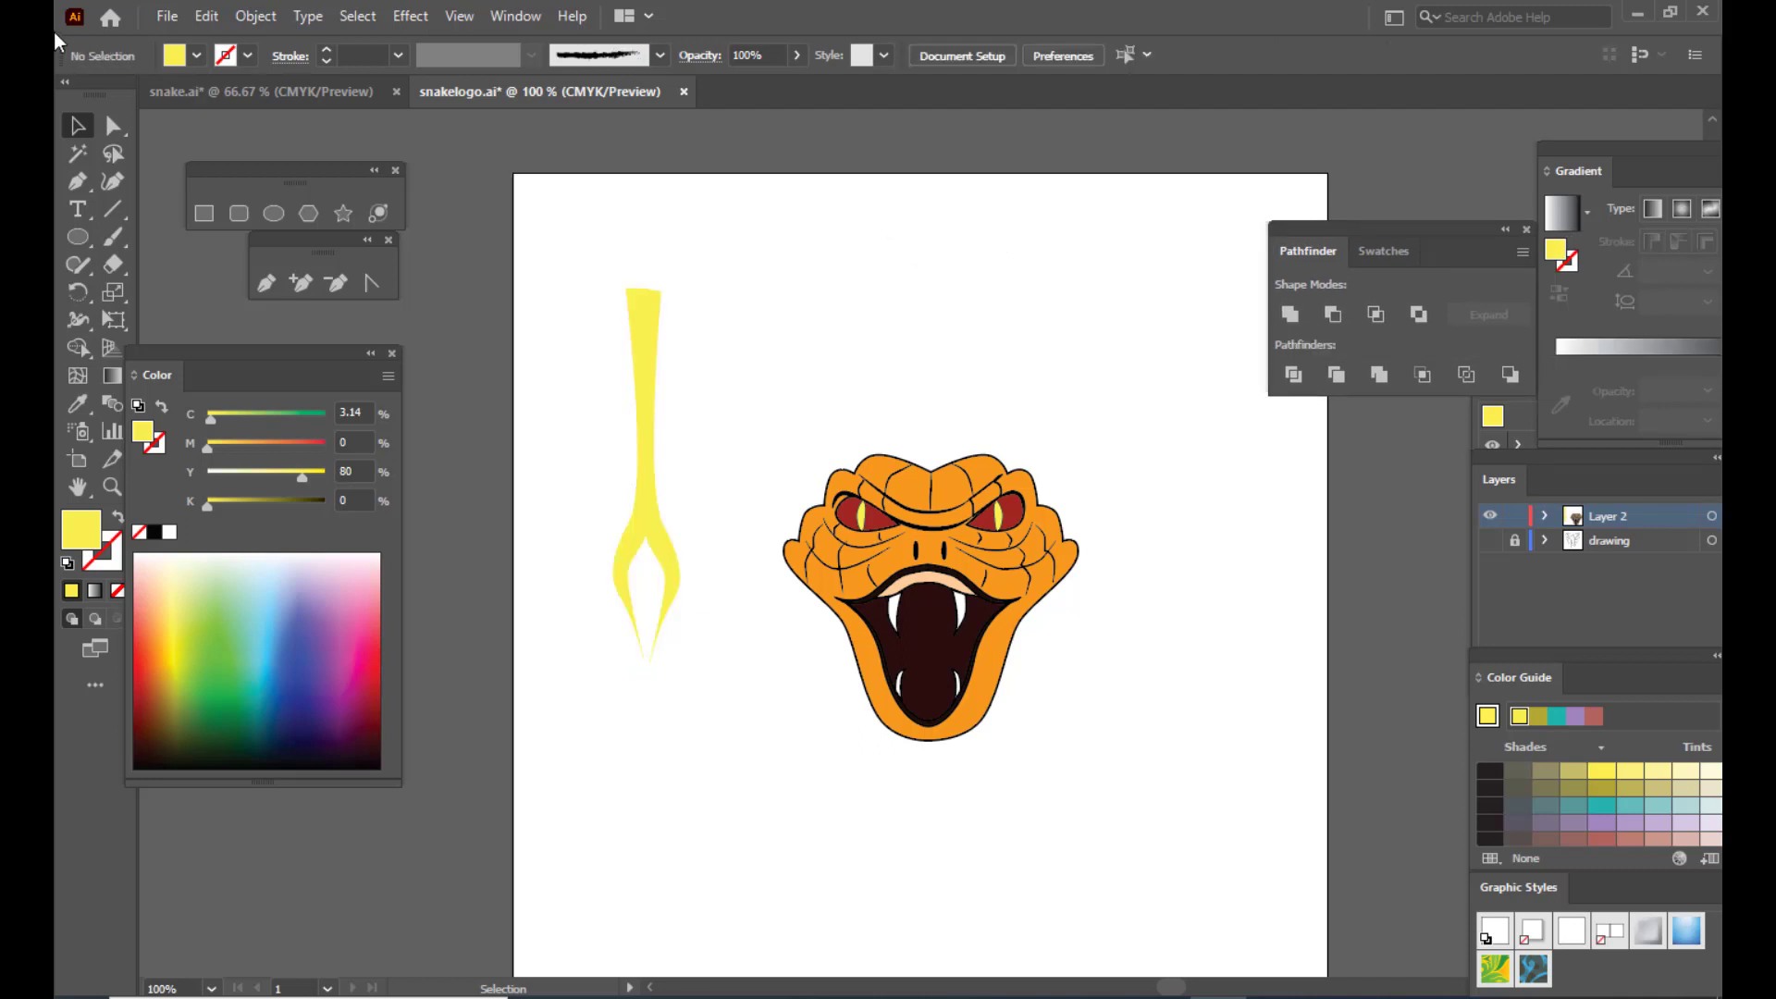
Step: Nudge the forked tongue slightly toward the snake head and fill it with red (C 12.55, M 100, Y 100, K 3.53)
left_click_drag(636, 325, 646, 324)
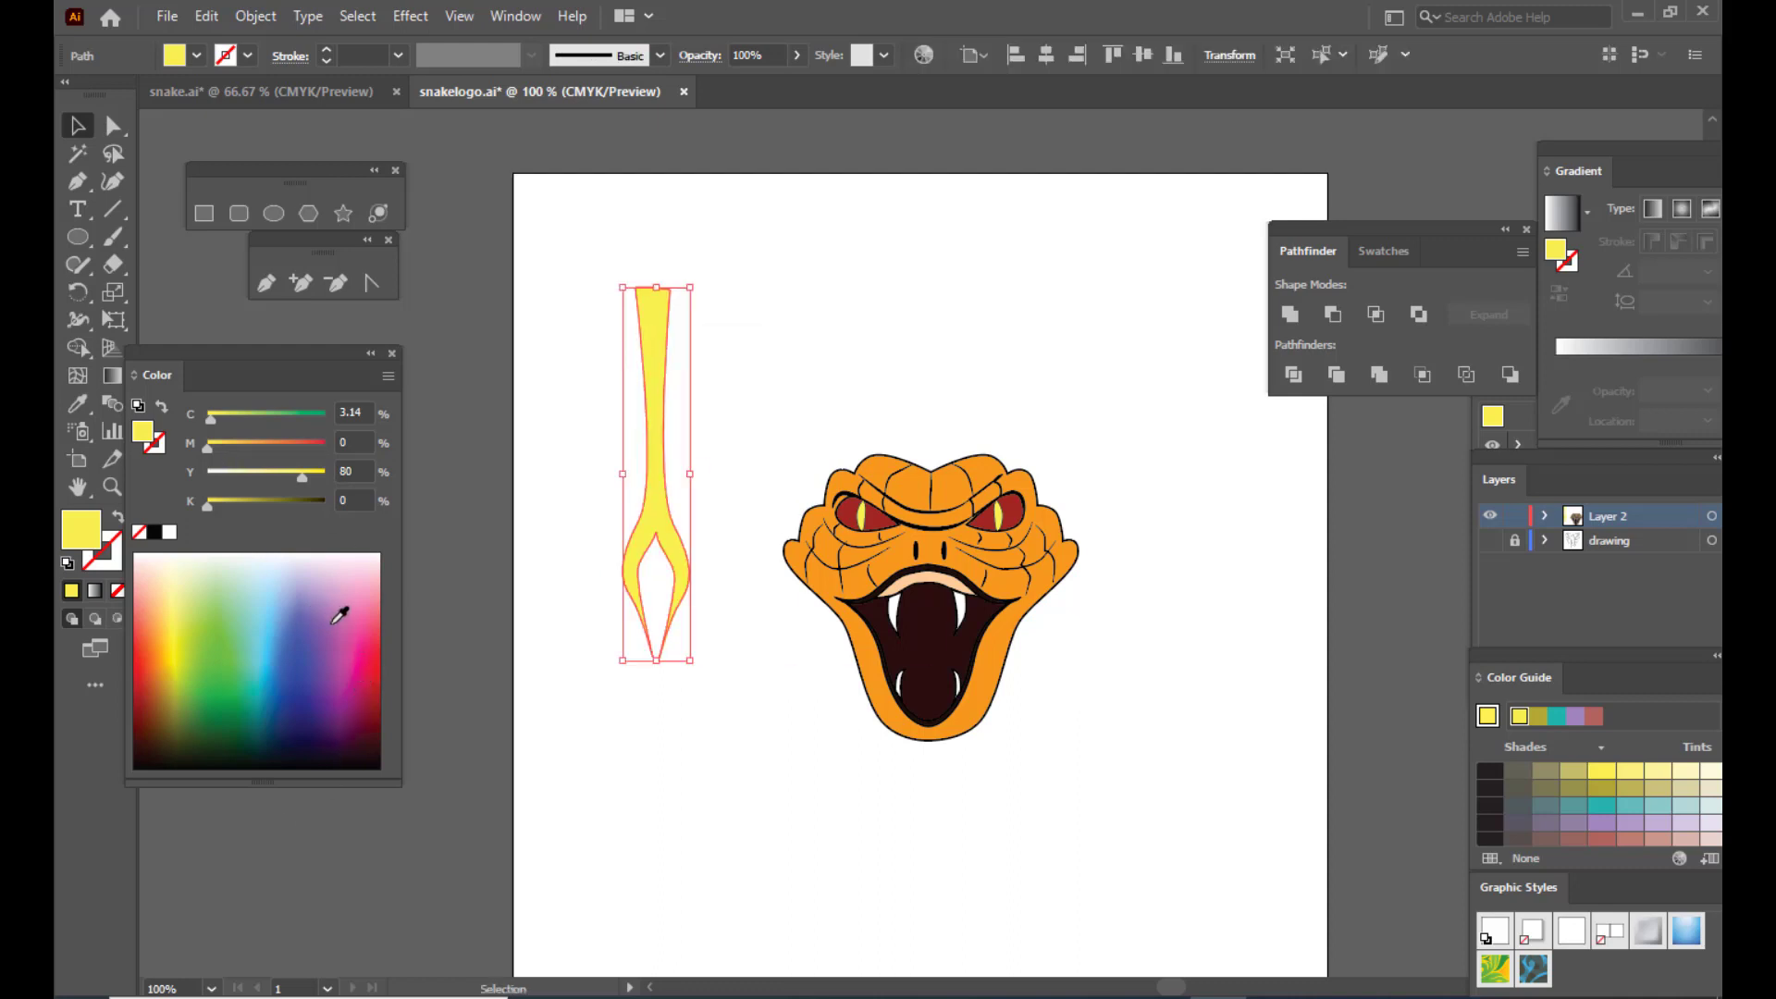
left_click(385, 670)
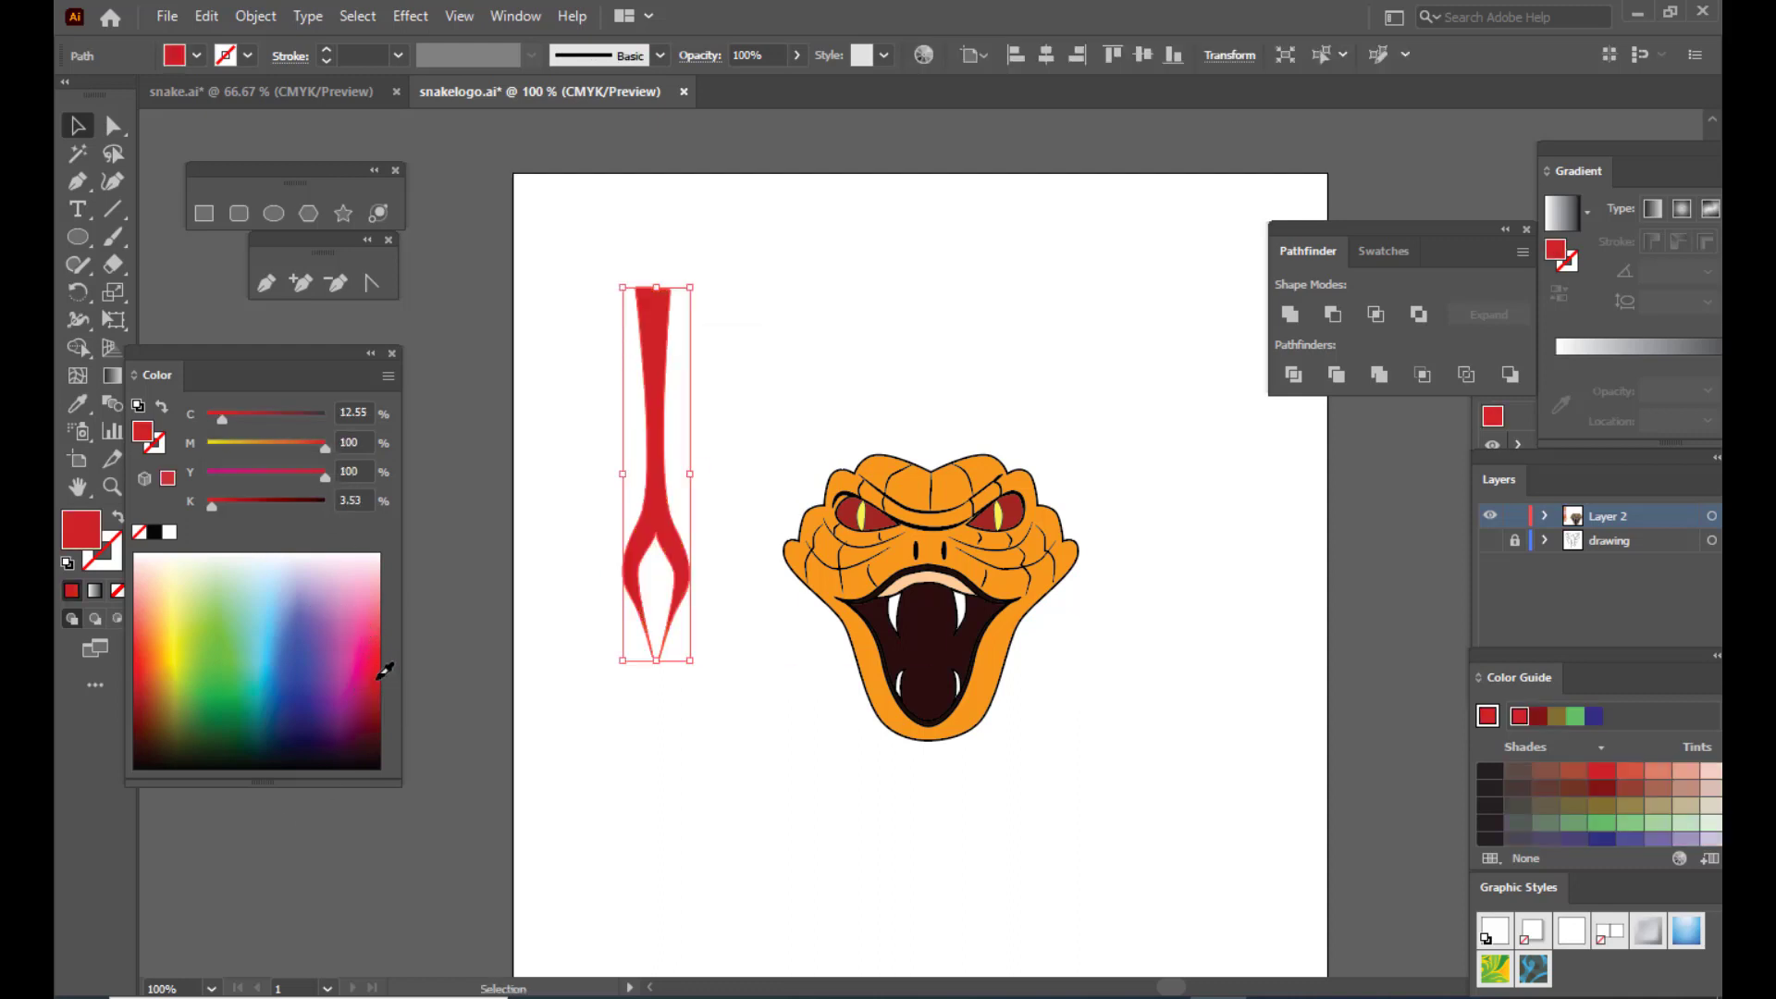
left_click(791, 249)
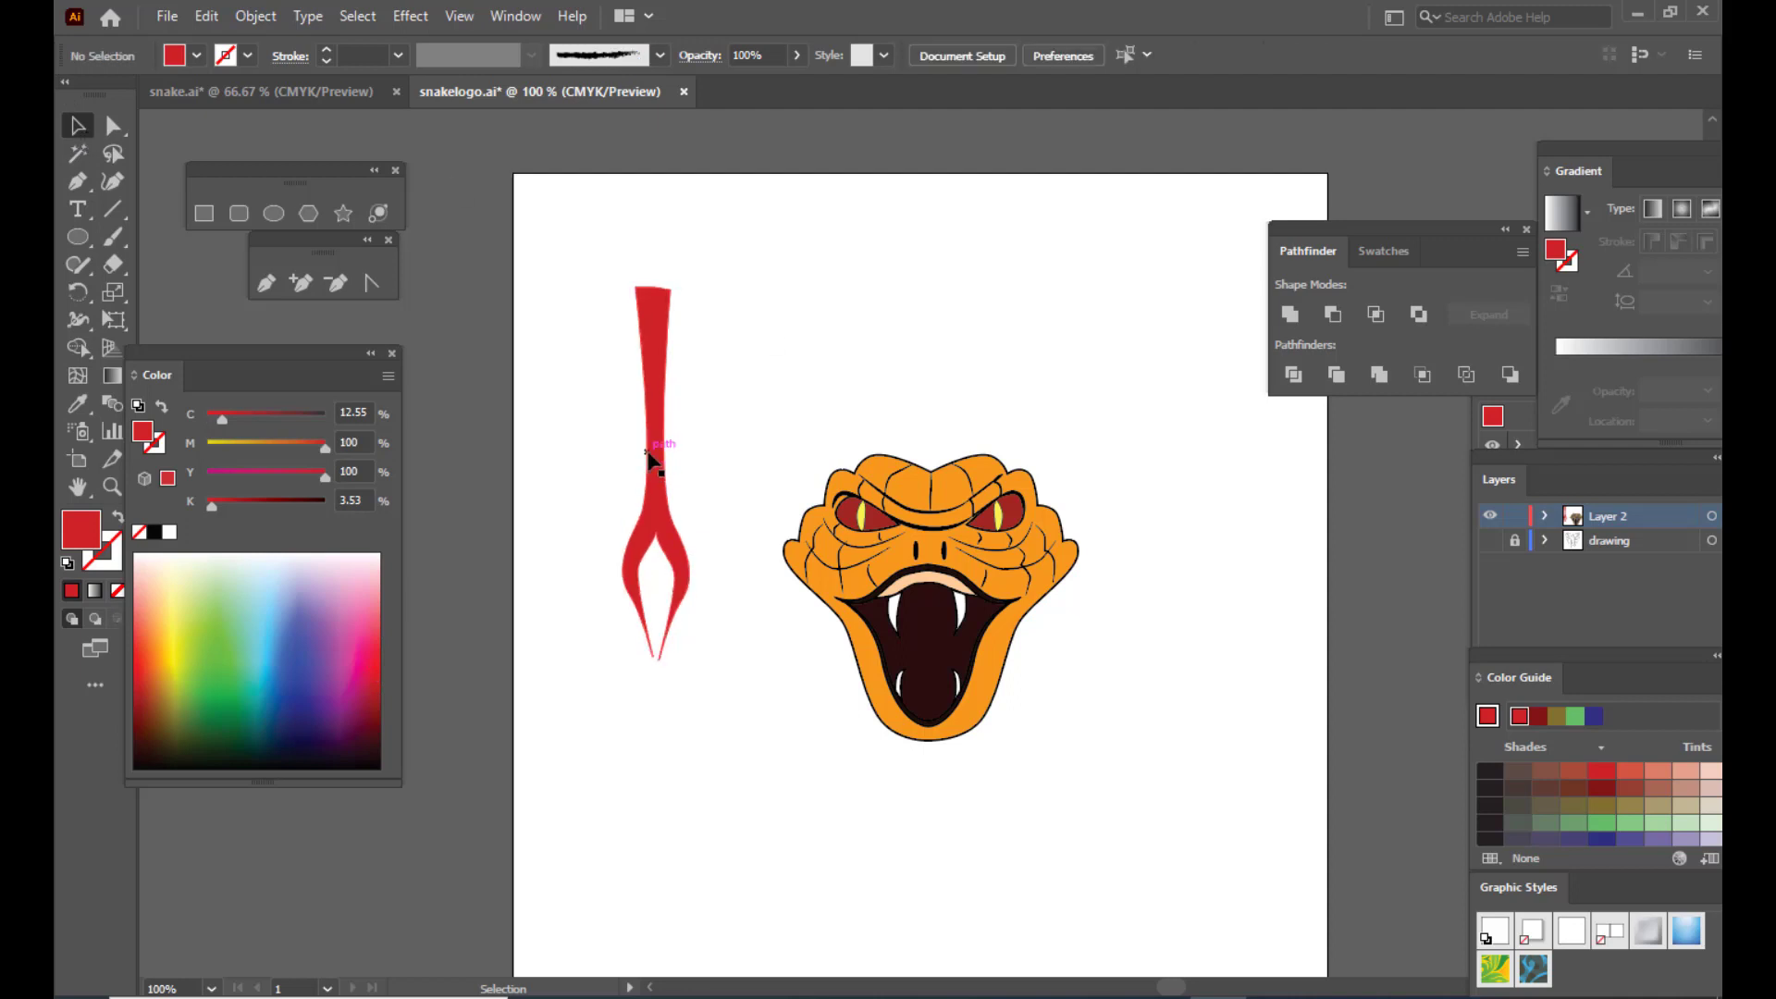
Step: Spread the tongue's two fork tips outward, and adjust the anchor point on the inner edge of the left prong
left_click(663, 408)
left_click(116, 123)
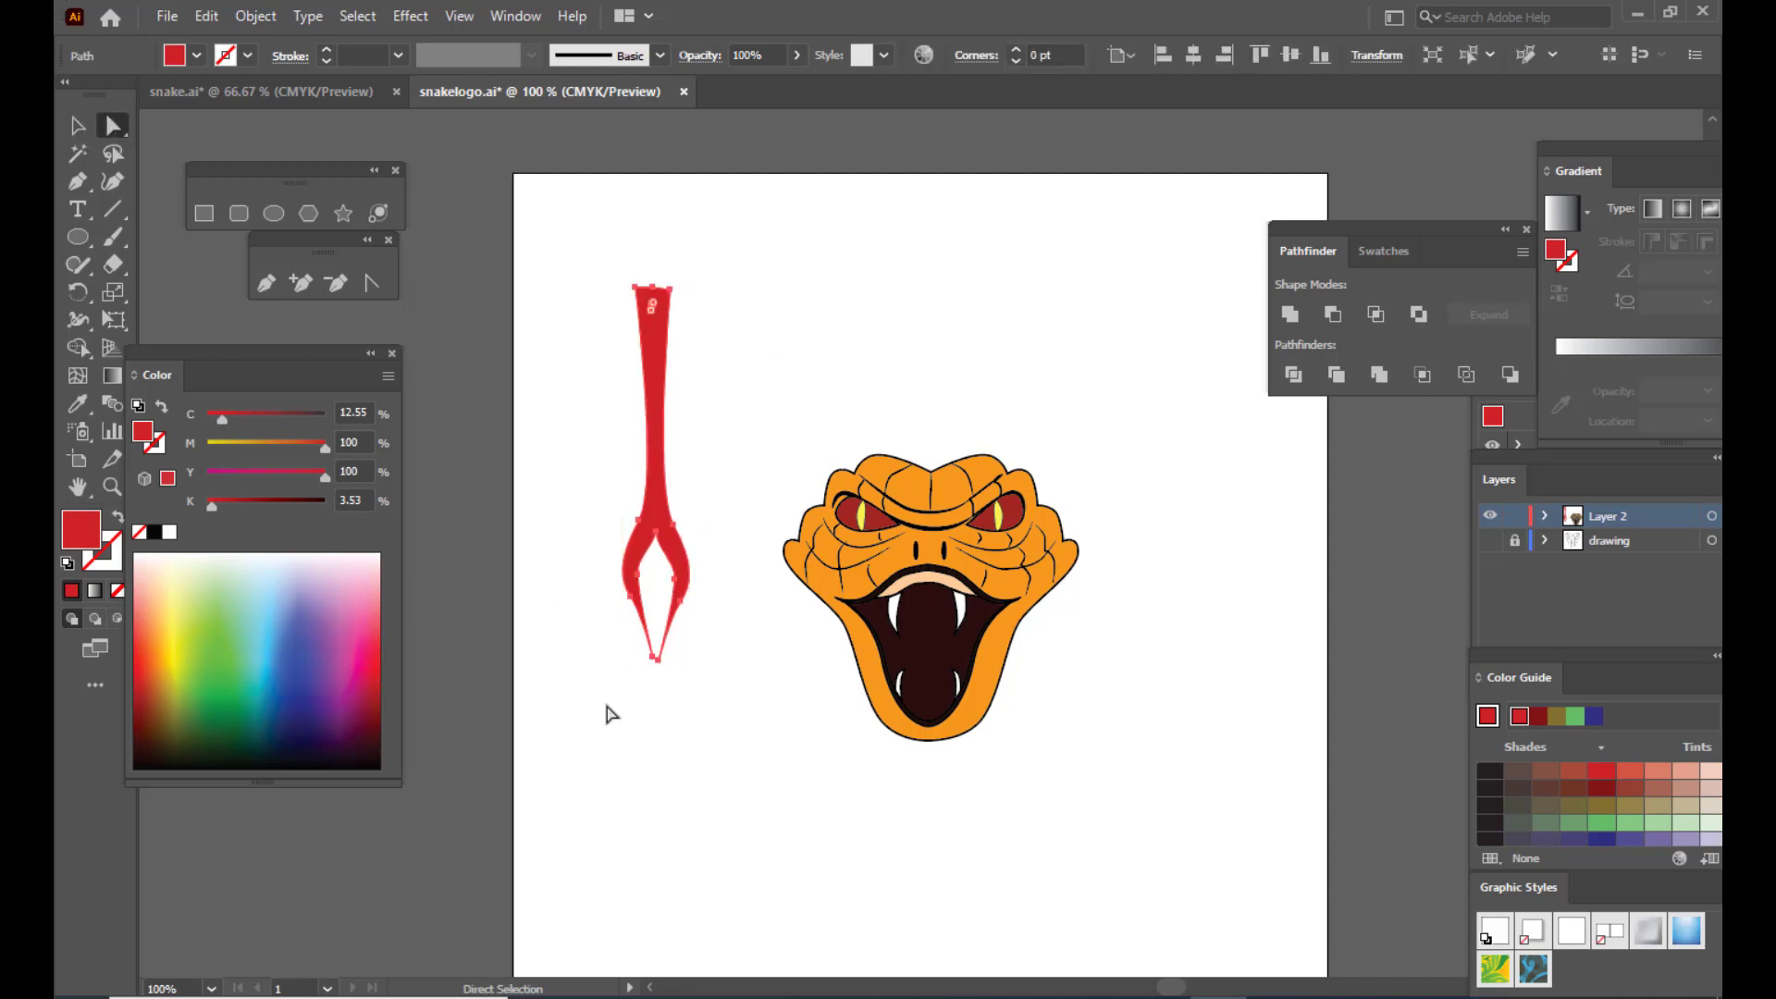
left_click(655, 703)
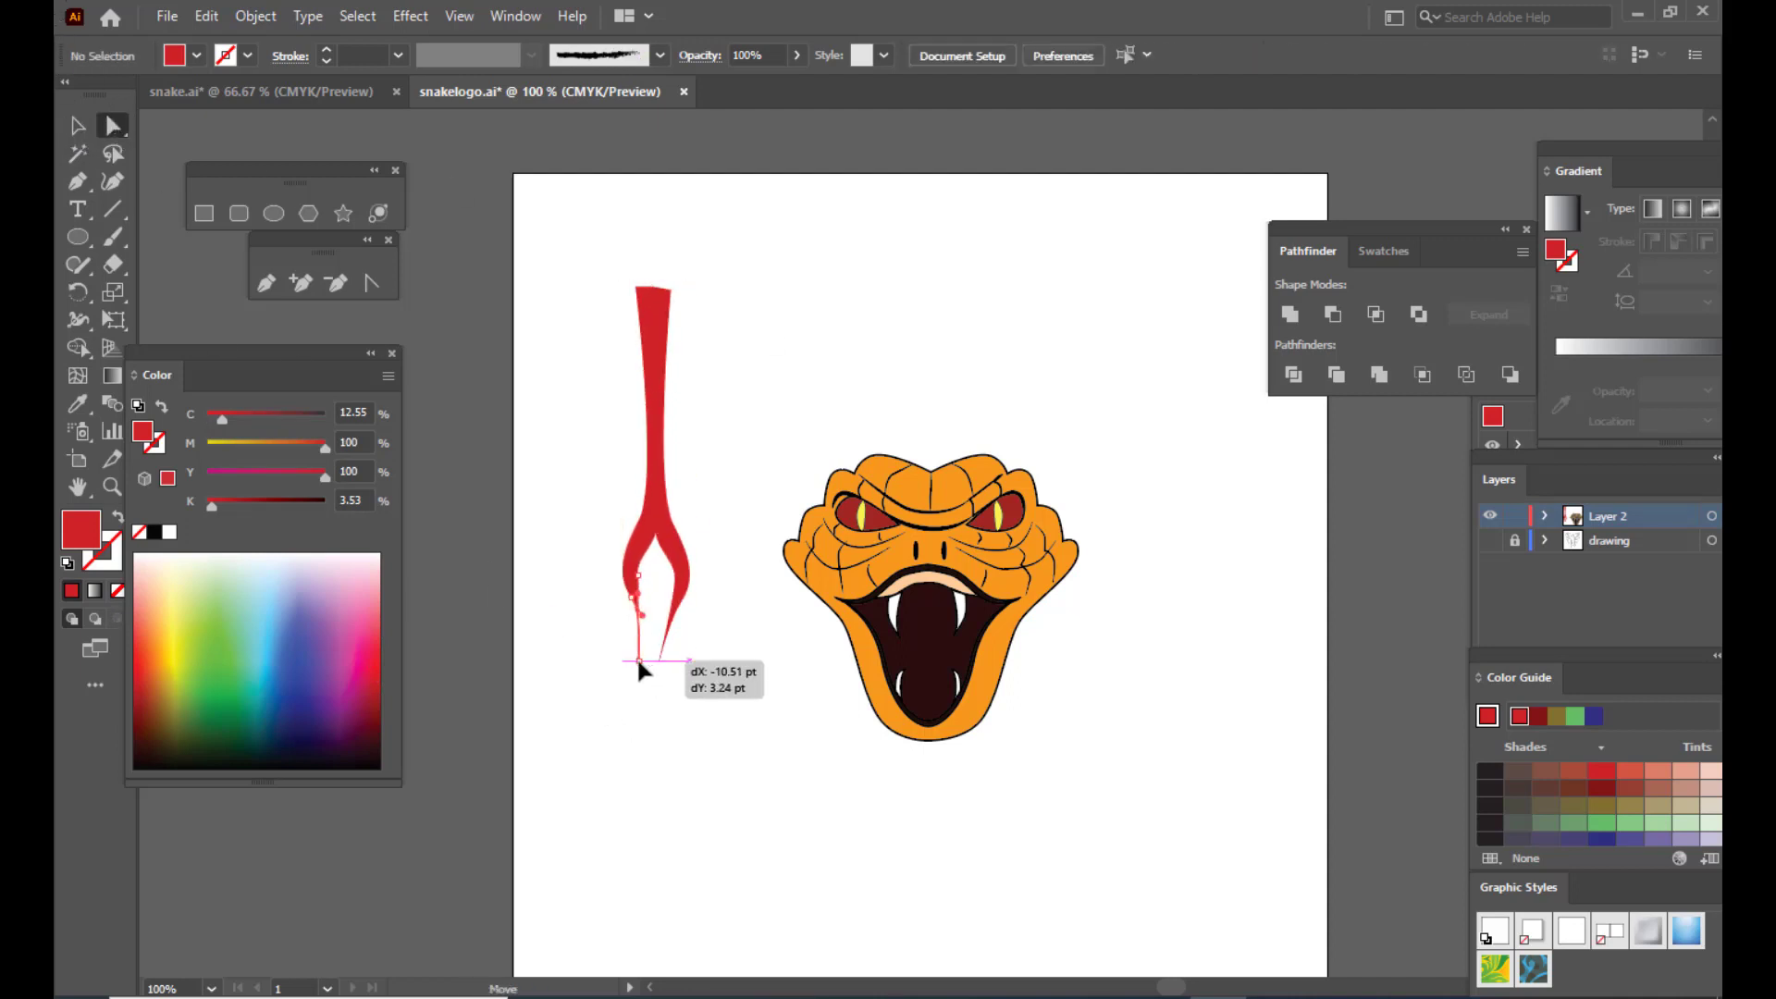
mouse_move(650, 660)
left_mouse_down()
mouse_move(676, 650)
mouse_move(627, 596)
mouse_move(632, 665)
left_mouse_up()
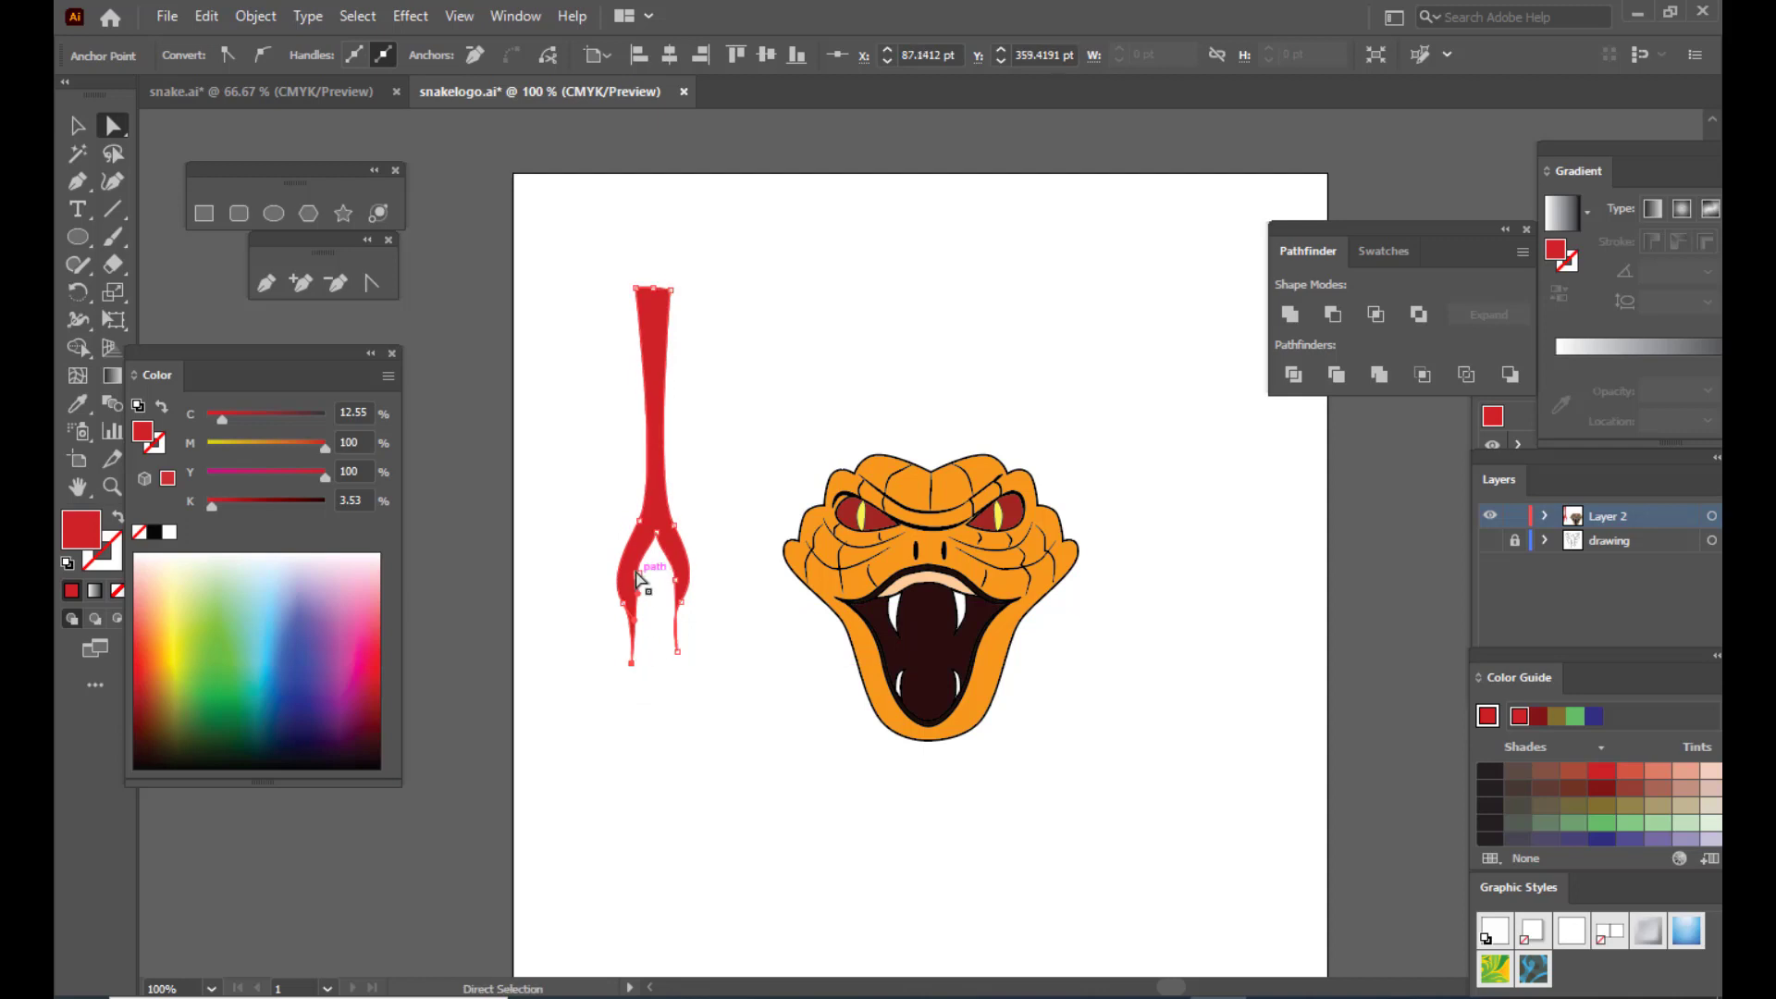
left_click_drag(638, 576, 642, 558)
left_click_drag(681, 655, 690, 652)
Step: Reshape the inner edges of both fork prongs so their curves match more evenly, and deselect the tongue
left_click_drag(671, 585, 694, 601)
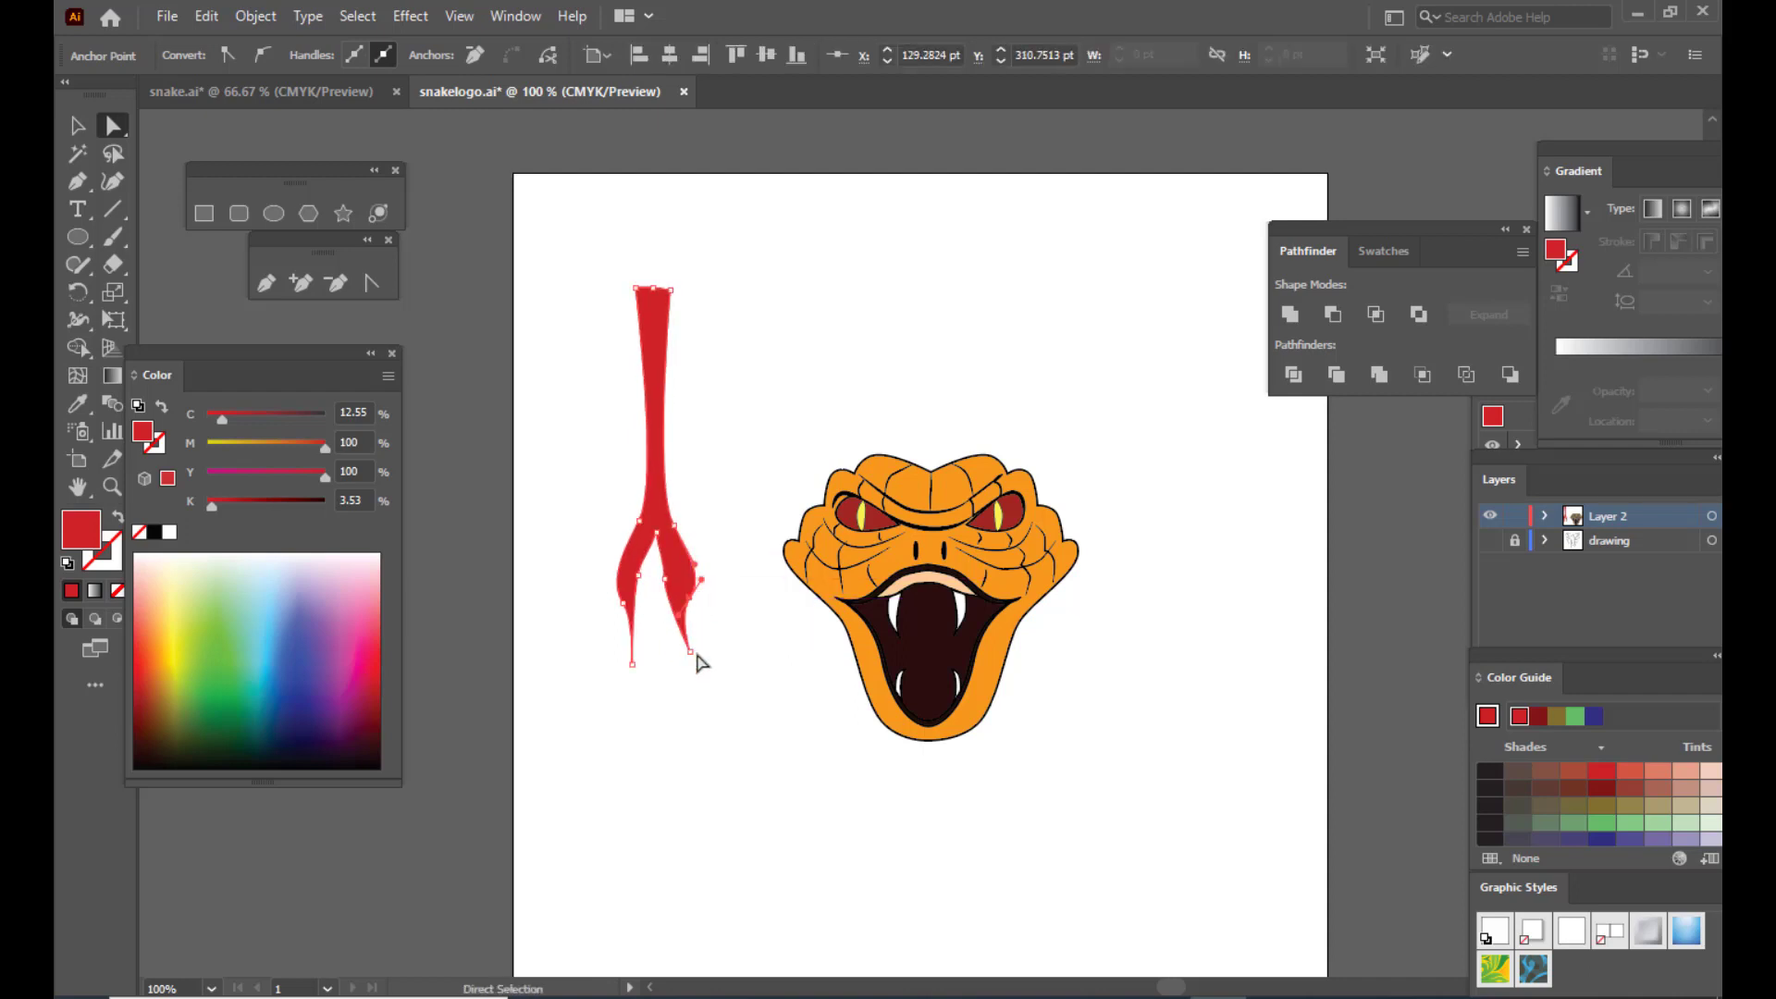
left_click_drag(637, 667, 636, 672)
left_click(765, 722)
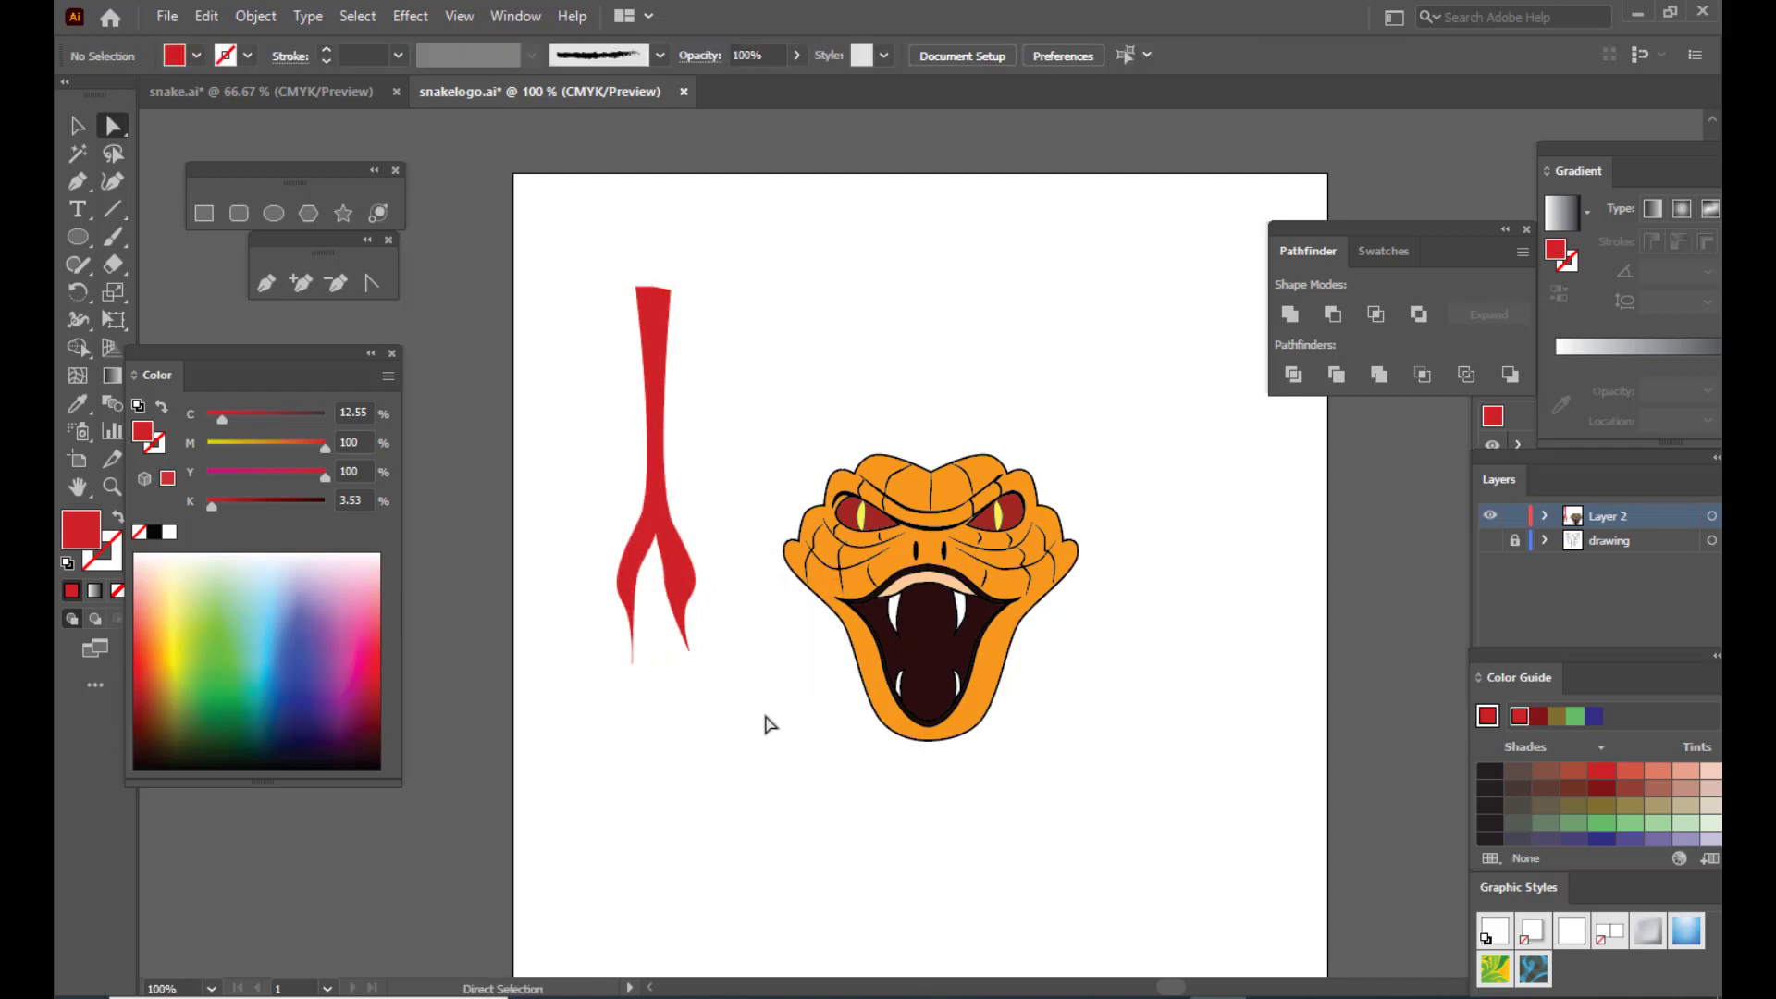
left_click_drag(664, 580, 638, 581)
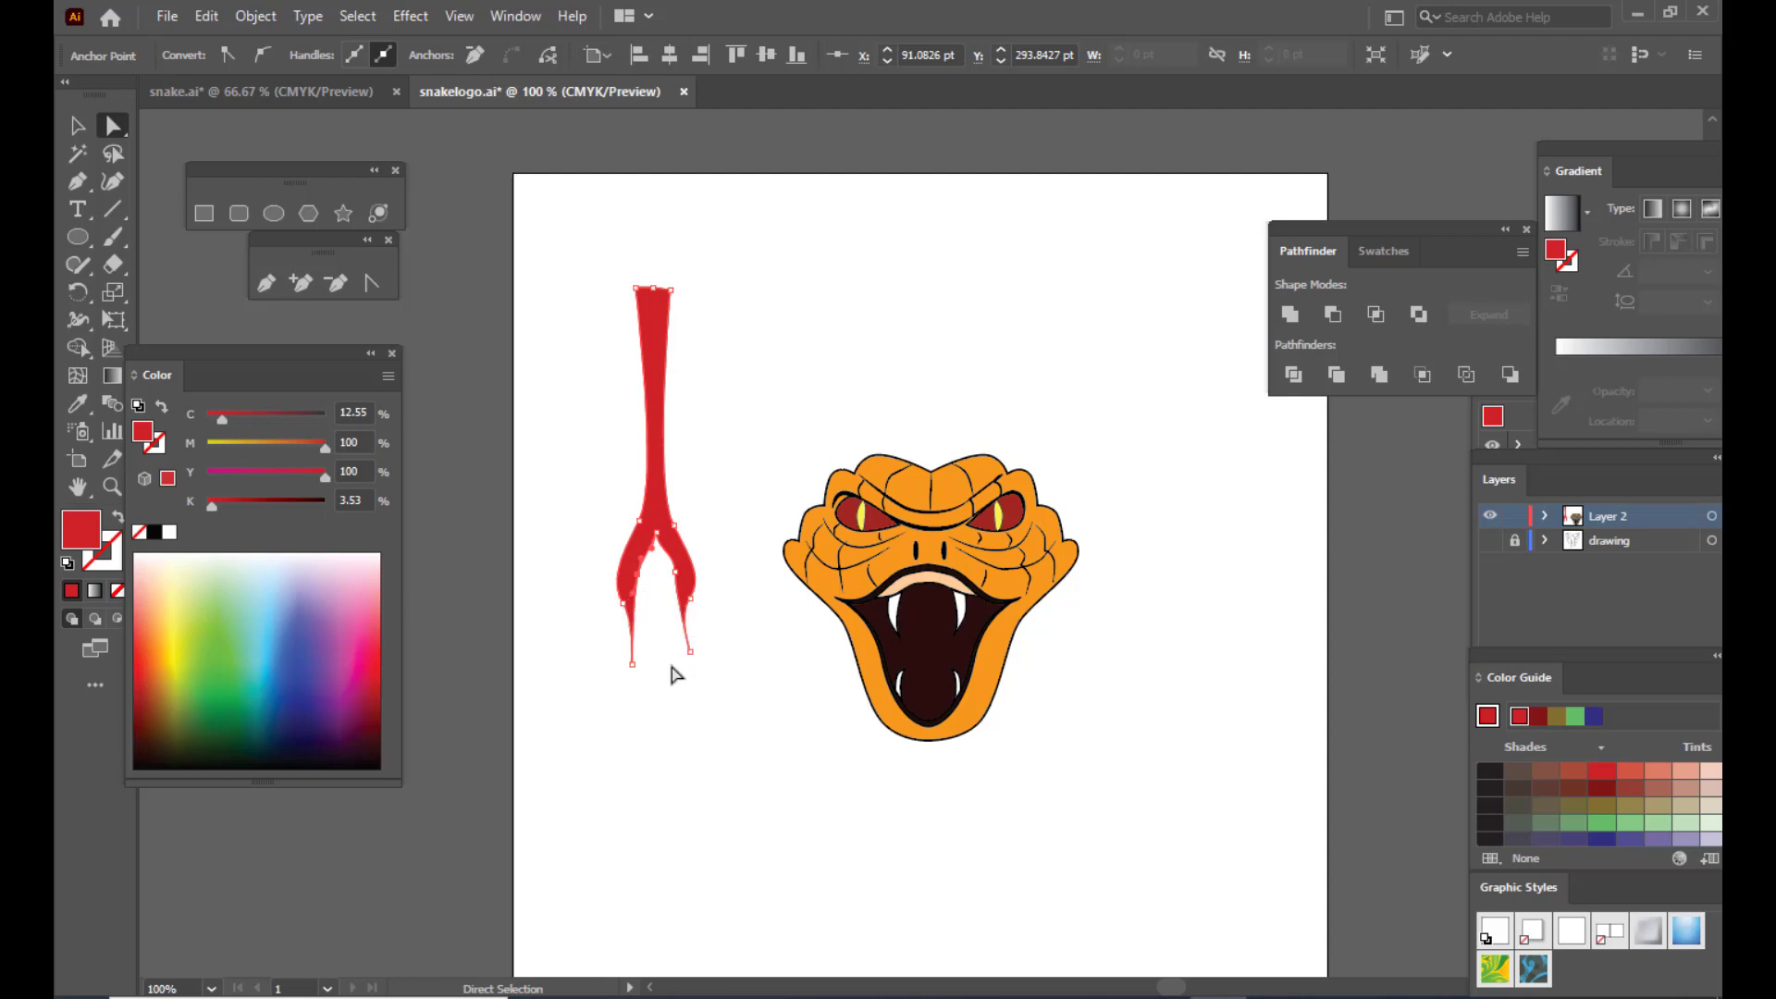
left_click(782, 745)
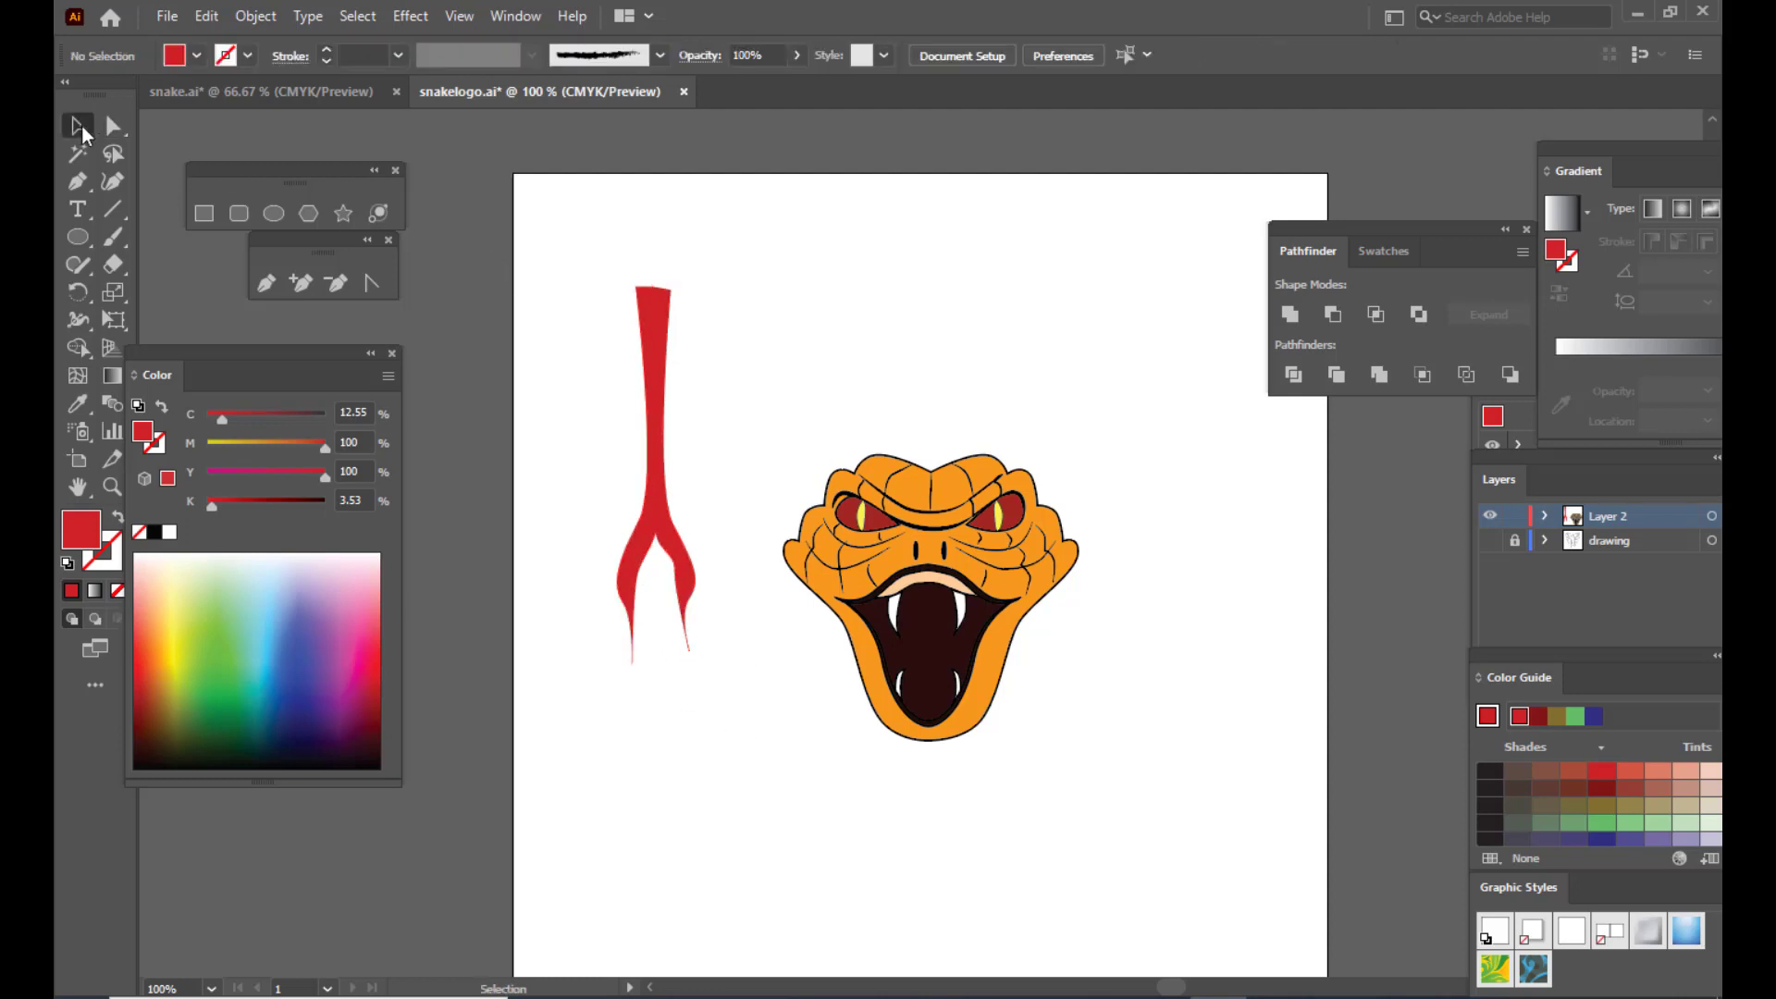
Step: Move the tongue into the snake's open mouth, shorten it vertically, and leave its fork hanging below the jaw
left_click(648, 315)
left_click_drag(645, 312, 924, 620)
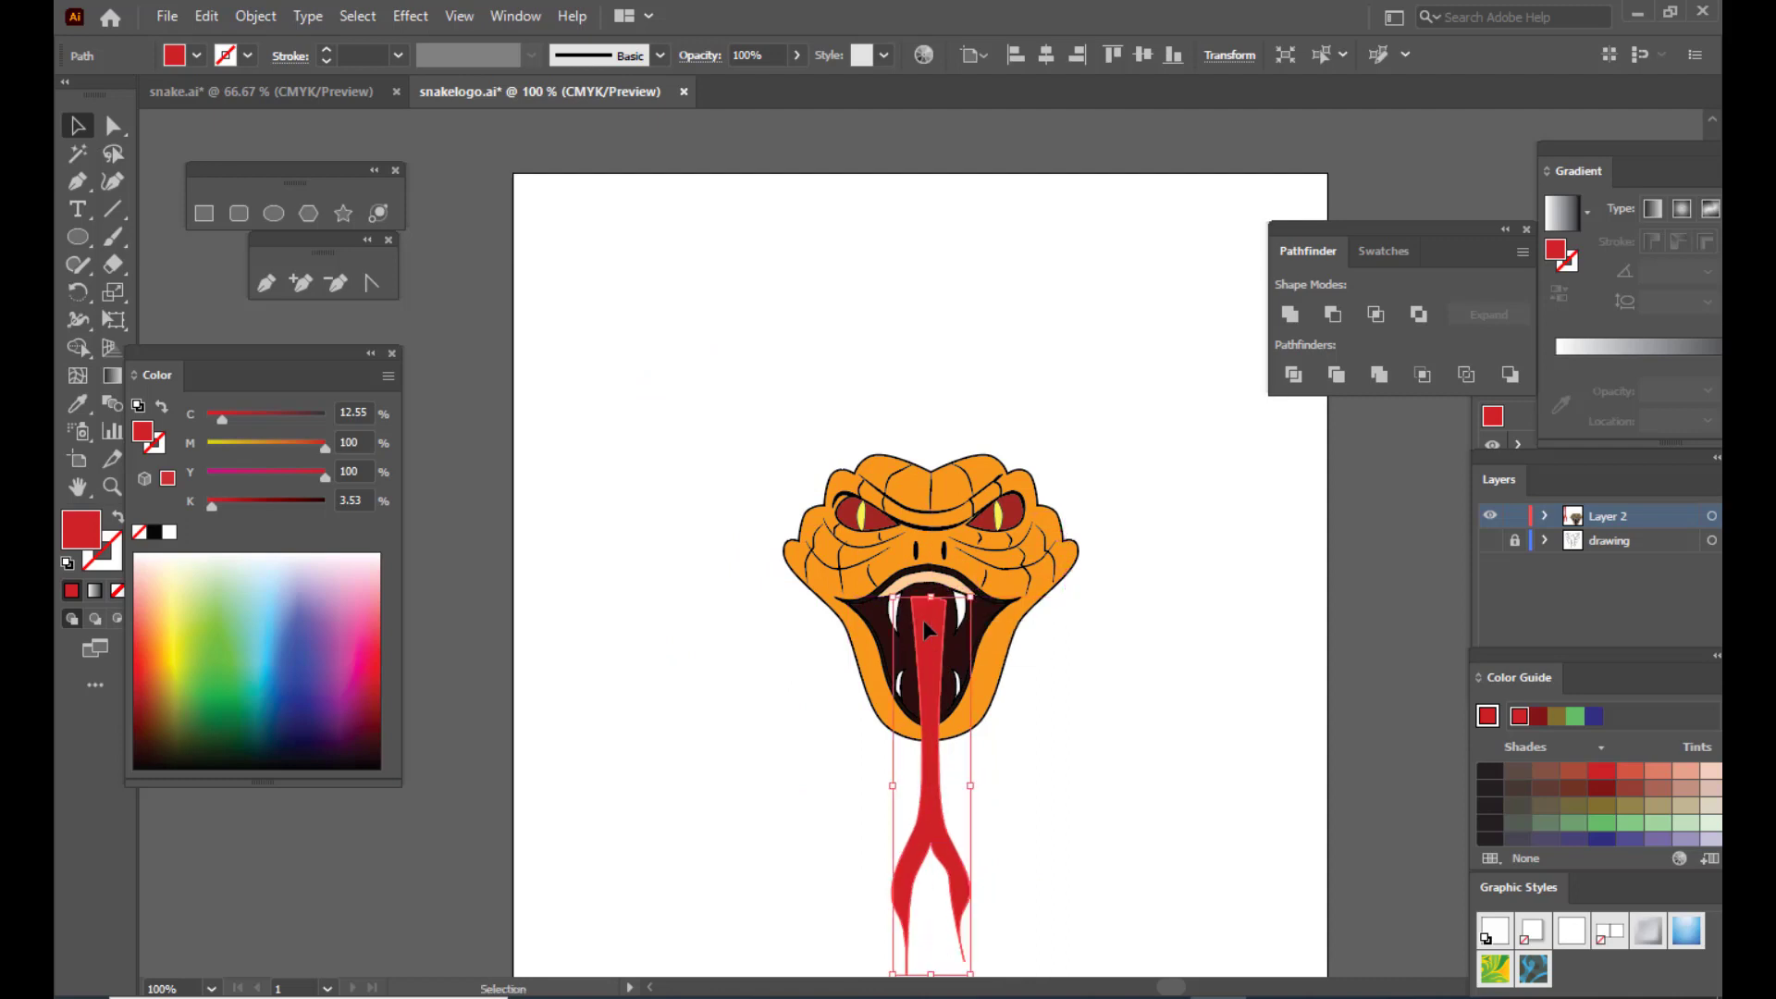
left_click_drag(940, 977, 930, 842)
left_click_drag(920, 612, 924, 629)
left_click(113, 125)
left_click(1050, 731)
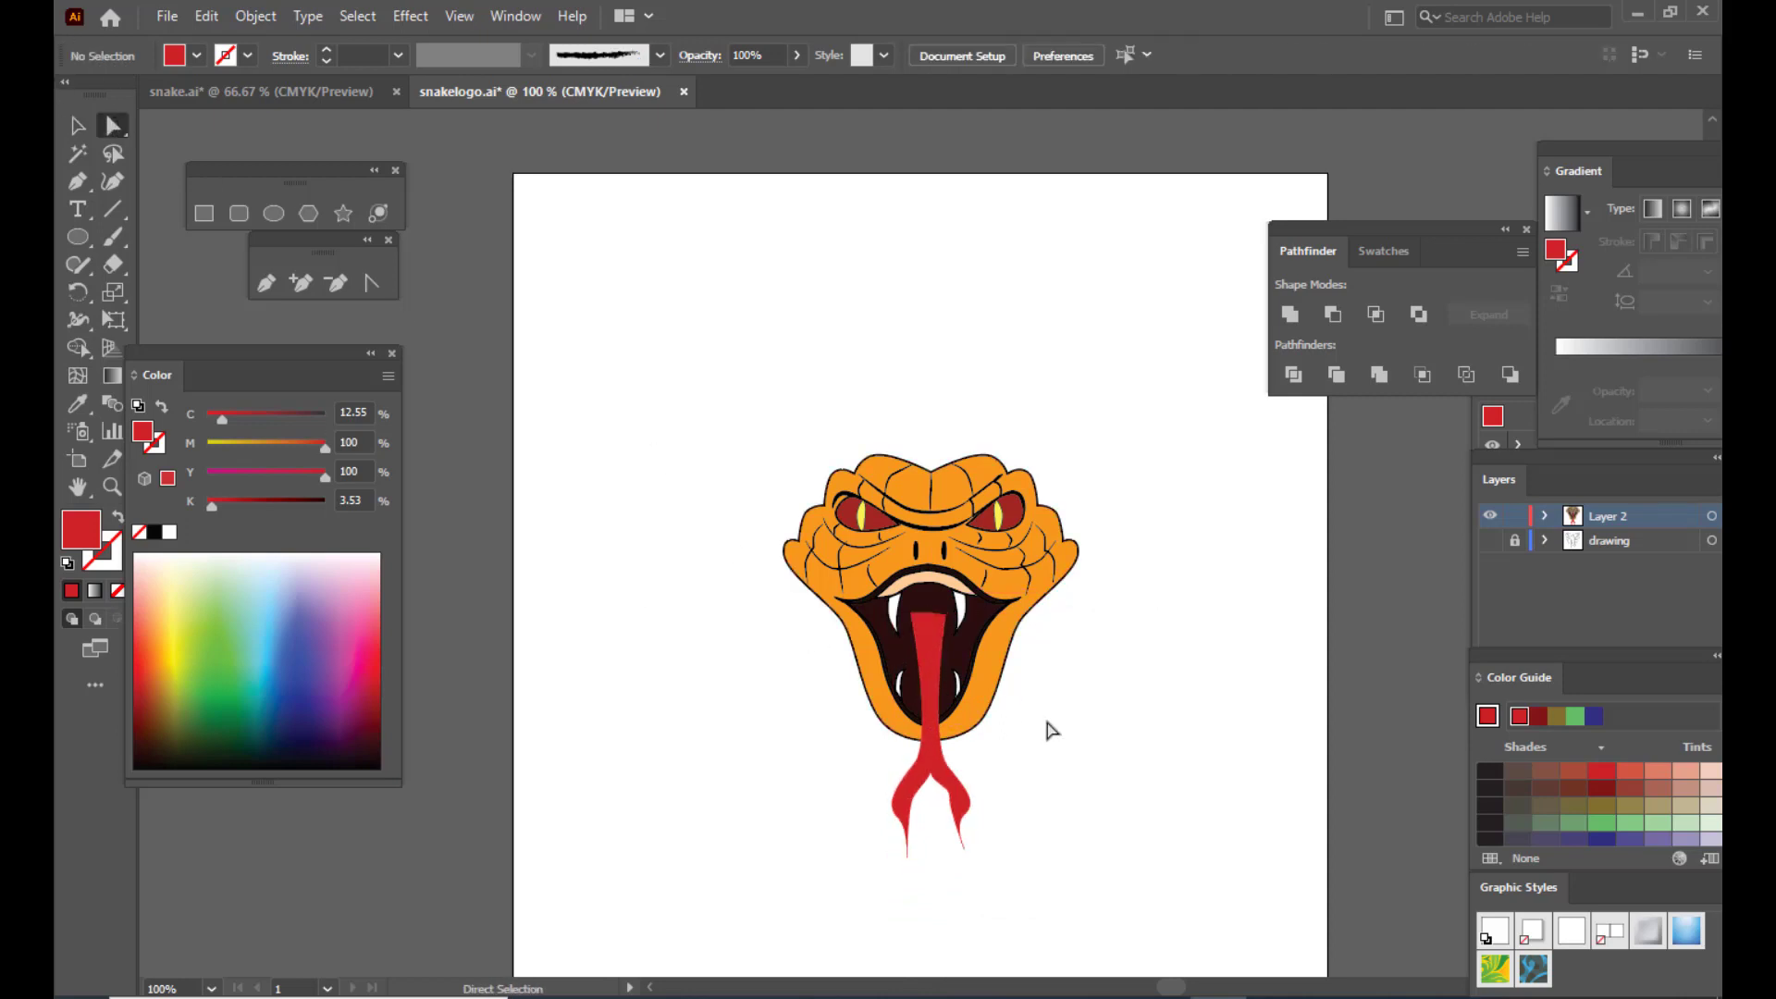
Step: Refine the tongue's fork by moving the anchor points of its prongs and inner notch into slimmer, smoother curves
scroll(1116, 673, "down", 2)
key("ctrl+plus")
key("ctrl+plus")
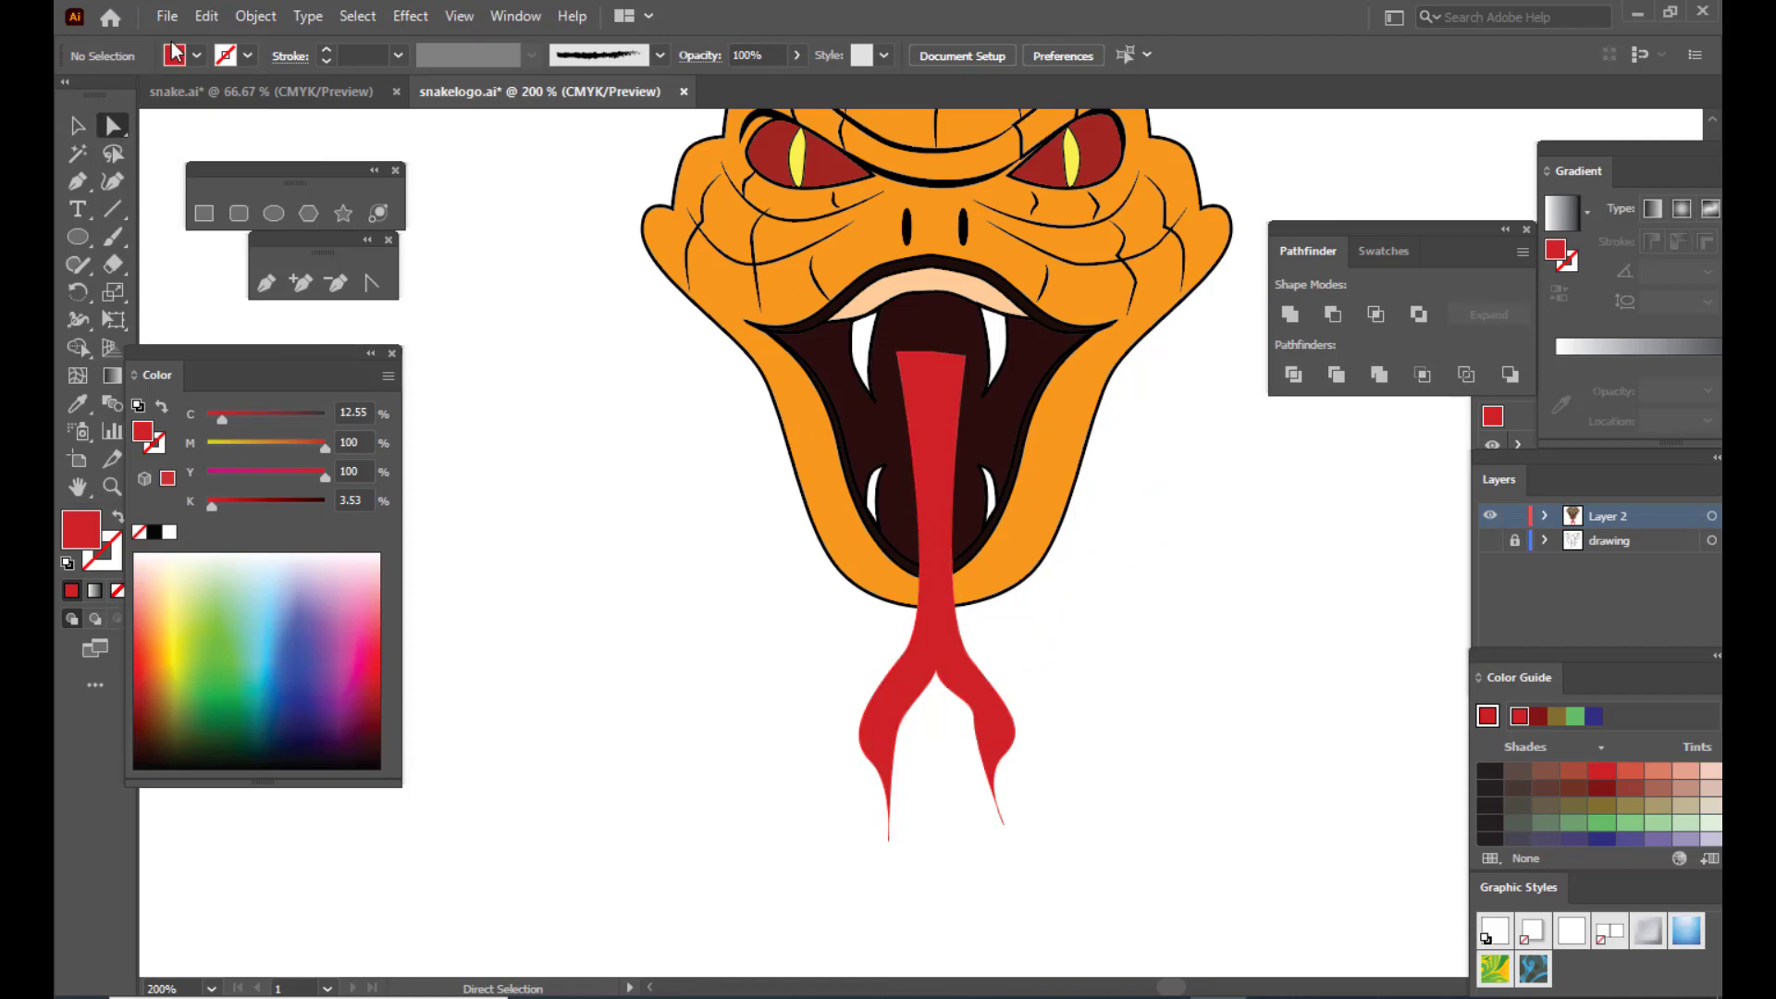
left_click(974, 715)
left_click(978, 705)
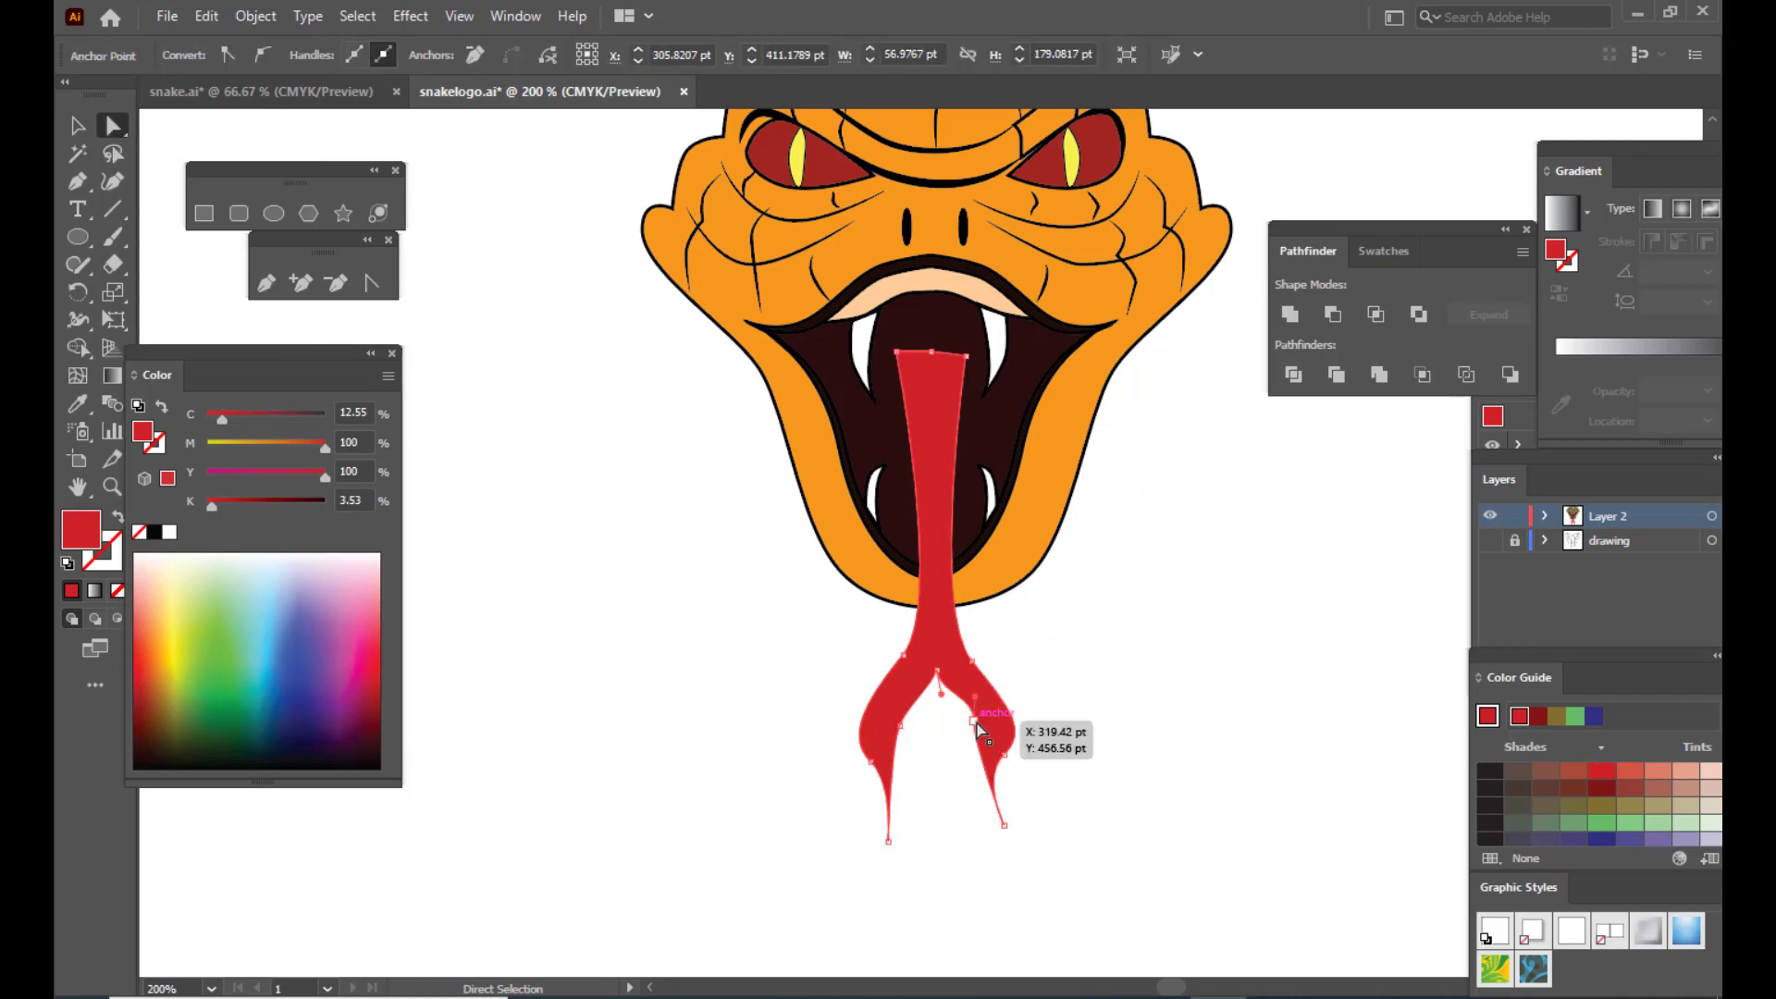
left_click_drag(976, 699, 964, 699)
left_click_drag(938, 670, 943, 673)
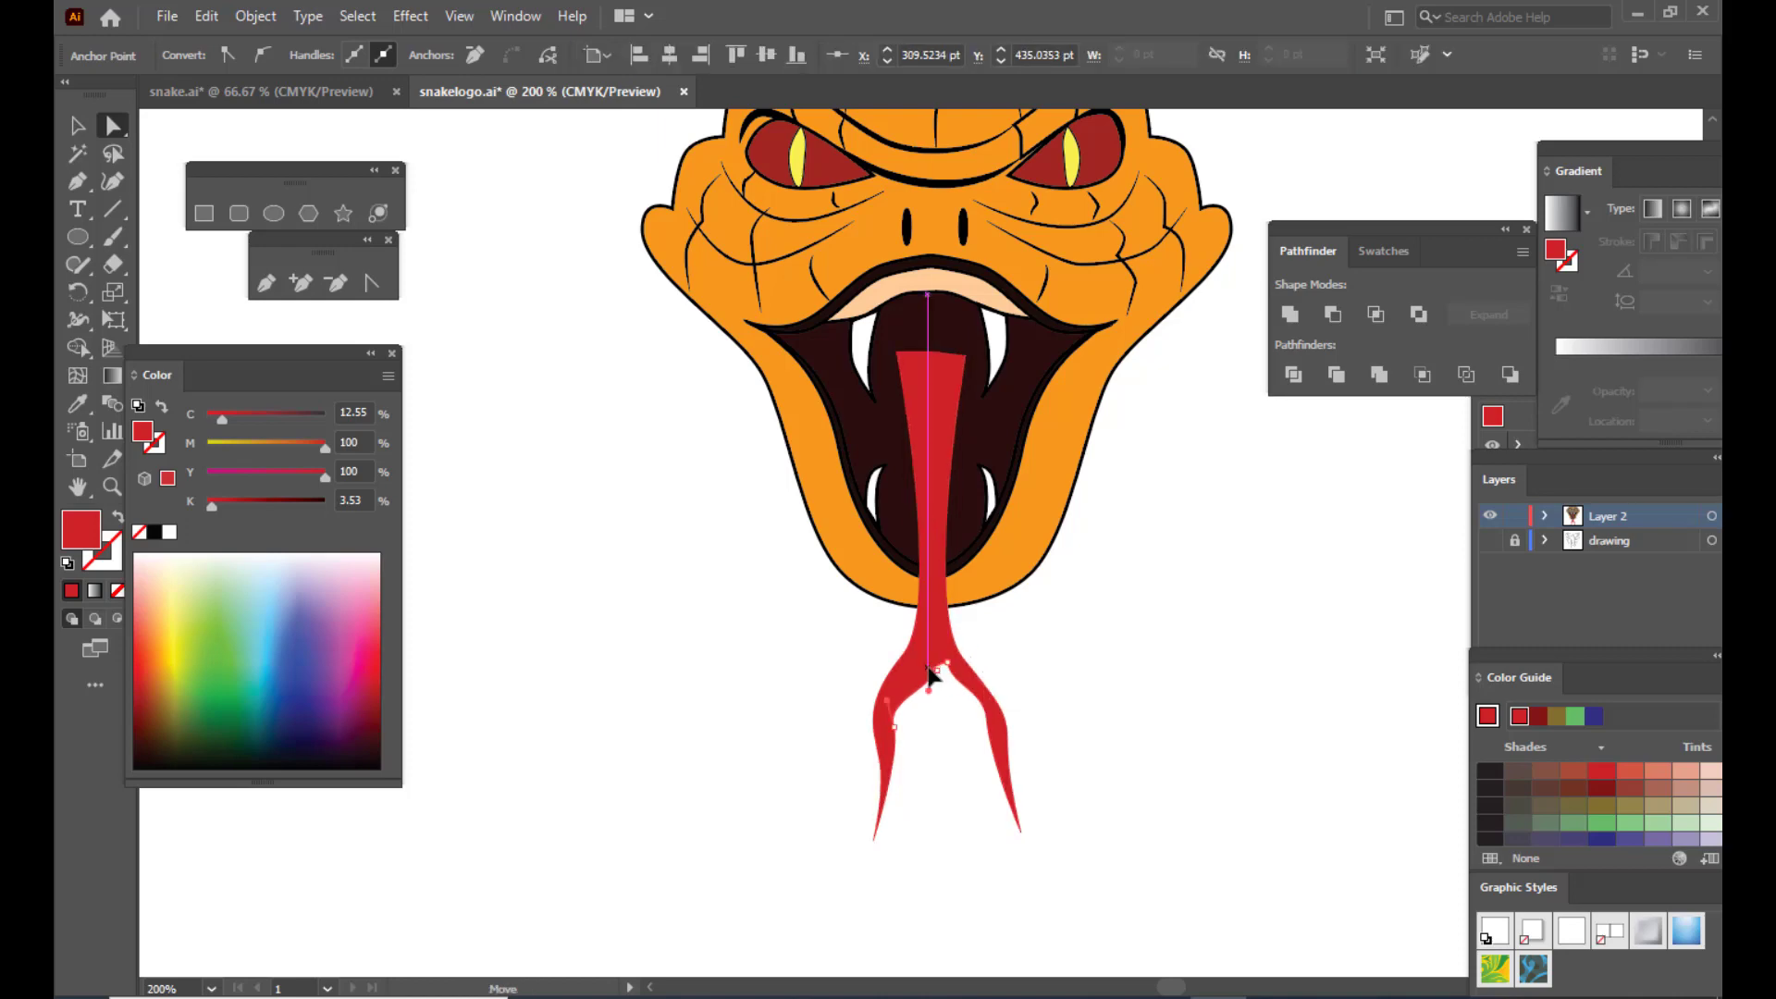
key("v")
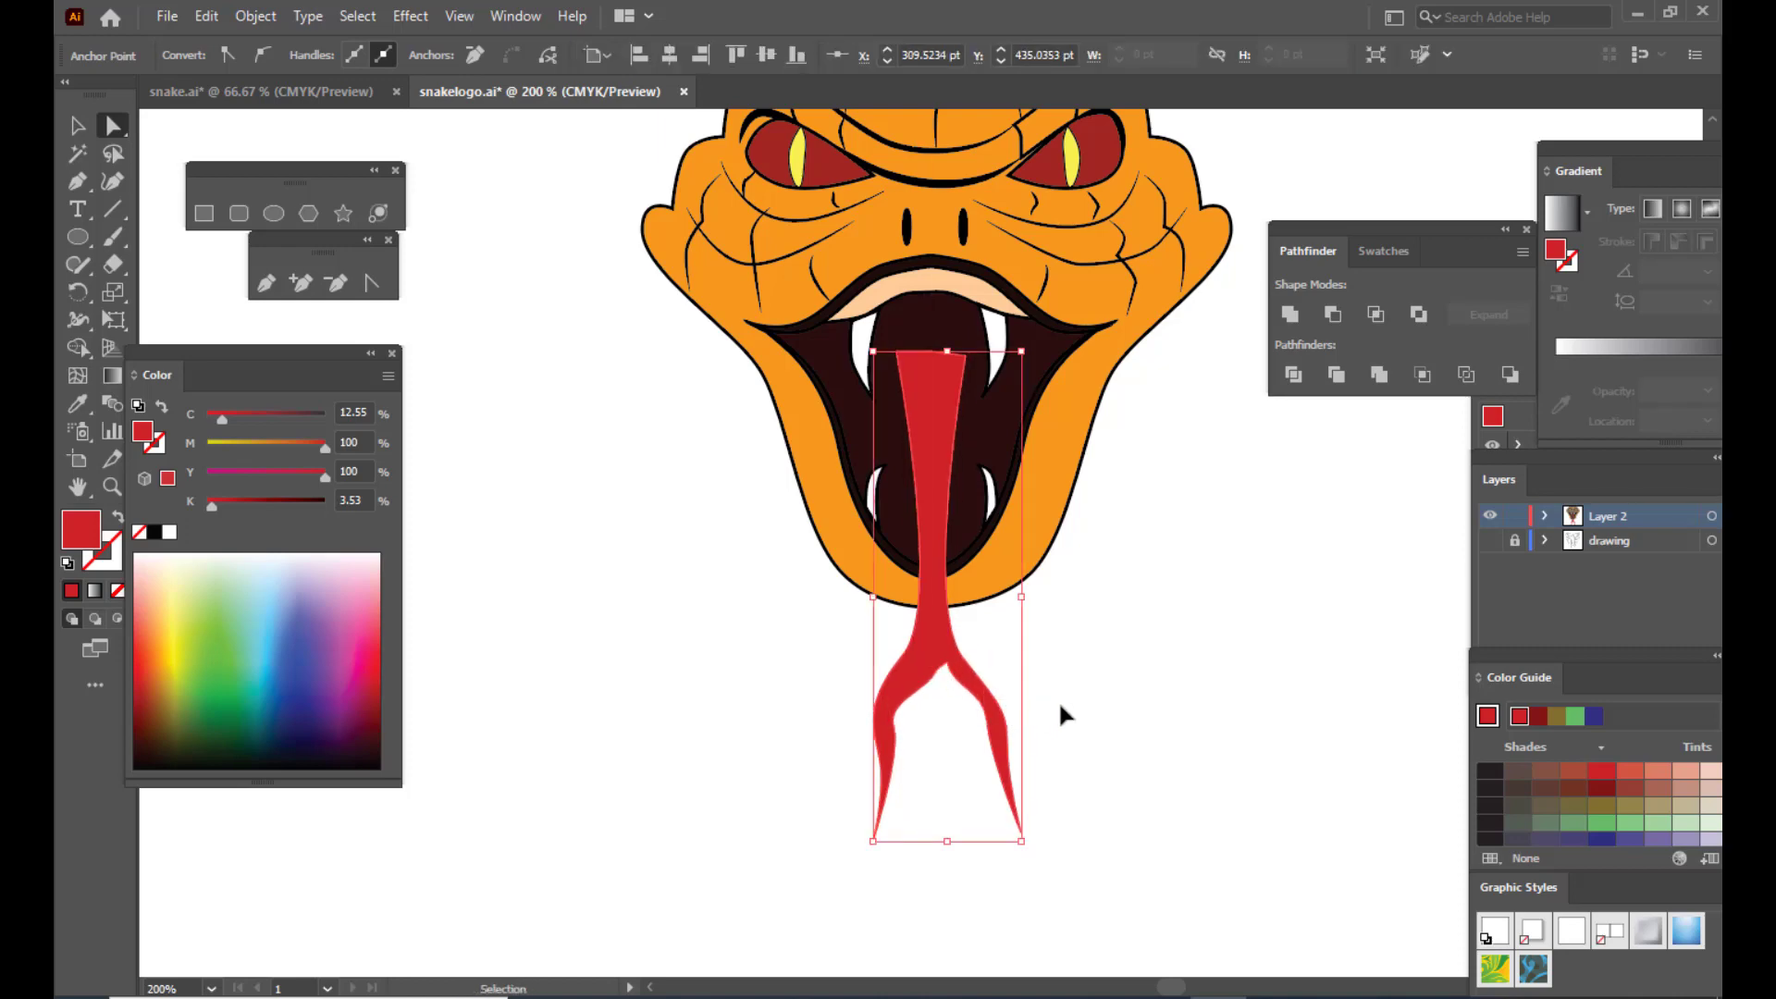
left_click(1081, 695)
Step: Delete the middle anchor point on the tongue's upper edge and lower its corner points to make that edge level
key("a")
scroll(1110, 675, "up", 2)
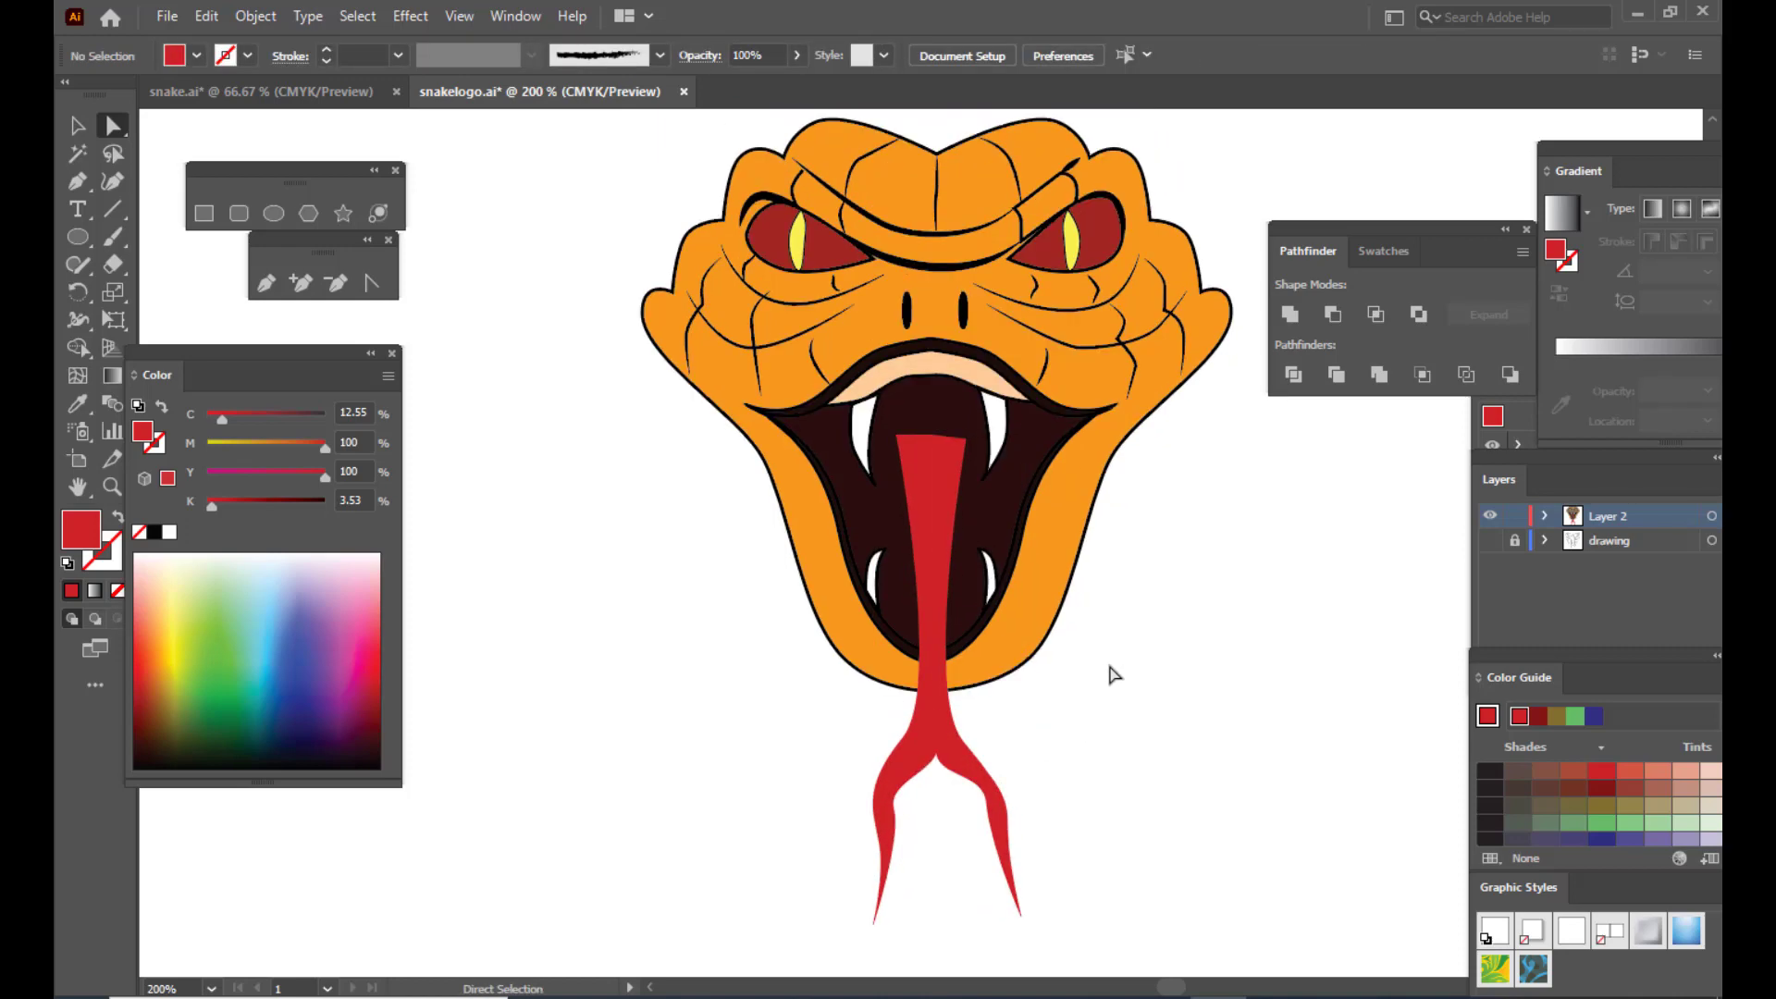
left_click(966, 441)
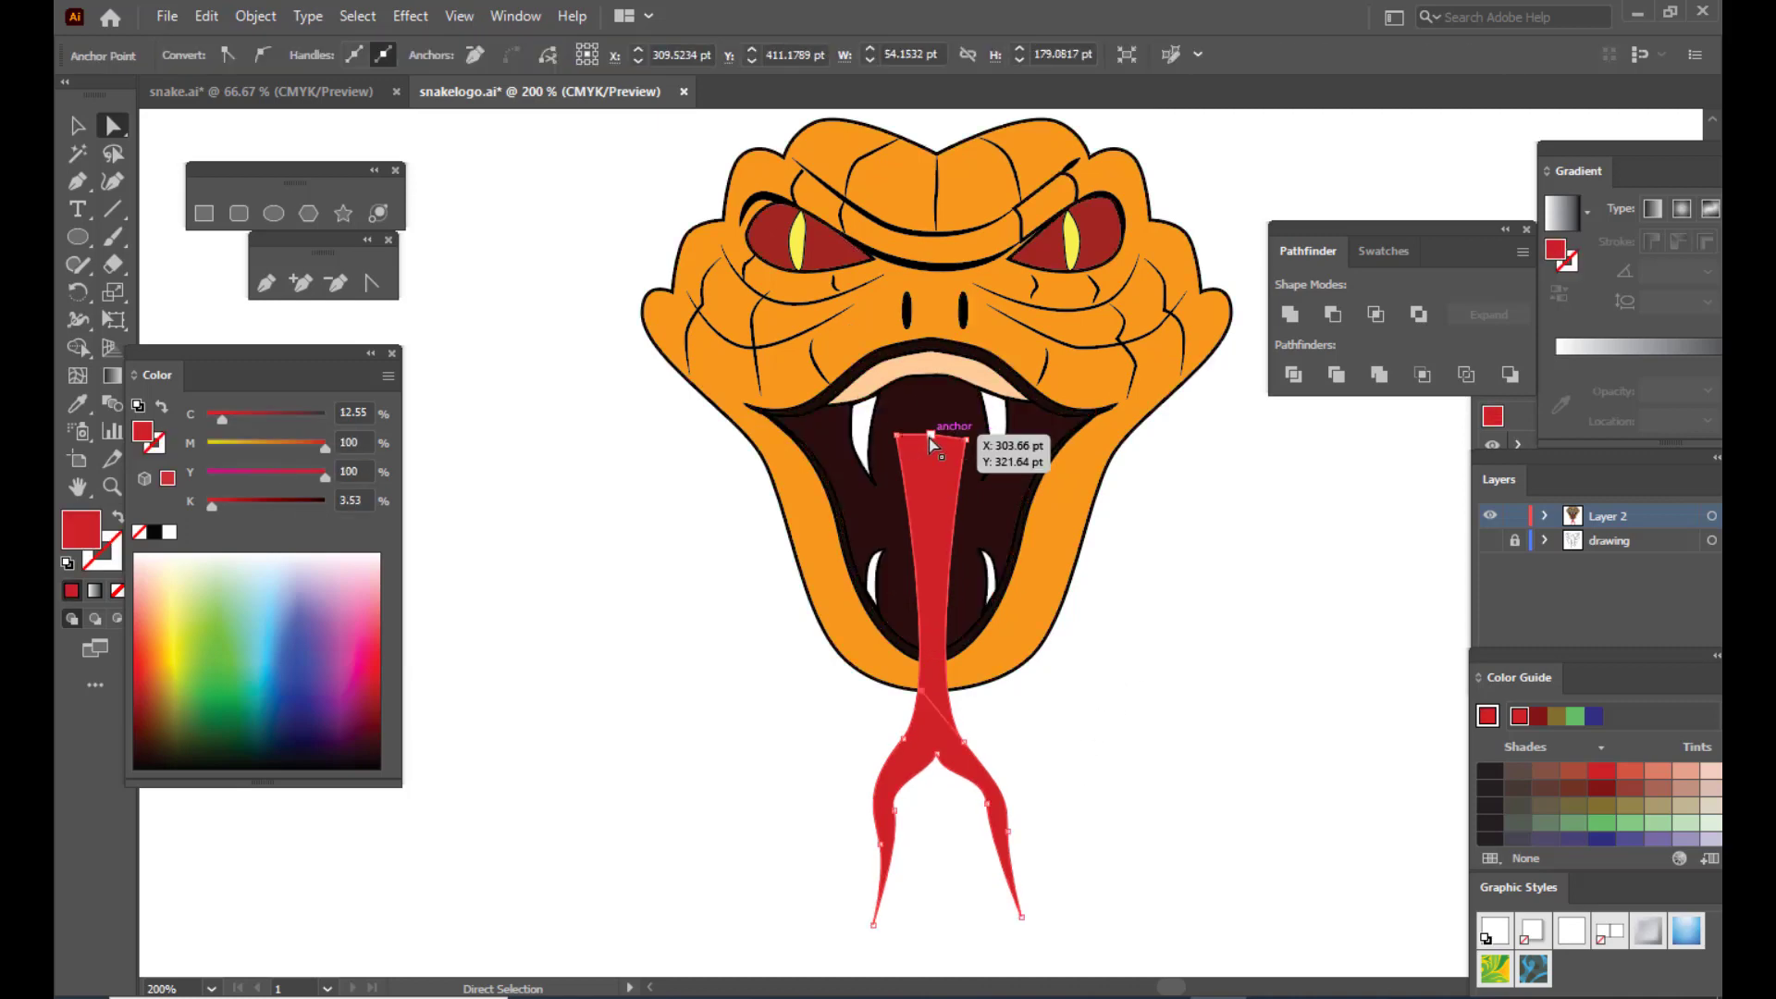
left_click(336, 282)
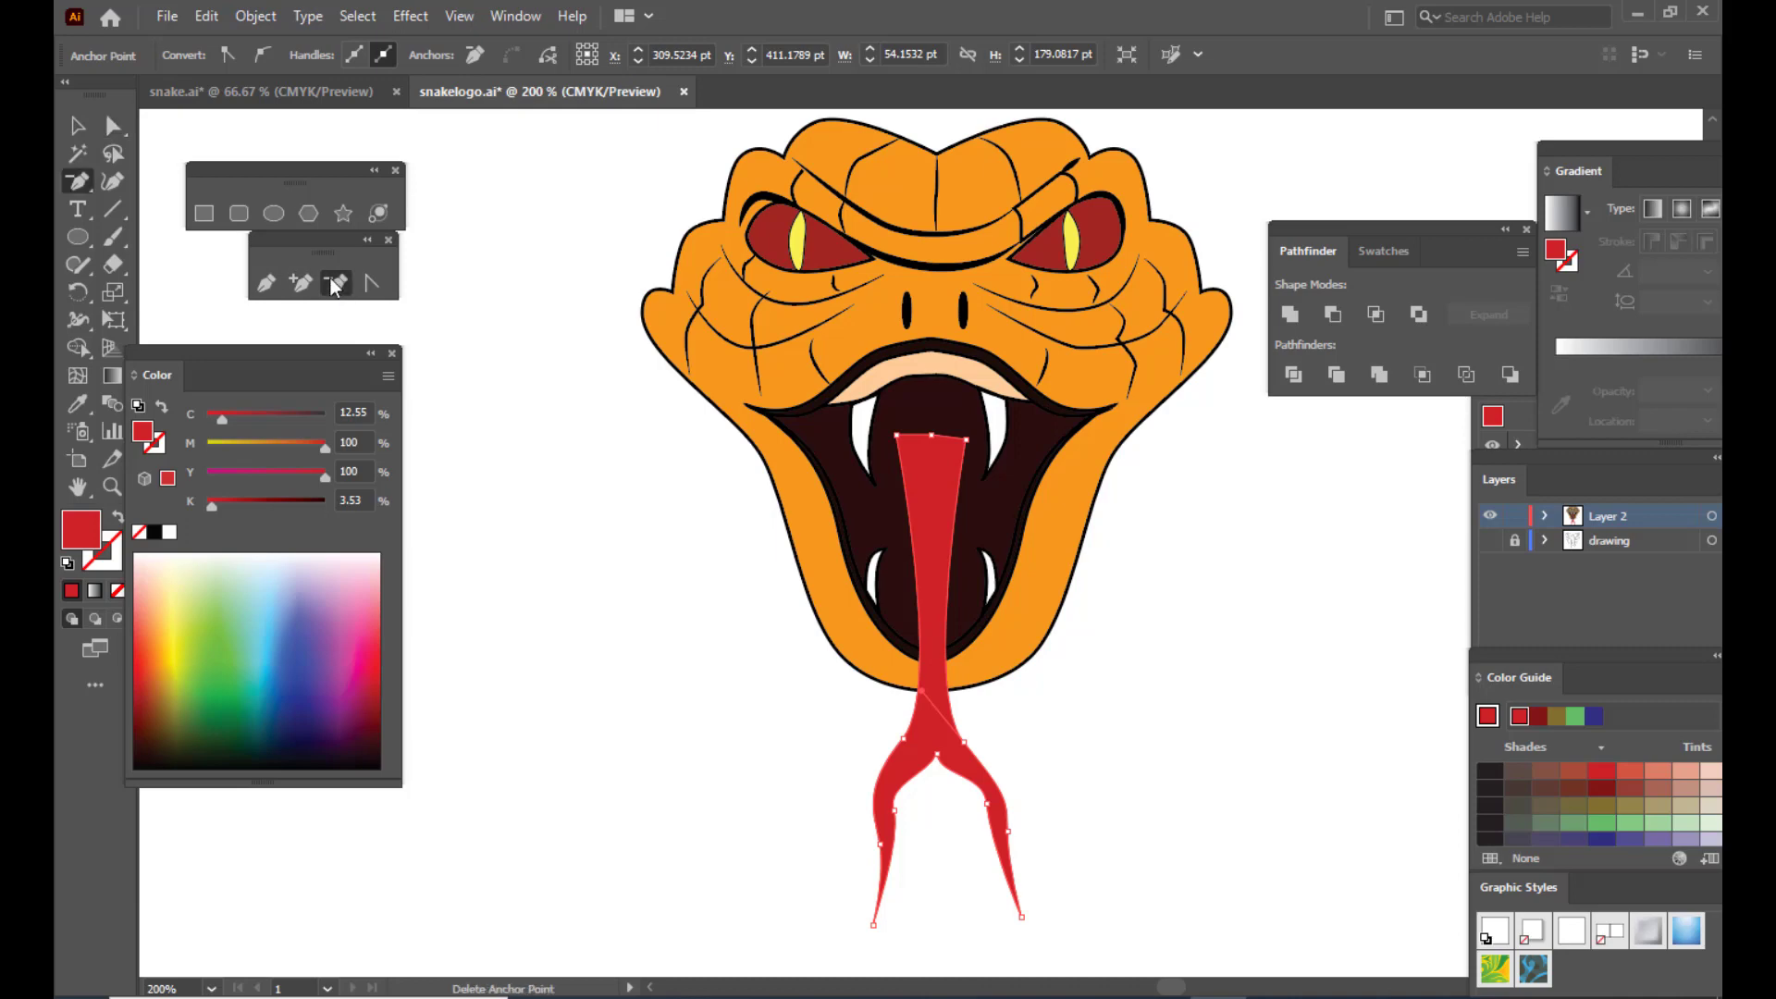
left_click(930, 433)
key("a")
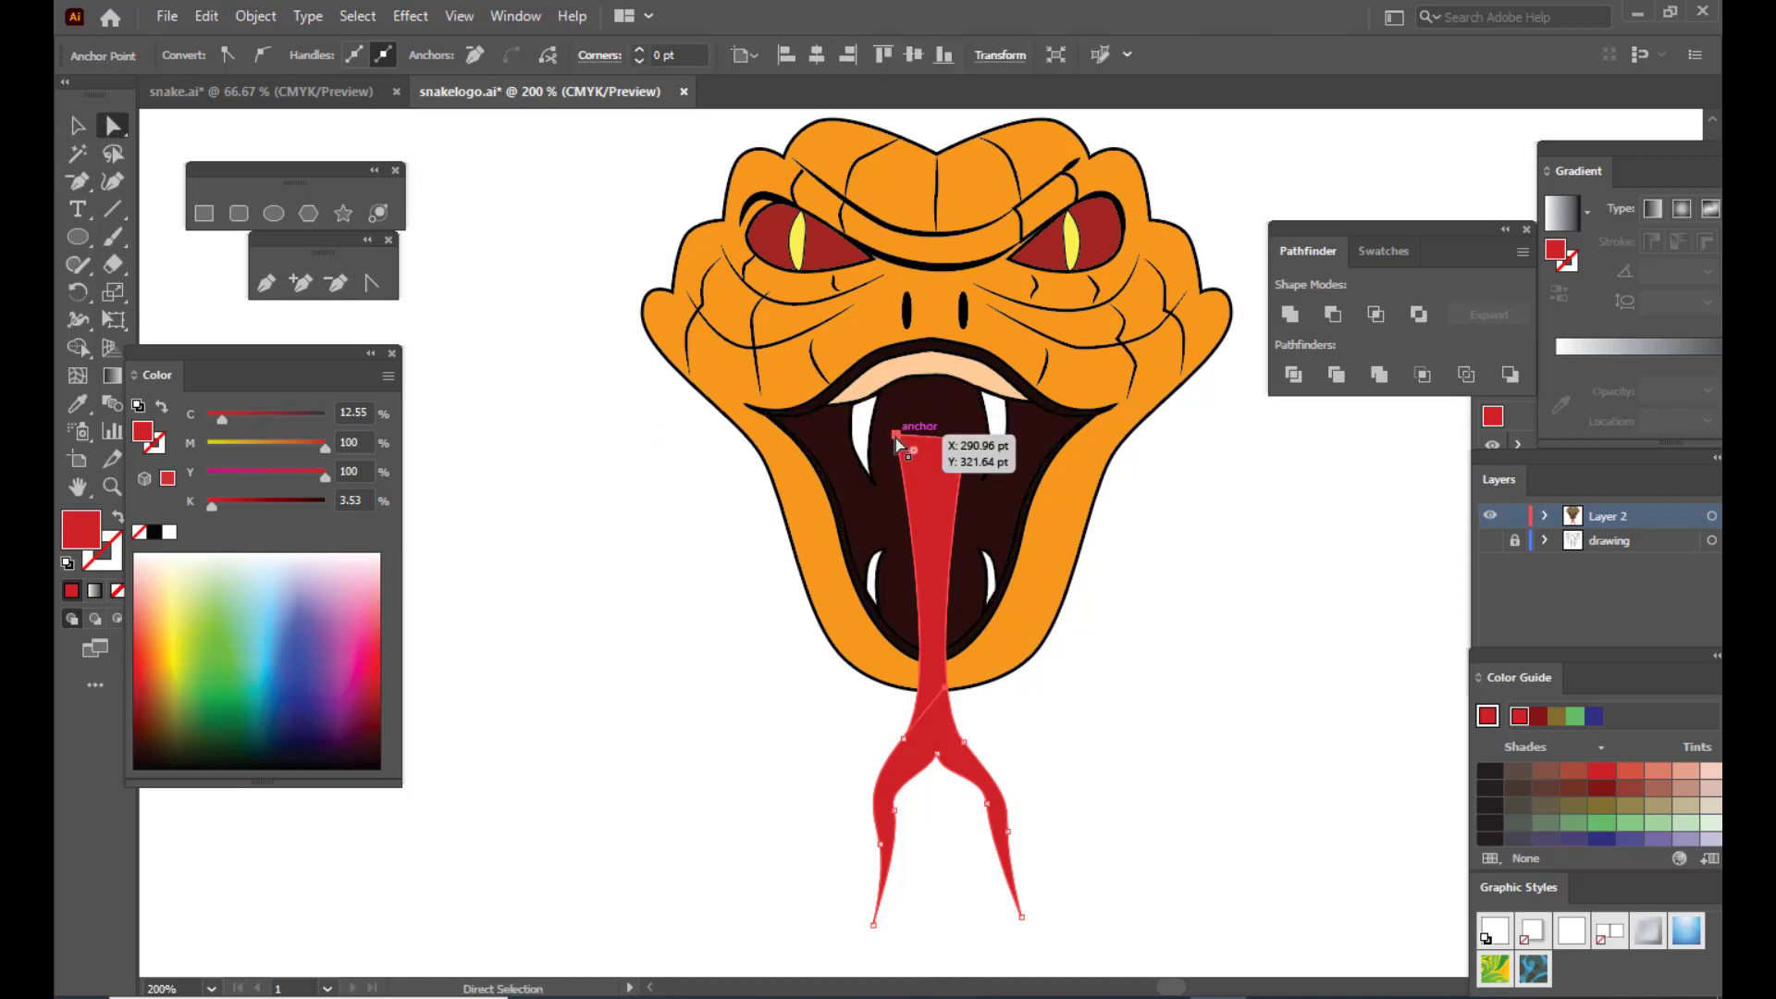
left_click_drag(895, 435, 963, 453)
left_click(629, 512)
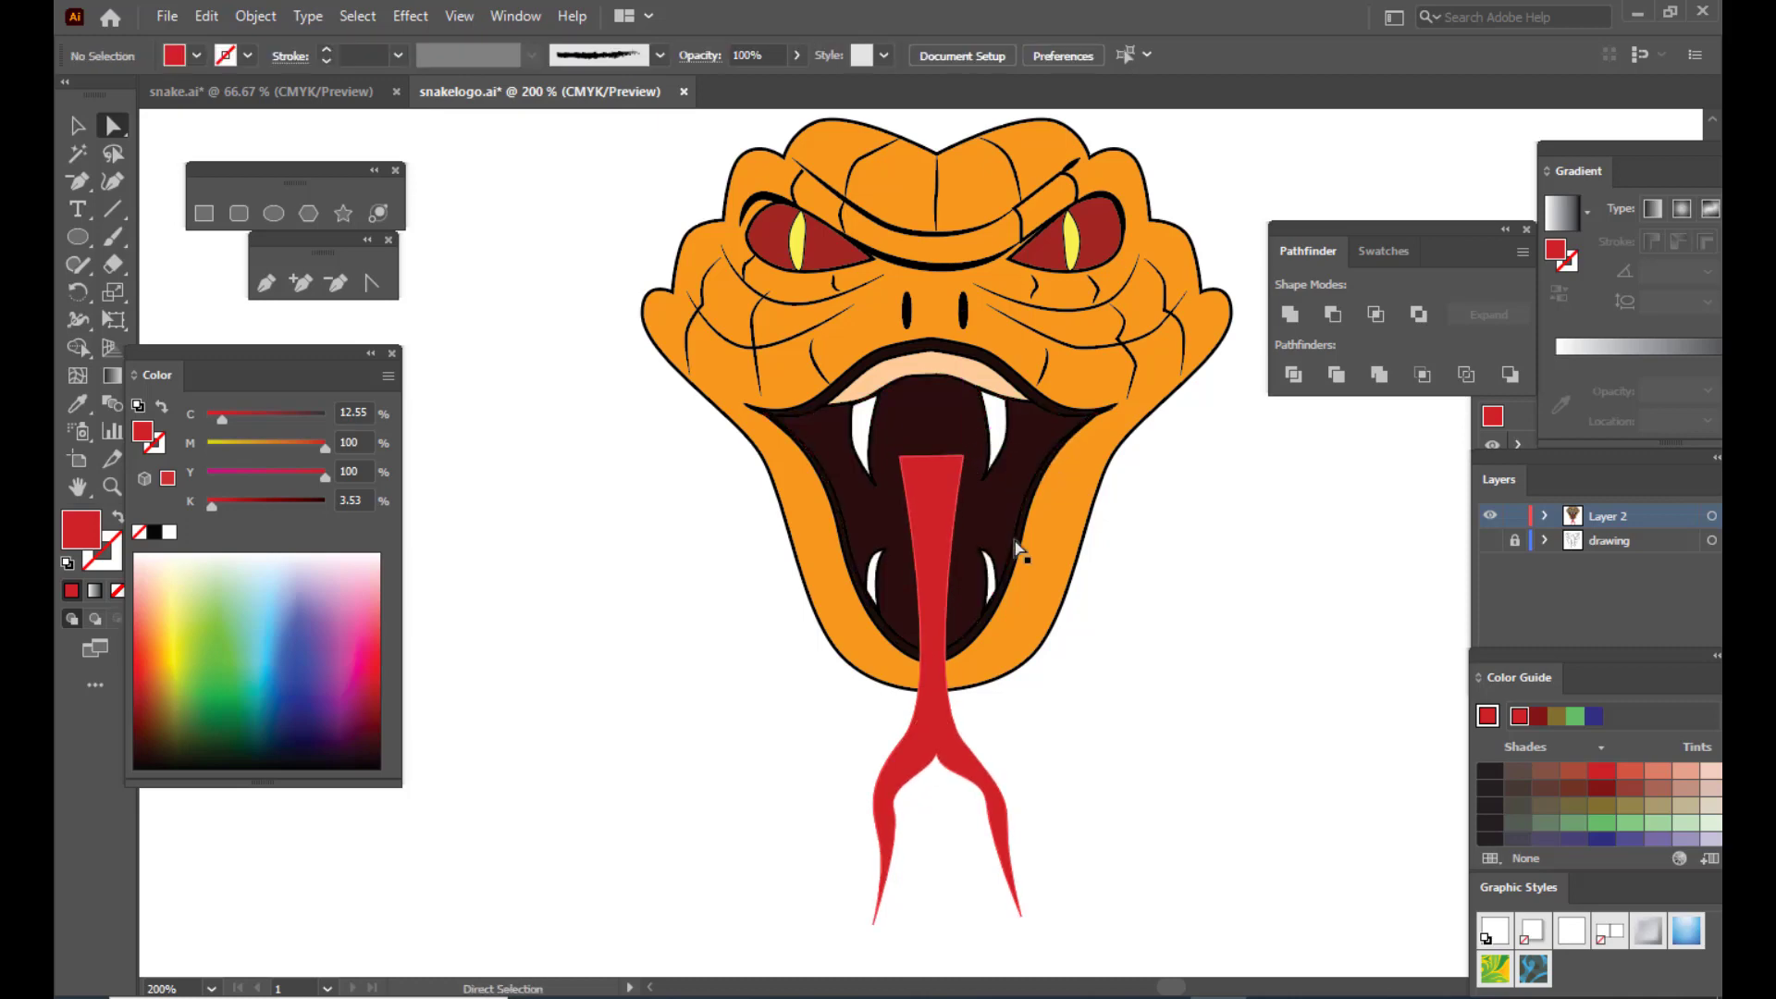
Step: Scale the tongue down and move it up in the mouth so only the fork extends below the jaw
key("ctrl+0")
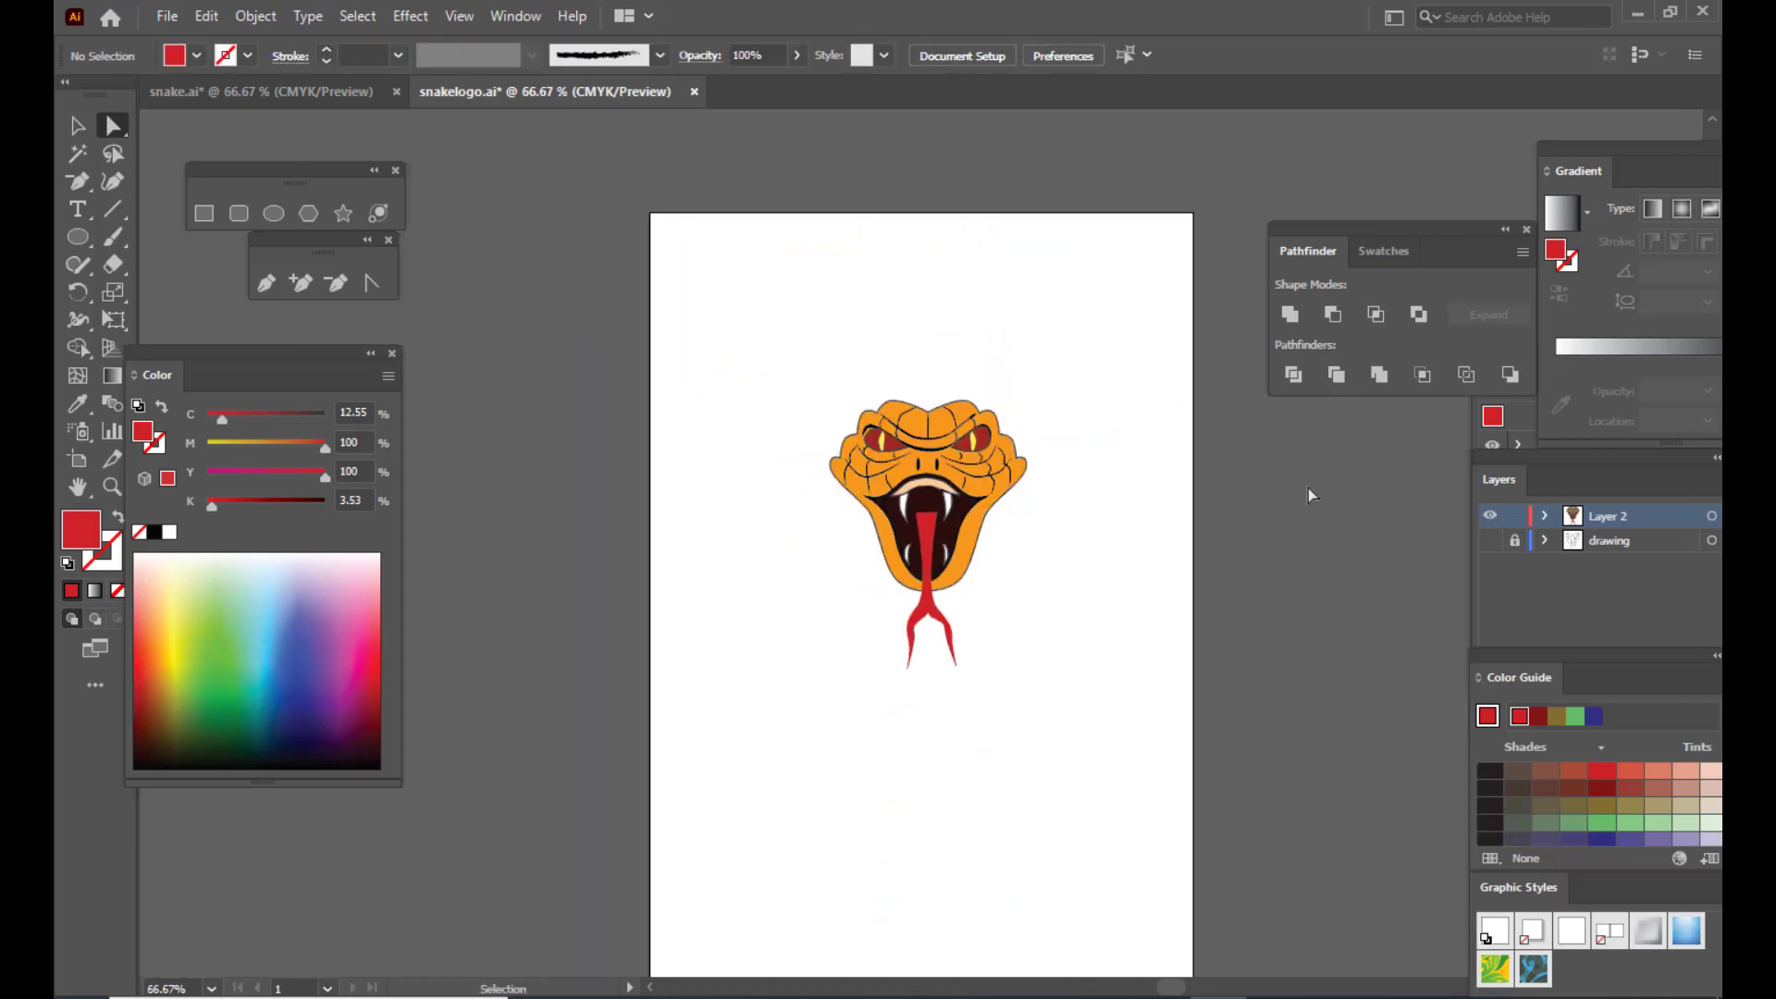
key("ctrl+1")
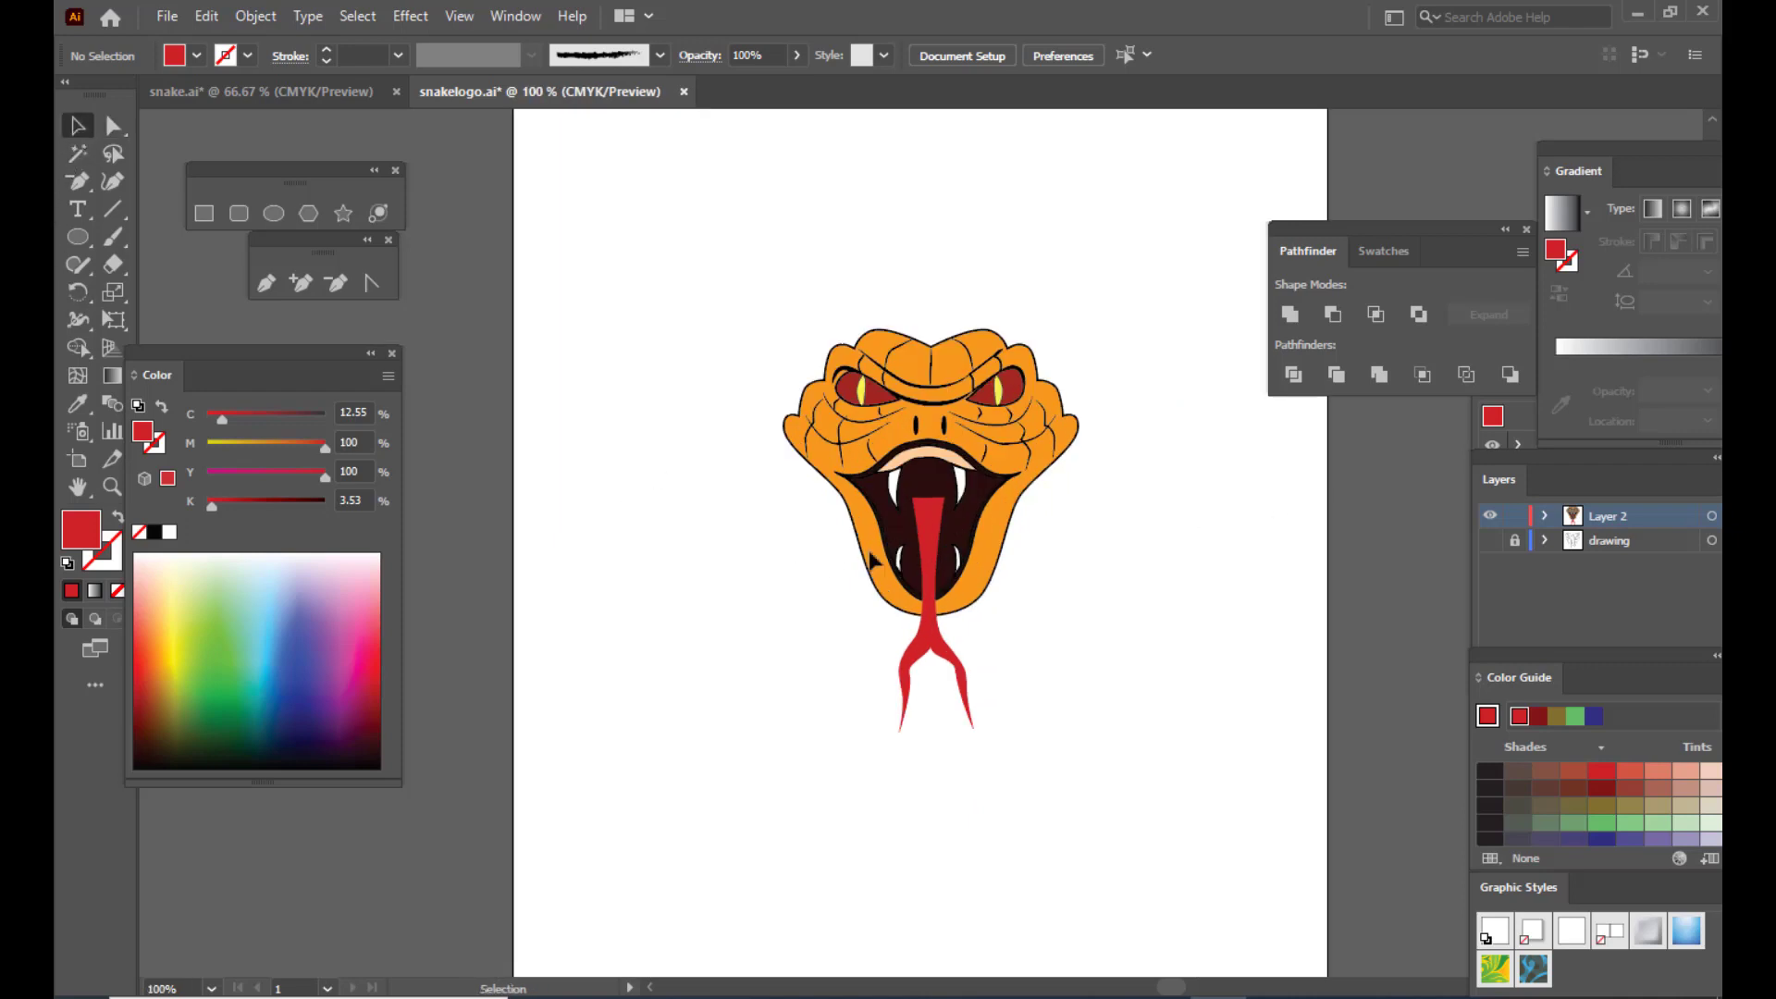
left_click(933, 565)
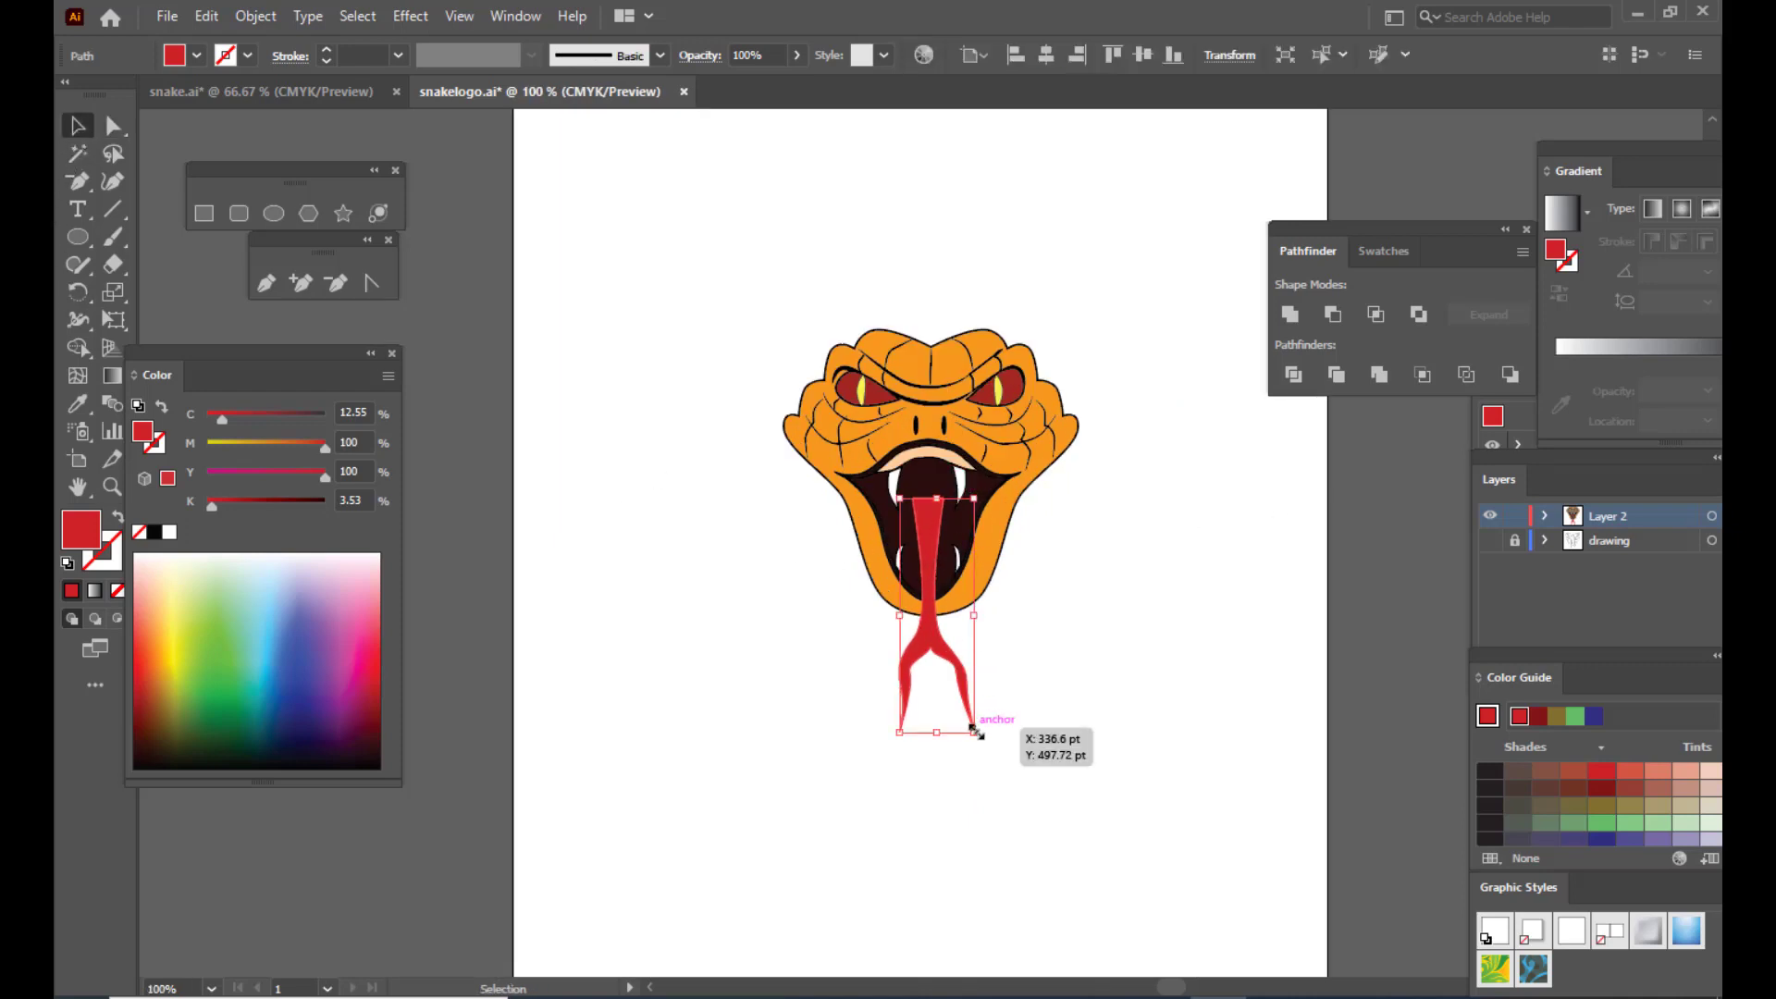
left_click_drag(974, 729, 963, 694)
left_click_drag(932, 572, 932, 535)
left_click_drag(954, 674, 967, 668)
key("Up")
key("Up")
key("Up")
key("Up")
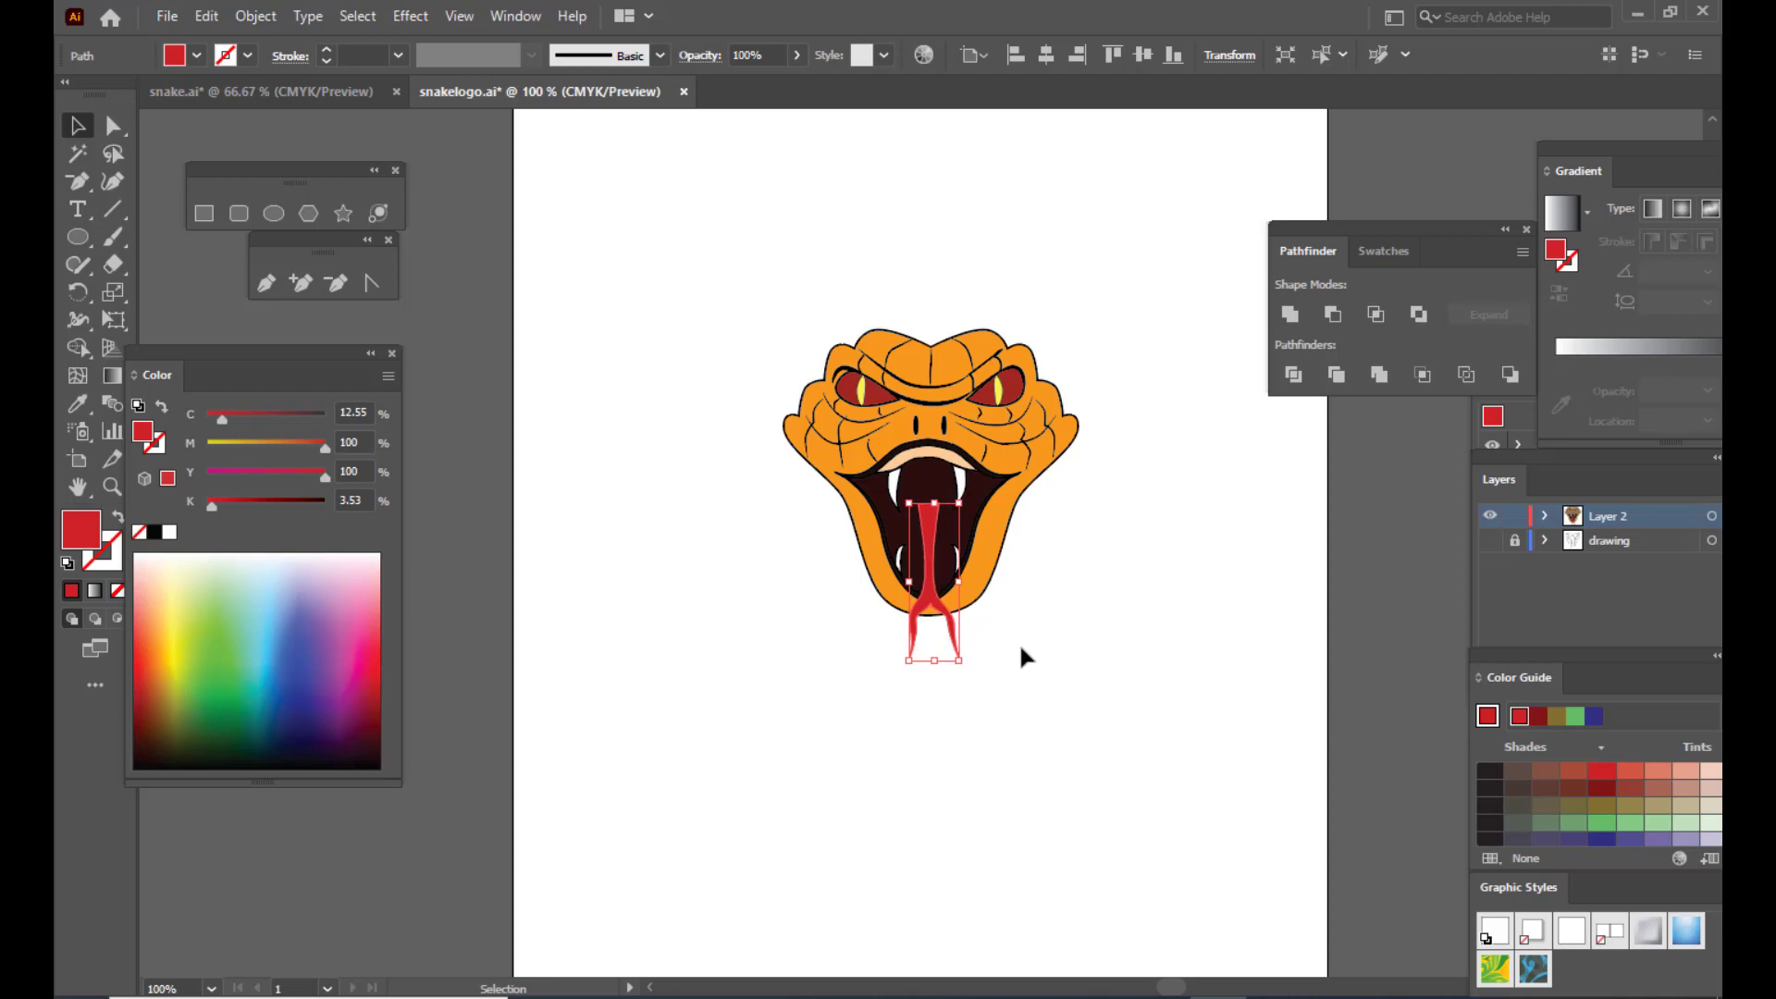
left_click(1019, 642)
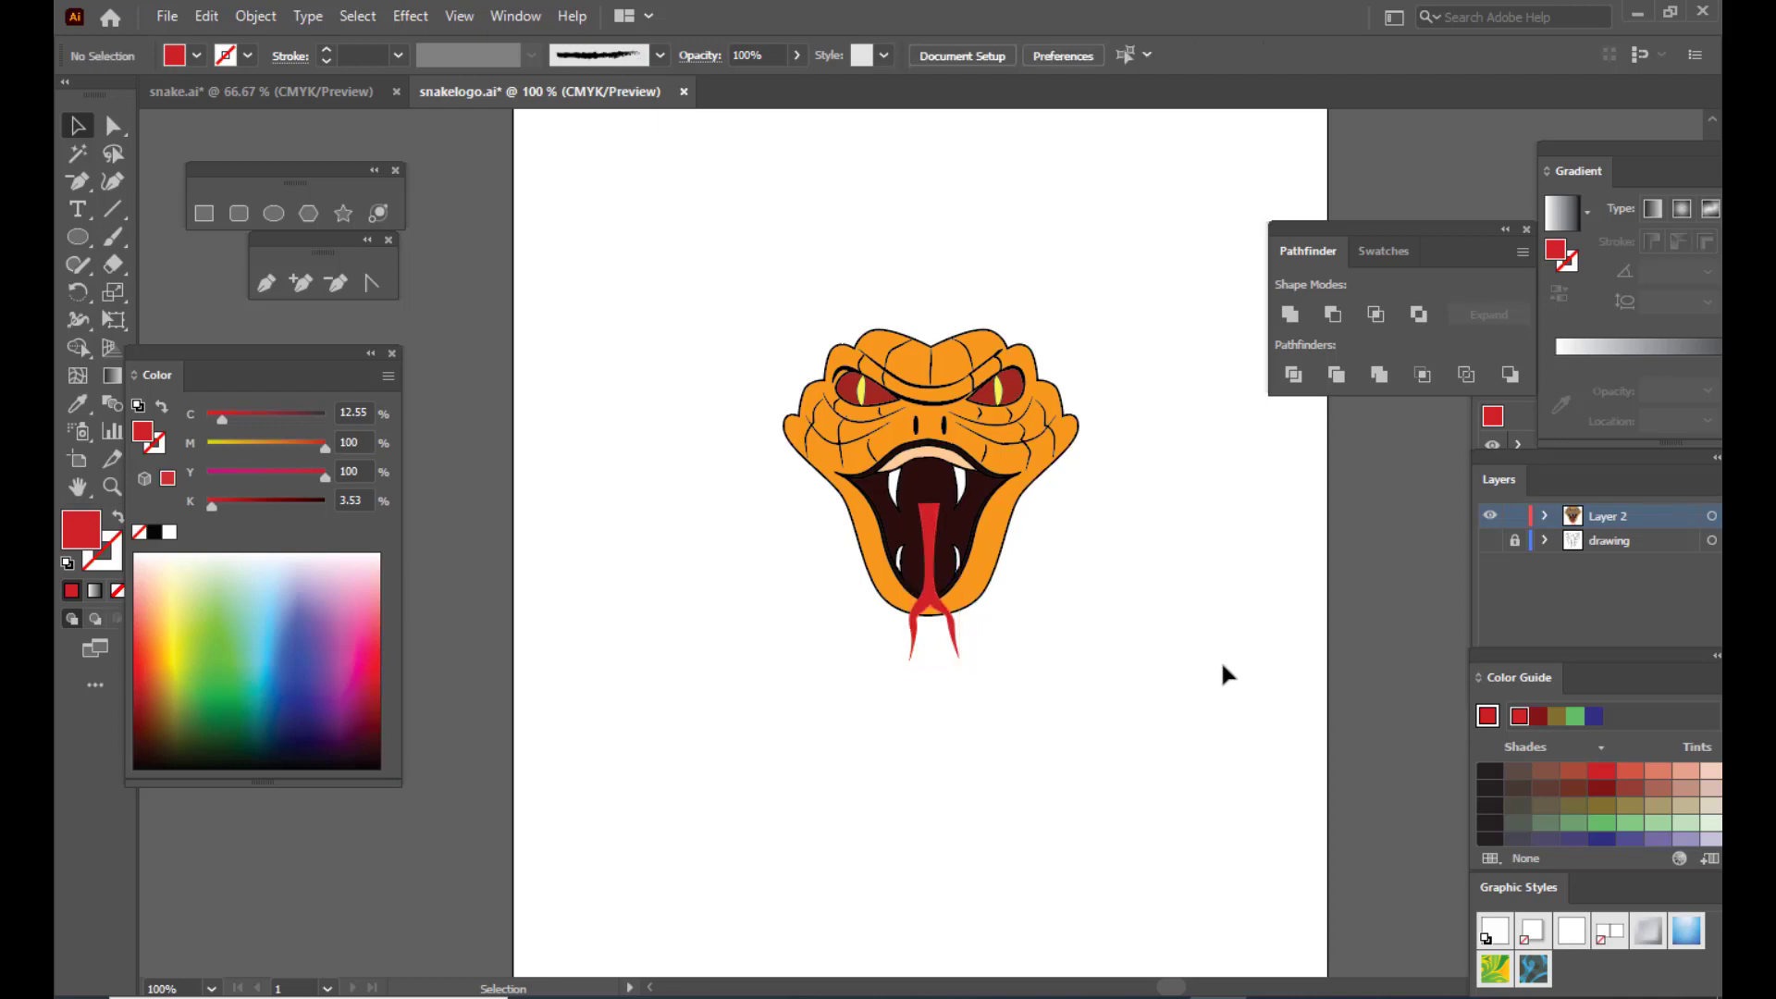
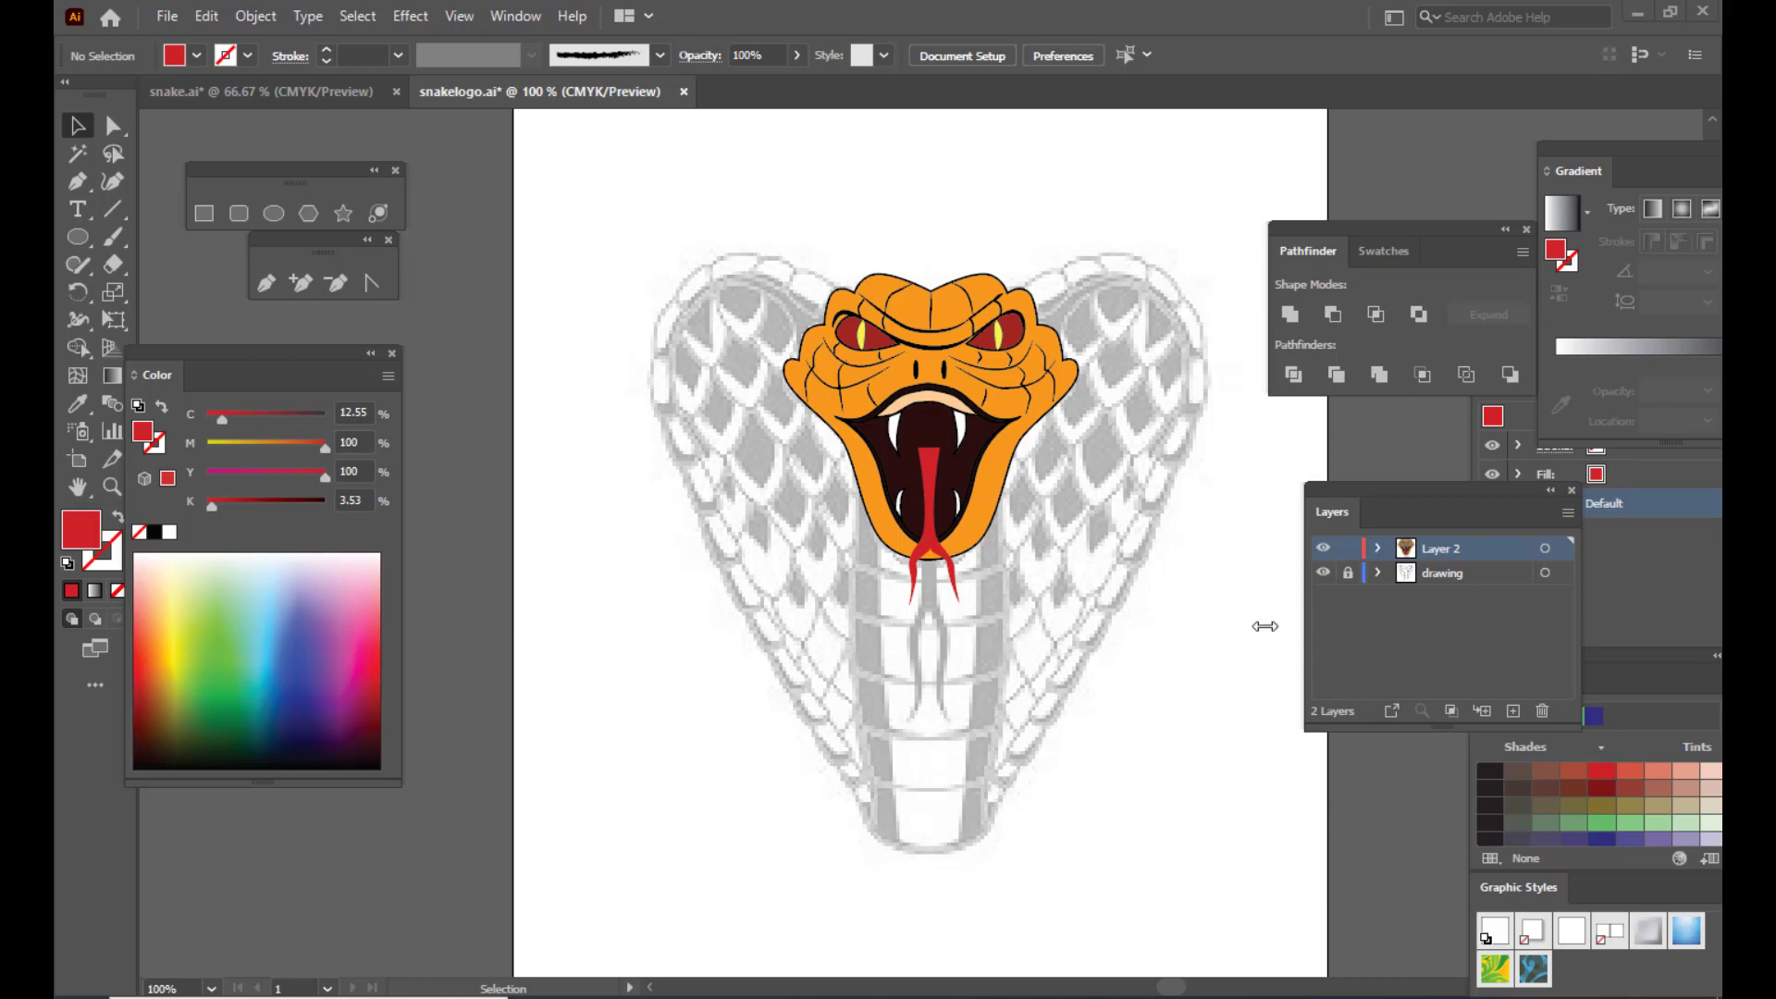
Step: Remove the black stroke from both upper fangs, keeping their white fill, and deselect them
left_click(894, 429)
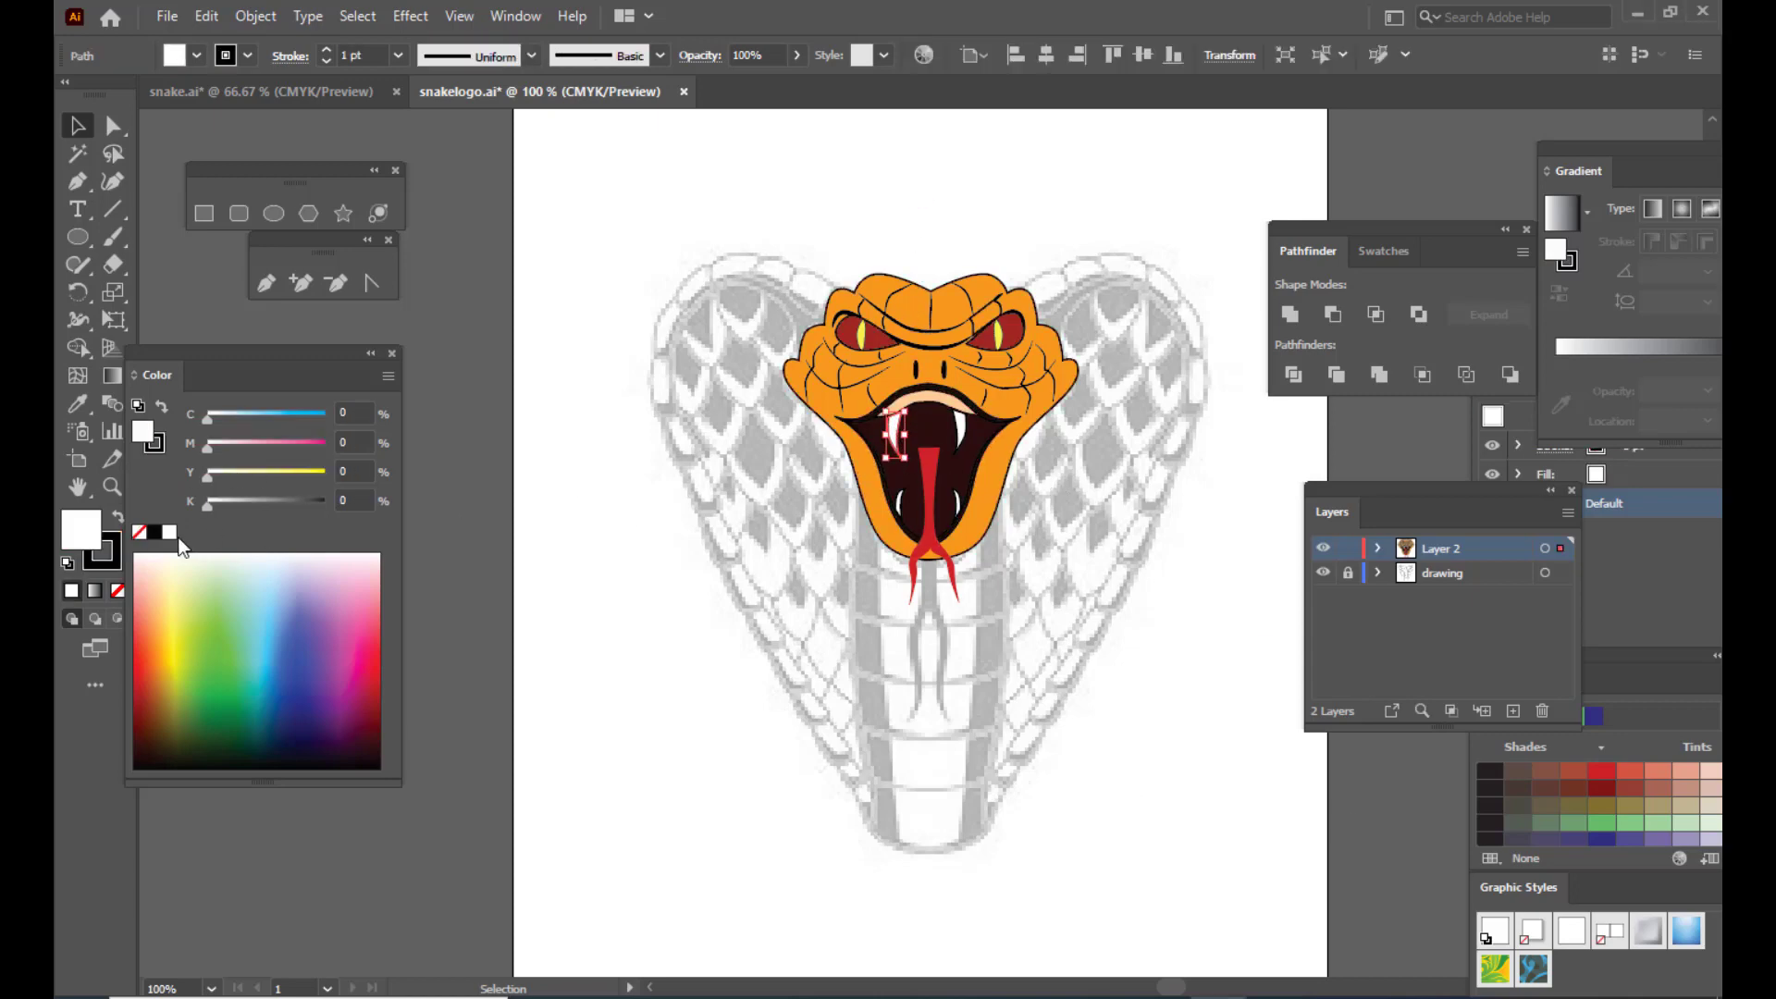
left_click(103, 564)
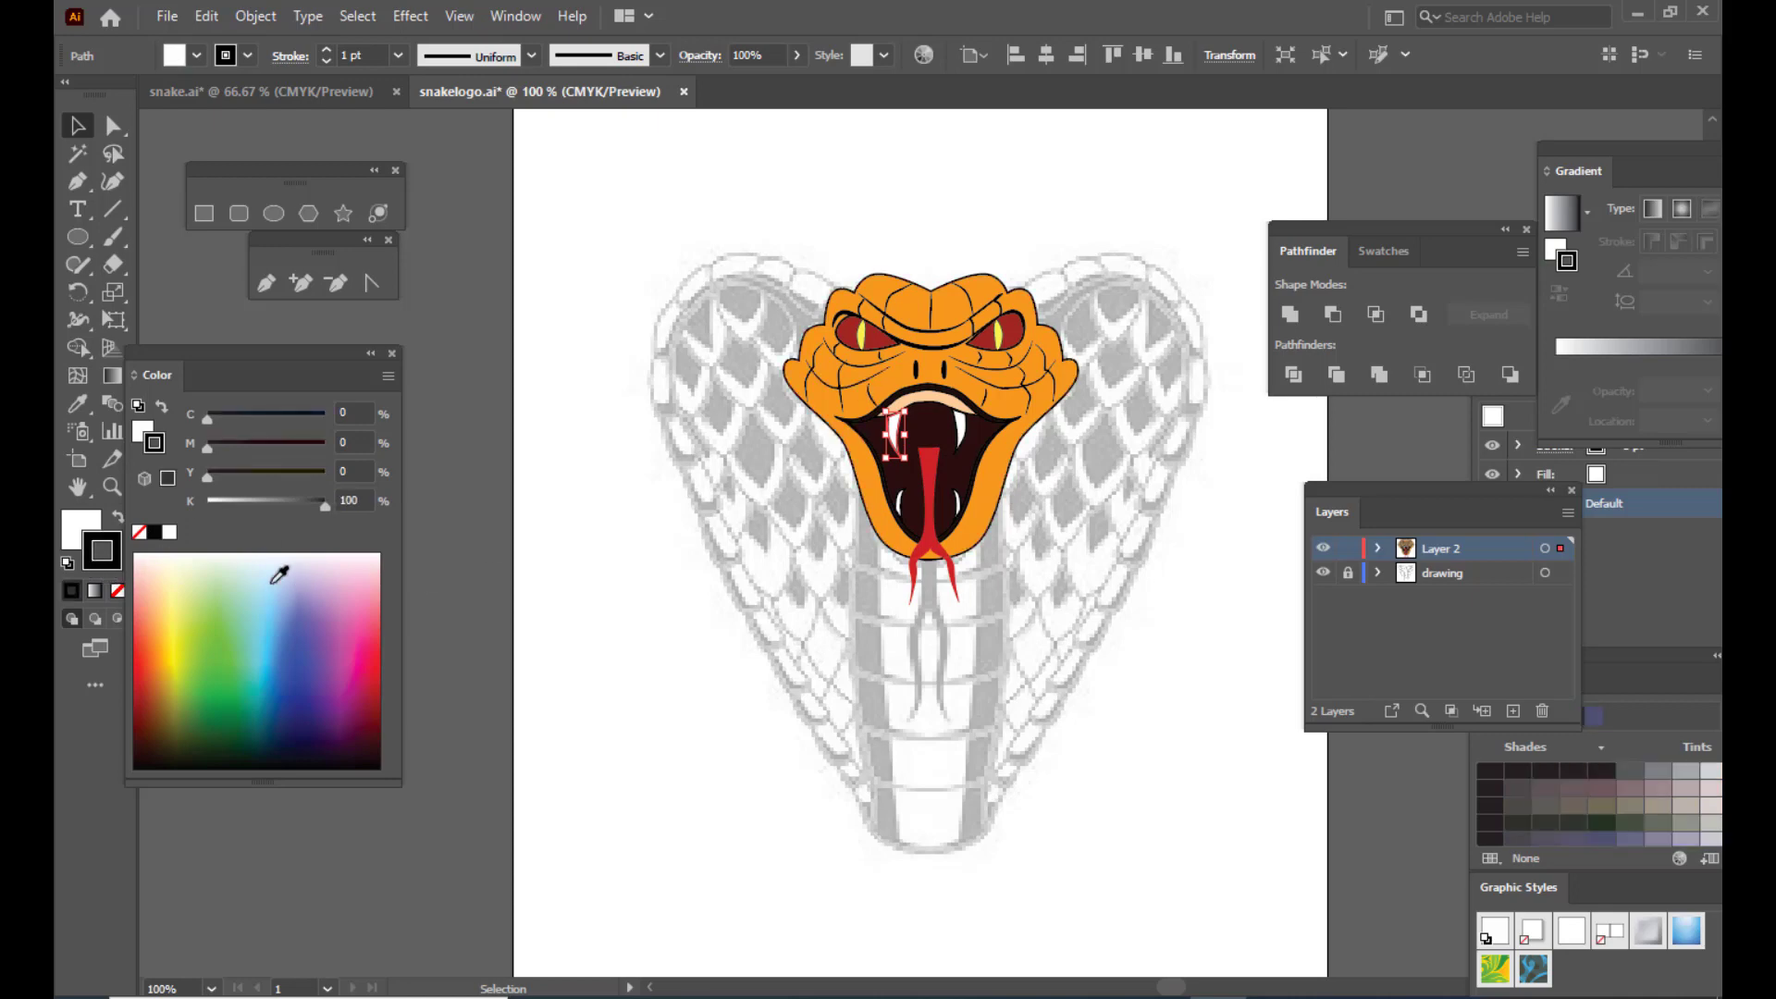
left_click(119, 592)
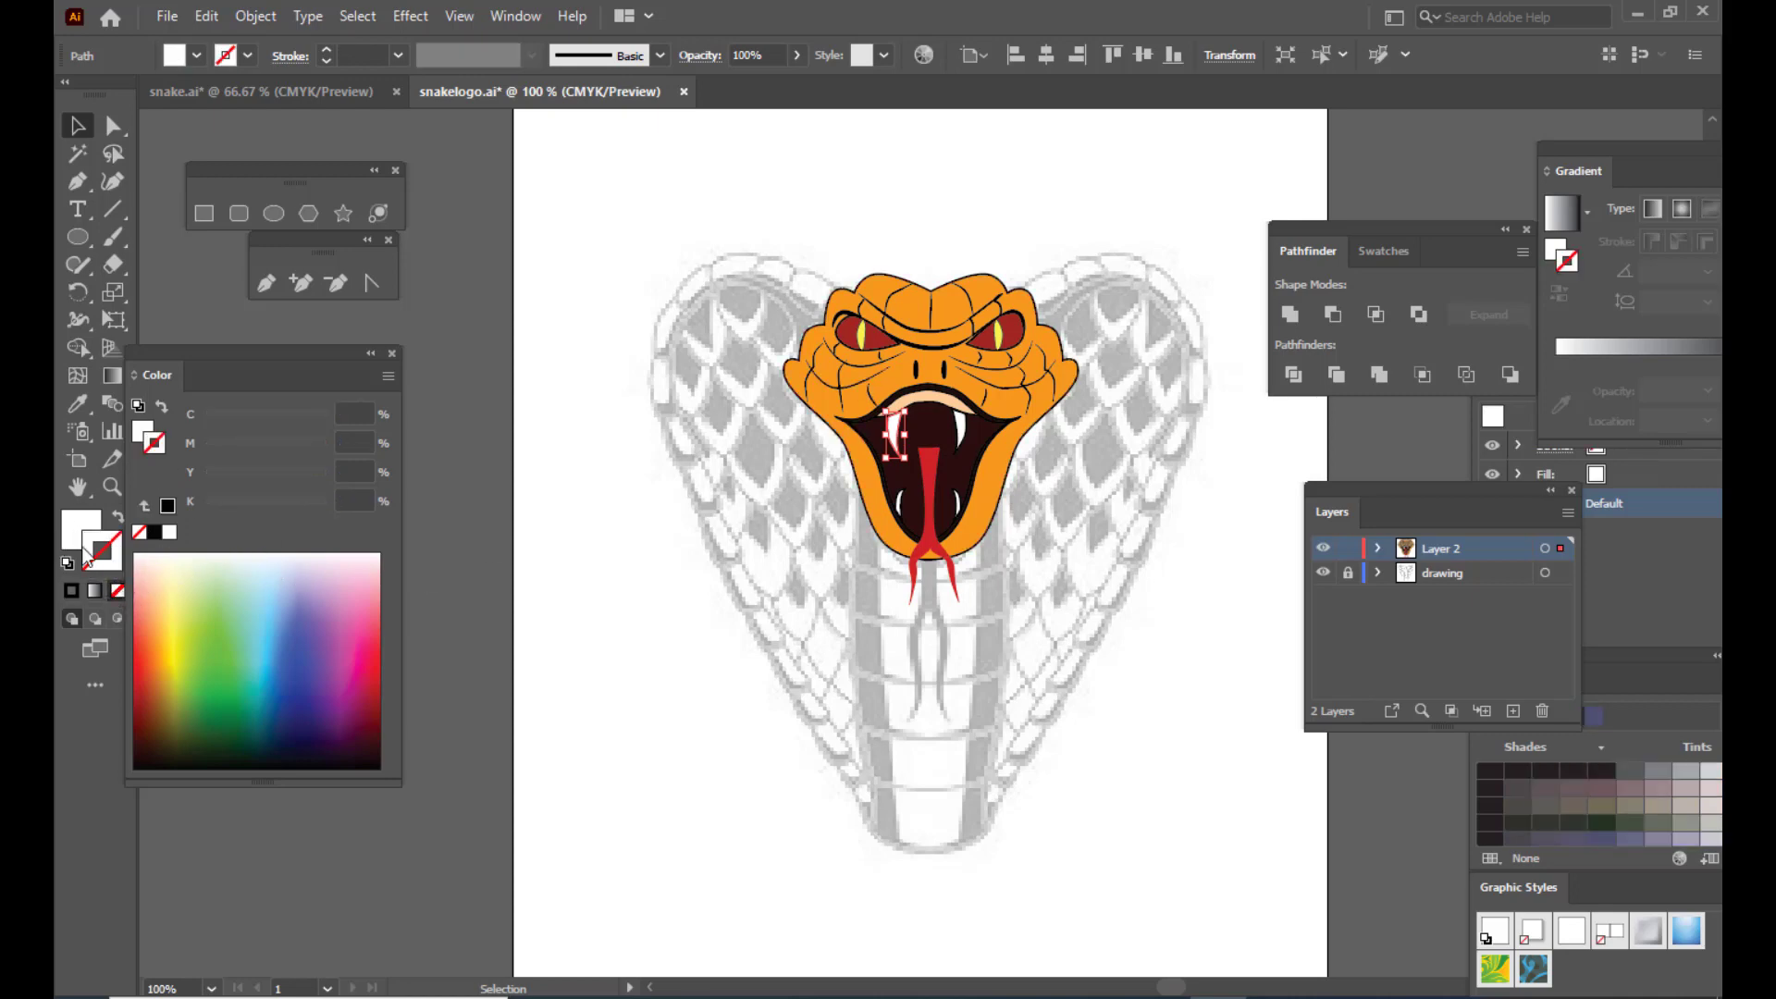
left_click(959, 433)
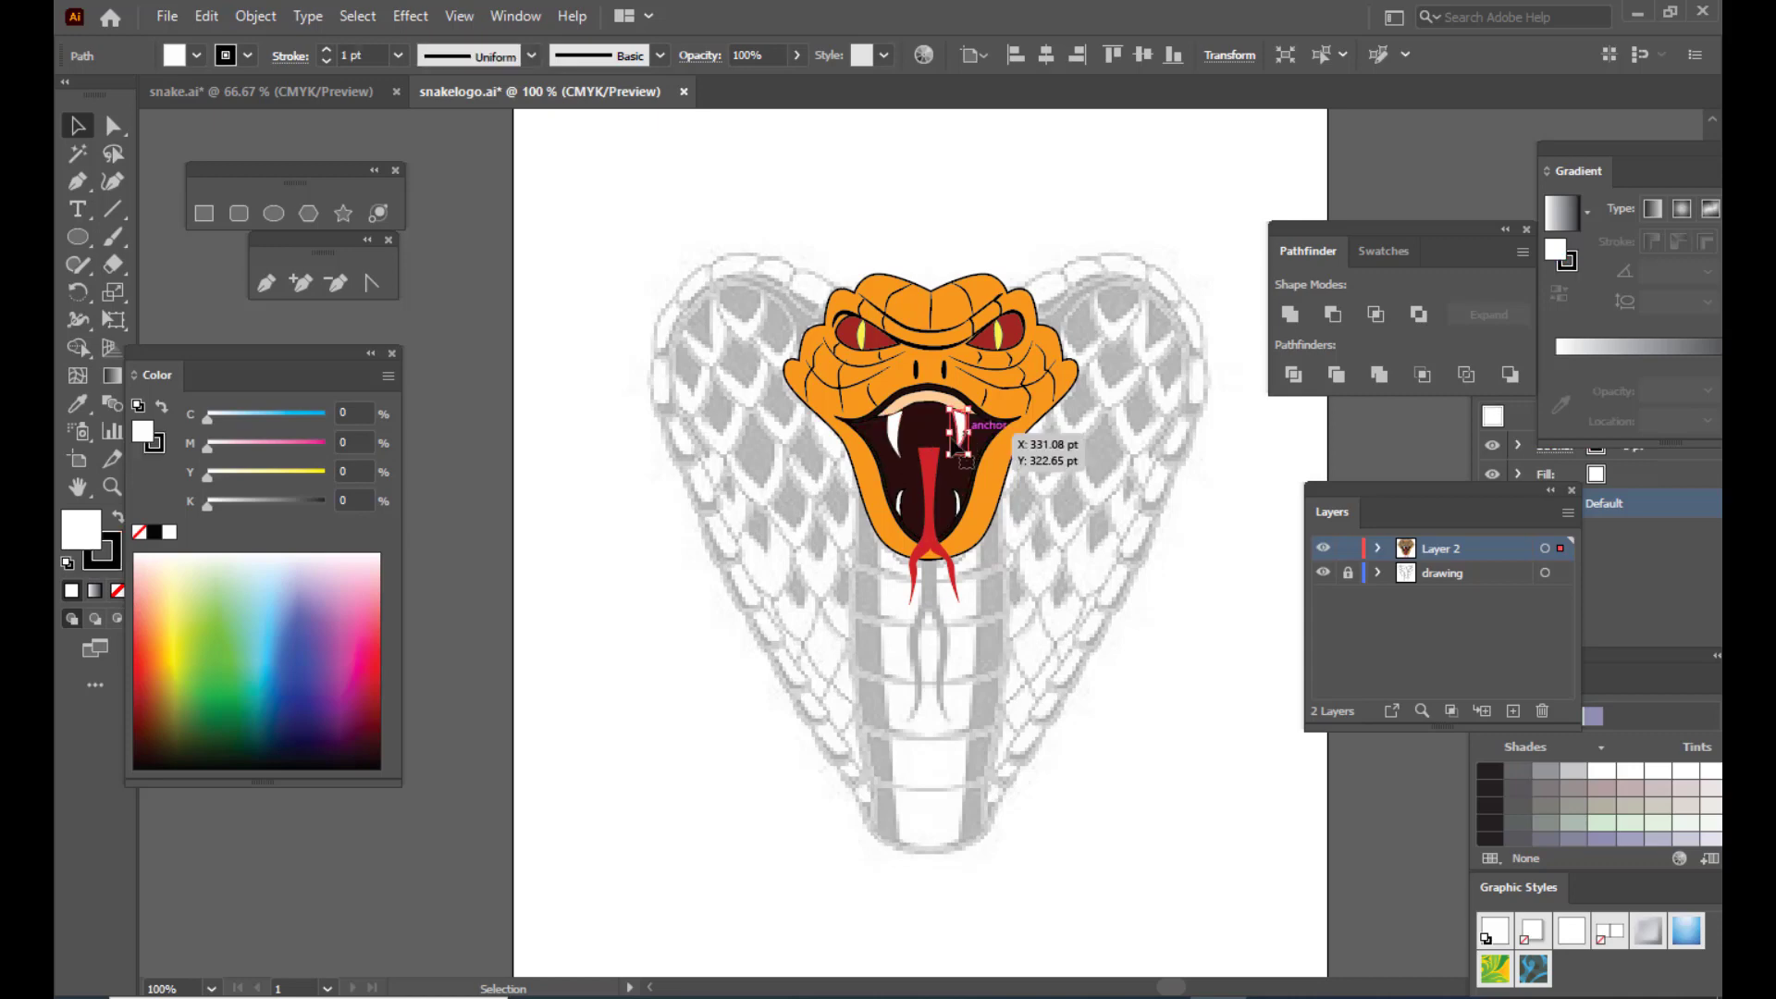
left_click(118, 592)
left_click(729, 646)
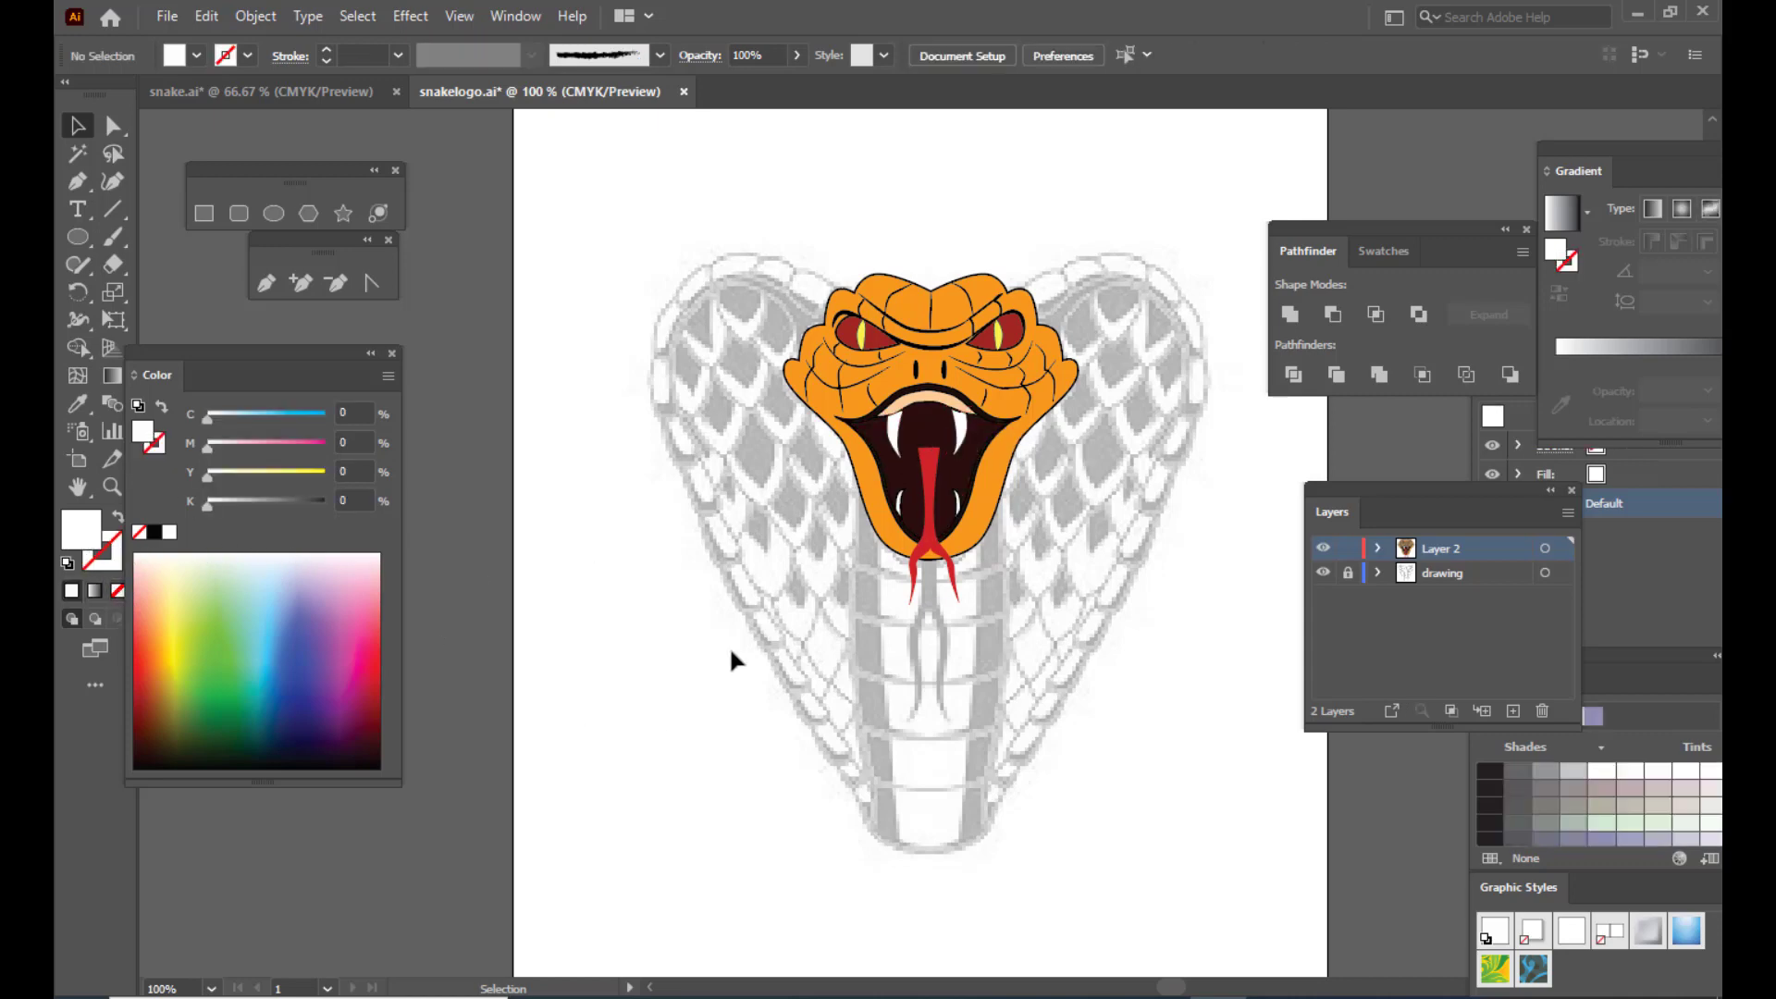
Step: Remove the black stroke from both lower fangs, deselect them, and shift the floating Layers window closer to the artboard
left_click(902, 504)
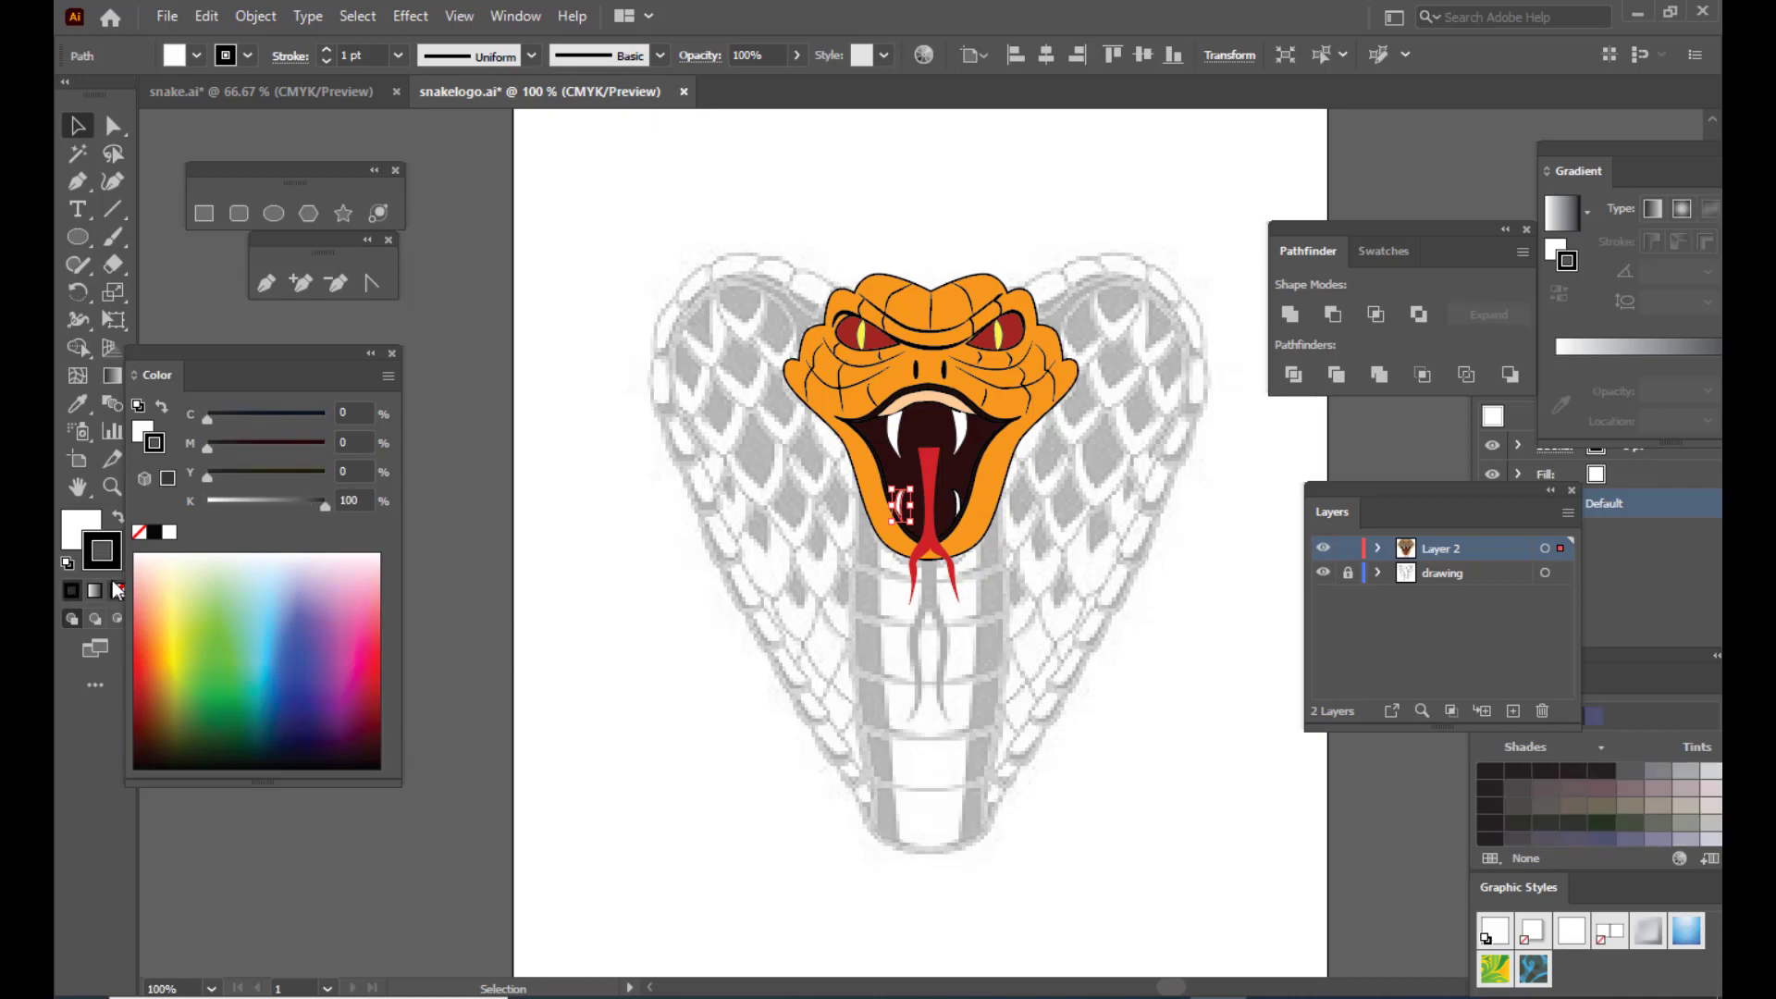
left_click(117, 592)
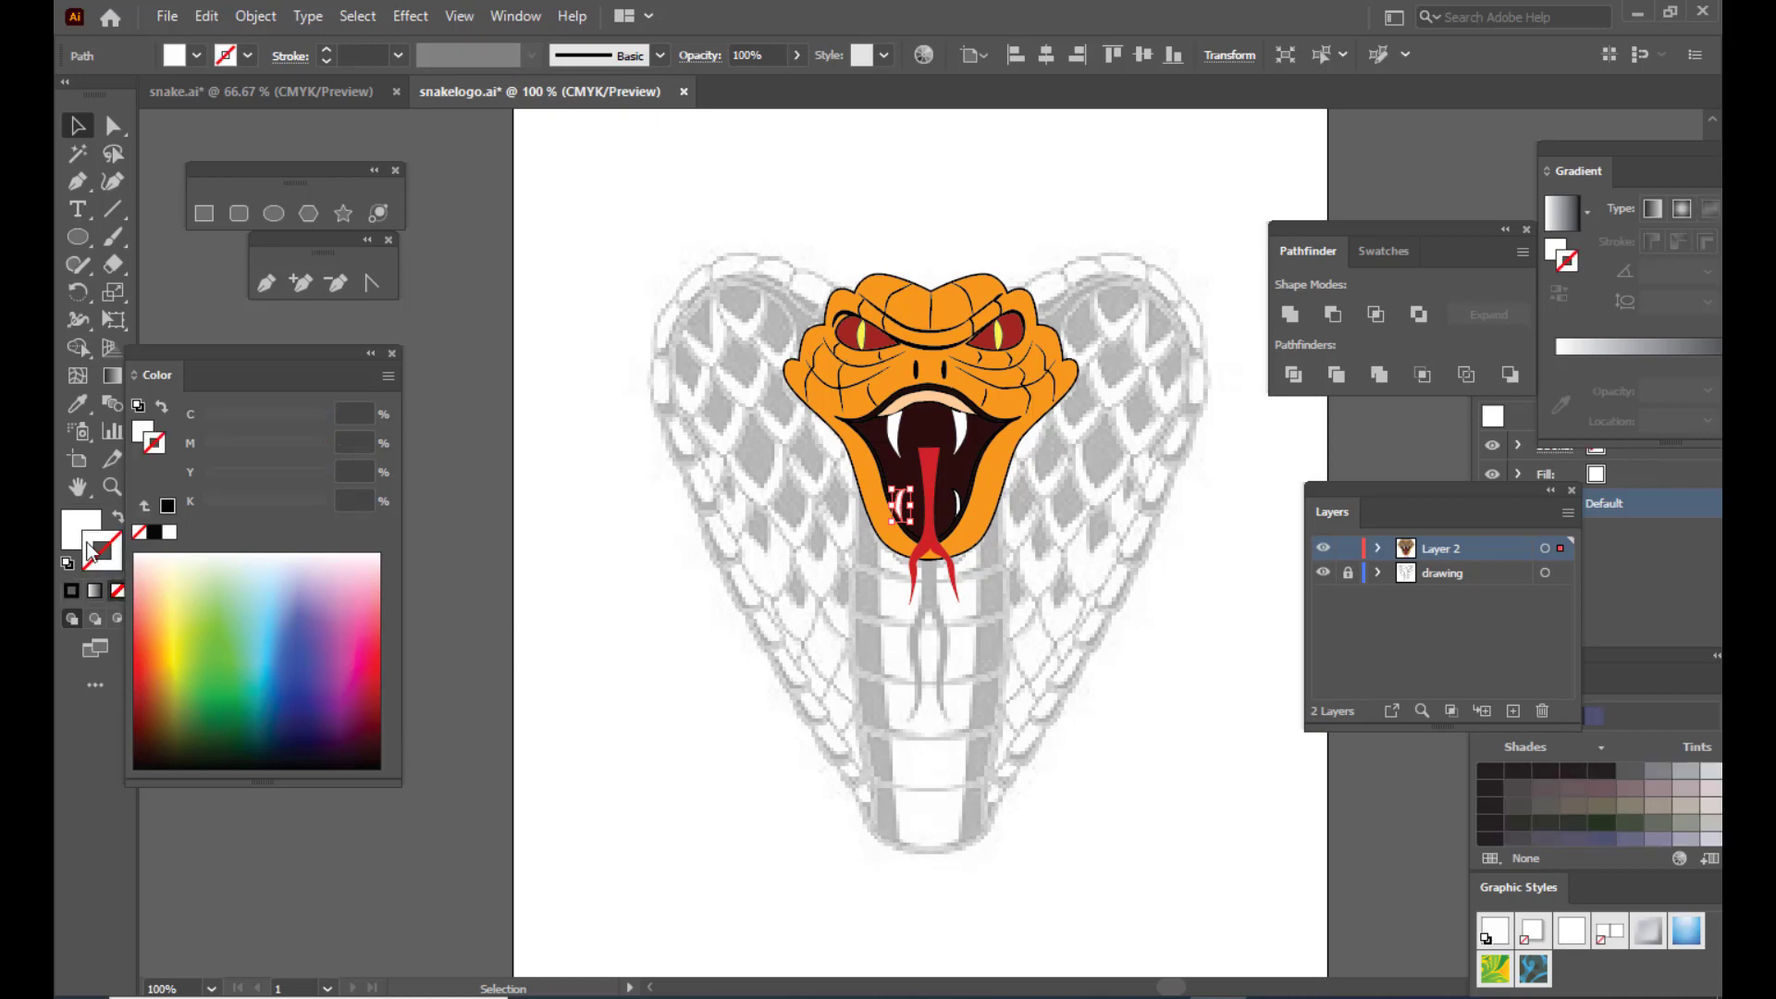
left_click(957, 504)
key("x")
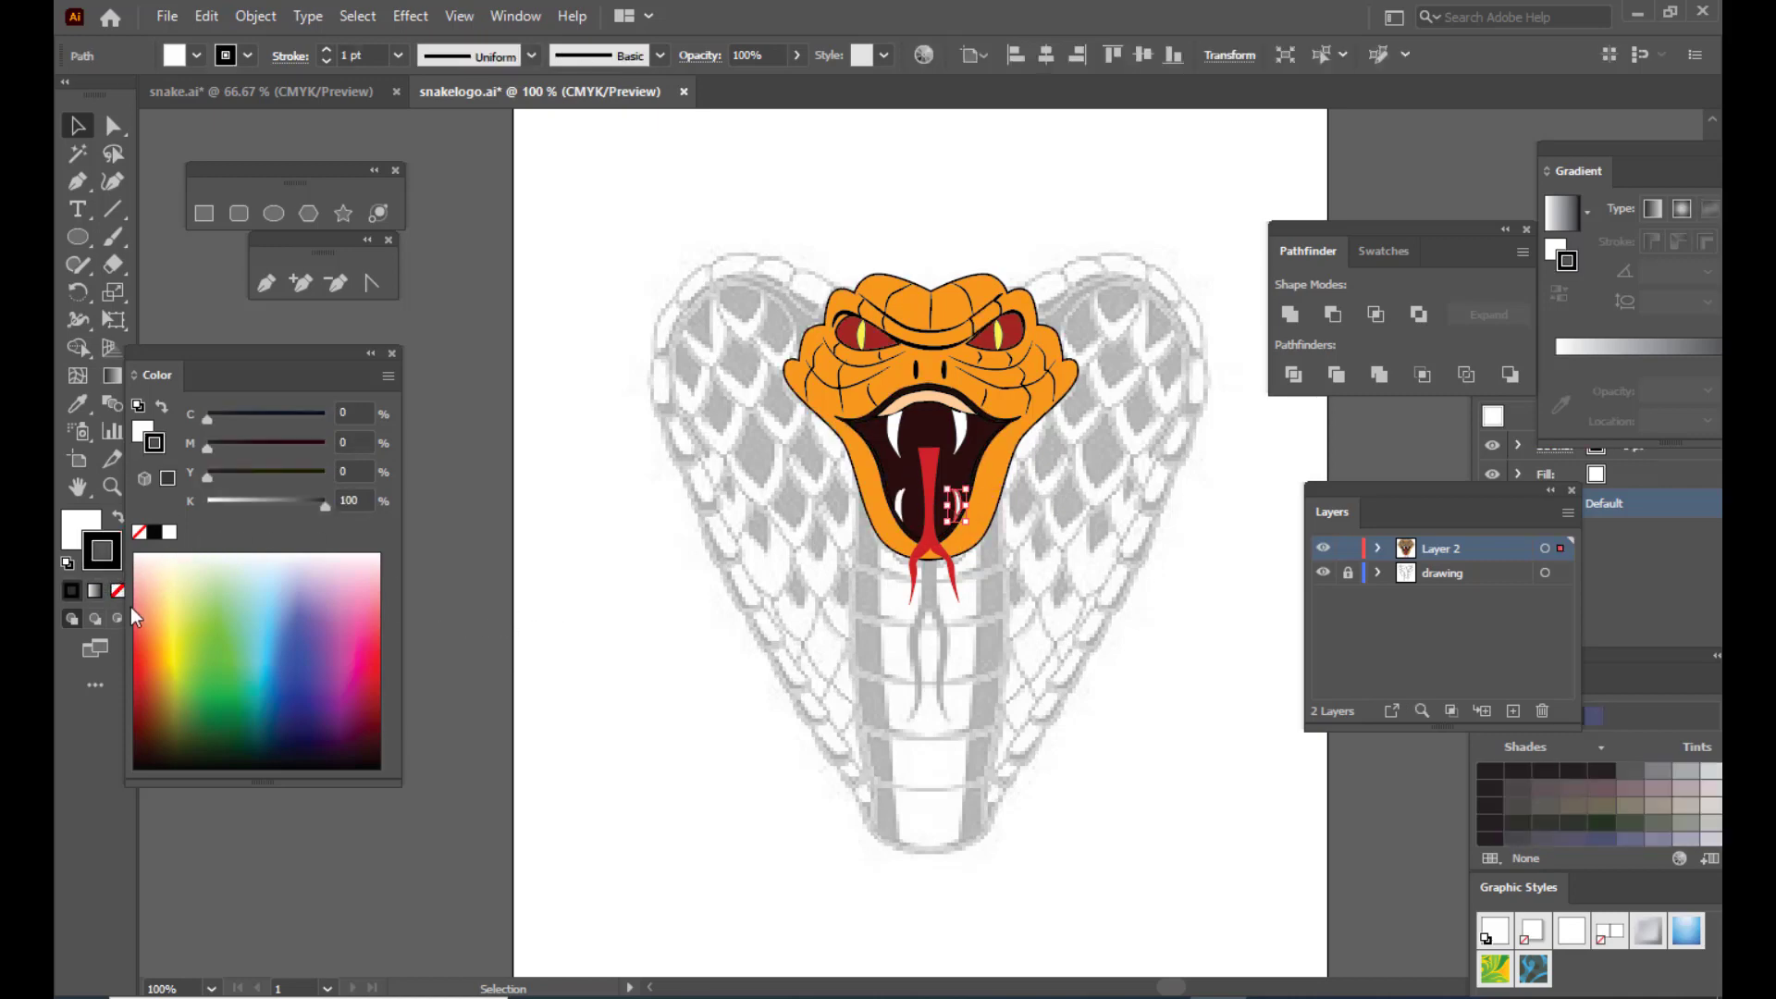
left_click(120, 593)
left_click(74, 530)
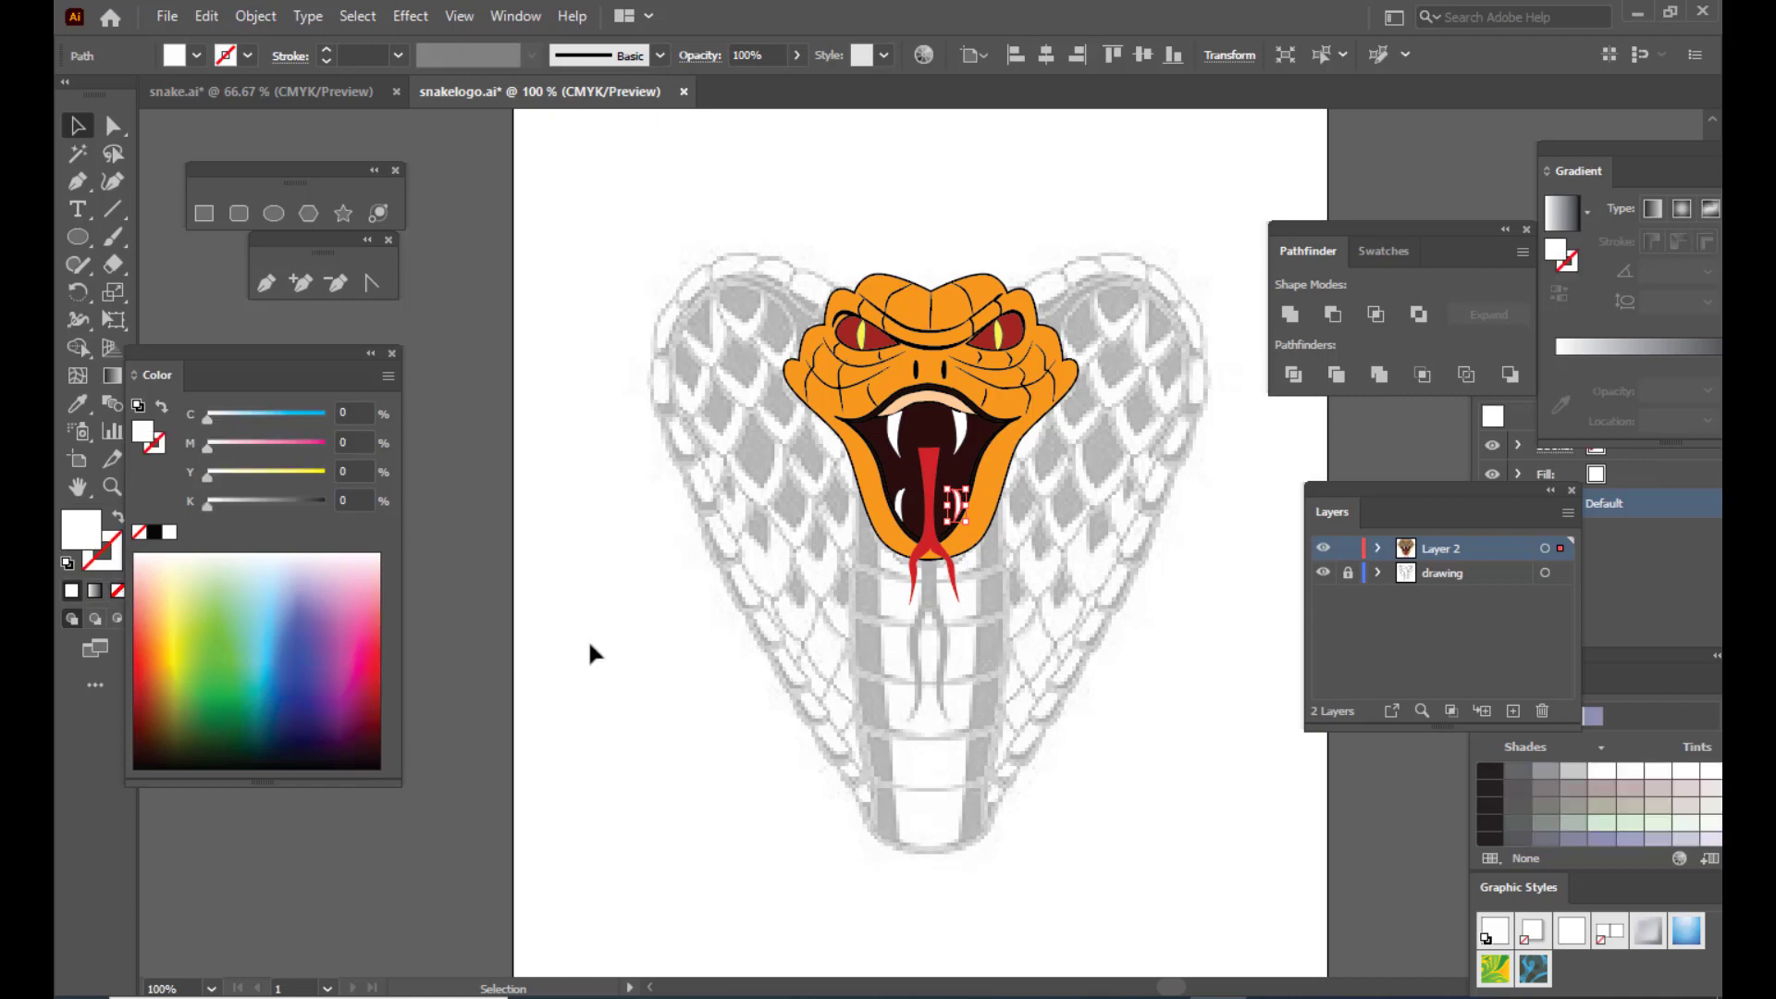
left_click(588, 641)
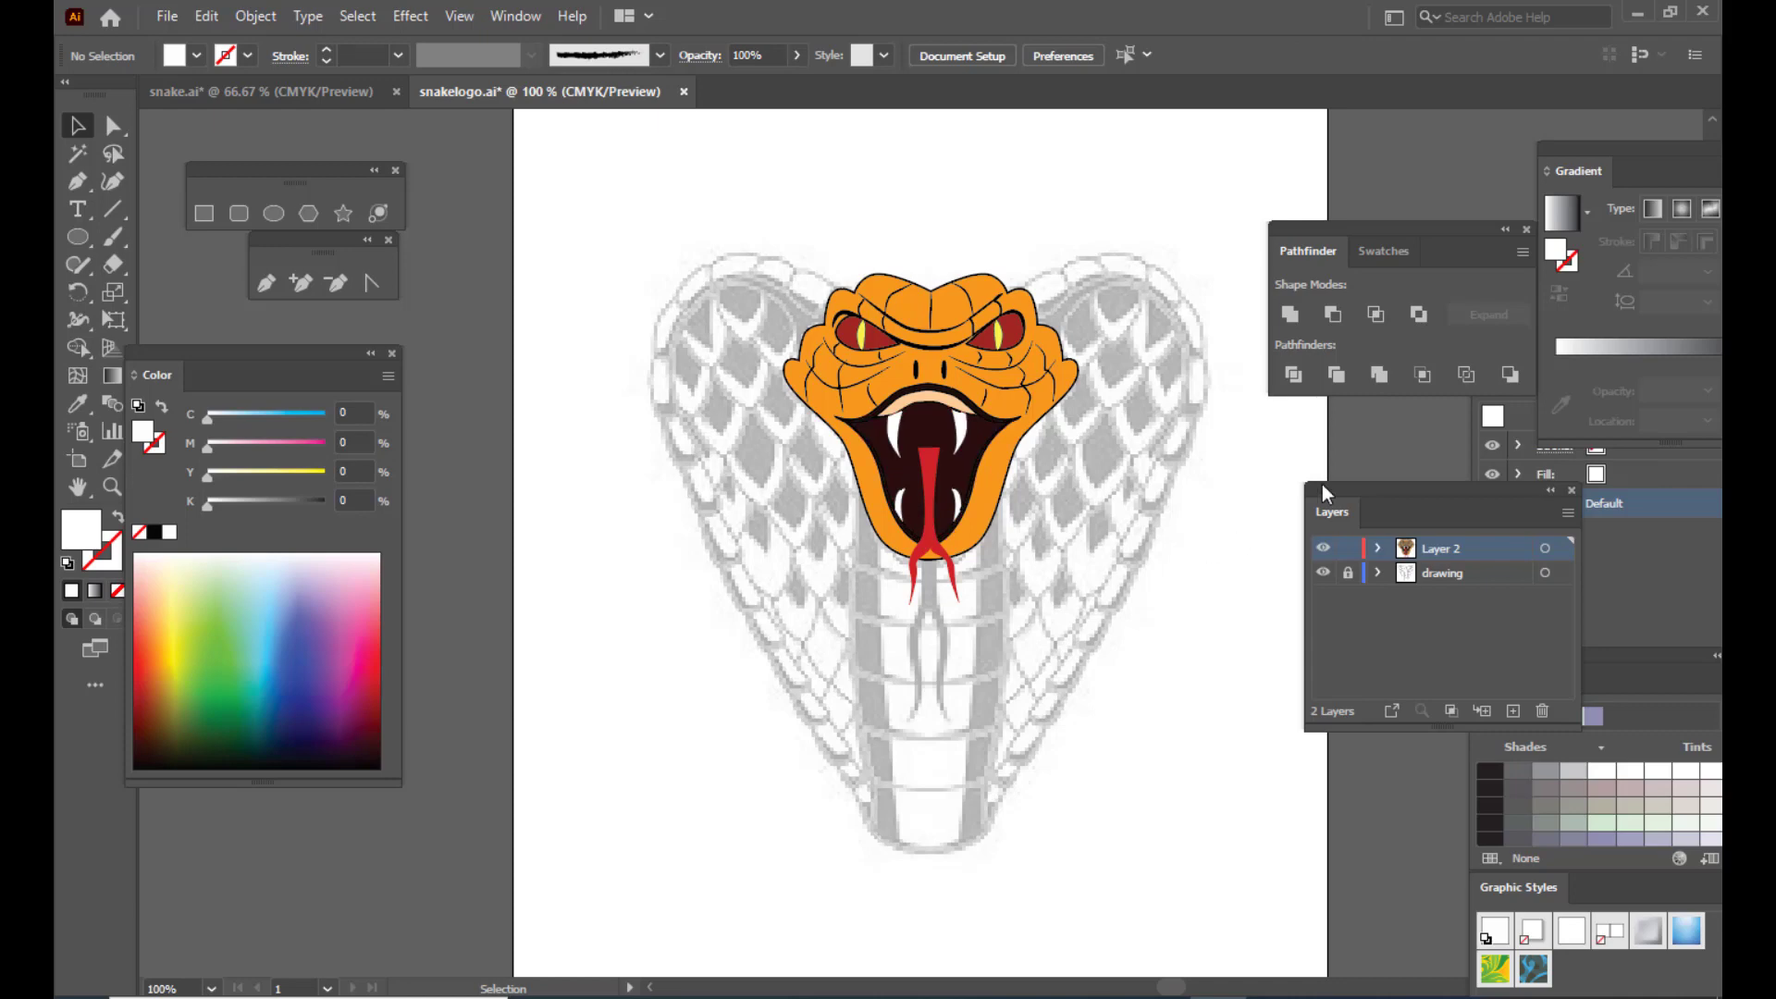
mouse_move(1329, 486)
left_mouse_down()
mouse_move(1273, 490)
mouse_move(1337, 487)
left_mouse_up()
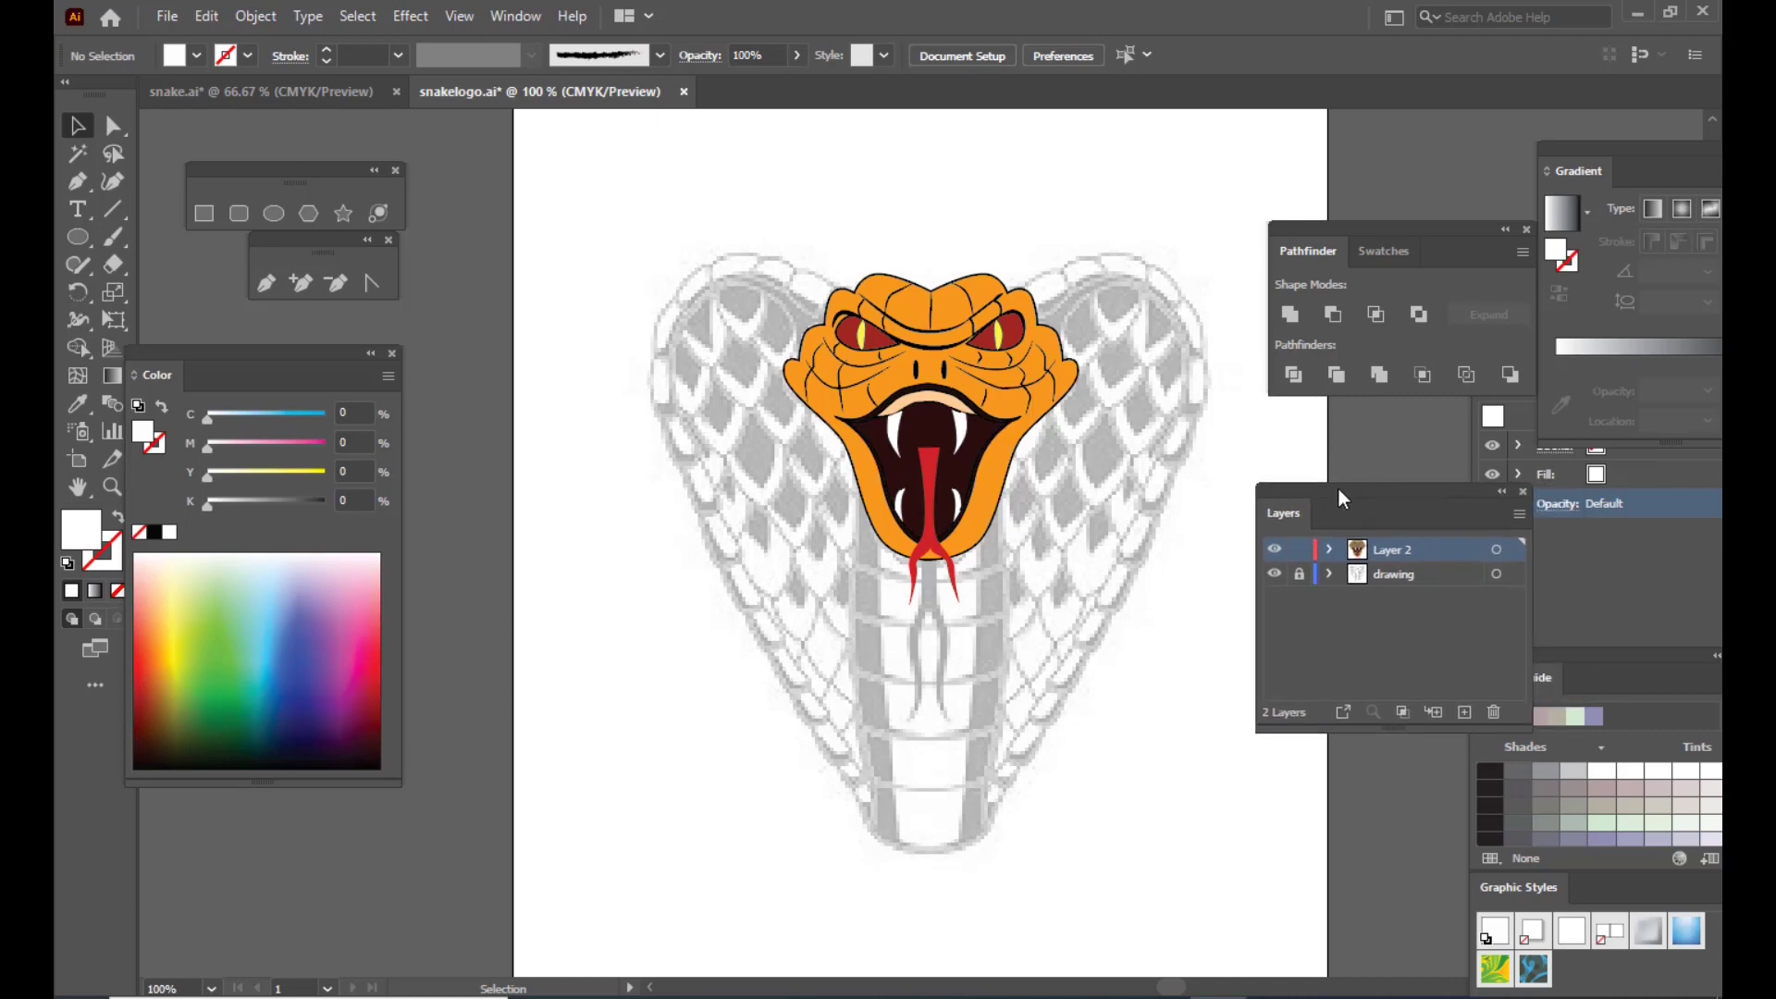
Step: Create a new layer named snakehood and rename Layer 2 to snakehead
left_click(1464, 711)
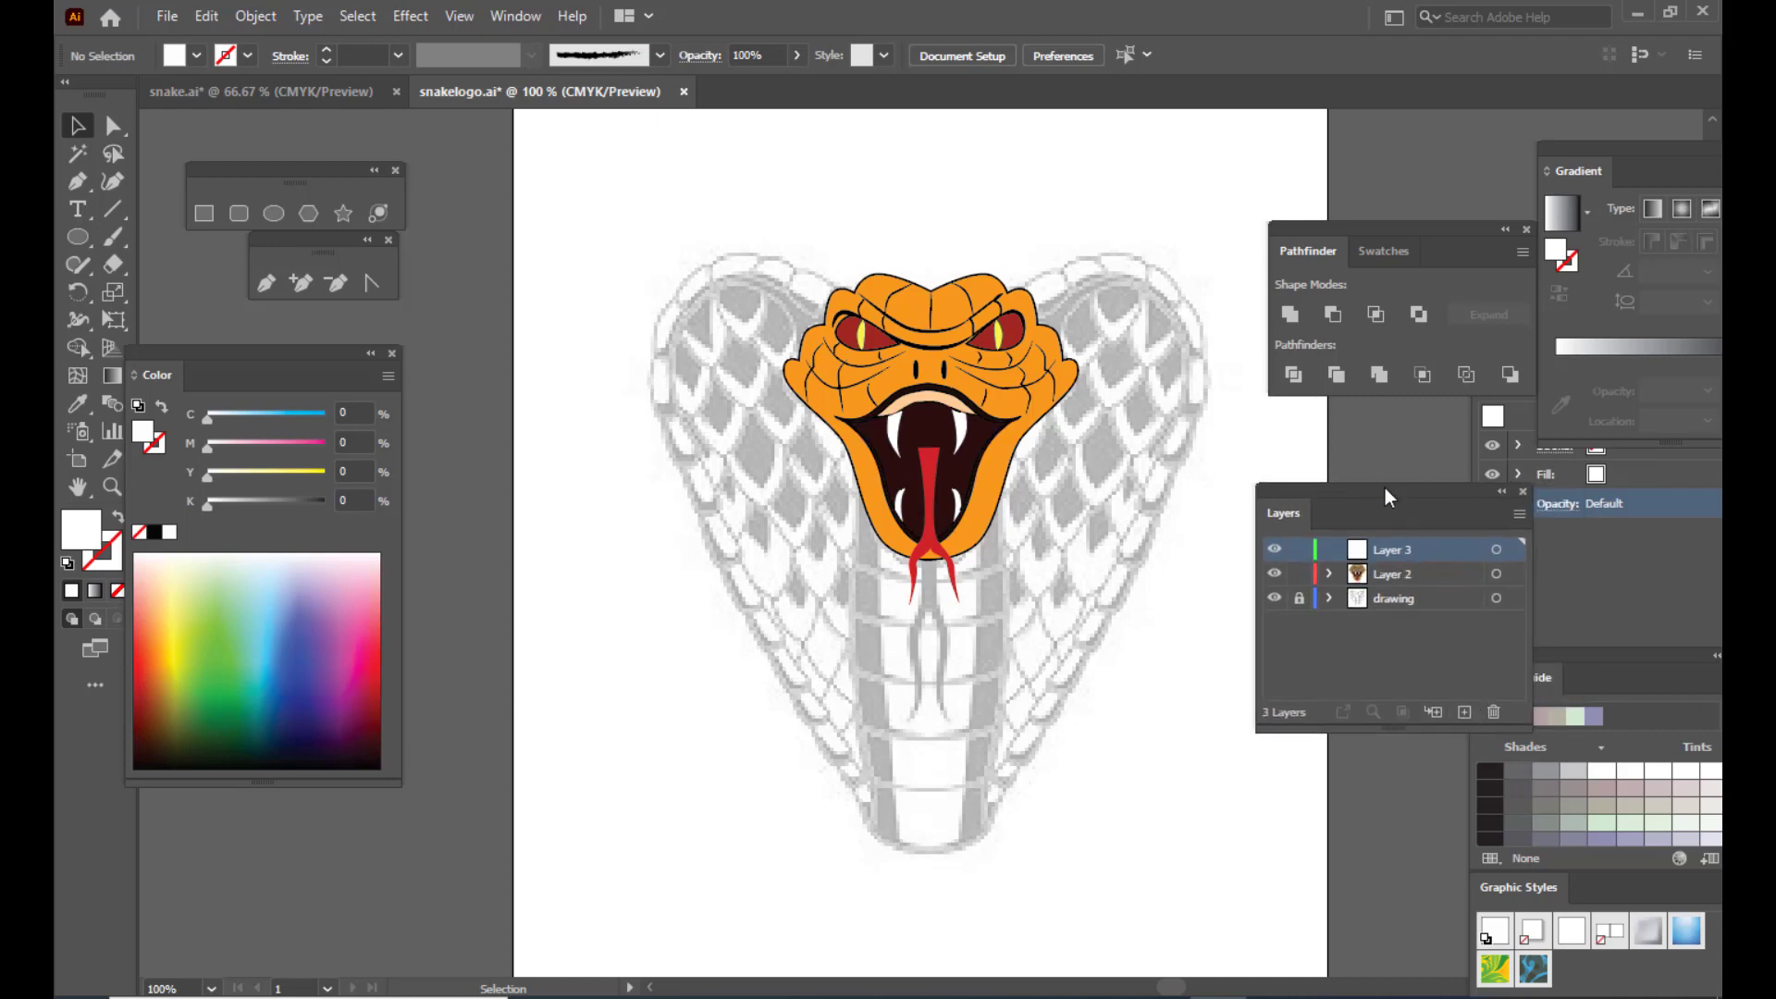
left_click_drag(1374, 491, 1375, 490)
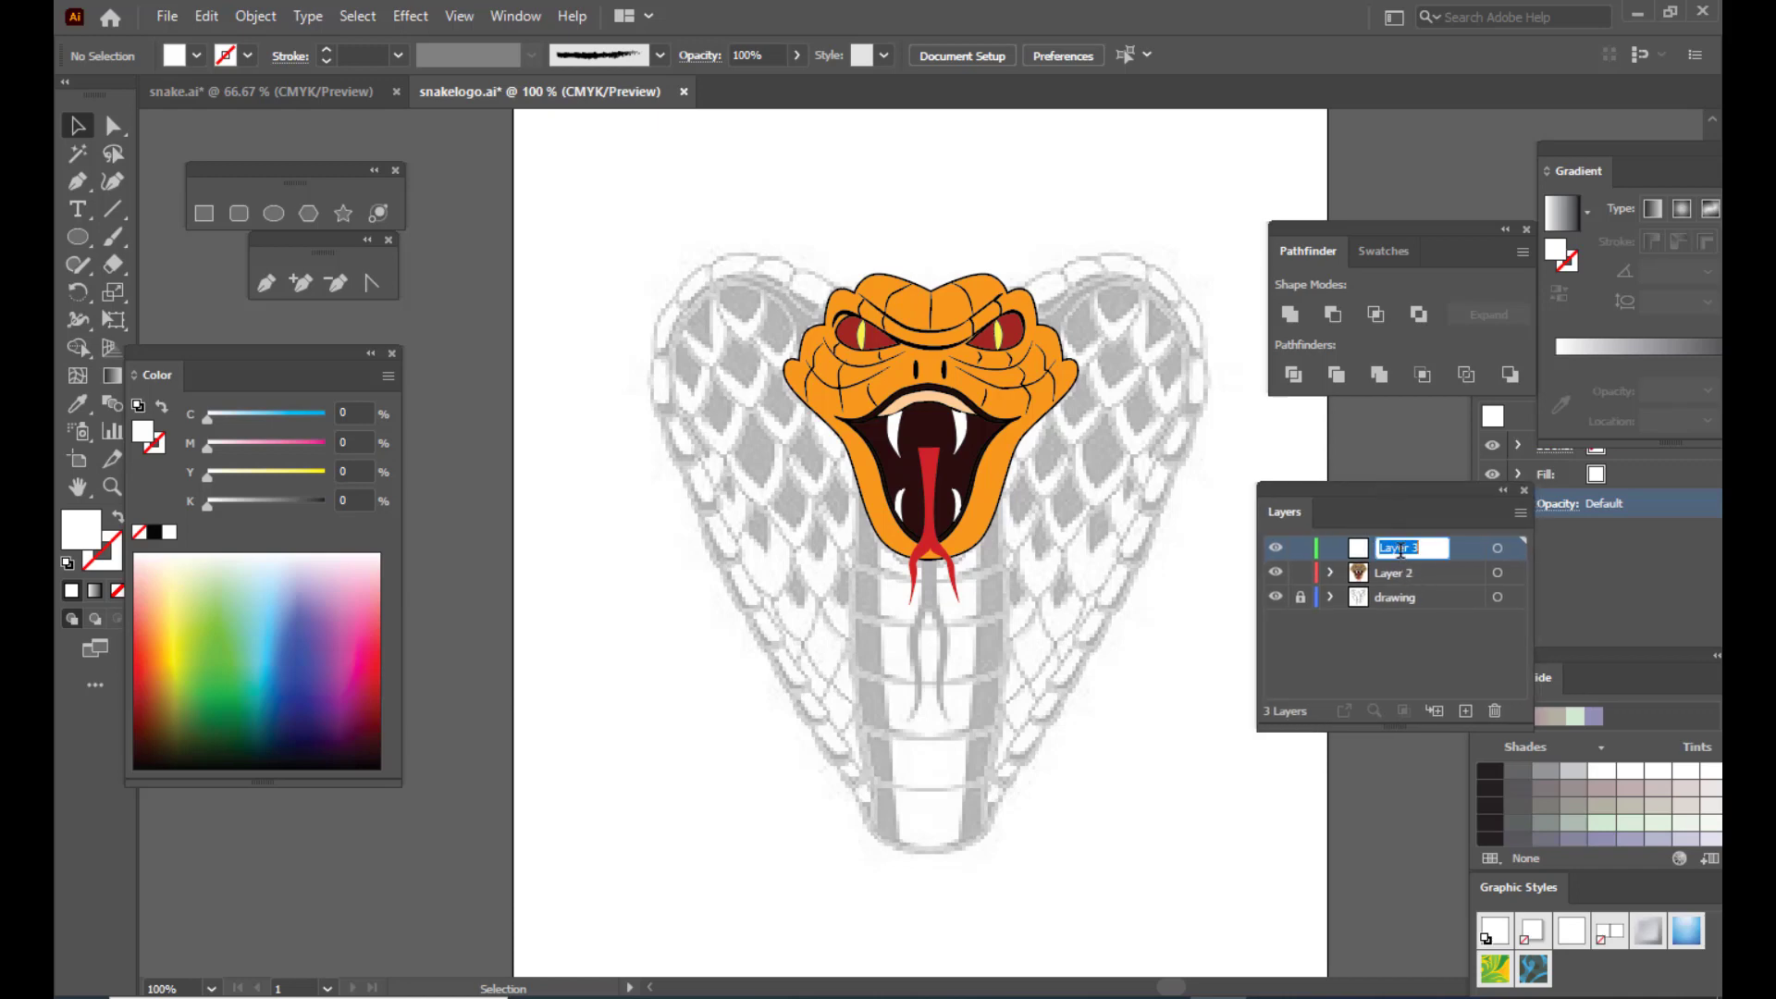
type("sha")
double_click(1404, 575)
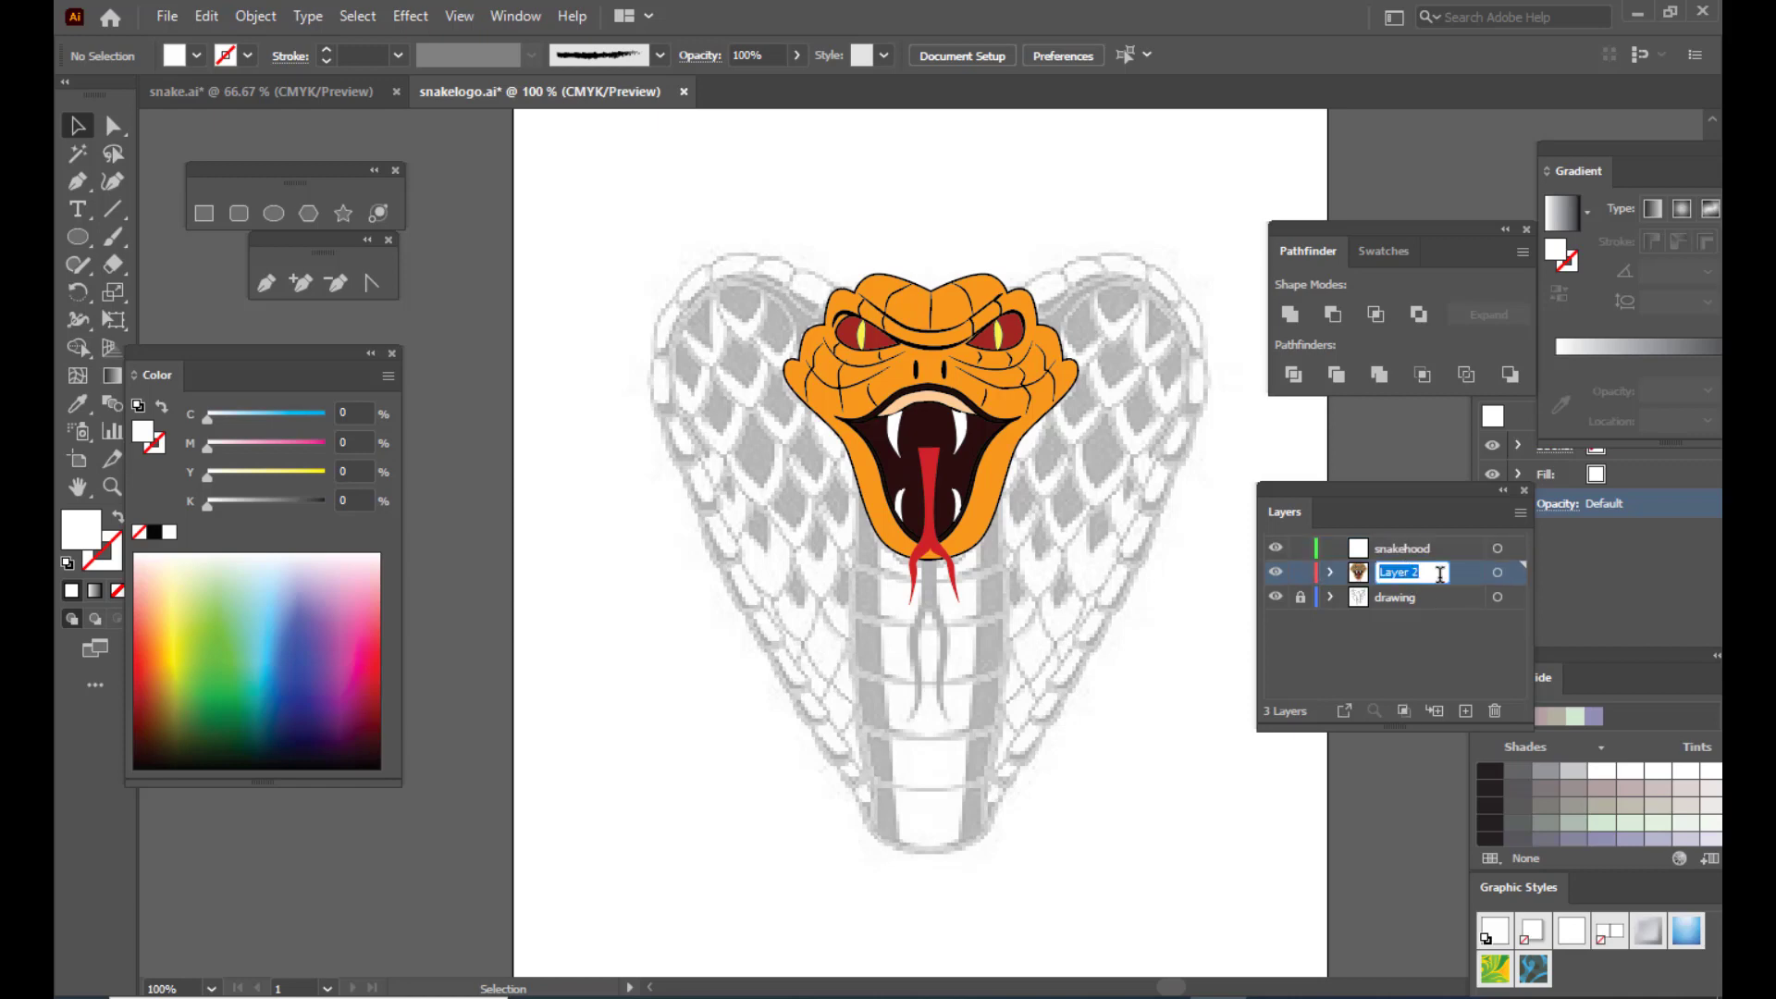
type("snakehead")
key("Return")
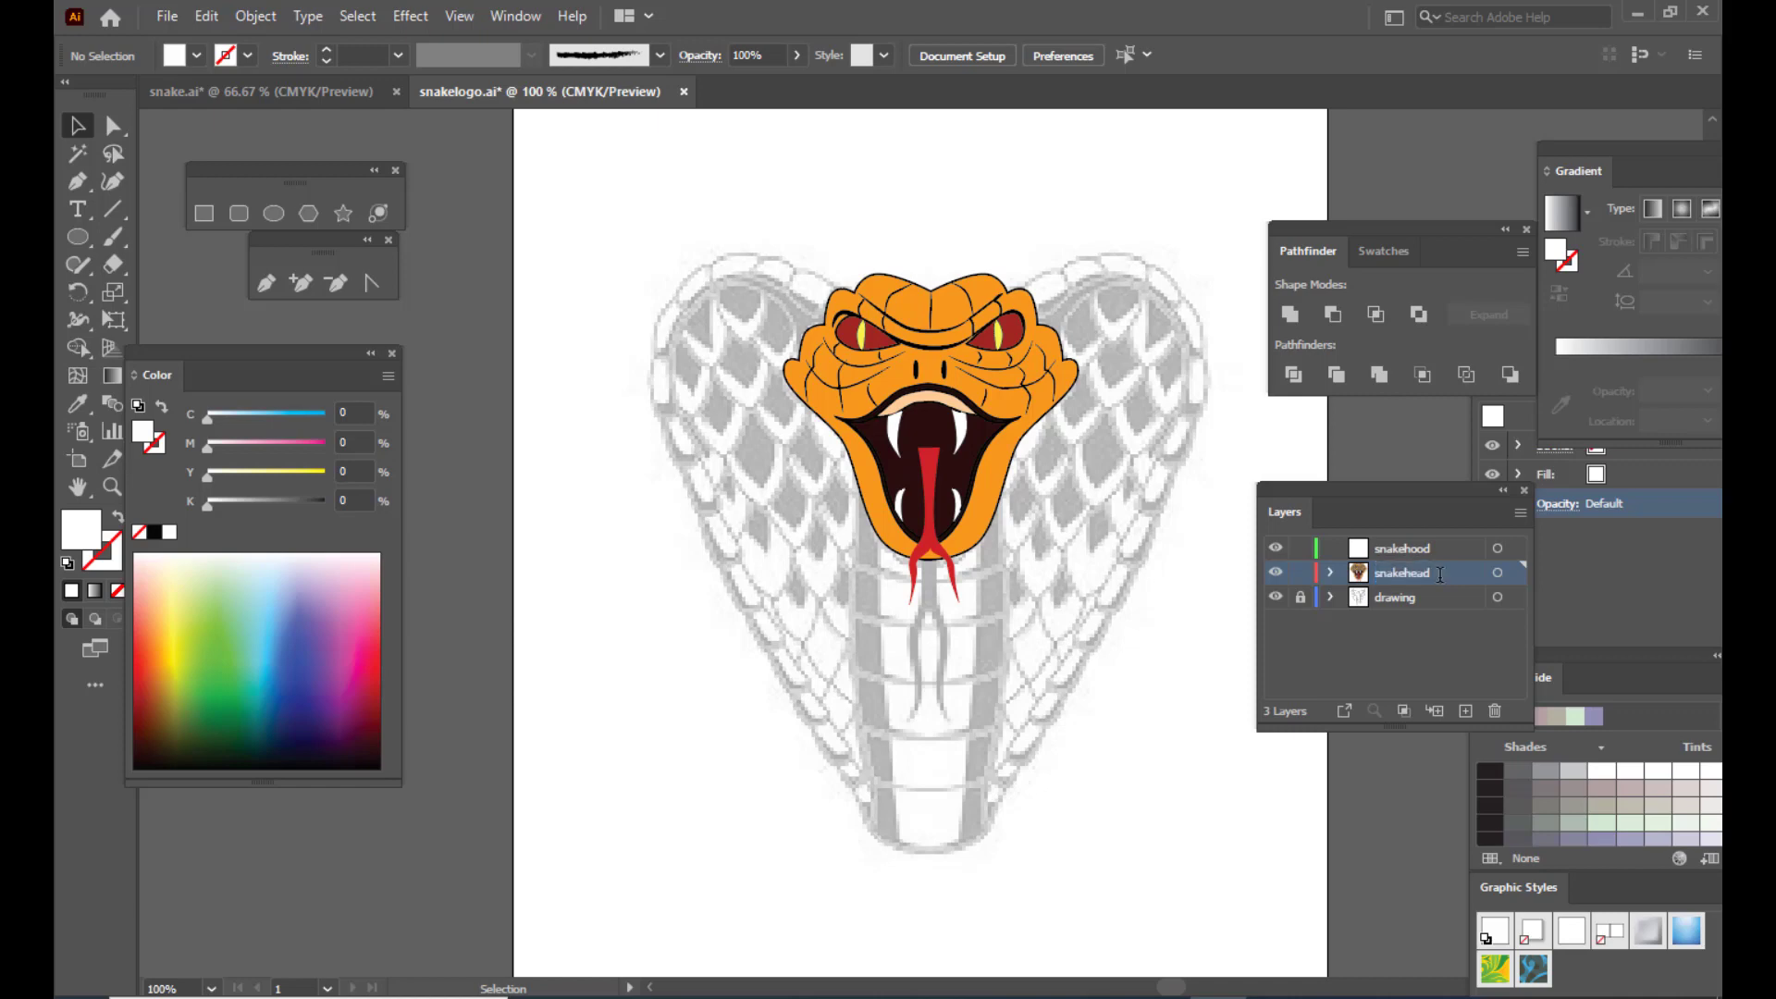
Step: Make snakehood the active layer and hide and lock the snakehead layer to expose the reference drawing
left_click(1442, 547)
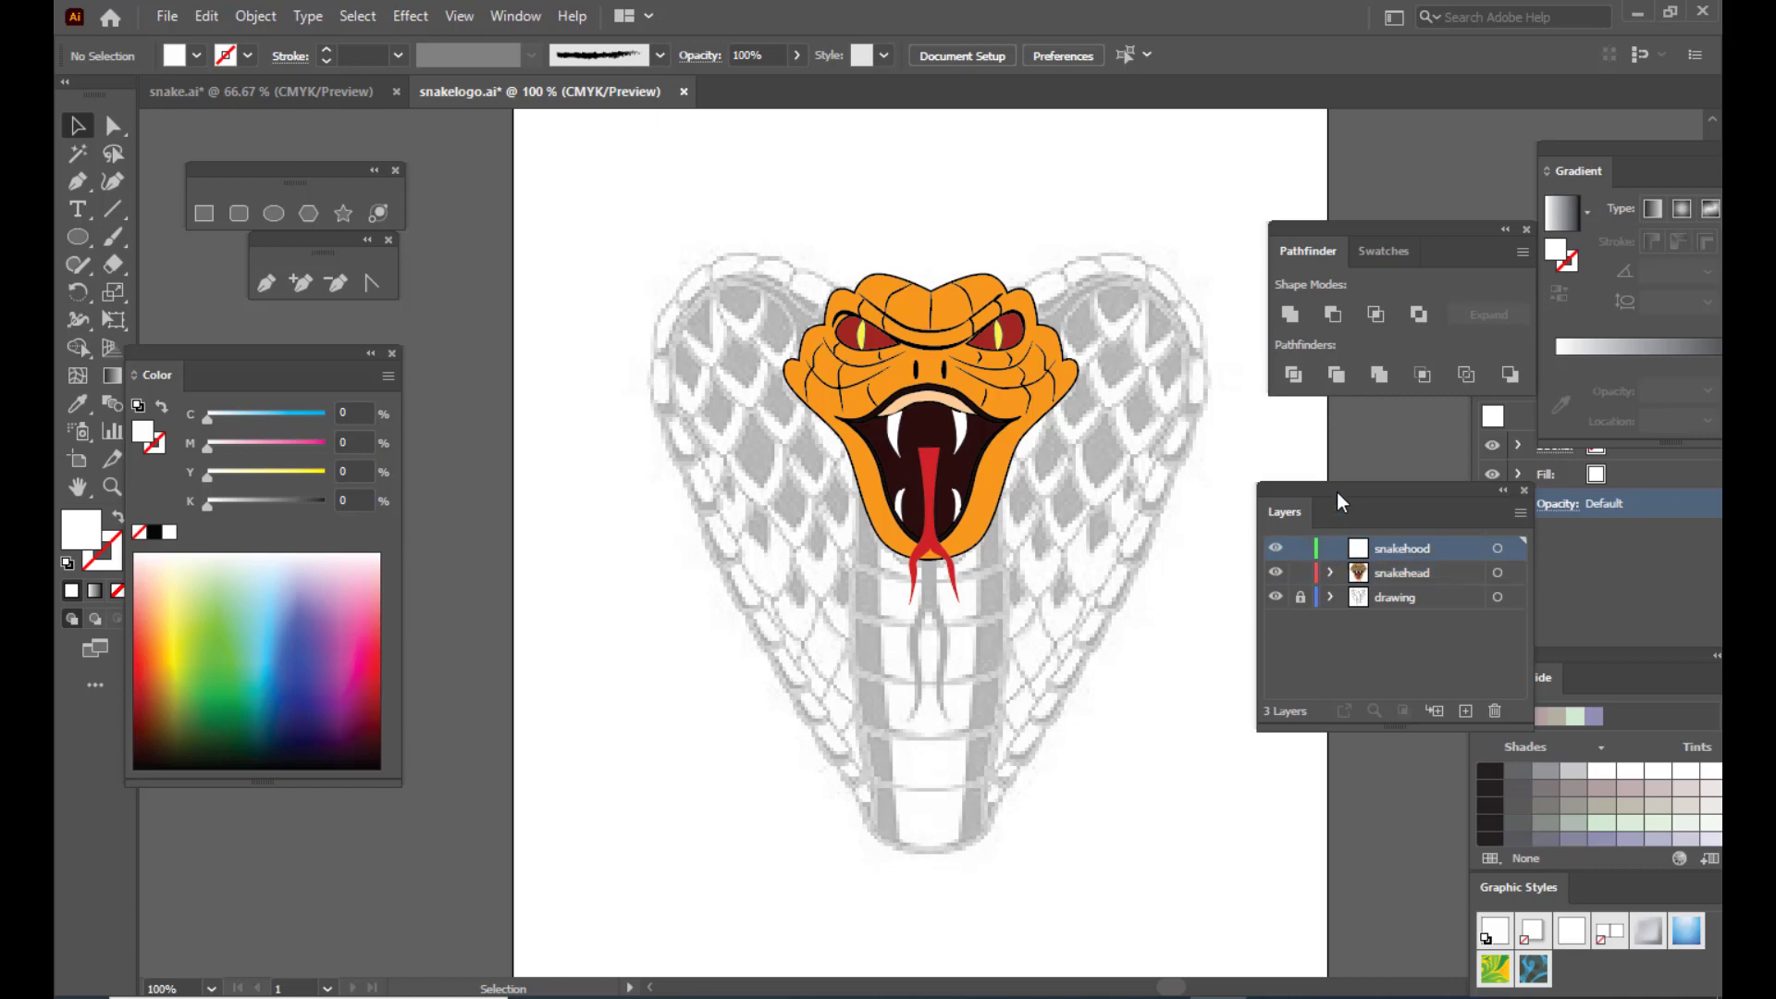
left_click_drag(1336, 493, 1349, 487)
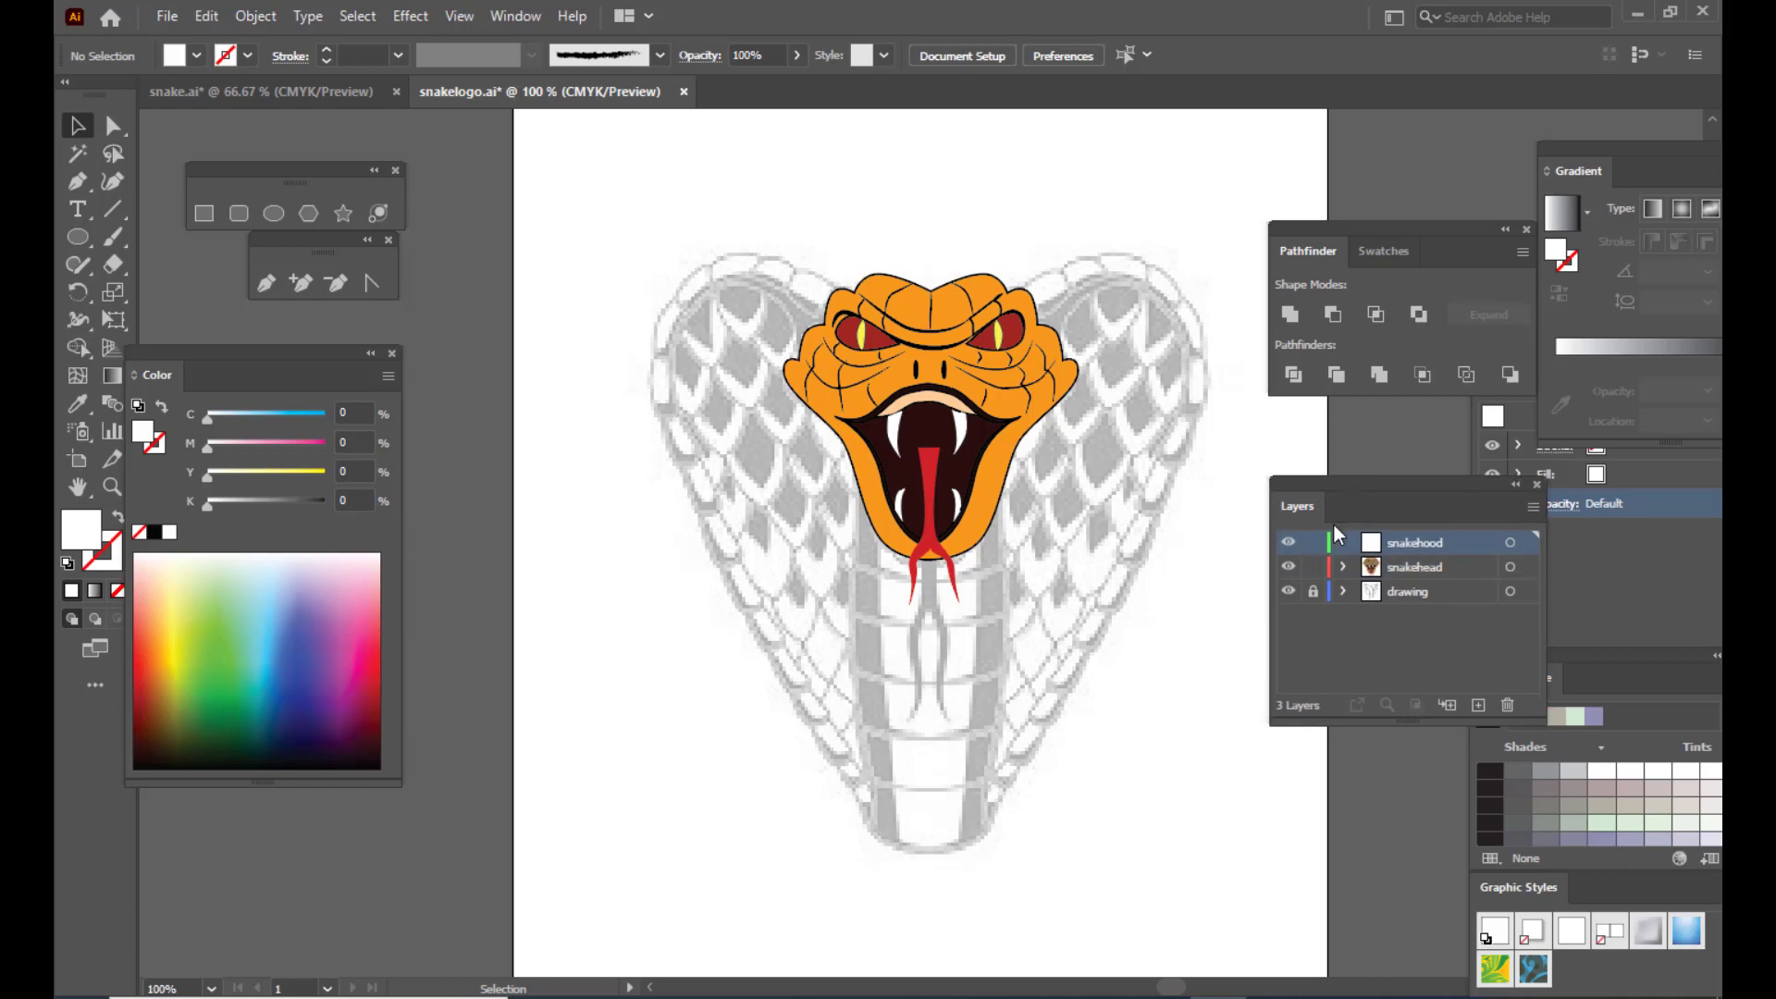
left_click(1289, 567)
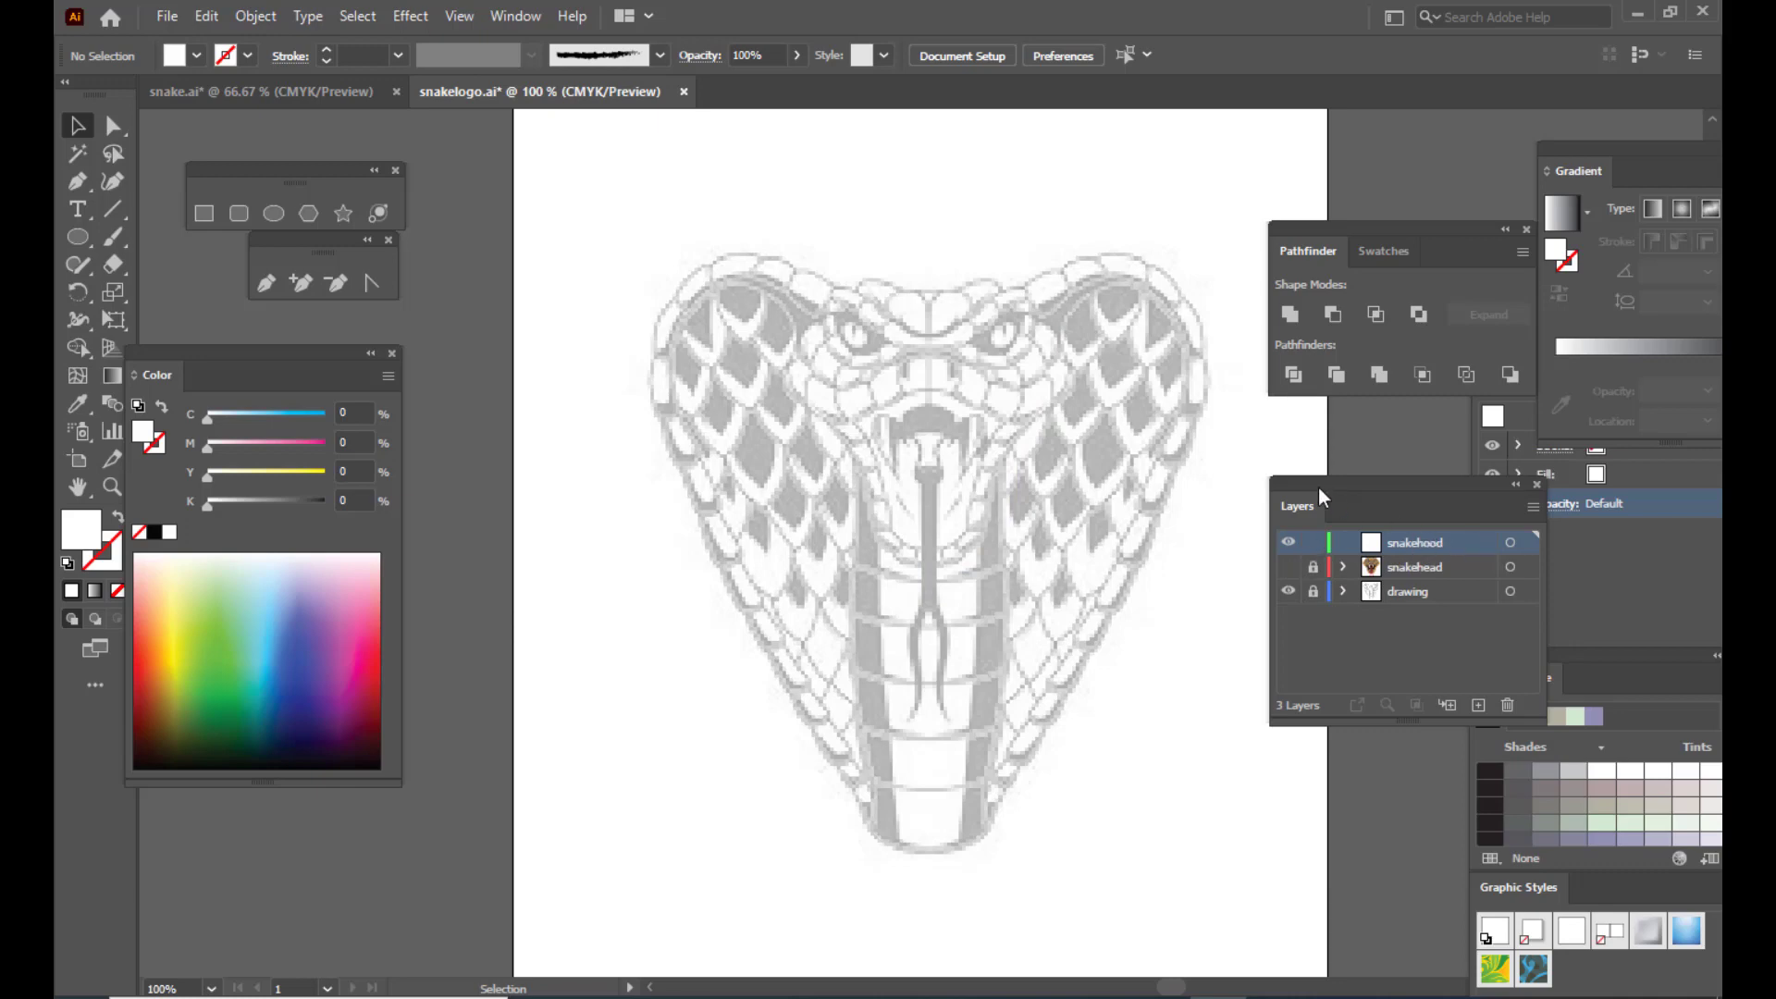
mouse_move(1319, 496)
left_mouse_down()
mouse_move(1303, 479)
mouse_move(1319, 475)
left_mouse_up()
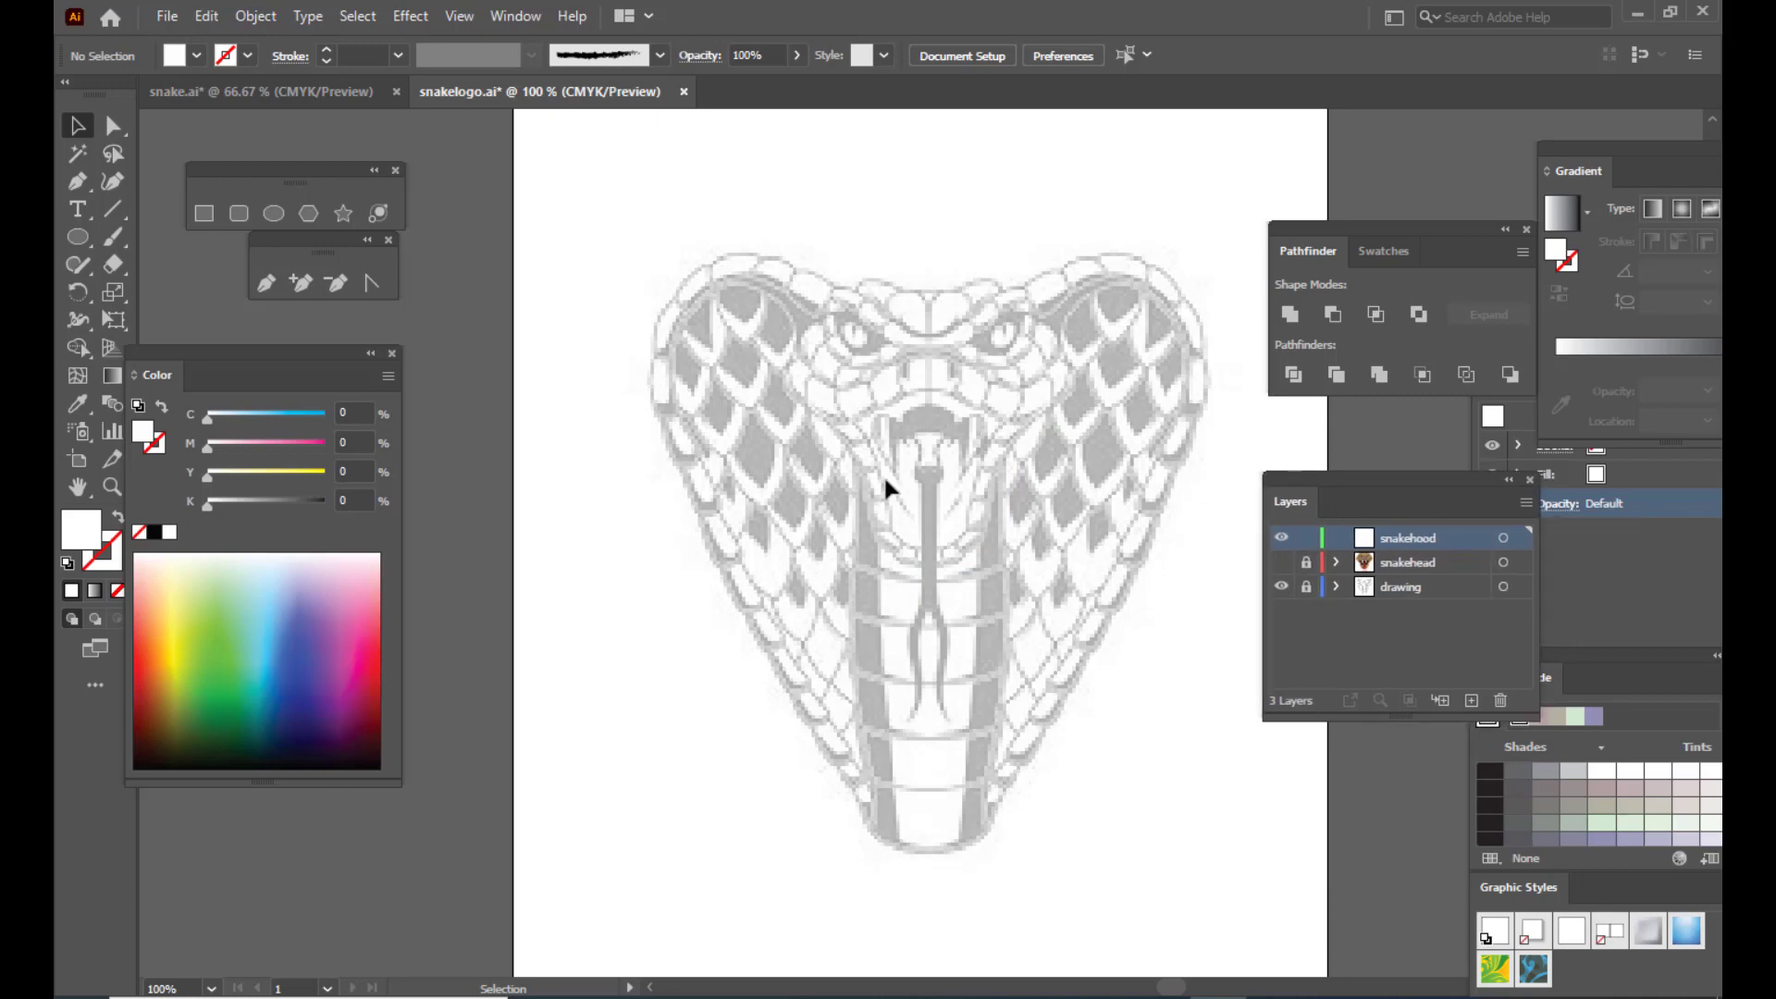
Step: Trace the left half of the cobra's hood with the Pen tool as a closed shape, from the head around to the bottom tip
left_click(267, 281)
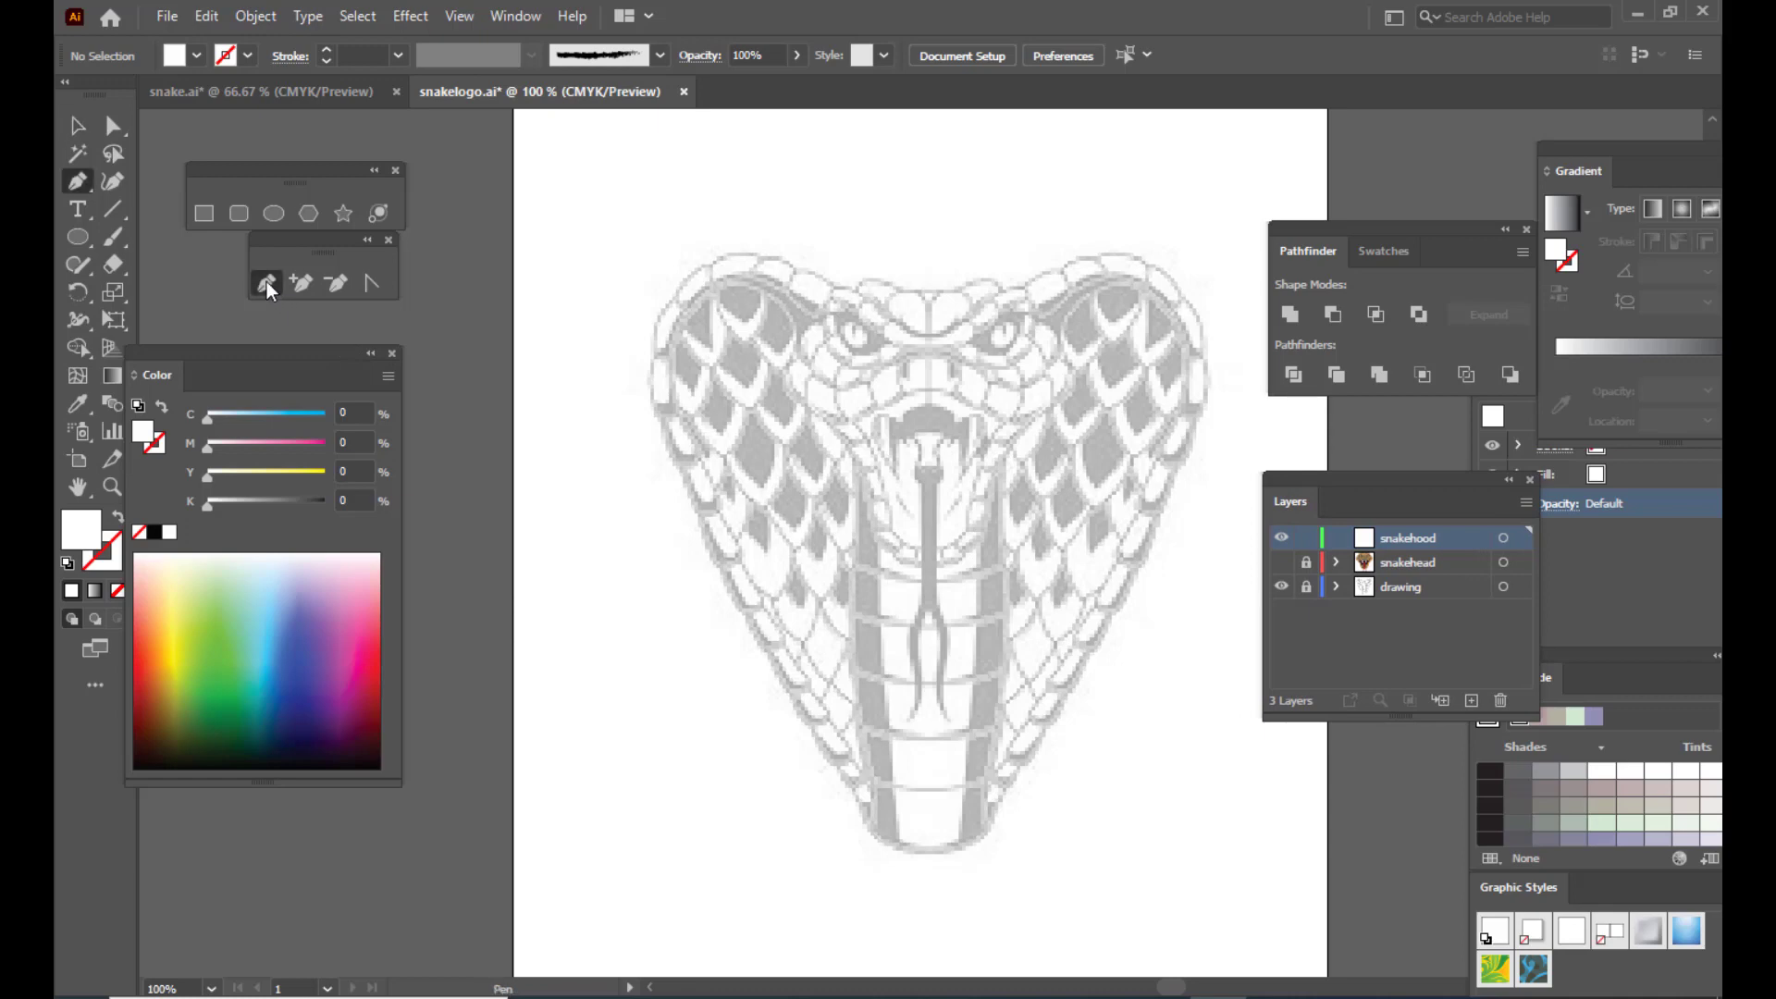
left_click(835, 285)
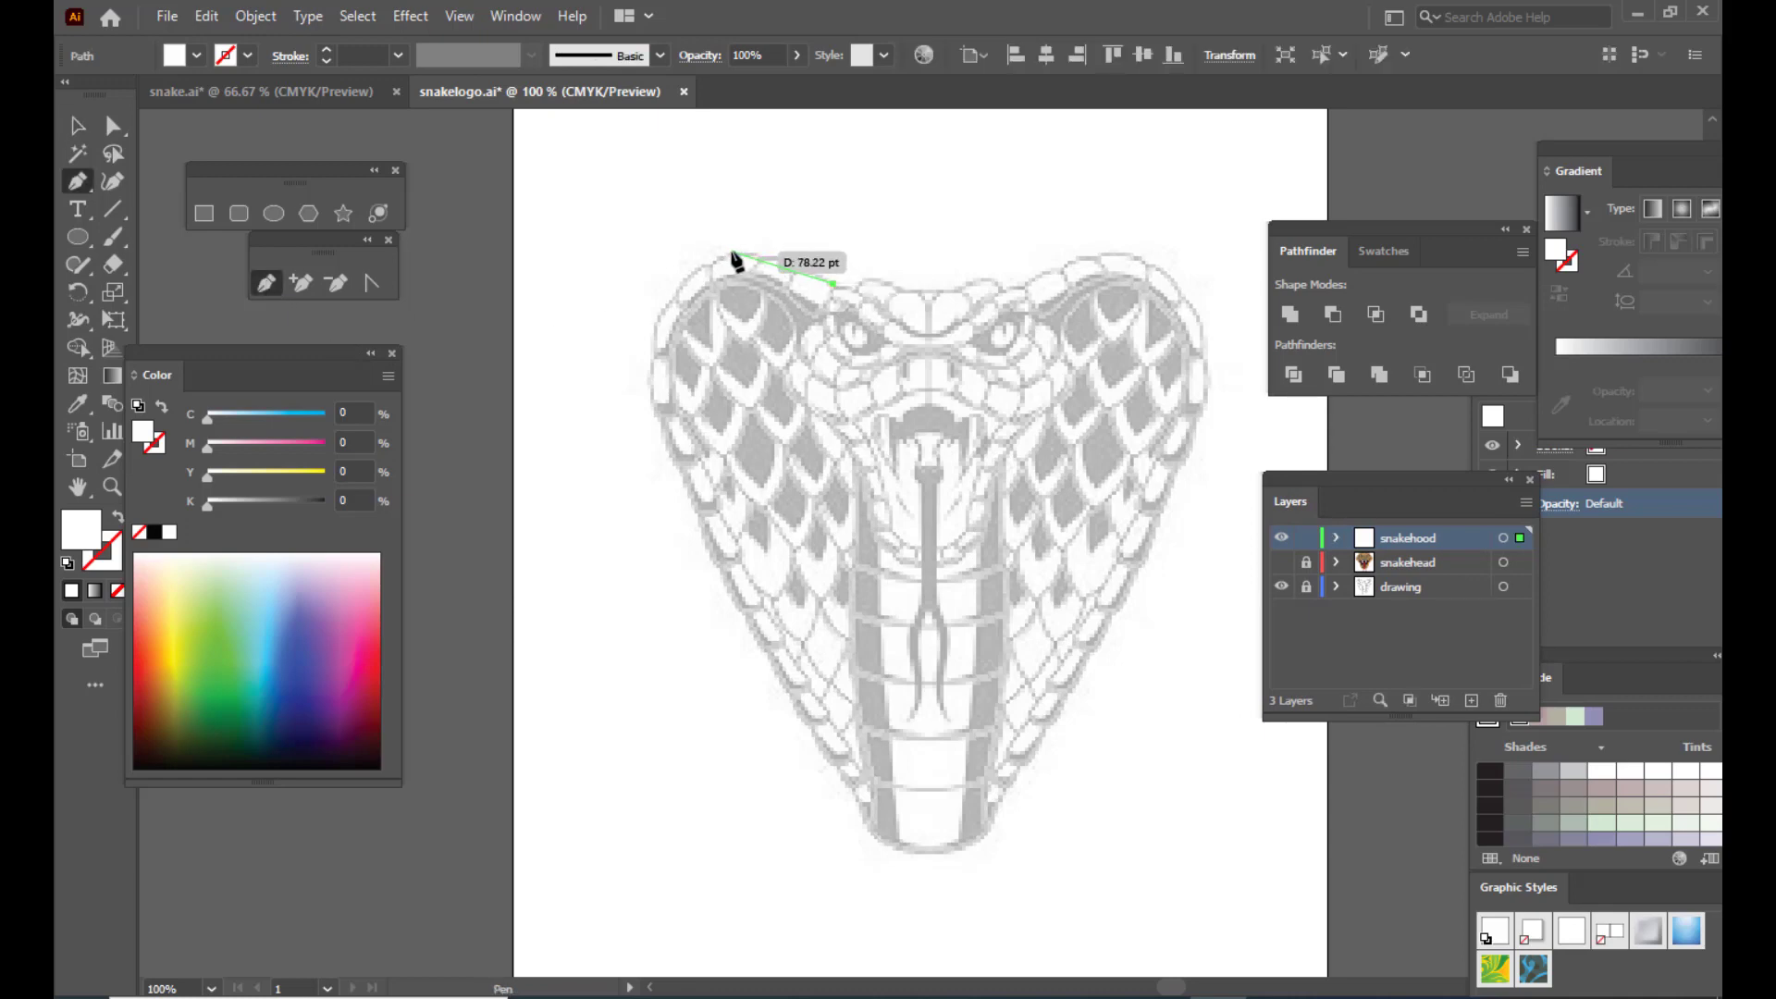
left_click_drag(729, 253, 694, 270)
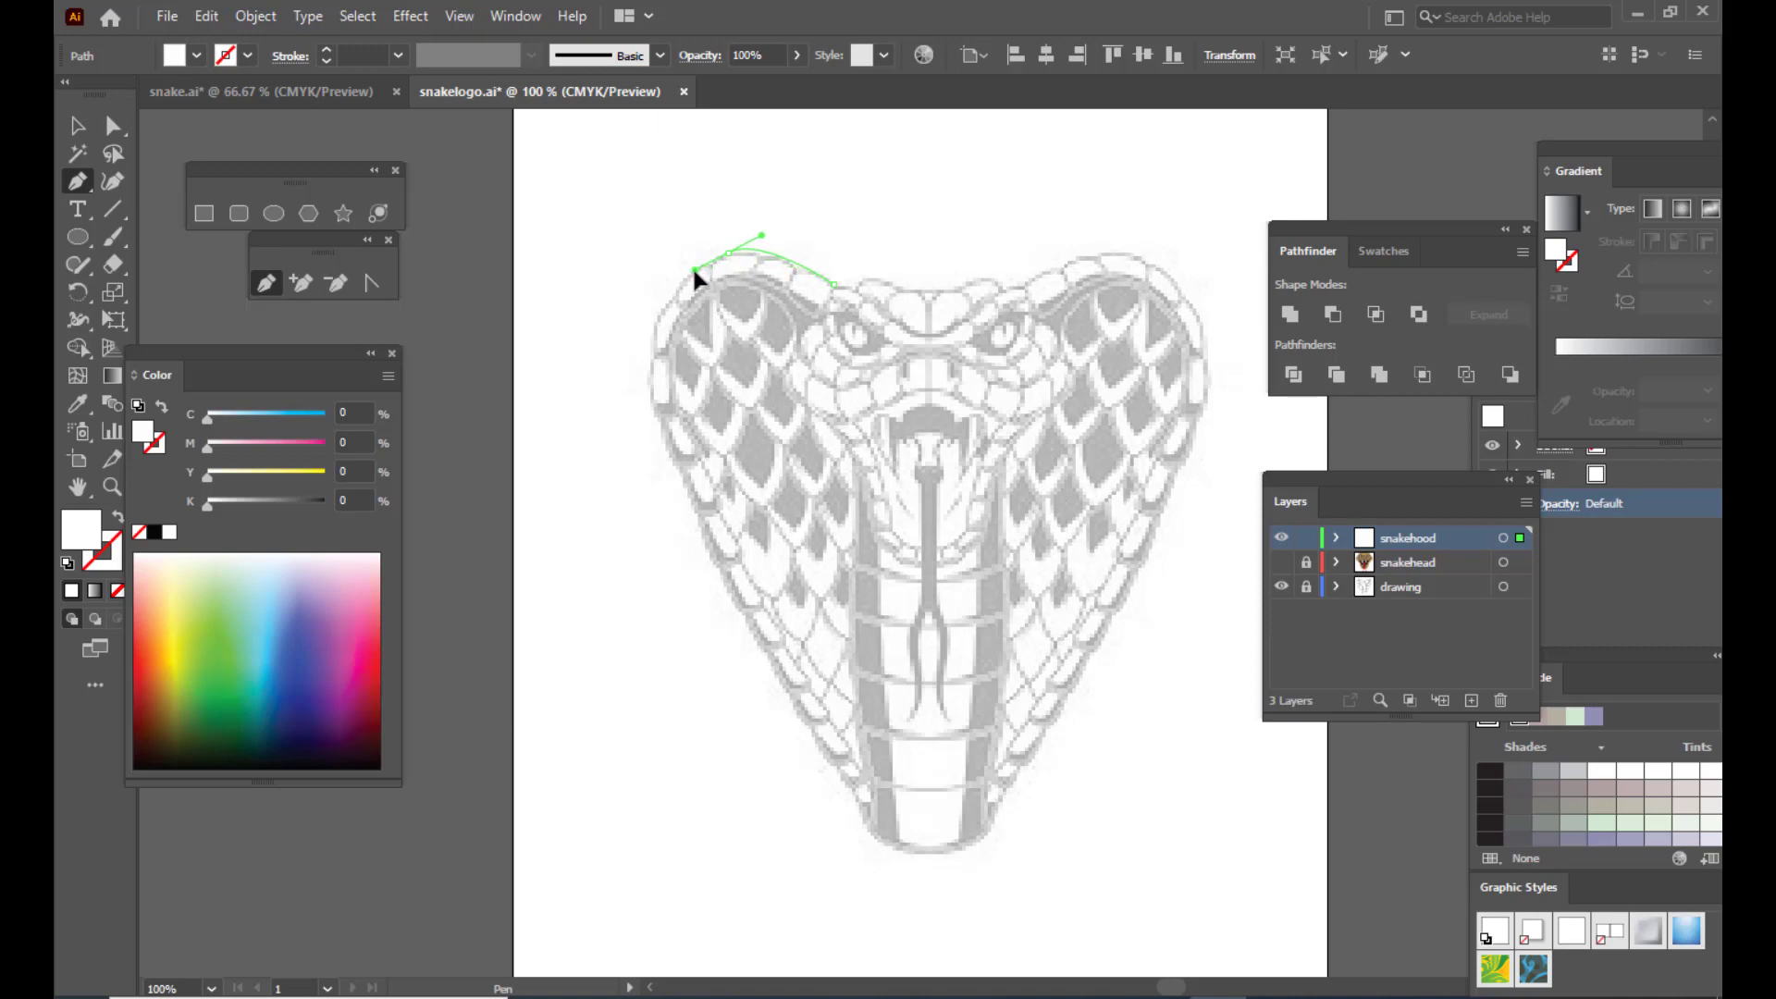
left_click_drag(658, 424, 697, 505)
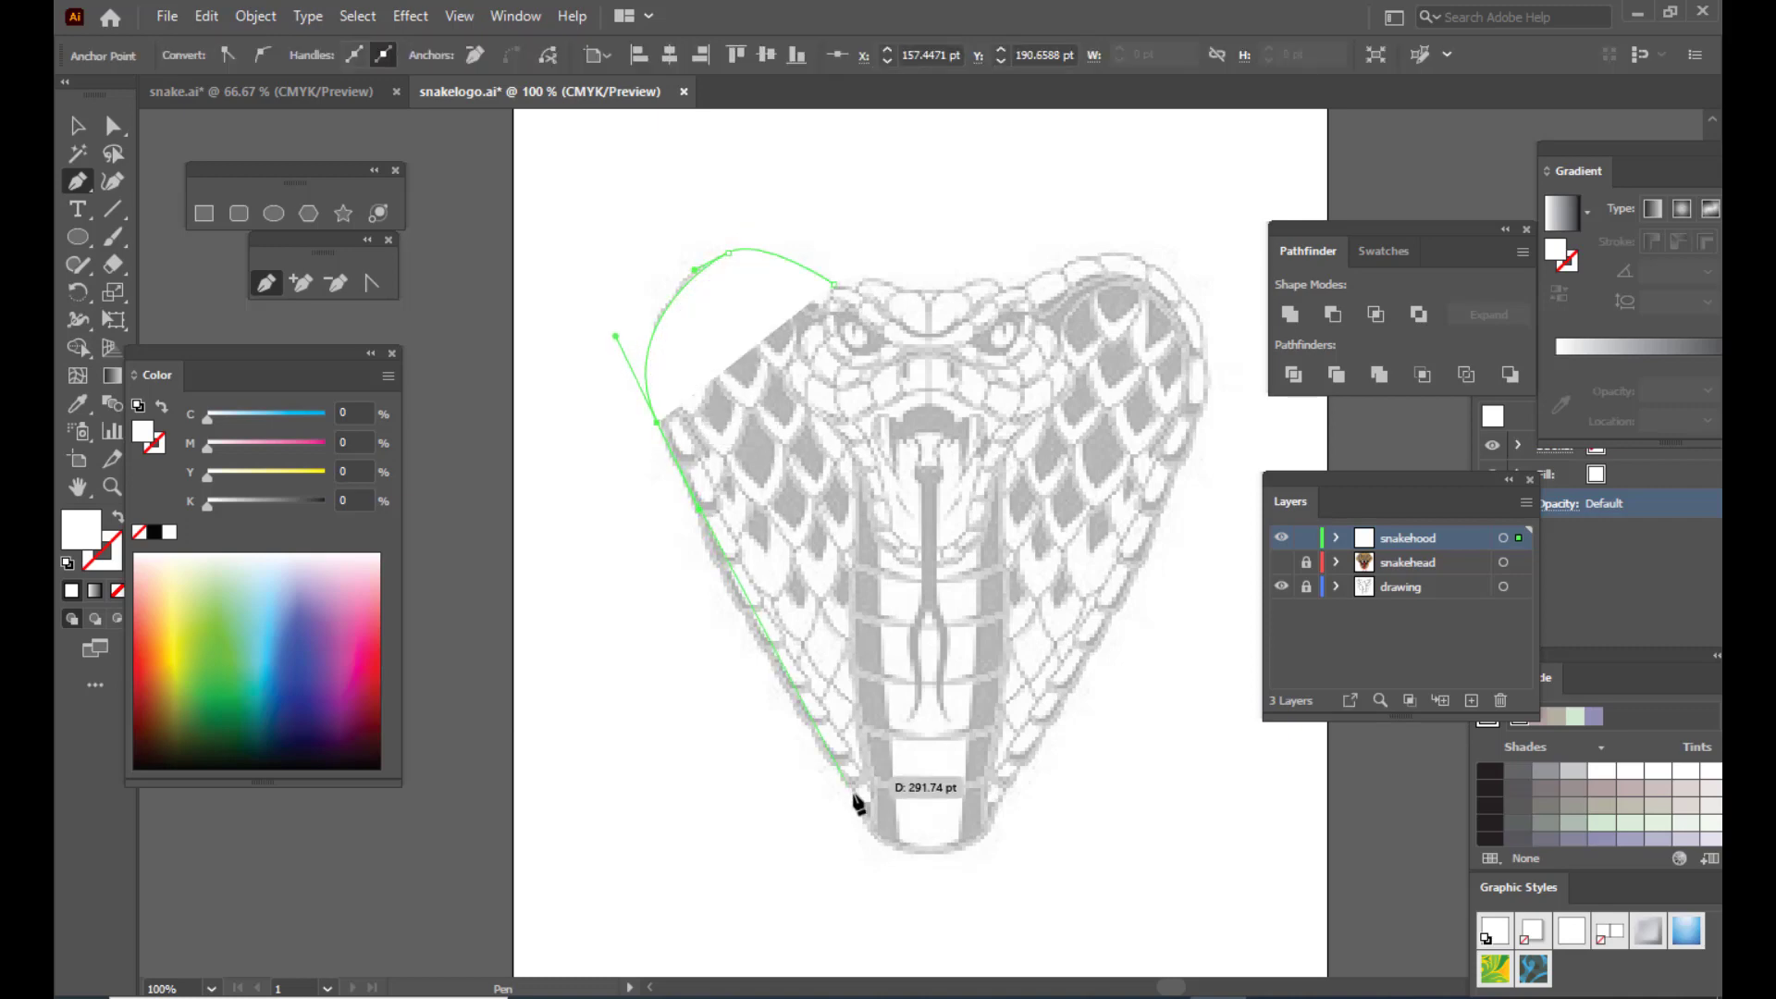
left_click(872, 831)
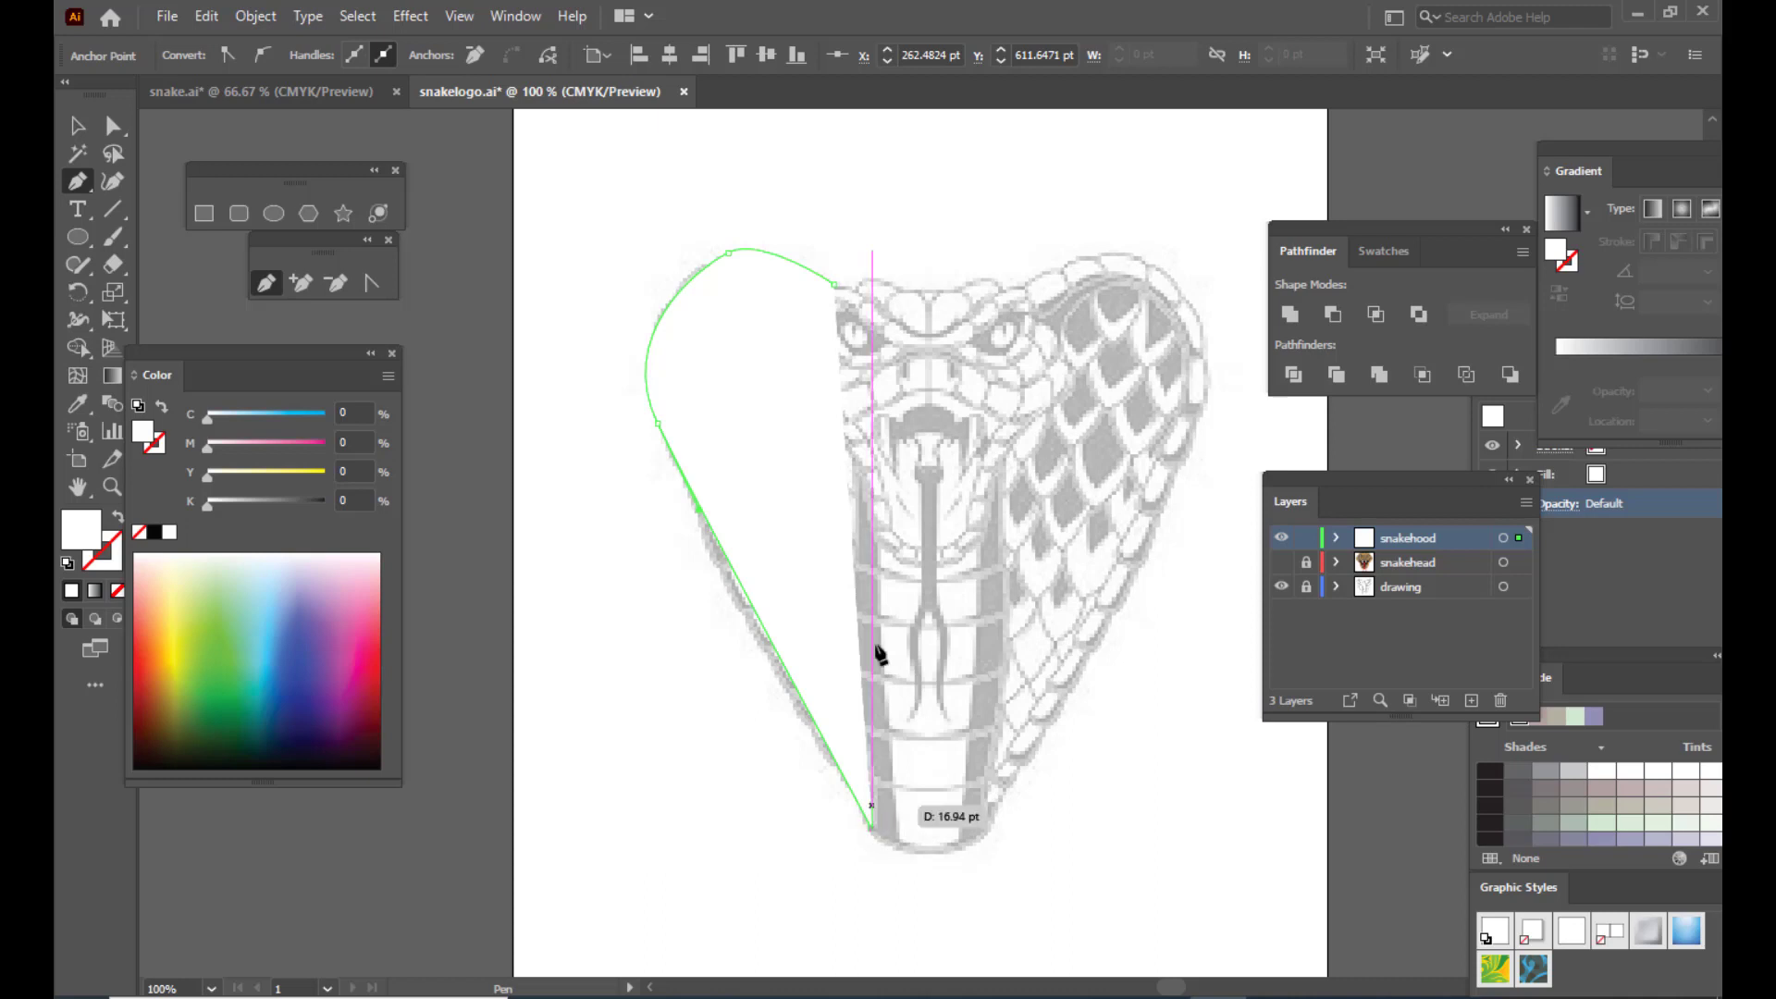
left_click(834, 283)
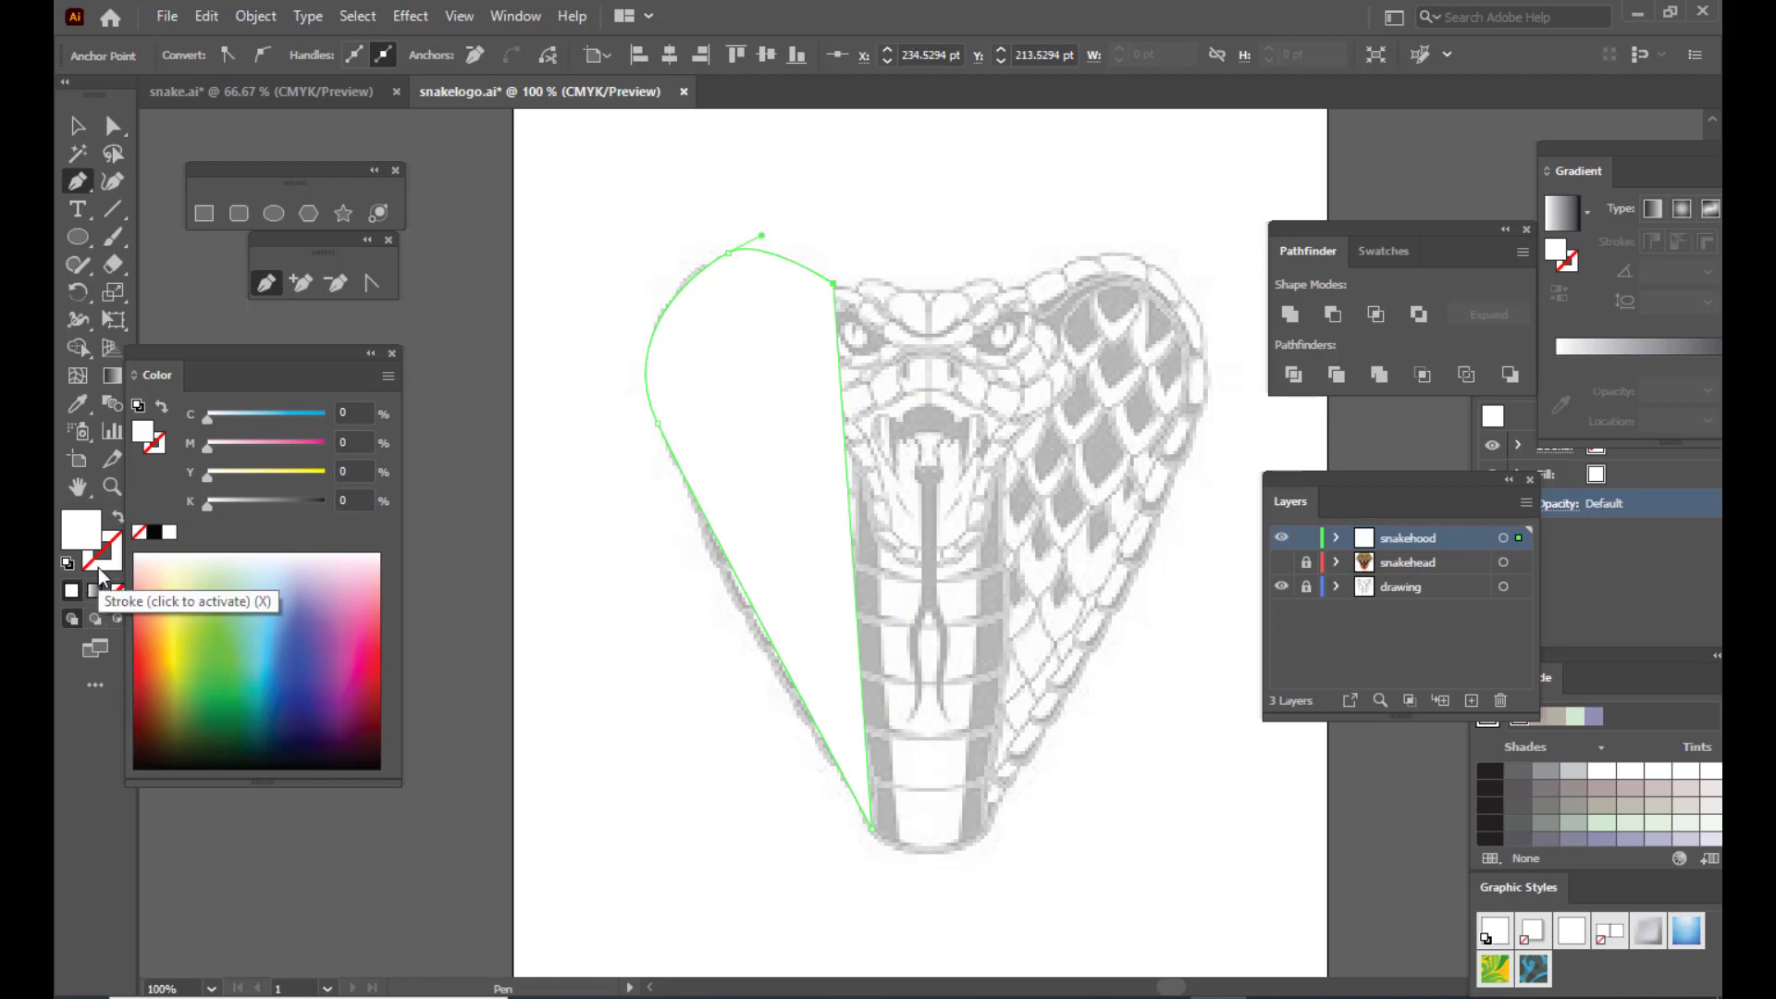
Step: Give the hood outline a black stroke and no fill, moving the floating Color window aside
left_click(154, 533)
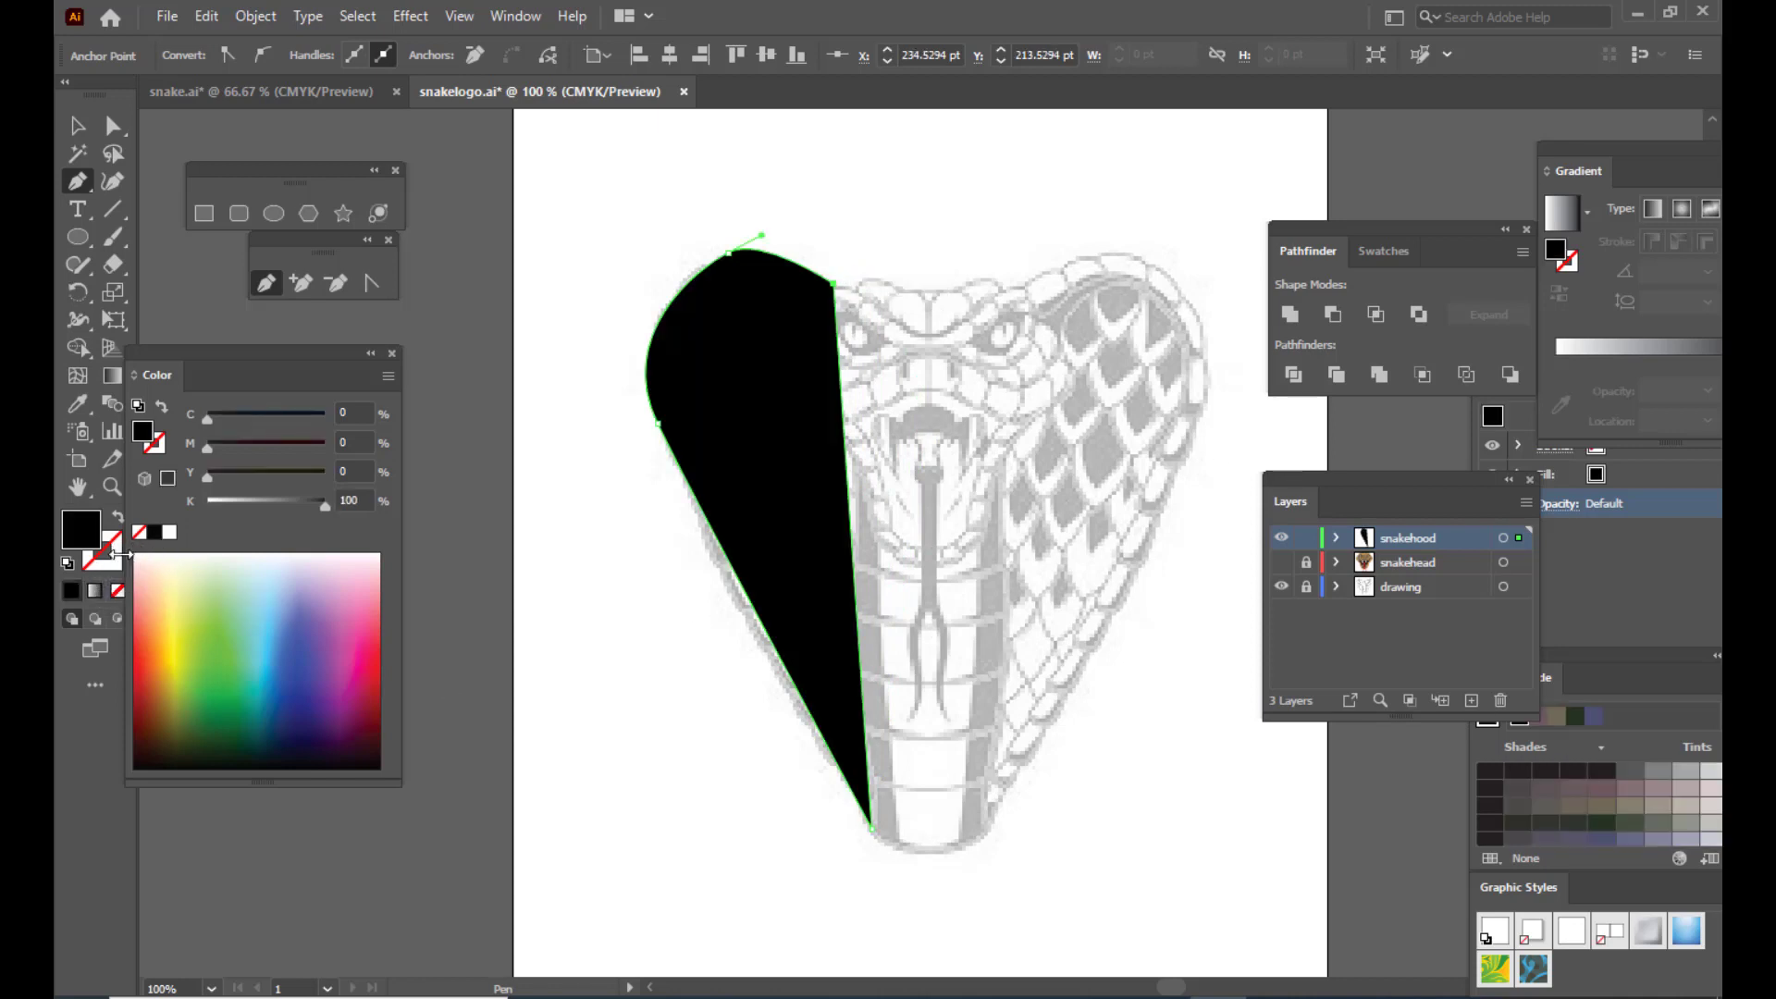
left_click_drag(208, 382, 306, 378)
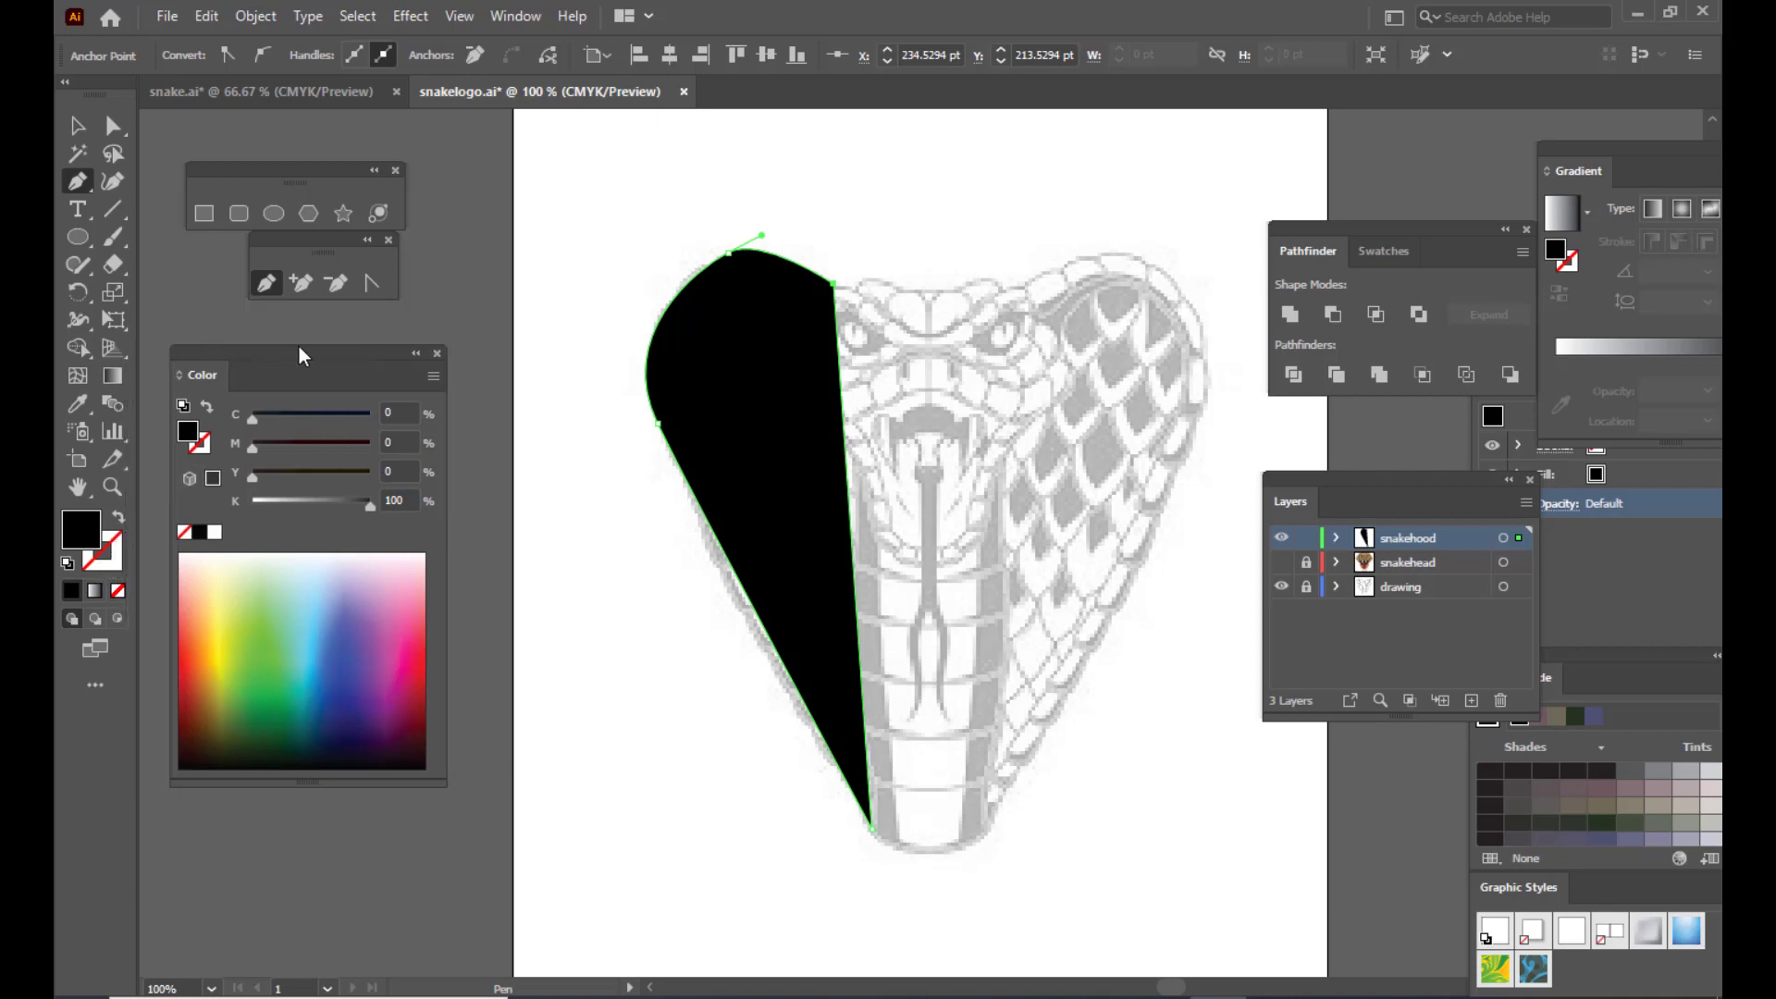
left_click(118, 520)
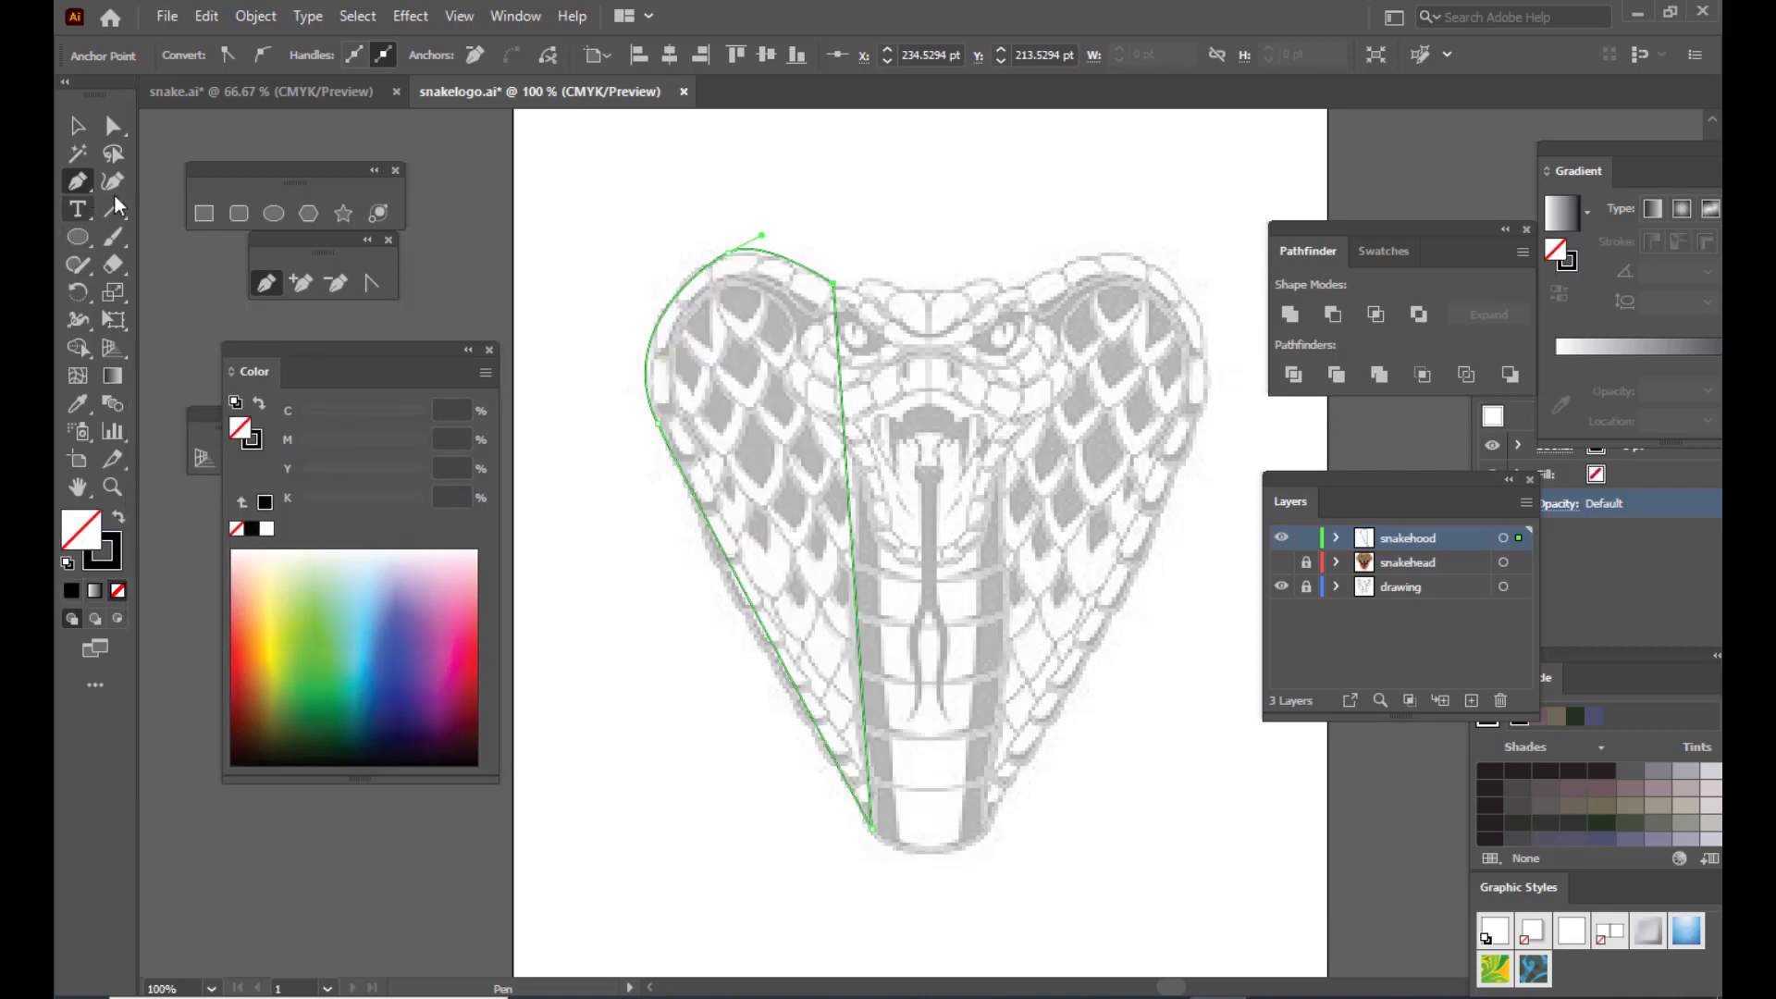
Step: Move the outline's head-side corner further onto the head, lower its bottom corner slightly, and flatten the handles at the hood's crest
left_click(112, 125)
left_click_drag(841, 285, 859, 294)
left_click_drag(873, 828, 875, 836)
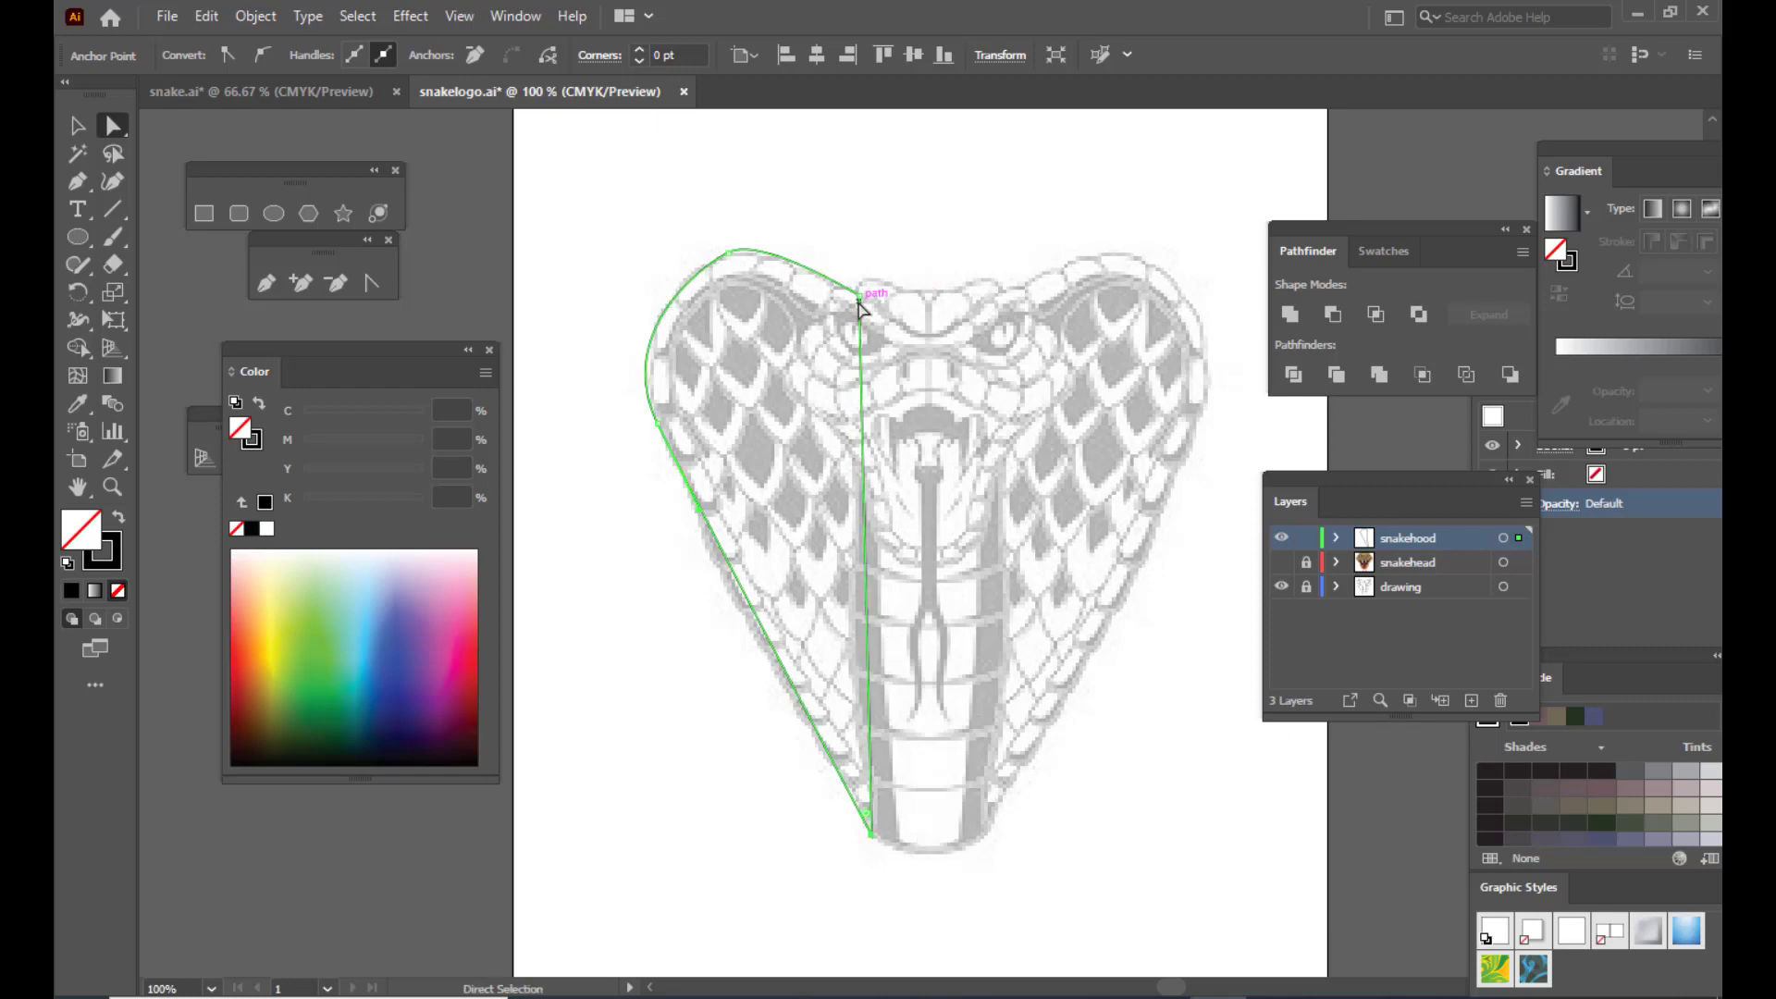
left_click(729, 251)
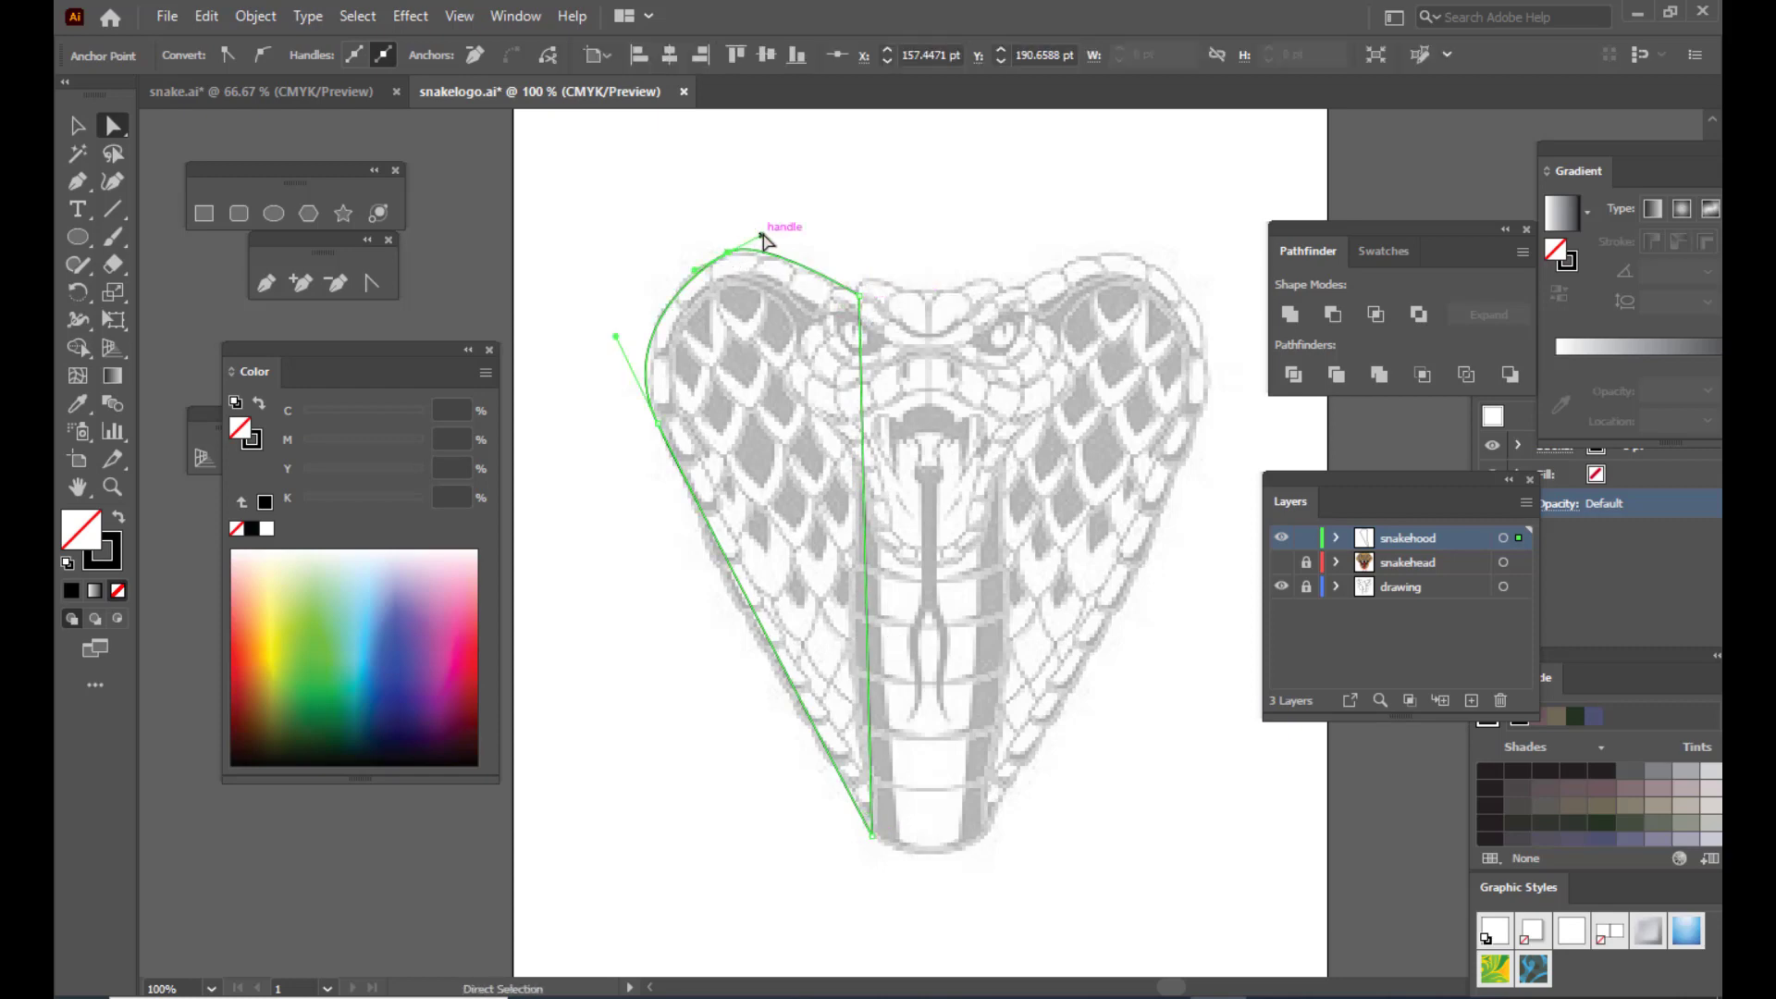
left_click_drag(730, 265, 727, 253)
Step: Add an anchor midway down the hood's outer edge, pull it outward onto the scale border, and nudge the anchor above it inward
left_click(300, 282)
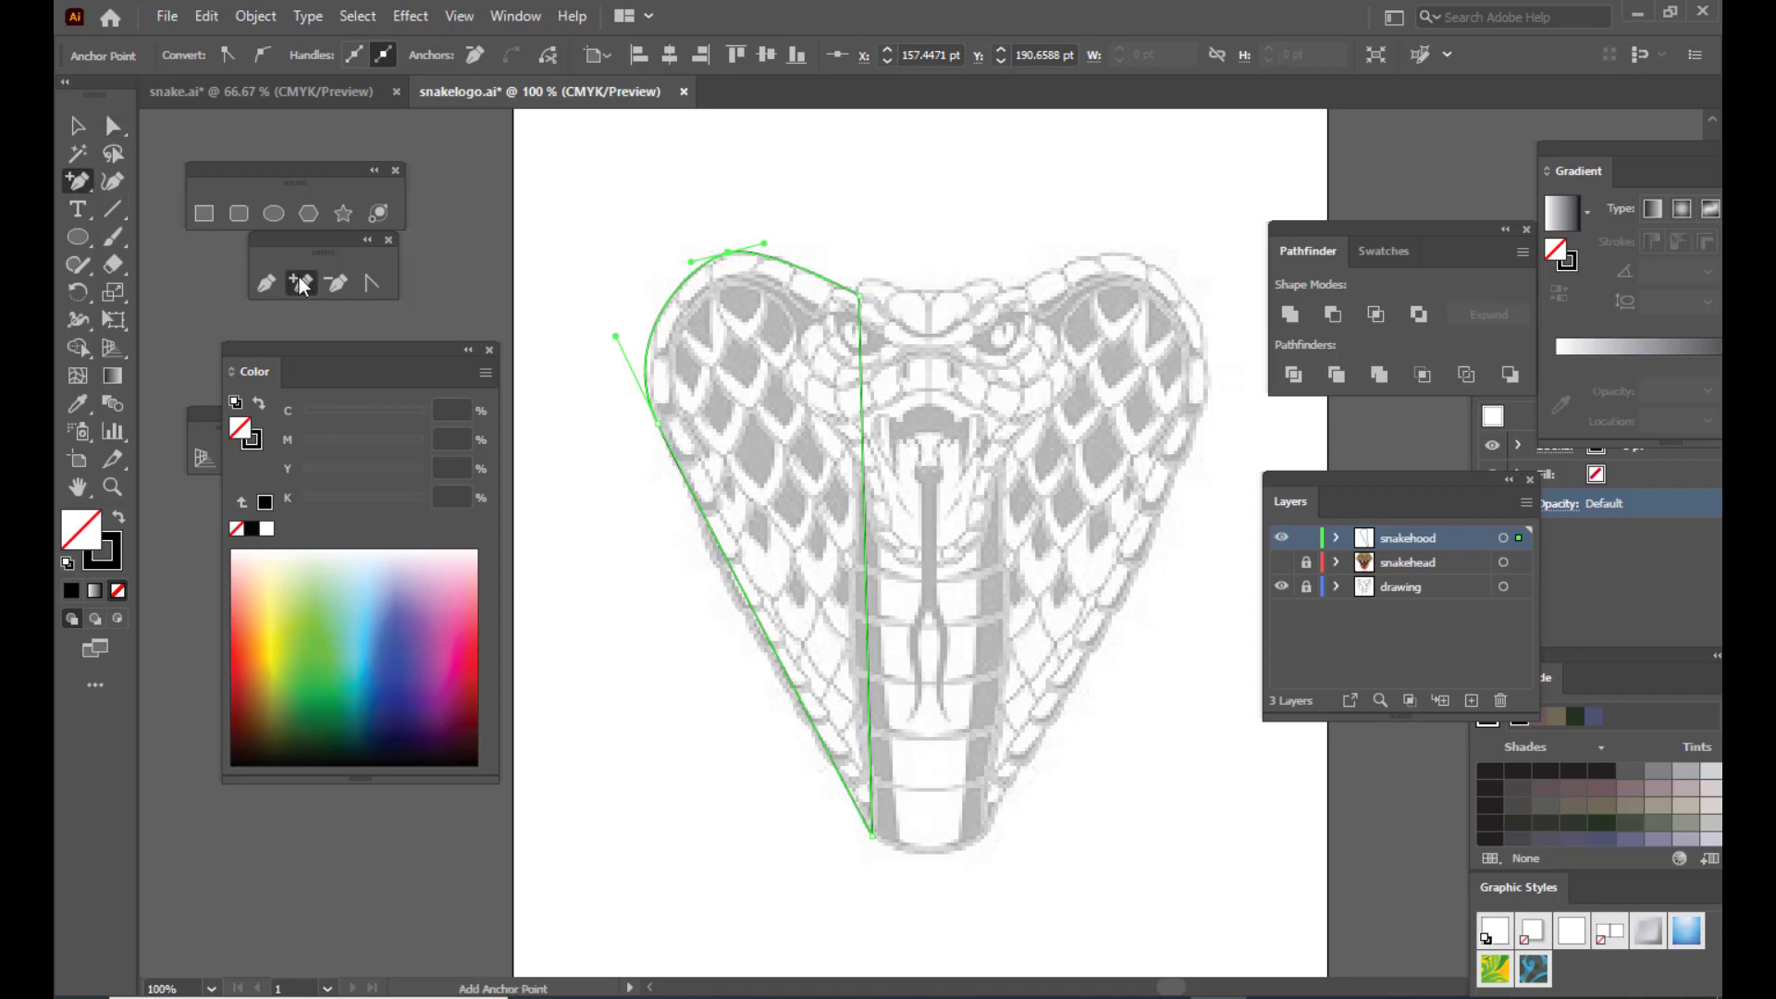
left_click(743, 590)
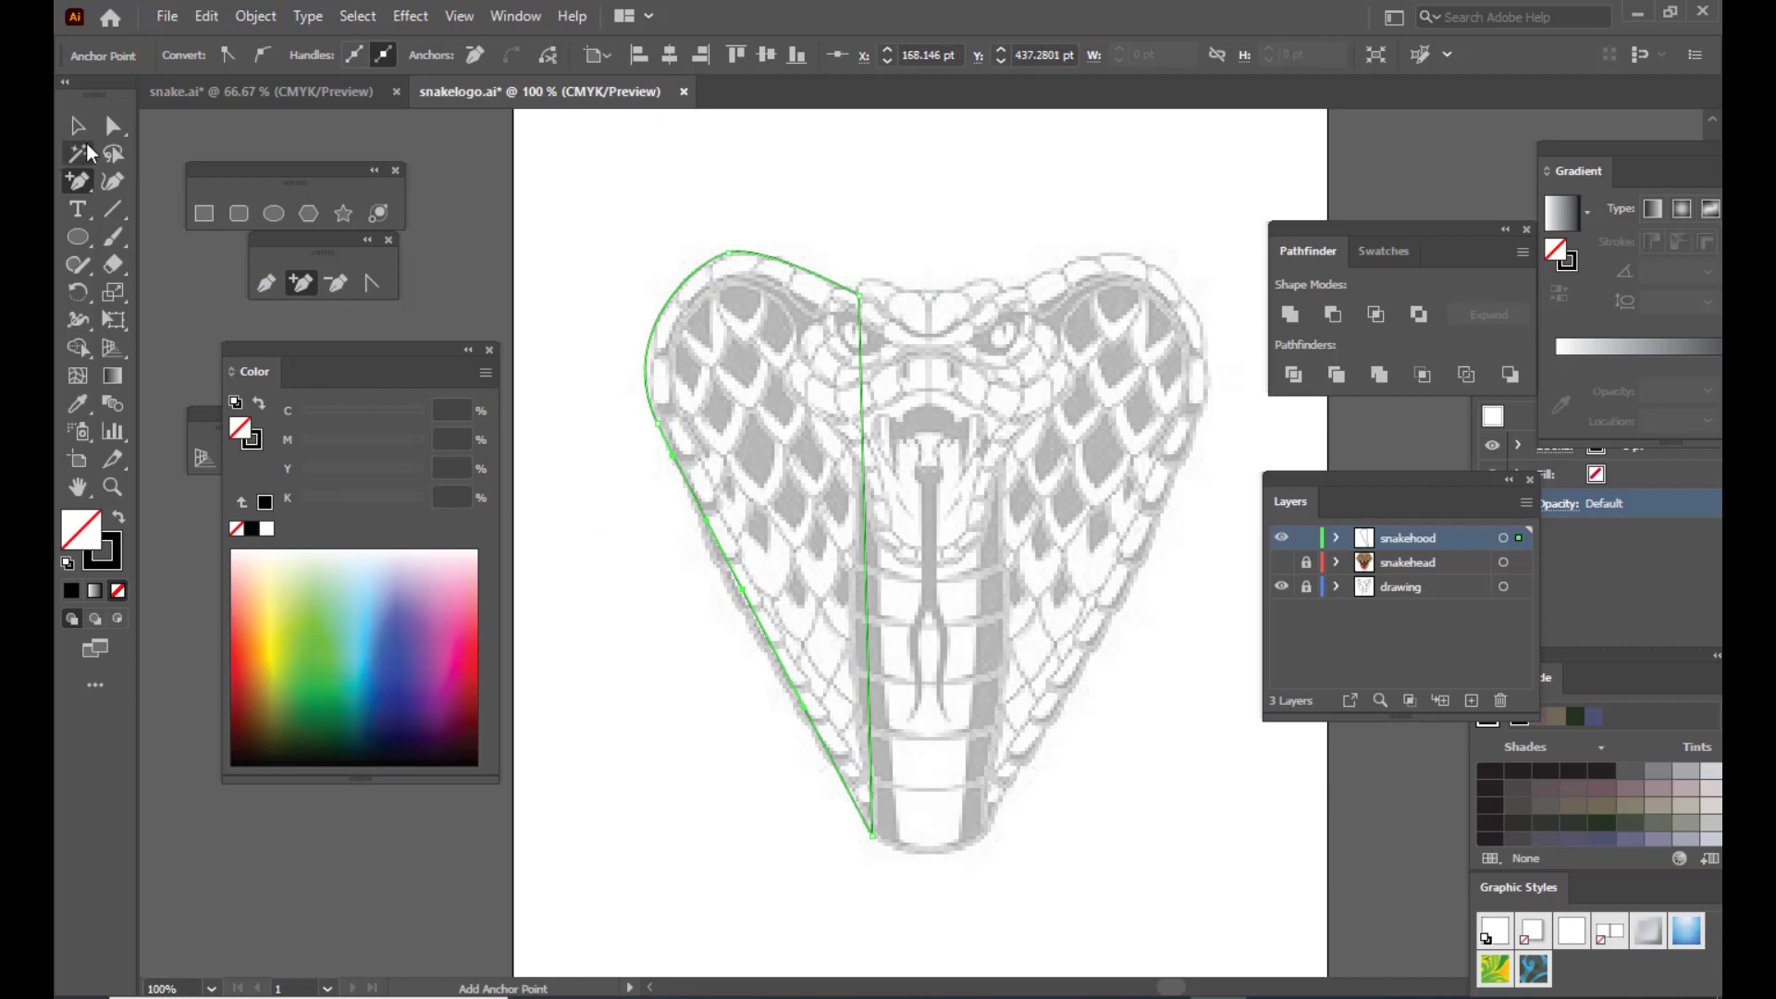
key("a")
left_click(743, 593)
left_click_drag(744, 594, 732, 598)
left_click(658, 430)
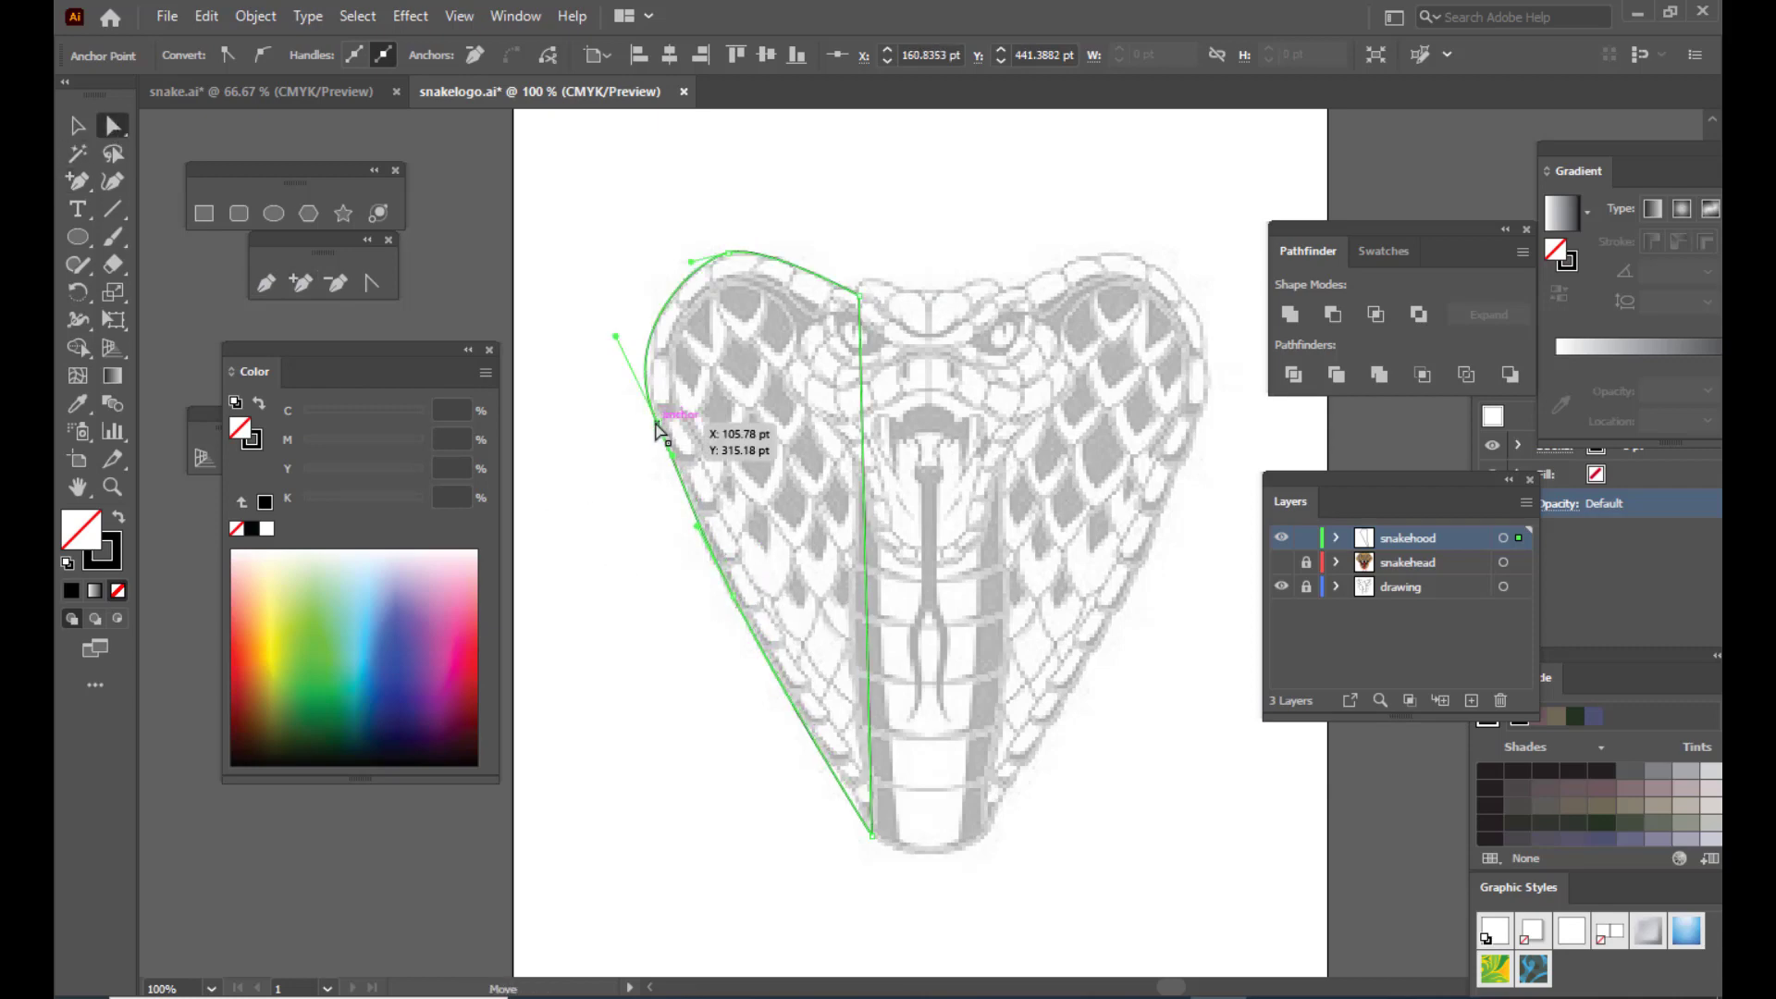
Step: Lengthen the crest anchor's handles so the upper curve follows the drawn hood, and deselect the outline
left_click(731, 262)
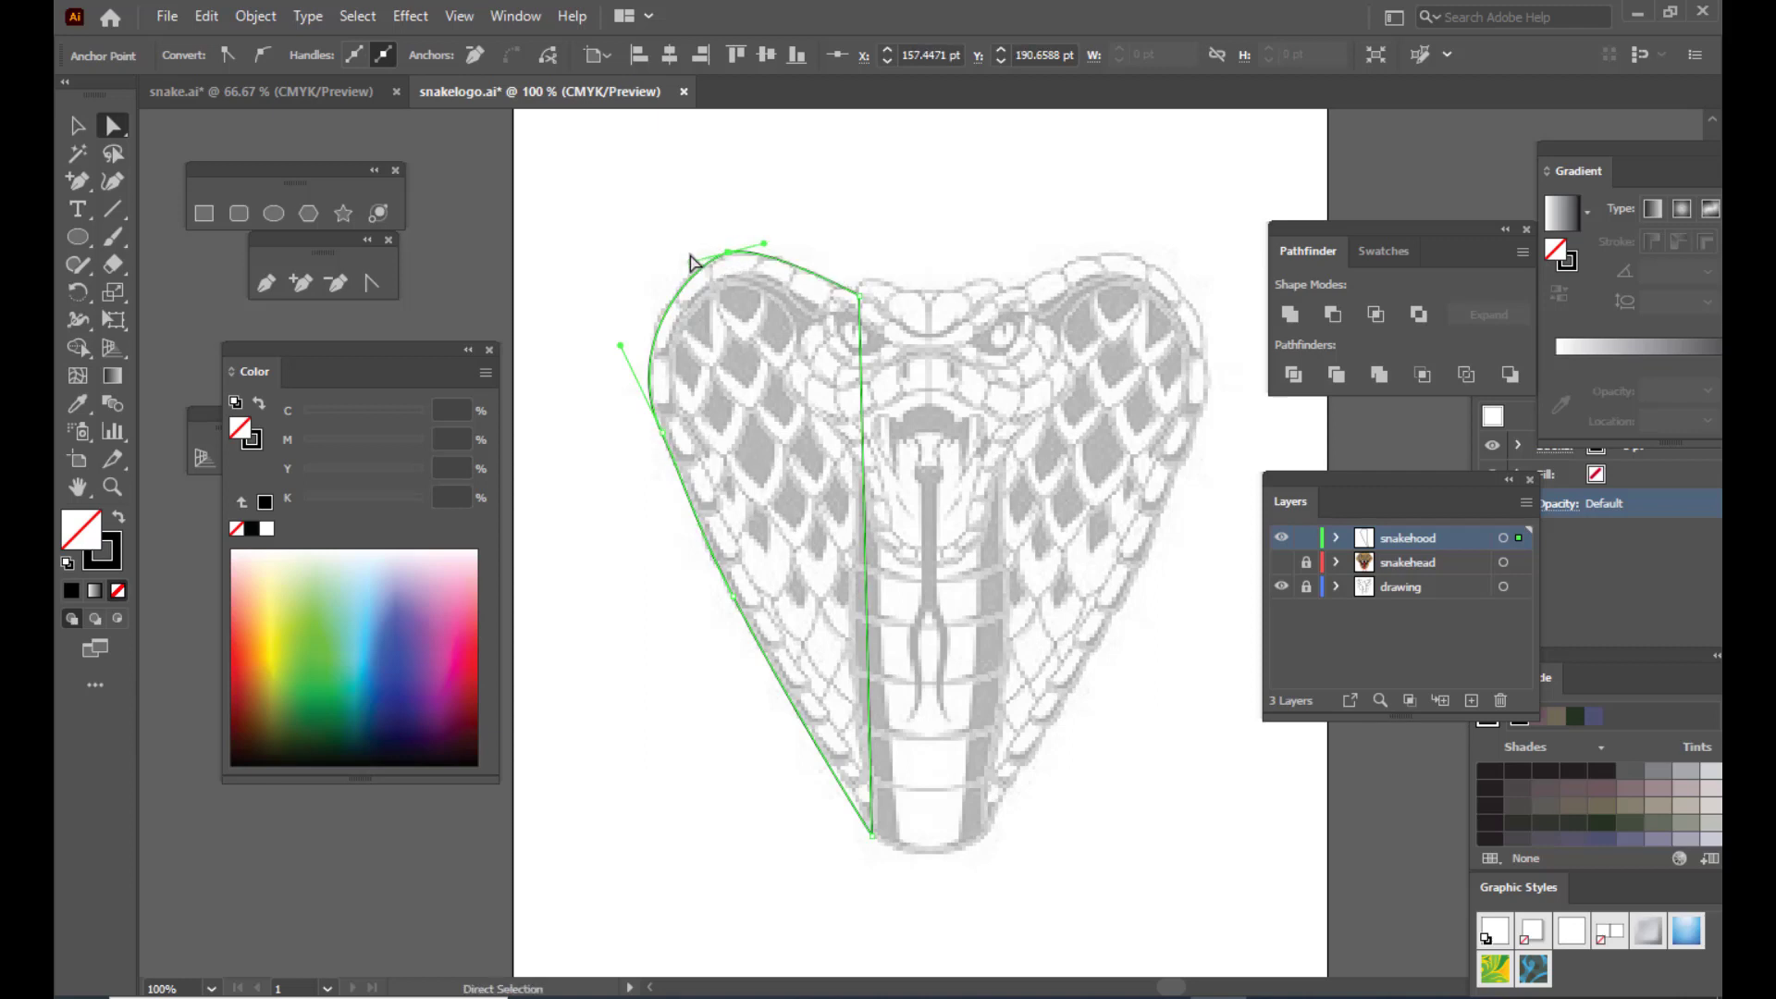
left_click_drag(693, 264, 779, 241)
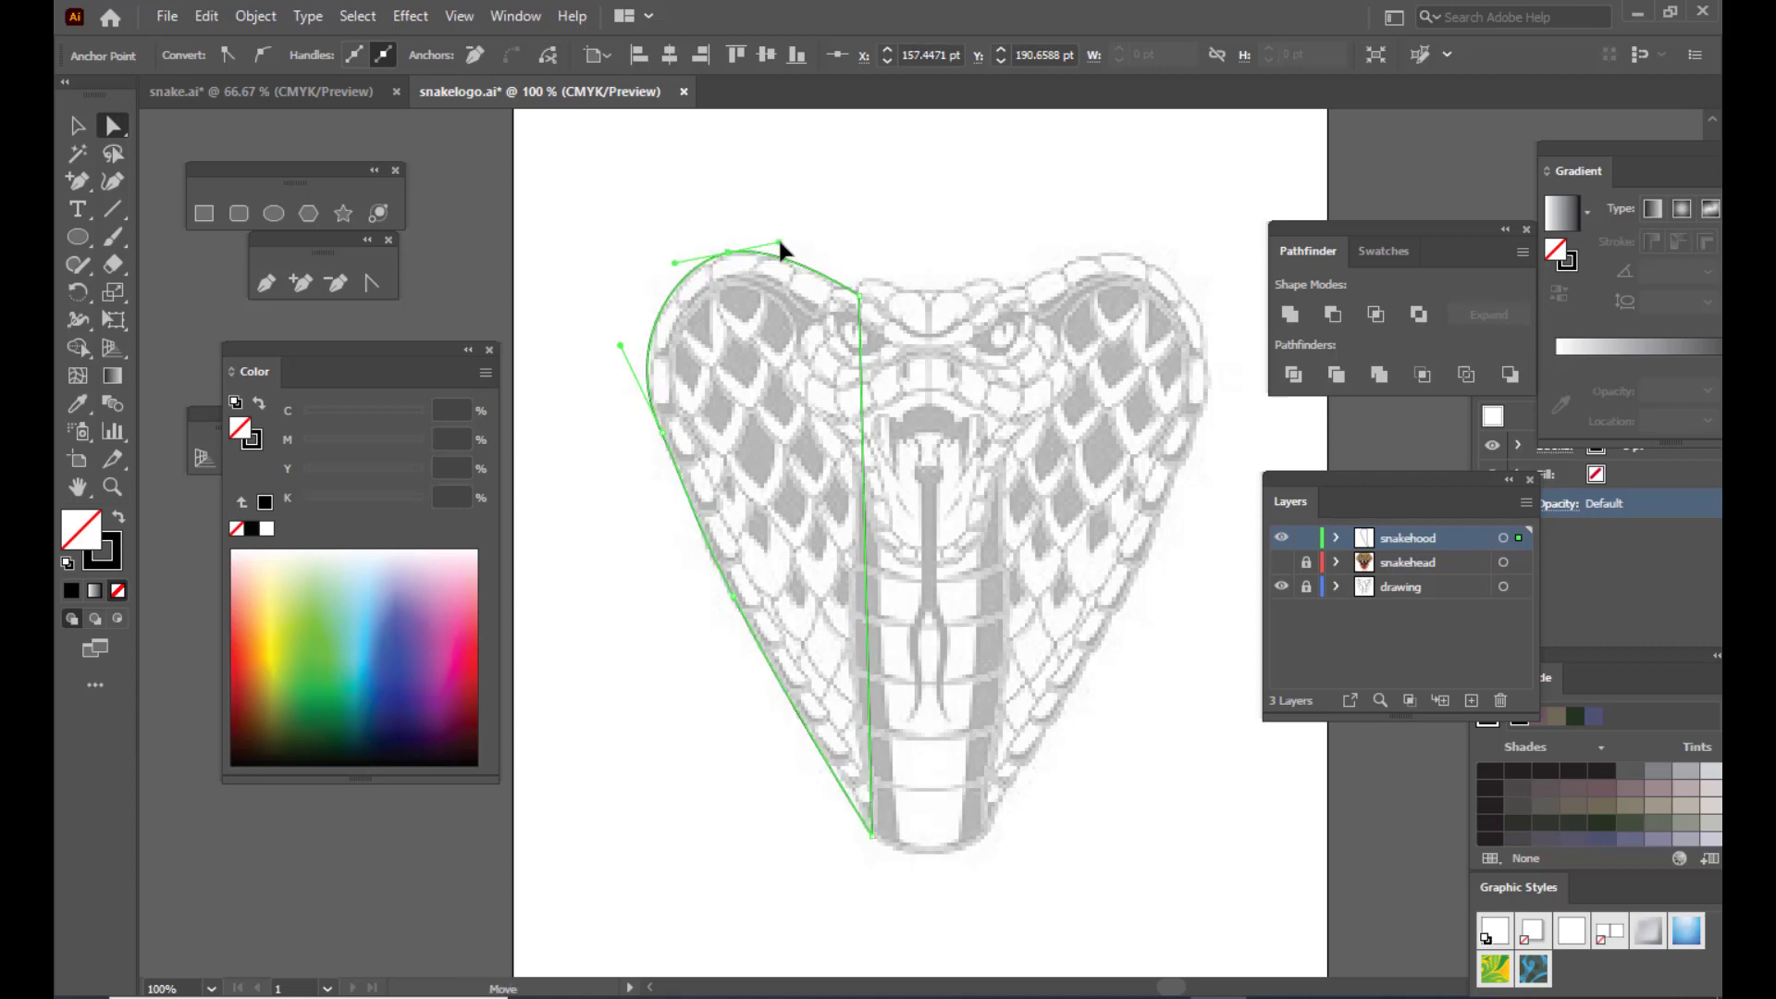
left_click(890, 215)
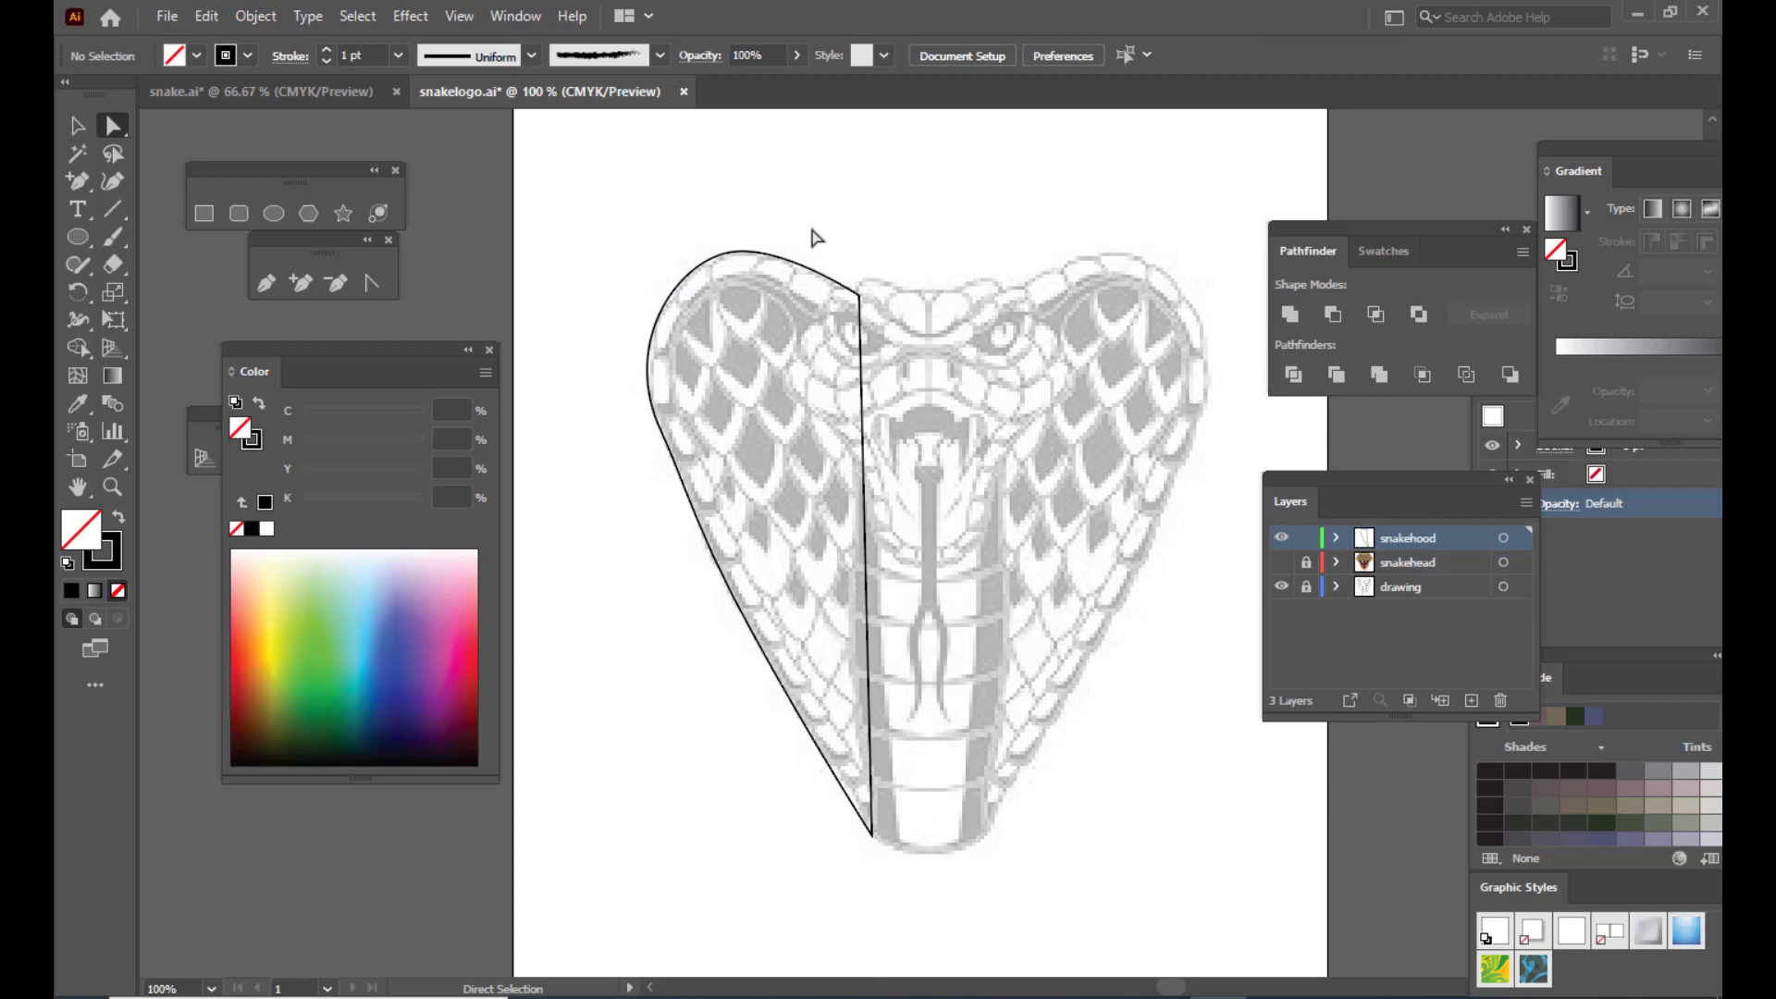
Step: Draw an open inner contour along the inside of the left border scales, from the bottom tip up to the head-side edge
left_click(264, 285)
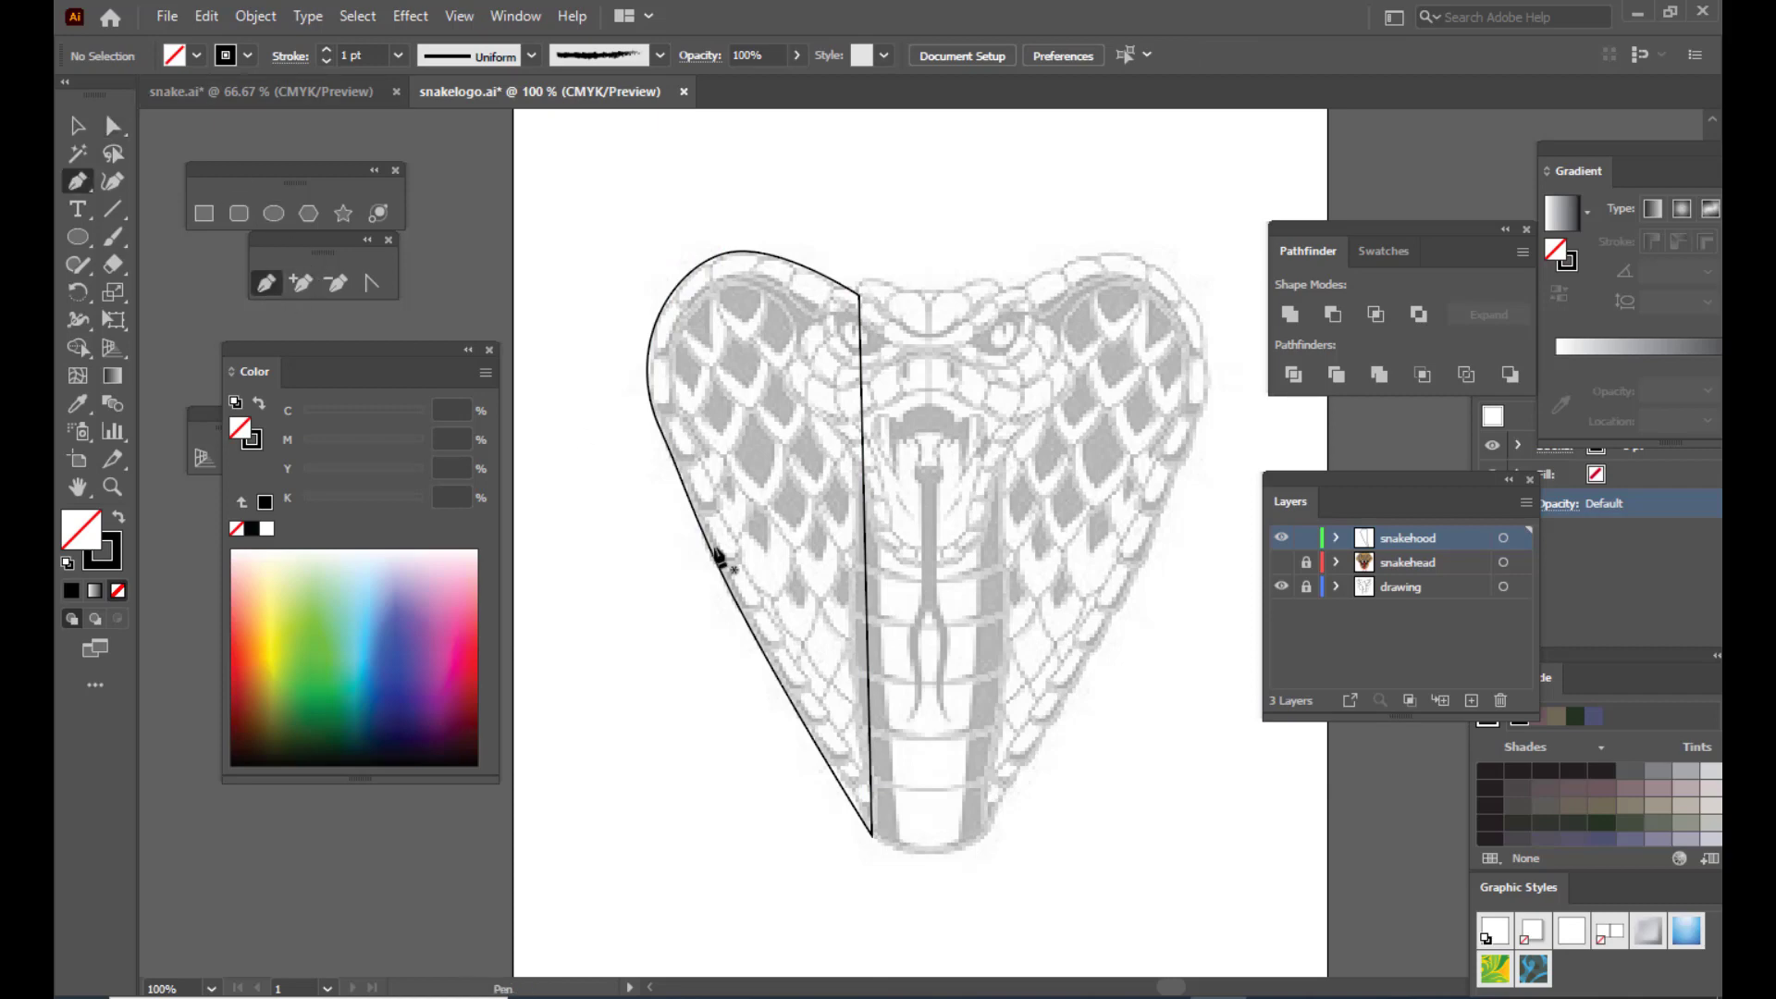
left_click(872, 826)
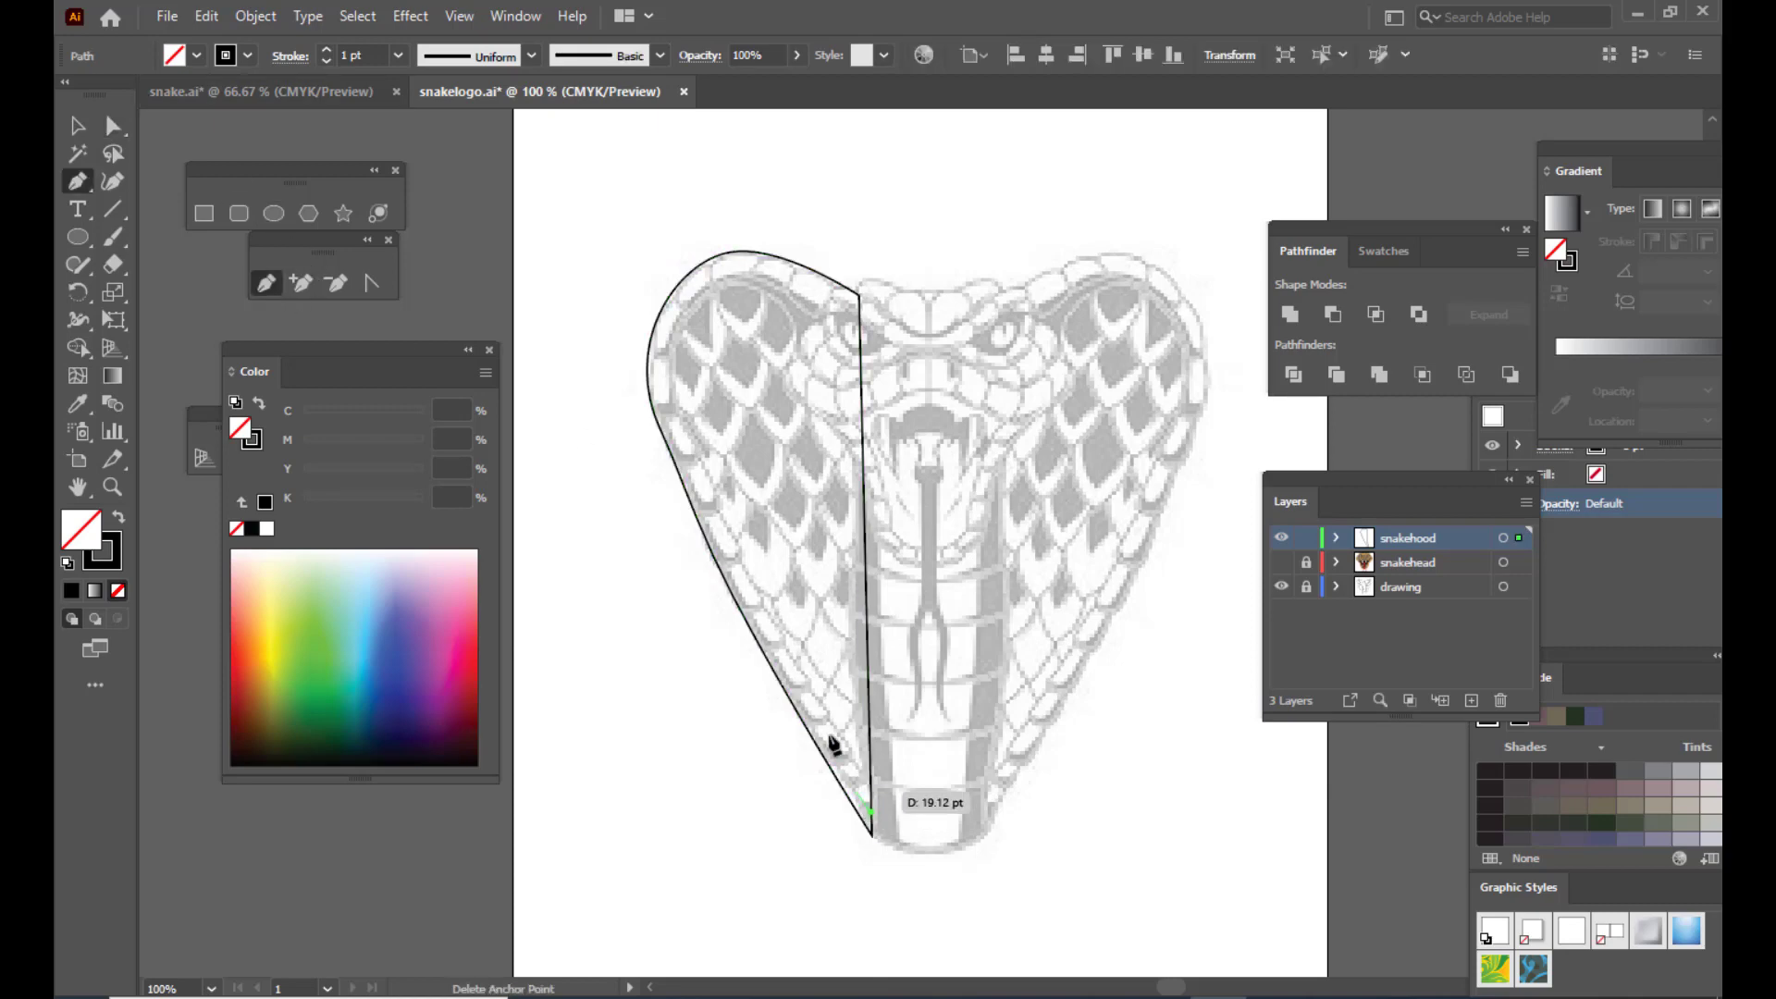
left_click(760, 592)
left_click_drag(666, 375, 809, 299)
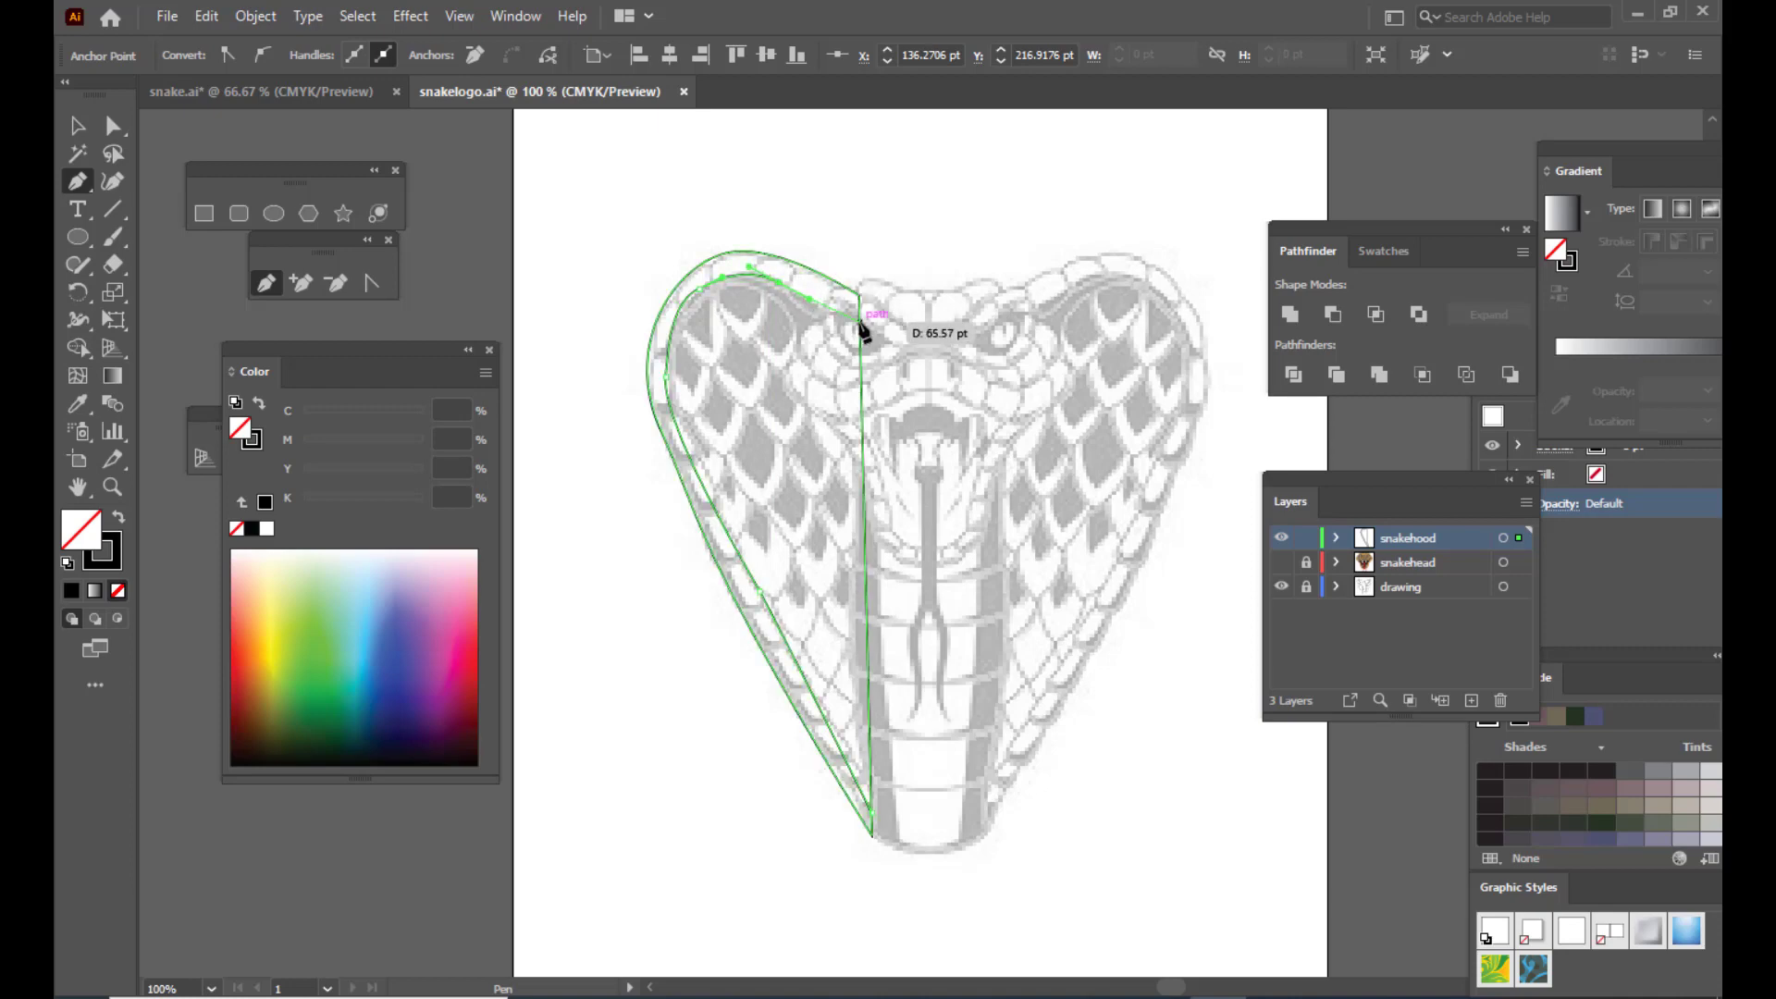
left_click(860, 321)
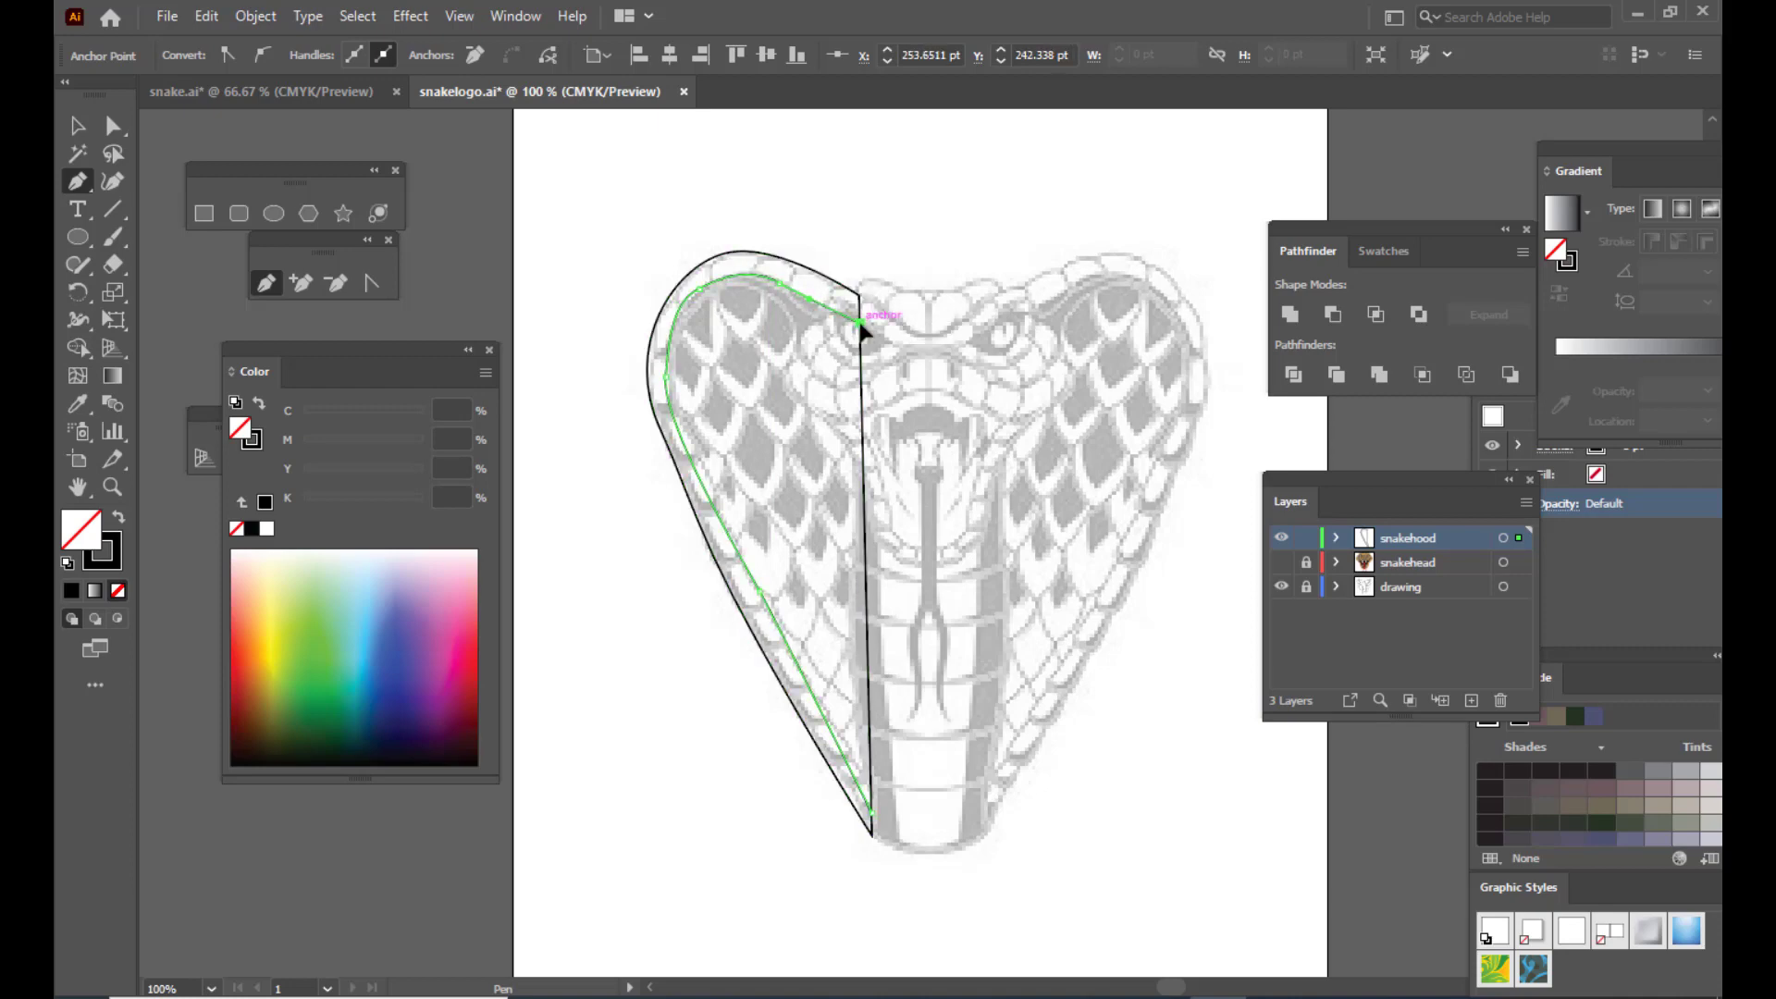
key("a")
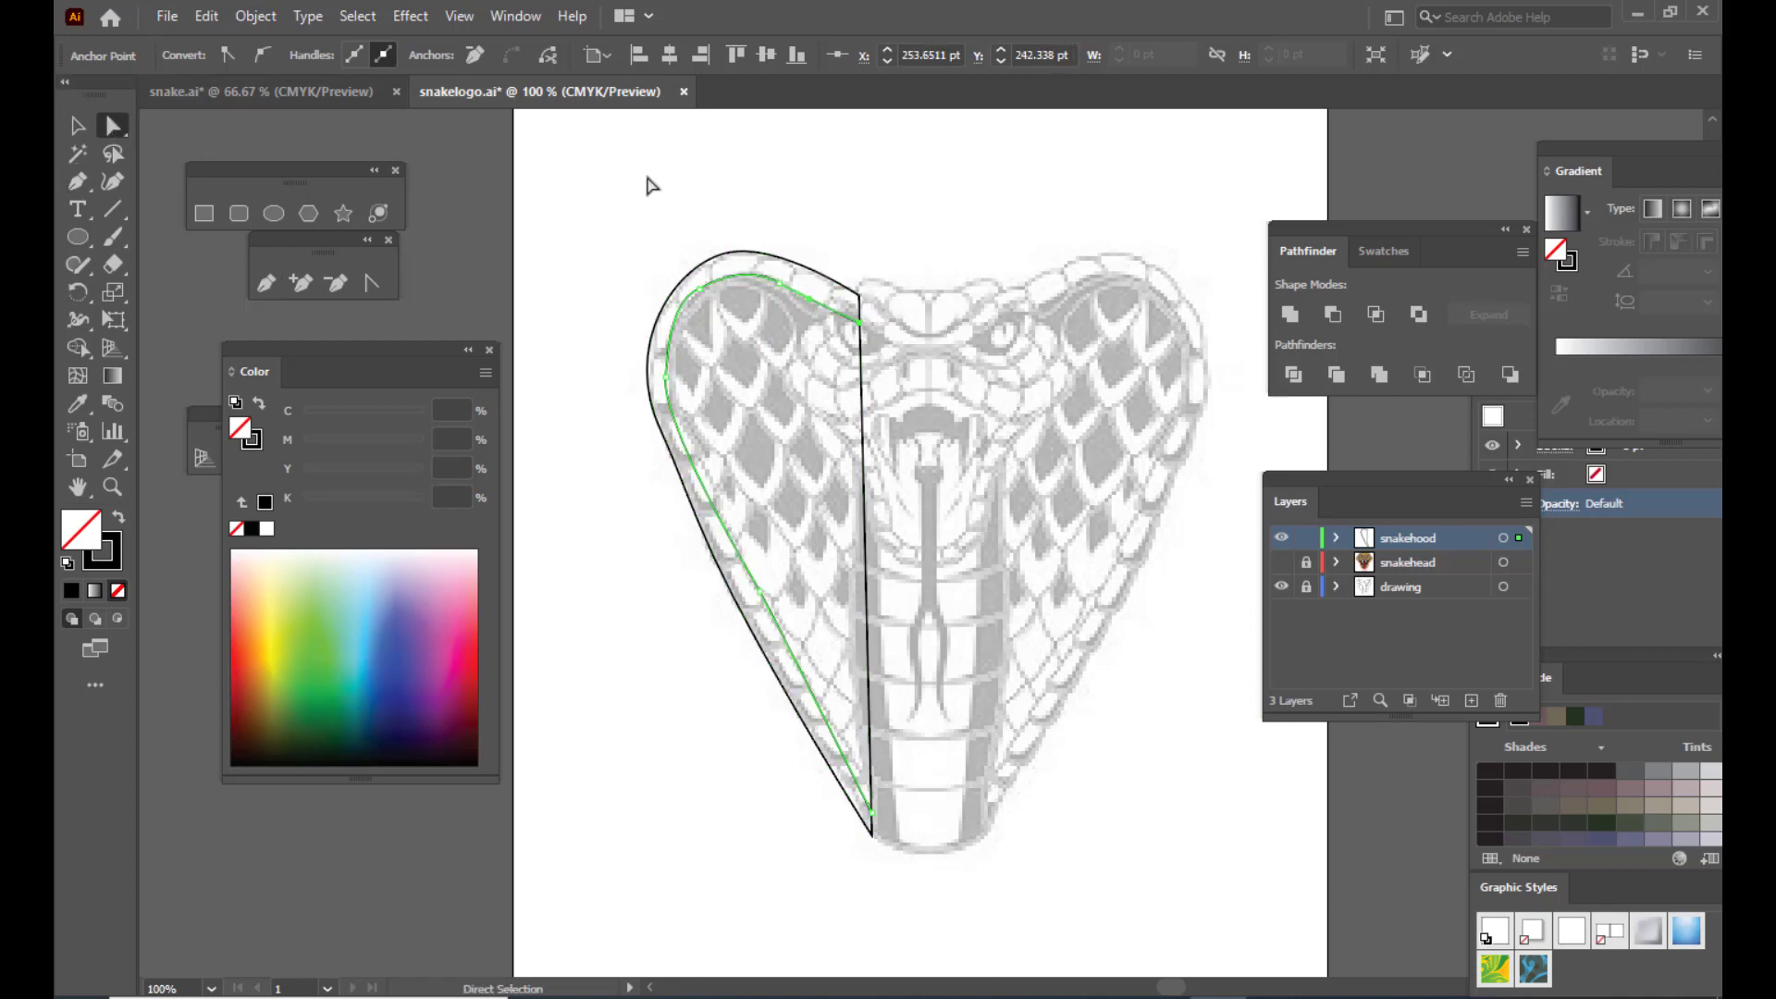
left_click(652, 184)
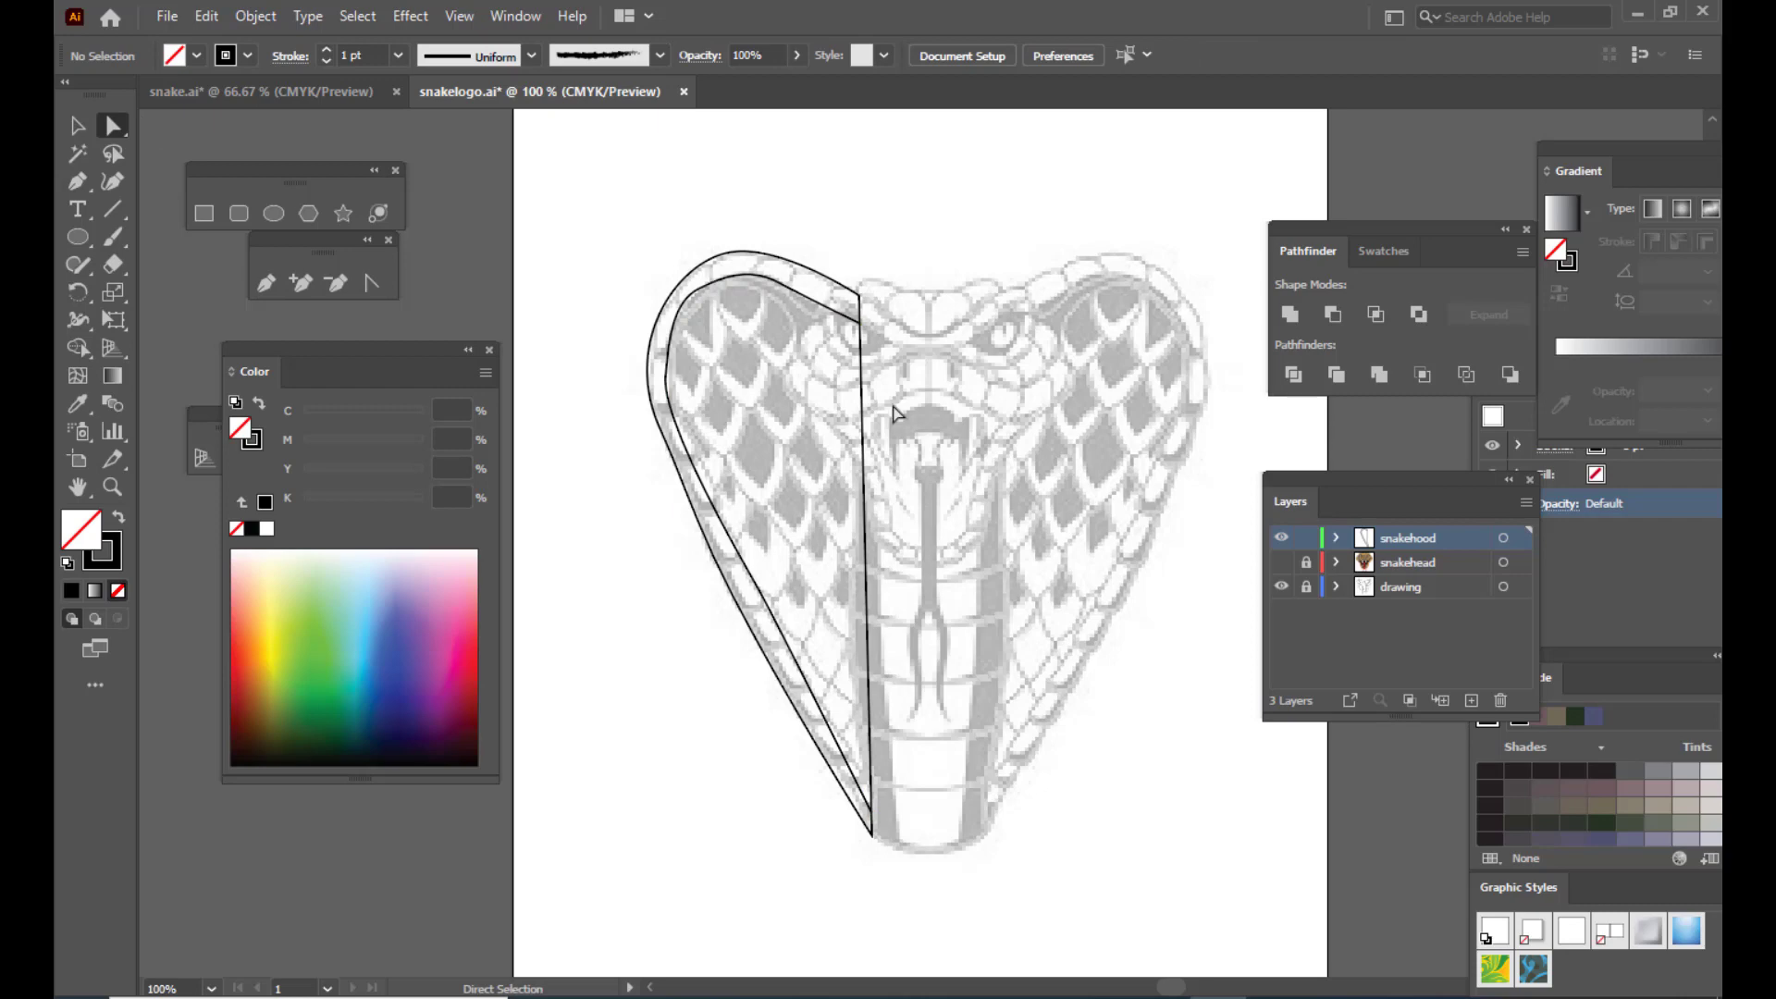
Step: Adjust the inner contour's anchors and handles to fit the inner edge of the border scales, and deselect it
left_click(700, 294)
left_click(676, 303)
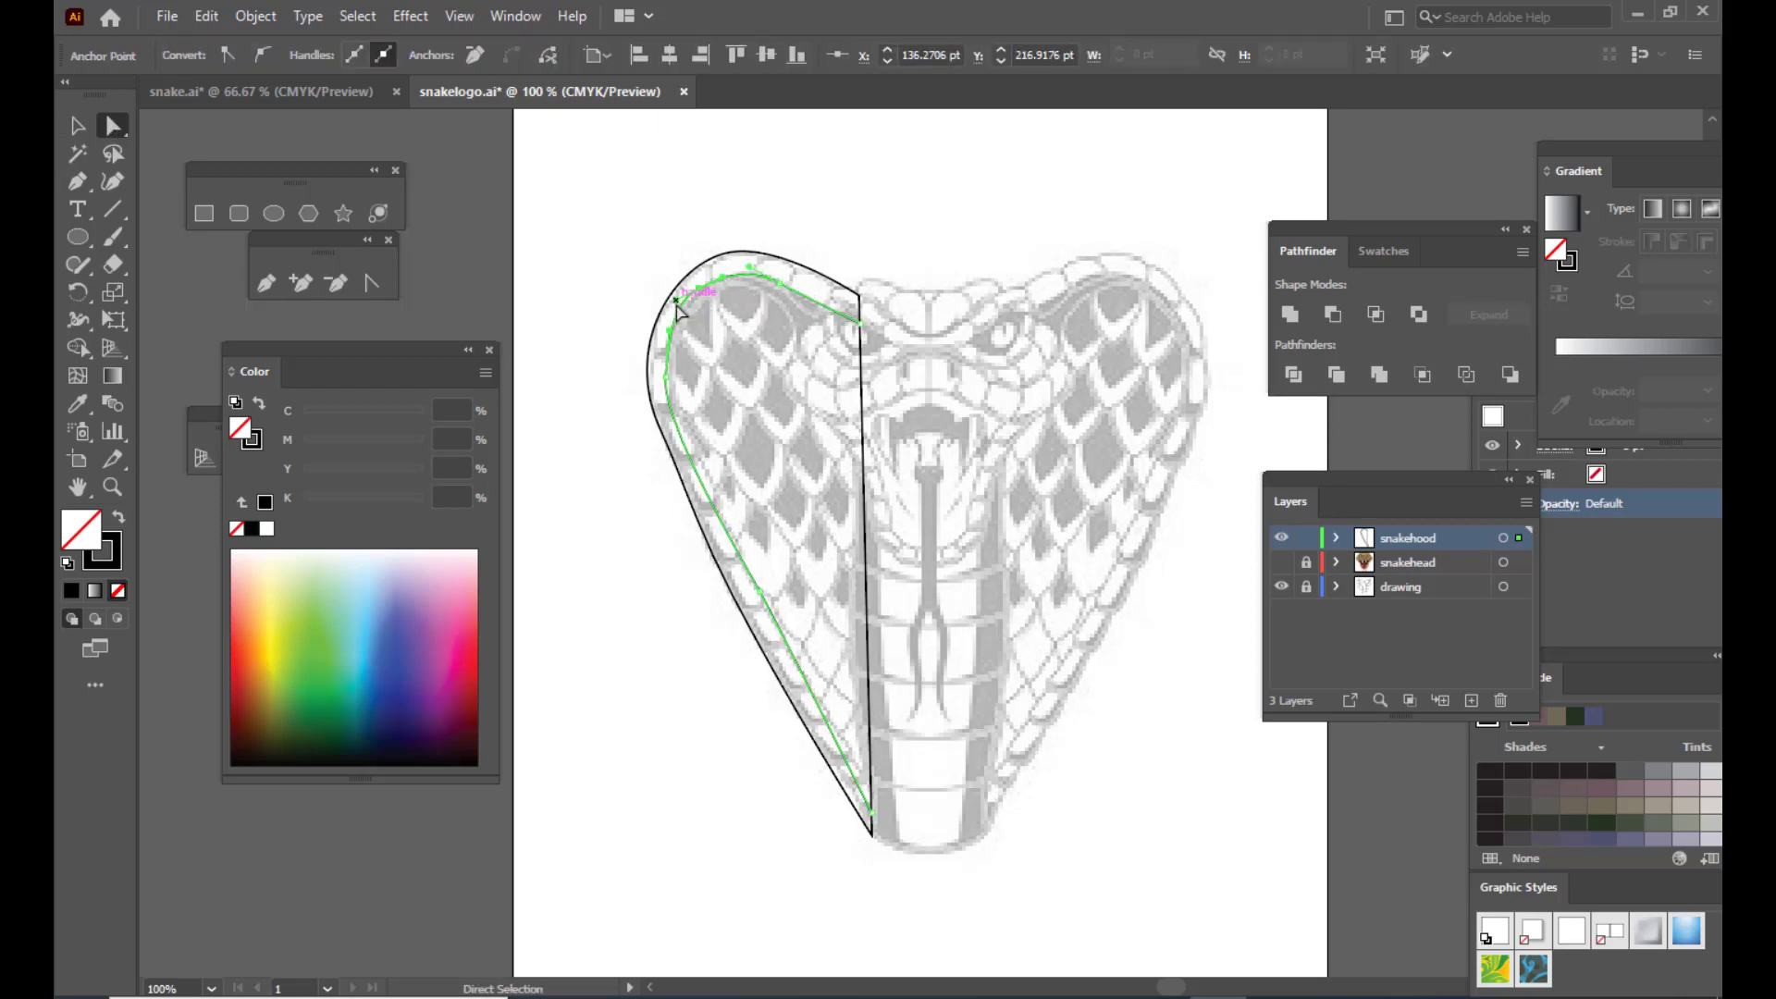
left_click_drag(679, 305, 720, 273)
left_click(665, 377)
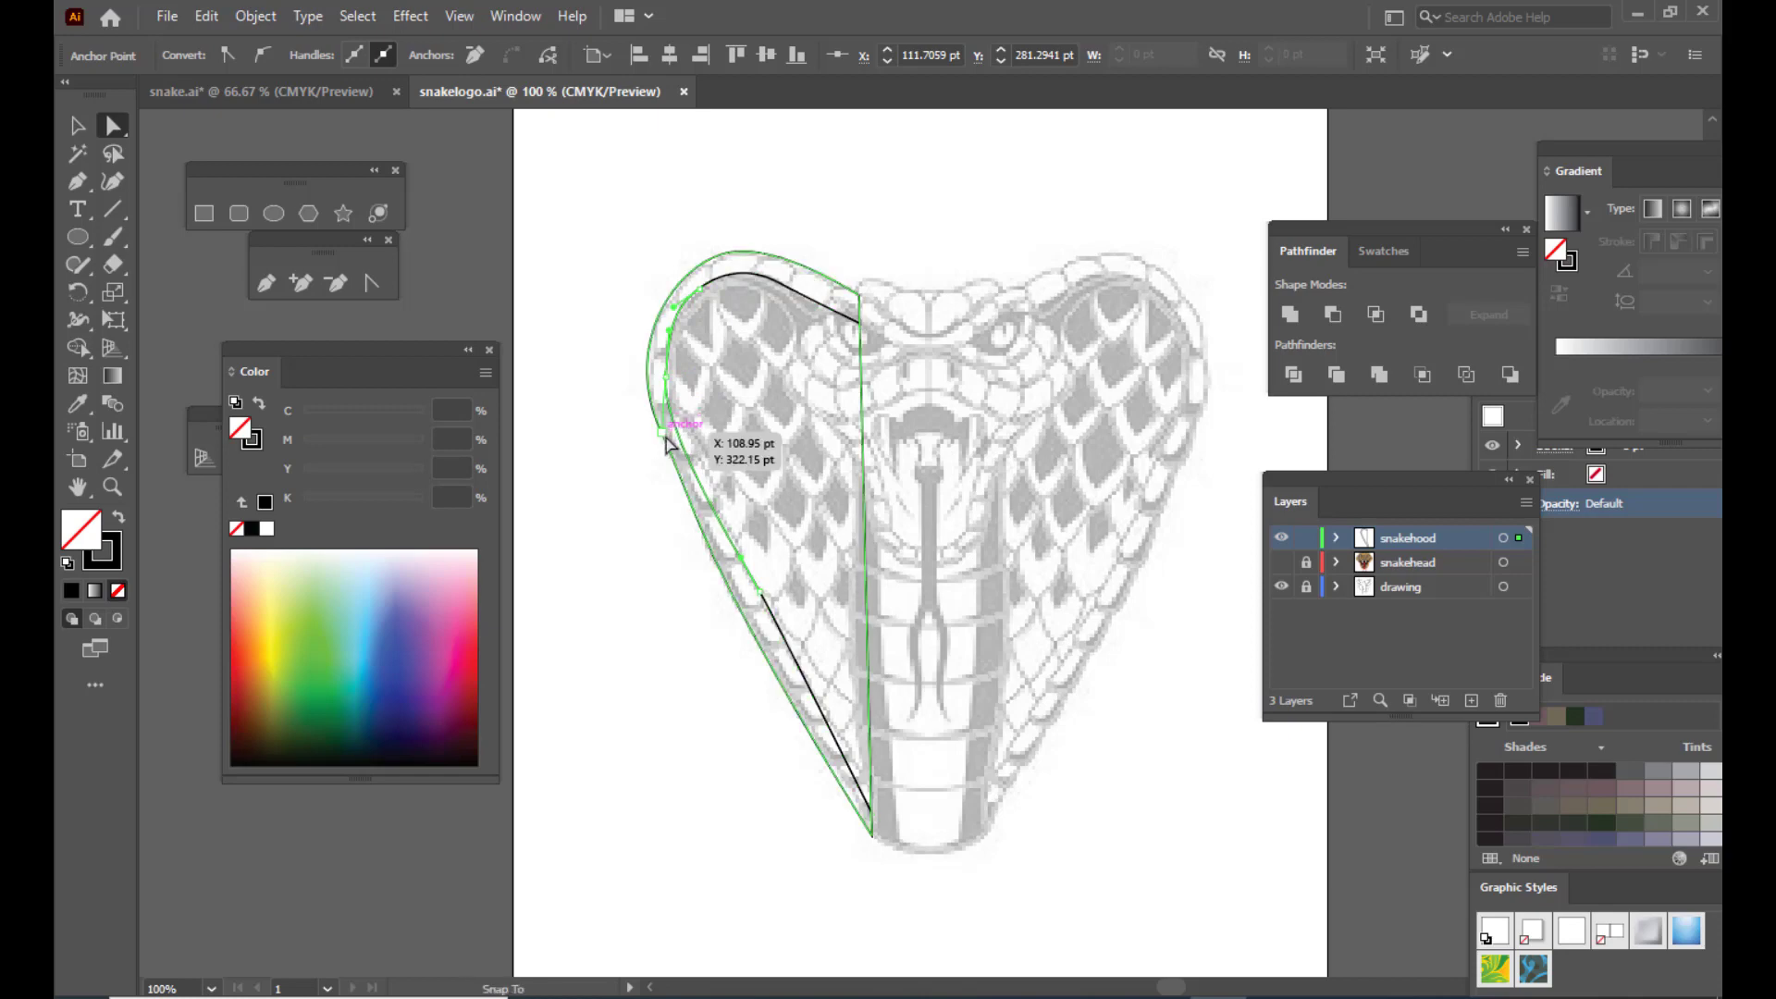
left_click_drag(758, 595, 764, 606)
left_click(573, 495)
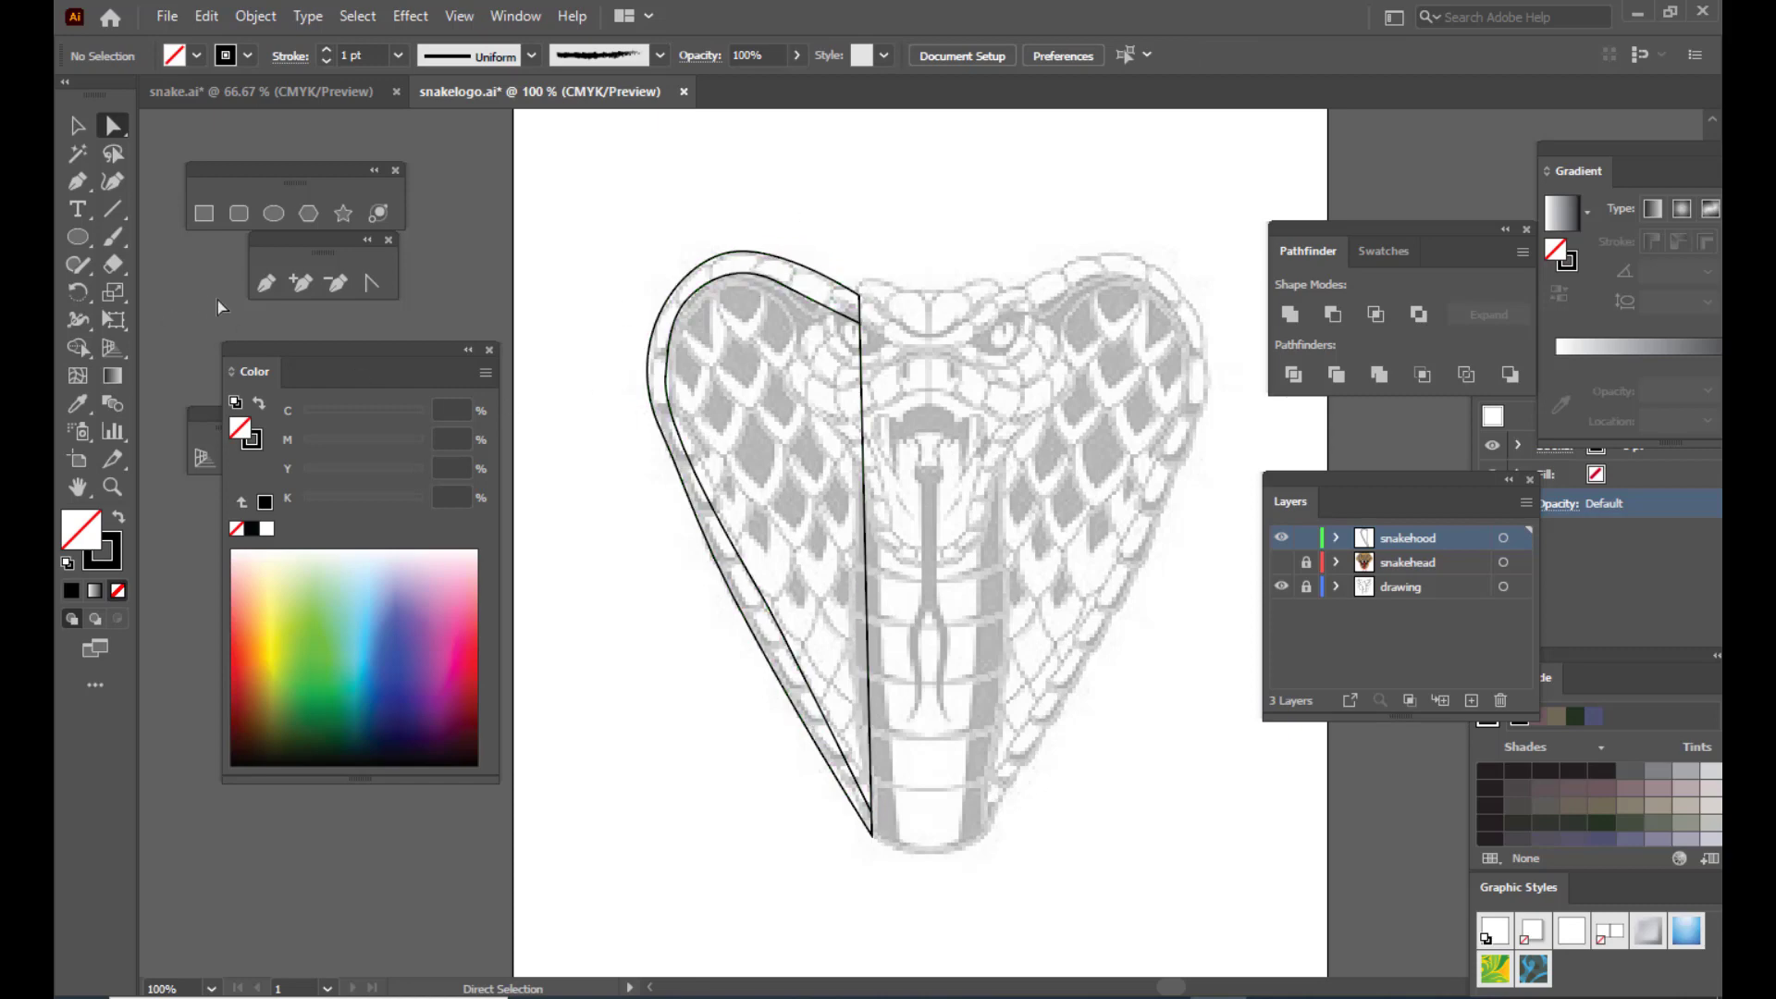
Step: Draw a short scale divider with the Pen tool from the hood's outer edge toward the inner contour, between the crest and the head
left_click(266, 283)
scroll(888, 250, "up", 3)
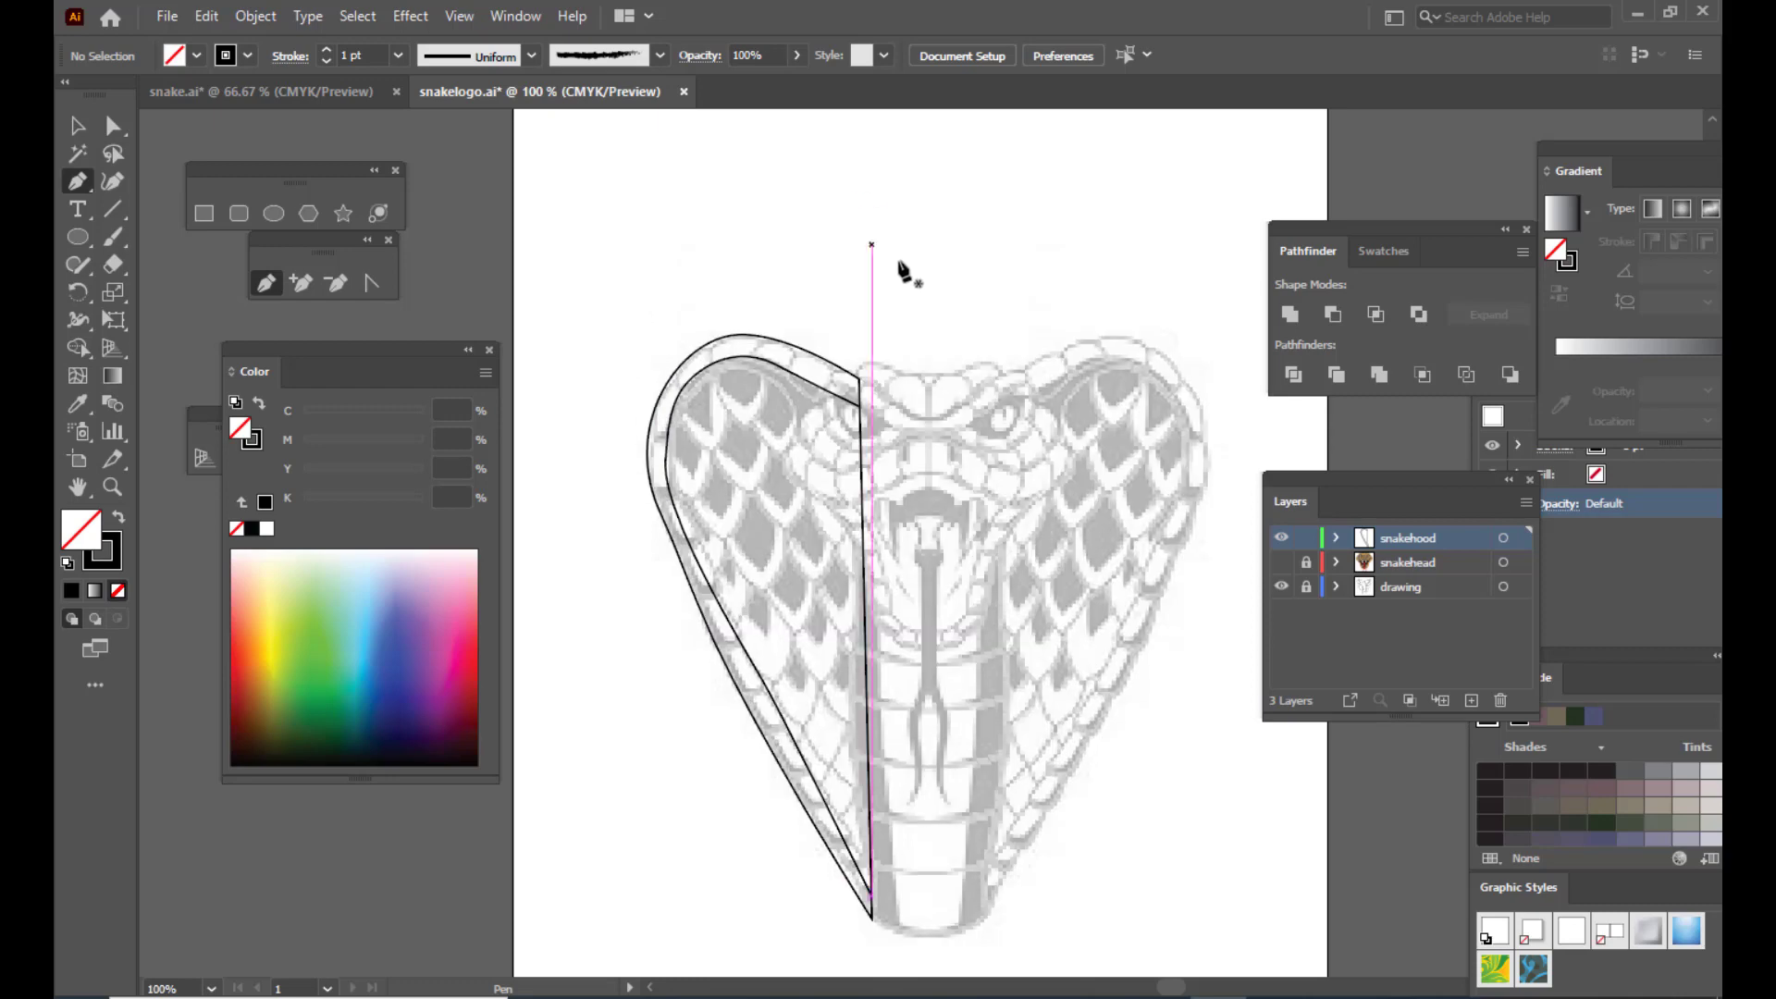
scroll(902, 270, "up", 1)
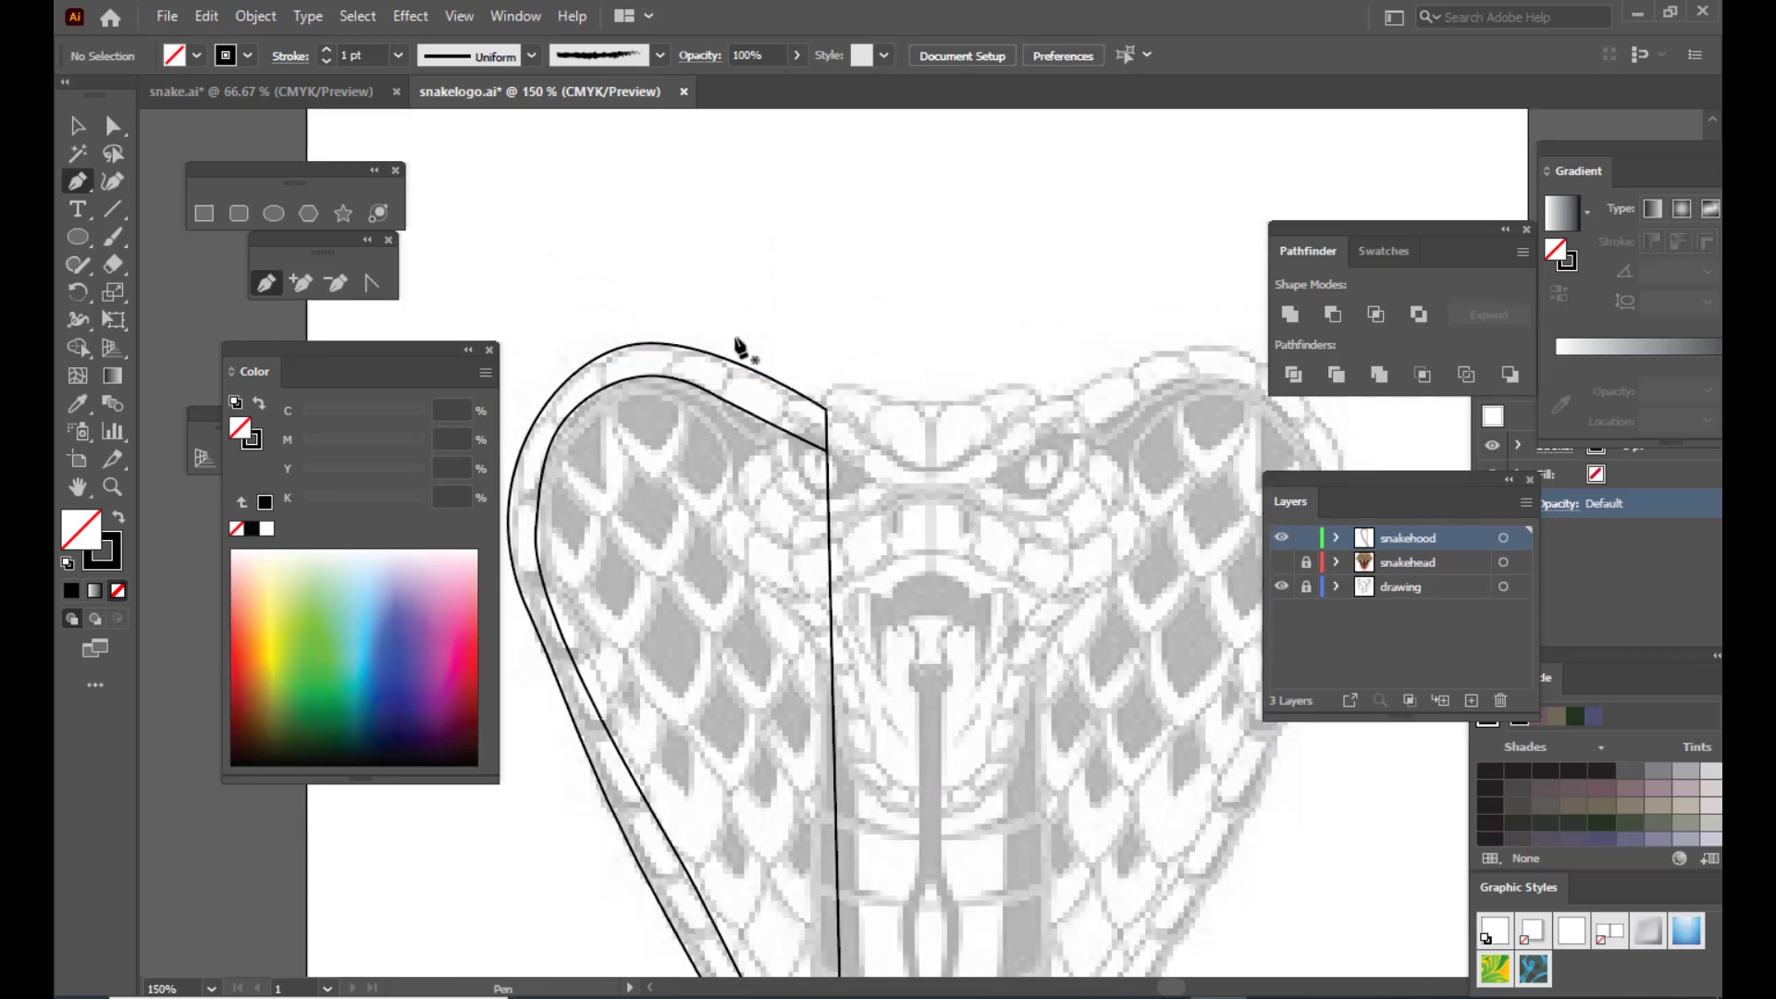
left_click_drag(422, 342, 380, 355)
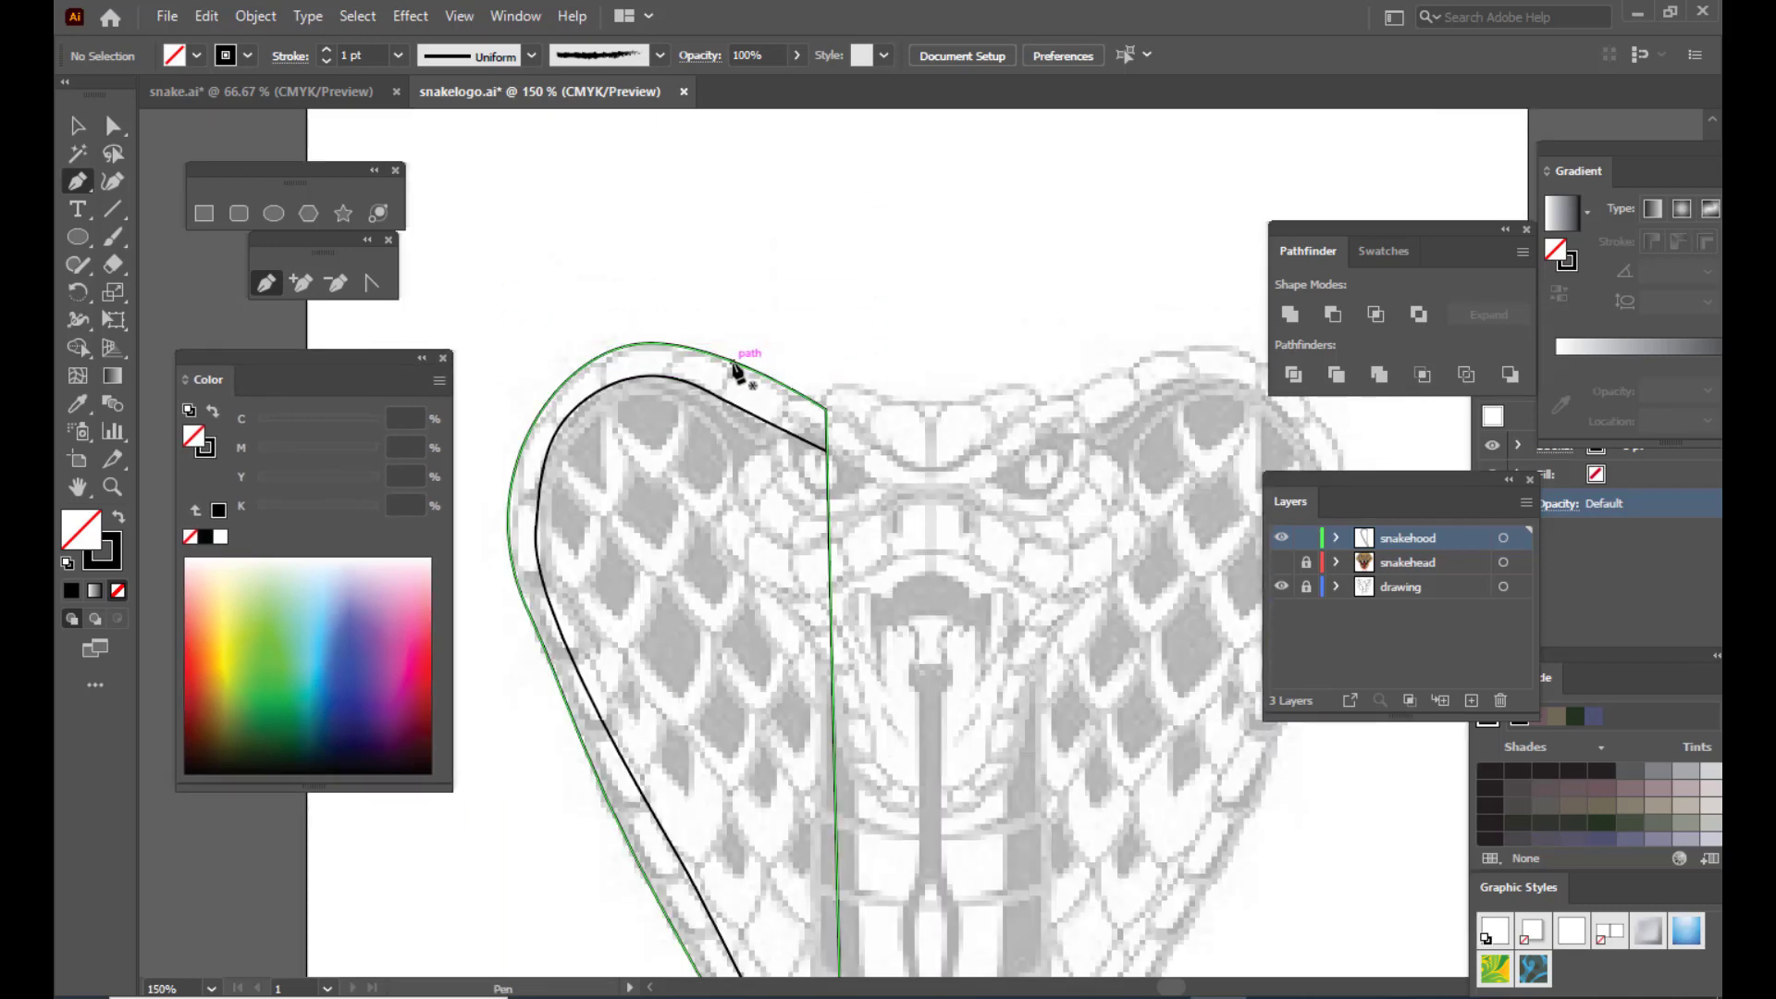
left_click_drag(733, 366, 713, 379)
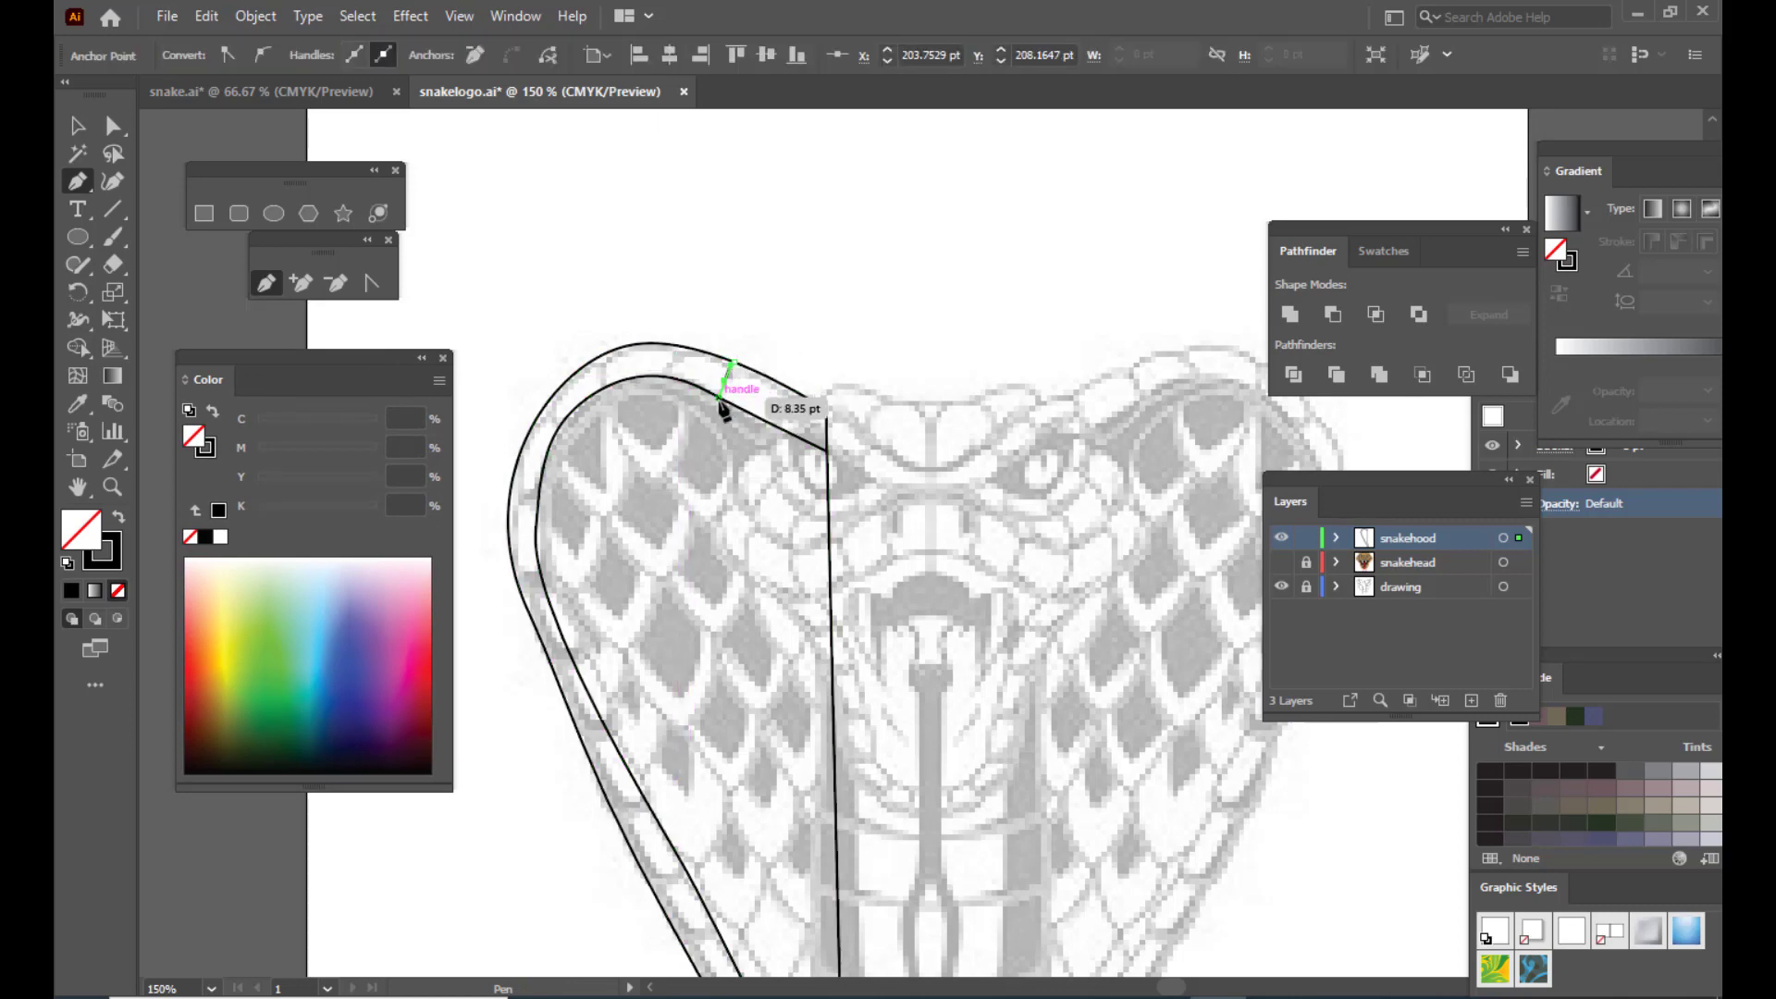
key("Escape")
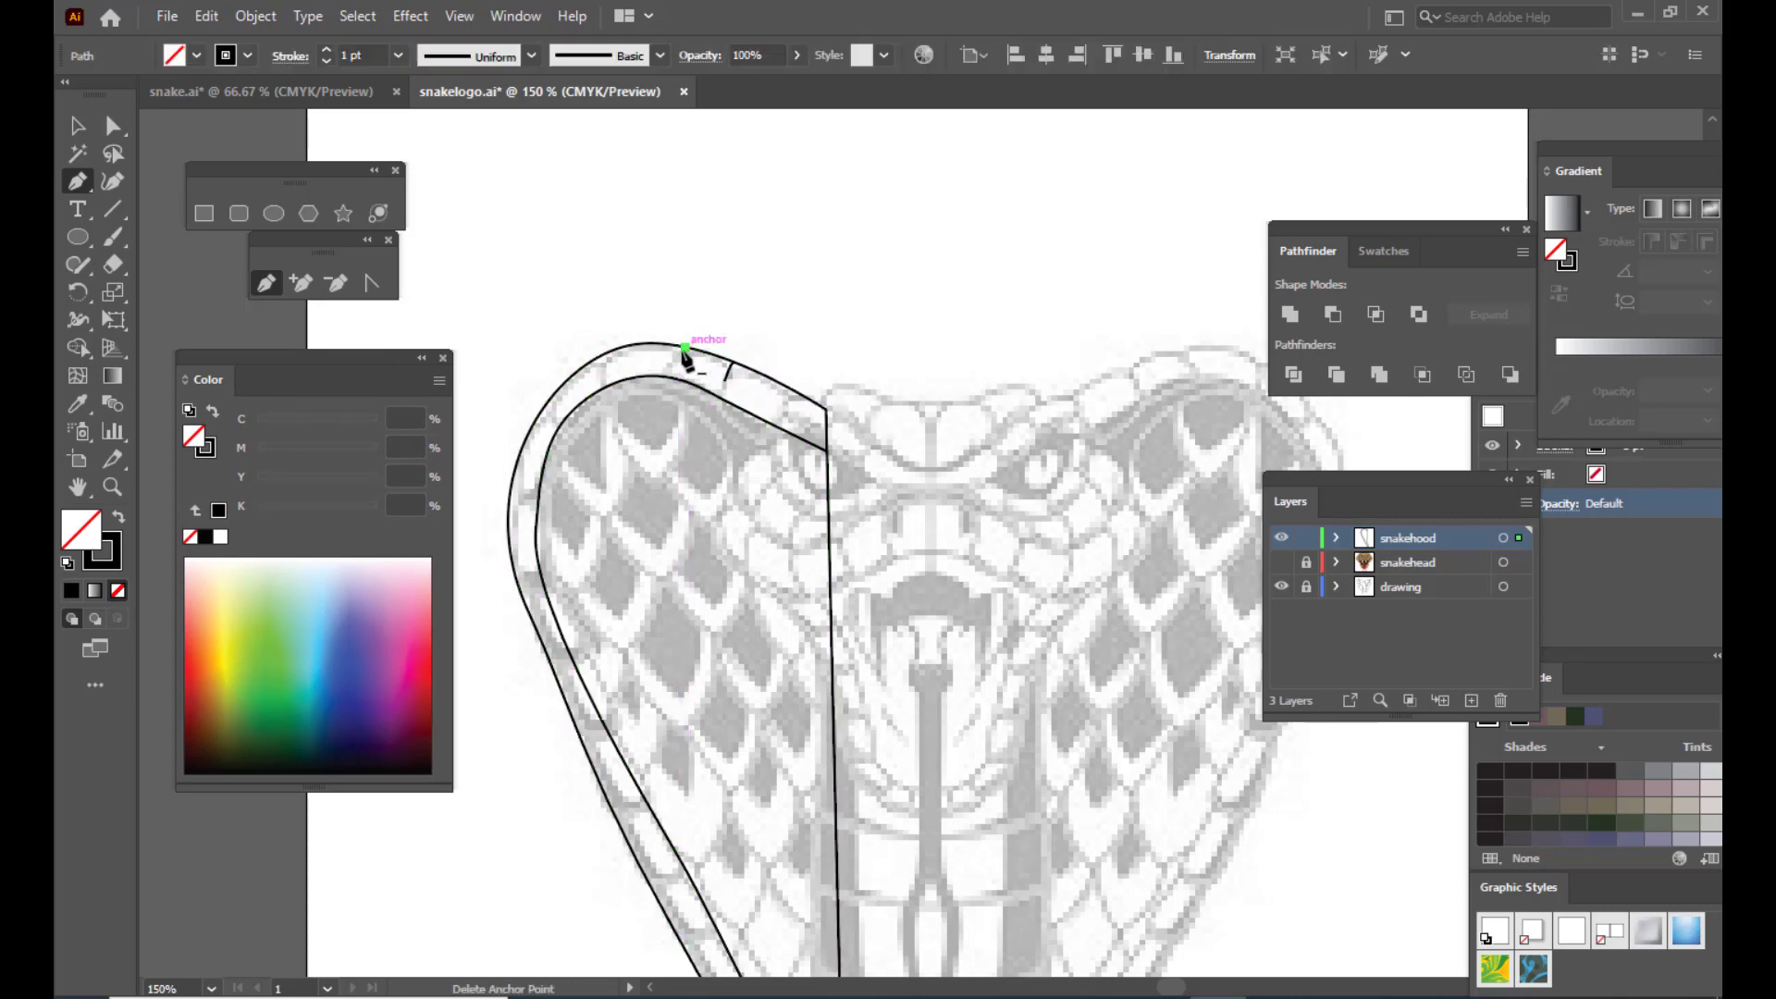
Step: Draw two curved scale dividers across the border at the hood's crest, one on each side of its highest point
left_click_drag(671, 374, 672, 383)
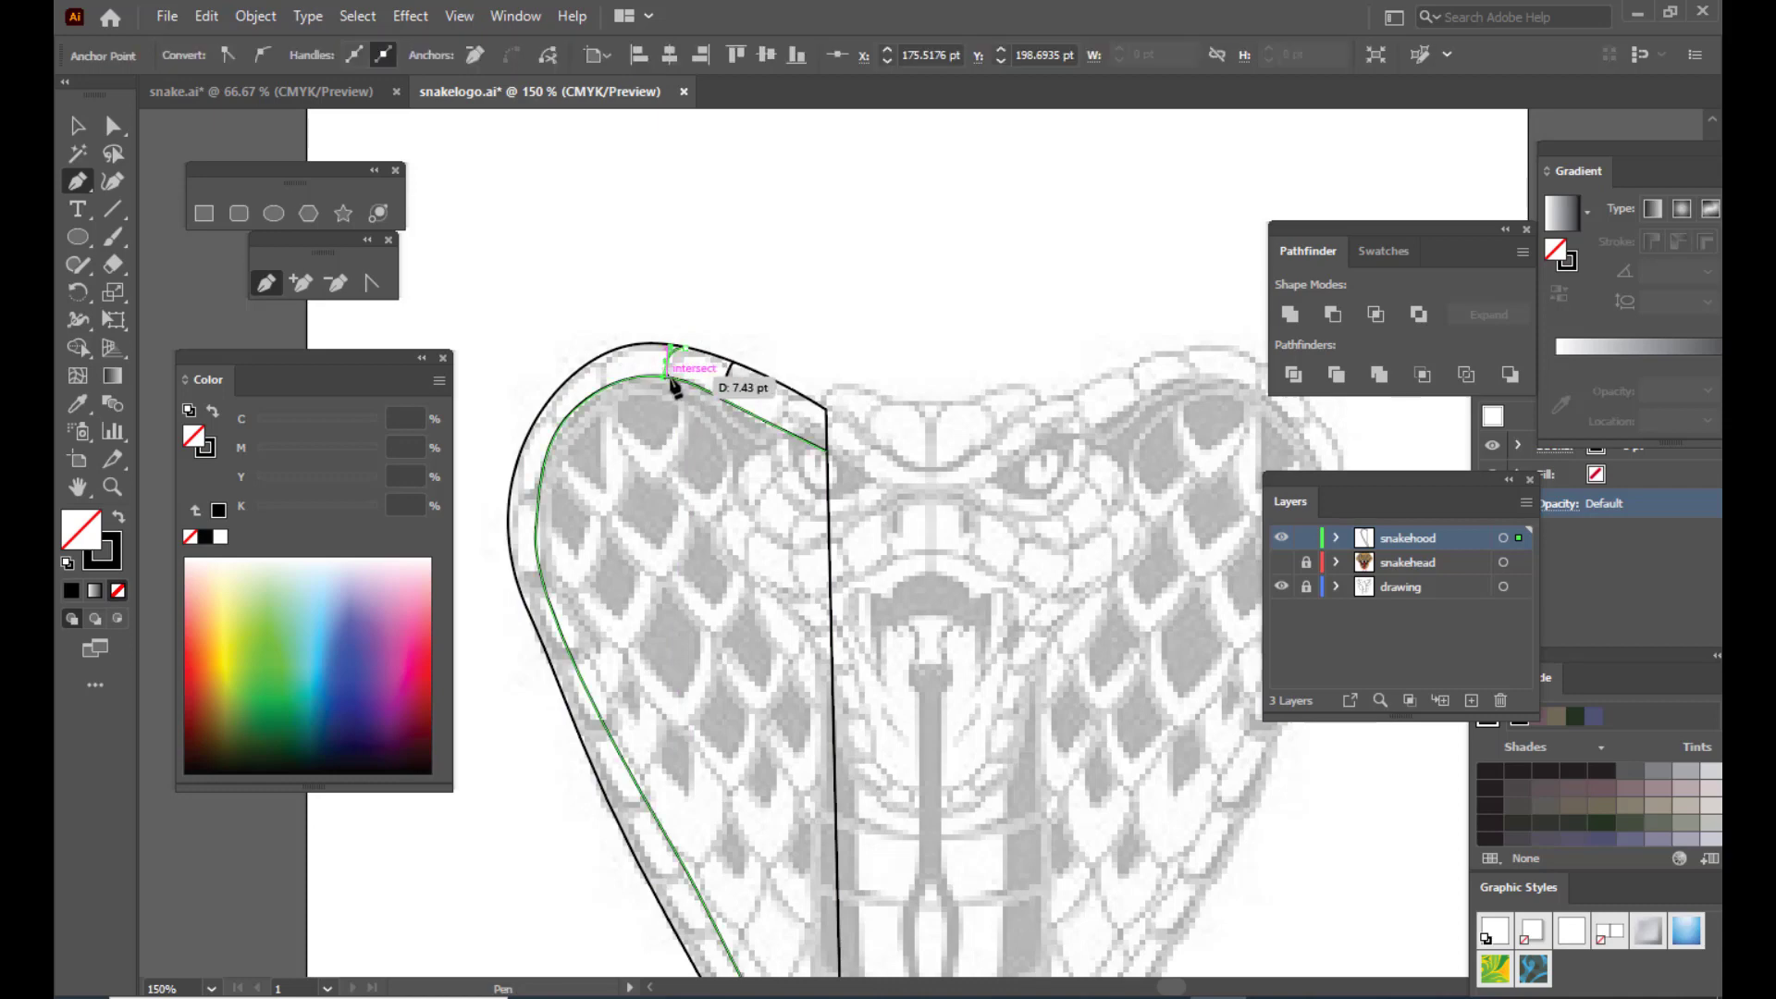
left_click(668, 378)
key("Escape")
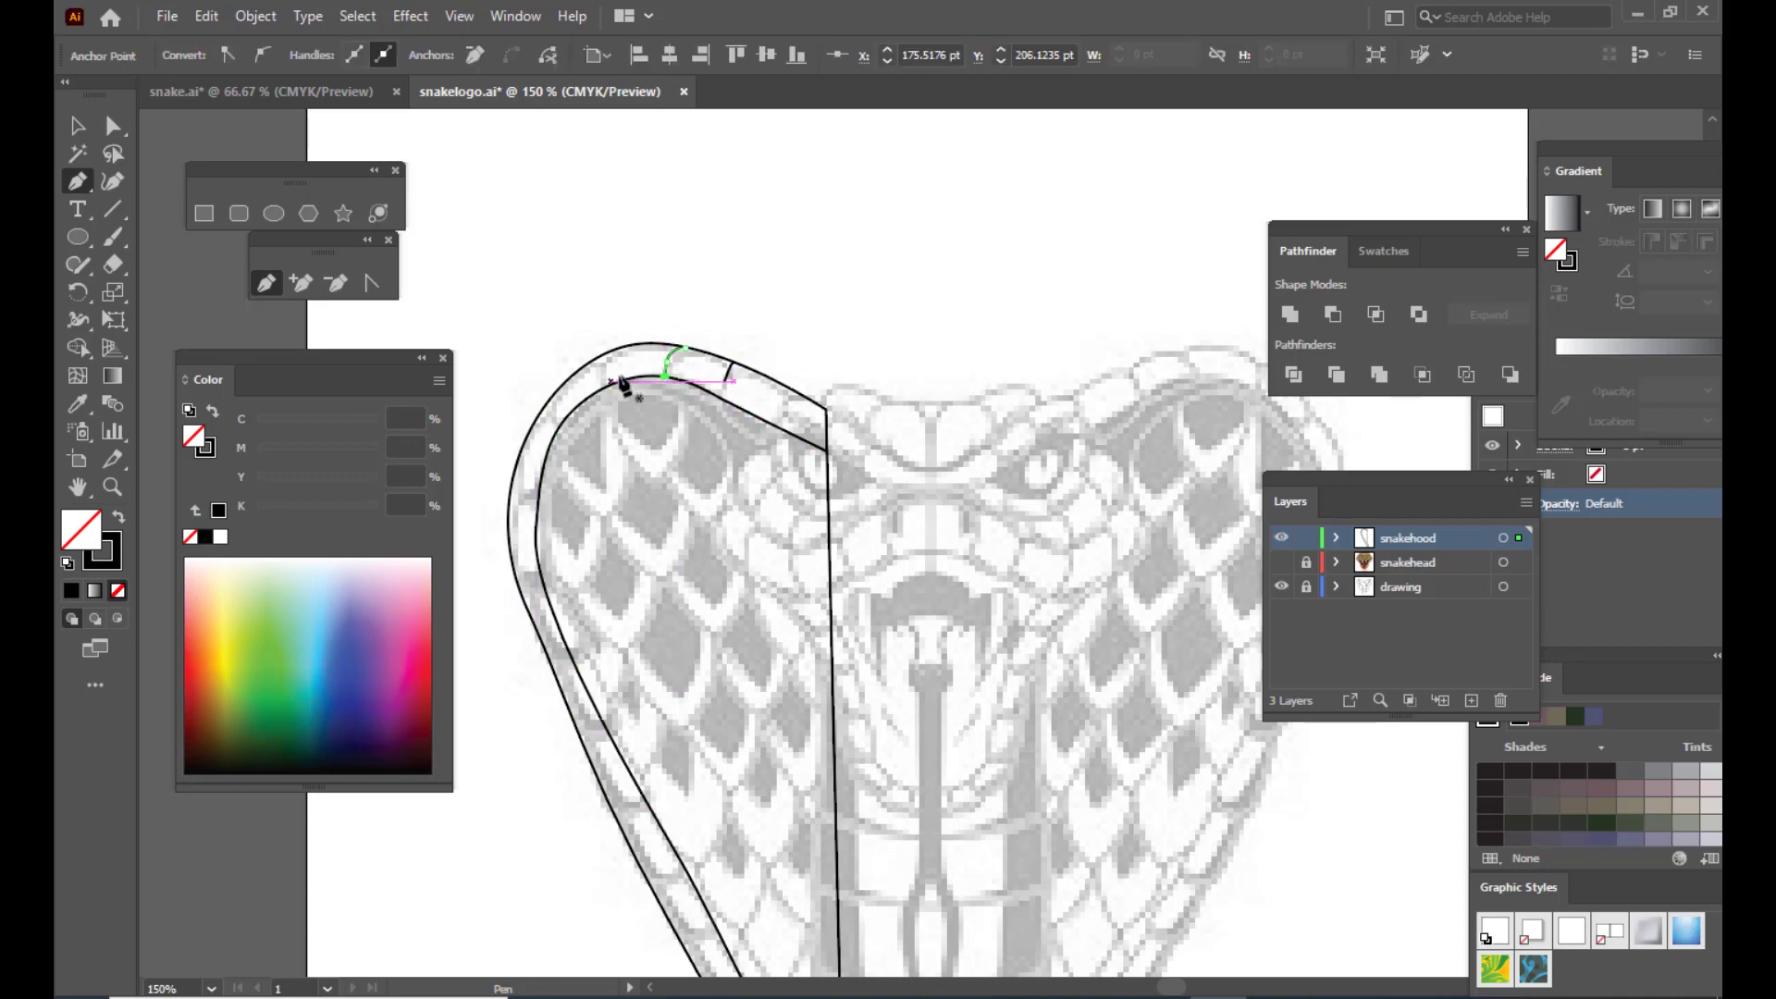
left_click(607, 355)
left_click_drag(605, 376, 602, 387)
Step: Bend the outer crest divider's curve outward to match the drawn scale edge, and deselect it
left_click(113, 125)
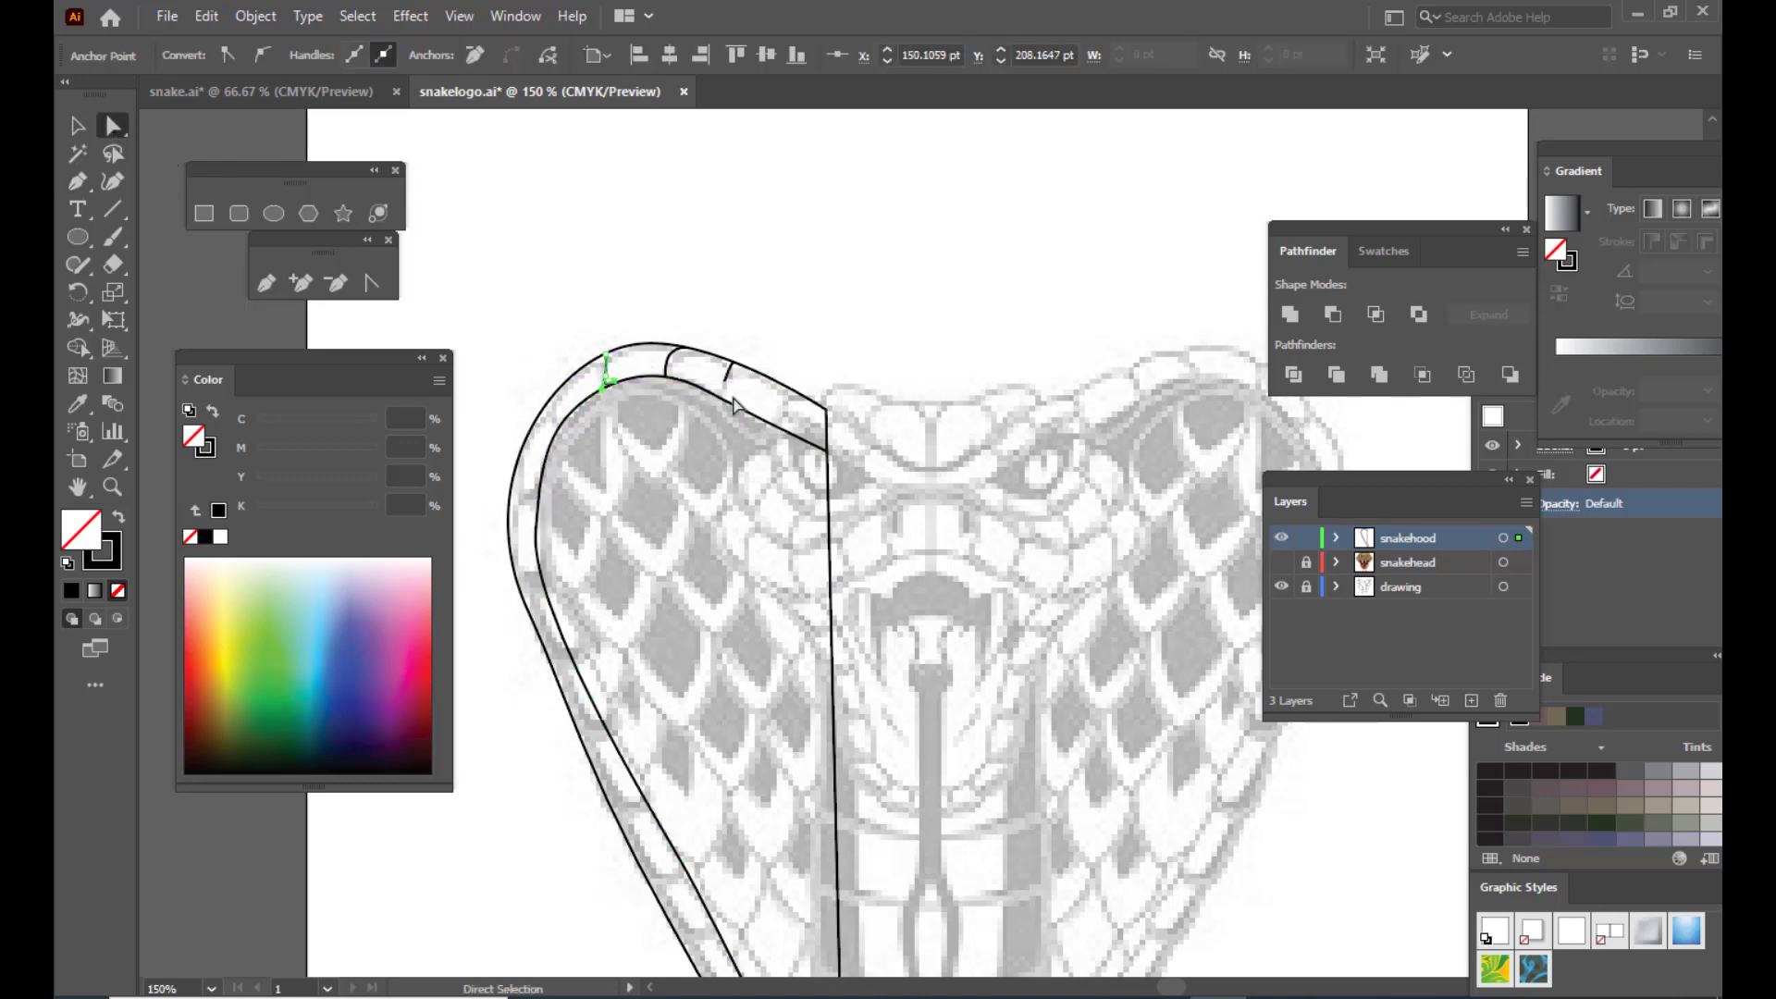
key("ctrl+equal")
key("ctrl+equal")
key("ctrl+equal")
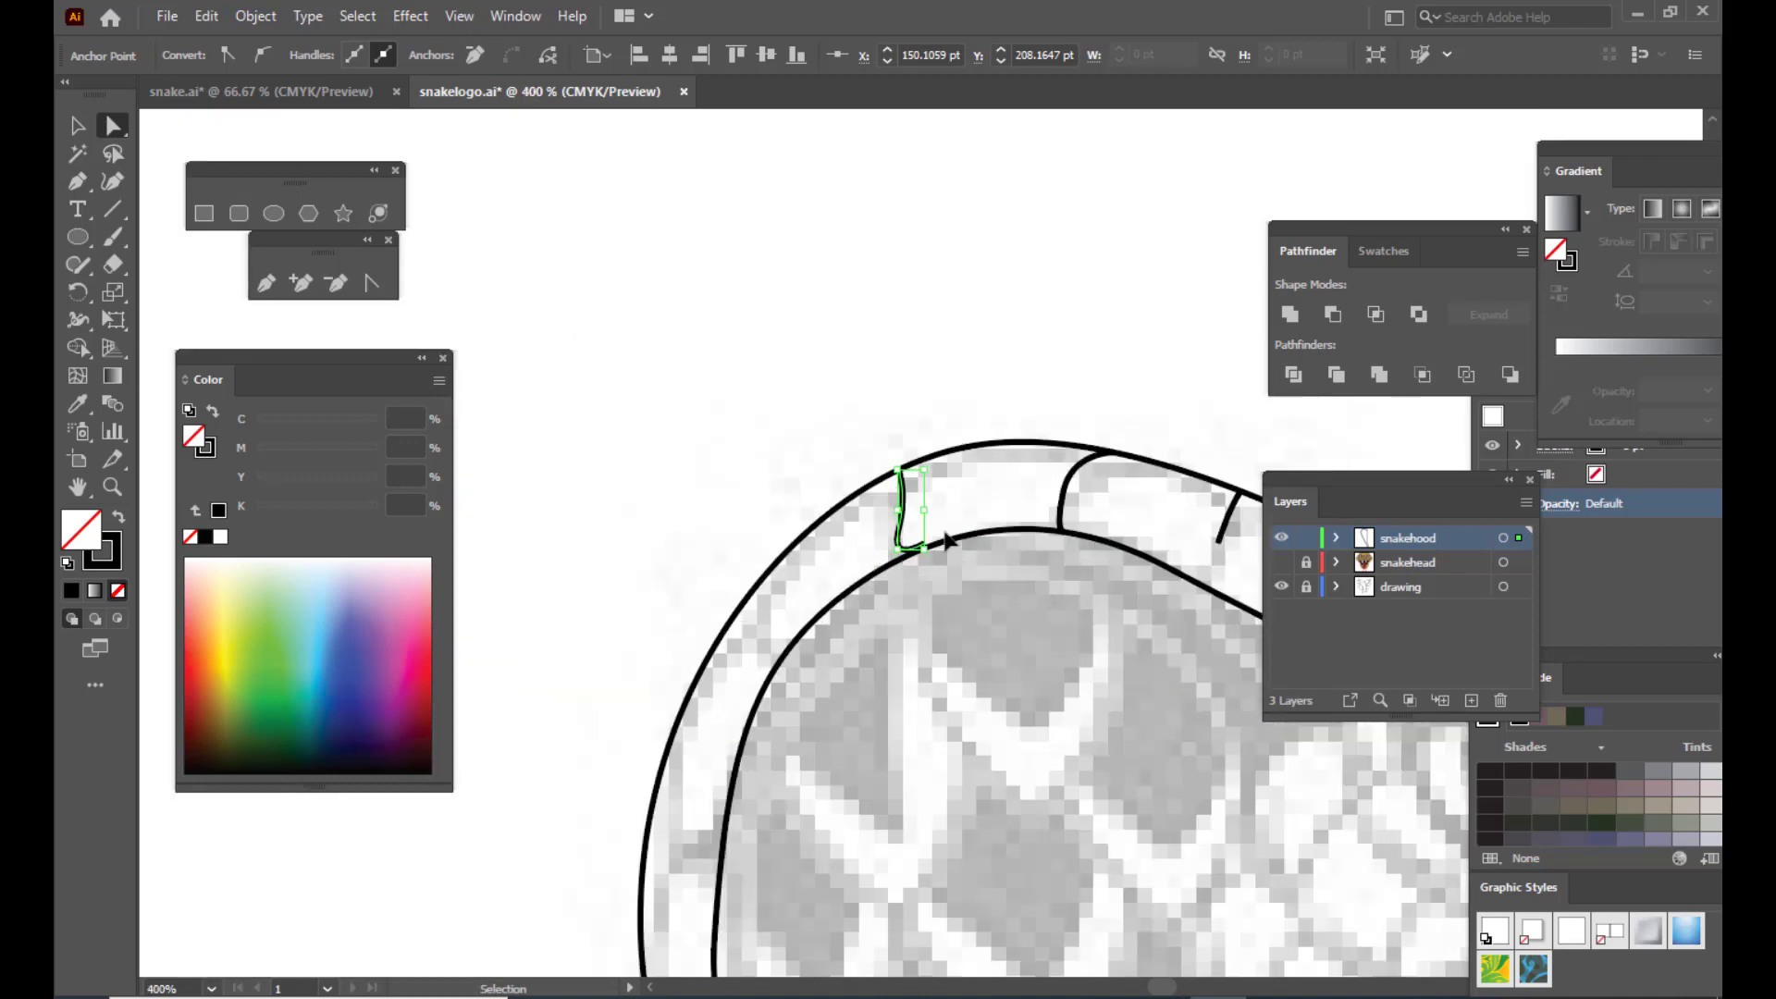
left_click(898, 530)
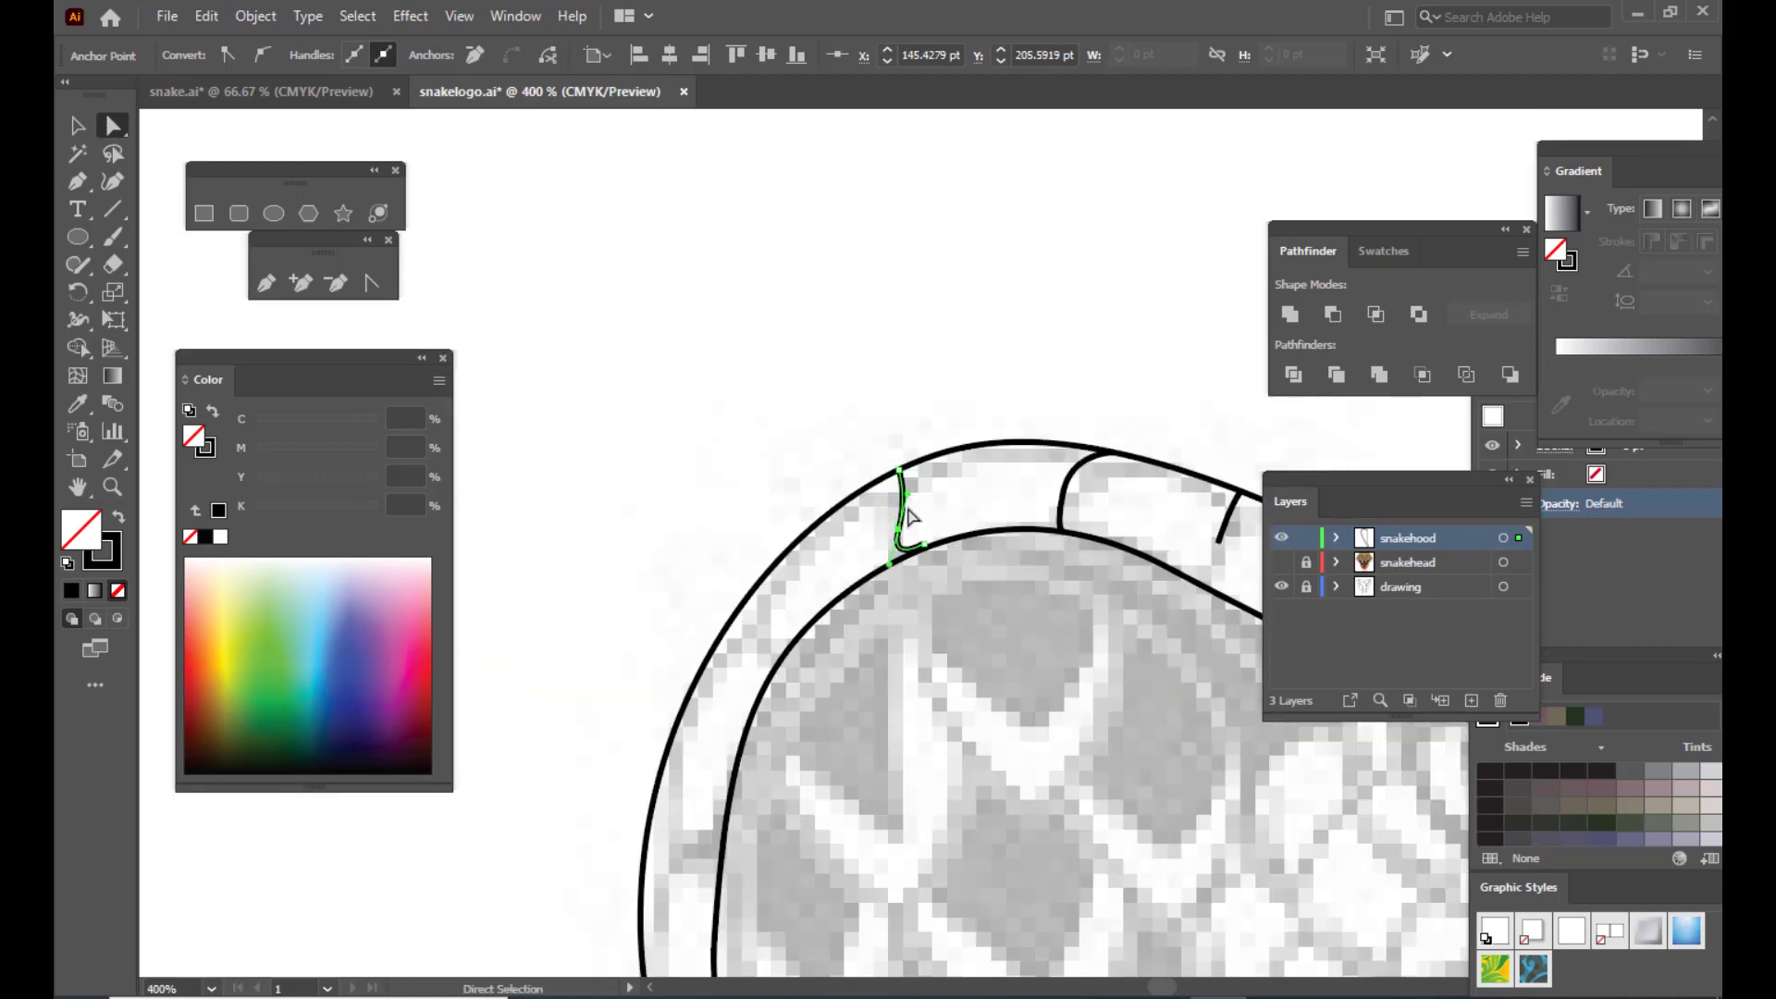
mouse_move(909, 515)
left_mouse_down()
mouse_move(911, 492)
mouse_move(906, 541)
mouse_move(895, 512)
left_mouse_up()
left_click(952, 361)
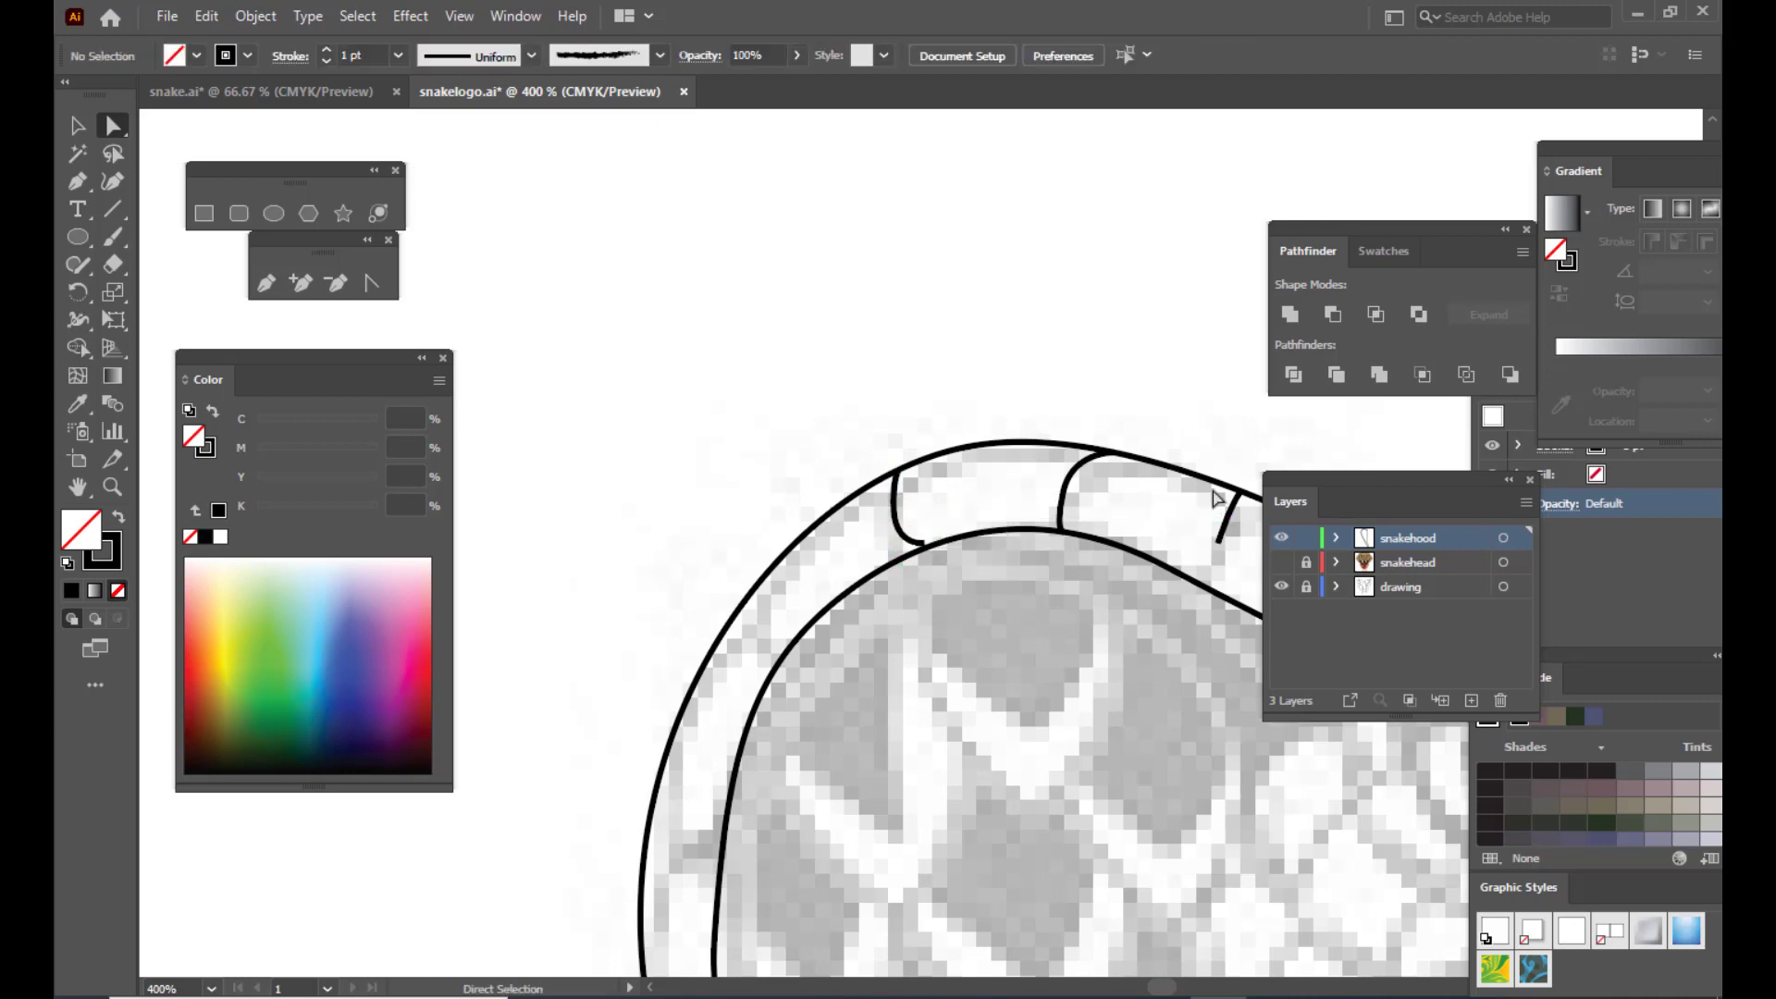
Step: Extend the divider nearest the head to the inner contour, and divide the rest of the left border with curved scale lines
scroll(1230, 416, "down", 1)
key("ctrl+minus")
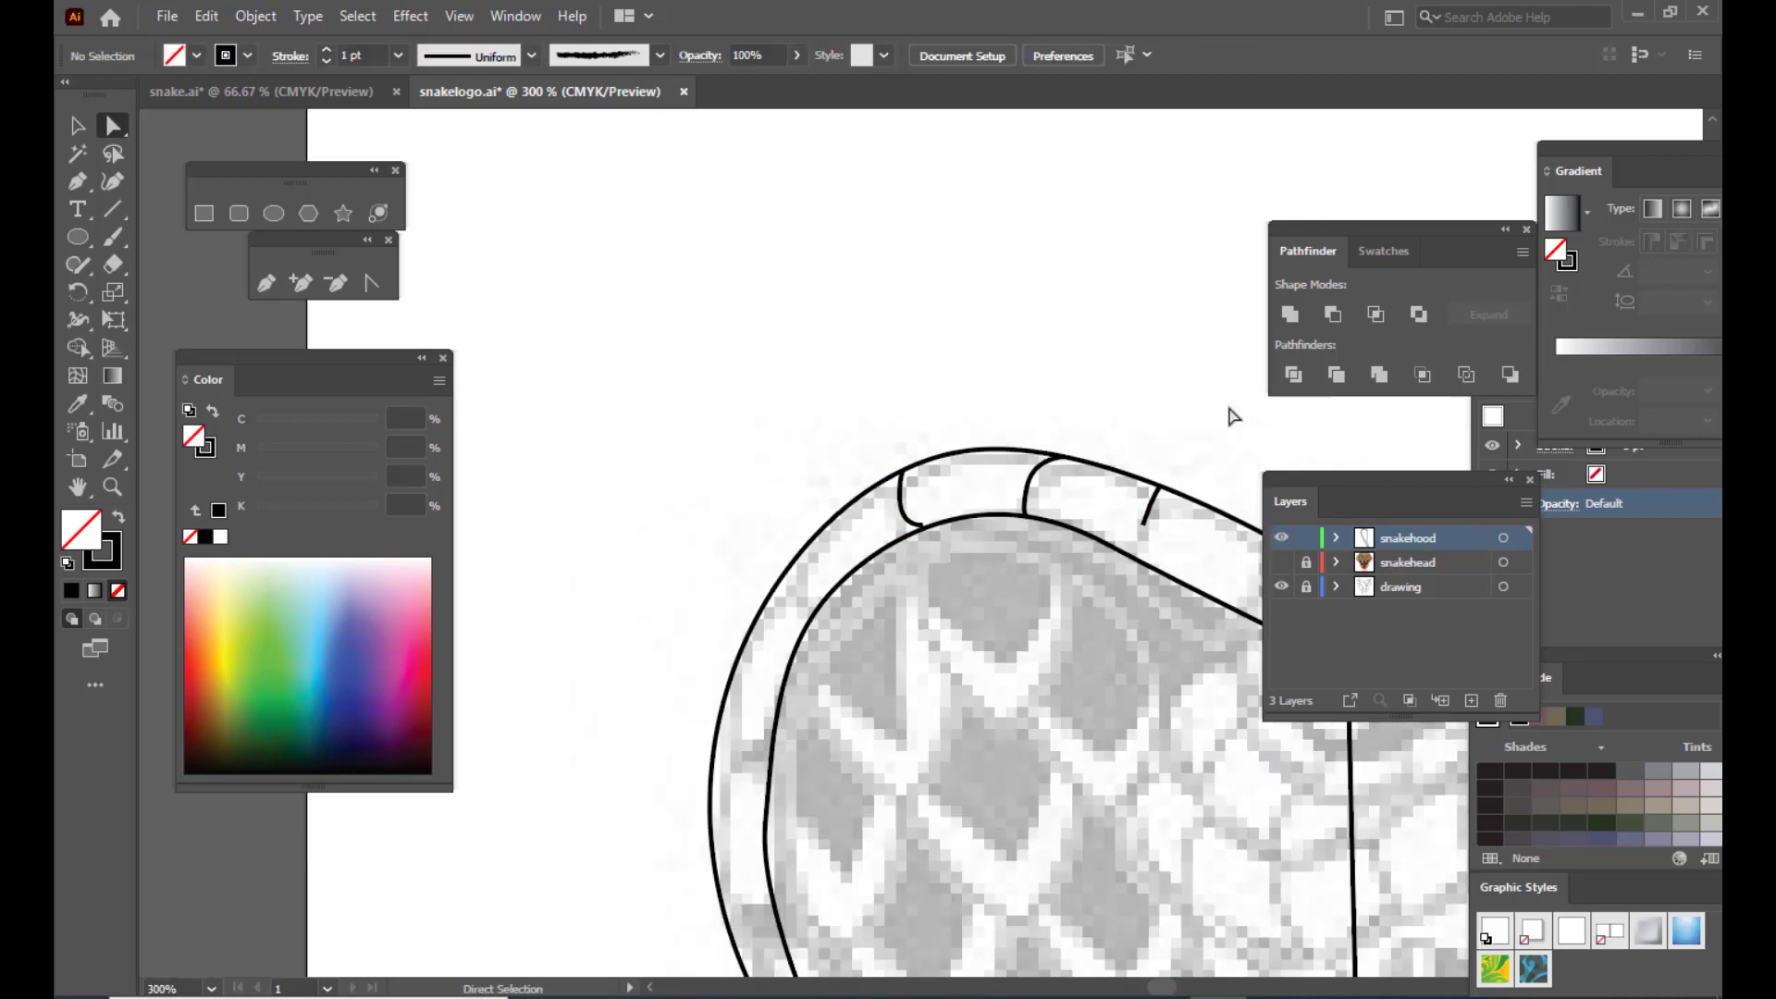
key("h")
mouse_move(1170, 493)
left_mouse_down()
mouse_move(805, 336)
mouse_move(778, 397)
left_mouse_up()
left_click(113, 127)
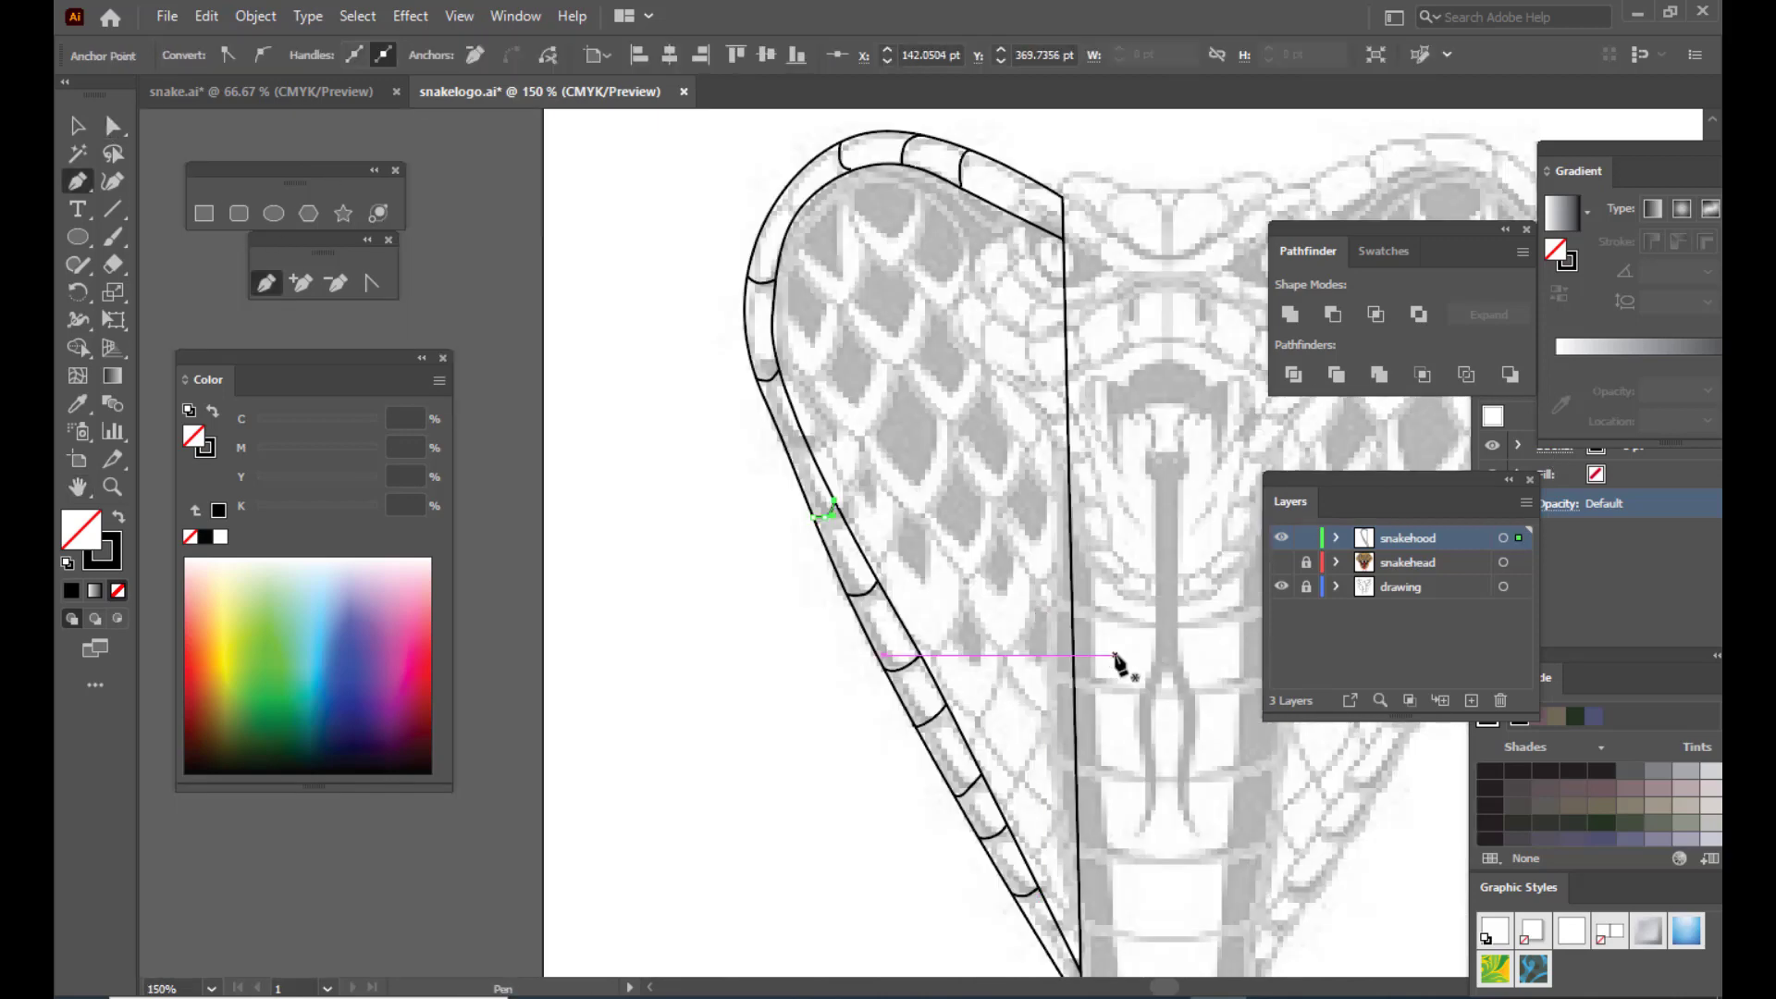
left_click(78, 126)
left_click(689, 481)
scroll(696, 487, "up", 2)
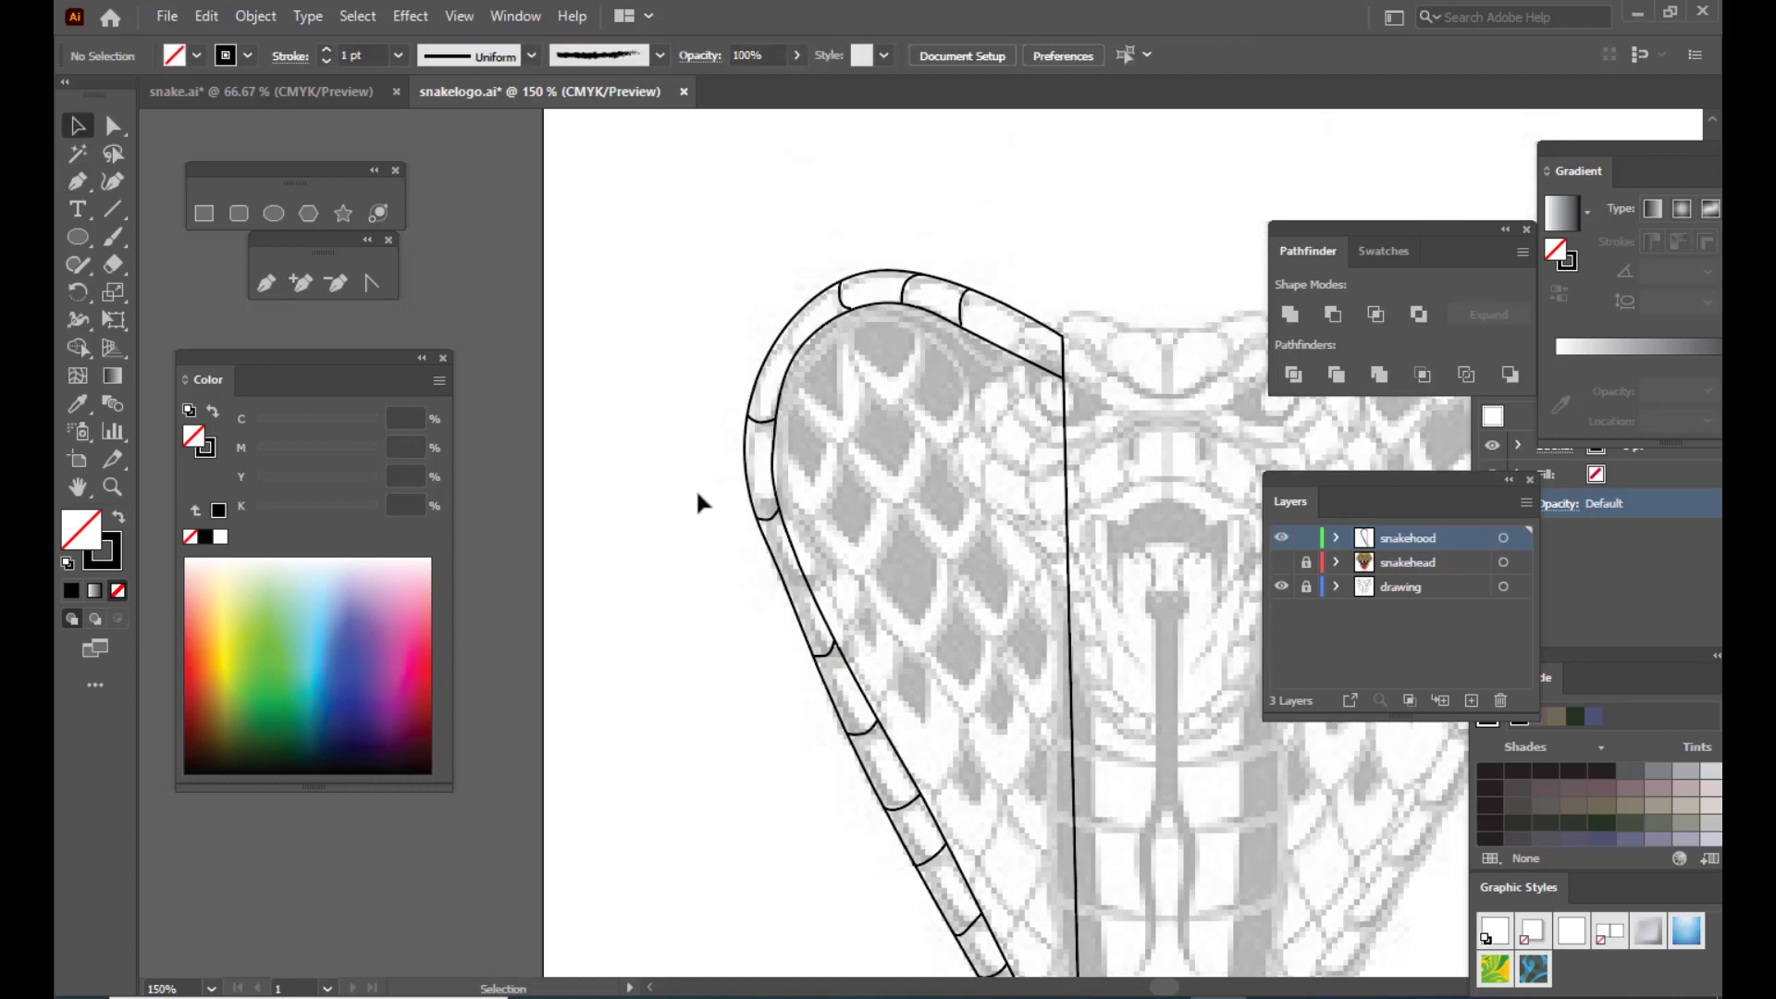
Step: Apply the lens-shaped width profile, tapered at both ends, to the two border dividers nearest the head
key("ctrl+minus")
key("ctrl+minus")
key("ctrl+plus")
key("ctrl+plus")
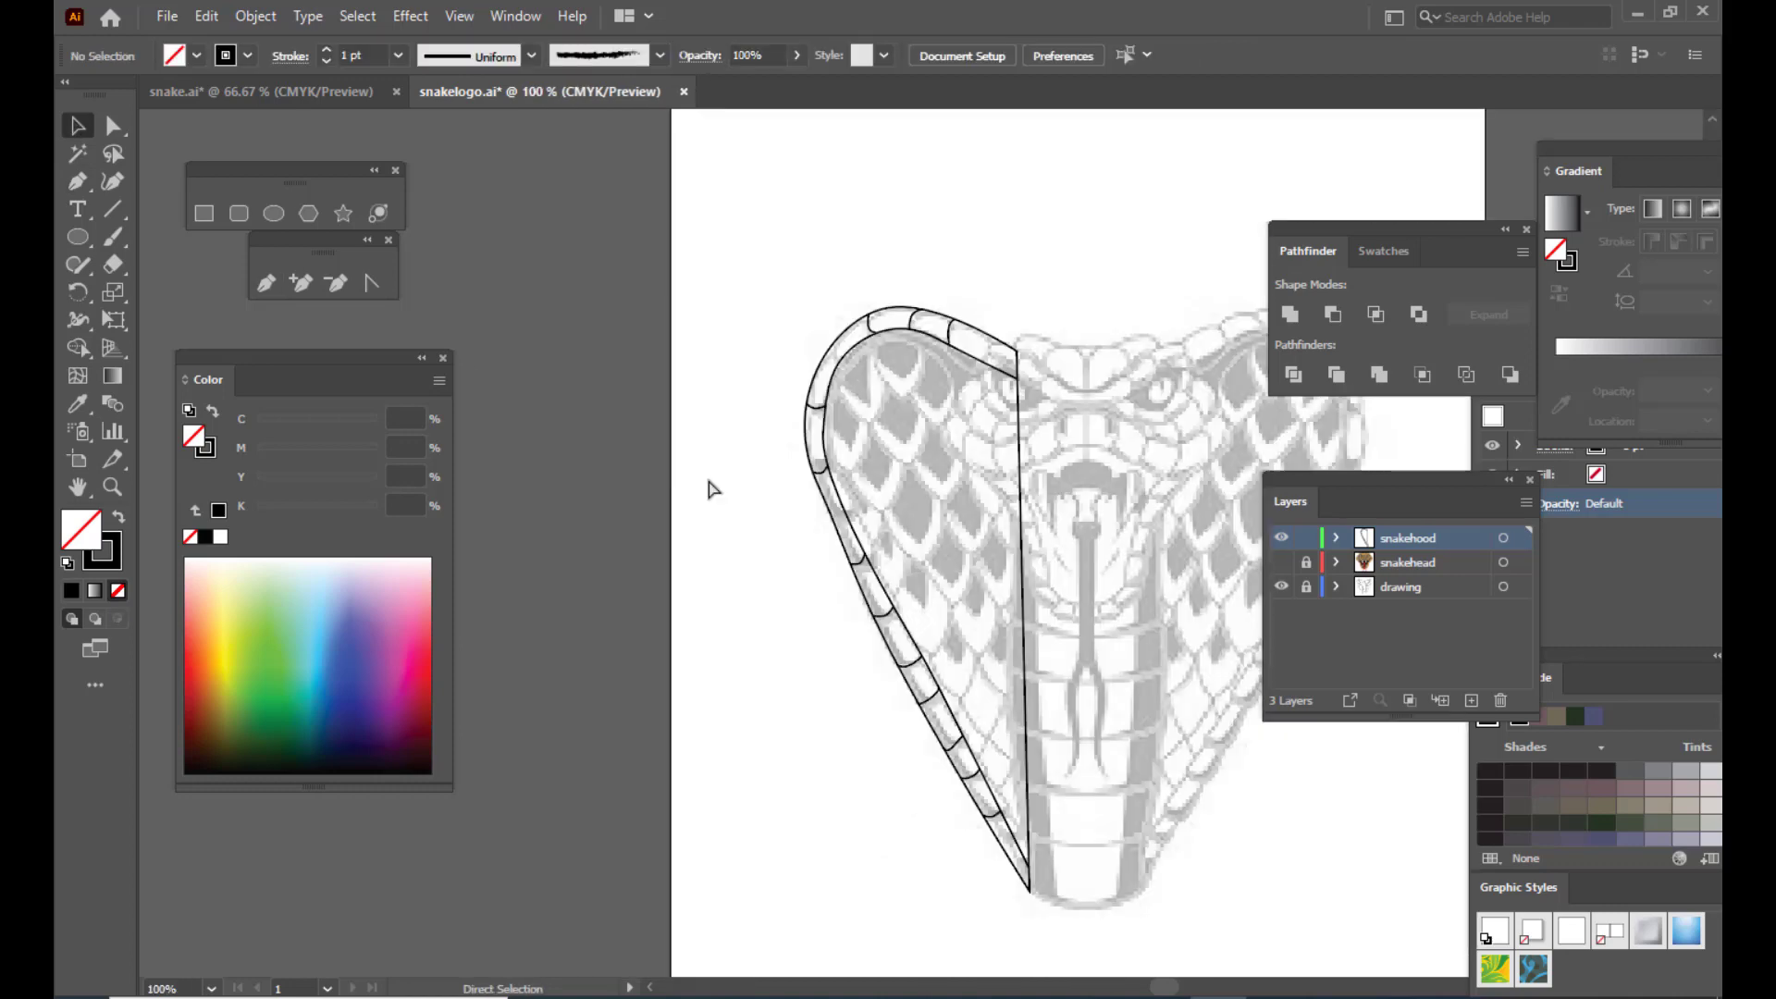
scroll(921, 439, "up", 2)
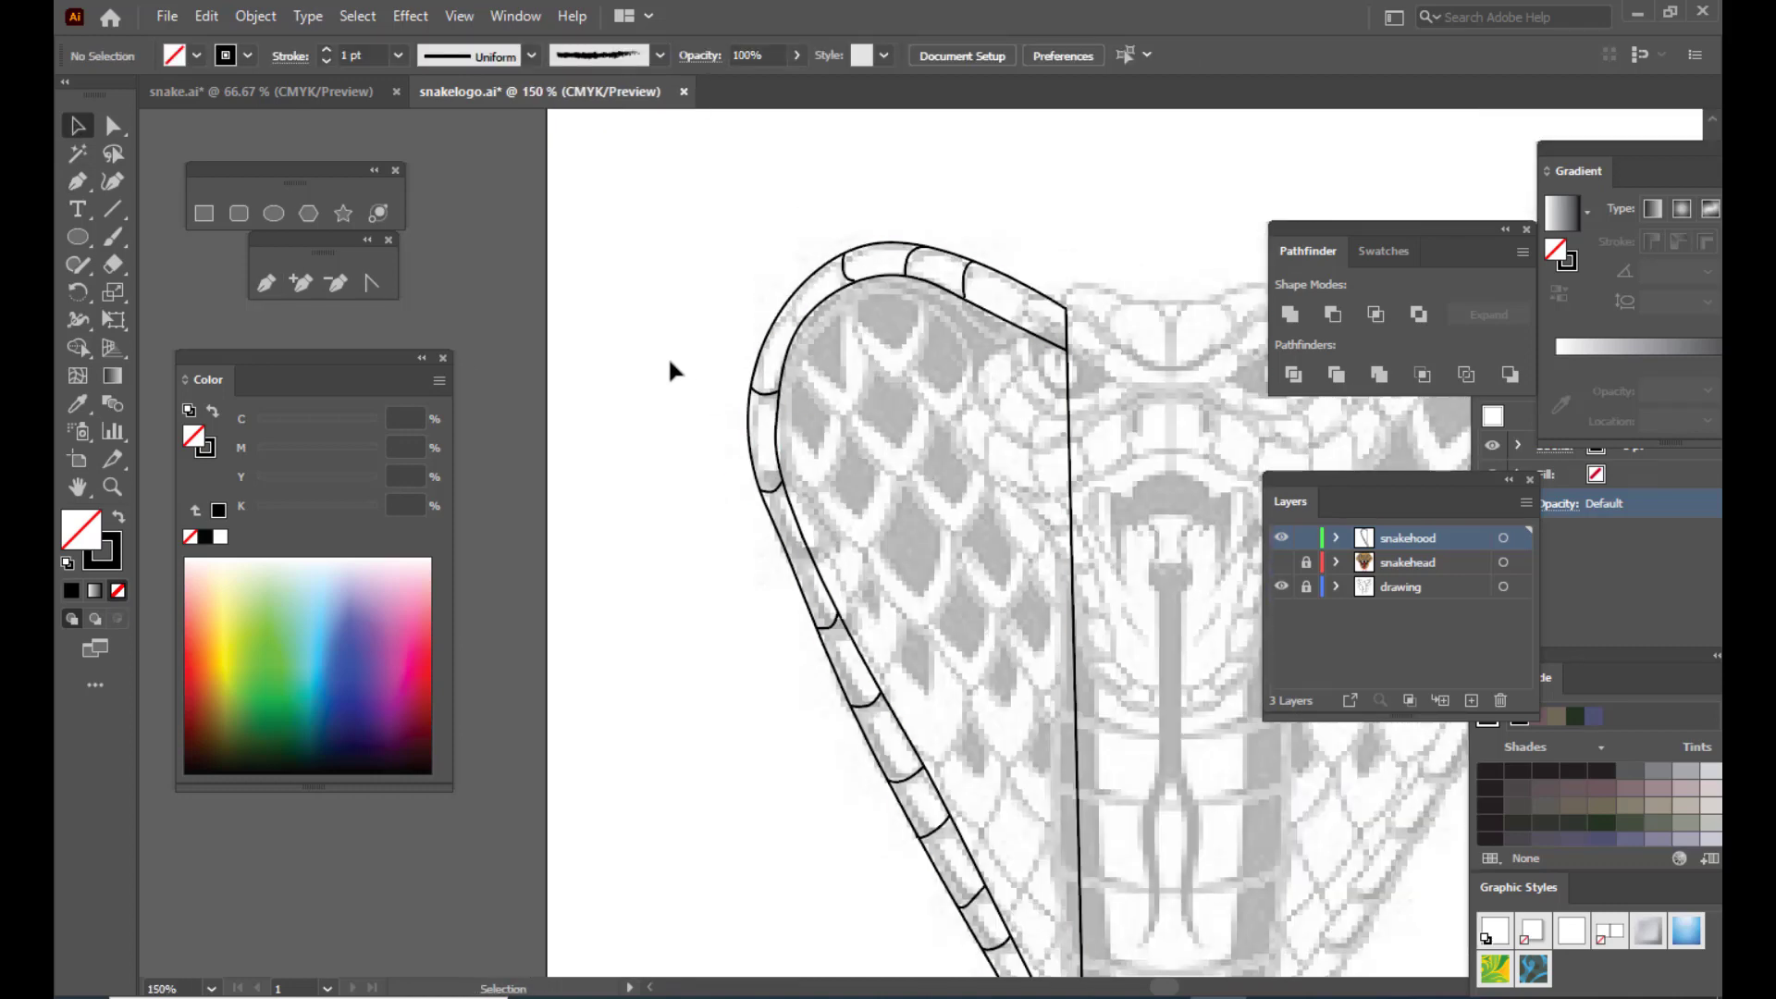
left_click(964, 277)
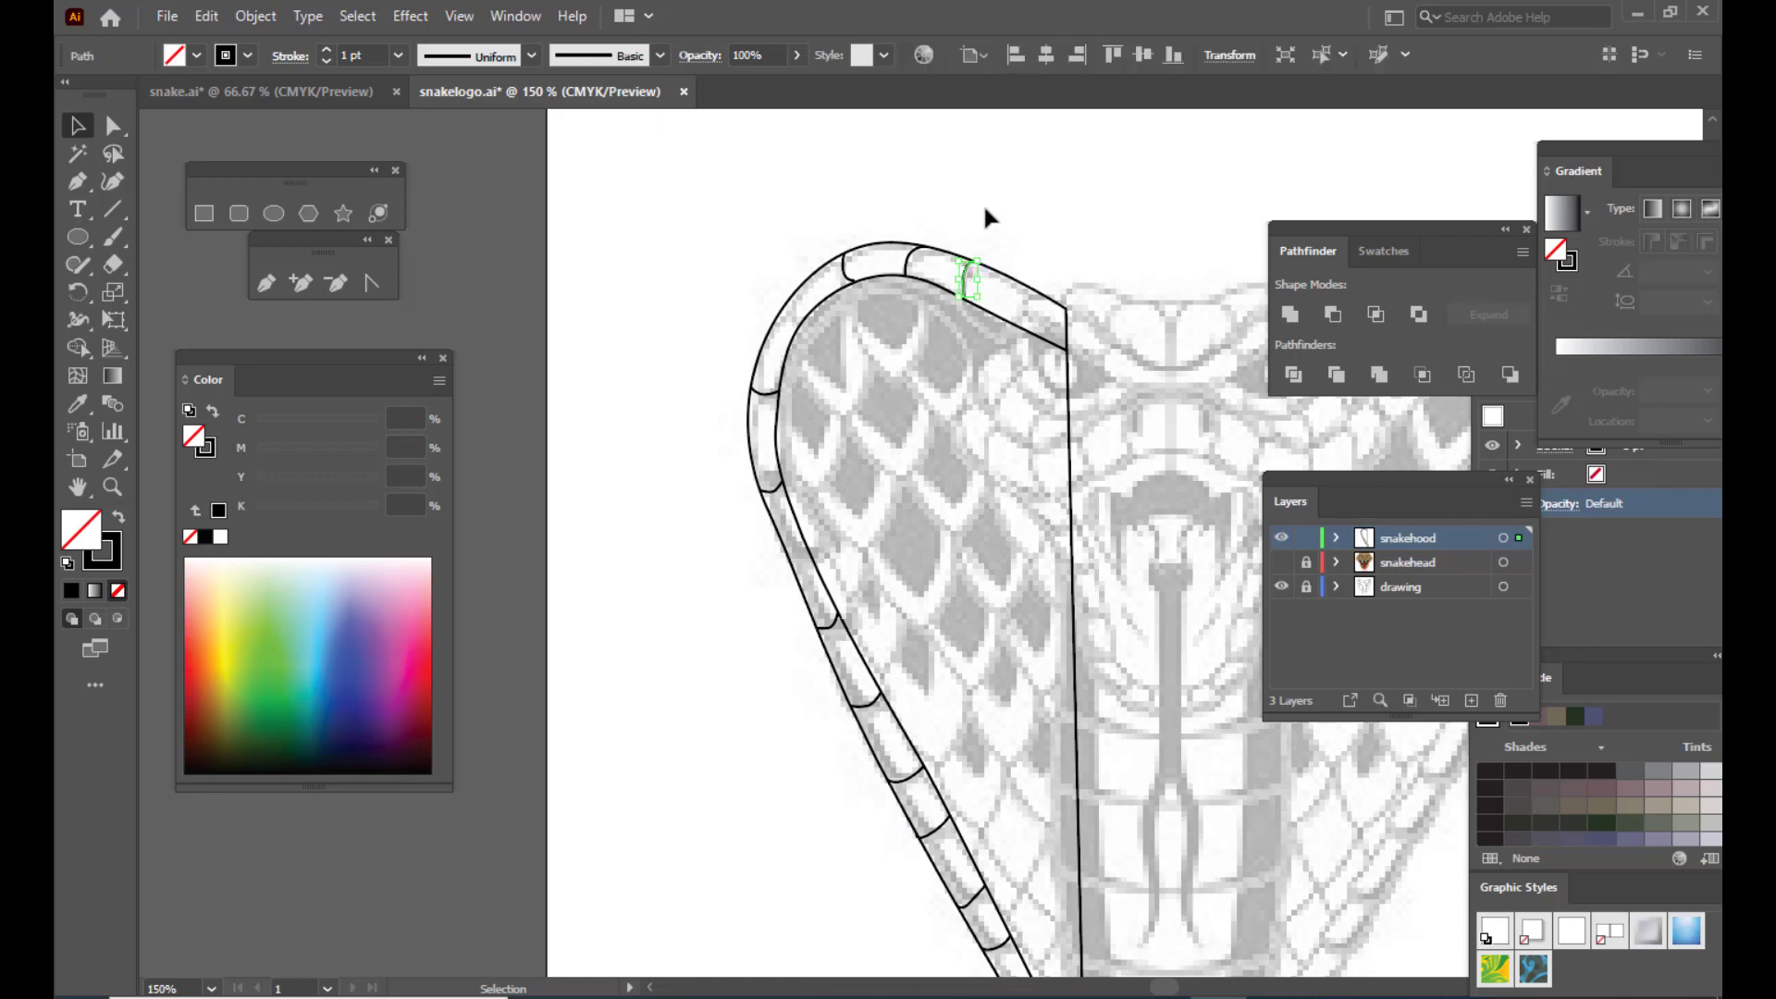
left_click(467, 55)
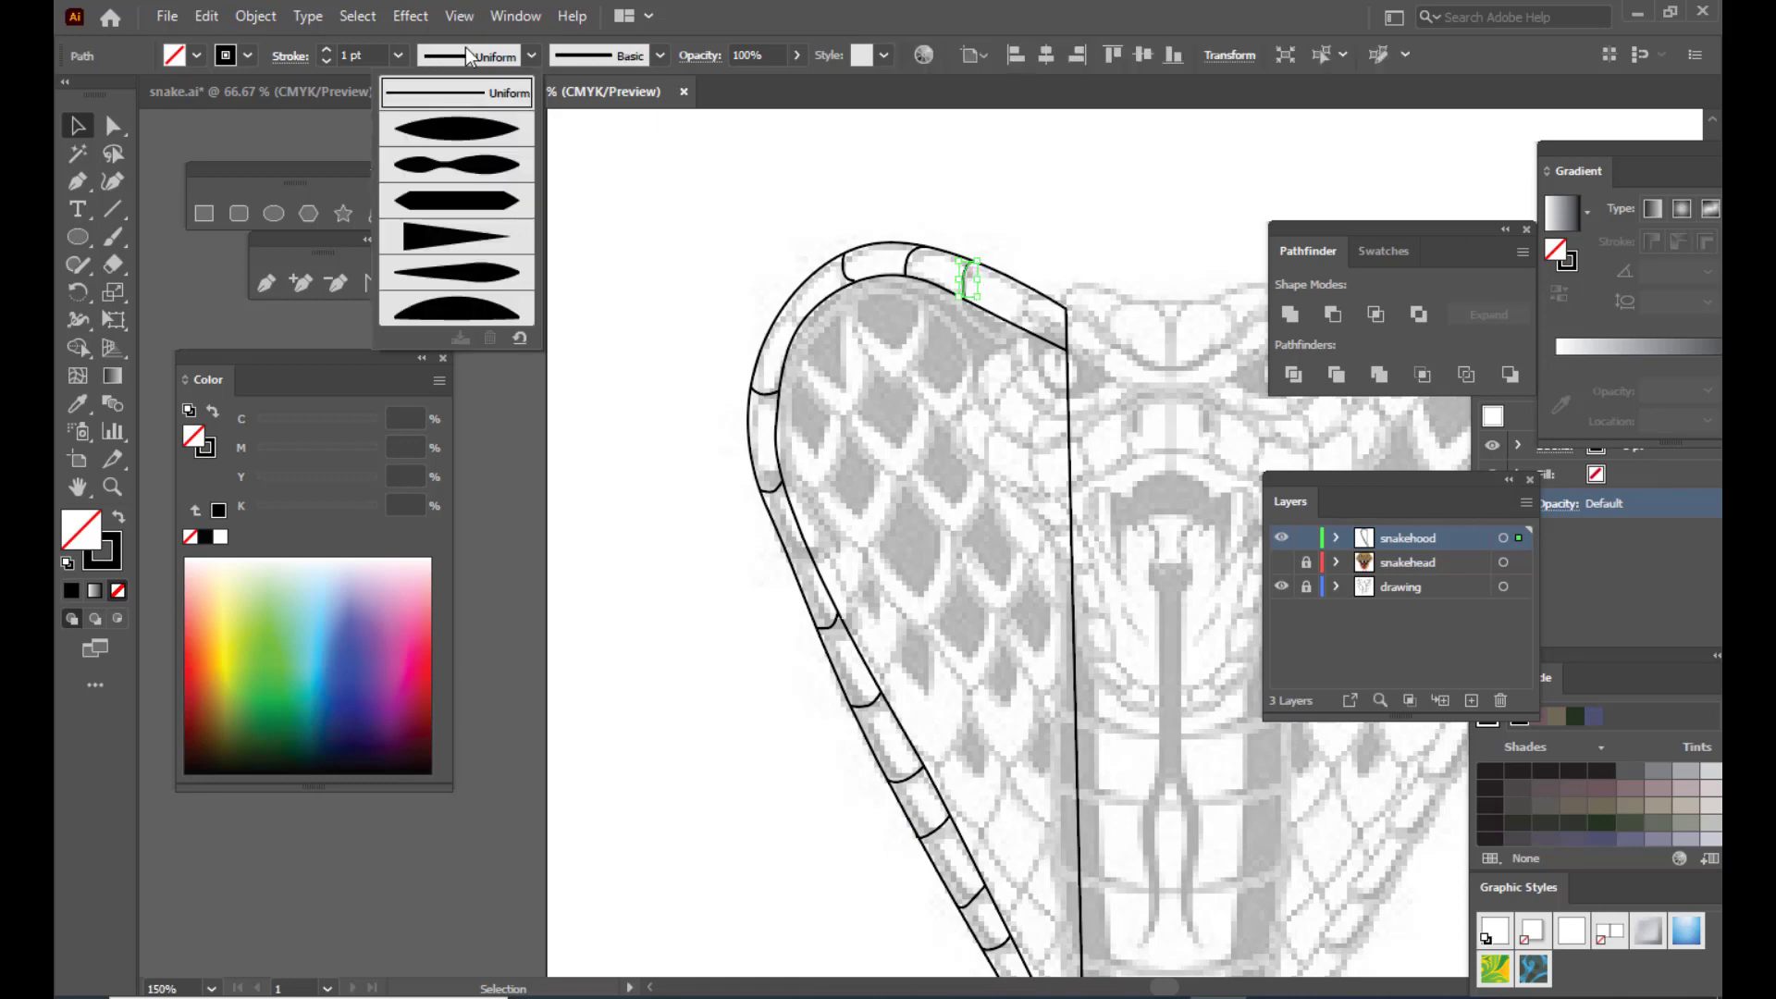
left_click(458, 120)
left_click_drag(911, 268, 914, 266)
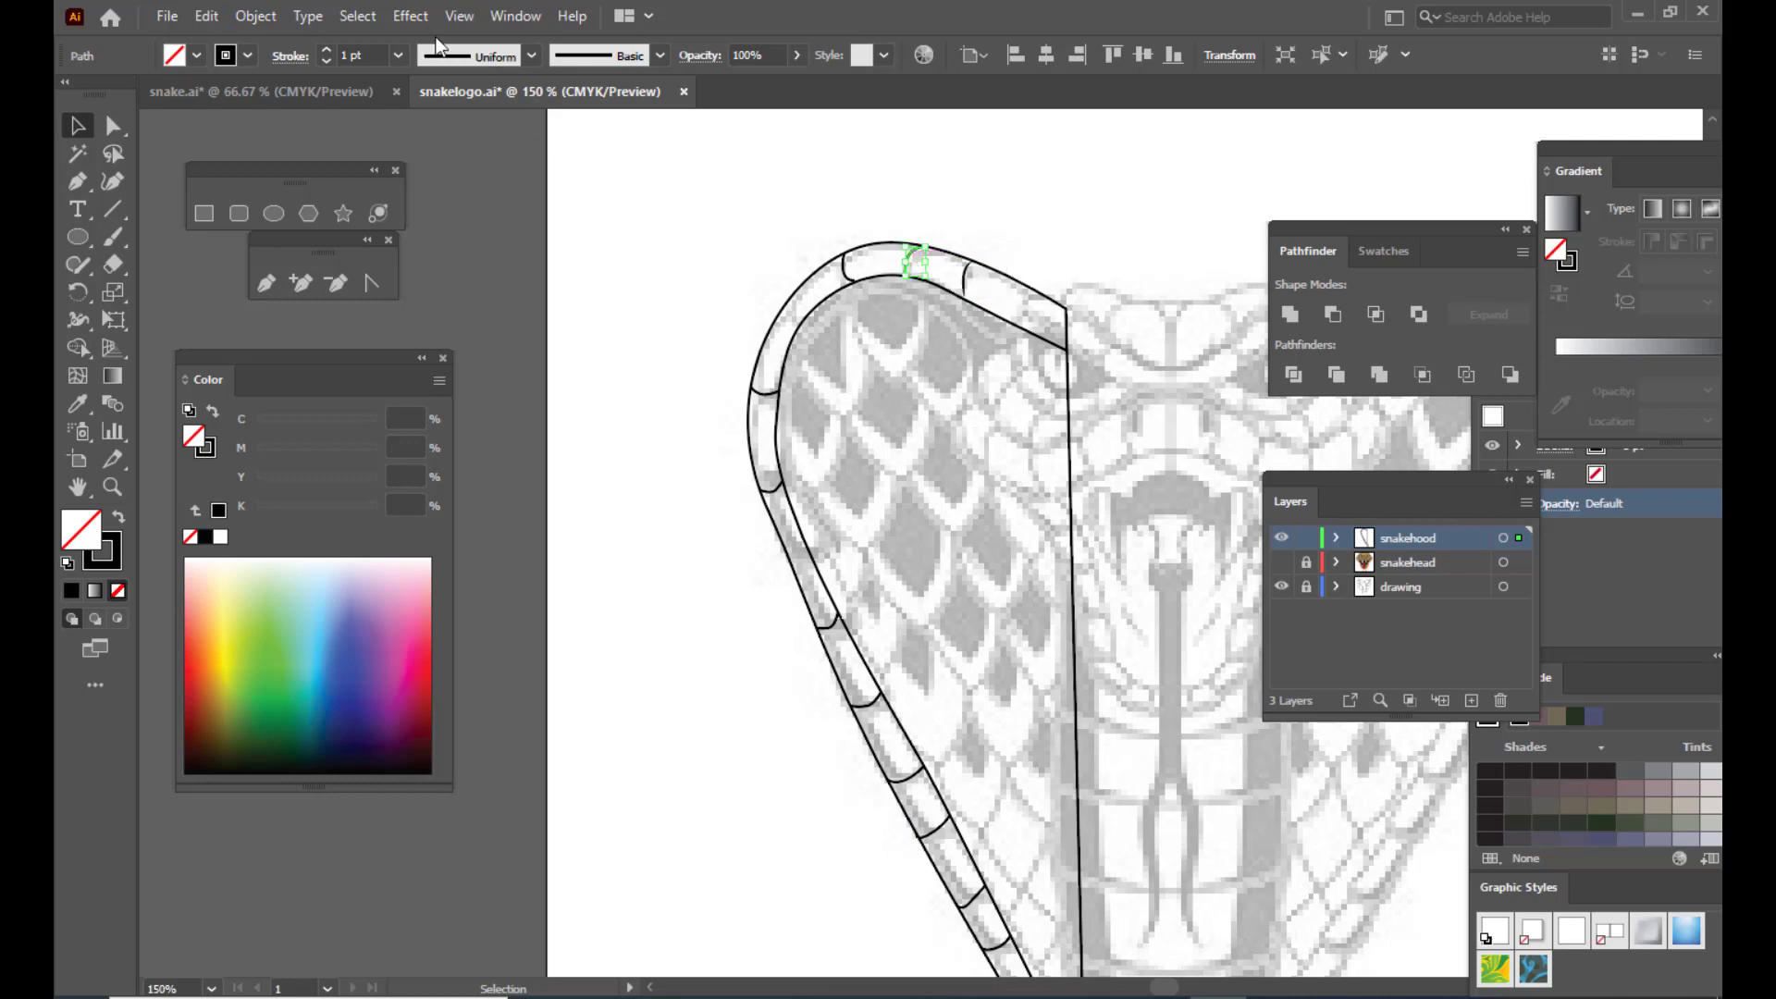
left_click(460, 55)
left_click(457, 135)
left_click(657, 165)
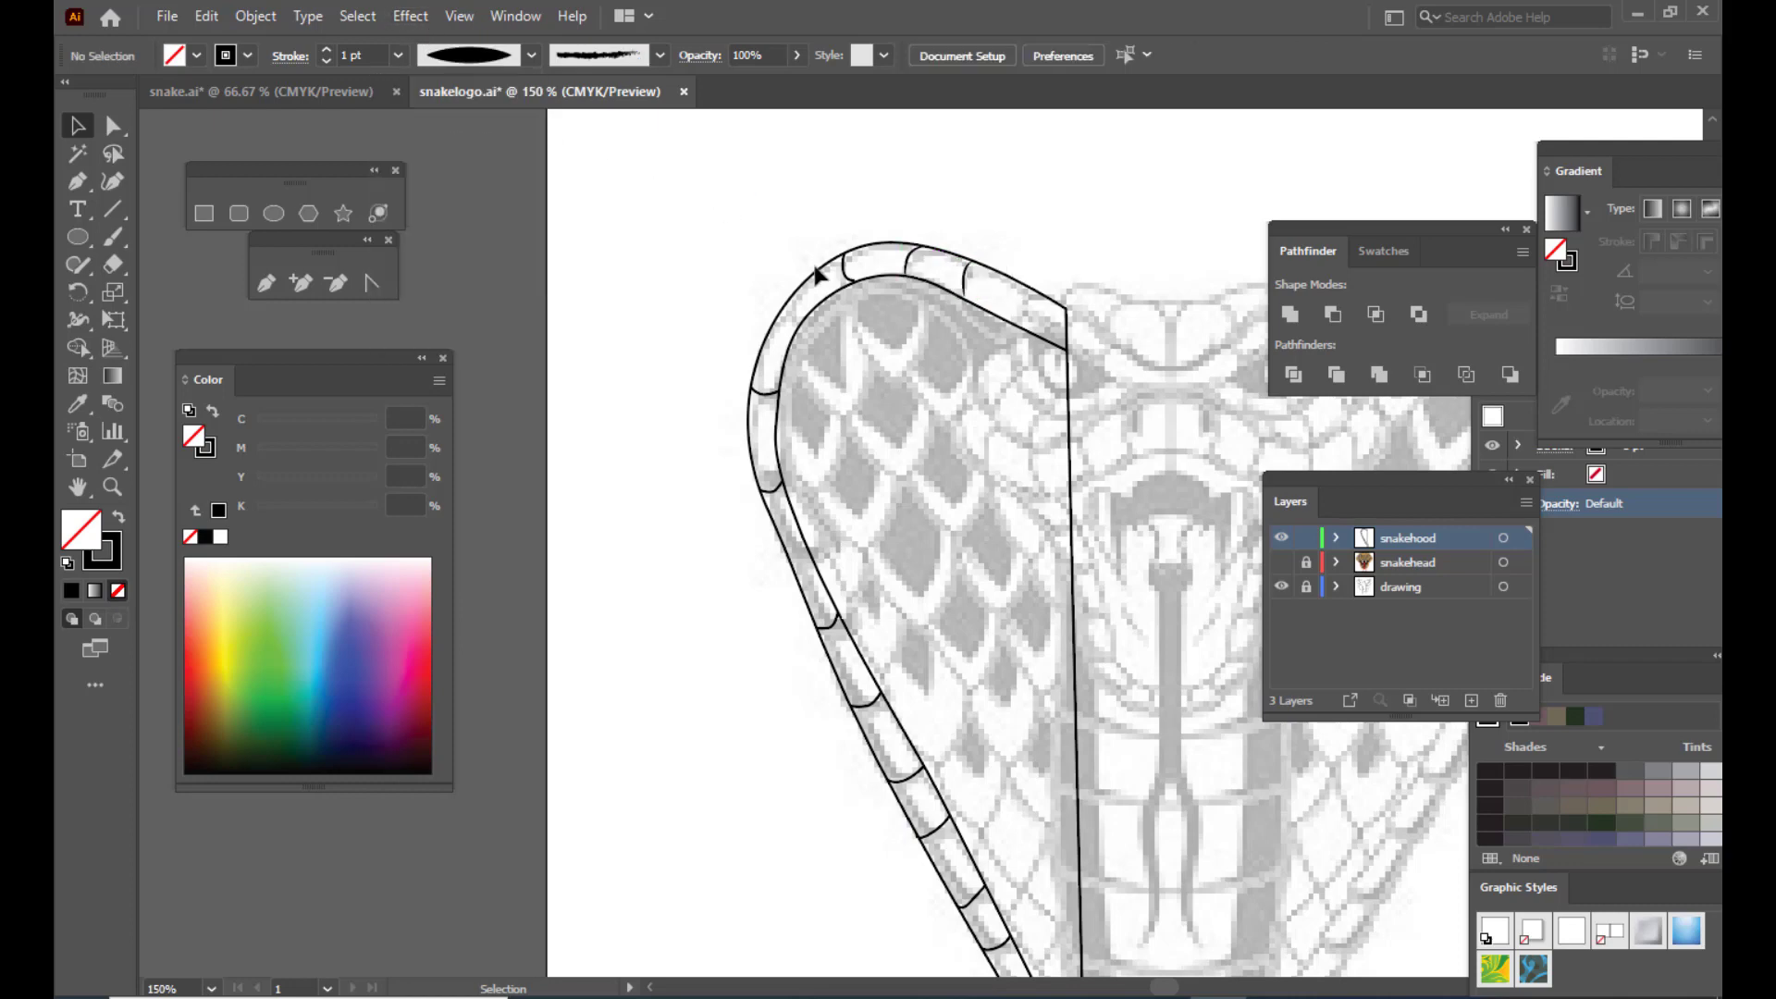
Step: Give the third and fourth border dividers from the head the same lens-shaped width profile
left_click(846, 266)
left_click(460, 56)
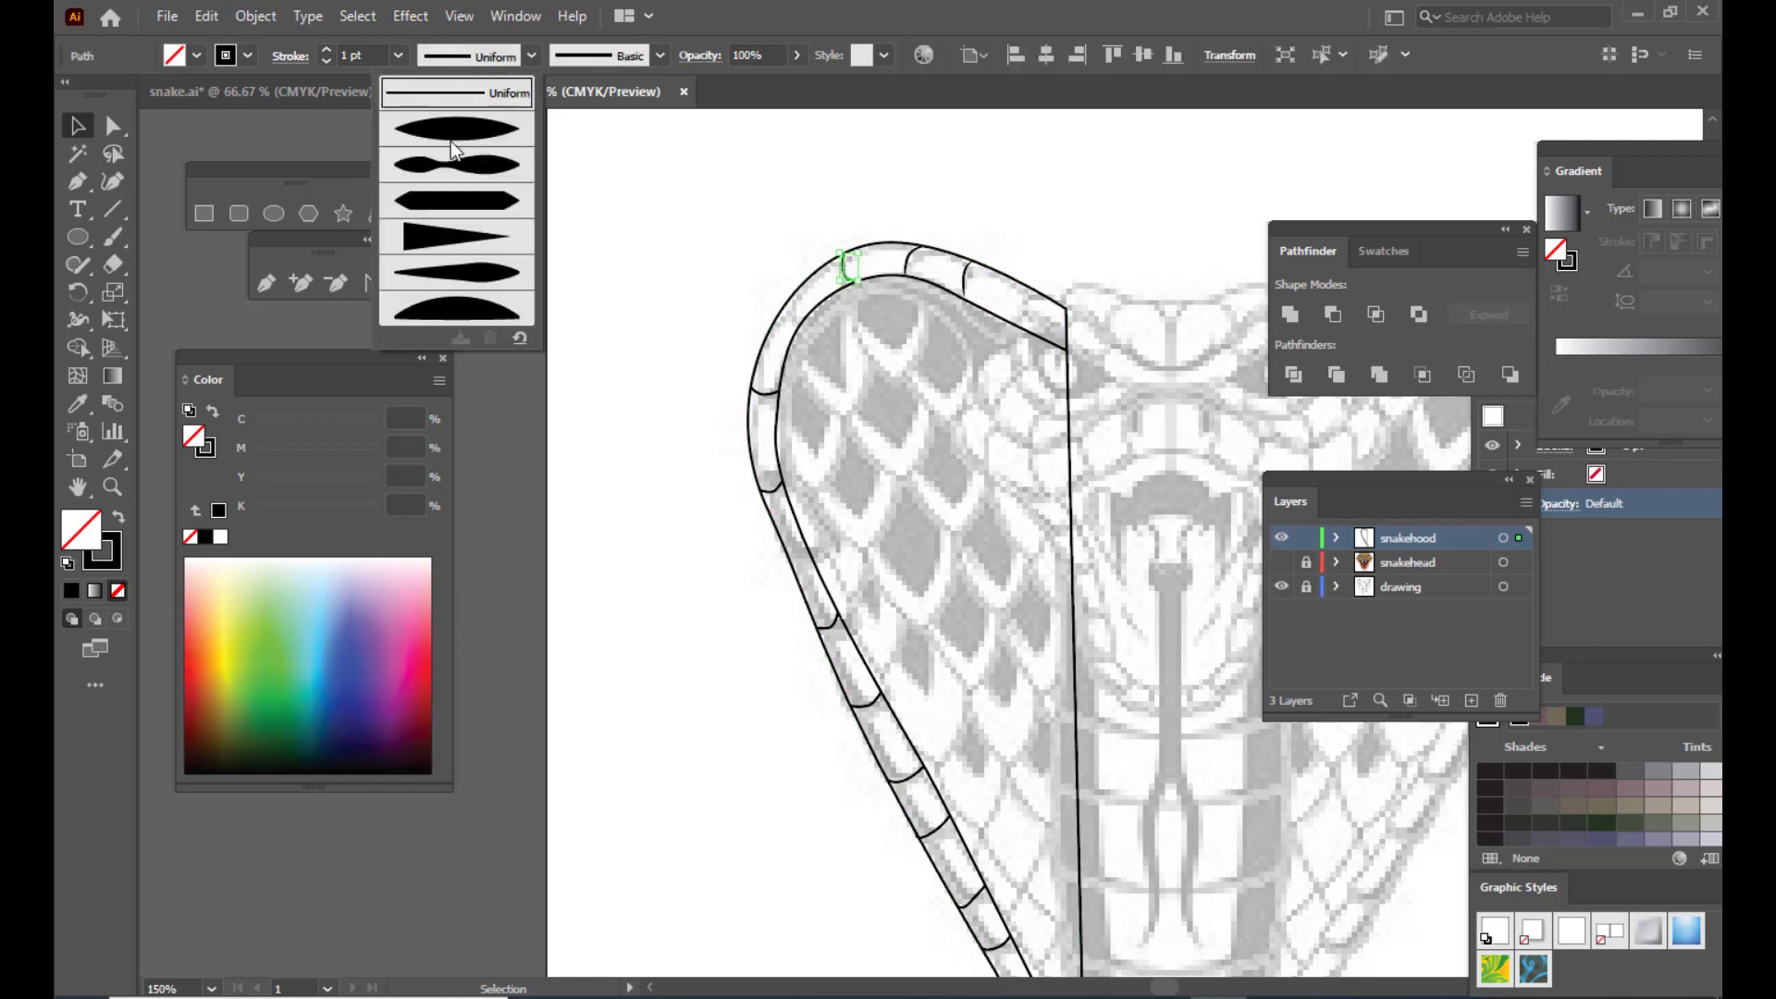
left_click(457, 143)
left_click(714, 336)
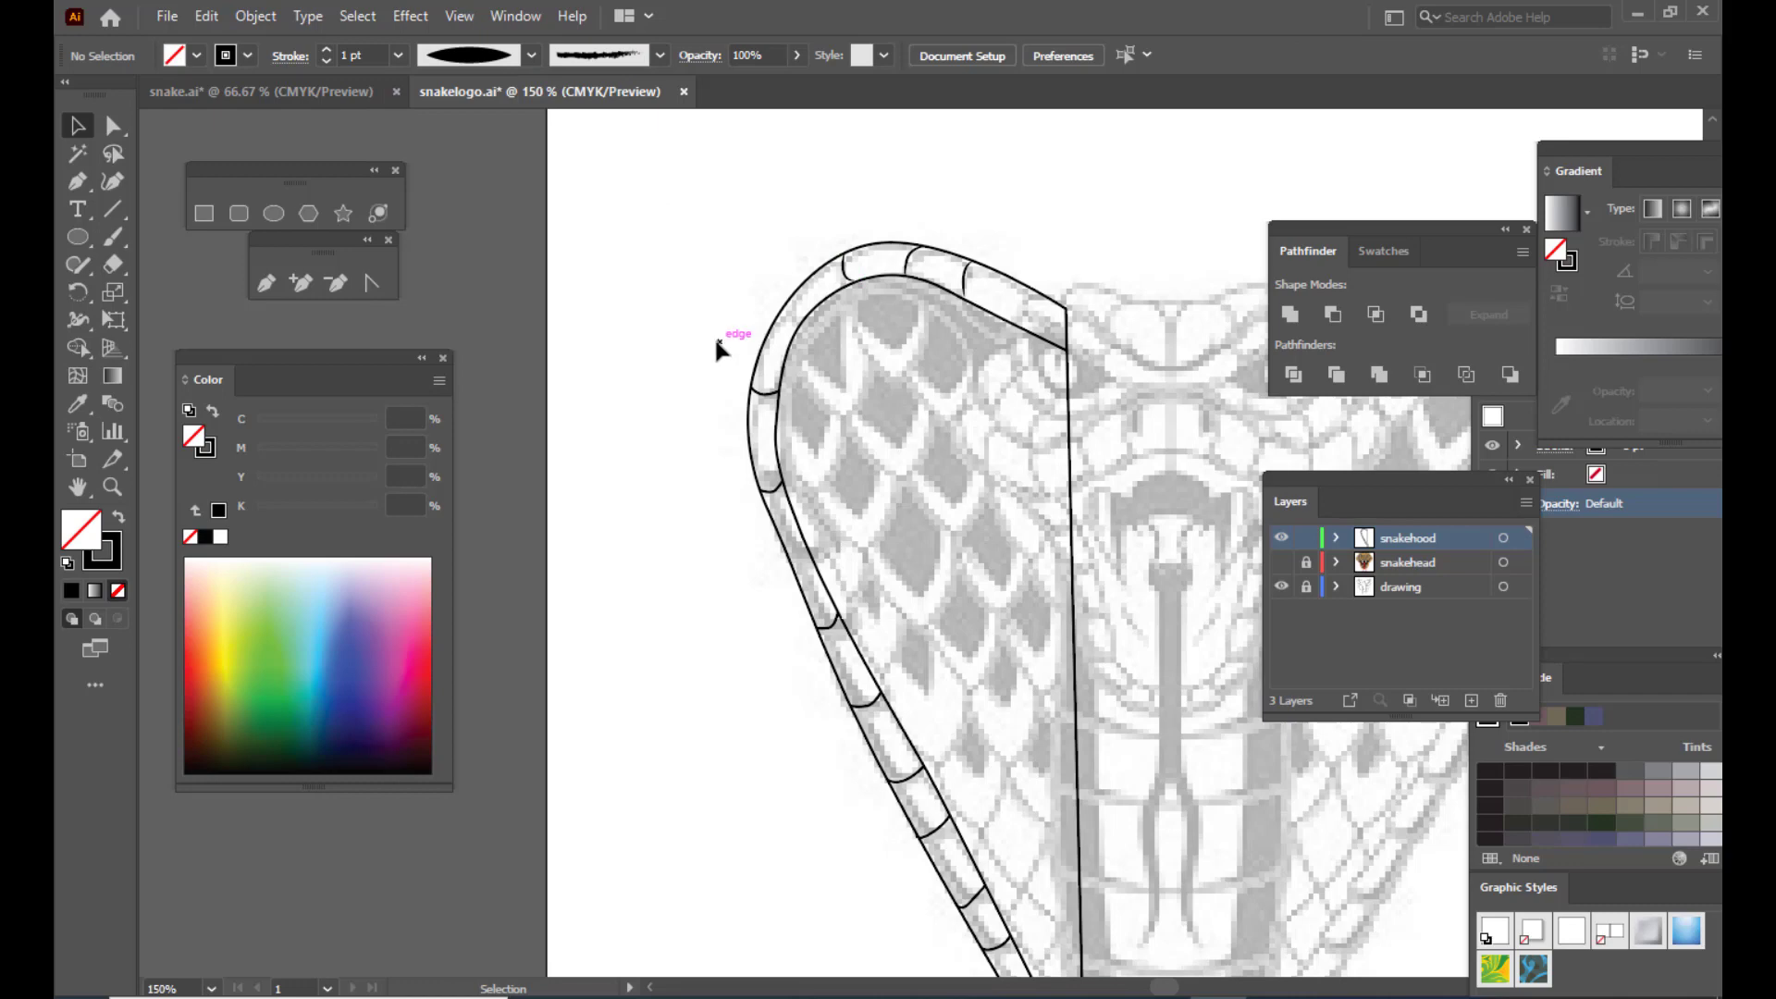
left_click(764, 393)
left_click(478, 58)
left_click(465, 166)
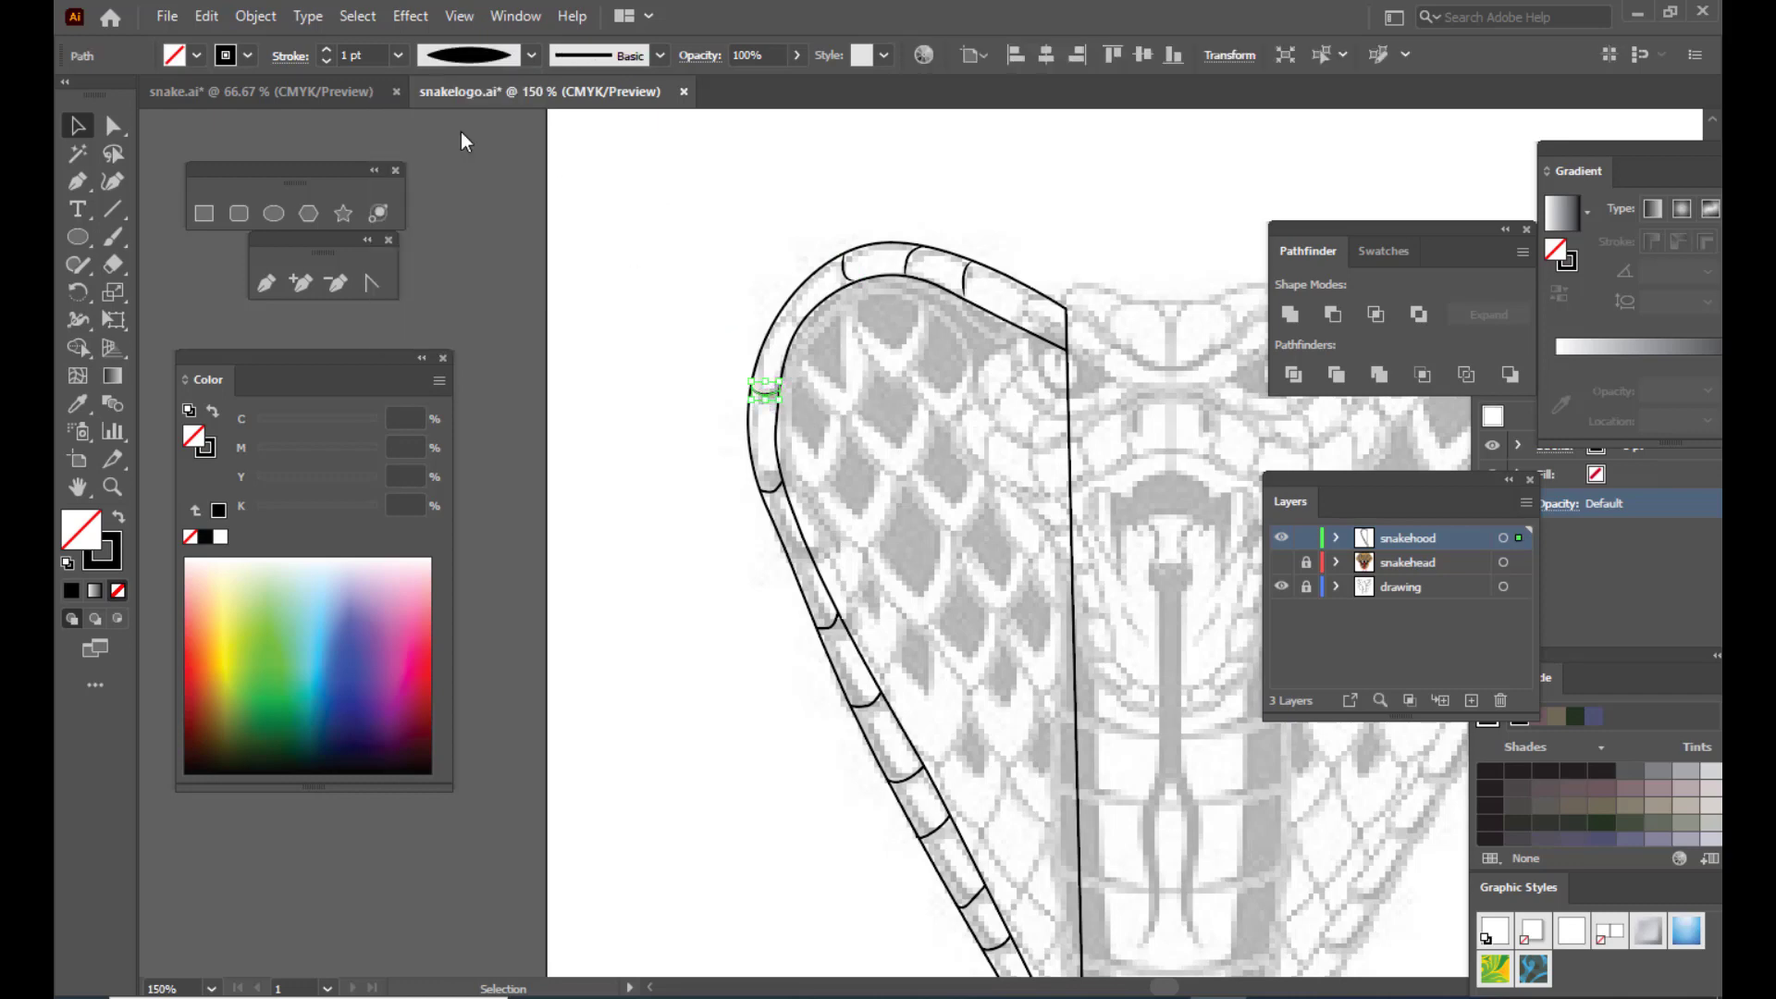
Step: Give the fifth and sixth dividers, where the left border starts down toward the tip, the lens-shaped width profile
left_click(774, 487)
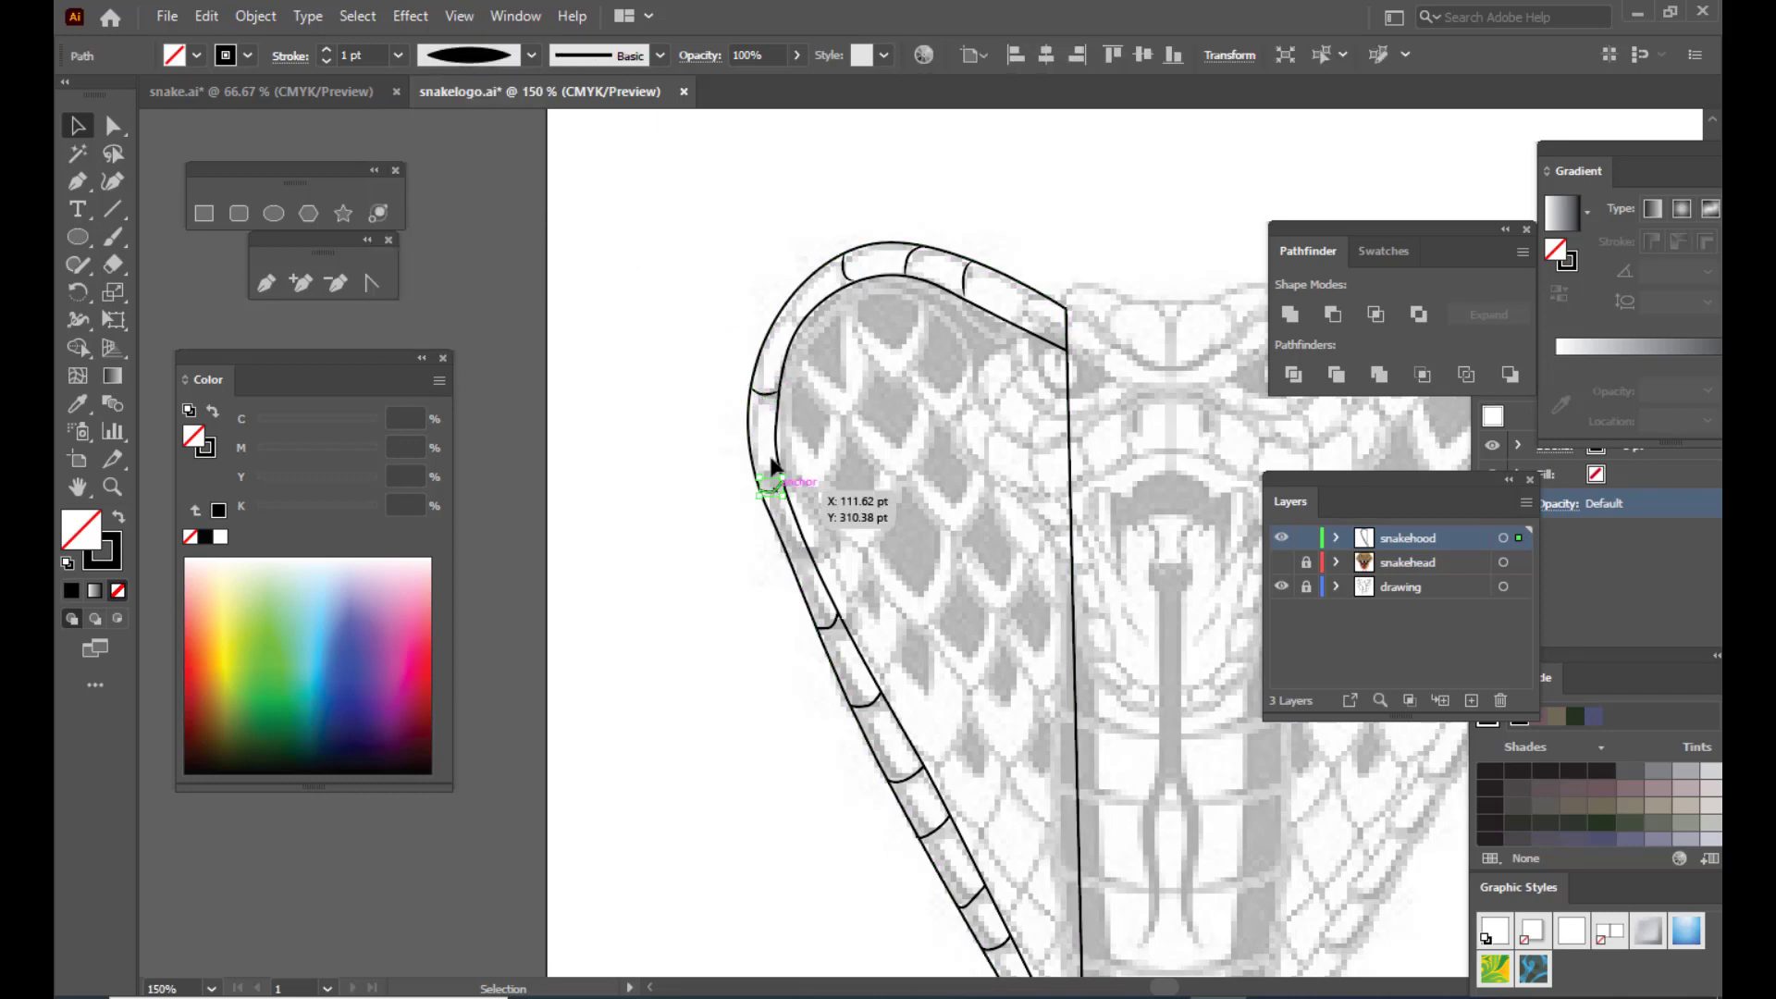
left_click(488, 58)
left_click(452, 151)
left_click(828, 620)
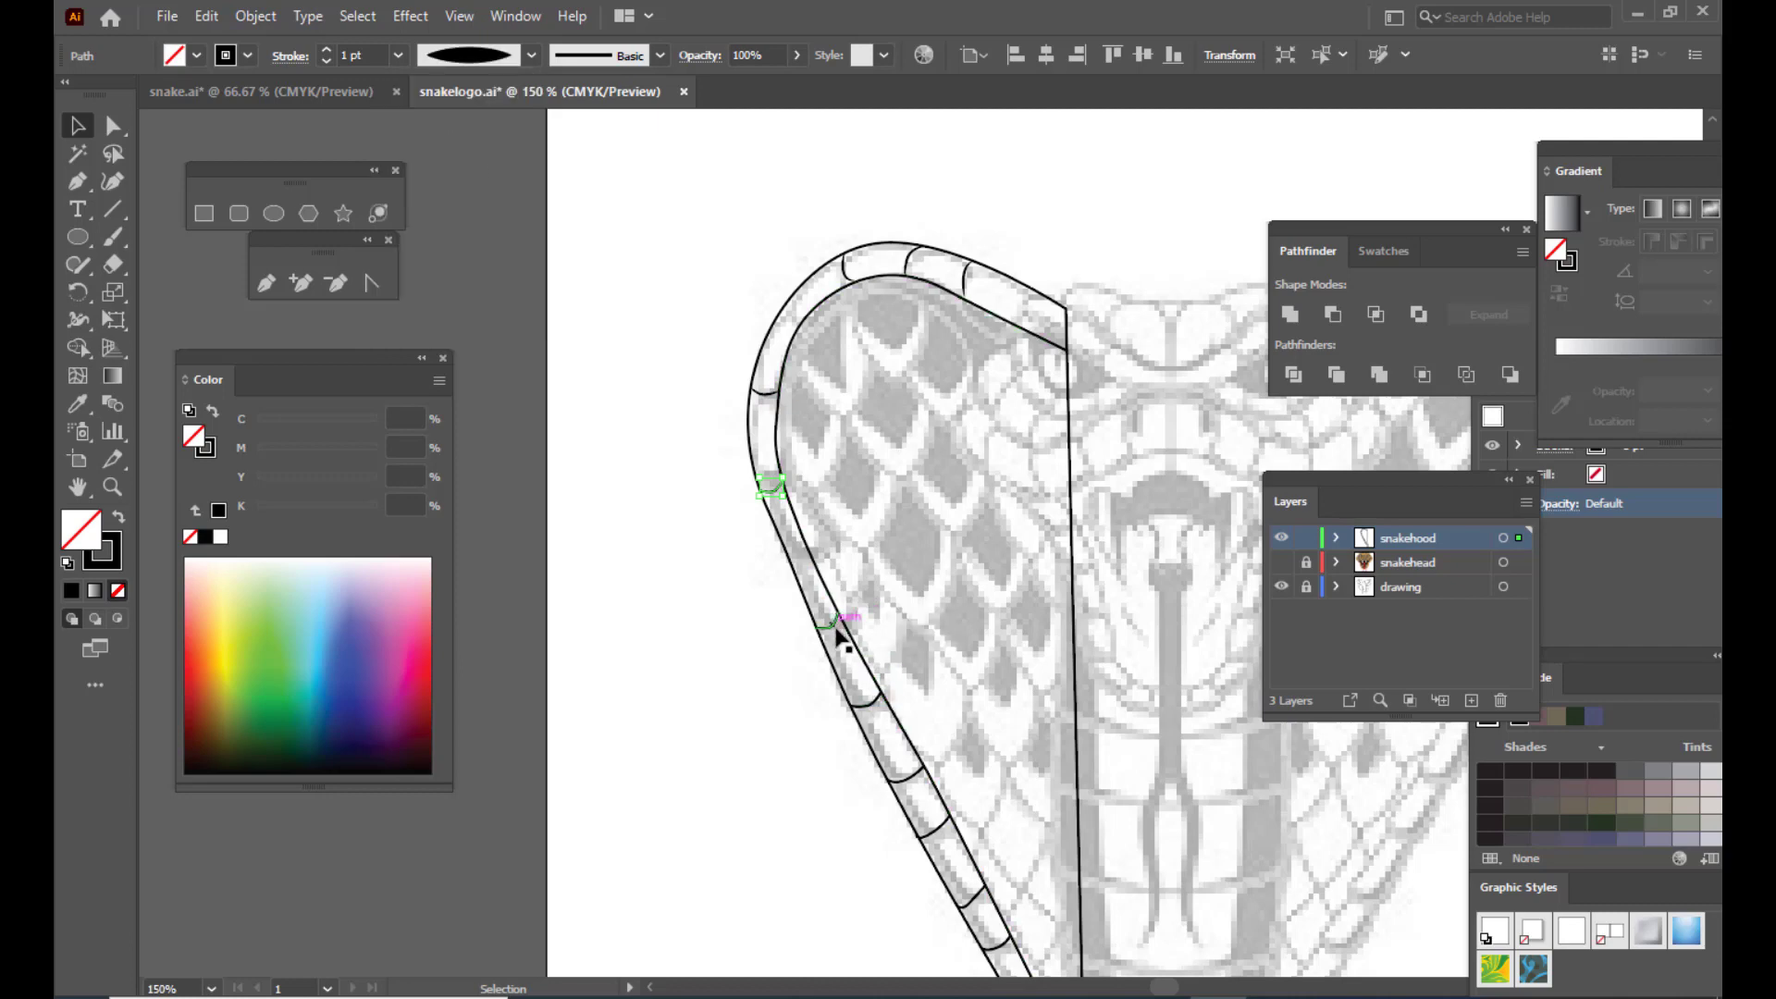
left_click(476, 55)
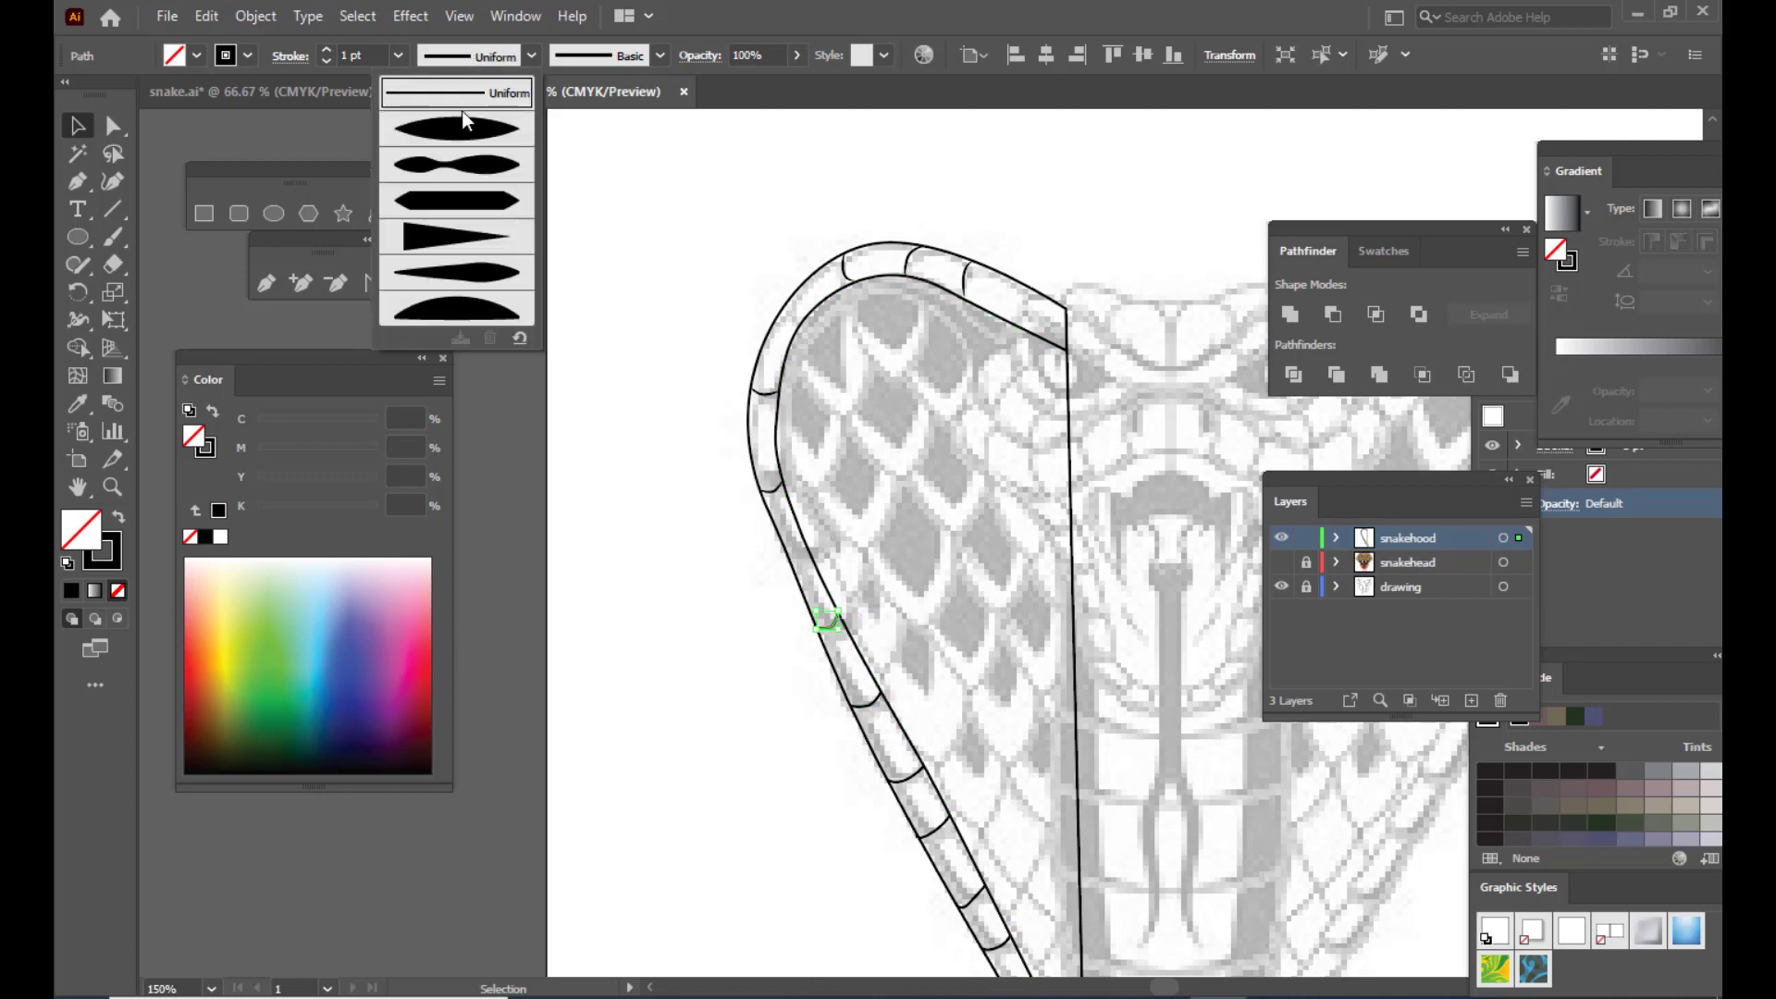
left_click(467, 172)
Step: Apply the lens-shaped width profile to the seventh and eighth dividers, midway down the left border
left_click(864, 705)
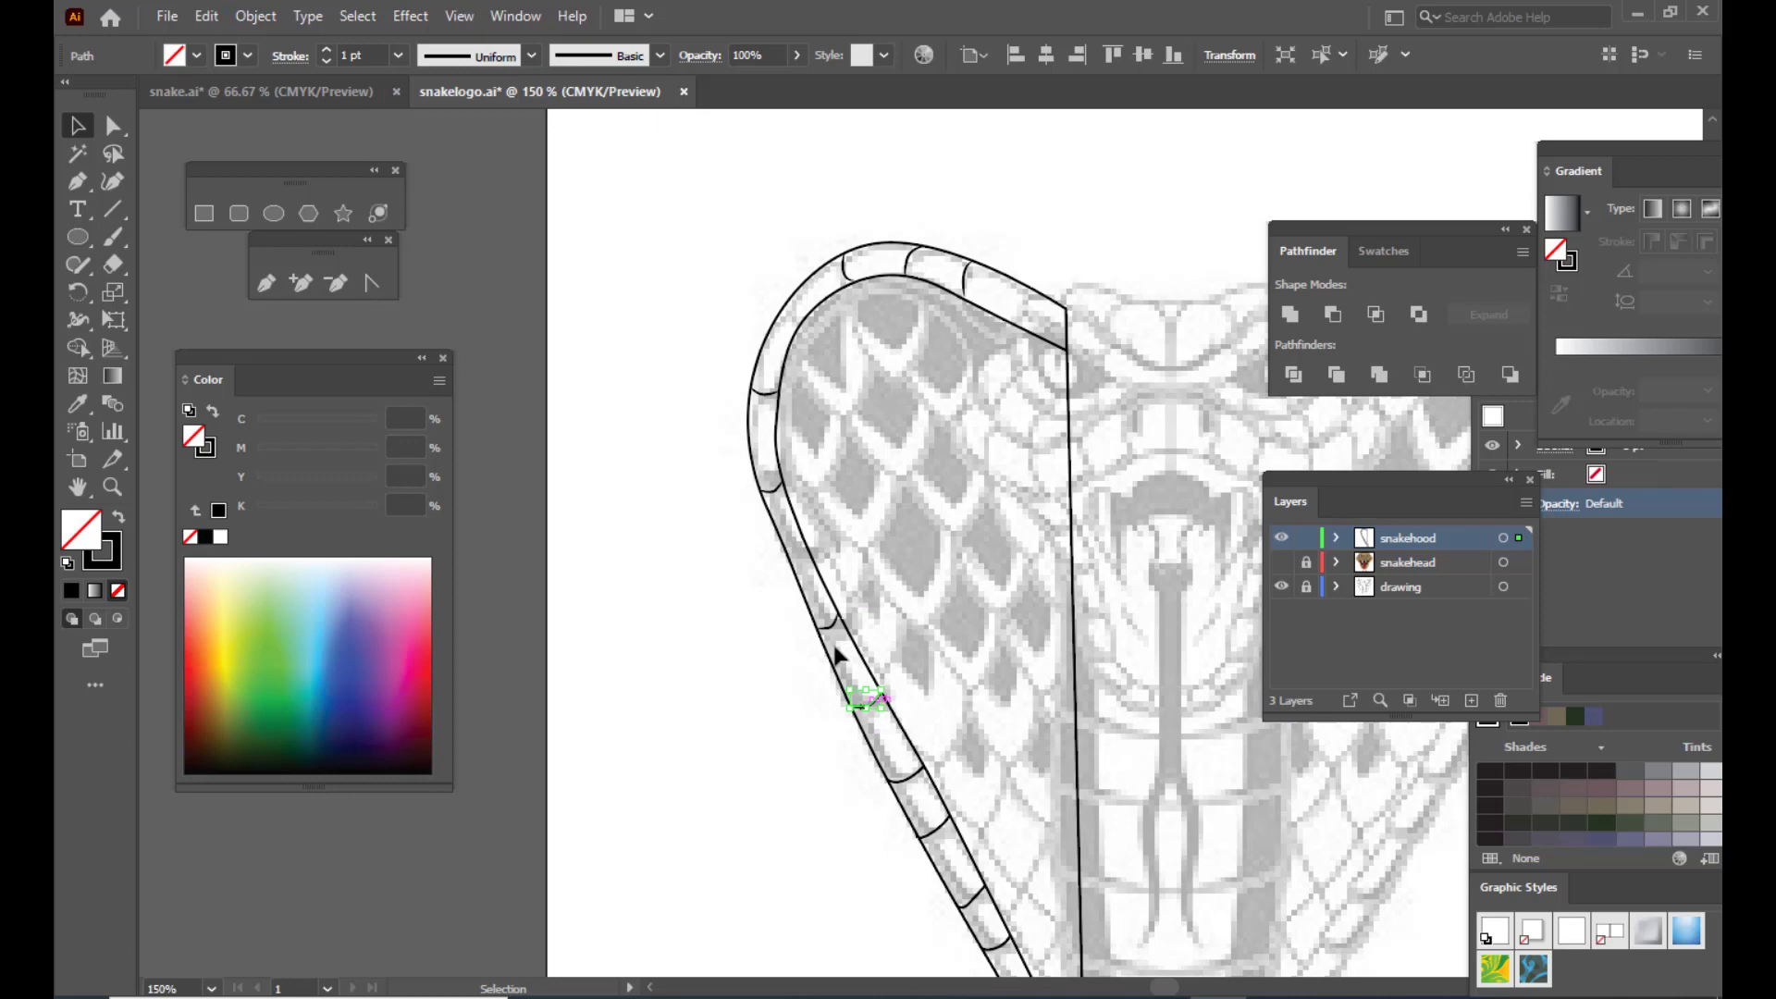
left_click(442, 57)
left_click(463, 167)
scroll(590, 400, "down", 5)
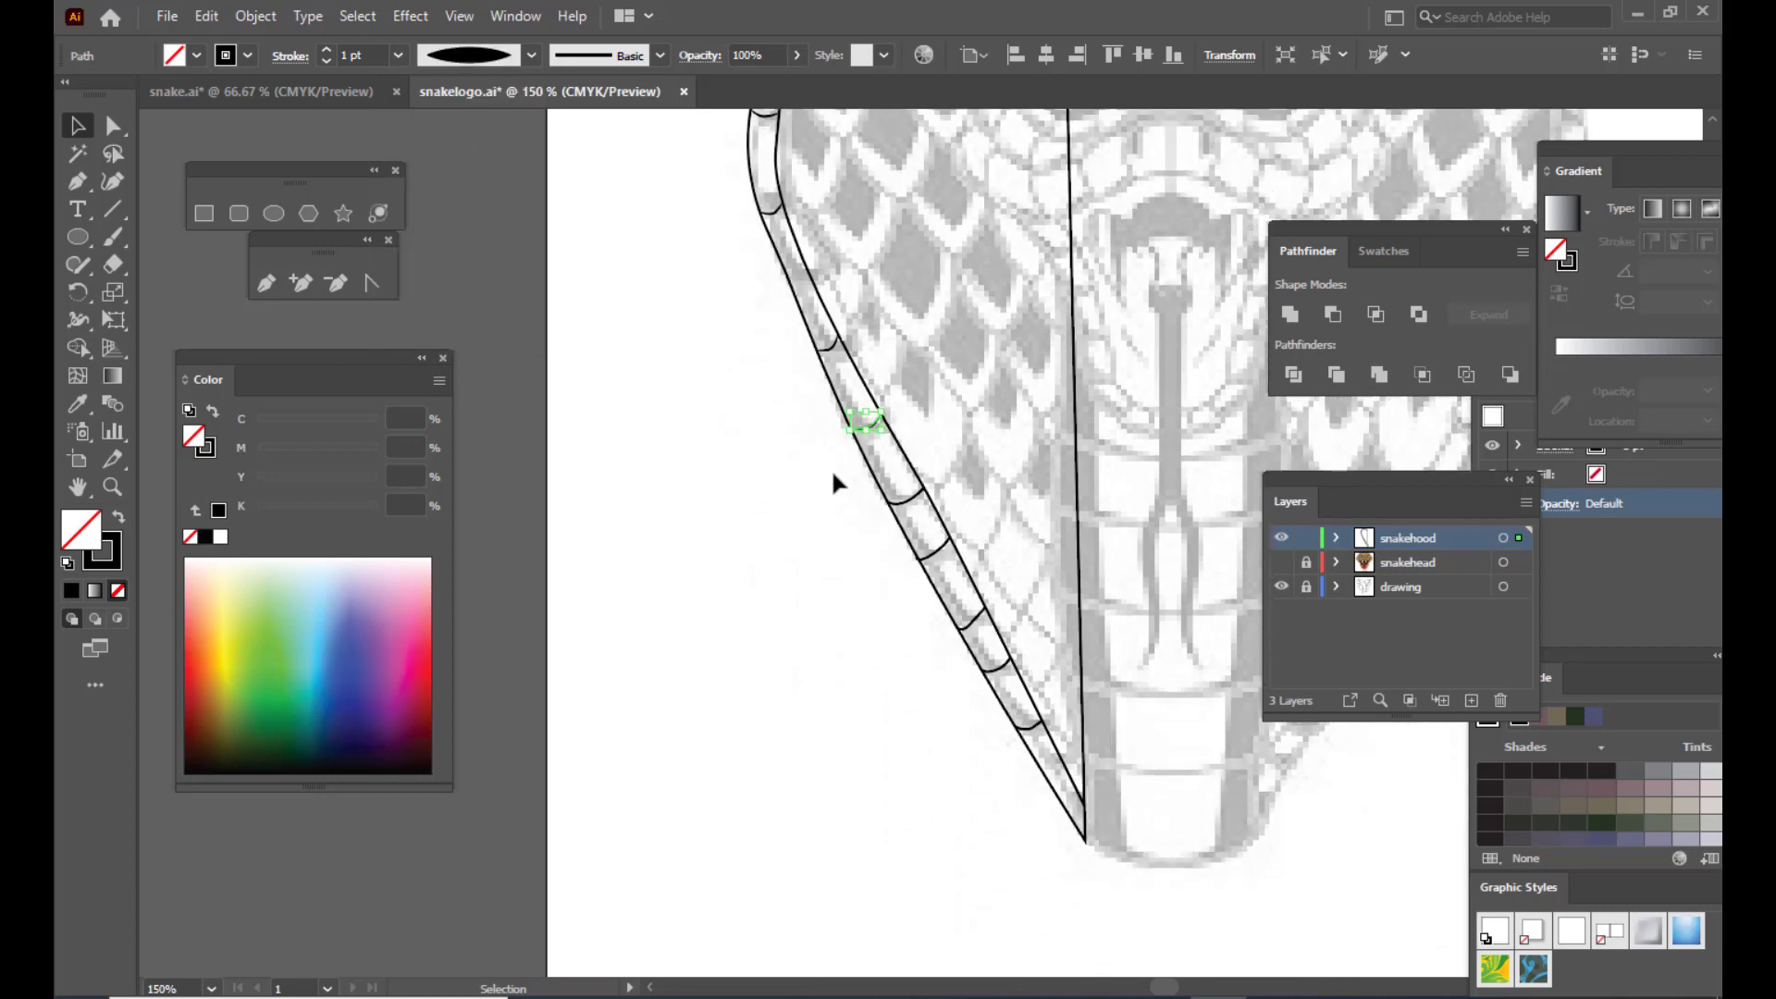
left_click(911, 503)
left_click(451, 52)
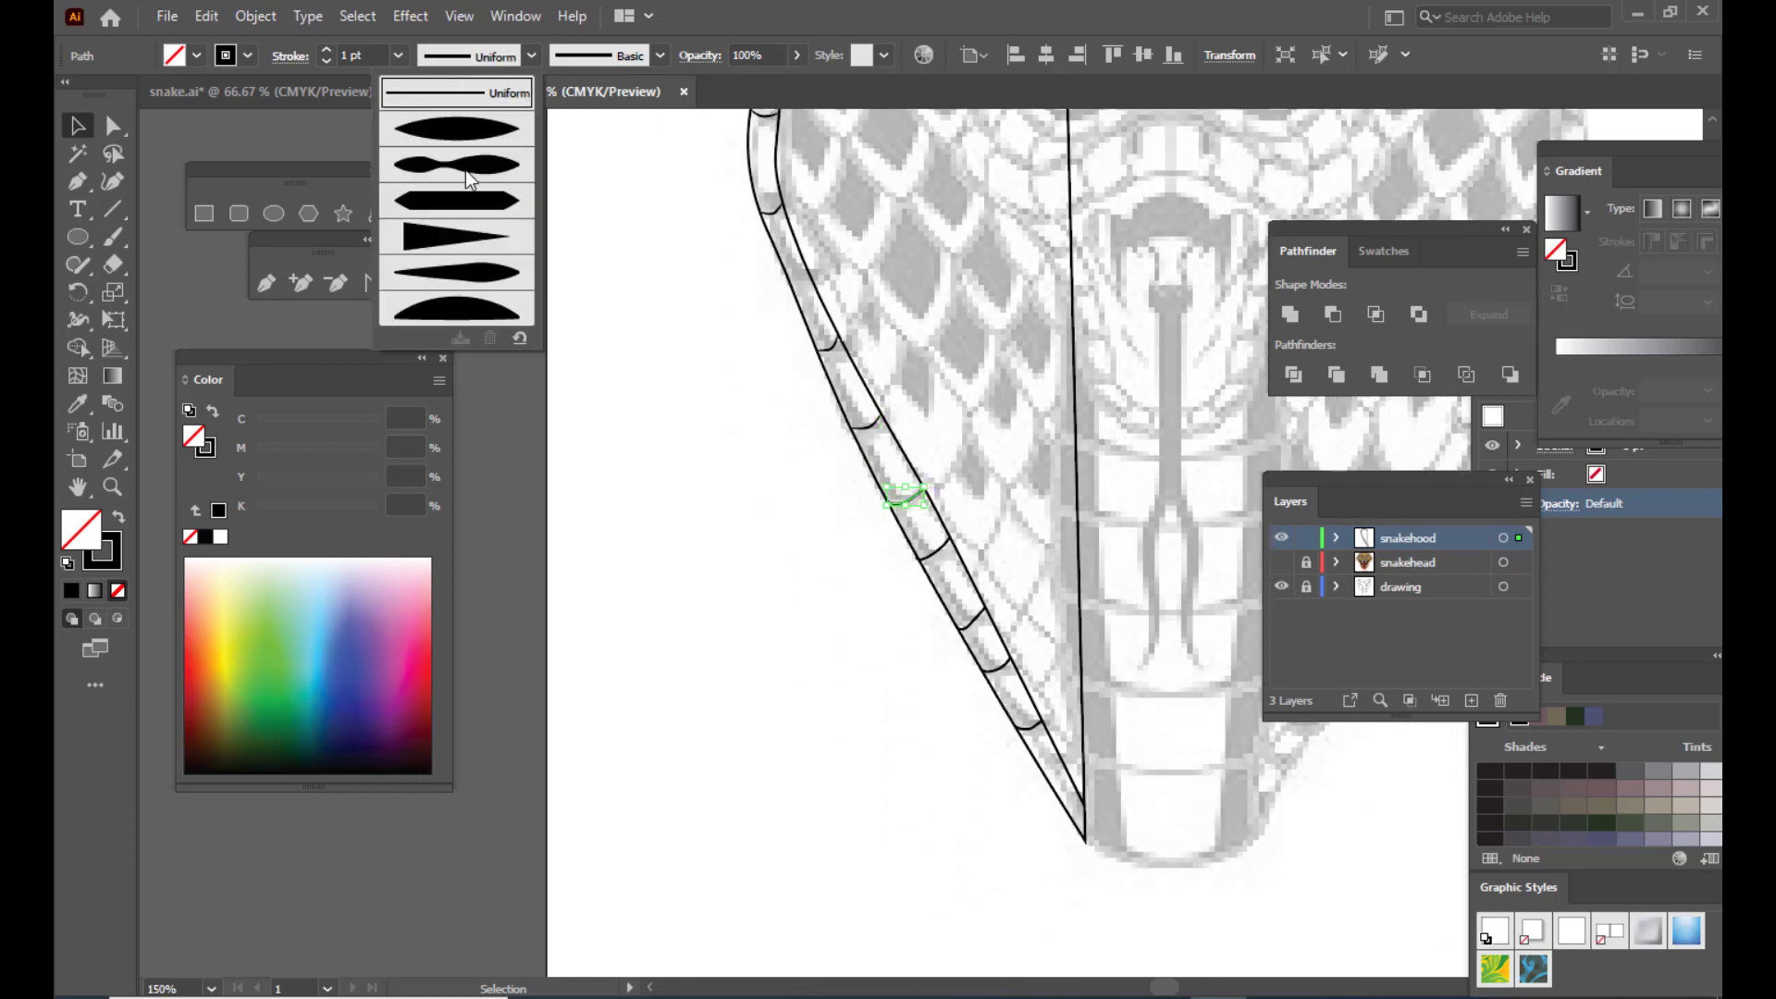
left_click(467, 179)
Step: Apply the lens-shaped width profile to the ninth, tenth and eleventh dividers on the lower left border
left_click(942, 554)
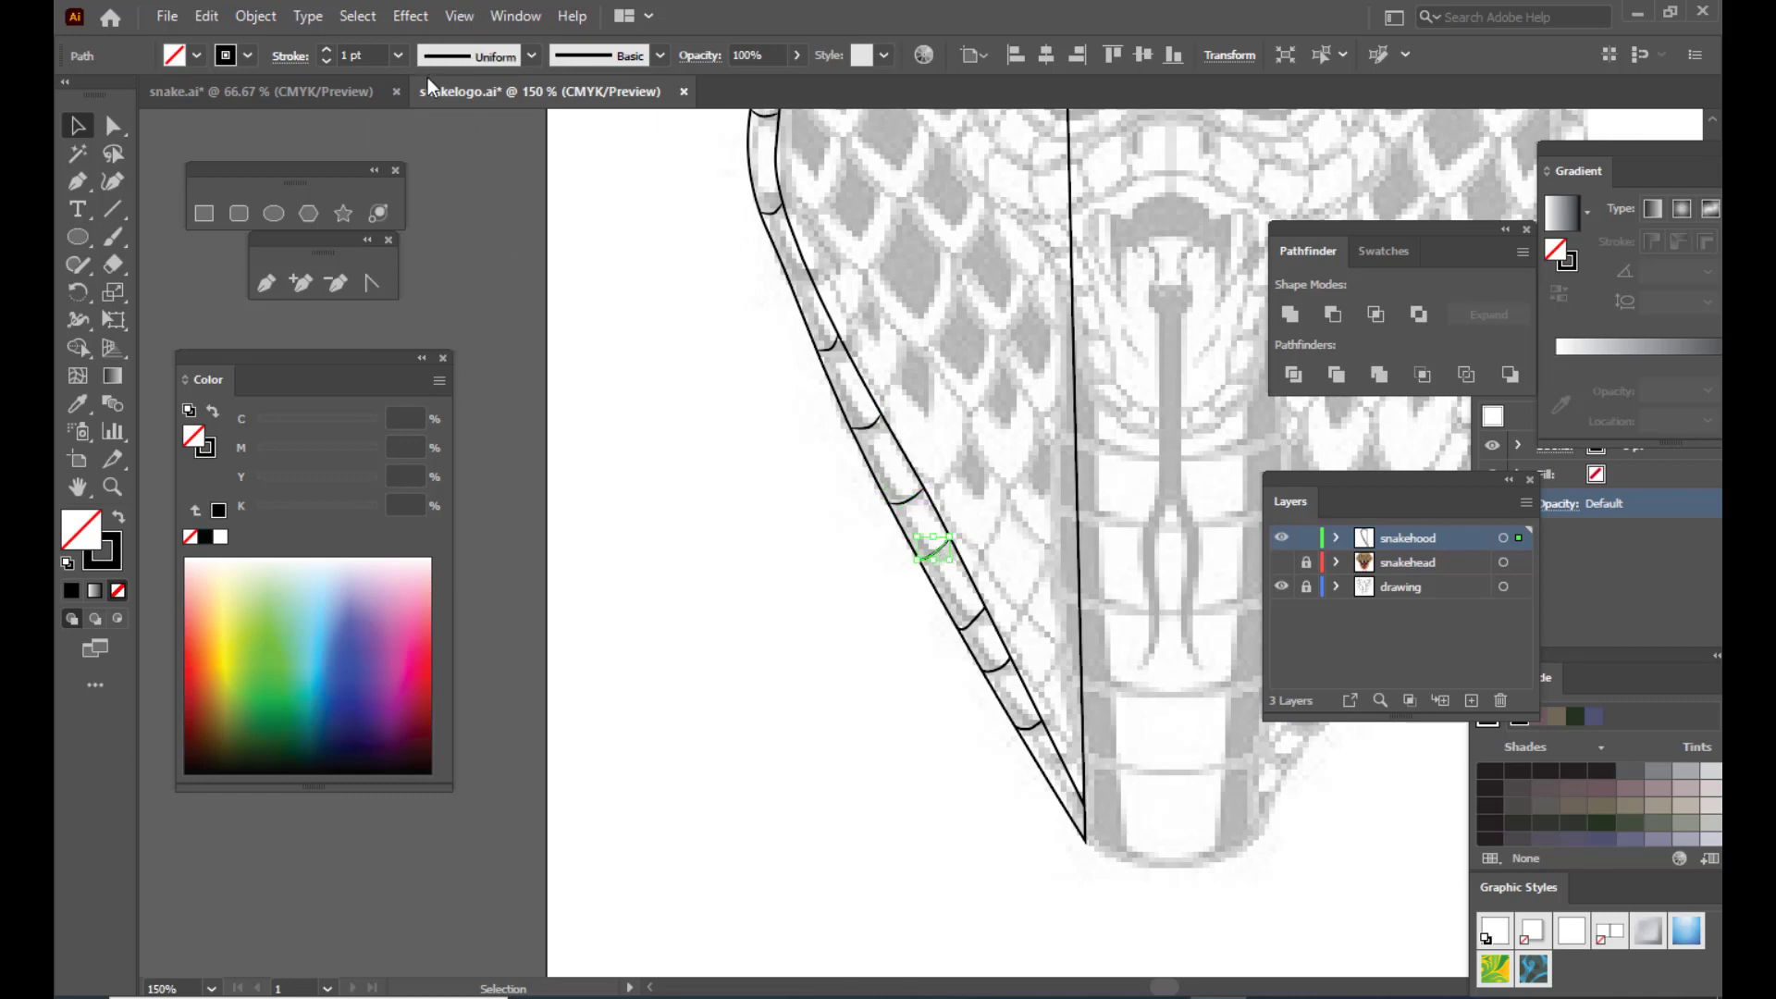
left_click(471, 56)
left_click(480, 137)
left_click(969, 621)
left_click(480, 54)
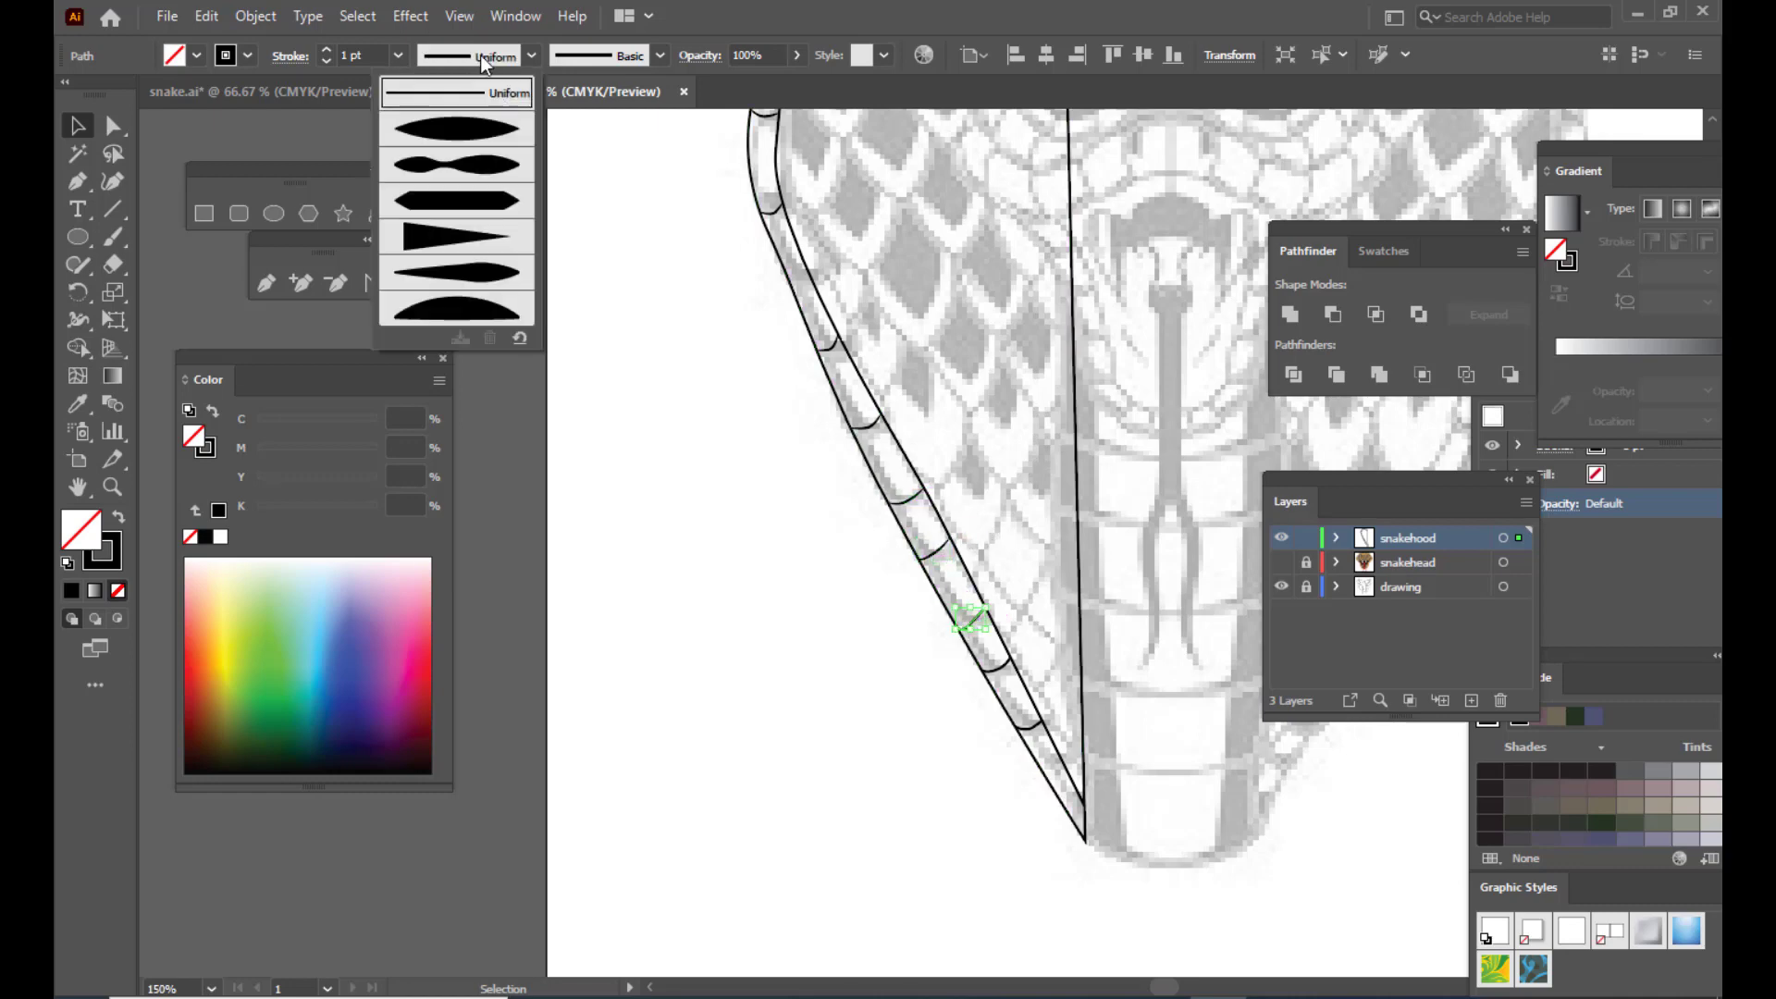
left_click(480, 137)
left_click(997, 664)
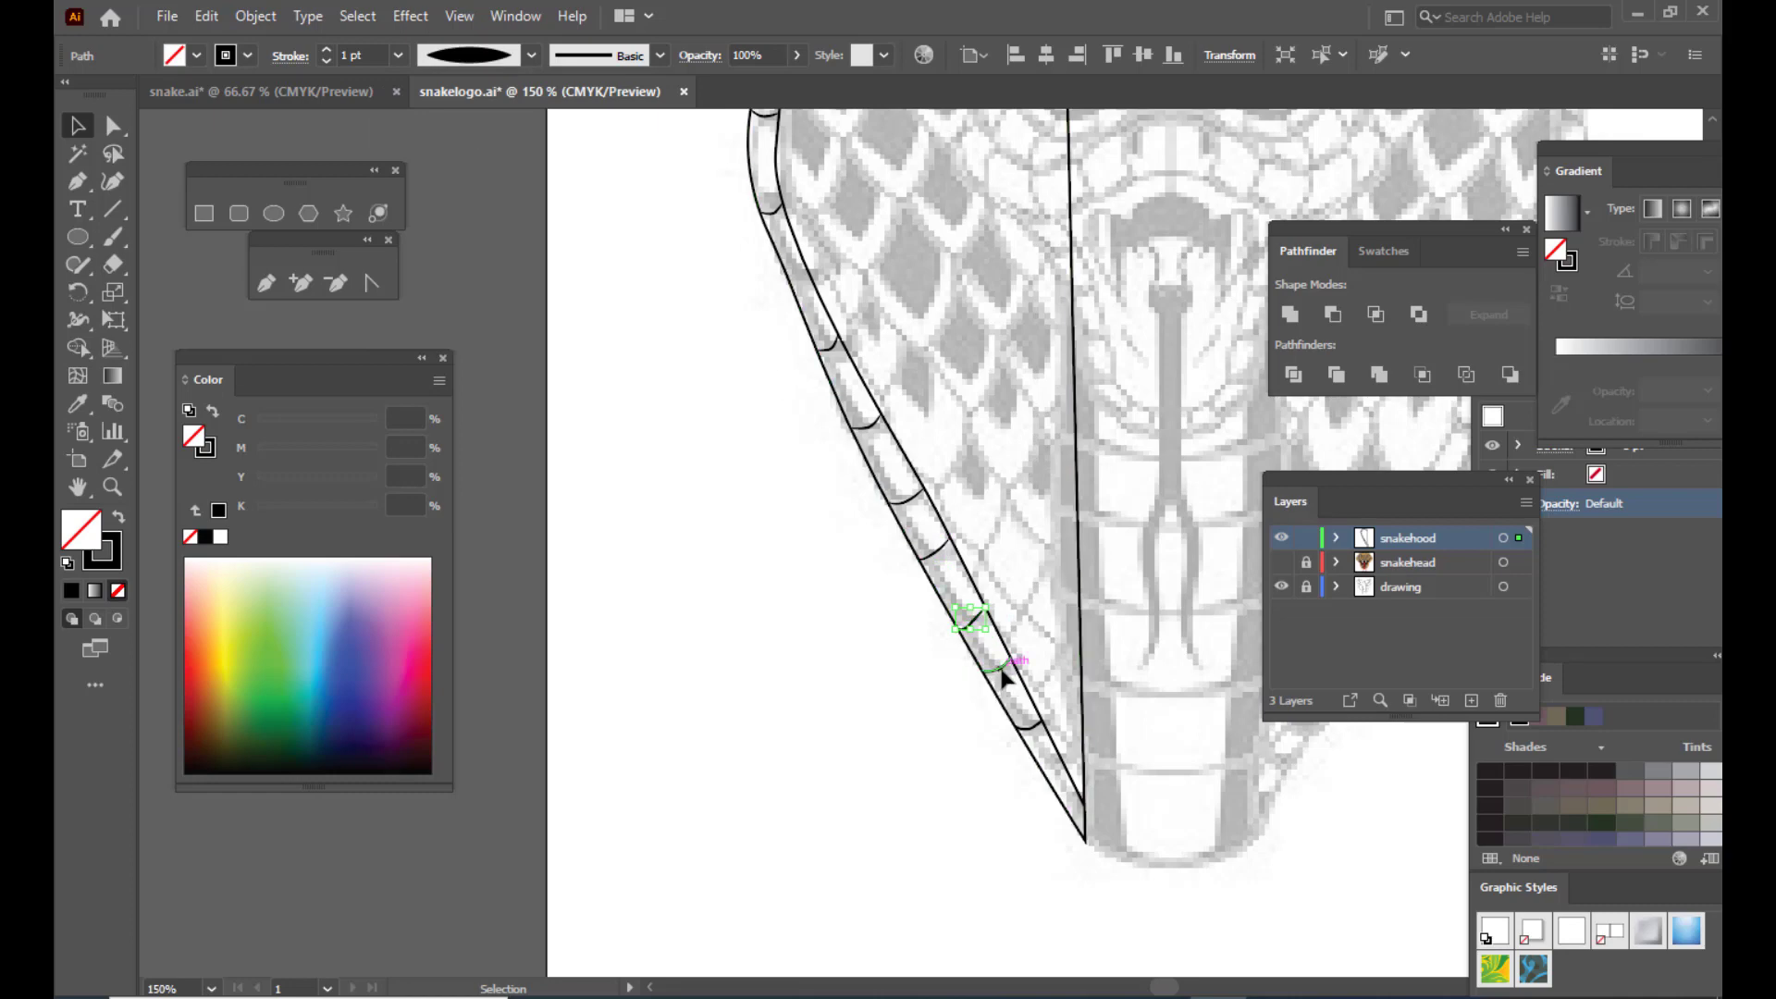
left_click(480, 54)
left_click(476, 138)
Step: Give the last divider, nearest the hood's lower tip, the lens-shaped width profile
left_click(1031, 731)
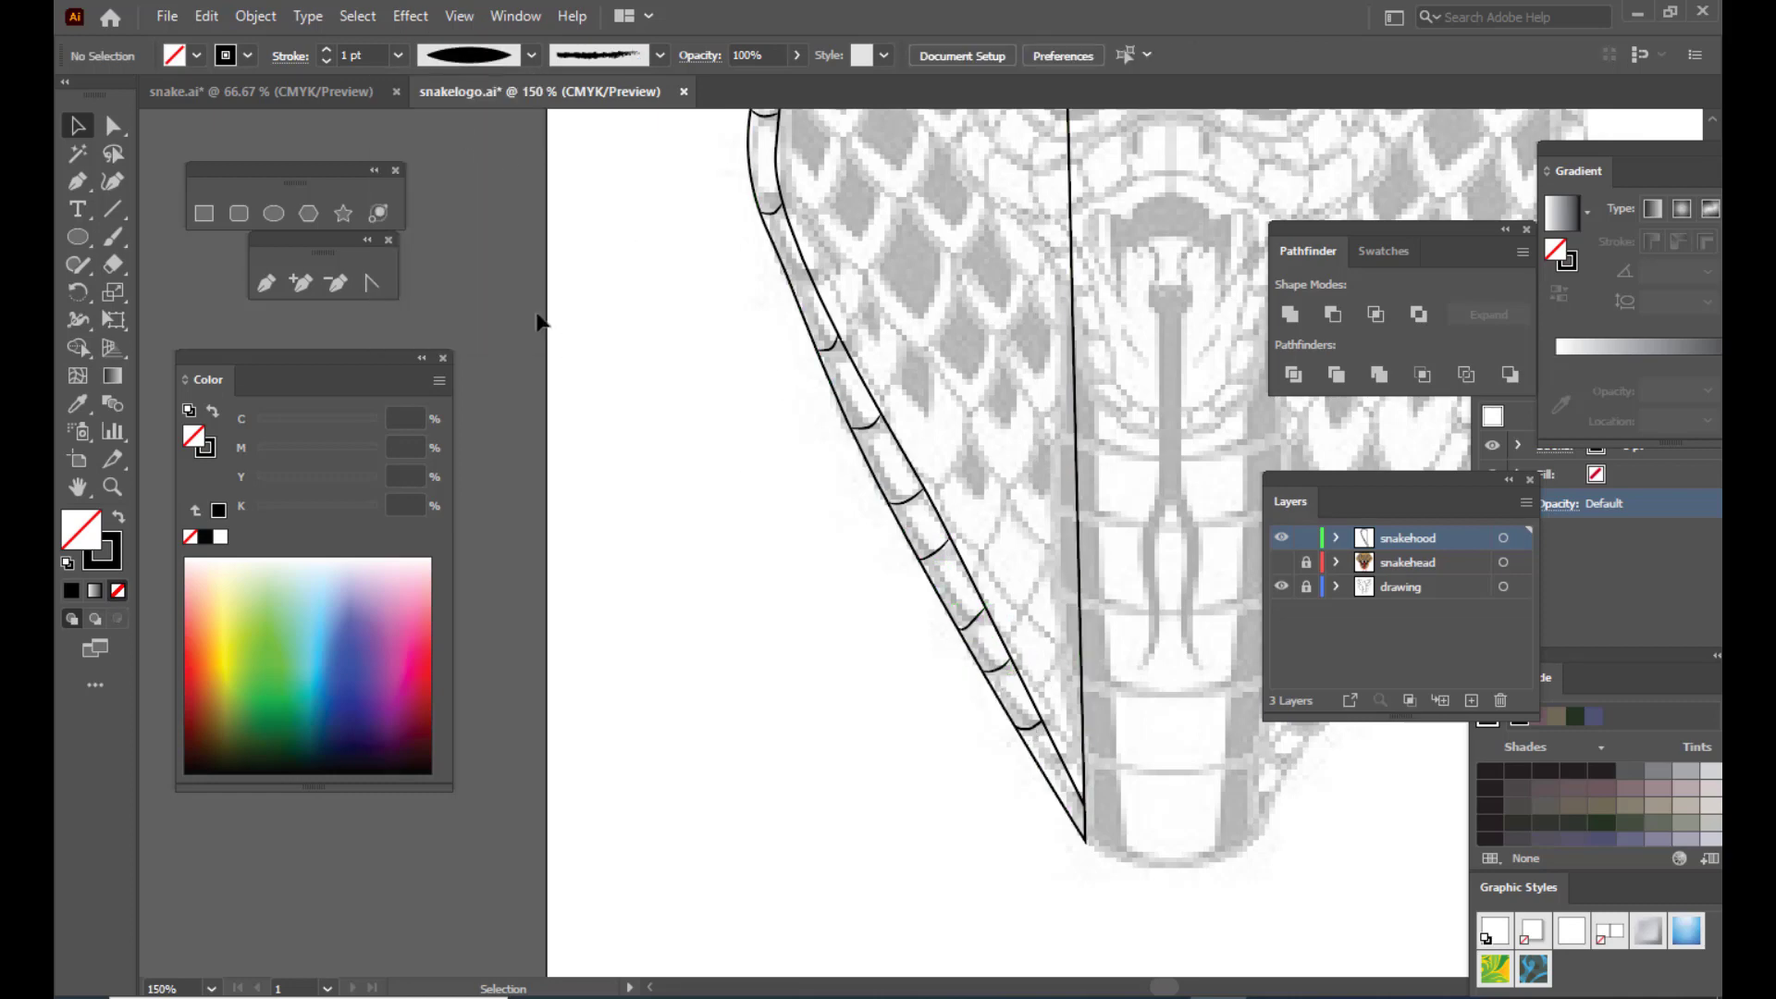
left_click(477, 54)
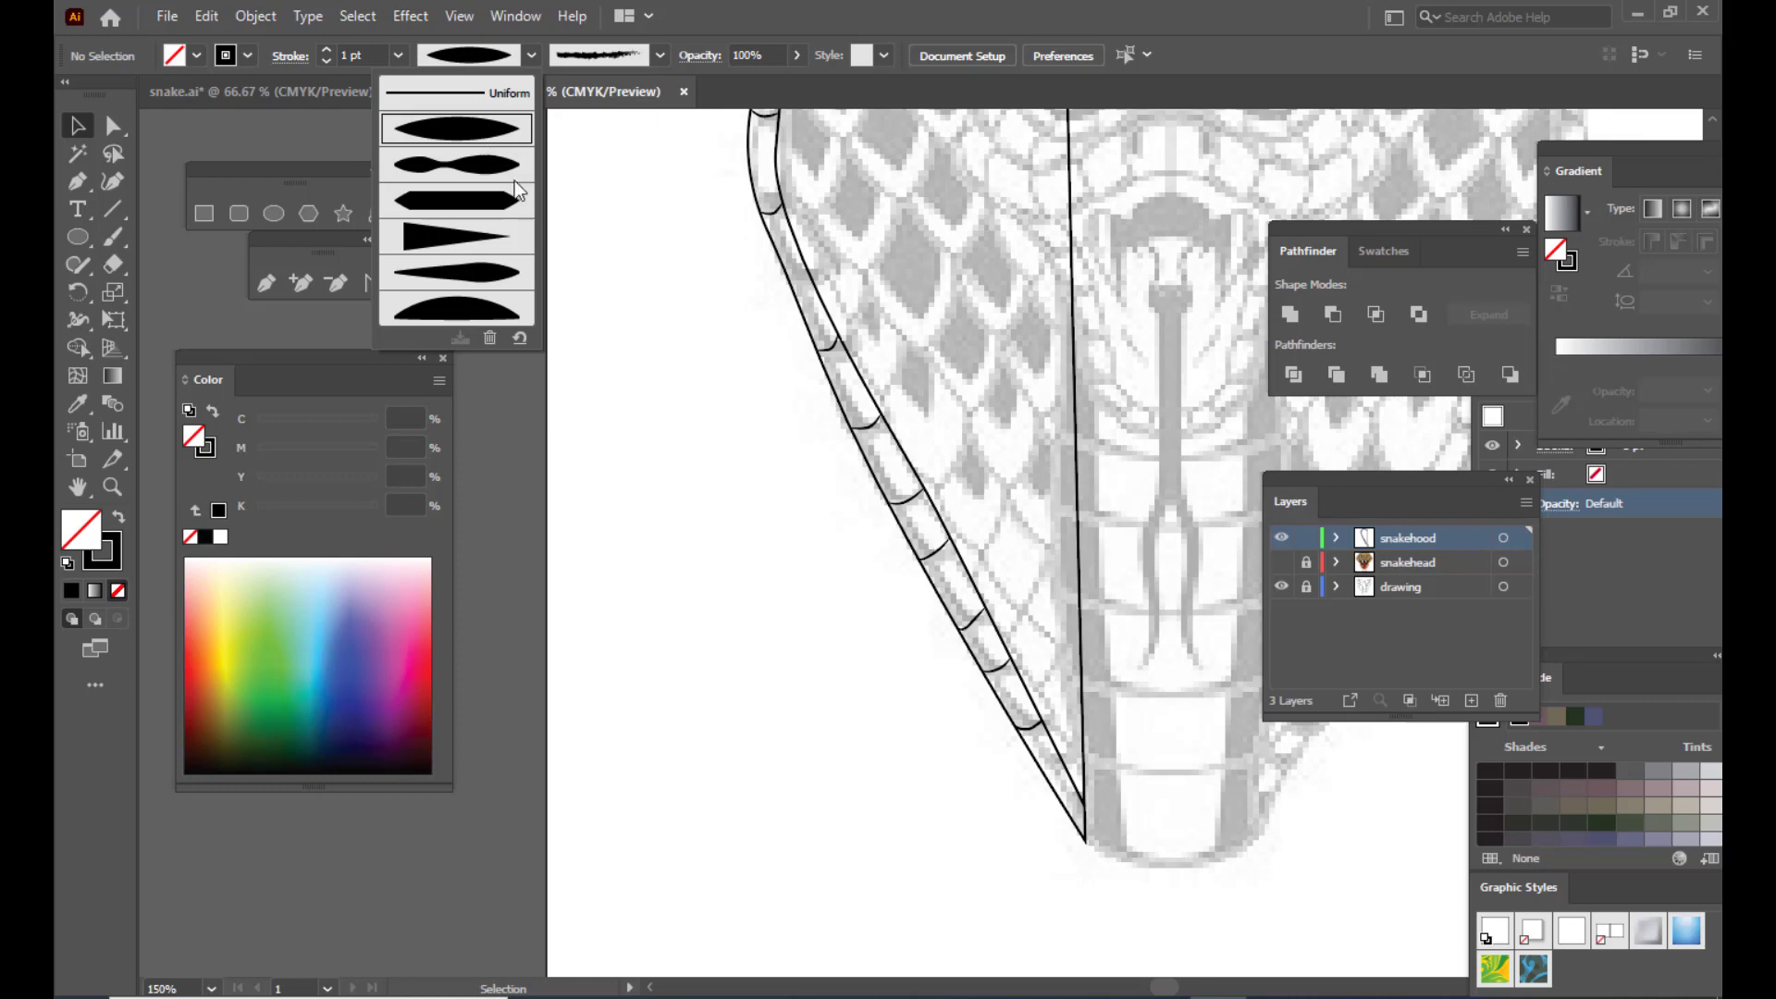
left_click(783, 604)
left_click(1031, 727)
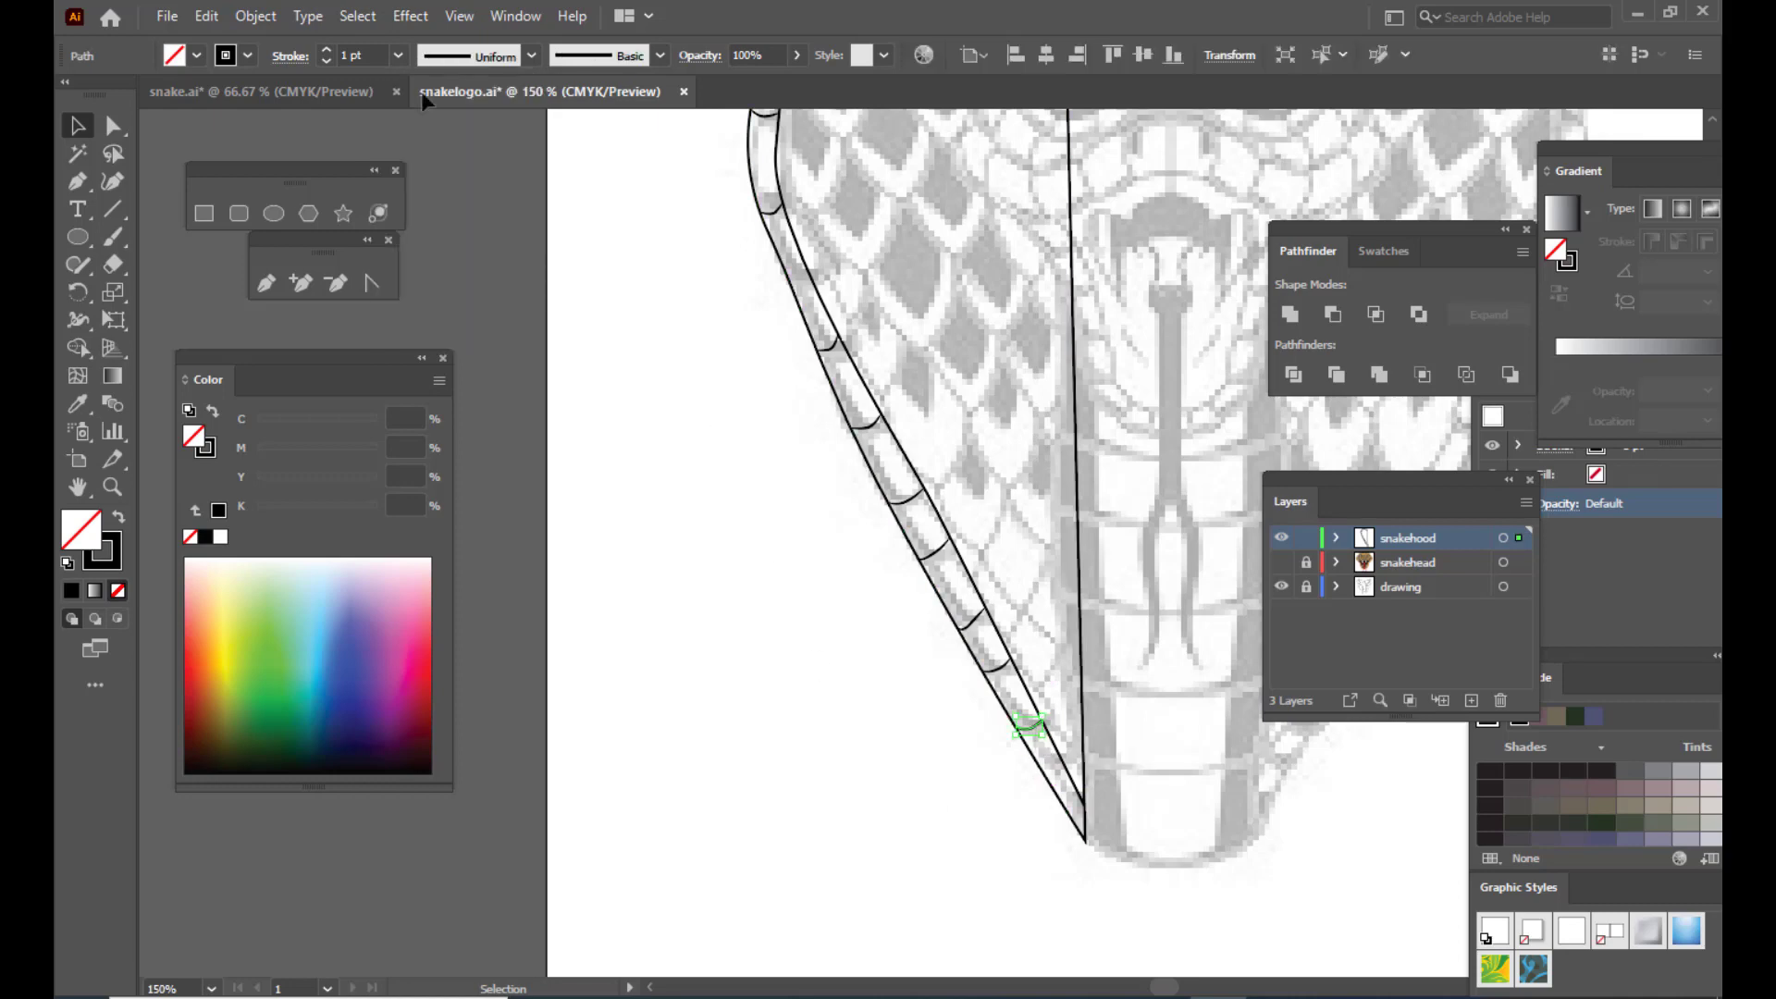
left_click(463, 65)
left_click(460, 131)
left_click(707, 633)
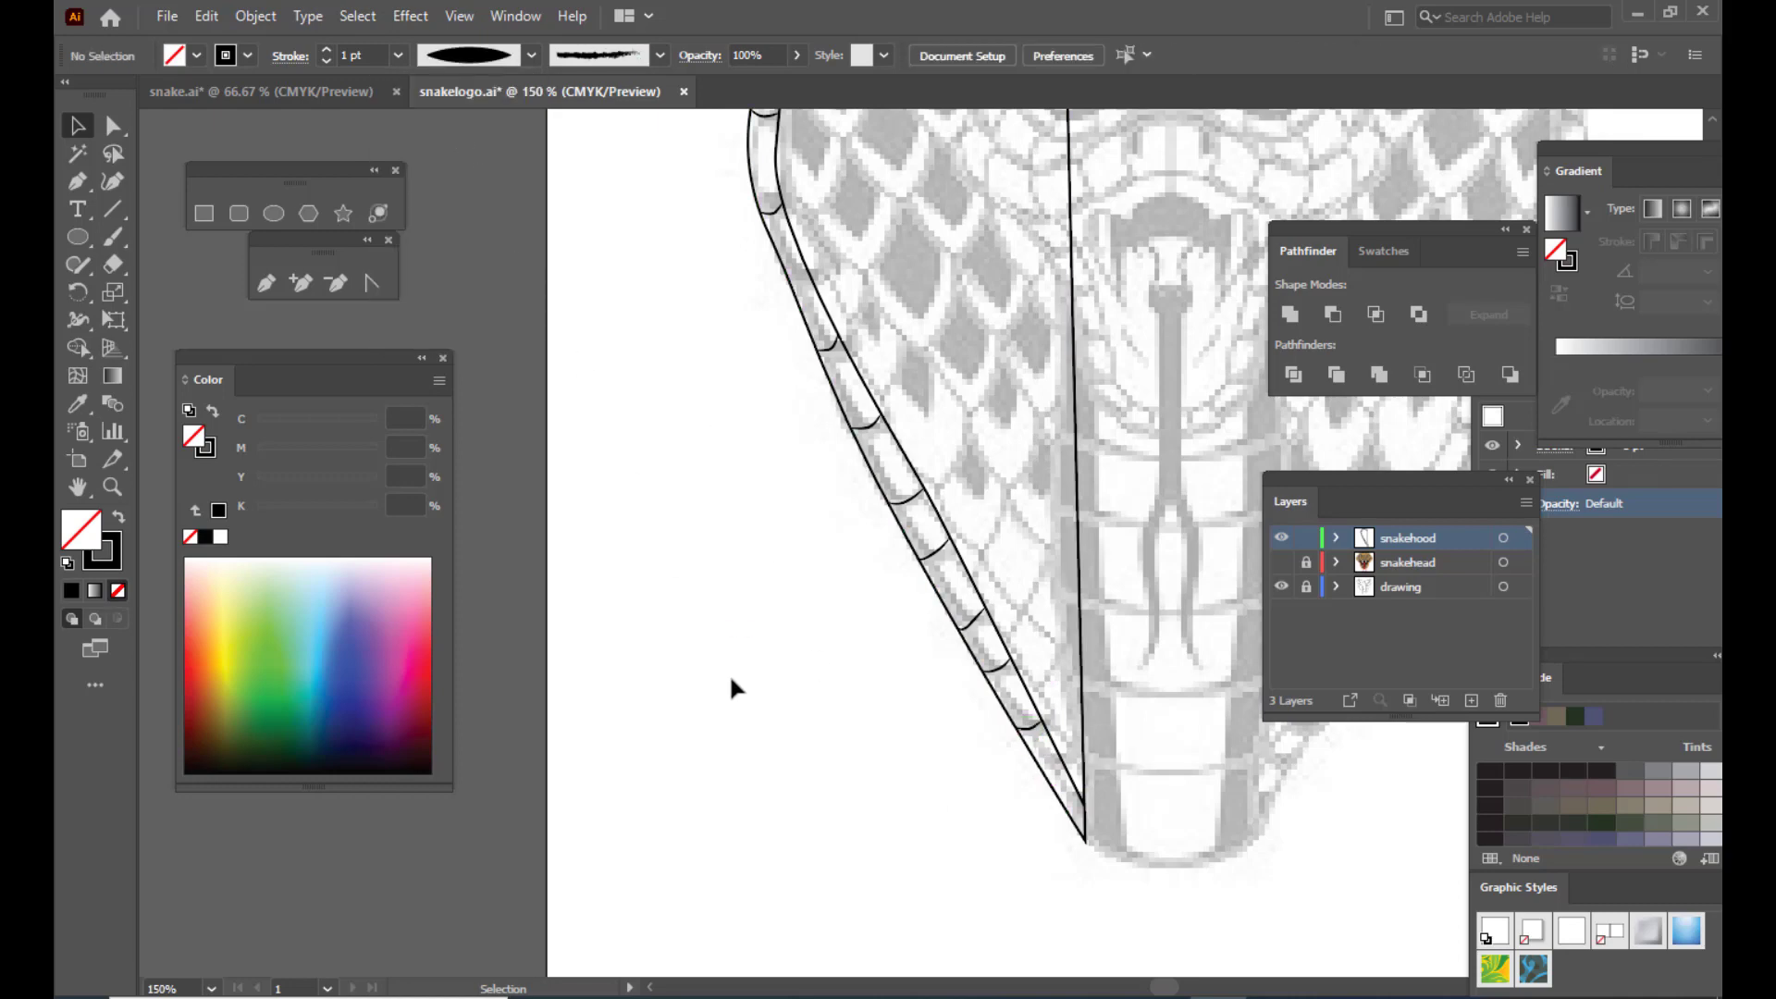
Step: Trace the topmost inner scale of the hood as a closed shape with a pointed lower end, following the inner border line
scroll(731, 673, "up", 5)
key("ctrl+0")
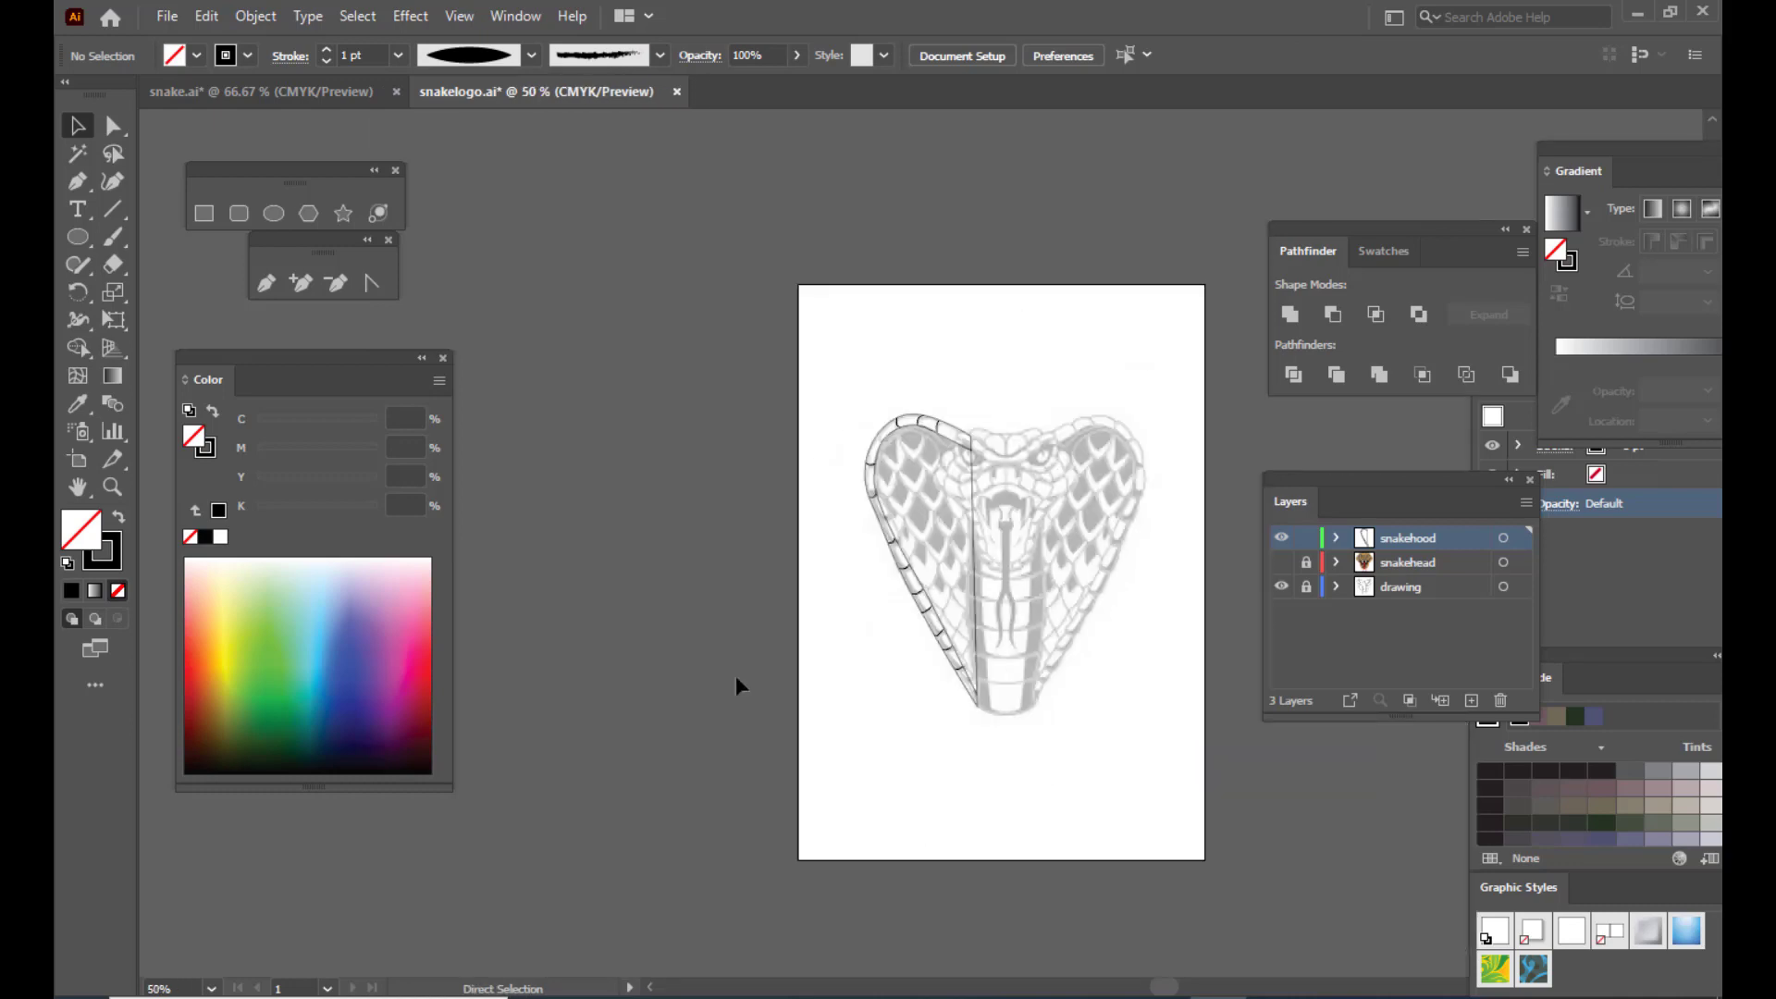
key("ctrl+1")
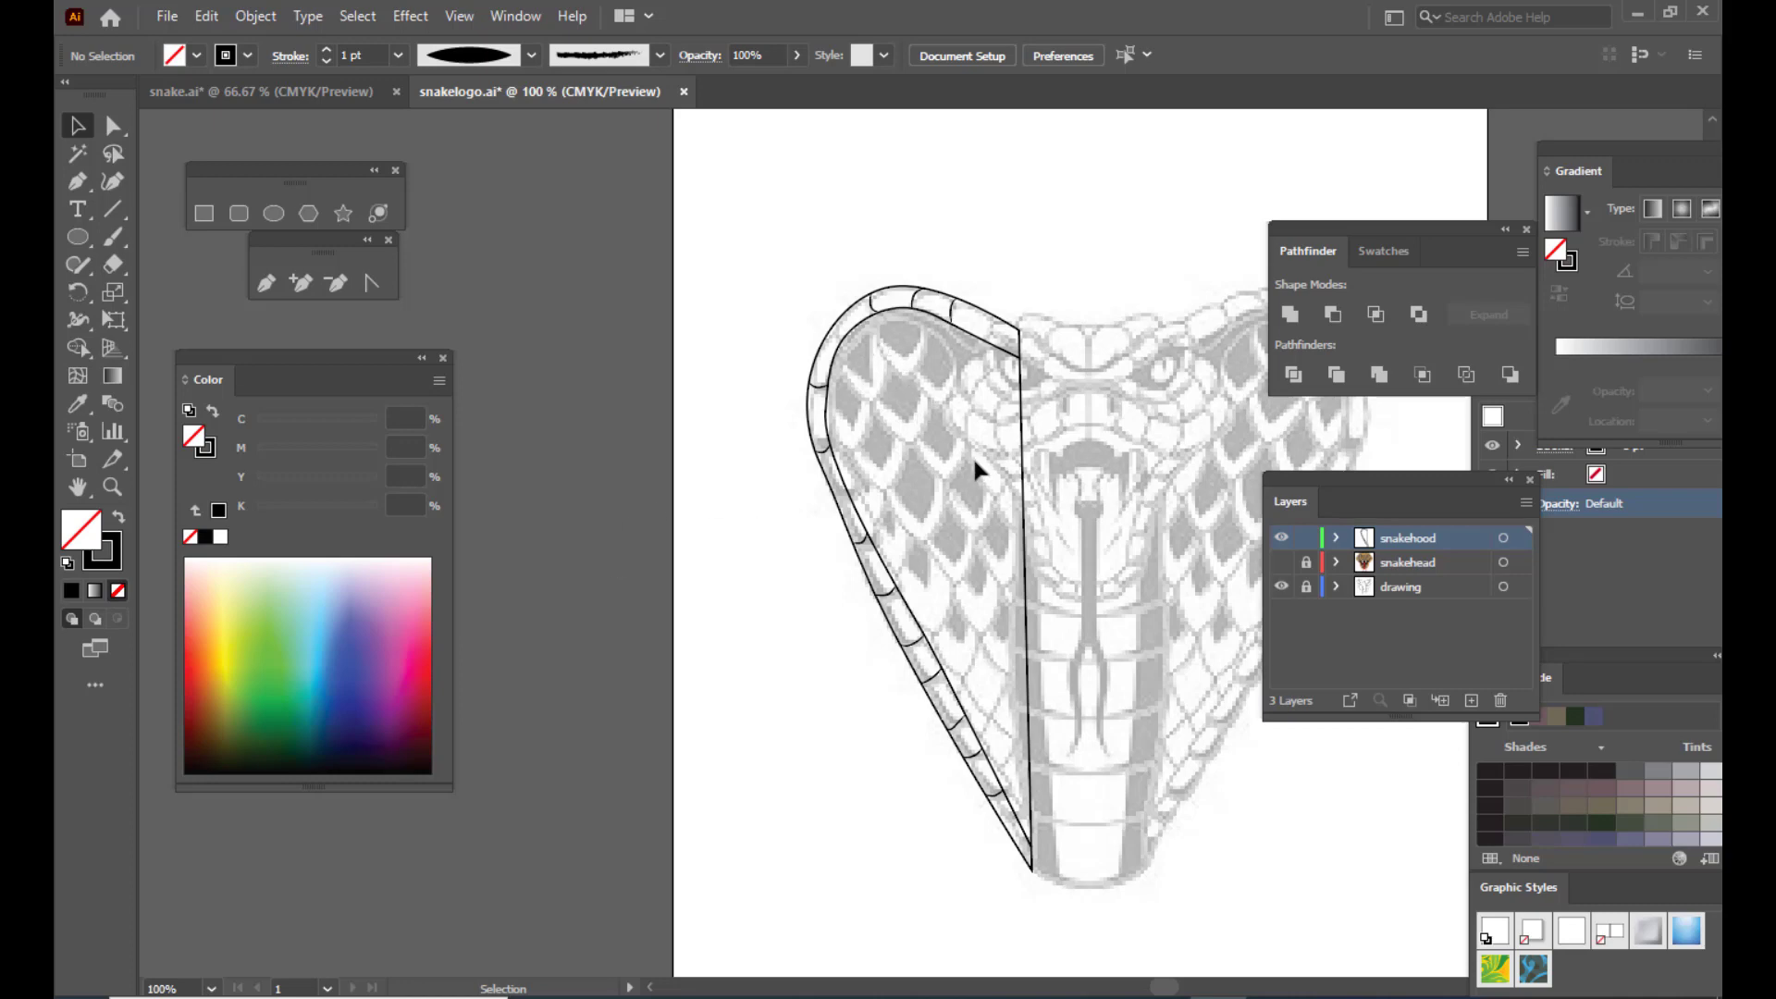
key("ctrl+plus")
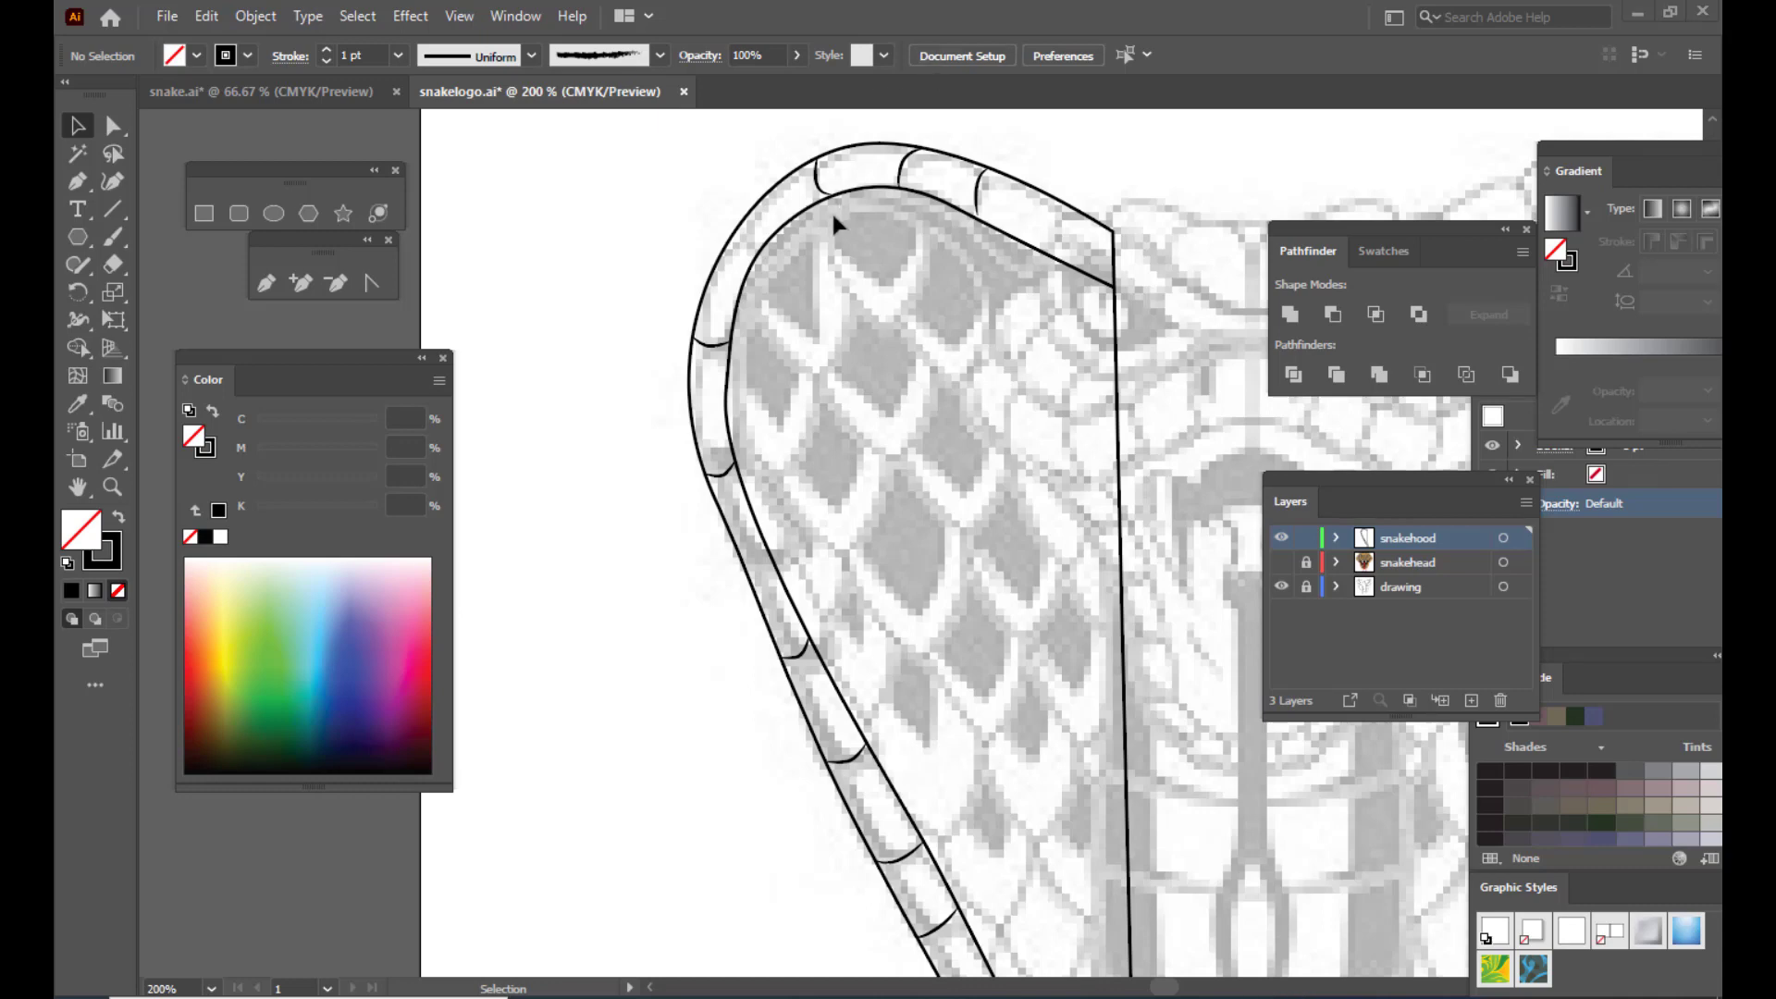
left_click(266, 282)
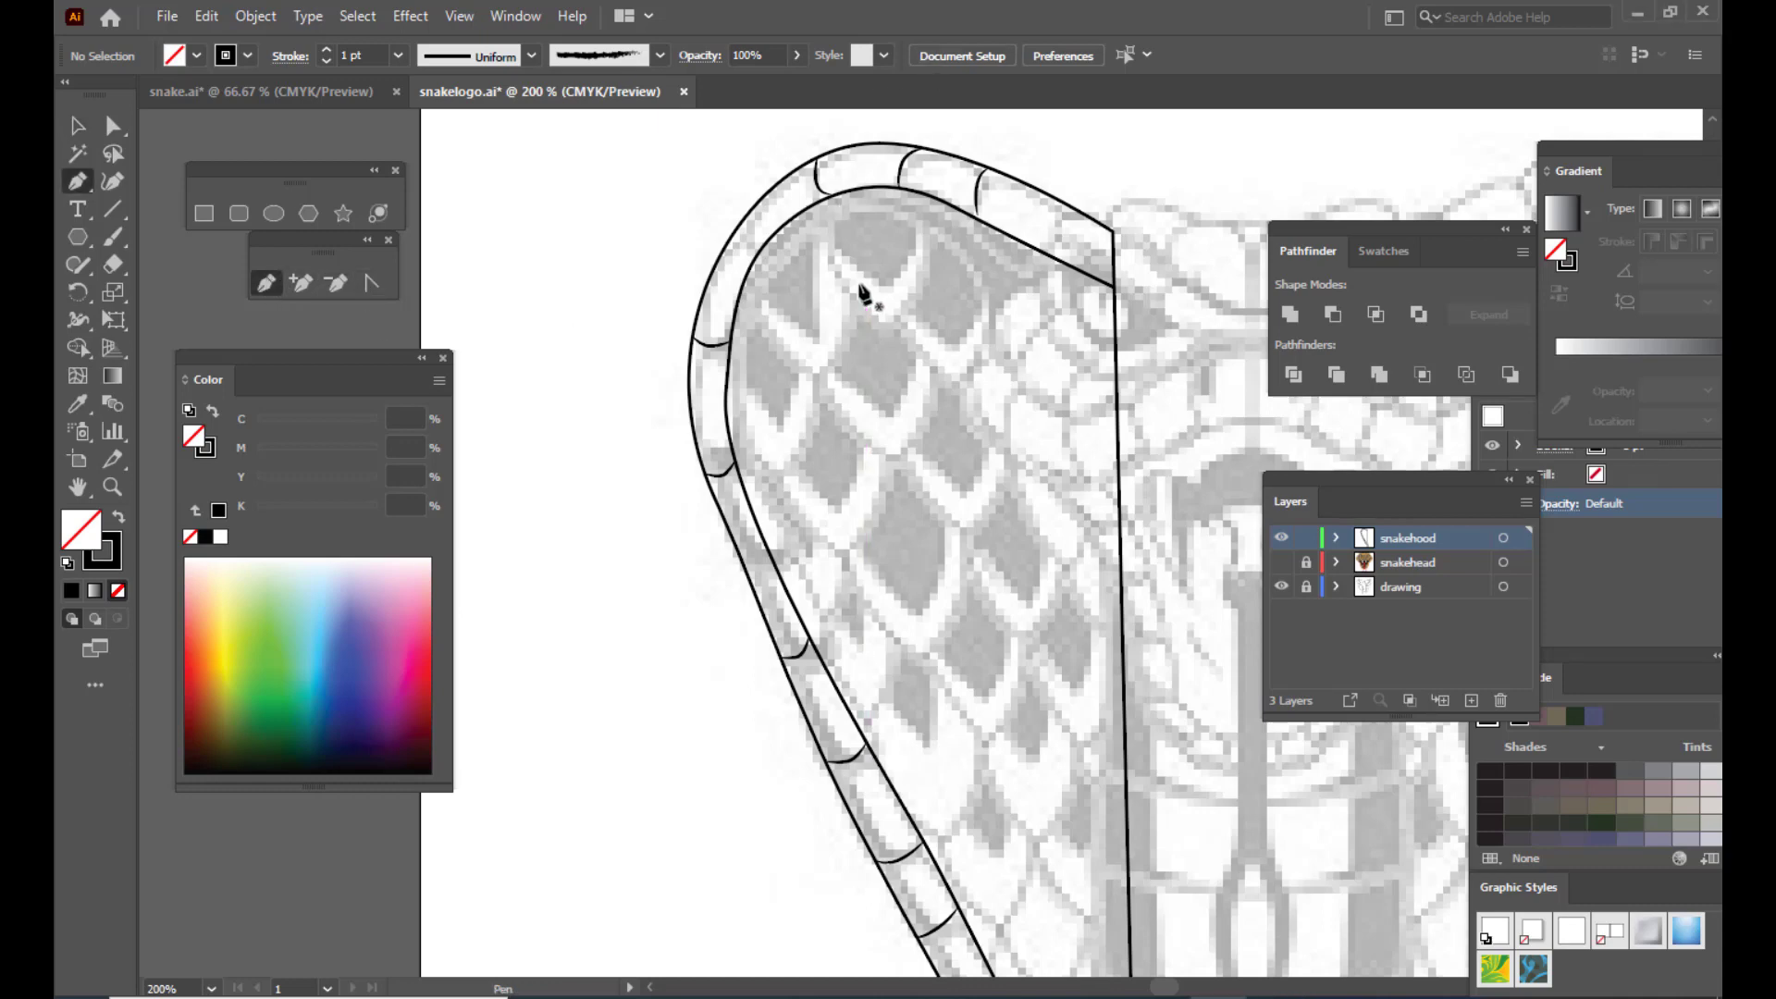
left_click(823, 226)
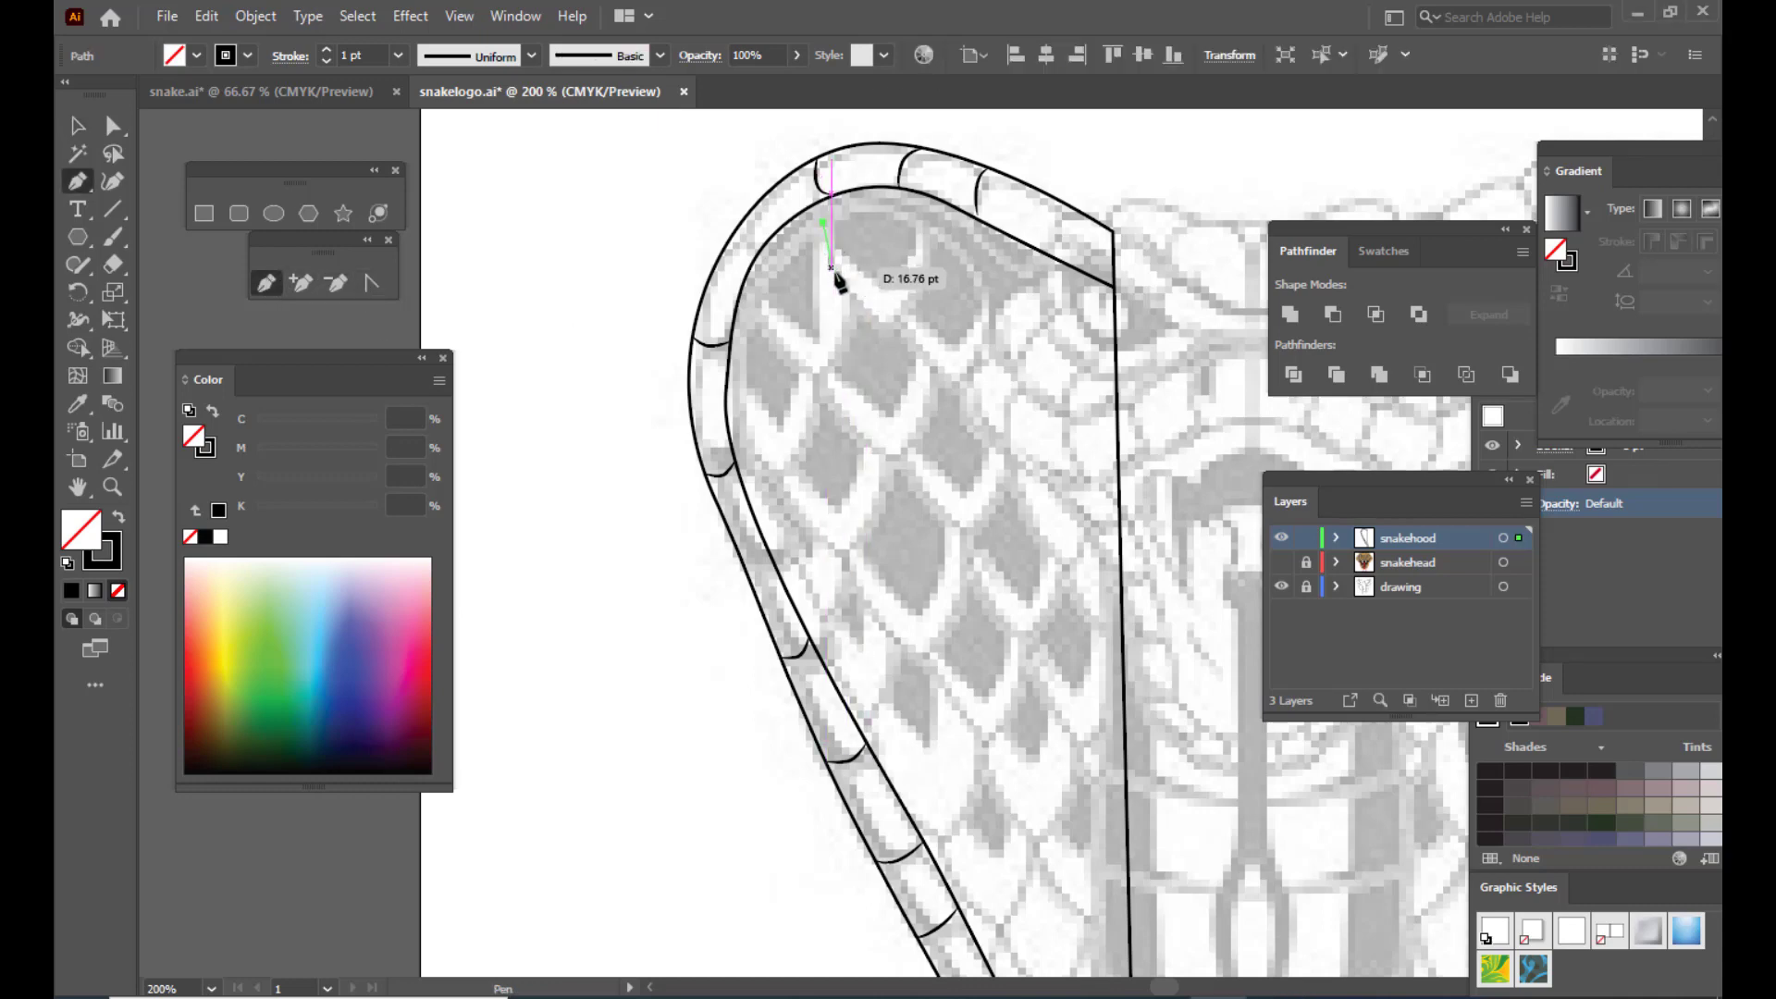
left_click(884, 311)
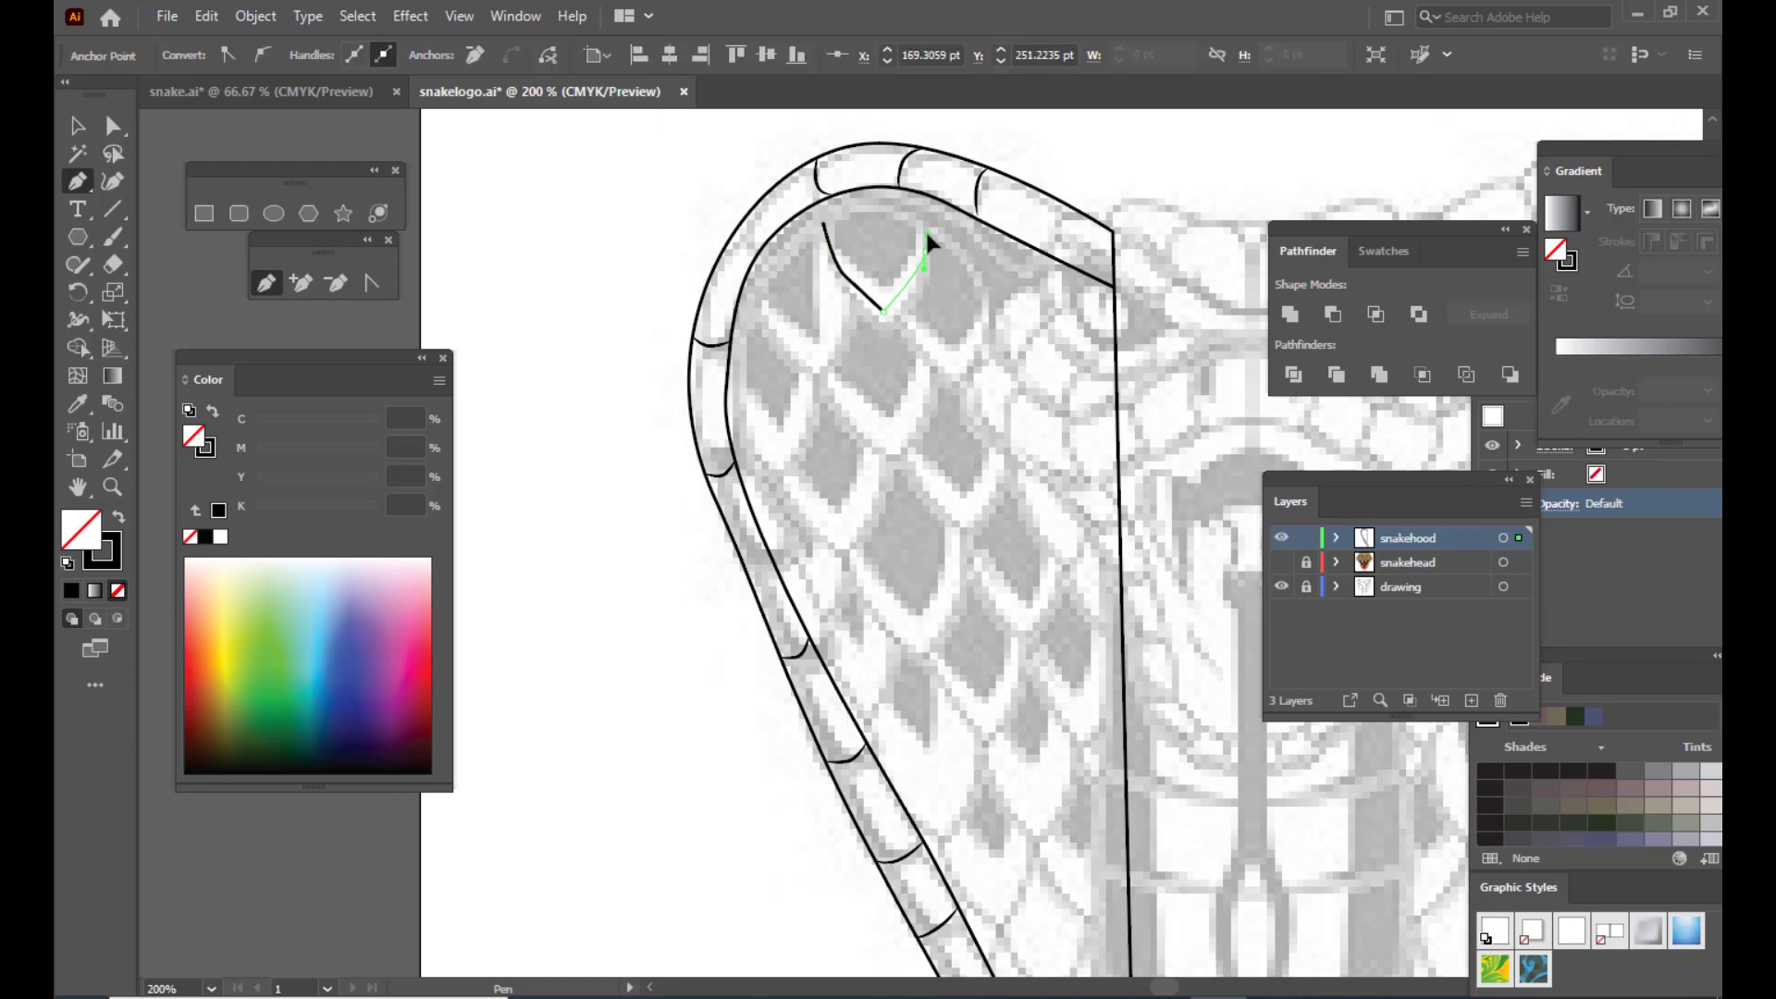
left_click(924, 200)
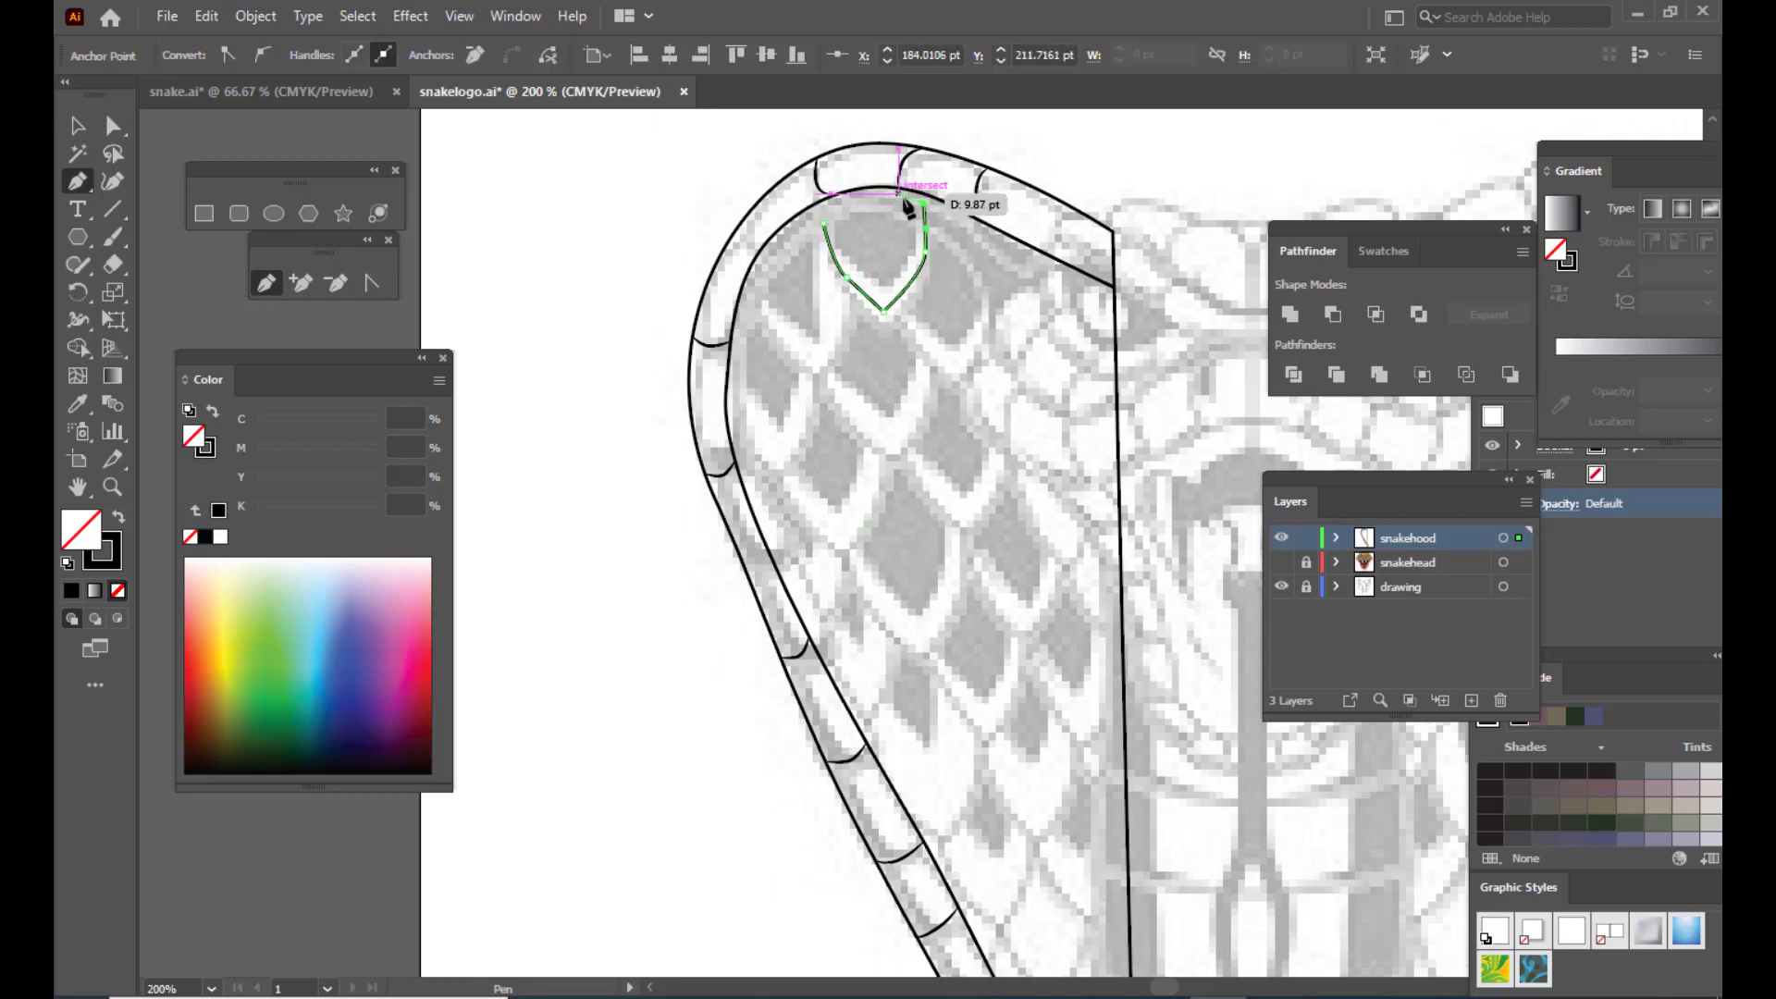
left_click(920, 193)
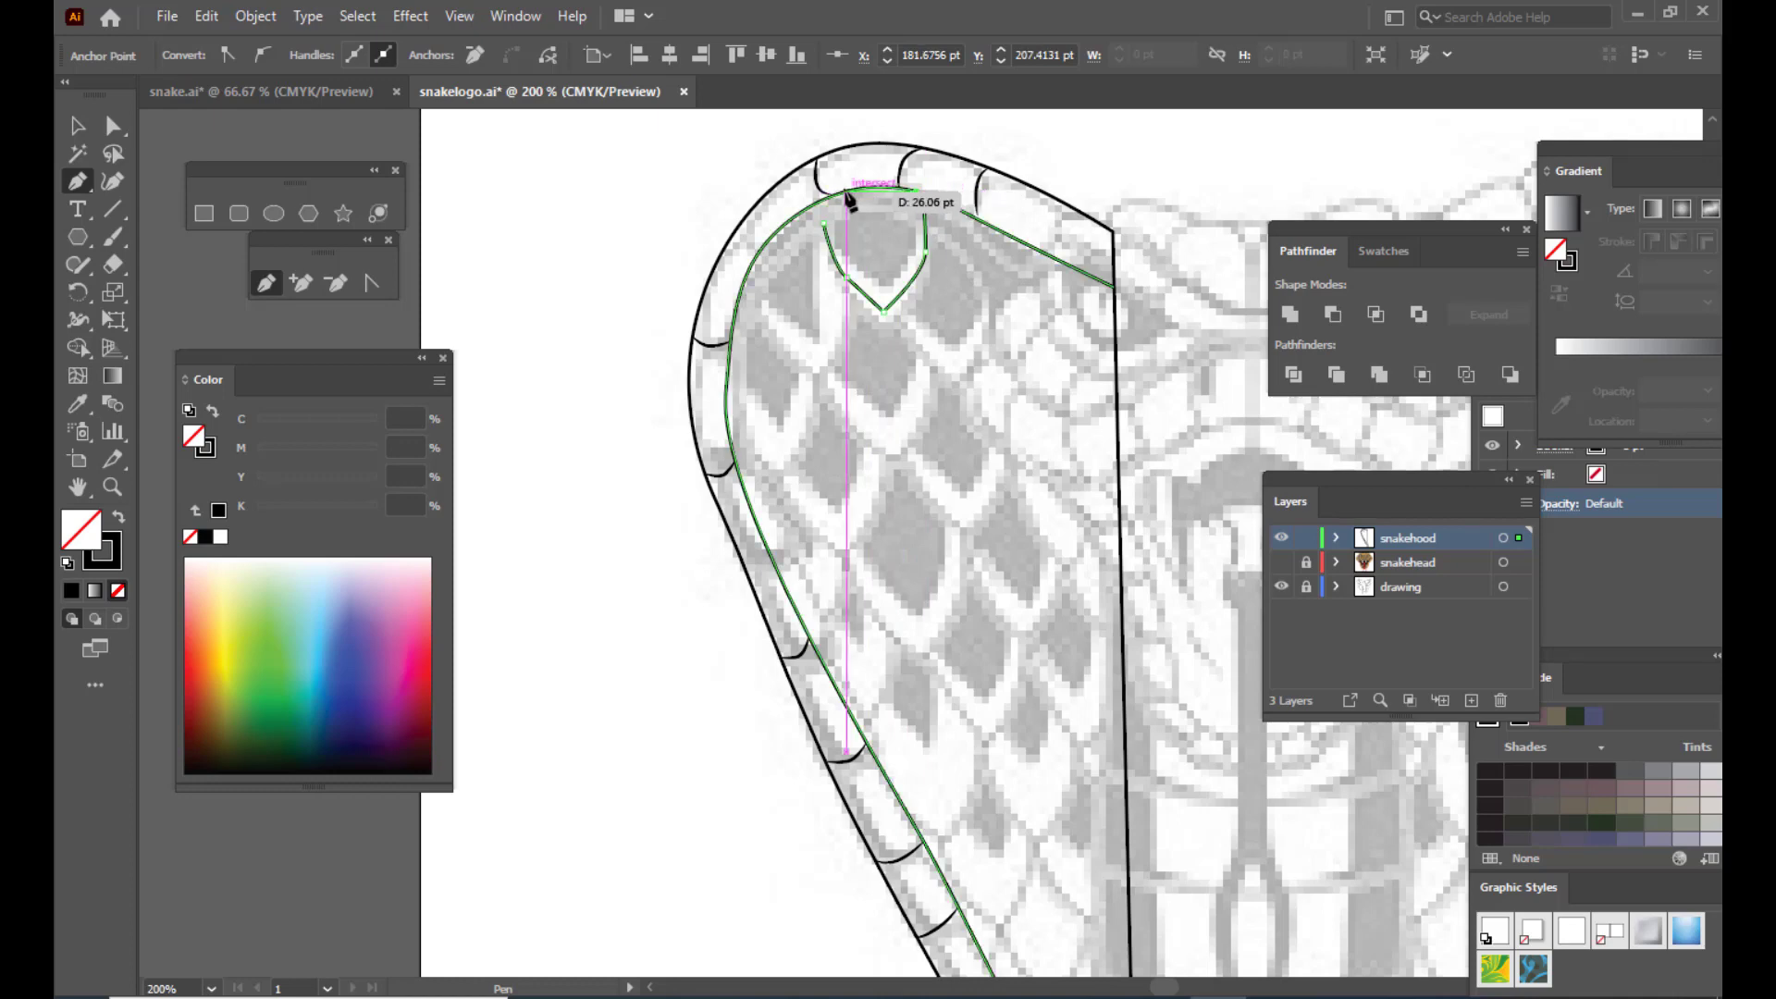
left_click_drag(861, 189, 837, 194)
left_click(816, 203)
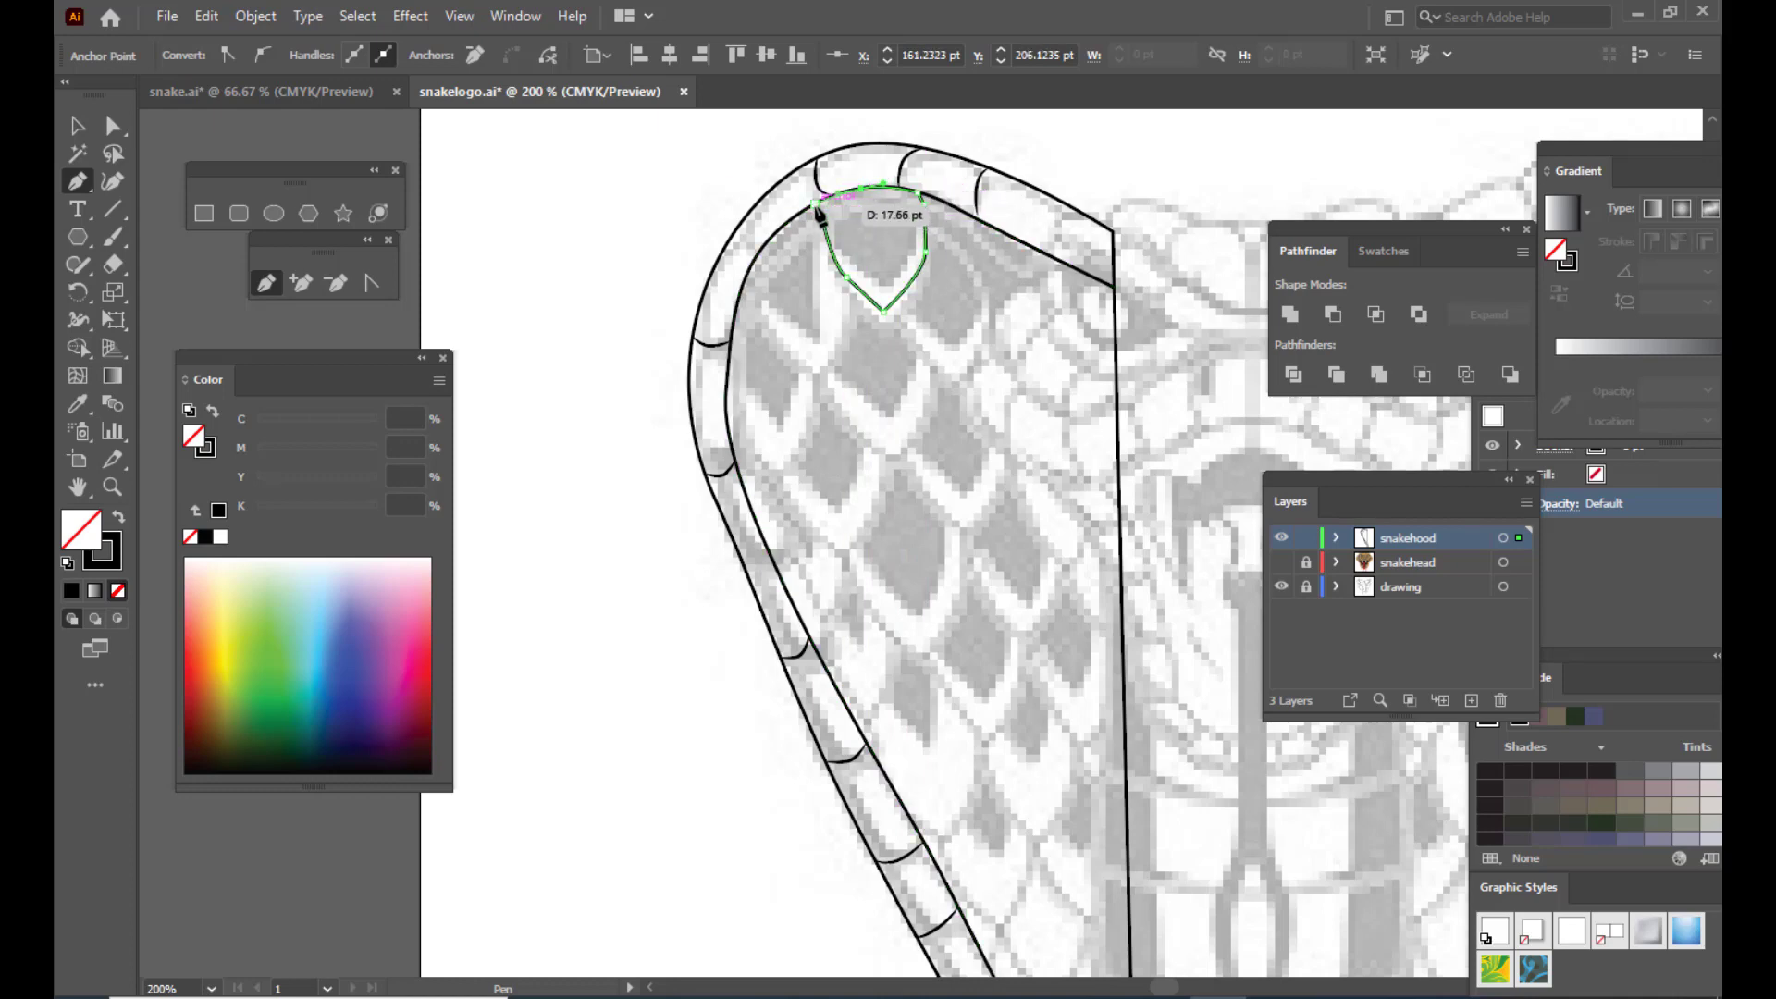
left_click(826, 228)
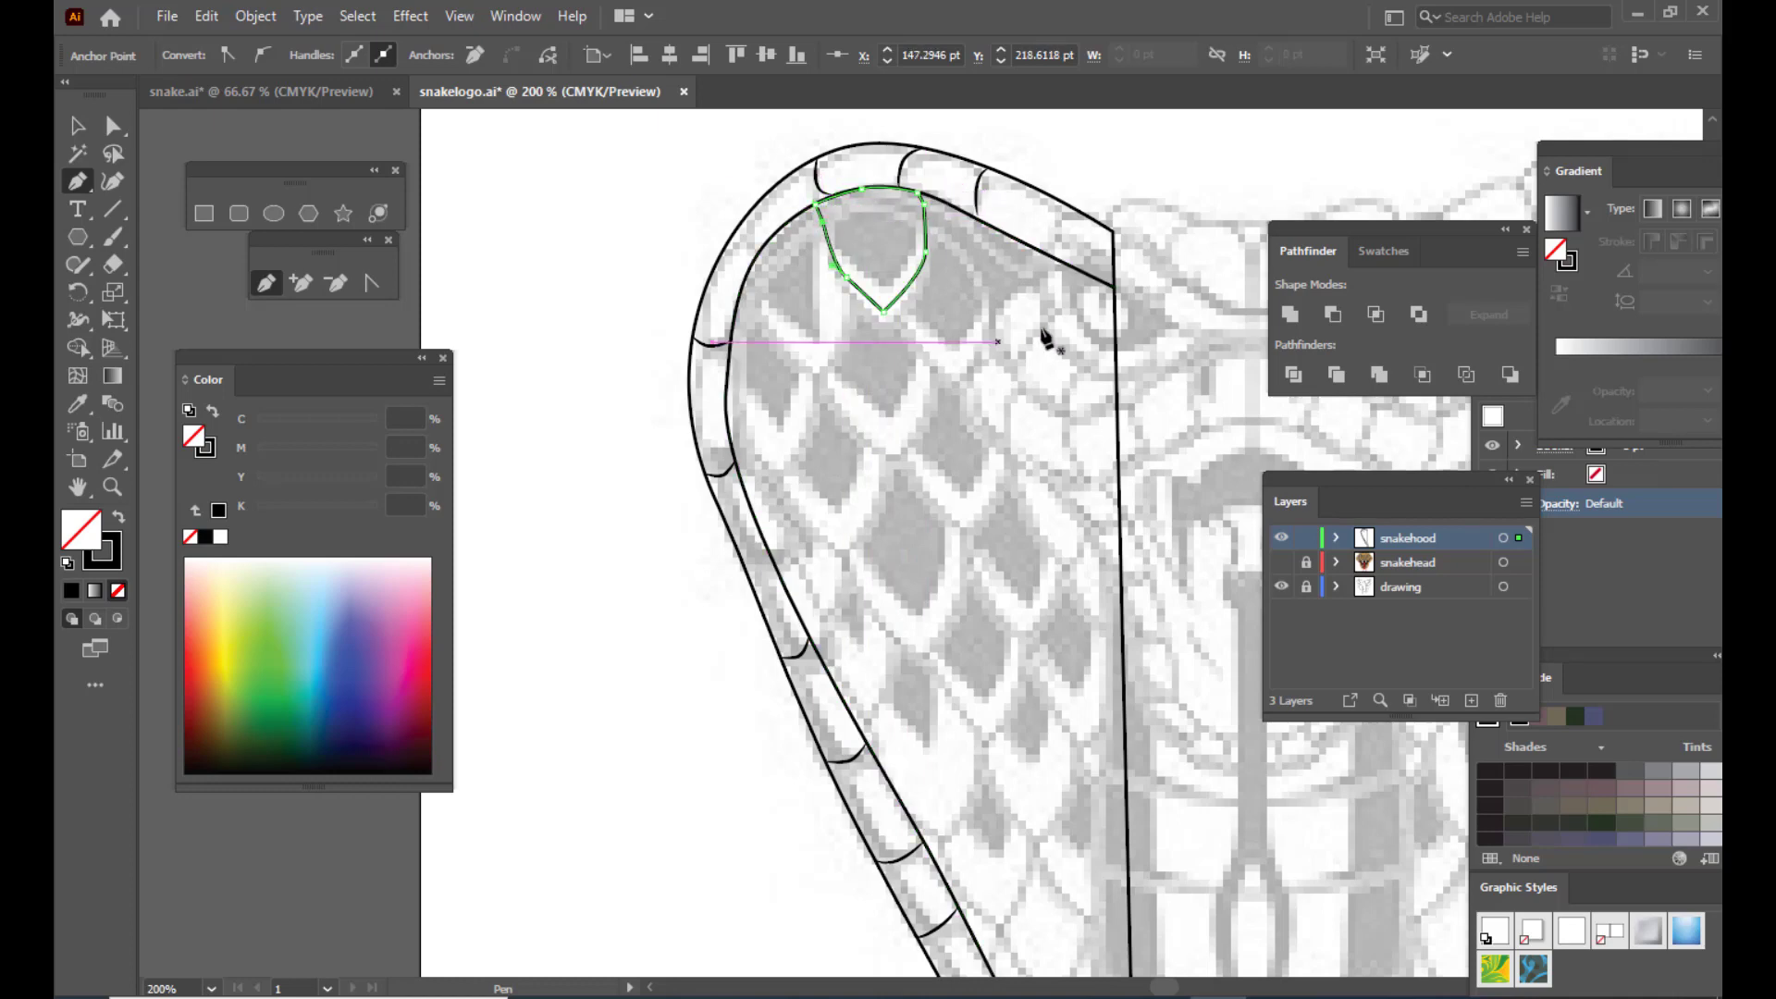
left_click(77, 136)
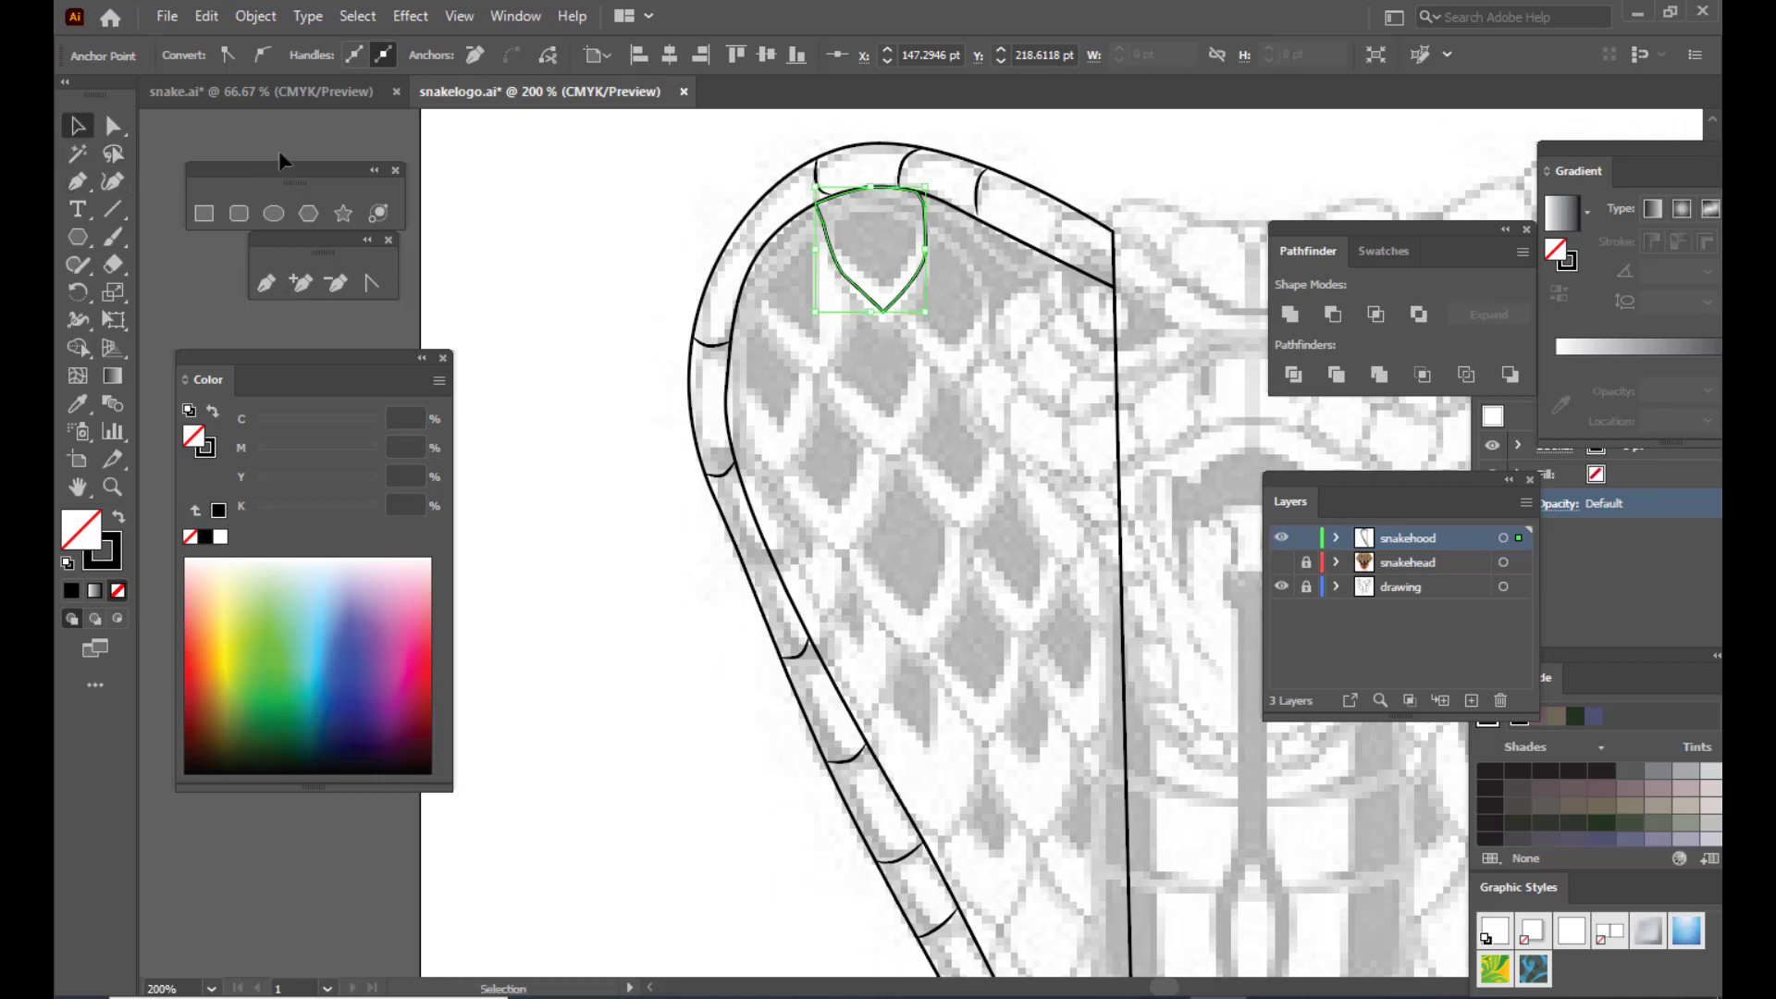
left_click(281, 144)
Step: Trace the second scale, left of the topmost one, from that scale's side down to its tip and back up along the border
left_click(266, 282)
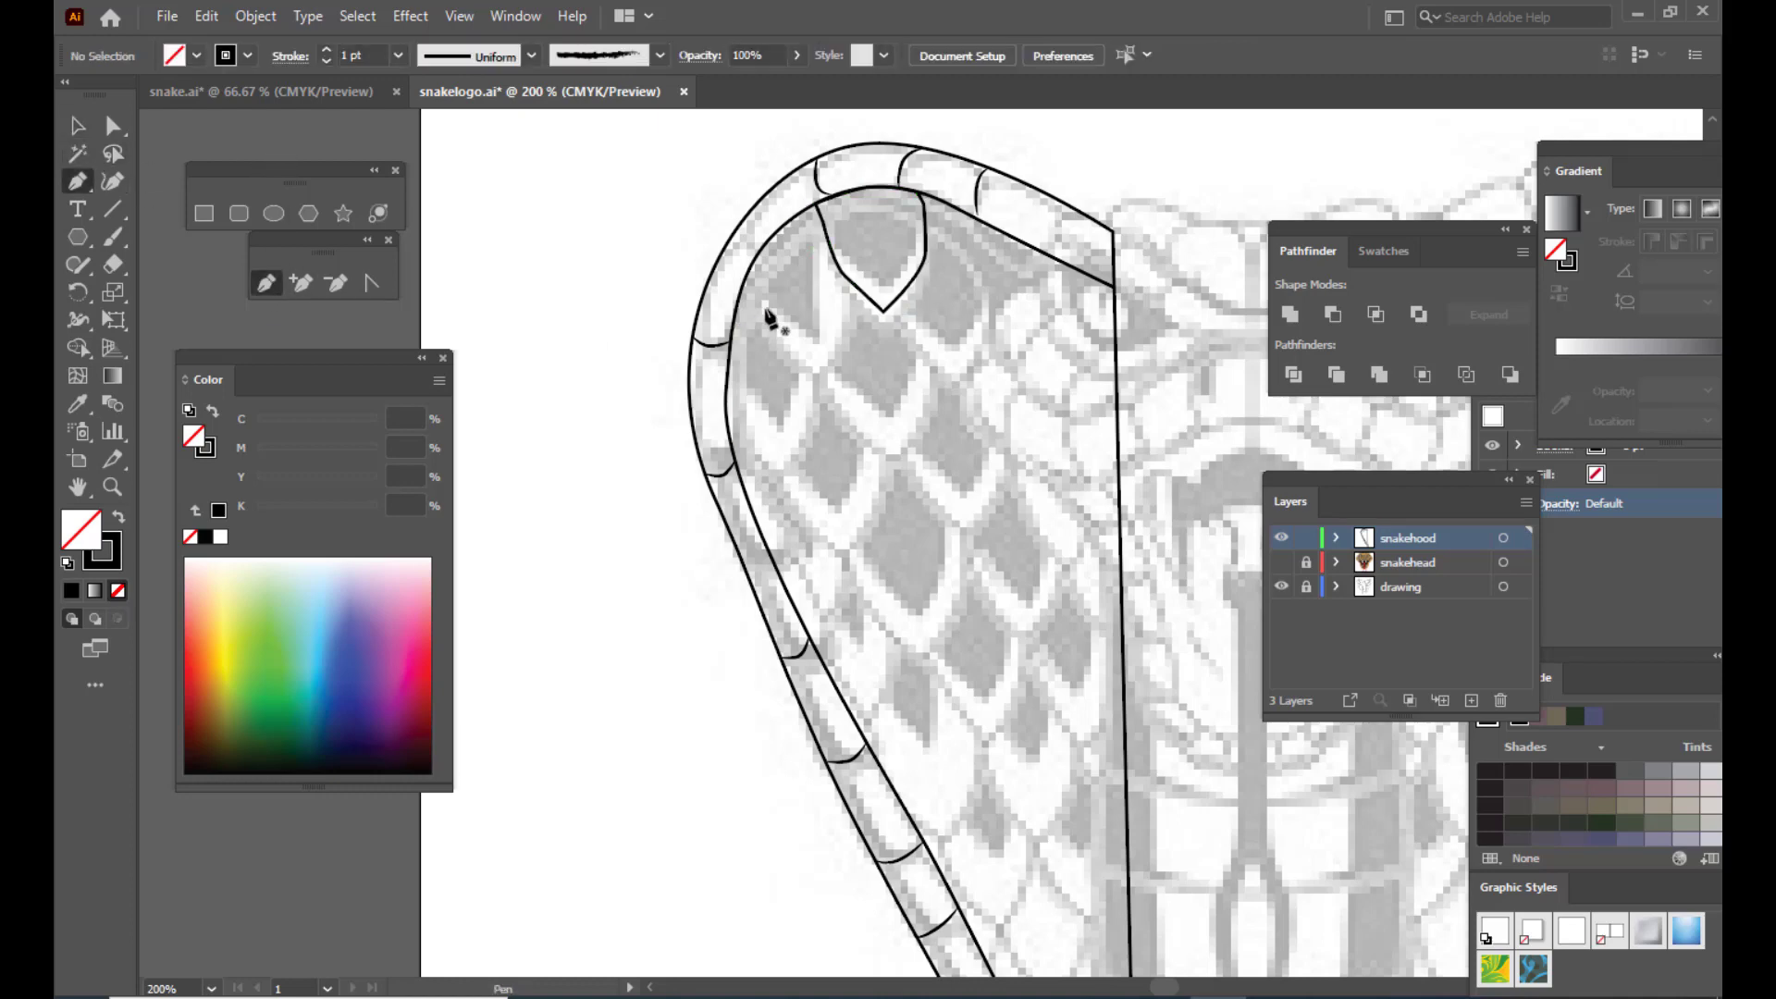
left_click(846, 277)
left_click_drag(821, 359, 753, 307)
left_click(810, 360)
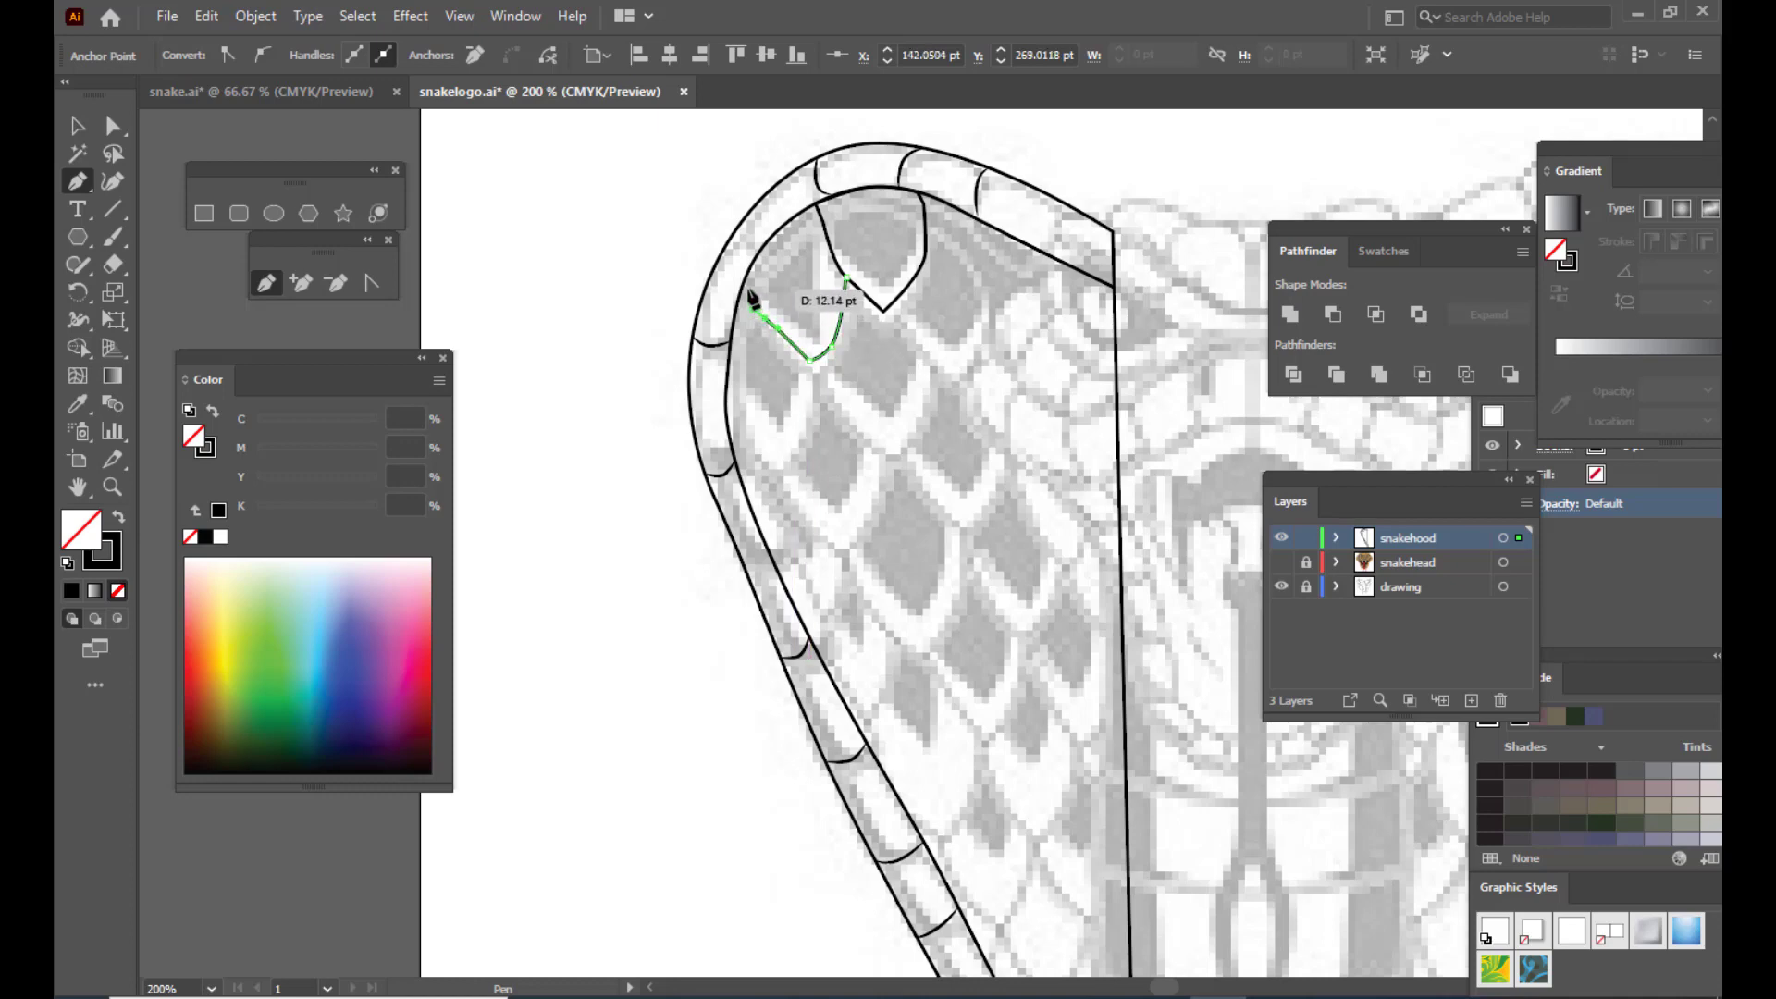
left_click(746, 291)
left_click(815, 202)
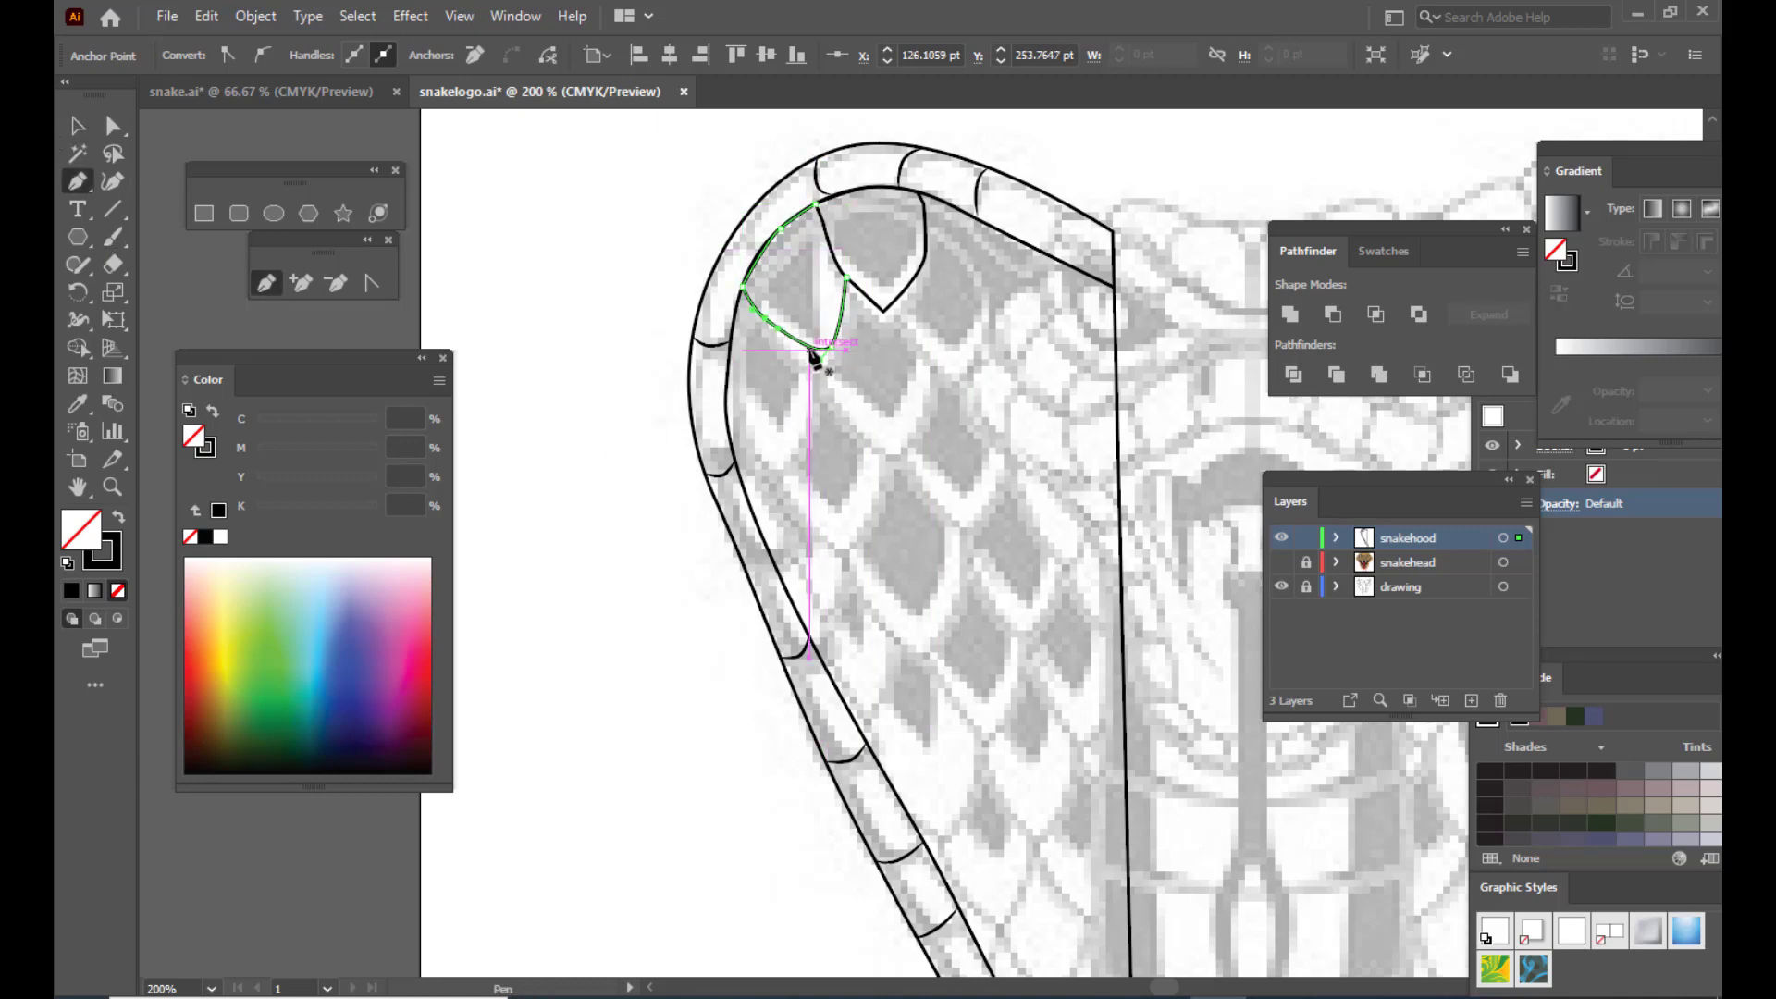
Step: Trace the pointed scale beneath the second one, ending its outline on the left inner border line
left_click_drag(812, 351, 737, 439)
left_click(735, 432)
left_click(728, 427)
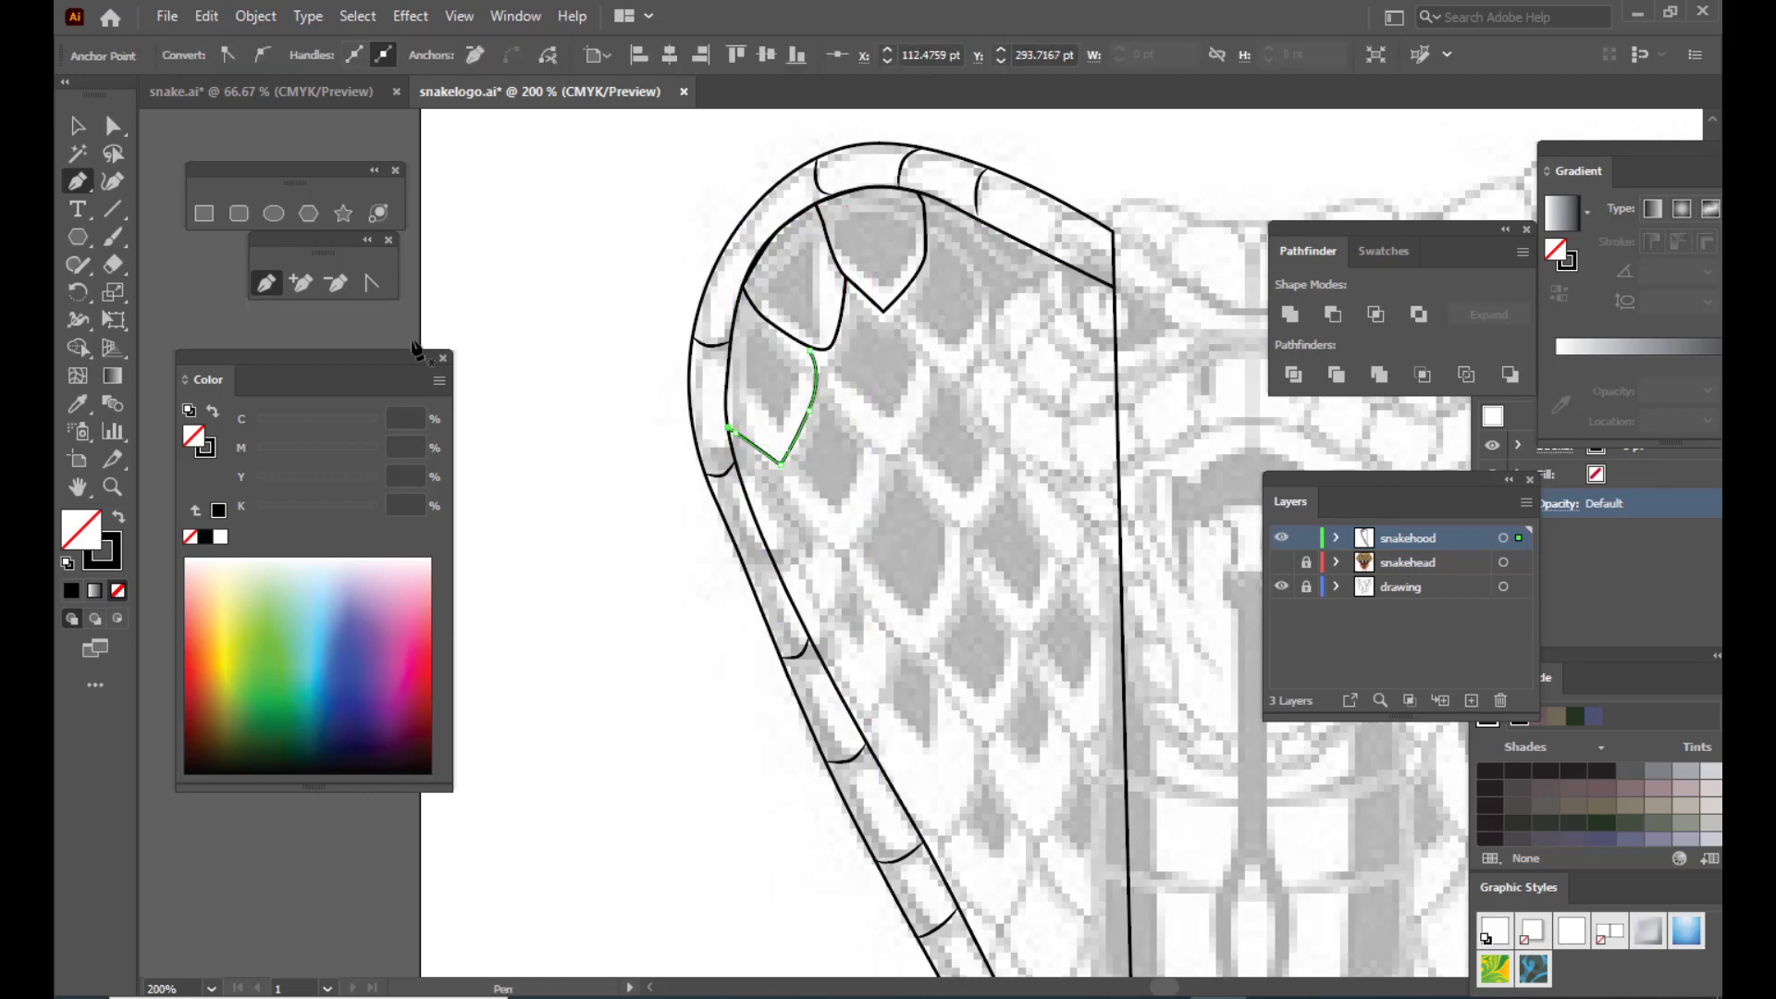
Step: Trace the scale directly below the topmost one, joining its outline to the neighbouring scale on its left
left_click(263, 283)
left_click_drag(865, 429, 900, 453)
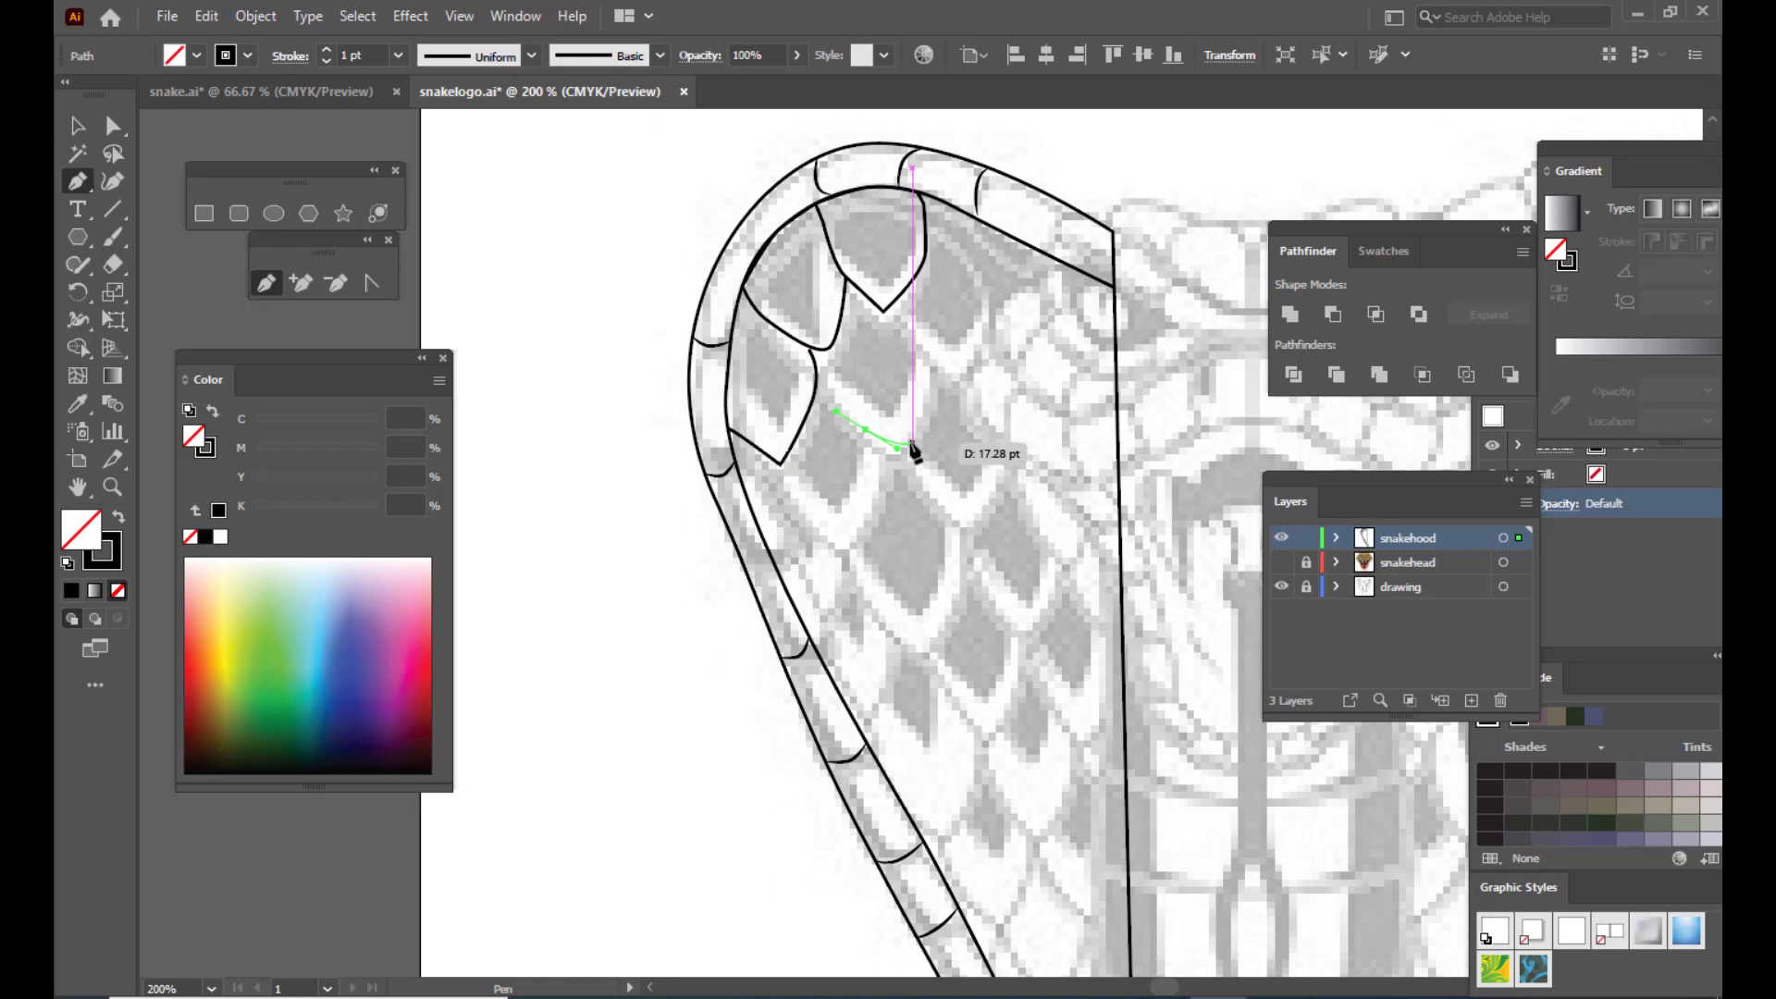
left_click(912, 444)
left_click_drag(926, 365, 922, 325)
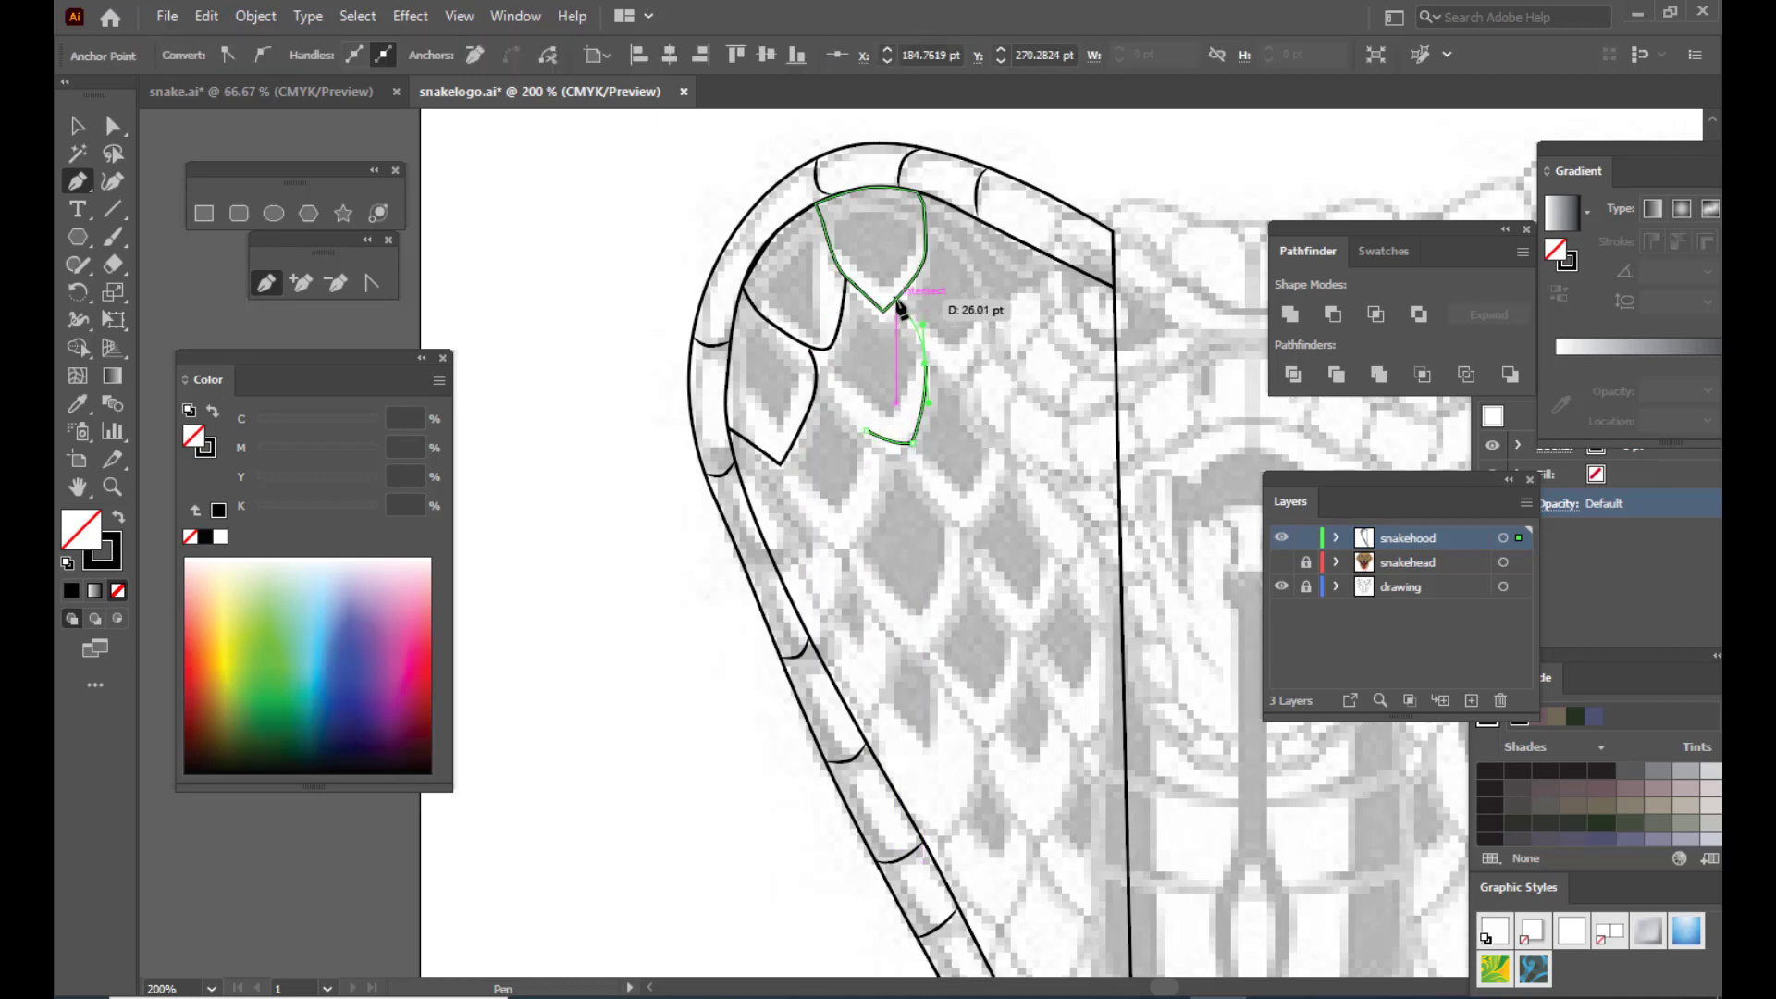
left_click(896, 299)
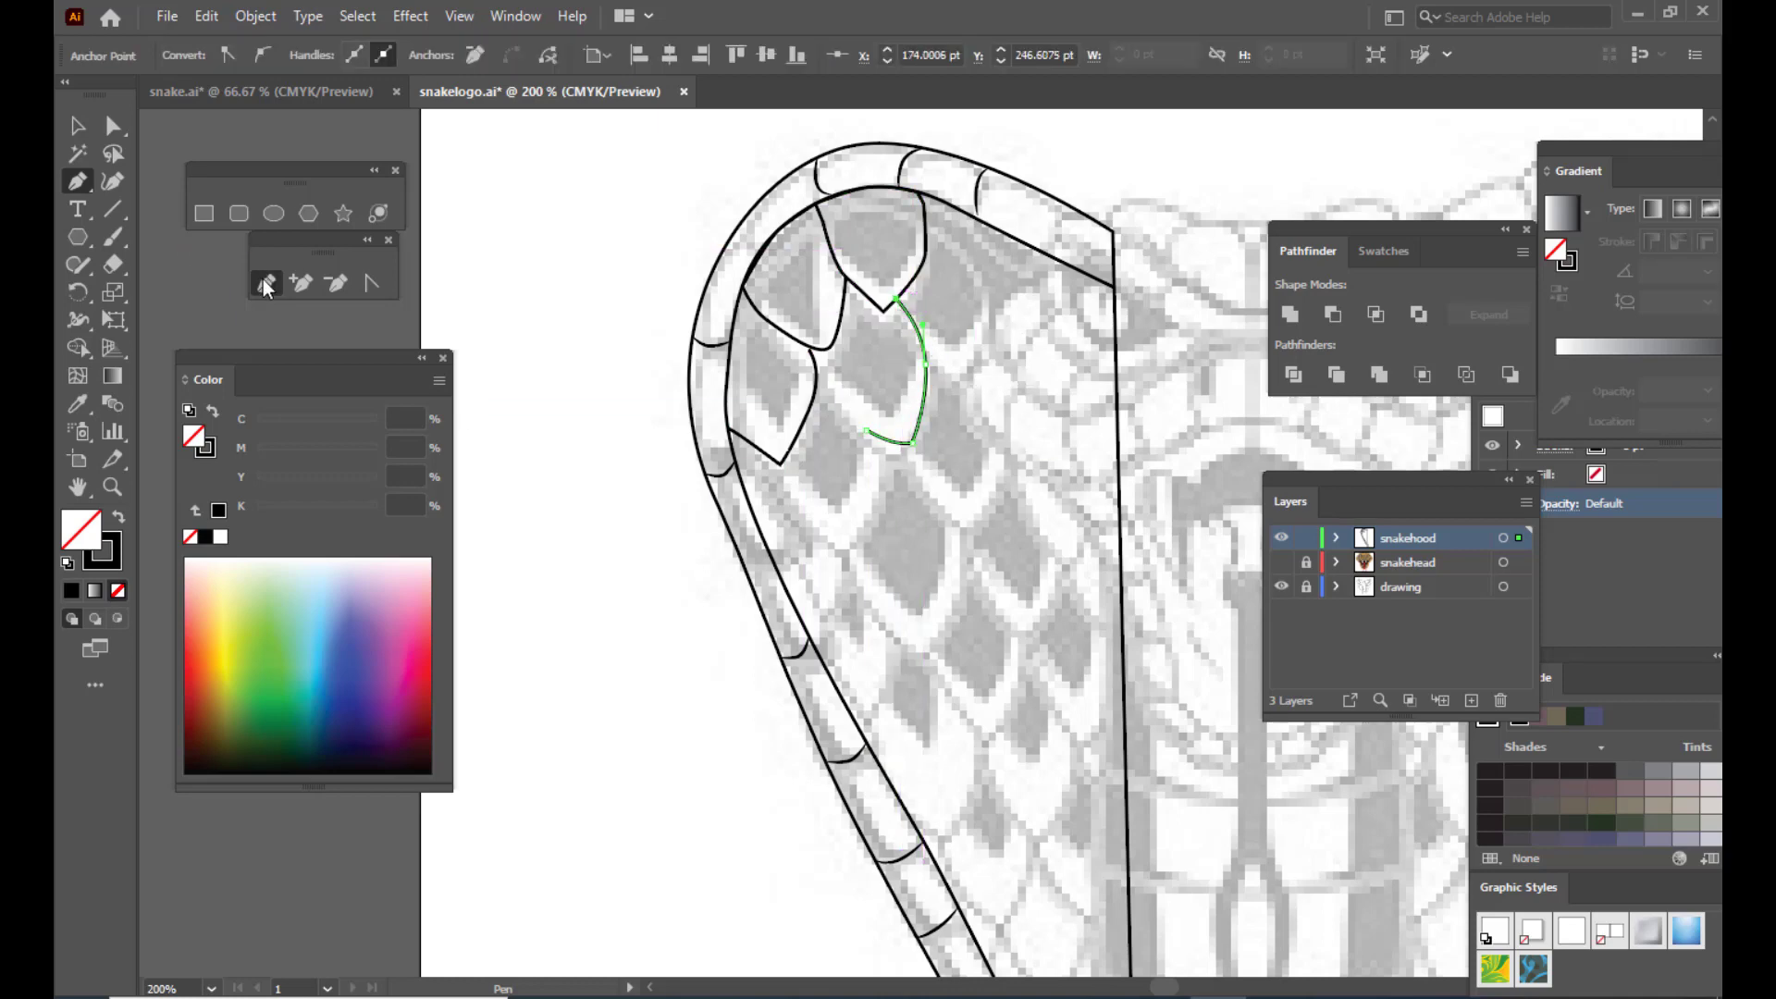
left_click_drag(866, 432, 817, 405)
left_click(876, 435)
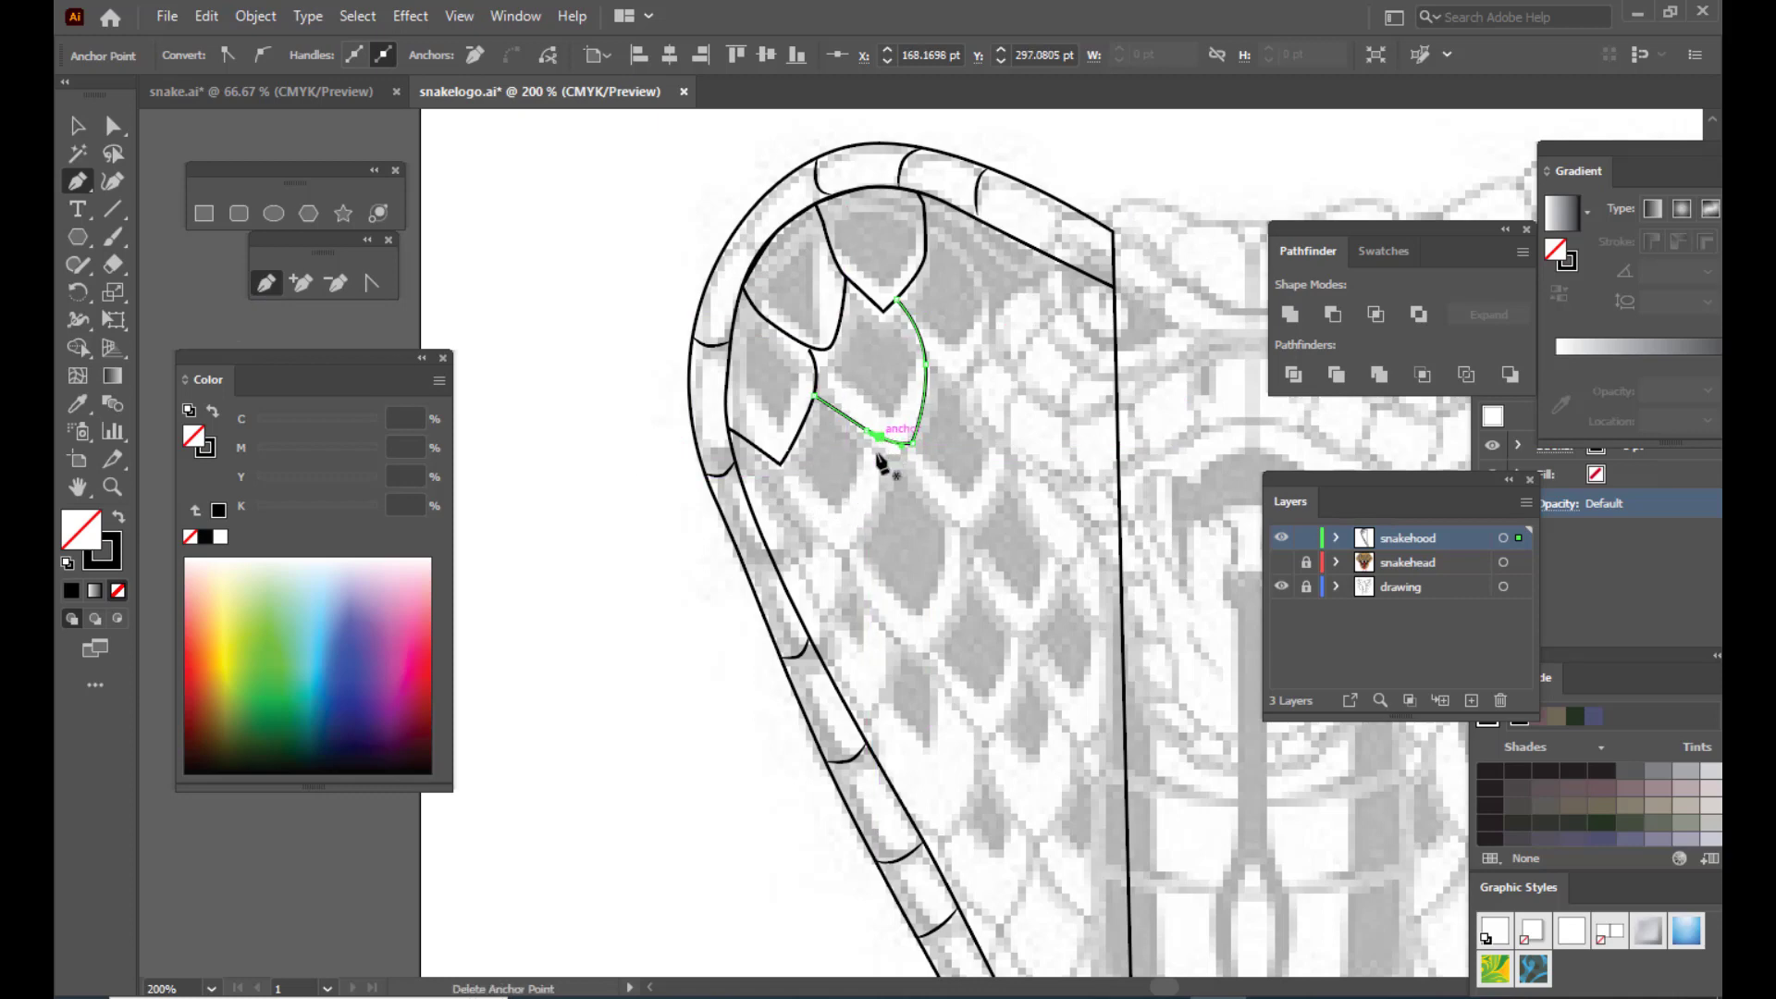
Step: Trace the pointed scale below and between the last two, and begin the next scale right of the one under the topmost scale
left_click(844, 527, "ctrl")
left_click_drag(847, 533, 849, 540)
key("ctrl+z")
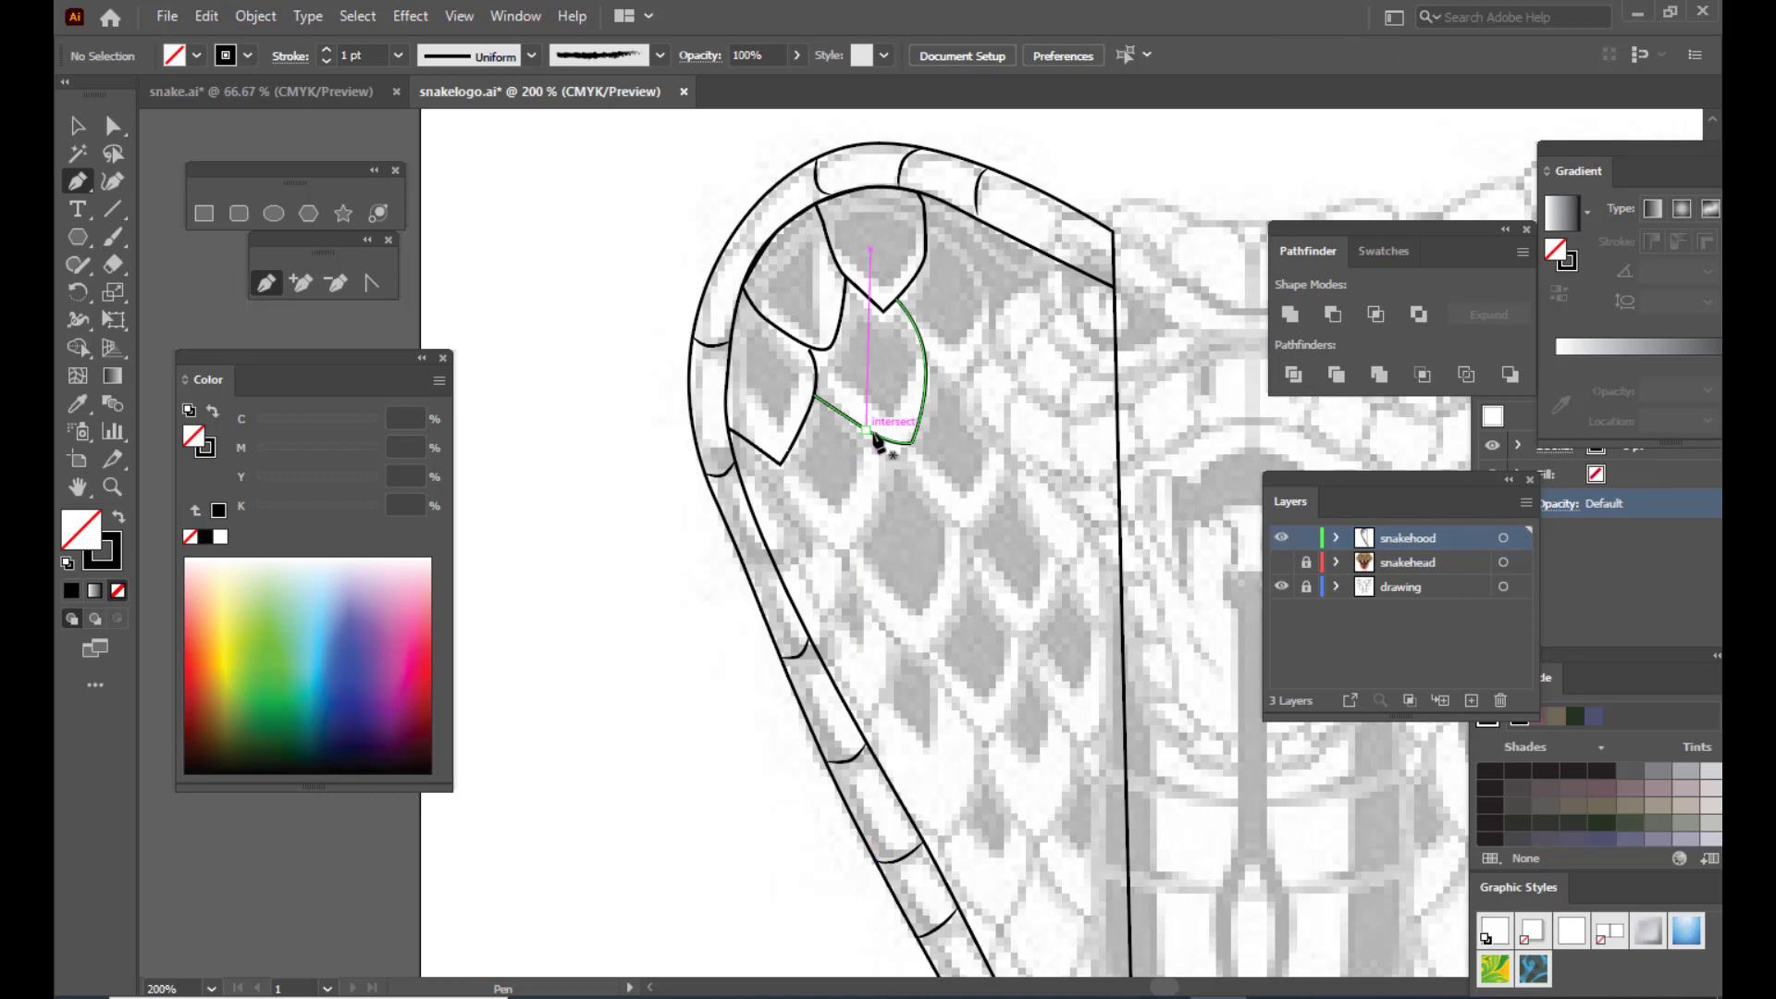
left_click_drag(866, 431, 811, 518)
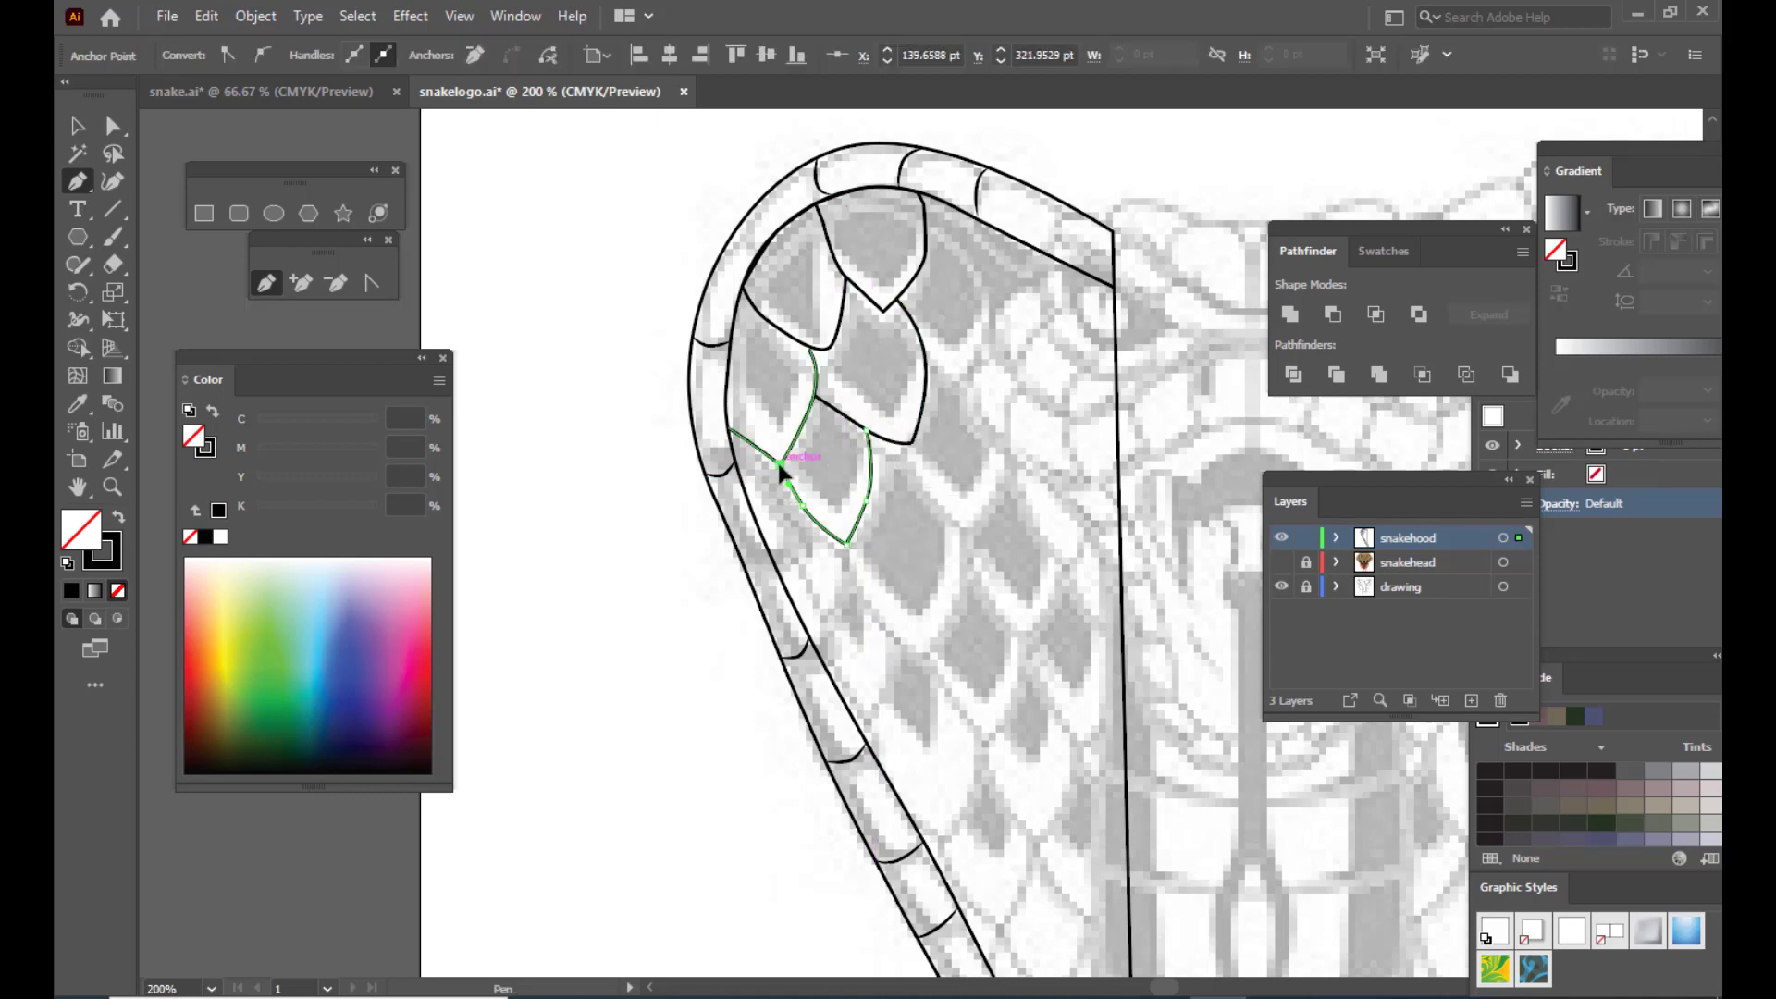
left_click(780, 462)
key("Escape")
left_click(926, 355)
left_click_drag(946, 372, 983, 334)
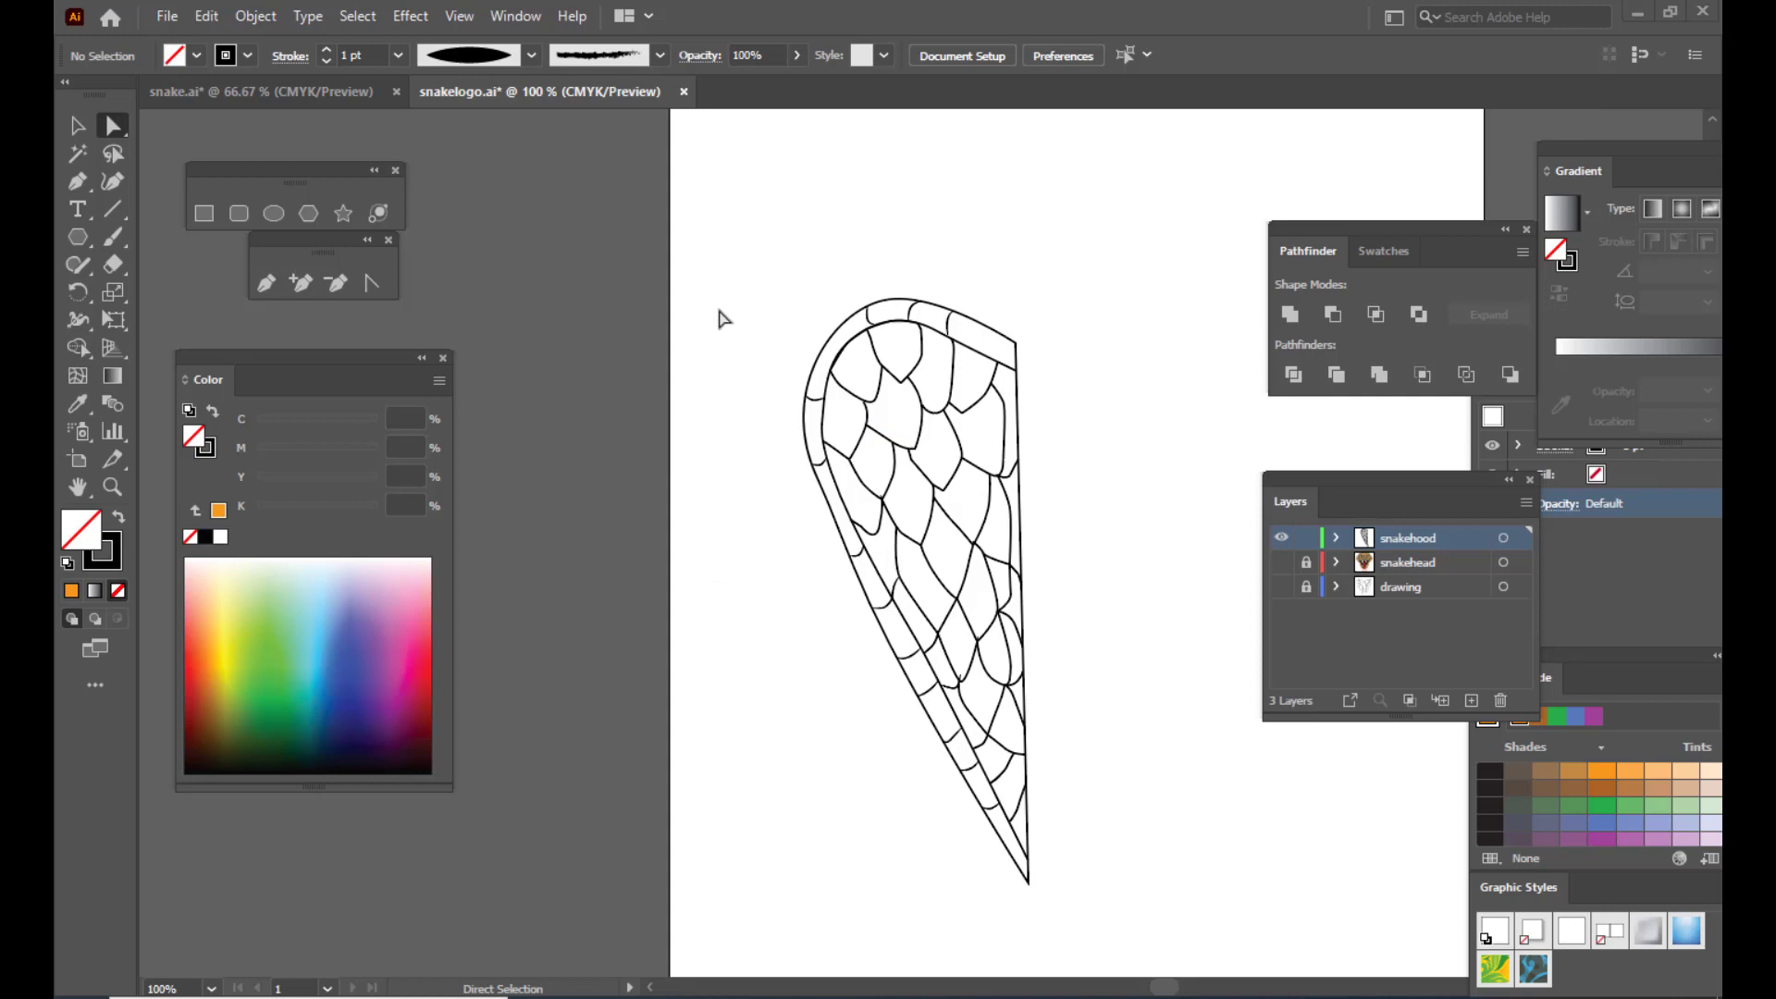
Step: Select all hood paths and fill the border segments orange (C 0, M 47.06, Y 100, K 0) with the Shape Builder tool
left_click_drag(768, 238, 1081, 927)
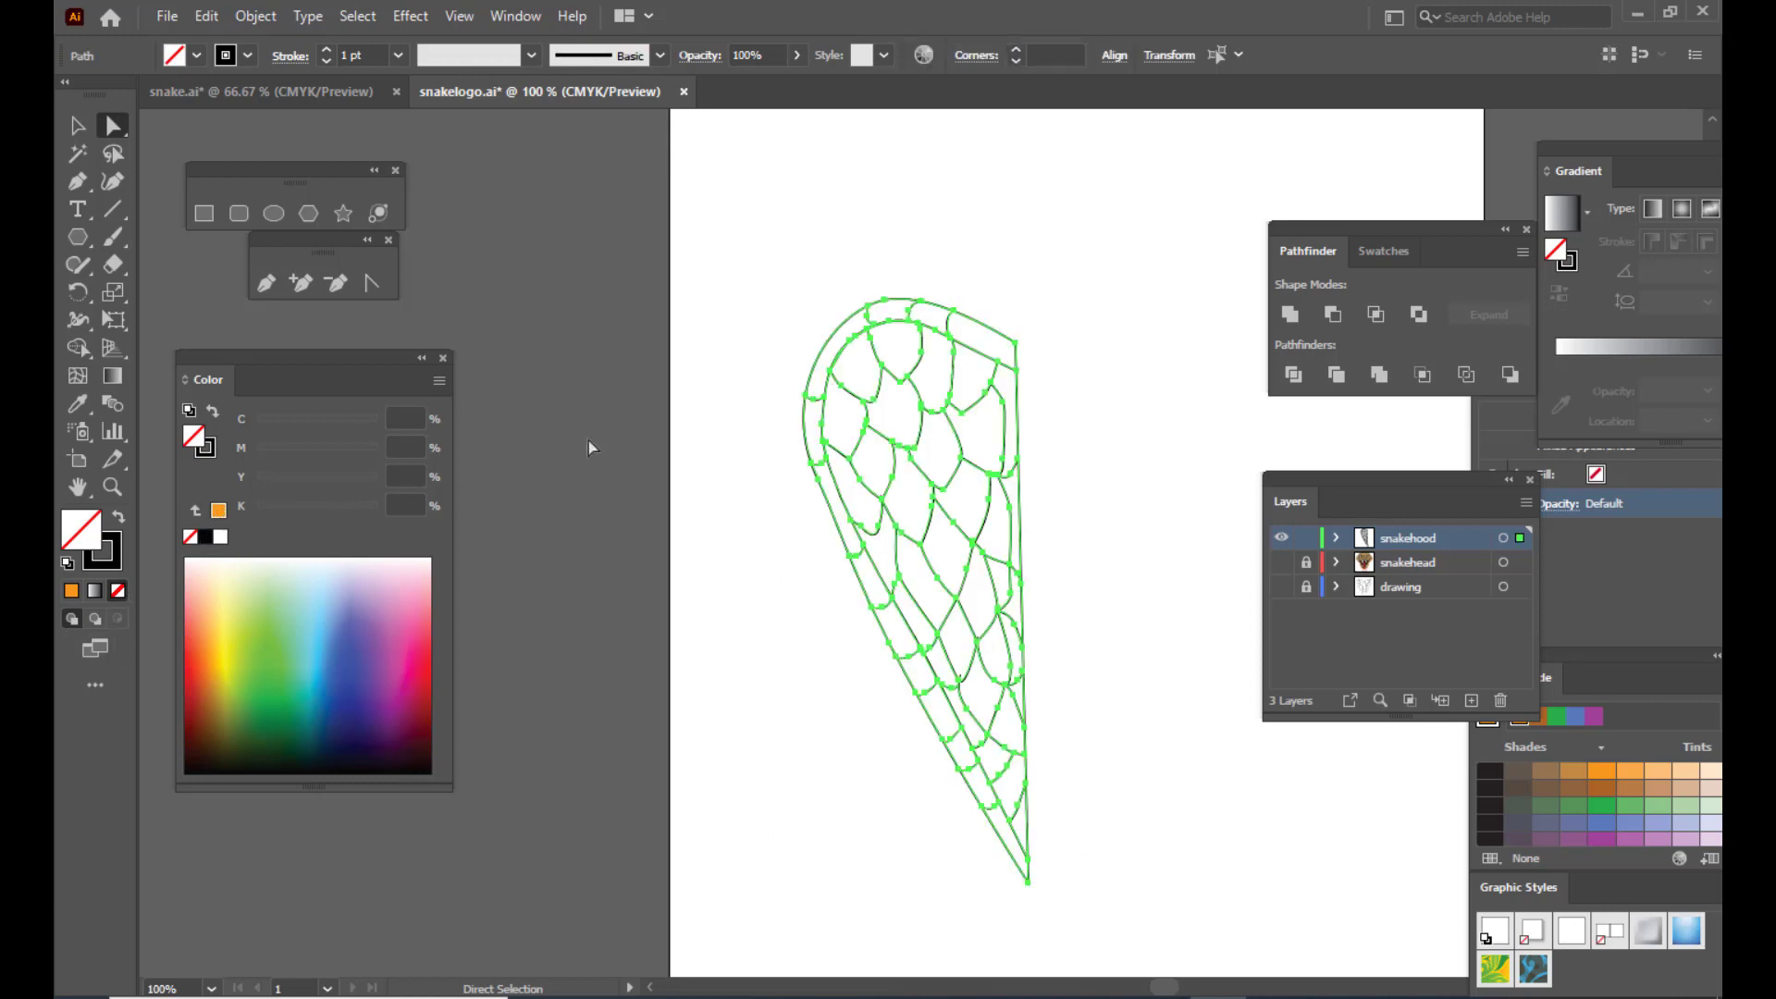
left_click_drag(75, 347, 151, 340)
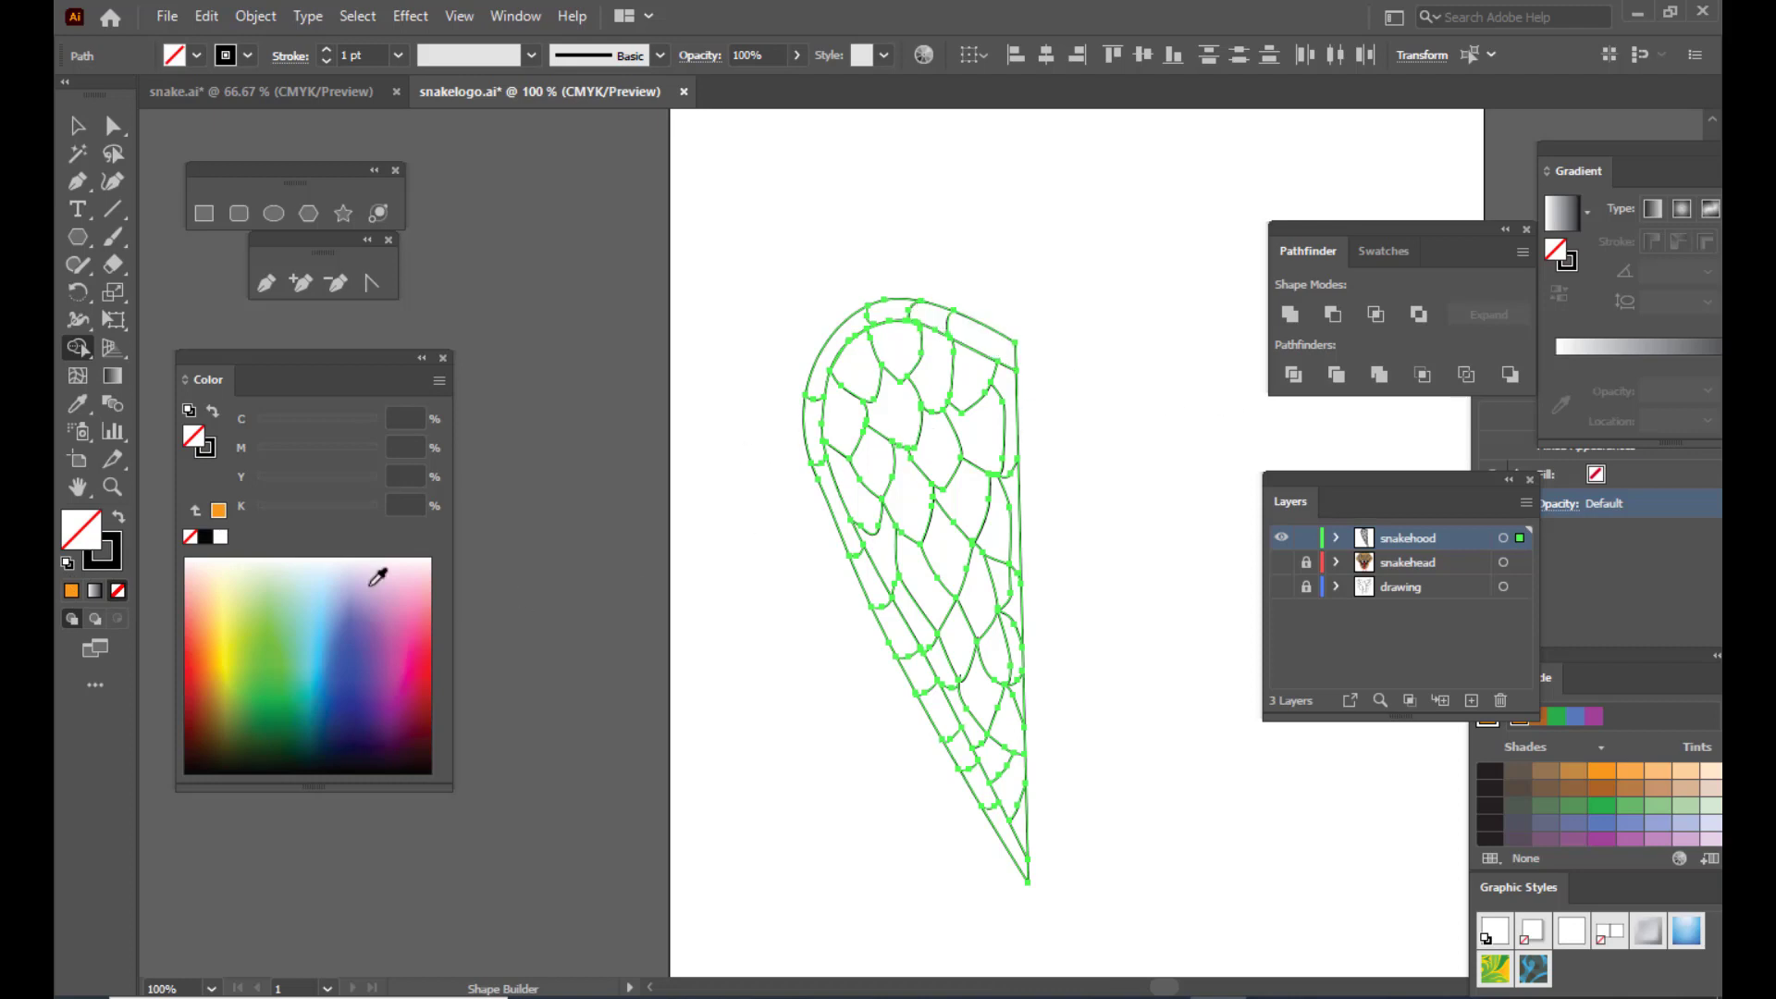
left_click(220, 509)
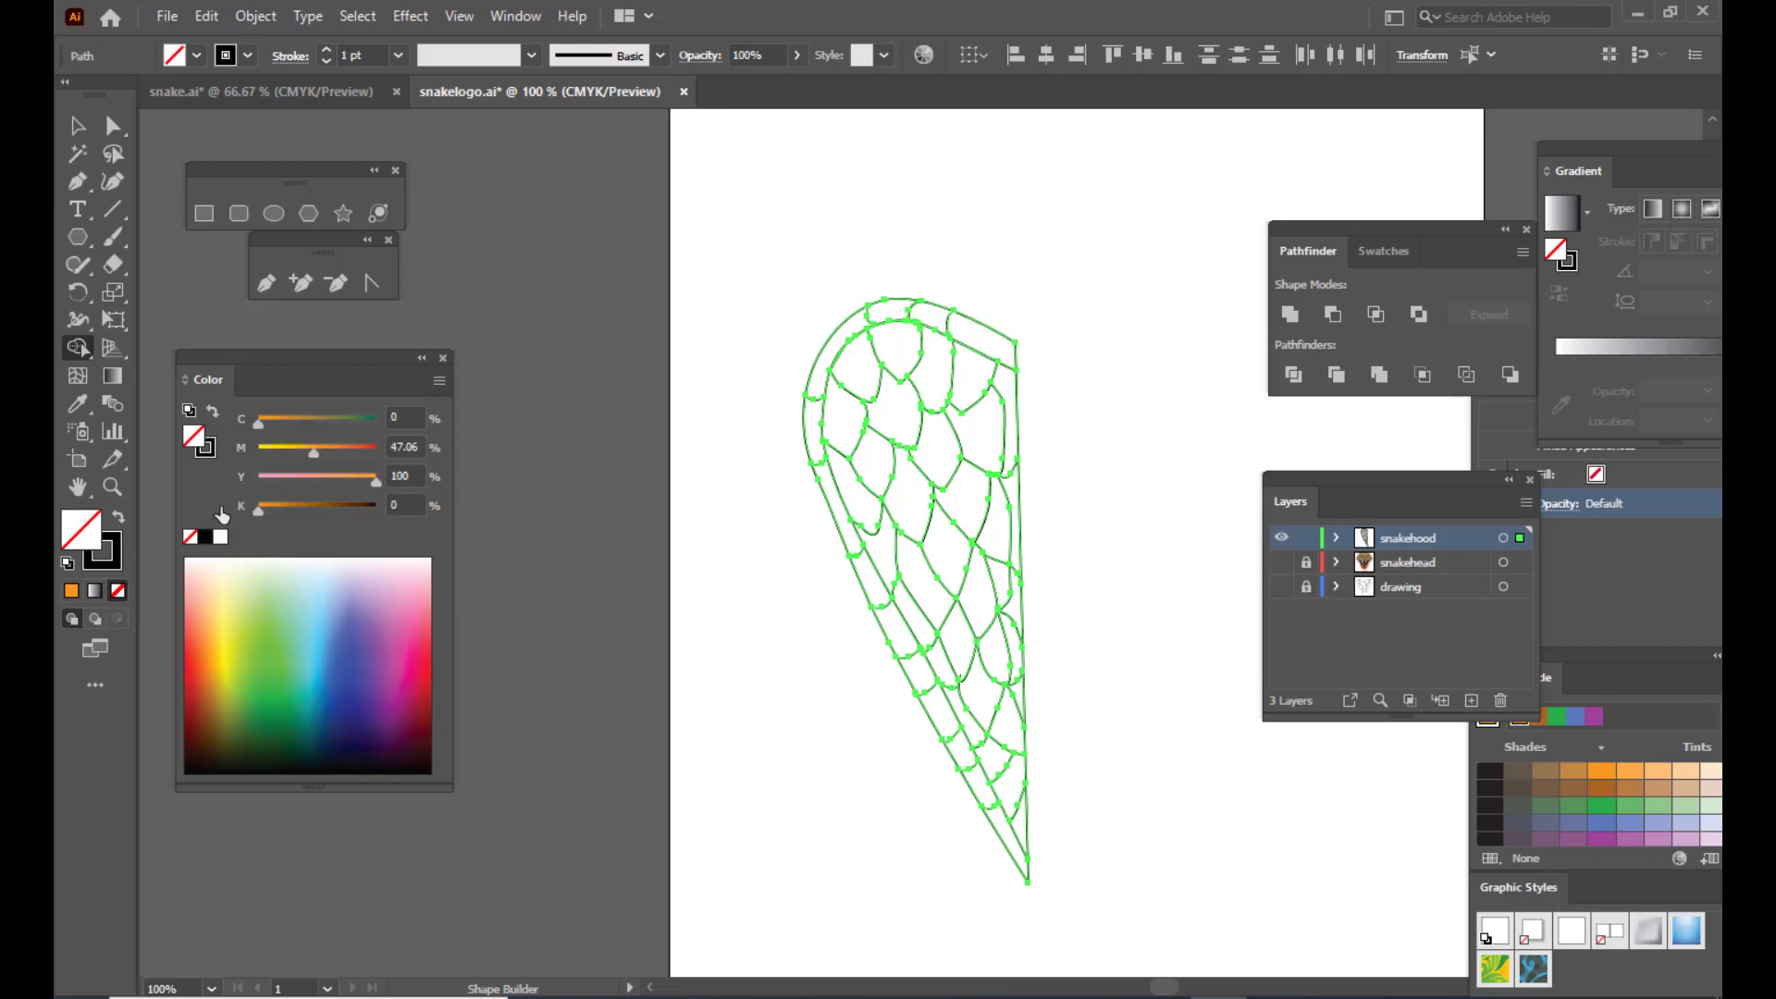
left_click(1008, 350)
left_click(886, 308)
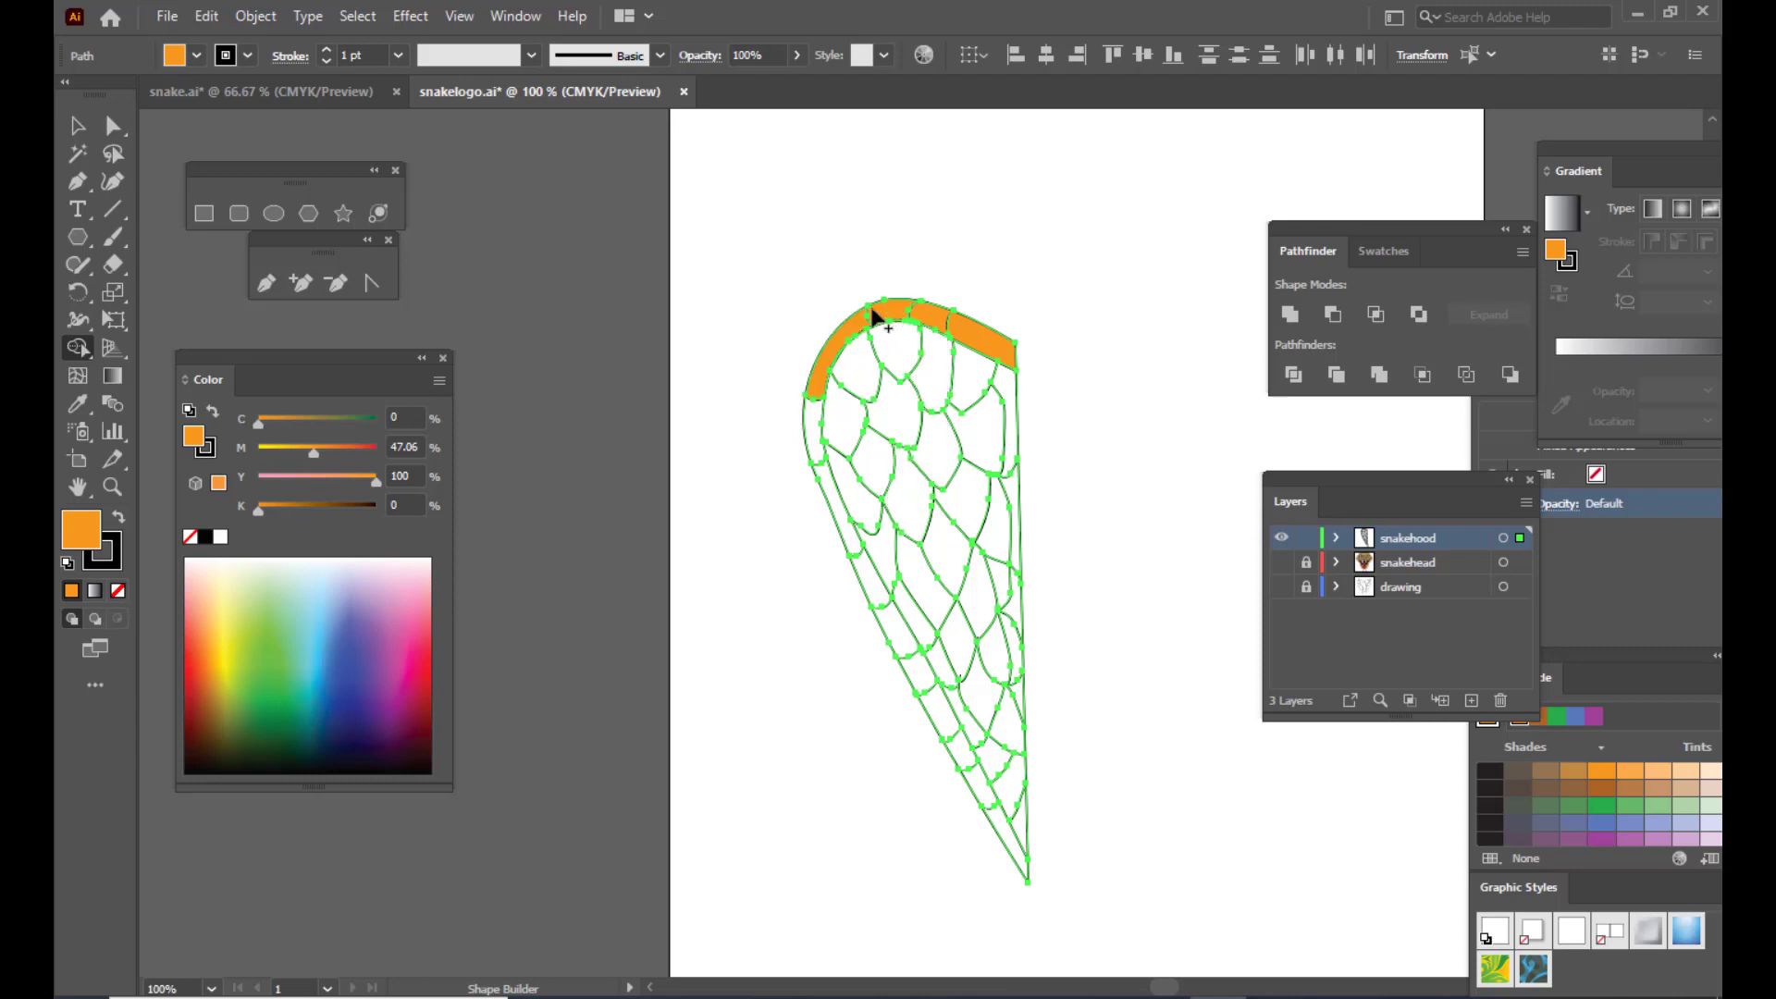
mouse_move(815, 443)
left_mouse_down()
mouse_move(915, 691)
mouse_move(1011, 849)
left_mouse_up()
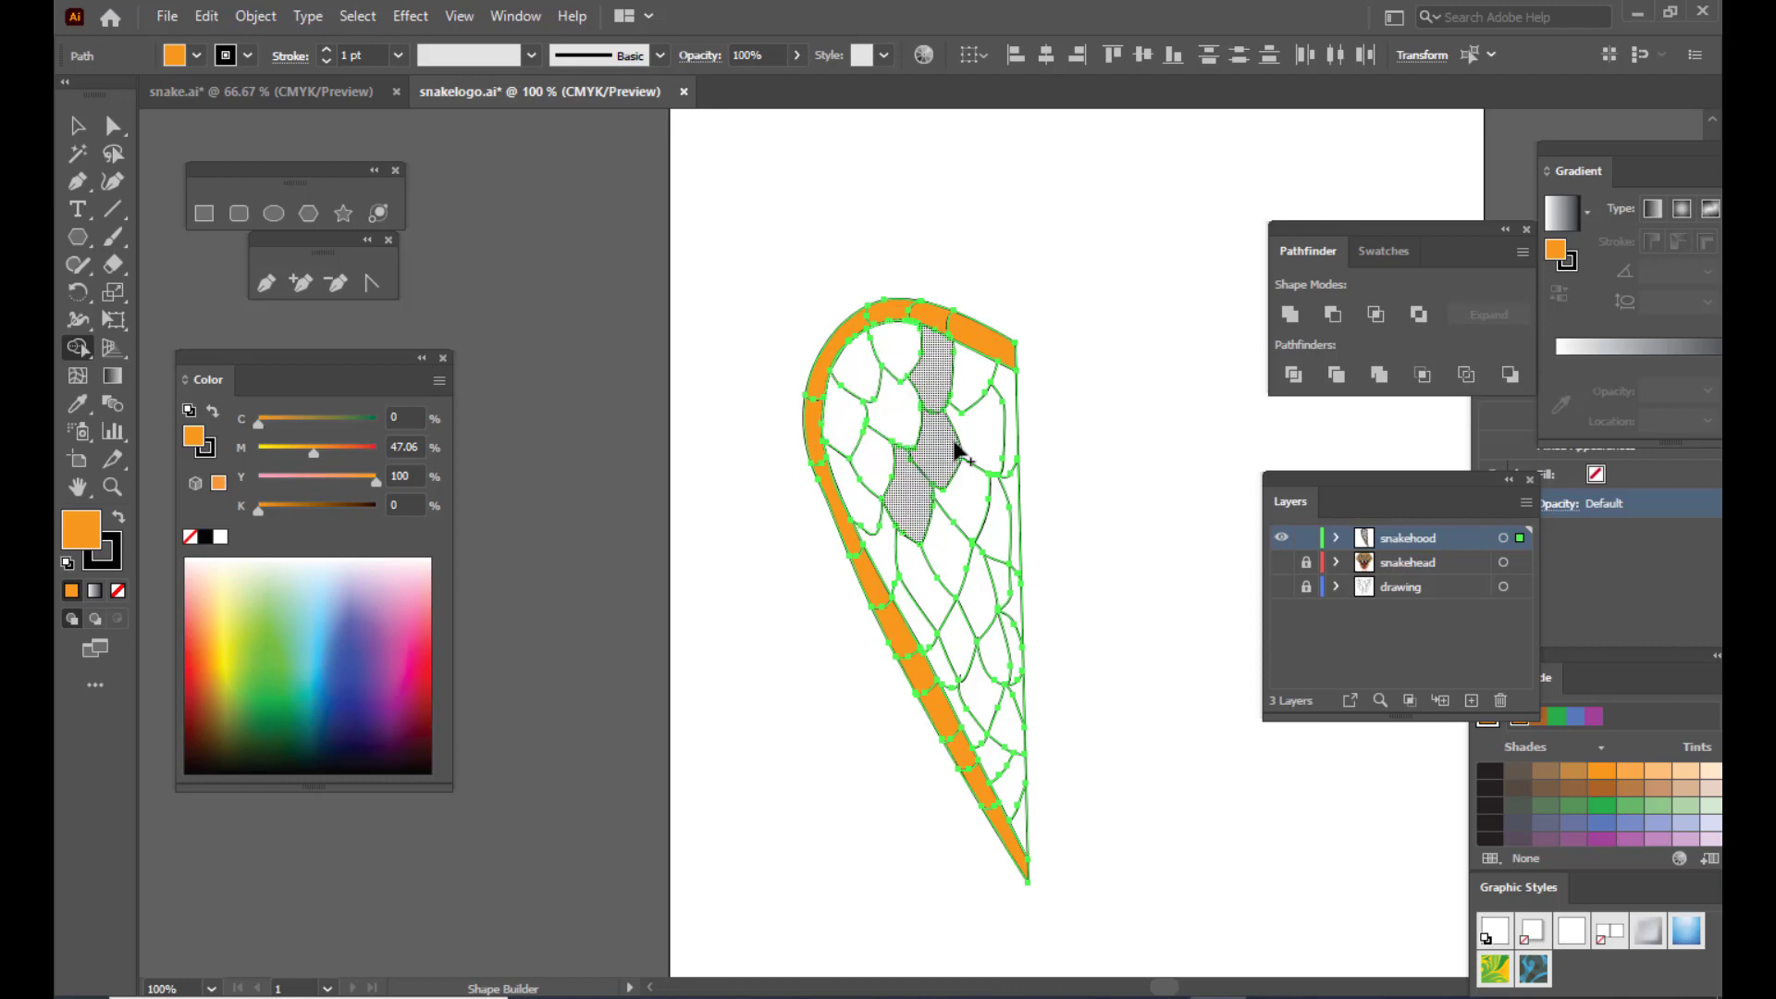
Step: Fill the upper-left hood scales dark navy (C 100, M 82.35, Y 44.71, K 49.02) with the Shape Builder tool
left_click(333, 735)
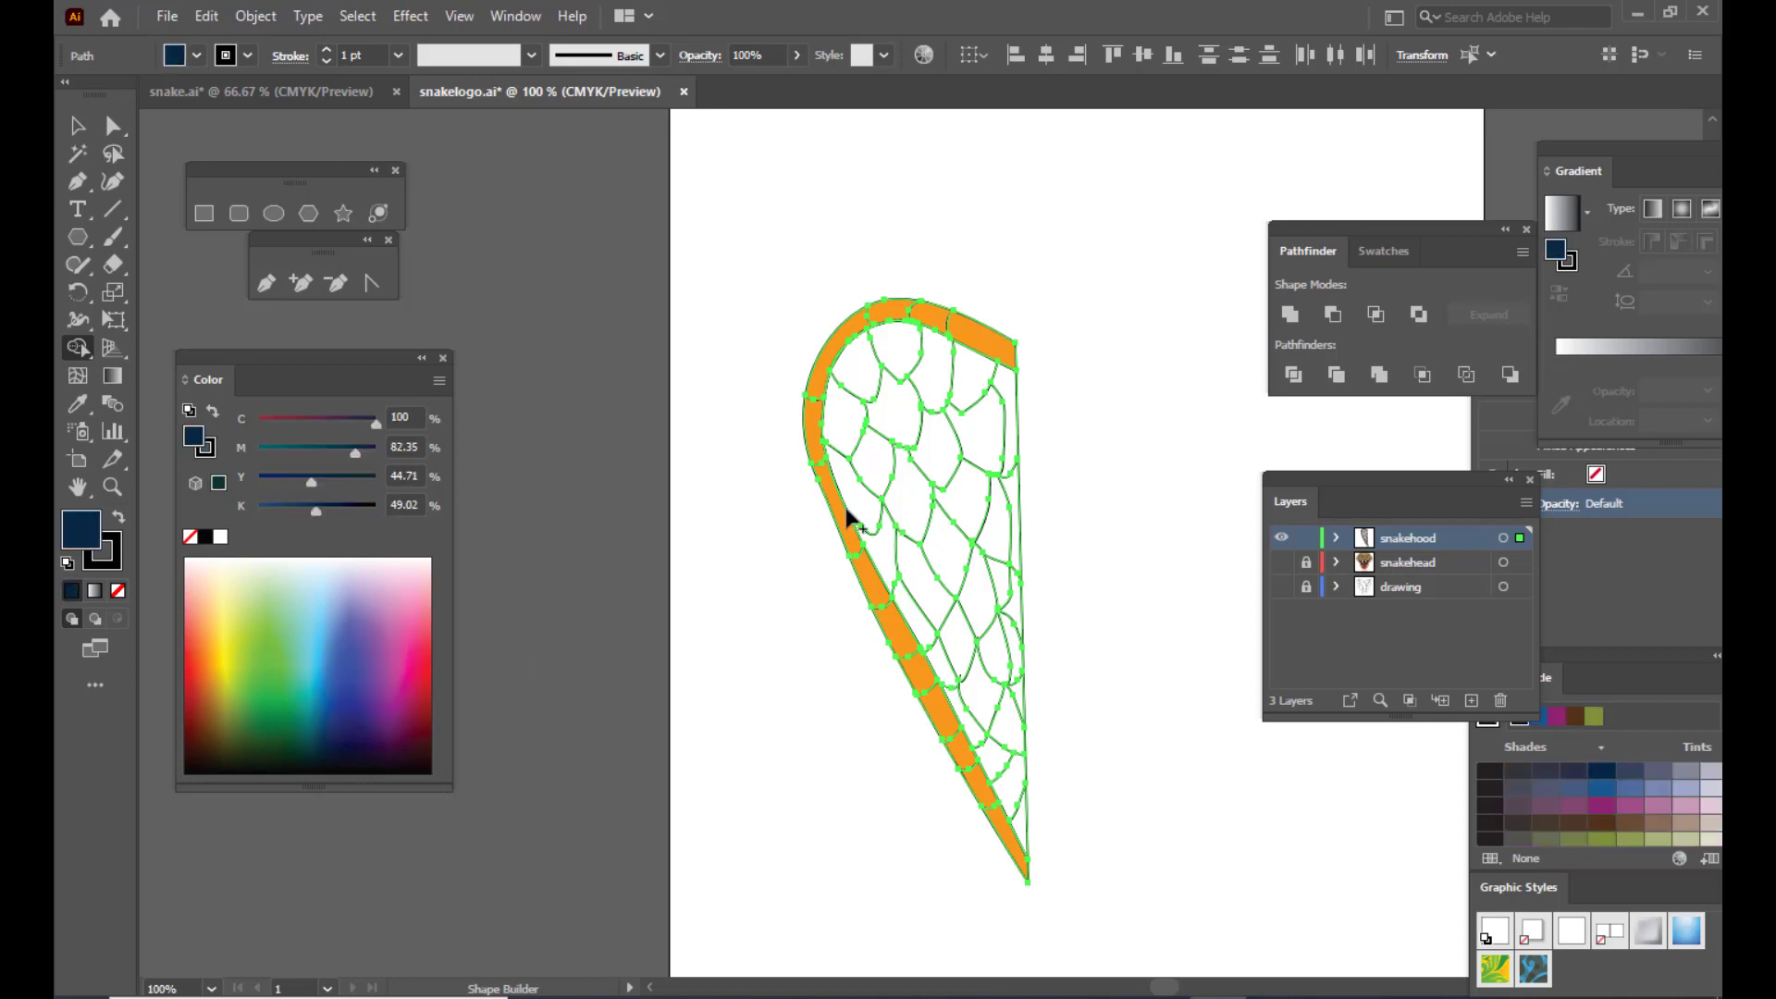
left_click(894, 351)
left_click(862, 387)
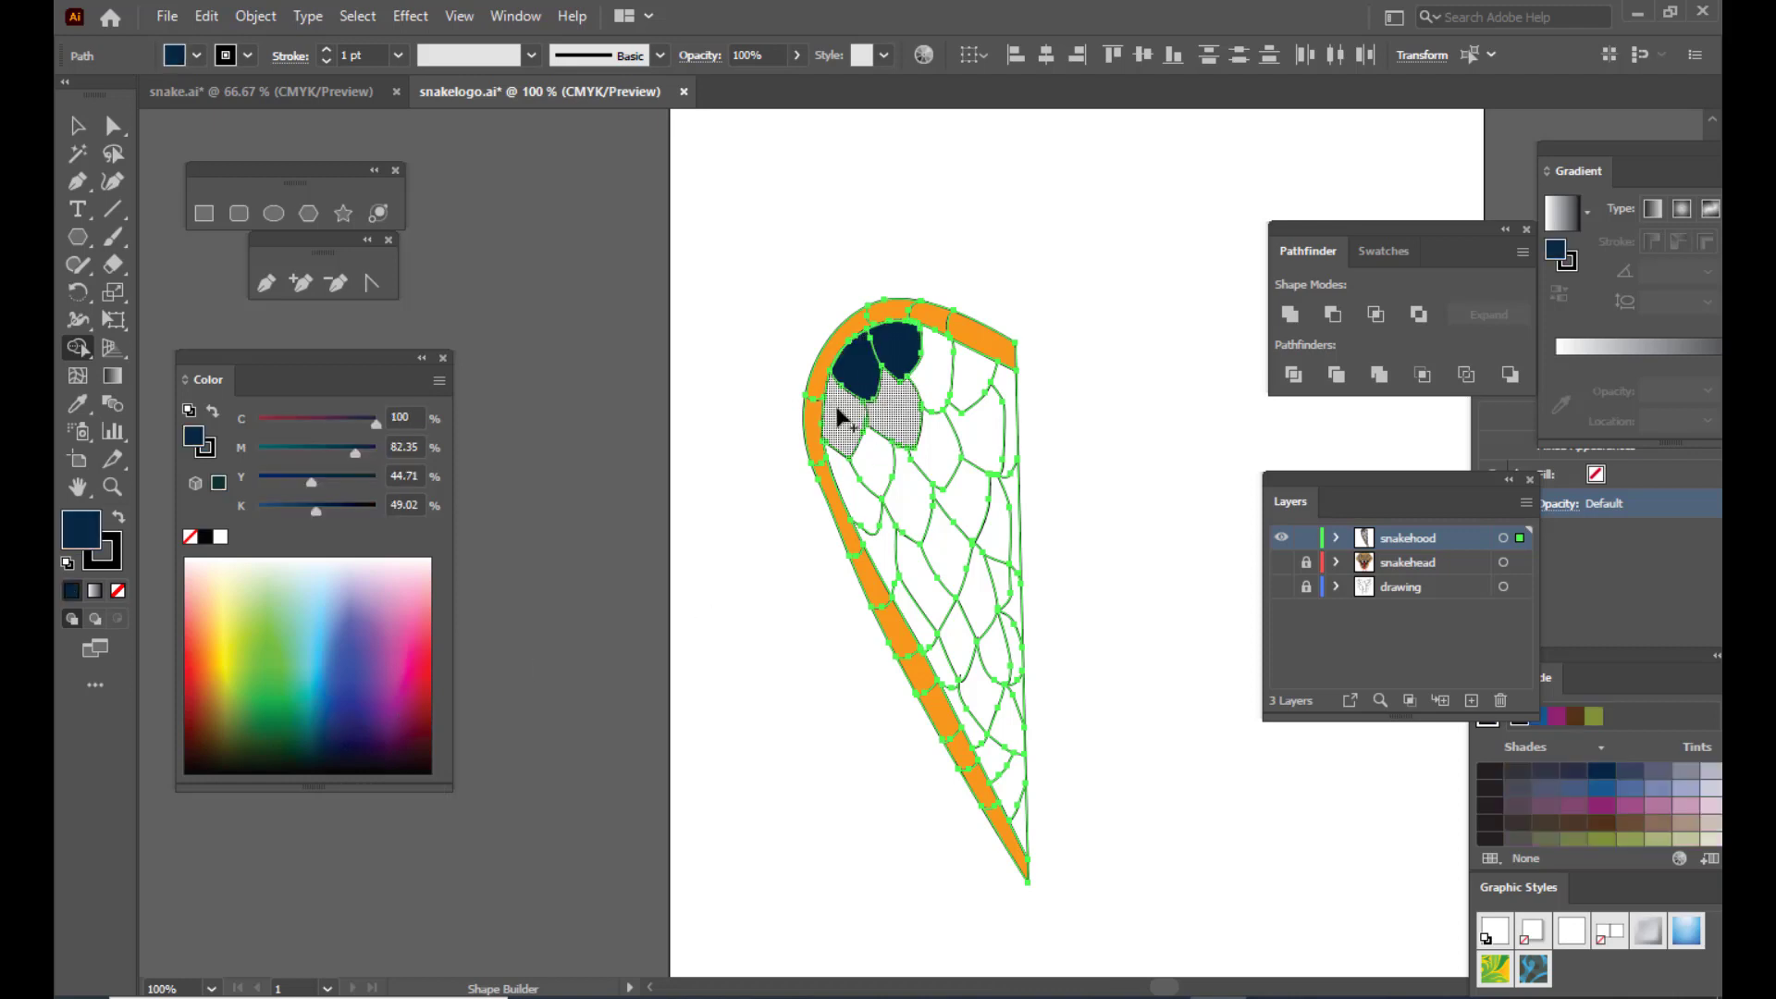
left_click(837, 410)
Step: Fill the upper-middle and upper-right hood scales, including the slivers along the straight right edge, dark navy with the Shape Builder tool
left_click(943, 385)
left_click(937, 449)
left_click(912, 499)
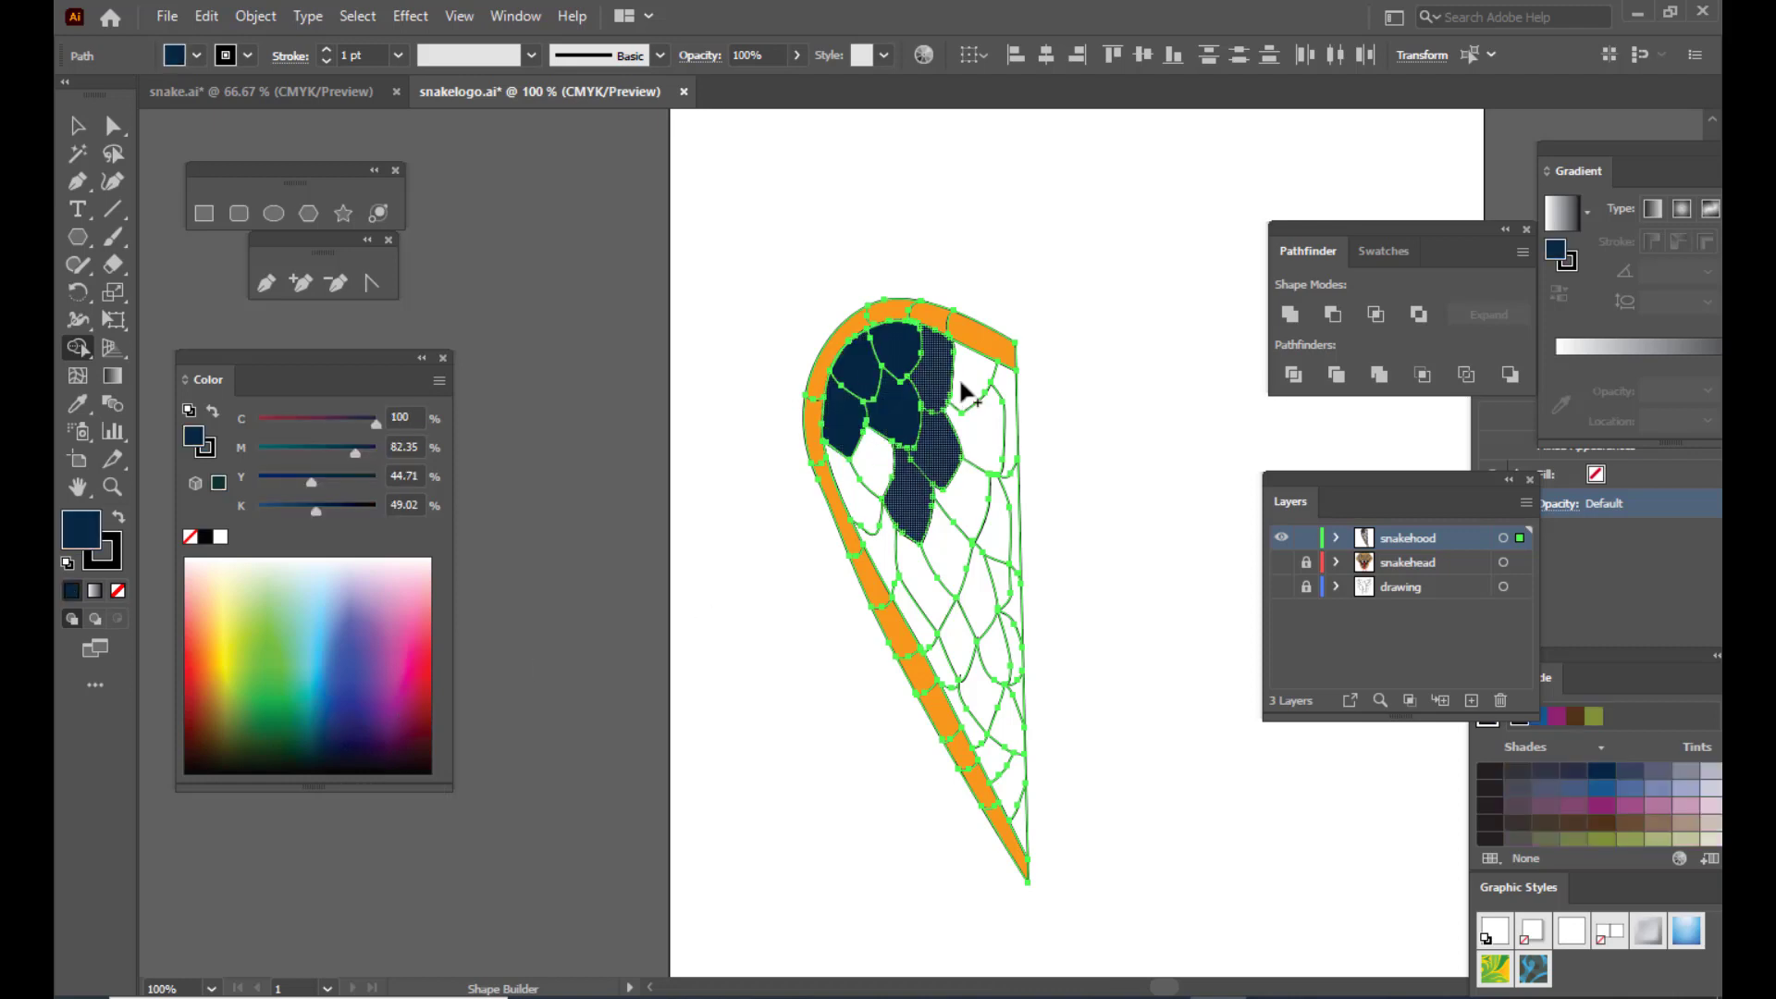
left_click(970, 382)
left_click(988, 435)
left_click(972, 504)
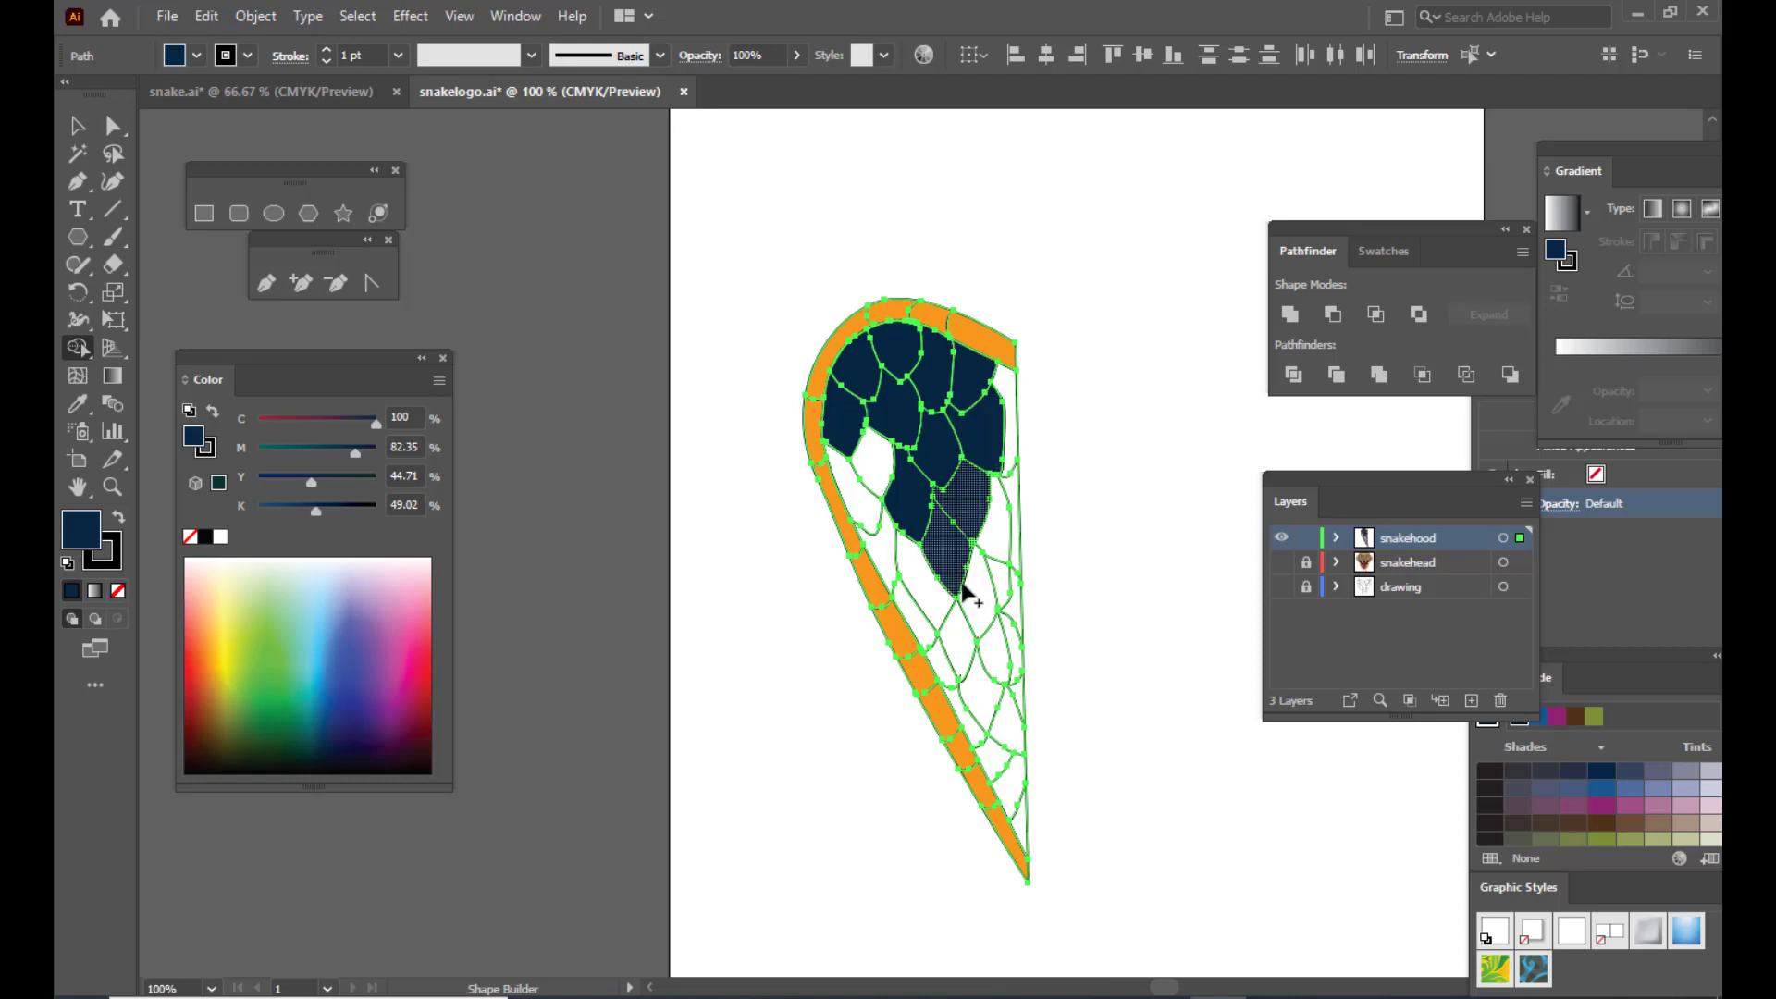
left_click(962, 556)
left_click(995, 531)
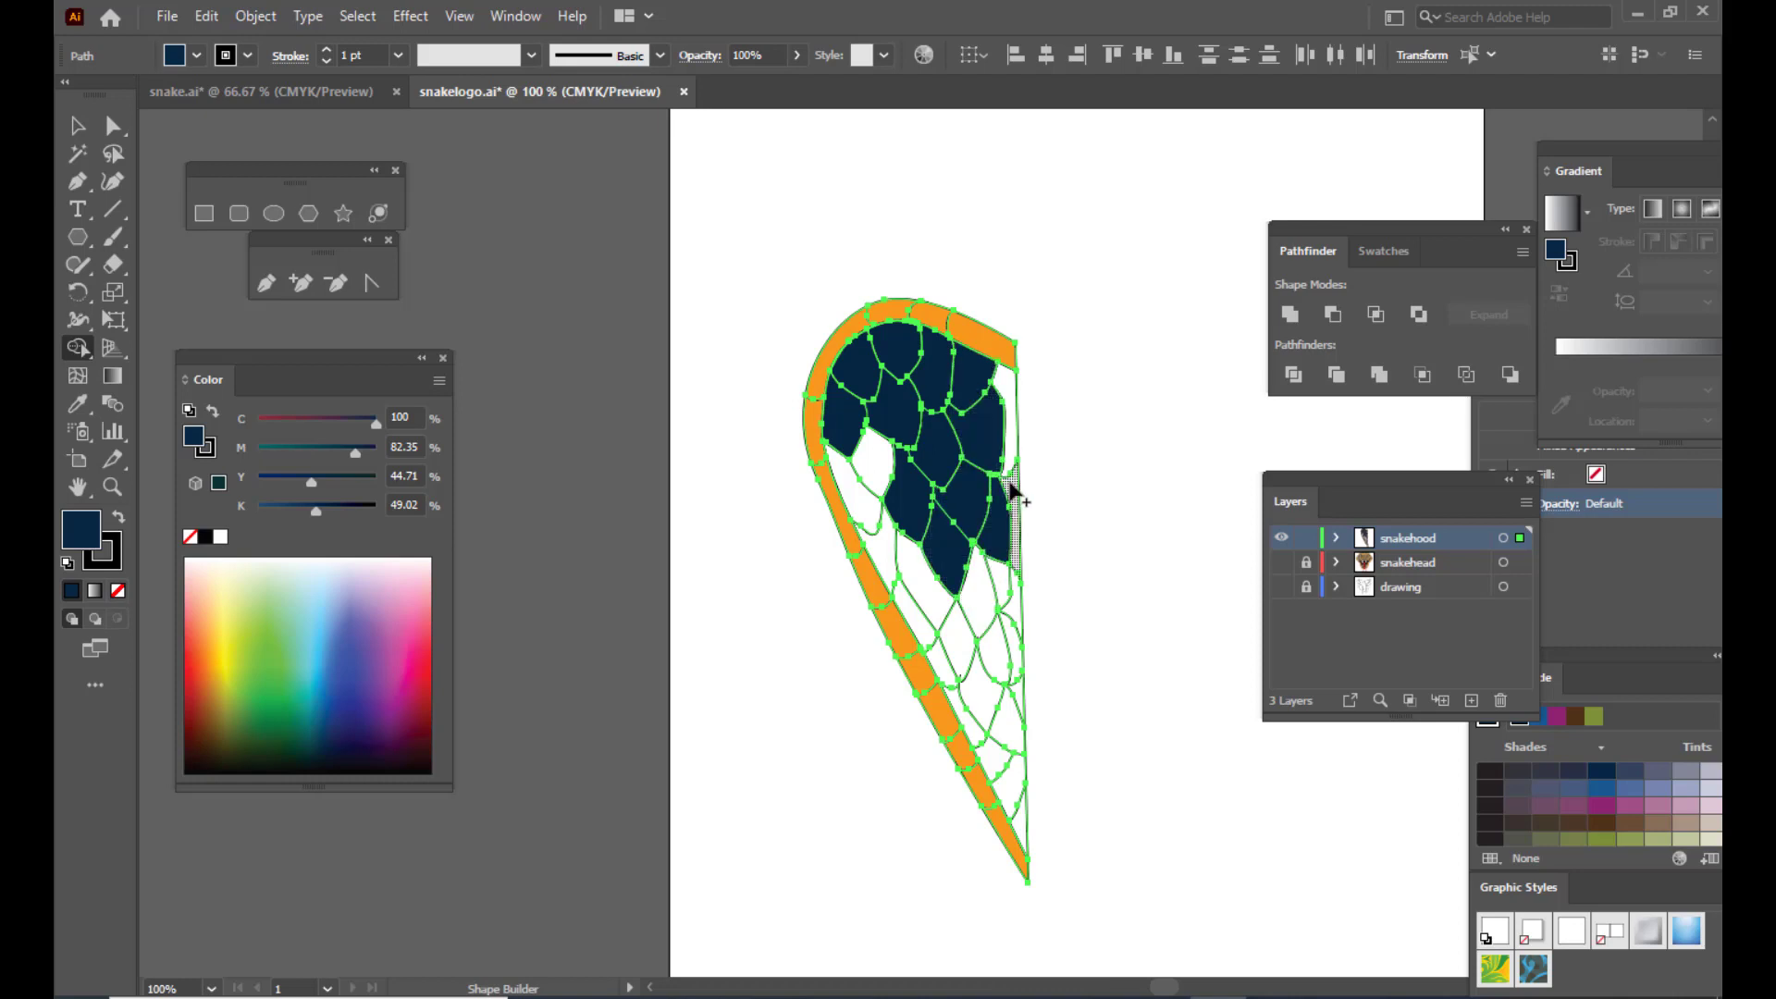
left_click(1008, 477)
left_click(1008, 456)
Step: Fill the hood scales running down beside the left orange border dark navy with the Shape Builder tool
left_click(862, 470)
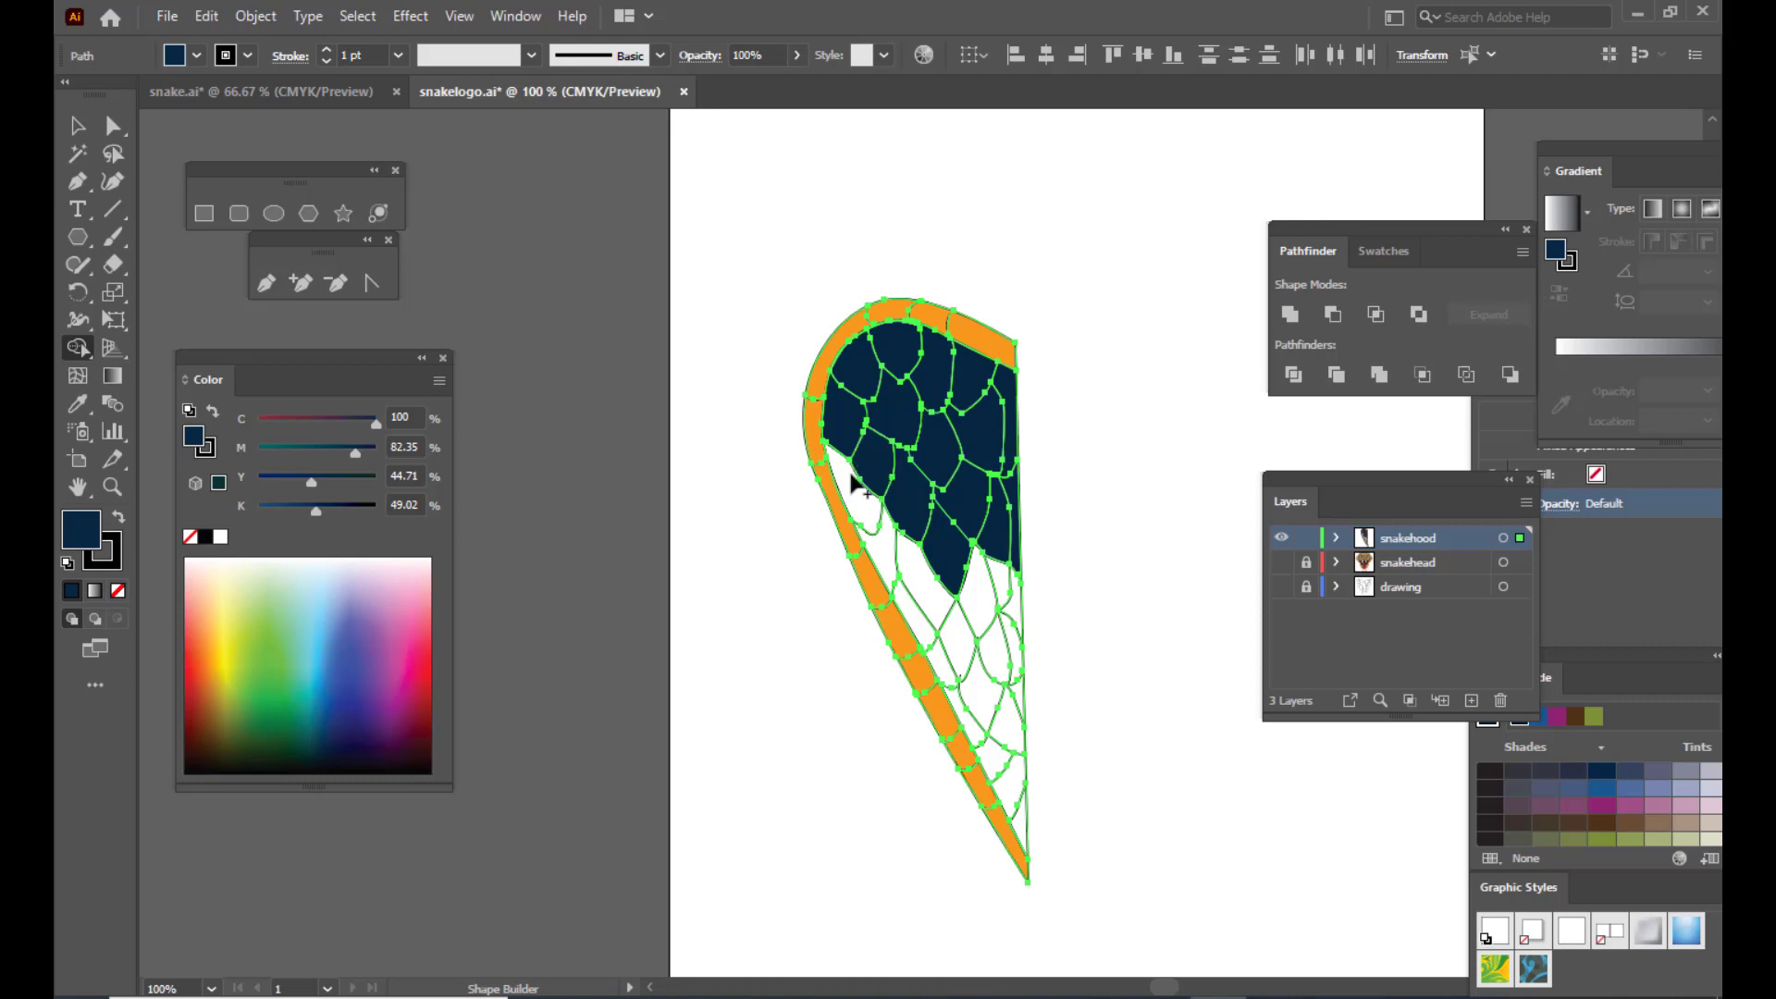
left_click(852, 503)
left_click(884, 559)
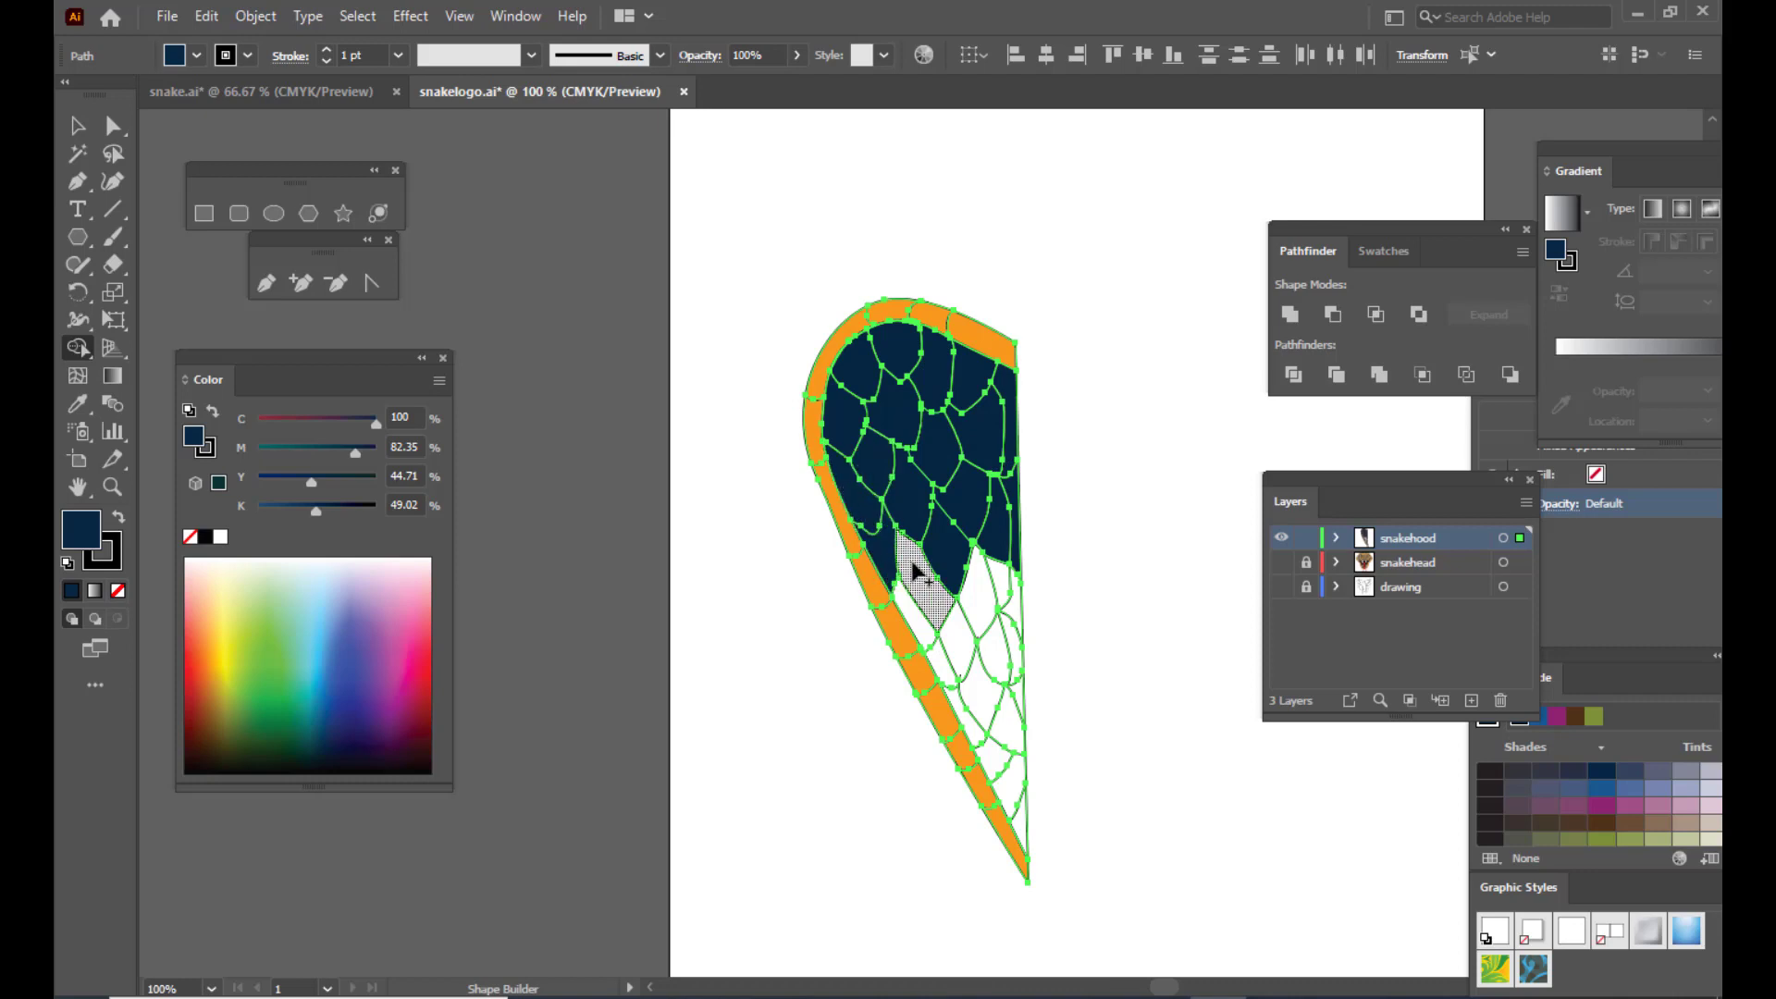
left_click(920, 569)
left_click(921, 612)
left_click(953, 661)
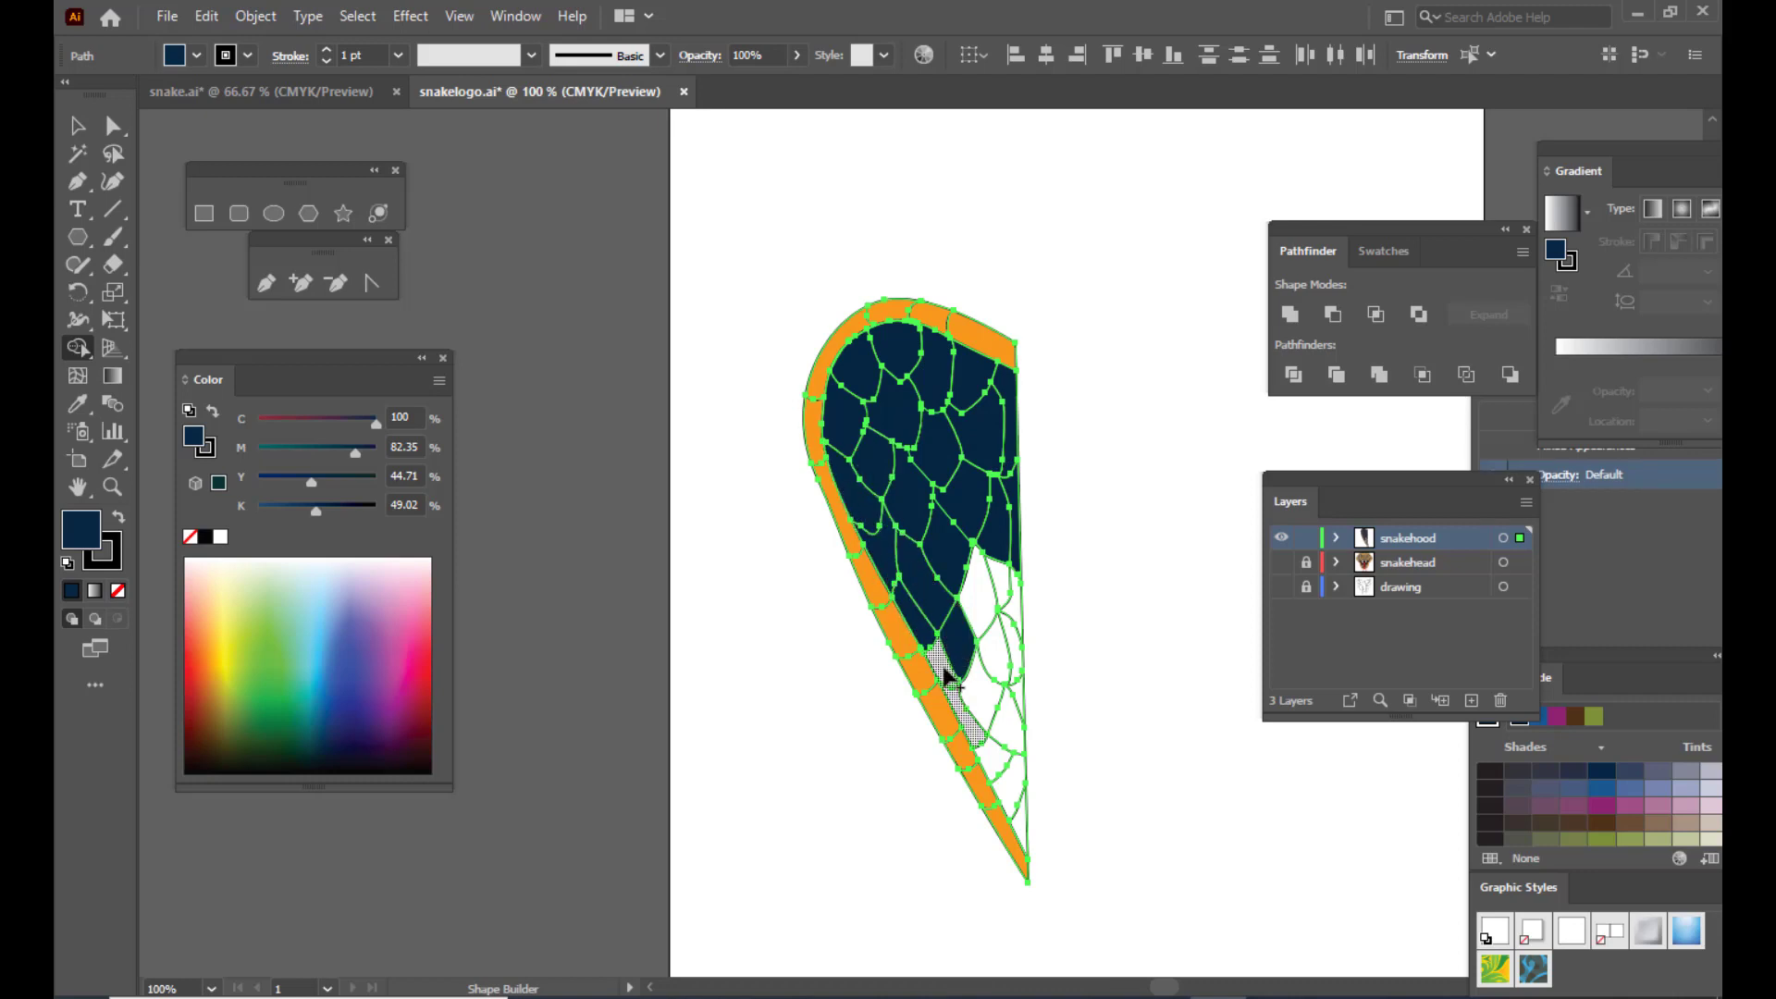
Step: Fill the remaining lower-right scales down to the hood's pointed tip dark navy, and deselect the artwork
left_click(981, 587)
left_click(1000, 639)
left_click(981, 699)
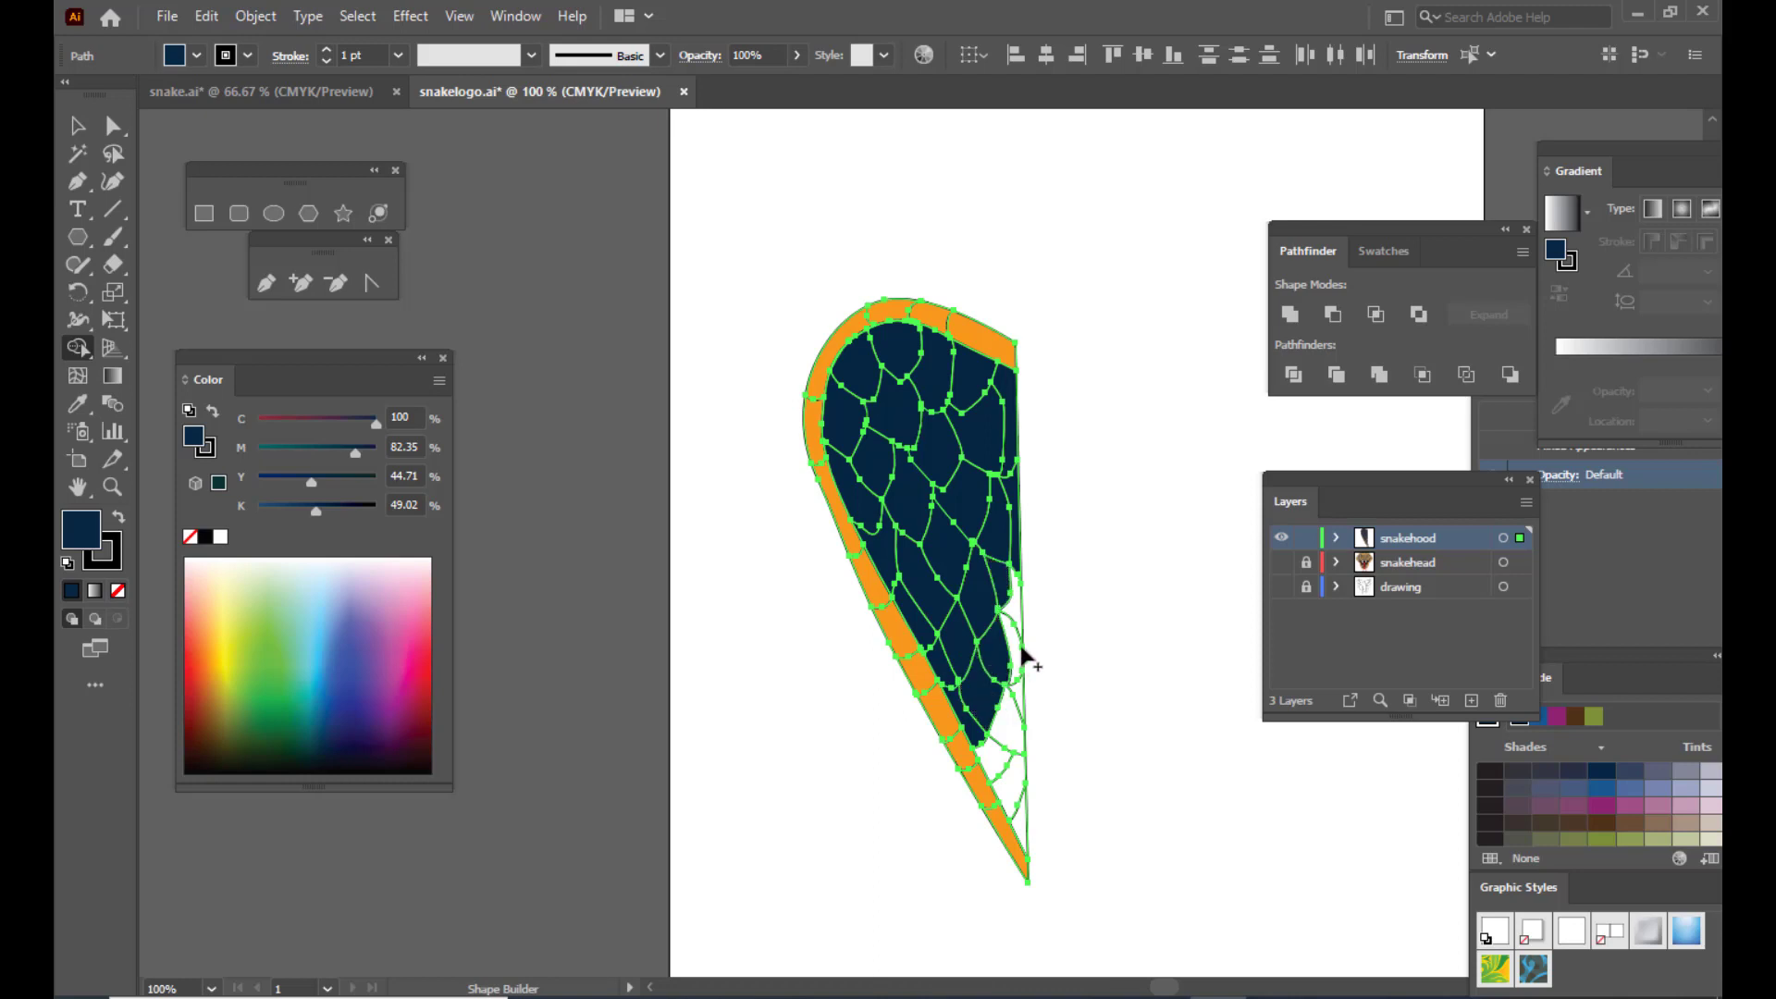
left_click(1015, 648)
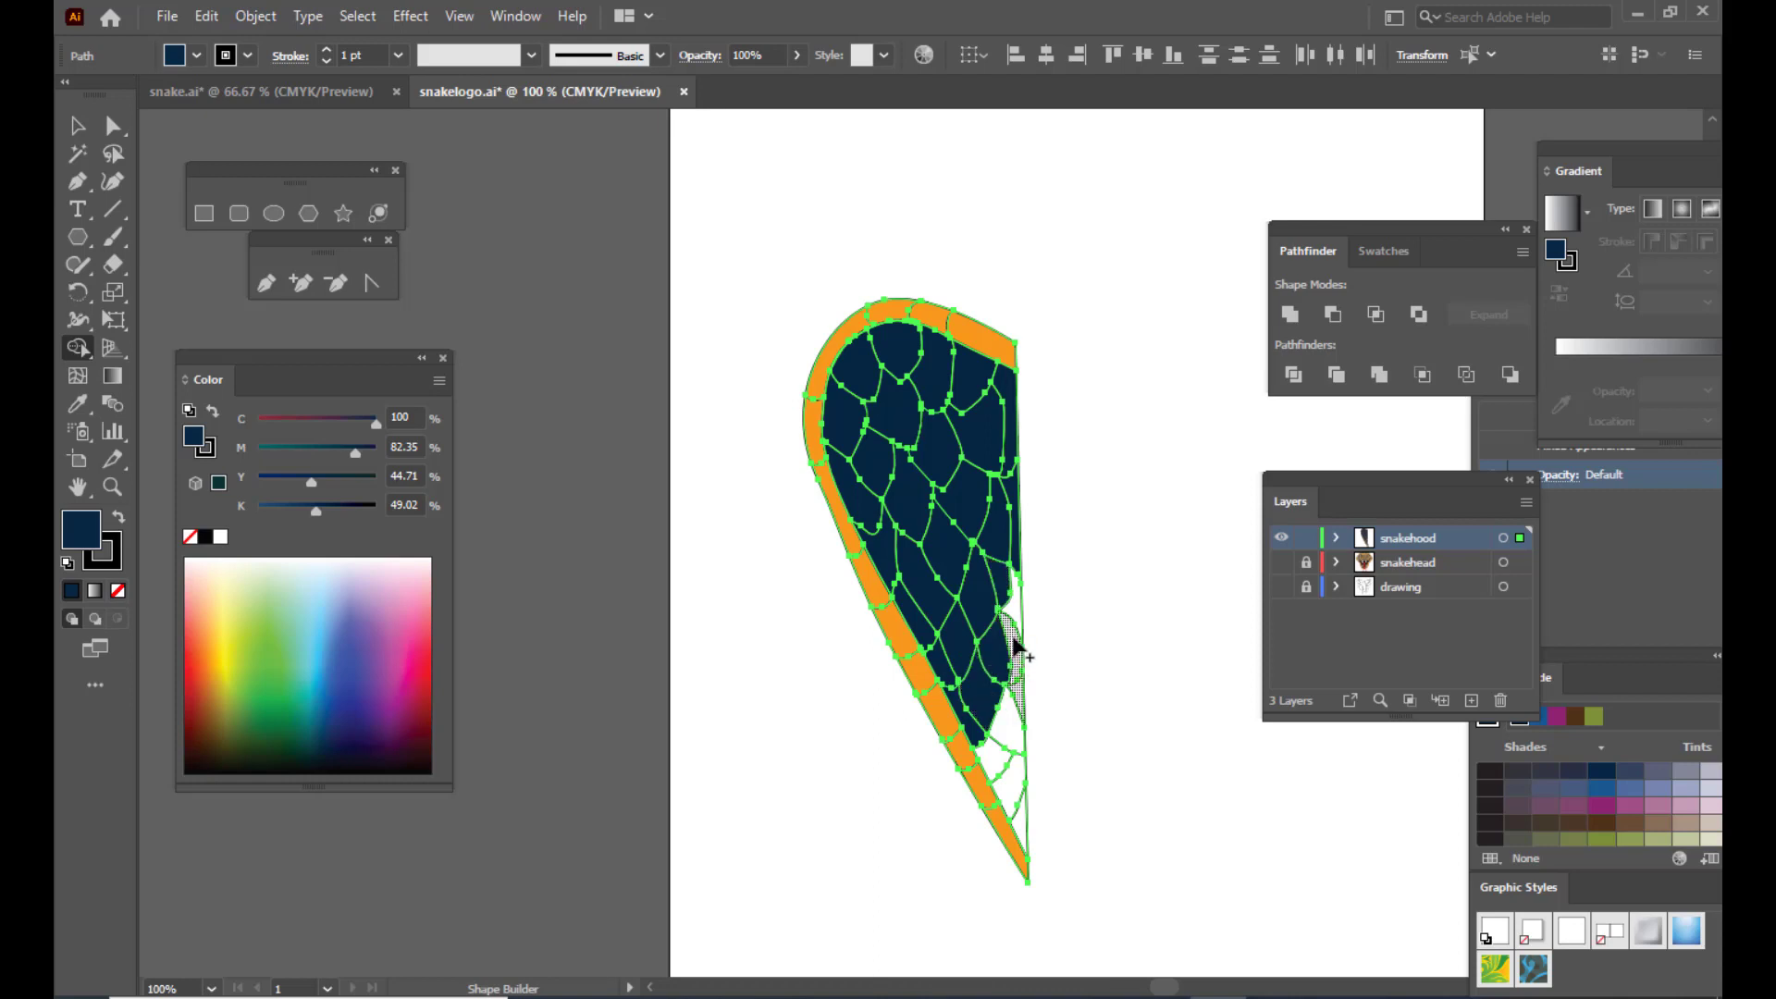
left_click(1015, 729)
left_click(995, 755)
left_click(1015, 788)
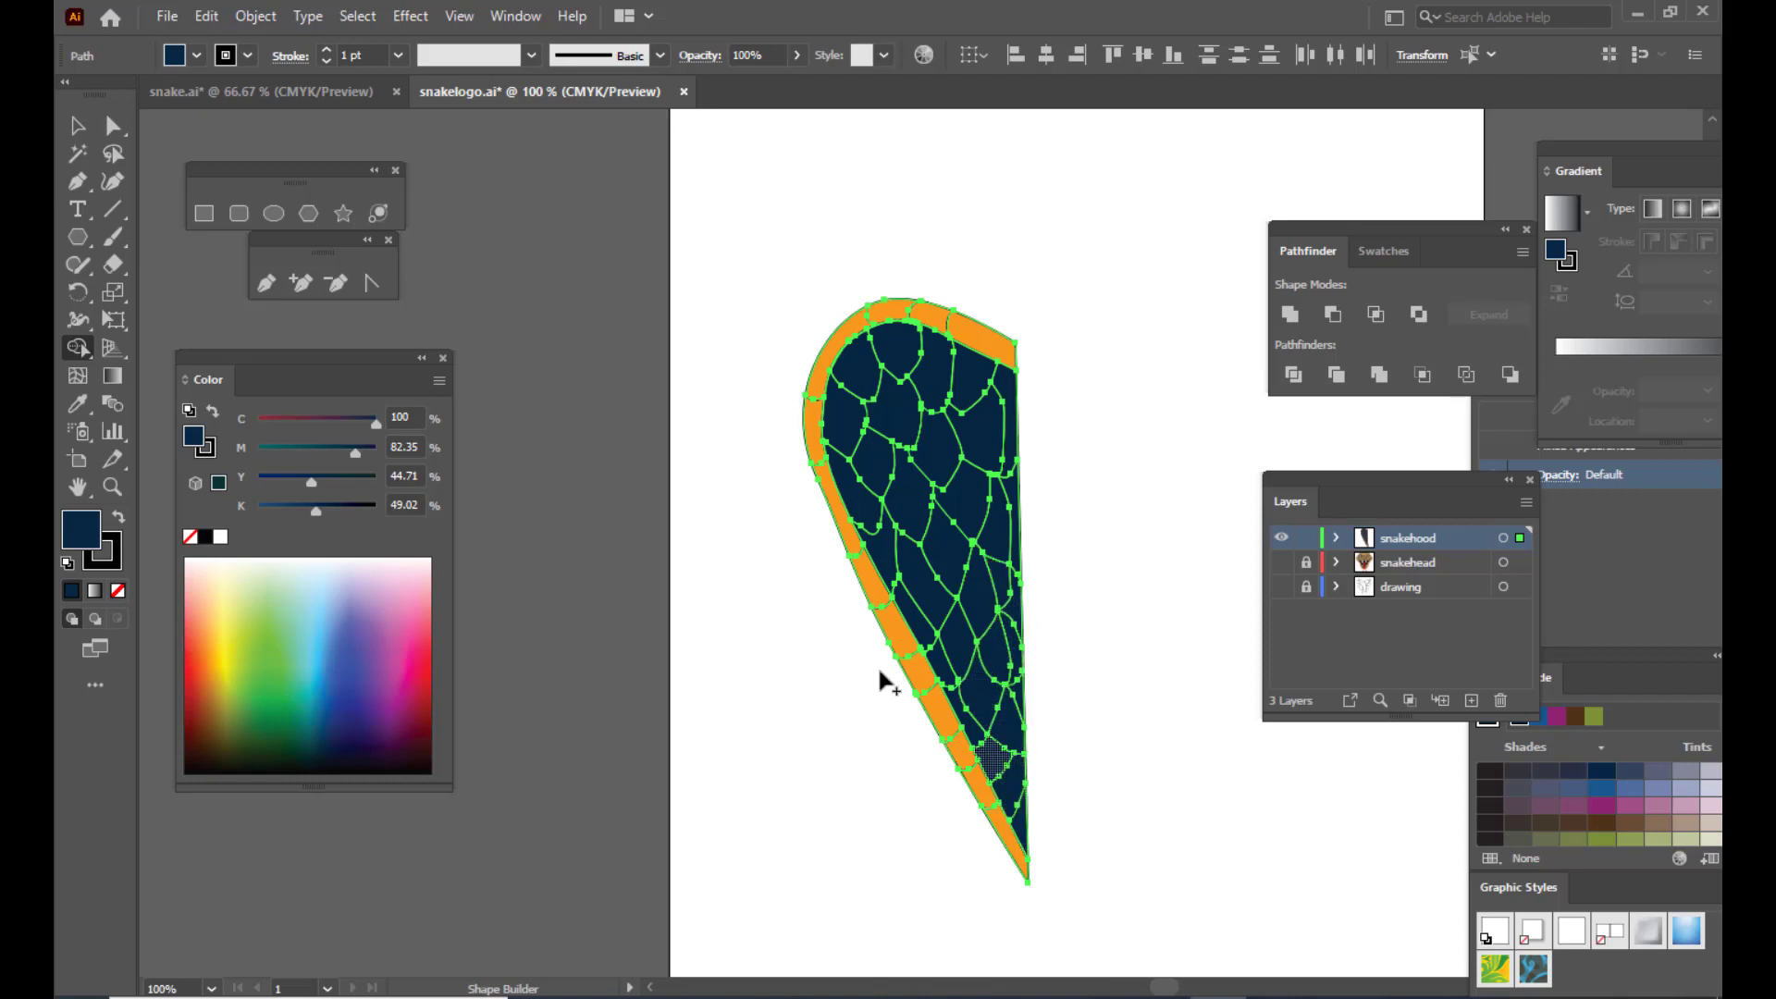
left_click(78, 125)
left_click(631, 392)
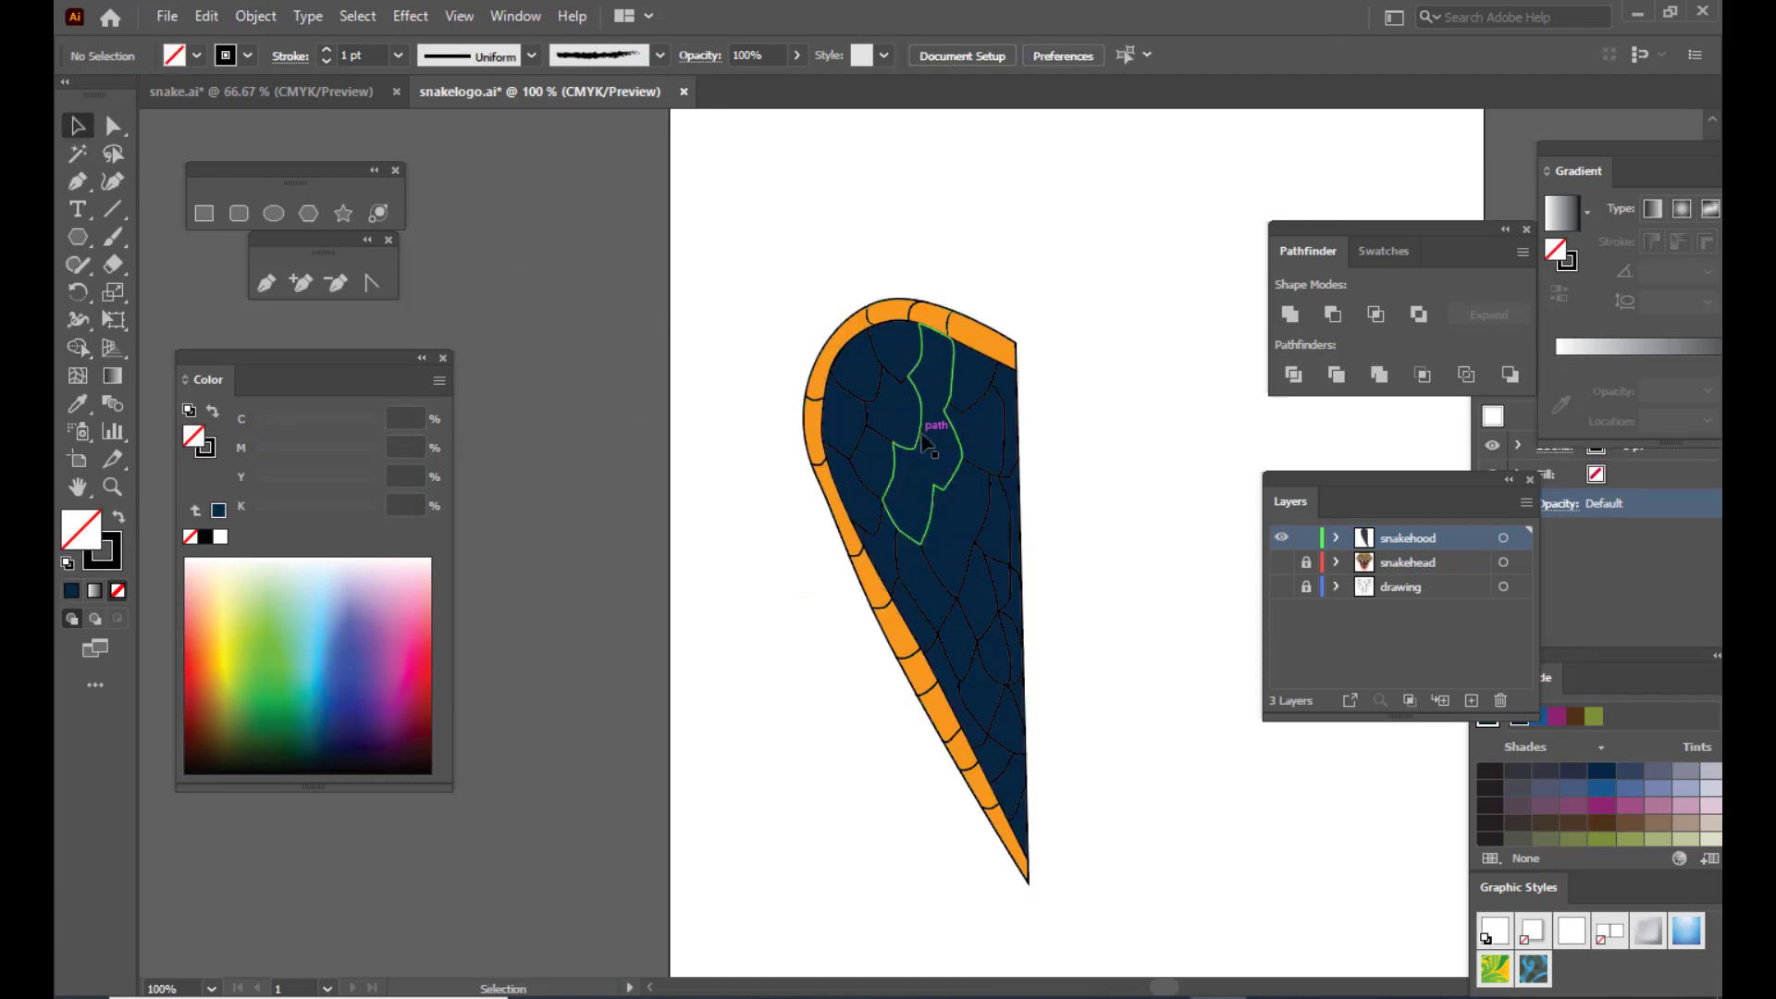
Step: Reshape the central hood scale by moving its upper-left anchor point up and left with the Direct Selection tool
left_click(937, 453)
left_click(618, 409)
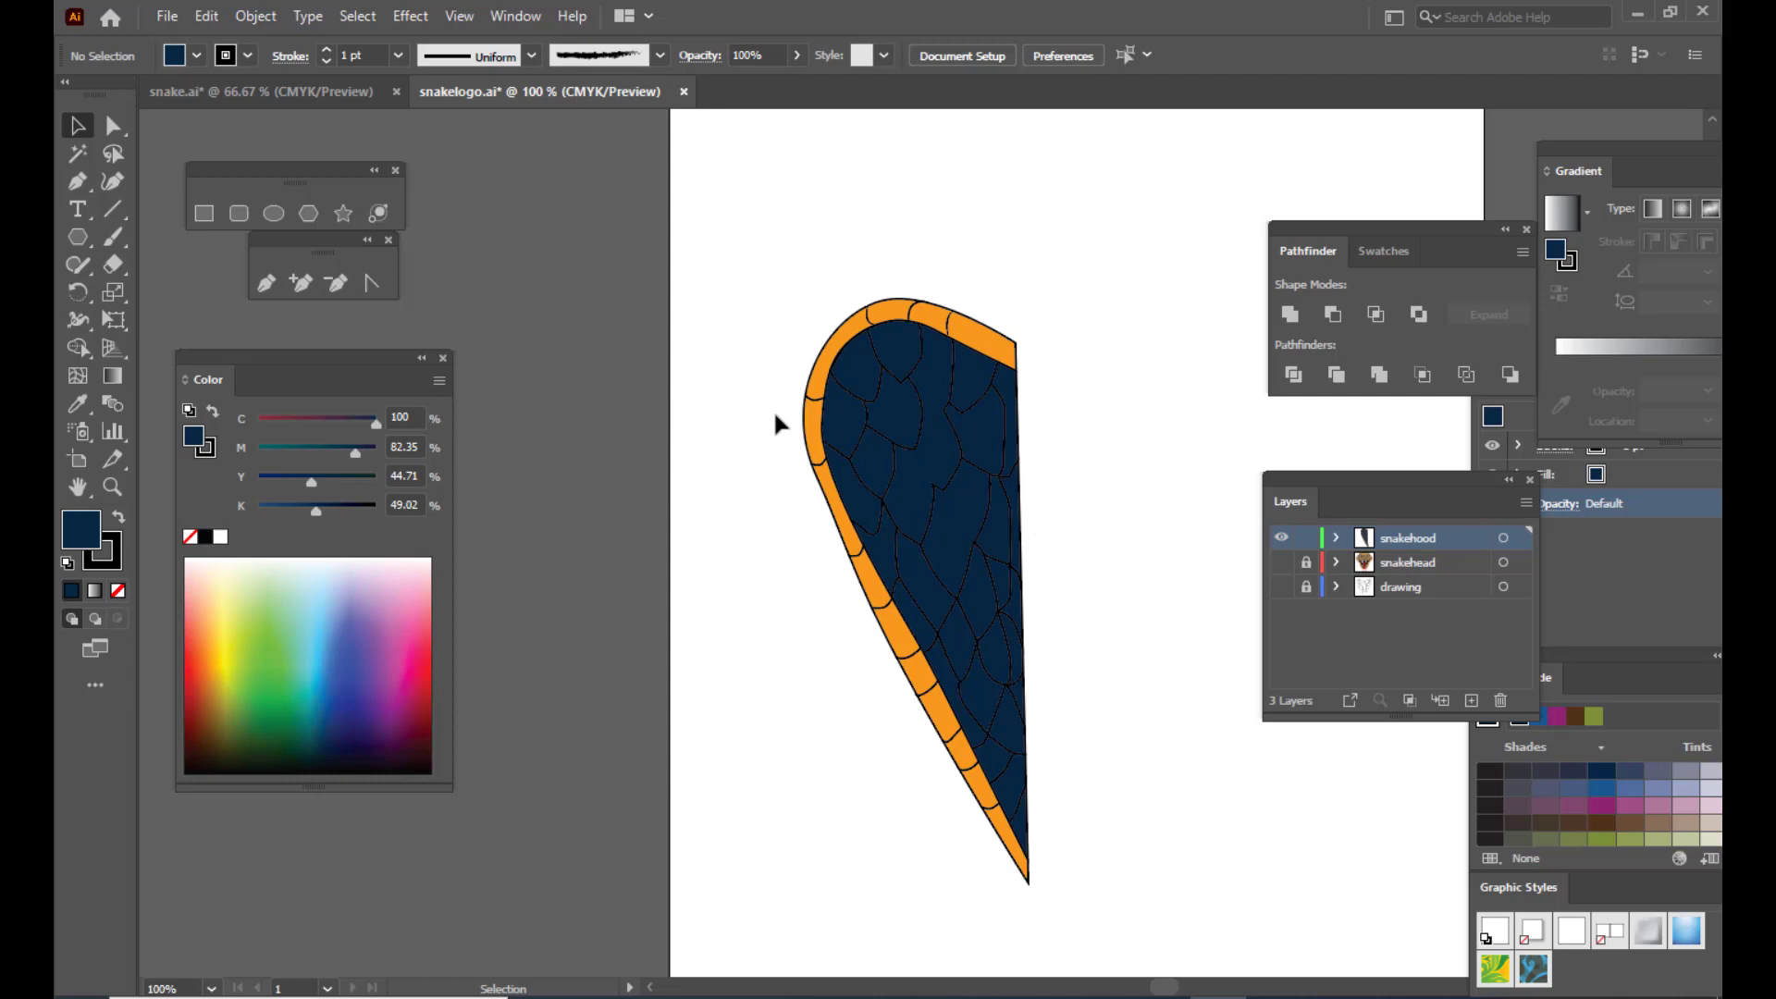
left_click(113, 125)
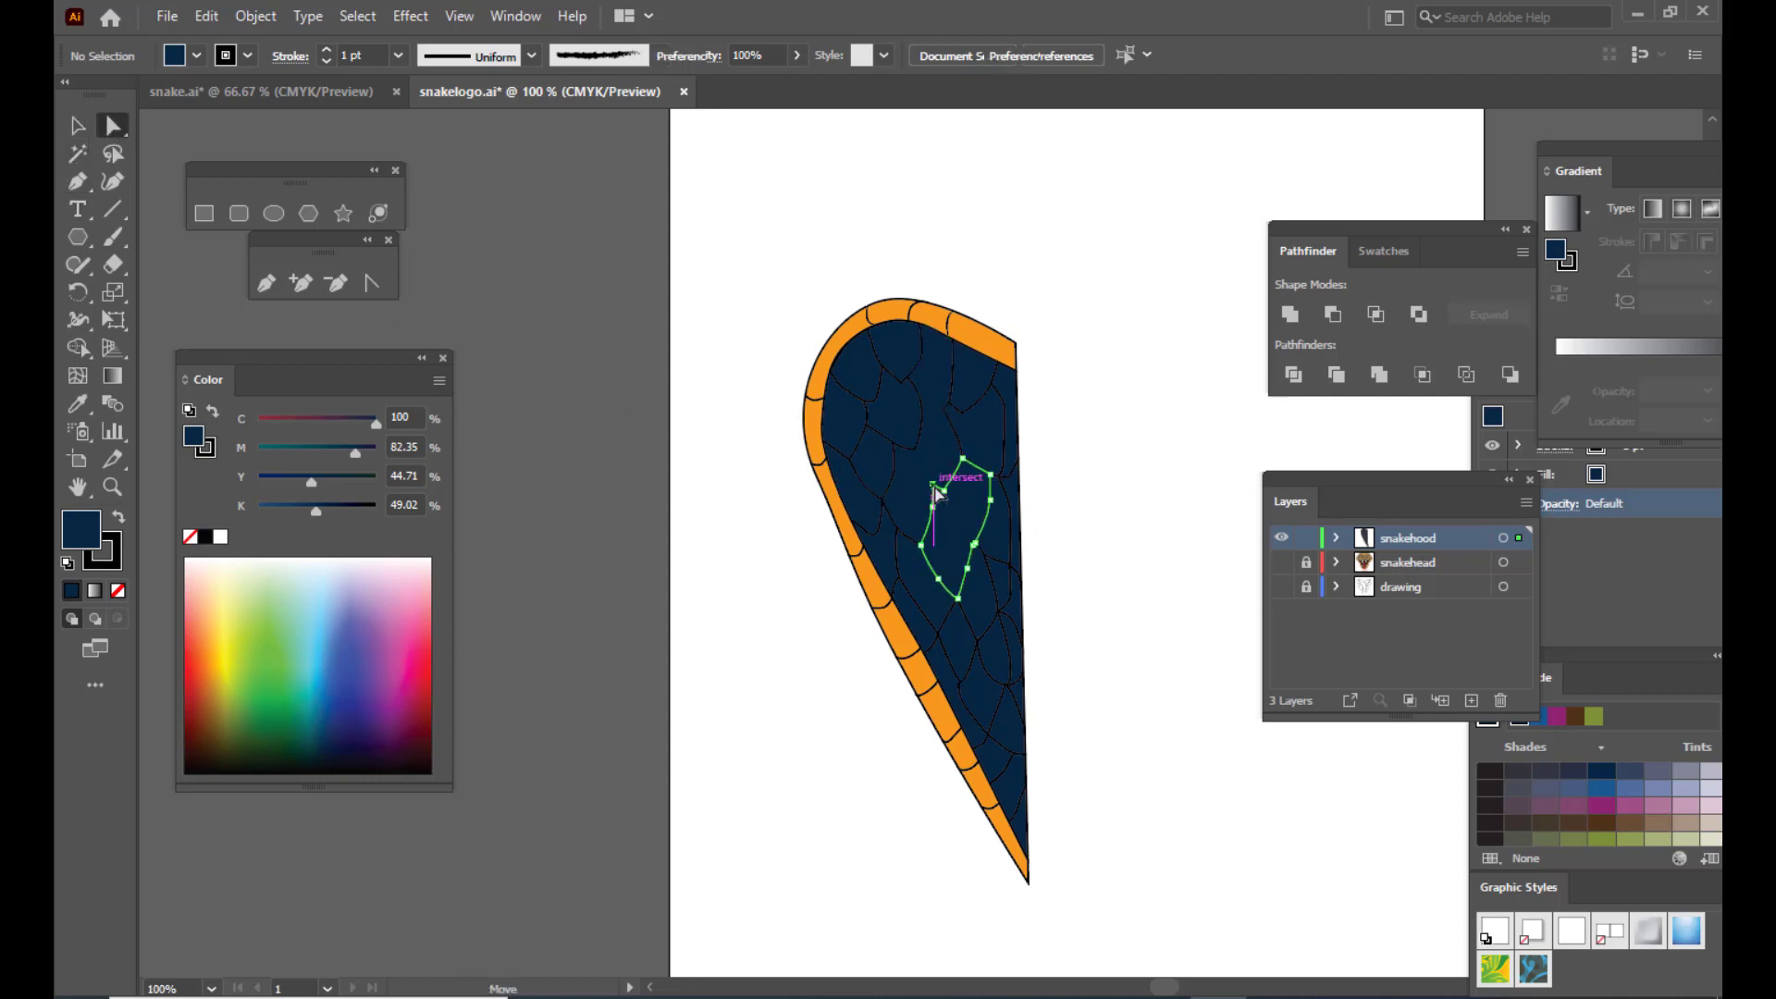
left_click_drag(933, 482, 922, 408)
left_click(933, 357)
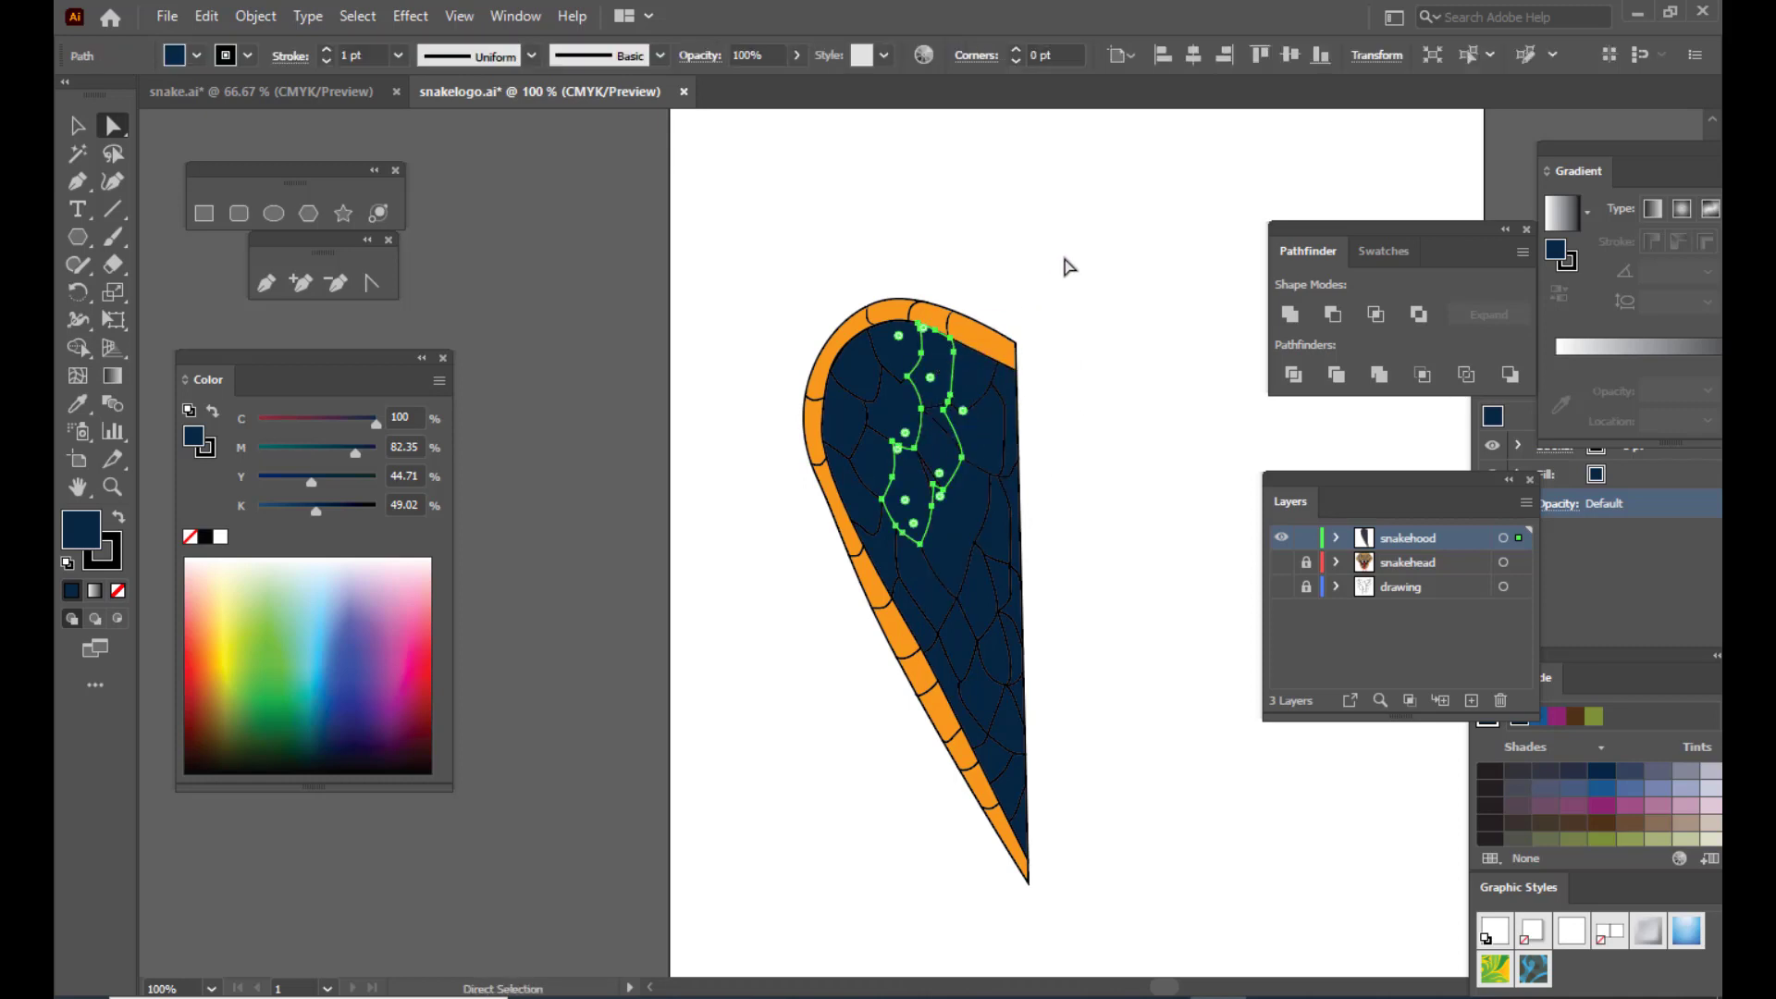
left_click(1106, 271)
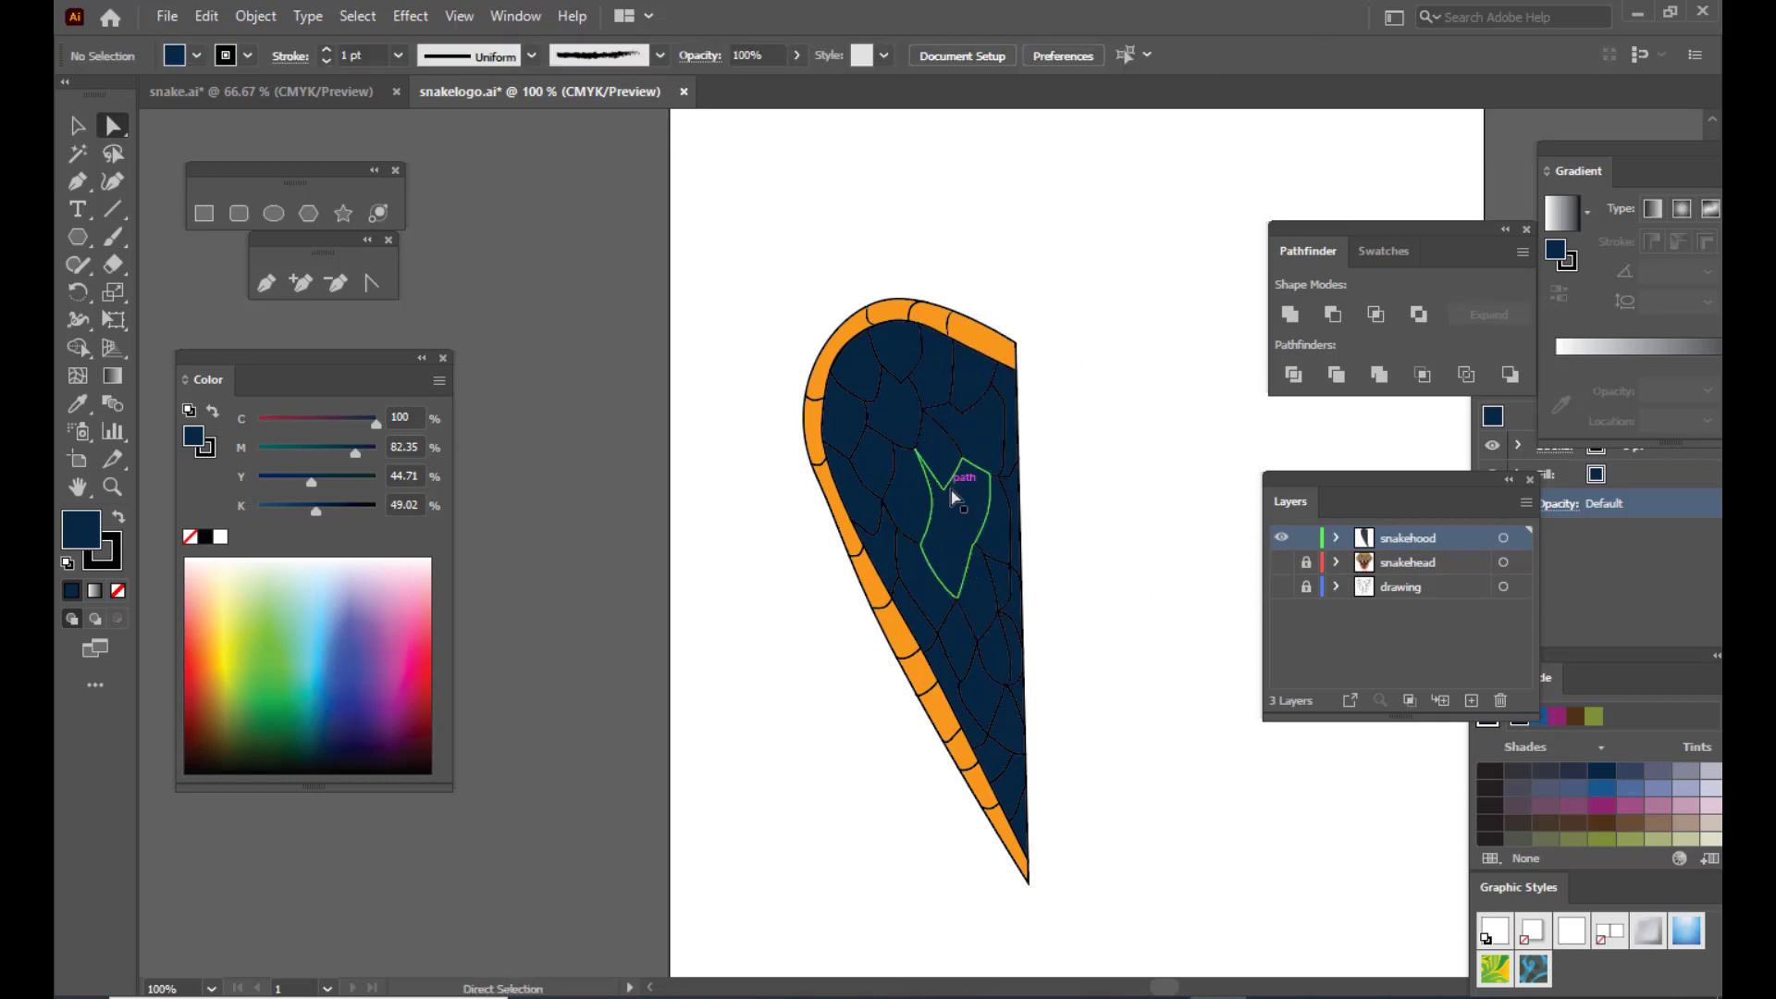
Step: Draw a short curved Pen line from the central scale's upper notch down to its right corner, and deselect it
left_click(269, 285)
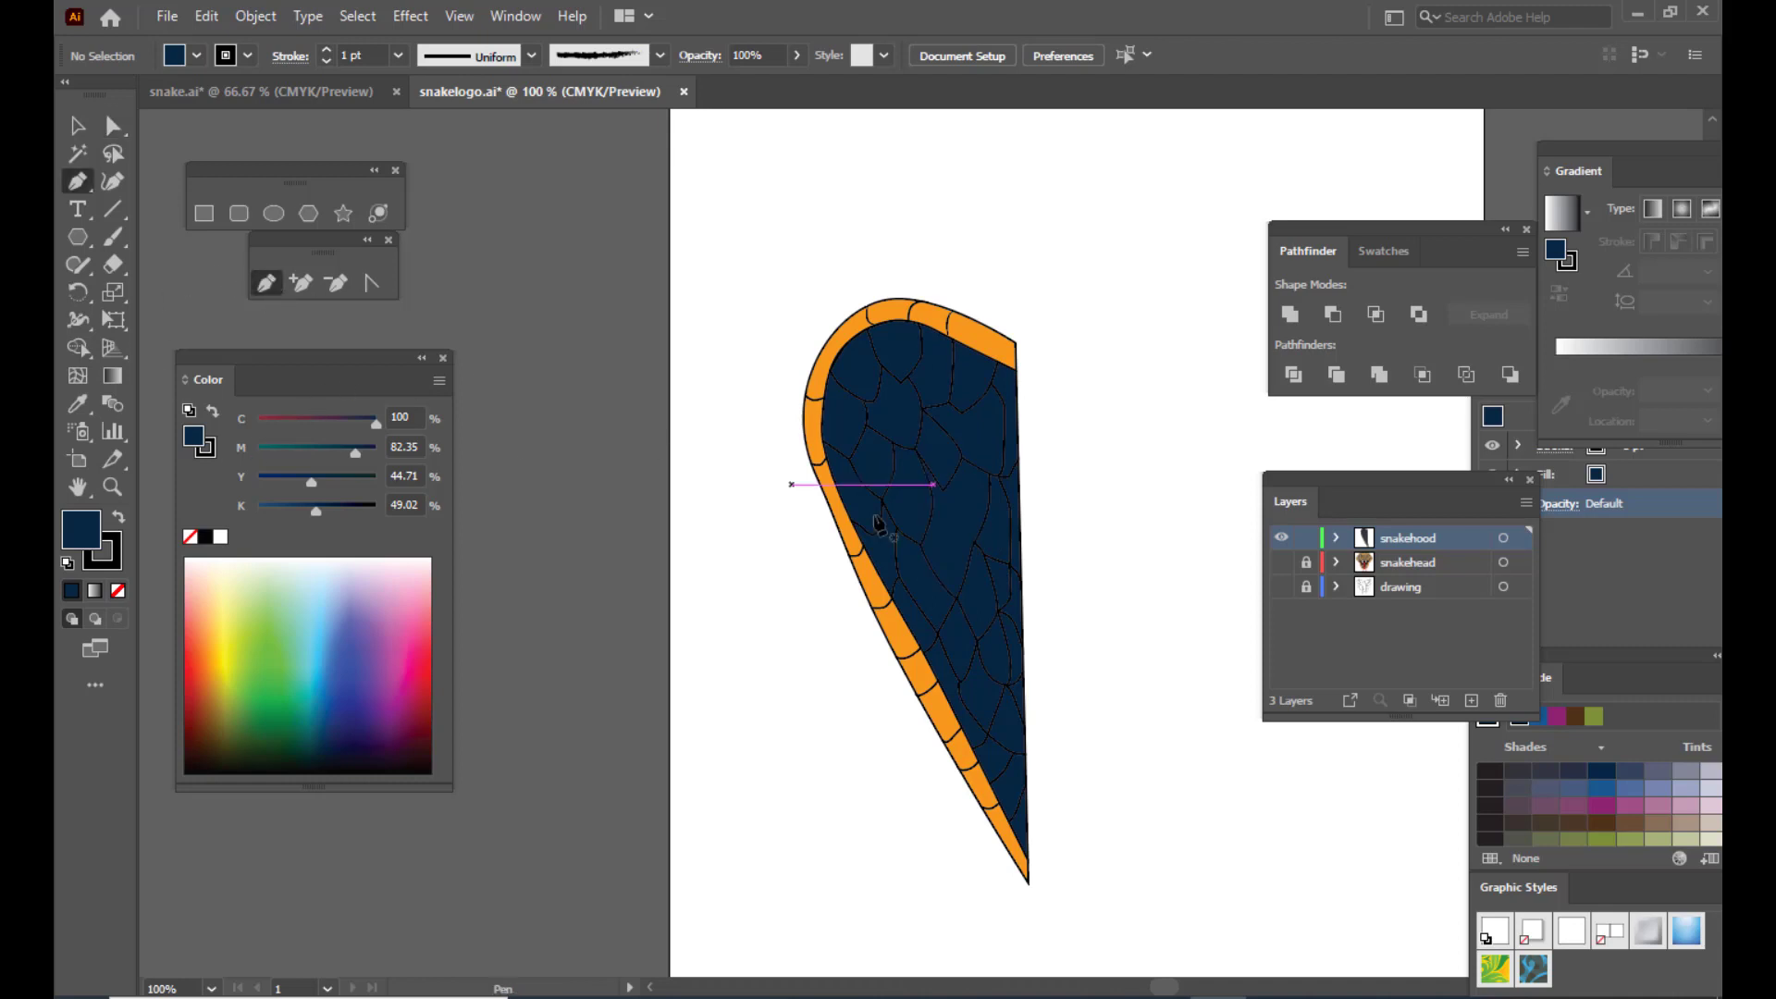
left_click(942, 490)
left_click(961, 525)
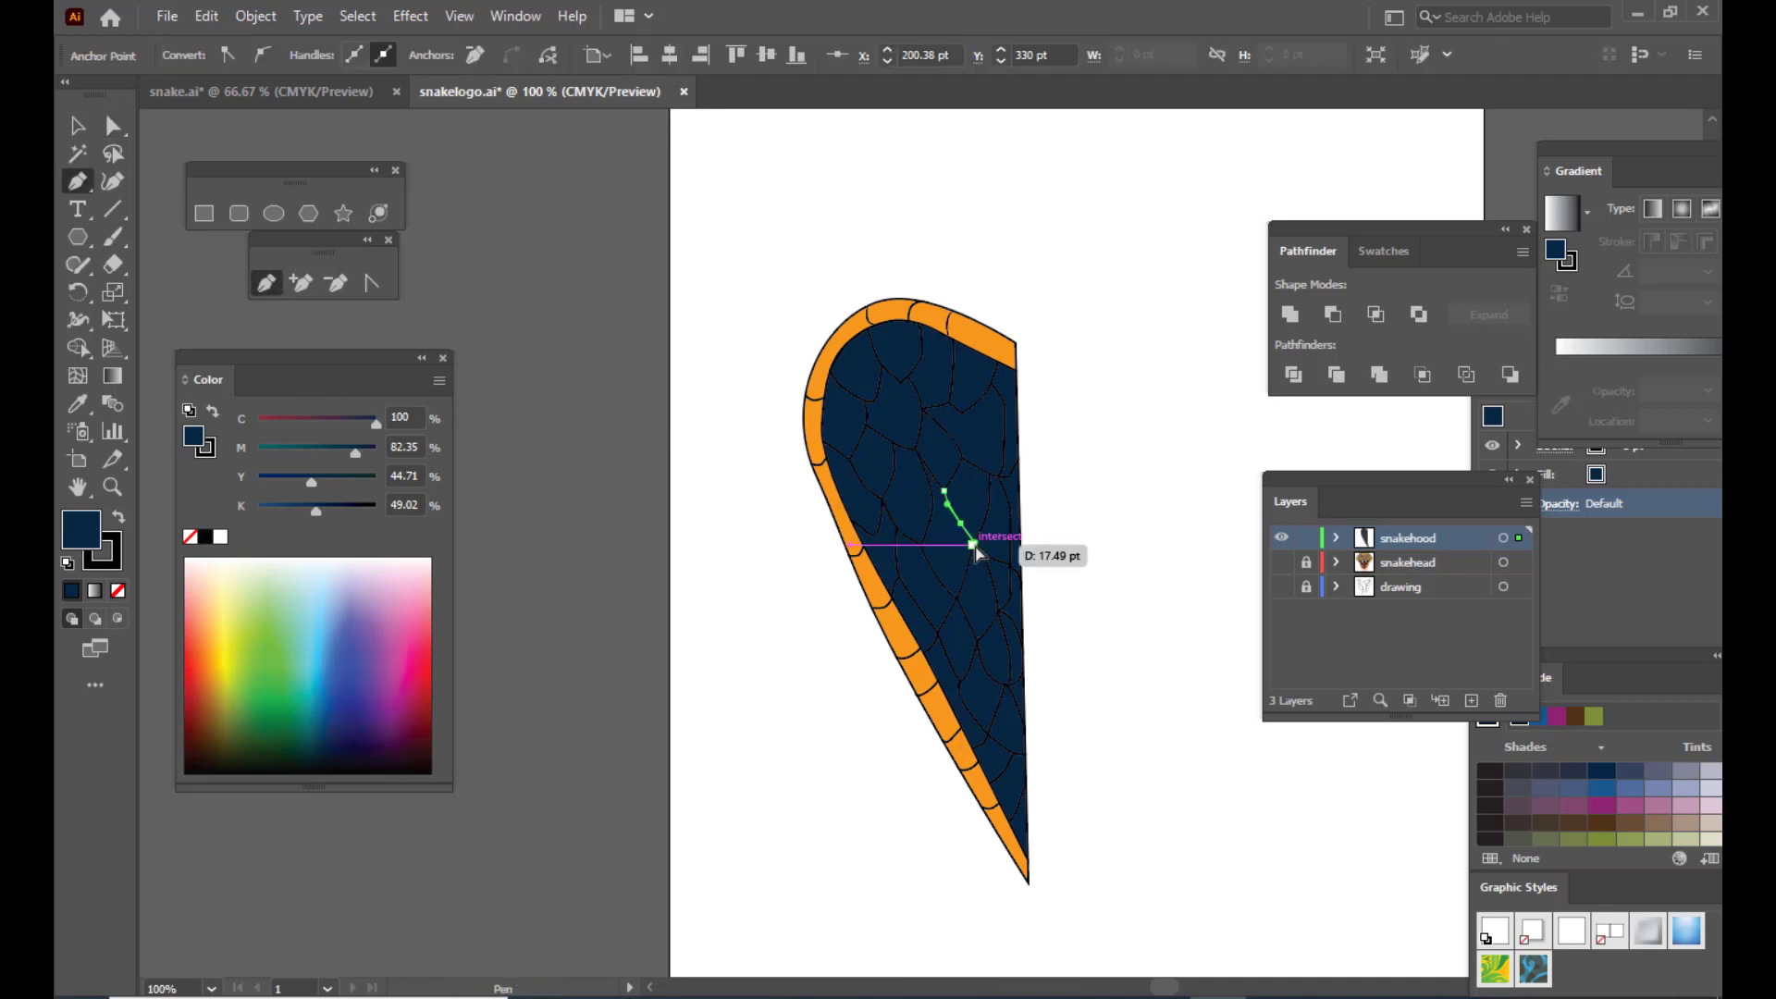
left_click(975, 543)
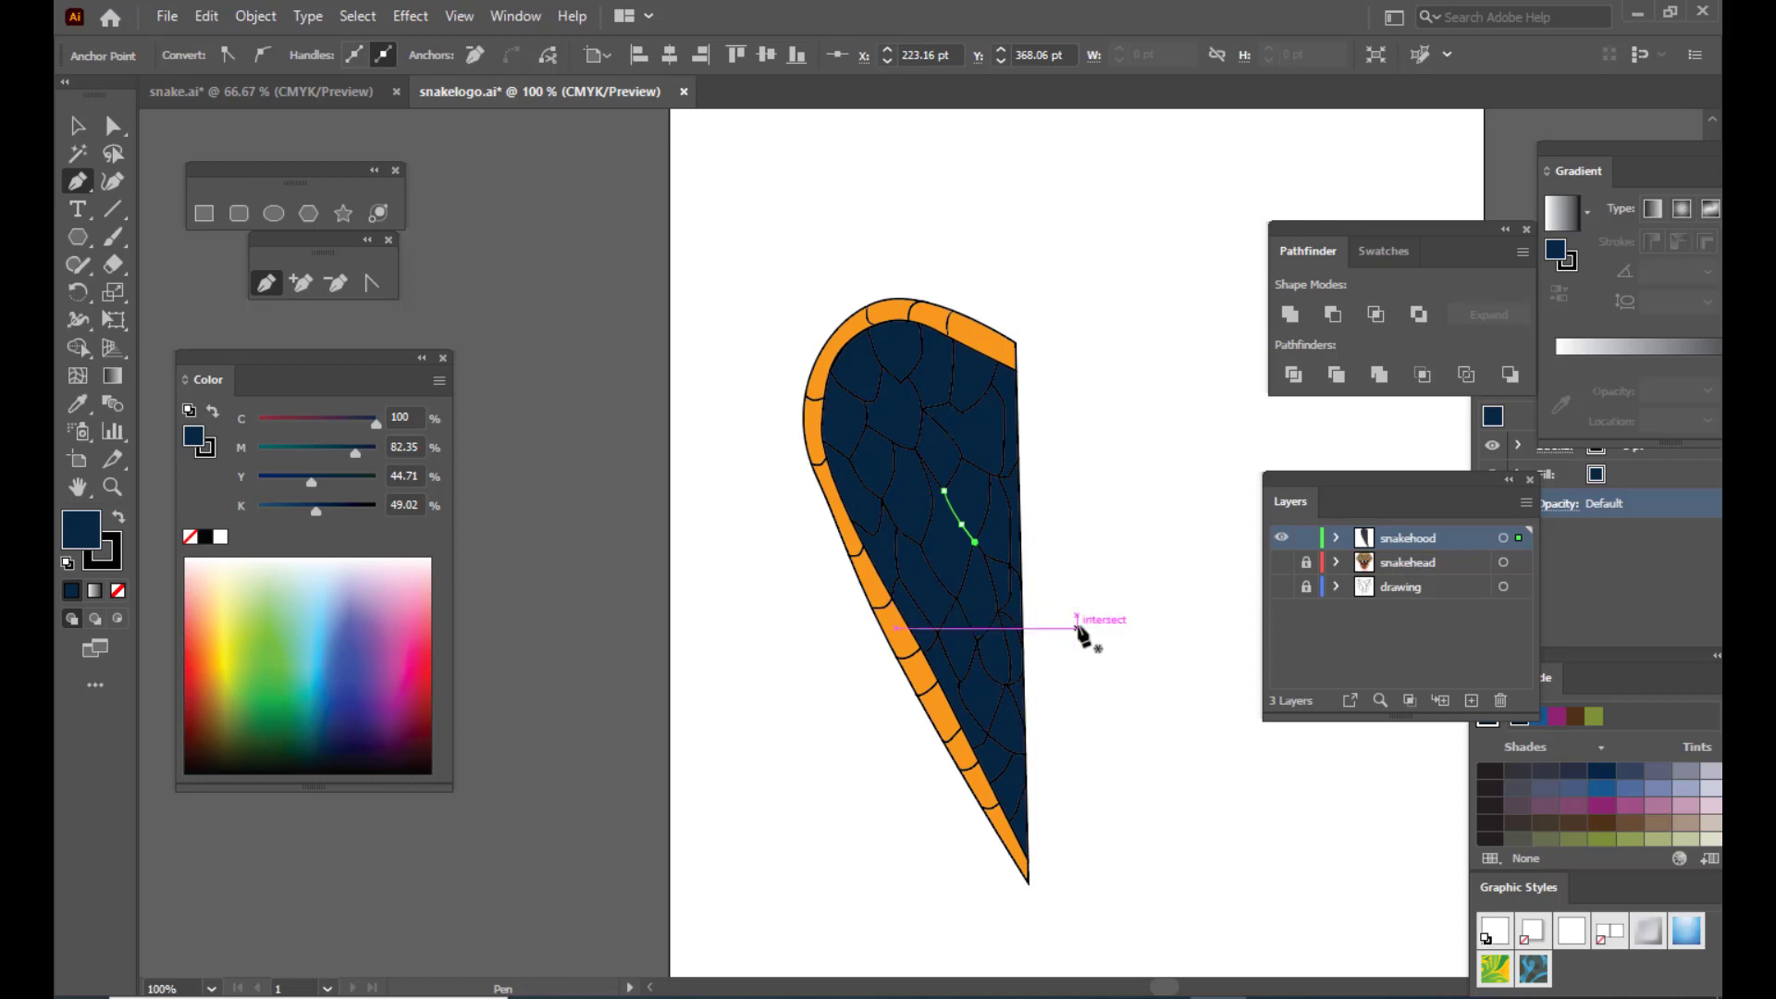
left_click(78, 126)
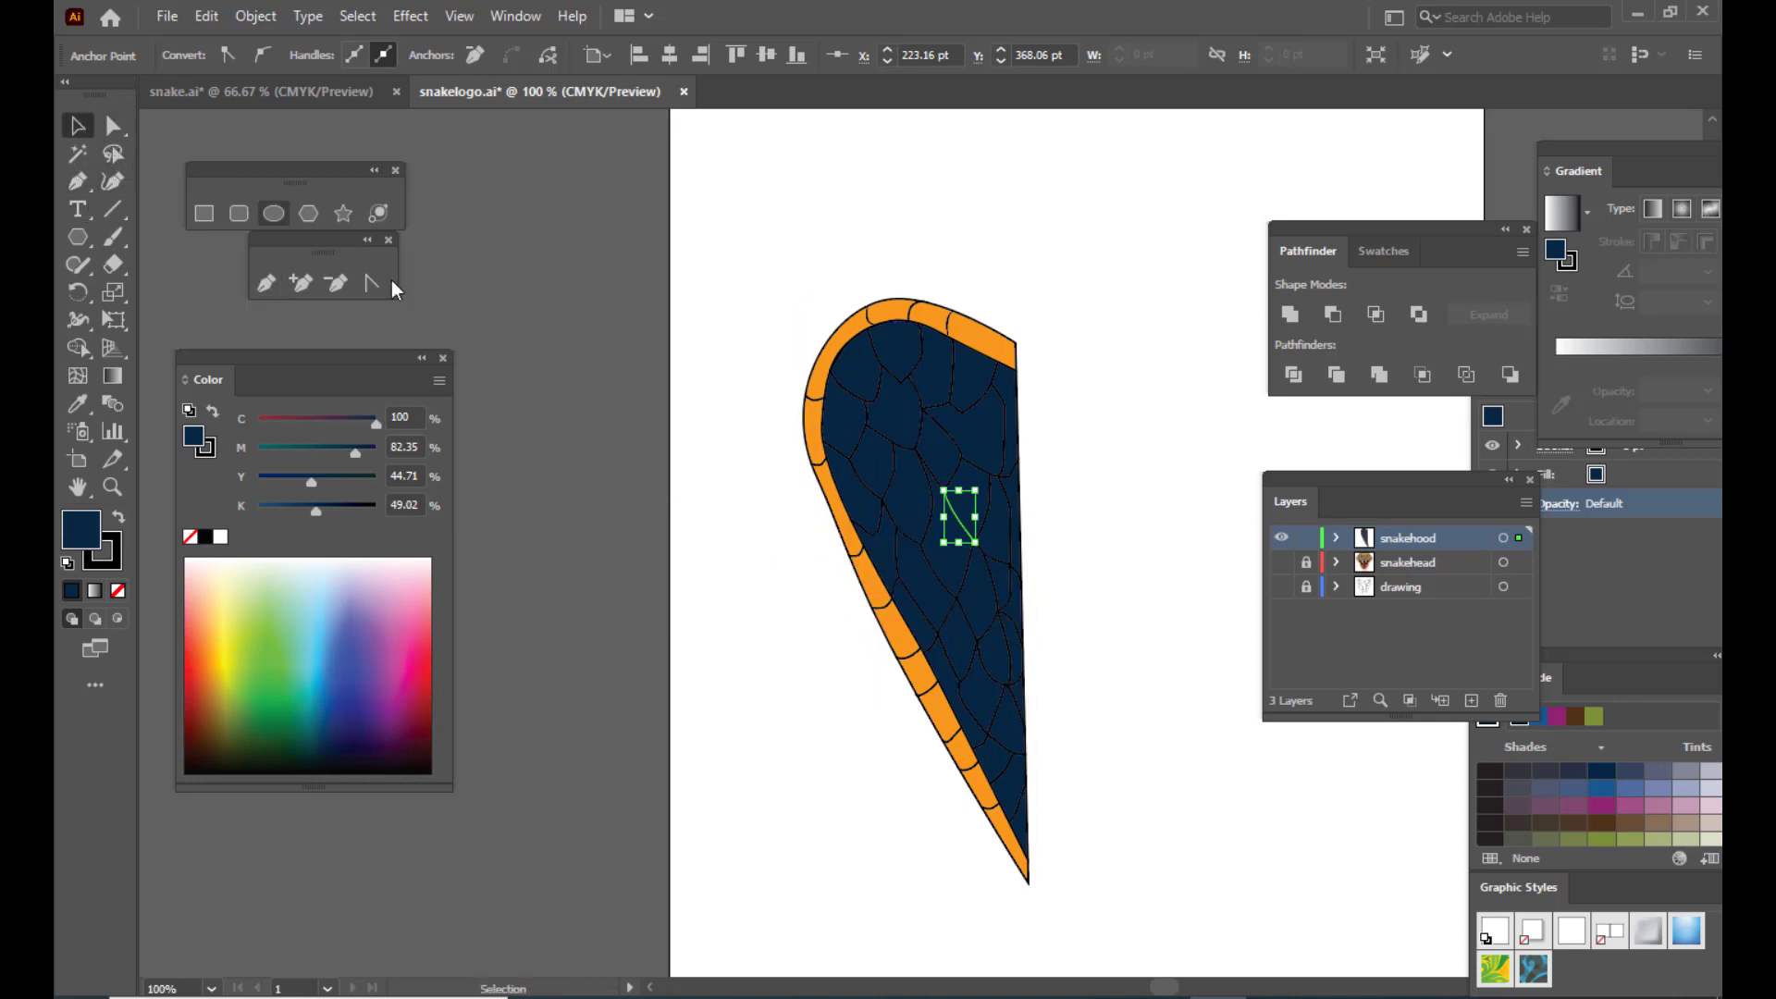
left_click(508, 324)
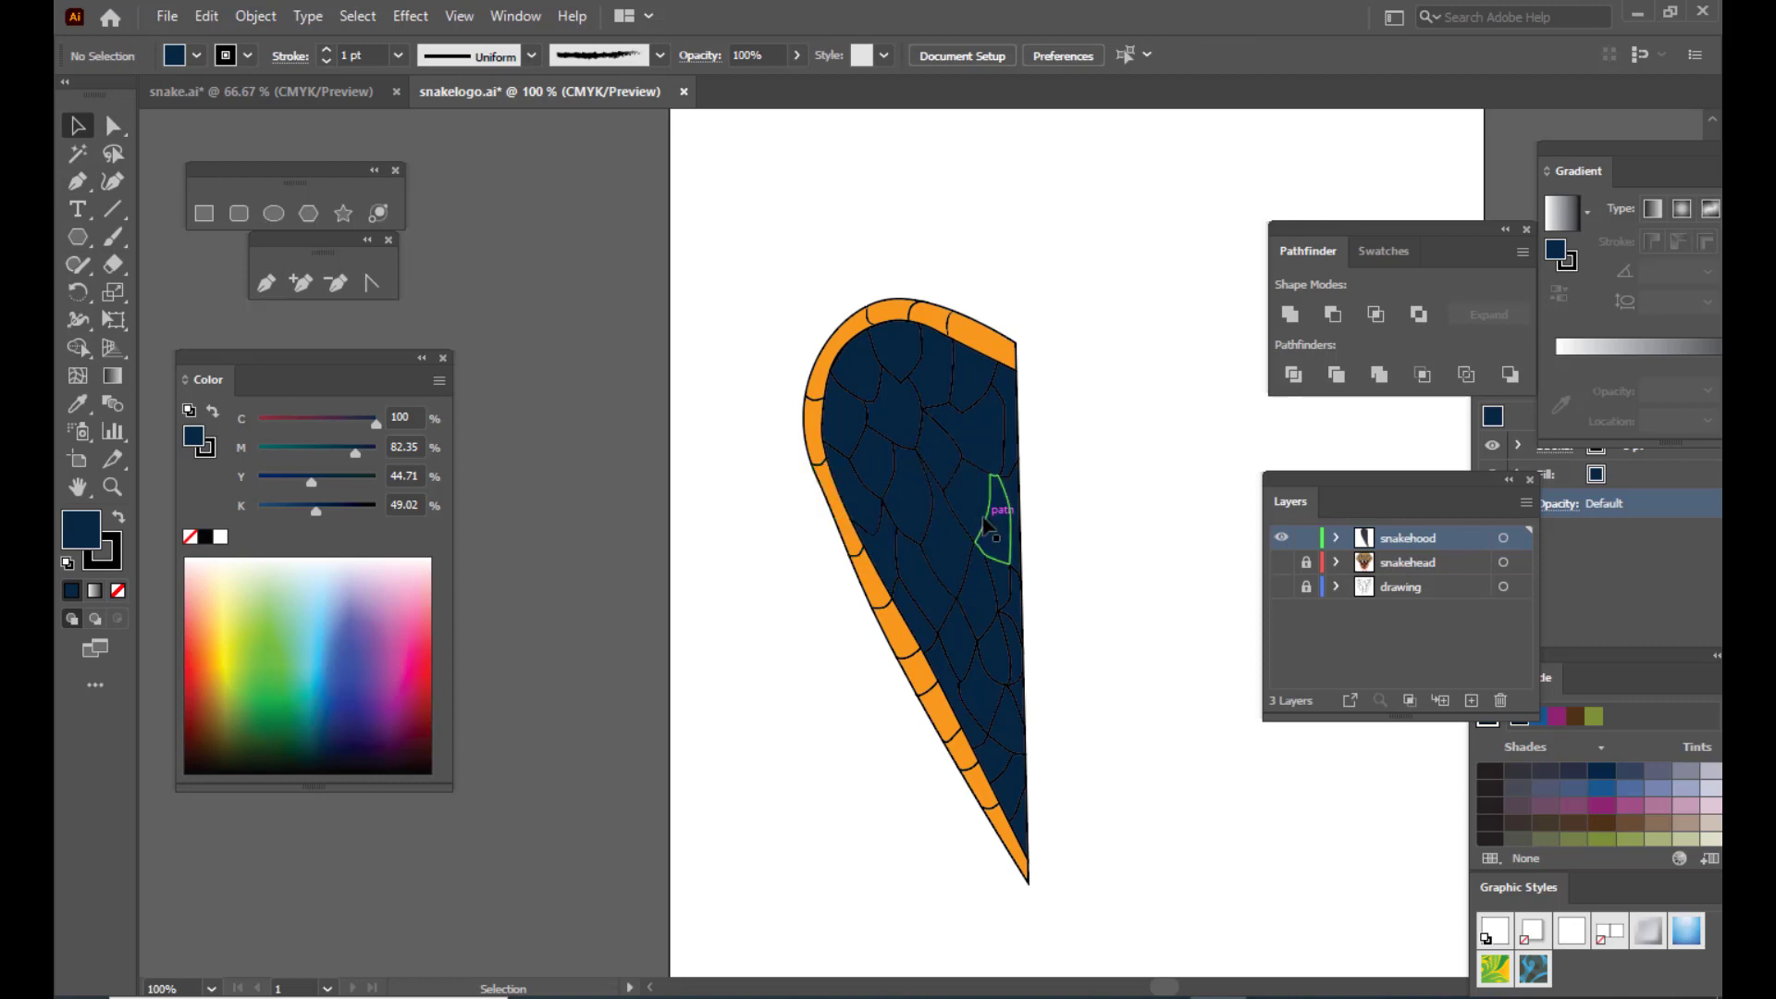
left_click(980, 518)
left_click(1142, 537)
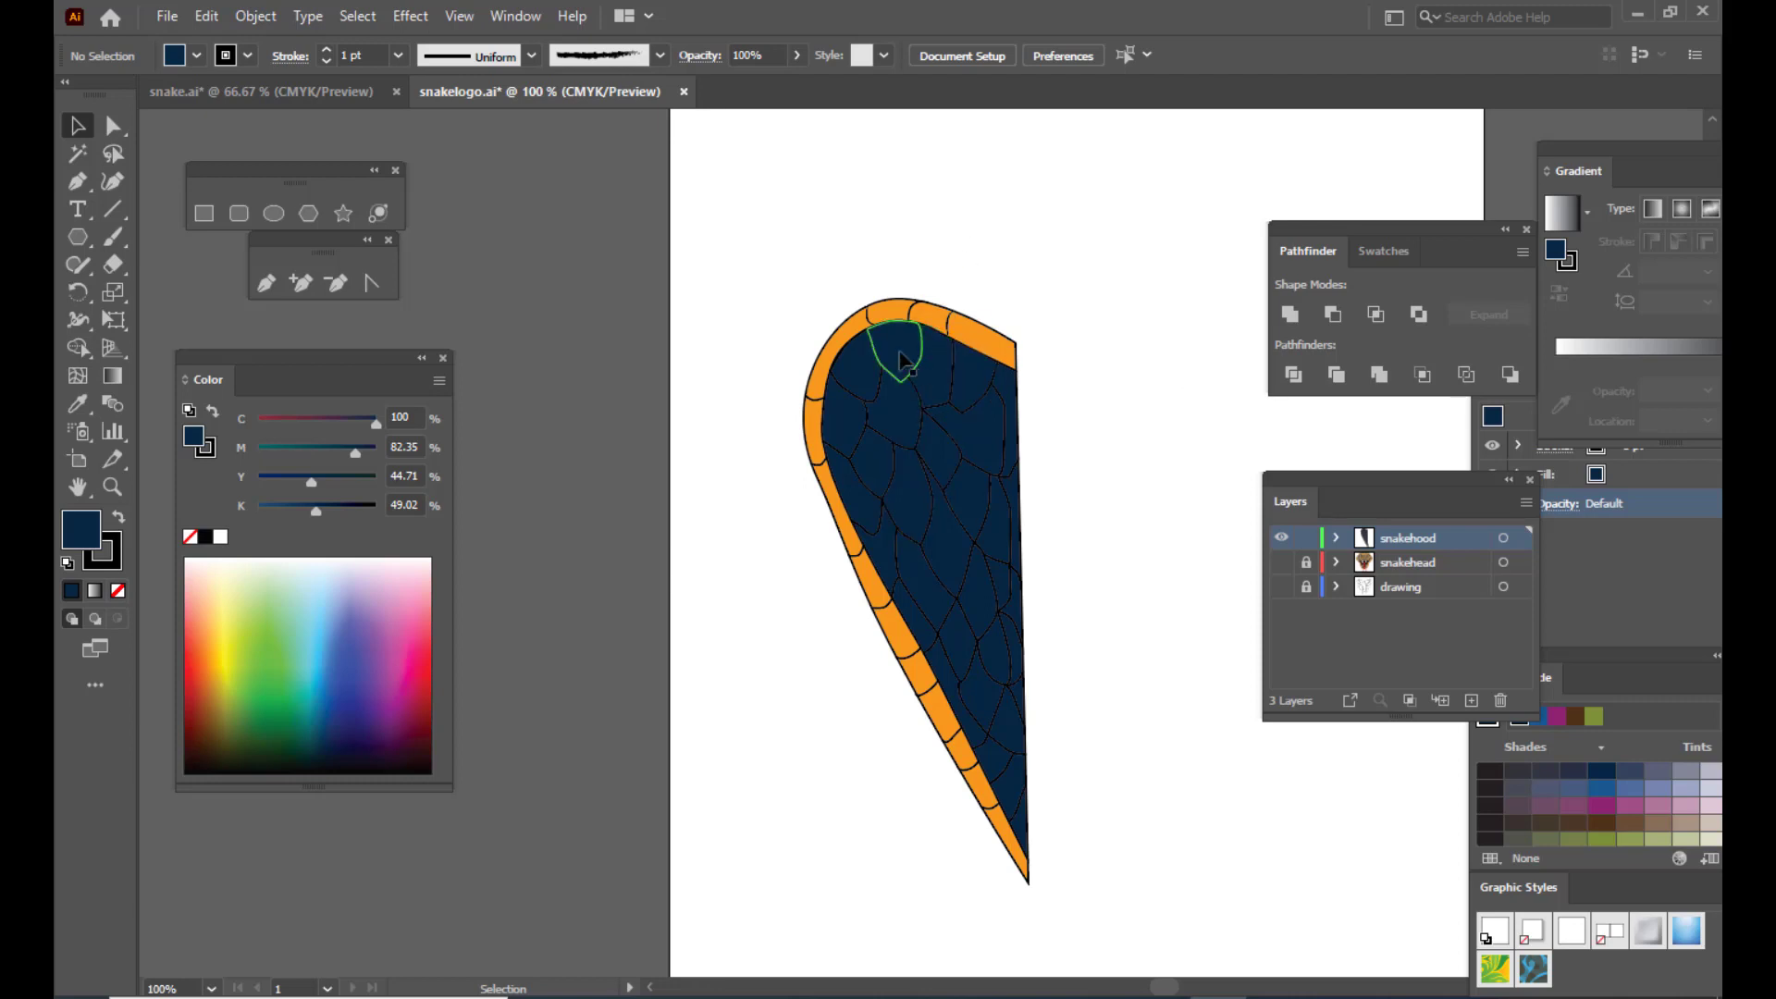
Step: Move the Gradient panel beside the artwork and apply the white-to-black linear gradient to the topmost hood scale
left_click(900, 357)
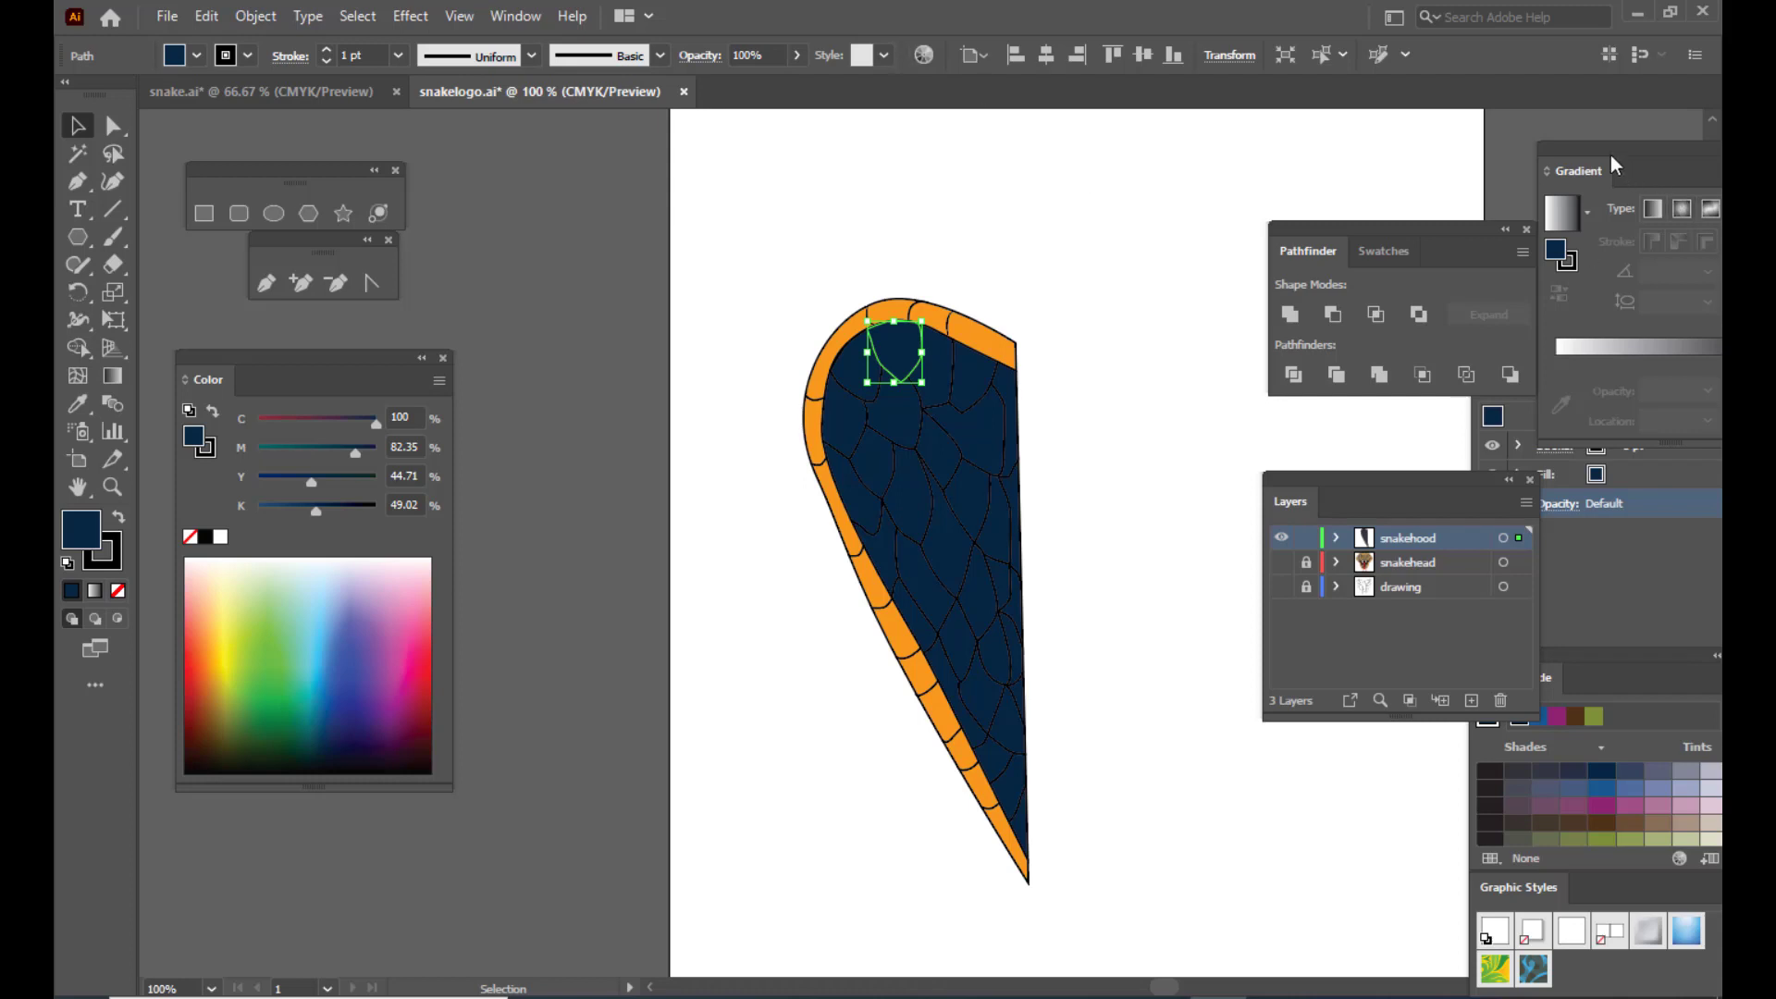
left_click_drag(1612, 156, 1248, 139)
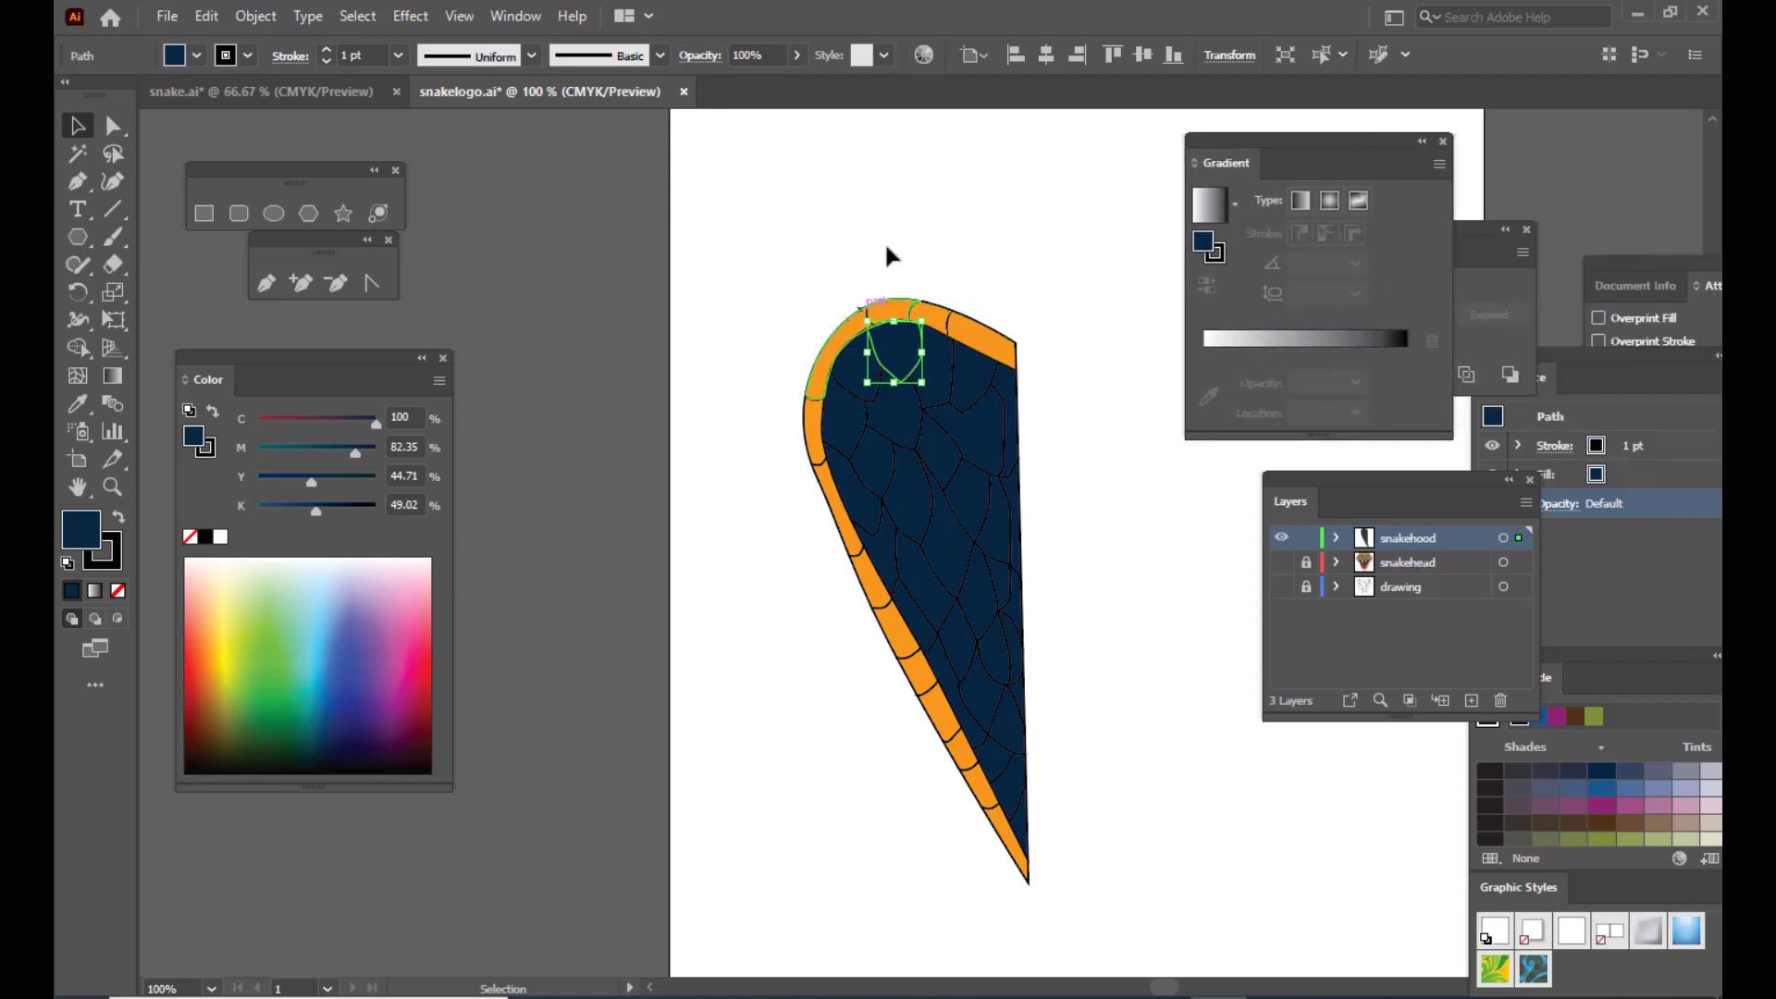
left_click(983, 231)
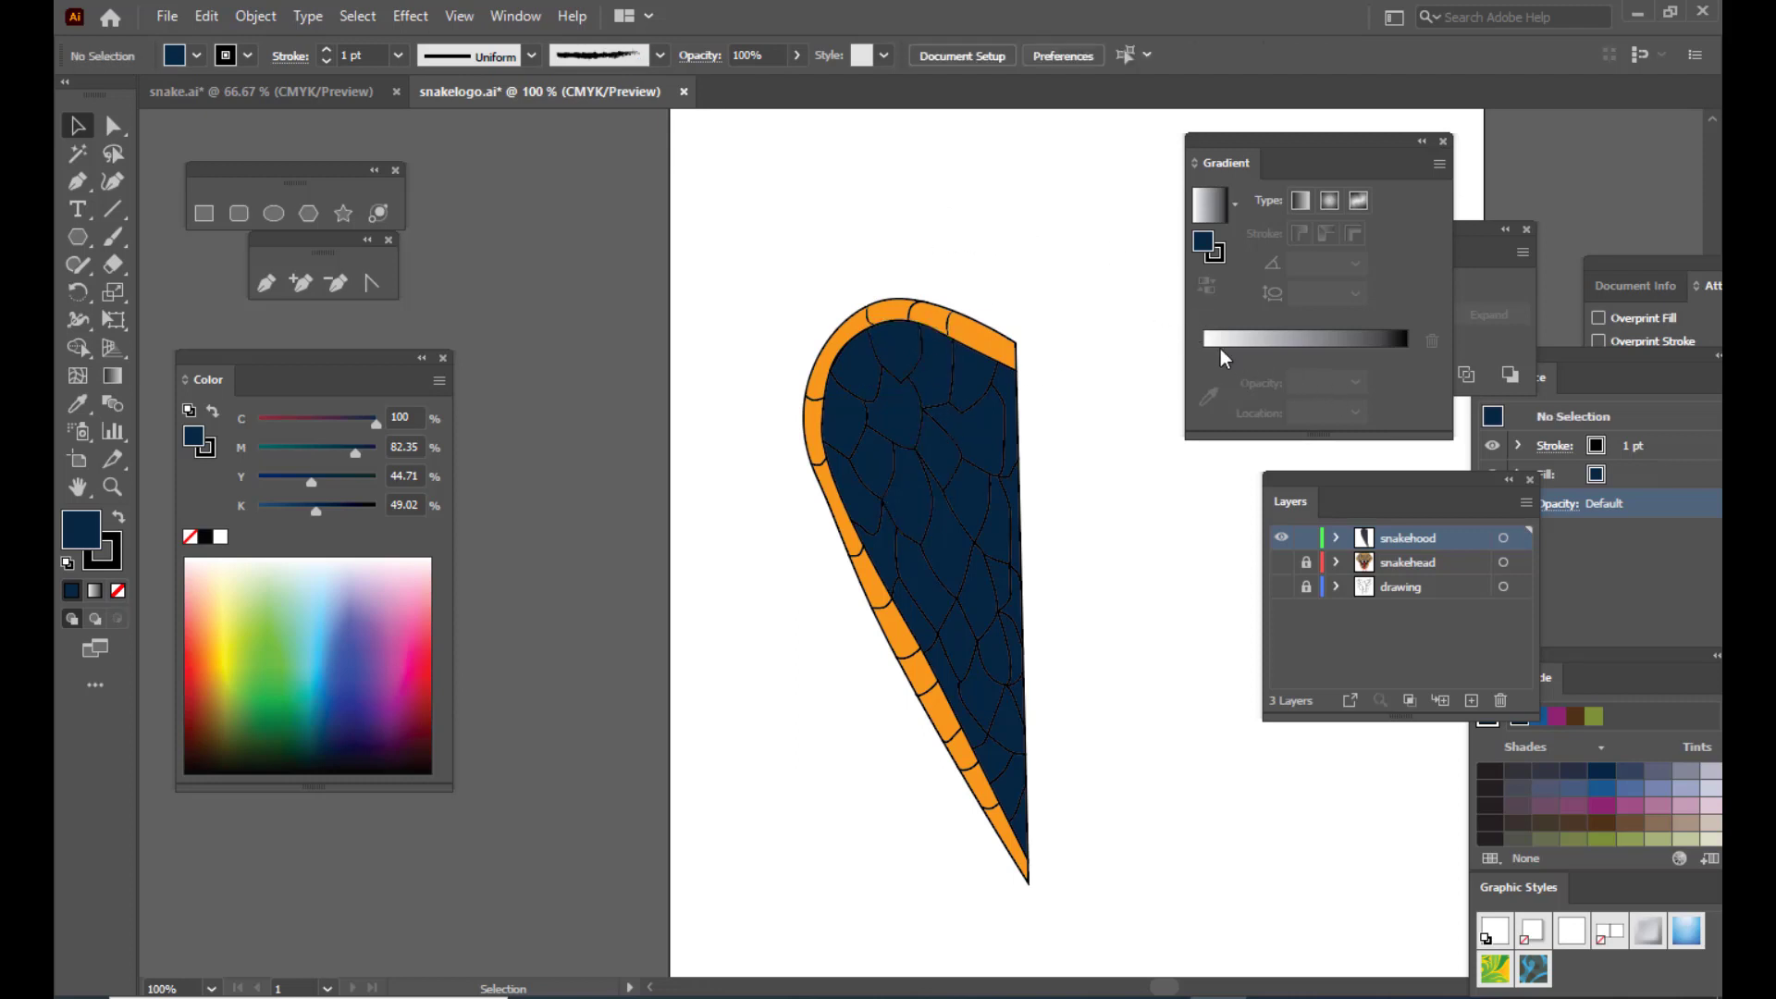
left_click(898, 352)
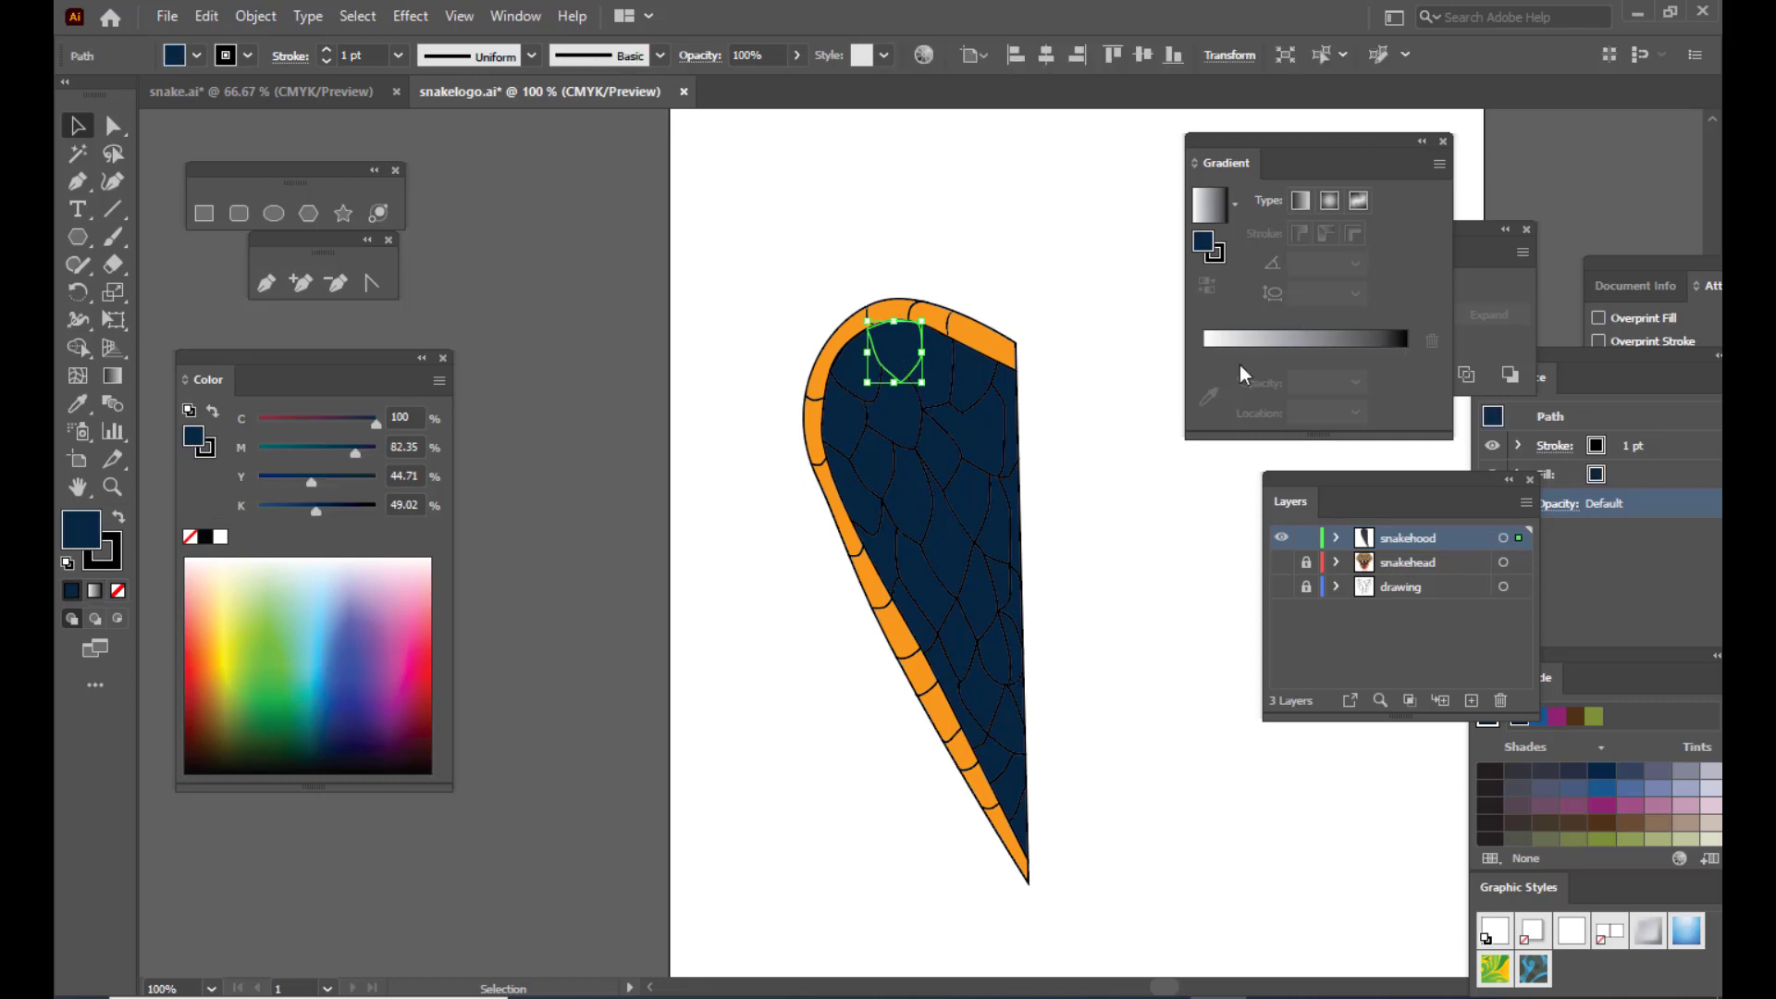
left_click(1240, 341)
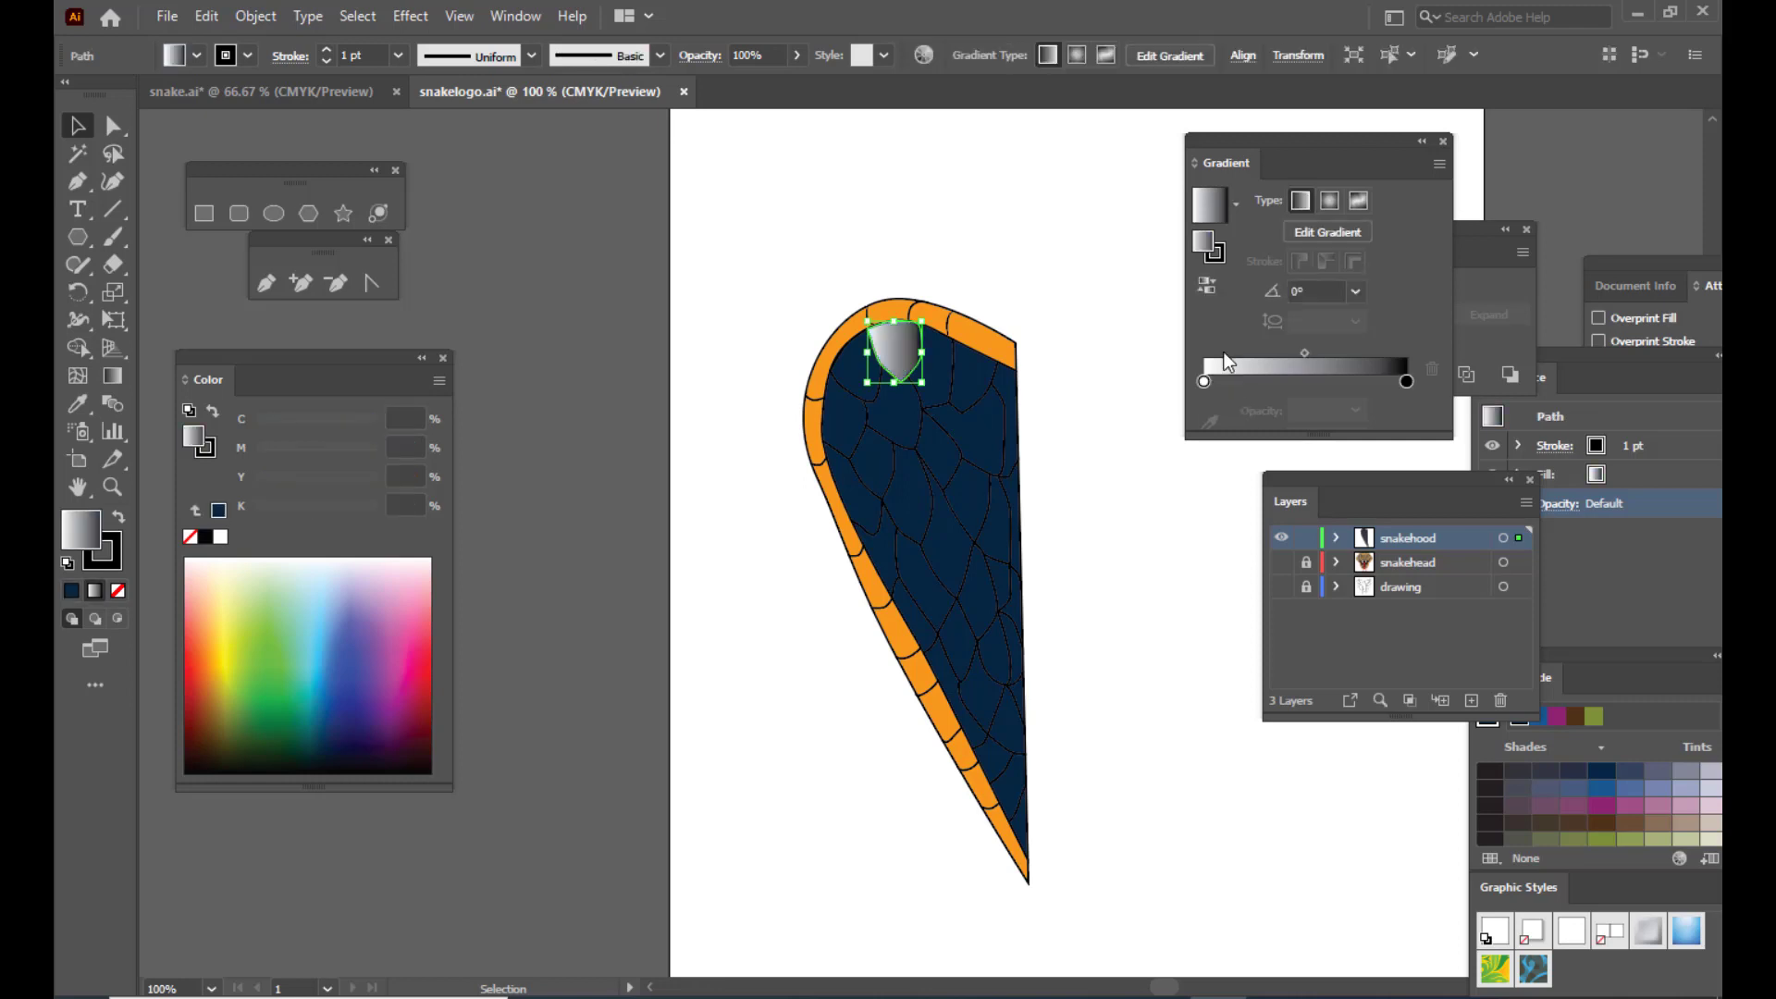
Step: Try a solid navy fill (C 100, M 90.98, Y 42.35, K 58.43) on the topmost scale, and reapply the white-to-black gradient
left_click(1232, 205)
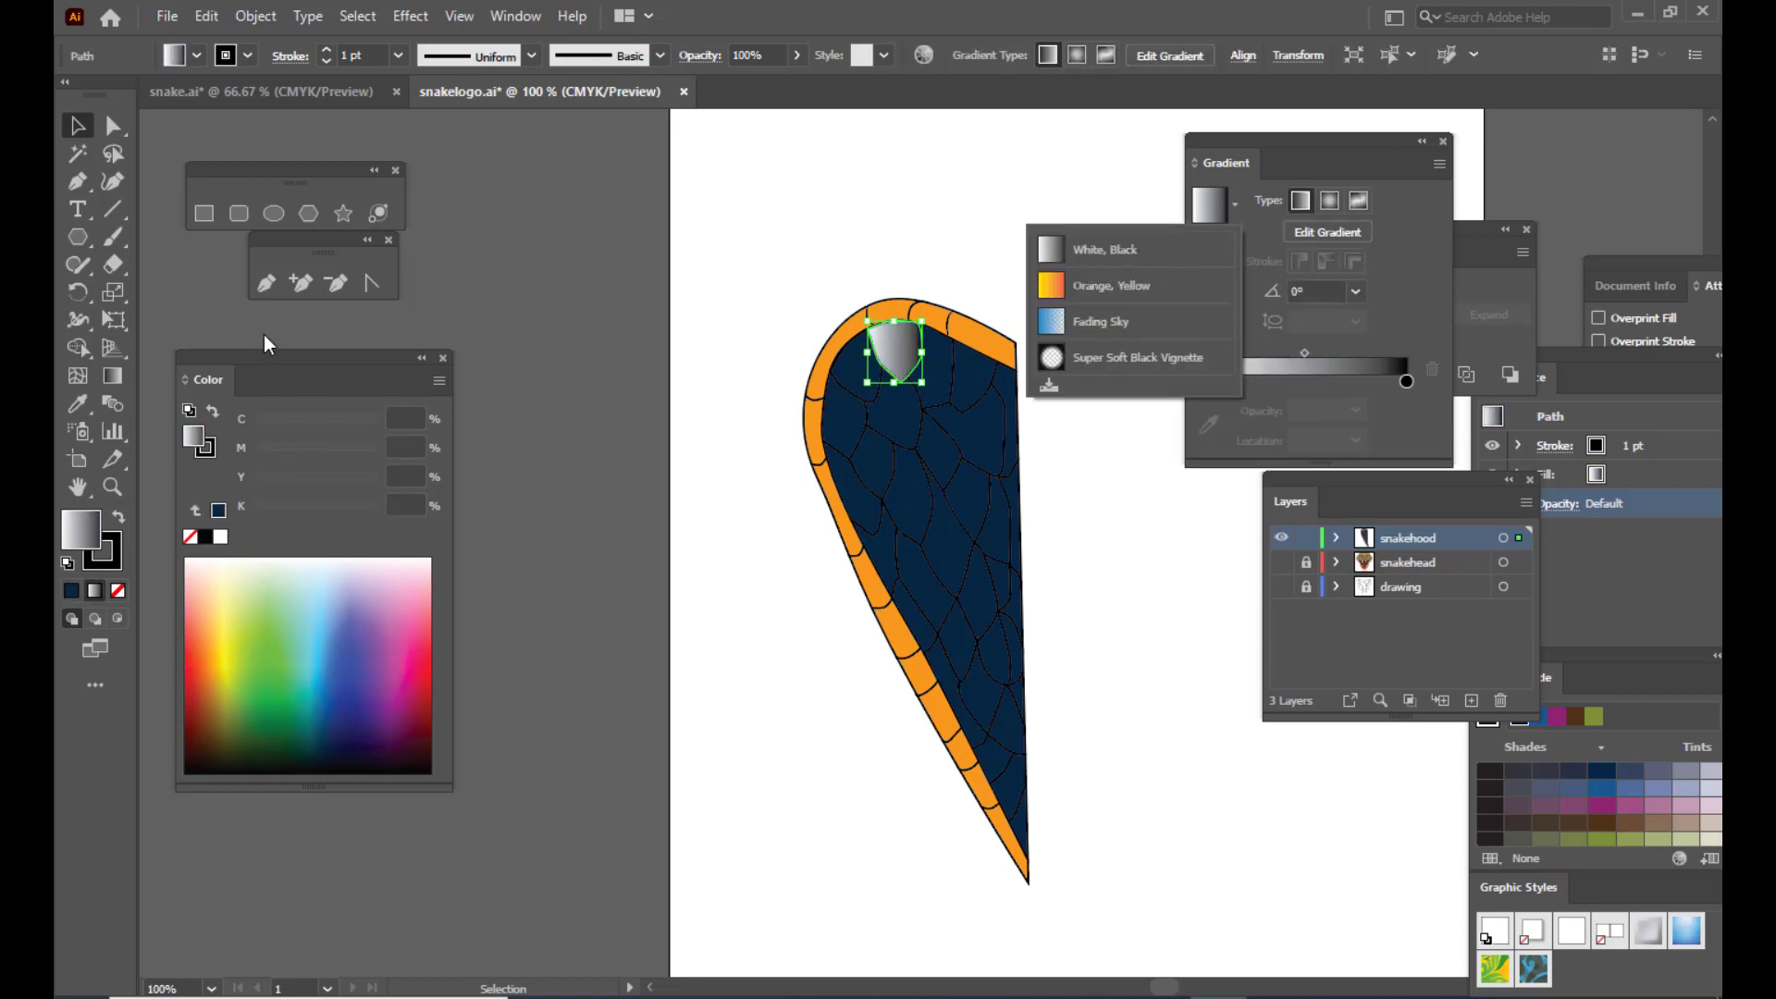
left_click(291, 356)
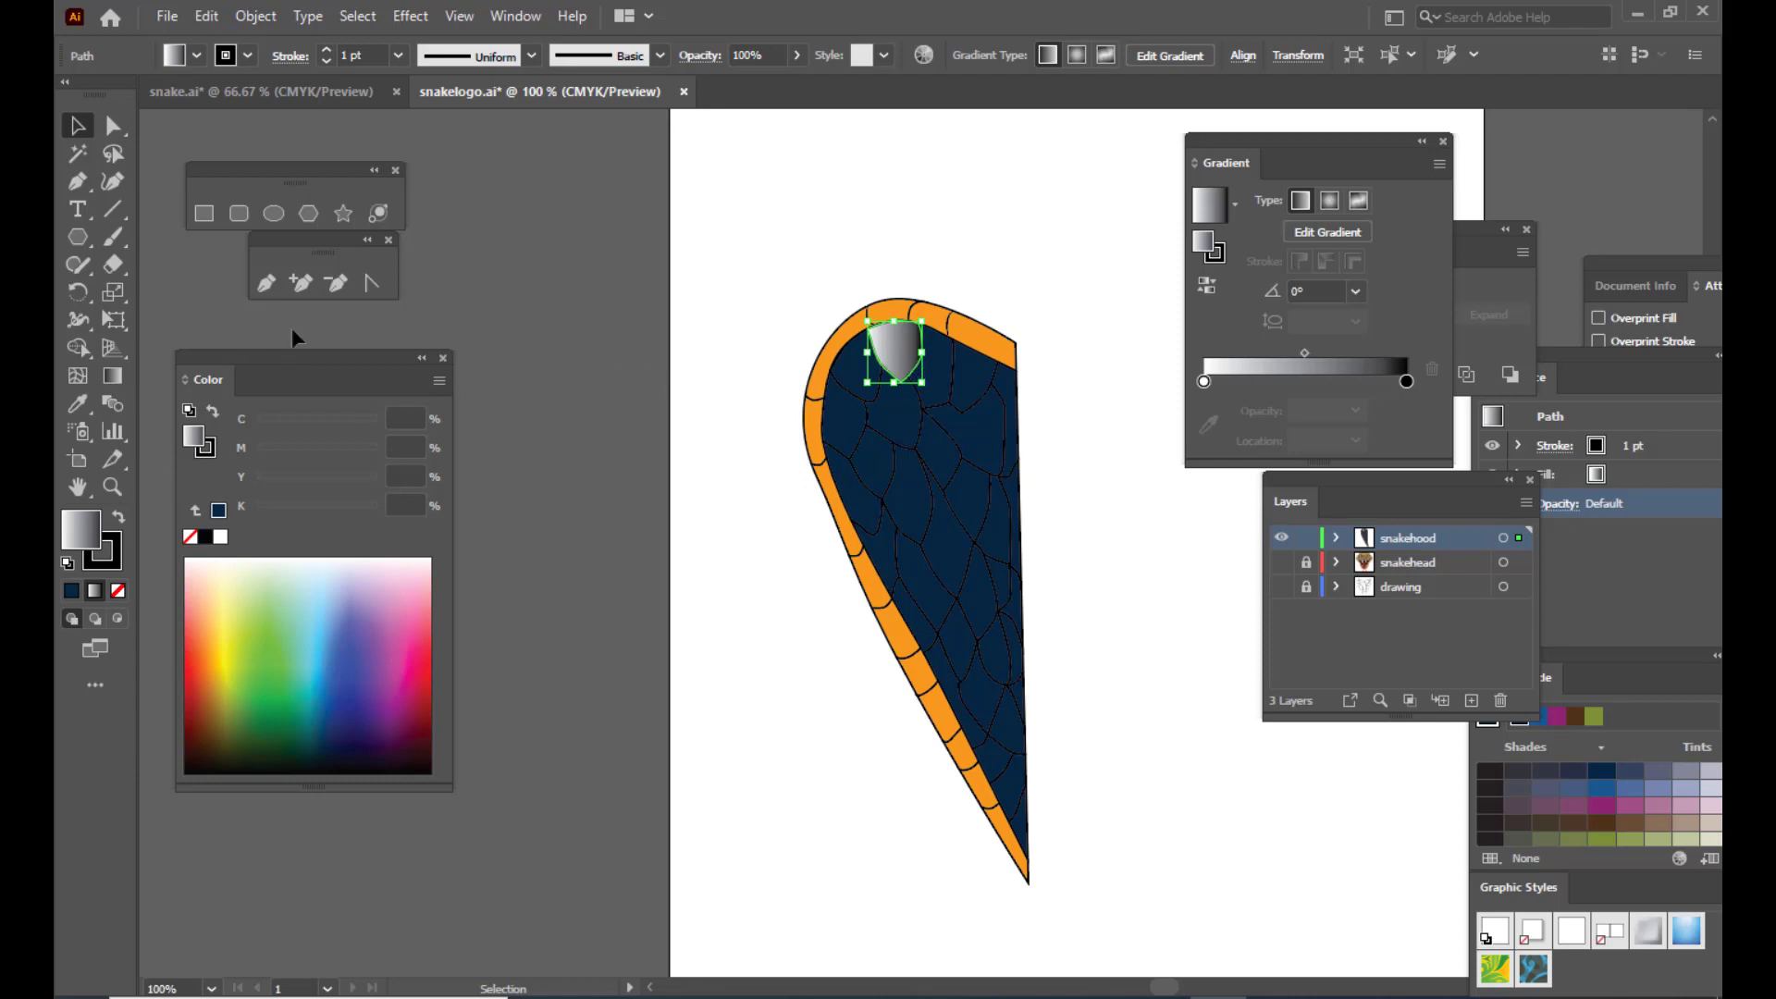
left_click_drag(296, 358, 412, 307)
left_click(459, 690)
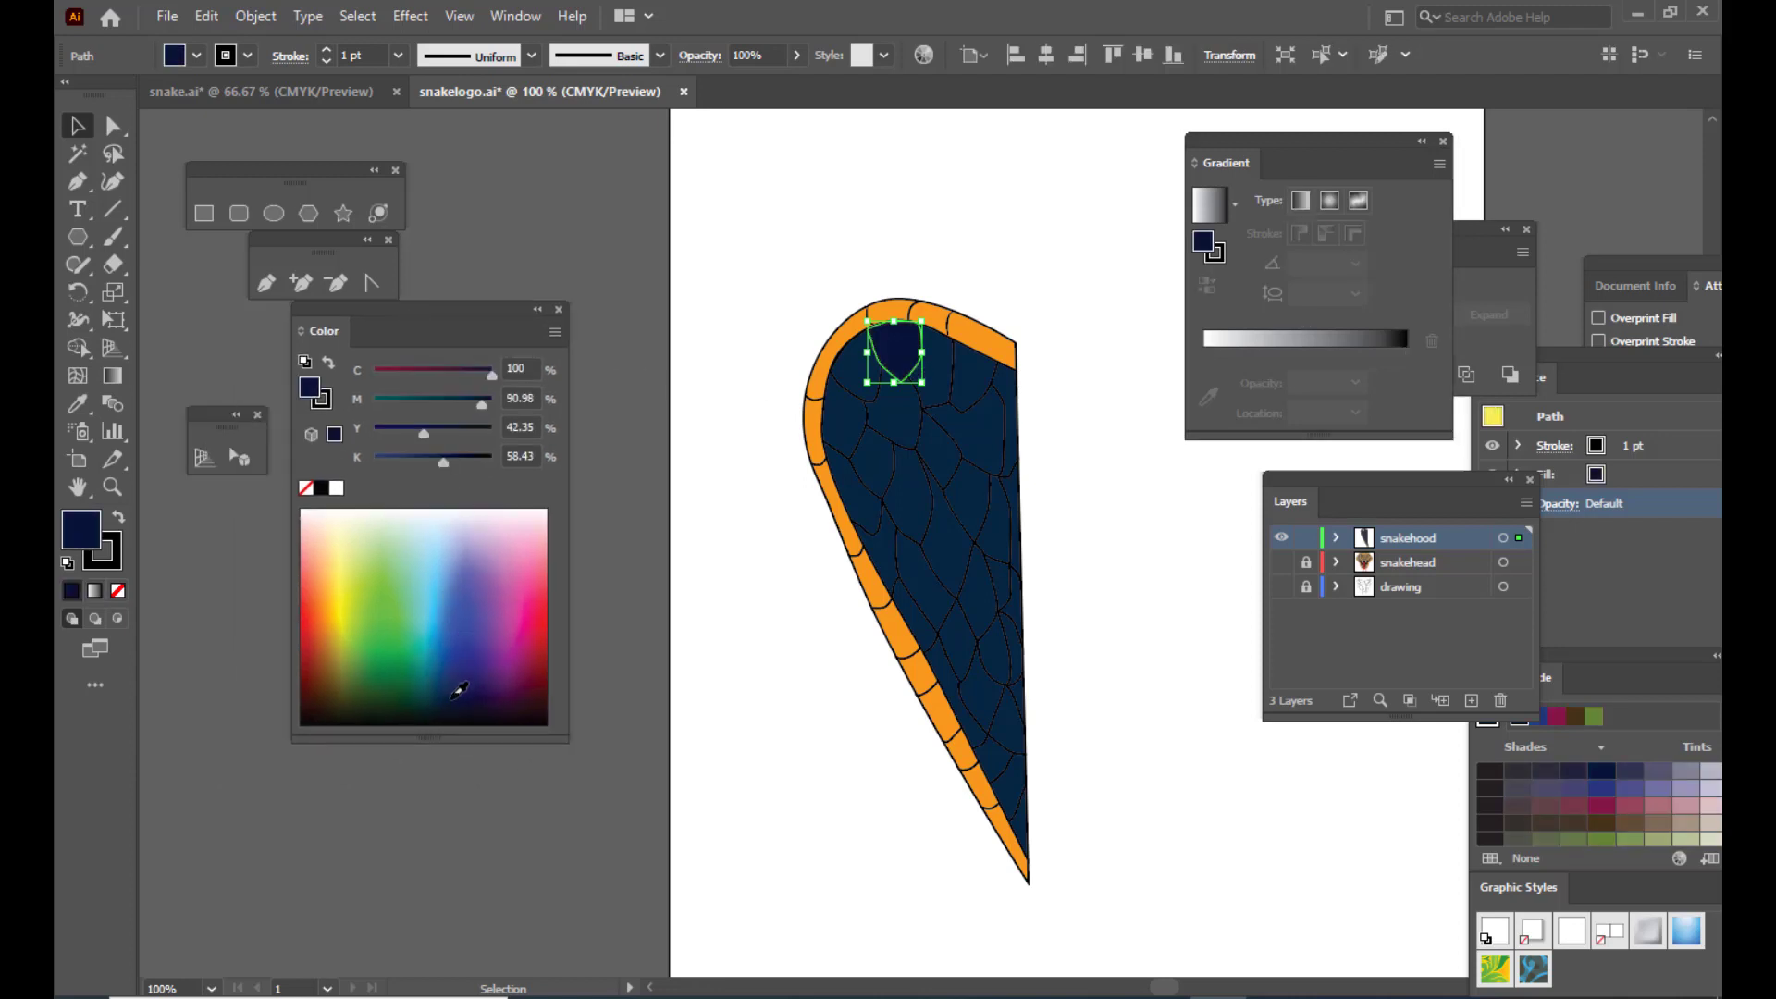
left_click(1253, 344)
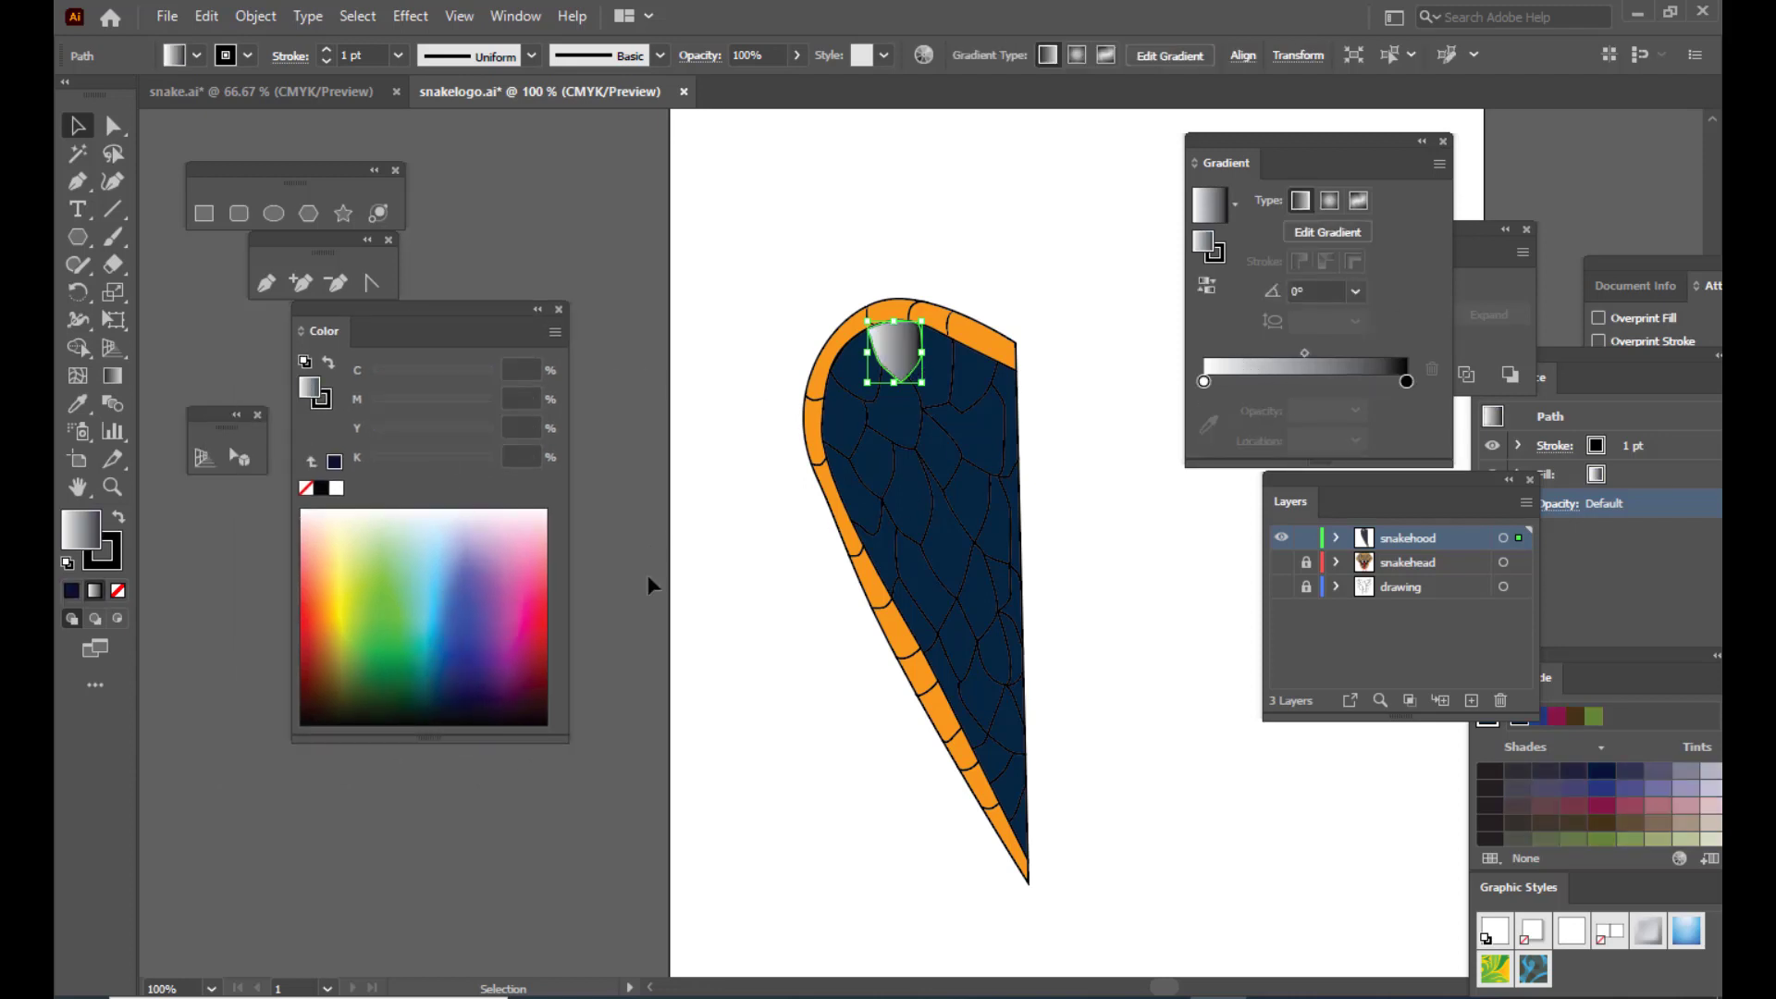
Step: Switch the gradient's black end stop to RGB and colour it dark navy (R 0, G 11, B 59)
left_click(1408, 383)
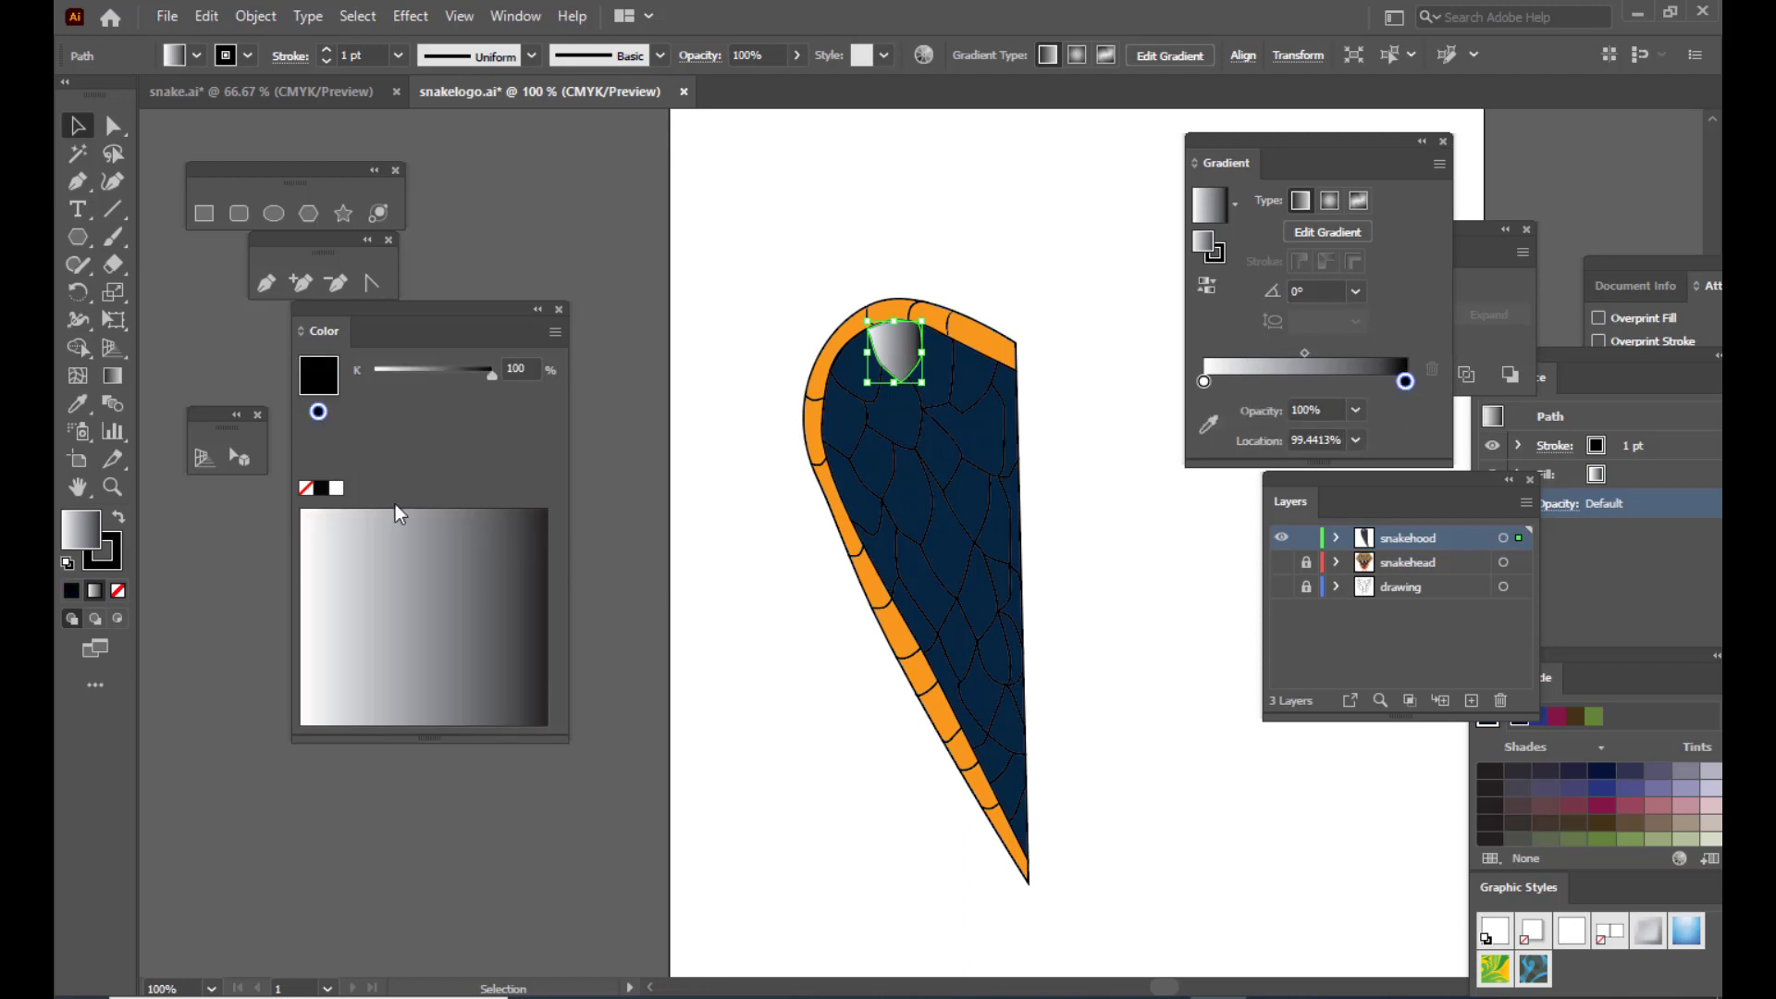
left_click(555, 333)
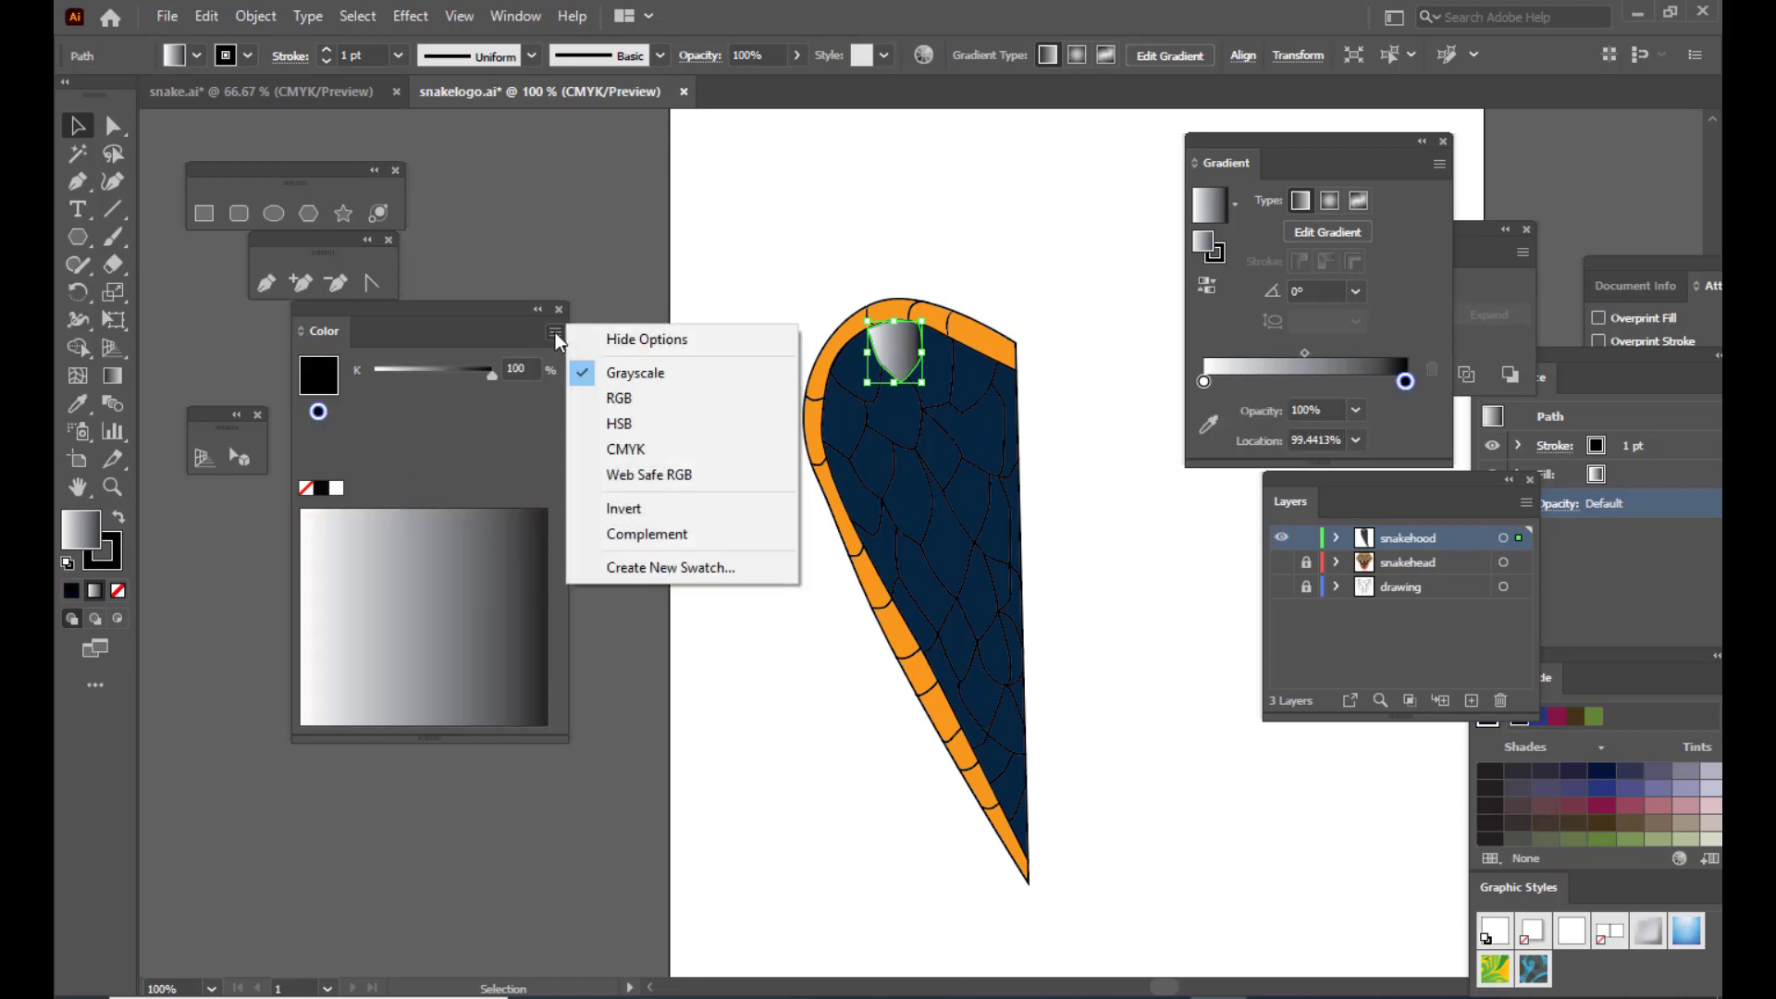
left_click(630, 400)
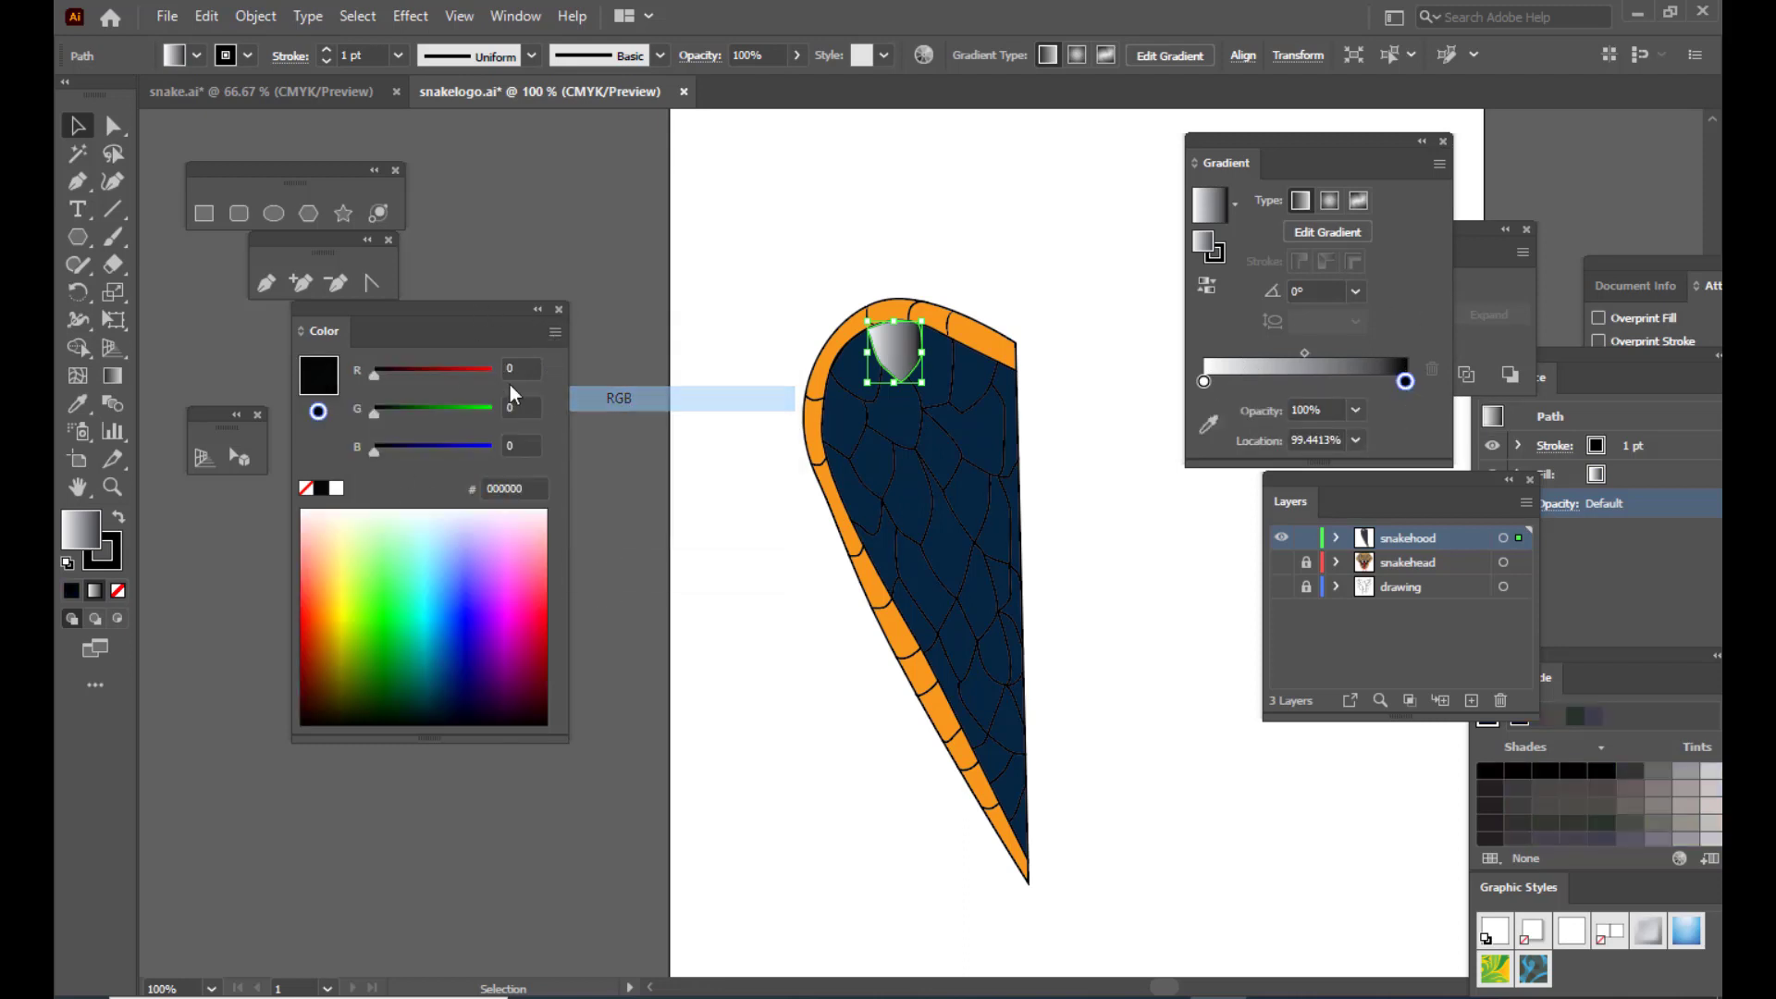
left_click(457, 698)
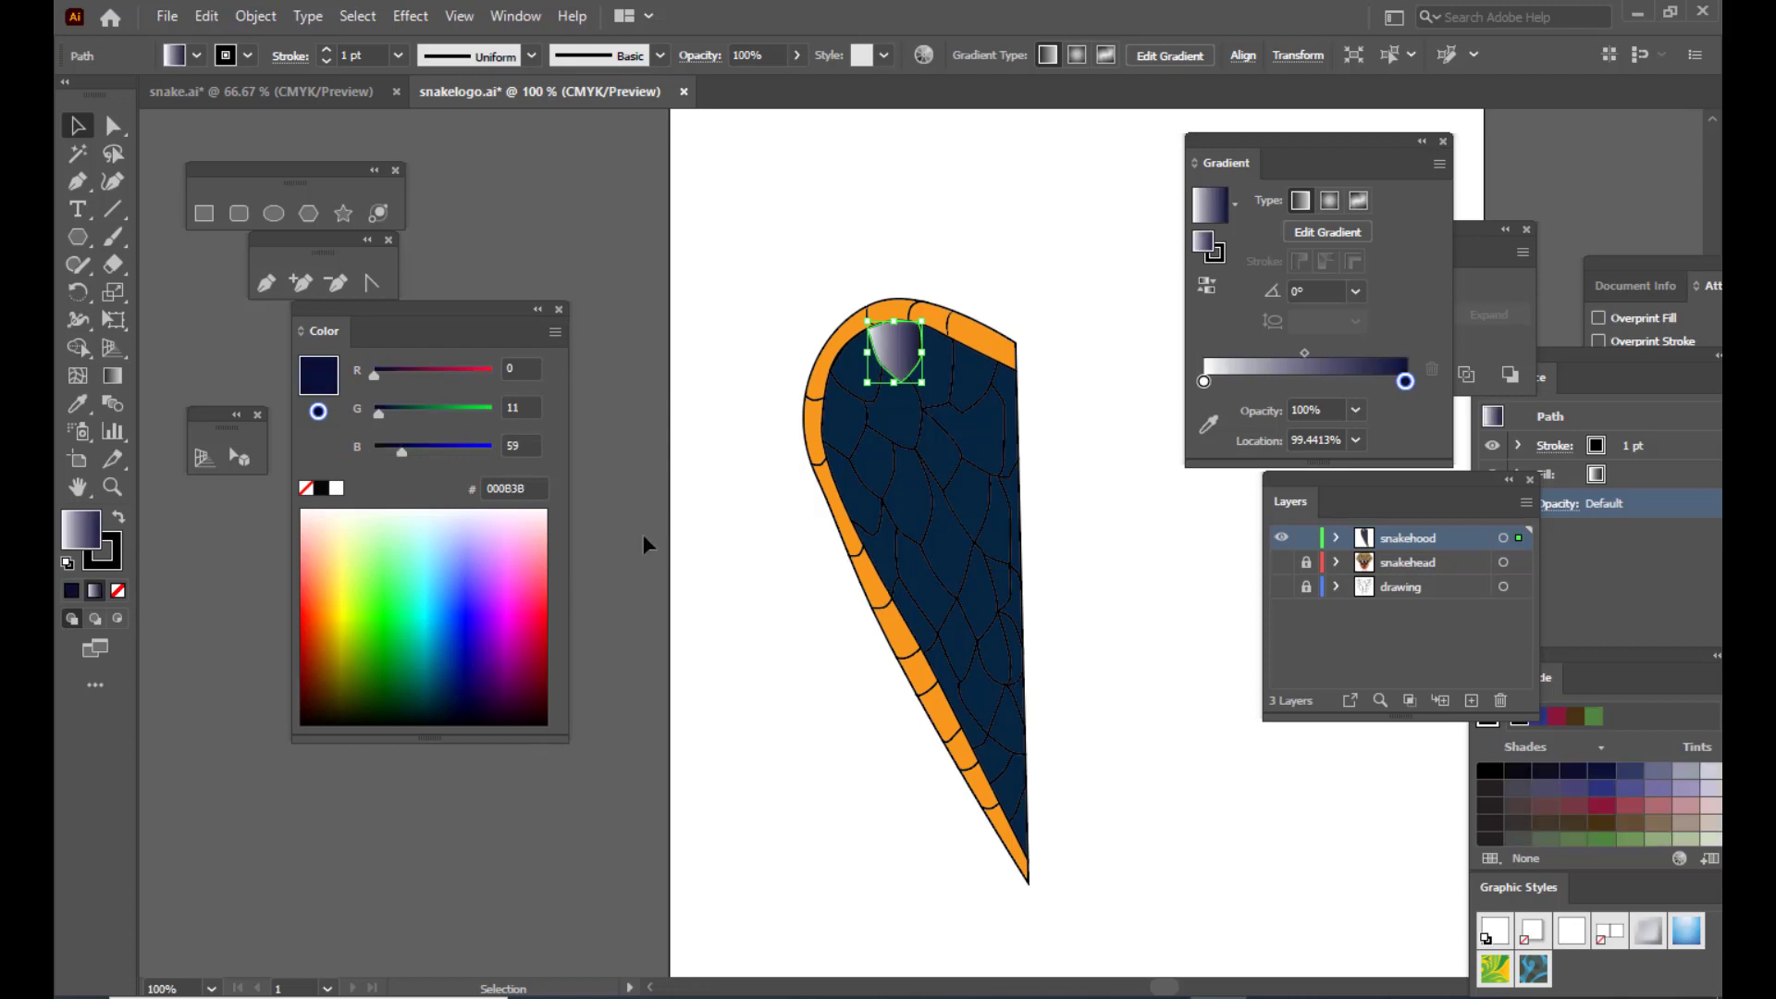
Step: Switch the gradient's white start stop to RGB, colour it bright blue (R 0, G 173, B 246), and keep the linear type after trying radial
left_click(1205, 380)
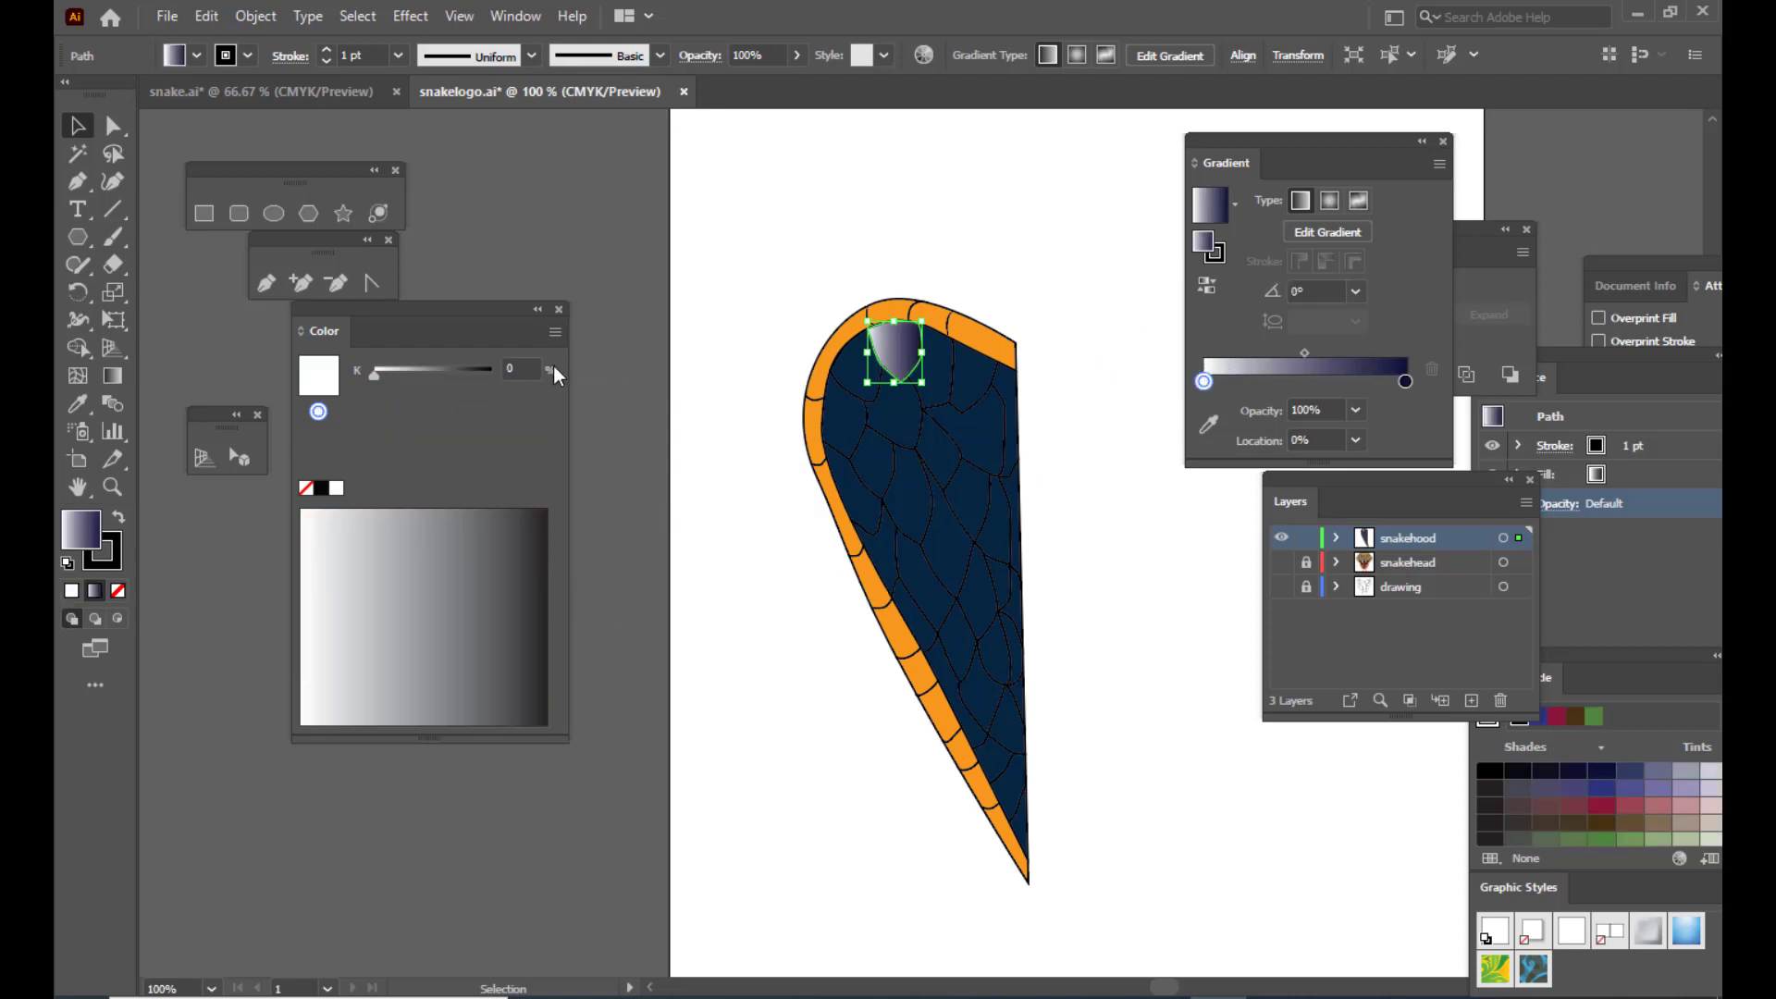
left_click(555, 333)
left_click(635, 405)
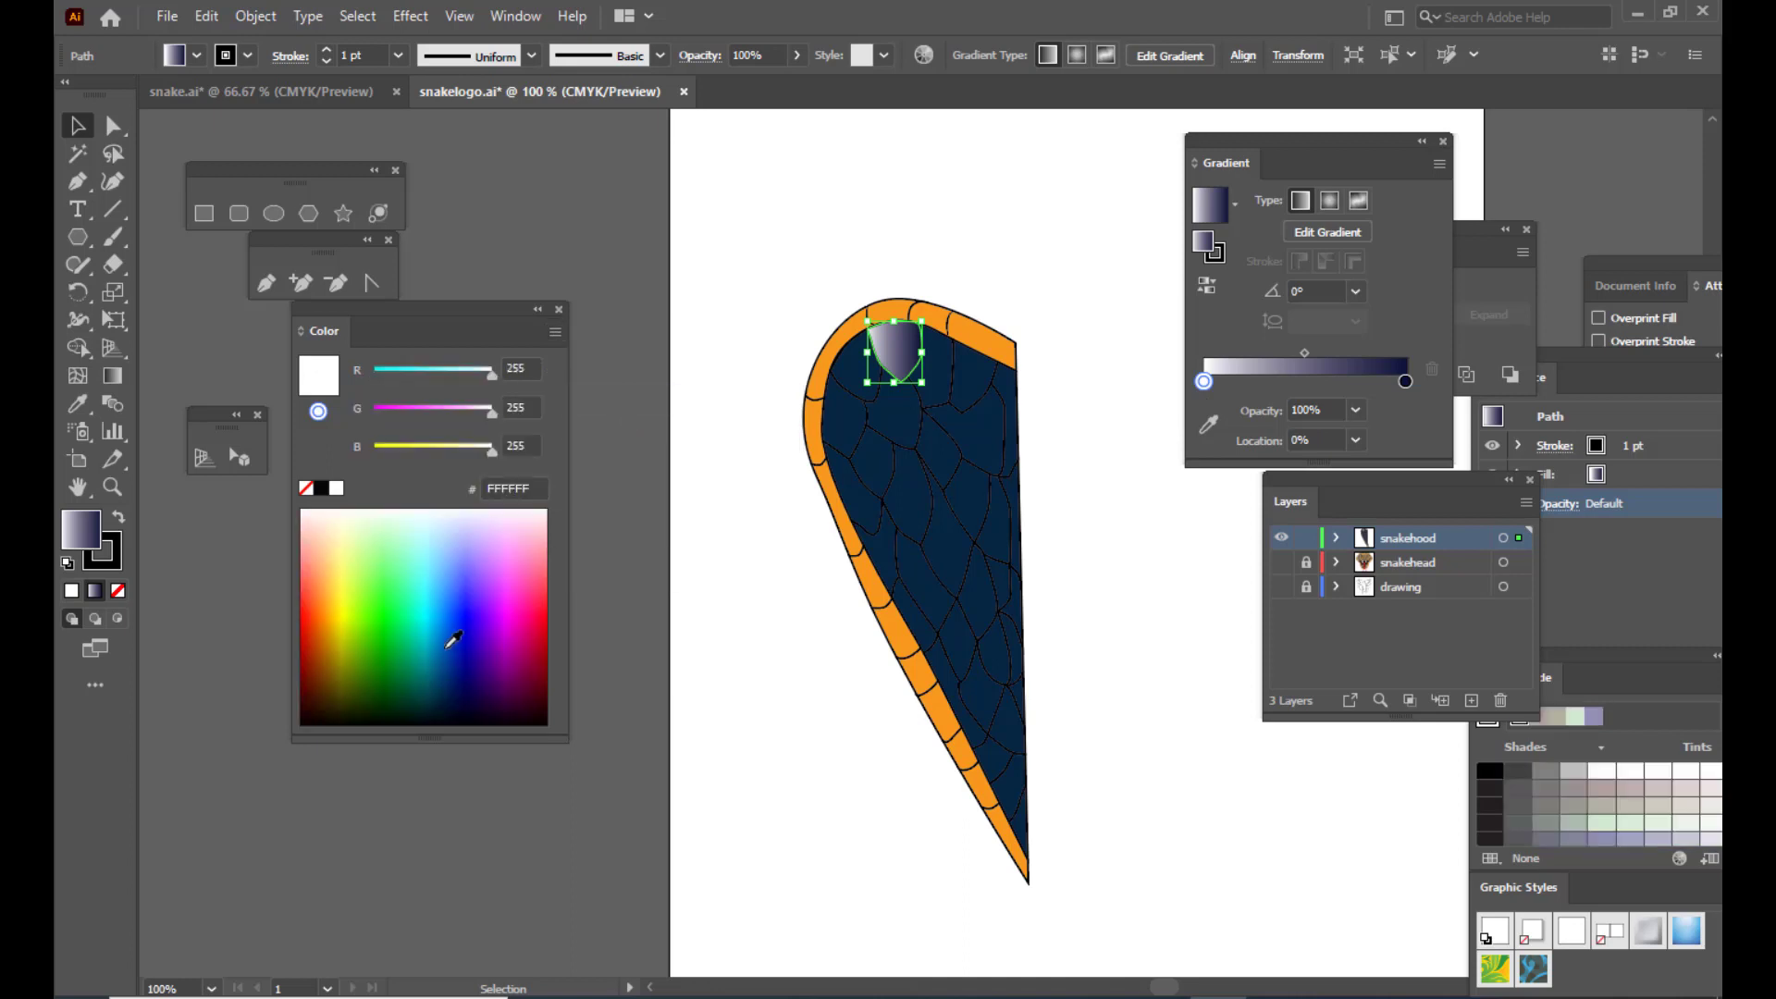
left_click(441, 610)
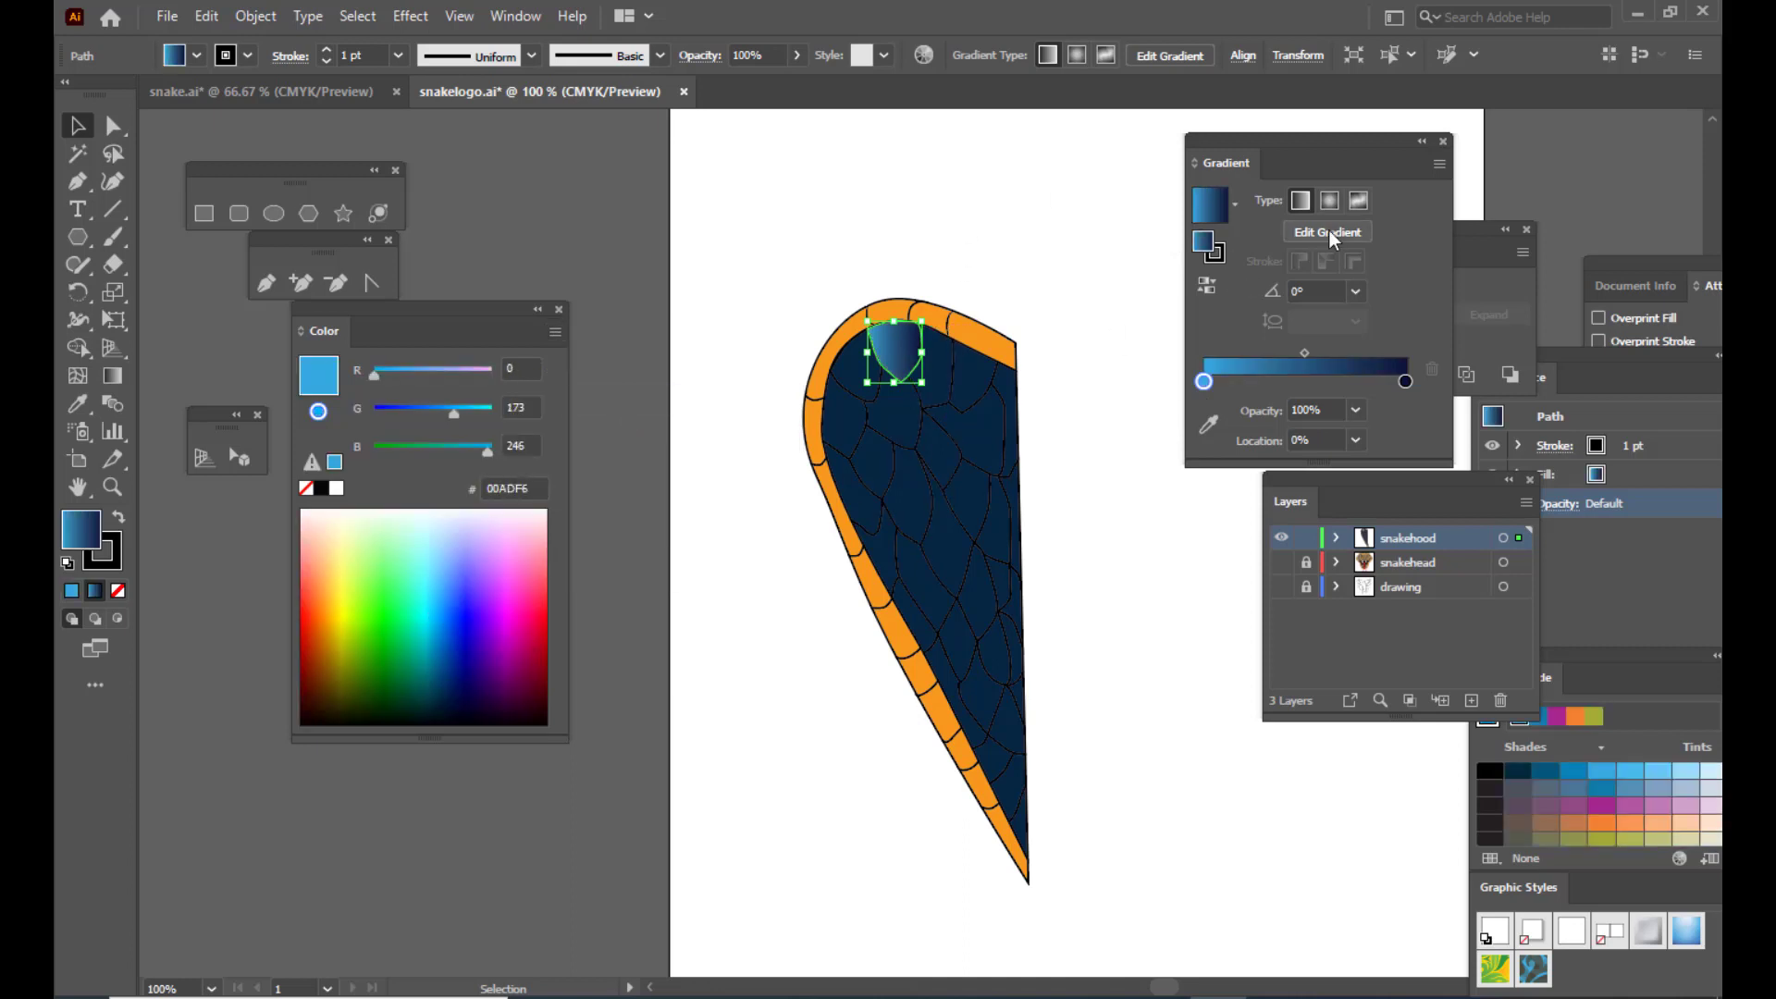
left_click(1338, 204)
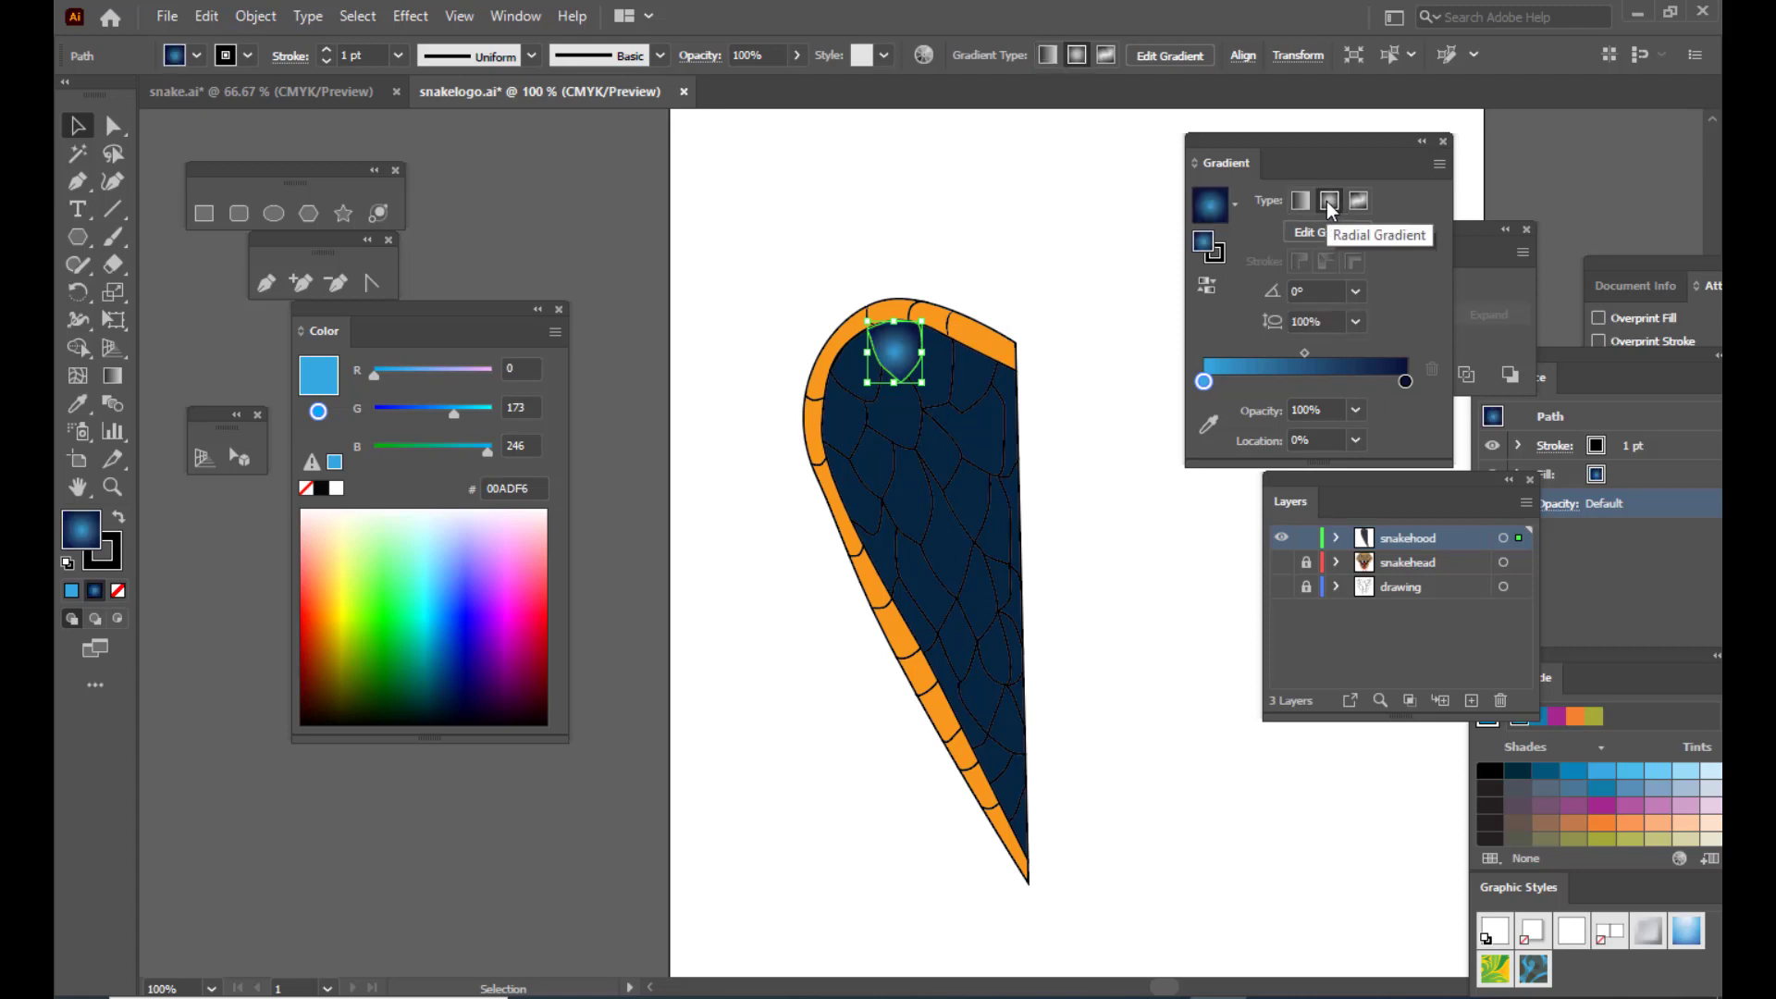
left_click(1300, 201)
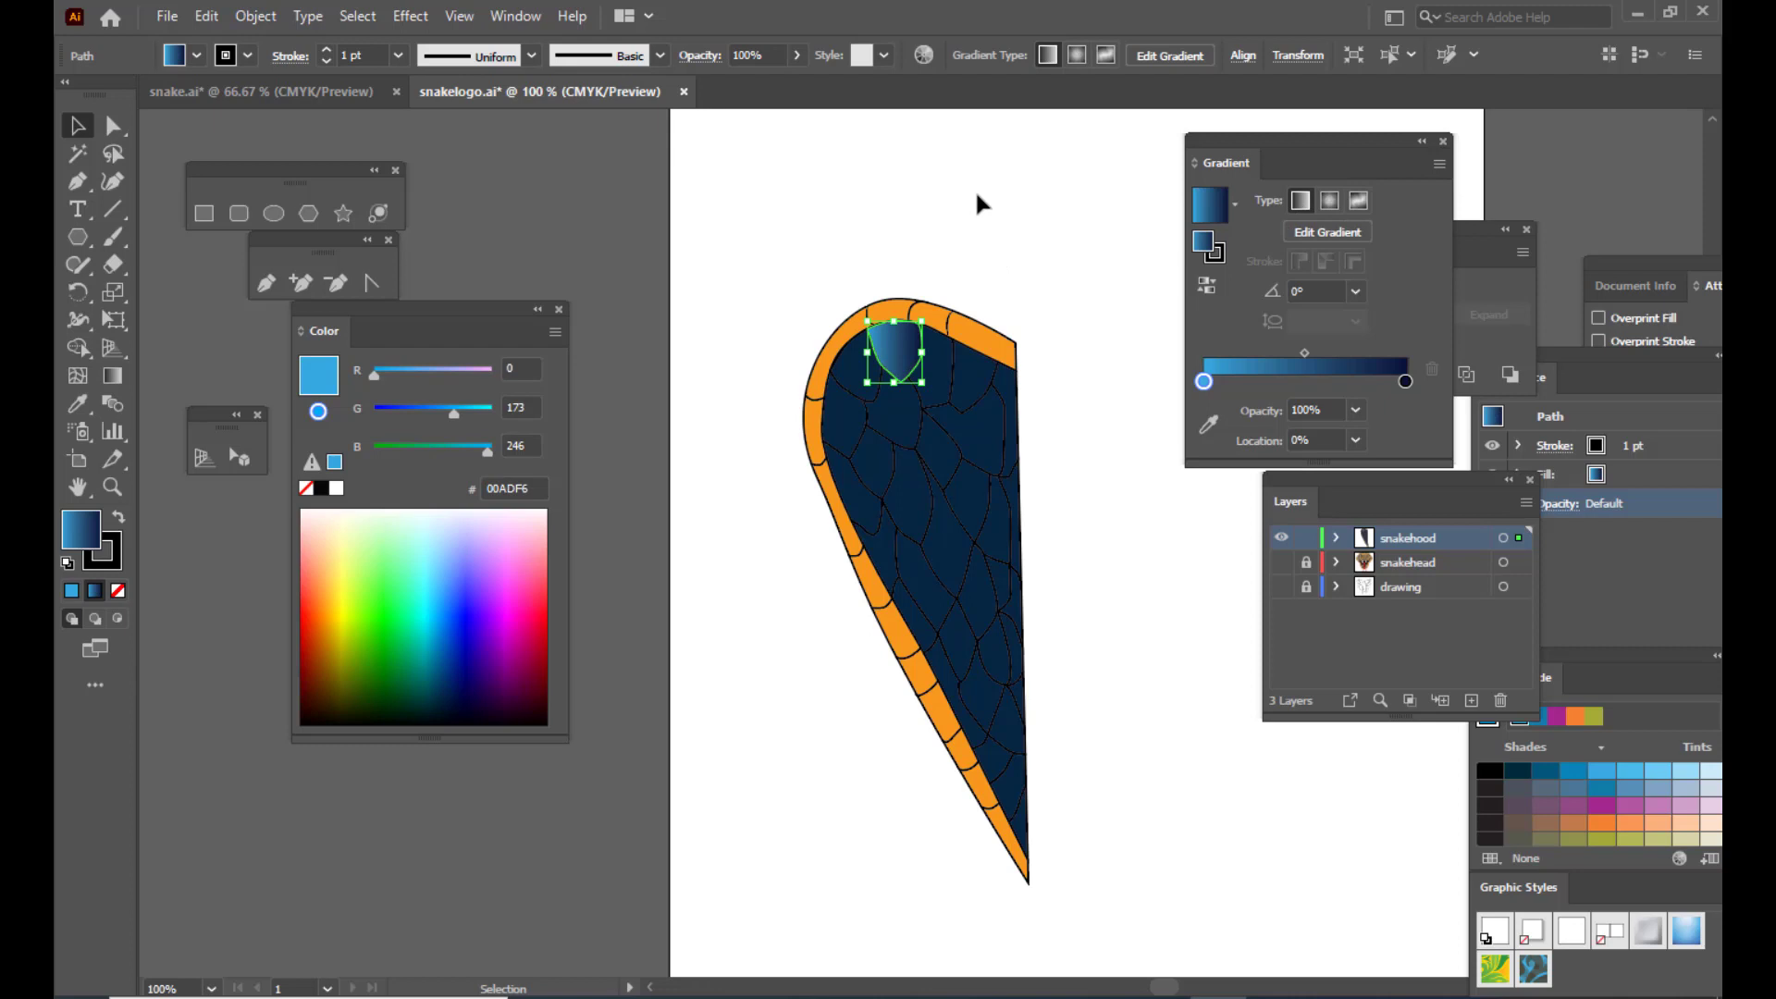
Step: Angle the topmost scale's gradient to about 100.33° with blue at the lower tip and the navy end extended above the scale, and deselect it
key("g")
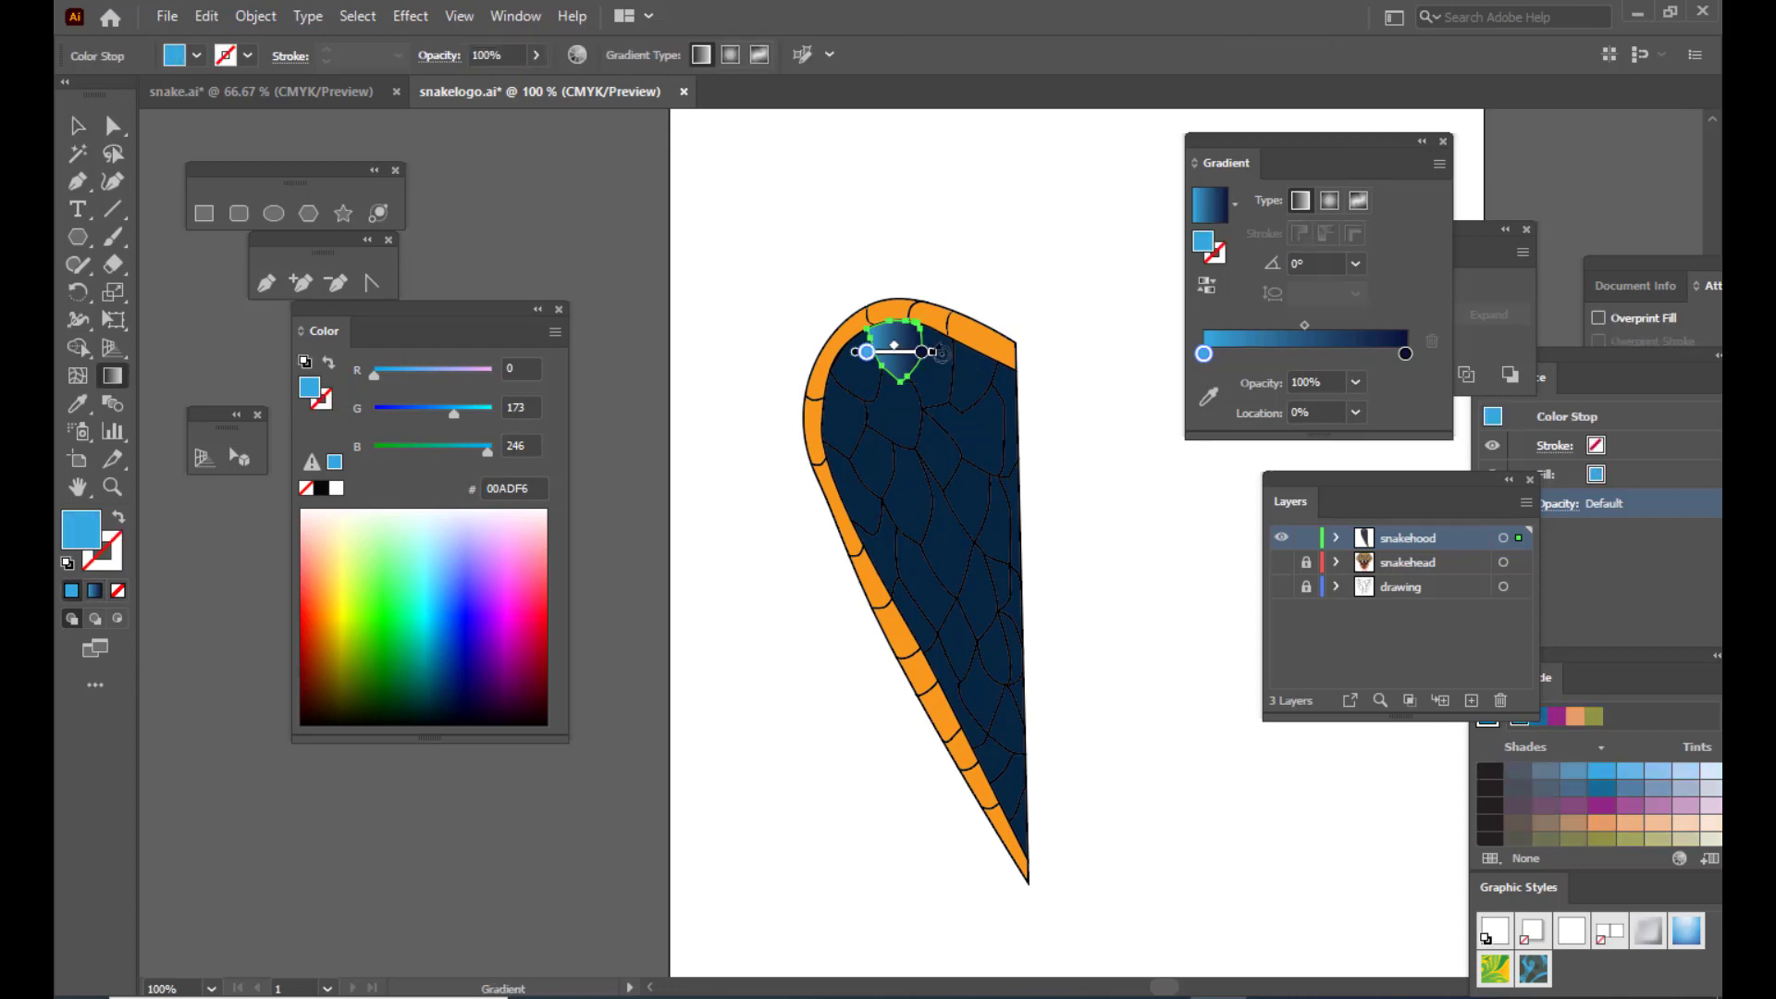
mouse_move(940, 353)
left_mouse_down()
mouse_move(899, 421)
mouse_move(919, 269)
mouse_move(845, 246)
left_mouse_up()
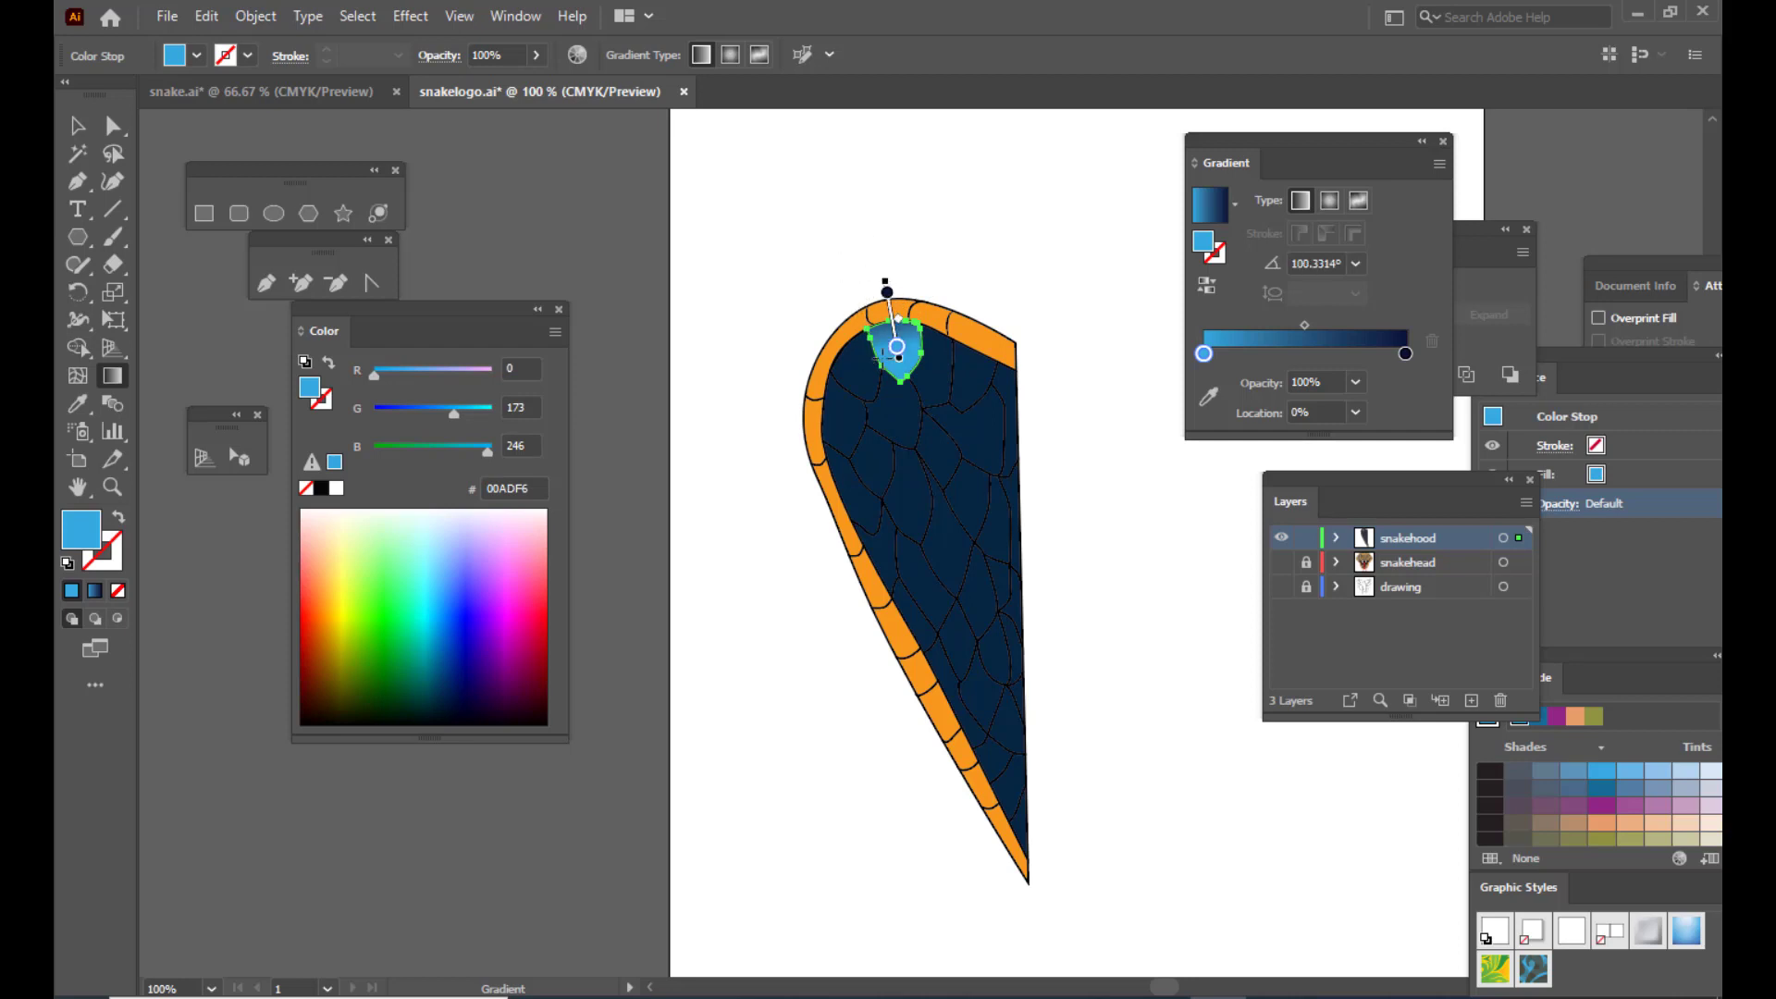
left_click_drag(899, 357, 906, 391)
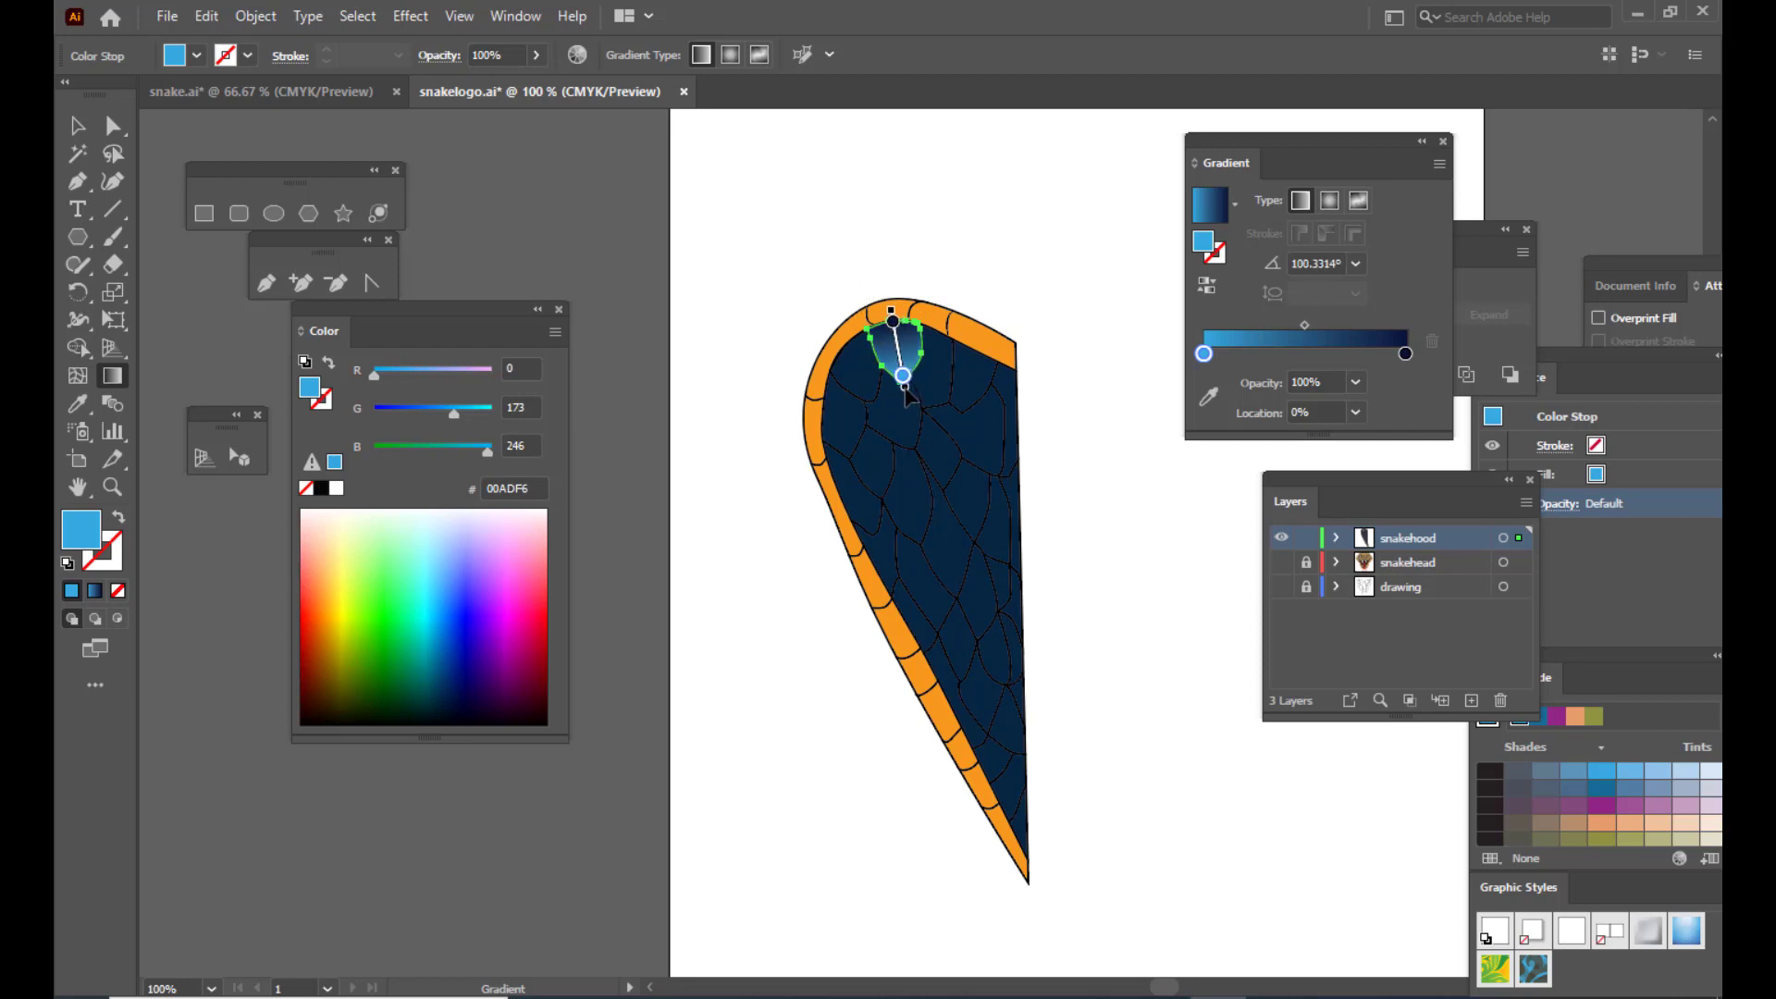
mouse_move(892, 321)
left_mouse_down()
mouse_move(885, 281)
mouse_move(900, 342)
left_mouse_up()
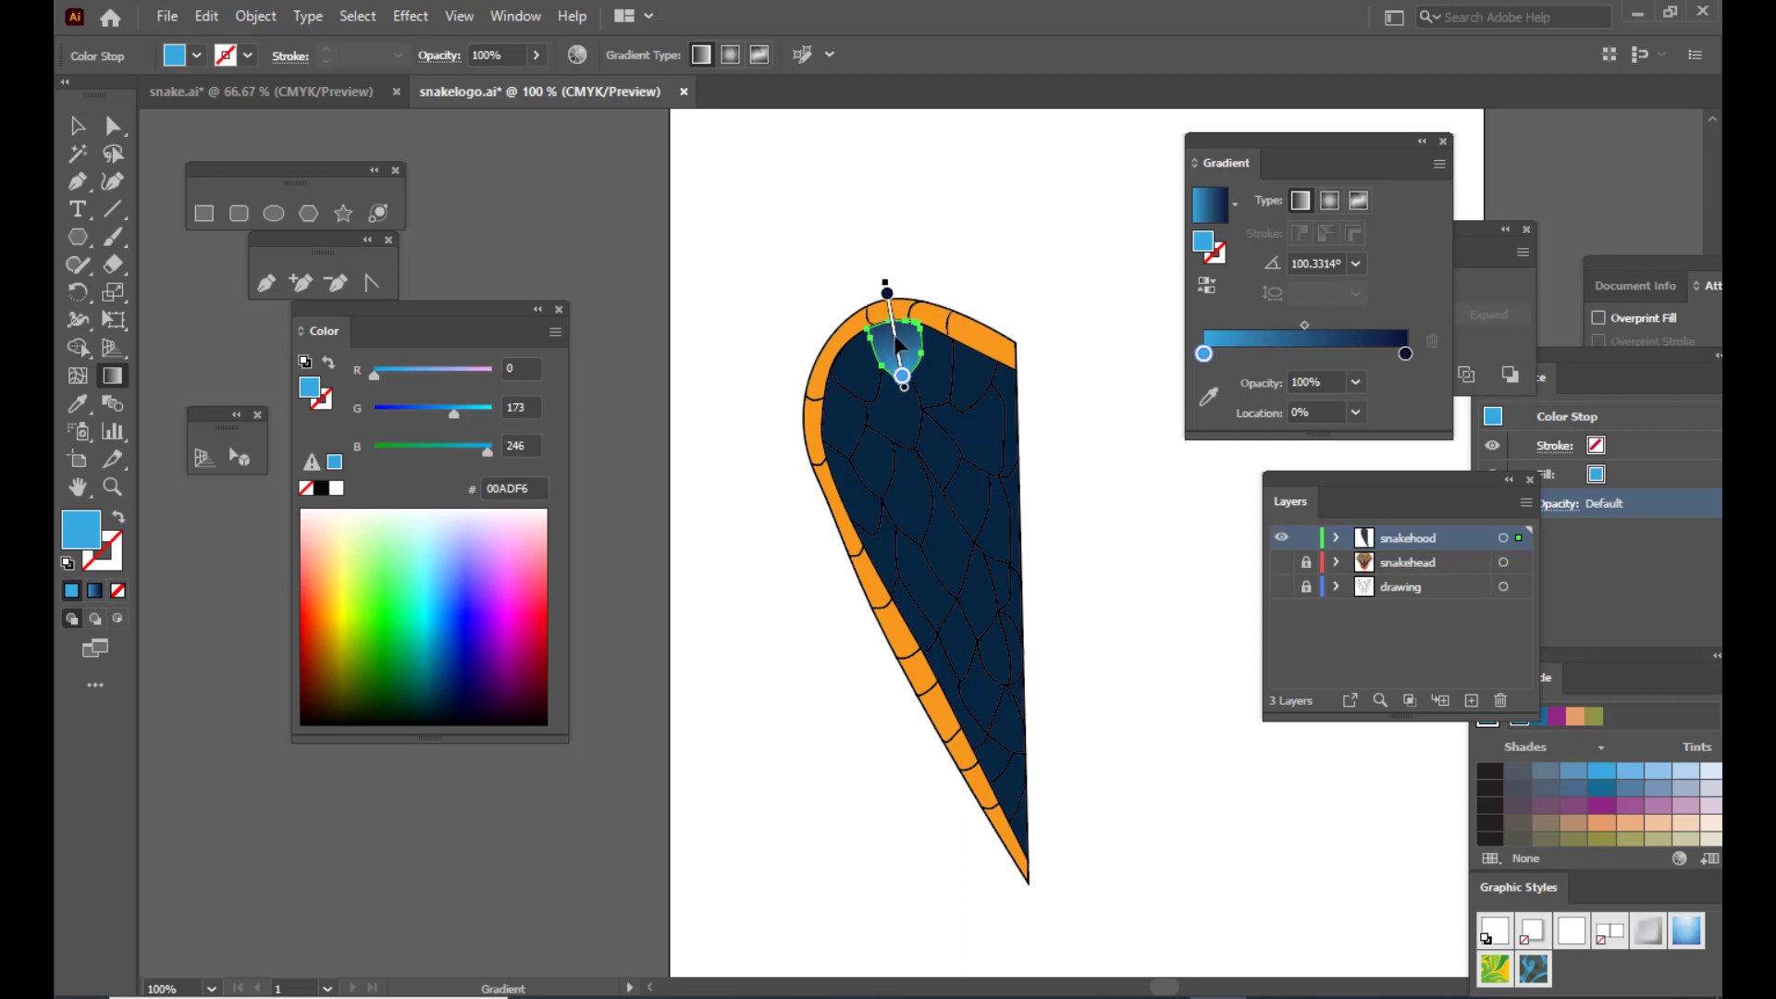
left_click(89, 125)
left_click(740, 254)
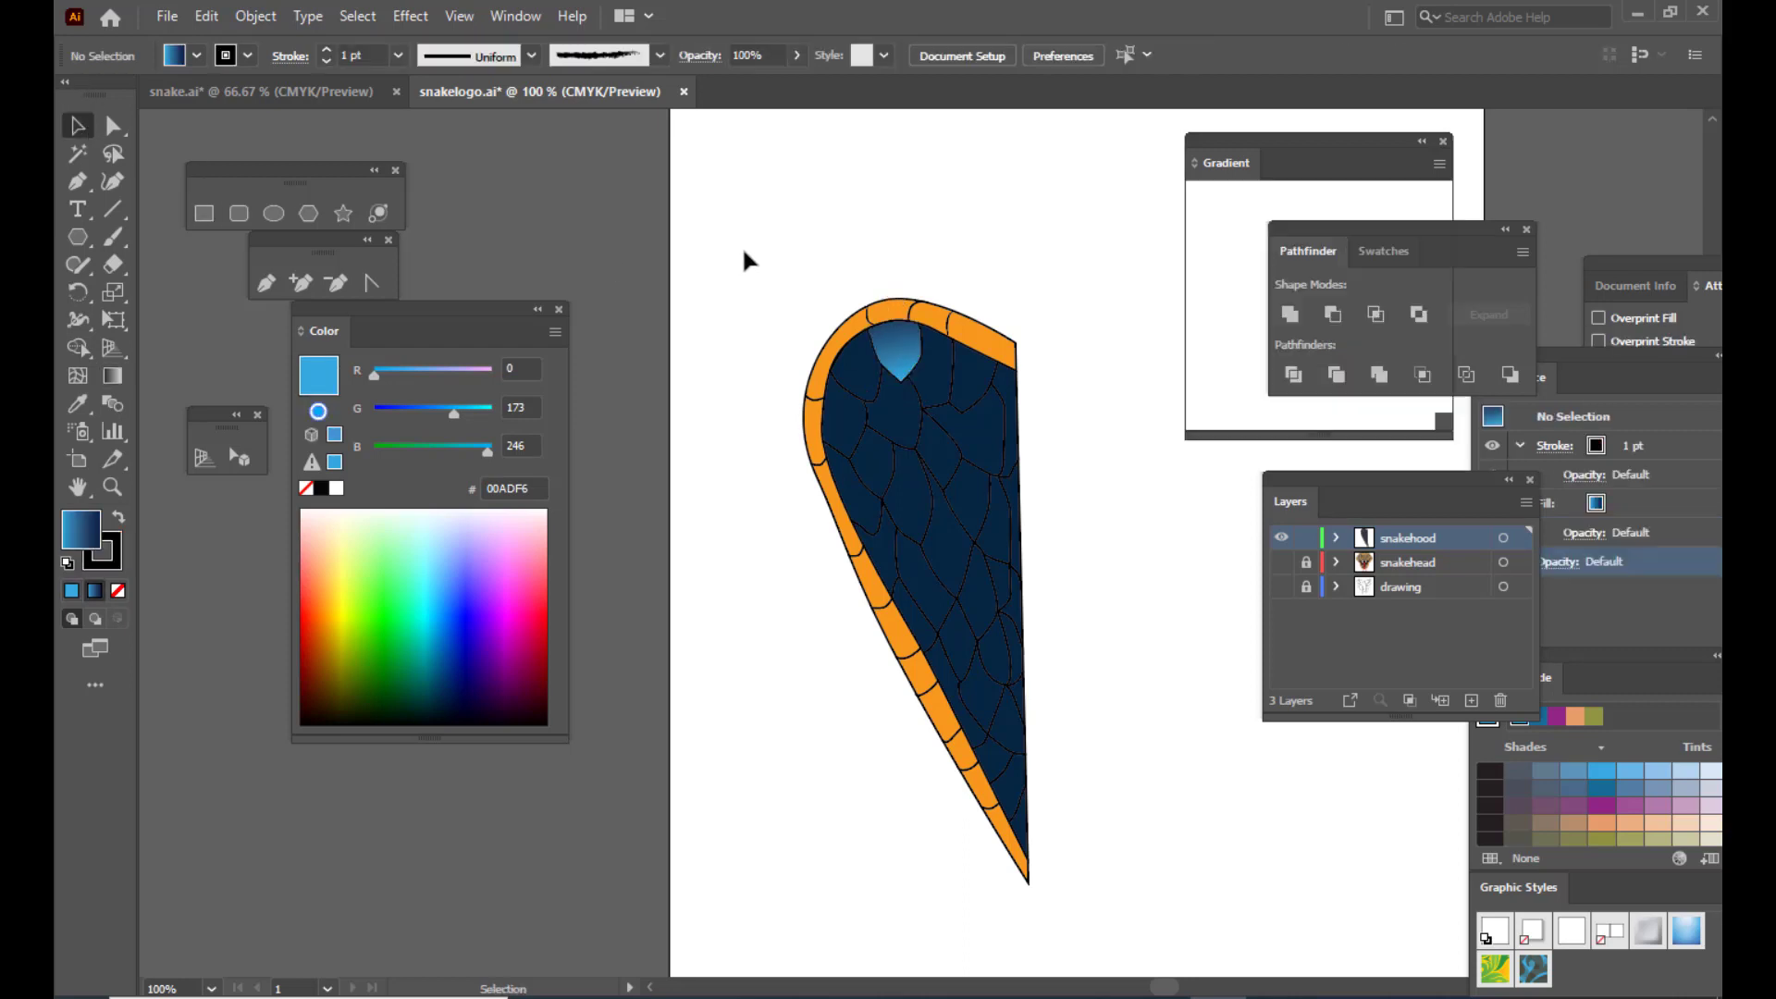
Step: Copy the blue-to-navy gradient with the Eyedropper from the topmost scale onto the navy scale path directly right of and below it, and deselect
left_click(933, 371)
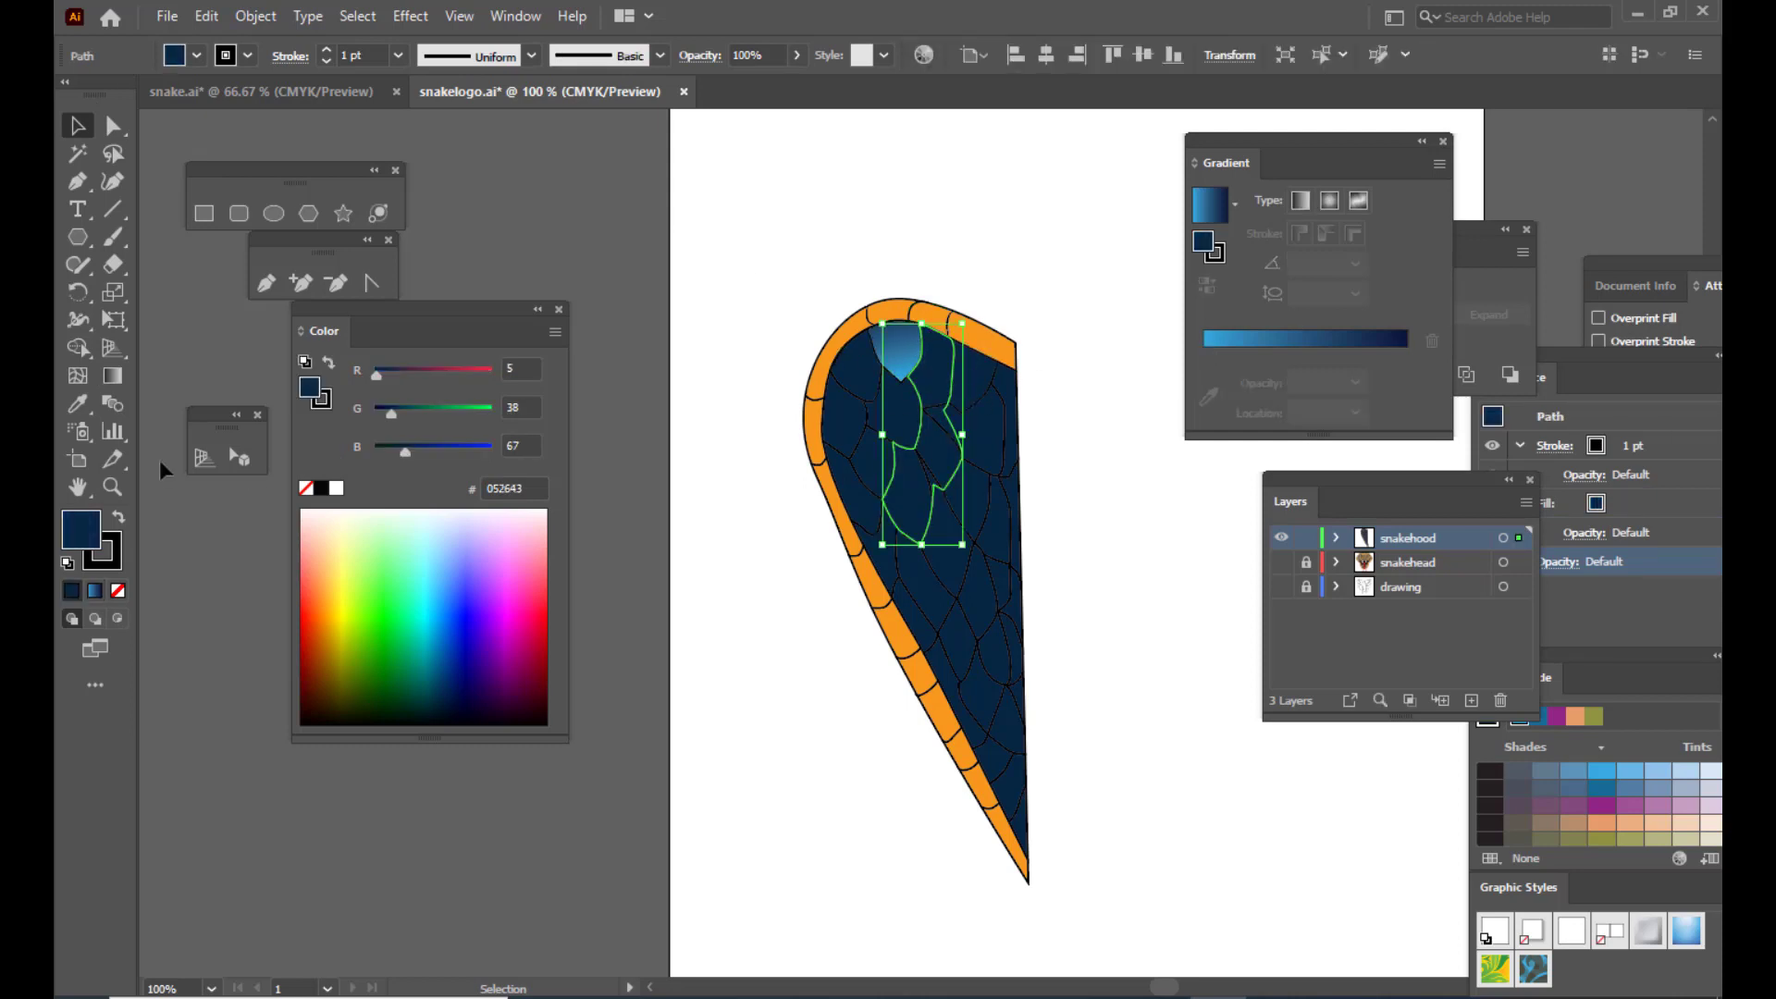
left_click(77, 403)
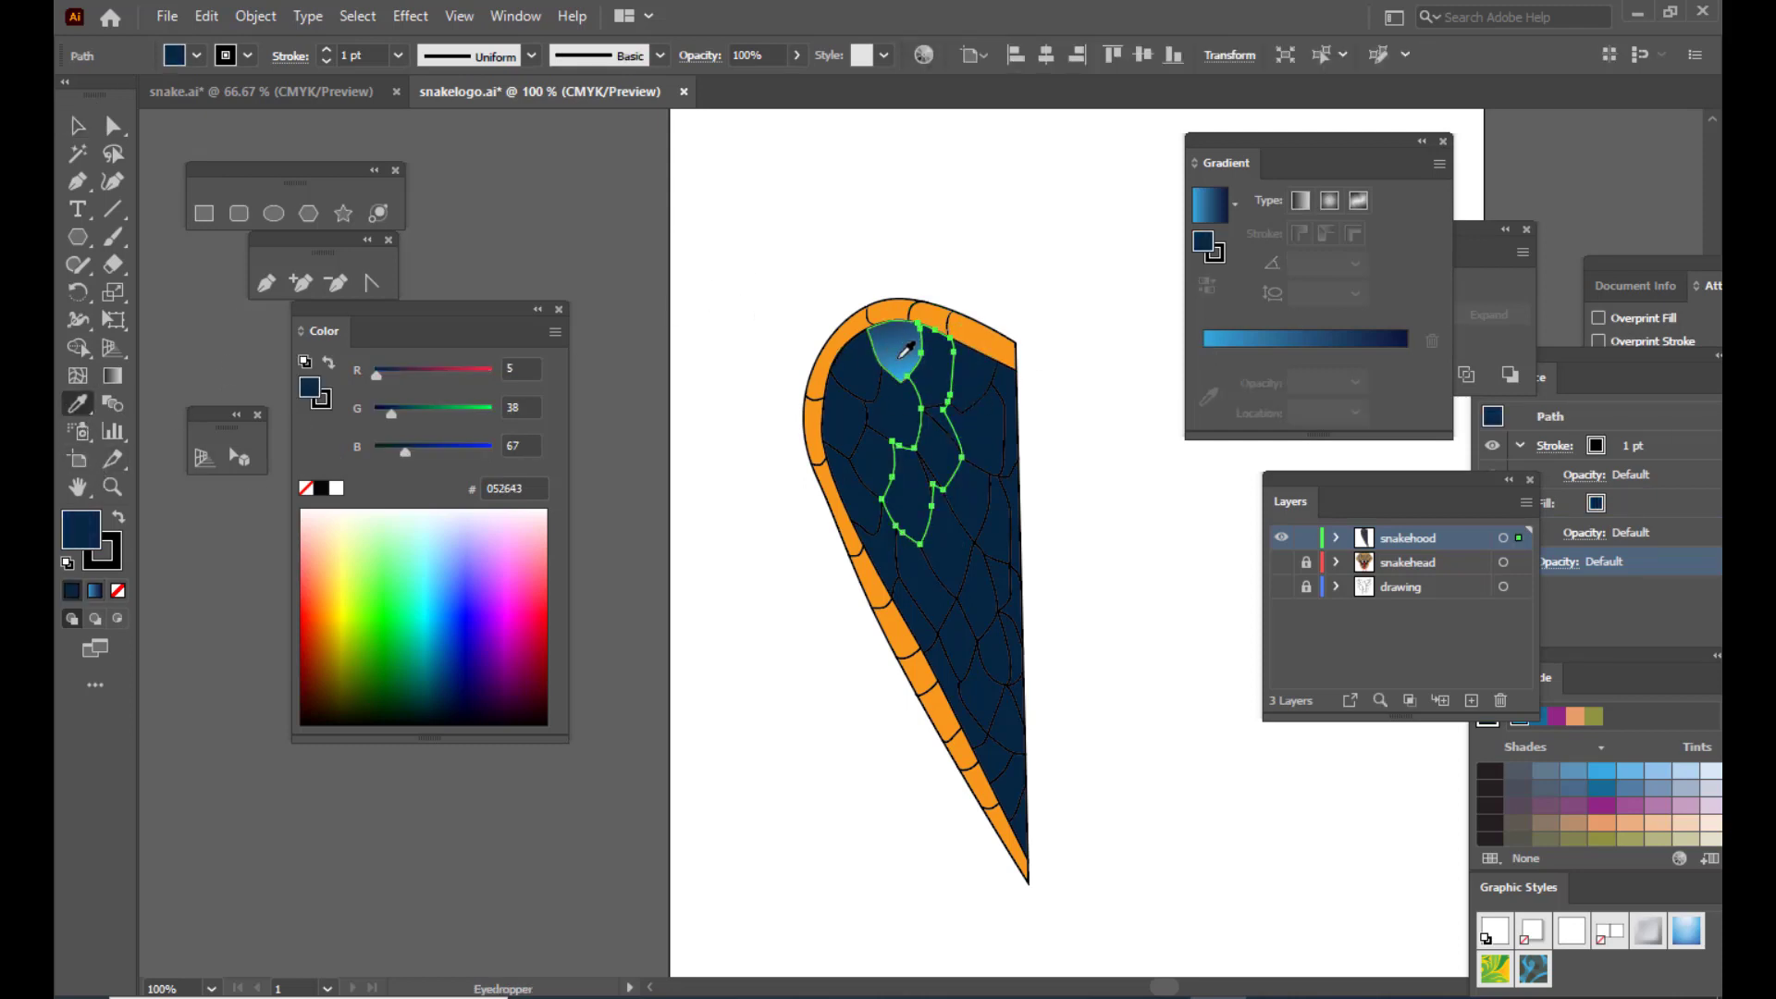
left_click(940, 369)
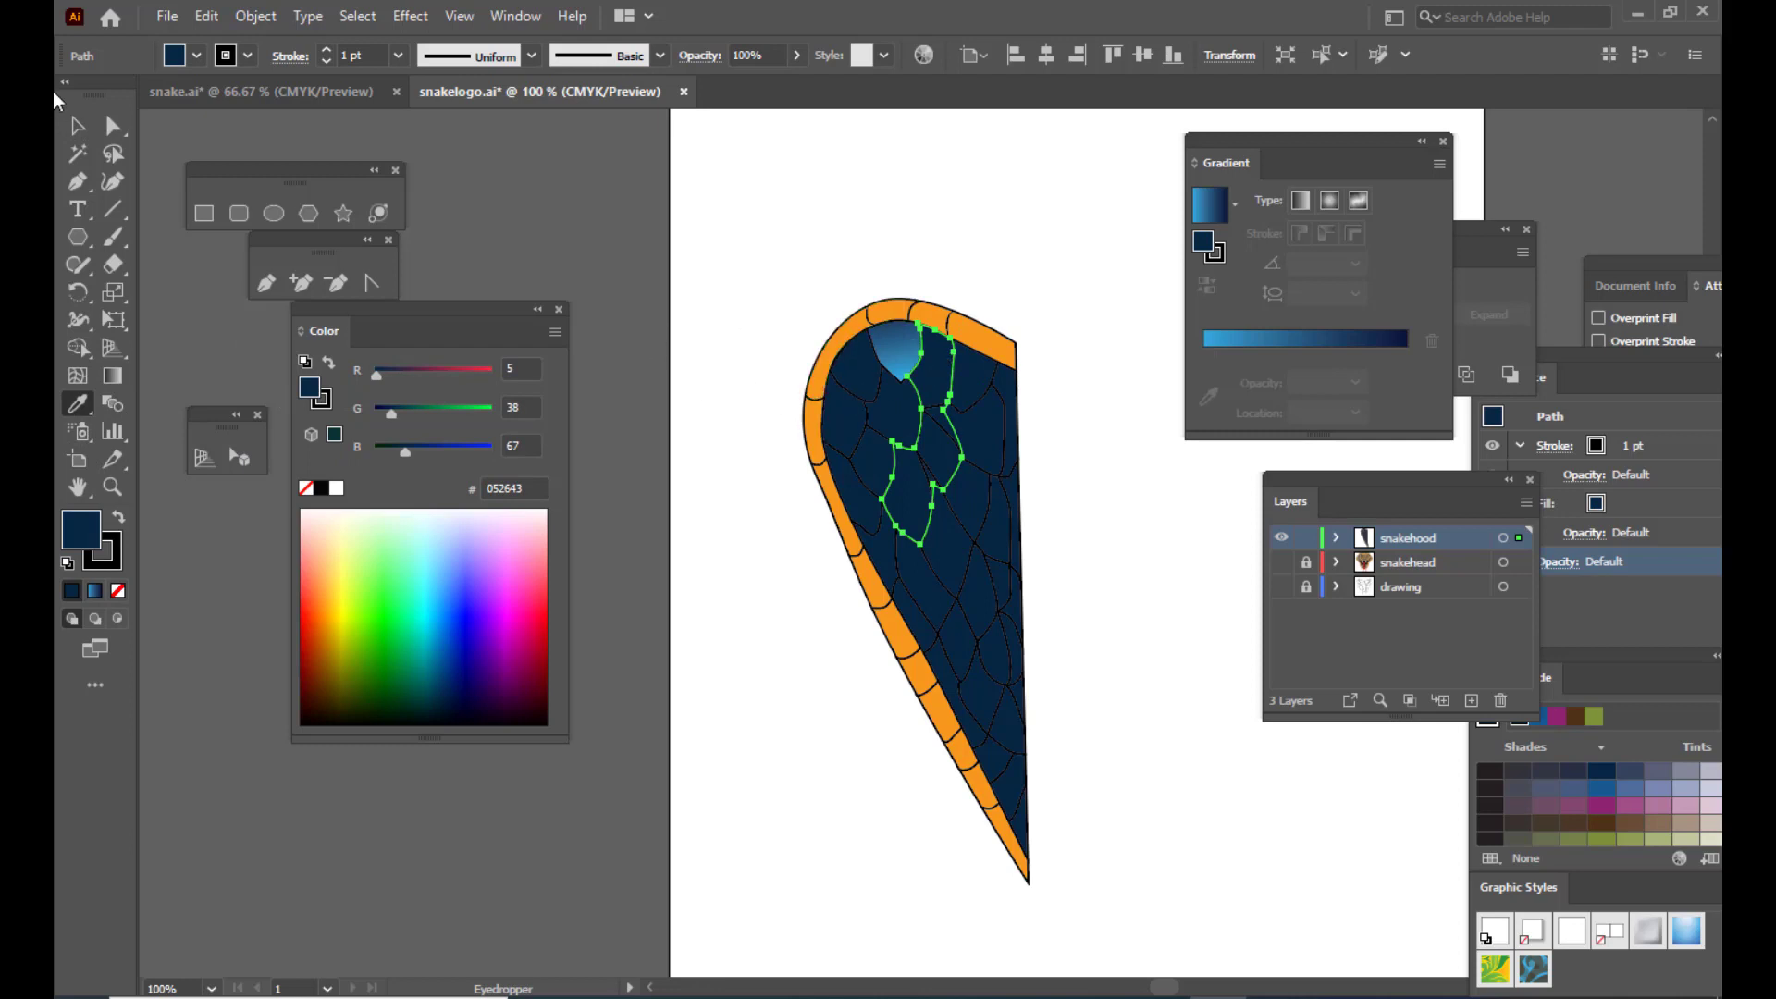
left_click(905, 326)
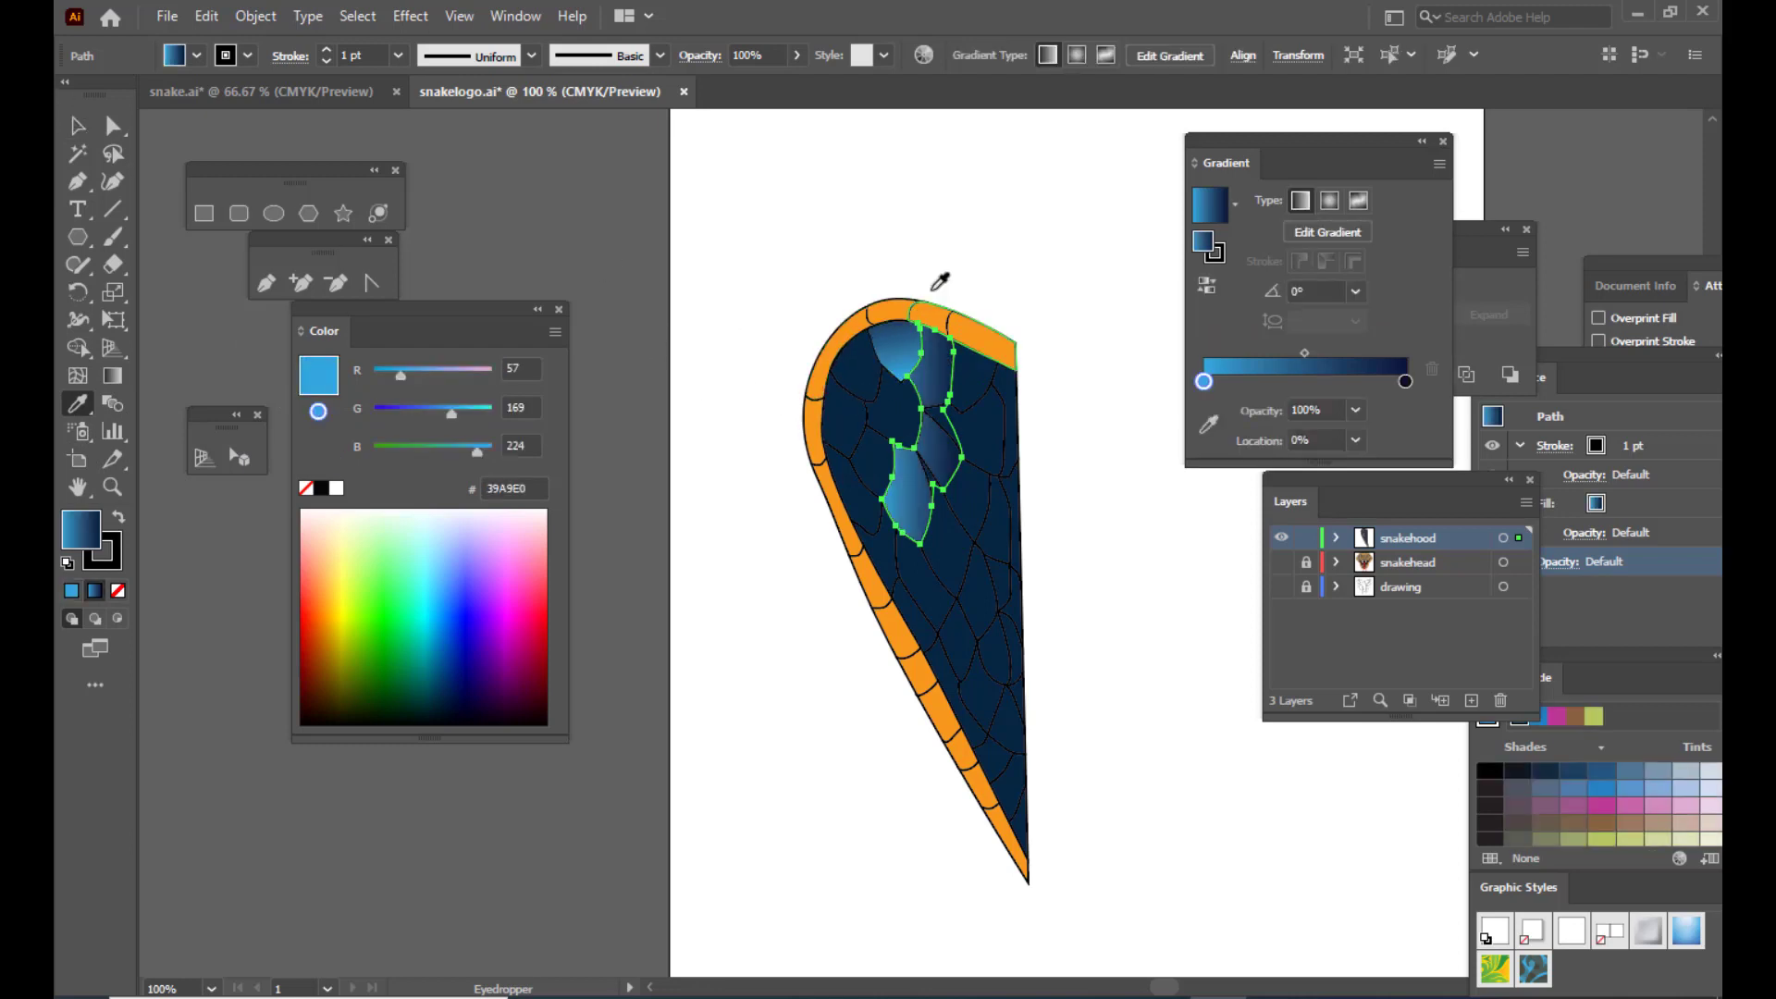
key("v")
key("ctrl+h")
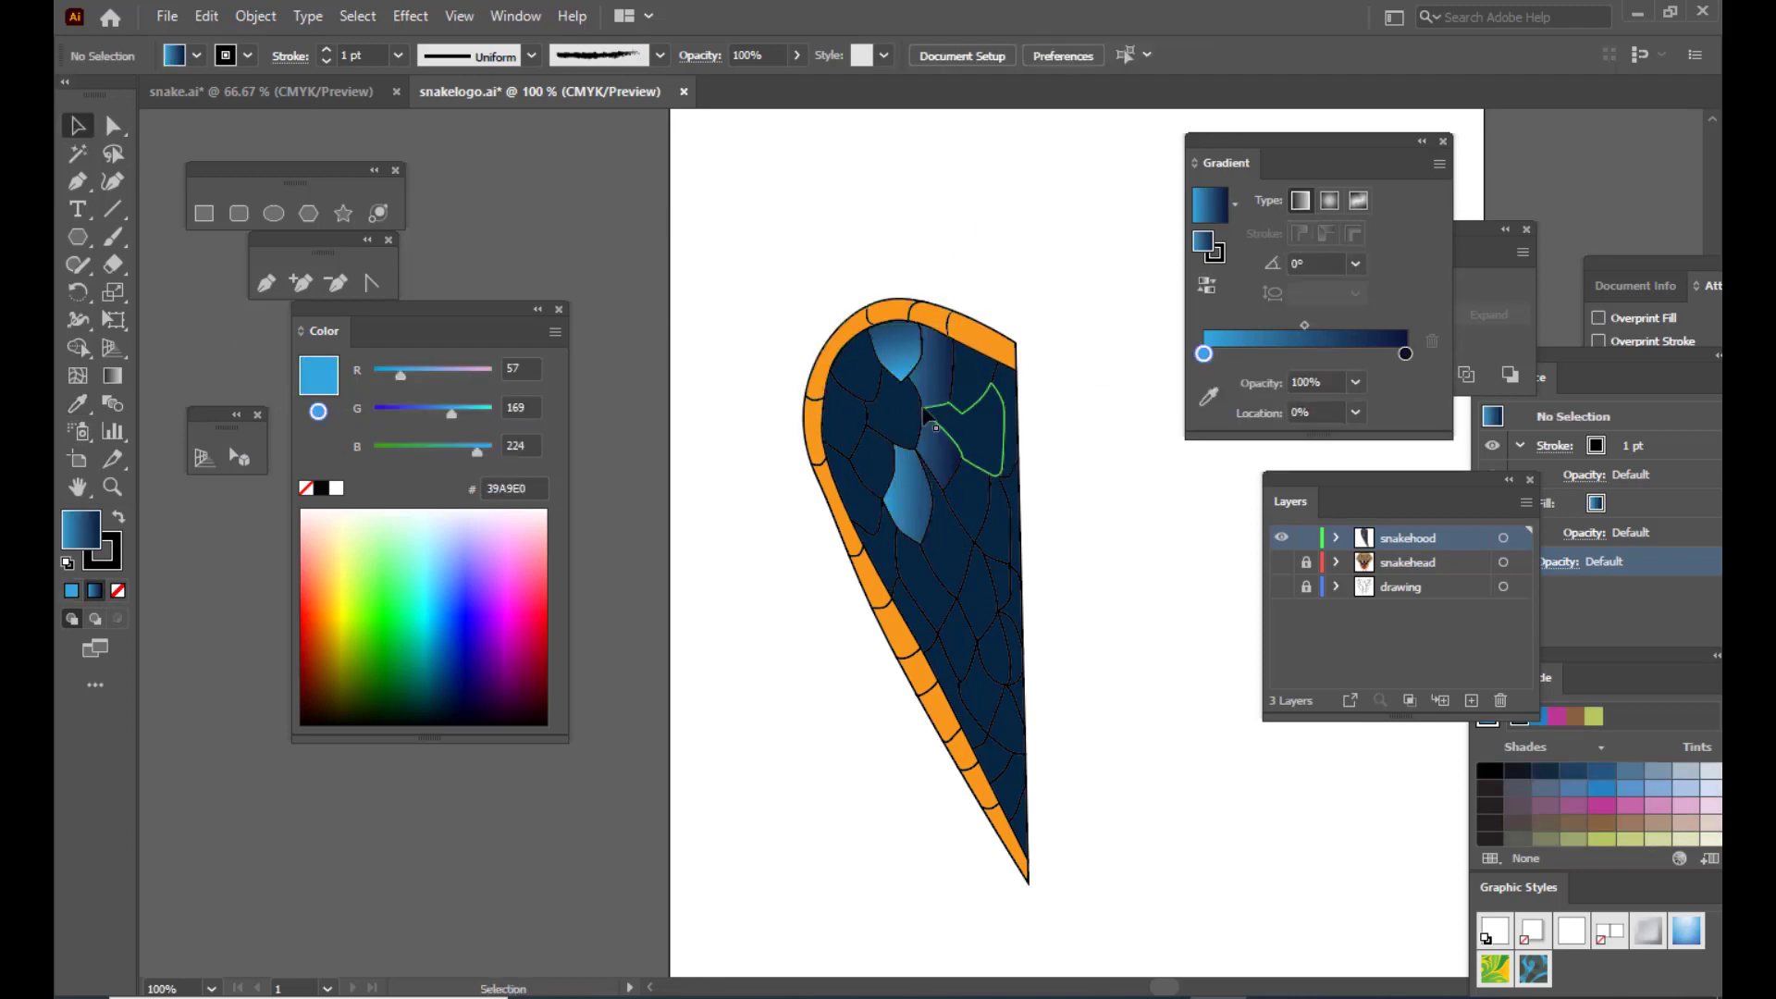
Step: Copy the topmost scale's gradient with the Eyedropper onto the two-scale path below and left of it, undoing the accidental white sample
left_click(879, 408)
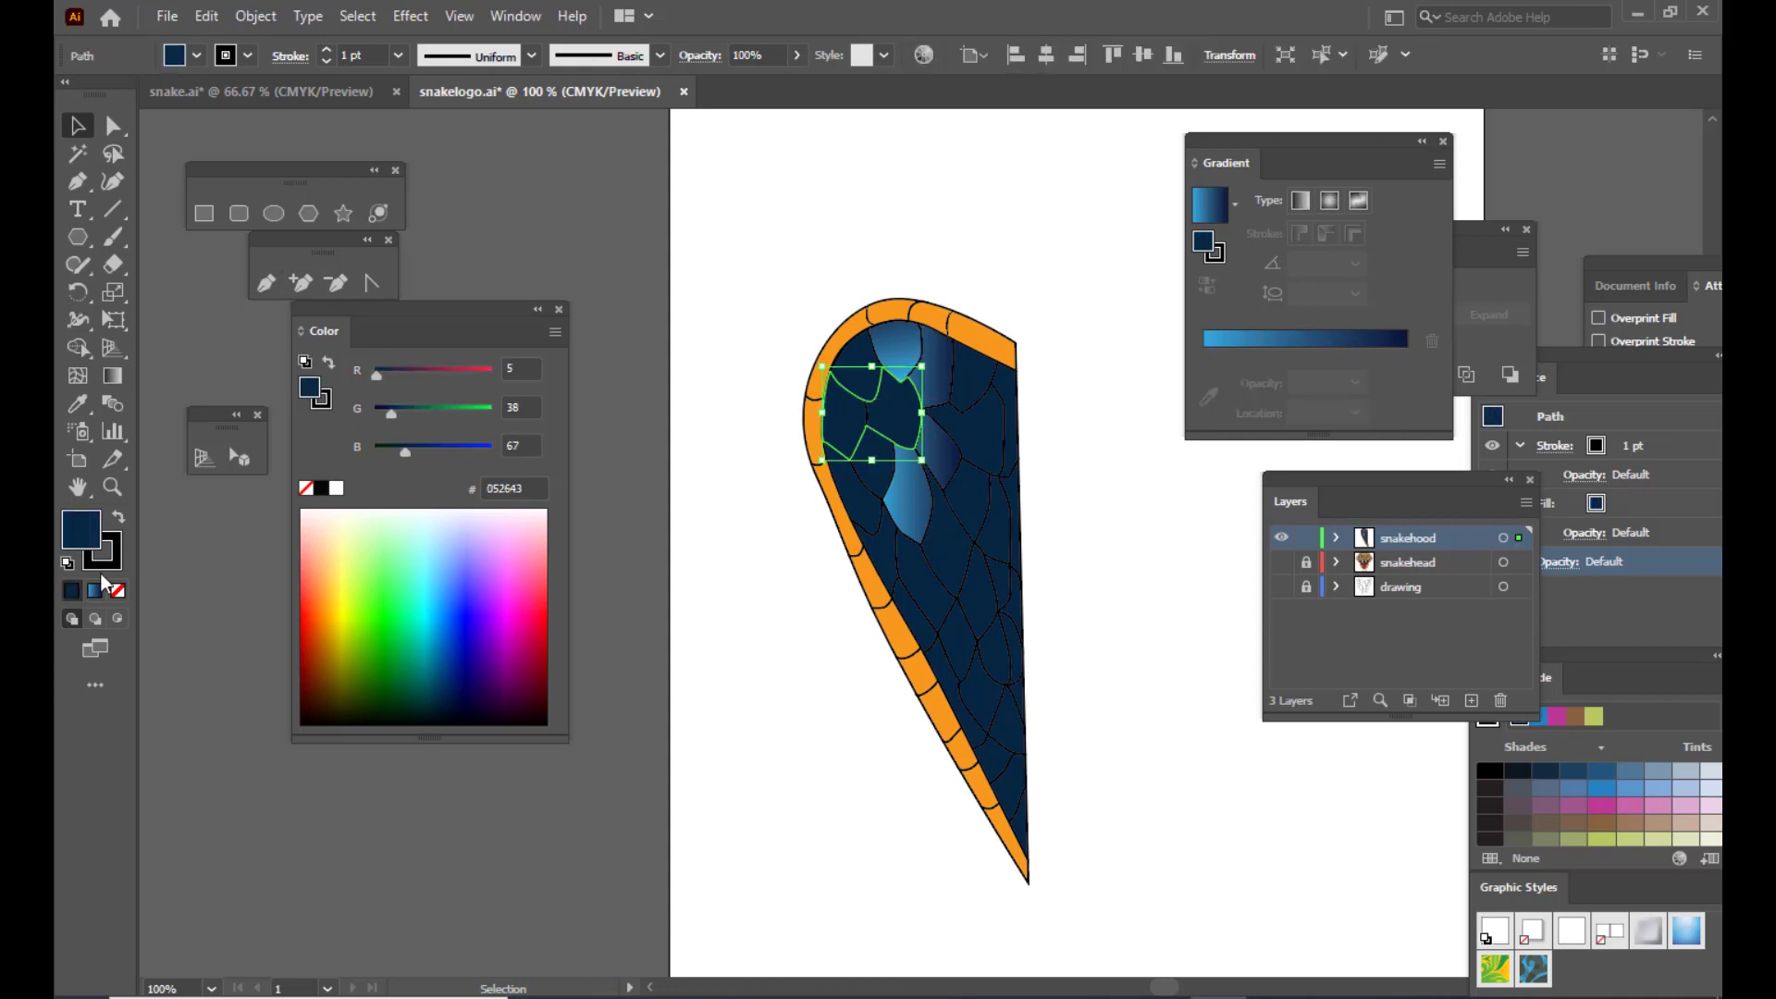
left_click(77, 406)
left_click(905, 344)
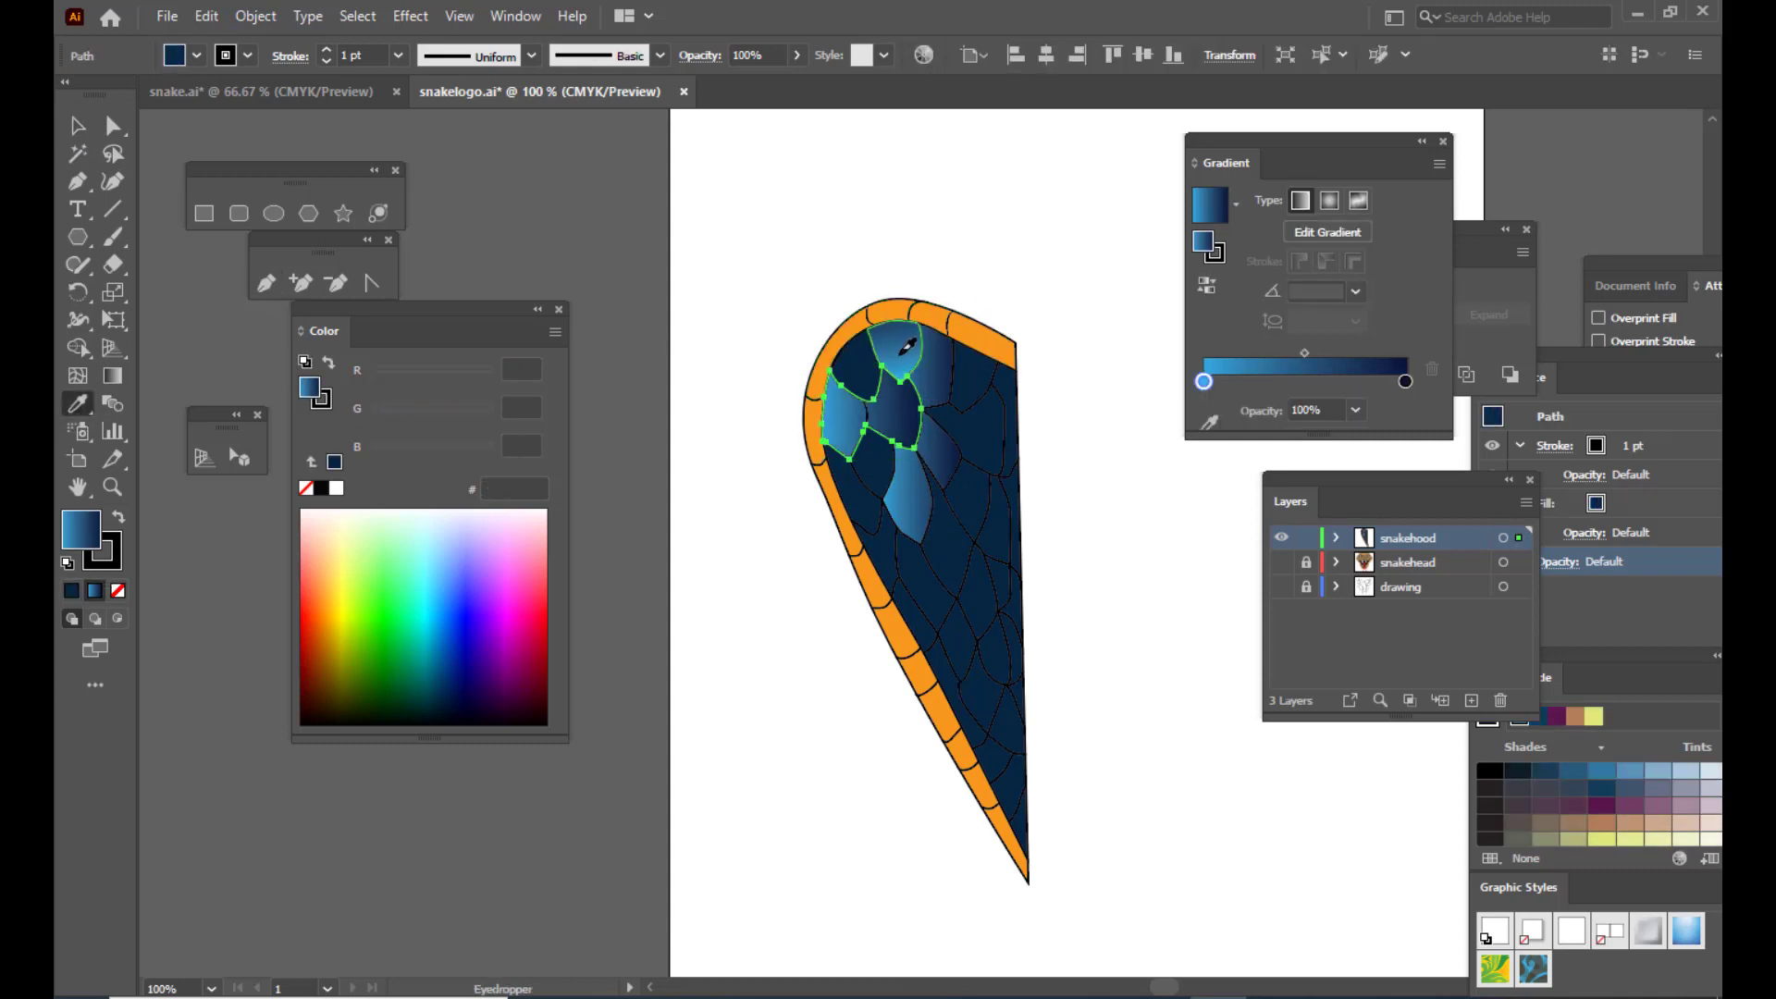
left_click(780, 266)
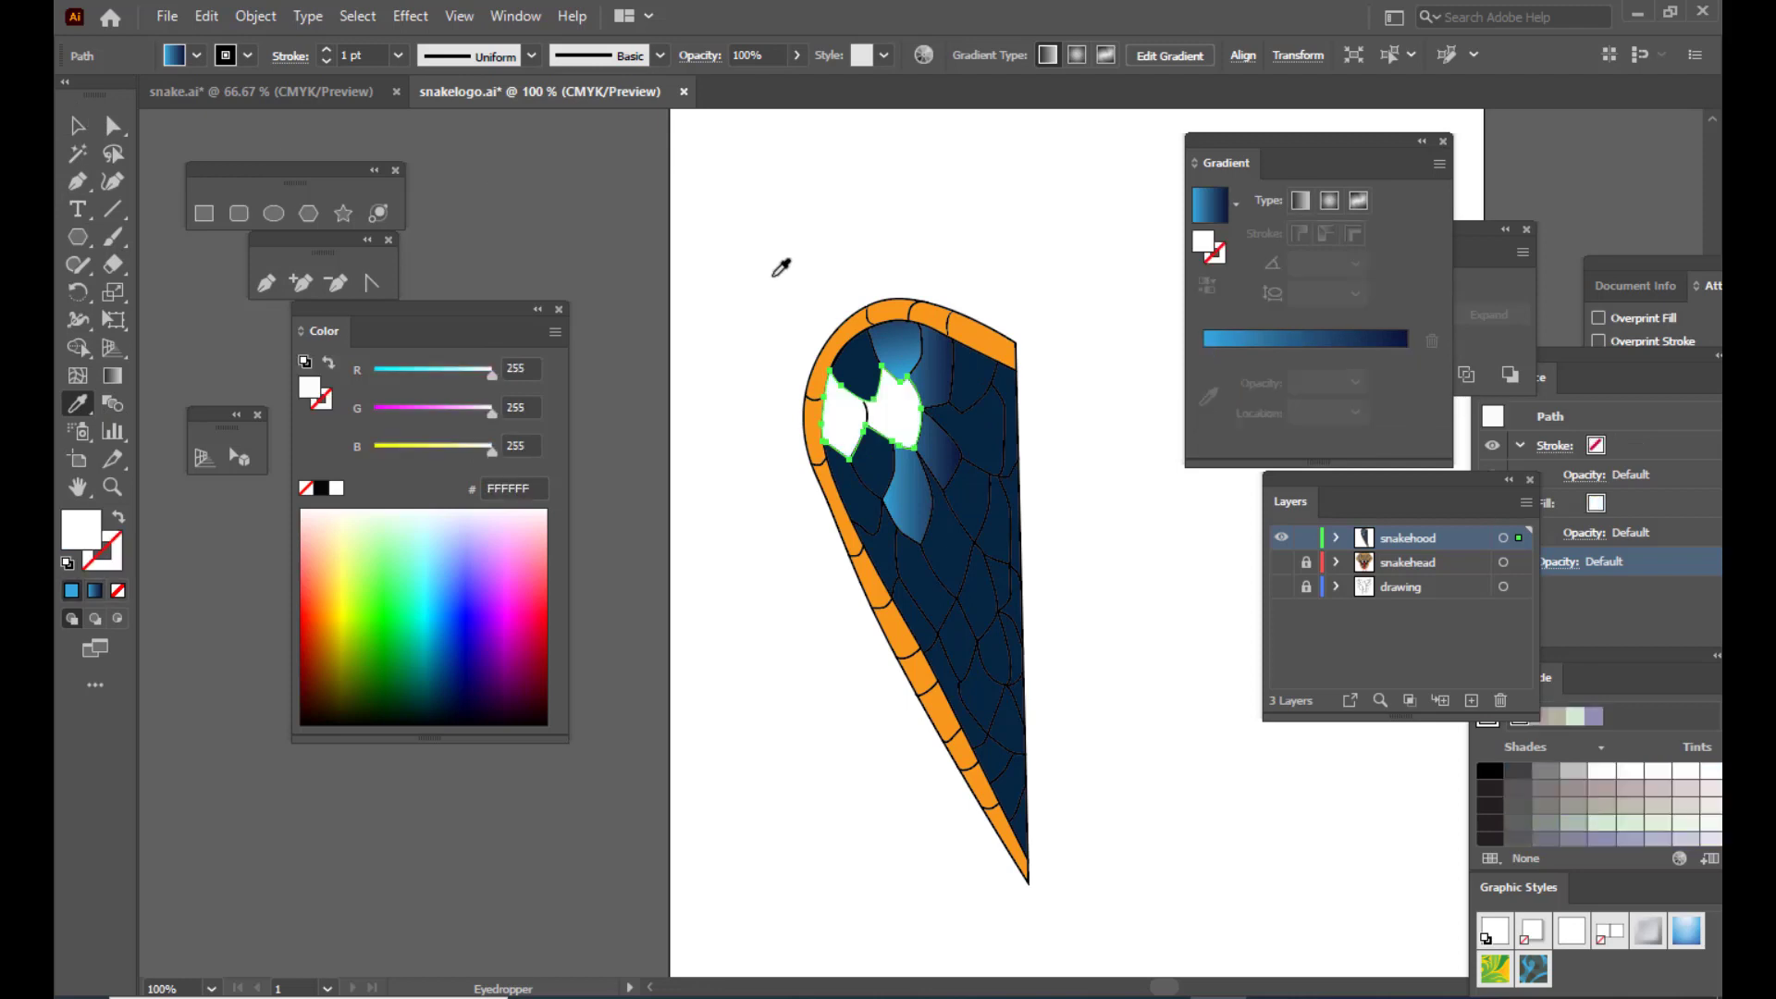
key("ctrl+z")
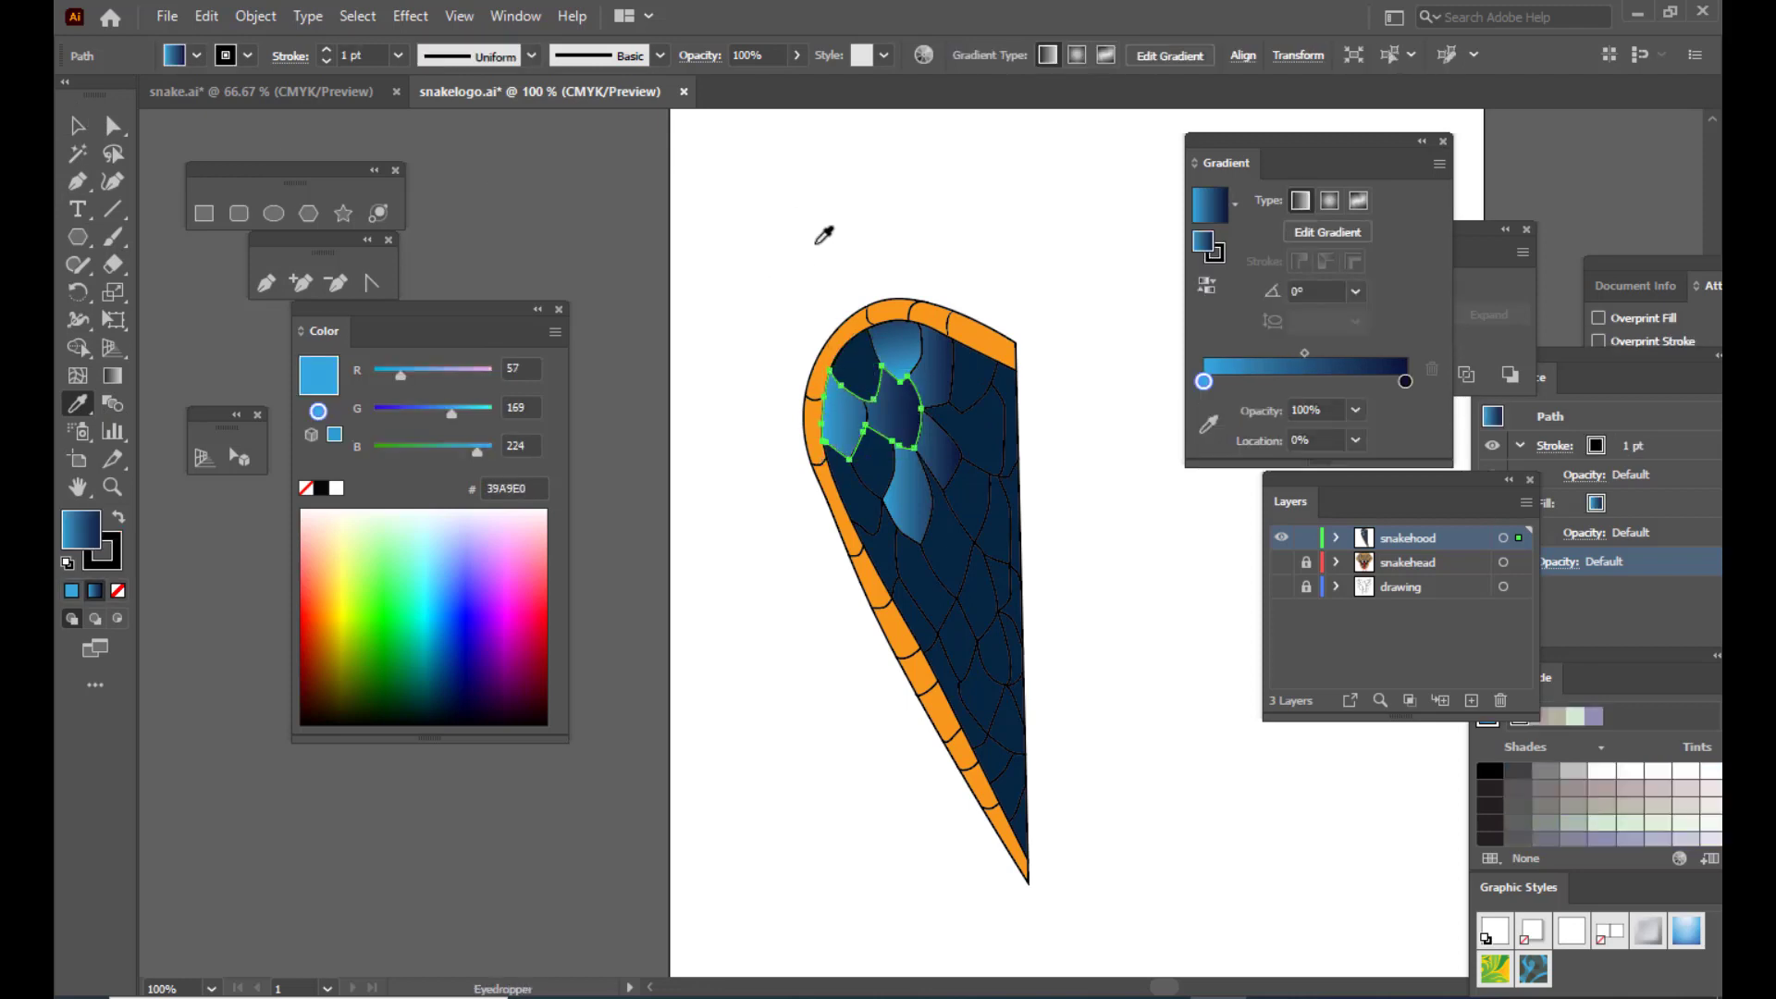
left_click(77, 129)
left_click(690, 247)
Step: Apply the blue-to-navy gradient to the solid navy scale in the hood's upper-left curve, and deselect it
left_click(856, 365)
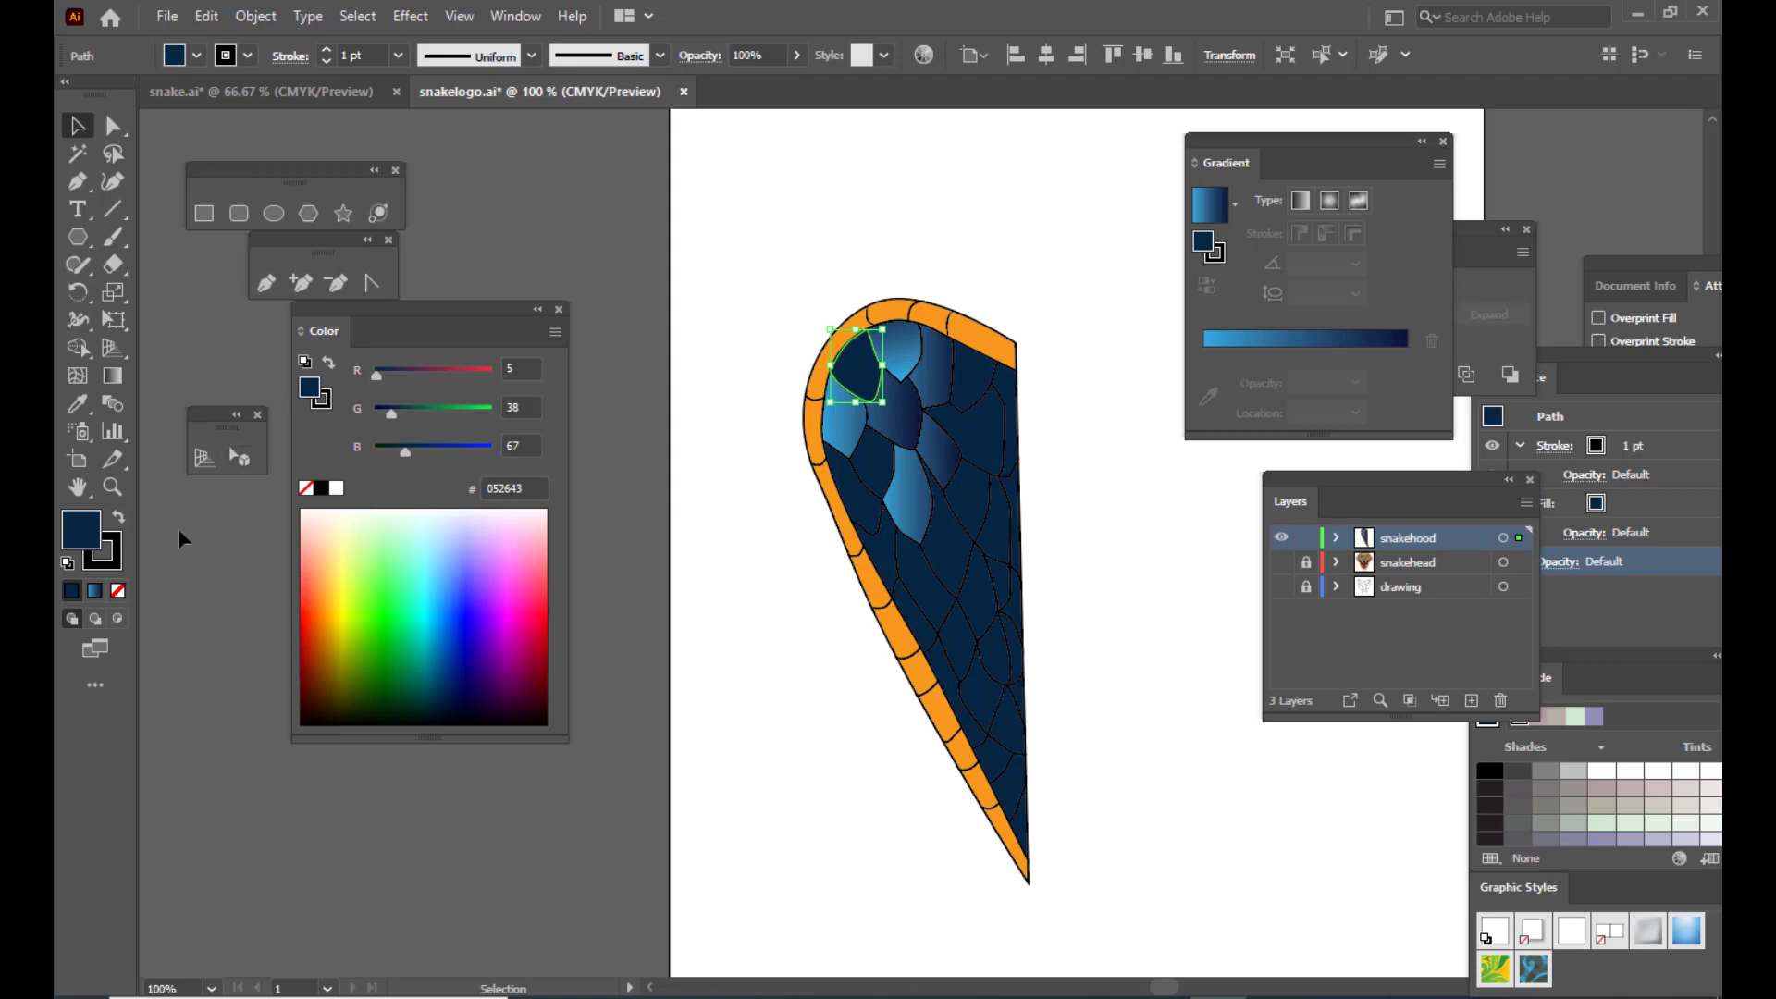
left_click(95, 590)
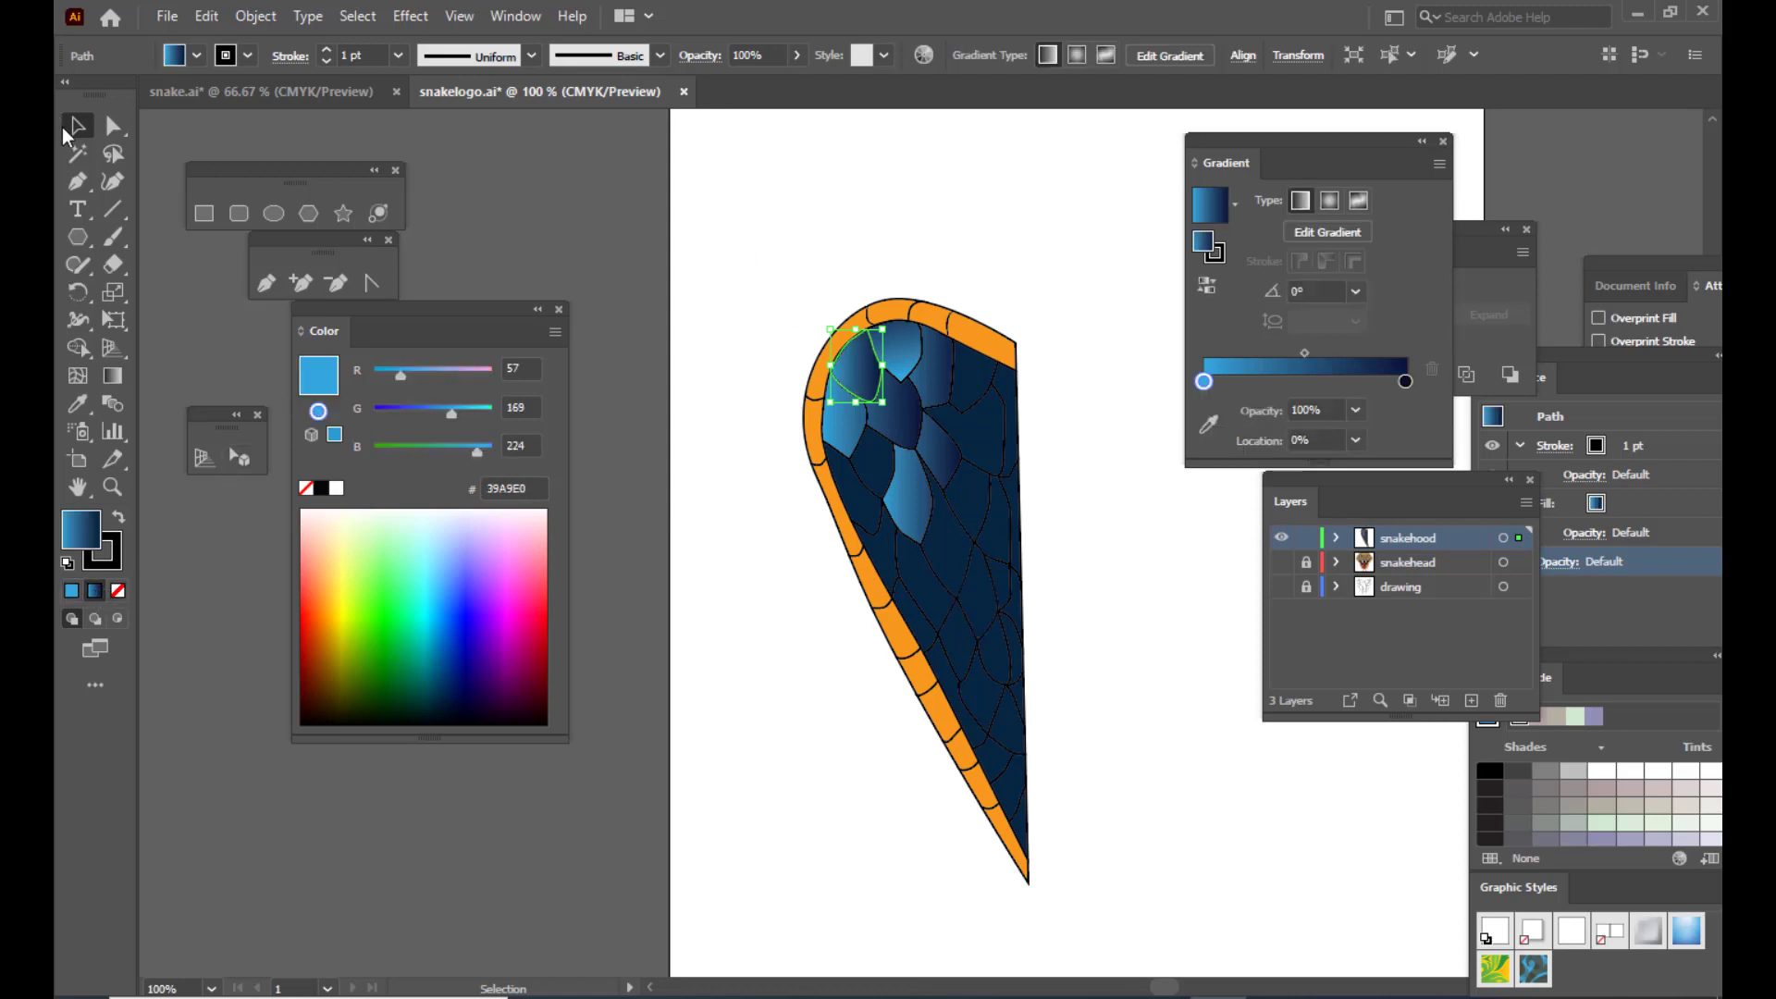
left_click(734, 248)
Step: Select the solid navy scales along the hood's straight edge, middle and lower part together, apply the blue-to-navy gradient to them, and deselect
left_click(967, 411)
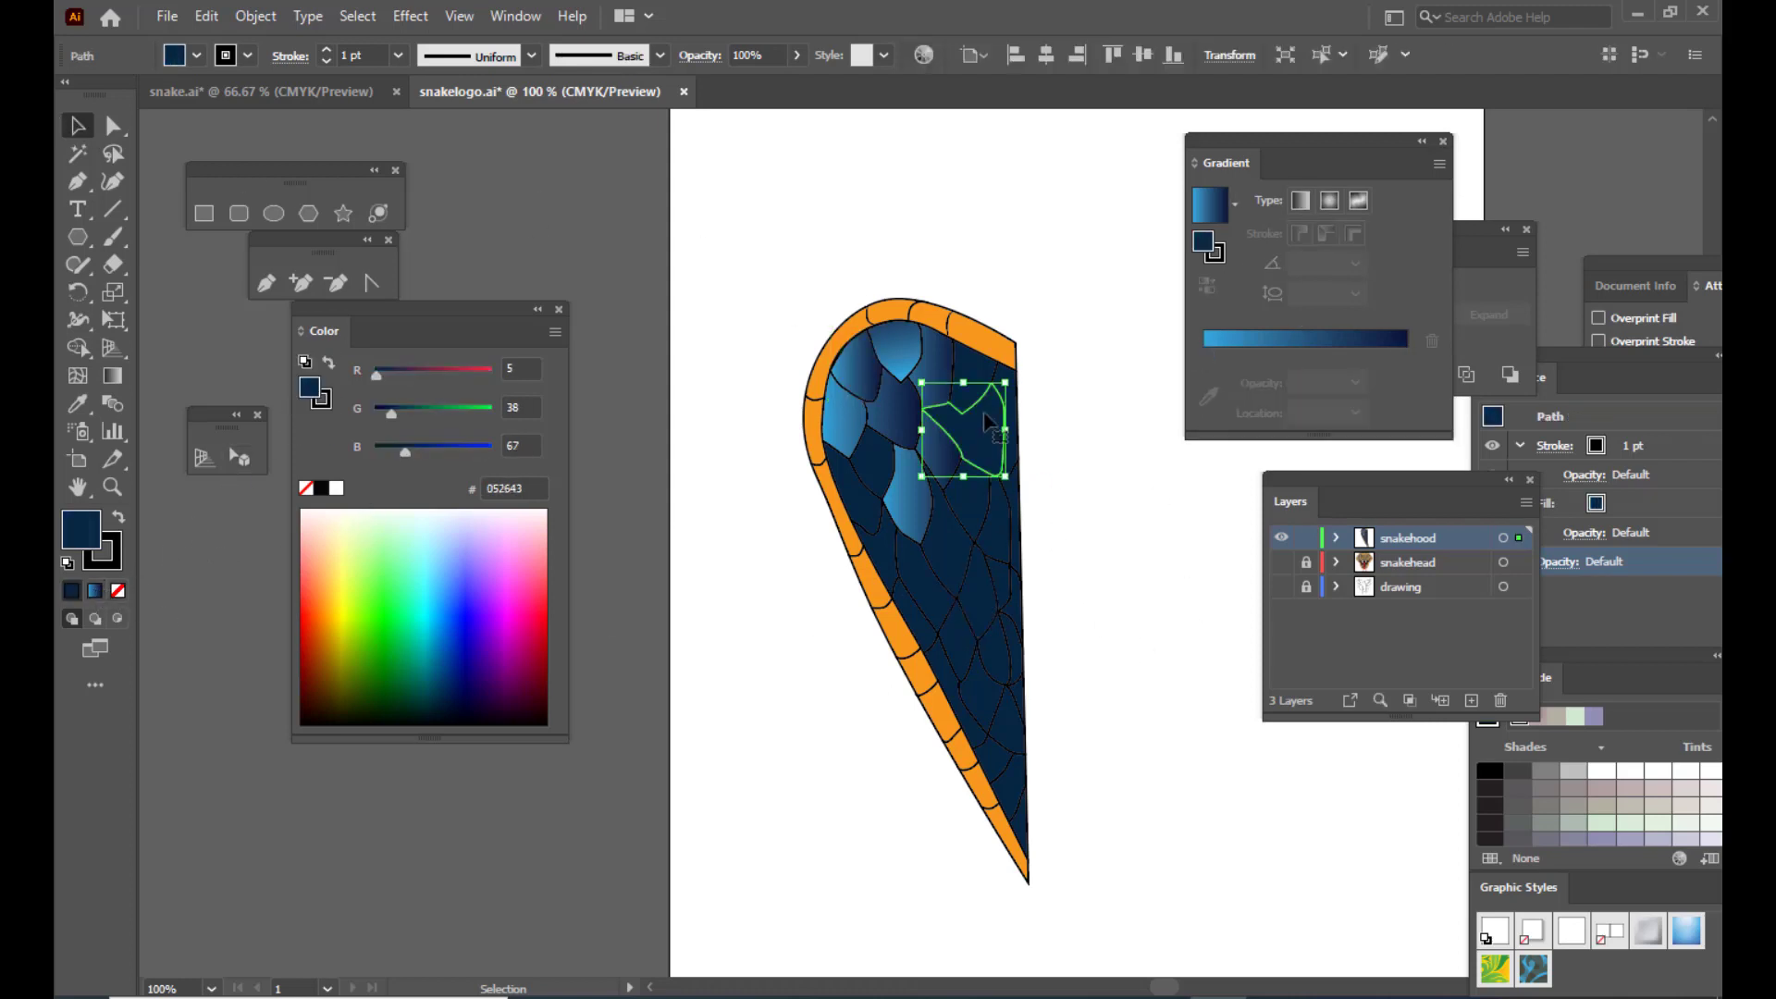
left_click(971, 359, "shift")
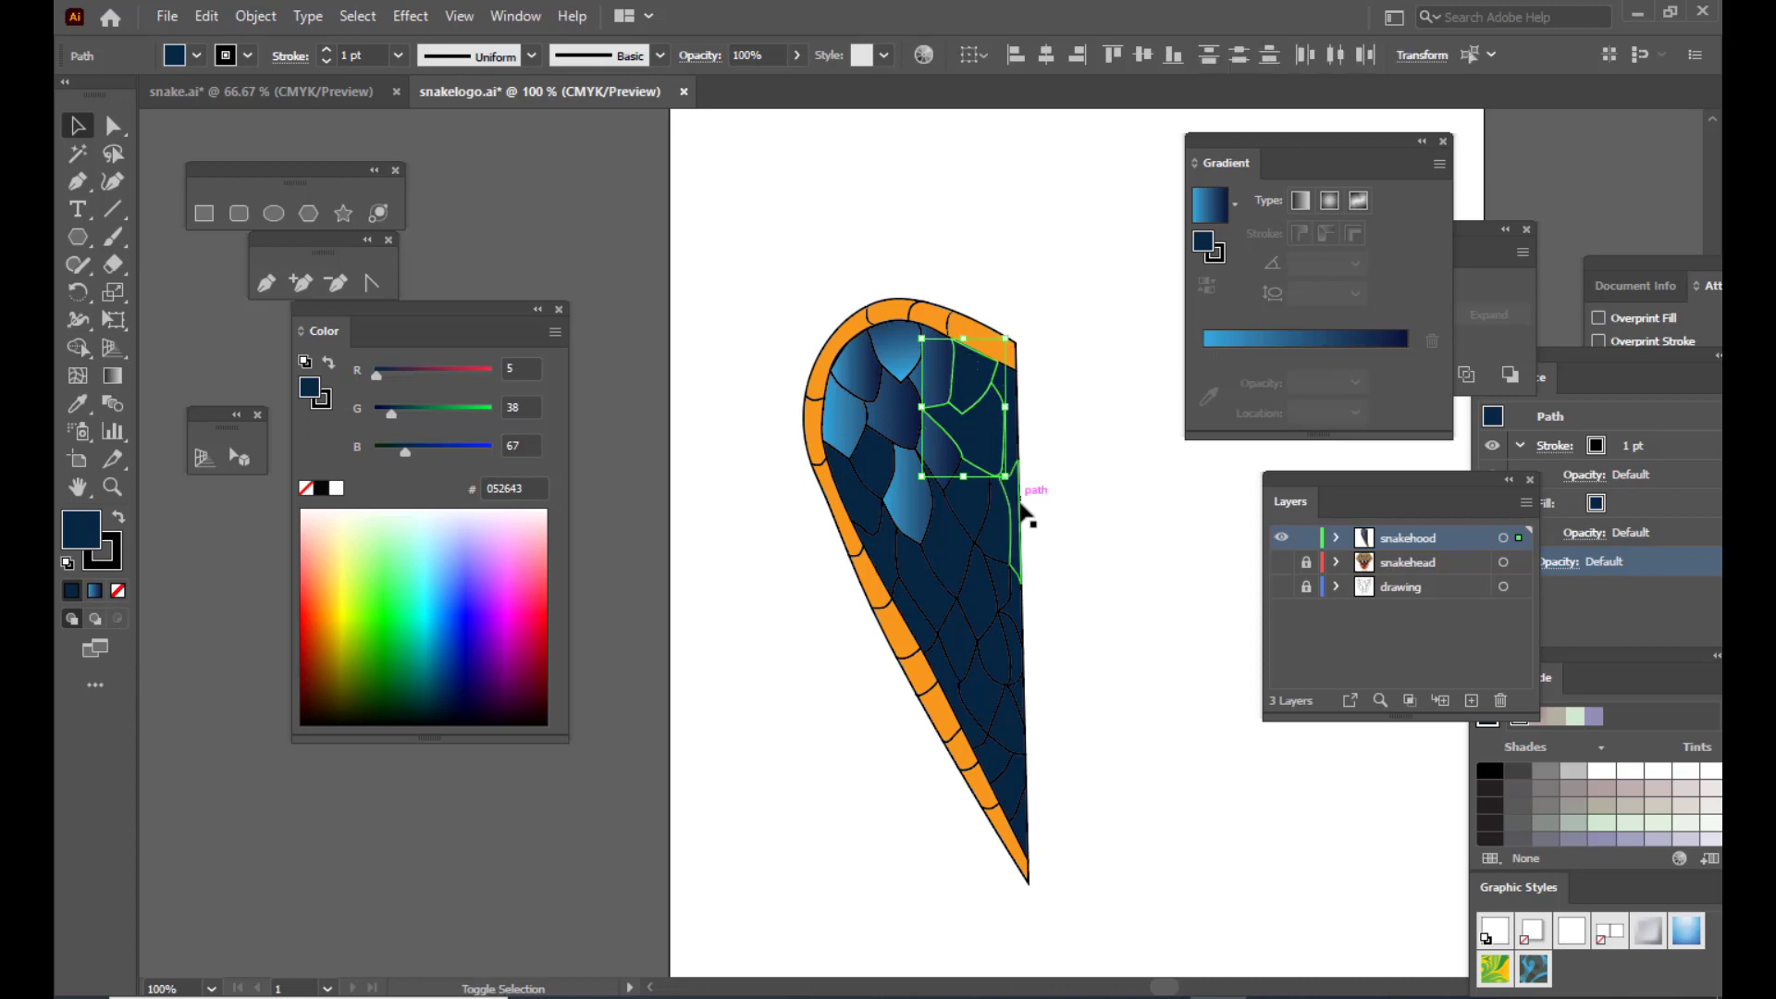
left_click(974, 516, "shift")
left_click(870, 477, "shift")
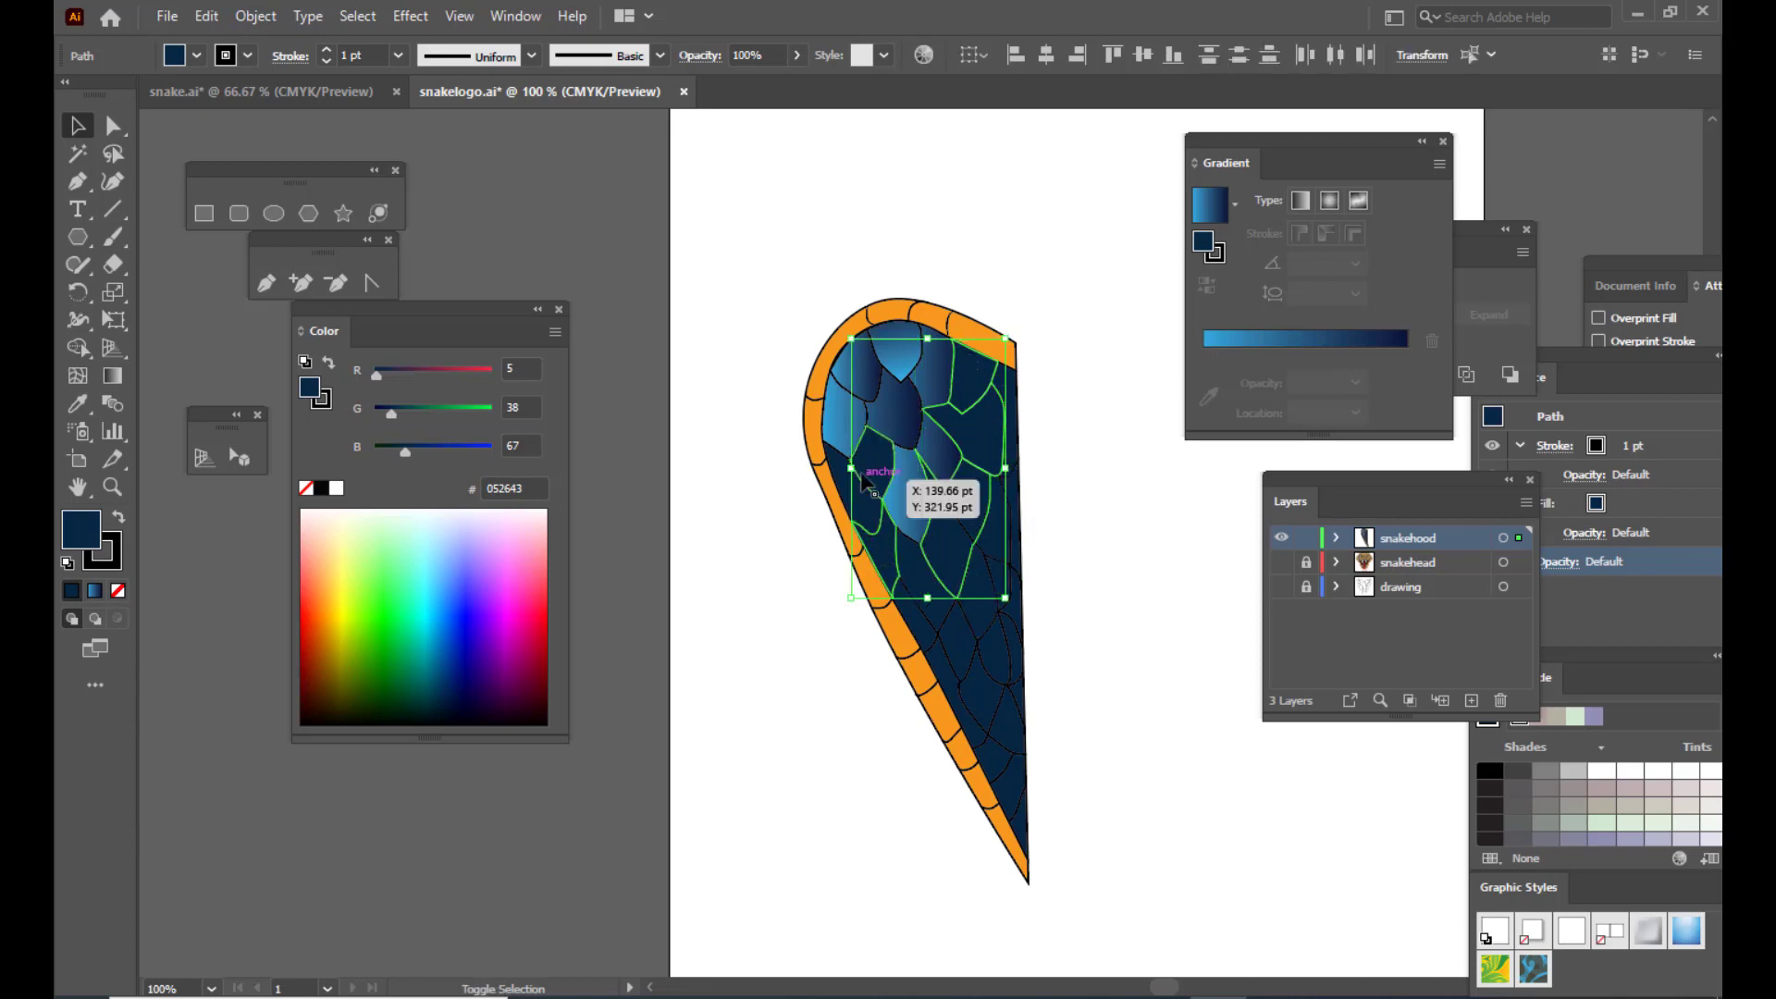
left_click(967, 652, "shift")
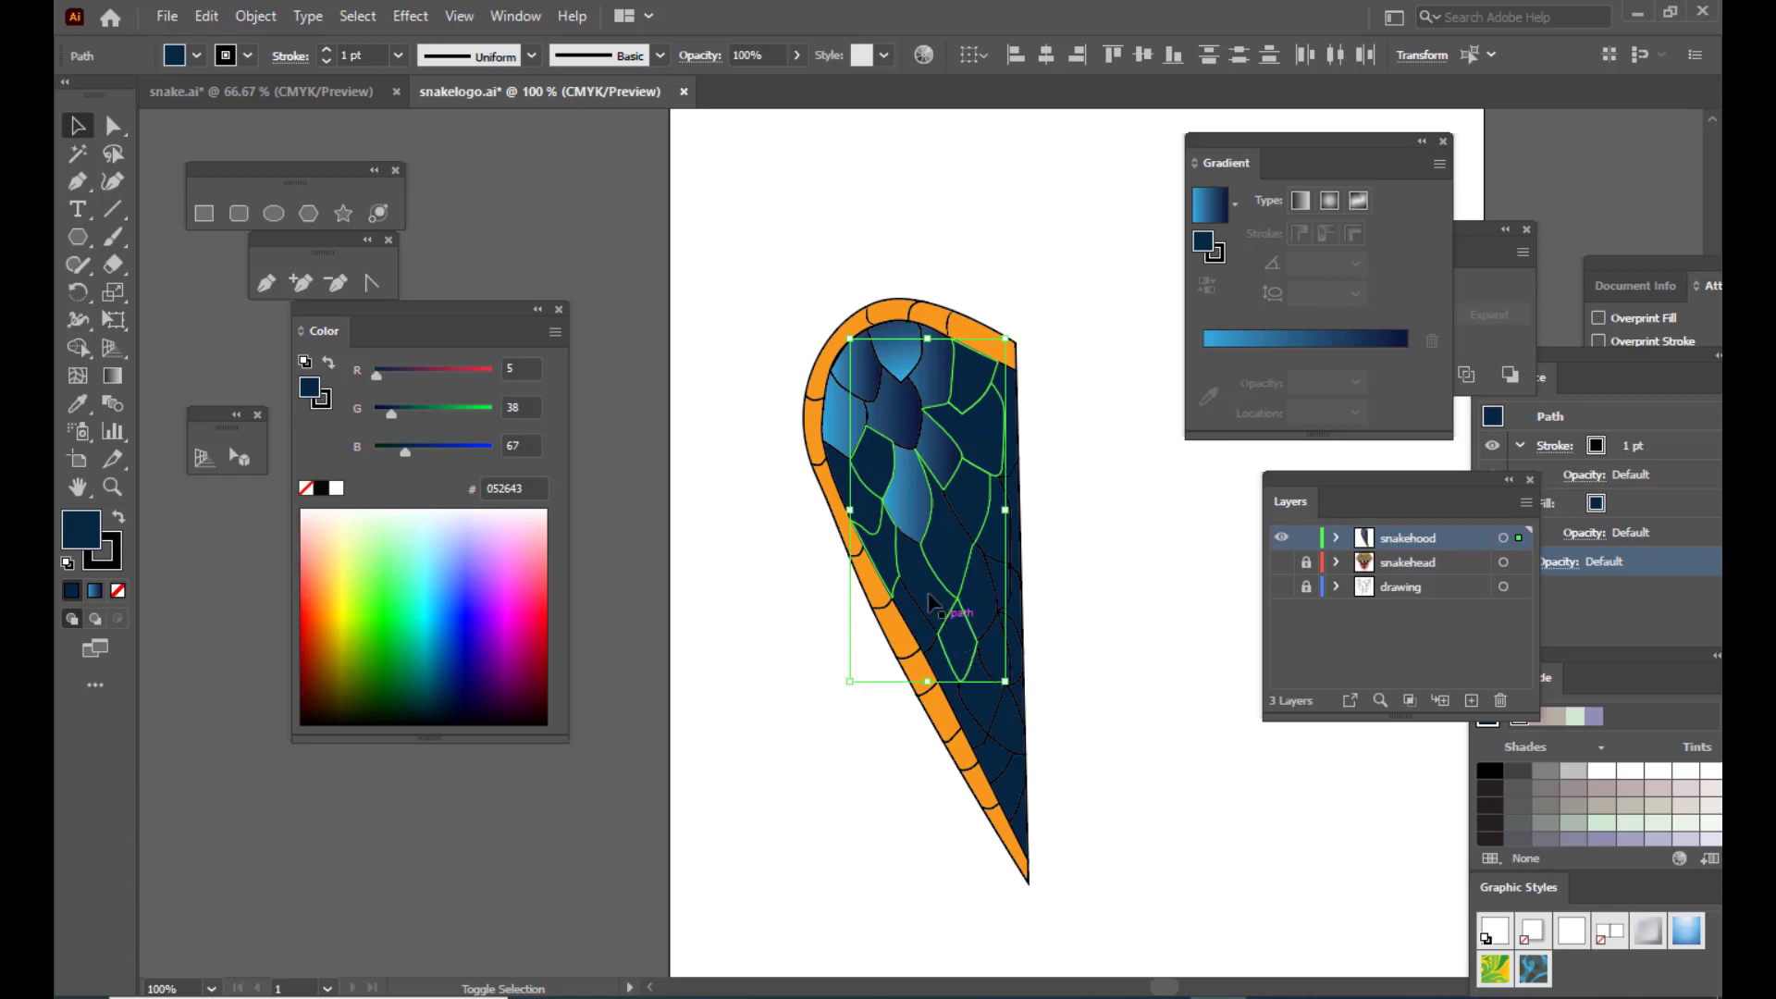
left_click(976, 581, "shift")
left_click(1001, 569, "shift")
left_click(999, 661, "shift")
left_click(981, 703, "shift")
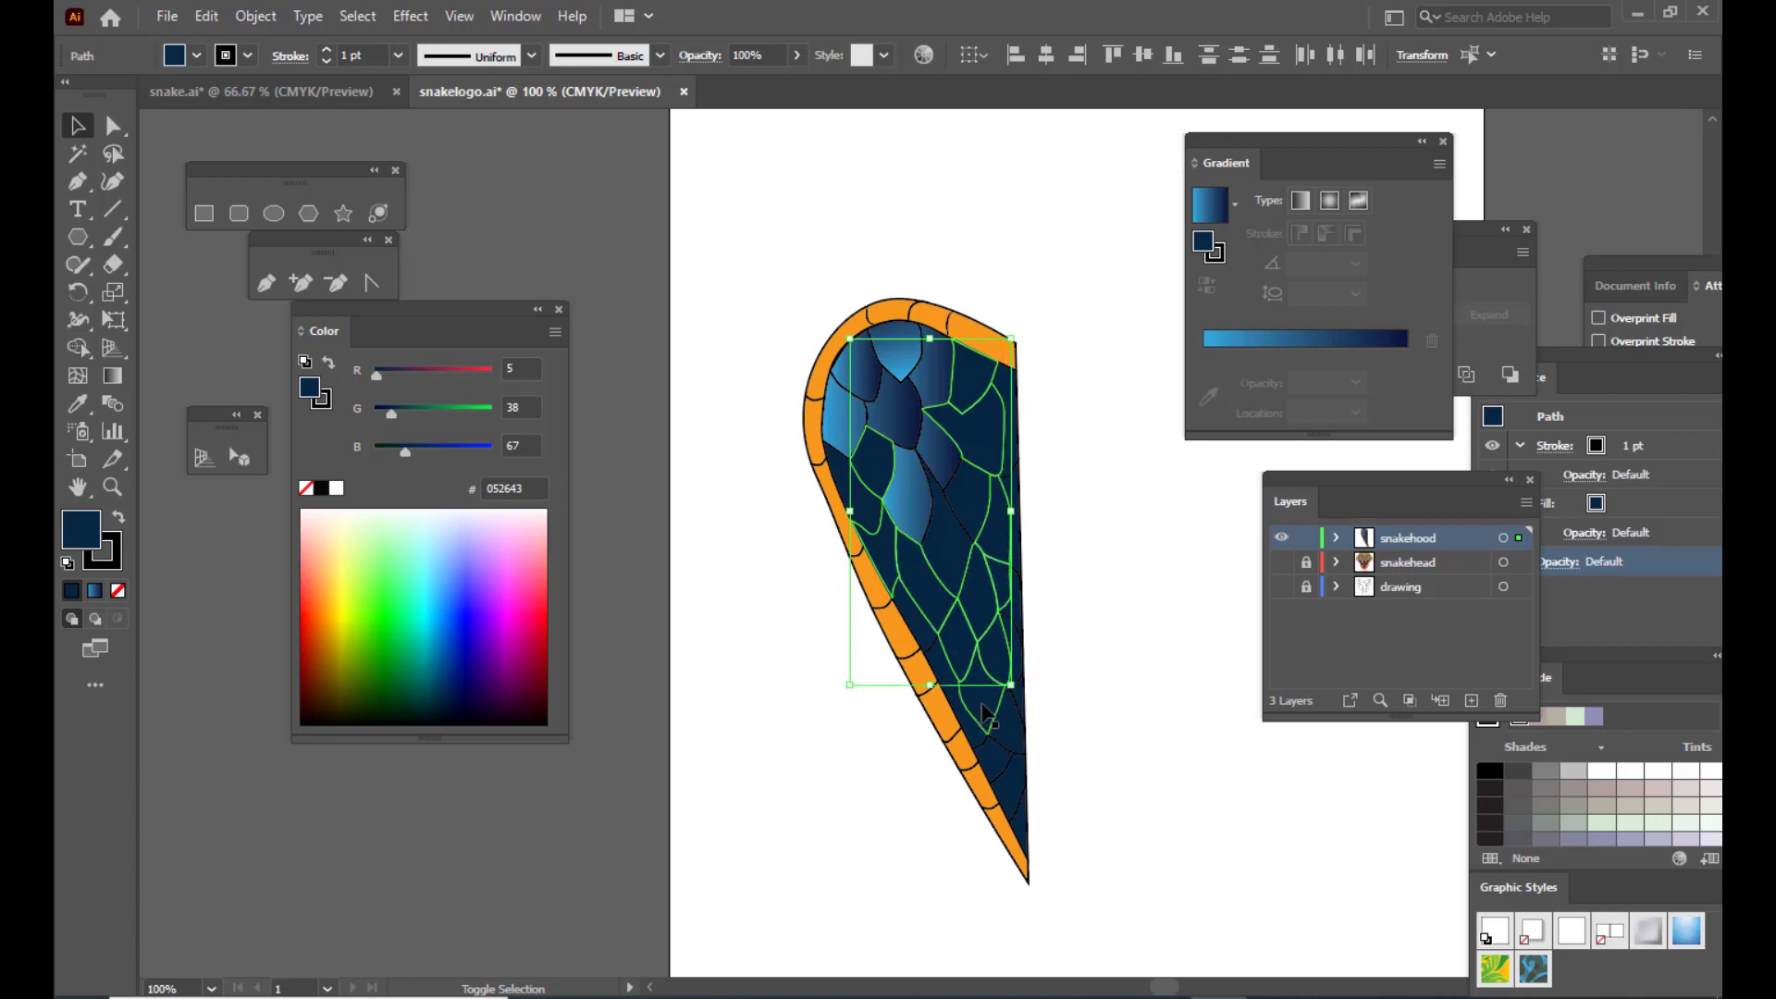
left_click(1005, 724, "shift")
left_click(995, 752, "shift")
left_click(963, 713, "shift")
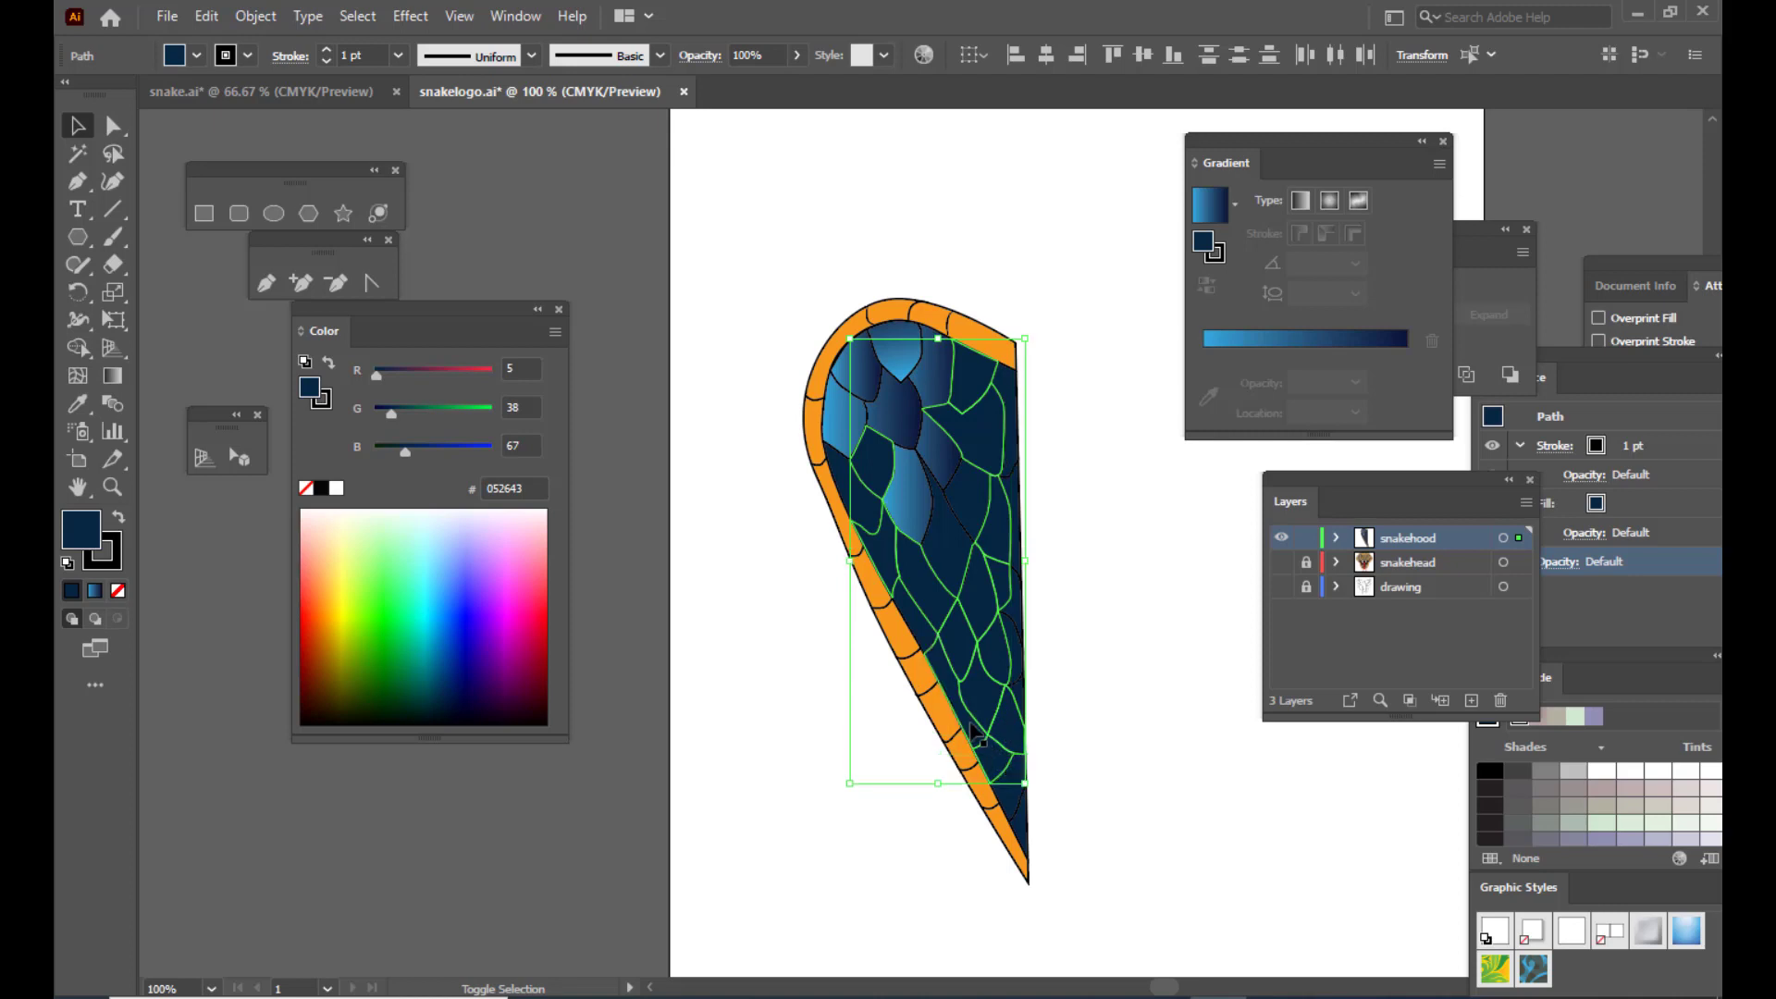
left_click(1017, 606, "shift")
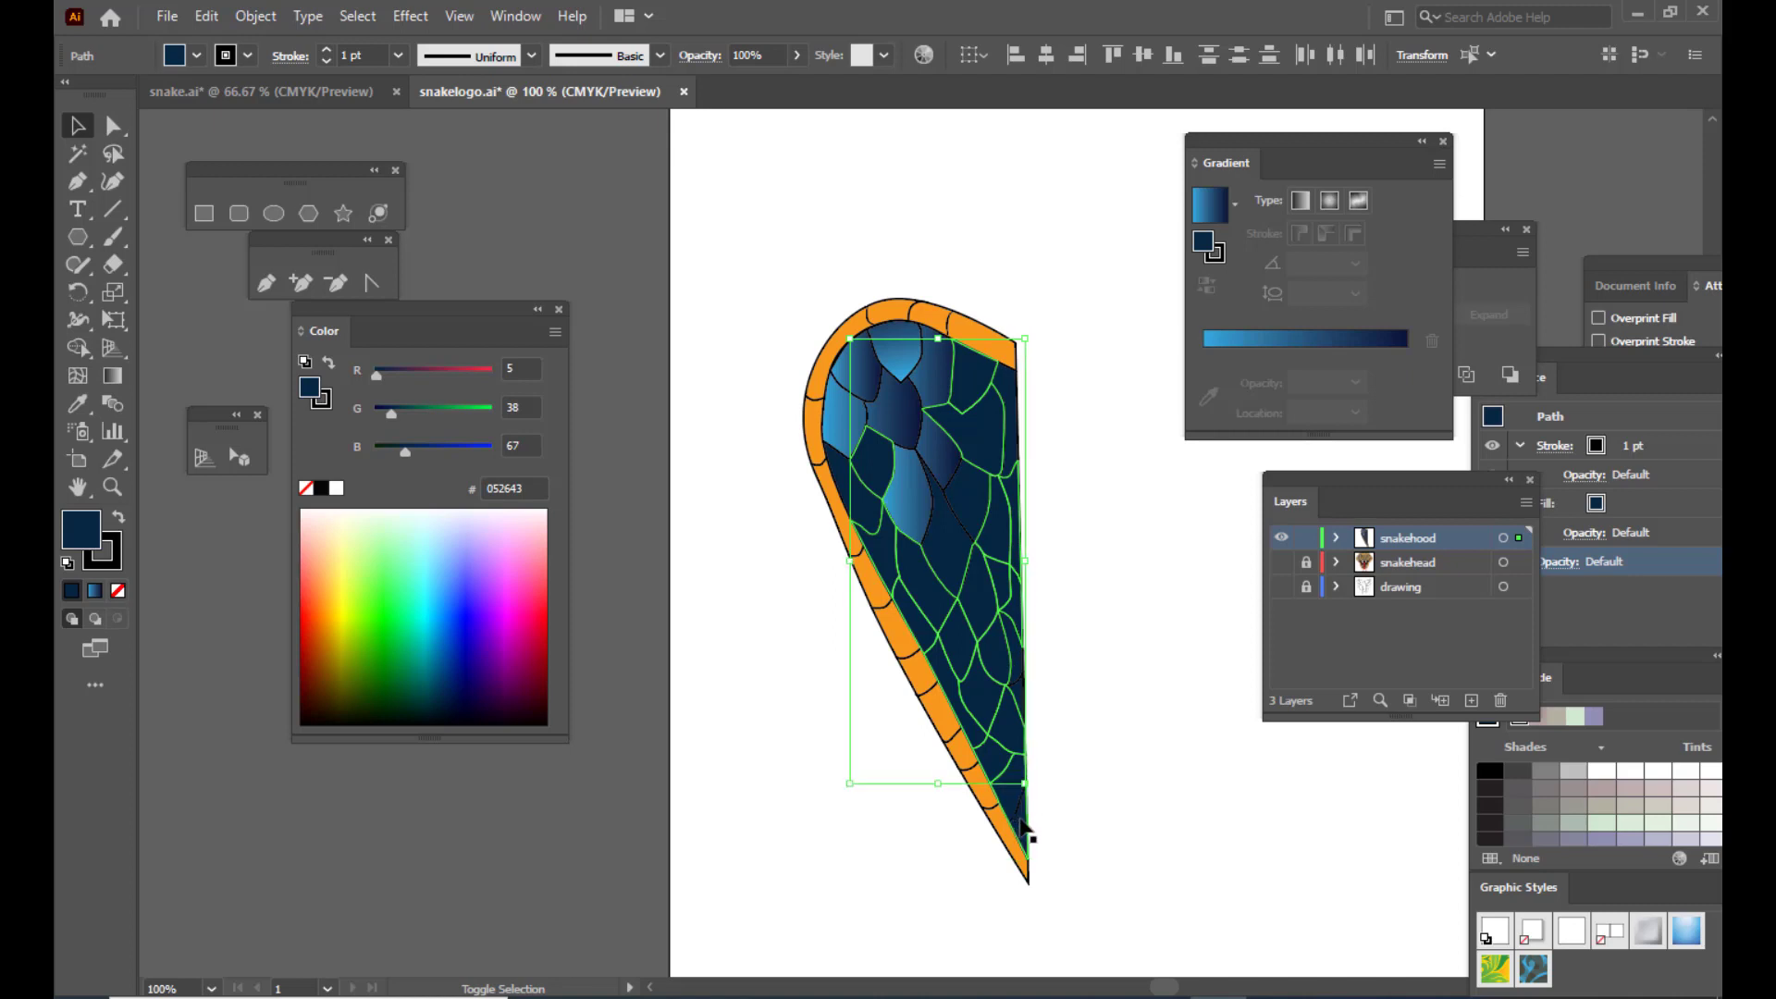
left_click(96, 592)
left_click(753, 481)
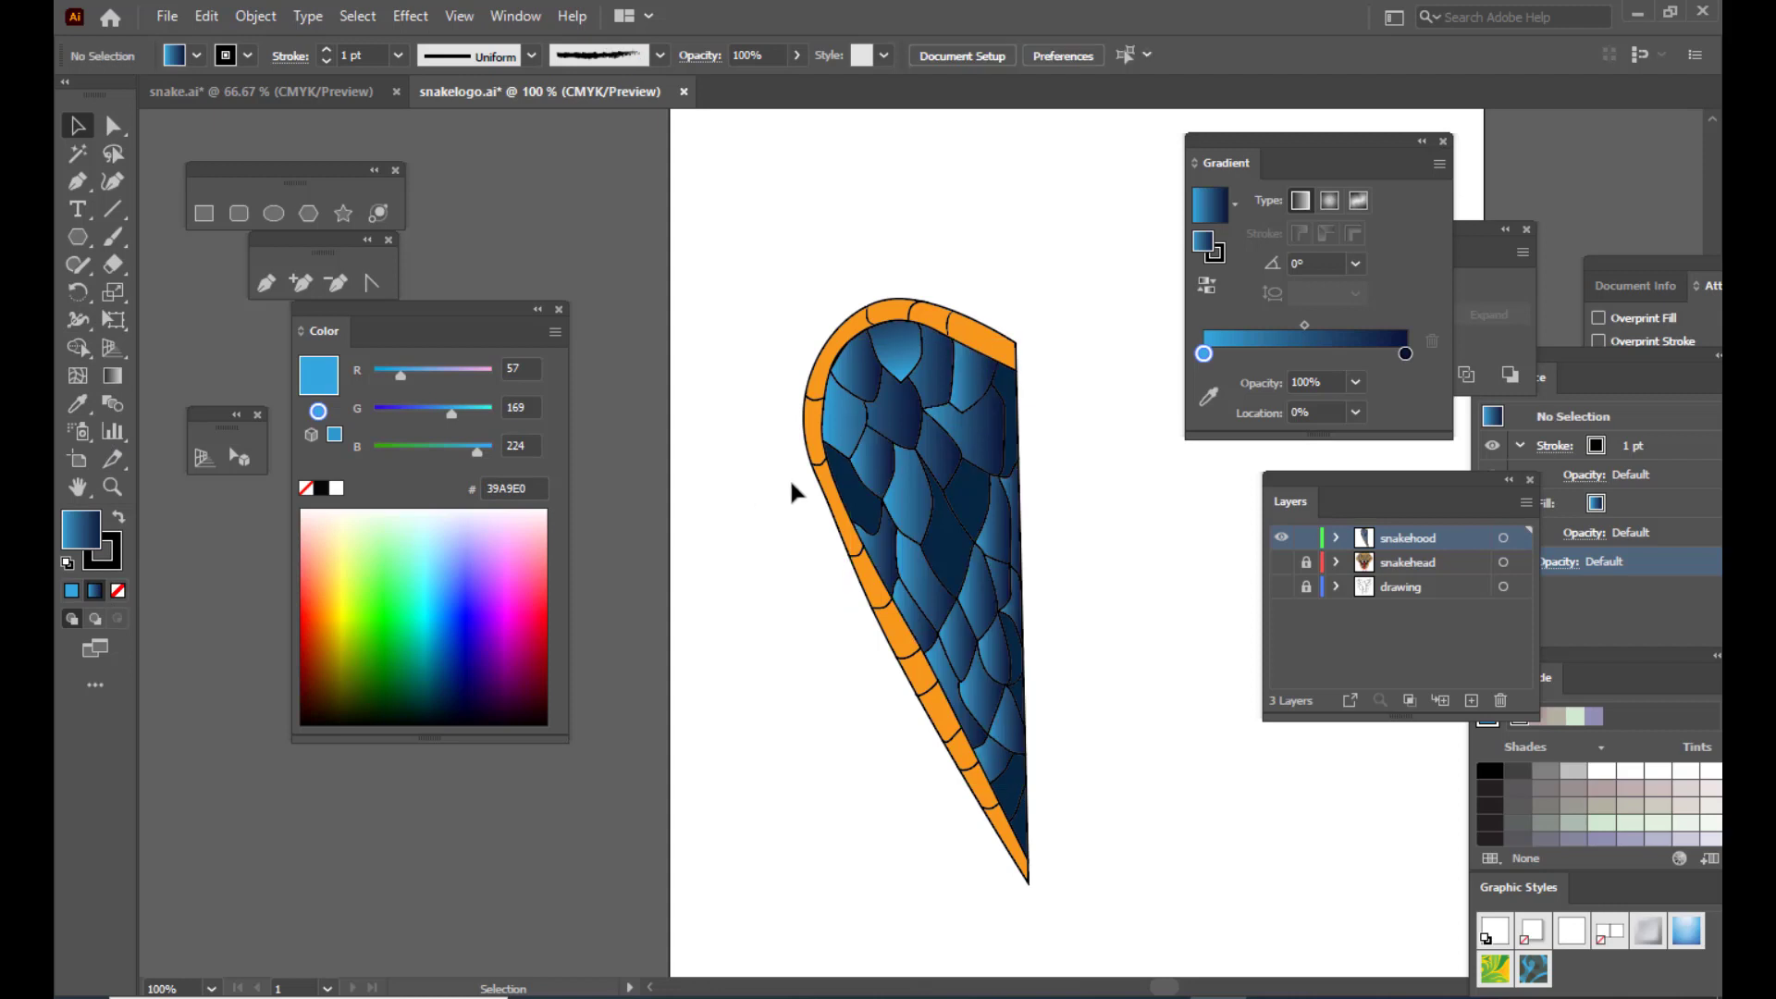
Step: Apply the blue-to-navy gradient to the remaining solid navy scale beside the left border and the large one in the hood's centre
left_click(851, 488)
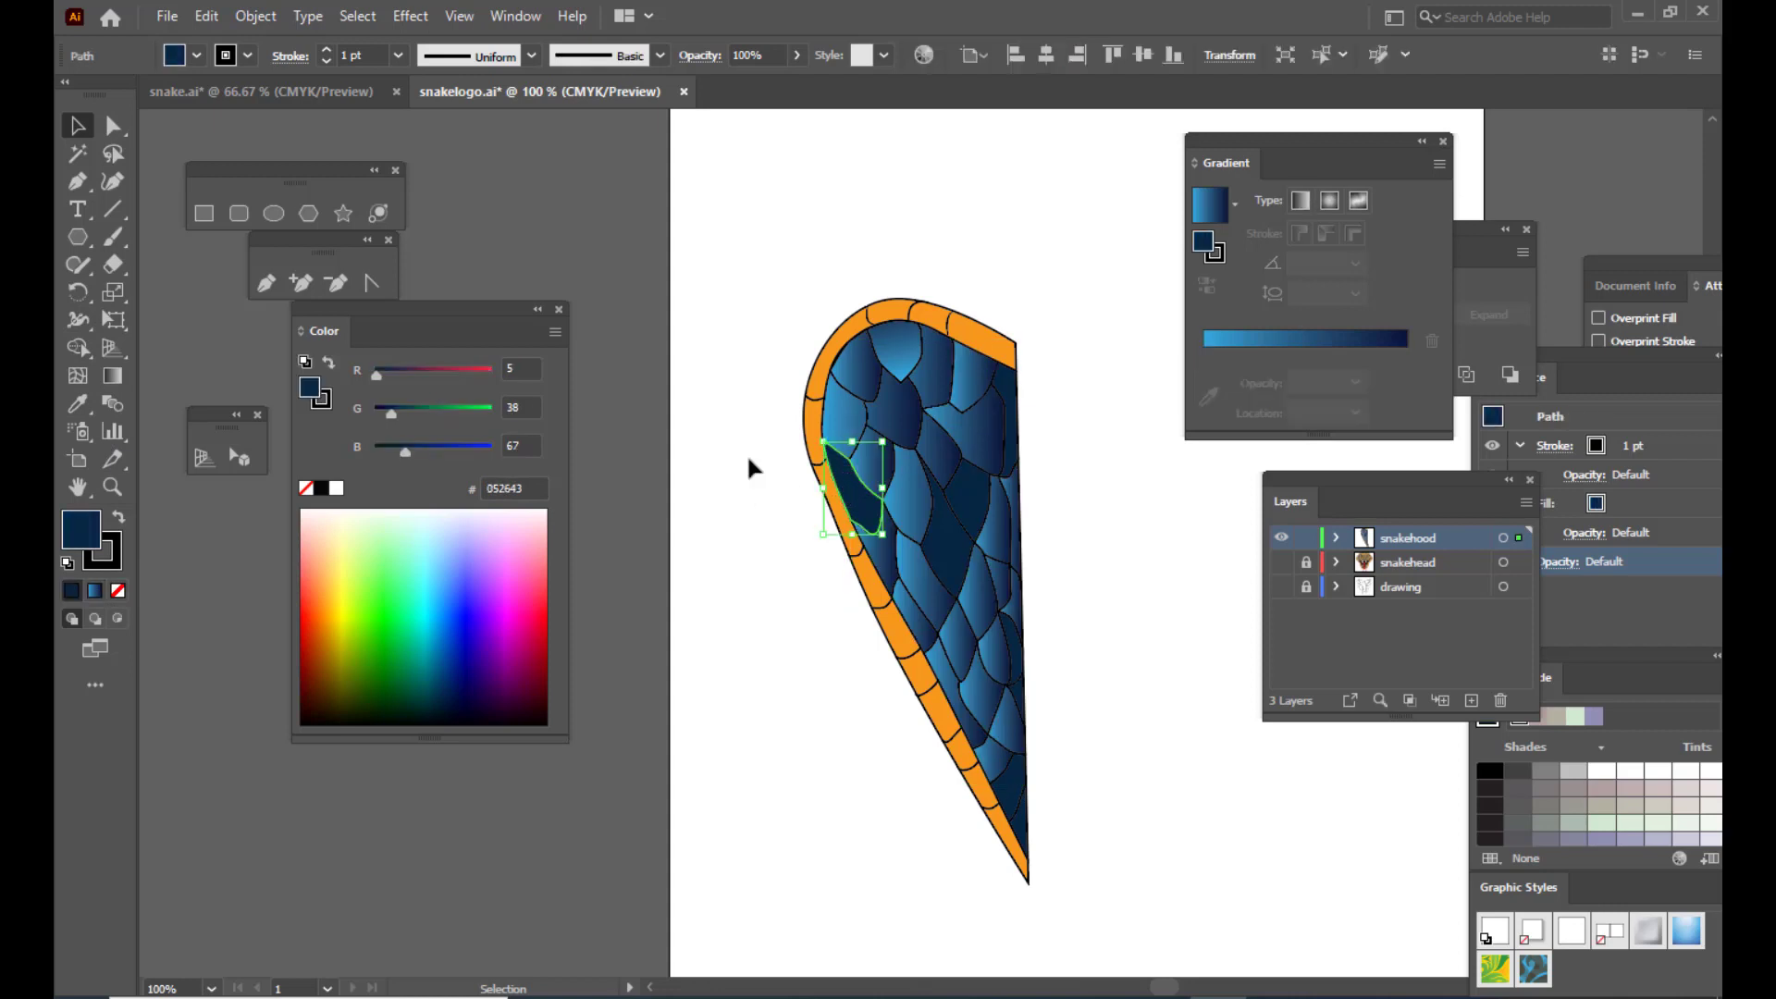
left_click(92, 588)
left_click(951, 555)
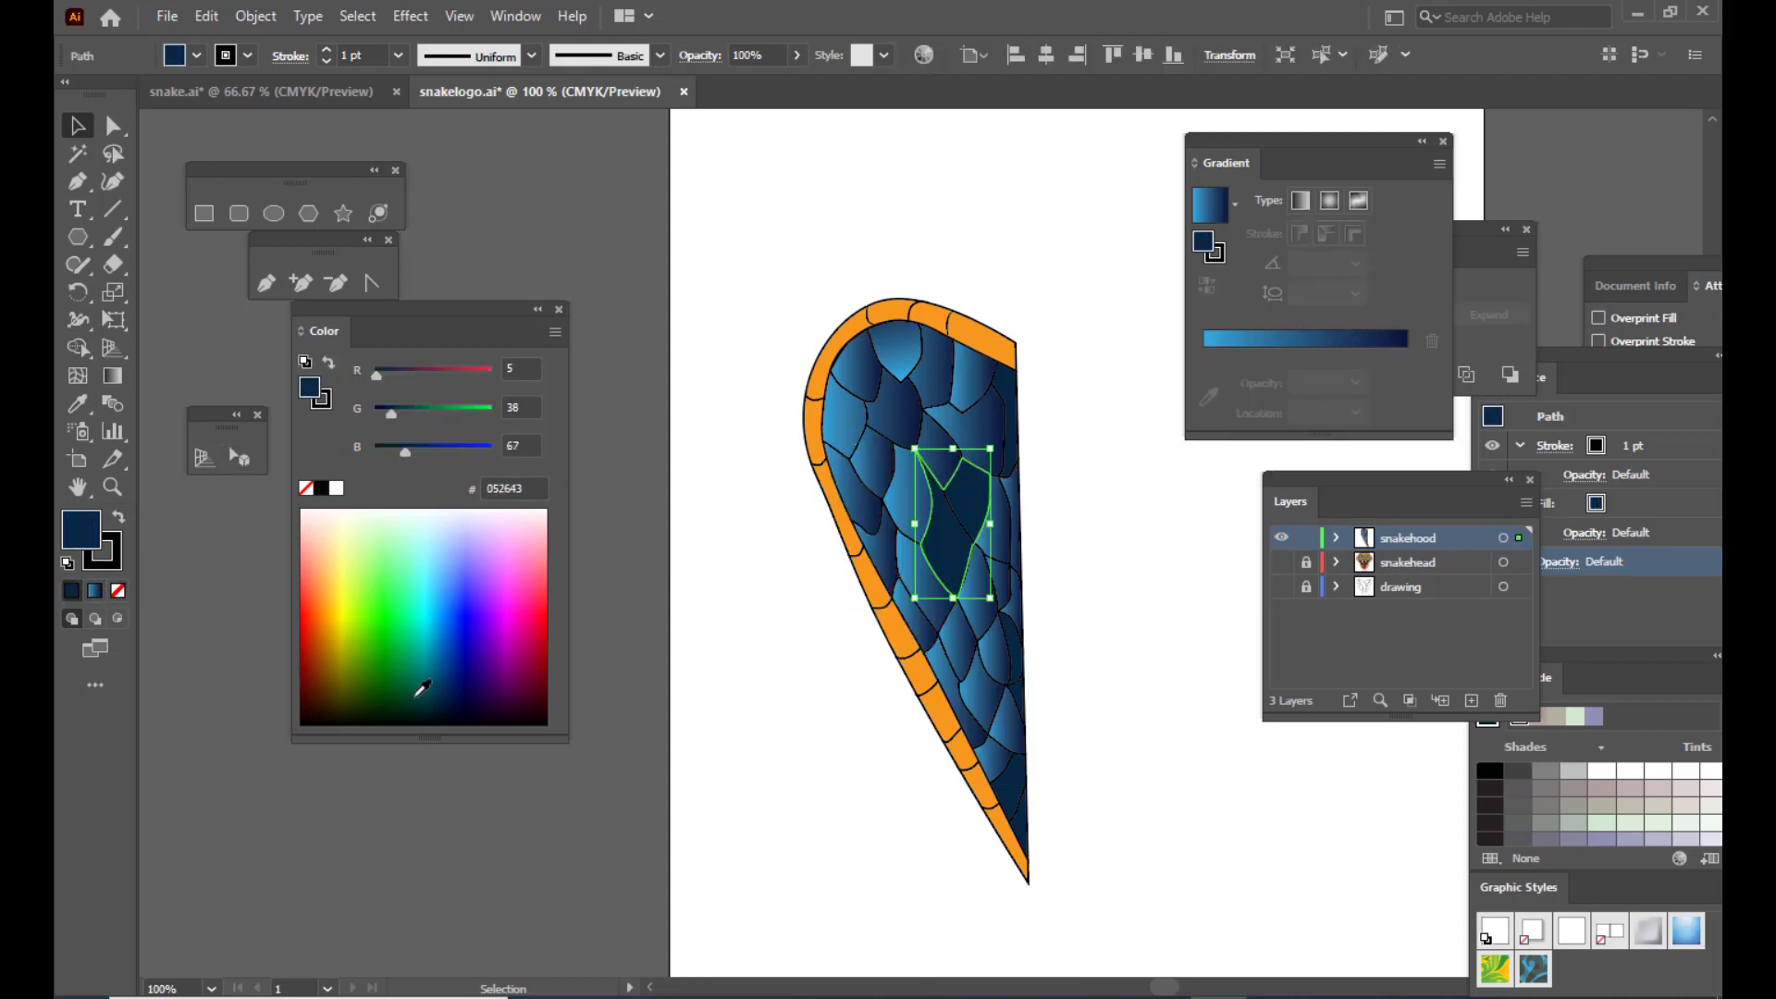
left_click(96, 588)
left_click(773, 759)
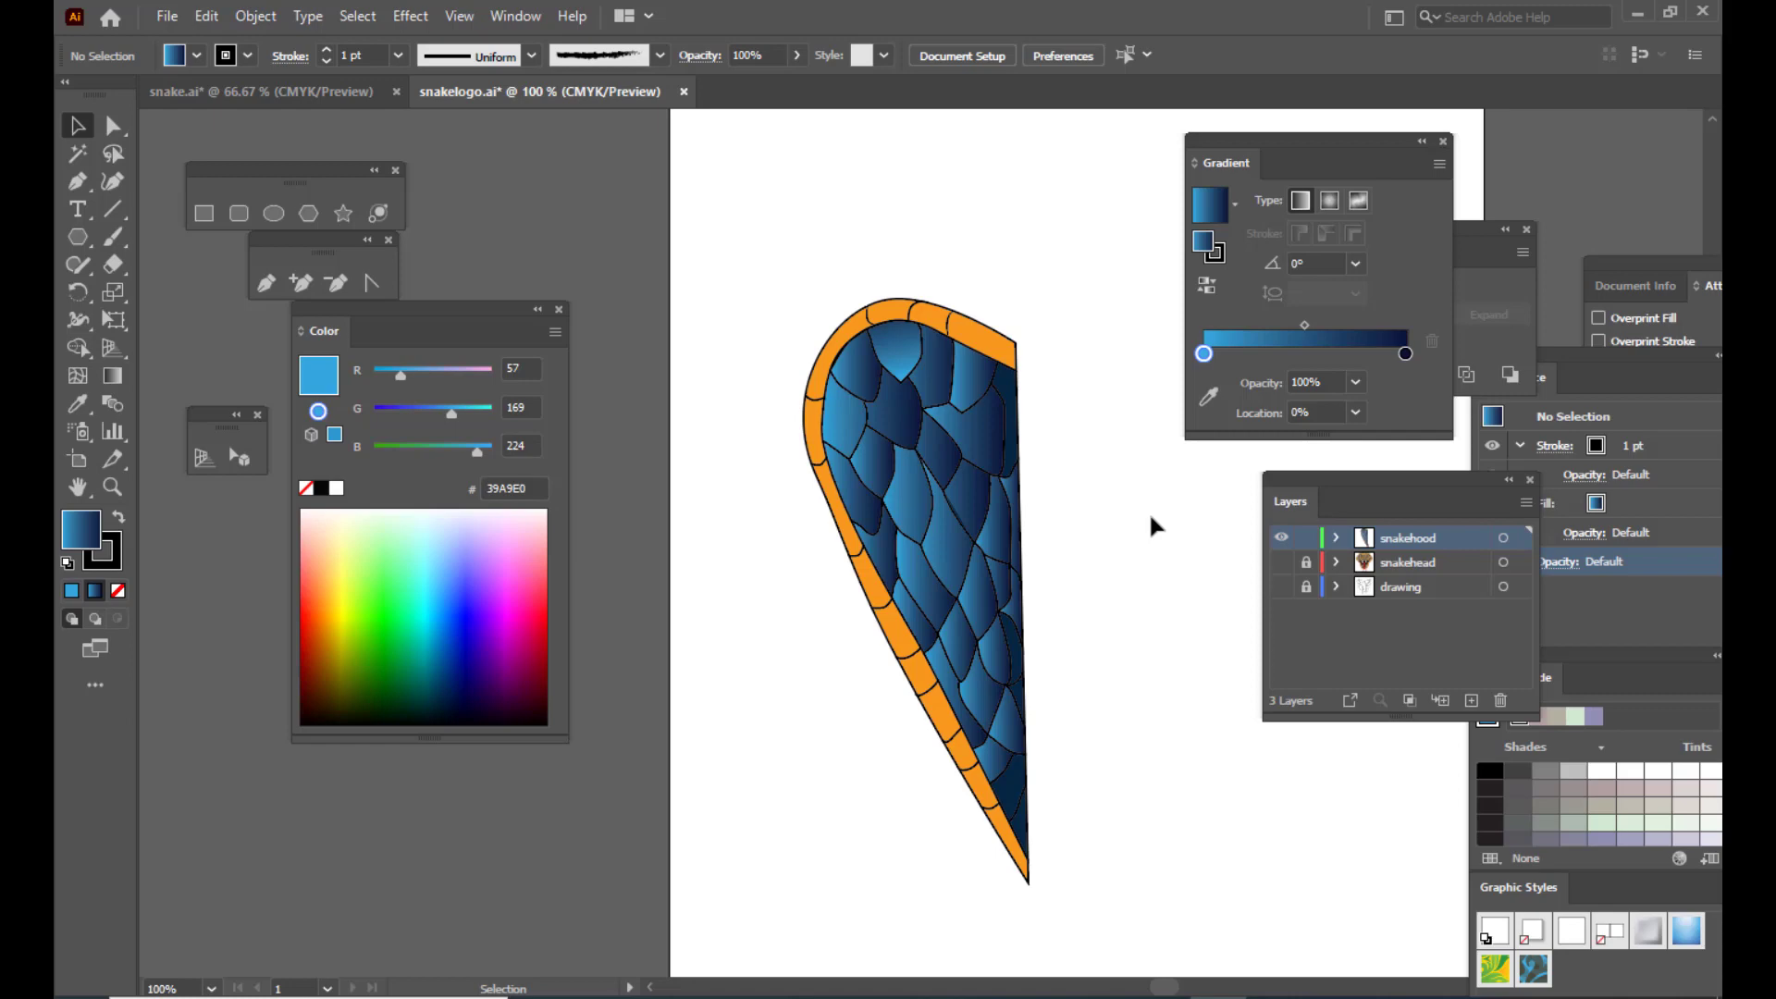
Step: Show the snakehead layer again and move the Layers and Gradient panels clear of the artwork
left_click_drag(1336, 485, 1317, 476)
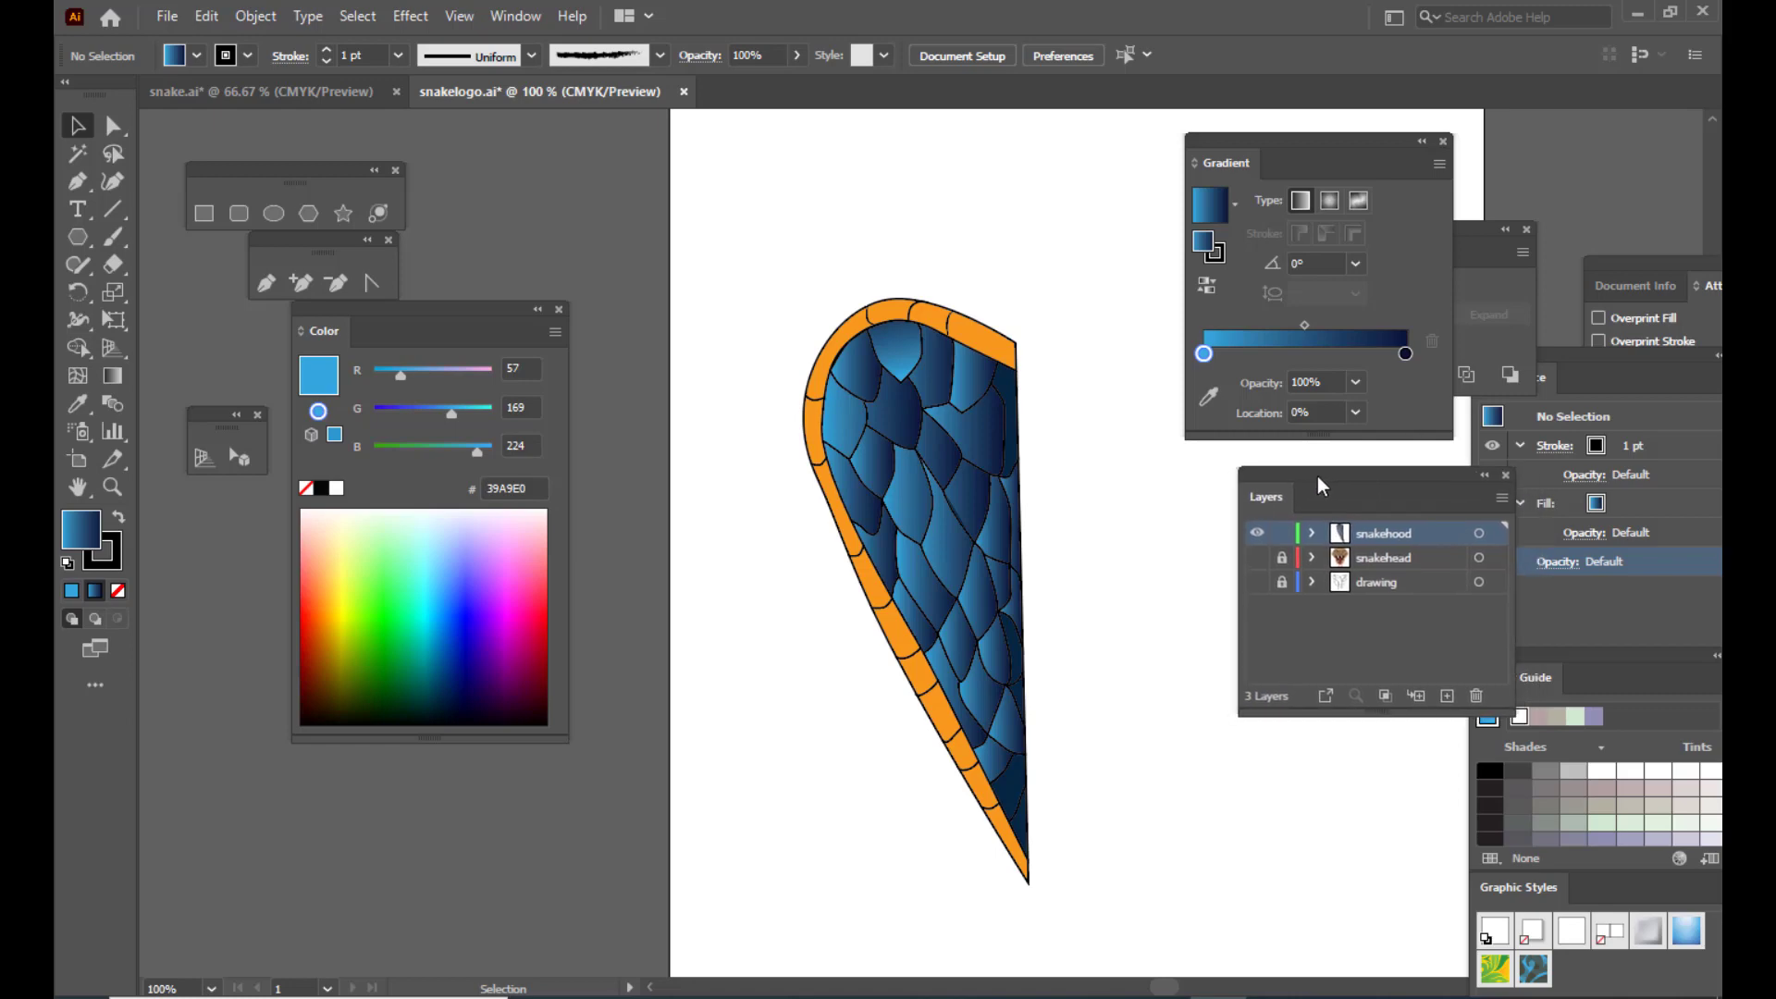
left_click(1256, 558)
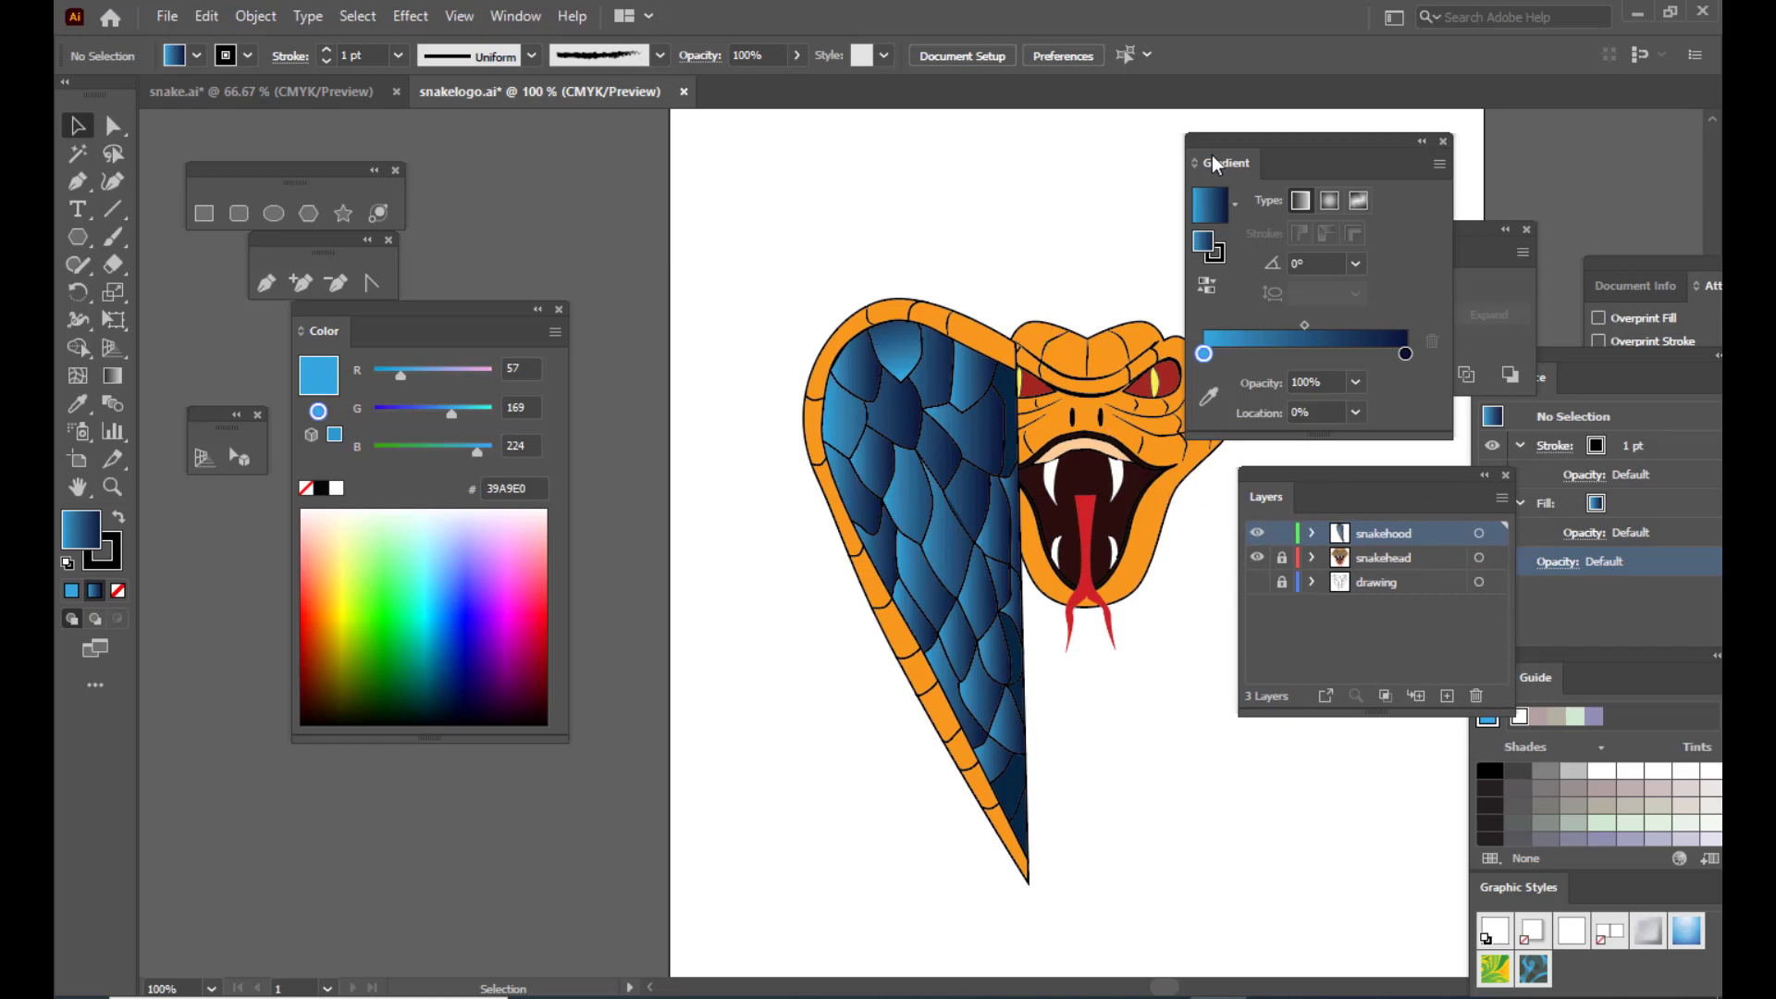
left_click_drag(1223, 138, 1287, 121)
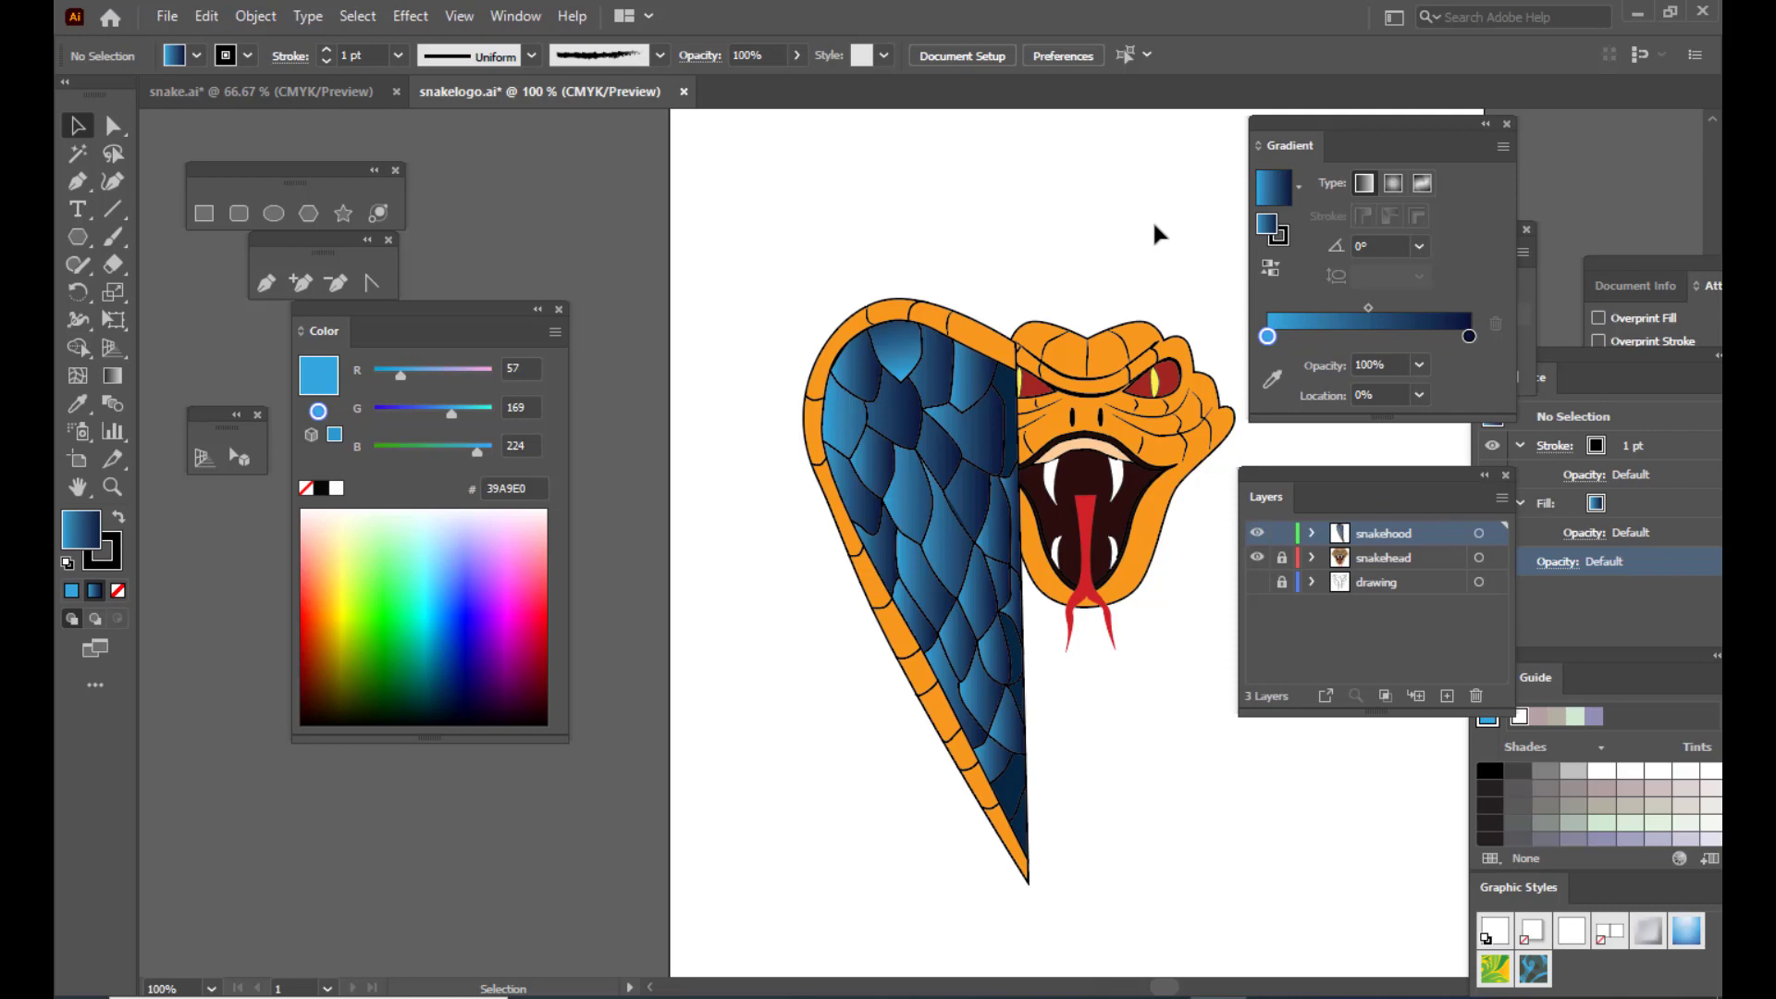
Step: Unlock the snakehead layer and move it above the snakehood layer
left_click(1281, 559)
left_click(1443, 556)
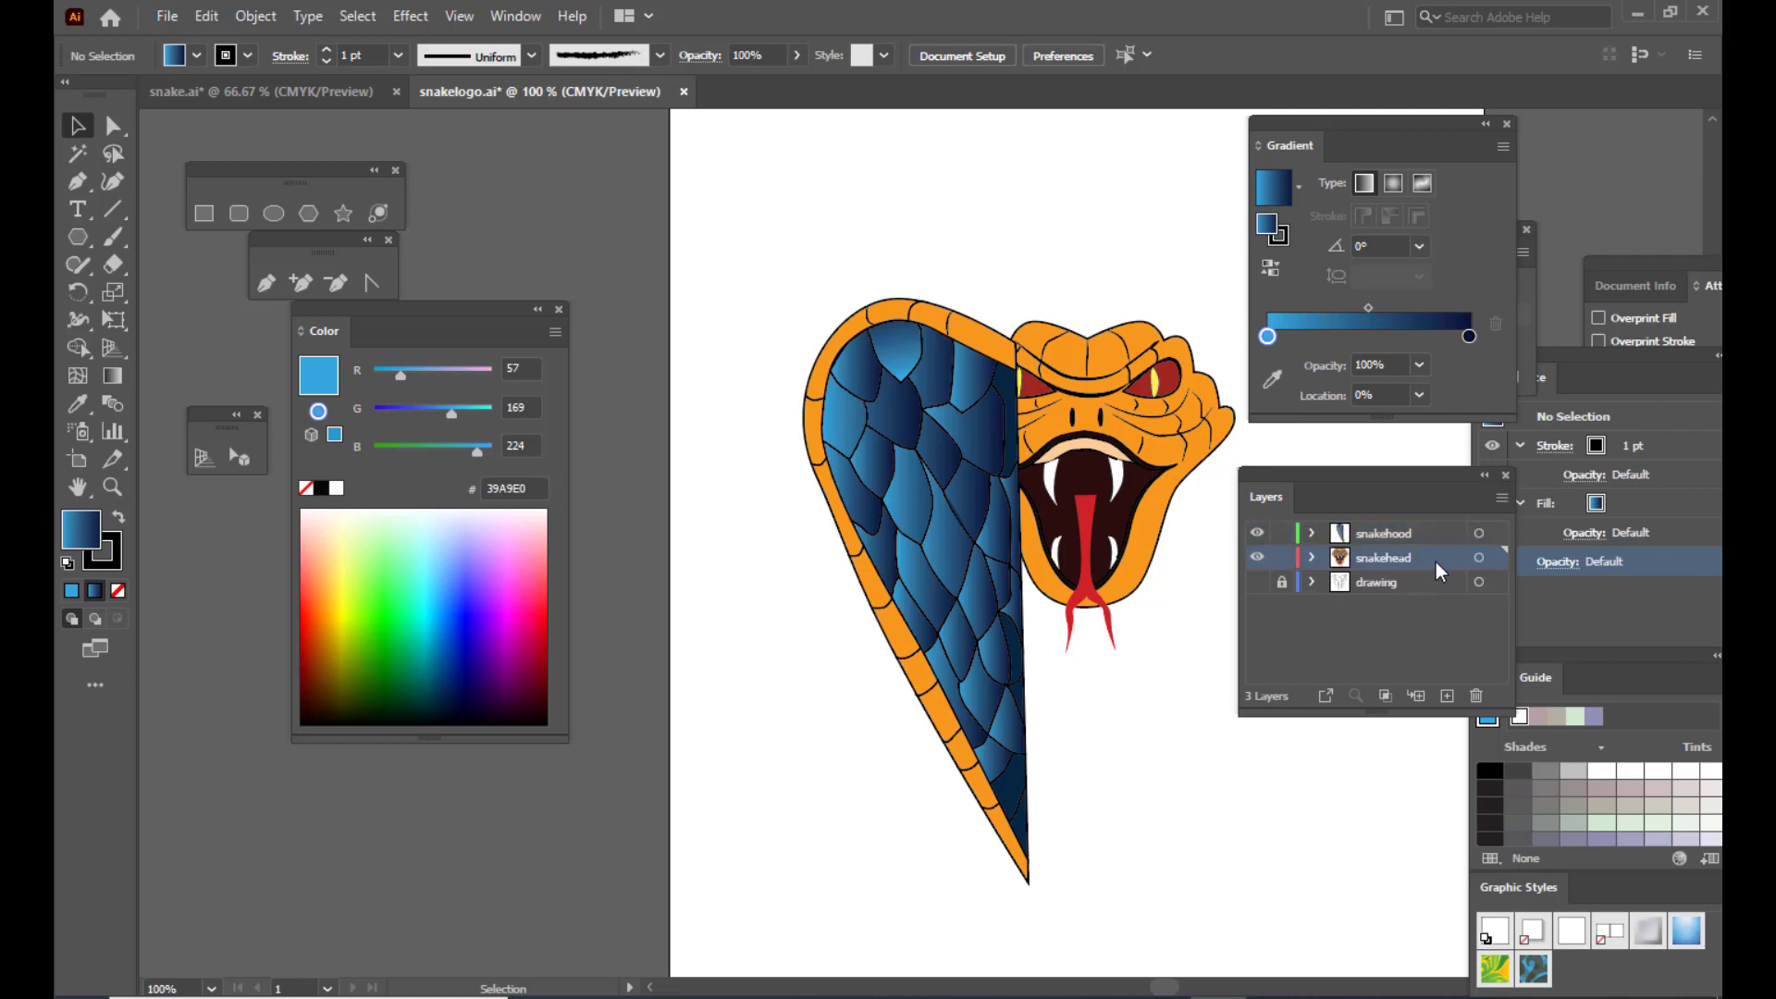
left_click_drag(1439, 557, 1426, 525)
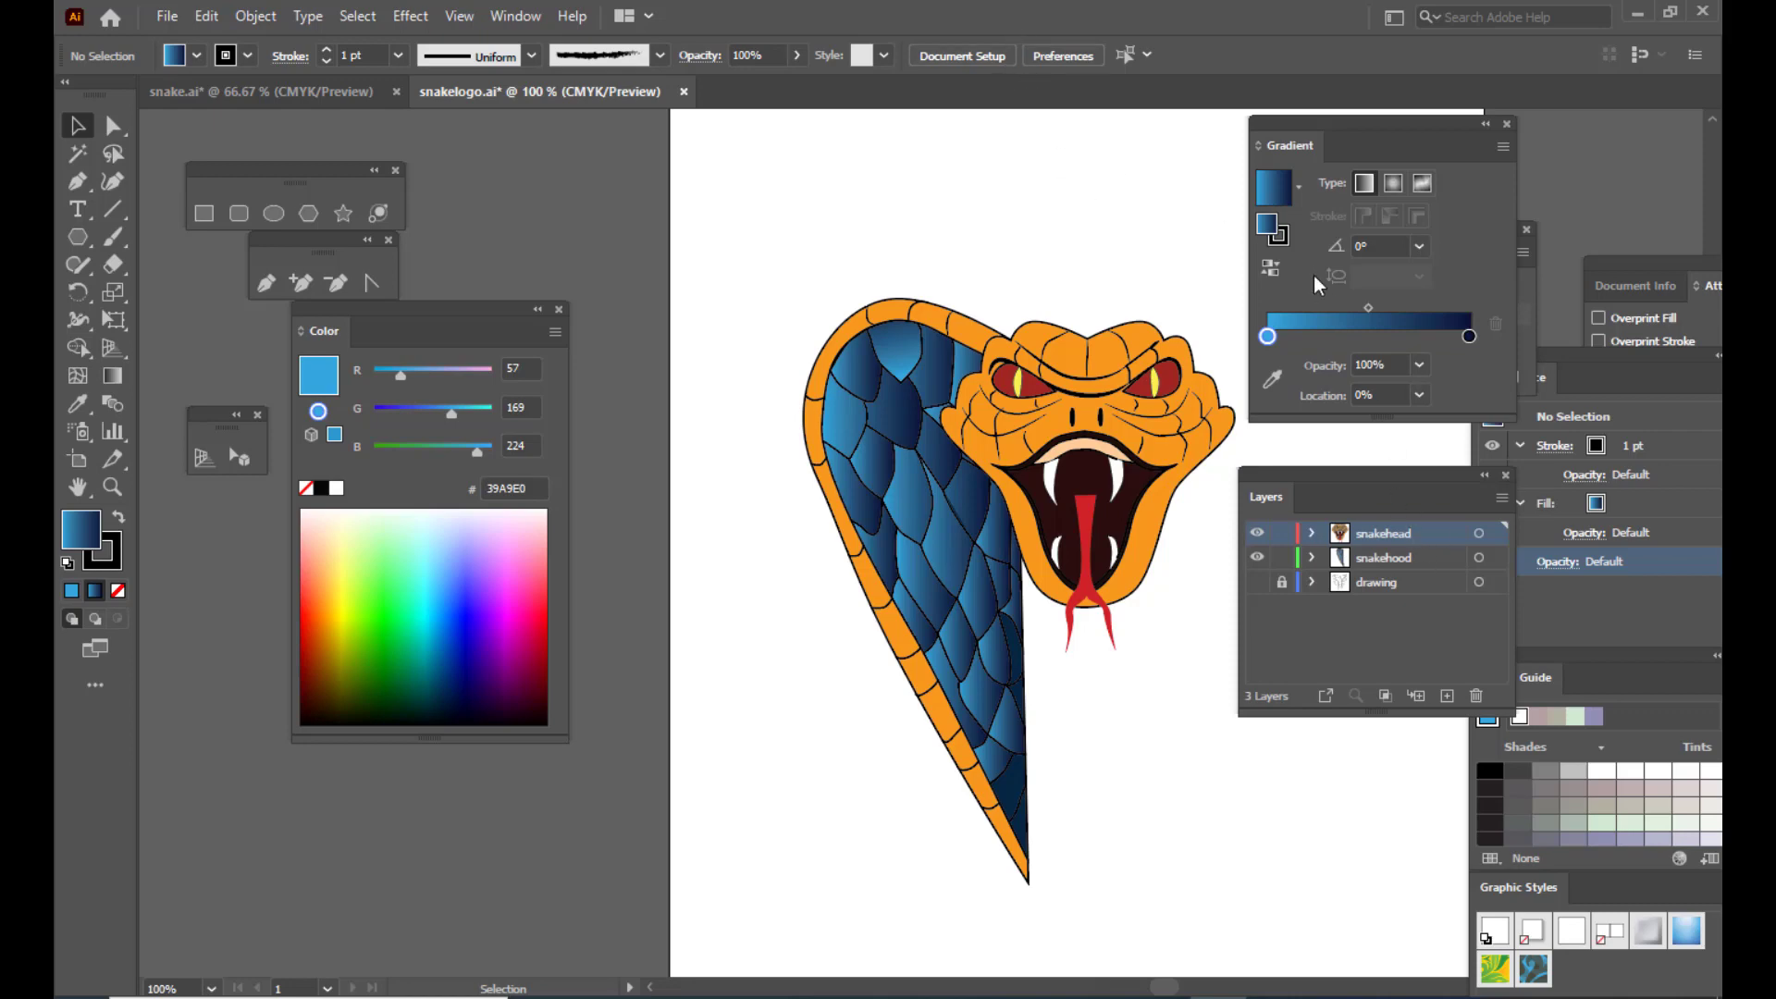
Step: Select the snake head's orange base shape and fill it with the preset Orange, Yellow gradient
left_click(1194, 459)
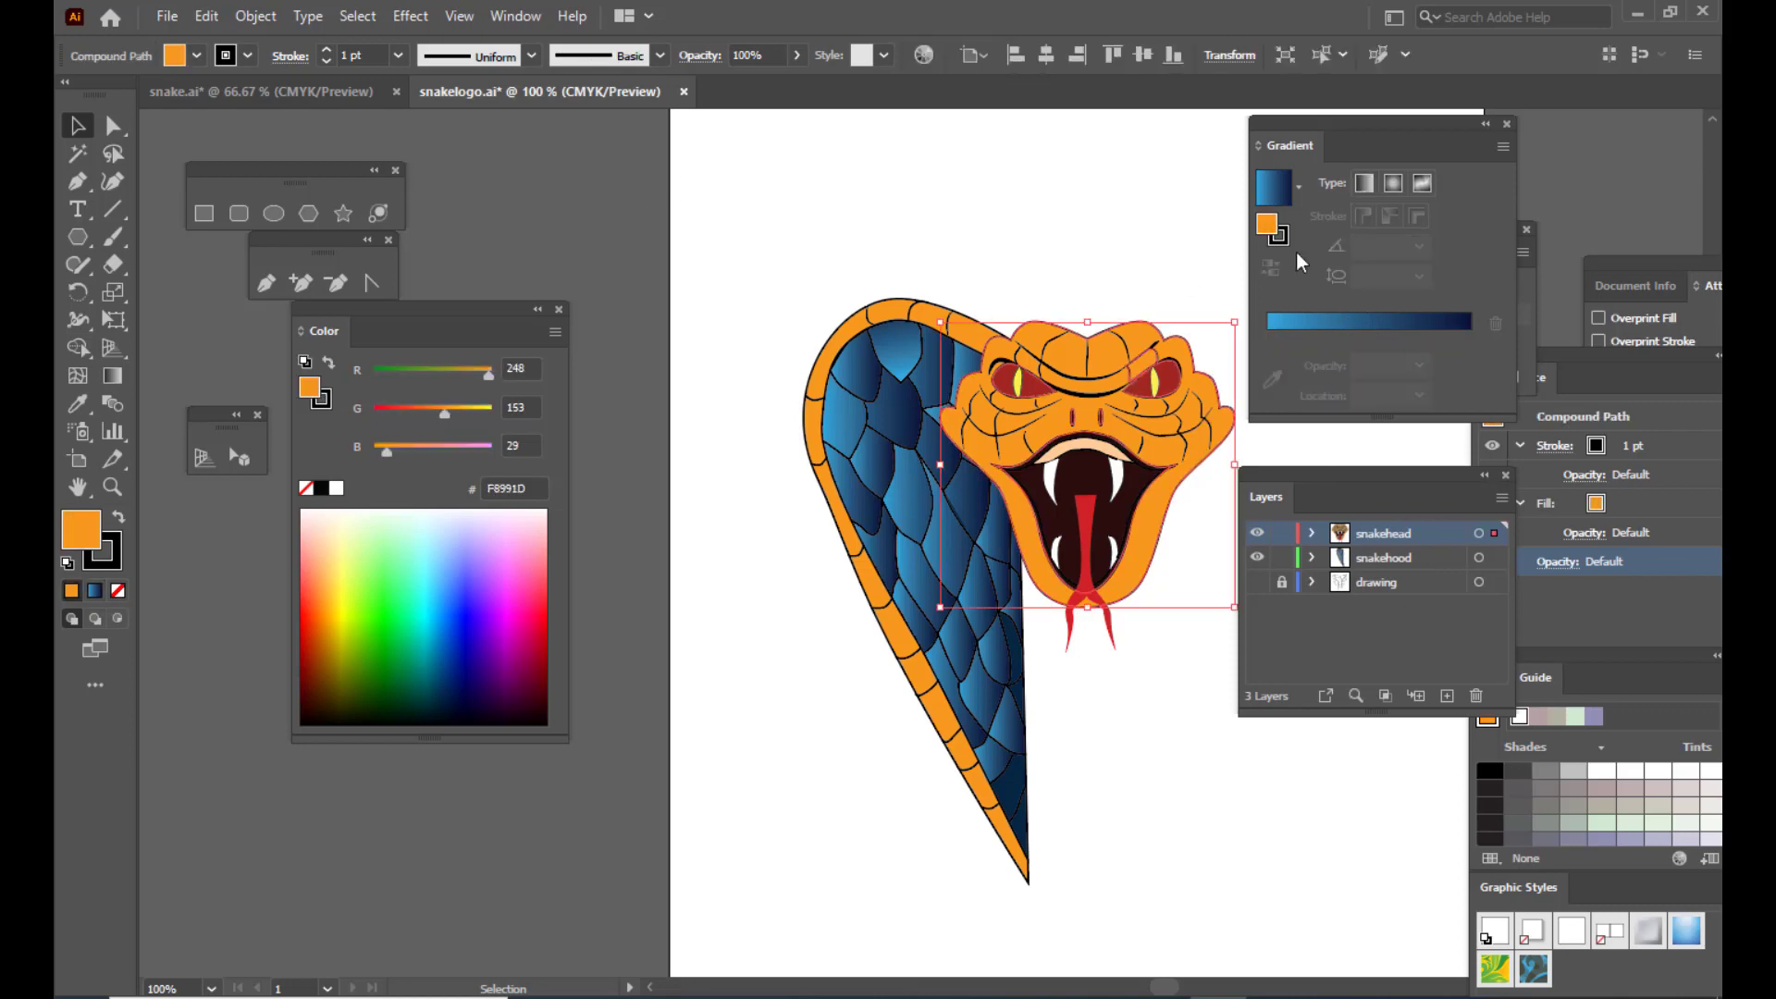
left_click_drag(1267, 124, 1247, 121)
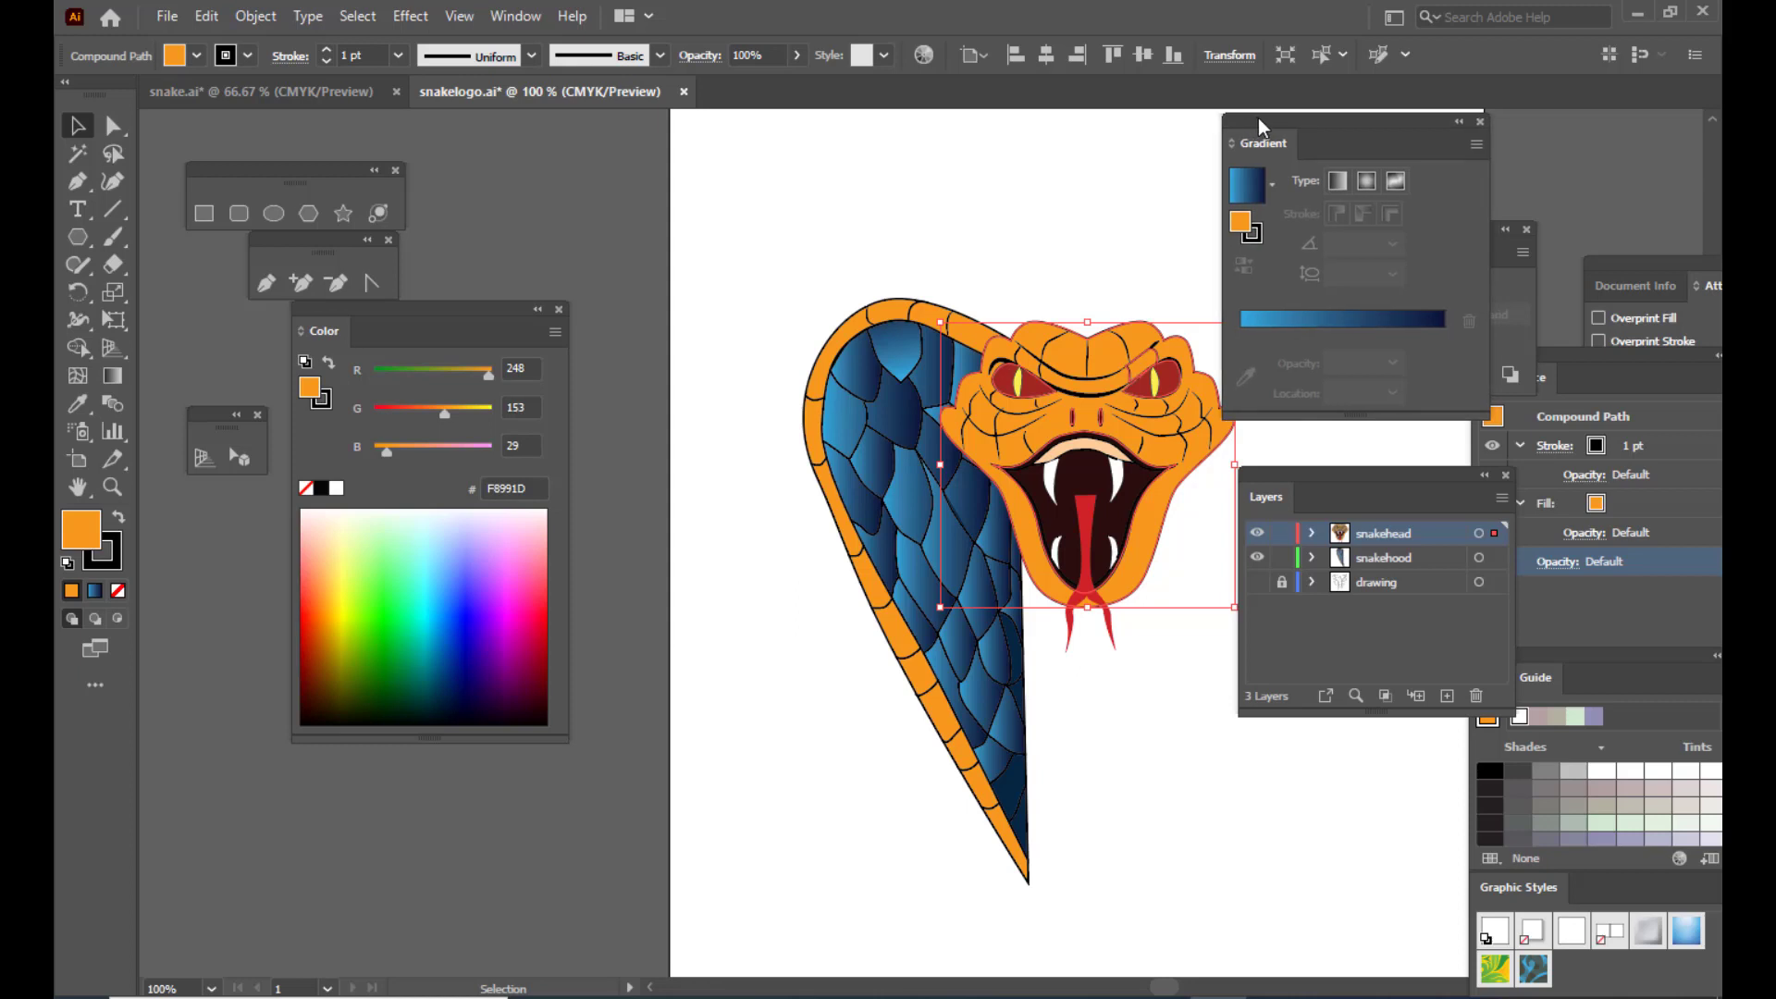
left_click(1273, 185)
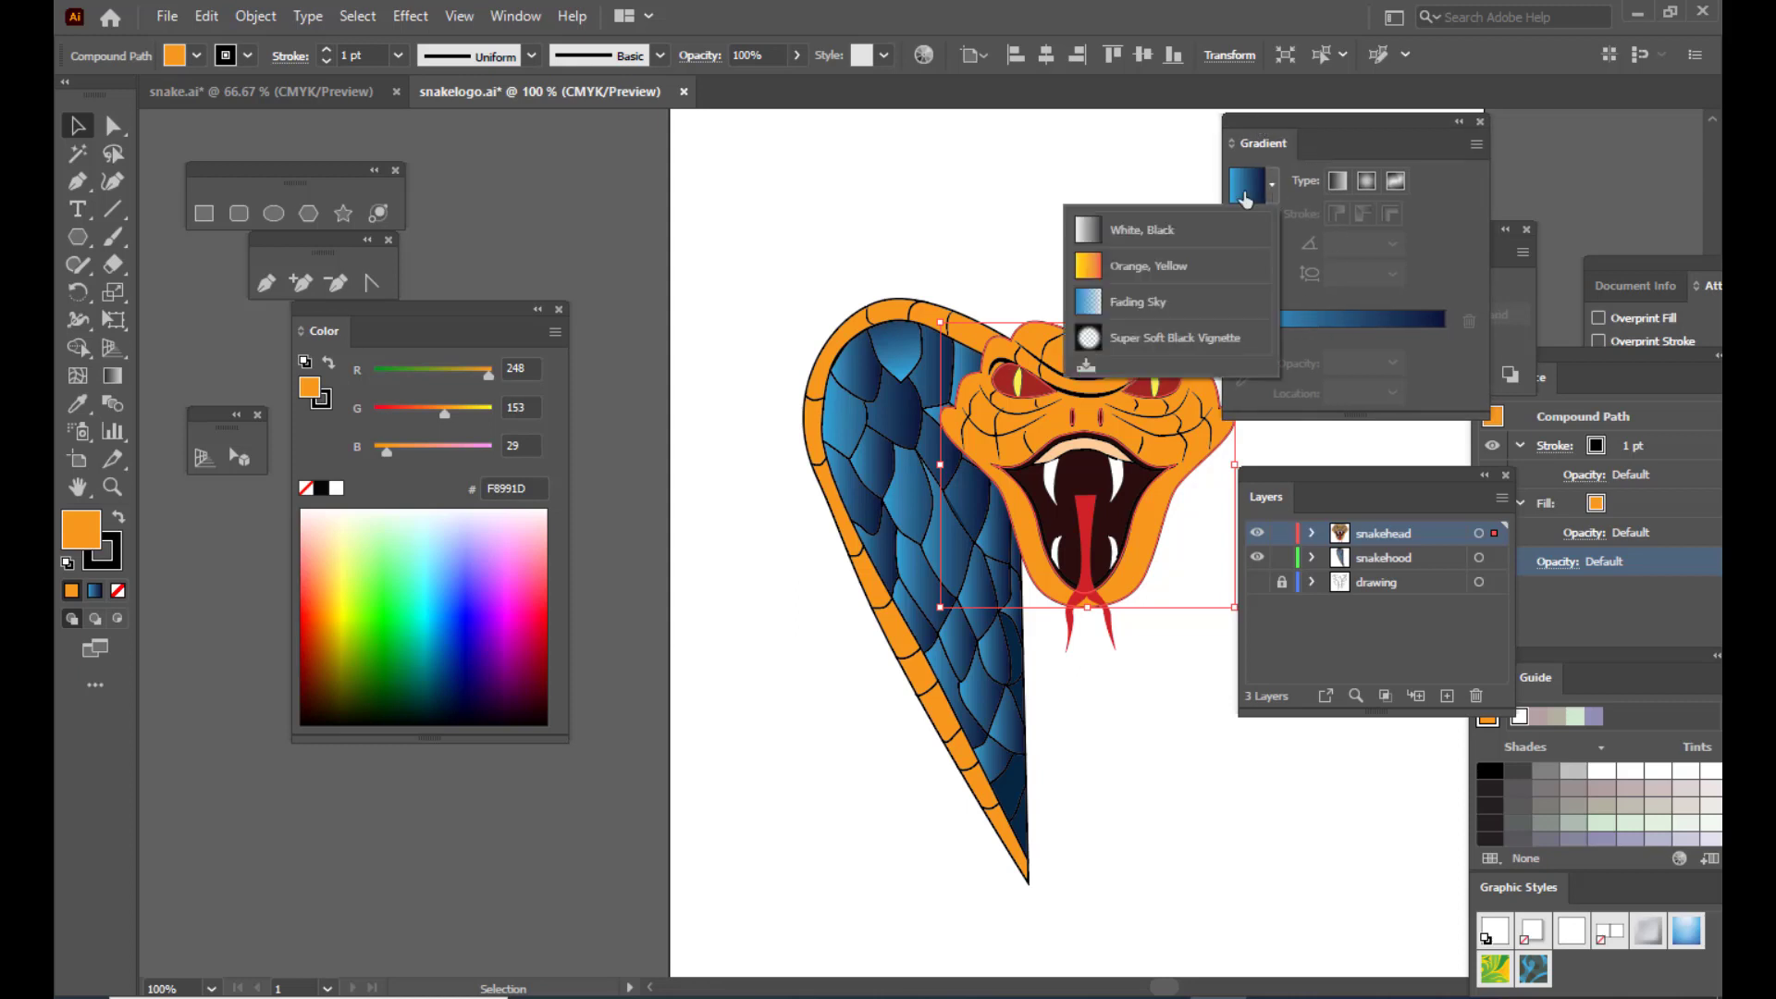
left_click(1156, 266)
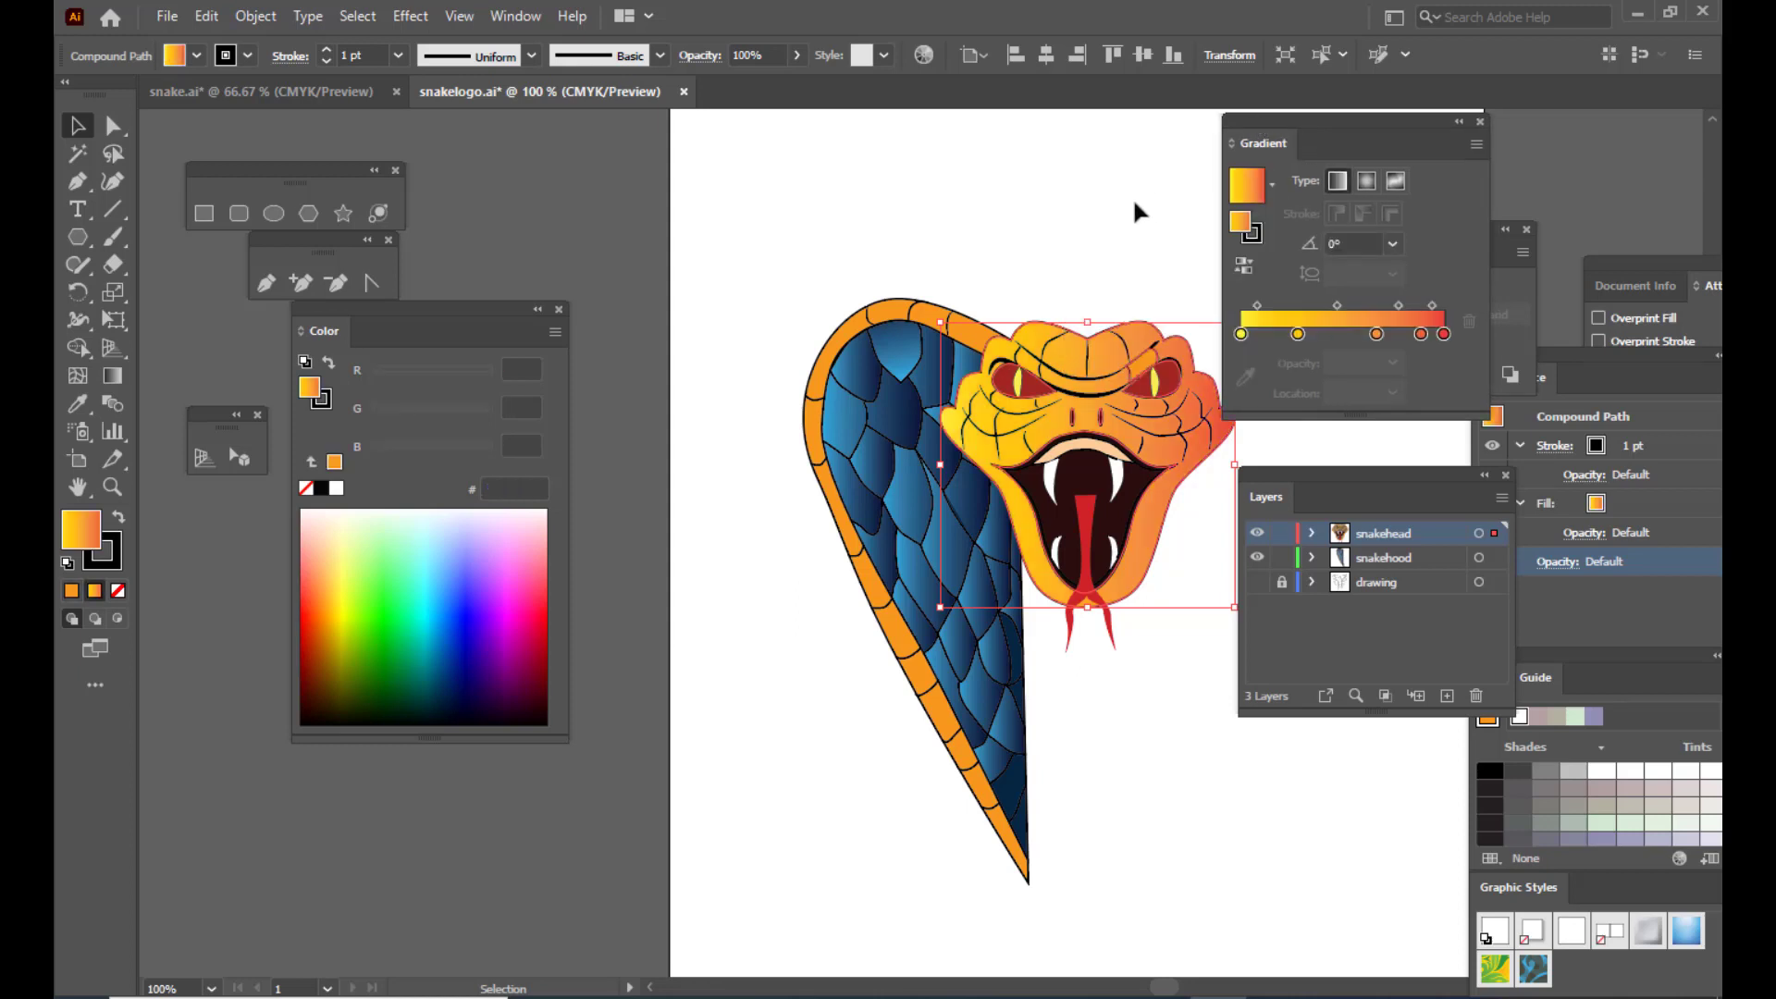
Step: Shift the head gradient's first yellow stop to about 13% and add a dark orange stop (CE6200) at about 2%
left_click_drag(1241, 335, 1270, 341)
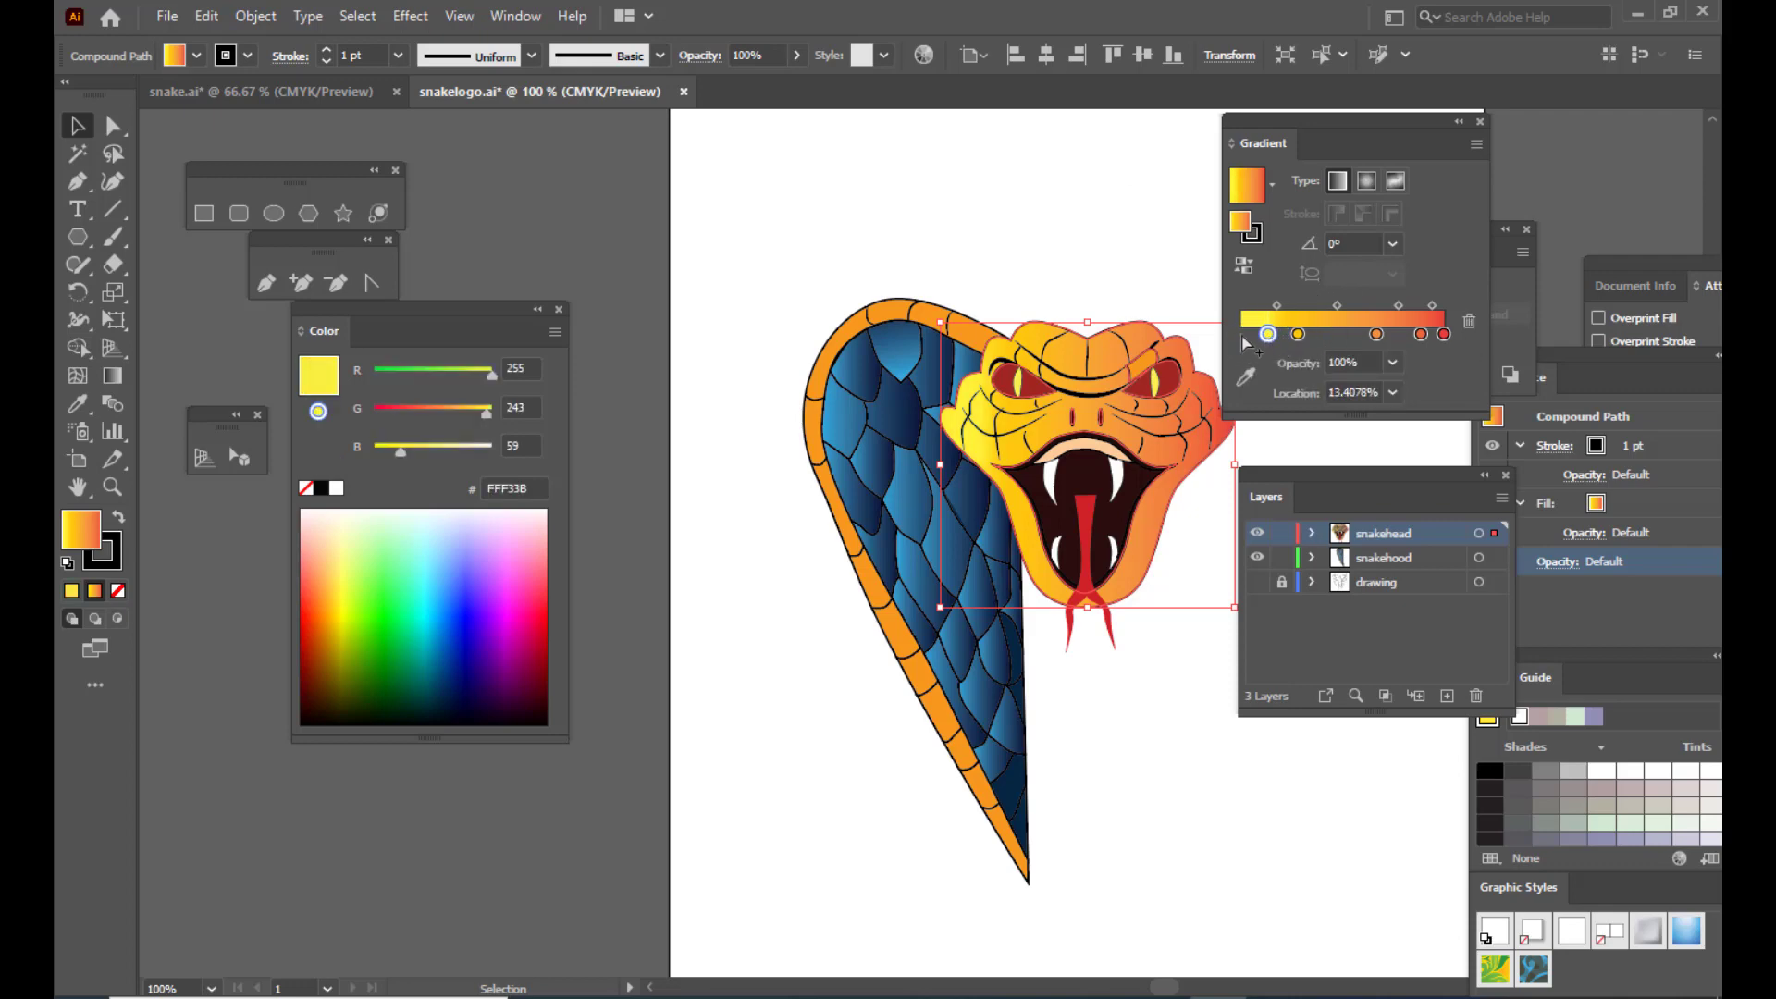
left_click(1245, 337)
left_click(332, 618)
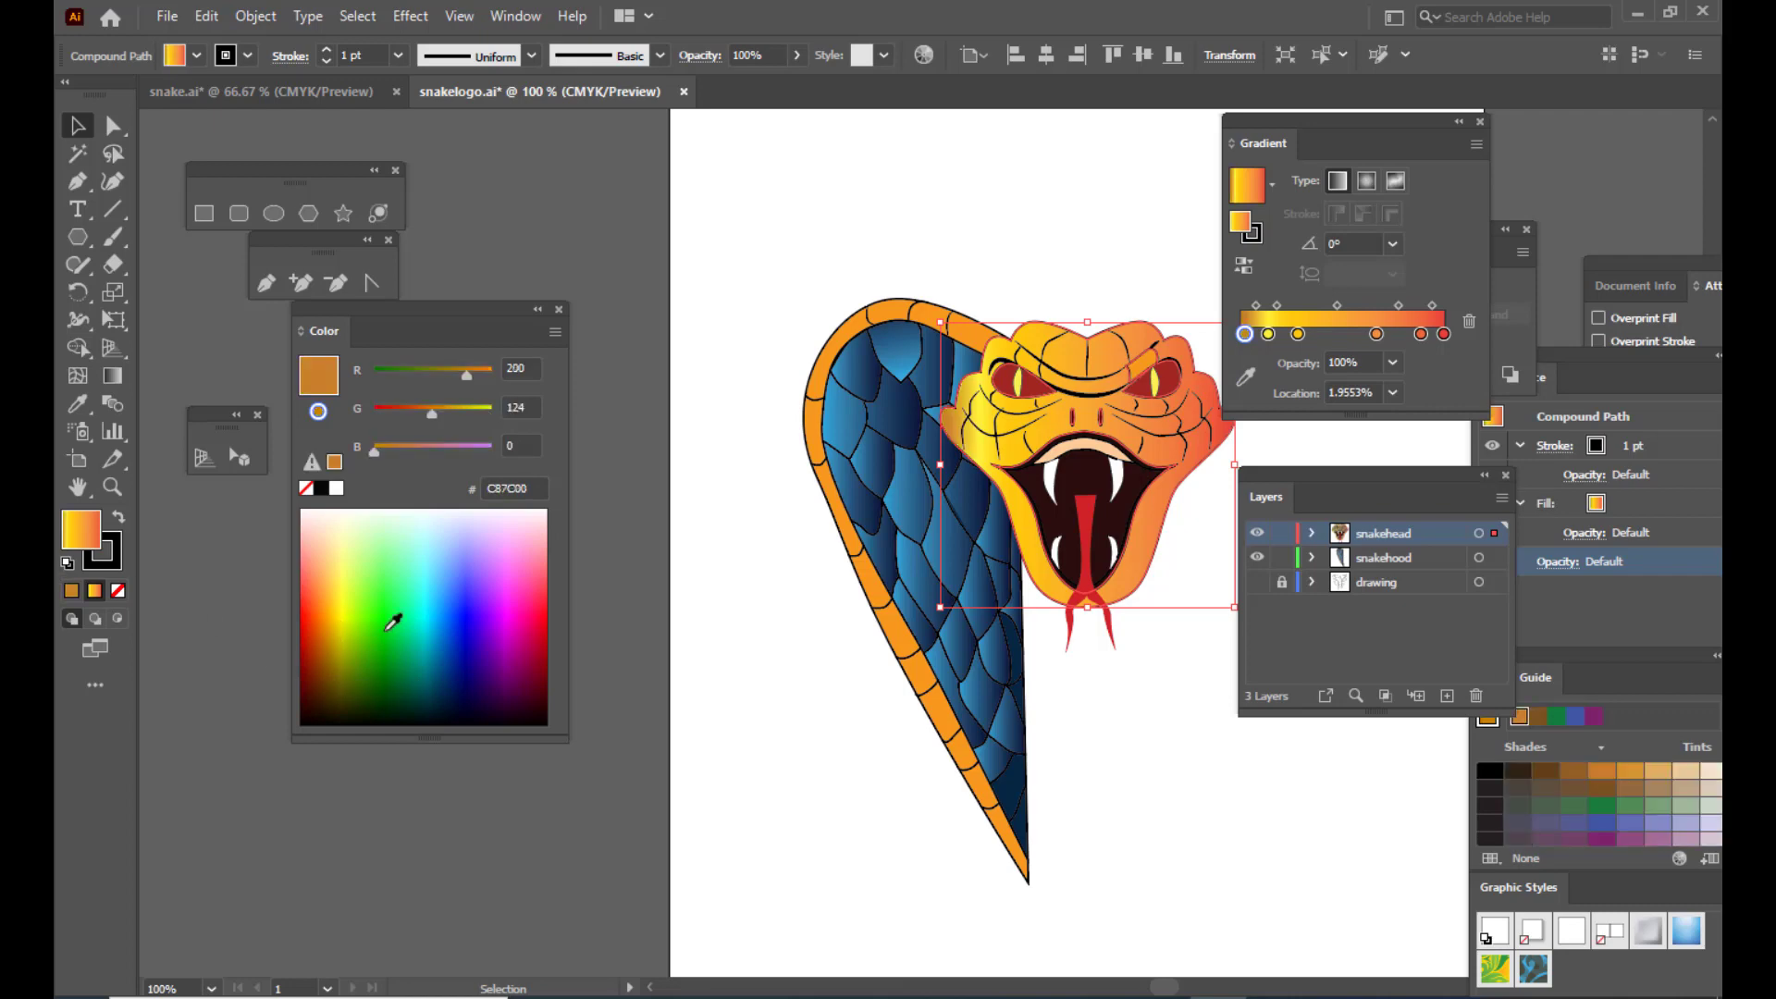
left_click(327, 617)
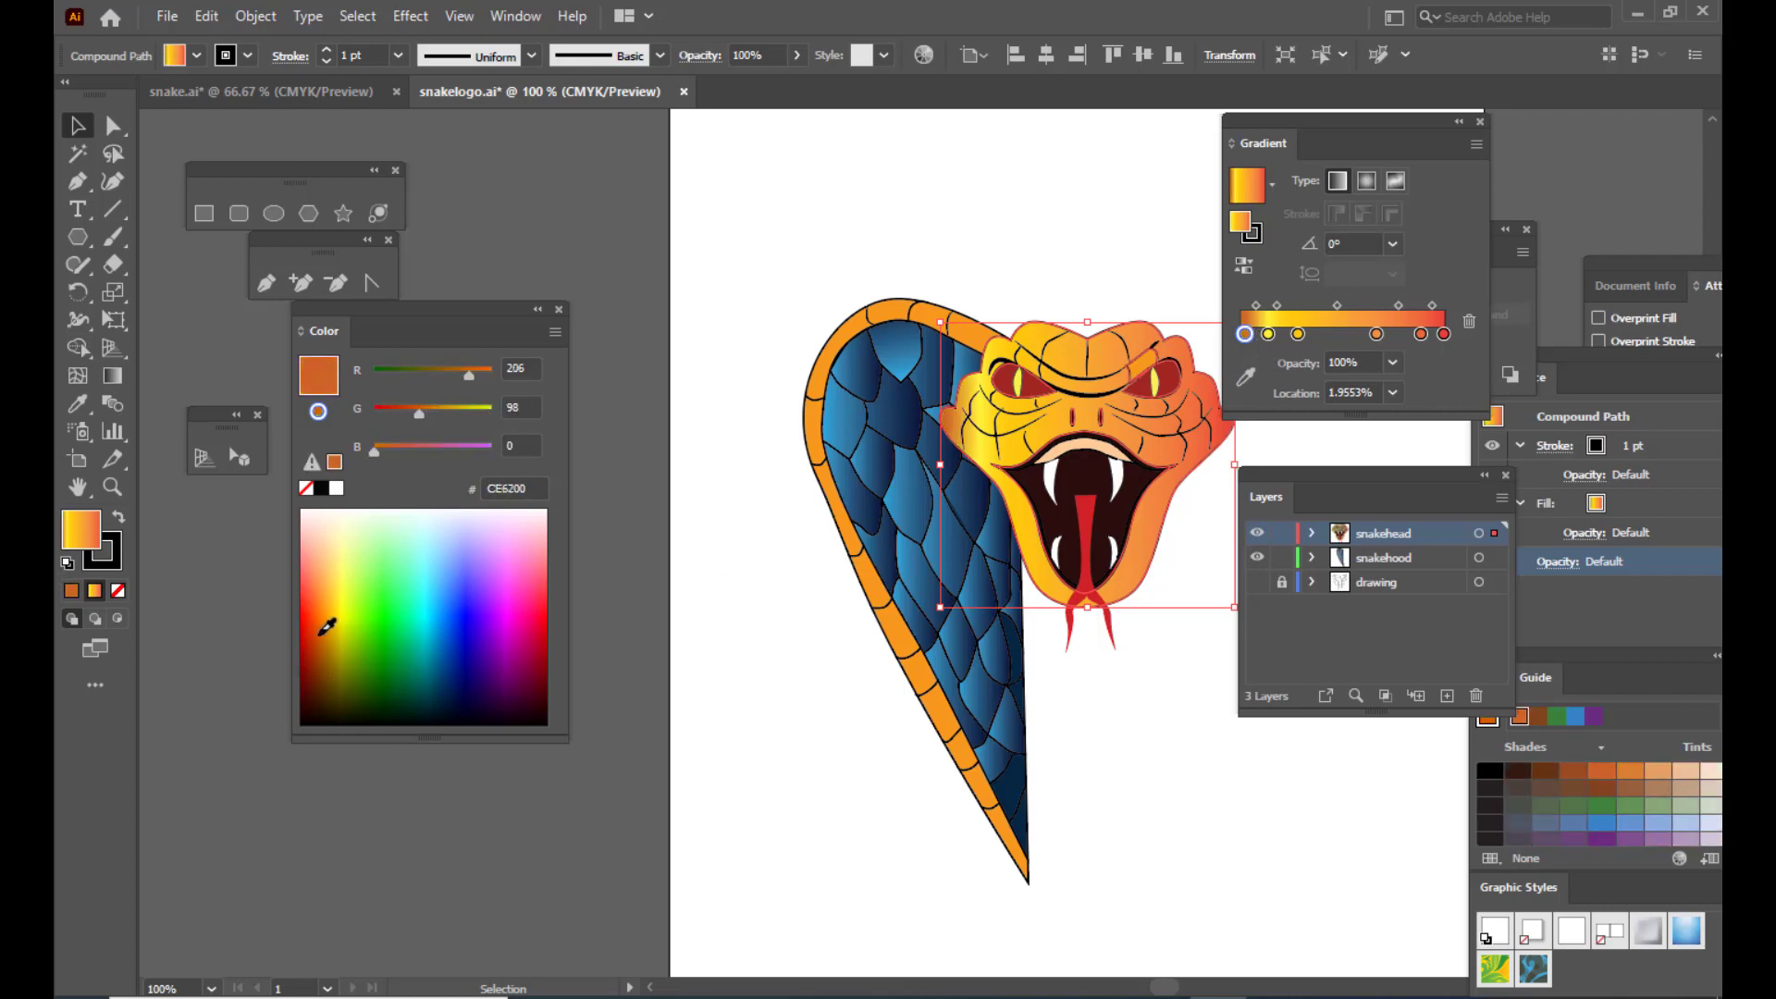
Step: Reduce the head gradient to dark orange, amber and red by moving the amber stop to about 44% and removing the yellow and two orange stops
left_click(1299, 334)
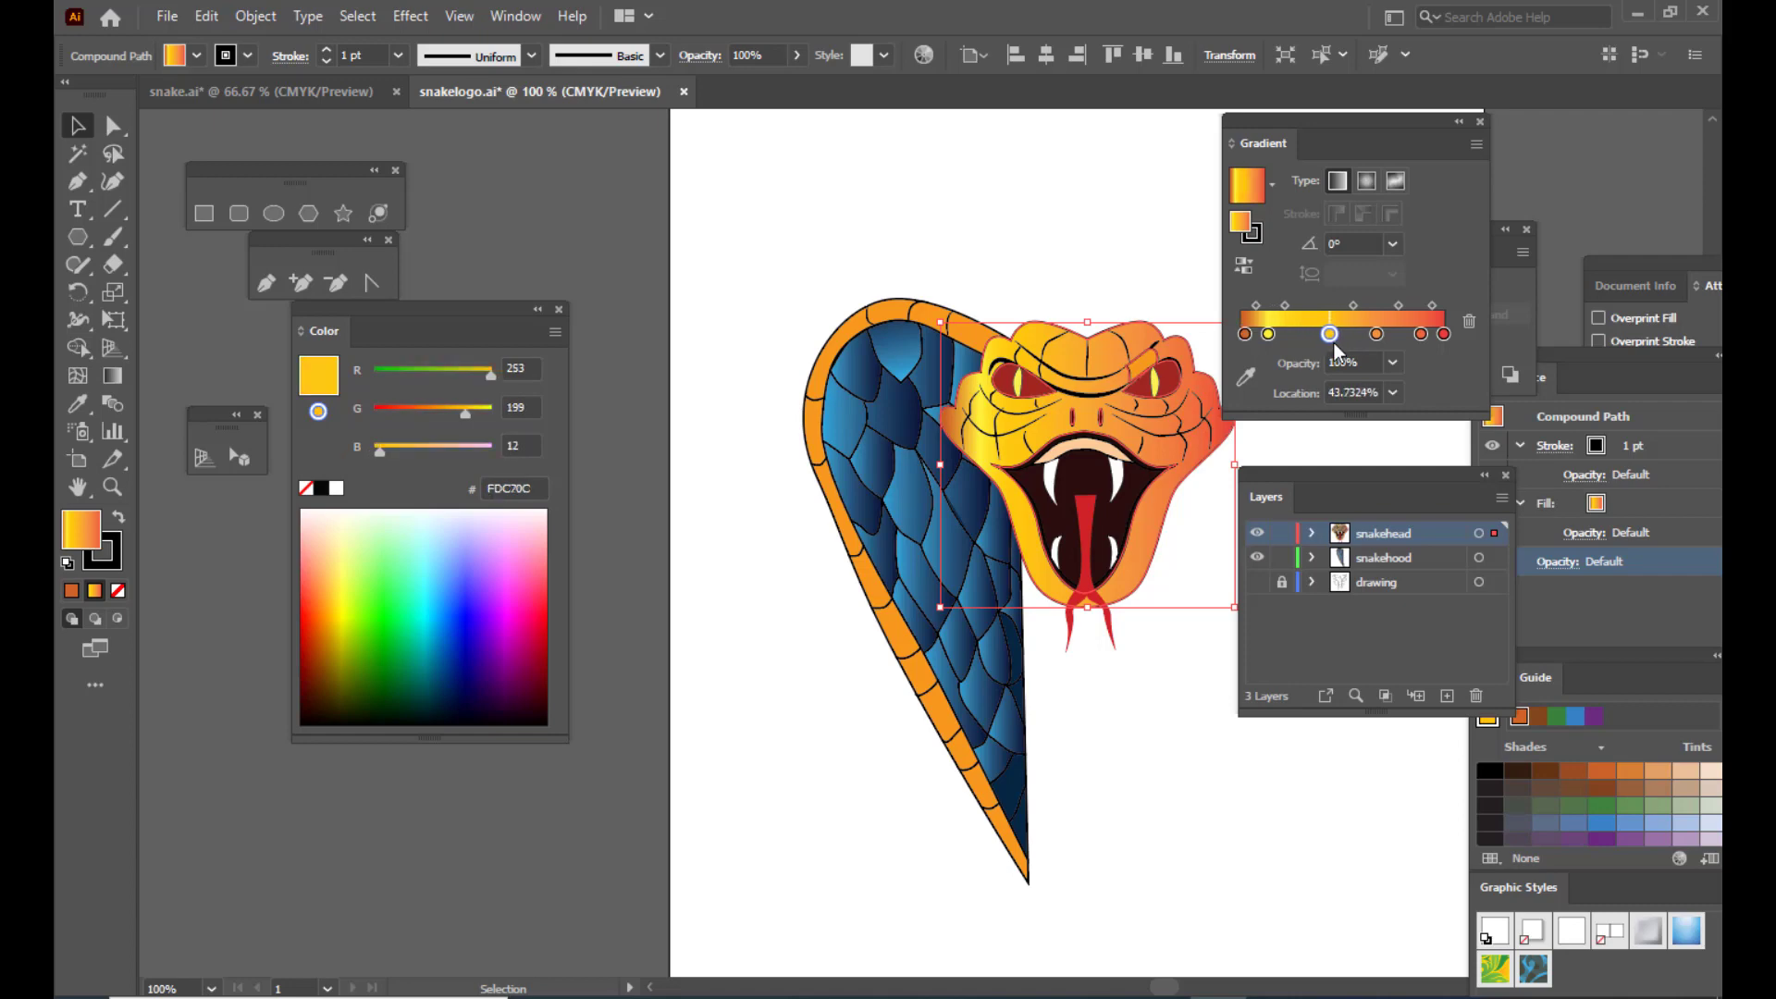
left_click_drag(1301, 337, 1326, 483)
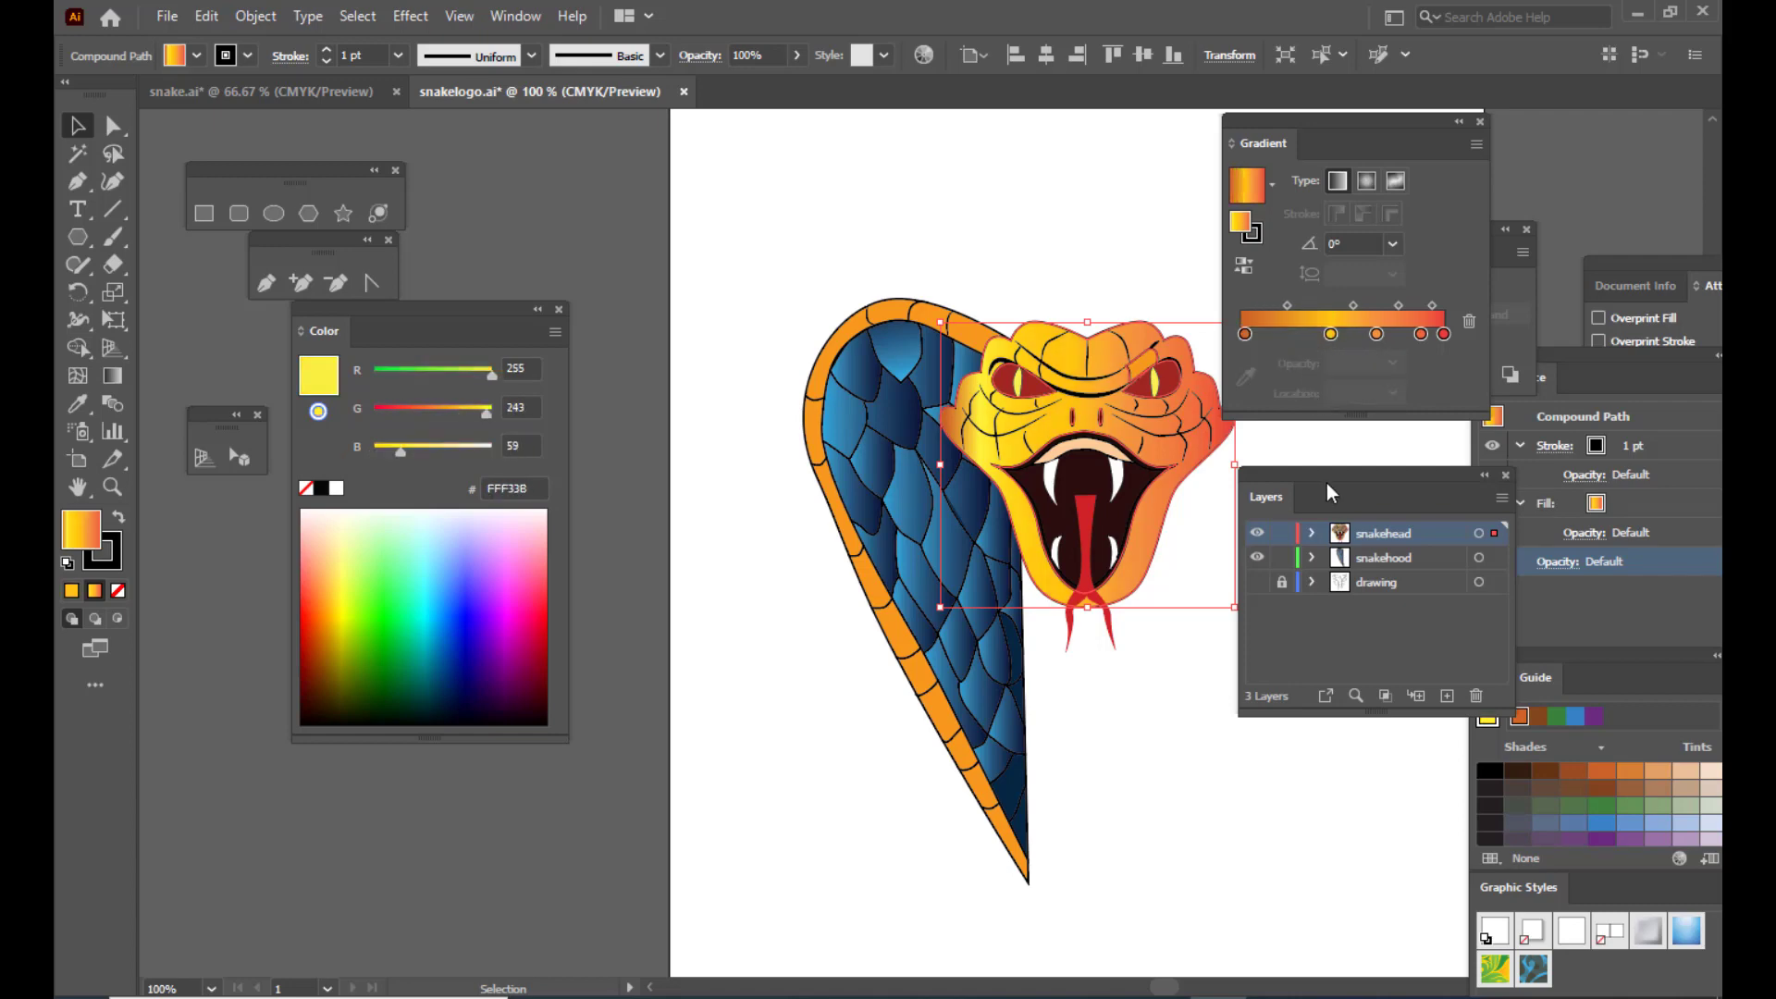
left_click(1421, 335)
left_click_drag(1421, 335, 1422, 397)
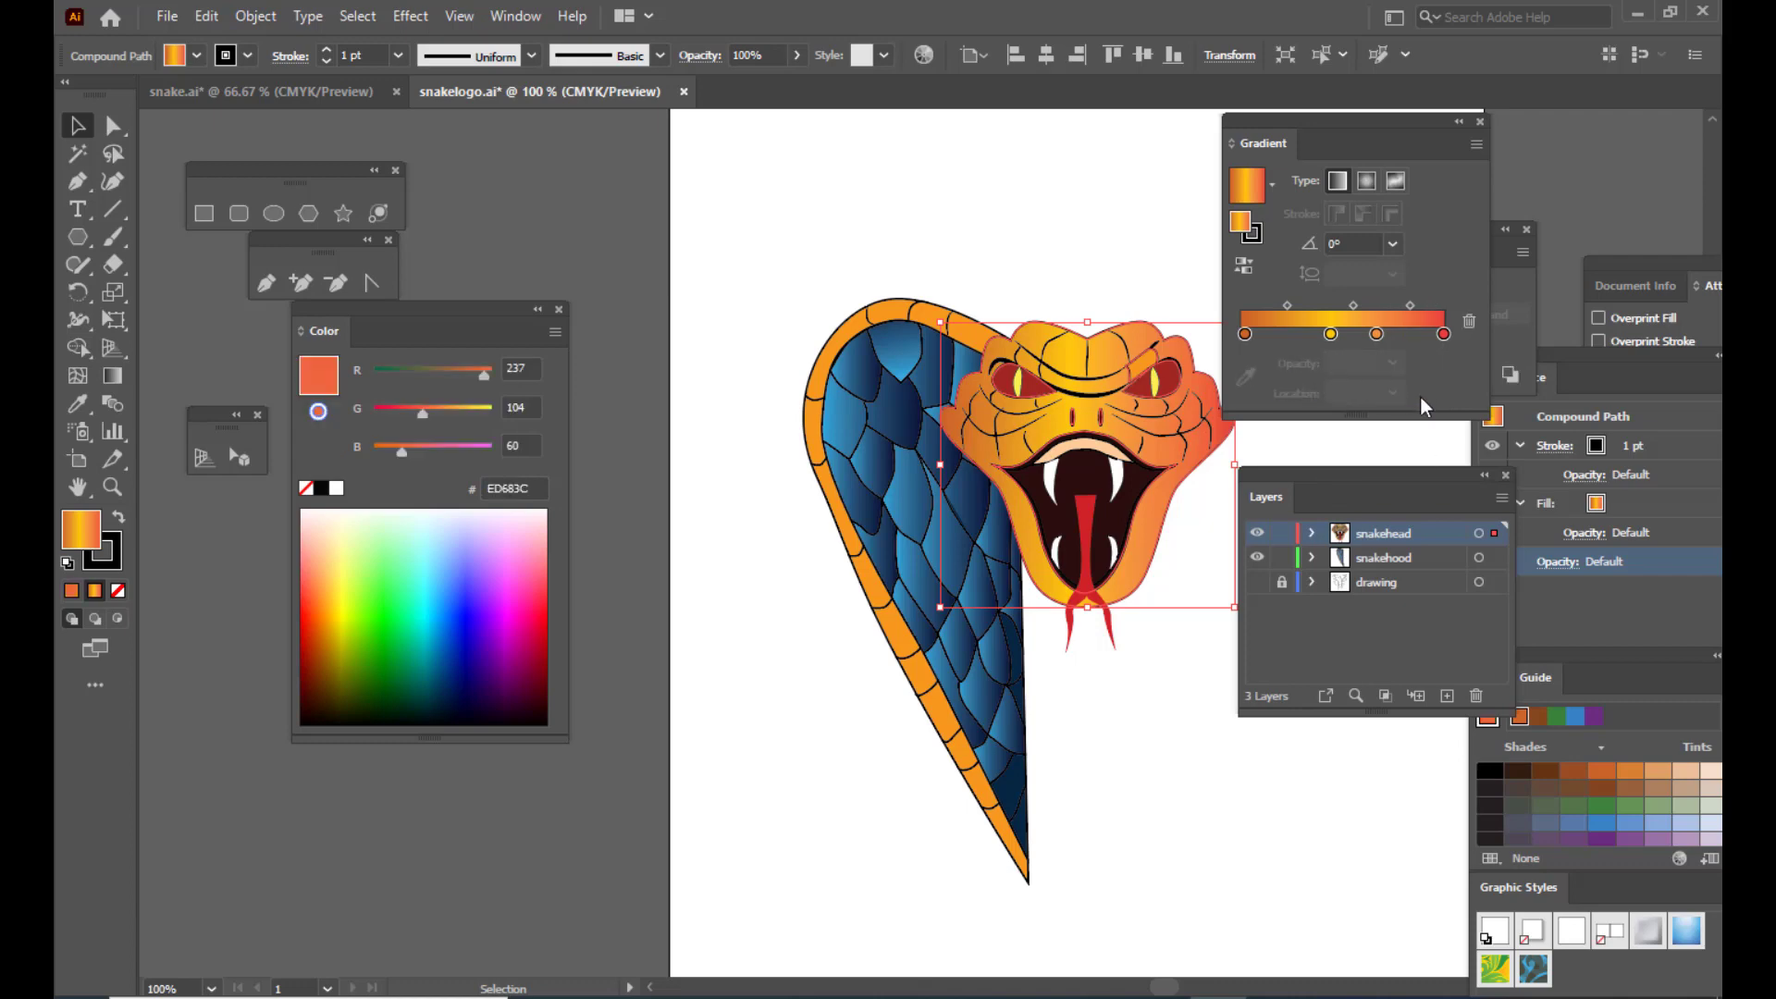
left_click_drag(1376, 335, 1405, 397)
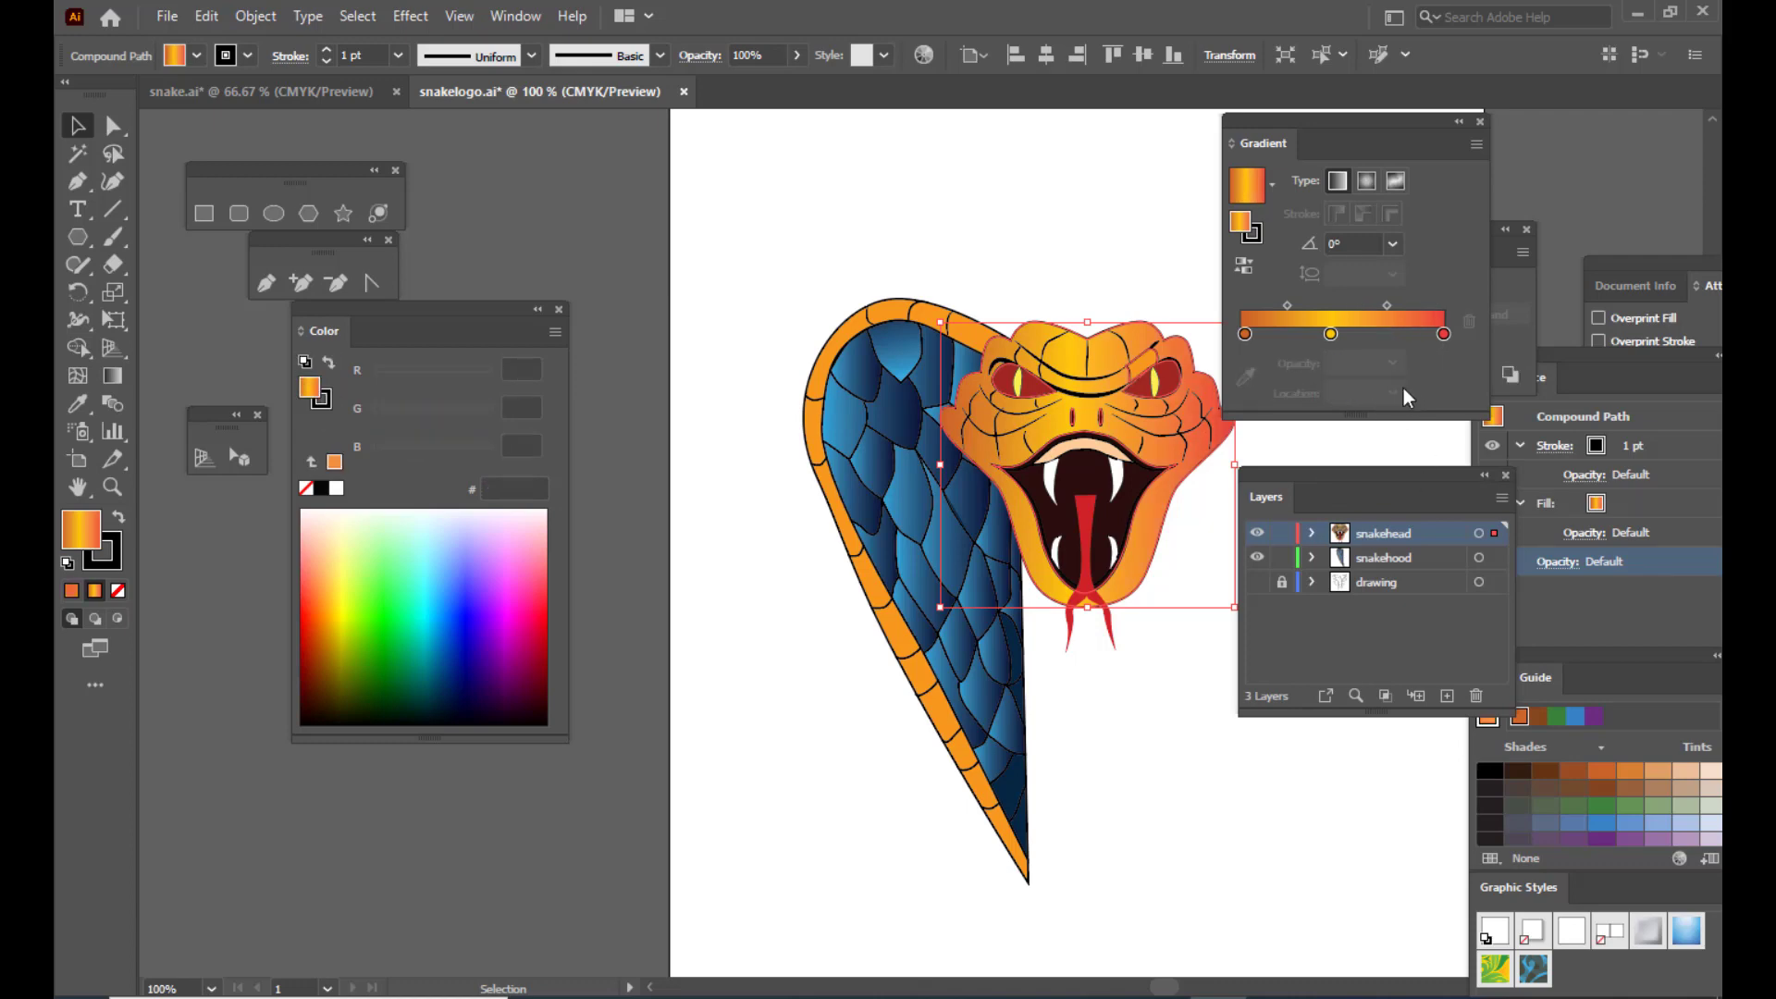
Step: Shift the amber stop slightly towards red, rebalance both gradient midpoints with the amber-to-red one at about 56%, and deselect the head
left_click_drag(1333, 336, 1287, 306)
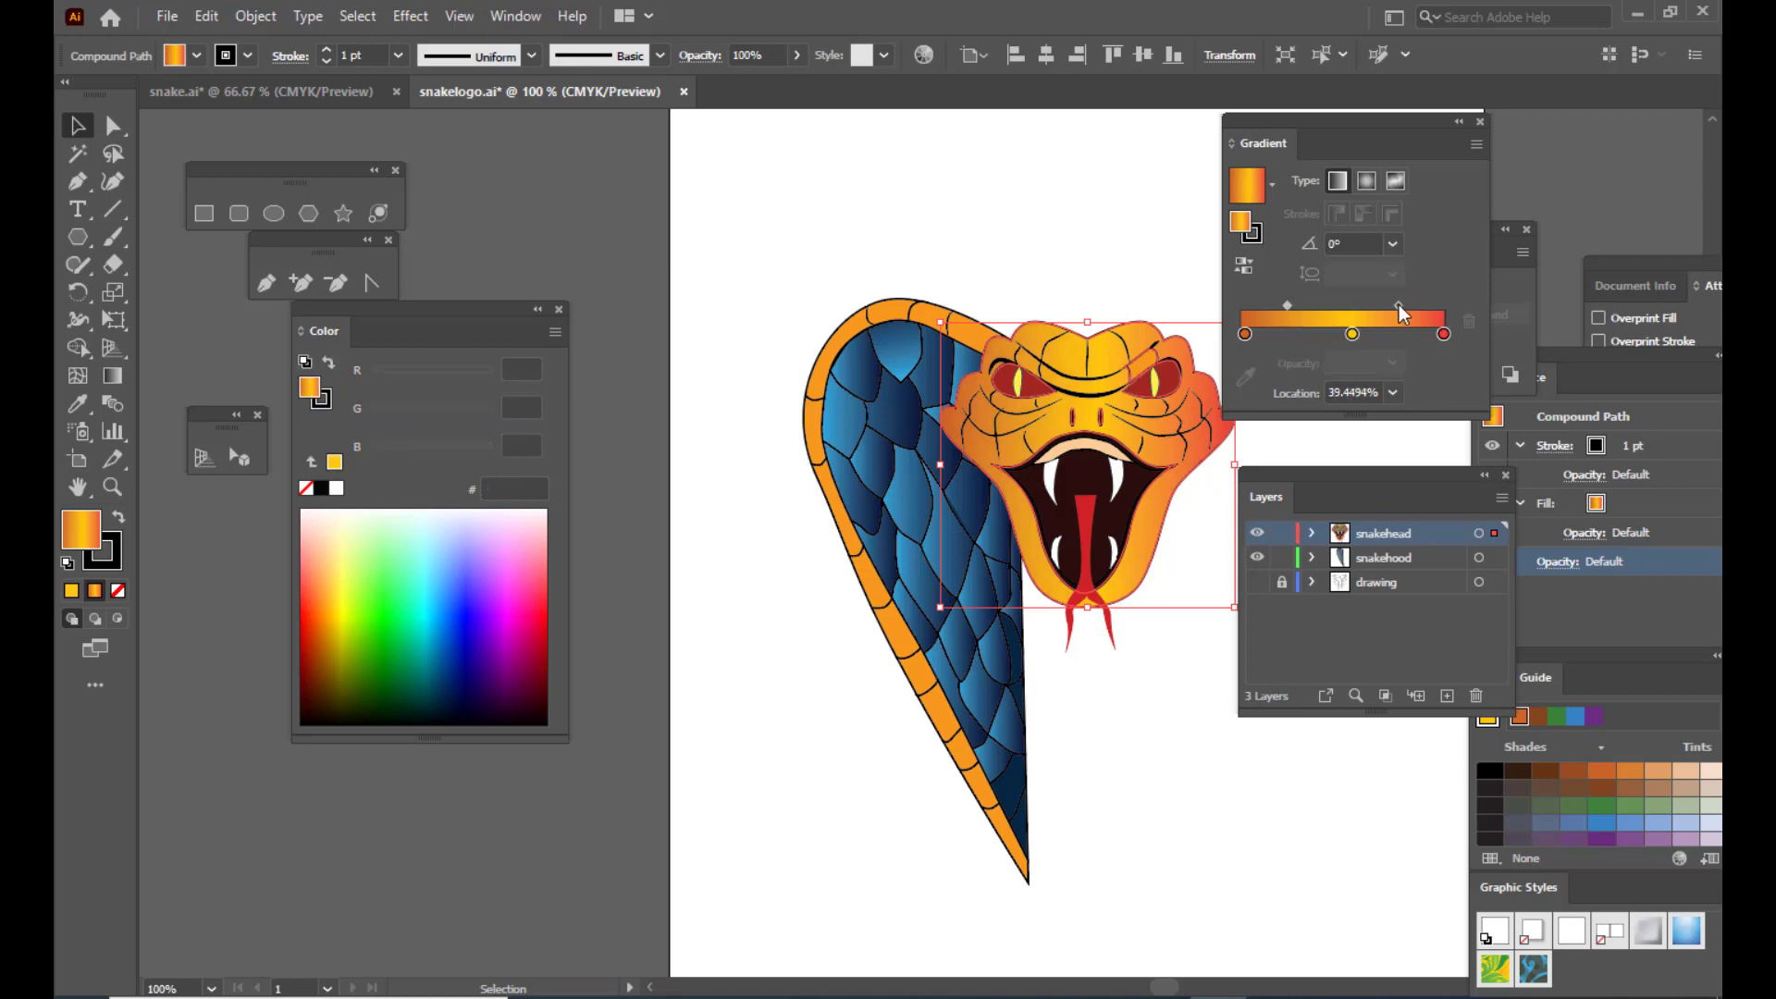
left_click_drag(1399, 305, 1423, 305)
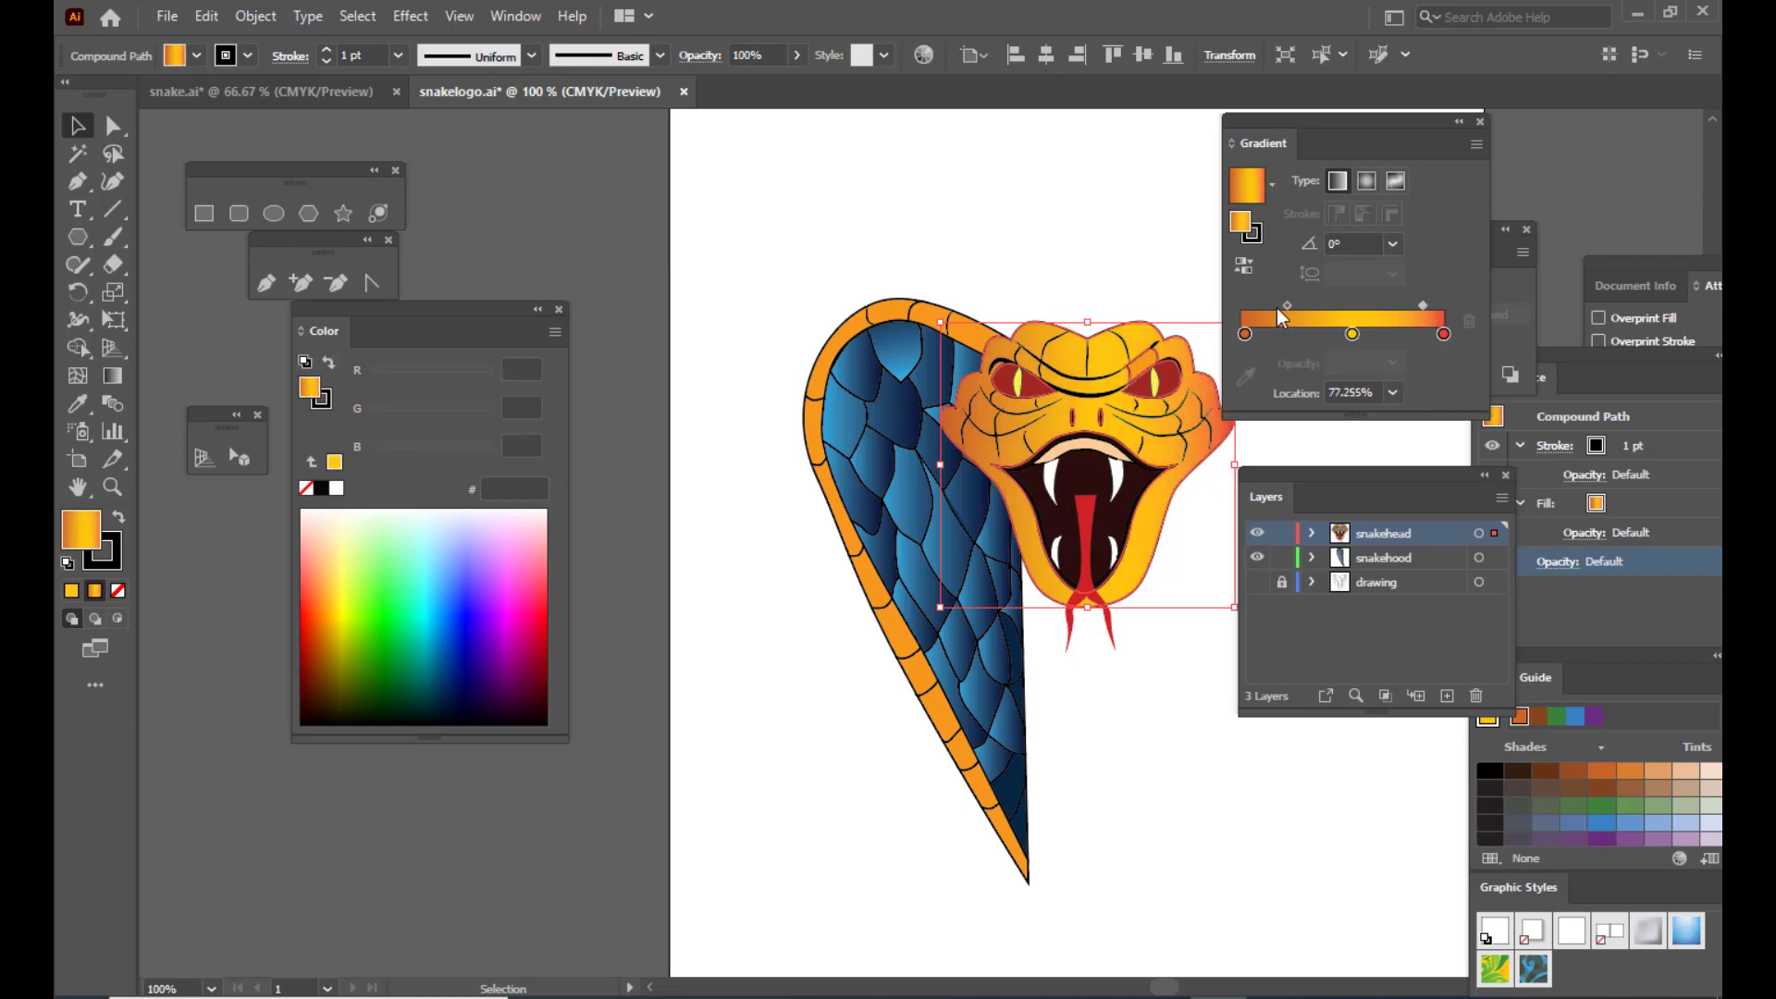
mouse_move(1286, 303)
left_mouse_down()
mouse_move(1253, 334)
mouse_move(1357, 334)
mouse_move(1318, 308)
left_mouse_up()
left_click_drag(1427, 305, 1406, 306)
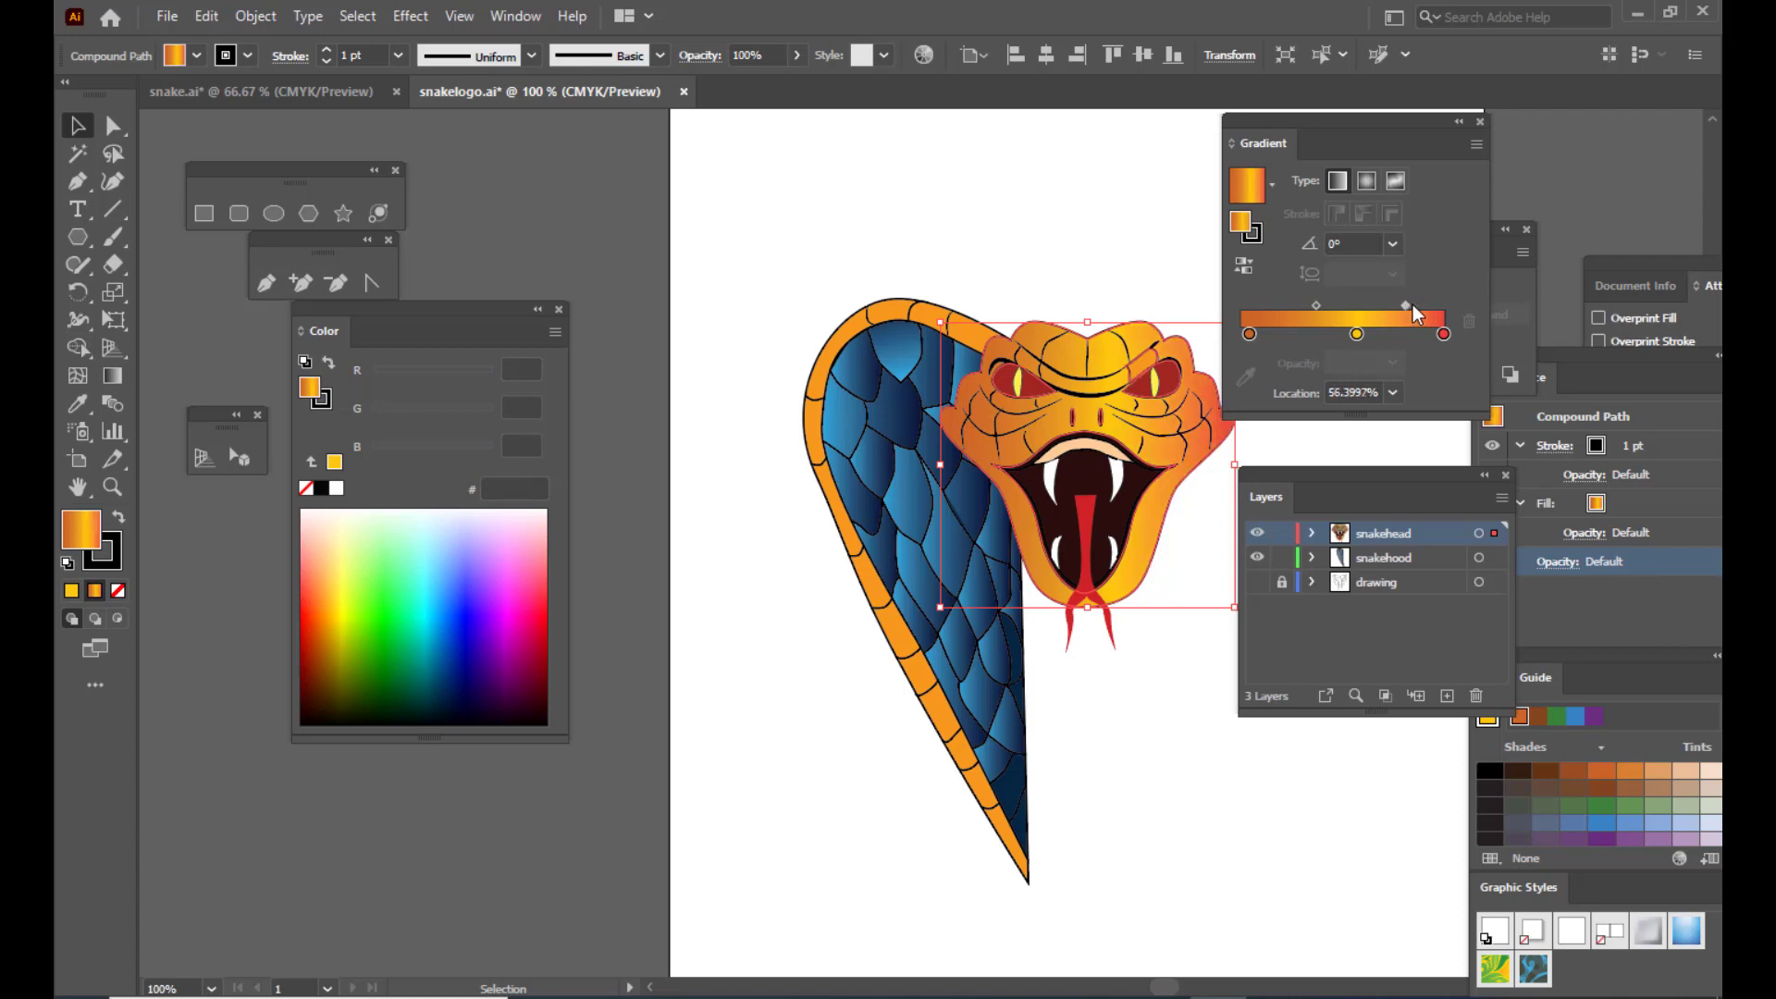
left_click(842, 260)
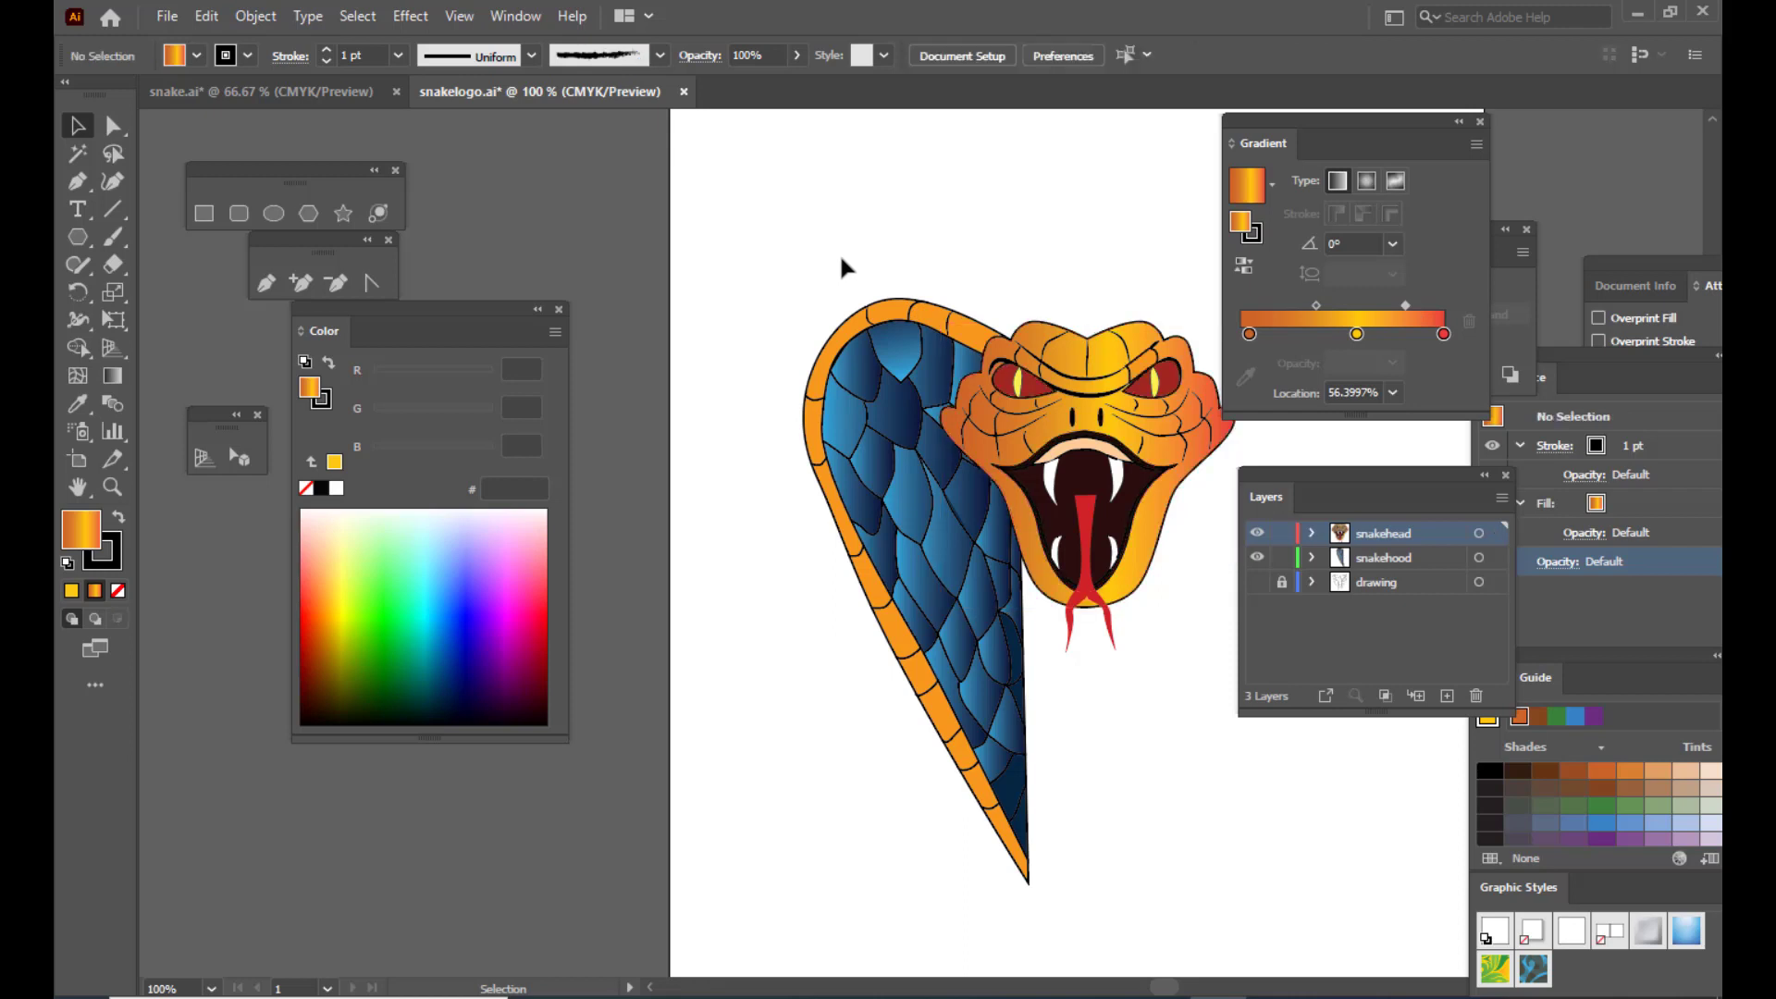
Step: Select all the solid orange border segments together, from the hood's upper curve down to its pointed tip
left_click(886, 315)
left_click(968, 330, "shift")
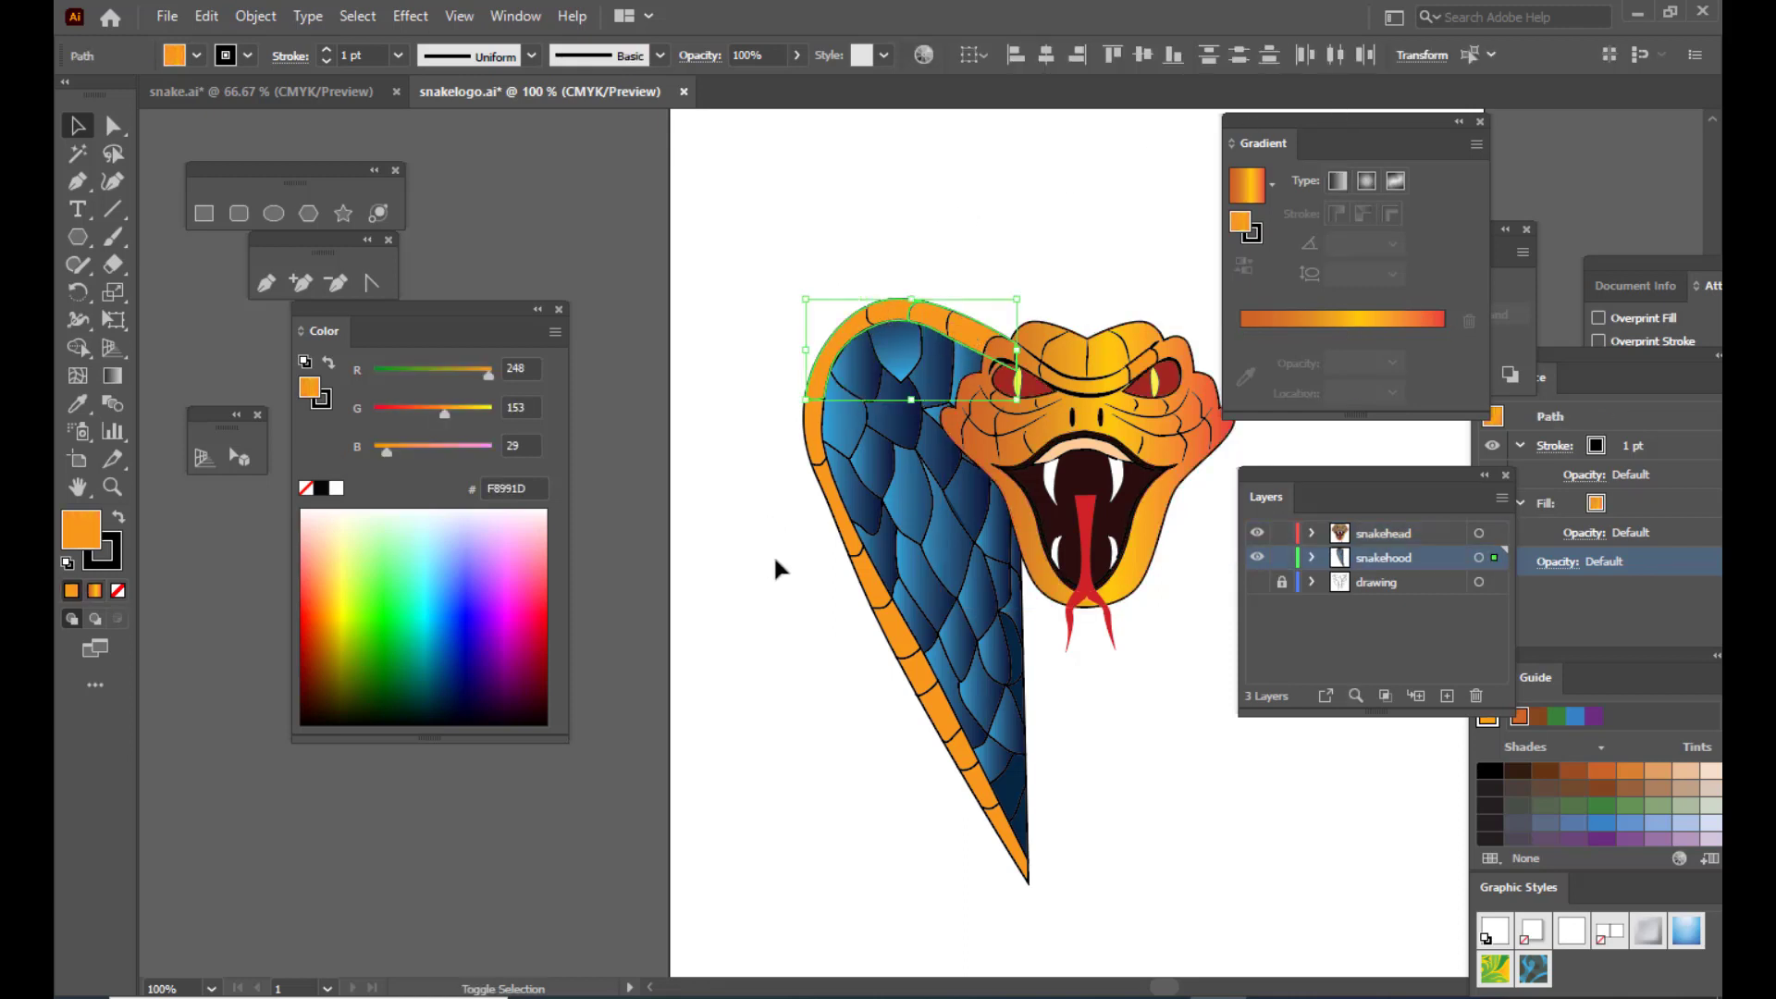
left_click(835, 520, "shift")
left_click(813, 451, "shift")
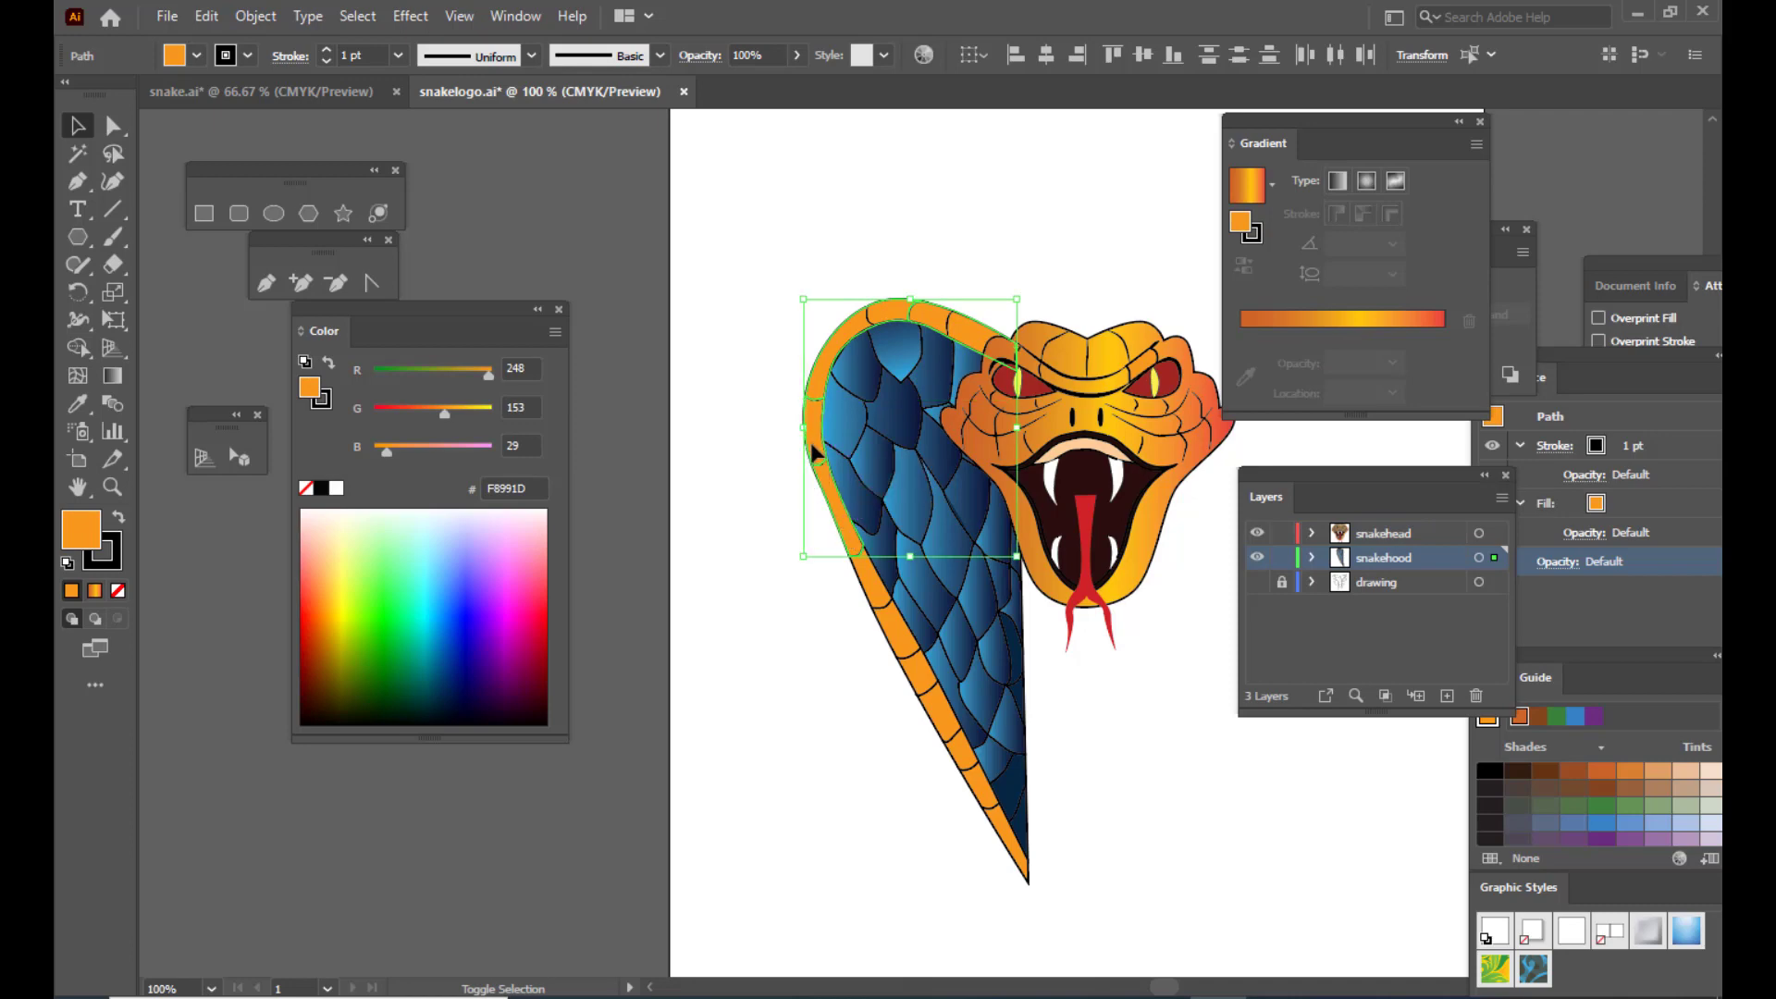
left_click(899, 634, "shift")
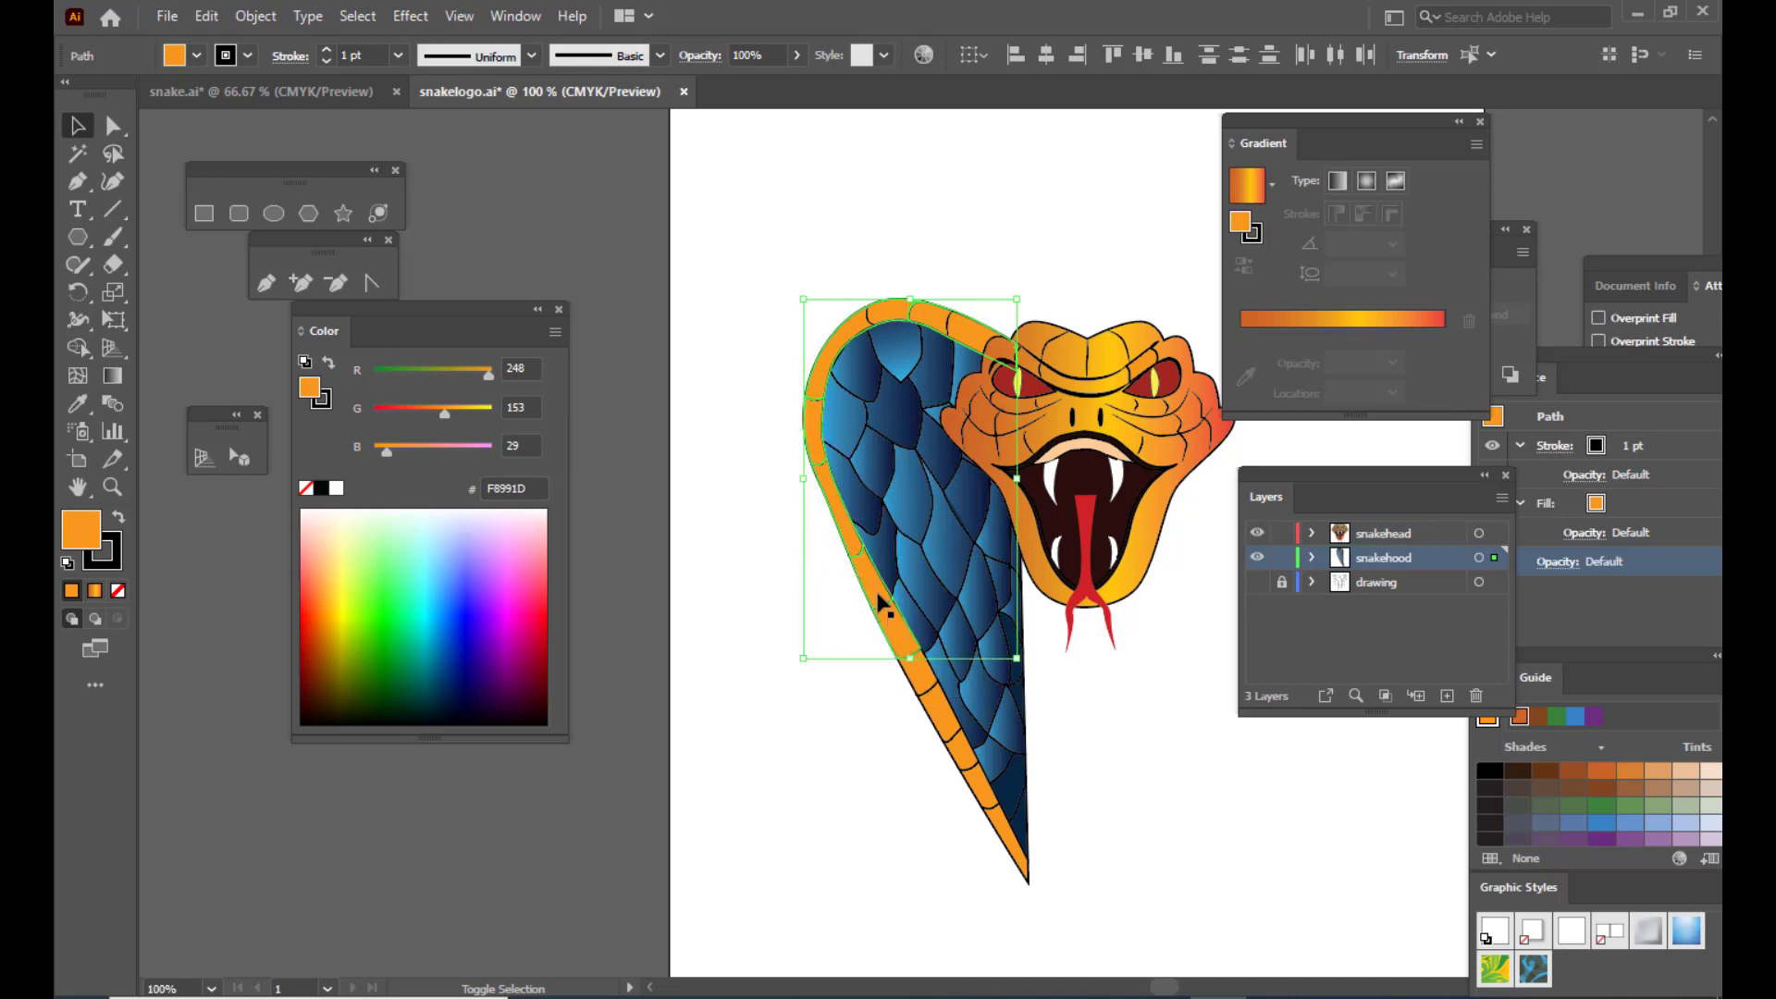
left_click(936, 726, "shift")
left_click(964, 765, "shift")
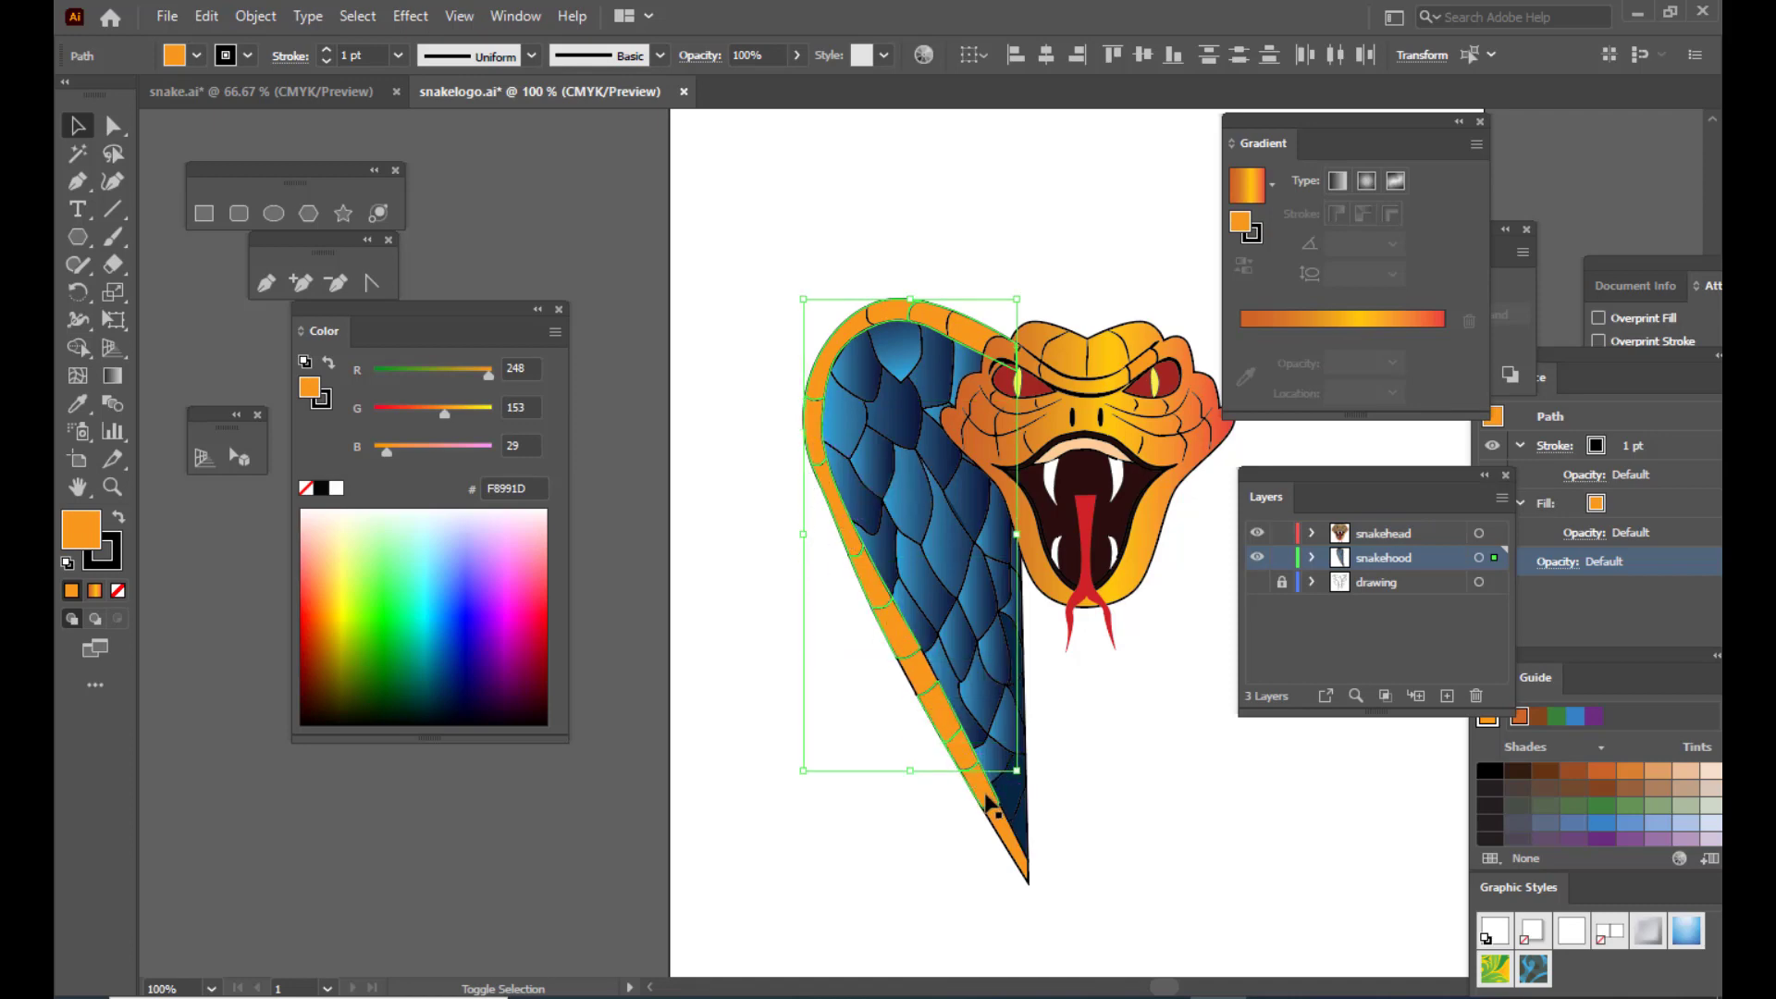
left_click(985, 800, "shift")
left_click(1006, 844, "shift")
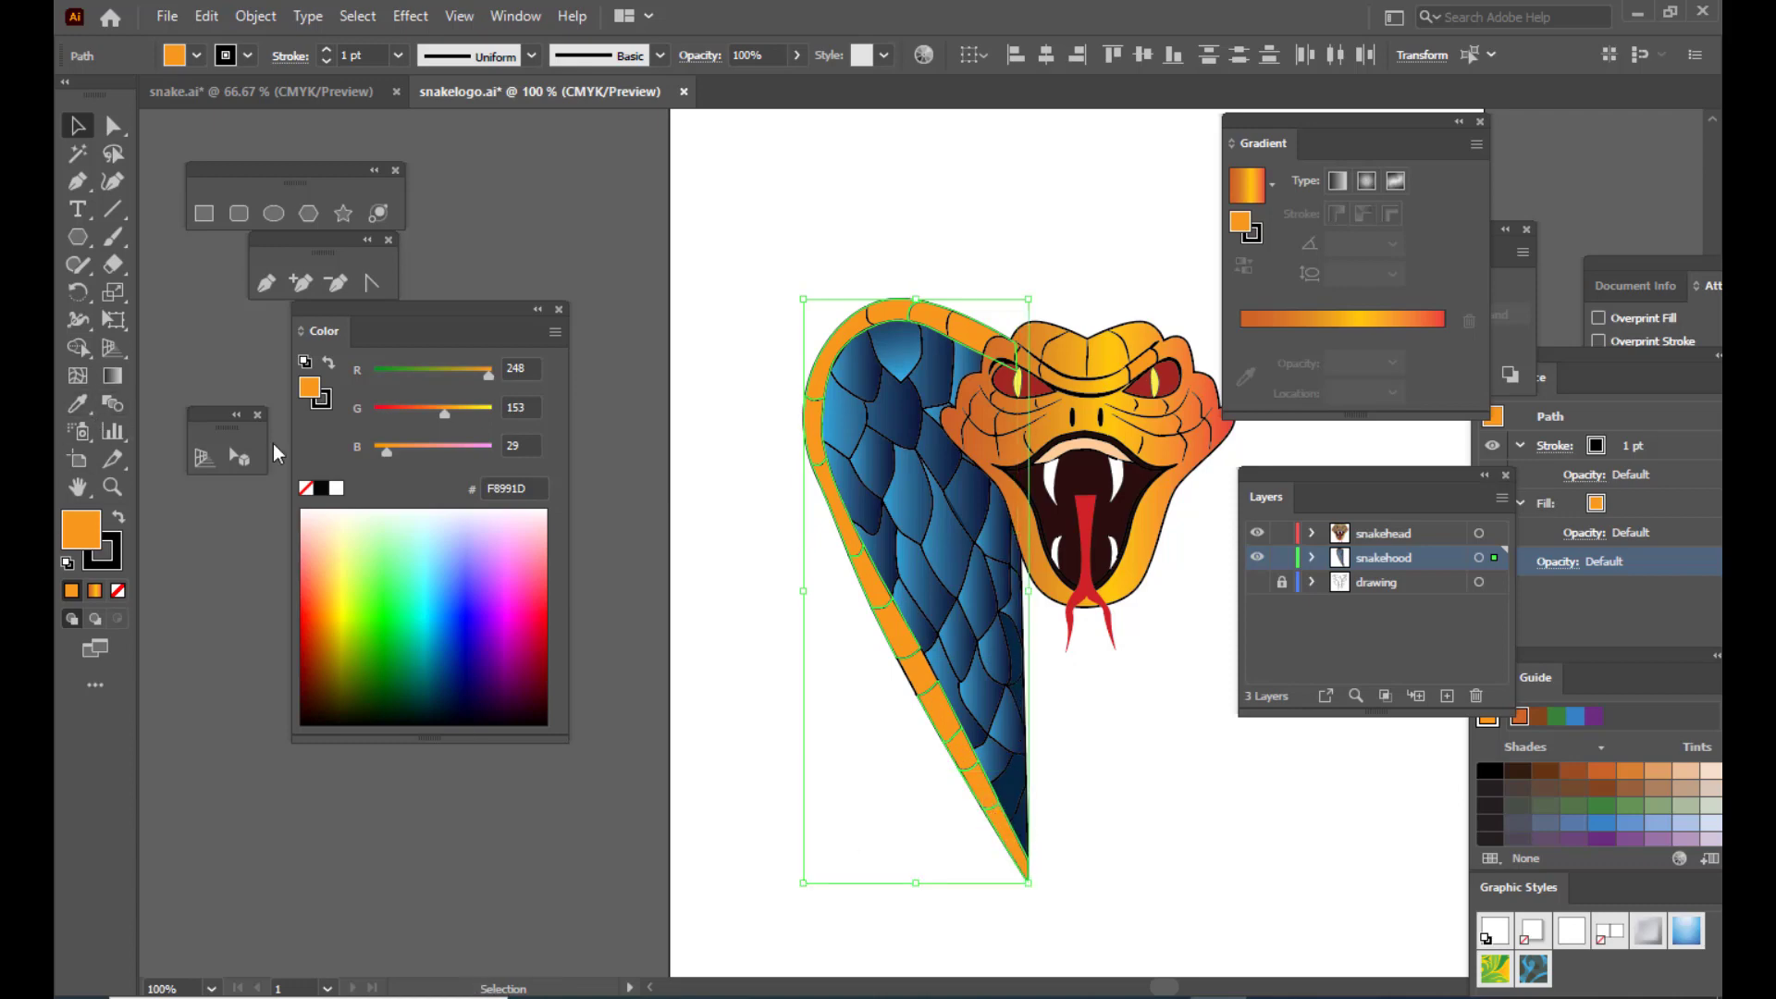
Step: Fill the hood's segmented orange border with the orange-yellow-red linear gradient
left_click(95, 591)
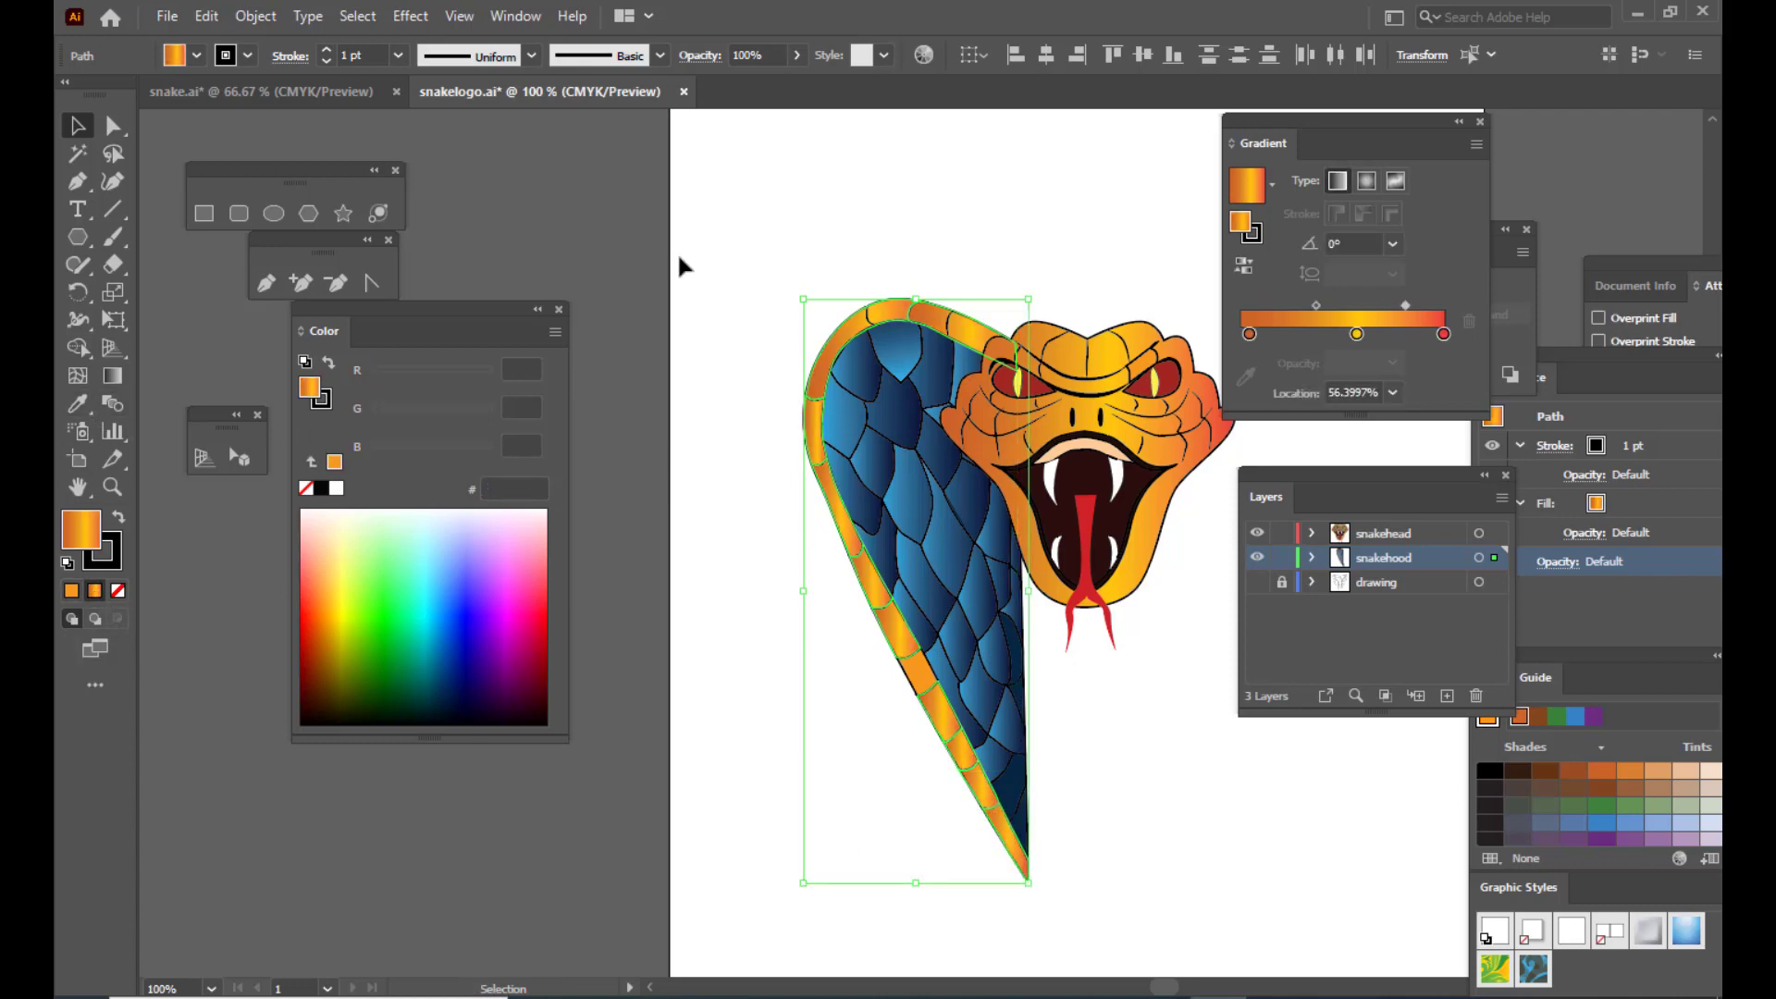
left_click(724, 231)
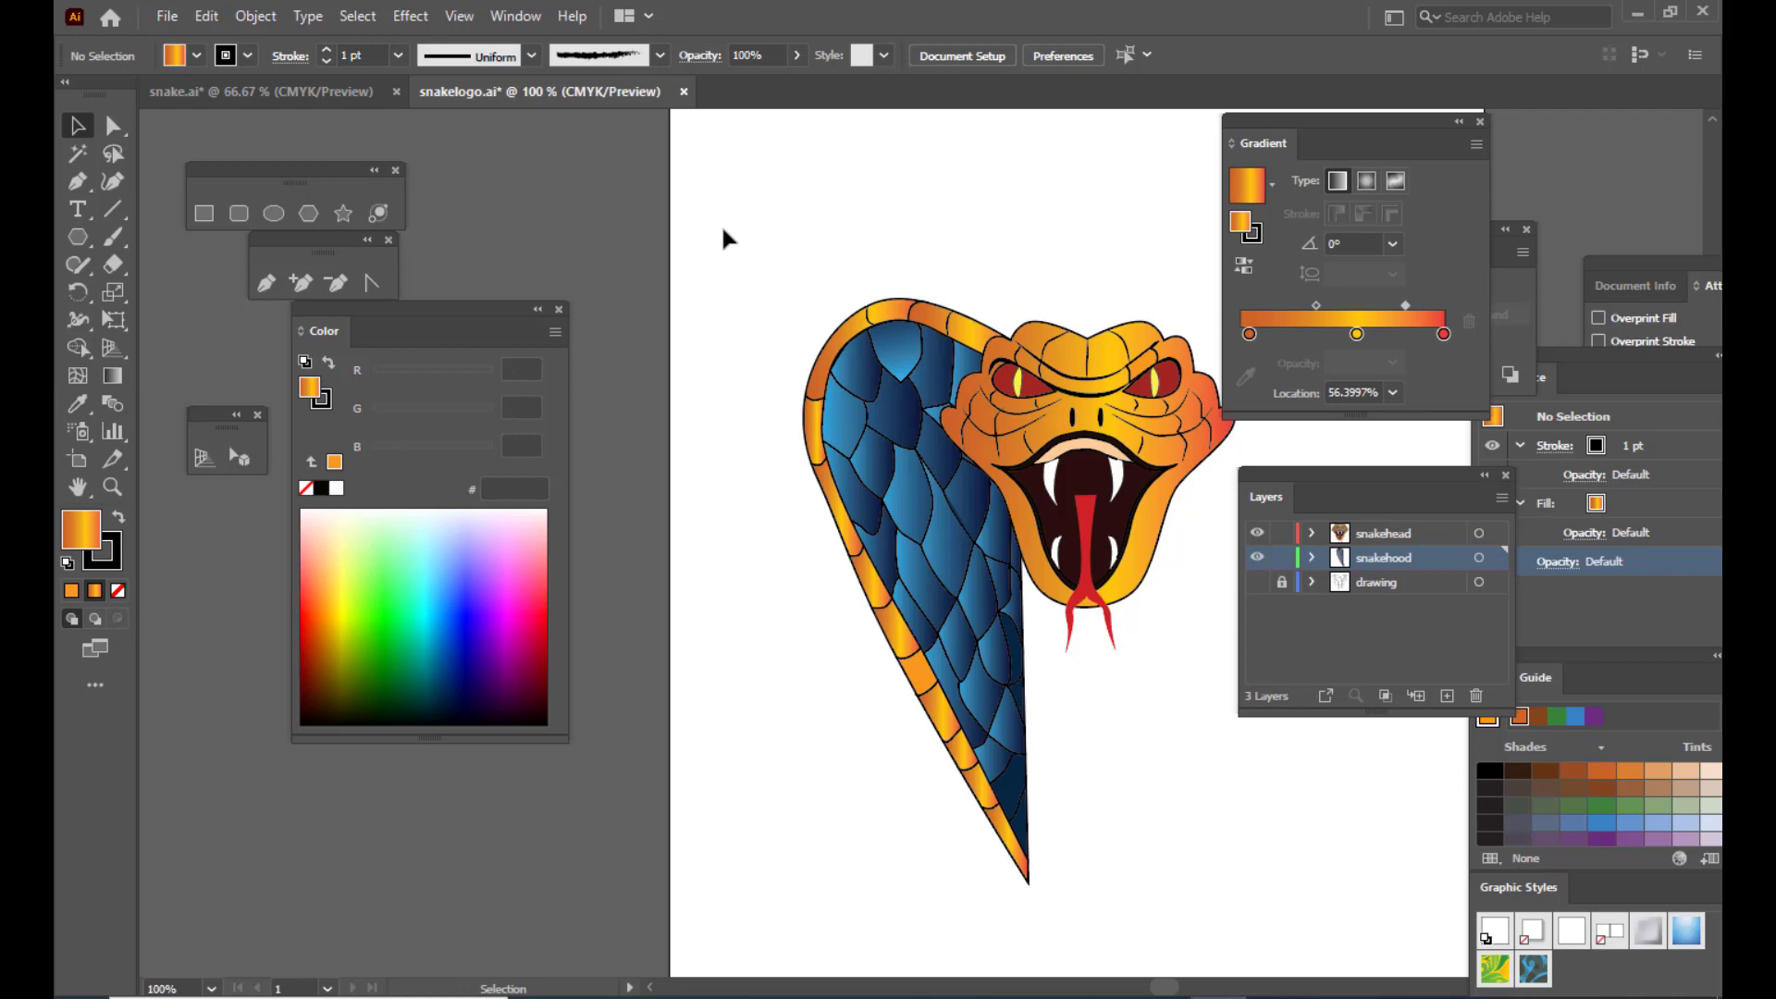
left_click_drag(1229, 115, 1276, 116)
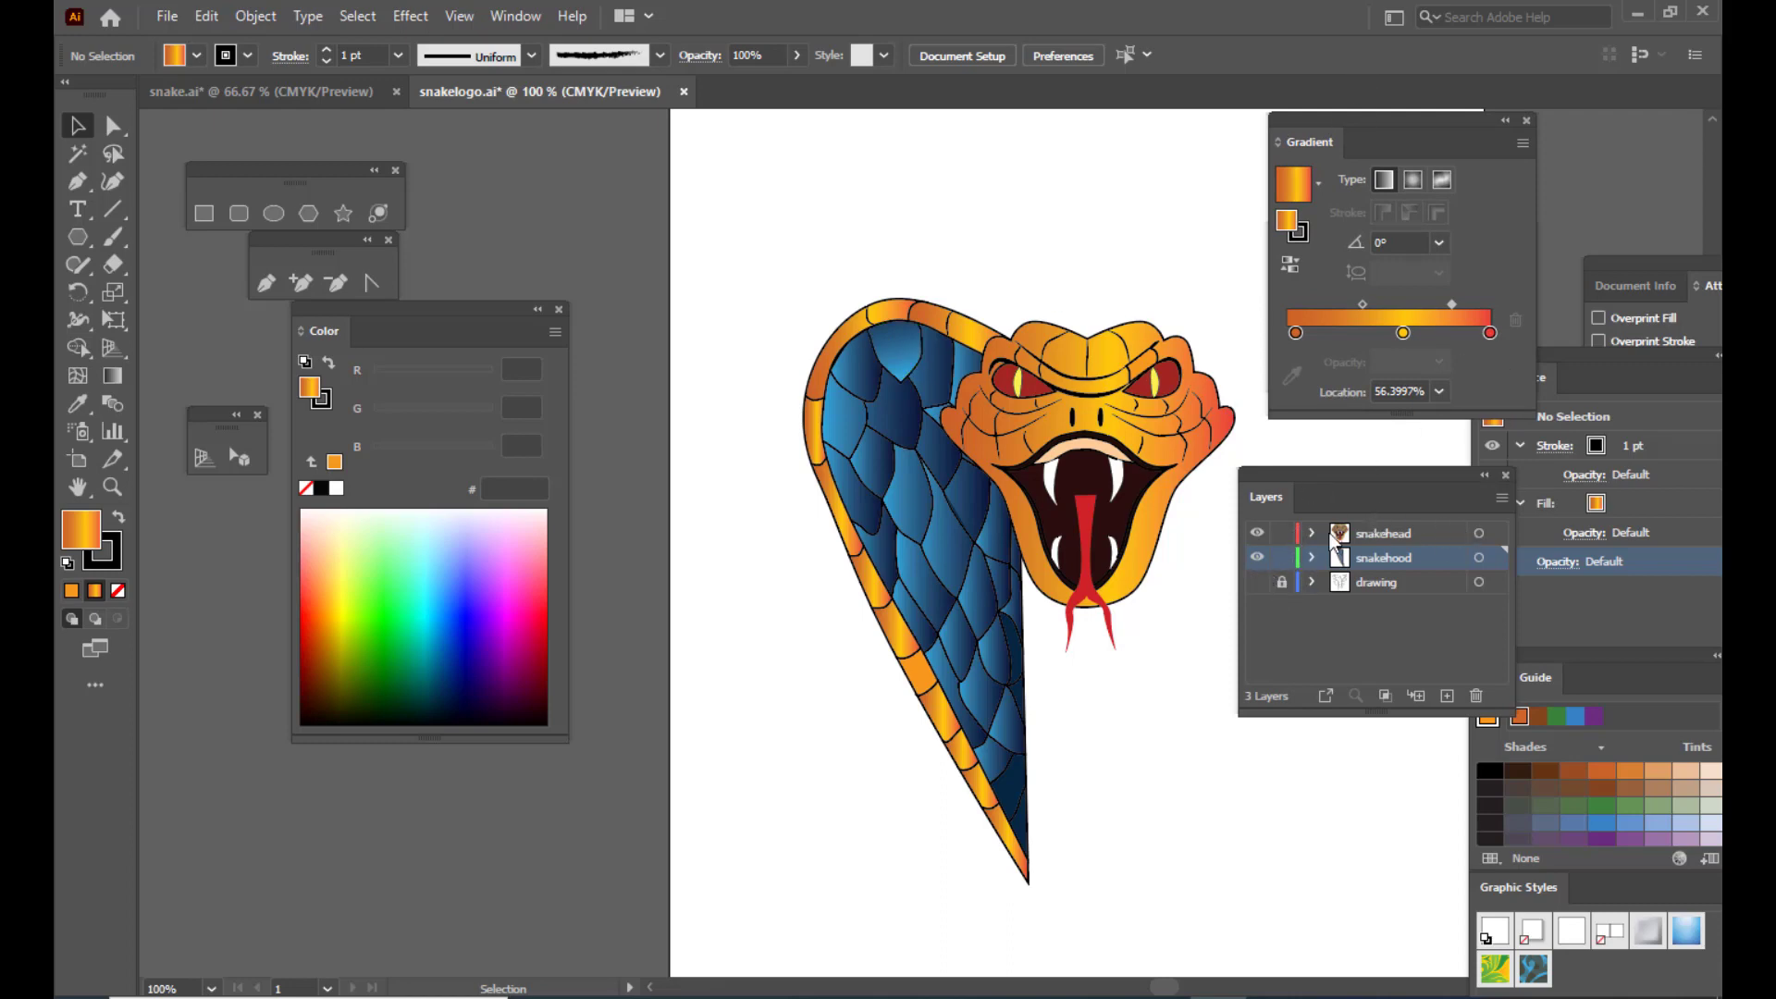
Step: Hide the snakehead layer and group all the paths of the hood half
left_click(1256, 533)
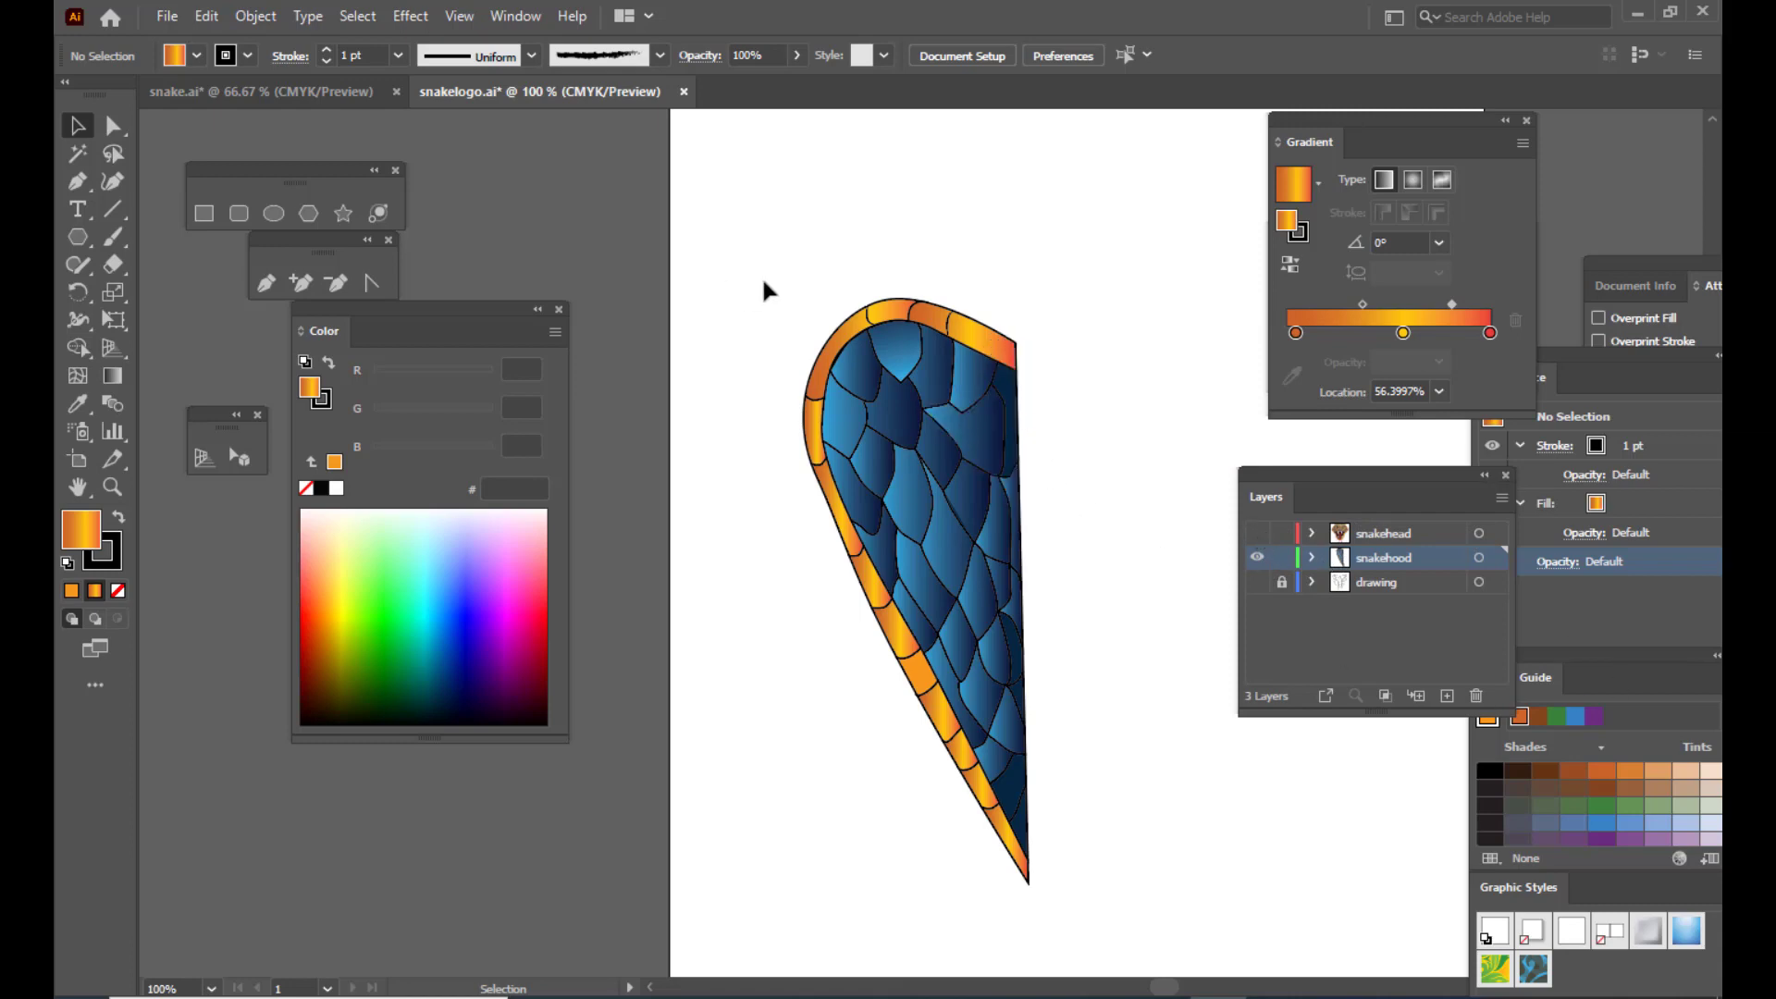
left_click_drag(746, 218, 1107, 940)
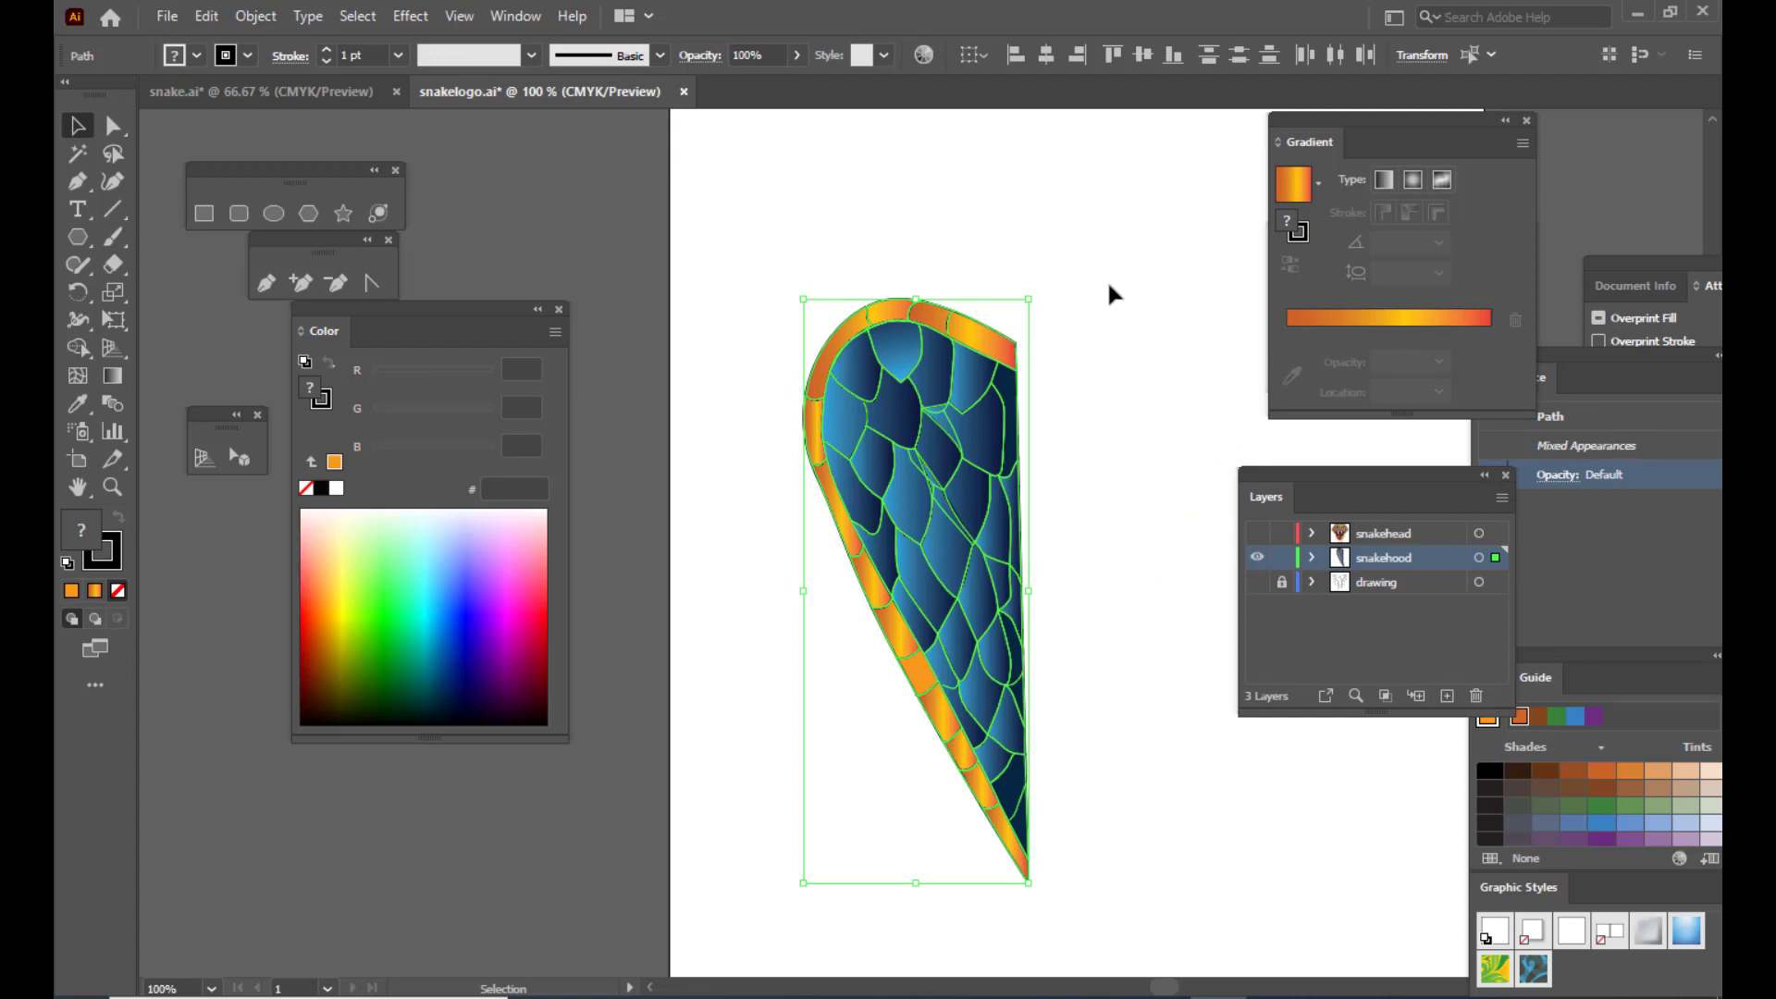
key("ctrl+g")
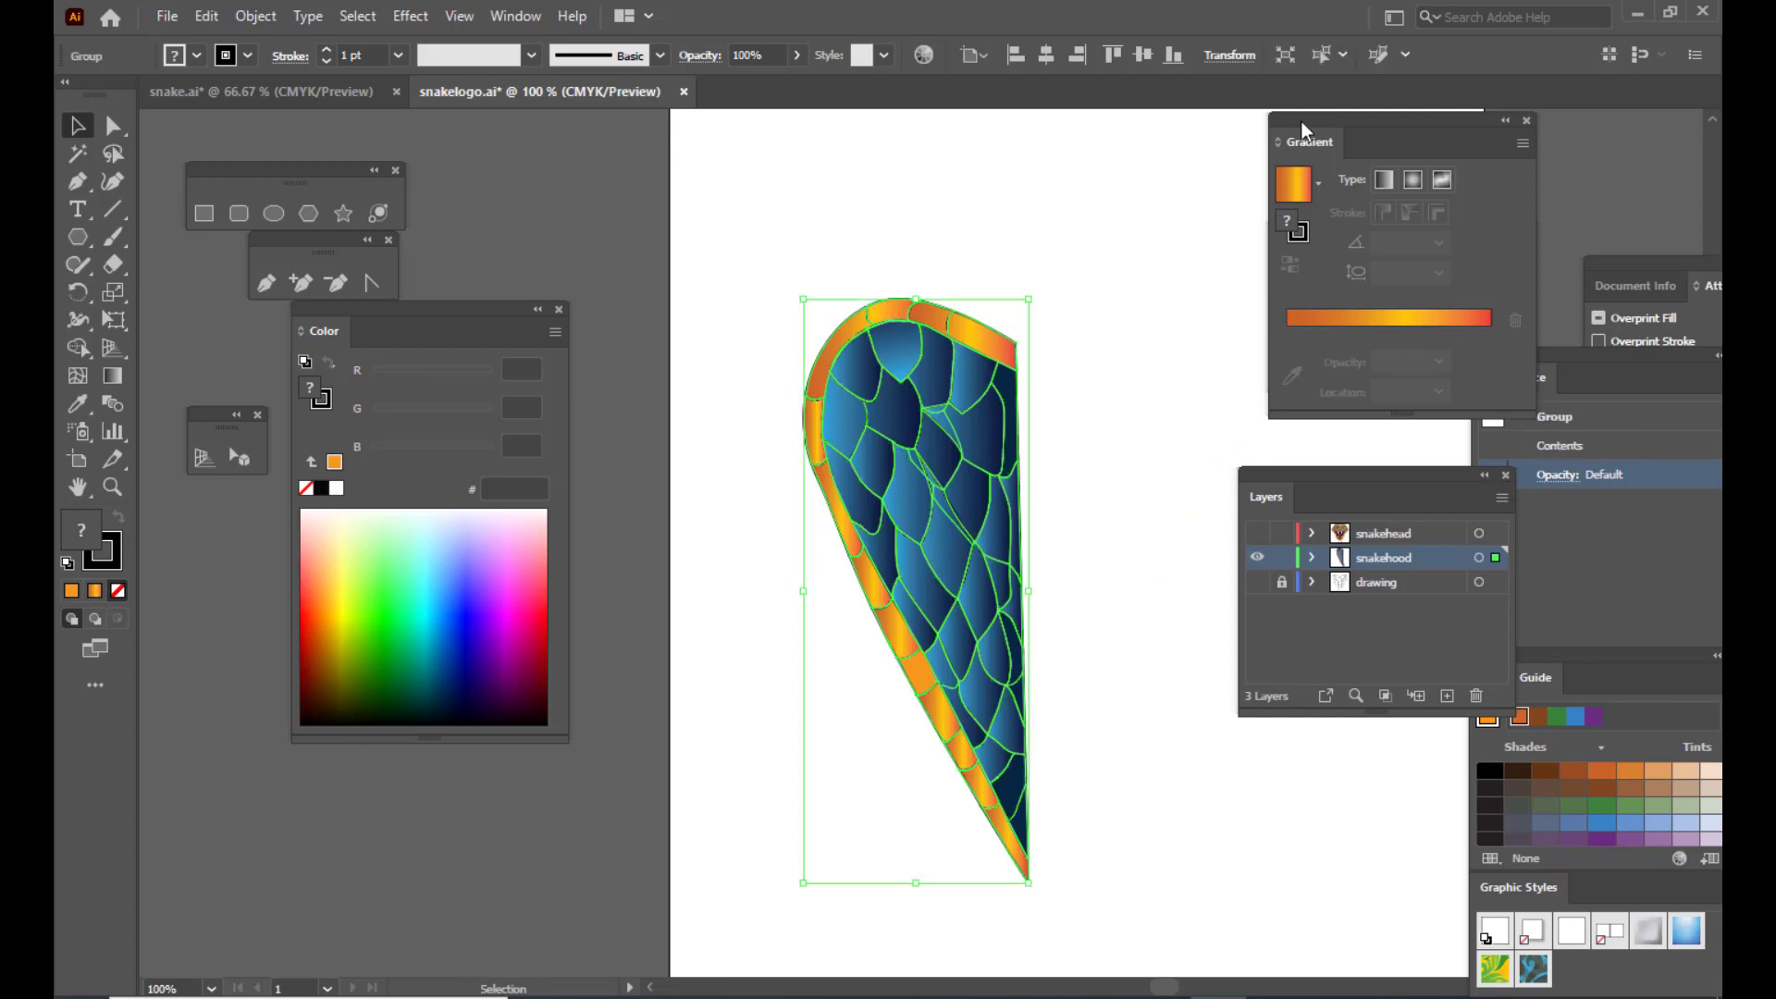
Step: Move the Gradient, Layers and Pathfinder panels aside to clear the artboard beside the hood
left_click_drag(1301, 120, 1420, 120)
left_click_drag(1266, 475, 1473, 456)
left_click_drag(1316, 241, 1423, 225)
left_click(1232, 354)
Step: Duplicate the hood group beside the original and reflect the copy horizontally to form the opposite half
left_click(962, 509)
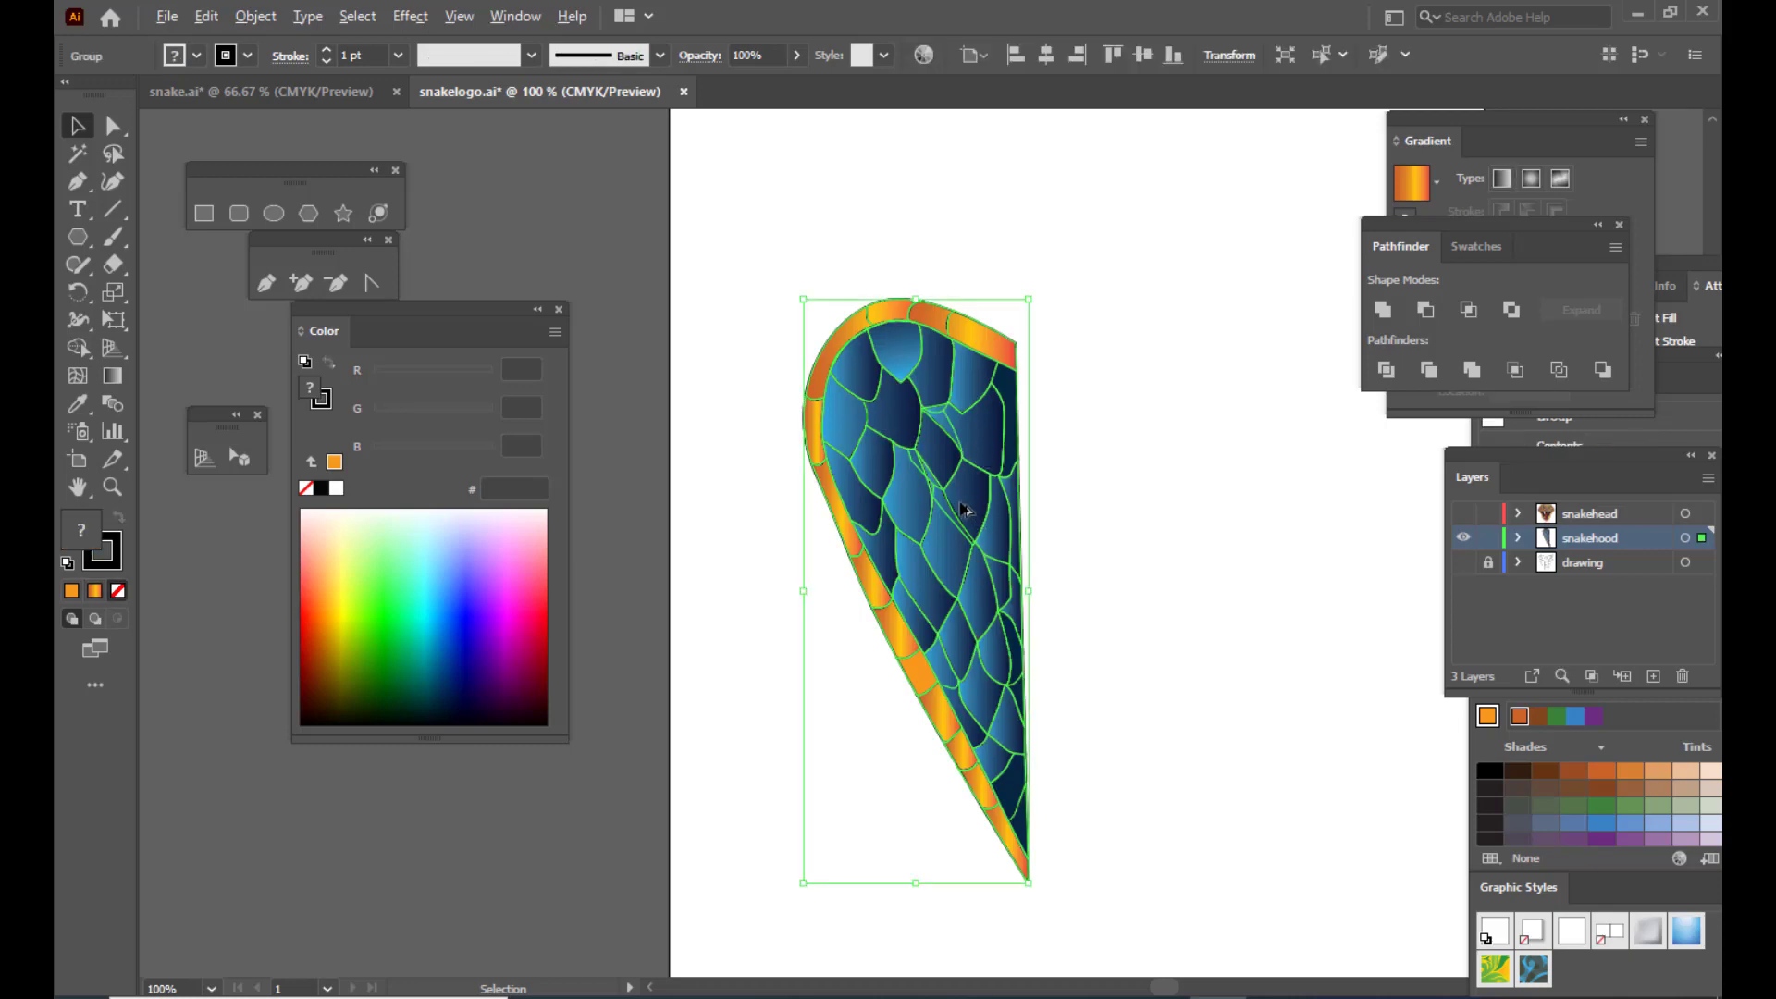
left_click_drag(962, 509, 1240, 527)
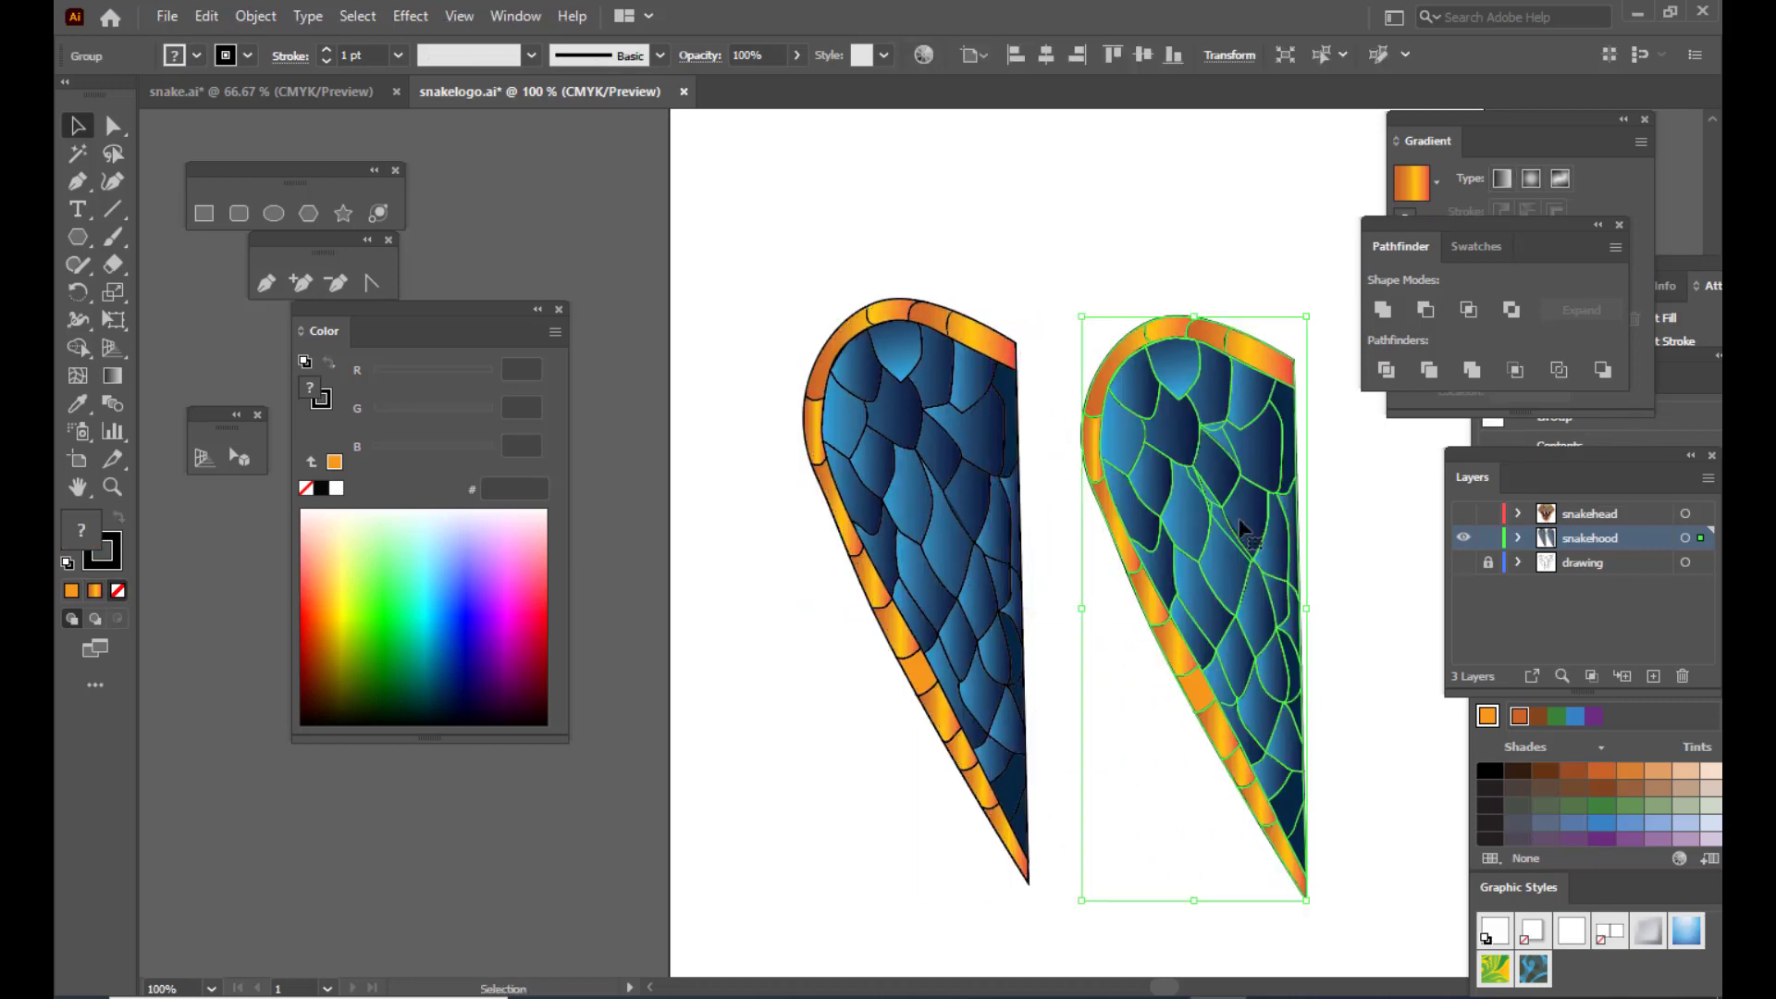
right_click(1241, 523)
mouse_move(1367, 786)
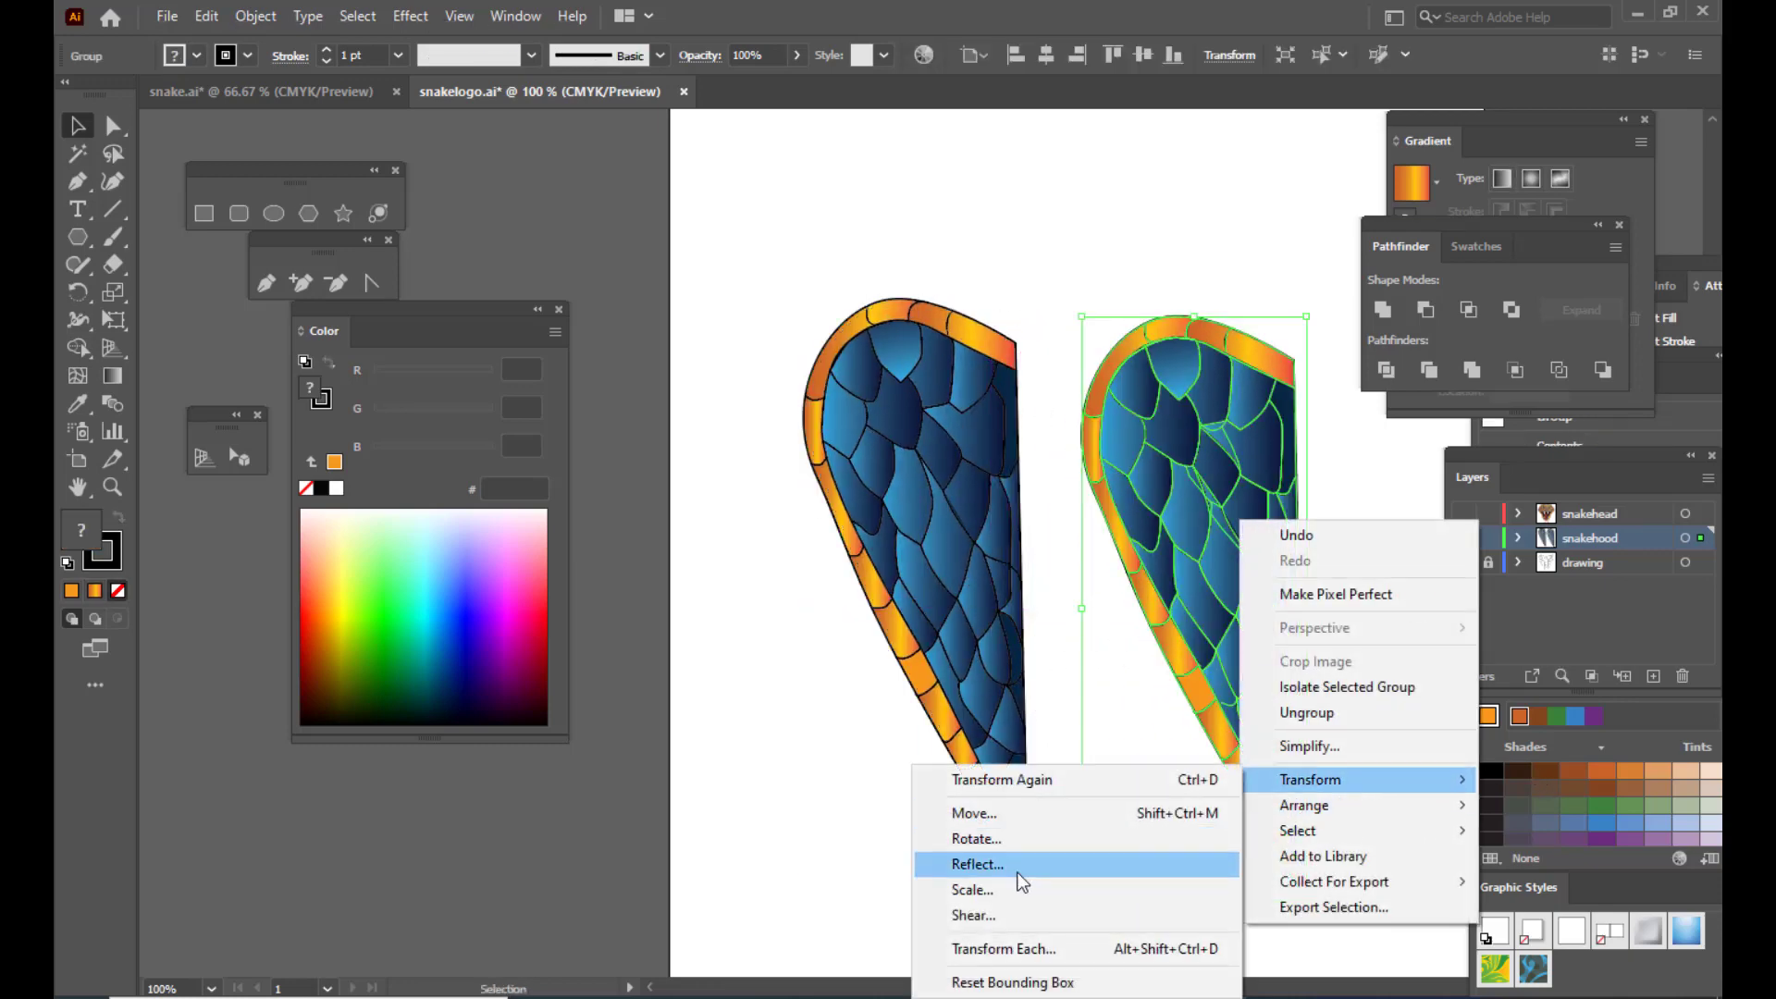
left_click(978, 864)
left_click(1471, 463)
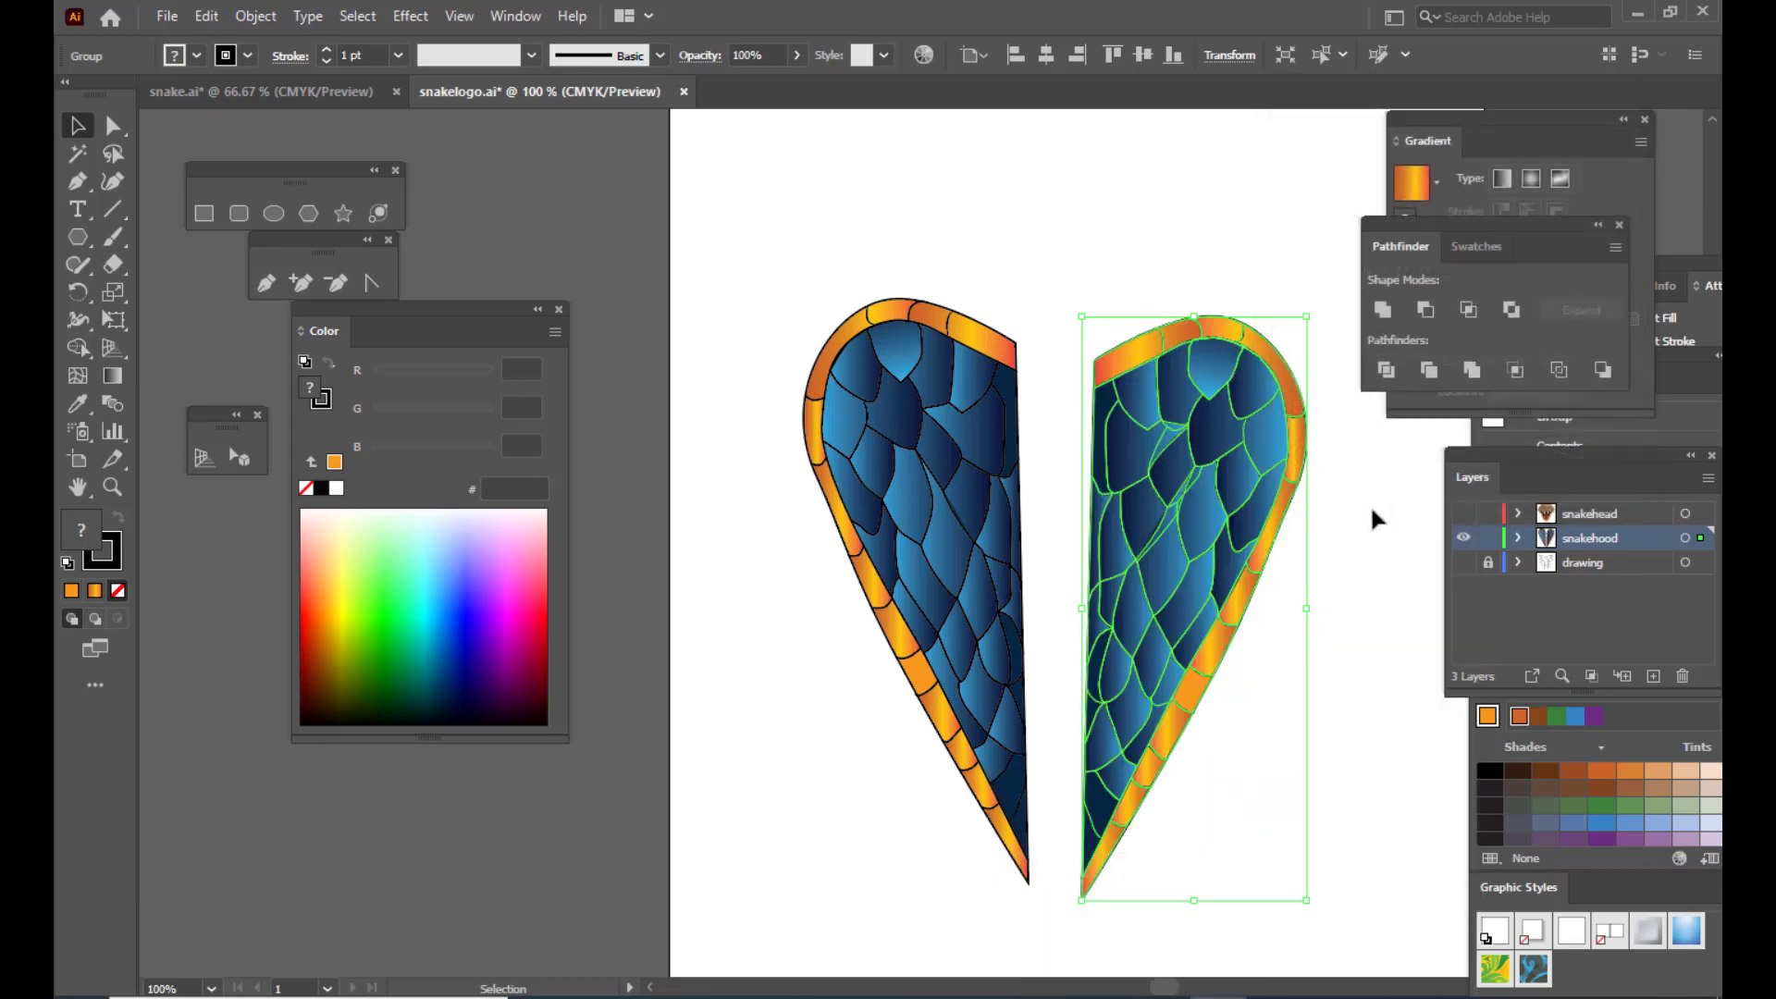
Step: Show the snakehead layer and align the mirrored hood half with the original on the other side of the head
left_click_drag(1185, 527, 1246, 512)
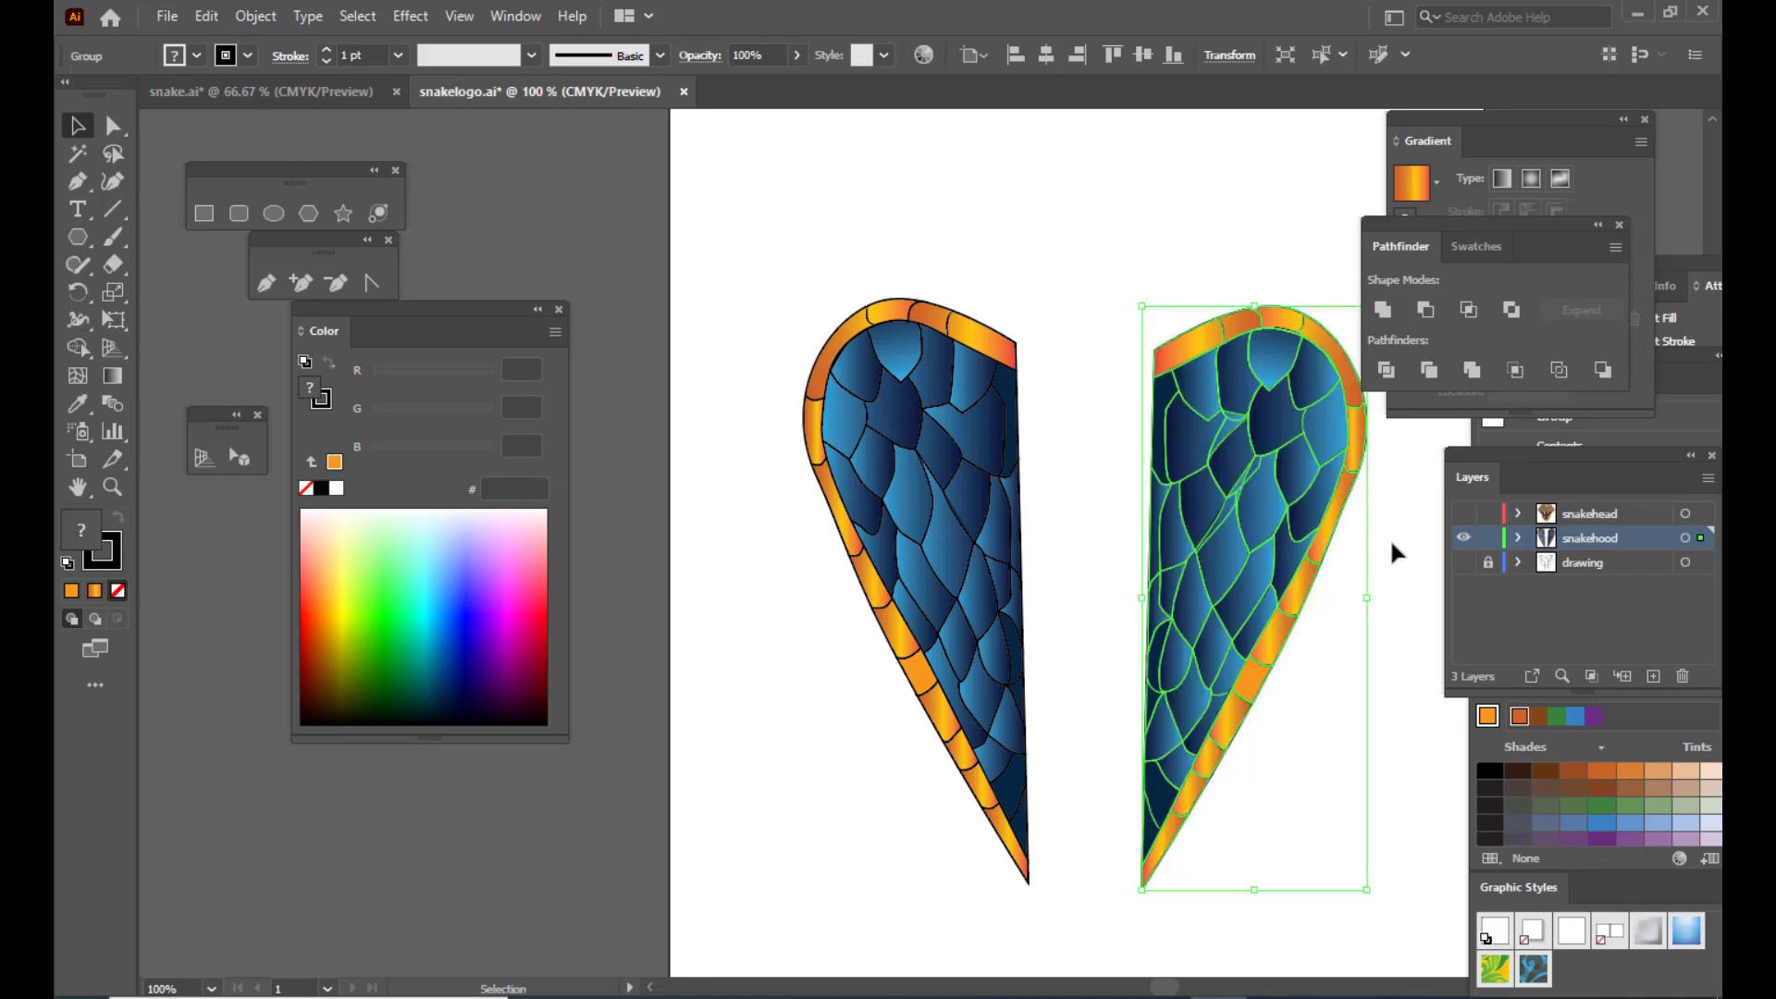
left_click(1463, 514)
left_click(1177, 185)
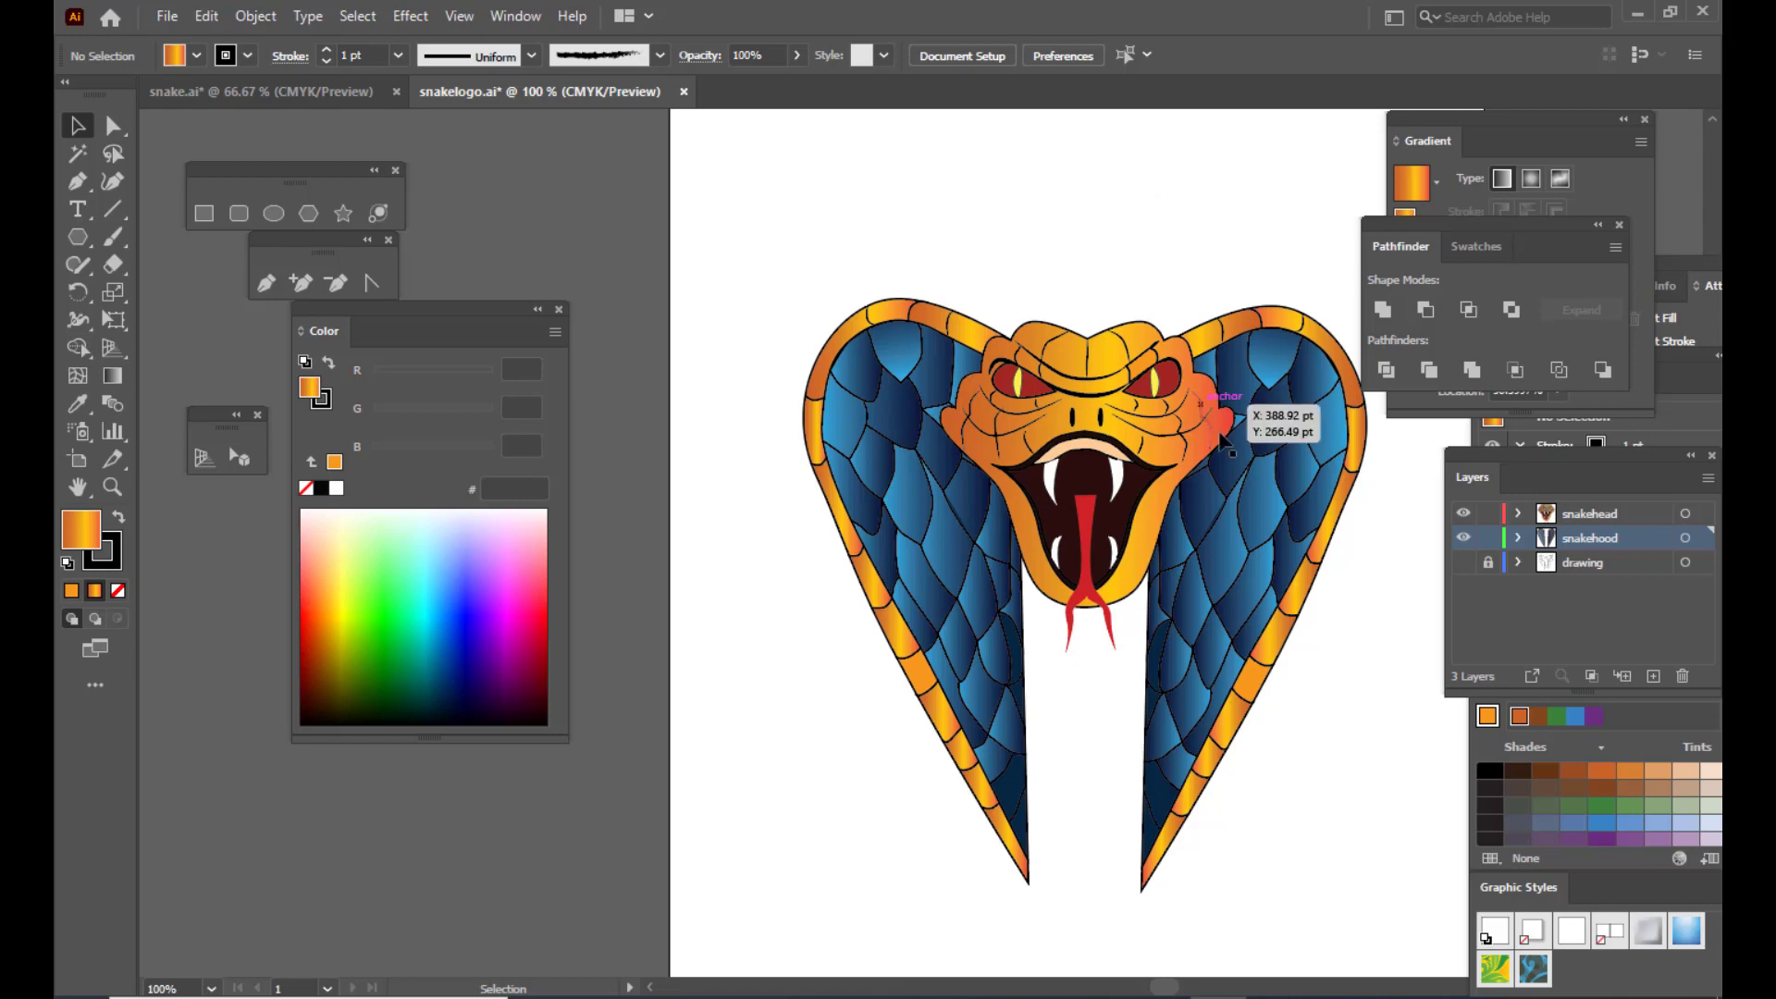
left_click(1251, 412)
left_click_drag(1296, 461, 1289, 461)
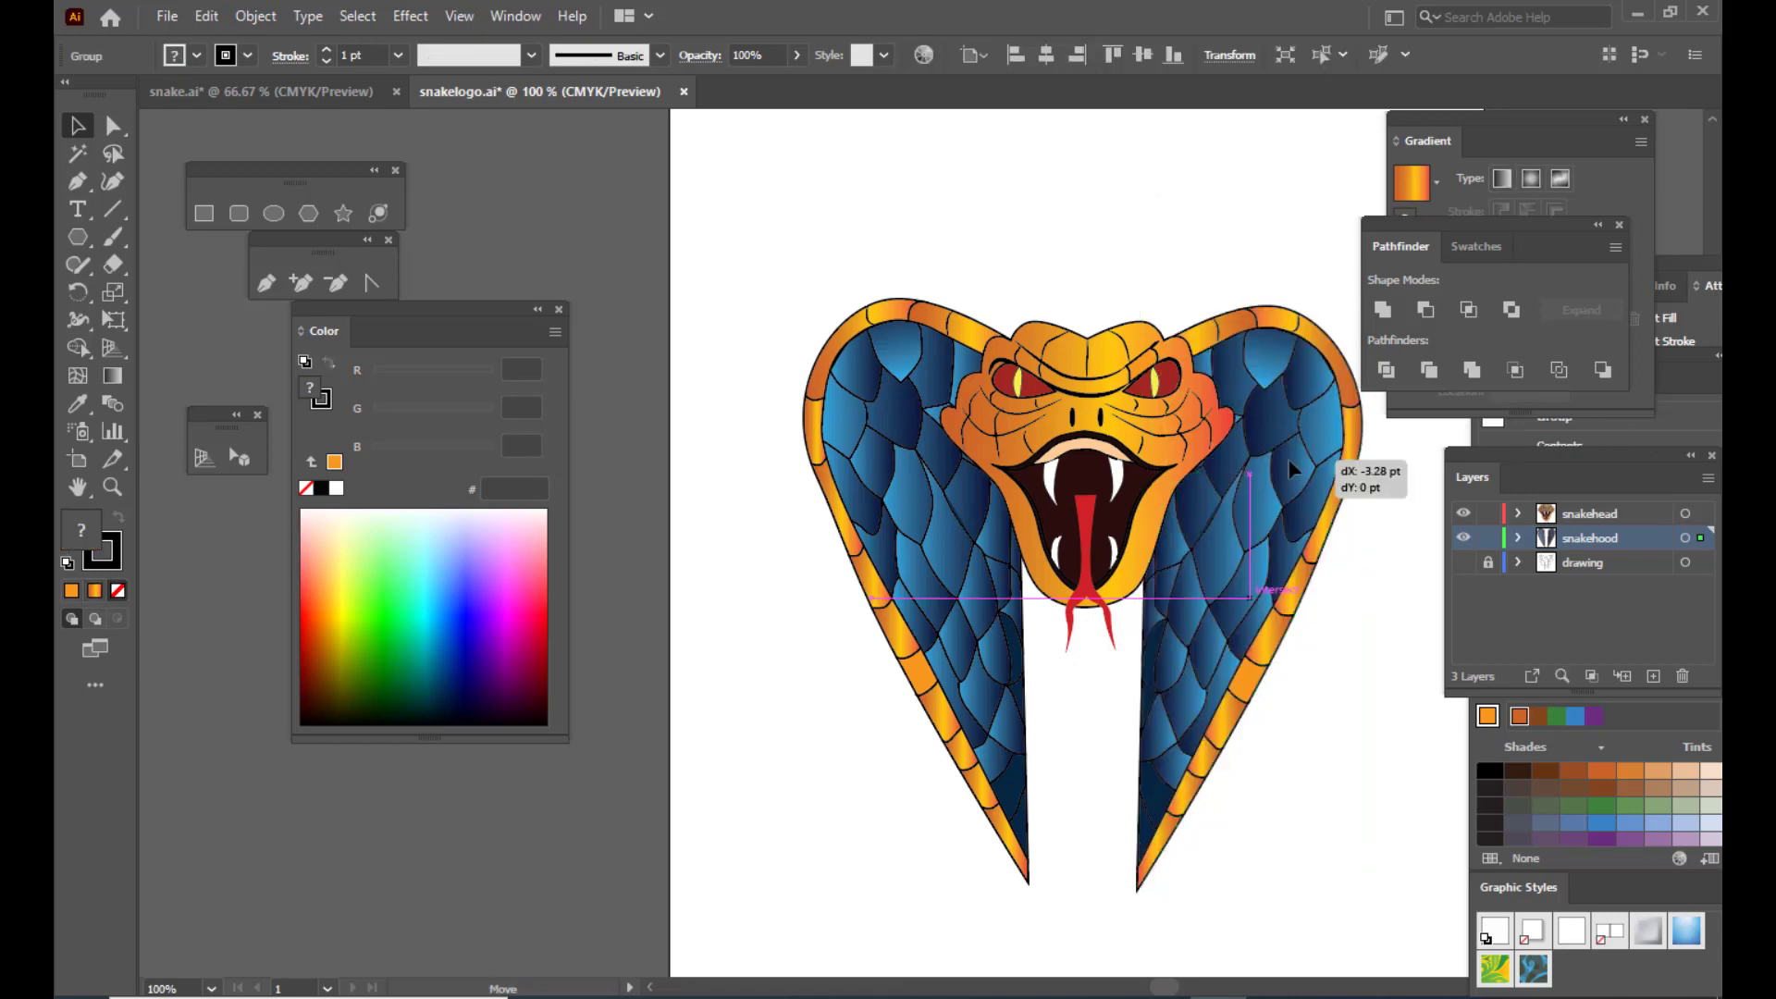
left_click(1122, 170)
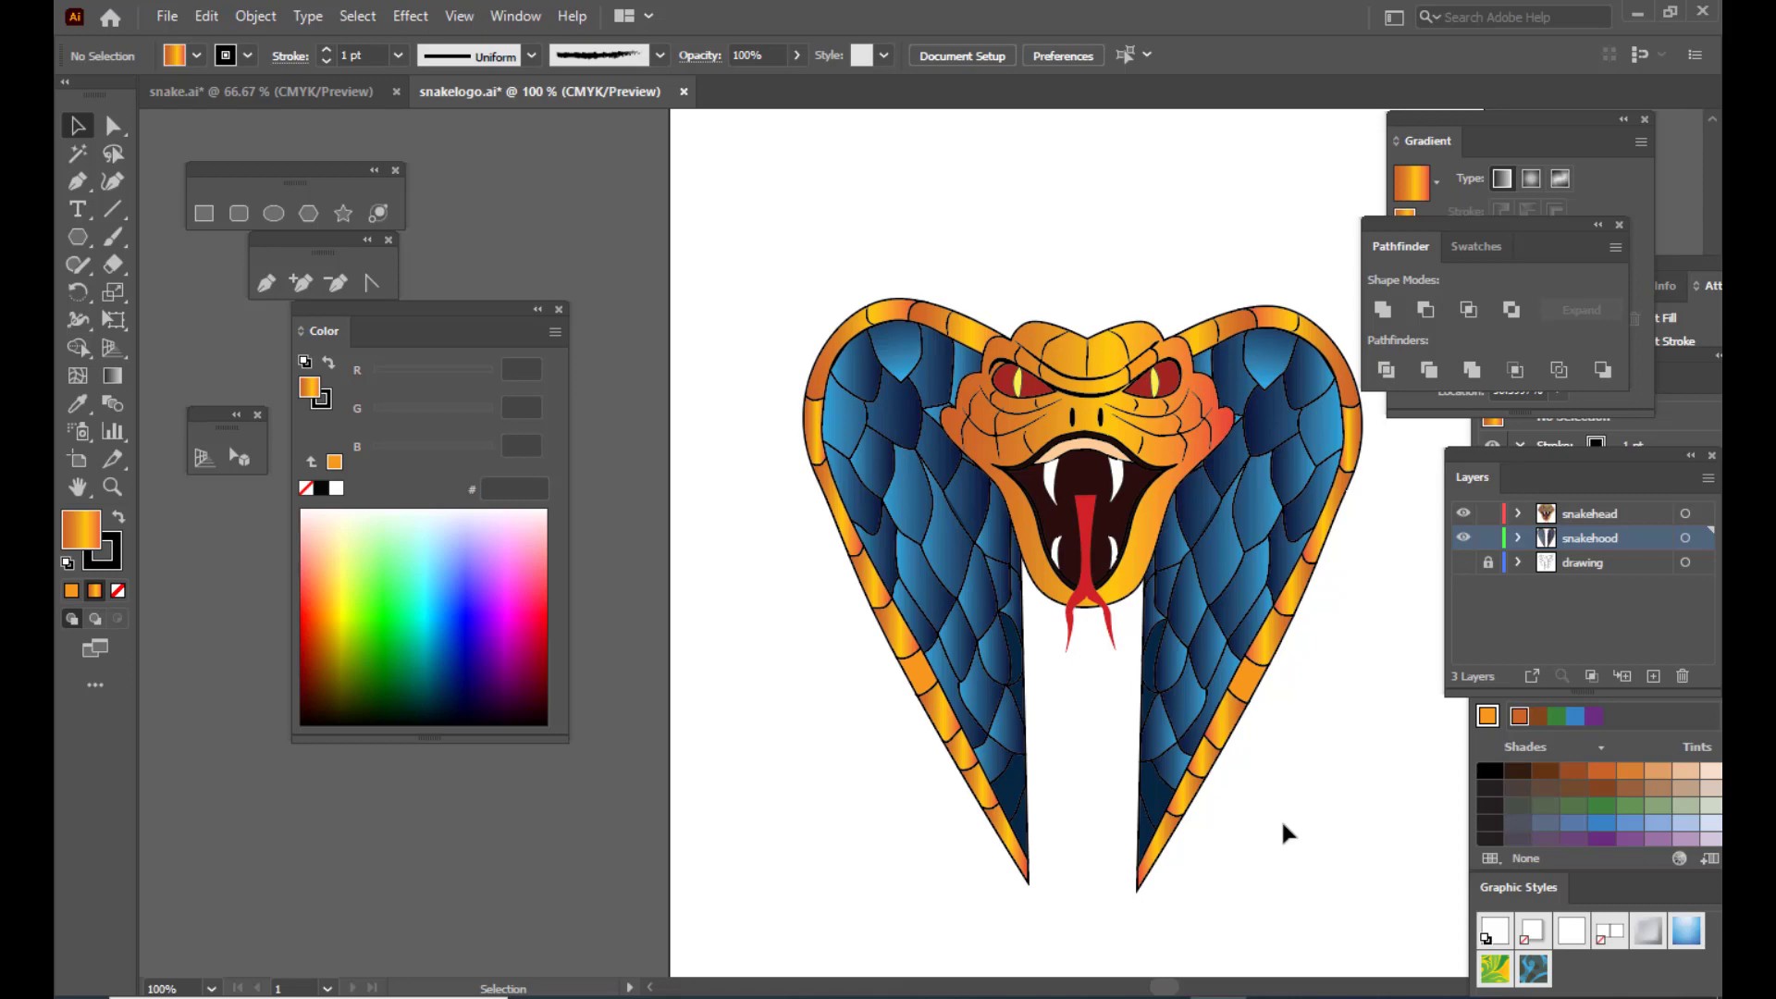
Step: Hide the snakehead and snakehood layers and show the locked drawing layer as the tracing reference
left_click(1464, 514)
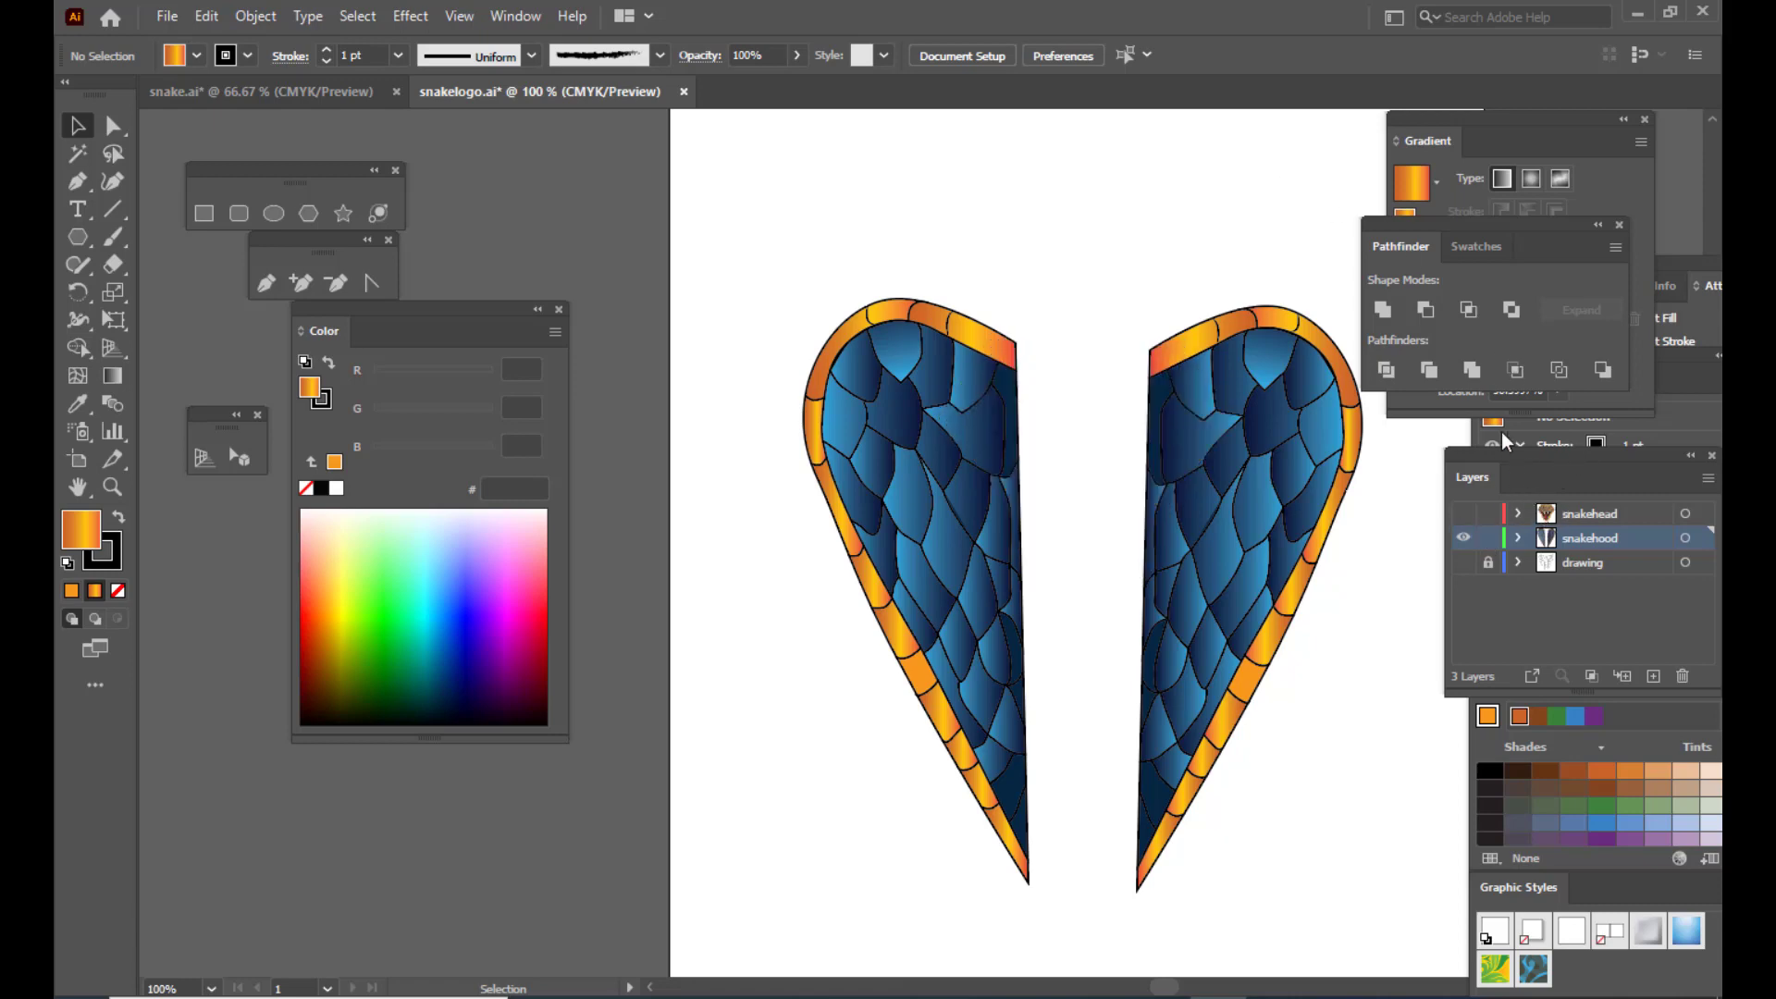
left_click(1464, 562)
left_click(1464, 537)
scroll(1104, 673, "down", 3)
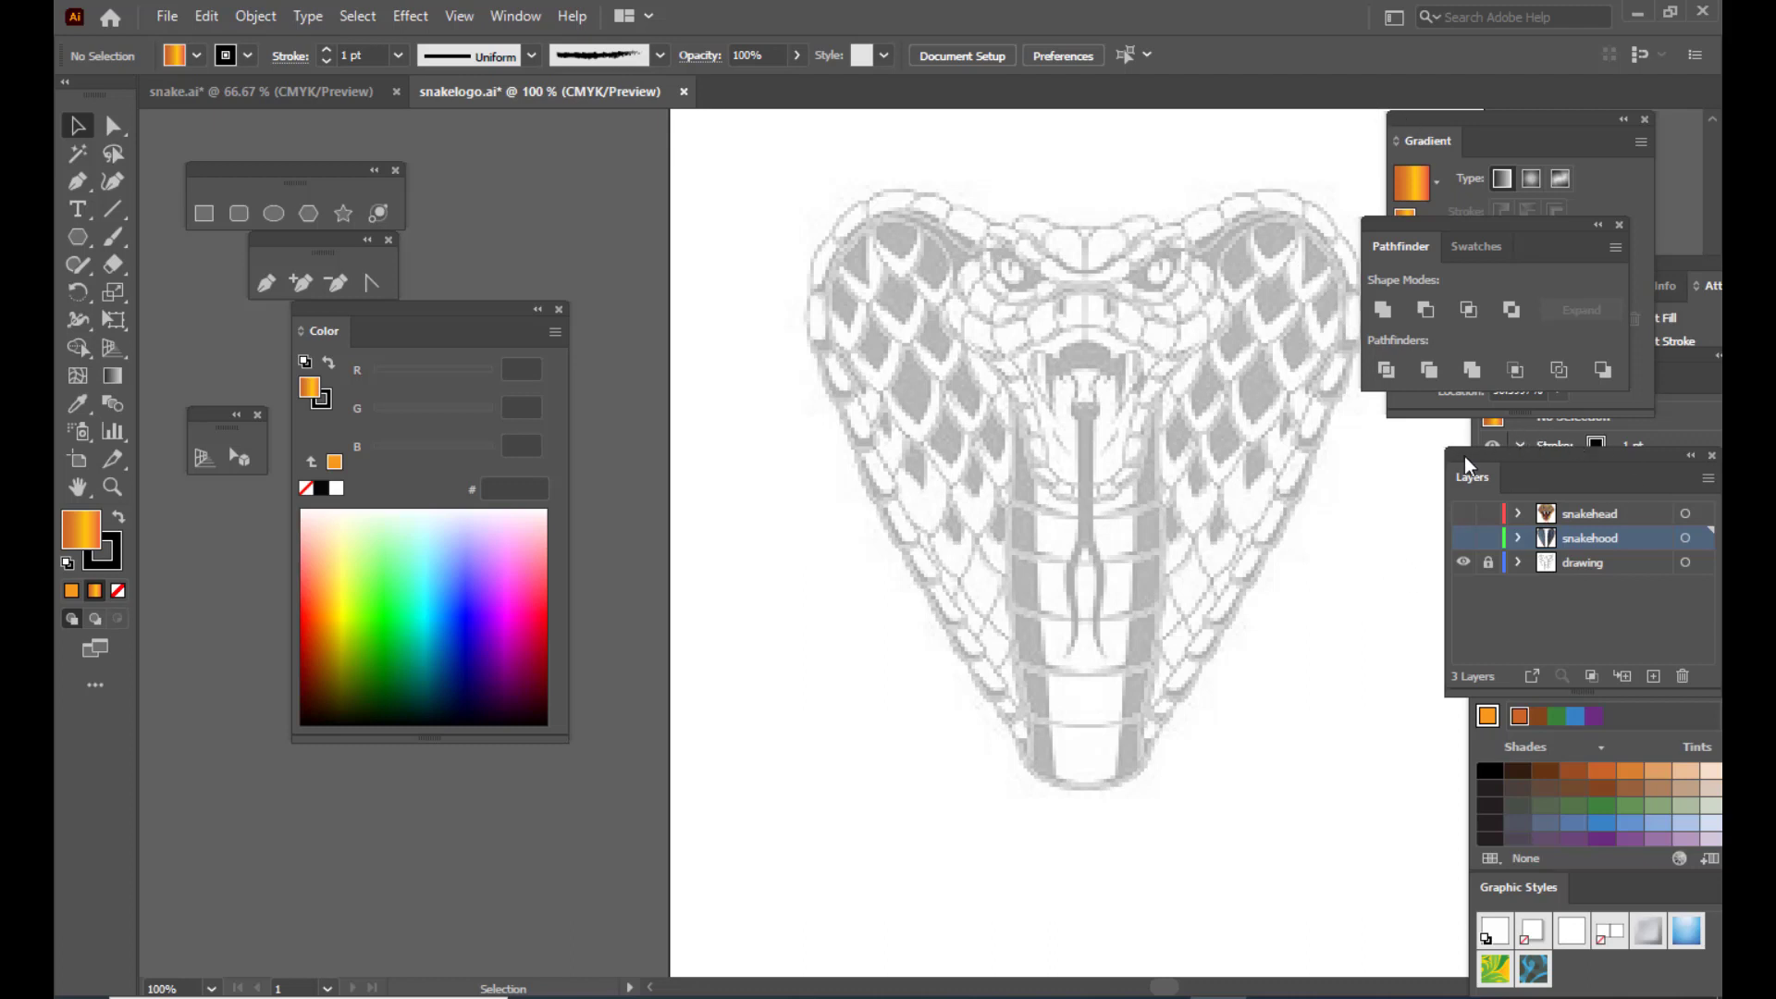
left_click_drag(1458, 457, 1439, 457)
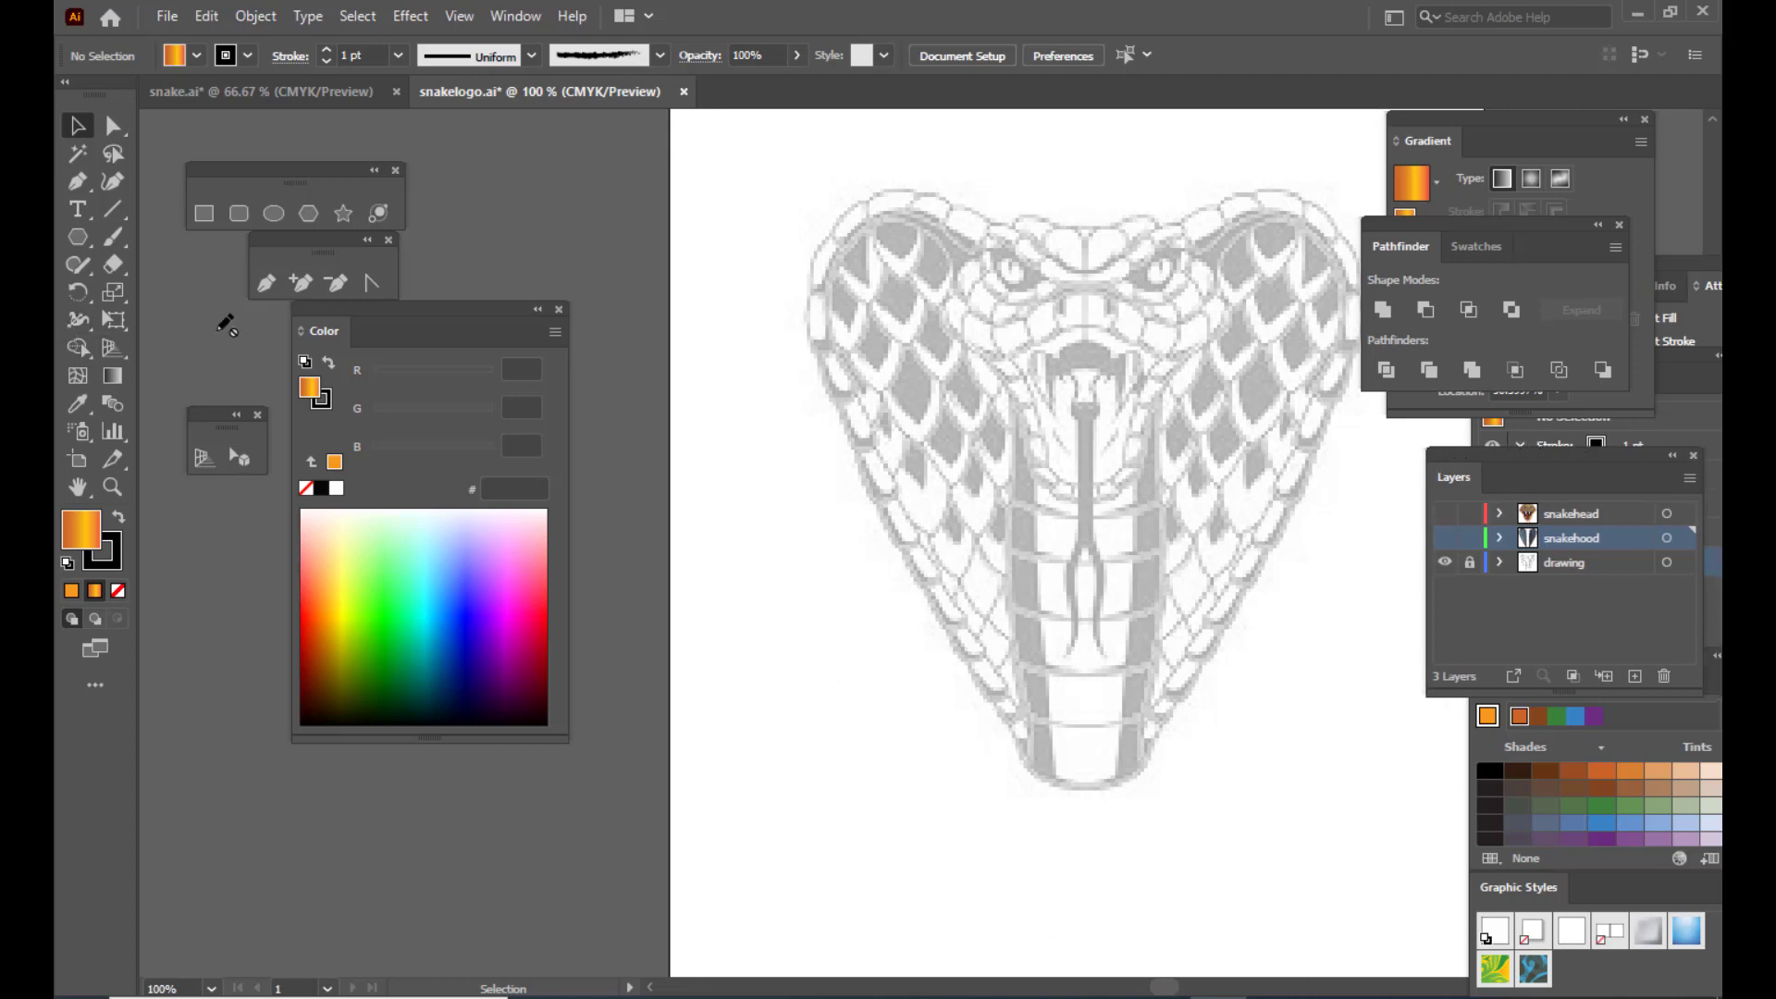
Step: Create a new layer above snakehead and name it snakeneck
left_click(267, 282)
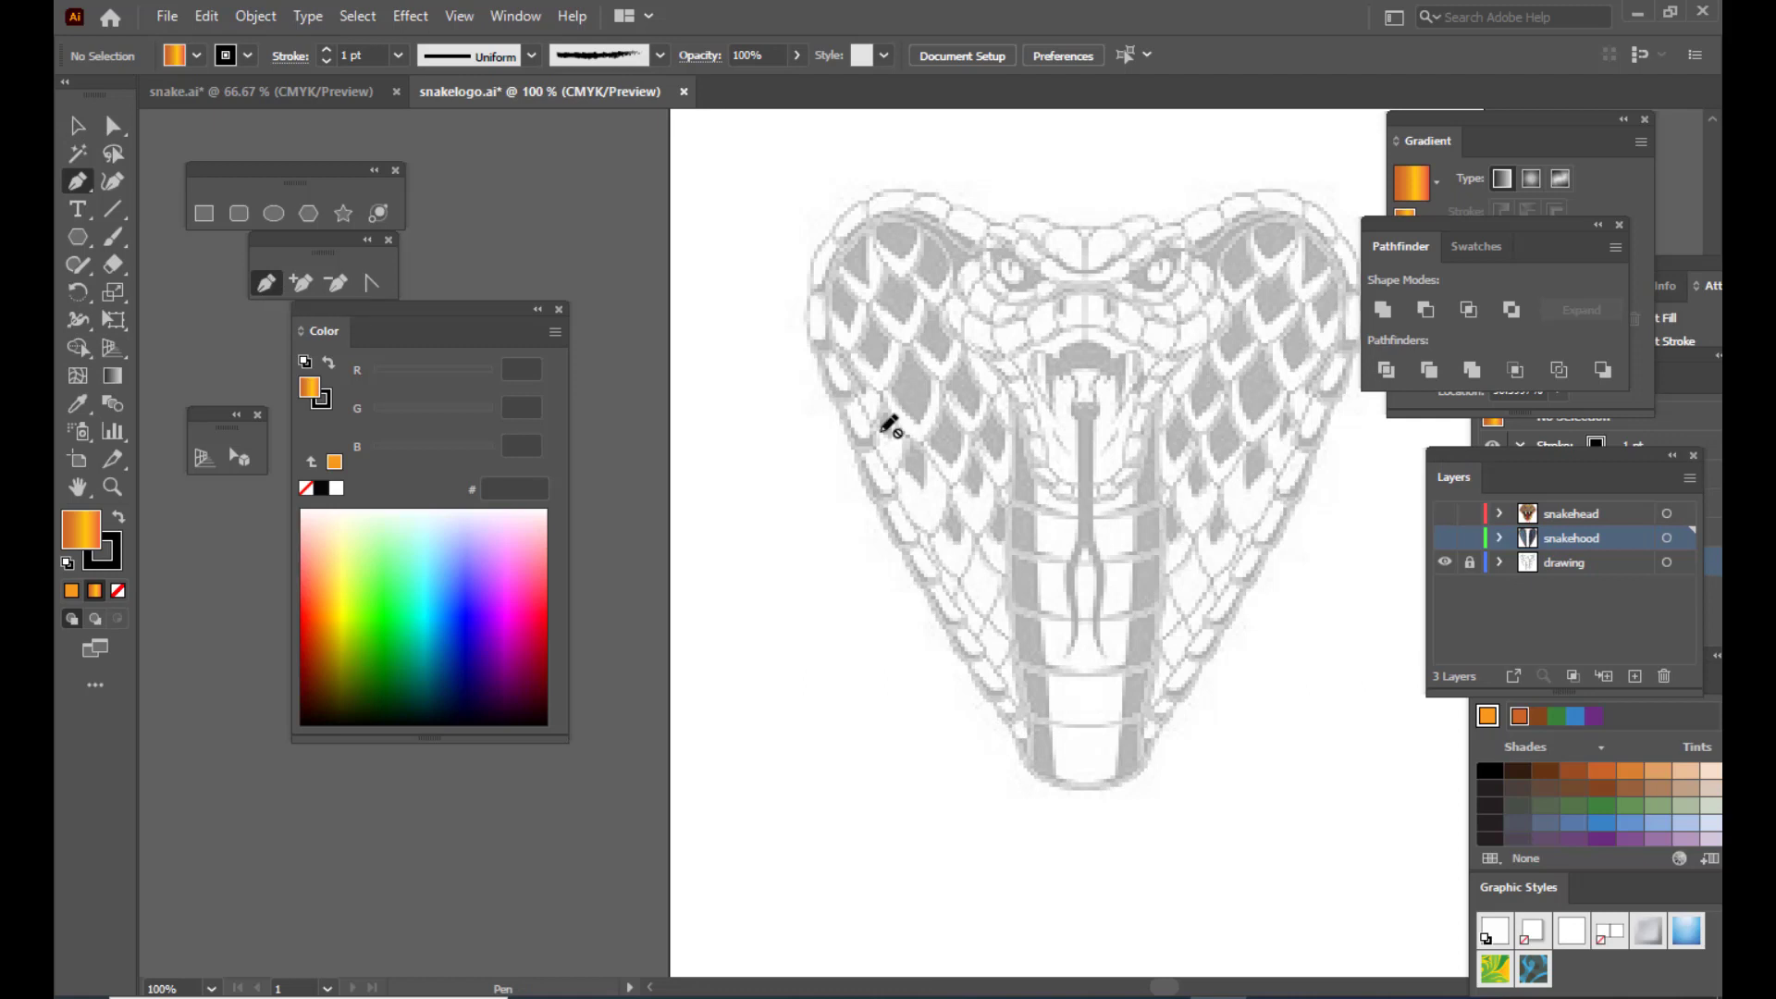
left_click(1619, 517)
left_click(1634, 676)
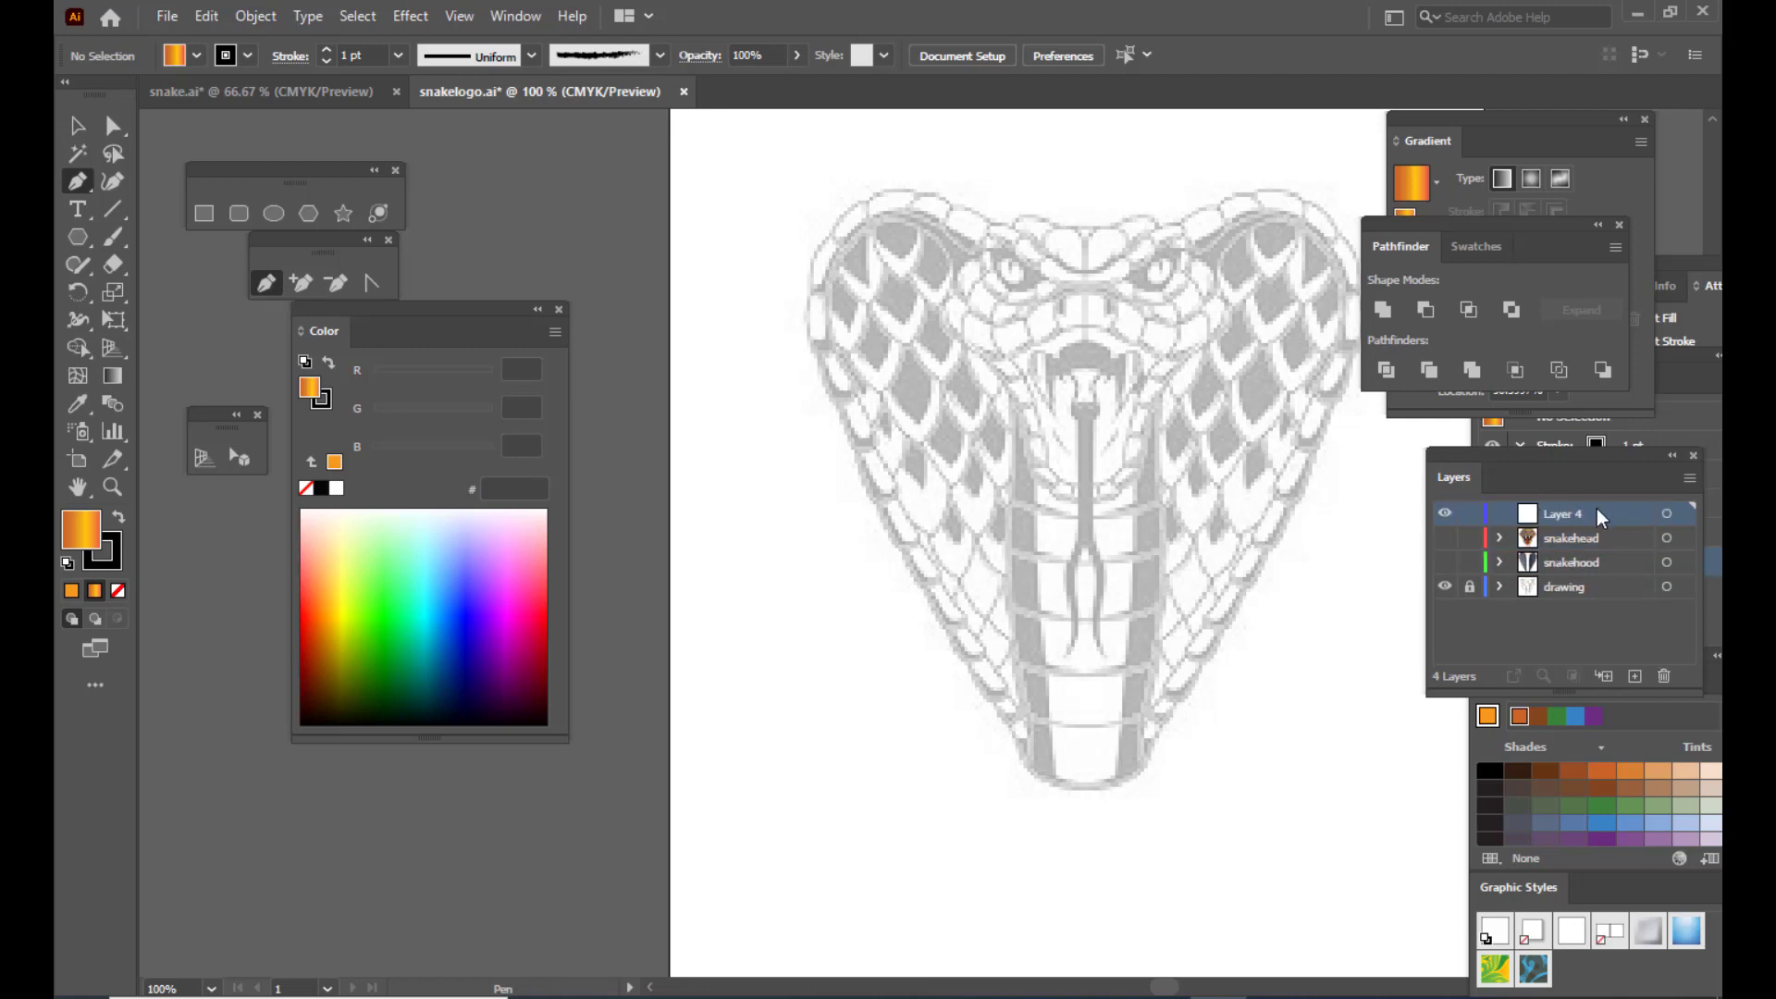
type("snakeneck")
key("Return")
Step: Trace the neck's left edge from below the jaw down to the lower scales with the Pen tool
left_click(1015, 451)
left_click(1016, 546)
left_click(1016, 594)
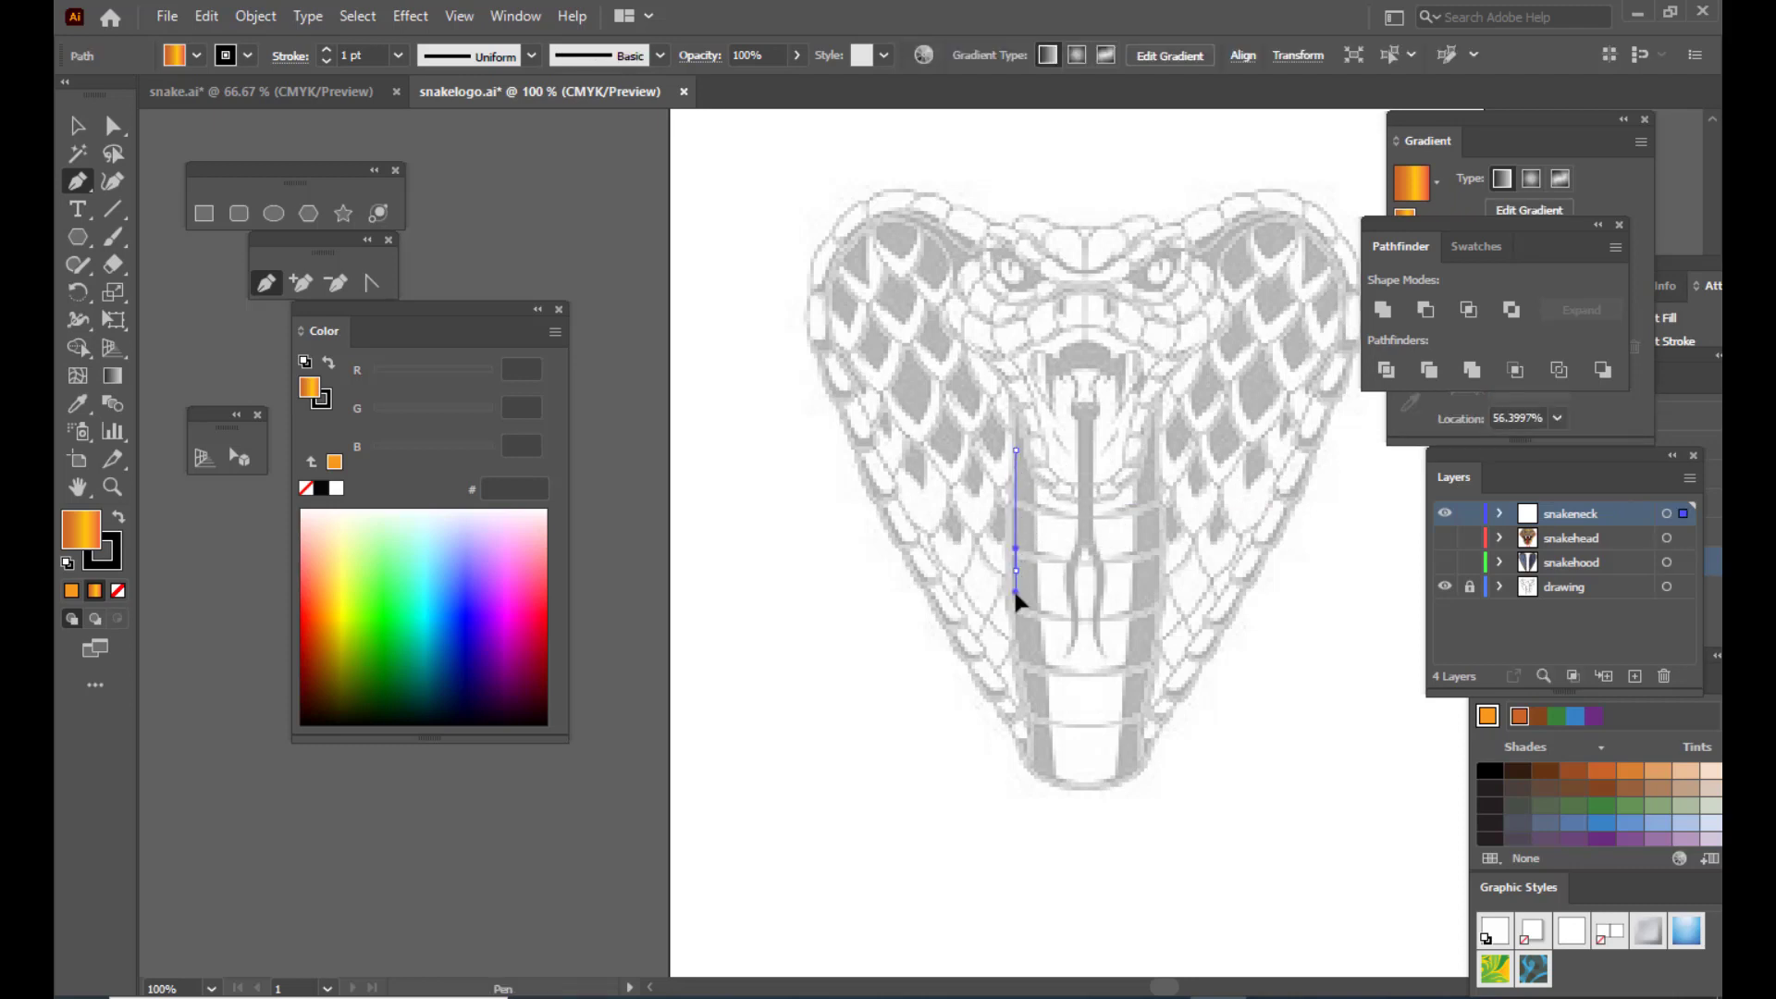
left_click(1023, 683)
left_click(1028, 708)
left_click(1034, 733)
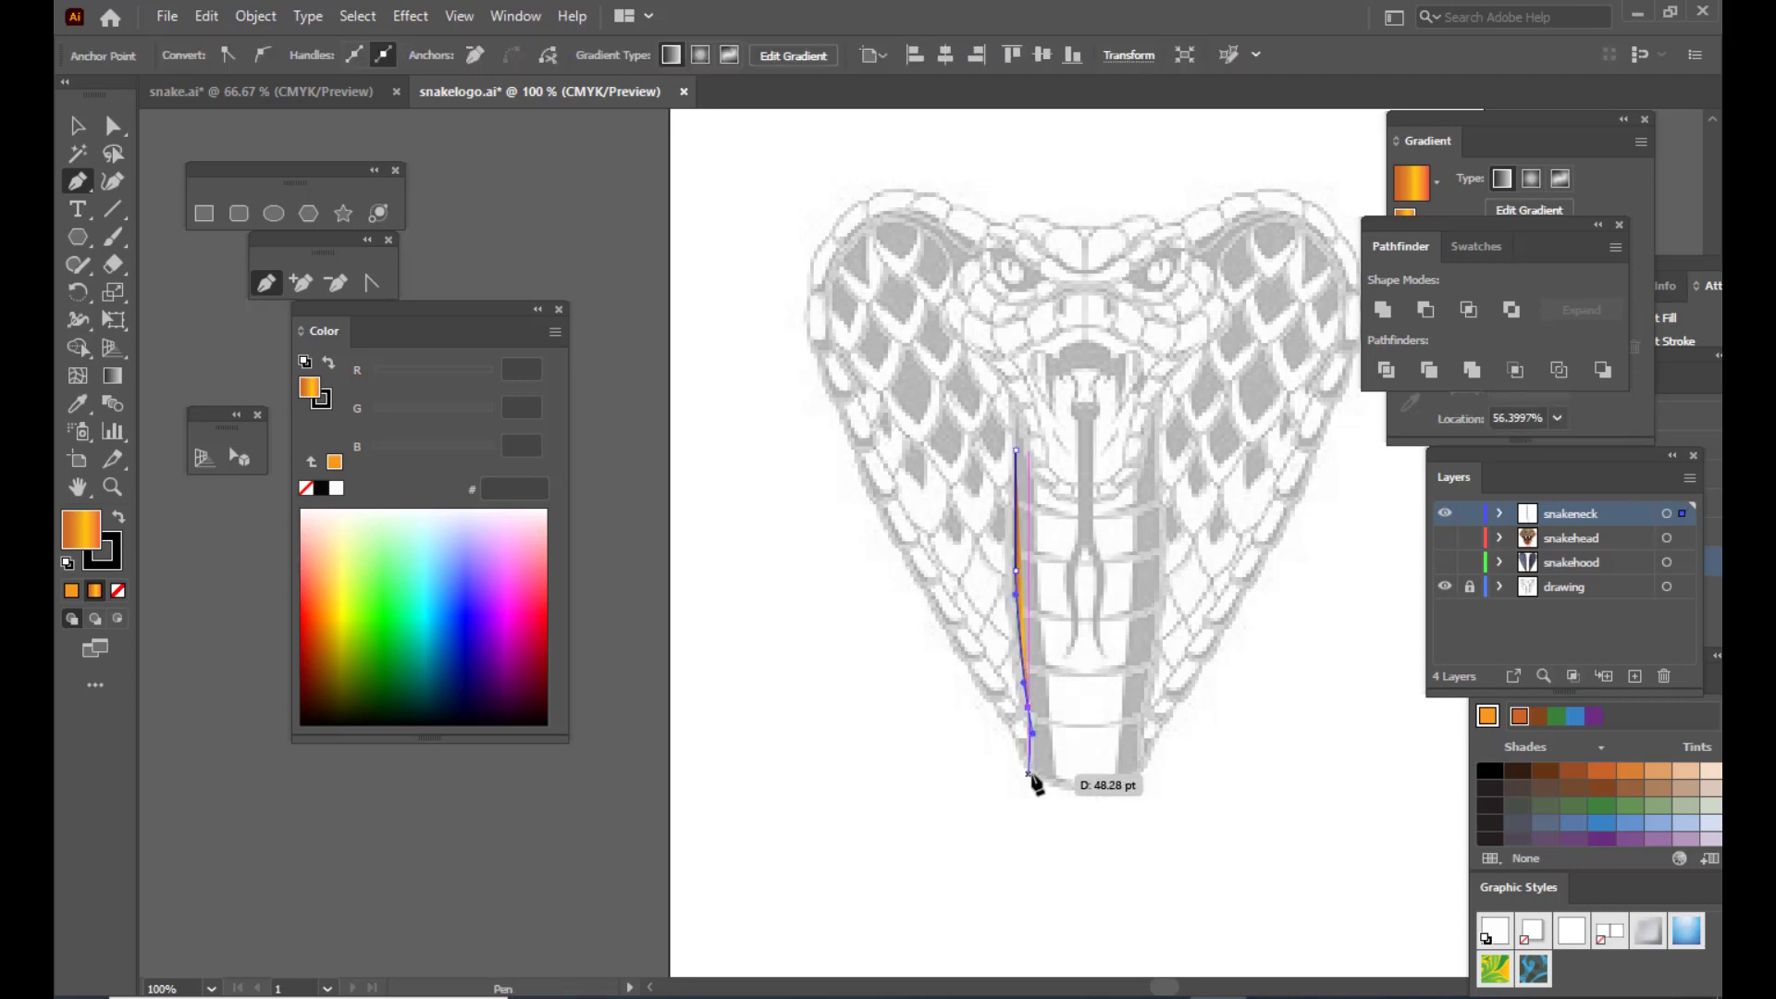
left_click(1036, 773)
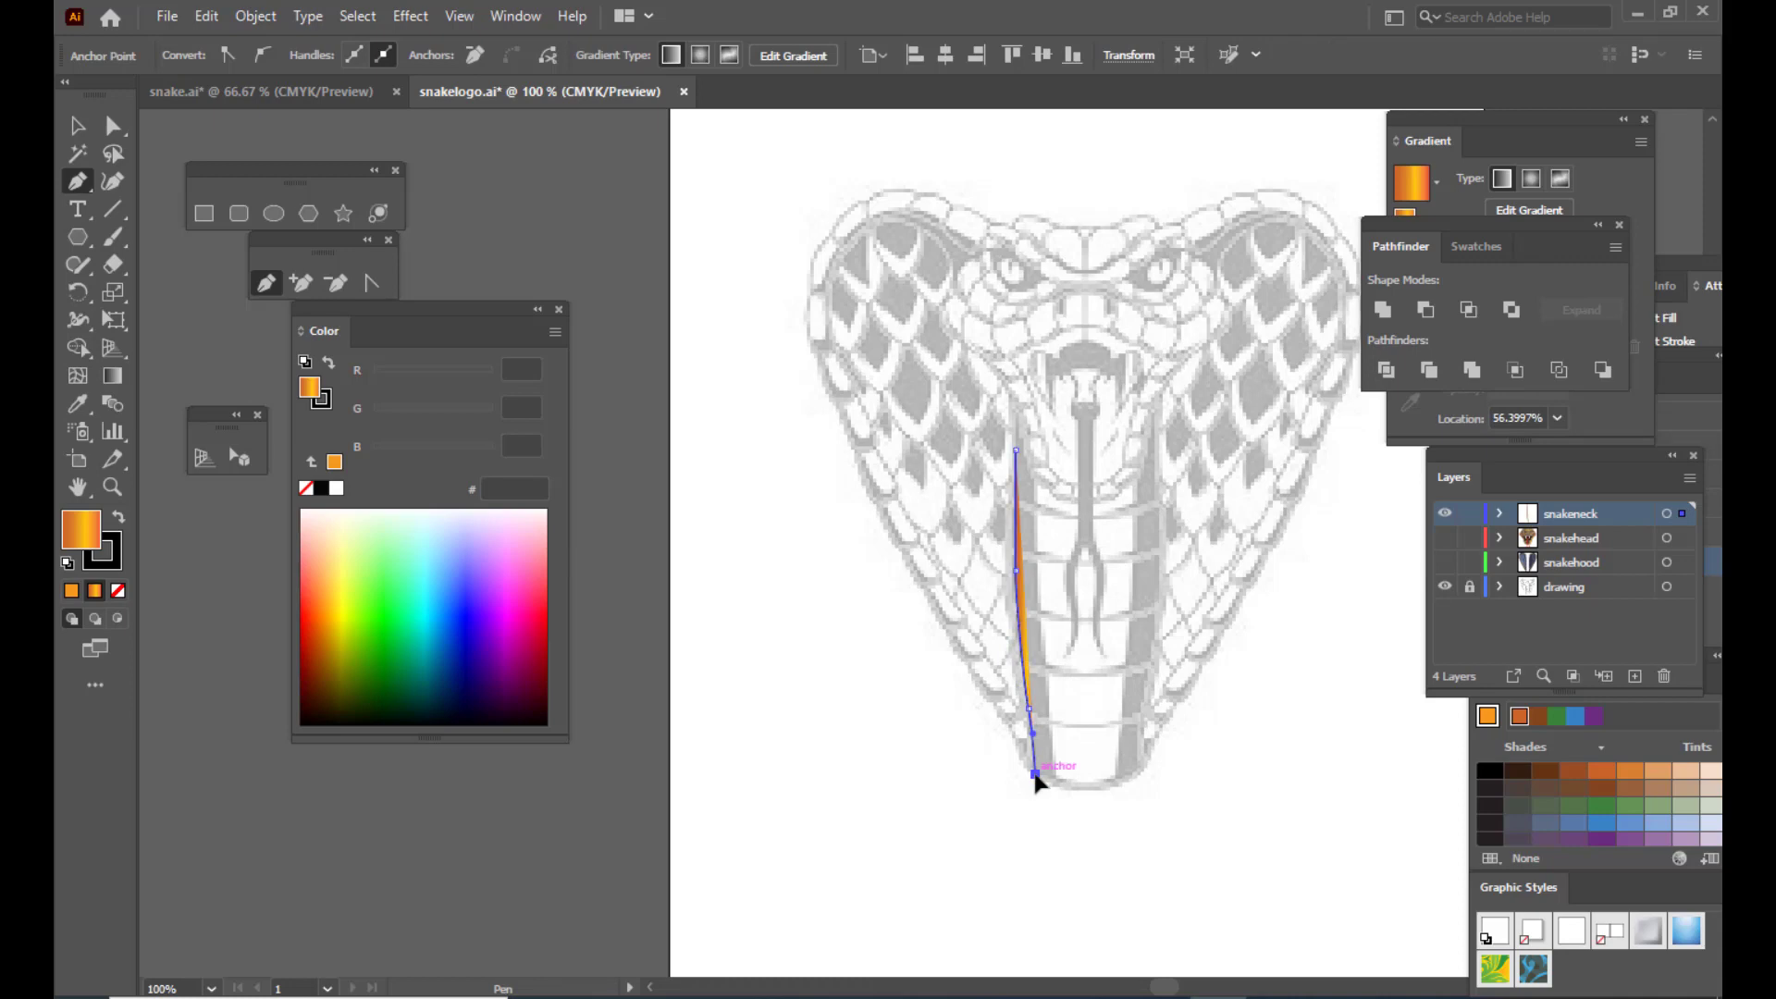
key("ctrl+z")
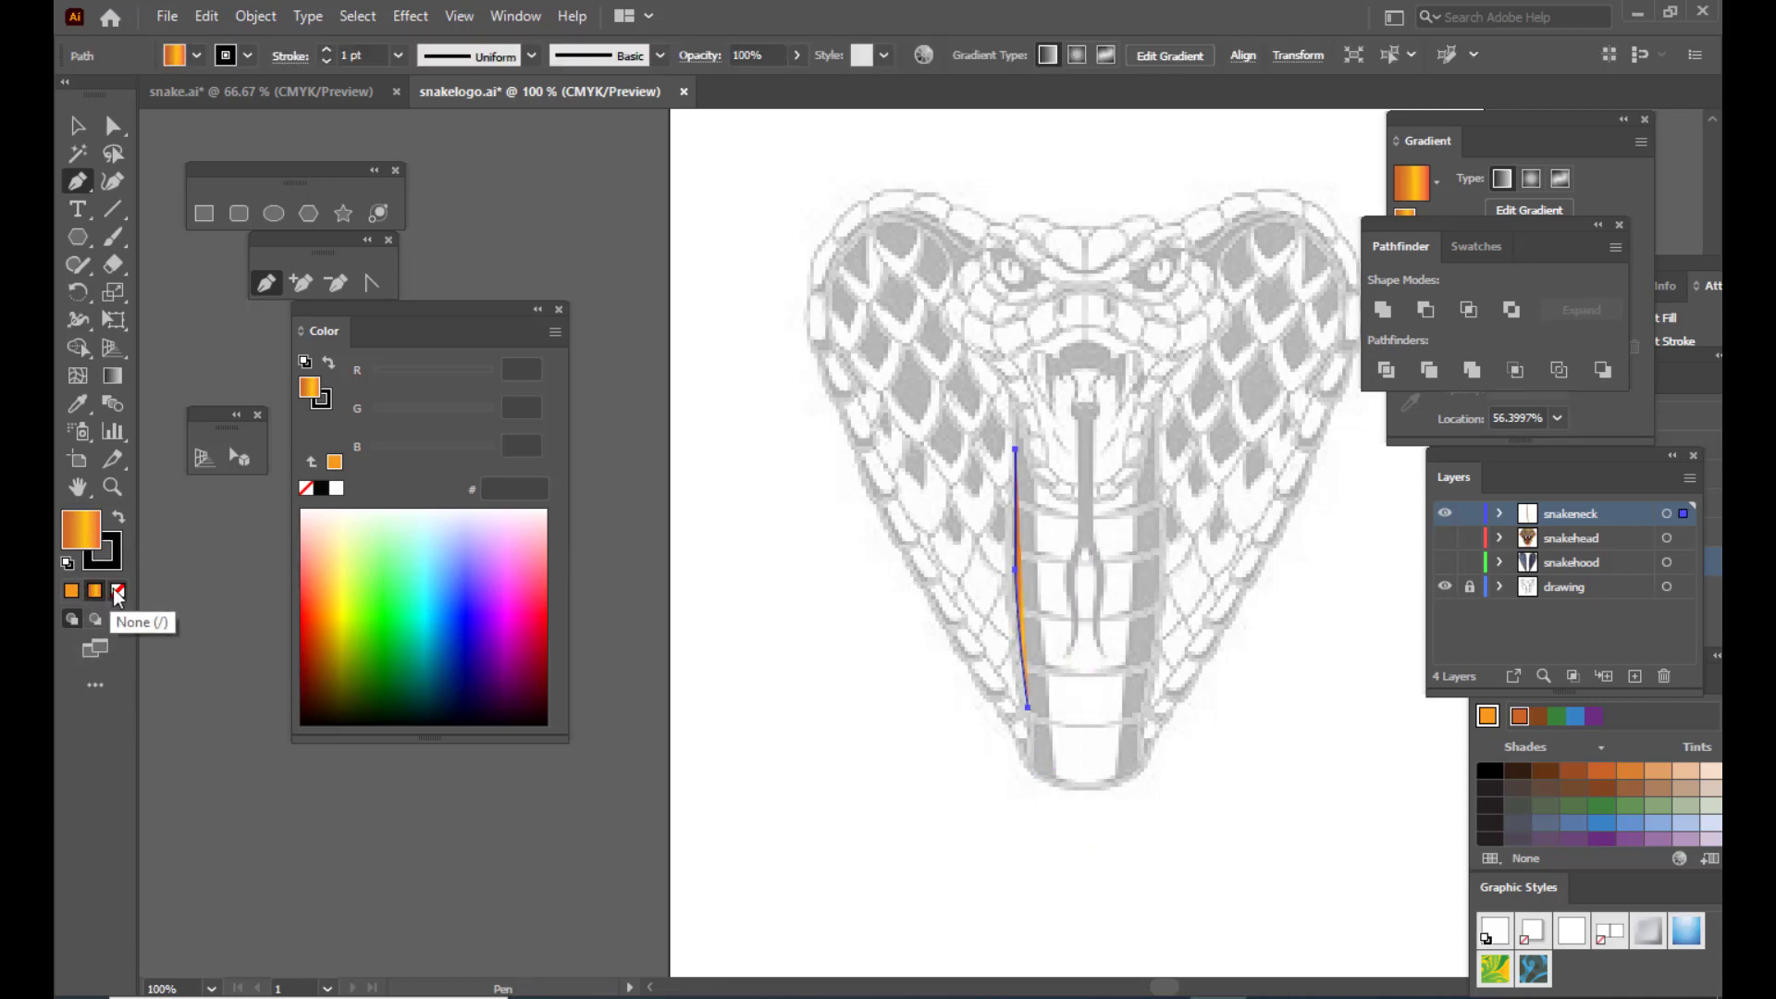
Step: Remove the neck path's fill and continue its outline around the curved lower end
left_click(118, 592)
key("x")
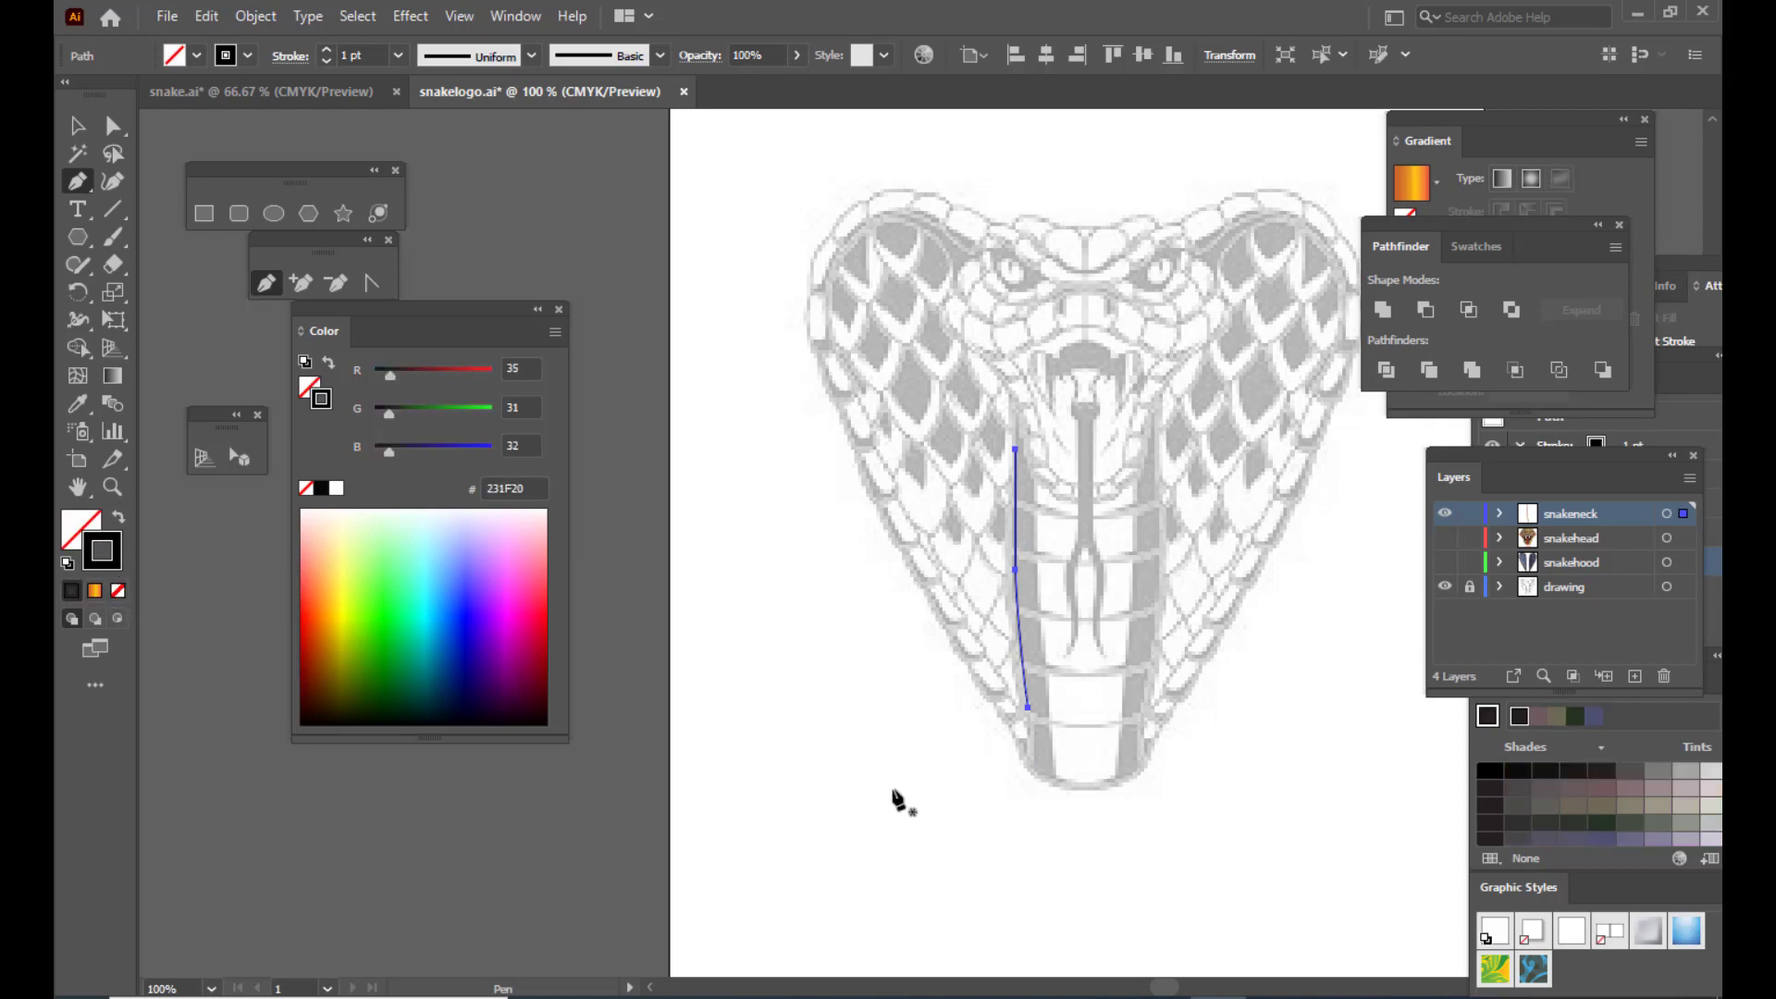
left_click(1028, 708)
left_click(1043, 783)
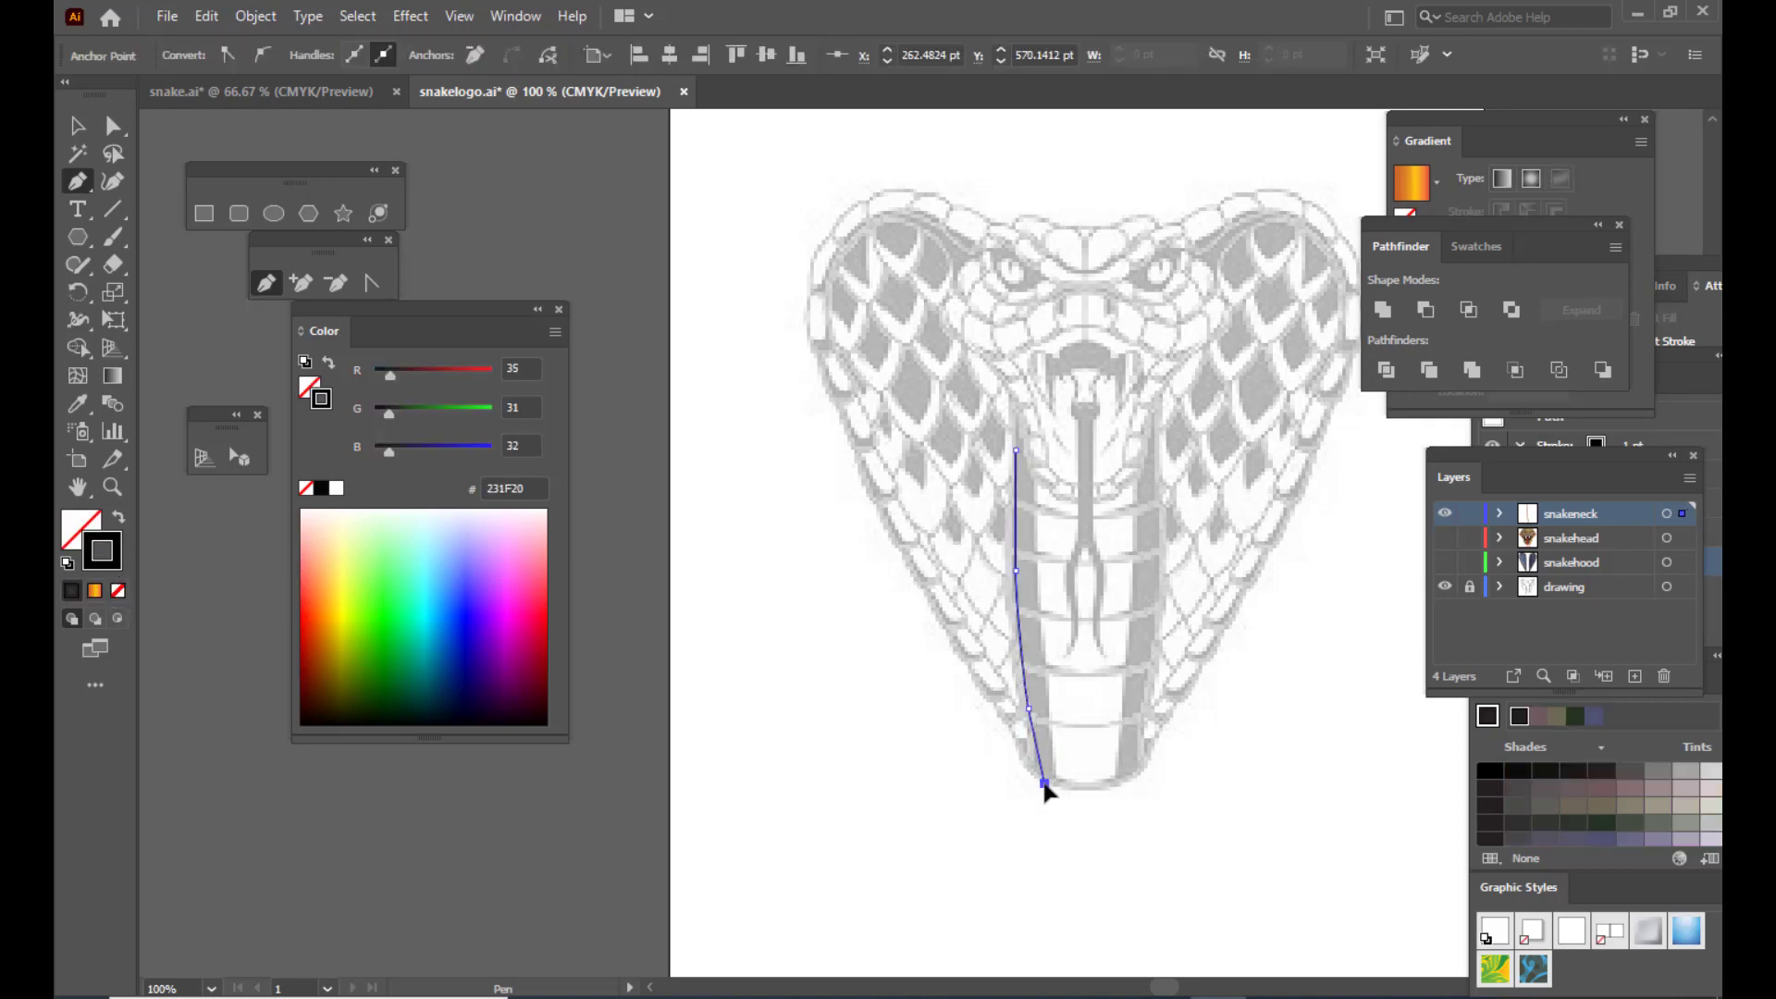
mouse_move(1092, 790)
left_mouse_down()
mouse_move(1074, 790)
mouse_move(1104, 789)
left_mouse_up()
left_click(1144, 769)
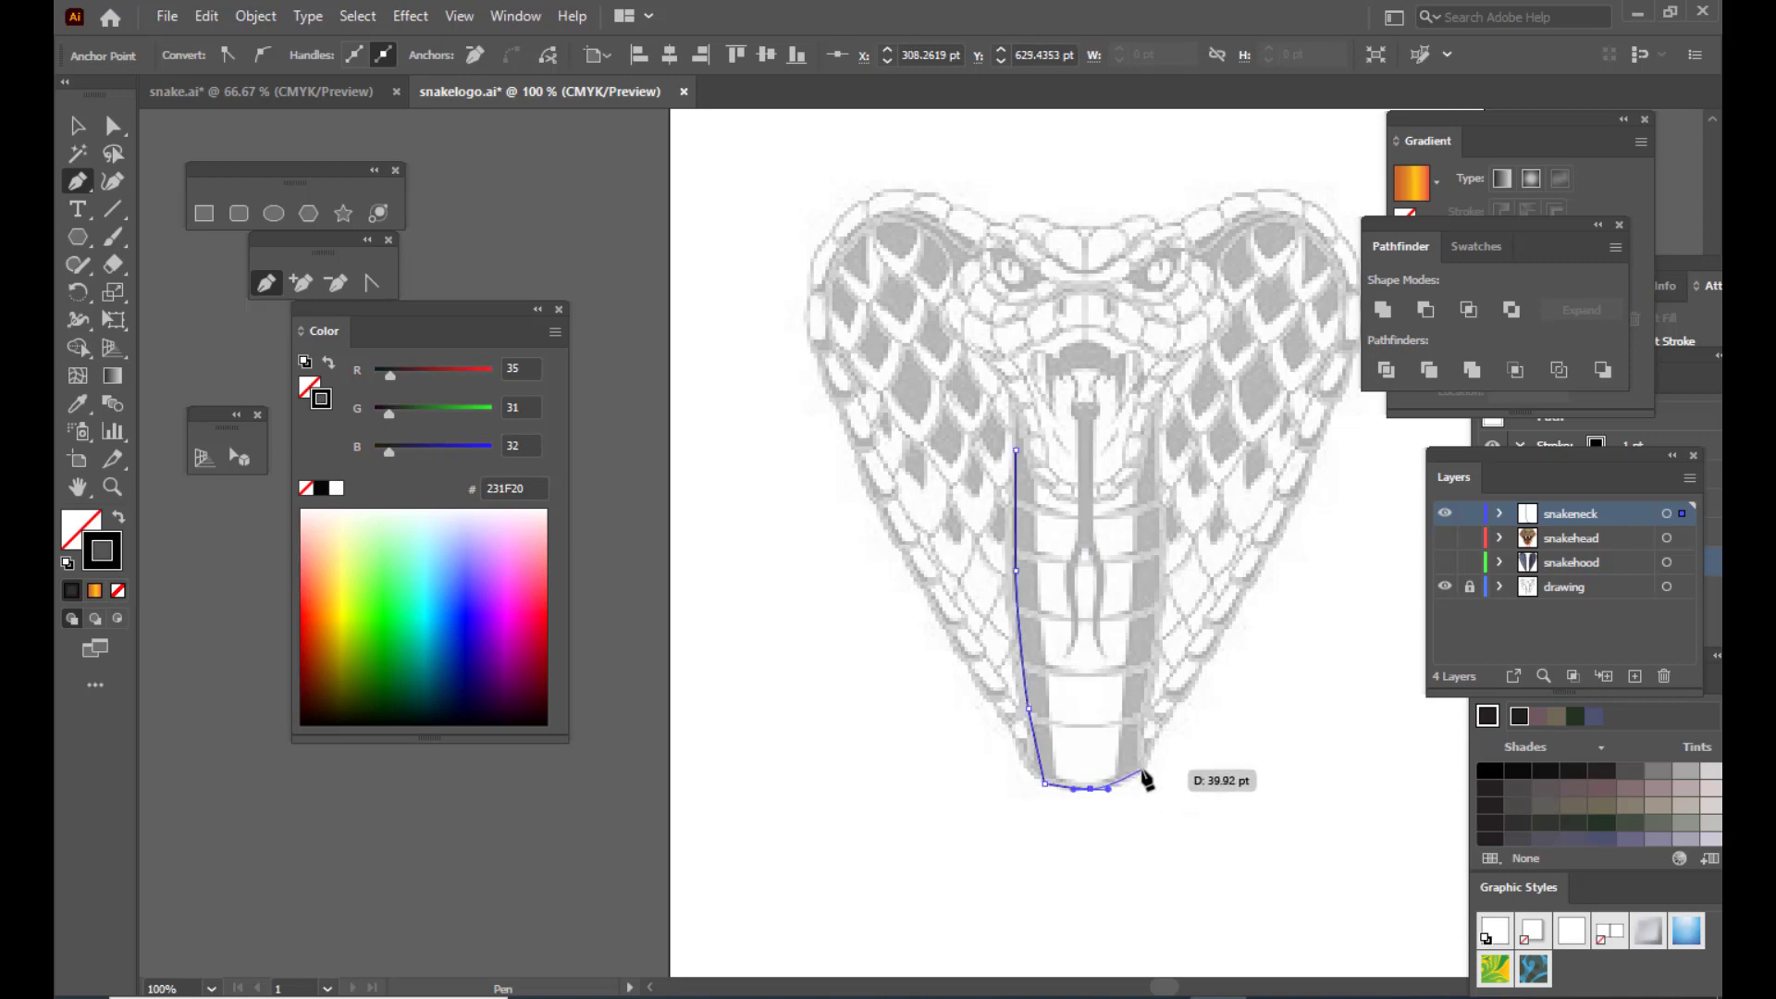
Step: Trace the neck's right edge upward and close the outline across the top at its starting anchor
left_click(1160, 607)
left_click(1161, 571)
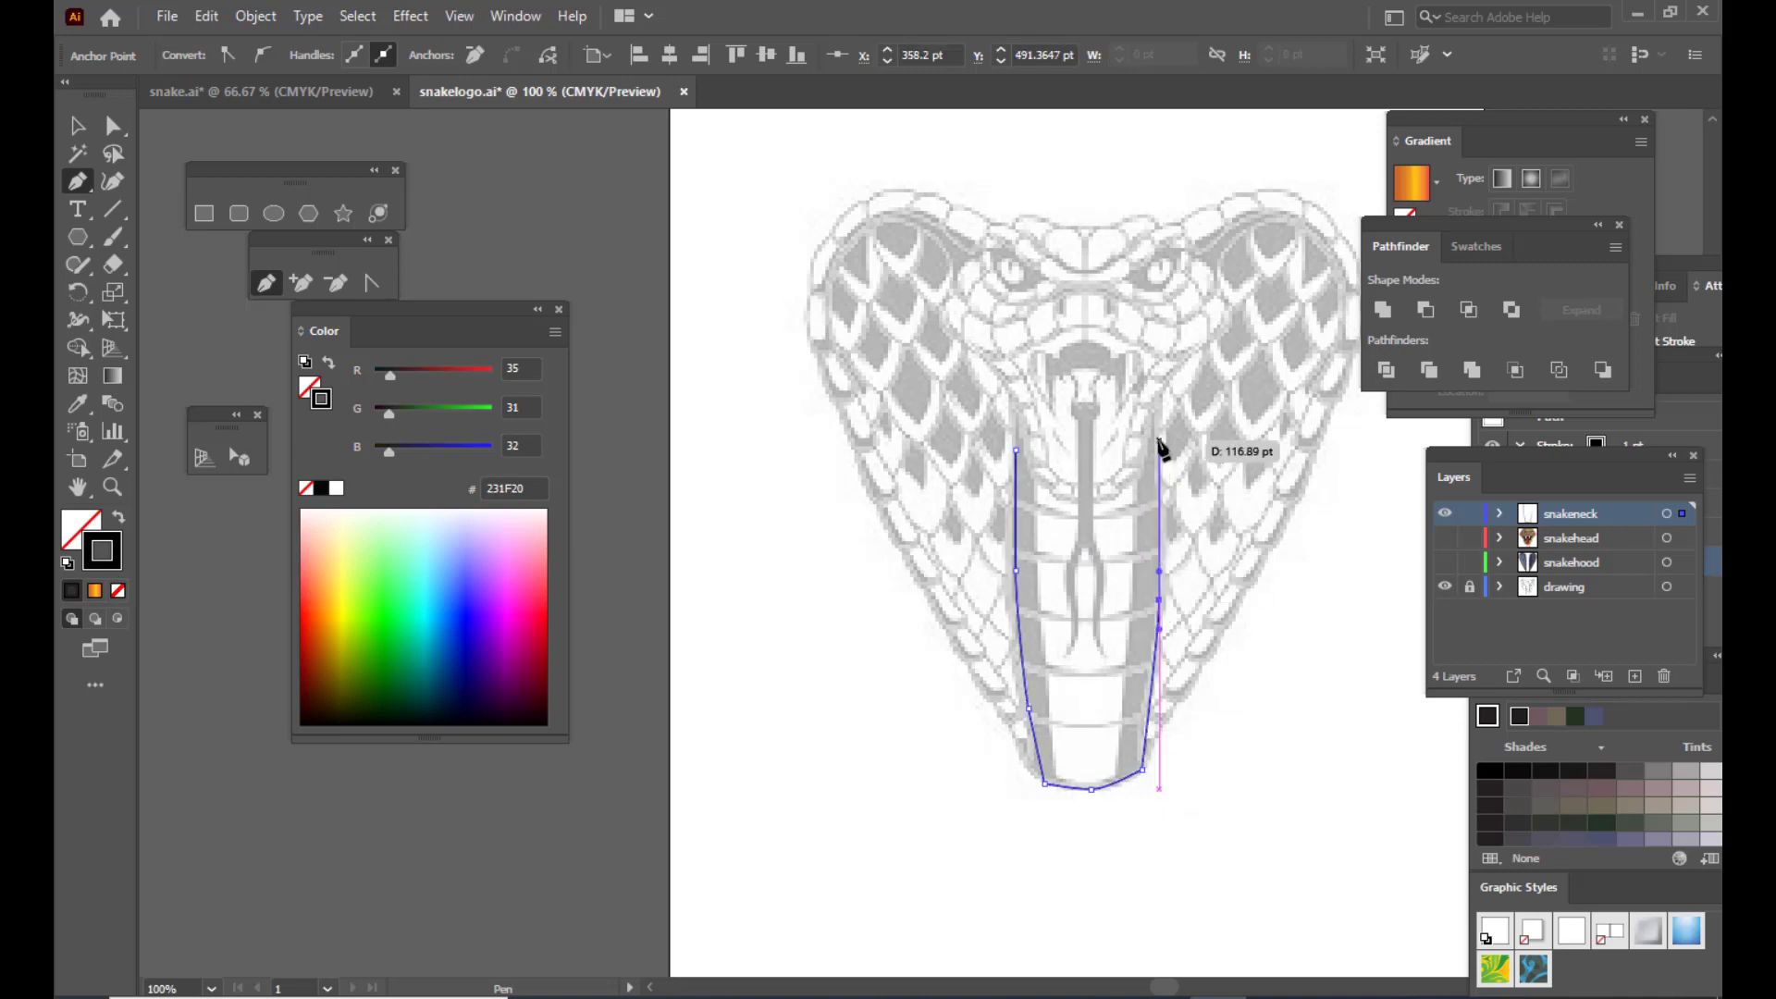
left_click(1161, 438)
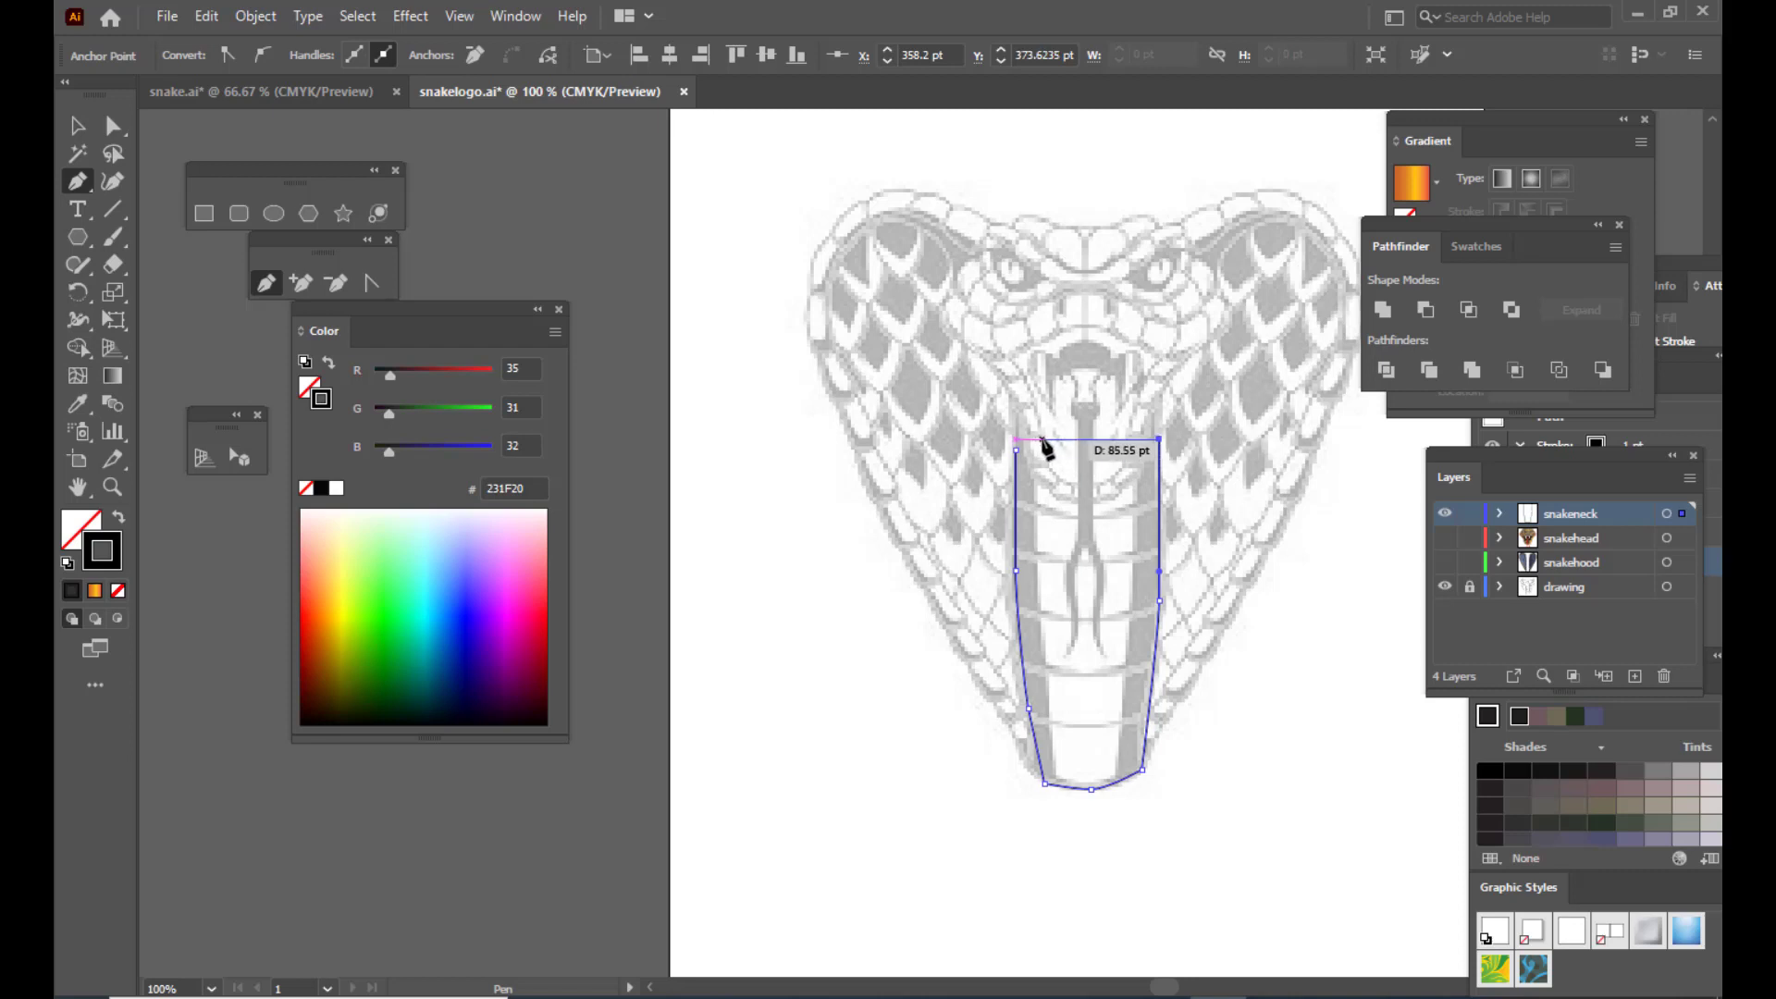
left_click_drag(1016, 450, 1019, 454)
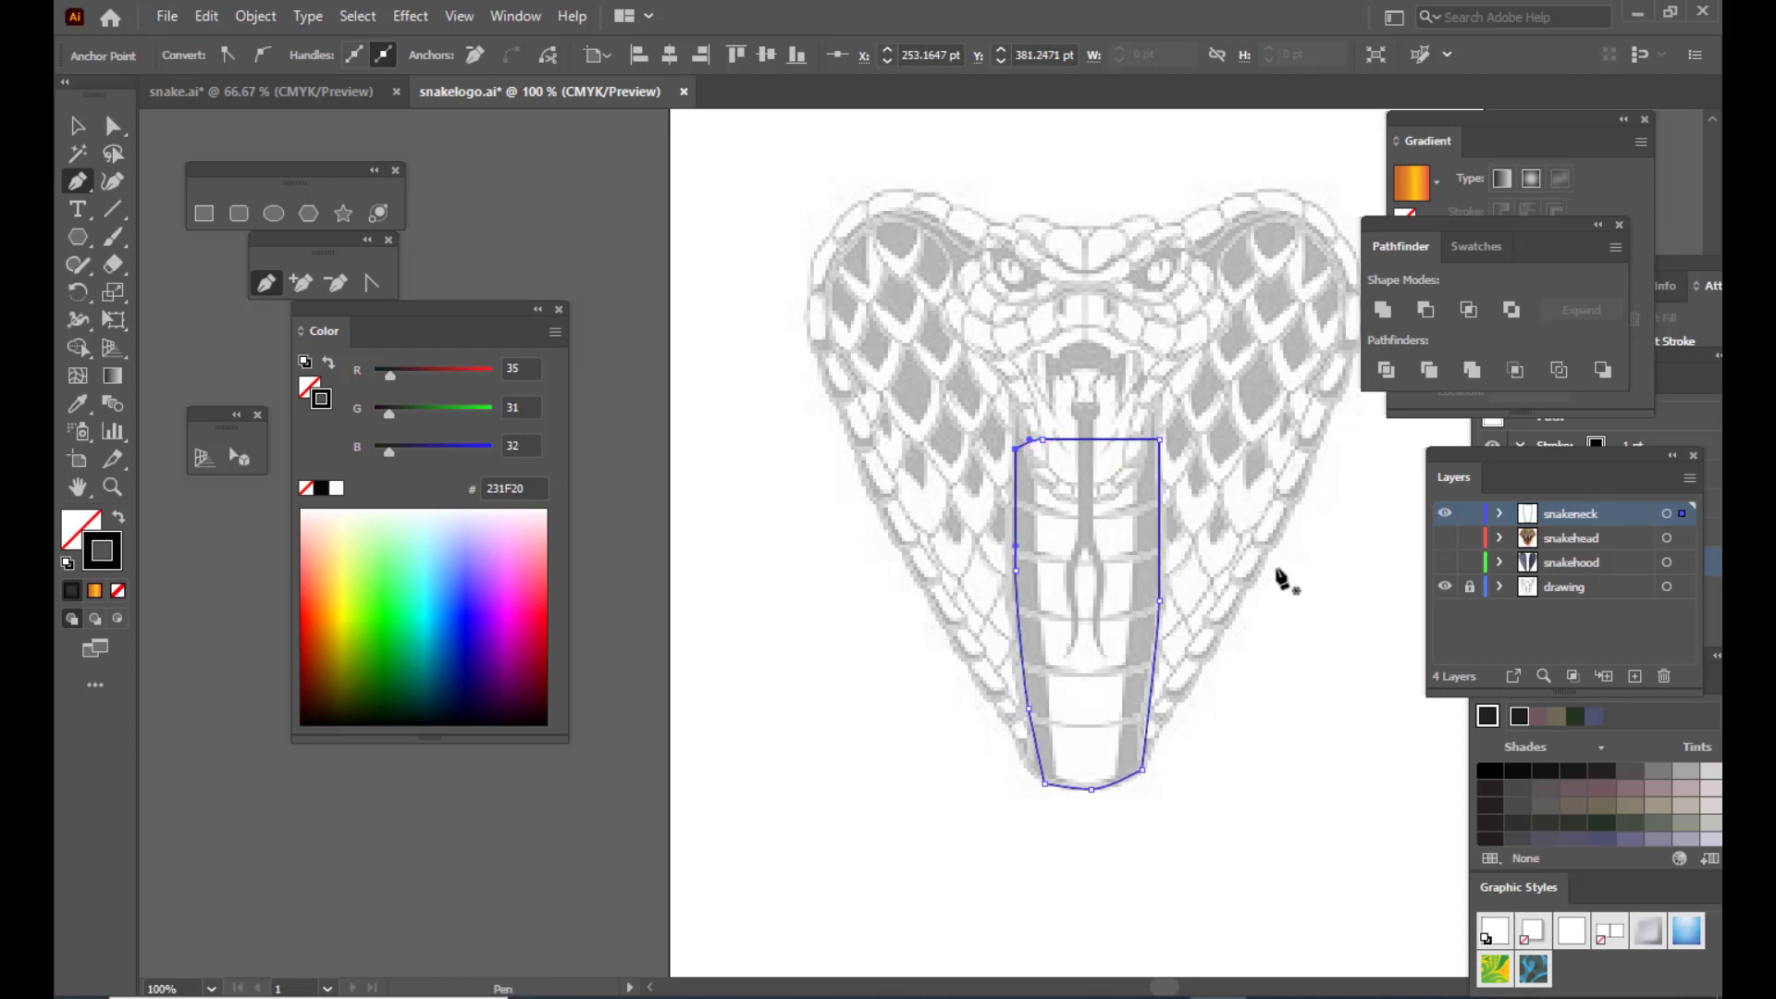
left_click(758, 421)
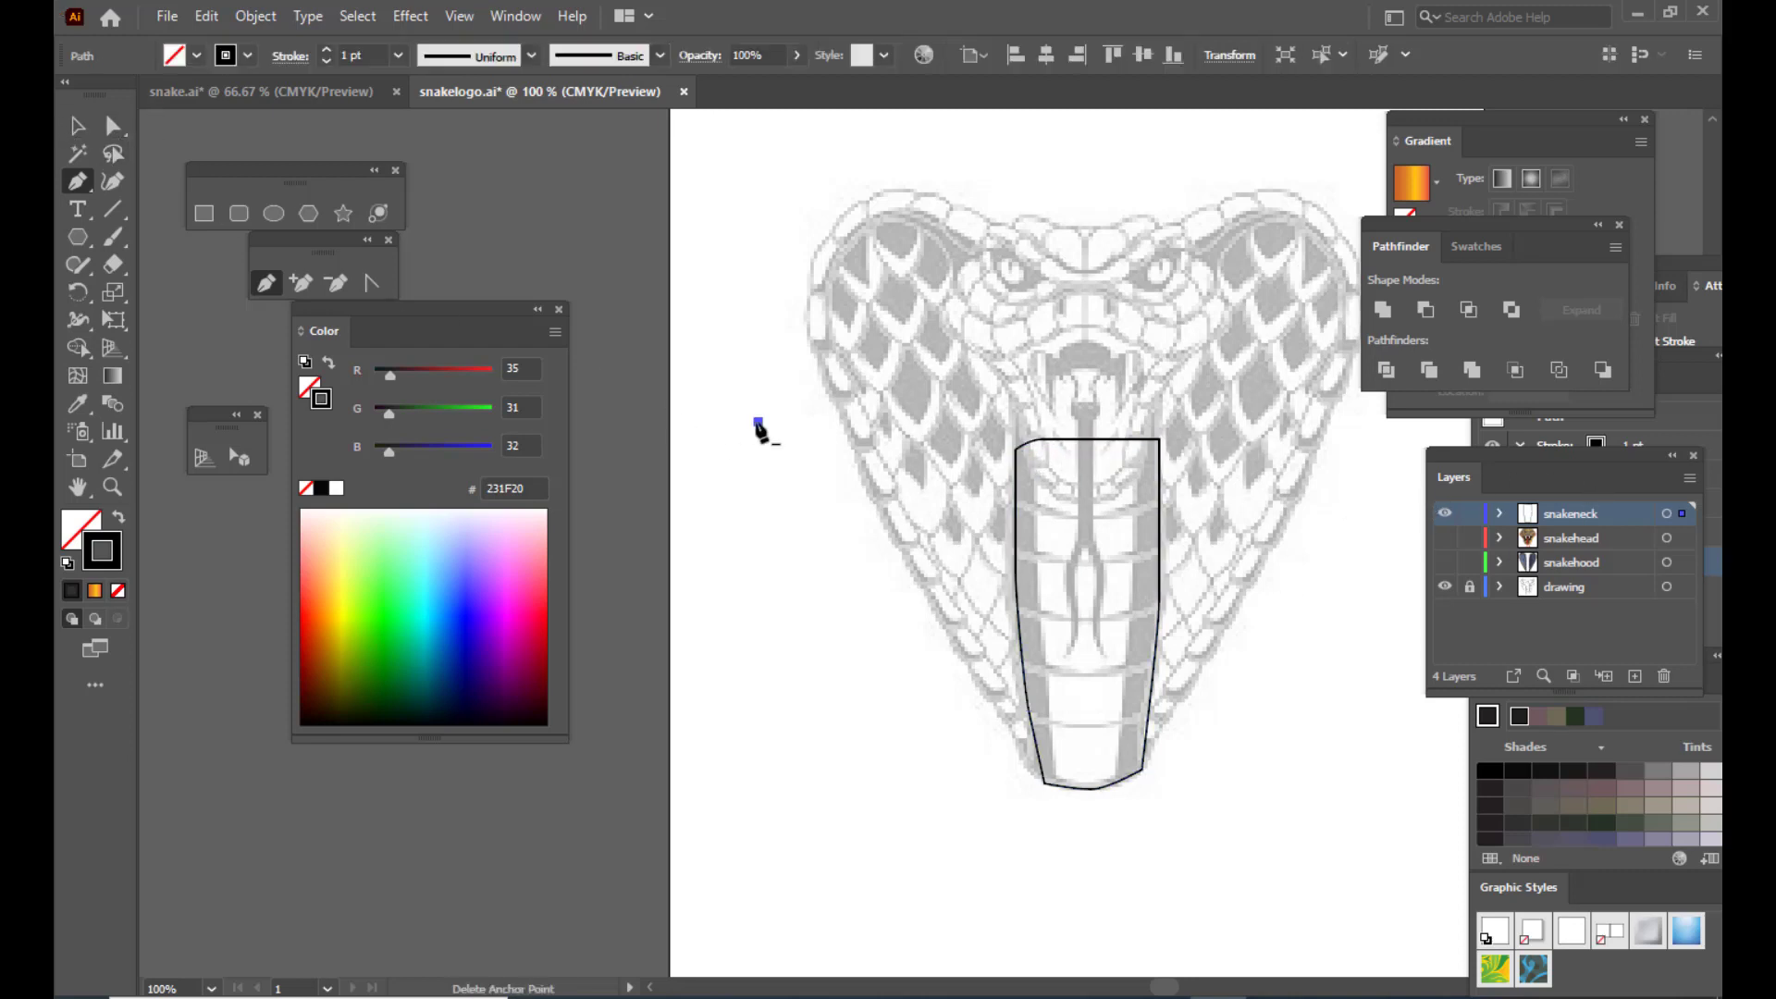
key("ctrl+z")
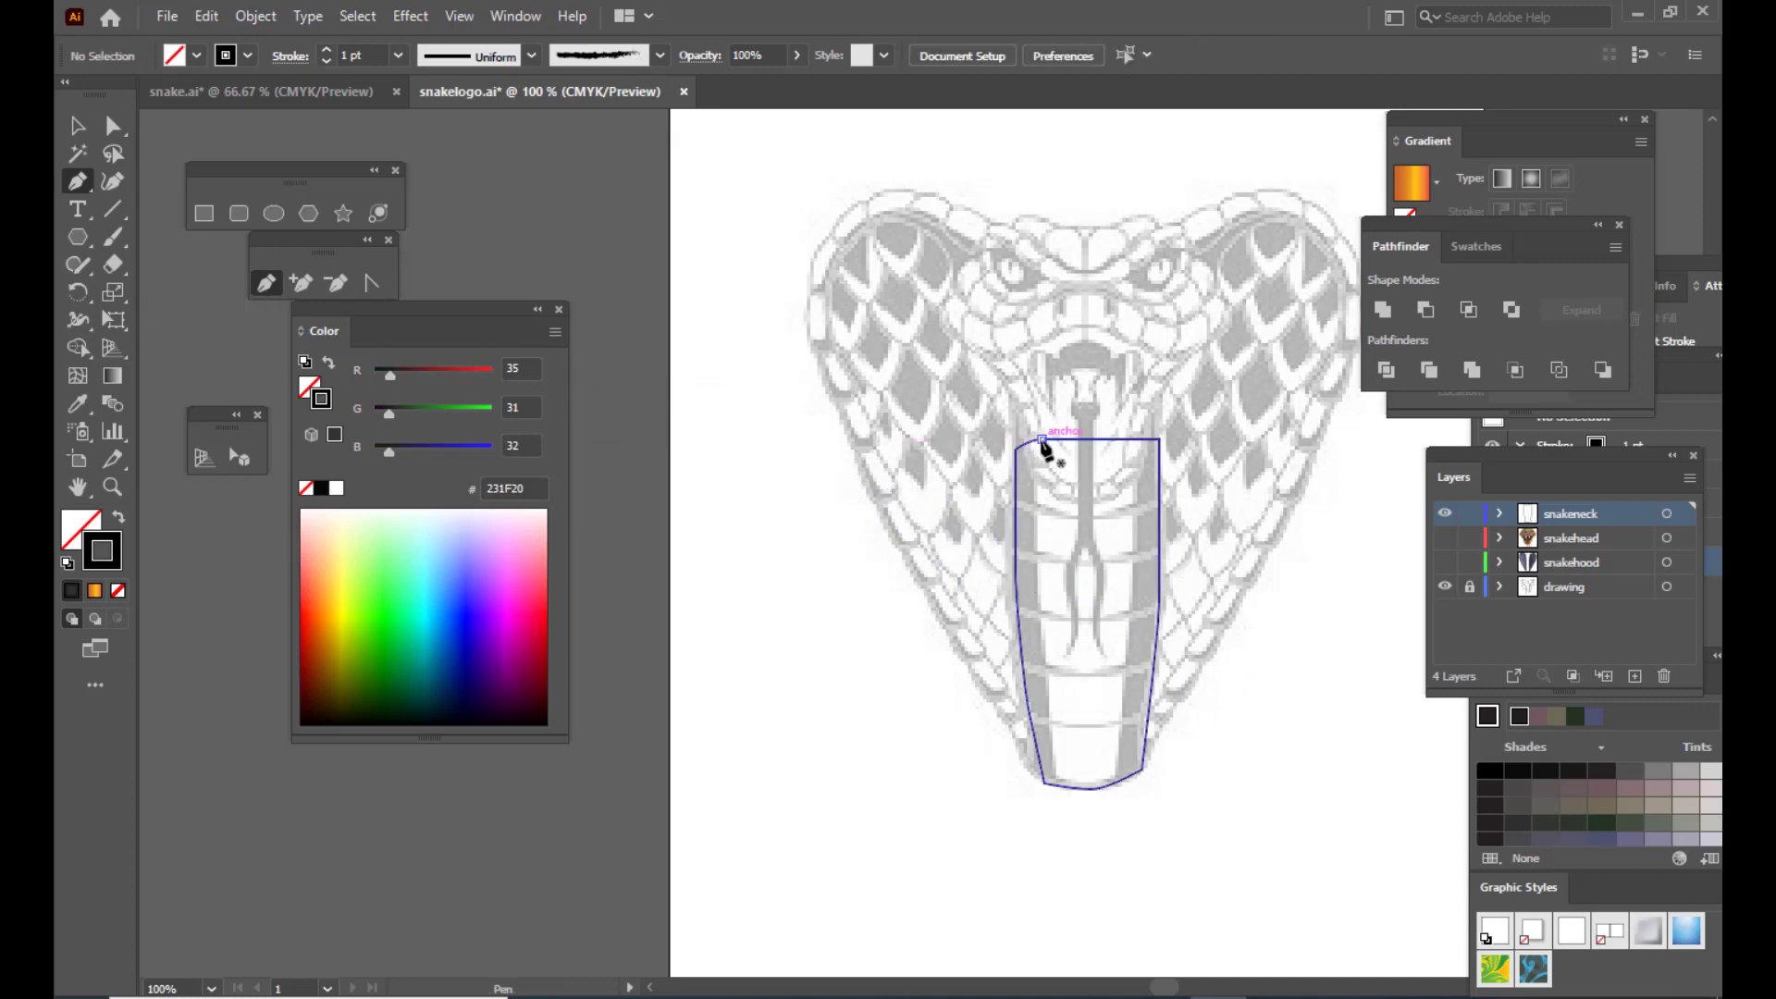
Step: Draw the inner edge line of the neck's left band from the outline's top down to its bottom edge
left_click(1043, 440)
left_click_drag(1042, 622, 1047, 674)
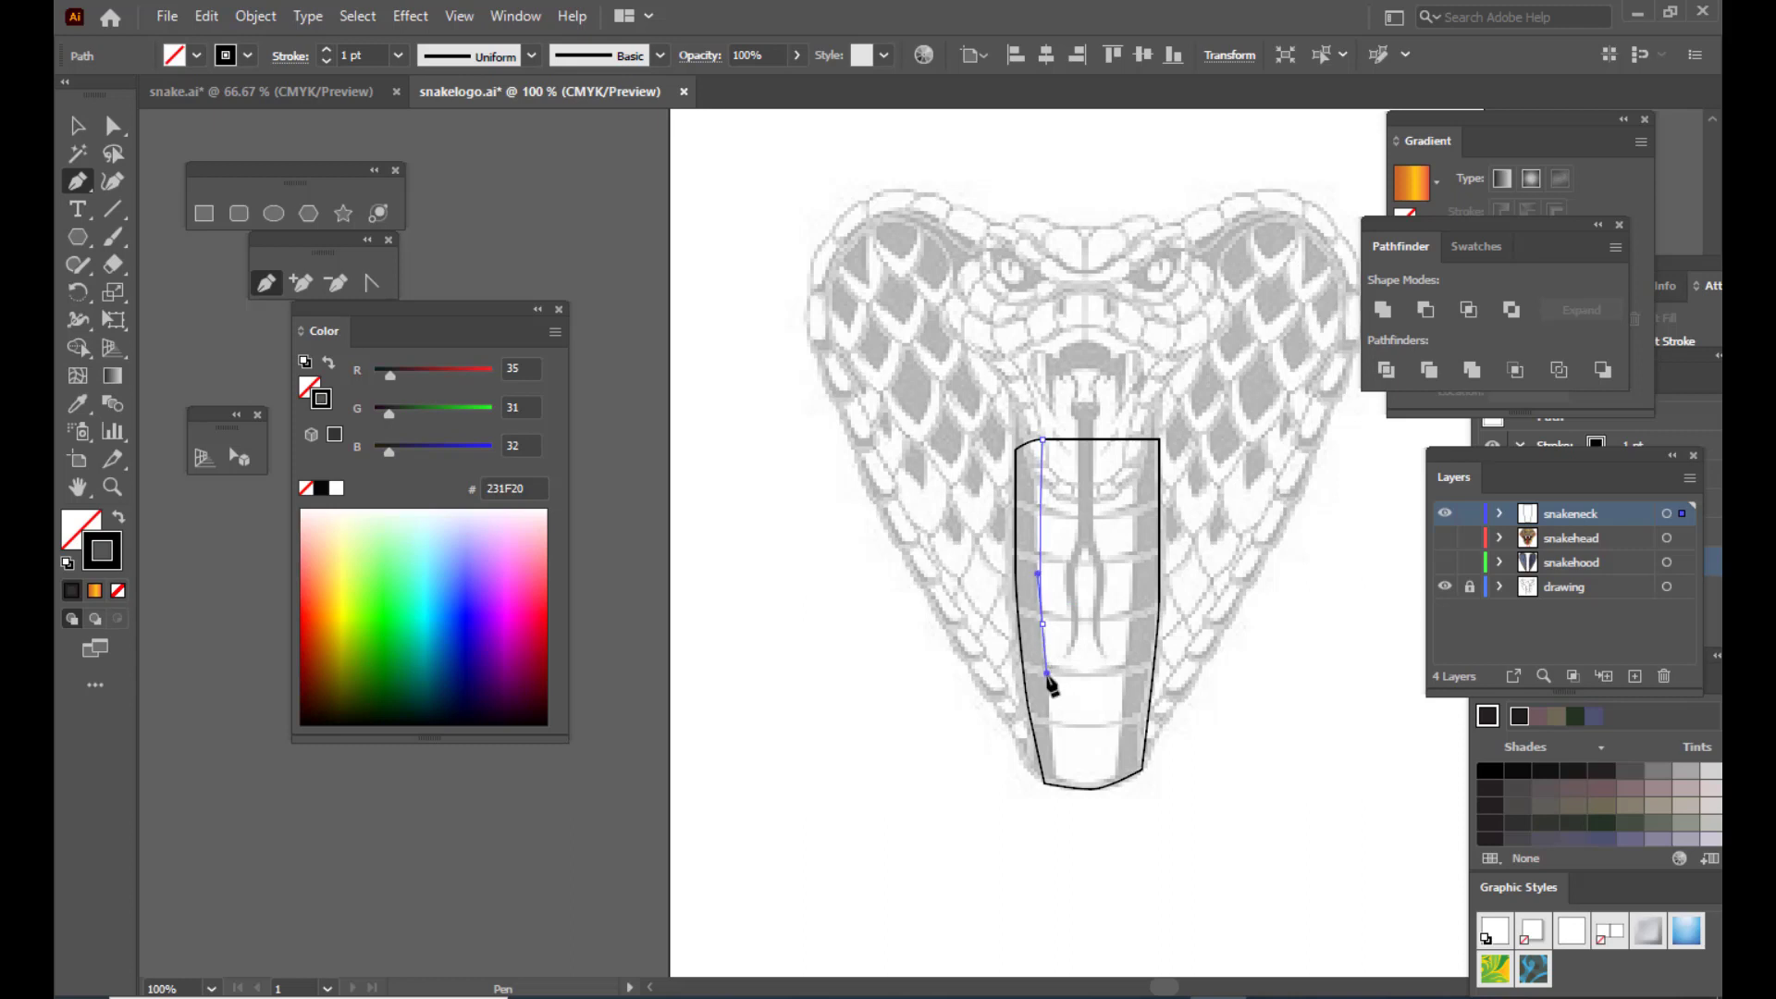
left_click(1057, 785)
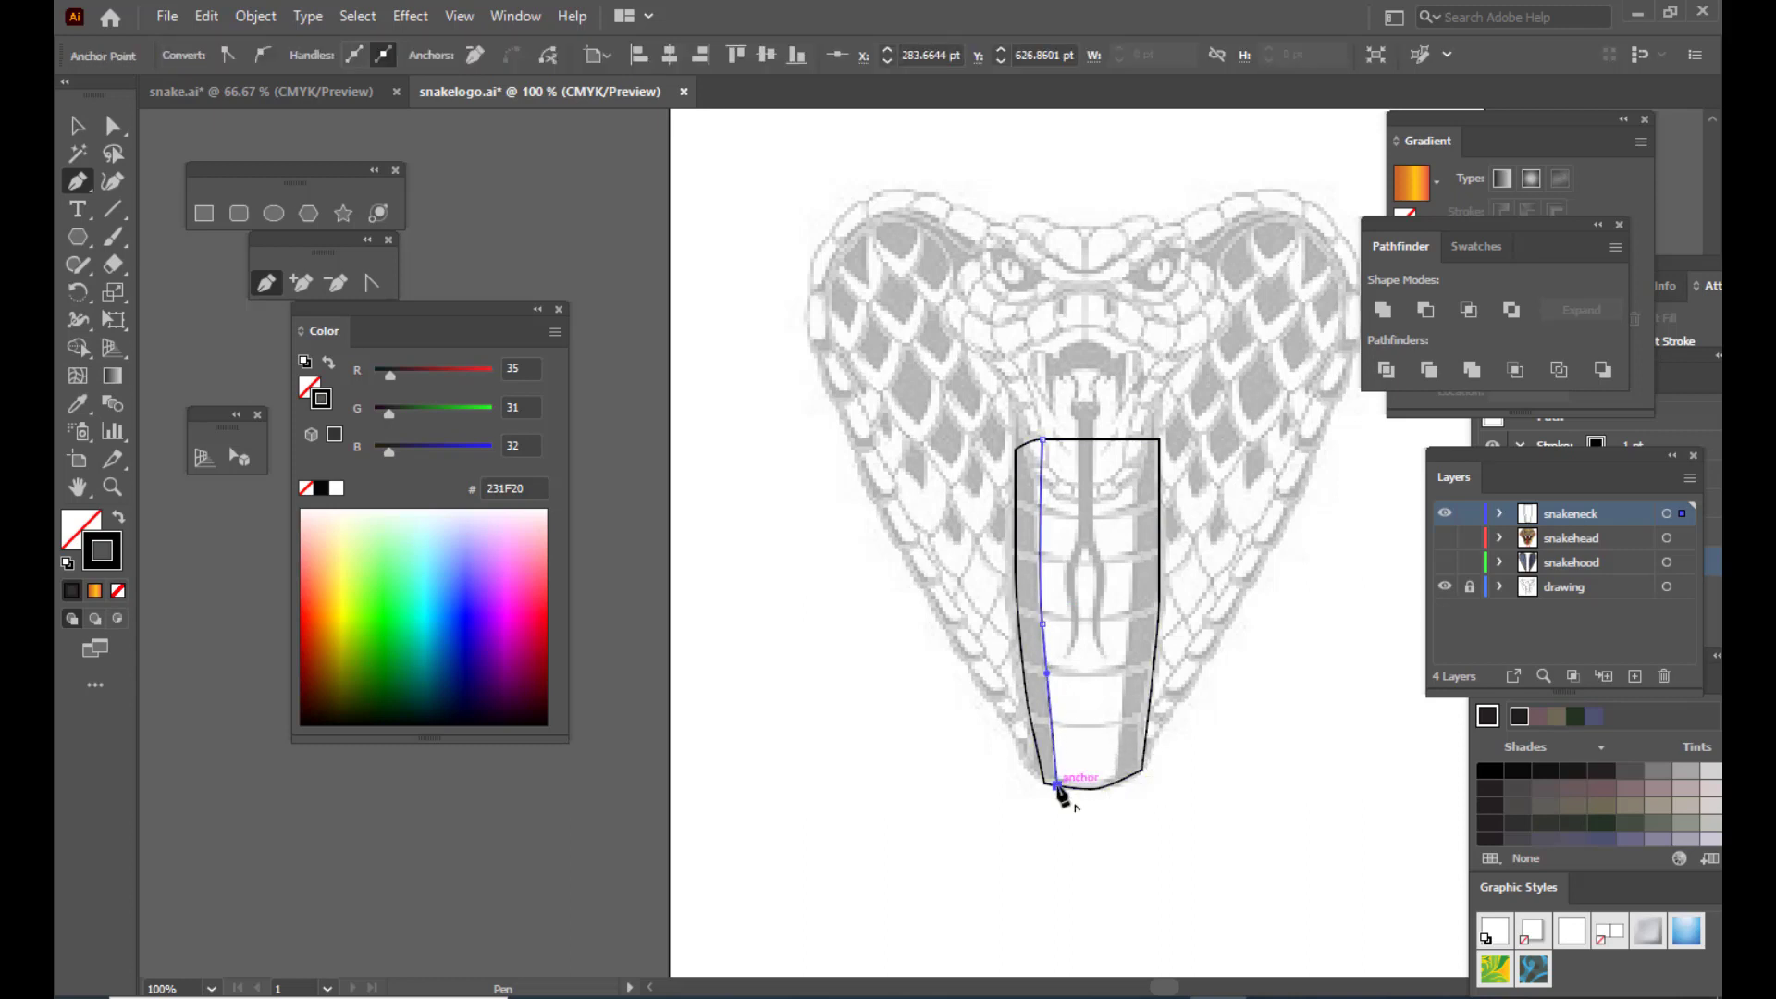
left_click(78, 137)
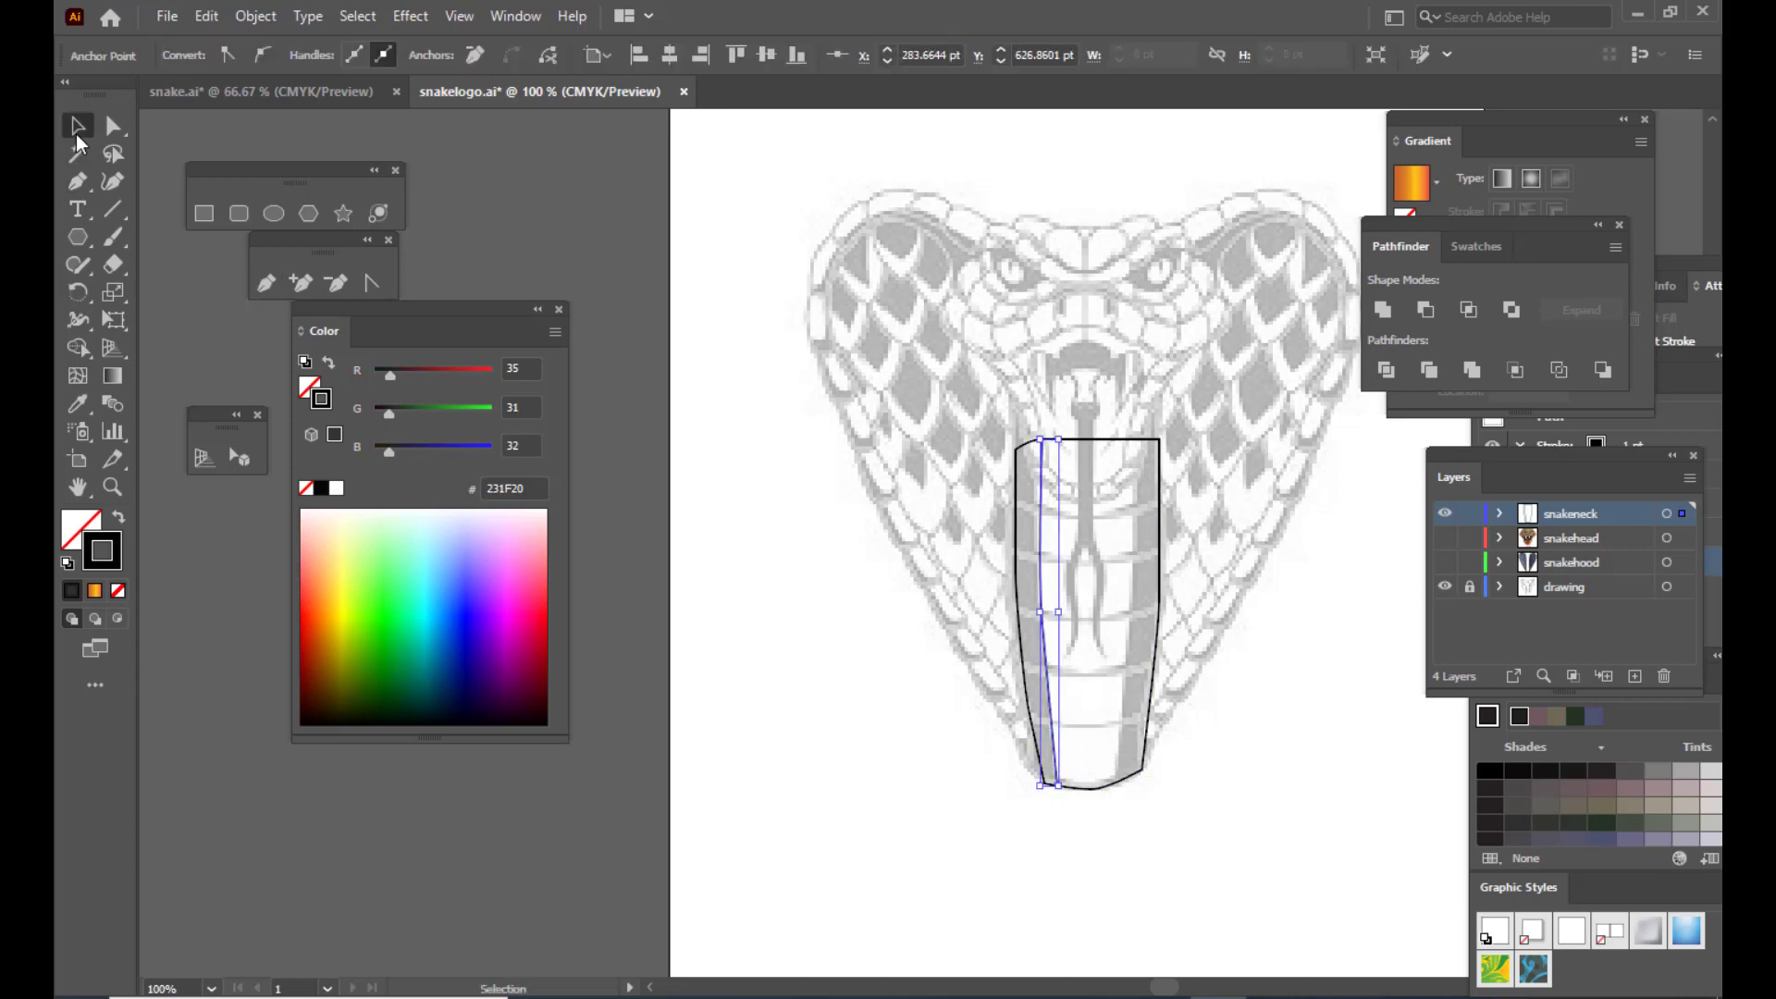
left_click(265, 282)
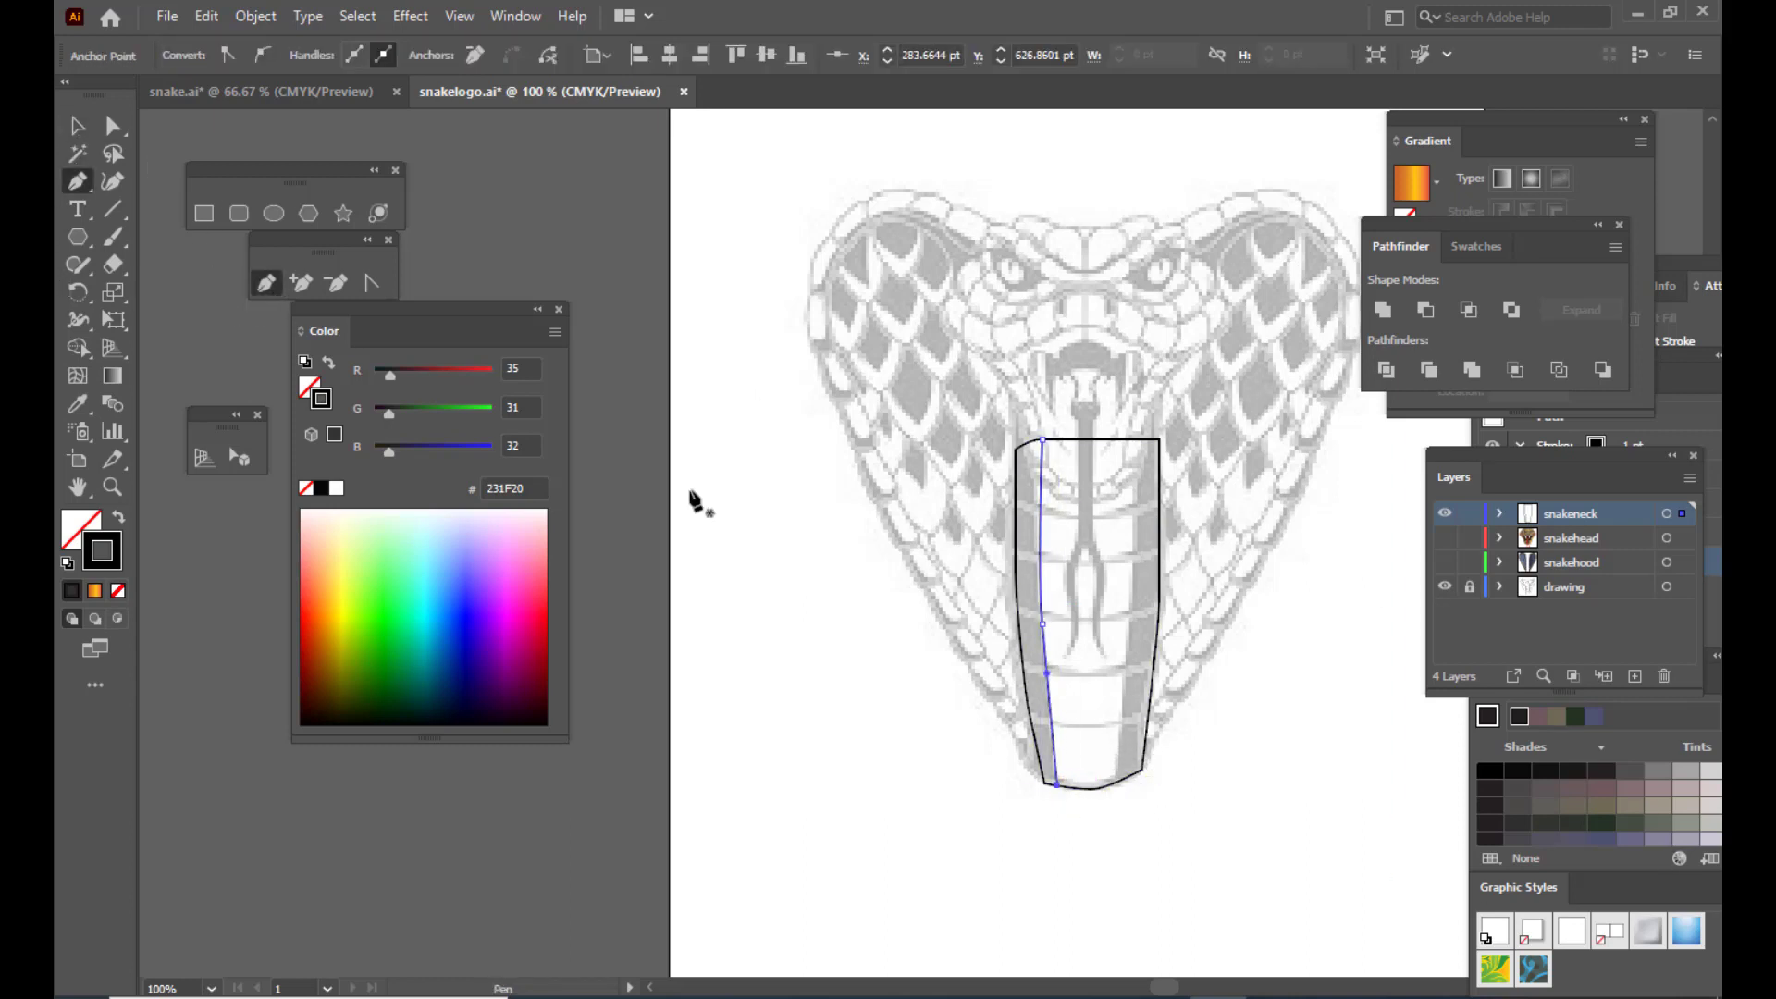
Step: Draw the inner edge line of the neck's right band from the outline's top down to its bottom edge
left_click(1139, 440)
left_click(1145, 535)
left_click(1137, 562)
left_click(1132, 589)
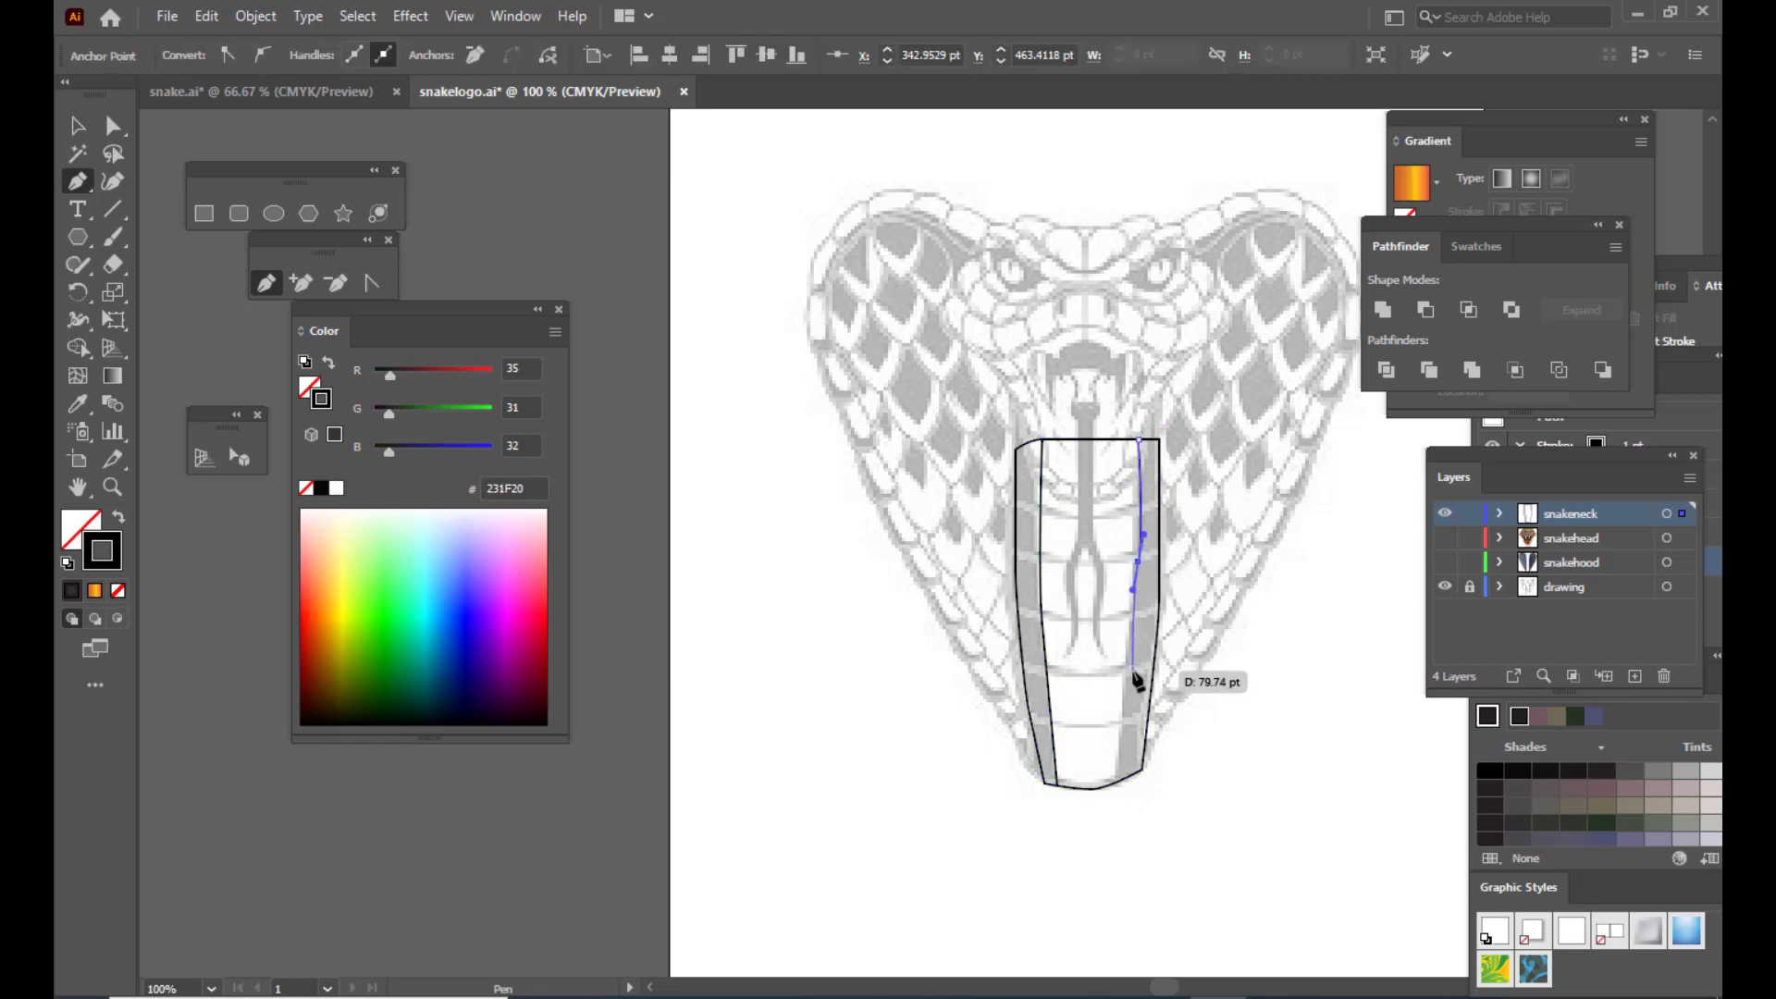
left_click_drag(1133, 675, 1126, 709)
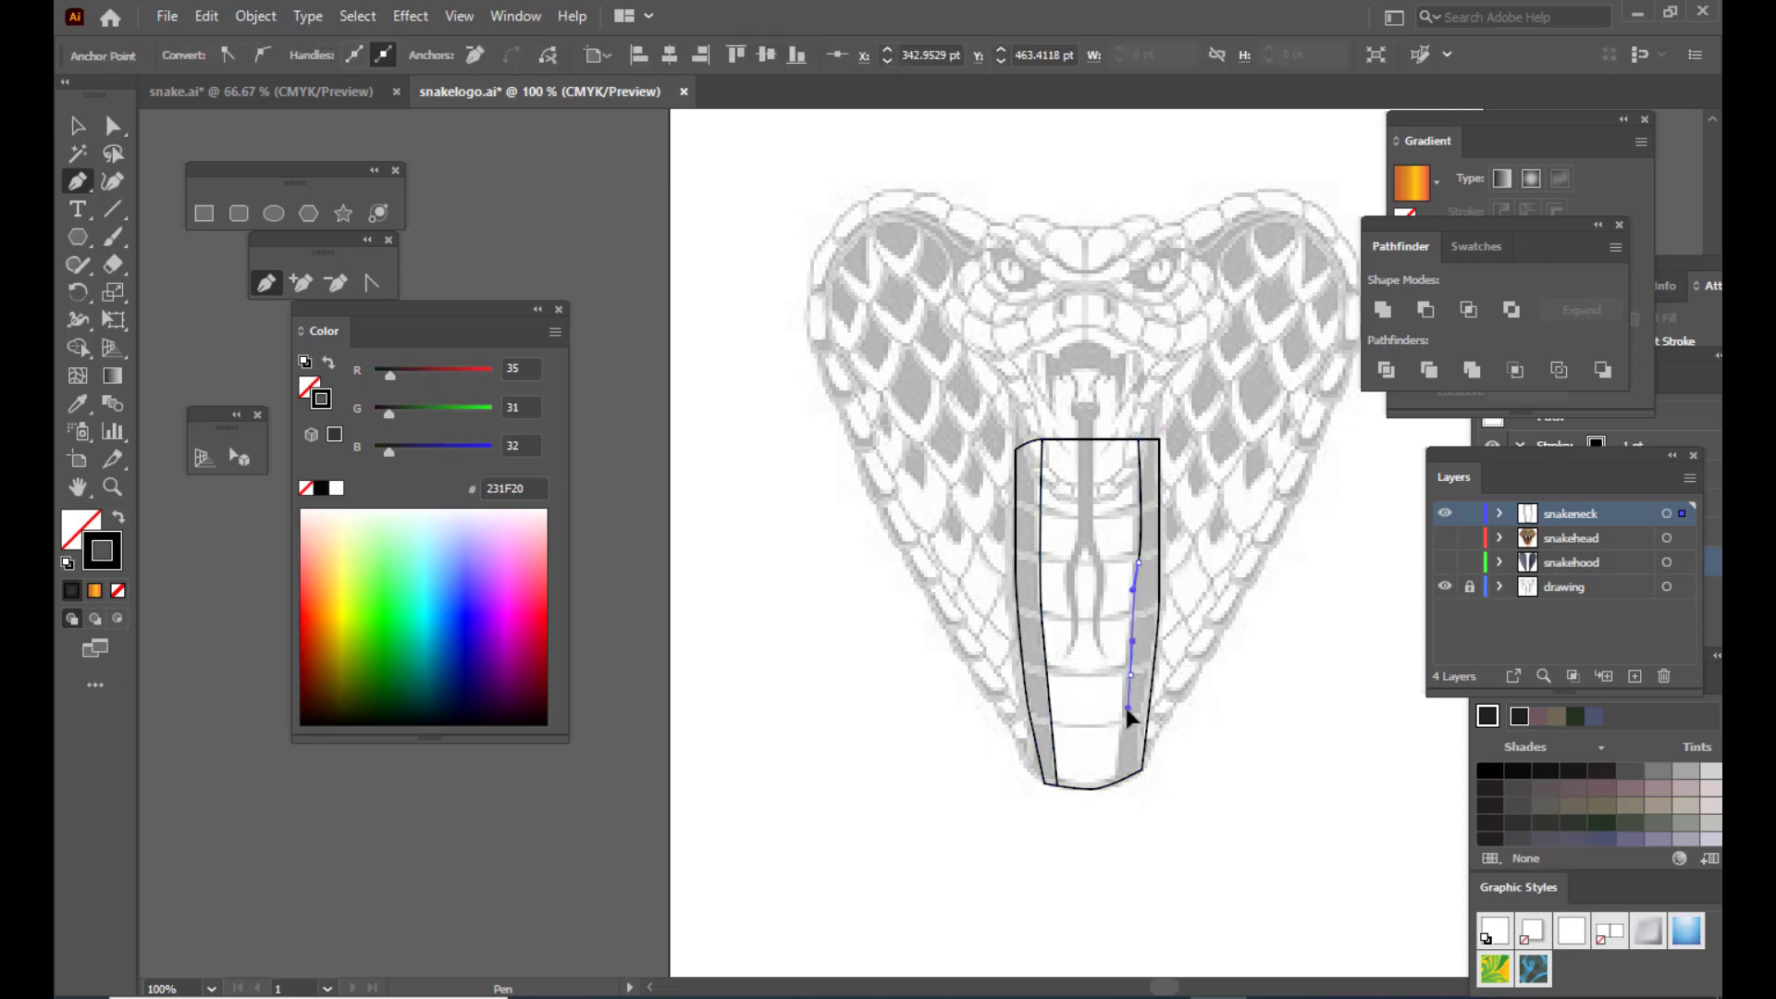
left_click(1119, 777)
key("Escape")
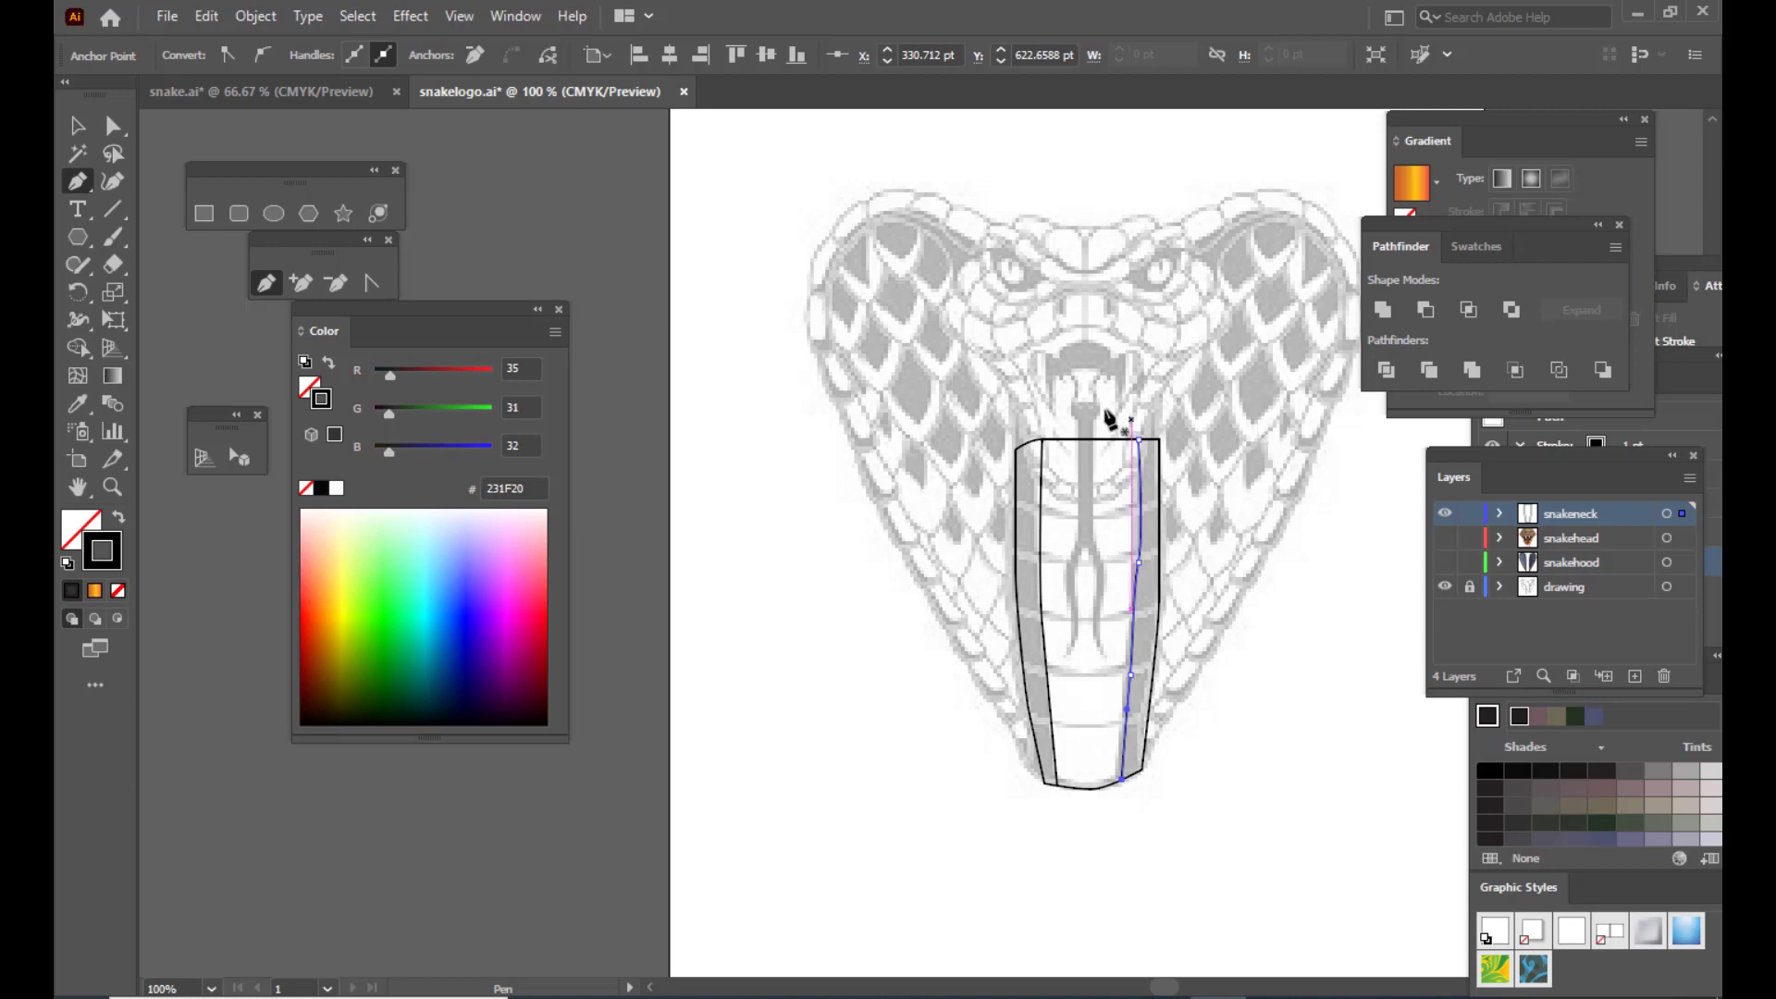
Step: Draw the two uppermost curved crosslines across the neck from outline edge to outline edge with the Pen tool
left_click(1017, 506)
left_click_drag(1092, 522, 1145, 523)
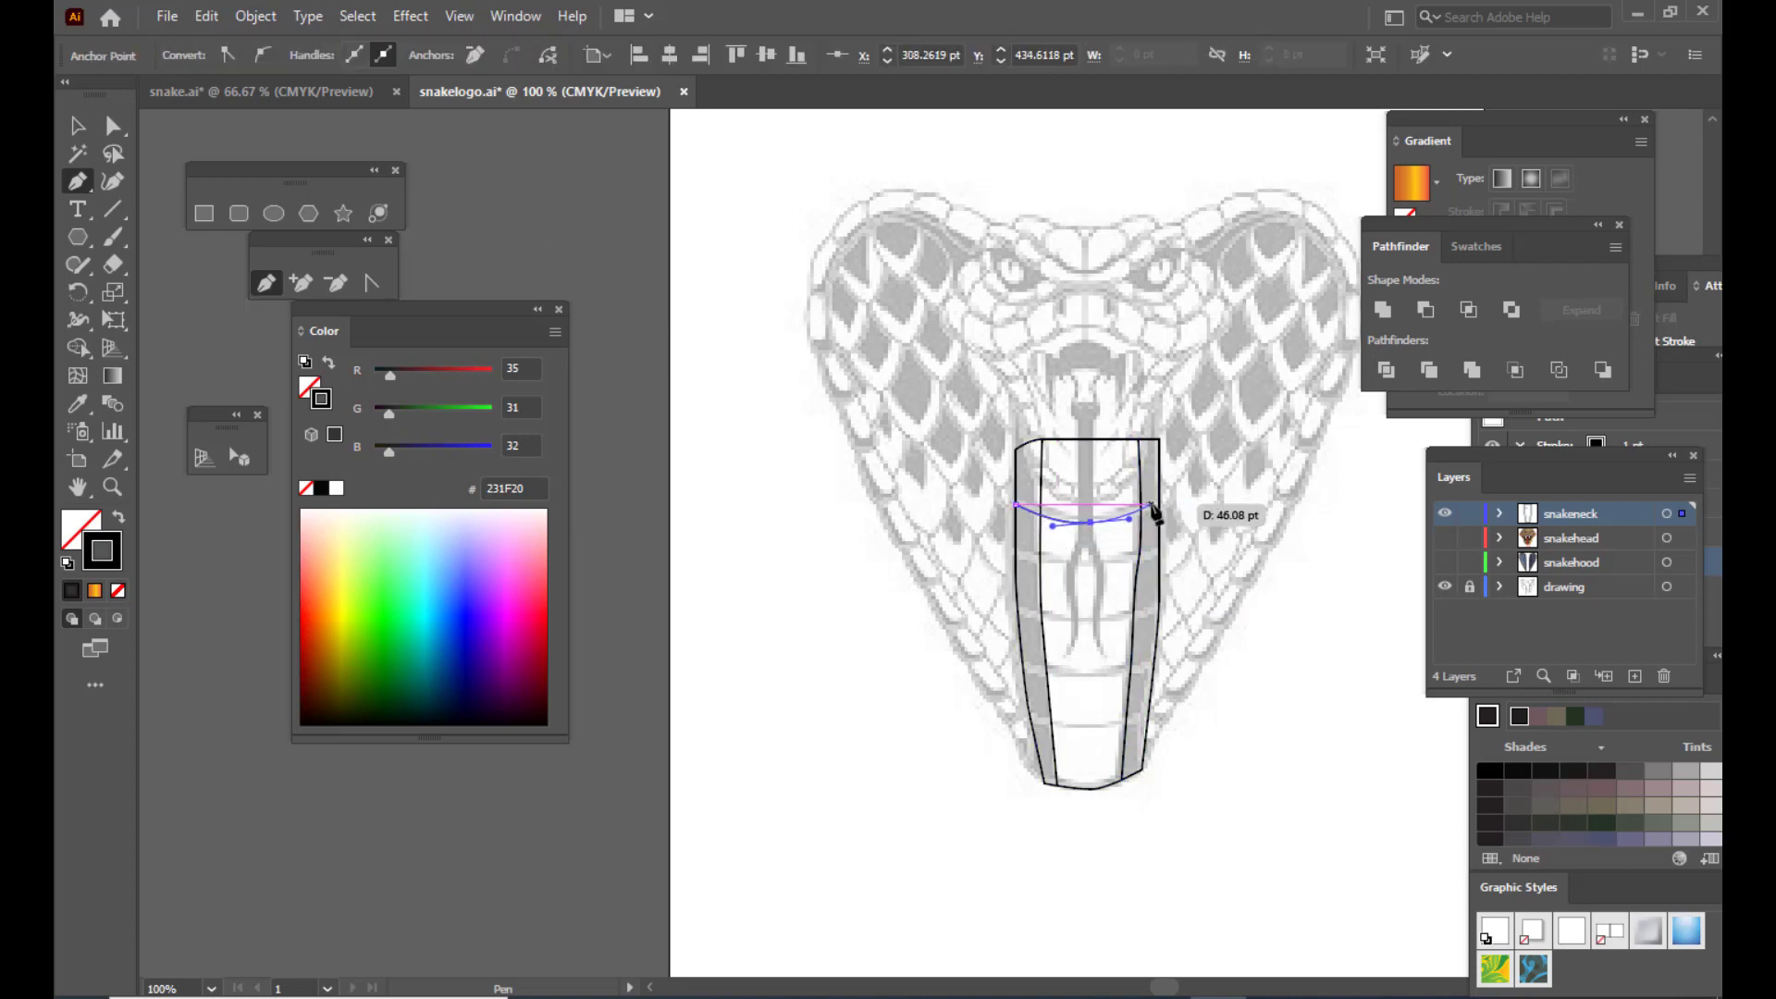
left_click(1160, 506)
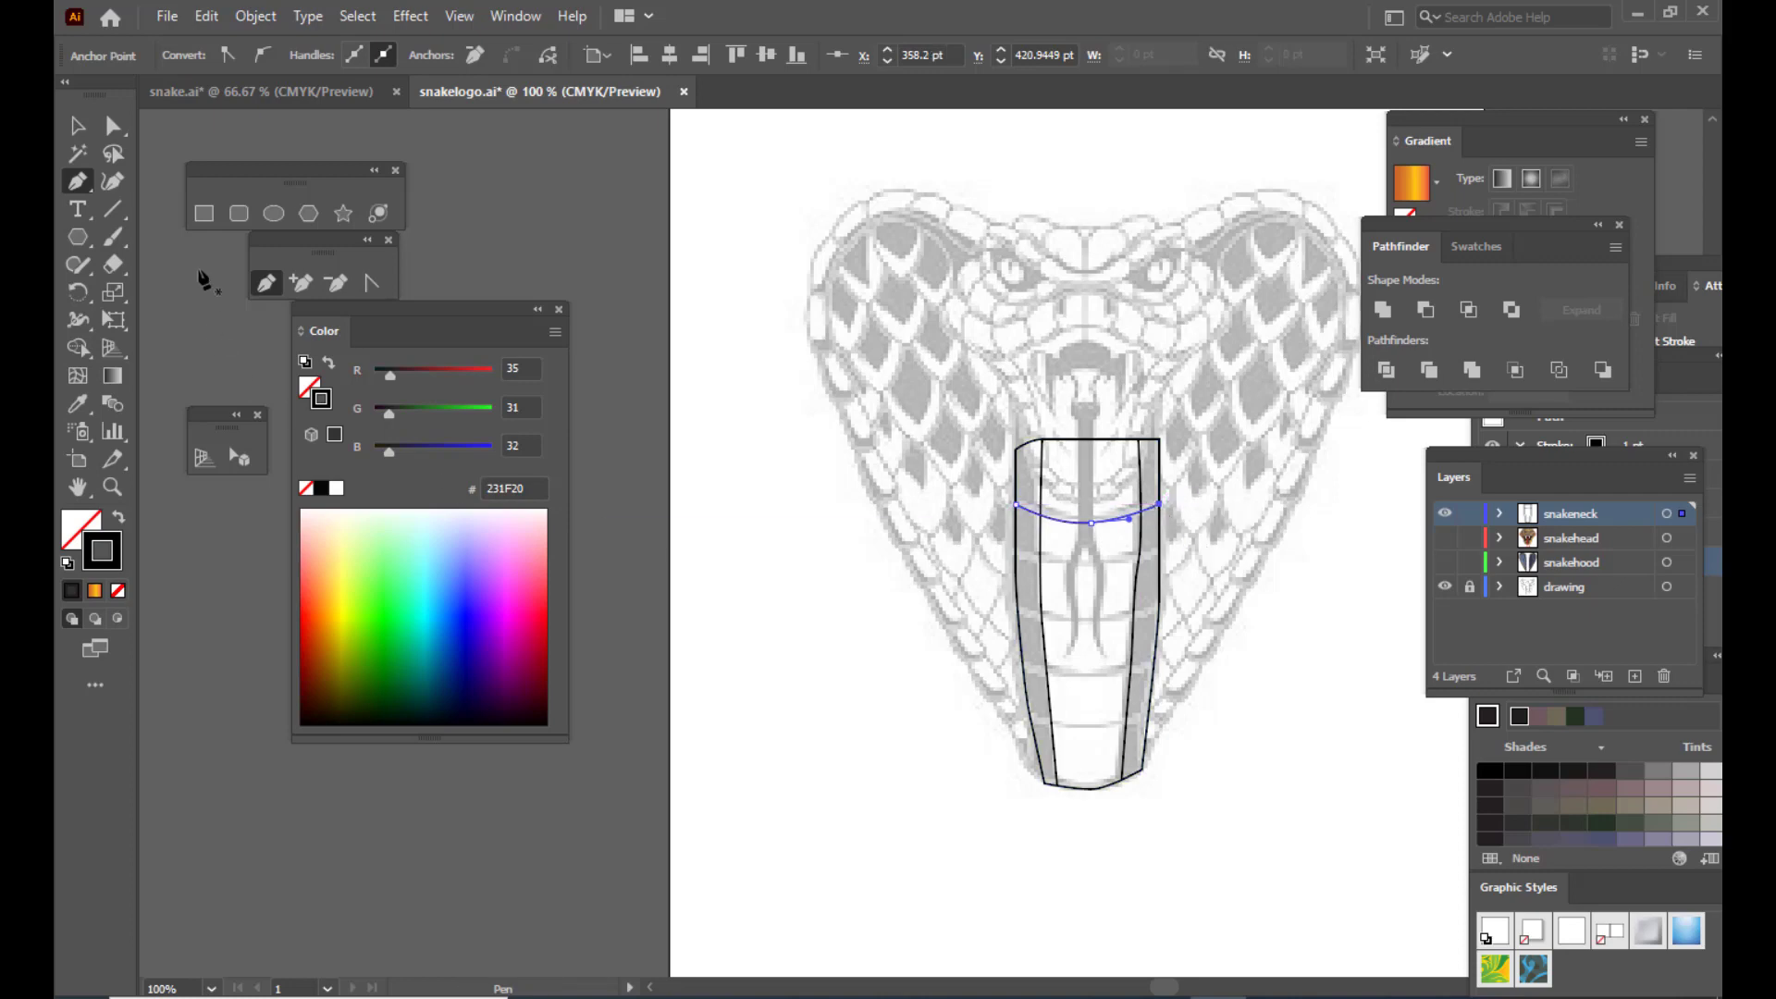
left_click(265, 283)
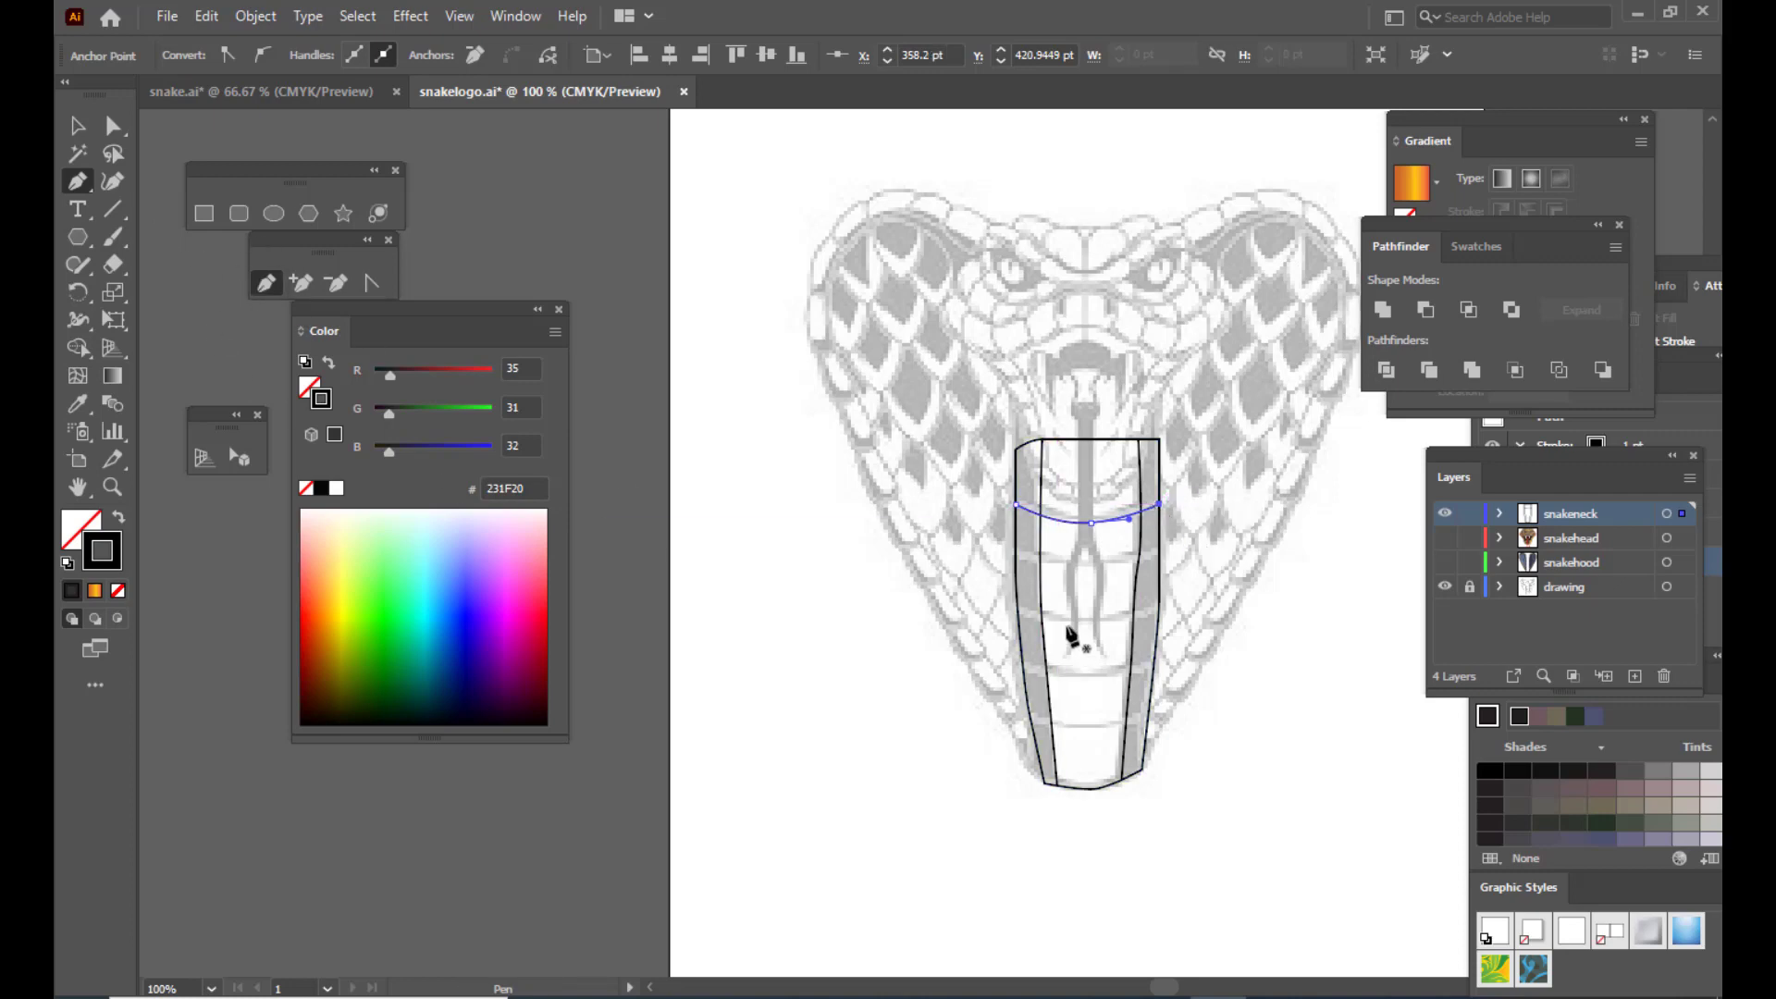
left_click(1016, 555)
left_click_drag(1078, 572, 1140, 573)
left_click(1160, 552)
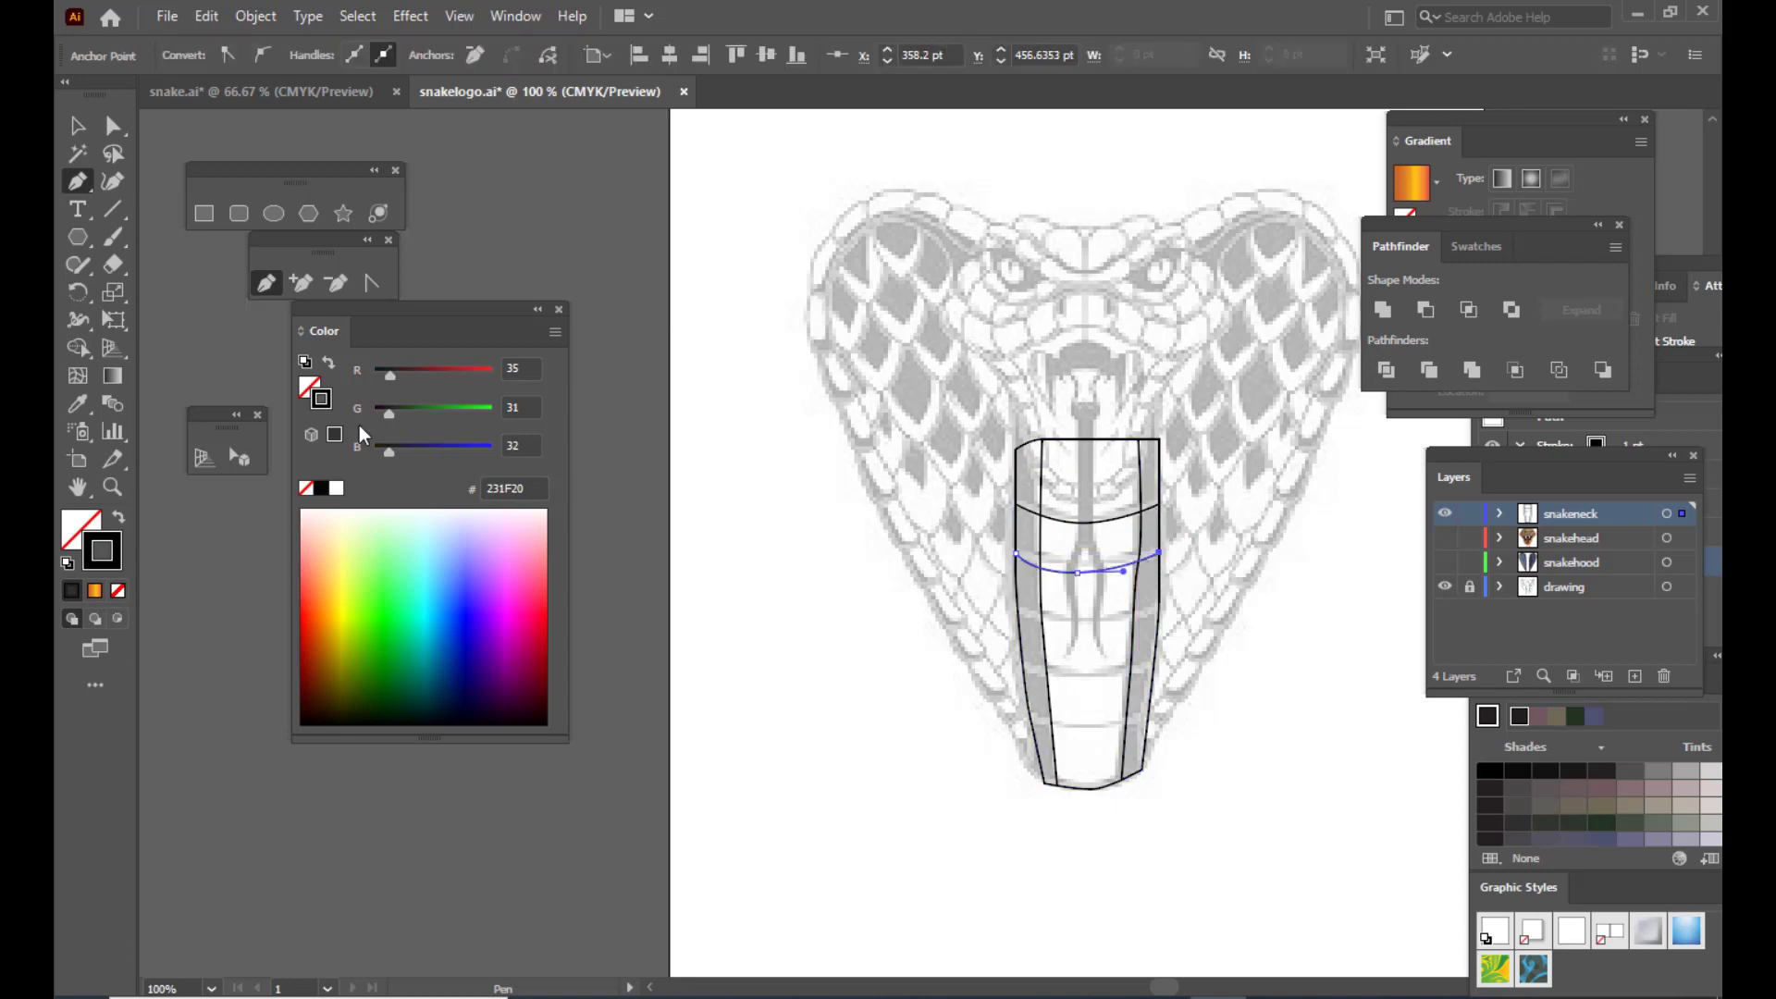
Step: Draw the third and fourth curved crosslines across the neck, following the belly scales in the reference drawing
left_click(1017, 606)
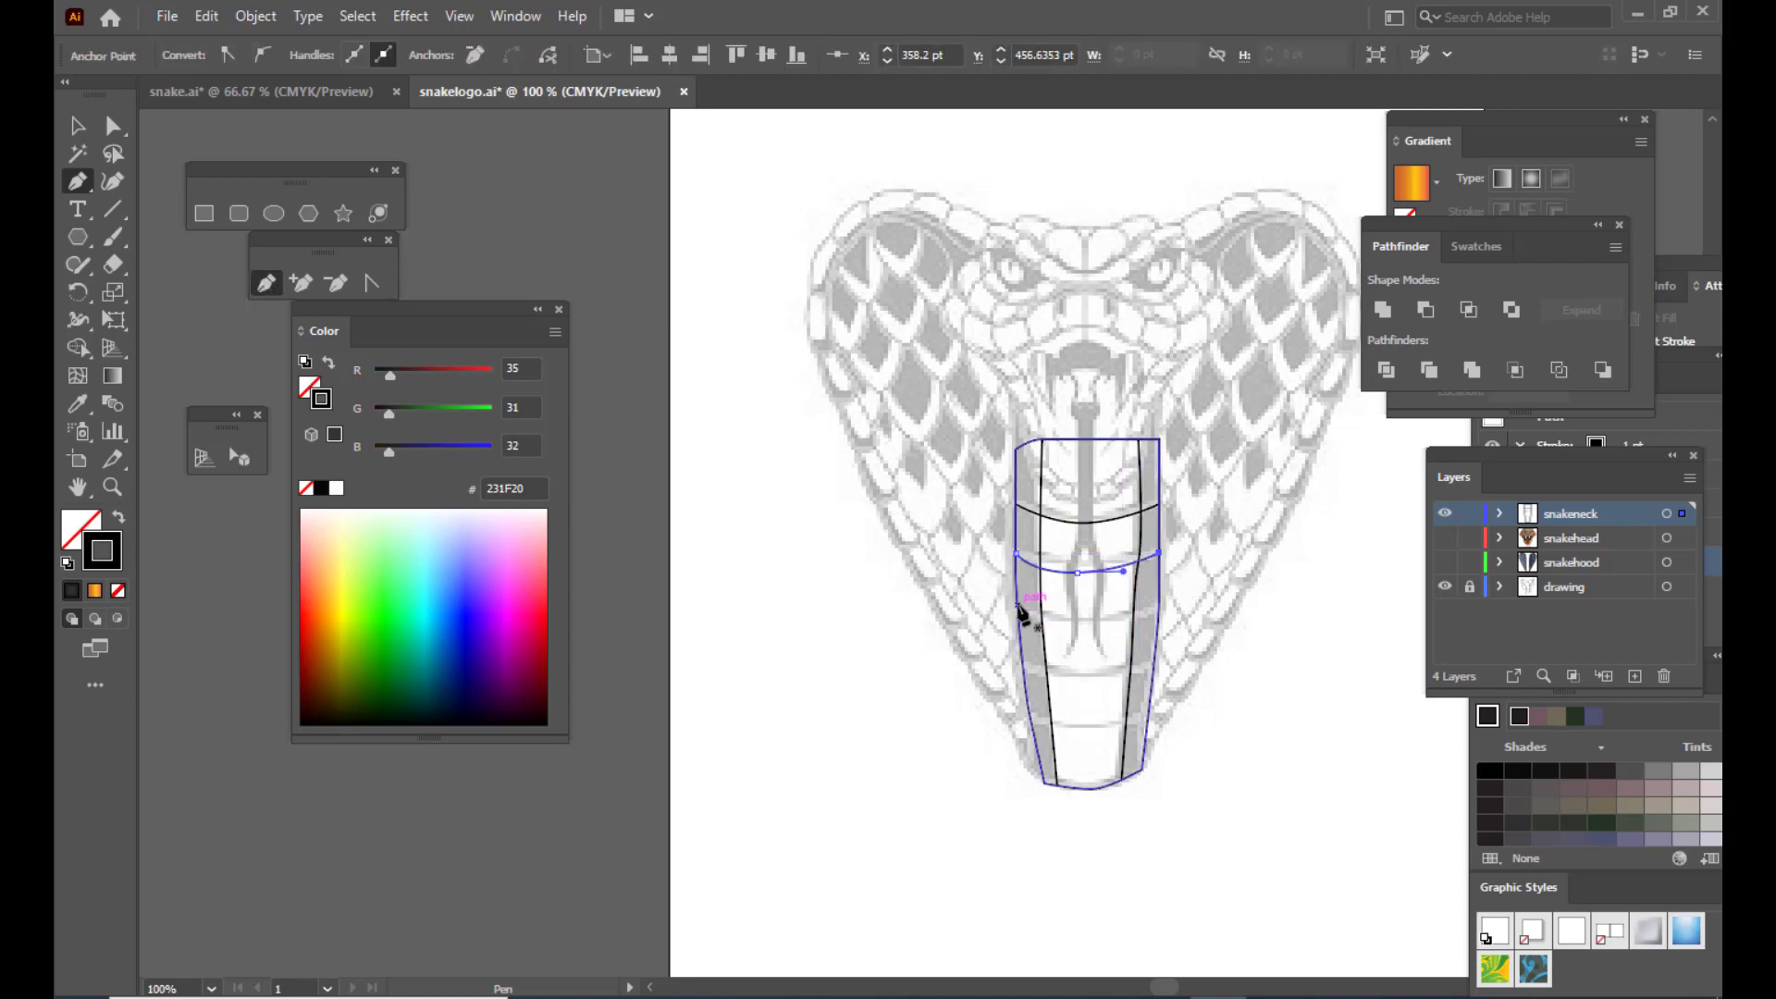
left_click_drag(1098, 620, 1138, 616)
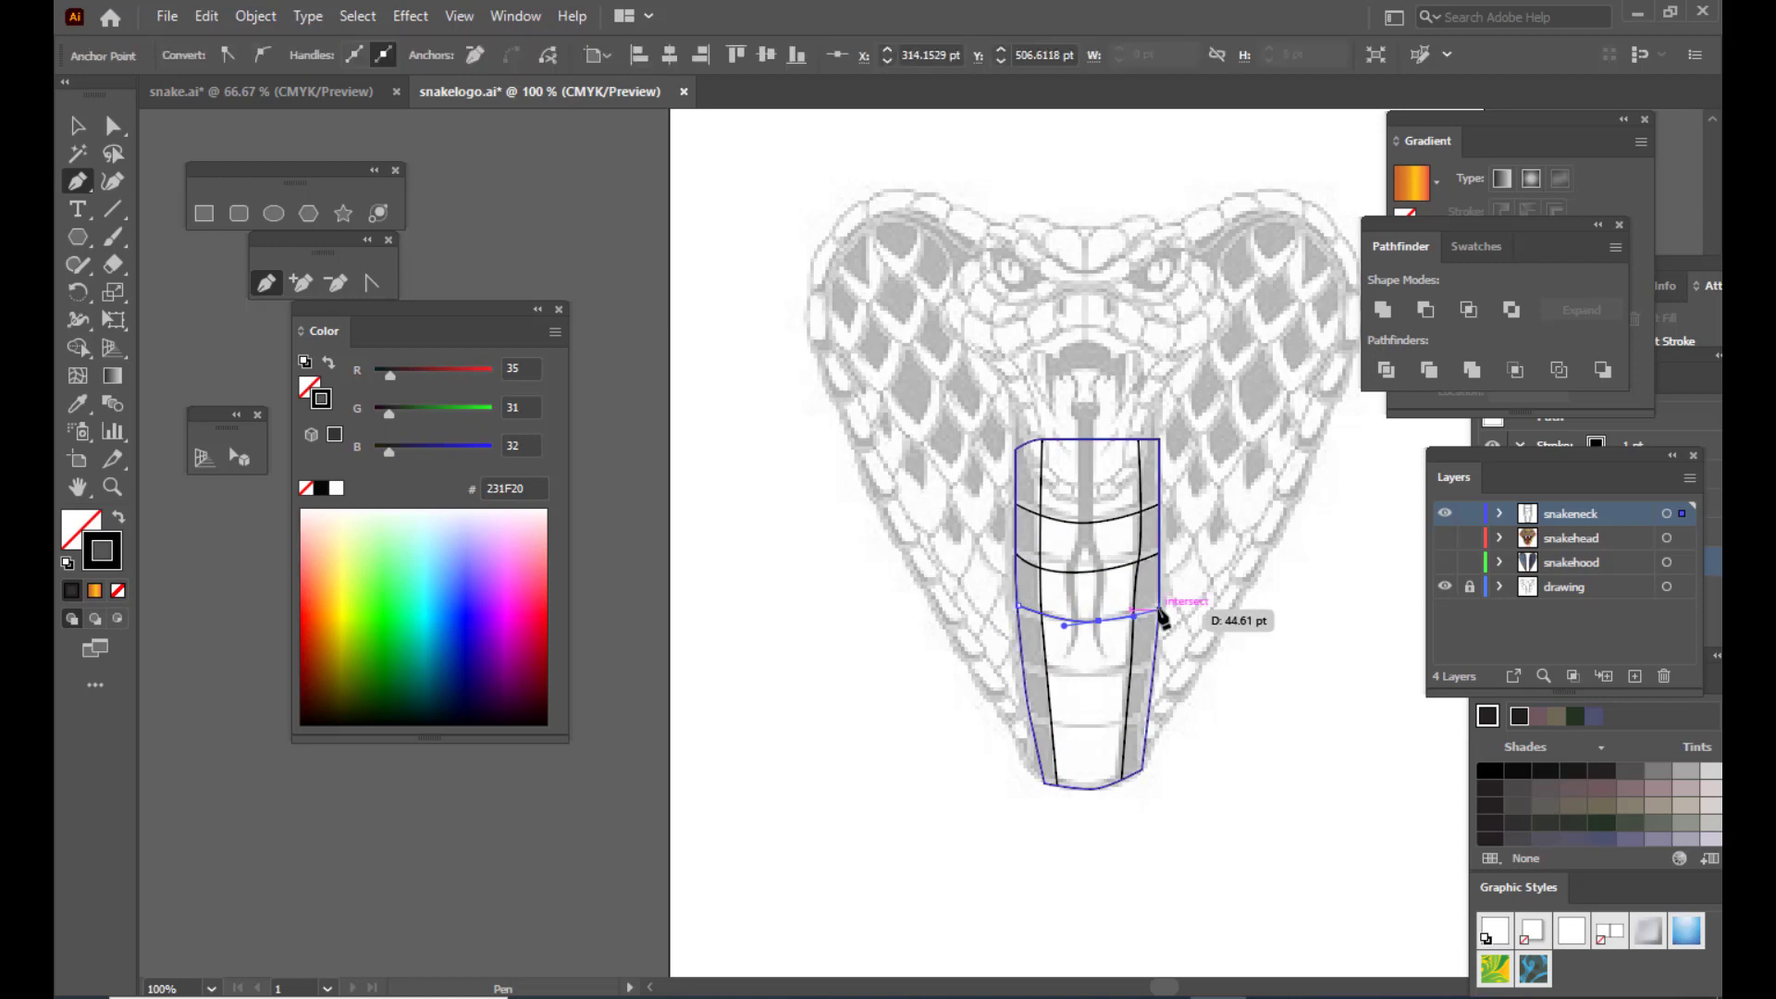
left_click(1160, 609)
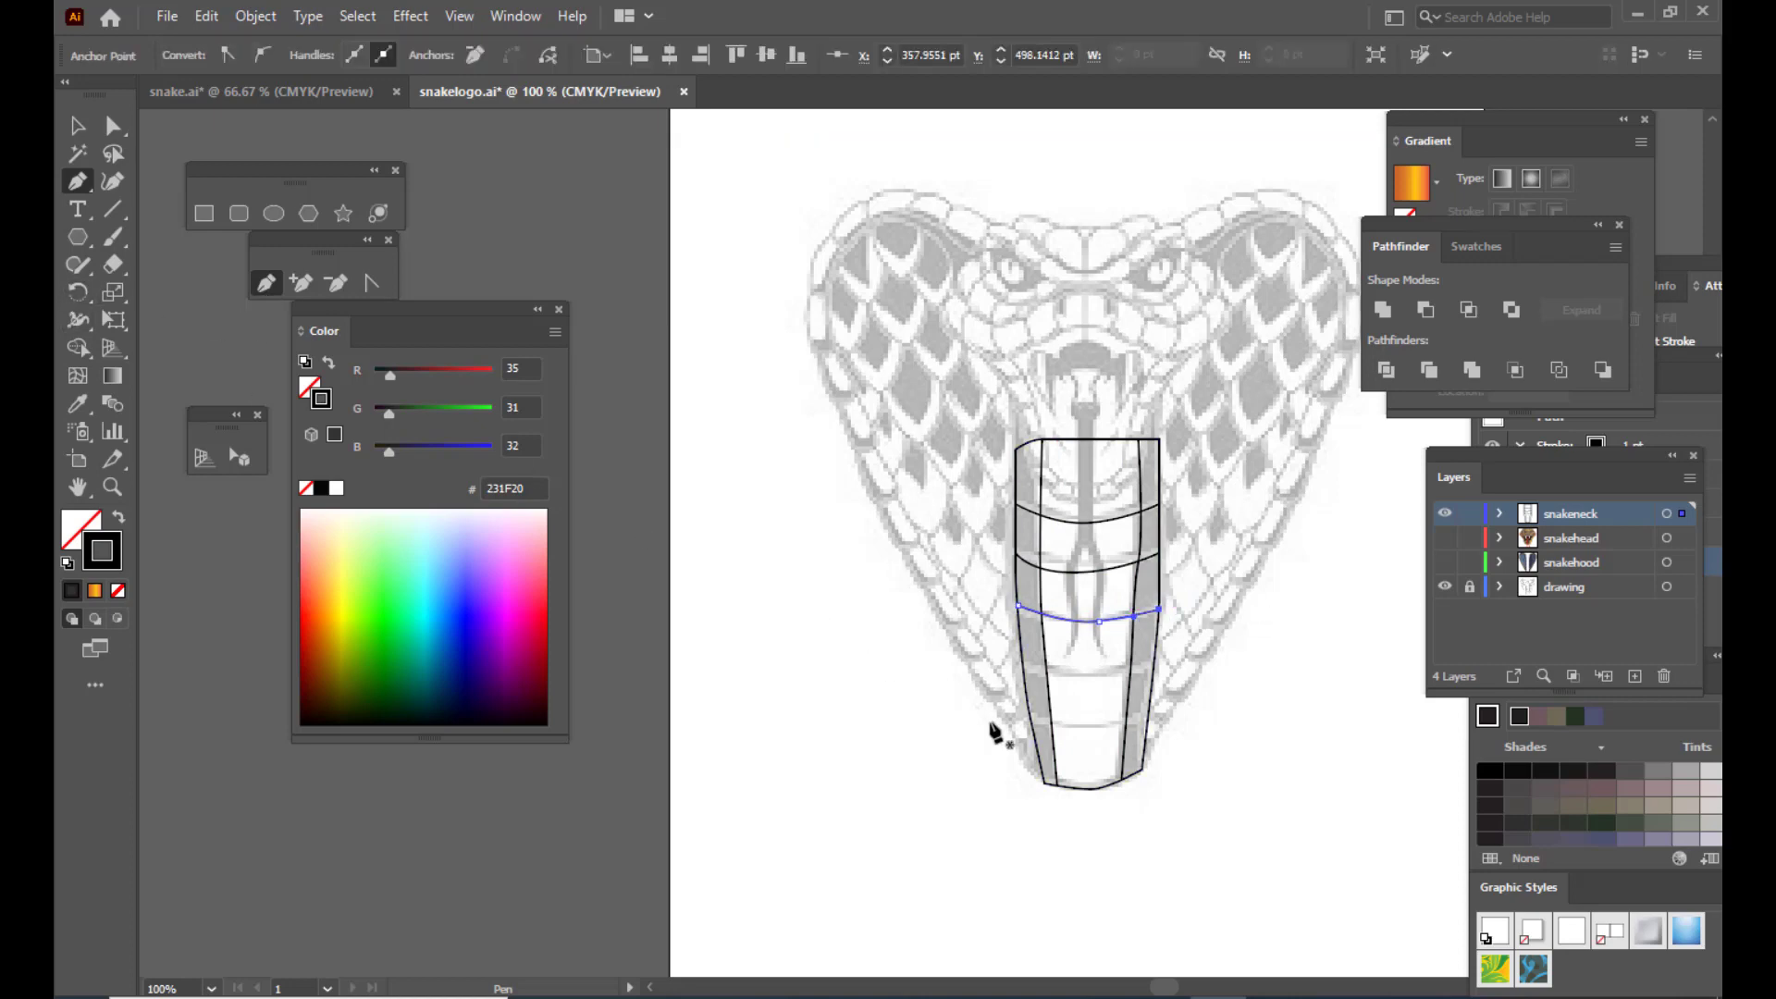
left_click(1022, 663)
left_click_drag(1078, 677, 1116, 676)
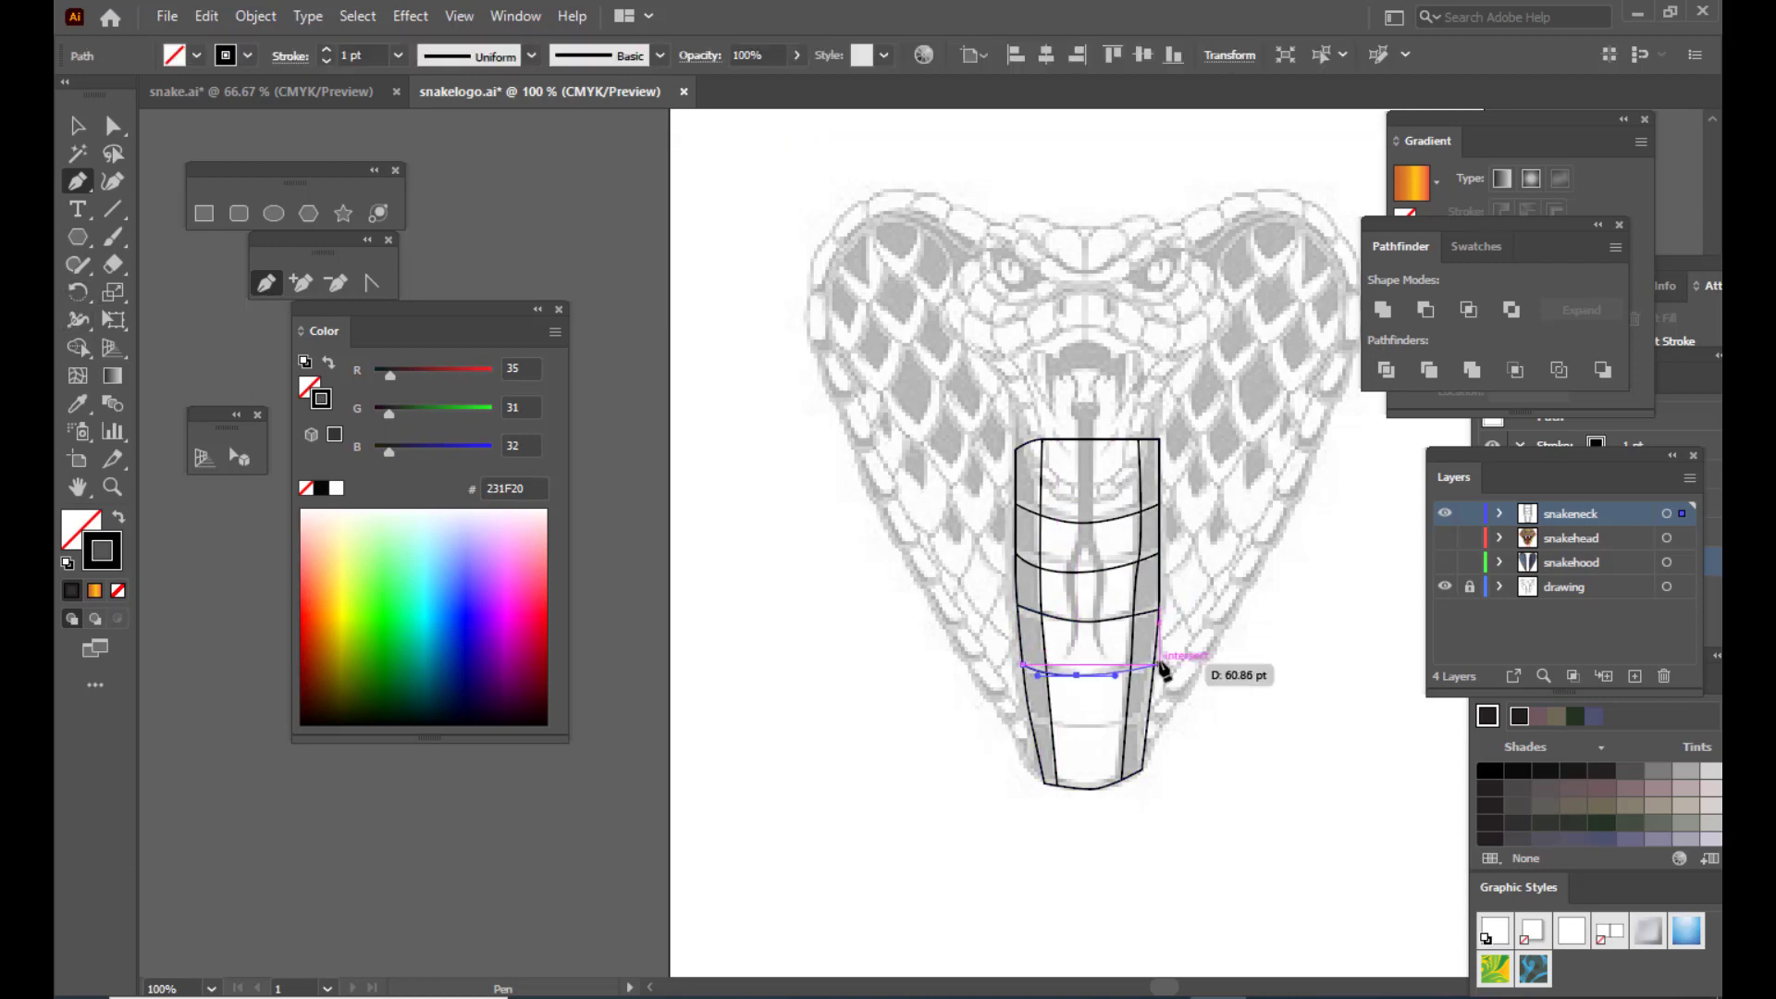
left_click(1153, 663)
key("Escape")
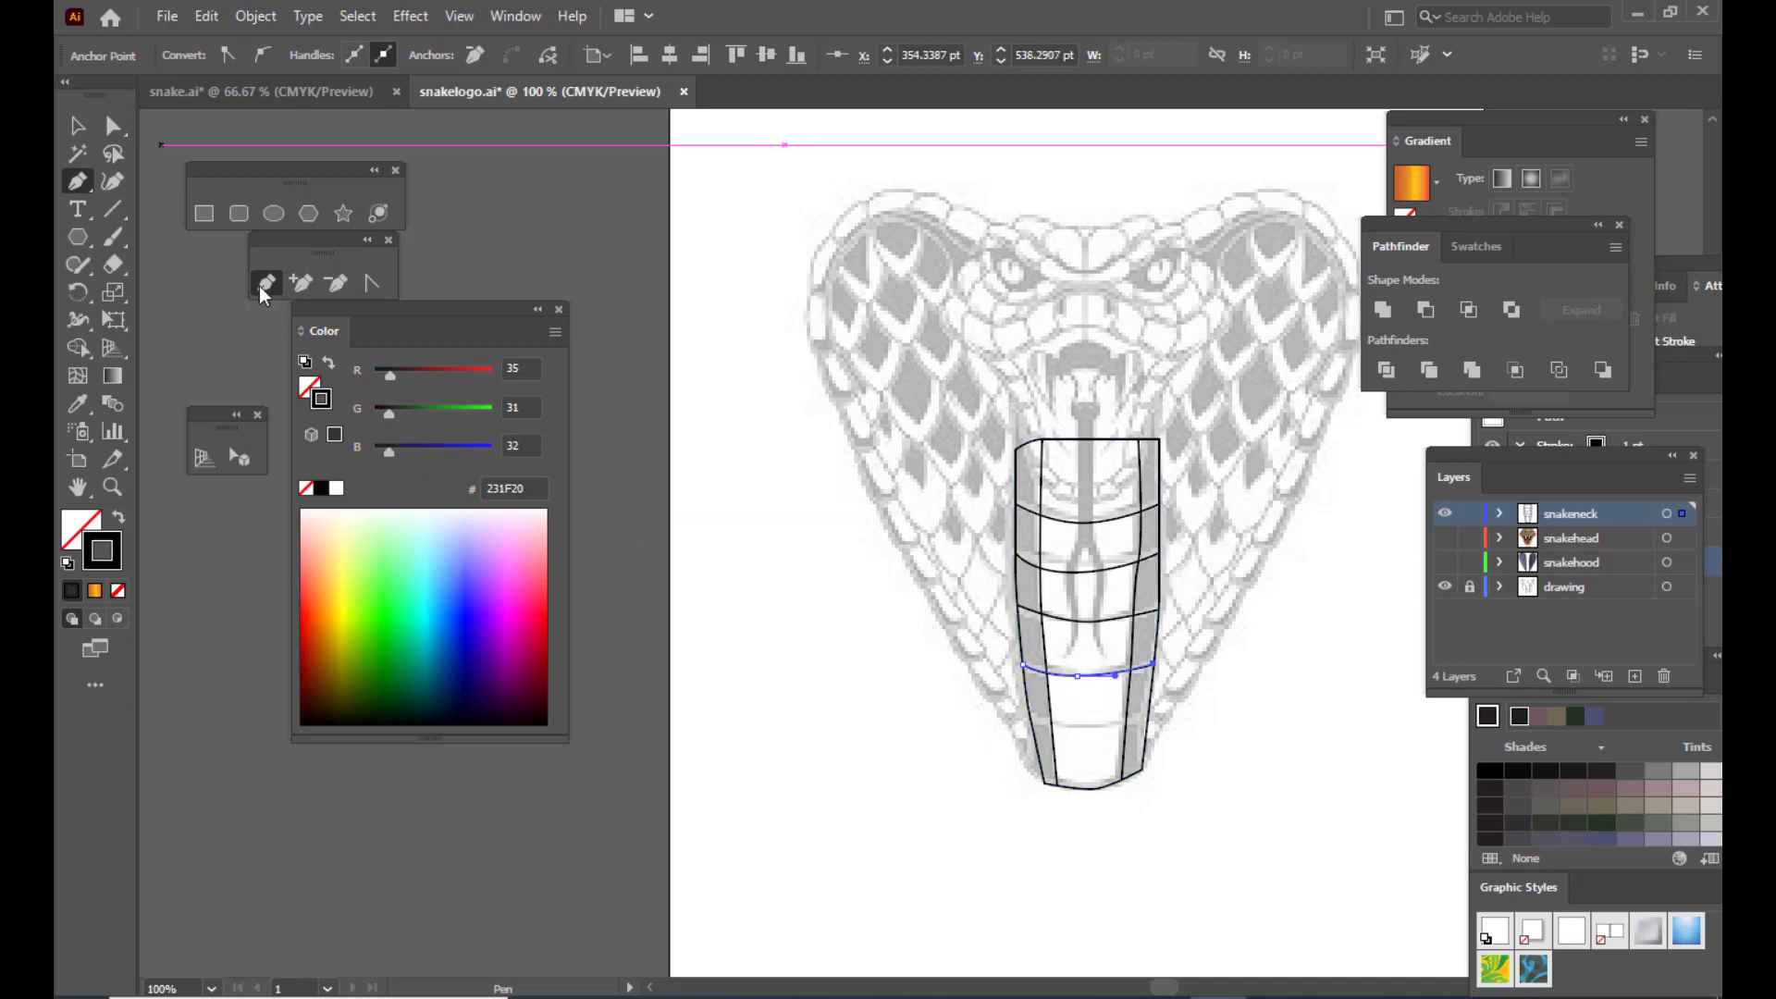
Step: Draw the fifth, lowest curved crossline across the neck and deselect it
left_click(1029, 716)
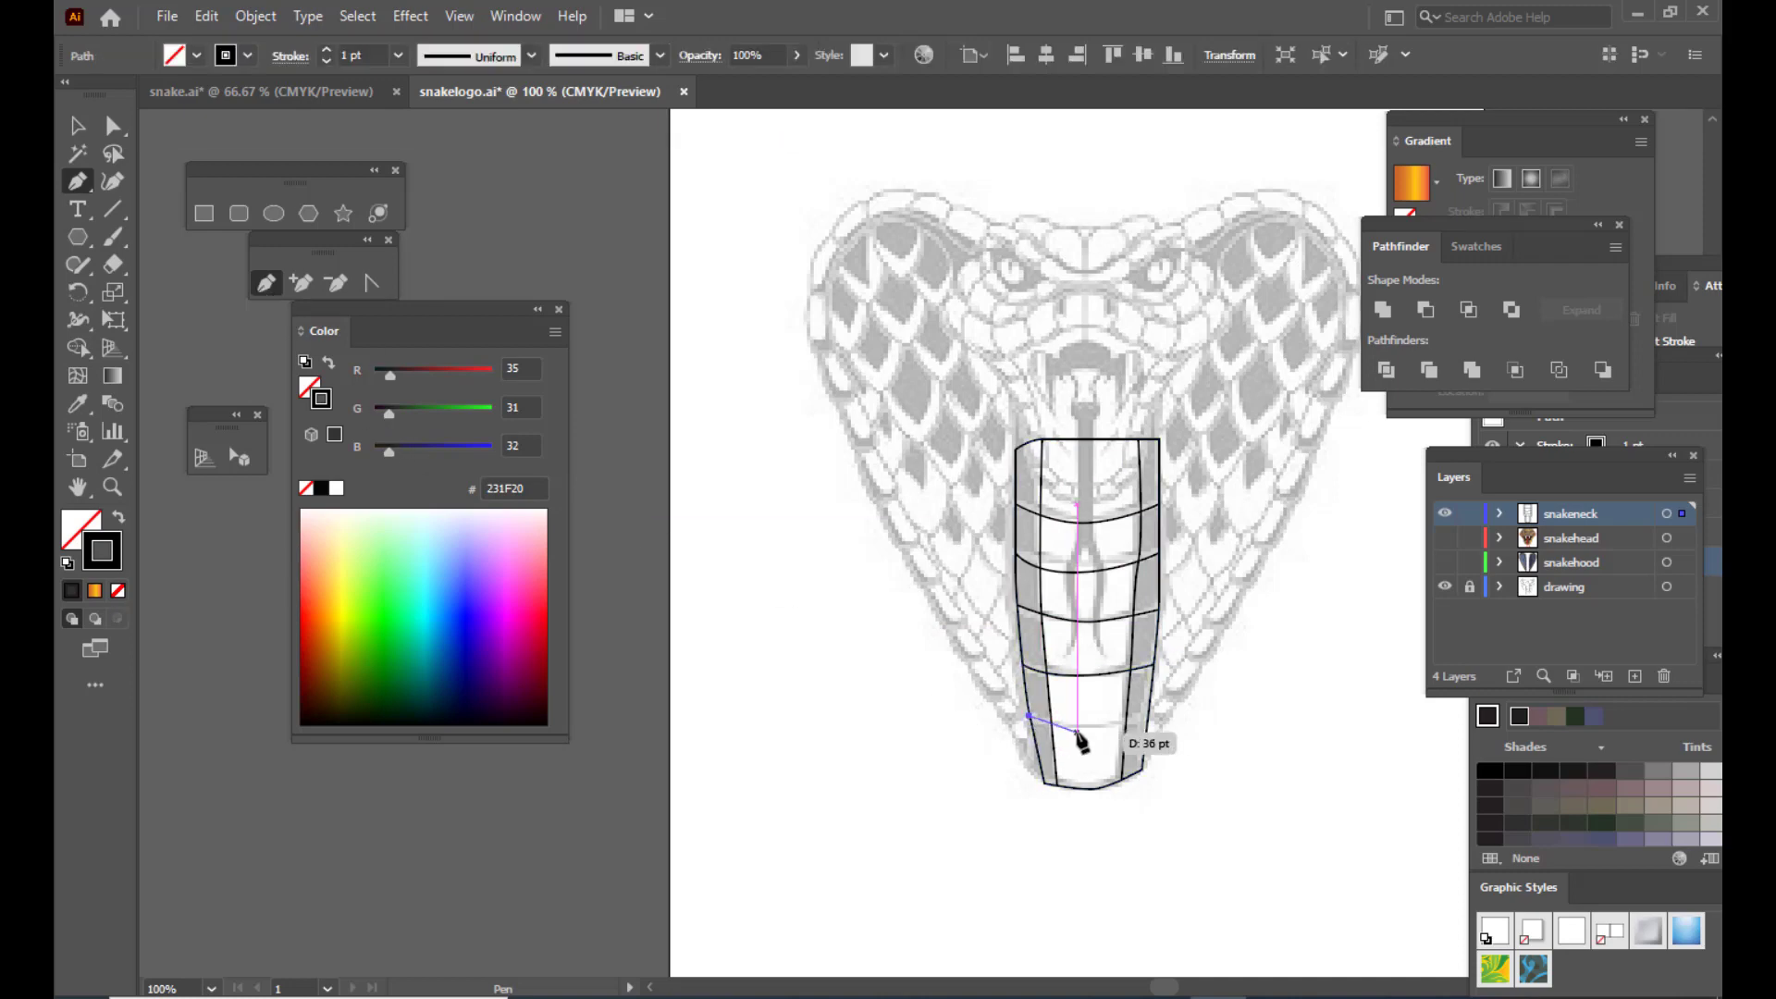
left_click_drag(1146, 718, 1150, 721)
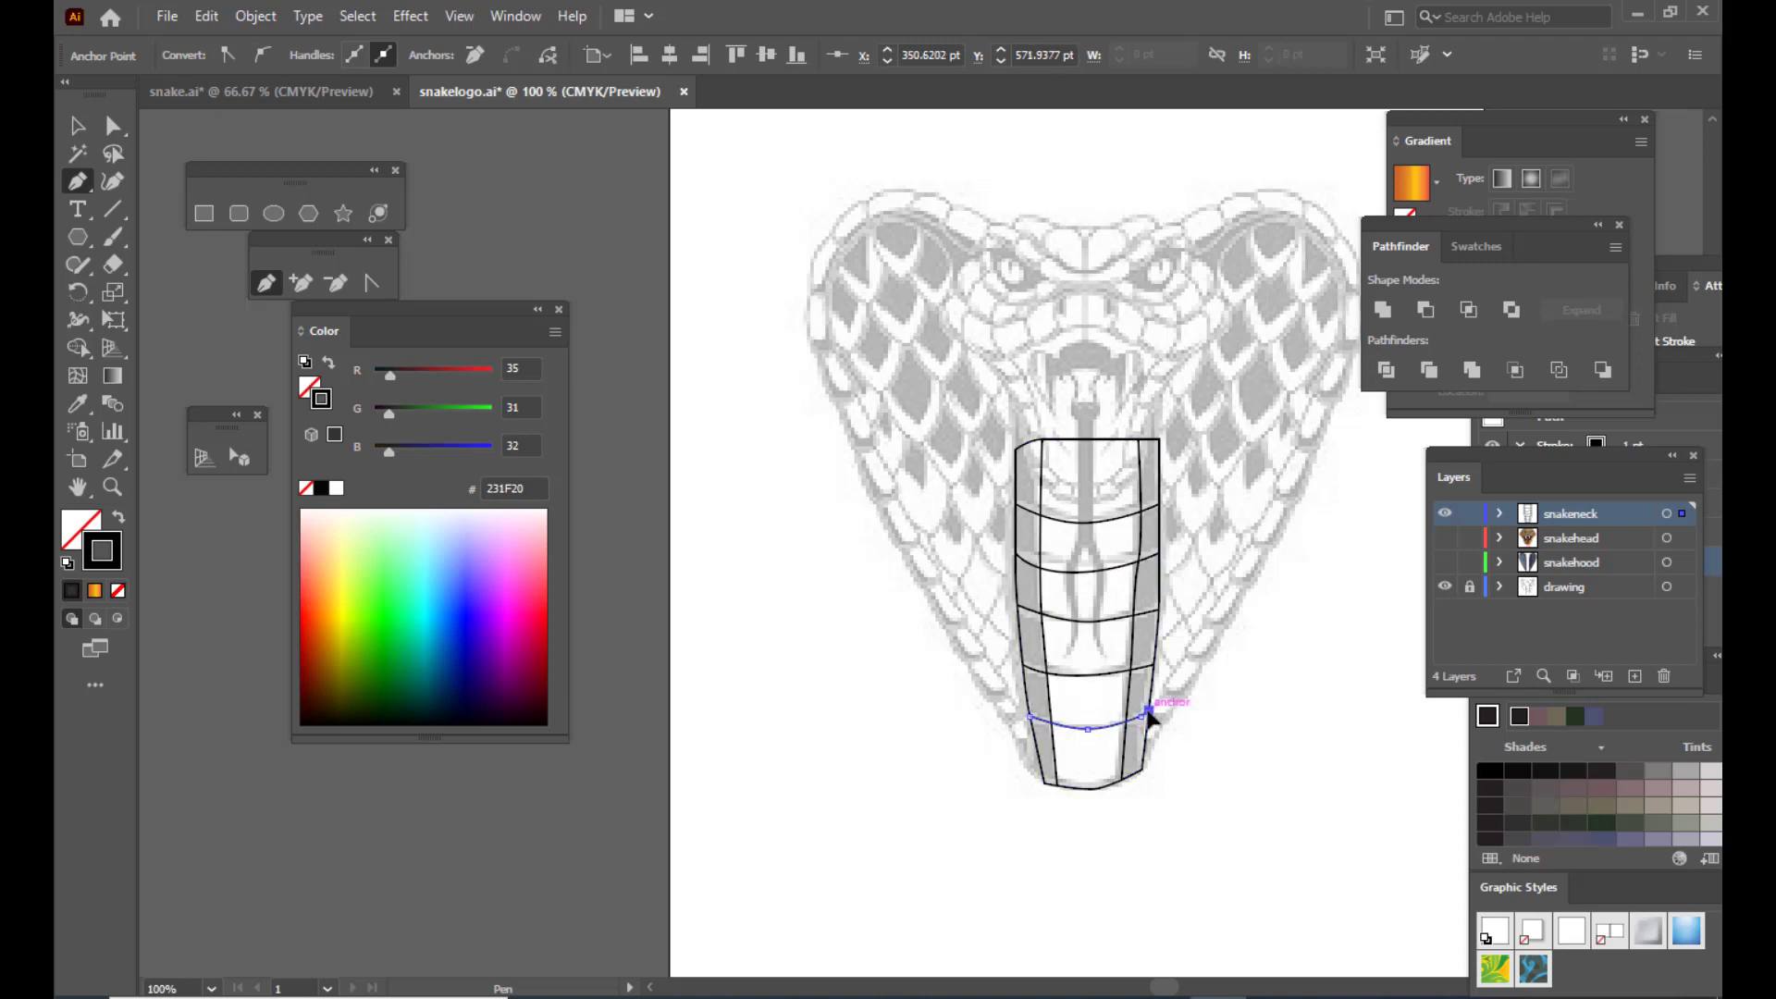
left_click(77, 135)
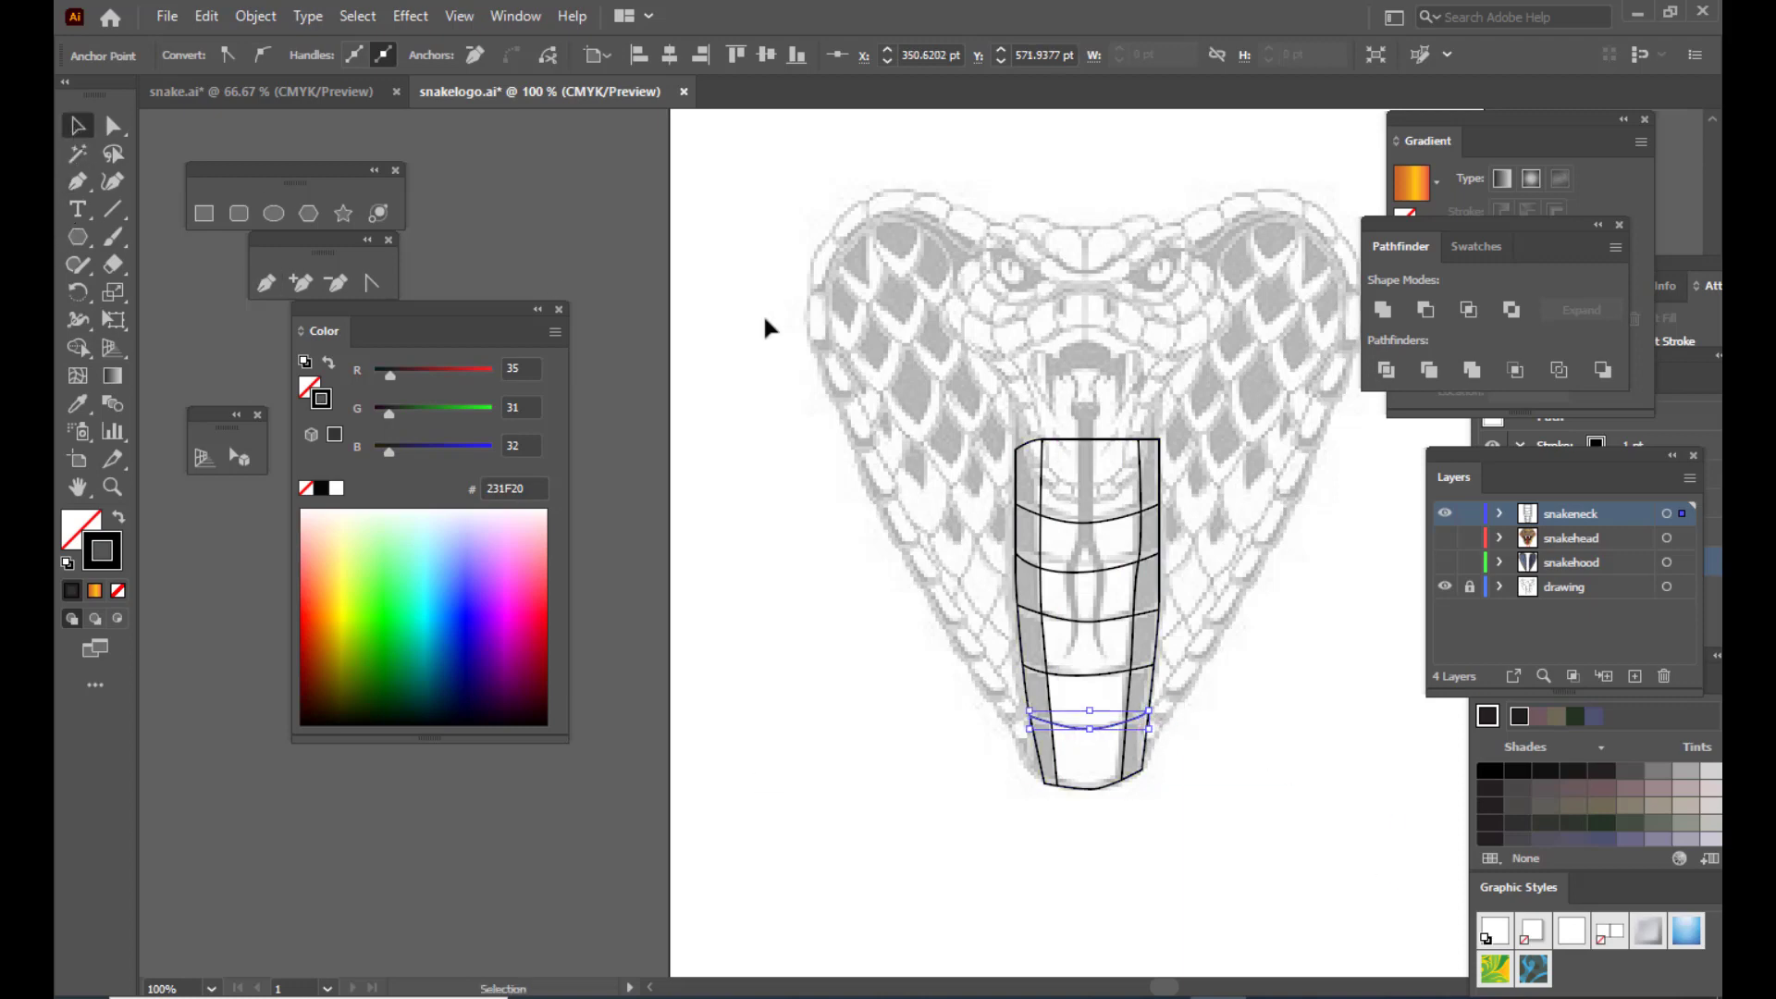
left_click(765, 320)
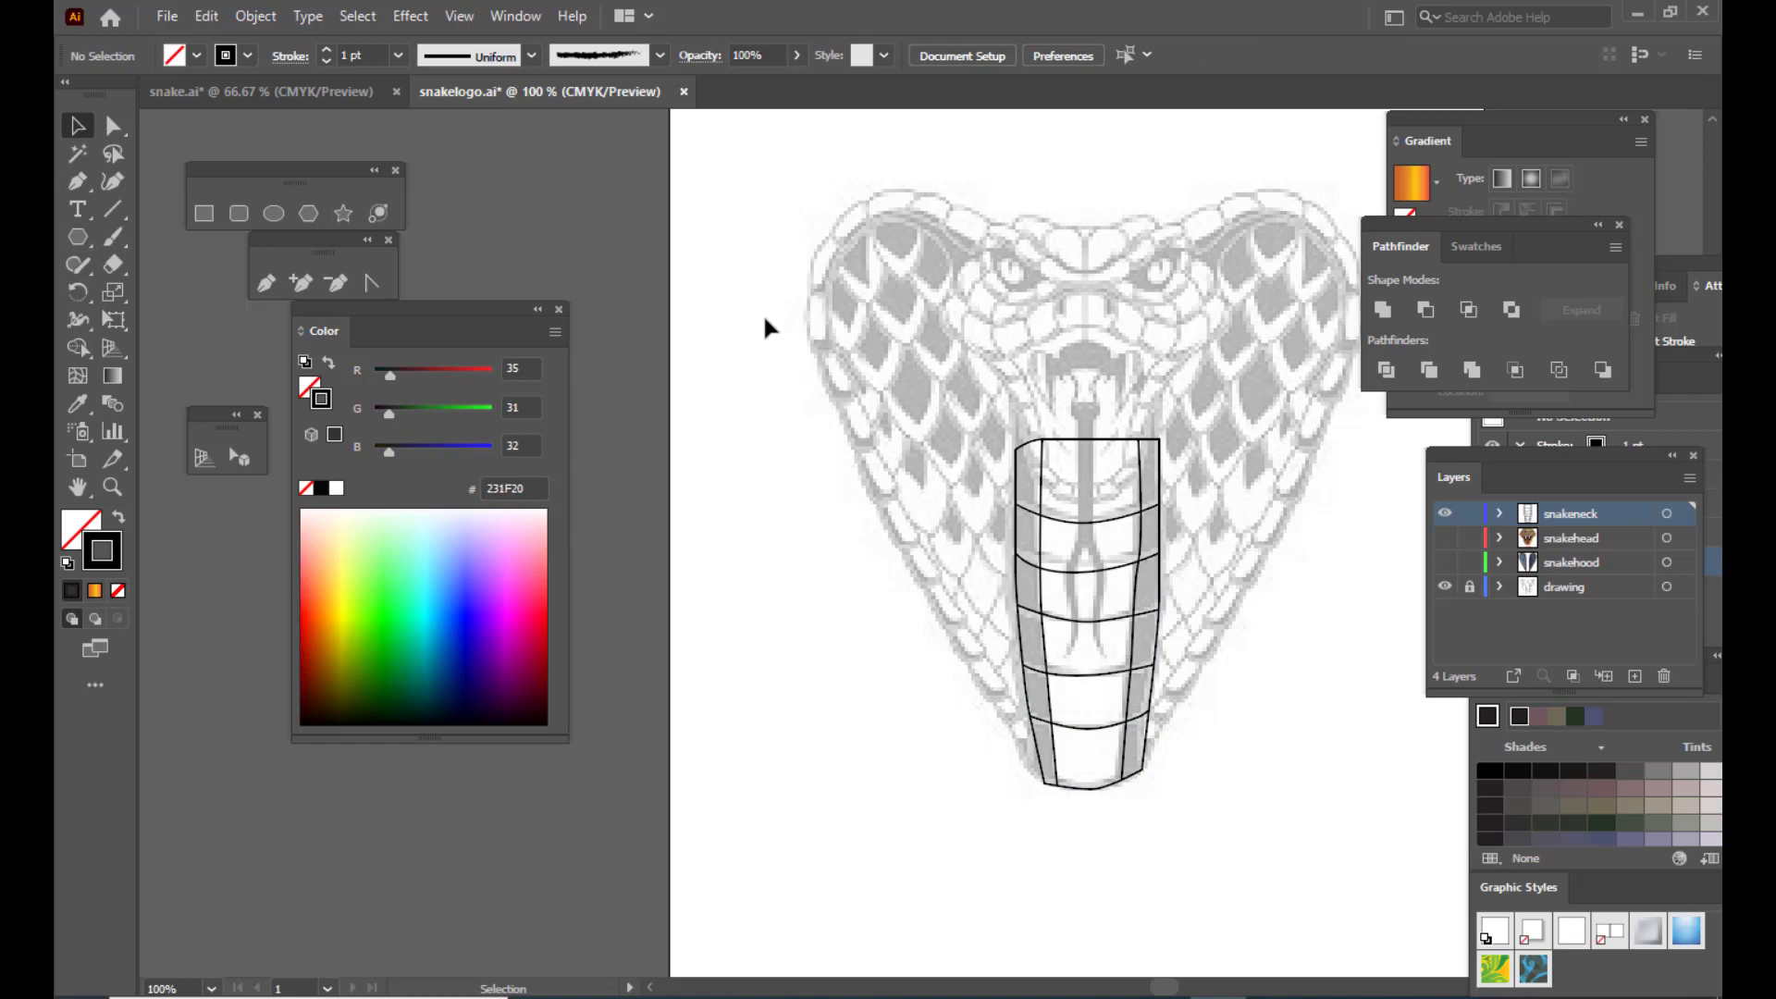
Step: Give the topmost neck crossline the lens-shaped width profile and a 3 pt stroke
left_click(1075, 523)
left_click(532, 56)
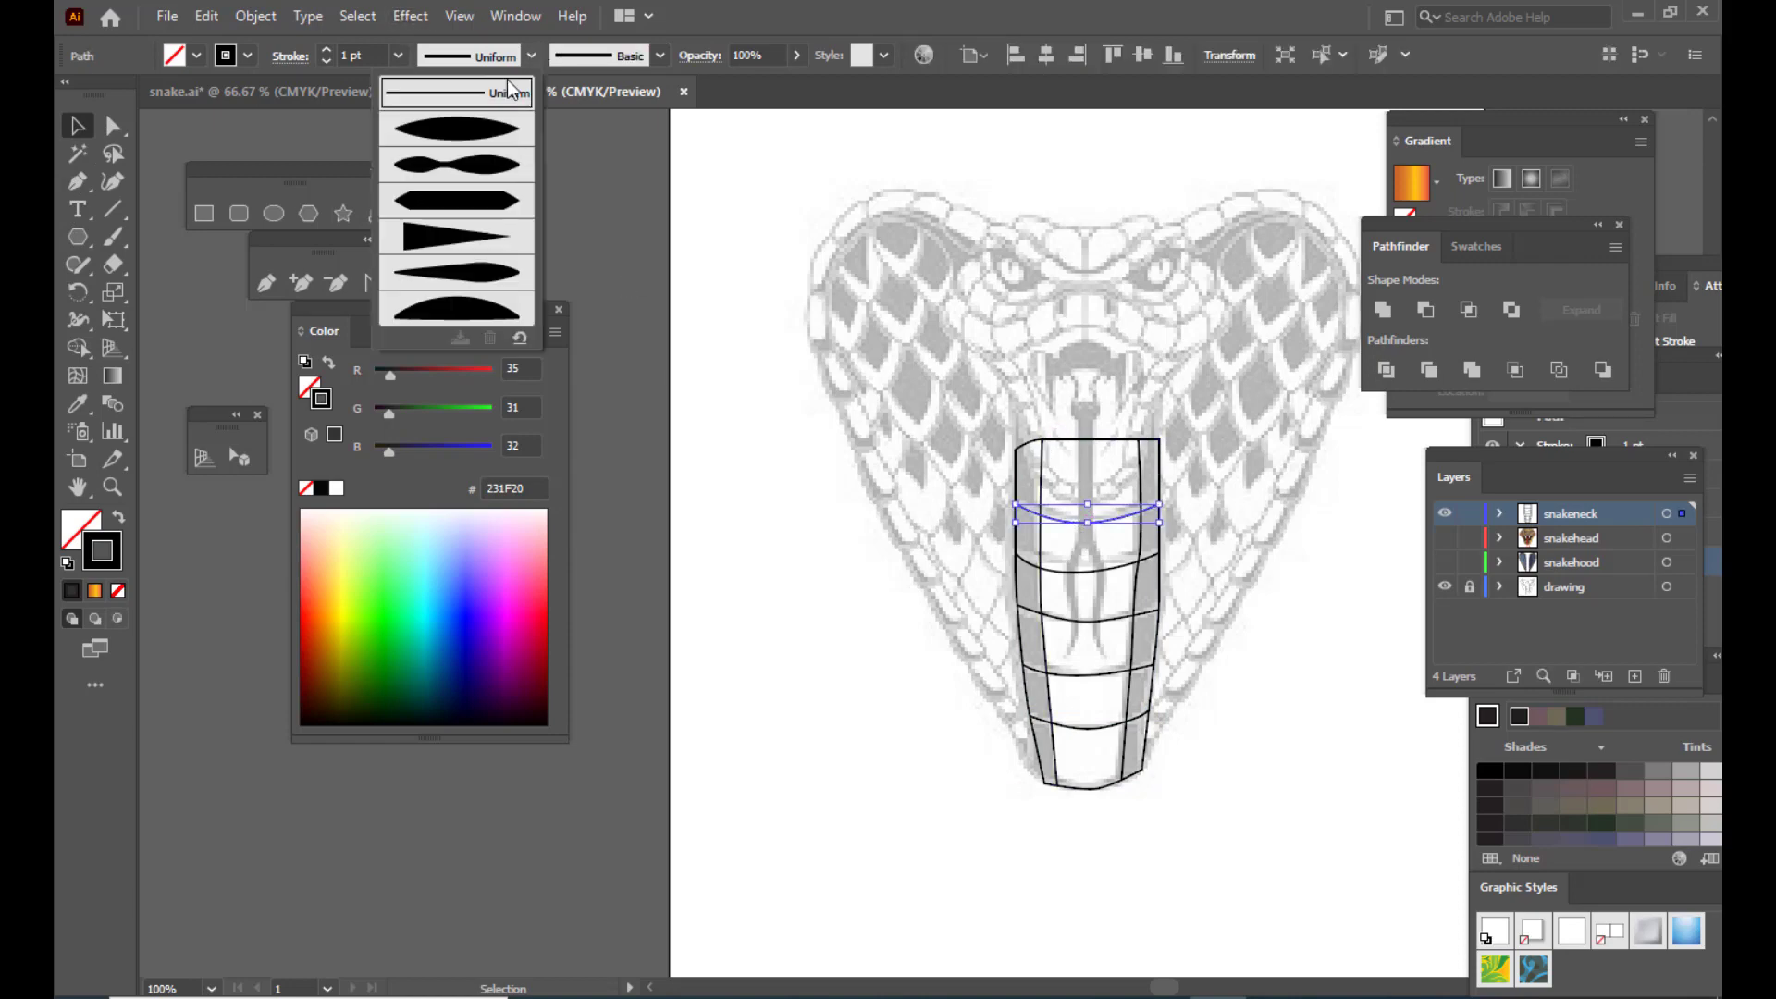
left_click(454, 137)
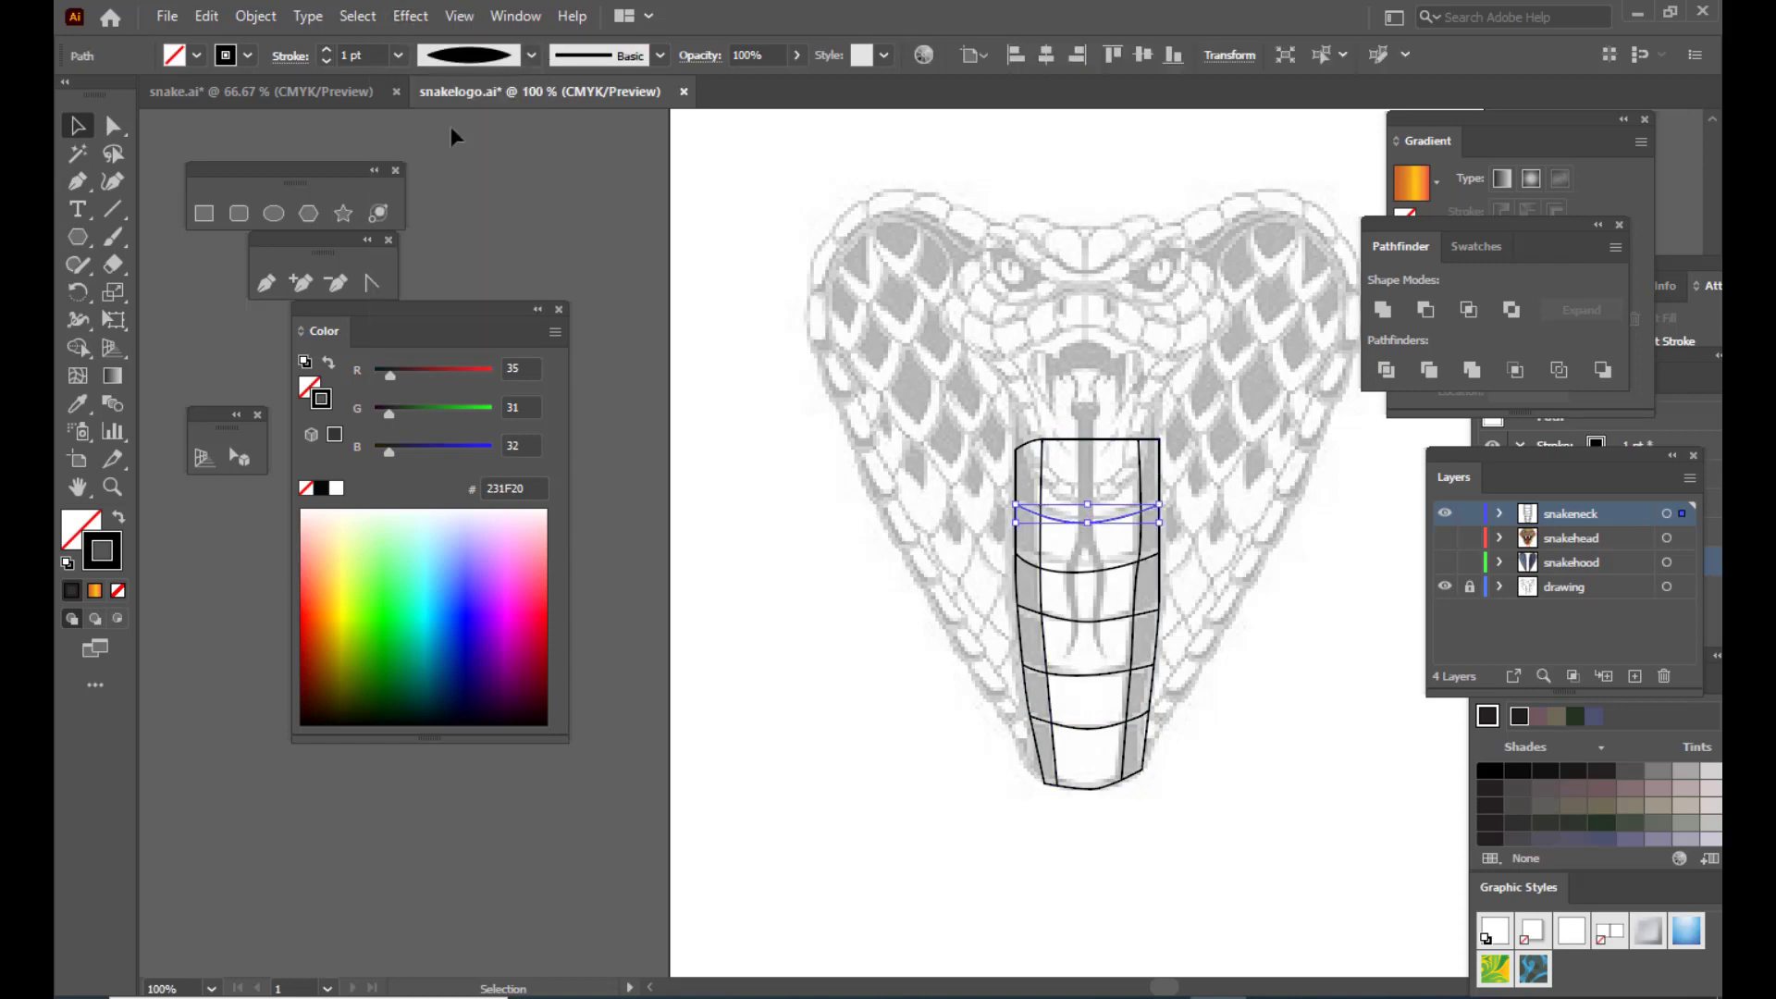
left_click(327, 50)
left_click(327, 50)
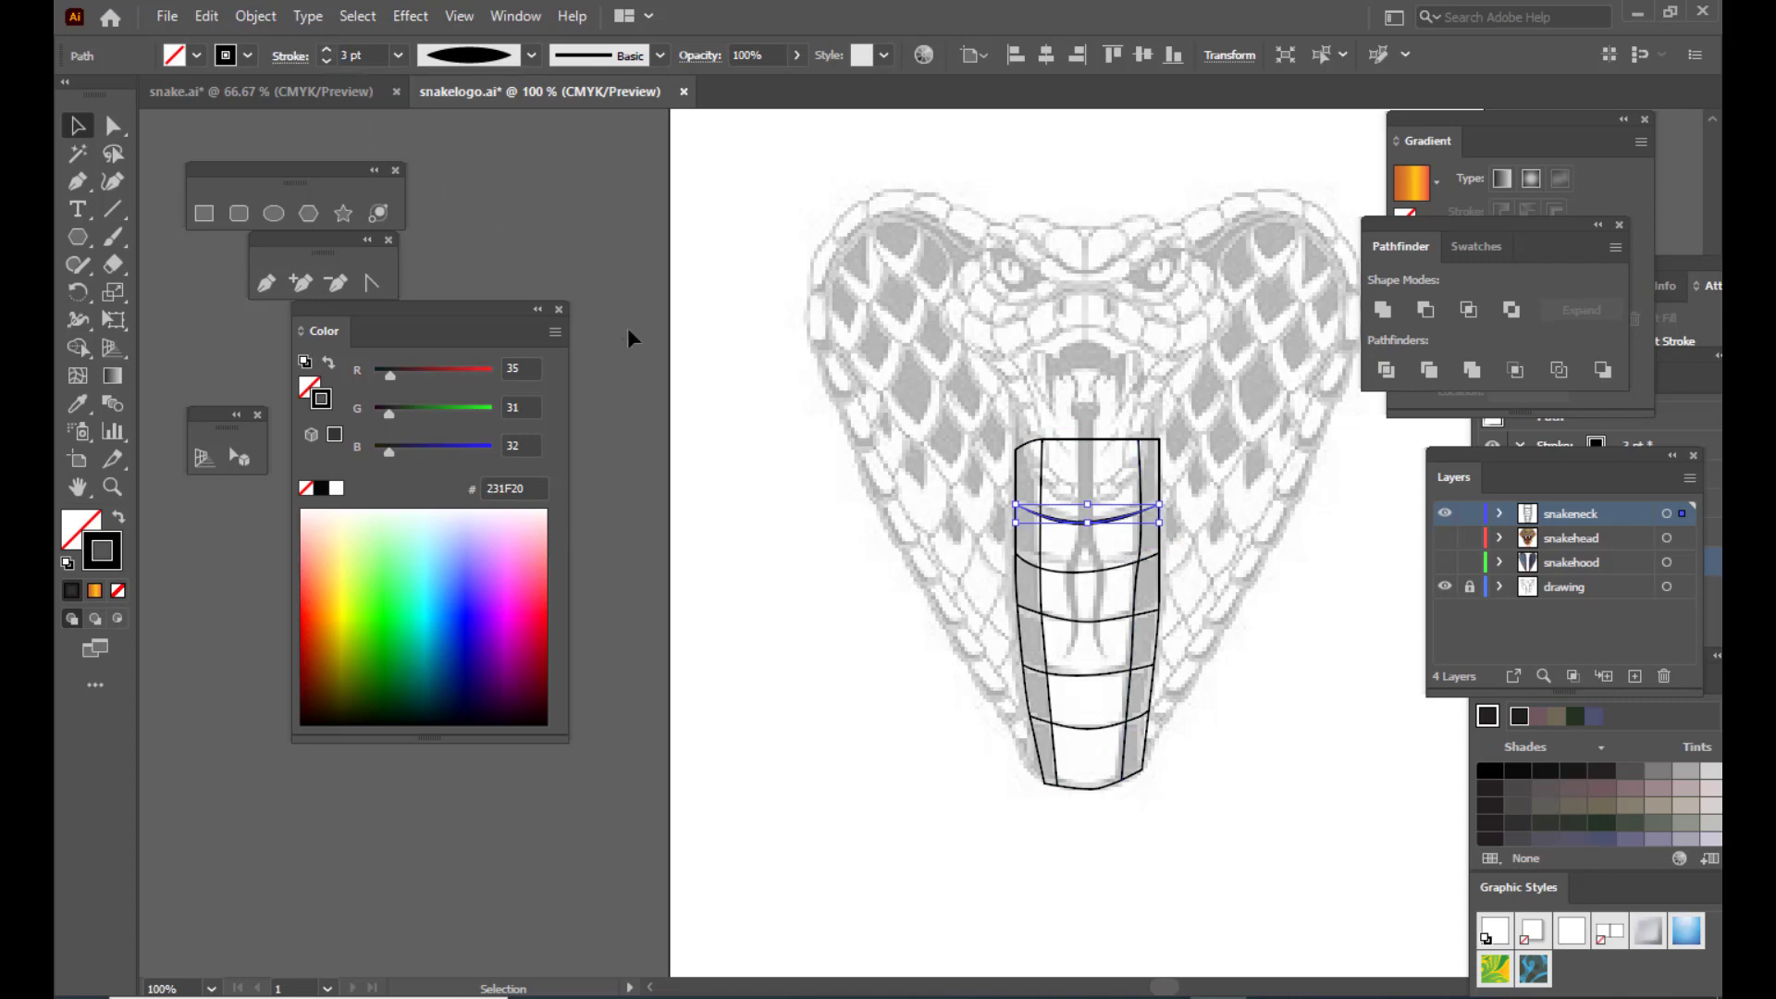
Step: Apply the lens-shaped width profile and a 3 pt stroke to the second neck crossline, then deselect it
left_click(1090, 631)
left_click(1096, 570)
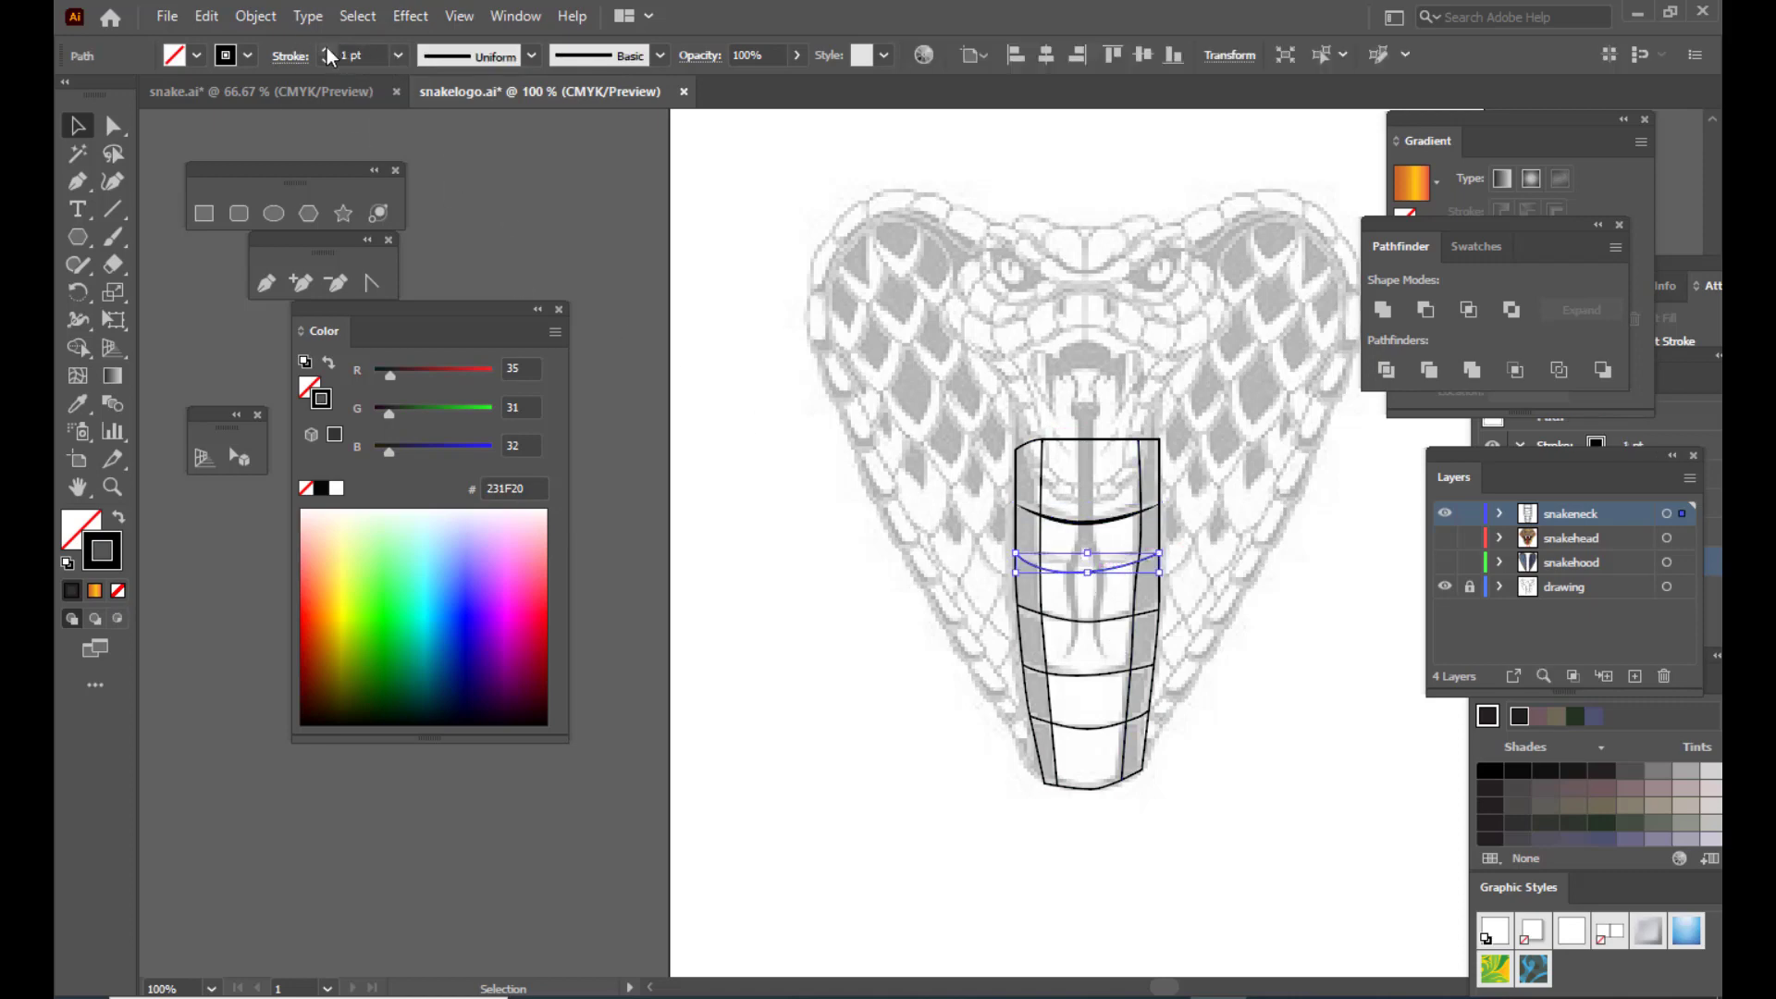
left_click(475, 58)
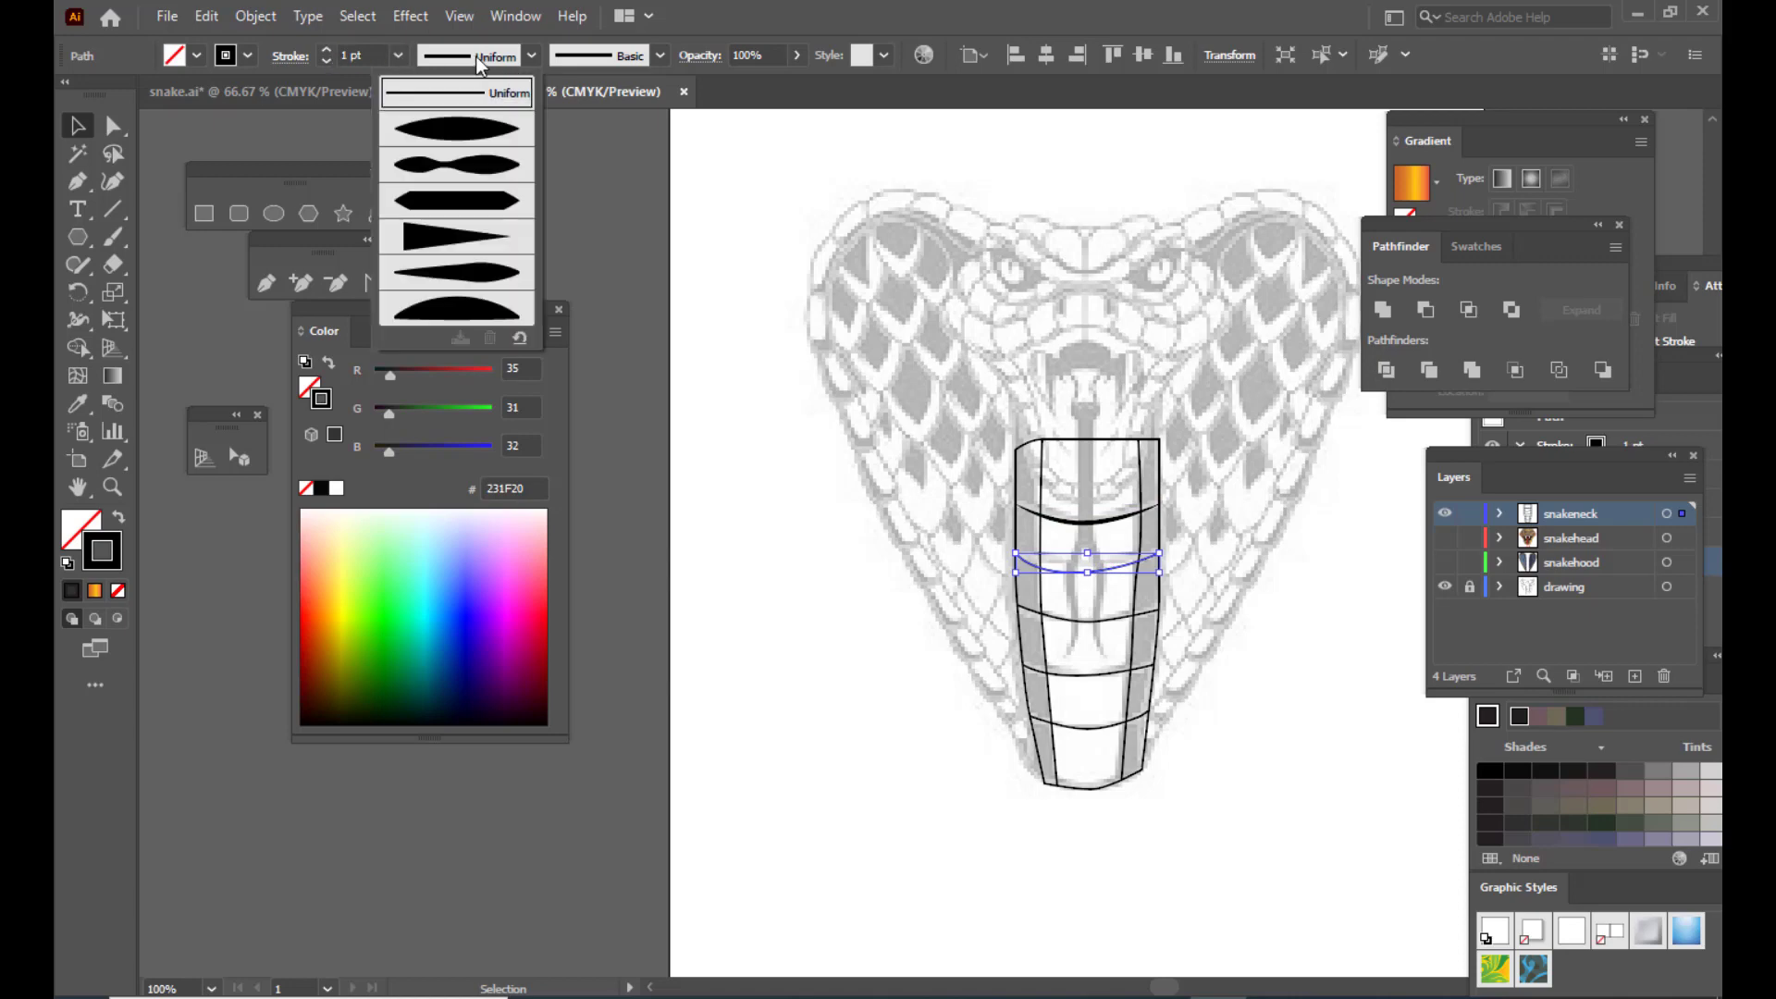
left_click(478, 130)
left_click(329, 50)
left_click(329, 50)
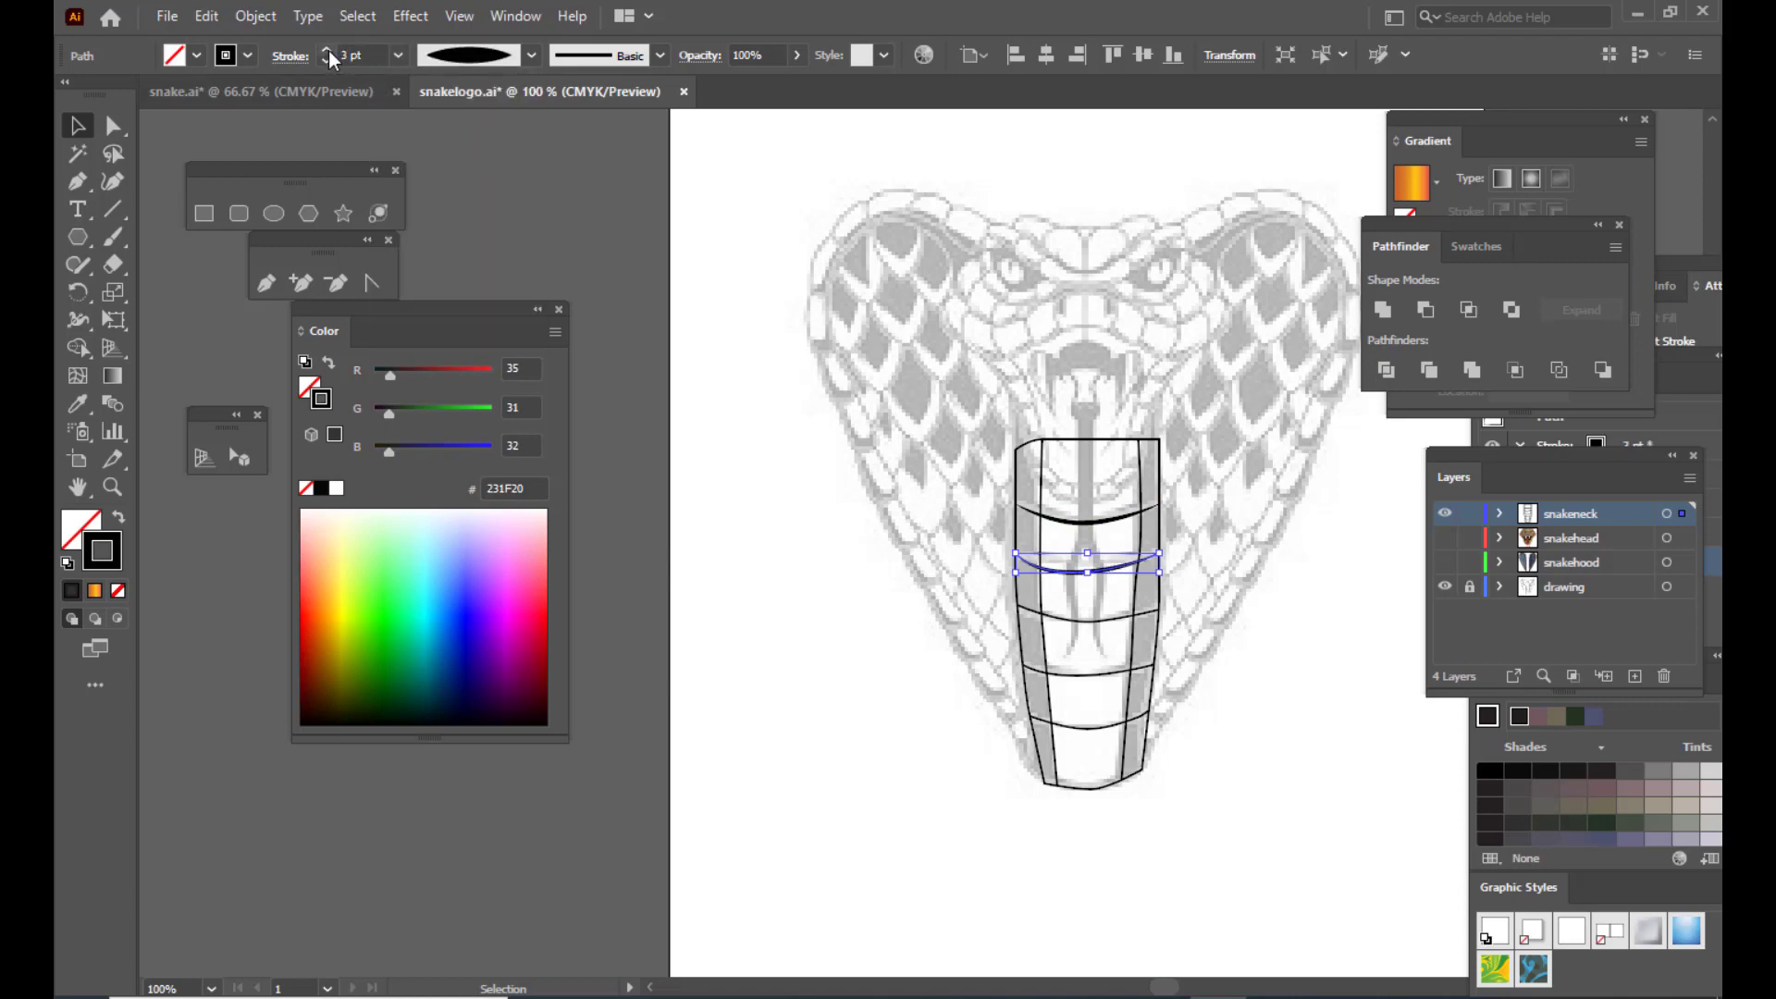
left_click(692, 397)
Step: Apply the lens-shaped width profile and a 3 pt stroke to the third neck crossline
left_click(1095, 614)
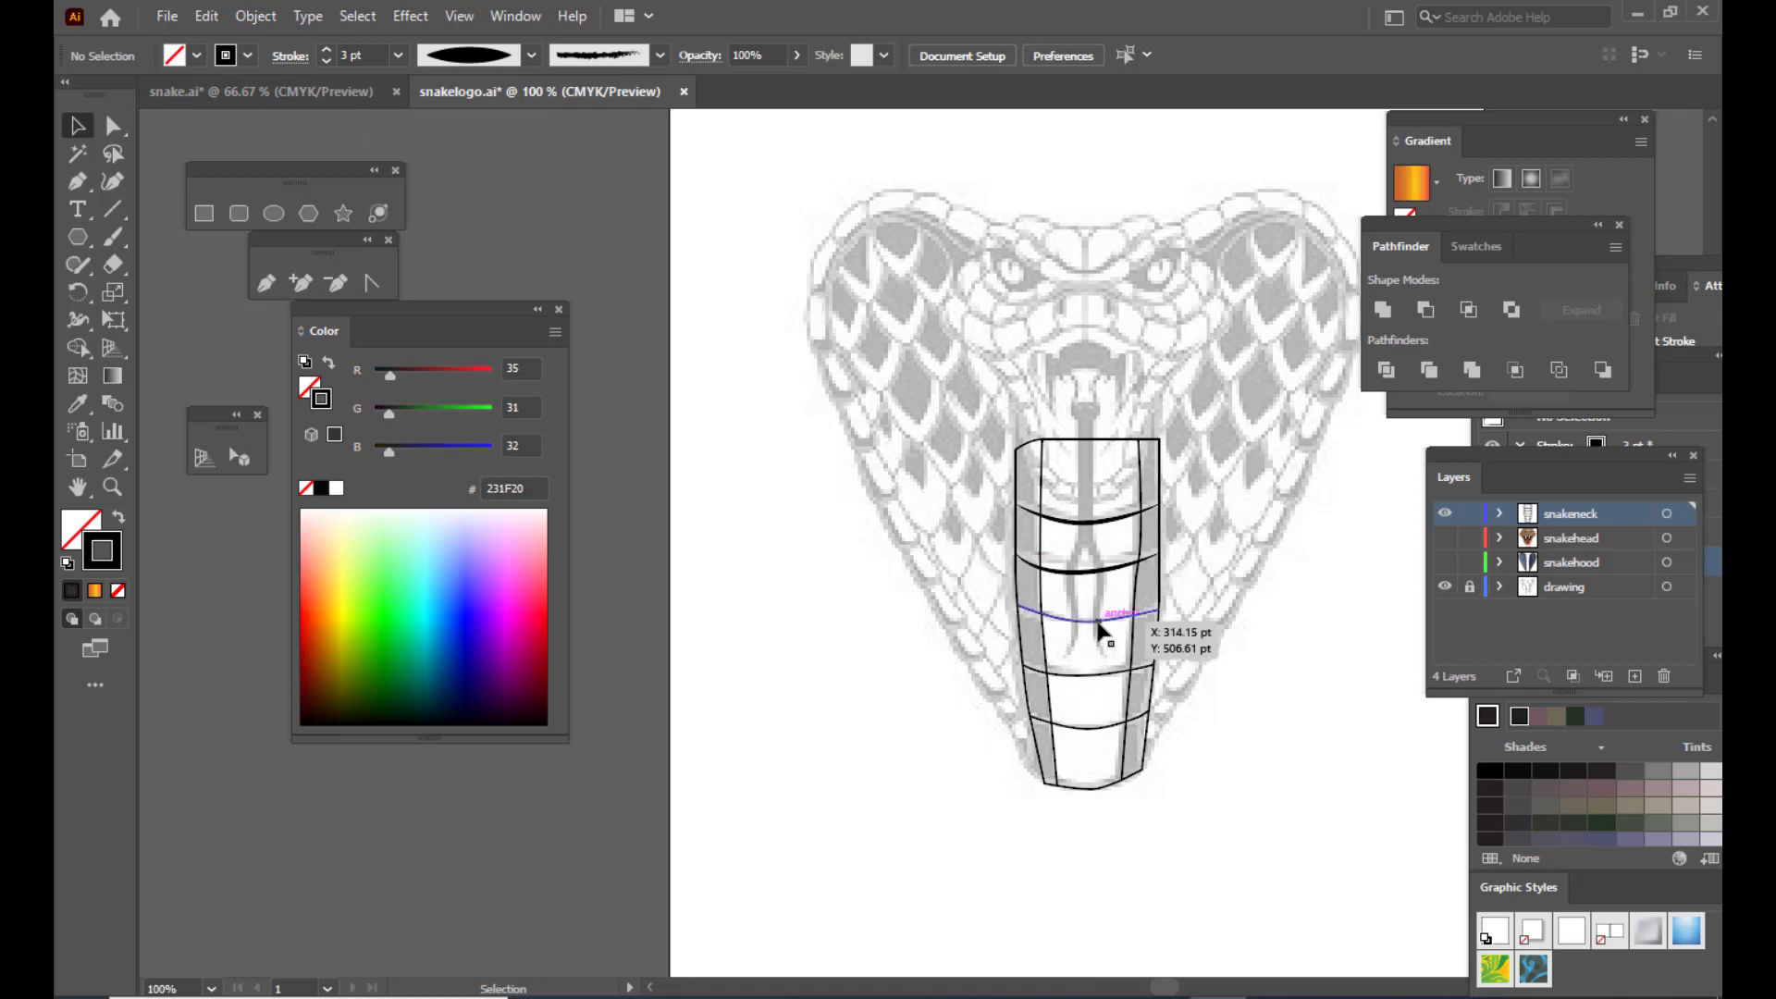
left_click(399, 55)
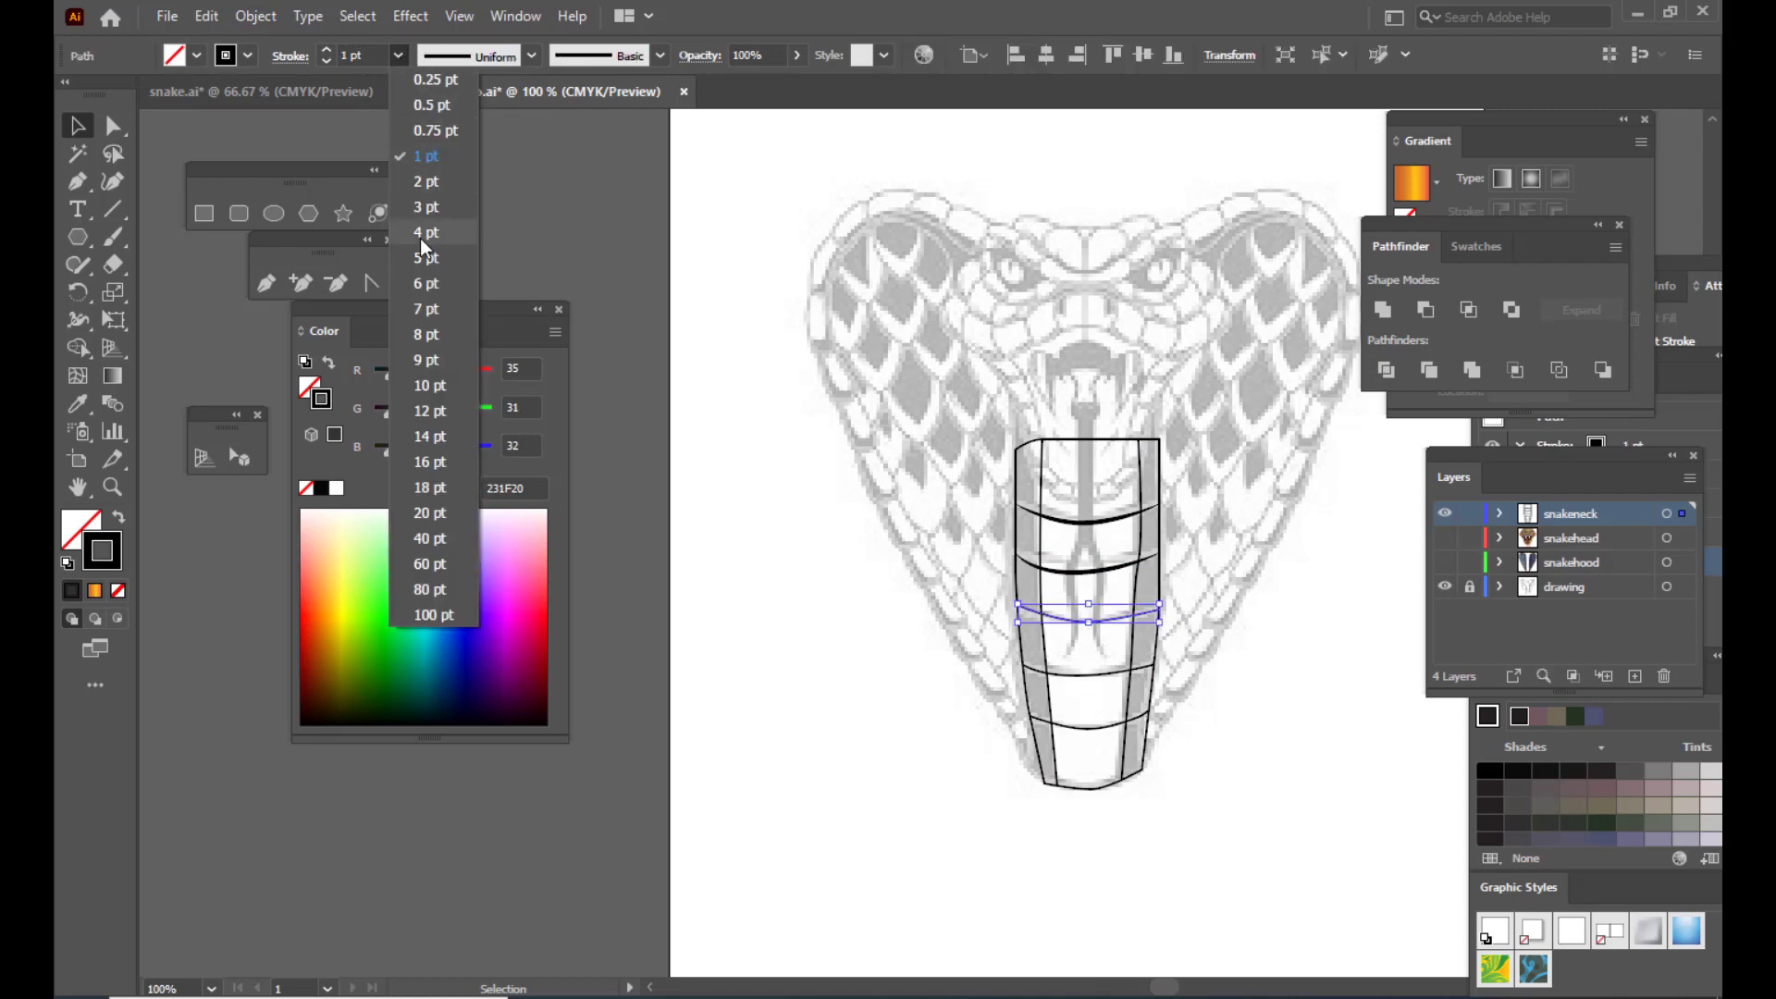
left_click(397, 57)
left_click(479, 55)
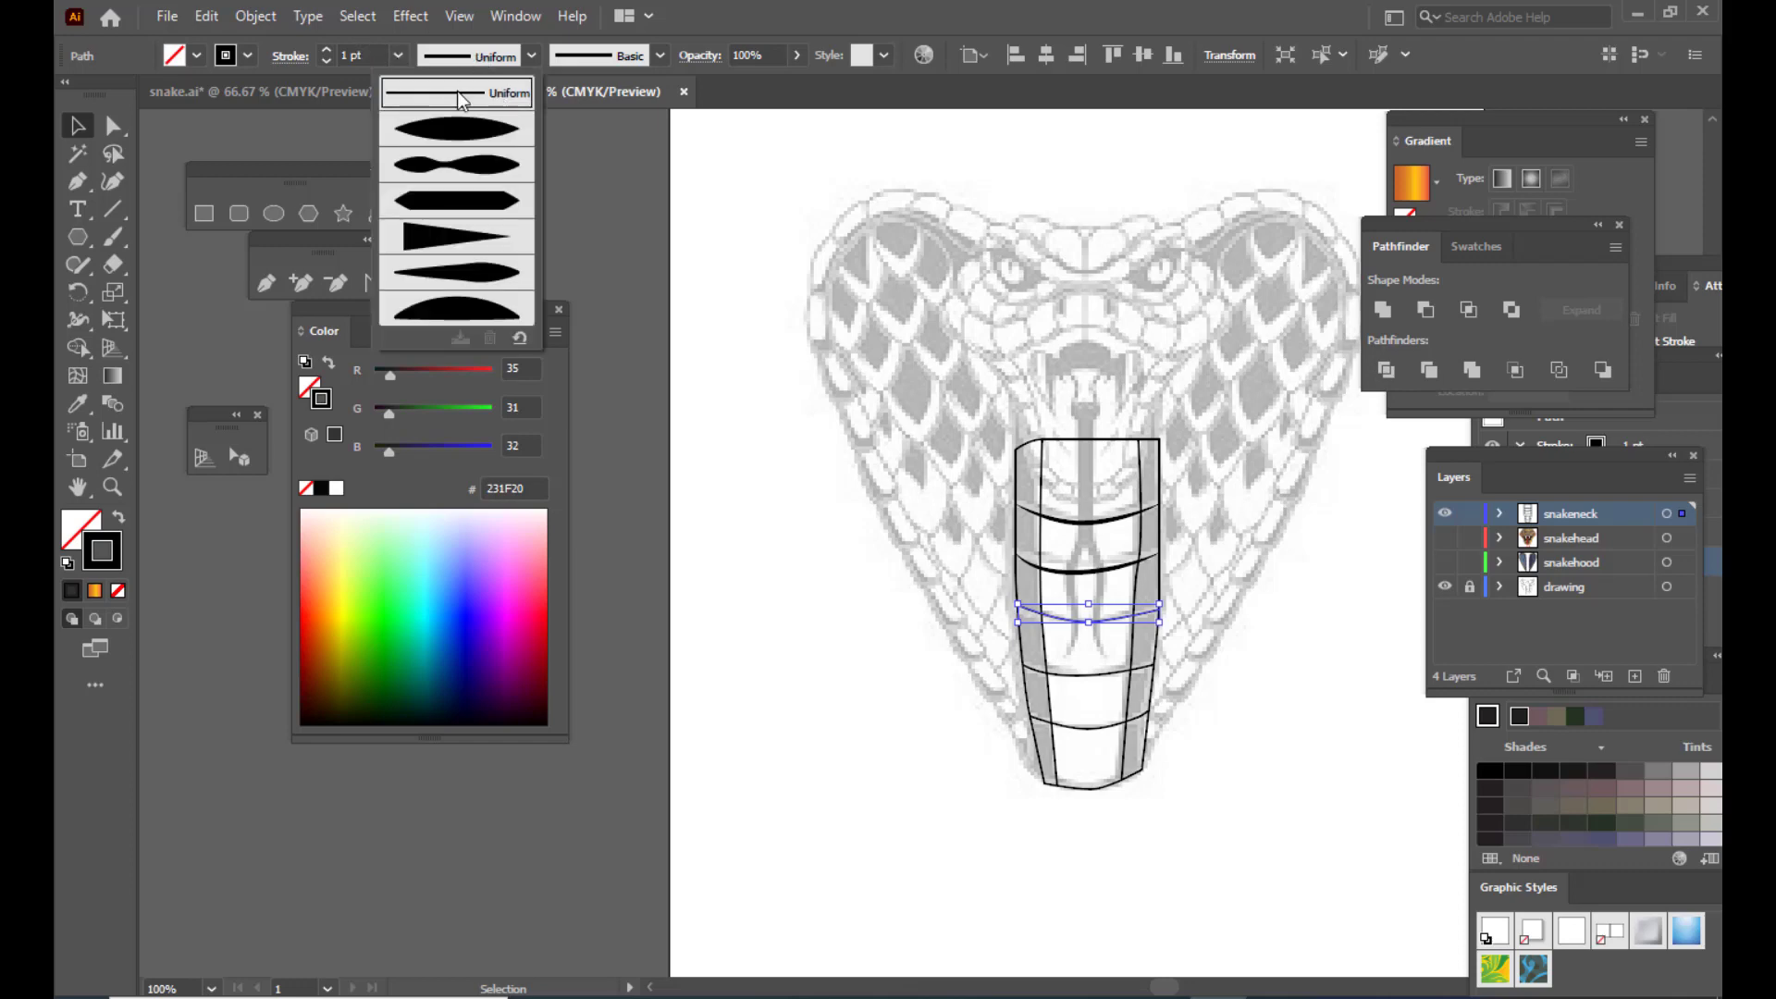
left_click(457, 92)
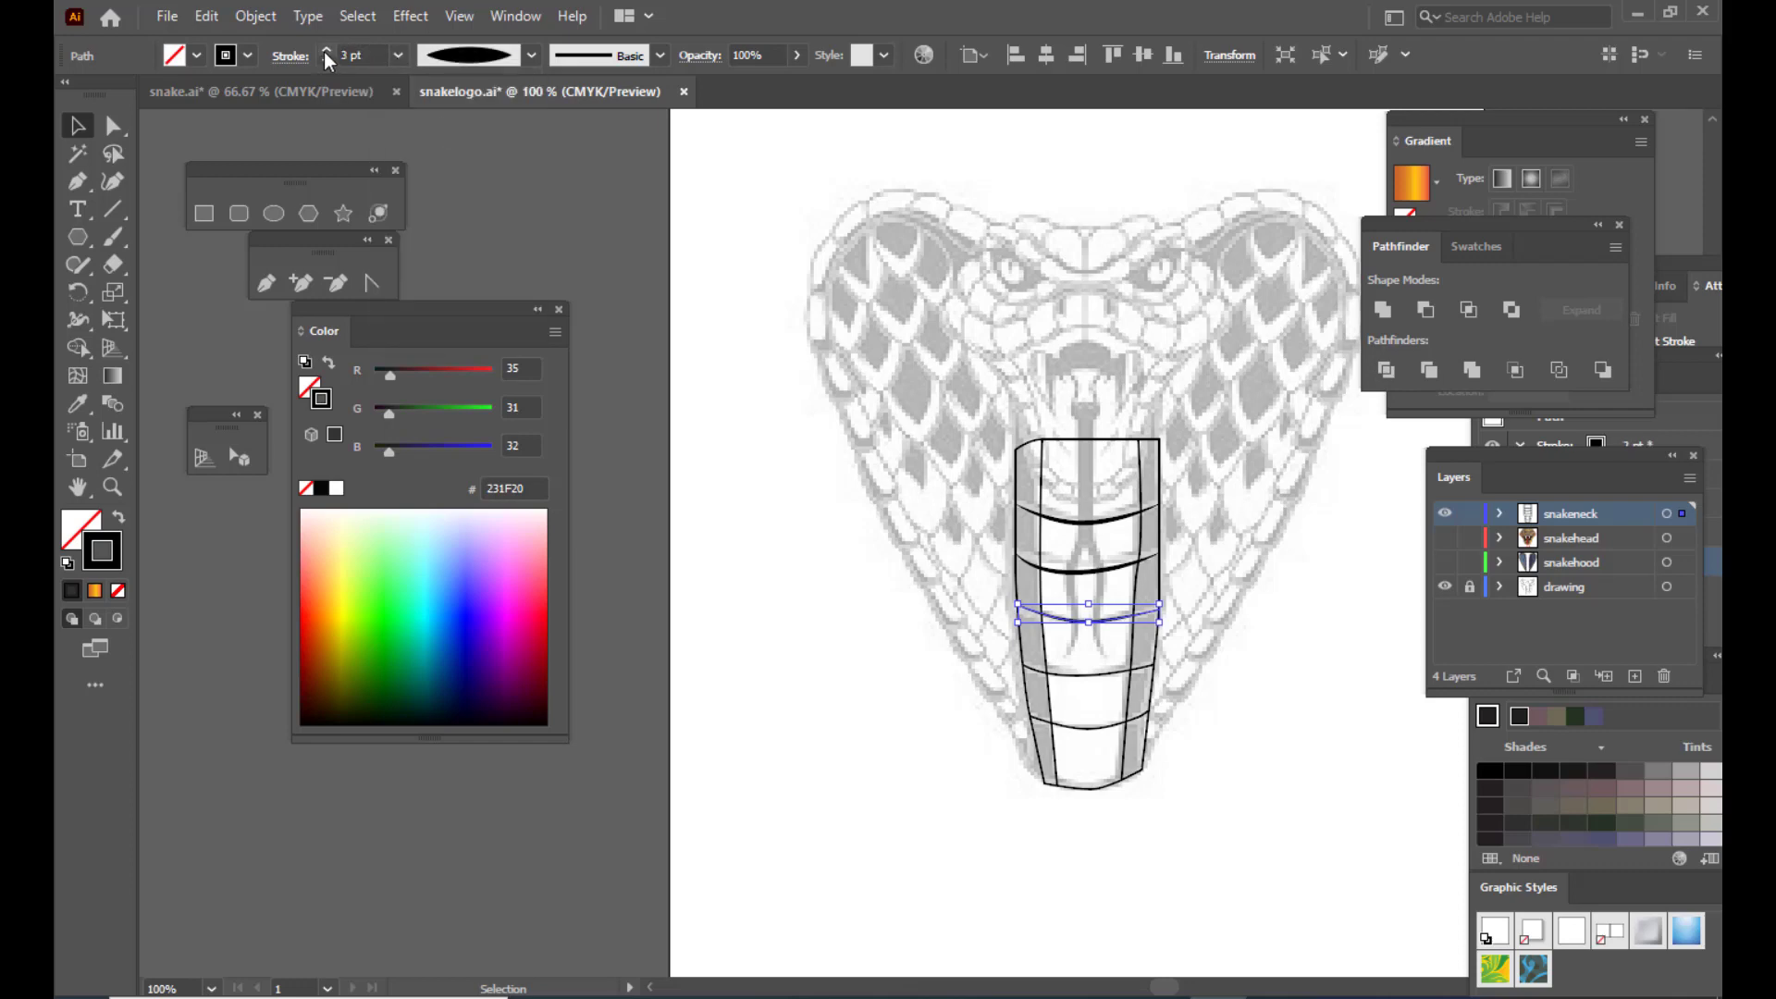
Step: Apply the lens-shaped width profile to the fourth neck crossline and thicken its stroke
left_click_drag(1073, 622, 1070, 682)
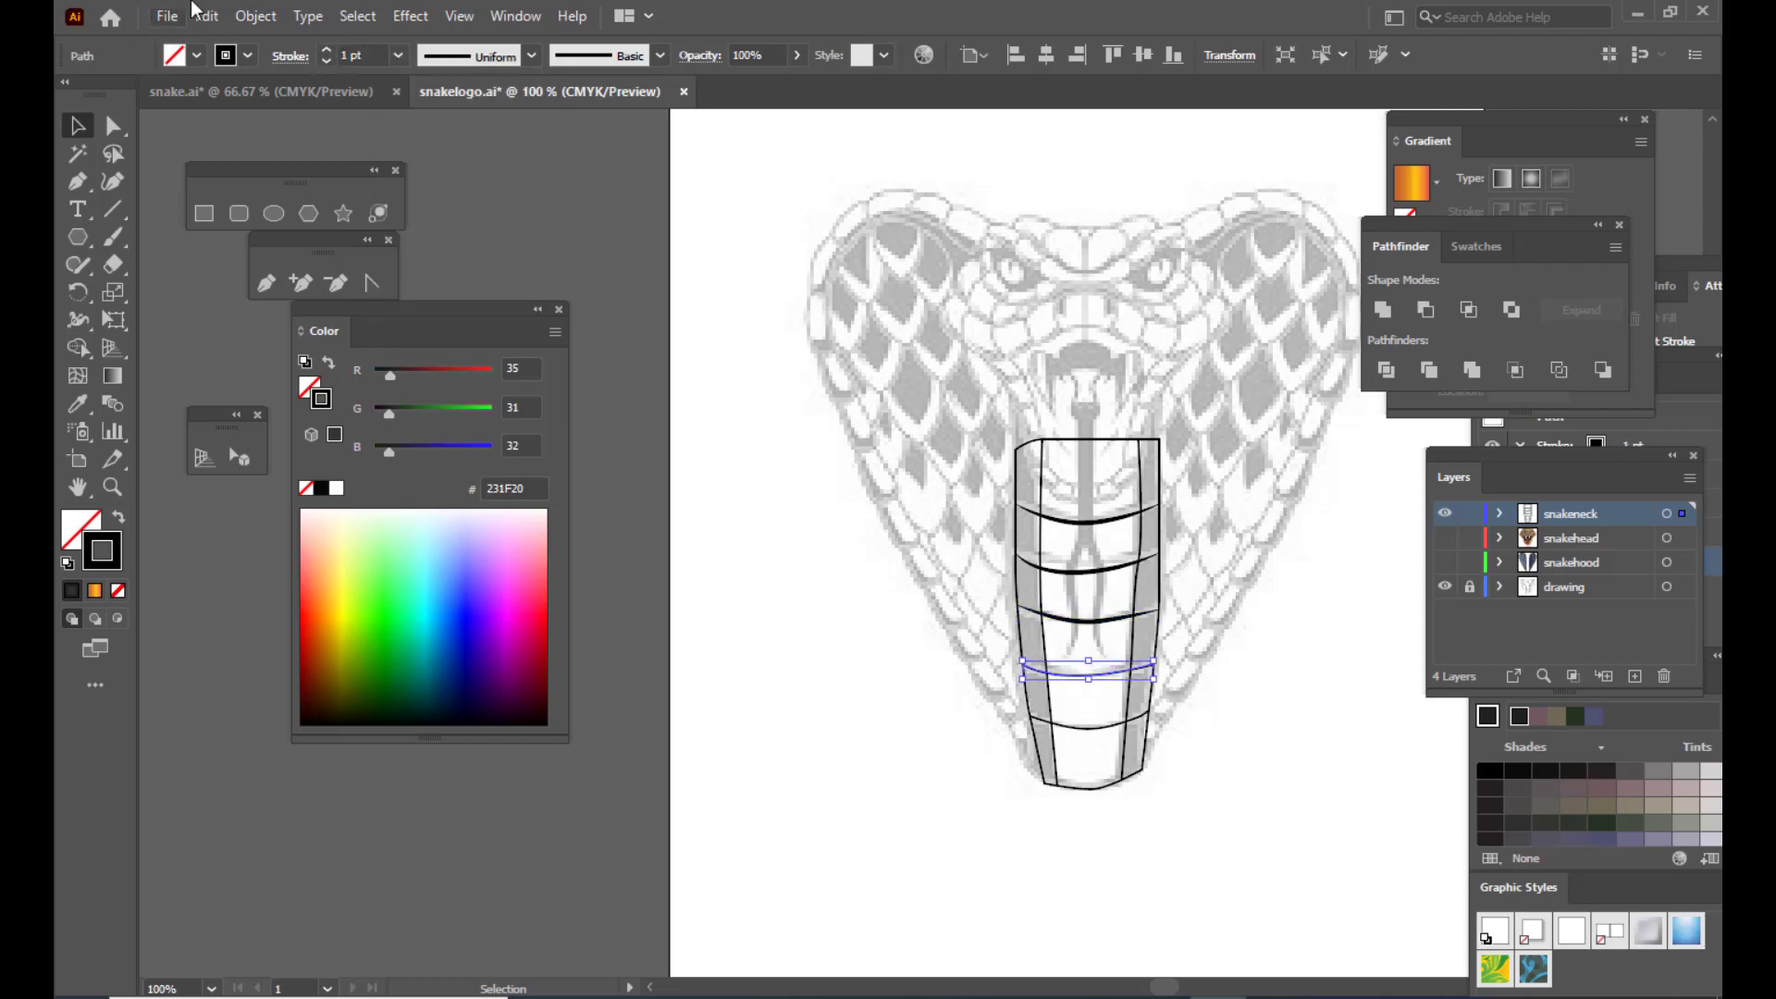
left_click(456, 58)
left_click(459, 120)
left_click(331, 52)
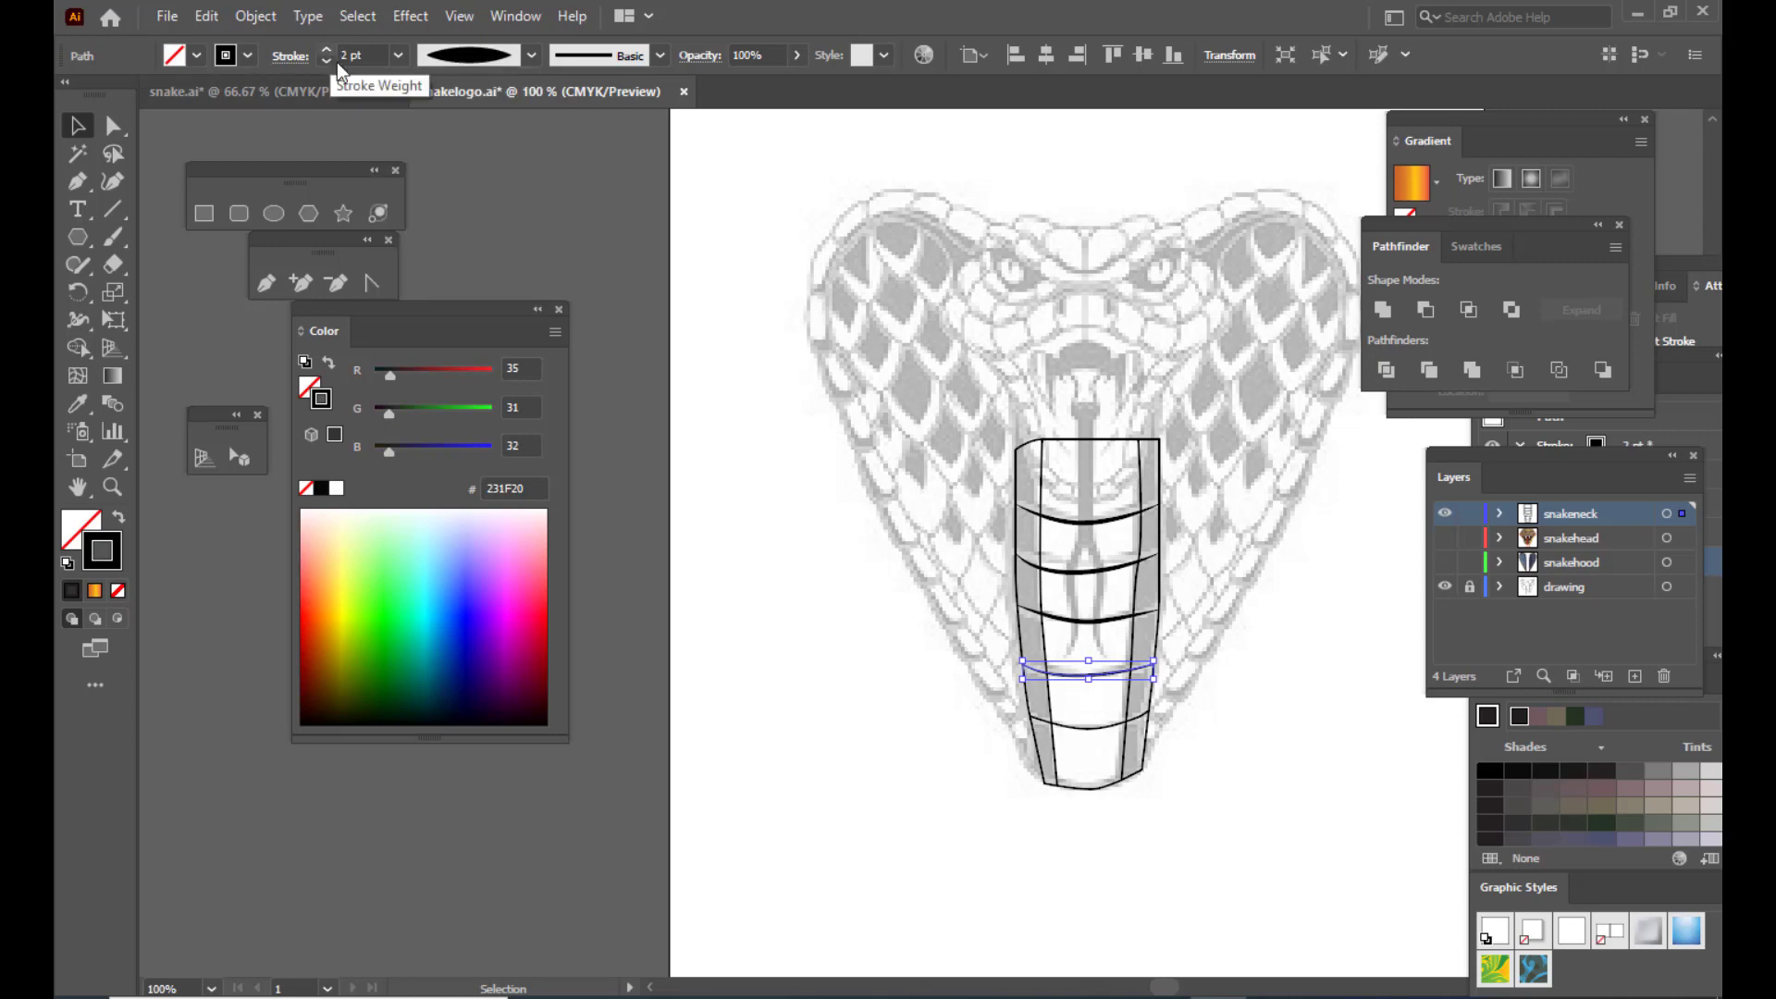
Step: Apply the lens-shaped width profile and a 3 pt stroke to the lowest neck crossline, and clear the selection
left_click_drag(1092, 675, 1094, 734)
left_click(467, 58)
left_click(458, 131)
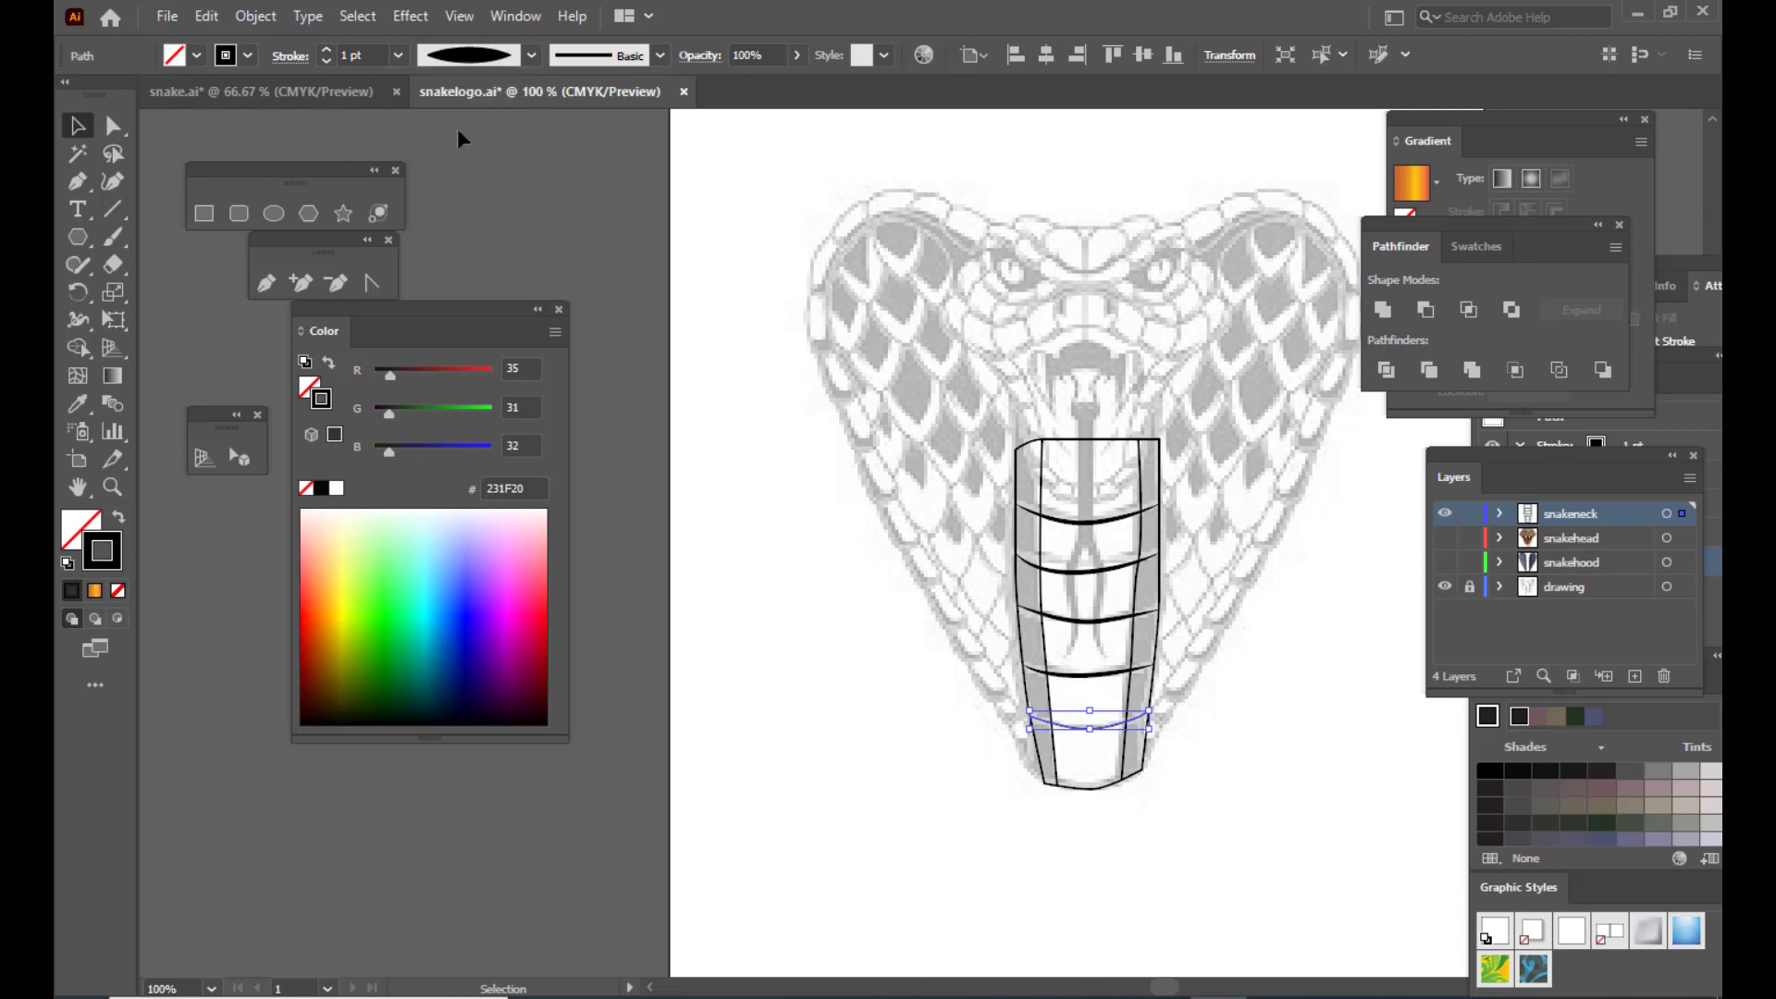
left_click(325, 52)
left_click(325, 52)
left_click(629, 375)
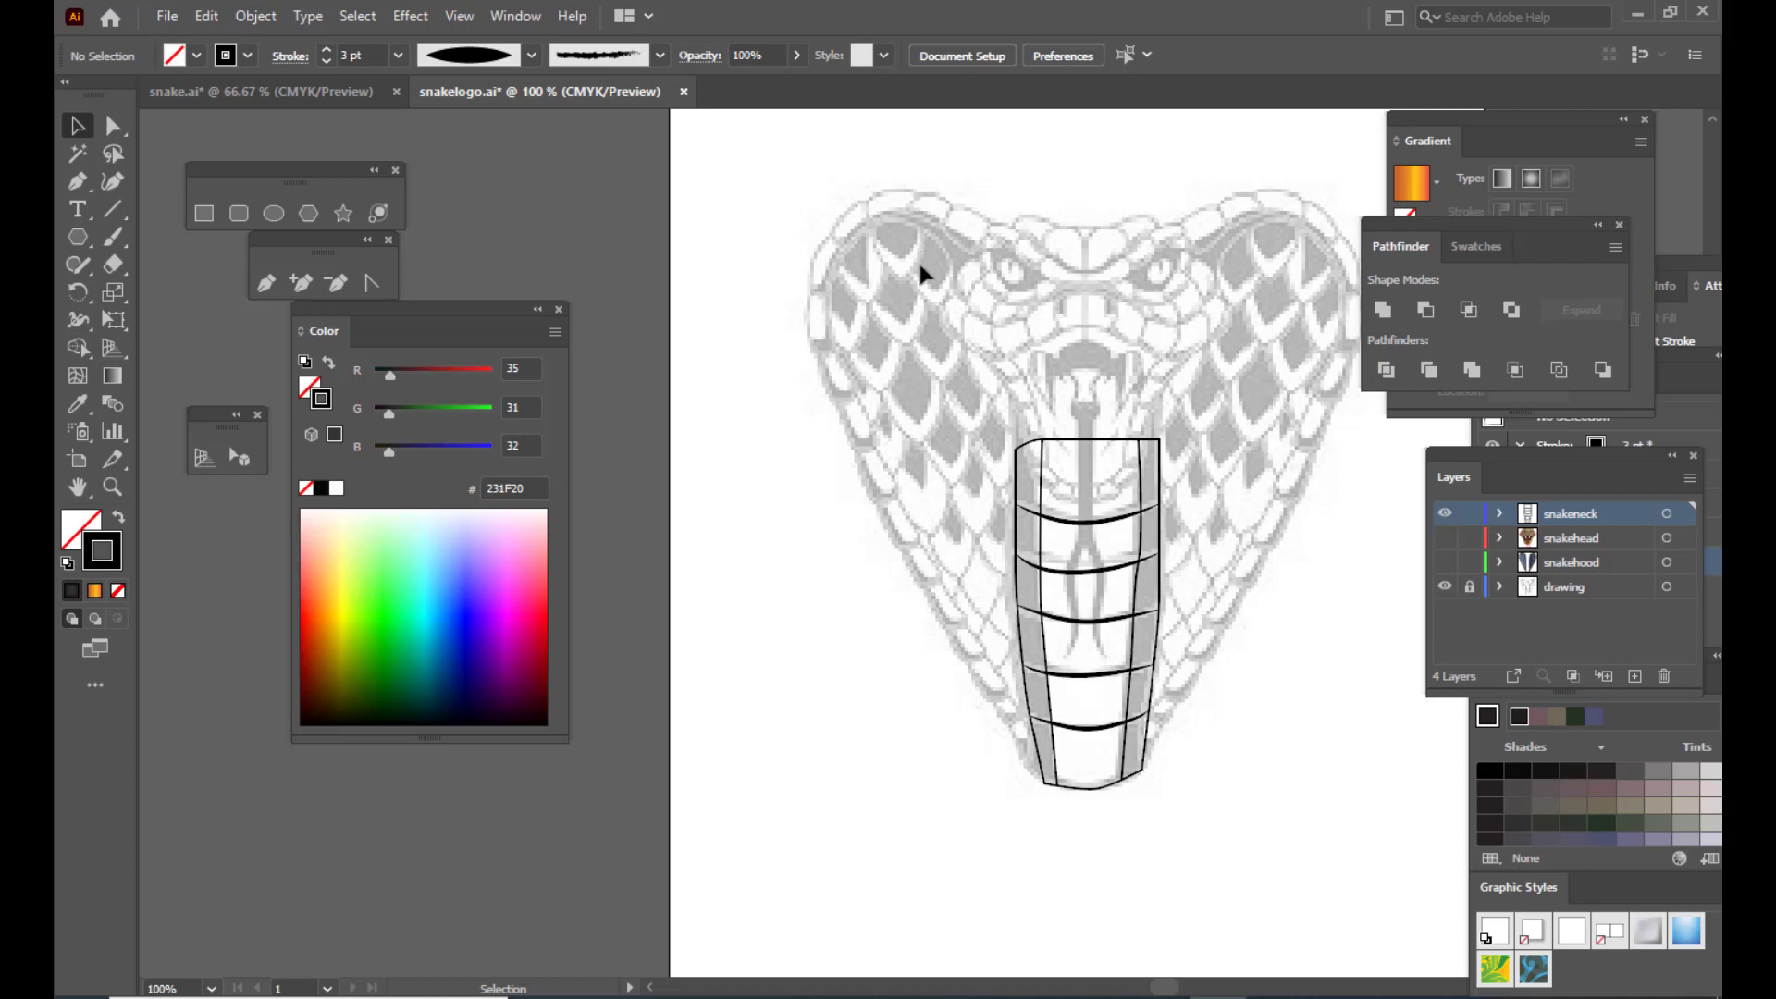
Step: Select all neck paths and fill the six central segments between the side bands with light blue A0FDFF using Shape Builder
left_click_drag(957, 373, 1277, 964)
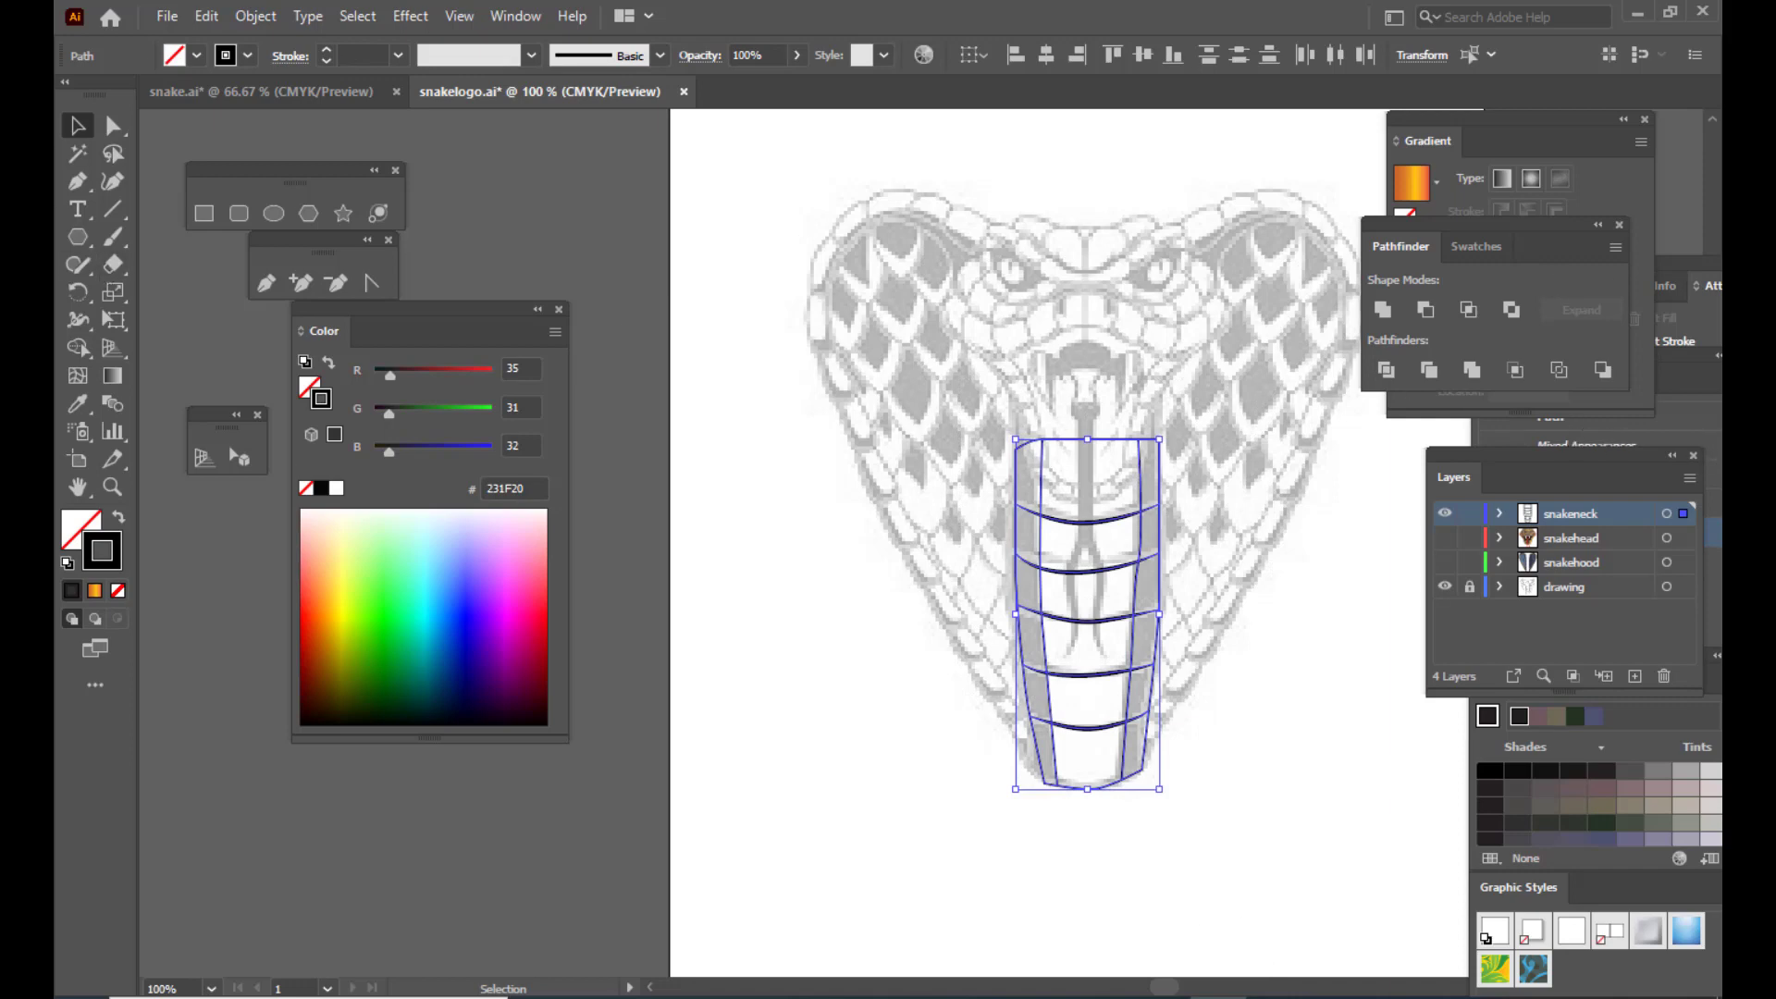
left_click_drag(77, 348, 139, 356)
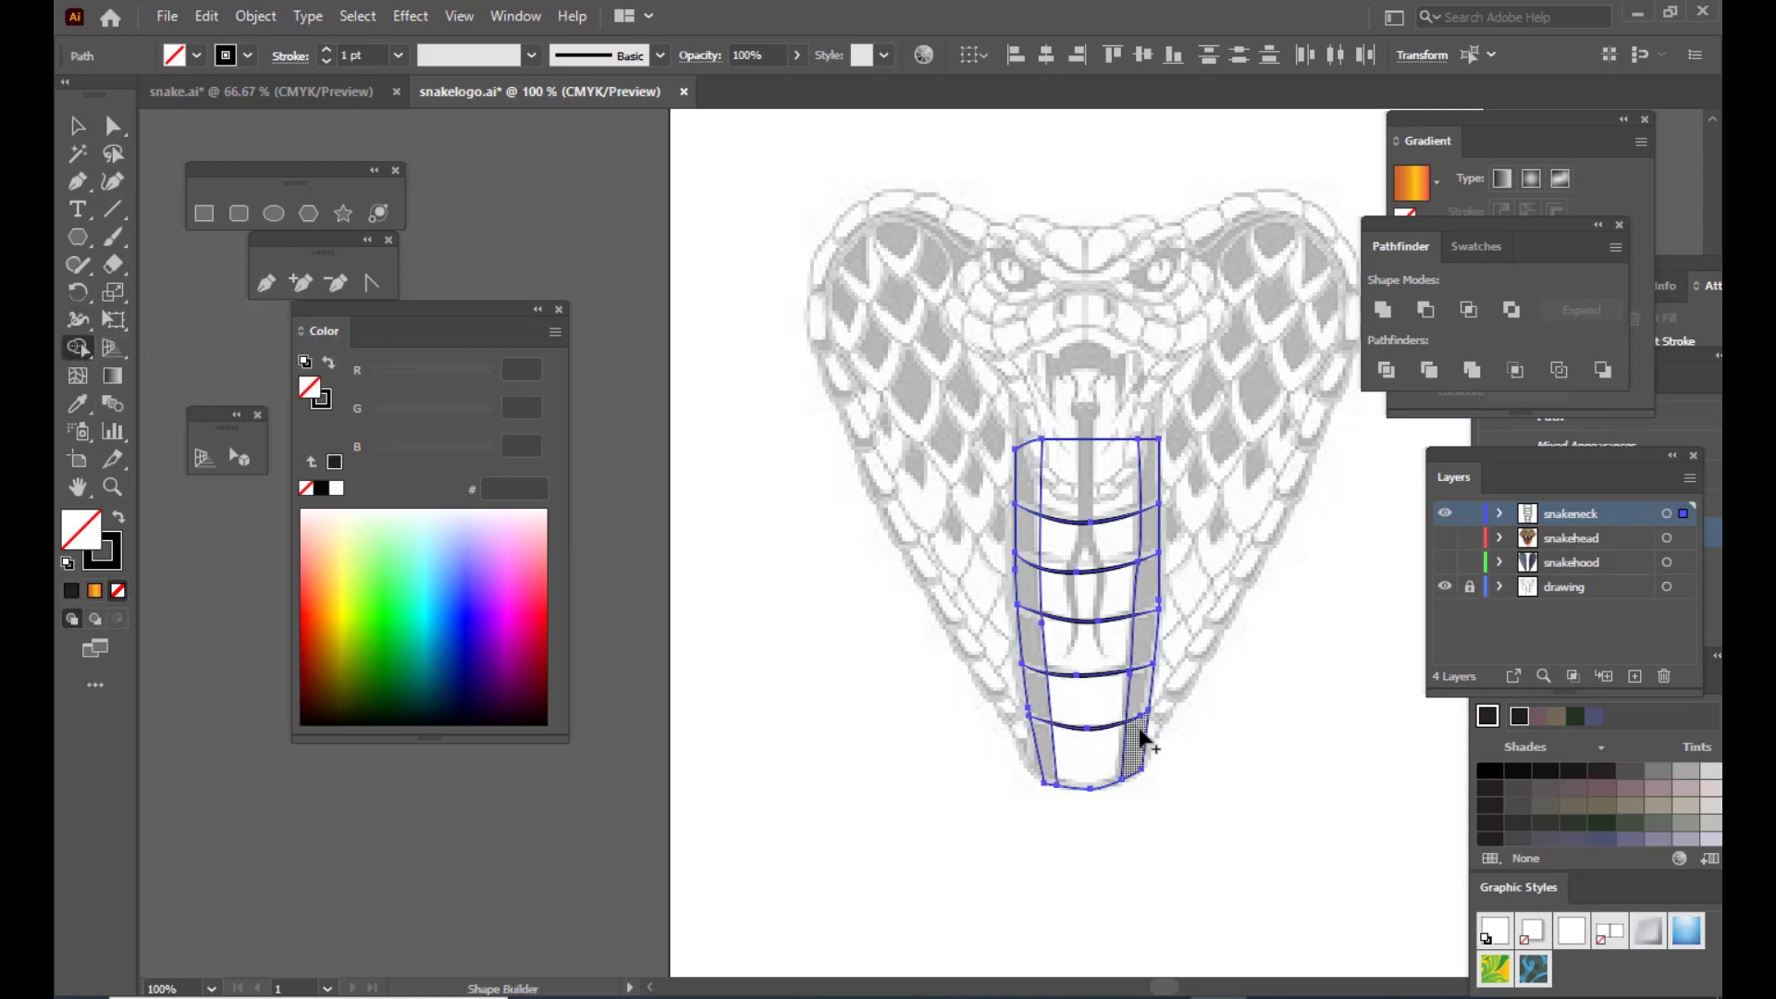
left_click(432, 537)
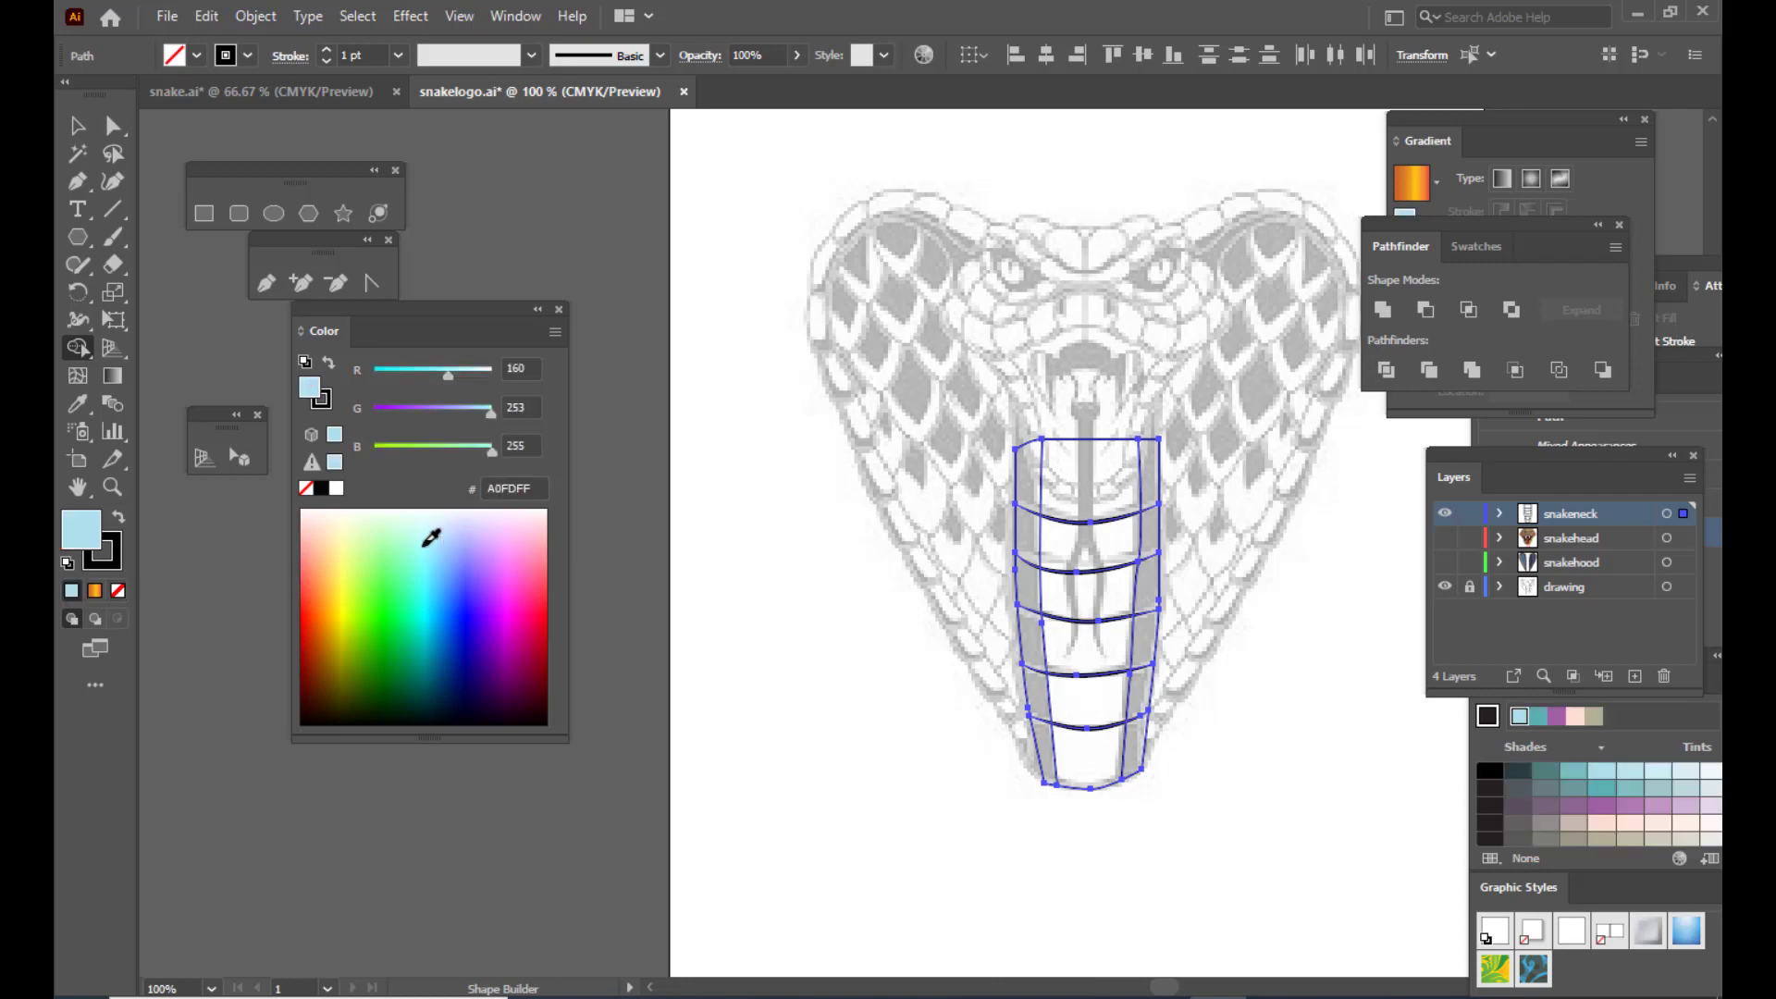
left_click(1108, 759)
left_click(1101, 694)
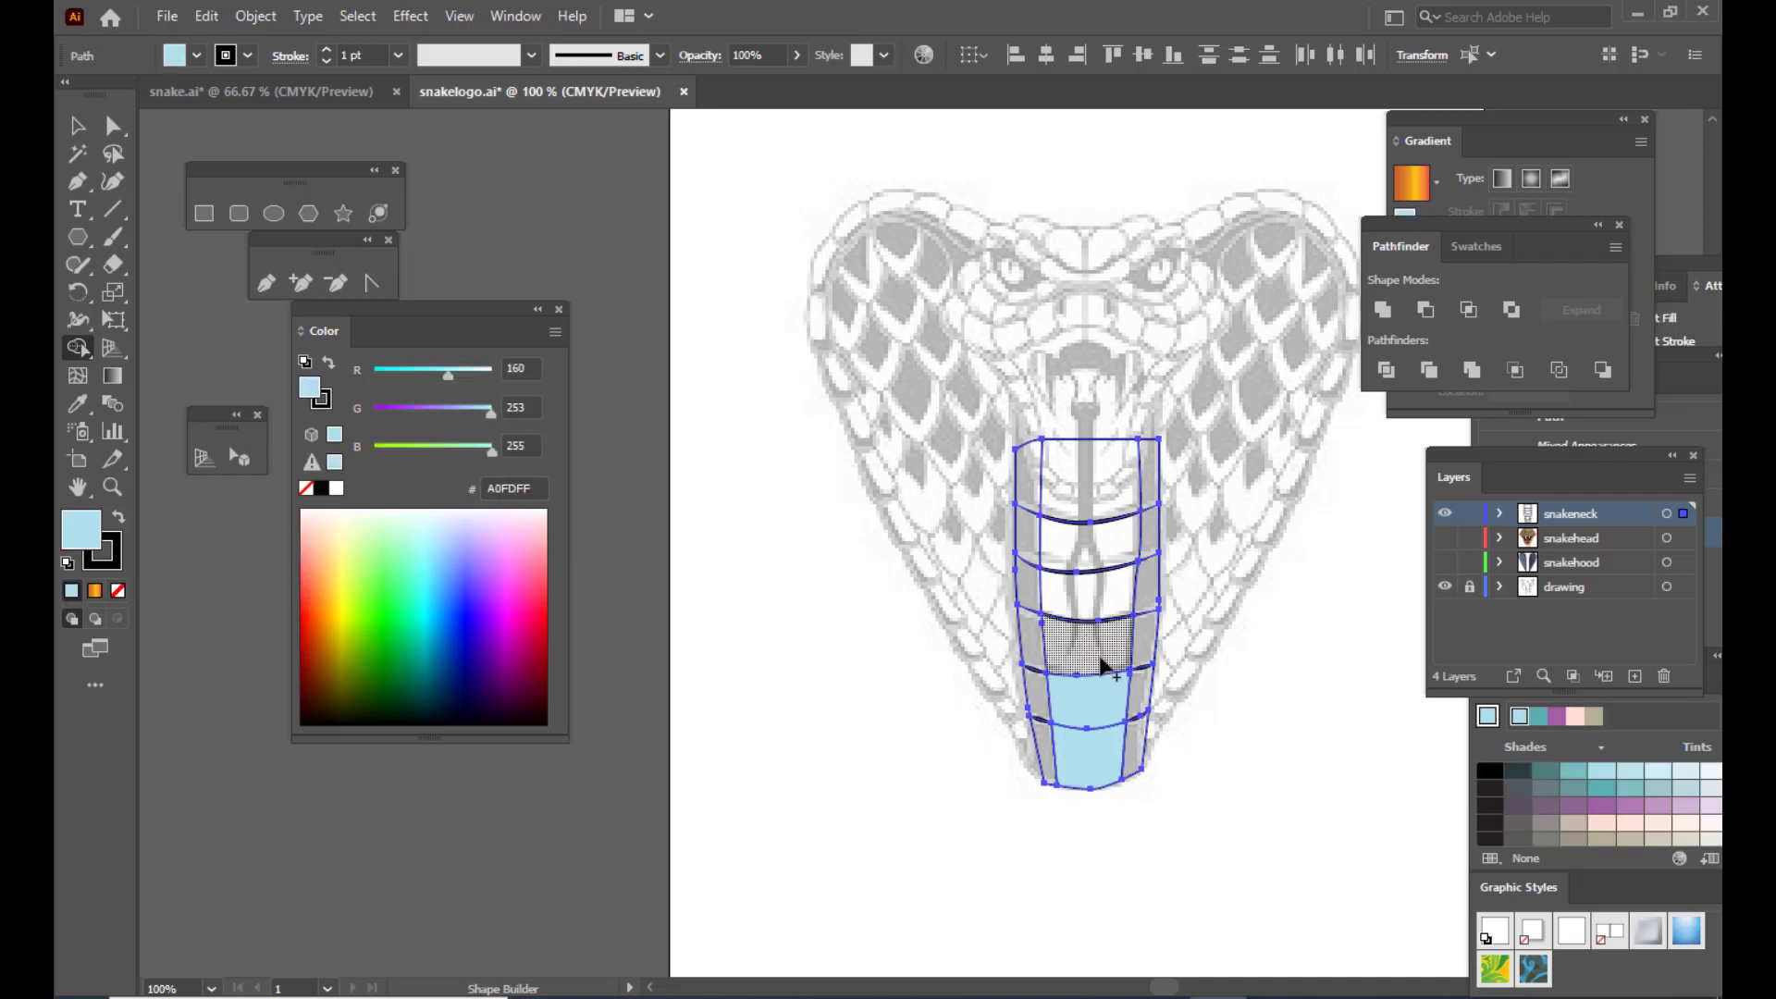
left_click(1098, 640)
left_click(1103, 590)
left_click(1110, 541)
left_click(1115, 498)
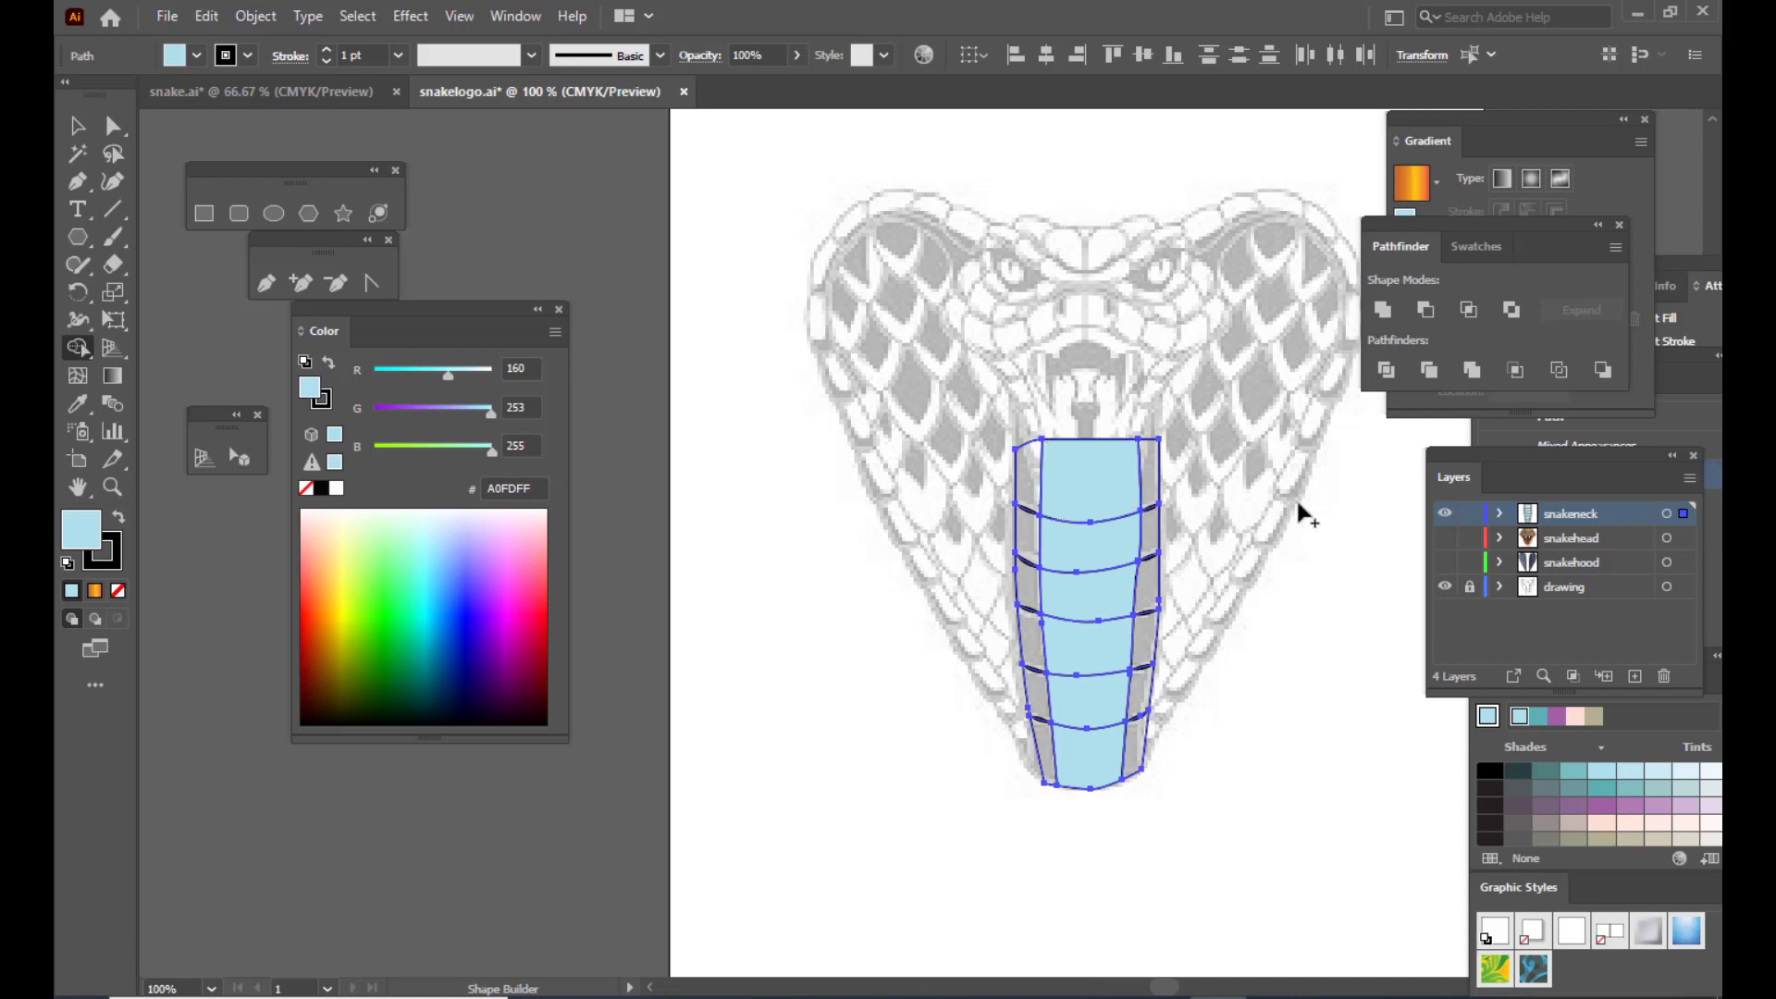
Step: Refill the six central neck segments with pale blue D3FDFF using Shape Builder
left_click(431, 516)
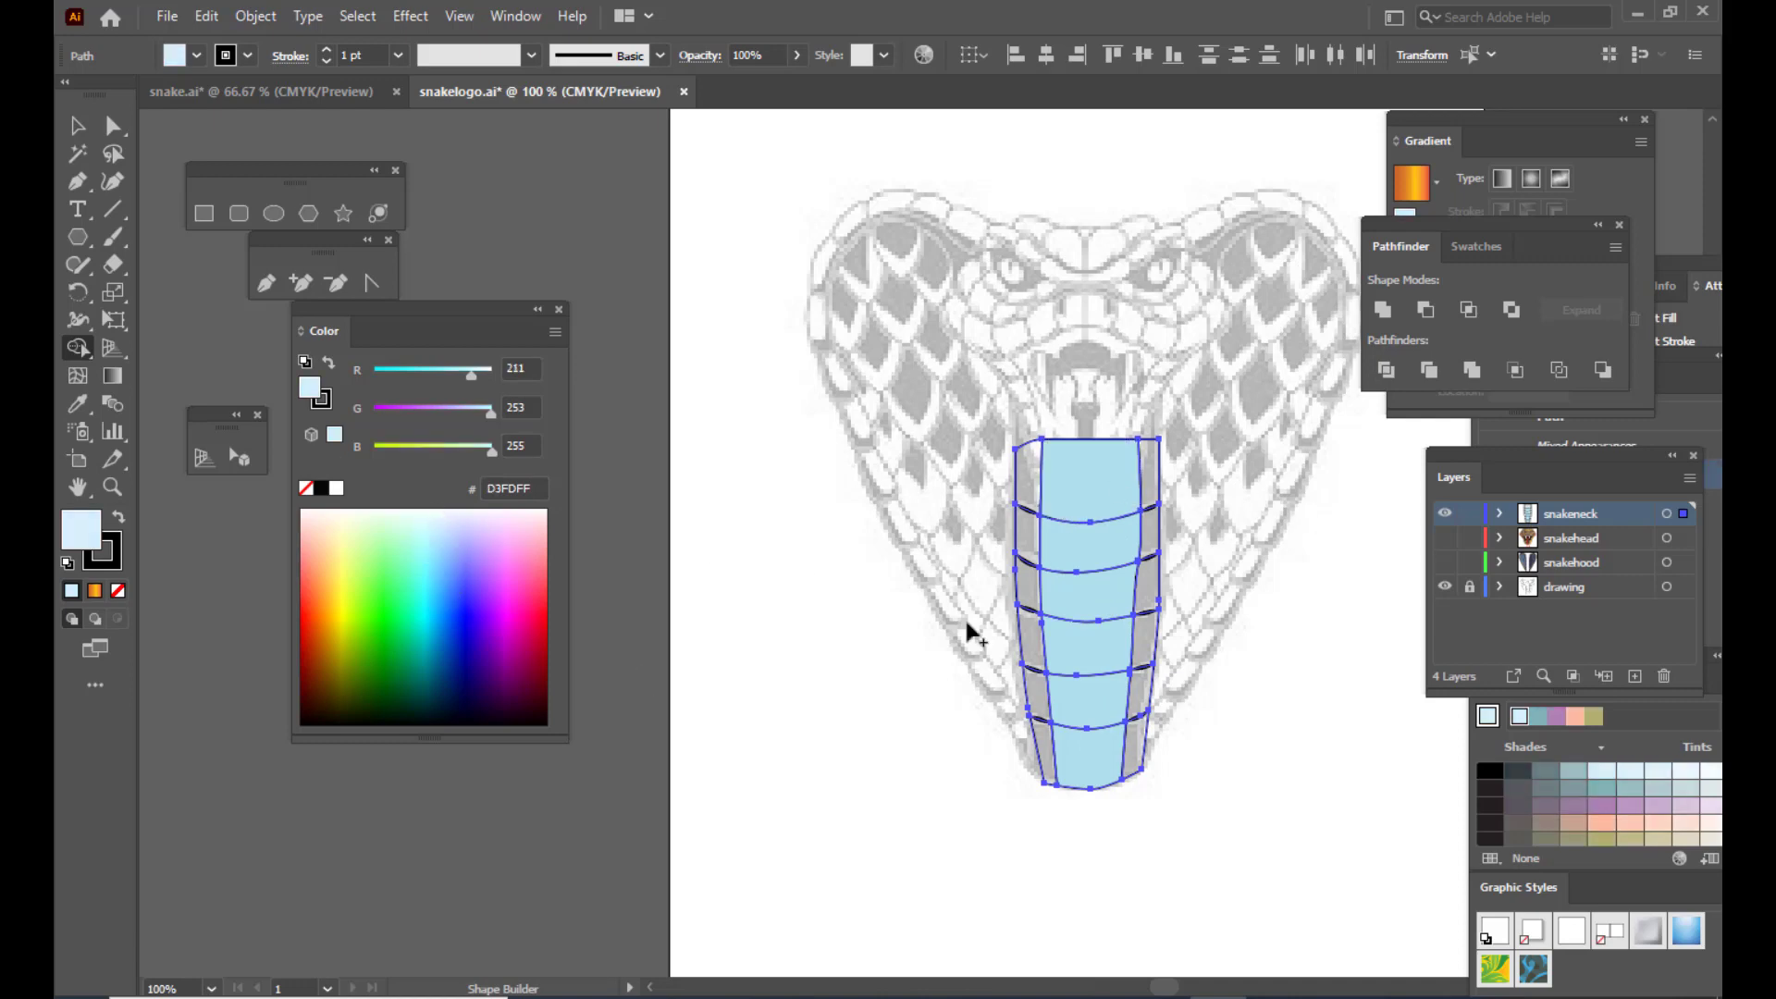
left_click(1118, 746)
left_click(1110, 702)
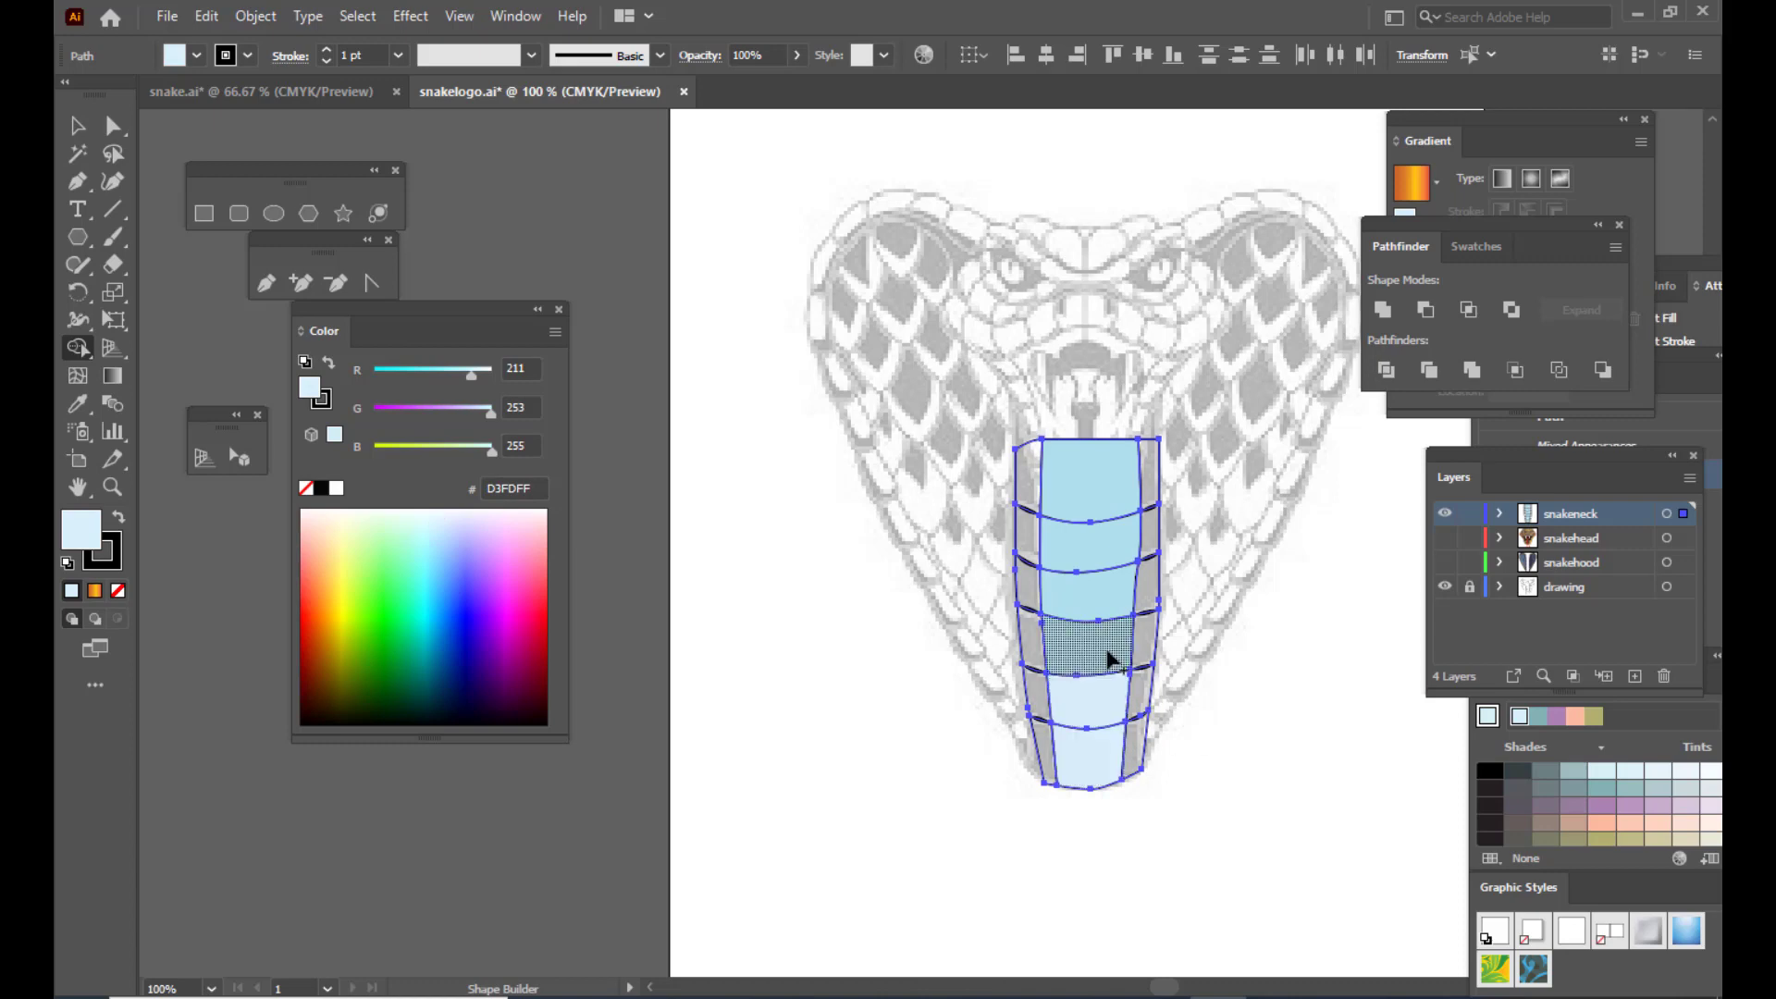
left_click(1112, 648)
left_click(1112, 597)
left_click(1114, 548)
left_click(1119, 500)
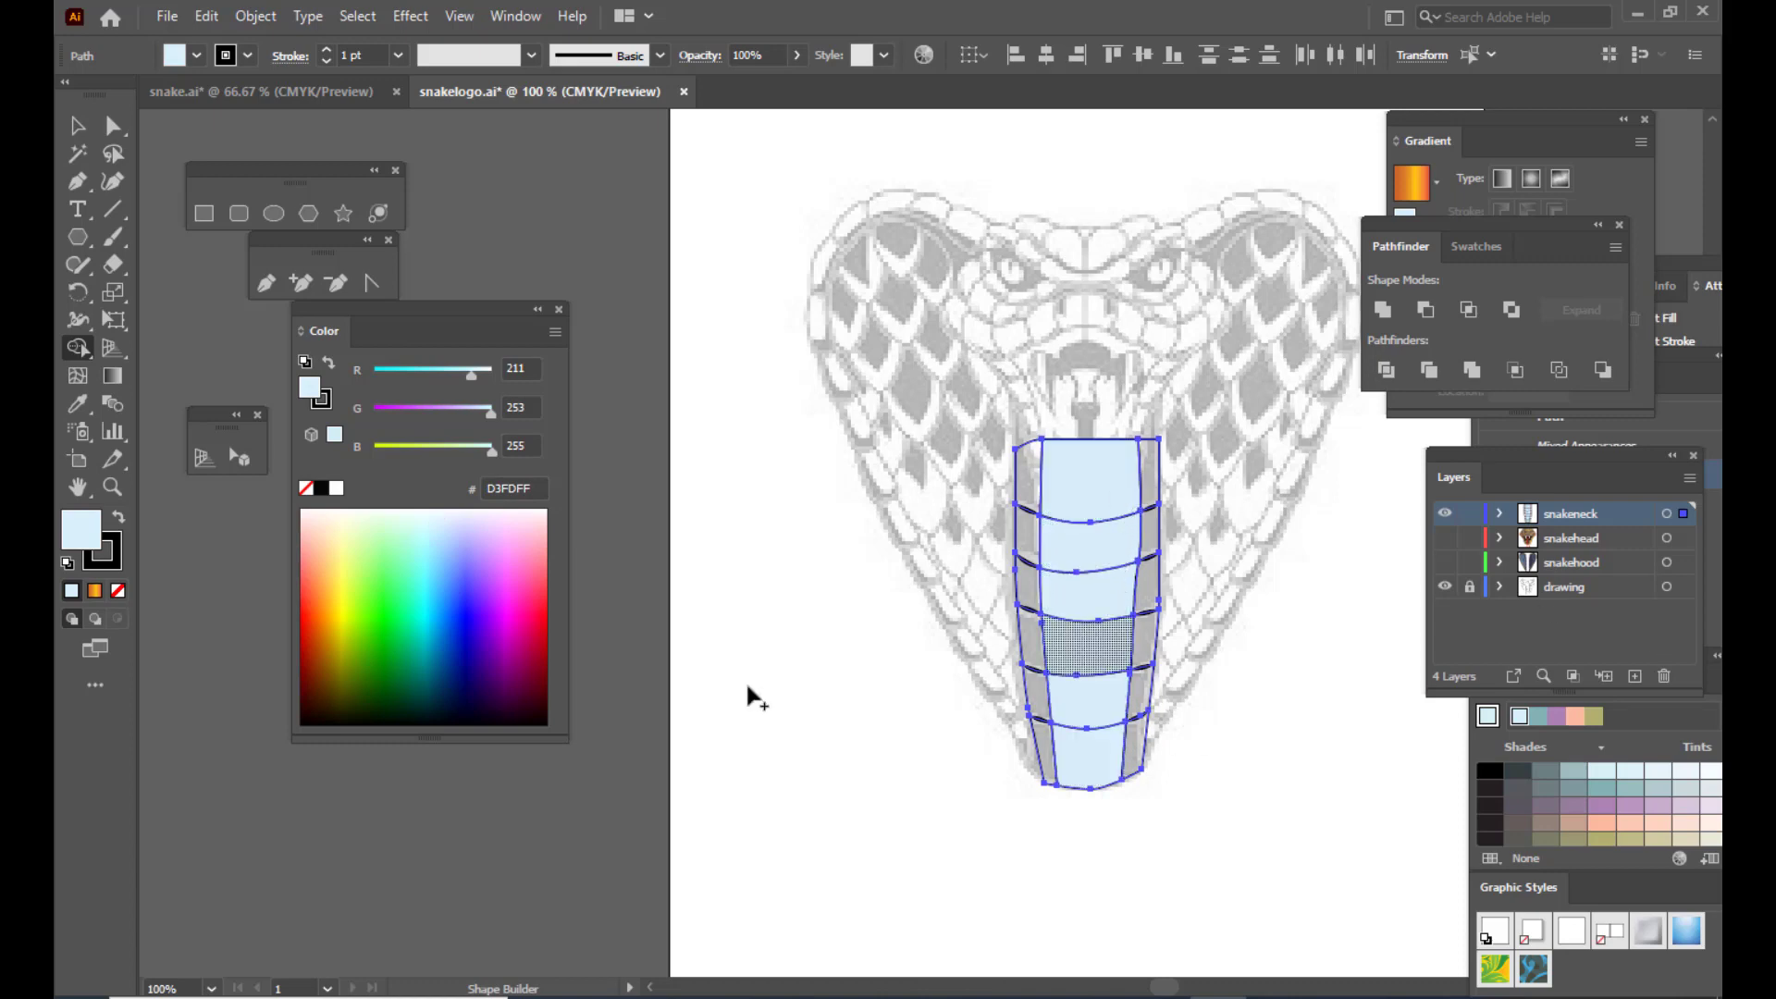
Step: Fill the six segments of the neck's left side band with sky blue 77E9FF using Shape Builder
left_click(432, 554)
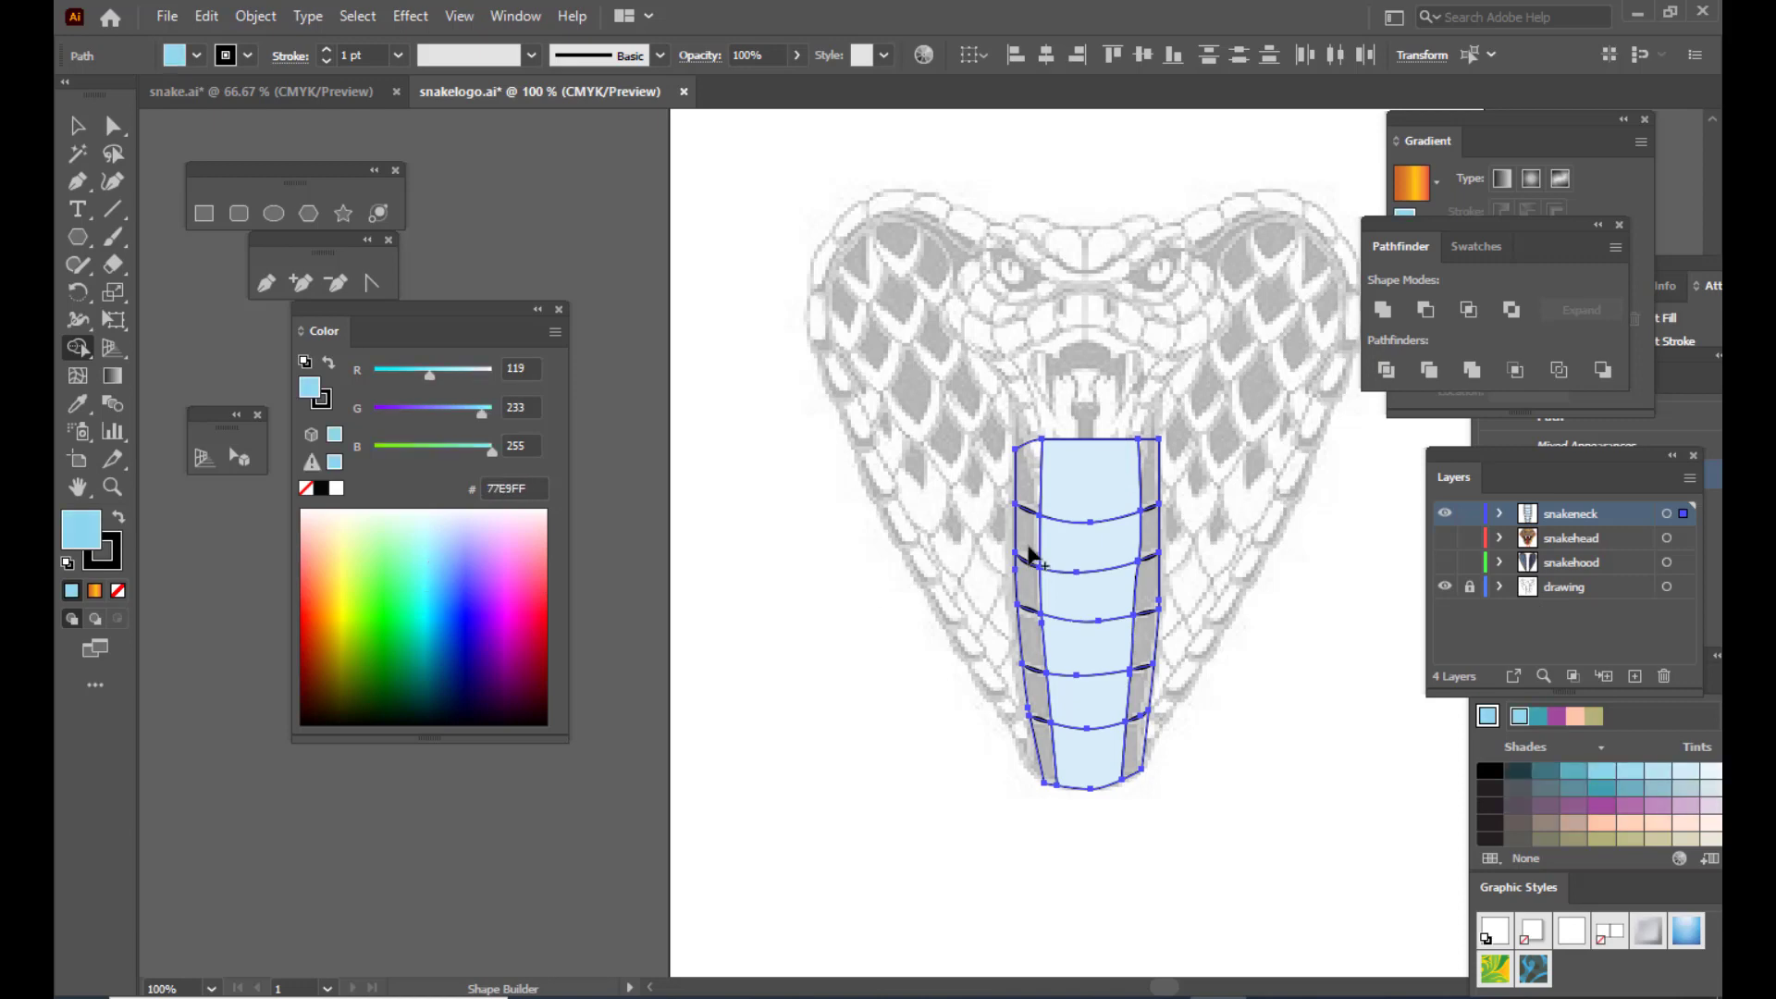
left_click(1030, 491)
left_click(1027, 537)
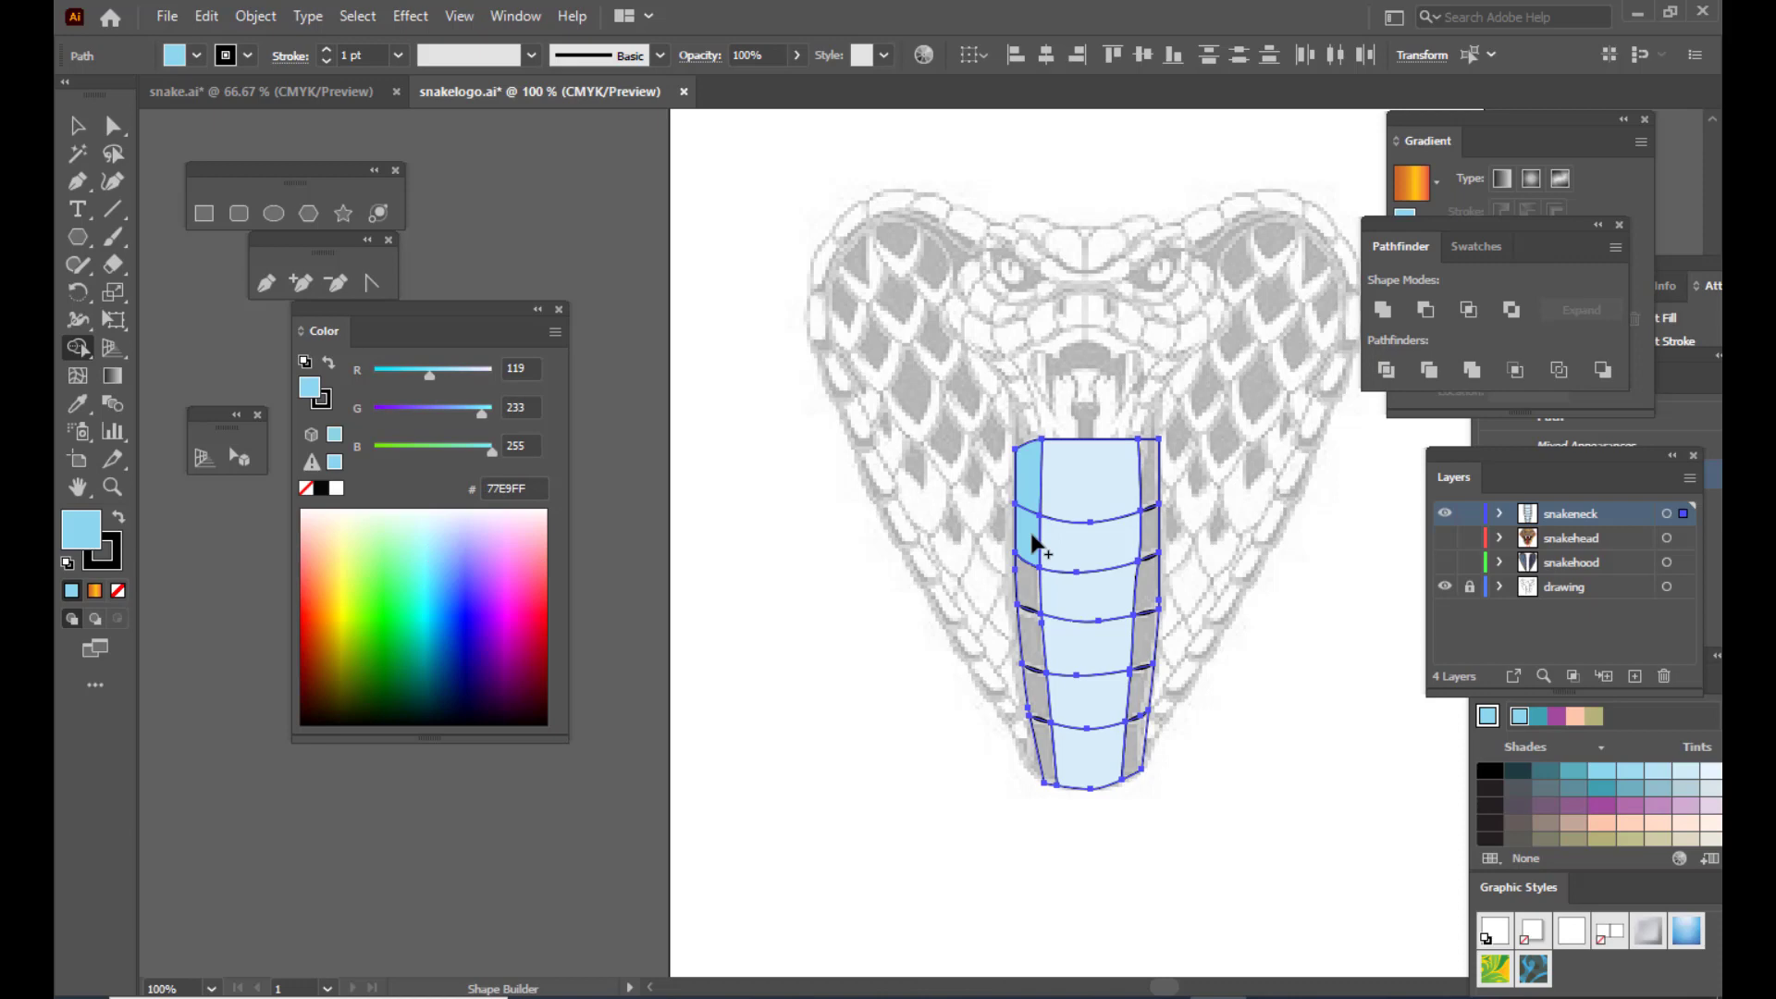
left_click(1024, 587)
left_click(1037, 643)
left_click(1042, 703)
left_click(1046, 753)
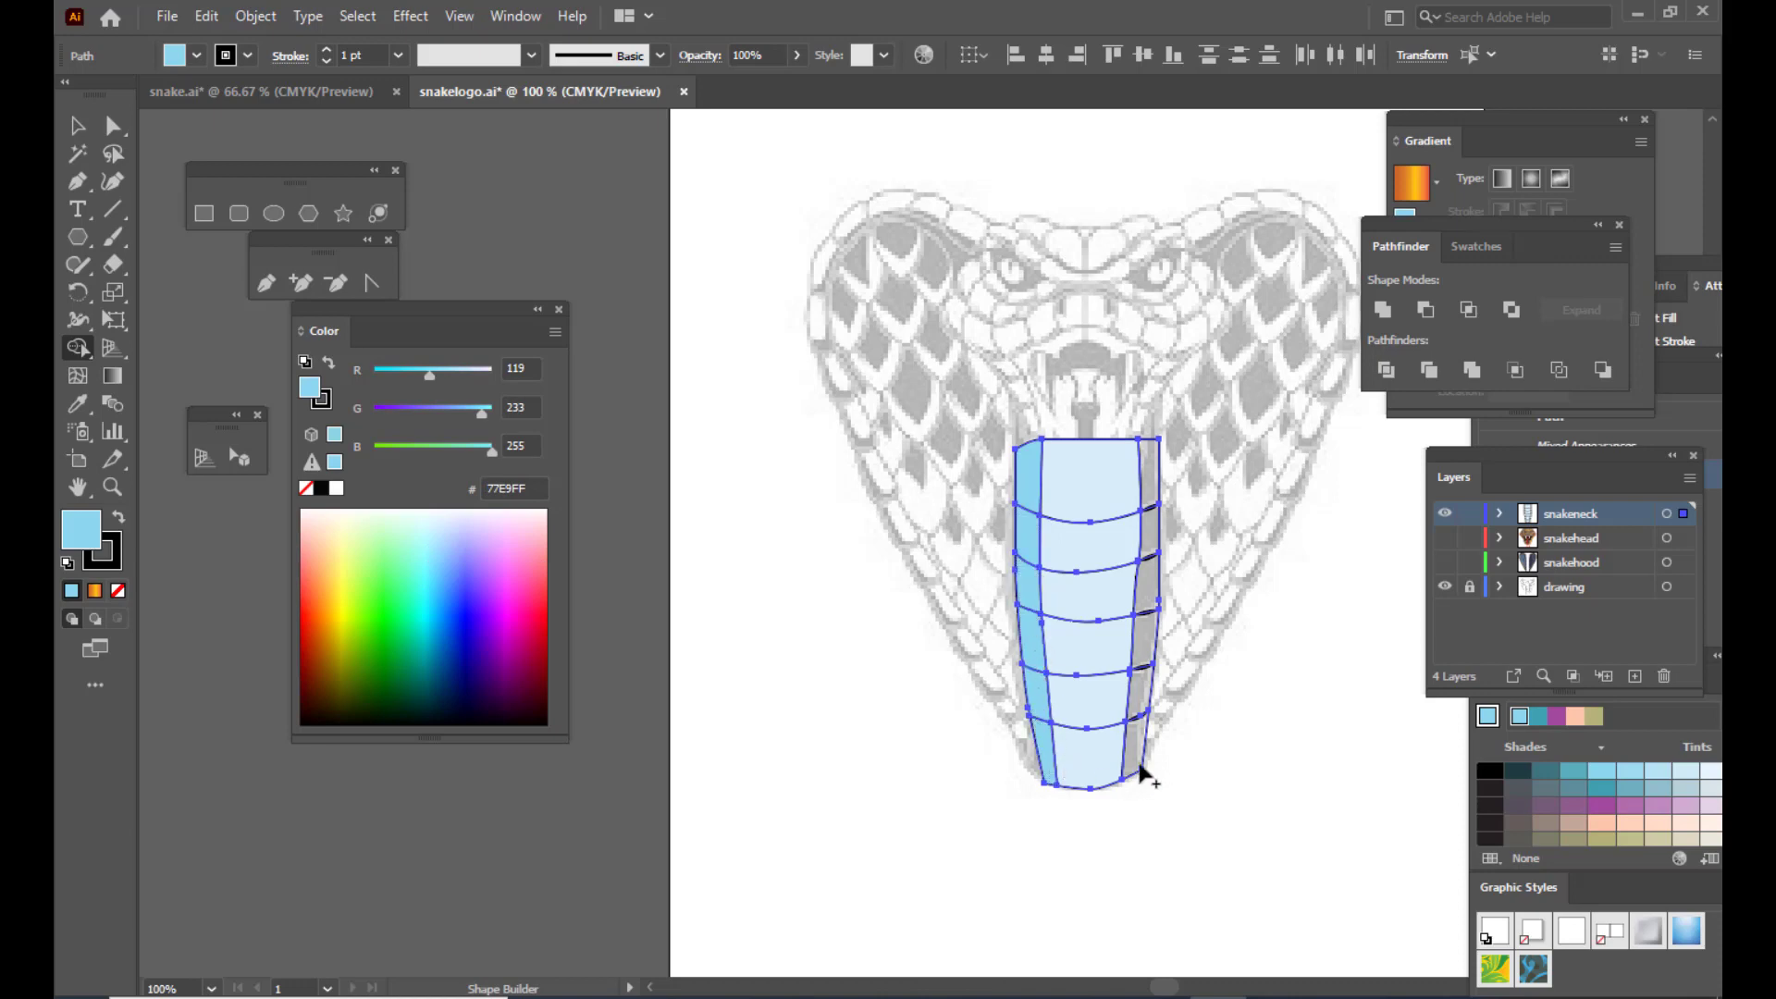
Step: Fill the six segments of the neck's right side band with the same 77E9FF blue and clear the selection
left_click(1142, 774)
left_click(1145, 699)
left_click(1145, 638)
left_click(1148, 583)
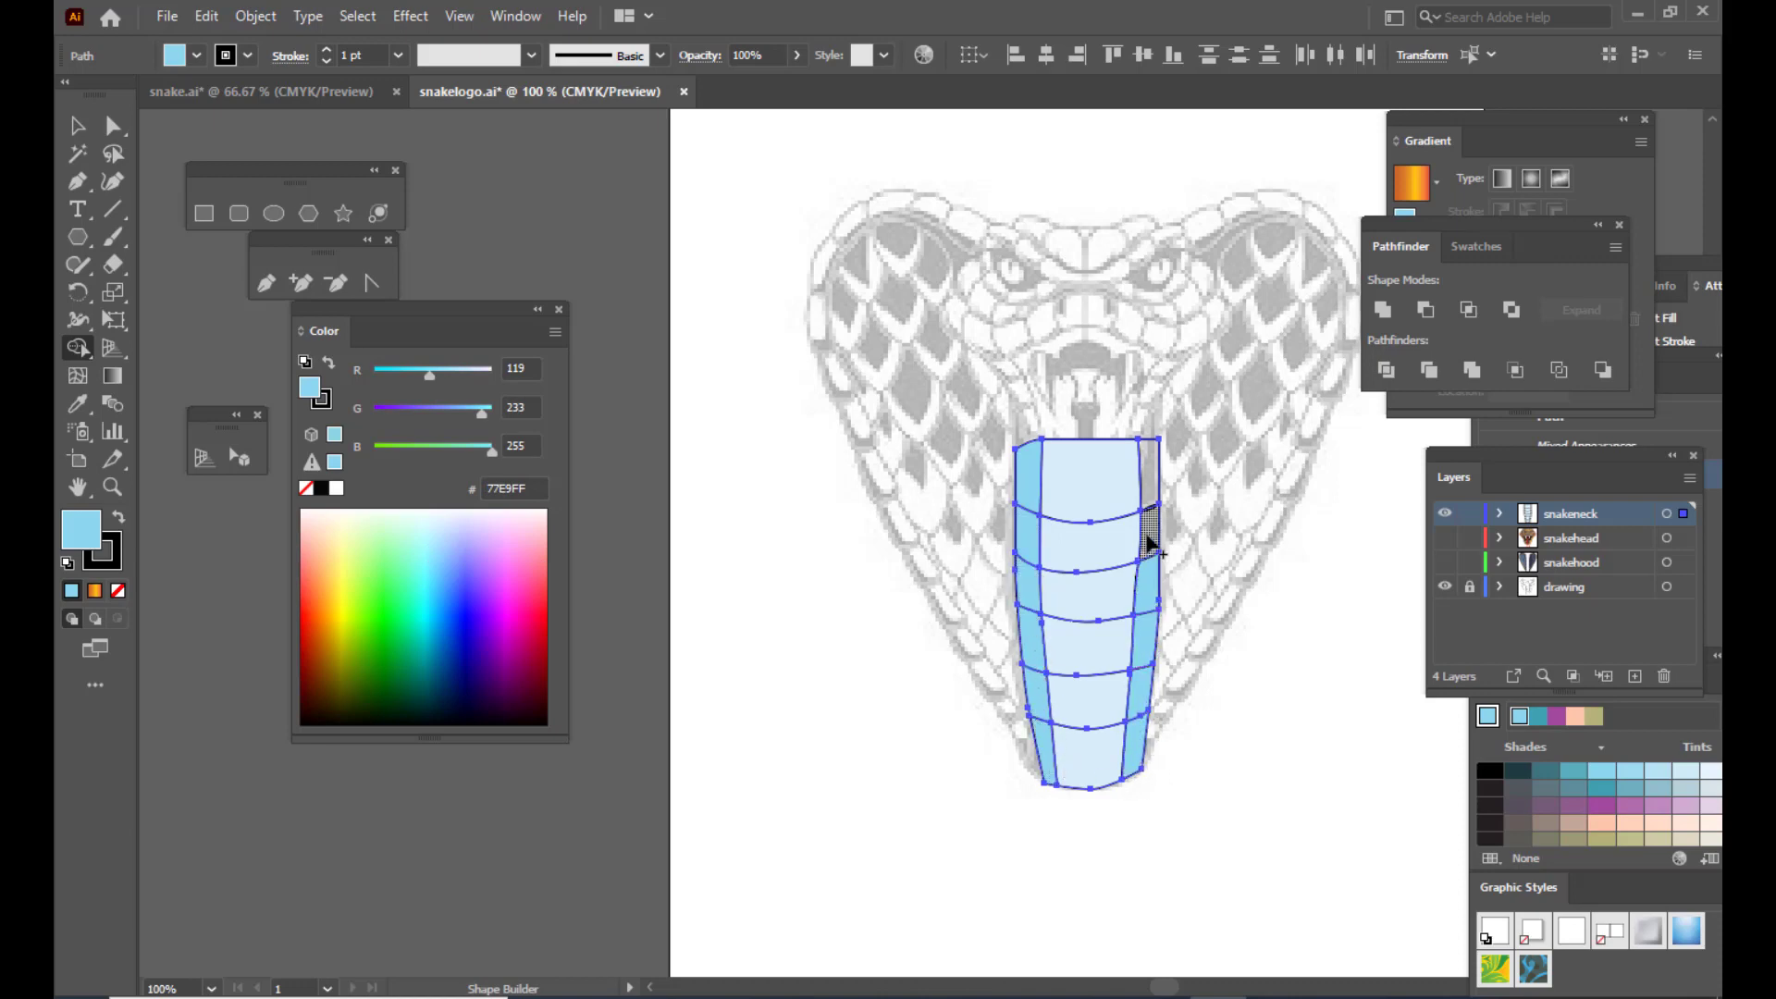
left_click(1150, 532)
left_click(1154, 490)
left_click(78, 125)
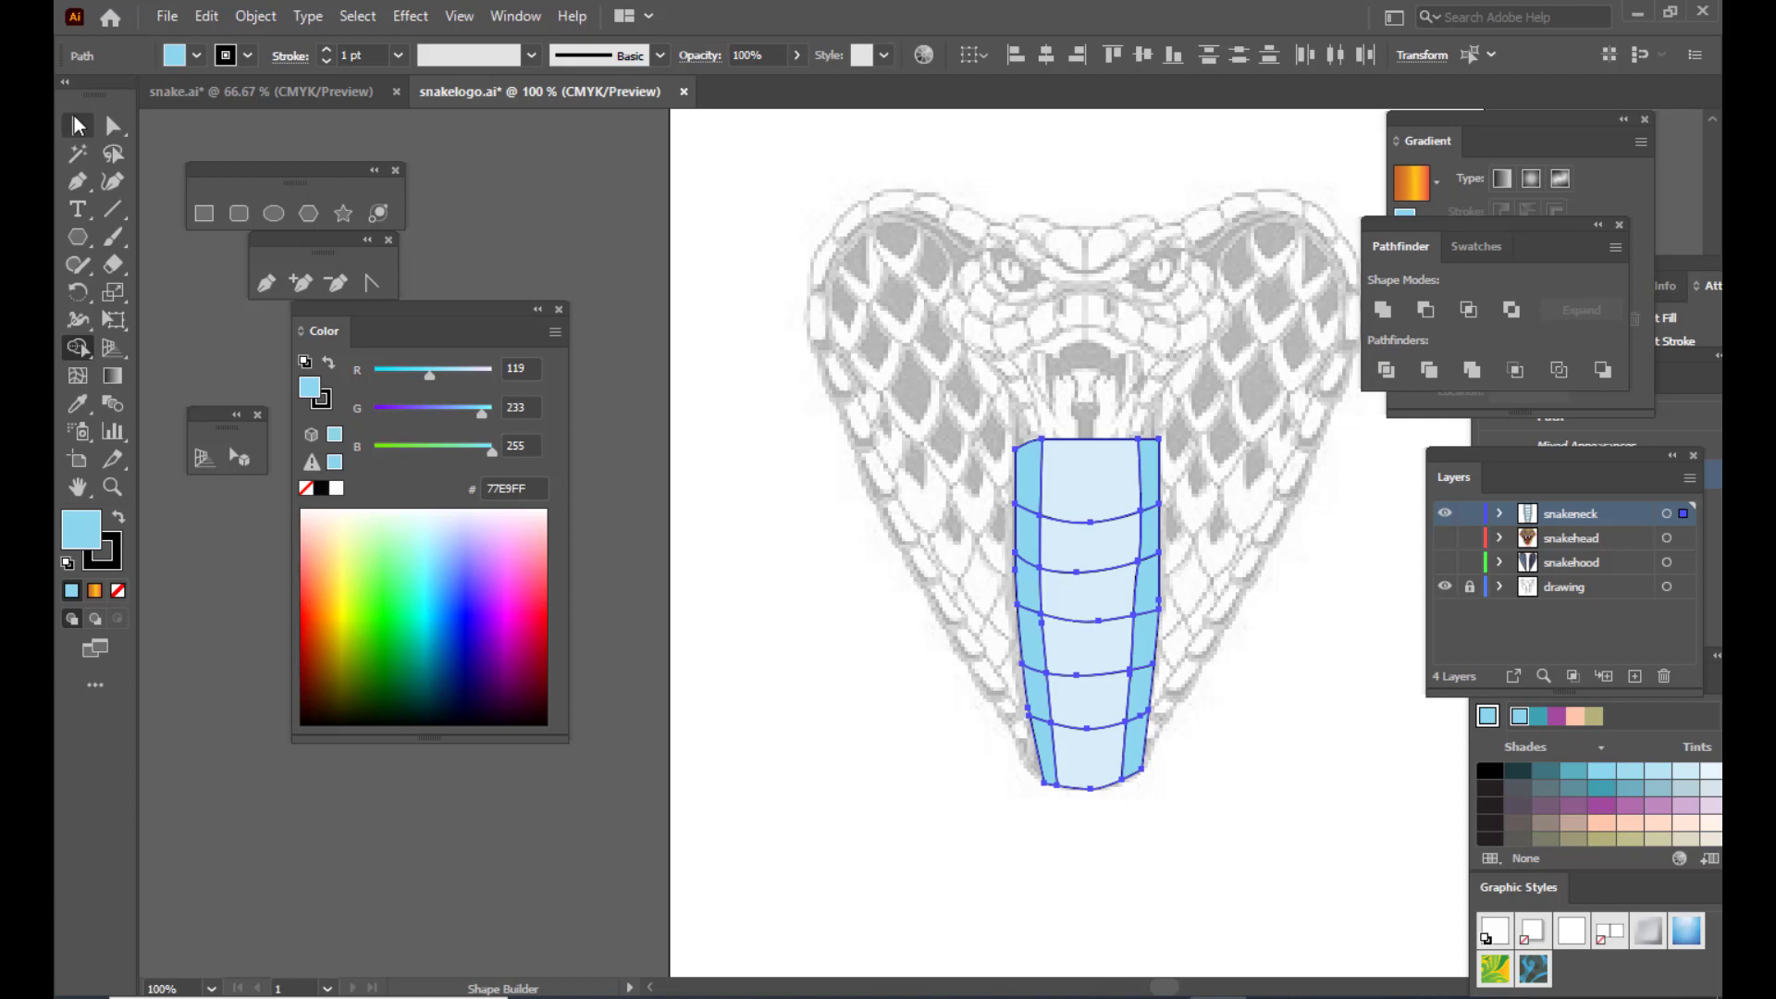
left_click(694, 237)
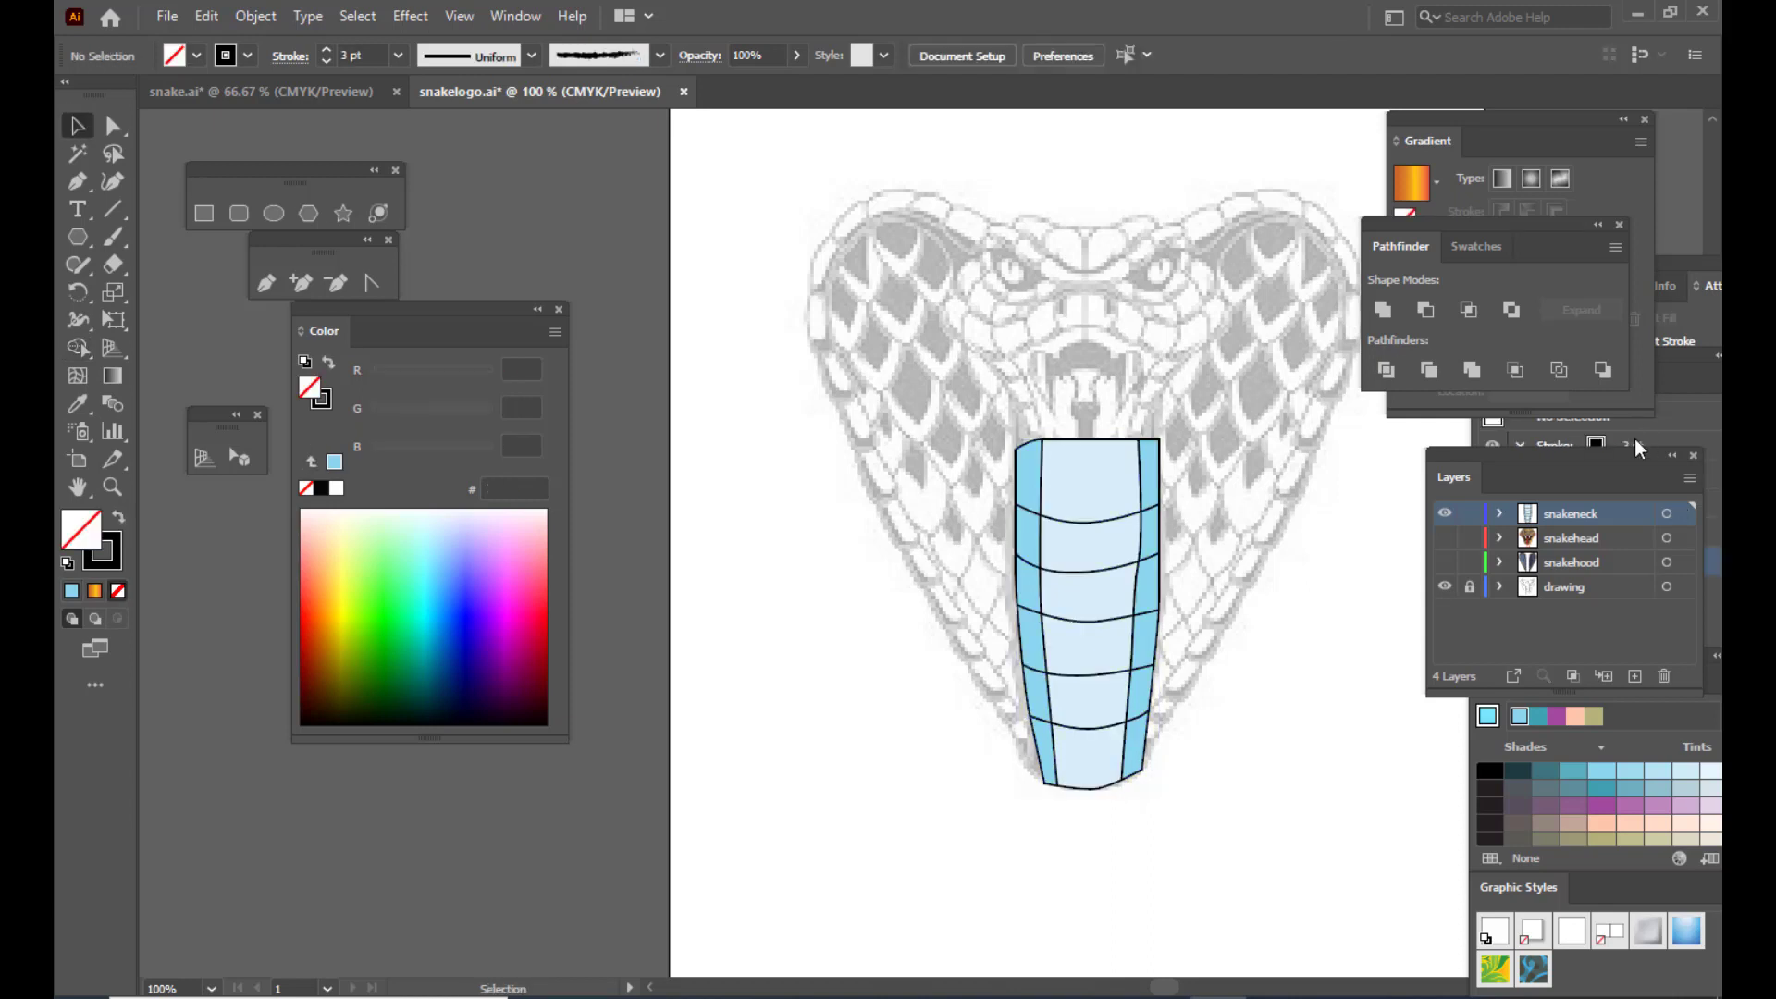
Step: Show the snakehead and snakehood layers and move the snakeneck layer below snakehood
left_click(1446, 538)
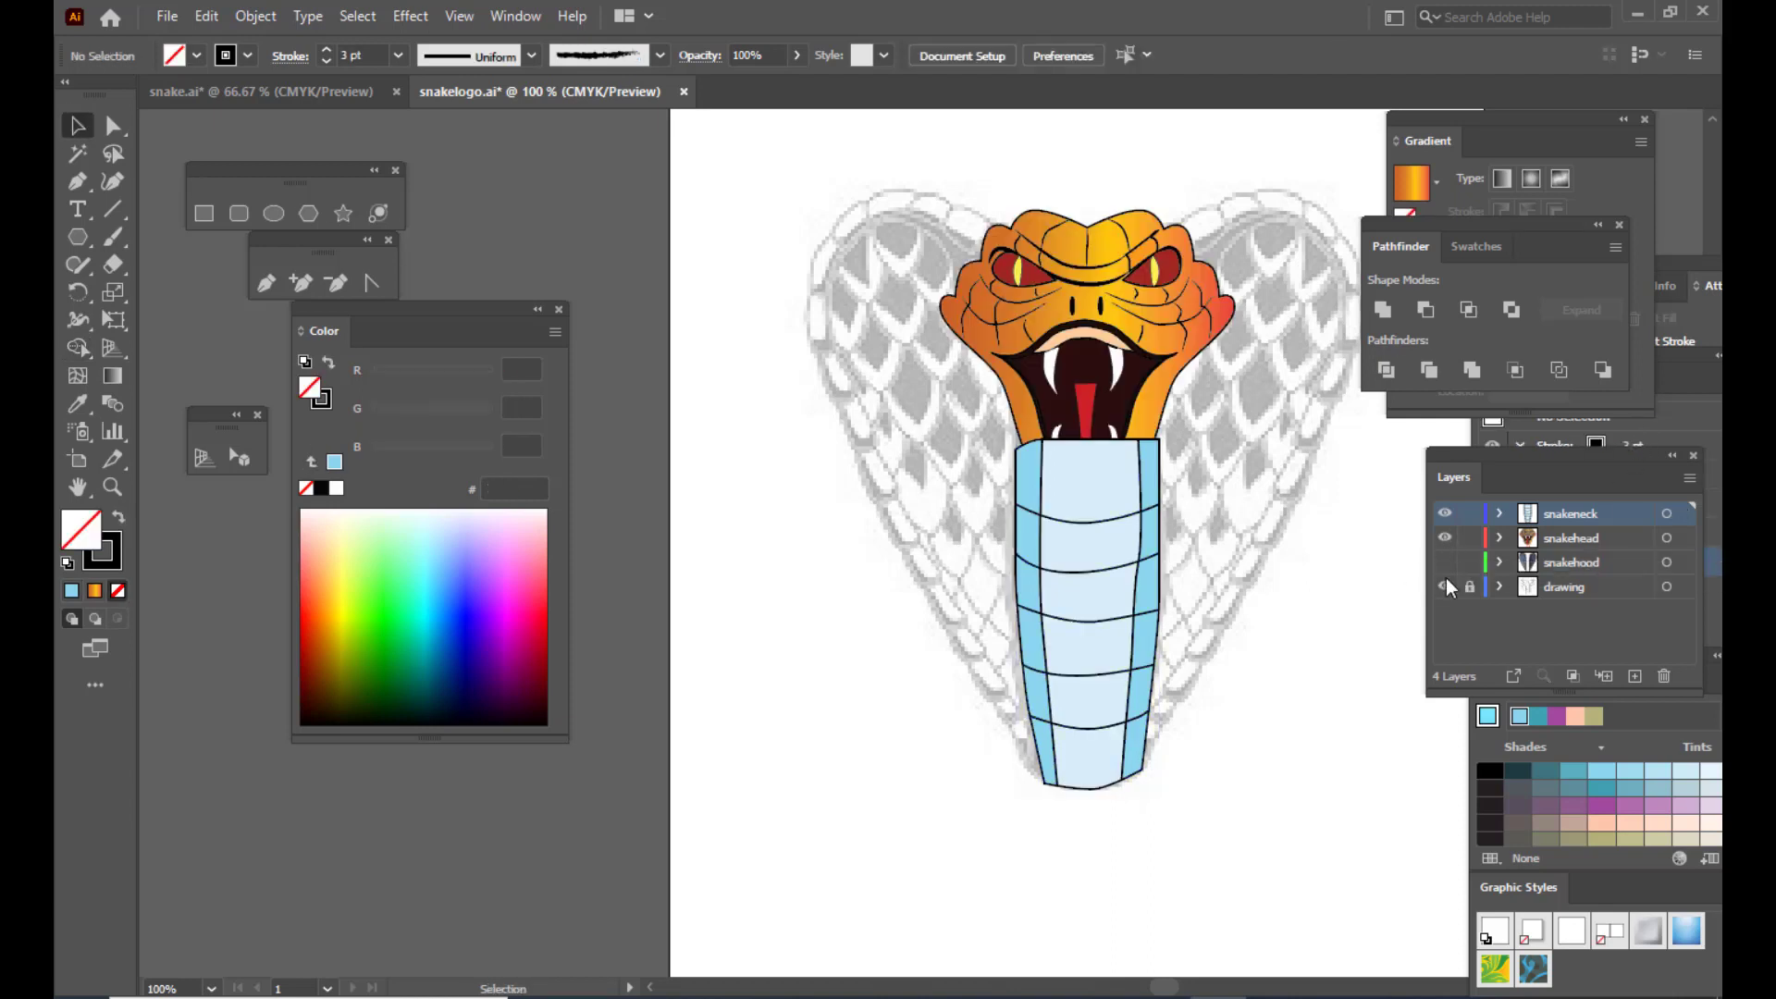
left_click(1446, 562)
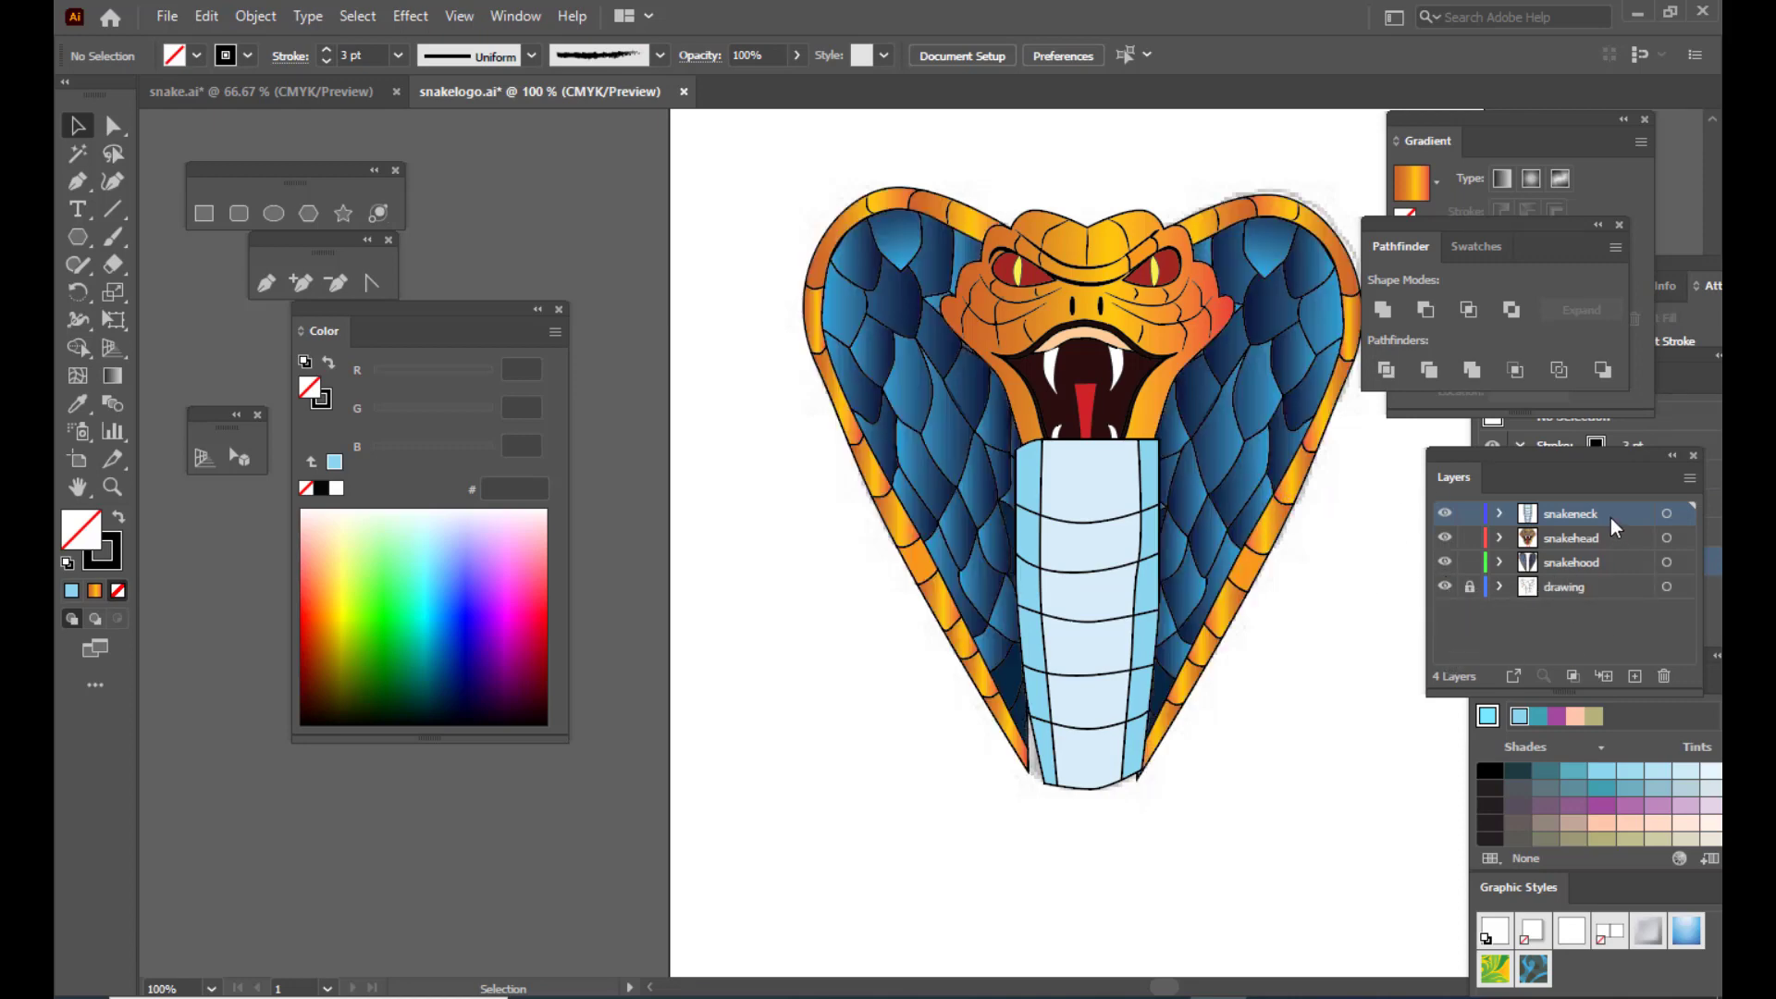
left_click_drag(1620, 515, 1616, 574)
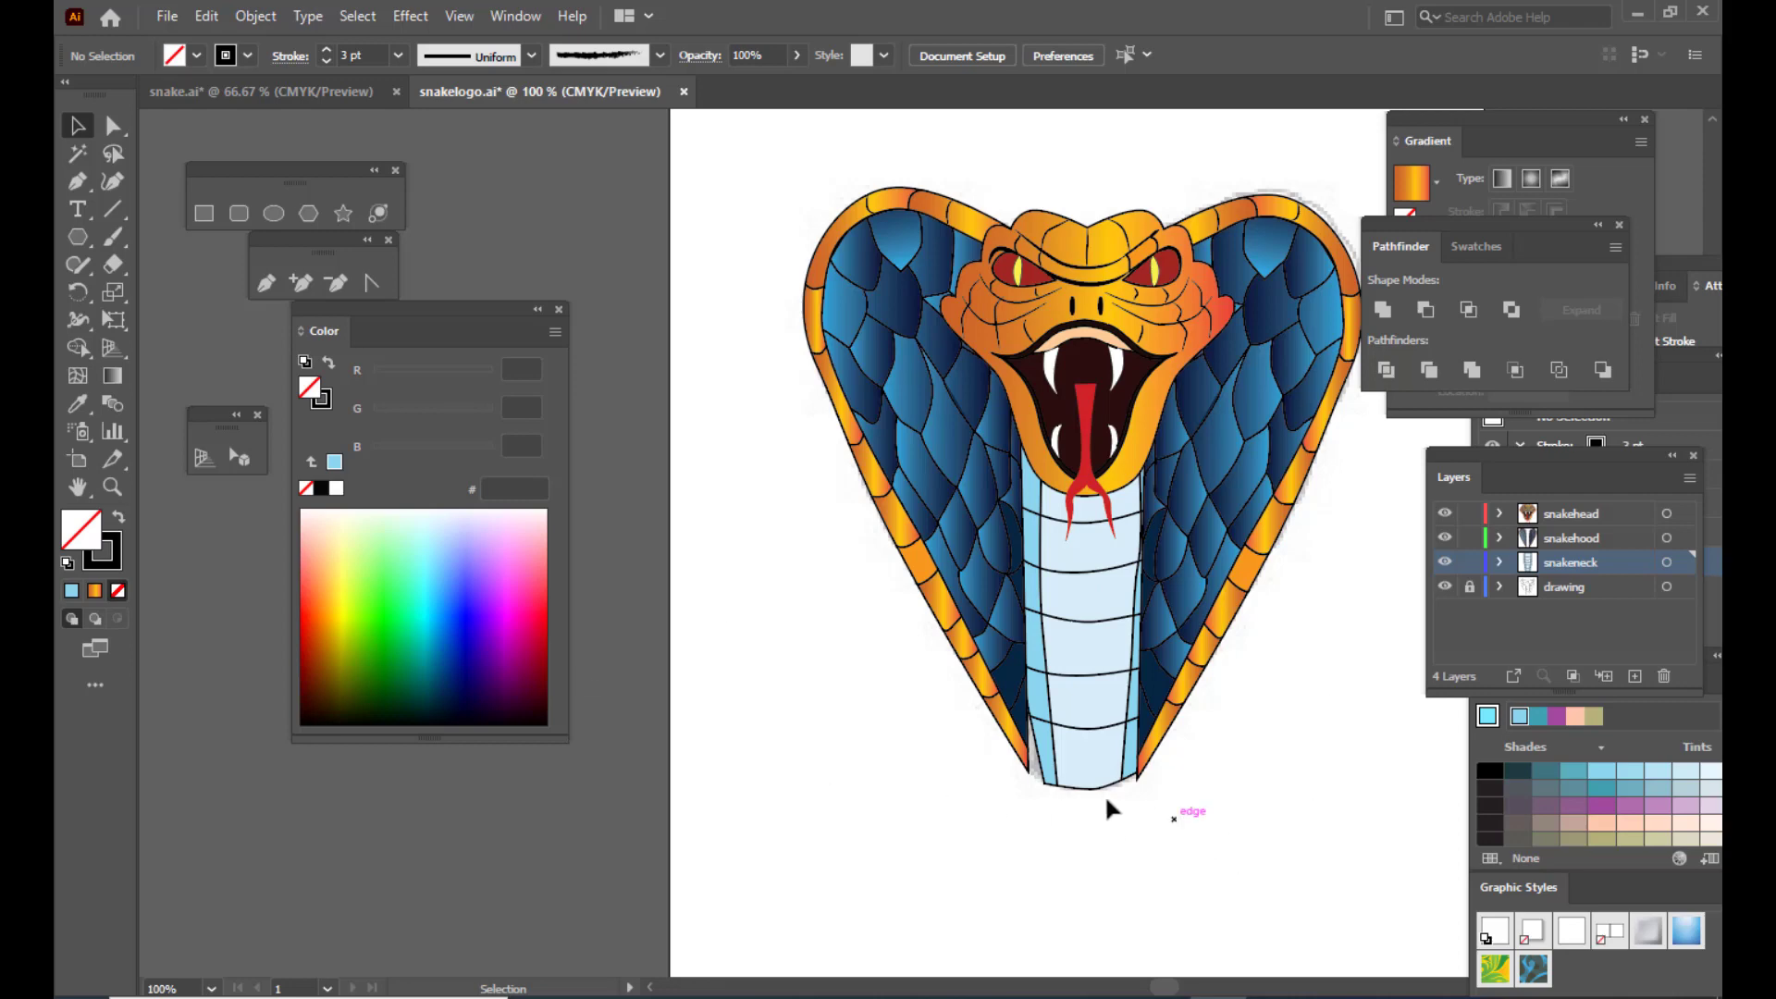
left_click(1053, 778)
left_click(1092, 853)
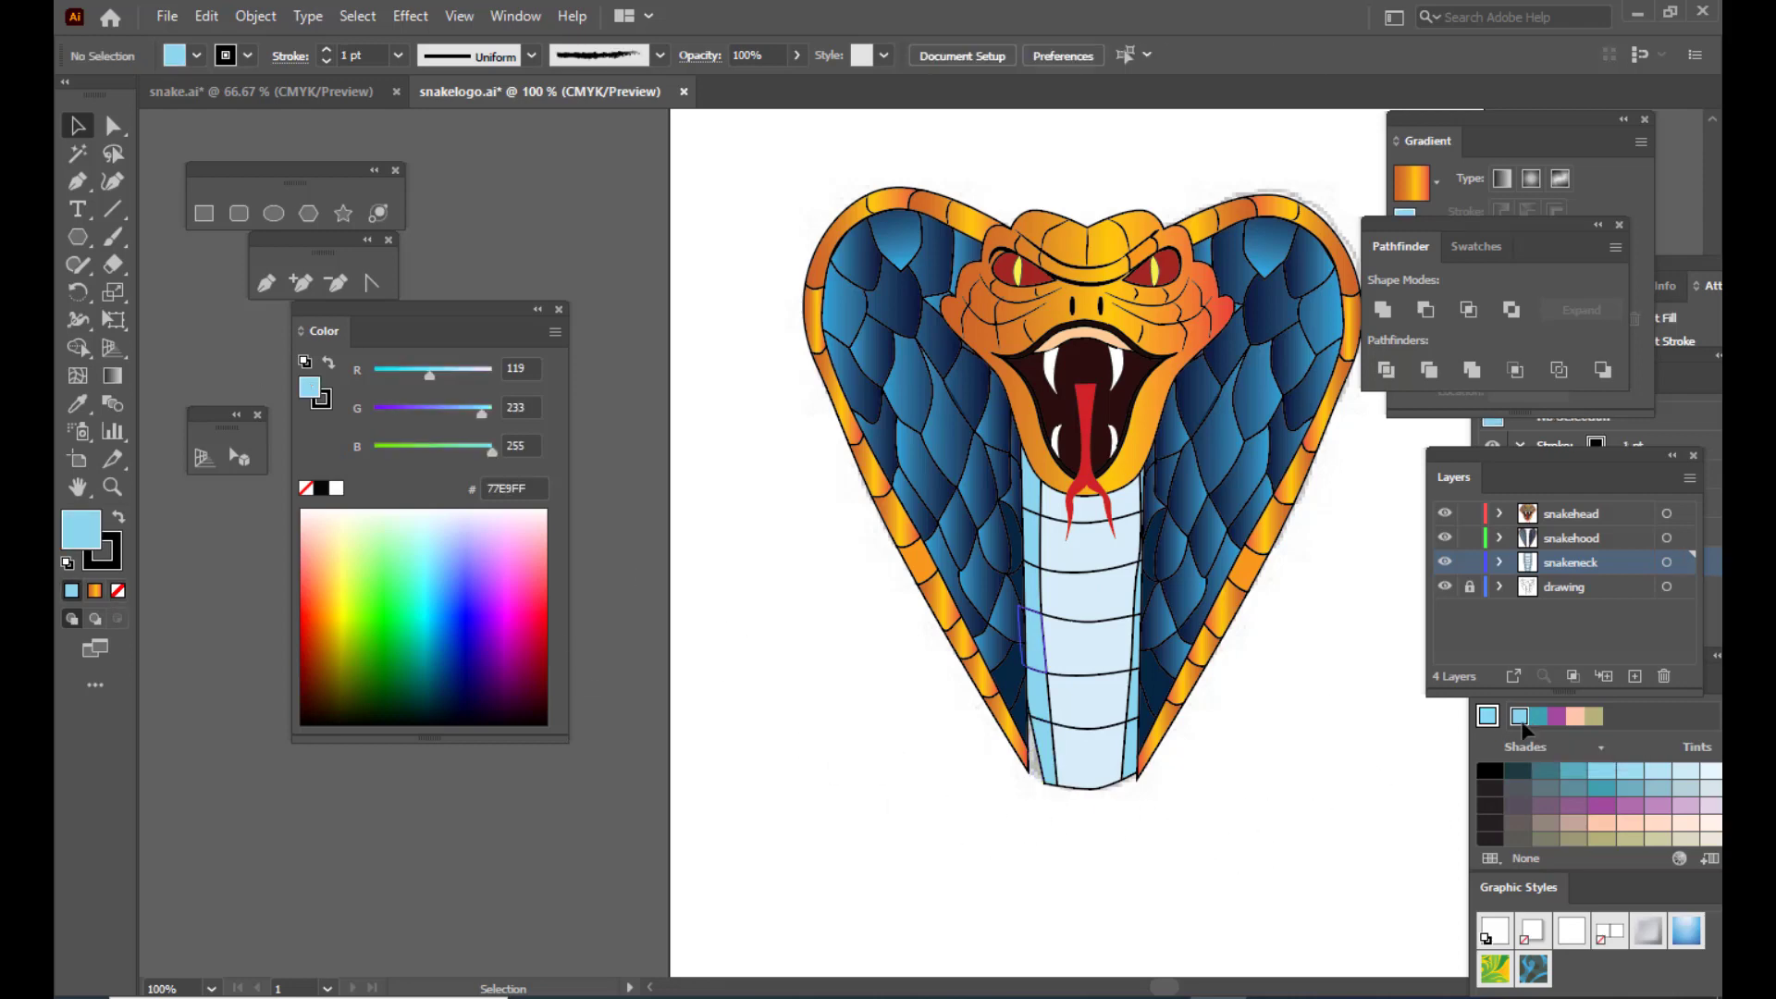
Step: Try to adjust the anchor point at the lower tip of the left hood border on the snakehood layer
left_click(1579, 514)
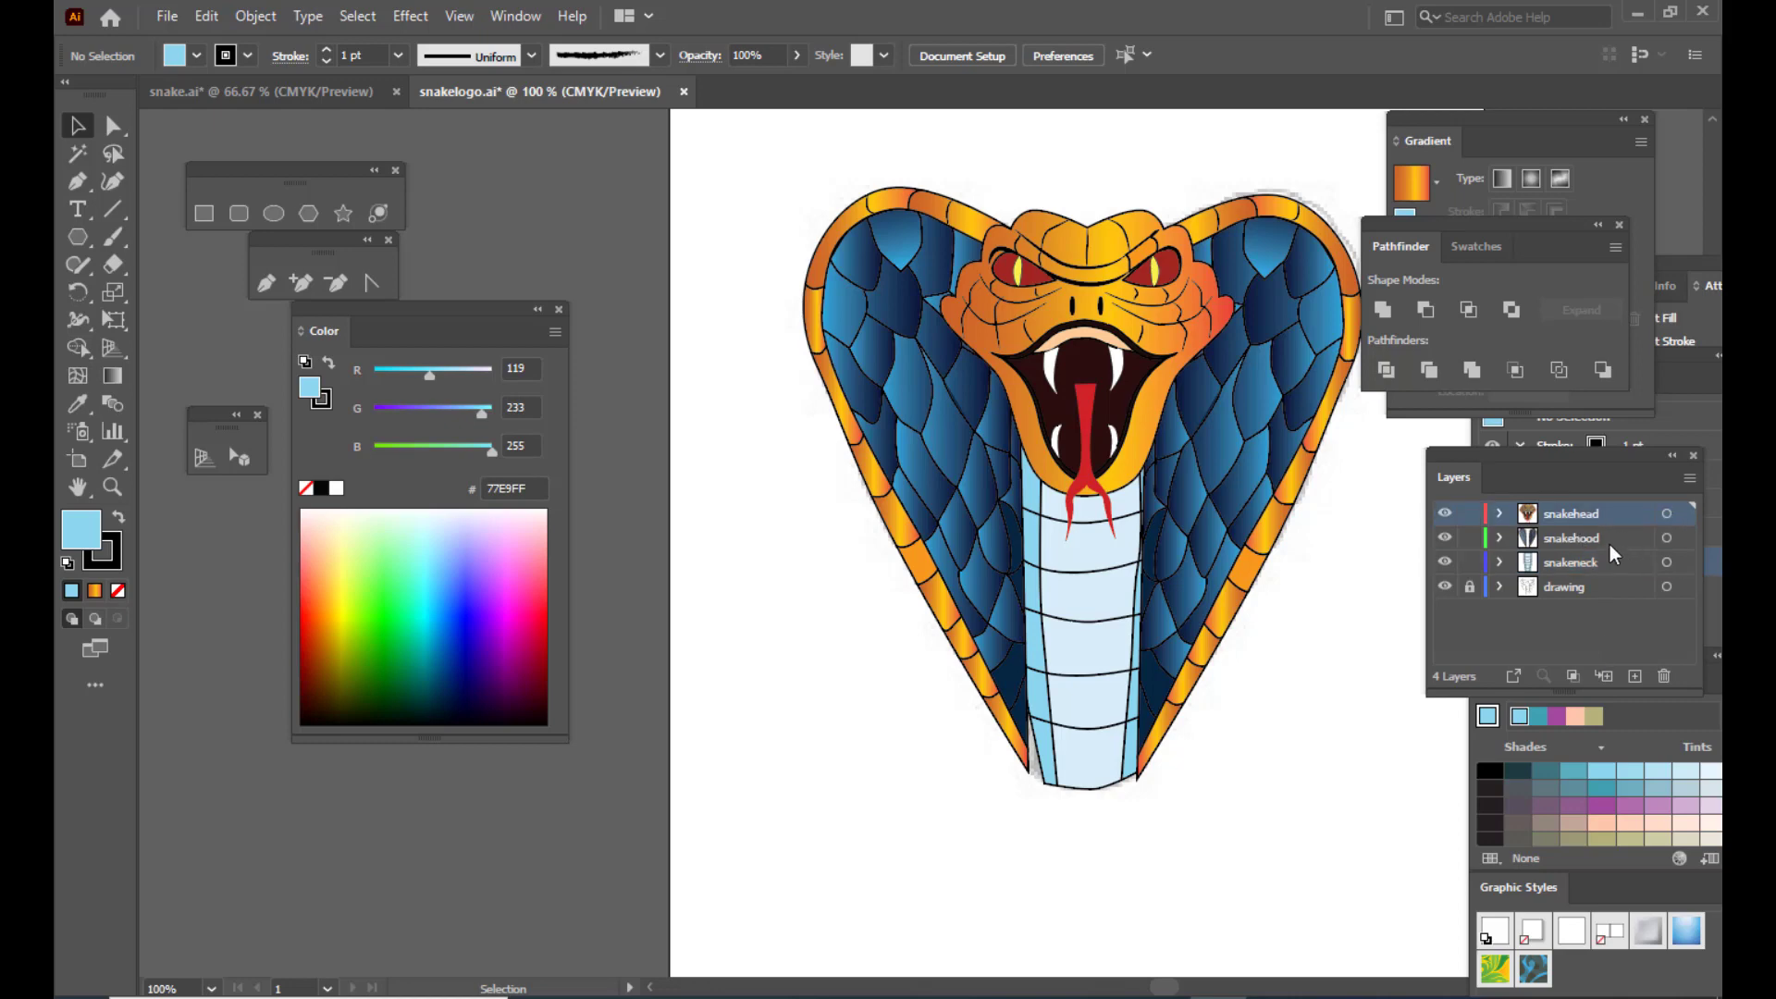
left_click(1611, 540)
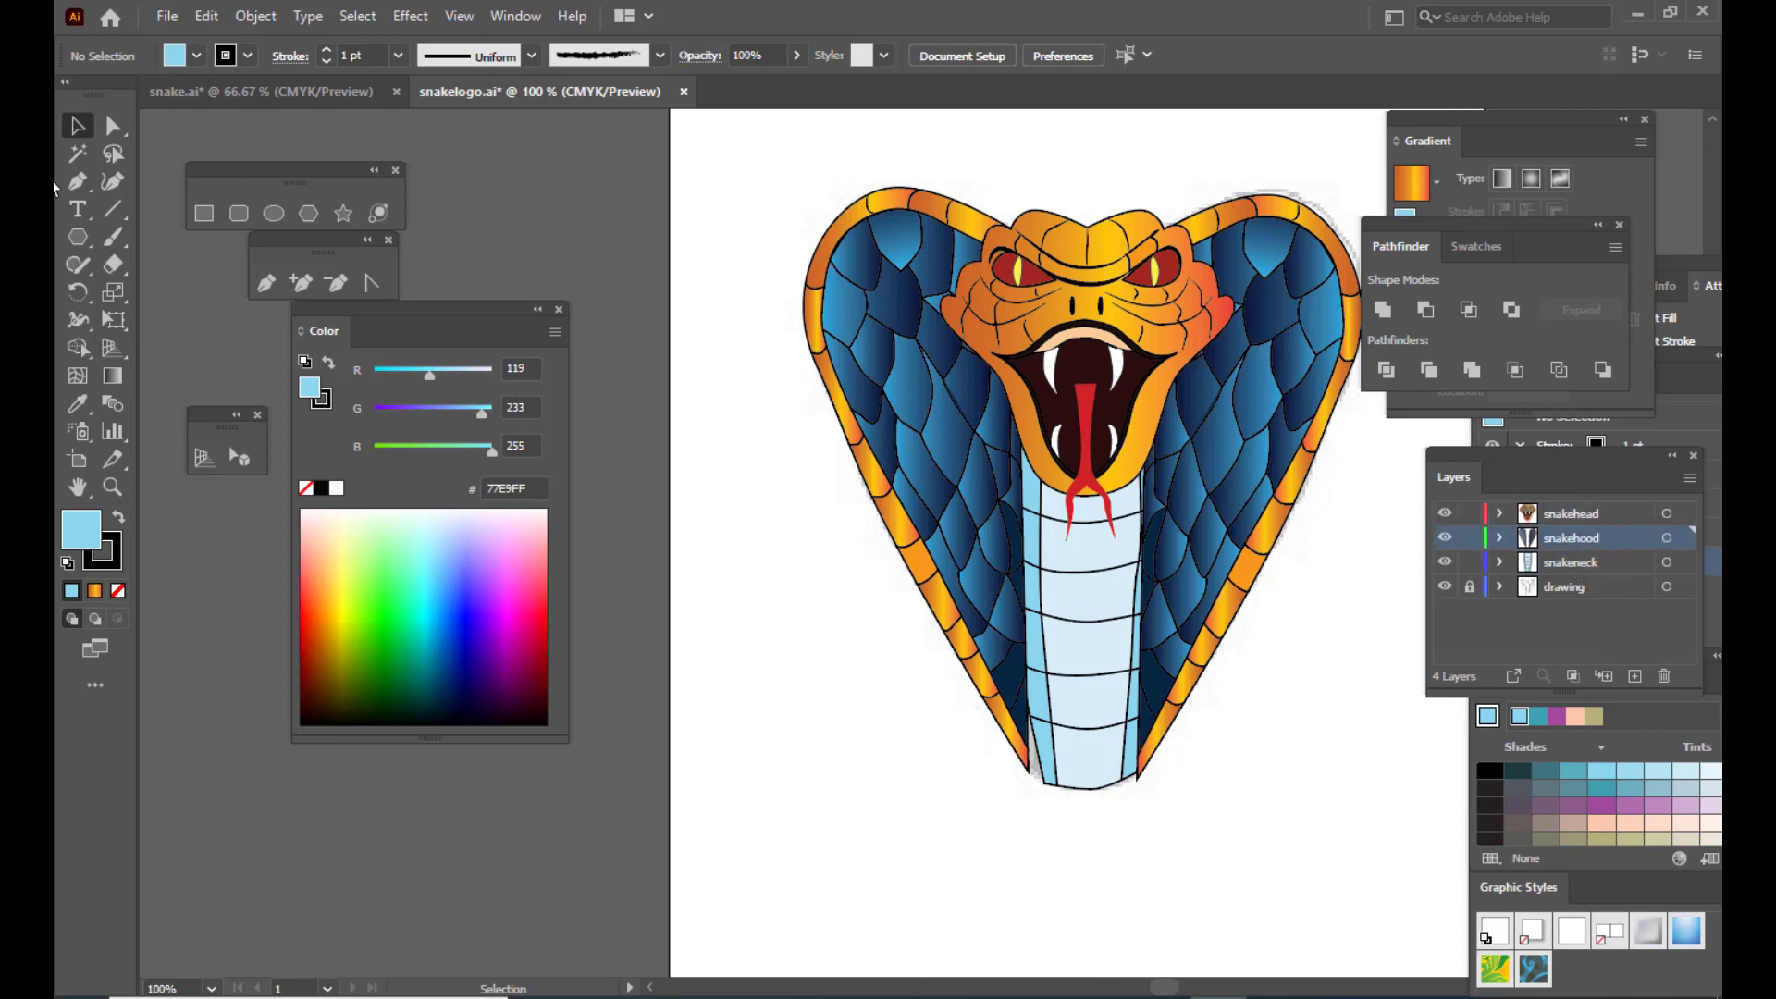
left_click(113, 126)
left_click_drag(1029, 774, 1029, 774)
left_click(953, 535)
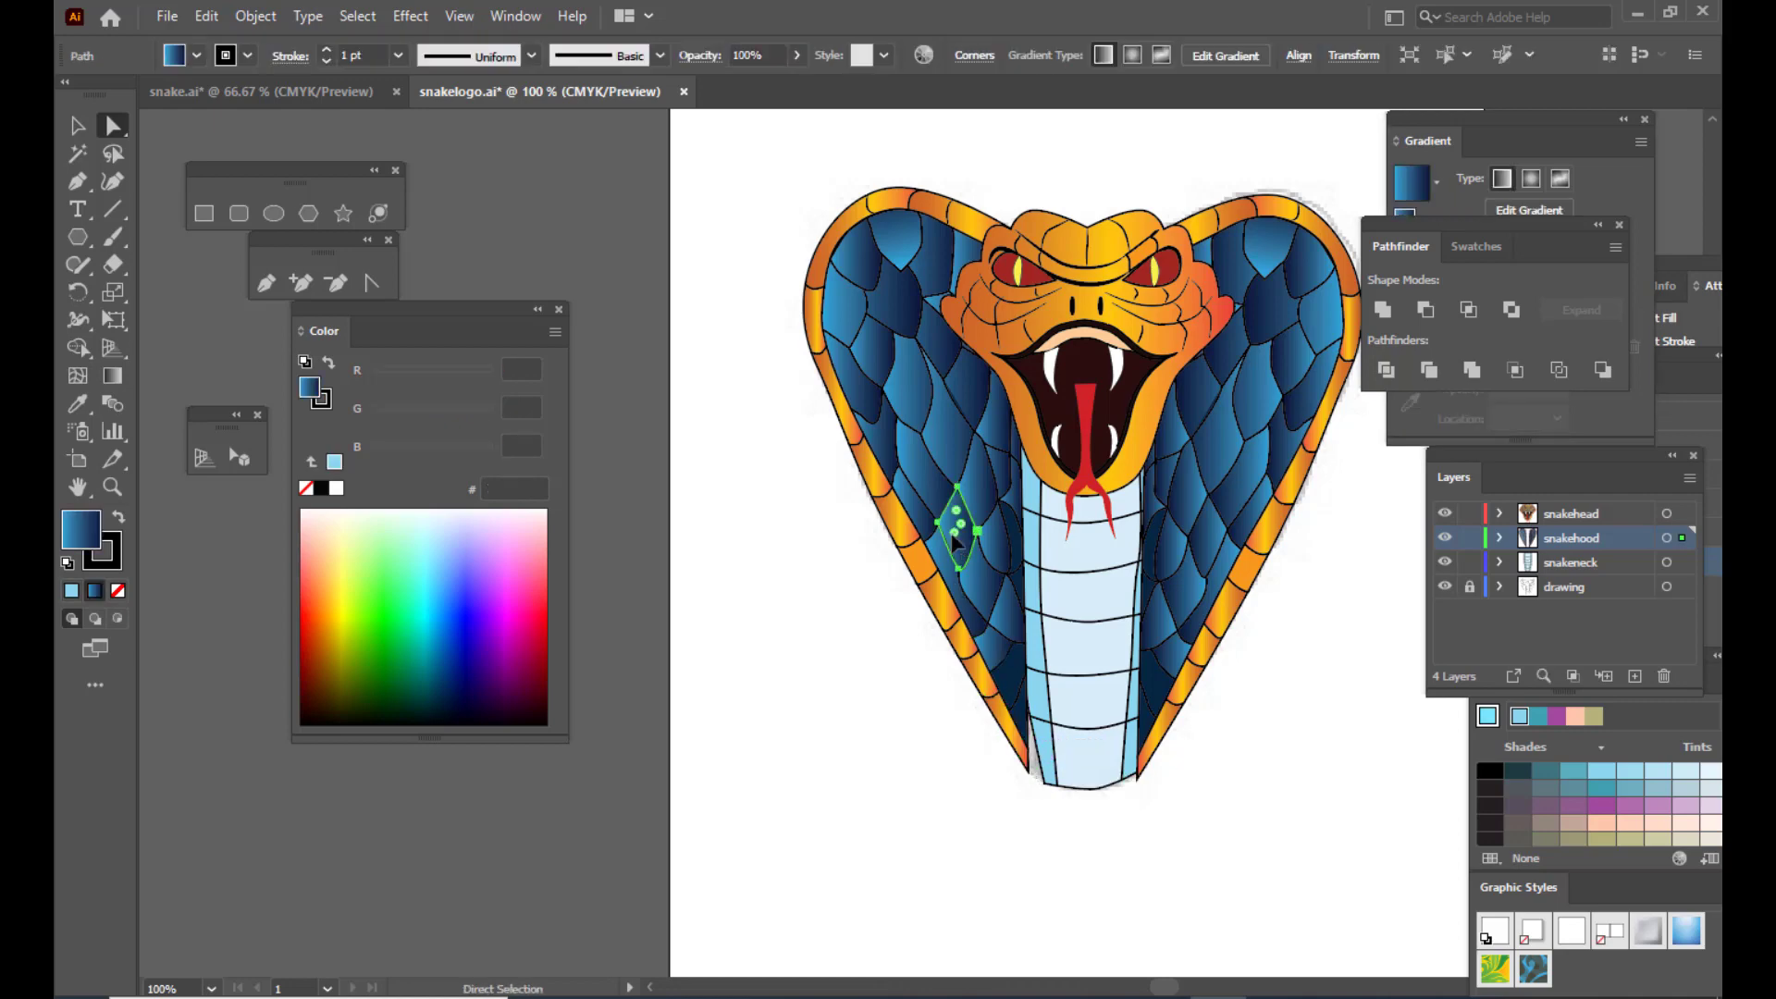
left_click(1033, 783)
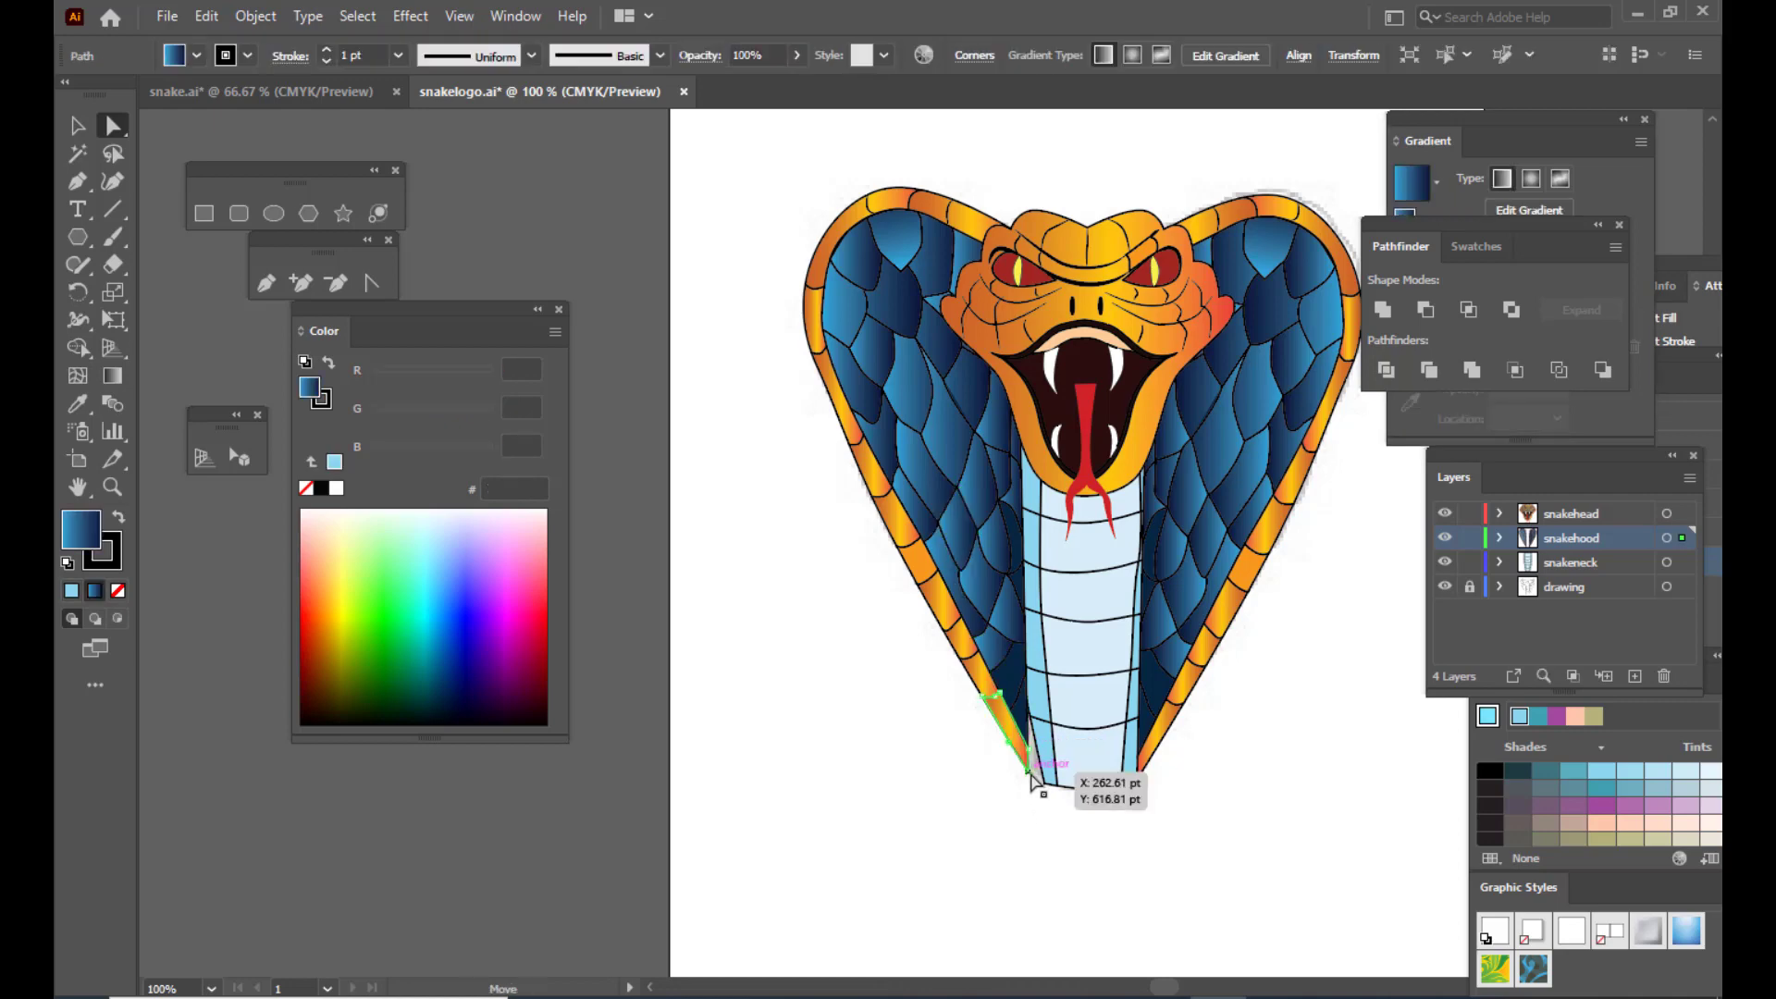
Step: Hide the snakehead layer, expand the snakehood layer and select the group of the left hood half
left_click(1445, 517)
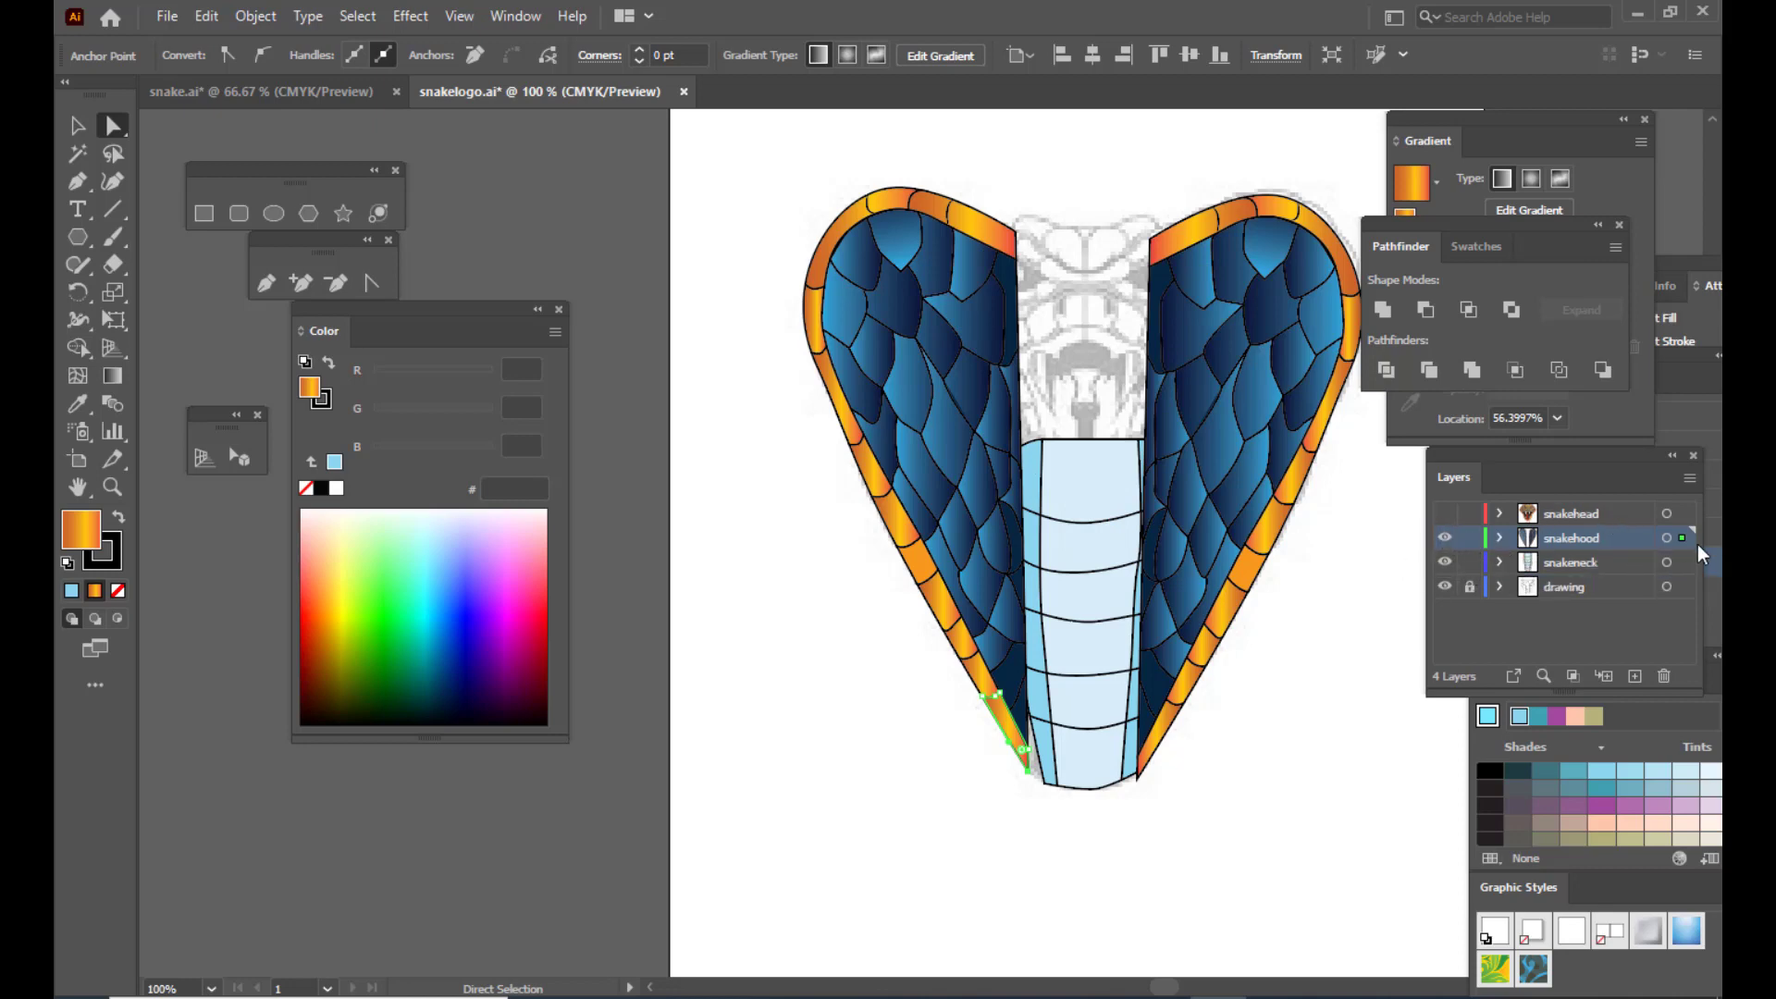
left_click(1667, 540)
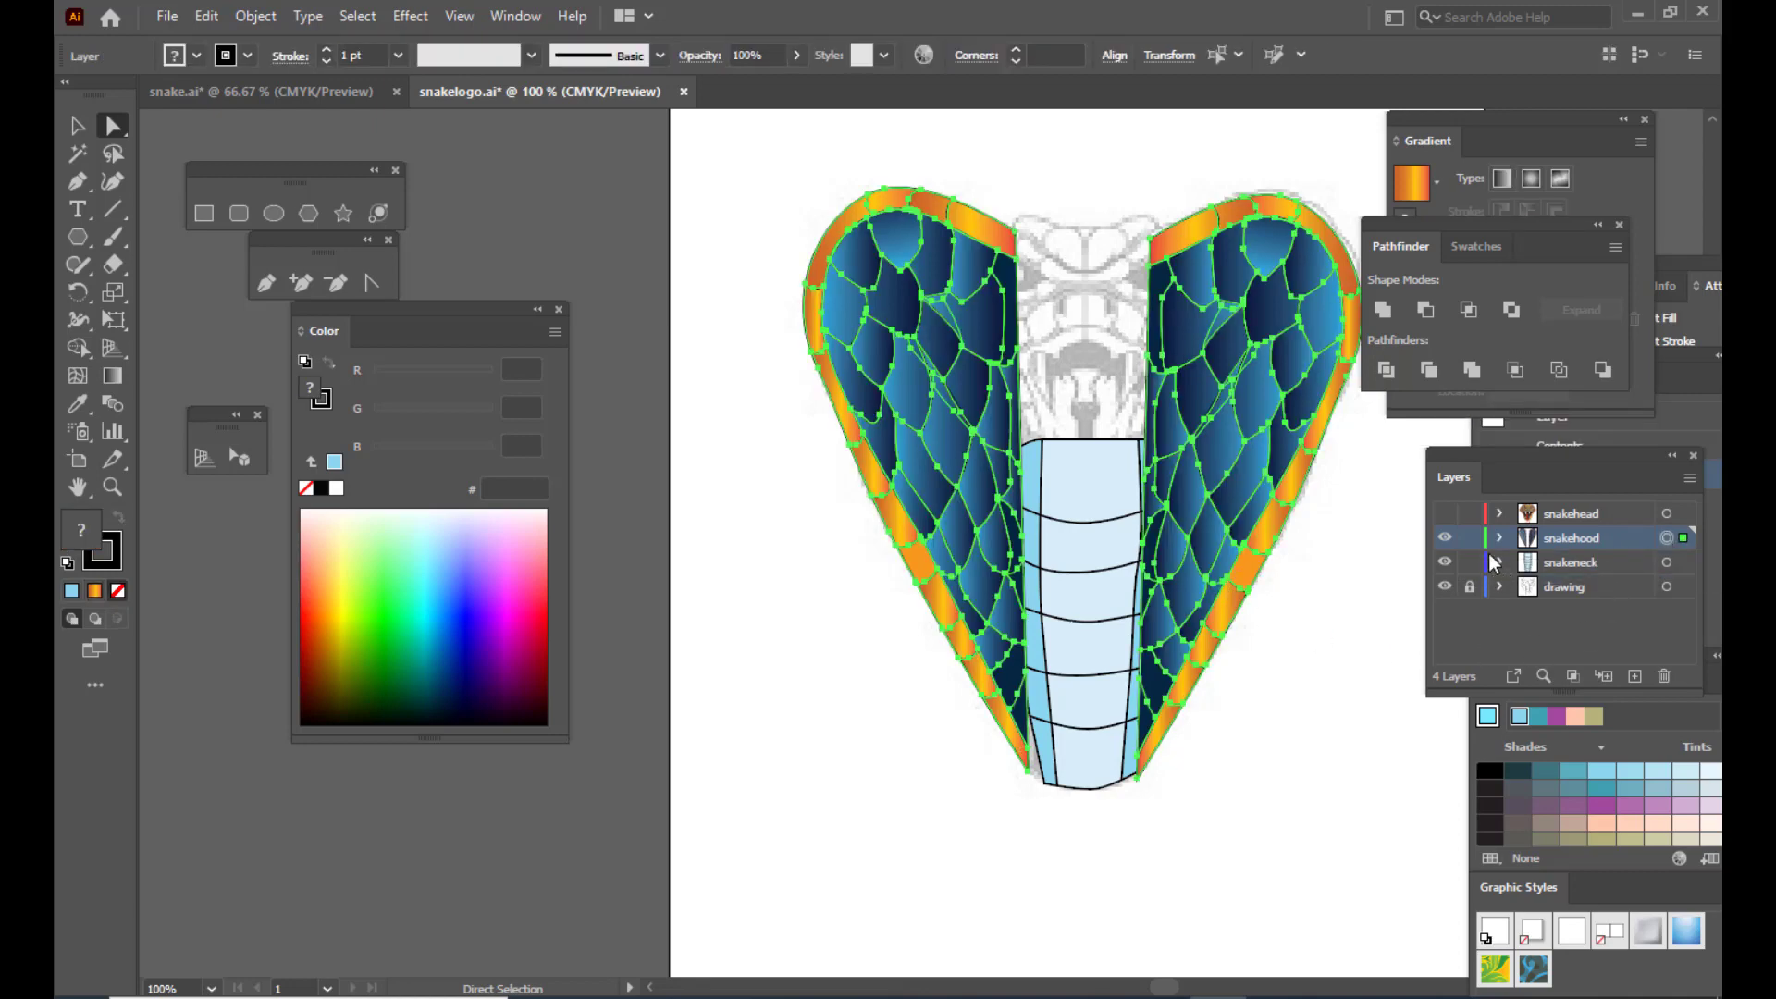
left_click(1500, 539)
left_click(1589, 562)
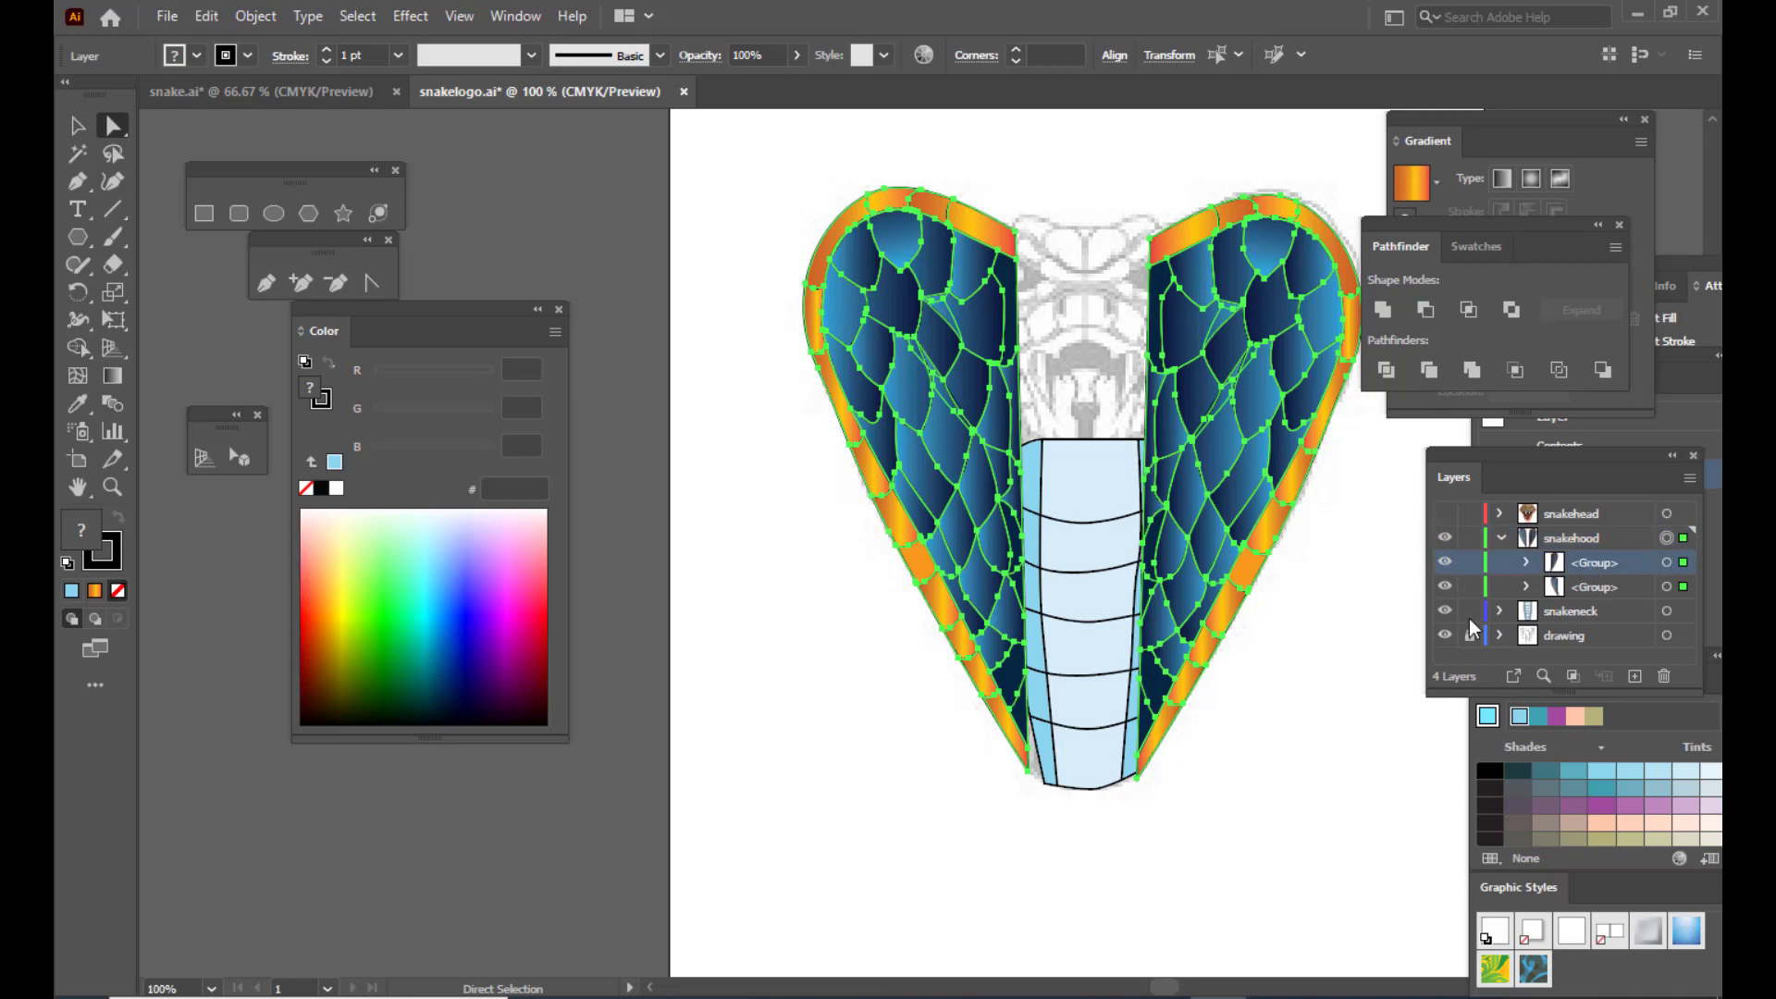
left_click(1333, 676)
left_click(1667, 564)
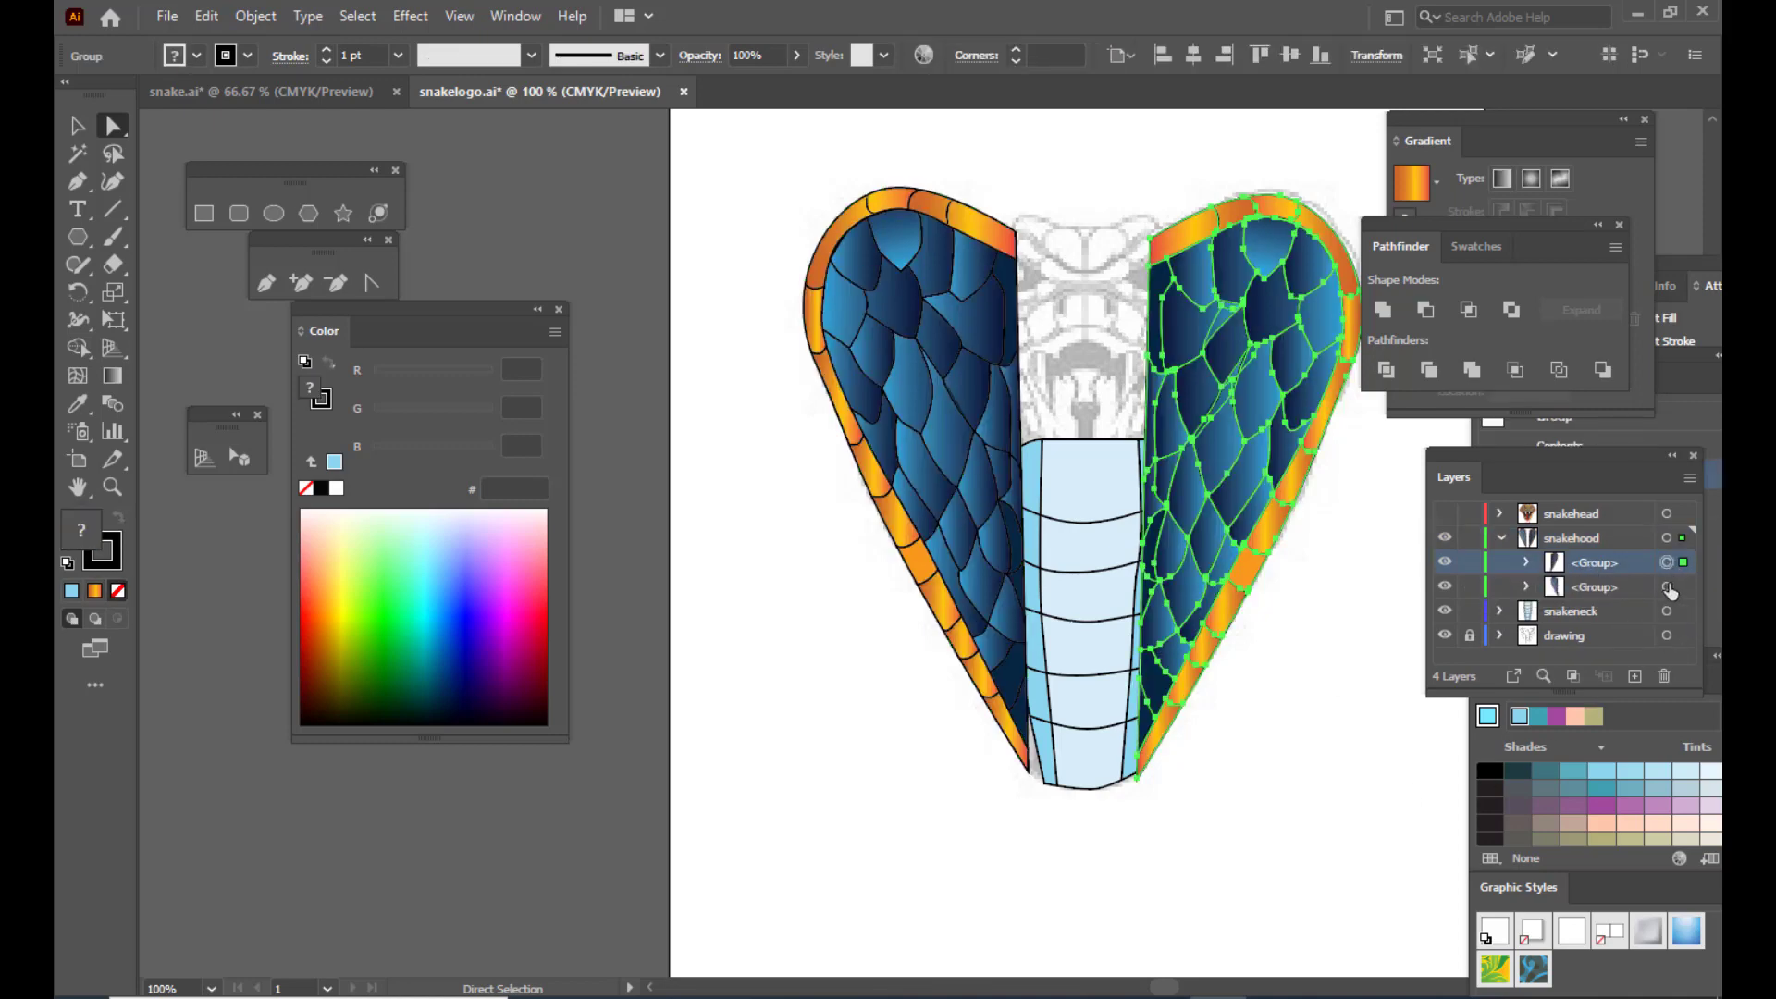
left_click(1668, 587)
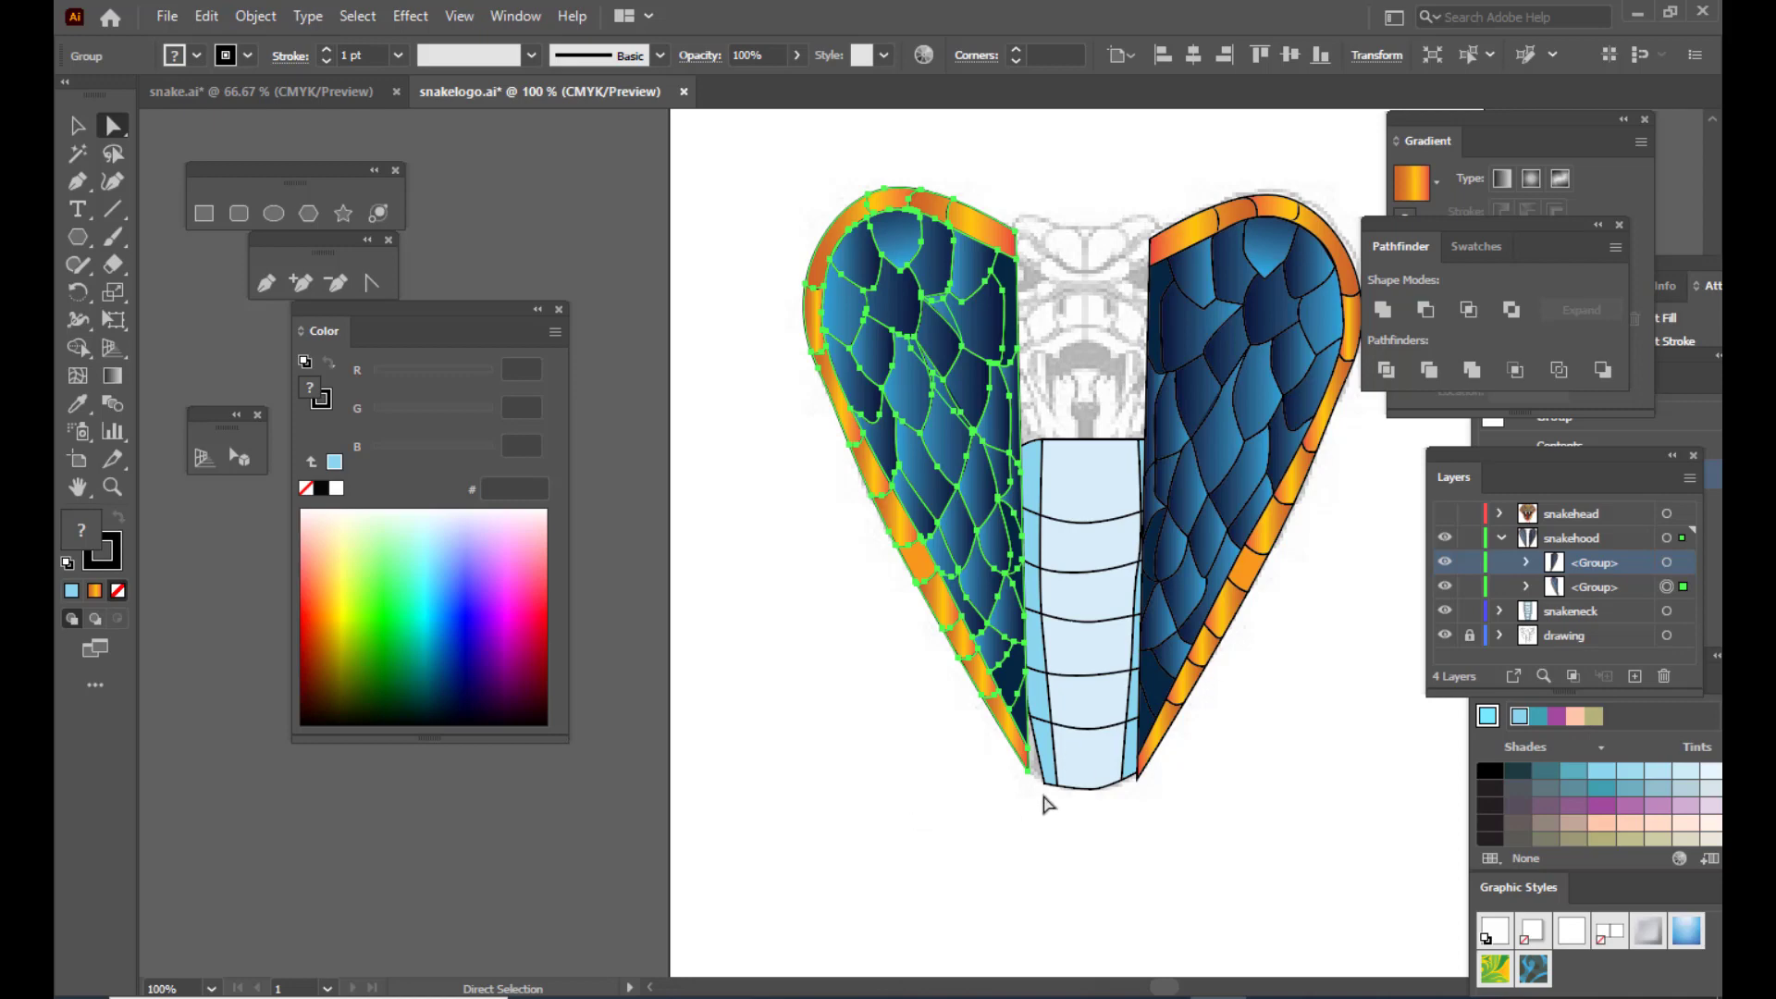
key("ctrl+t")
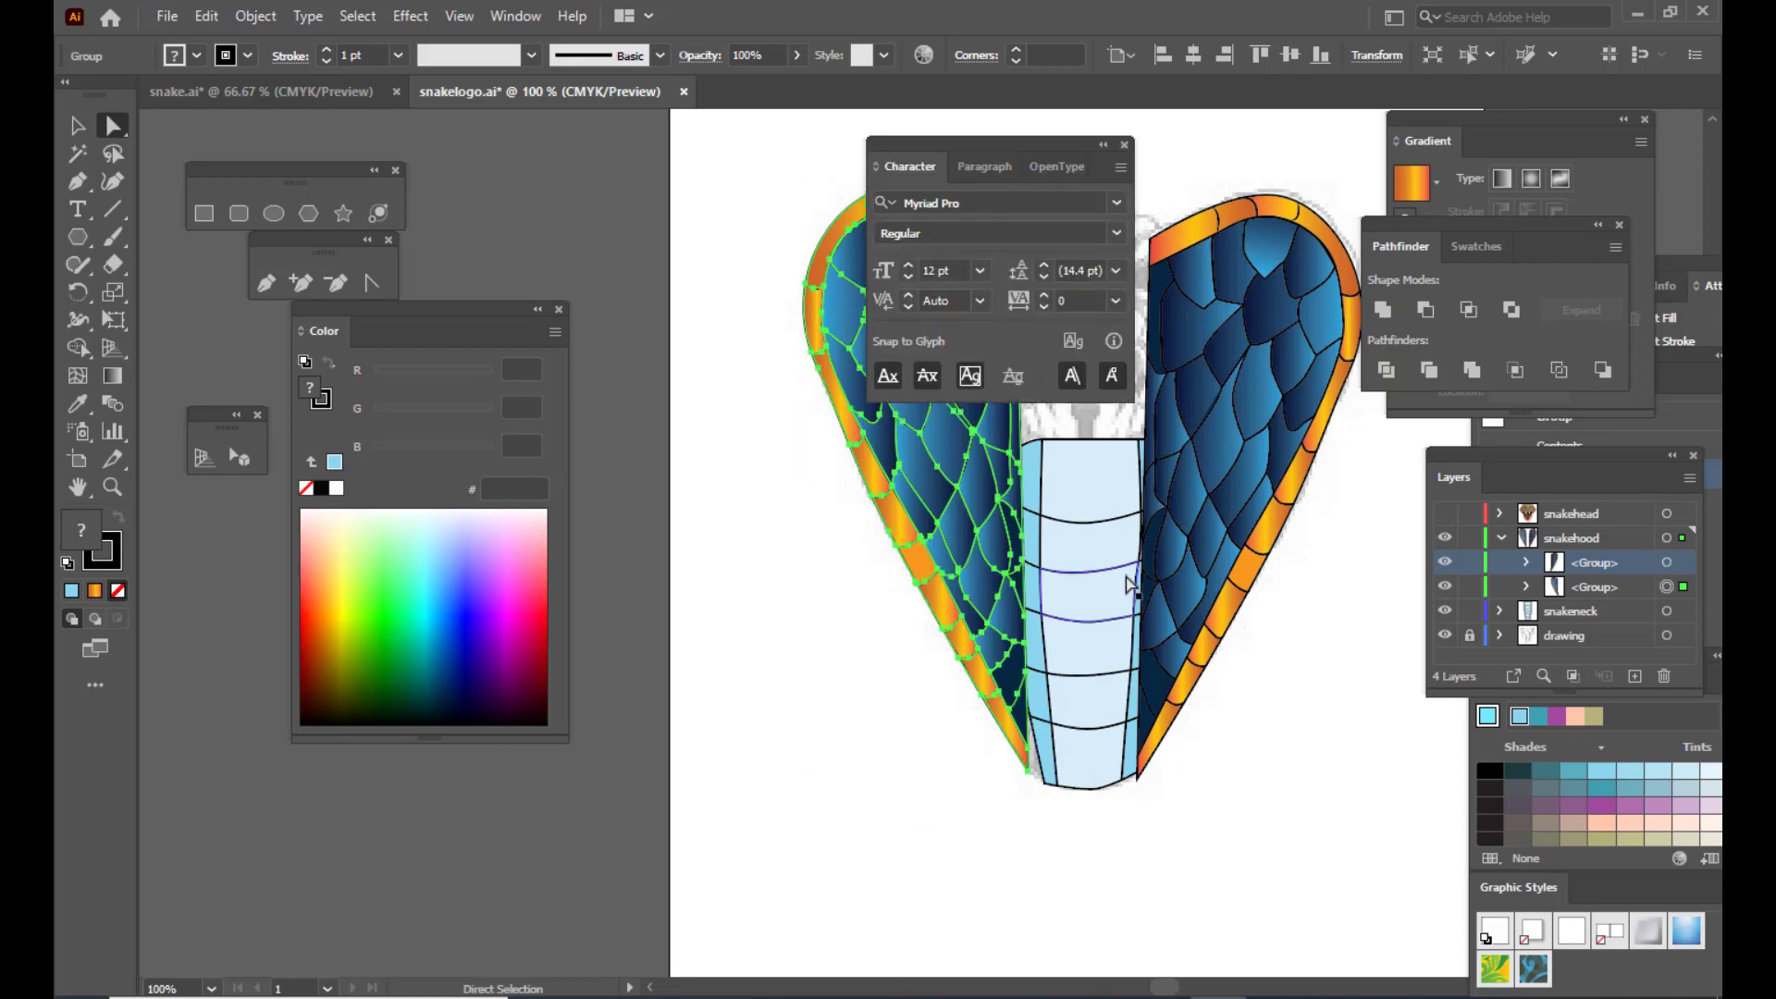
left_click(1125, 144)
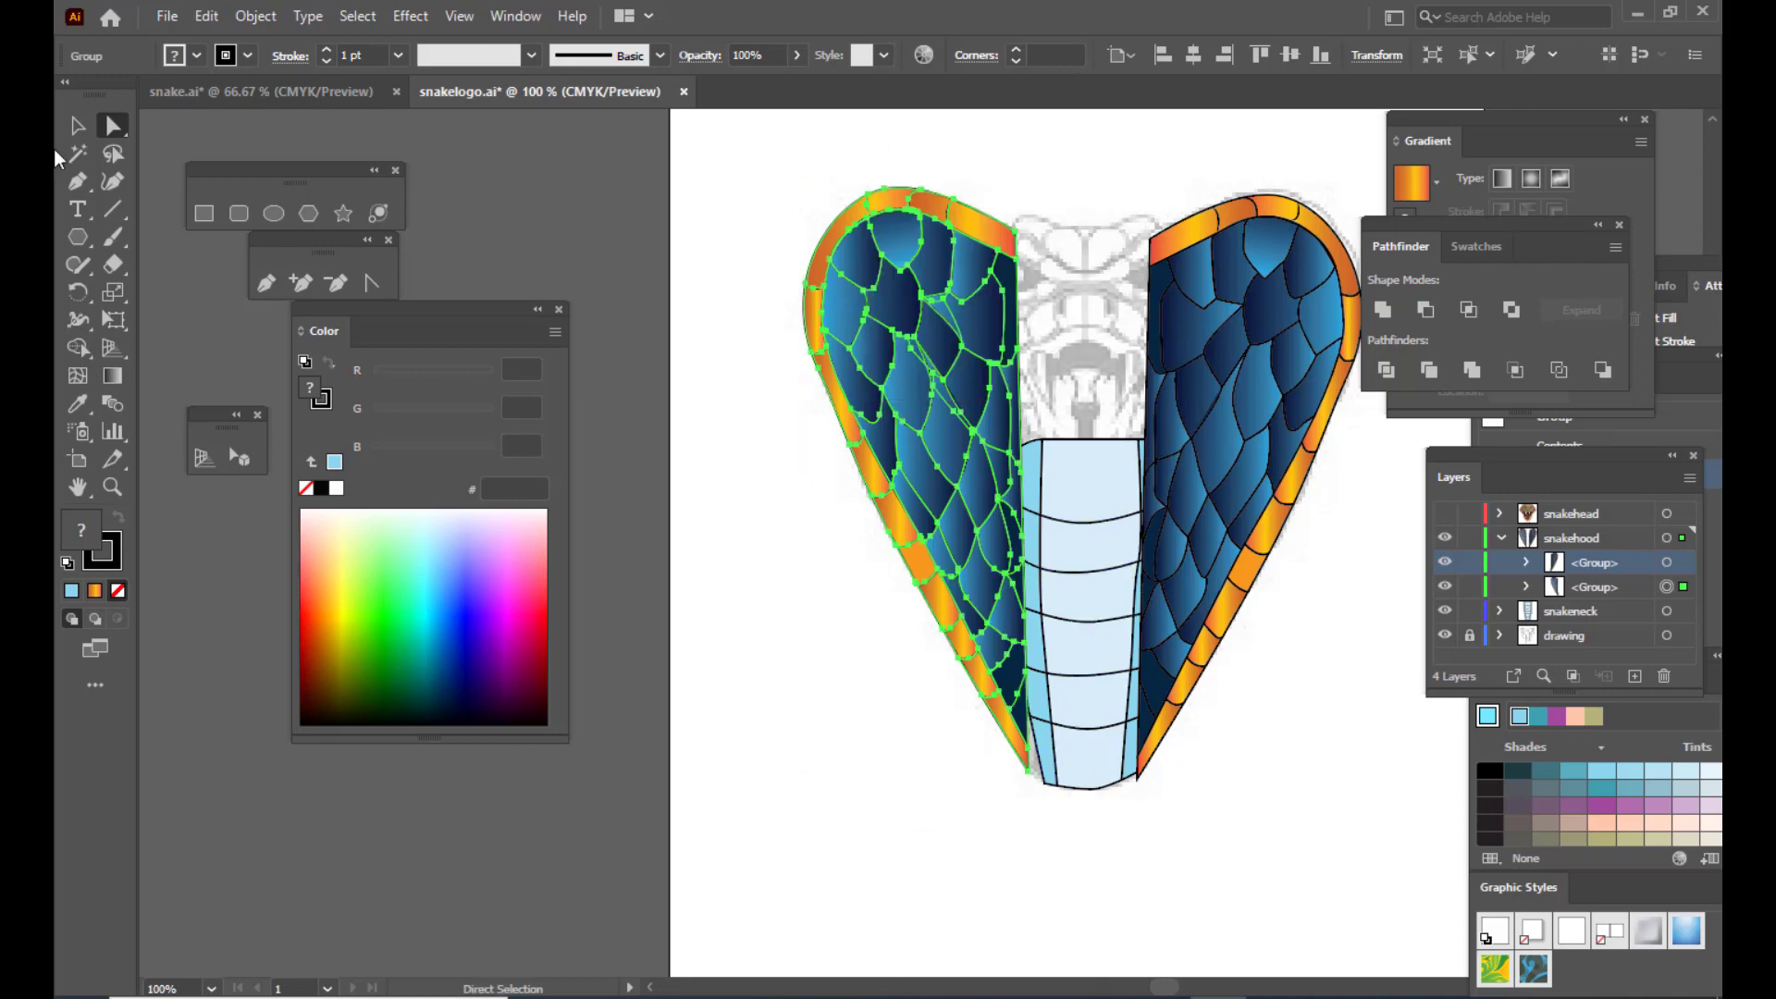
left_click(77, 125)
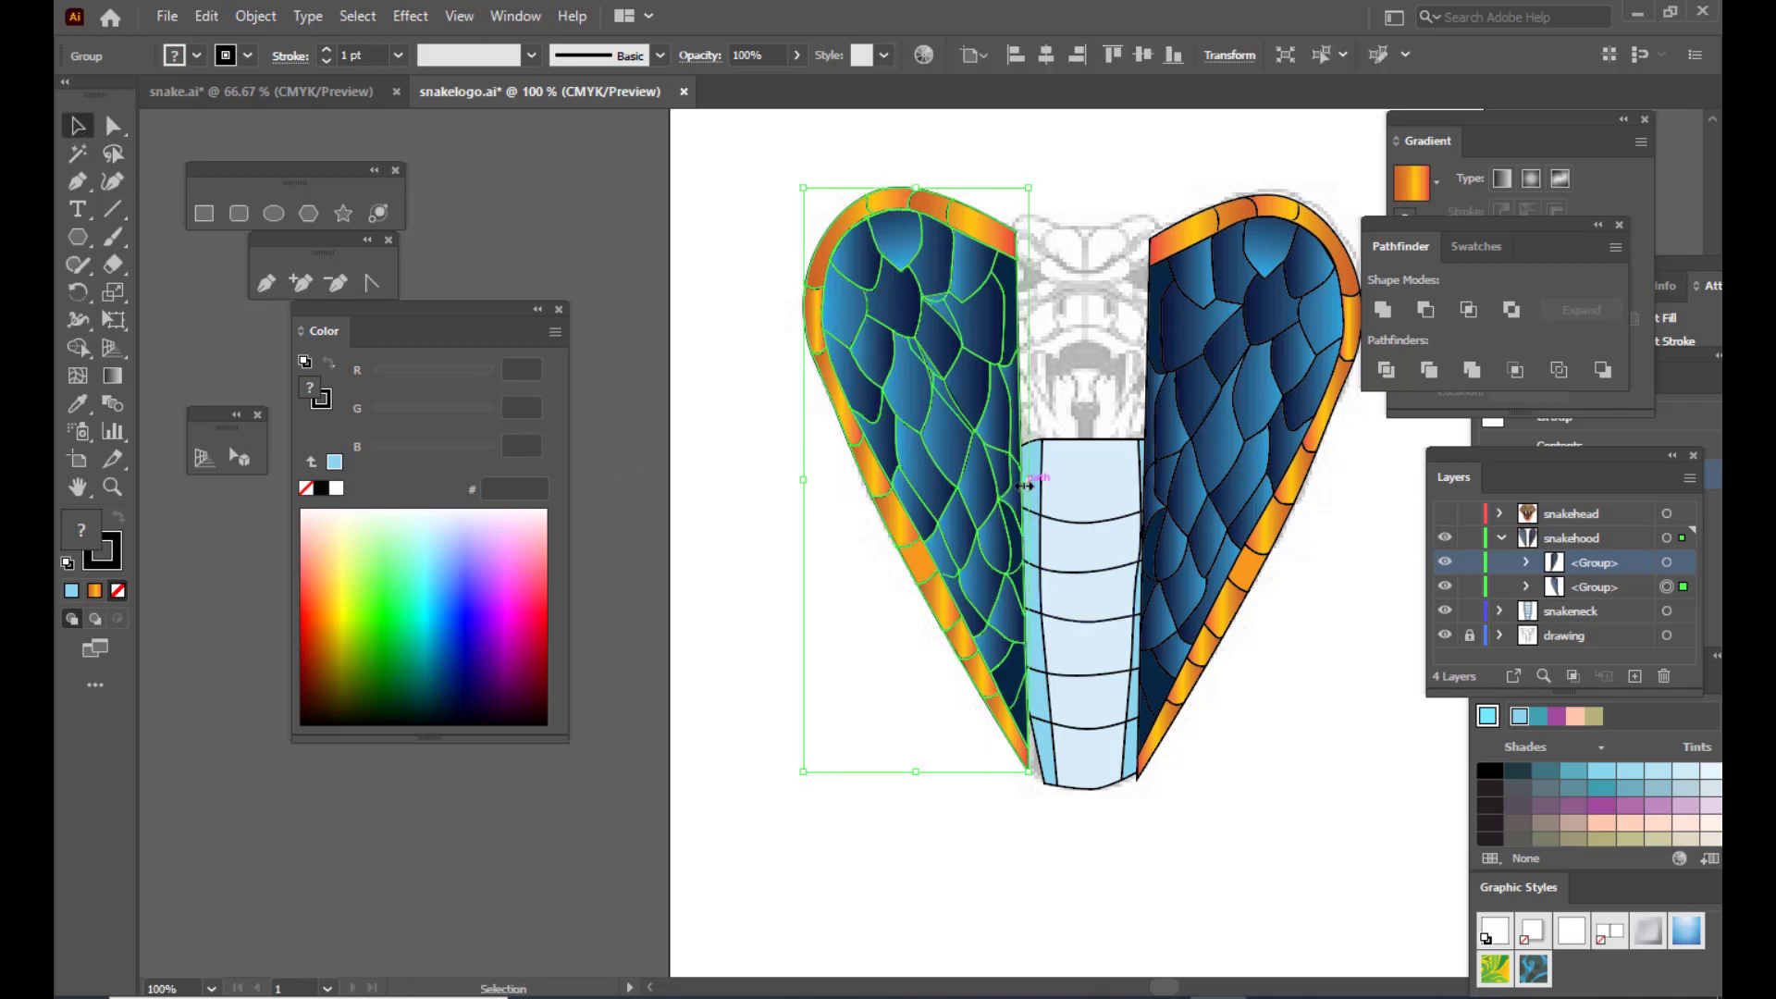
Step: Stretch the left hood half slightly inward over the neck and down to the neck's lower edge, and clear the selection
left_click_drag(1029, 480, 1046, 481)
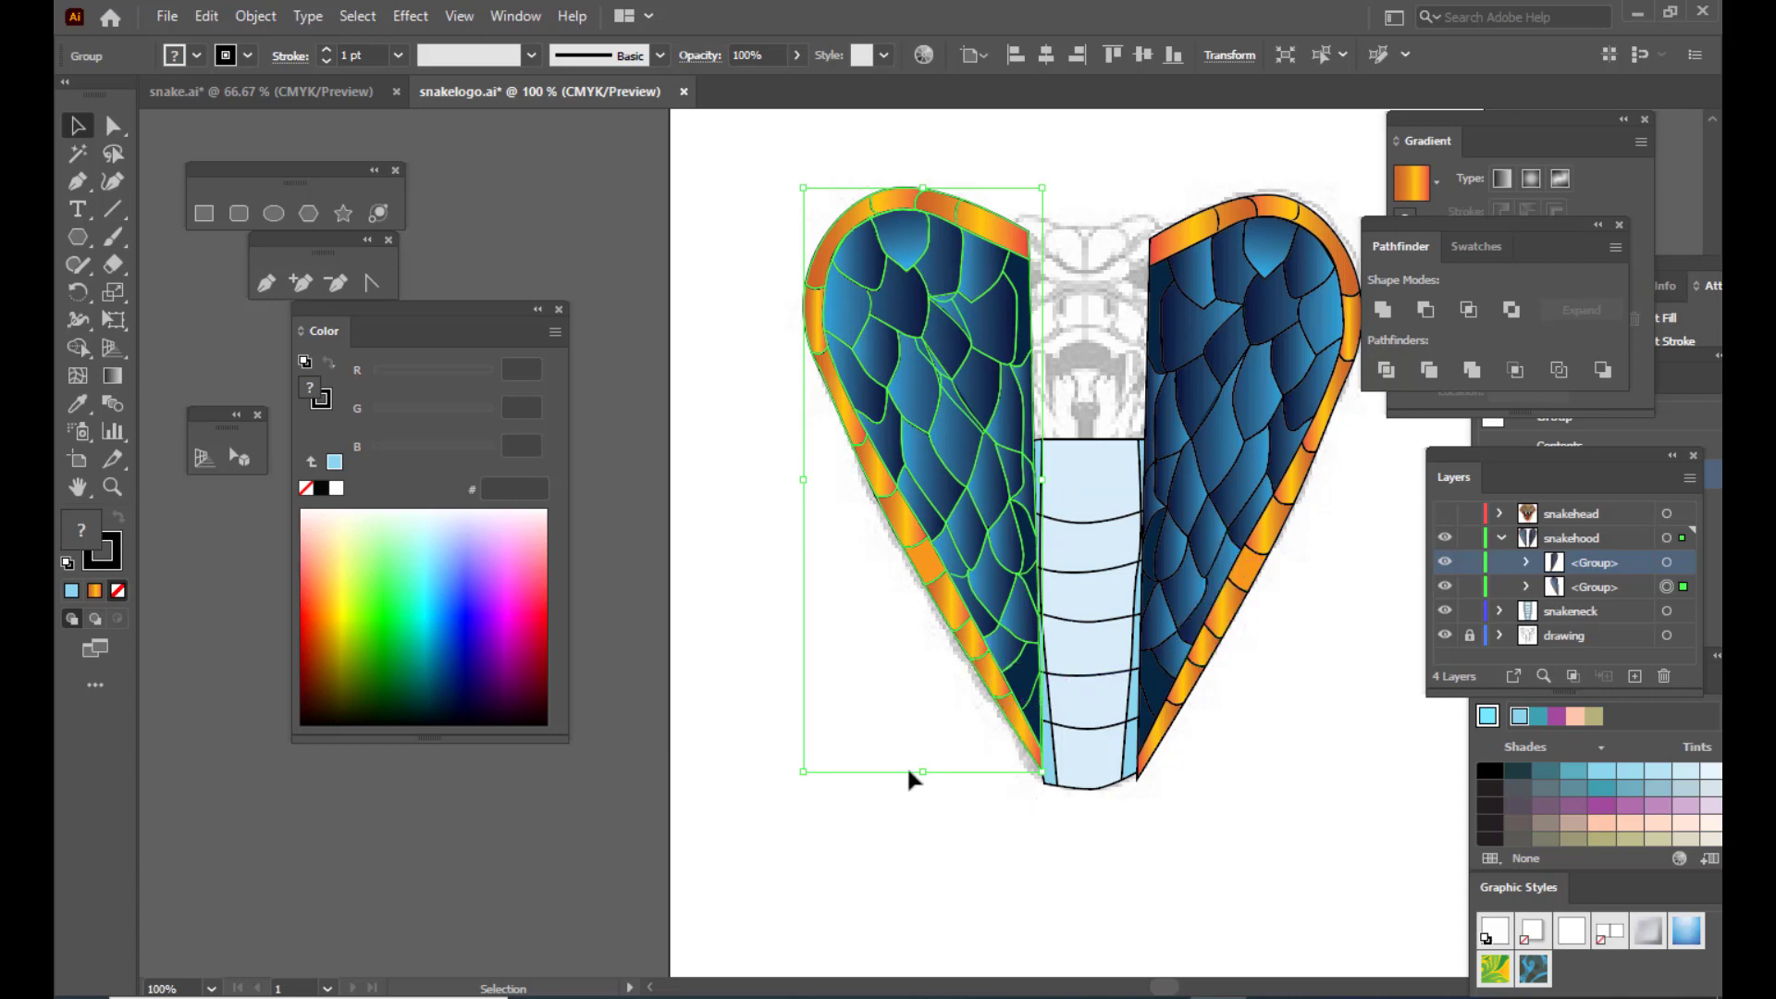
left_click_drag(922, 772, 922, 786)
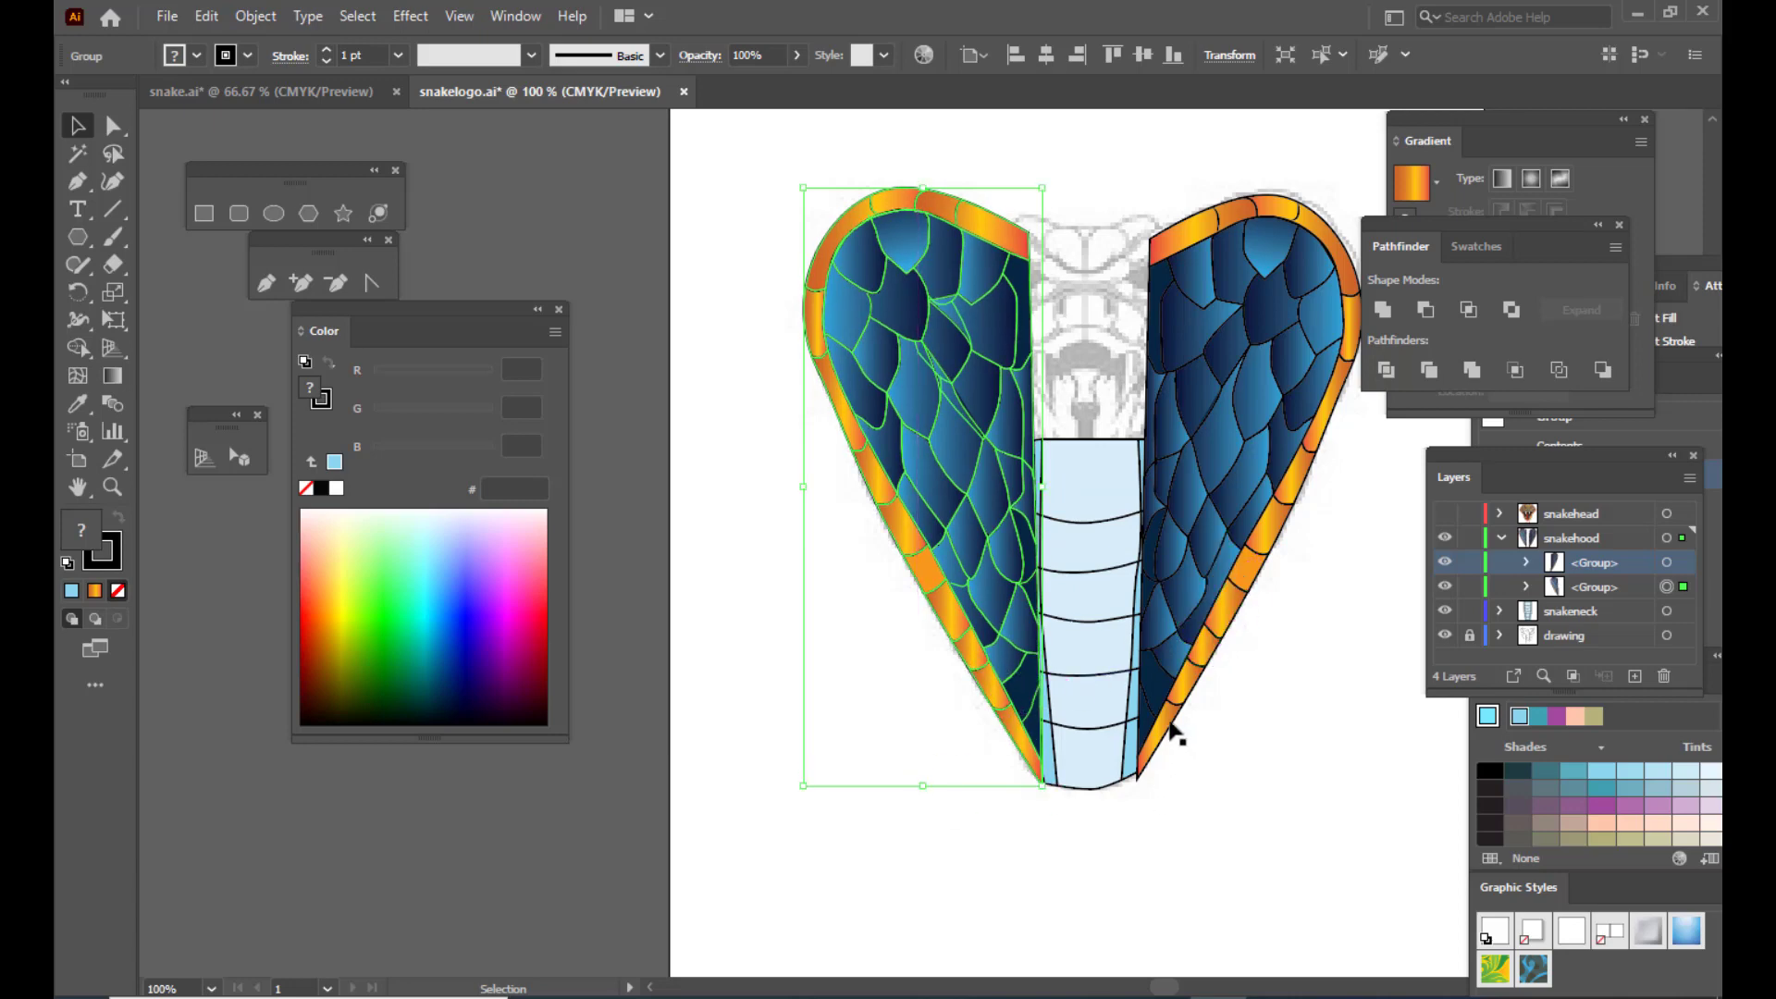
left_click(1173, 722)
left_click(1293, 823)
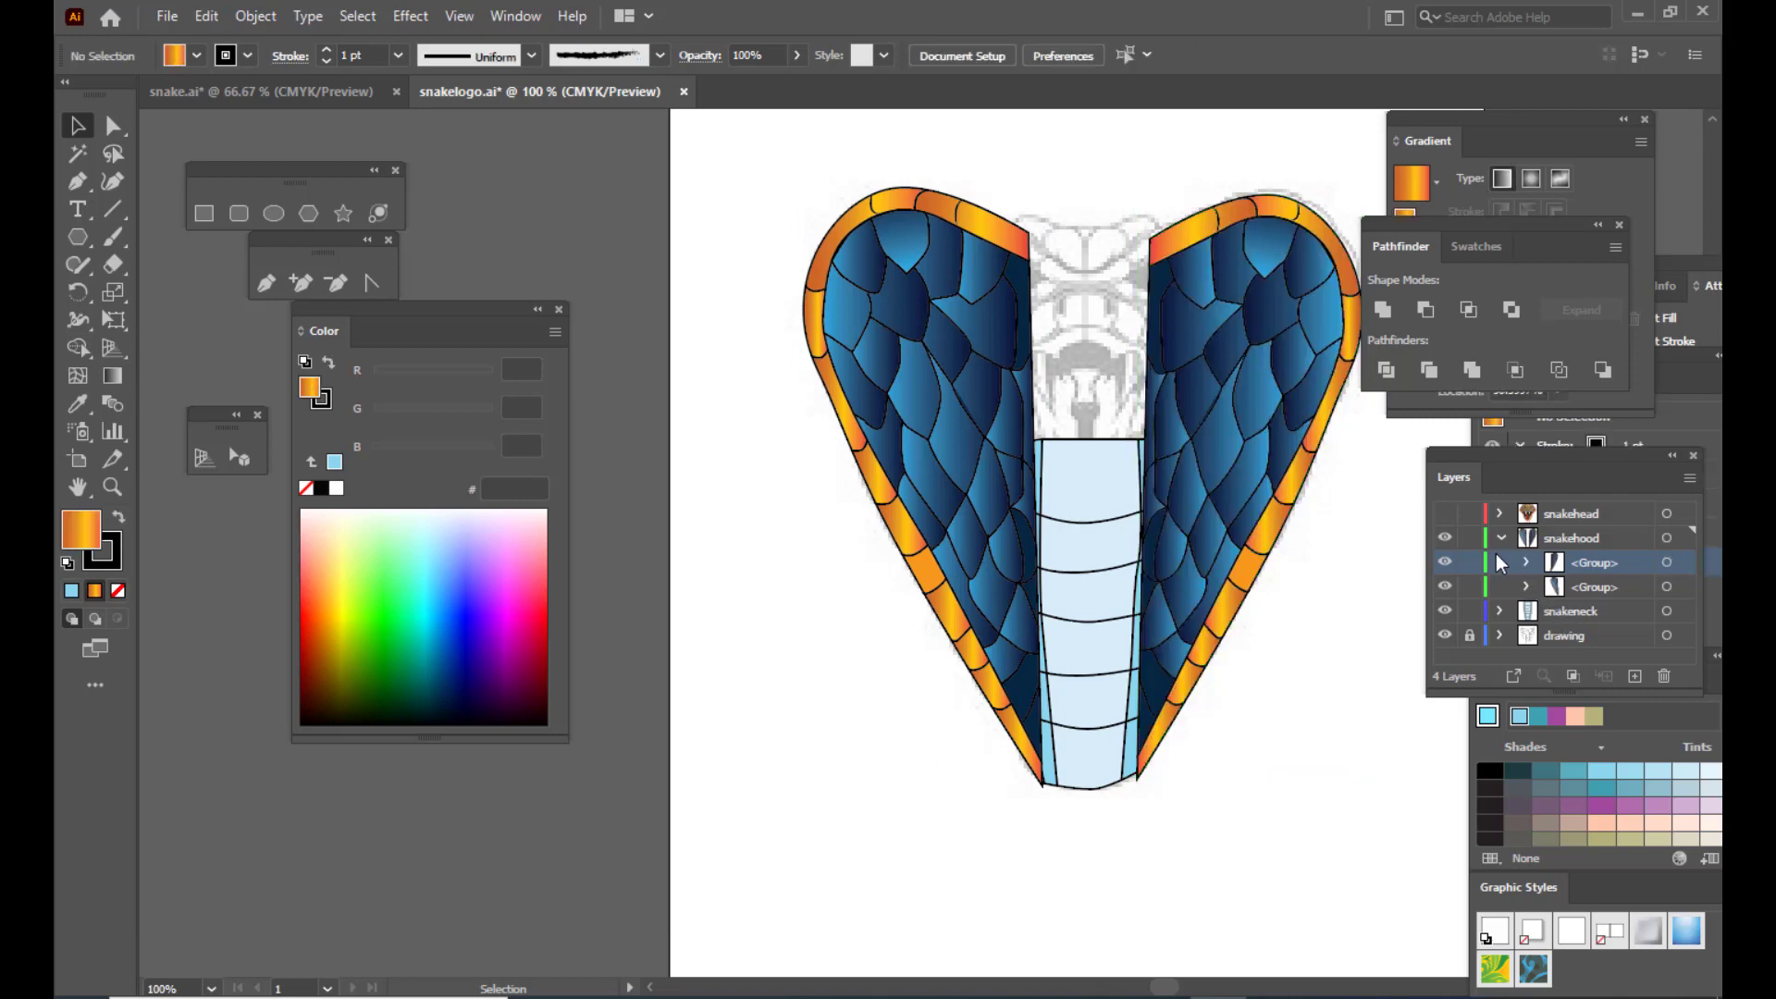
Step: Show the snakehead layer again and nudge the left hood half outward to widen the visible neck, clearing the selection
left_click(1444, 516)
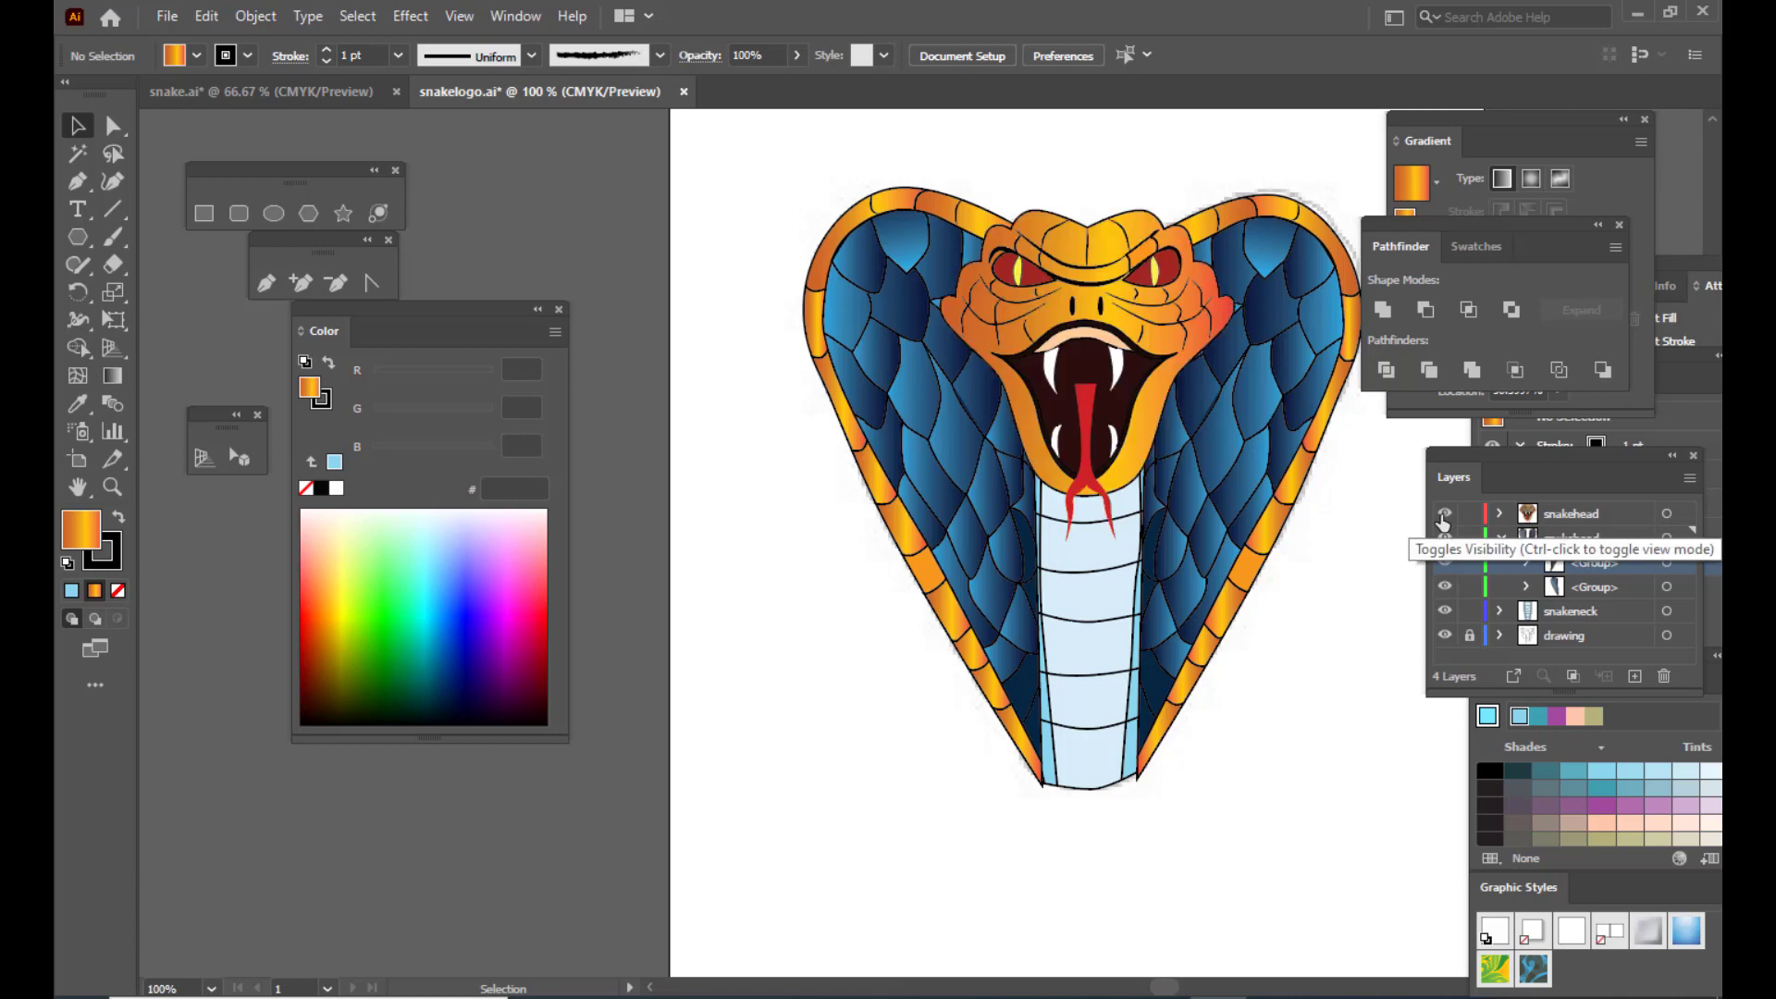
left_click(970, 589)
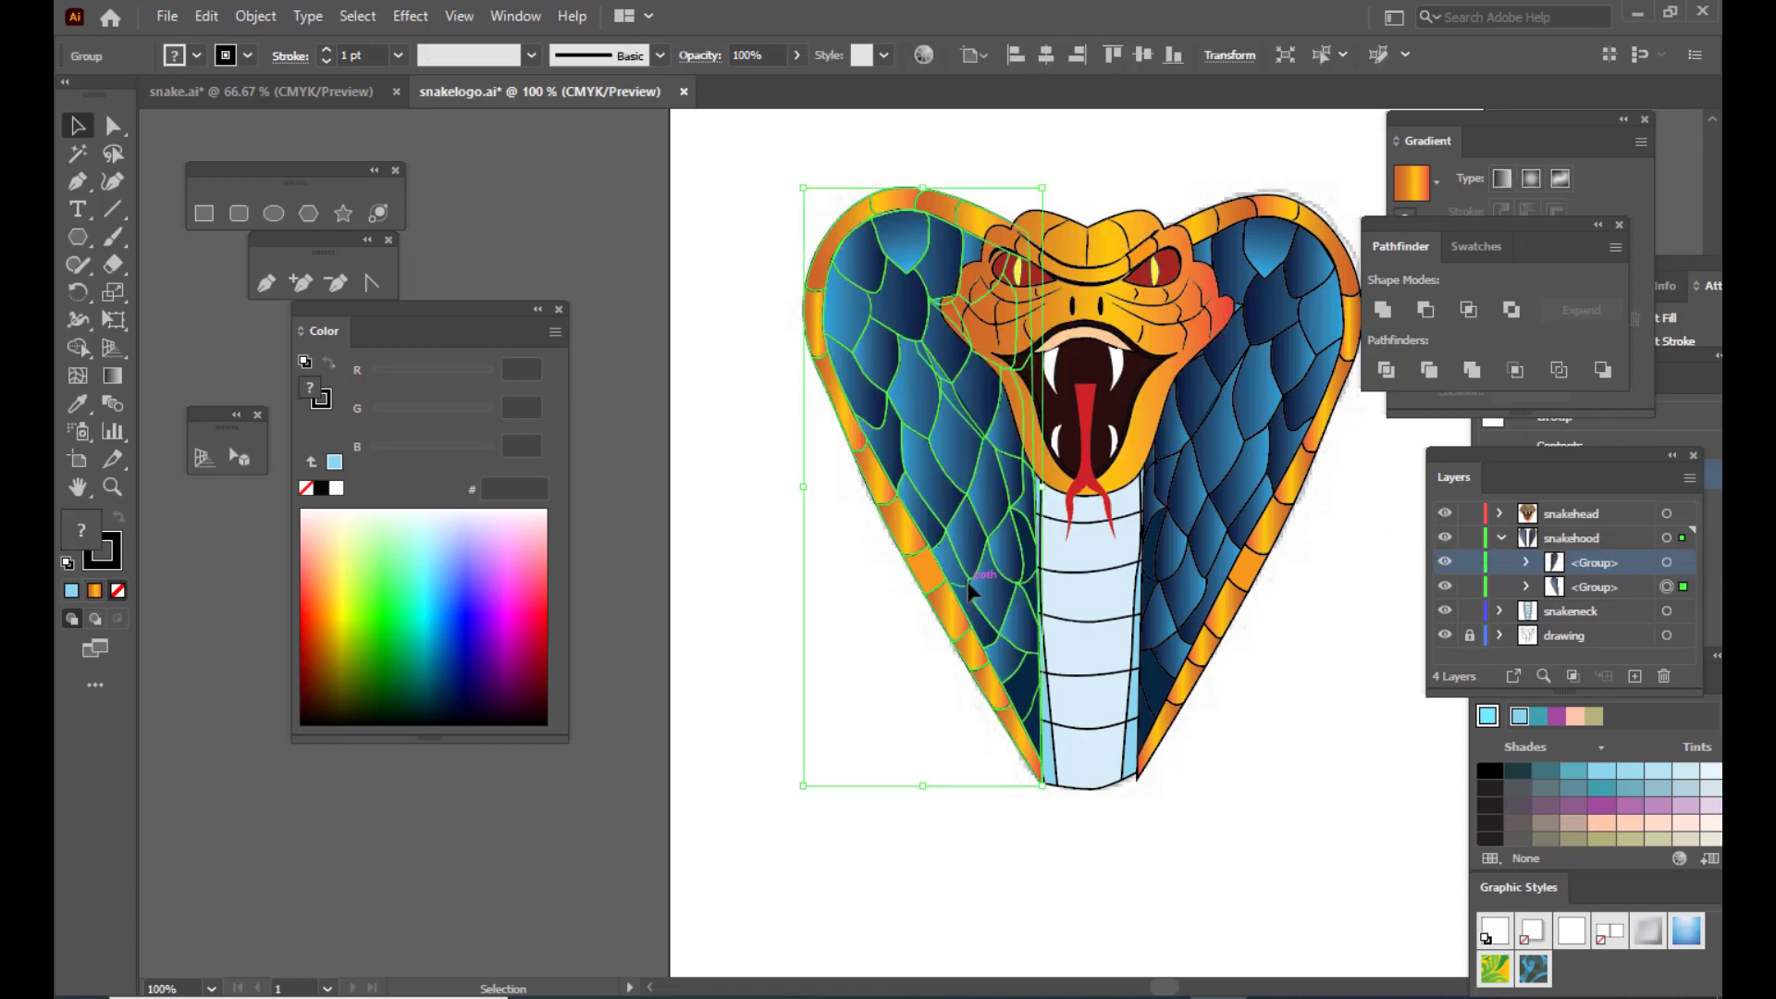
key("Left")
key("Left")
key("Left")
key("Left")
key("Left")
key("Left")
key("Left")
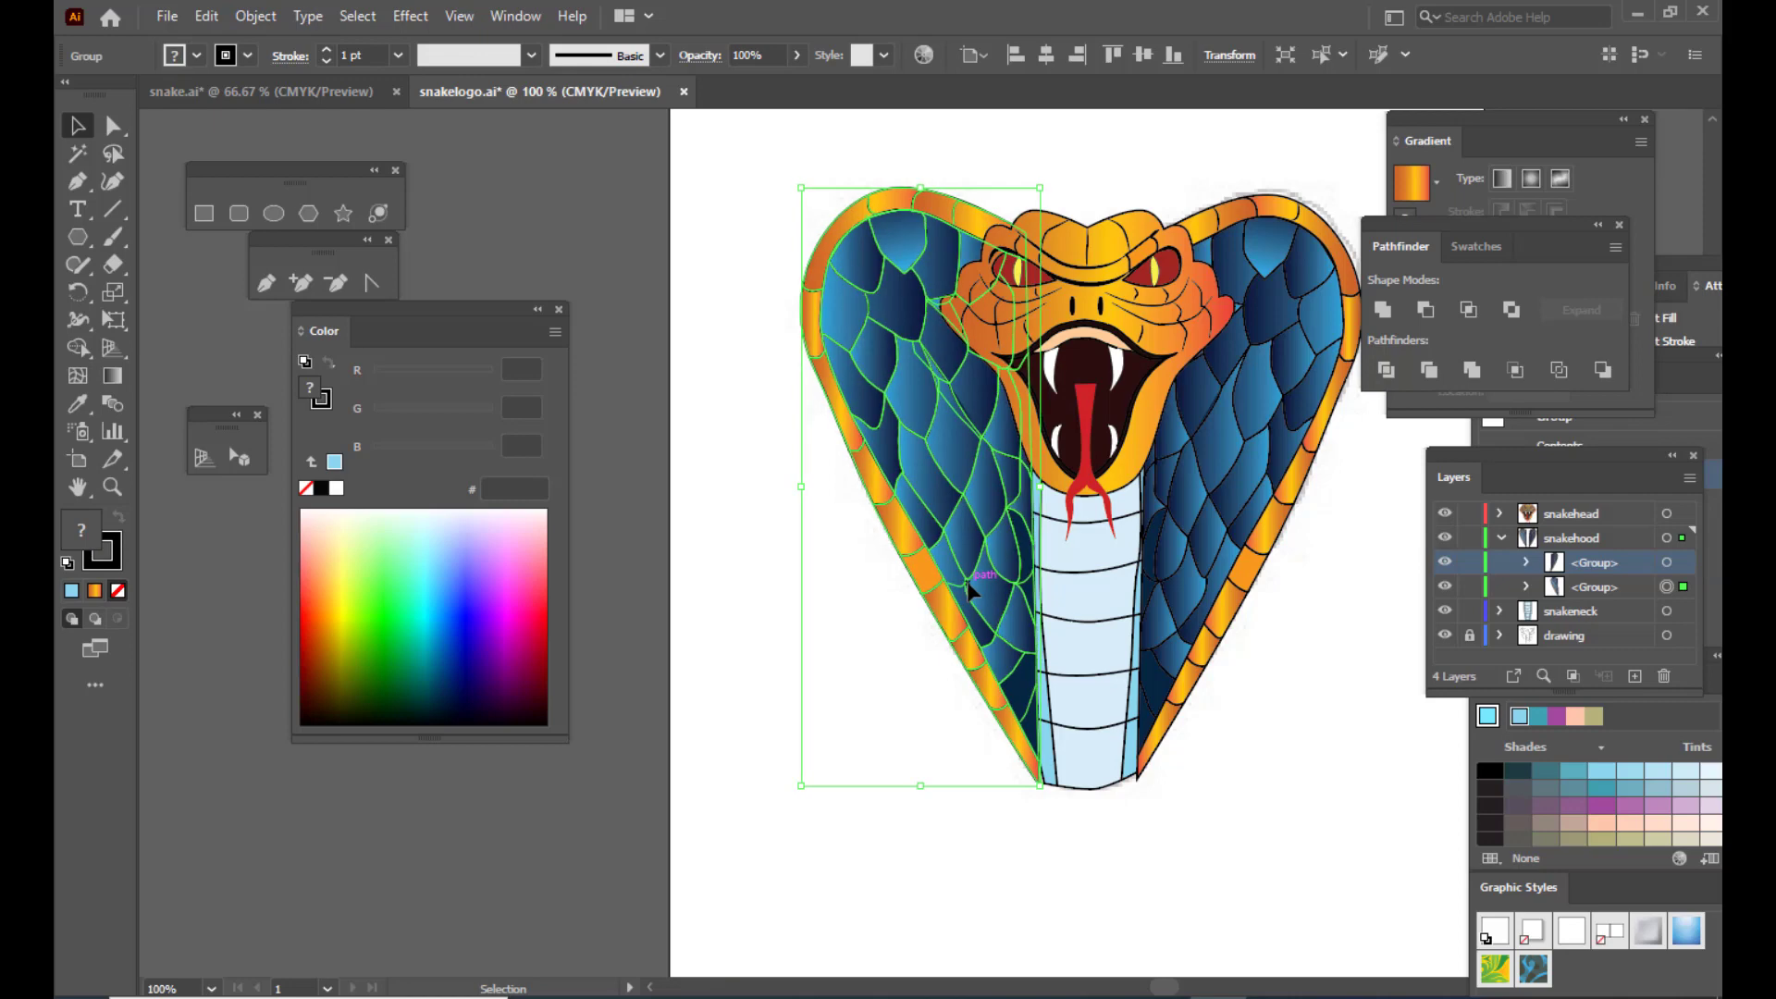
key("Left")
key("Left")
key("Left")
key("Left")
key("Left")
key("Left")
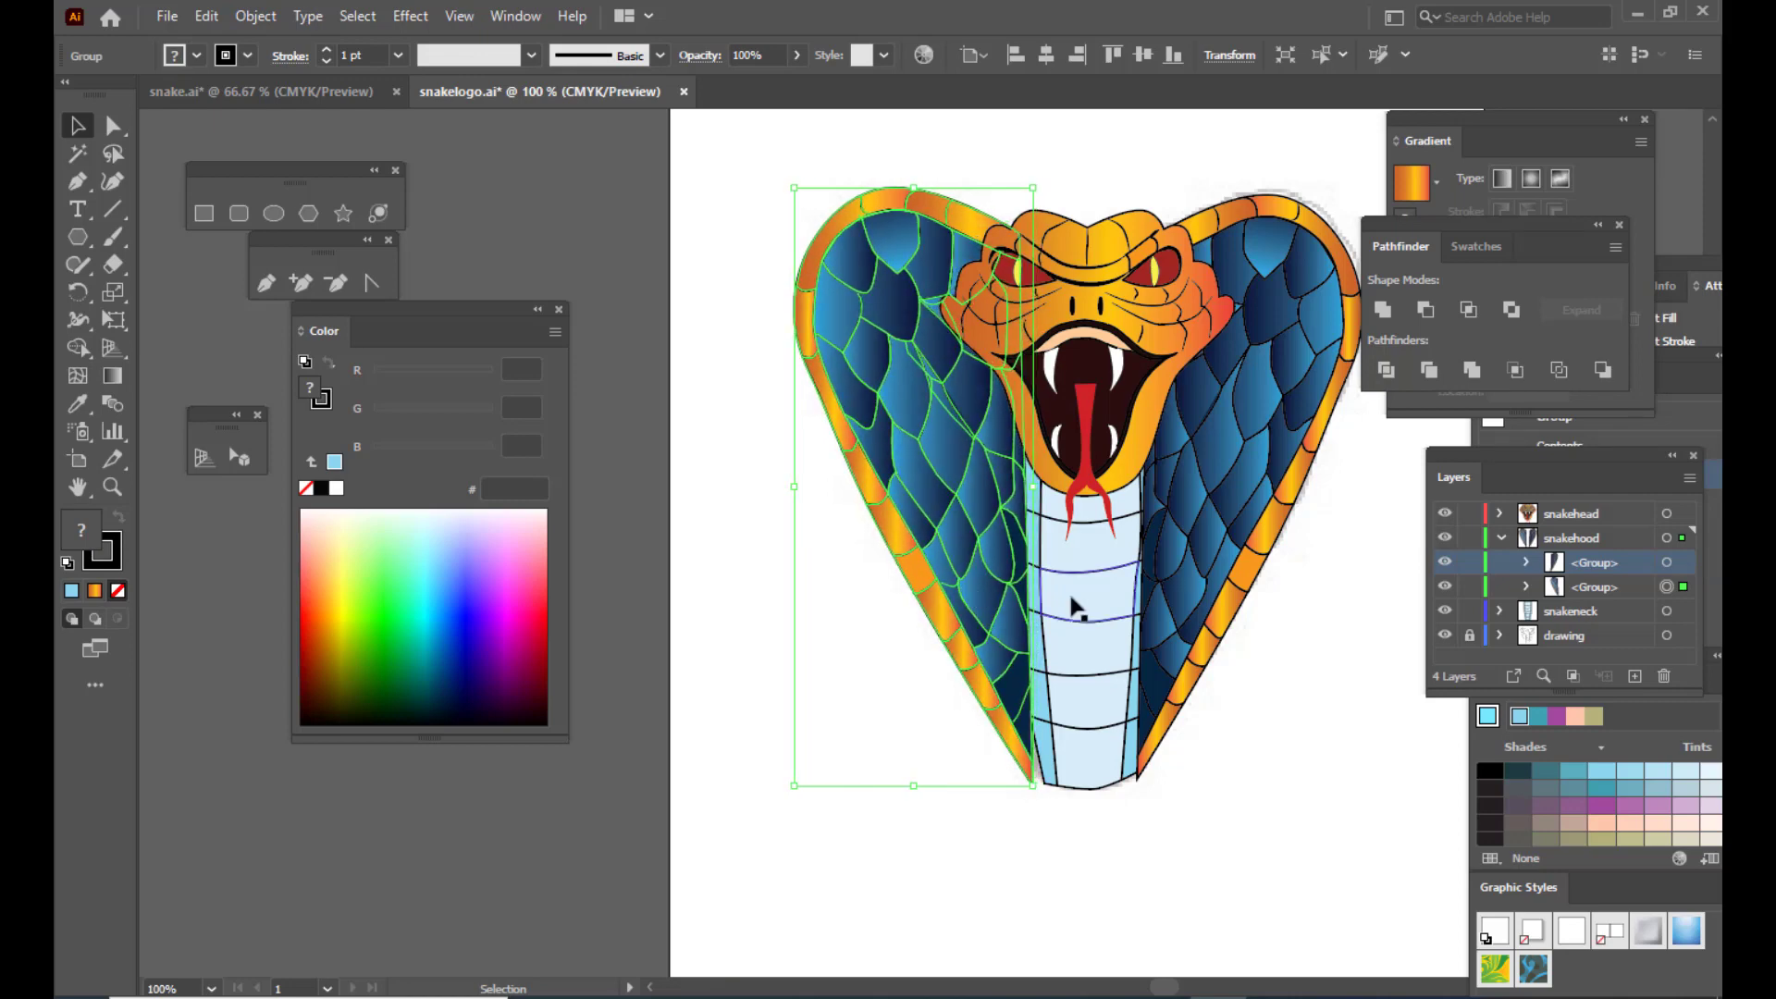
key("Left")
key("Left")
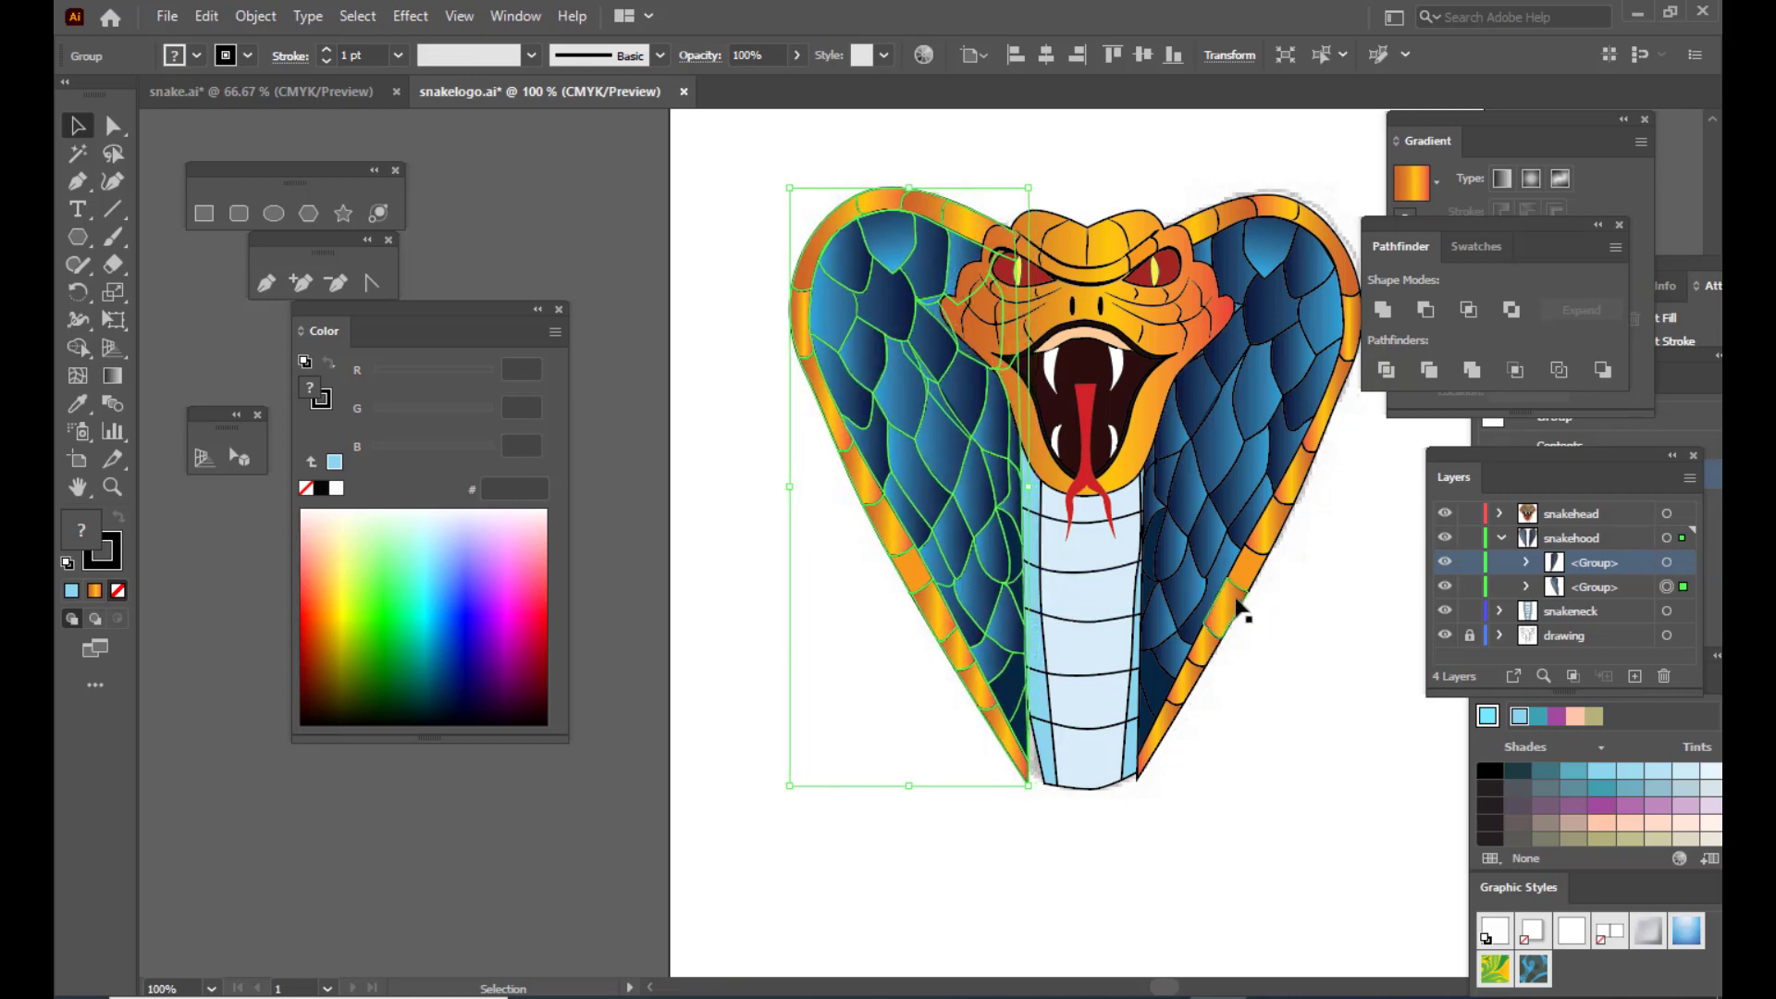
left_click(1064, 864)
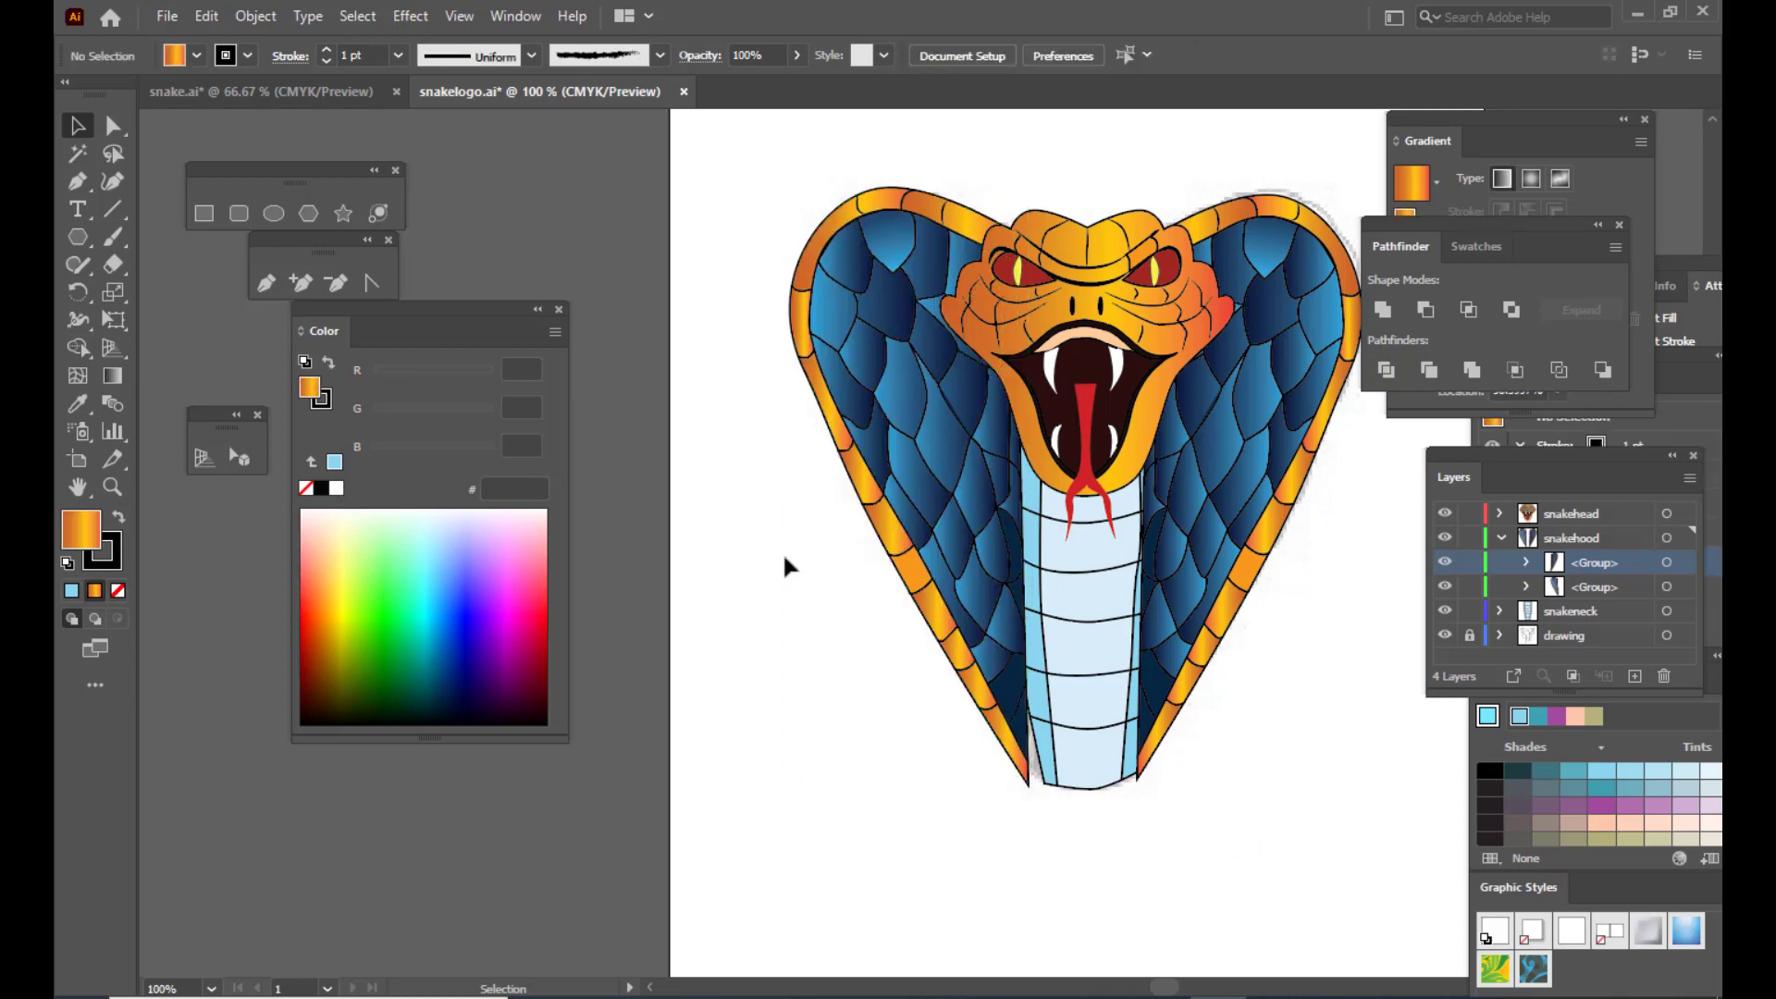
Step: Nudge the right hood half outward to widen the visible neck on that side, and clear the selection
left_click(1208, 620)
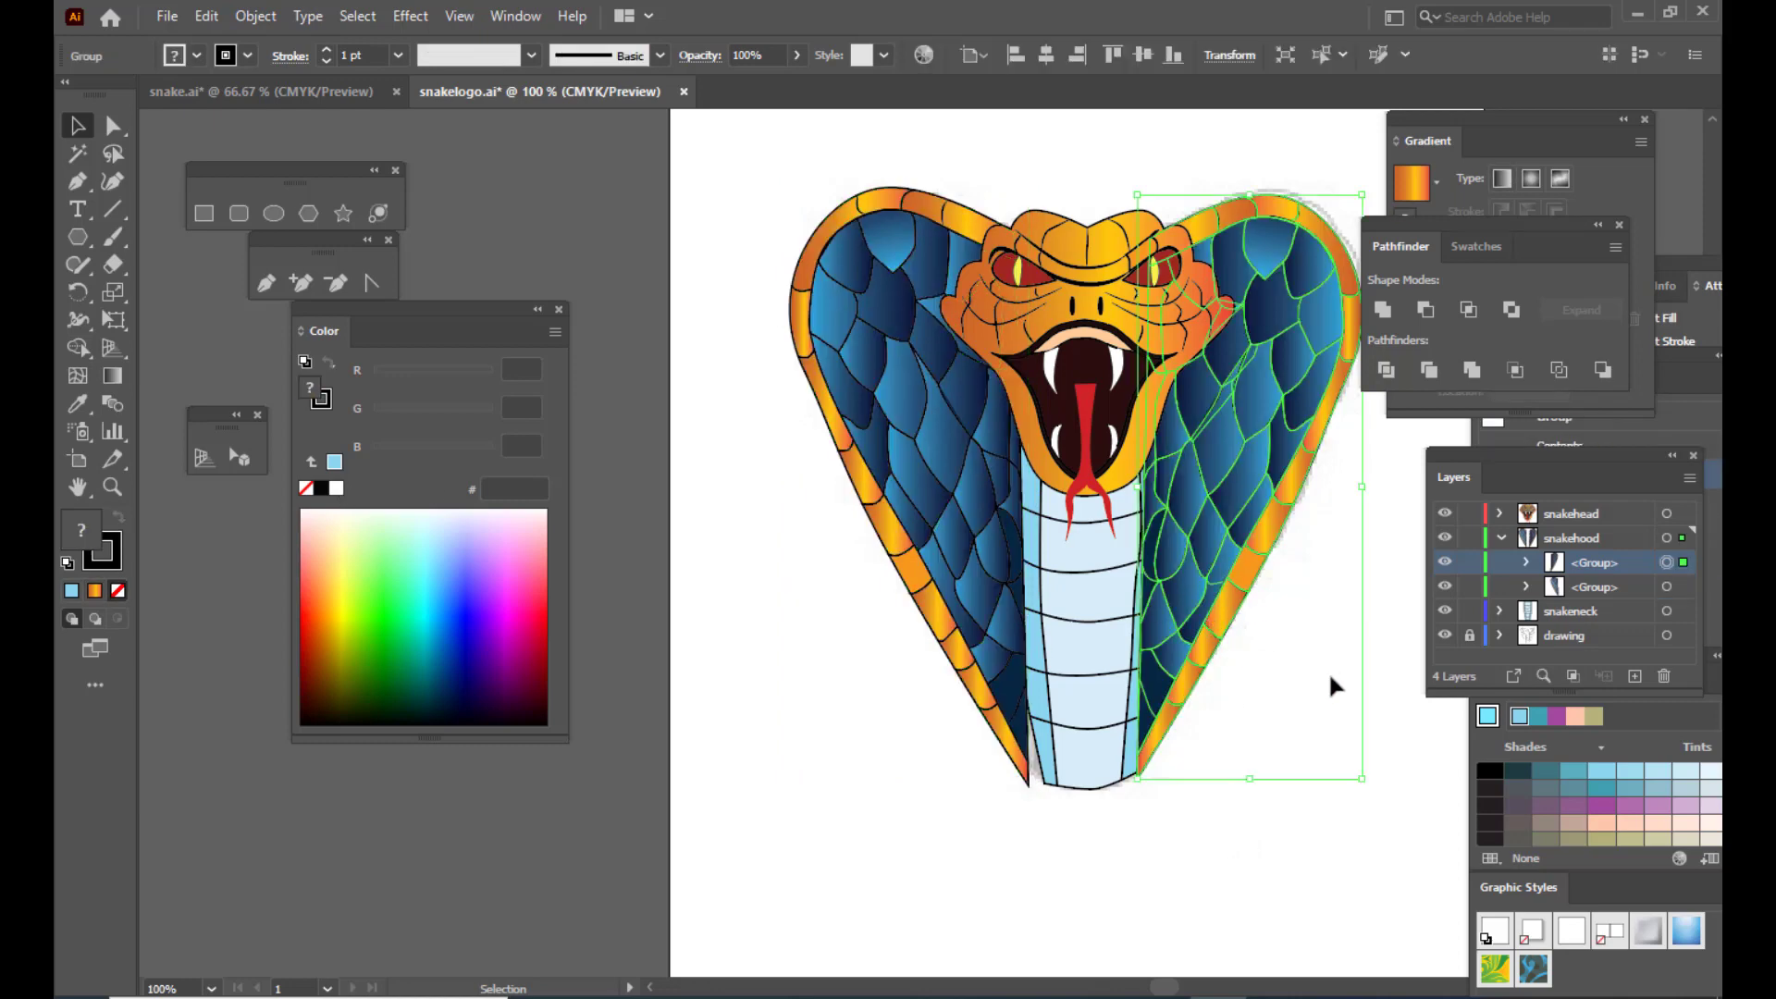
key("Right")
key("Right")
key("Right")
key("Right")
key("Right")
key("Right")
key("Right")
key("Right")
key("Right")
key("Right")
key("Right")
key("Right")
key("Right")
key("Right")
key("Right")
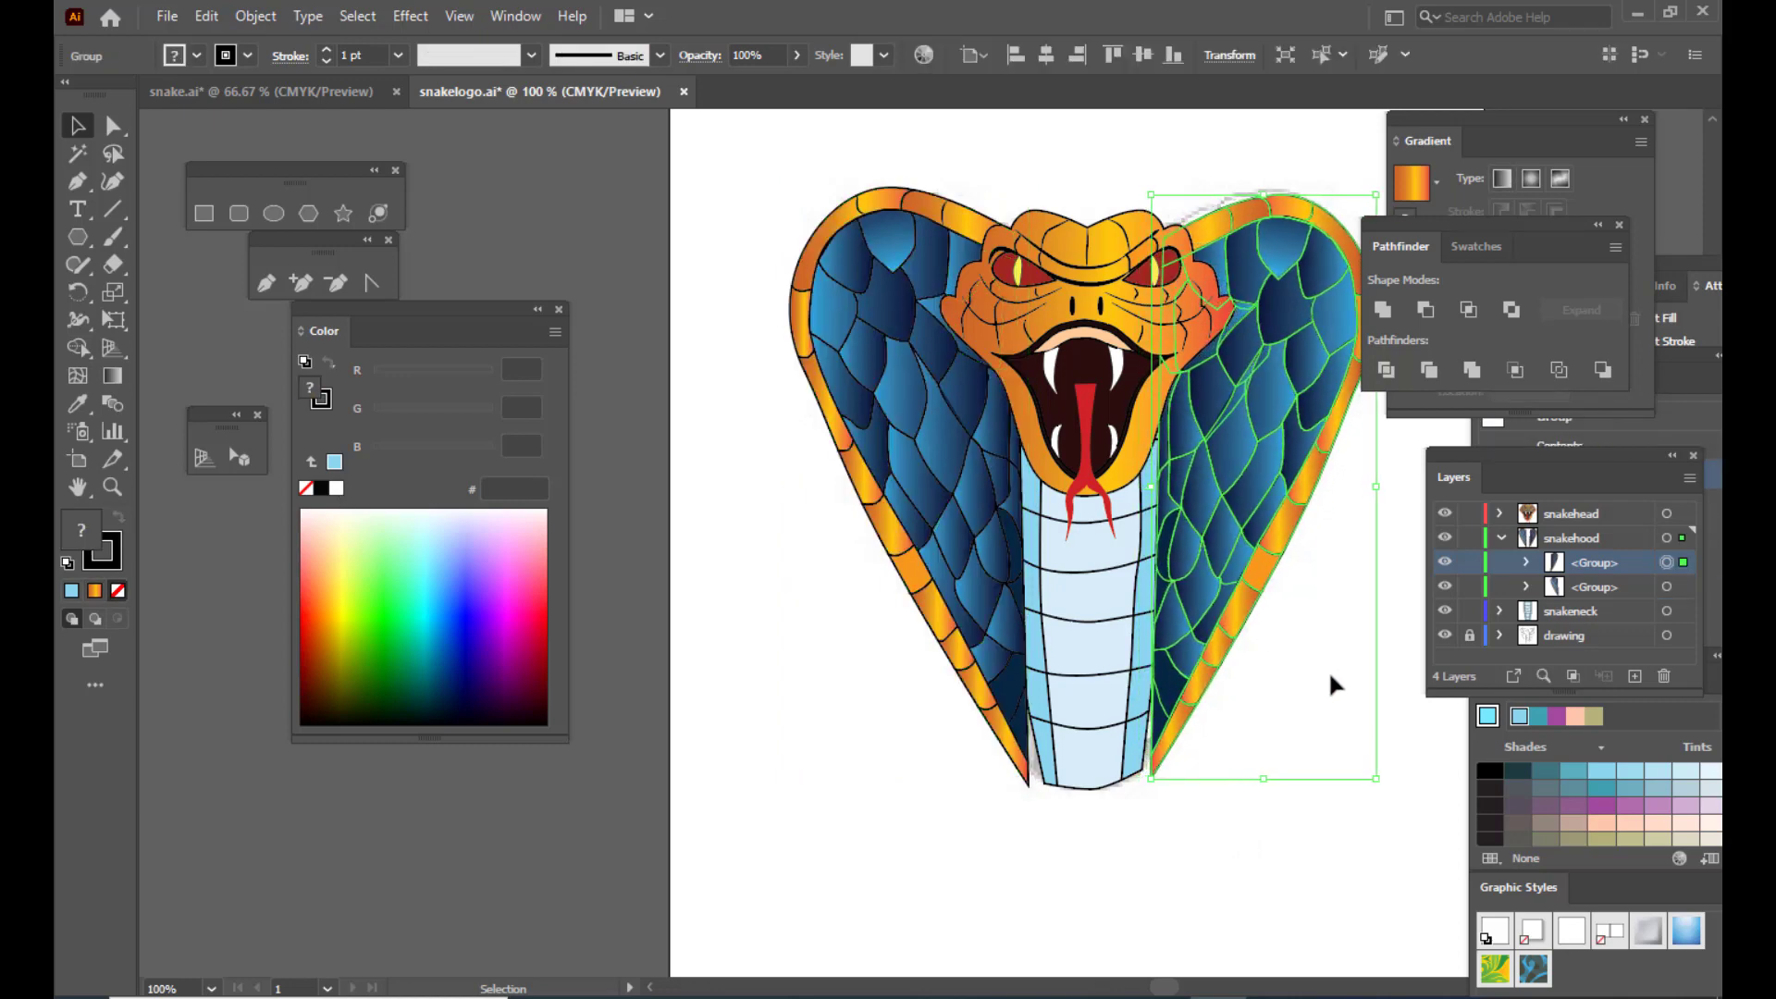
key("Right")
key("Right")
key("Right")
key("Right")
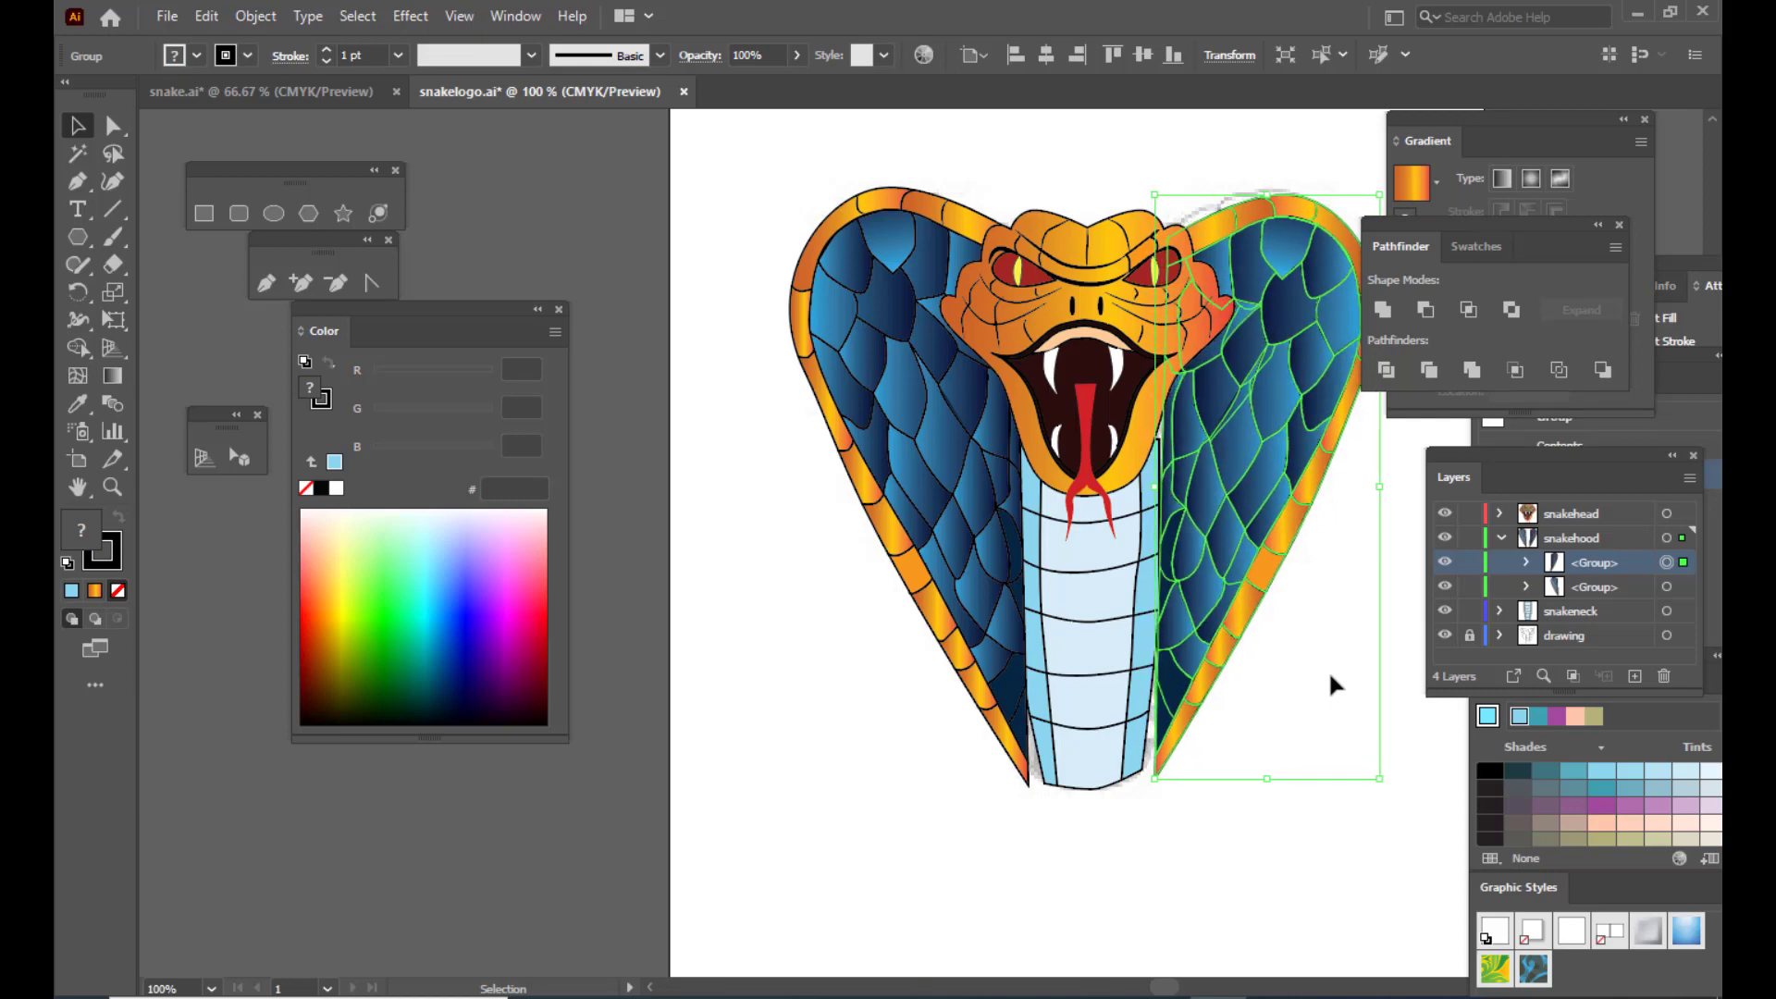
left_click(1161, 846)
Step: Hide the drawing layer so the reference sketch no longer shows behind the cobra
scroll(1213, 861, "down", 1)
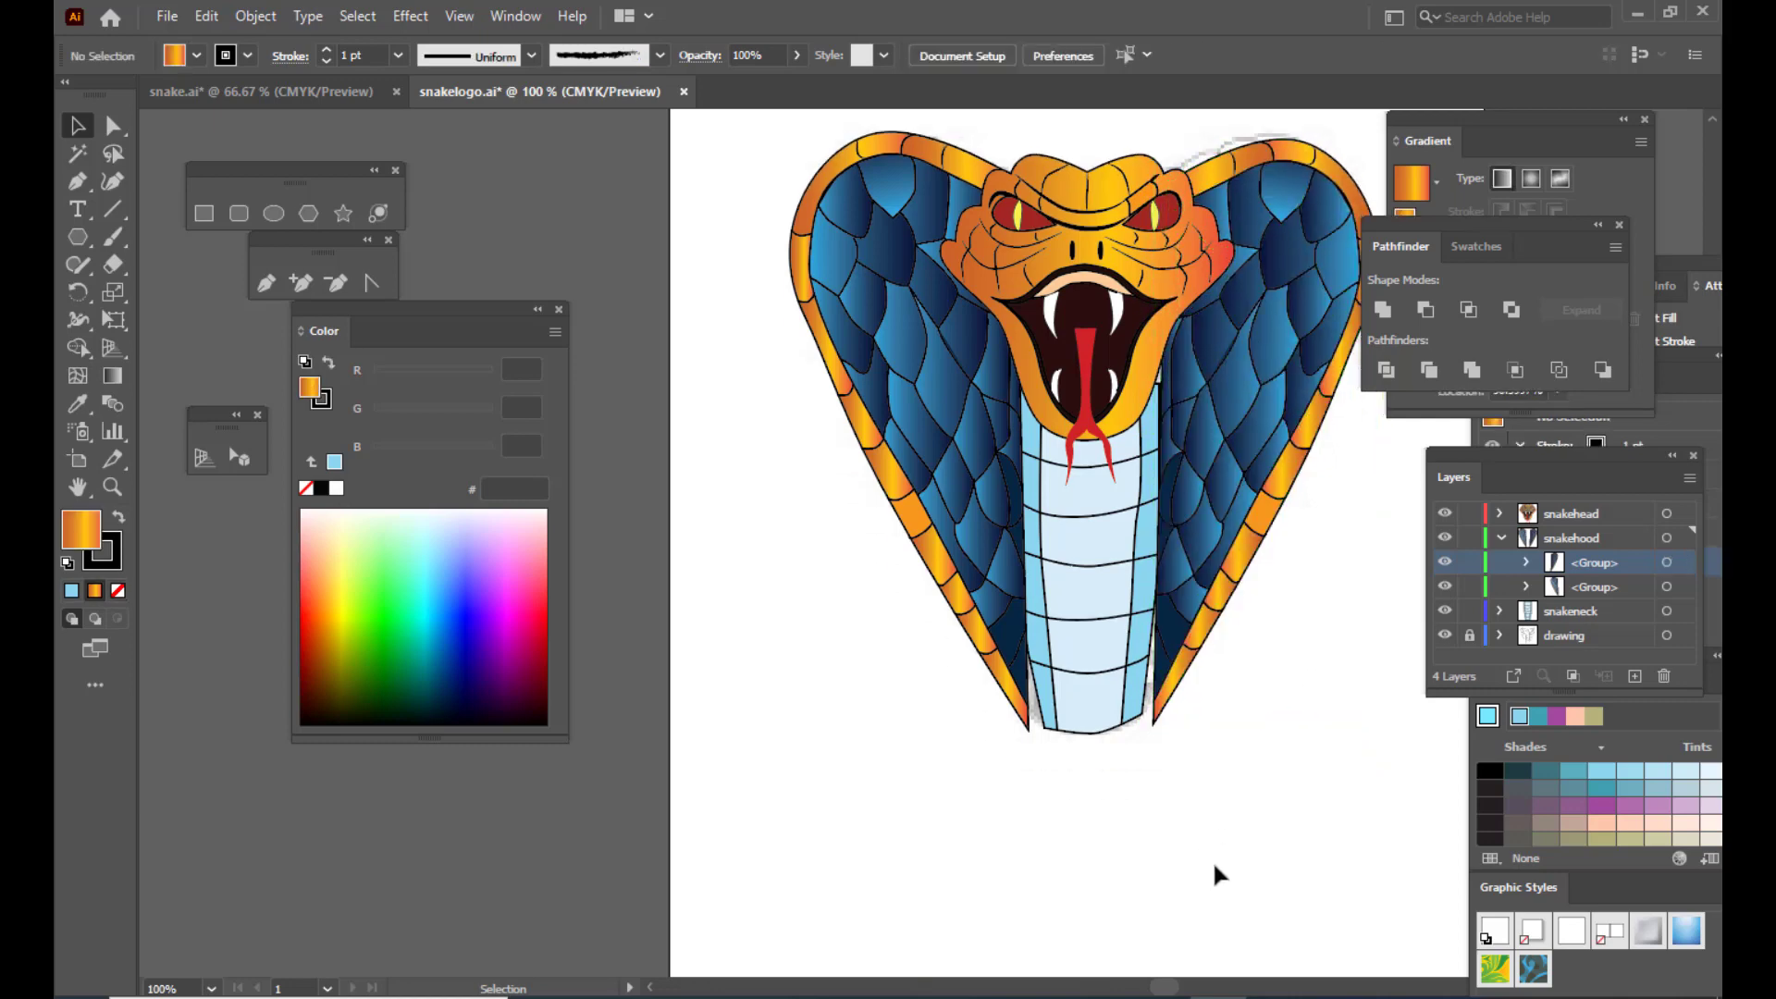
scroll(1213, 860, "up", 1)
left_click(1446, 637)
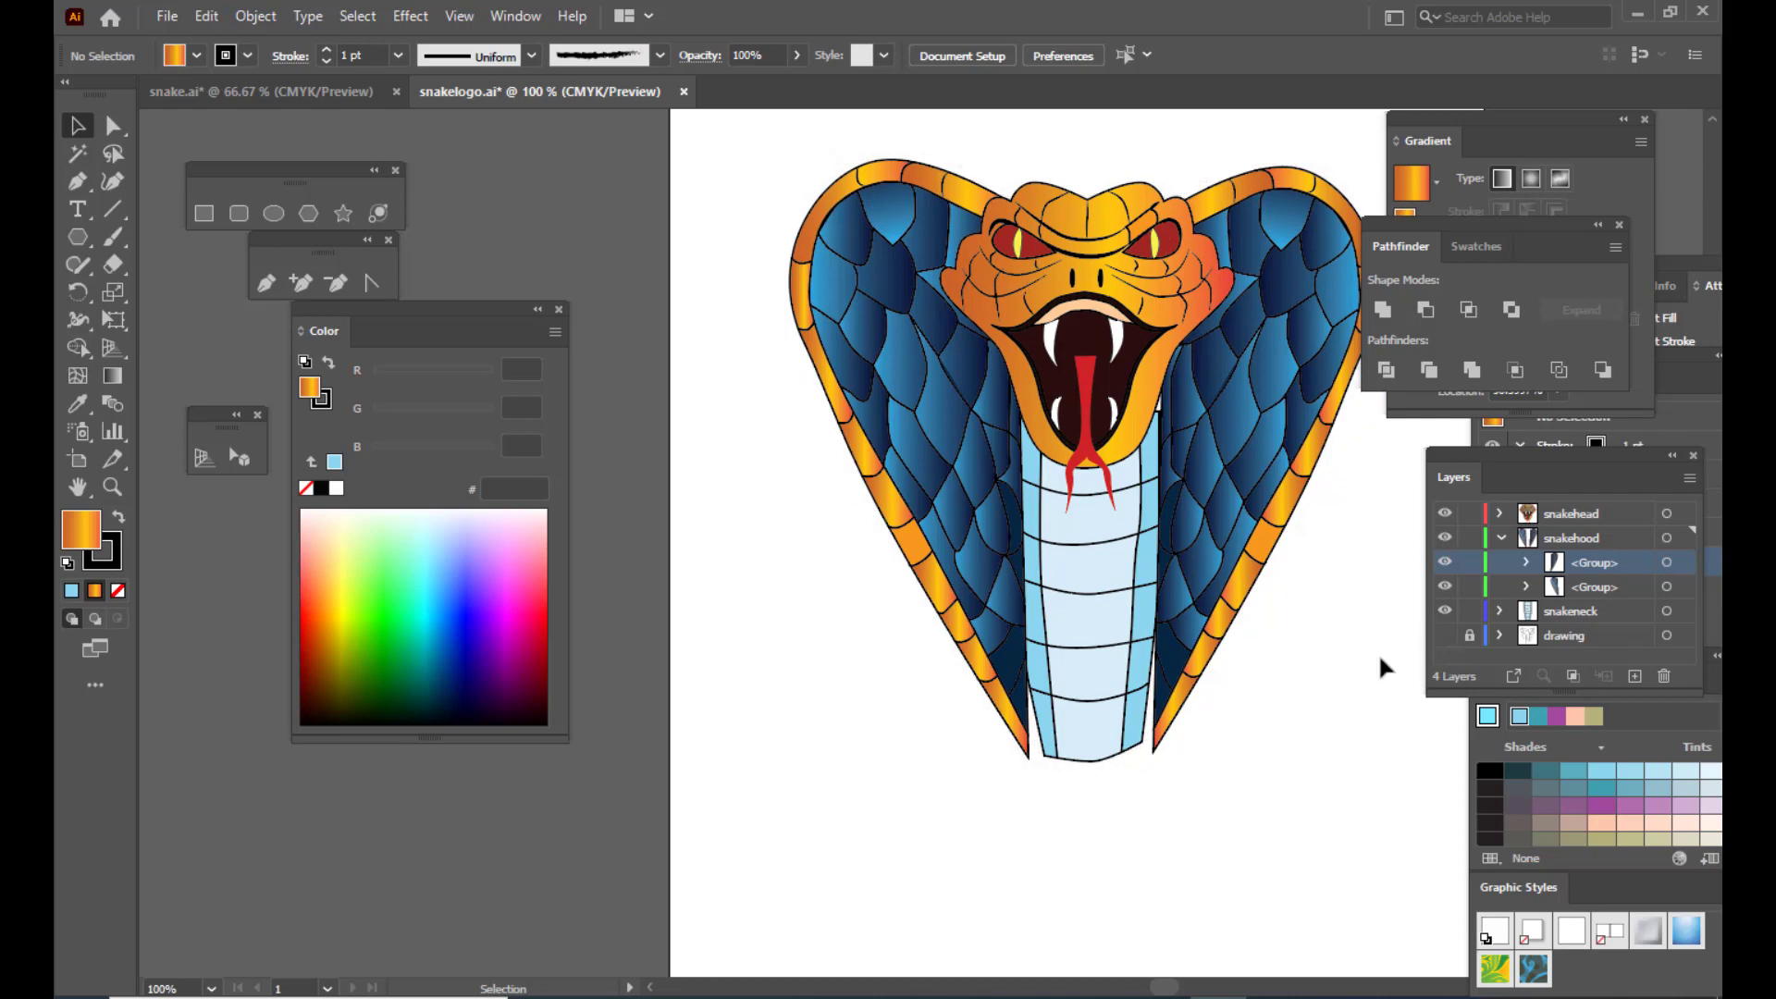
Step: On the snakeneck layer, reshape the lowest neck segments by moving their outer bottom corners to the tips of the hood halves
scroll(1244, 771, "down", 3)
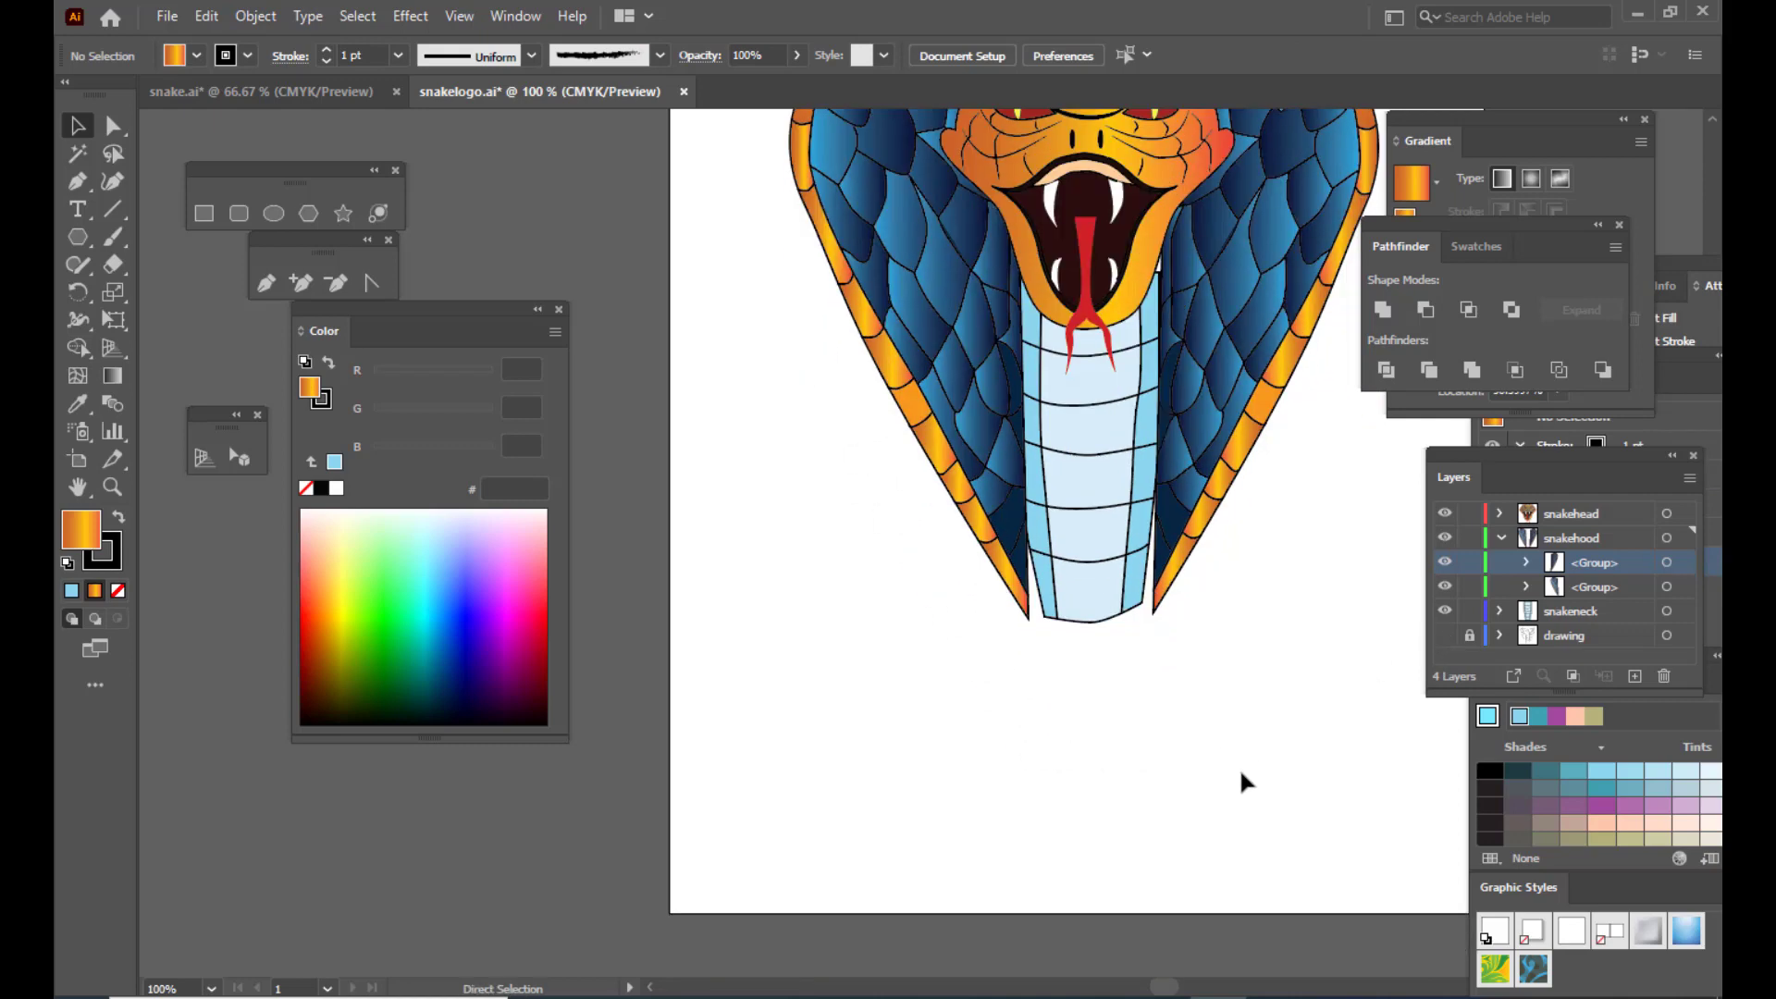
key("ctrl+equal")
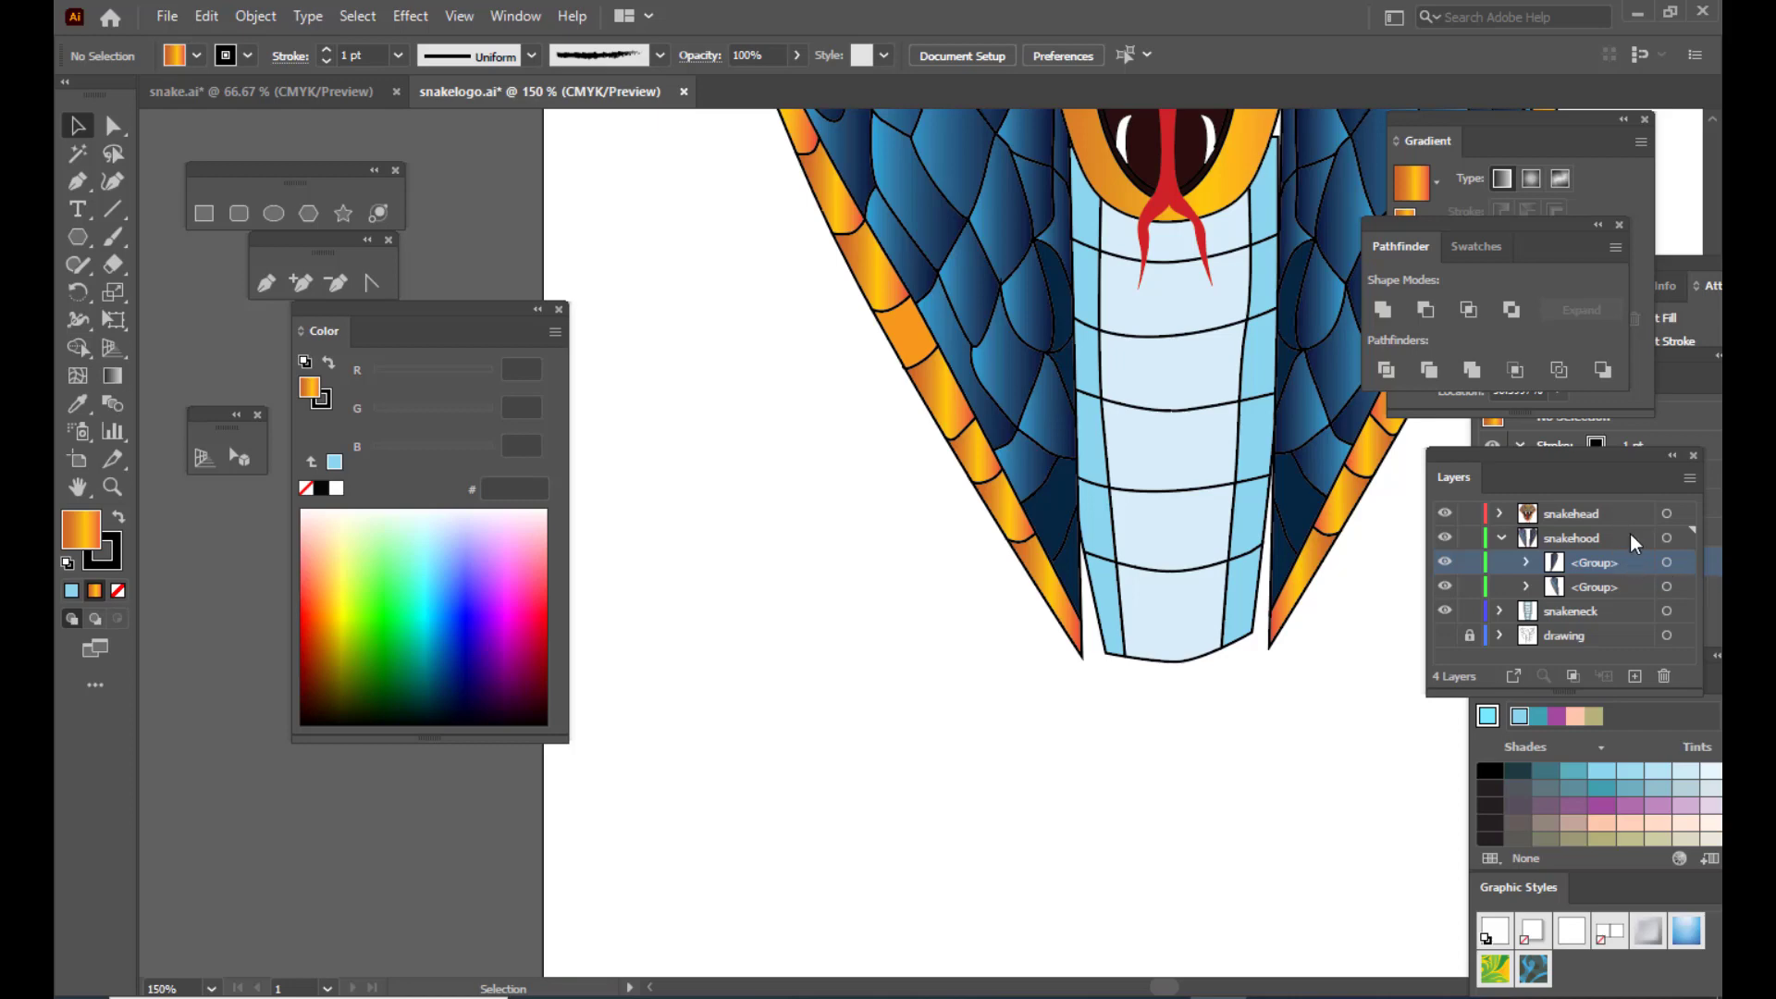
left_click(1603, 614)
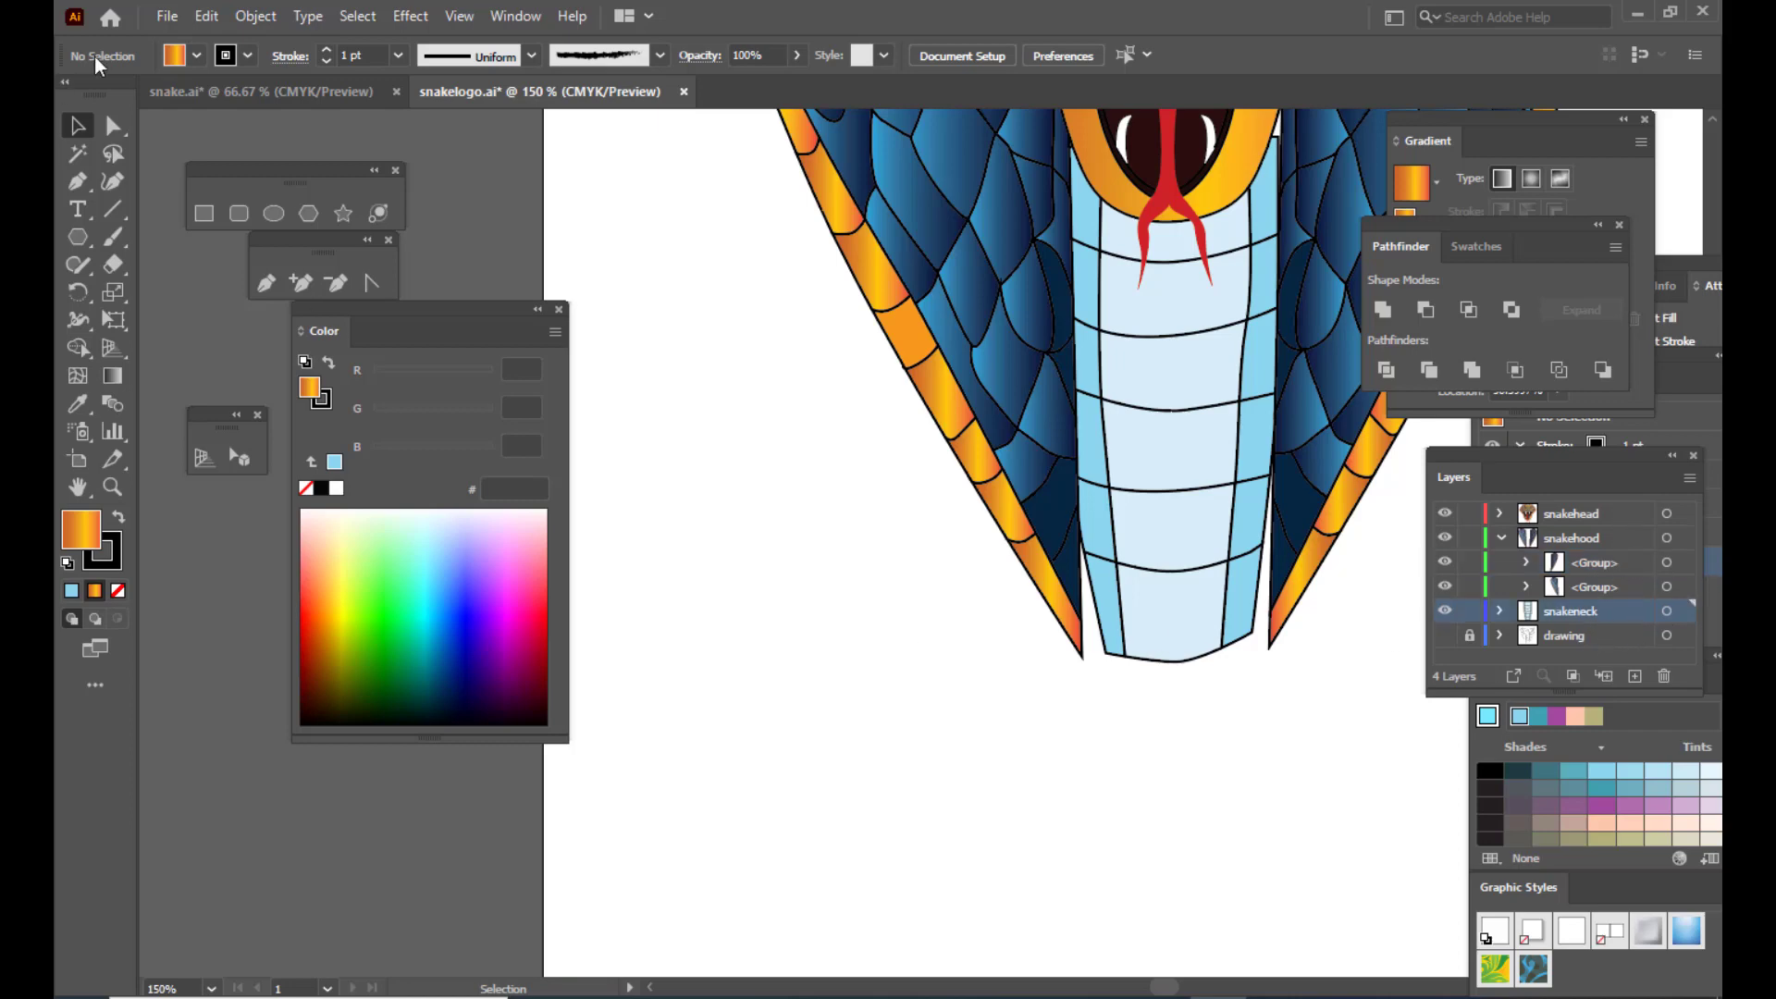
left_click(1108, 657)
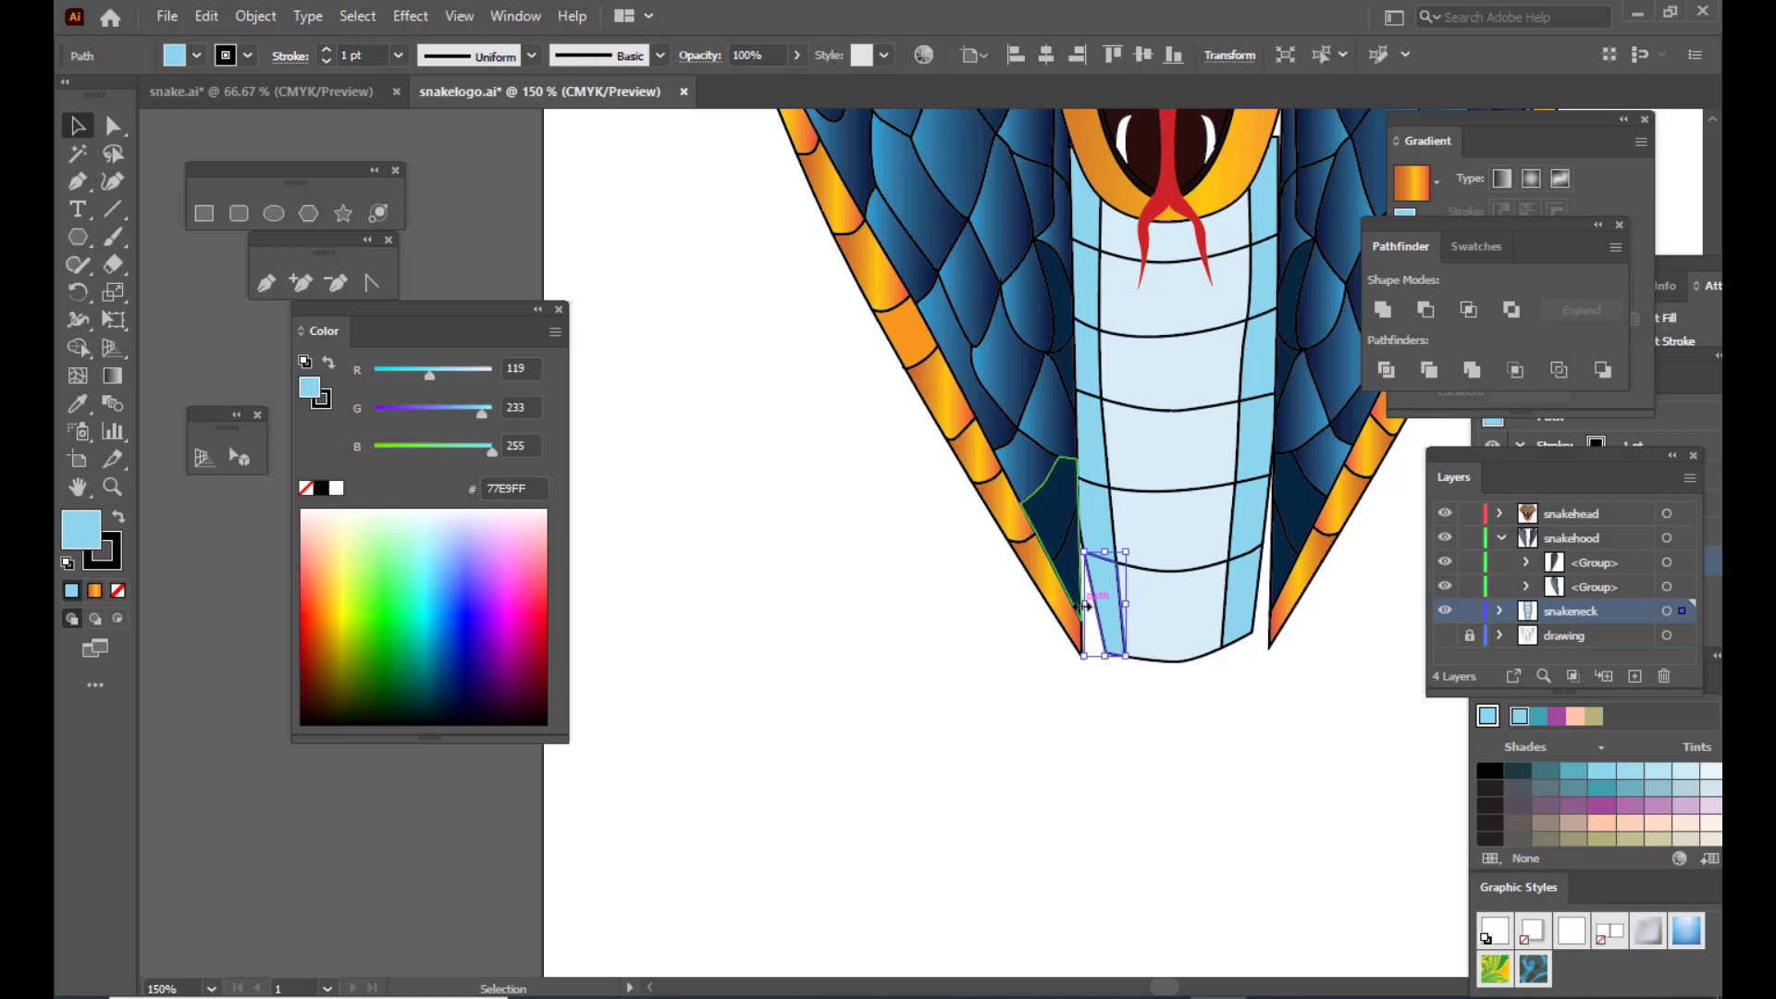
left_click(1118, 726)
key("a")
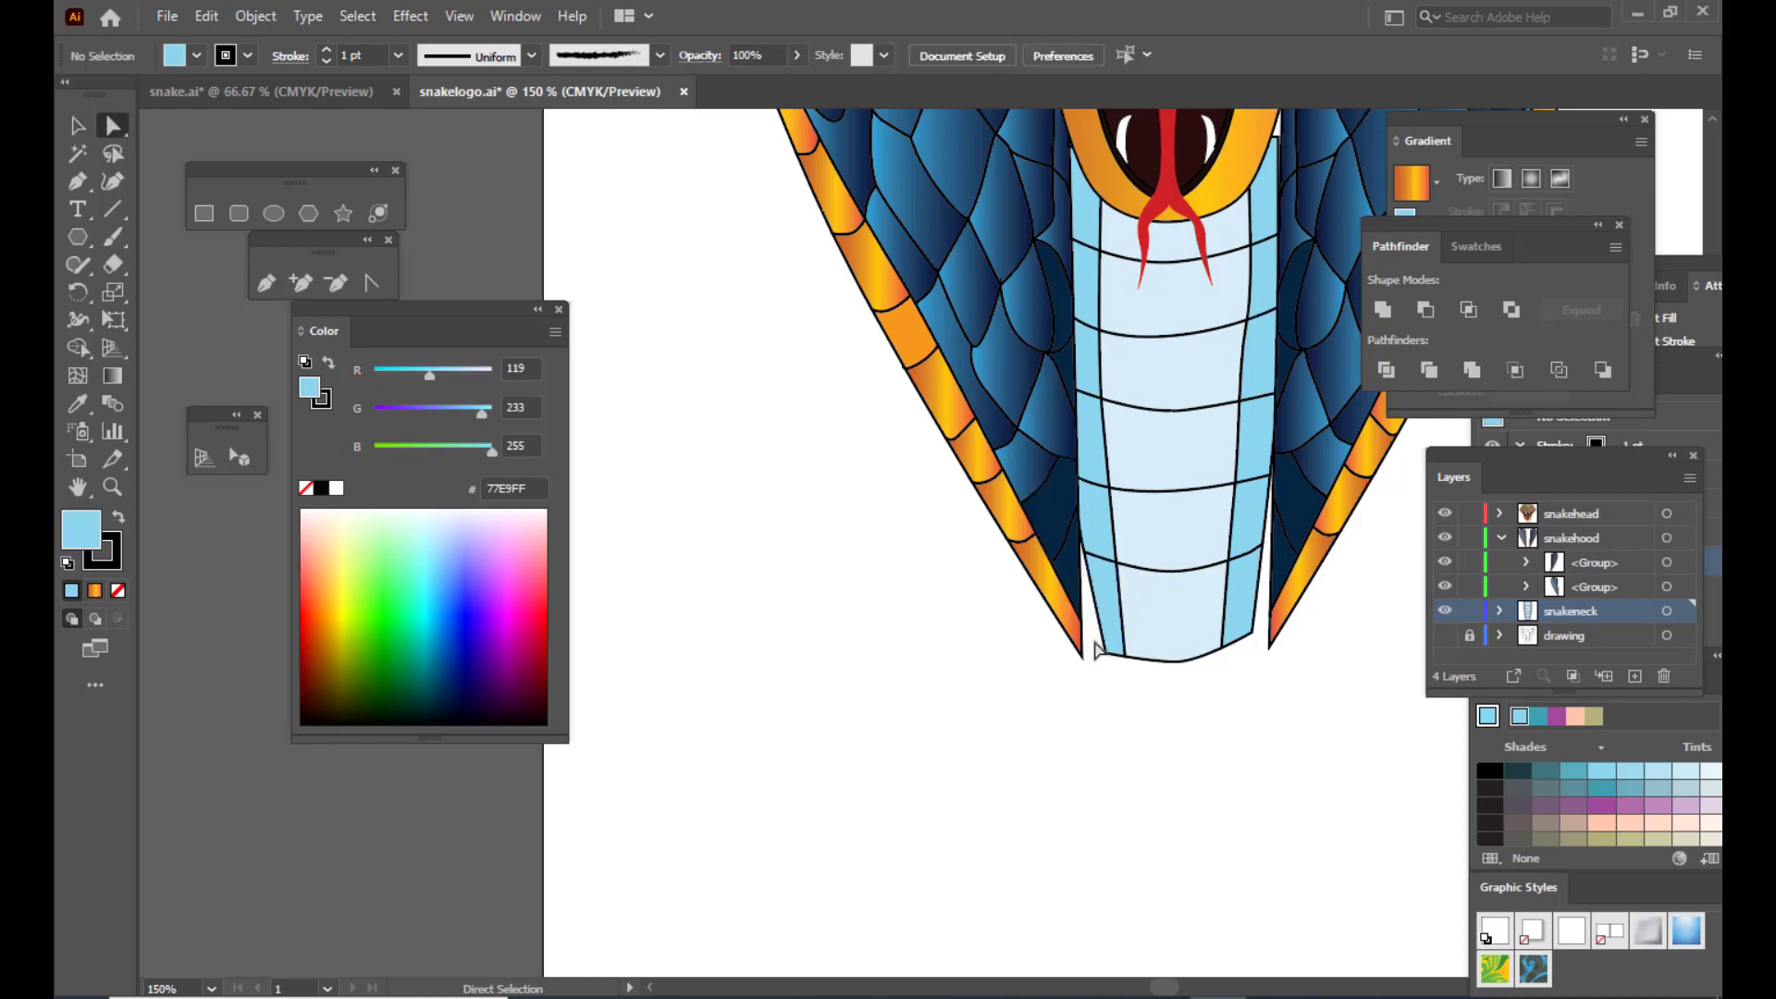
left_click(1106, 655)
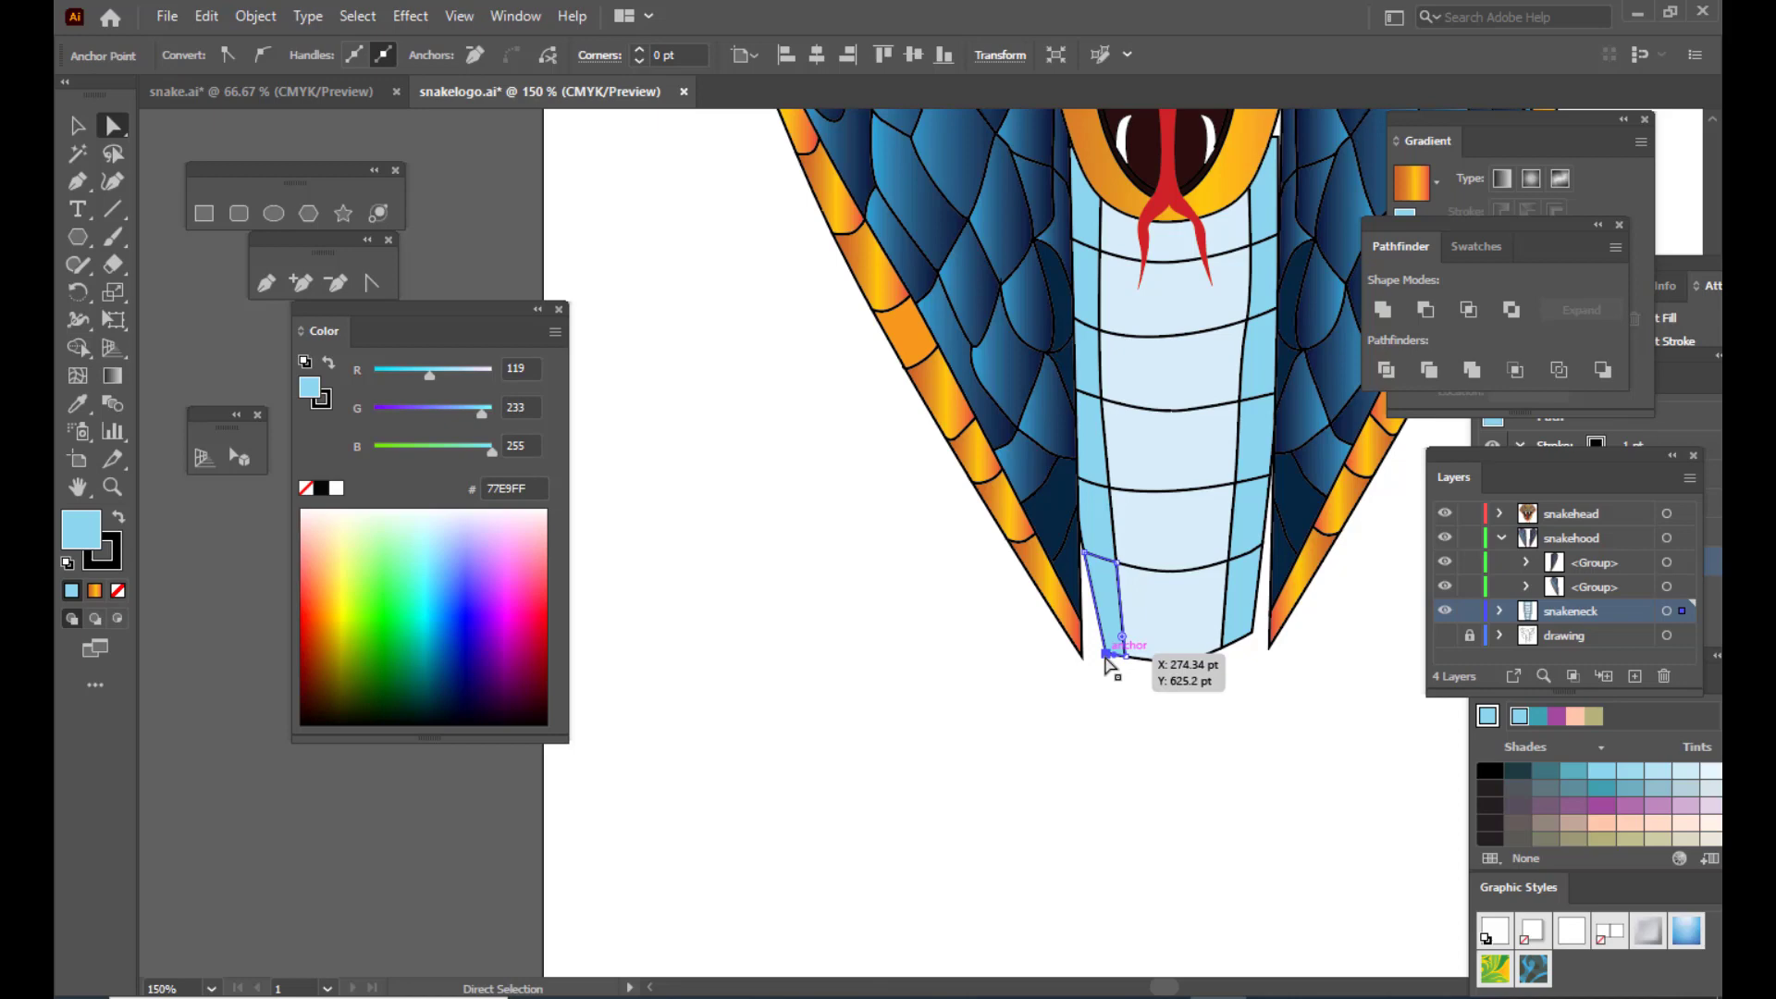
left_click_drag(1106, 656, 1082, 655)
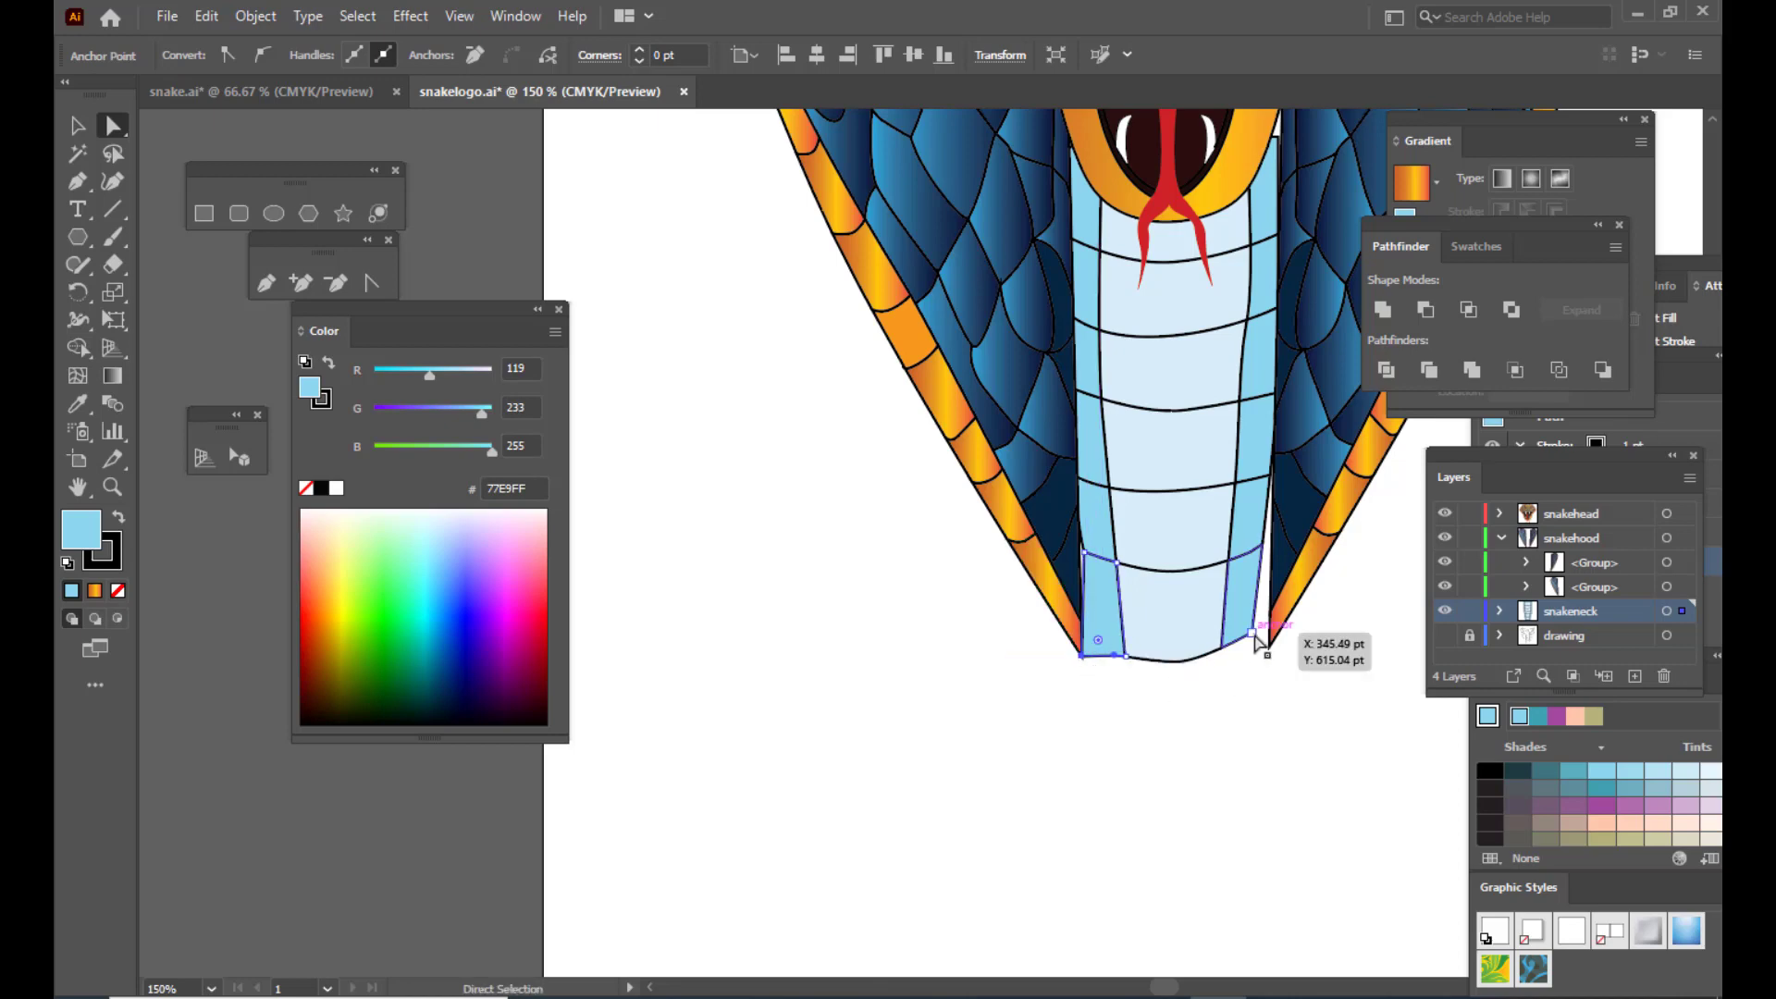
mouse_move(1255, 637)
left_mouse_down()
mouse_move(1277, 662)
mouse_move(1229, 657)
left_mouse_up()
left_click(1130, 699)
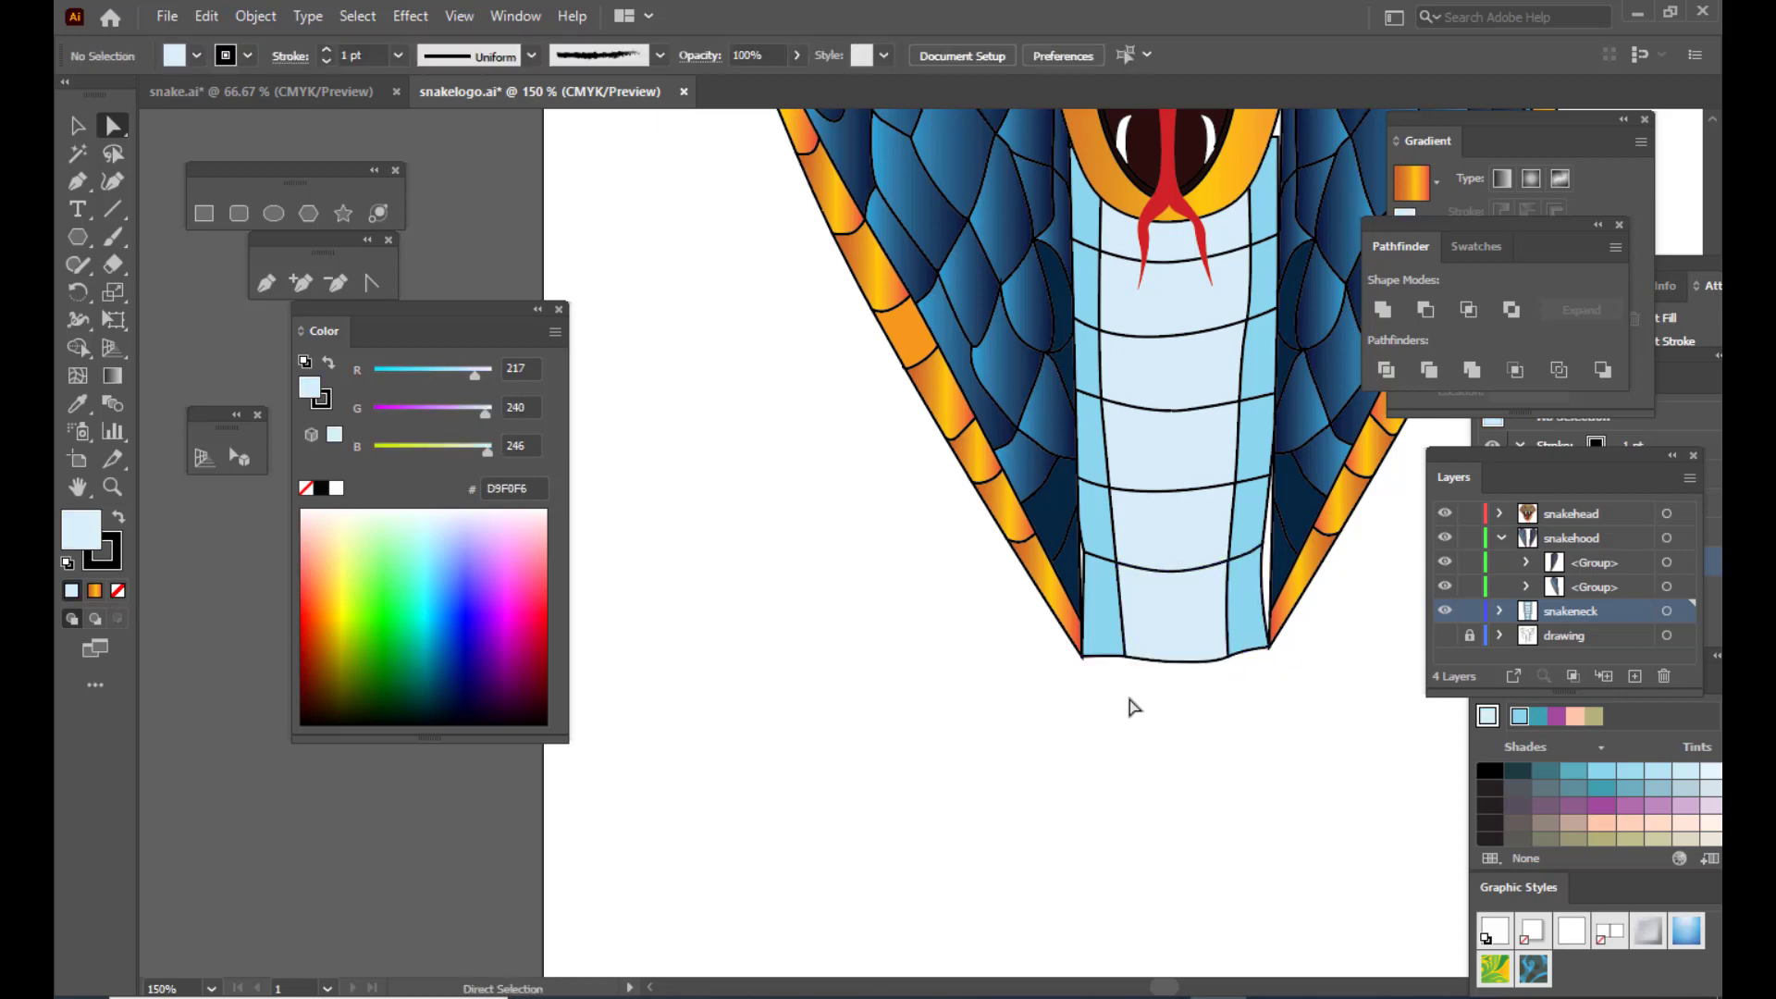
left_click_drag(1095, 558, 1096, 561)
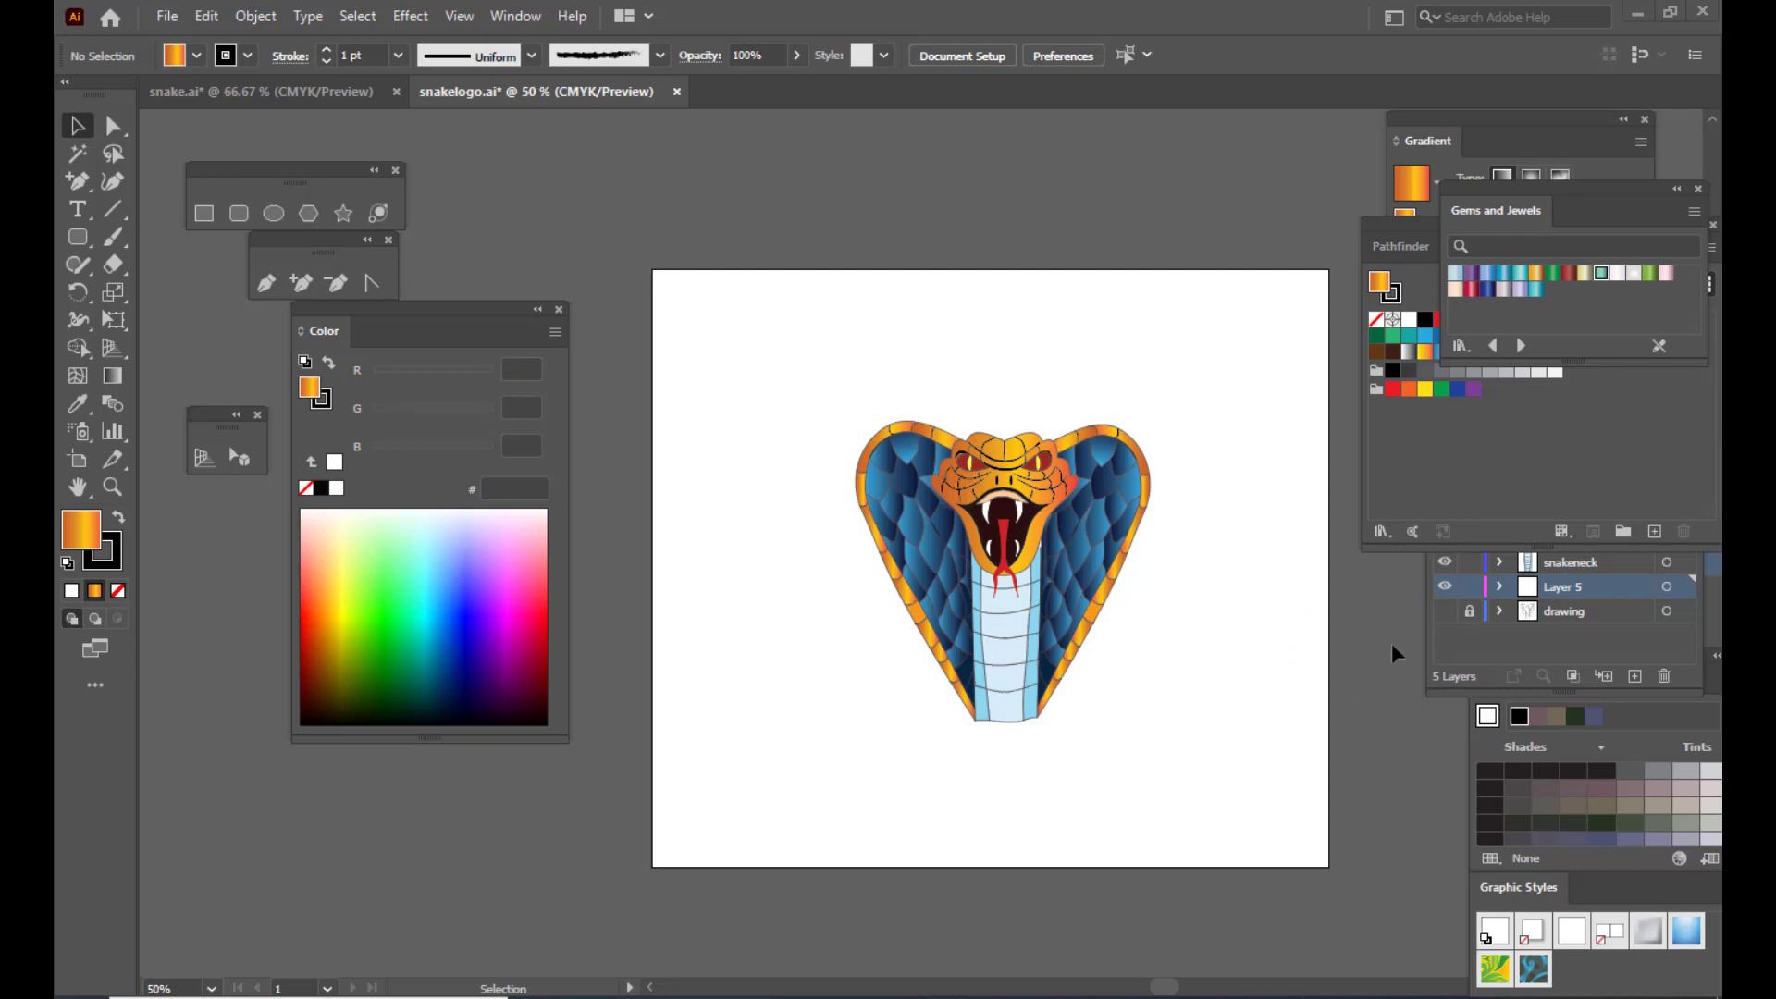
Step: Draw a wide rectangle about 564 by 112 pt above the cobra's head on Layer 5 and remove its fill
left_click(204, 213)
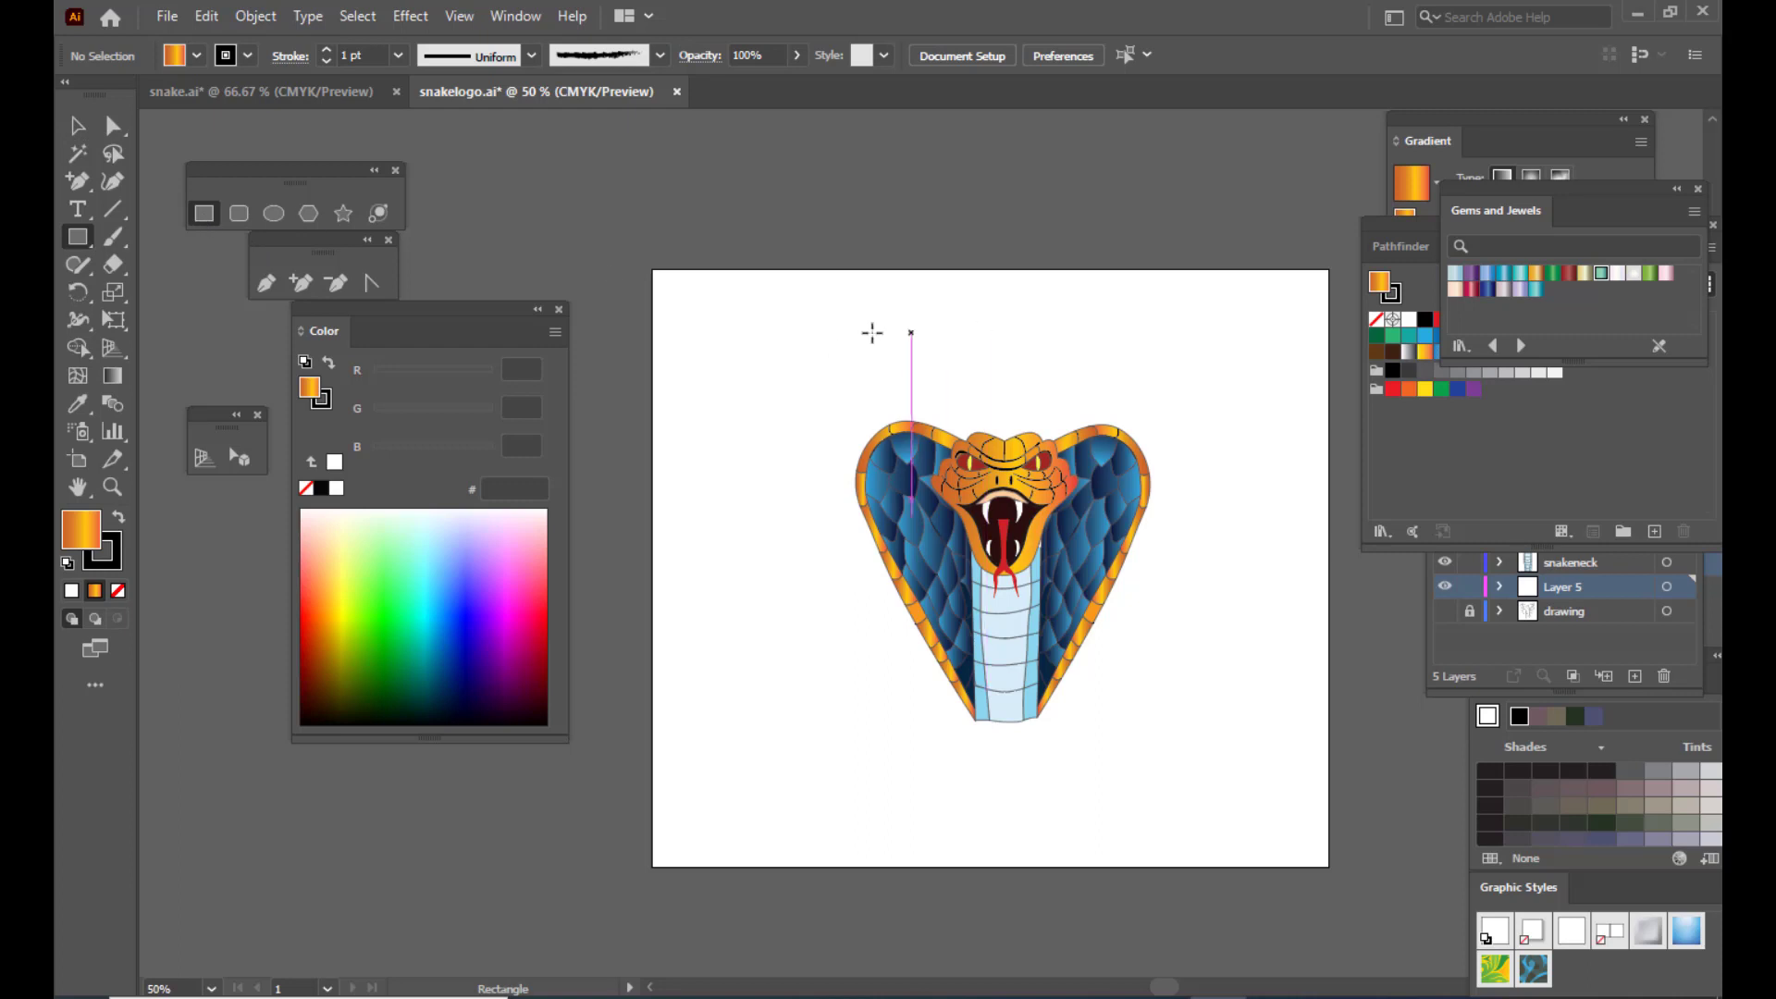
left_click_drag(815, 304, 1202, 379)
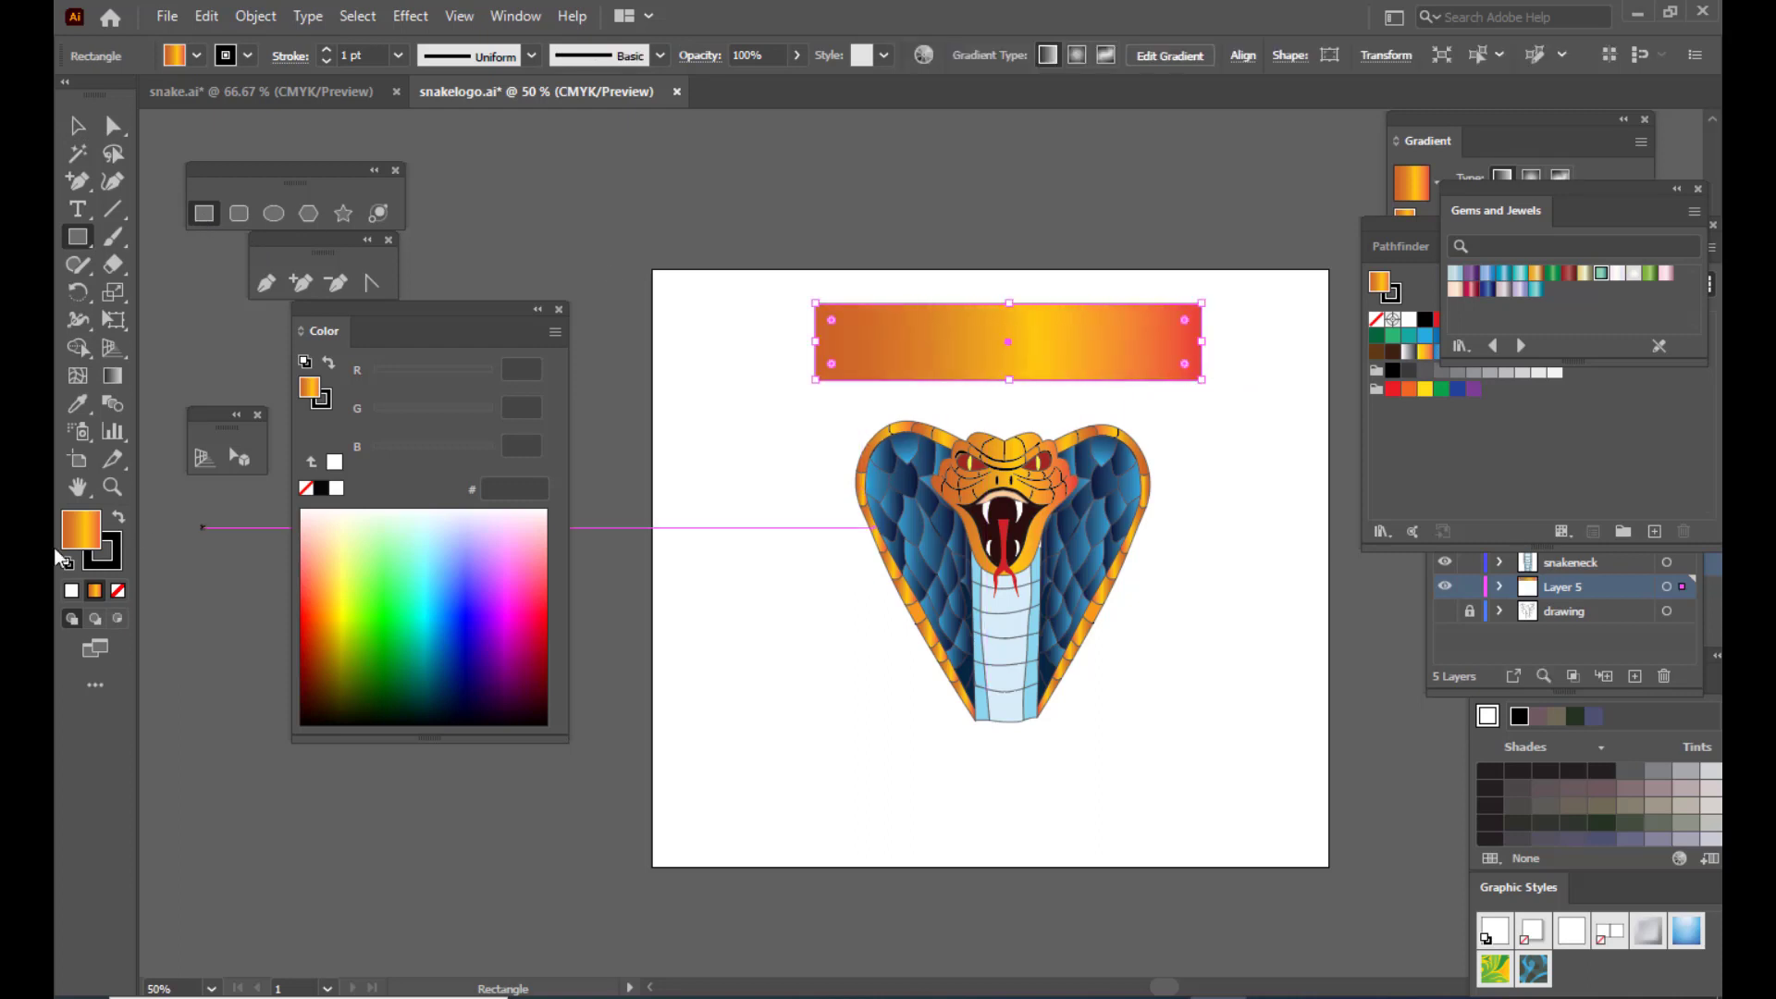
left_click(117, 590)
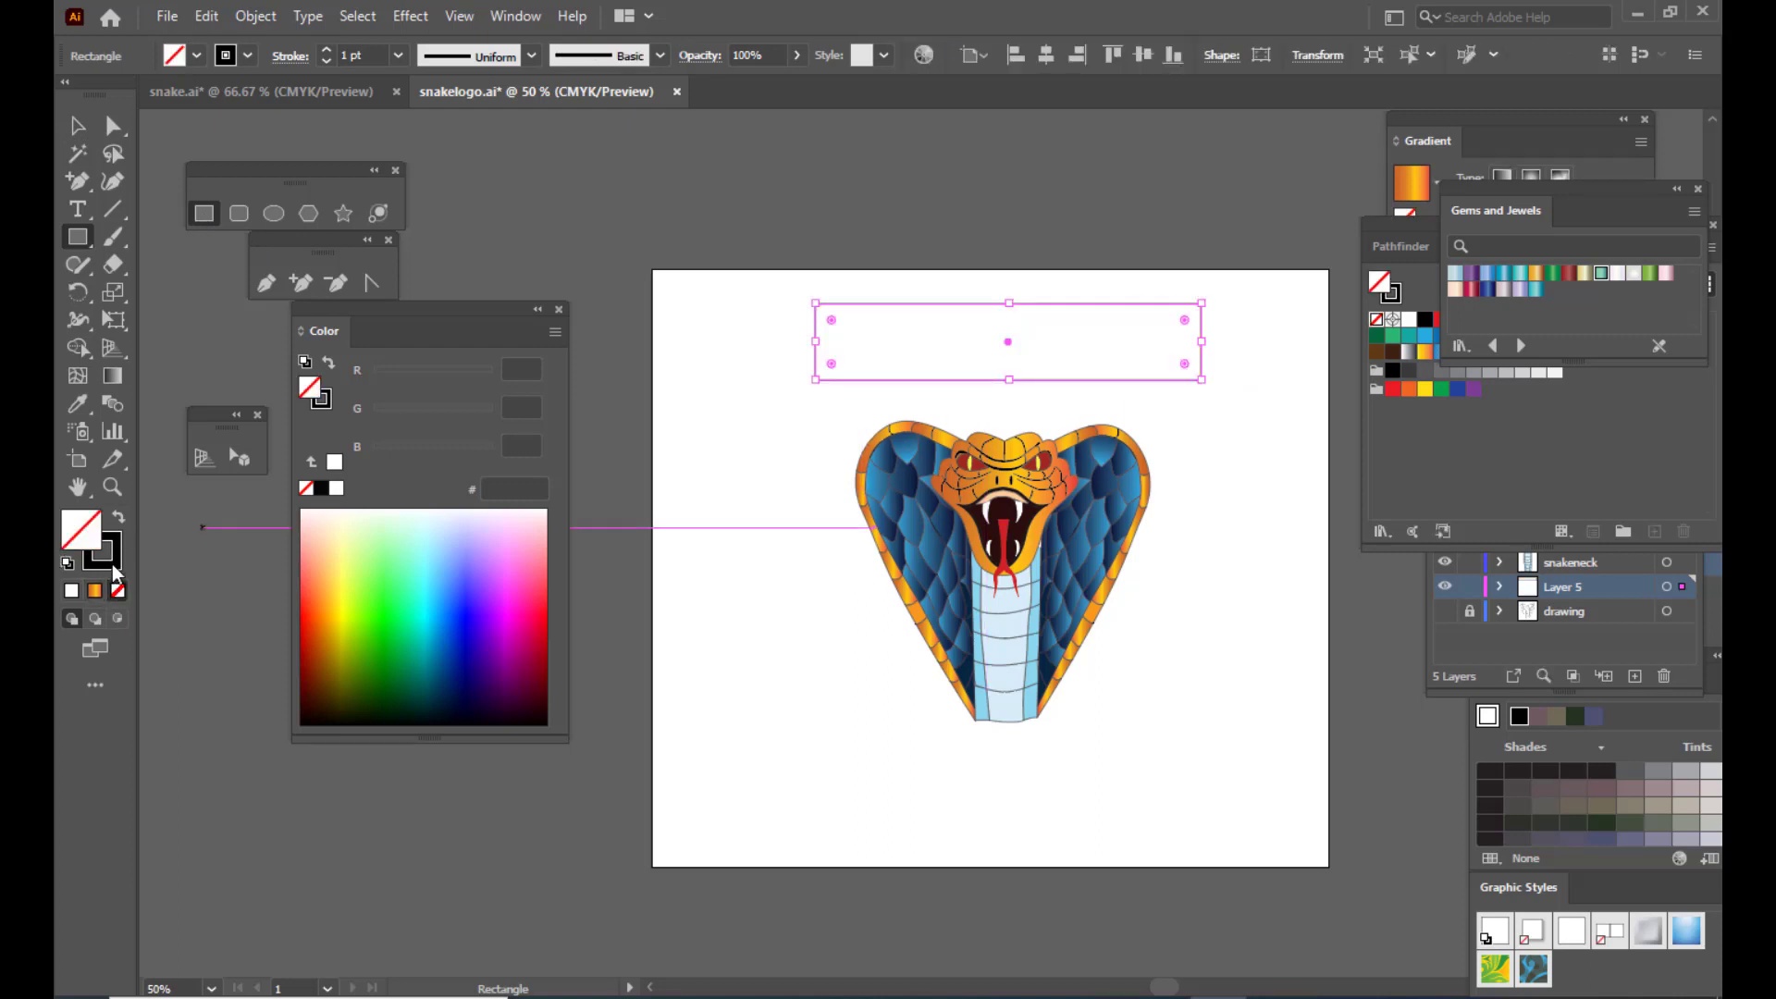
Step: Add anchor points at the middle of the rectangle's top and bottom edges and pull both inward to narrow its center
left_click(300, 282)
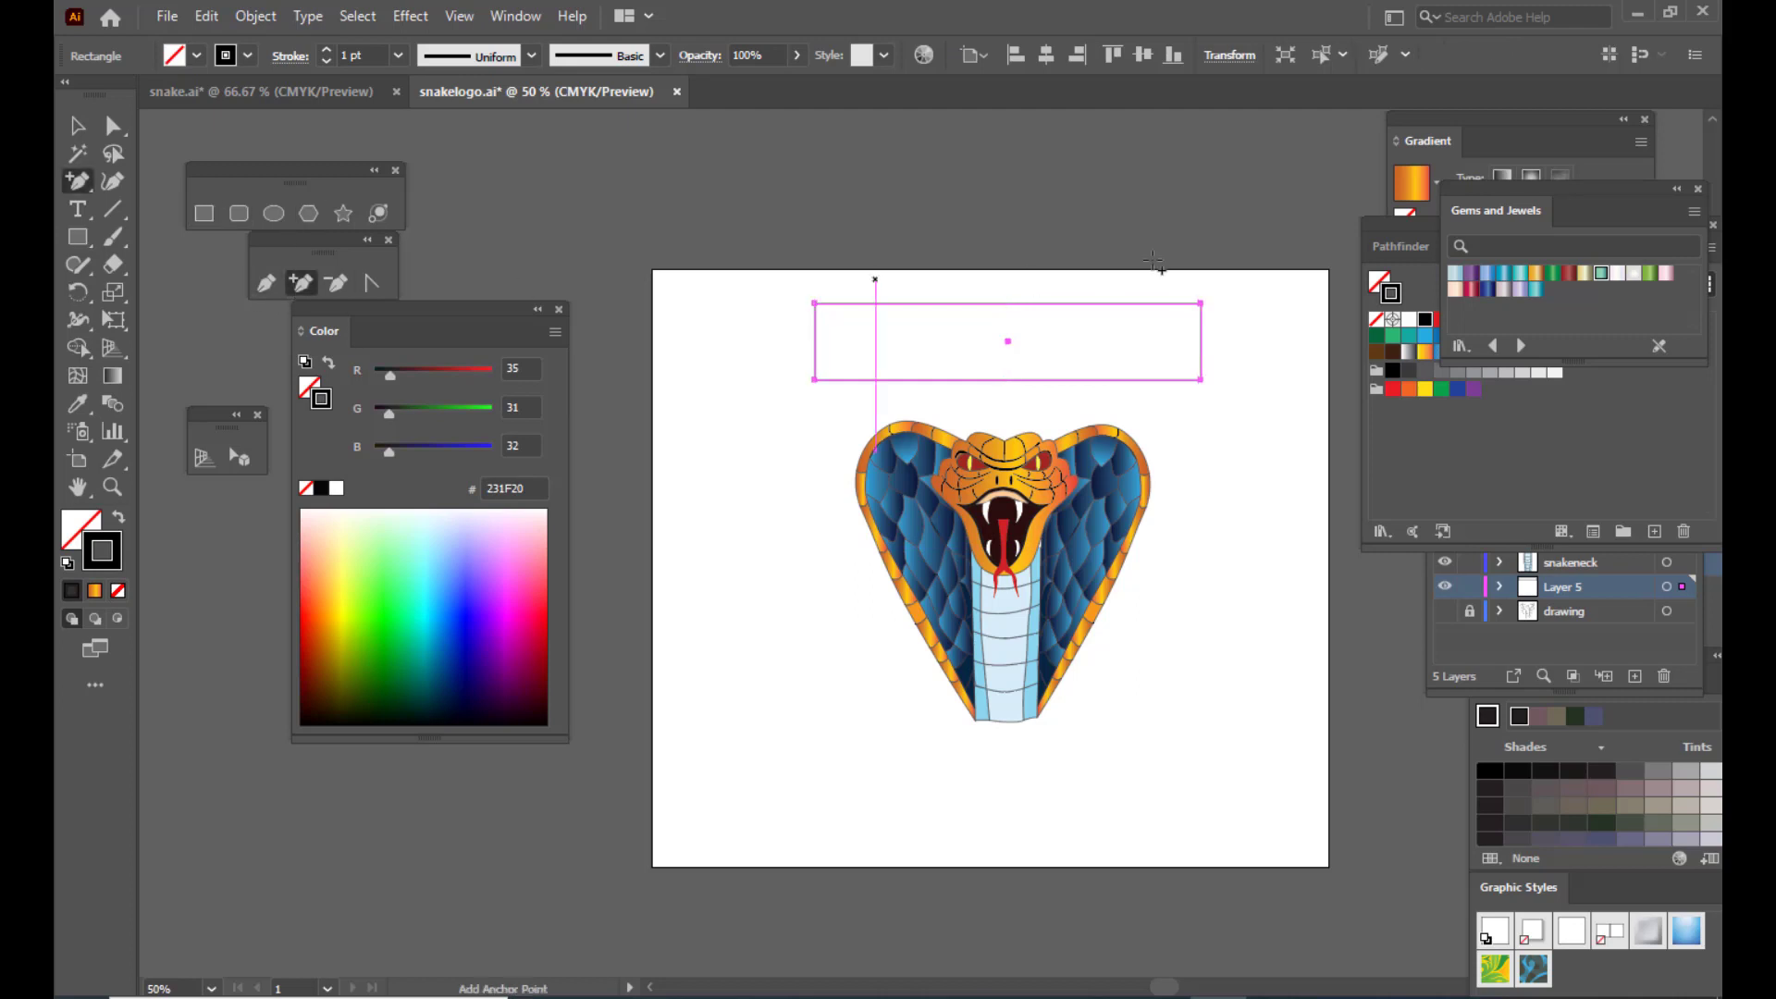
left_click(1005, 304)
key("a")
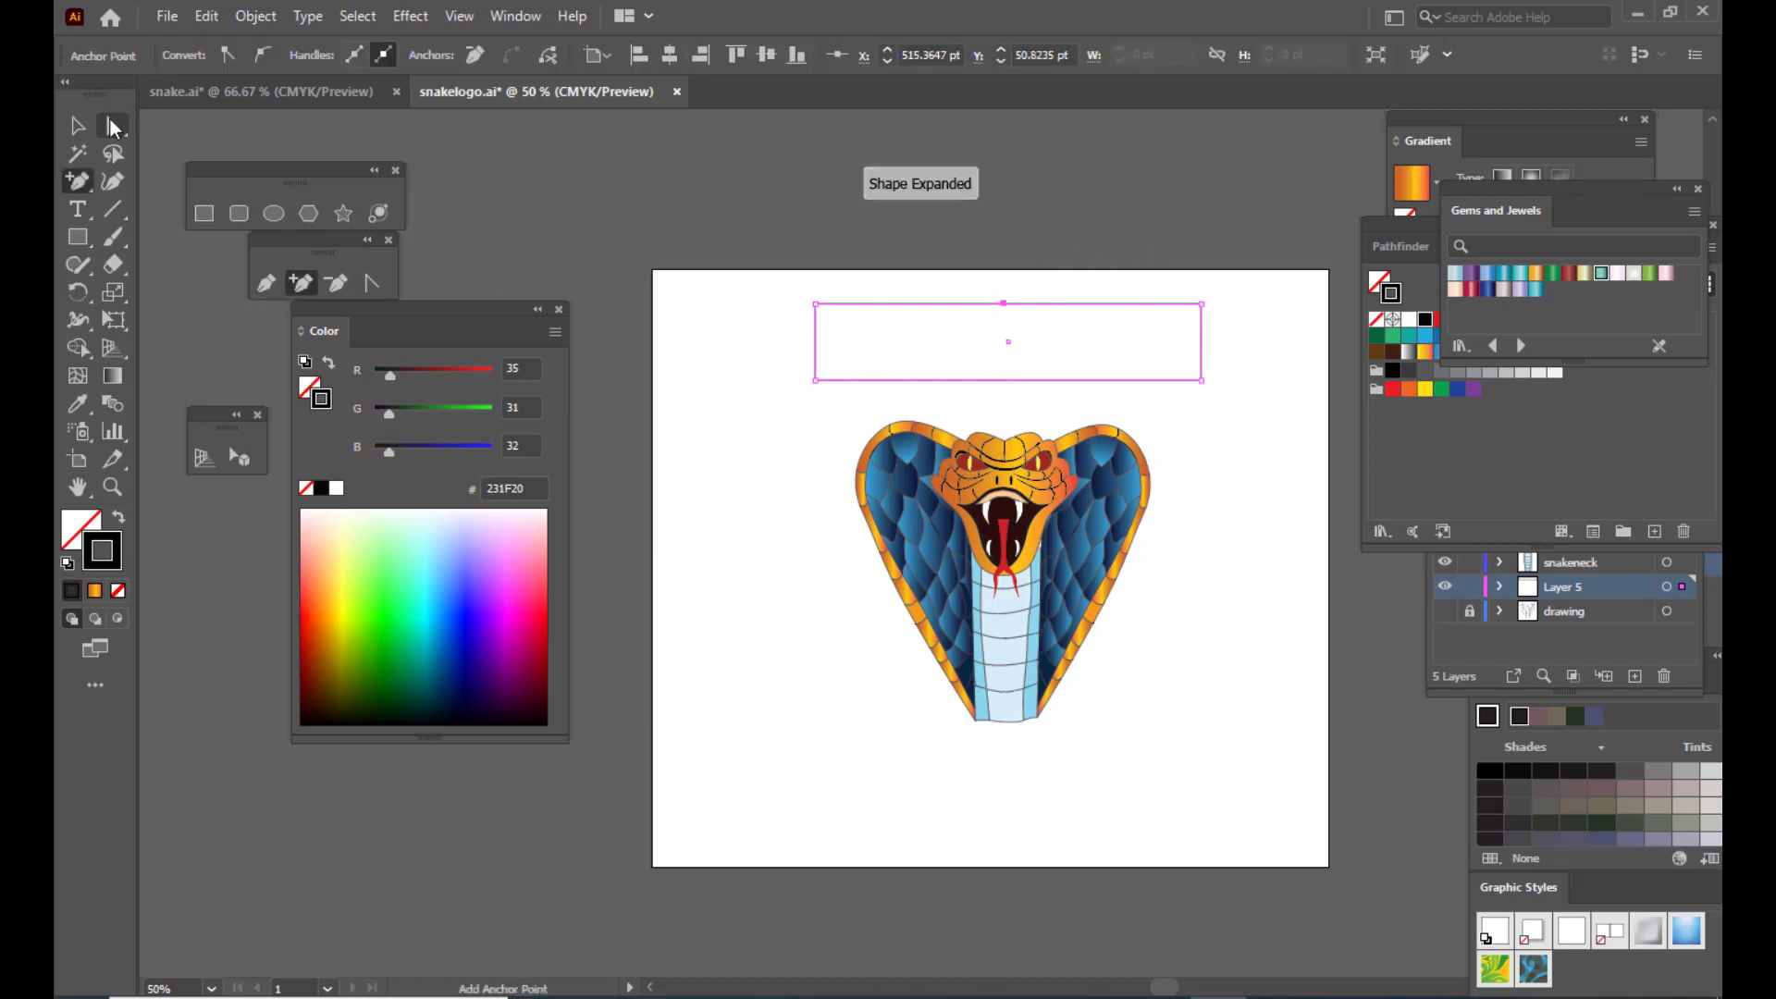
left_click_drag(1008, 307, 1006, 323)
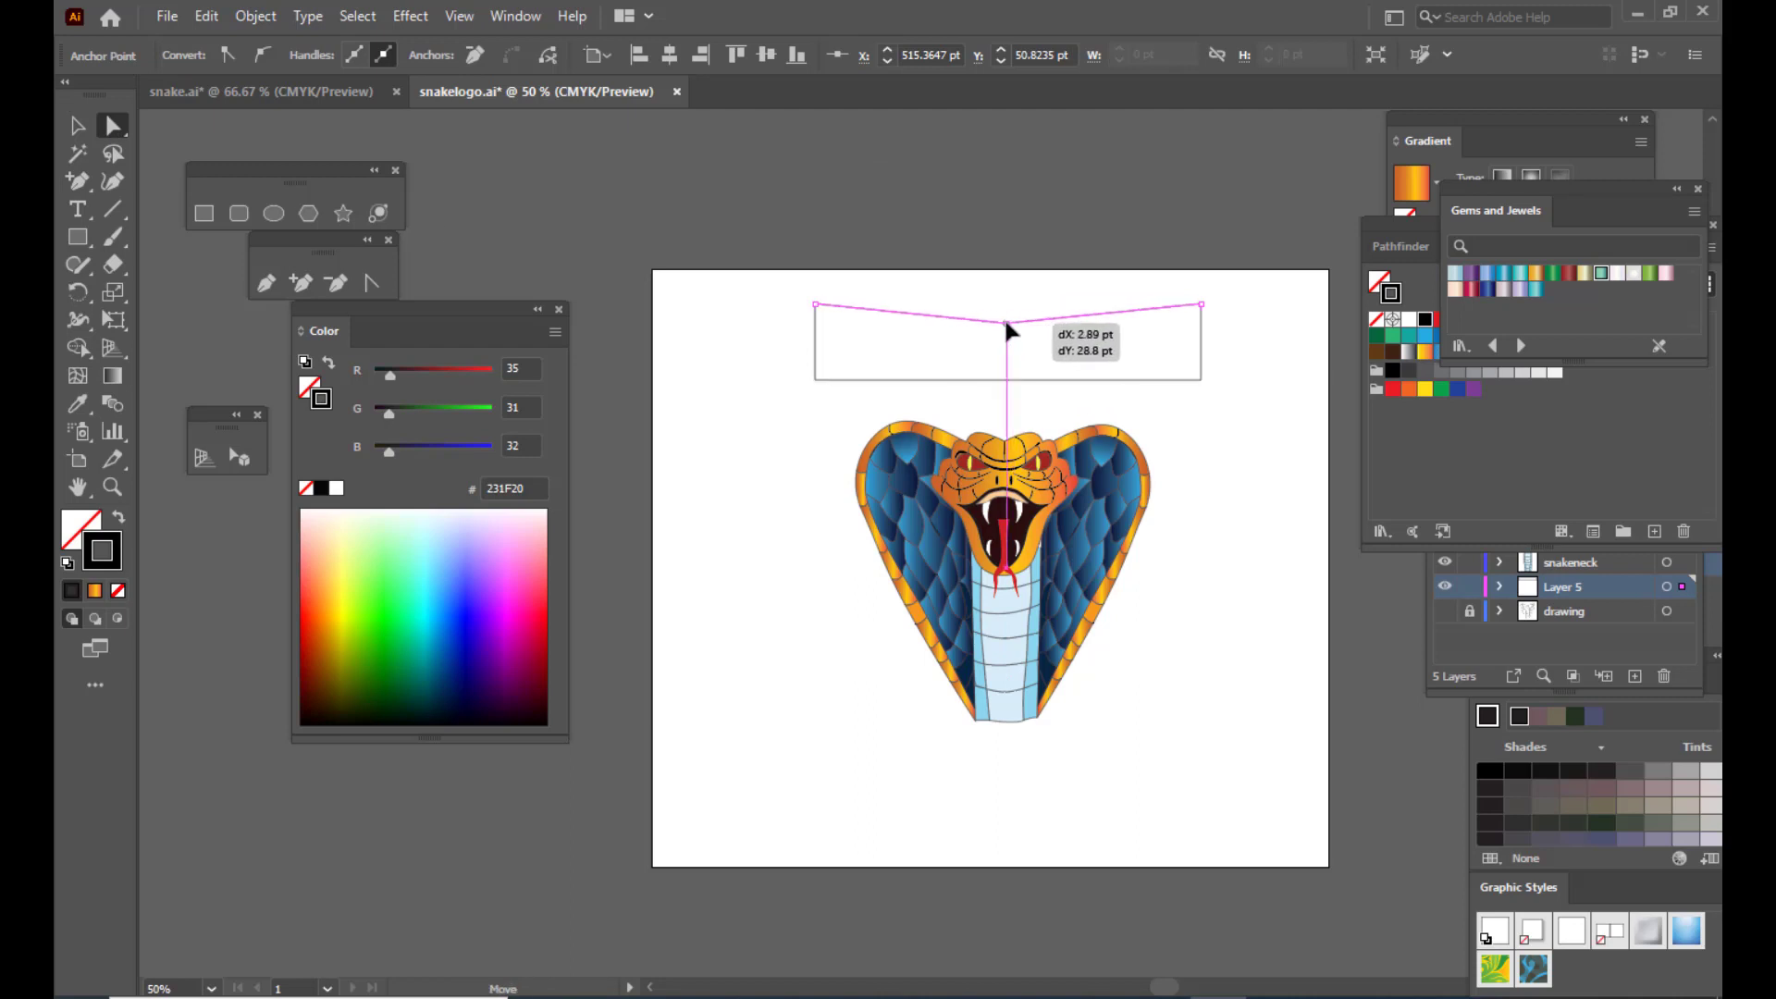
left_click(265, 279)
left_click(1016, 379)
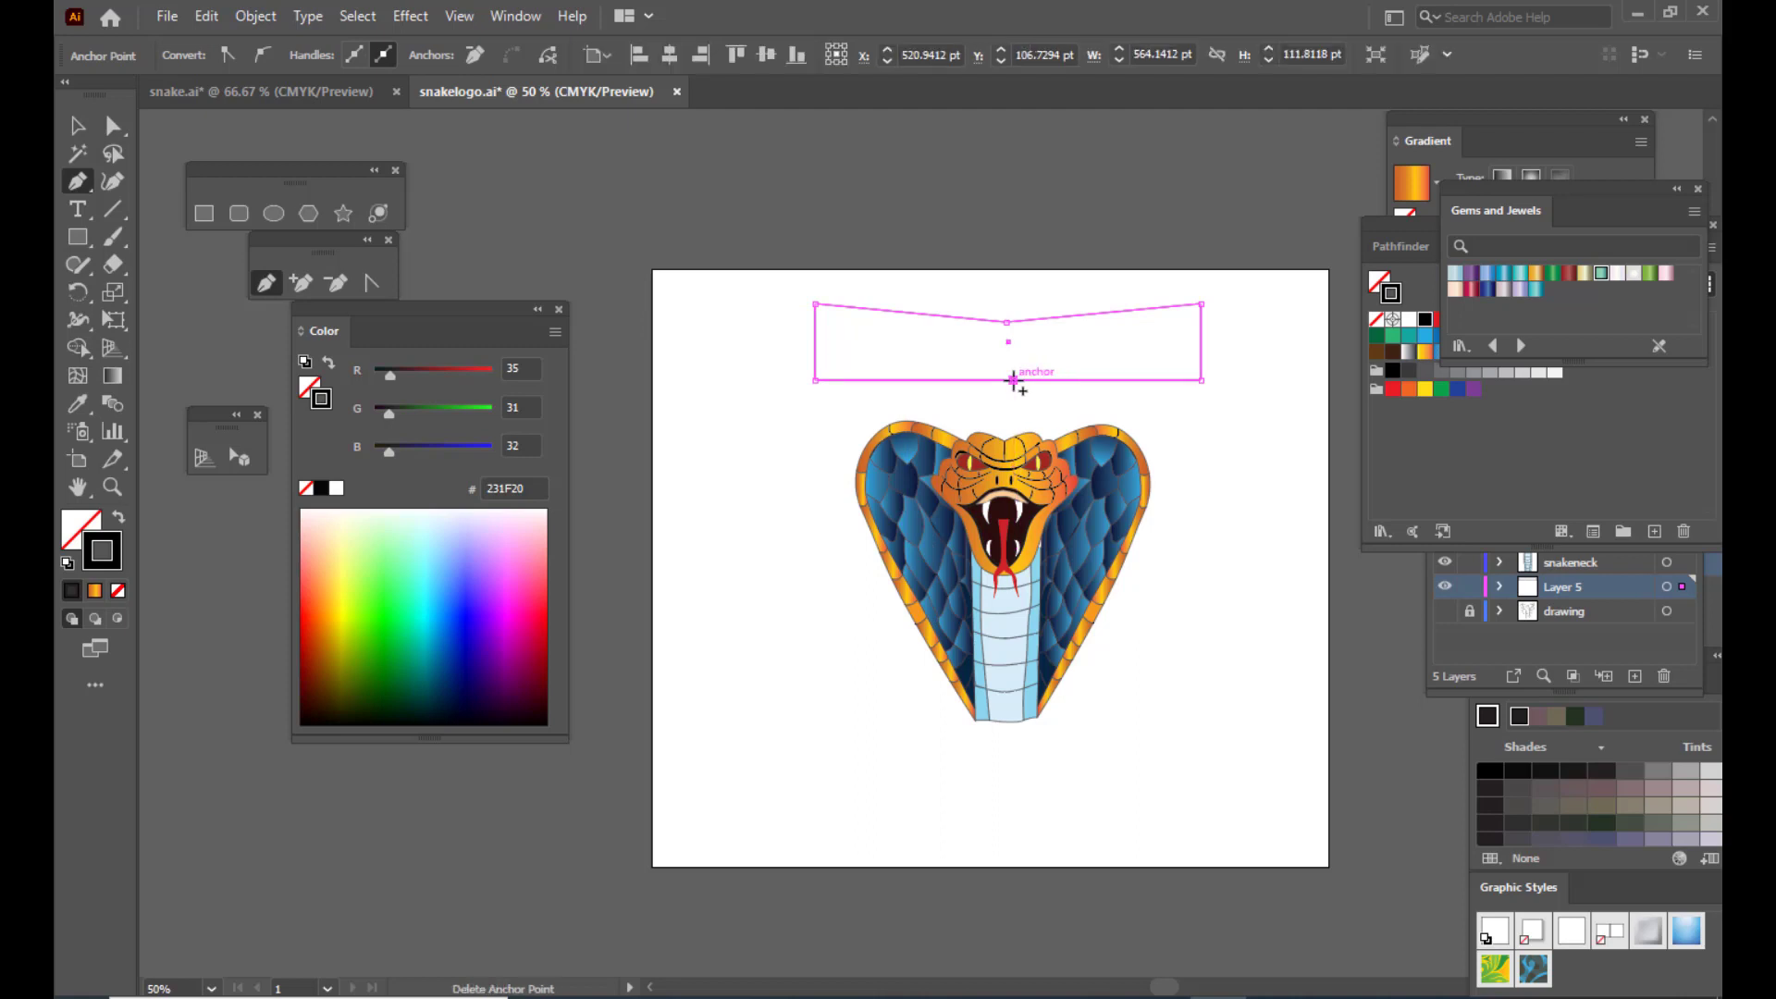
key("a")
left_click_drag(1013, 379, 1010, 322)
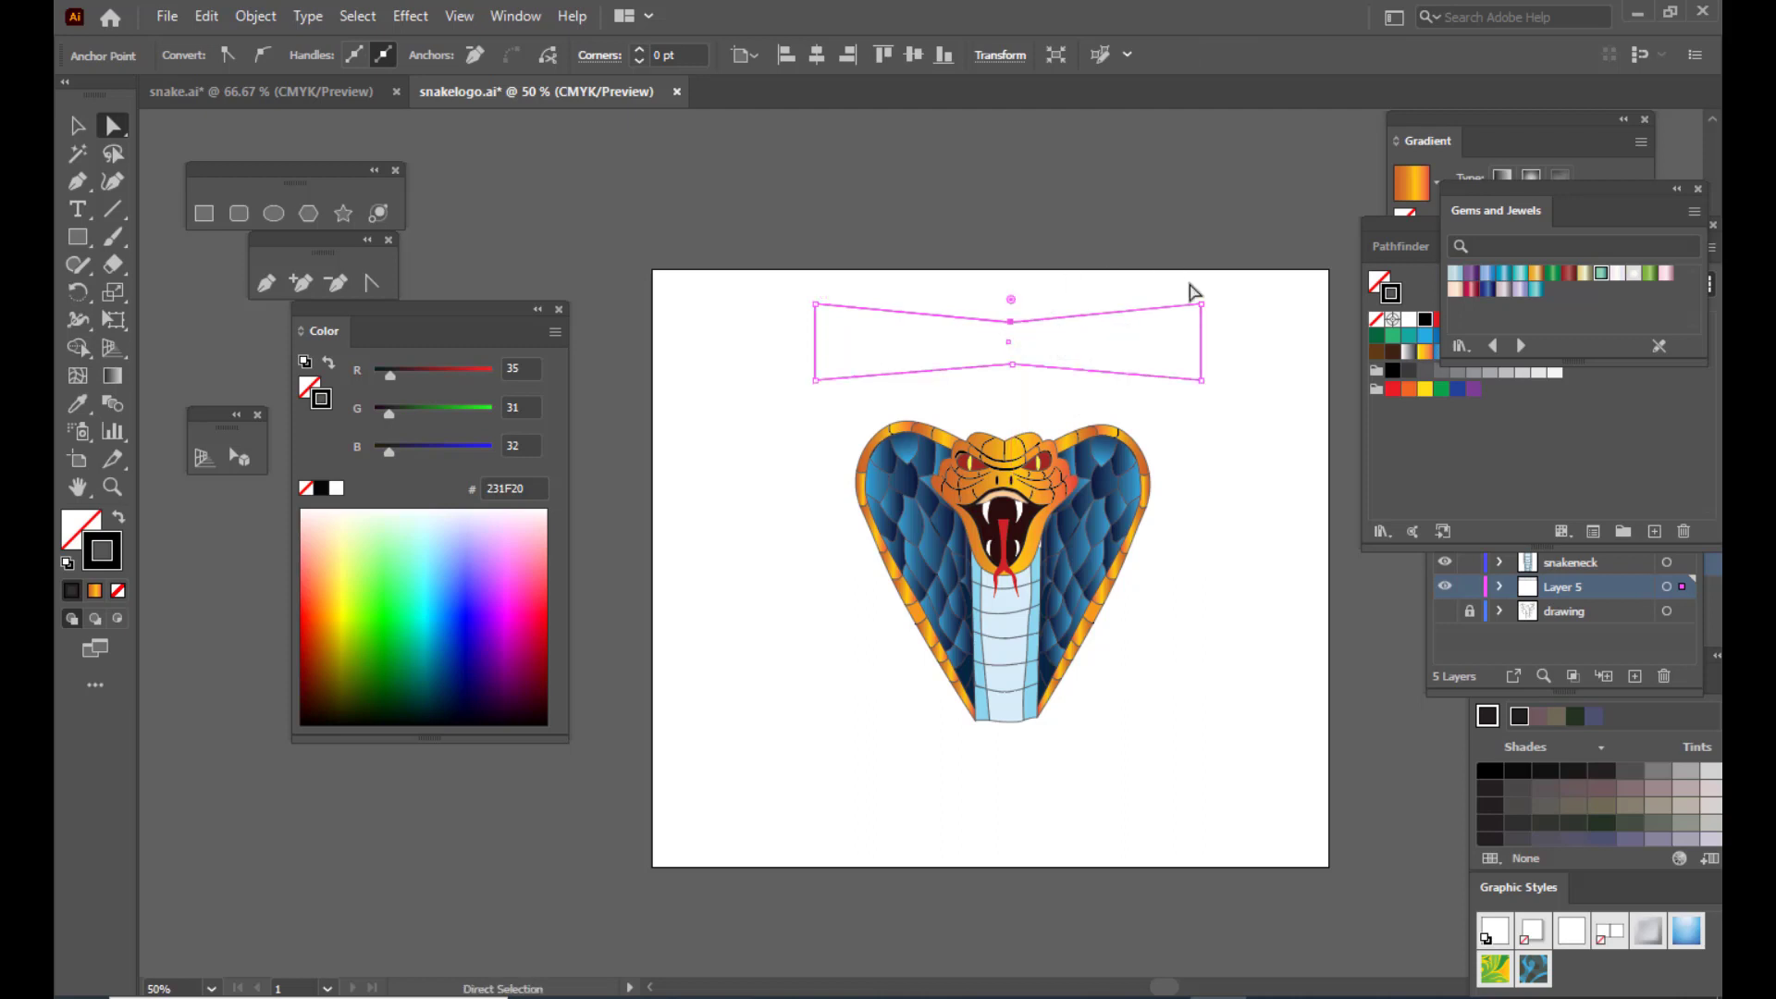
Step: Move the four corner points of the banner shape slightly outward vertically to flare its ends, and clear the selection
left_click_drag(1202, 303, 1201, 297)
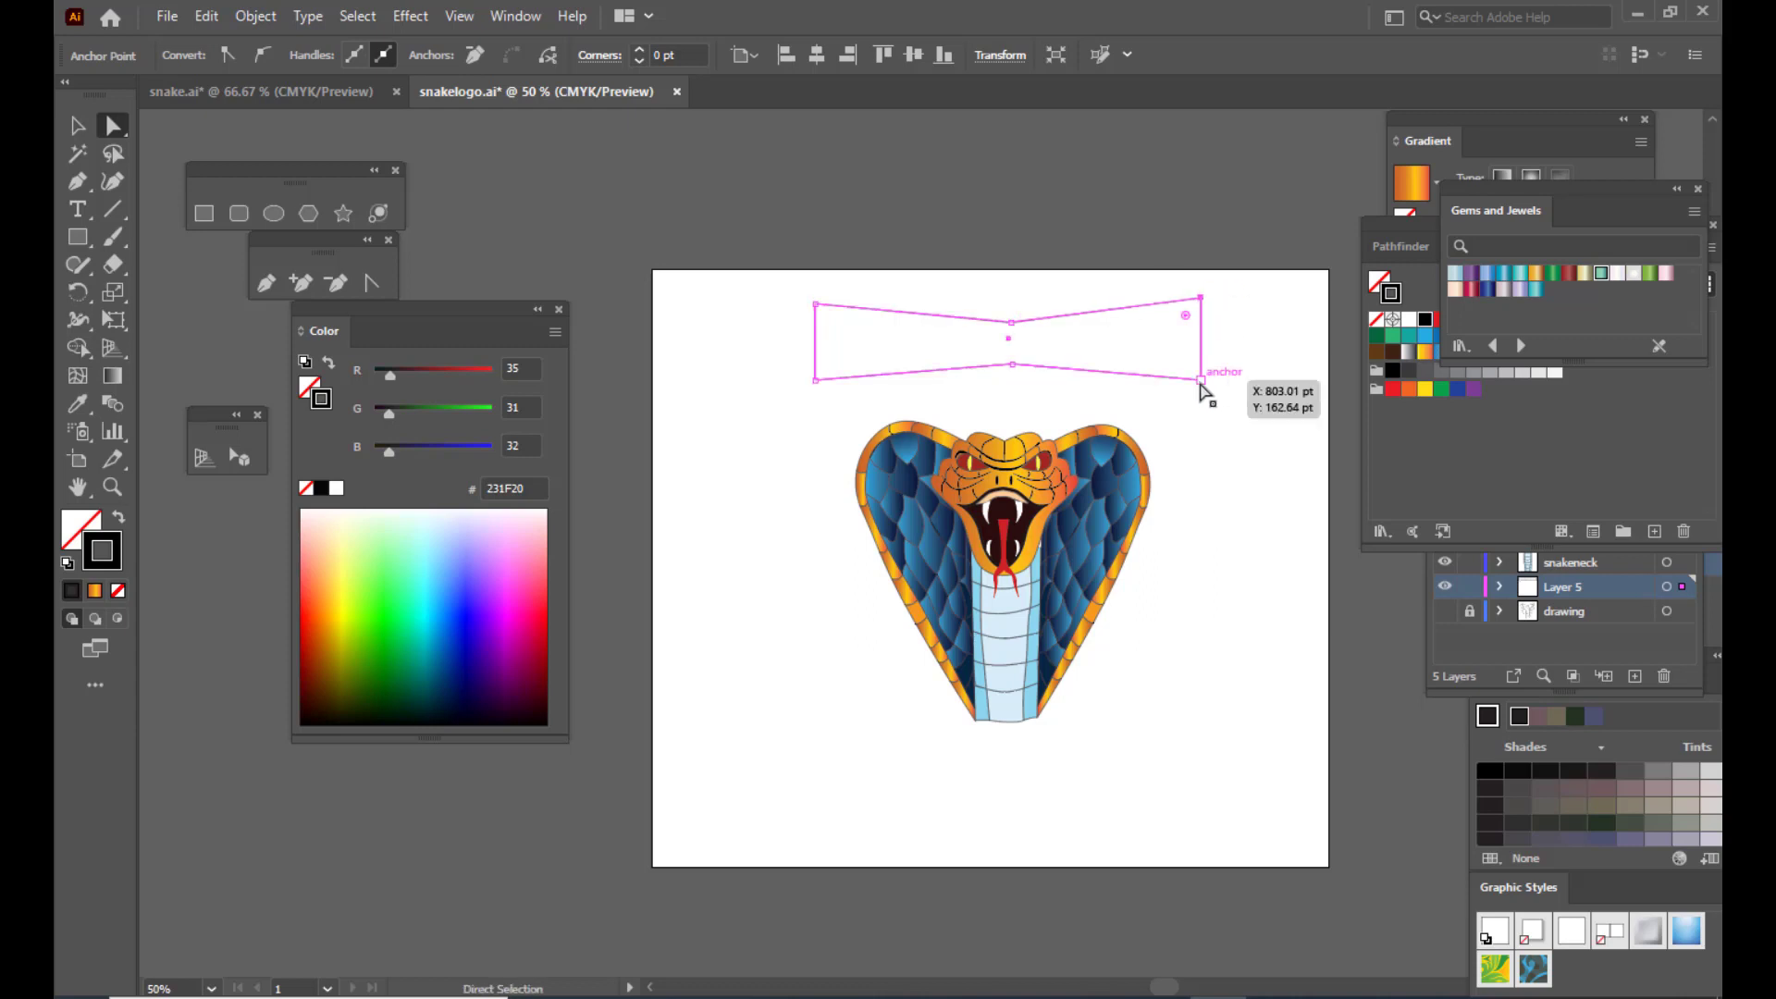
left_click_drag(1201, 379, 1201, 388)
left_click_drag(815, 305, 814, 287)
left_click_drag(814, 379, 815, 390)
left_click_drag(815, 288, 816, 298)
left_click(1251, 746)
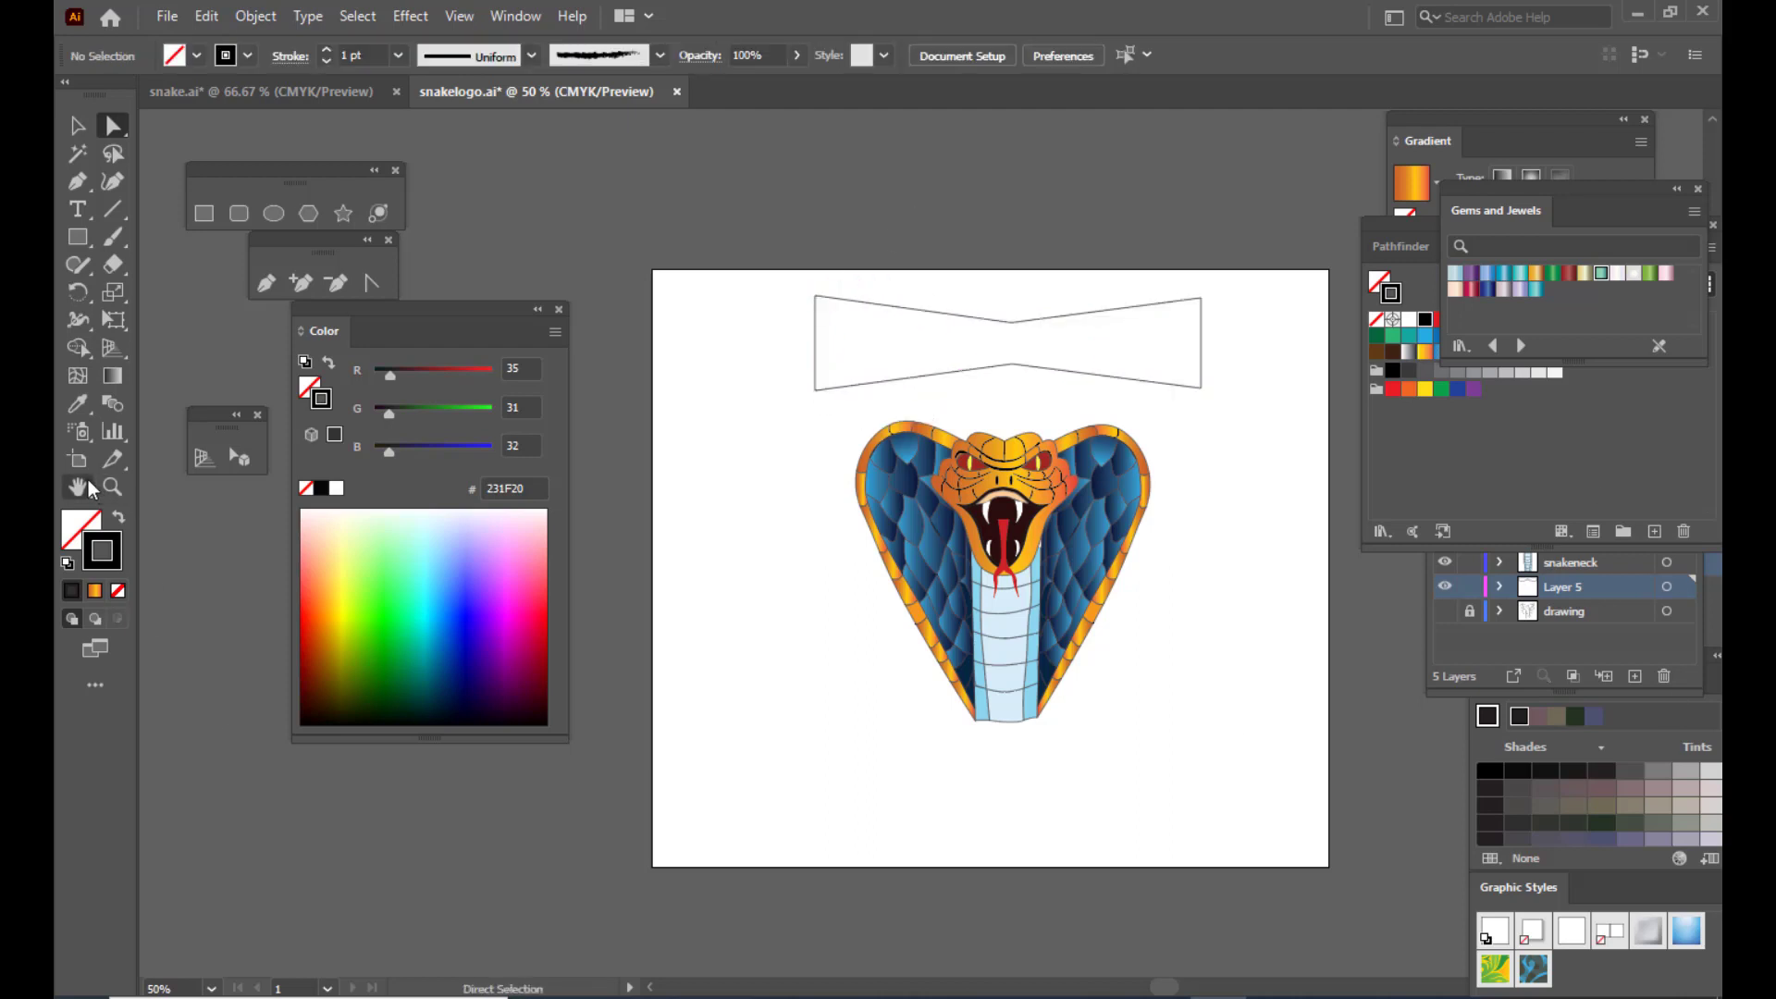
Step: Add the text SERPENTINA above the artboard
left_click(70, 210)
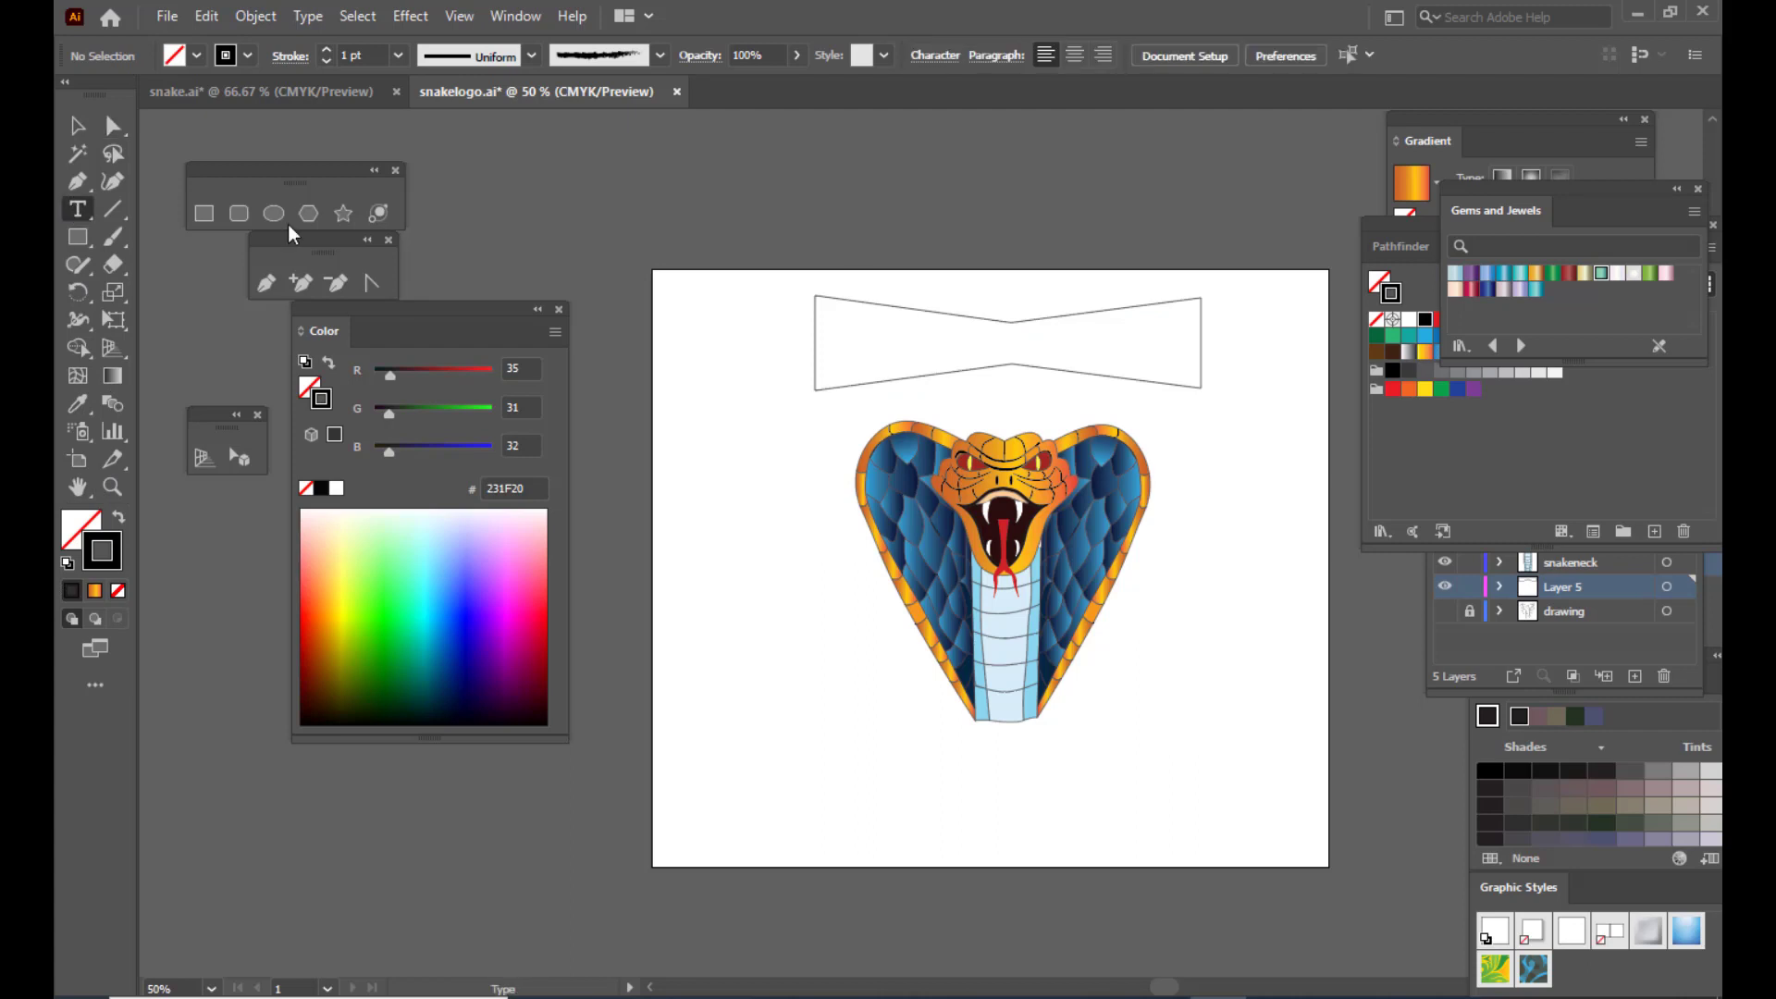
left_click(851, 209)
type("SER[EM")
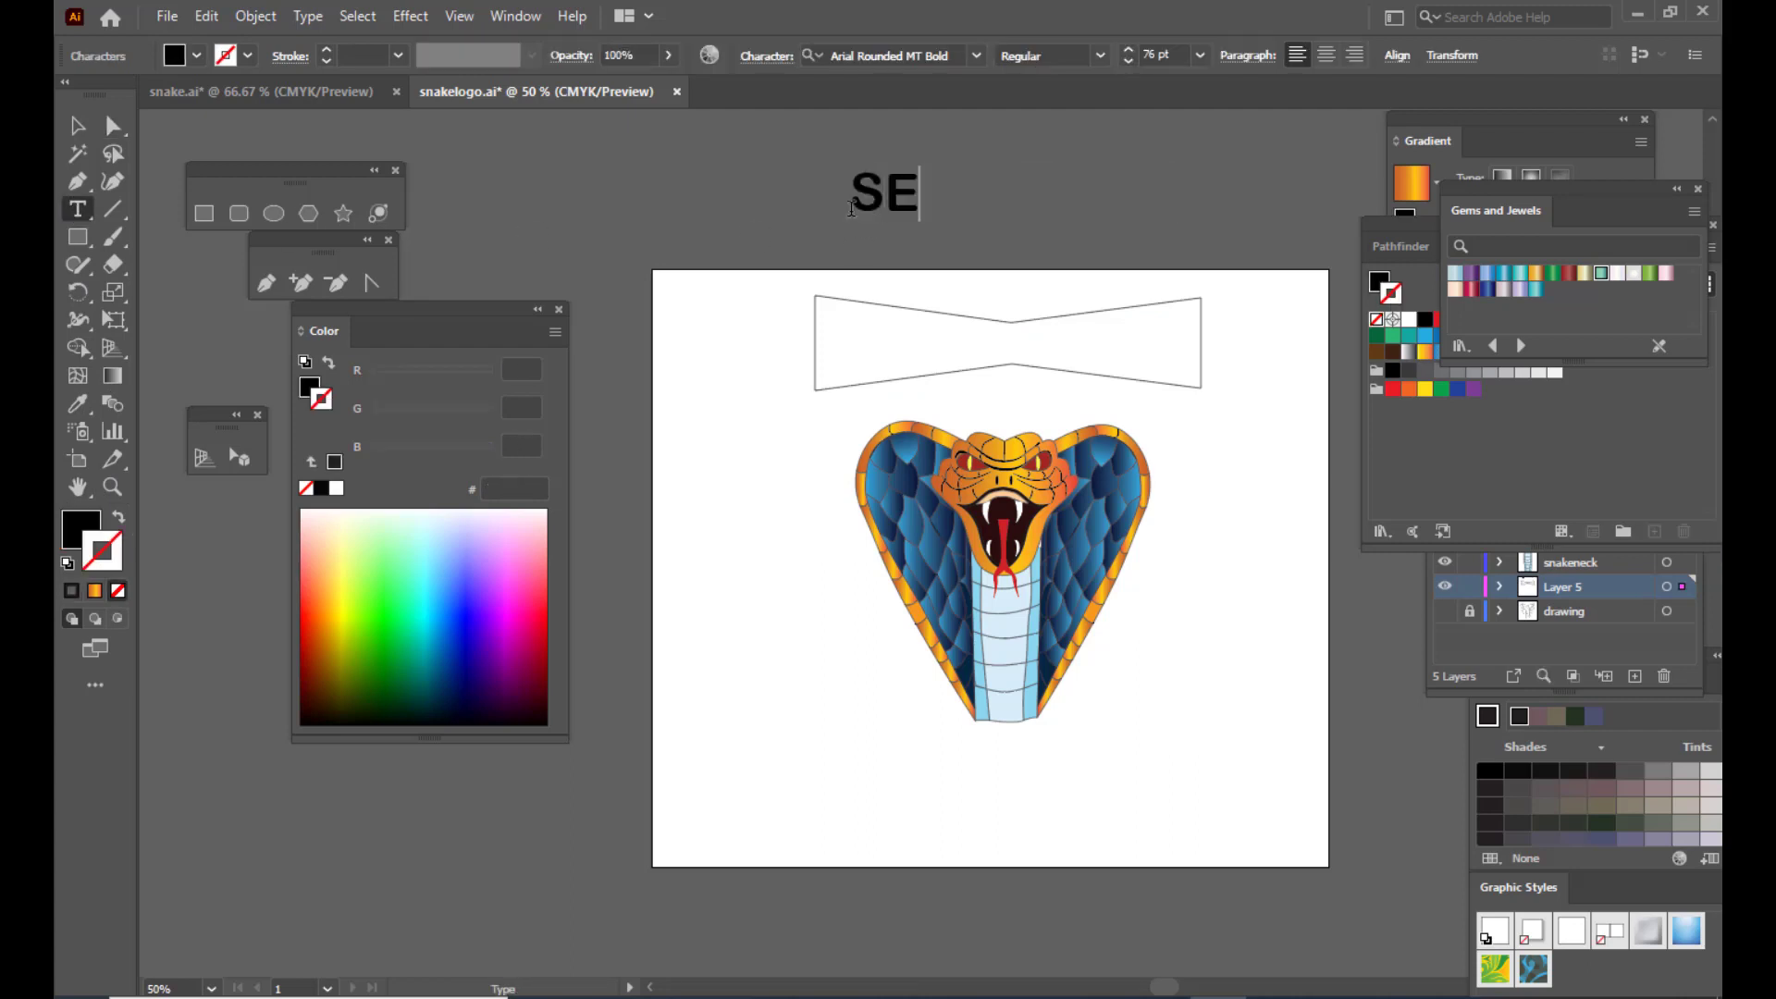
key("BackSpace")
key("BackSpace")
key("BackSpace")
type("PENTINA")
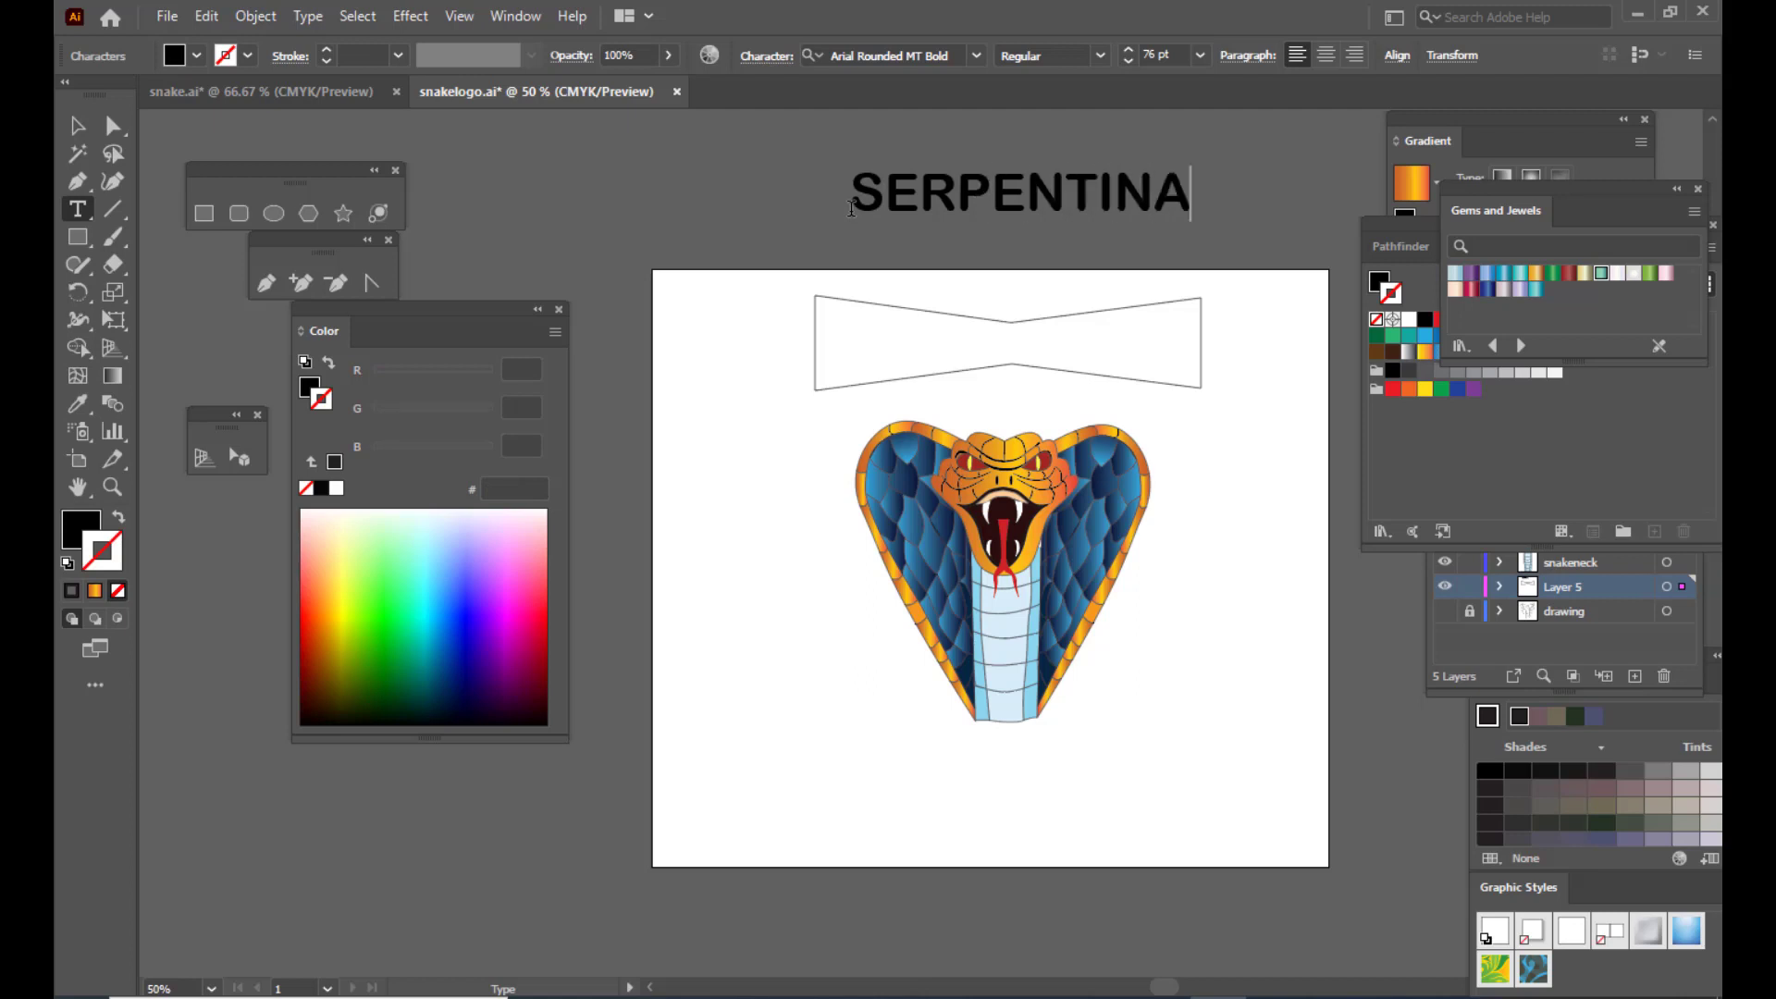
Step: Set the font of the whole word SERPENTINA to Impact
left_click_drag(1191, 189, 849, 189)
left_click(940, 55)
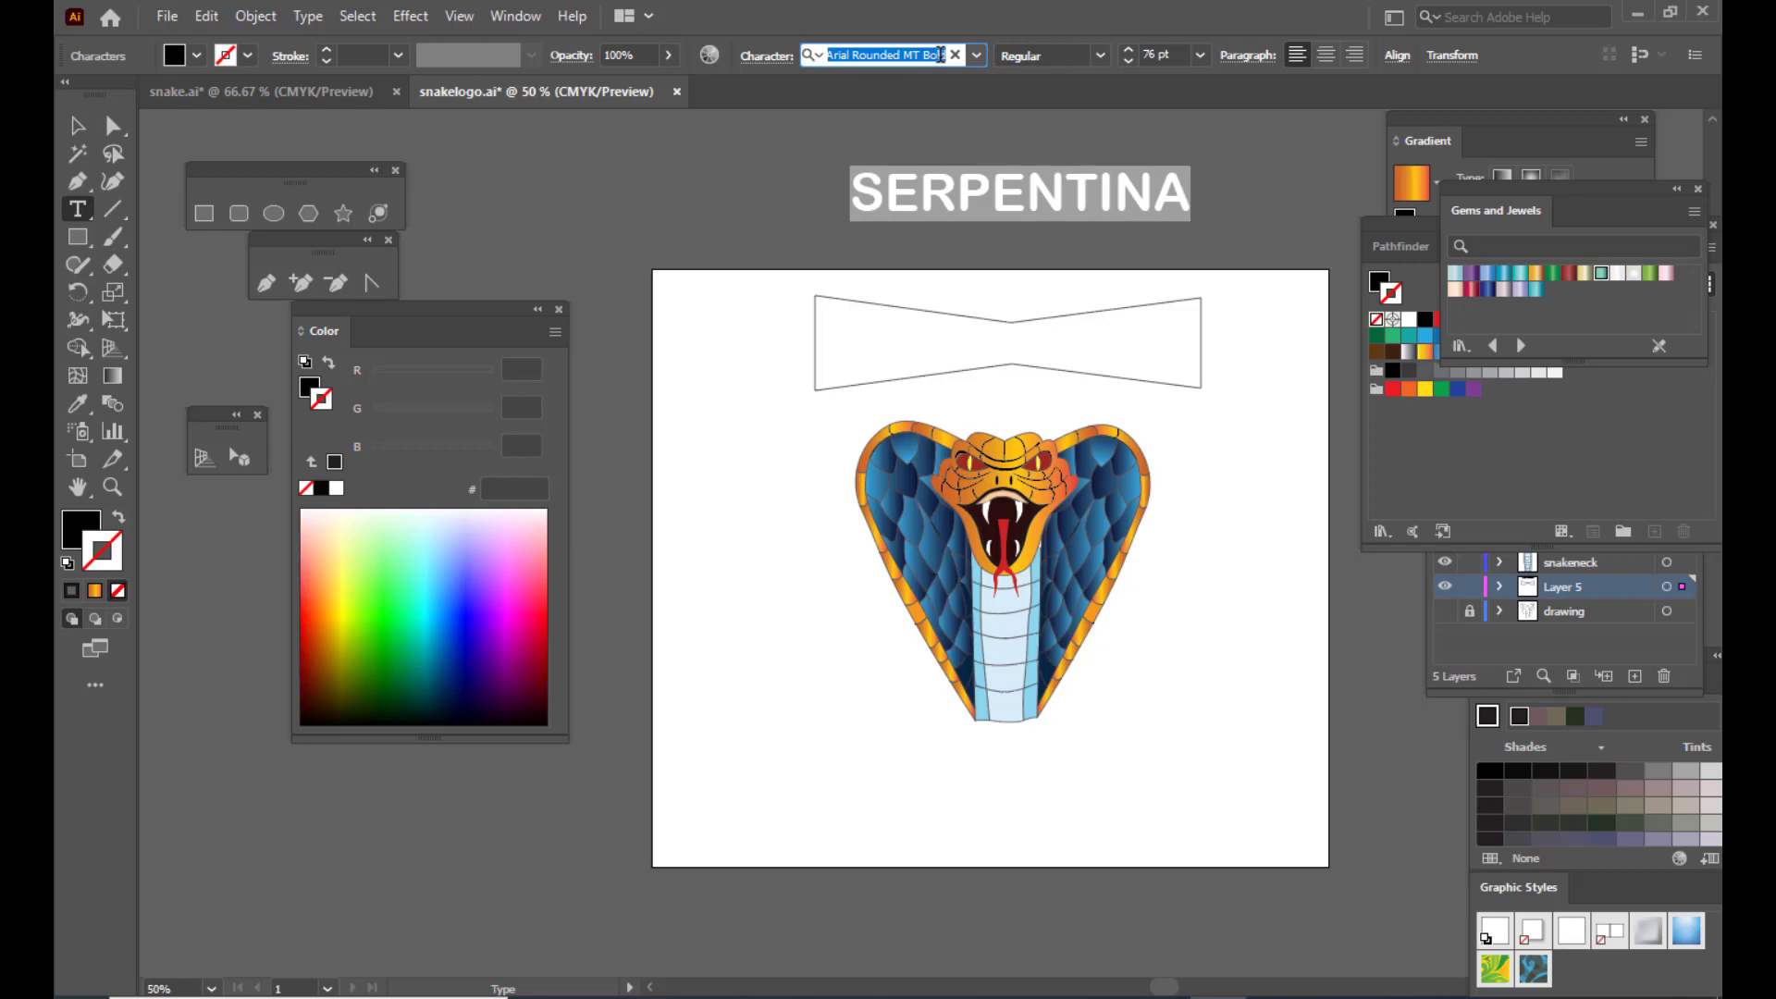
type("IMPACT")
key("Return")
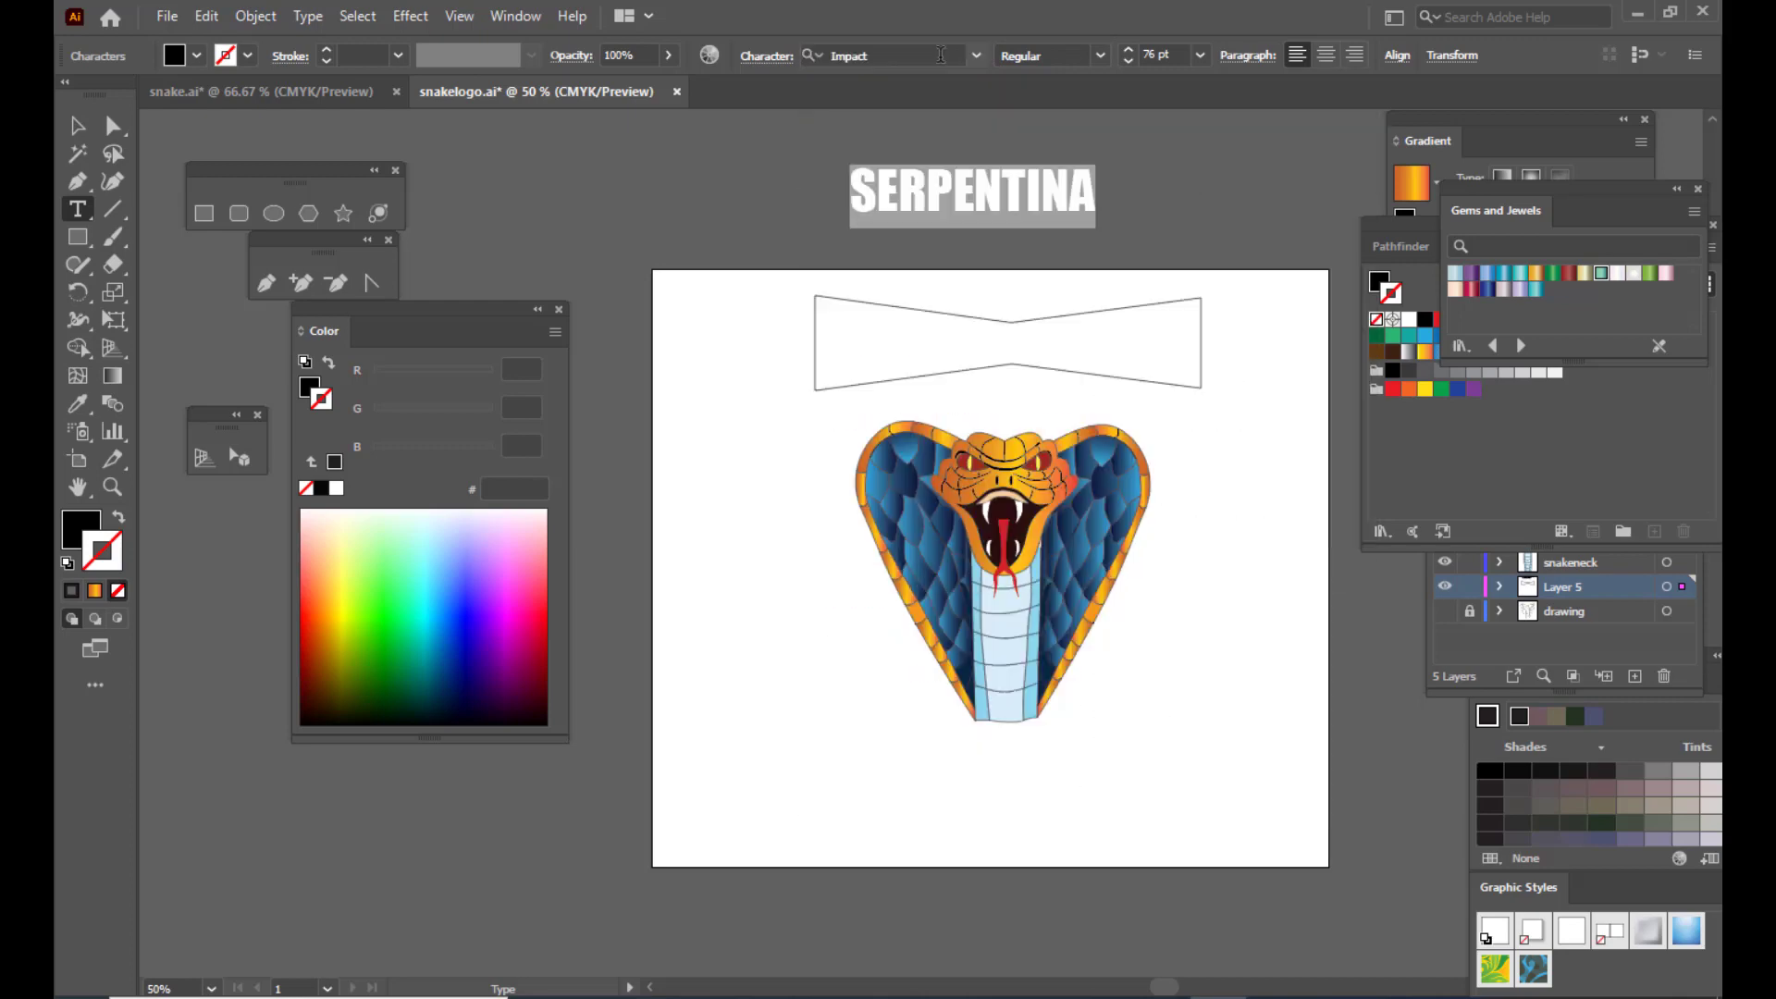
Step: Enlarge the SERPENTINA text to about 118 pt to match the banner shape's width and place it just above the shape
key("Escape")
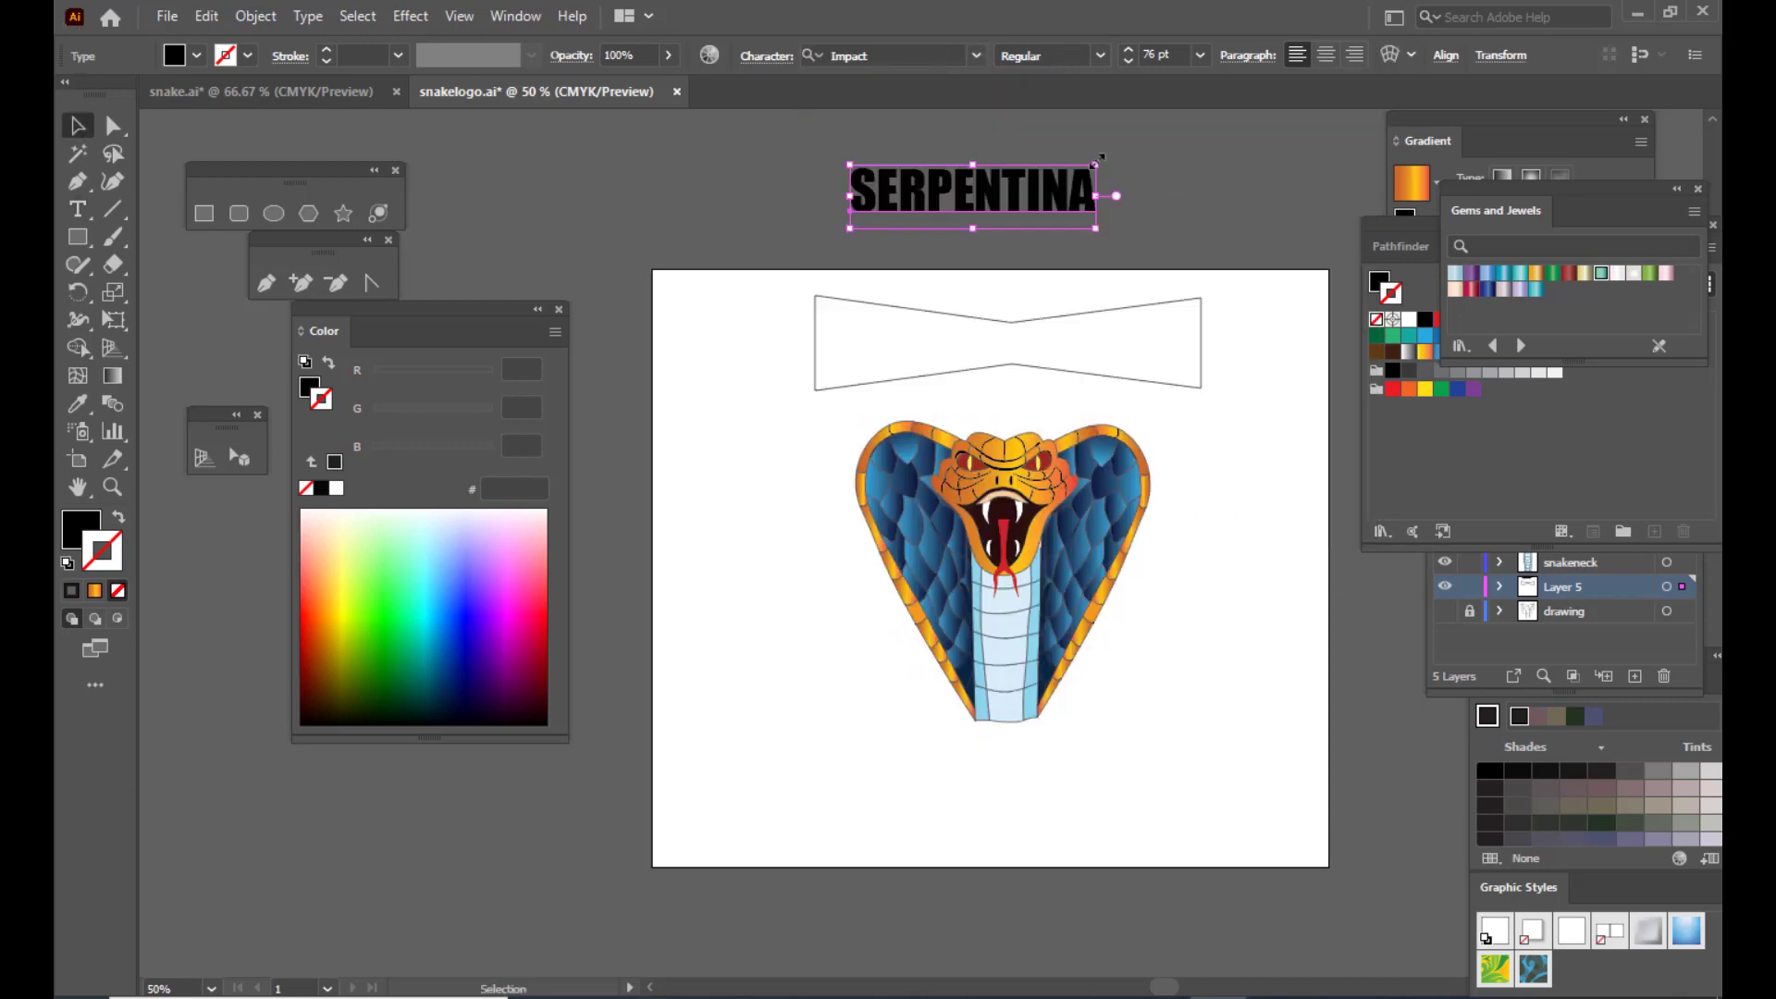
left_click_drag(1101, 158, 1168, 149)
left_click_drag(1040, 207, 981, 264)
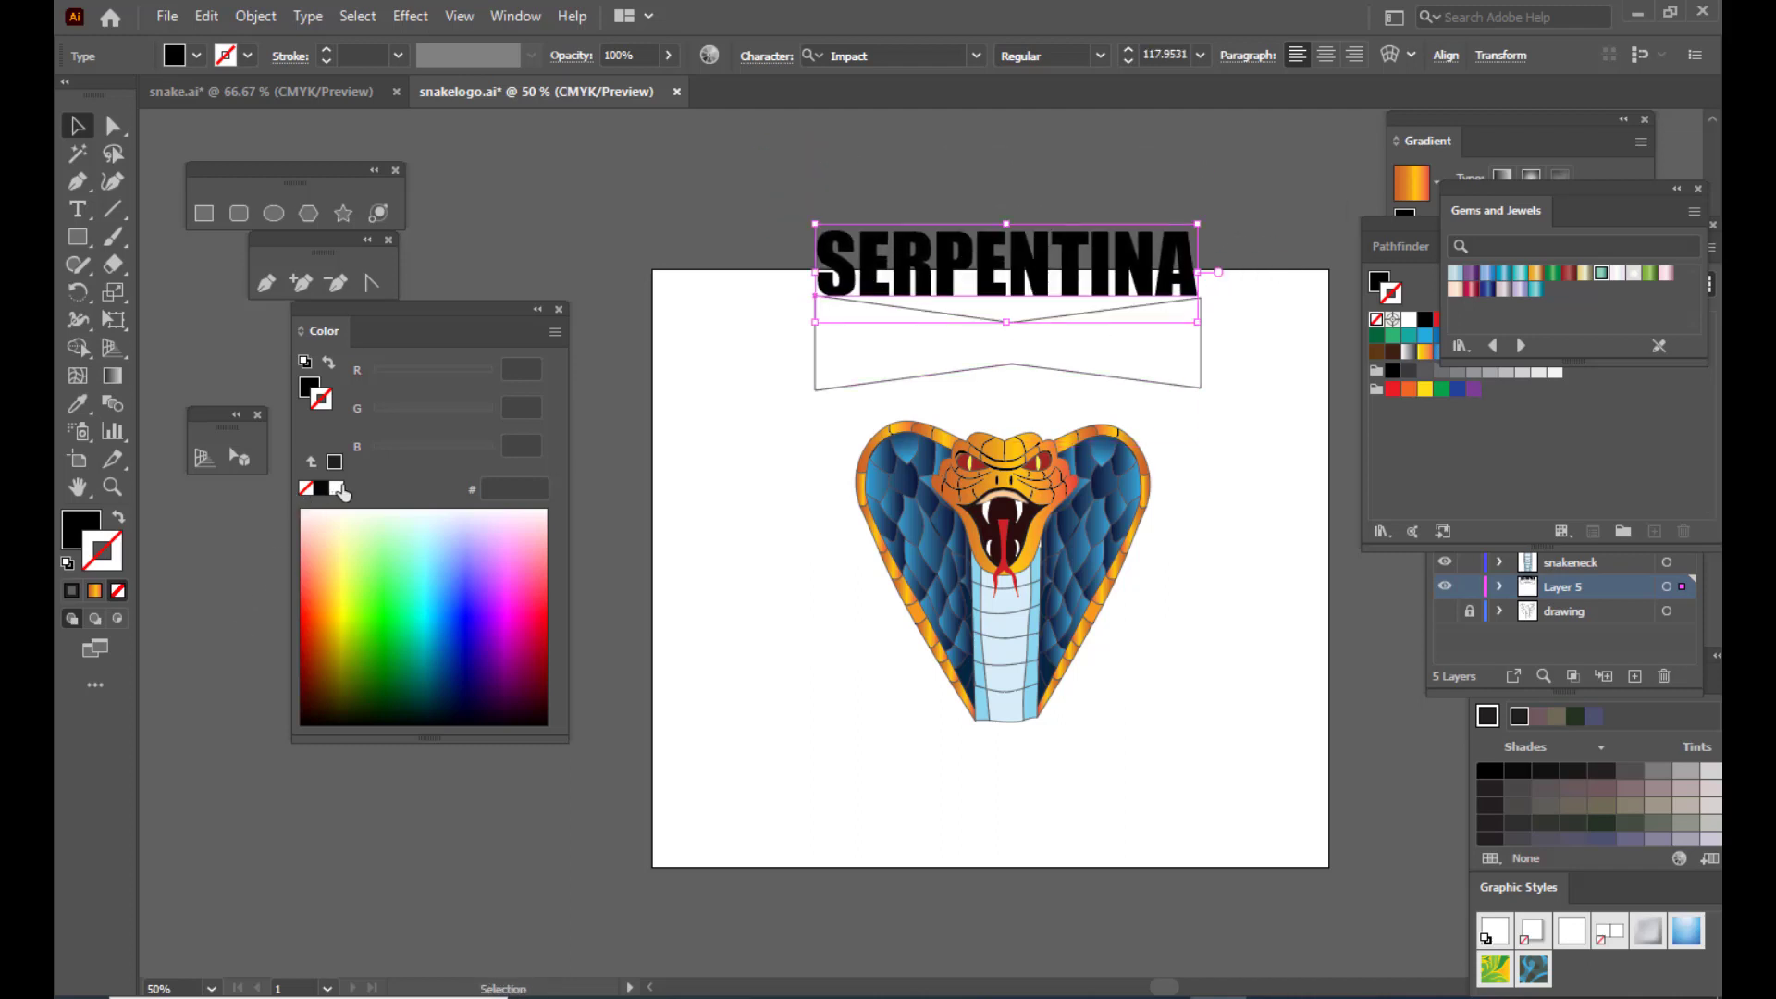
Step: Give the SERPENTINA text a dark red fill and no stroke
left_click(309, 635)
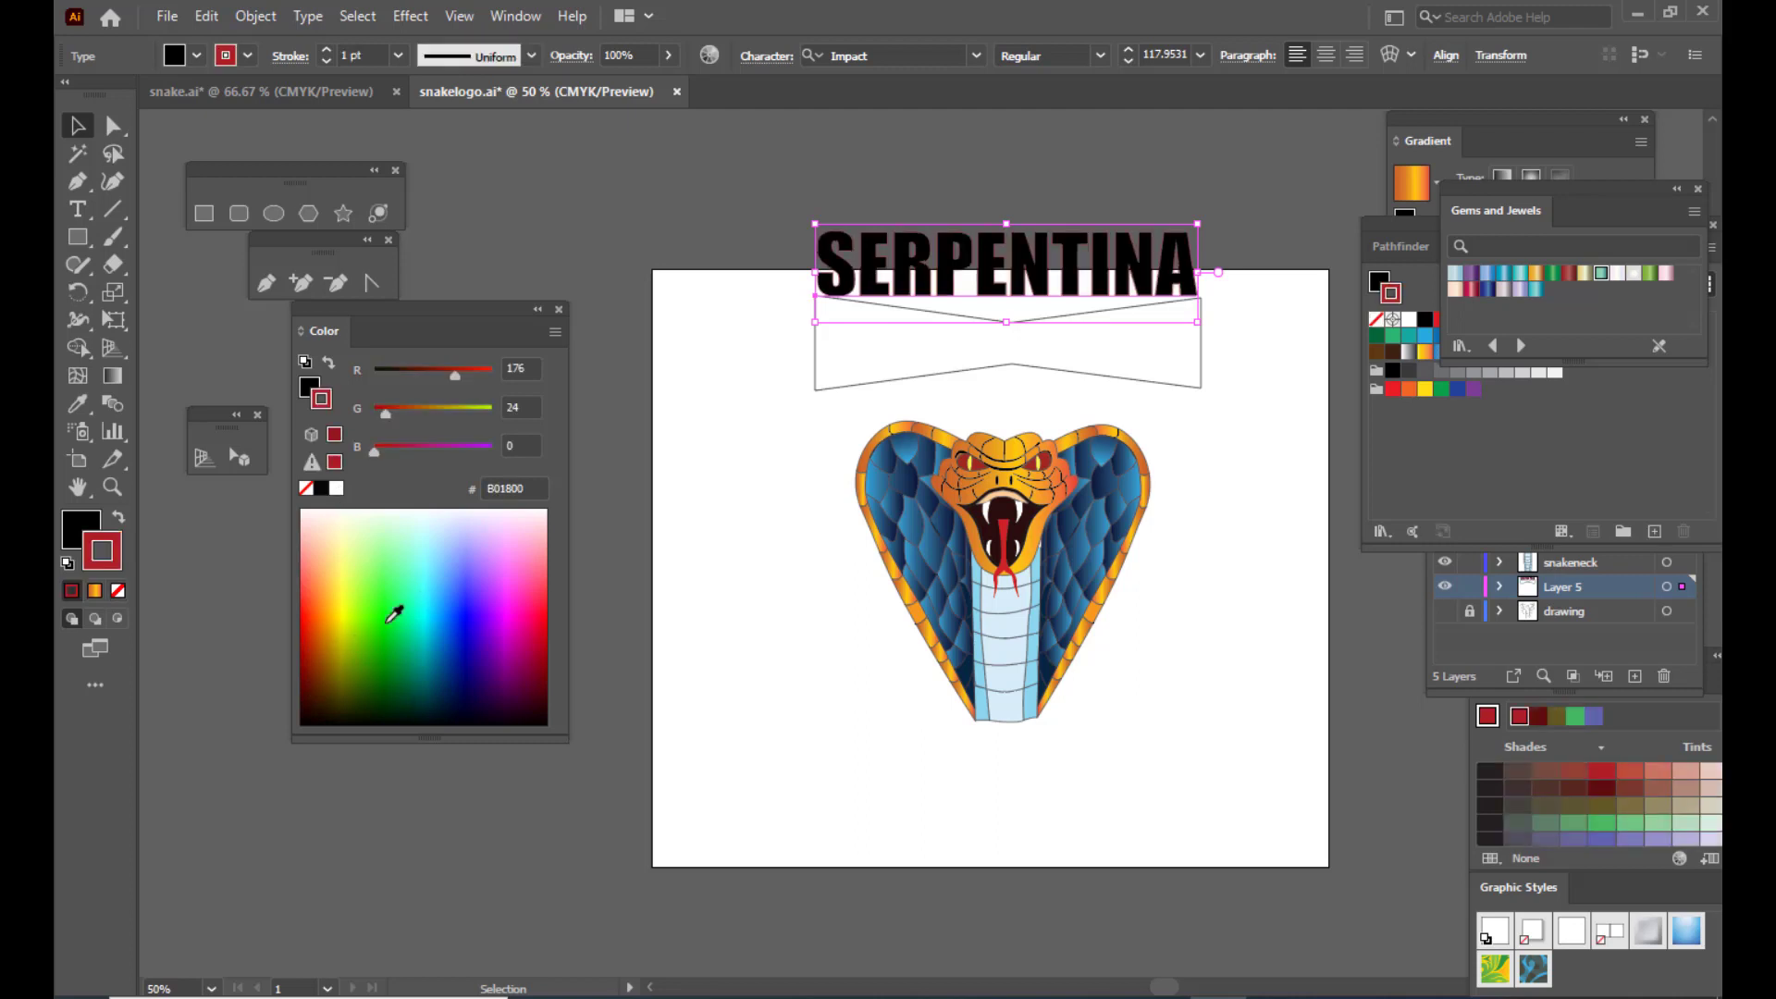
left_click(119, 517)
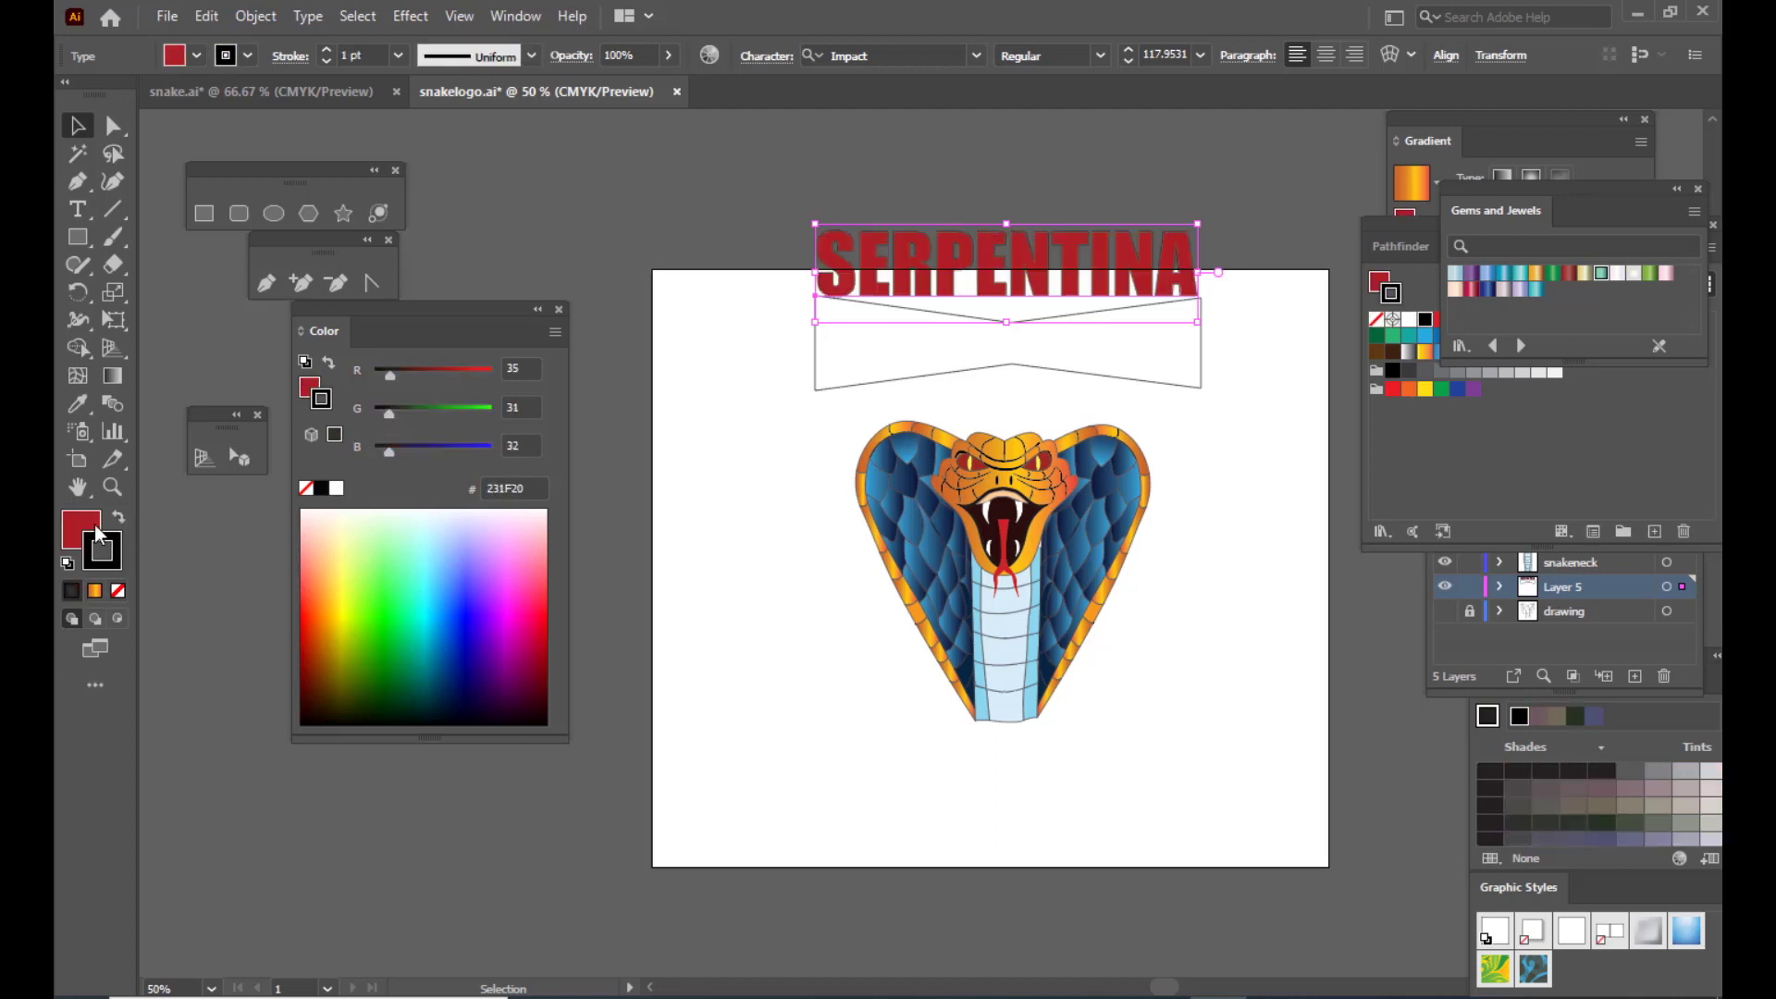
left_click(88, 522)
left_click(108, 558)
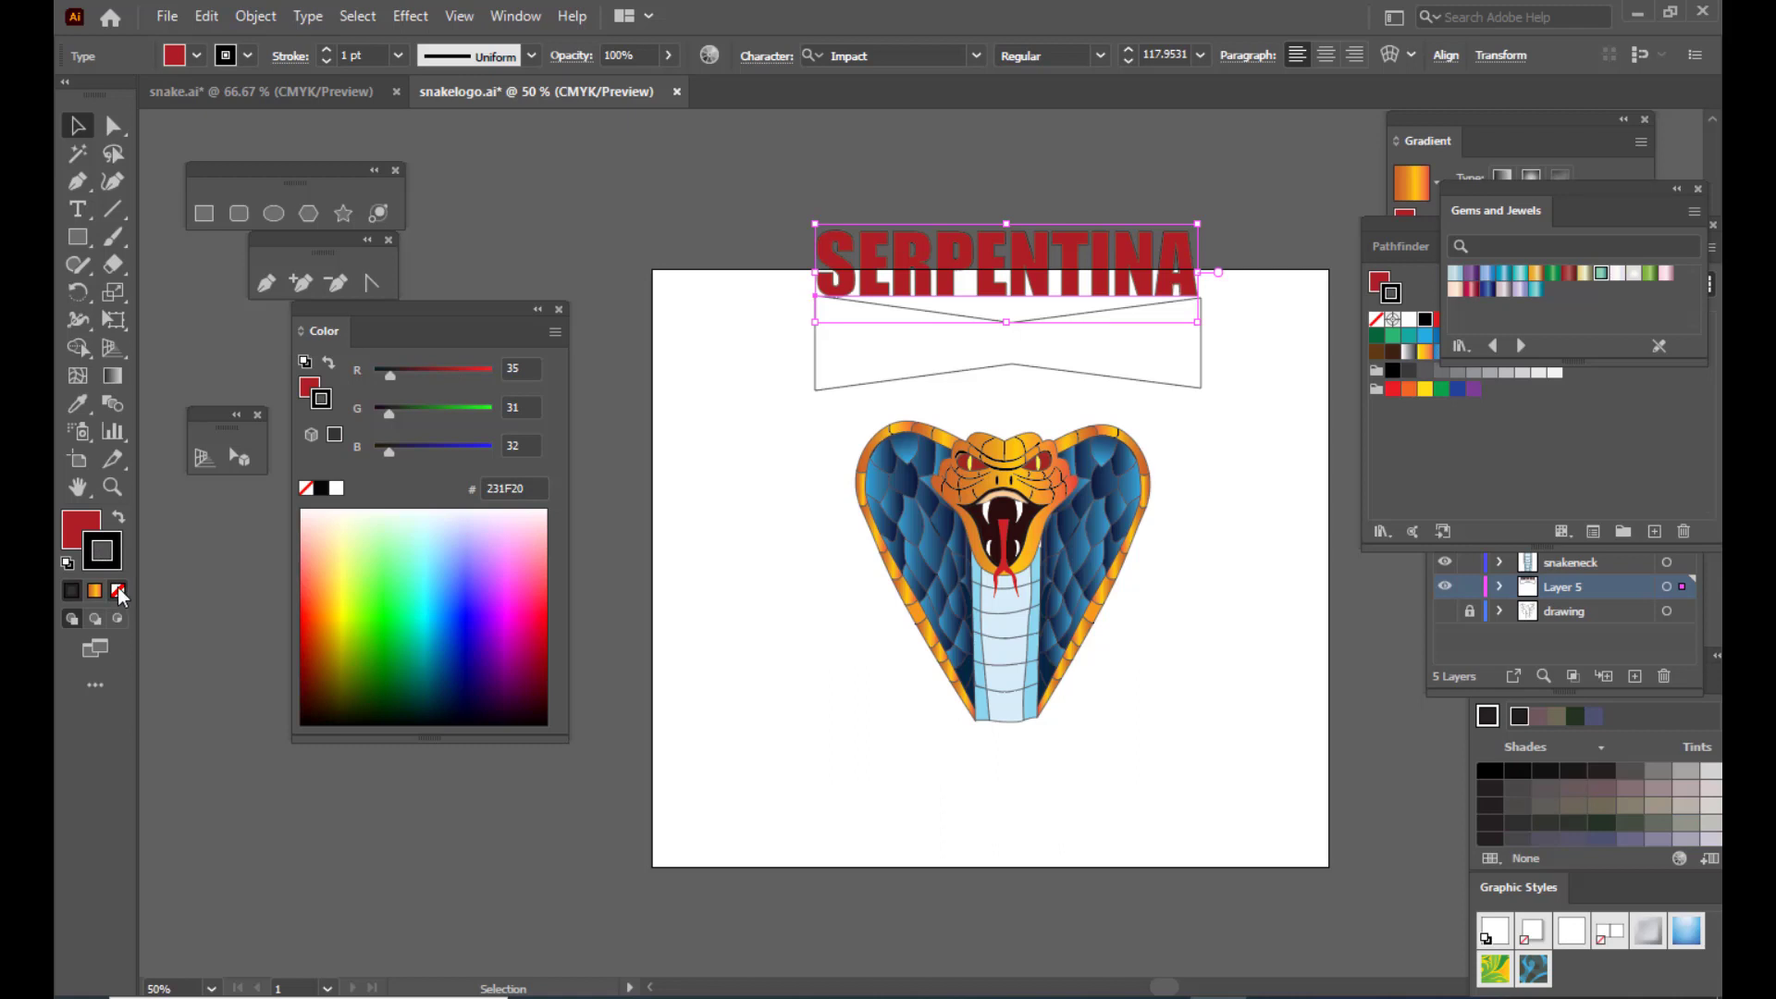
left_click(118, 592)
left_click(80, 529)
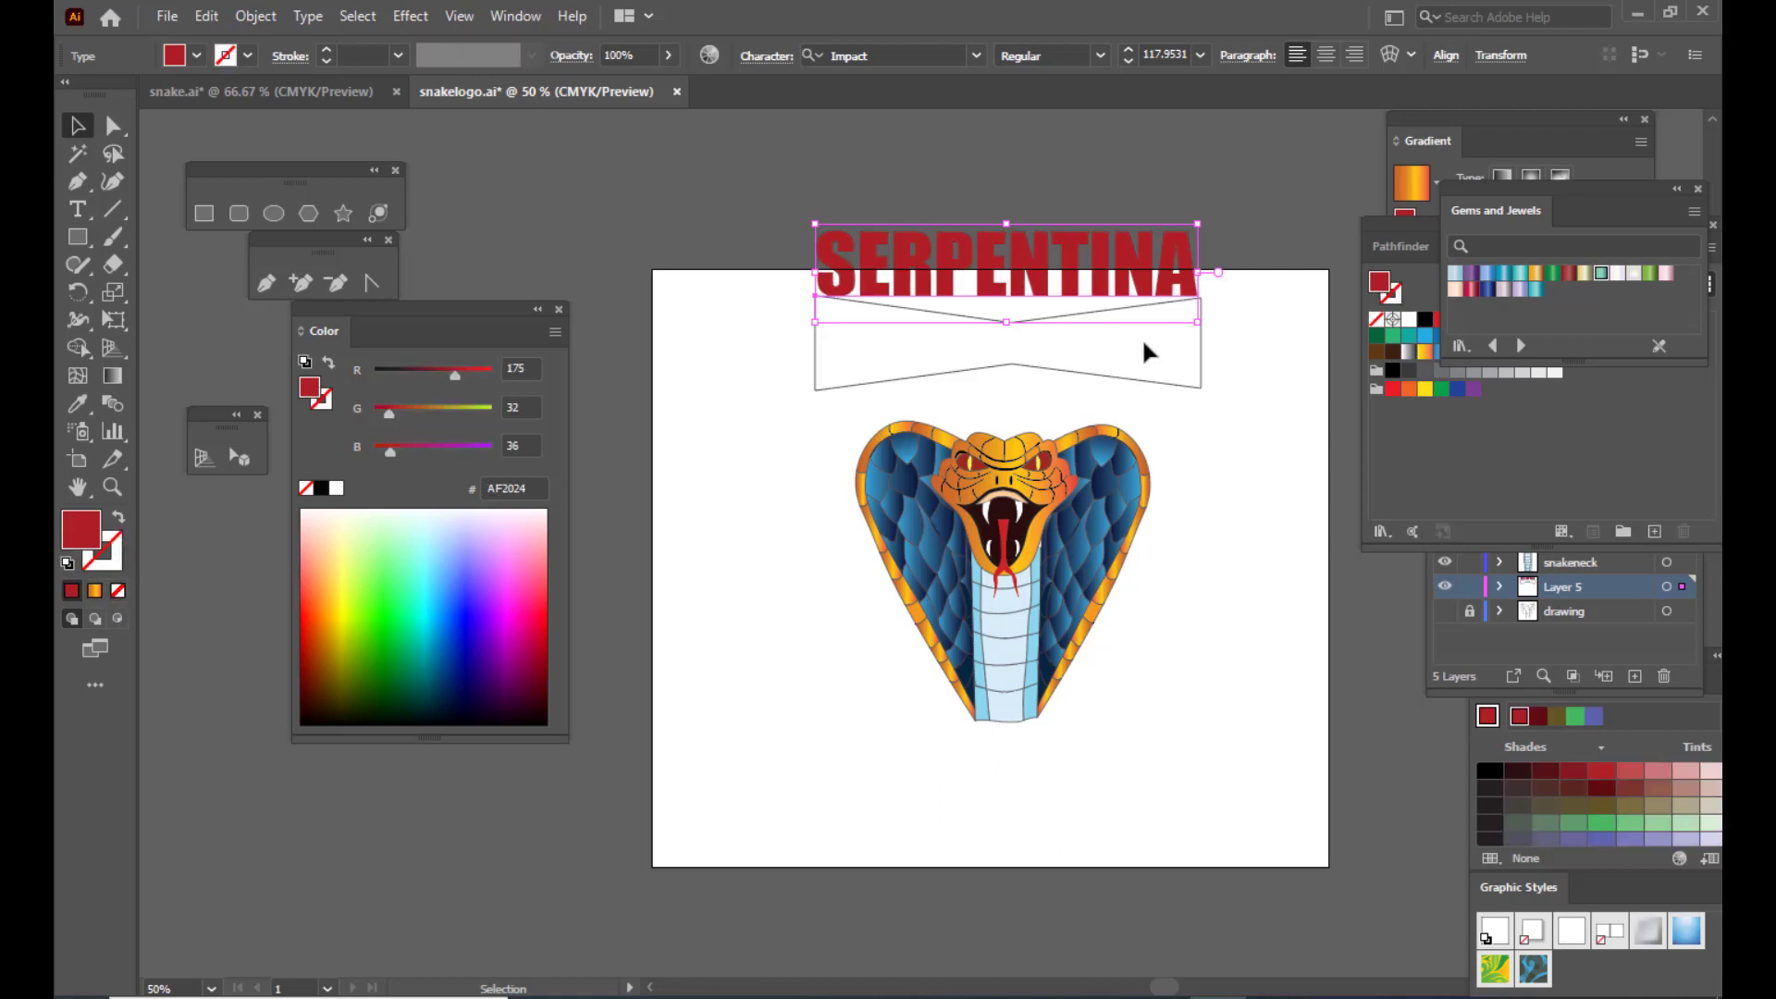
Step: Move the SERPENTINA text down onto the banner shape and bring the banner outline to the front
left_click_drag(1027, 275, 1027, 354)
right_click(835, 298)
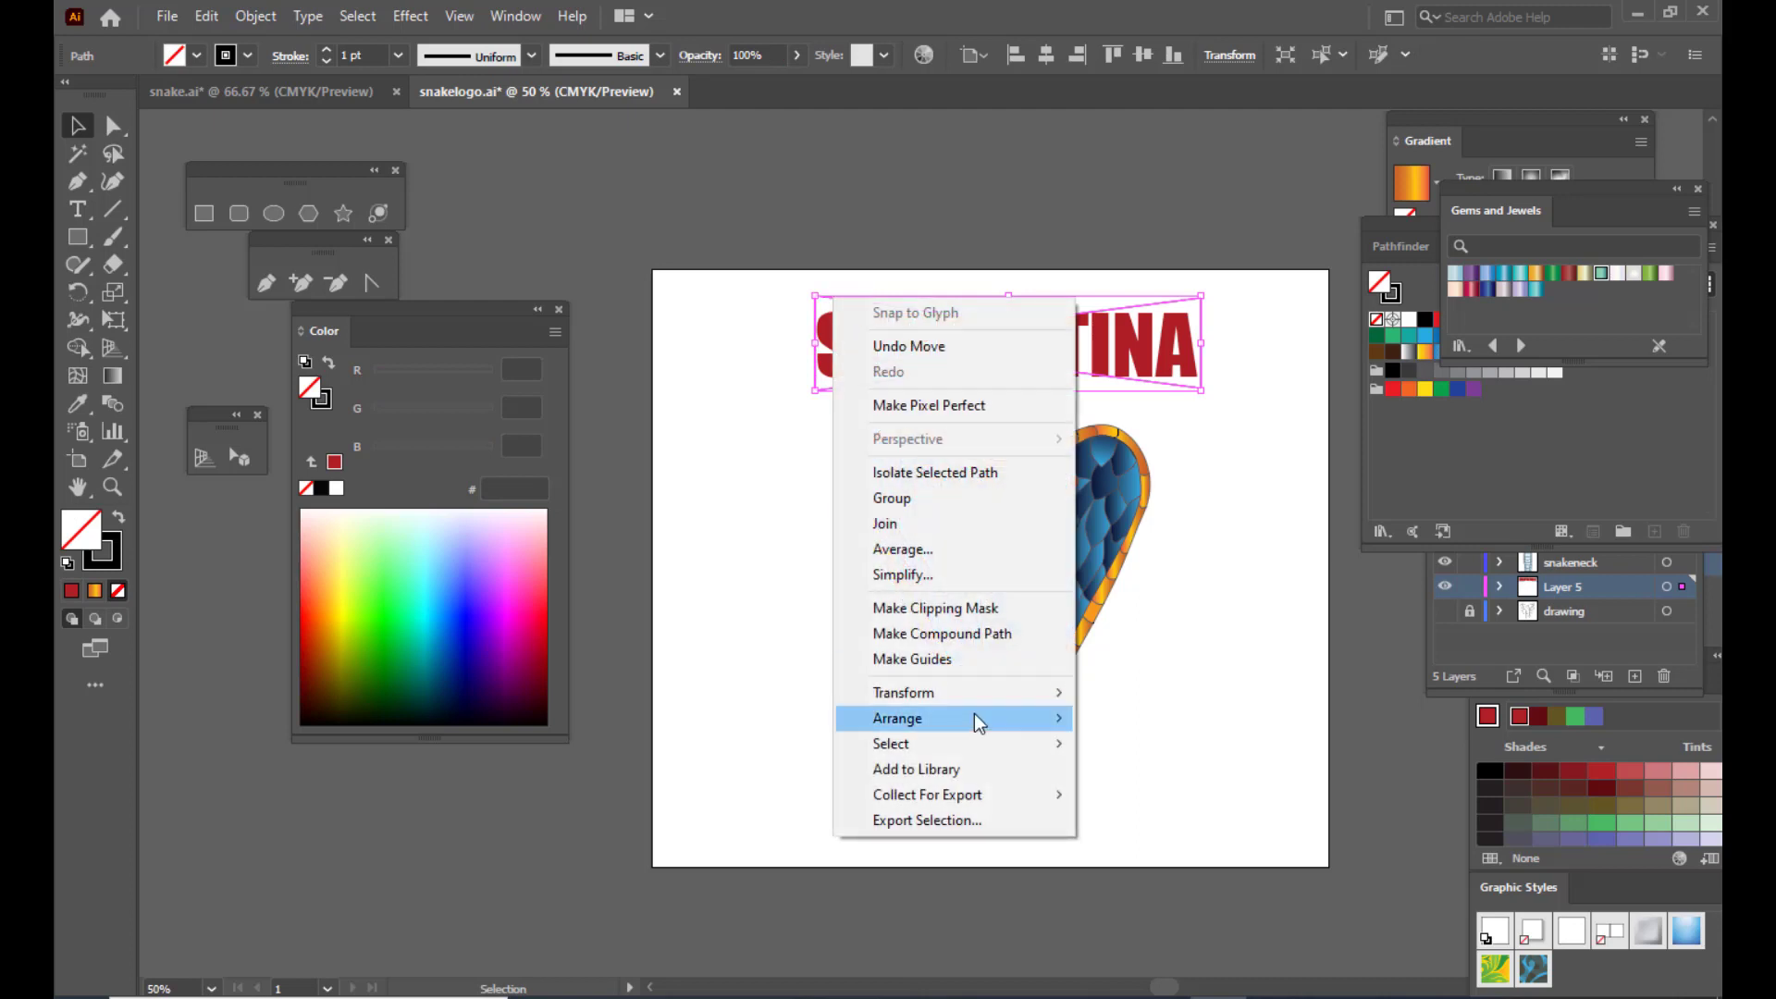
mouse_move(969, 686)
left_click(1144, 718)
left_click(953, 298)
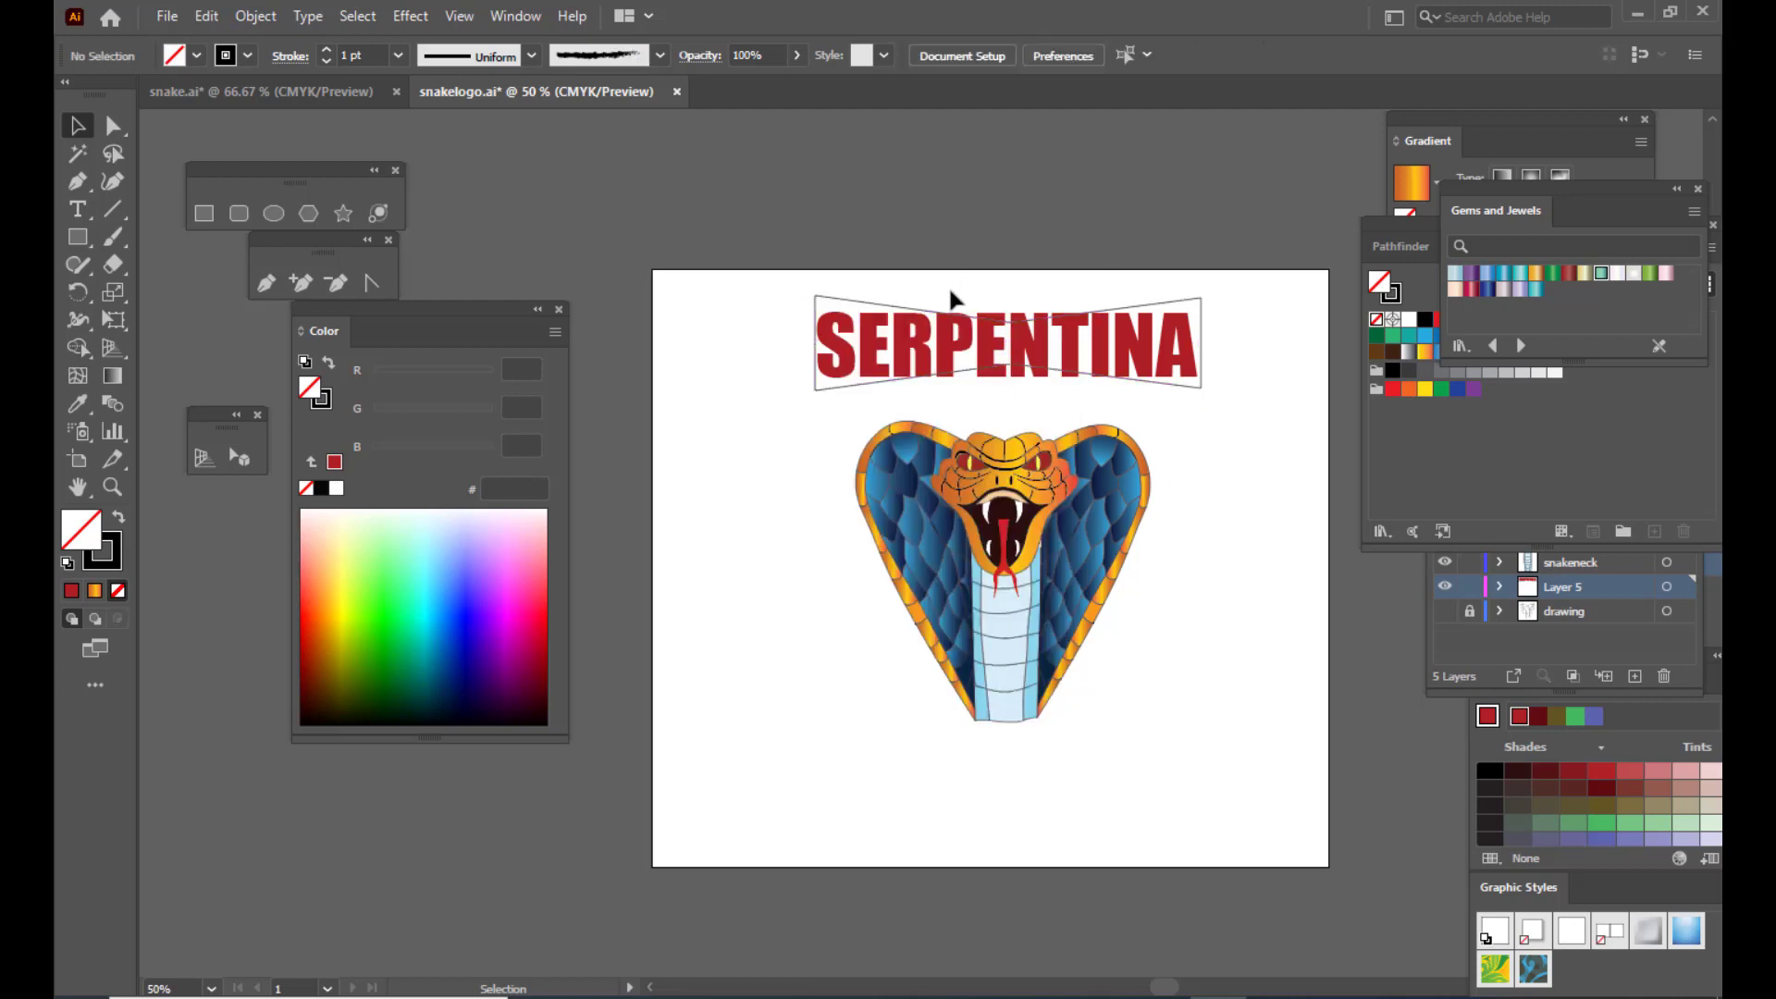
Step: Warp the SERPENTINA text into the banner shape with Envelope Distort, using the banner as the top object
left_click(949, 315)
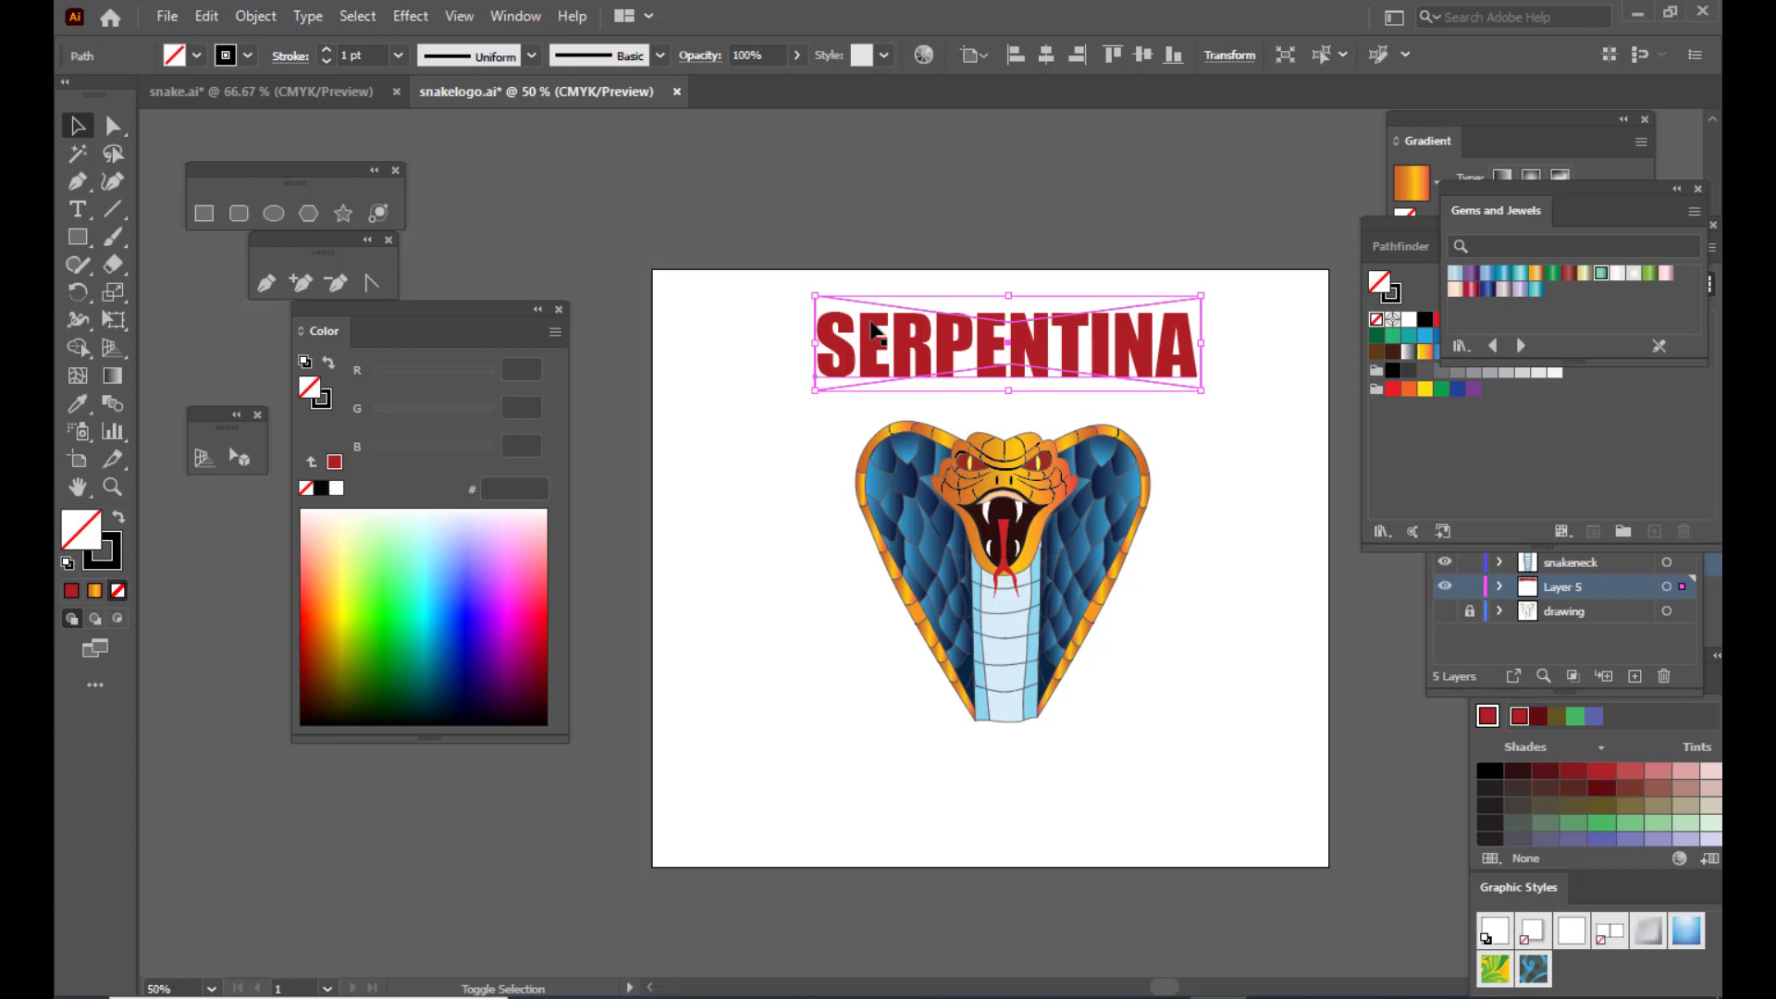
left_click(873, 329, "shift")
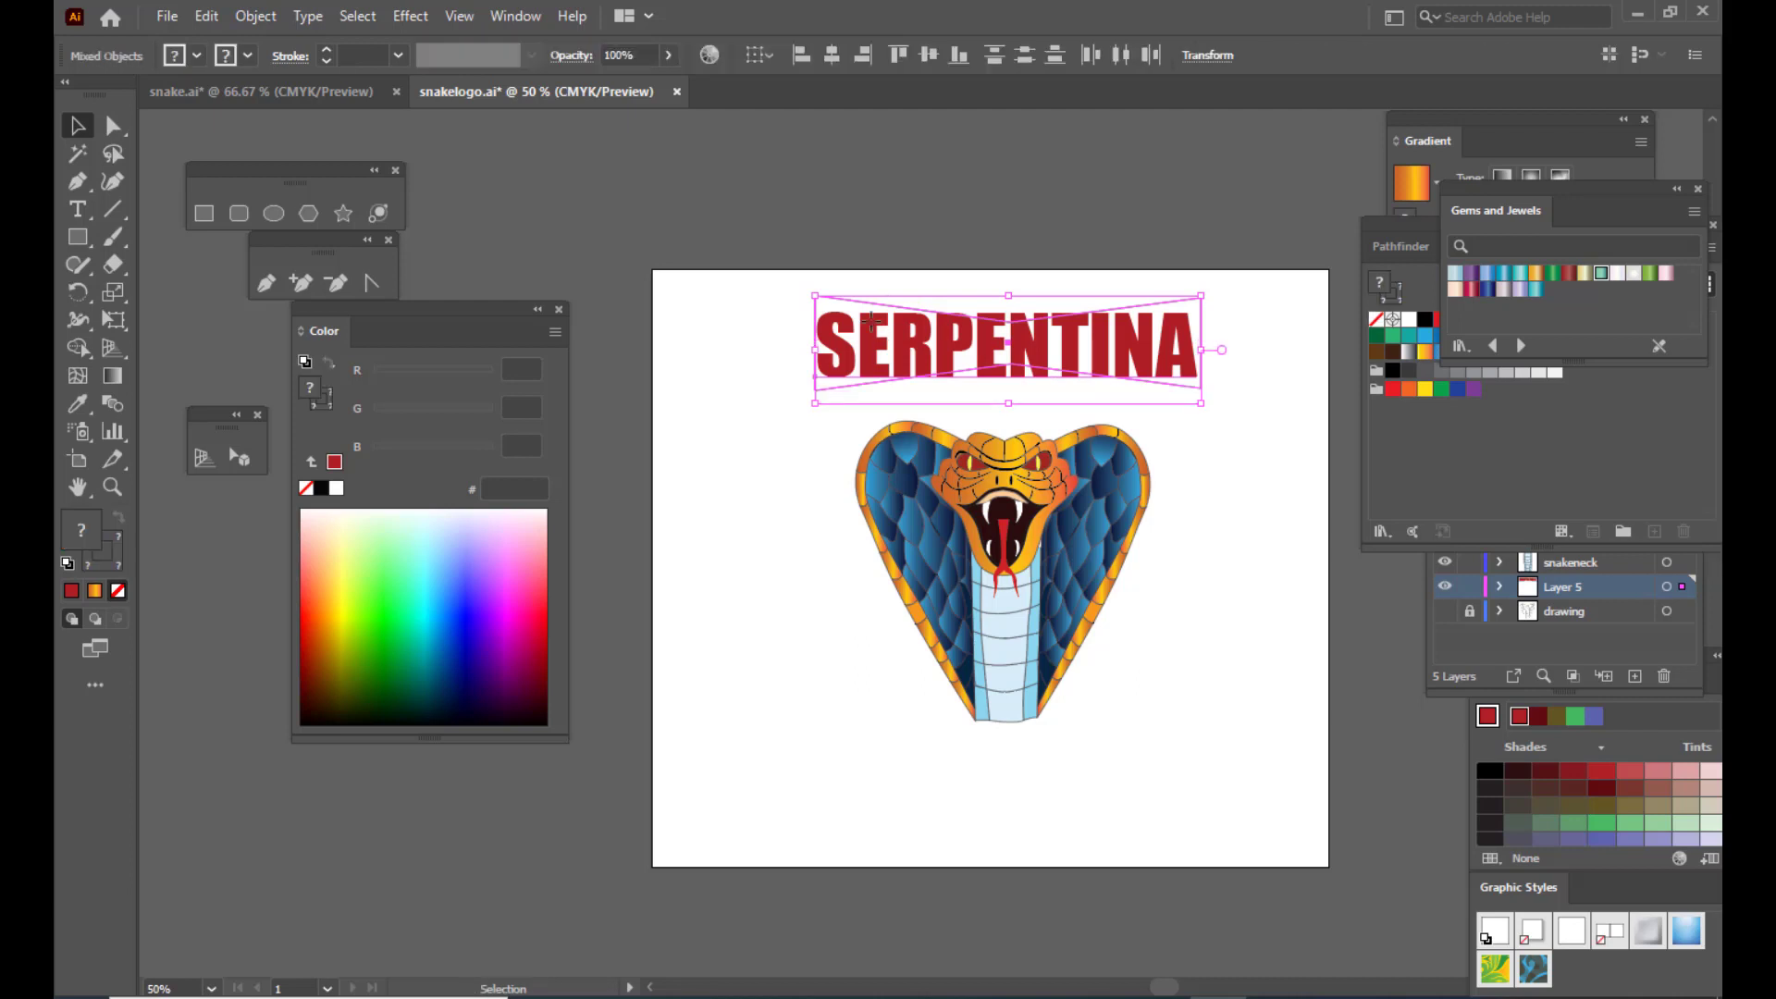
left_click(251, 16)
mouse_move(363, 705)
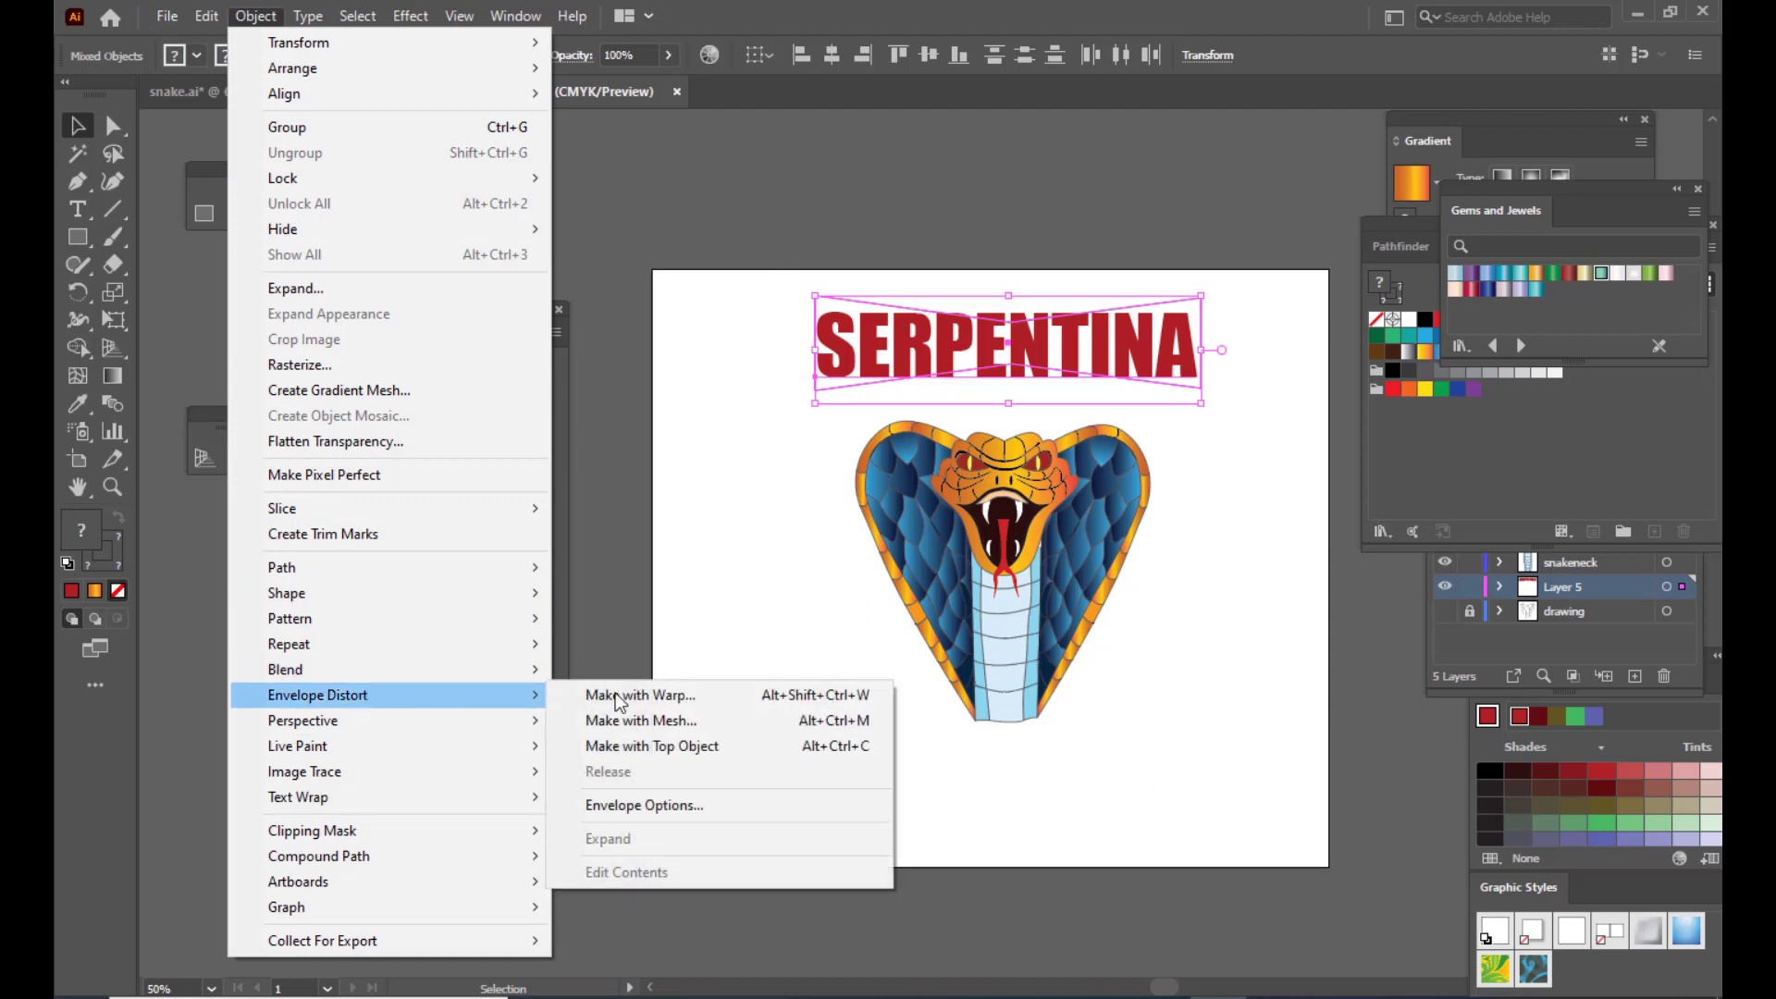
left_click(697, 748)
Step: Place the warped SERPENTINA text at the bottom of the cobra's neck and scale it from its centre to about 622 pt wide
left_click(1114, 131)
left_click_drag(1055, 375, 1045, 747)
left_click(1067, 270)
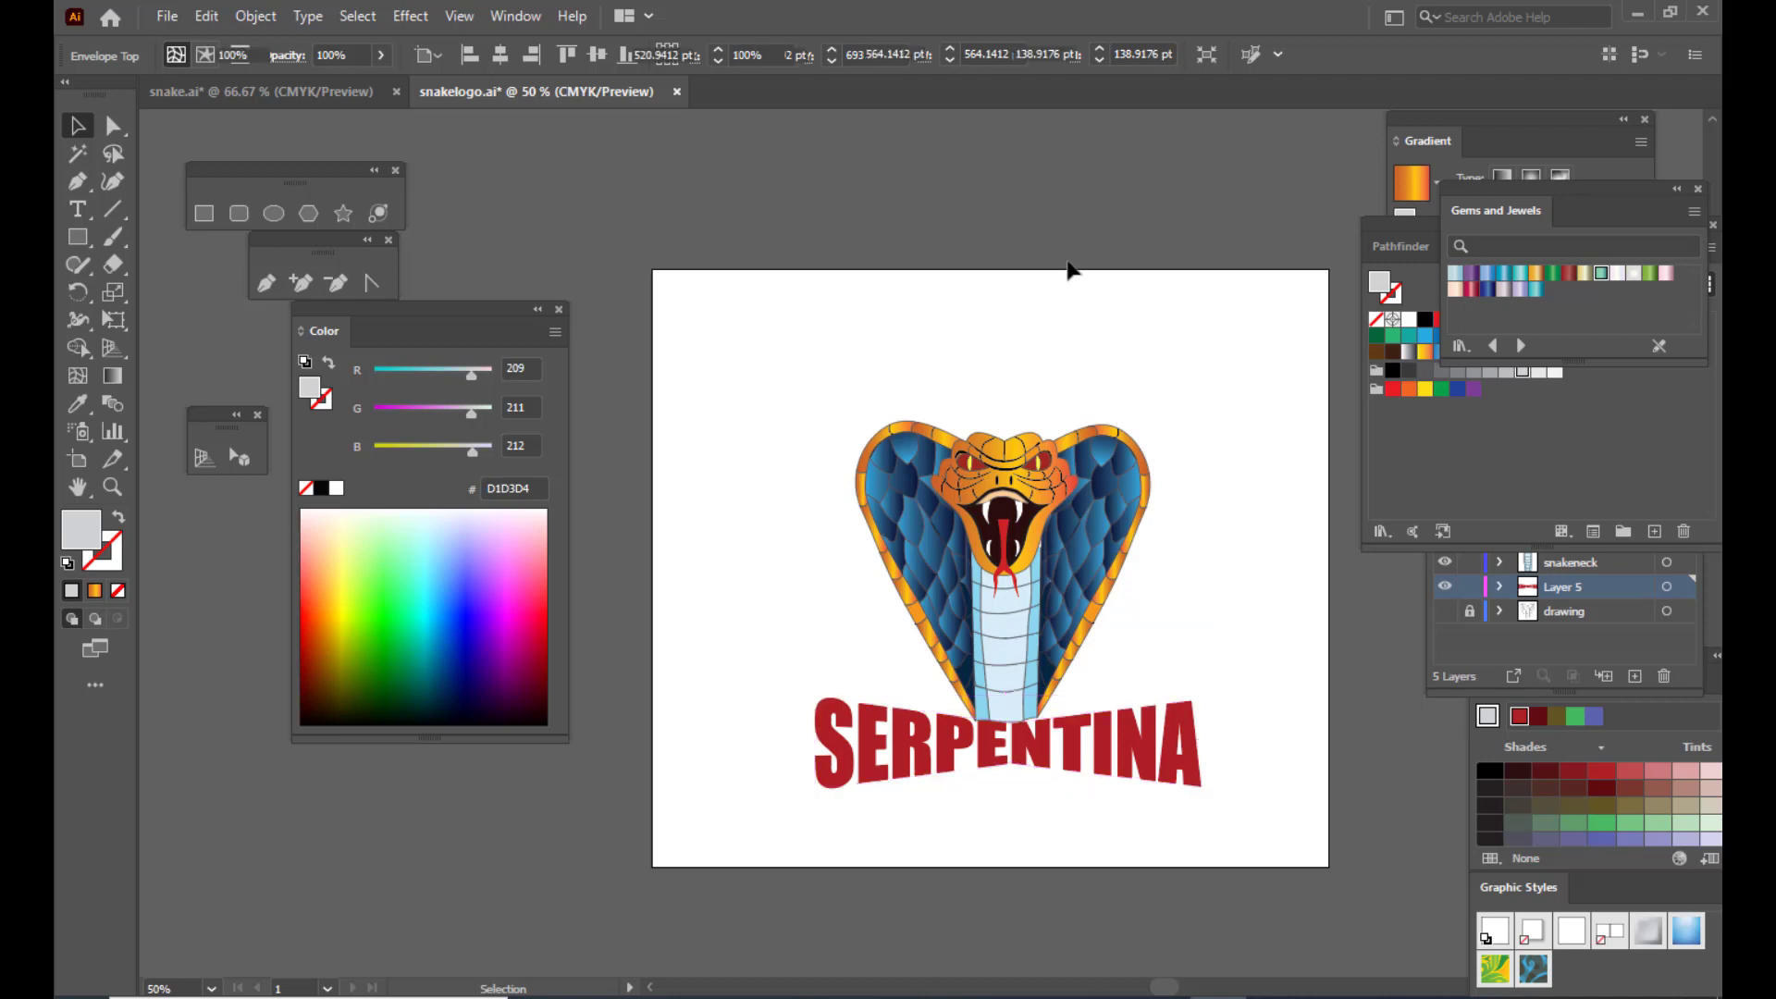
left_click(1078, 775)
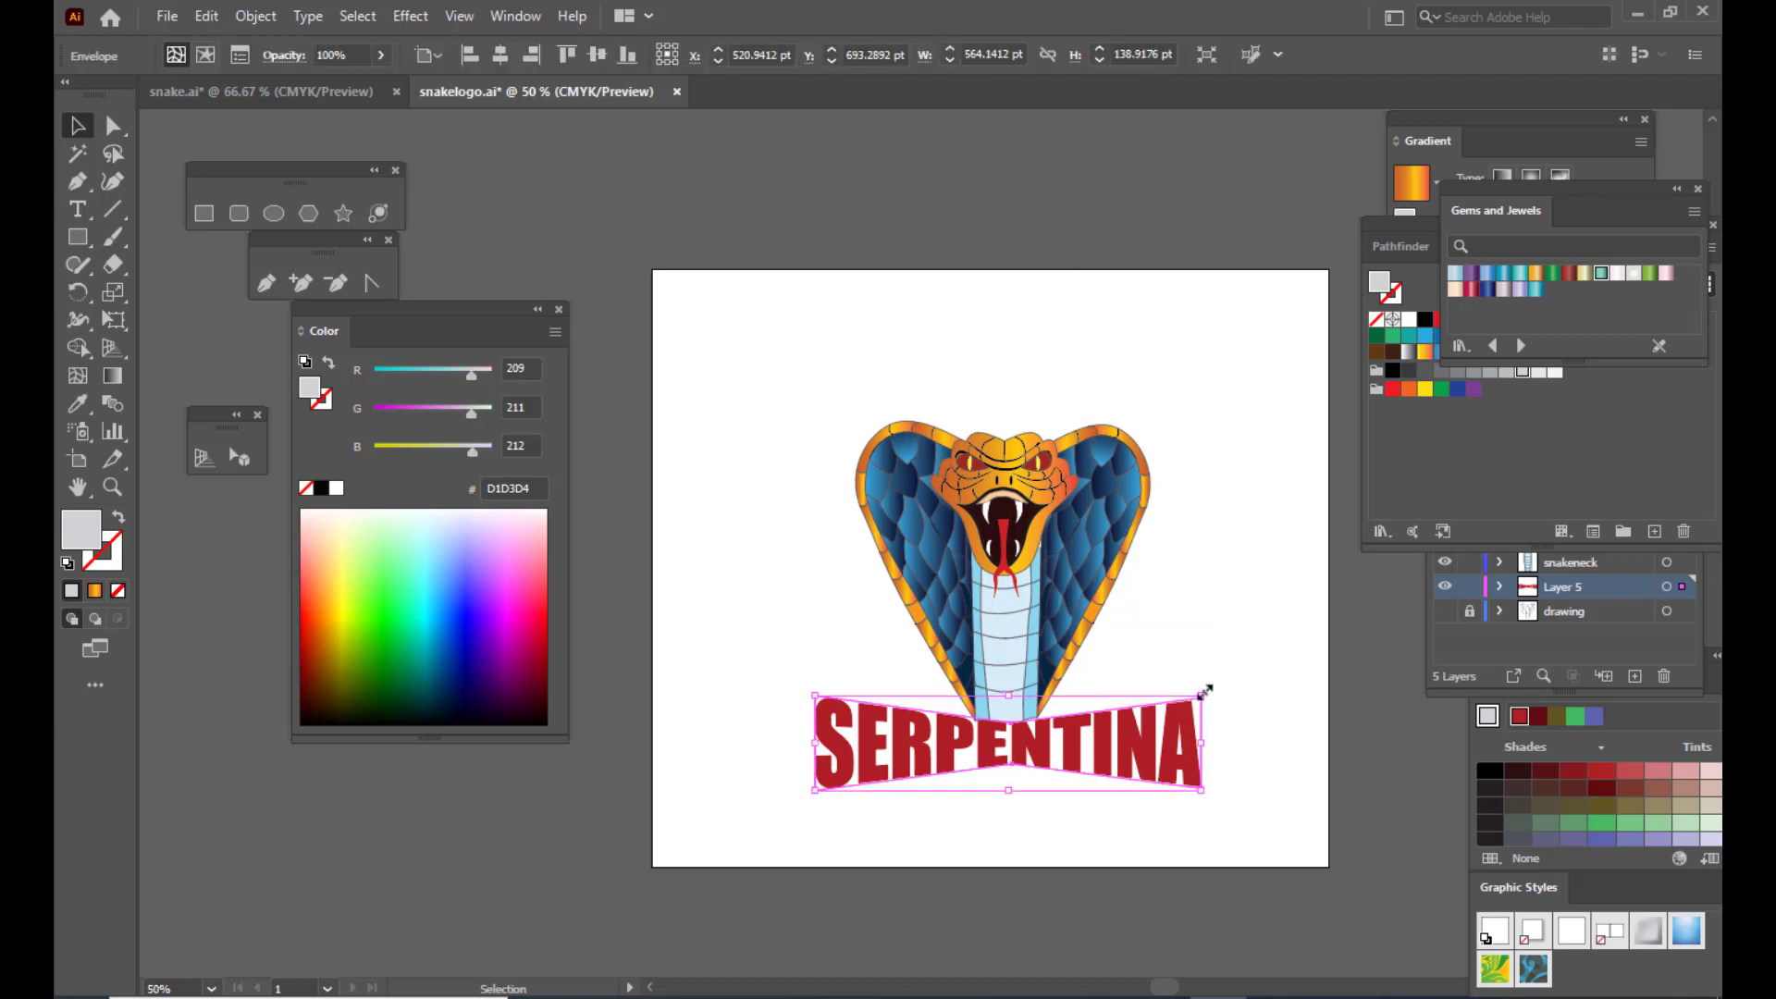
left_click_drag(1205, 691, 1222, 690)
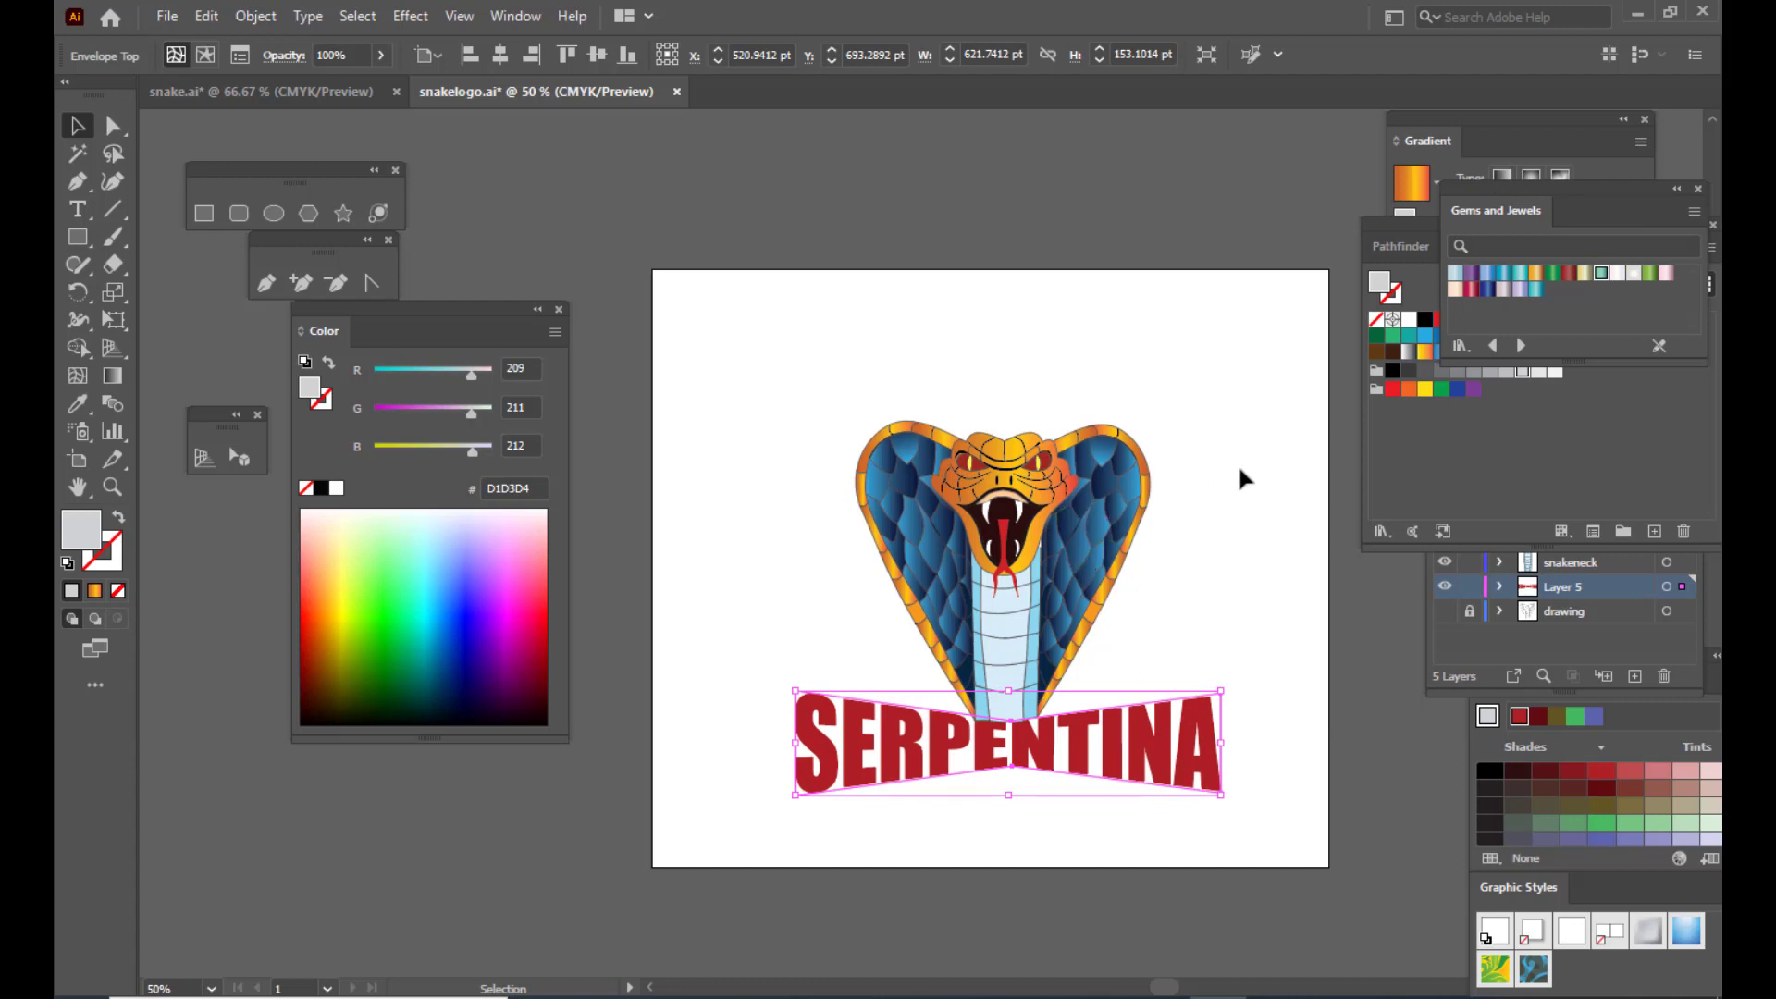
Step: Cut the warped SERPENTINA text and paste it into a new topmost layer named TEXT
key("a")
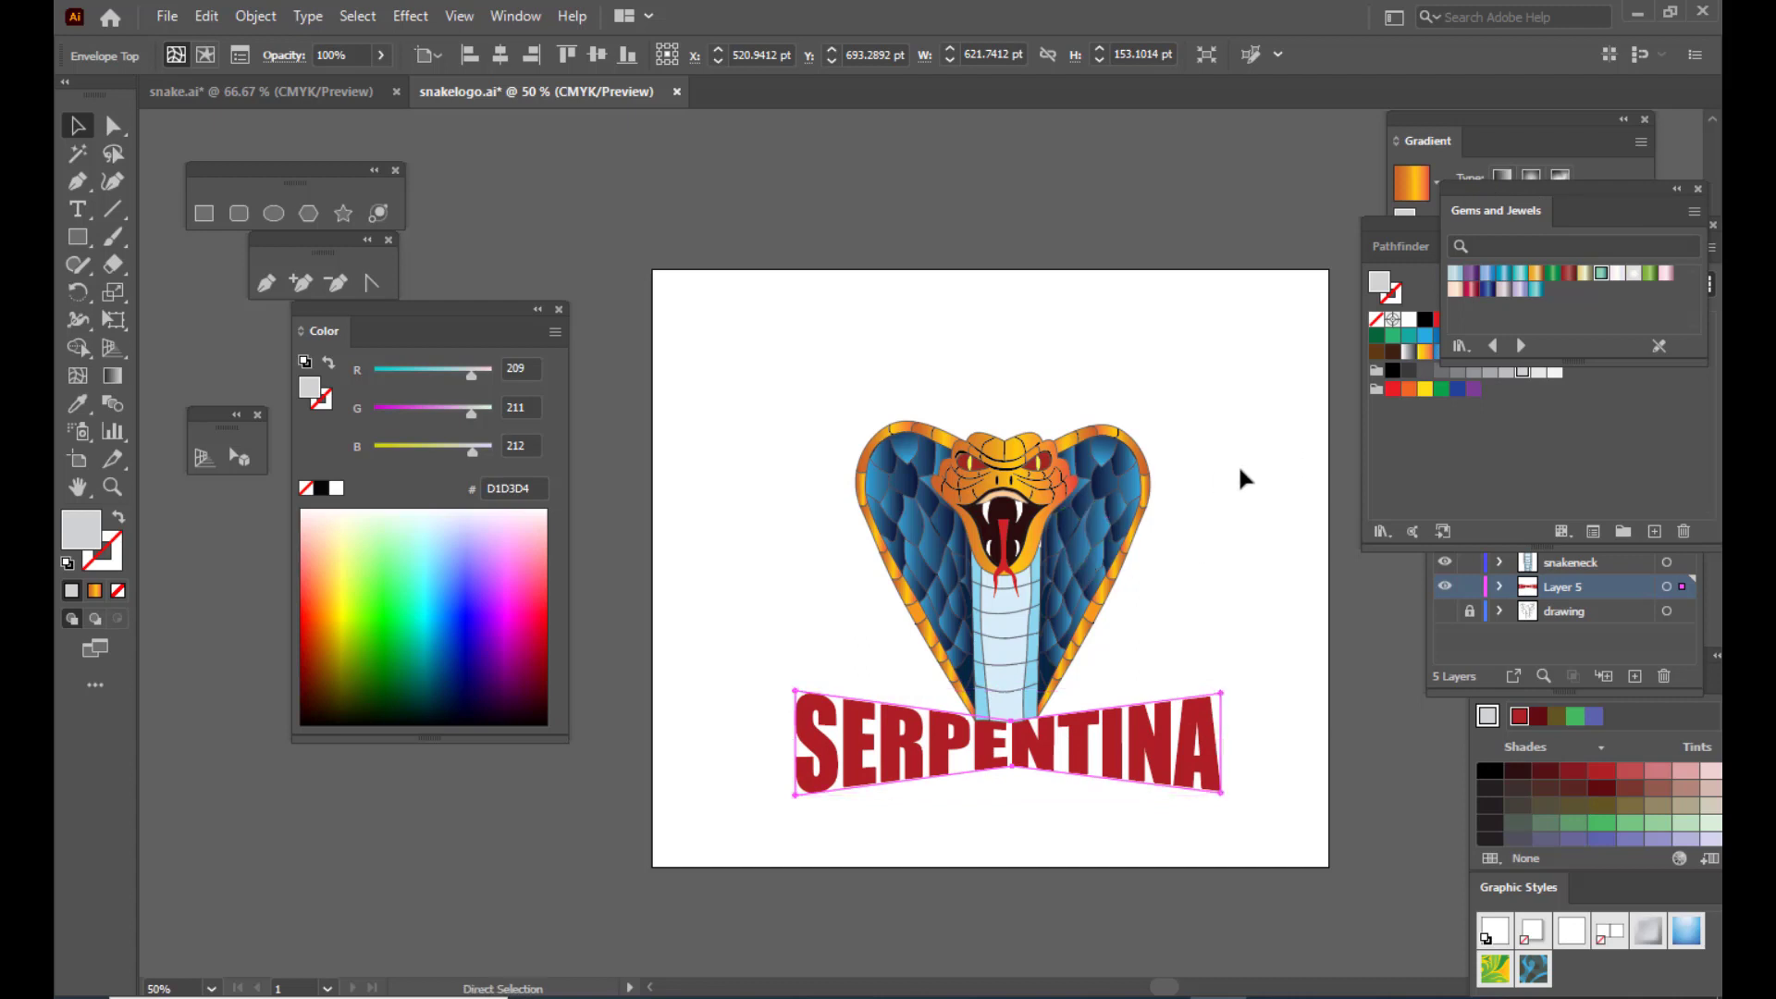
key("Delete")
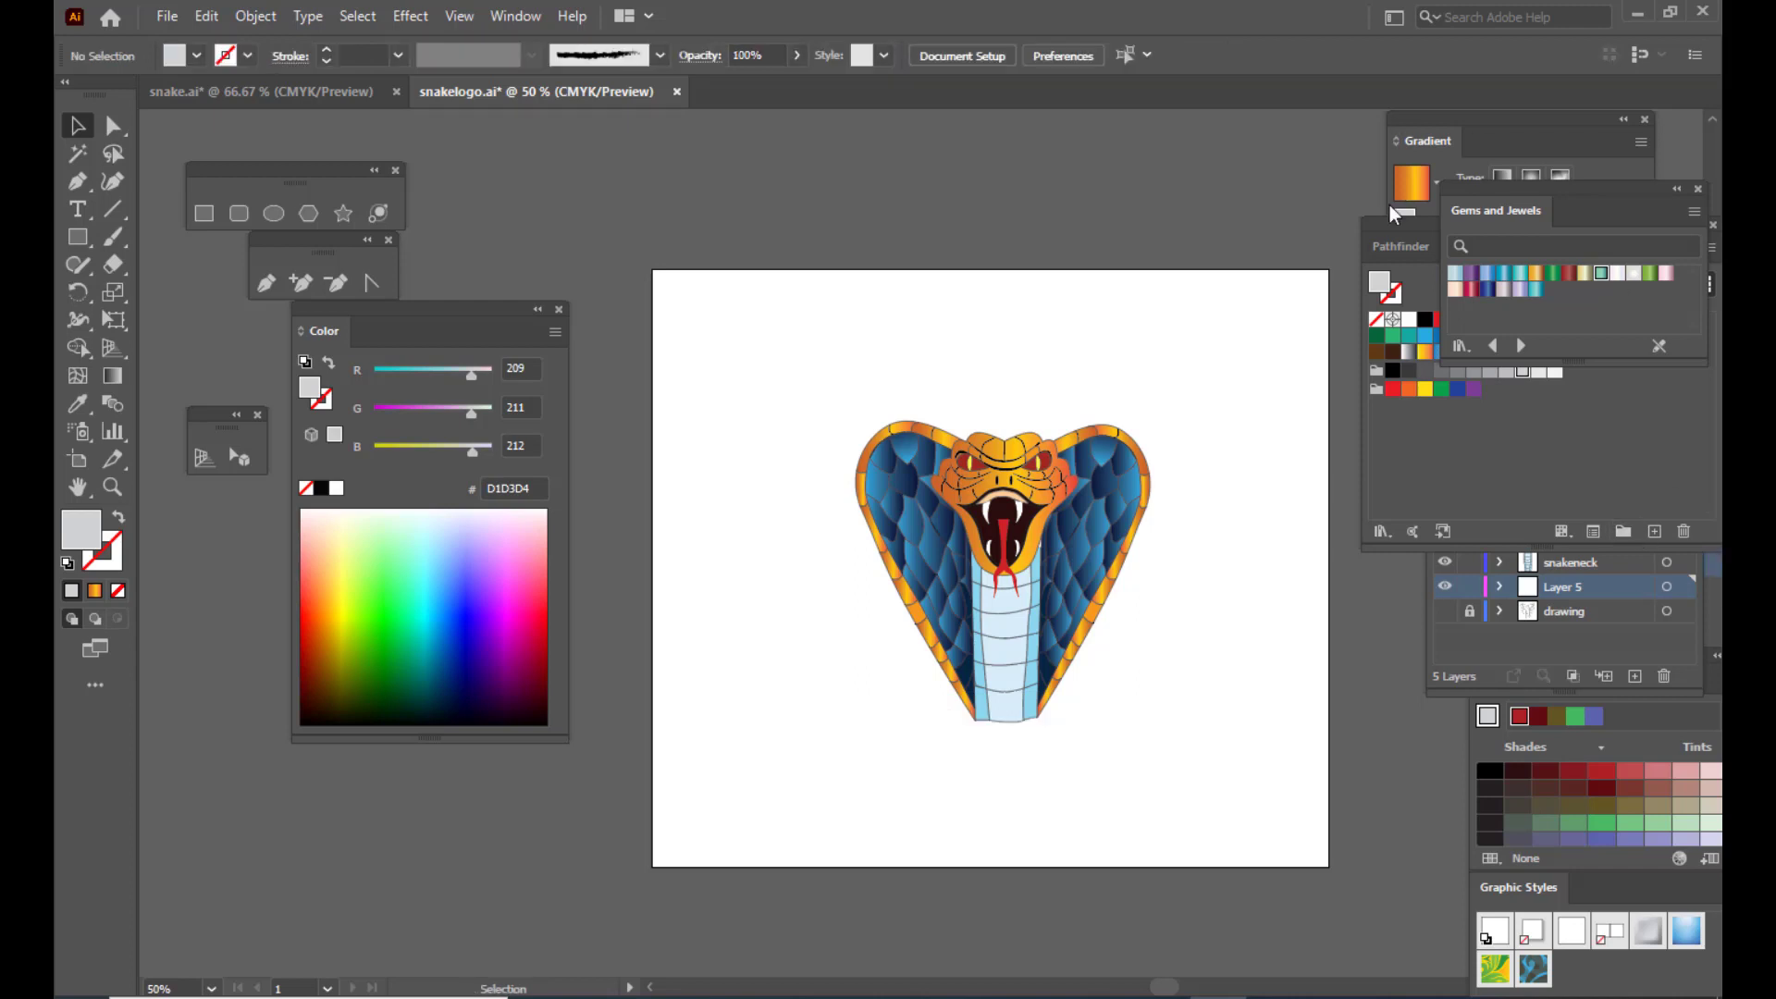
left_click_drag(1386, 224, 1067, 77)
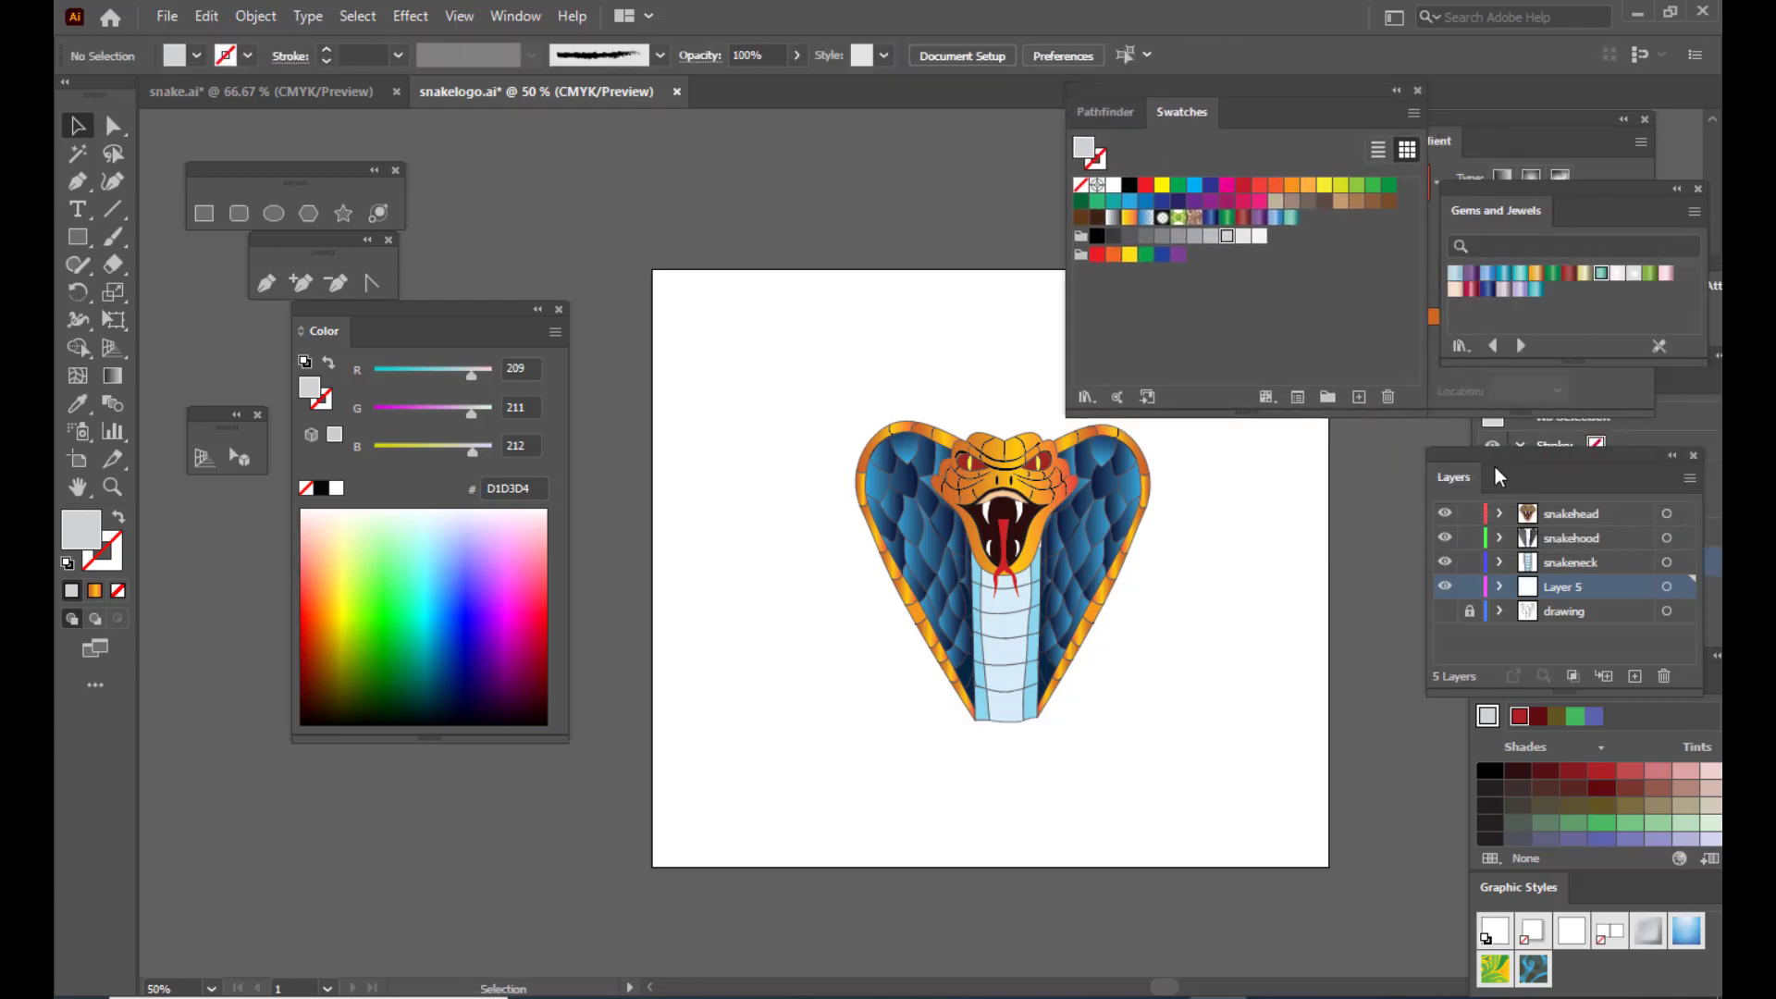
left_click_drag(1495, 468, 1473, 459)
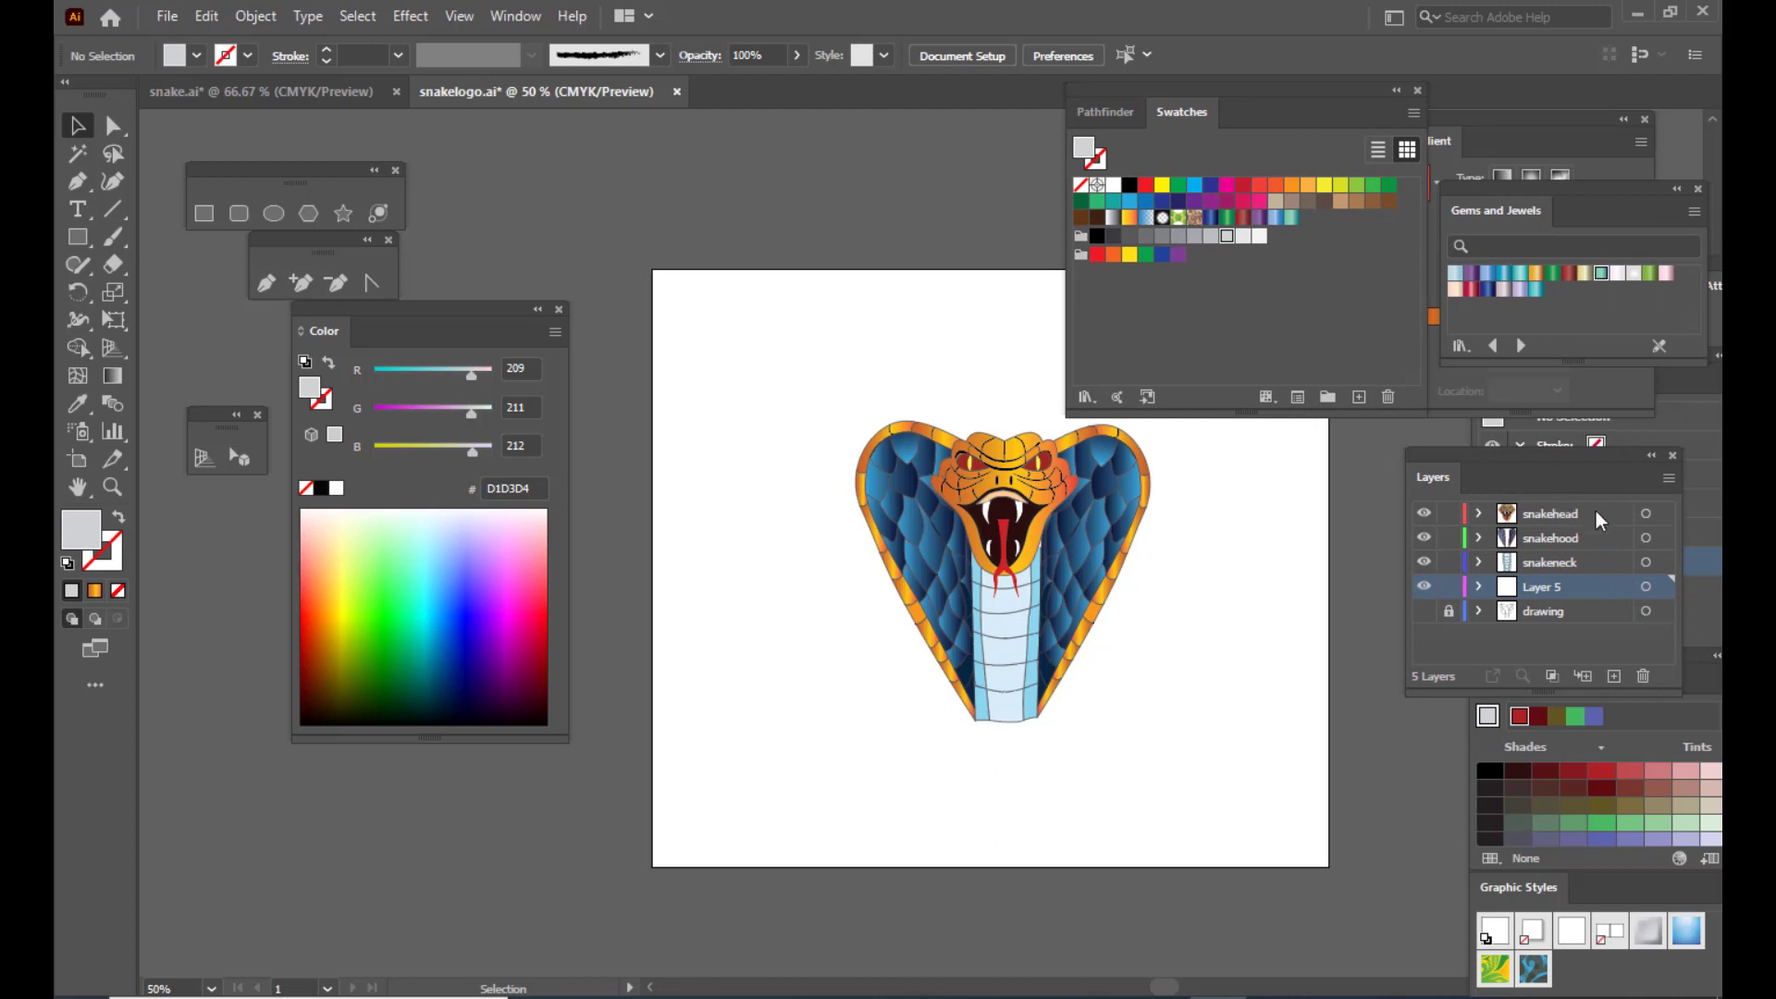
left_click(1615, 676)
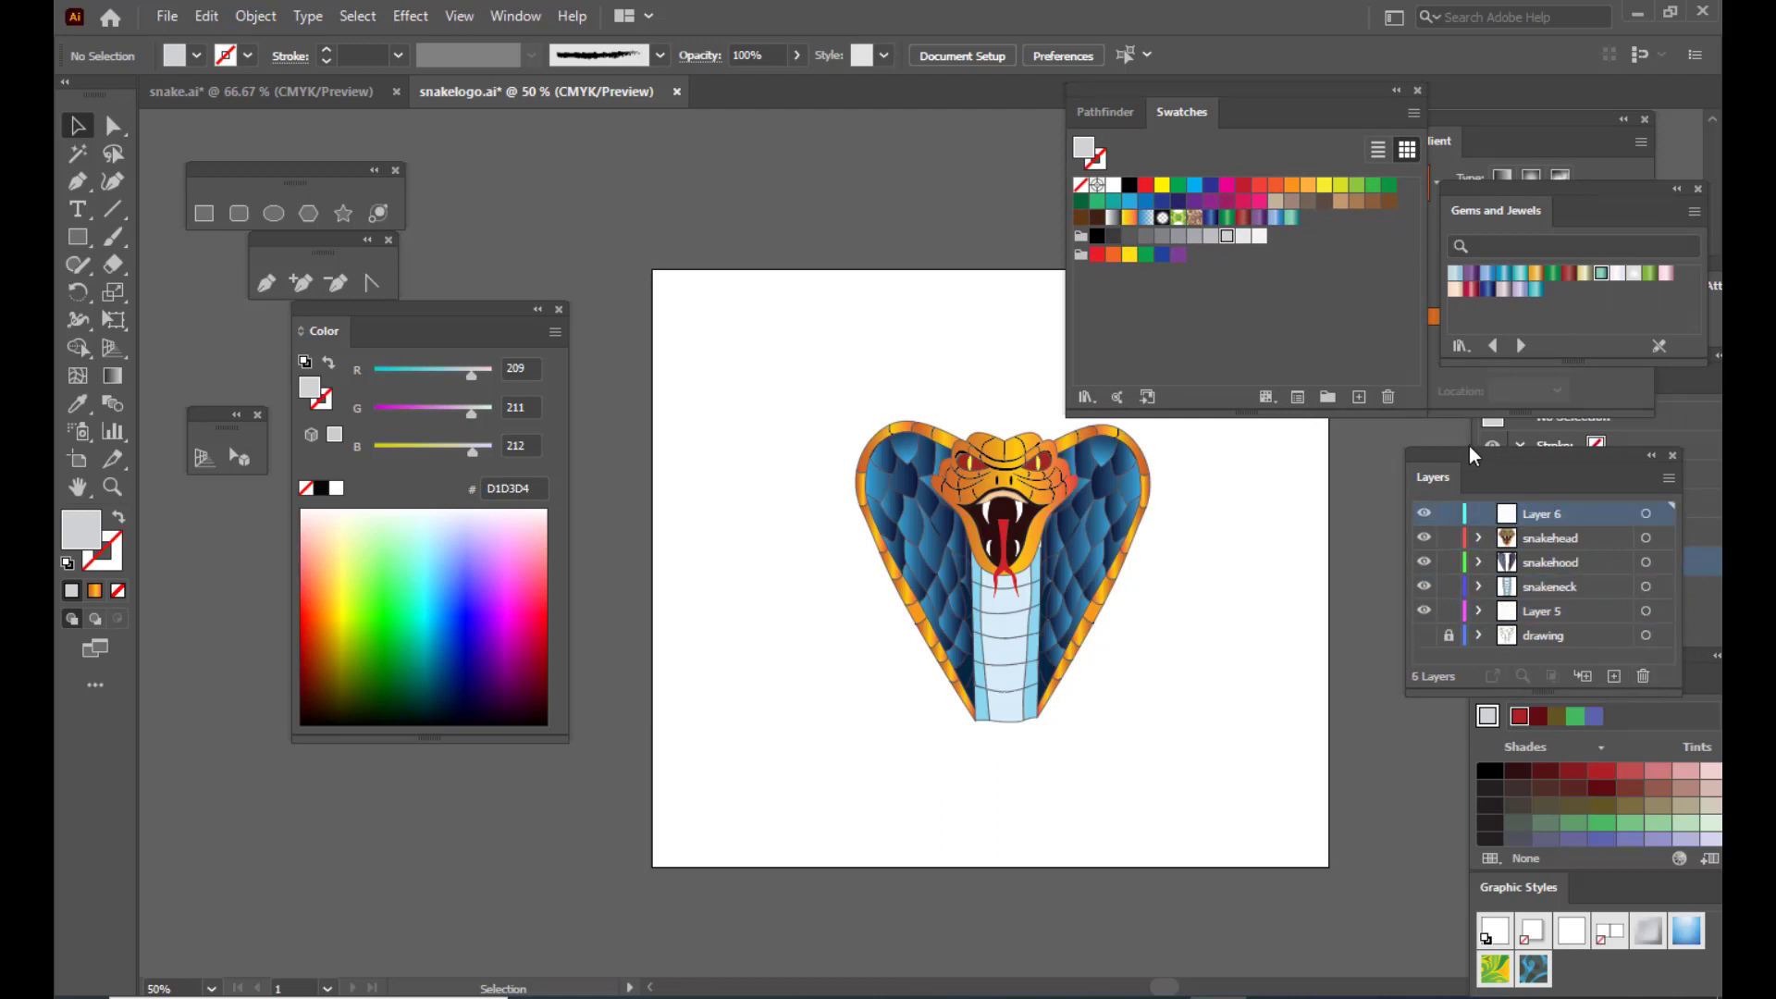
left_click_drag(1454, 455, 1477, 455)
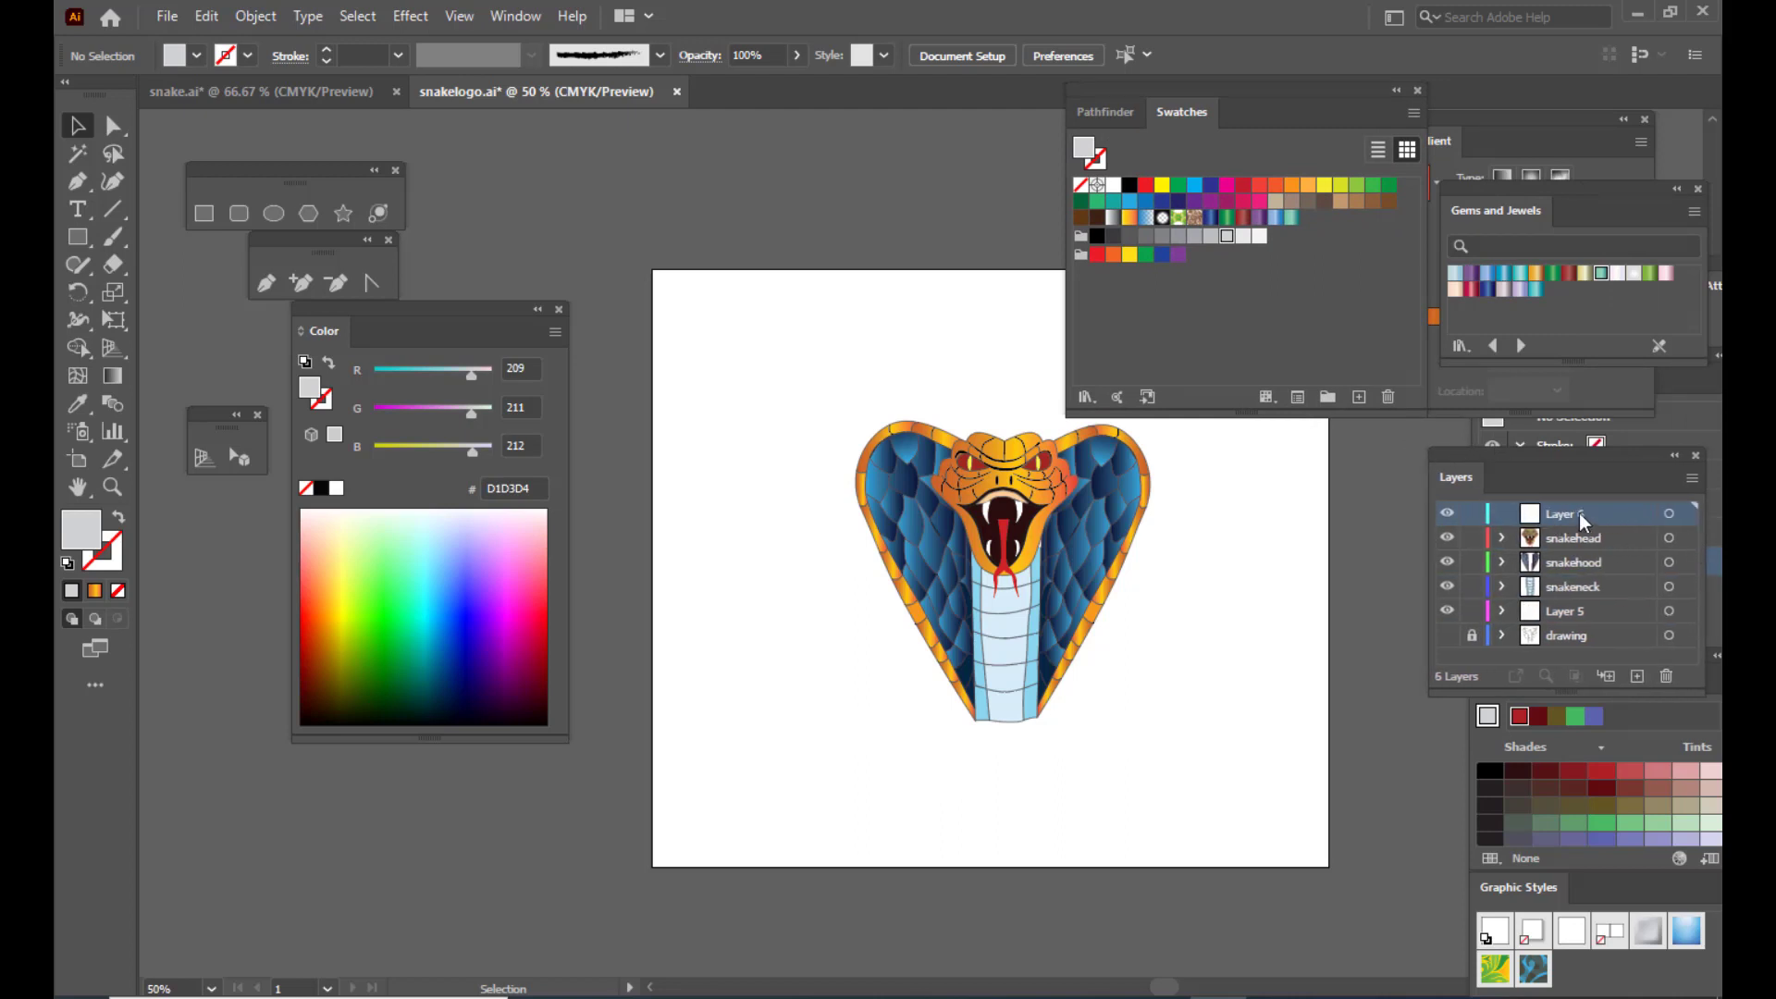
type("TEXT")
key("Return")
key("ctrl+v")
Step: Position the pasted SERPENTINA text over the lower end of the cobra's neck and enlarge it to about 663 pt wide
left_click_drag(1029, 558, 1110, 713)
left_click_drag(1227, 656, 1238, 648)
left_click(1285, 600)
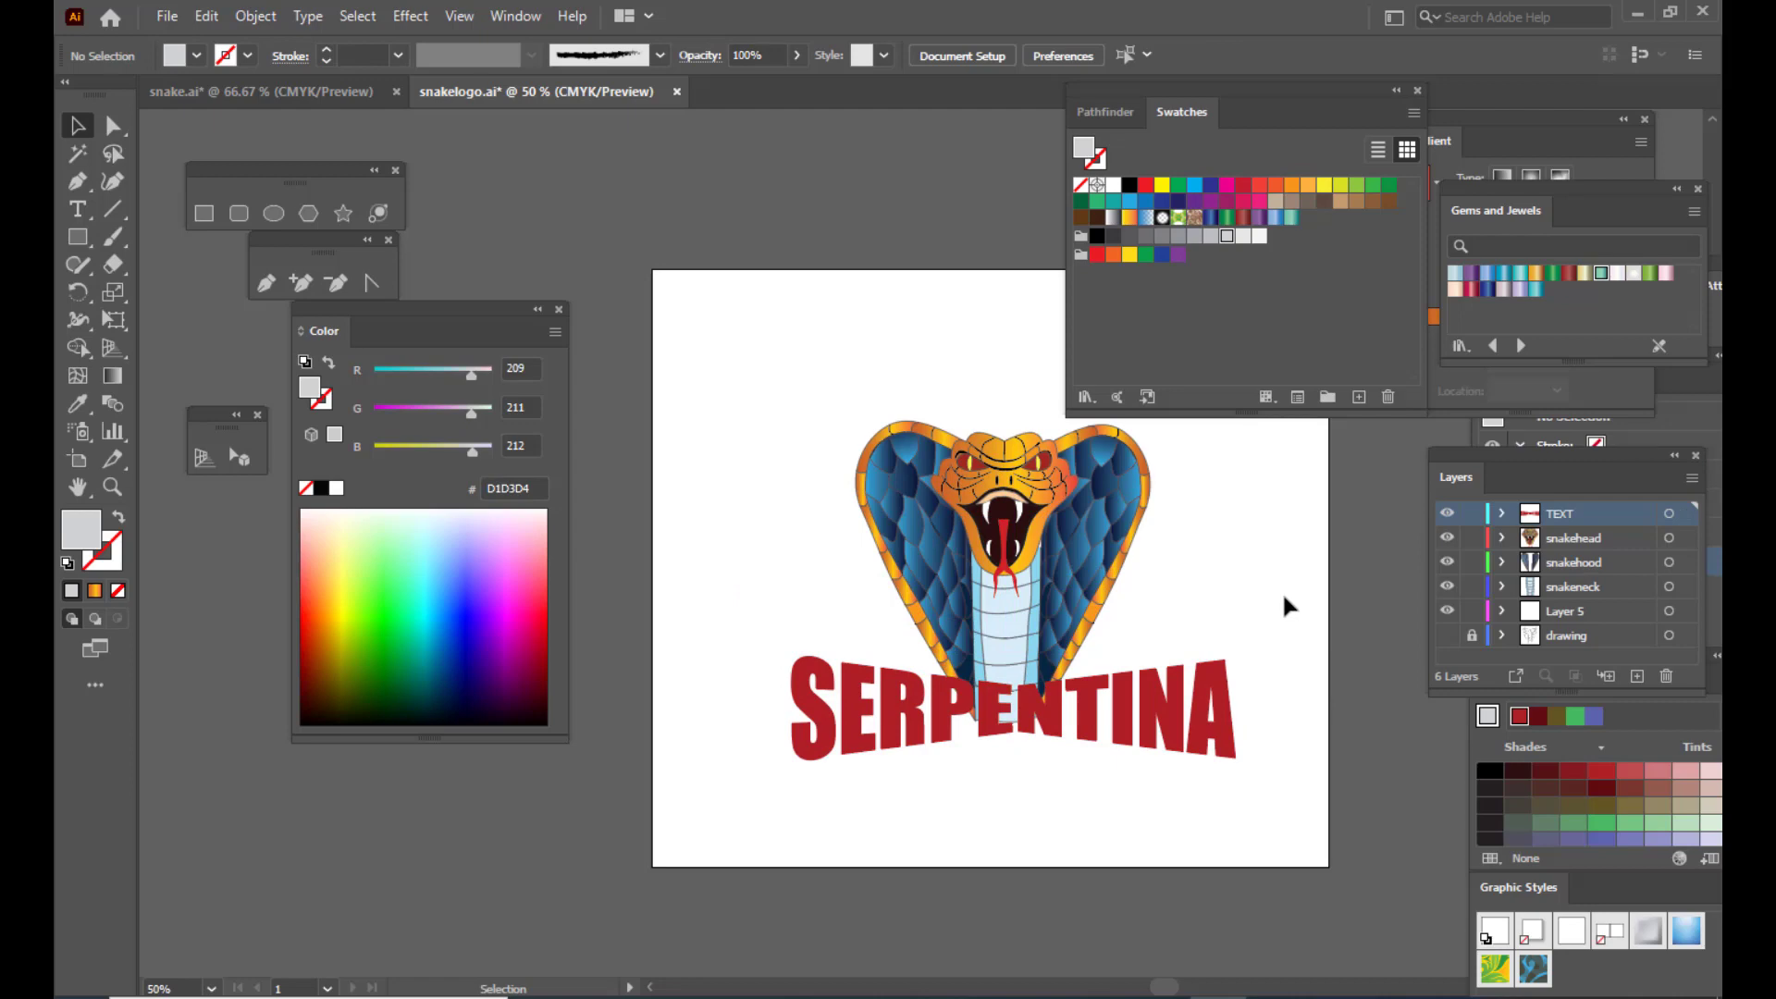
left_click_drag(1169, 98, 1431, 80)
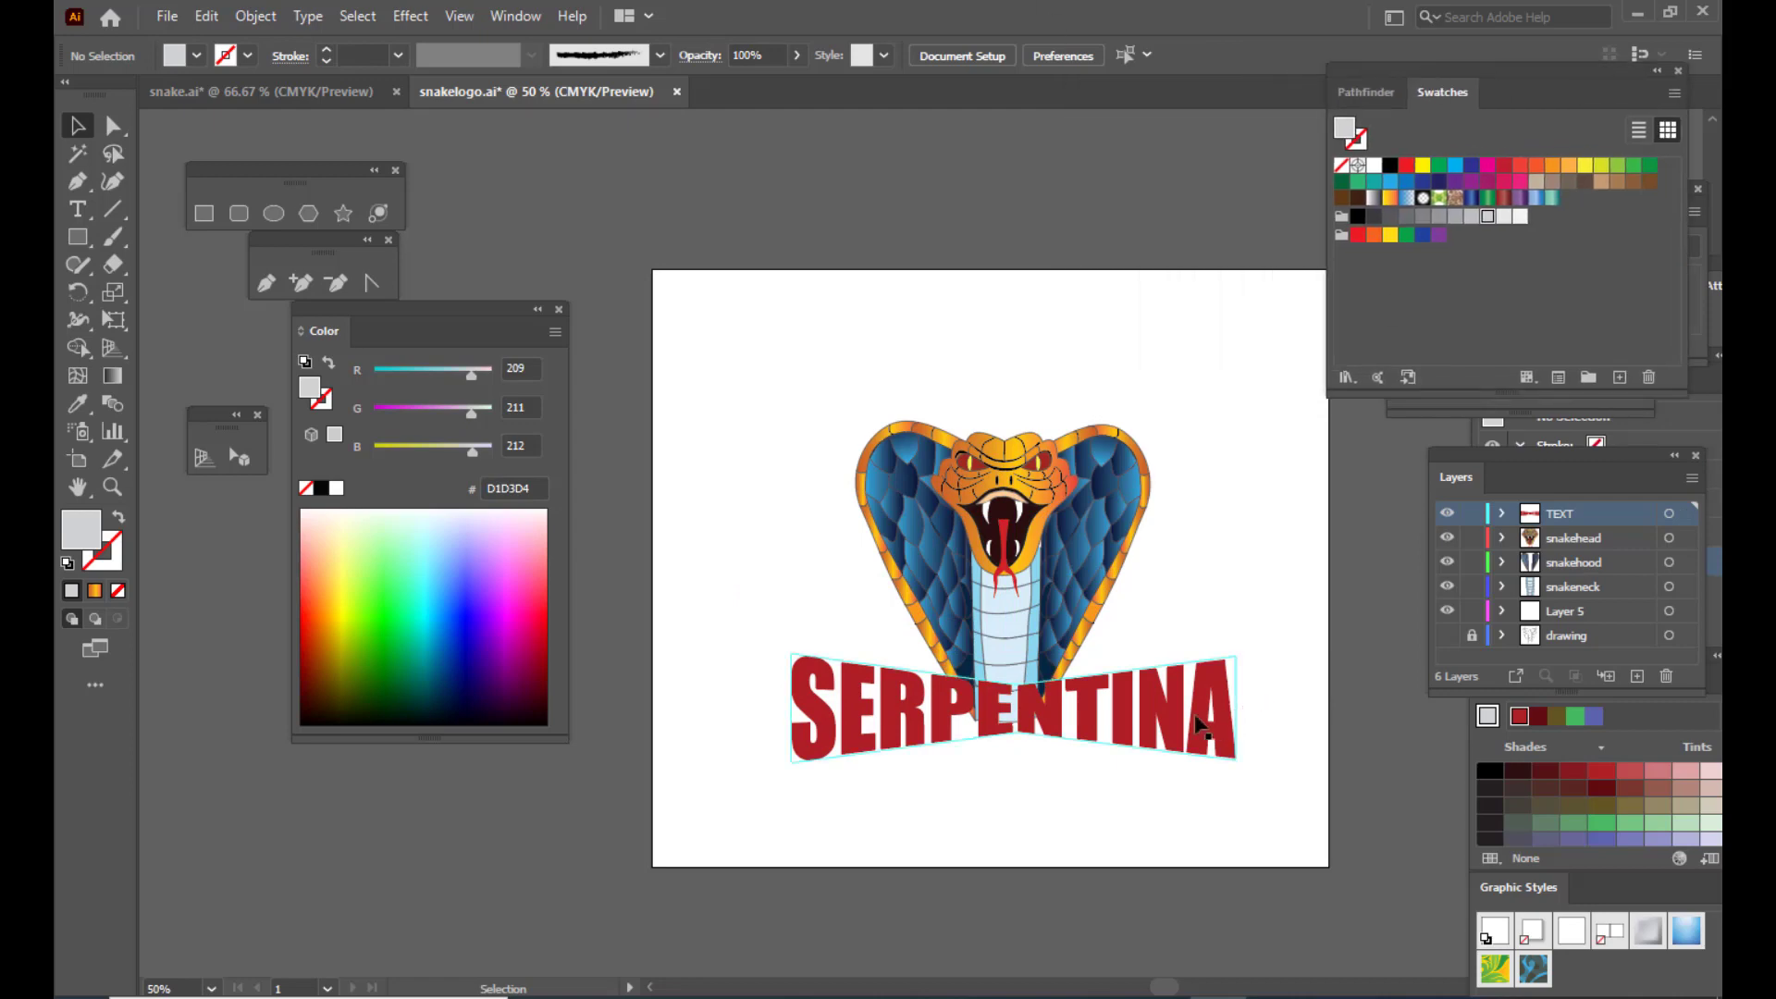
left_click(1157, 718)
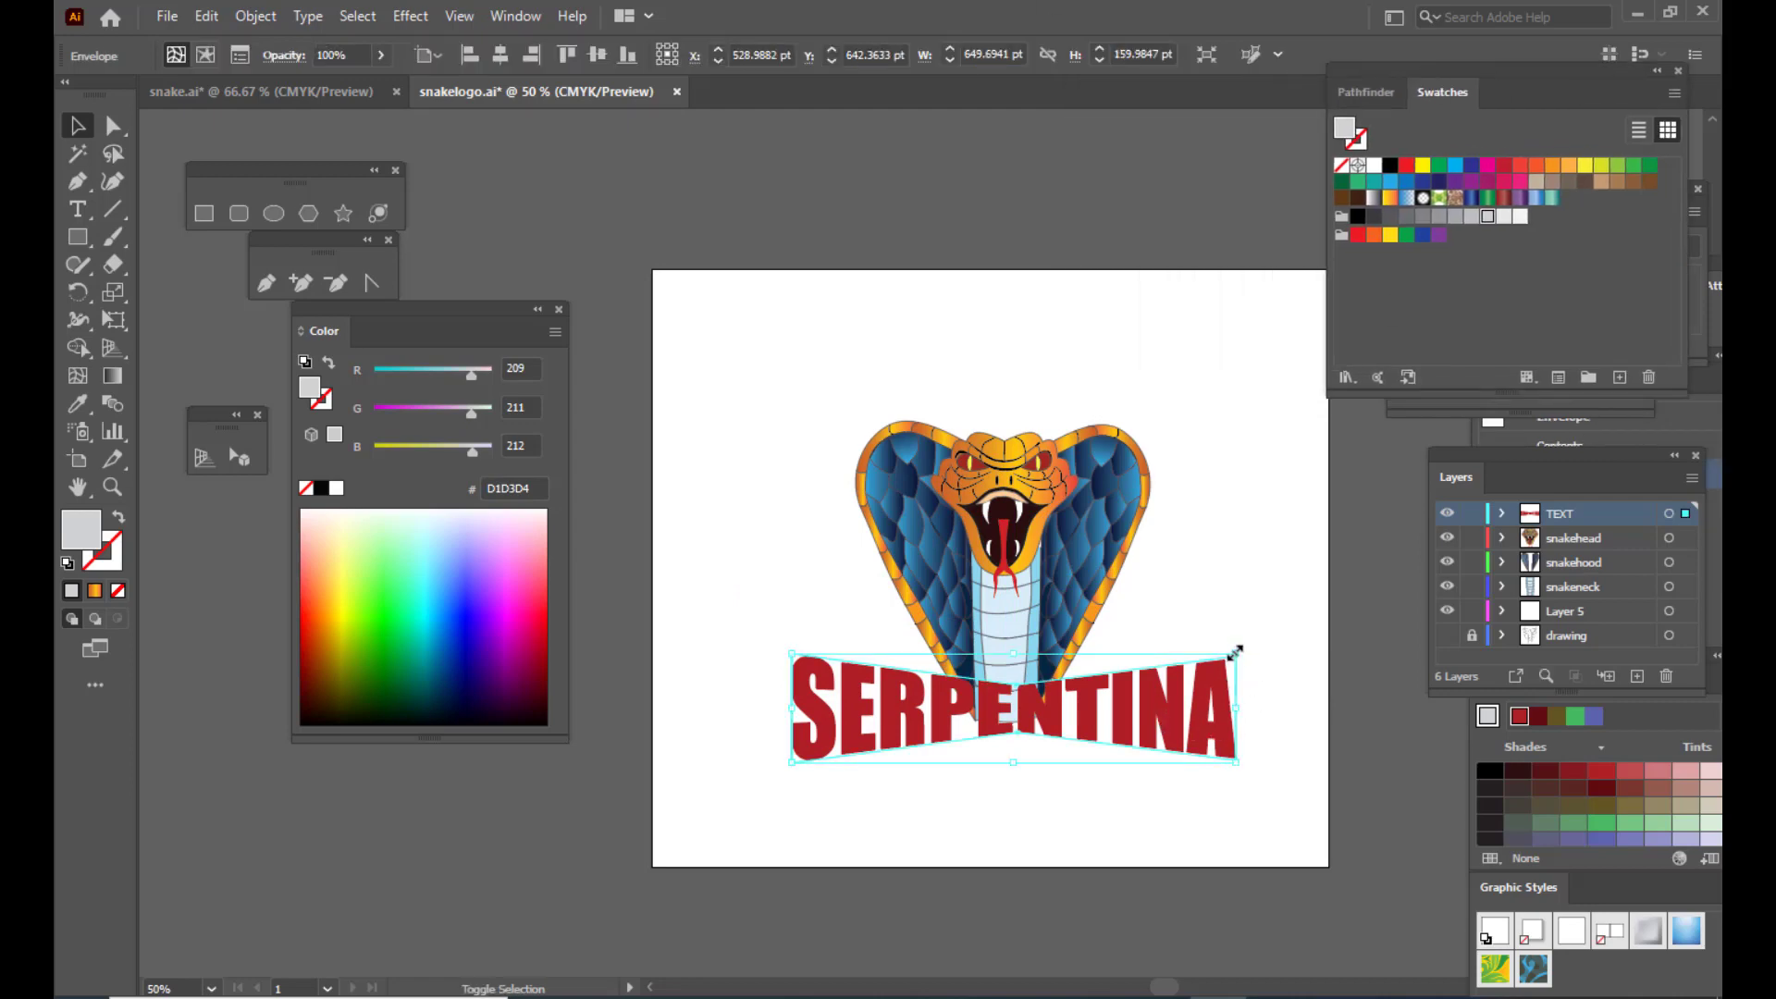
left_click_drag(1236, 655, 1241, 649)
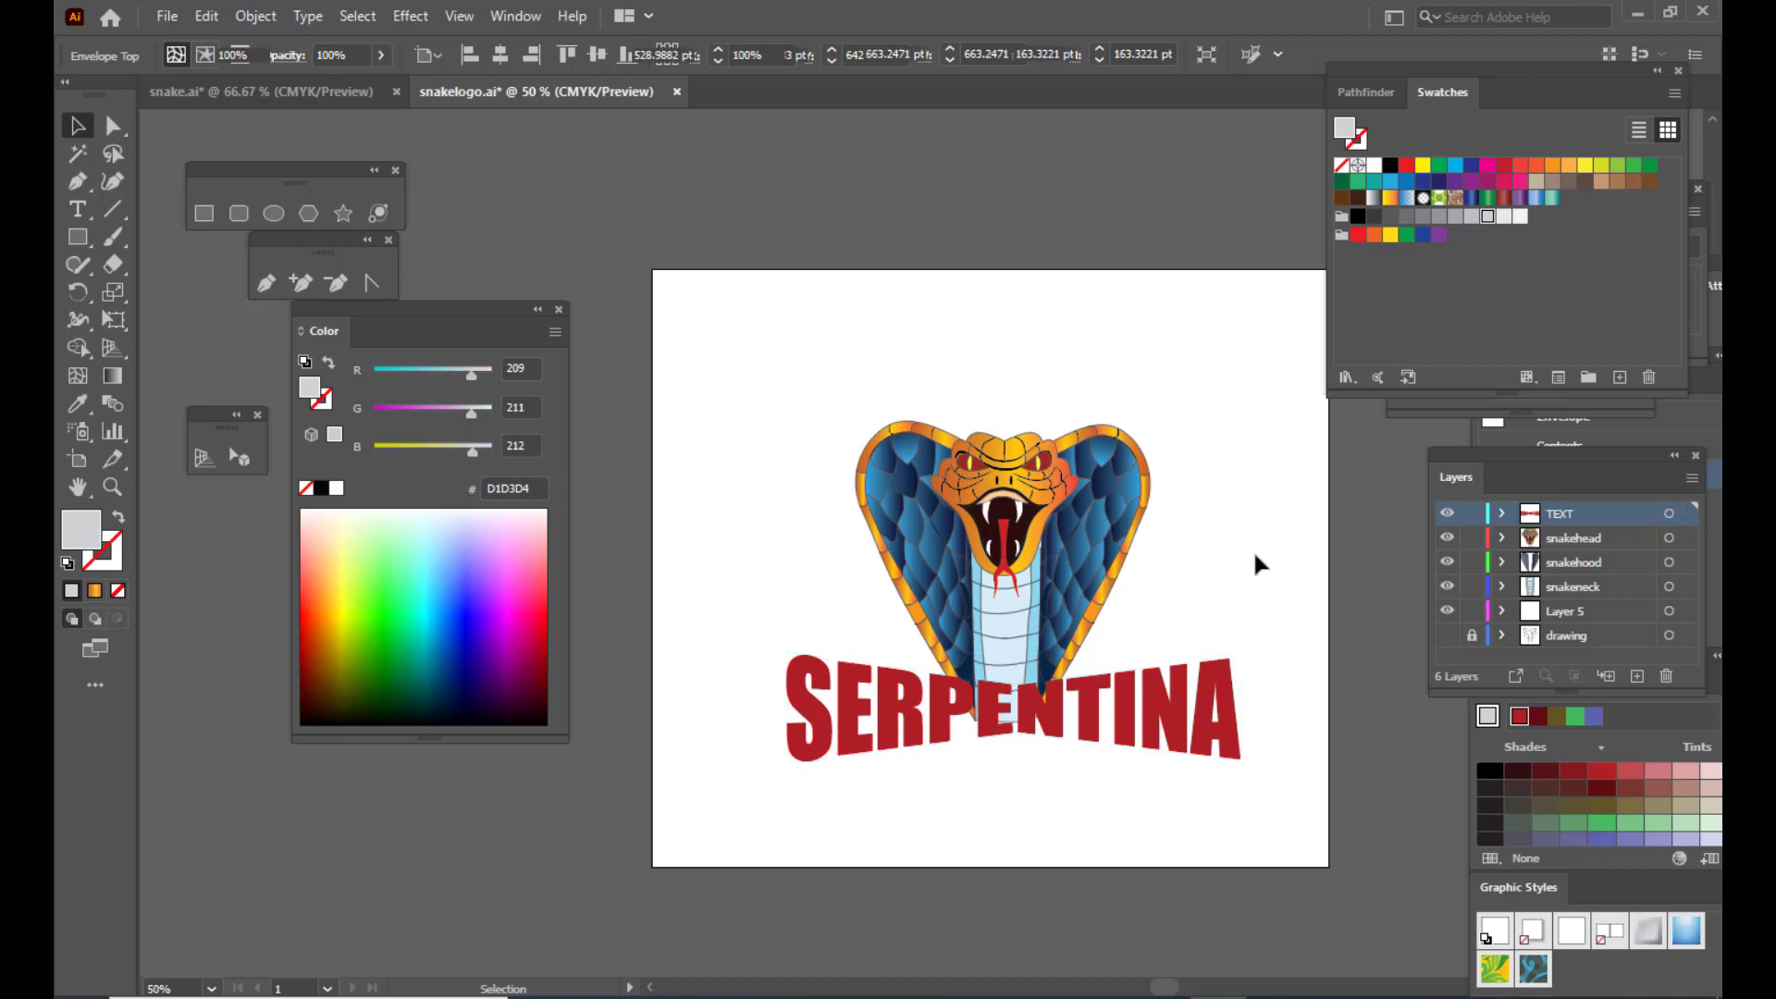
Step: Nudge the SERPENTINA text left to about X 520 pt to centre it under the cobra
left_click(1127, 722)
key("Left")
key("Left")
key("Left")
key("Left")
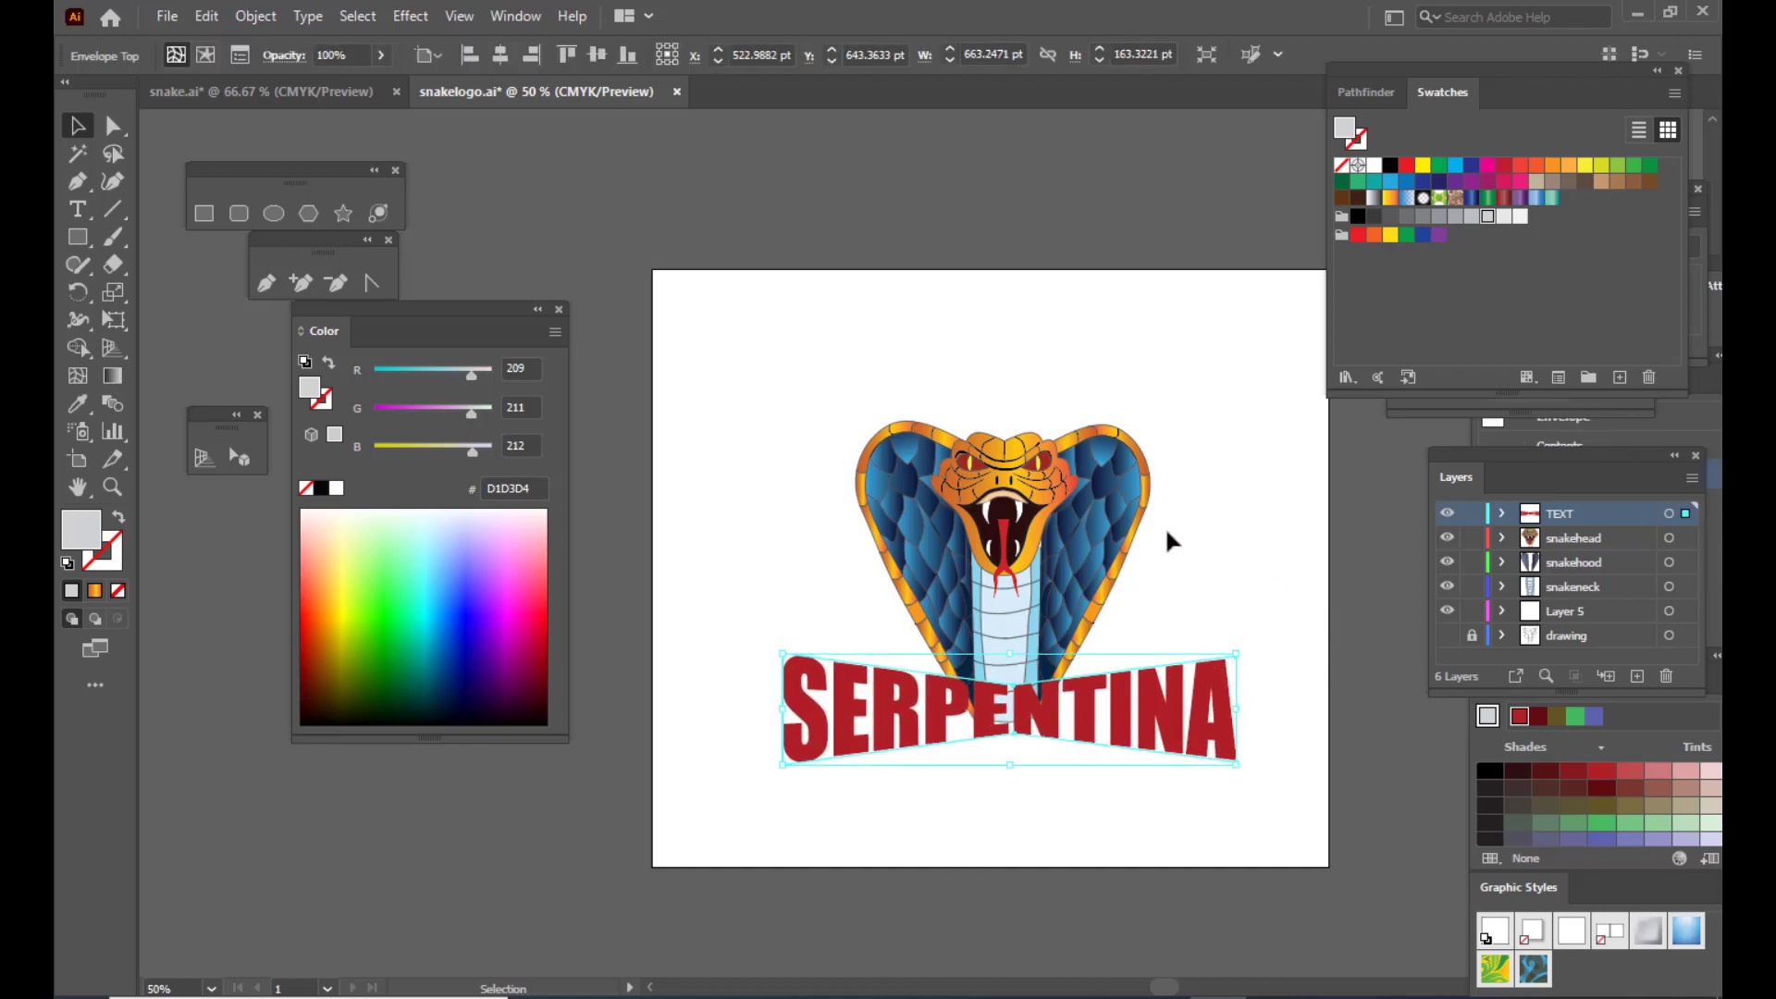
left_click(1163, 525)
left_click(1089, 704)
key("Left")
key("Left")
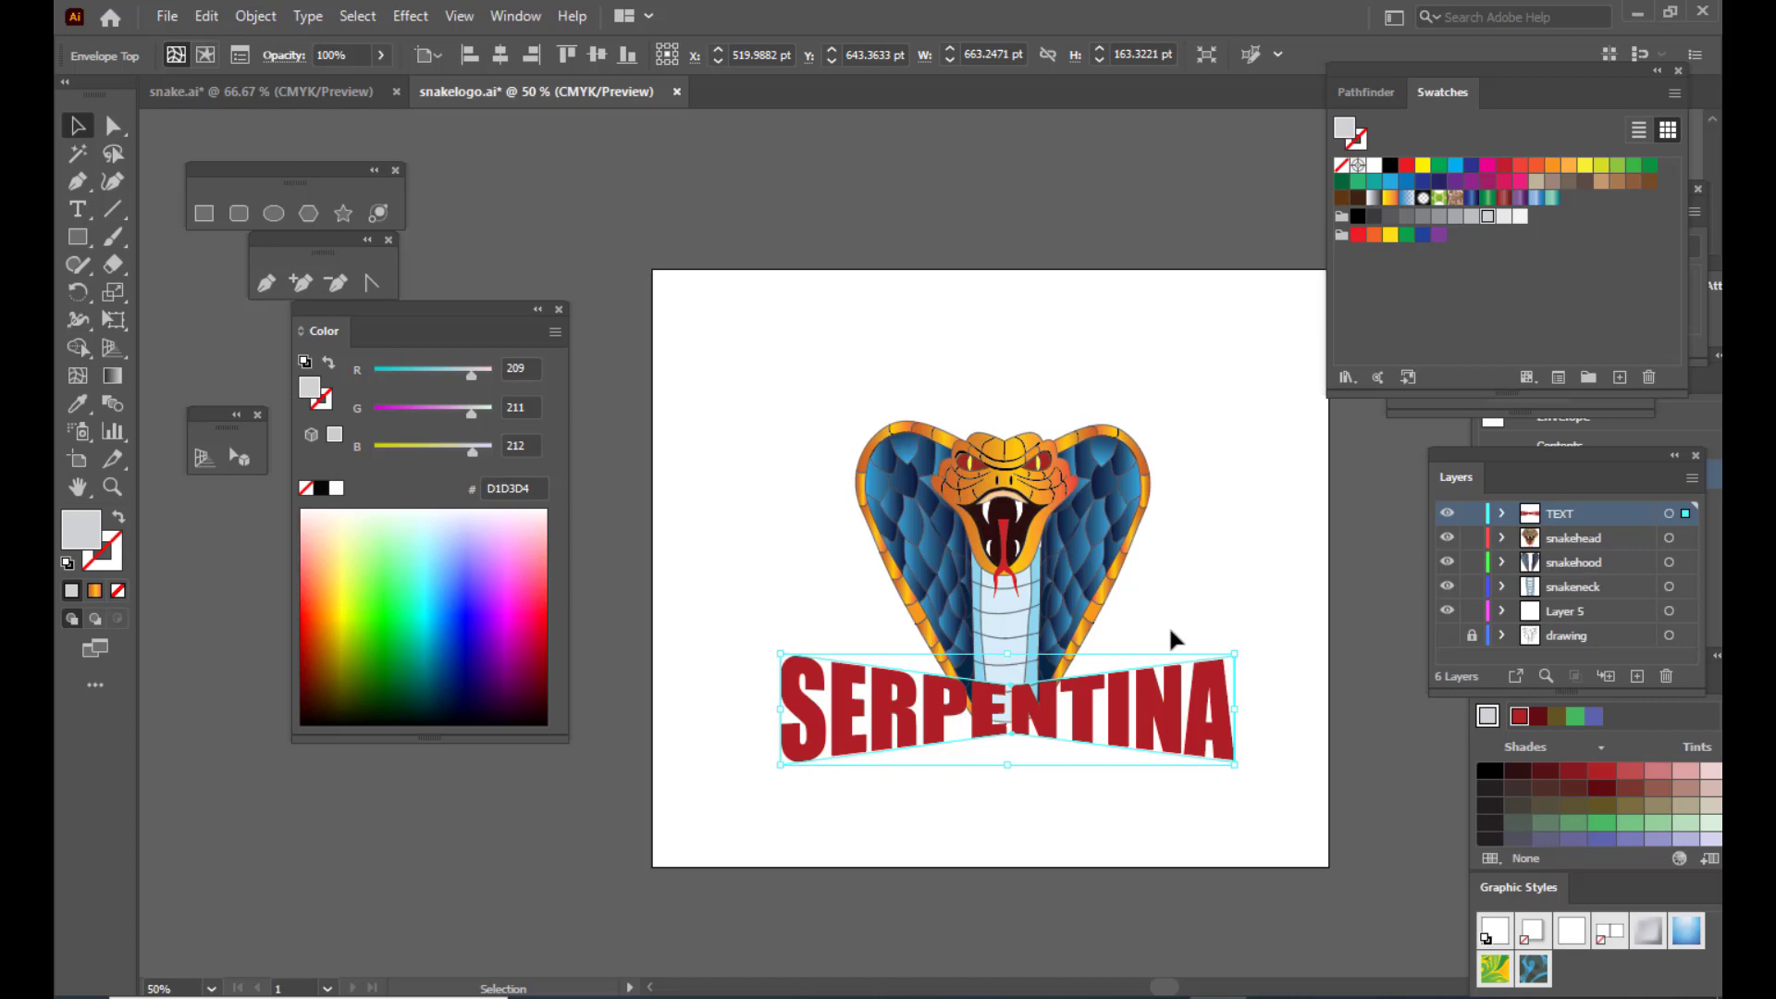
Step: Show the appearance attributes of the SERPENTINA envelope in a spot that leaves the text uncovered
left_click(516, 16)
left_click(662, 298)
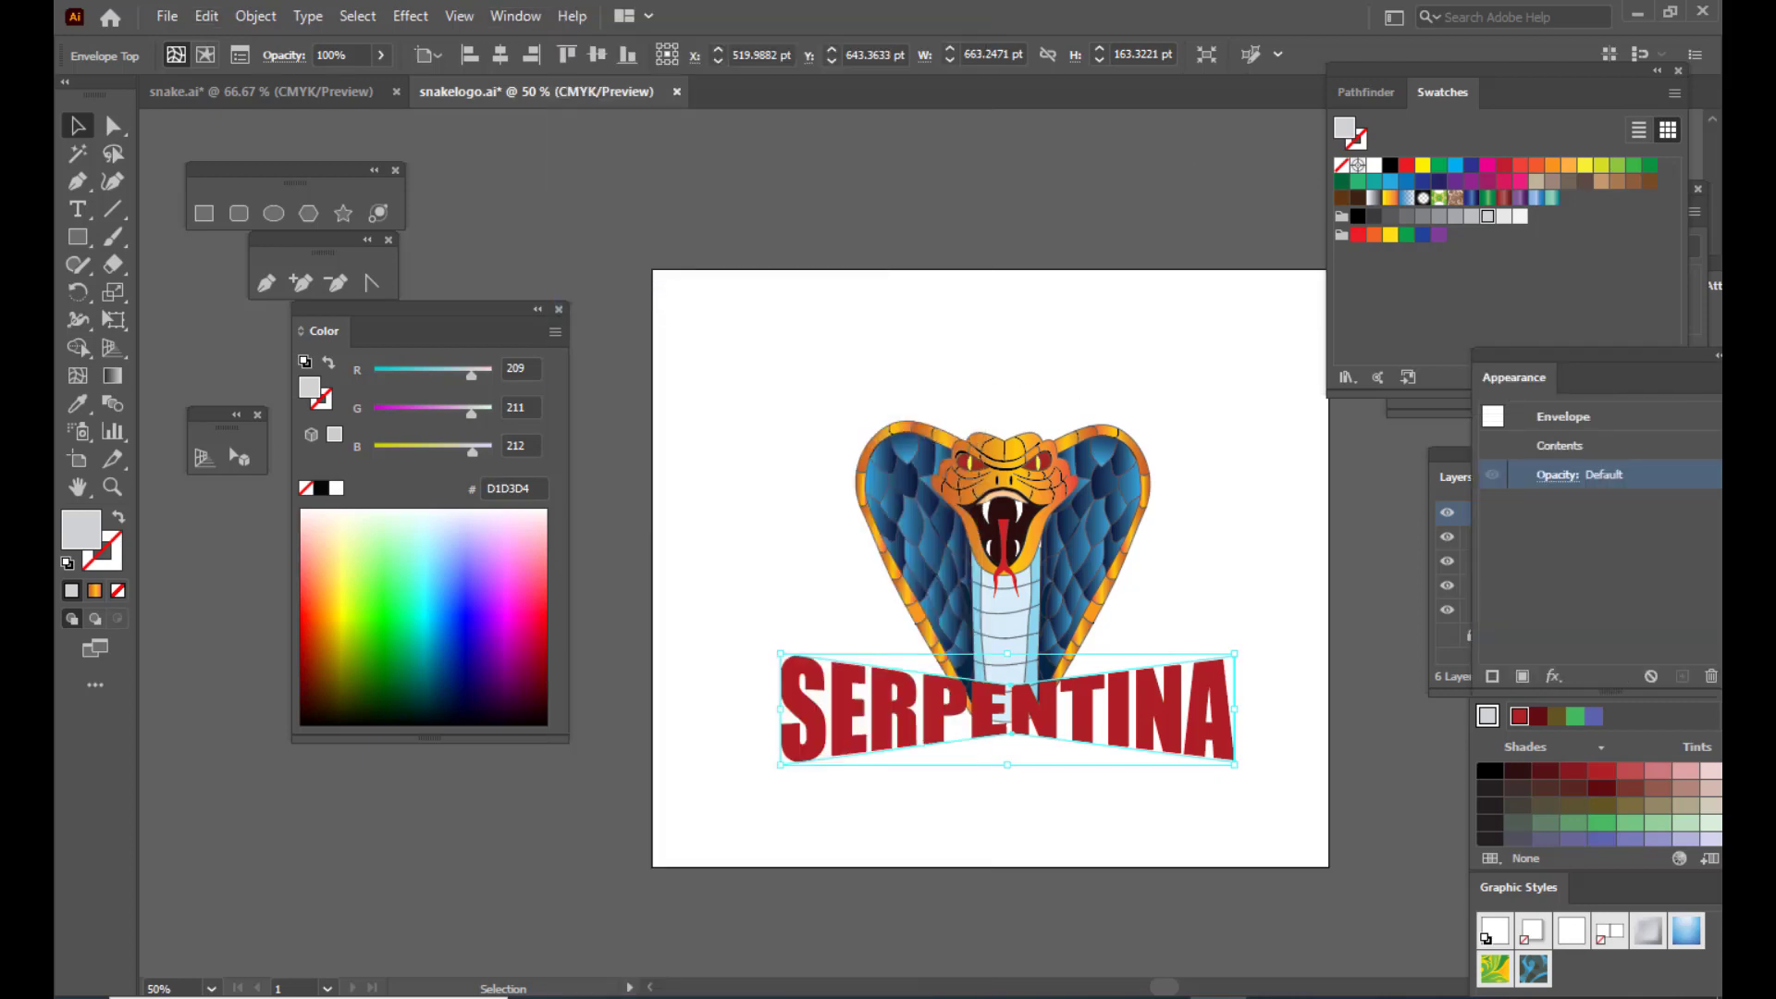
left_click_drag(1571, 352, 1277, 159)
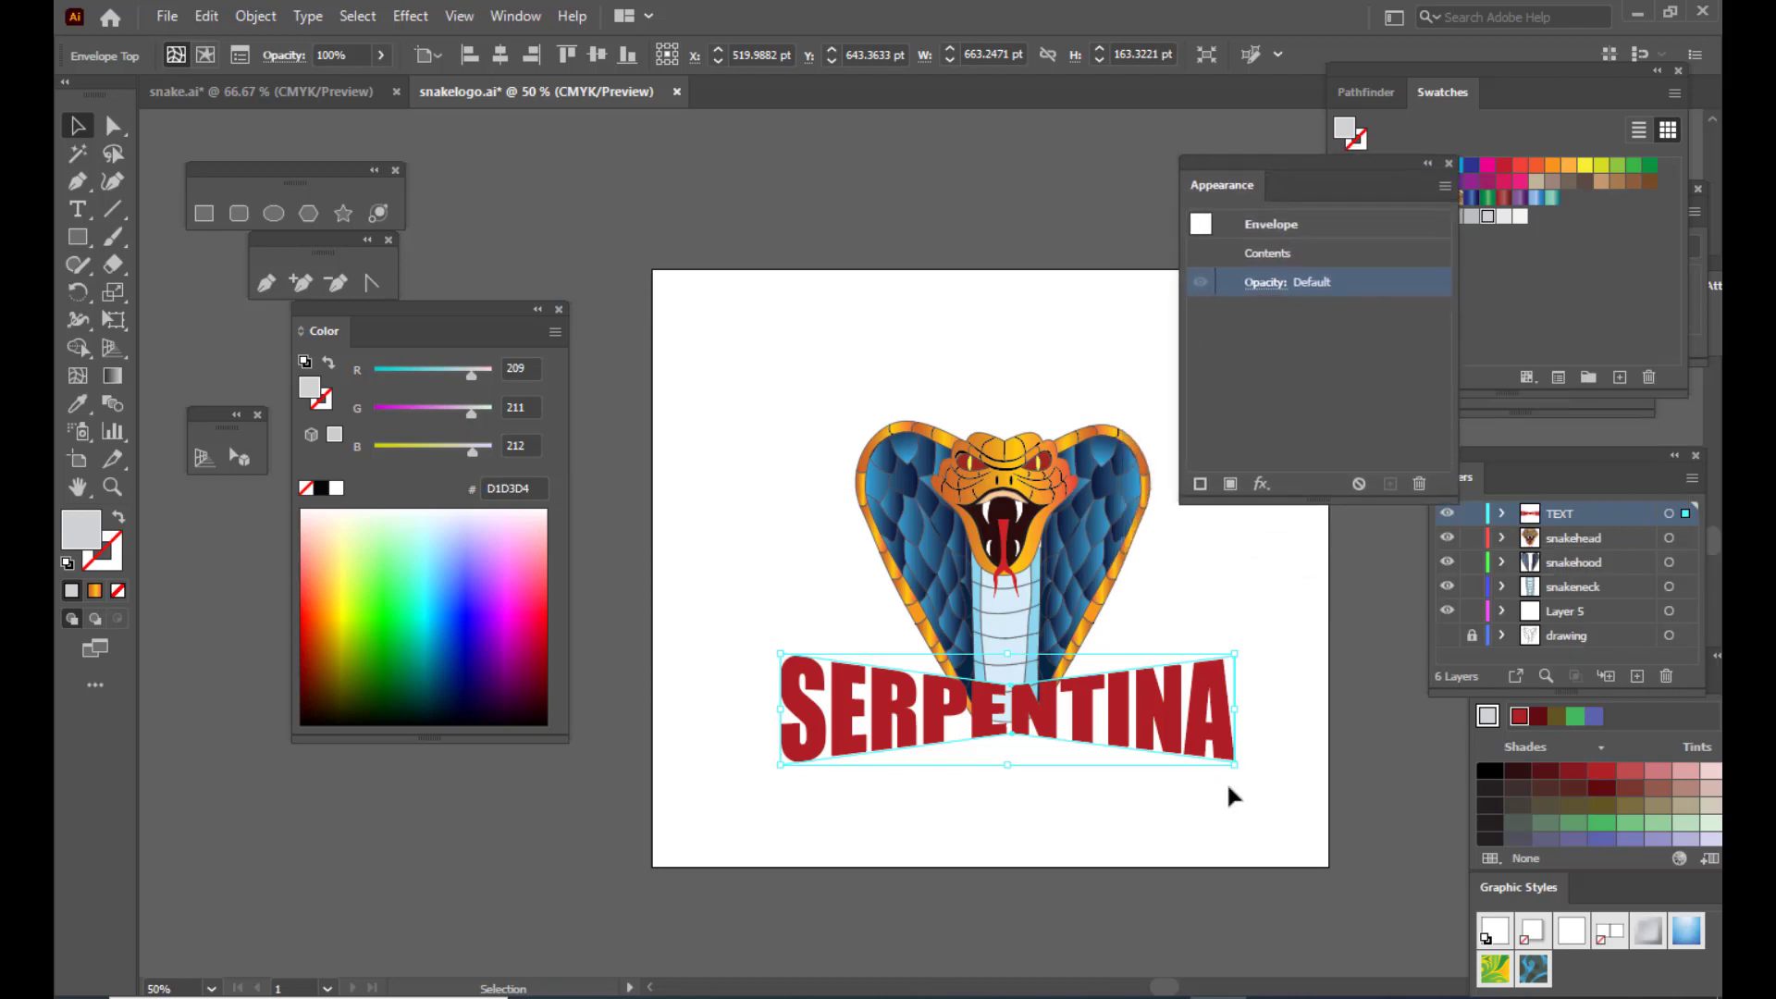
left_click(690, 810)
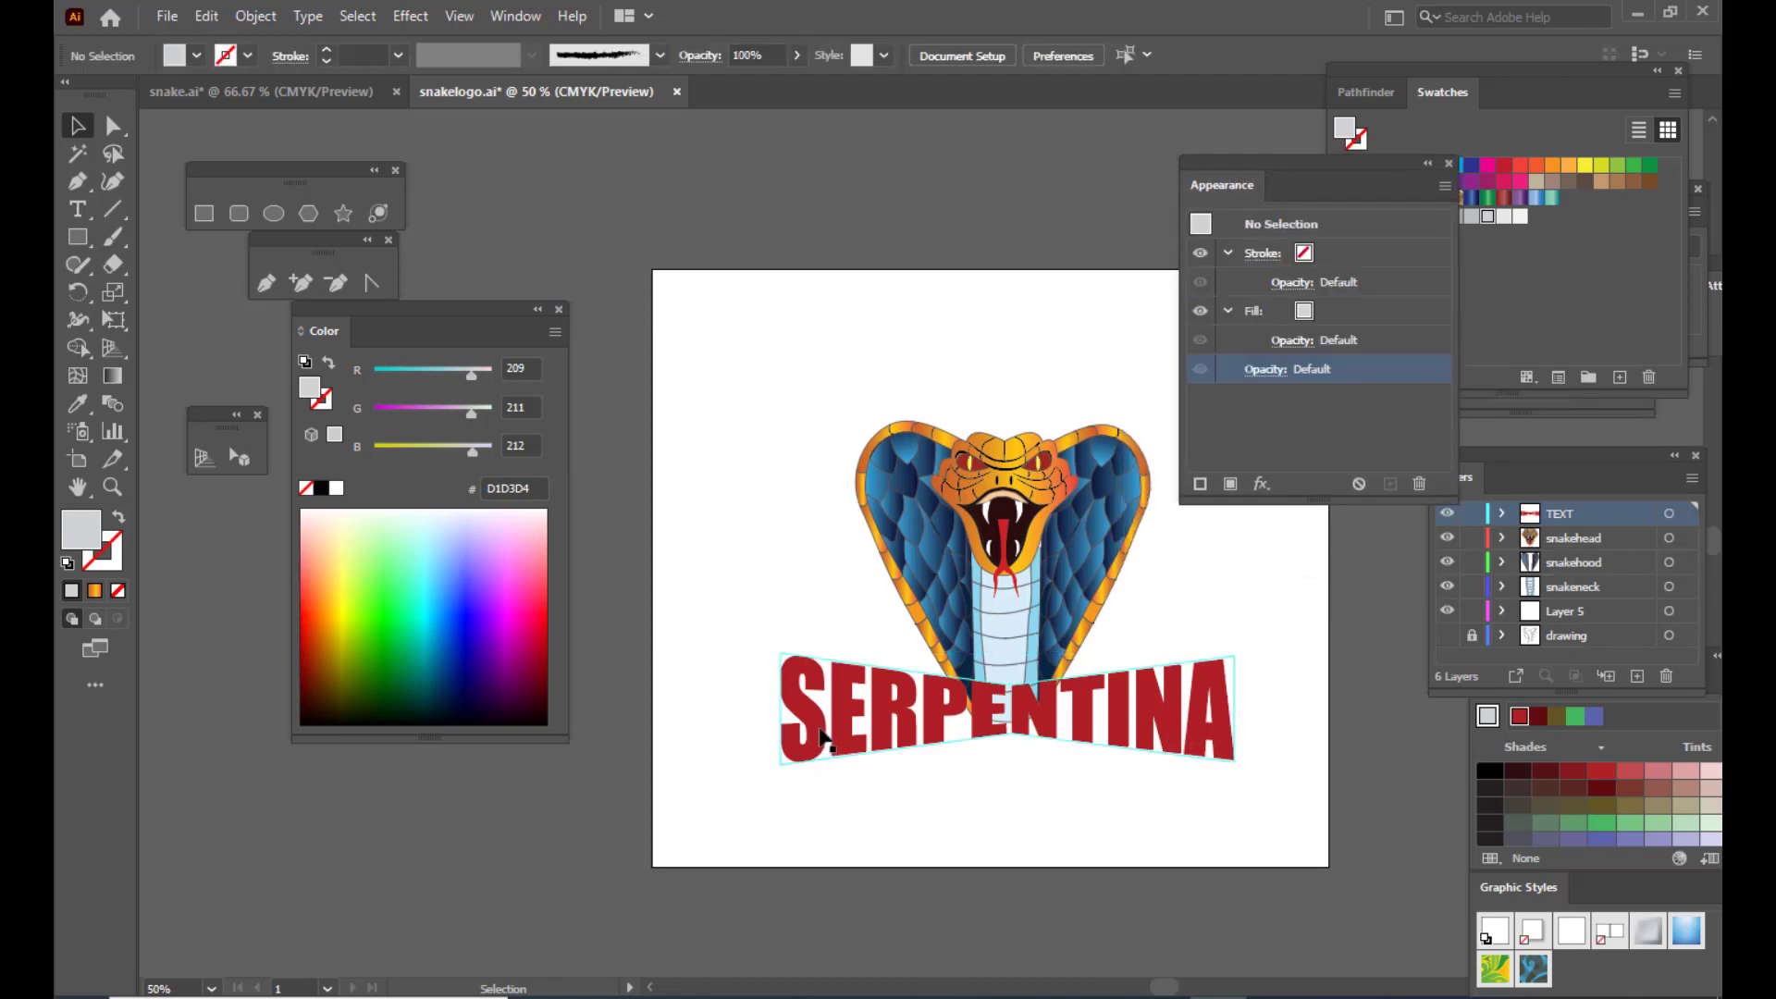
left_click(819, 730)
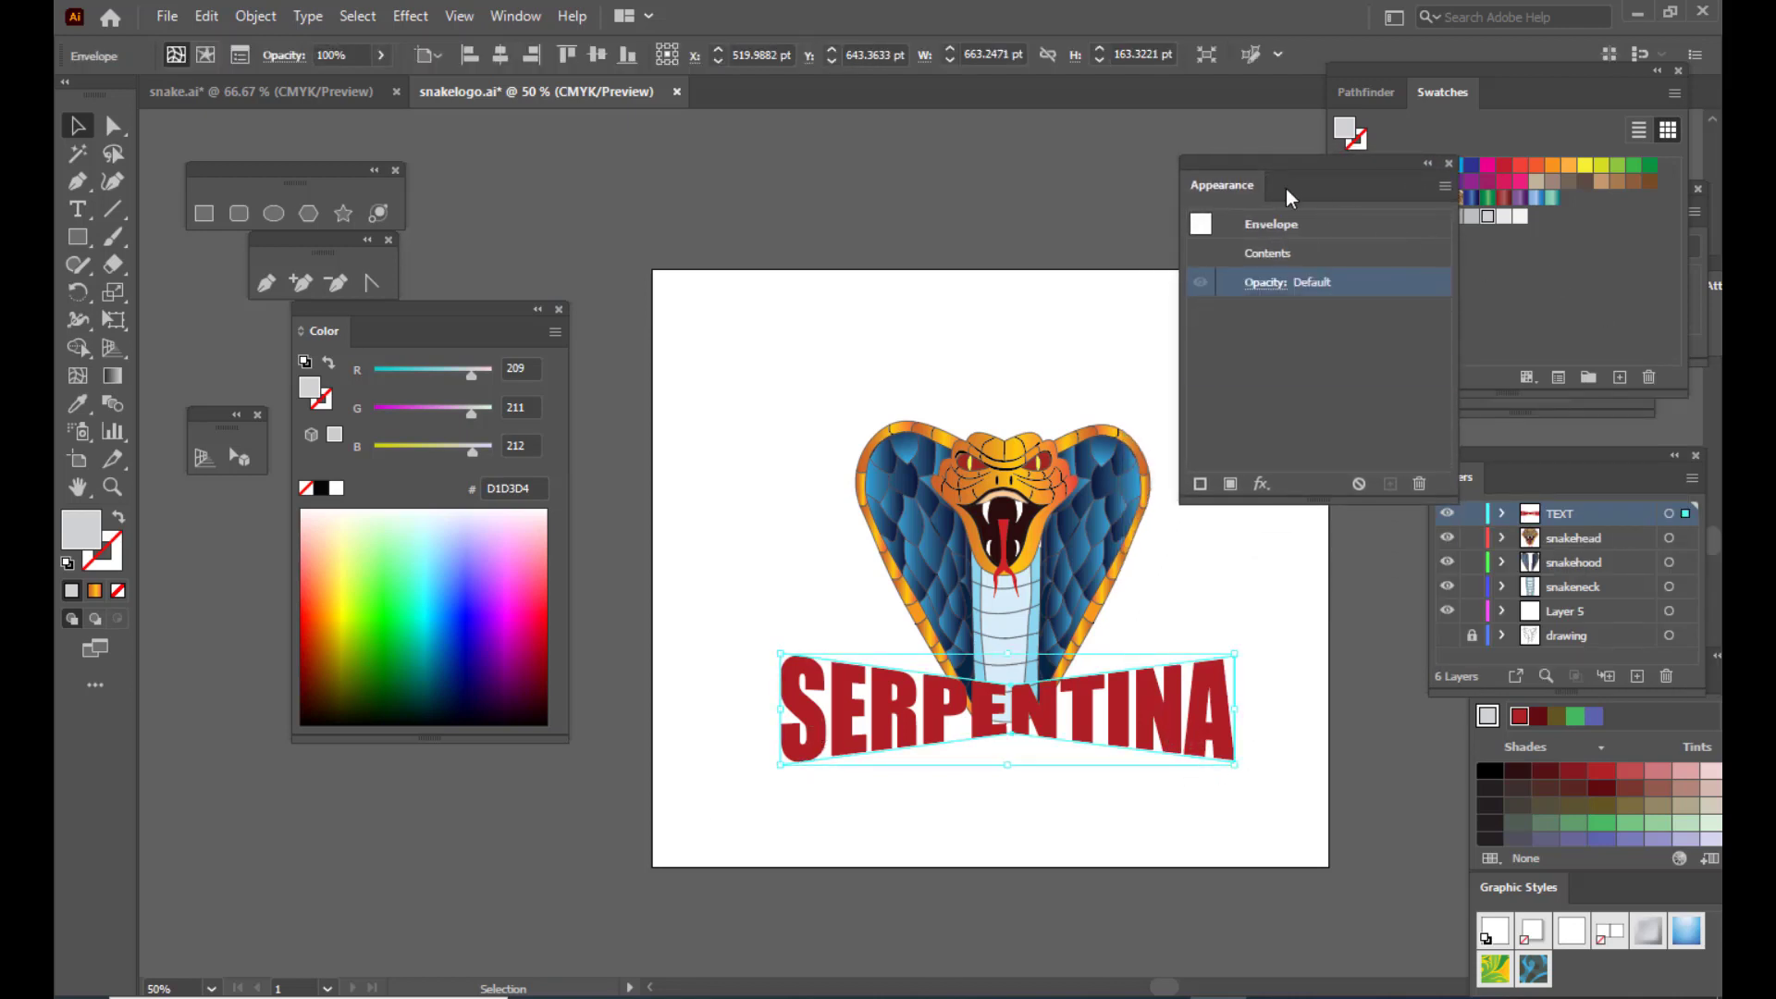
Step: Try to expand the SERPENTINA envelope with Object and Fill enabled
left_click(257, 19)
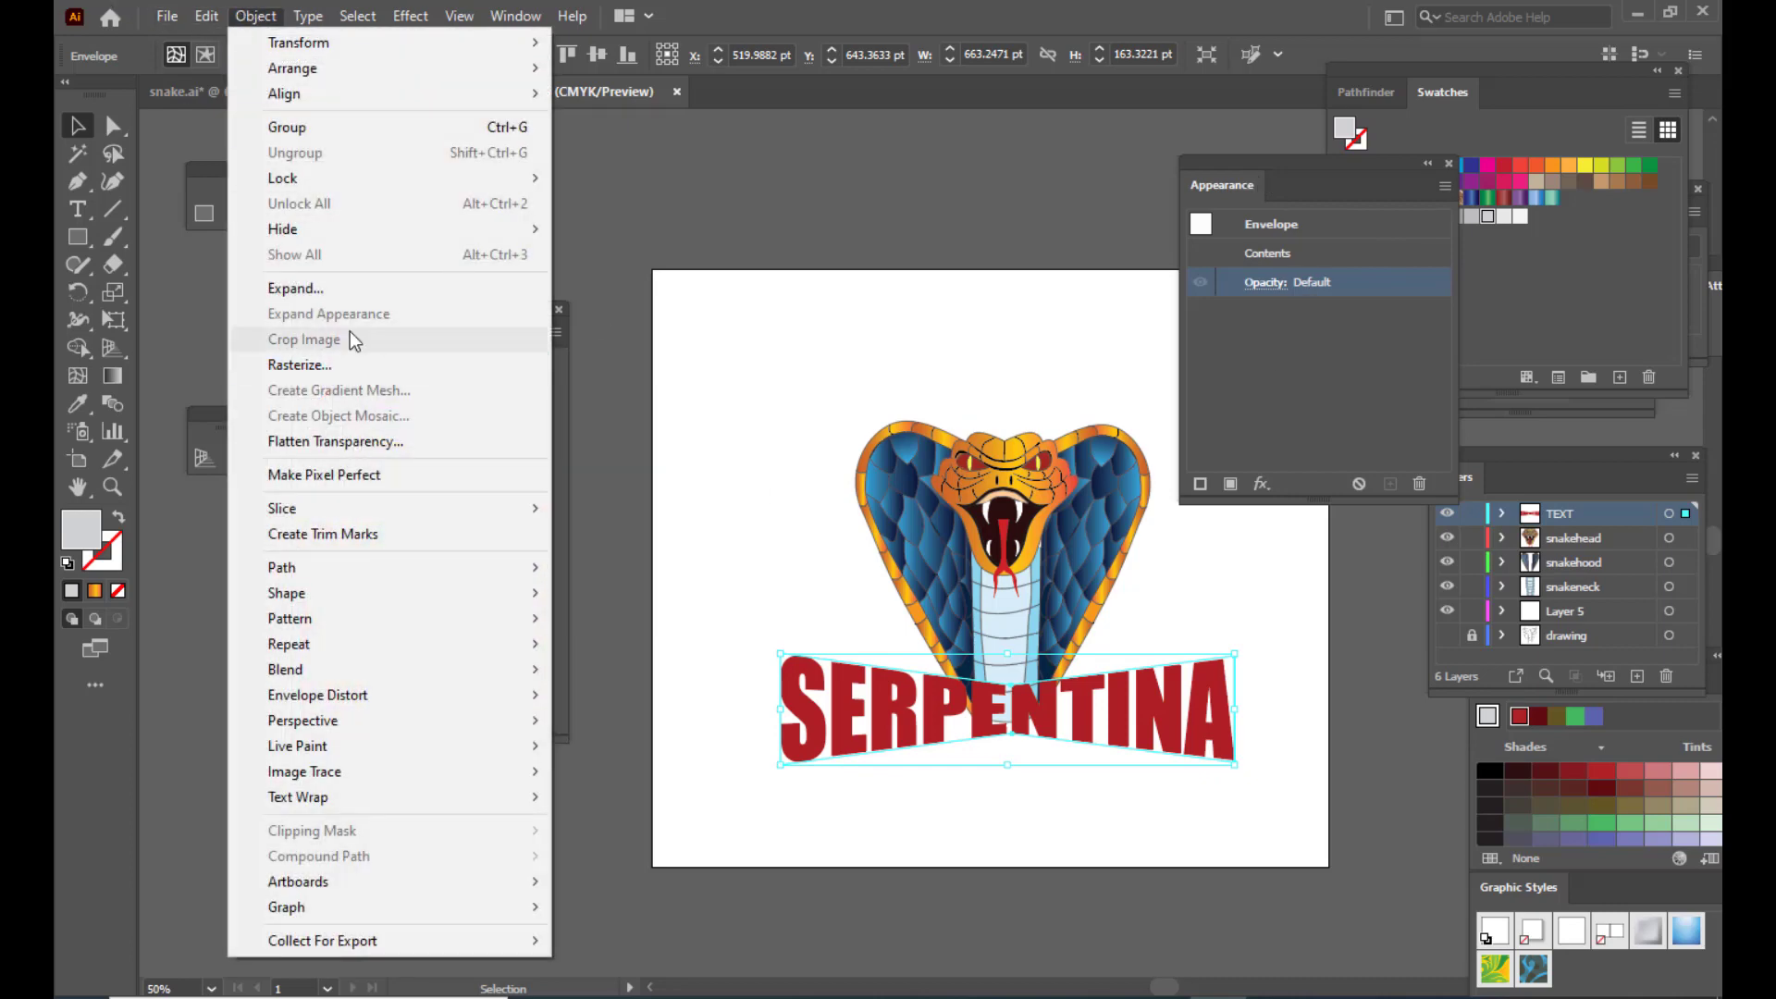
left_click(336, 298)
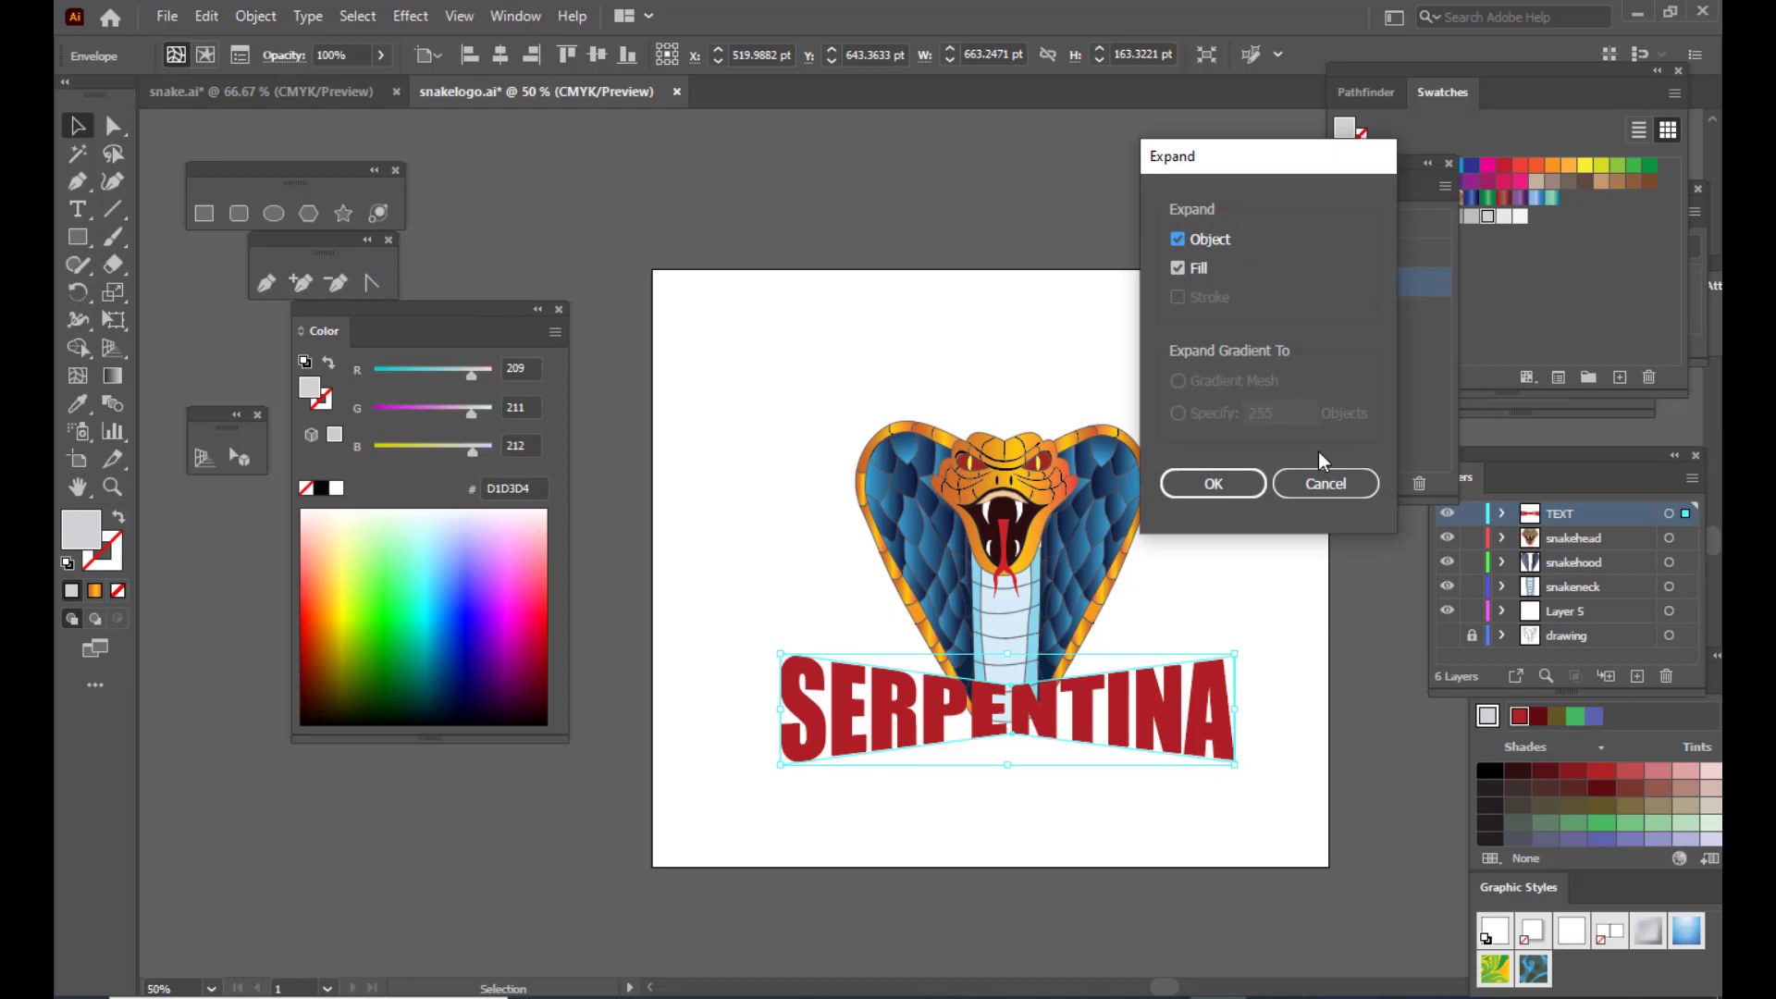
left_click(1209, 480)
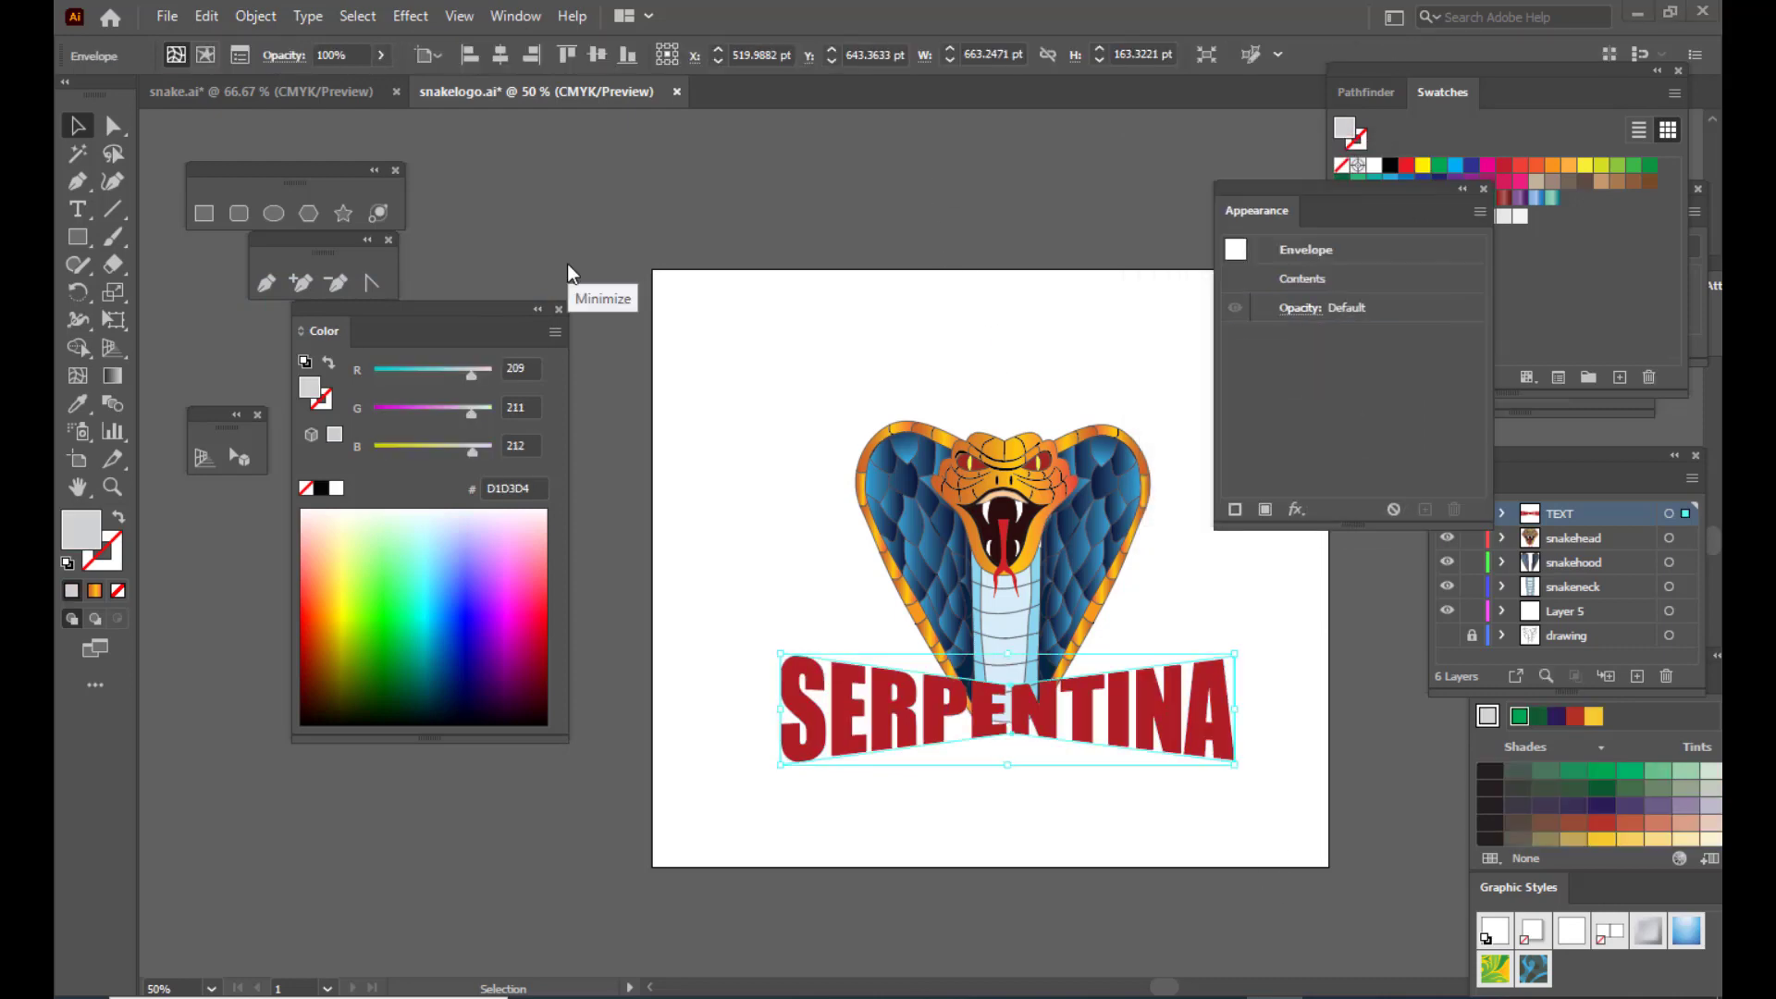
Step: Add a new fill to the appearance of the SERPENTINA envelope
left_click_drag(1281, 186, 1298, 237)
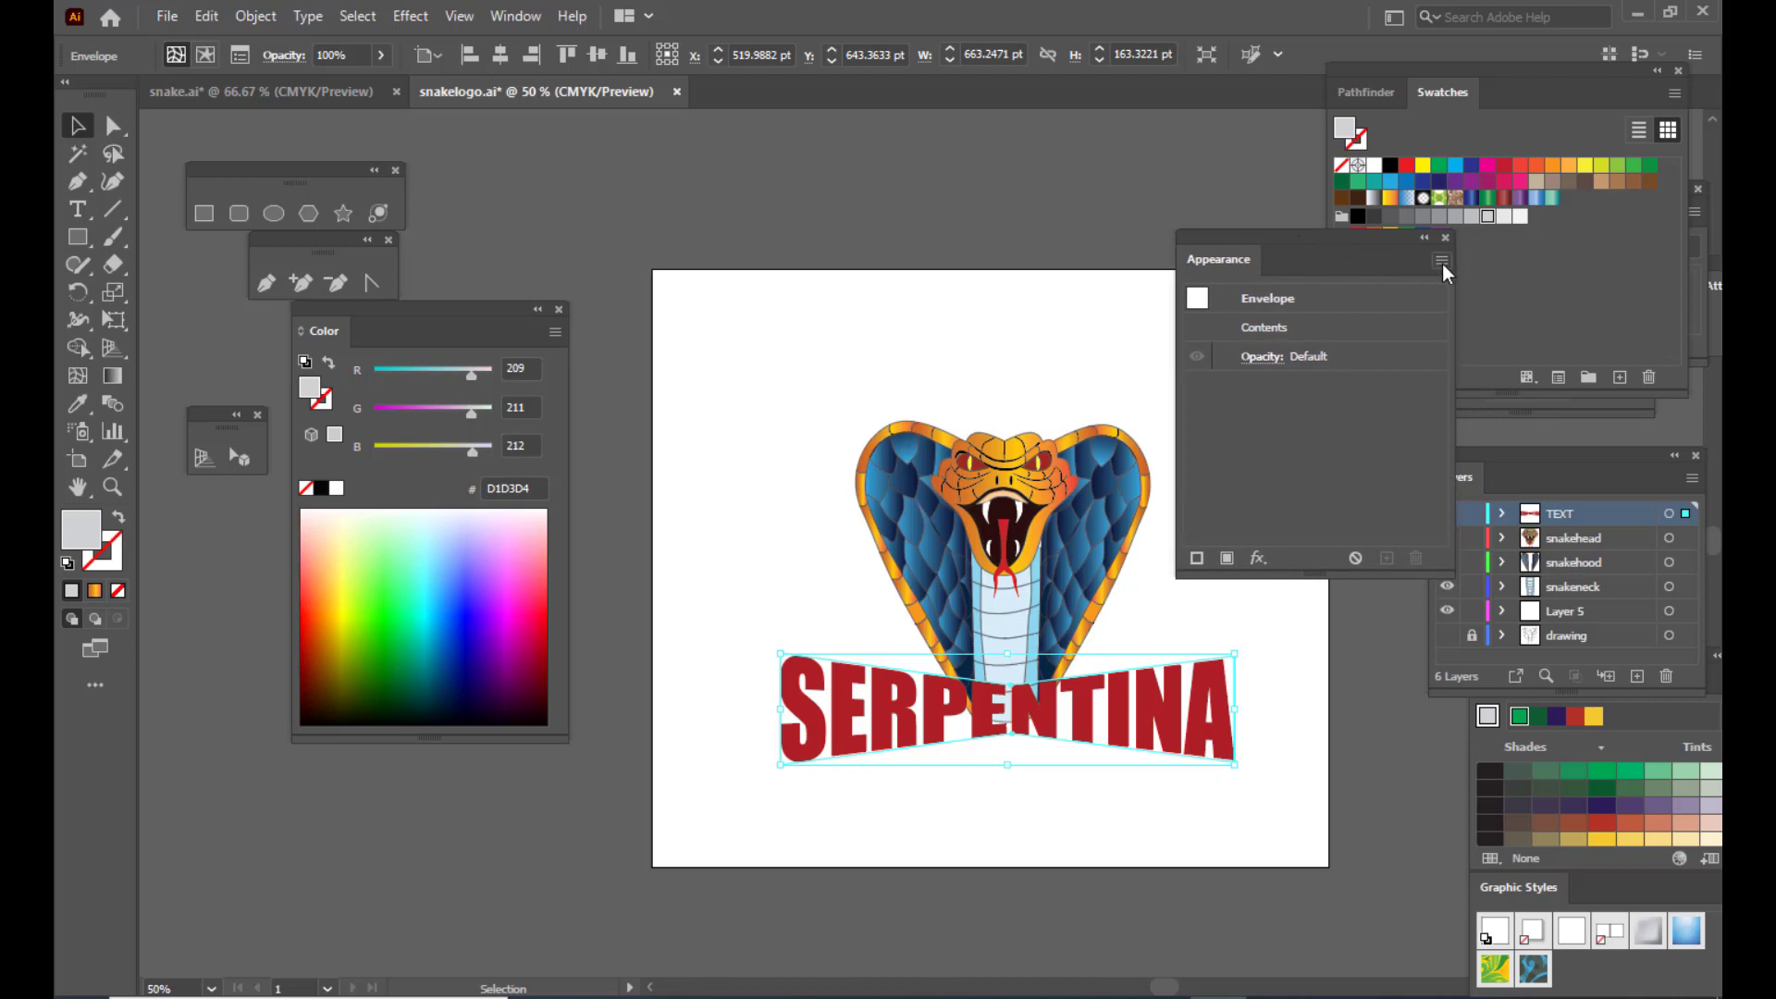
left_click_drag(1296, 238, 1281, 248)
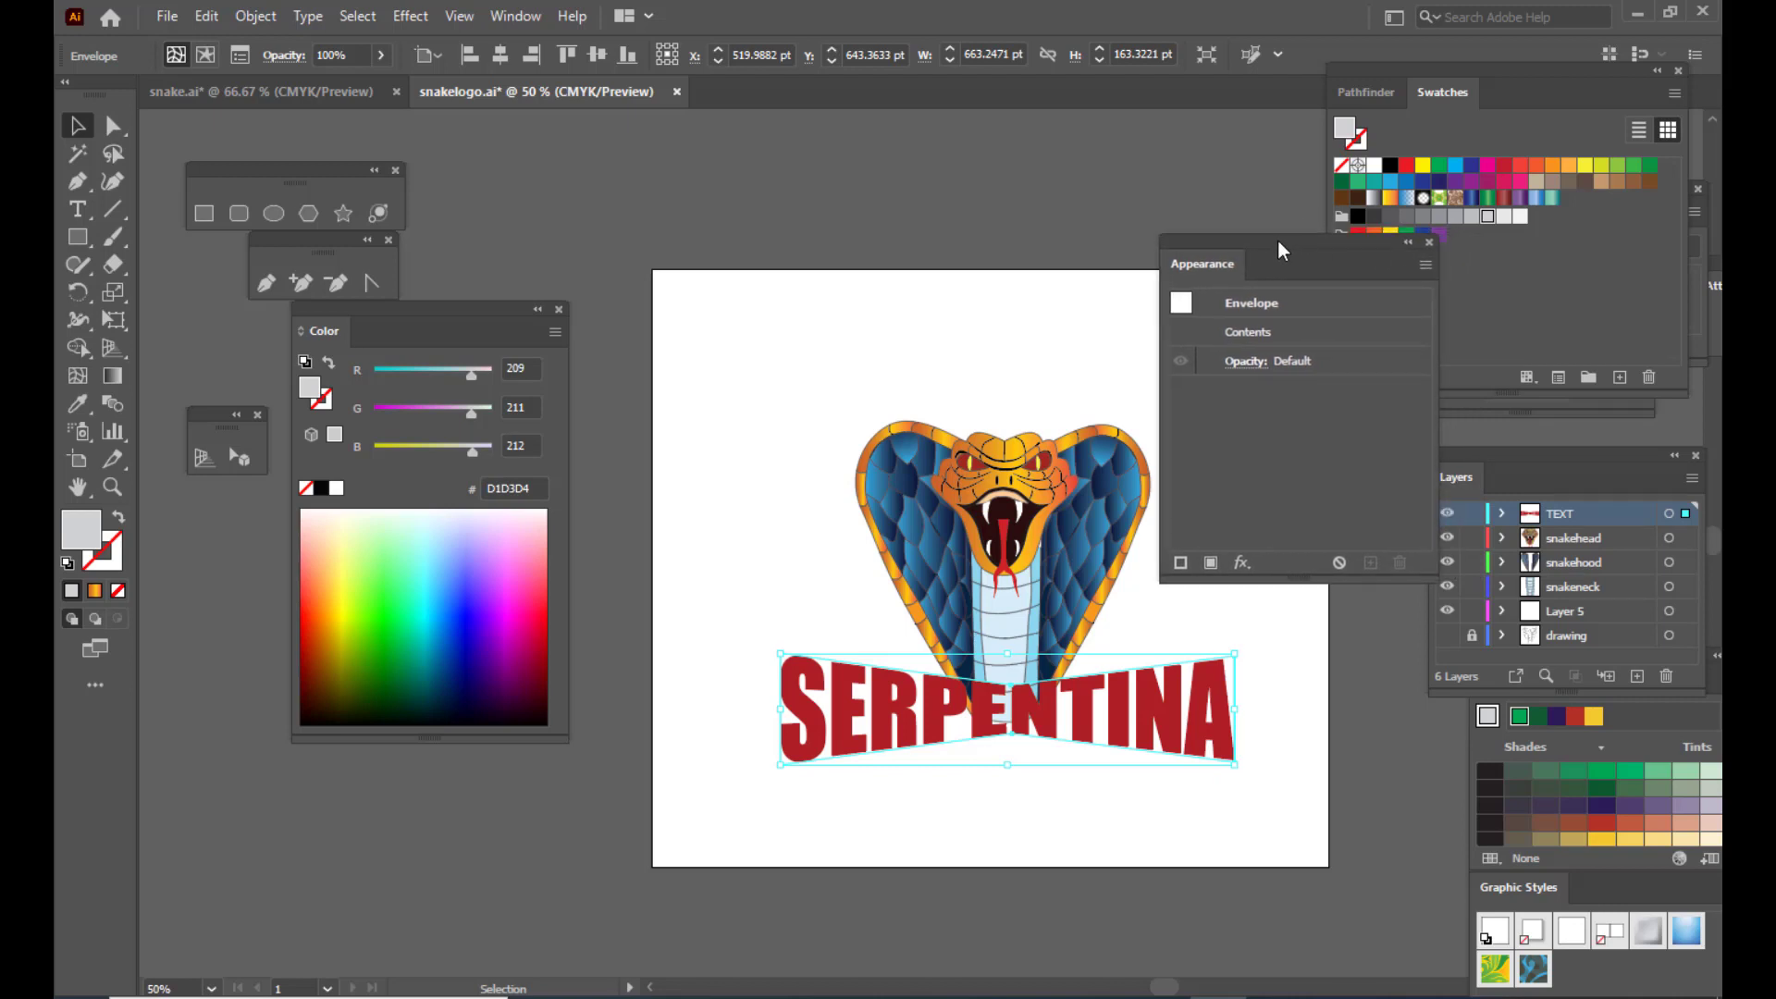
left_click(1425, 266)
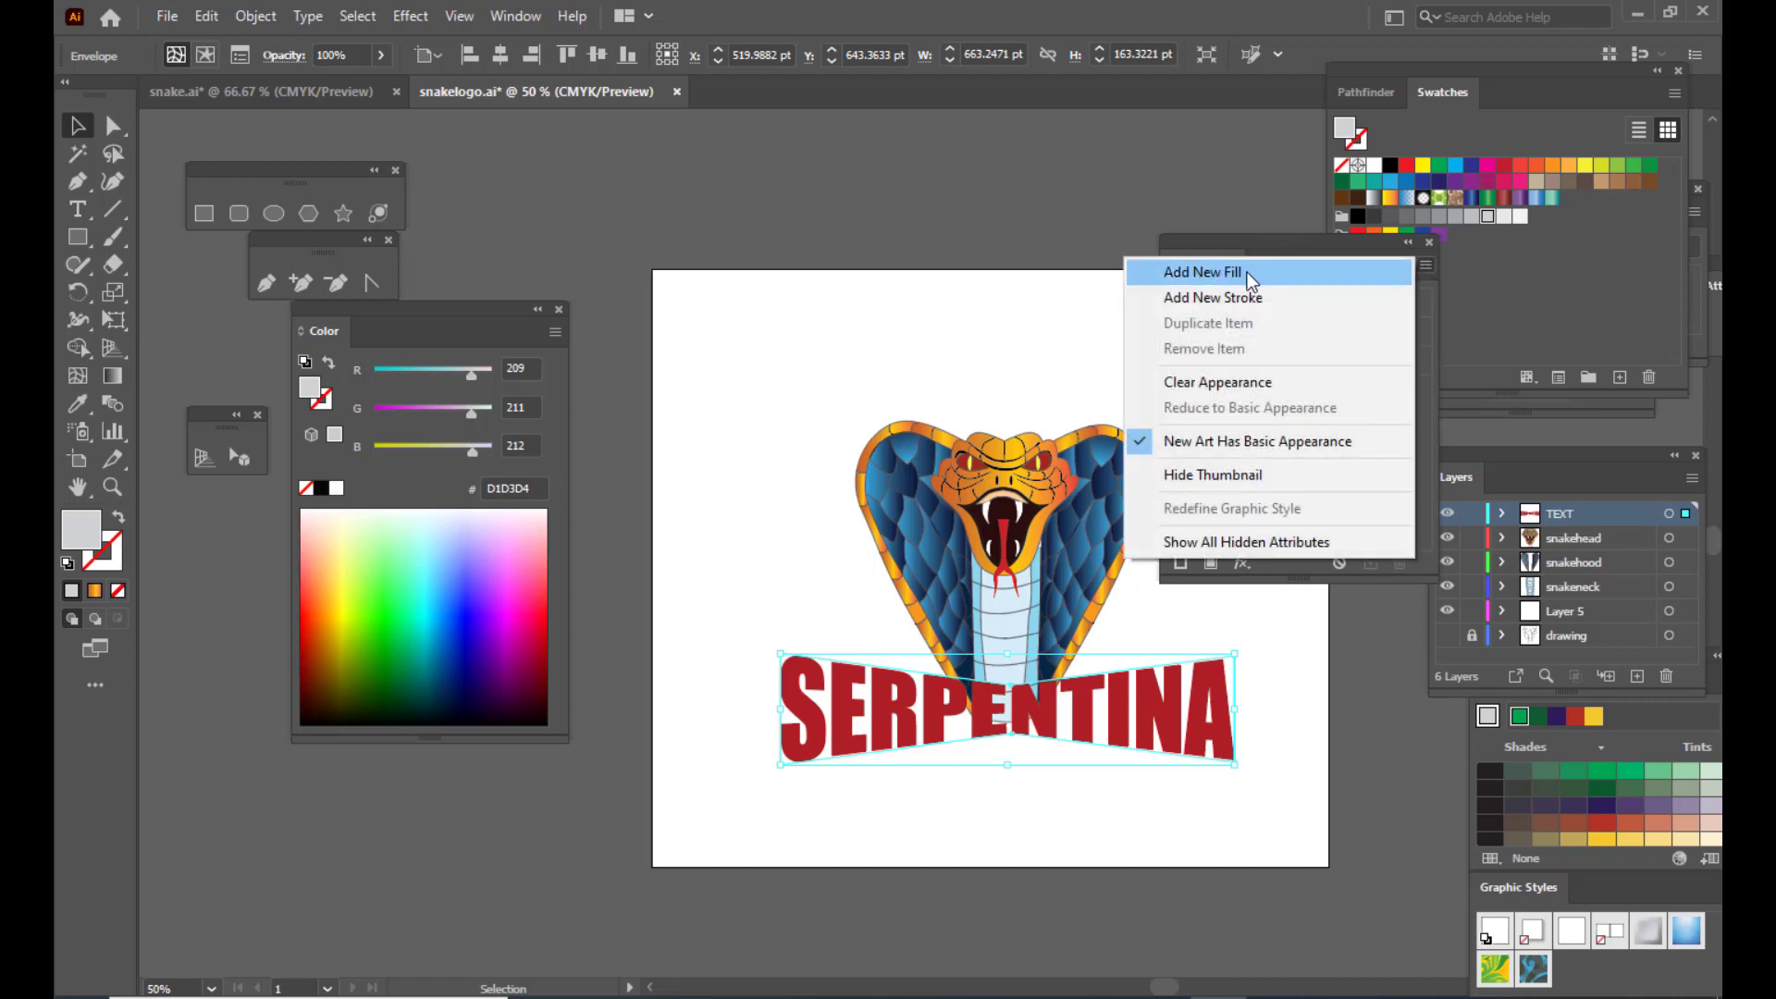
left_click(1247, 272)
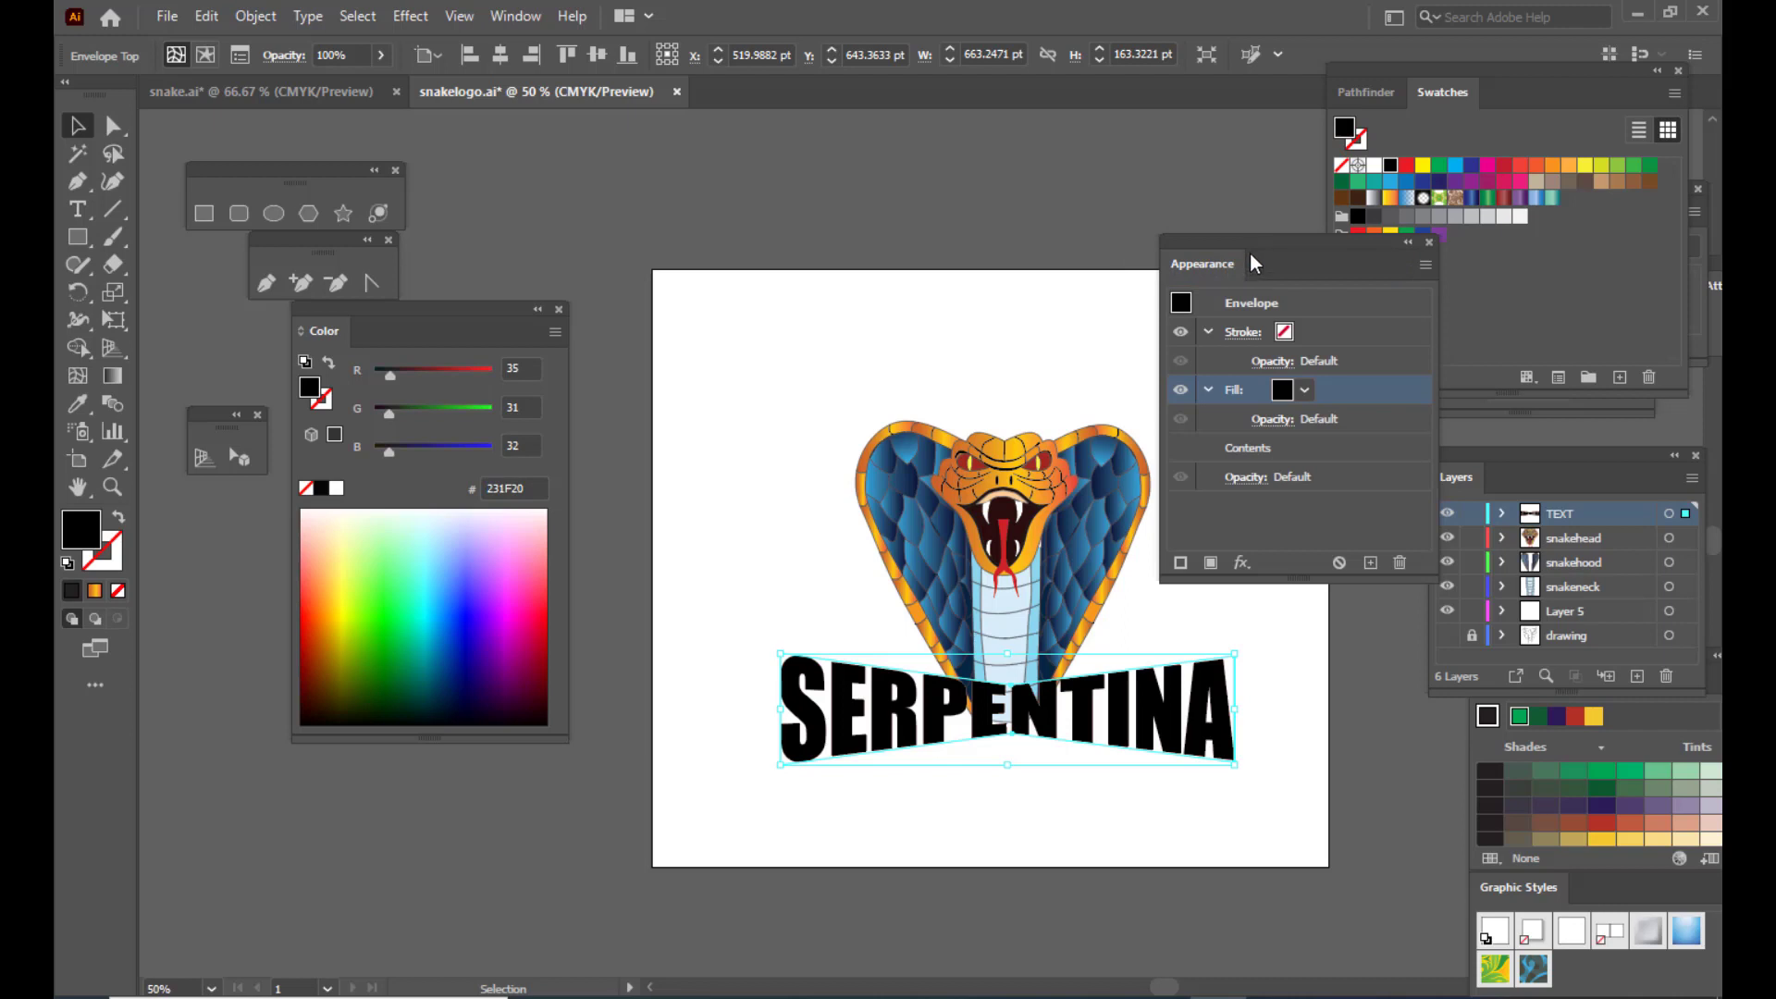
Step: Try yellow on the envelope's new fill, and then set it to cyan blue (00AEEF)
left_click_drag(1251, 254, 1239, 245)
left_click(1291, 383)
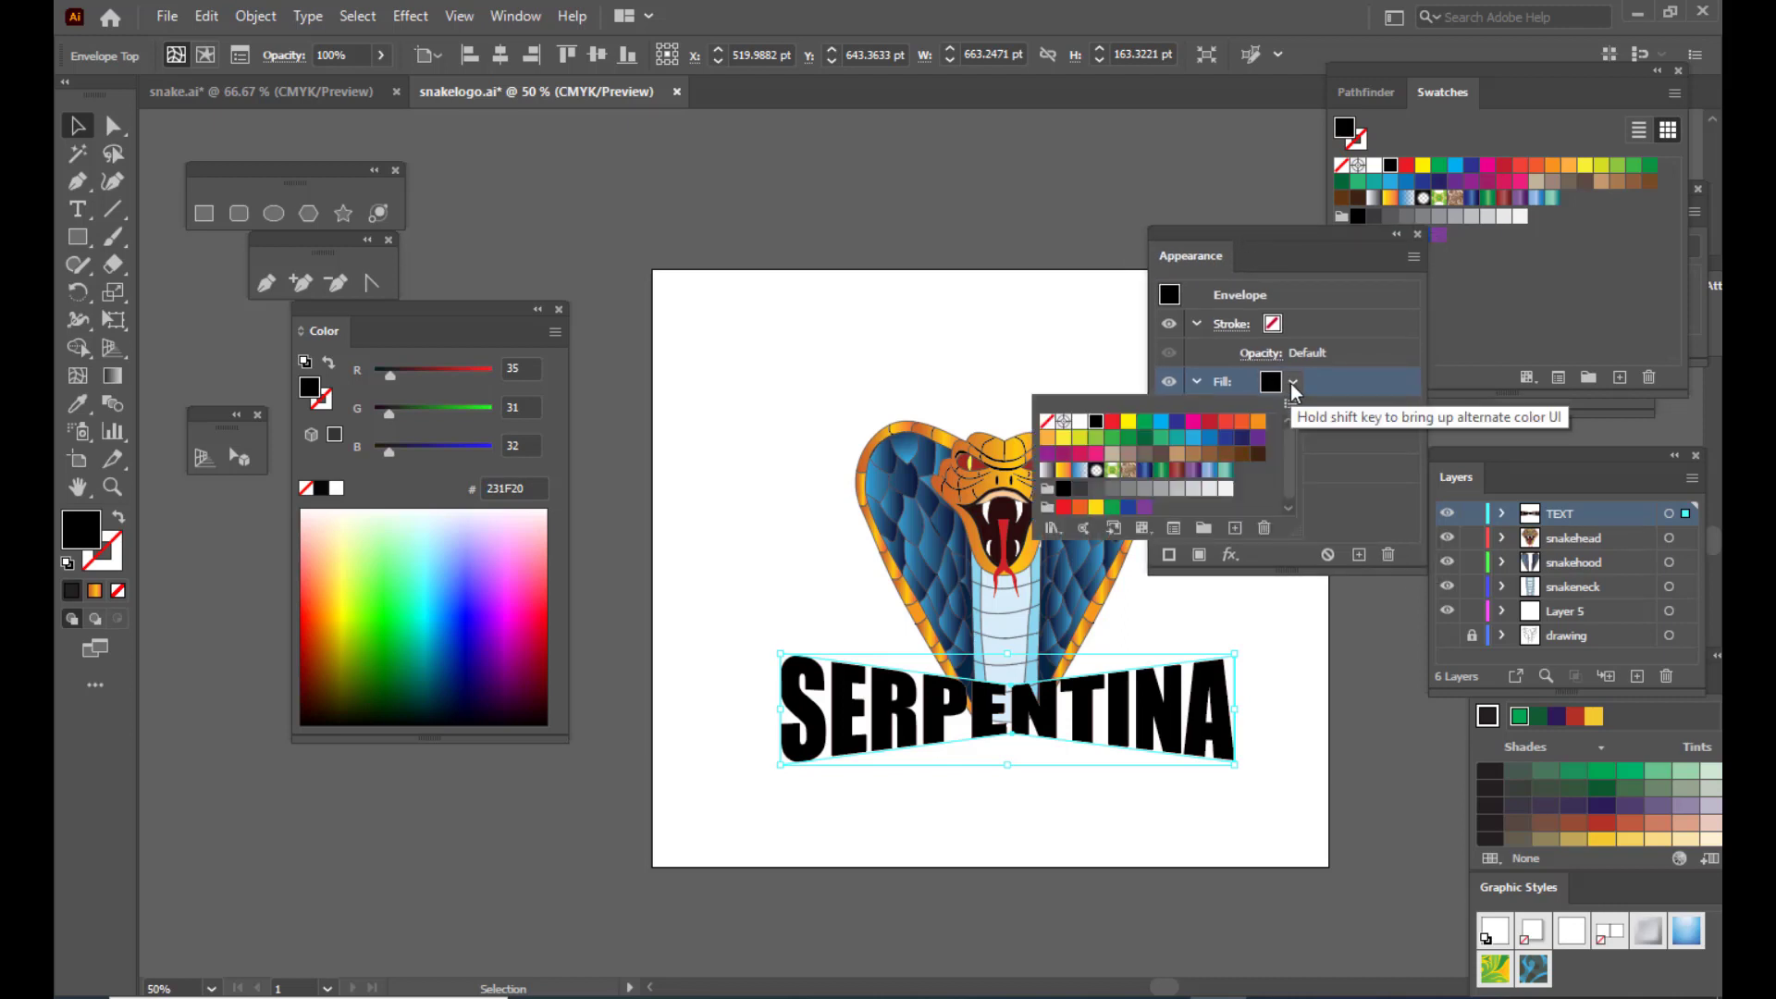
left_click(1129, 423)
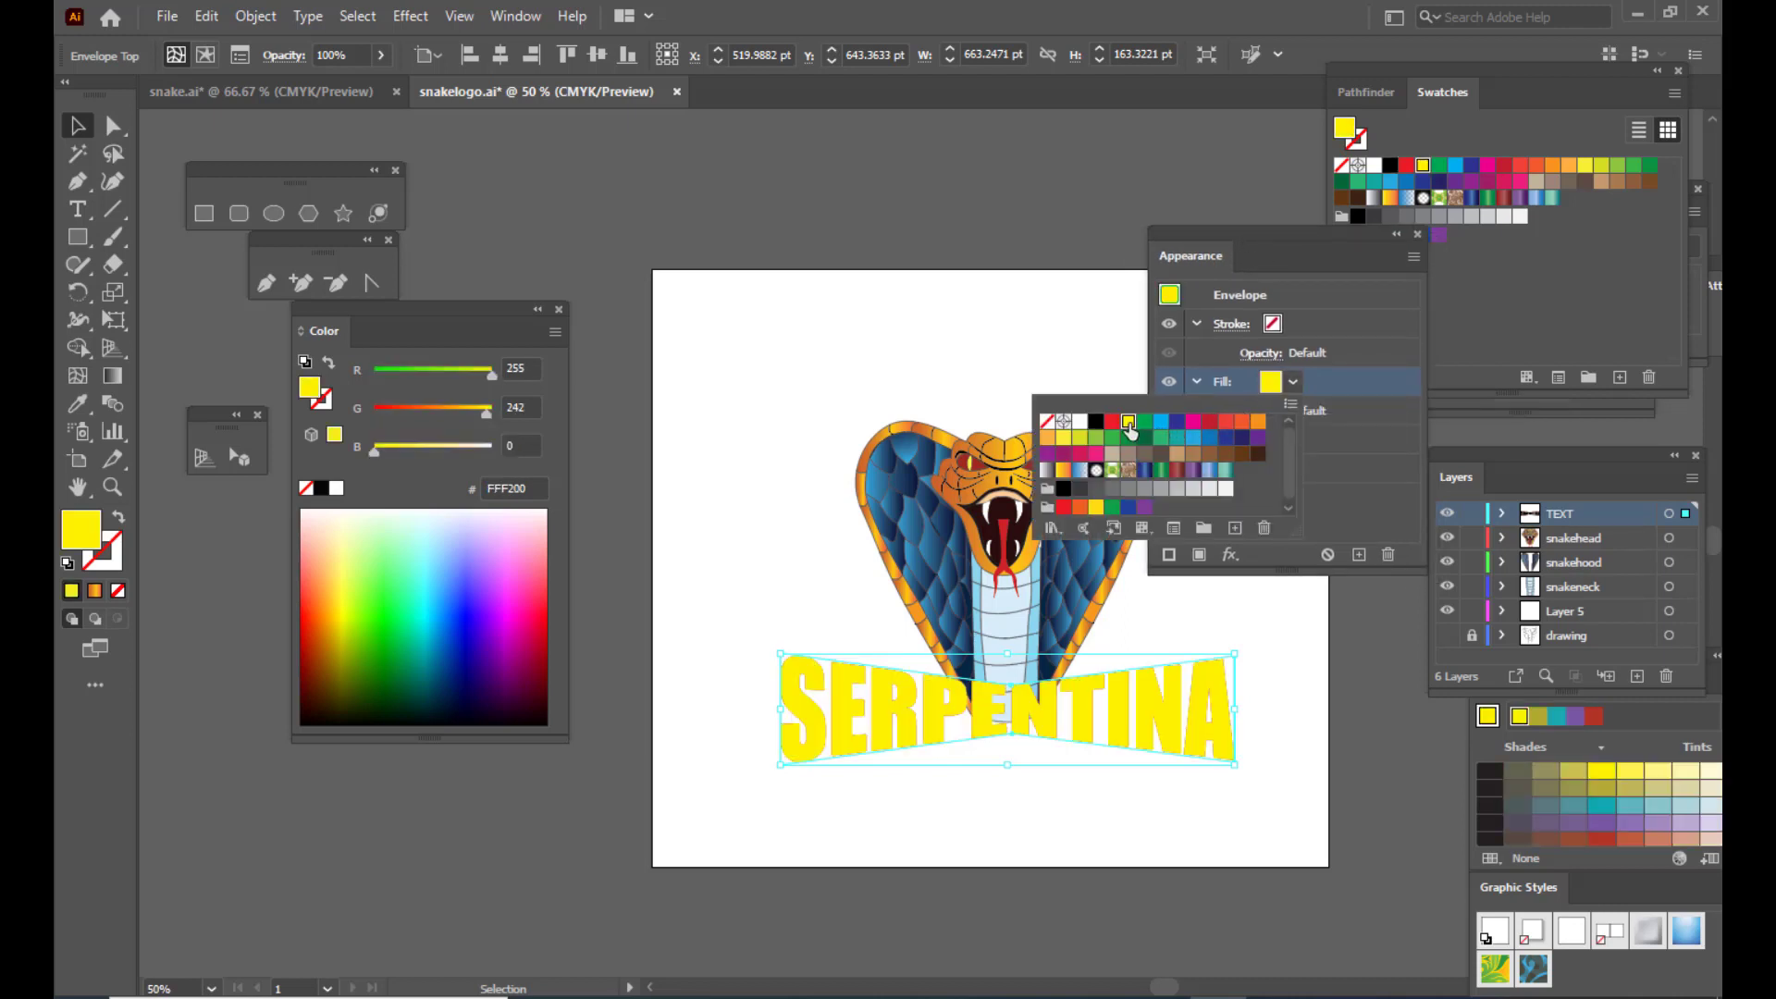
left_click(1159, 425)
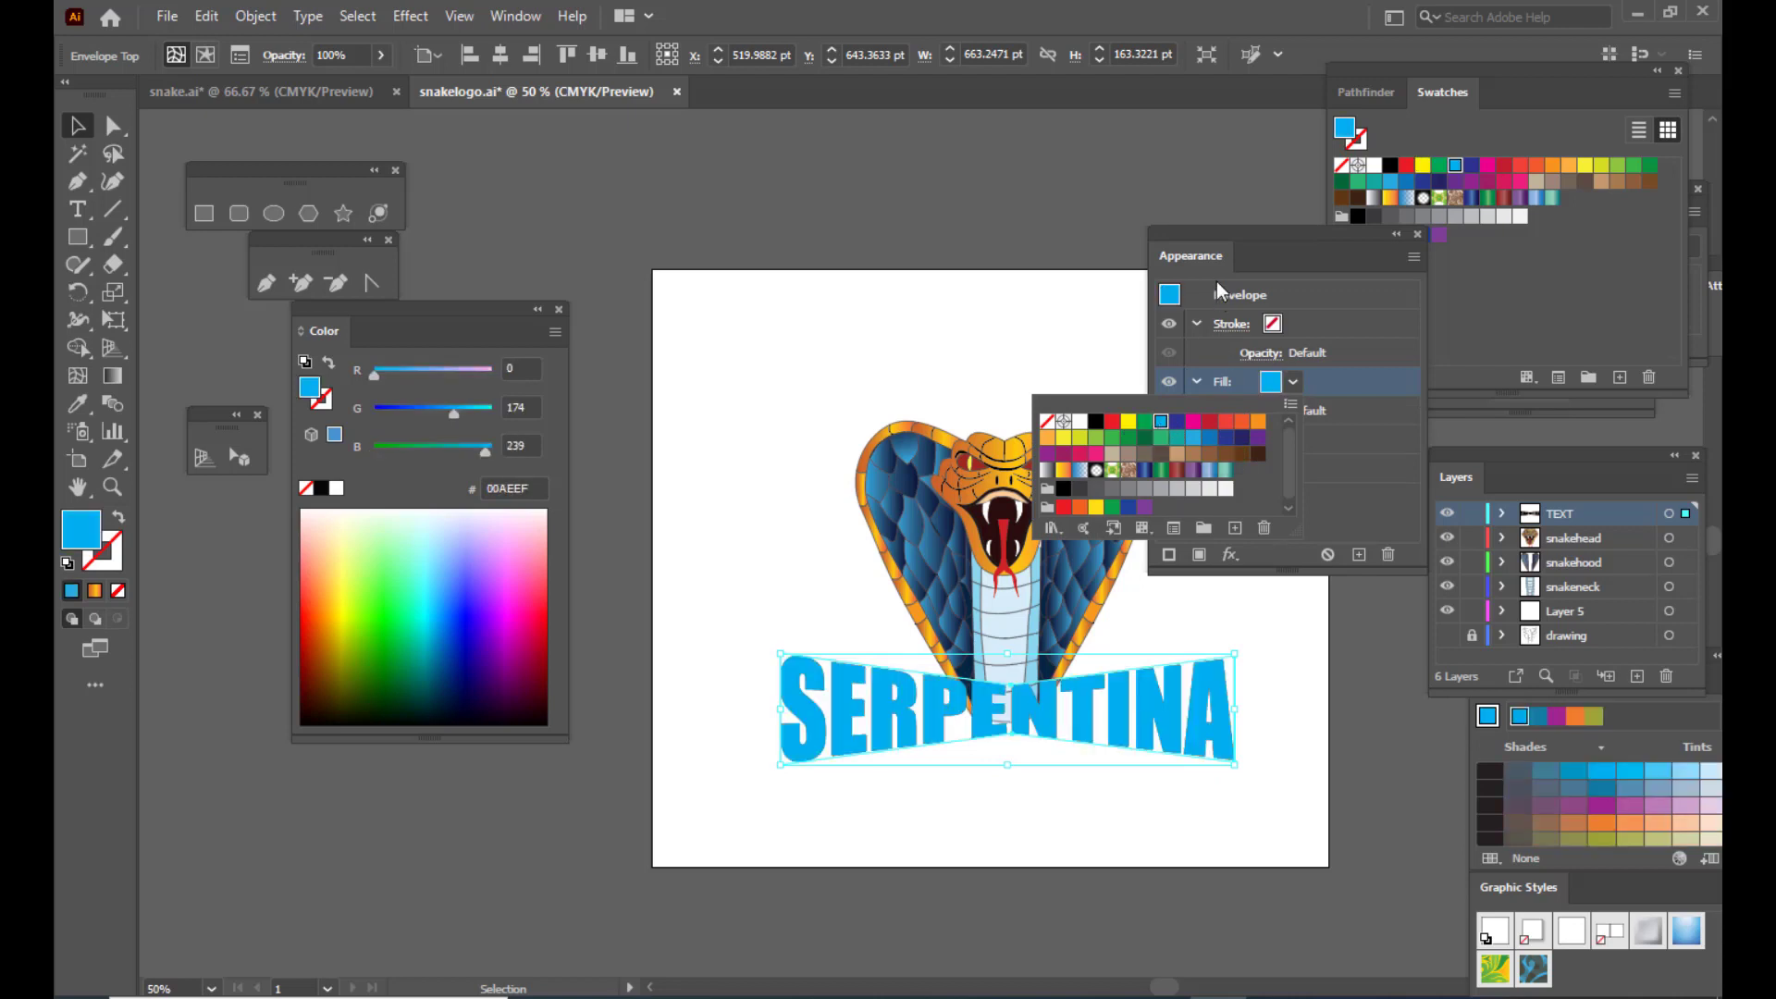
key("Escape")
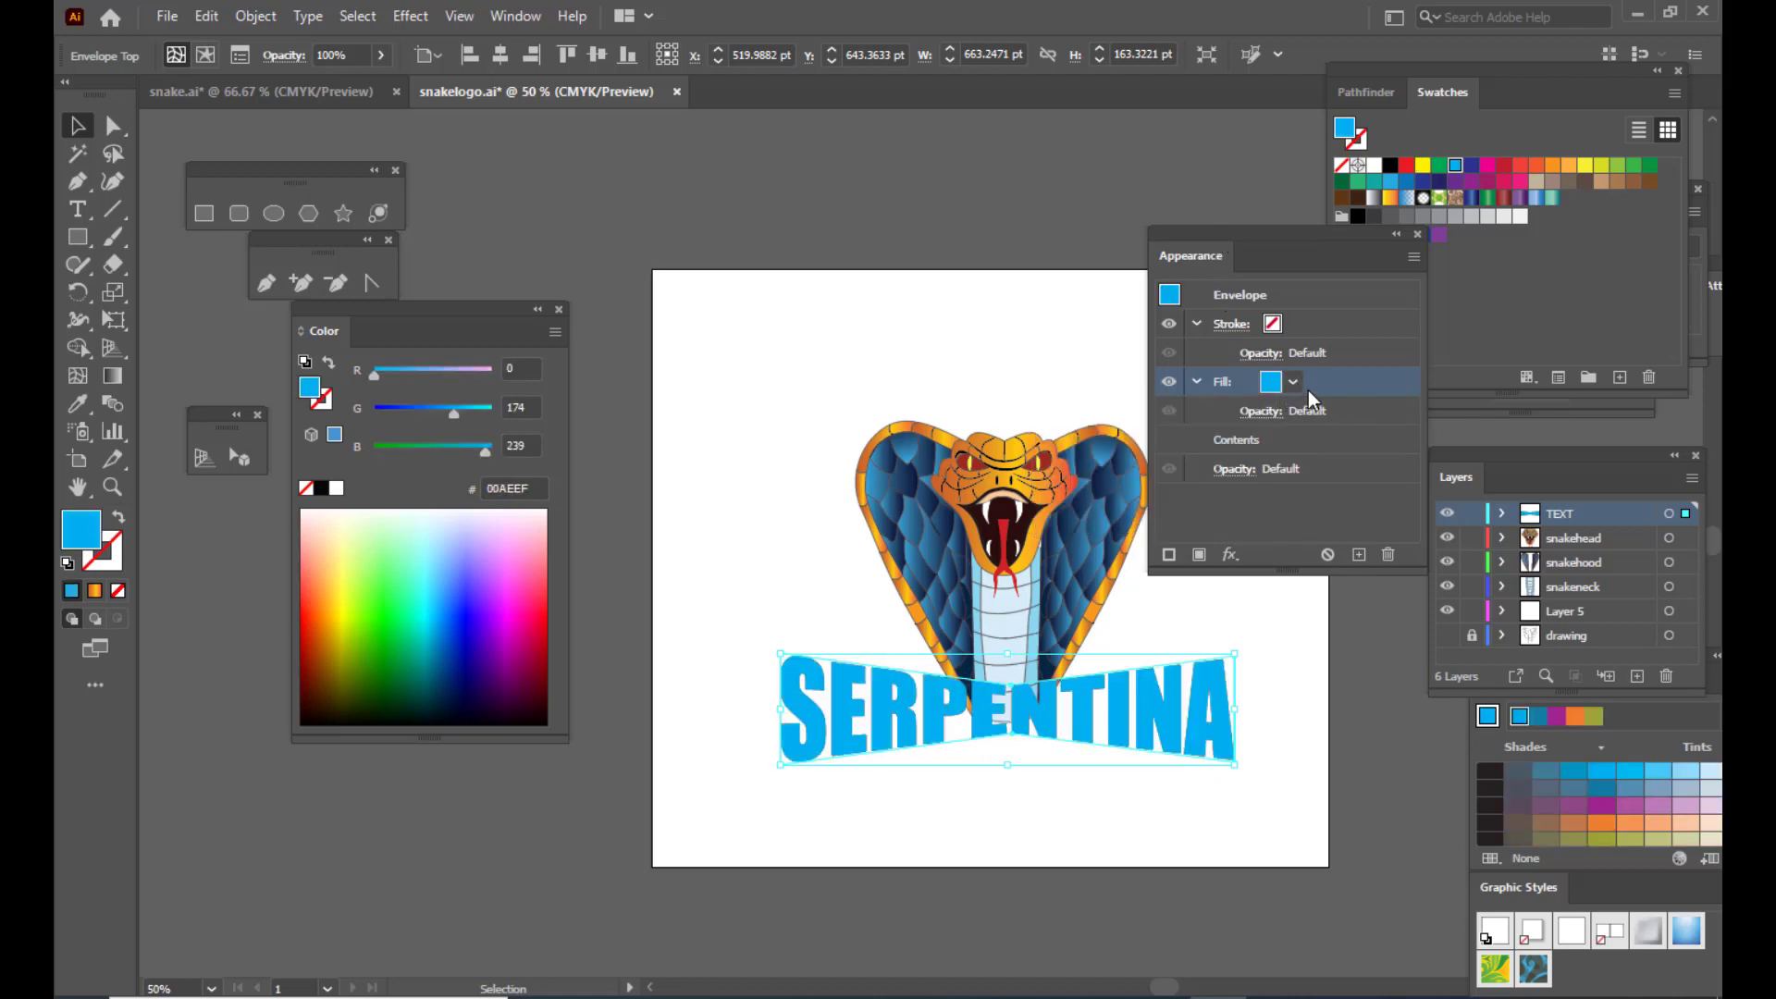
Step: Add an Offset Path effect to the SERPENTINA envelope's cyan fill, trying a 12 pt offset with Round joins
left_click_drag(1258, 252, 1270, 246)
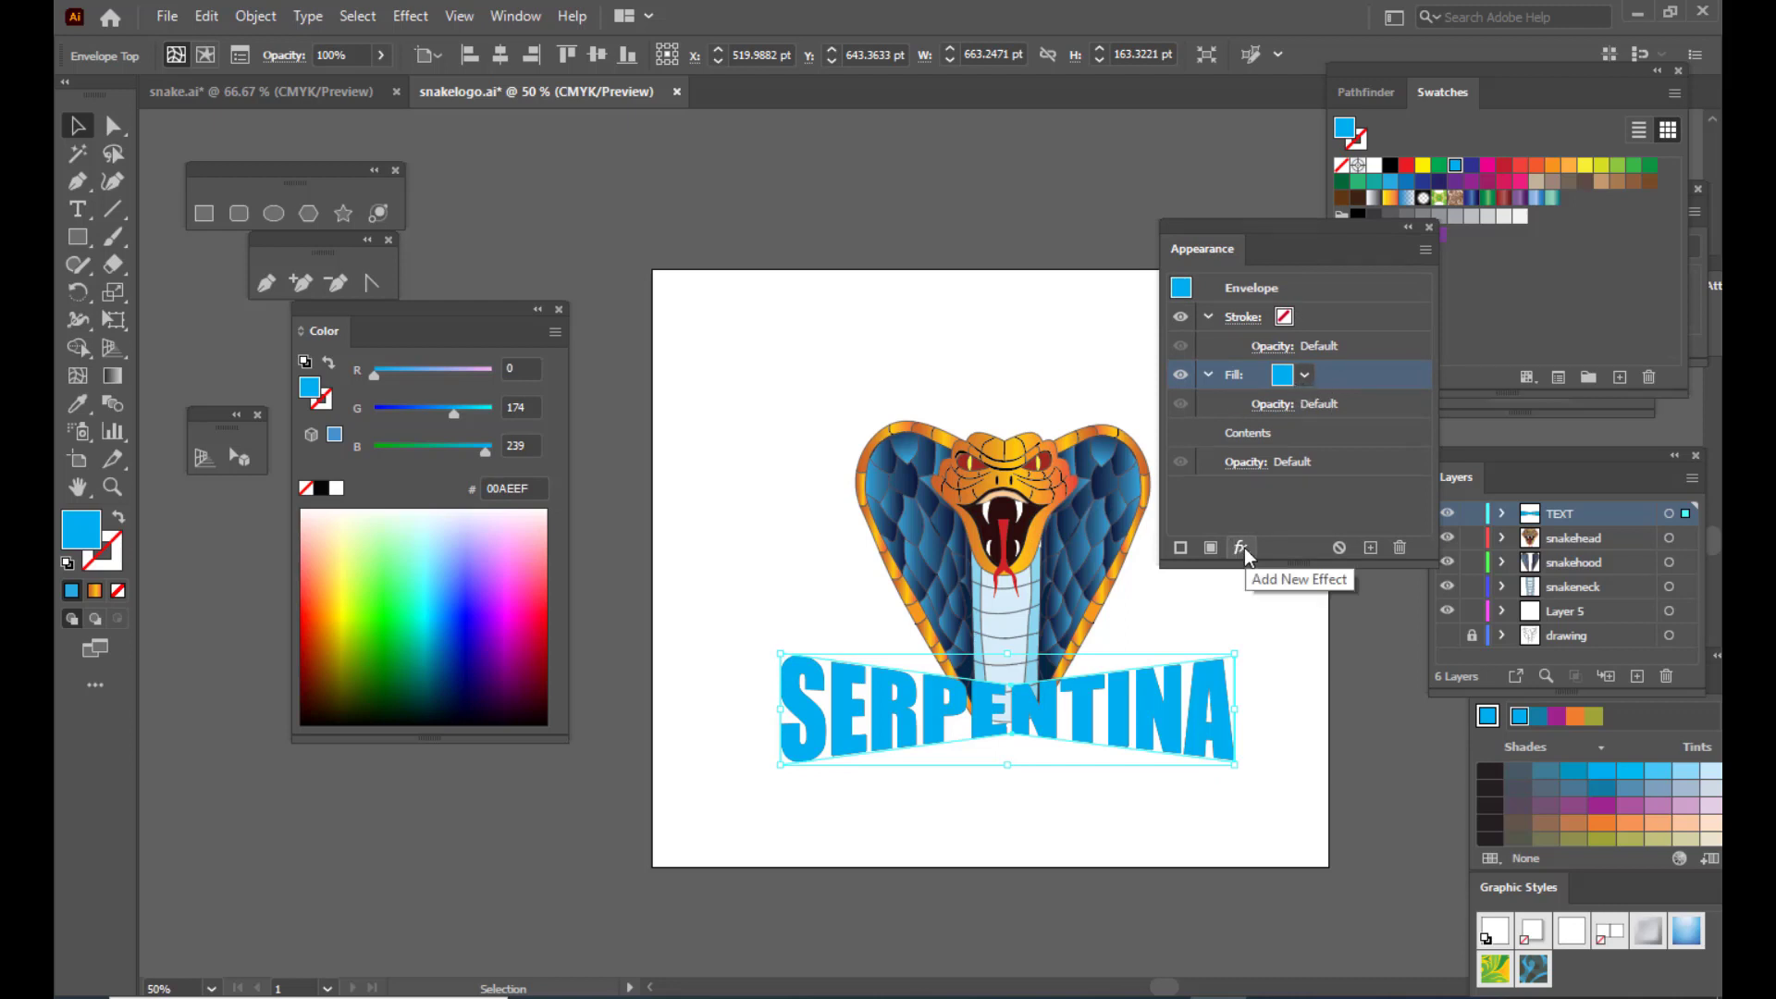
left_click_drag(1274, 227, 1247, 227)
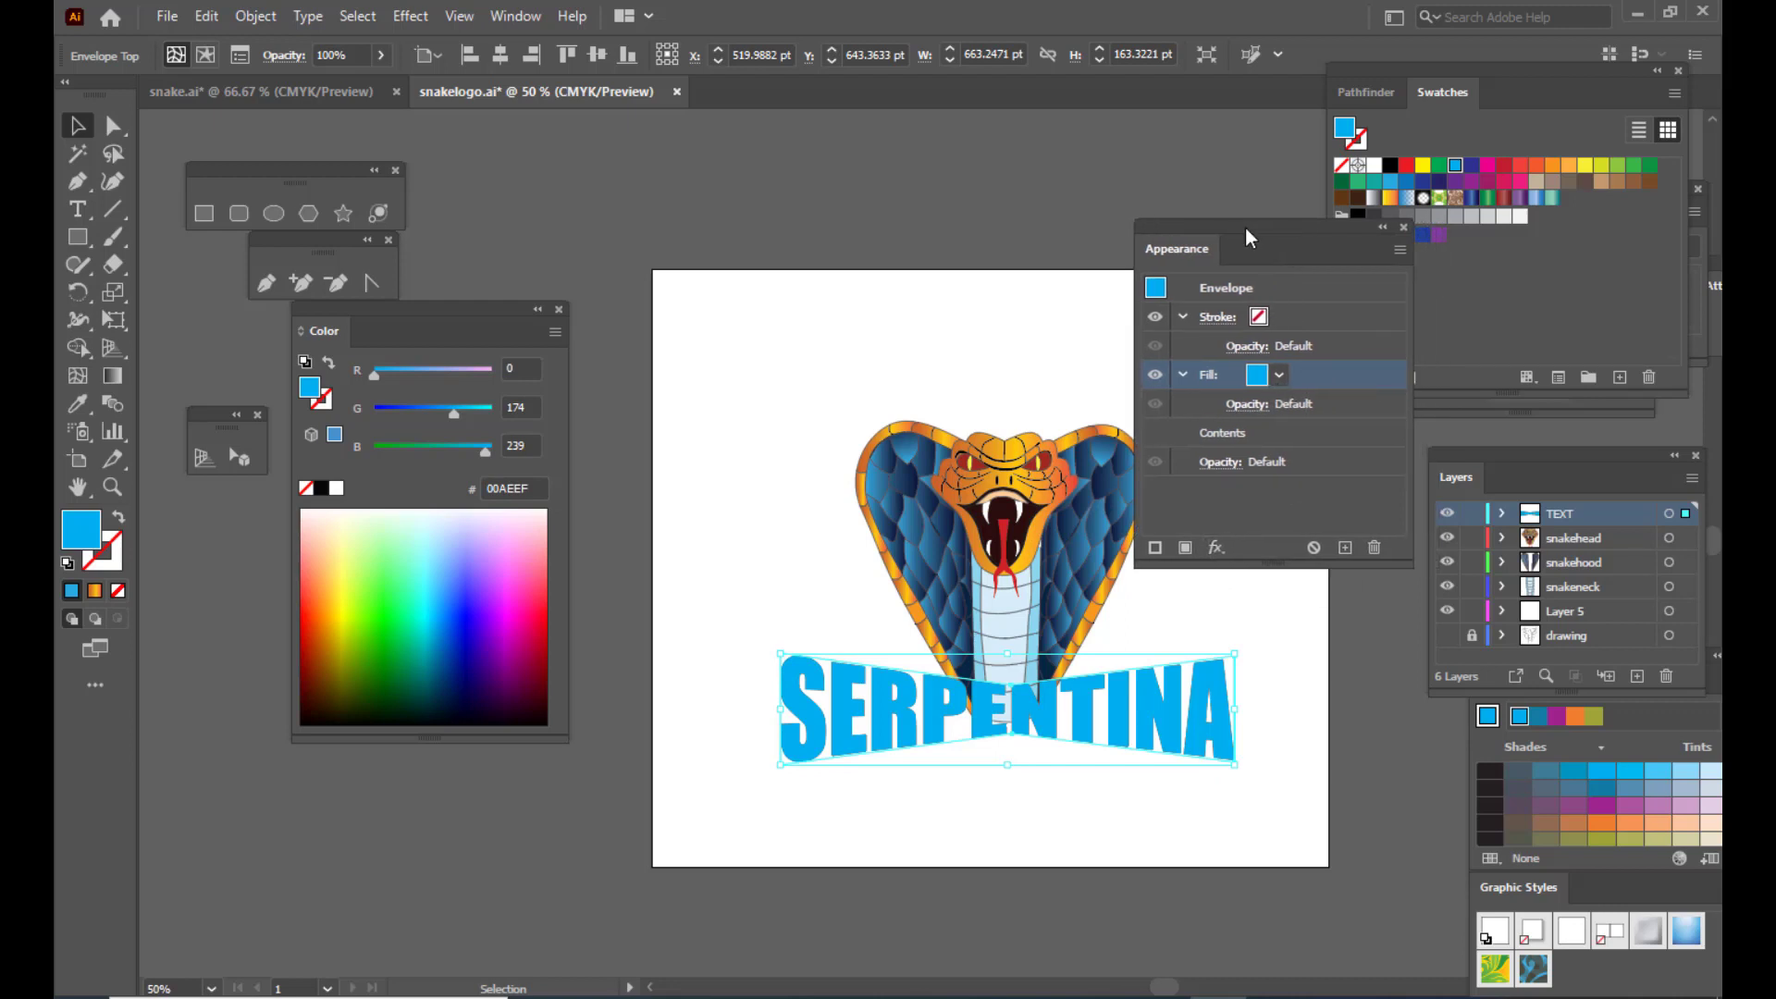
left_click(1216, 548)
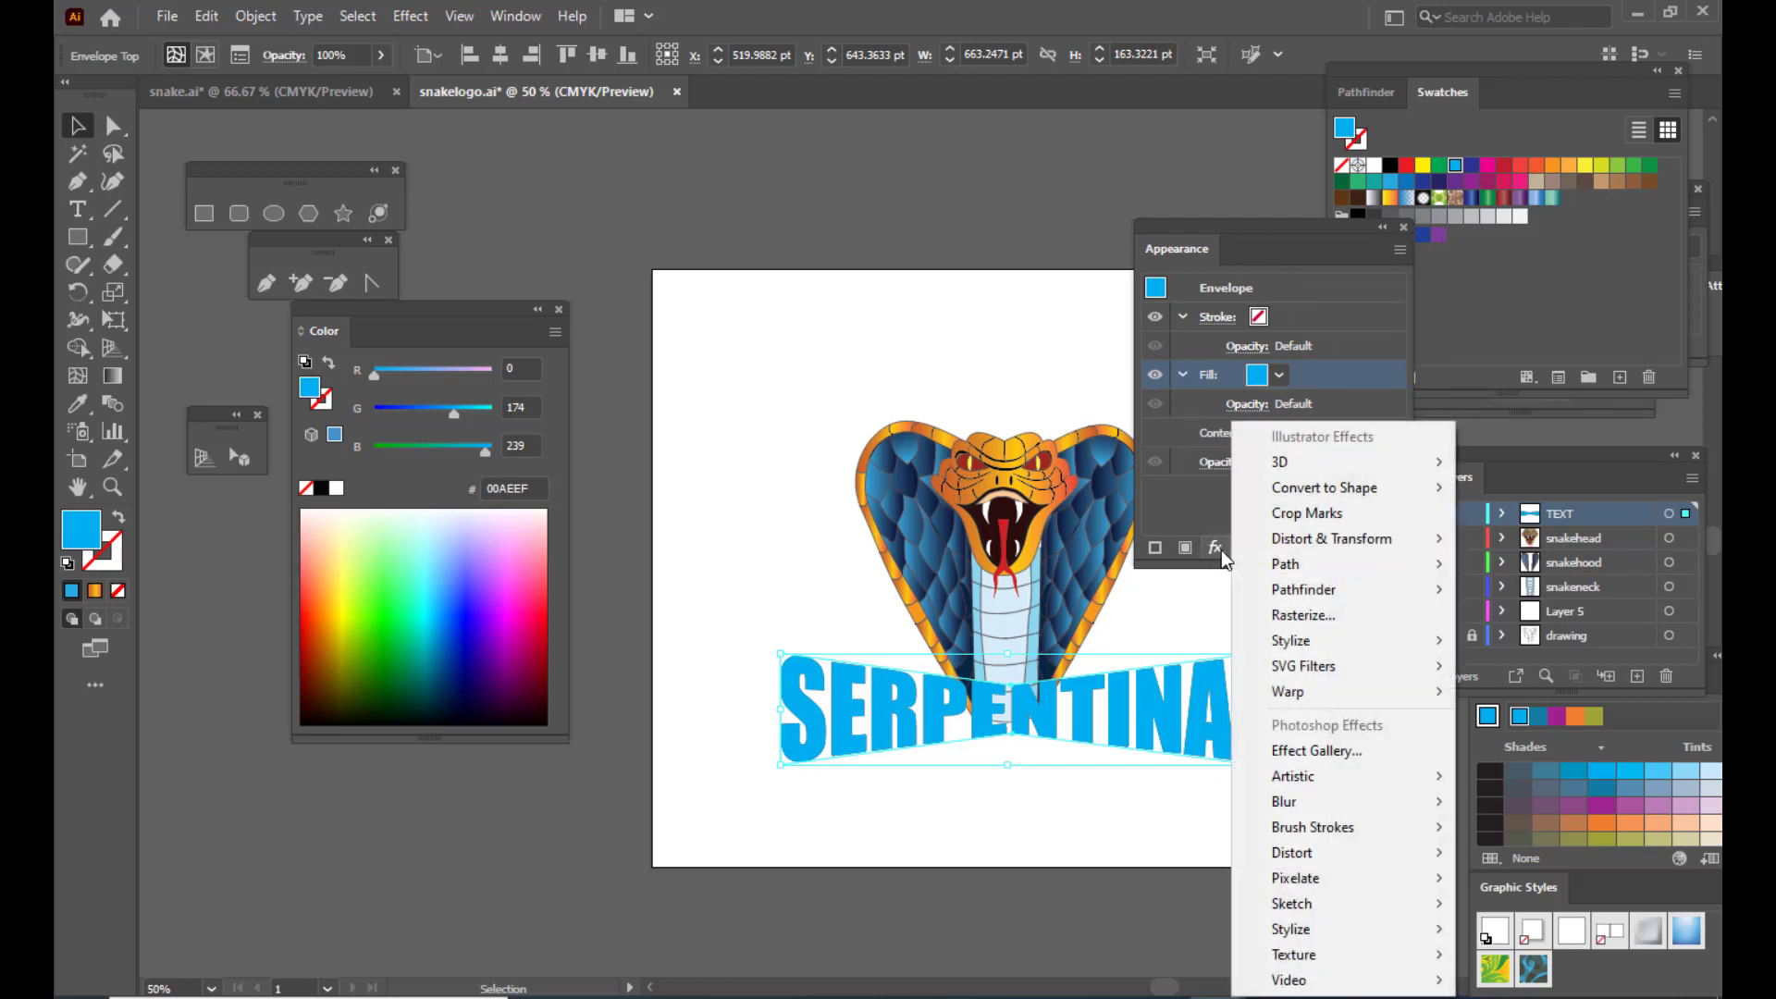
mouse_move(1314, 569)
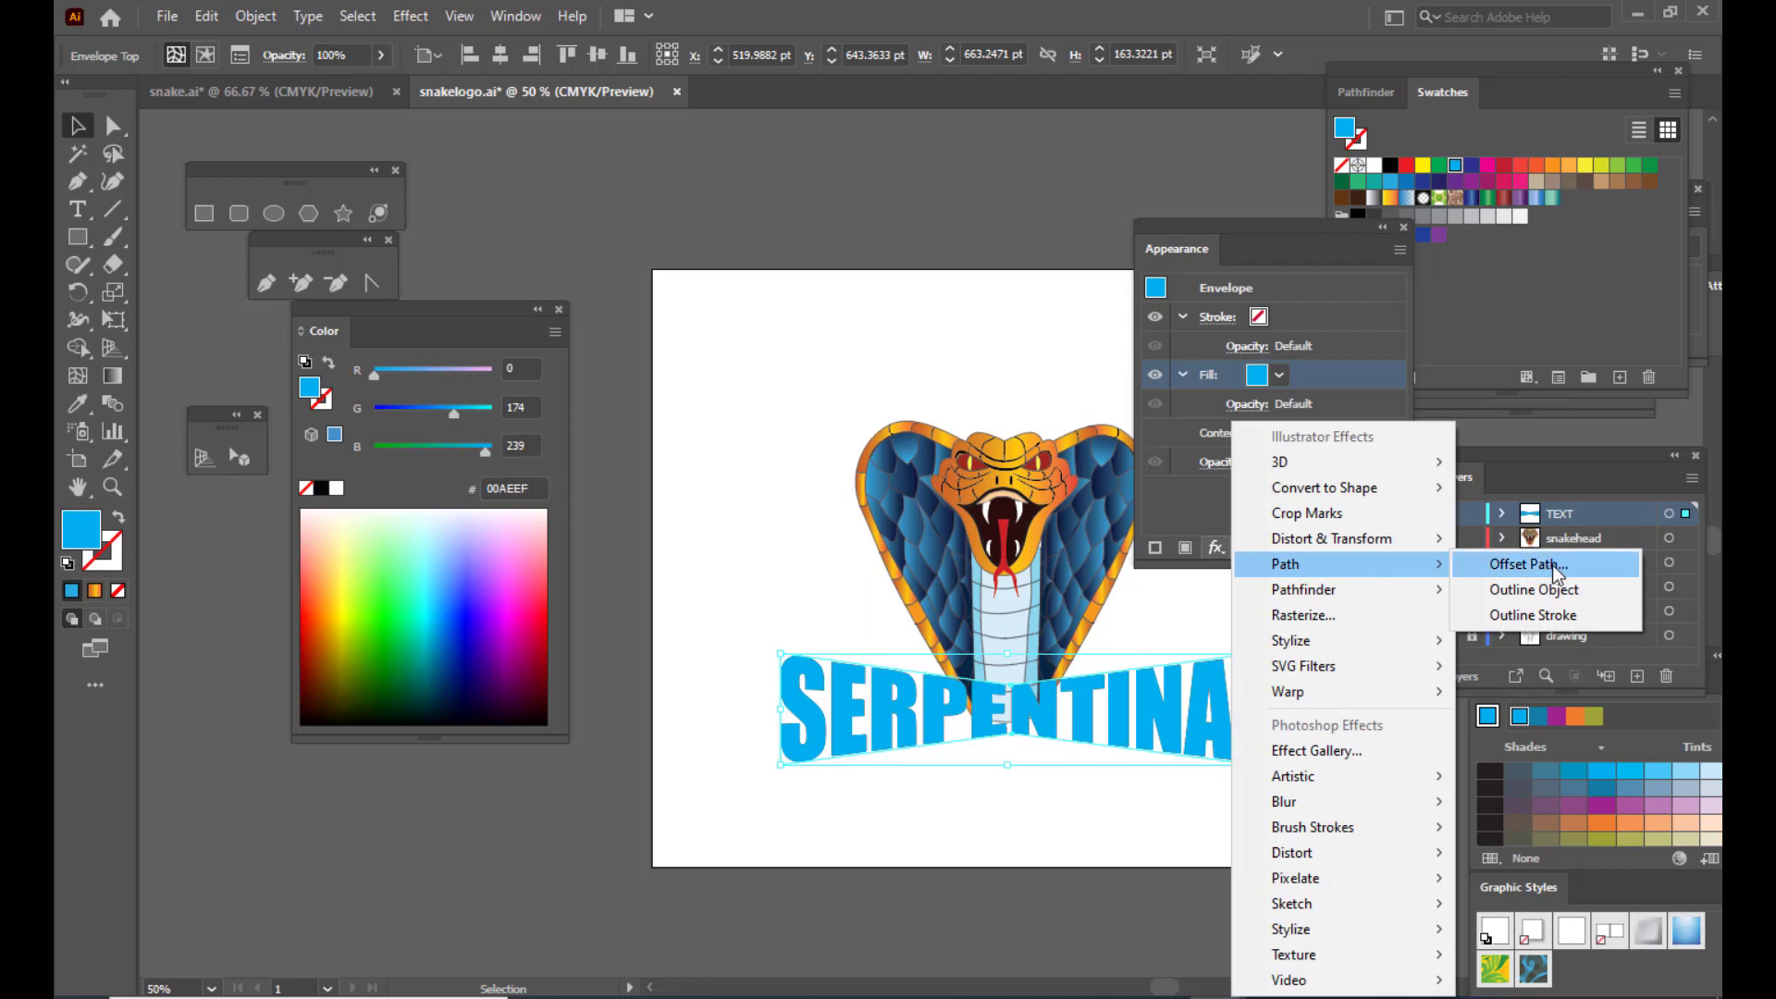
left_click(1553, 569)
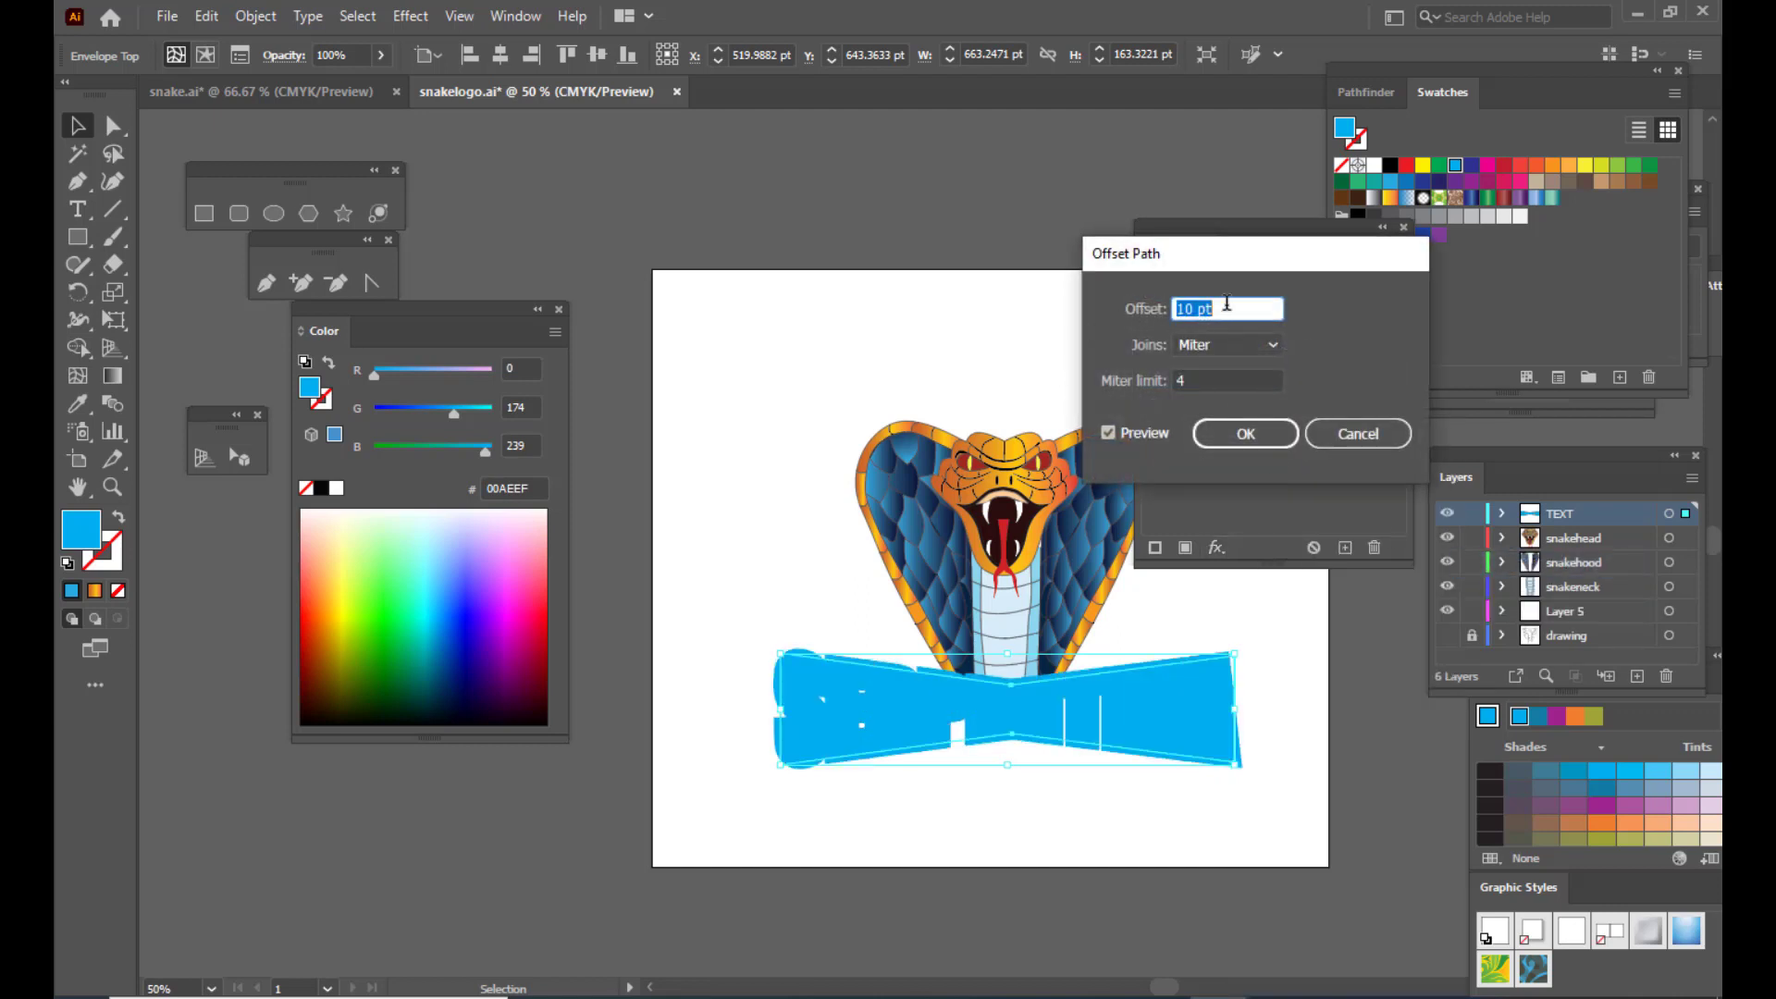
left_click(1184, 310)
key("Up")
key("Up")
left_click(1230, 345)
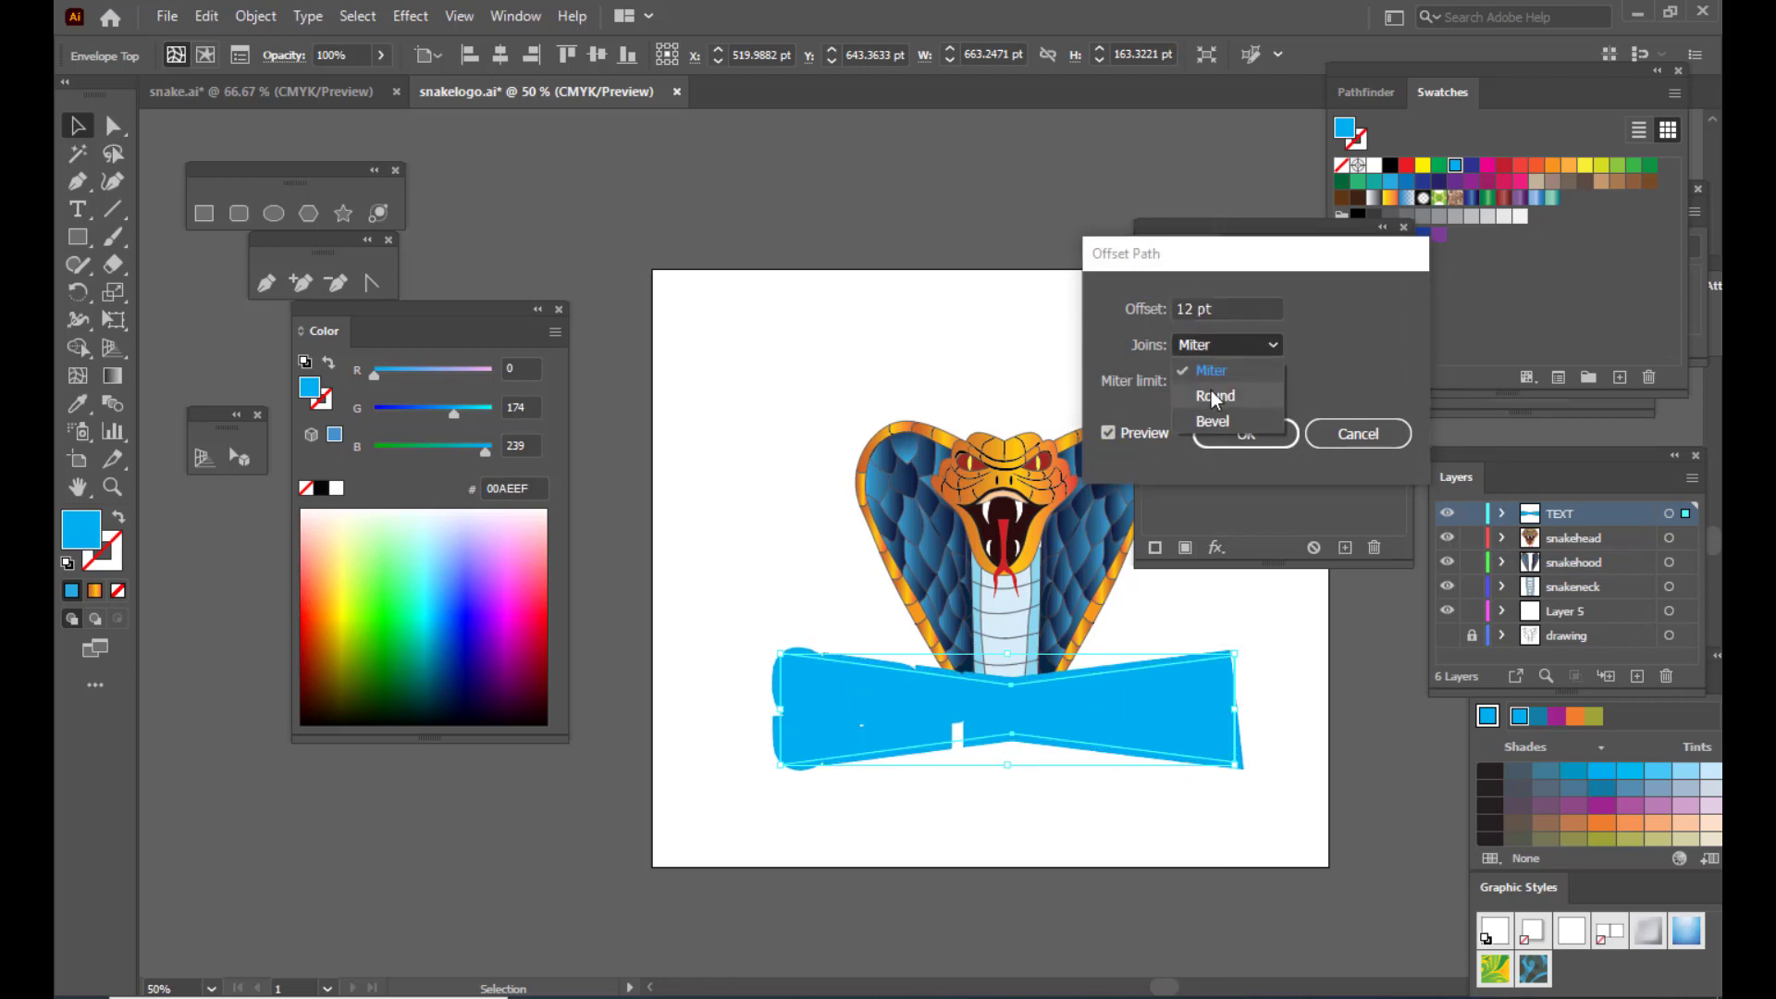
left_click(1215, 396)
Step: Set the cyan fill's path offset to 15 pt and apply the effect
left_click(1194, 308)
key("Up")
key("Up")
key("Up")
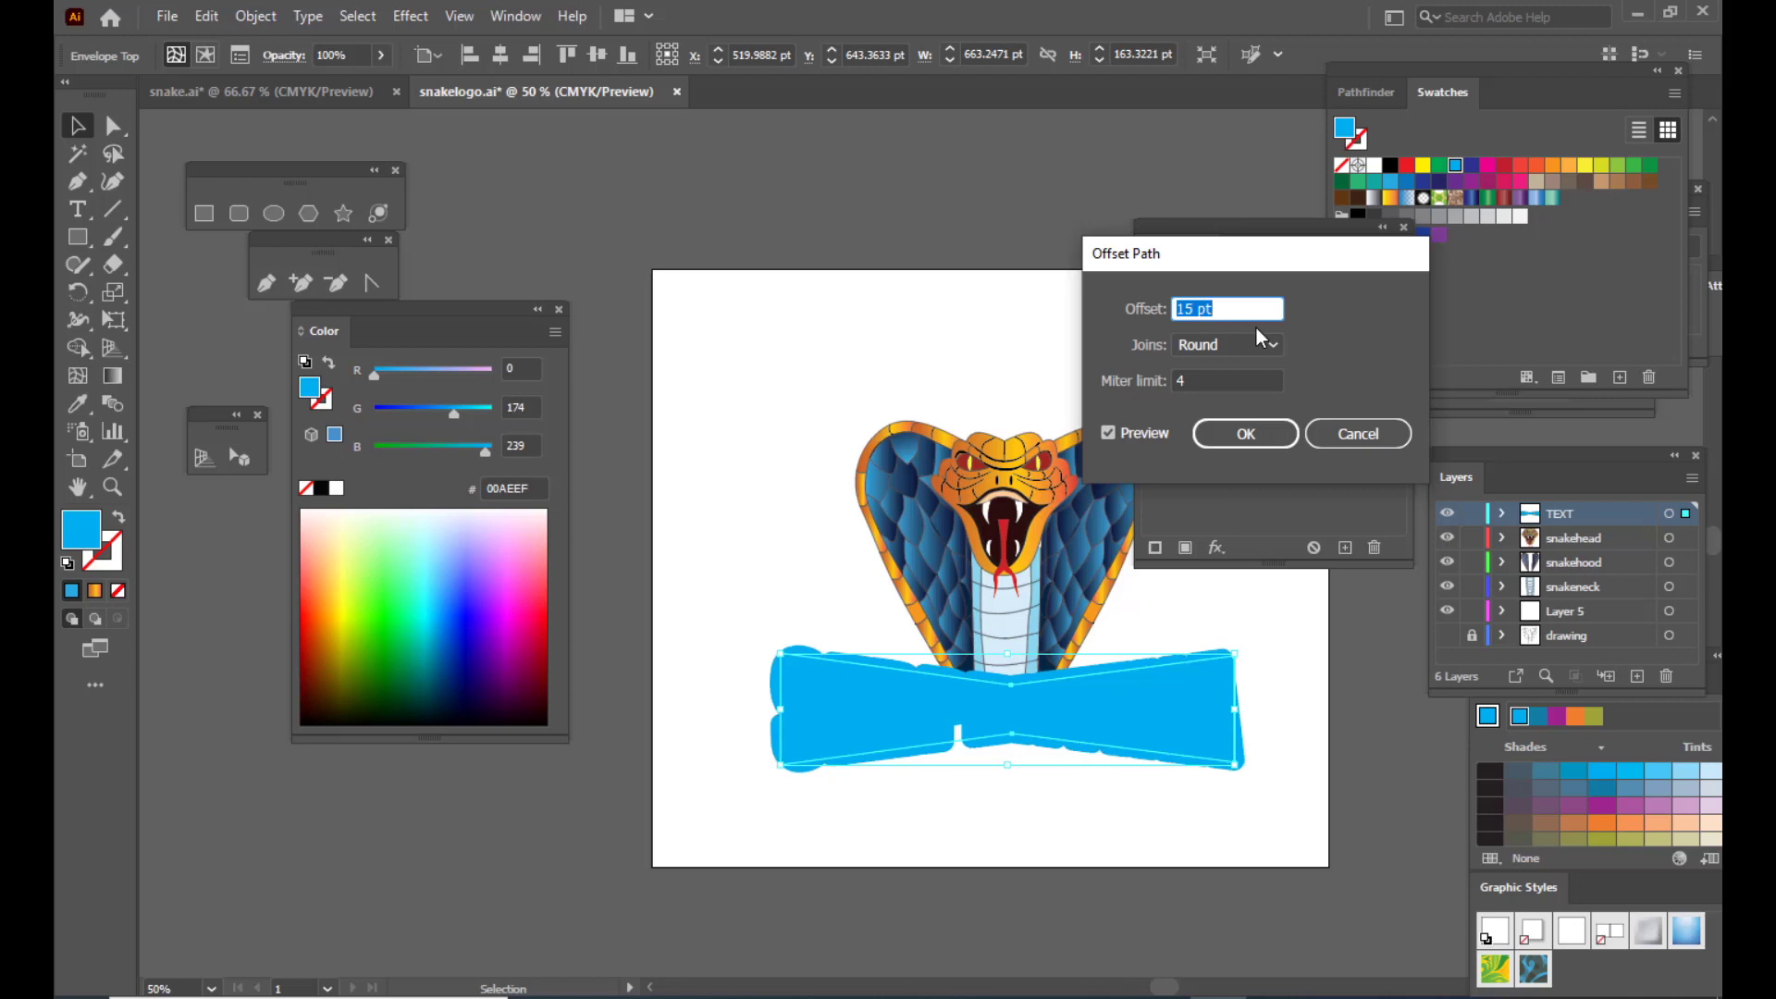
left_click(1240, 437)
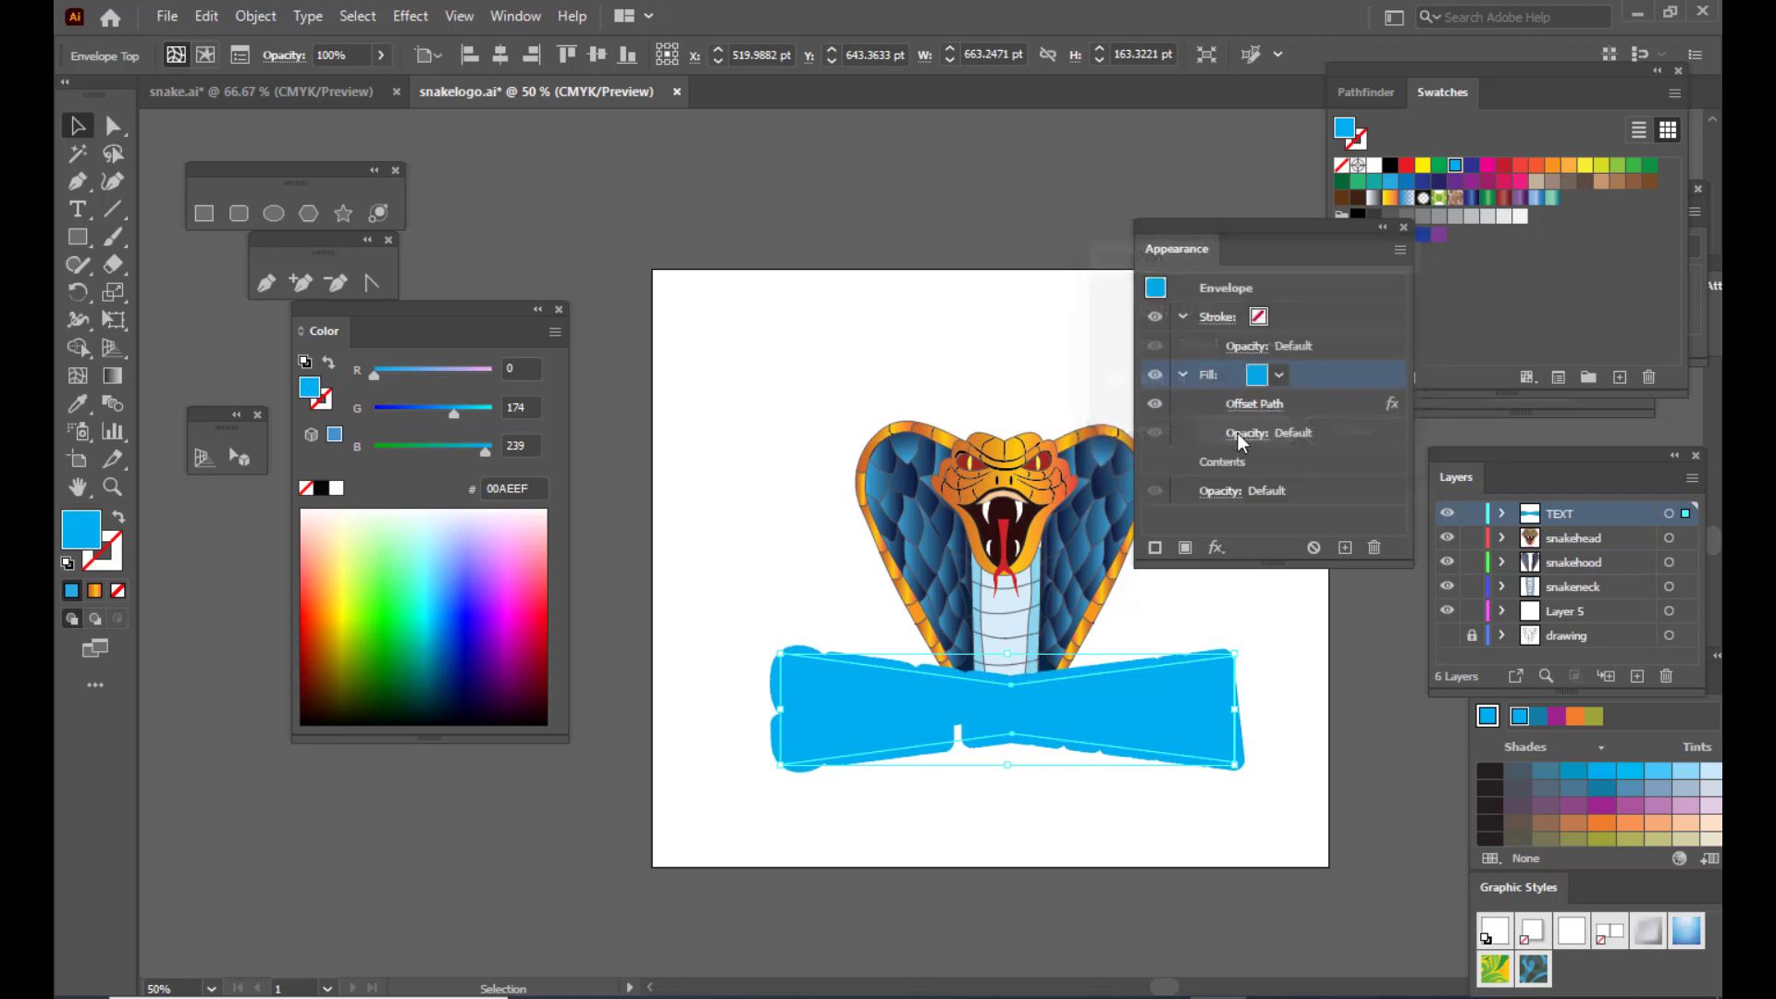
Step: Recolor the offset fill yellow (FFF200) and add a new fill above it in the envelope's appearance
left_click(1280, 374)
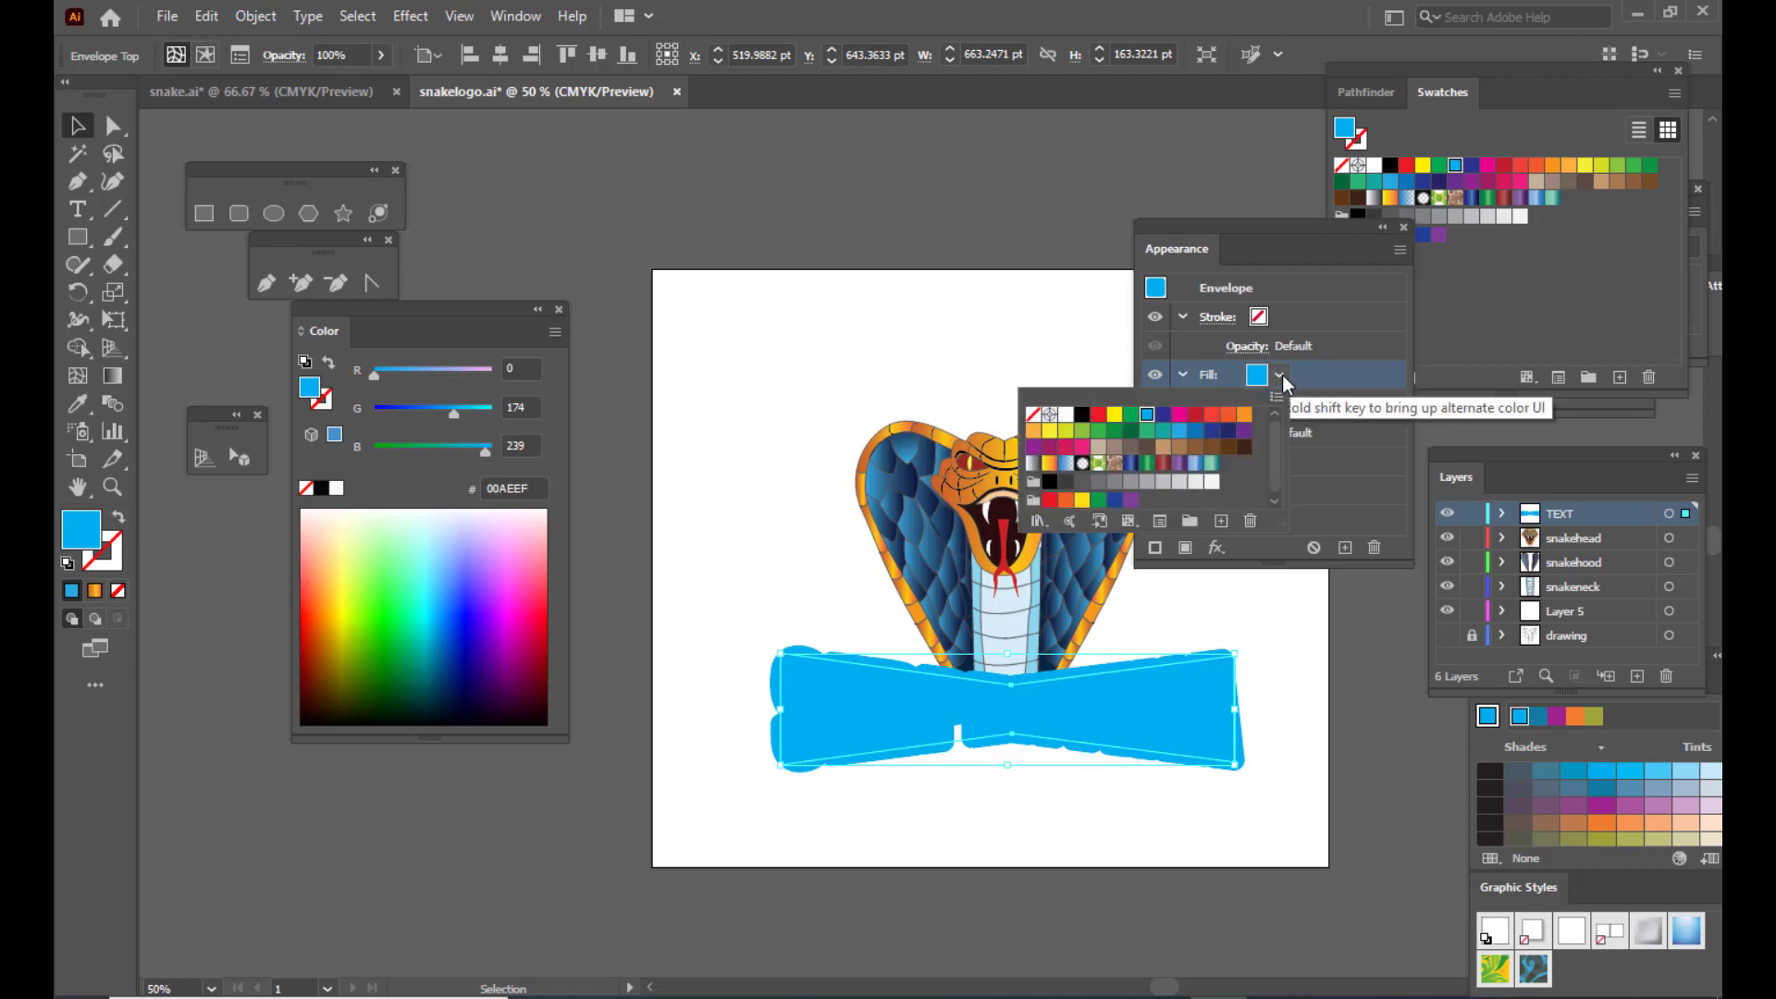
left_click(1114, 415)
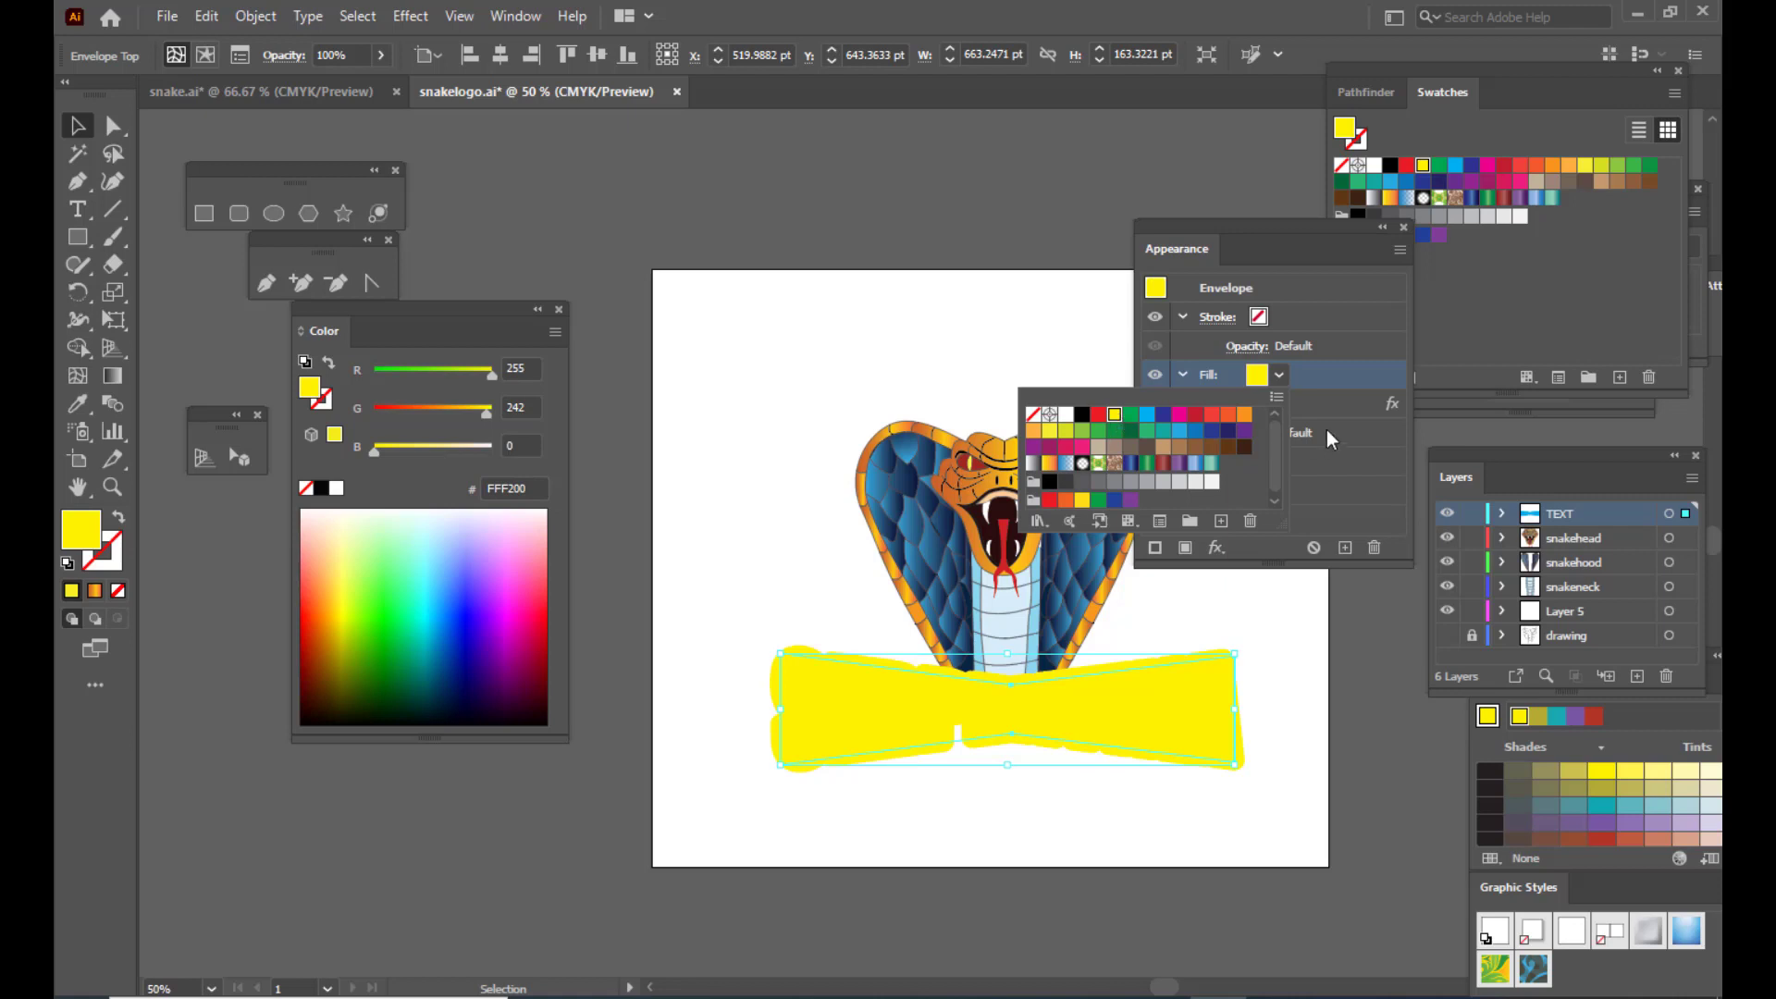
left_click(1330, 374)
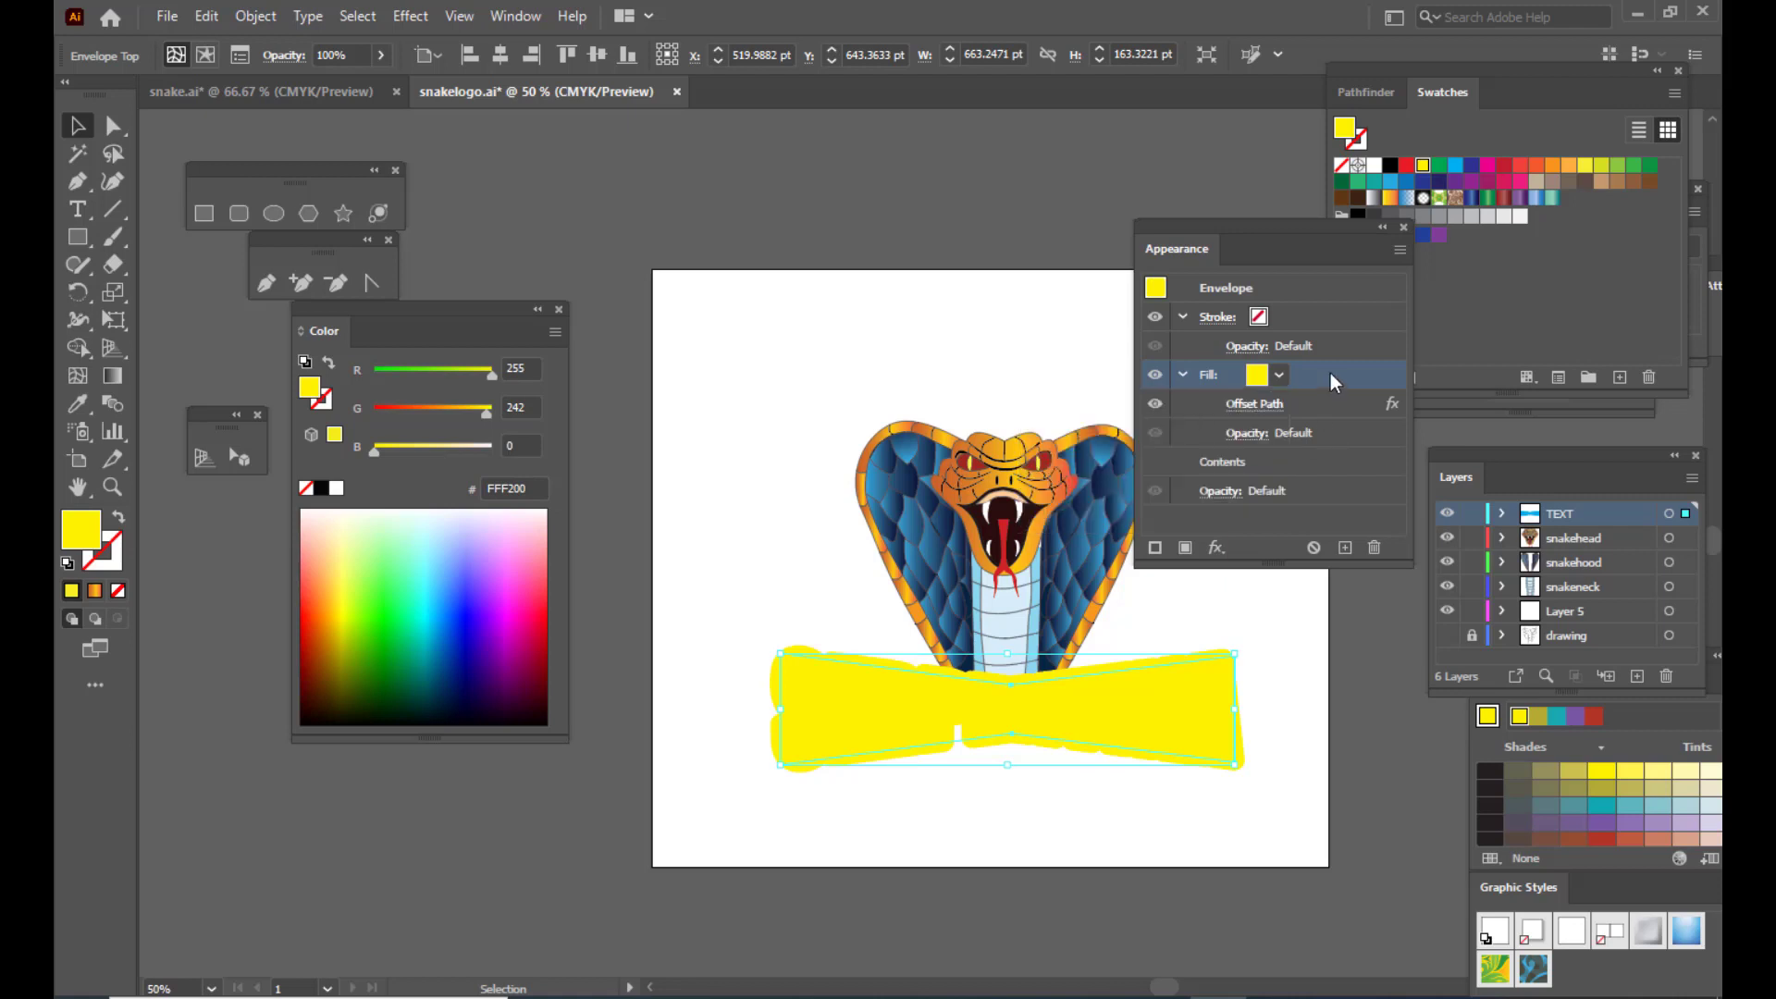
left_click(1400, 250)
left_click(1450, 257)
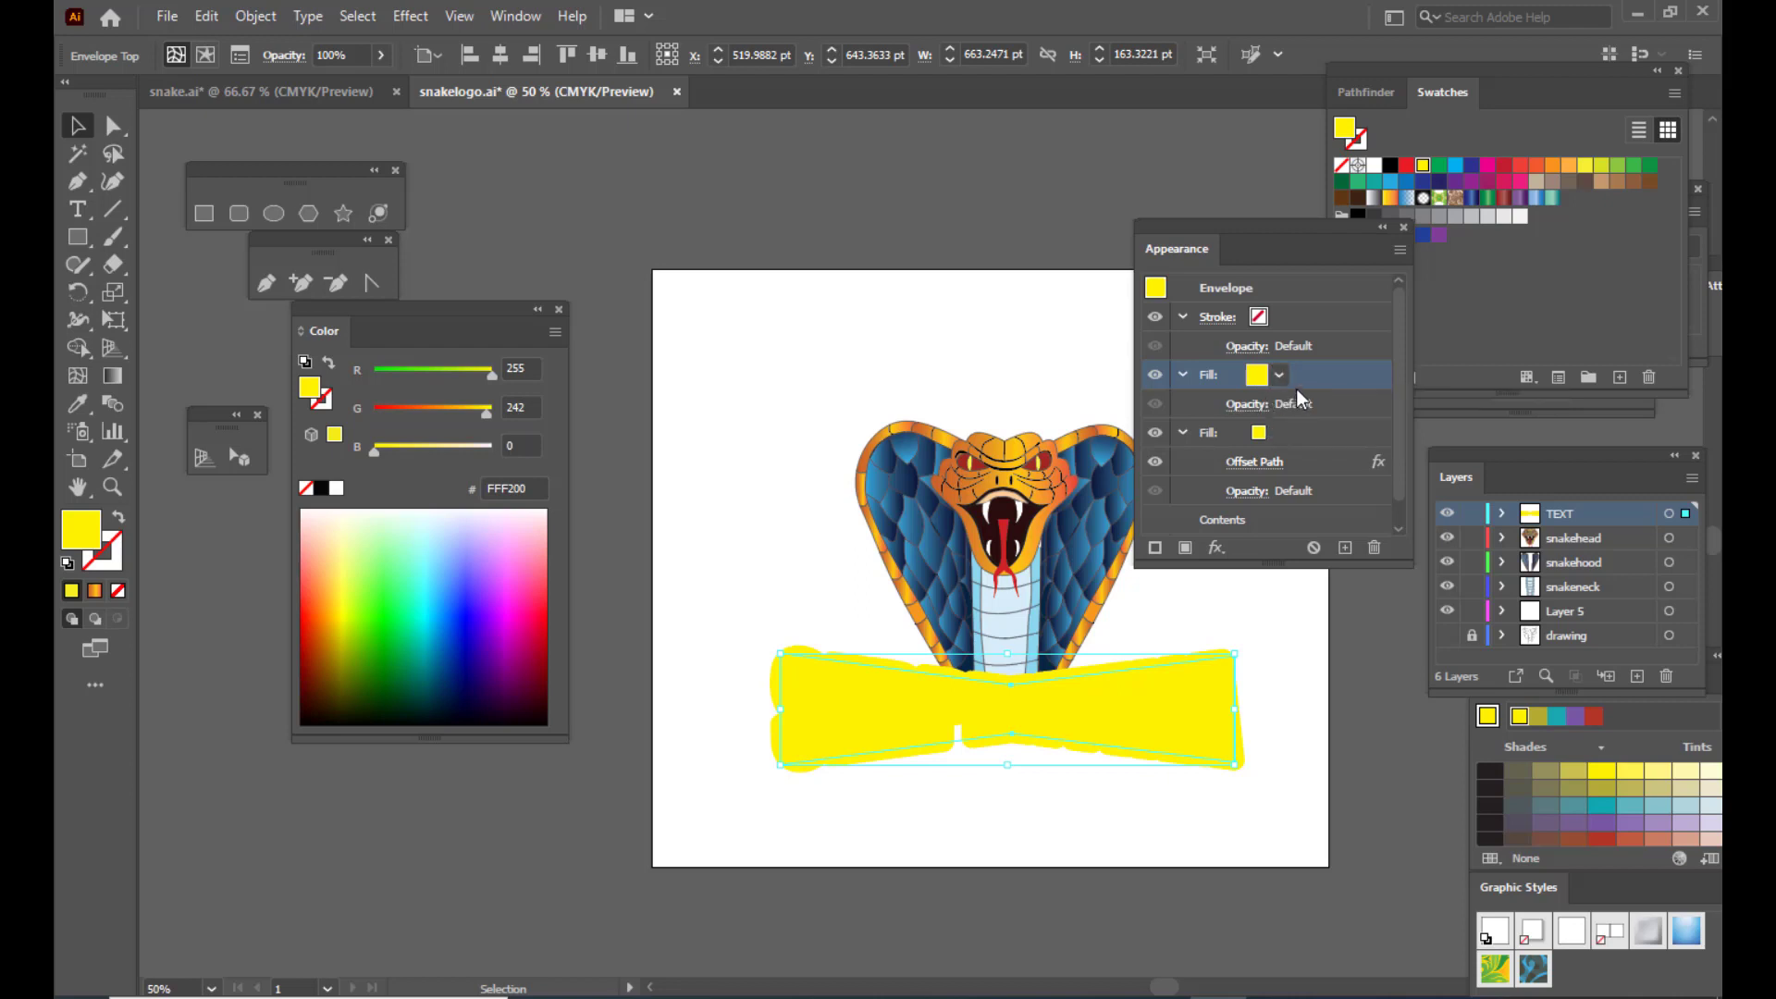
Step: Apply an Offset Path effect of 10 pt with Round joins to the upper fill
left_click(1216, 547)
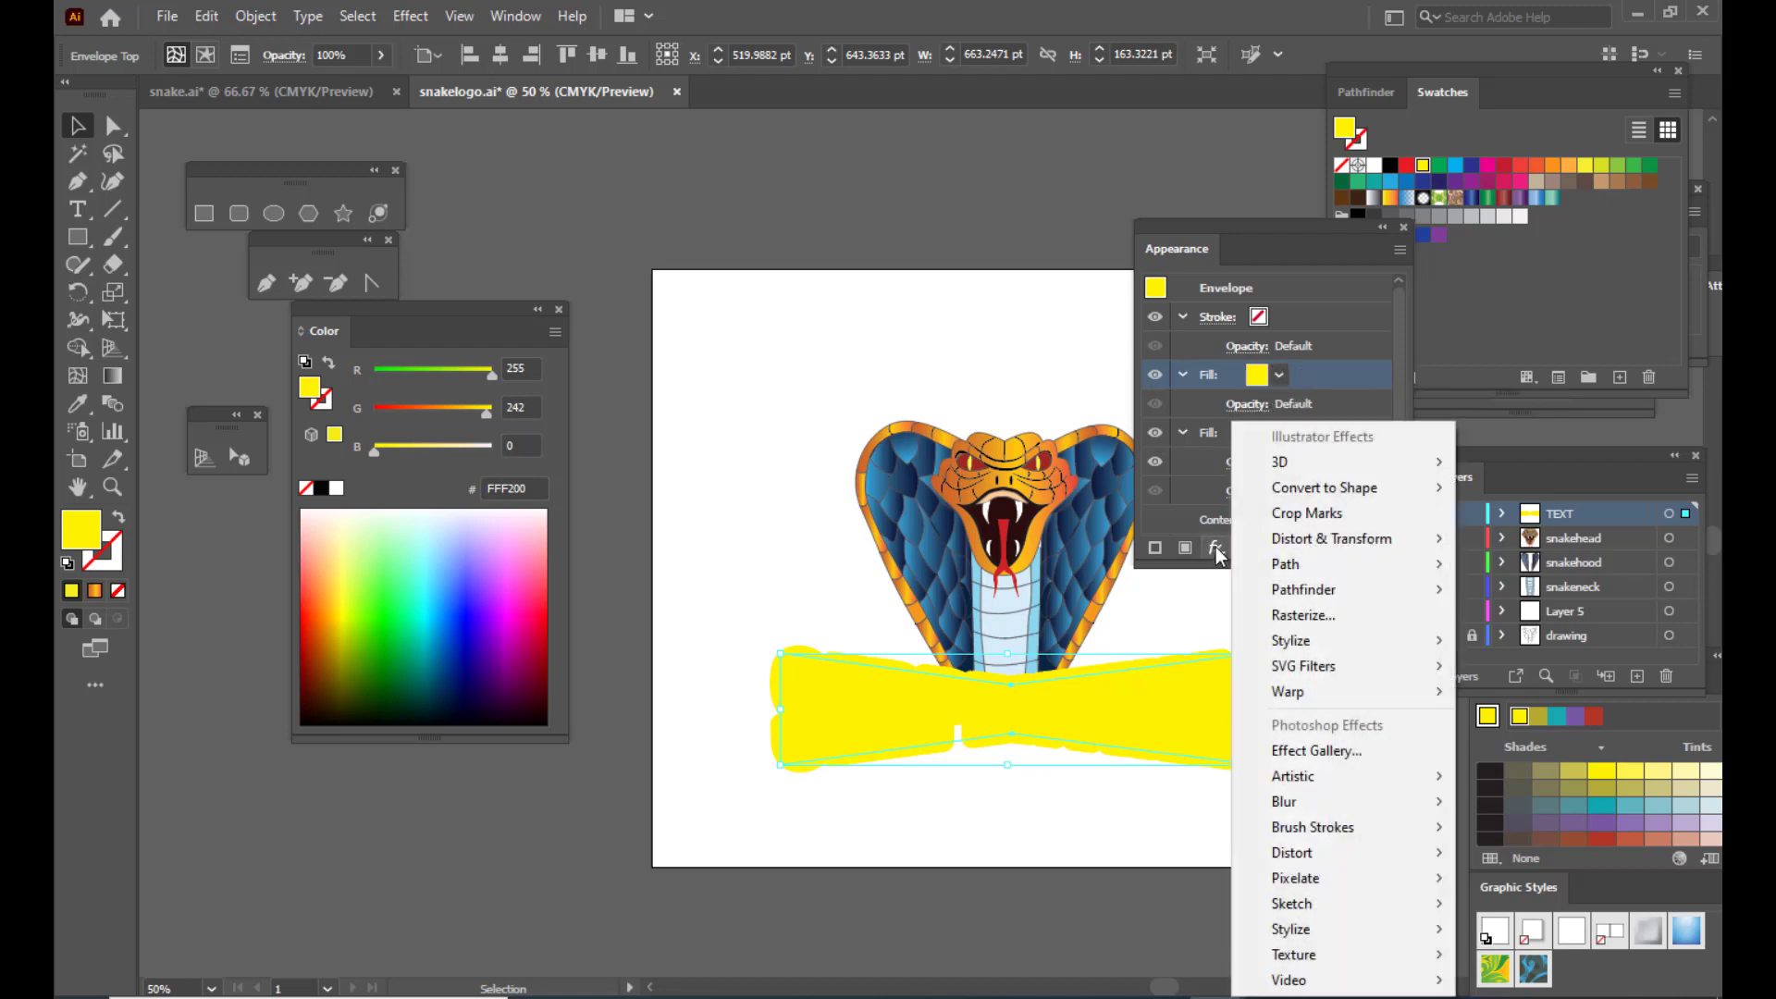
mouse_move(1309, 565)
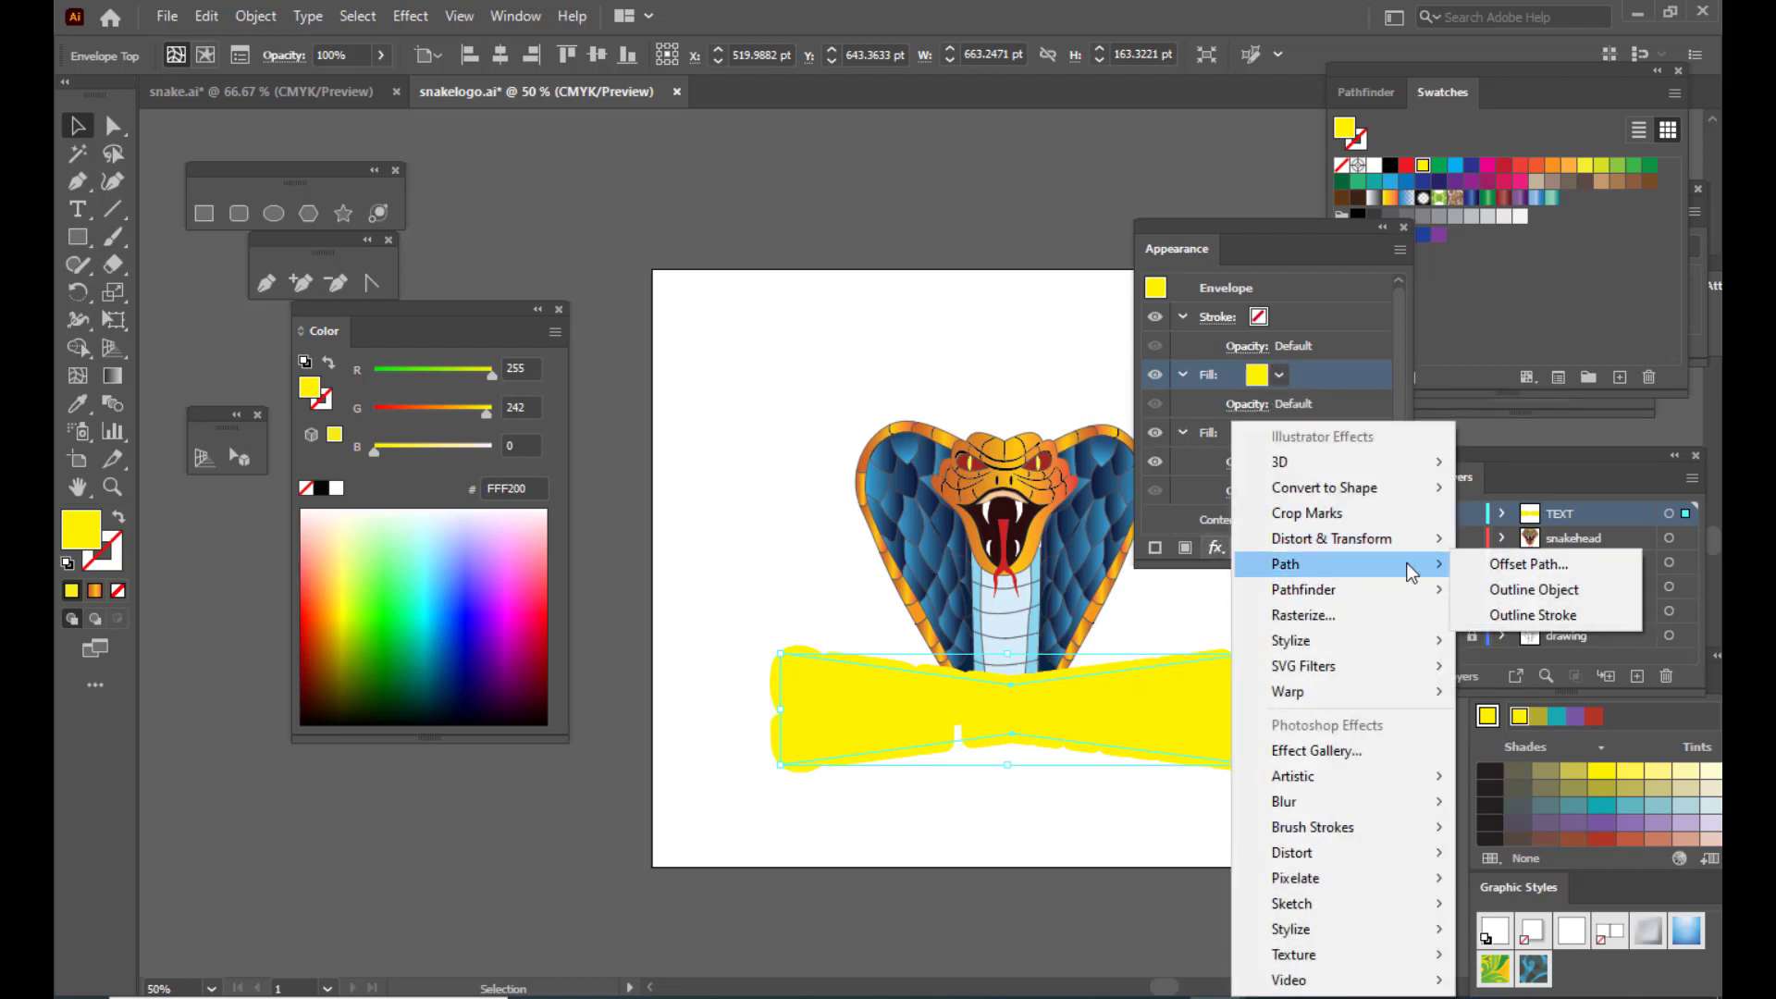
left_click(1507, 561)
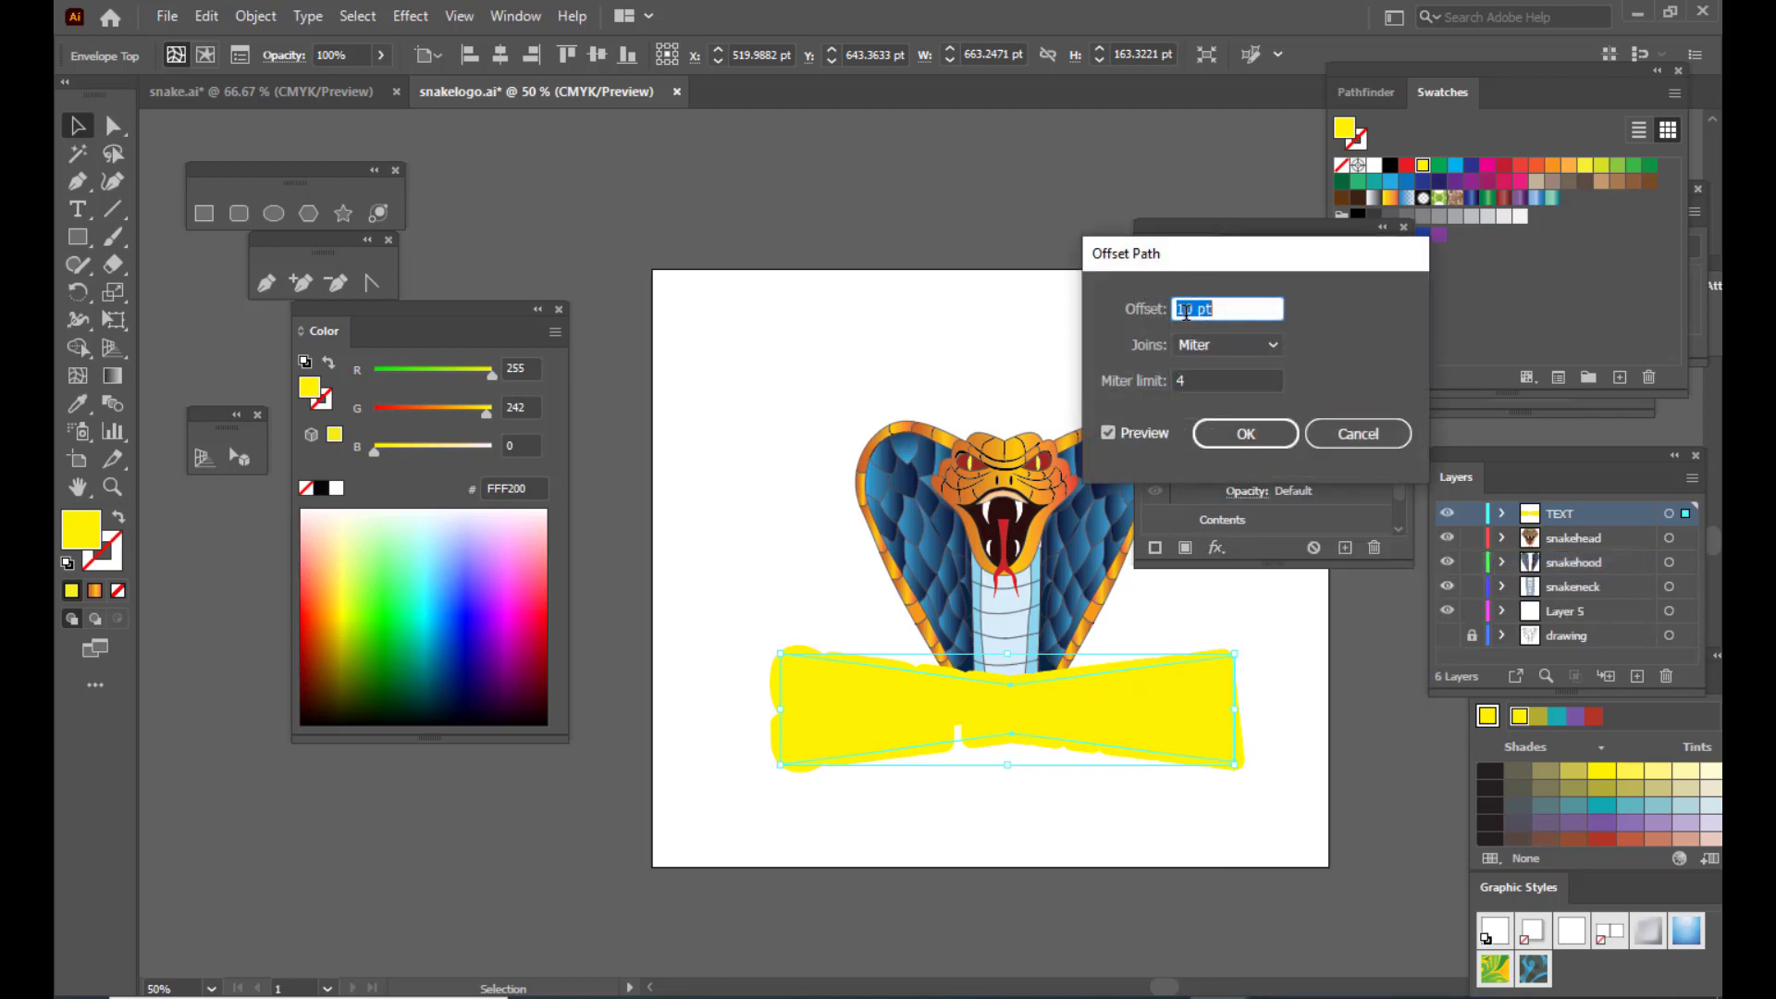
left_click(1190, 344)
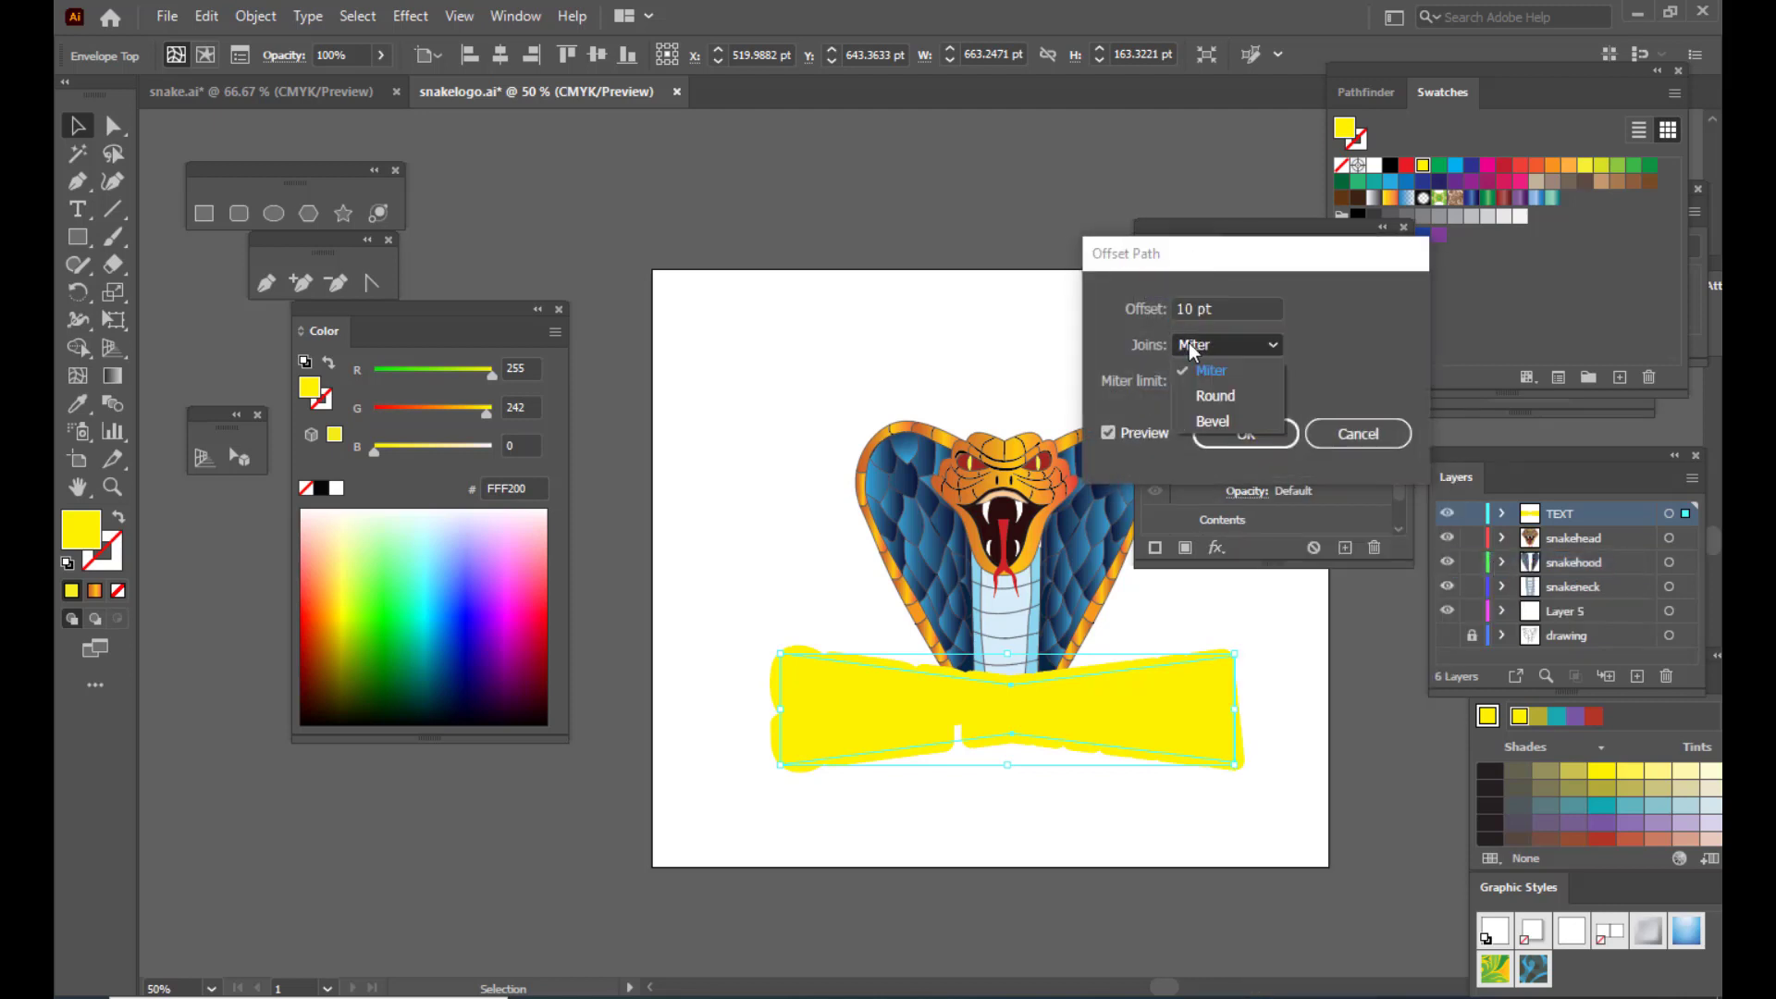
left_click(1205, 396)
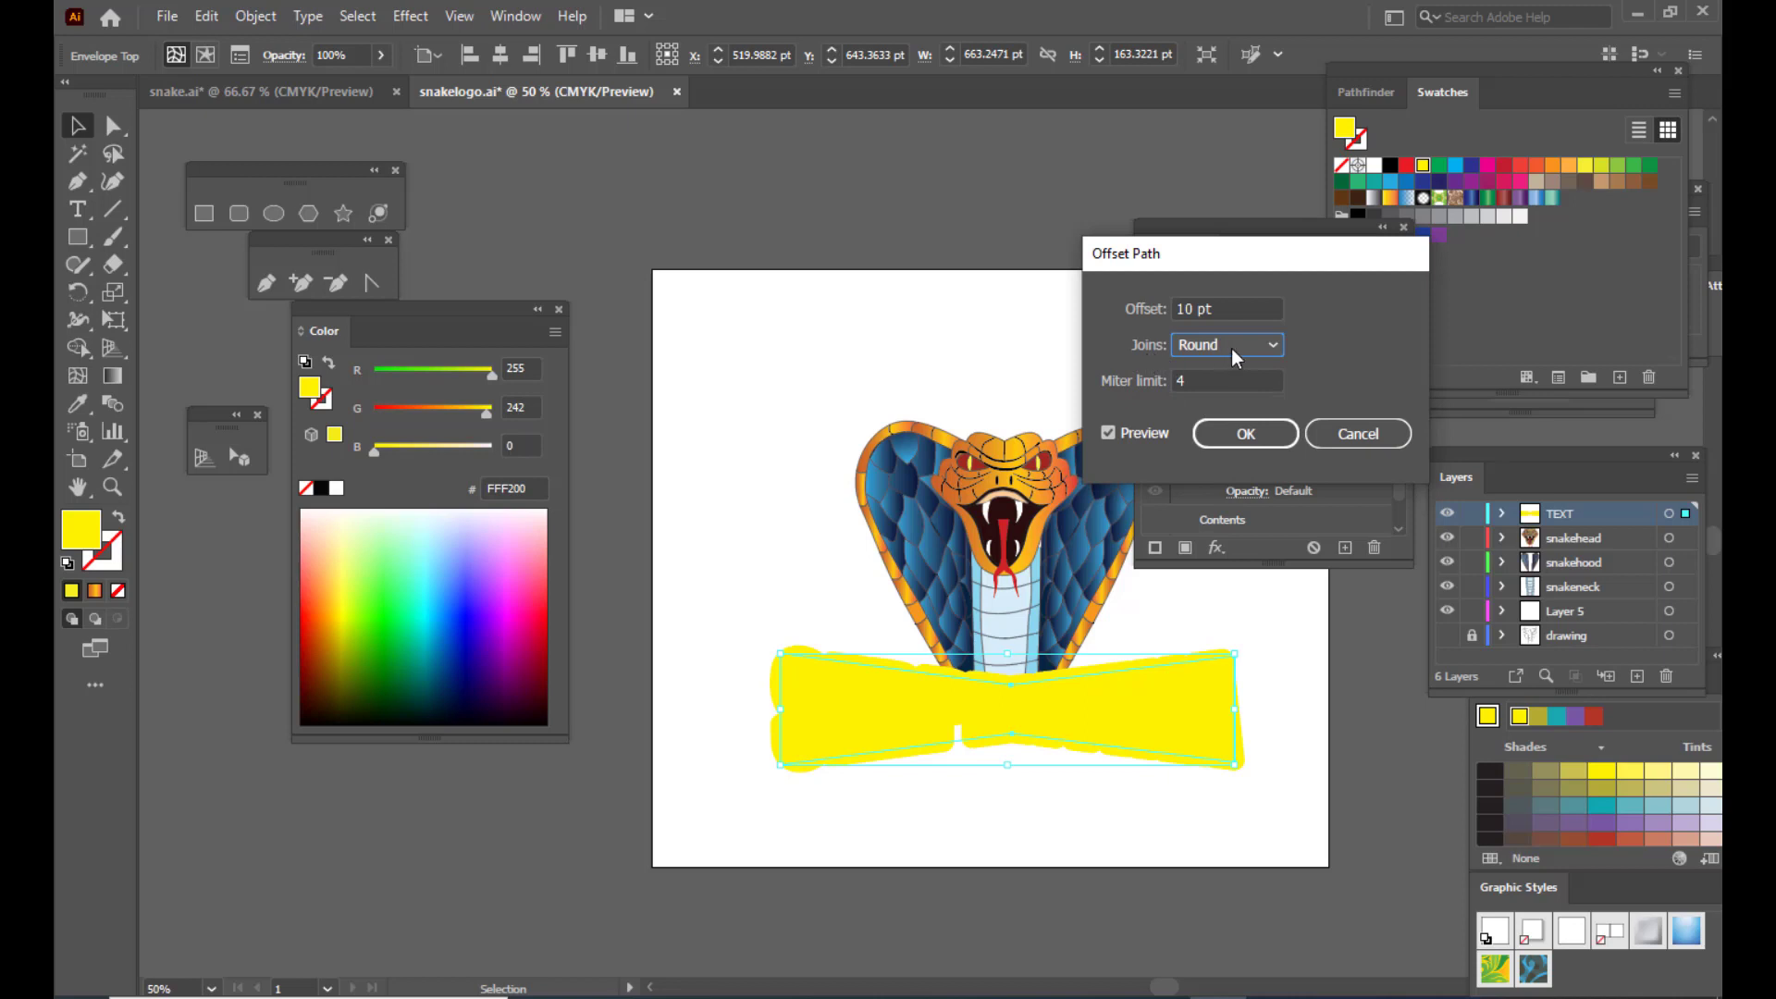
left_click(1236, 430)
Step: Try CMYK Cyan on the upper fill, and then set it to red (ED1C24)
left_click(1258, 387)
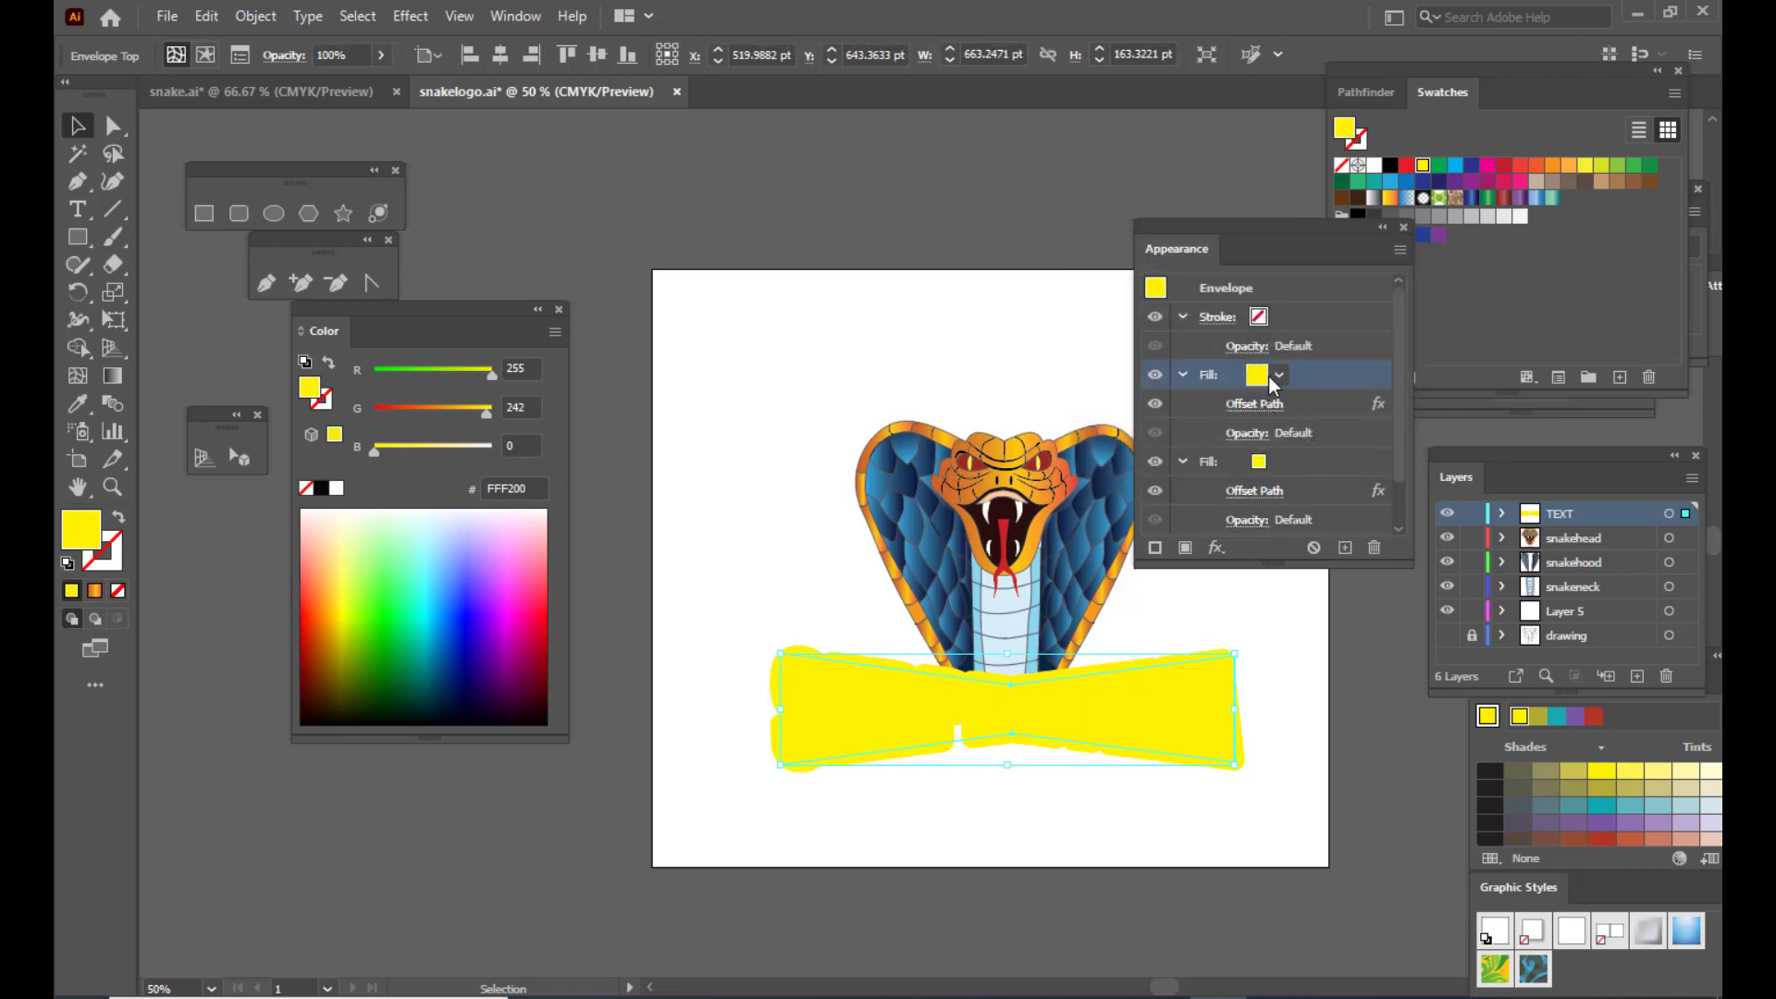
left_click(1275, 376)
left_click(1147, 416)
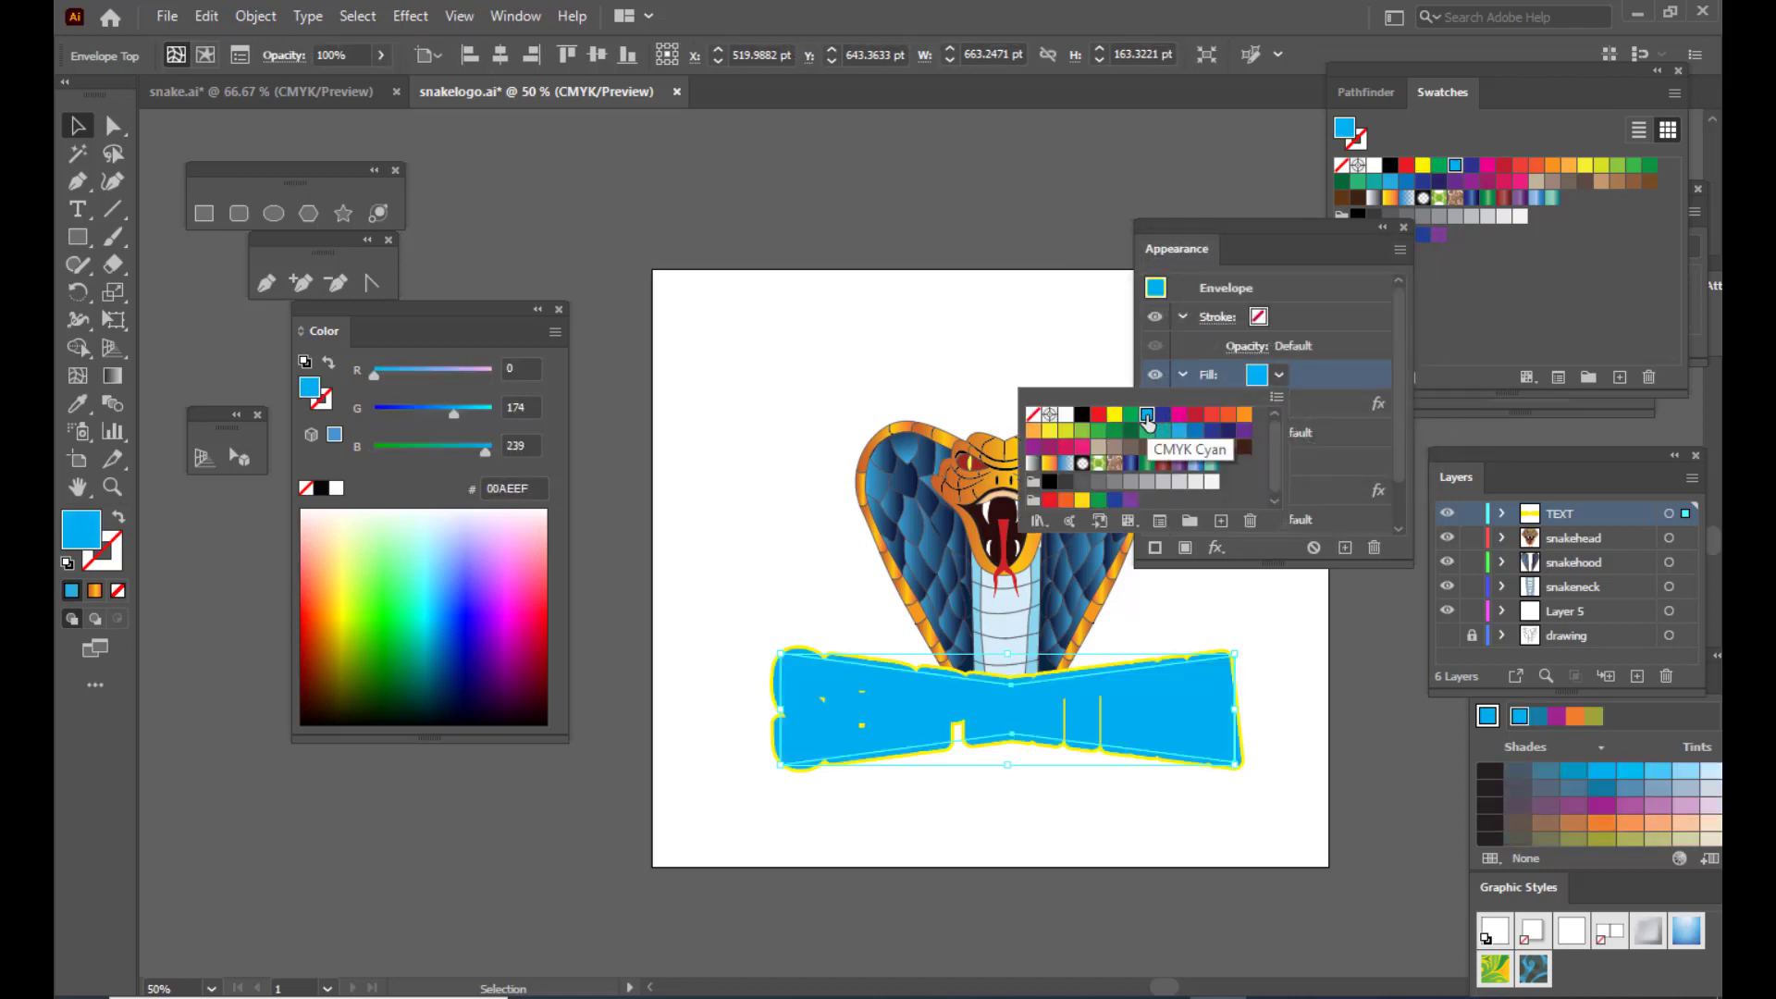
left_click(1098, 415)
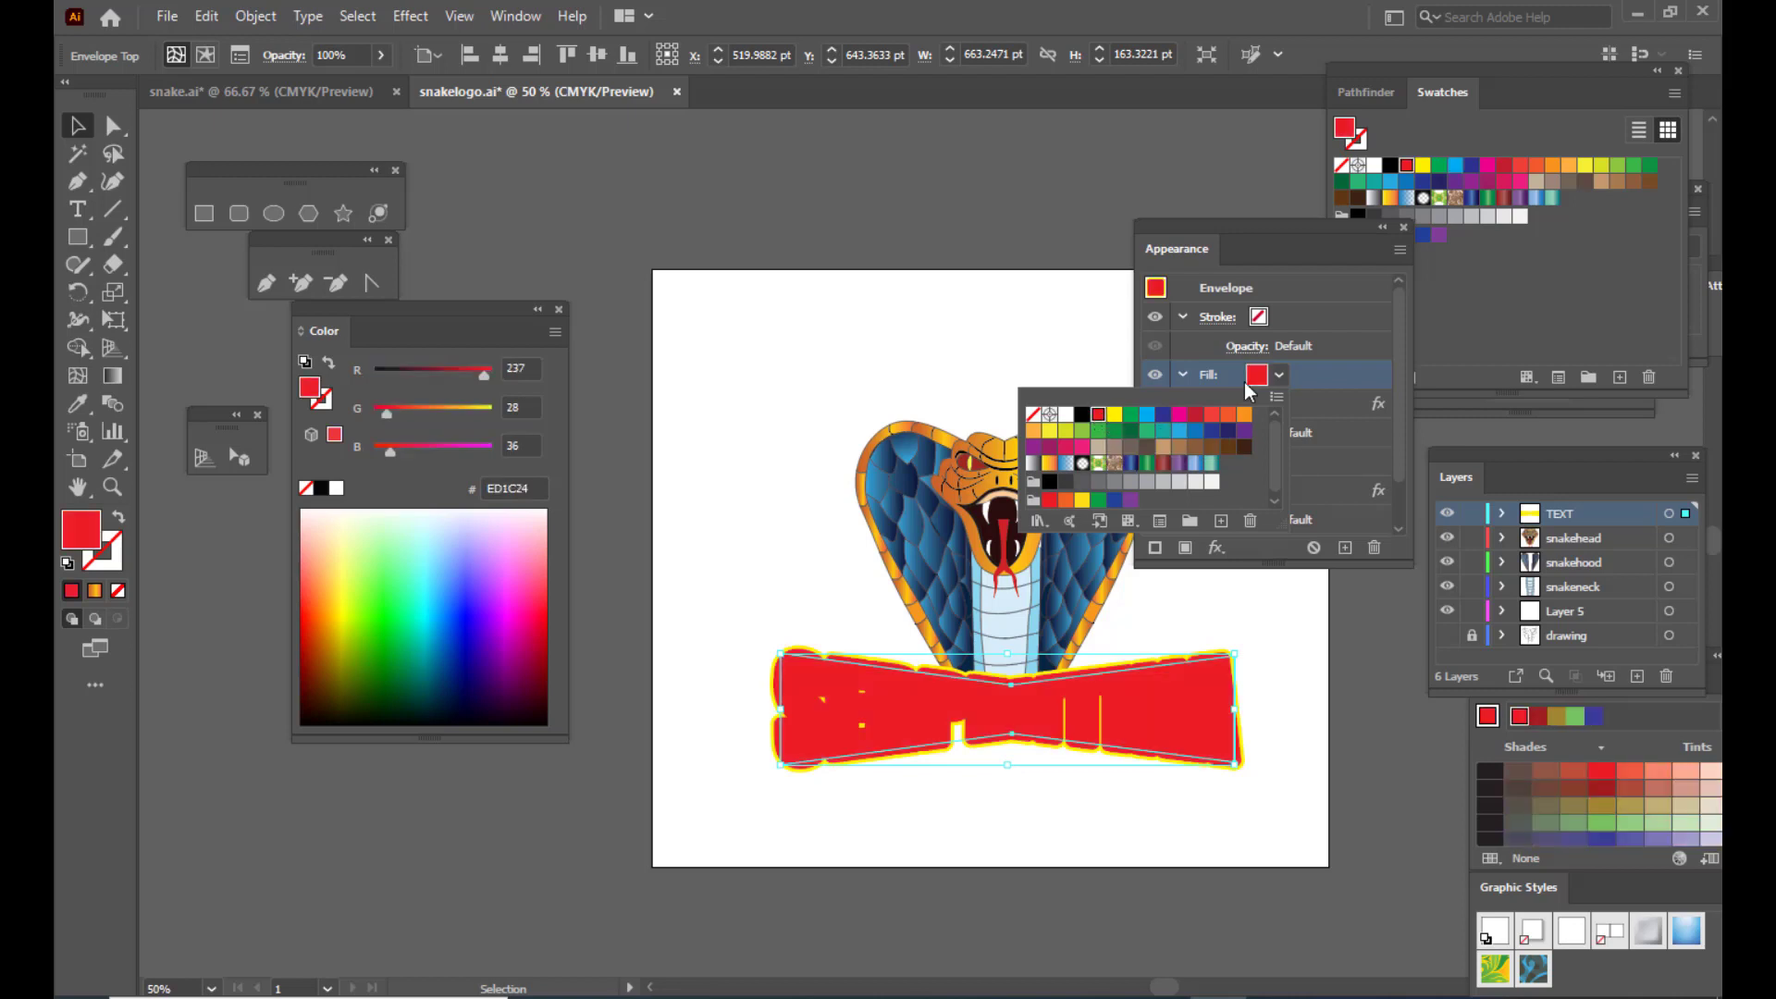
left_click(1316, 370)
Step: Reduce the red fill's Offset Path effect to 1 pt
left_click(1255, 405)
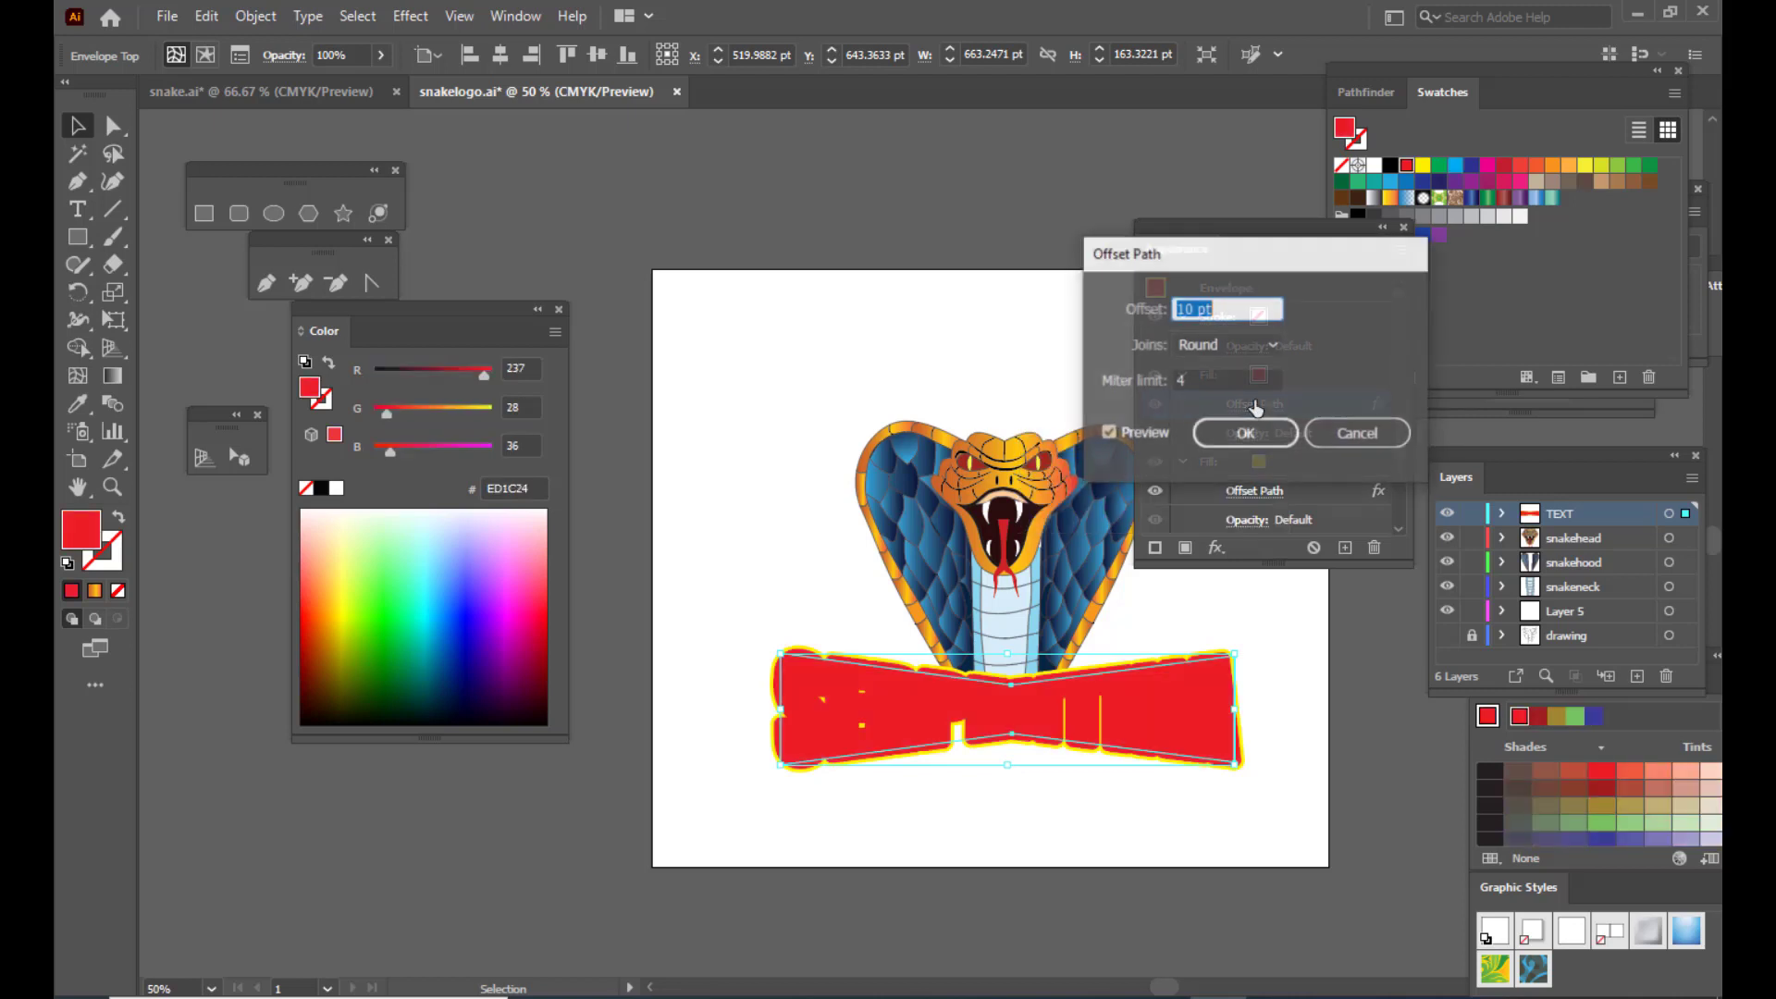
left_click(1184, 309)
key("Down")
key("Down")
key("Down")
key("Down")
key("Down")
key("Down")
key("Down")
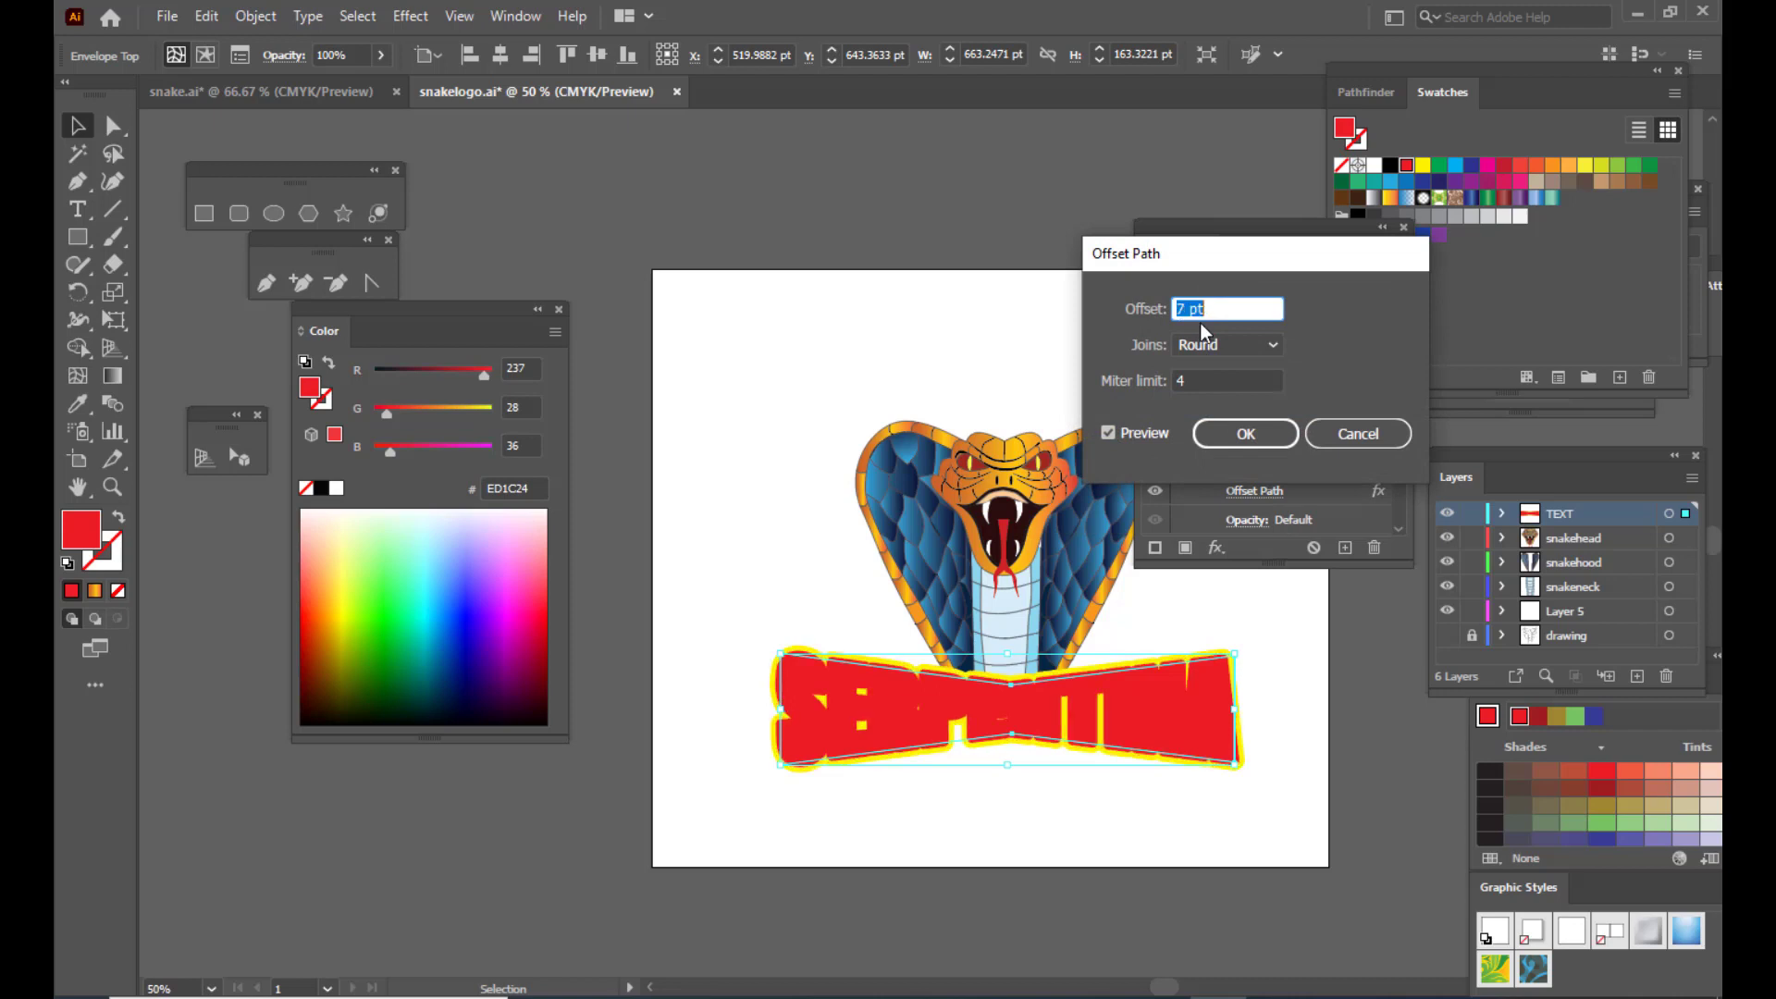
key("Down")
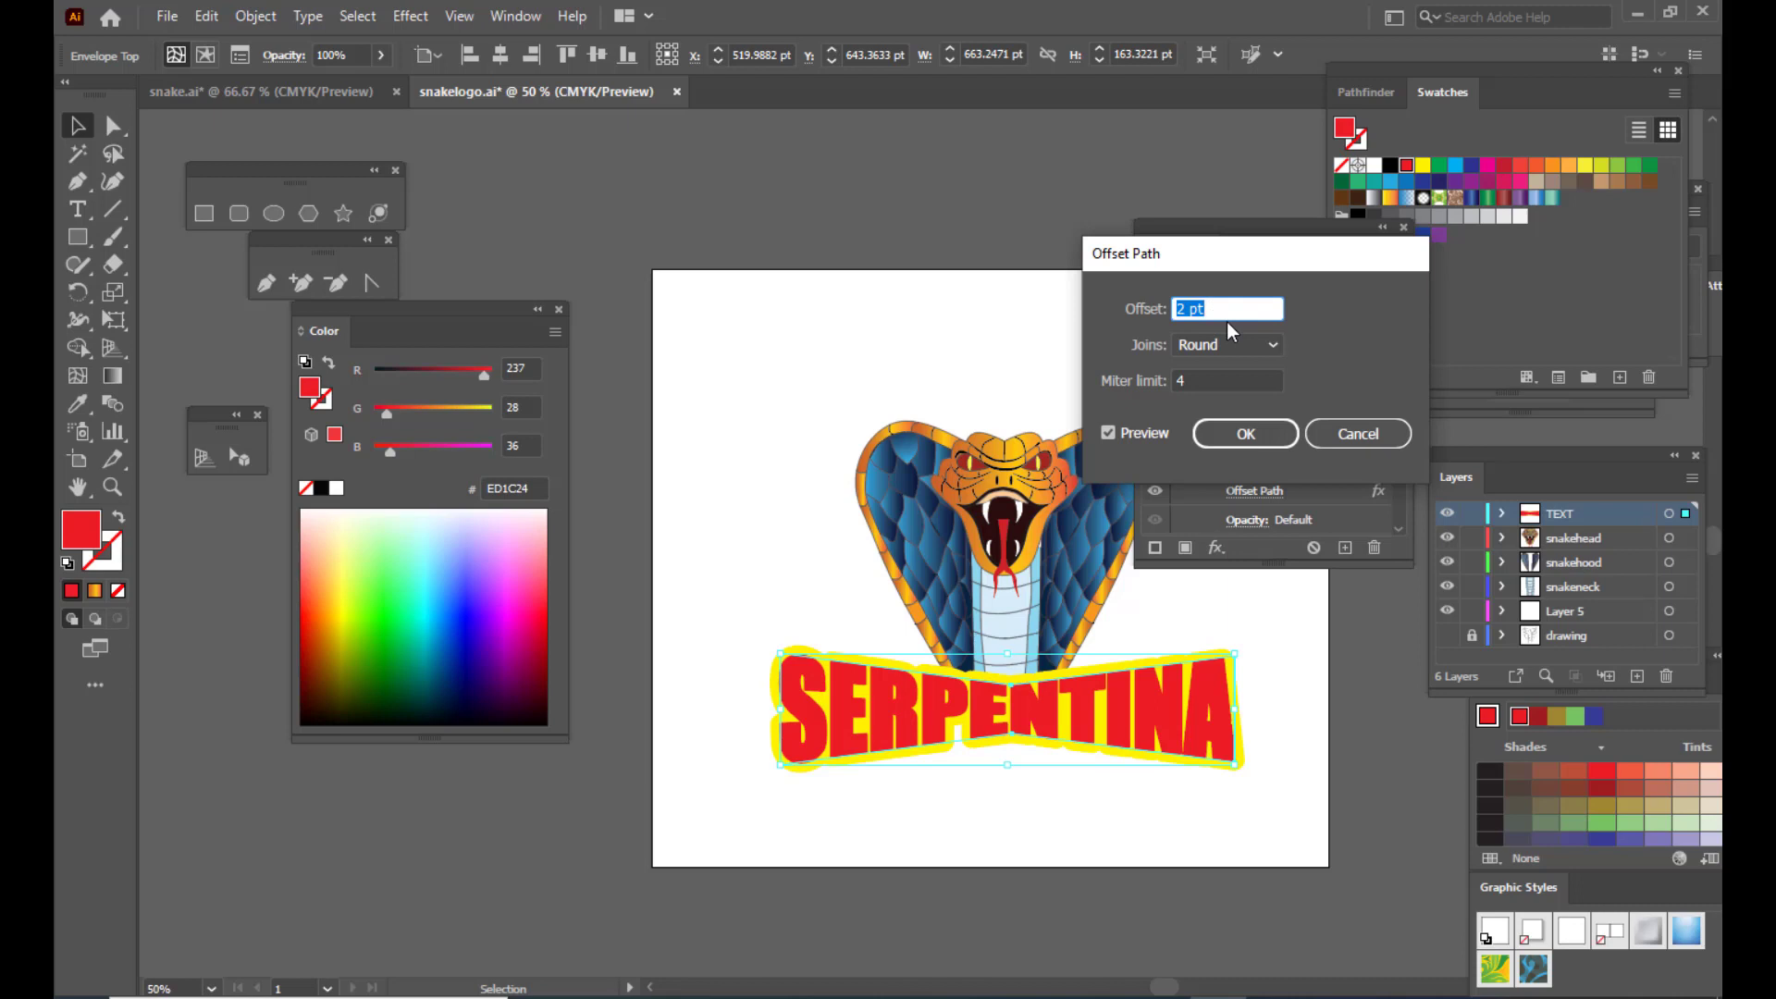
key("Down")
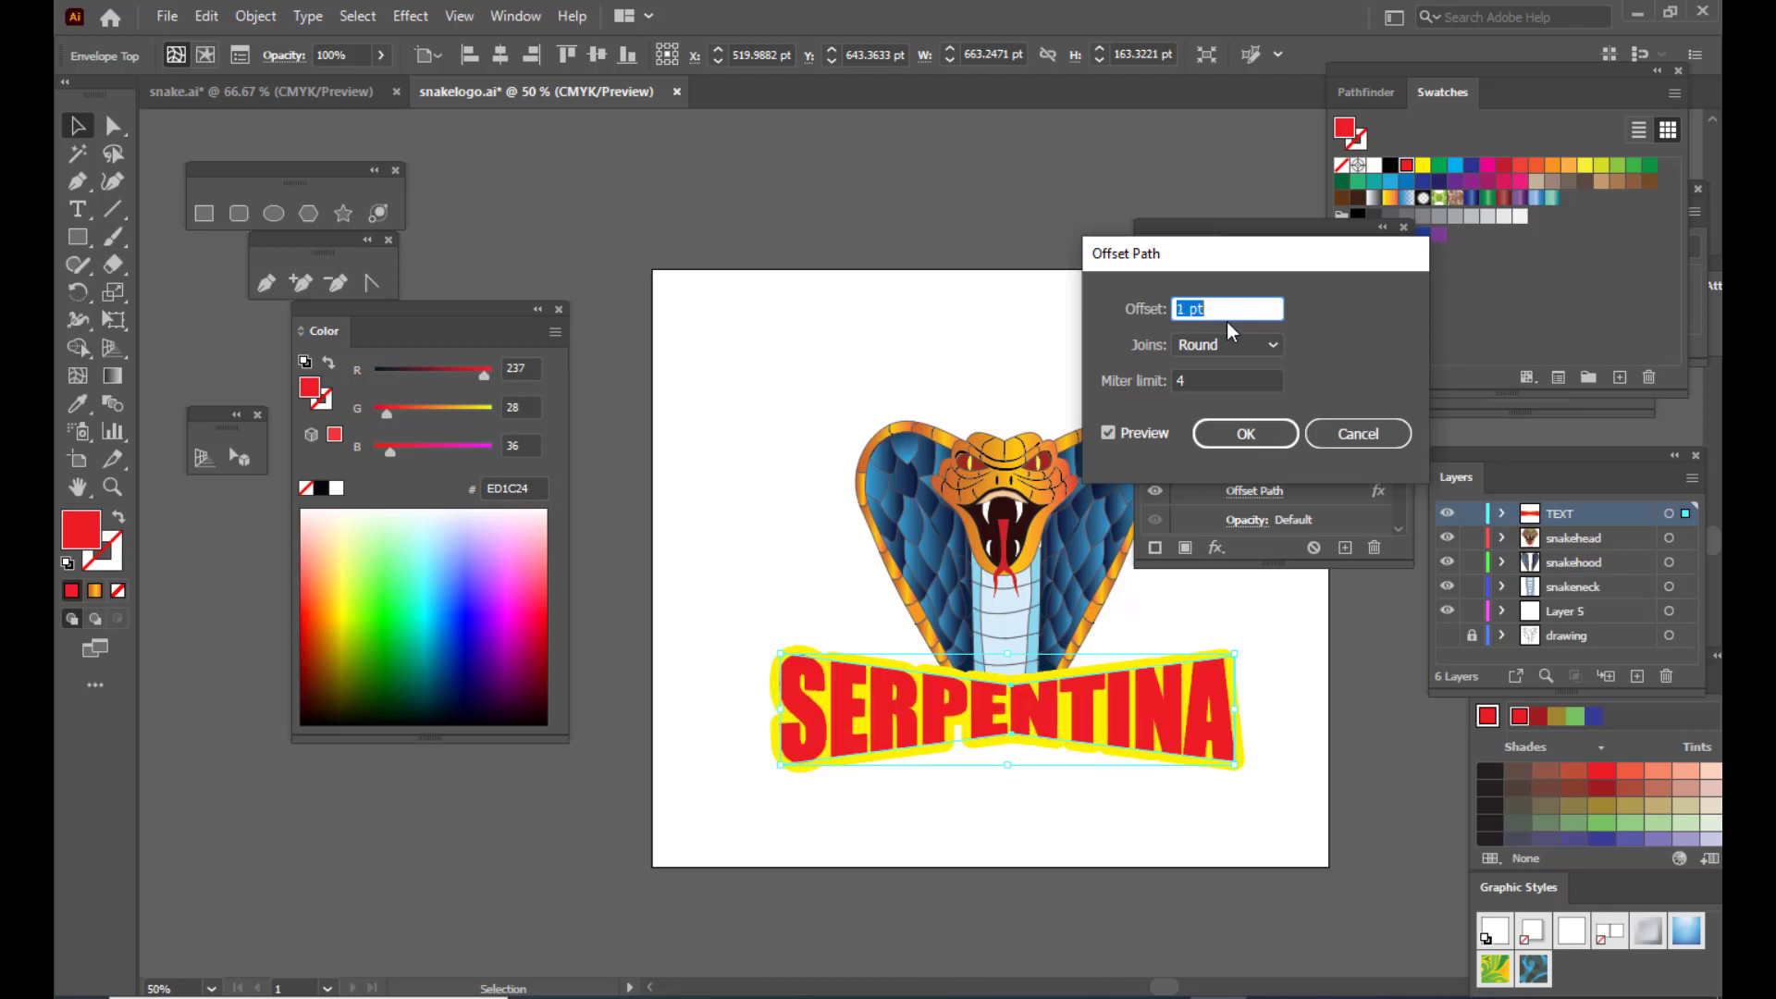
left_click(1246, 435)
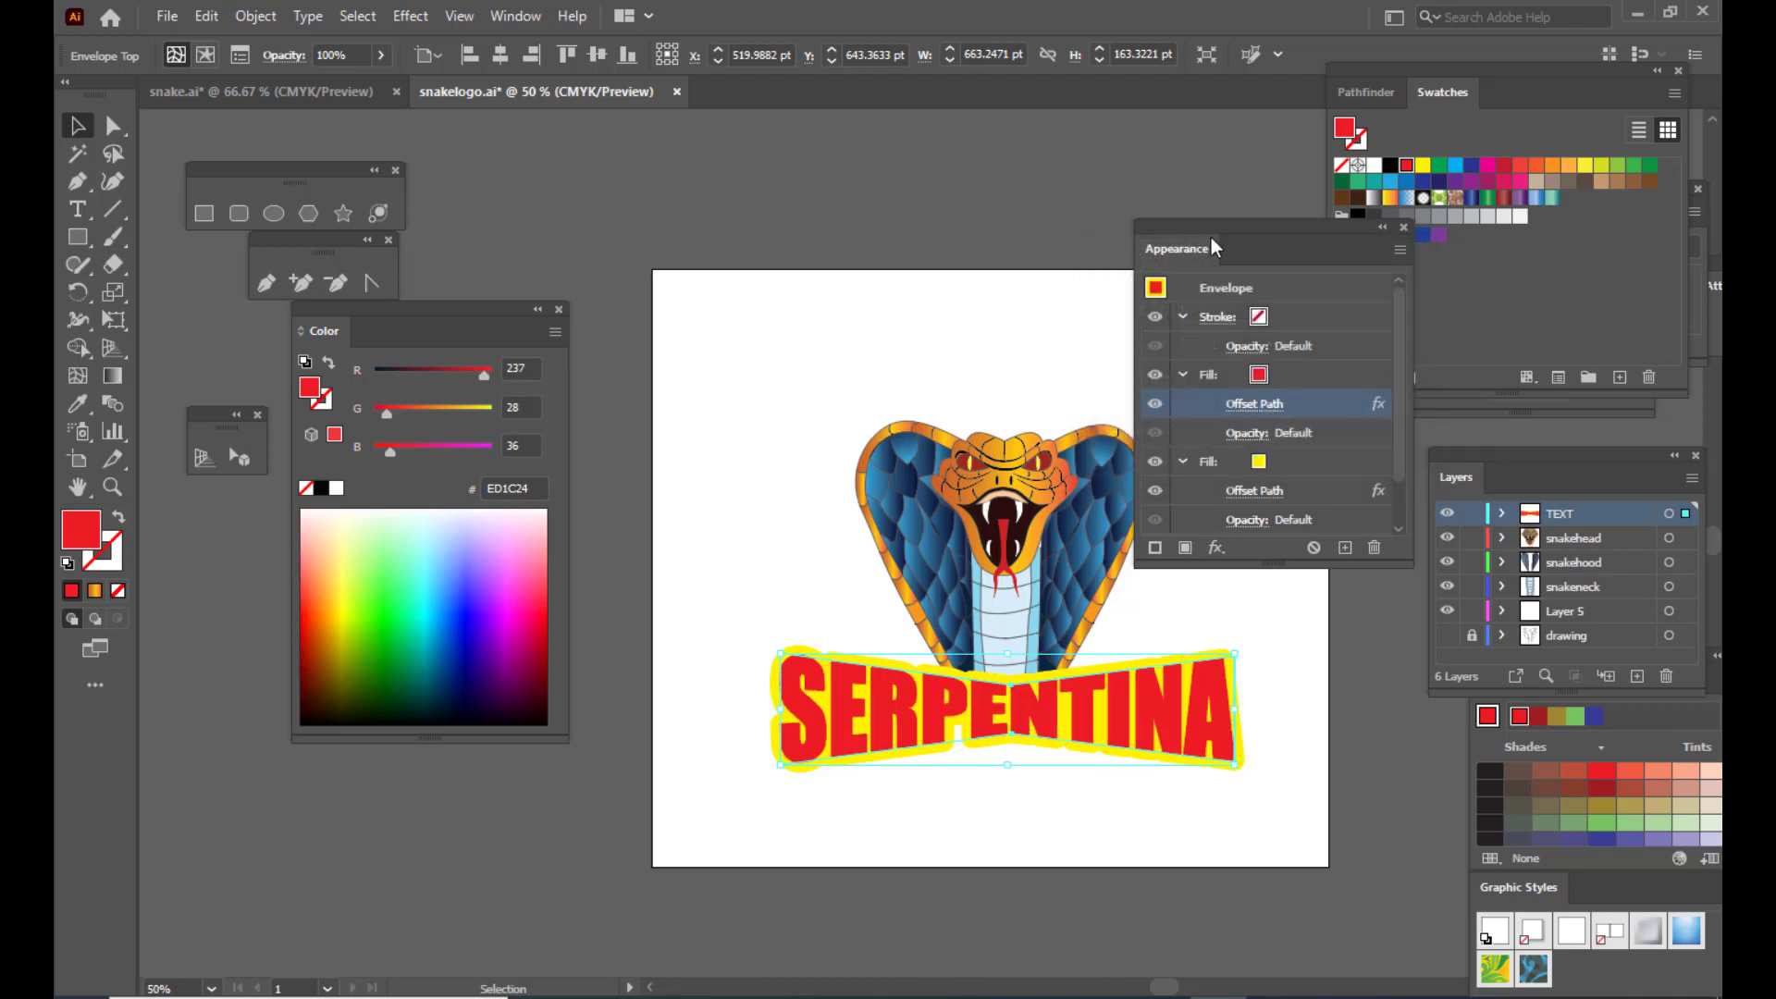
Step: Add another fill above the red fill in the SERPENTINA envelope's appearance
left_click_drag(1218, 231, 1190, 231)
scroll(1371, 425, "down", 2)
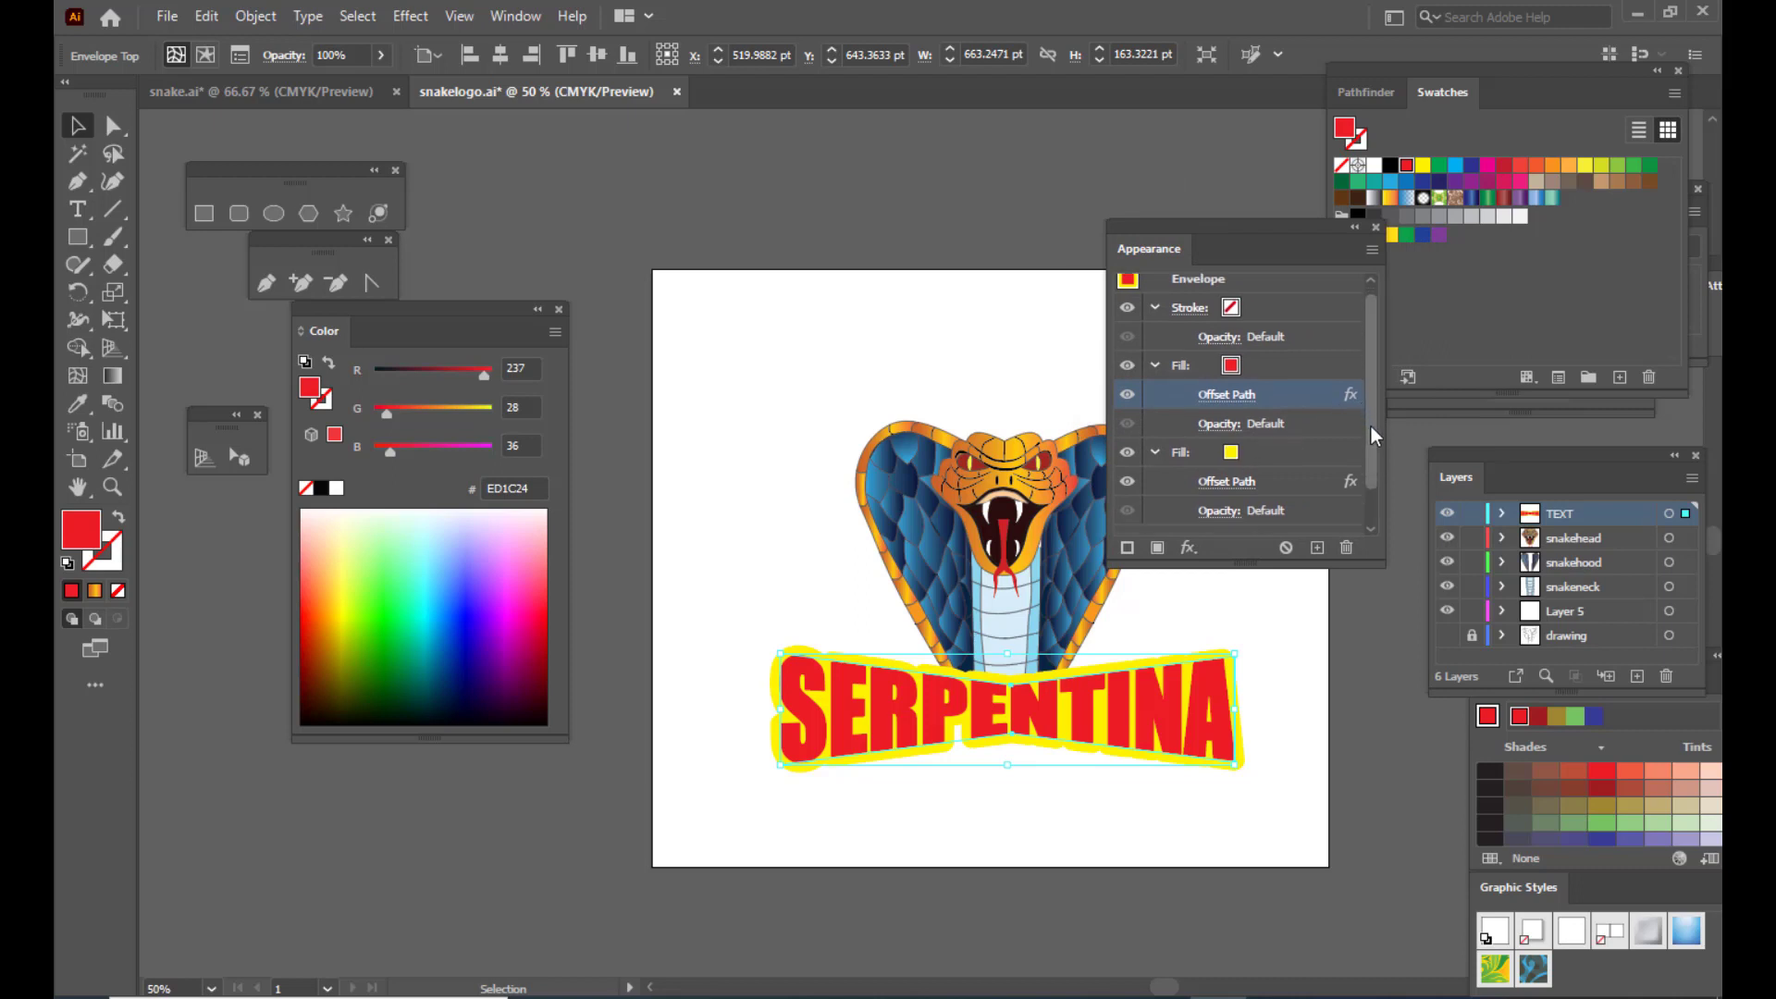
left_click(1303, 362)
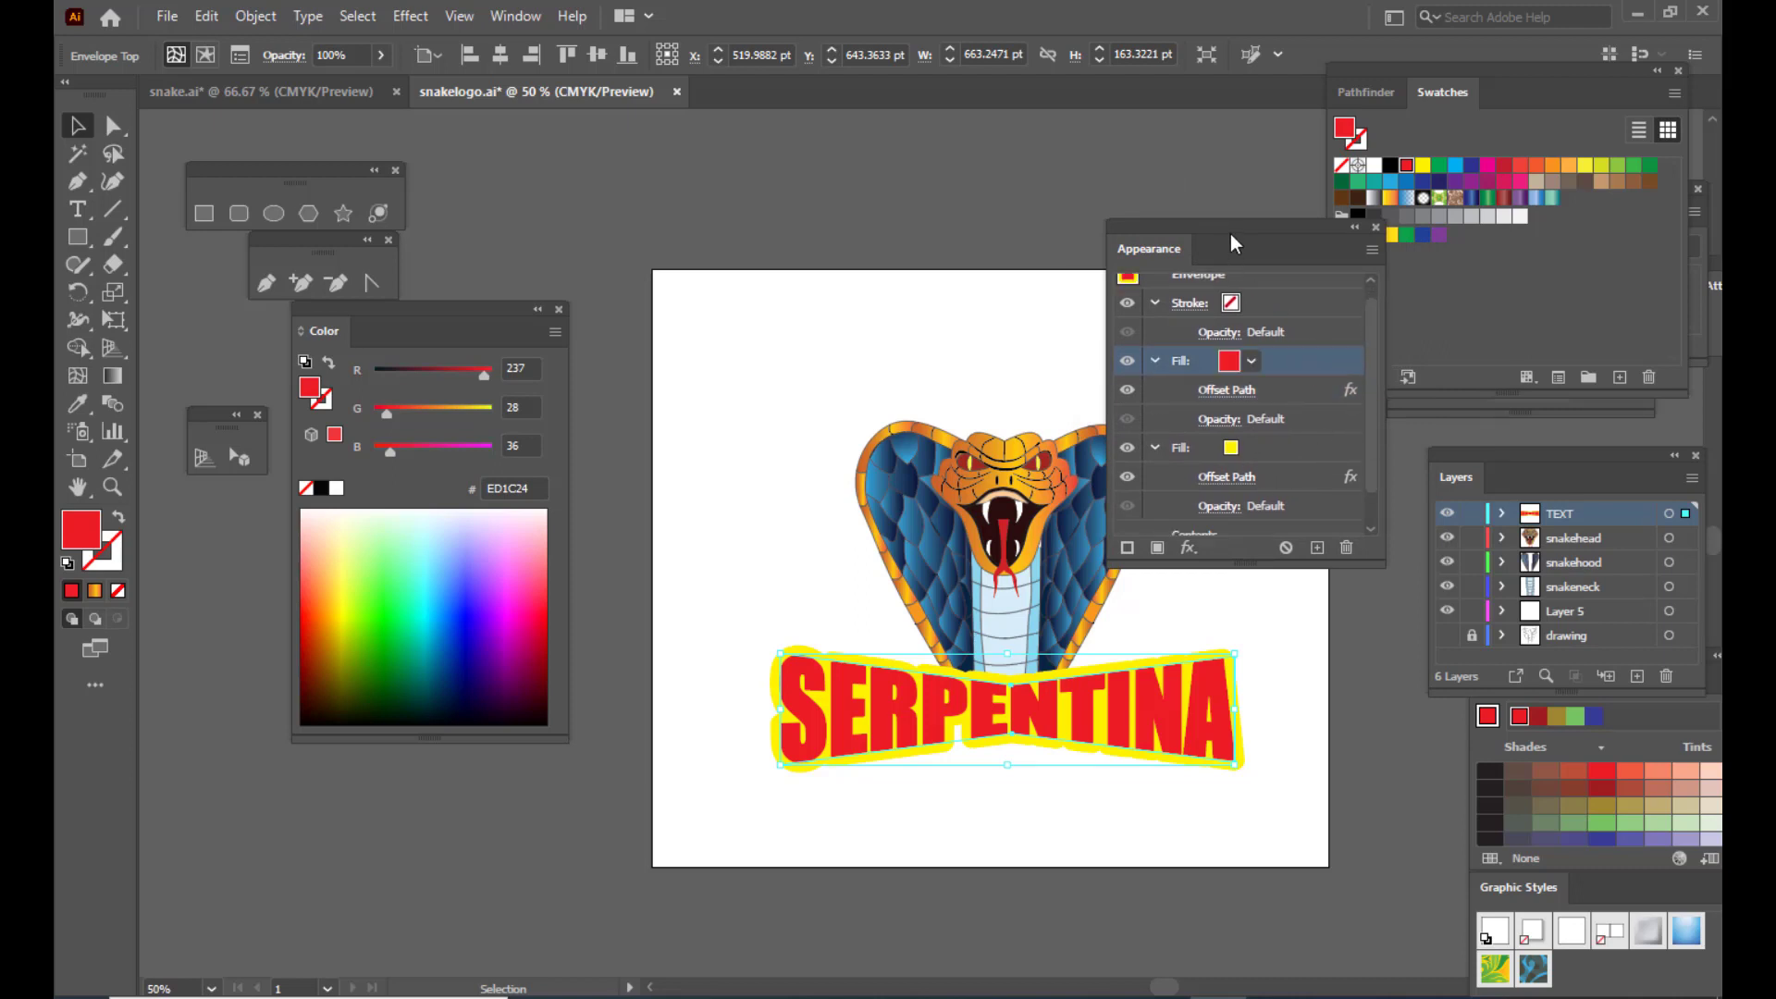
scroll(1318, 383, "up", 1)
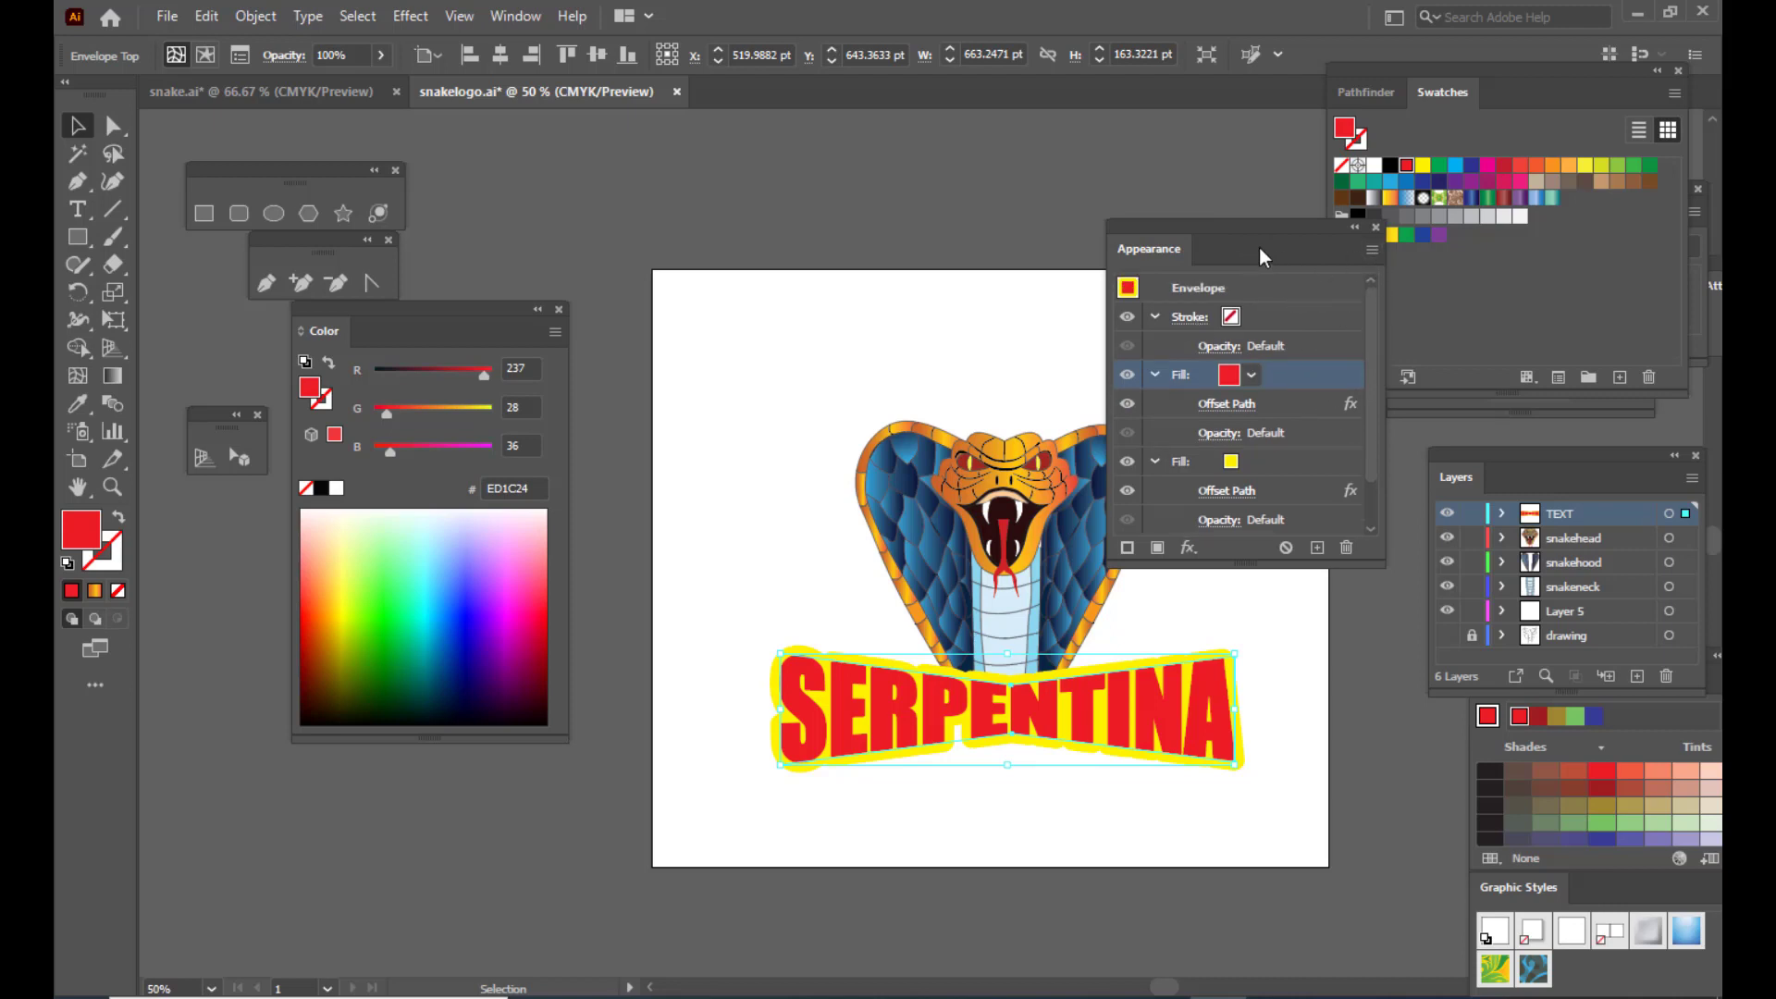
left_click(1373, 250)
left_click(1432, 253)
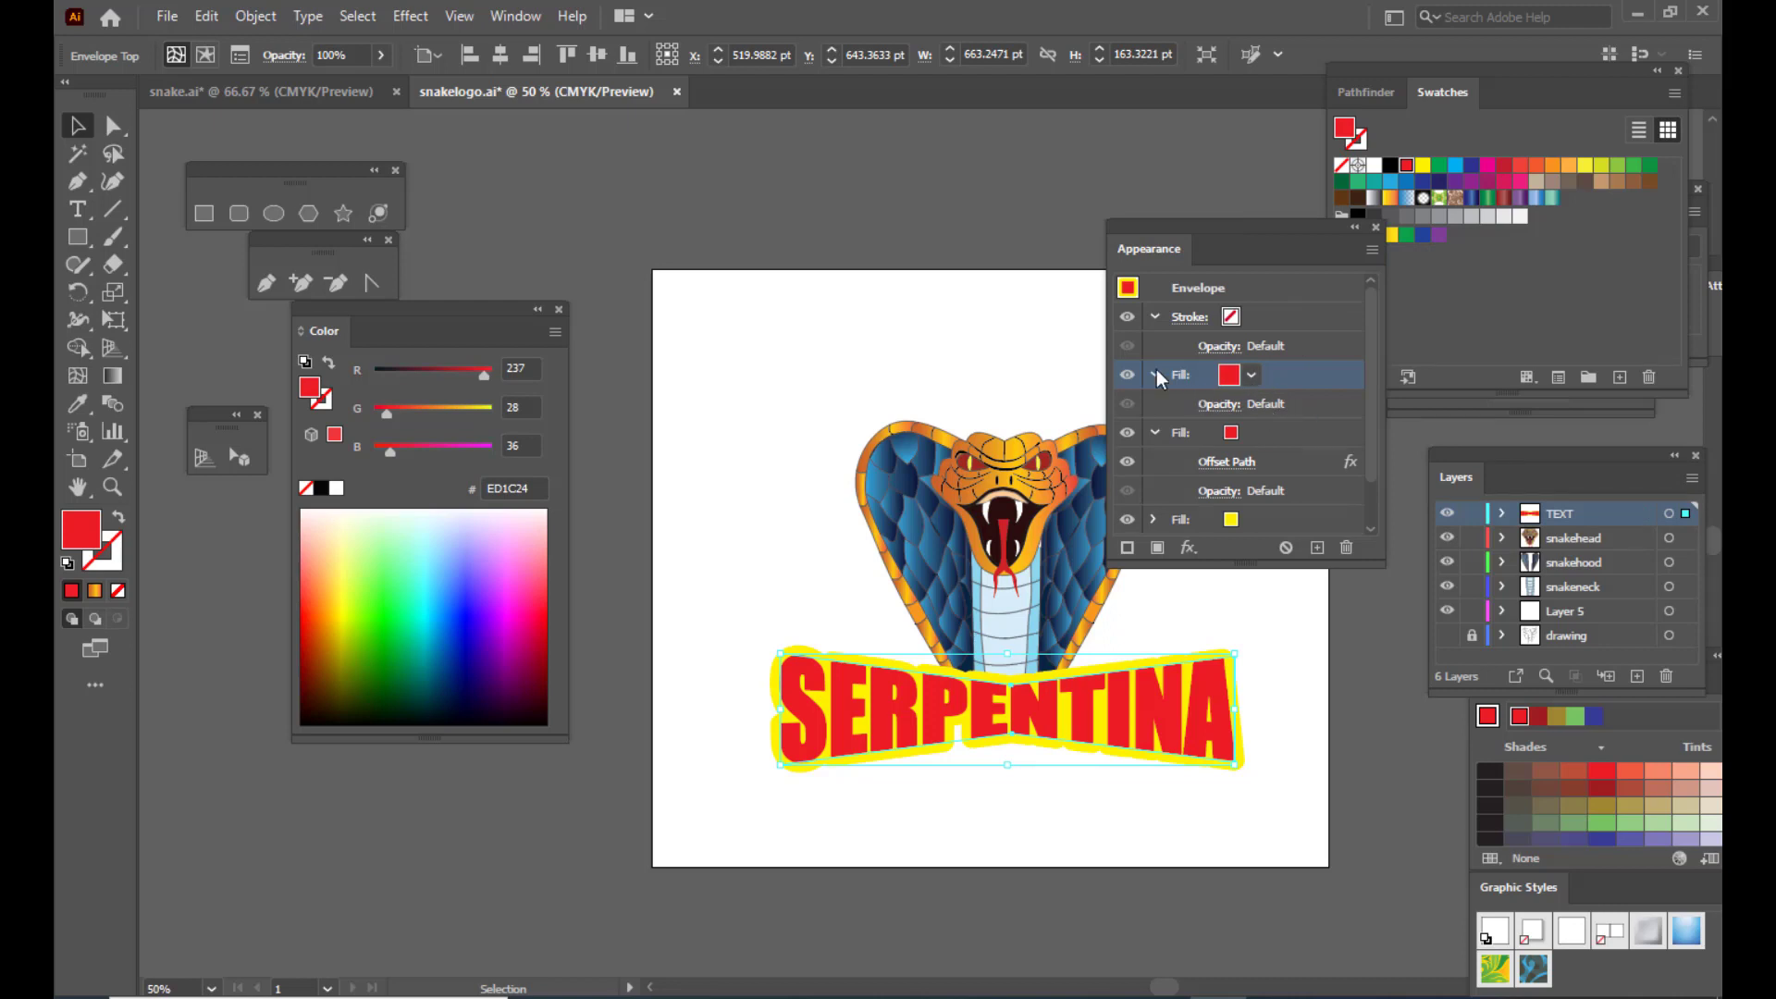
Step: Apply an Offset Path effect of 3 pt with Round joins to the topmost fill of the SERPENTINA envelope
left_click(1188, 548)
mouse_move(1295, 574)
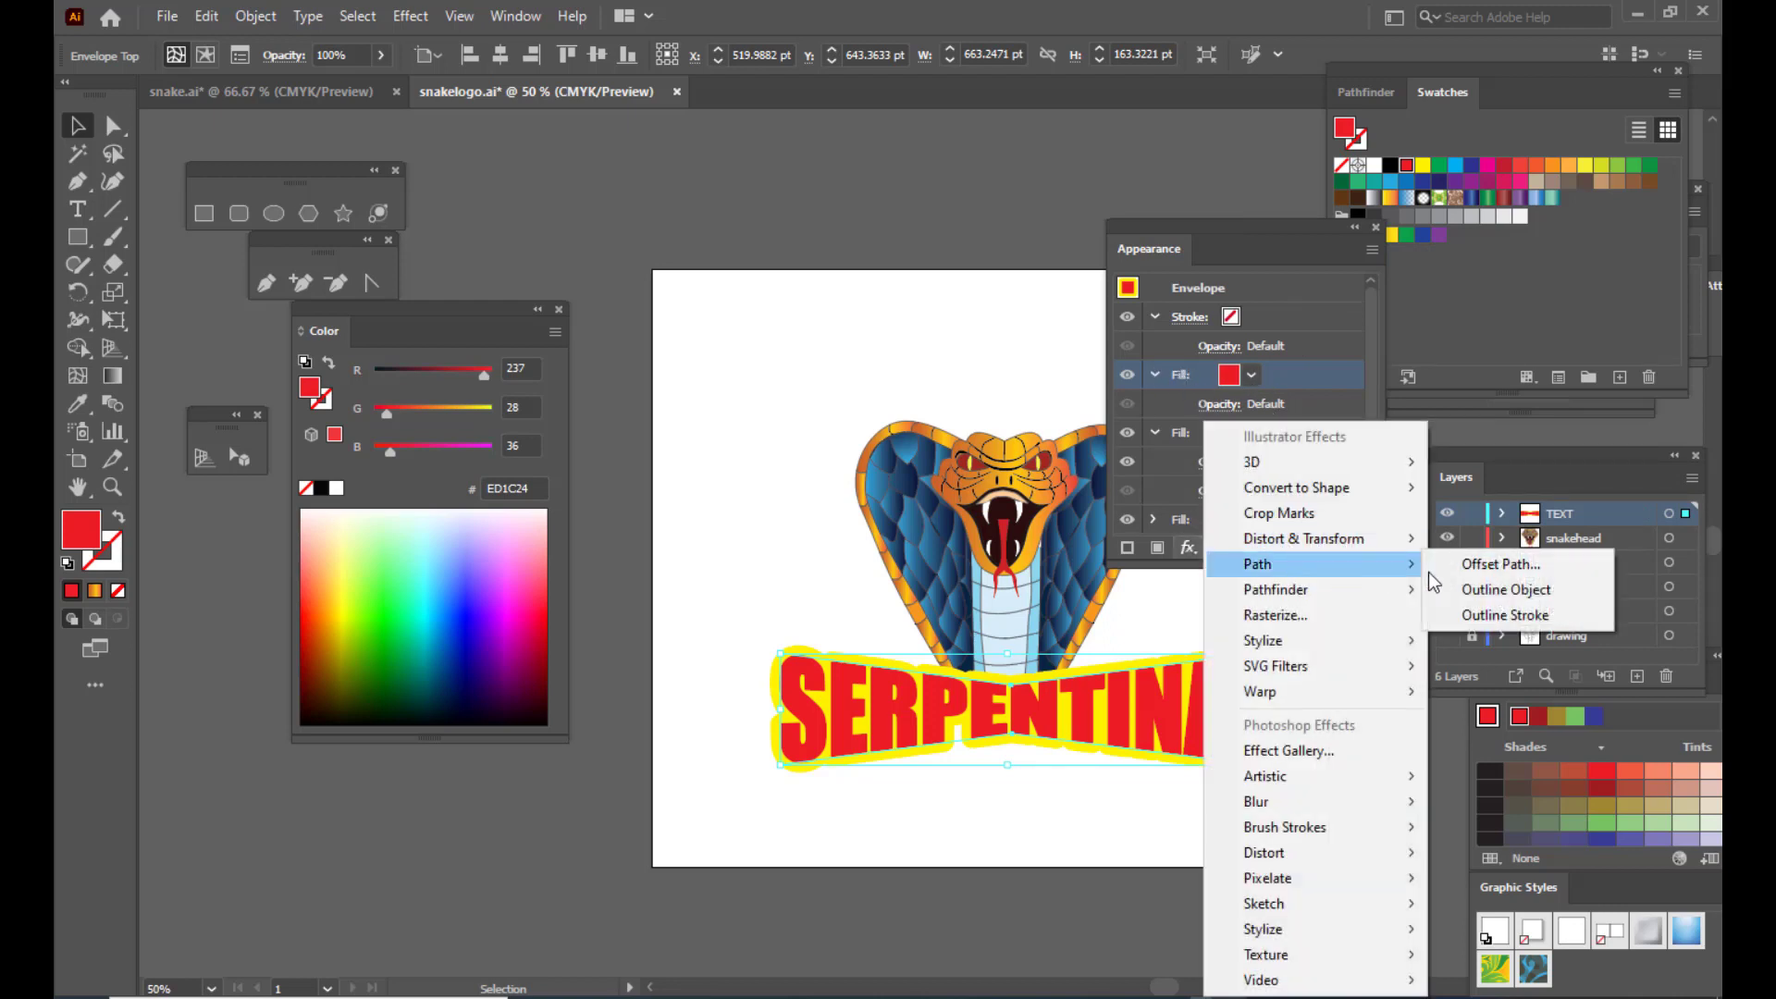
left_click(1492, 567)
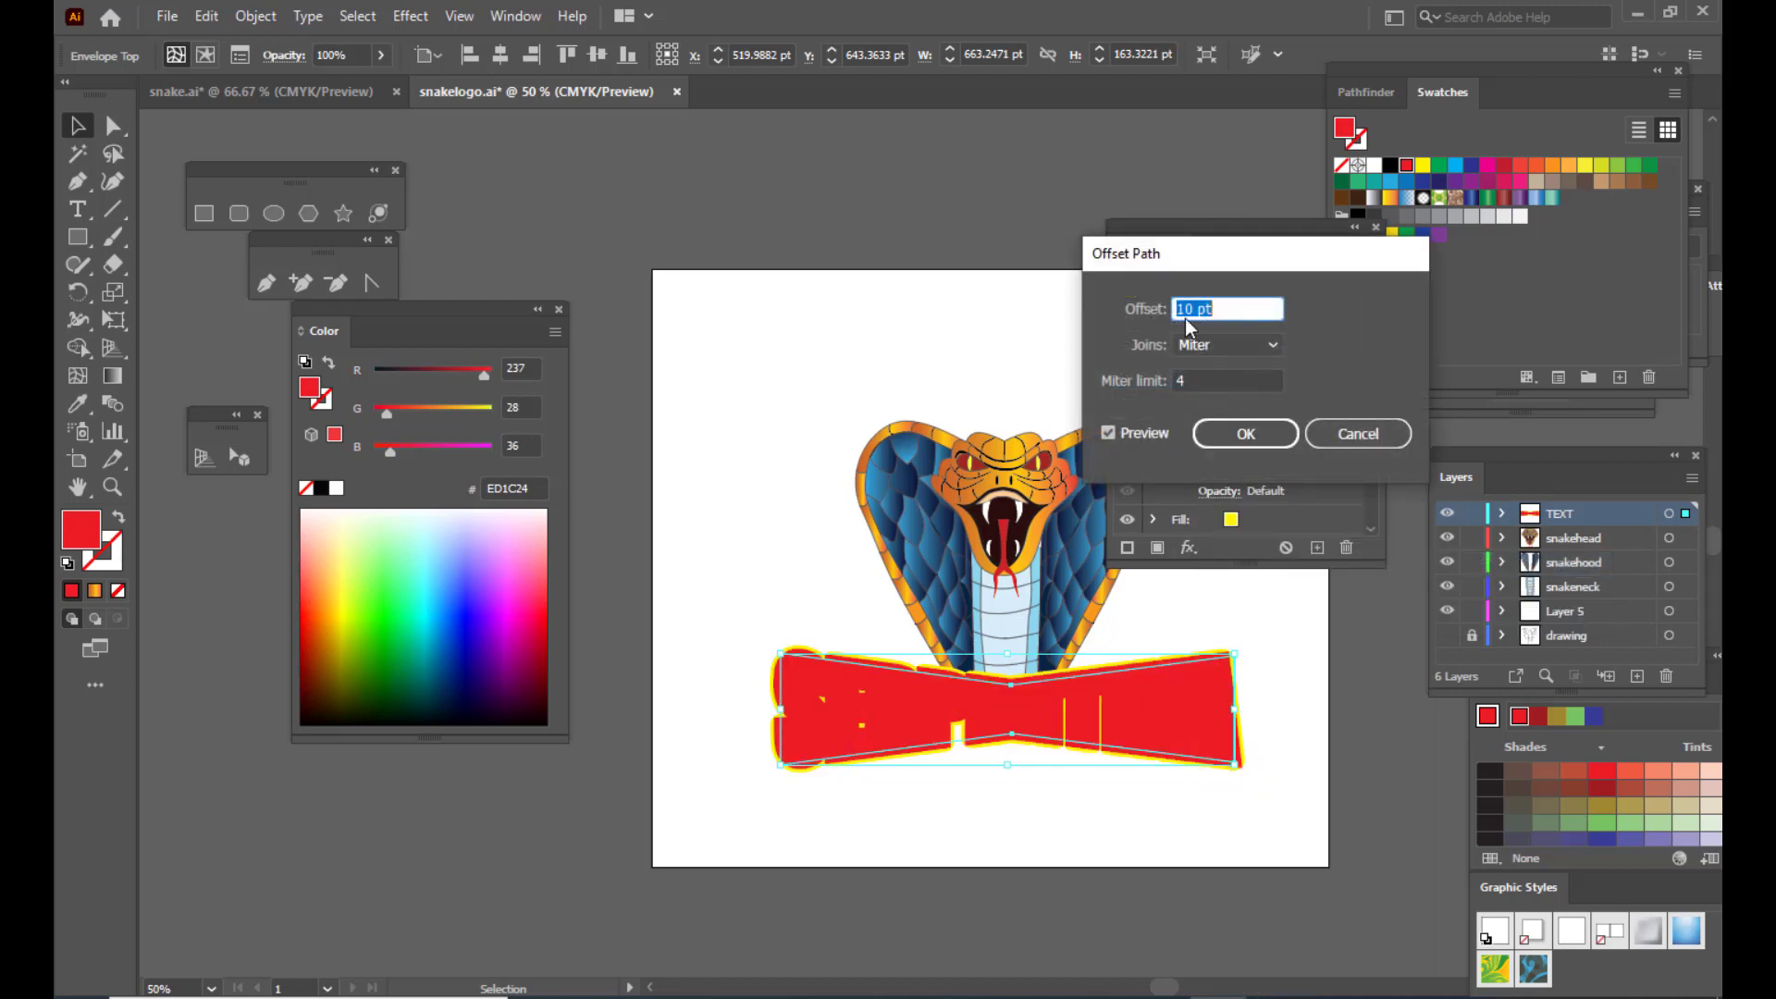
type("7")
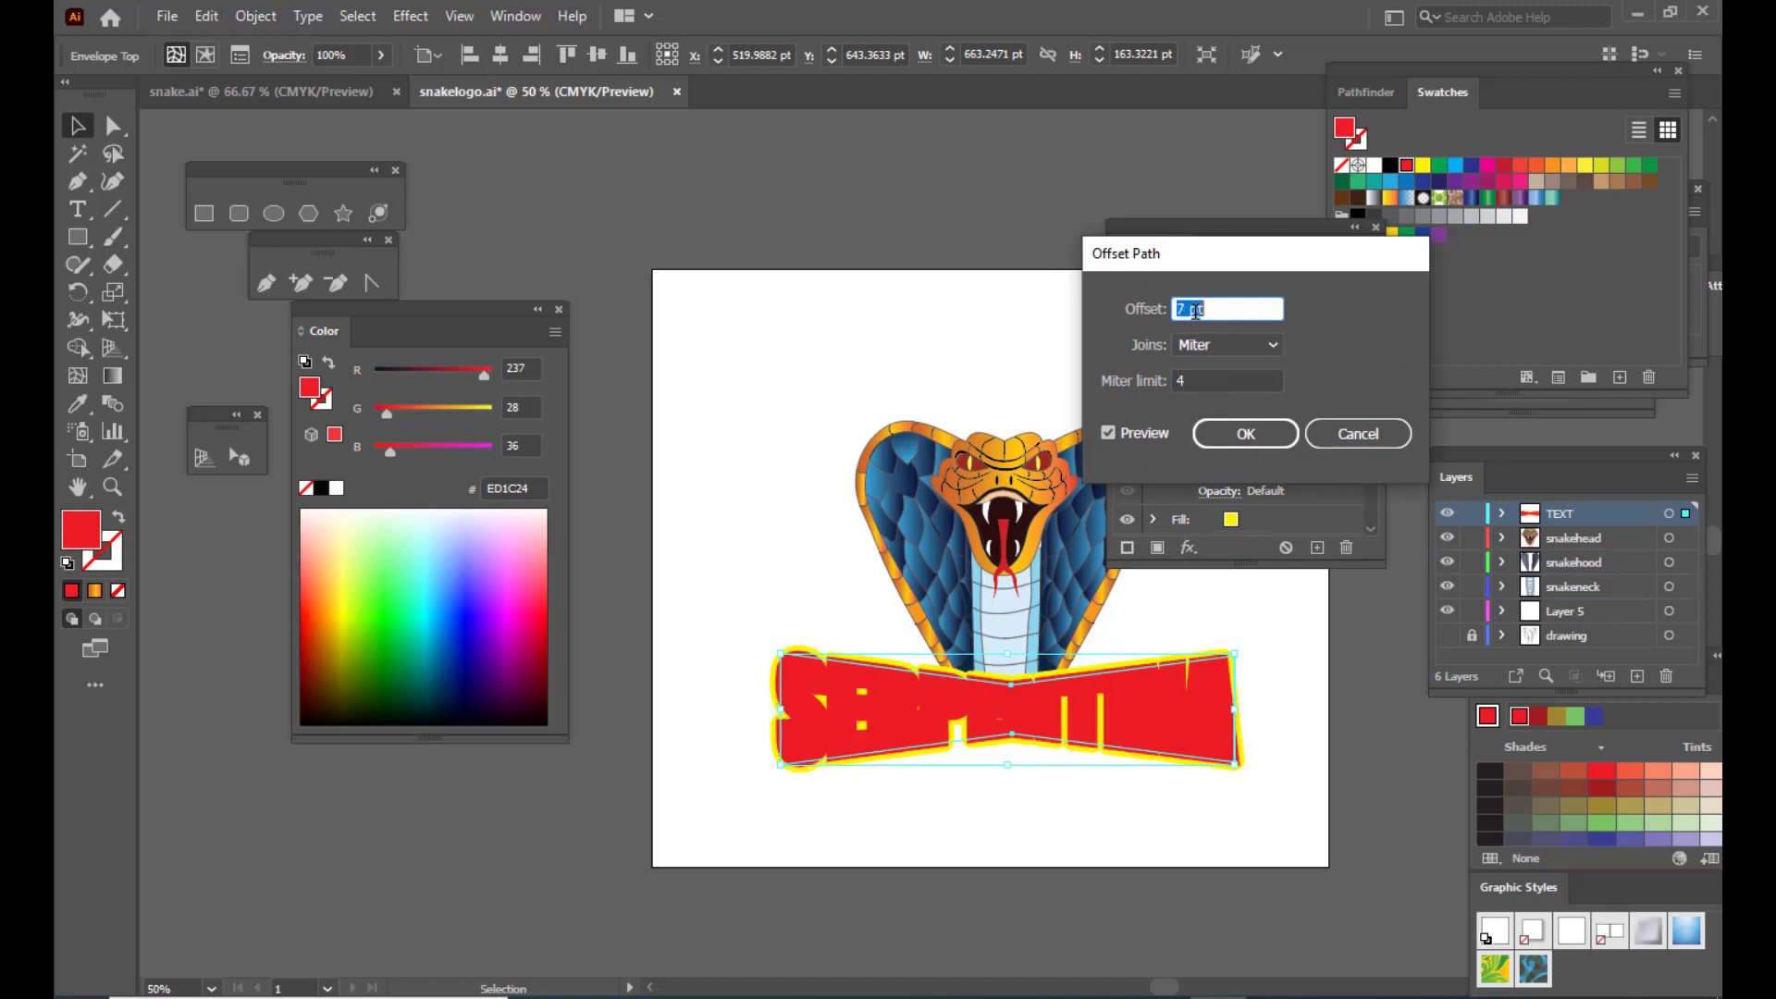
type("0")
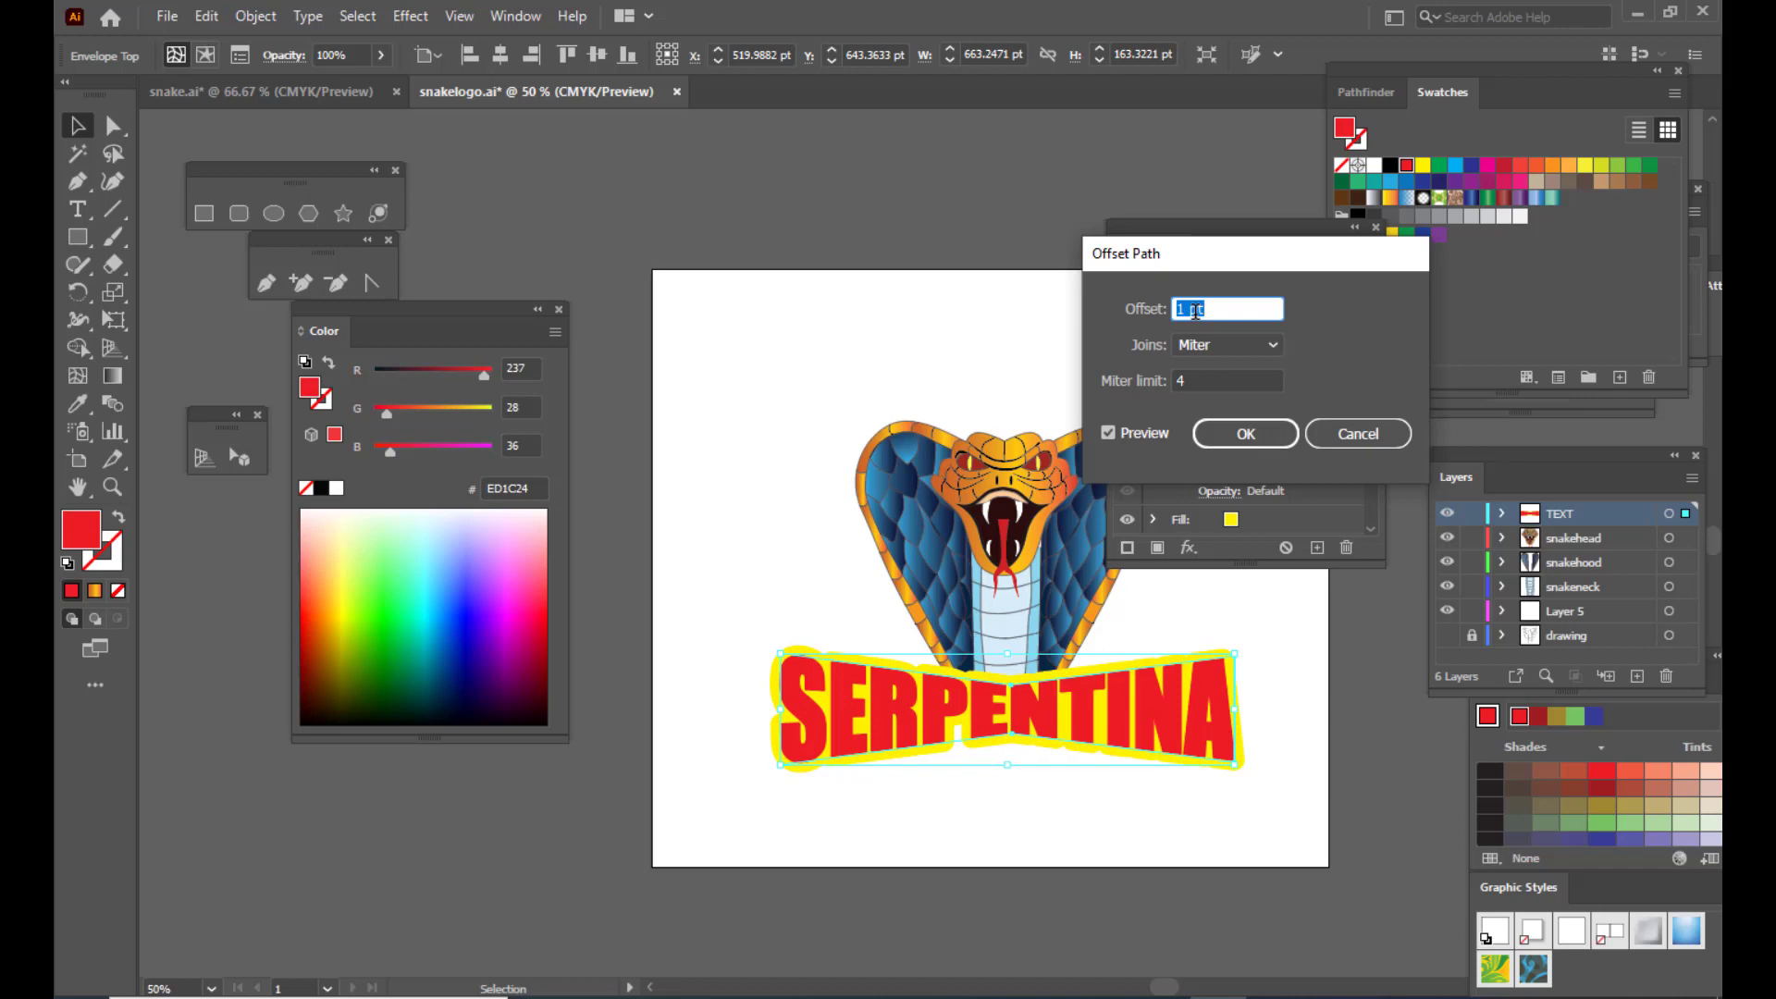
type("4")
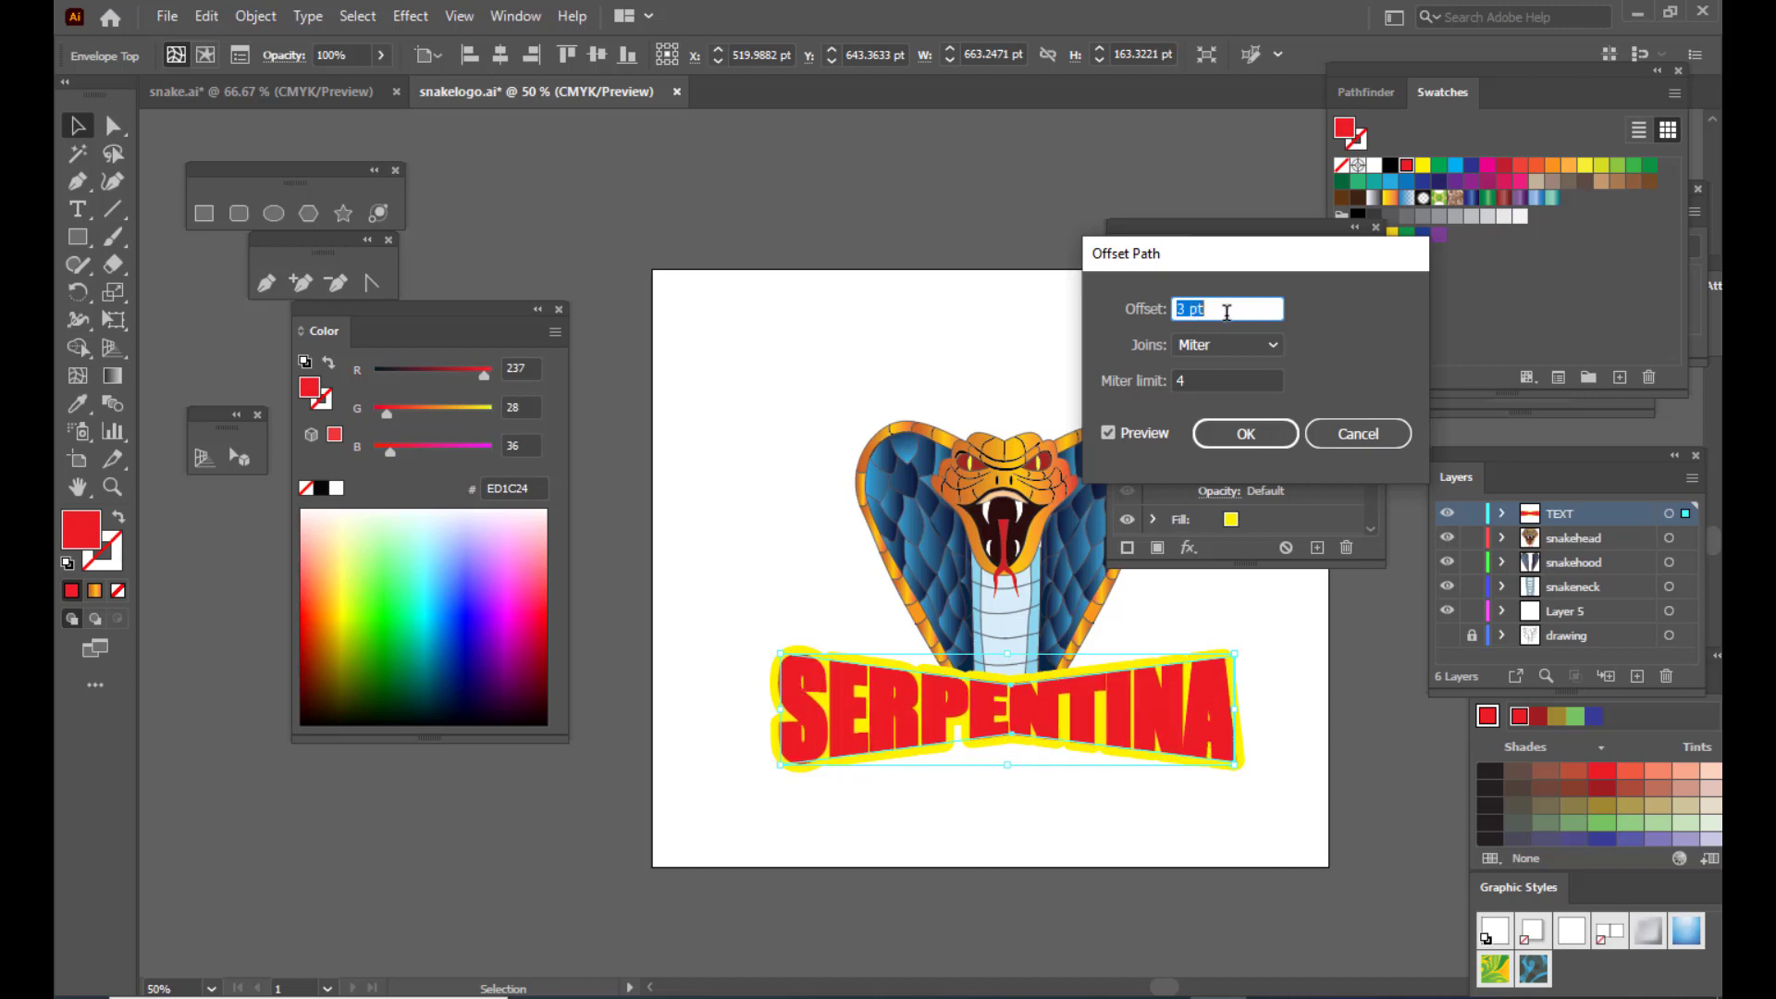
key("Down")
left_click(1225, 348)
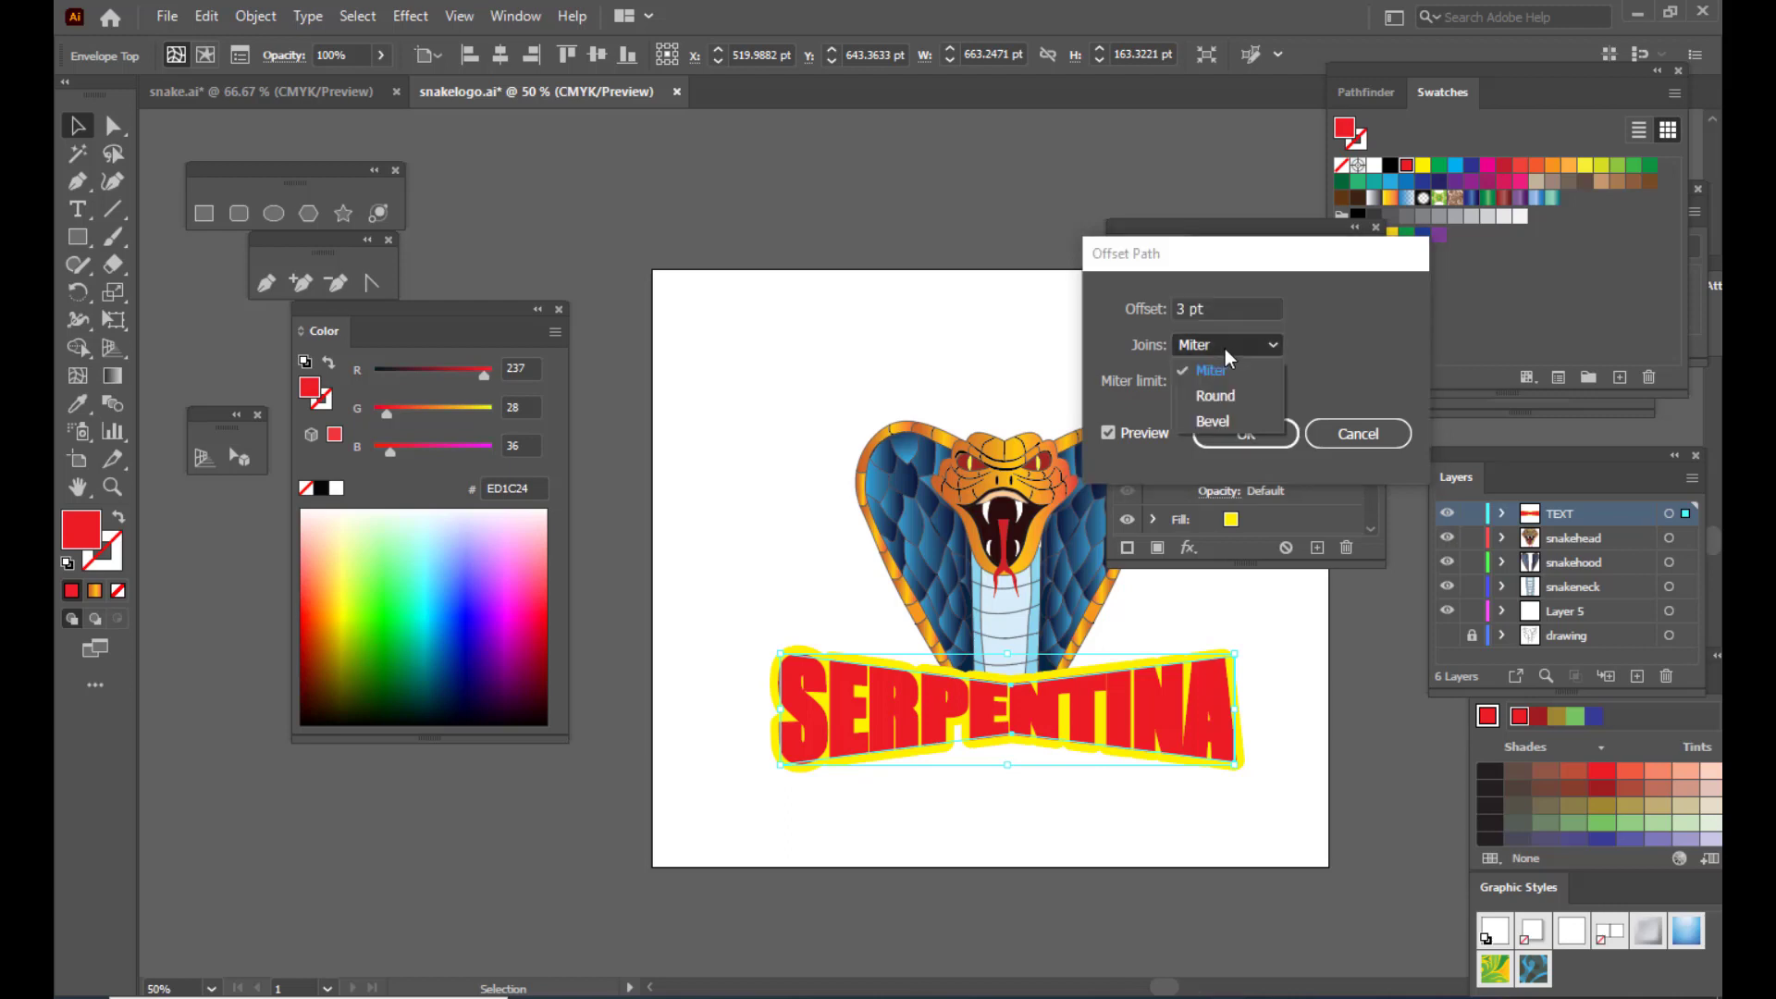
left_click(1212, 394)
left_click(1234, 436)
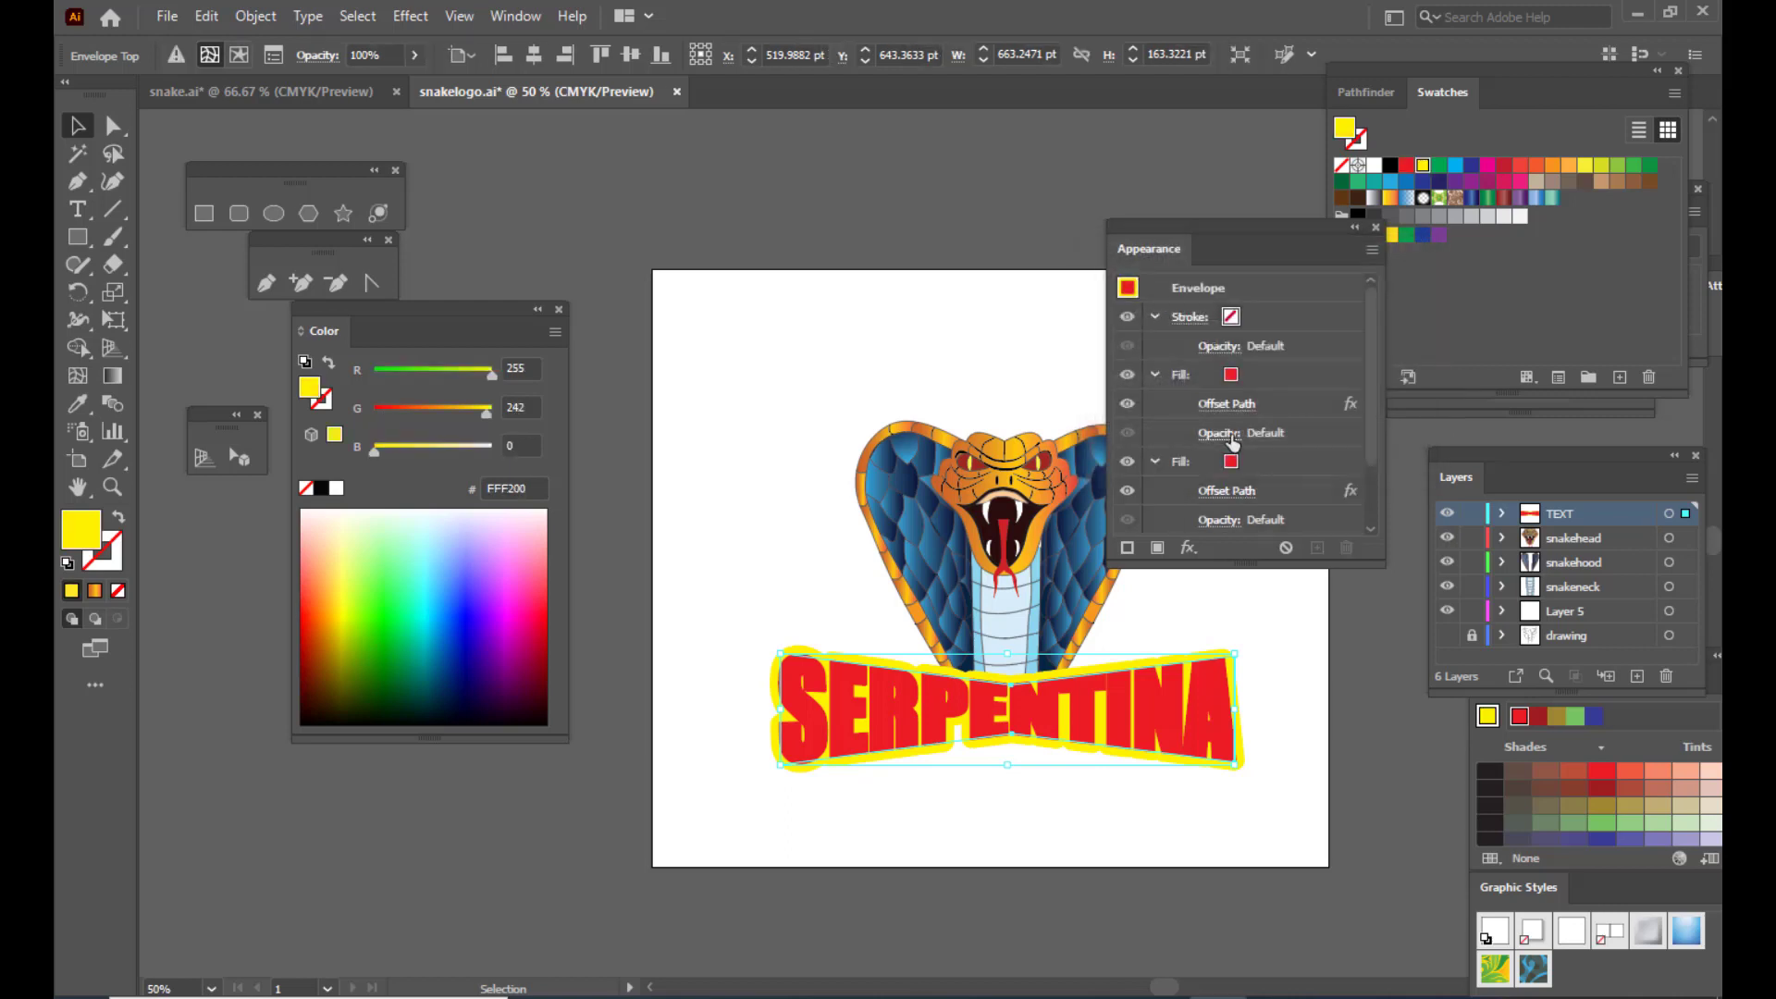
Step: Change the topmost fill of the SERPENTINA envelope to CMYK Green
left_click(1252, 383)
left_click(1253, 382)
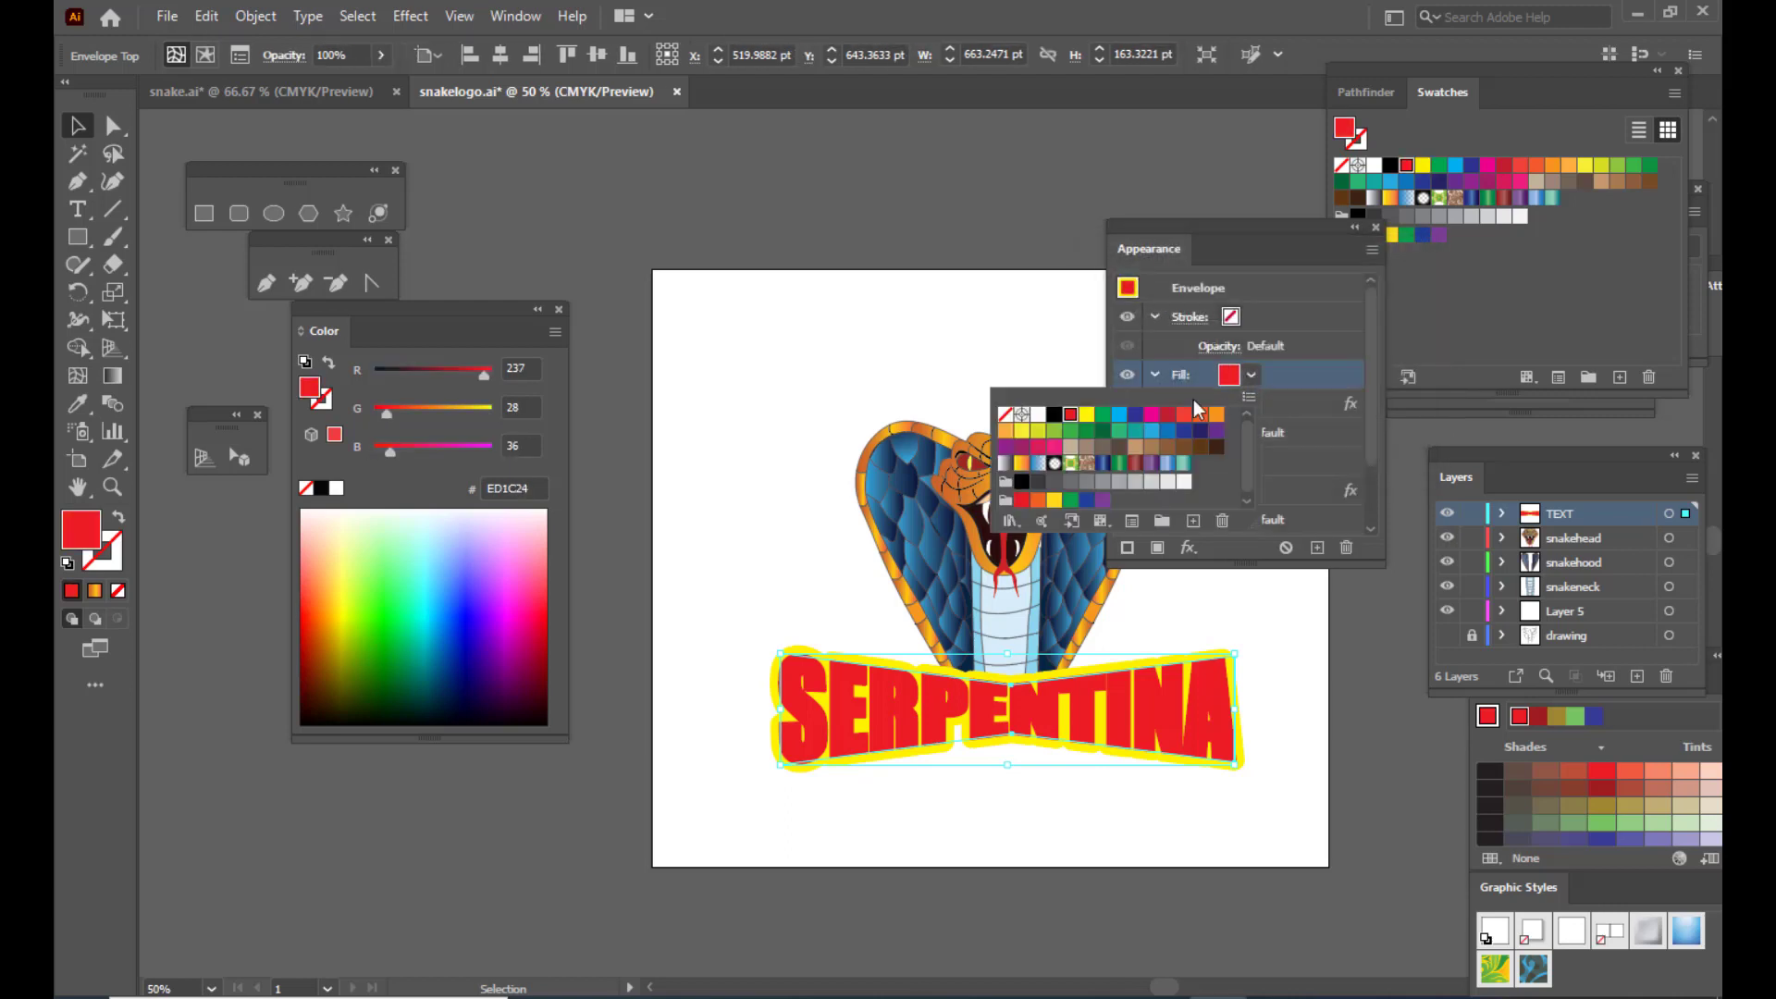
left_click(1103, 416)
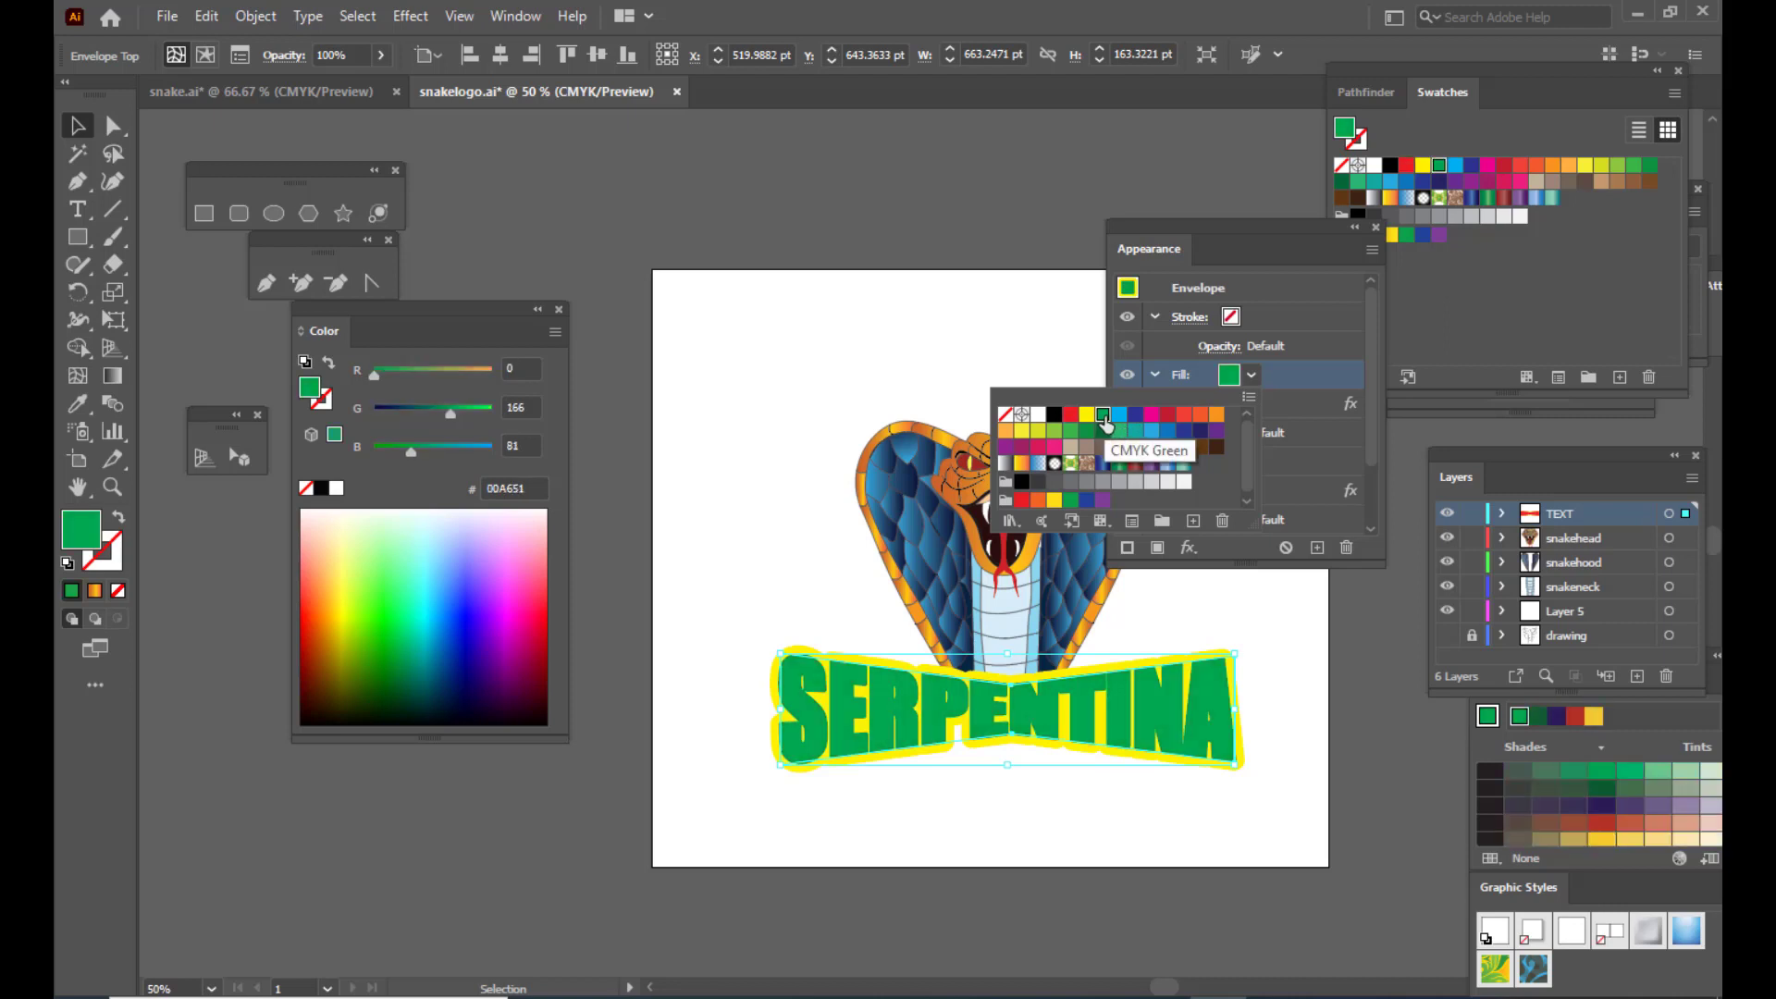
left_click(1279, 375)
Step: Set the green fill's Offset Path effect to -6 pt, keeping the Round joins
left_click(1225, 413)
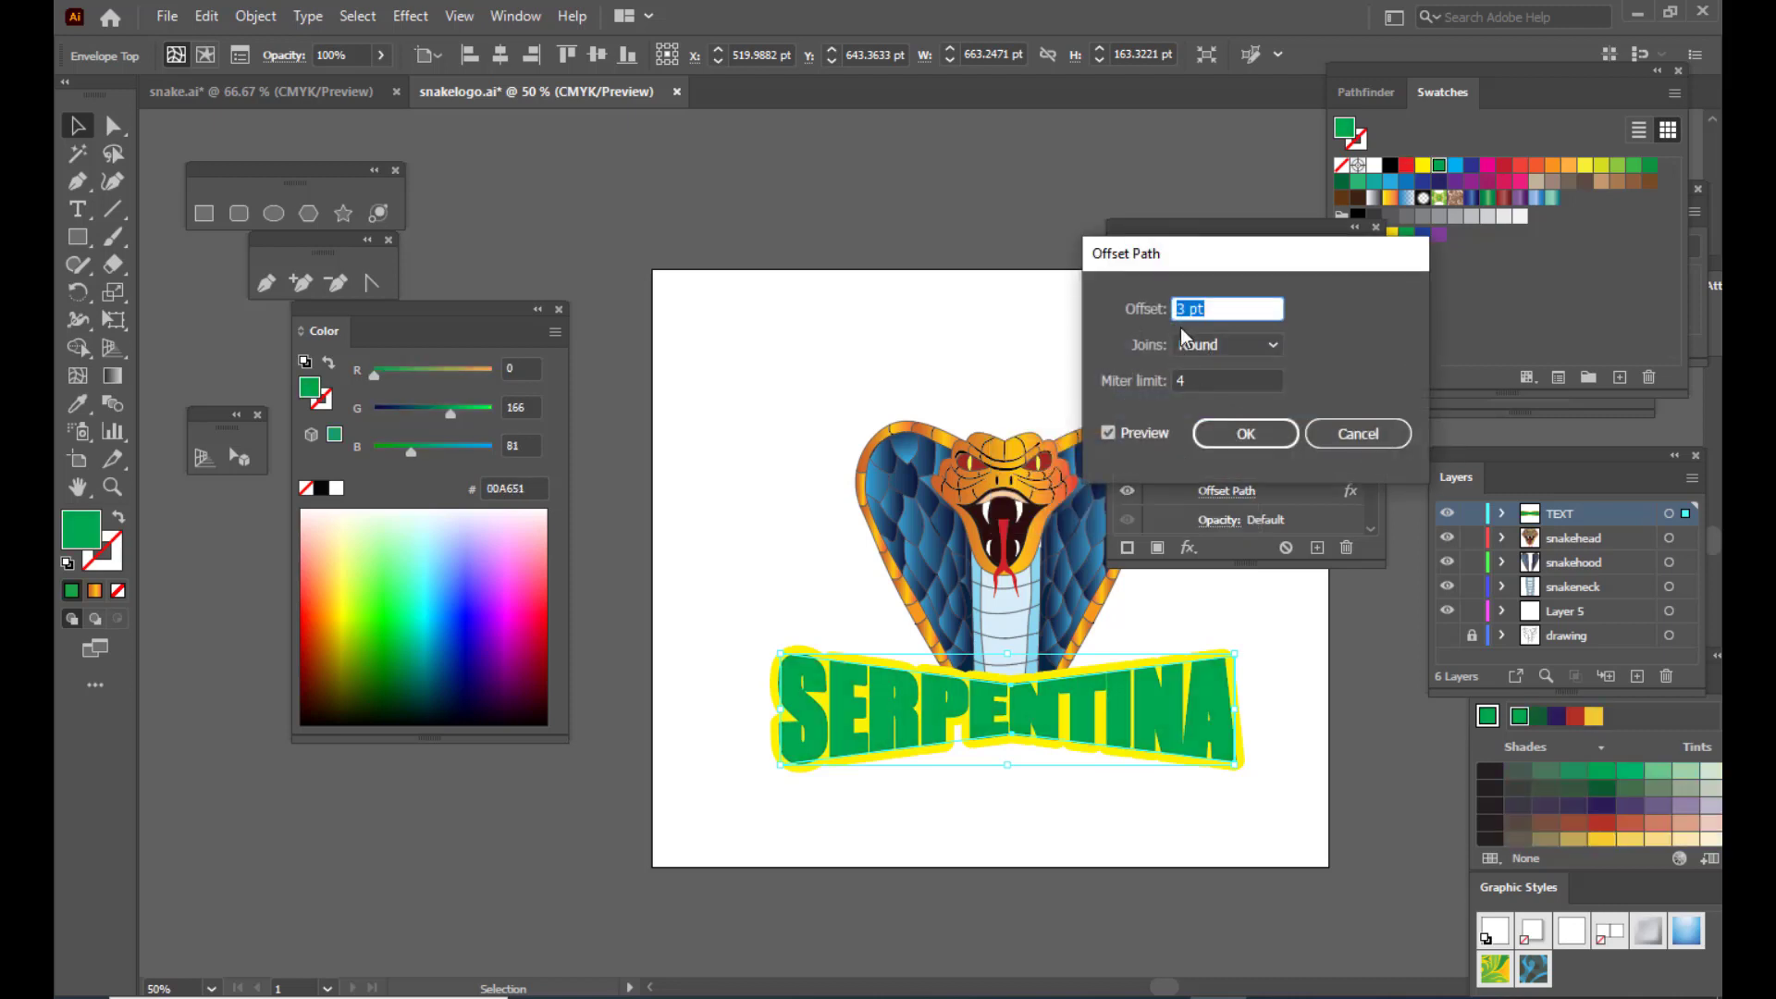
key("Down")
key("Down")
key("Down")
key("Down")
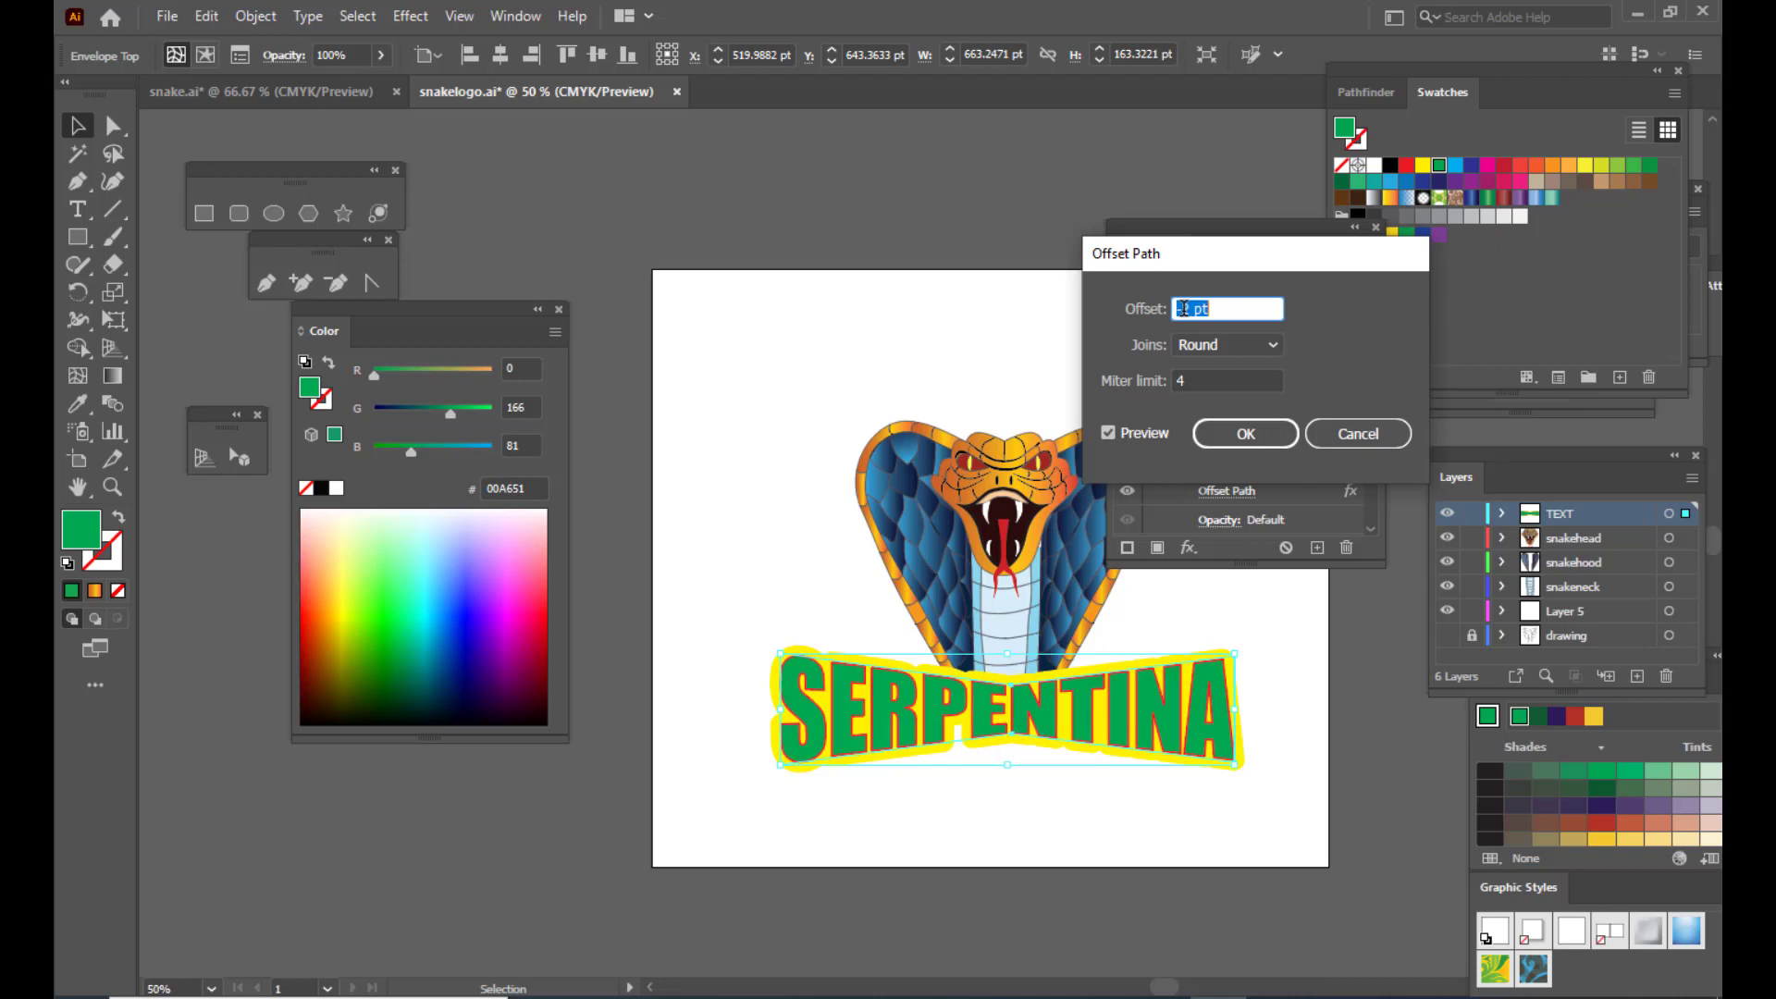
key("Down")
key("Down")
key("Down")
key("Down")
key("Down")
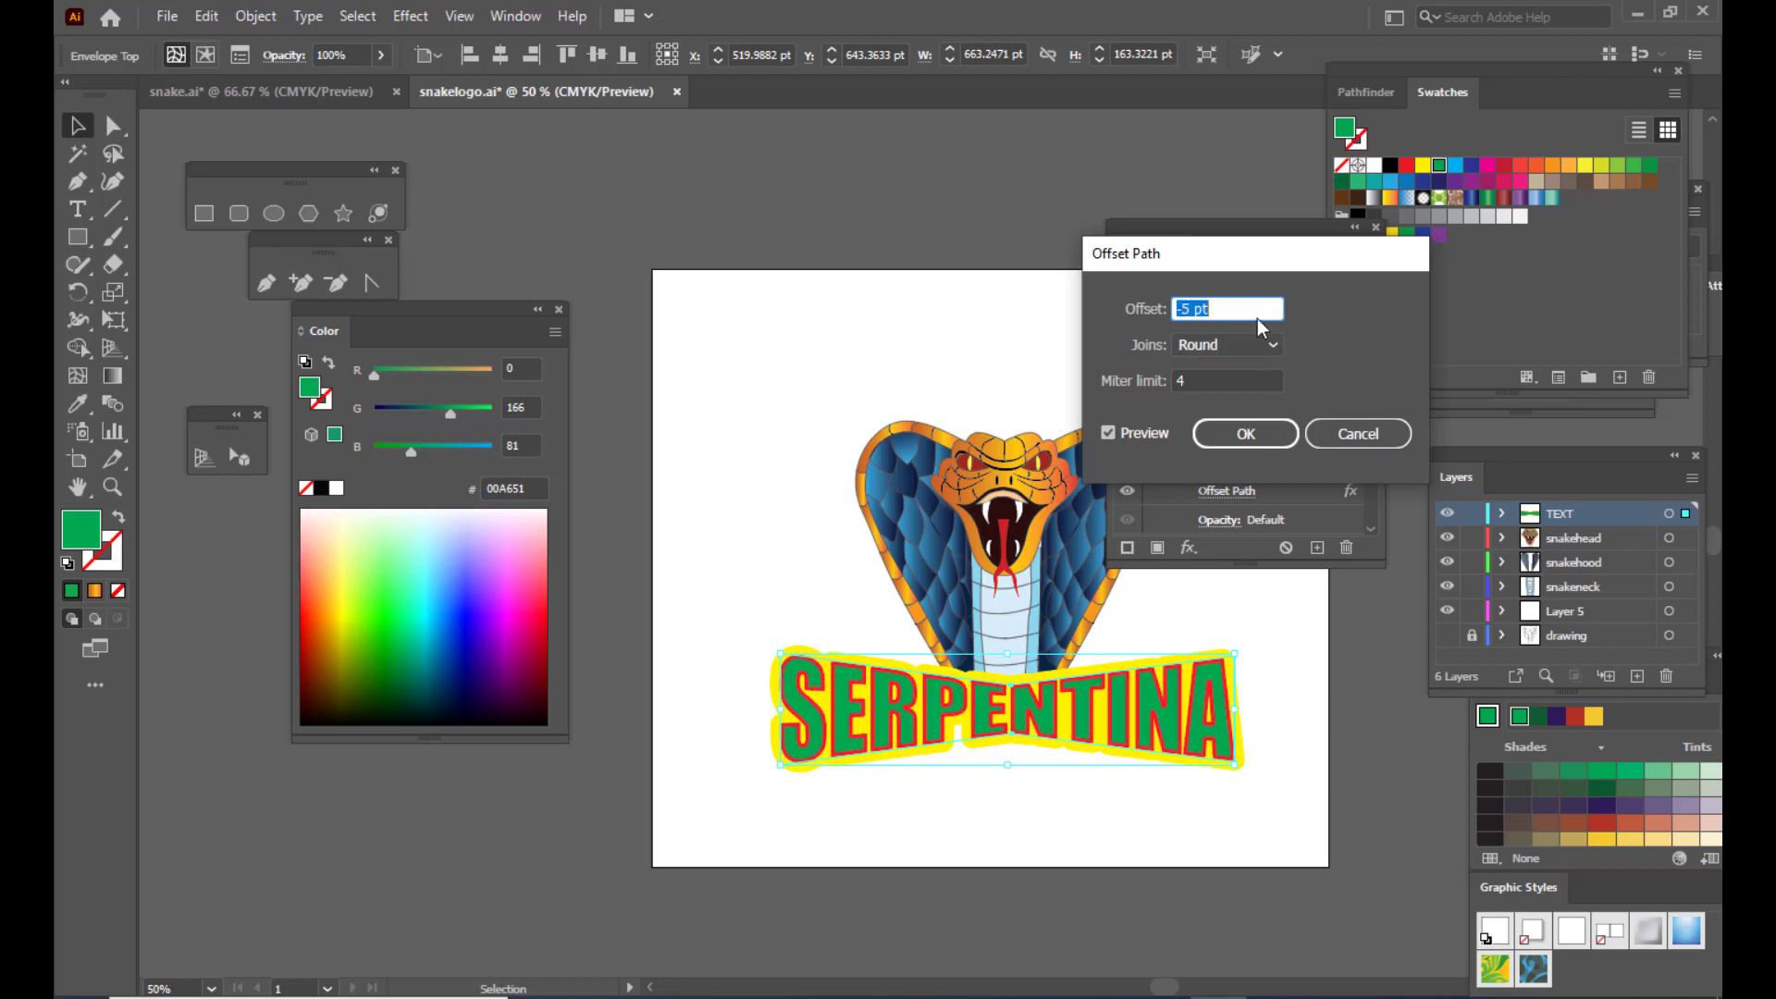
key("Down")
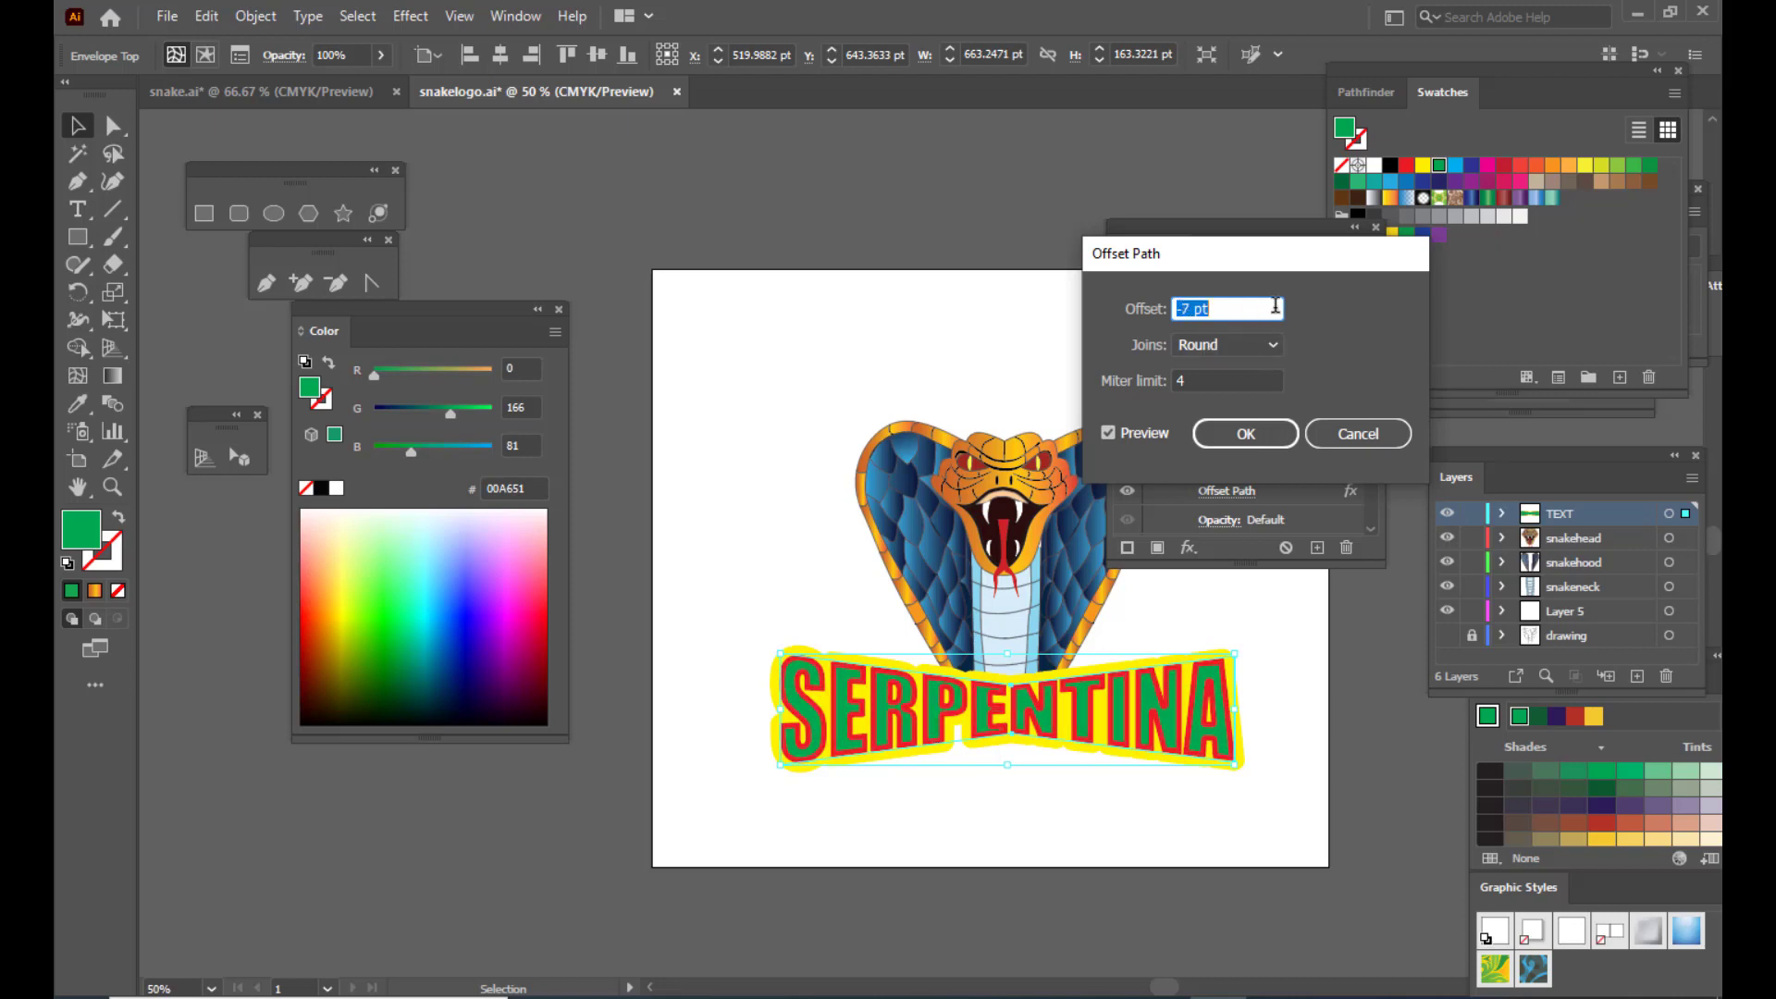
key("Up")
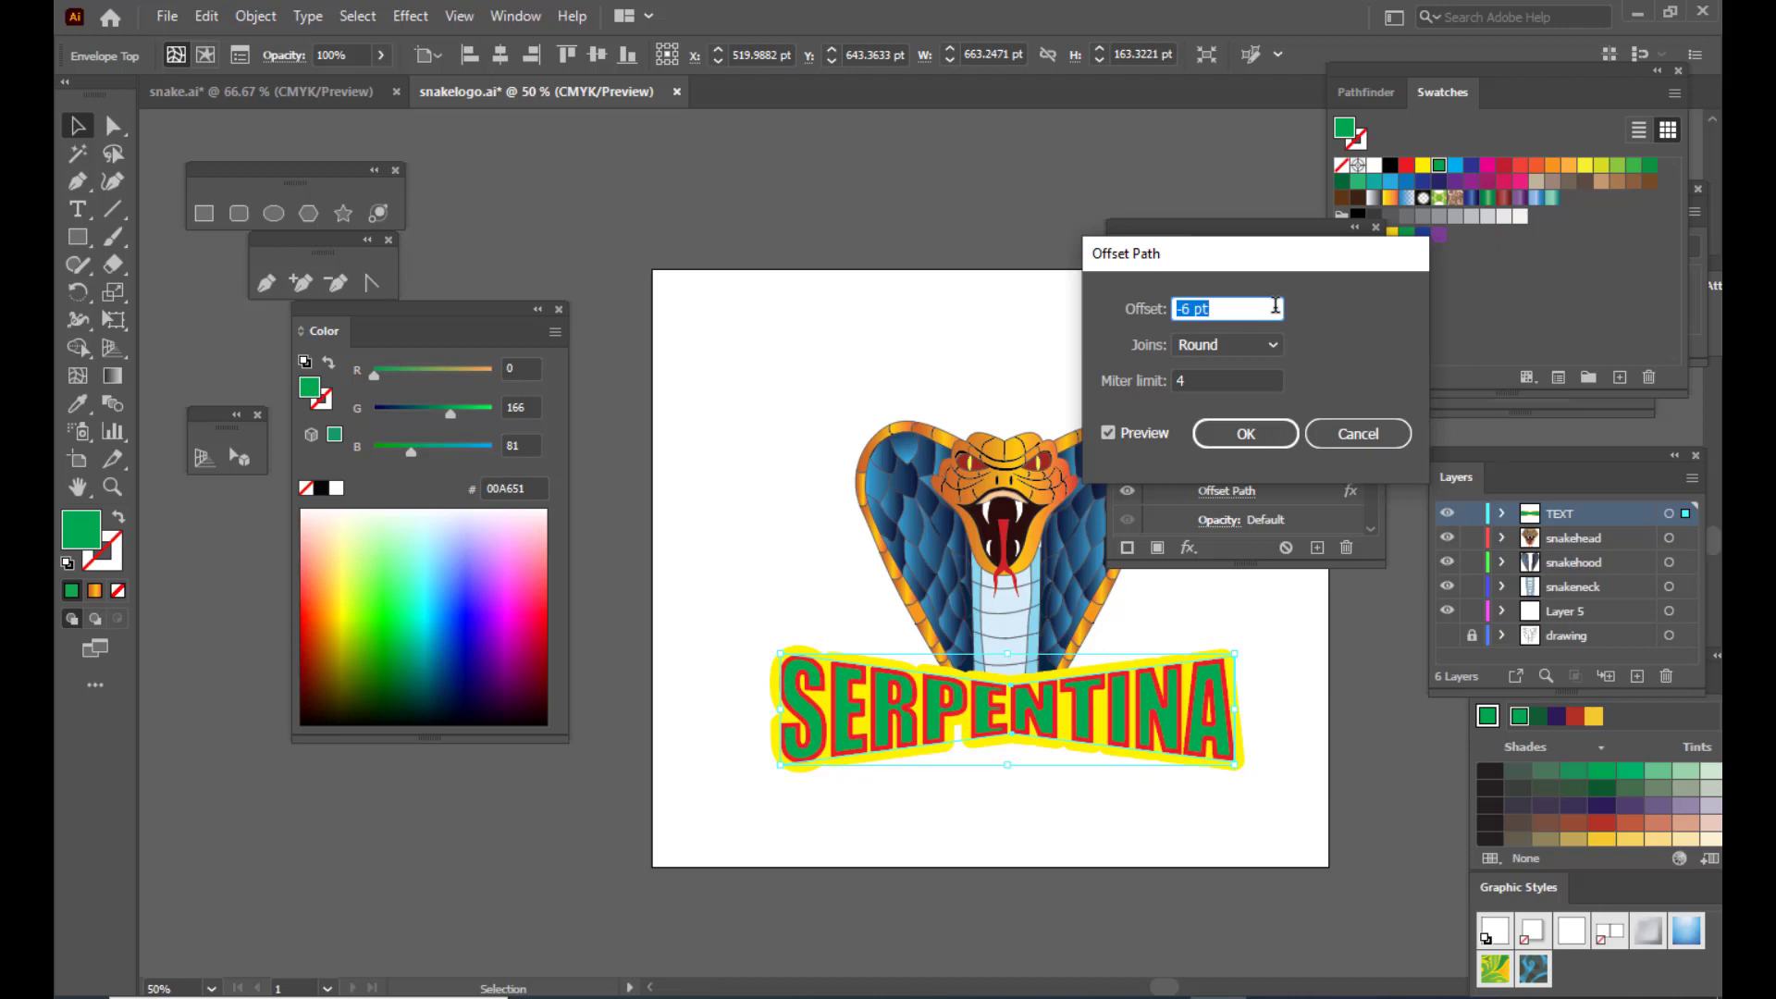
left_click(1262, 439)
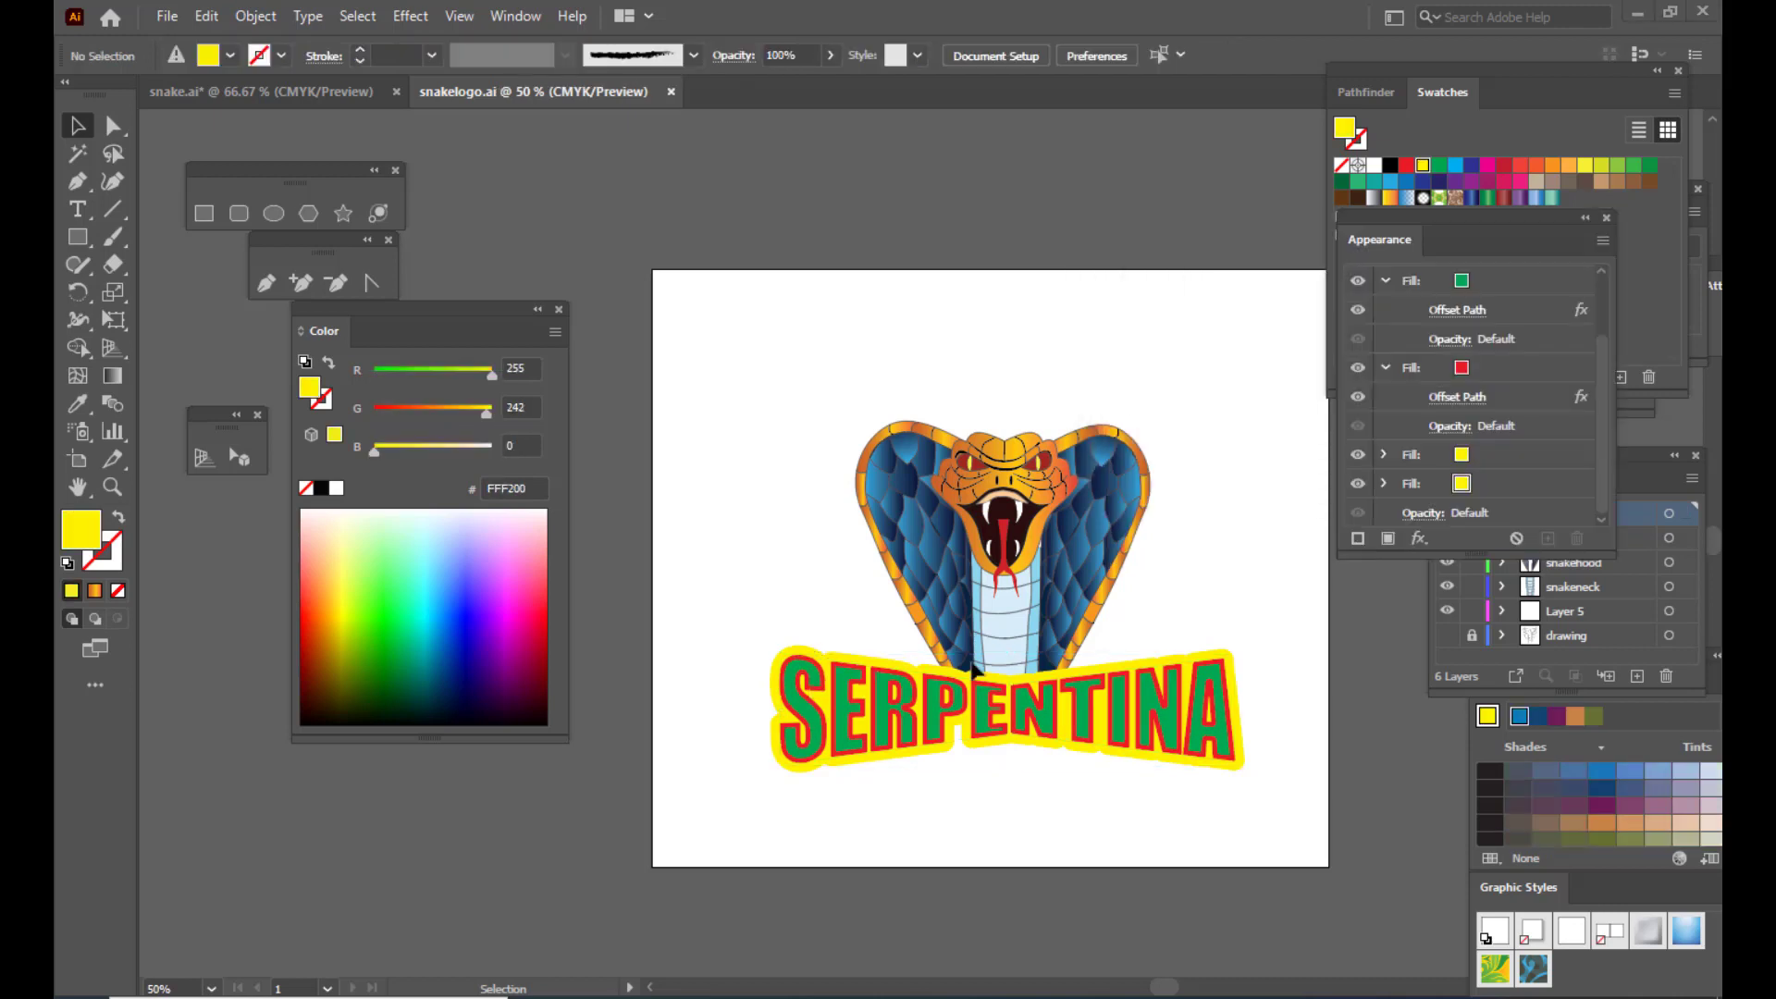
Step: Draw a large circle with no fill and a yellow stroke over the artboard's upper-left corner, and shift it away from the cobra
left_click_drag(414, 321, 261, 428)
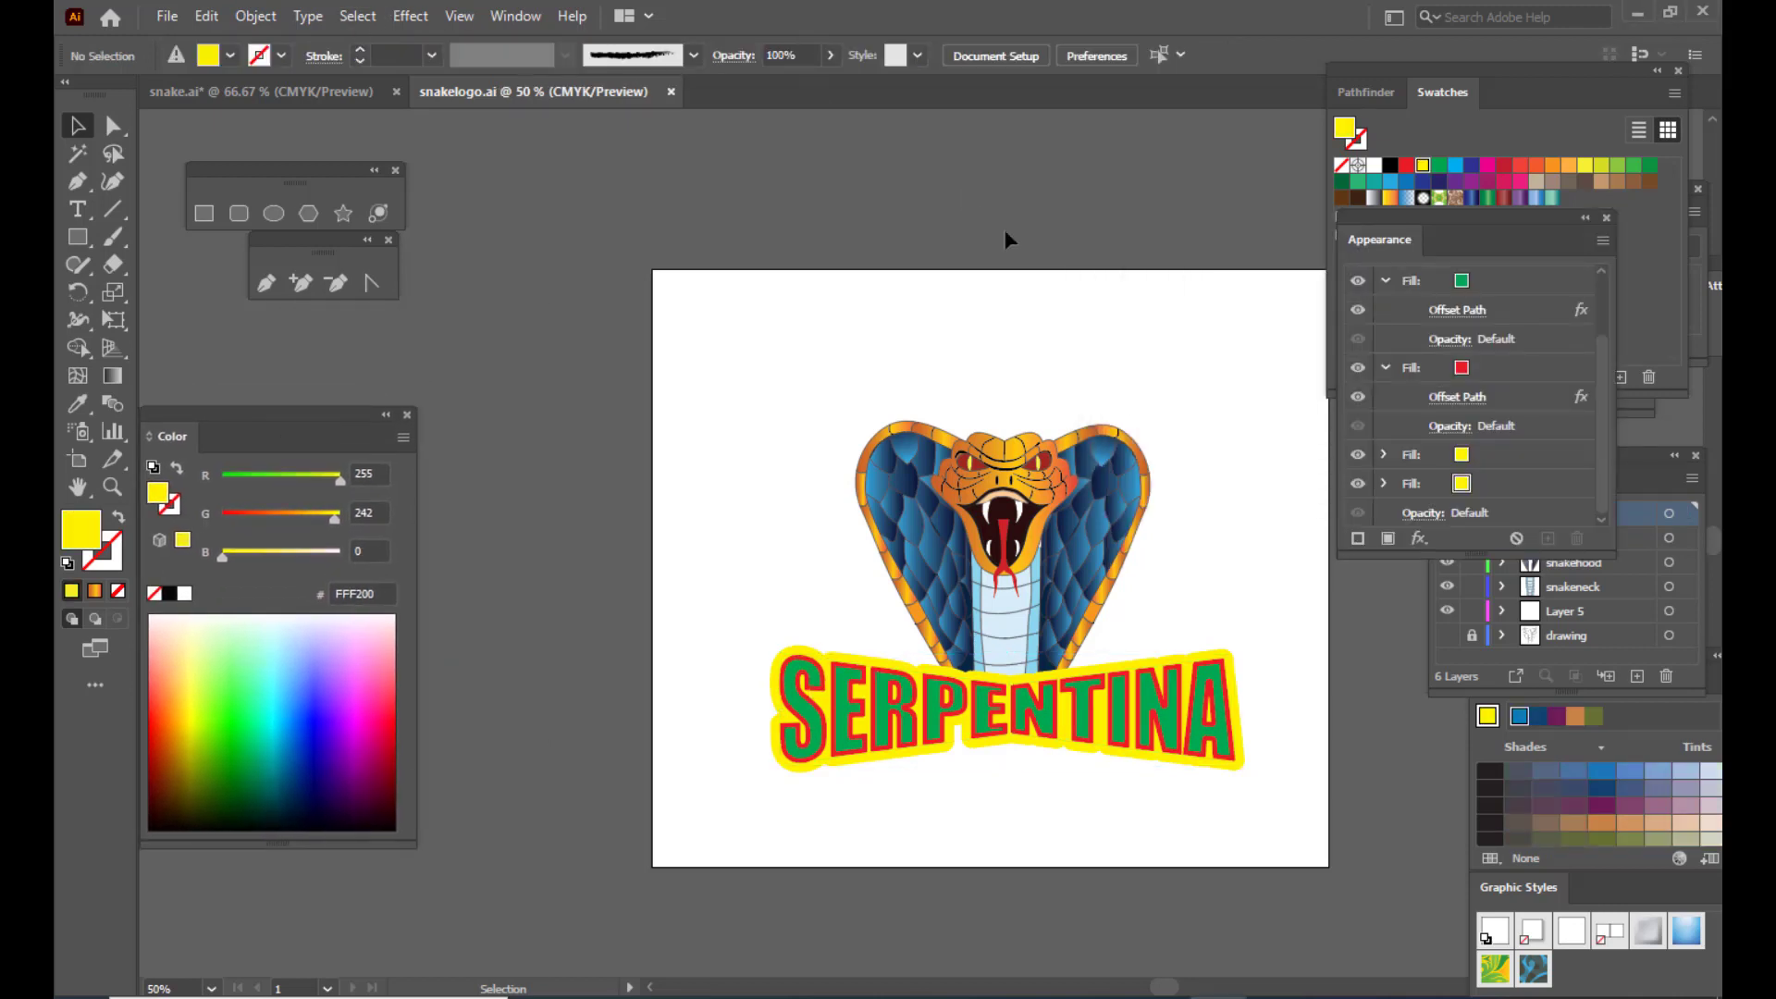
left_click(273, 213)
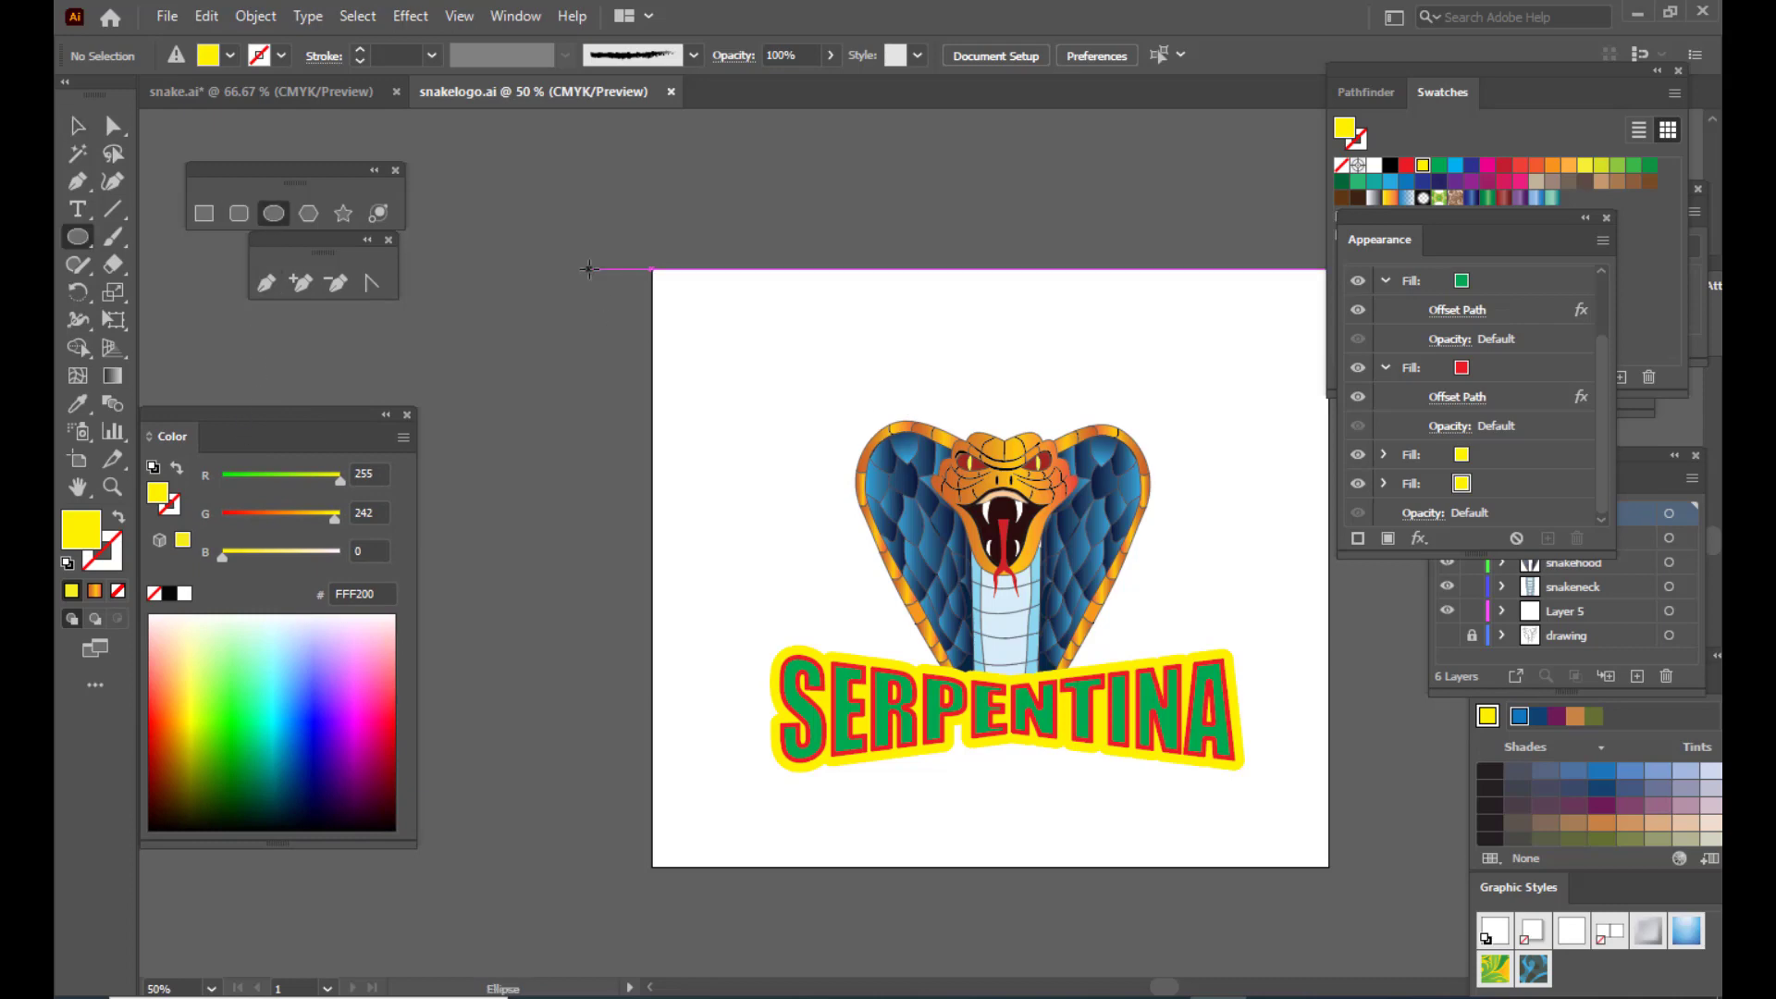
mouse_move(589, 250)
left_mouse_down()
mouse_move(855, 548)
mouse_move(875, 597)
left_mouse_up()
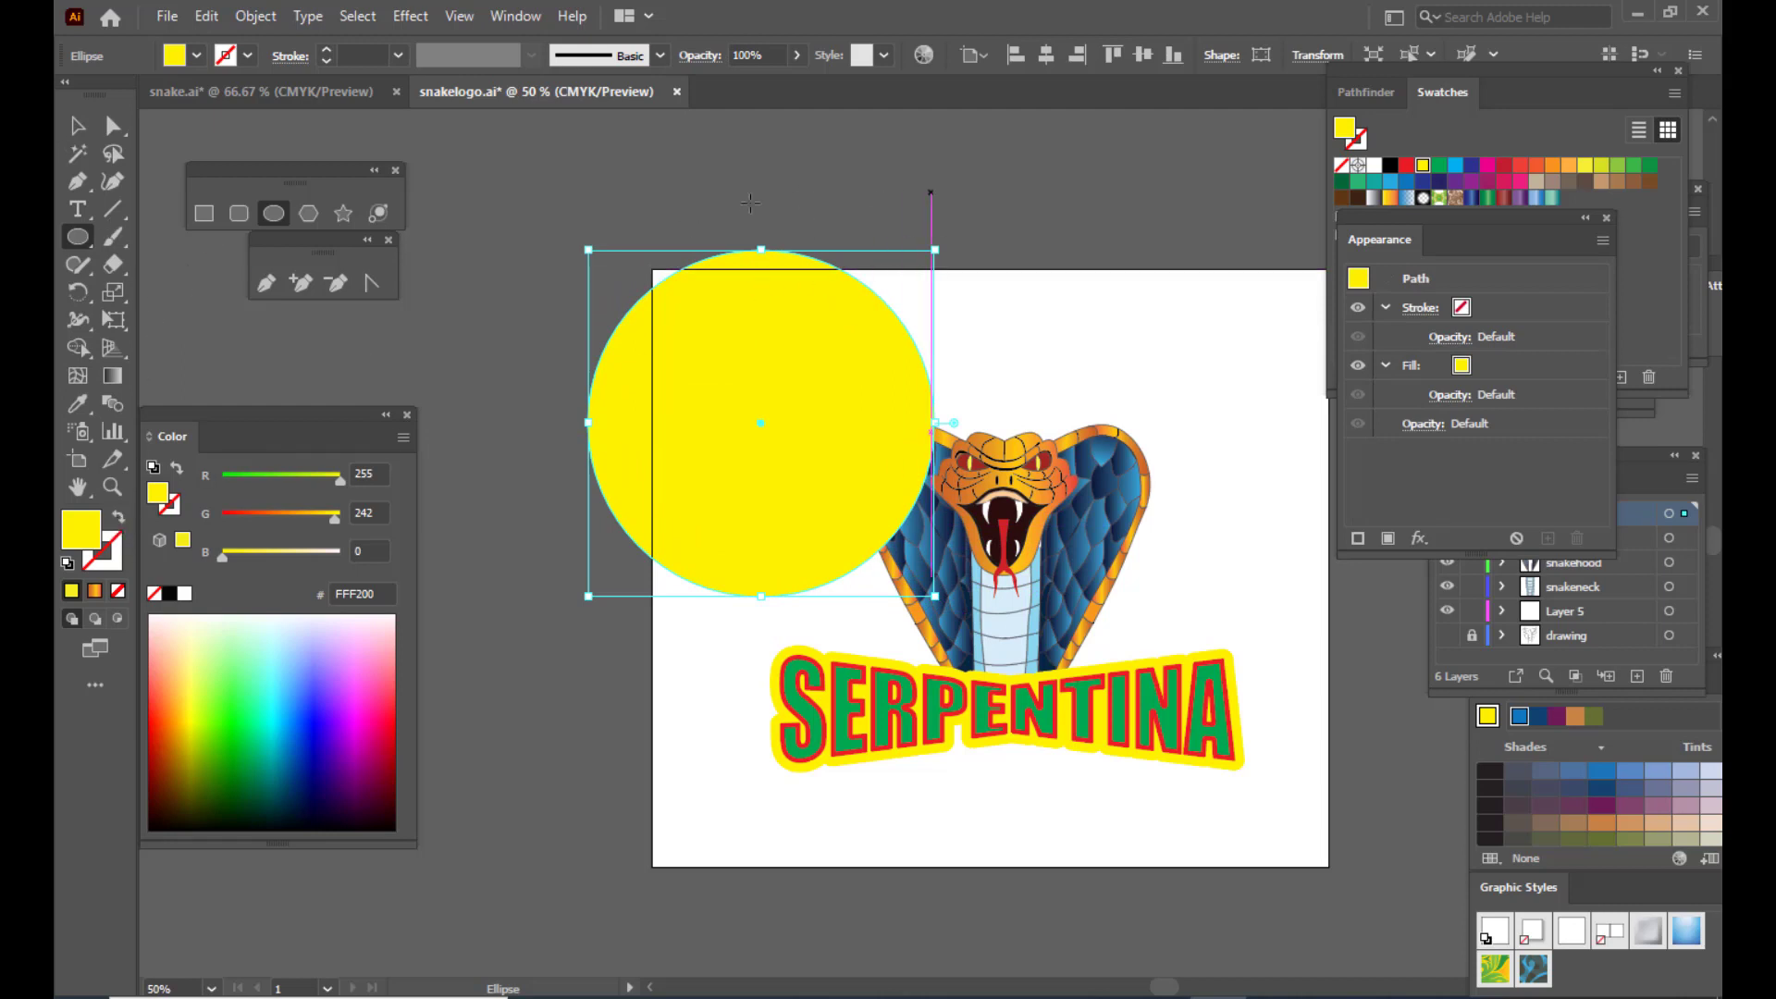
left_click(120, 521)
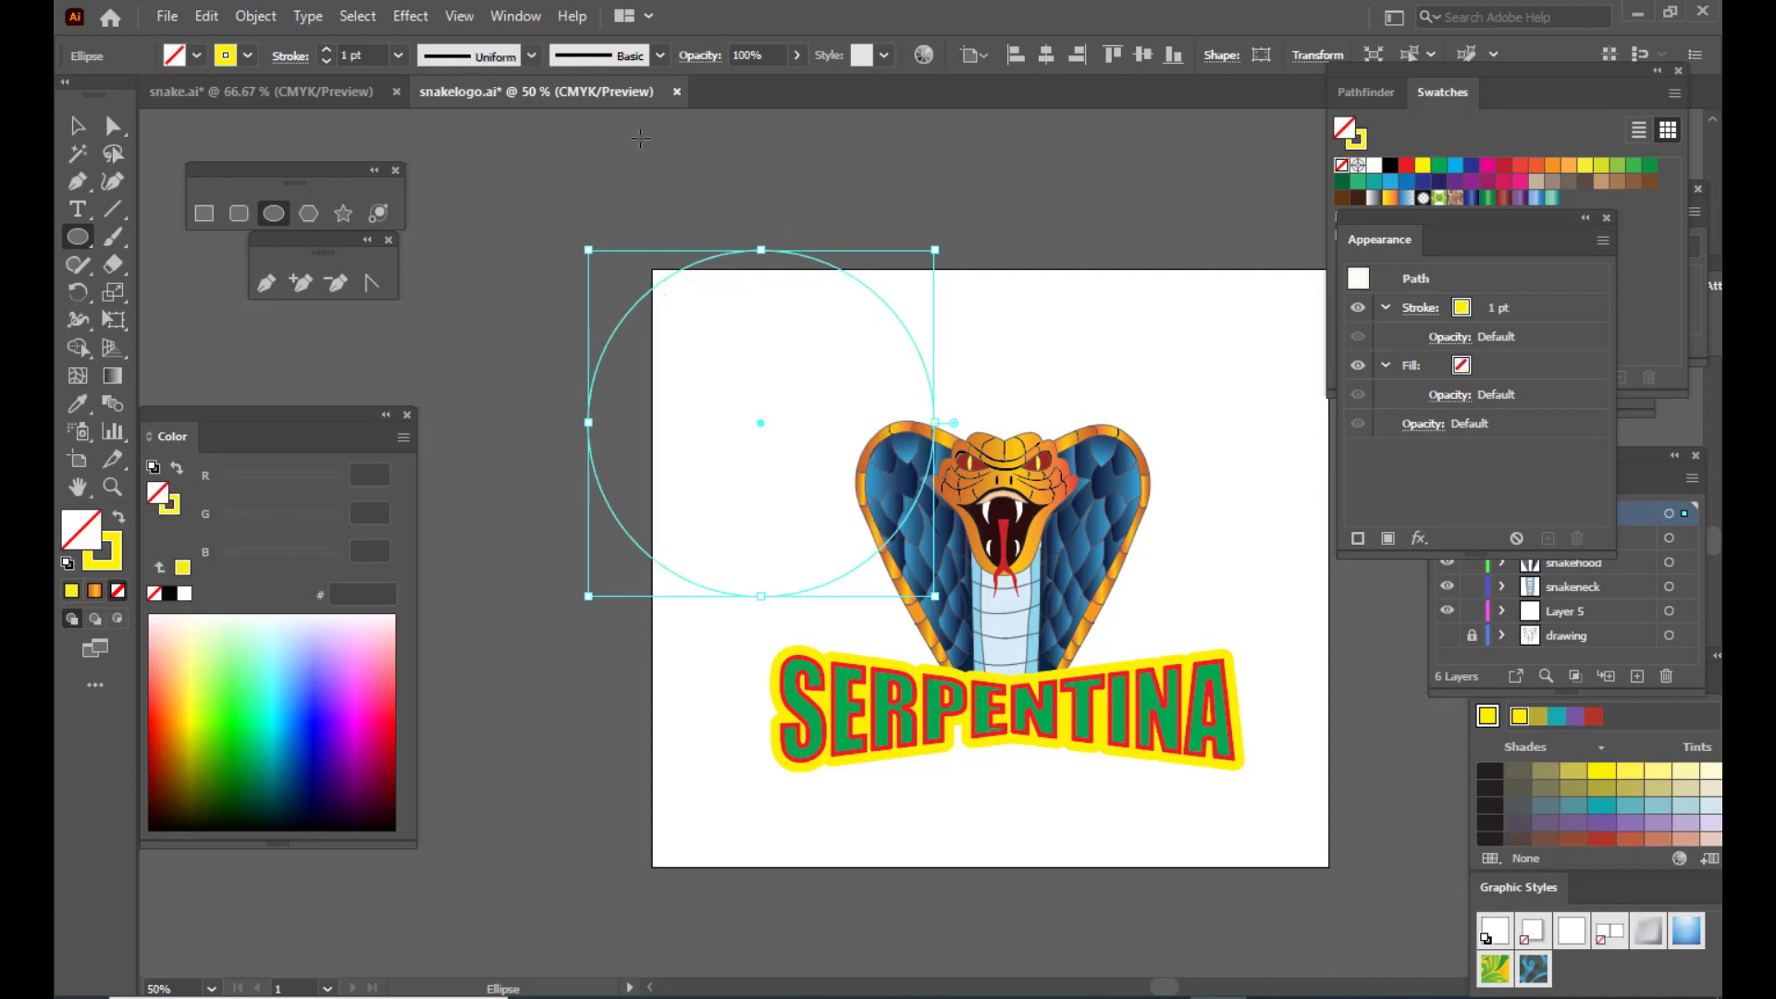
left_click(78, 126)
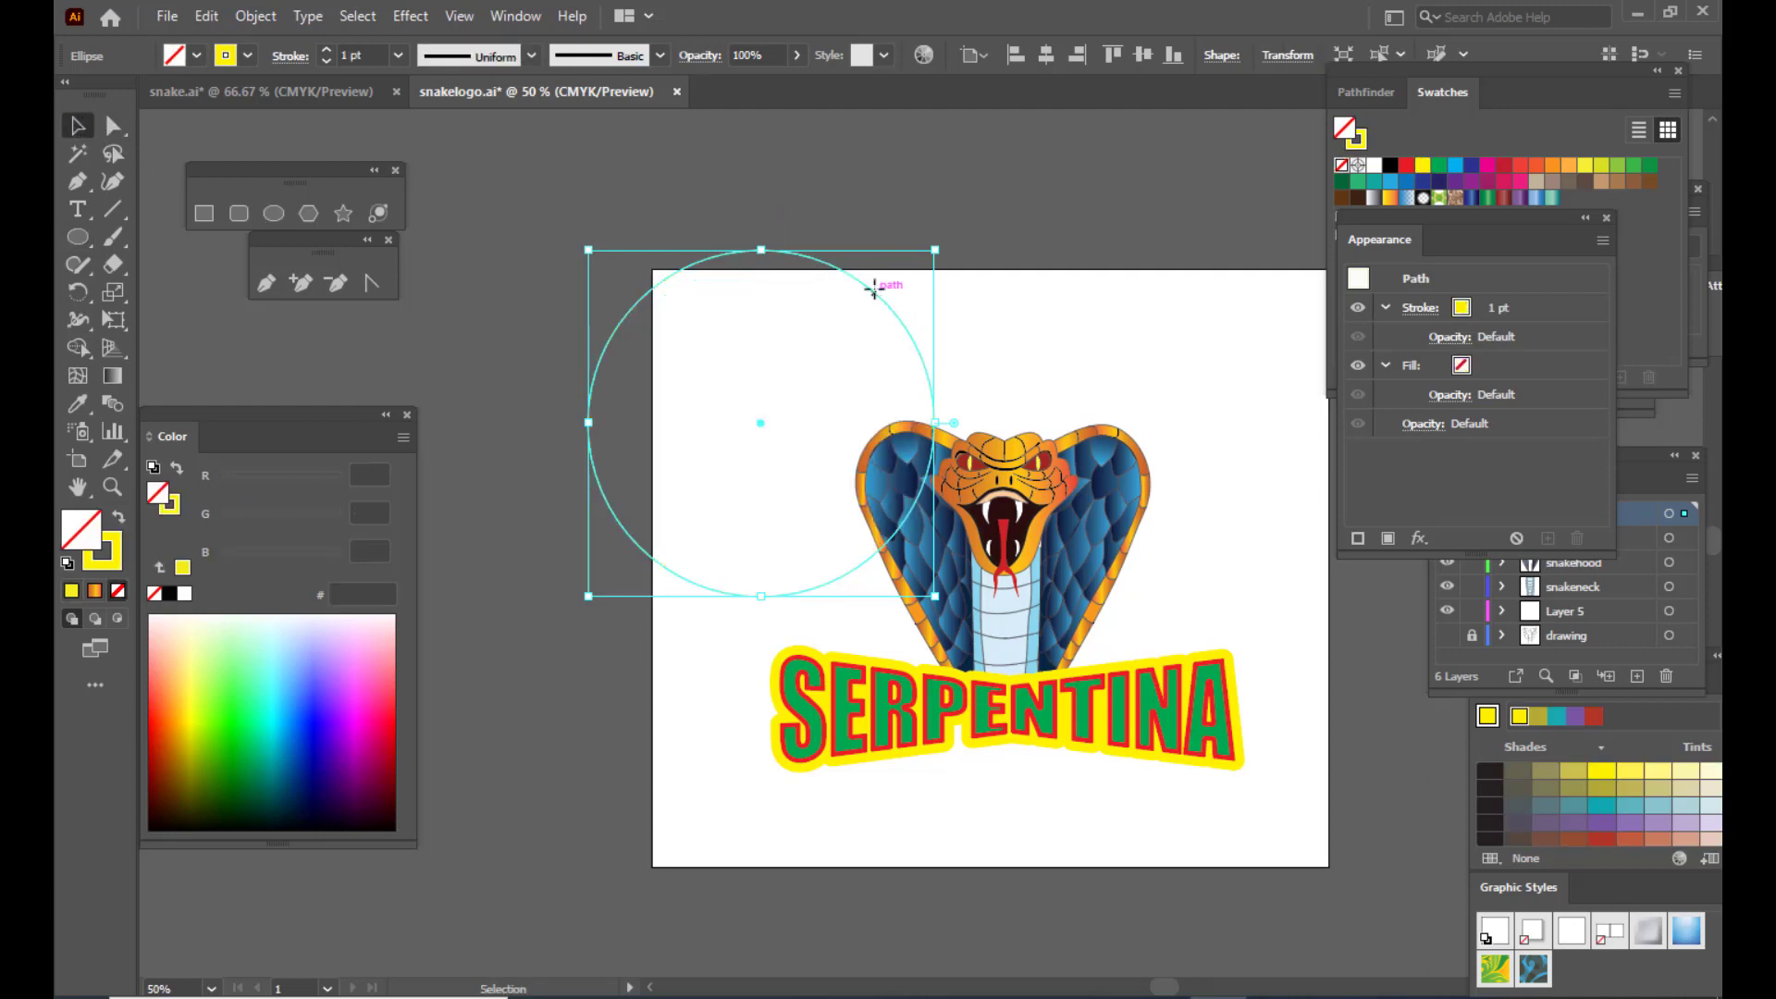
left_click_drag(874, 289, 805, 240)
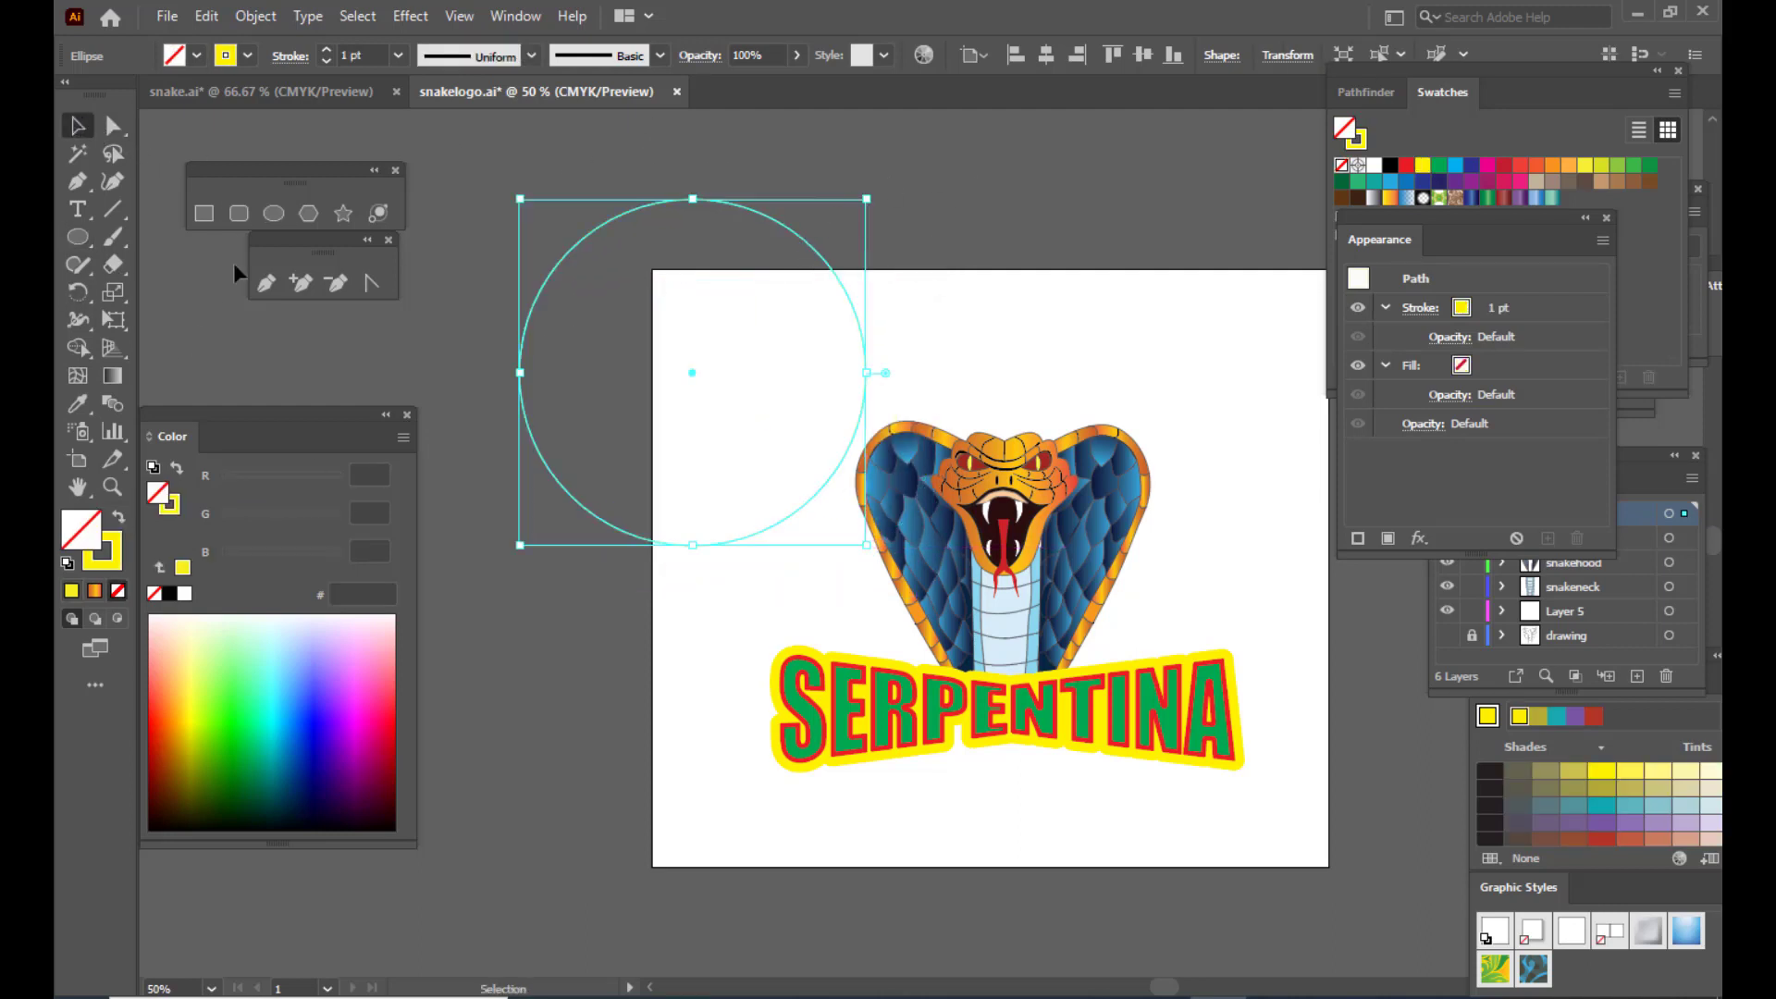
Step: Move the Color panel aside and detach the type tools into a floating toolbar
left_click_drag(209, 413, 337, 445)
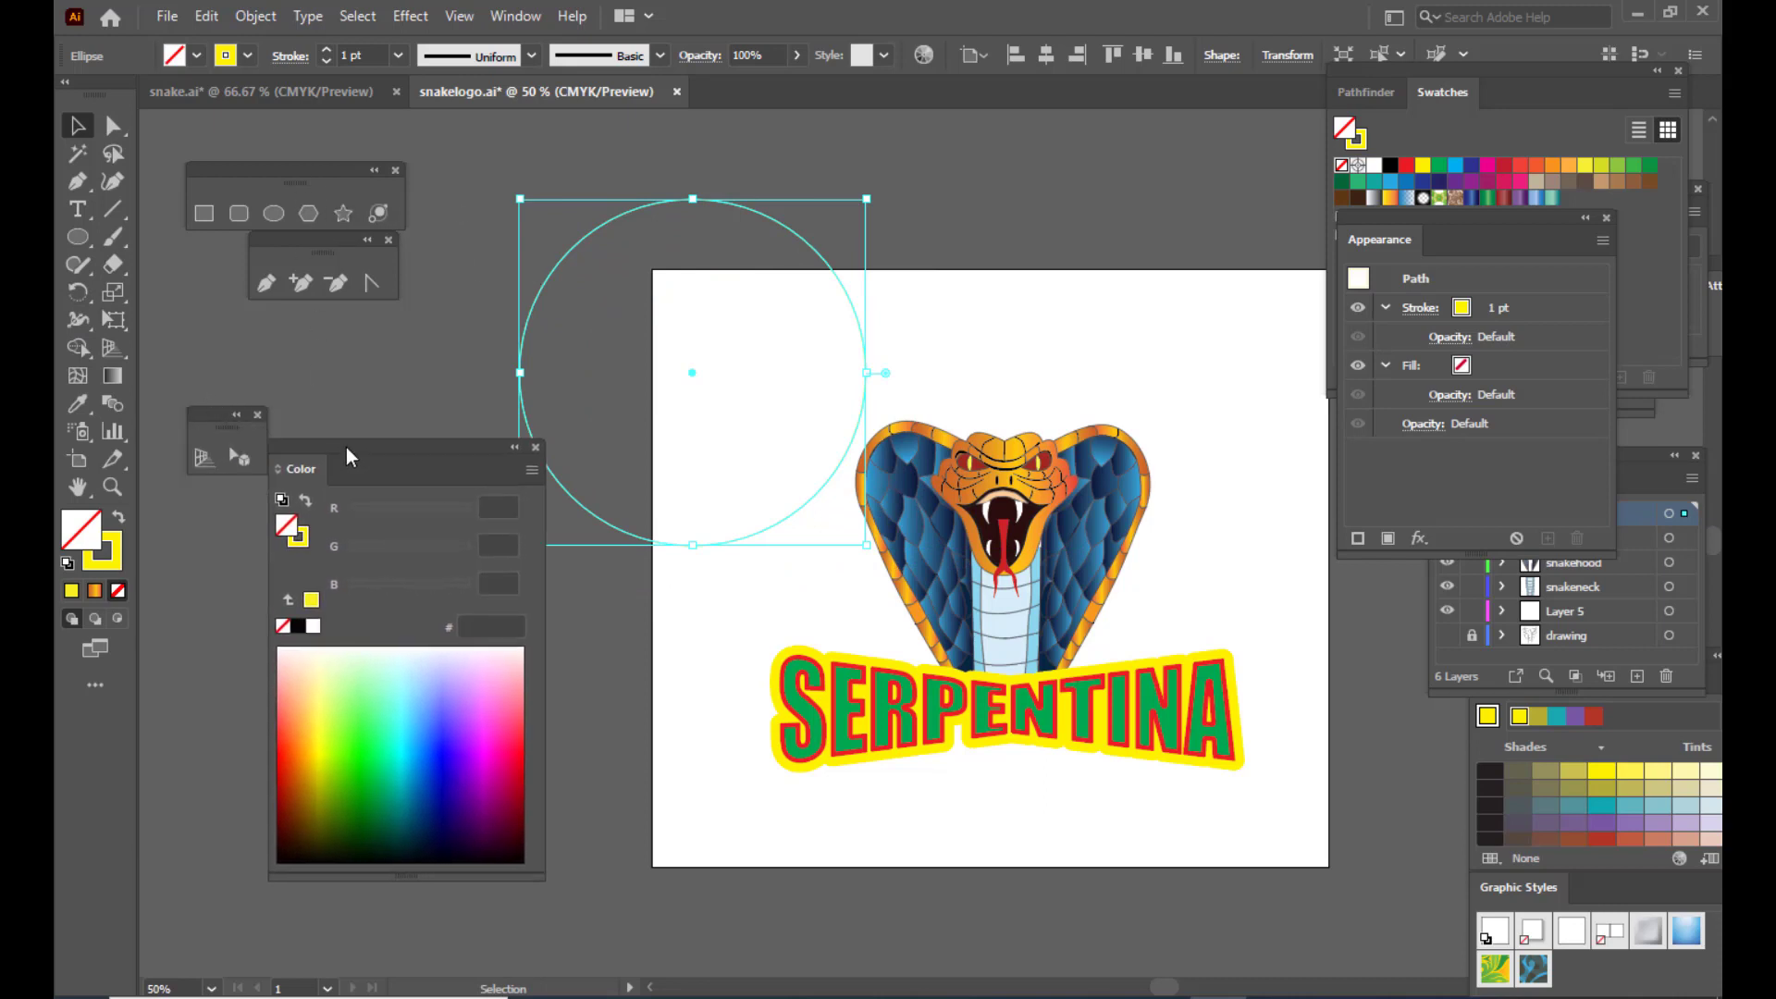
left_click(75, 209)
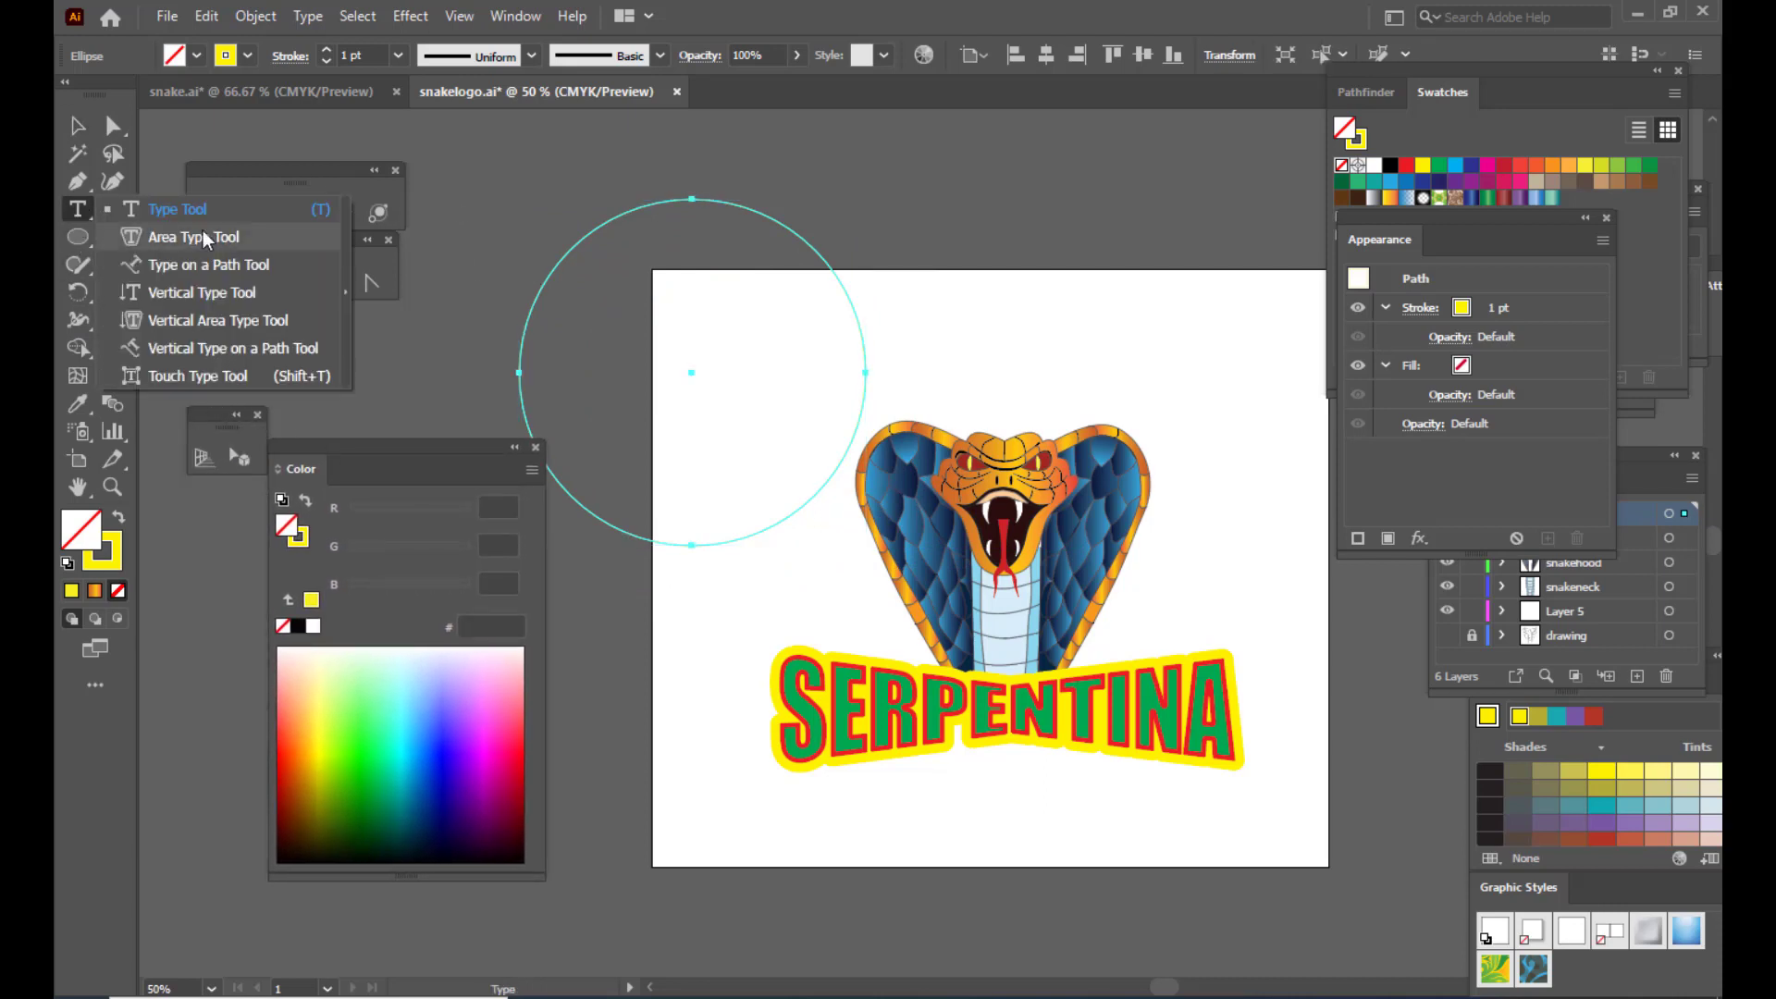
left_click(348, 290)
left_click_drag(168, 237, 279, 339)
Step: Add the text HISS YOU A LOT along the circle with the Type on a Path tool, replacing the placeholder text
left_click(291, 390)
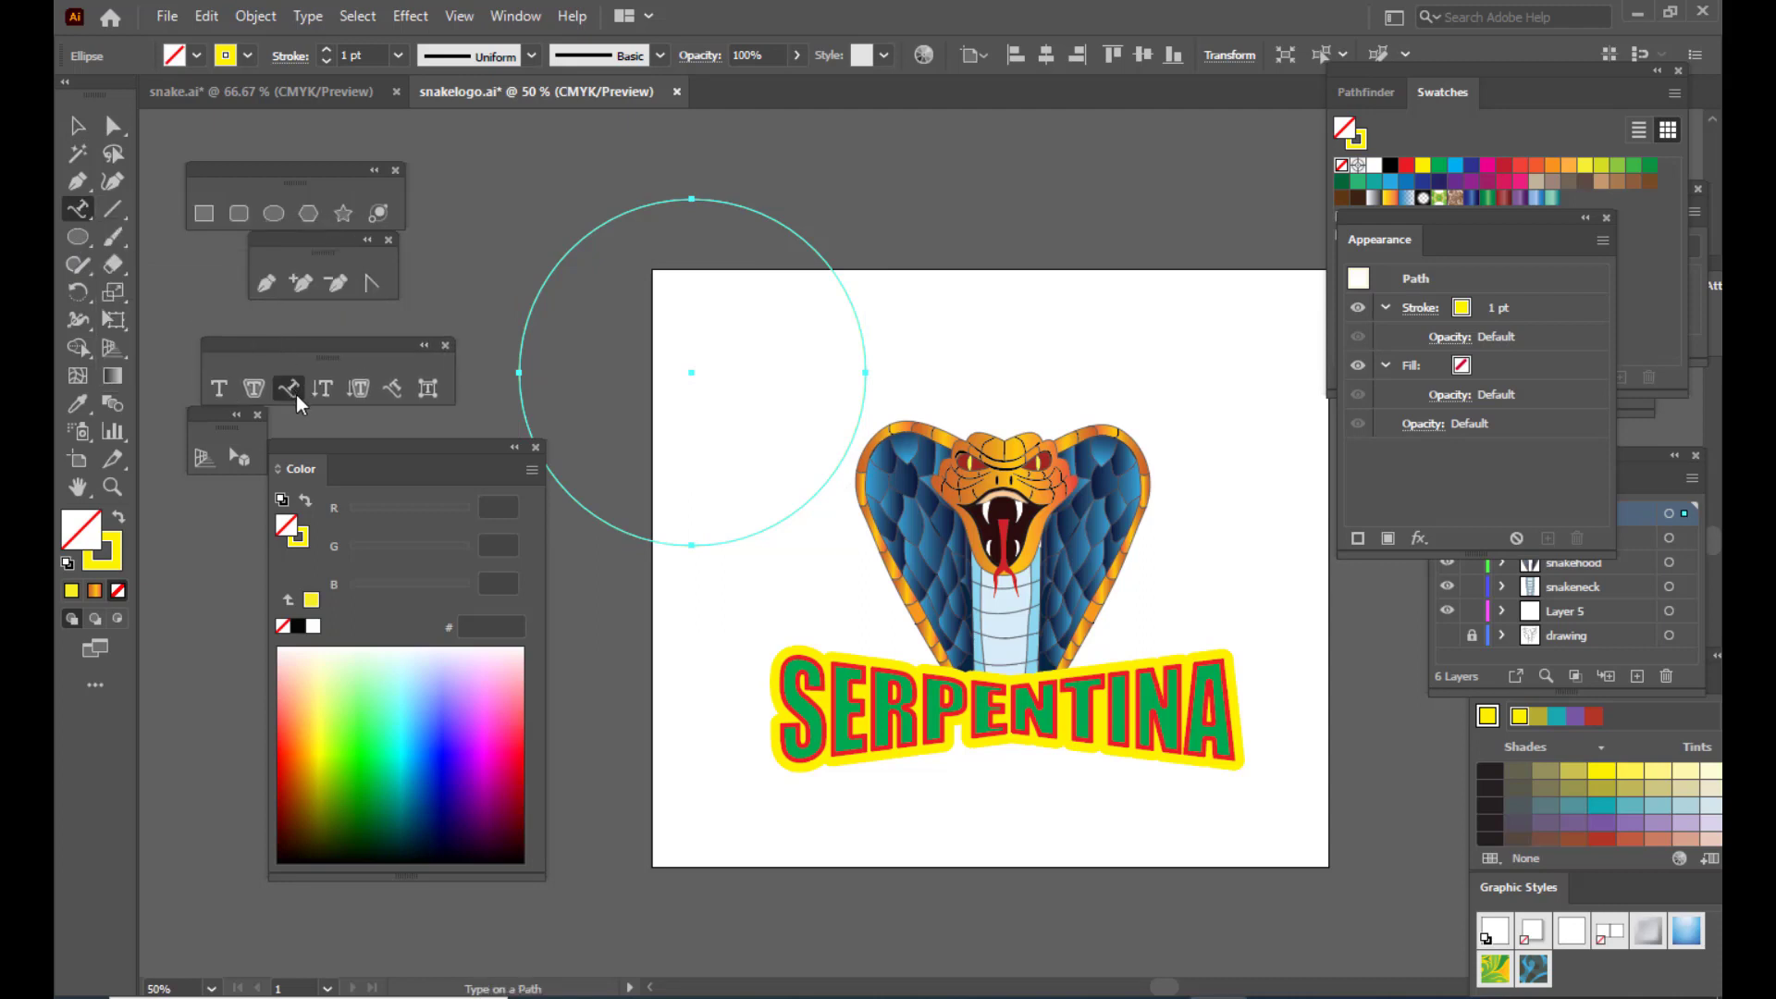
left_click(748, 204)
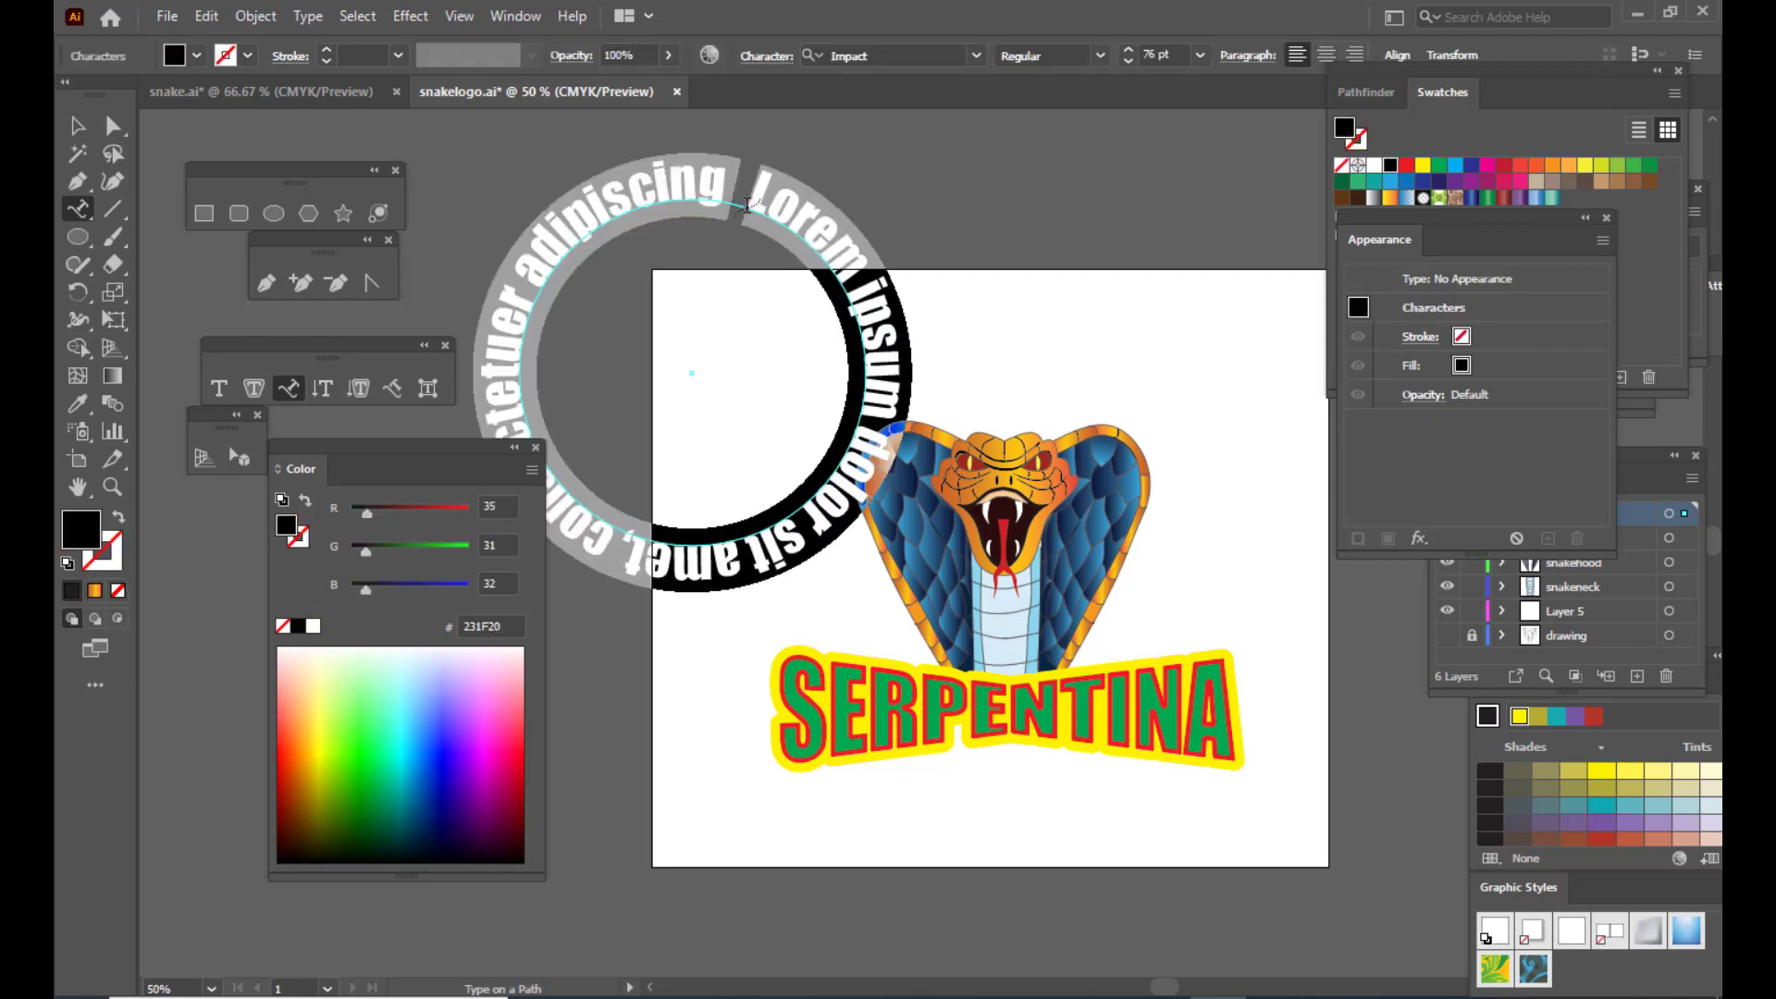
key("BackSpace")
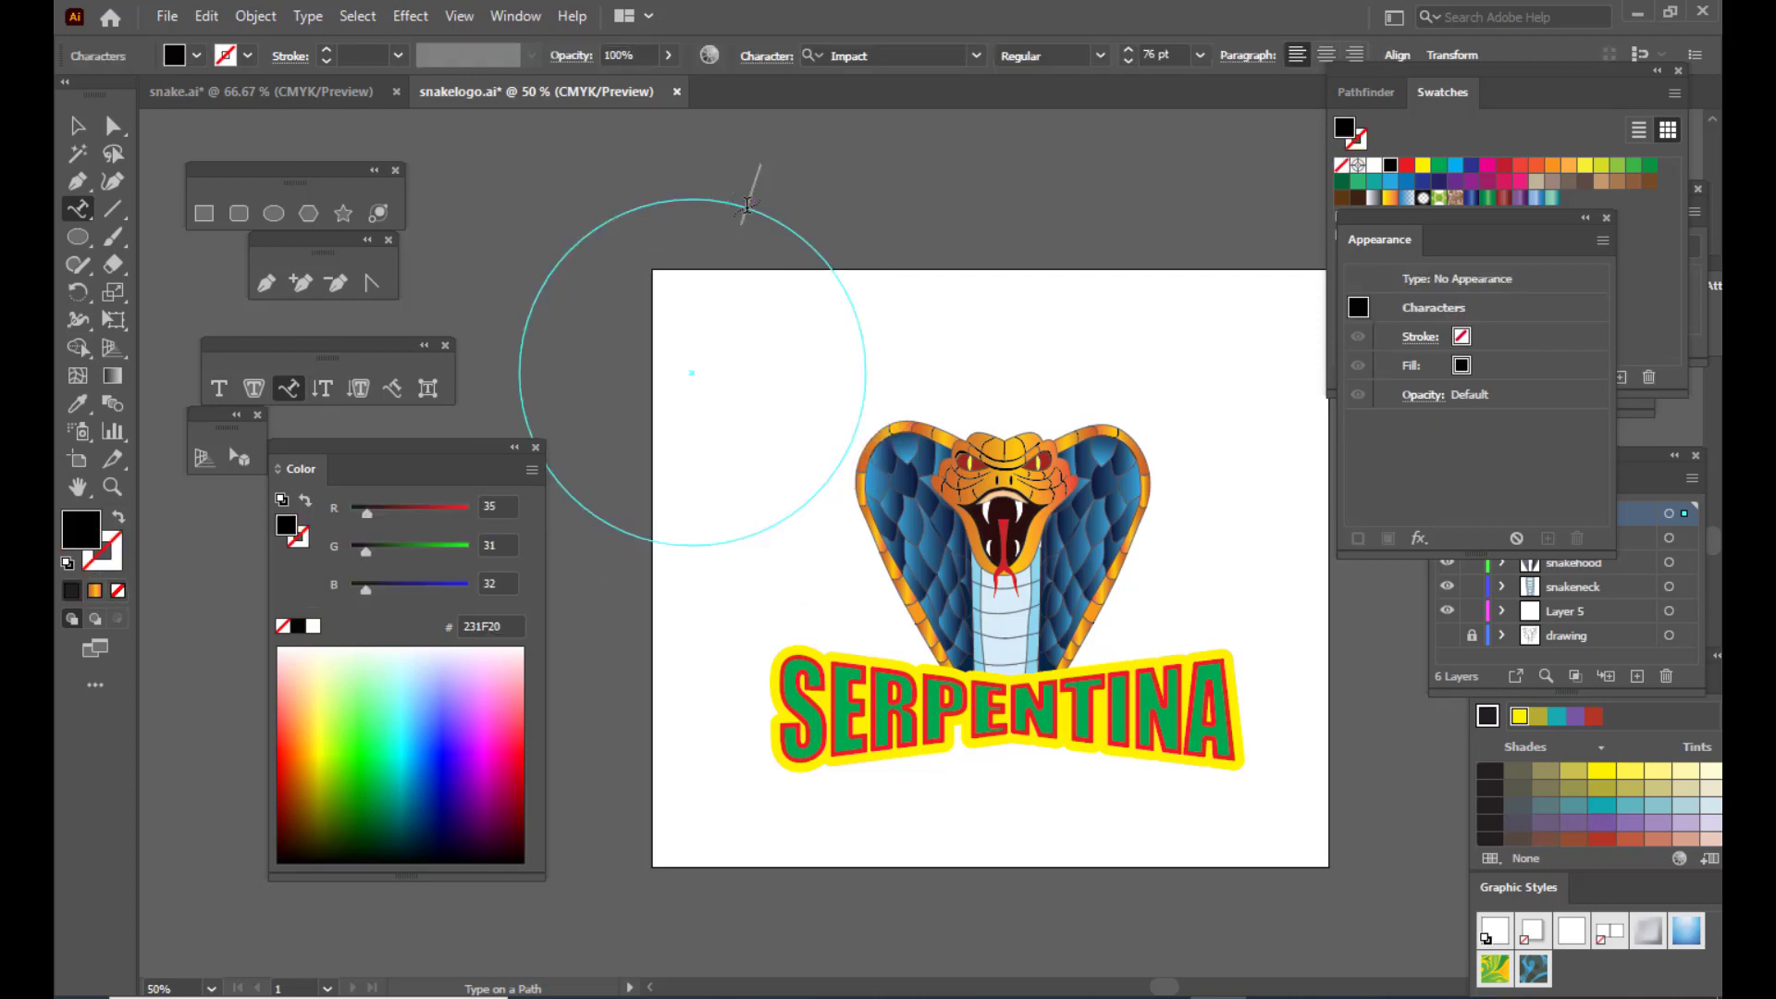
type("HISS Y")
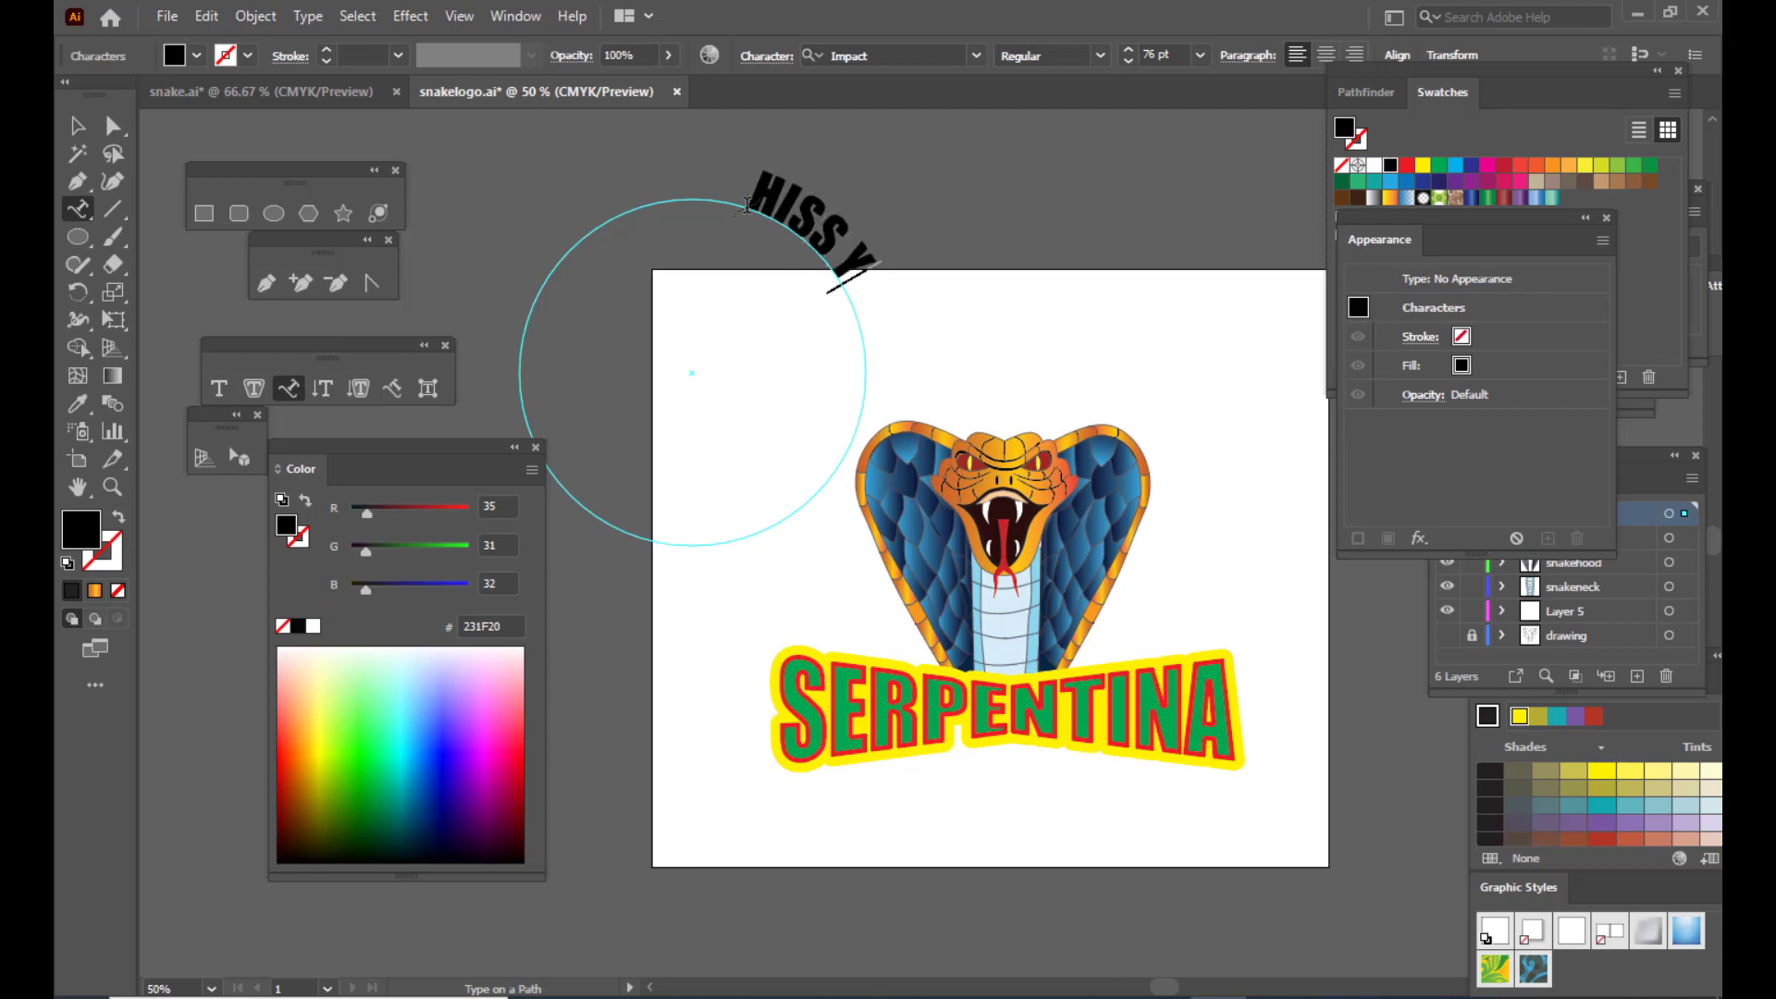
type("OU A LOT")
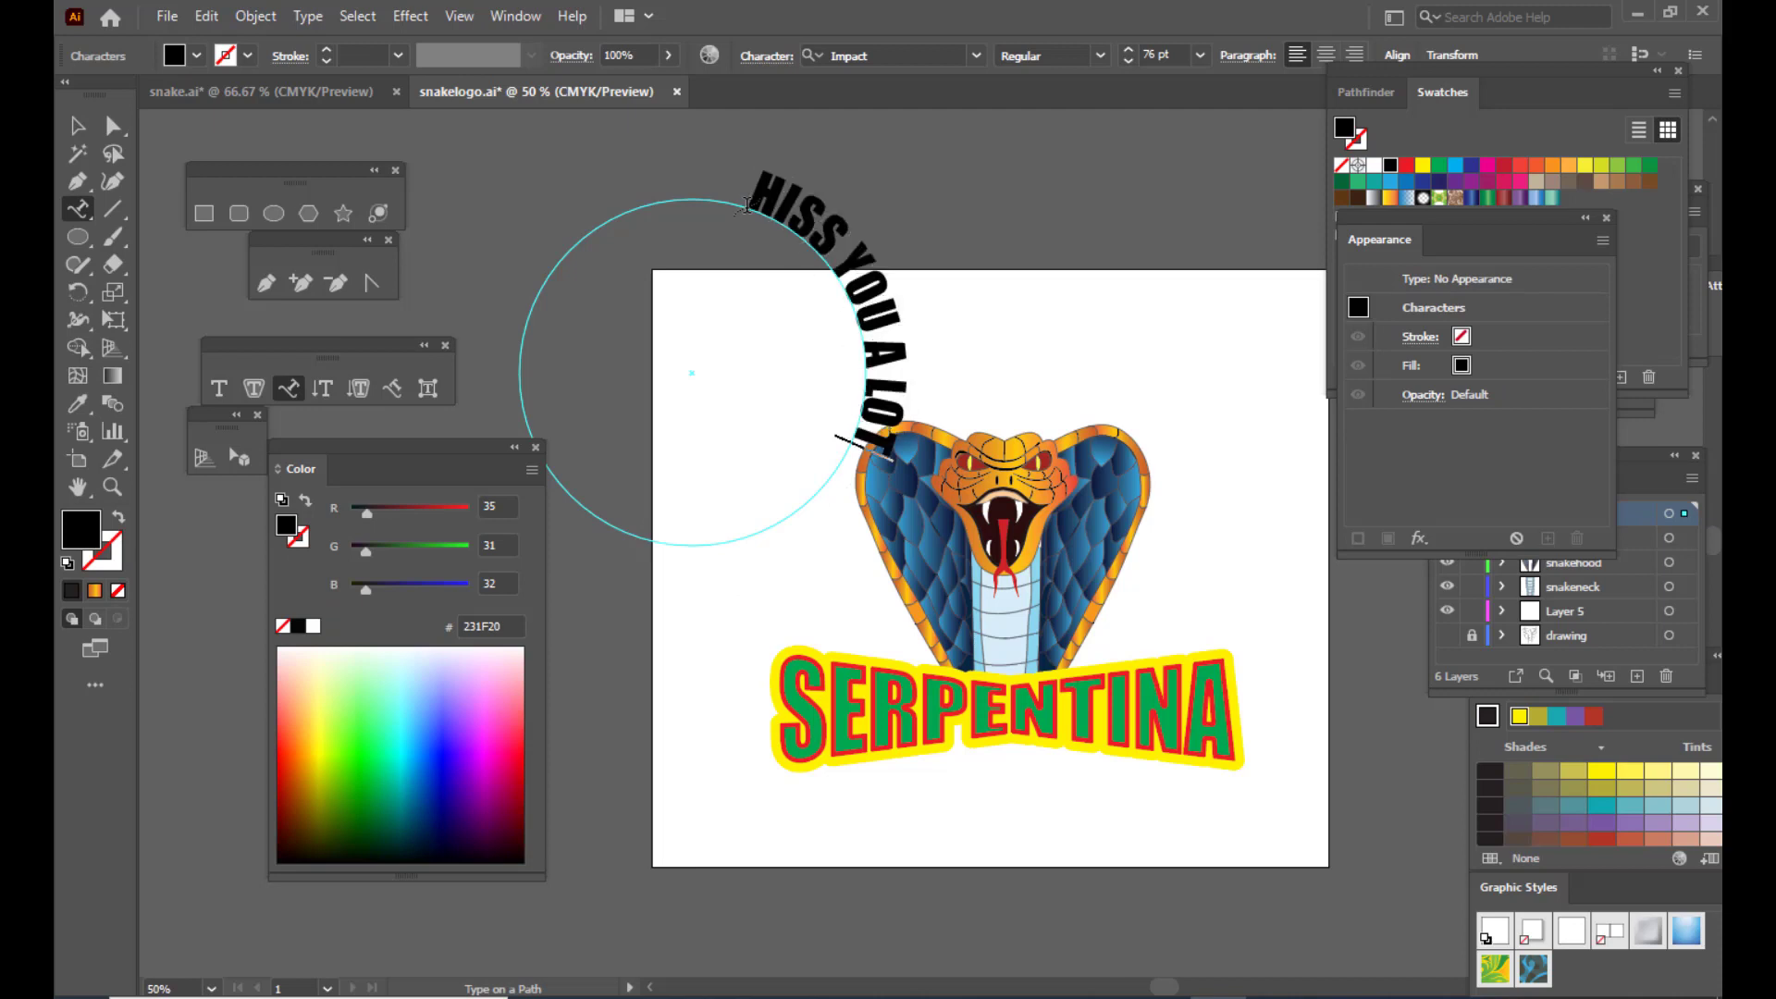
Step: Adjust the path text's start and end brackets so HISS YOU A LOT arches over the top of the circle
left_click(113, 126)
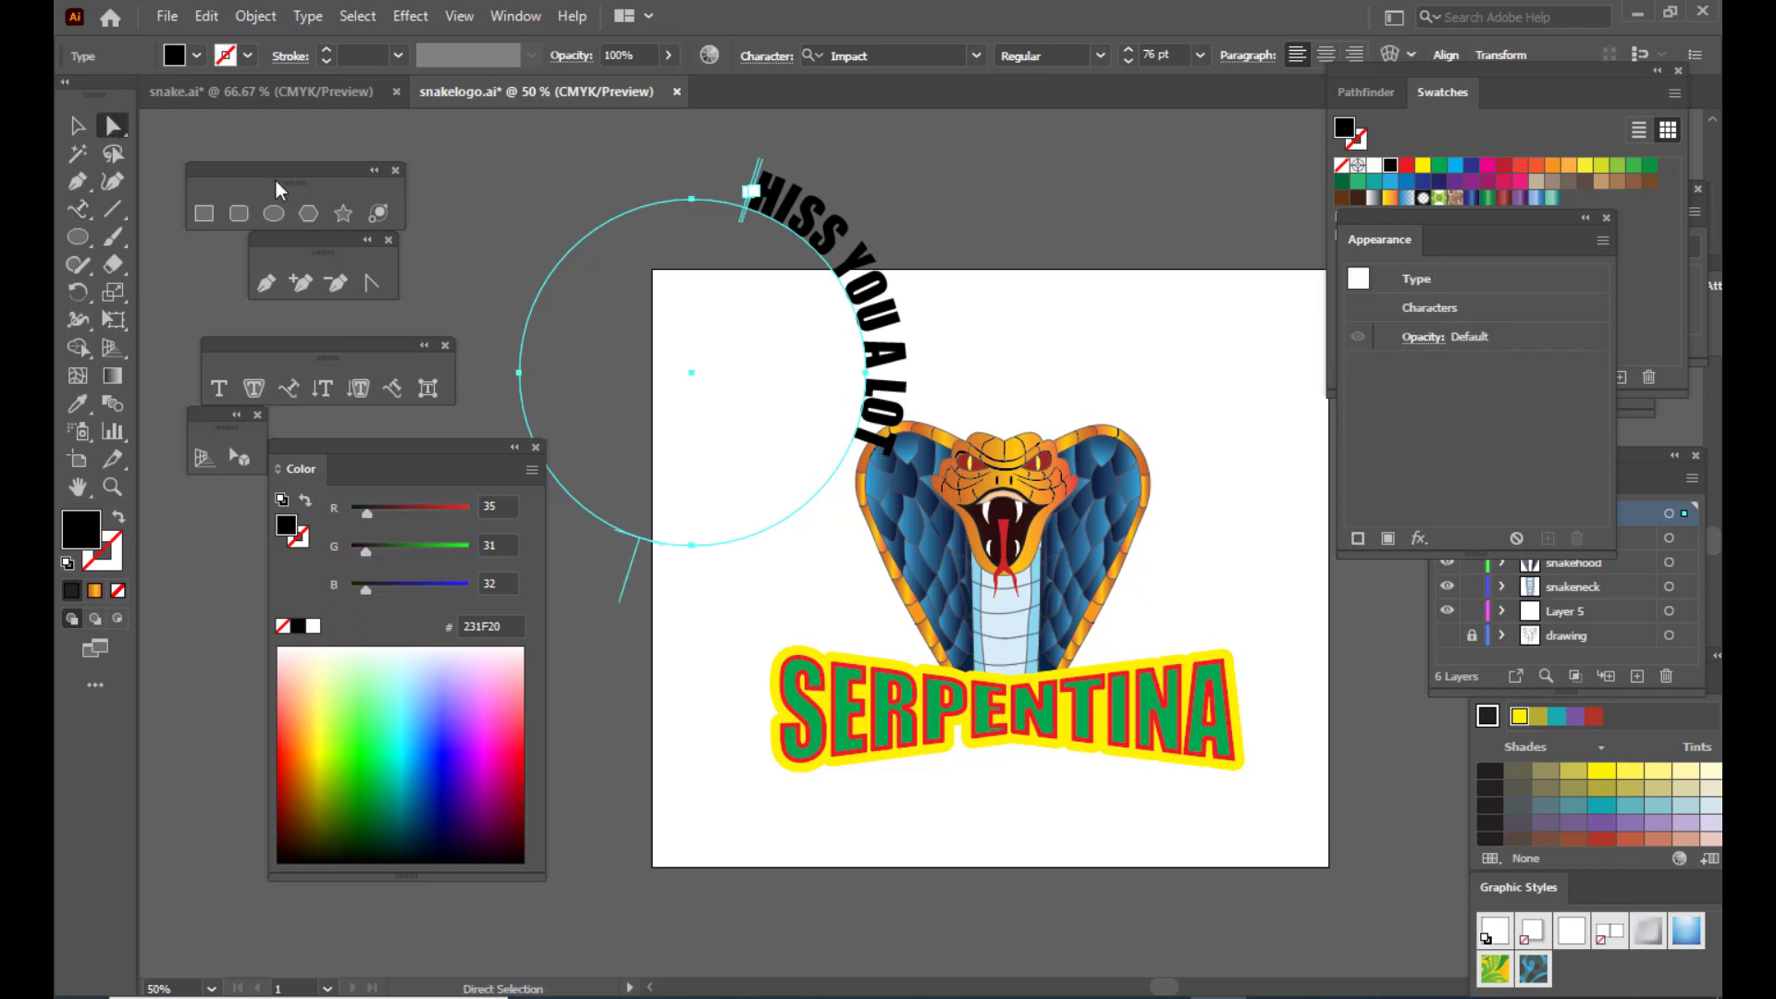
left_click_drag(741, 218, 570, 277)
left_click_drag(741, 209, 830, 326)
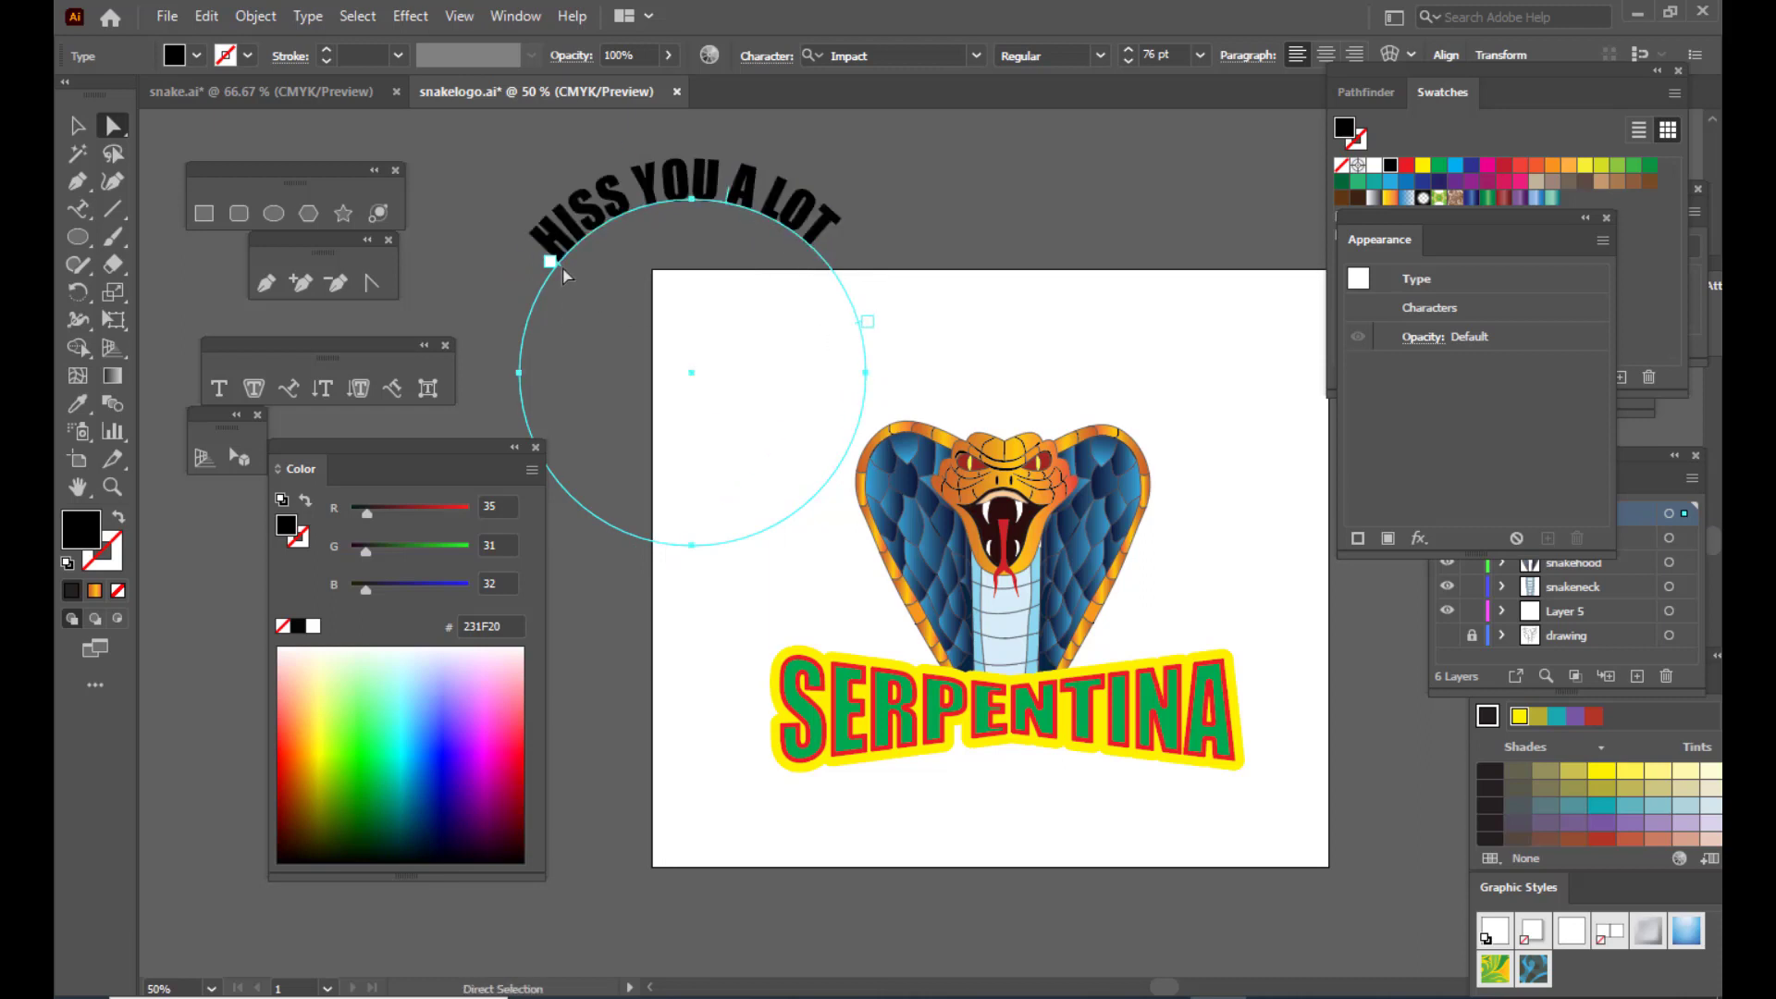
left_click_drag(559, 263, 558, 263)
scroll(828, 236, "up", 2)
key("ctrl+equal")
key("ctrl+equal")
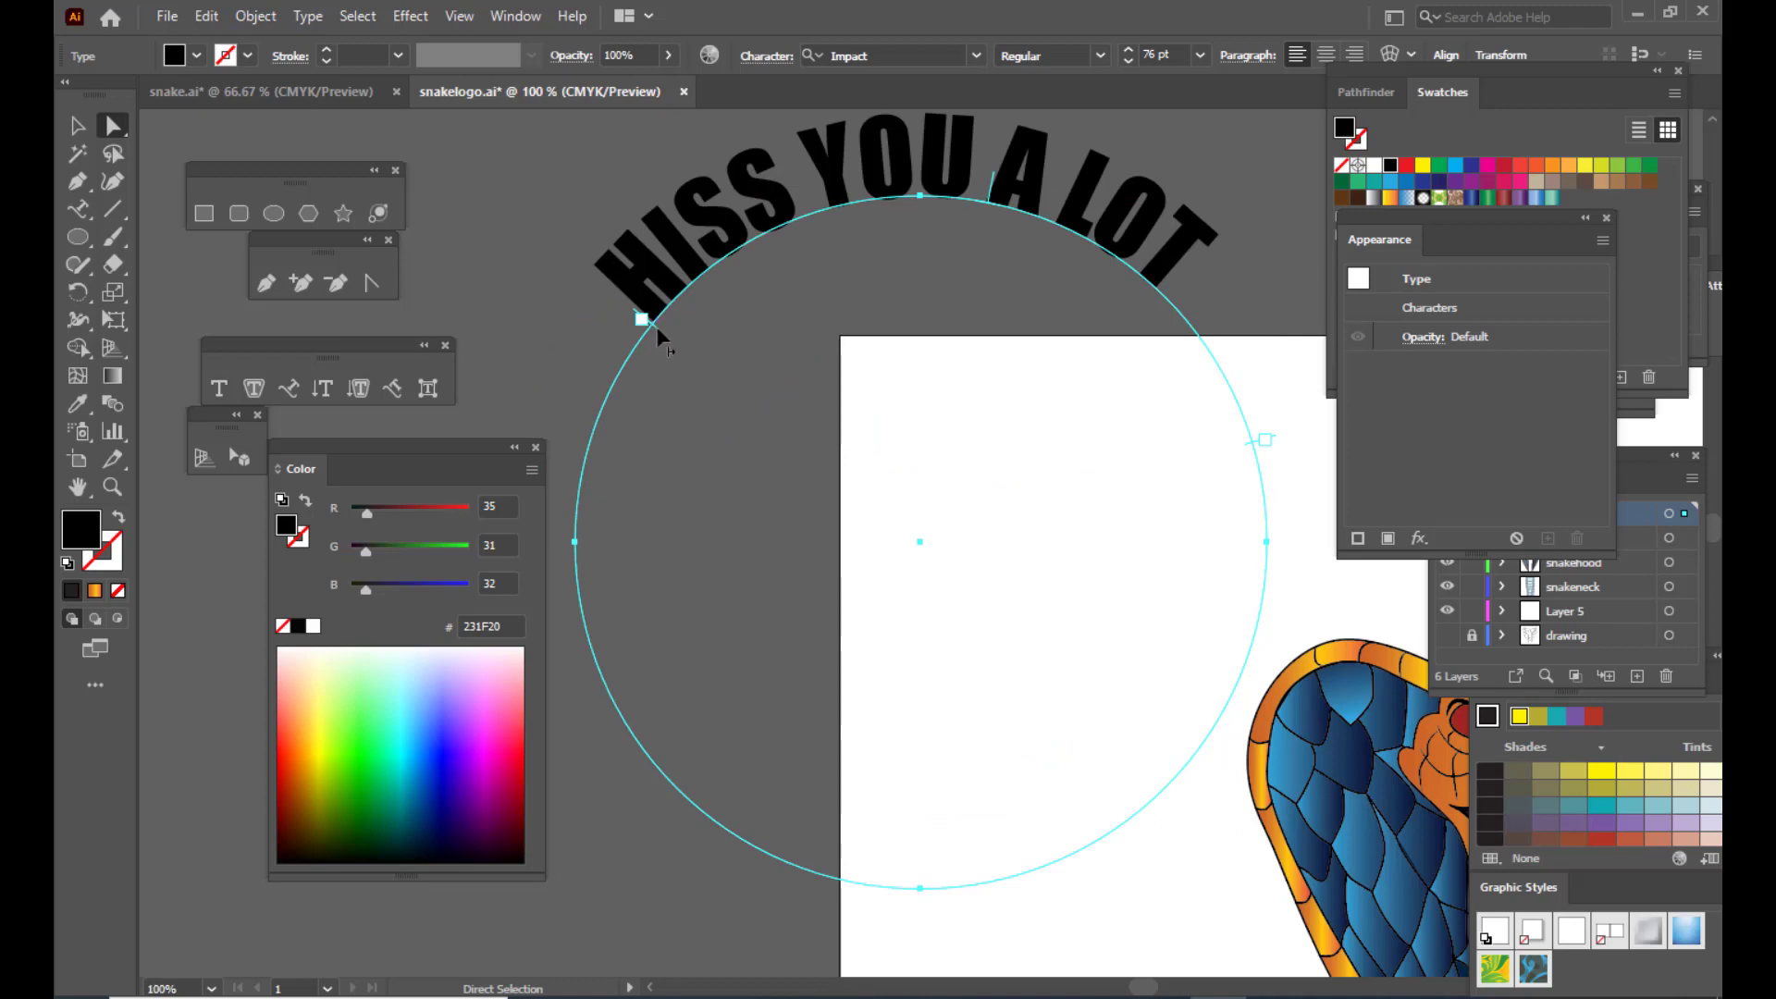
mouse_move(658, 331)
left_mouse_down()
mouse_move(703, 305)
mouse_move(676, 301)
left_mouse_up()
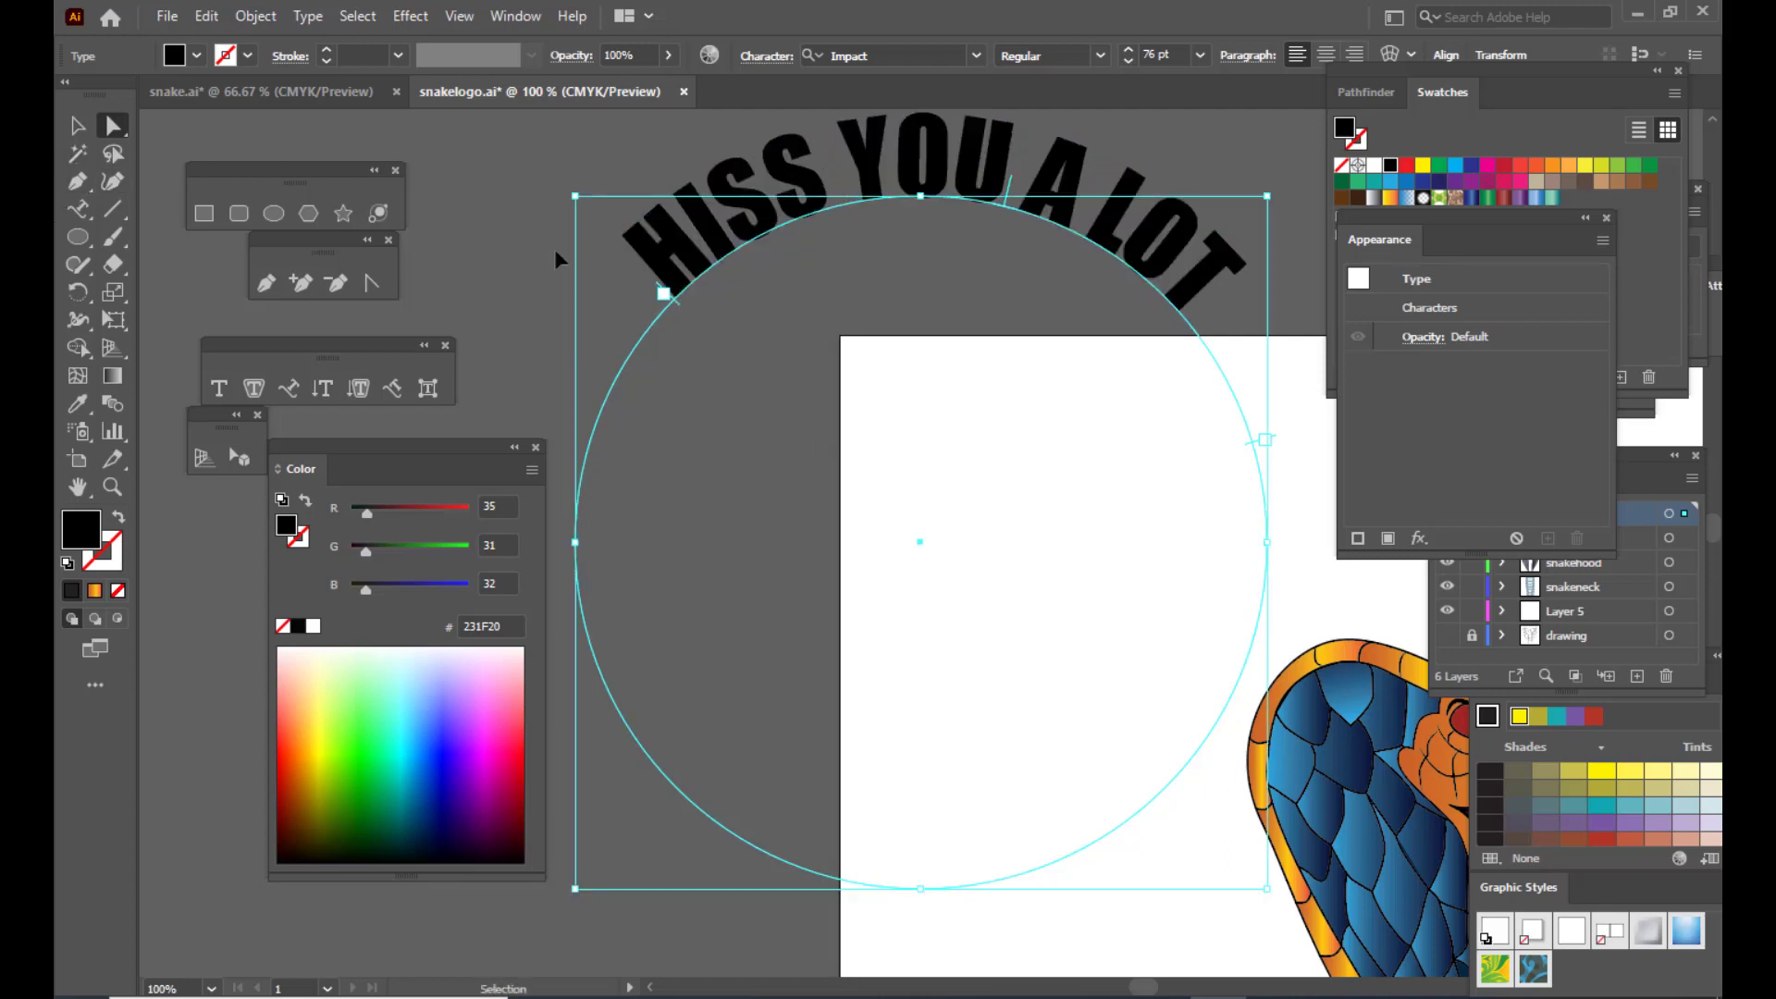
Step: Enlarge the HISS YOU A LOT path text to 94 pt and shift its start bracket to recentre it over the circle
key("ctrl+minus")
key("ctrl+minus")
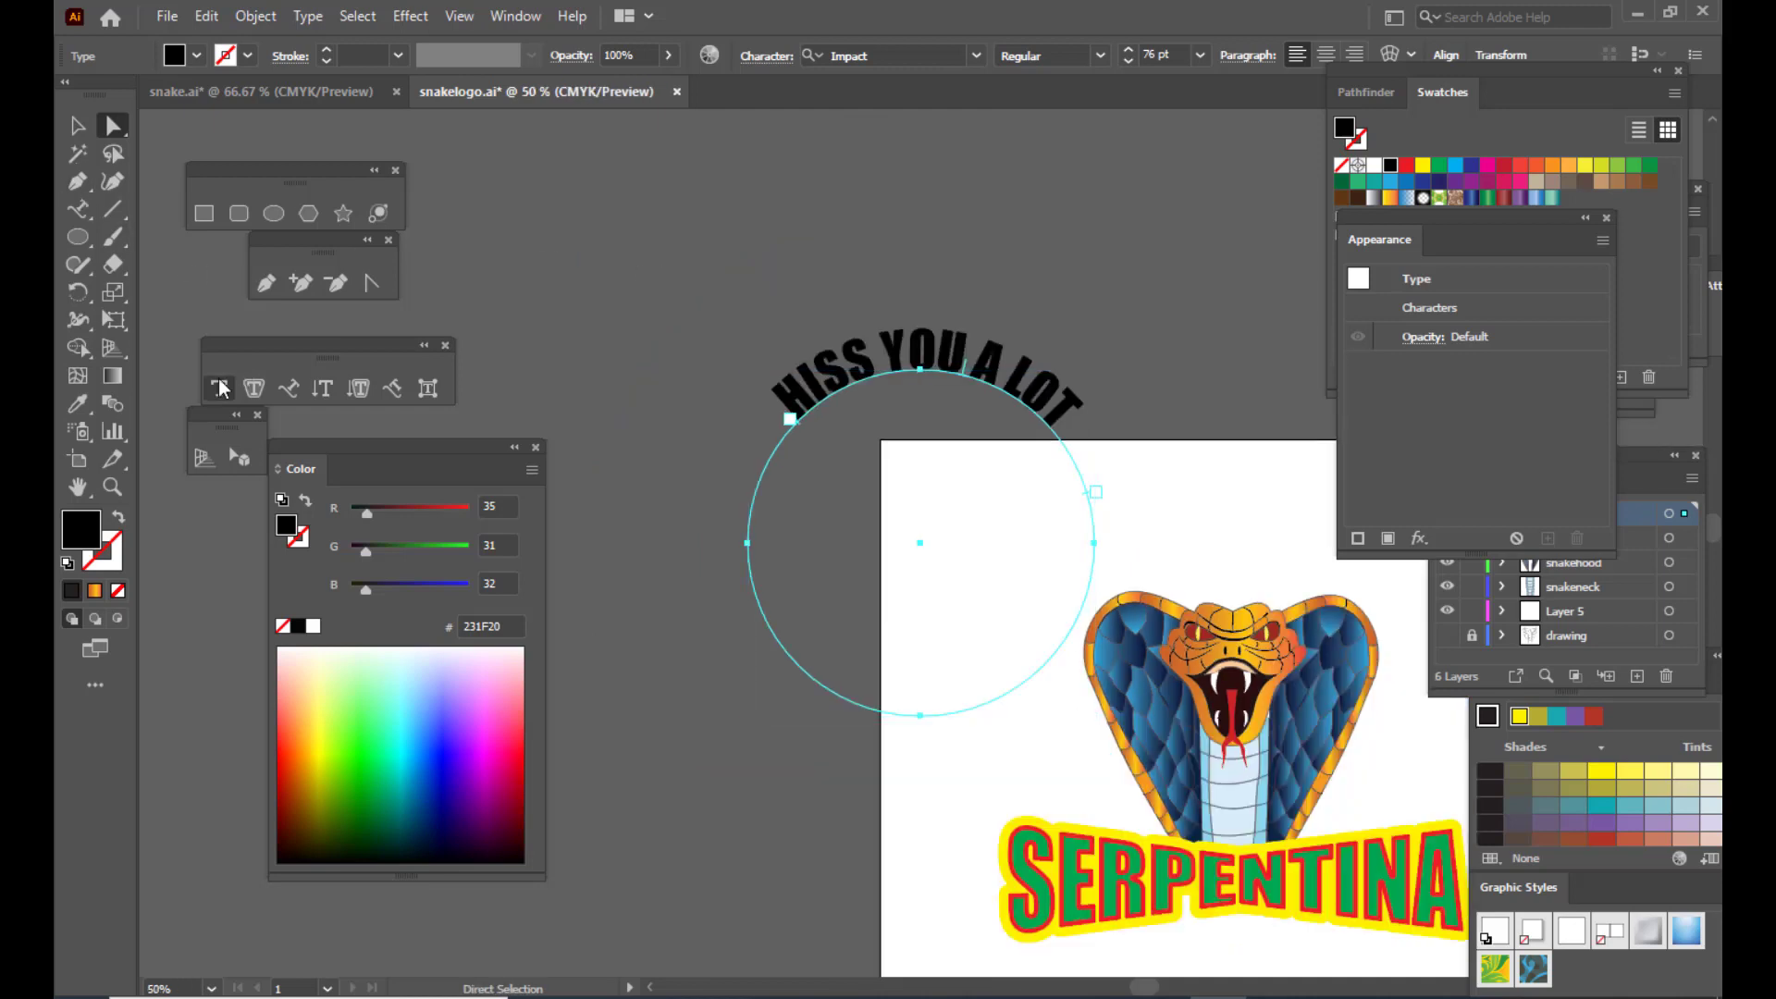
left_click(221, 389)
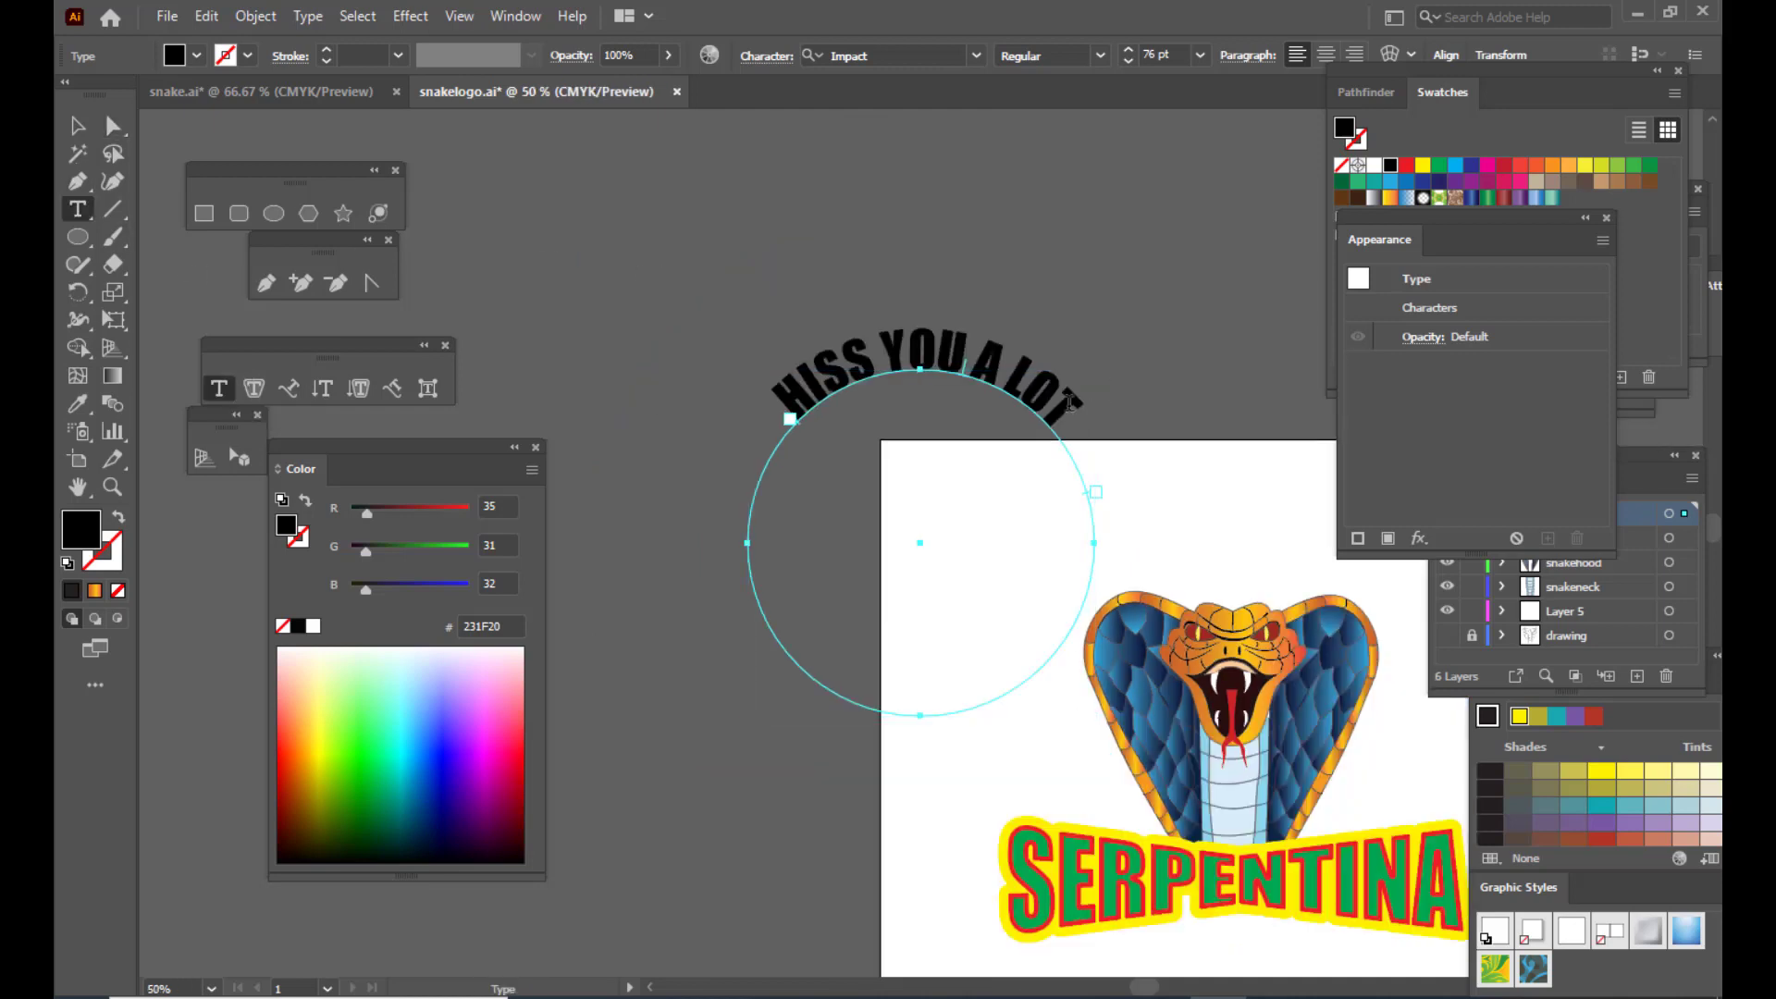
left_click_drag(1070, 400, 768, 377)
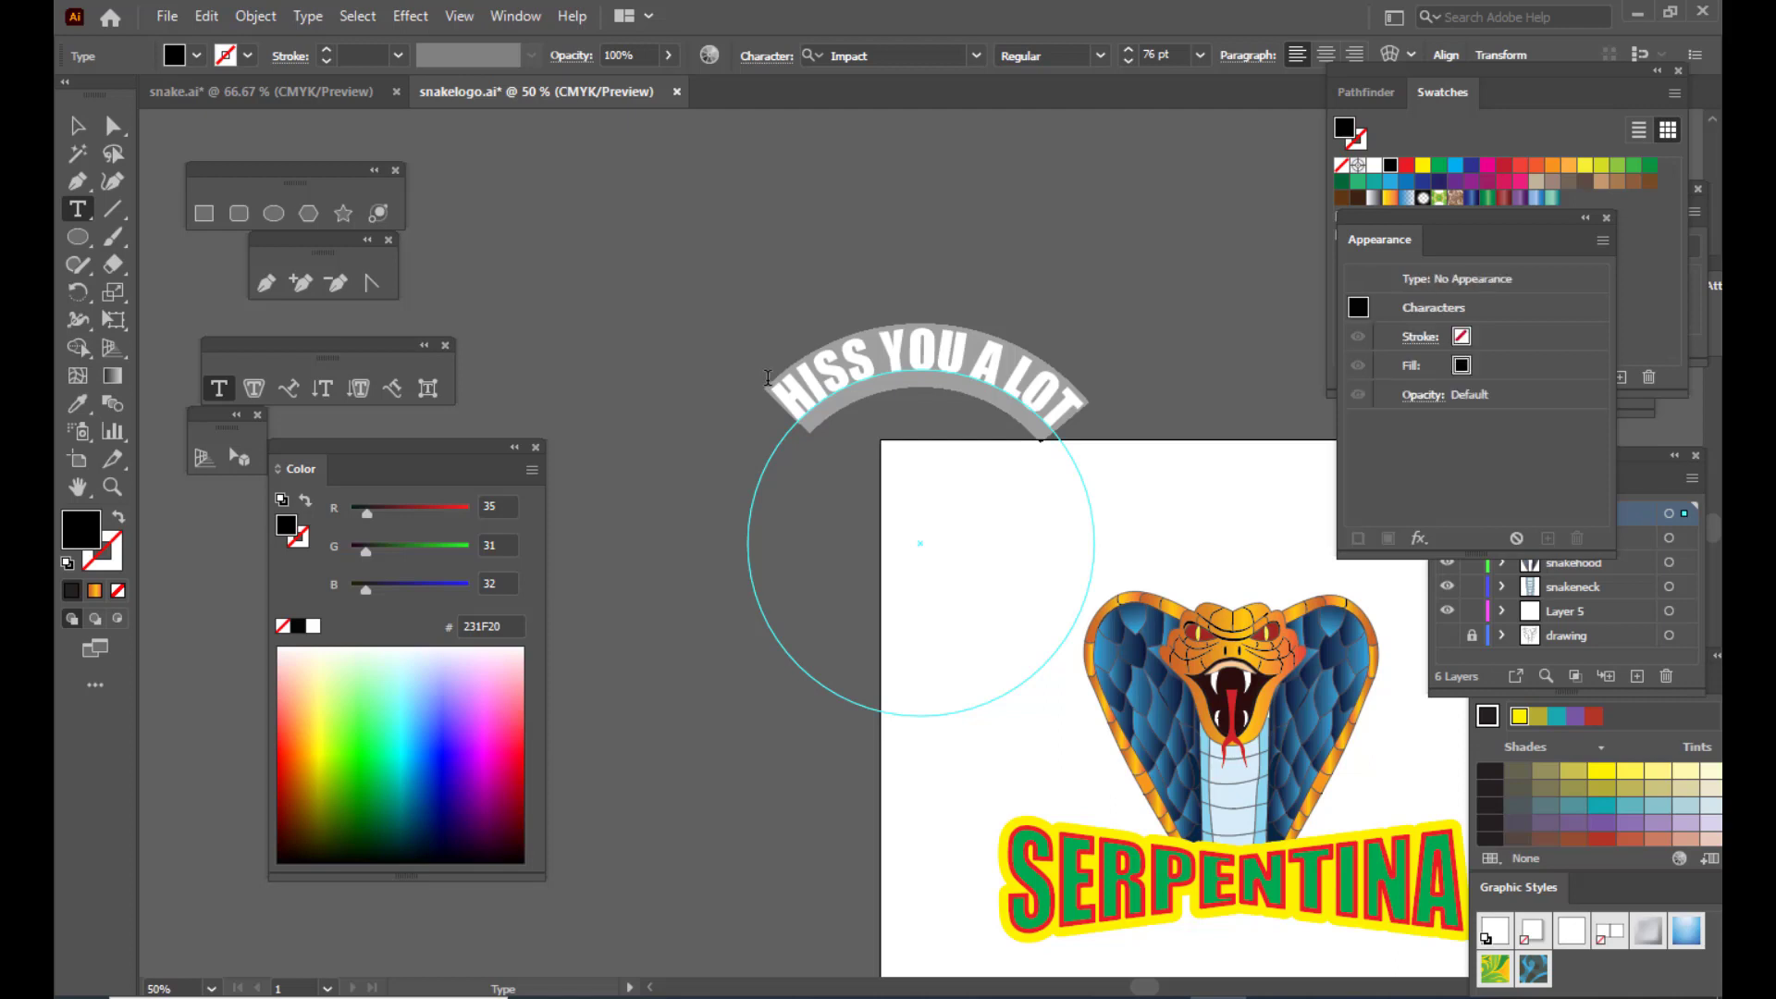
key("ctrl+shift+period")
key("ctrl+shift+period")
key("ctrl+shift+period")
key("ctrl+shift+period")
key("ctrl+shift+period")
key("ctrl+shift+period")
key("ctrl+shift+period")
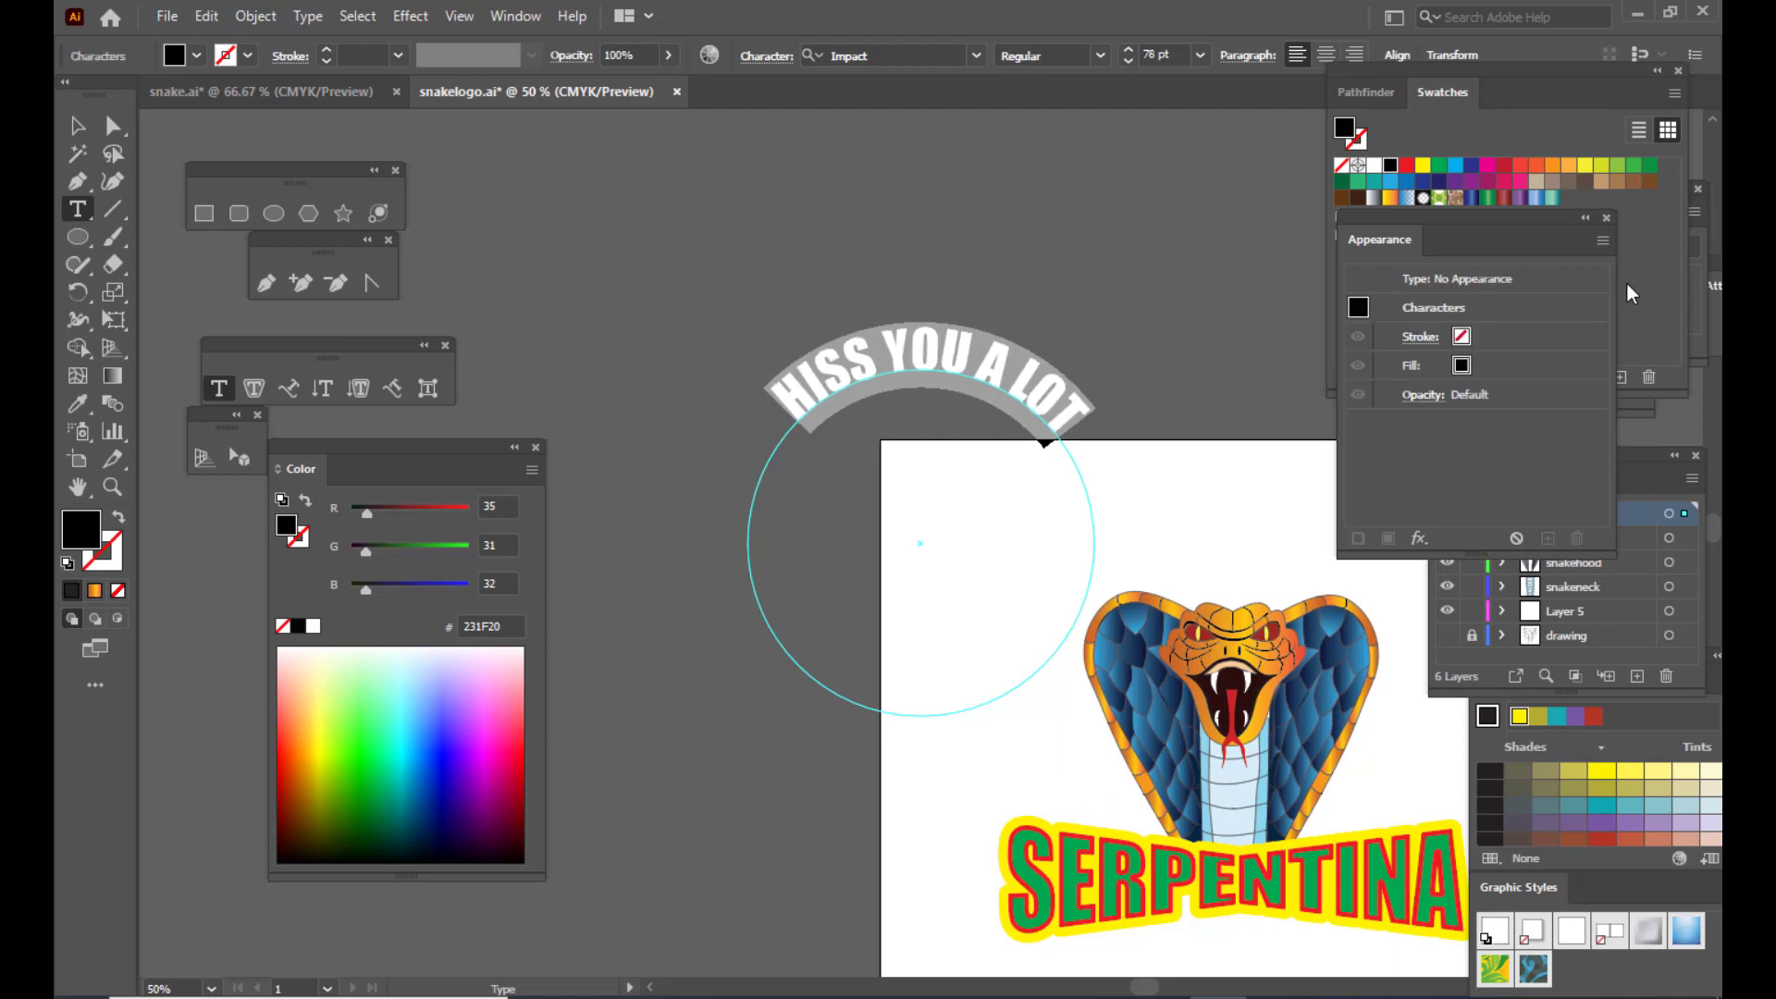
key("ctrl+shift+period")
key("ctrl+shift+period")
key("ctrl+shift+period")
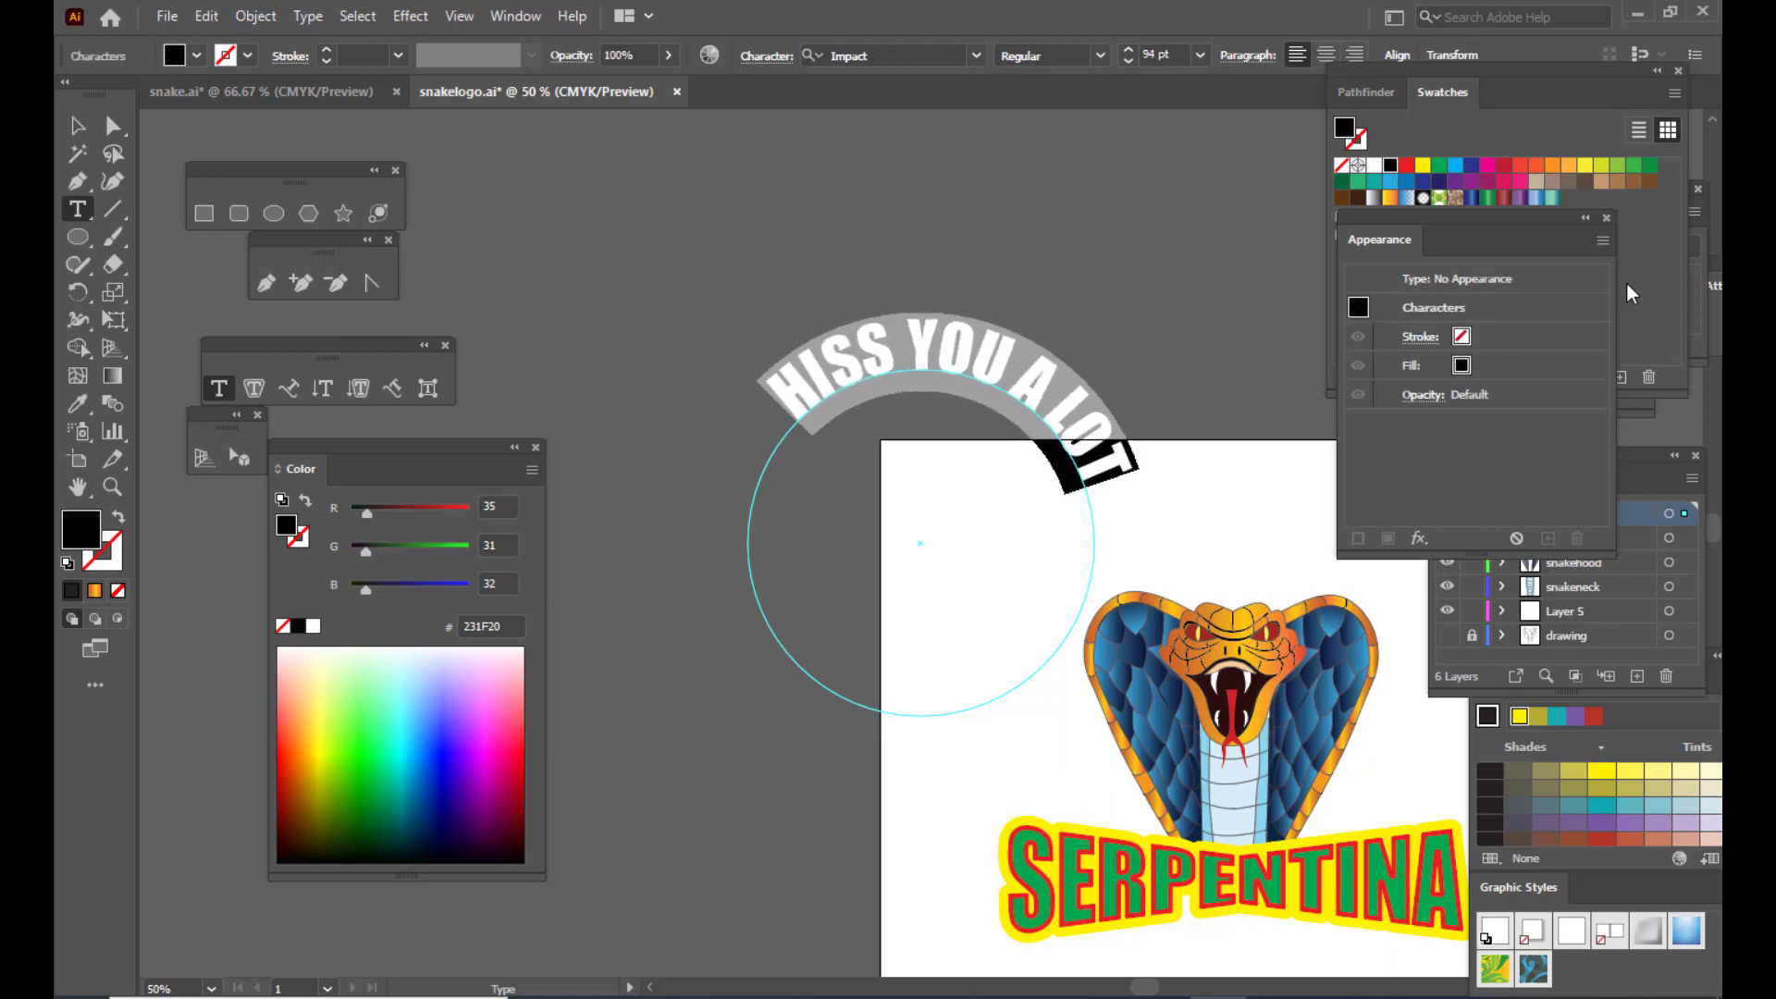
left_click(115, 128)
left_click_drag(811, 435, 786, 448)
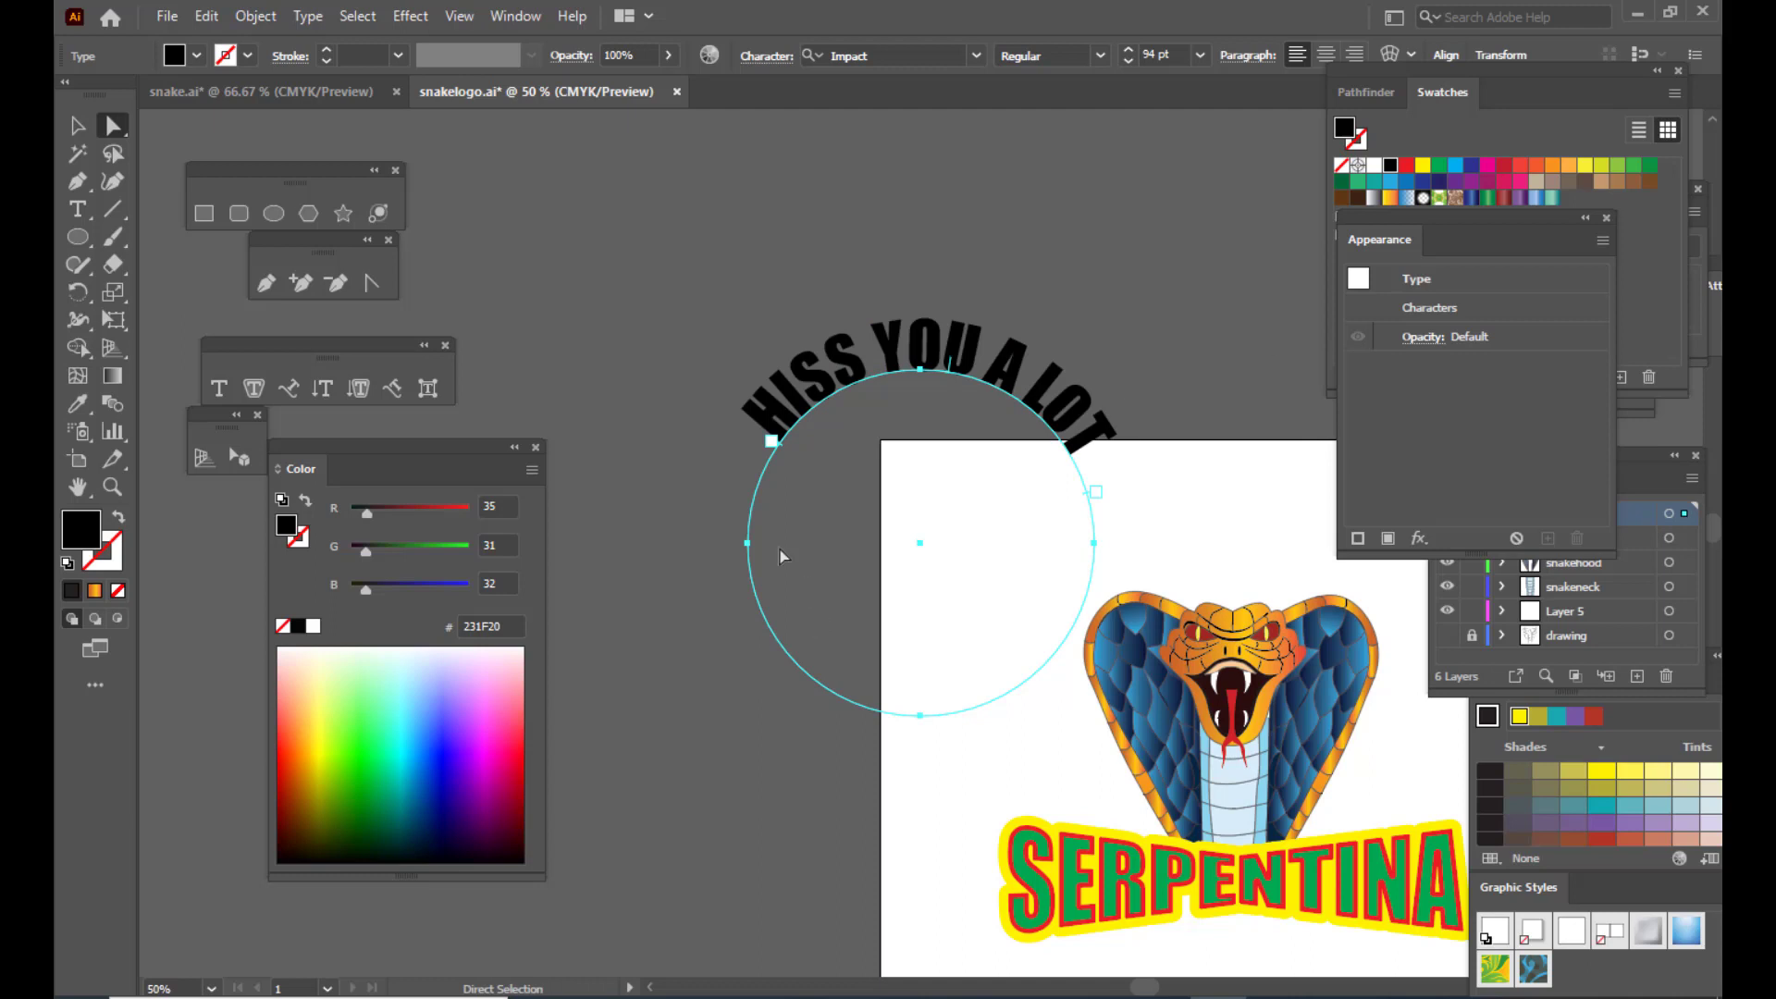
Step: Scale up the HISS YOU A LOT path text proportionally and place it on the artboard, arching over the cobra's hood
left_click(78, 124)
left_click(1201, 358)
left_click(962, 354)
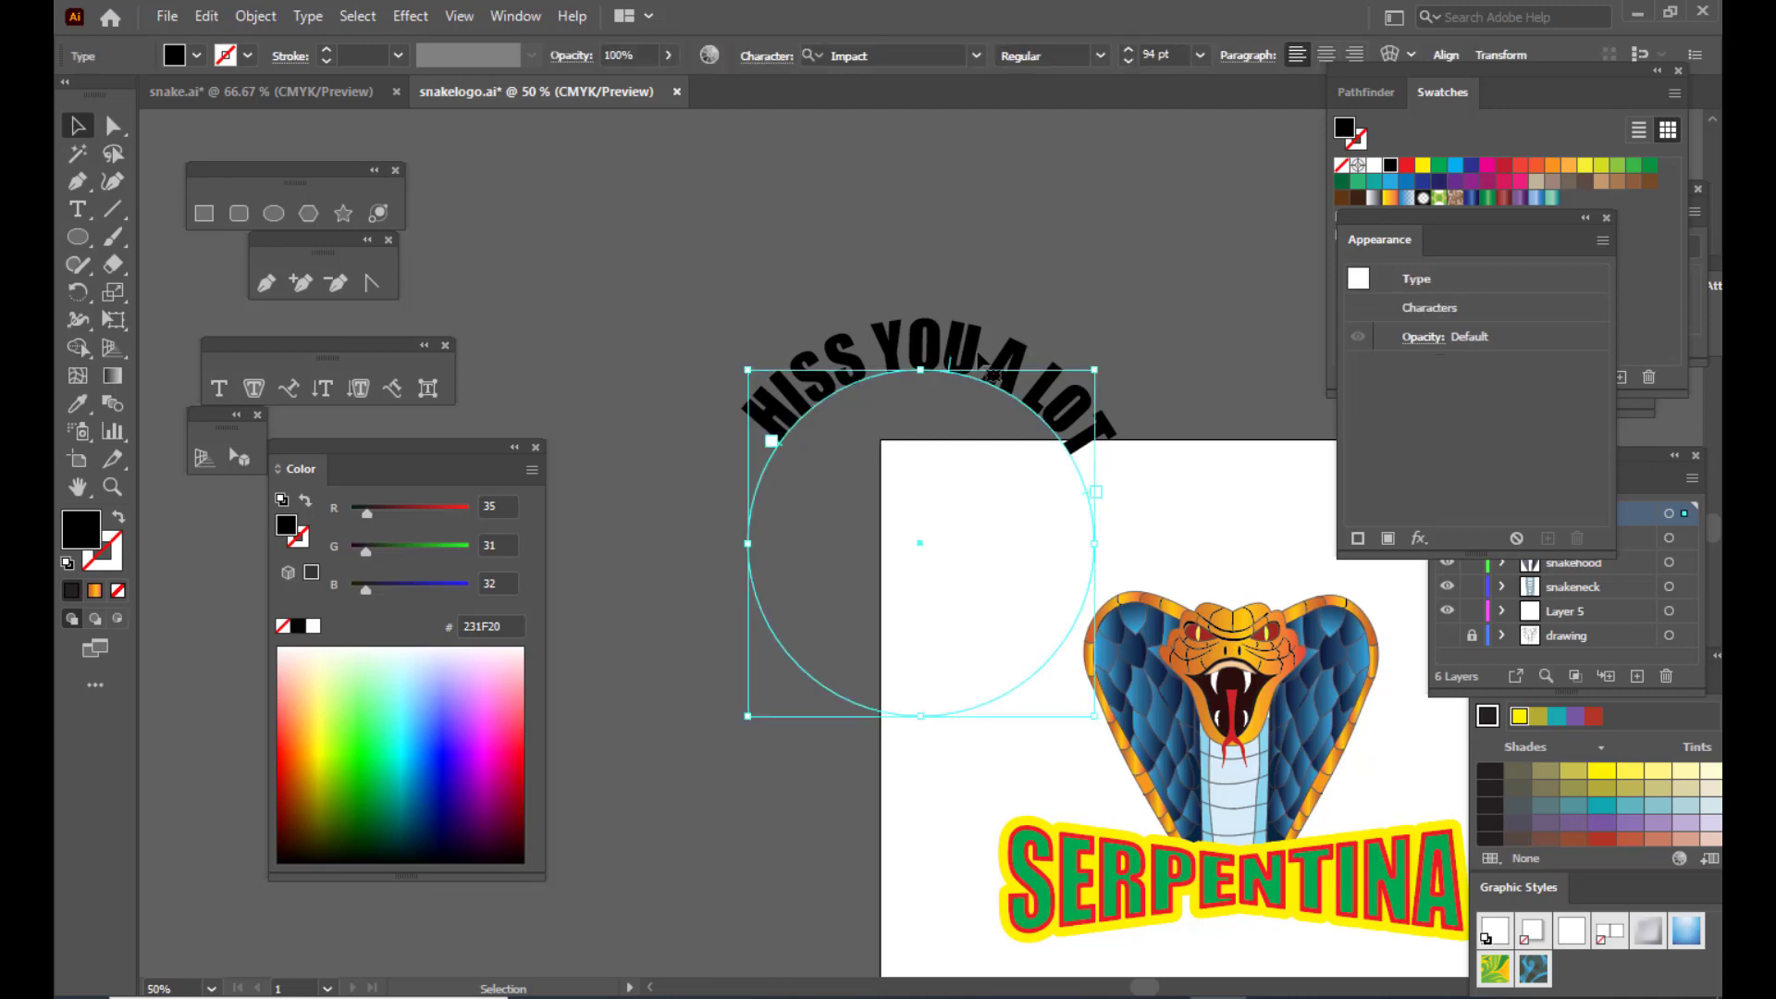
left_click_drag(1094, 370, 1108, 357)
key("ctrl+minus")
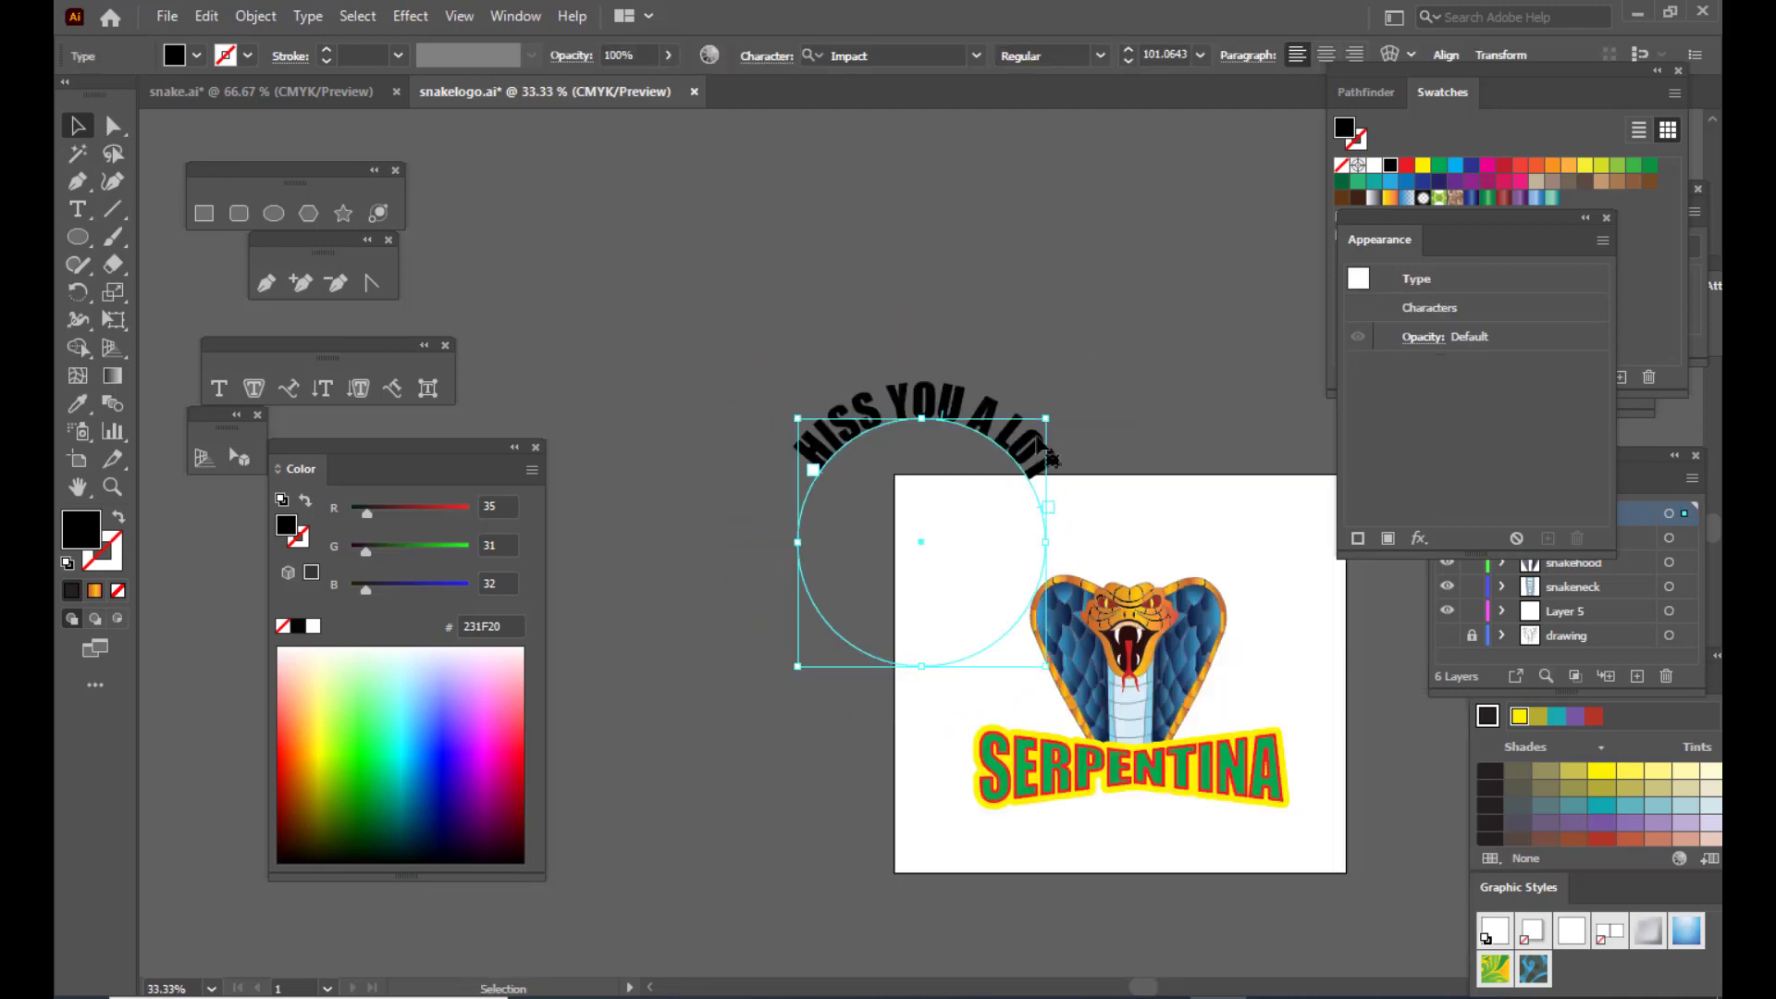
left_click_drag(1021, 458, 1215, 558)
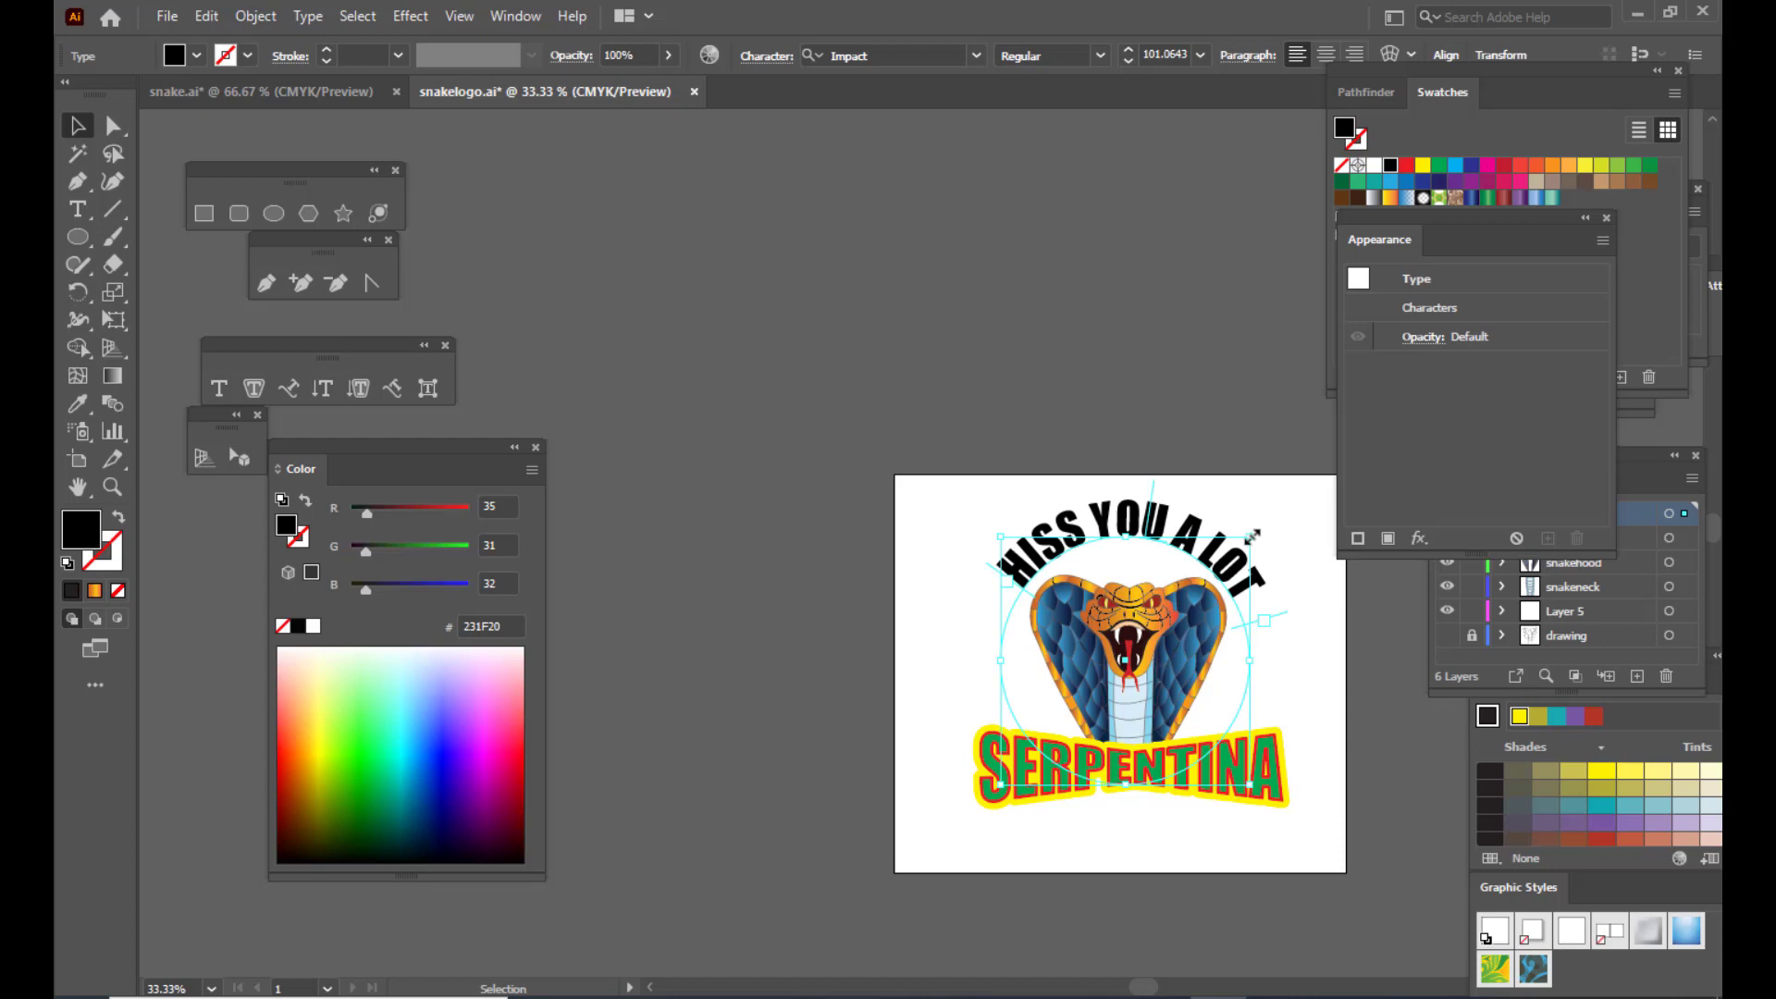
left_click_drag(1258, 539, 1270, 527)
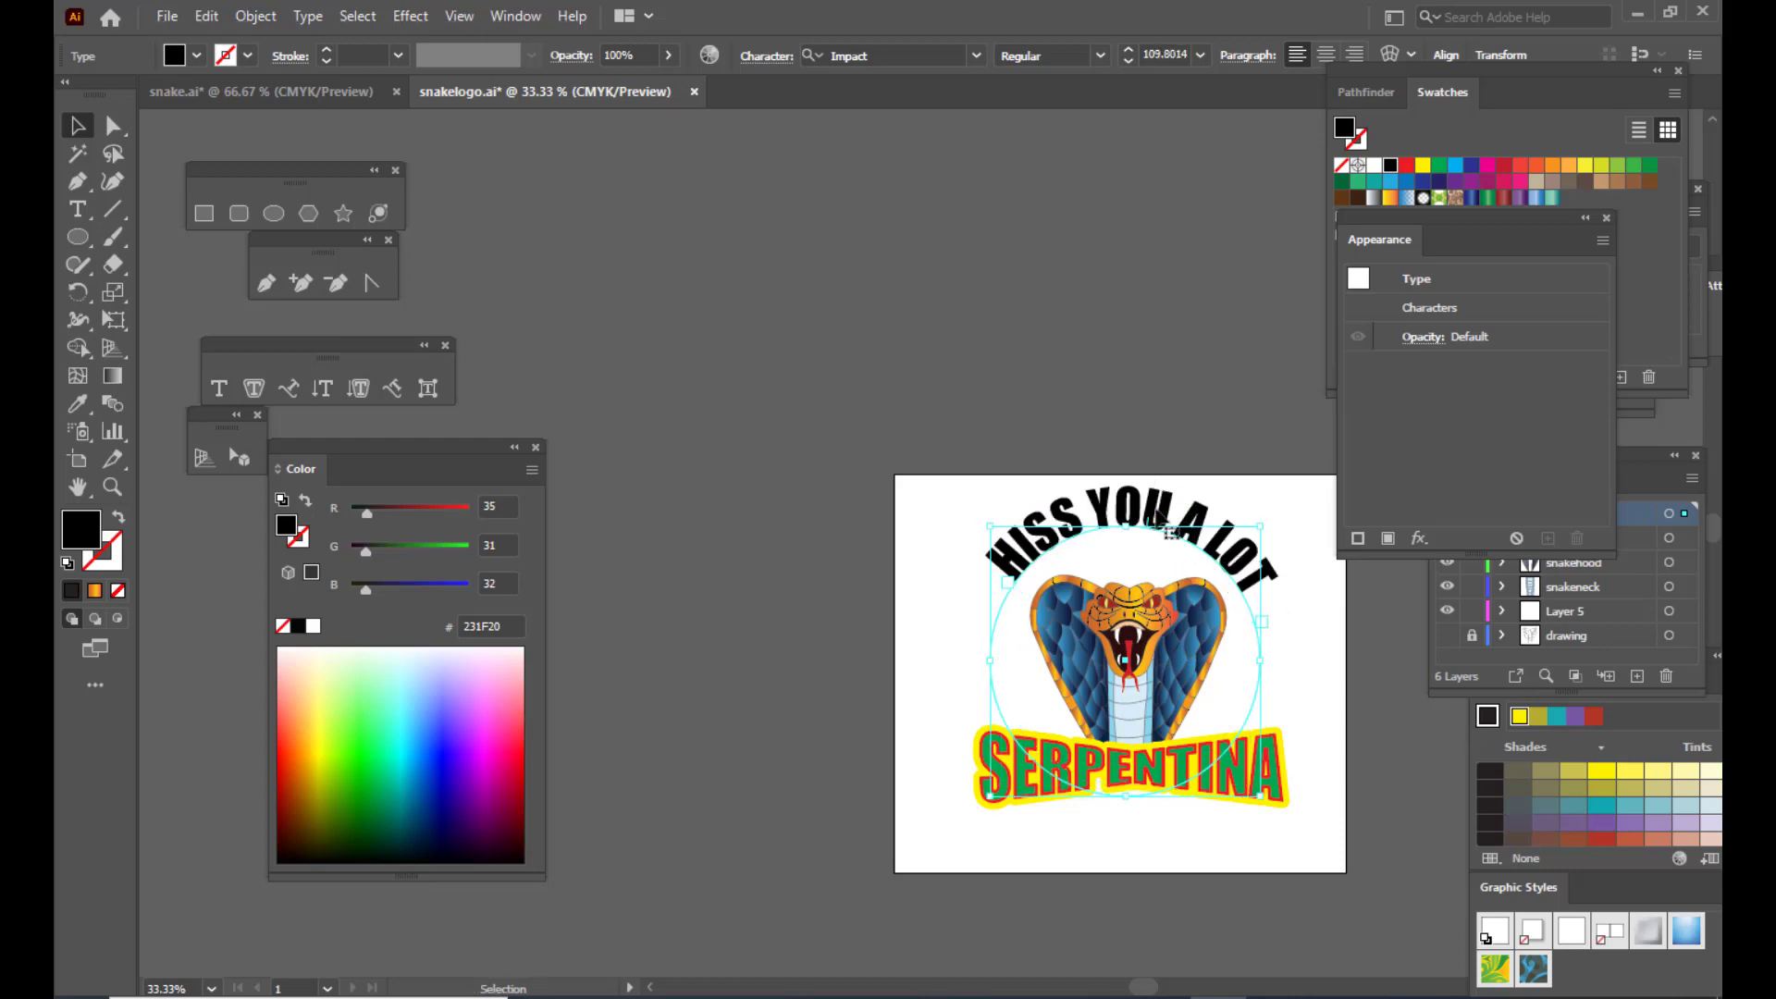
left_click_drag(1161, 527, 1162, 538)
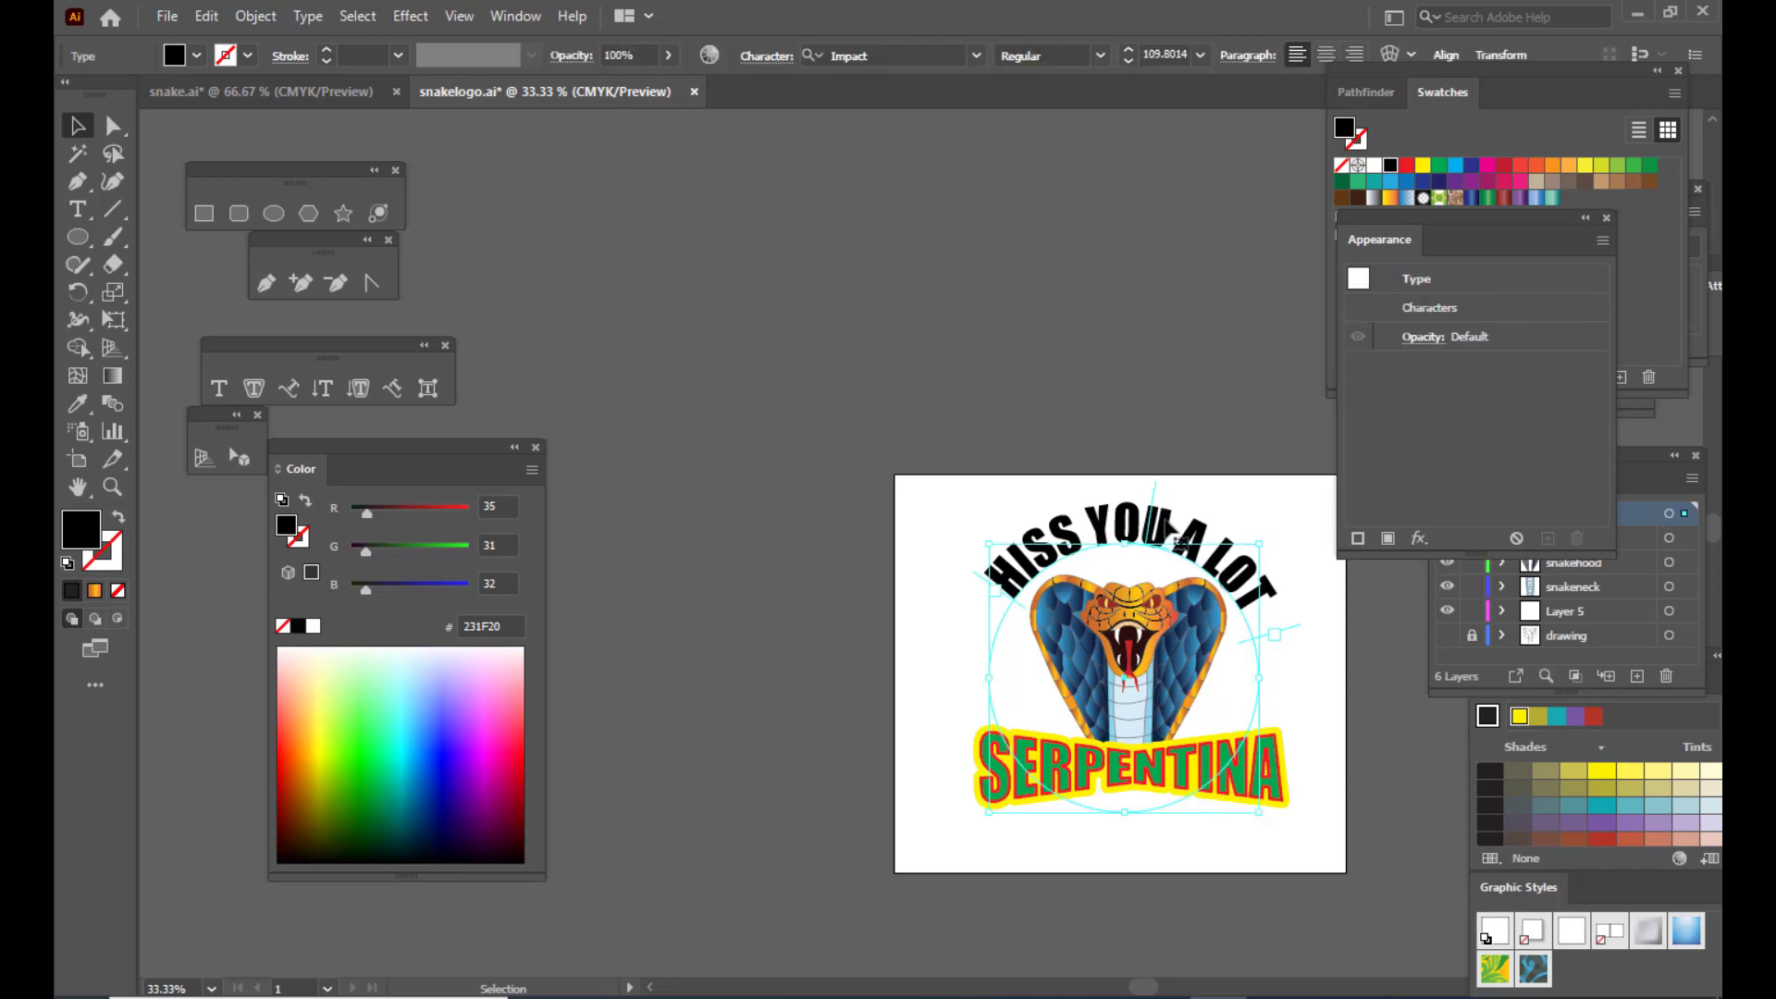
Step: Expand the HISS YOU A LOT path text into editable shapes
left_click(256, 17)
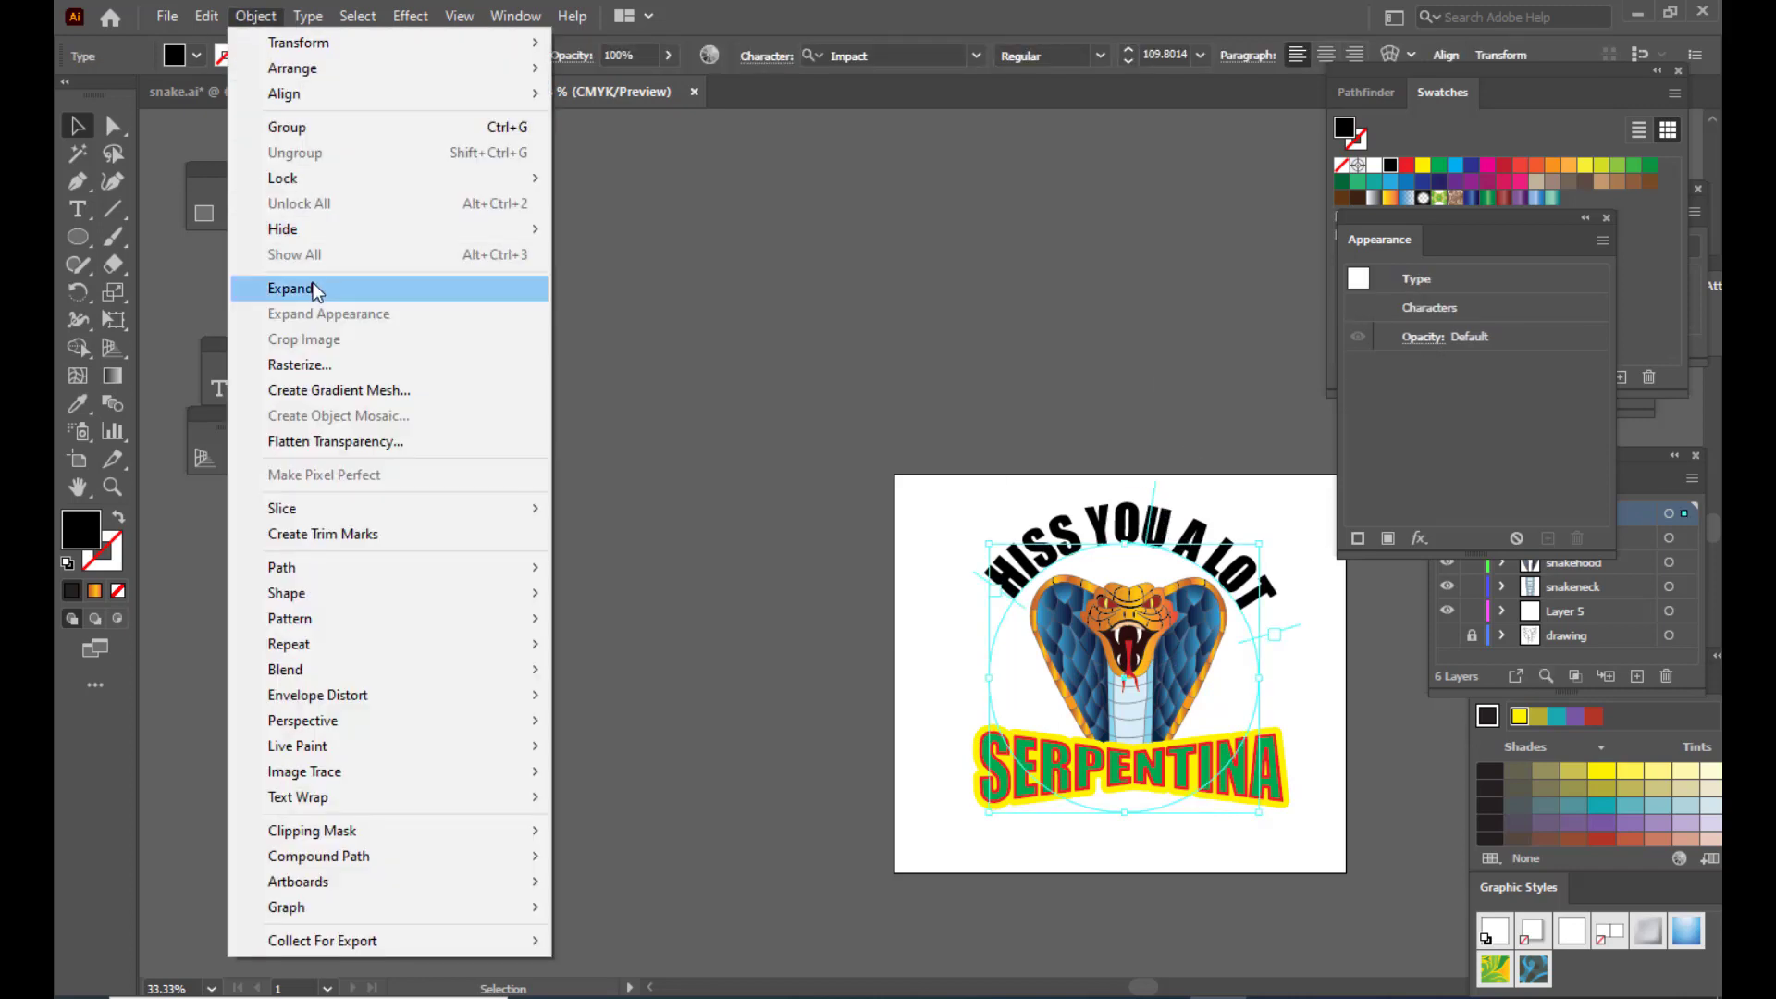
left_click(314, 290)
left_click(1214, 479)
left_click(1109, 381)
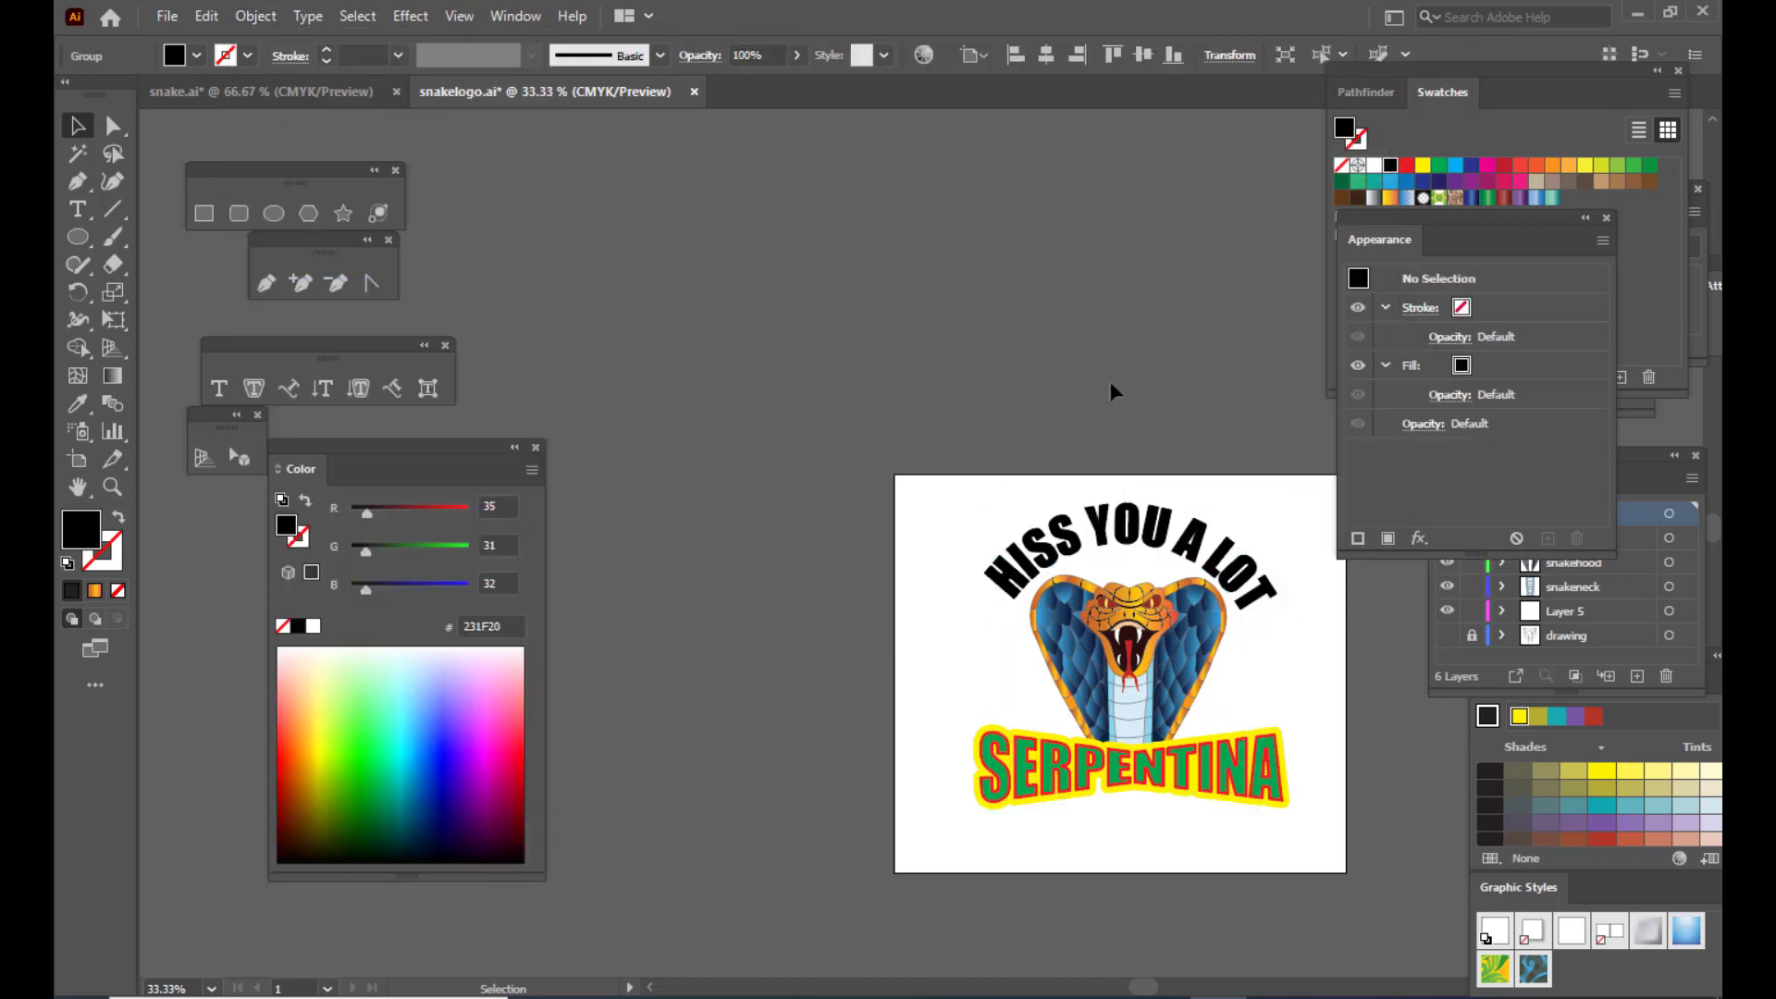
left_click(1167, 541)
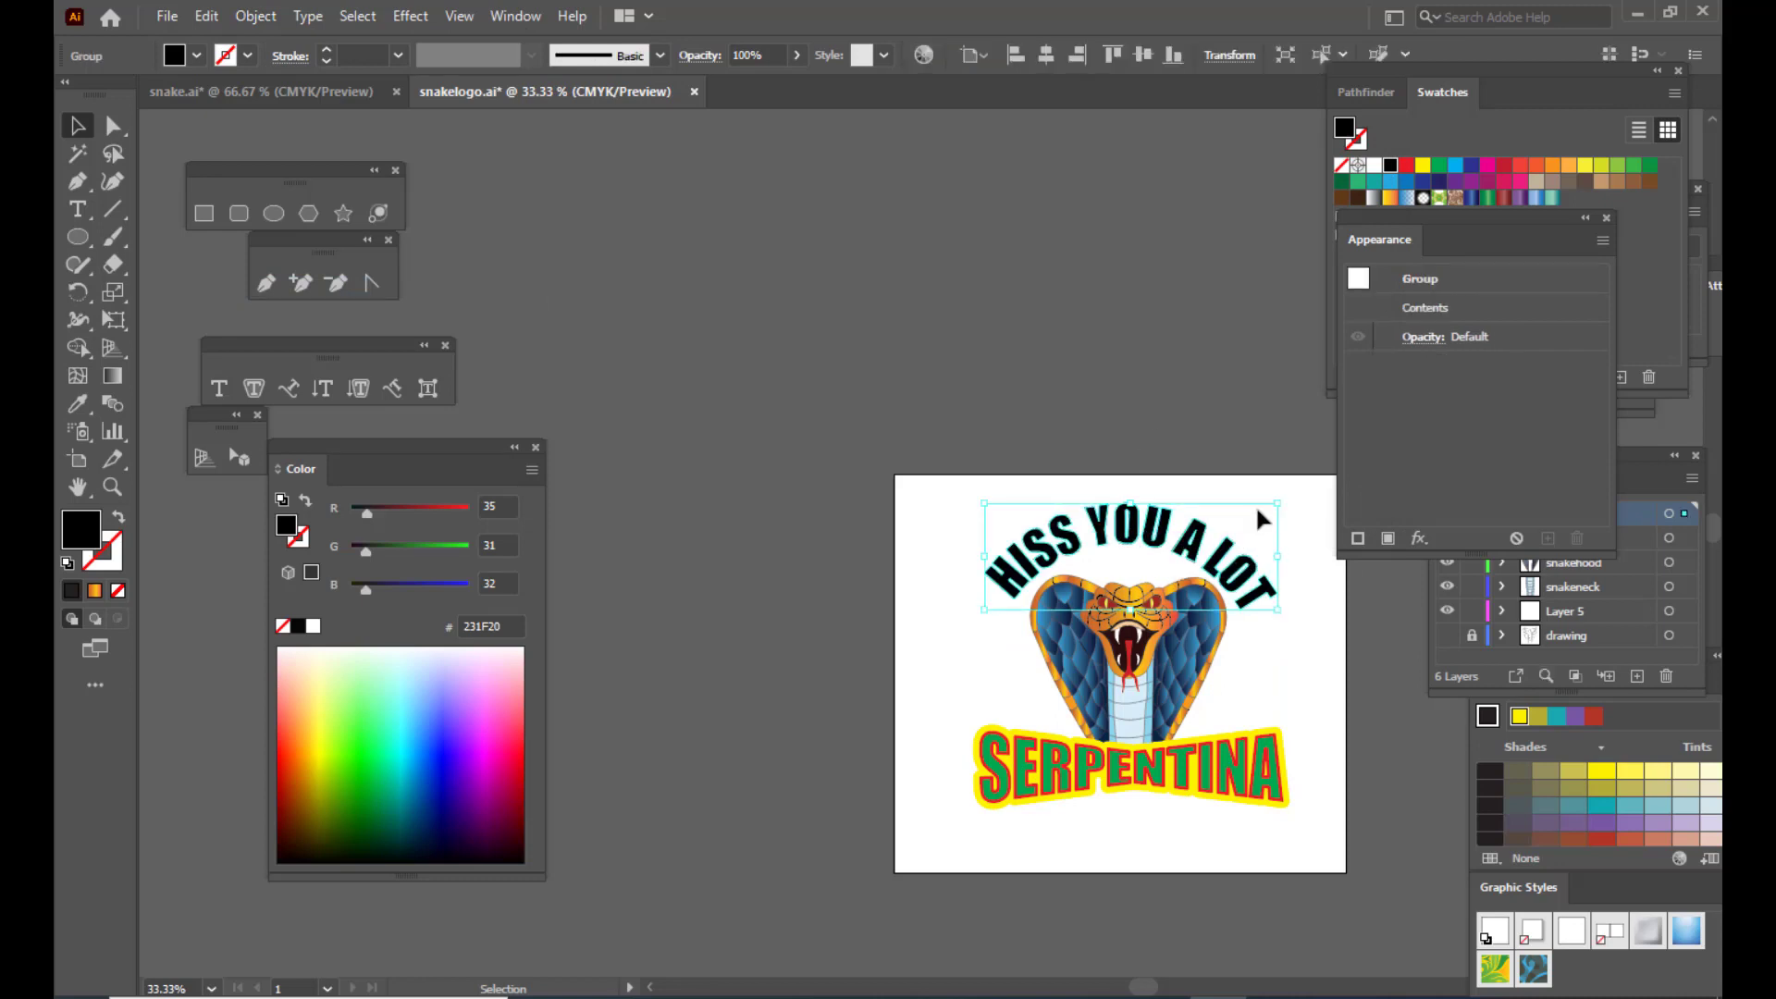
left_click(1192, 426)
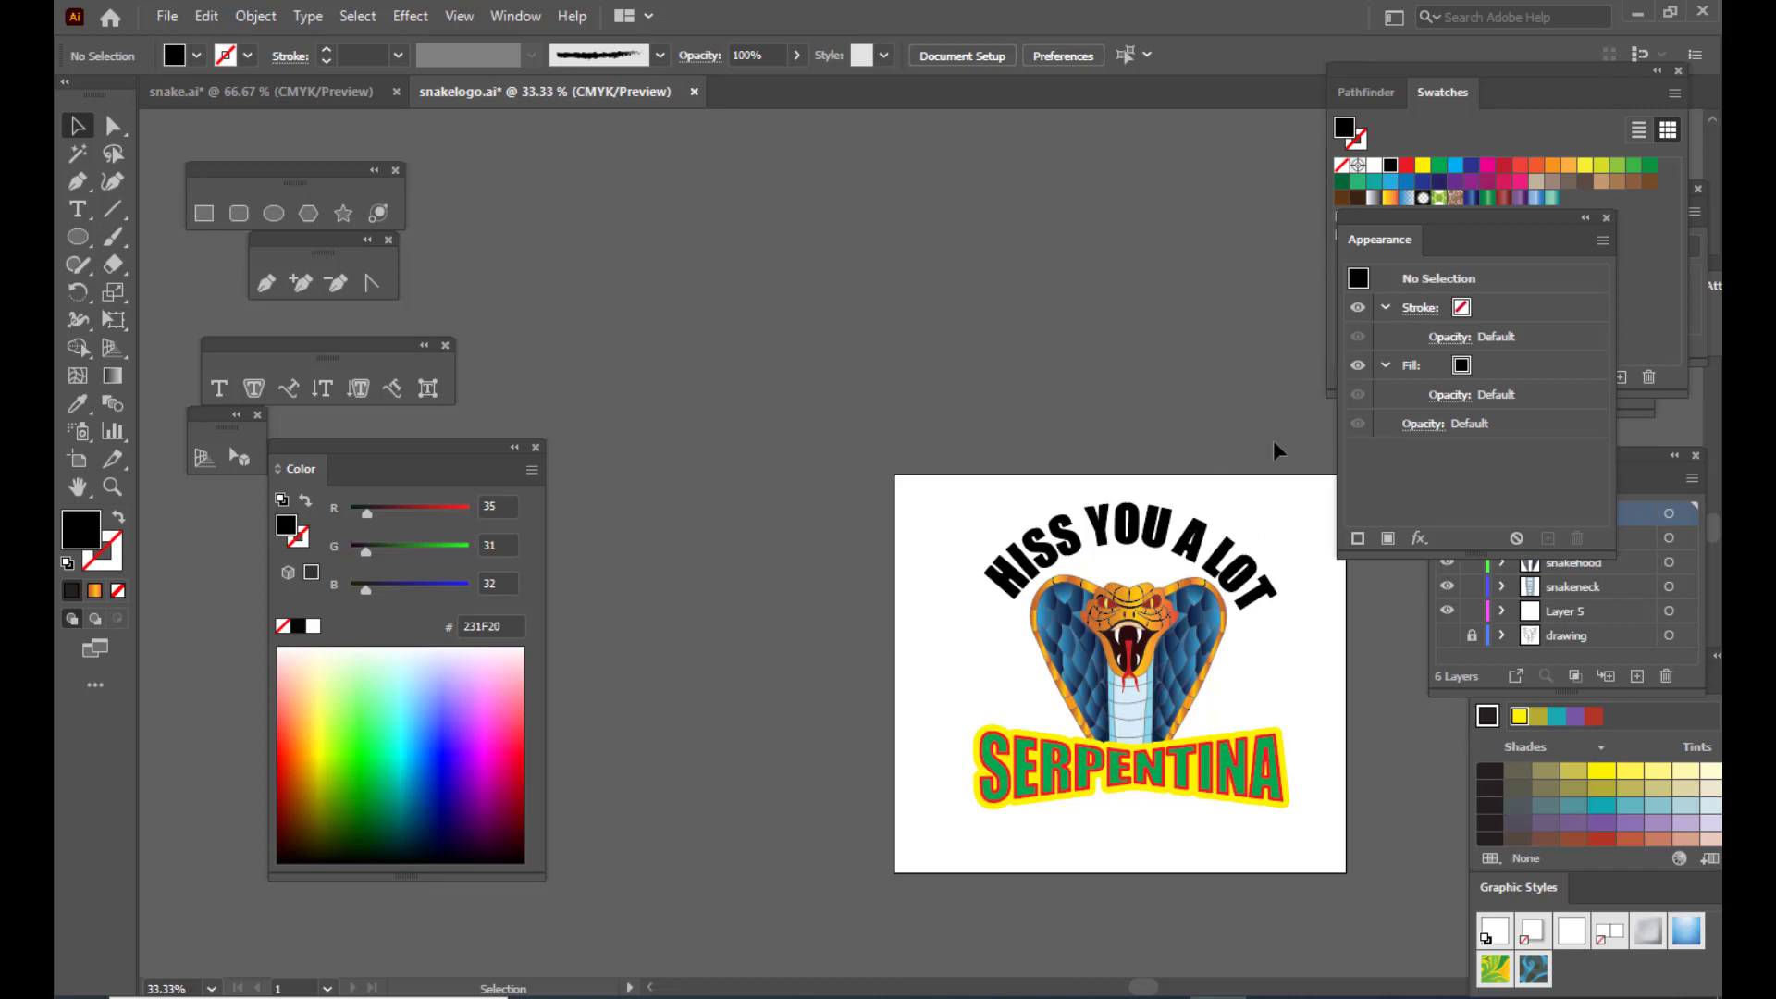
left_click(1203, 523)
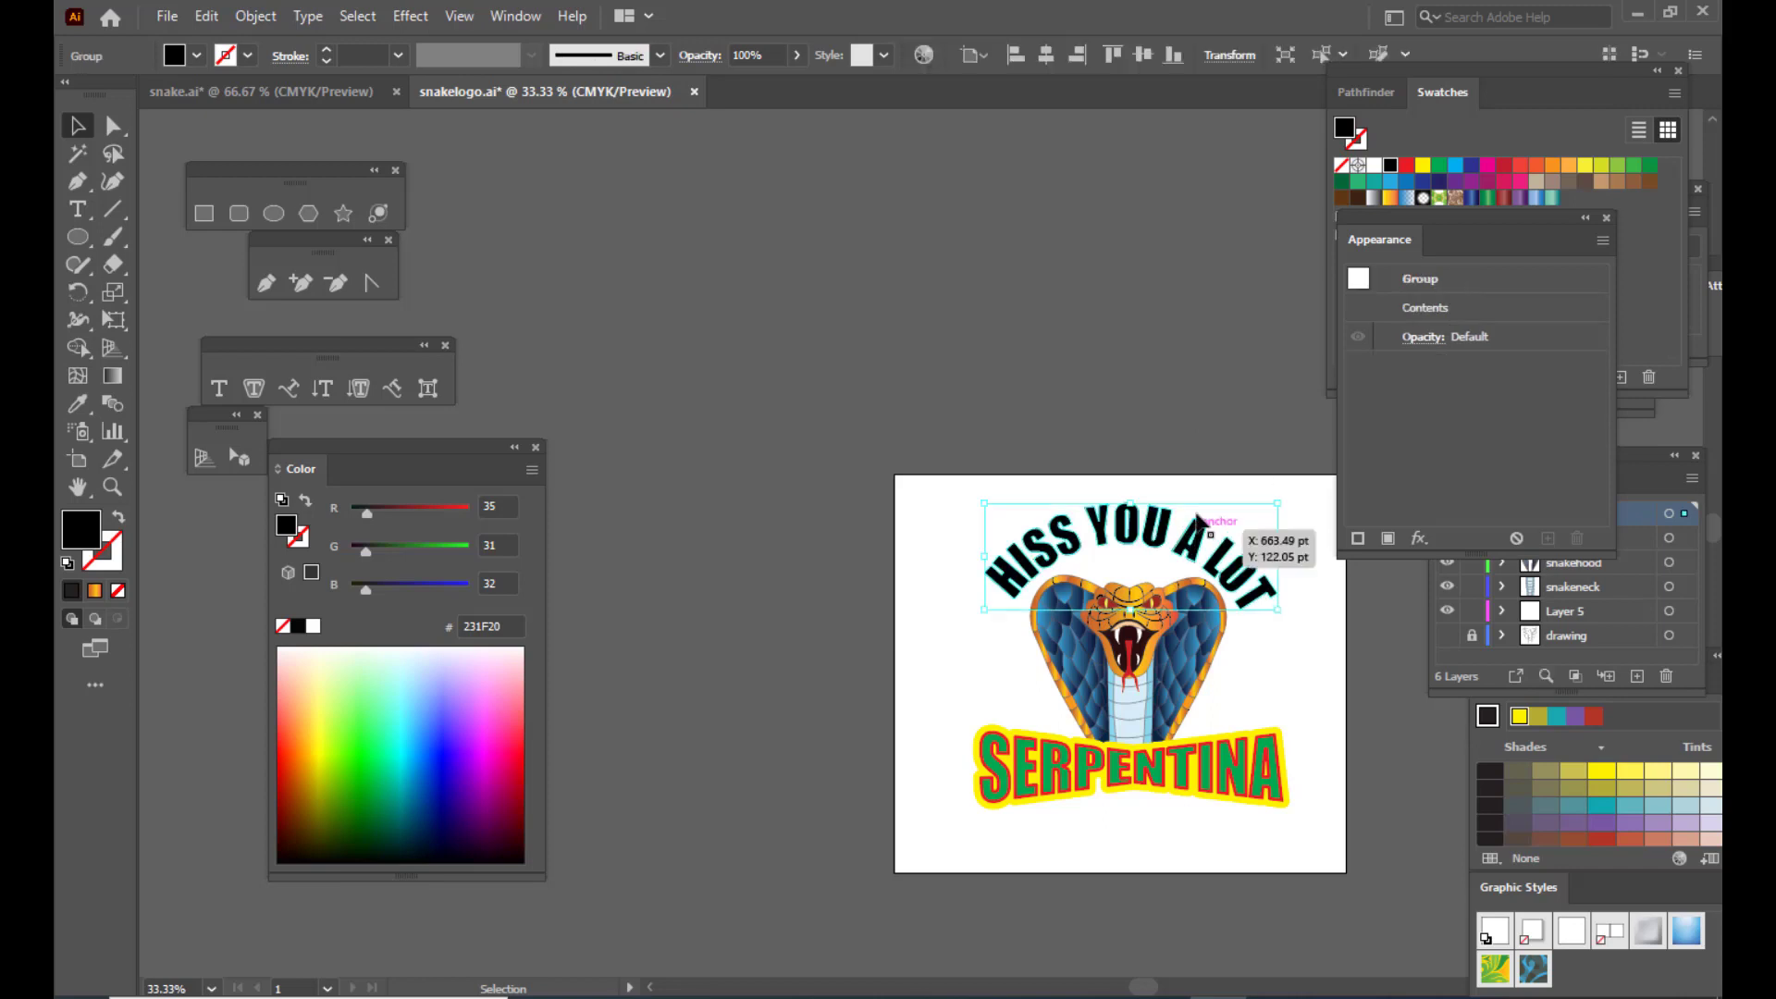
left_click(1205, 379)
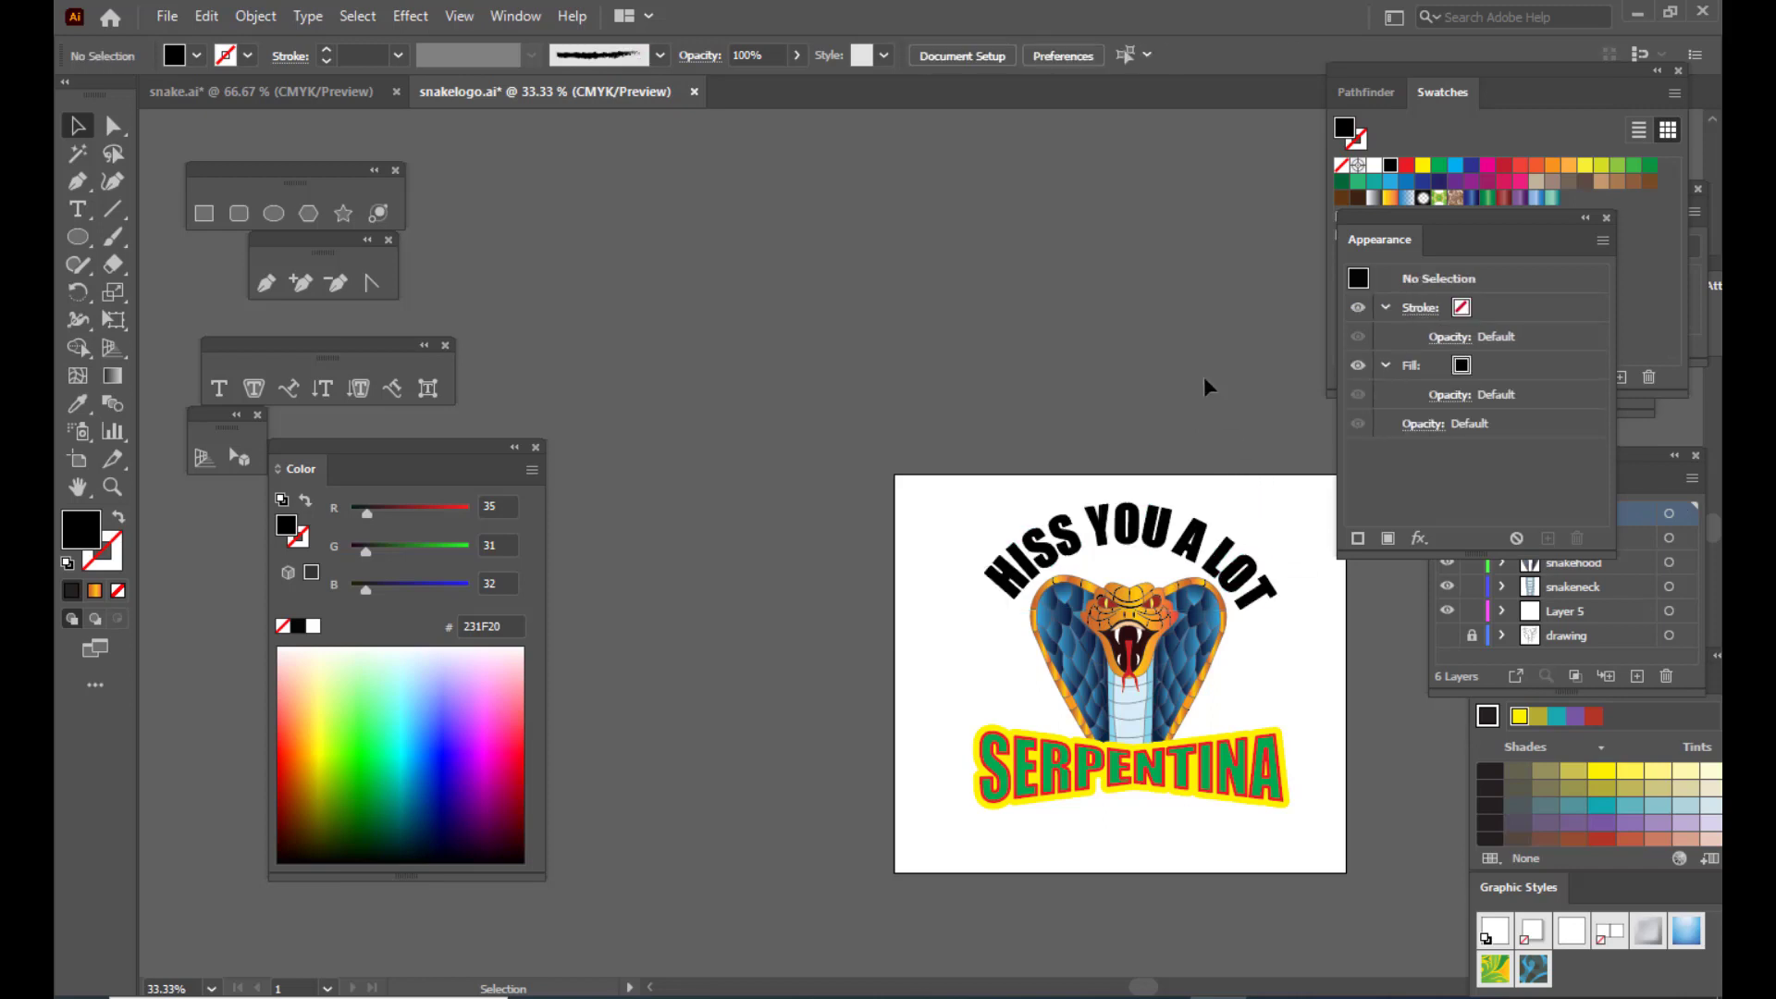
Step: Fill the expanded HISS YOU A LOT lettering with the dark red swatch, BE1E2D
left_click(1124, 508)
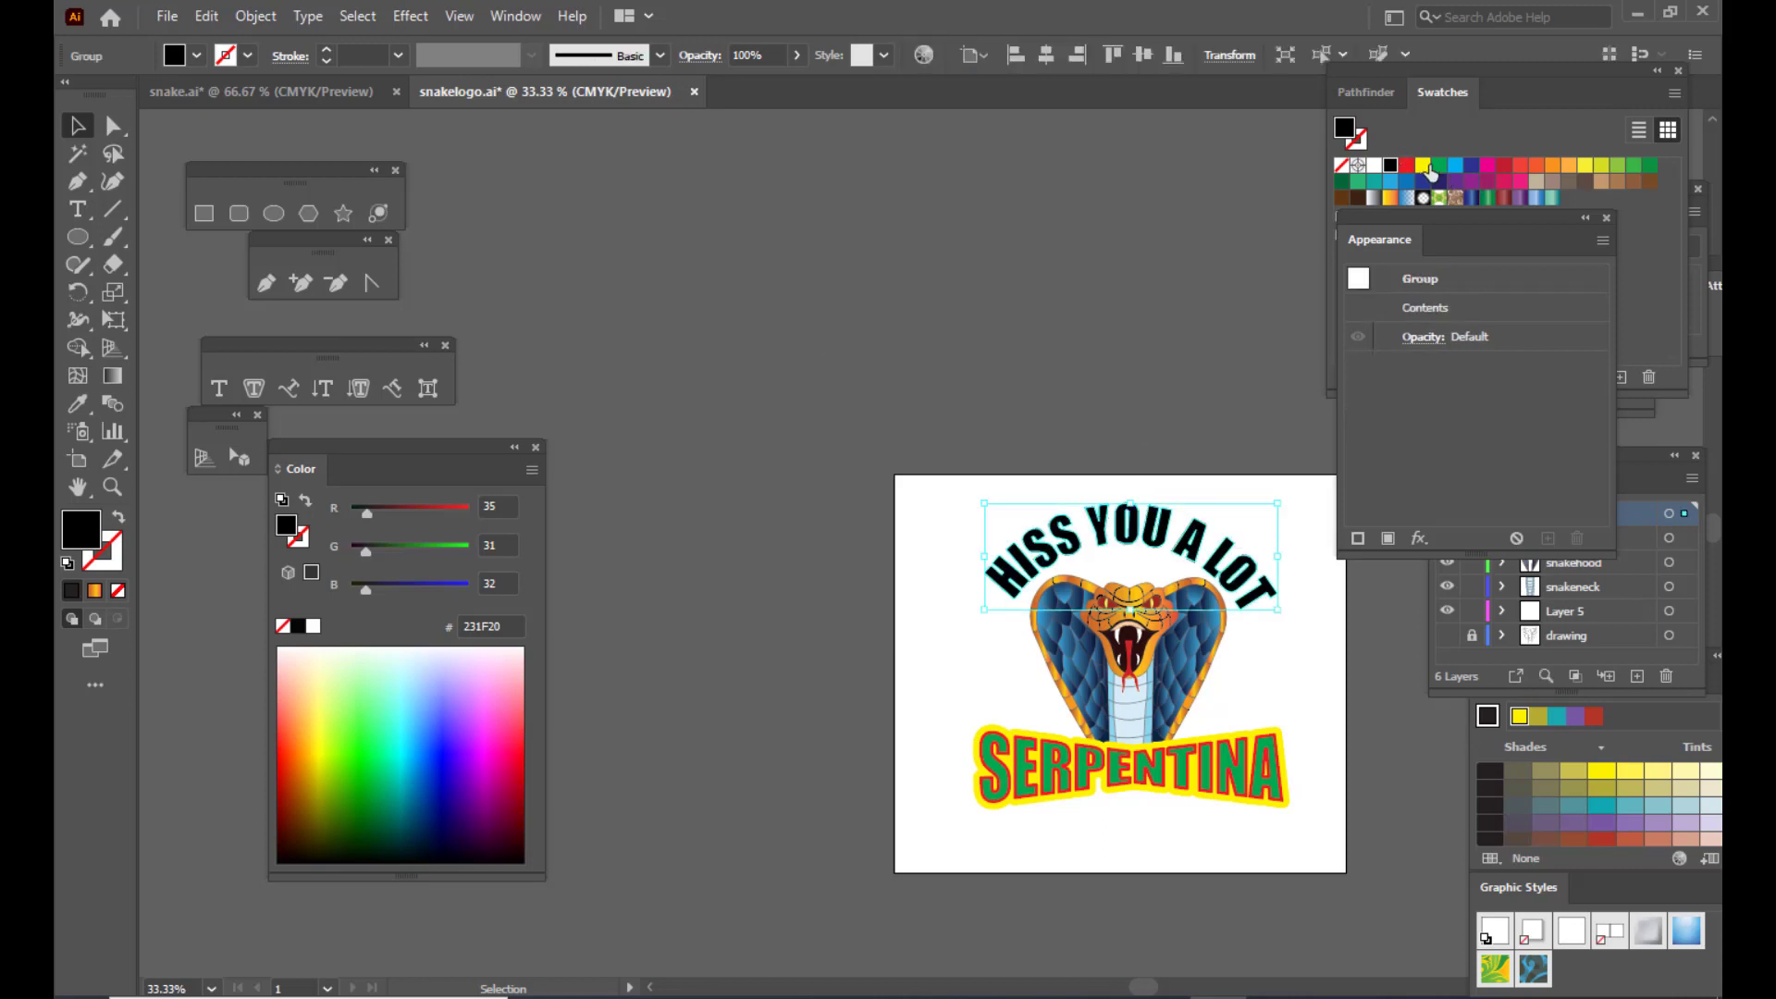
left_click(1504, 165)
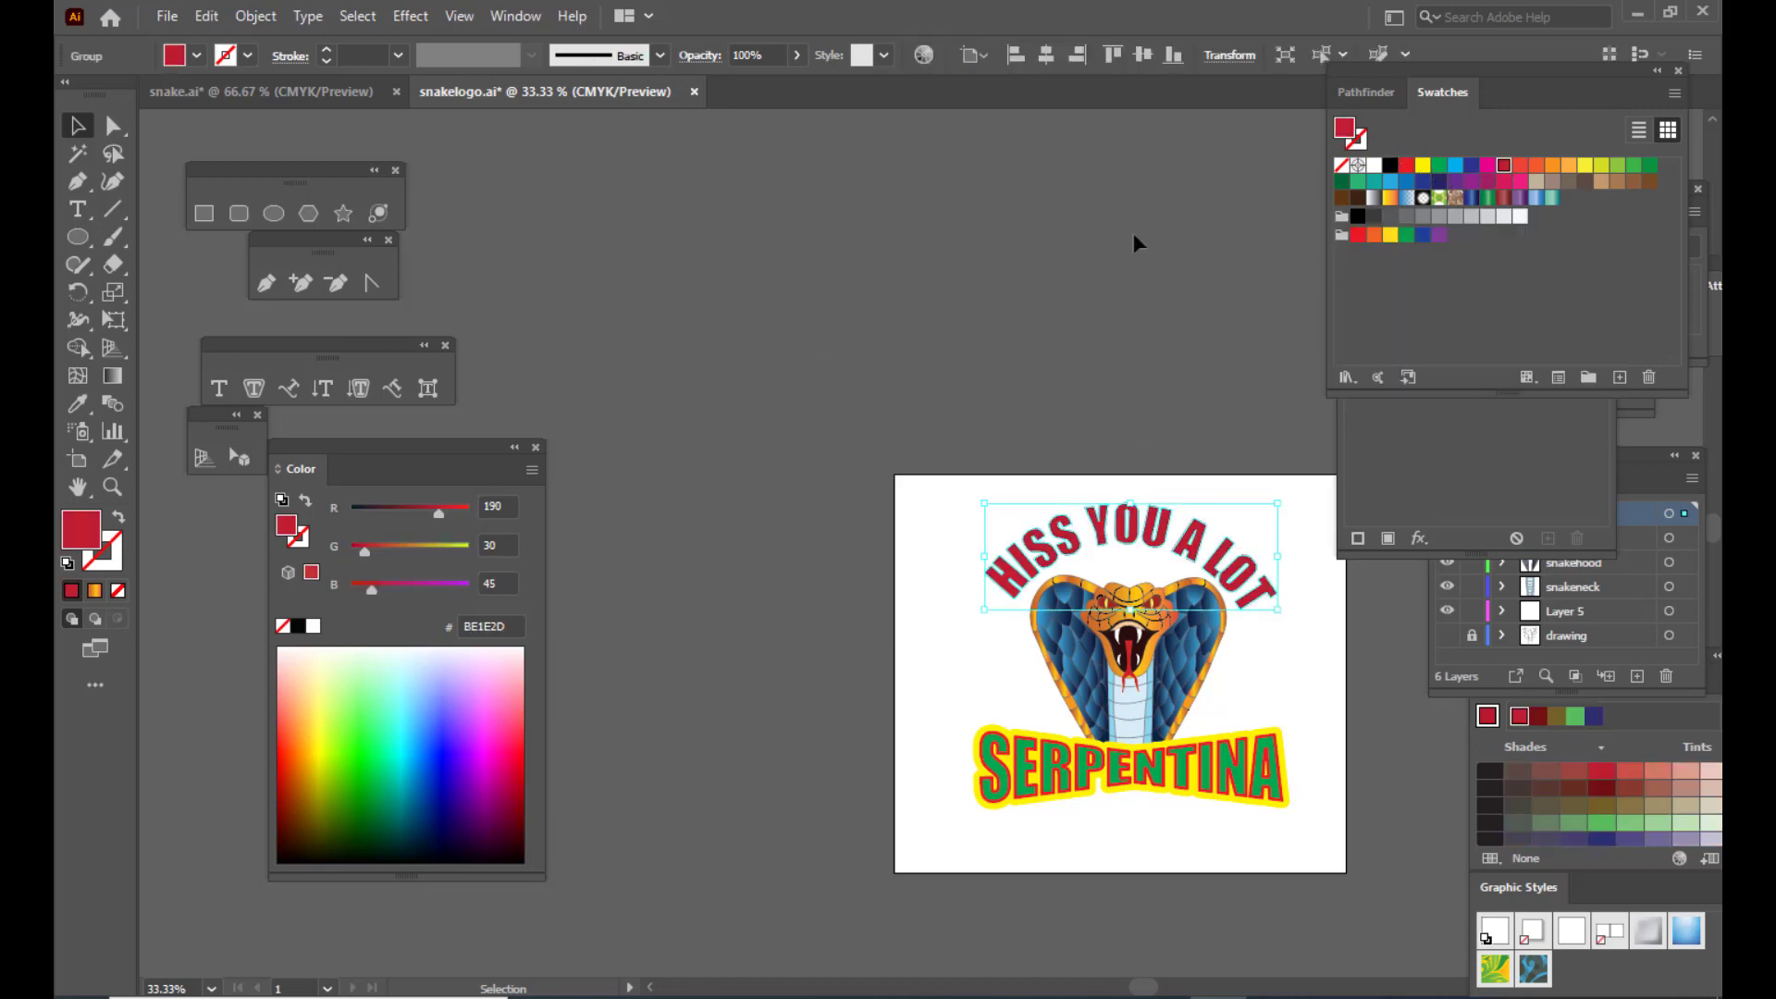
left_click(1125, 235)
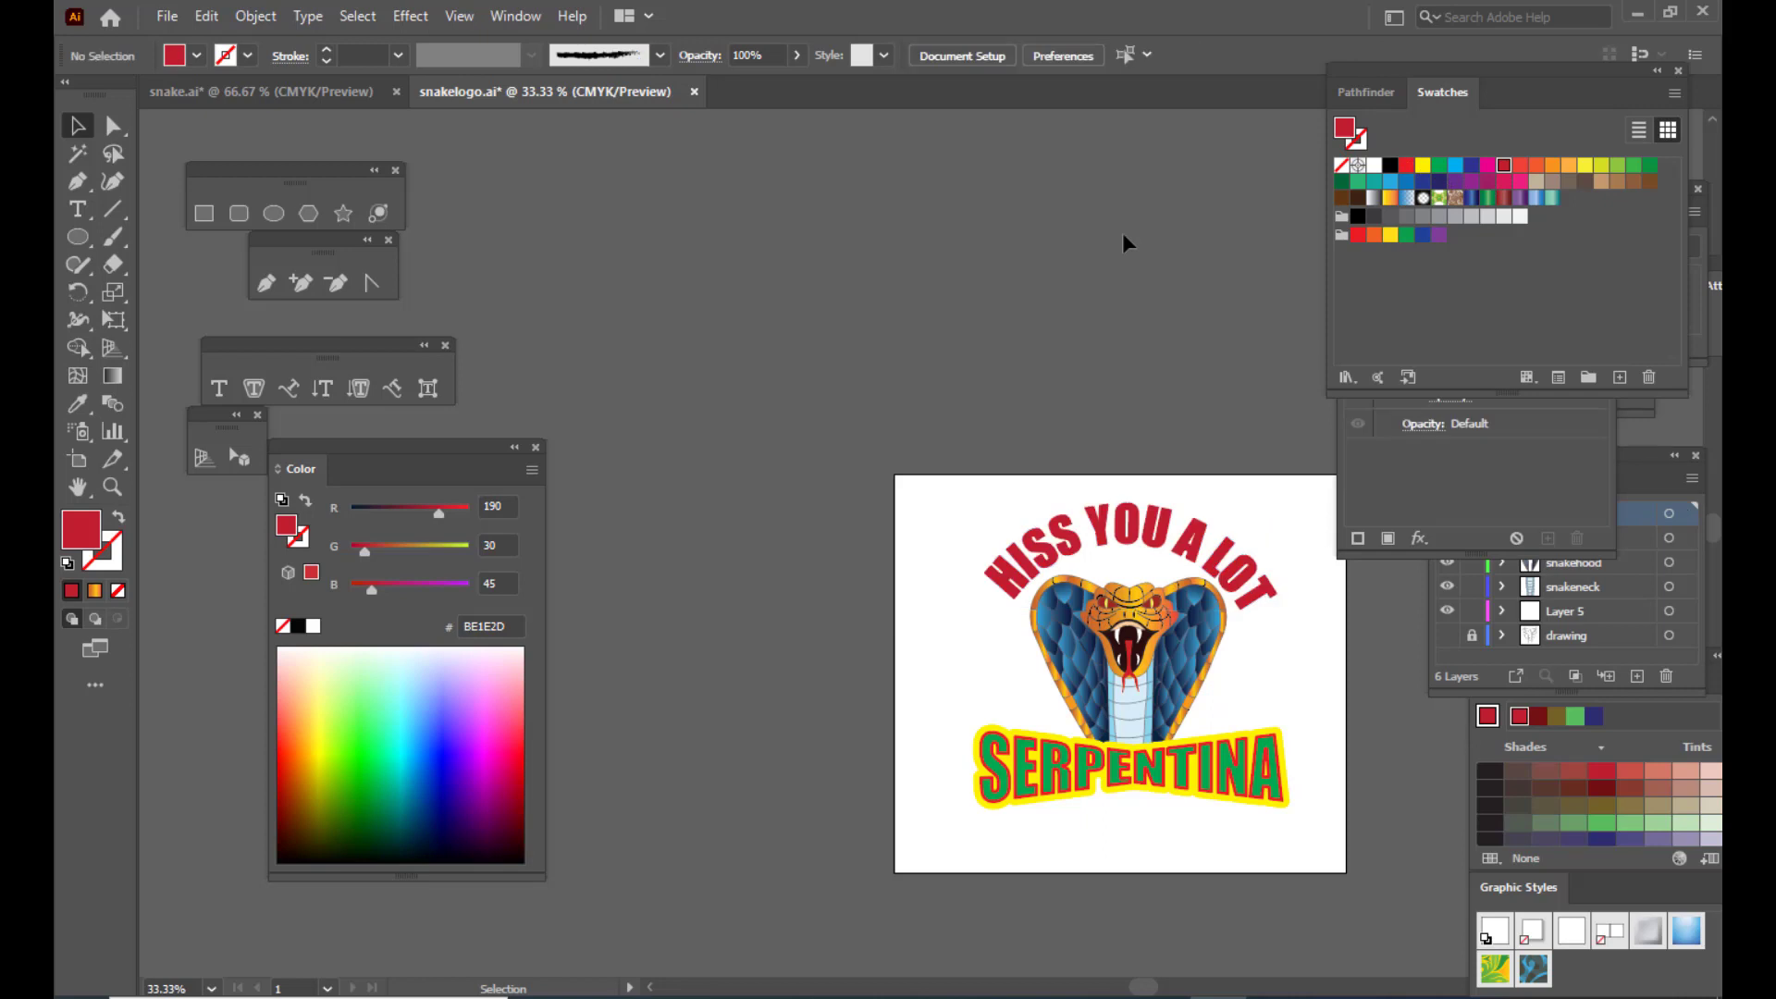
Step: Draw a large red circle with no stroke and move it off the artboard's upper-left corner
left_click(273, 213)
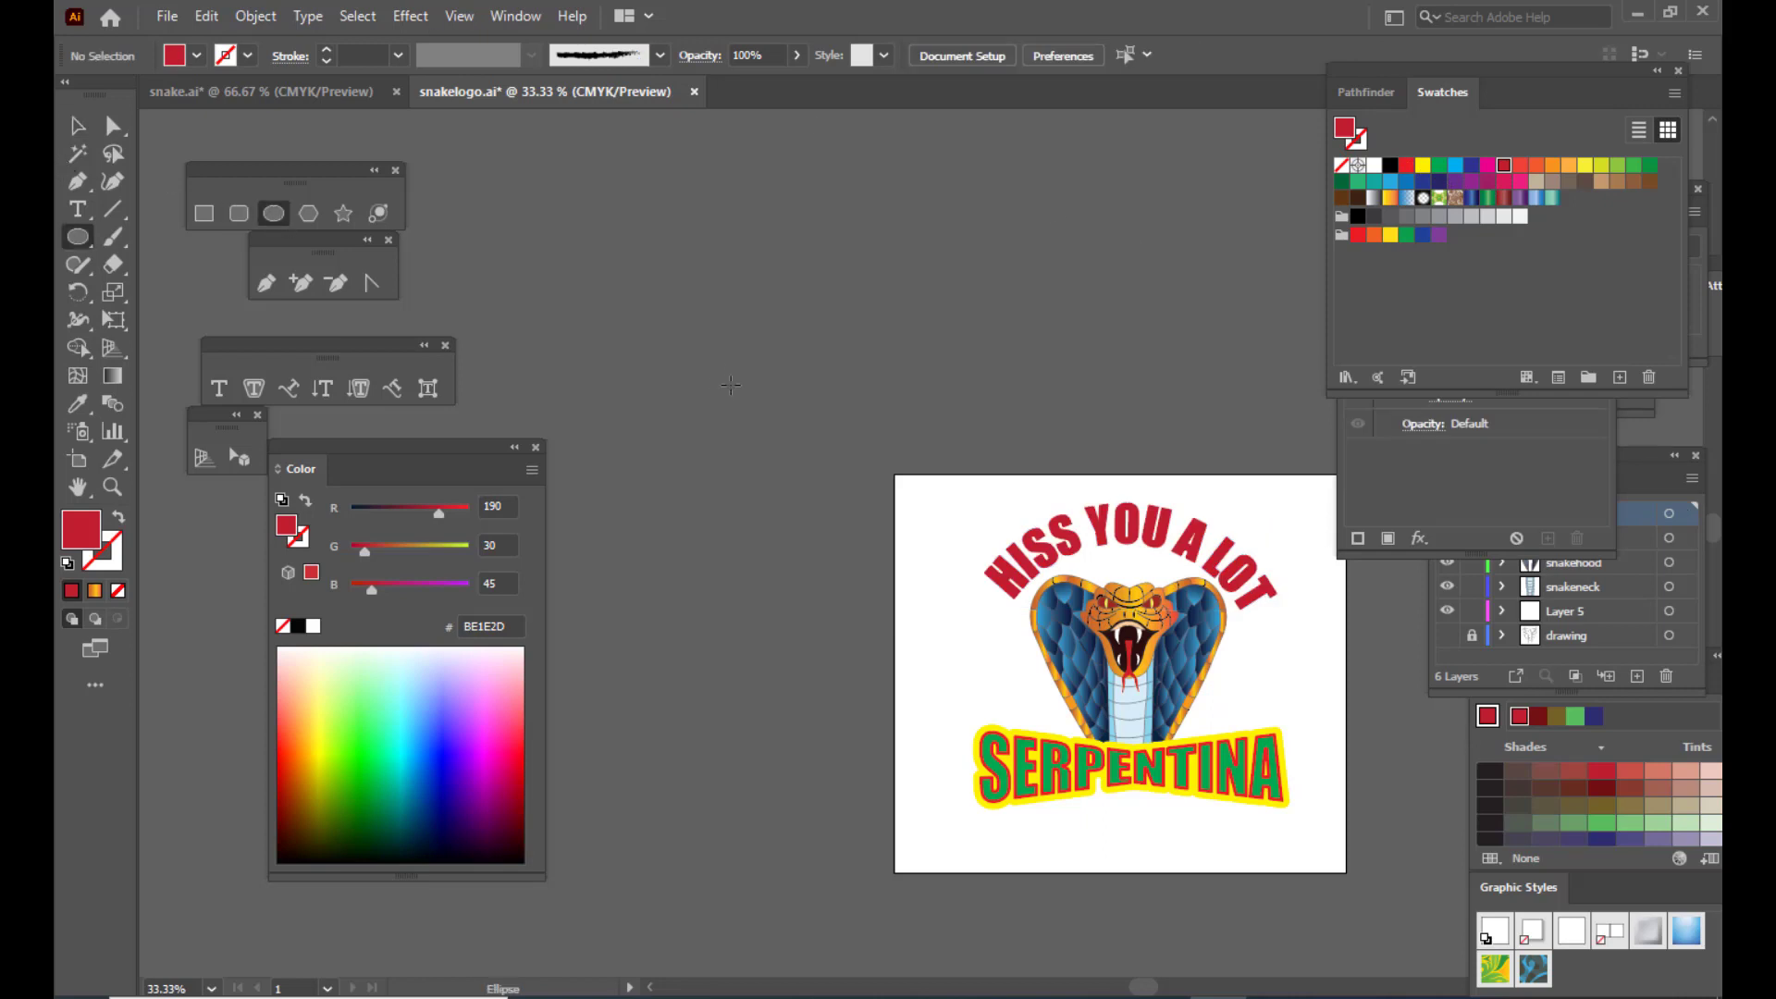
left_click_drag(590, 322, 926, 619)
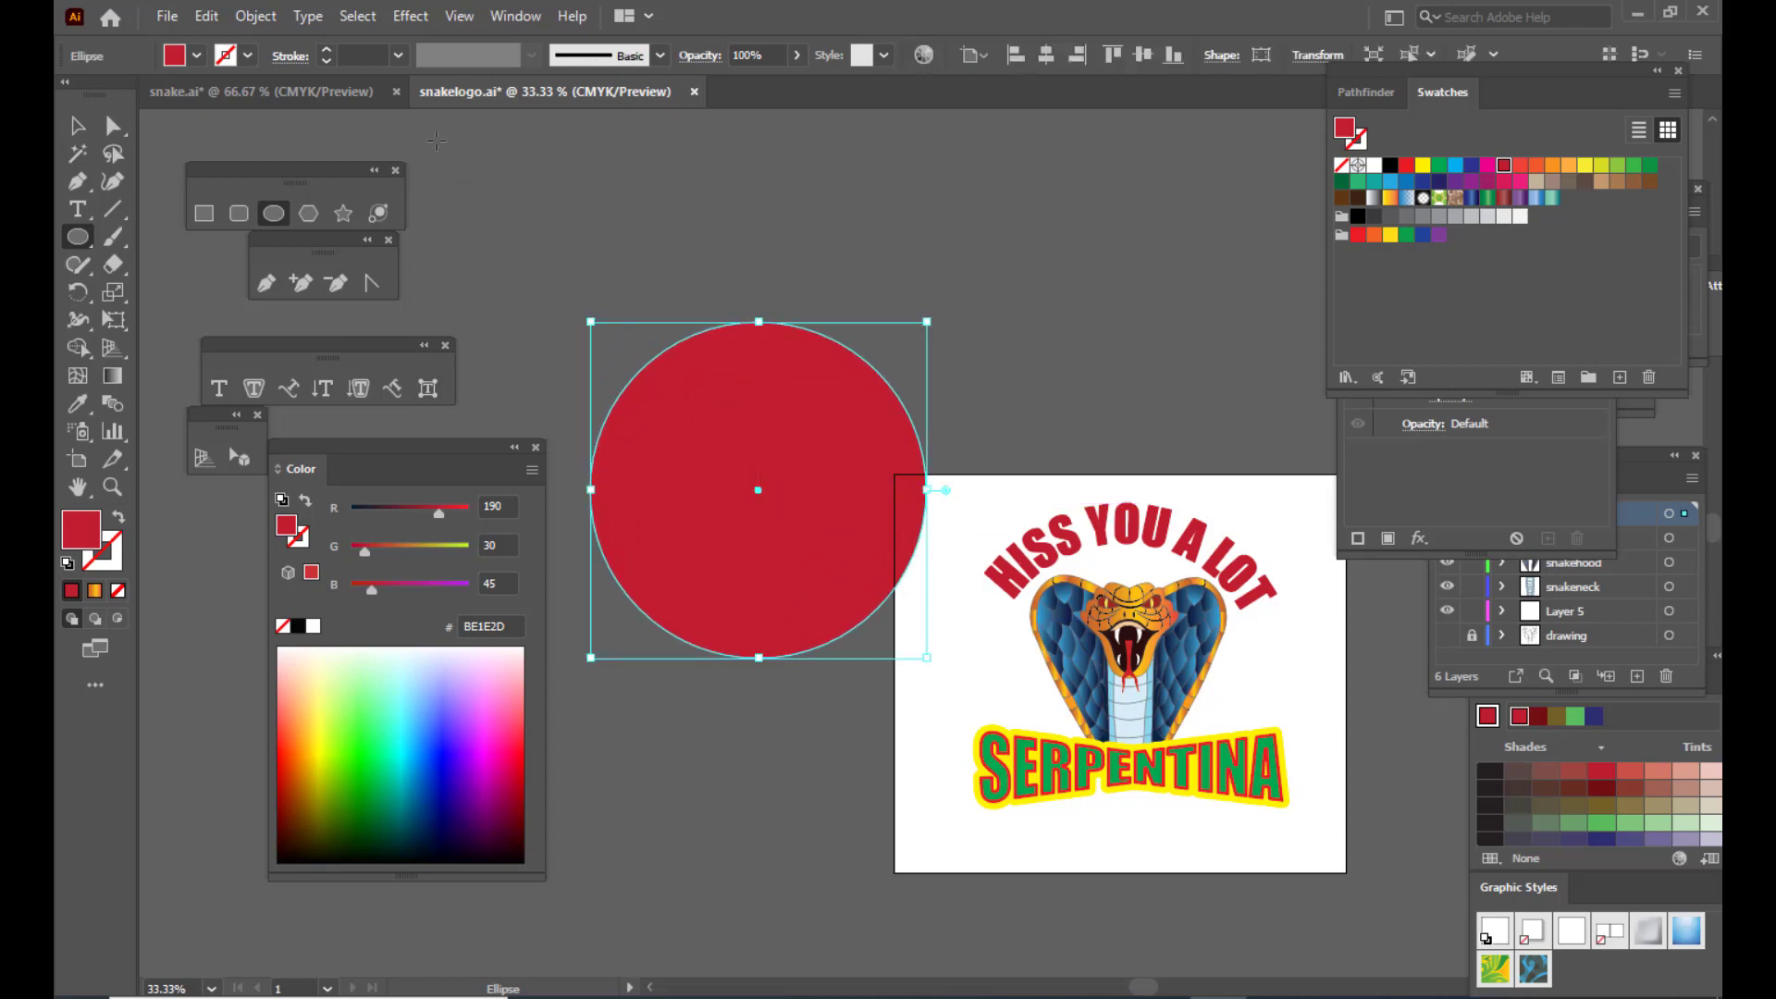
key("v")
left_click_drag(705, 387, 522, 289)
left_click(961, 281)
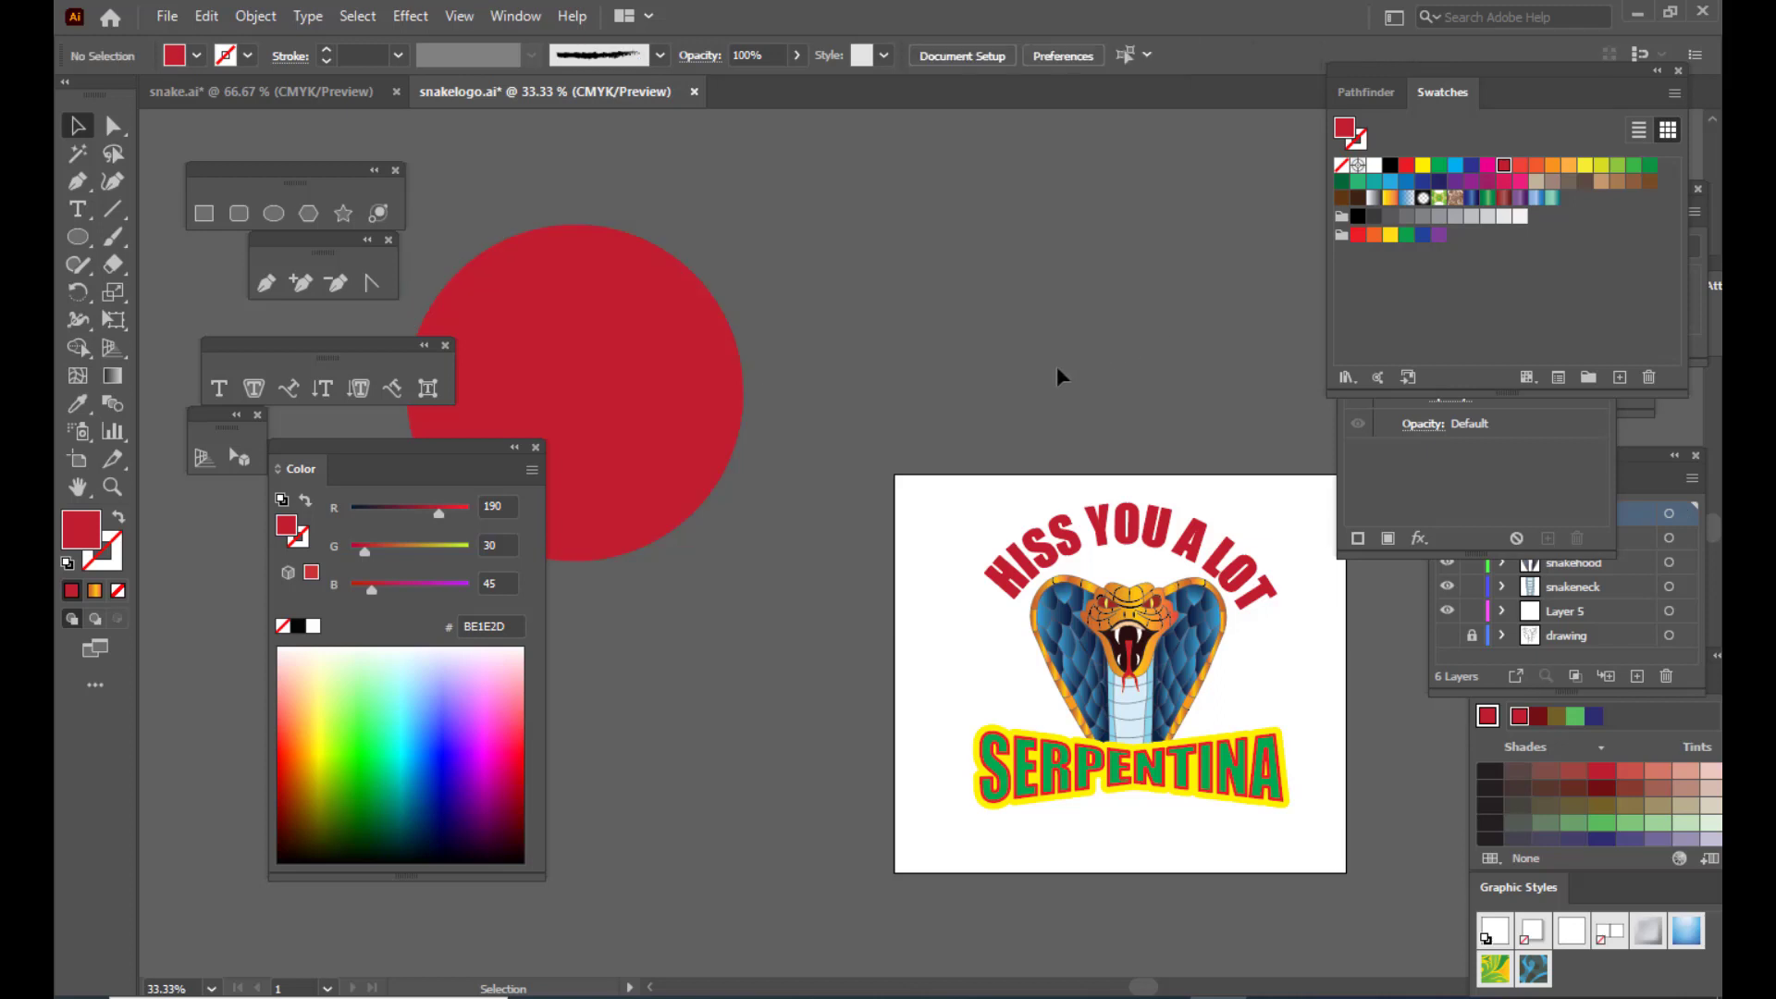
left_click_drag(1027, 373, 976, 357)
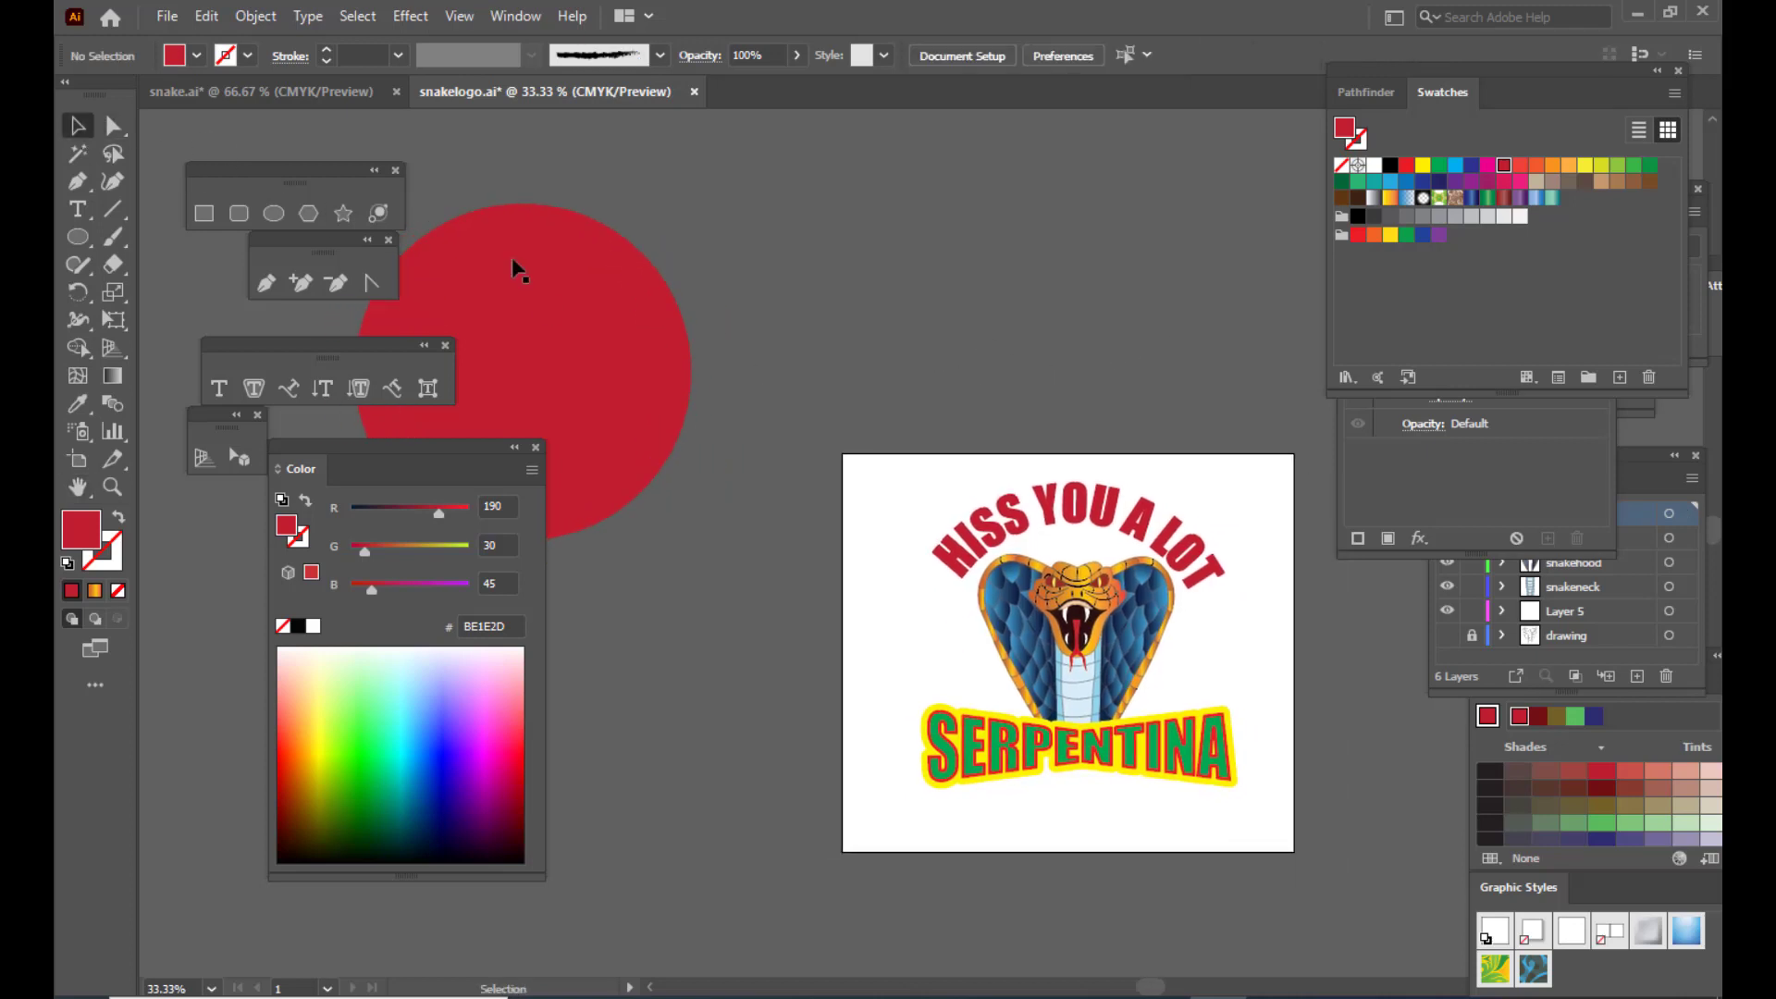
Step: Enlarge the artboard on all four sides around the logo, to about 1337 pt high
key("shift+o")
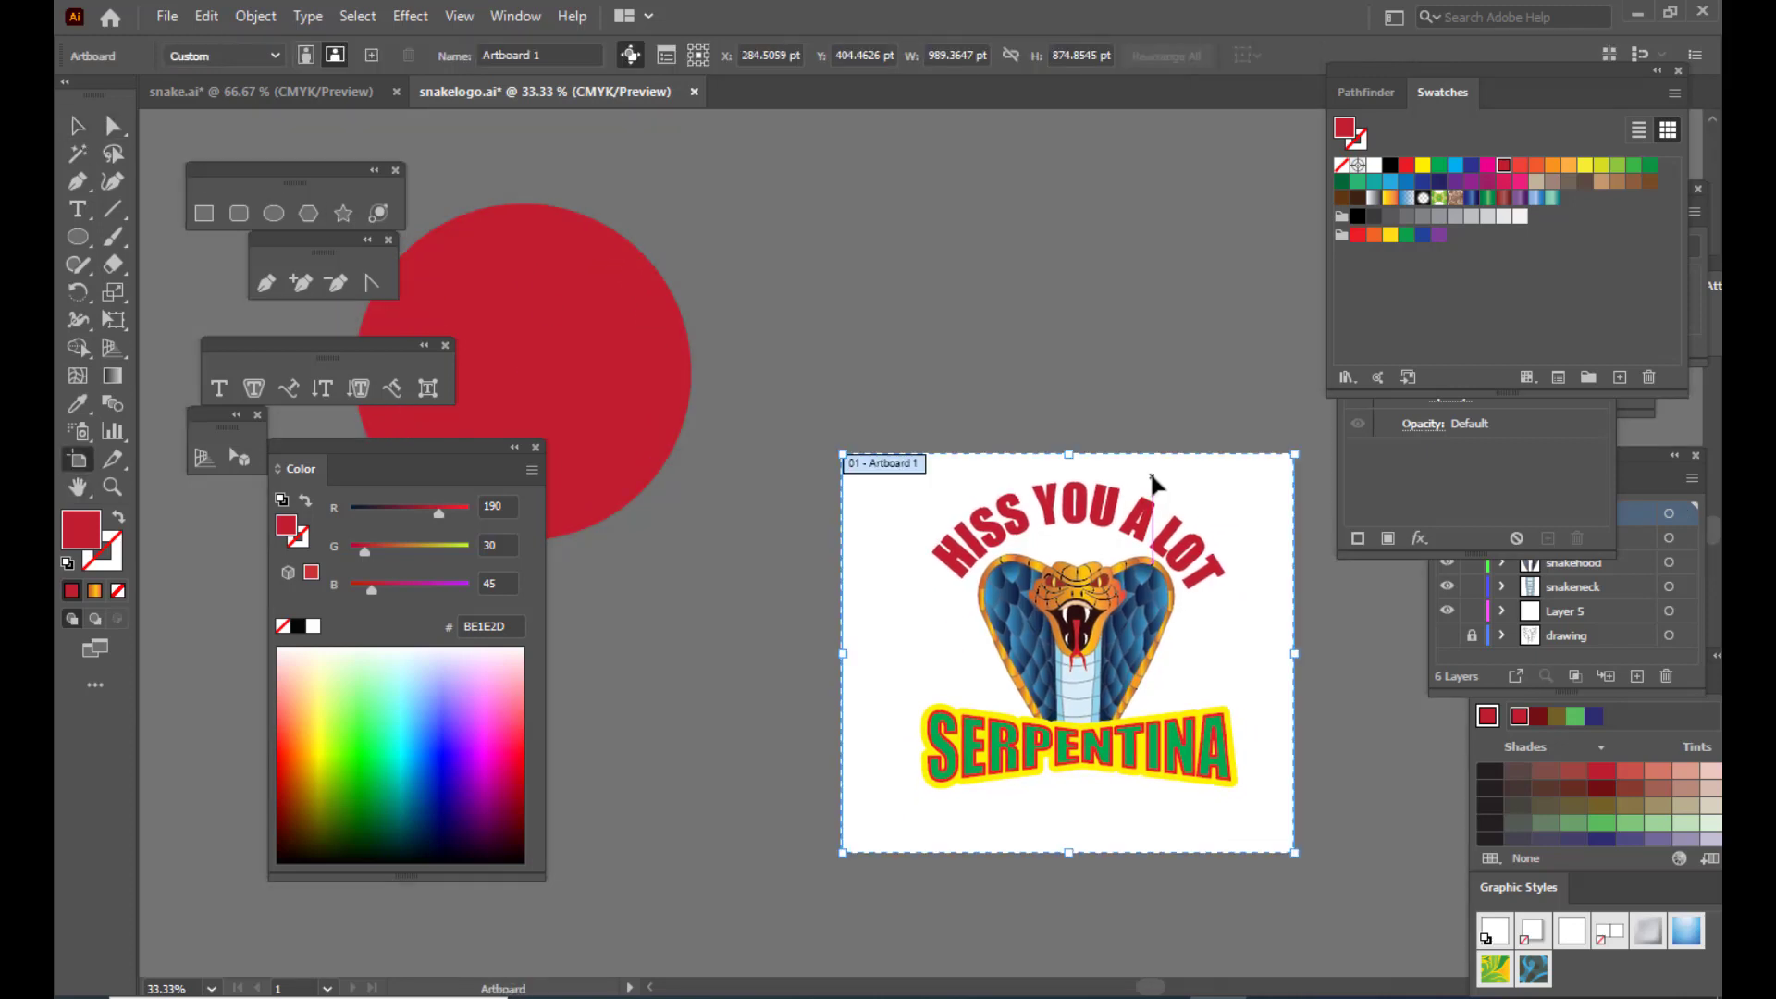
left_click_drag(1068, 454, 1064, 393)
left_click_drag(843, 625, 731, 623)
left_click_drag(1293, 625, 1410, 623)
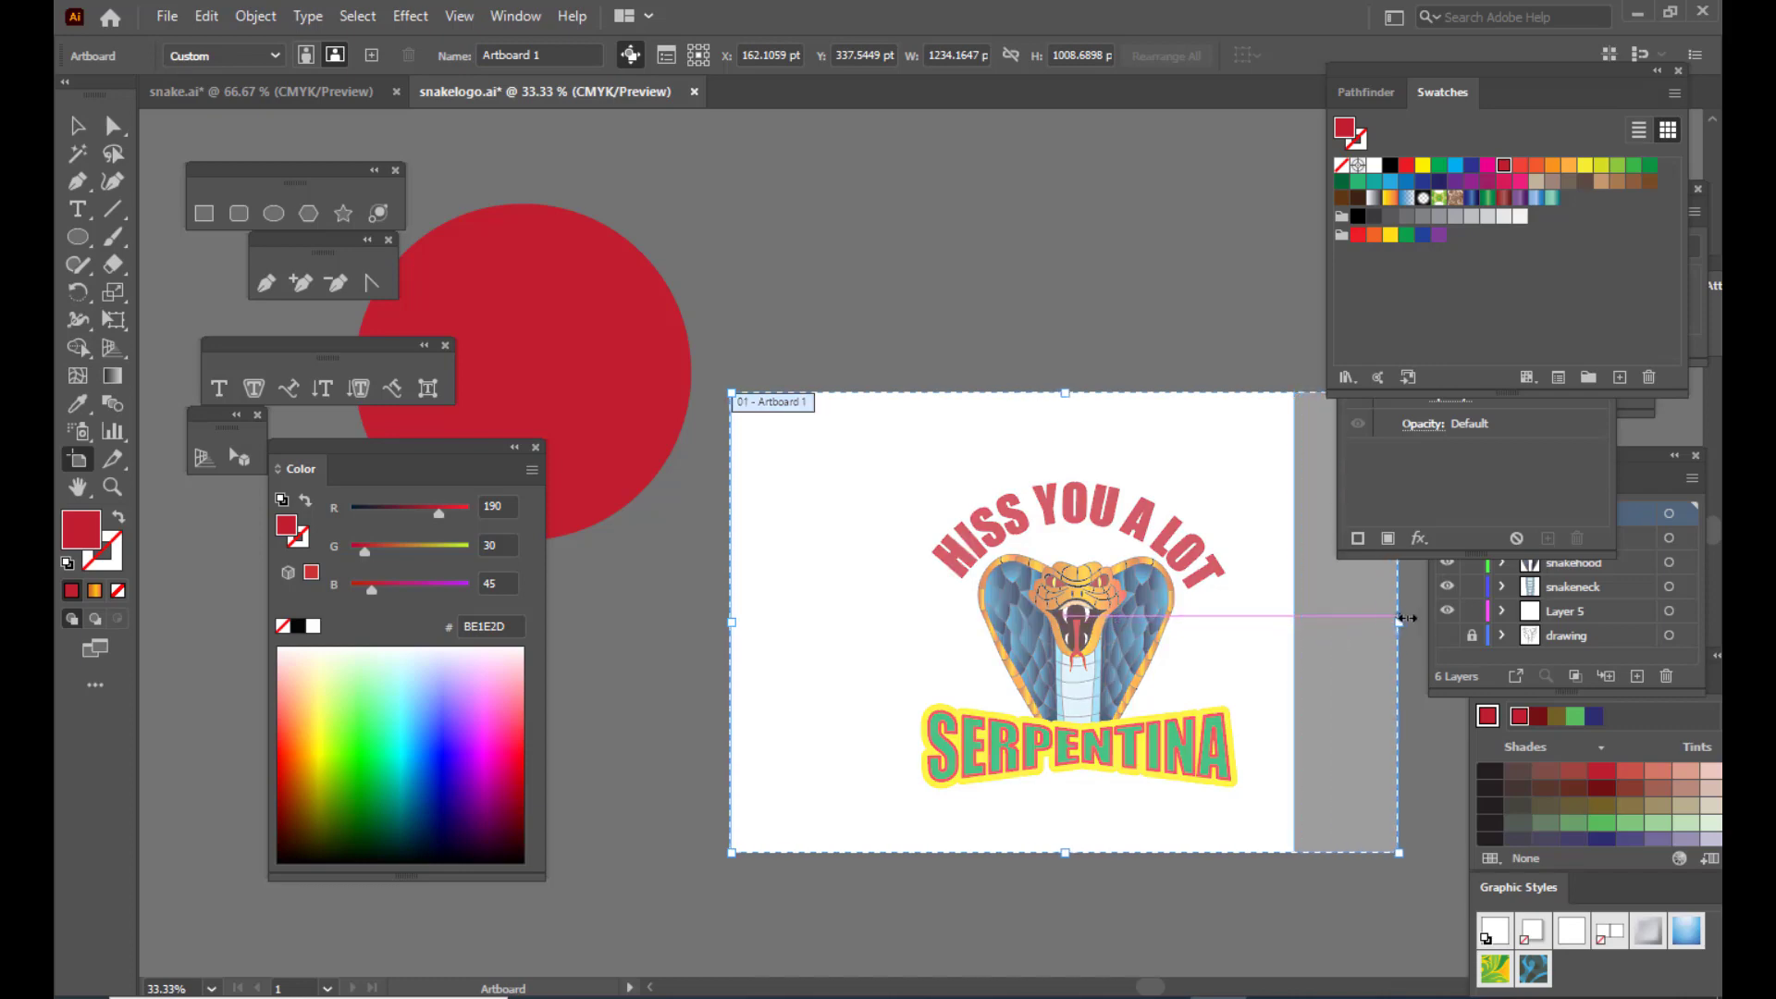
left_click_drag(1070, 392, 1071, 338)
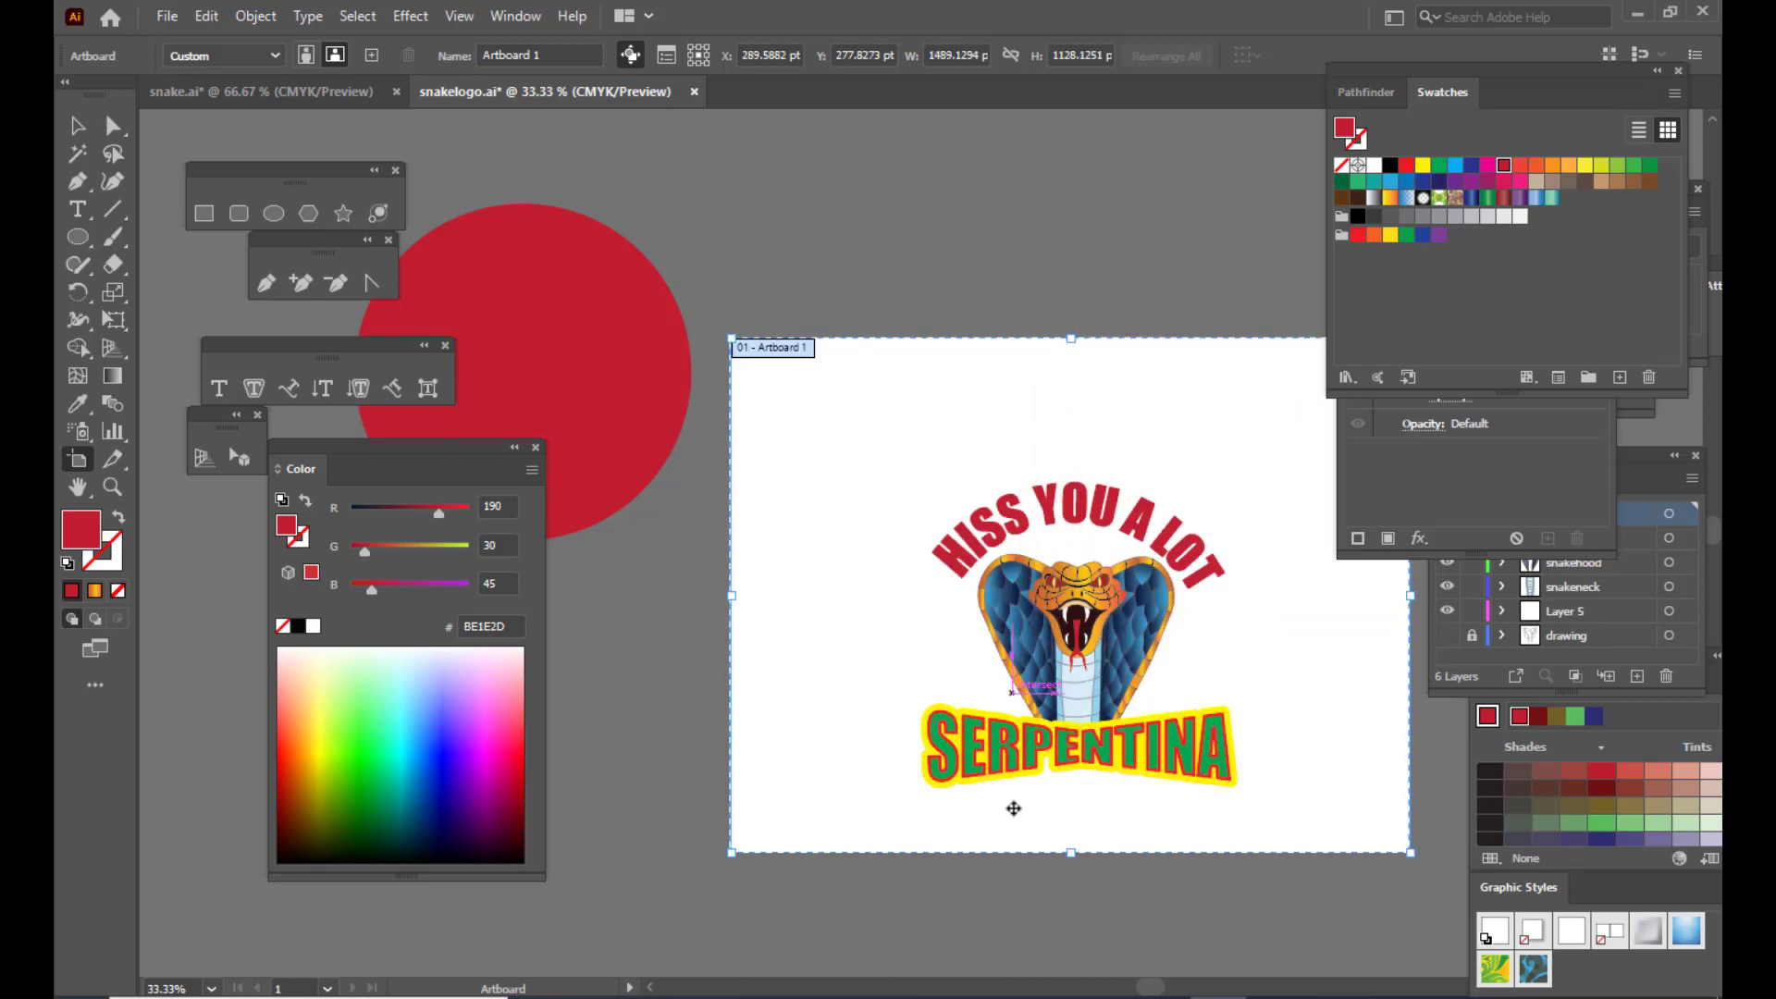
left_click_drag(1070, 852, 1070, 947)
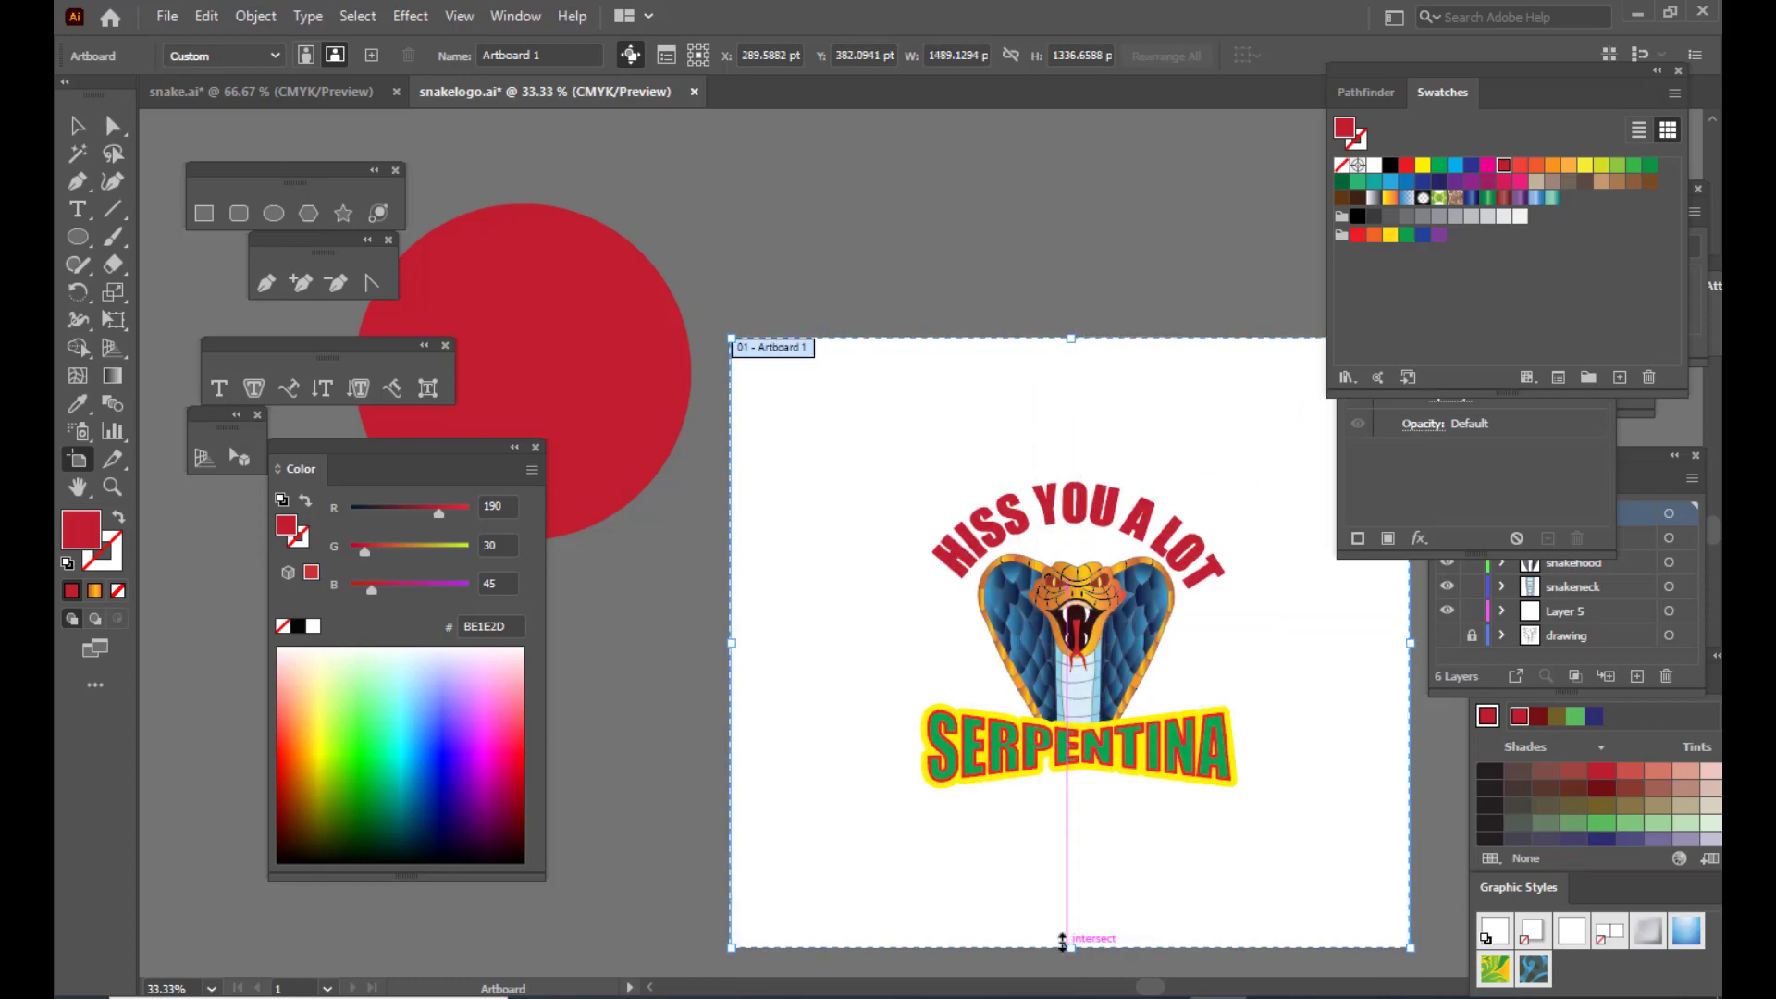
left_click_drag(733, 646, 703, 646)
left_click(78, 125)
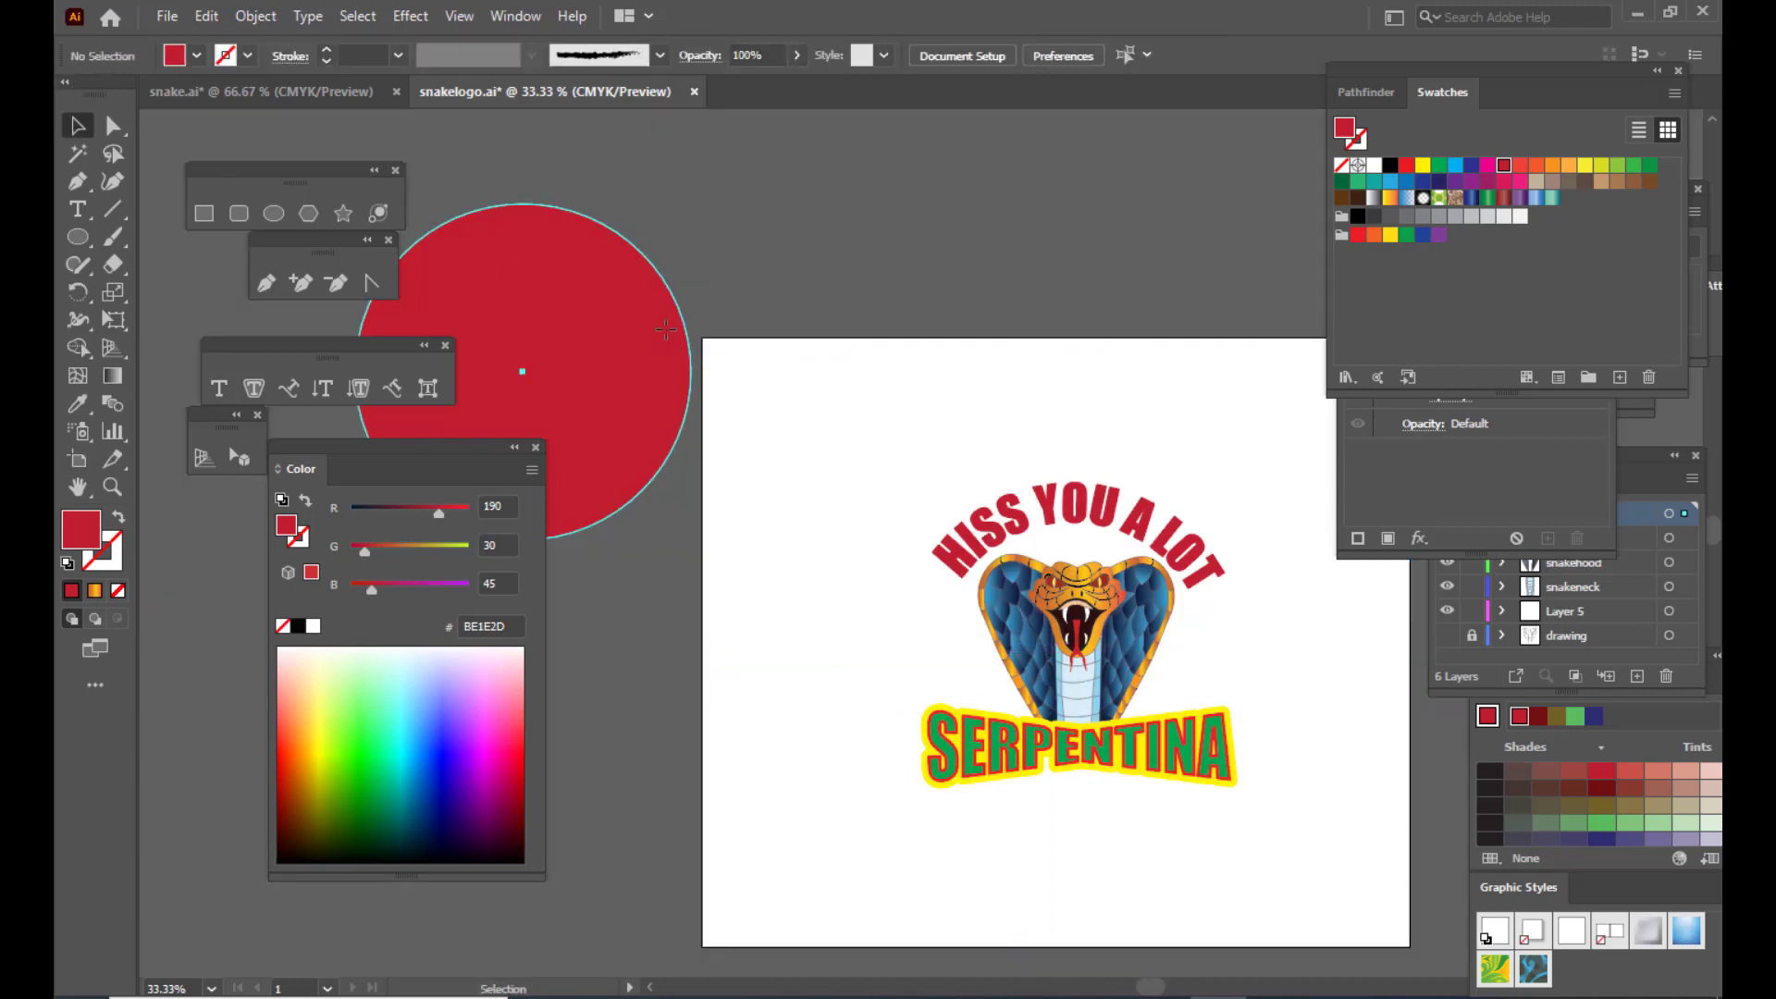
Step: Centre the red circle over the cobra logo and scale it up slightly from its centre
left_click_drag(619, 302, 1162, 575)
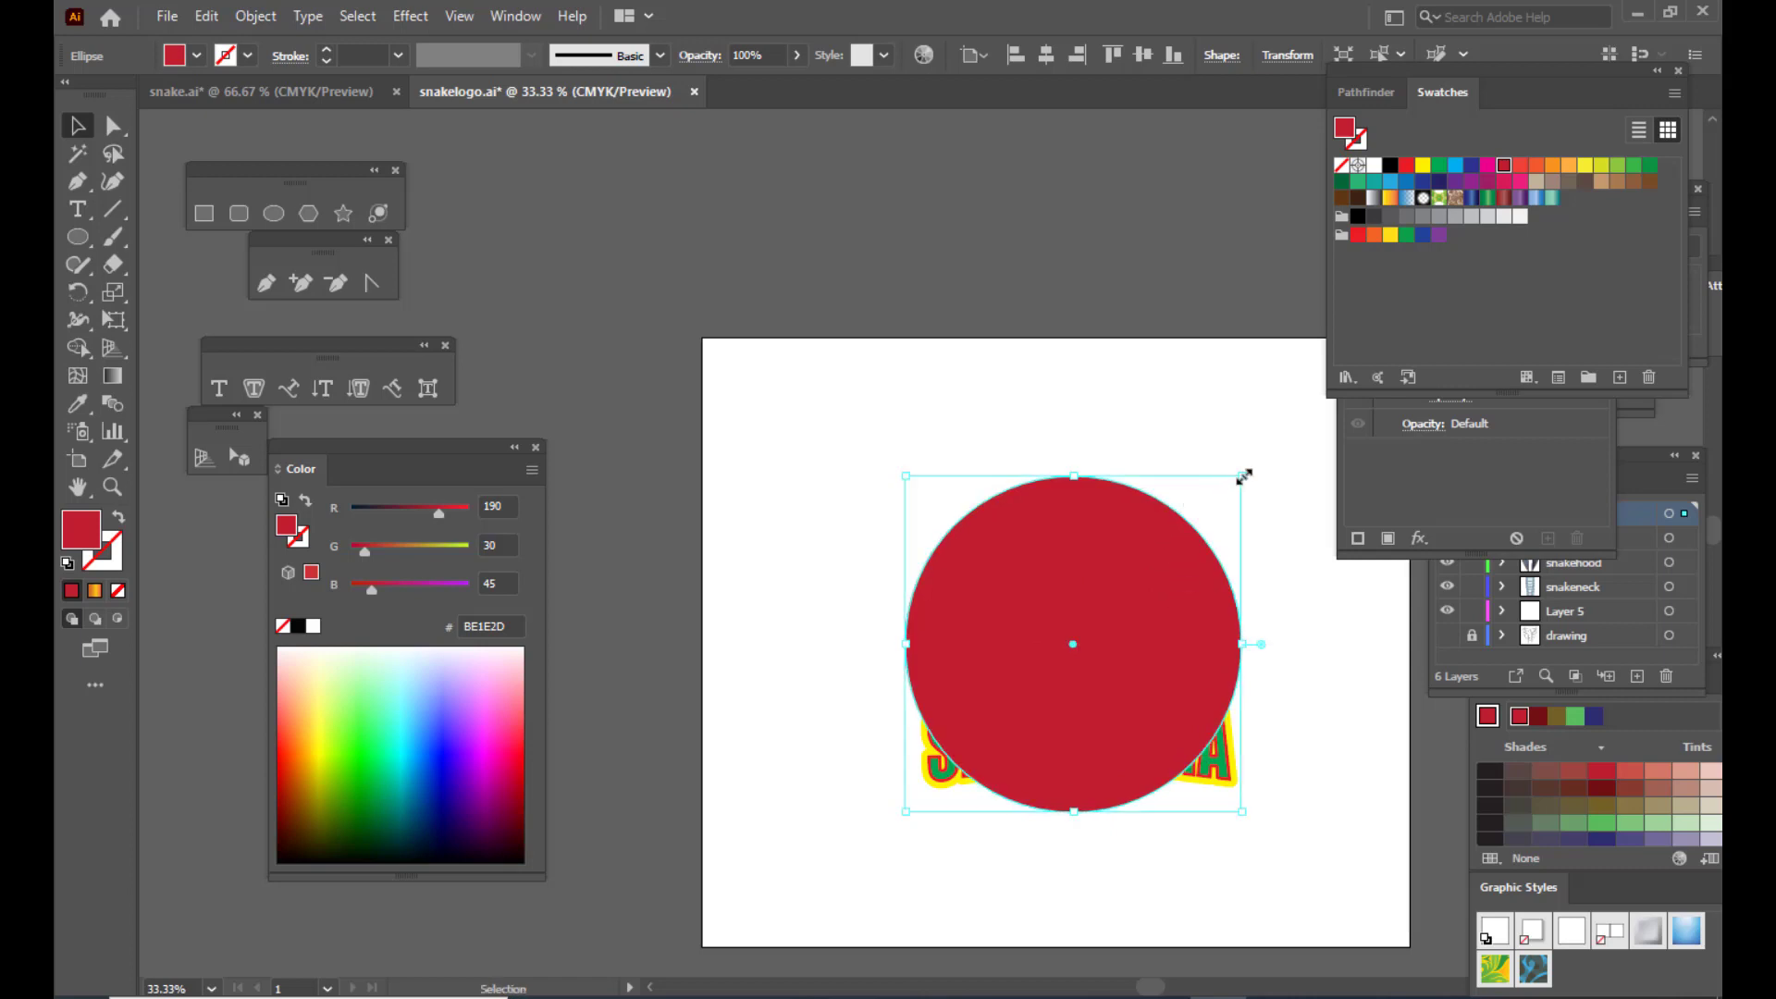
left_click_drag(1242, 475, 1254, 463)
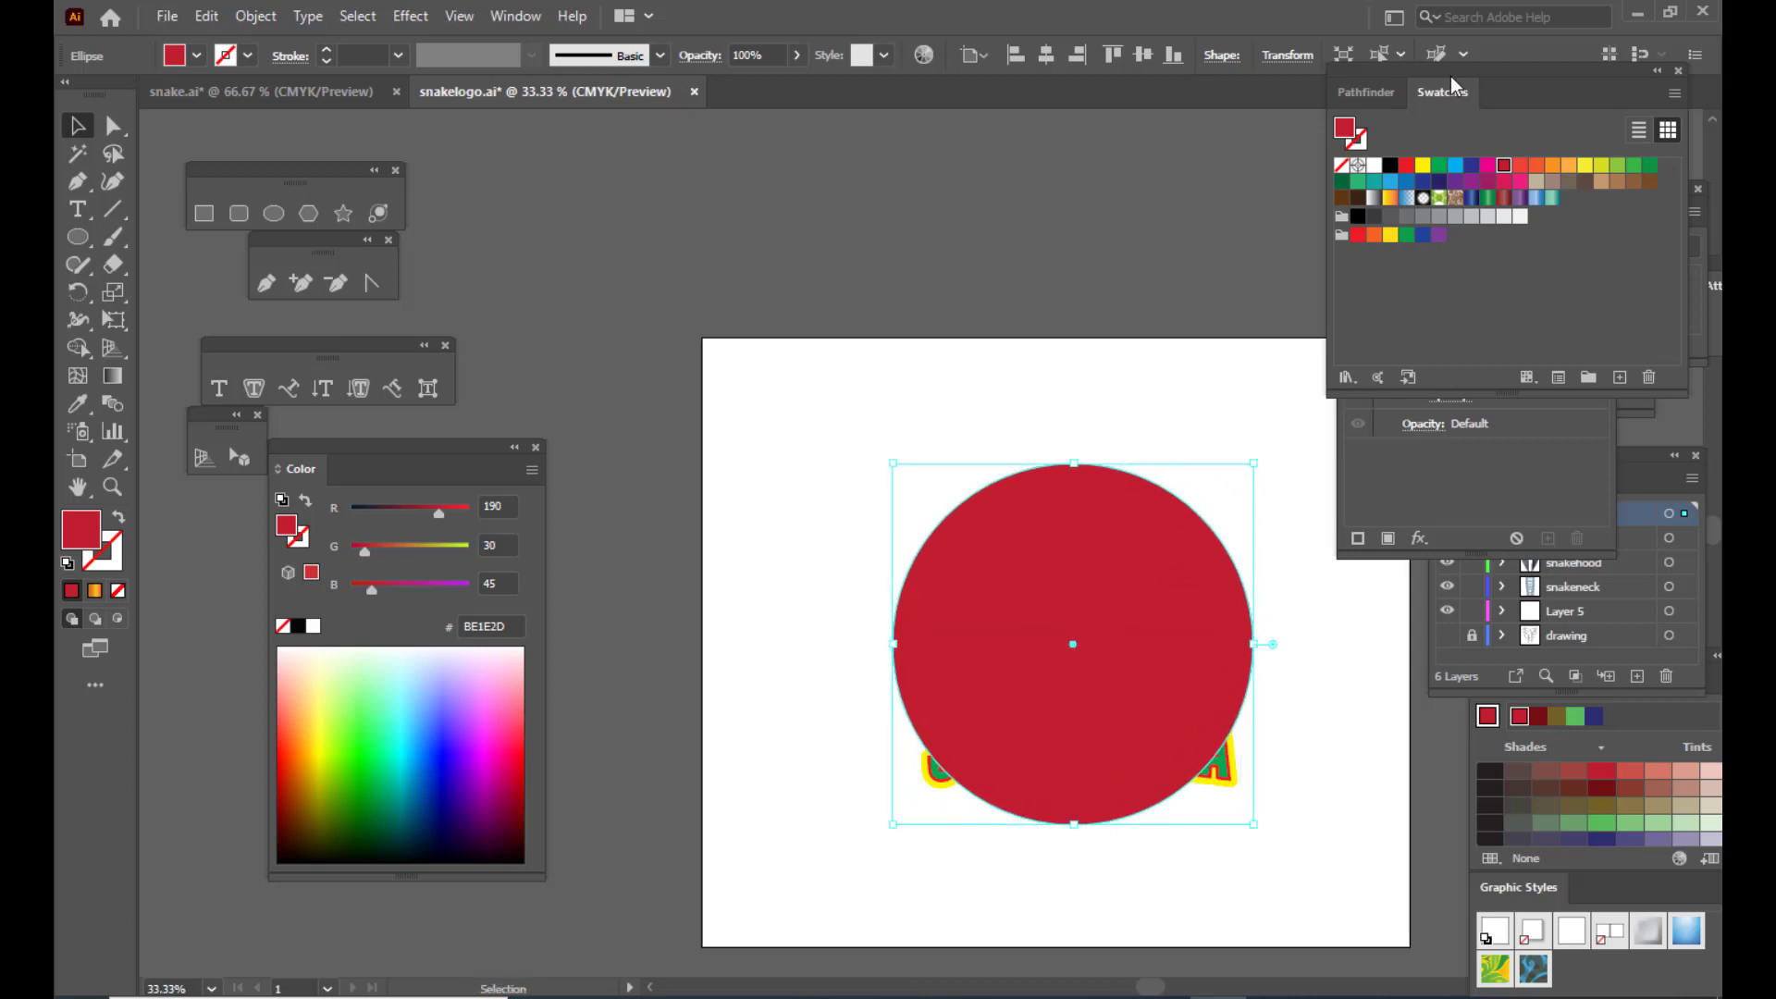
Step: Move the Swatches and Appearance panels apart to clear the view of the artboard and Layers panel, and select the red circle
left_click_drag(1450, 69, 821, 145)
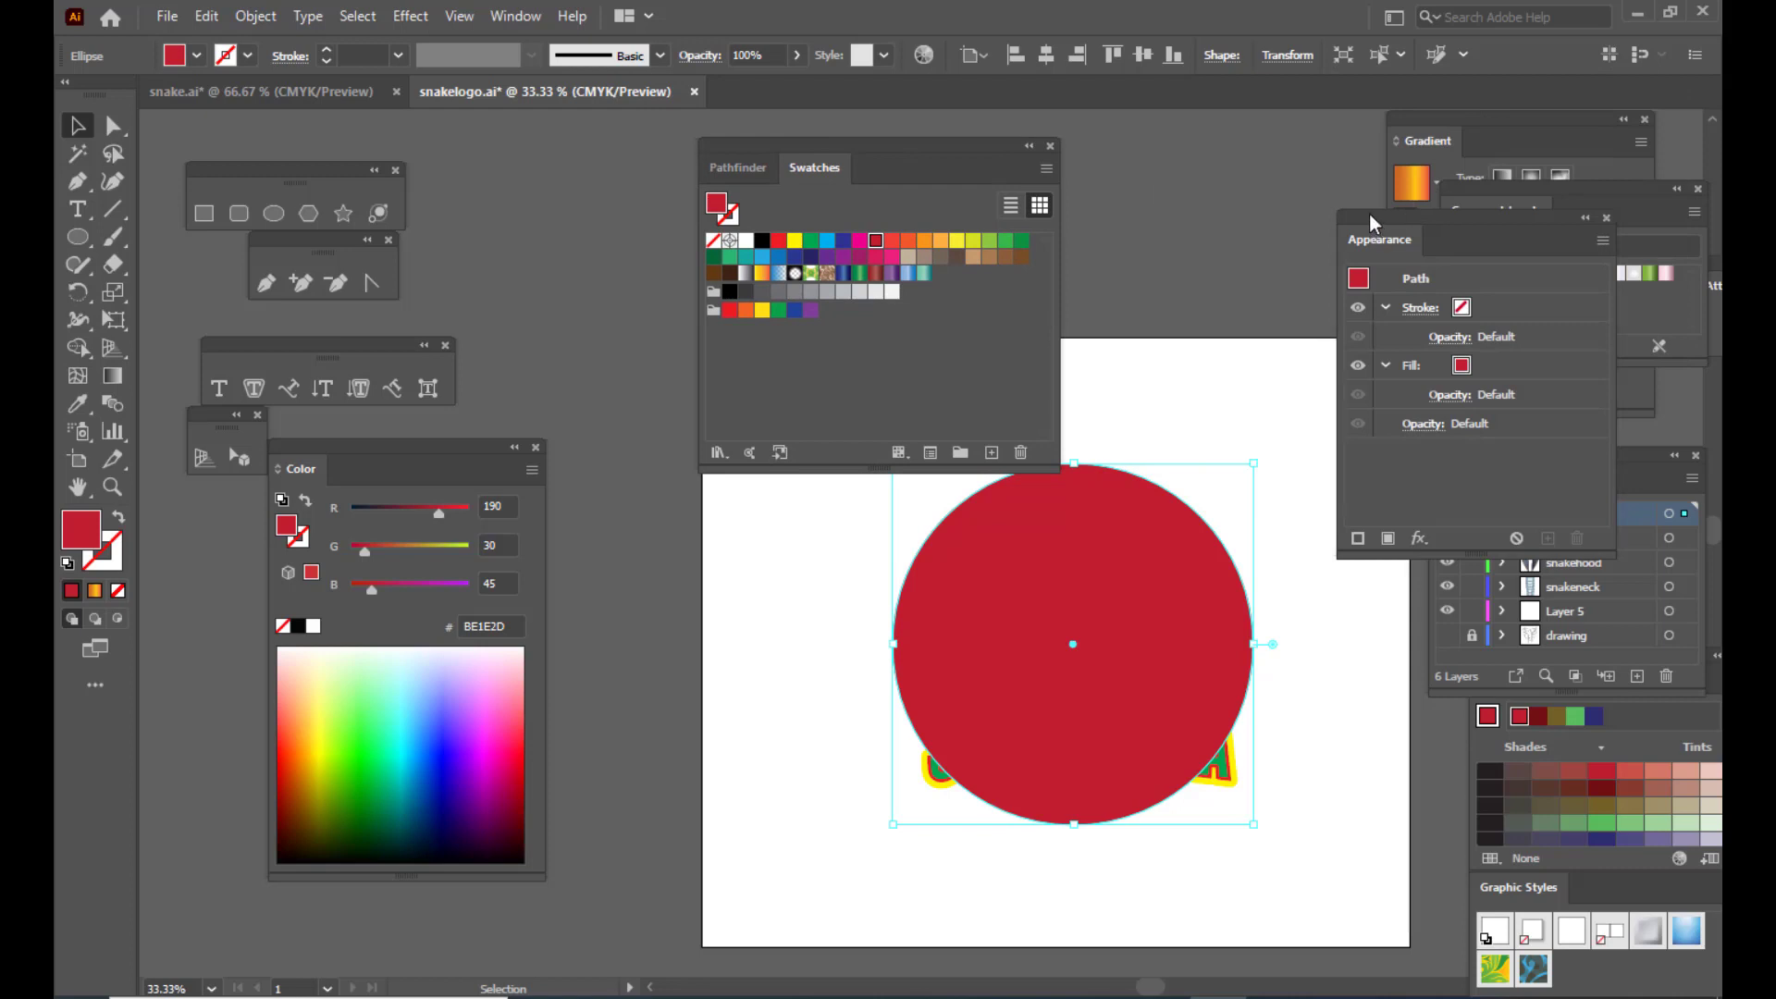
left_click_drag(1373, 223, 1101, 123)
left_click_drag(849, 158, 729, 150)
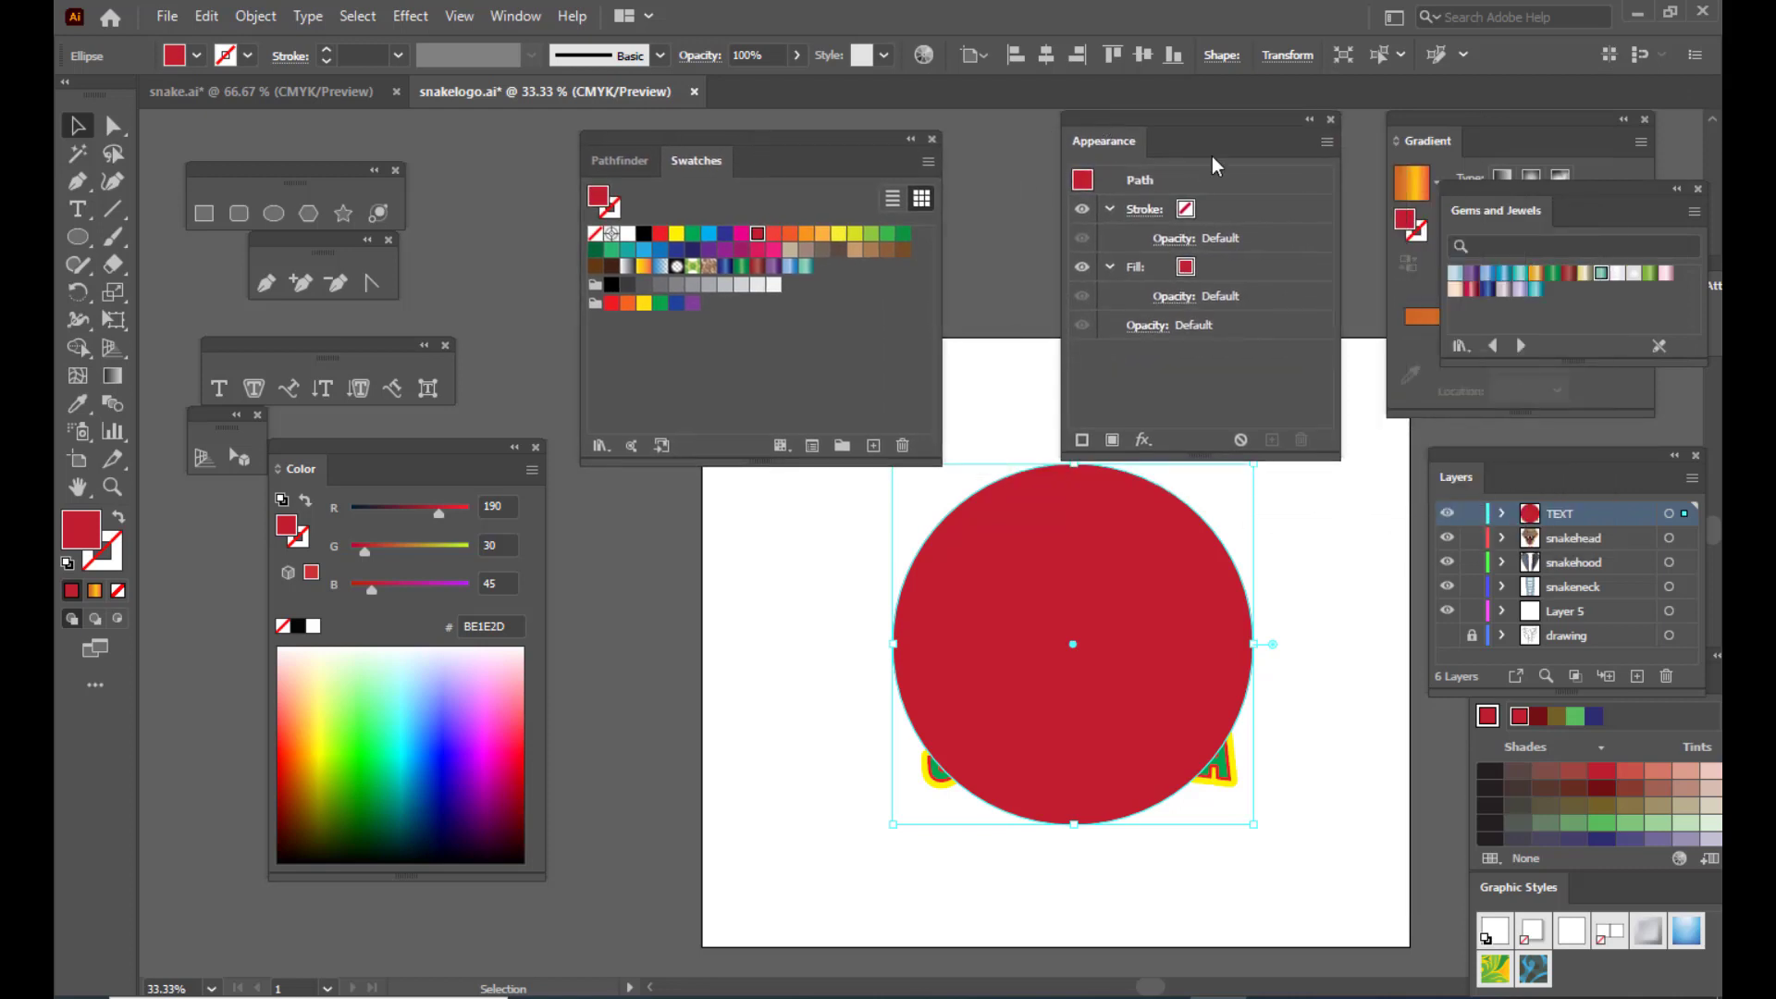
left_click_drag(1178, 135, 1286, 116)
left_click(1079, 222)
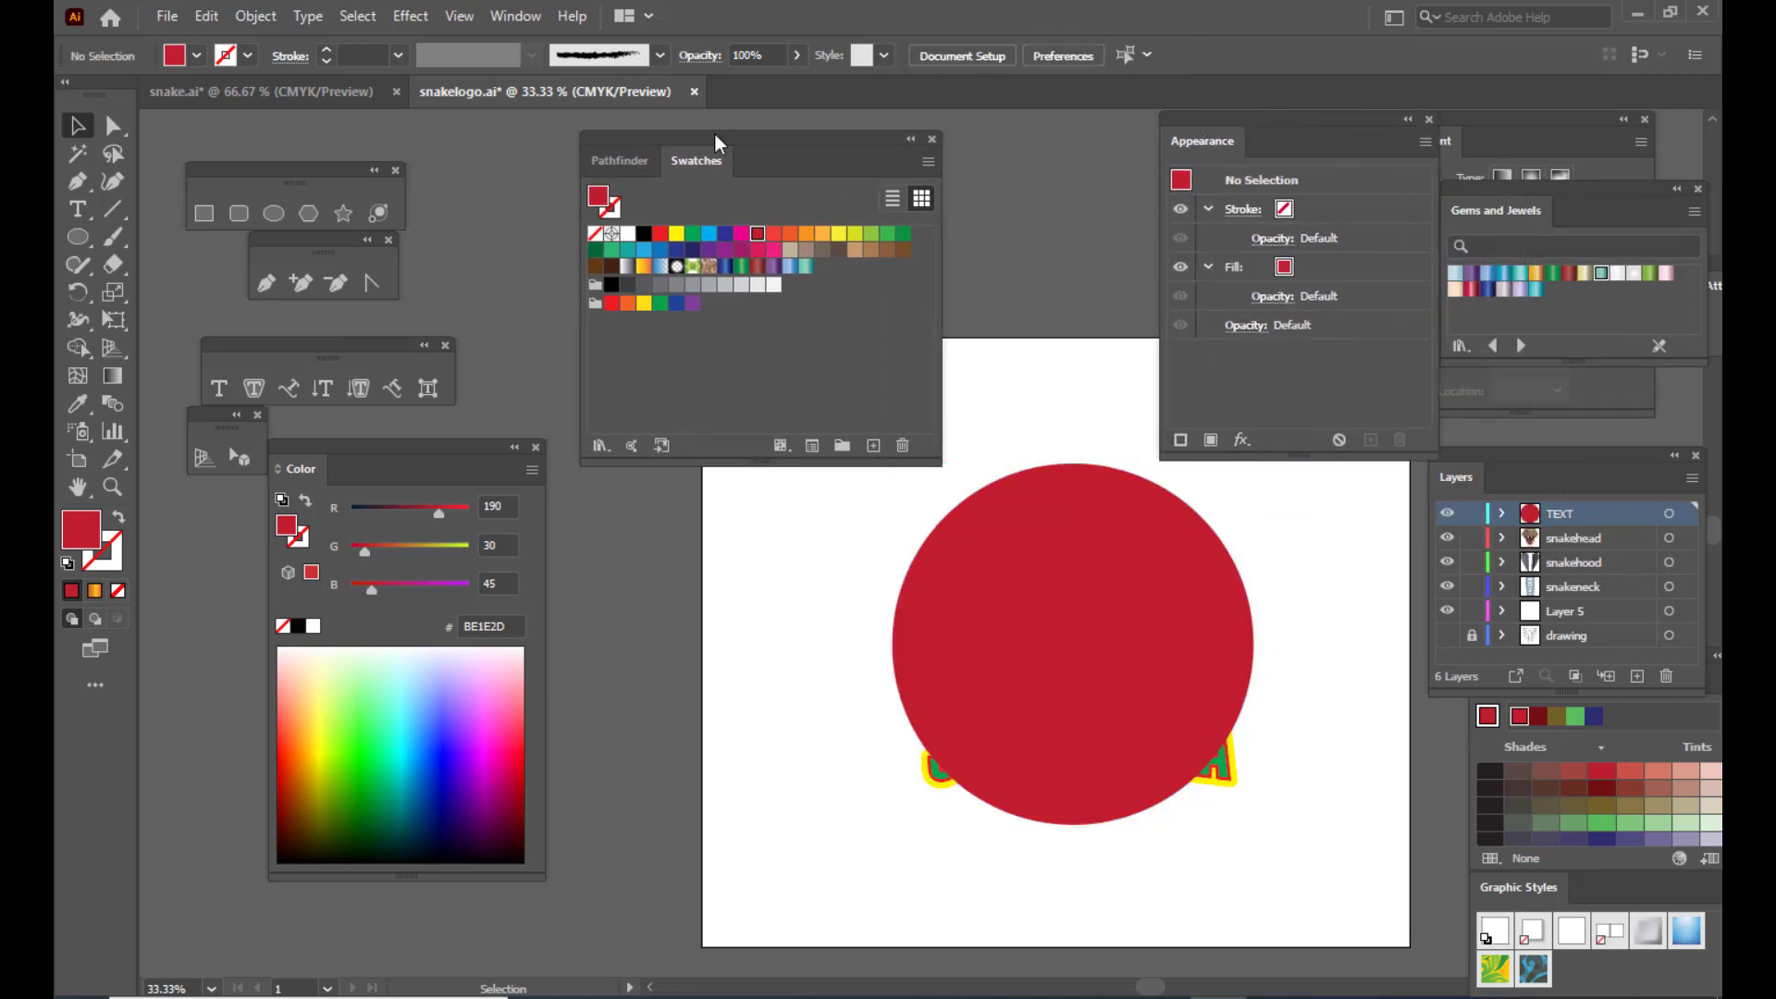
left_click_drag(714, 135, 534, 135)
left_click_drag(1238, 121, 1287, 106)
left_click(1072, 512)
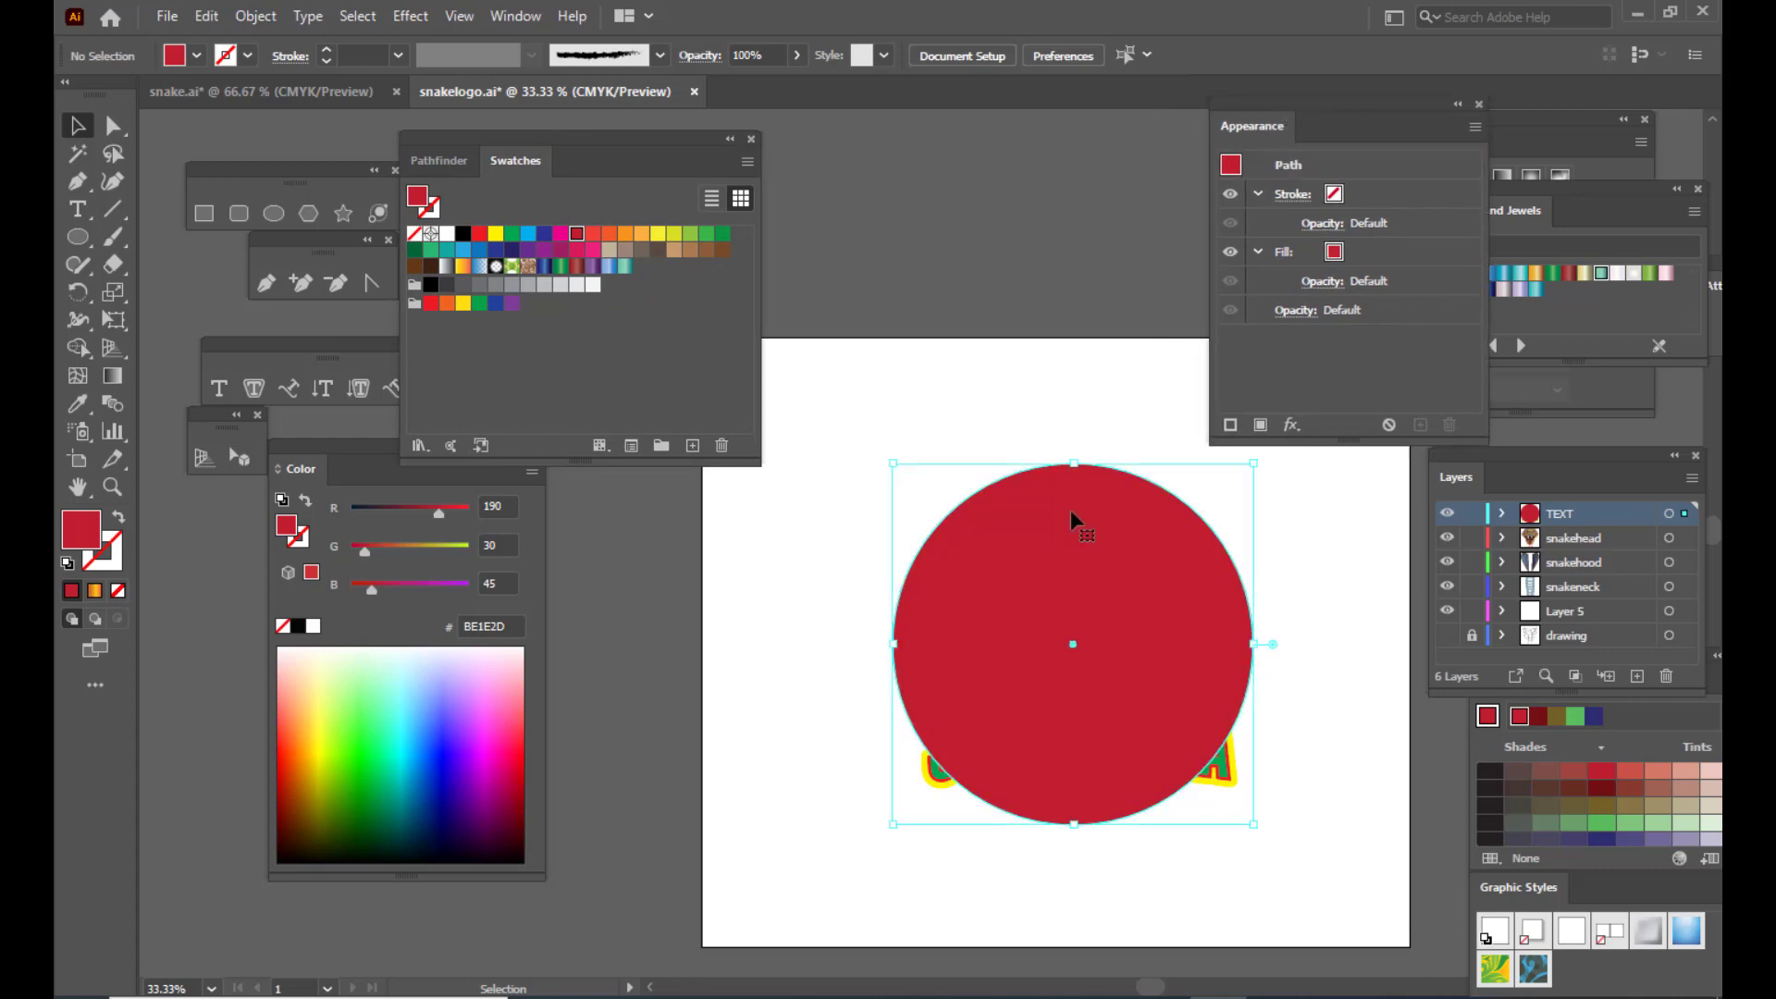
Step: Cut the red circle from the TEXT layer and paste it into a new layer
key("Delete")
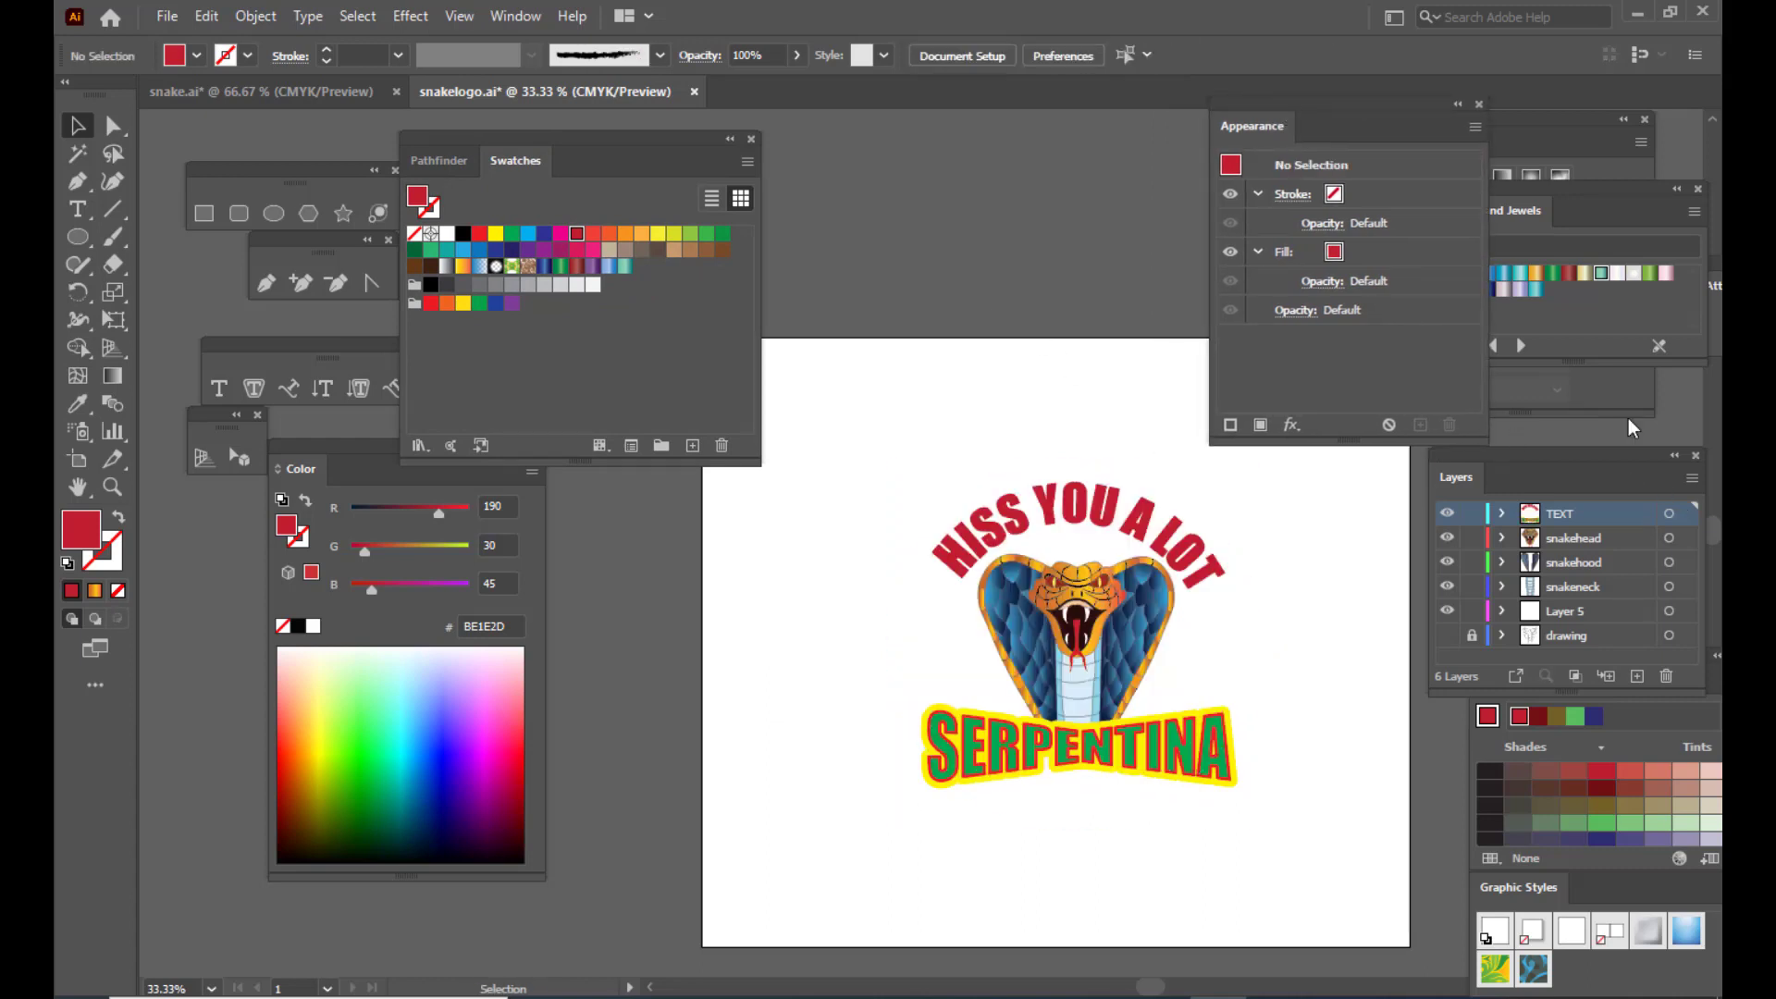
left_click_drag(1268, 107, 1344, 102)
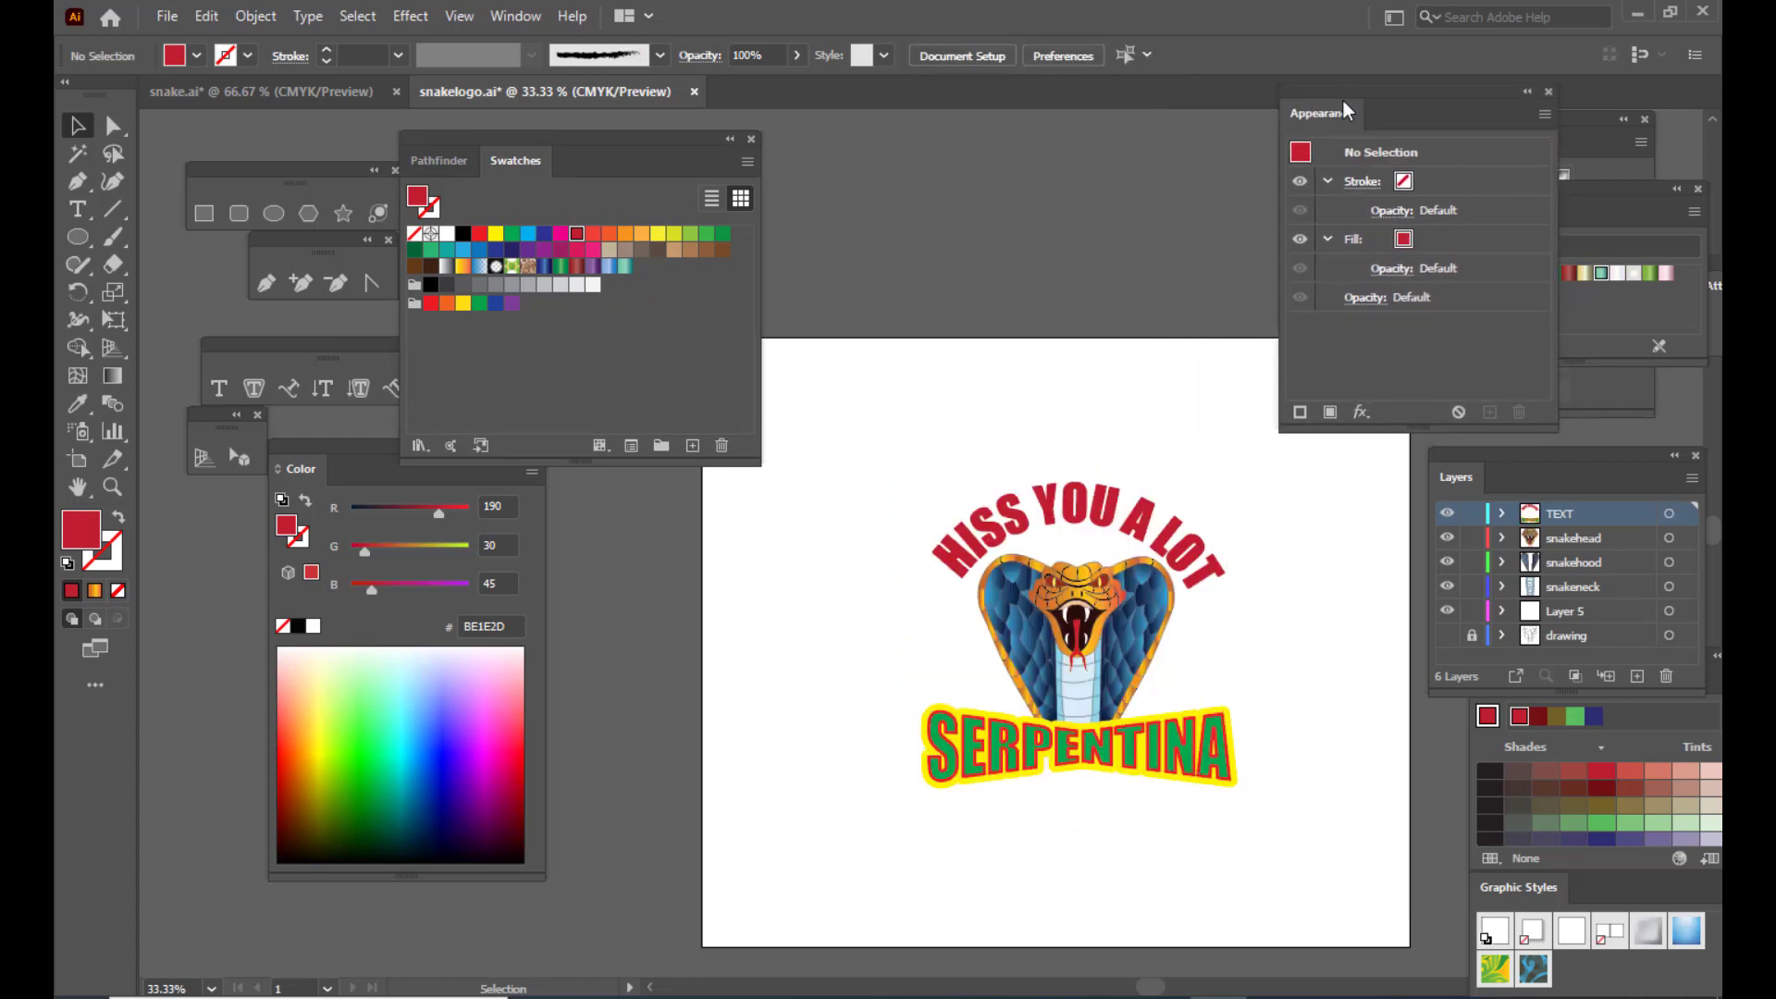
left_click(1636, 675)
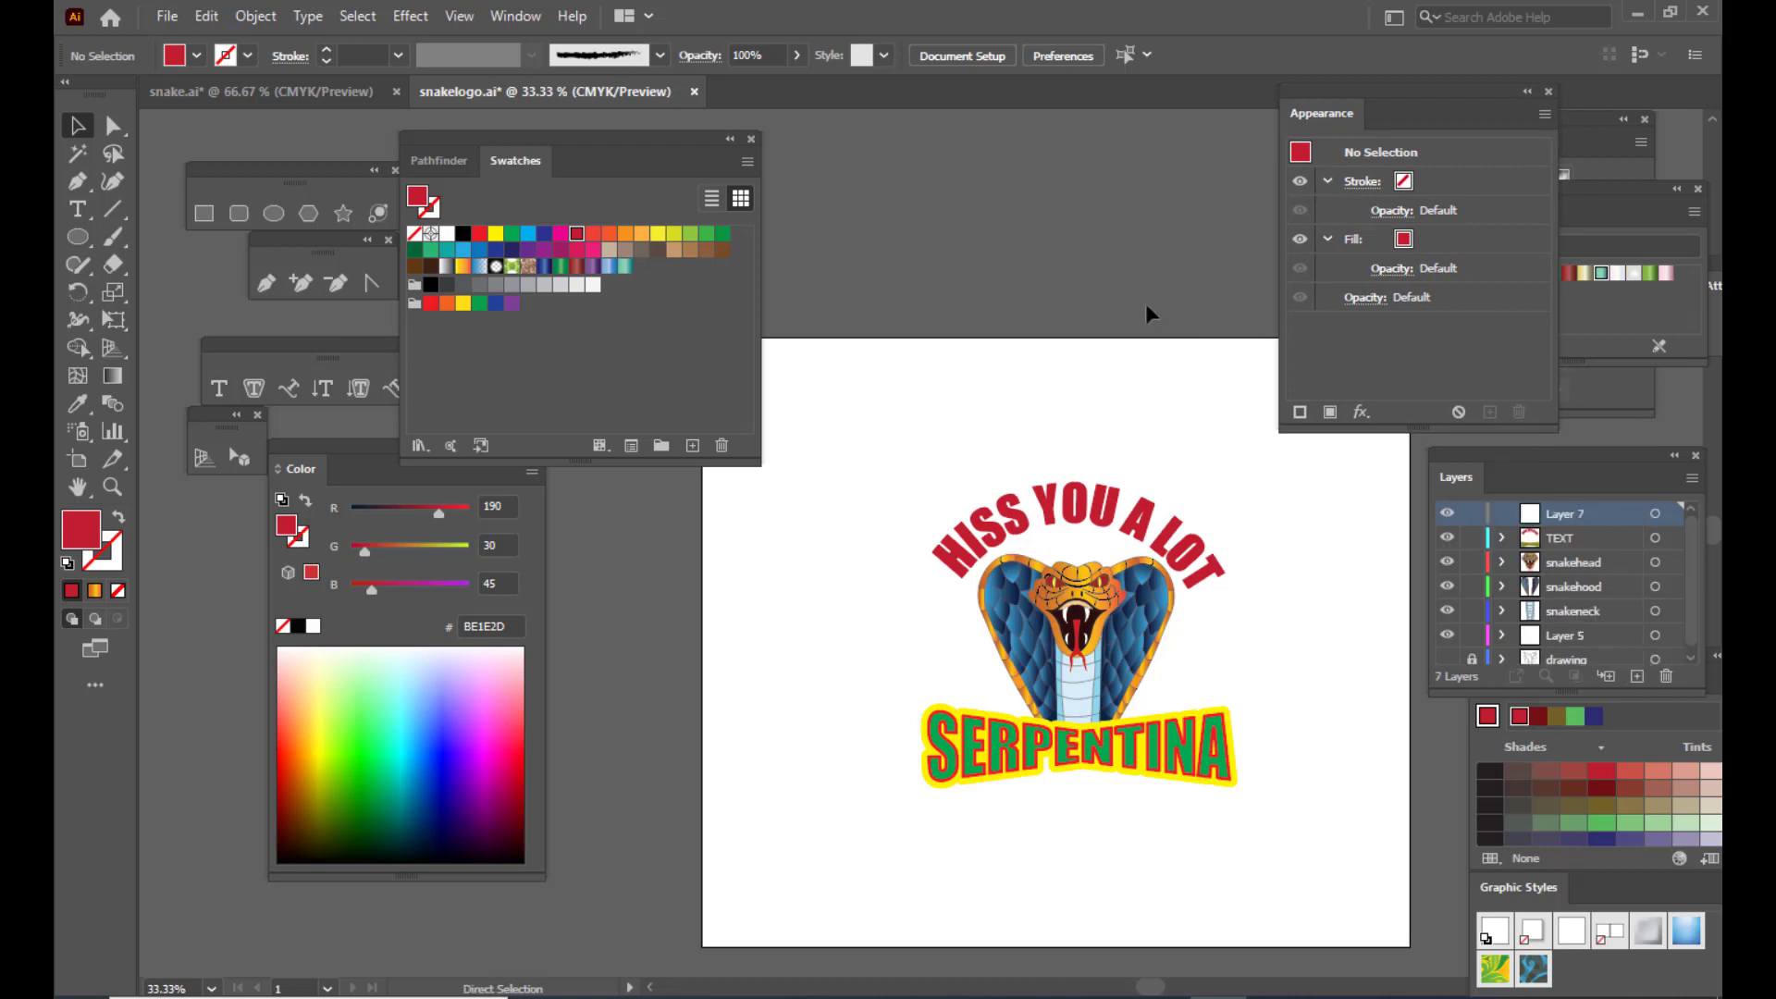
key("ctrl+v")
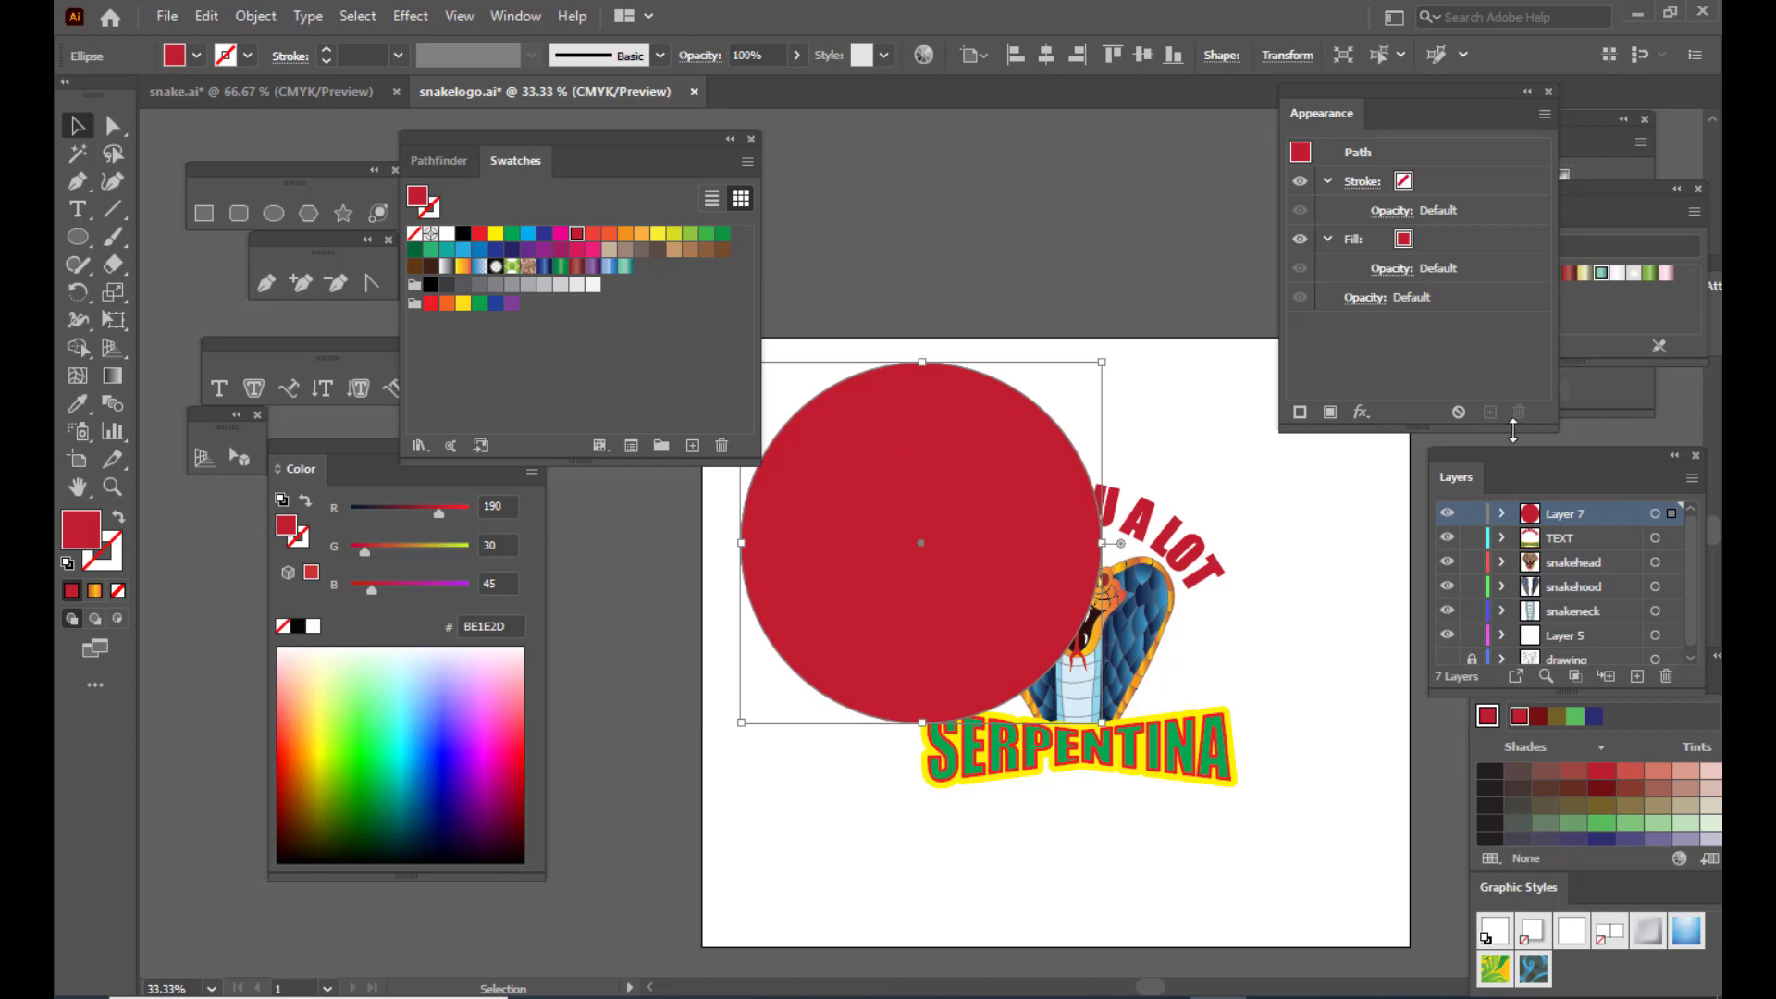
Step: Enlarge the Layers panel and move the circle's layer below snakeneck and above Layer 5
left_click_drag(1522, 463, 1162, 159)
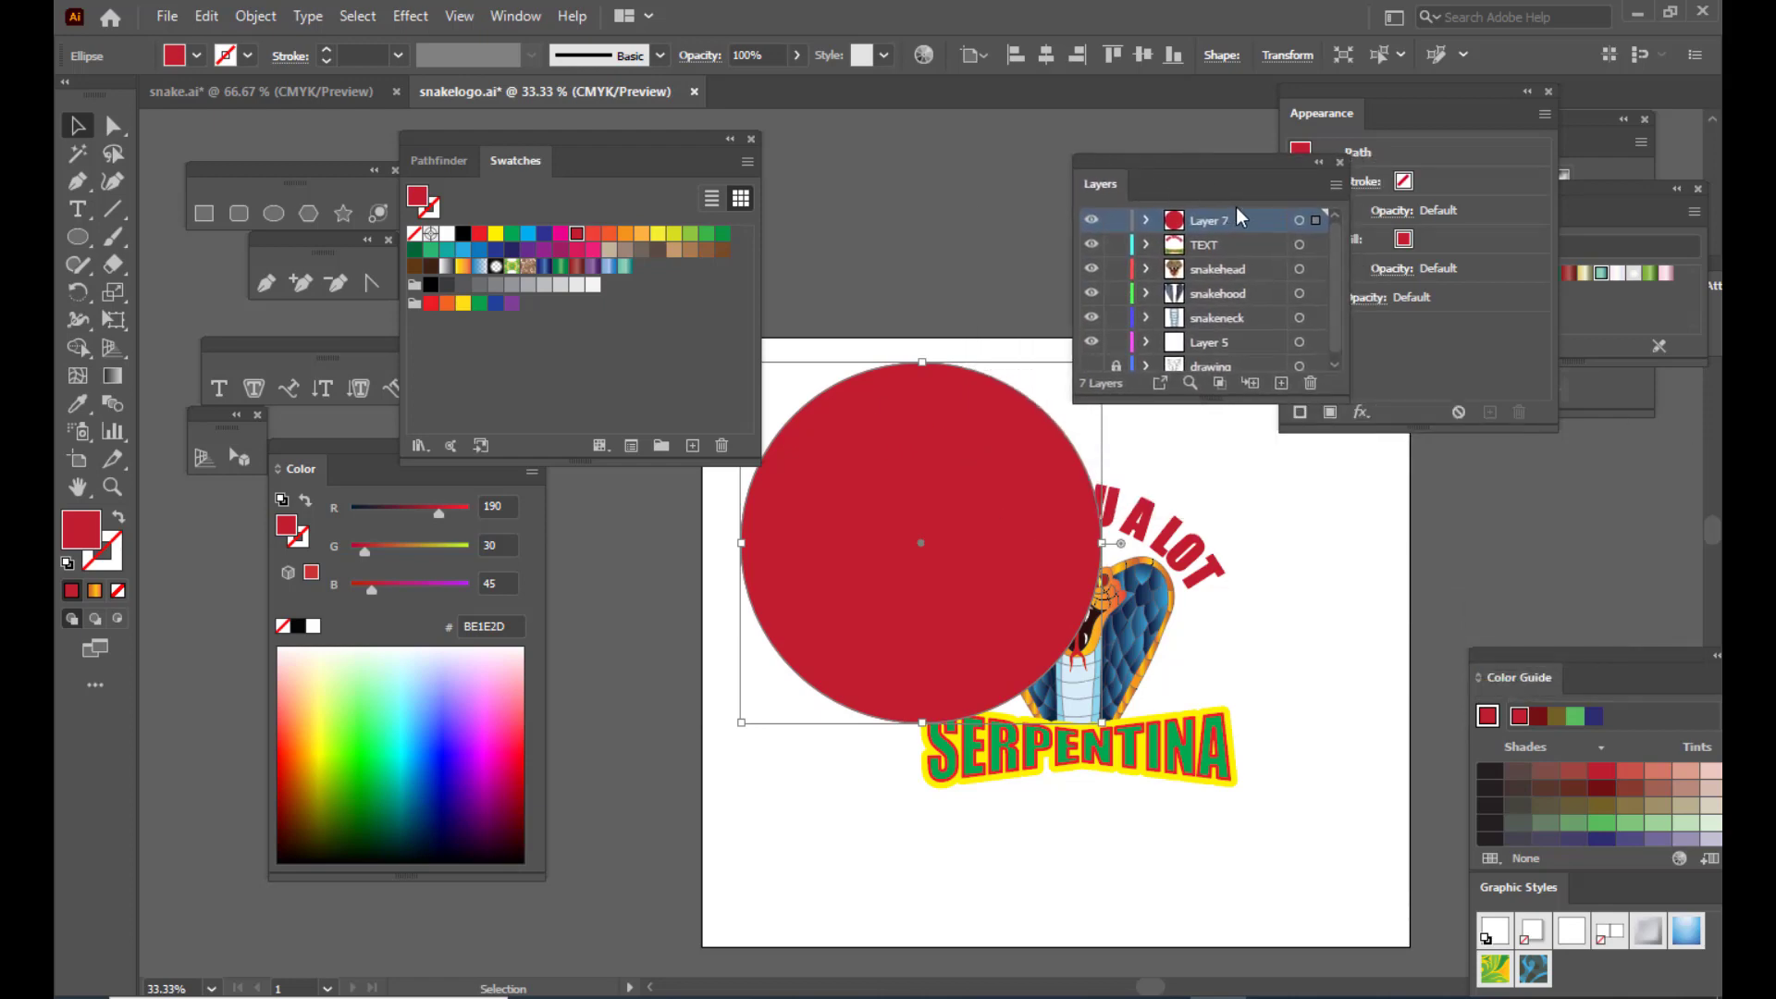
left_click_drag(1339, 389, 1451, 564)
left_click_drag(1247, 218, 1231, 328)
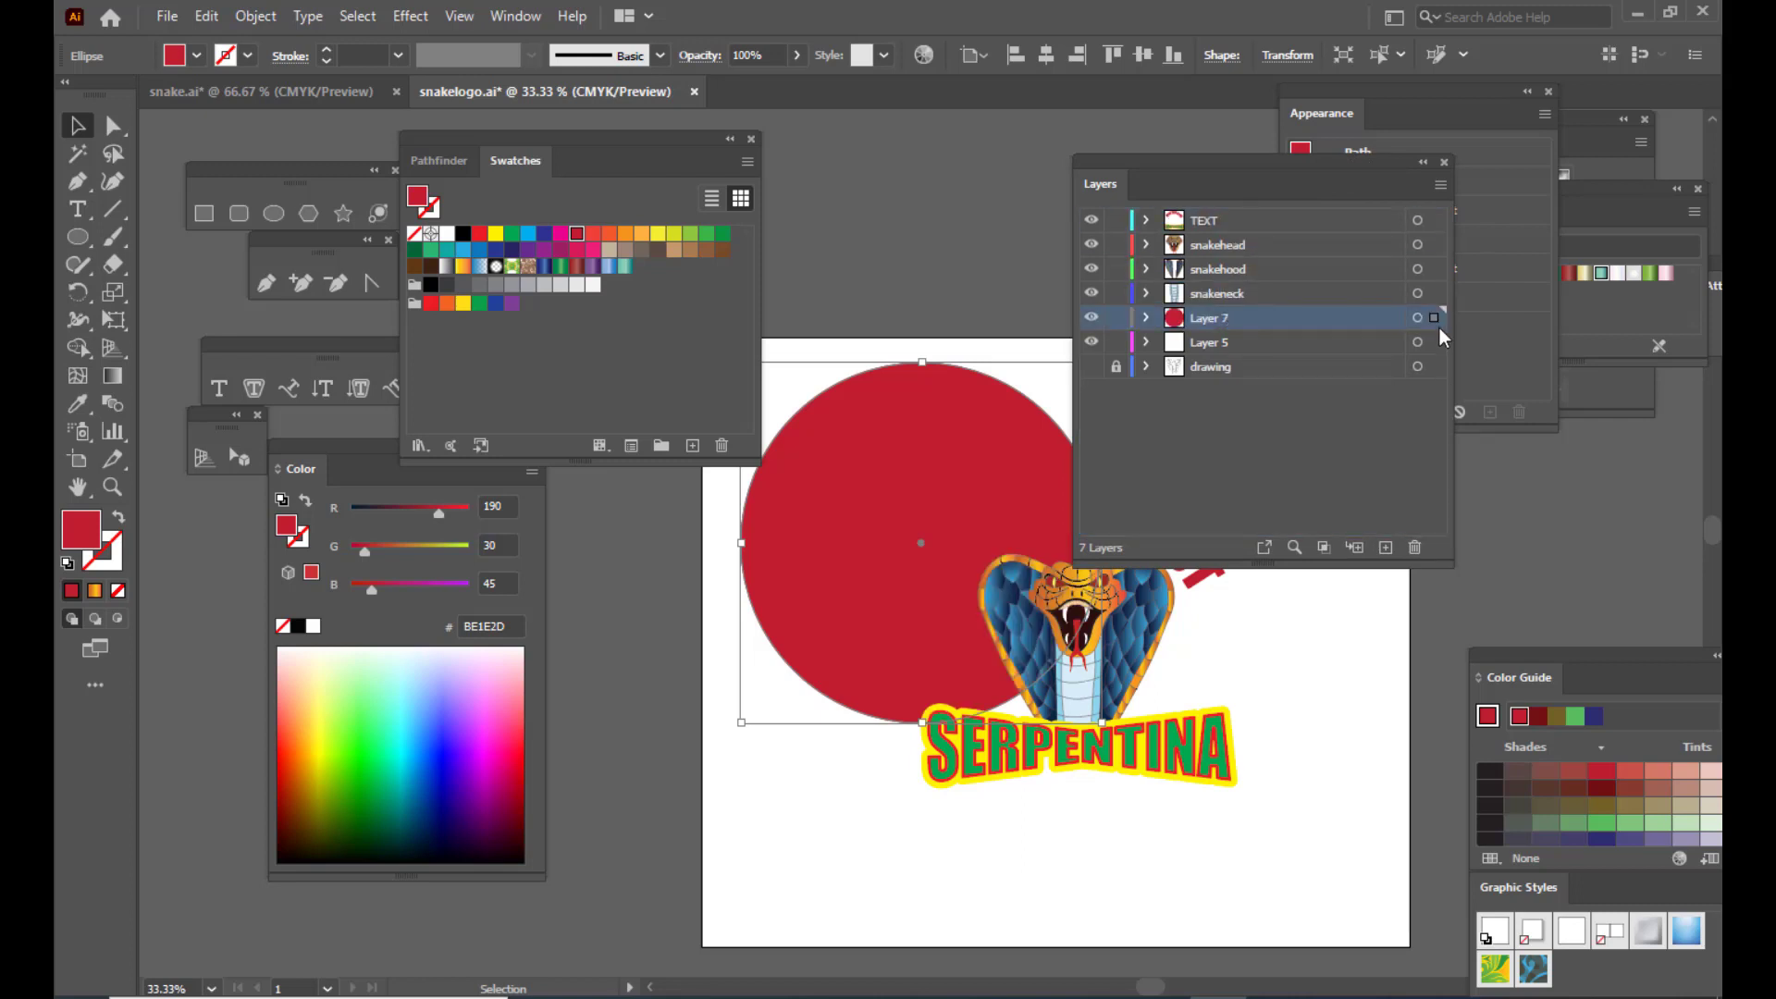
left_click_drag(1185, 159, 1429, 170)
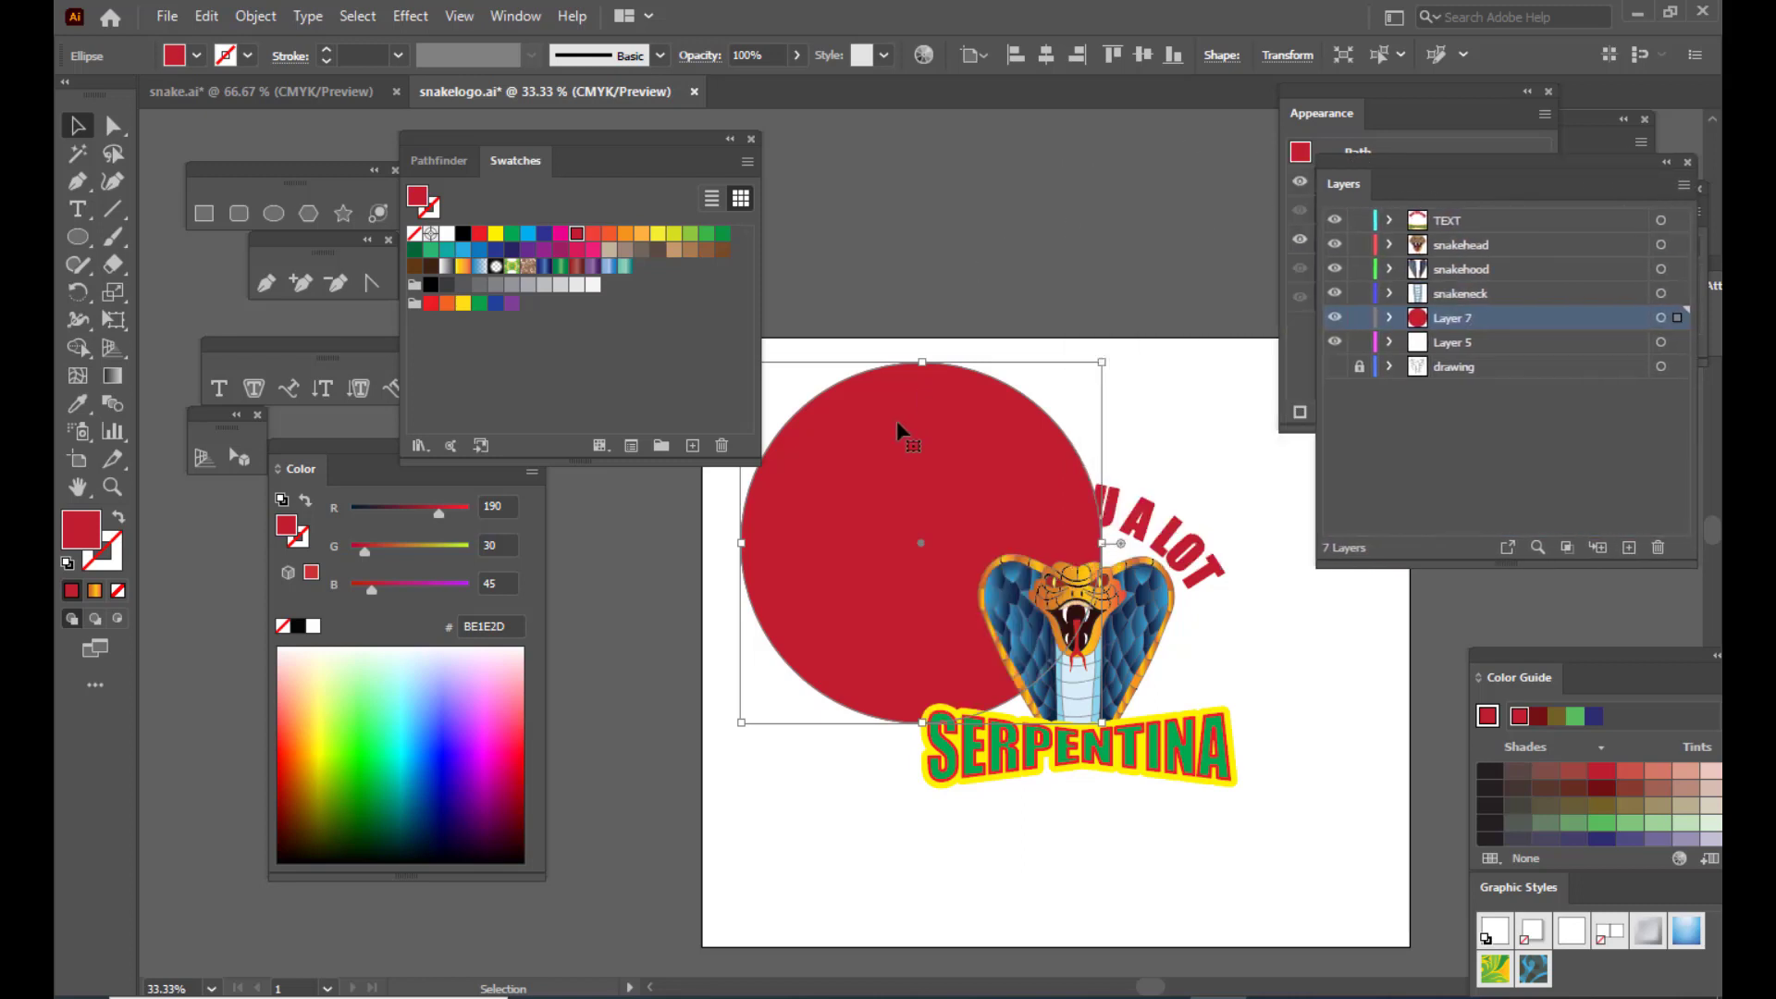
Step: Fill the circle with black, position it behind the cobra logo and scale it up from its centre
left_click(462, 233)
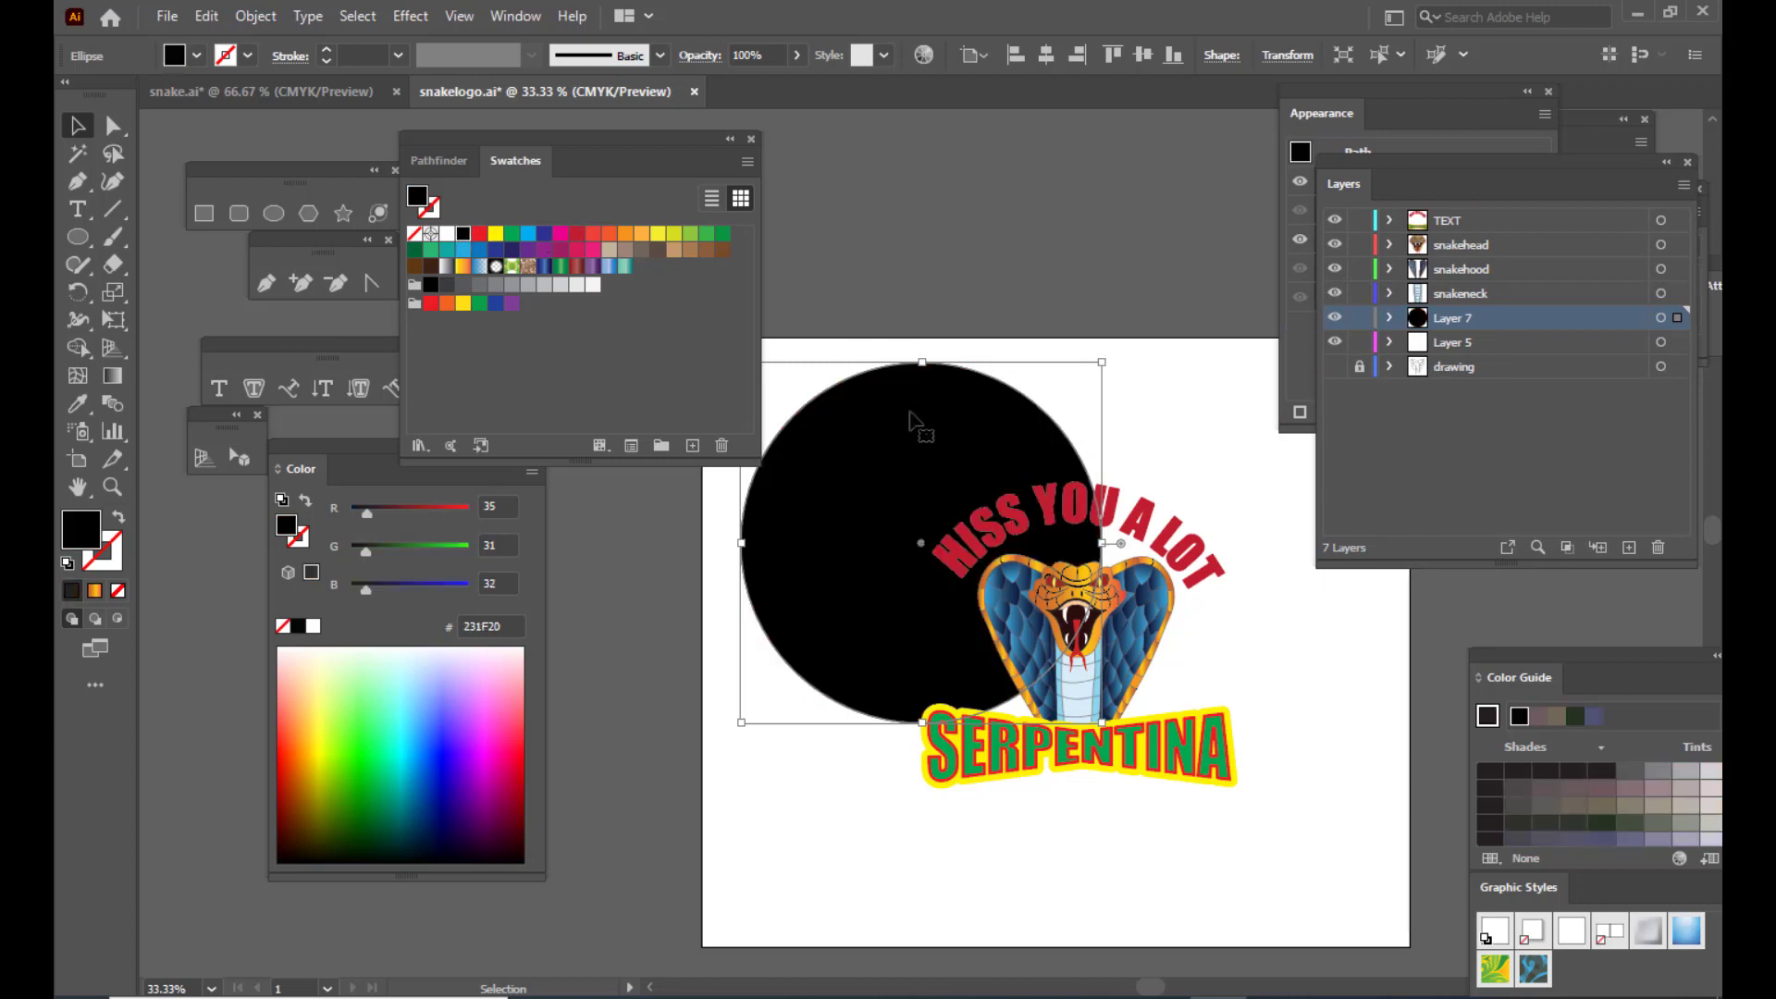
left_click_drag(926, 437, 1078, 511)
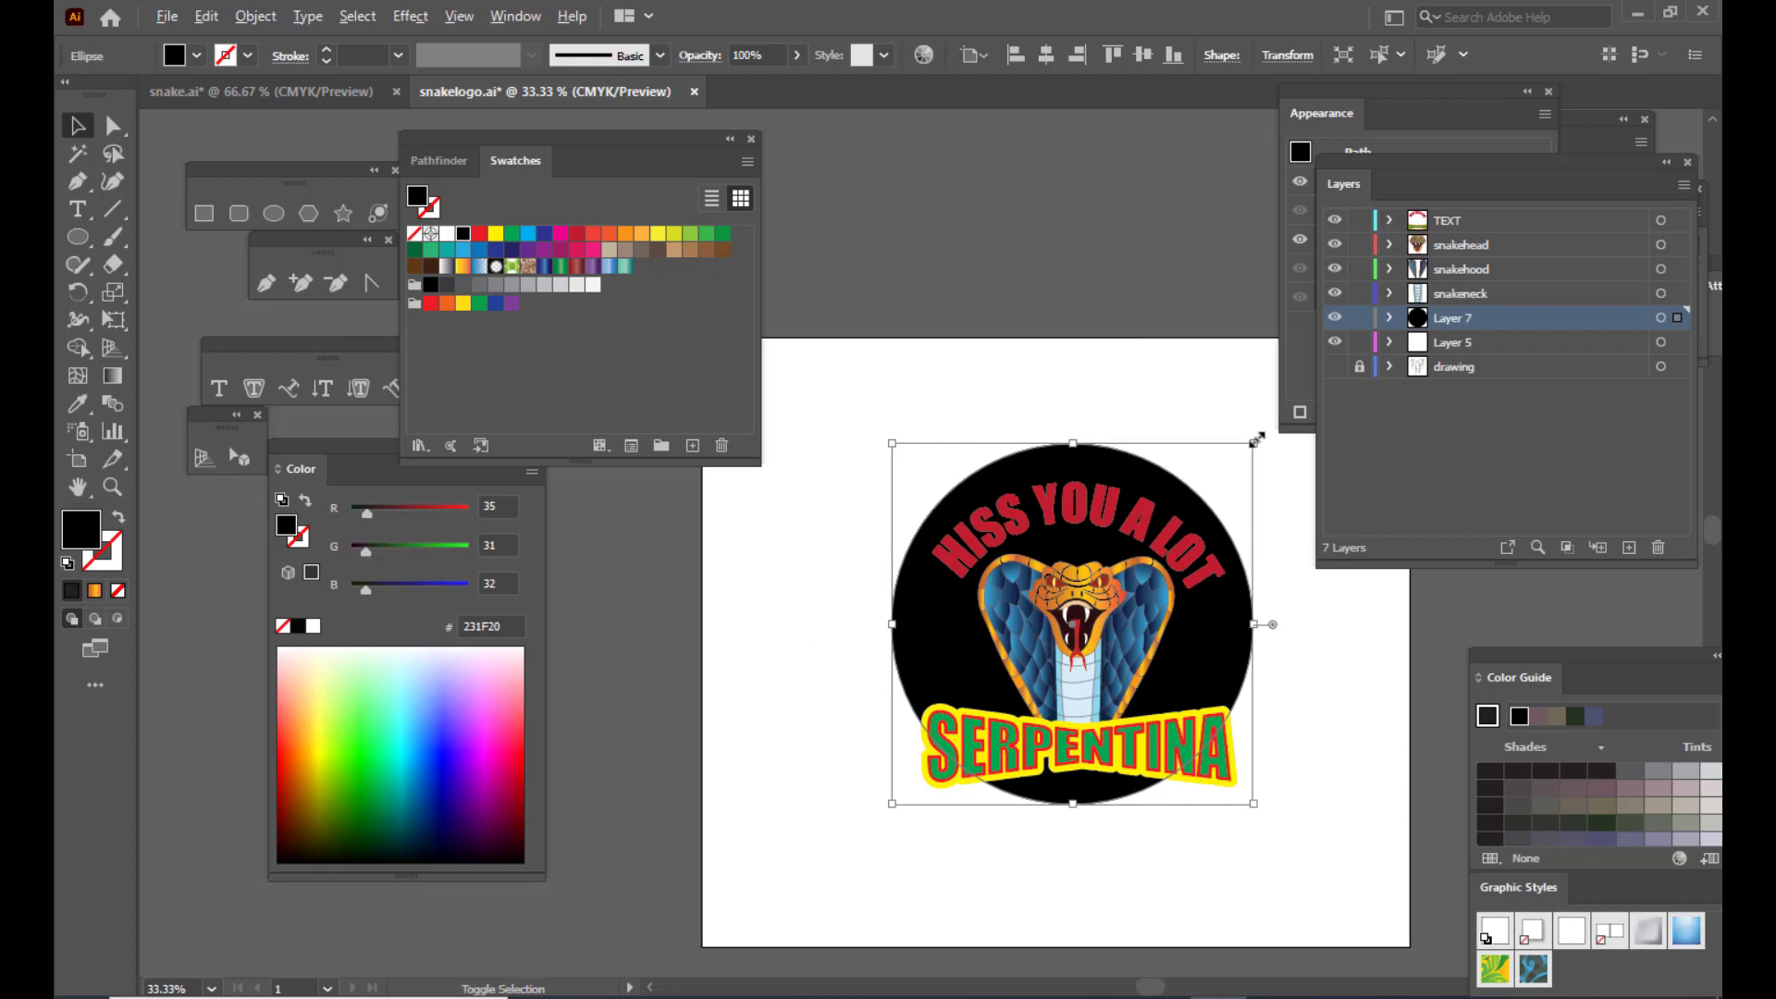
left_click_drag(1252, 440, 1308, 390)
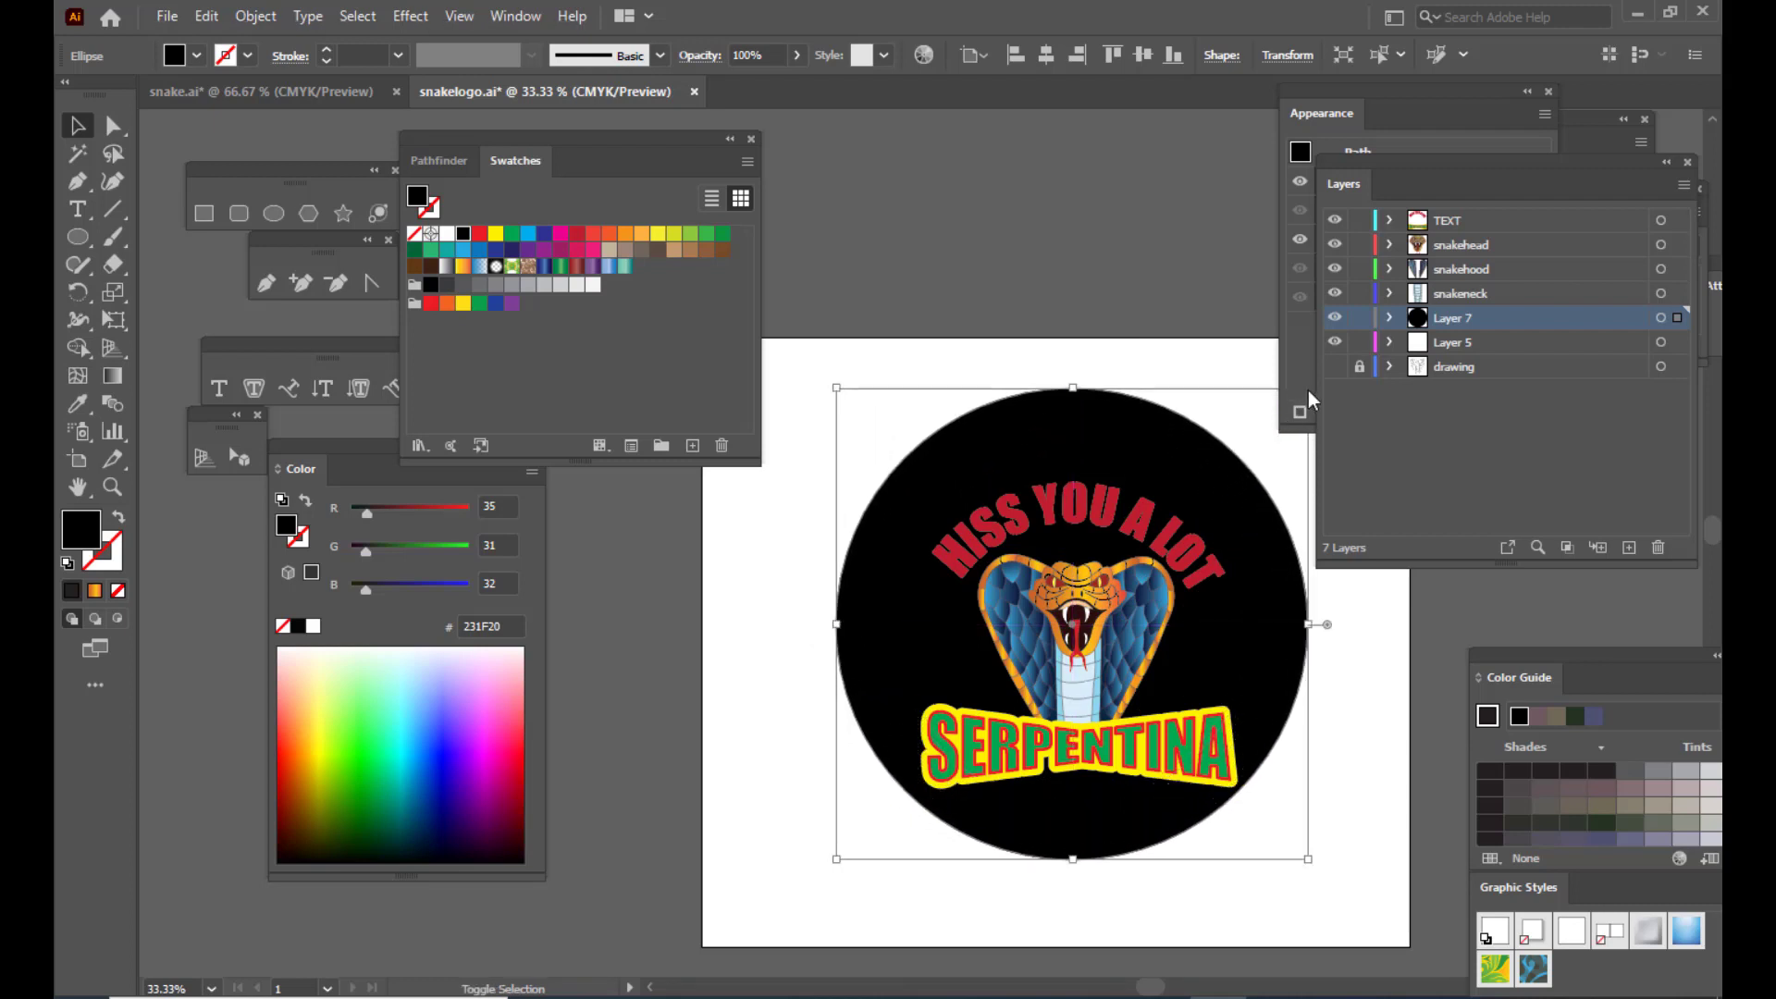
mouse_move(1136, 445)
left_mouse_down()
mouse_move(1156, 453)
mouse_move(1138, 455)
left_mouse_up()
Step: Shift the Appearance and Layers panels off the artwork, then enlarge the black circle slightly more and lower it around the logo
left_click_drag(1325, 92, 1390, 93)
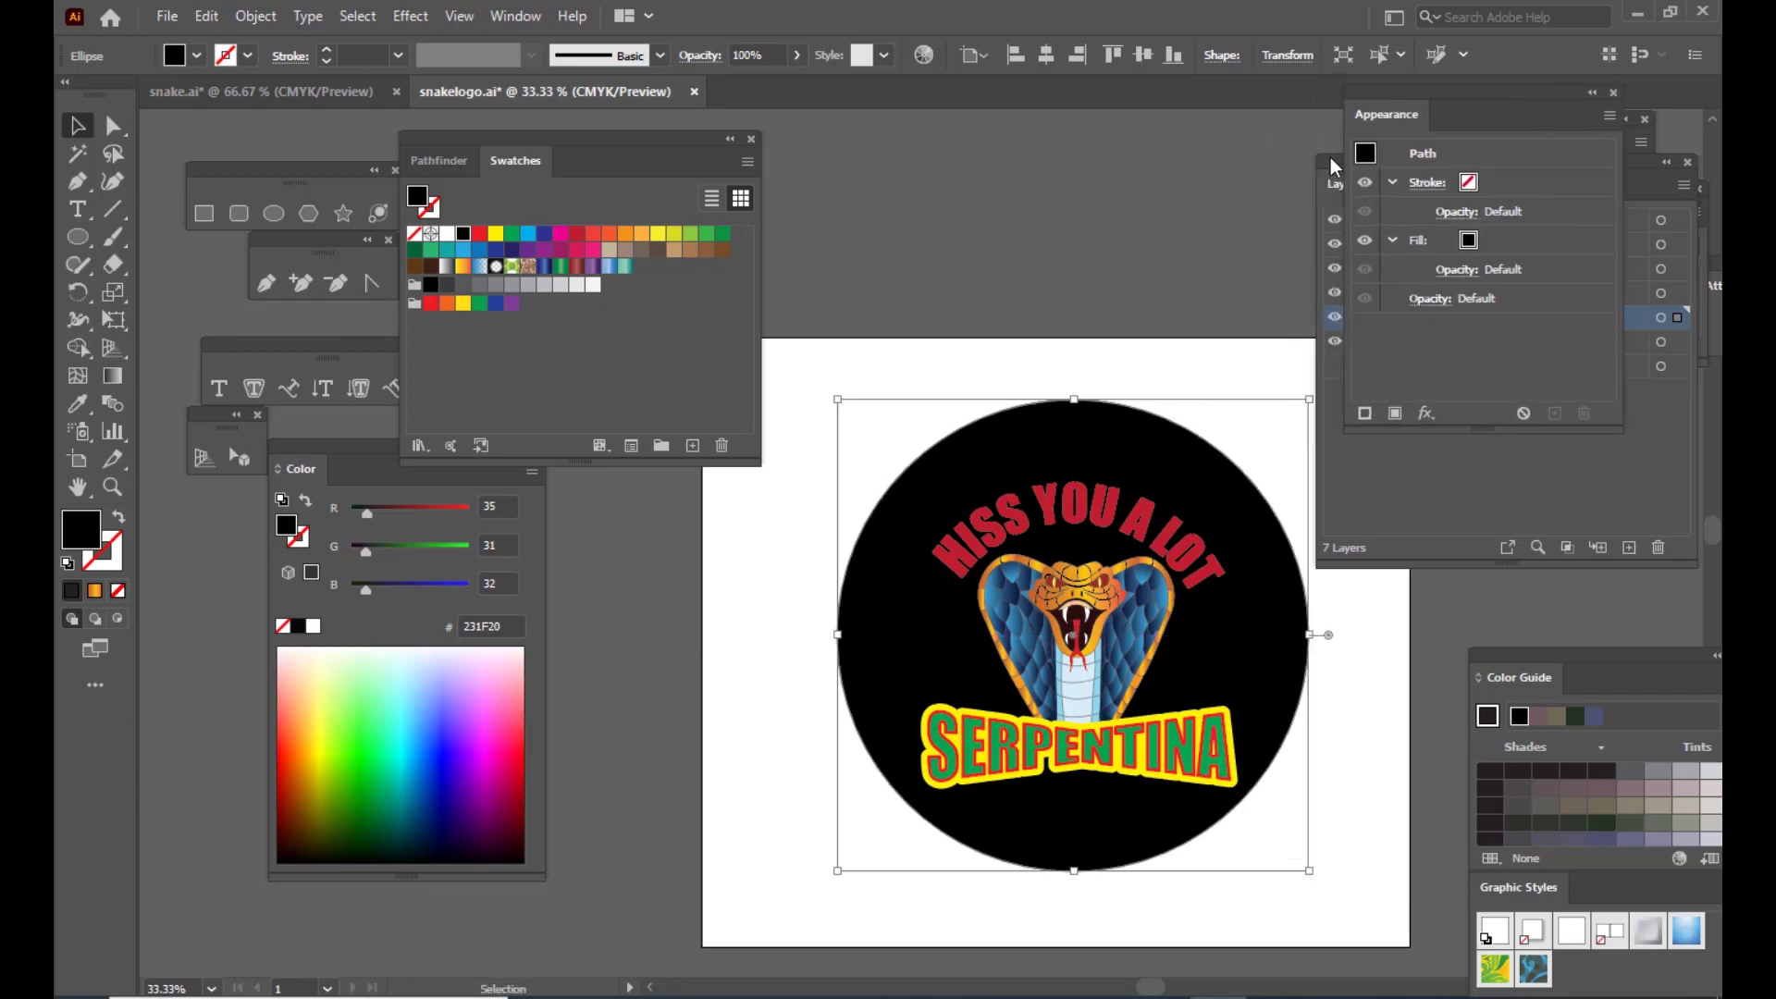
left_click_drag(1330, 165, 1353, 172)
left_click_drag(1150, 448, 1157, 459)
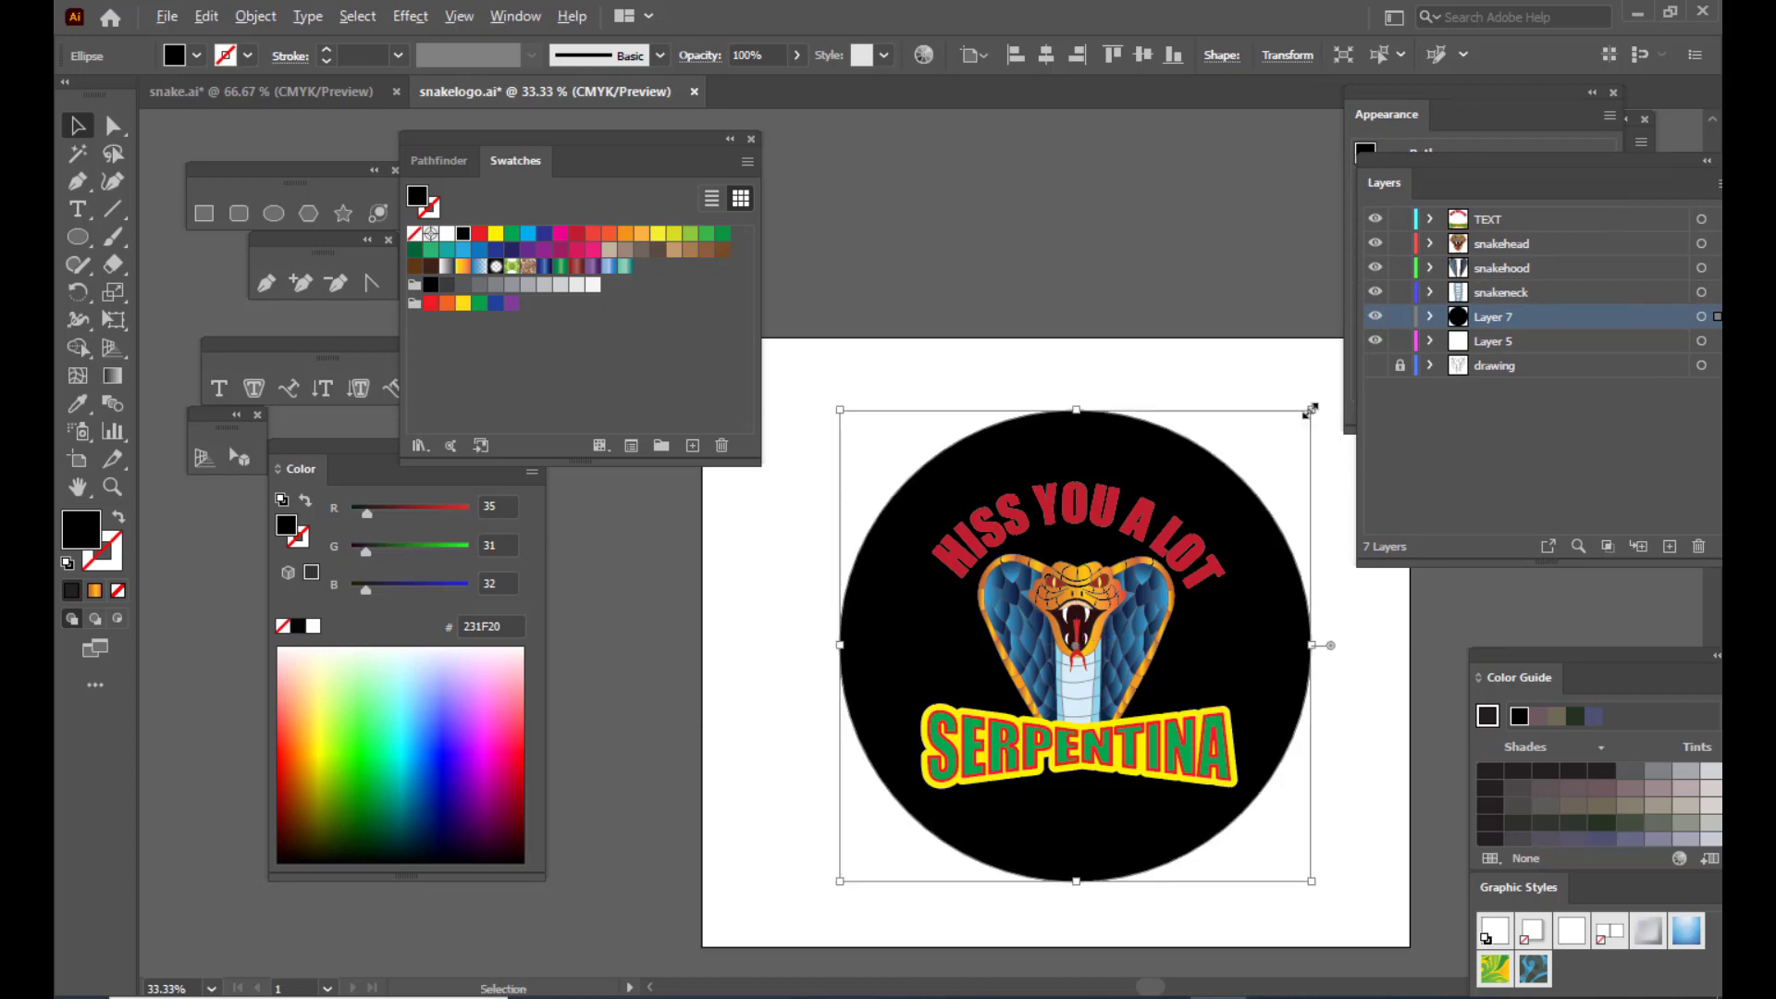
left_click_drag(1311, 409, 1330, 391)
left_click_drag(1163, 430, 1166, 445)
left_click(1221, 233)
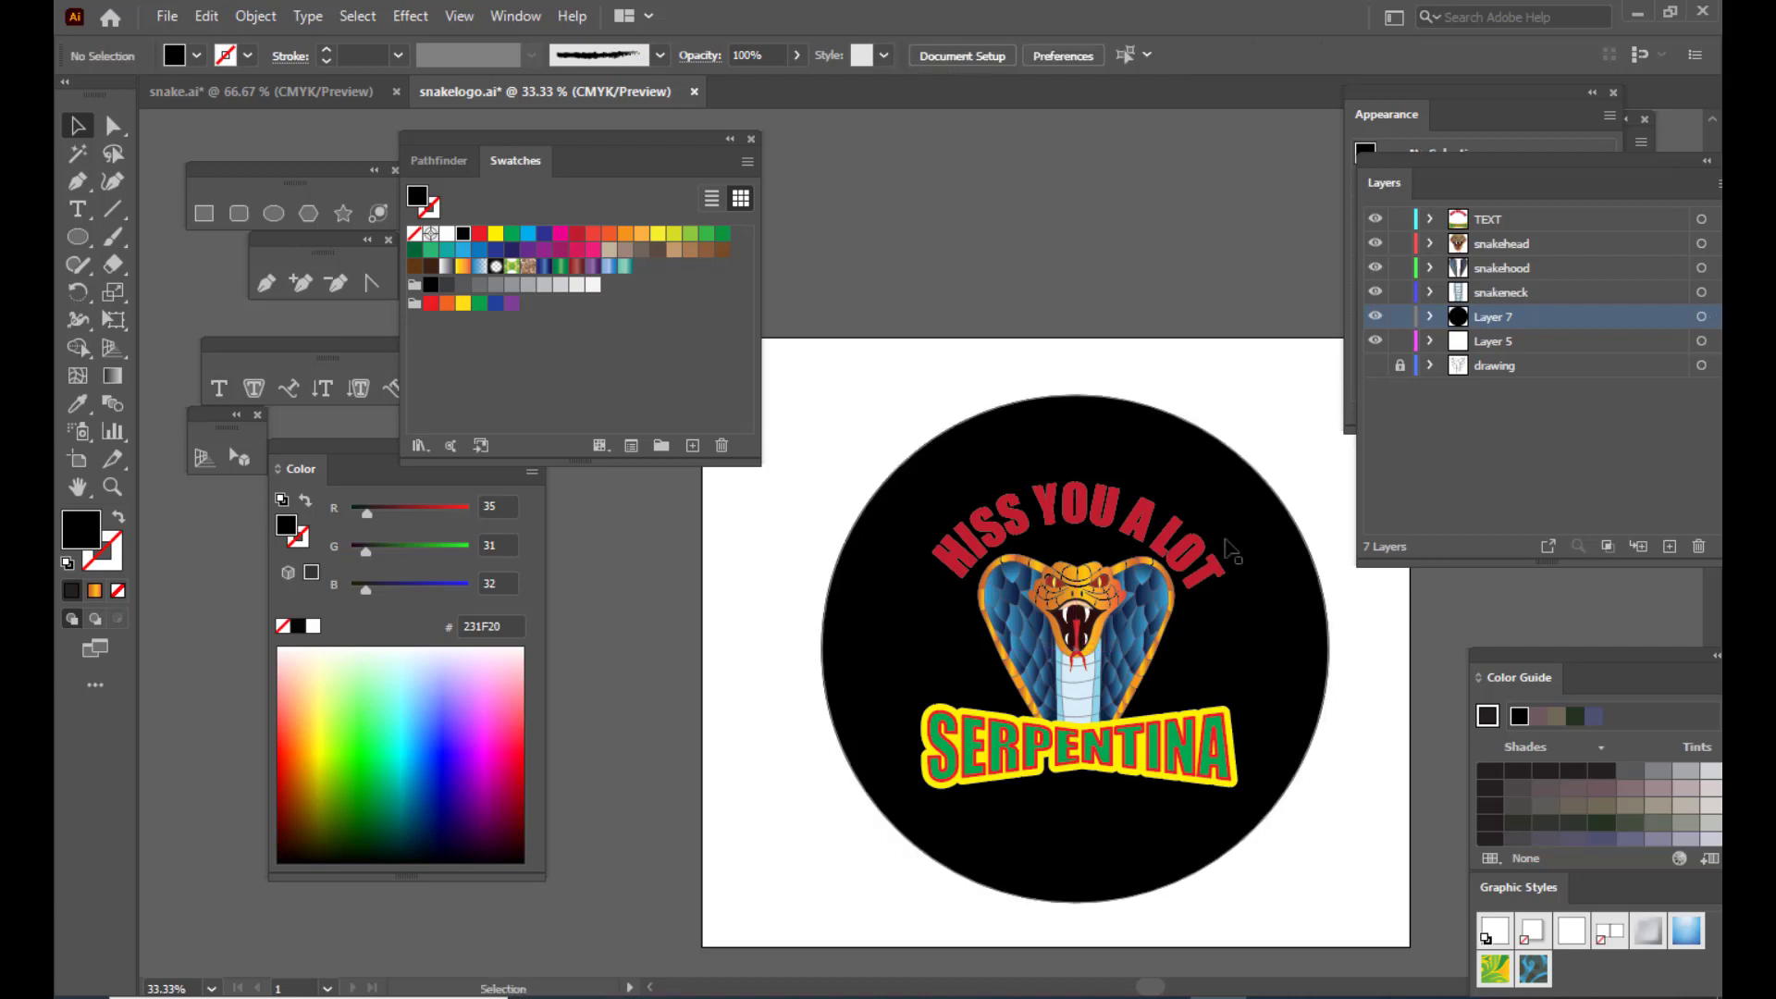
Step: Scale down the arched HISS YOU A LOT tagline from its centre and nudge it up above the cobra's head
left_click(1193, 526)
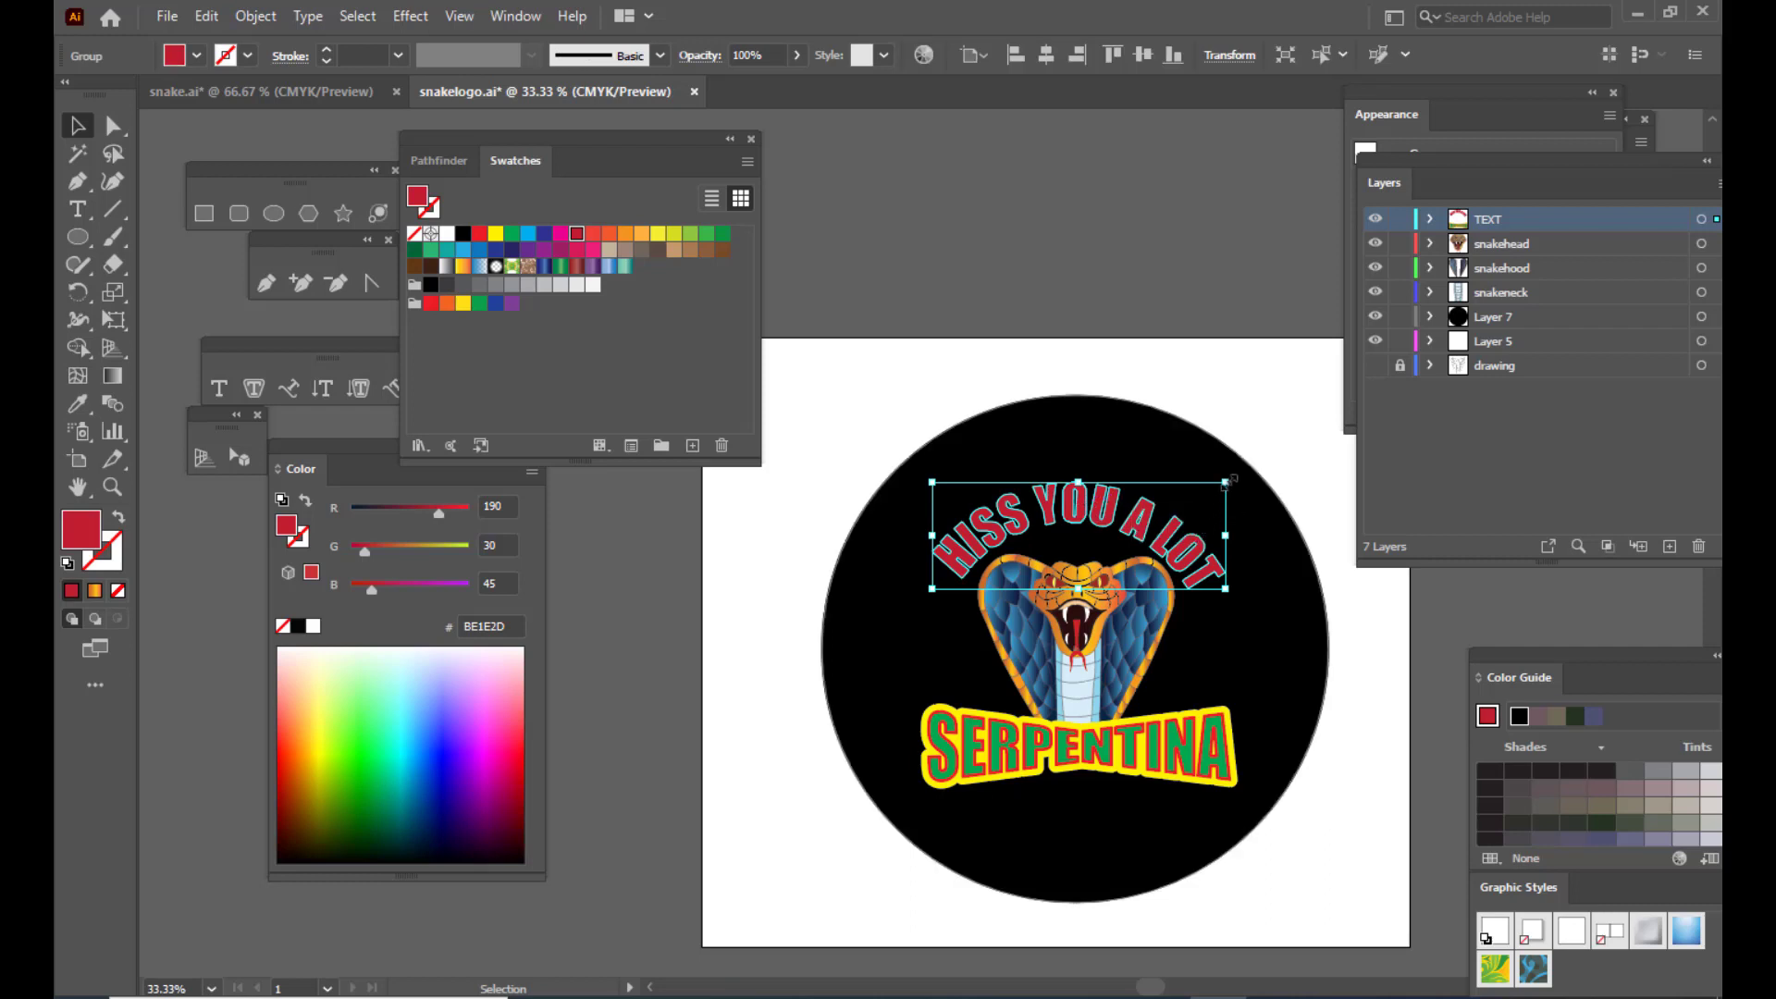
left_click_drag(1226, 483, 1211, 491)
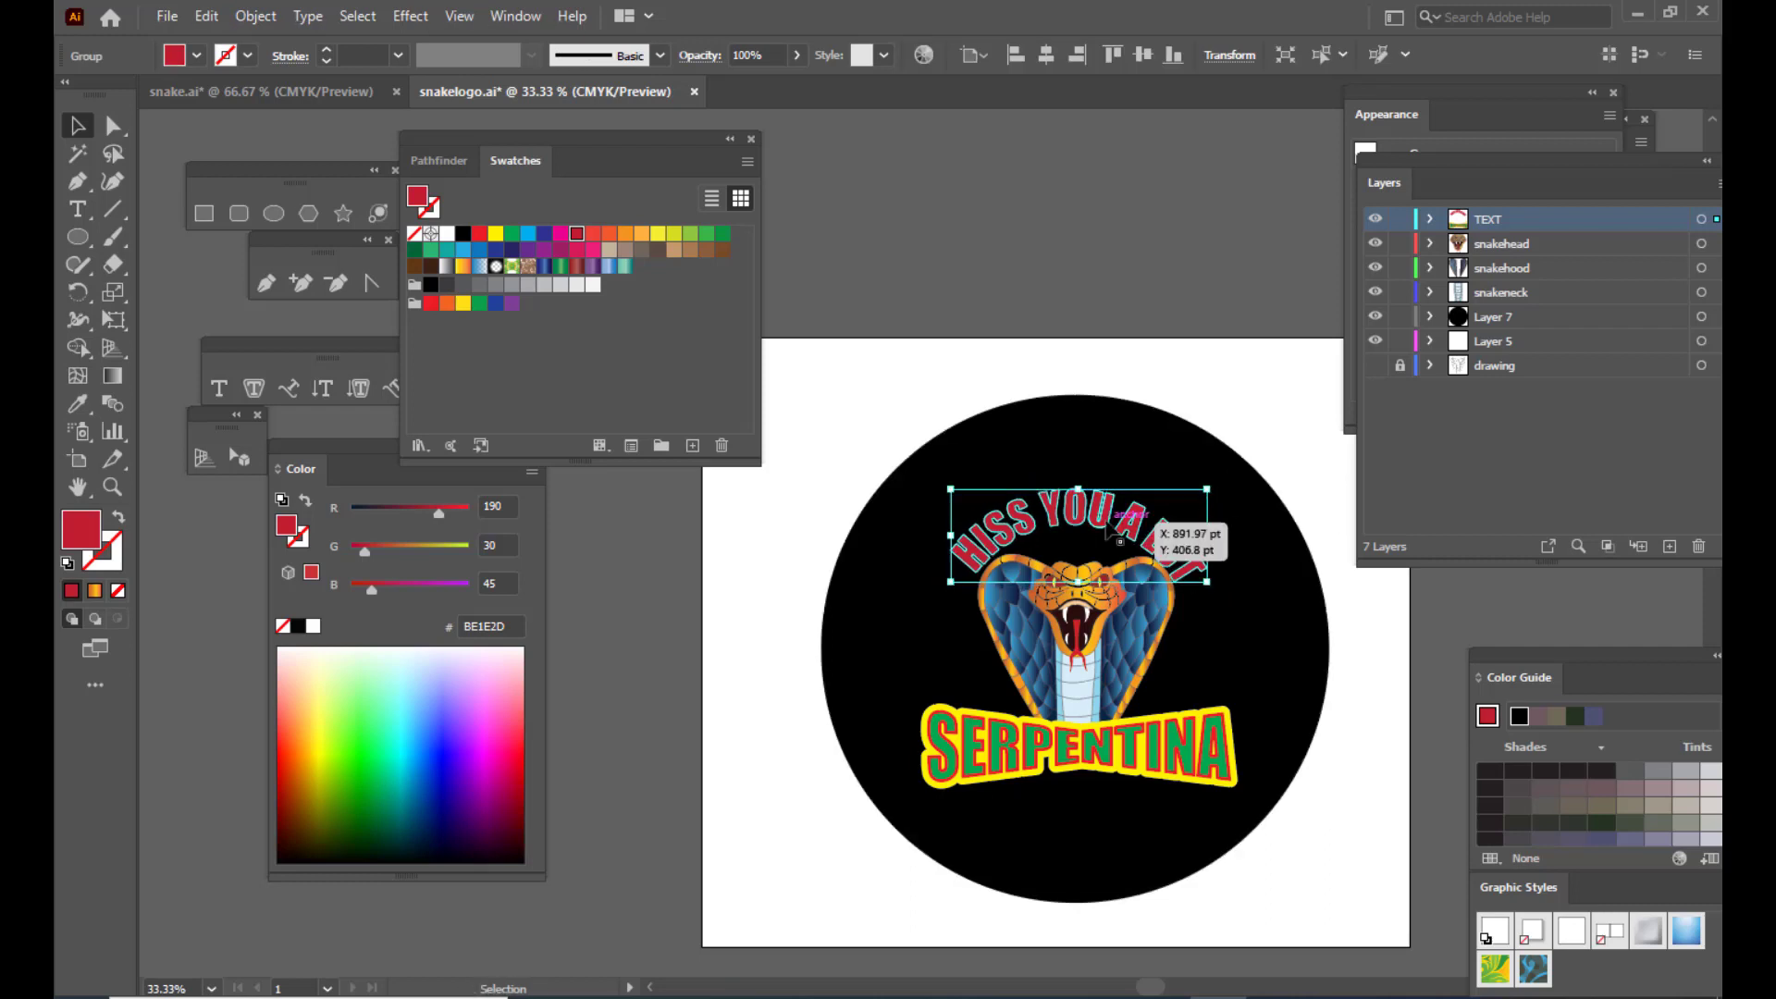
left_click_drag(1102, 526, 1105, 516)
left_click_drag(1208, 477, 1201, 482)
key("Up")
key("Up")
key("Up")
key("Up")
key("Up")
key("Up")
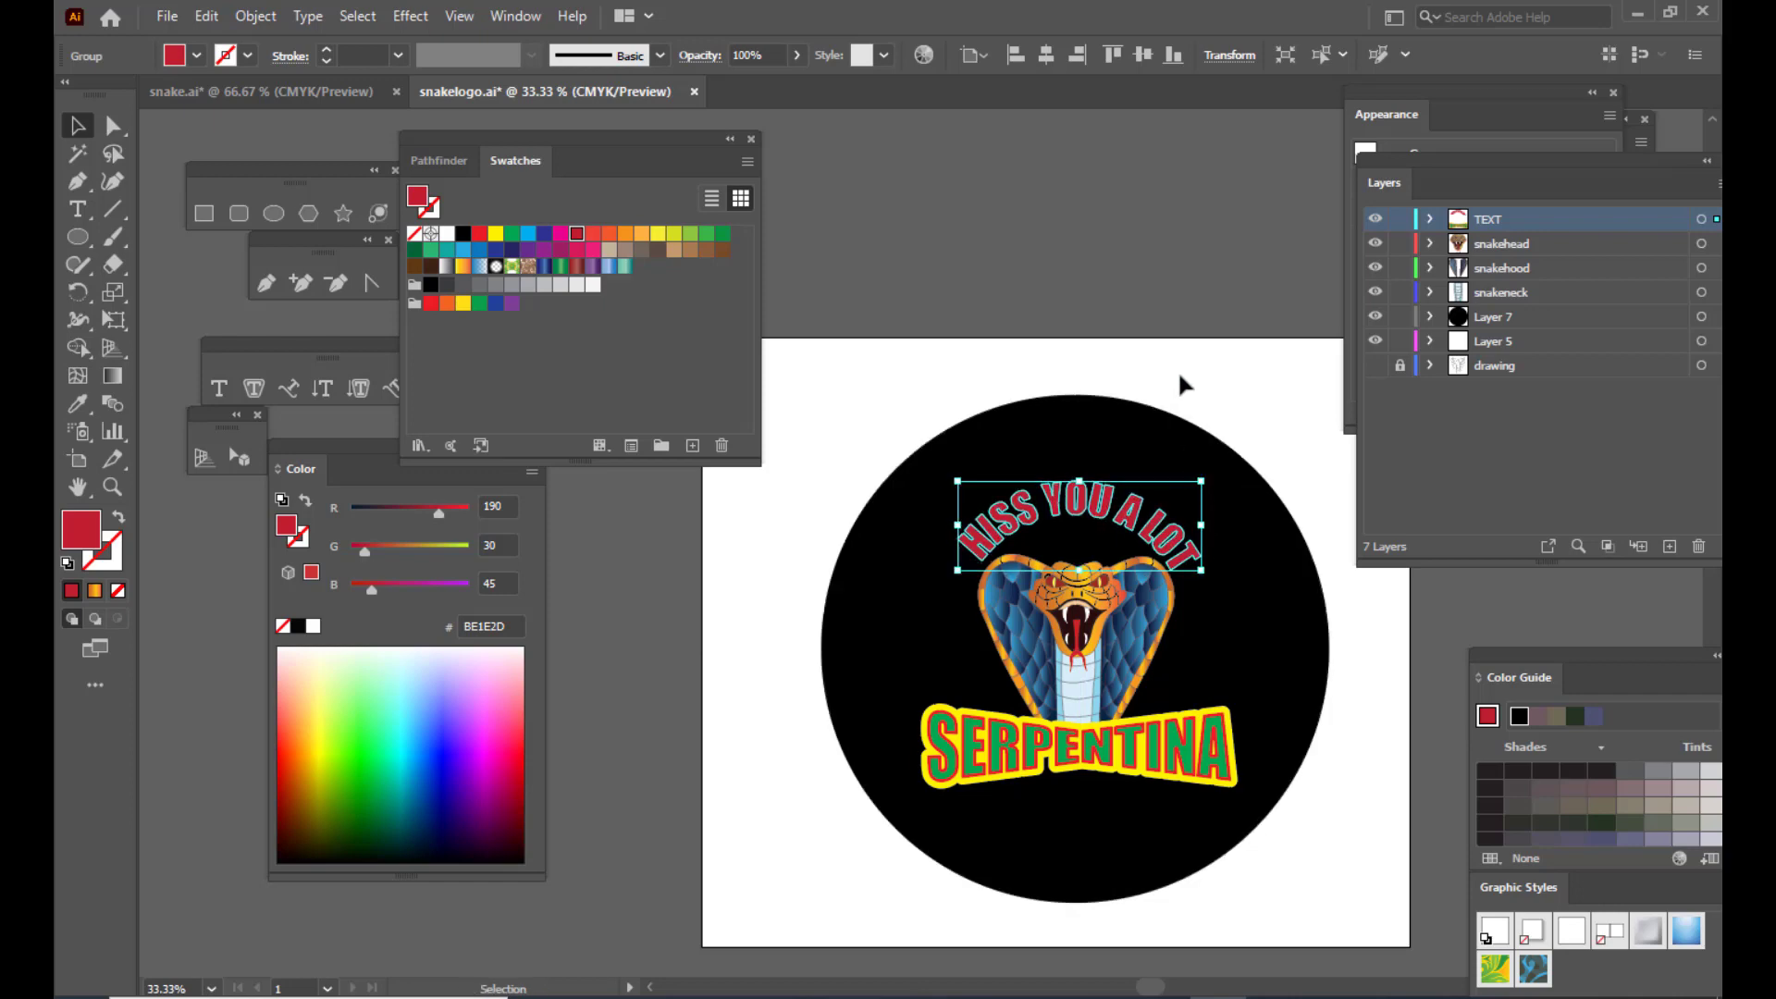
key("Up")
key("Up")
key("Up")
key("Up")
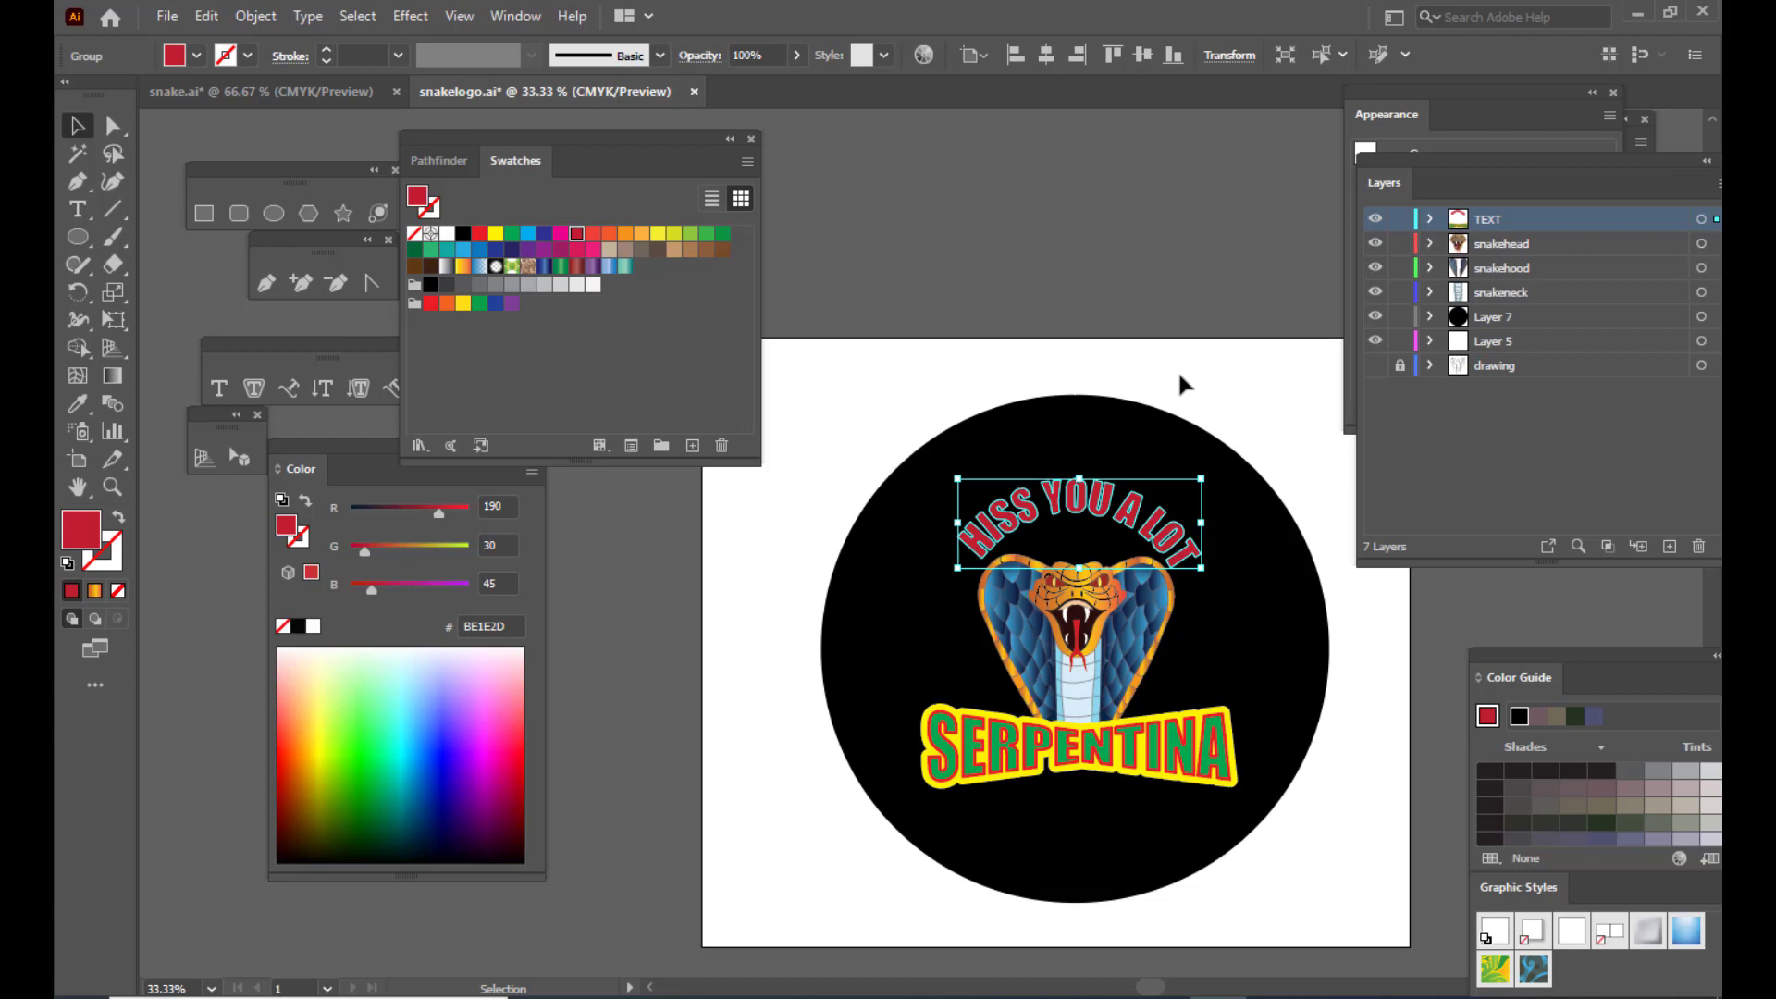
left_click(1182, 364)
Step: Recolour the HISS YOU A LOT tagline white and raise it slightly
left_click(1106, 504)
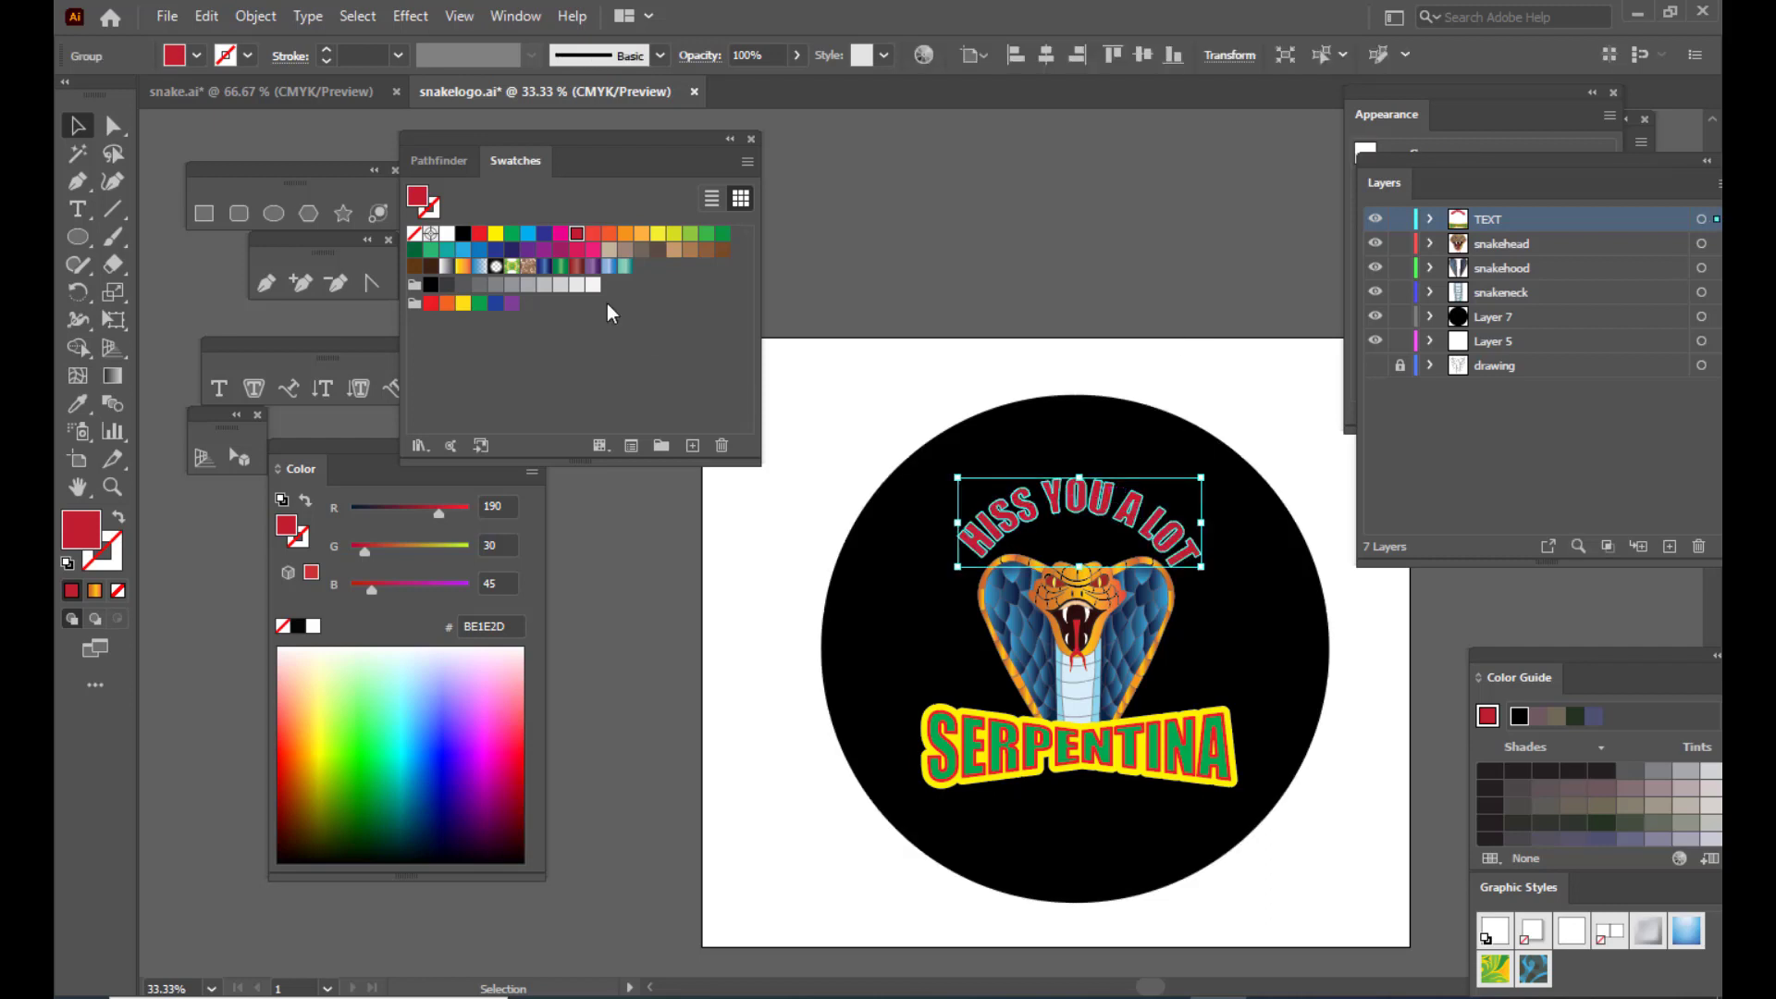
left_click(495, 237)
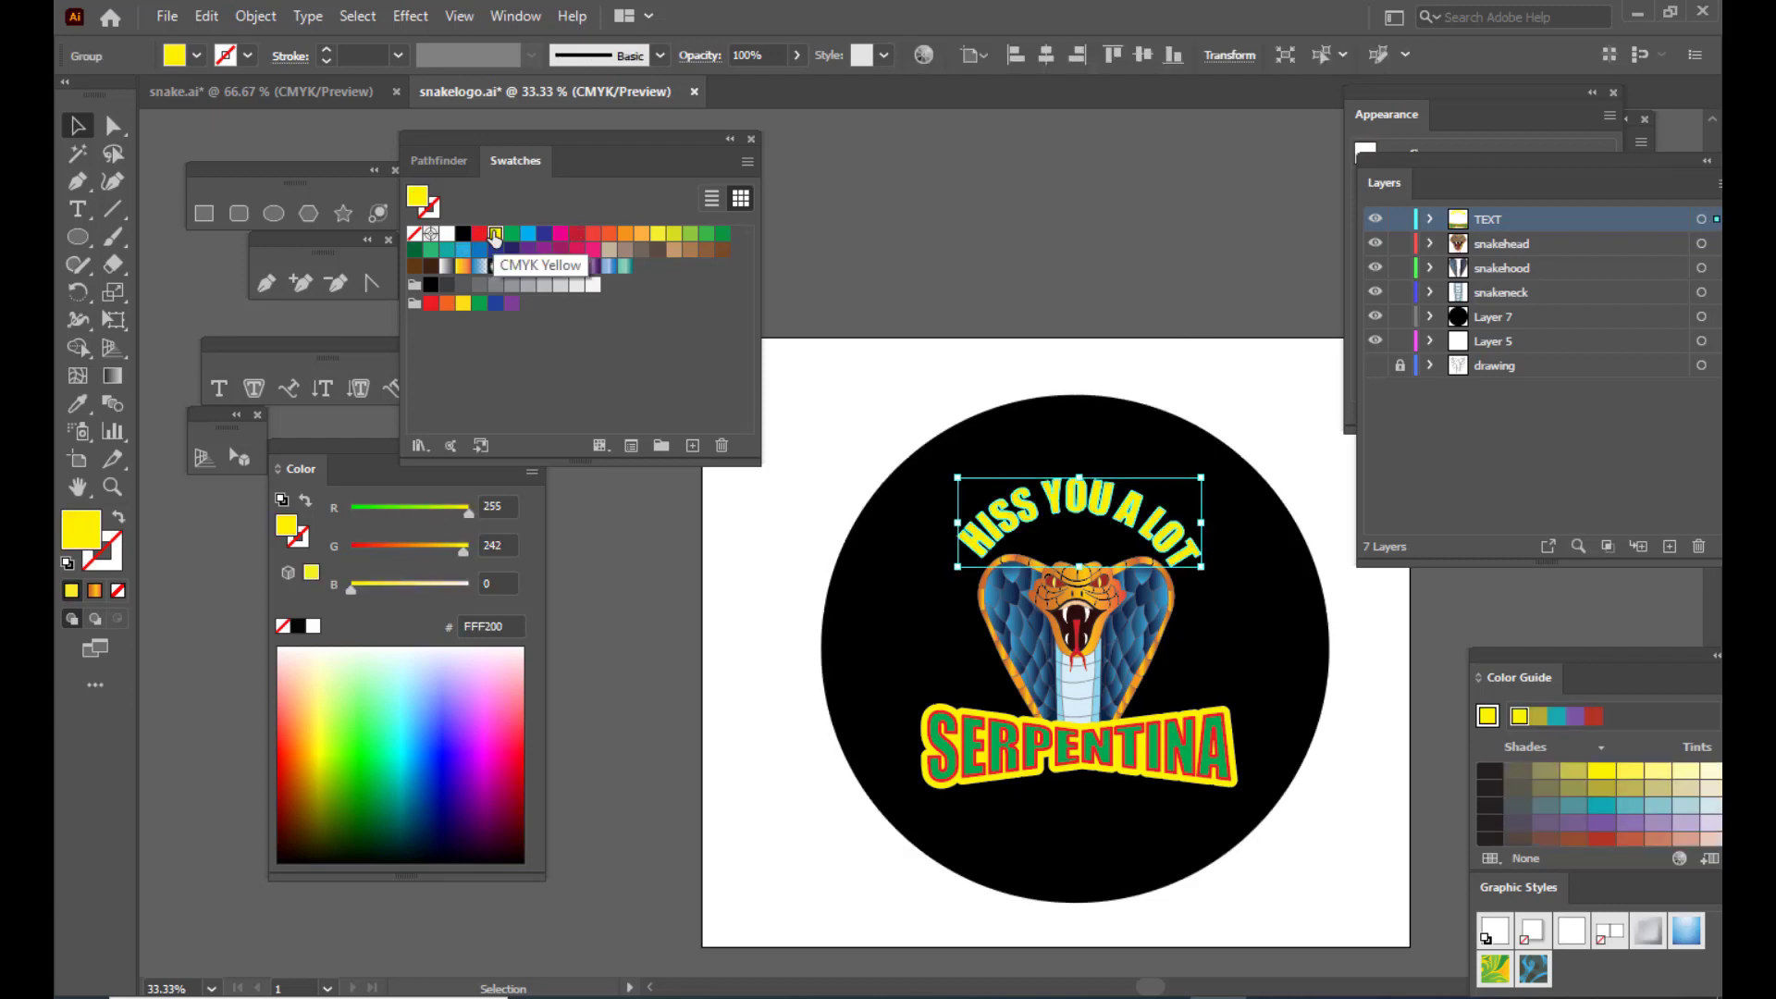
left_click(446, 236)
left_click(988, 263)
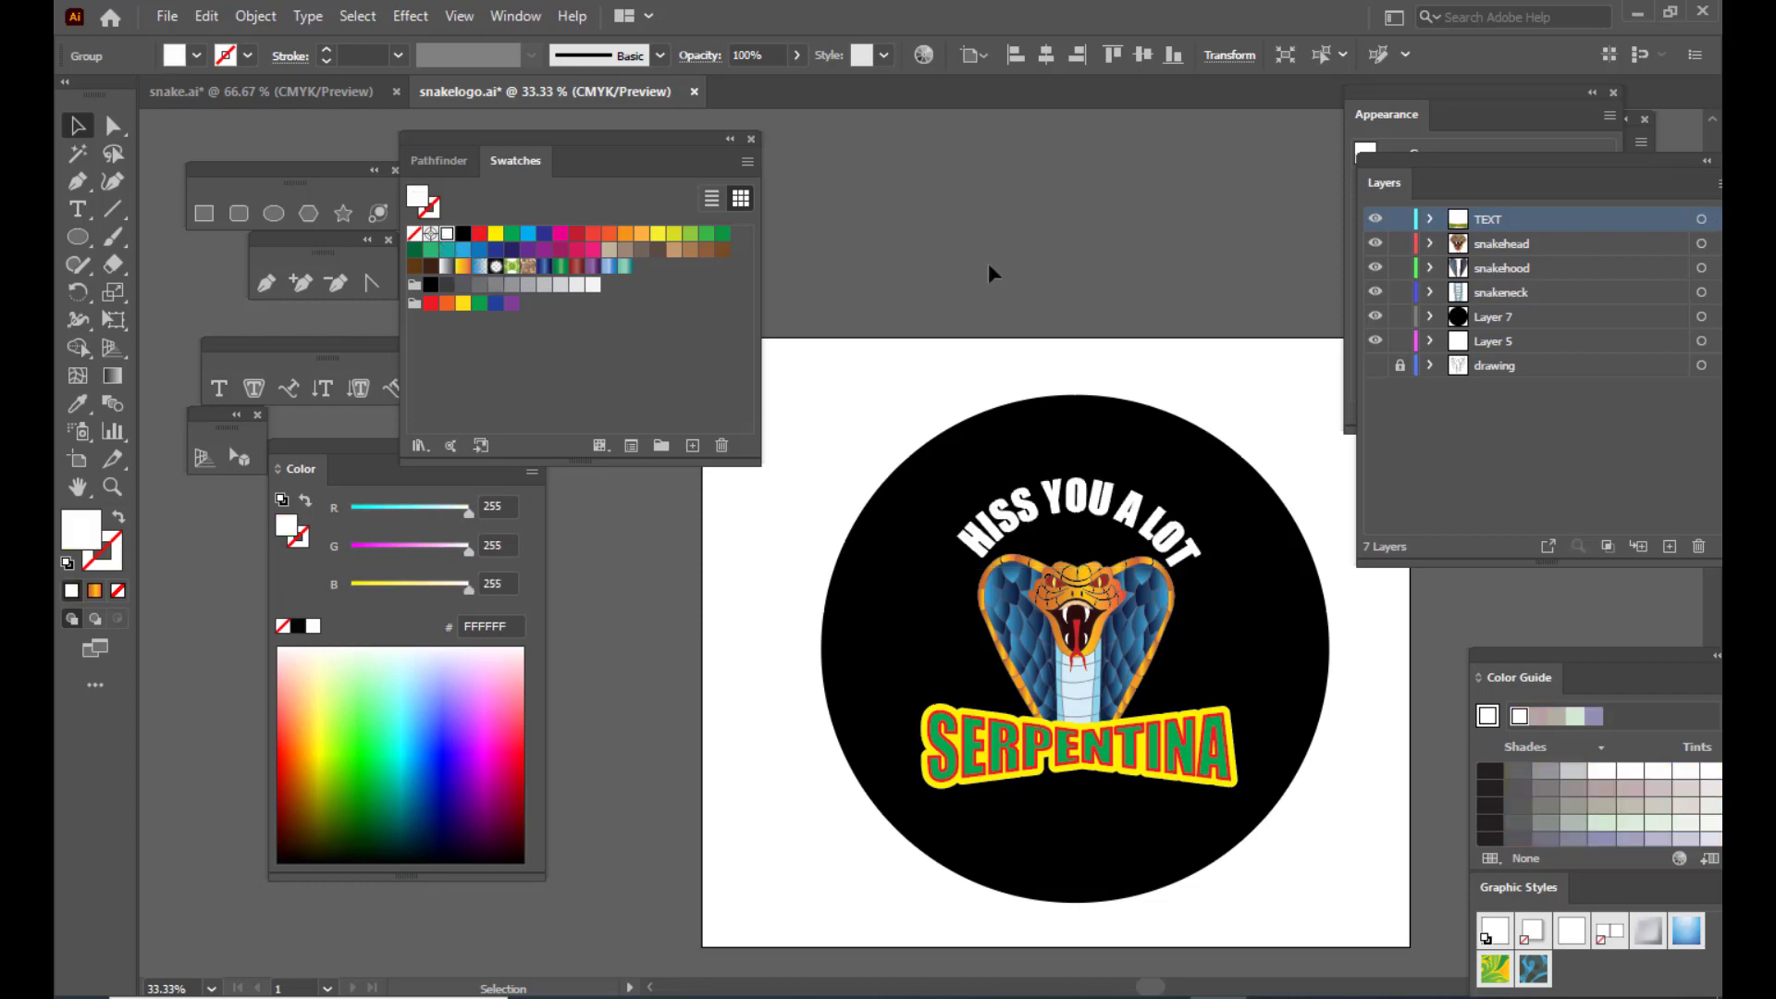
left_click(1105, 507)
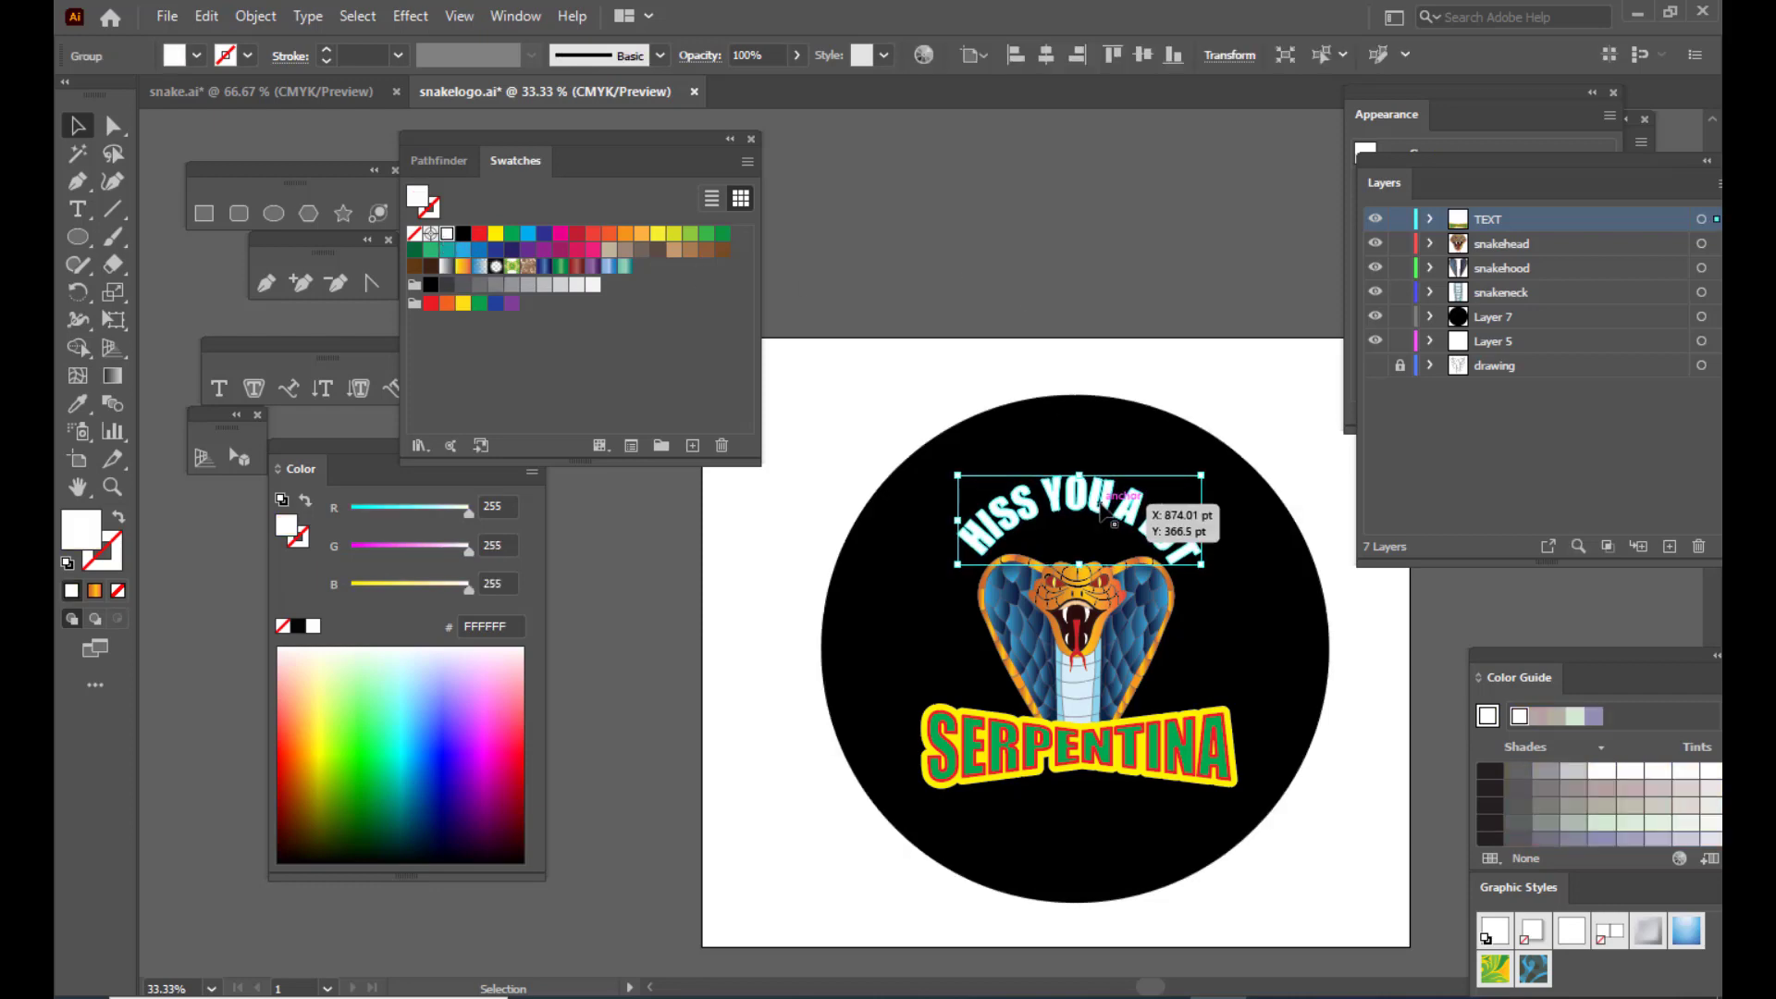
left_click(1106, 263)
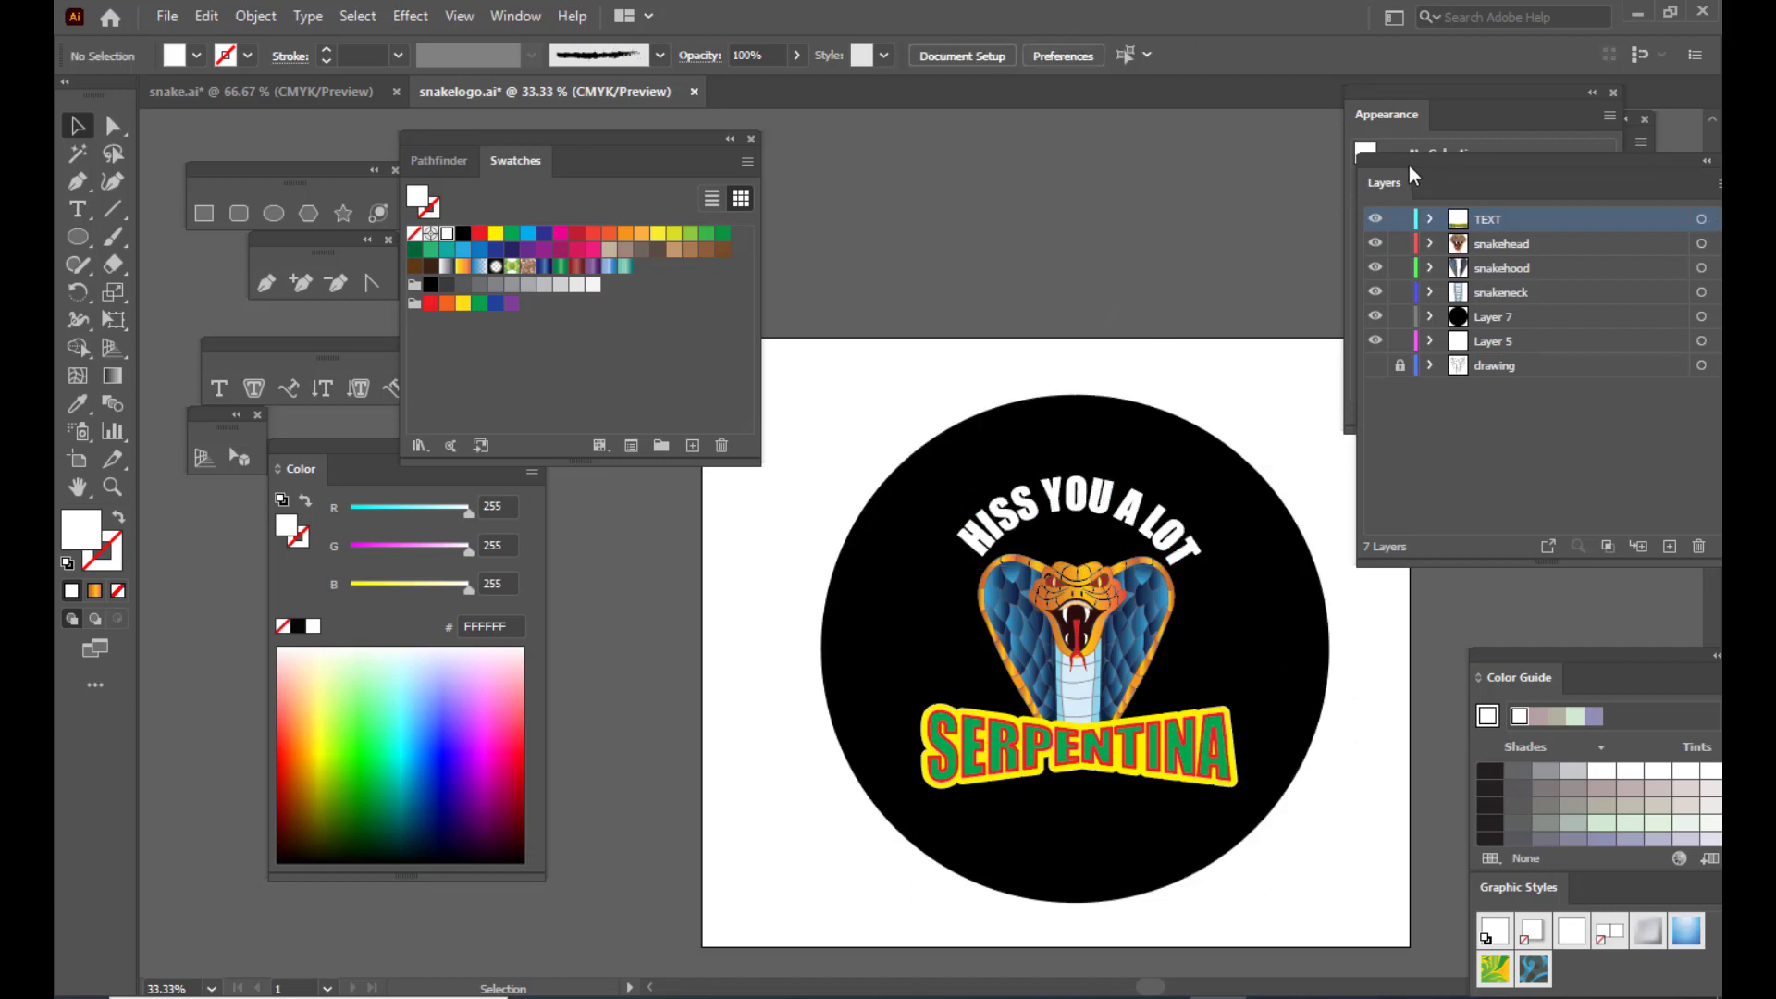
Step: Duplicate the black circle in place and scale the copy down slightly from its centre
left_click_drag(1408, 165, 1503, 162)
left_click(1102, 442)
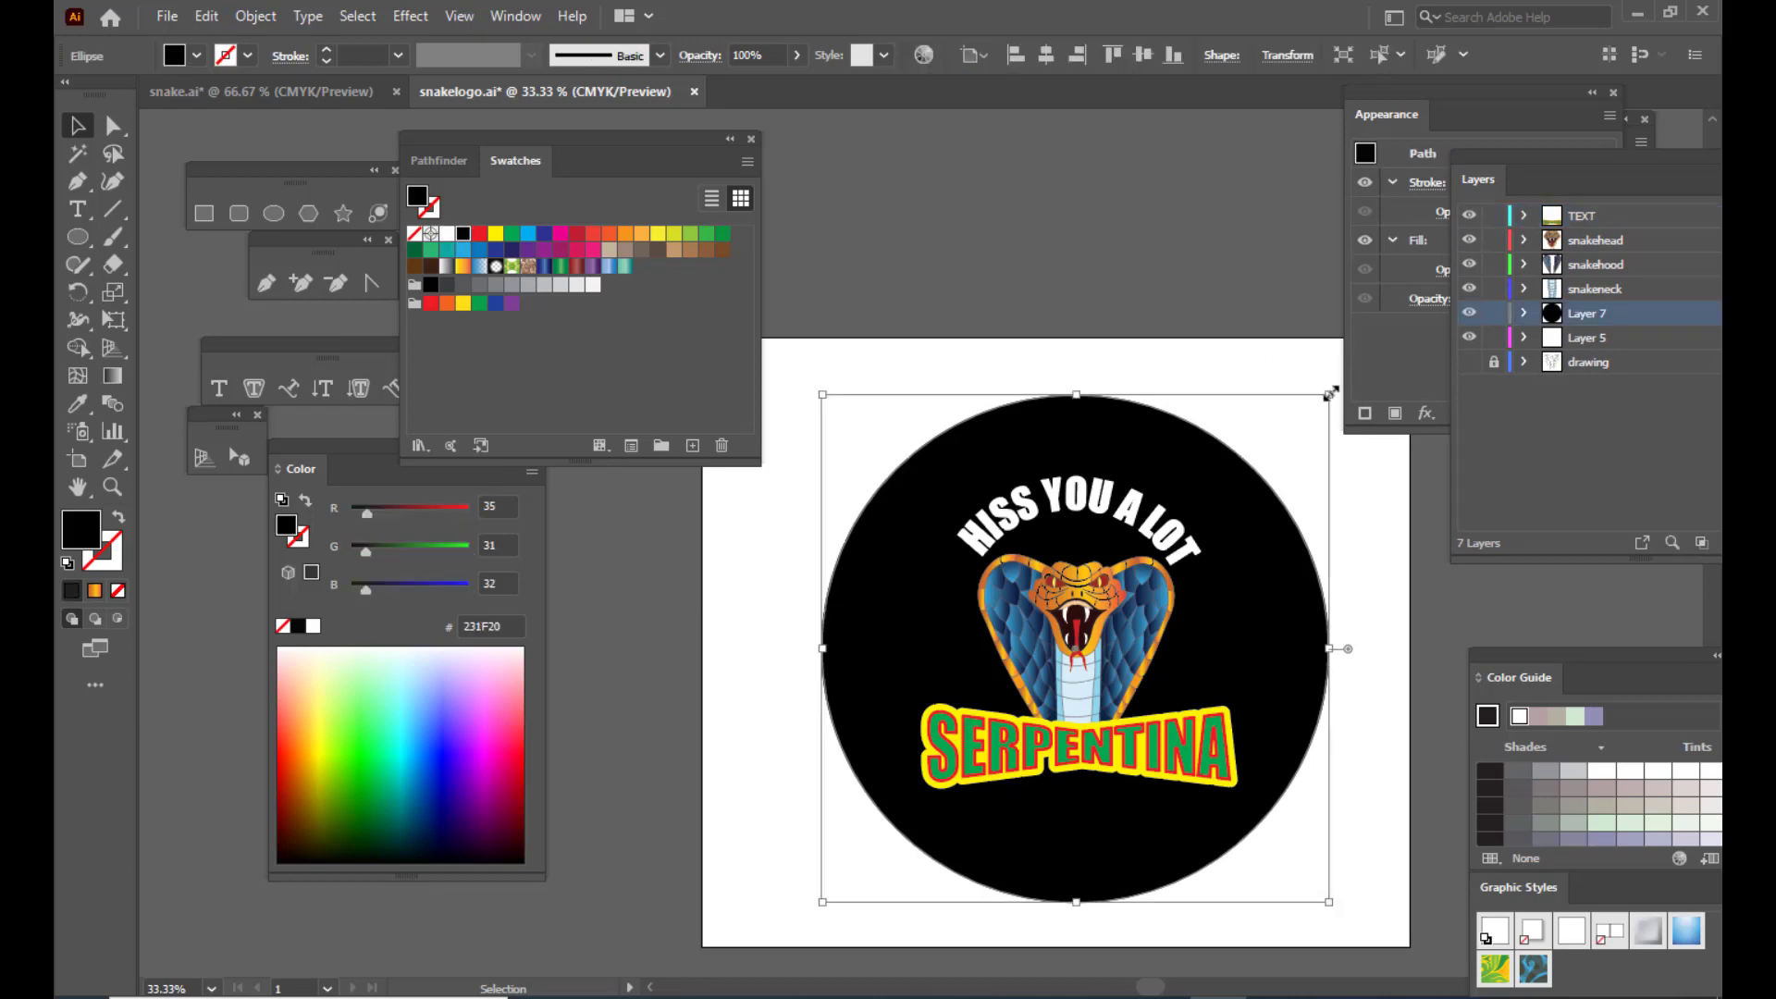
key("a")
key("ctrl+c")
key("ctrl+f")
left_click_drag(1333, 392, 1309, 407)
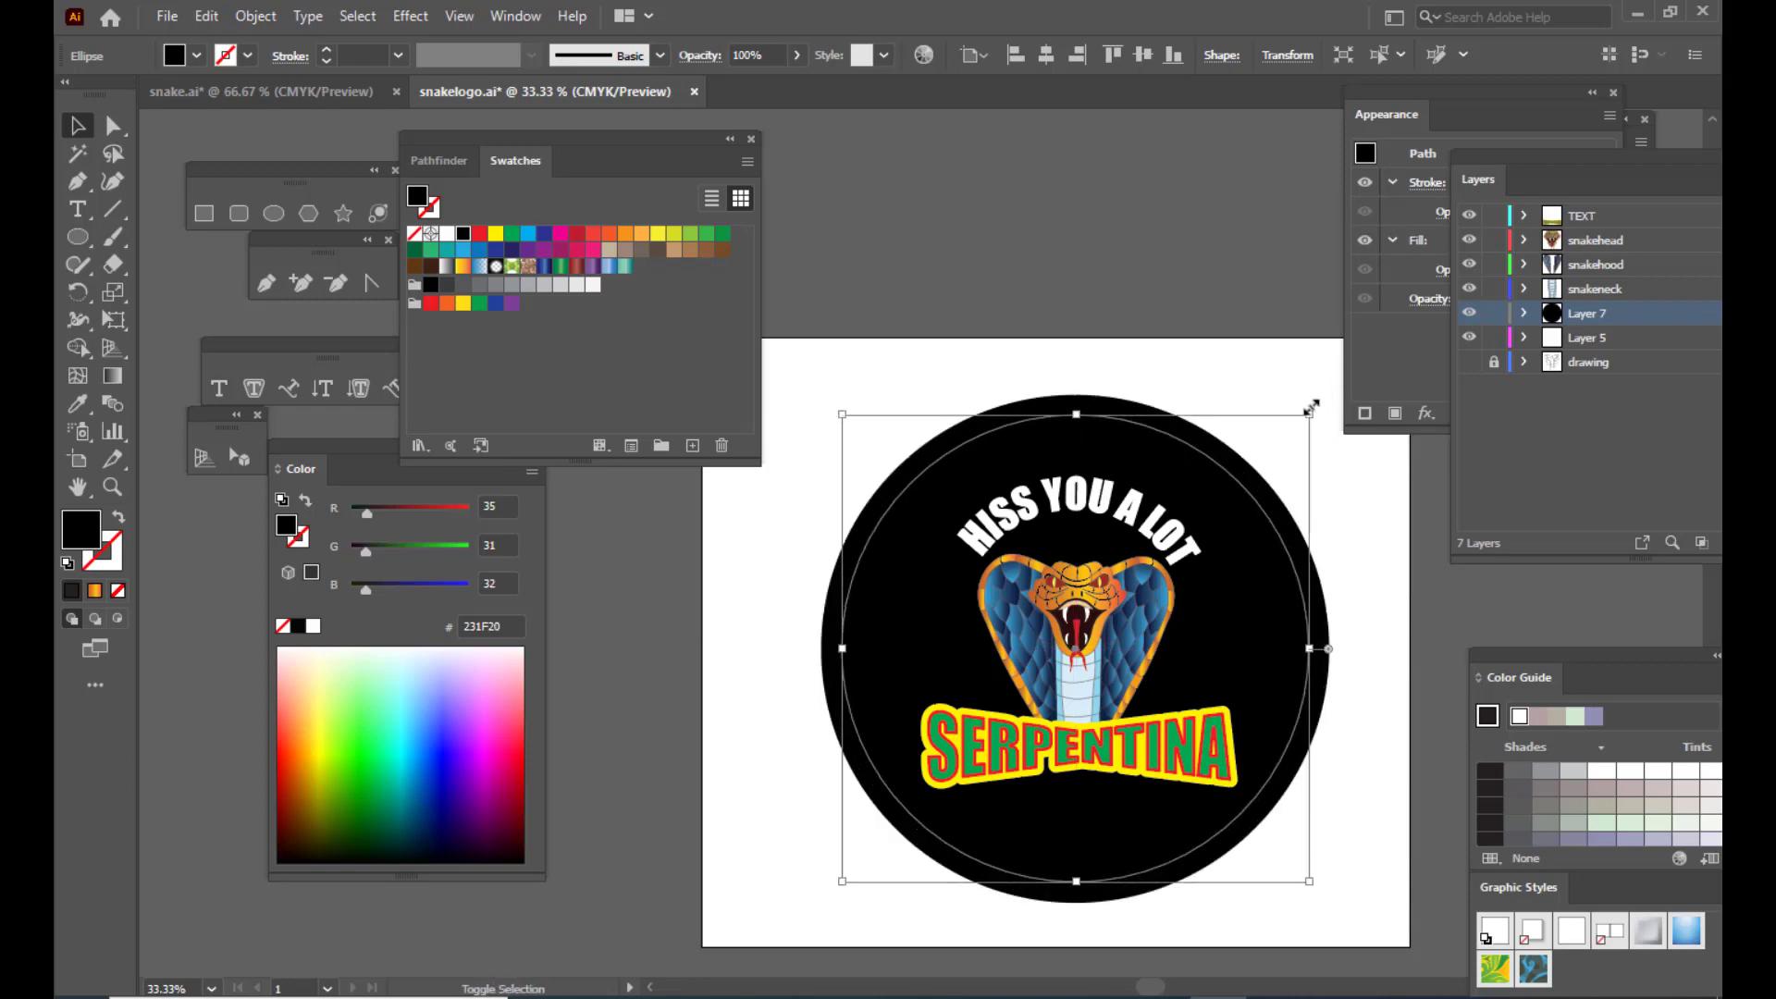
Step: Give the inner circle a white stroke and no fill
double_click(118, 539)
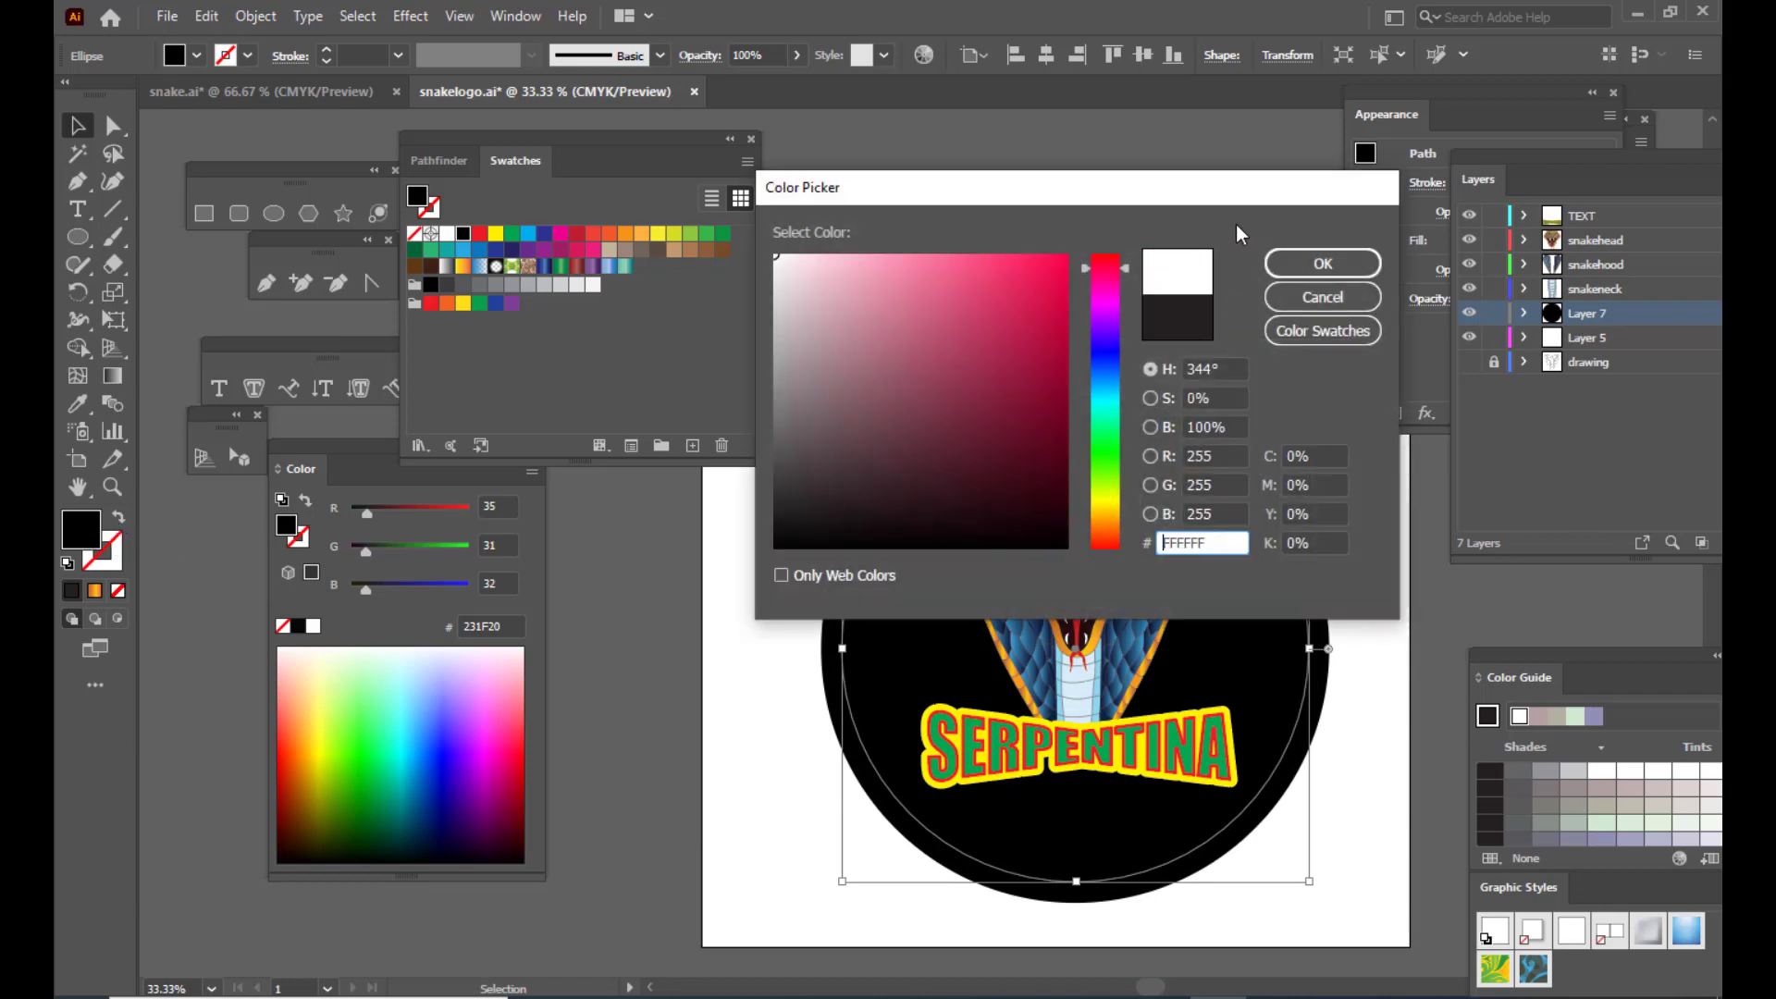
left_click(1291, 261)
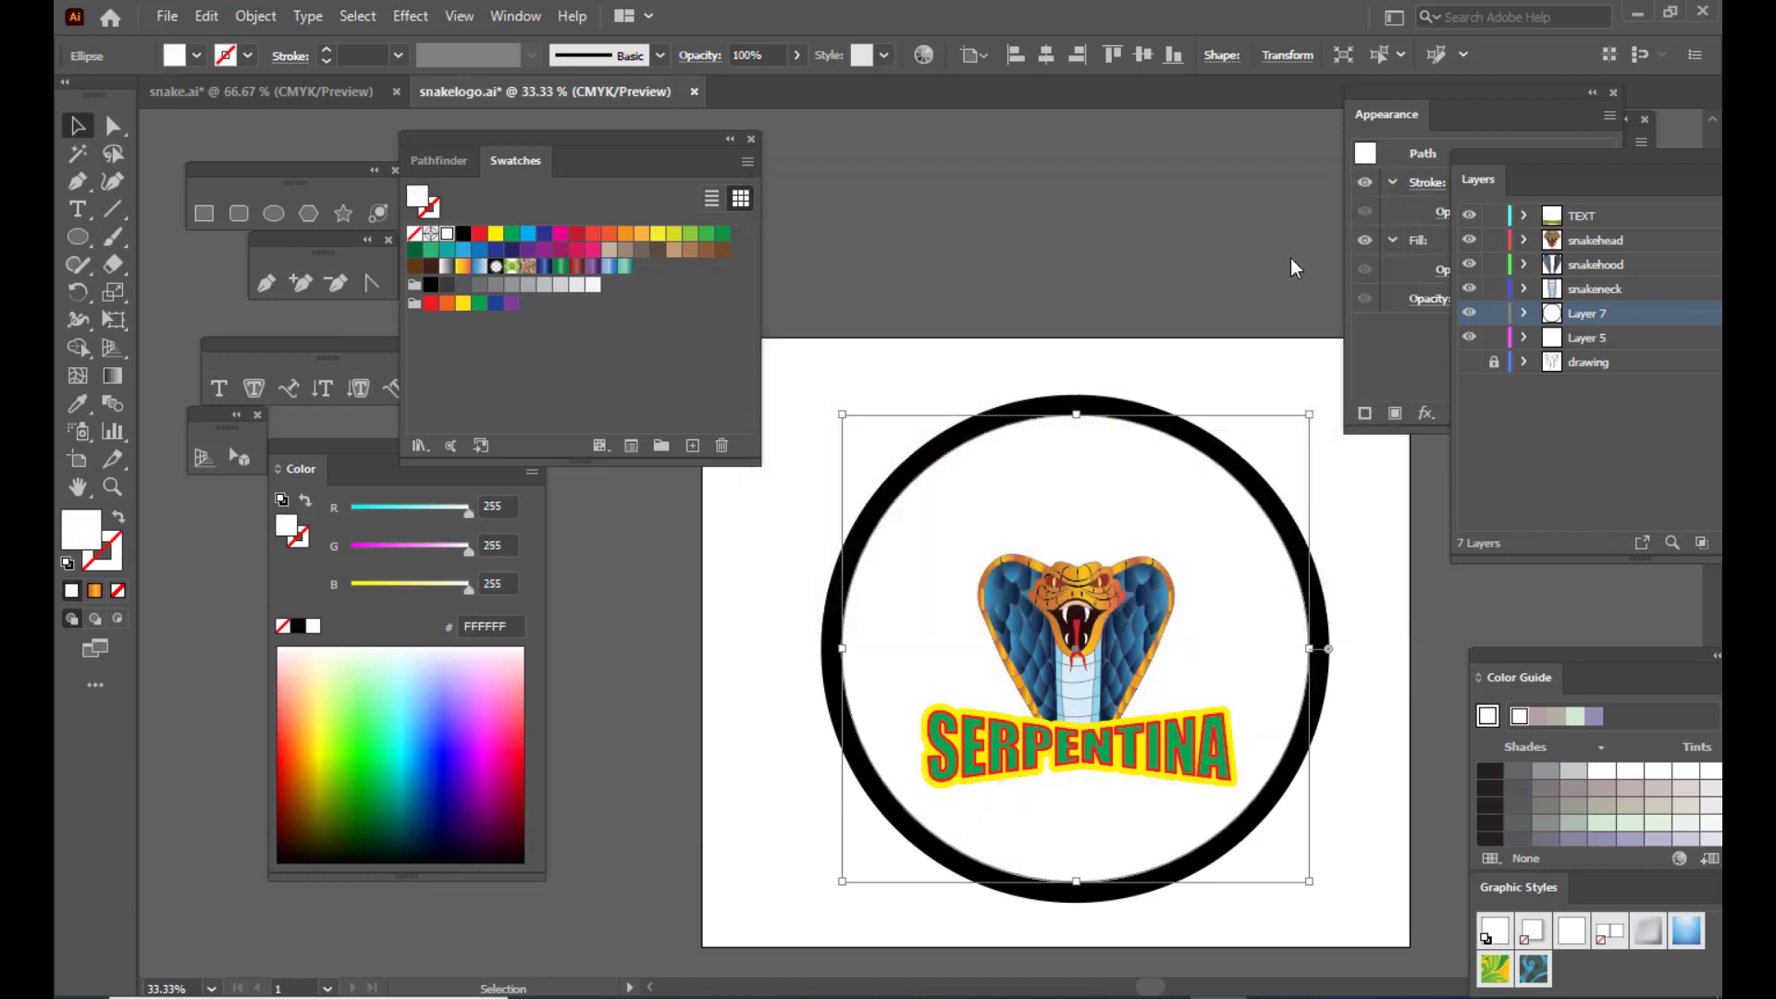
left_click(120, 519)
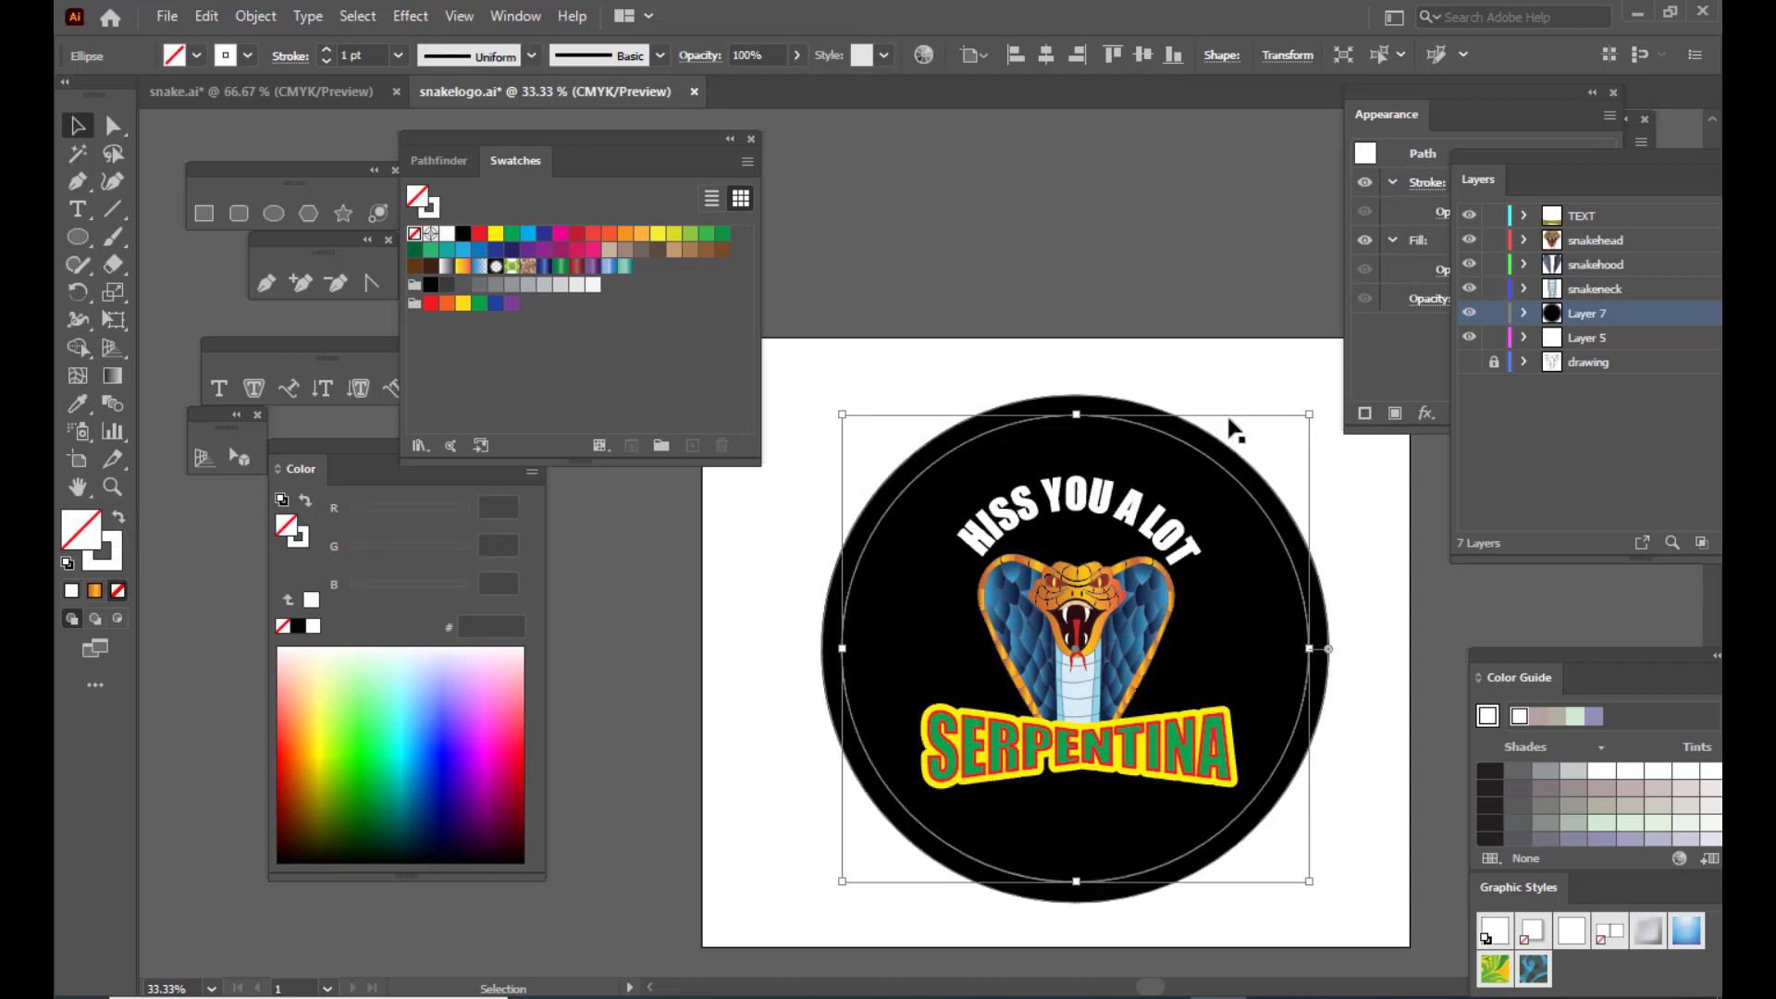
left_click_drag(1309, 414, 1312, 415)
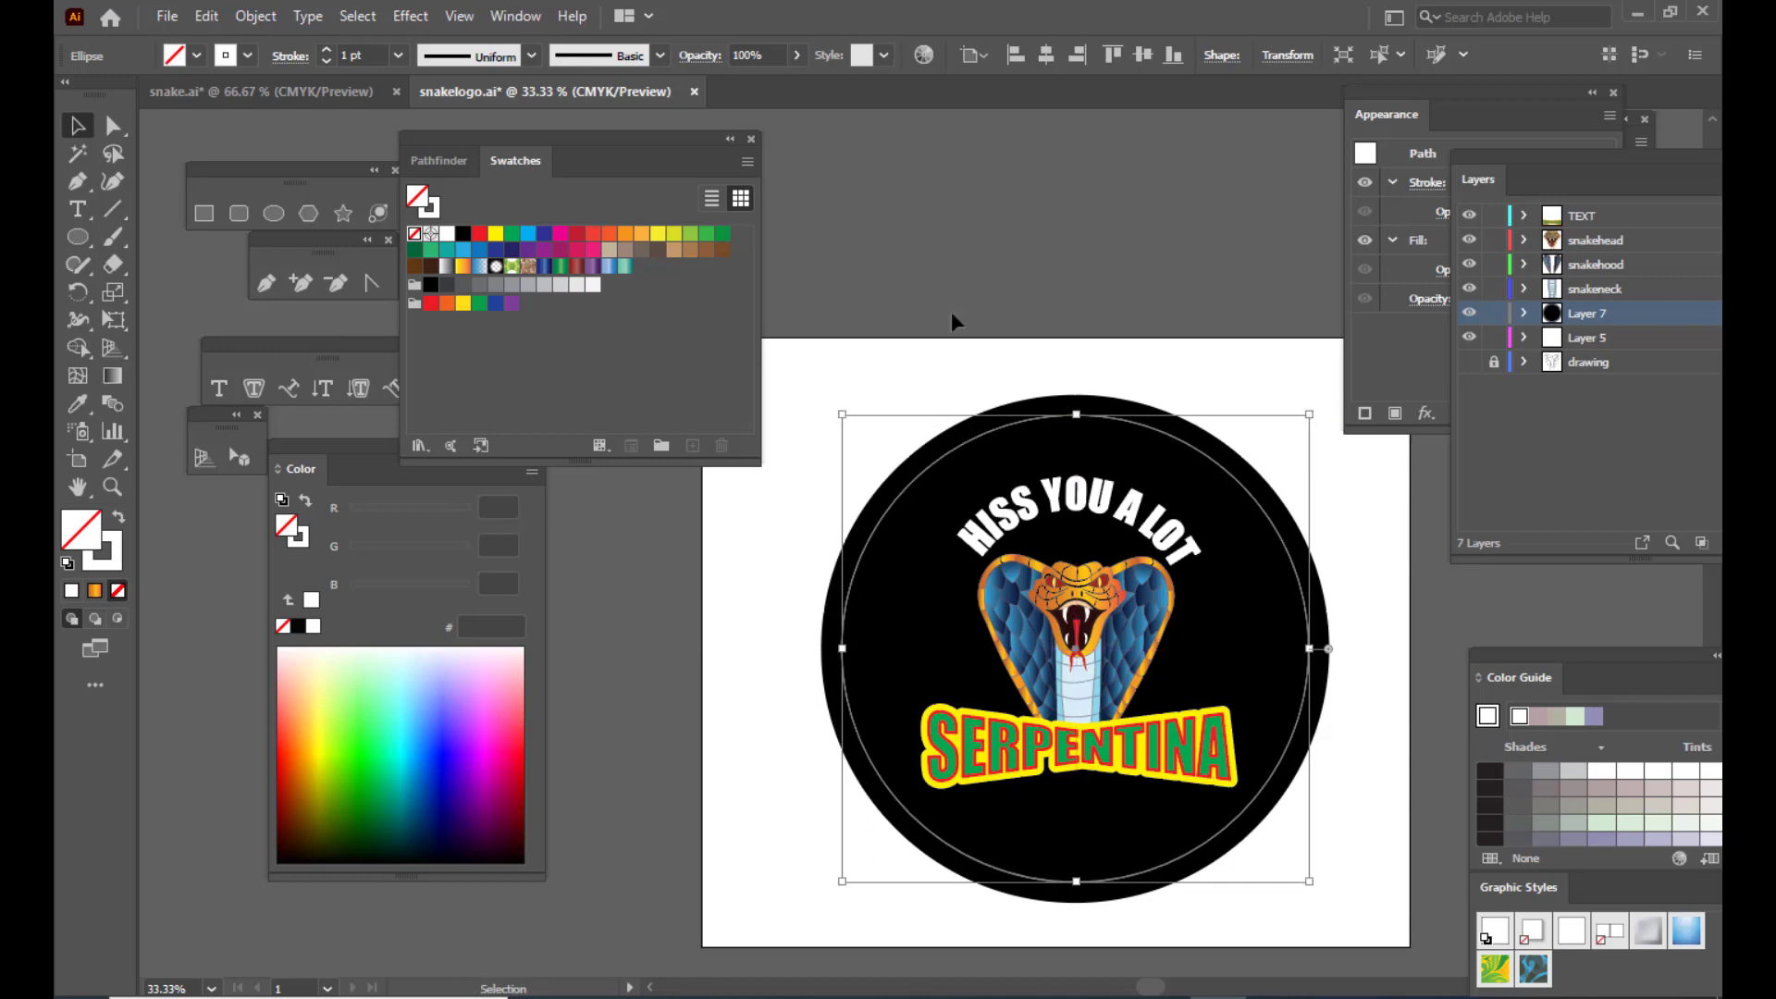
Step: Set the inner circle's stroke weight to 5 pt
left_click(325, 50)
left_click(325, 50)
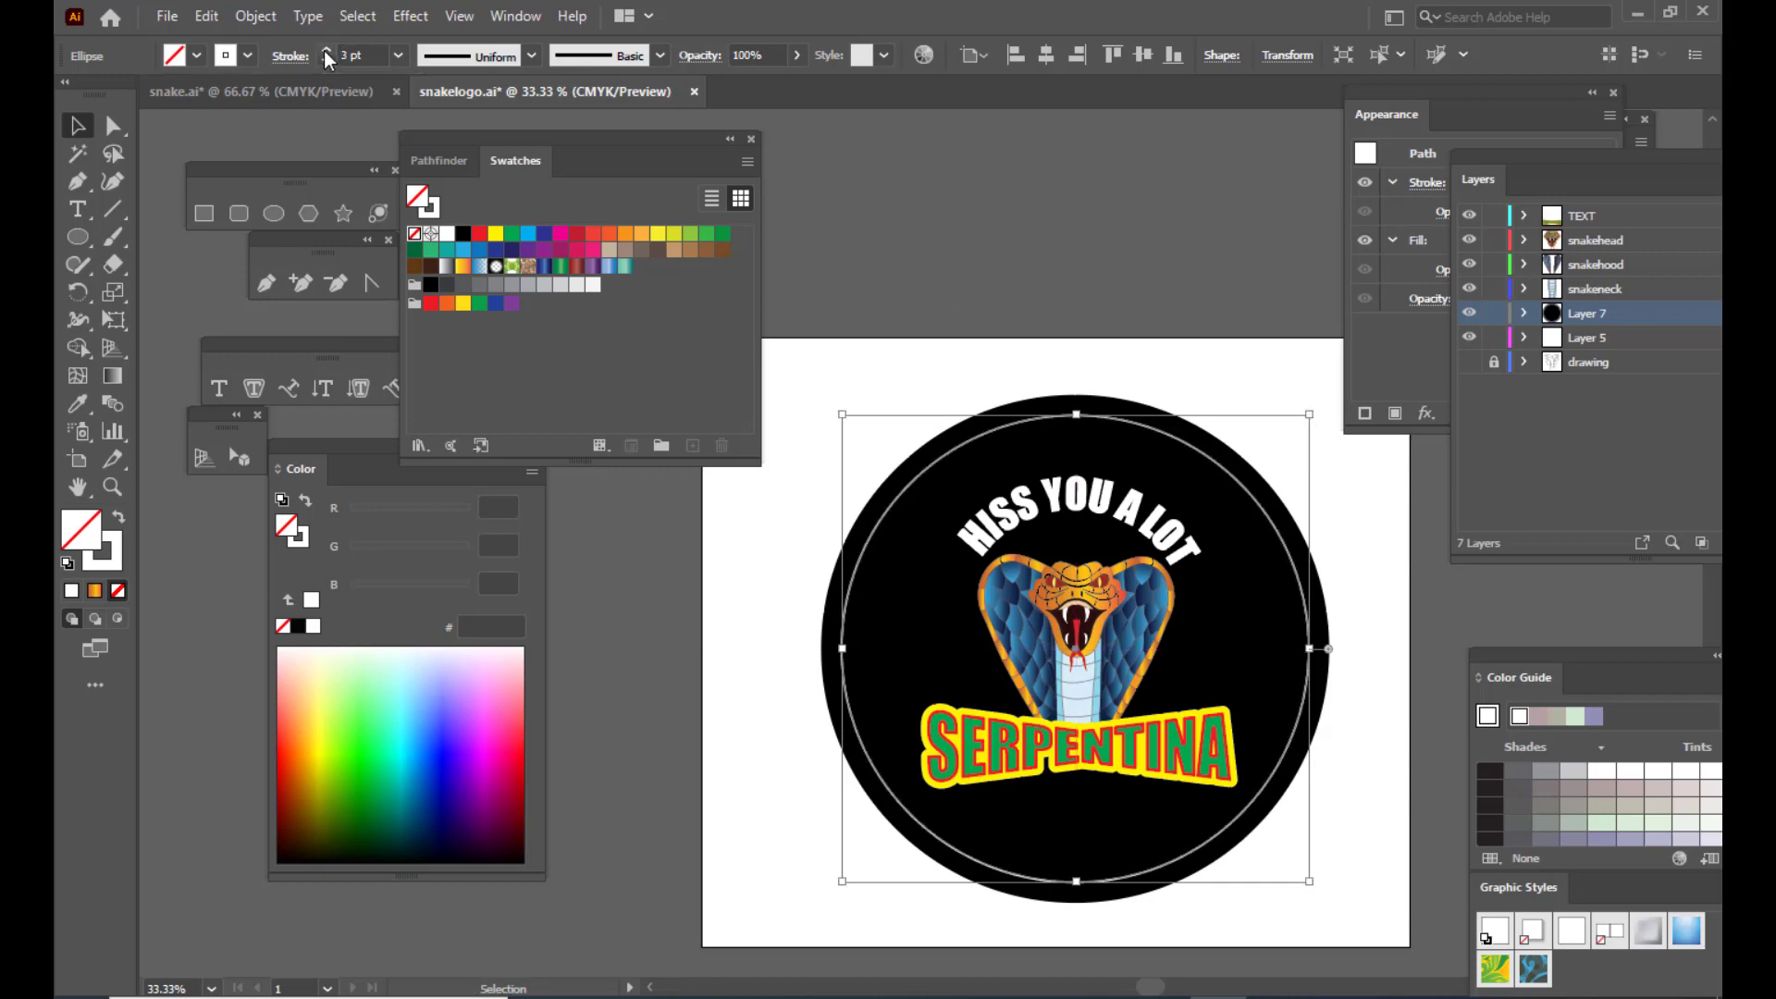
left_click(324, 50)
left_click(325, 50)
left_click(1111, 356)
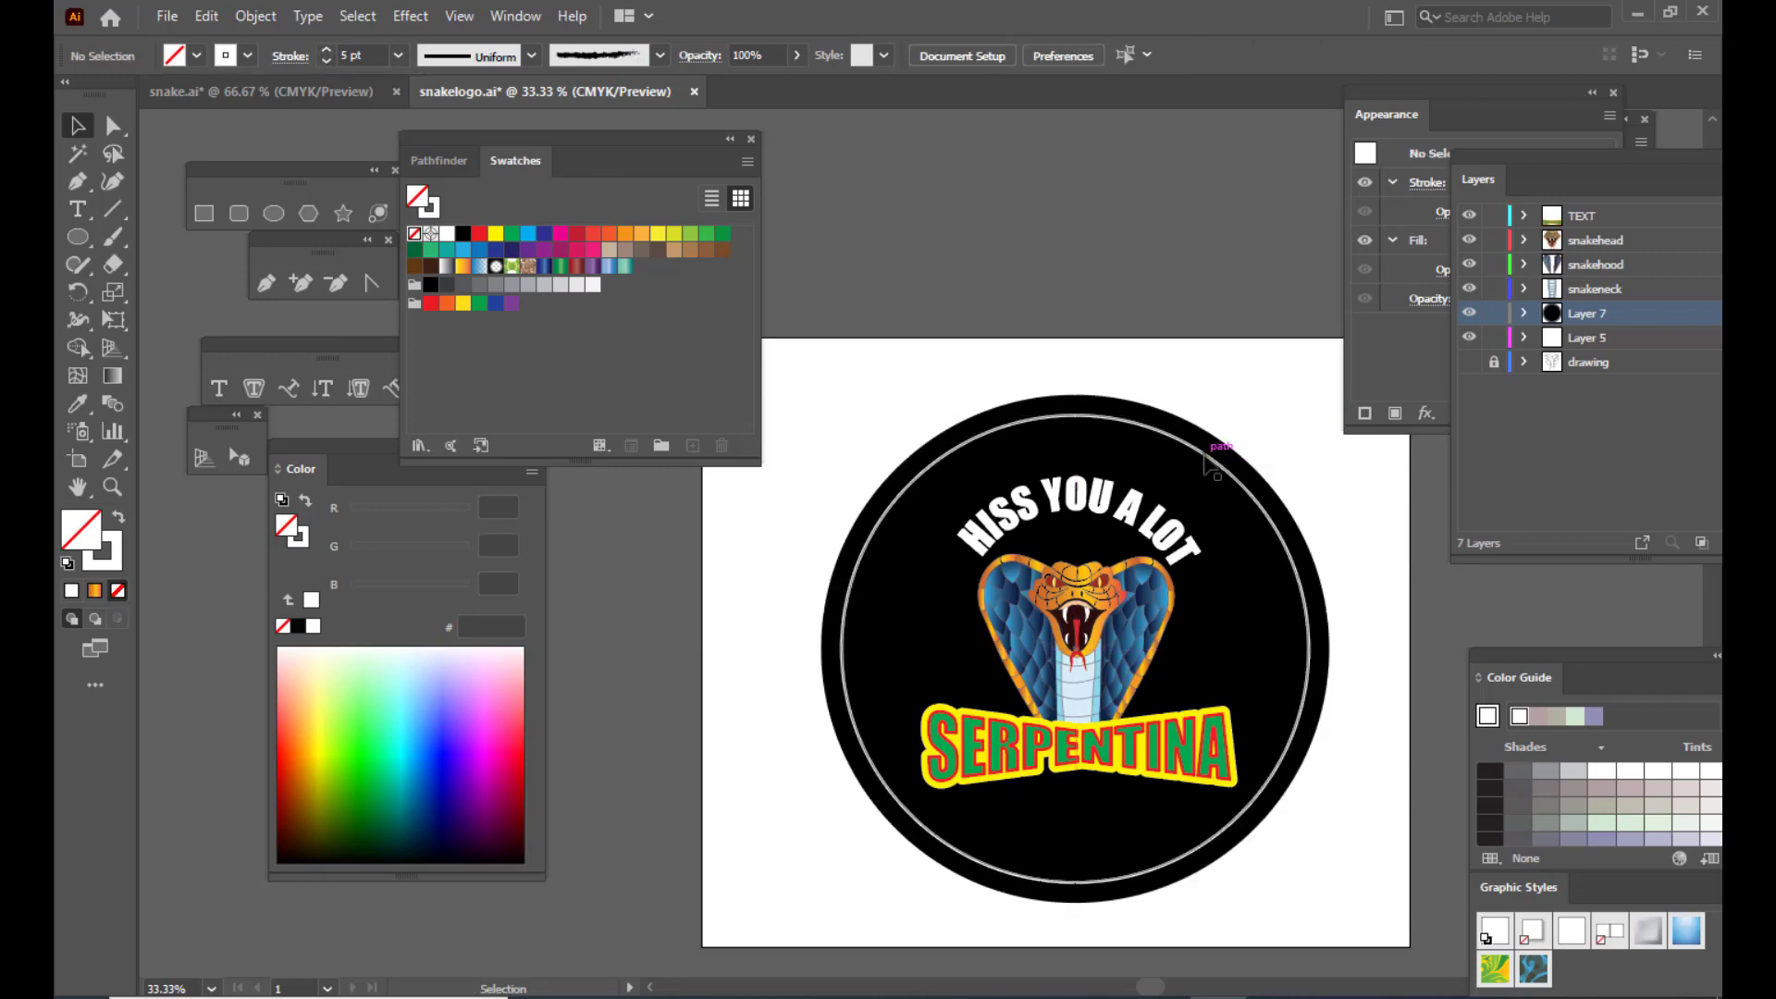
left_click(1209, 456)
left_click(1169, 256)
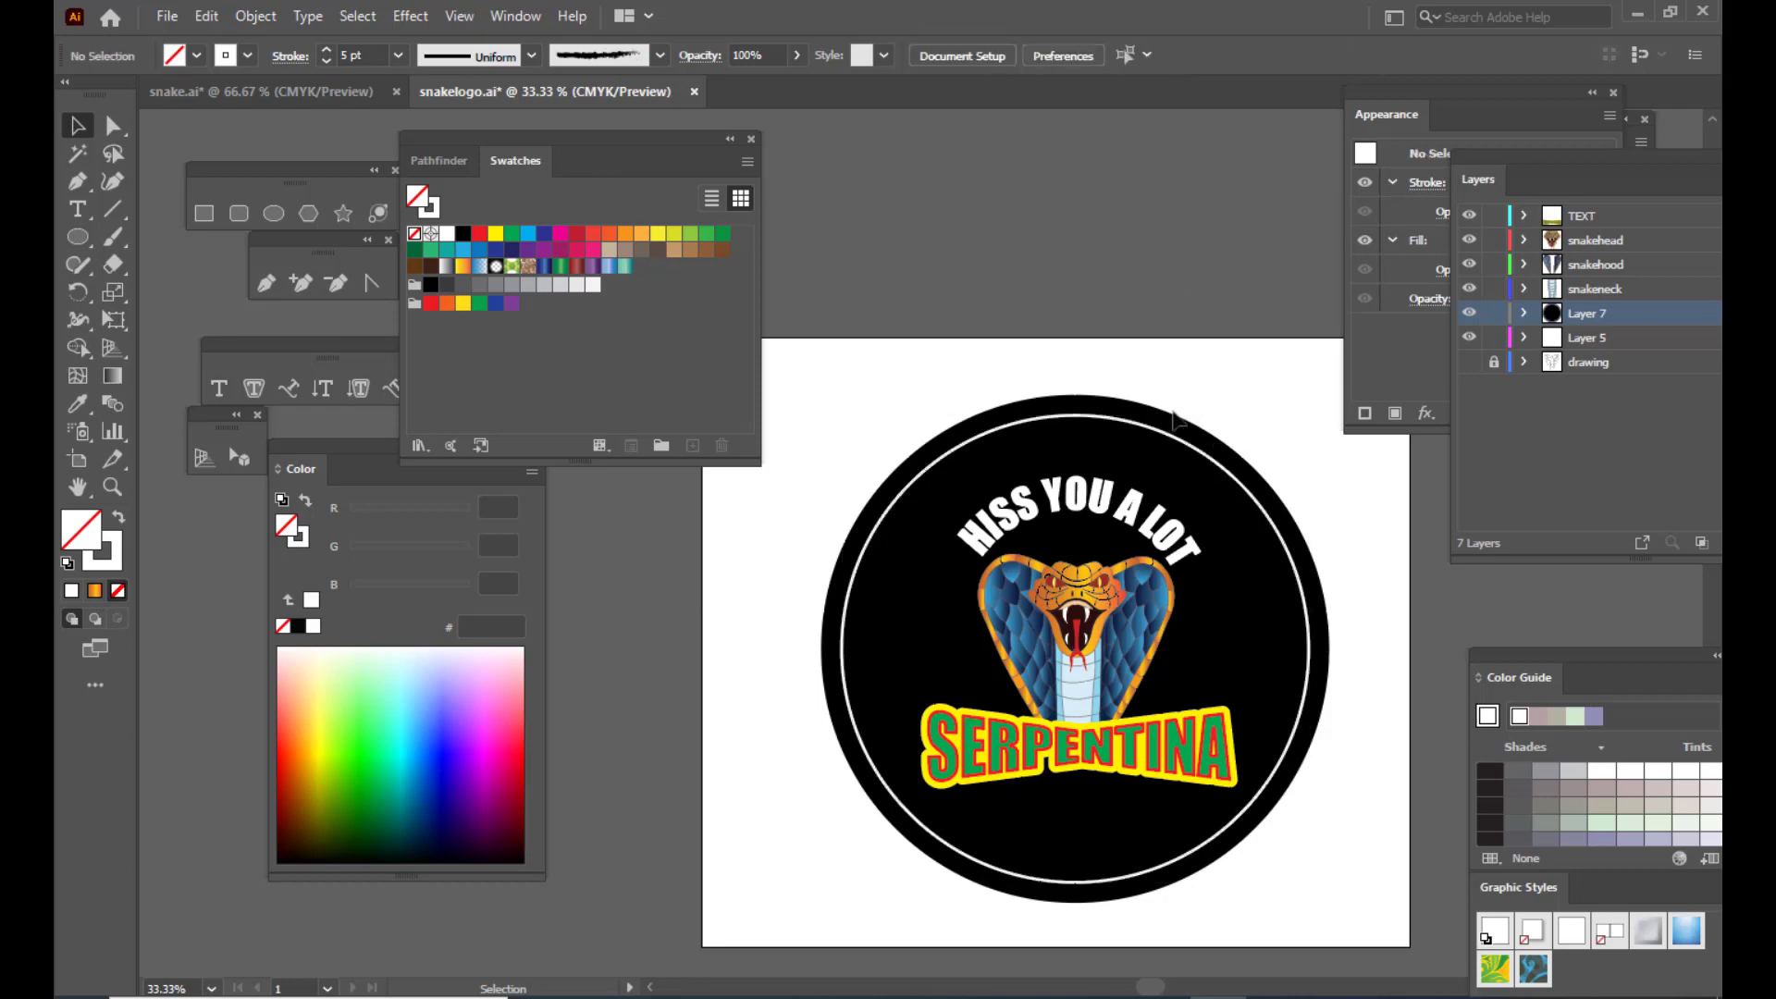
Step: Add a slightly smaller concentric copy of the white ring inside it, and move the Swatches and Appearance panels away from the artwork
left_click(1164, 428)
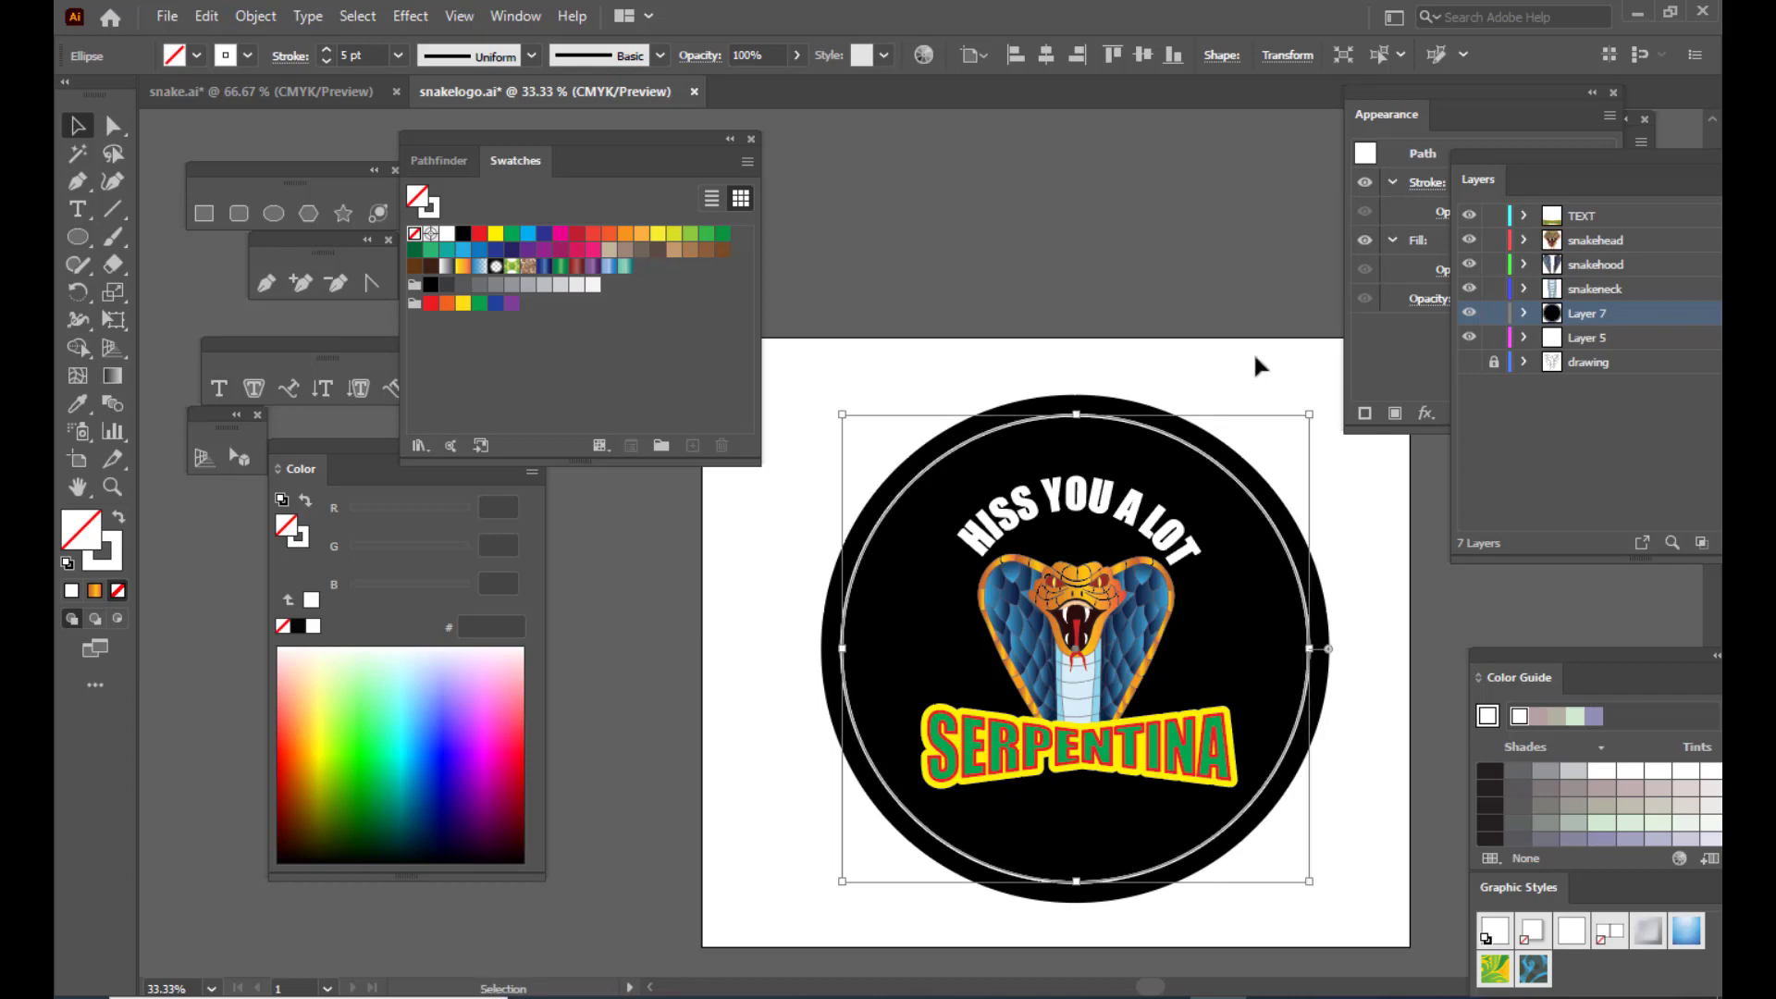
left_click_drag(1309, 414, 1298, 419)
left_click(1170, 272)
scroll(1169, 272, "down", 1)
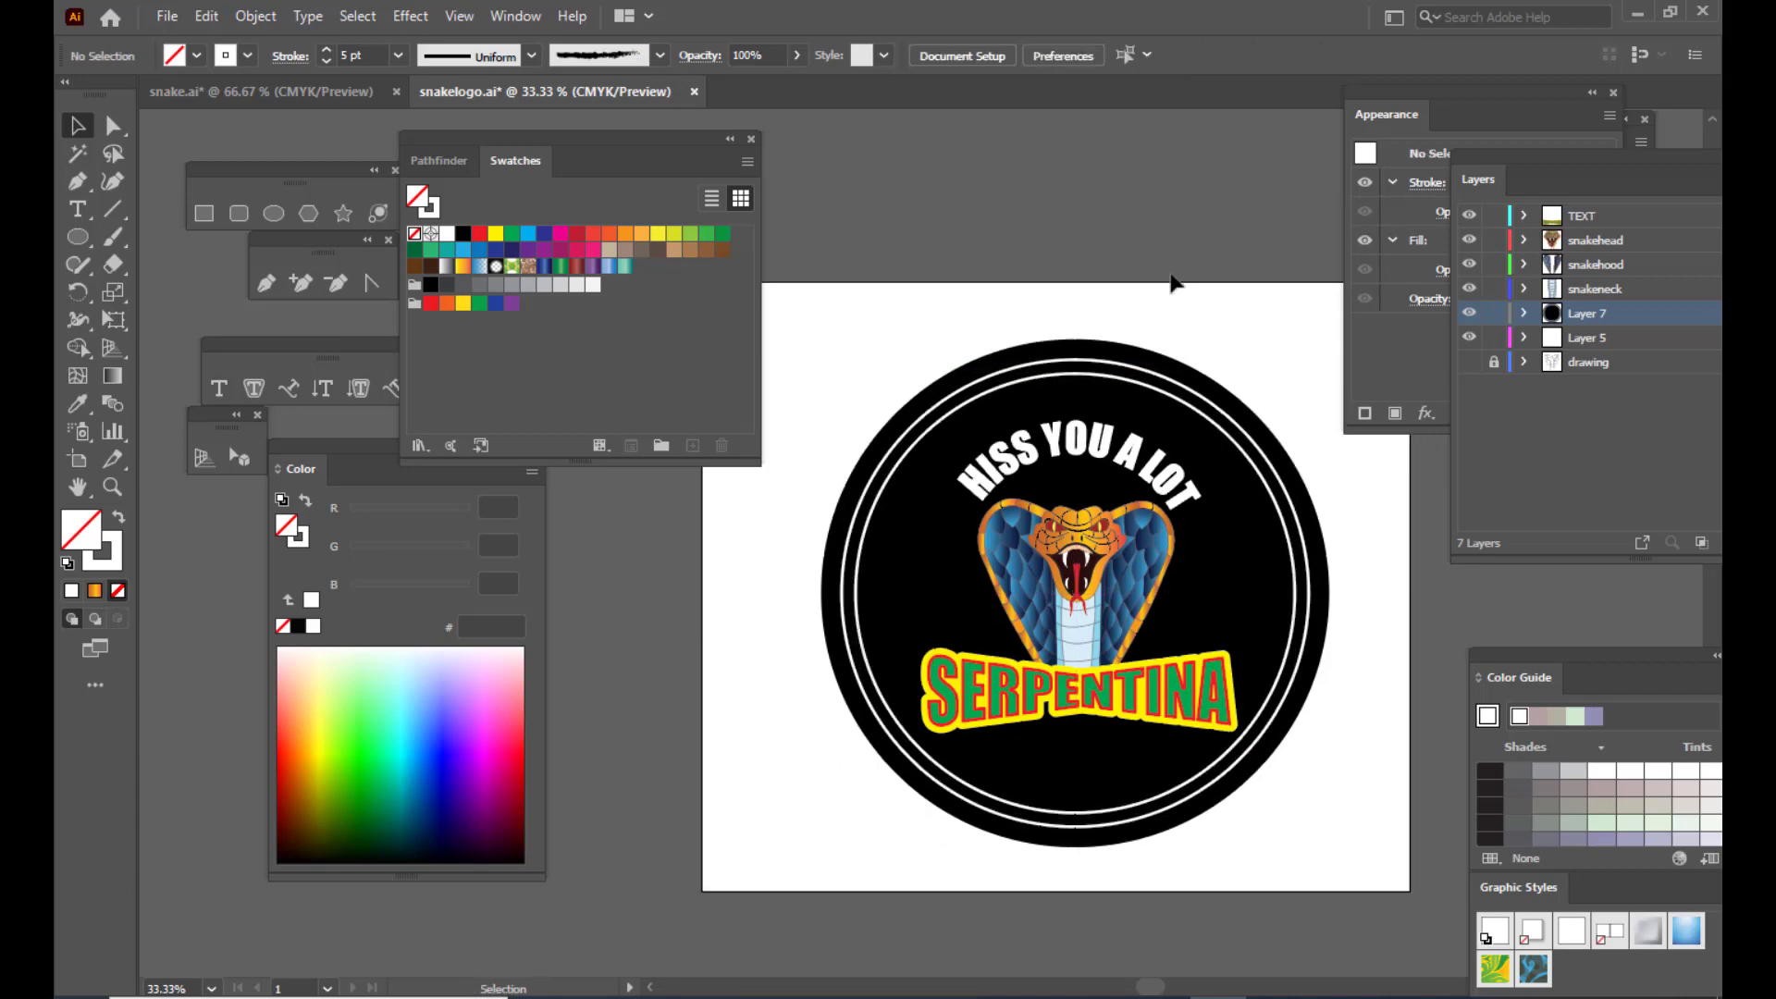
left_click_drag(608, 140, 453, 118)
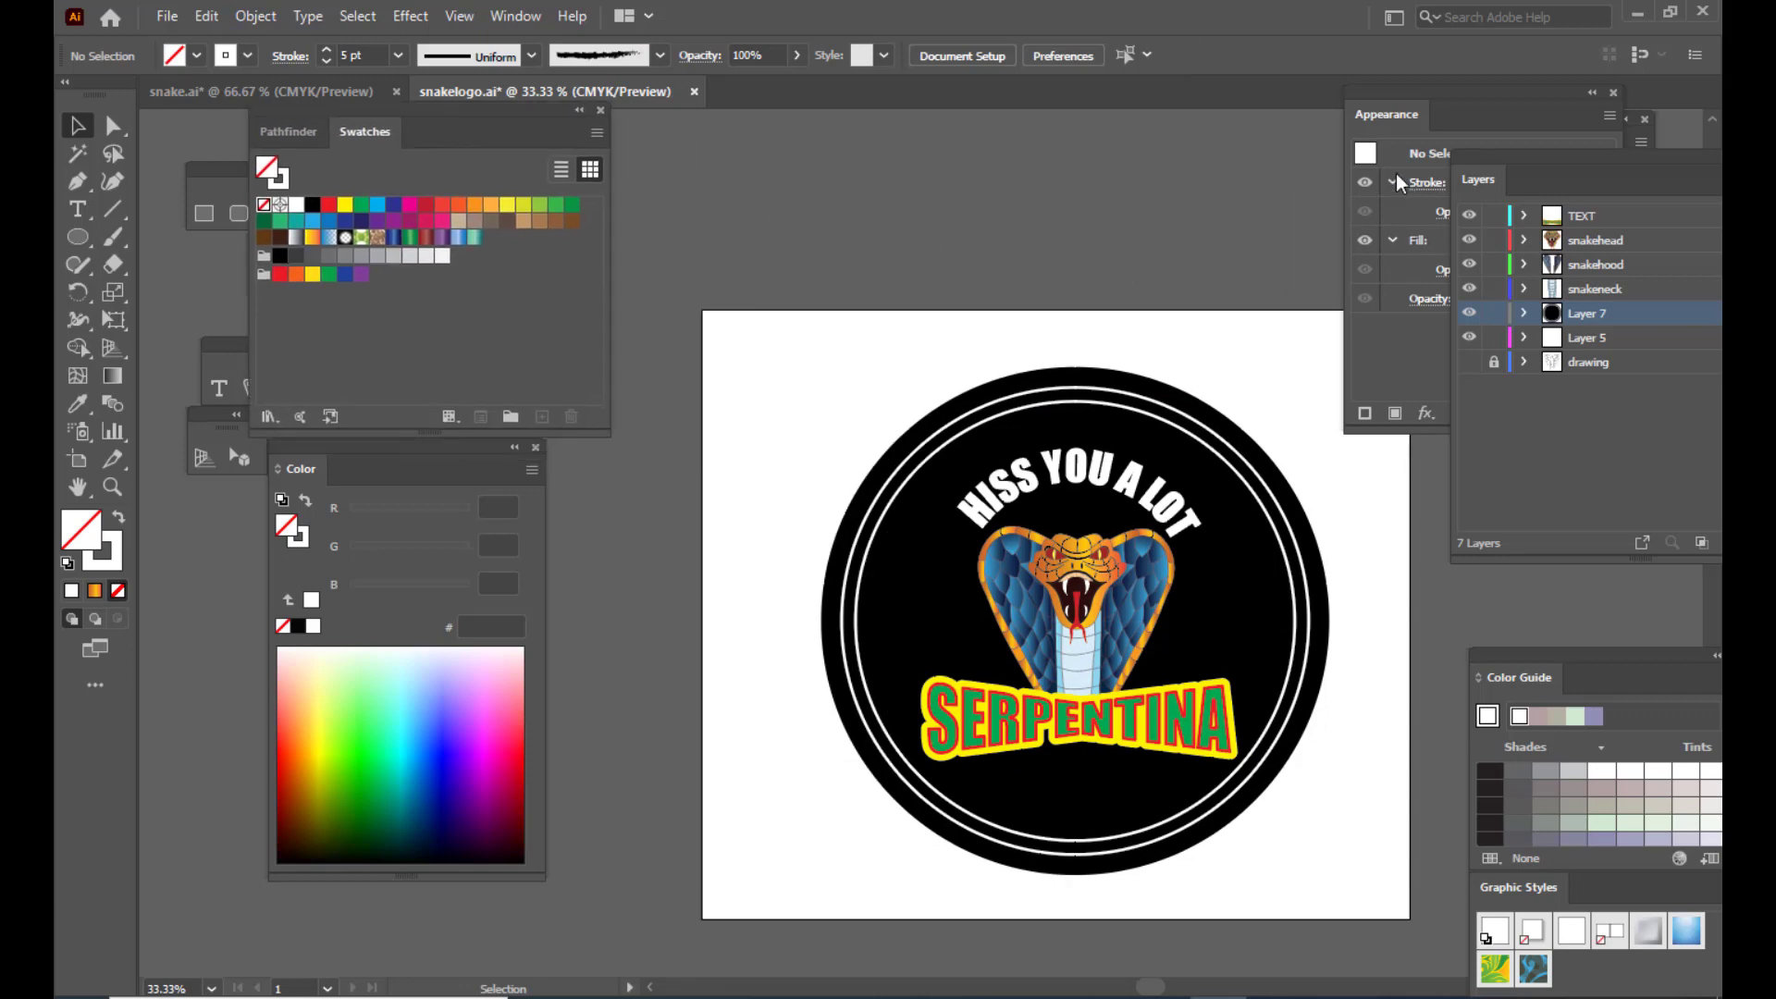
left_click_drag(1380, 102, 1533, 102)
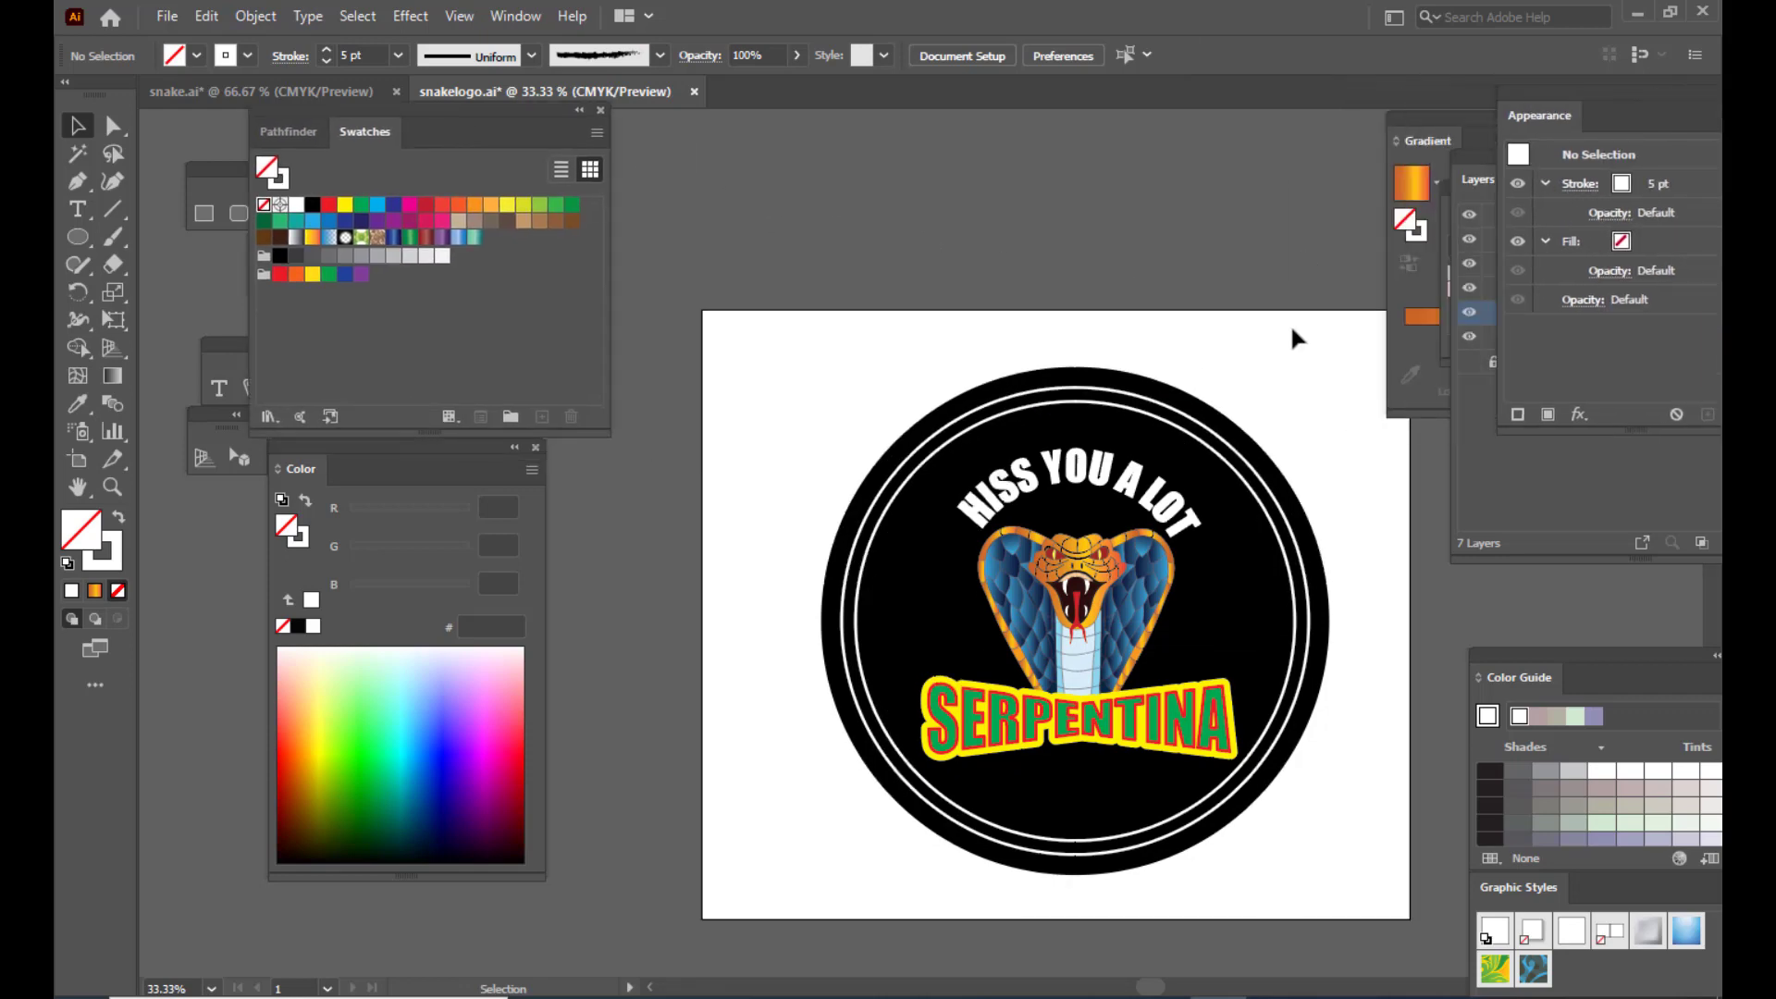
Step: Move the Swatches and Color panels further away from the artboard so the round logo is unobstructed
key("ctrl+equal")
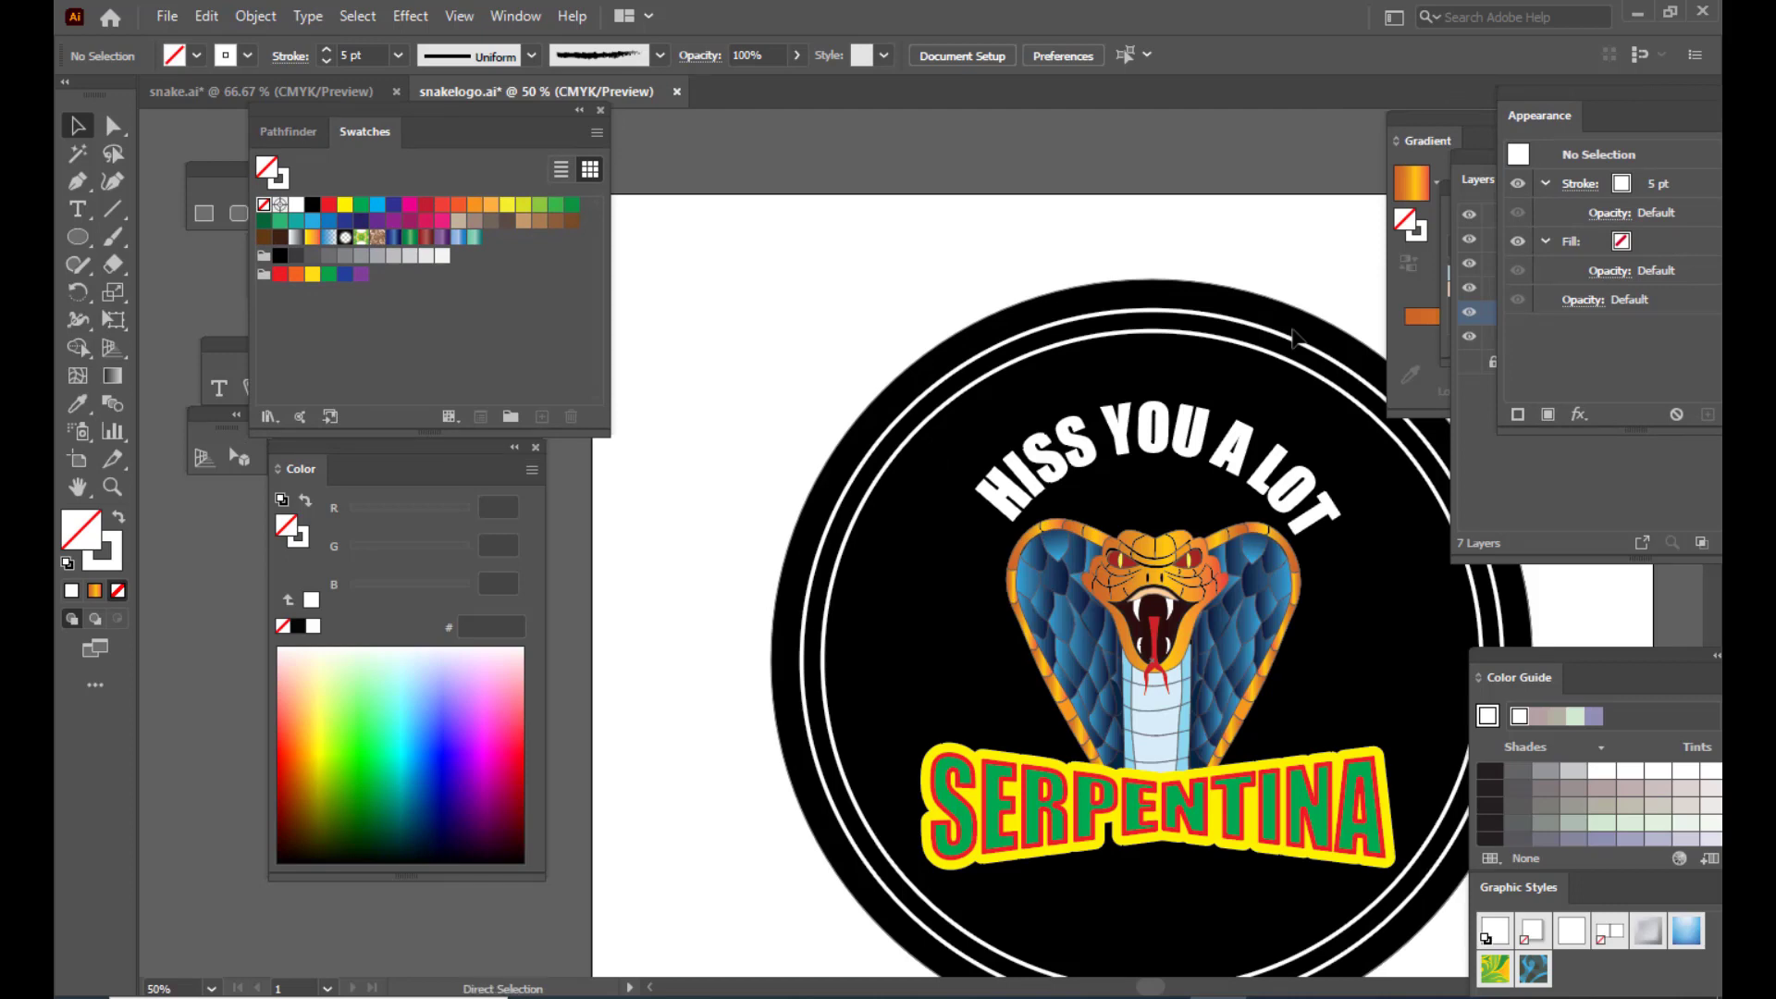
key("ctrl+minus")
key("h")
left_click_drag(1233, 349, 1159, 318)
left_click_drag(428, 111, 289, 111)
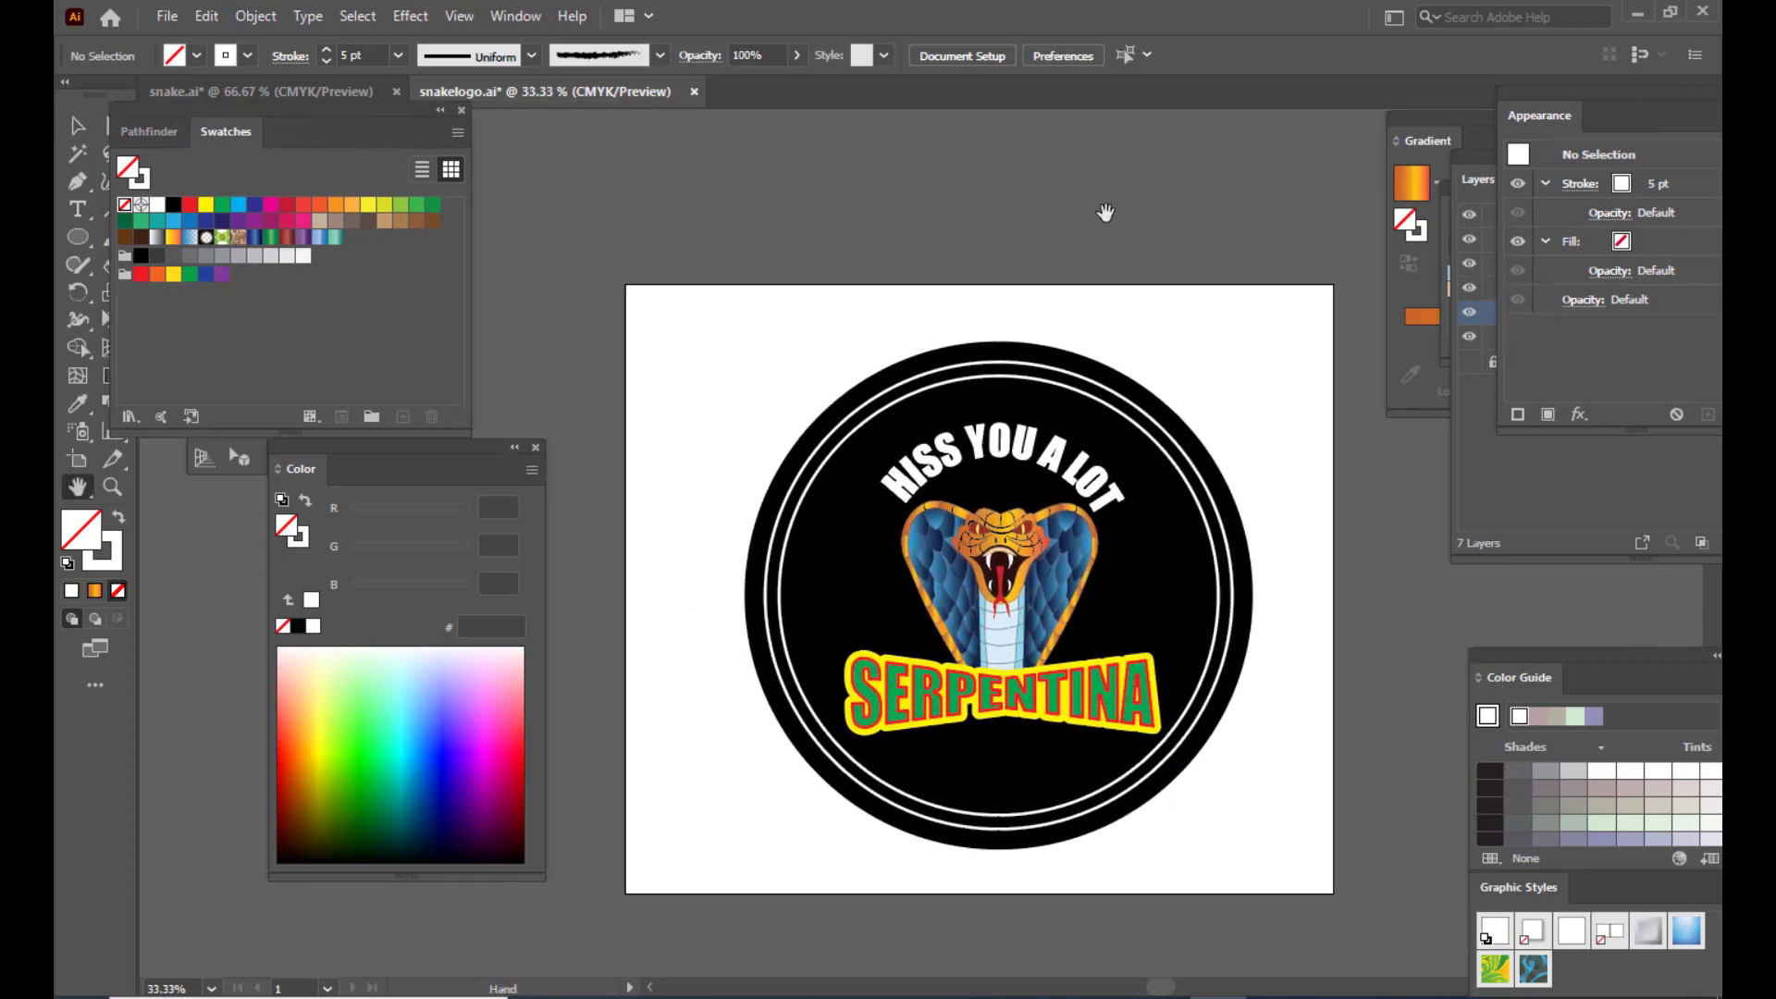
scroll(1103, 212, "down", 1)
scroll(1103, 209, "up", 1)
left_click_drag(355, 447, 299, 447)
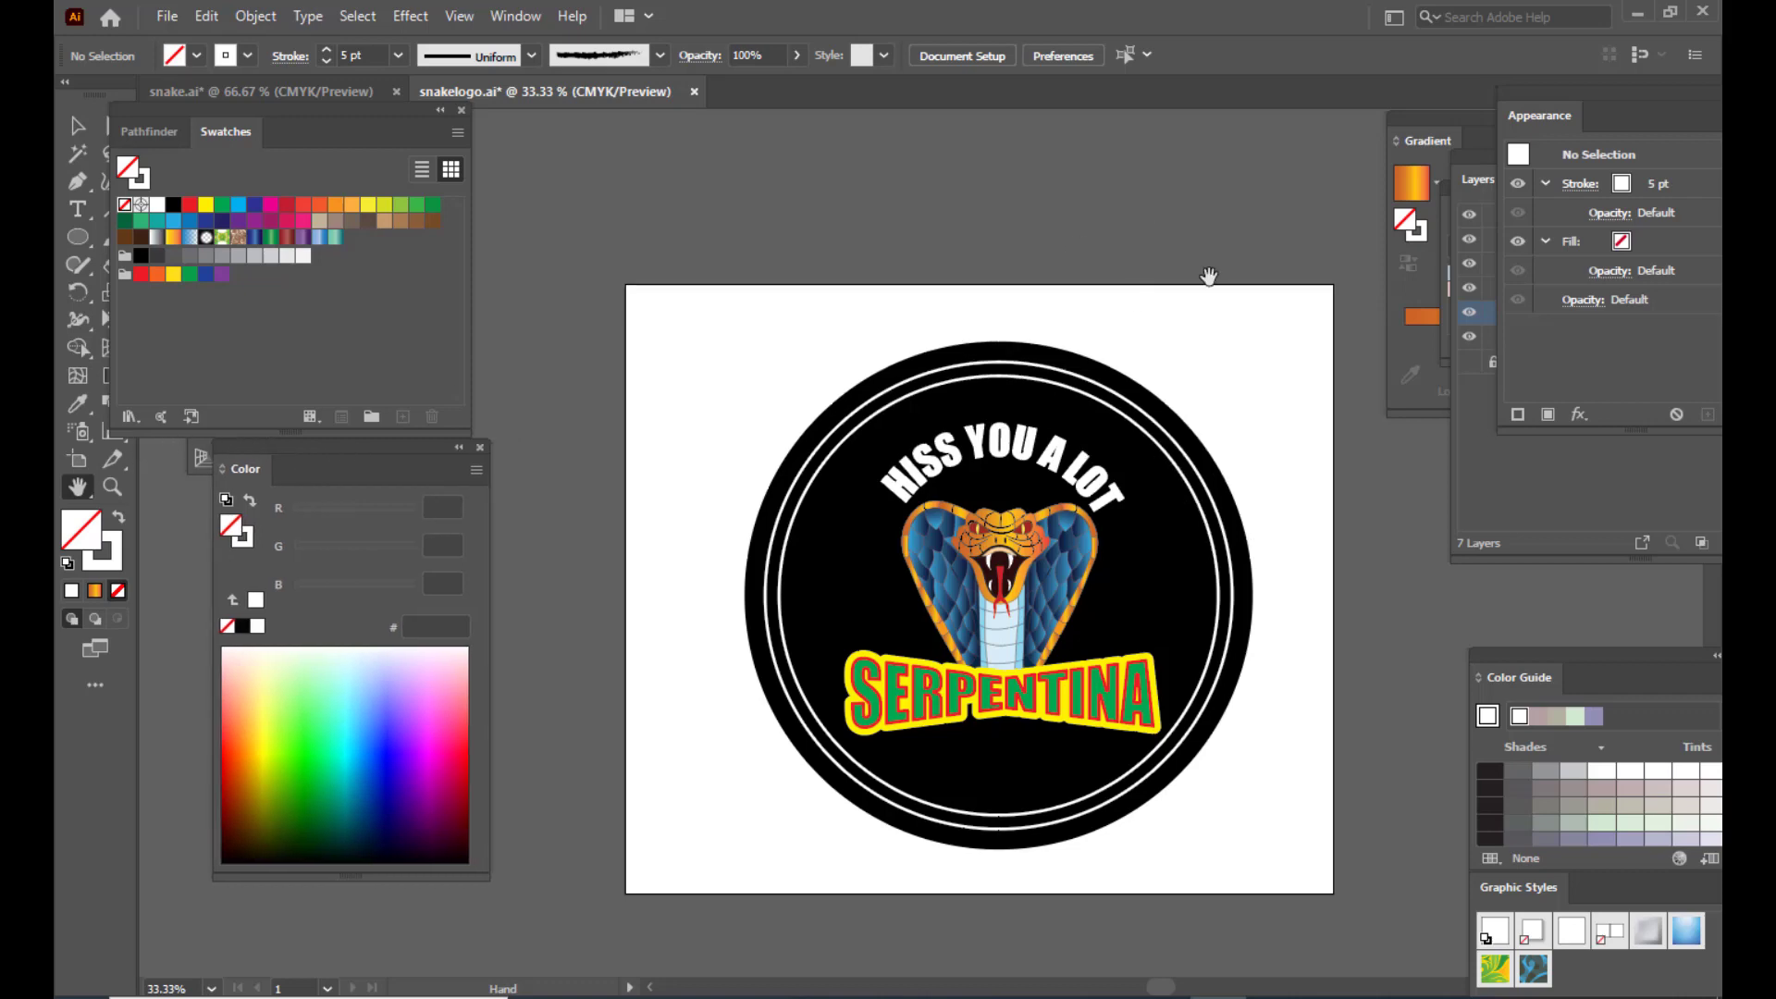
Step: Crop the artboard on all four sides to a square of about 1146 pt, closely framing the black circle
left_click_drag(1221, 337, 1190, 343)
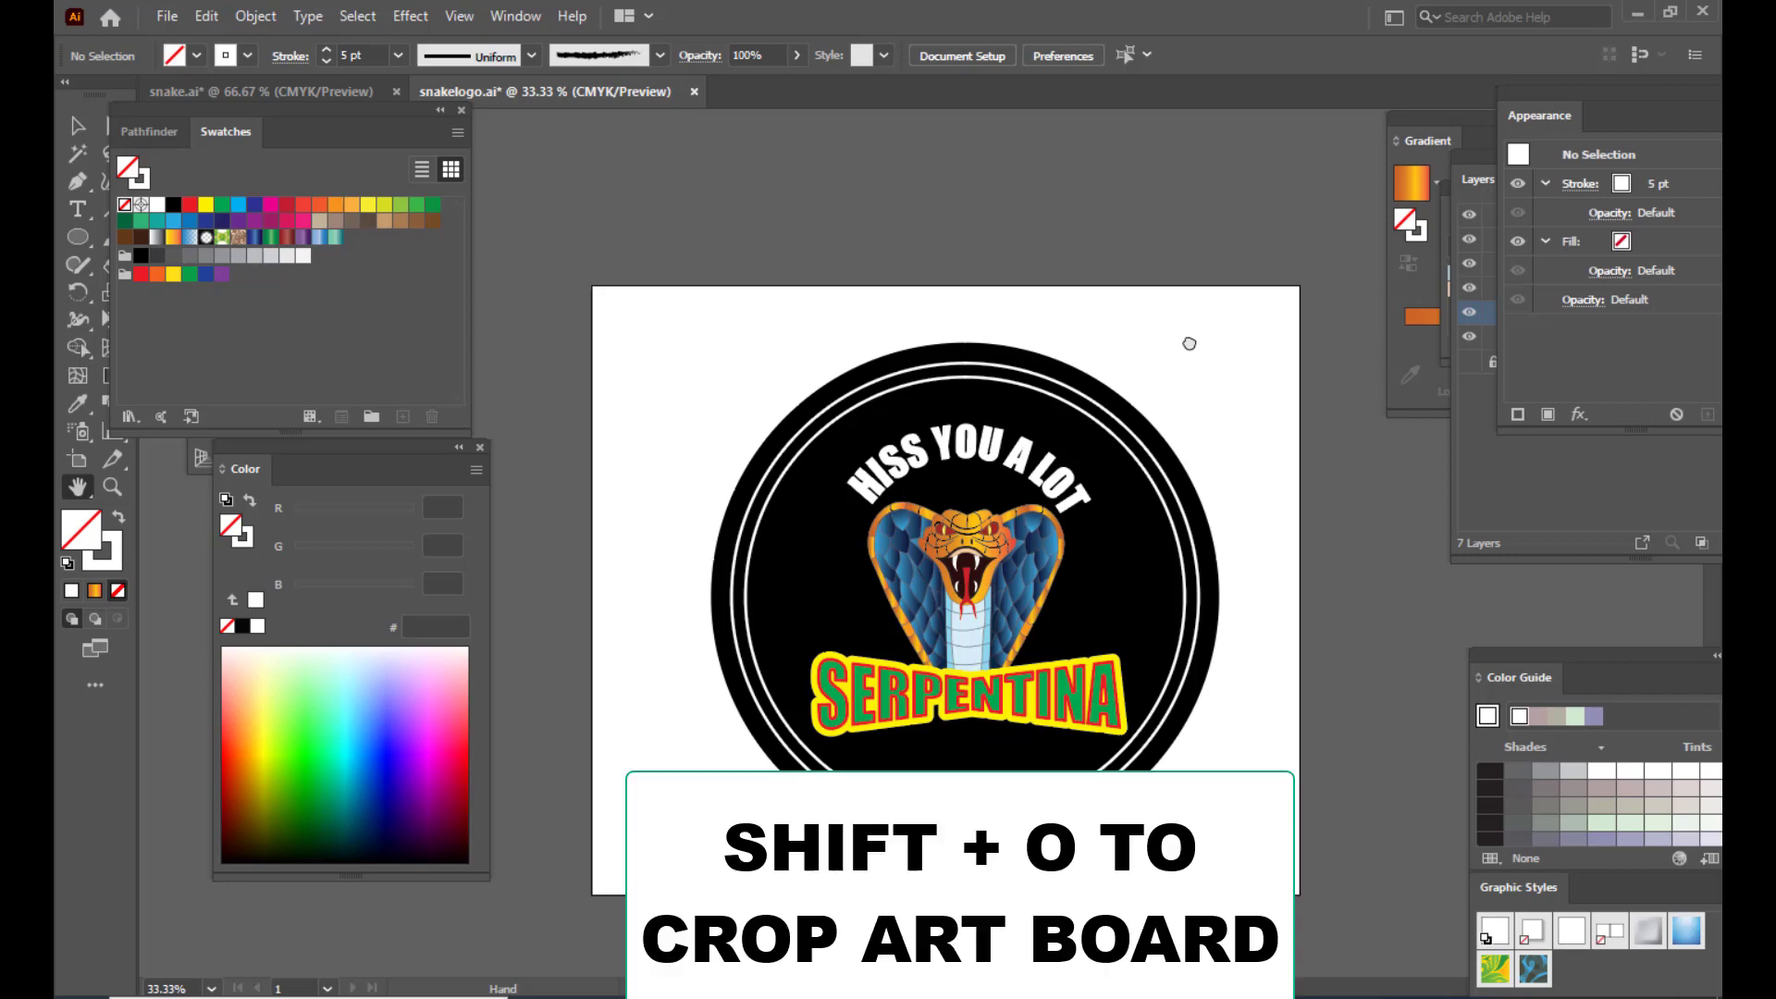
key("shift+o")
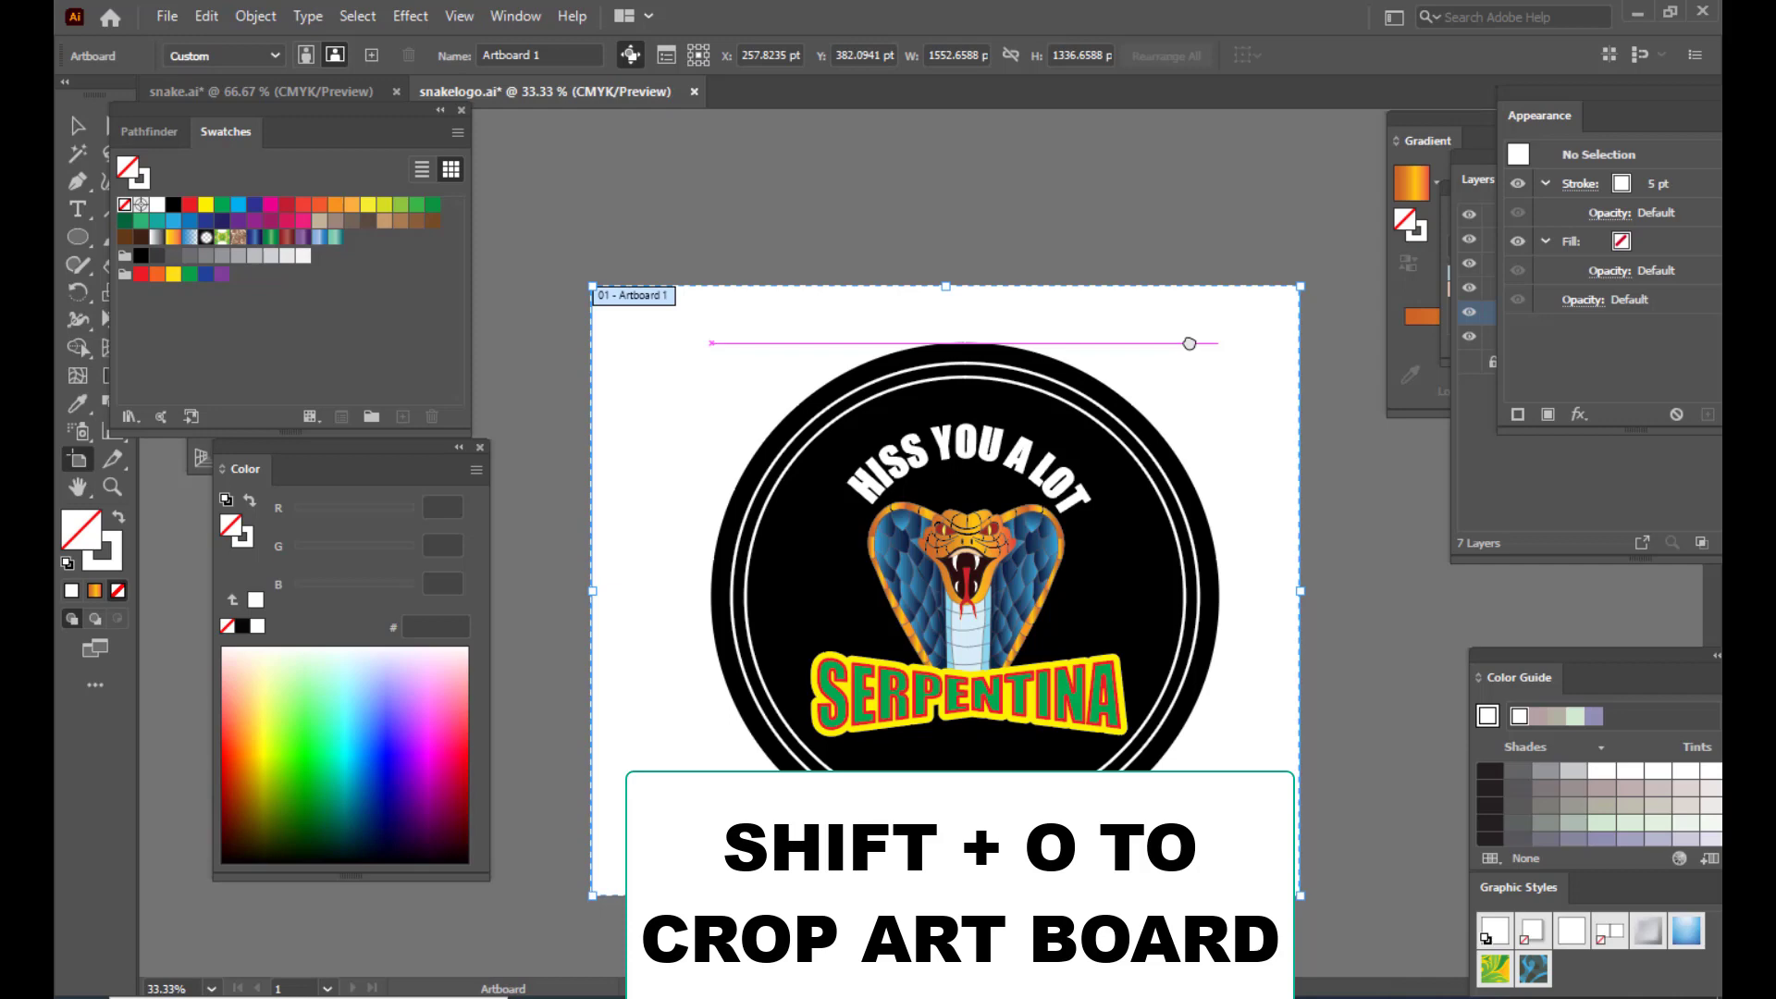
left_click_drag(948, 288, 948, 327)
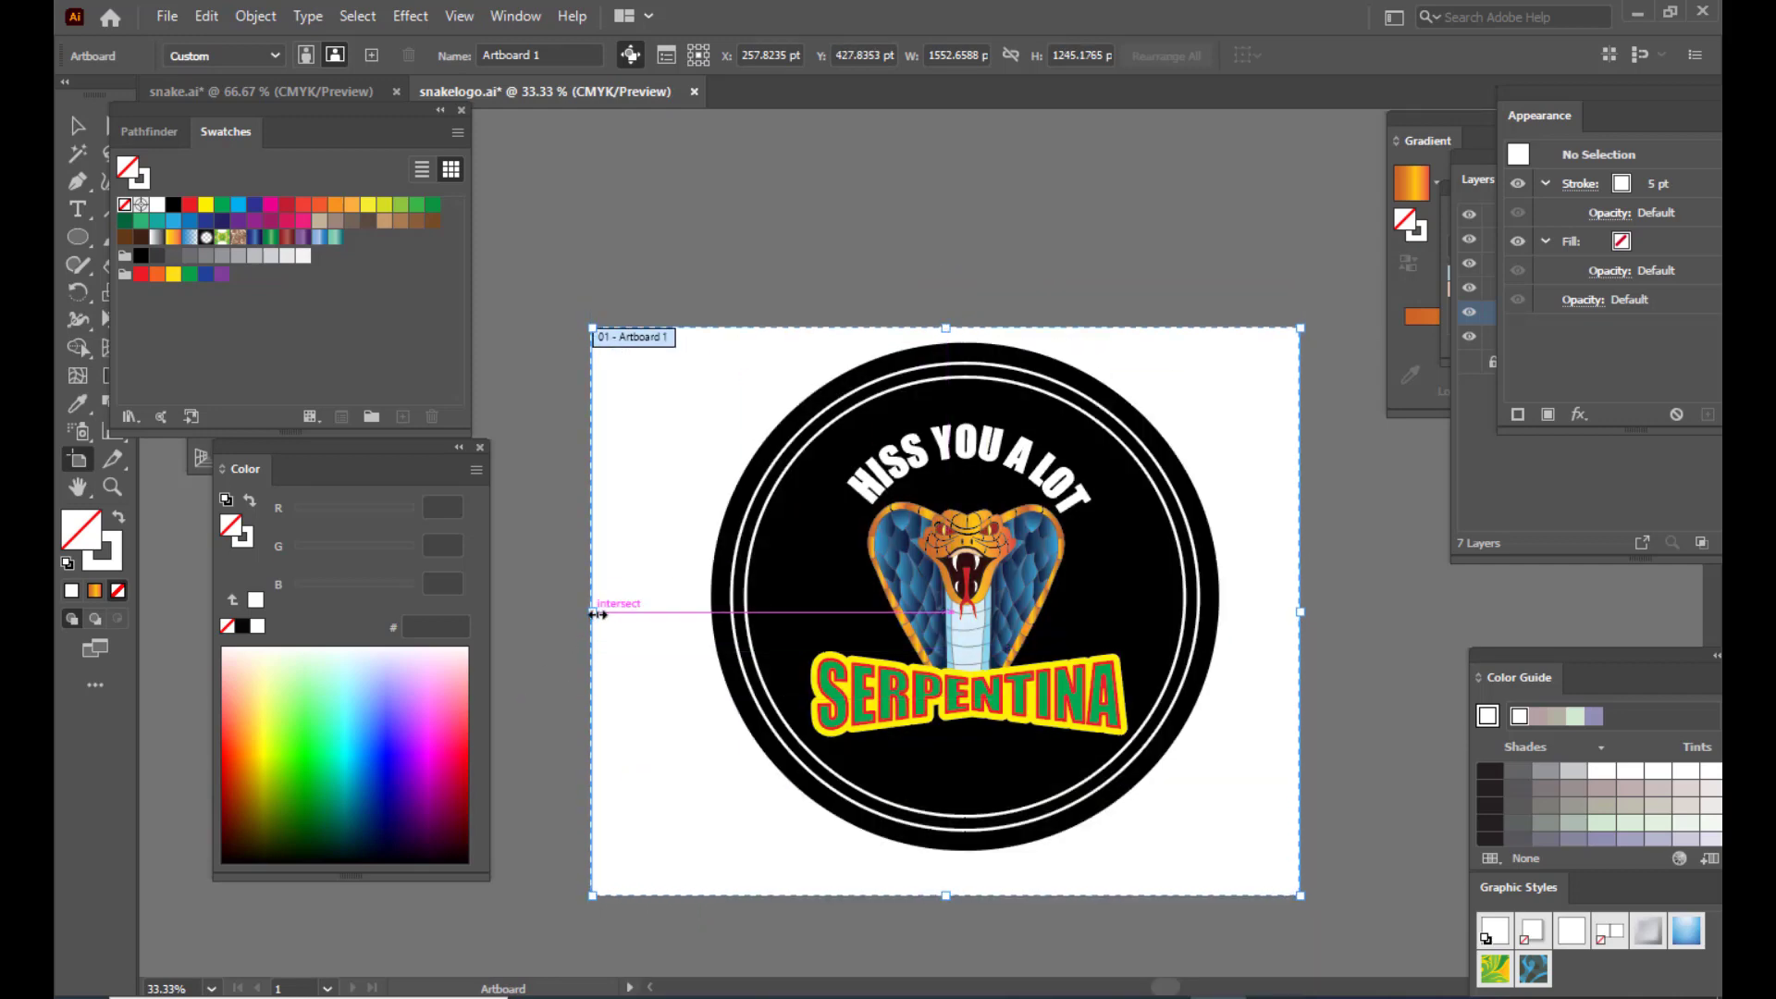
left_click_drag(593, 612, 703, 613)
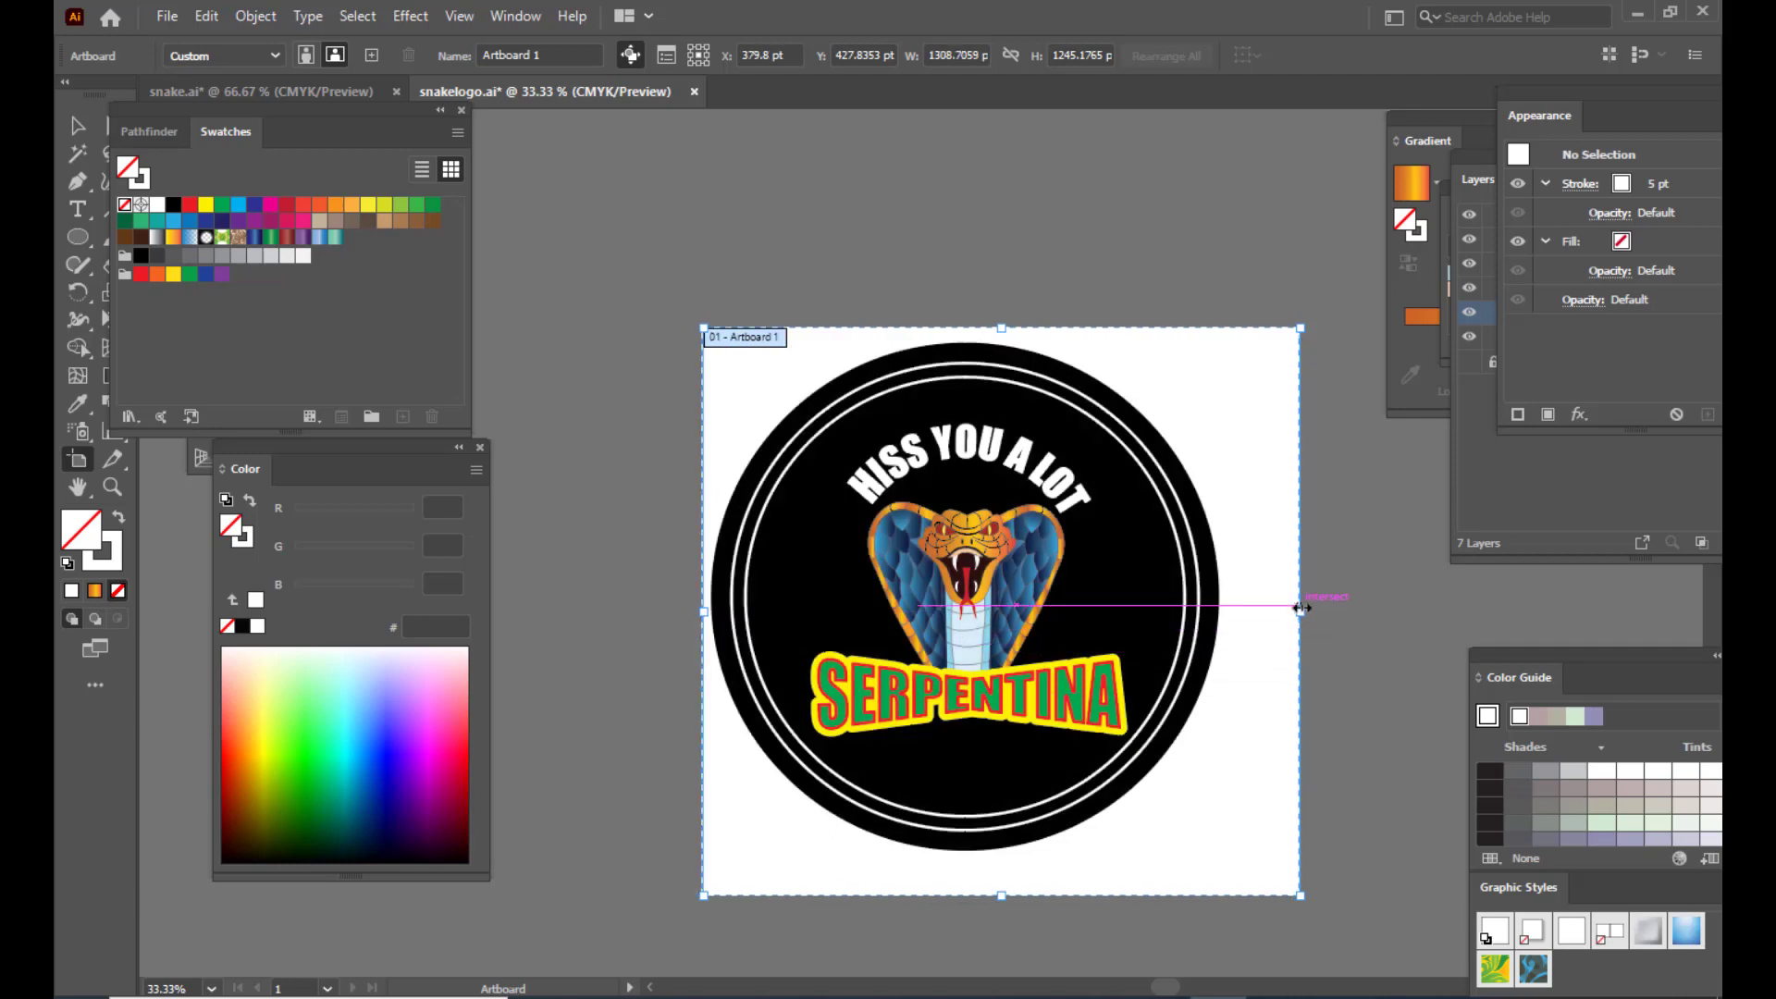
left_click_drag(1305, 605, 1227, 614)
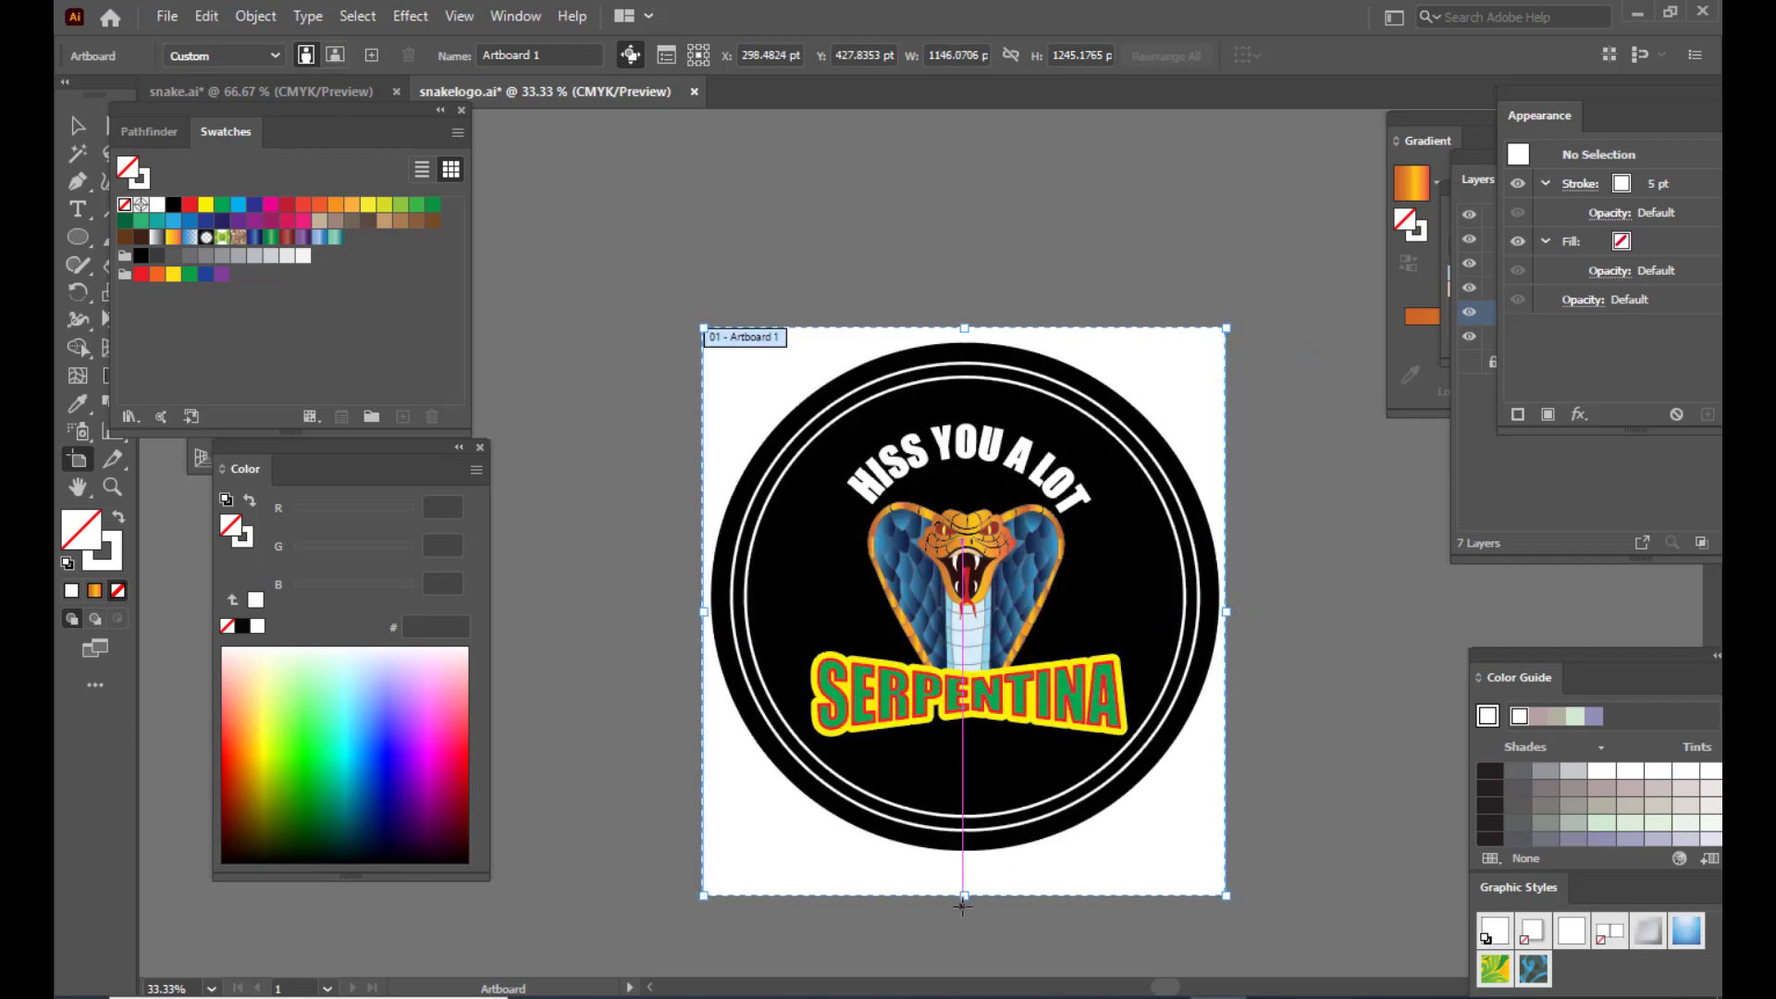
left_click_drag(965, 896, 965, 859)
left_click_drag(963, 328, 961, 336)
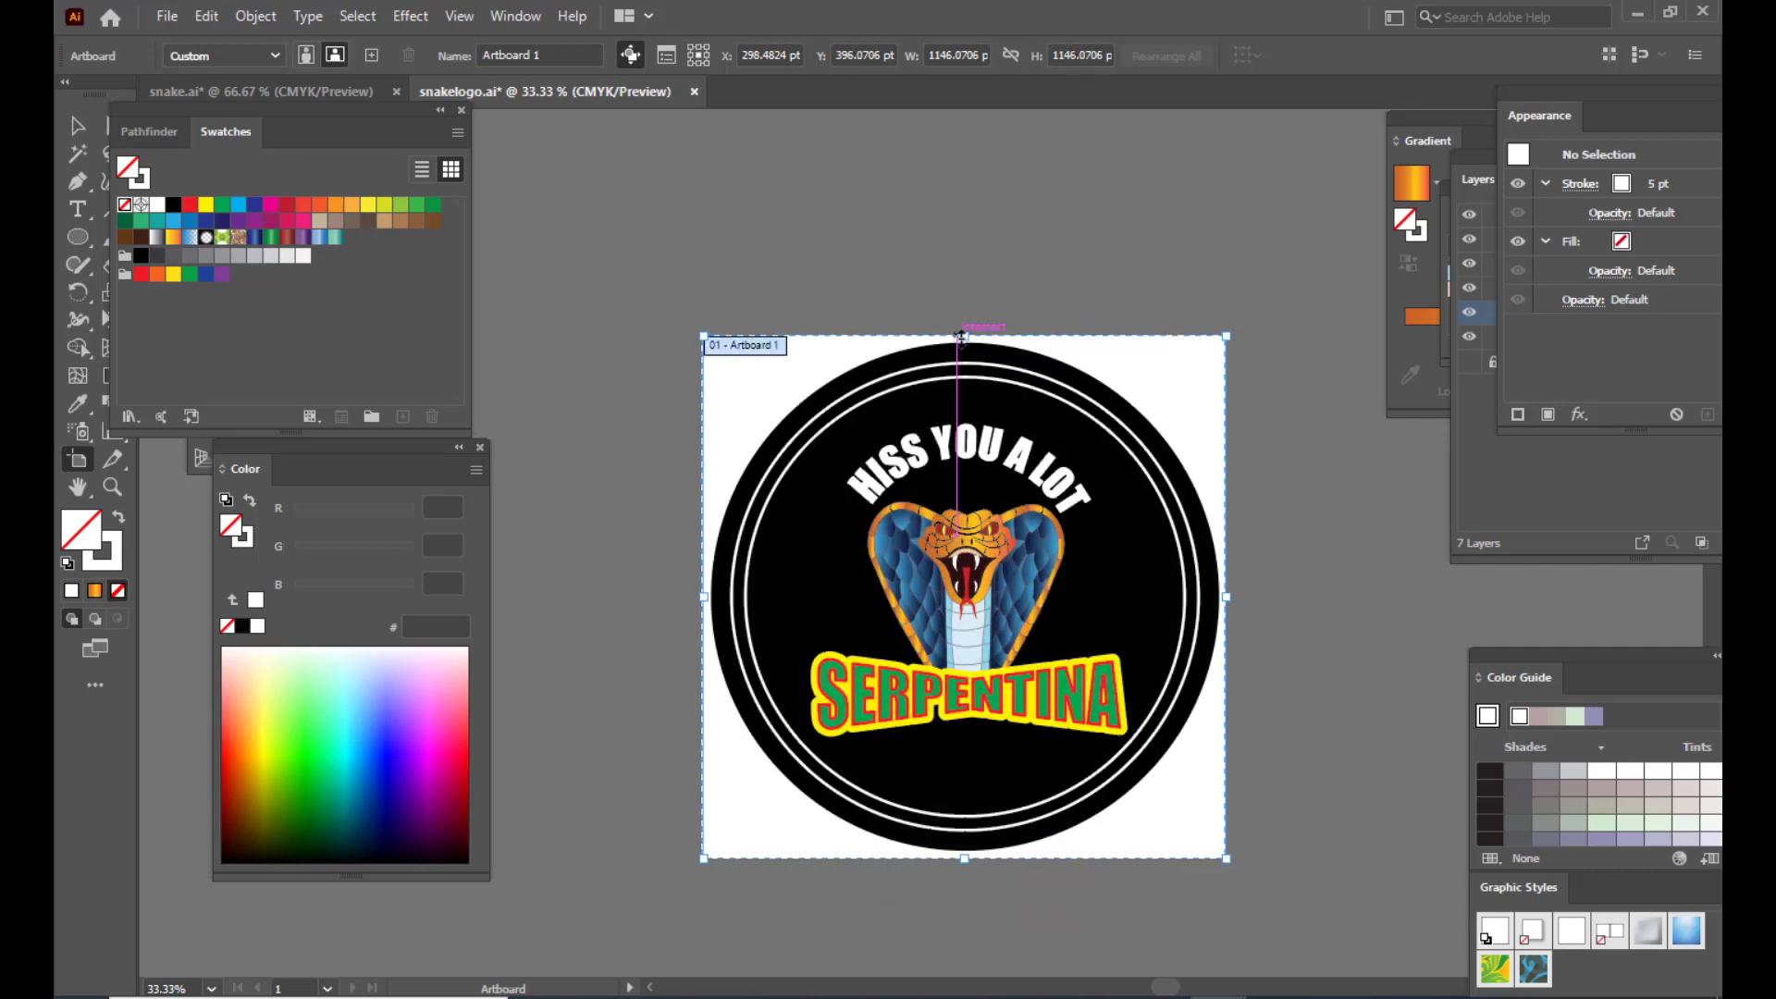
left_click(77, 125)
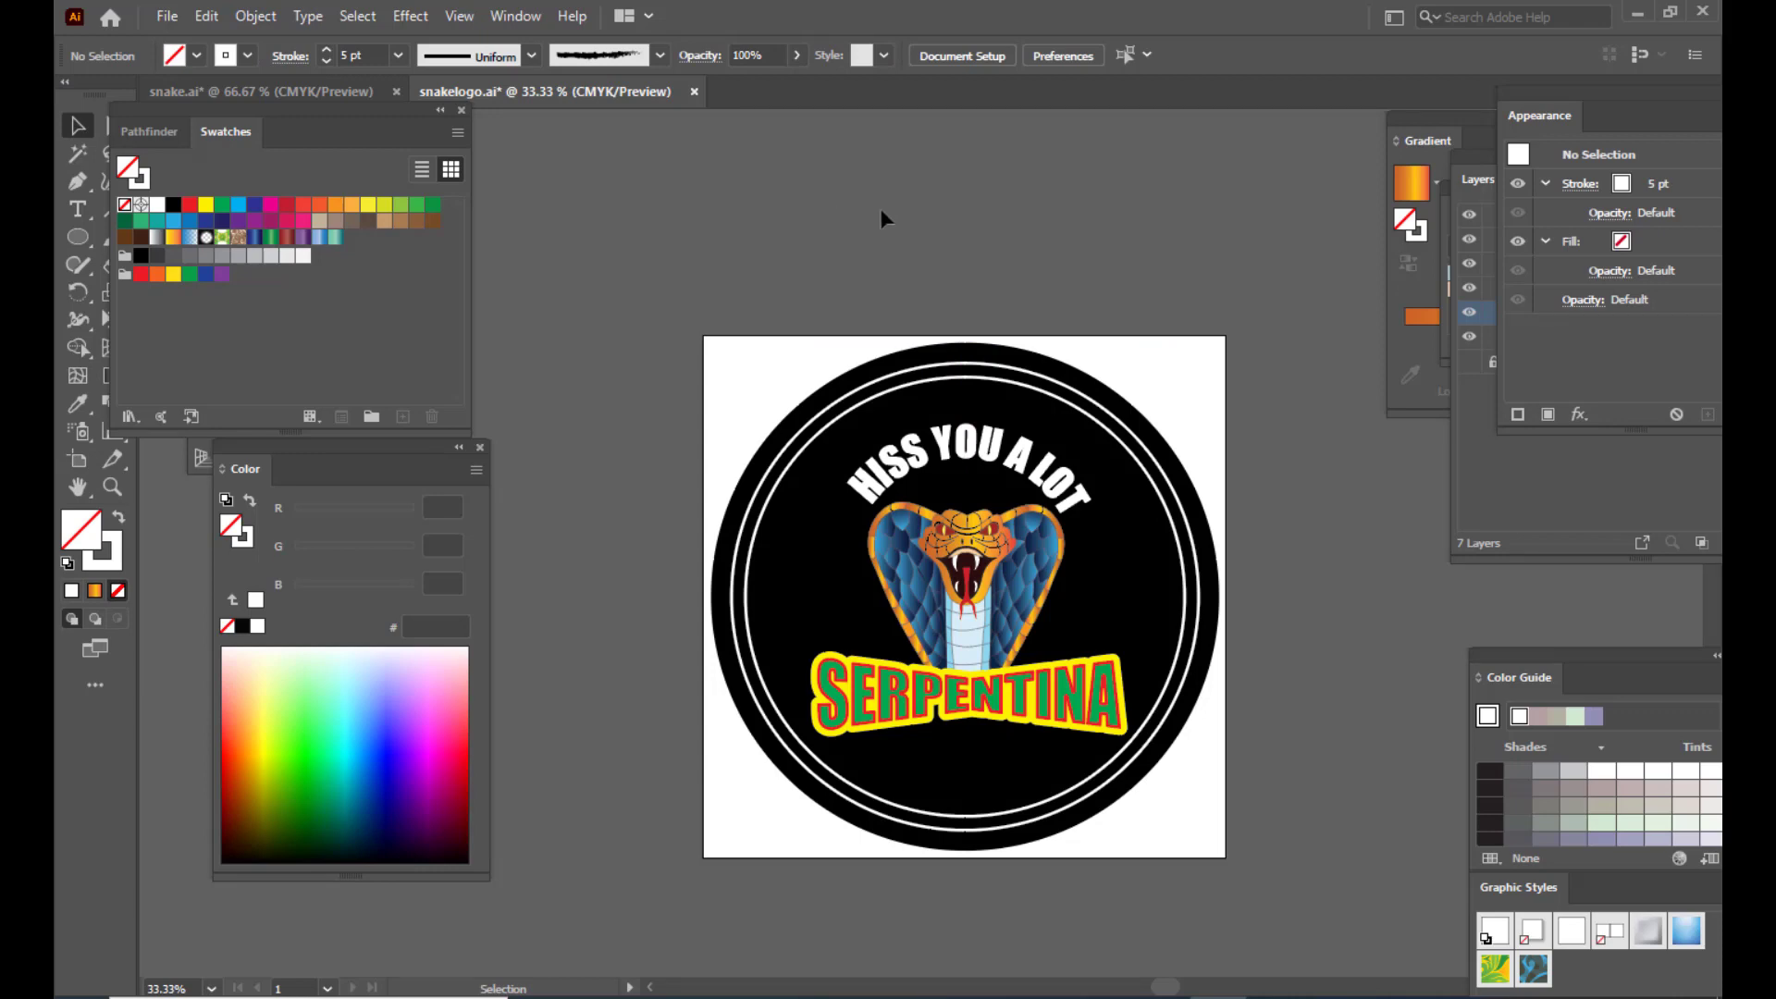
Step: Export the logo to the Desktop as an SVG file named snakelogo, keeping the default SVG options
left_click(165, 19)
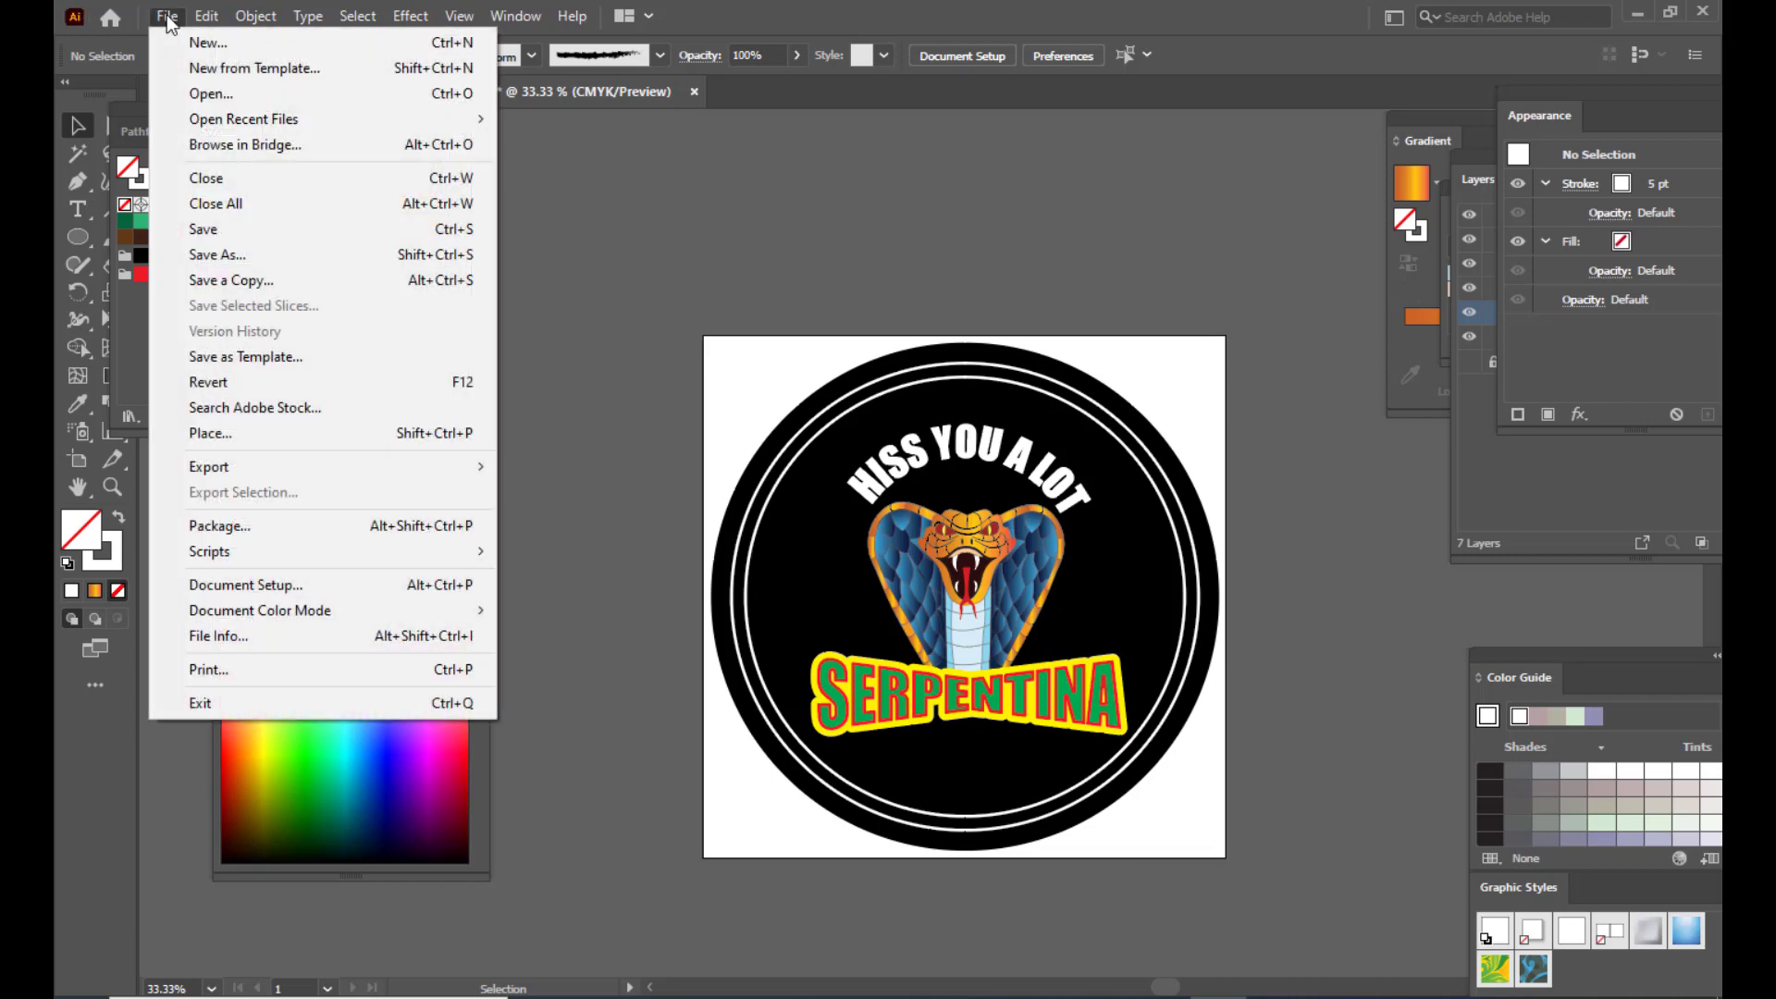
mouse_move(313, 475)
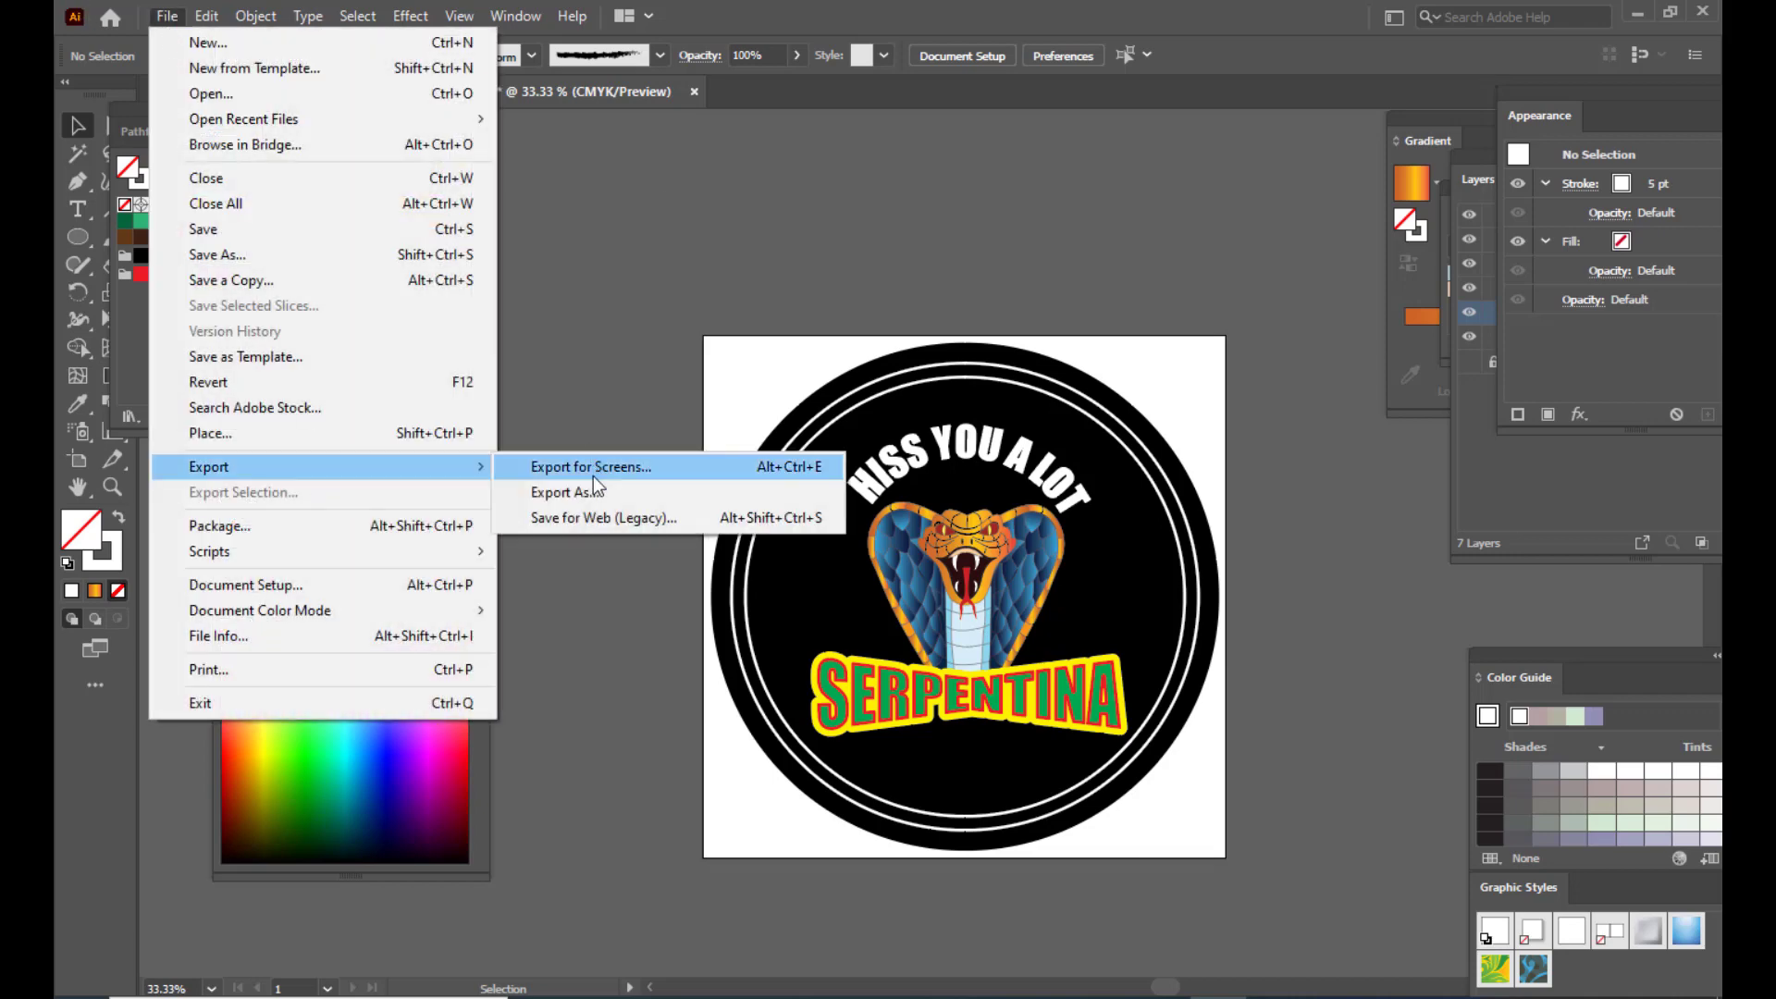
left_click(607, 496)
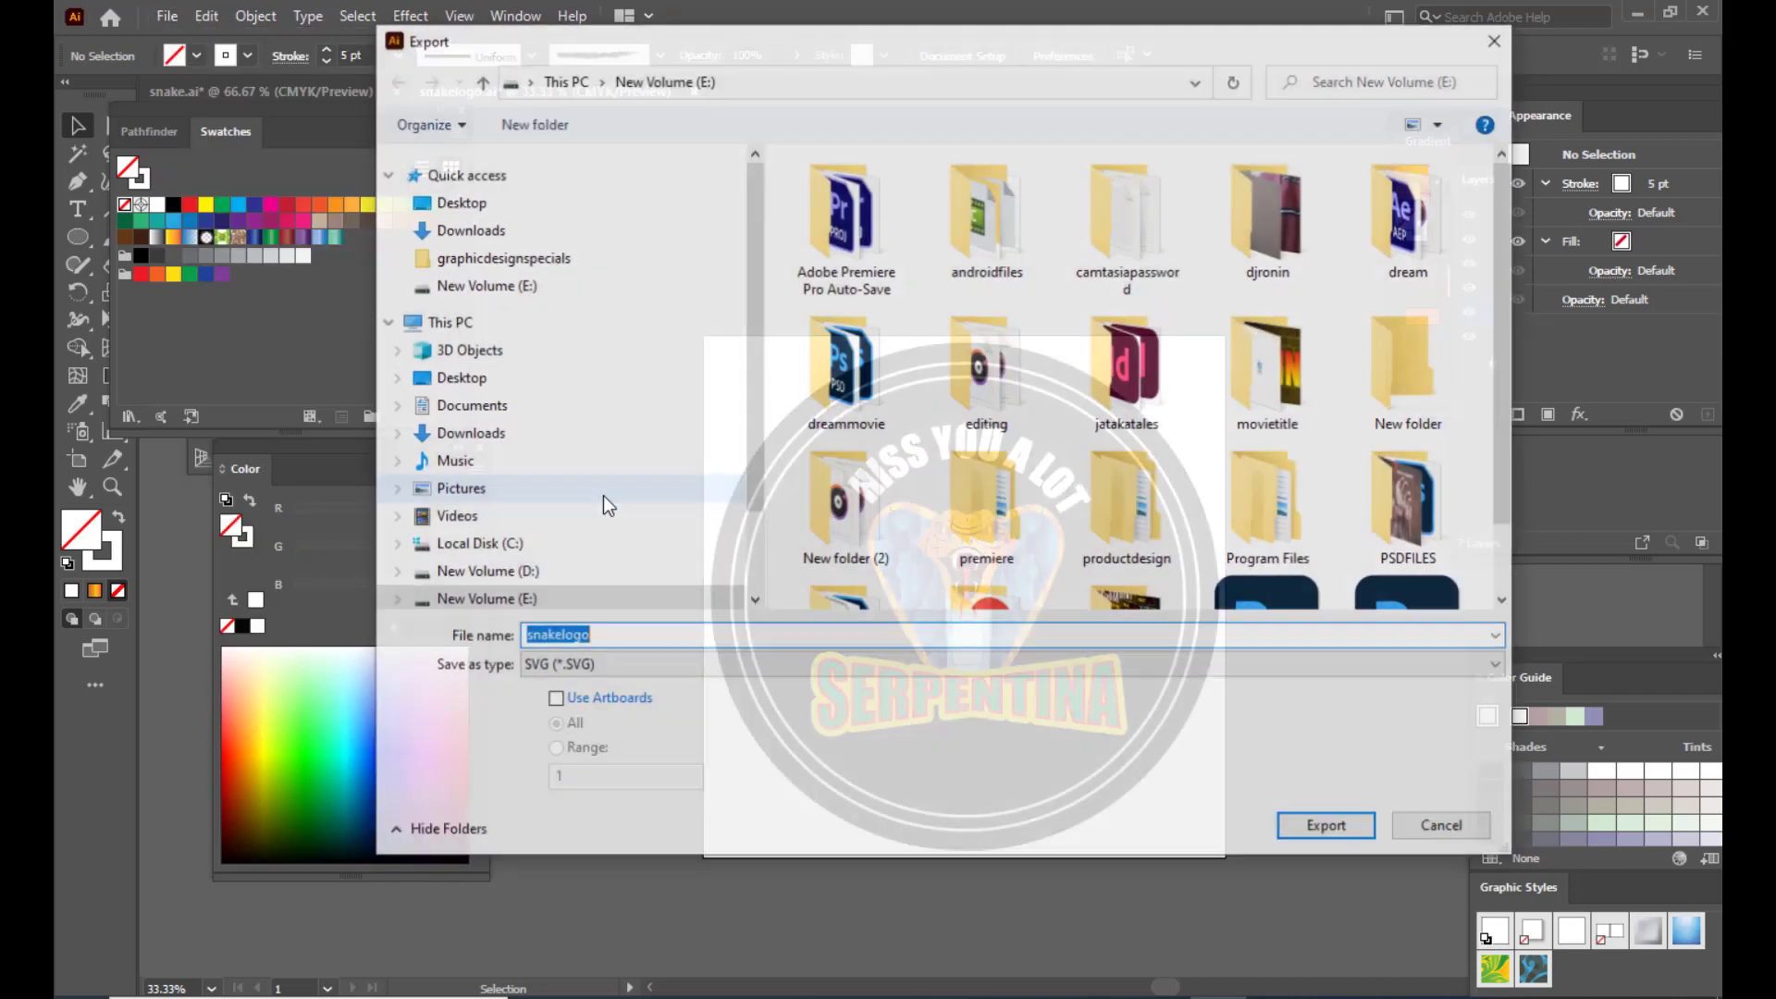
left_click(458, 203)
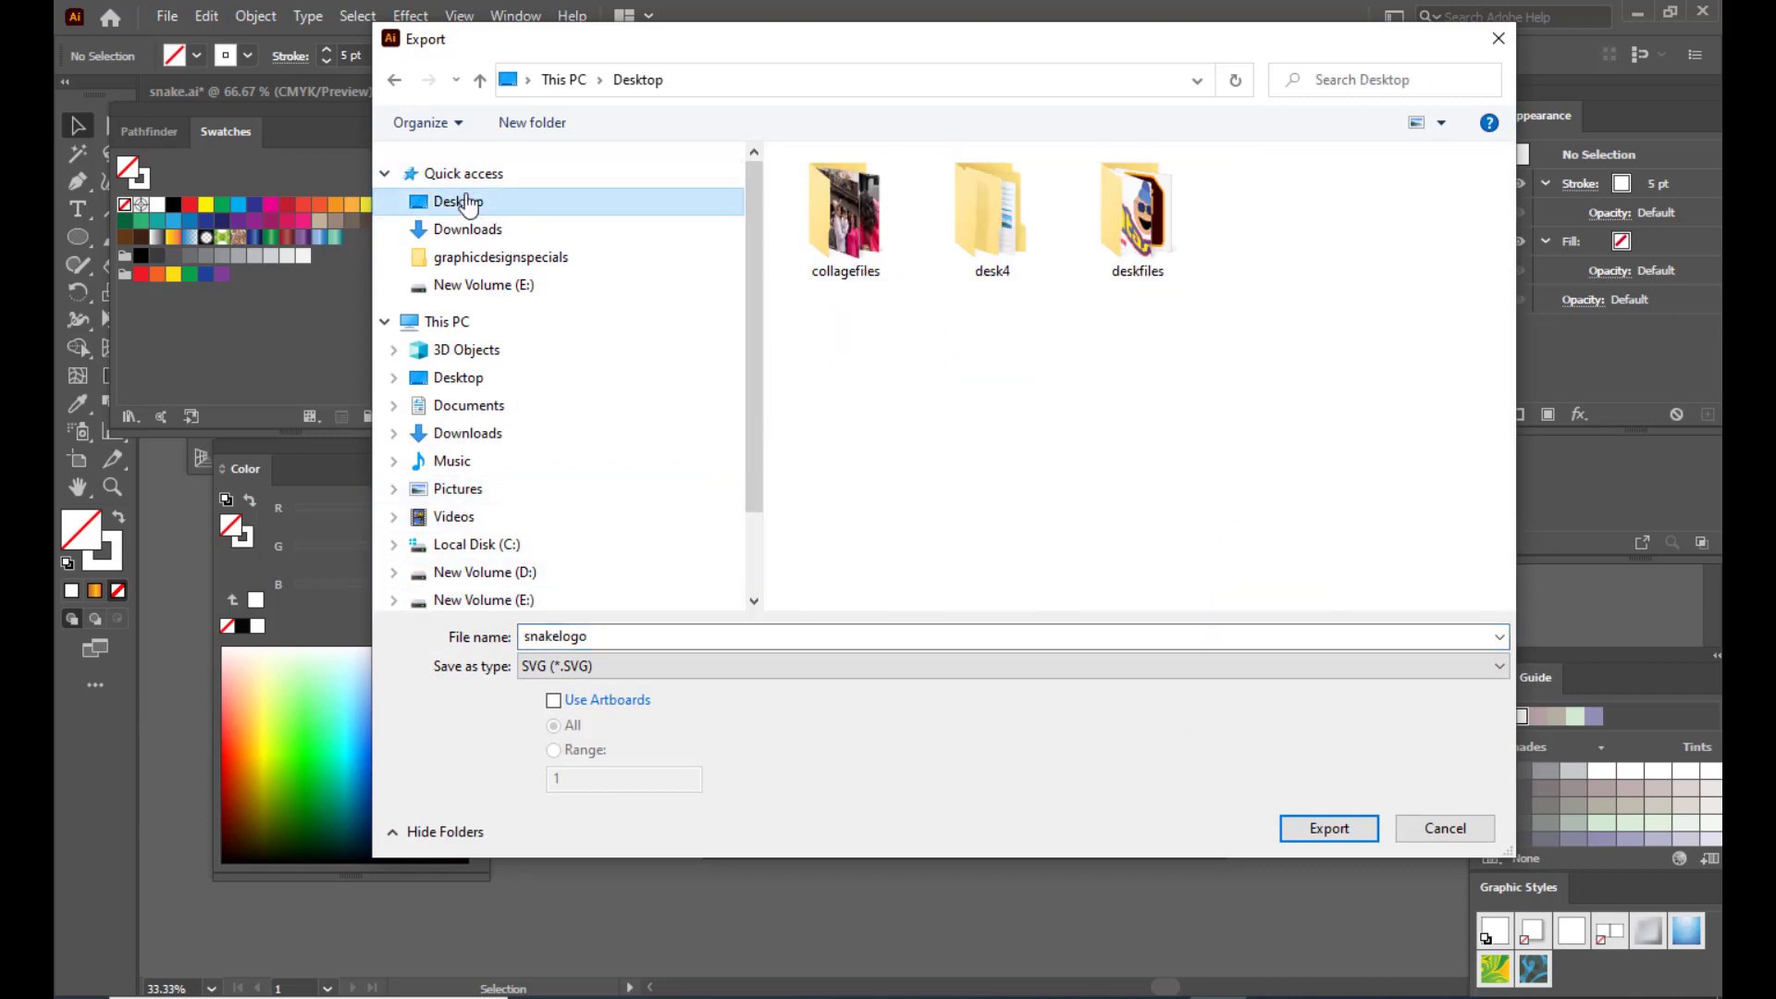
double_click(586, 639)
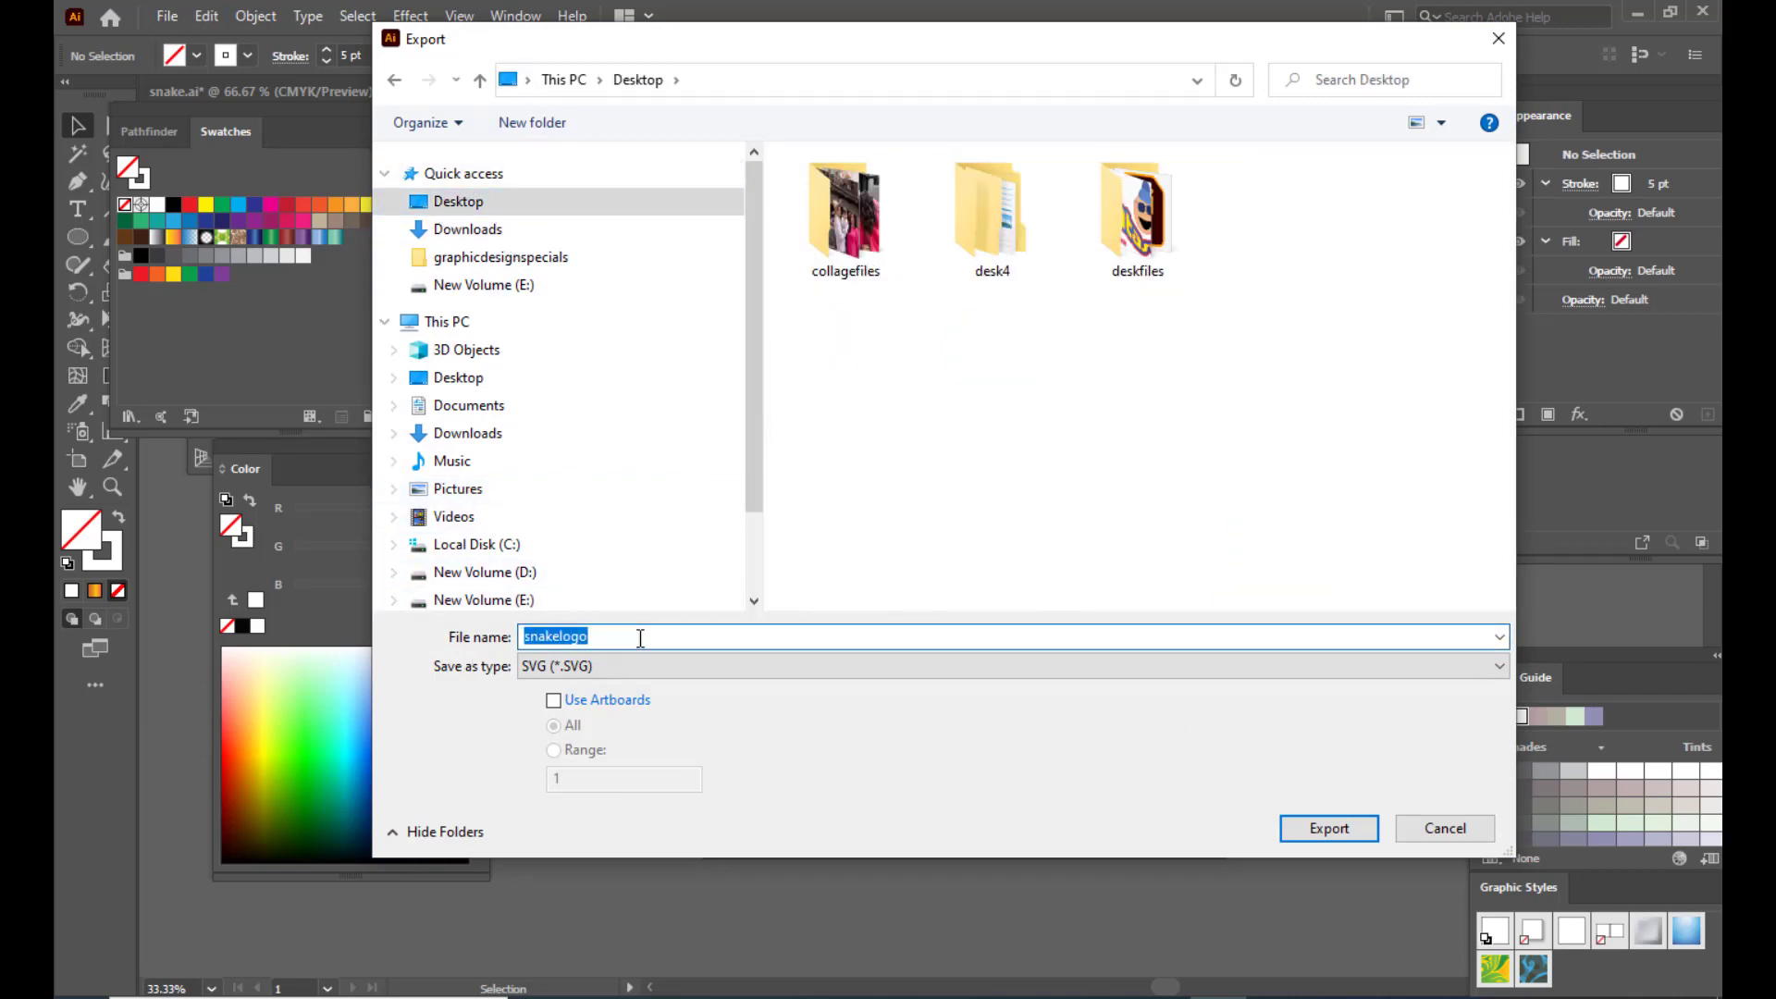
left_click(647, 635)
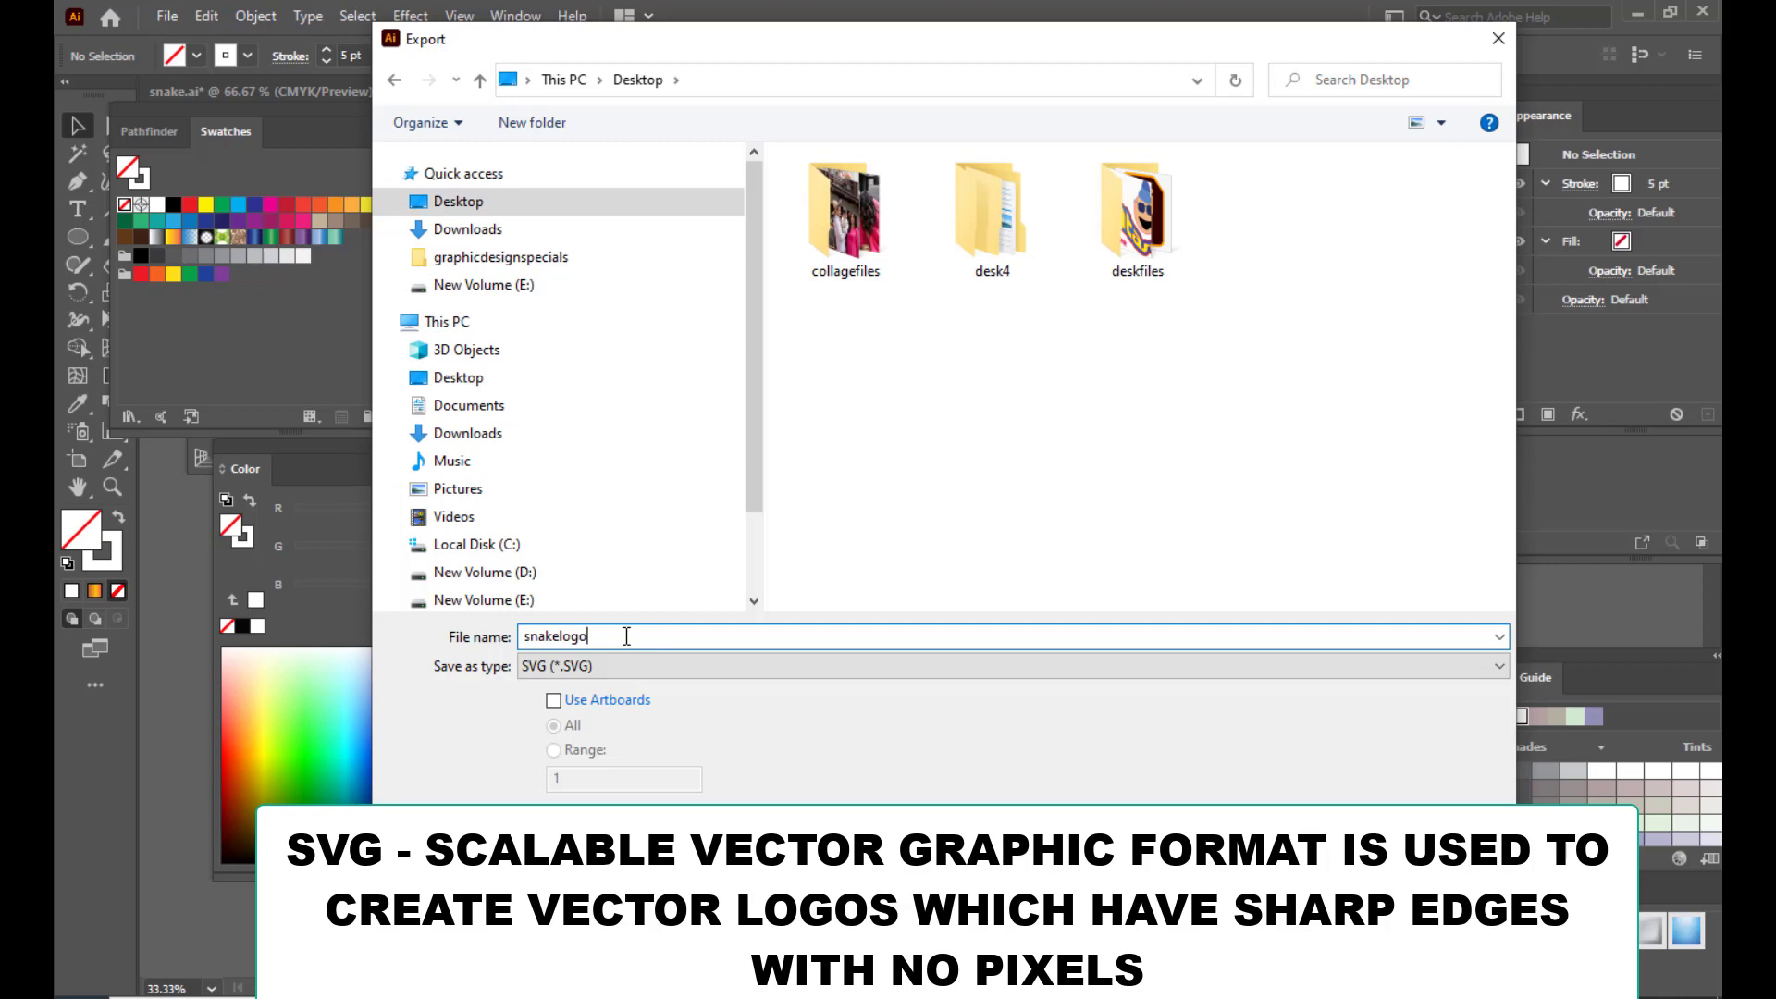
double_click(597, 636)
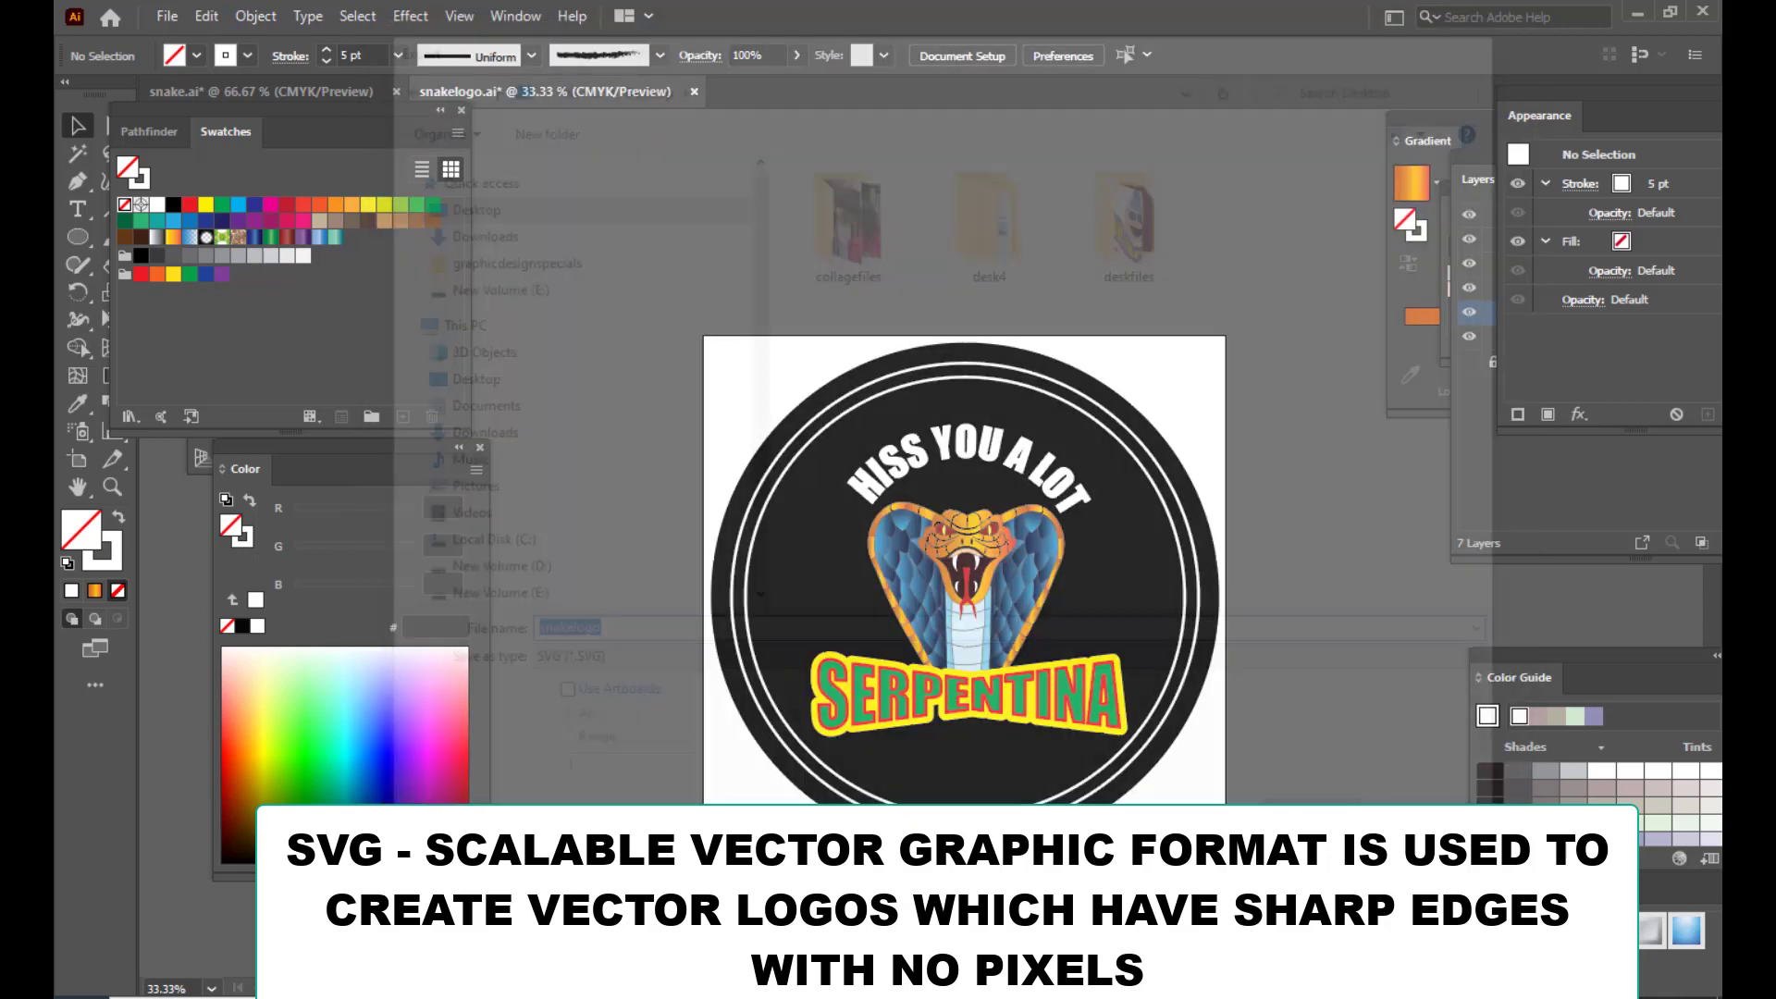
key("Return")
left_click_drag(1114, 136, 1021, 120)
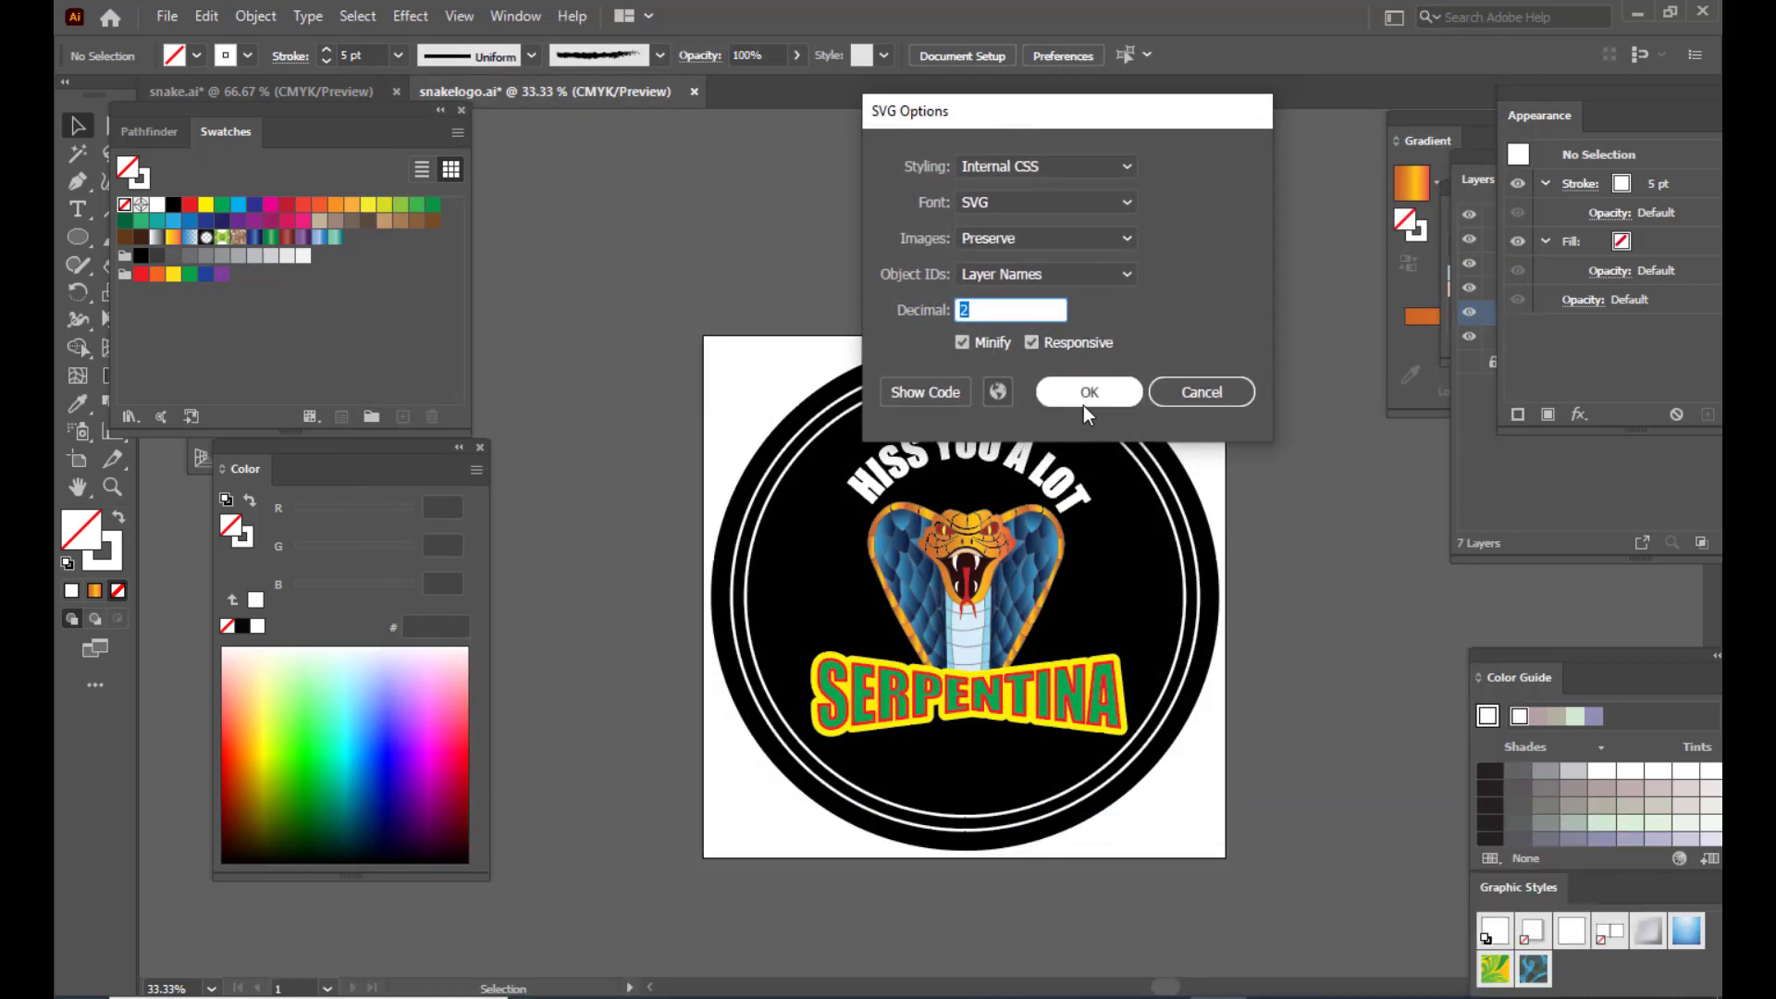
left_click(1086, 402)
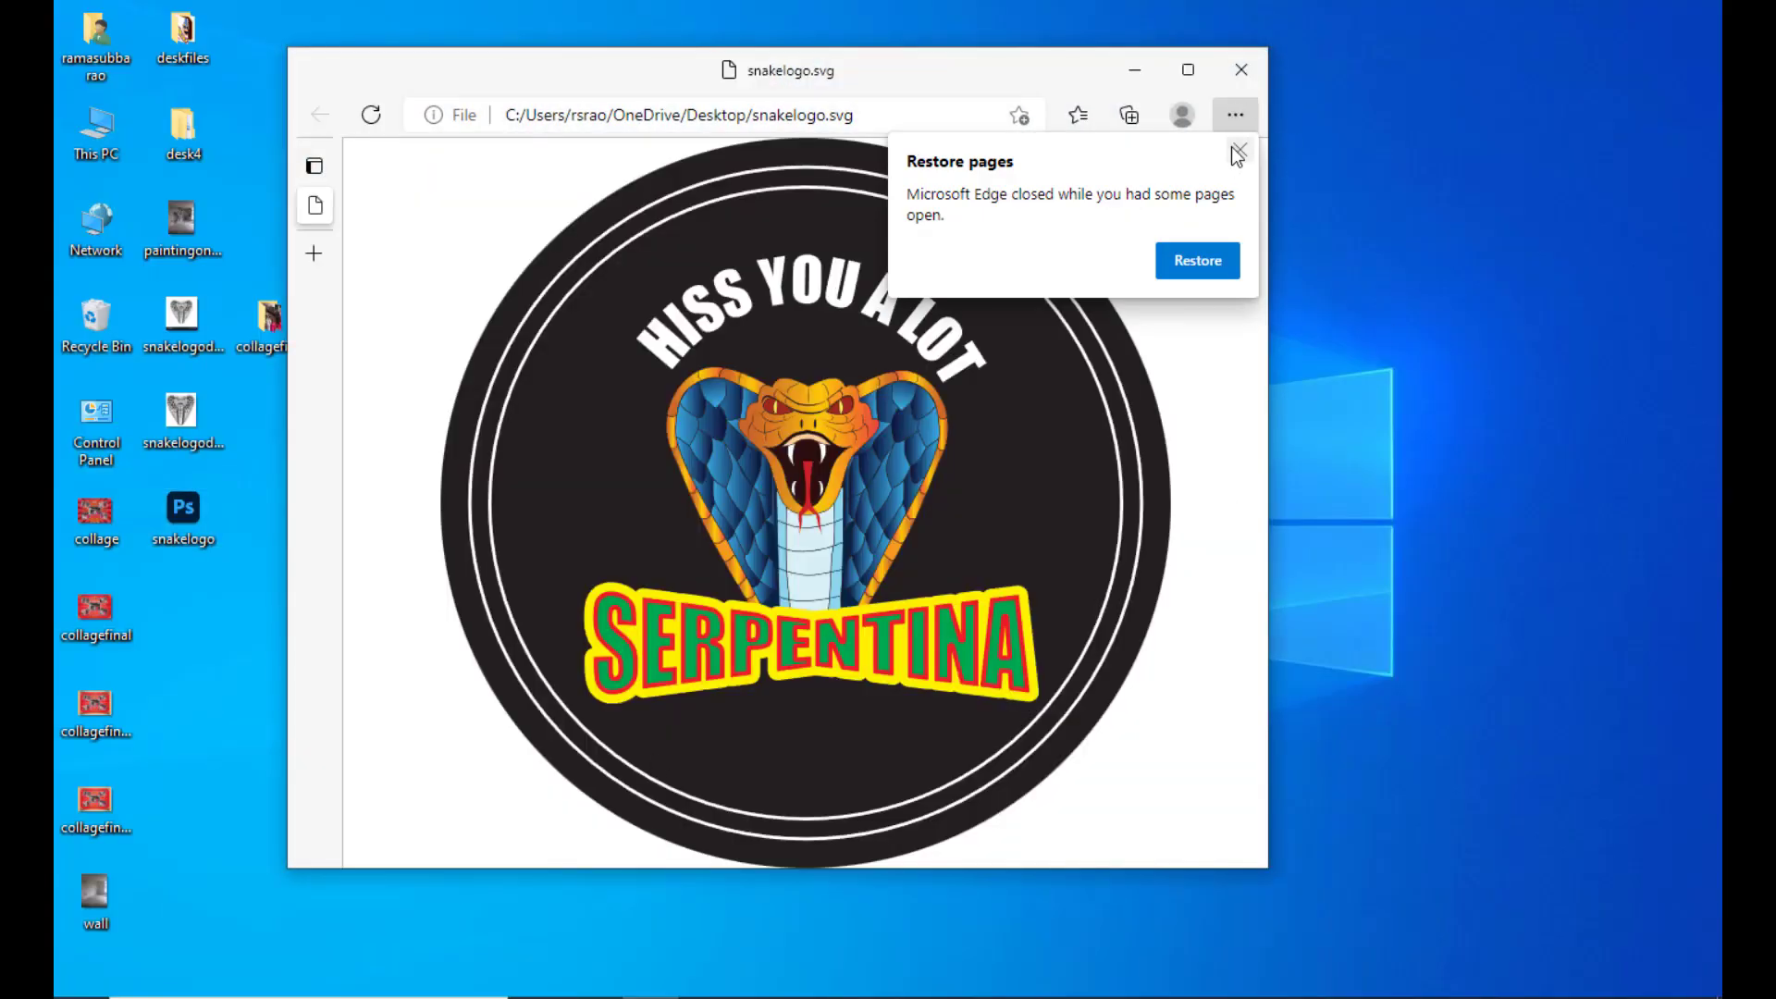
Step: Dismiss the page-restore prompt in Microsoft Edge and view the exported snakelogo.svg in a maximized window
left_click(1239, 151)
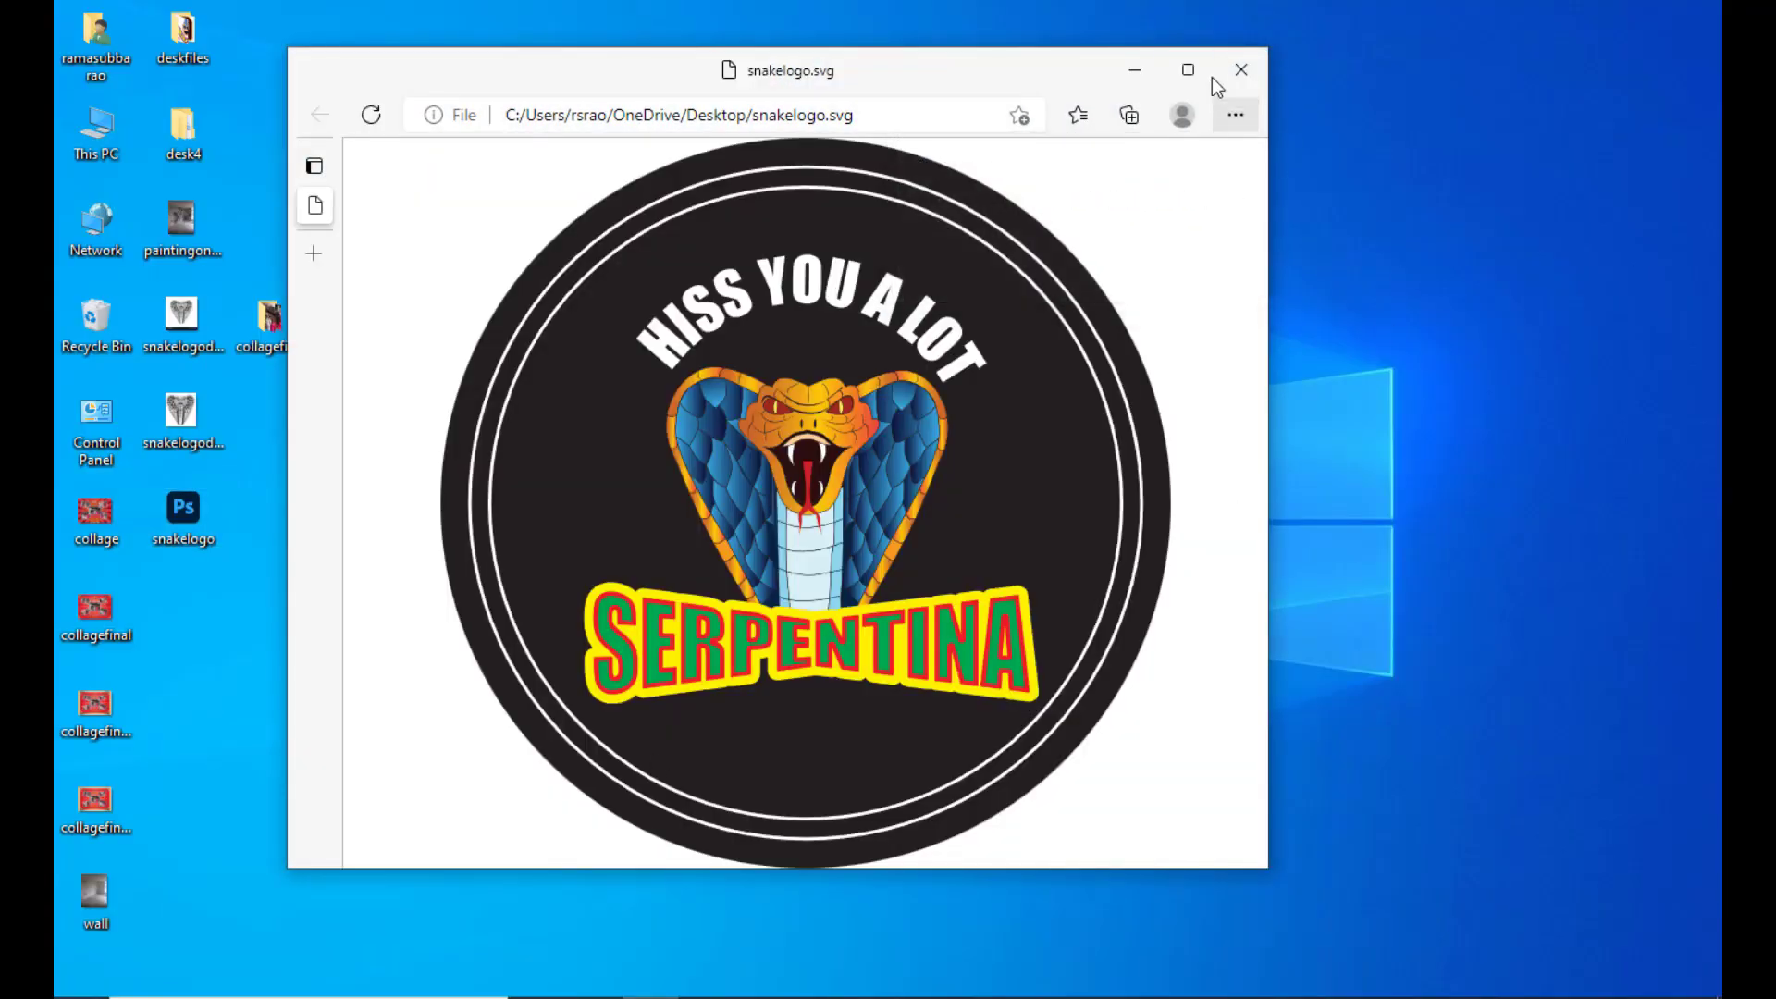
left_click(1188, 69)
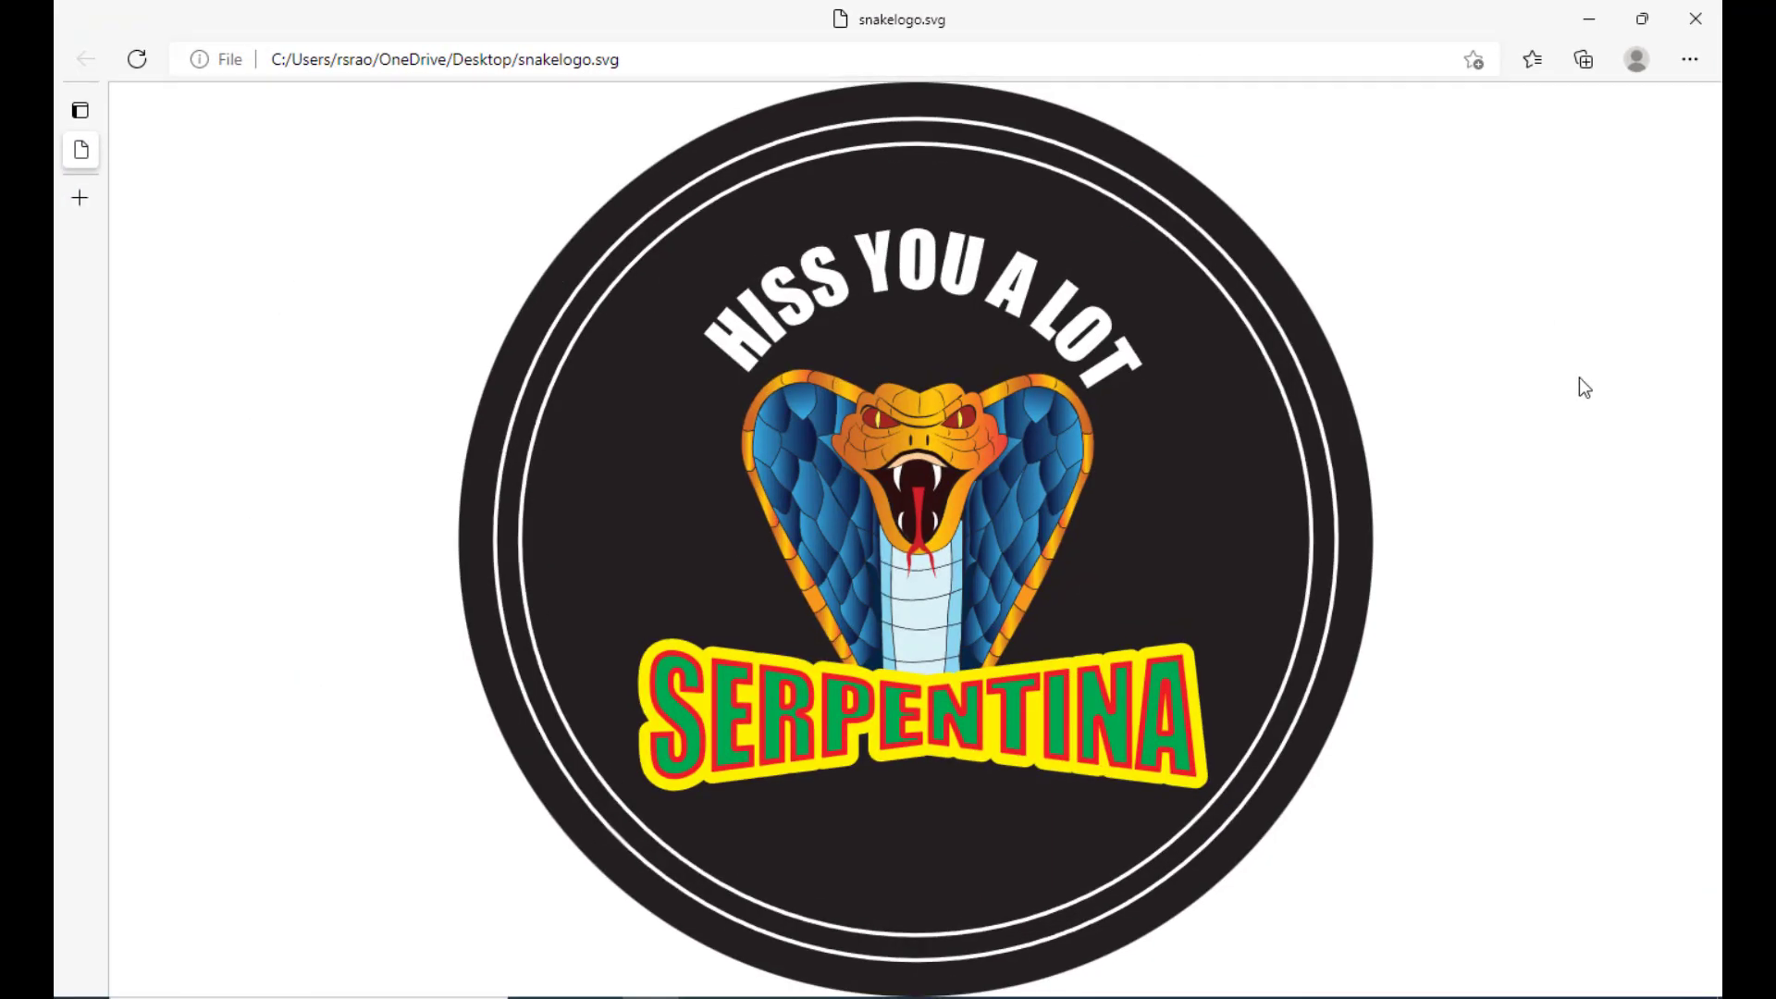